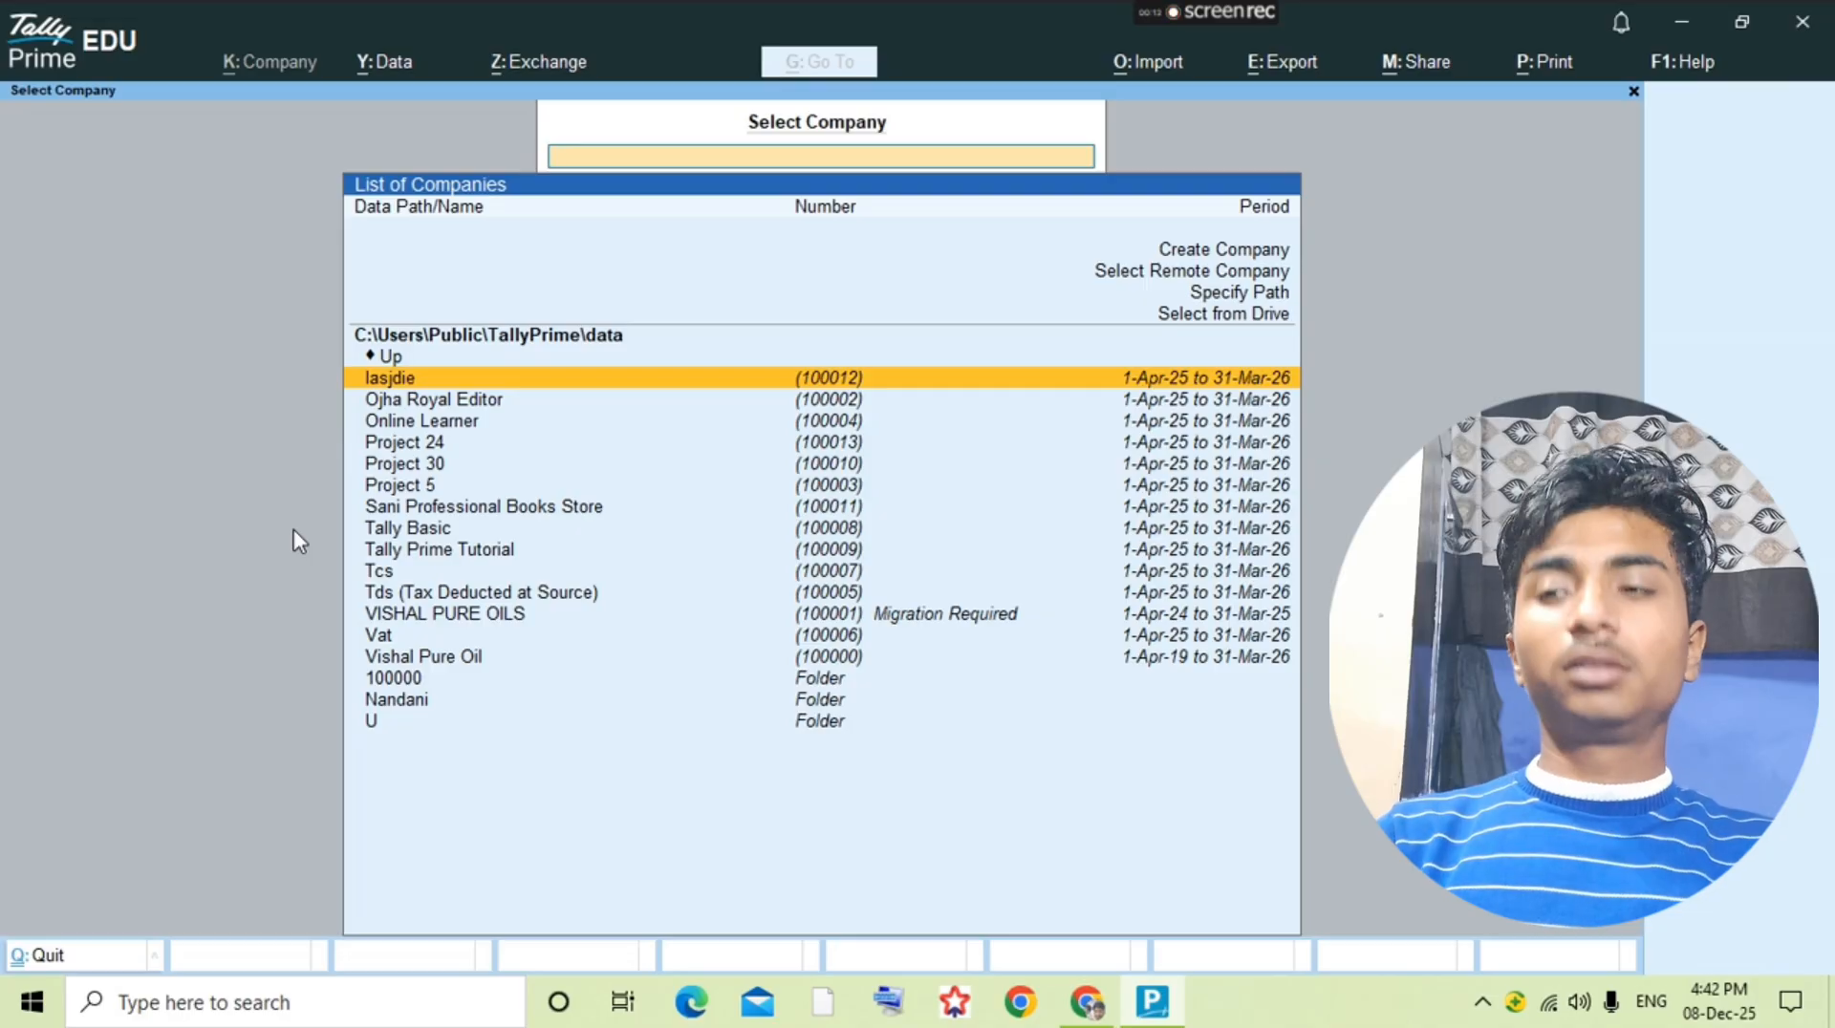
Step: Switch to the scanned assignment PDF in Chrome and go back to Question No. 30 on its first page
key("alt+Tab")
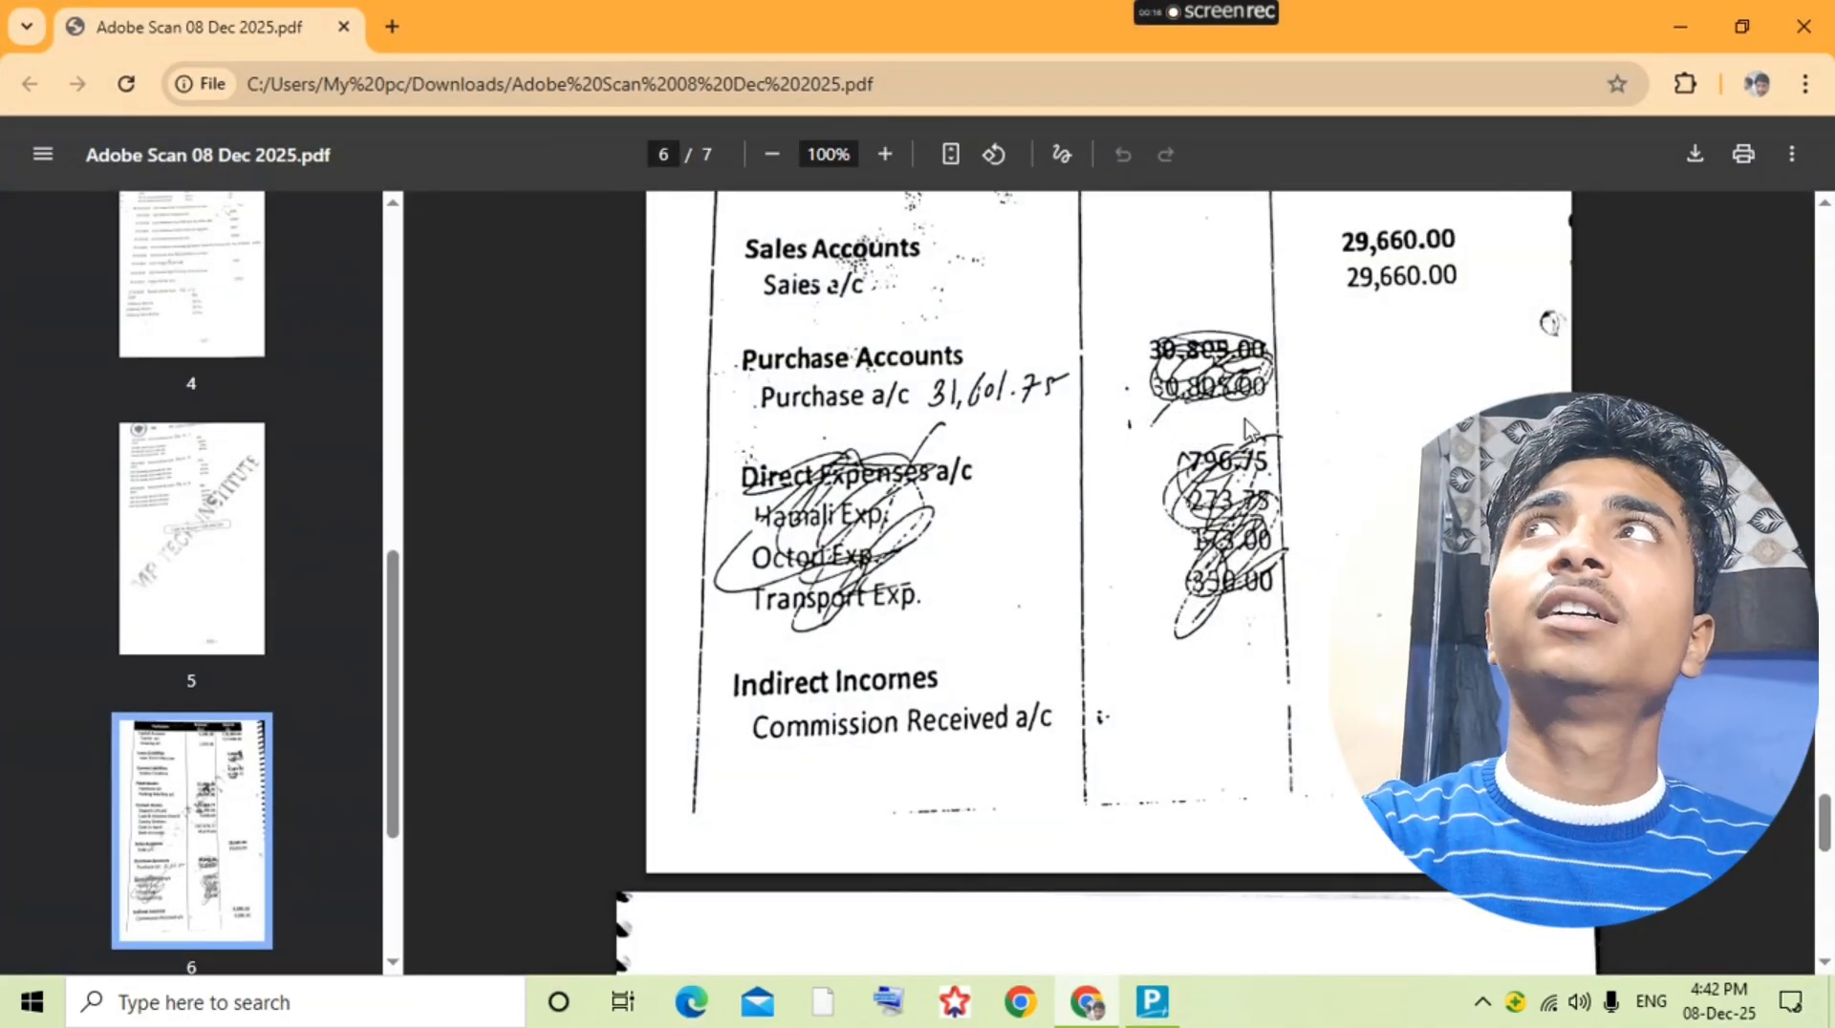
scroll(1243, 430, "up", 12)
scroll(1235, 462, "up", 20)
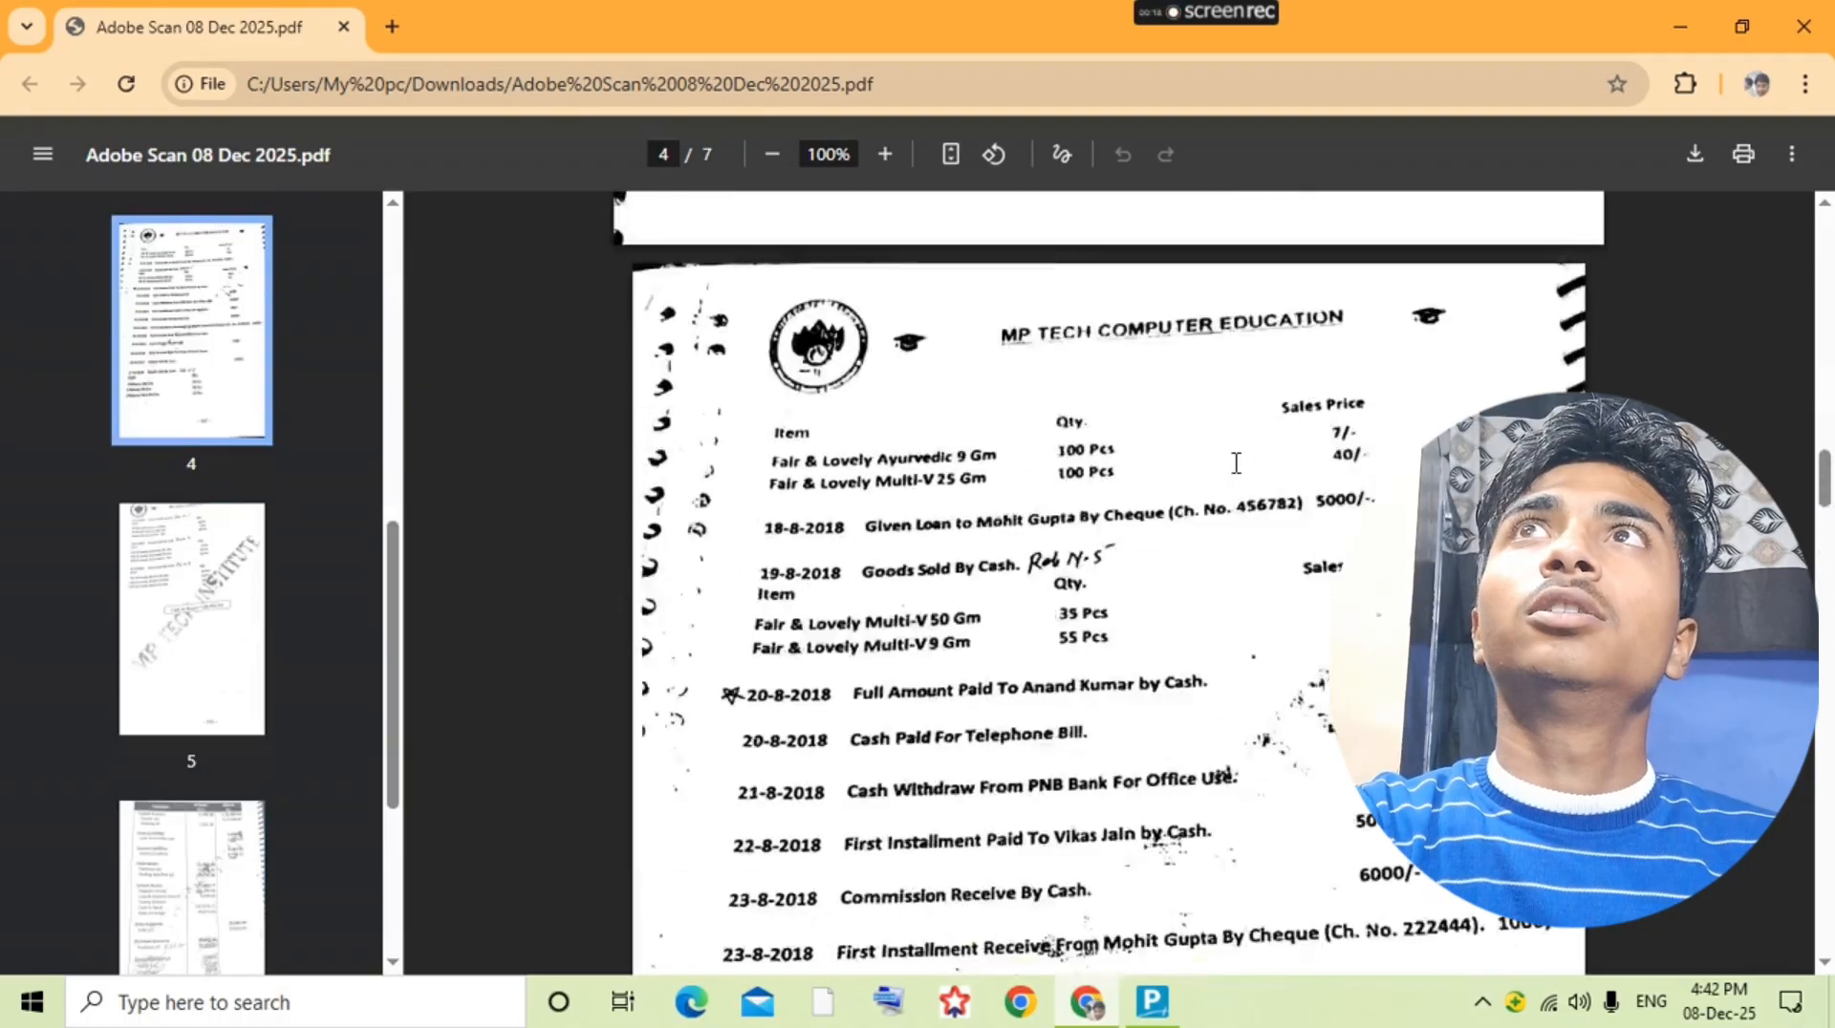
scroll(985, 497, "up", 9)
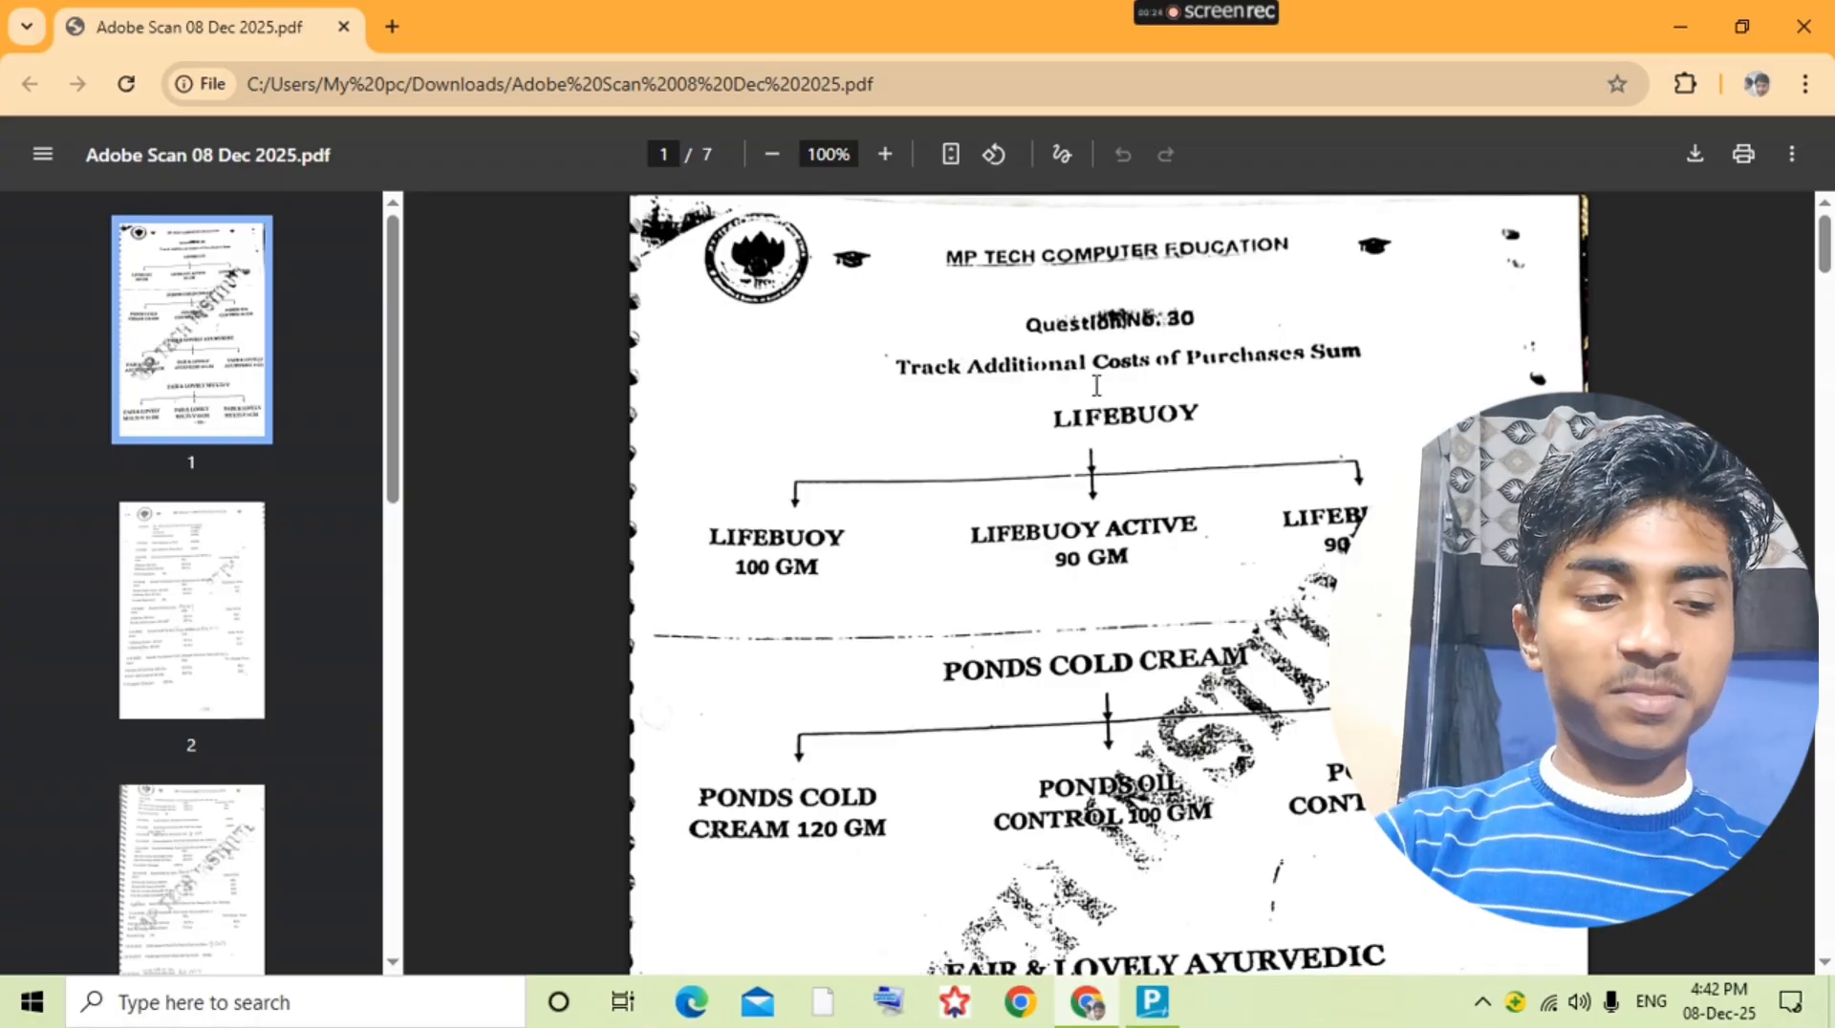
Step: Switch to TallyPrime and start creating a new company with its data path set to the D:\ drive
key("alt+Tab")
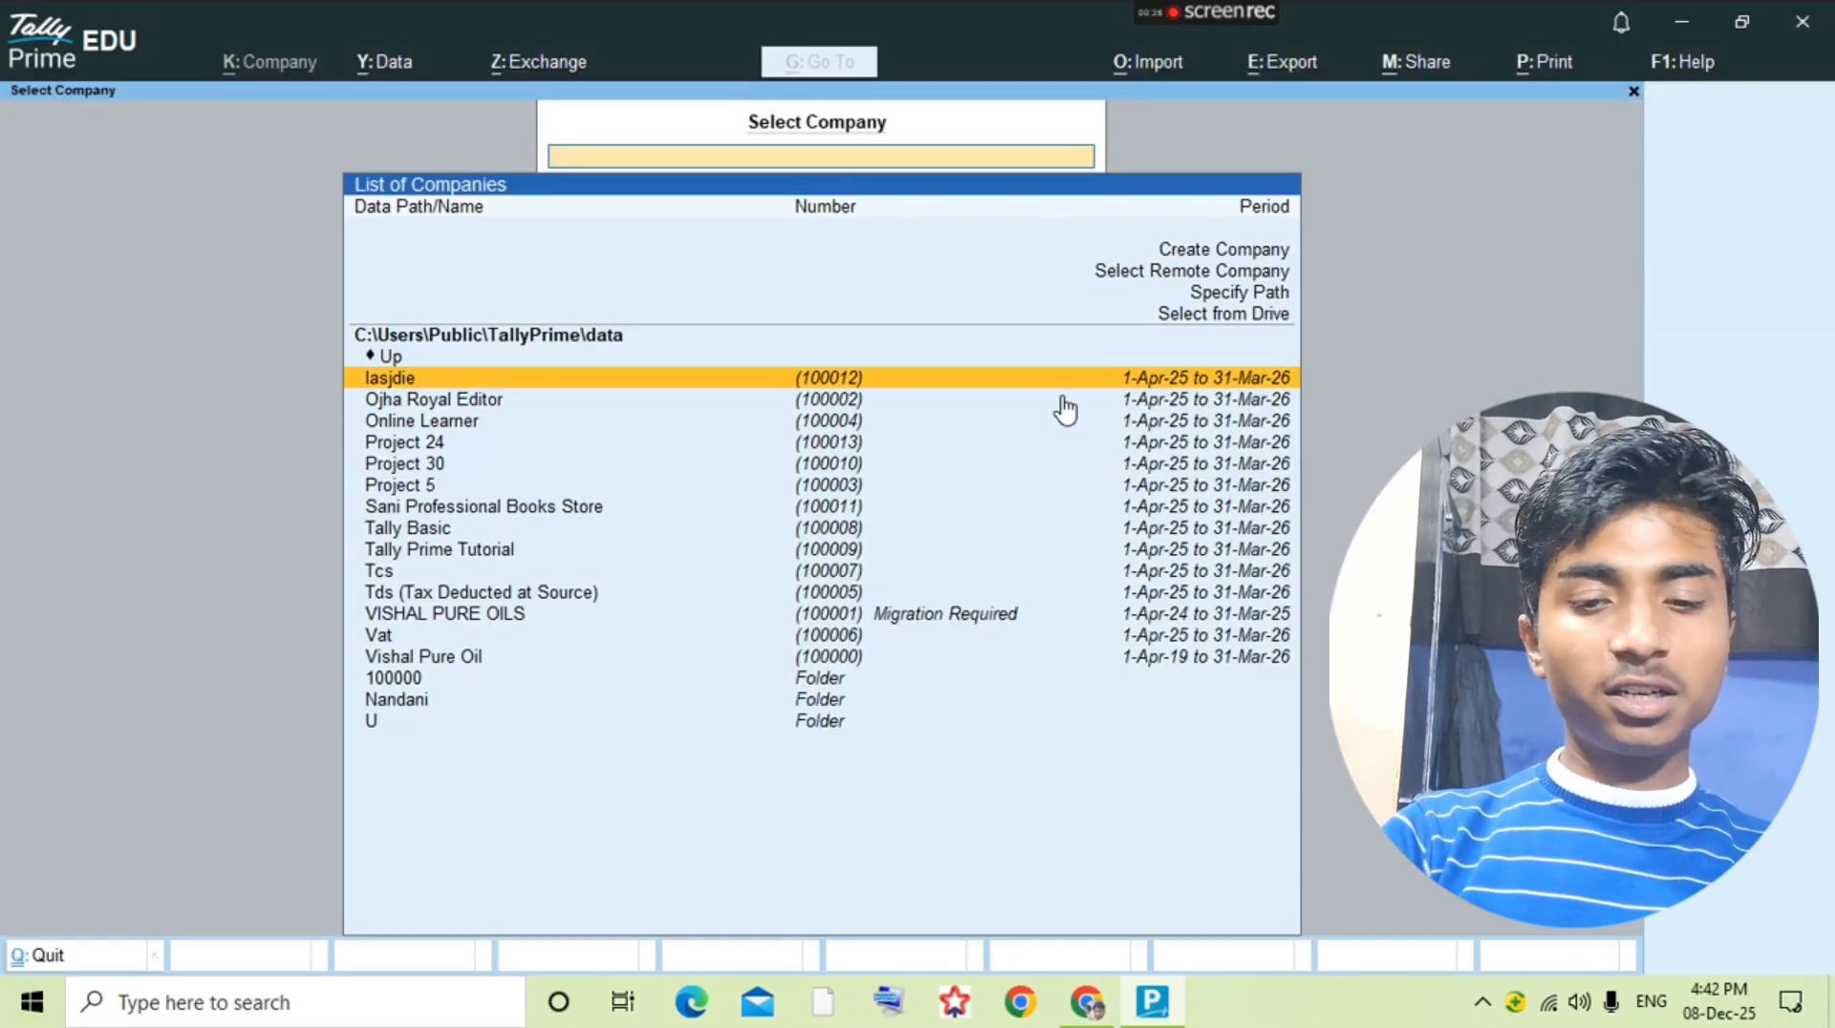
key("alt+c")
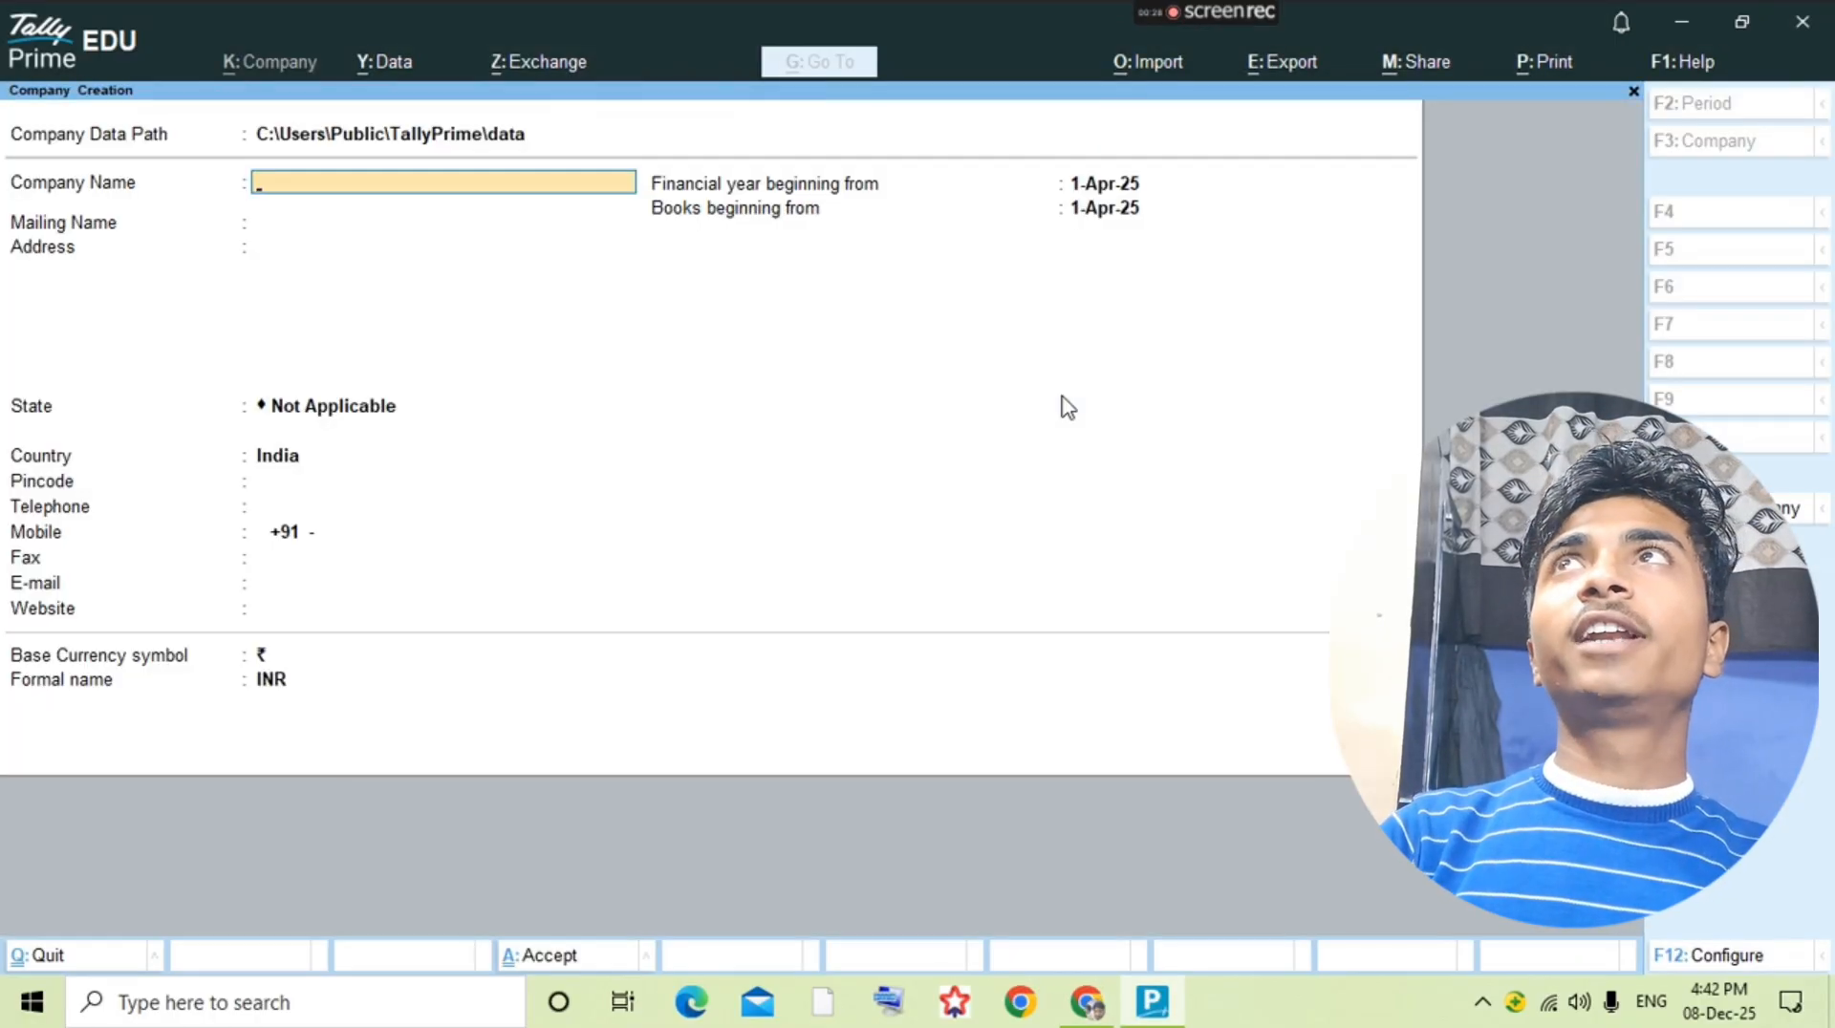
key("BackSpace")
key("Up")
key("Return")
key("Down")
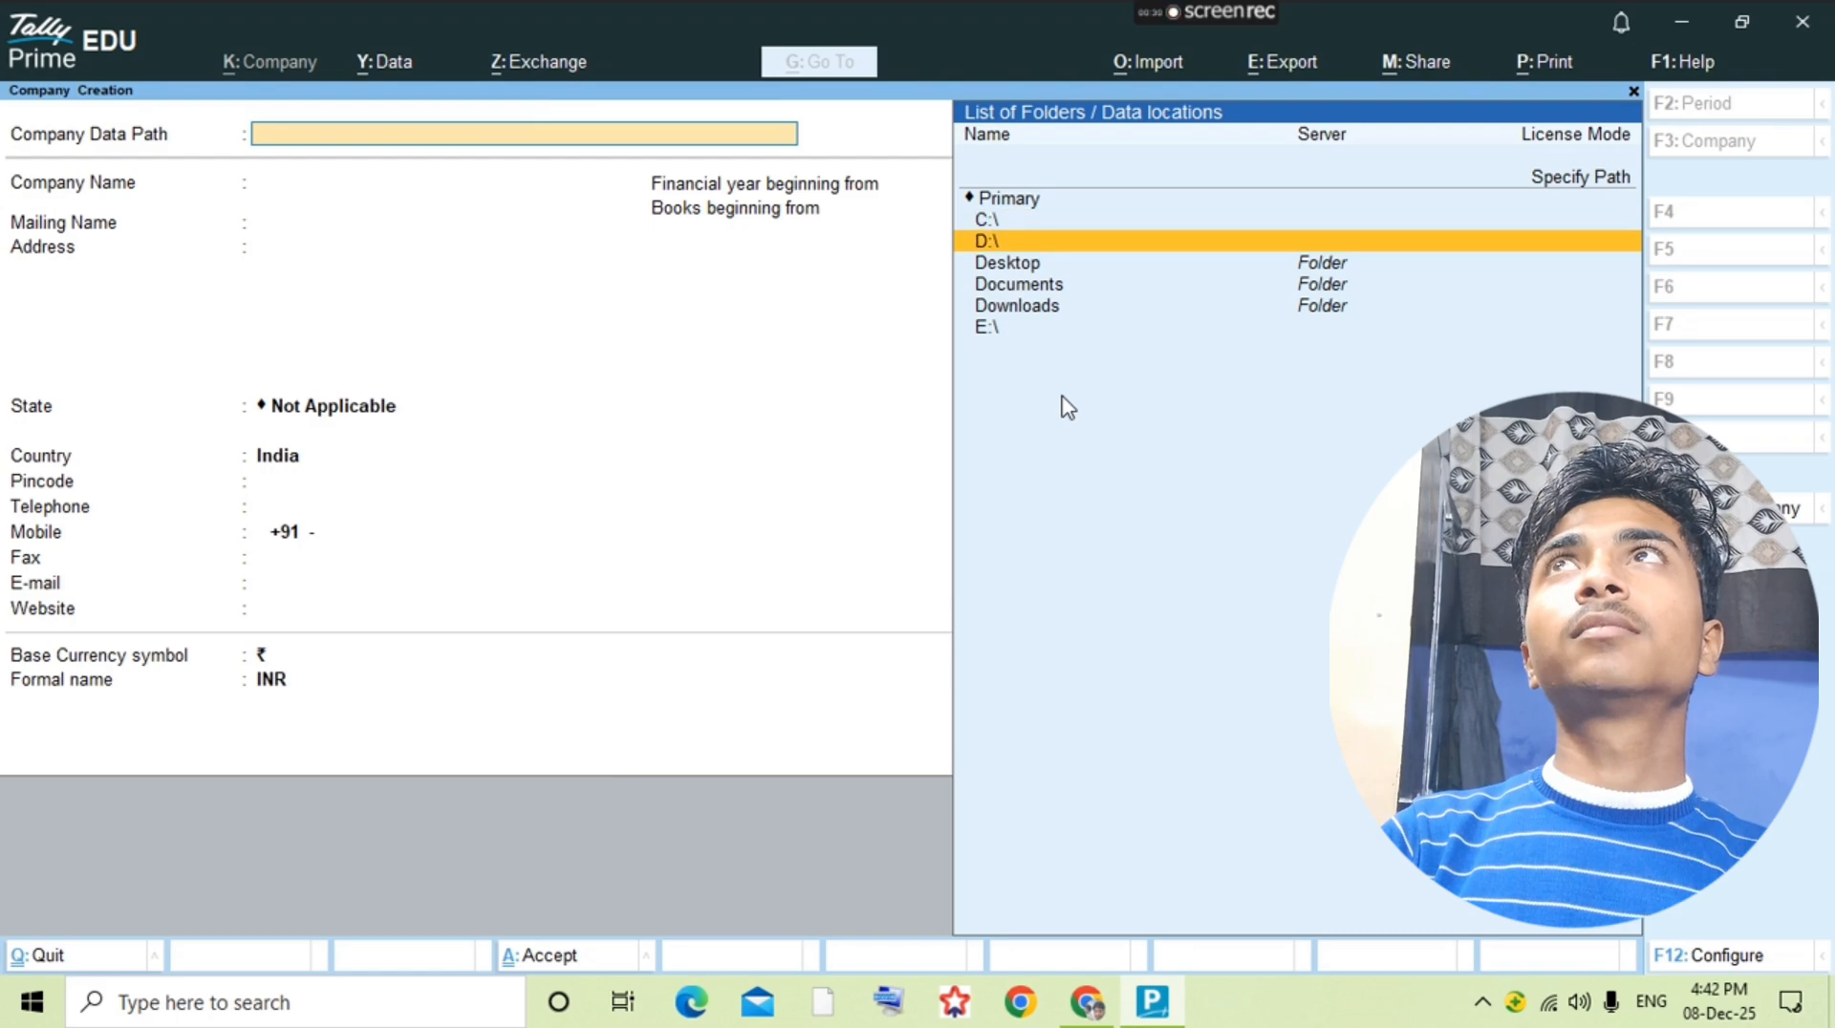
key("Return")
key("Return")
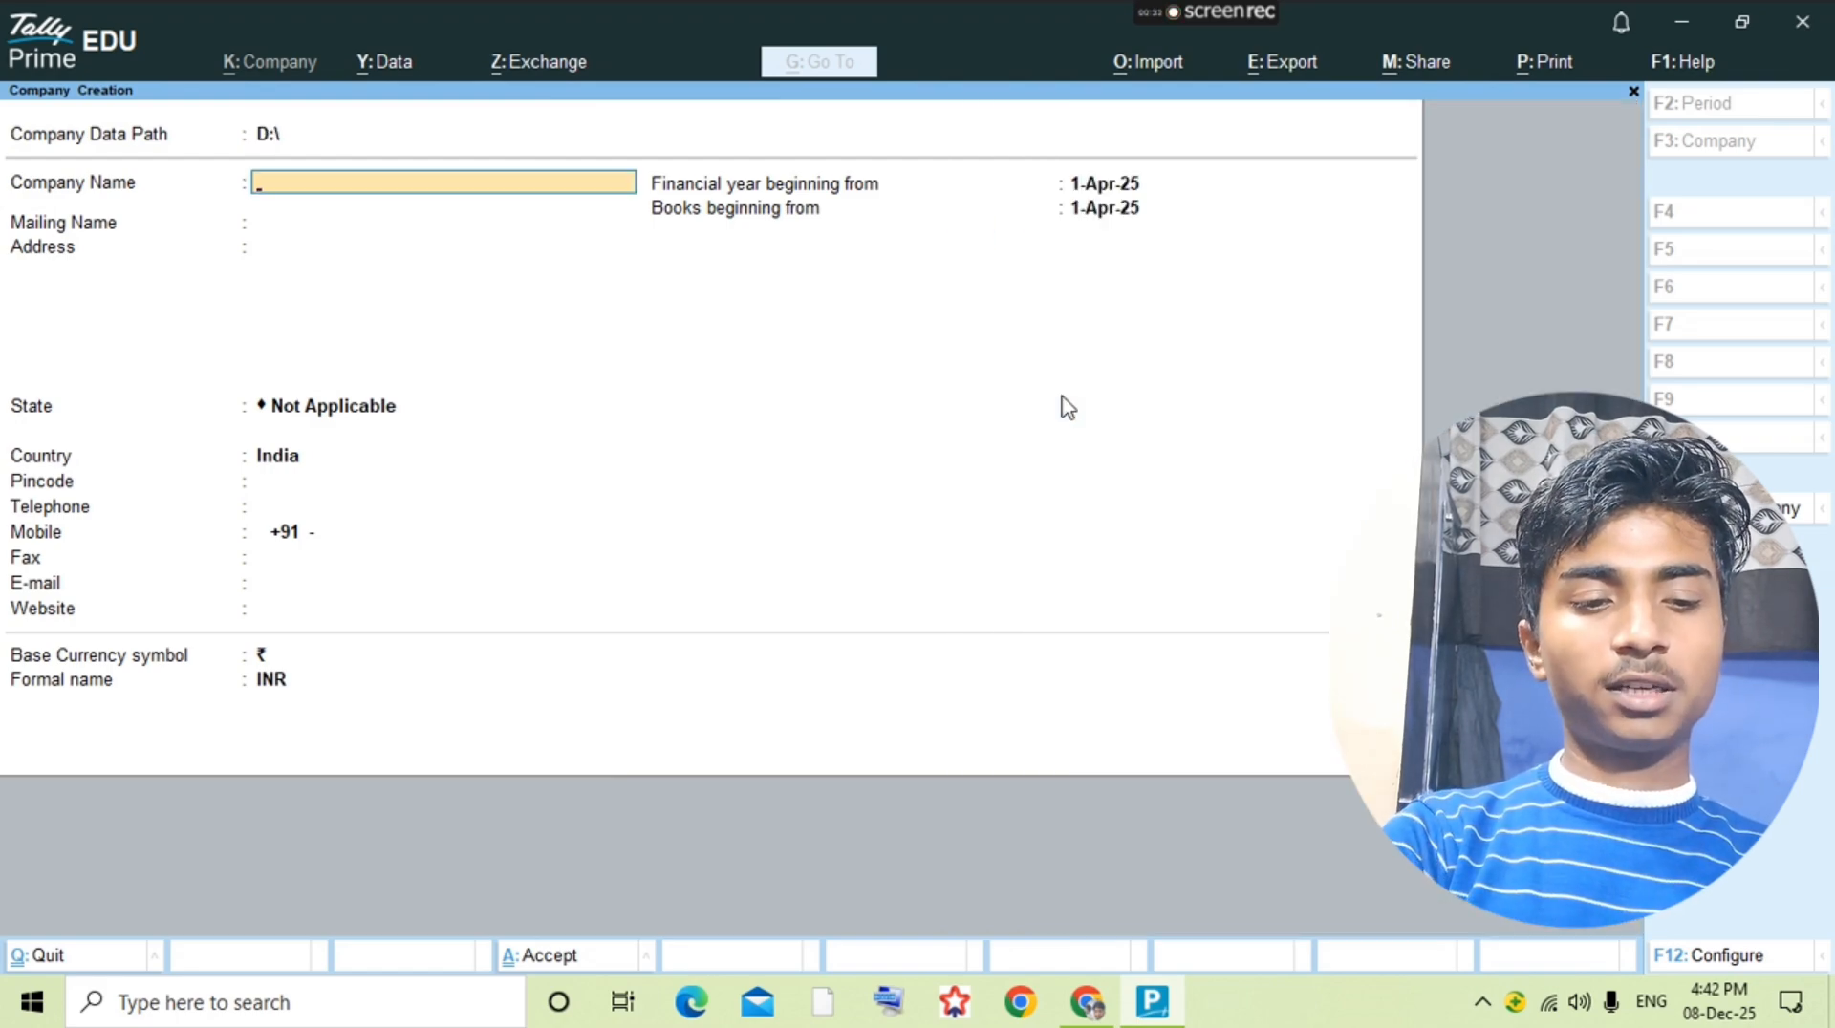
Step: Name the company Assignment 30, save it, and accept the default company features
type("Assign")
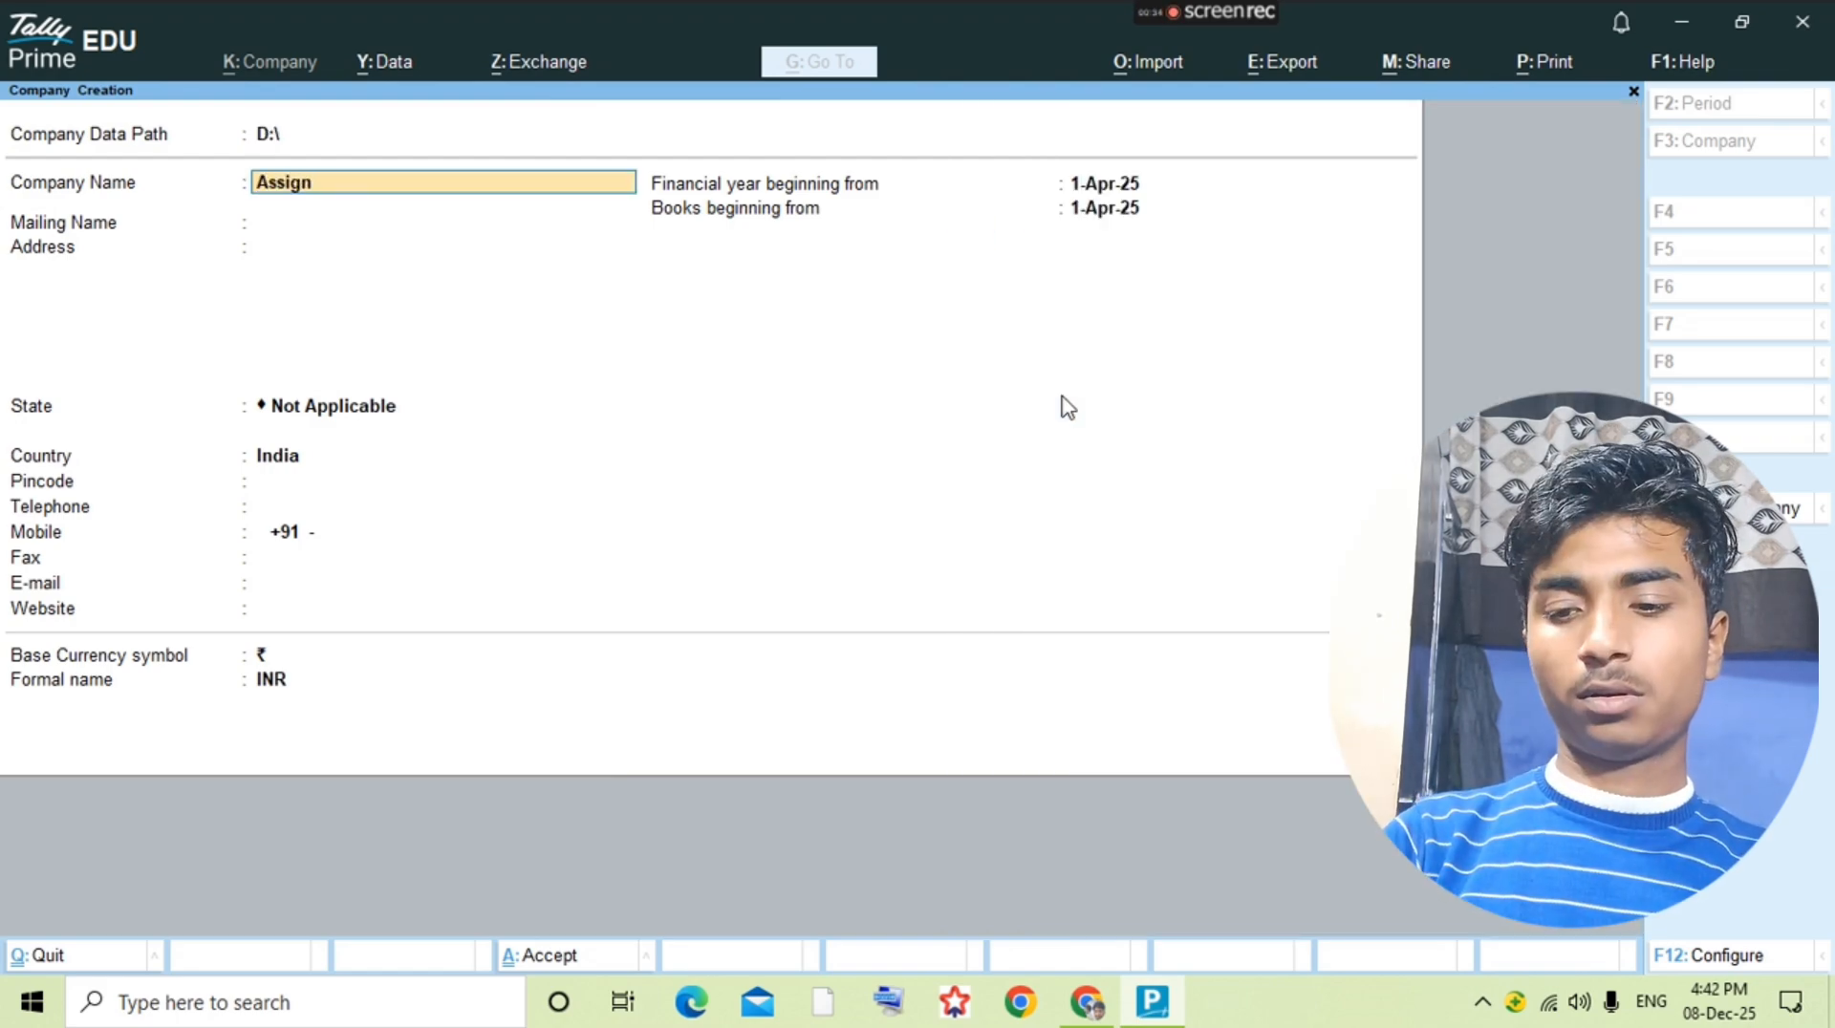
type("ment")
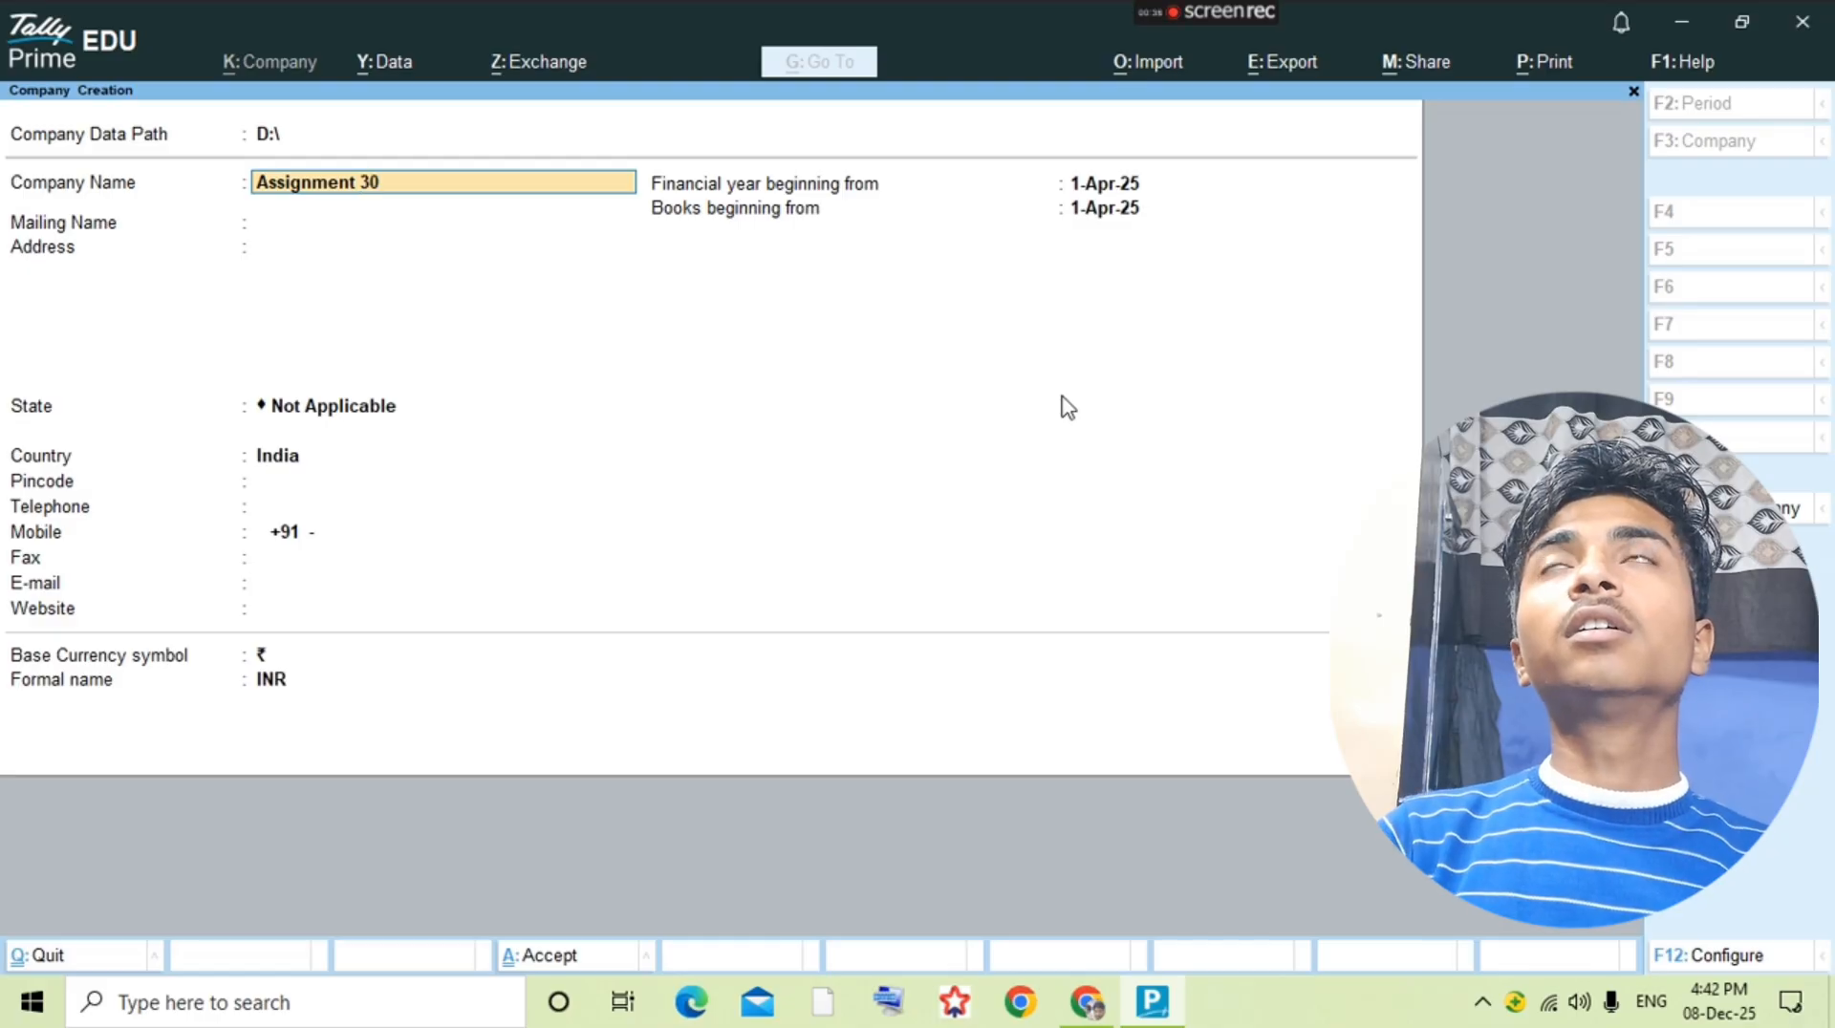
type(" 30")
key("Return")
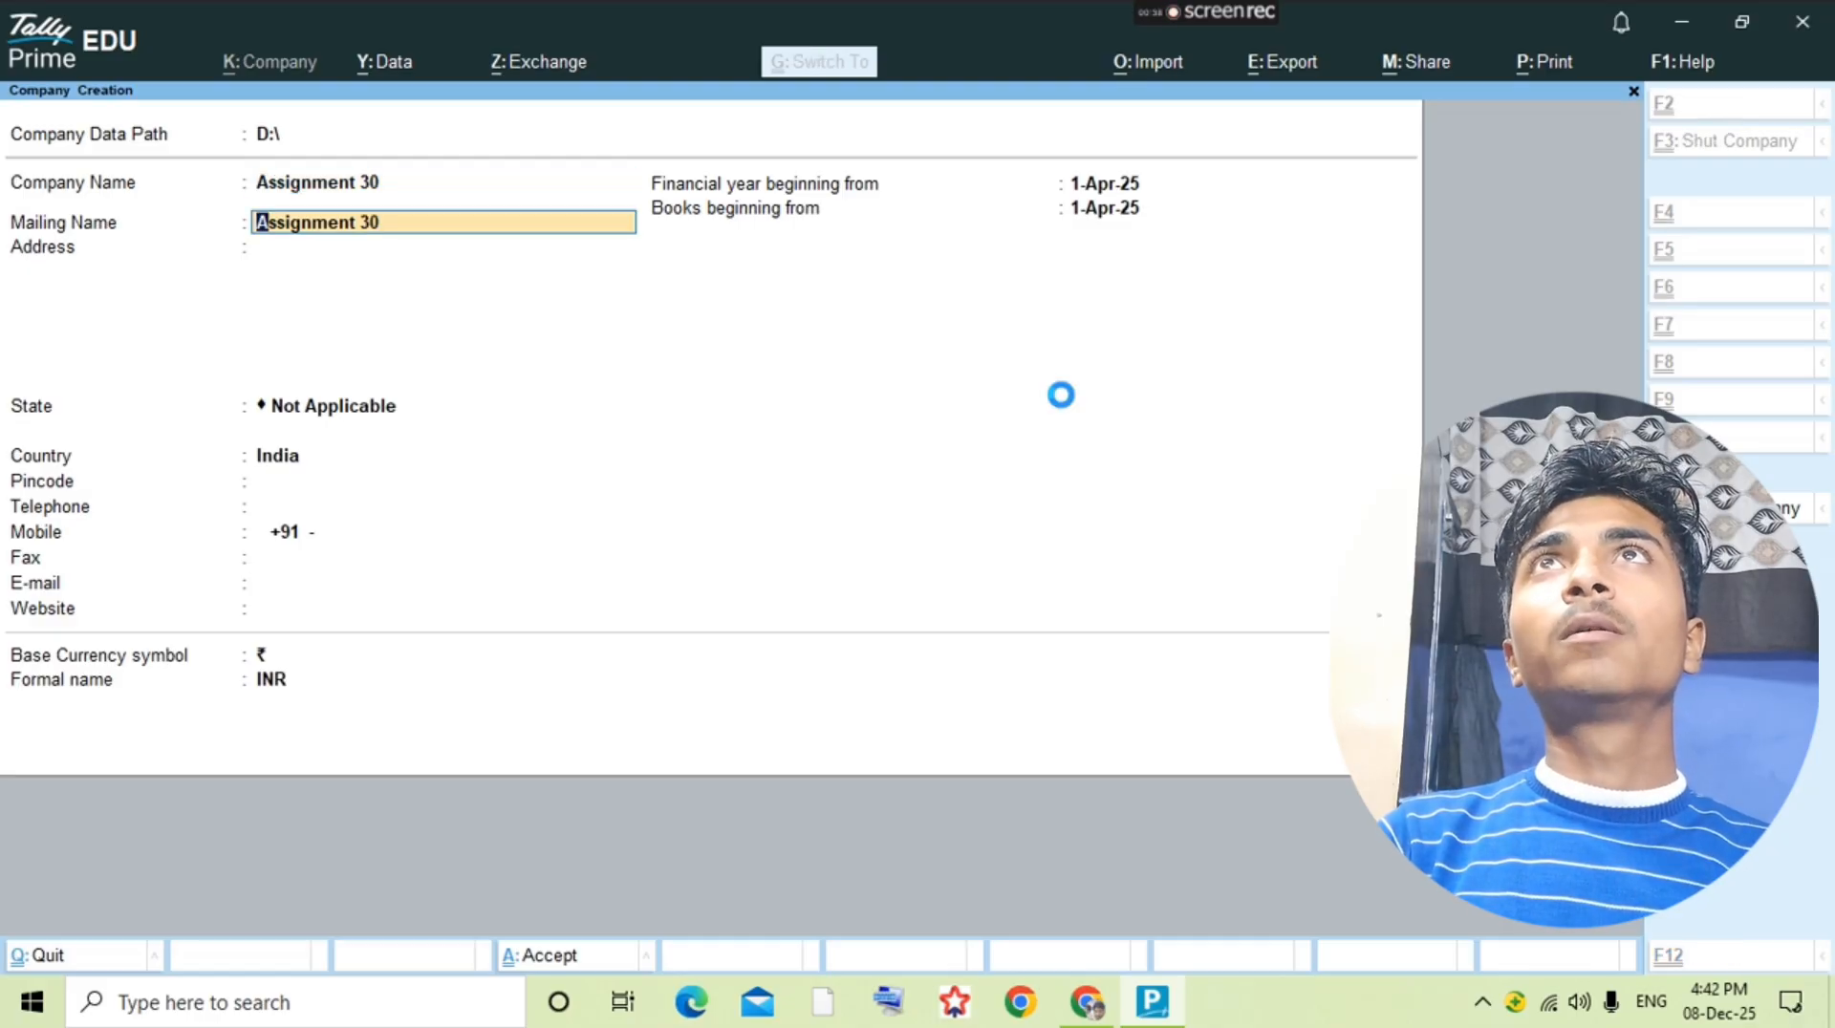
key("ctrl+a")
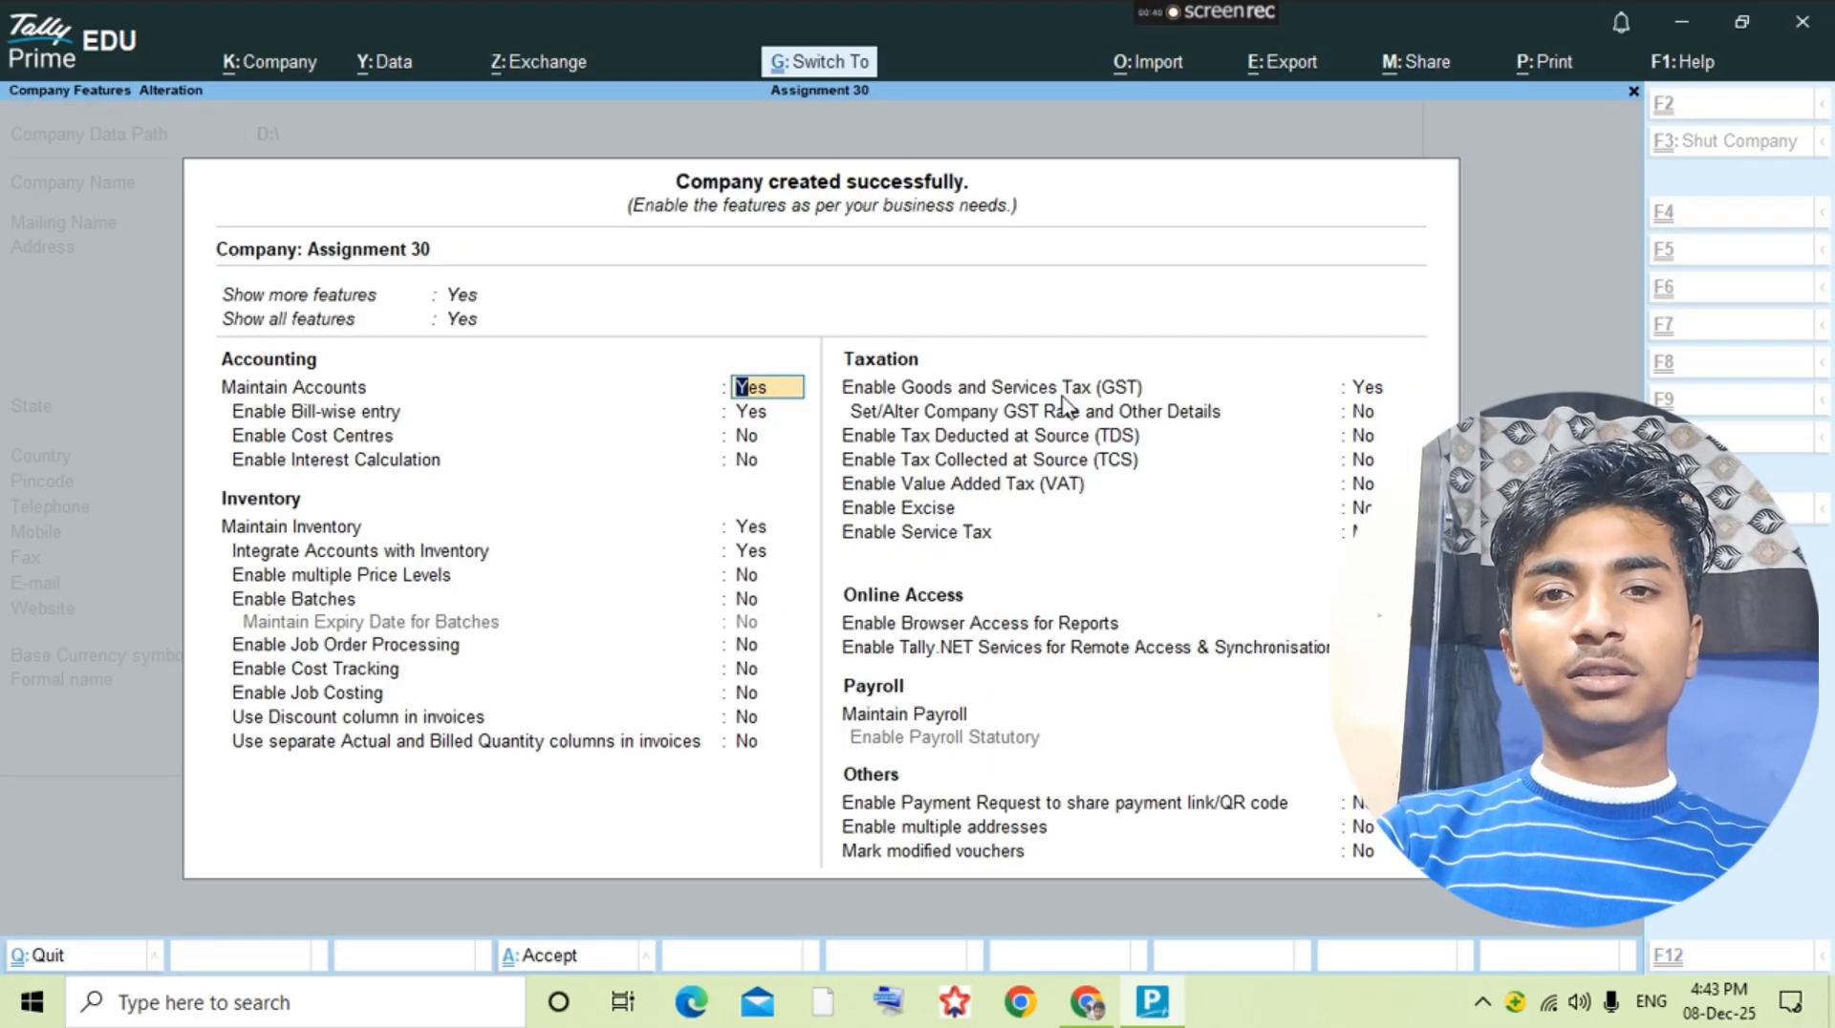
key("ctrl+a")
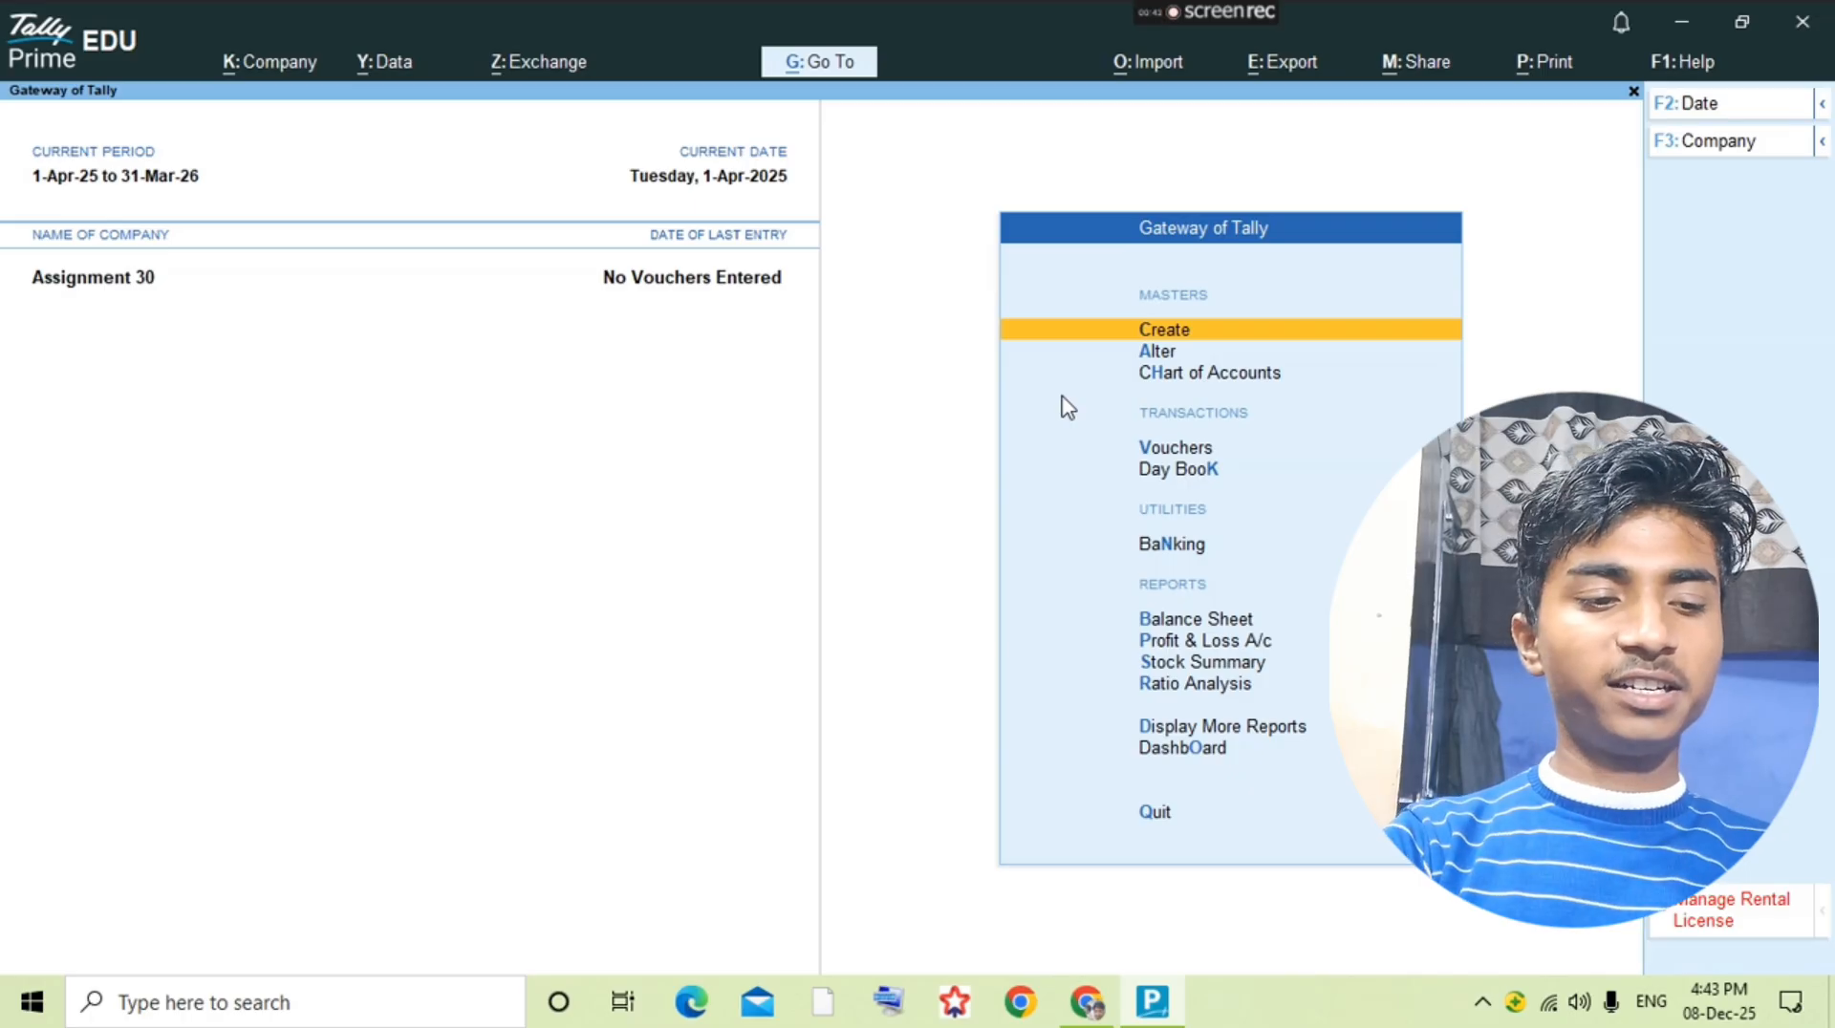
Step: Open accounting voucher entry for the company and start creating a new ledger from there
key("a")
key("Down")
key("Return")
key("alt+c")
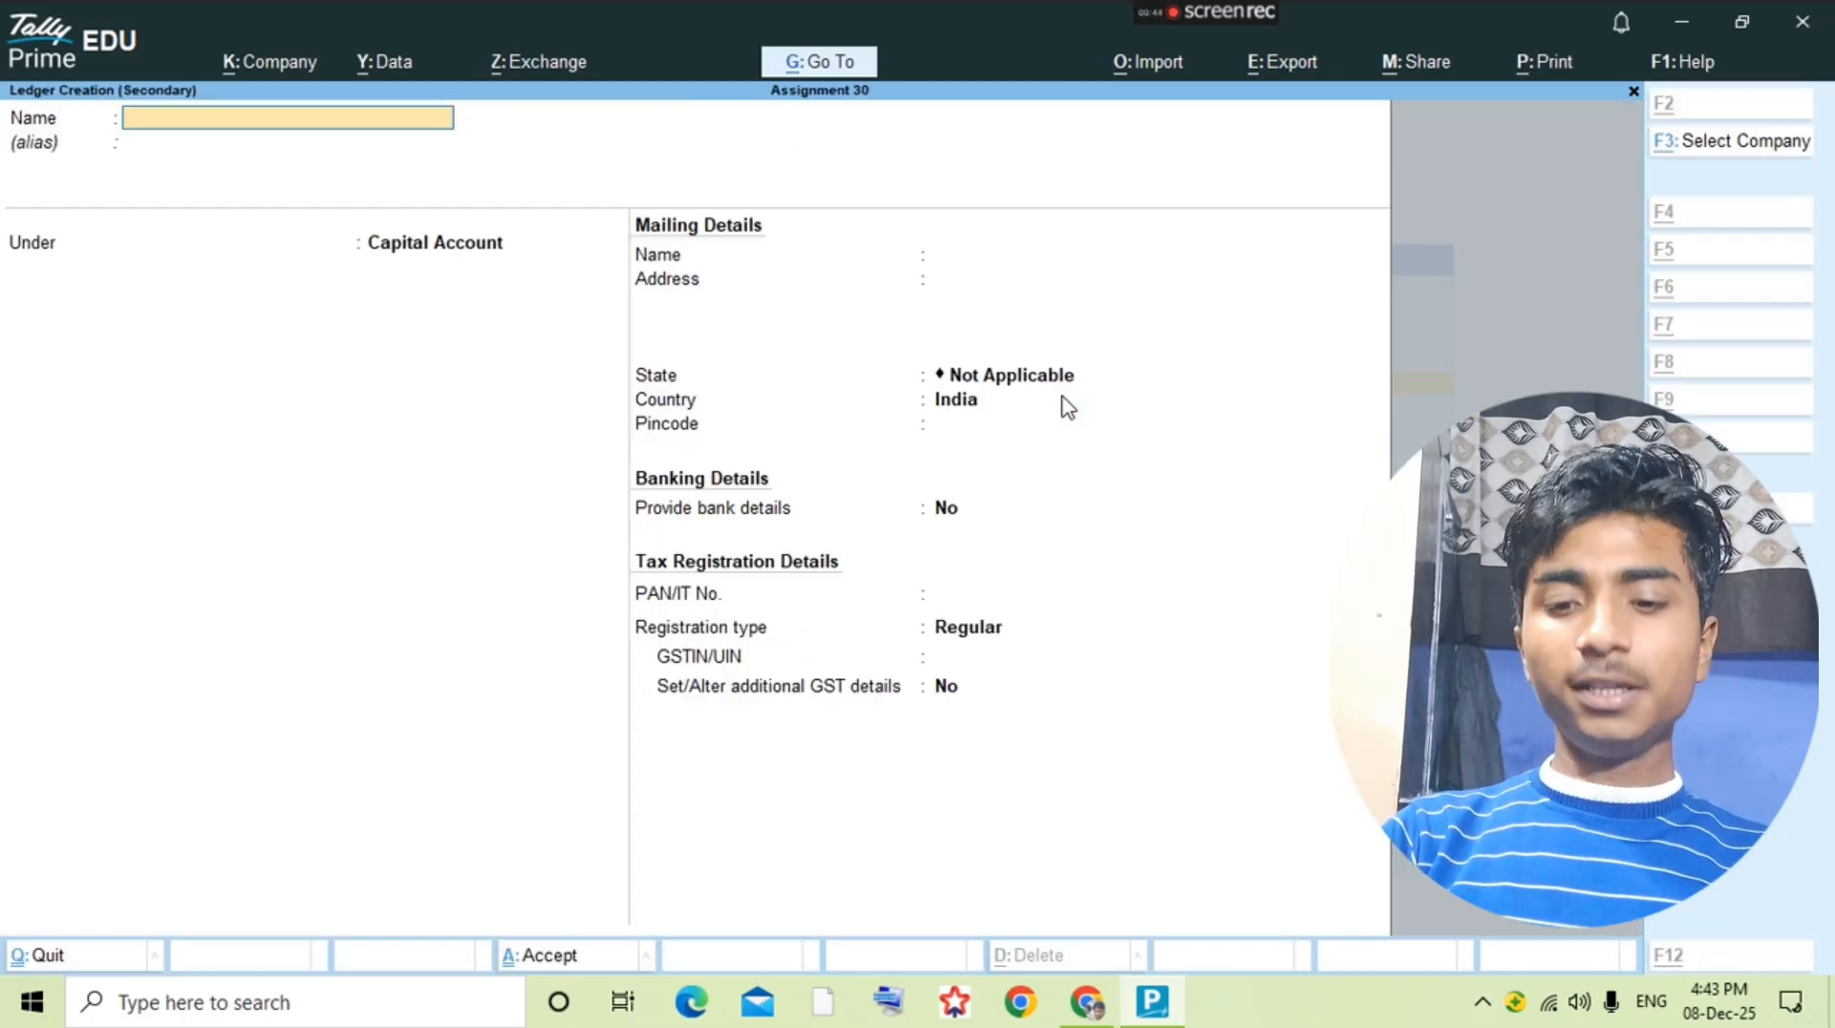
Step: Review the transactions and closing balances in the assignment PDF, ending at the opening capital entry dated 1-8-2018
key("alt+Tab")
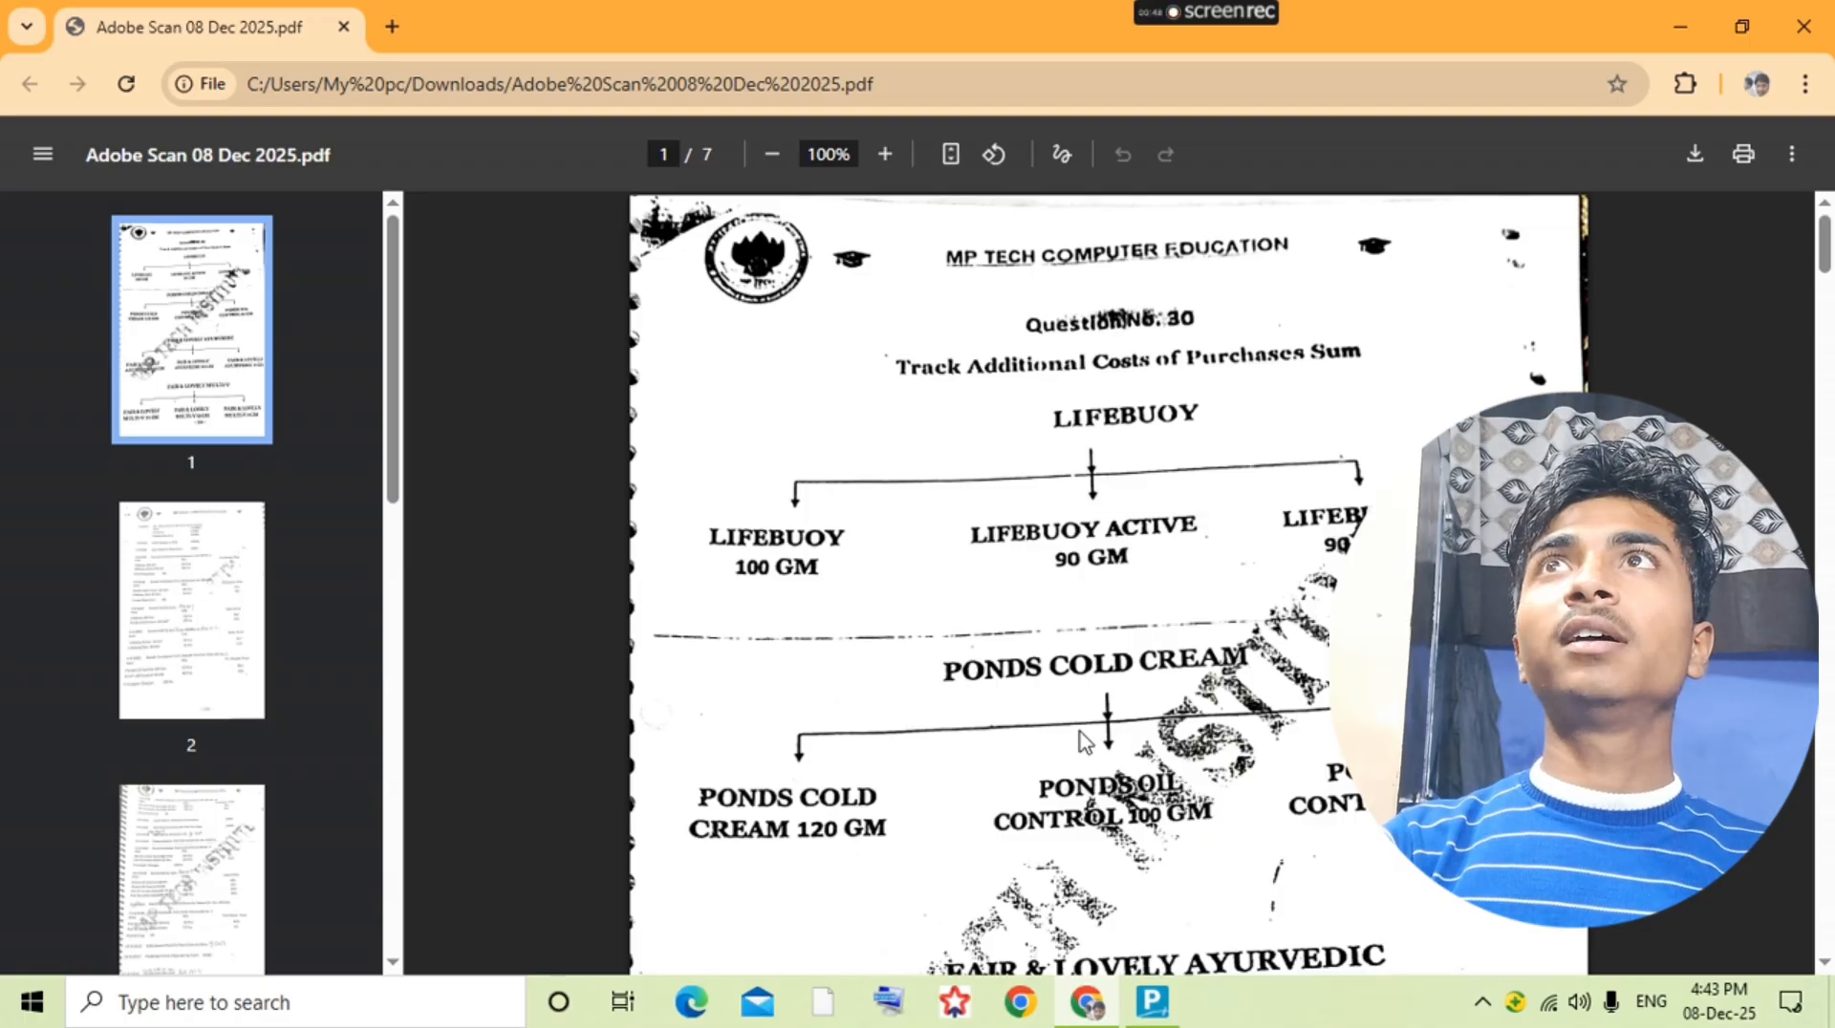
scroll(1083, 740, "down", 9)
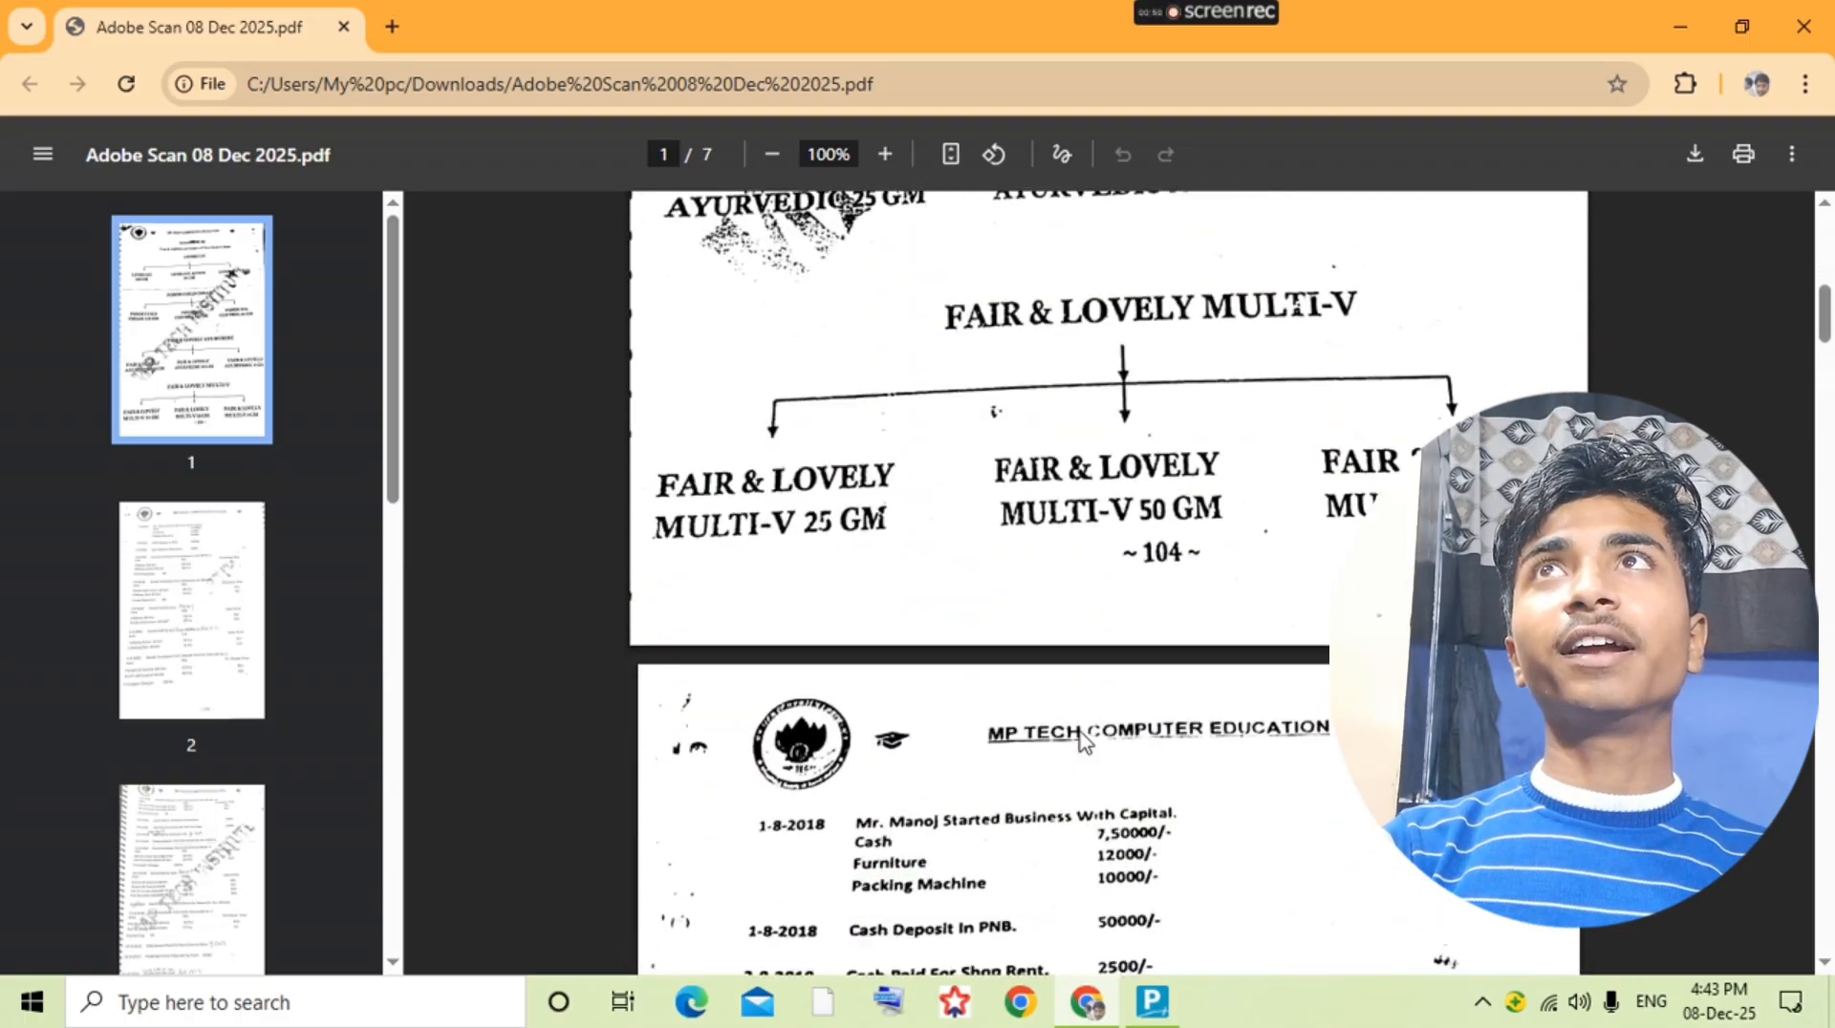
scroll(1083, 741, "down", 5)
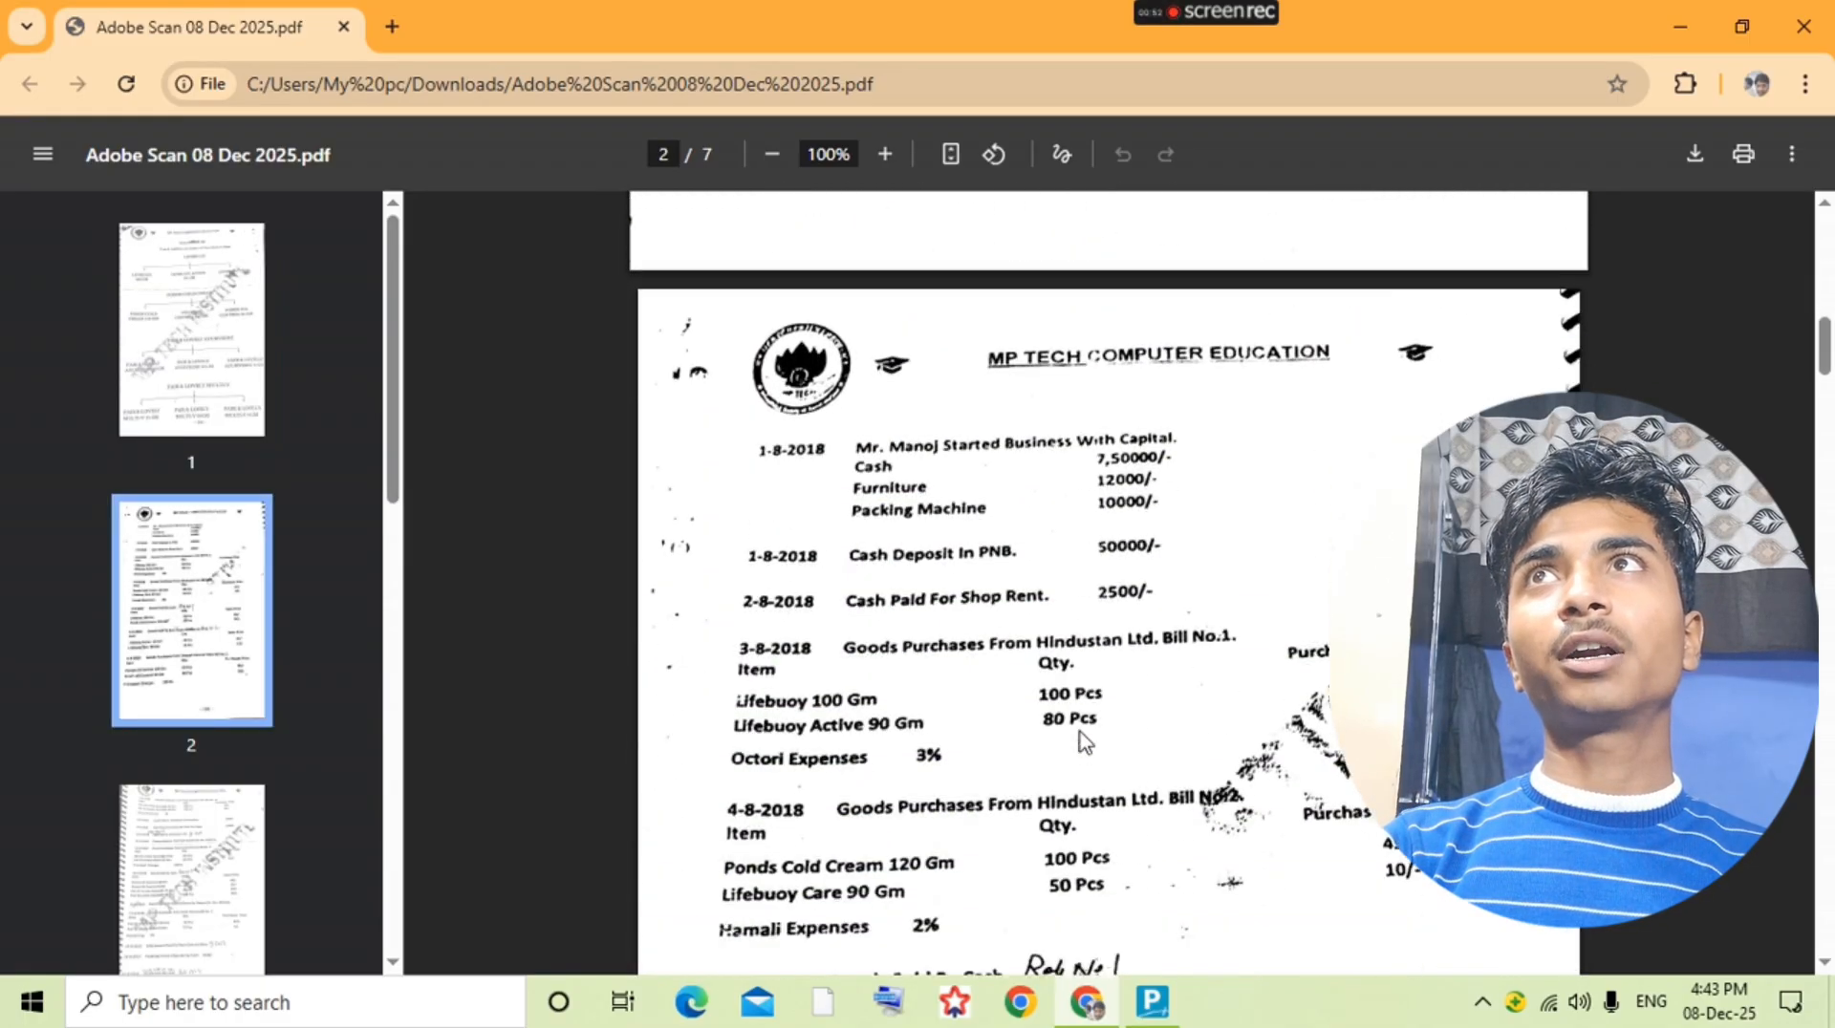
scroll(1082, 741, "down", 20)
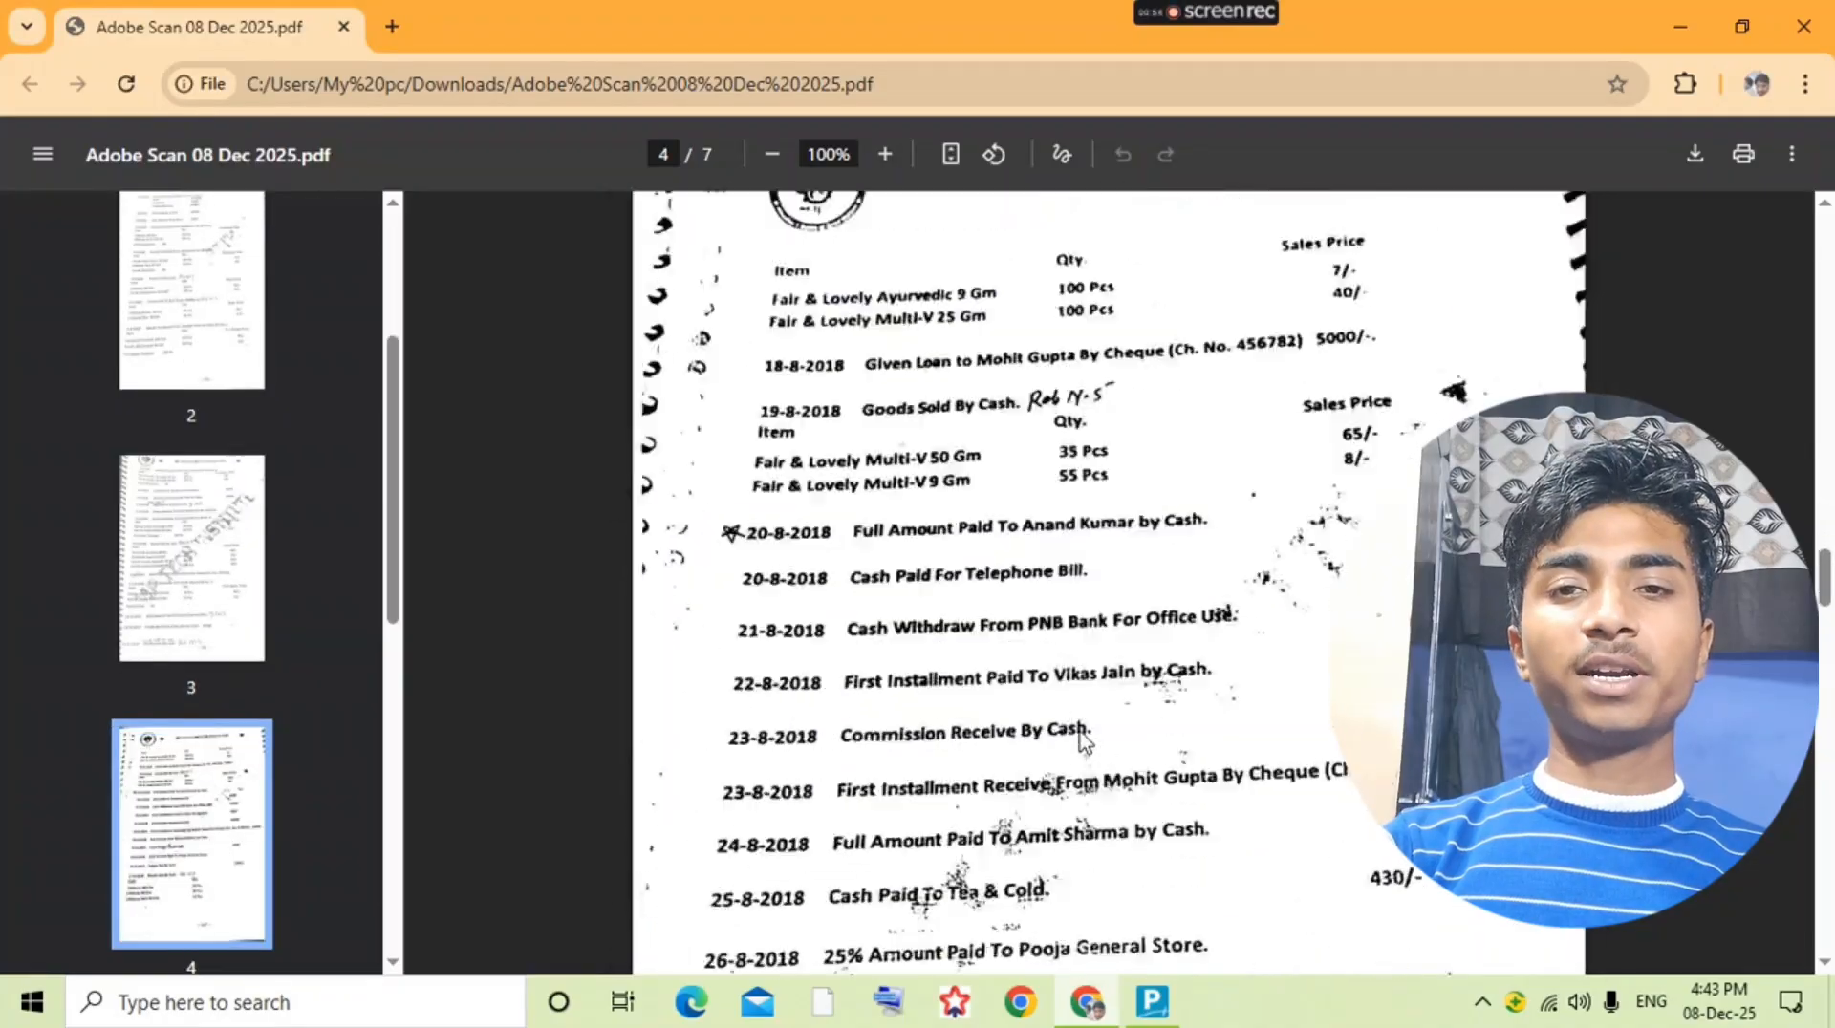
scroll(1083, 741, "down", 15)
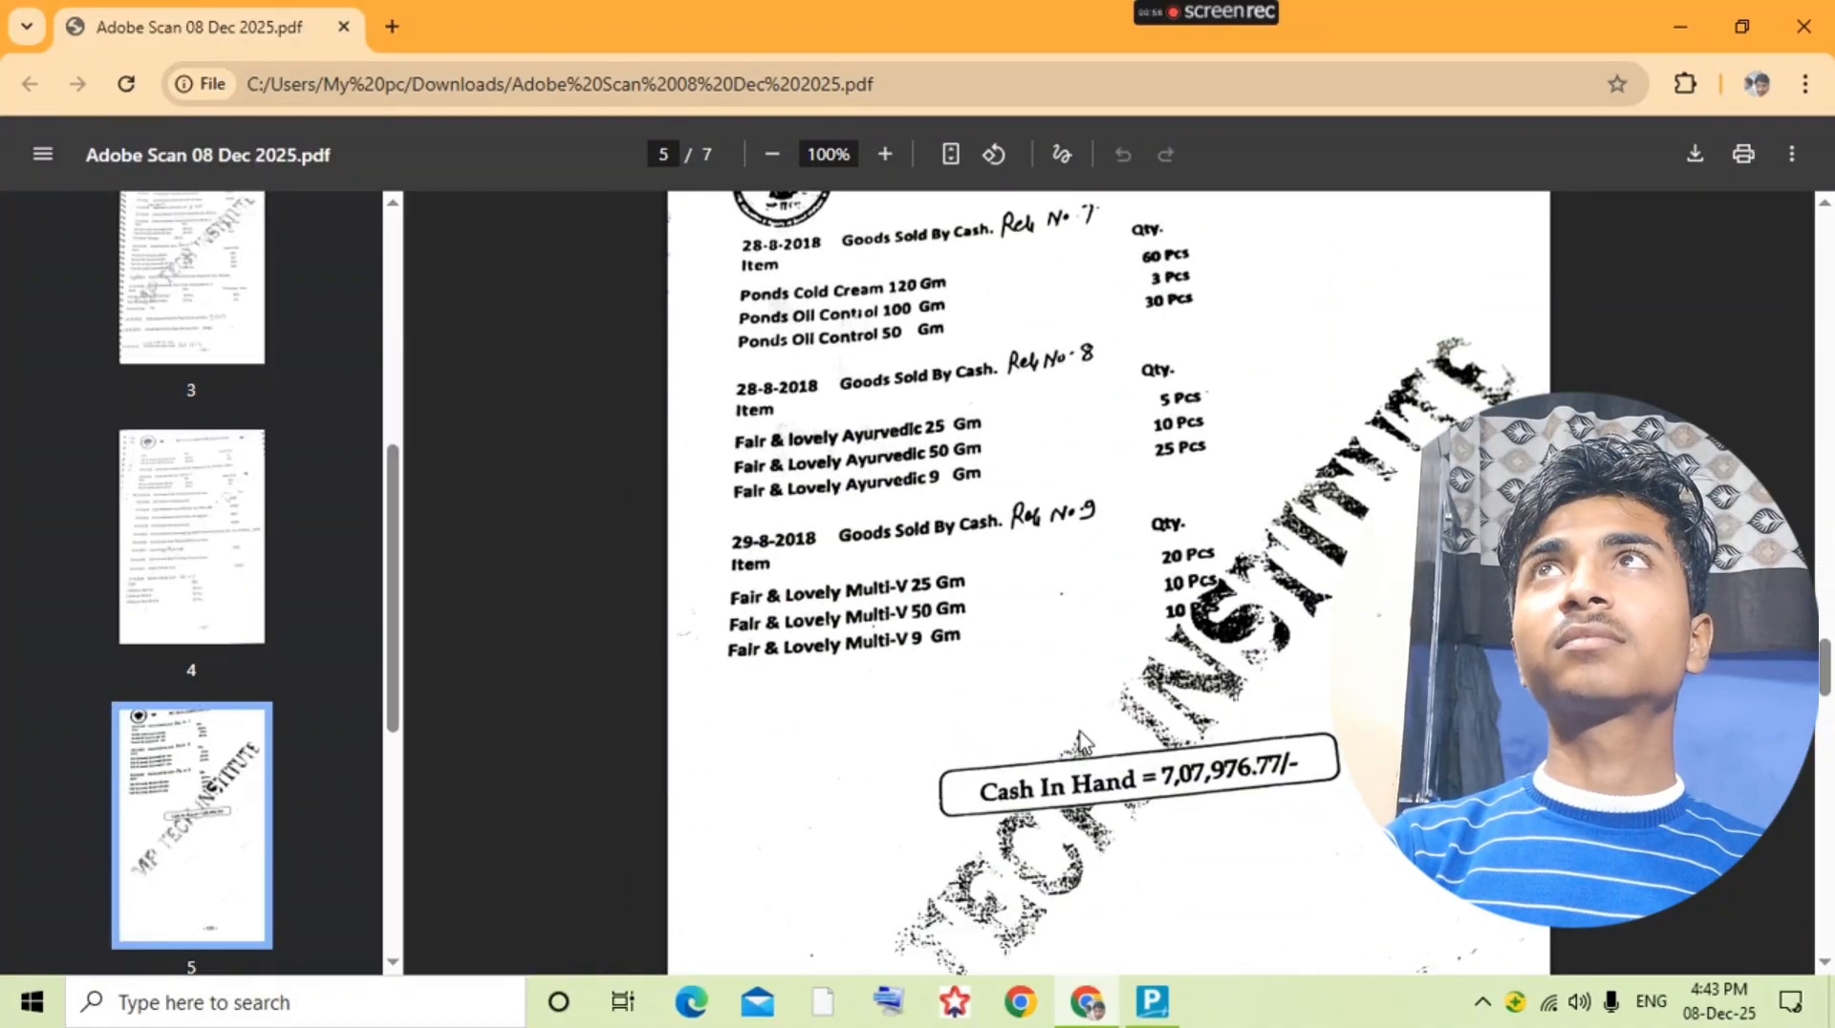
scroll(1083, 740, "down", 15)
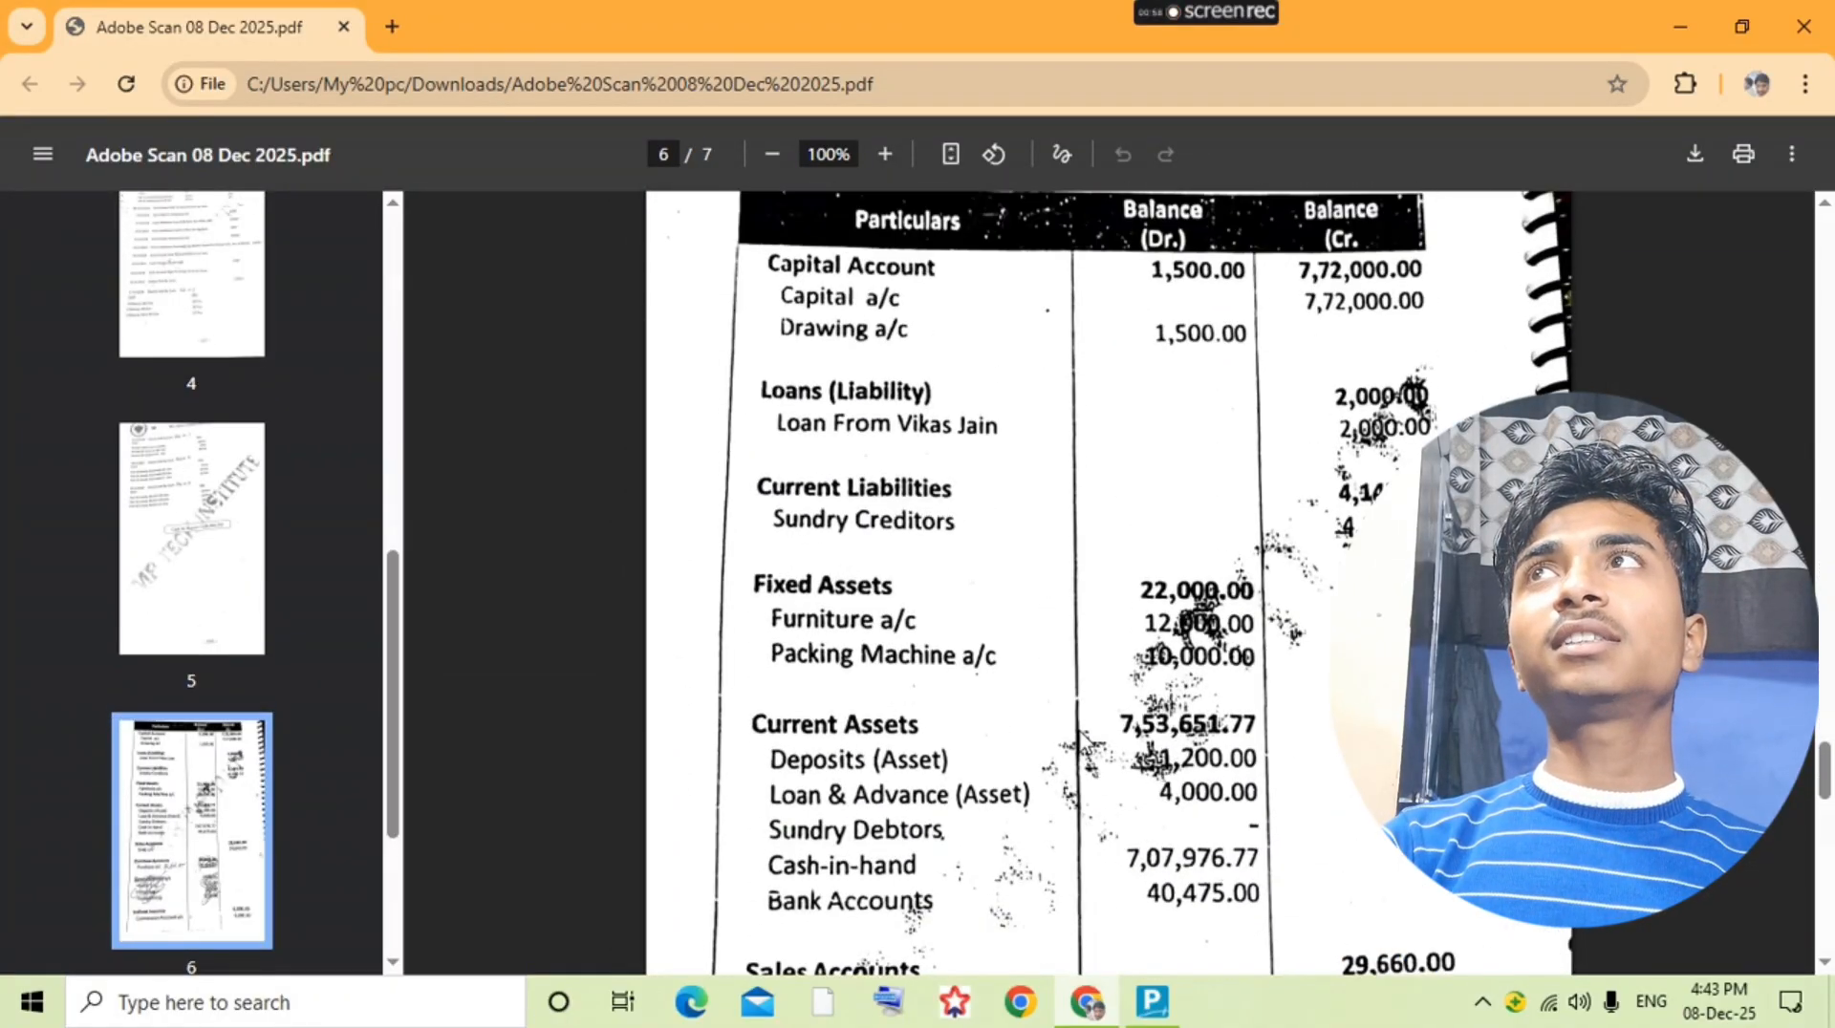
scroll(1083, 740, "up", 20)
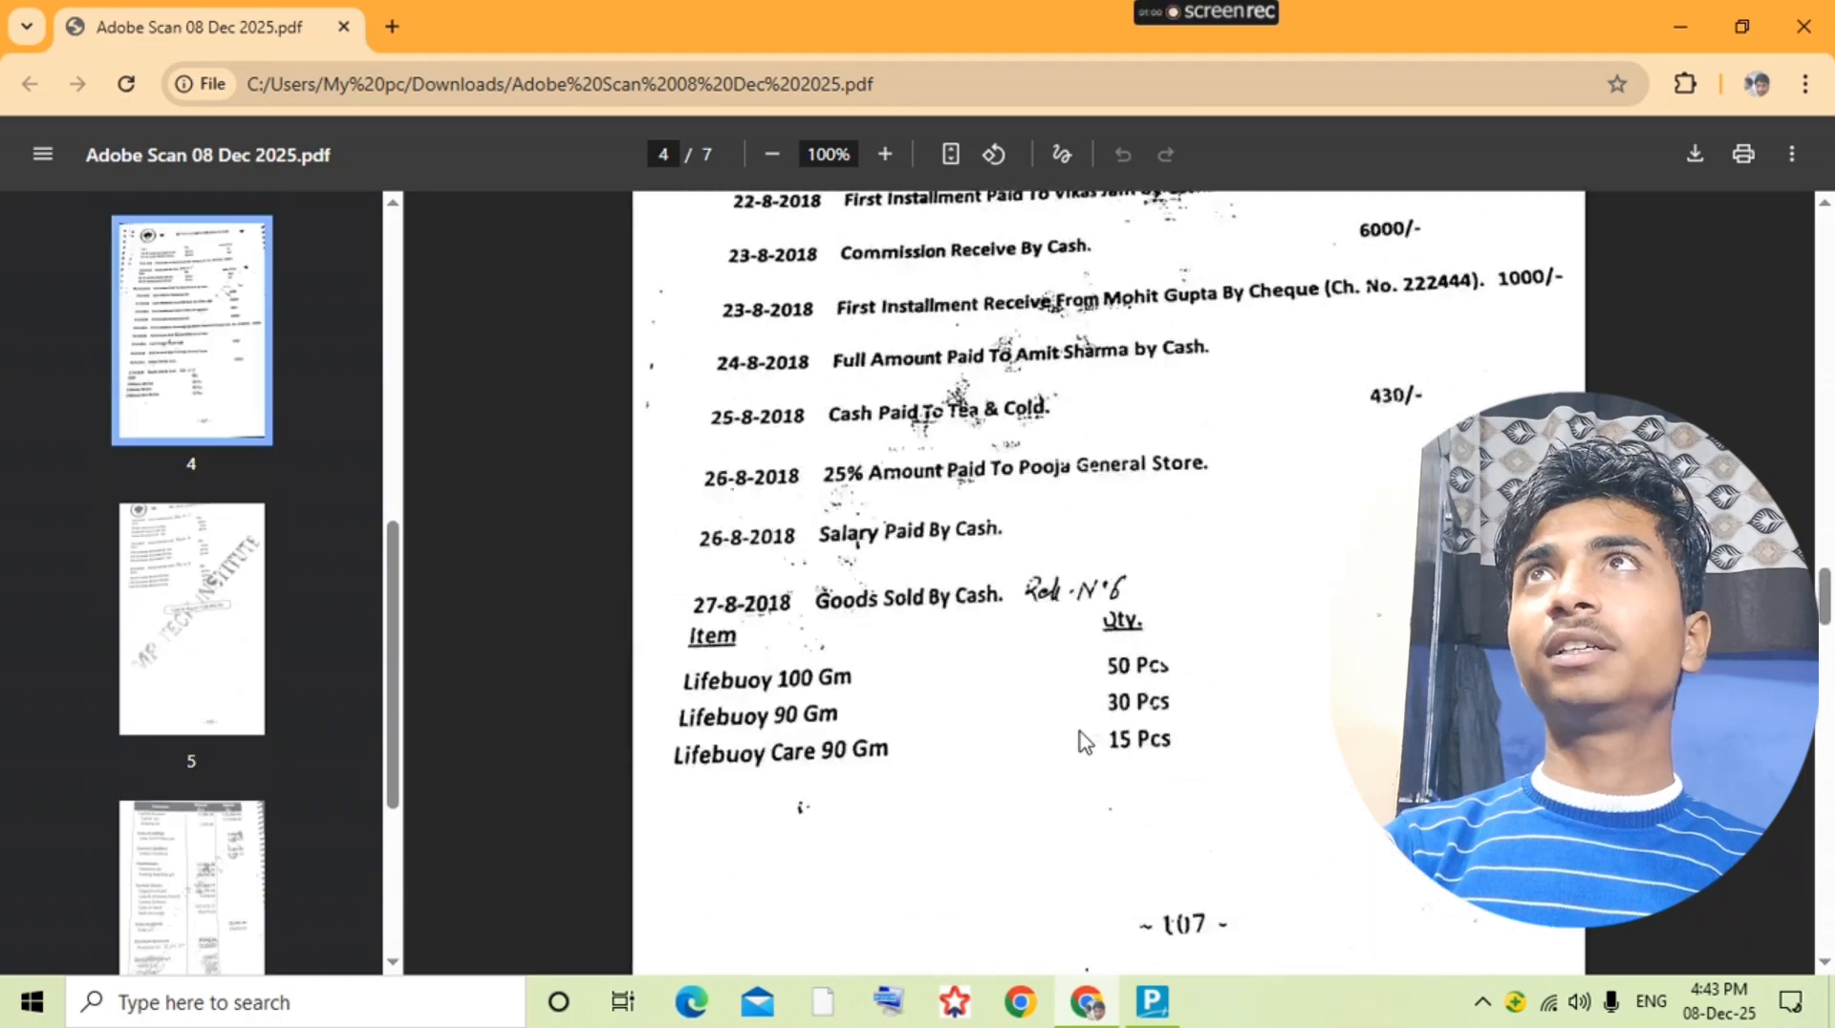
scroll(1083, 741, "up", 20)
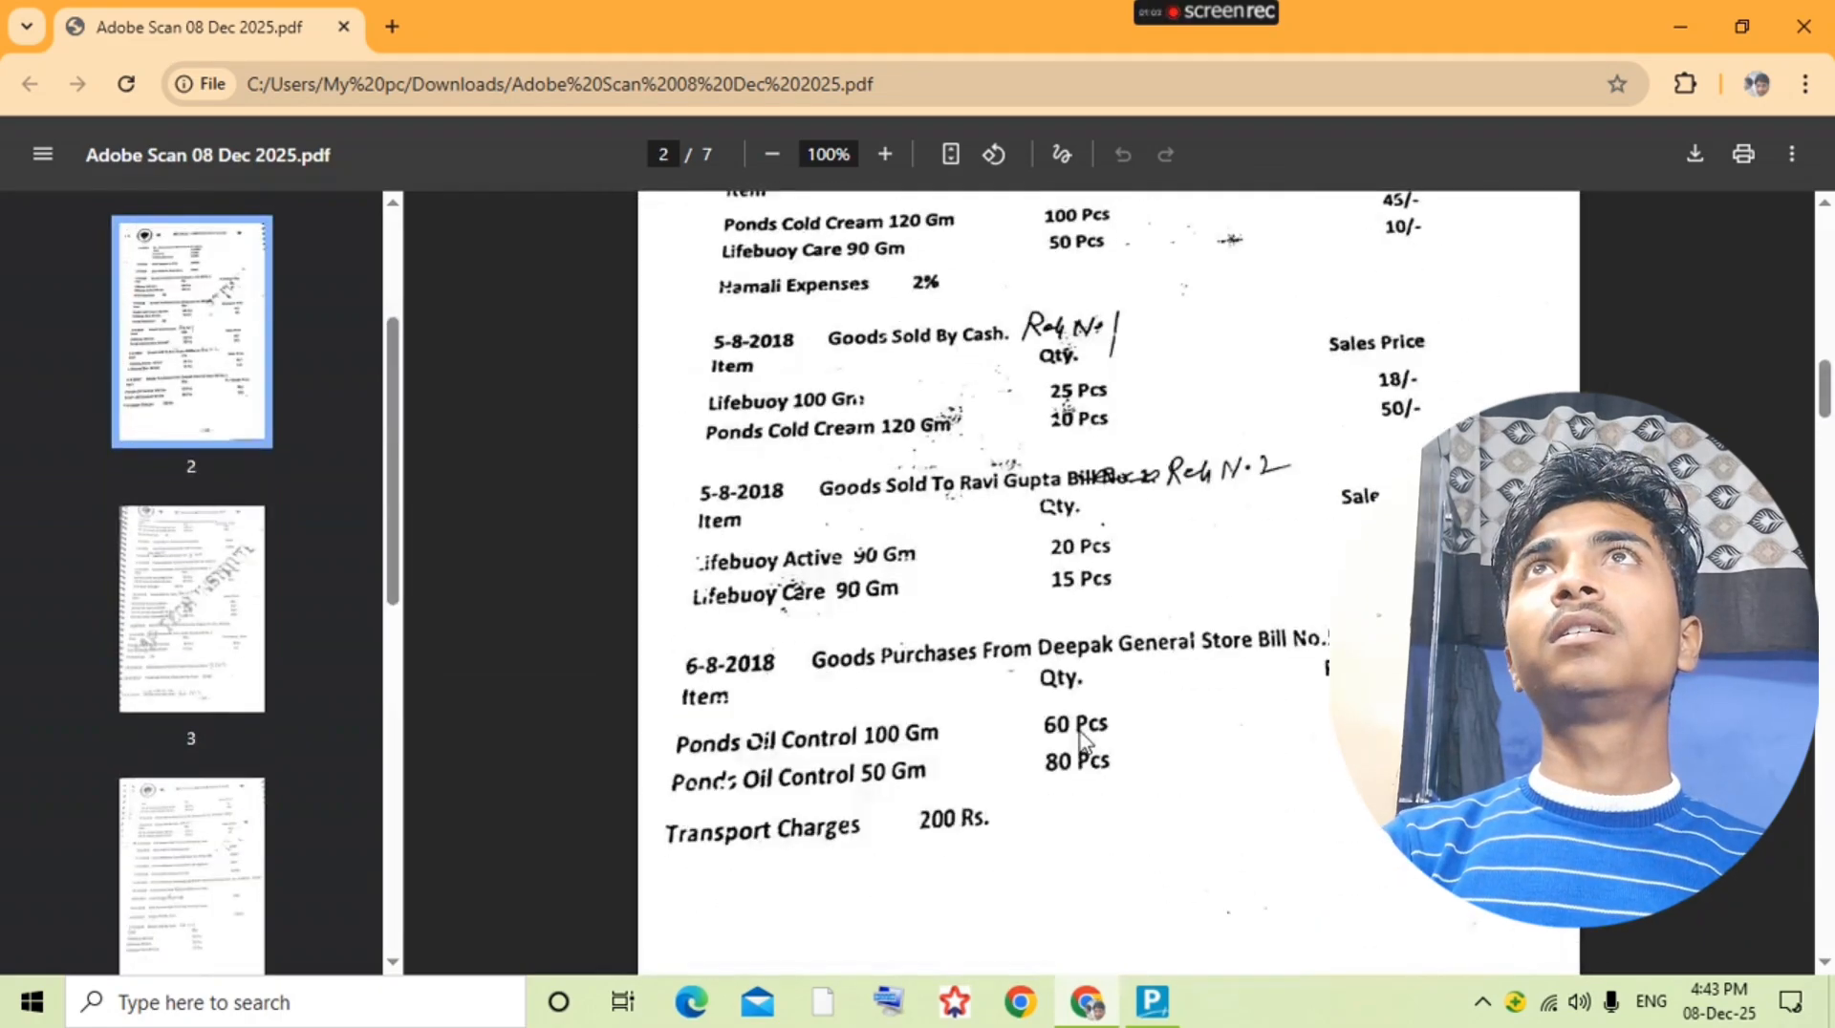
scroll(1083, 741, "up", 6)
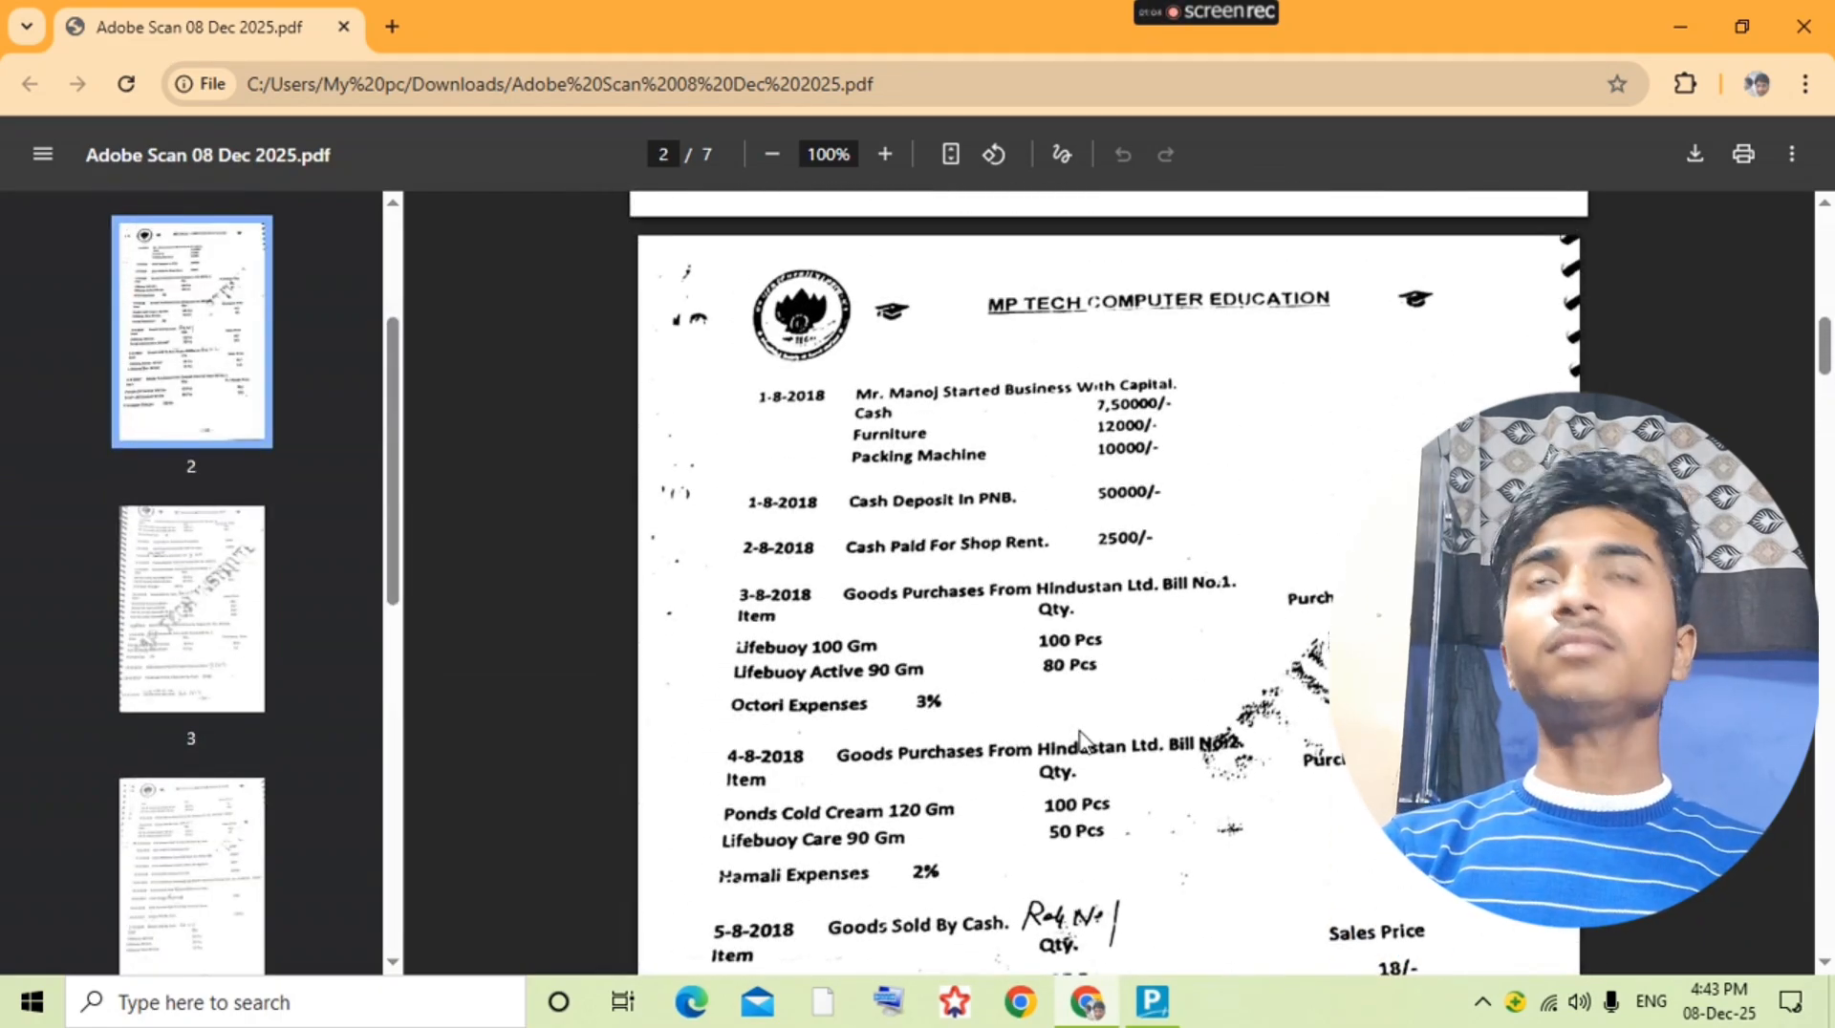
Step: Back in TallyPrime, create a ledger named Capital under the Capital Account group
key("alt+Tab")
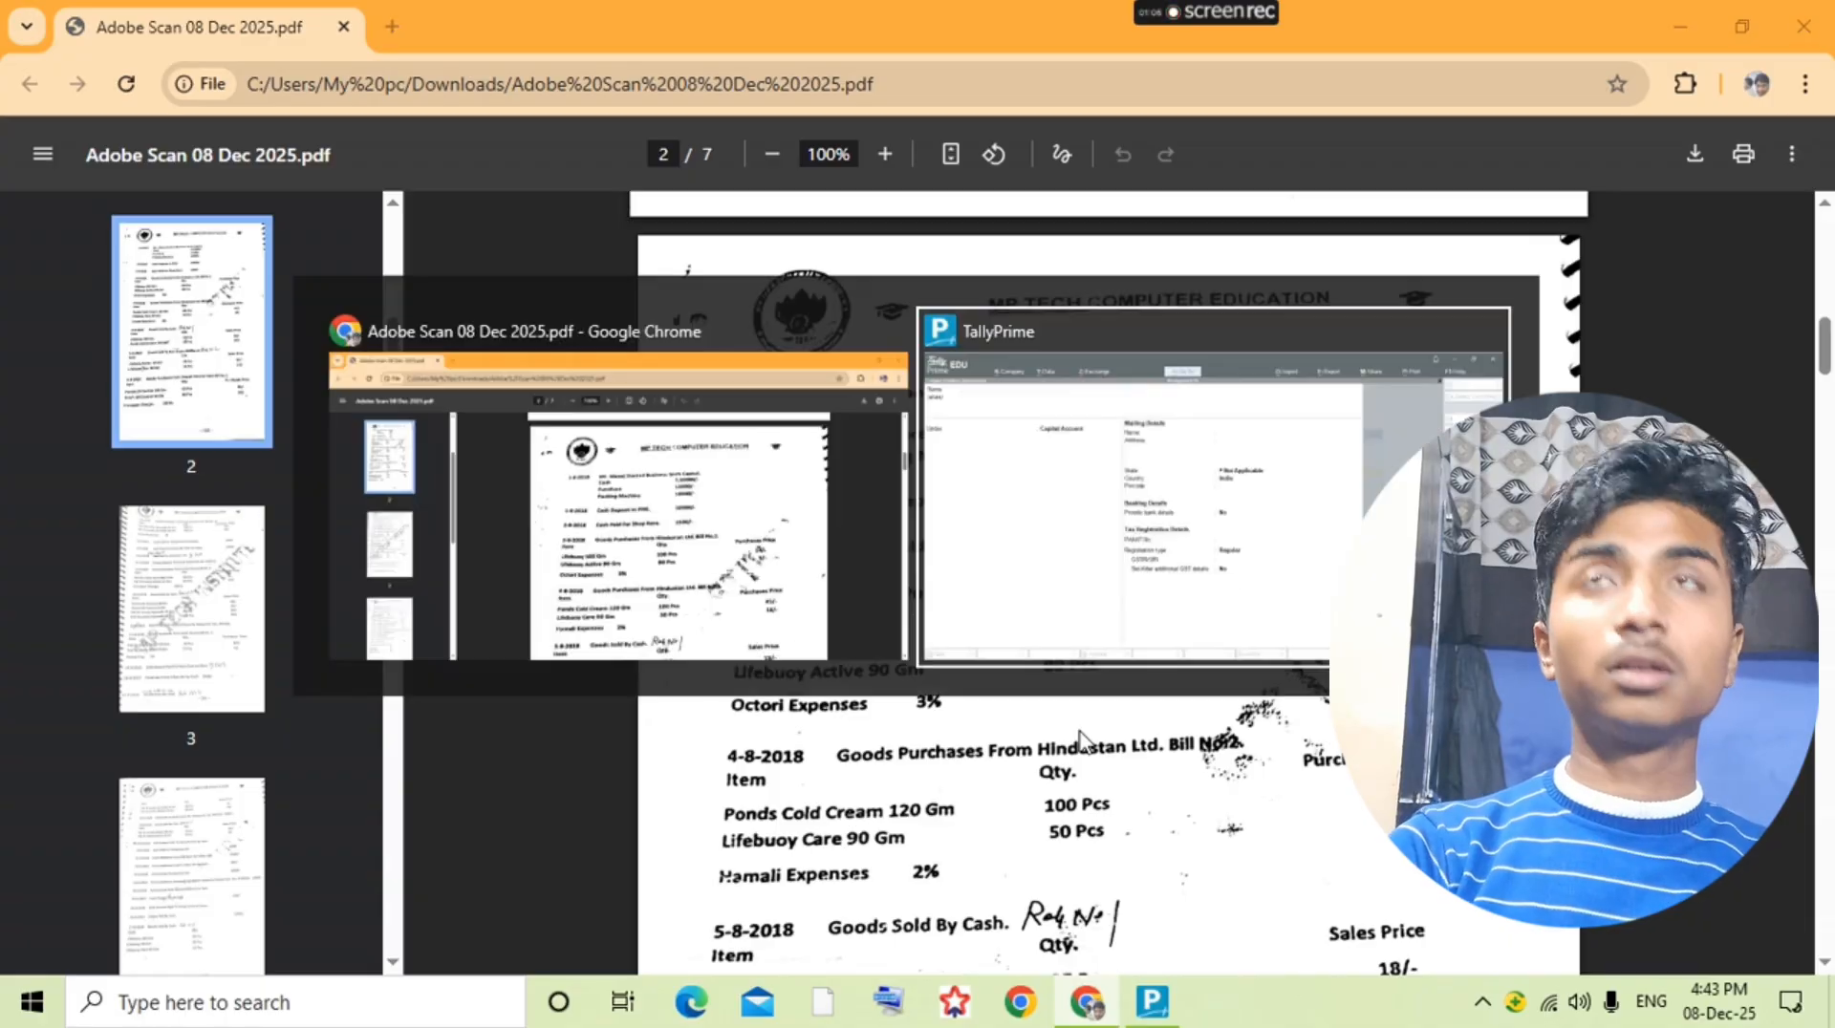
type("Capital")
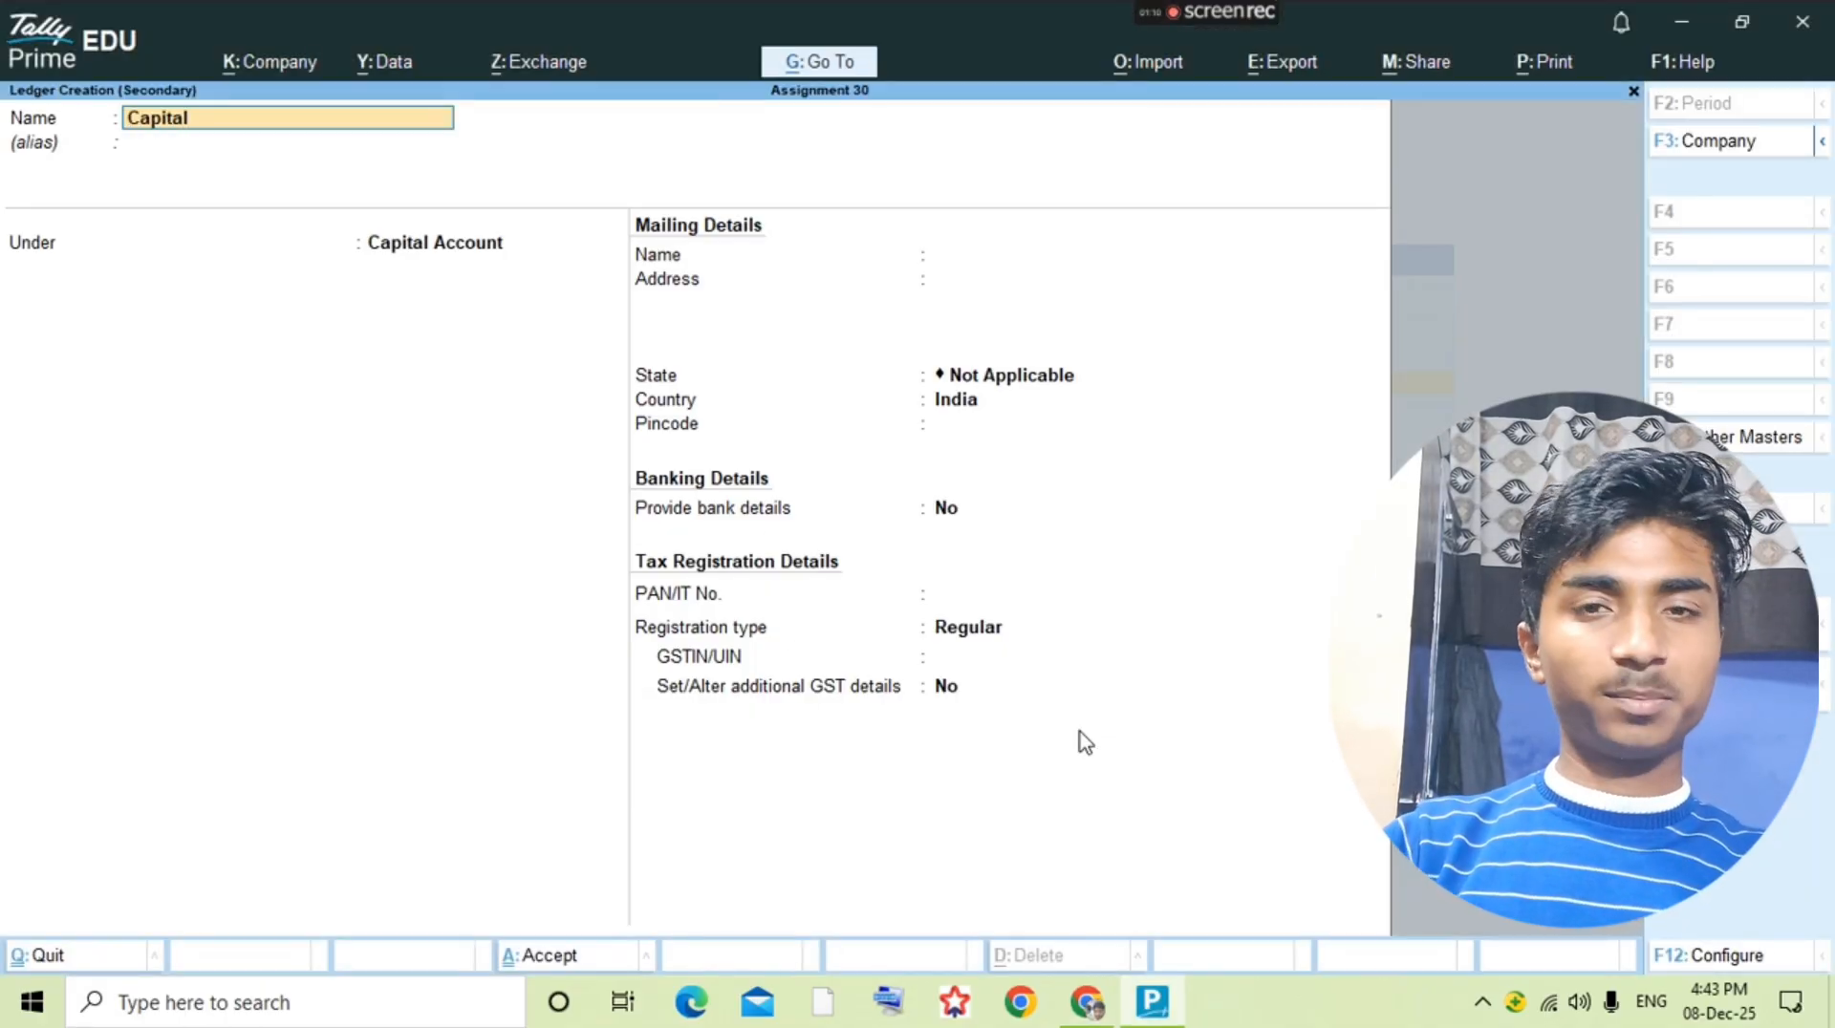
key("Return")
key("Return")
key("ctrl+a")
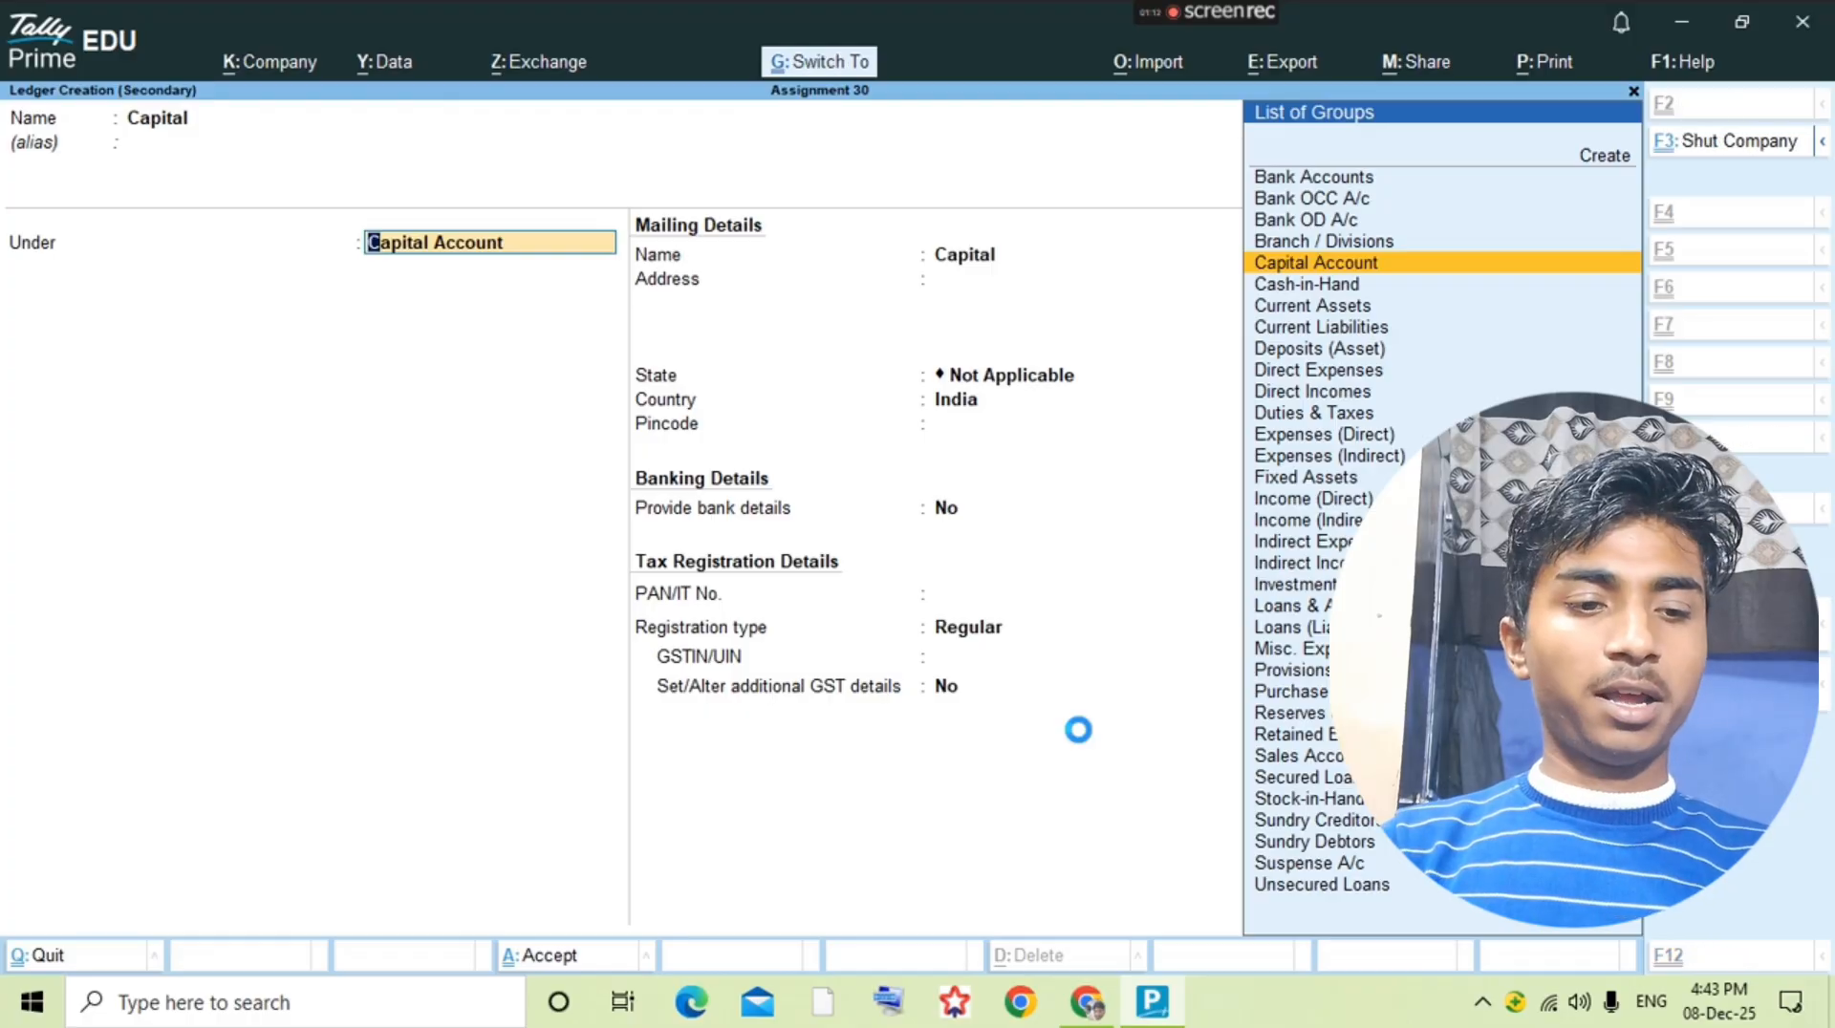
Step: Change the voucher to a receipt and credit the Capital ledger with 7,72,000
key("Return")
key("alt+a")
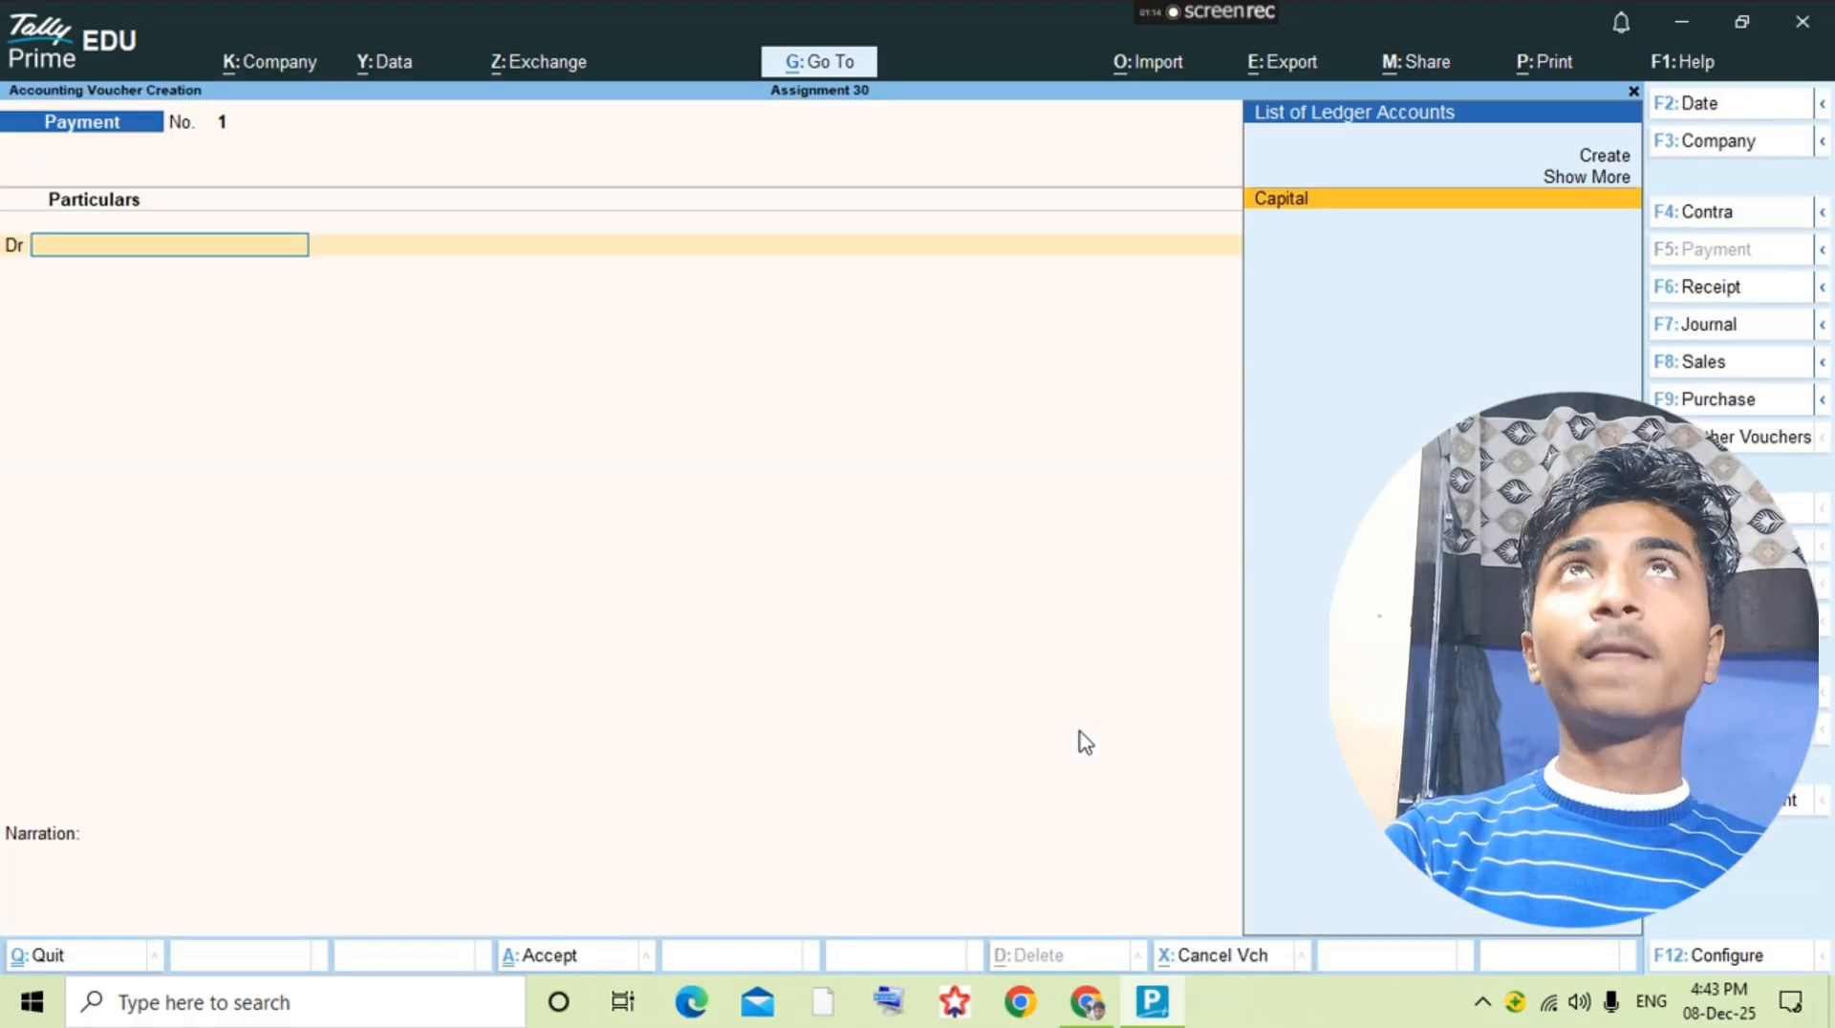
key("F6")
type("Cap")
key("Return")
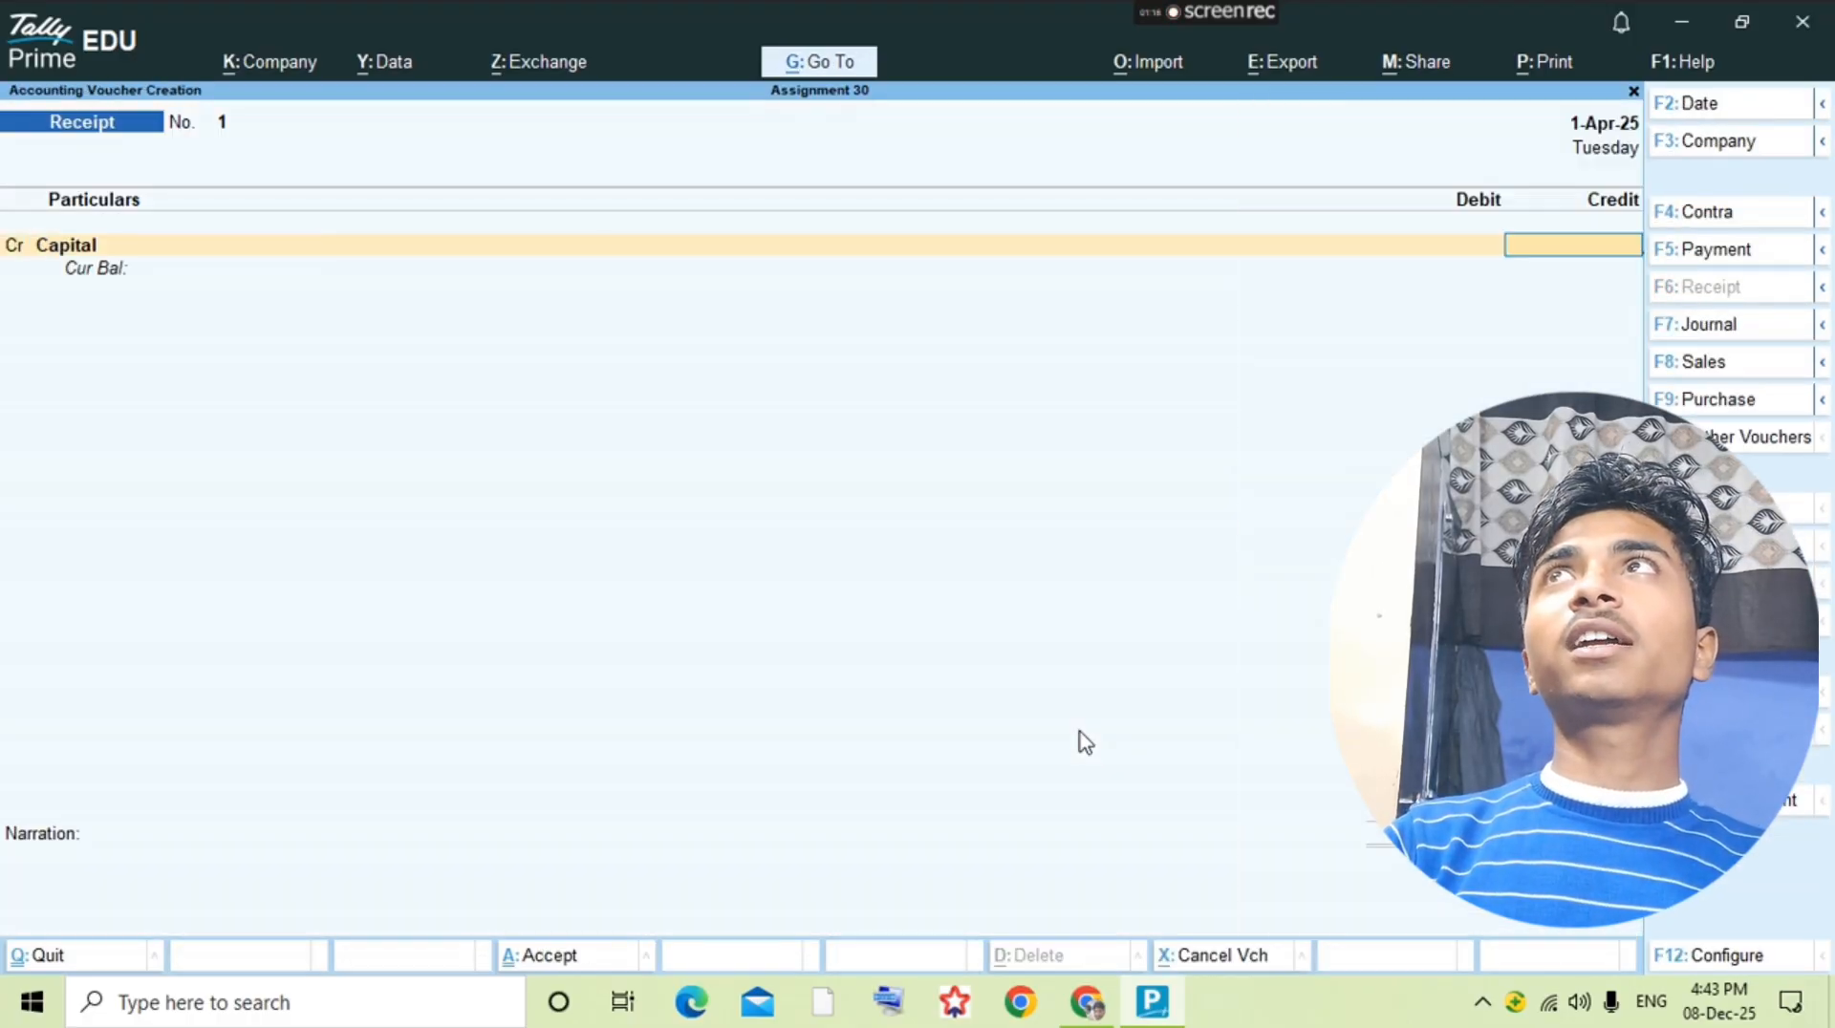
type("772000")
key("Return")
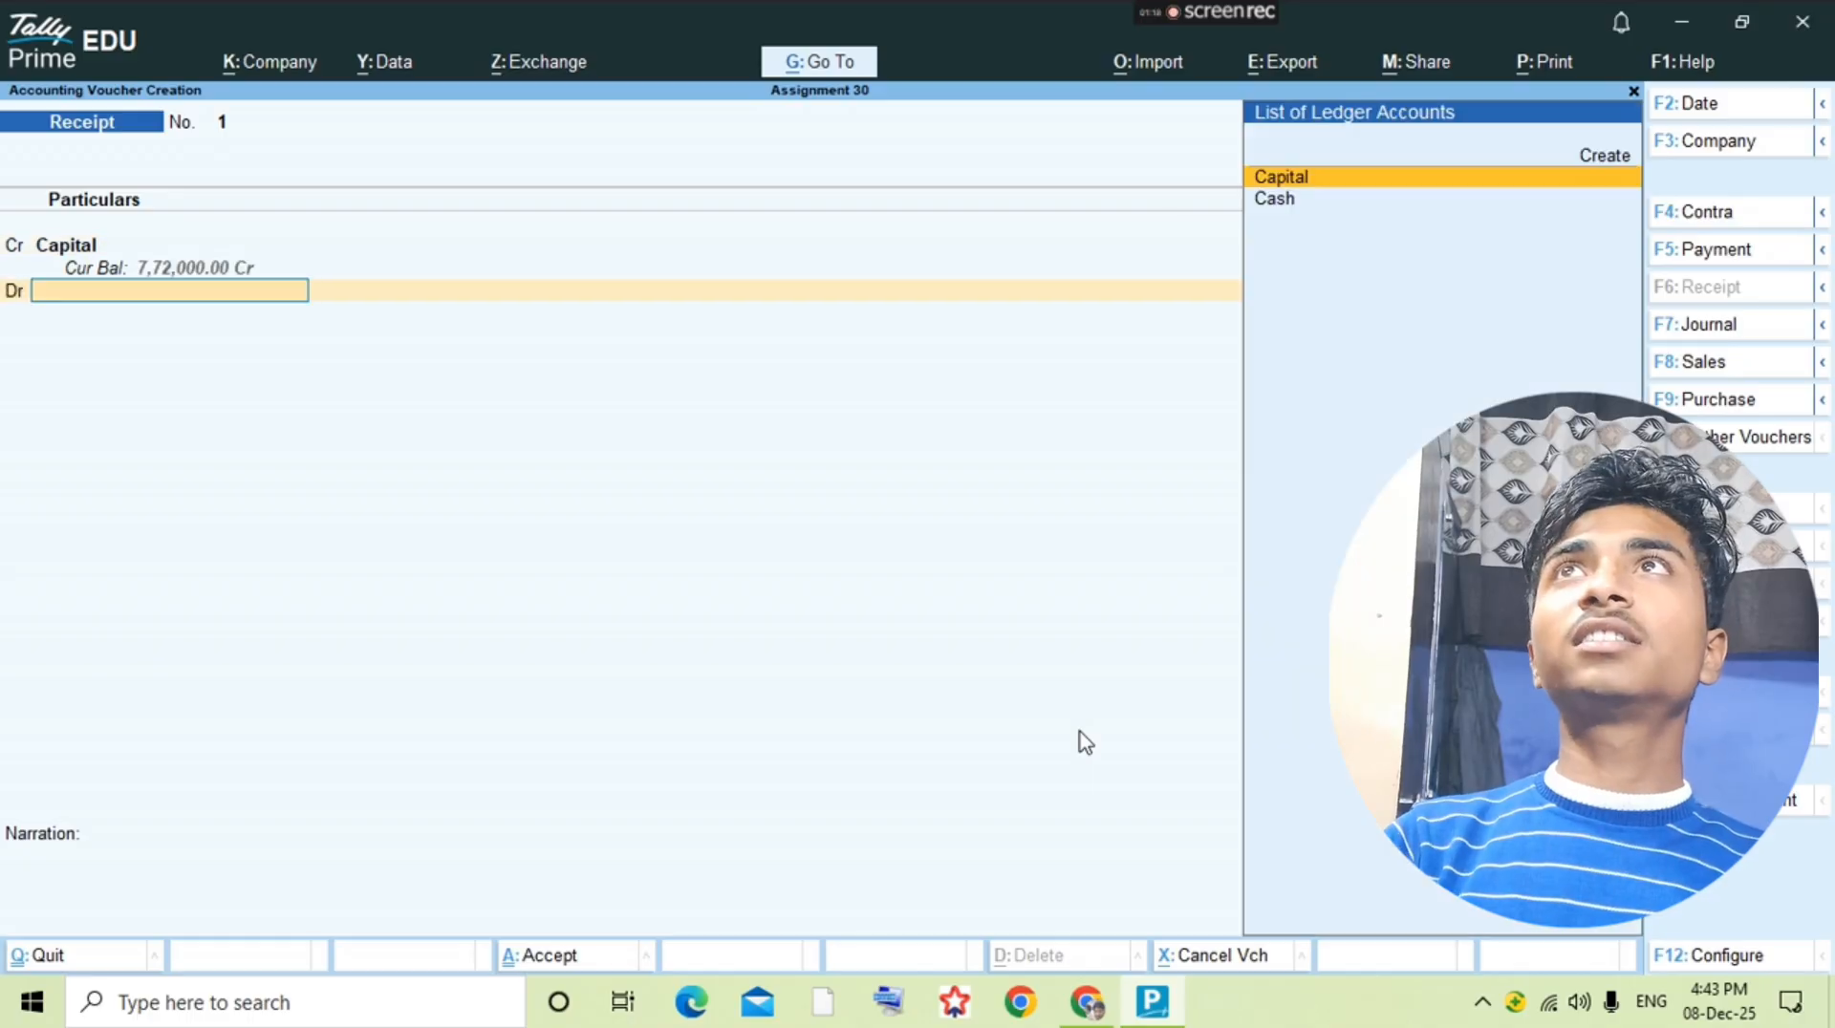
Step: Check the opening entry in the PDF and debit Cash with 7,50,000 in the receipt
key("alt+Tab")
key("alt+Tab")
type("C")
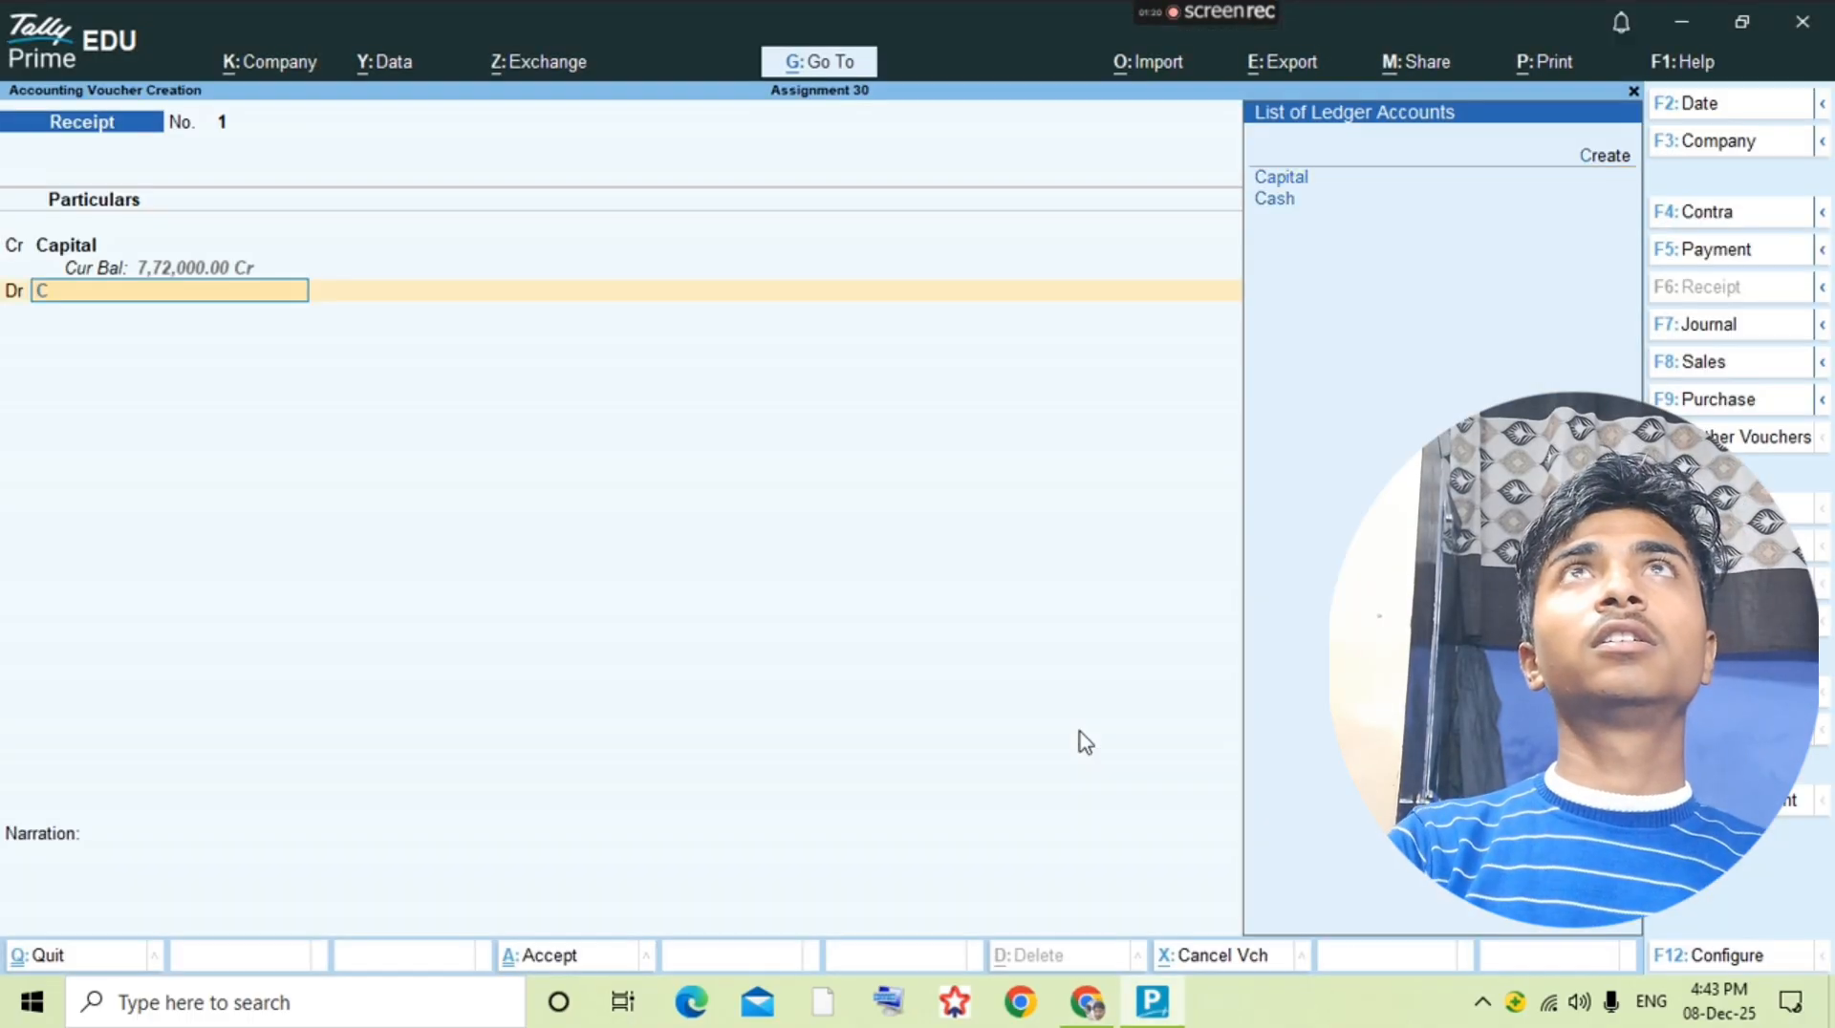
type("ash")
key("Return")
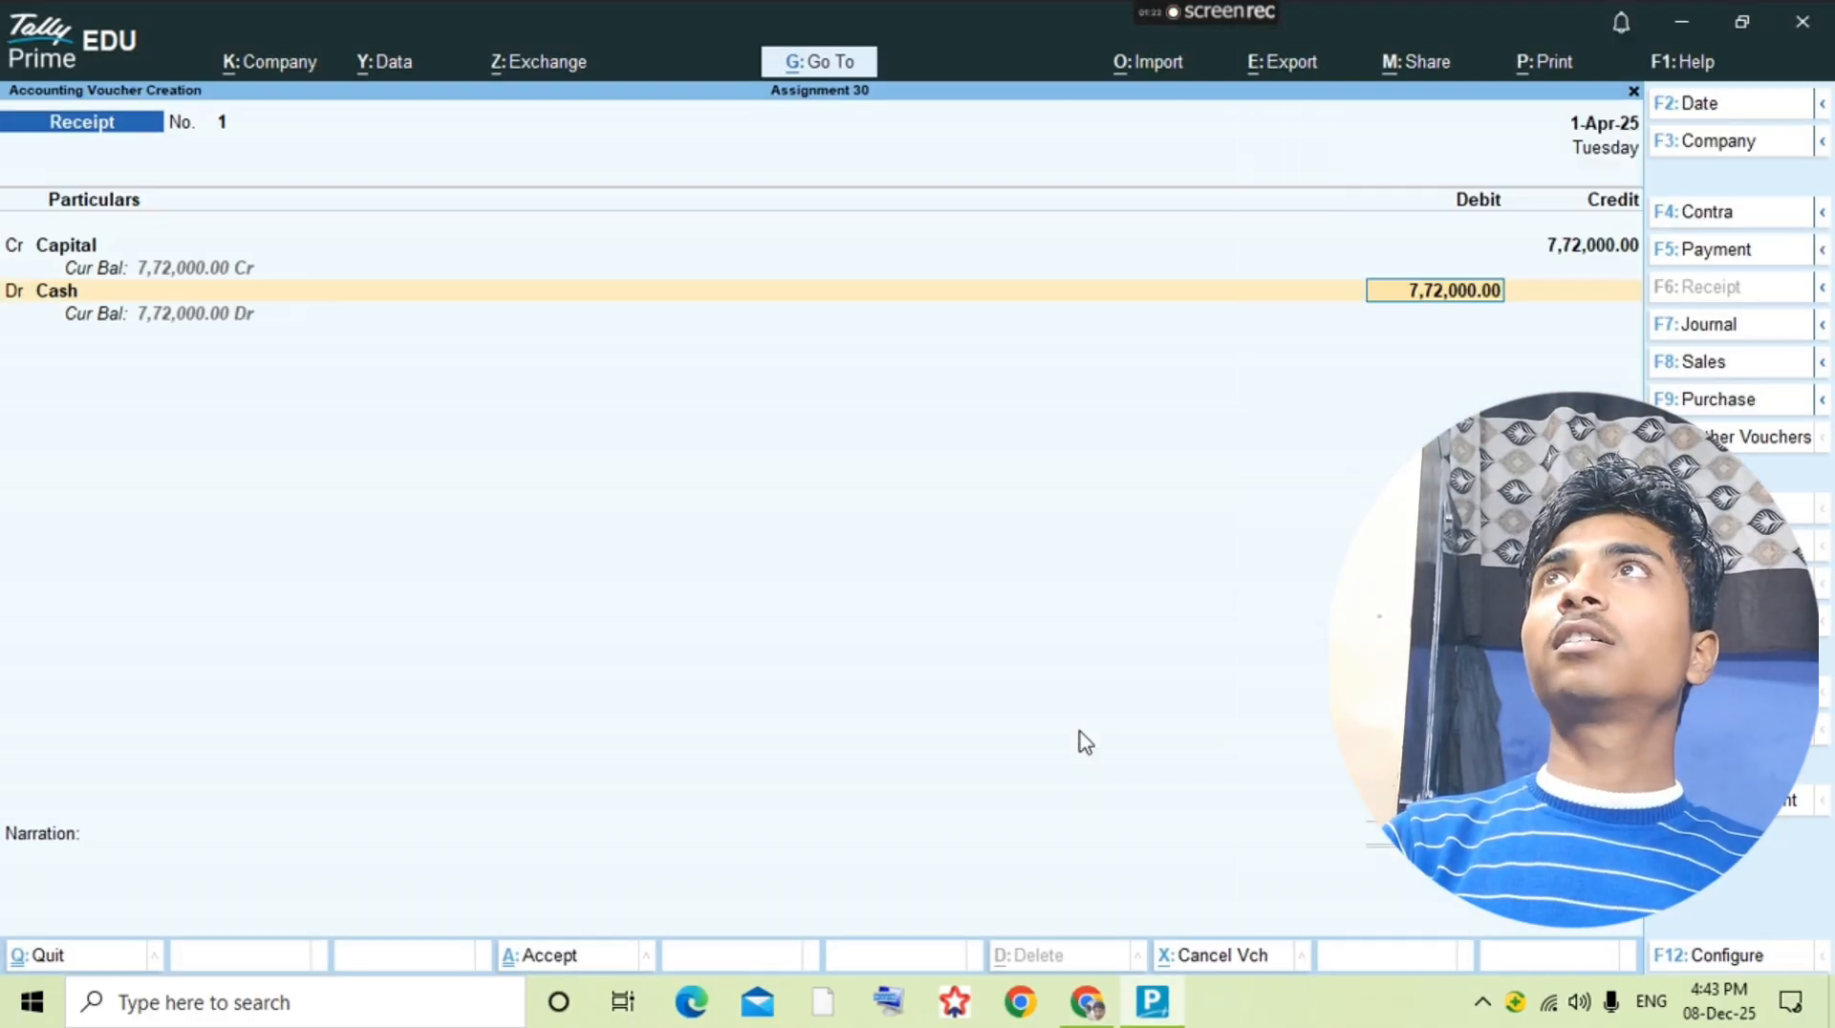
type("750000")
key("Return")
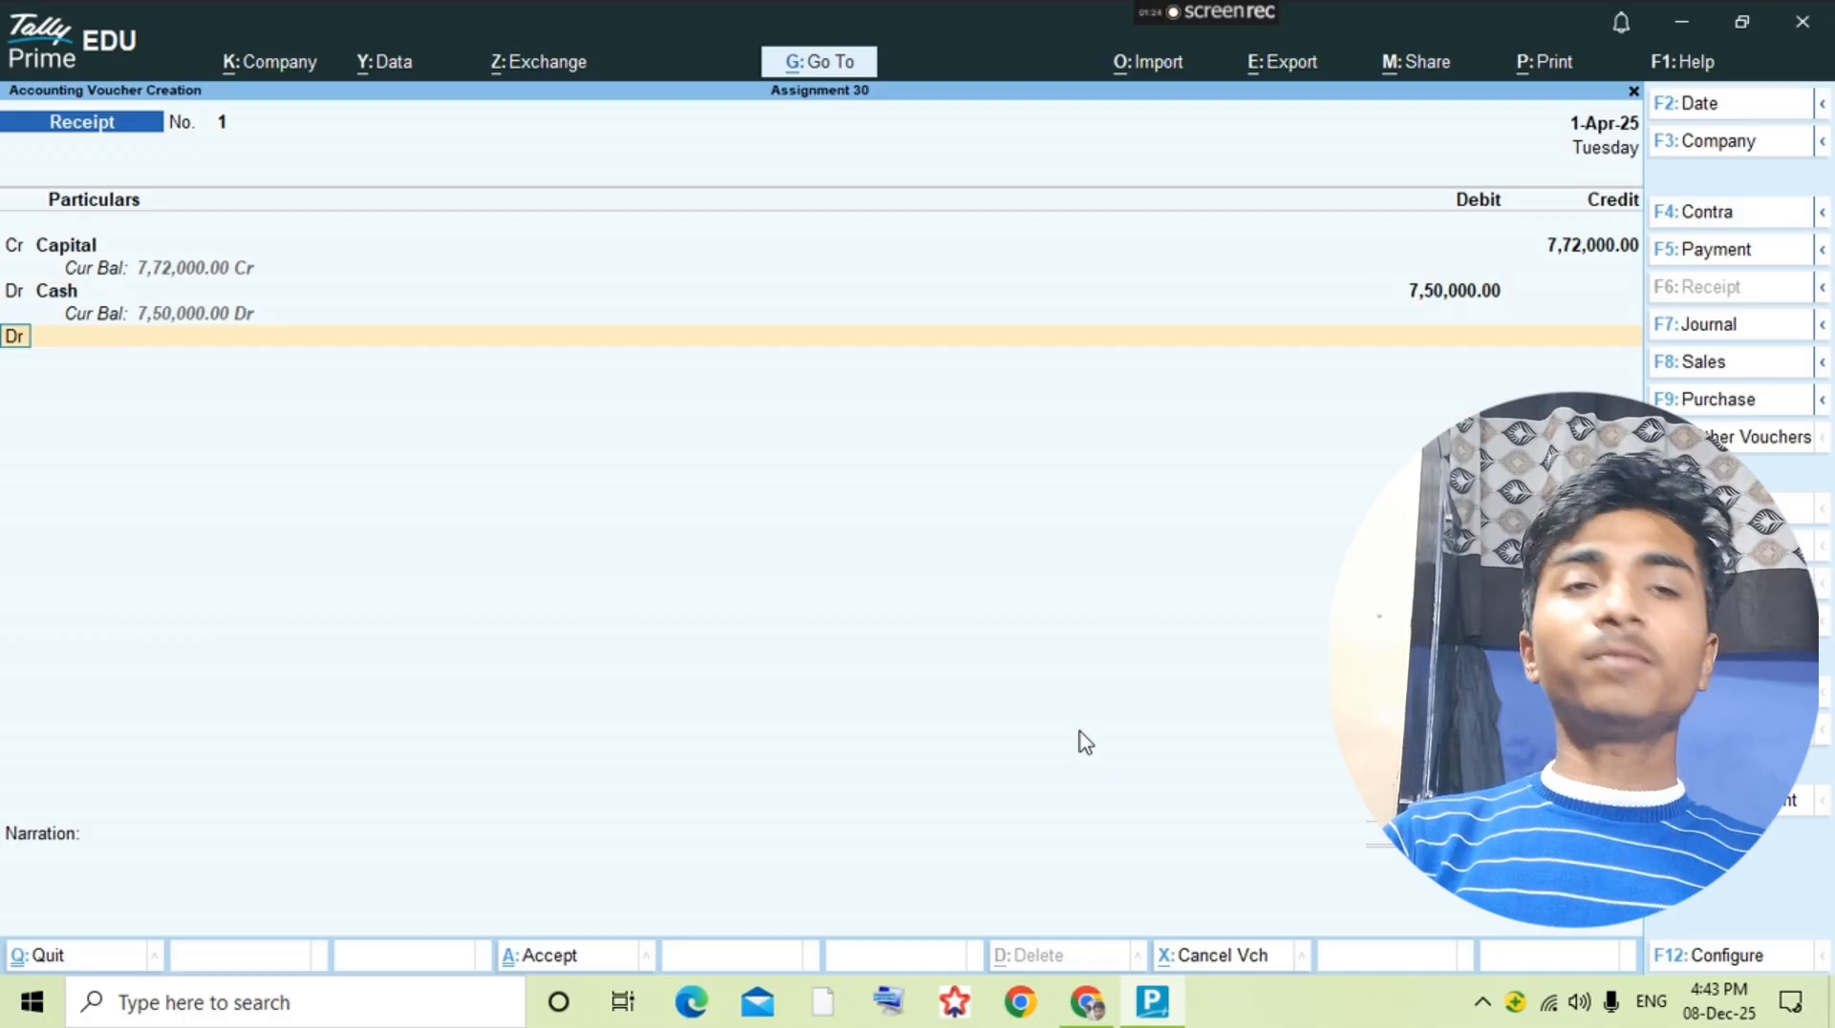
Step: Create a Furniture ledger under Fixed Assets from the receipt and debit it with the suggested 22,000
key("alt+Tab")
key("alt+Tab")
key("alt+c")
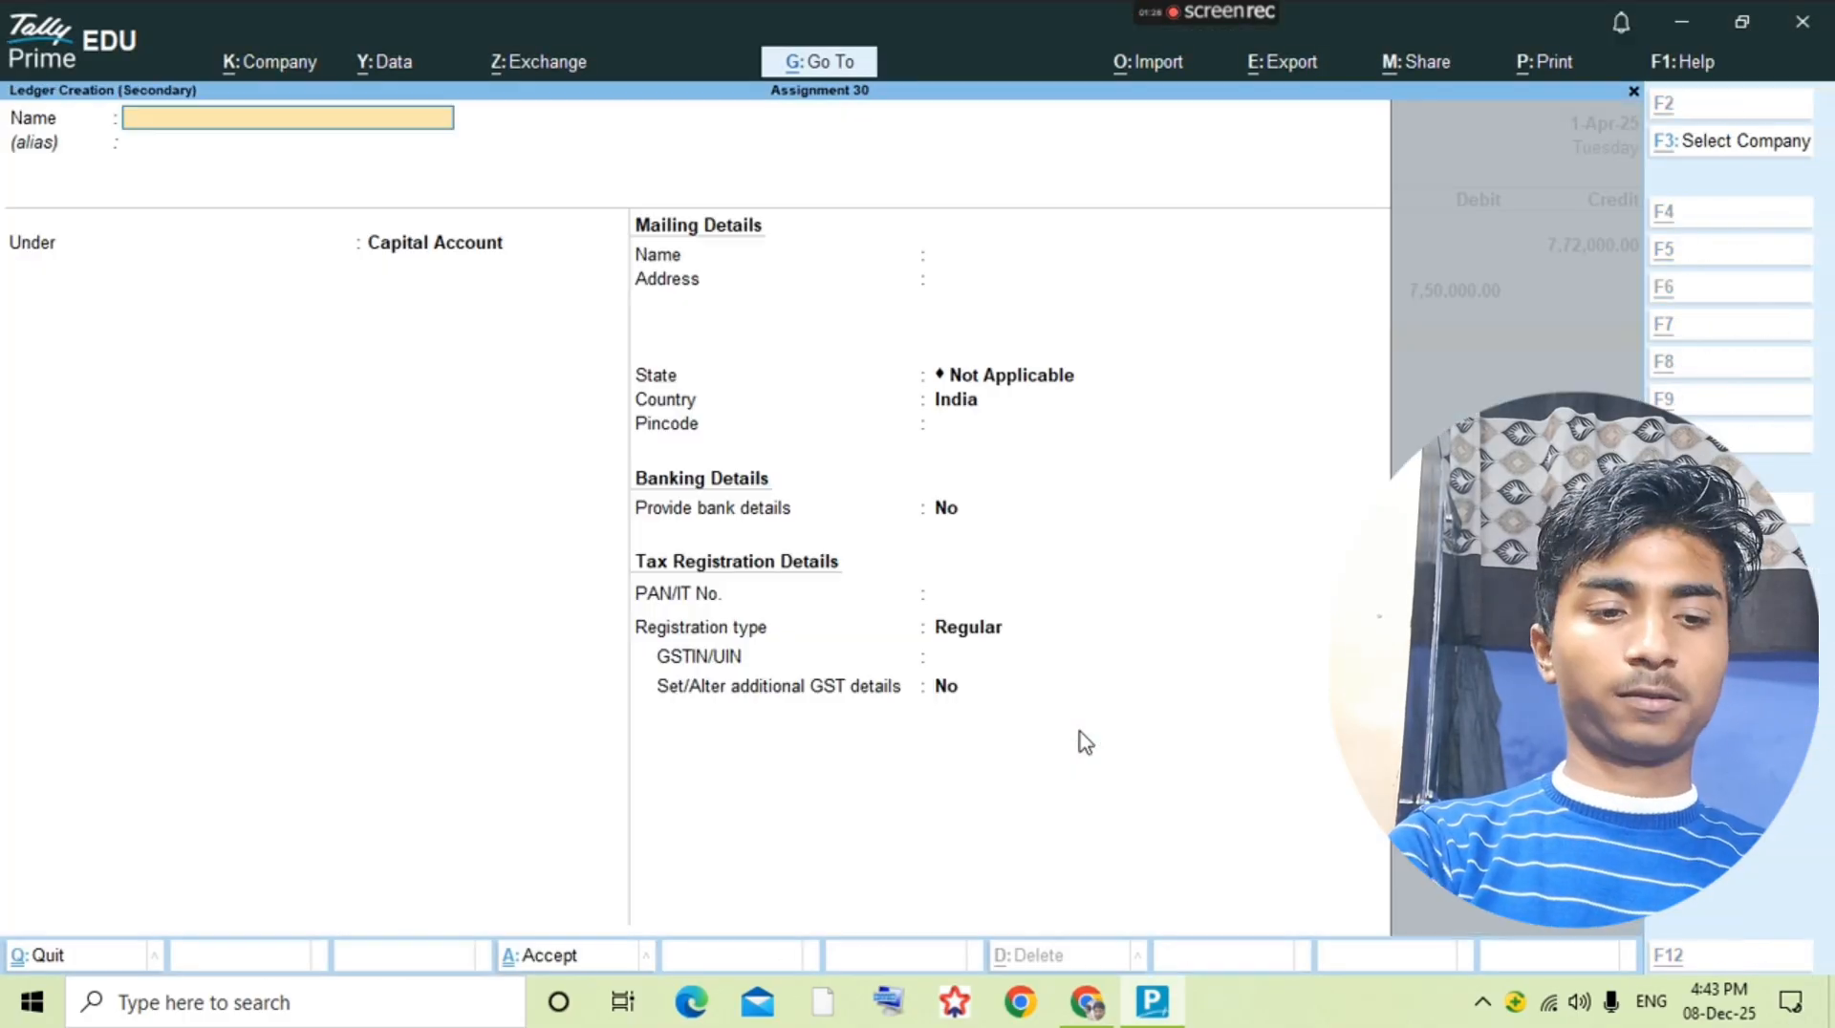
type("Furnit")
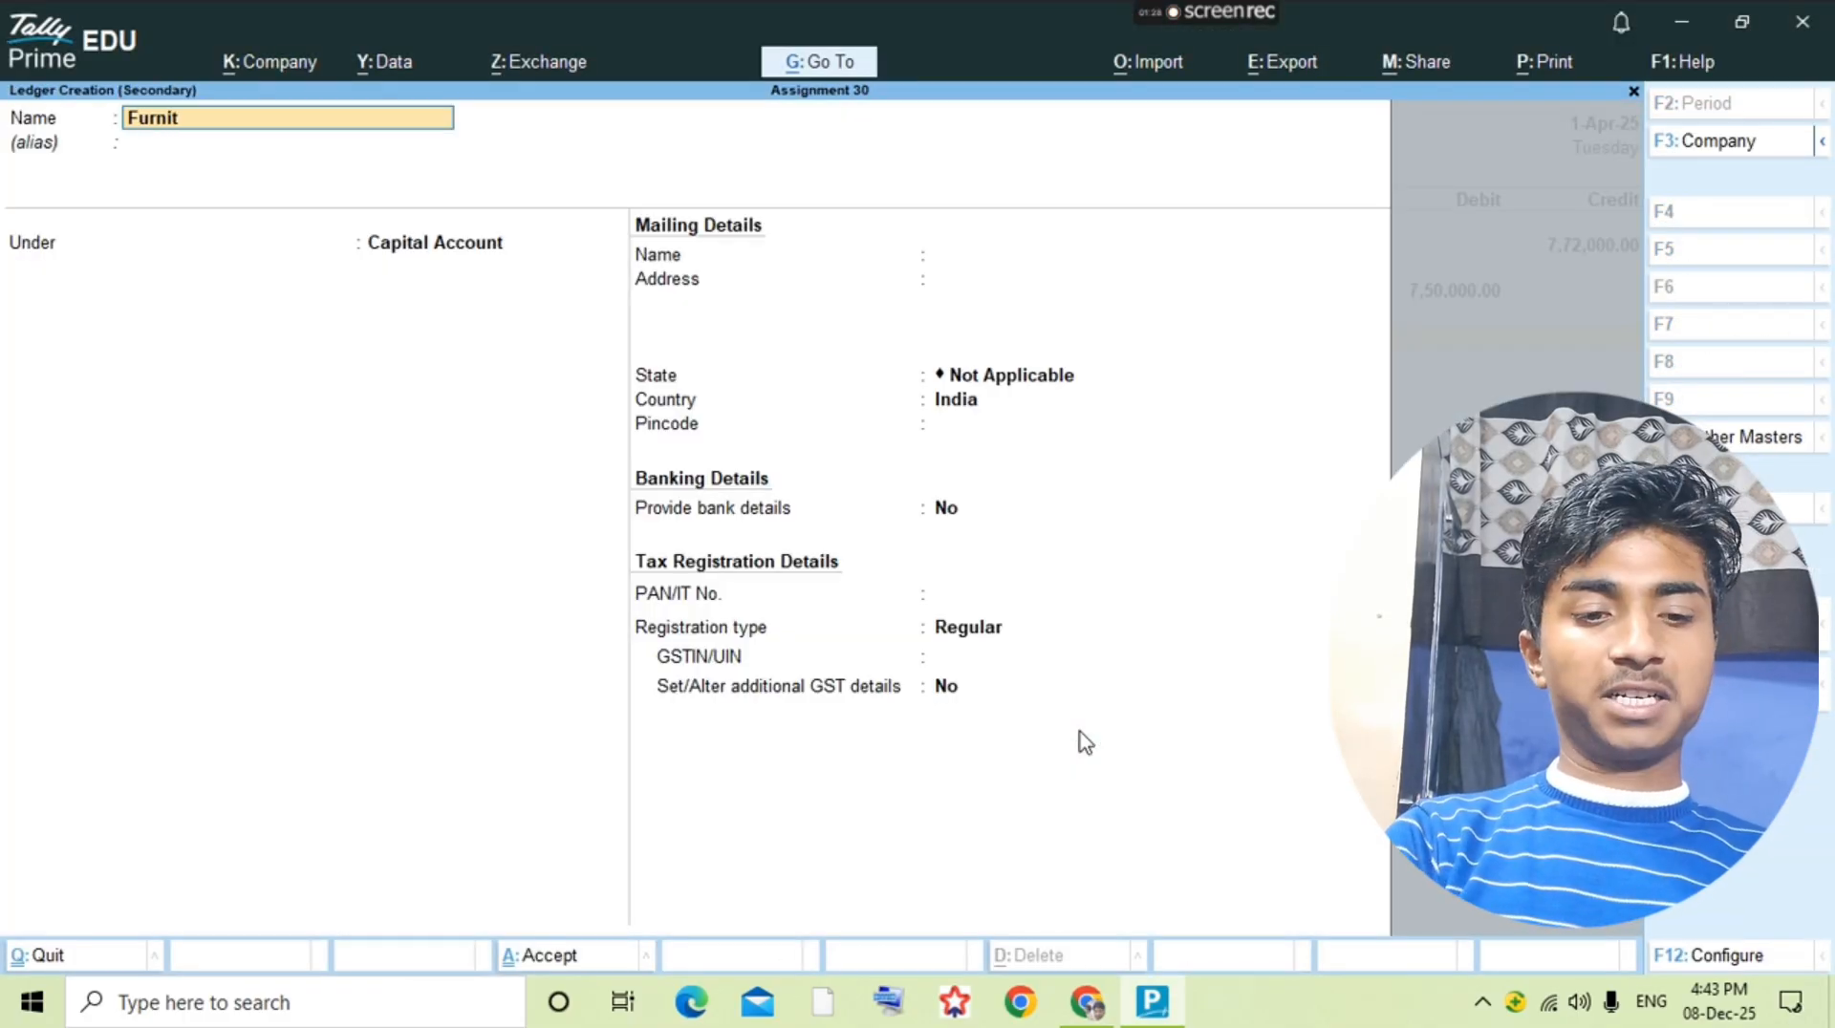
type("ure")
key("Return")
key("Return")
type("Fix")
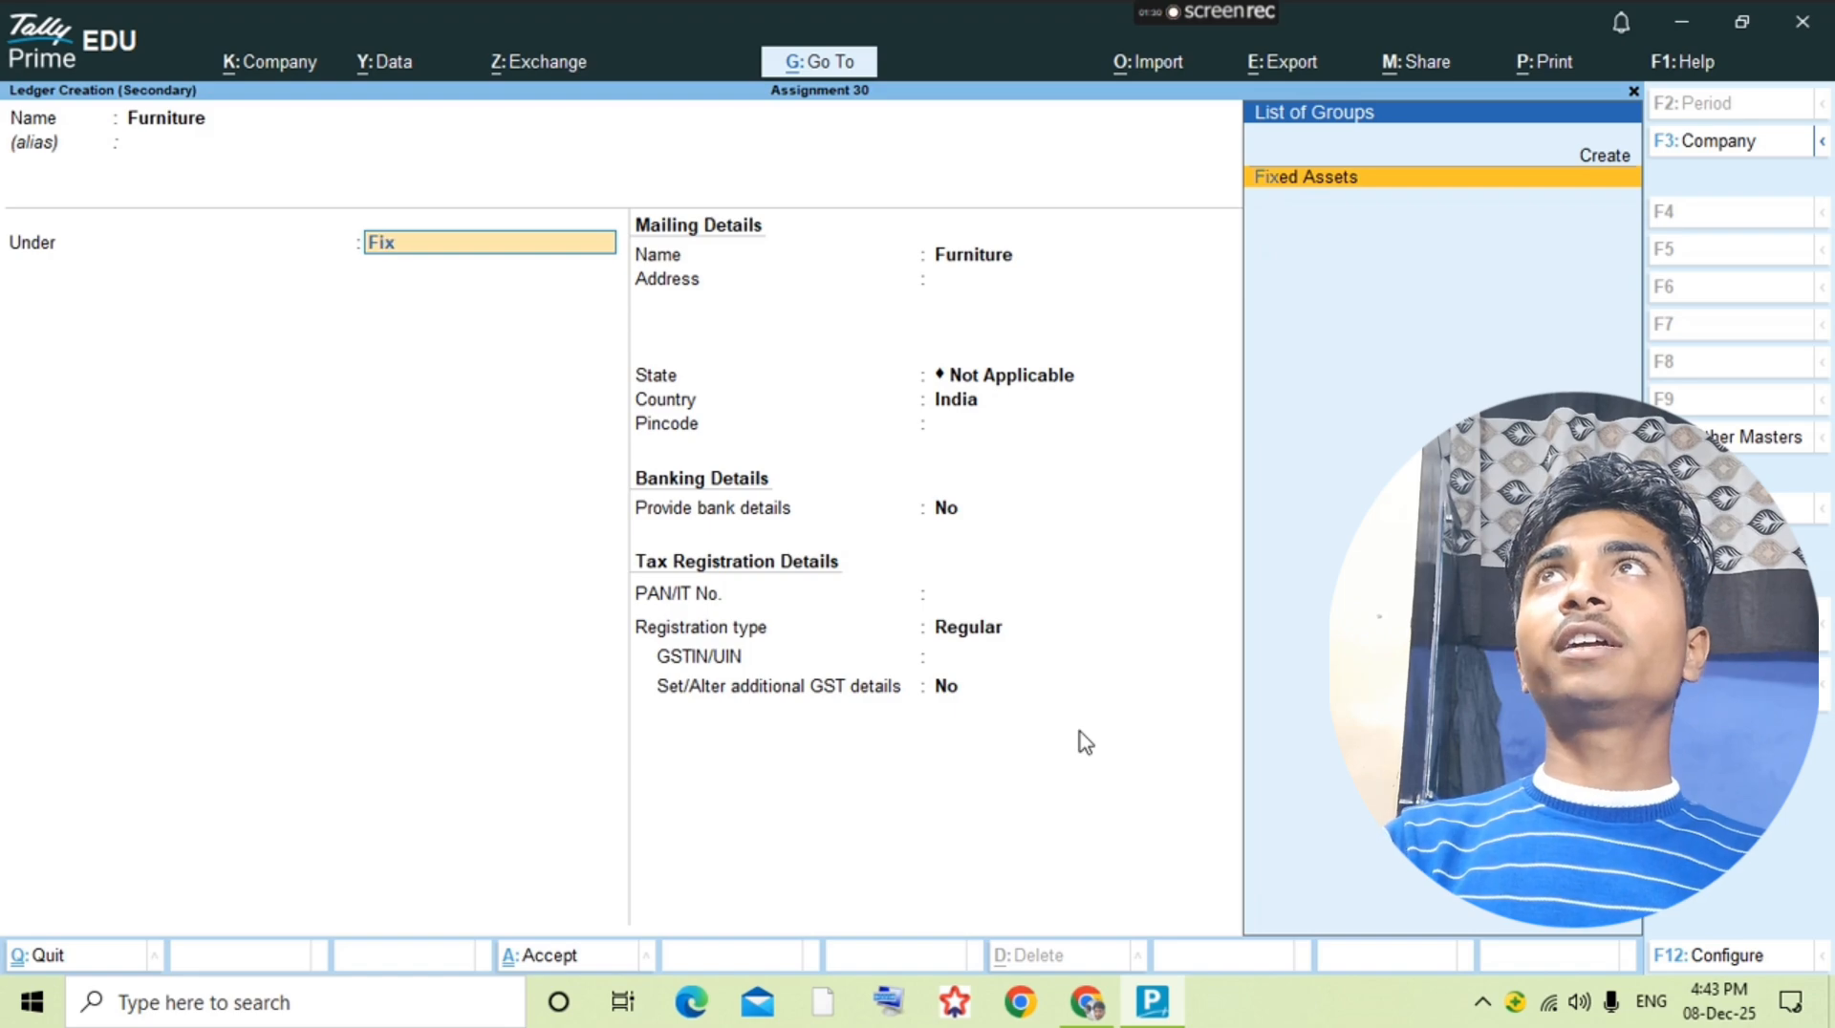
type("ed")
key("Return")
key("ctrl+a")
key("Return")
key("Return")
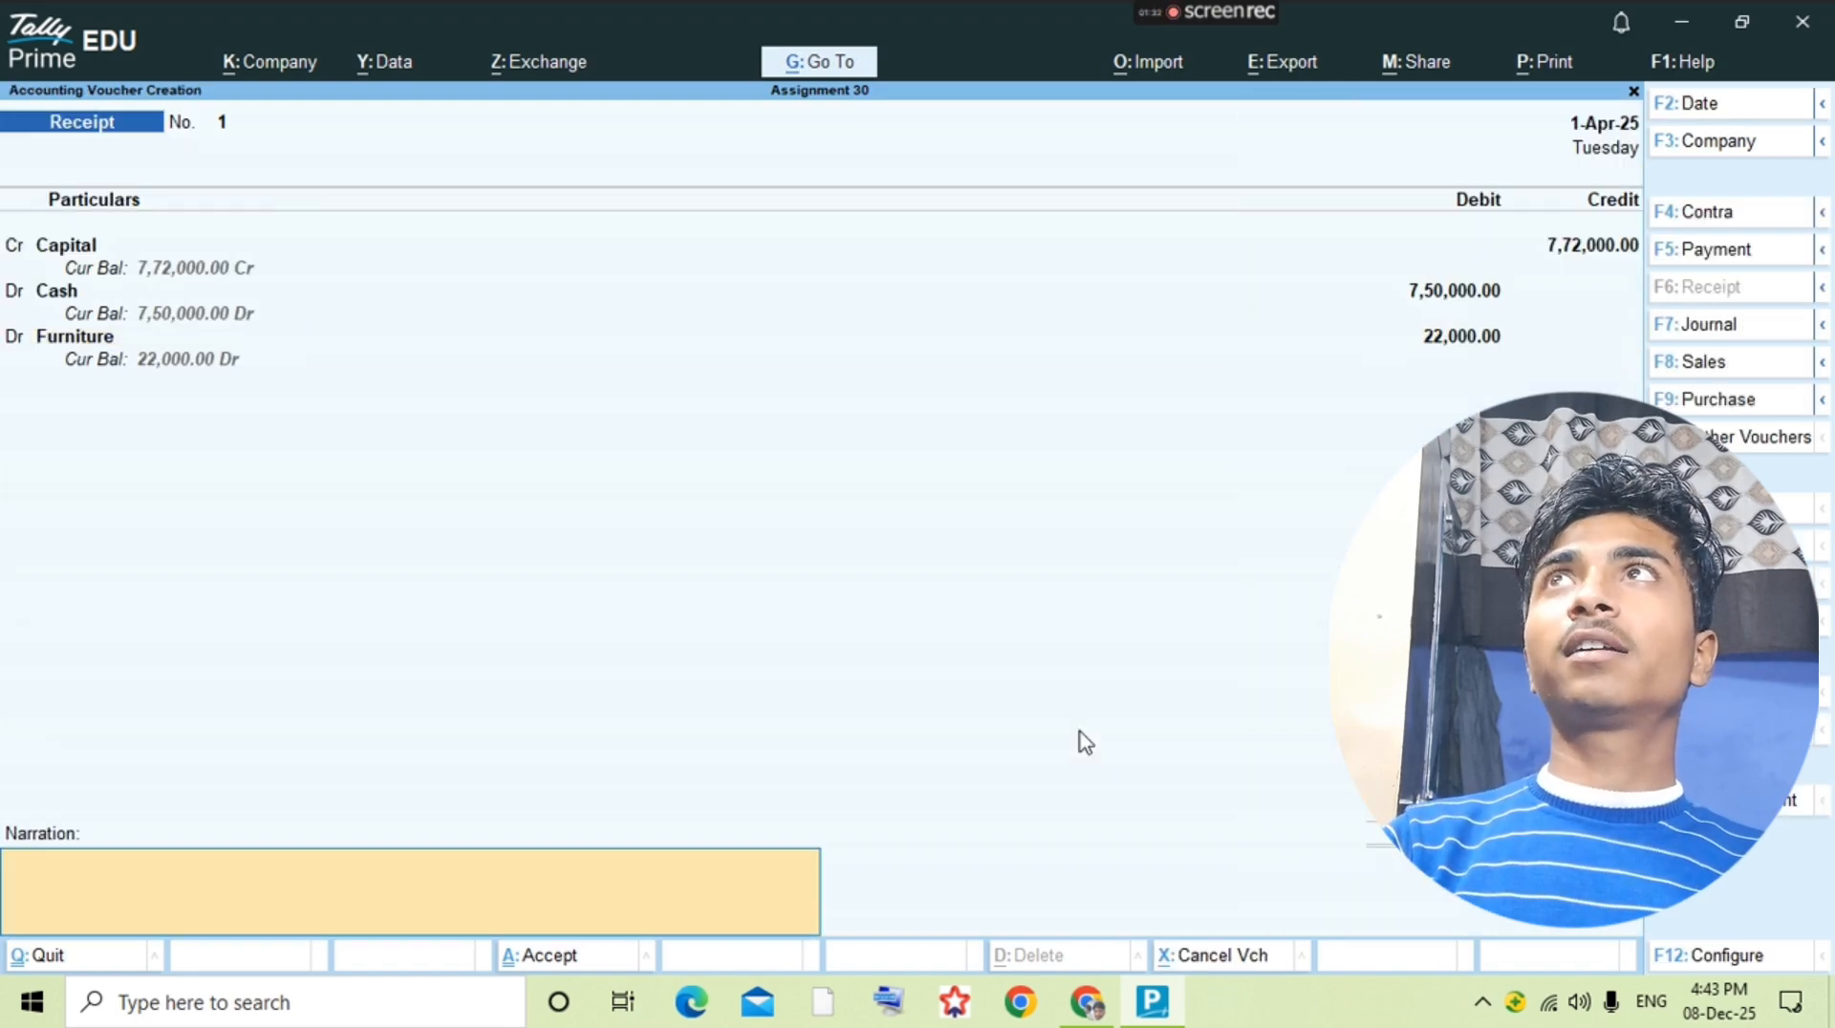
Step: Set the Furniture debit in the receipt to 12,000
key("BackSpace")
type("12000")
key("Return")
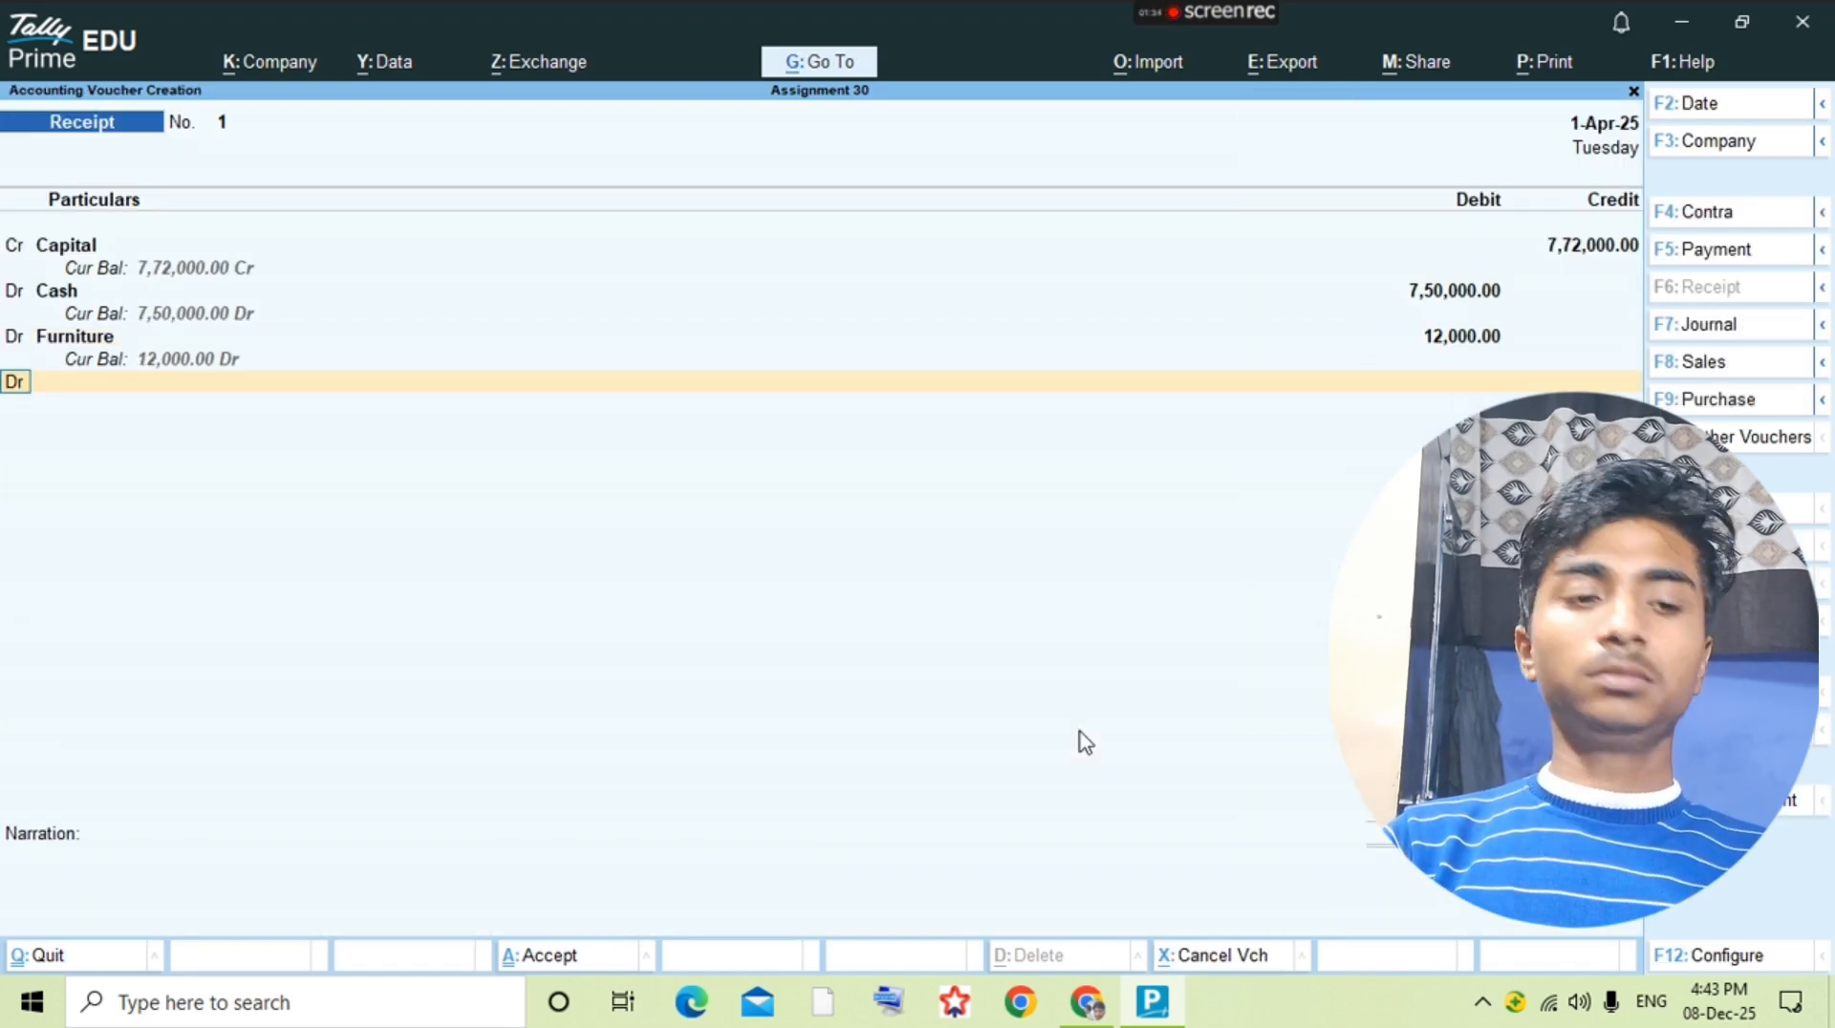
Step: Create a Packing Machine ledger under Fixed Assets from the receipt, debit it with the remaining 10,000 and save the voucher
key("Return")
key("alt+Tab")
key("alt+Tab")
key("alt+c")
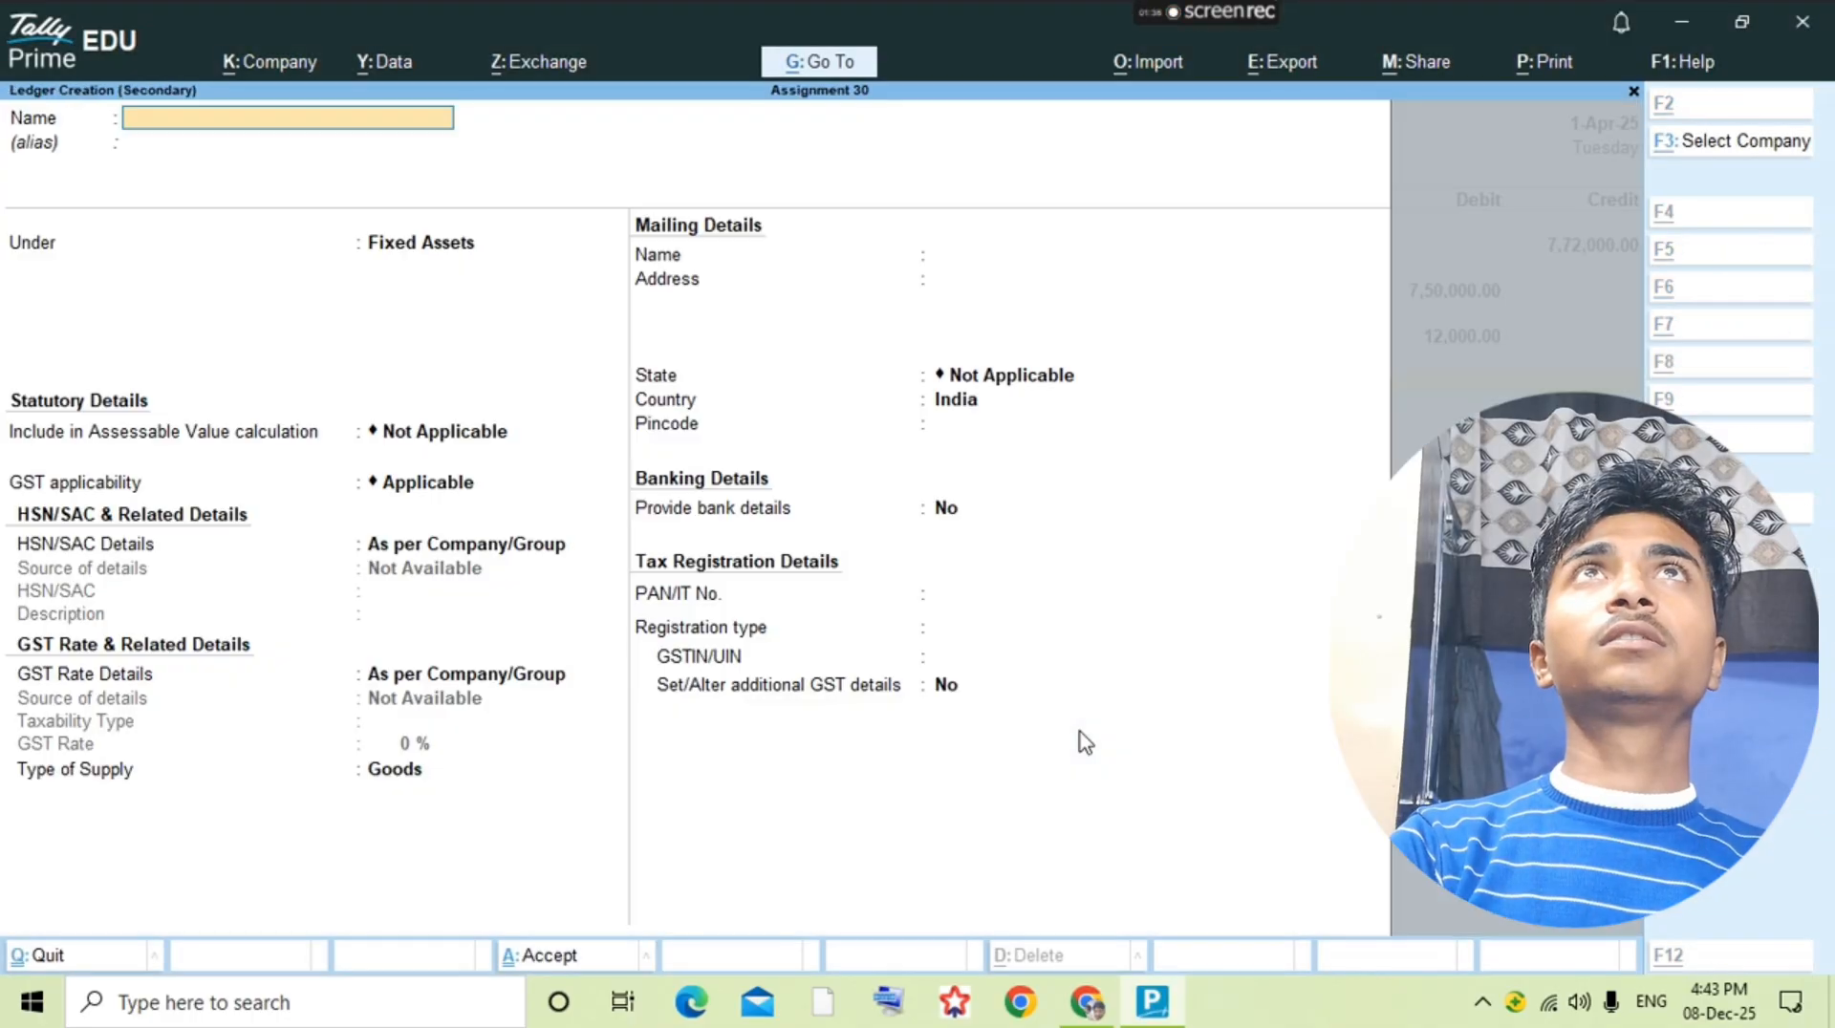
type("Packing Ma")
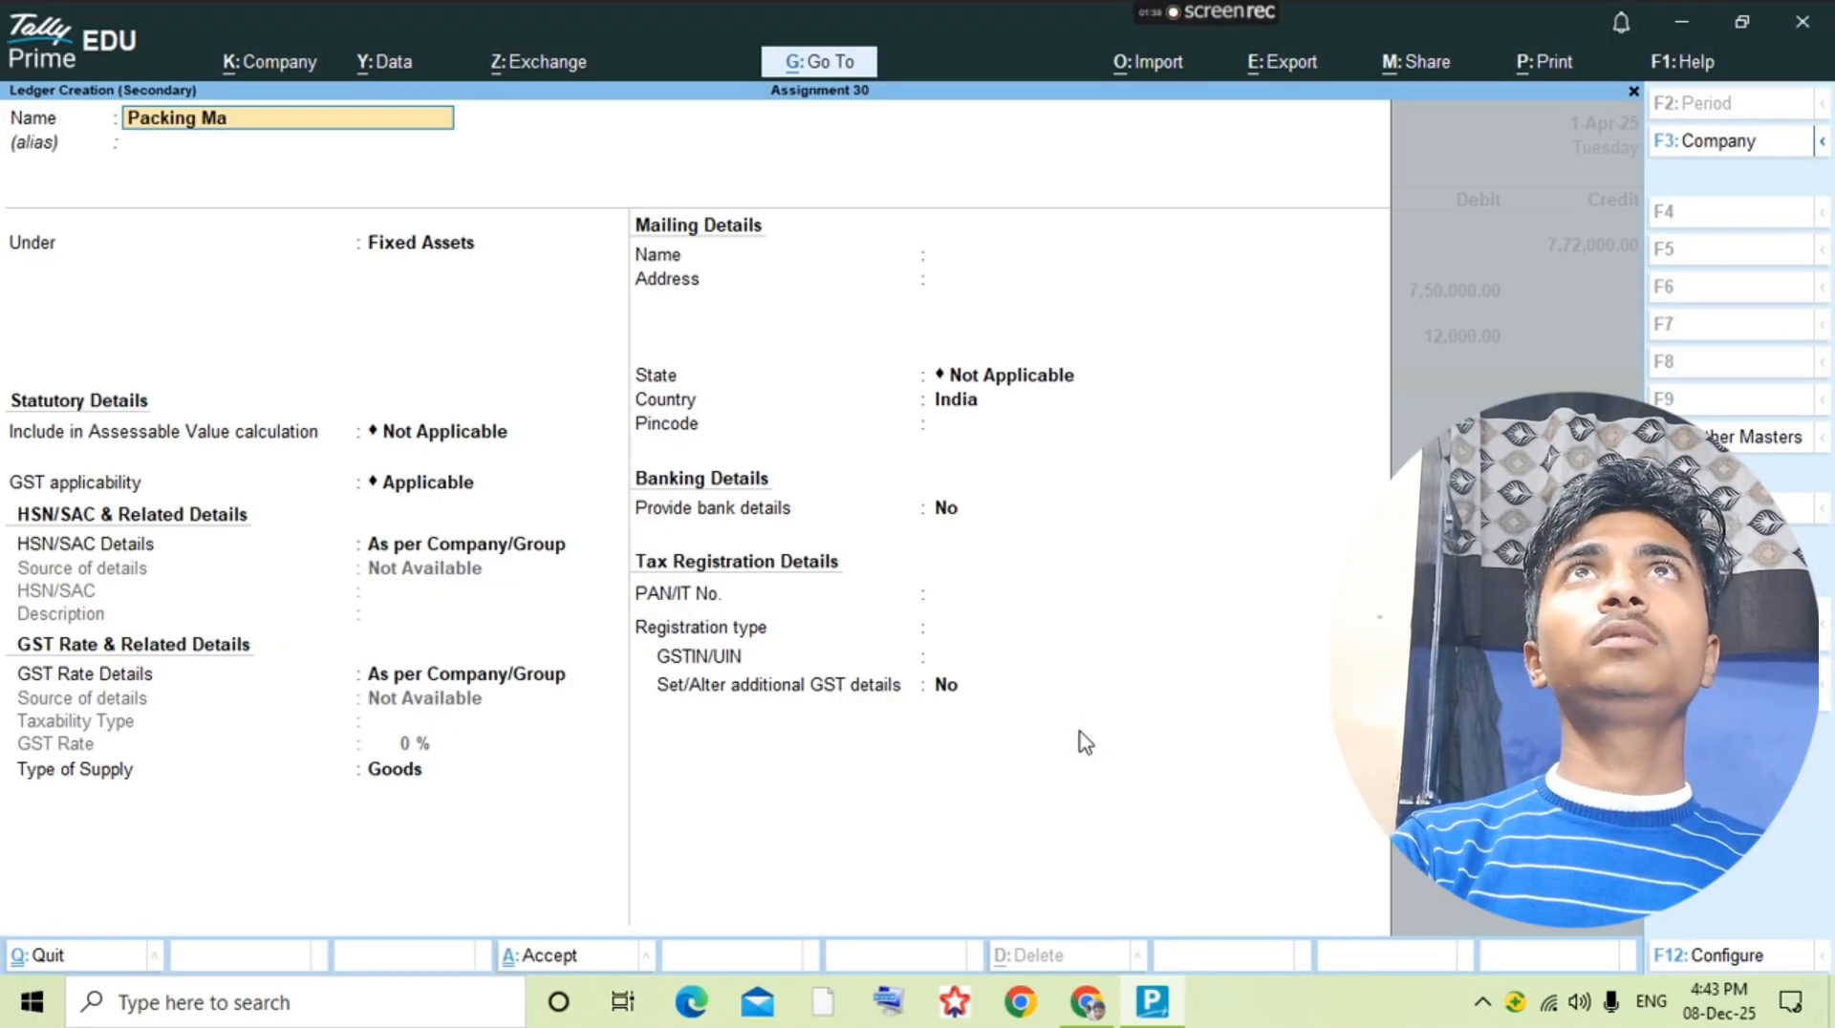
type("chine")
key("Return")
key("Return")
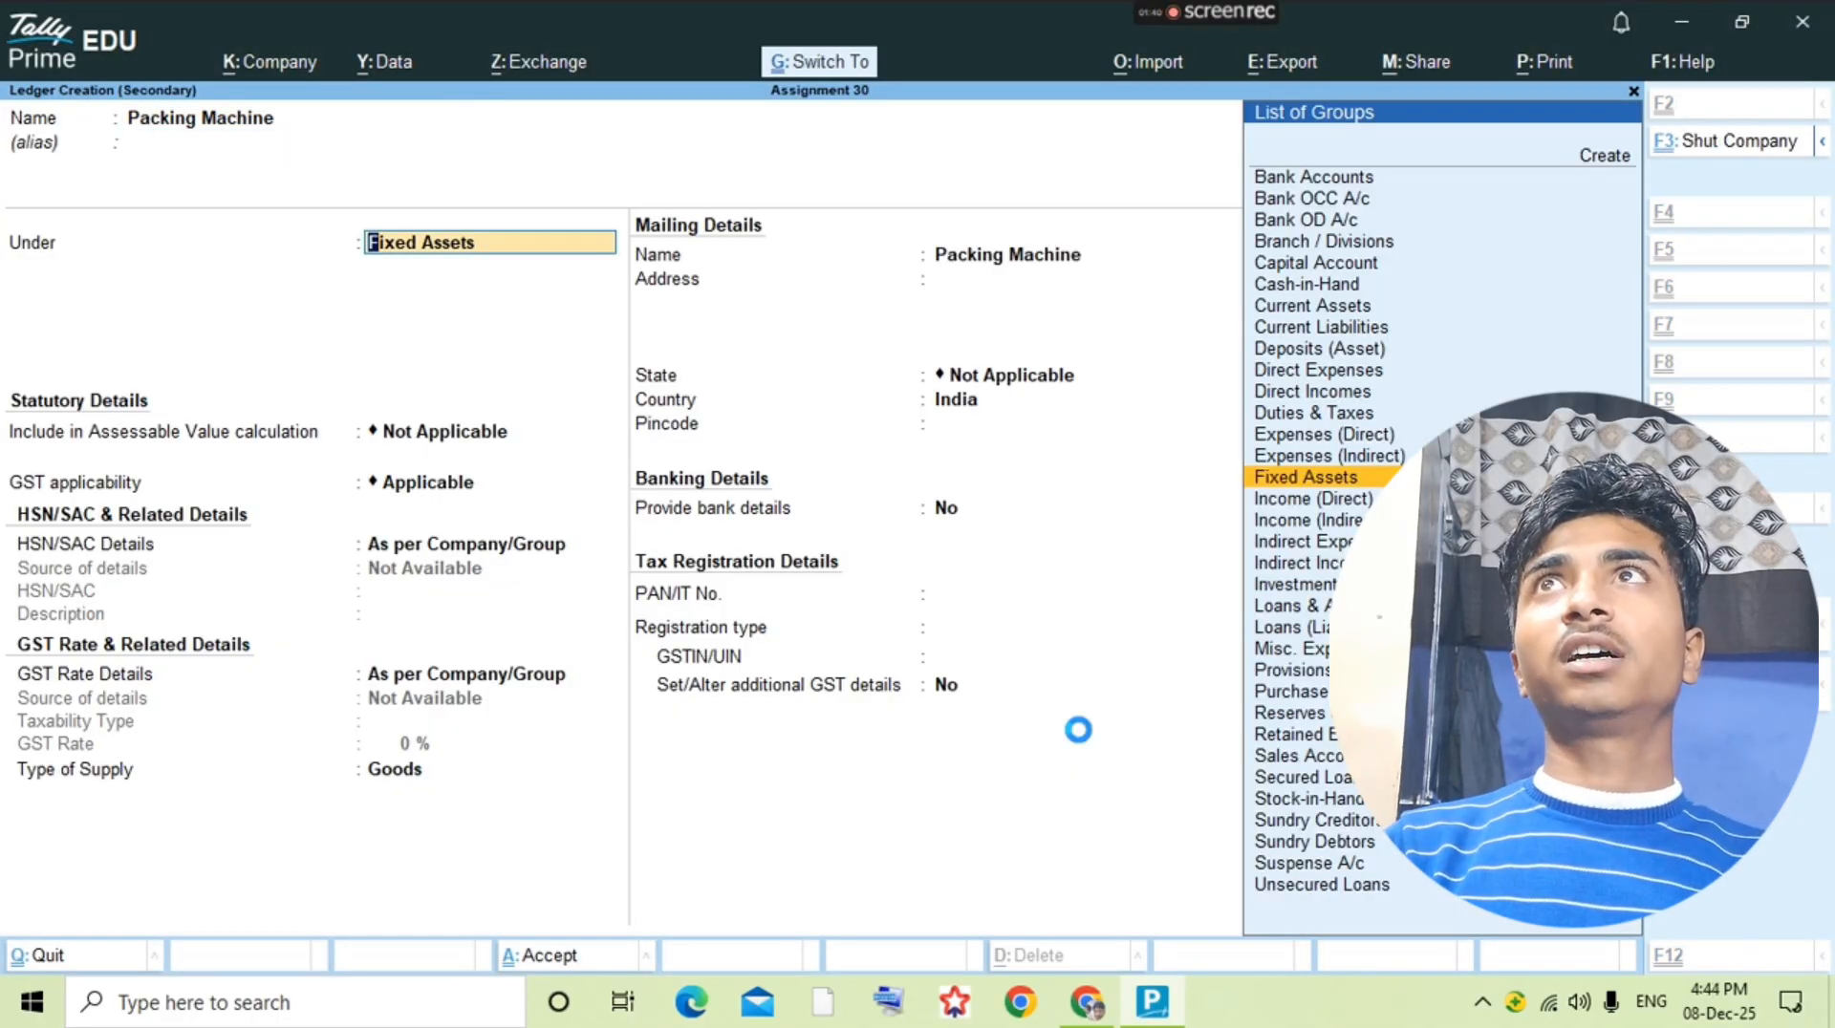
key("ctrl+a")
key("Return")
key("ctrl+a")
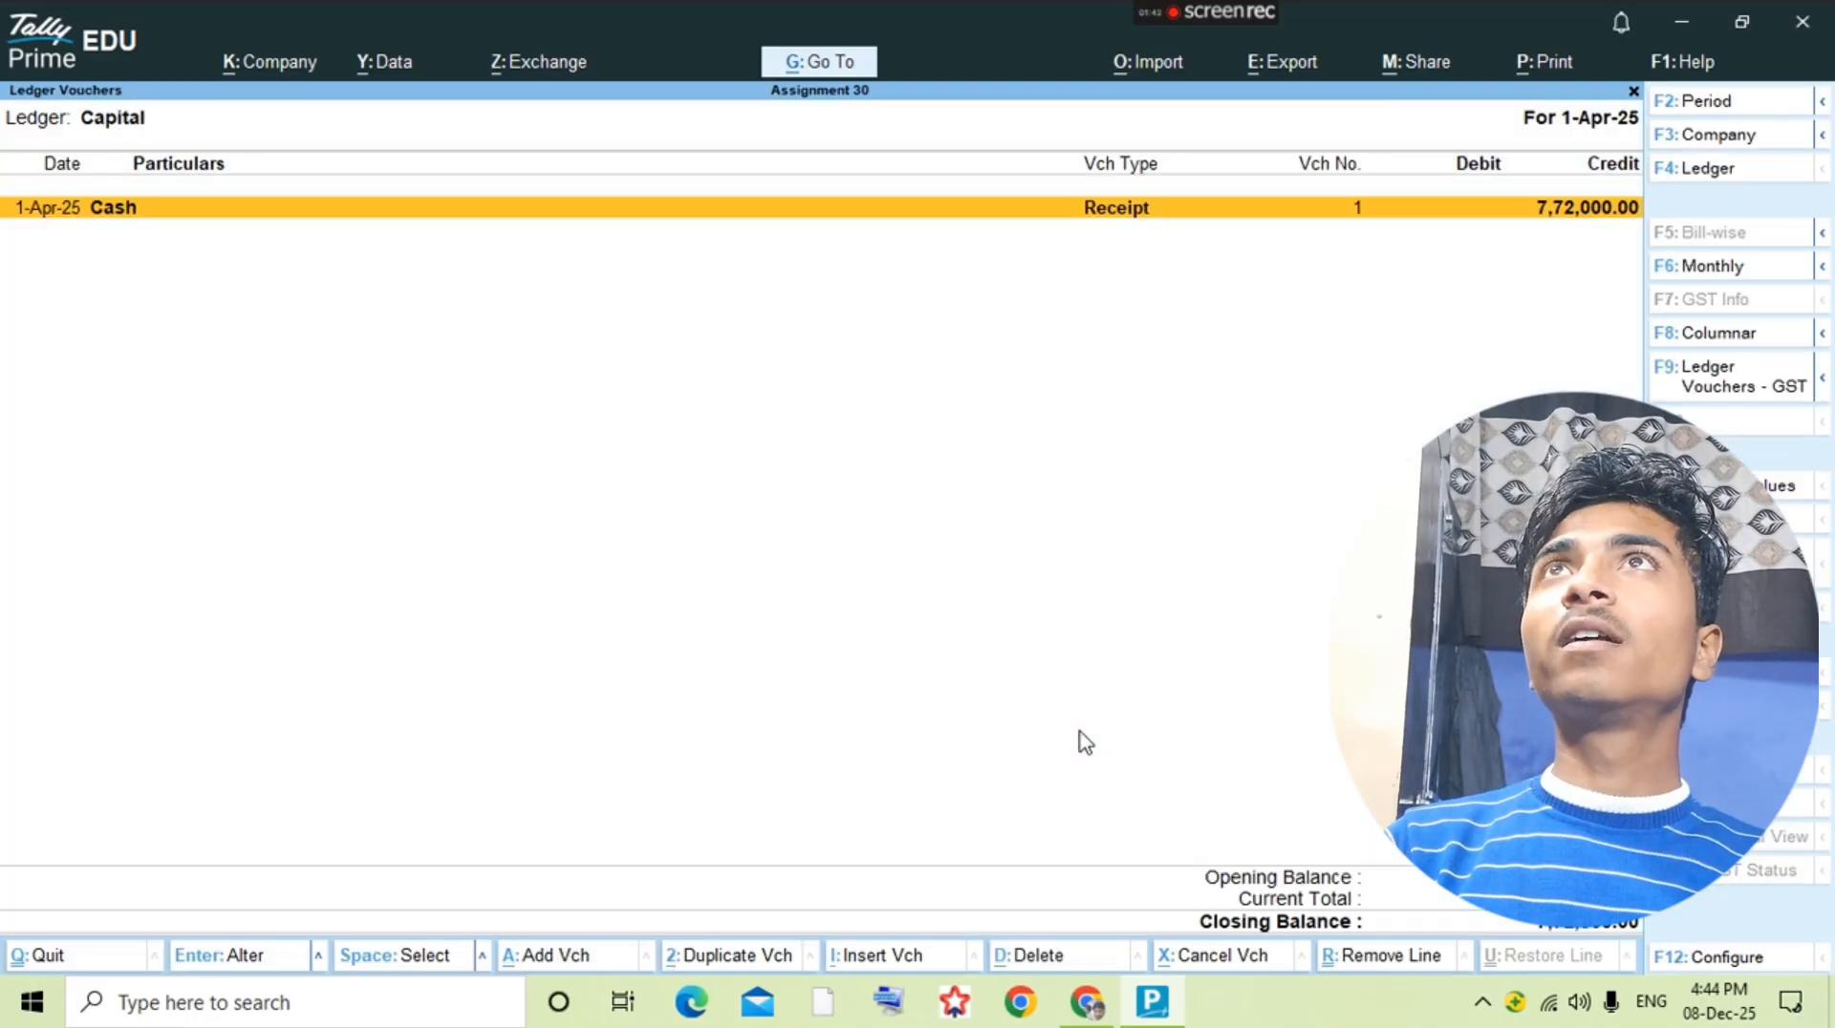
Step: Check the bank deposit entry in the PDF and create a Pnb Bank ledger under Bank Accounts in TallyPrime
key("alt+Tab")
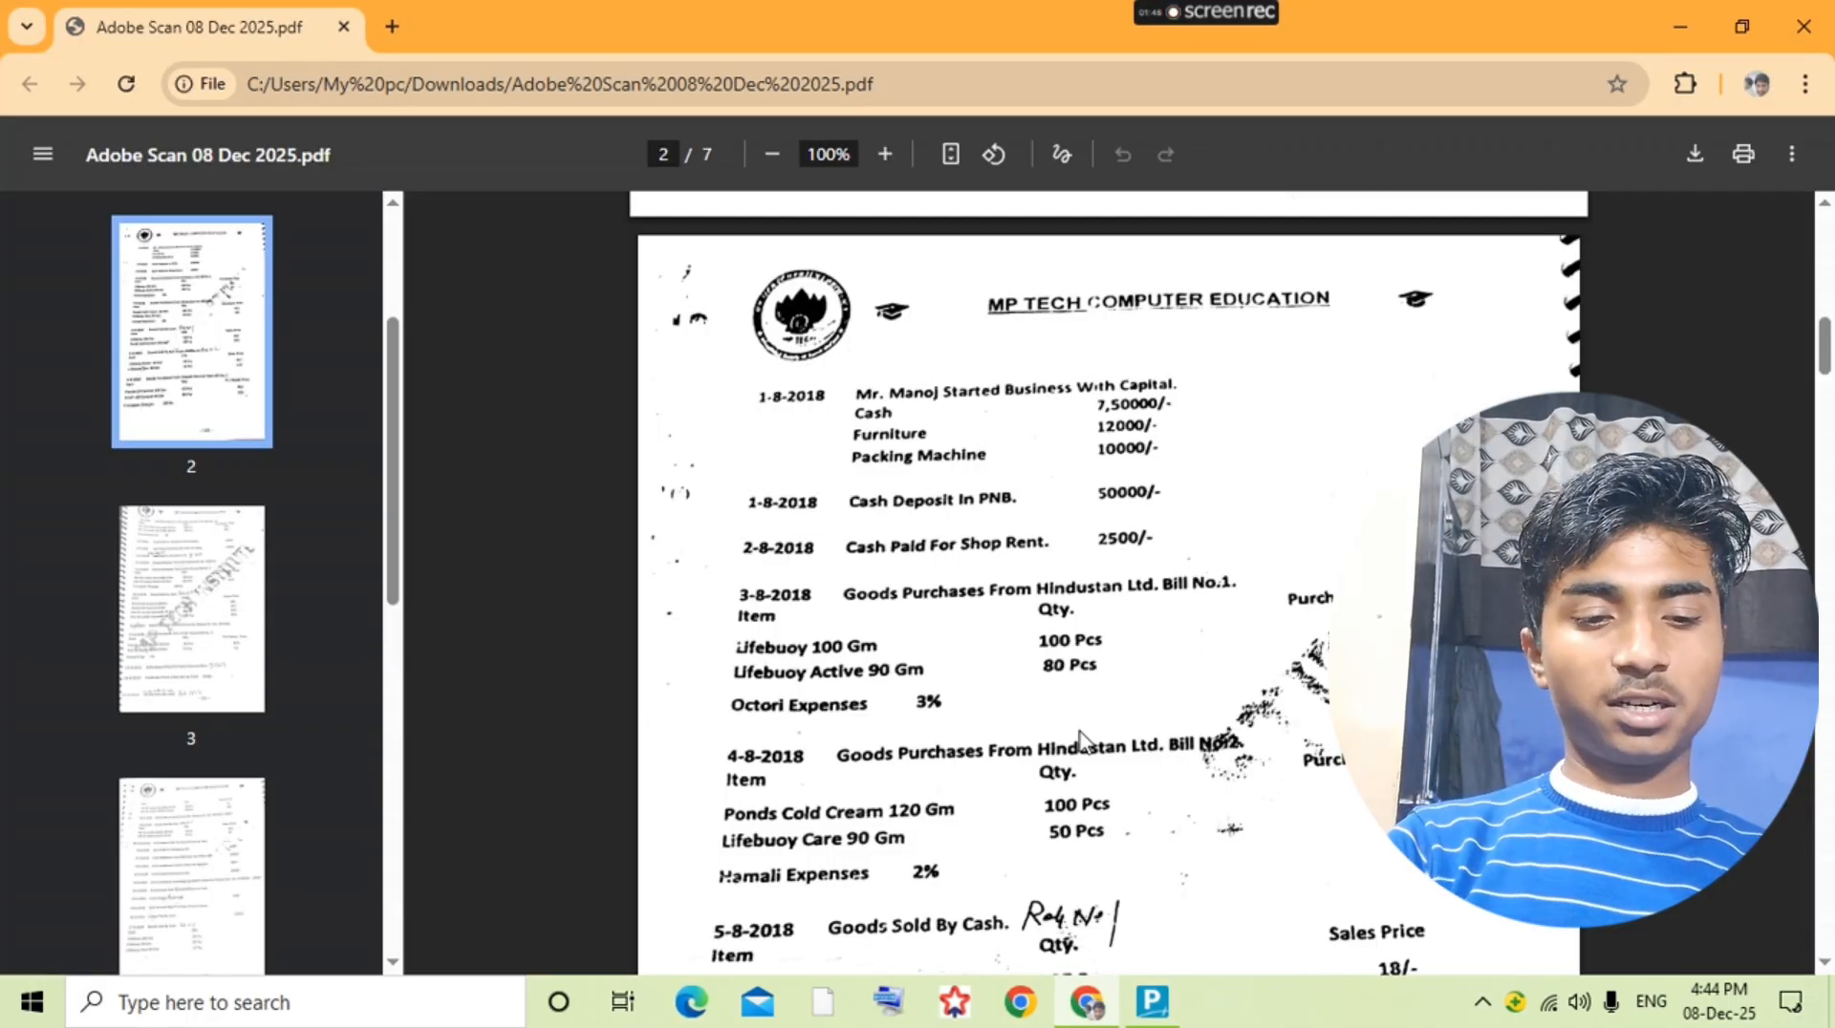
key("alt+Tab")
key("alt+c")
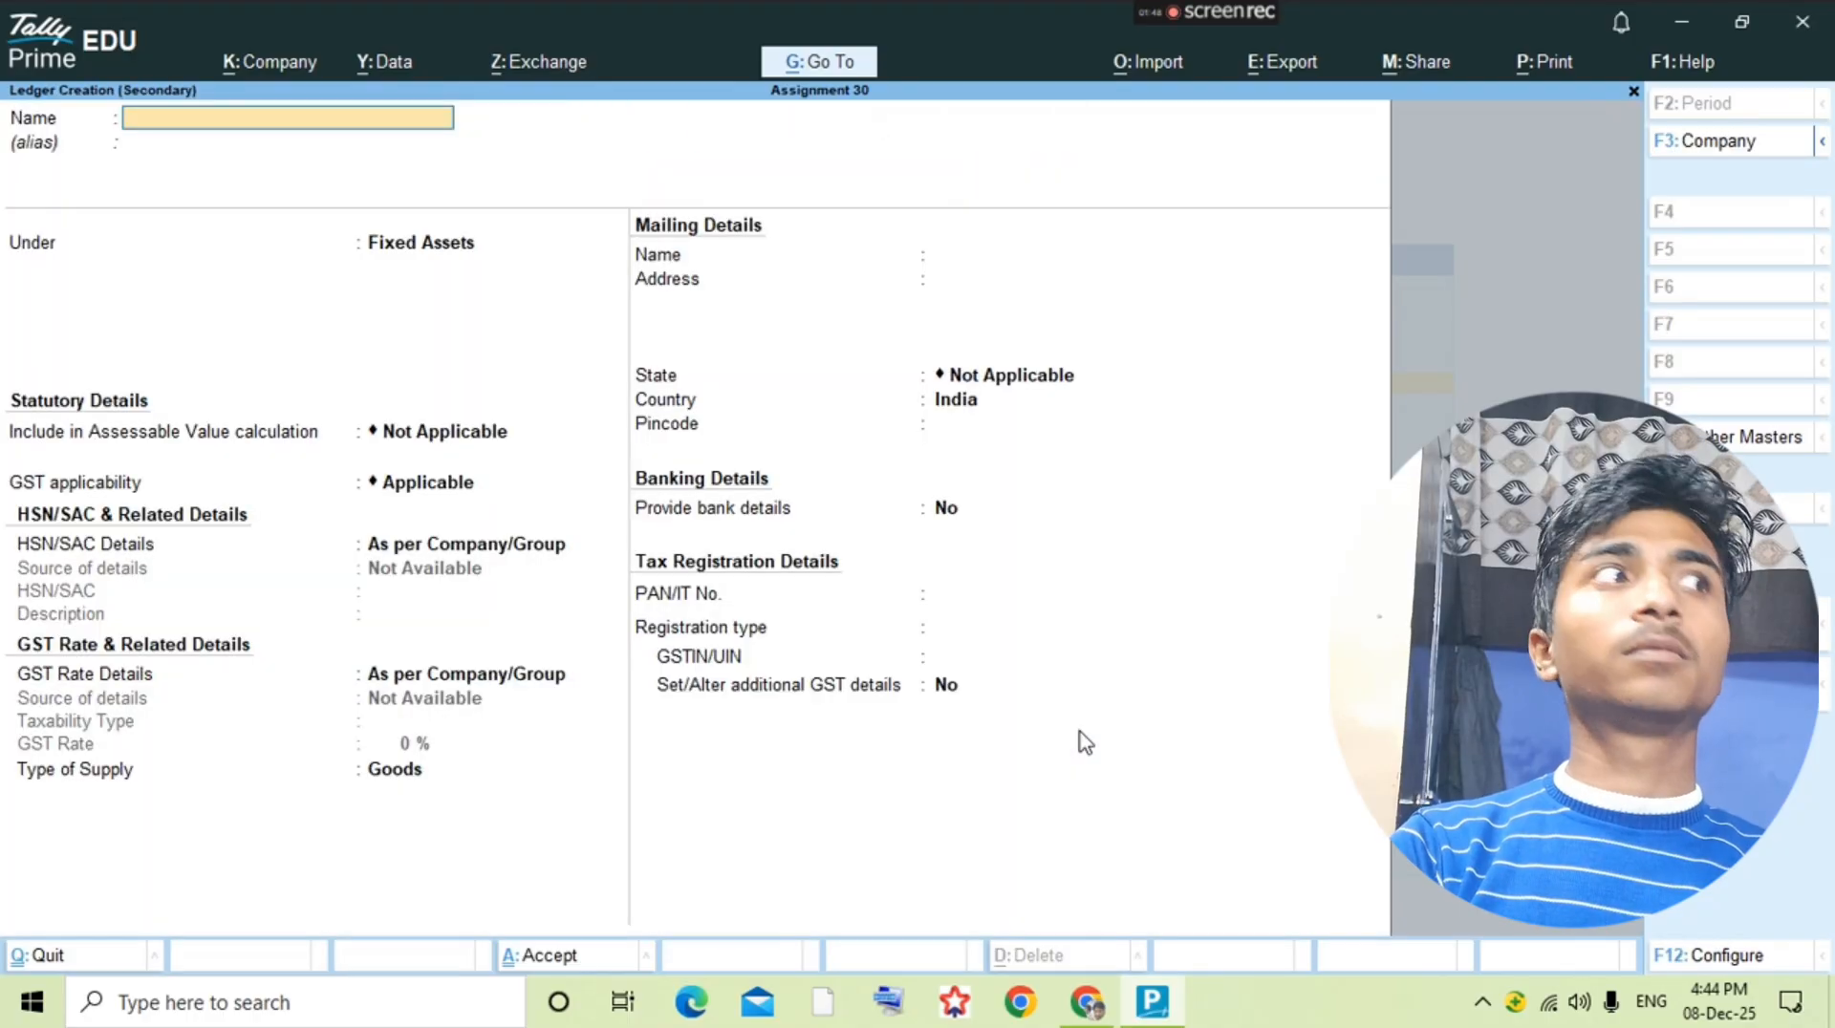
type("Pnb bank")
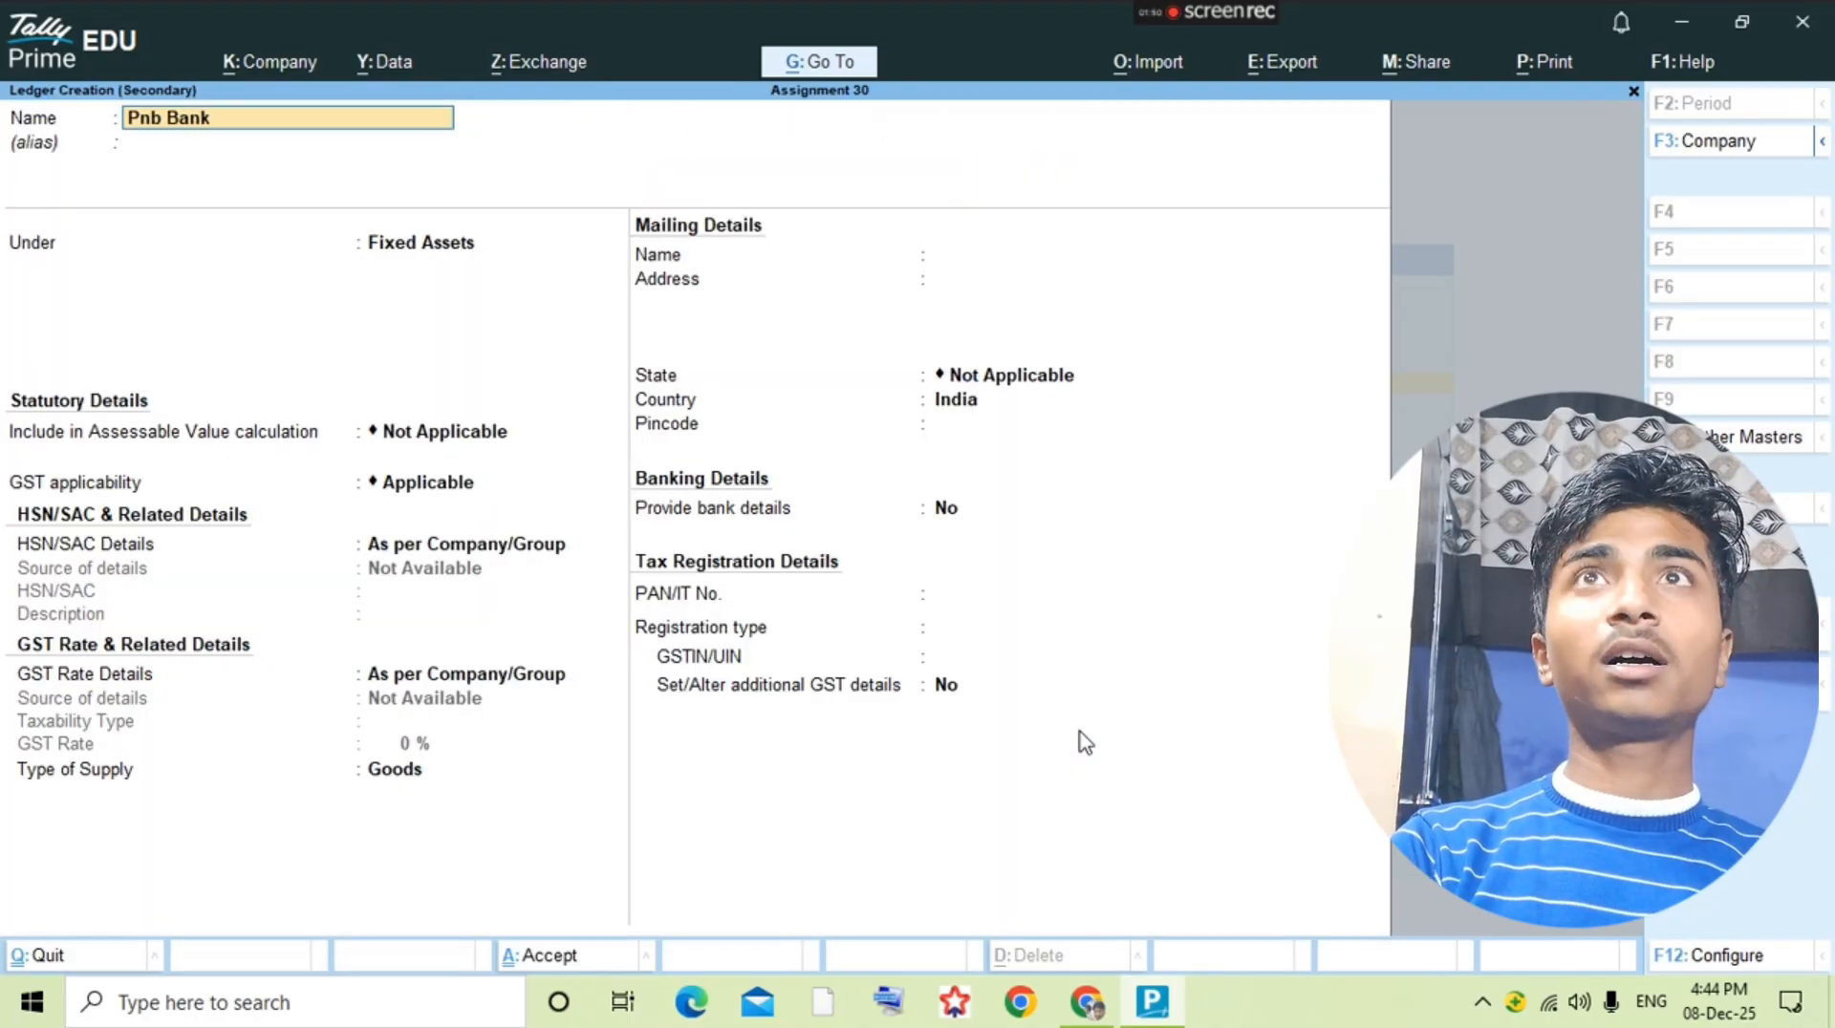
key("Return")
type("Bank")
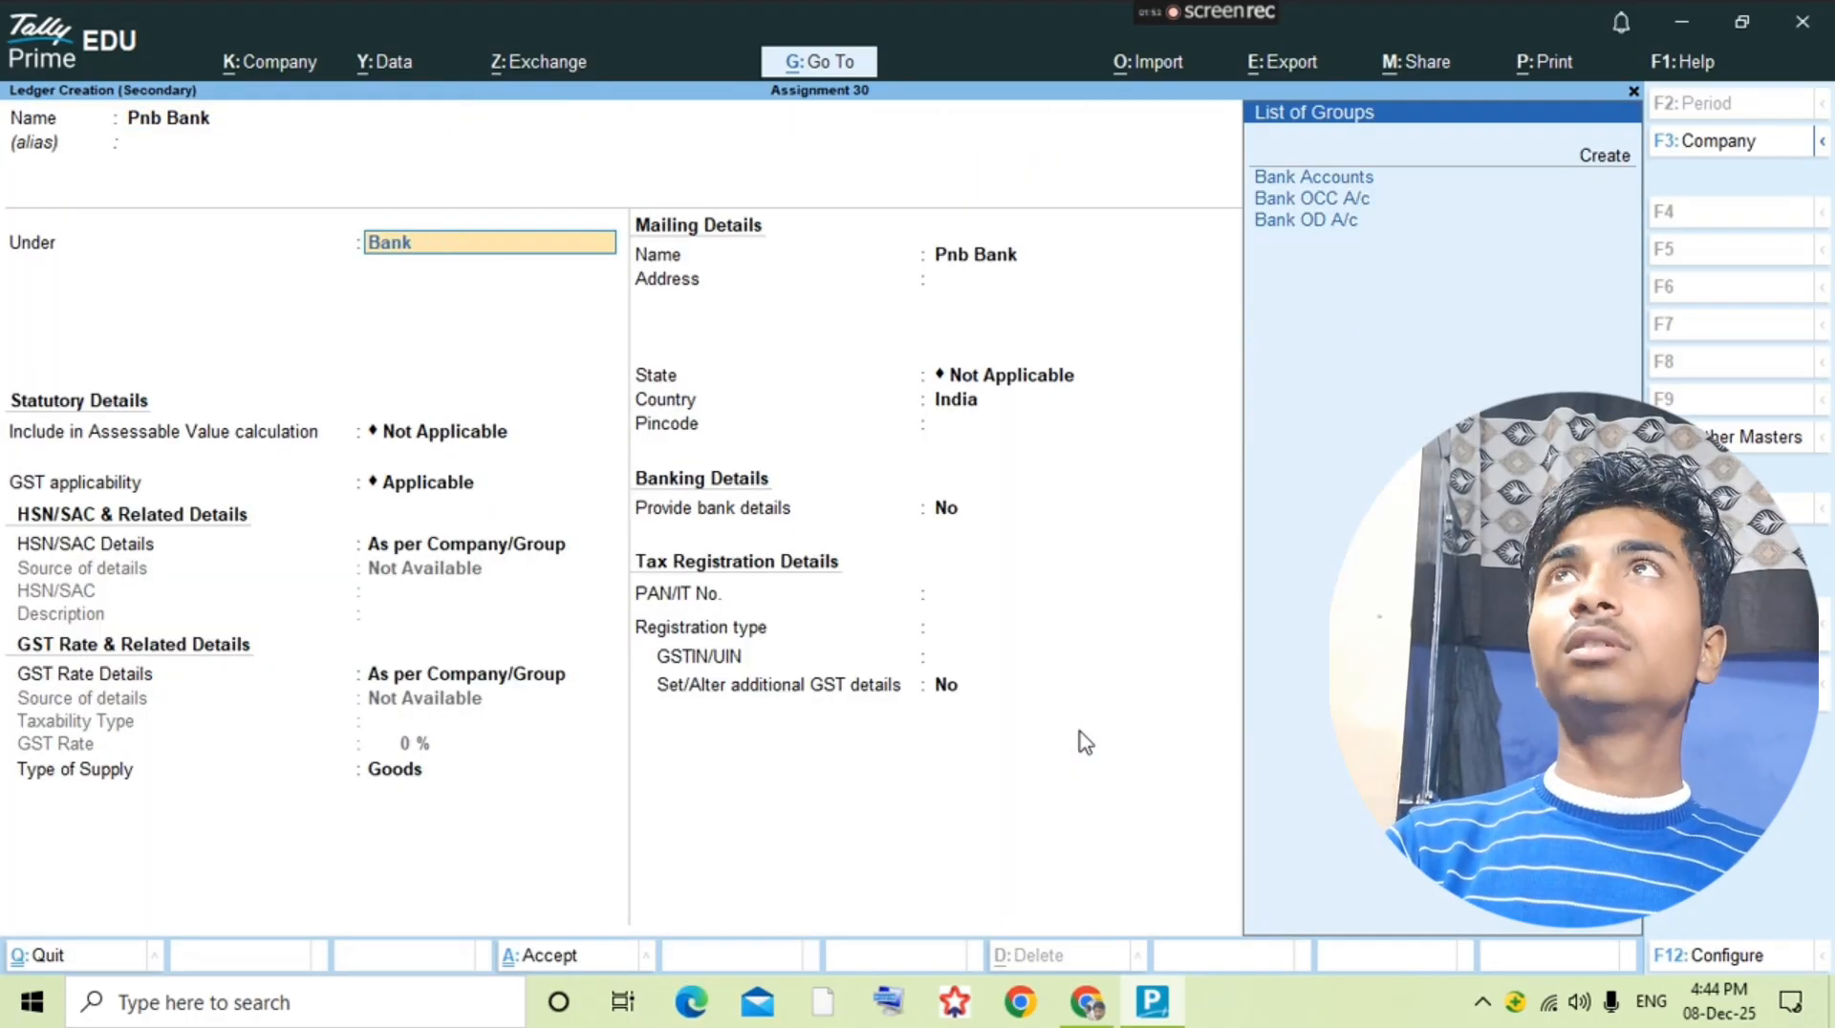
key("Return")
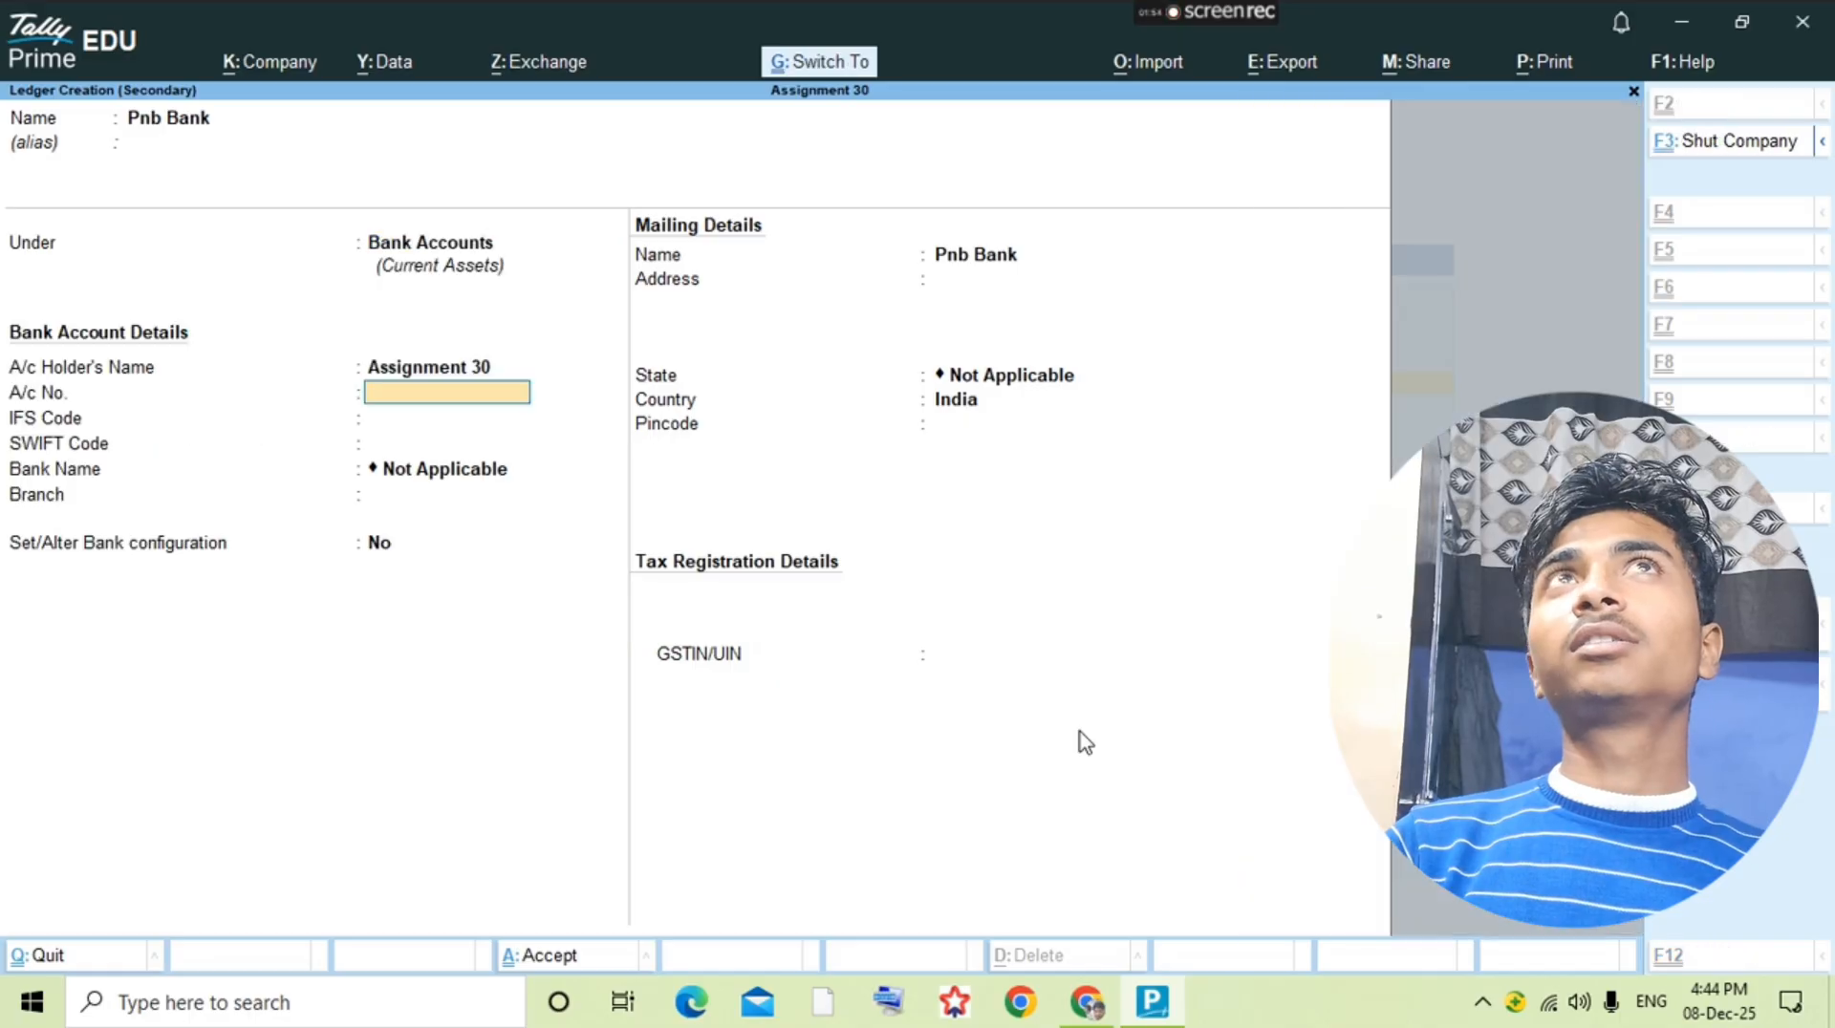
key("ctrl+a")
key("Return")
Step: Record a contra voucher crediting Cash with 50,000 and debiting Pnb Bank with the same amount
key("alt+a")
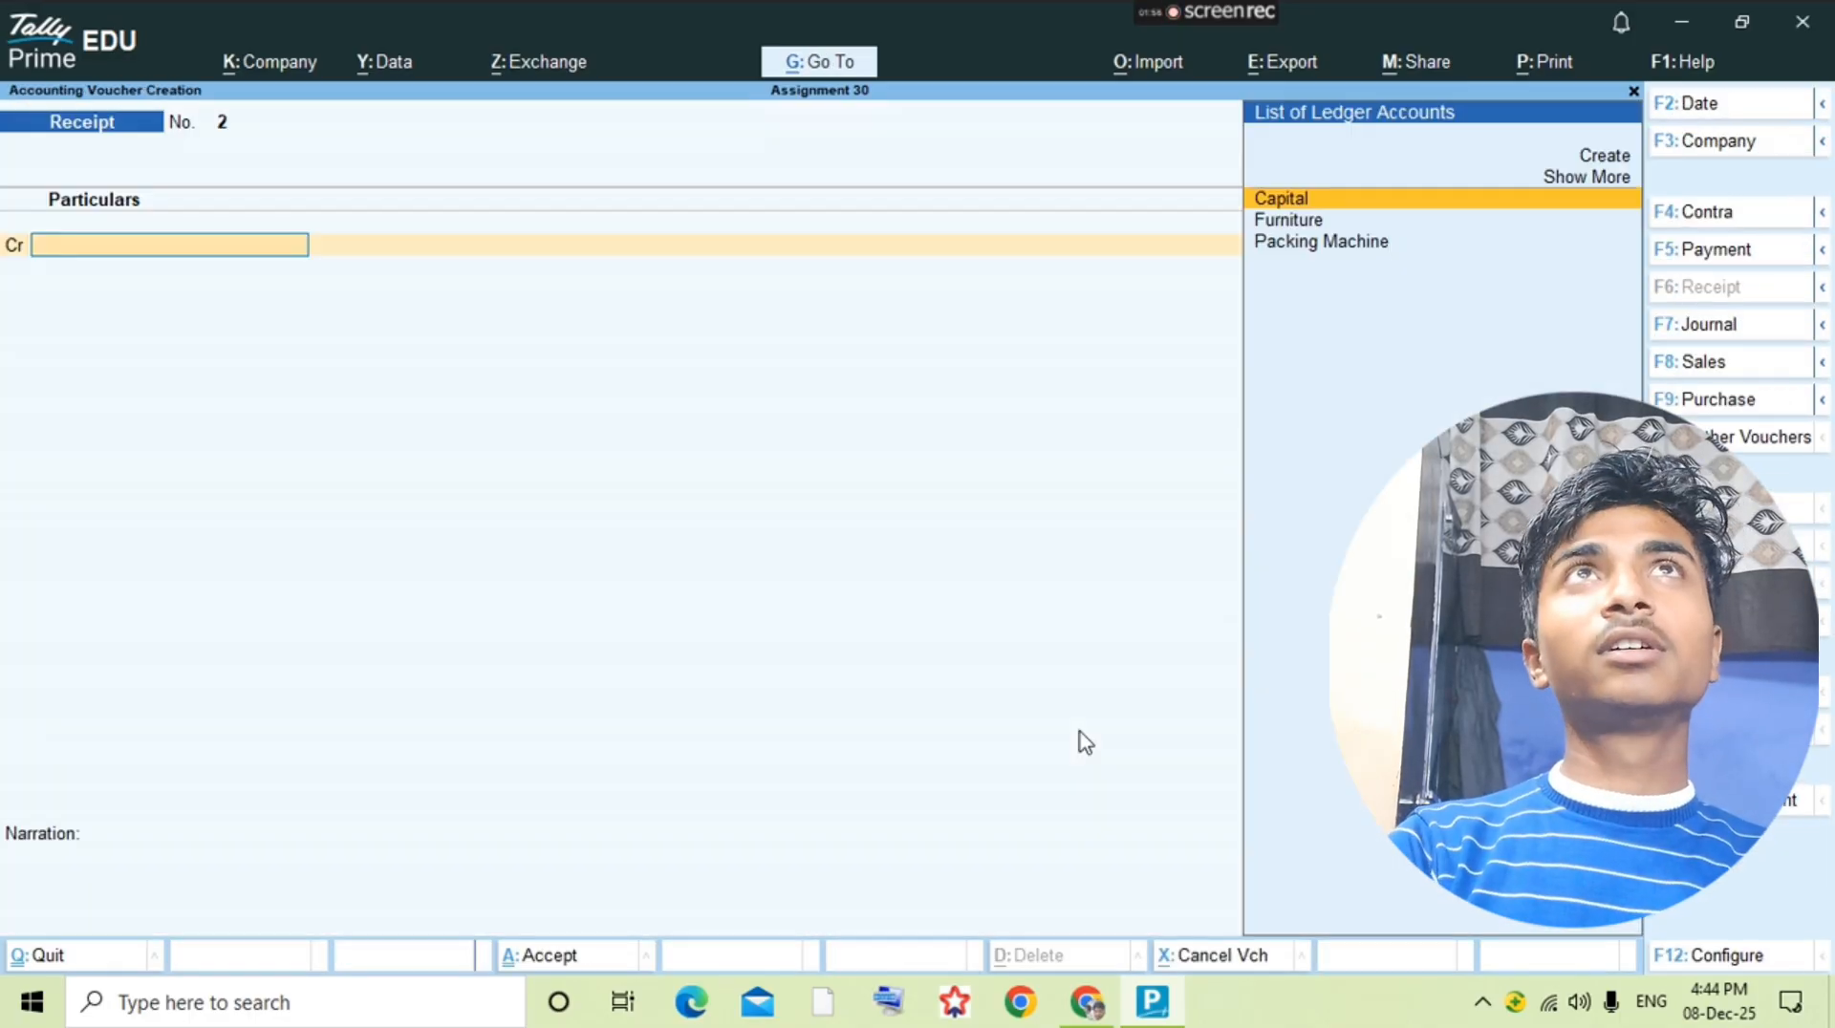
key("F4")
type("cas")
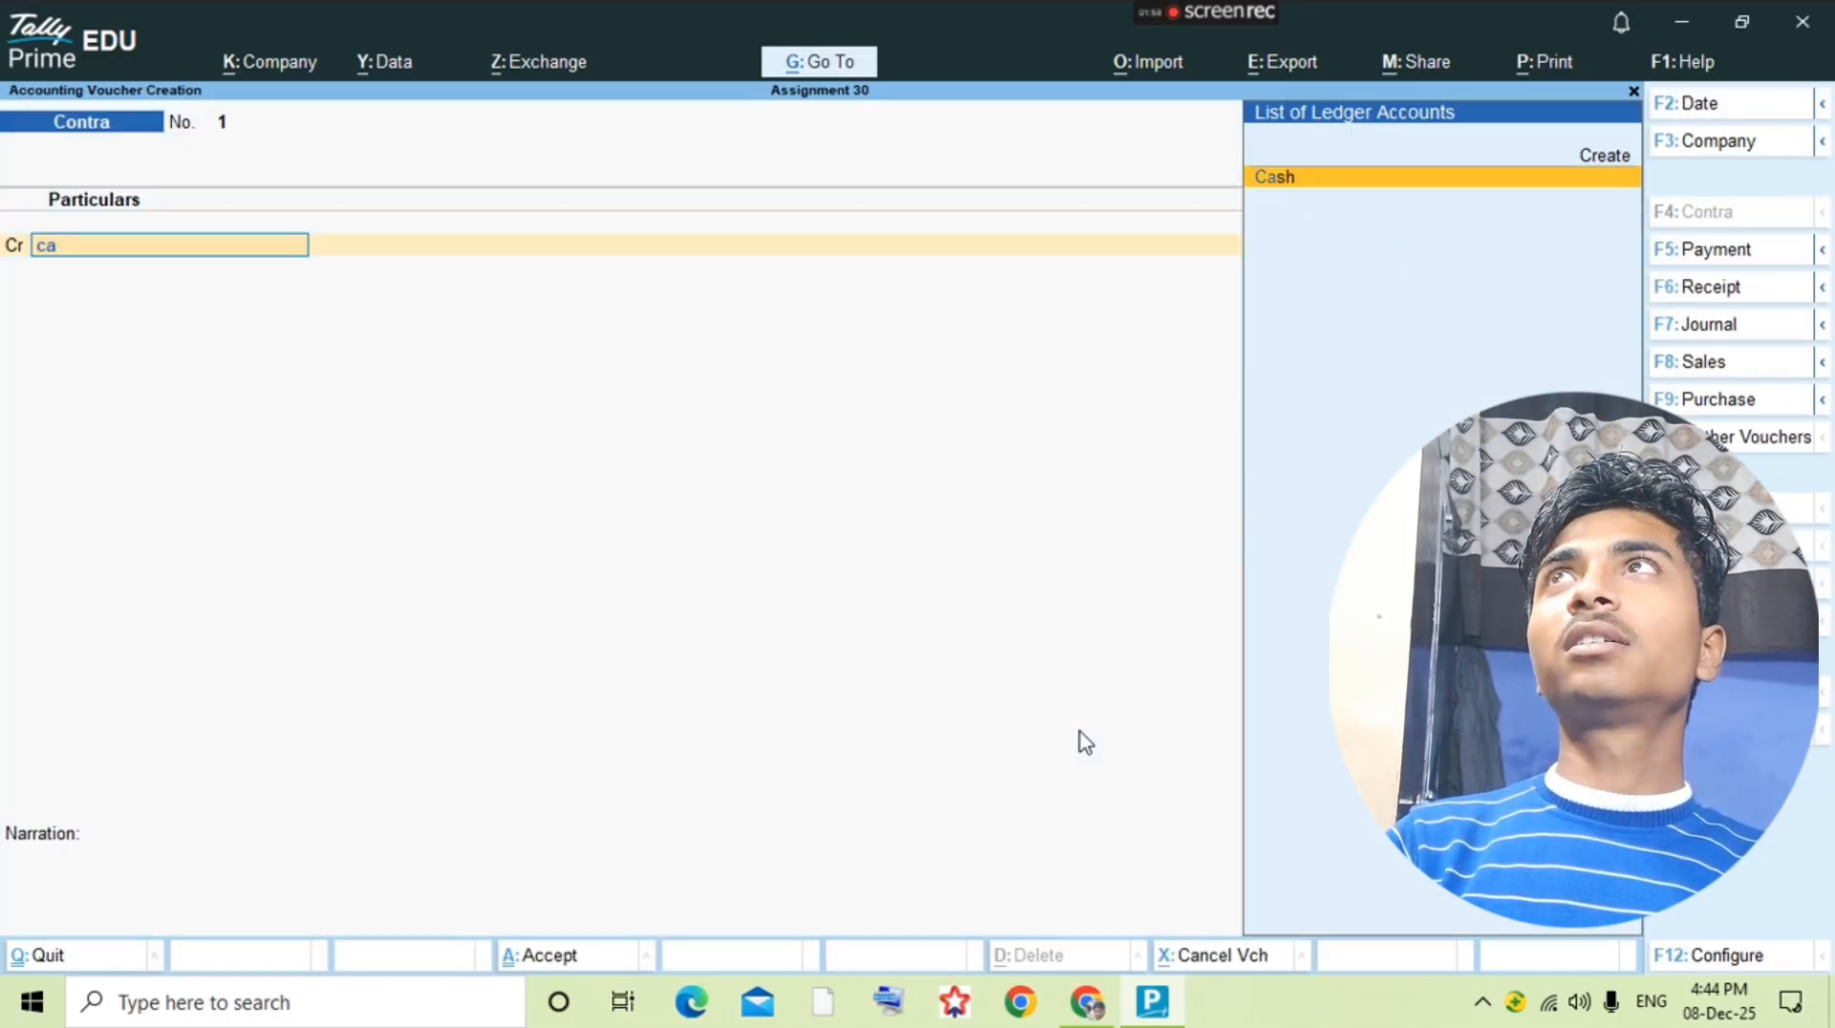
key("Return")
type("50000")
key("Return")
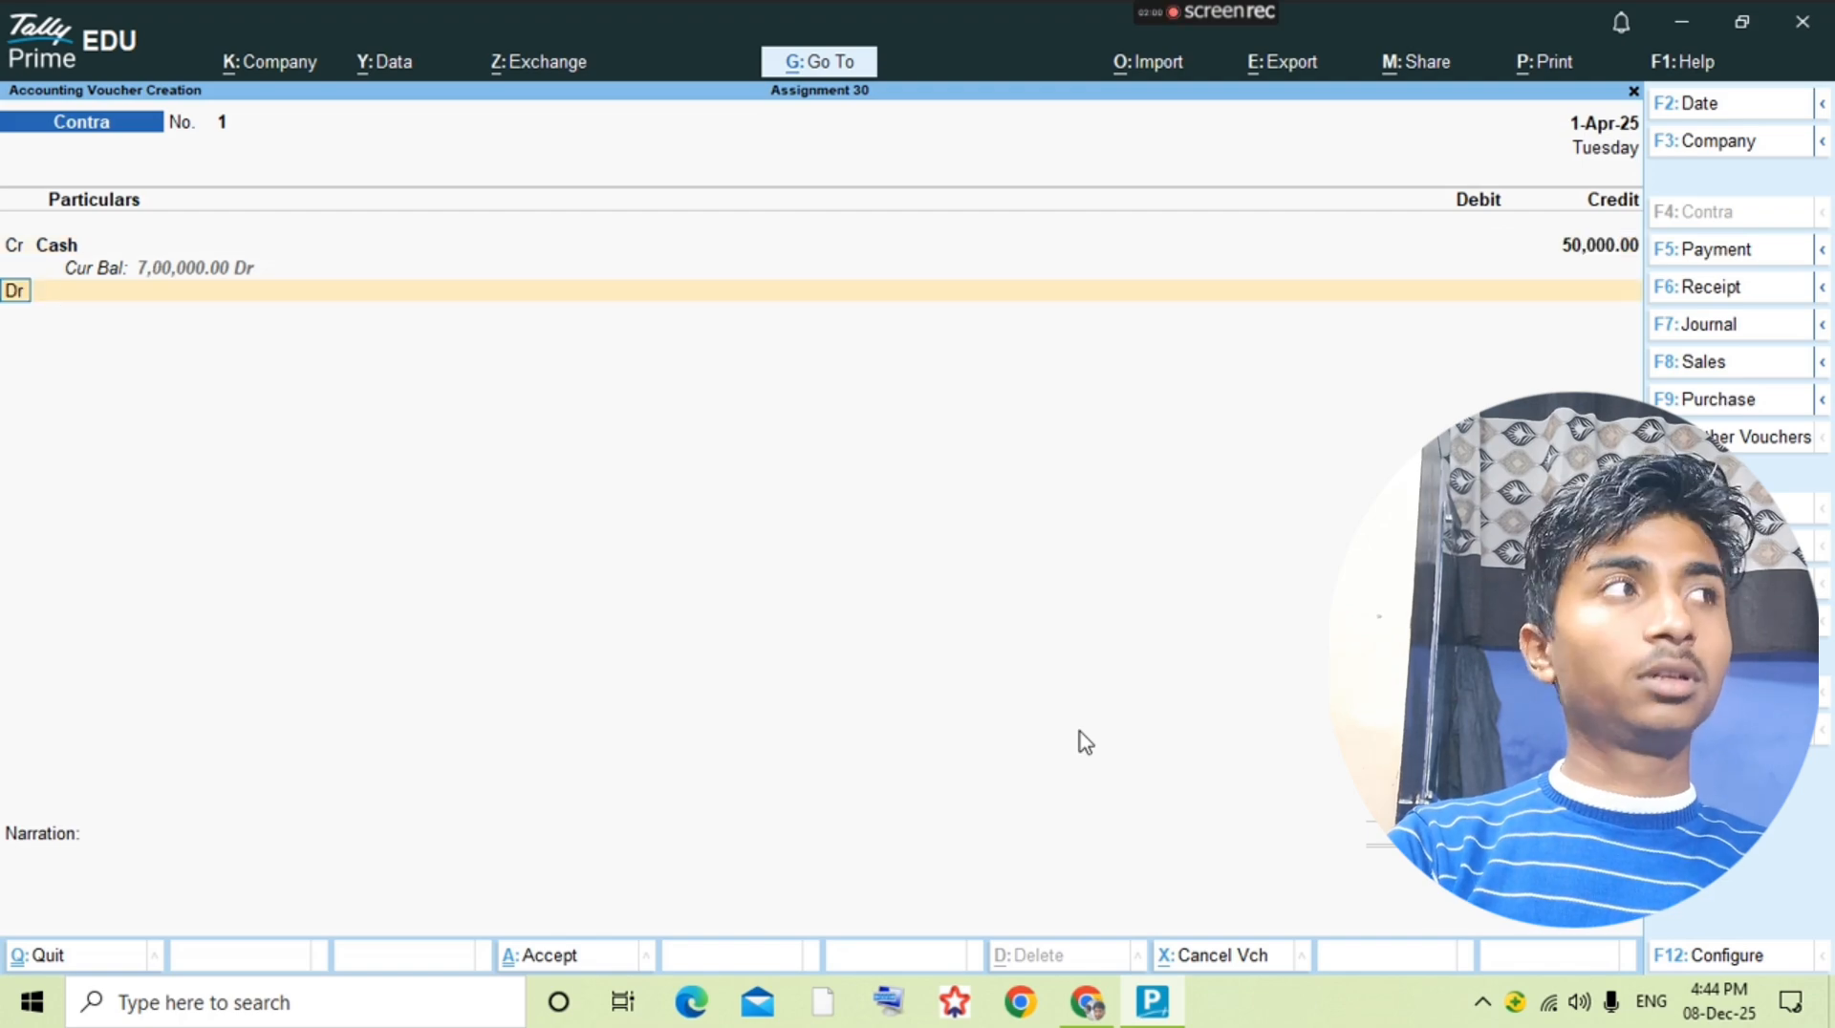
key("Return")
type("pnb")
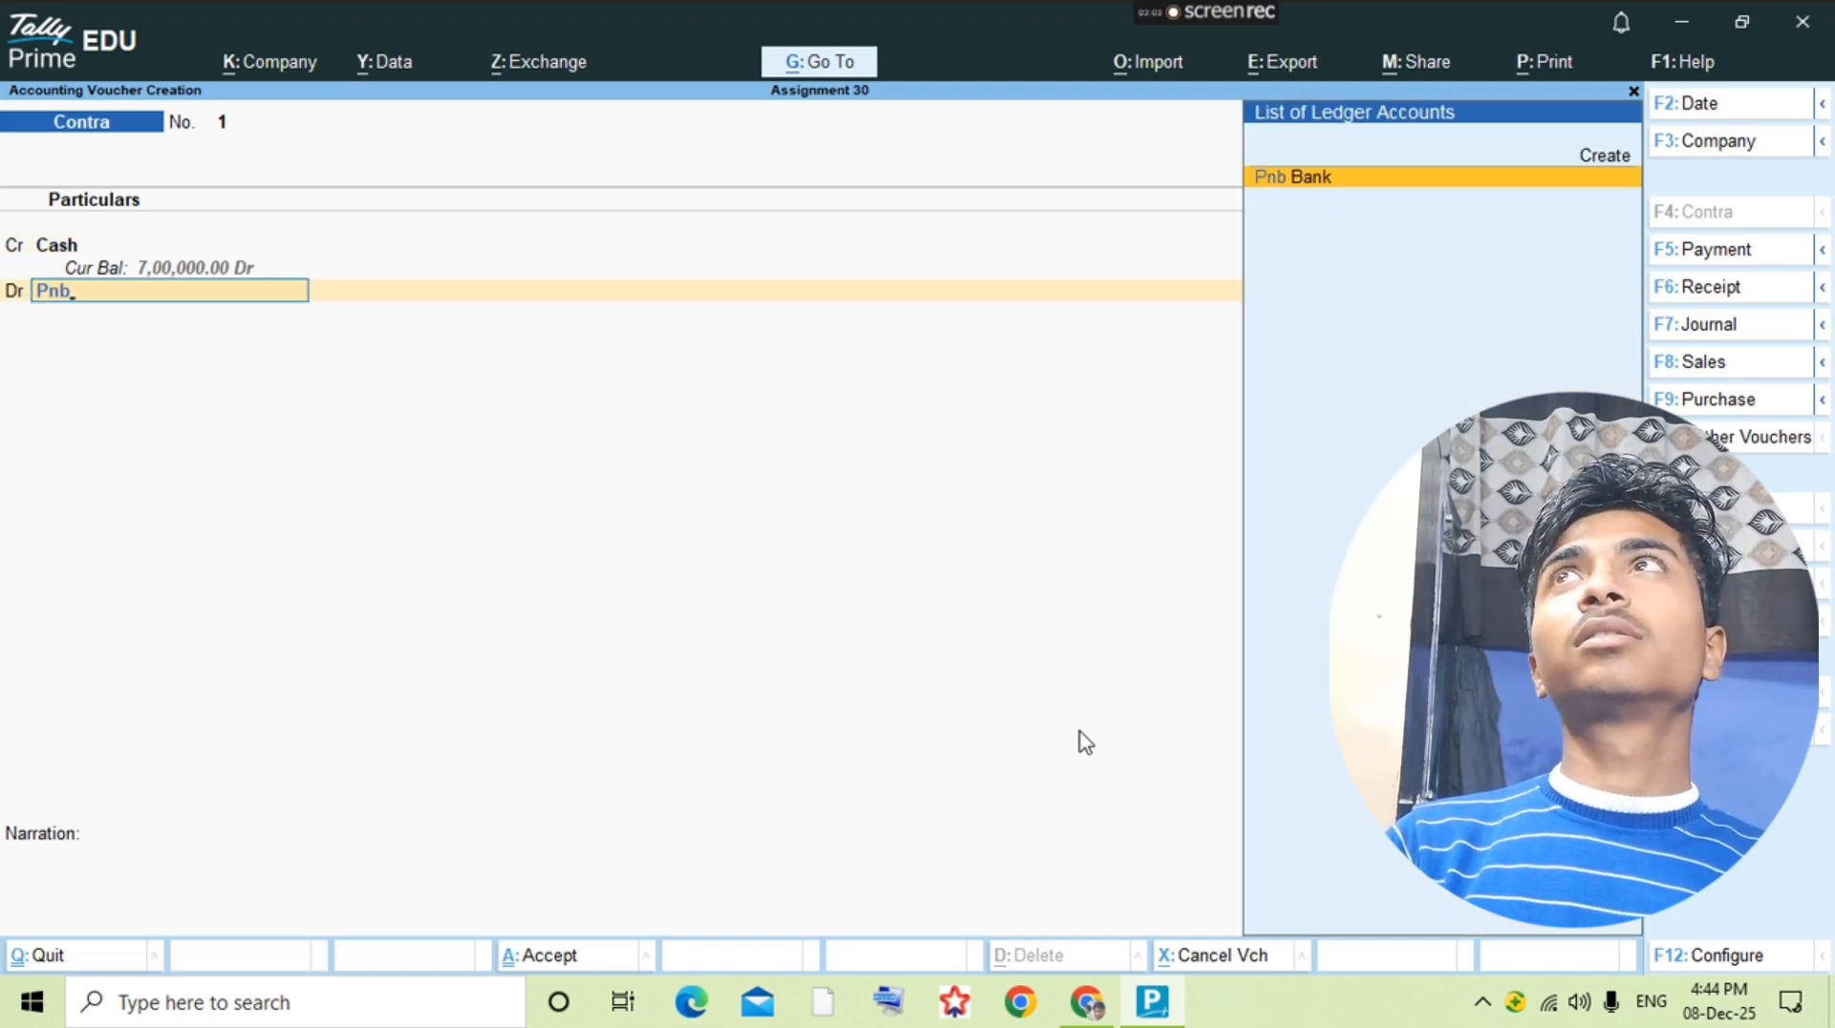
key("Return")
key("ctrl+a")
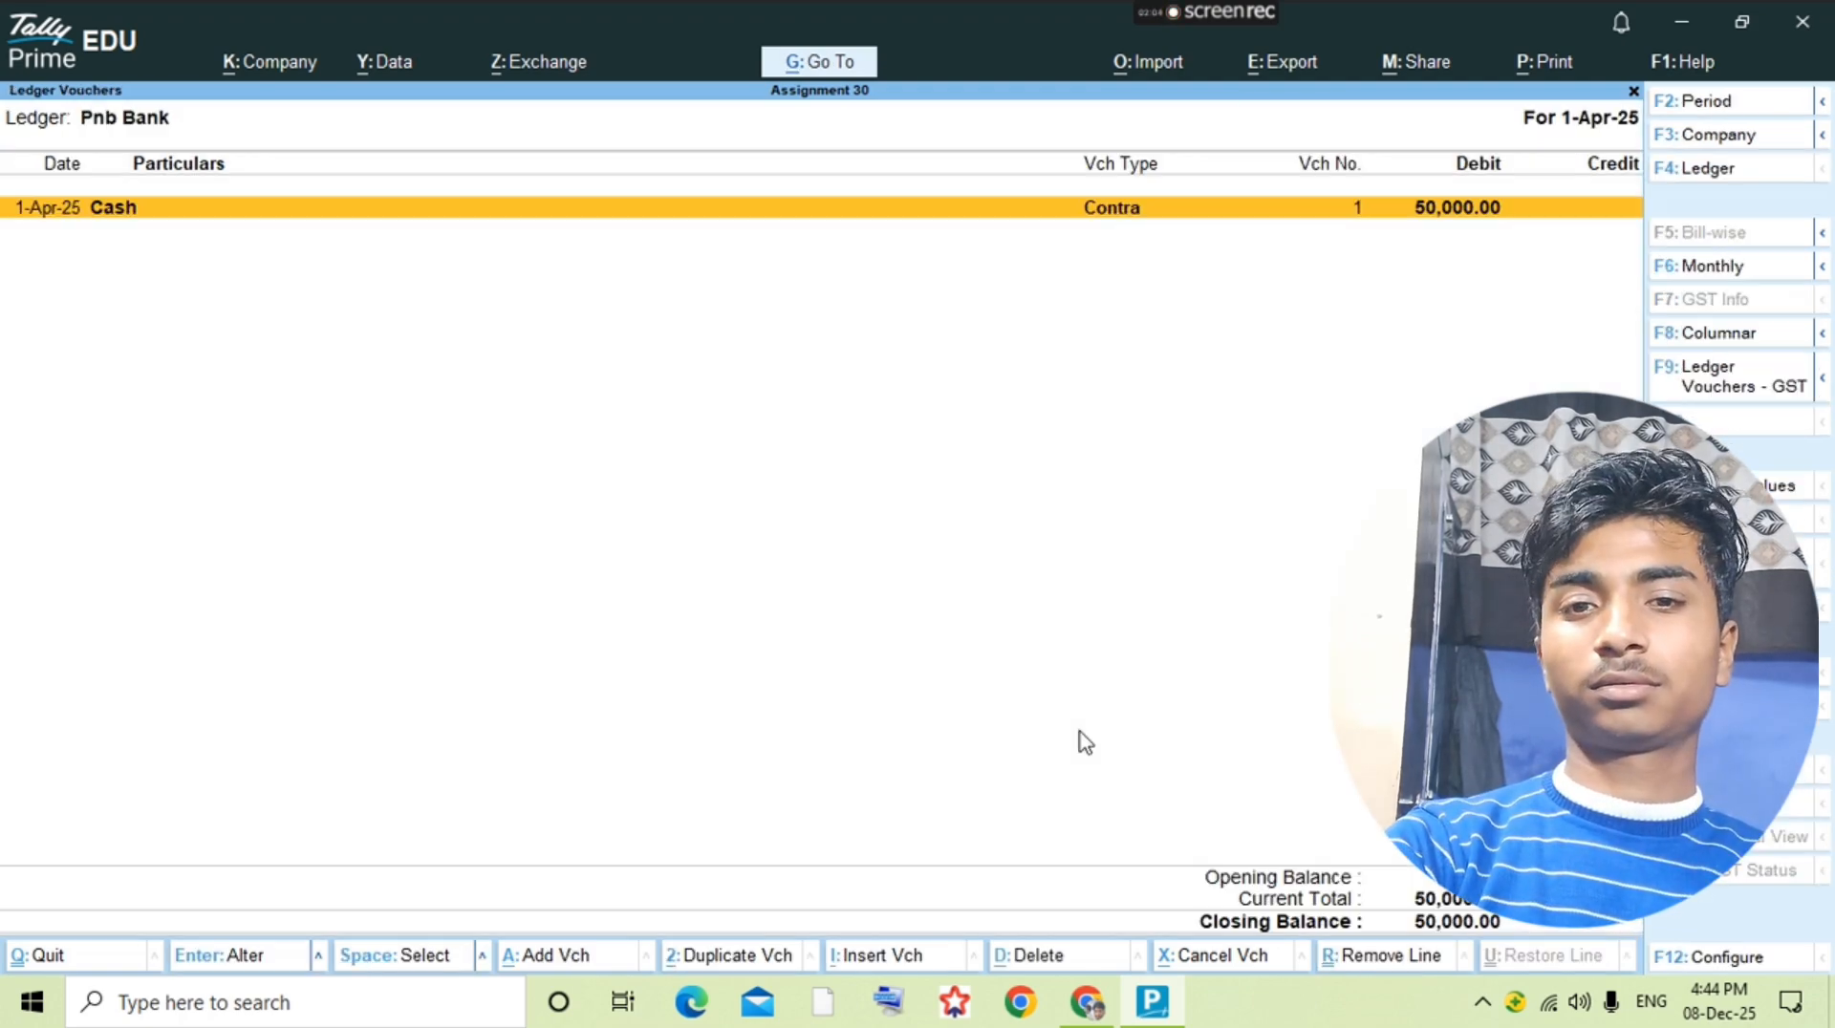
key("Escape")
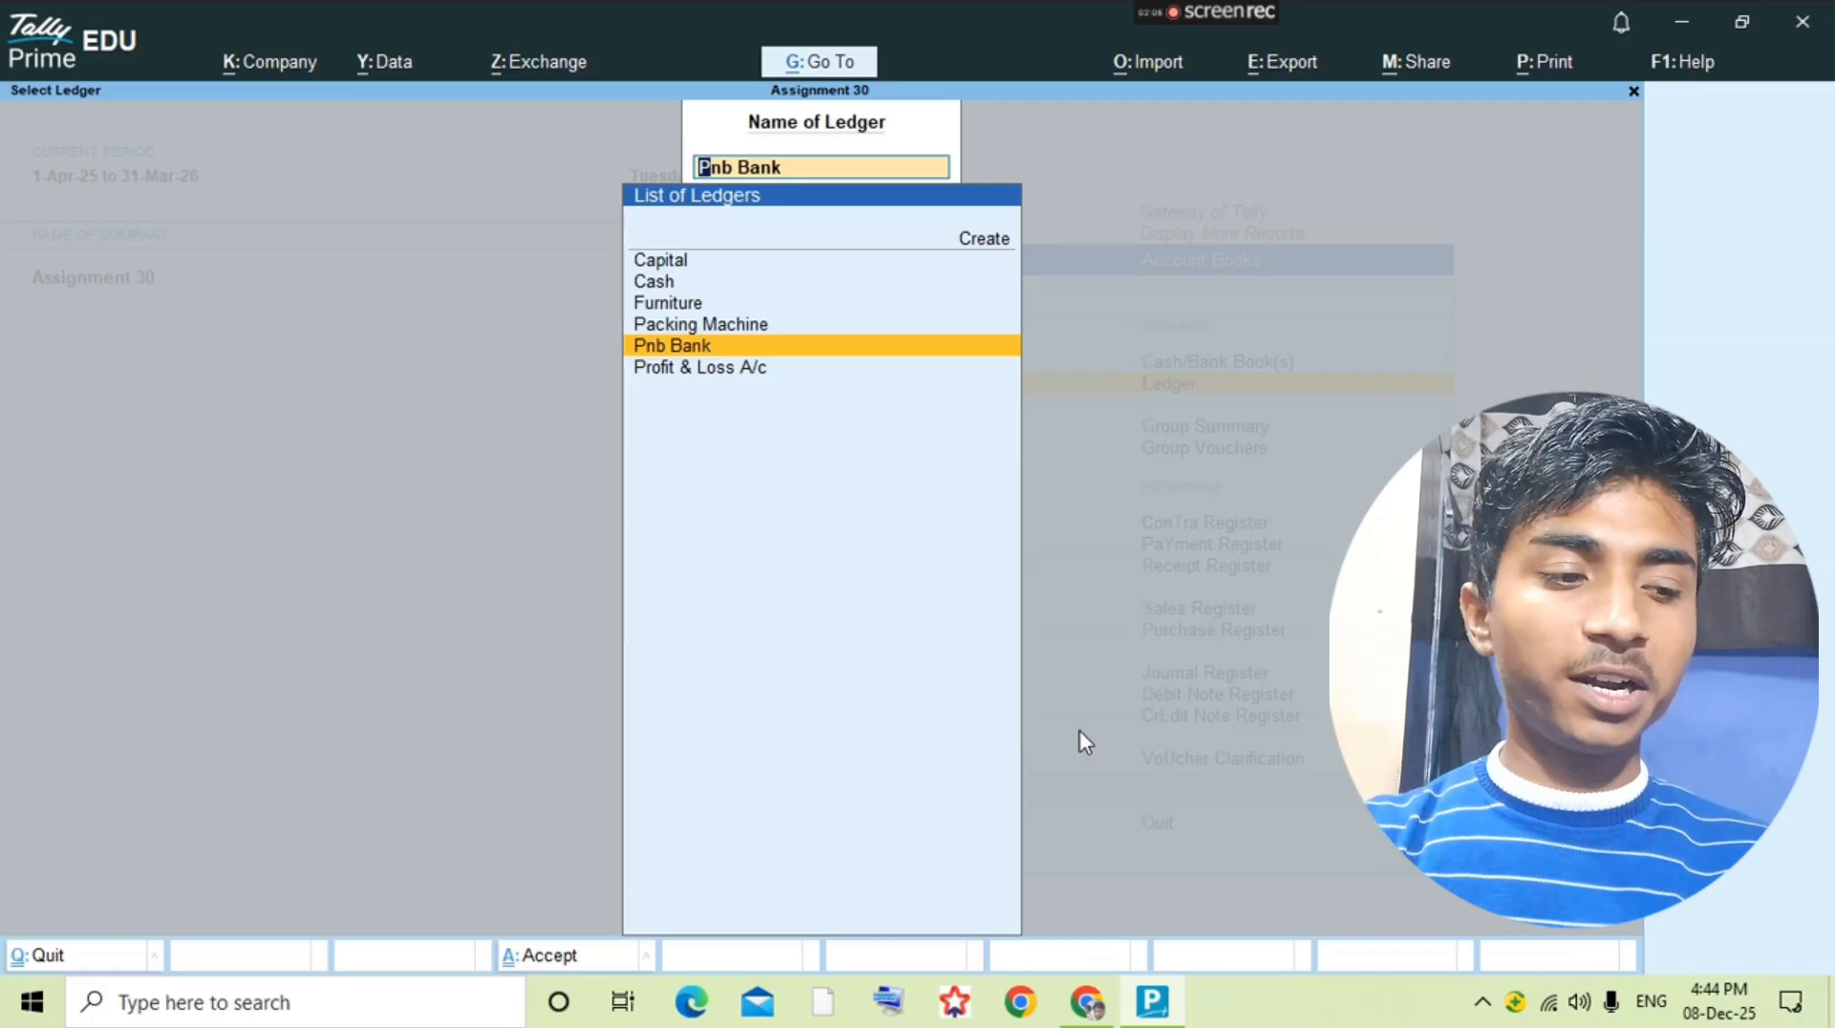
Step: Check the shop rent entry in the PDF and try to create a Shop Rent ledger in TallyPrime
mouse_move(1213, 15)
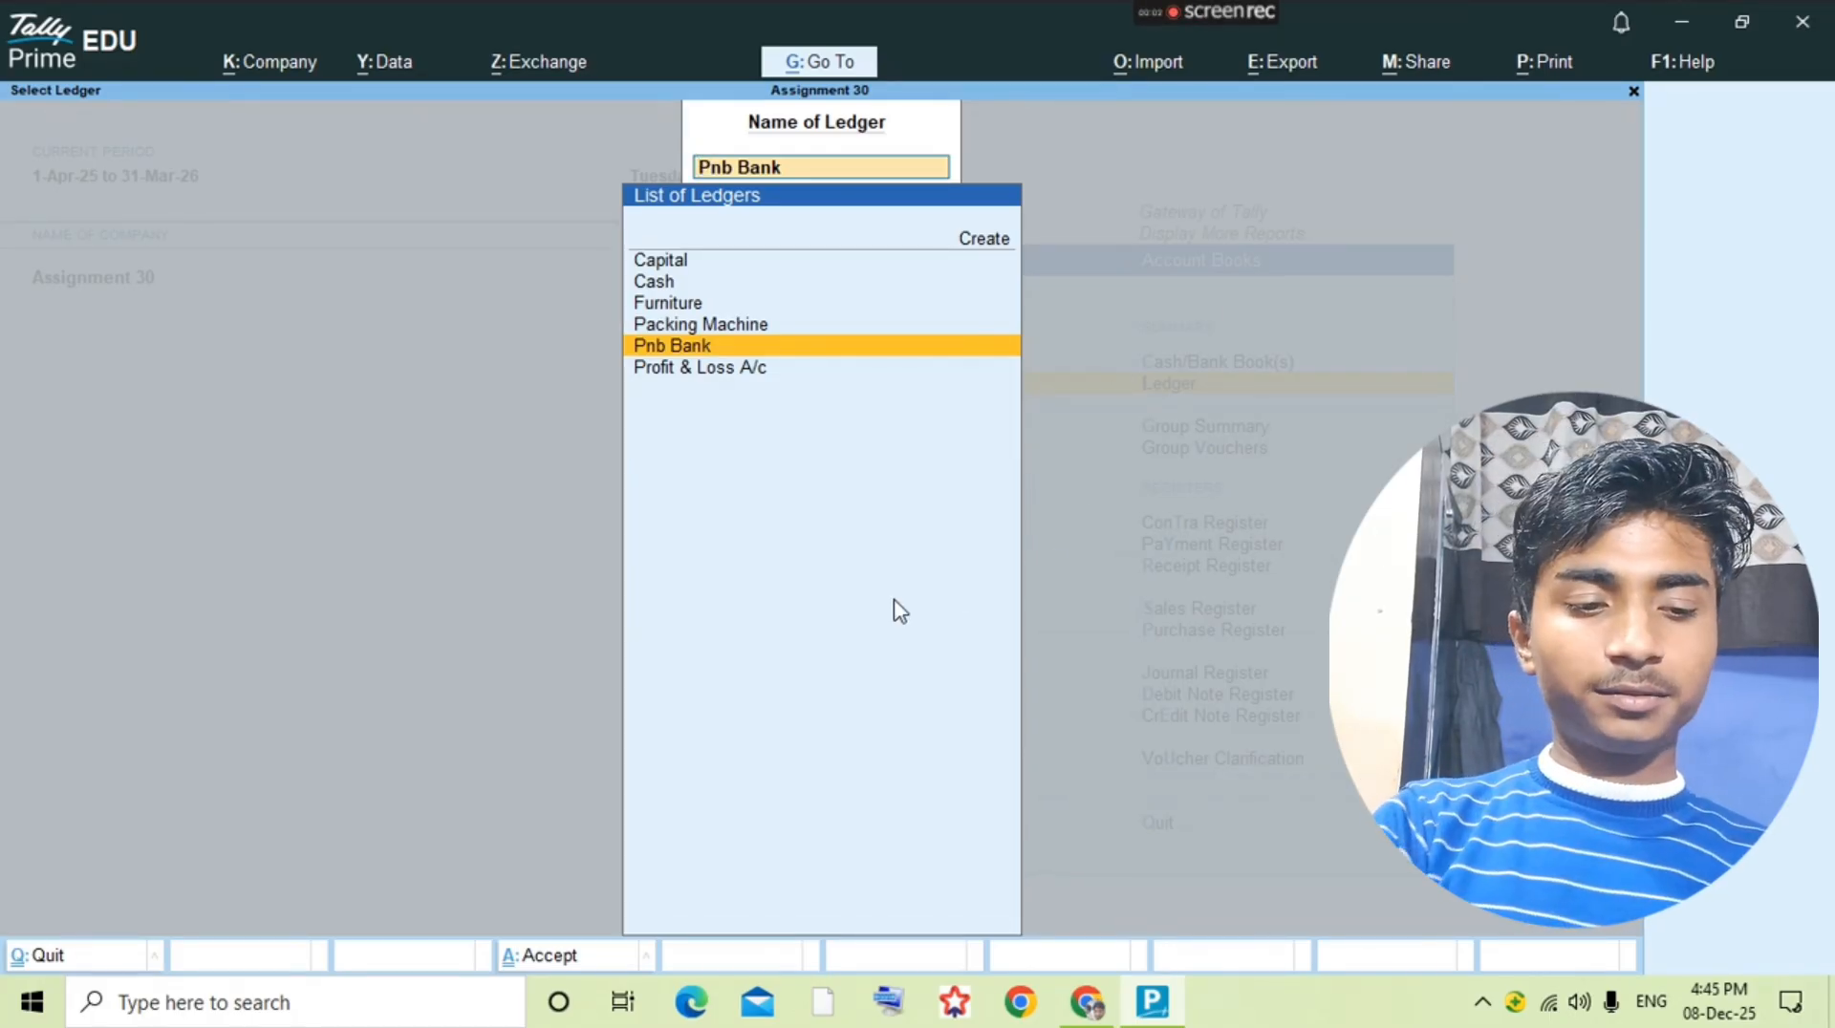
key("alt+Tab")
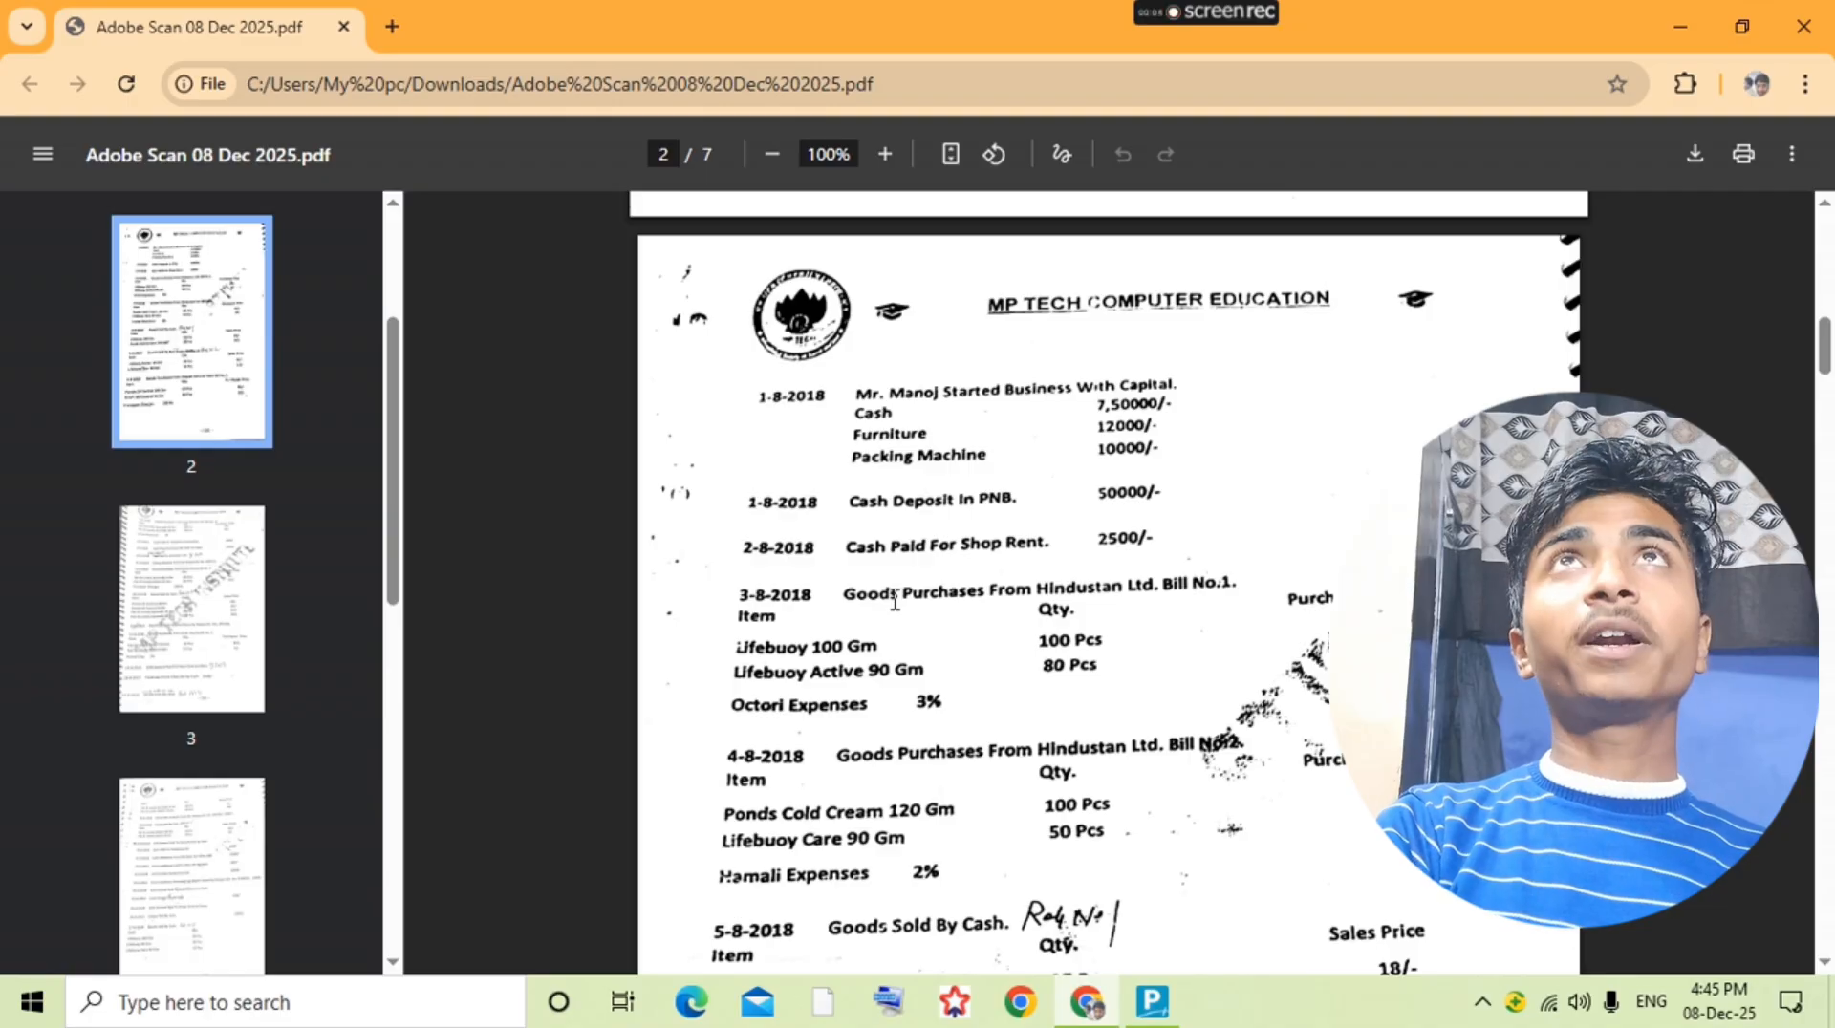
key("alt+Tab")
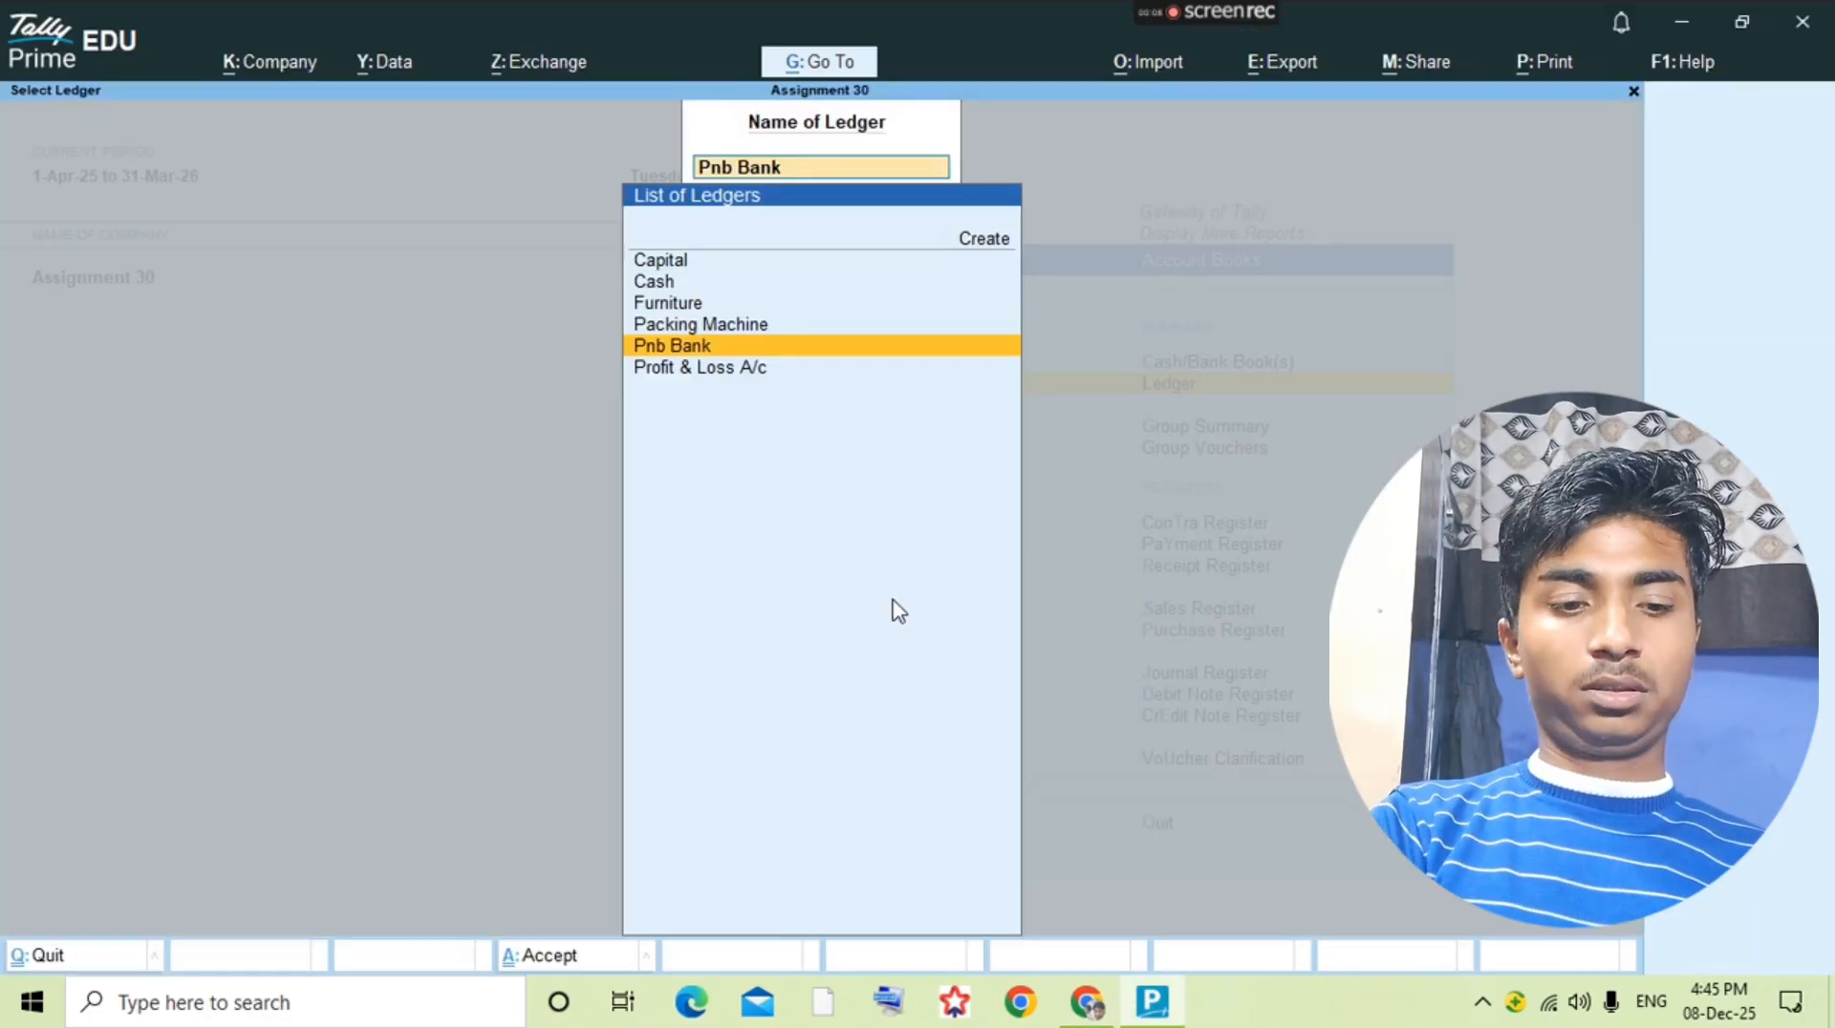
type("Shop Rent")
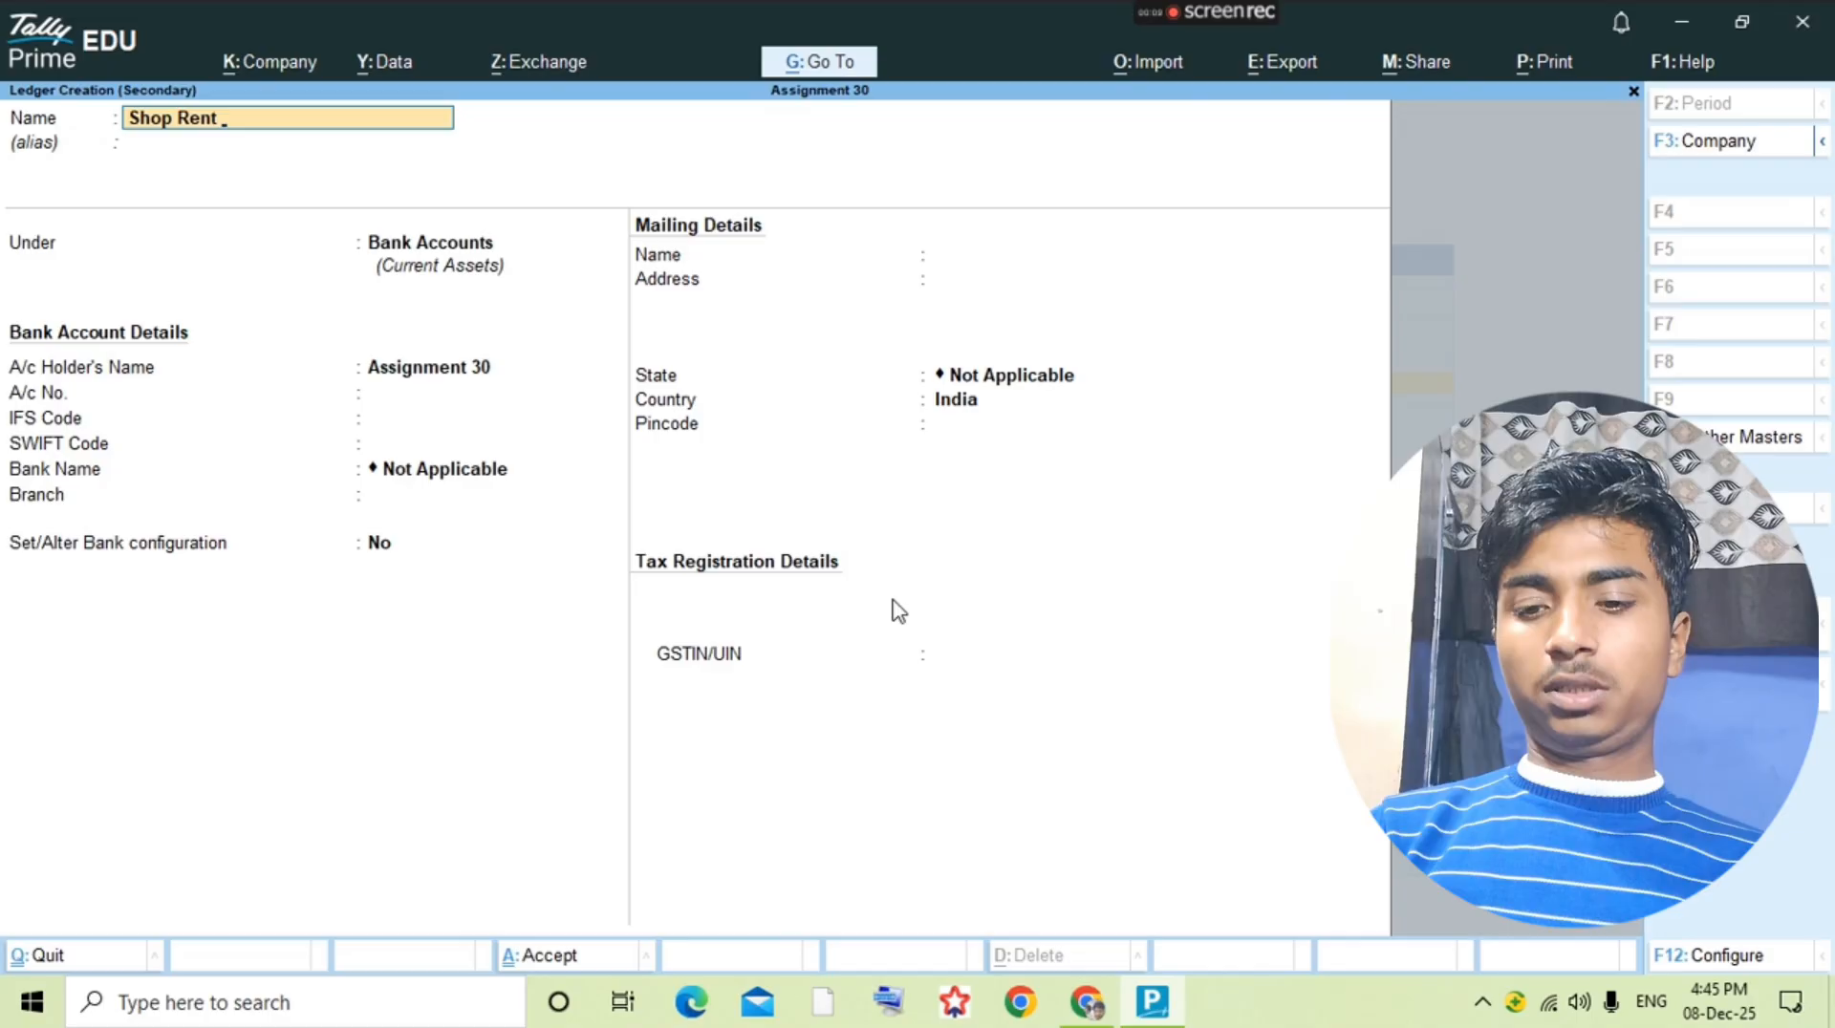
key("Return")
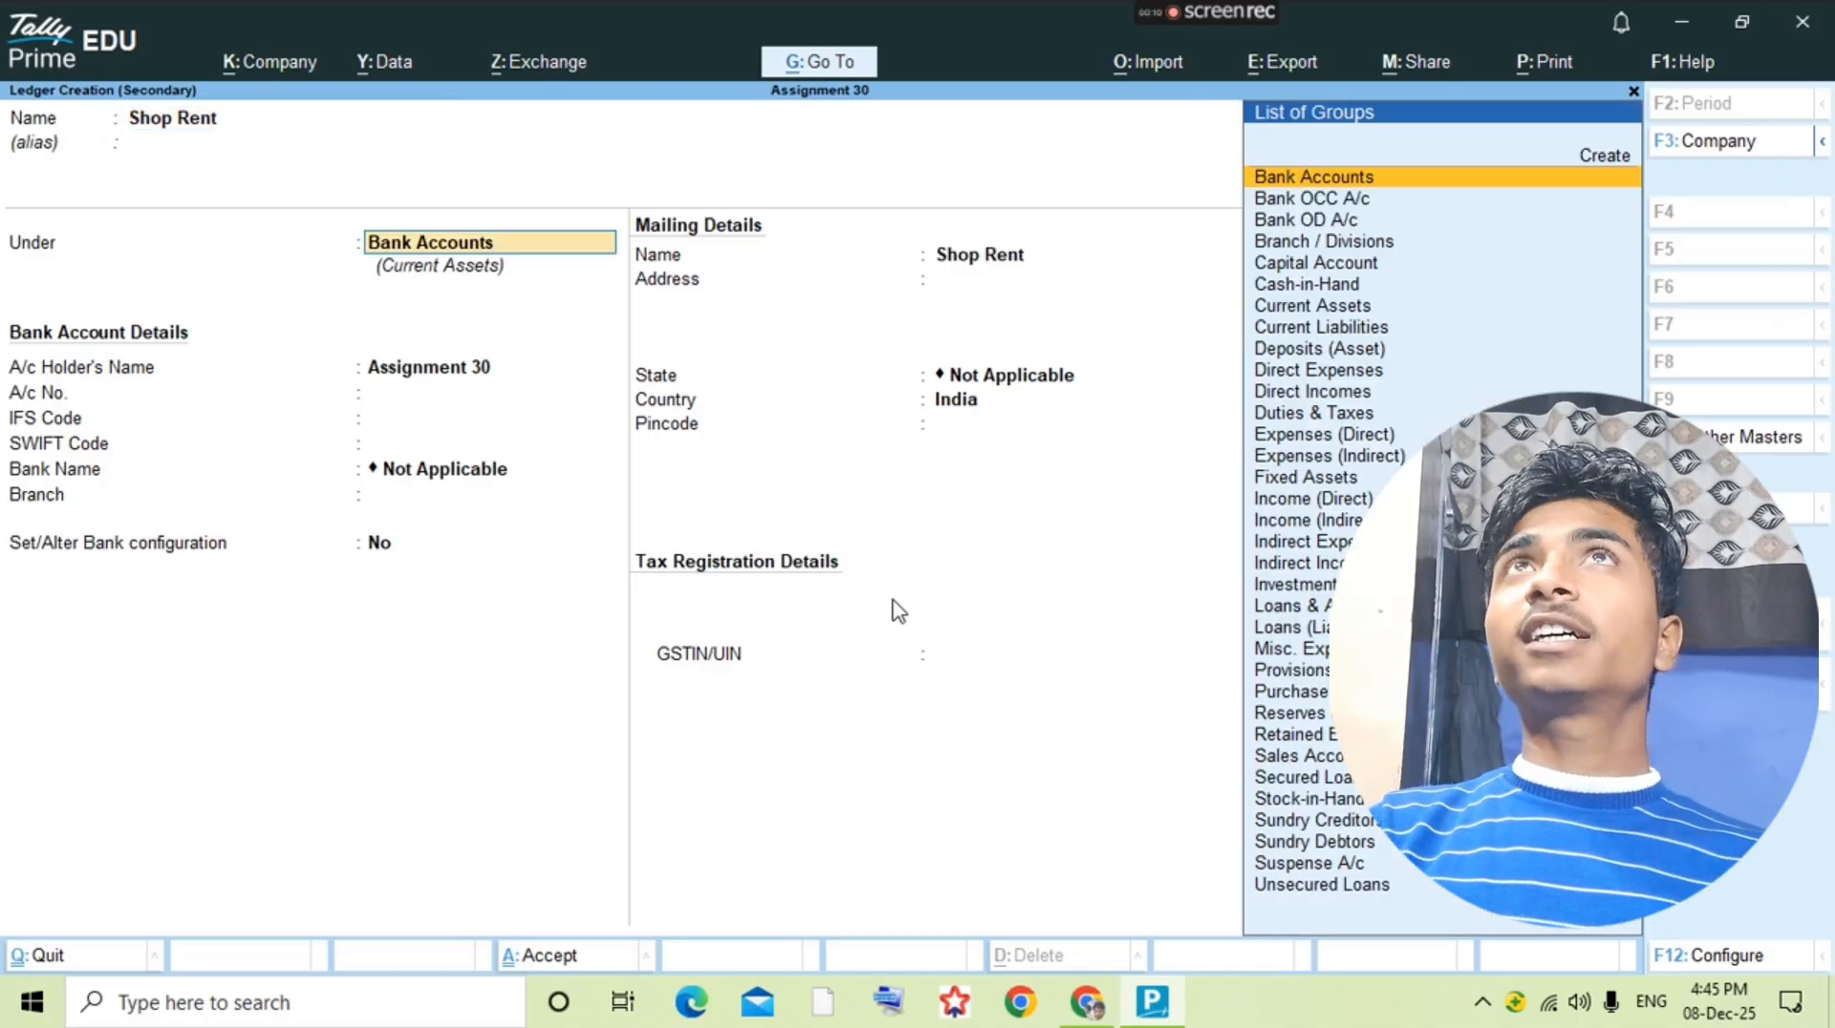
type("i")
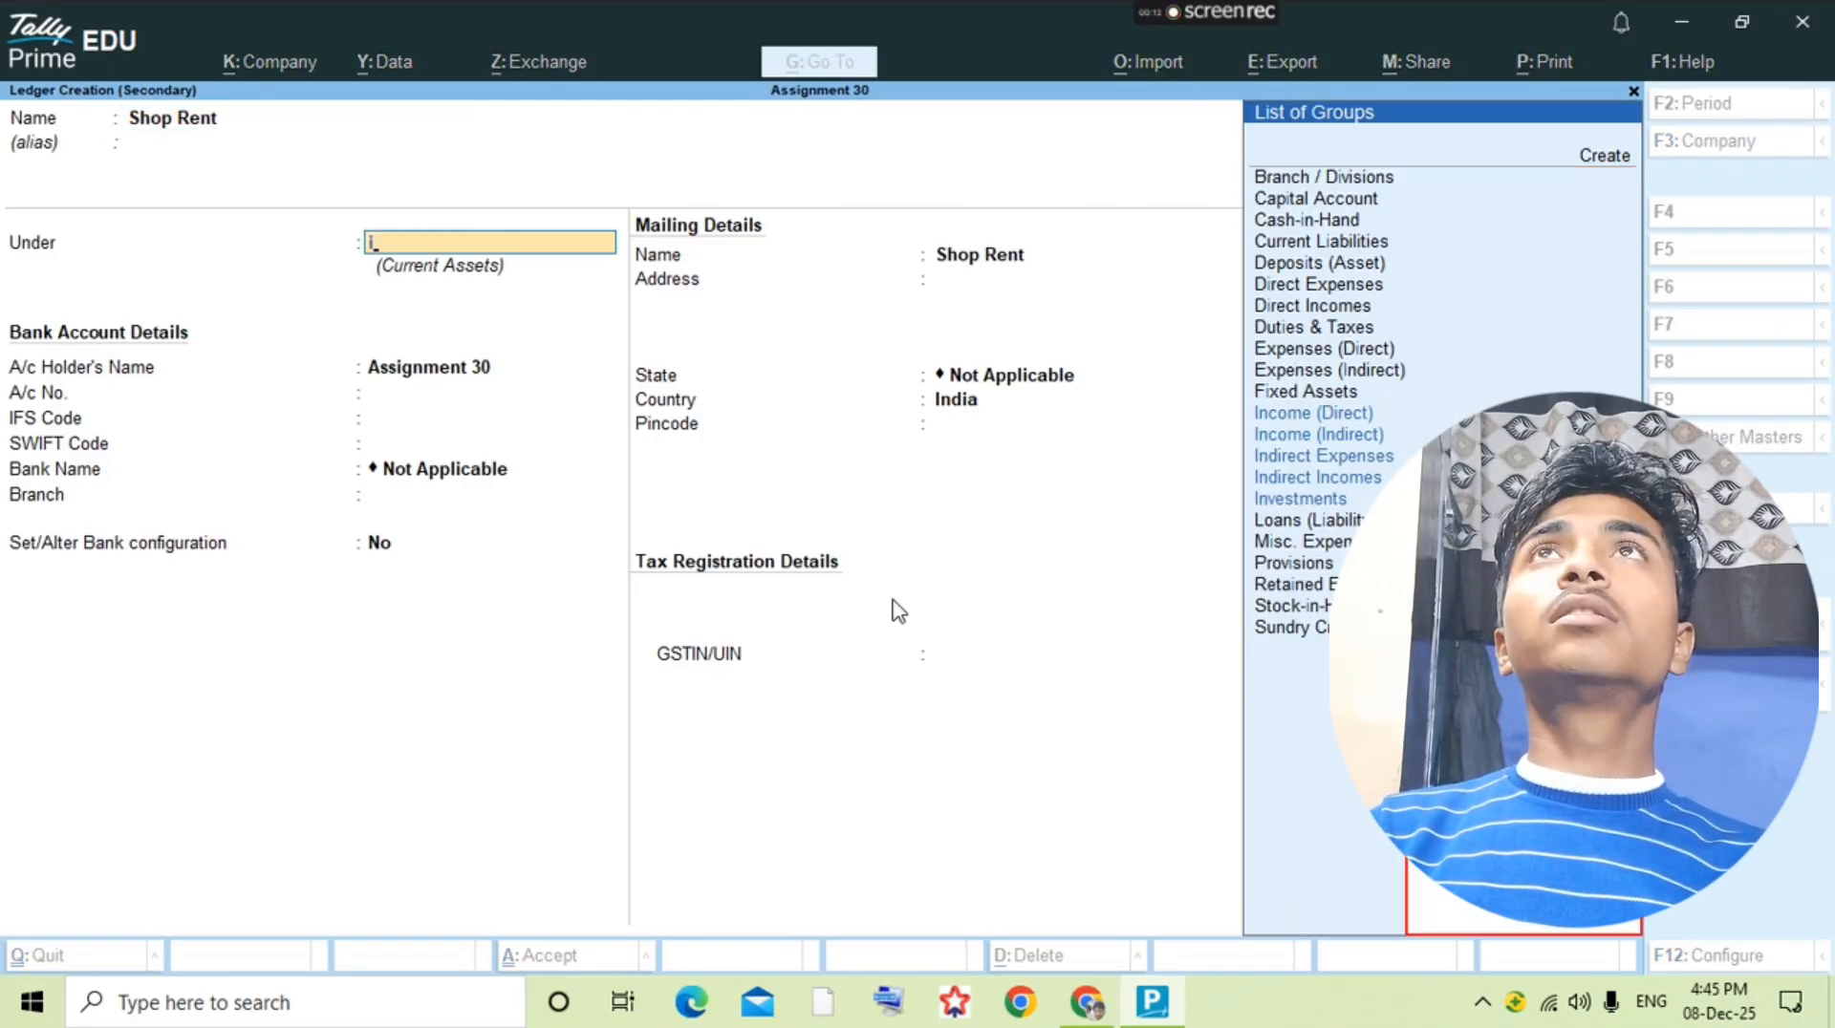
type("ndi")
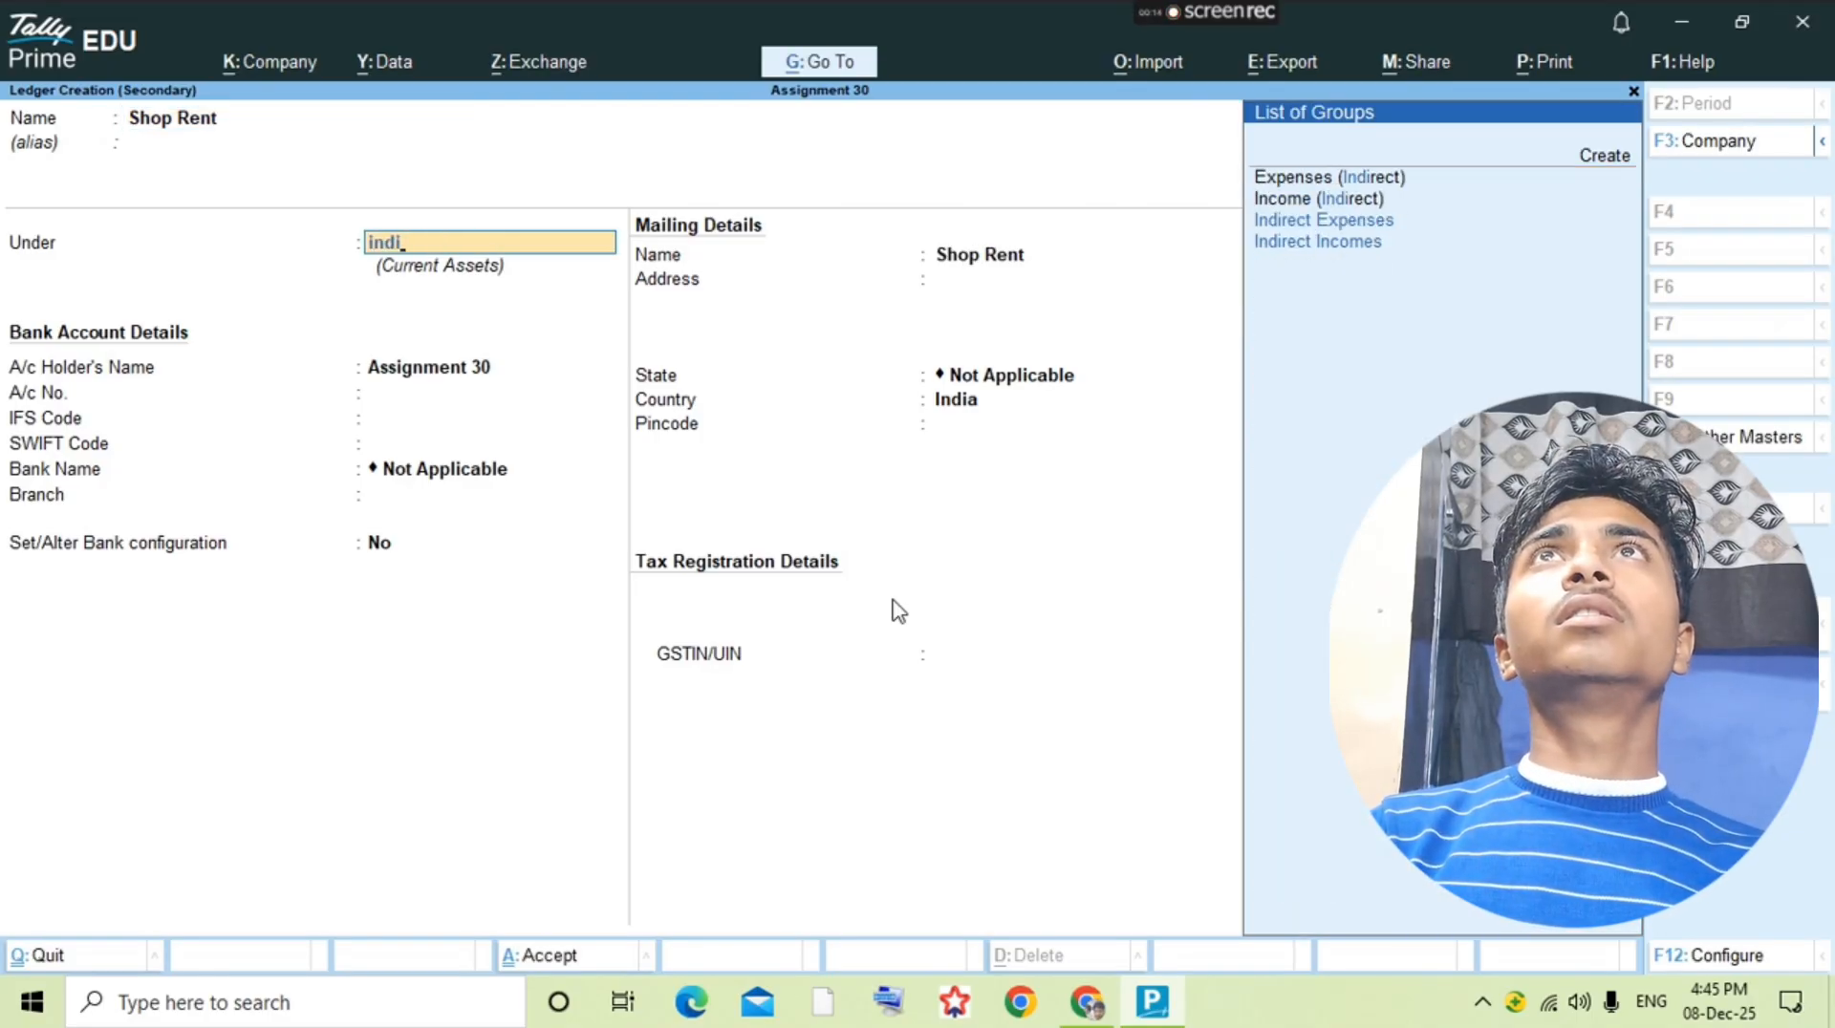
key("Return")
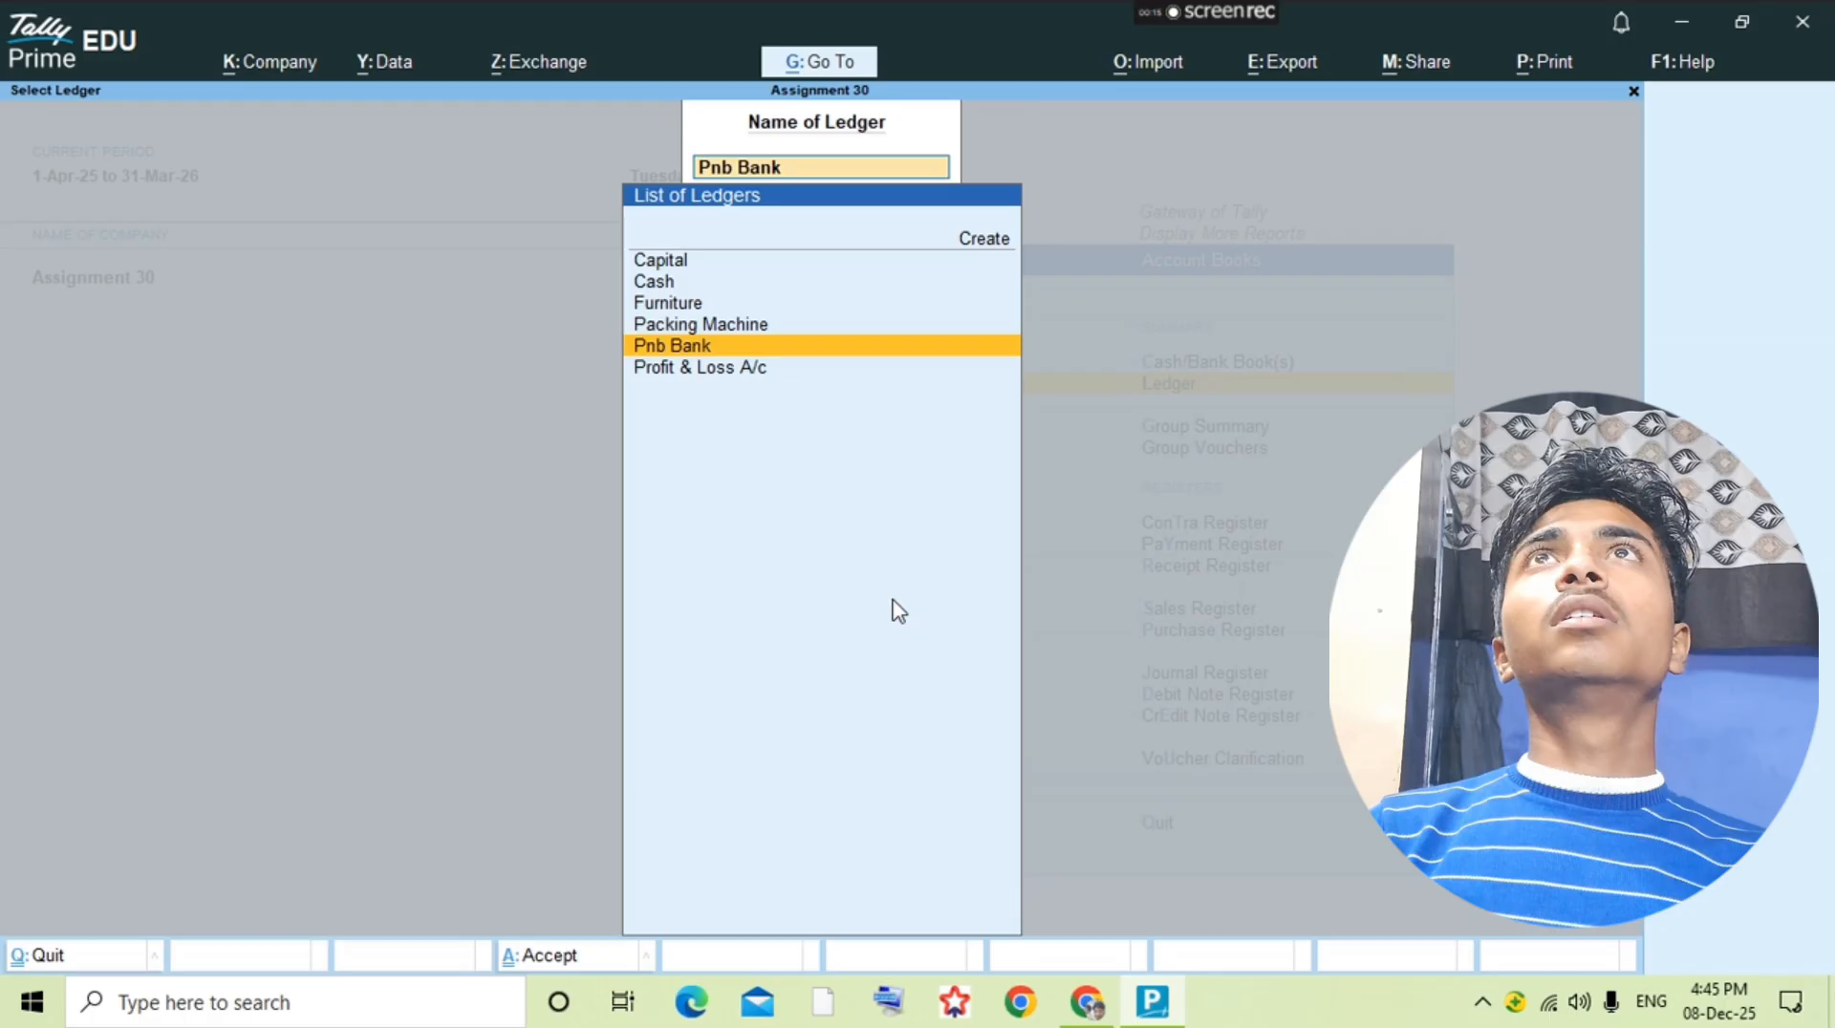
key("Return")
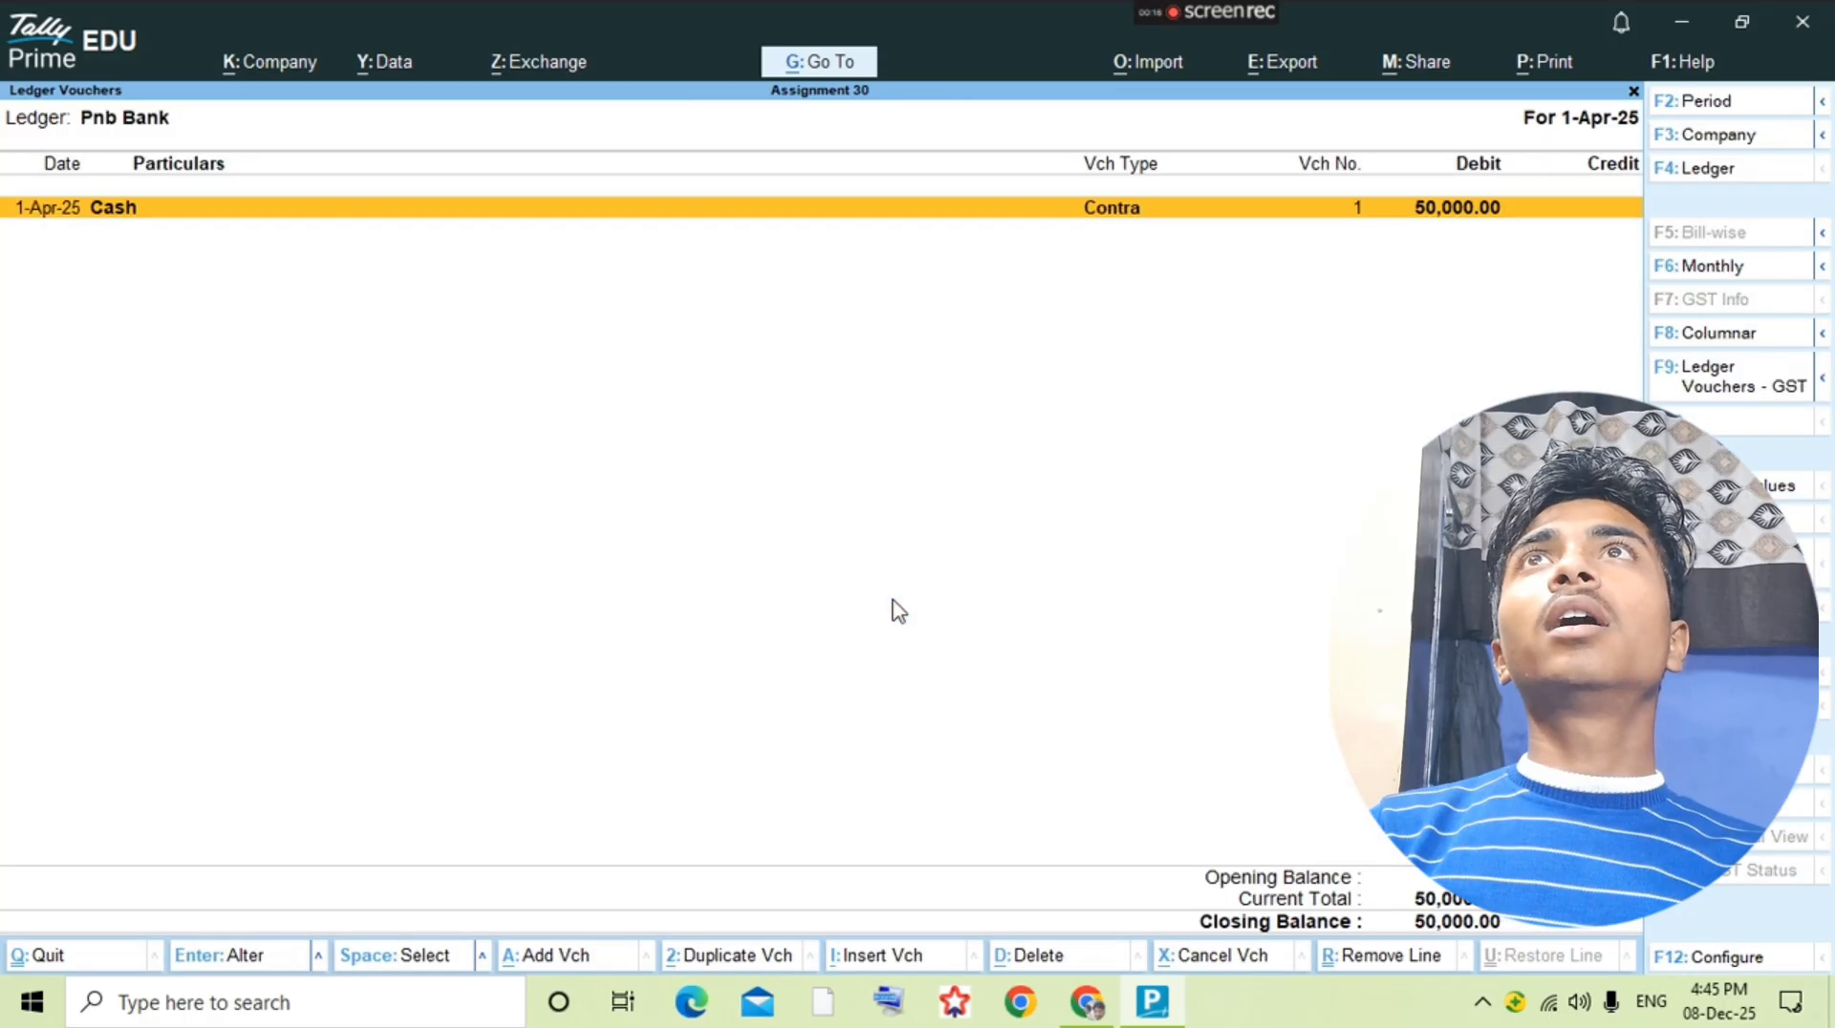
key("Escape")
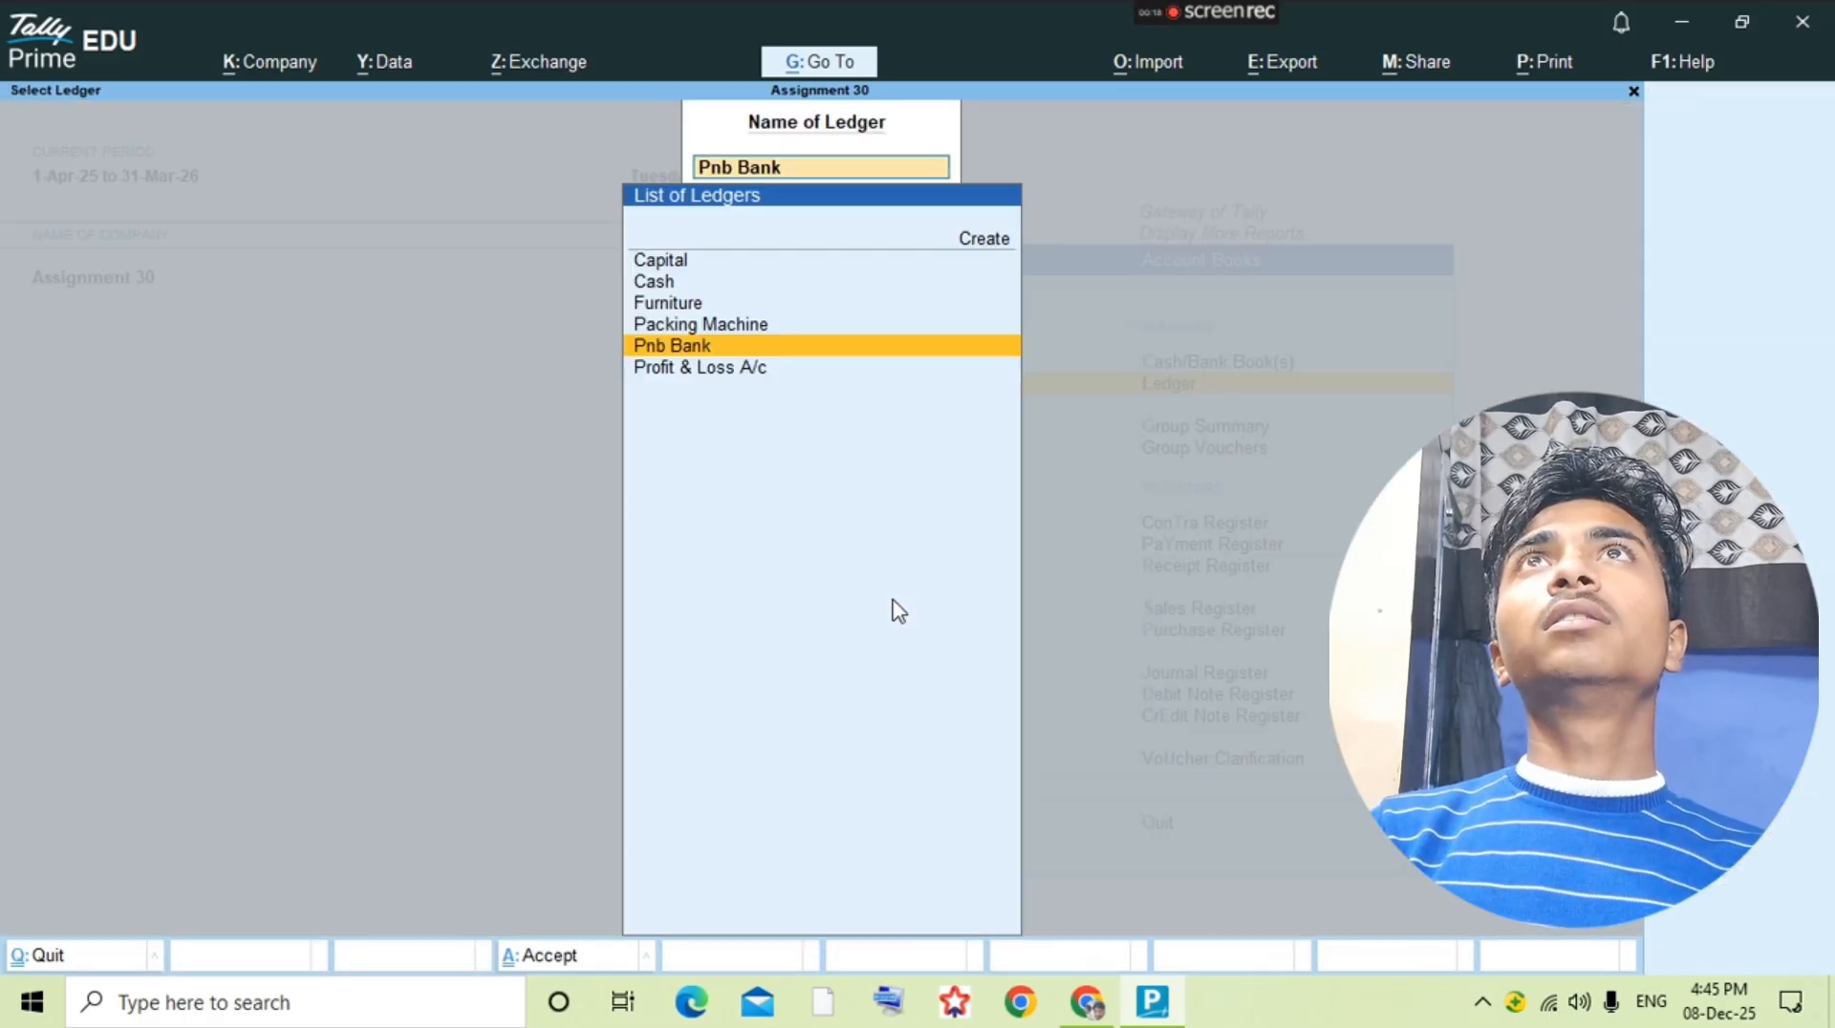
key("Up")
key("Up")
key("Up")
key("alt+Tab")
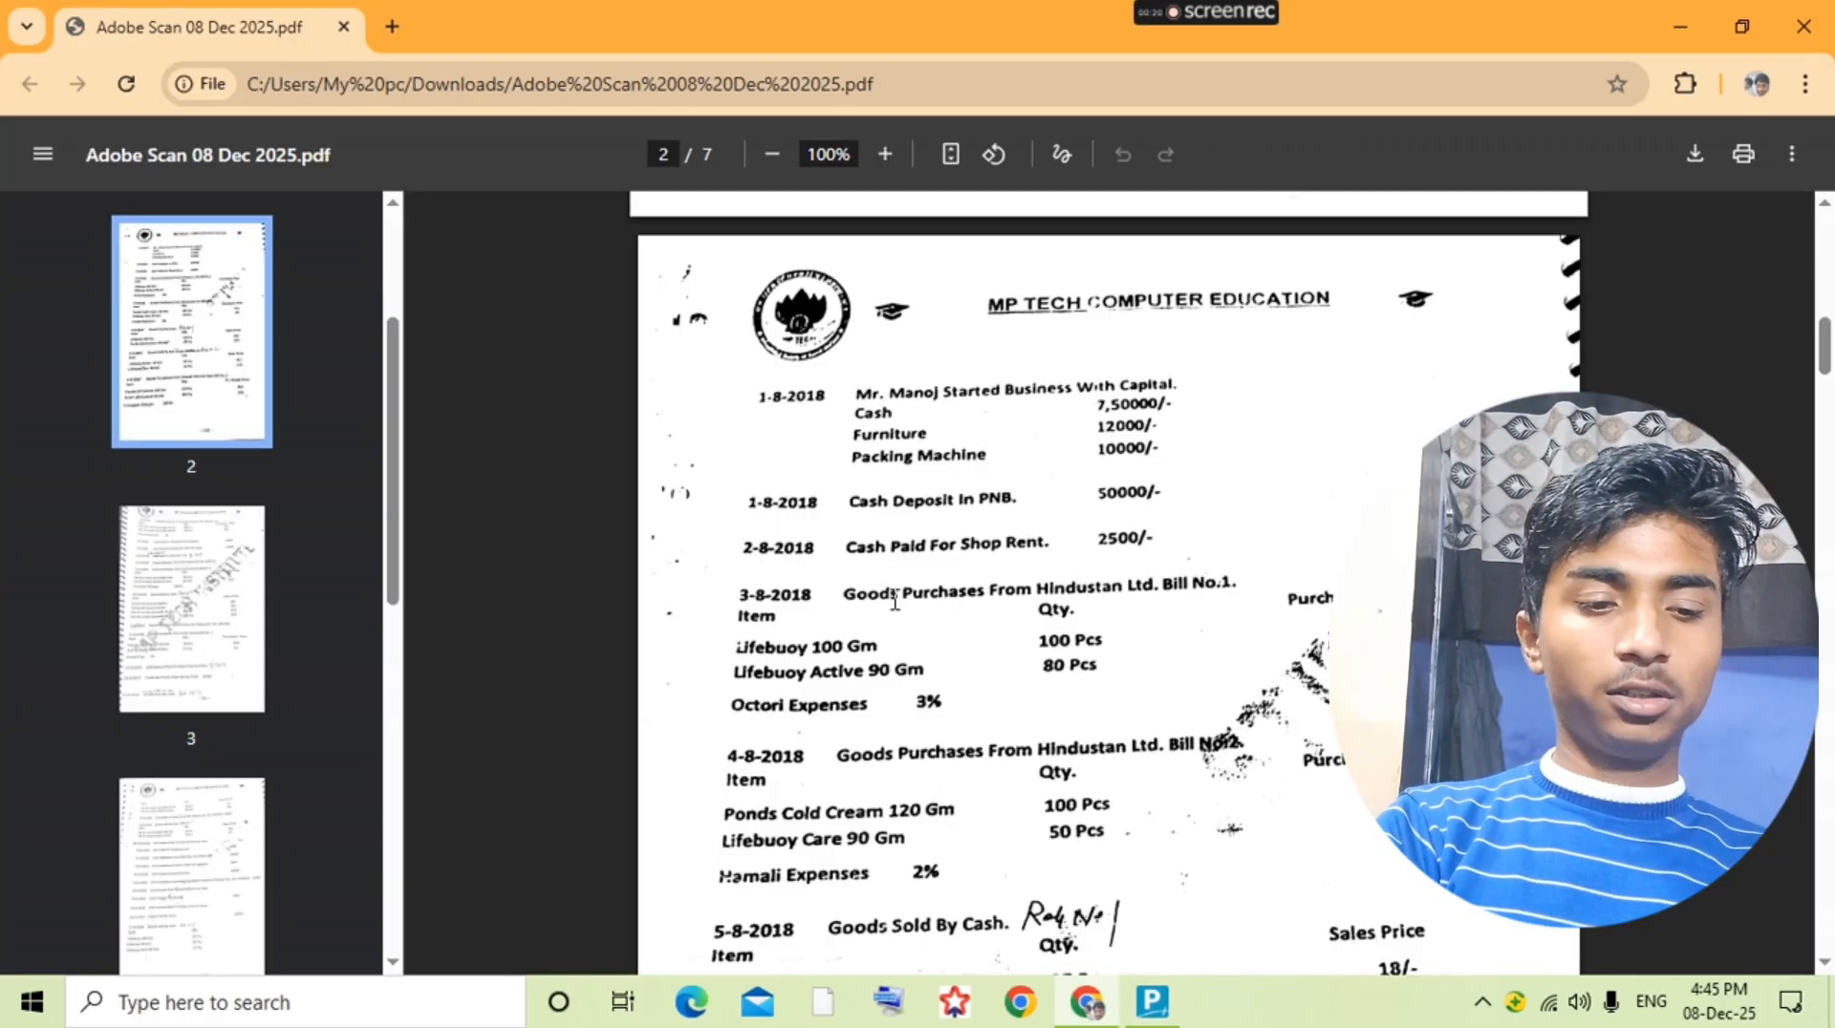
key("alt+Tab")
key("Down")
key("Down")
key("Down")
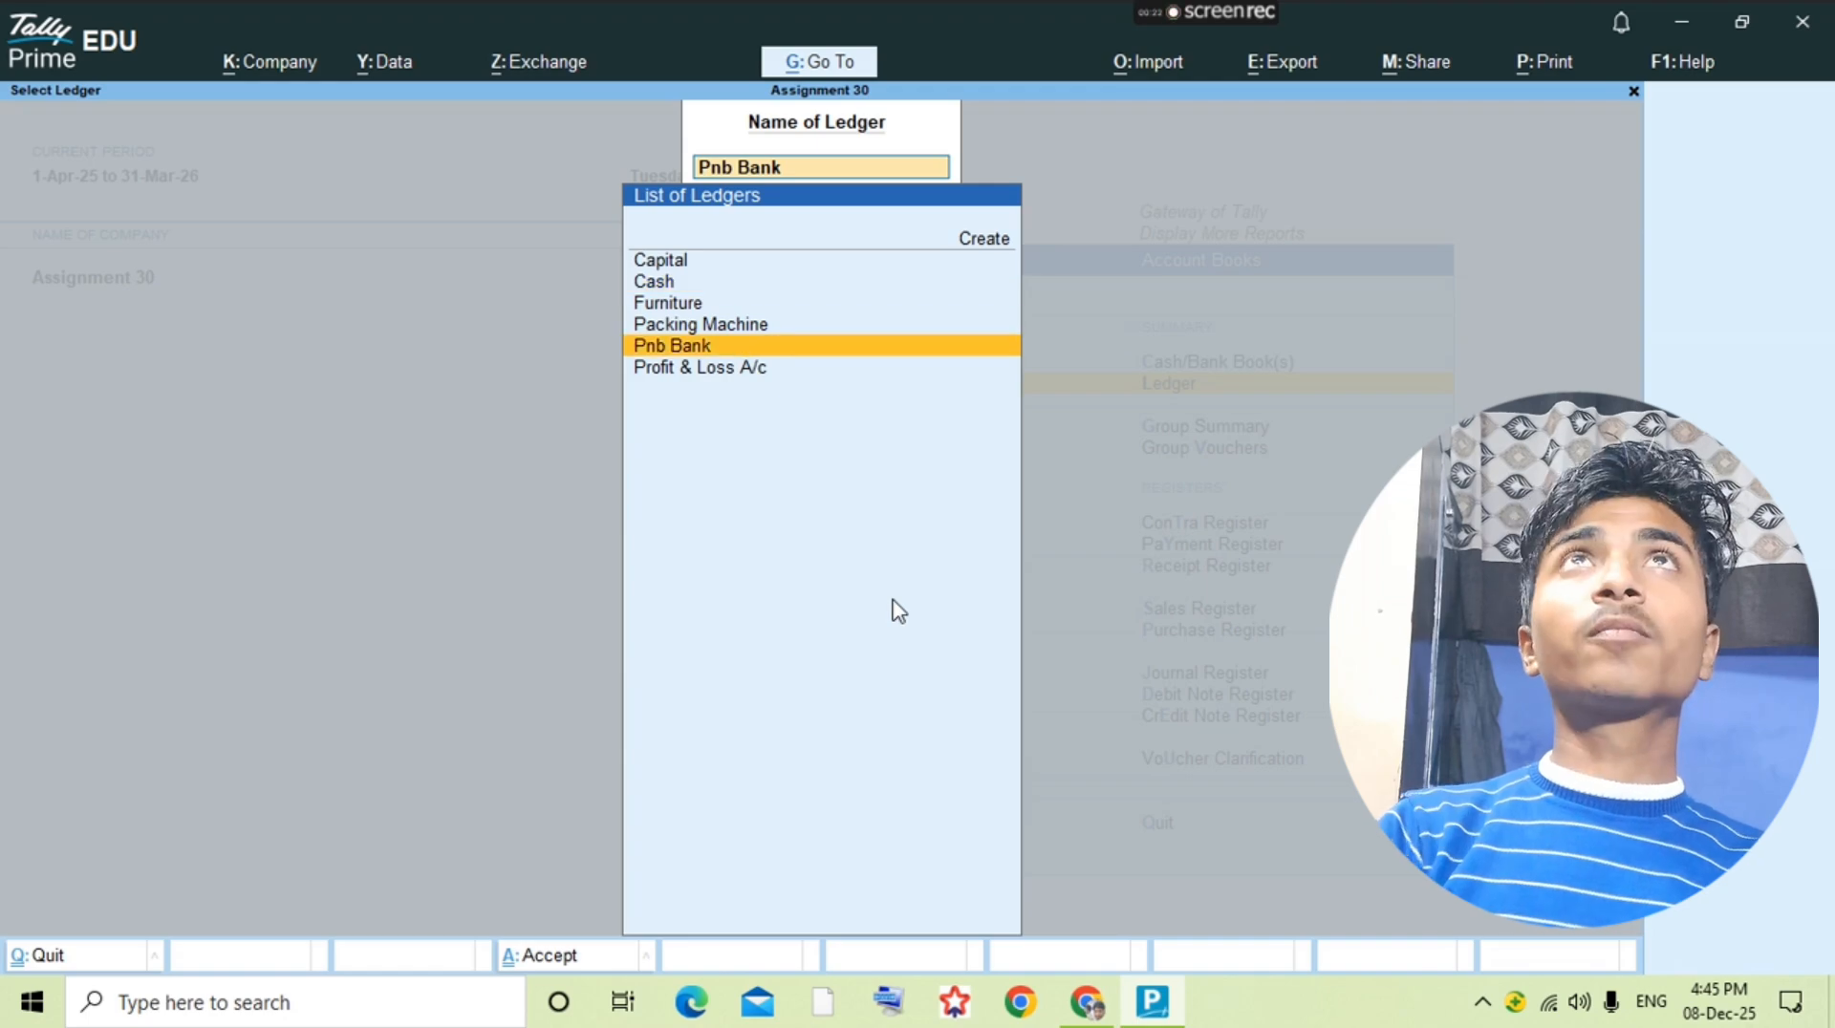
key("Down")
Step: Create a Shop Rent ledger under the Indirect Expenses group
key("alt+c")
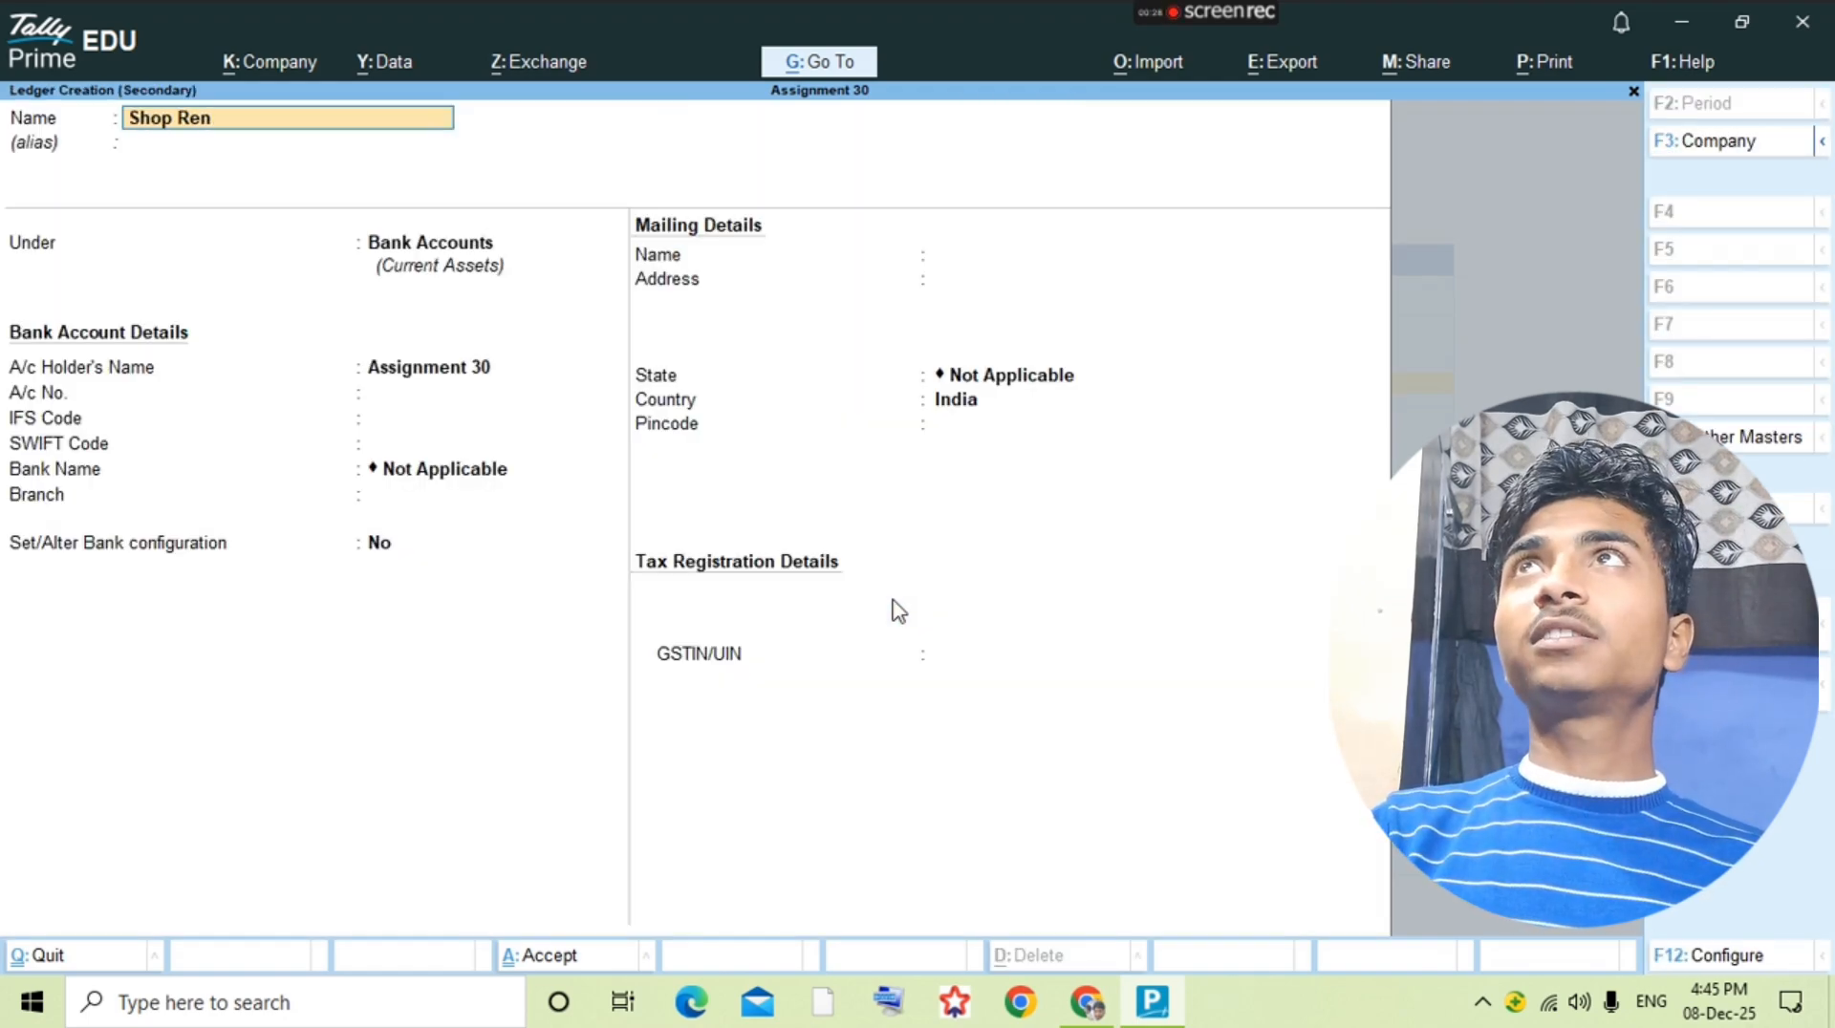
key("Return")
key("Return")
key("Return")
key("BackSpace")
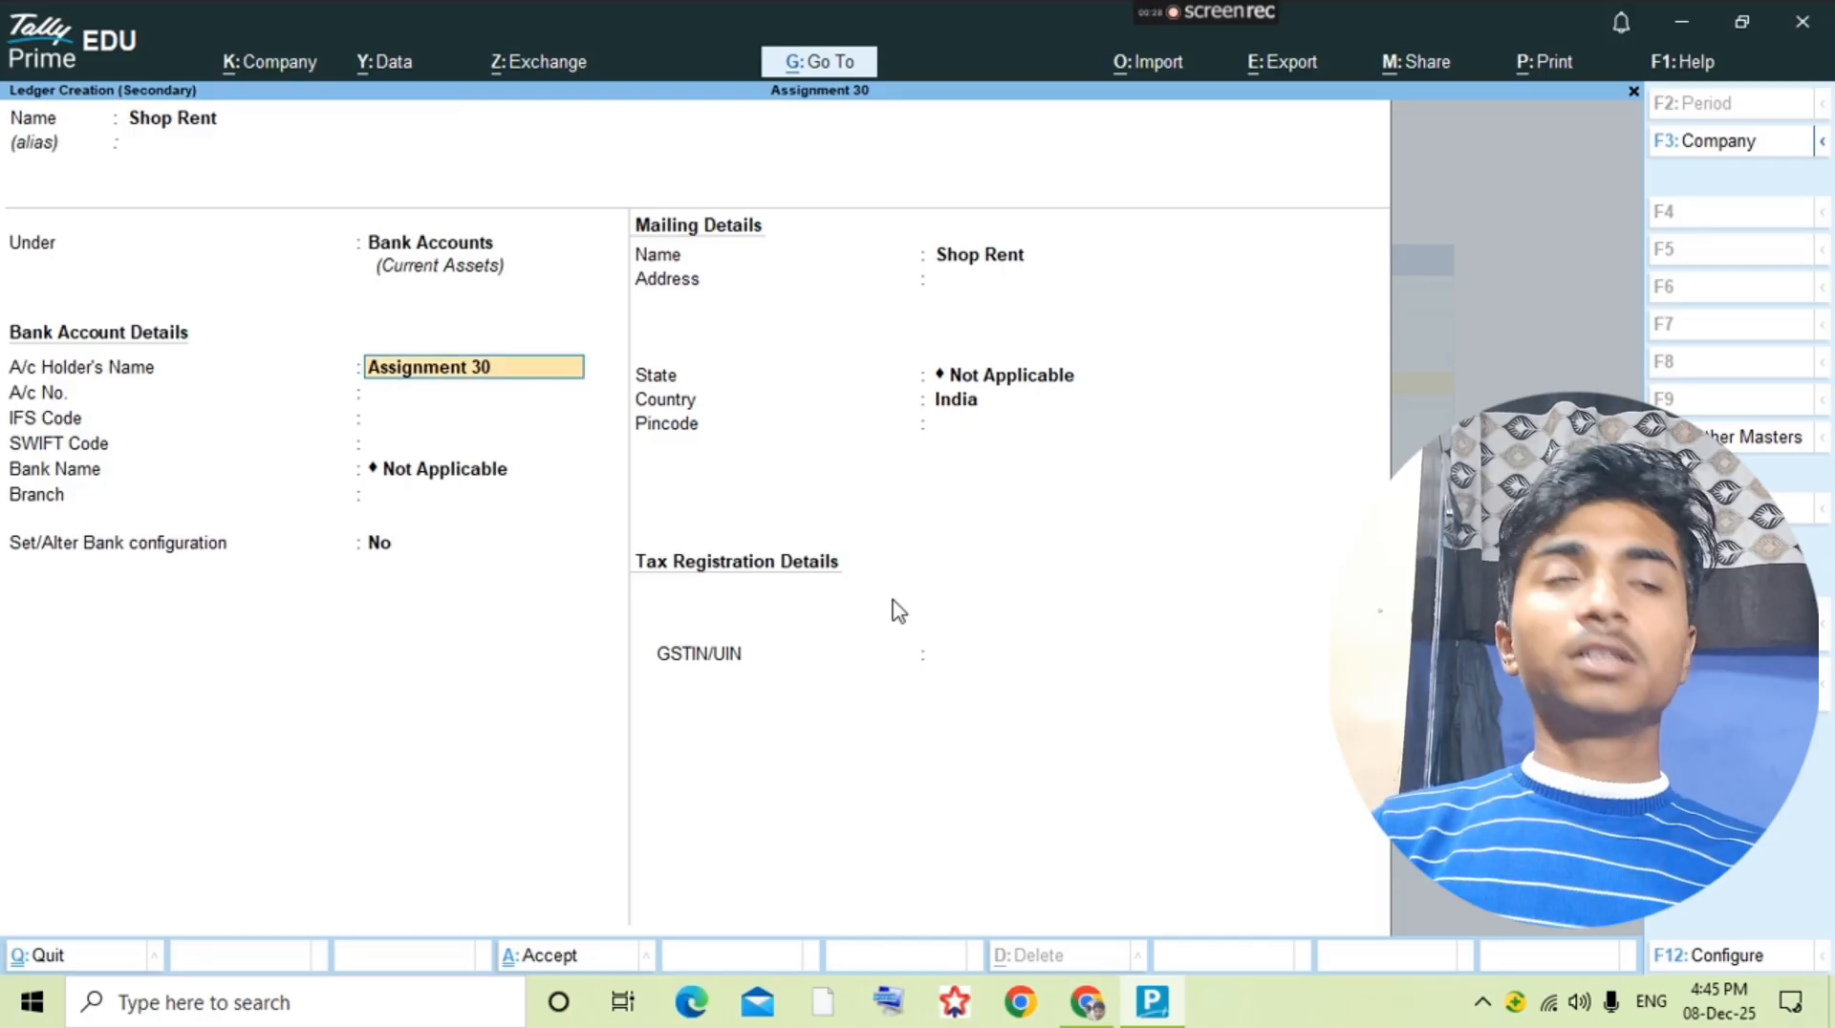
key("BackSpace")
type("Ind")
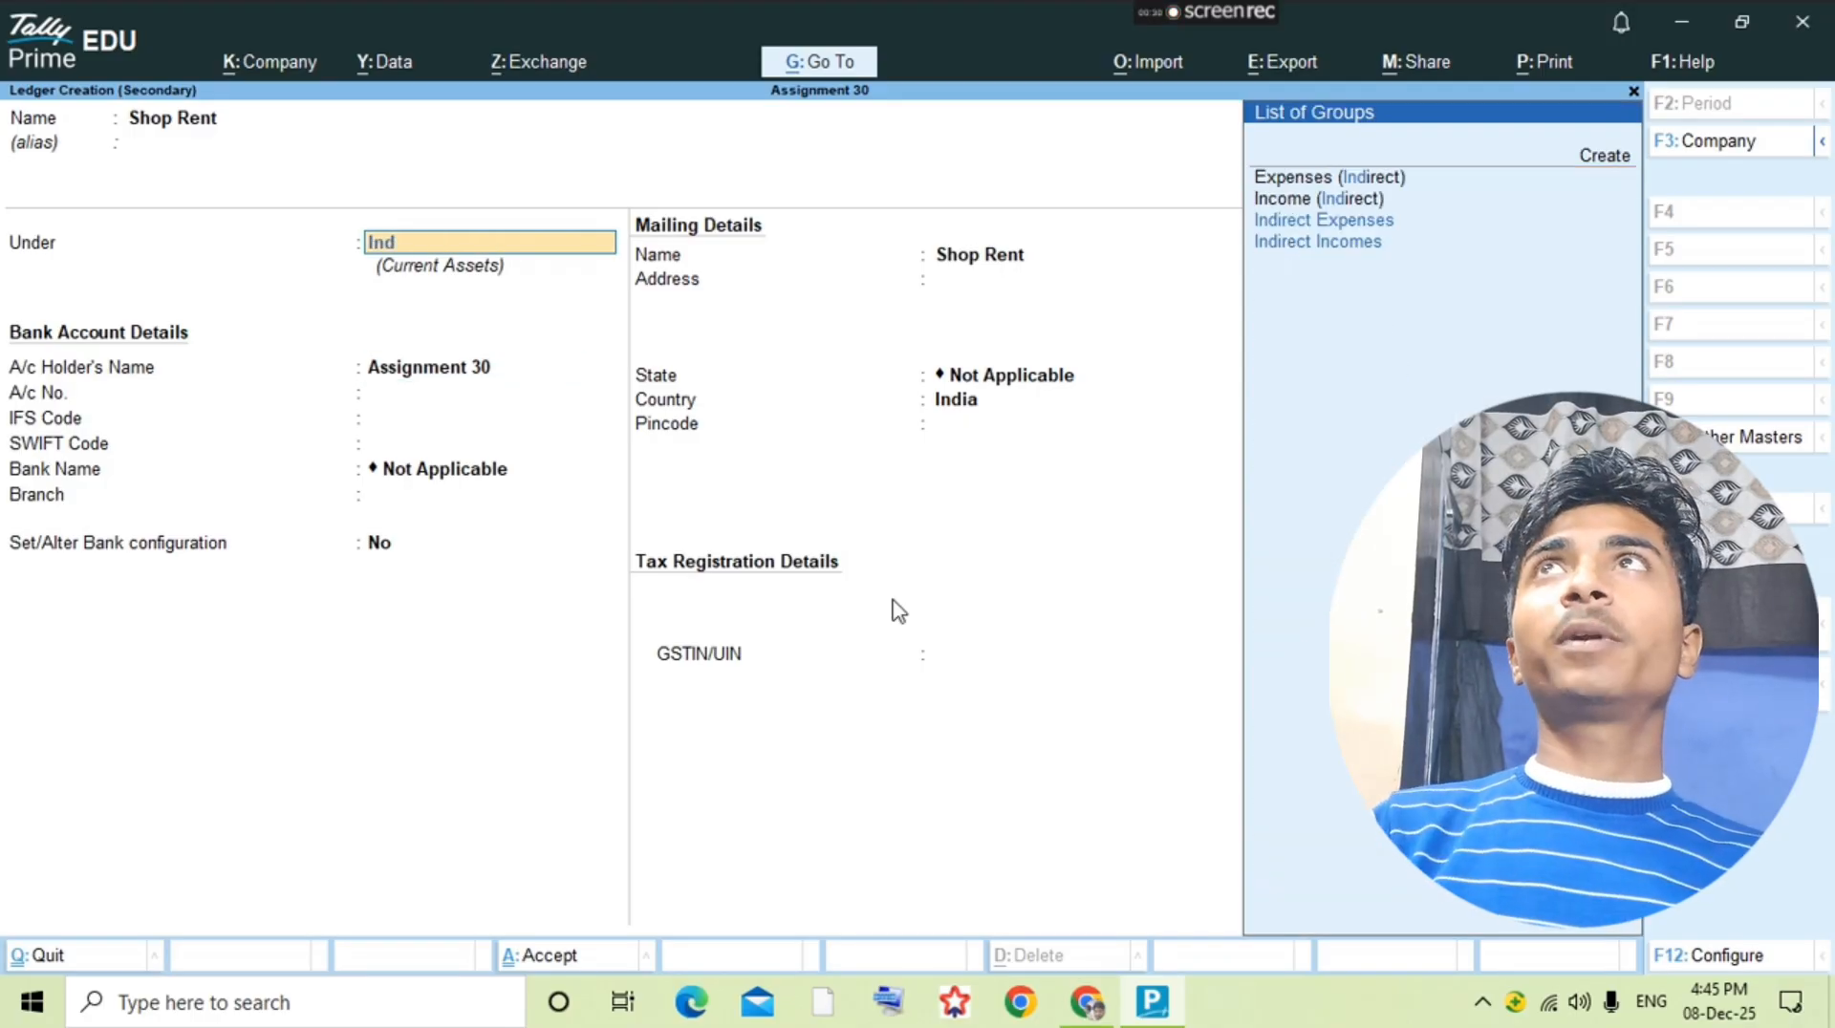
key("Down")
key("Up")
key("Return")
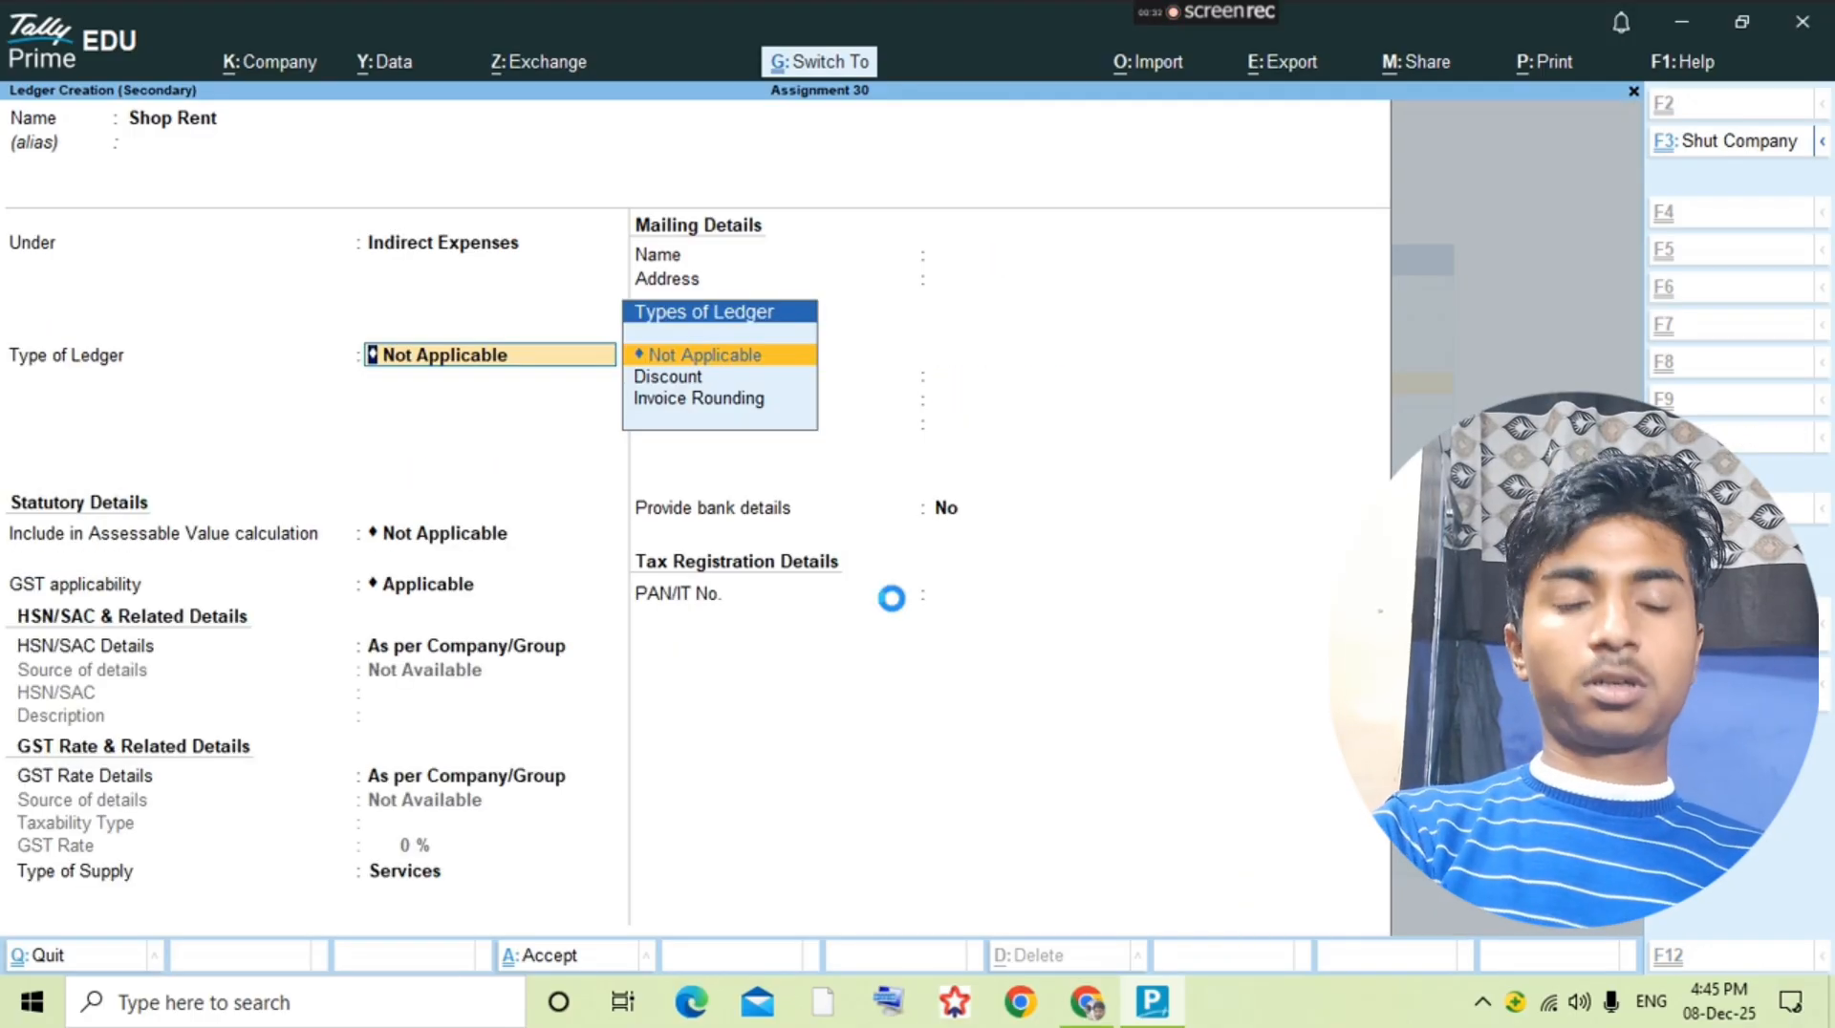
key("ctrl+a")
key("Return")
Step: Record a payment voucher debiting Shop Rent with 2,500 and crediting Cash, and return to the question PDF
key("alt+a")
key("F5")
type("Sh")
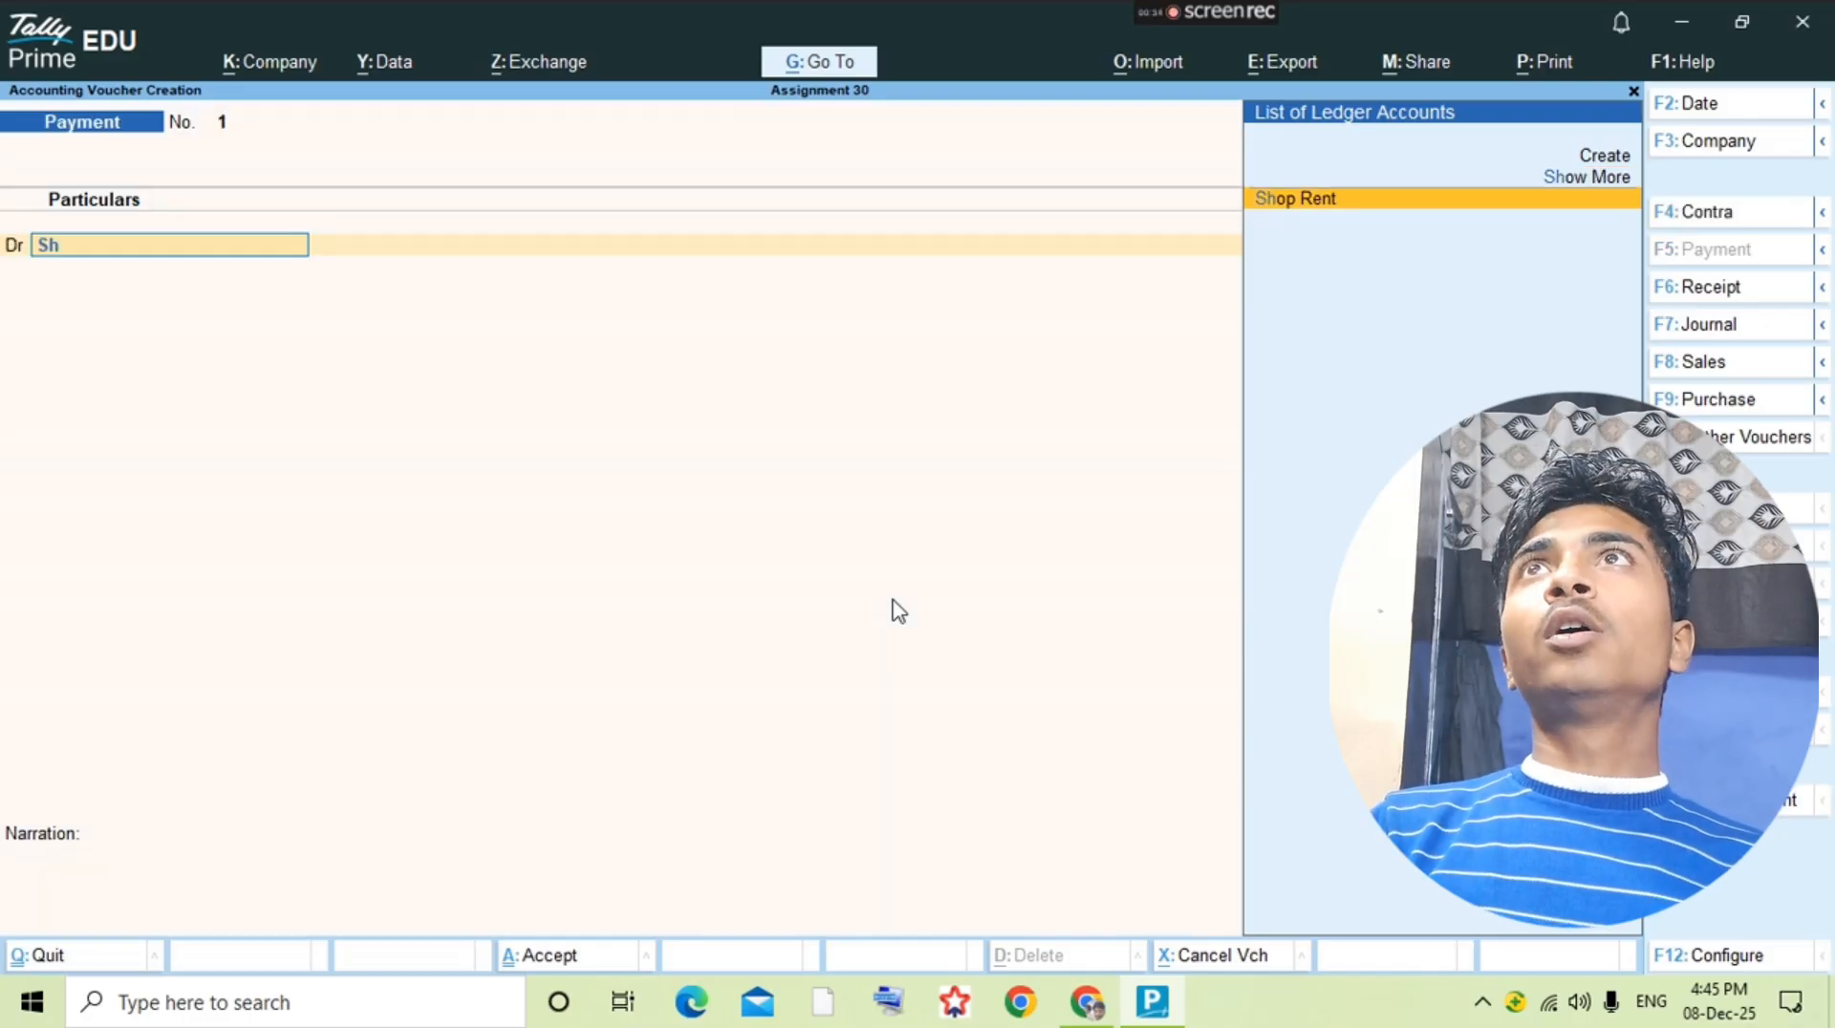
key("Return")
type("2500")
key("Return")
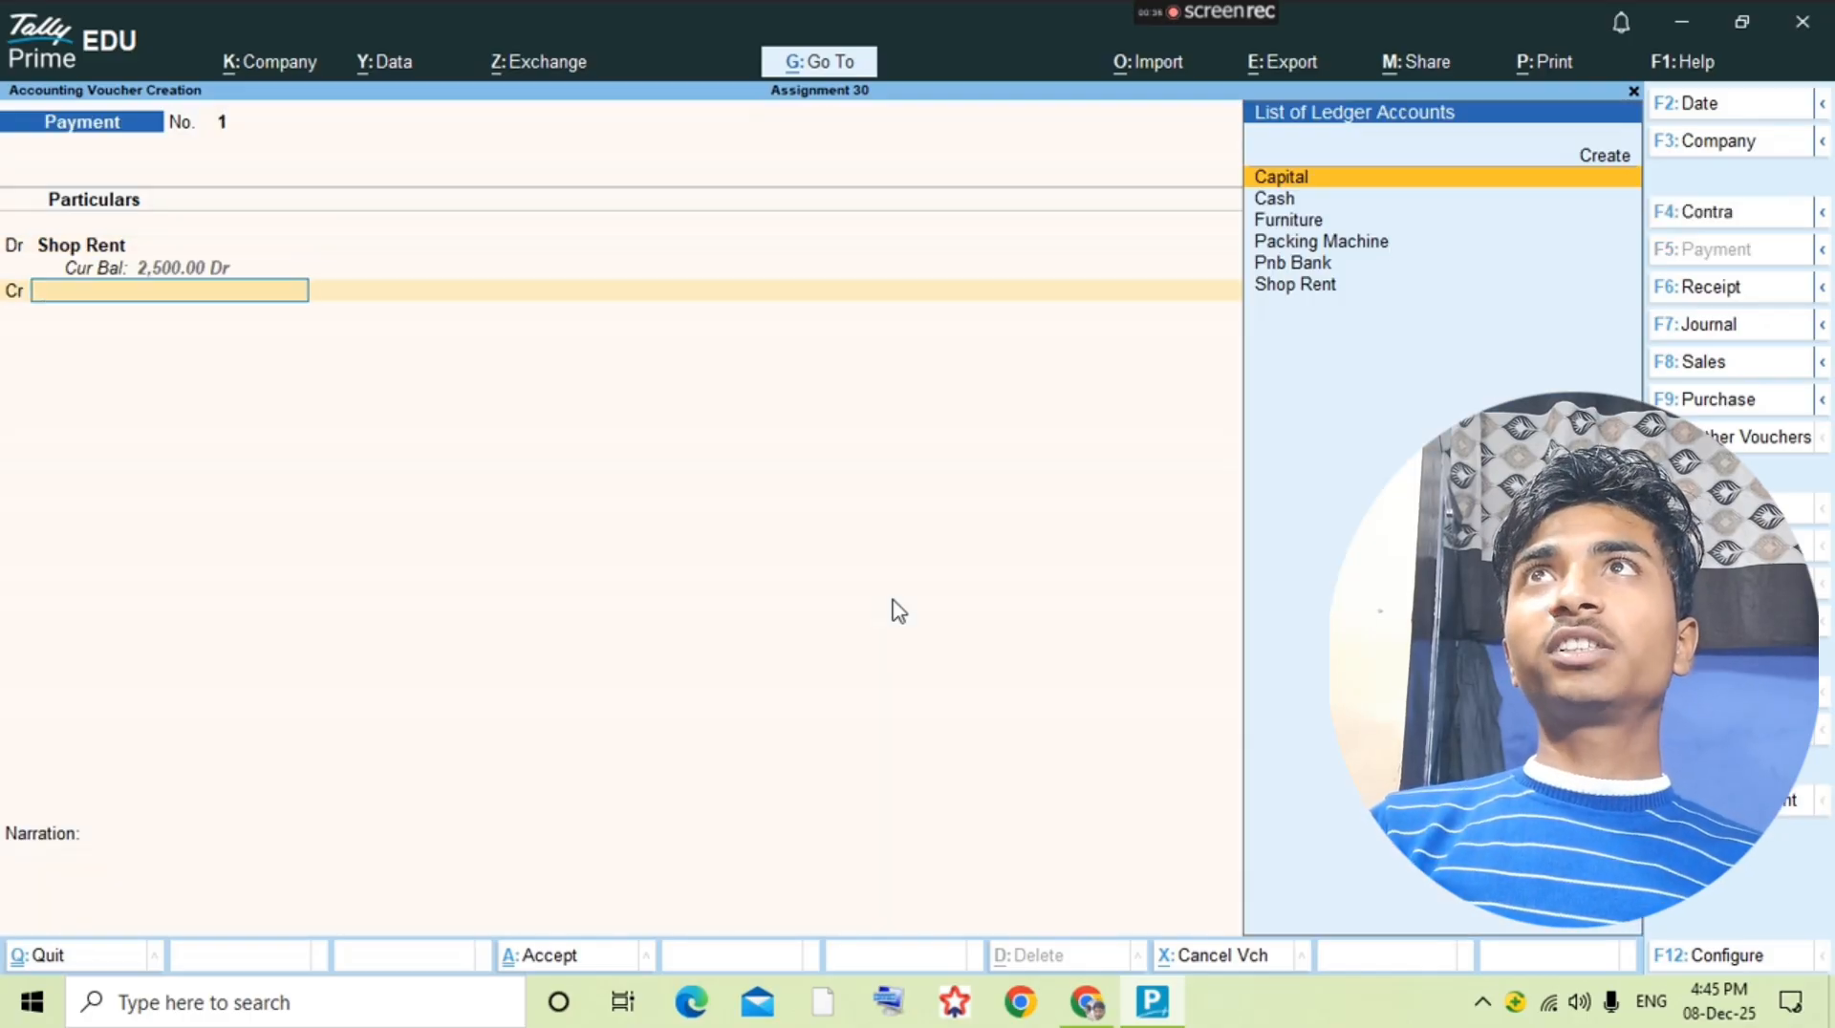
type("Cash")
key("Return")
key("ctrl+a")
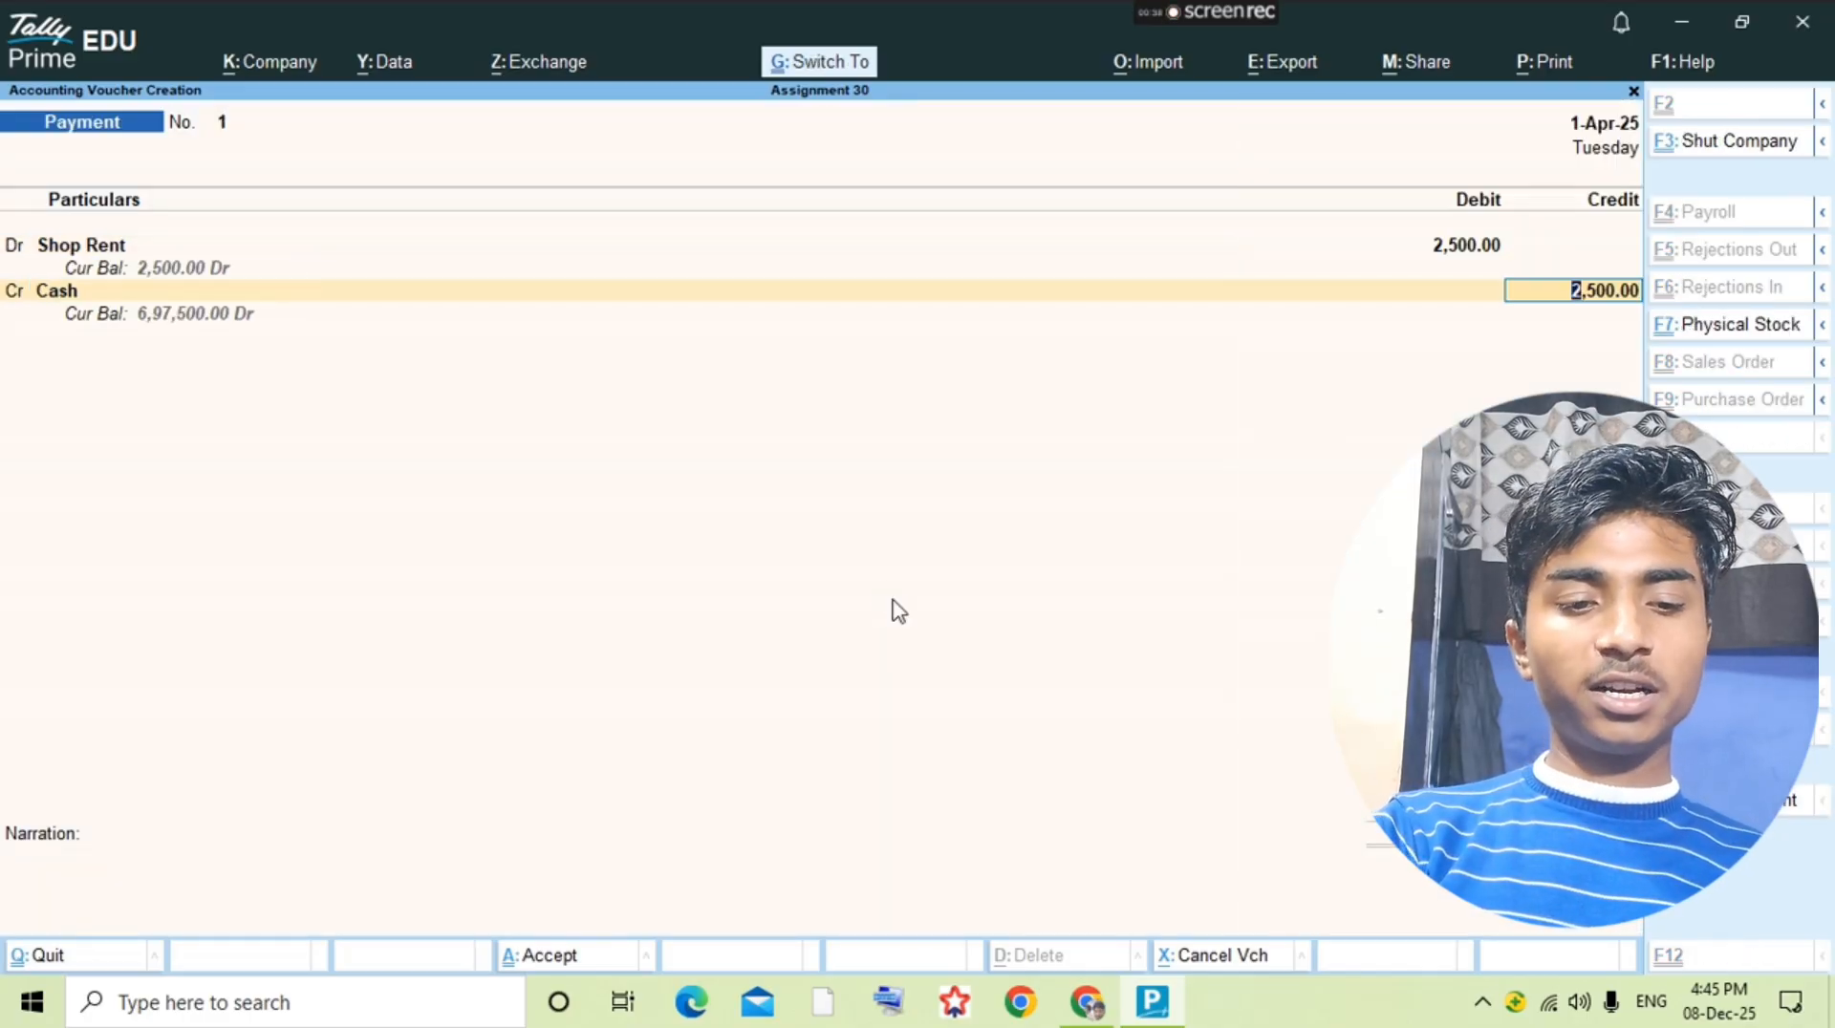
key("Escape")
key("alt+Tab")
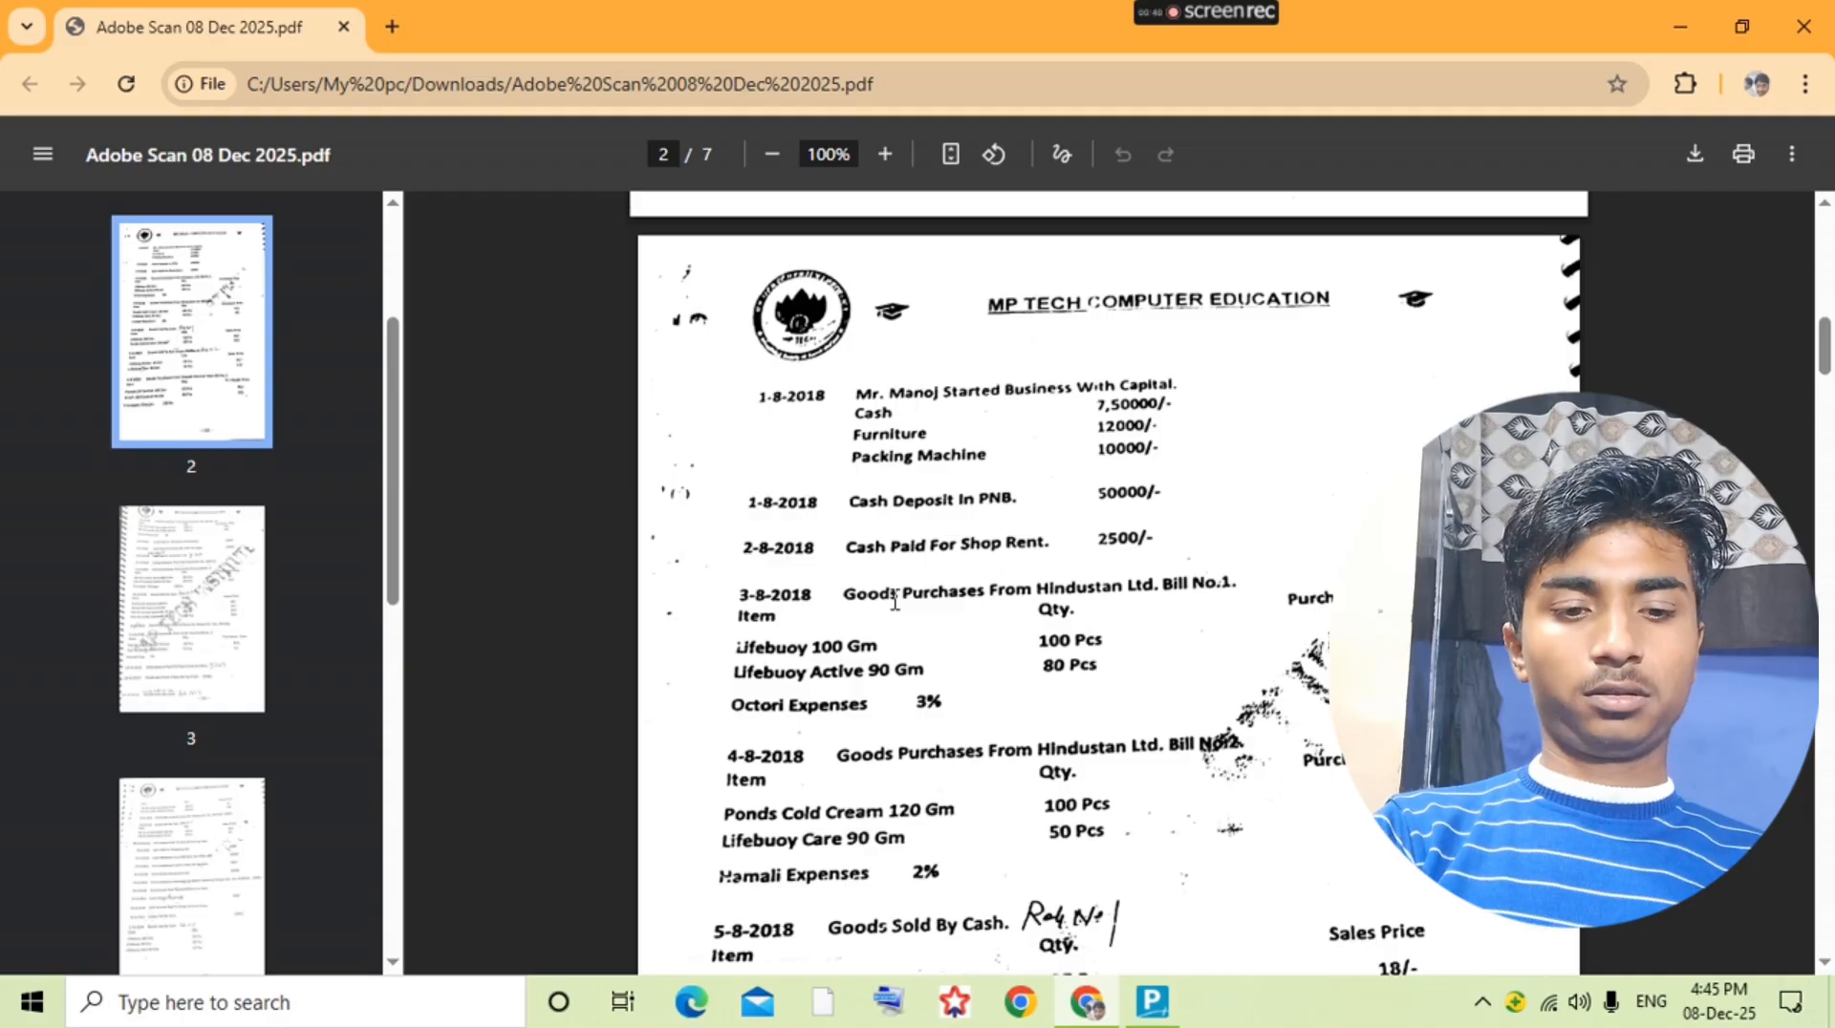
Step: Create a Purchase ledger under the Purchase Accounts group in TallyPrime and return to the Gateway of Tally
key("alt+Tab")
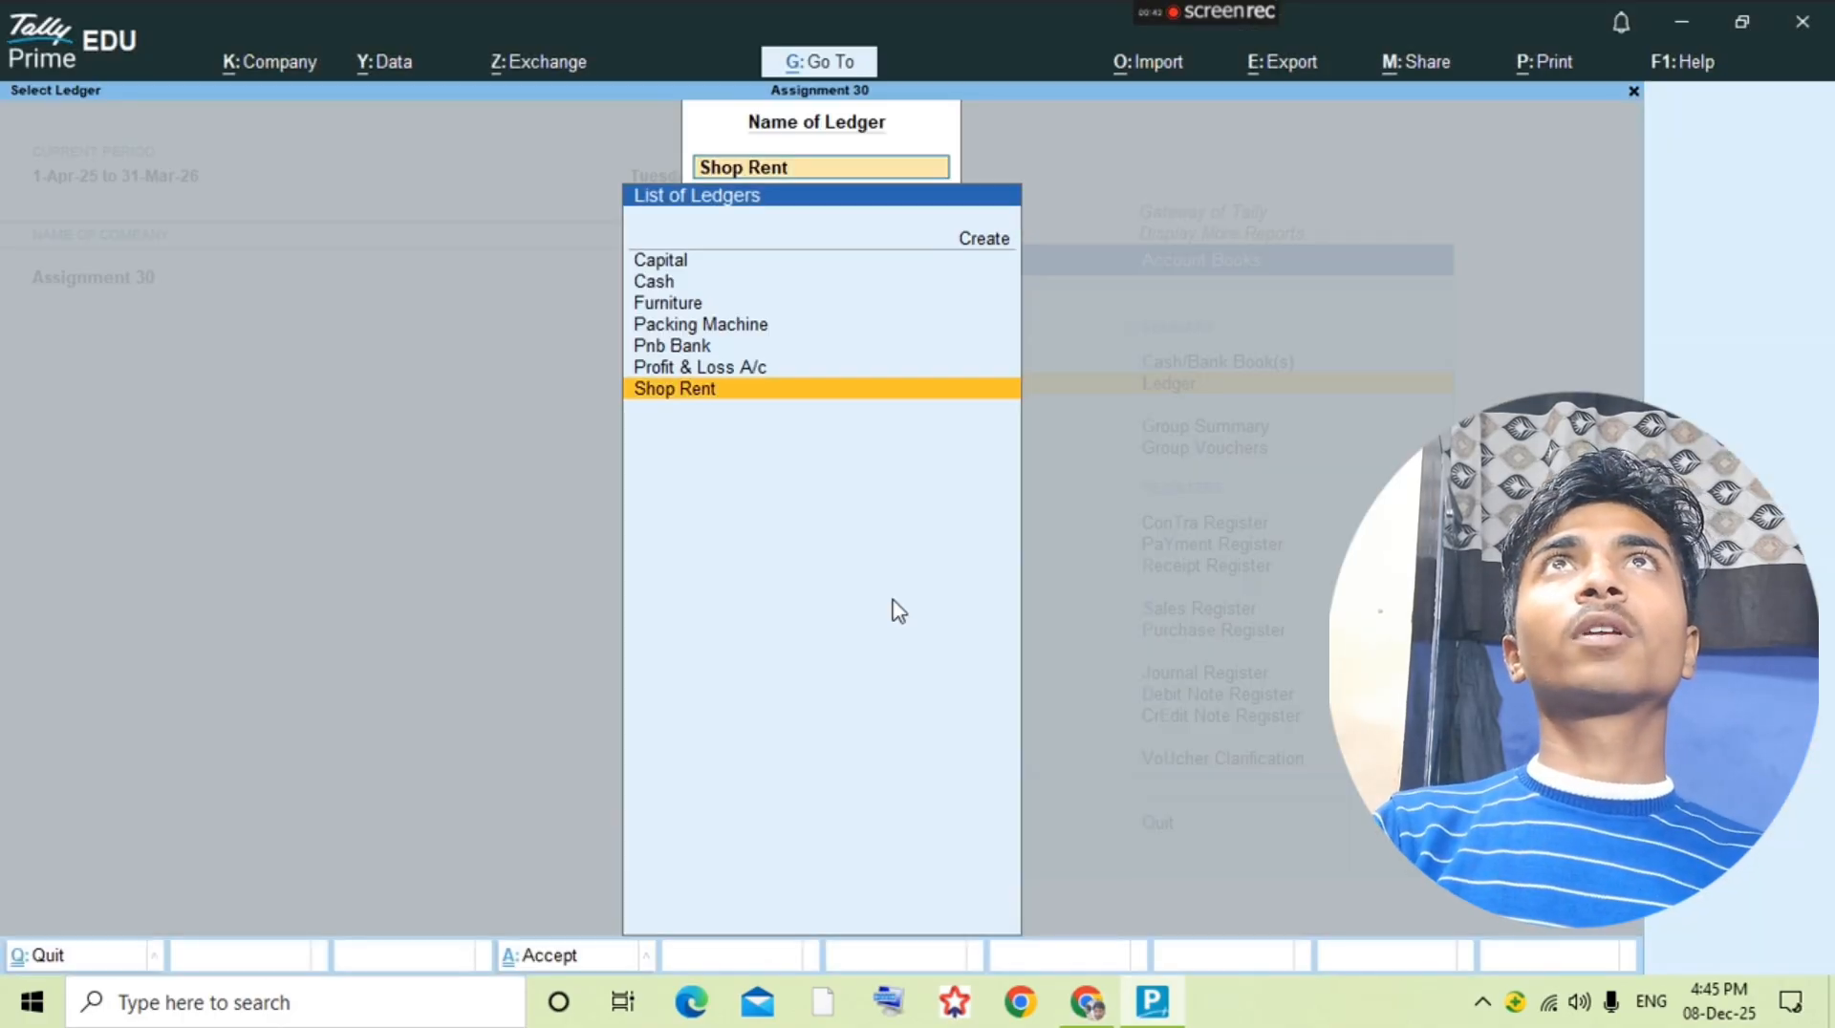
key("alt+c")
type("Purchase")
key("Return")
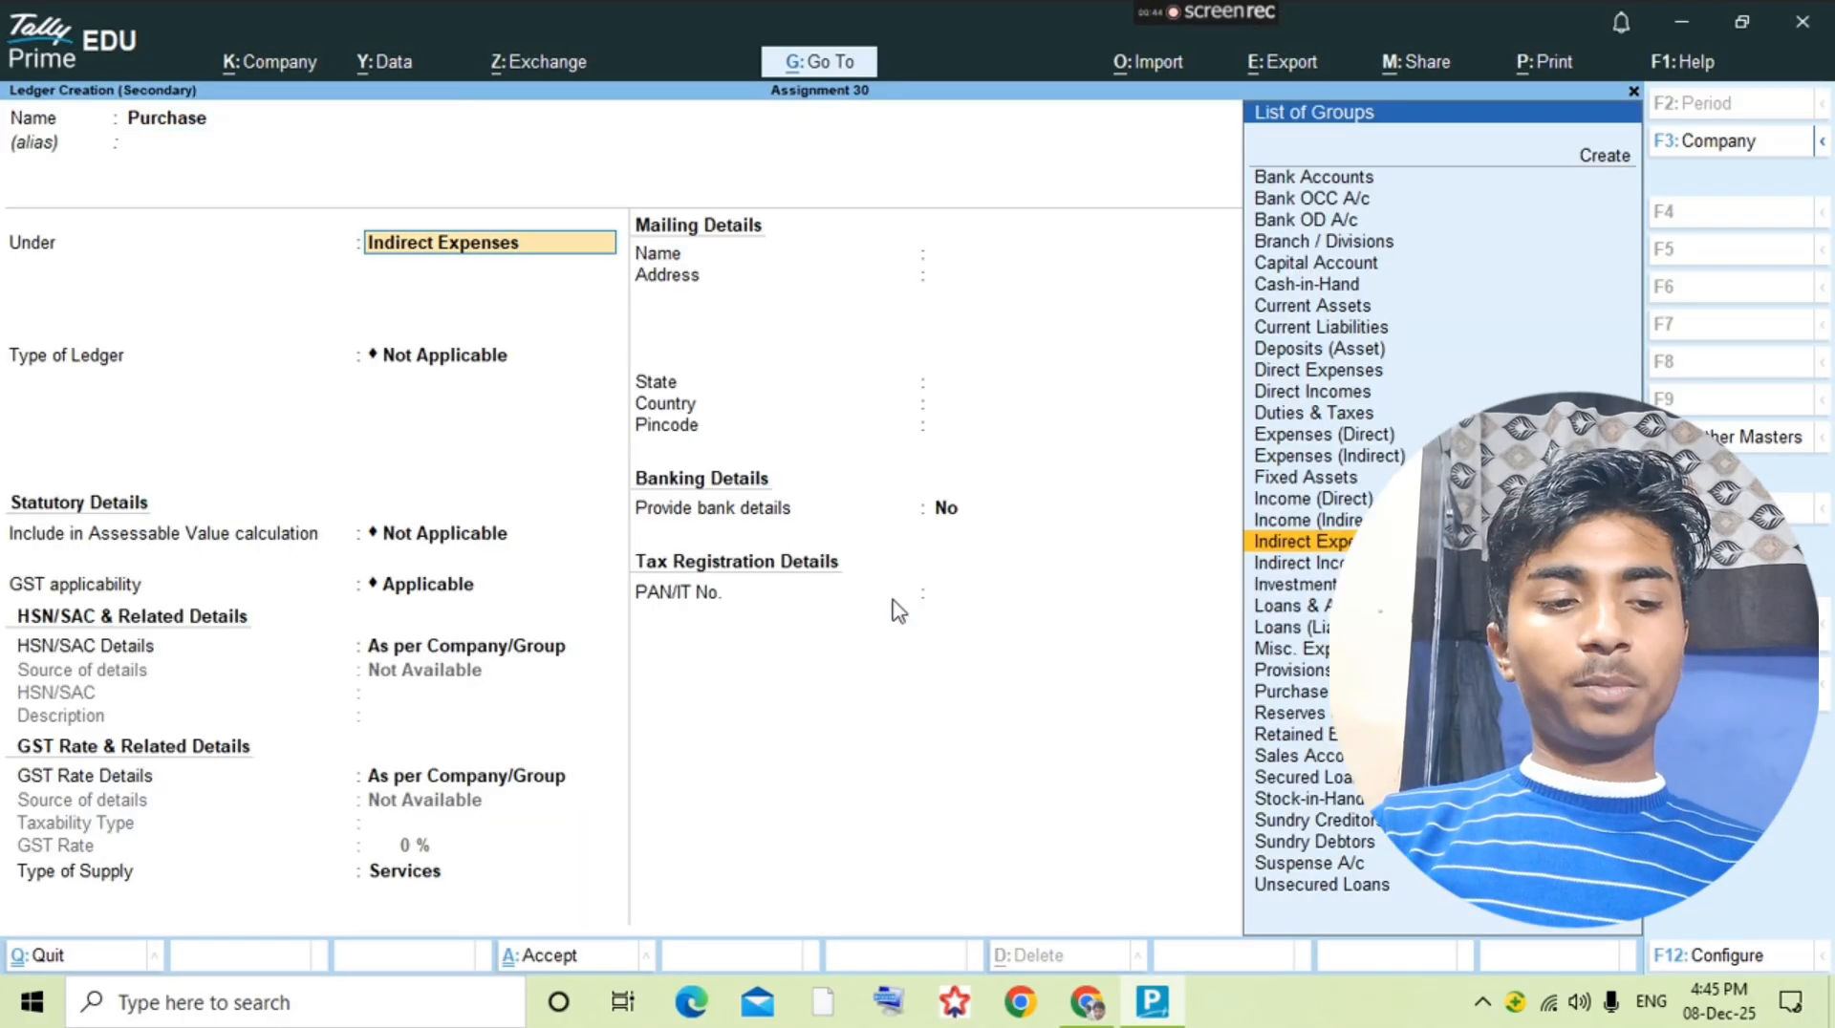
type("Purchase")
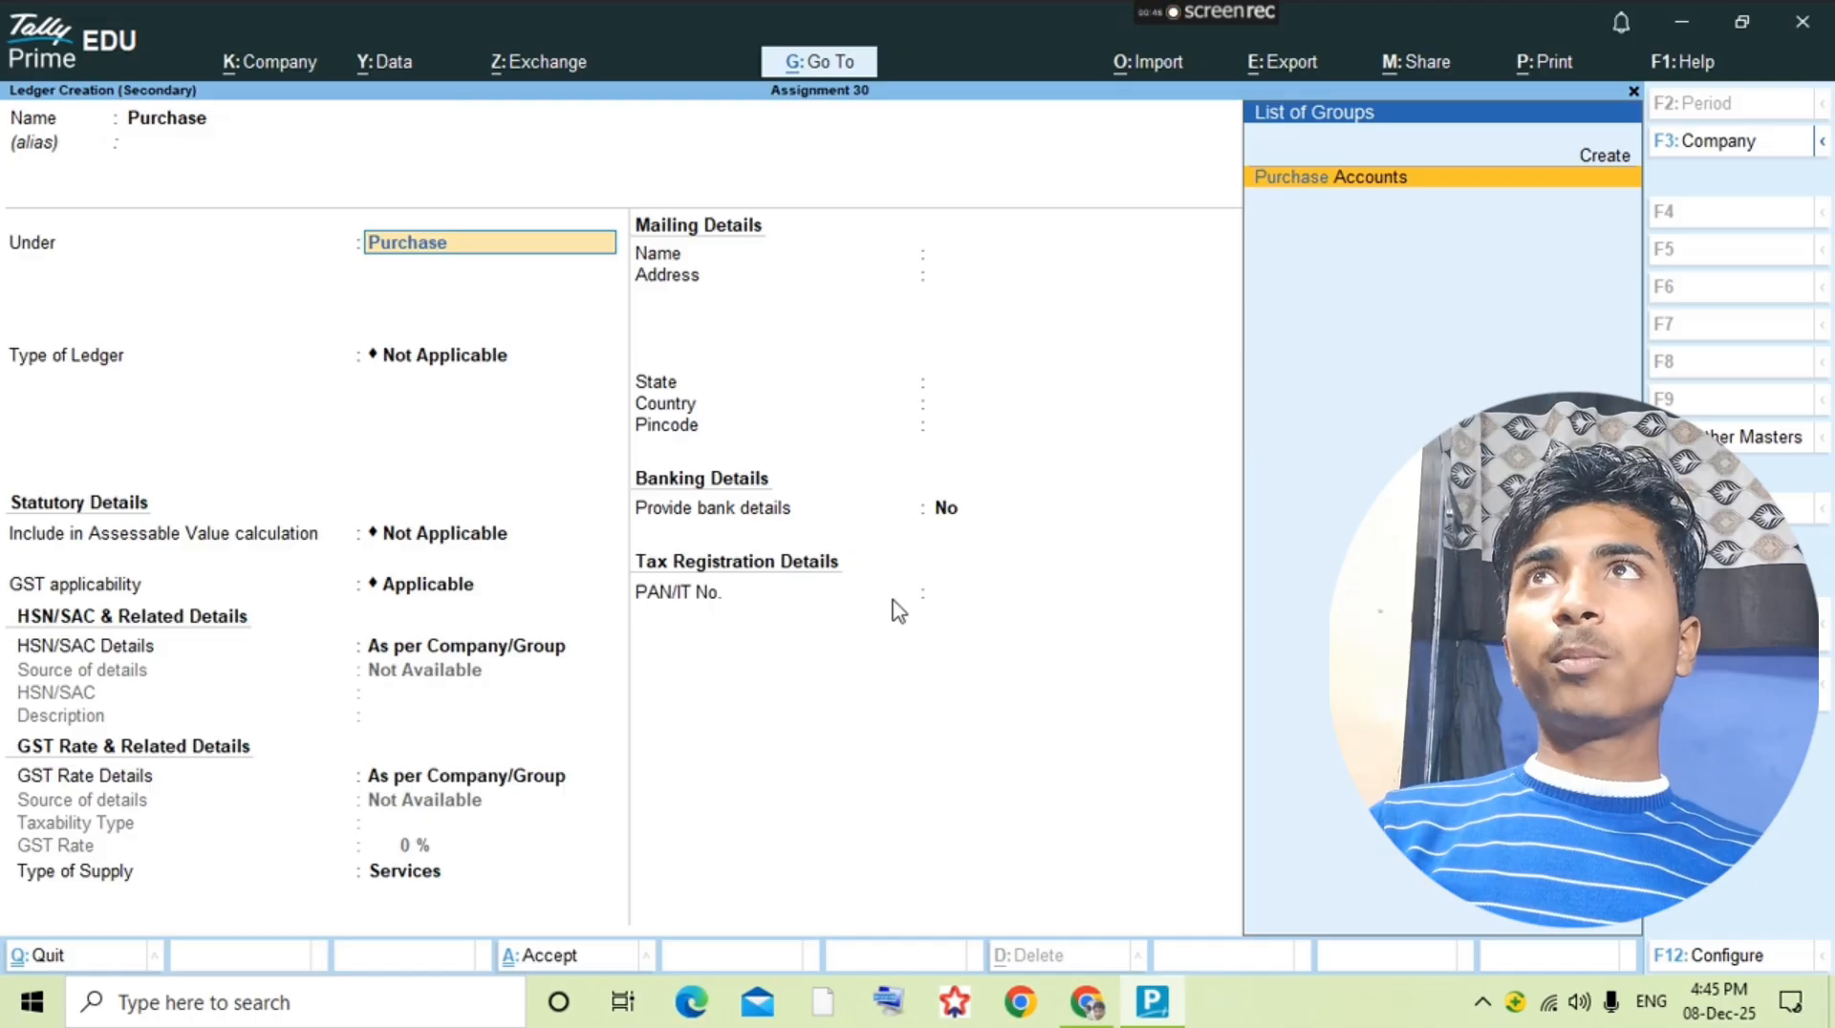
key("Return")
key("ctrl+a")
key("Escape")
key("Escape")
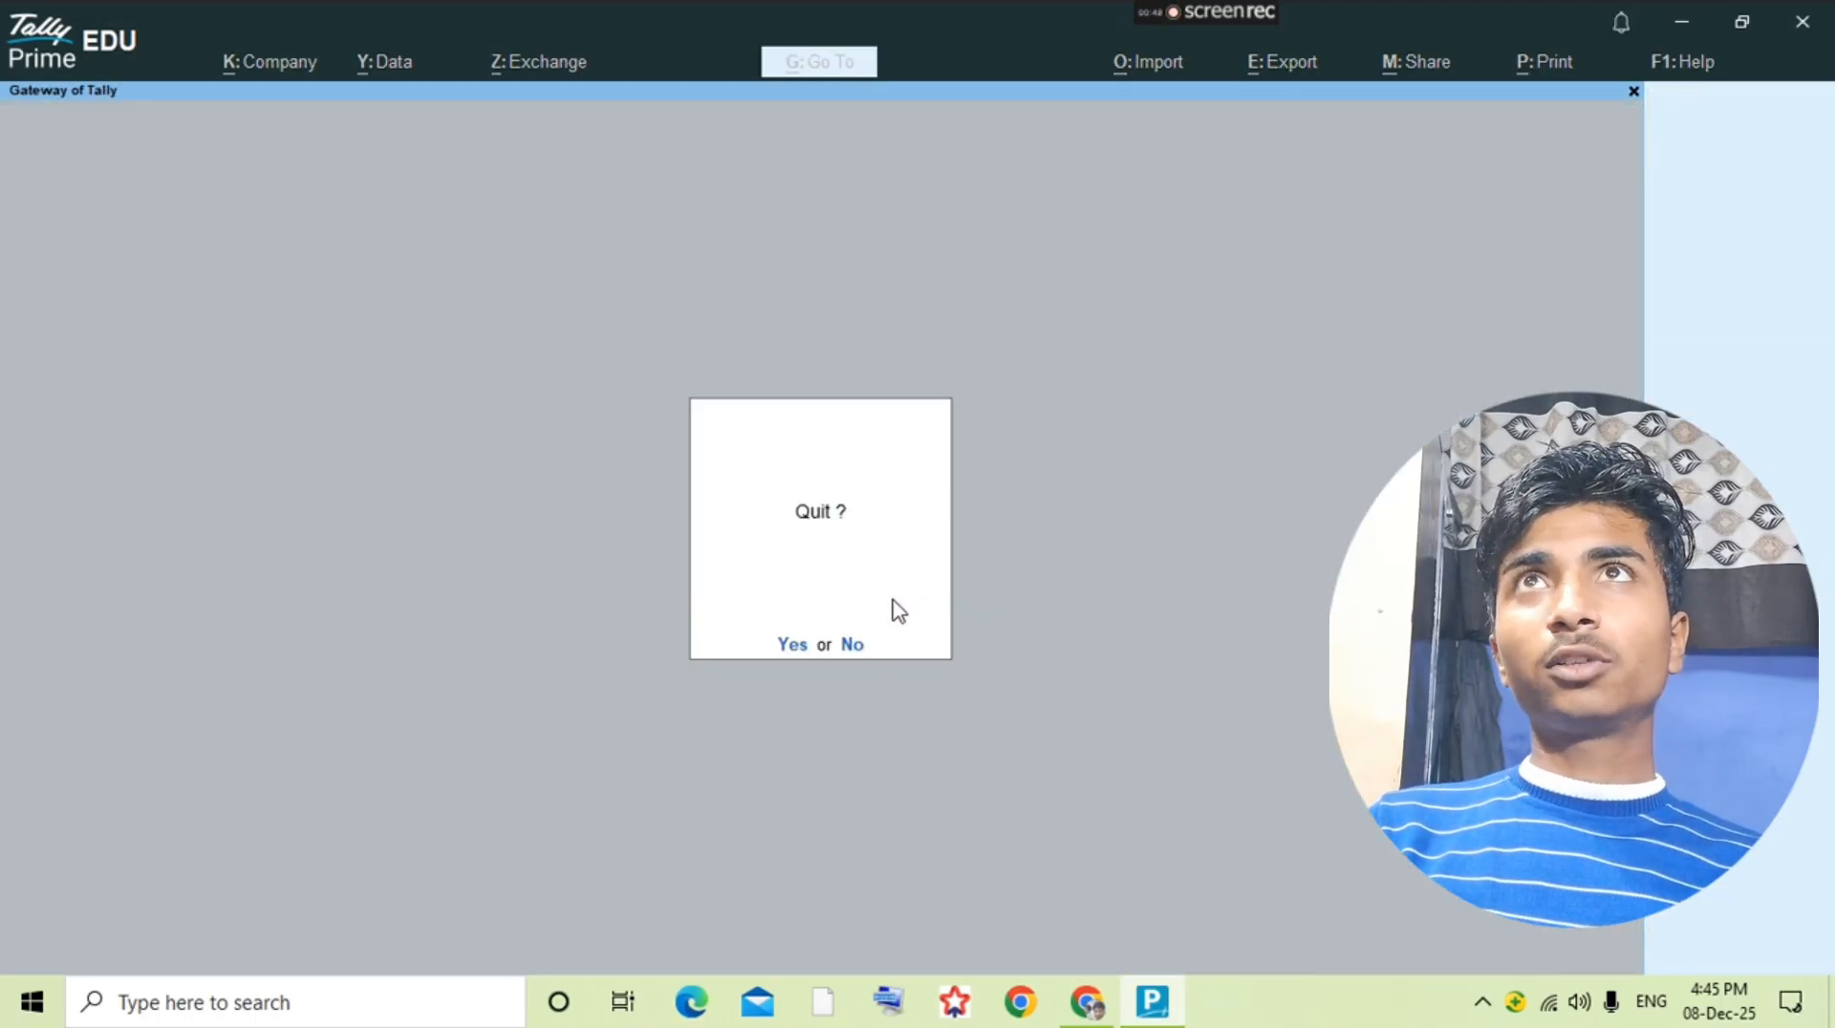
key("Escape")
Step: Check the goods purchase entry in the question PDF and alter the Purchase voucher type to use Manual voucher numbering
key("alt+Tab")
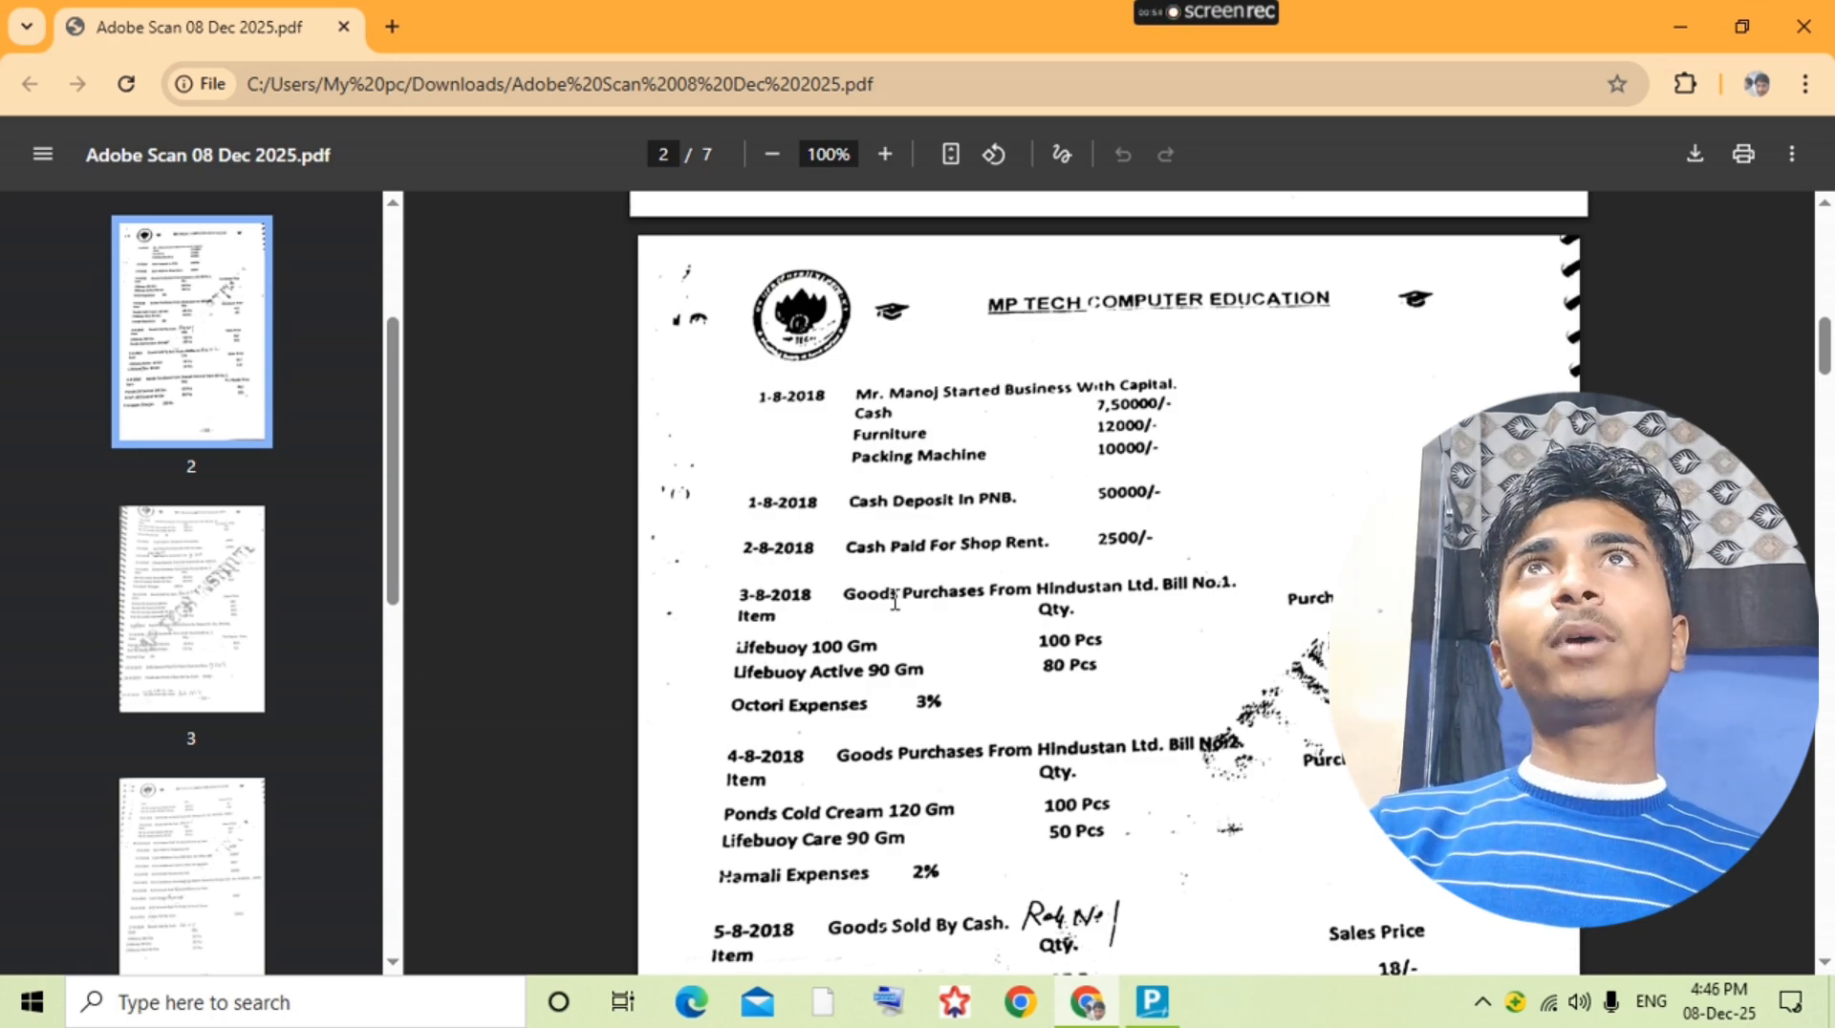
key("alt+Tab")
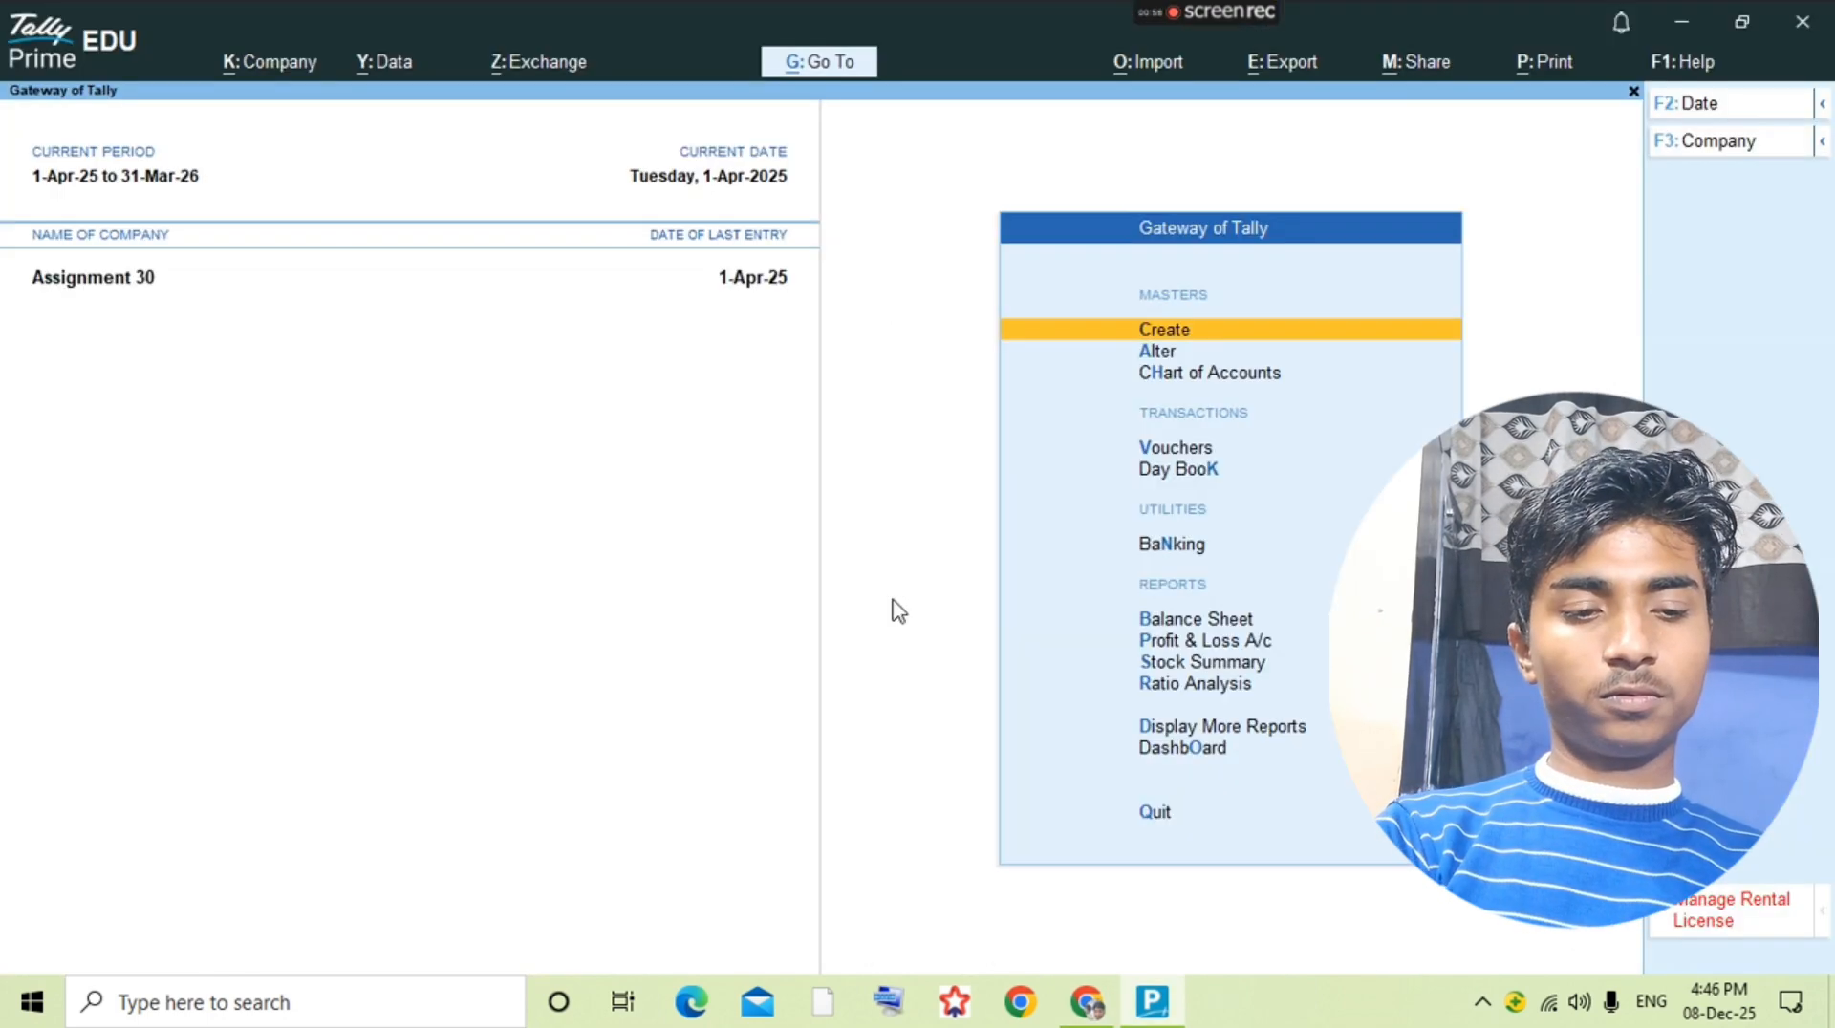
key("Down")
key("Return")
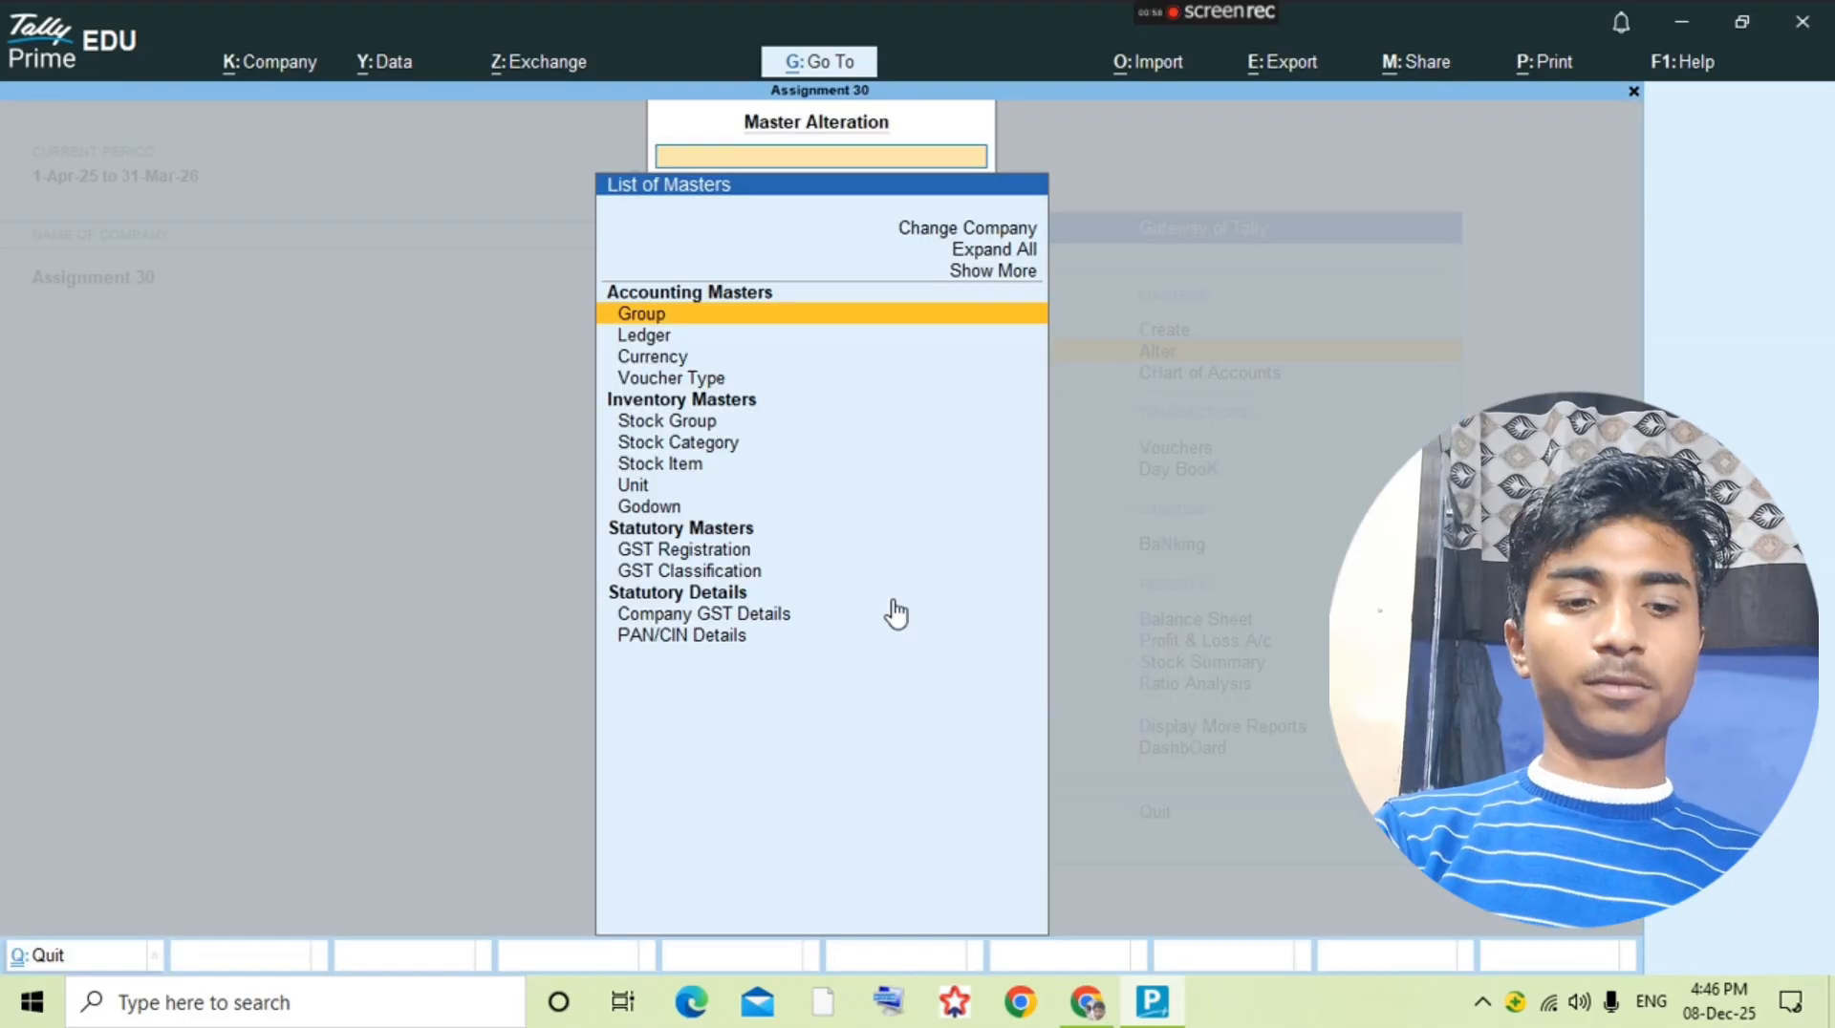
key("Down")
key("Down")
key("Down")
key("Return")
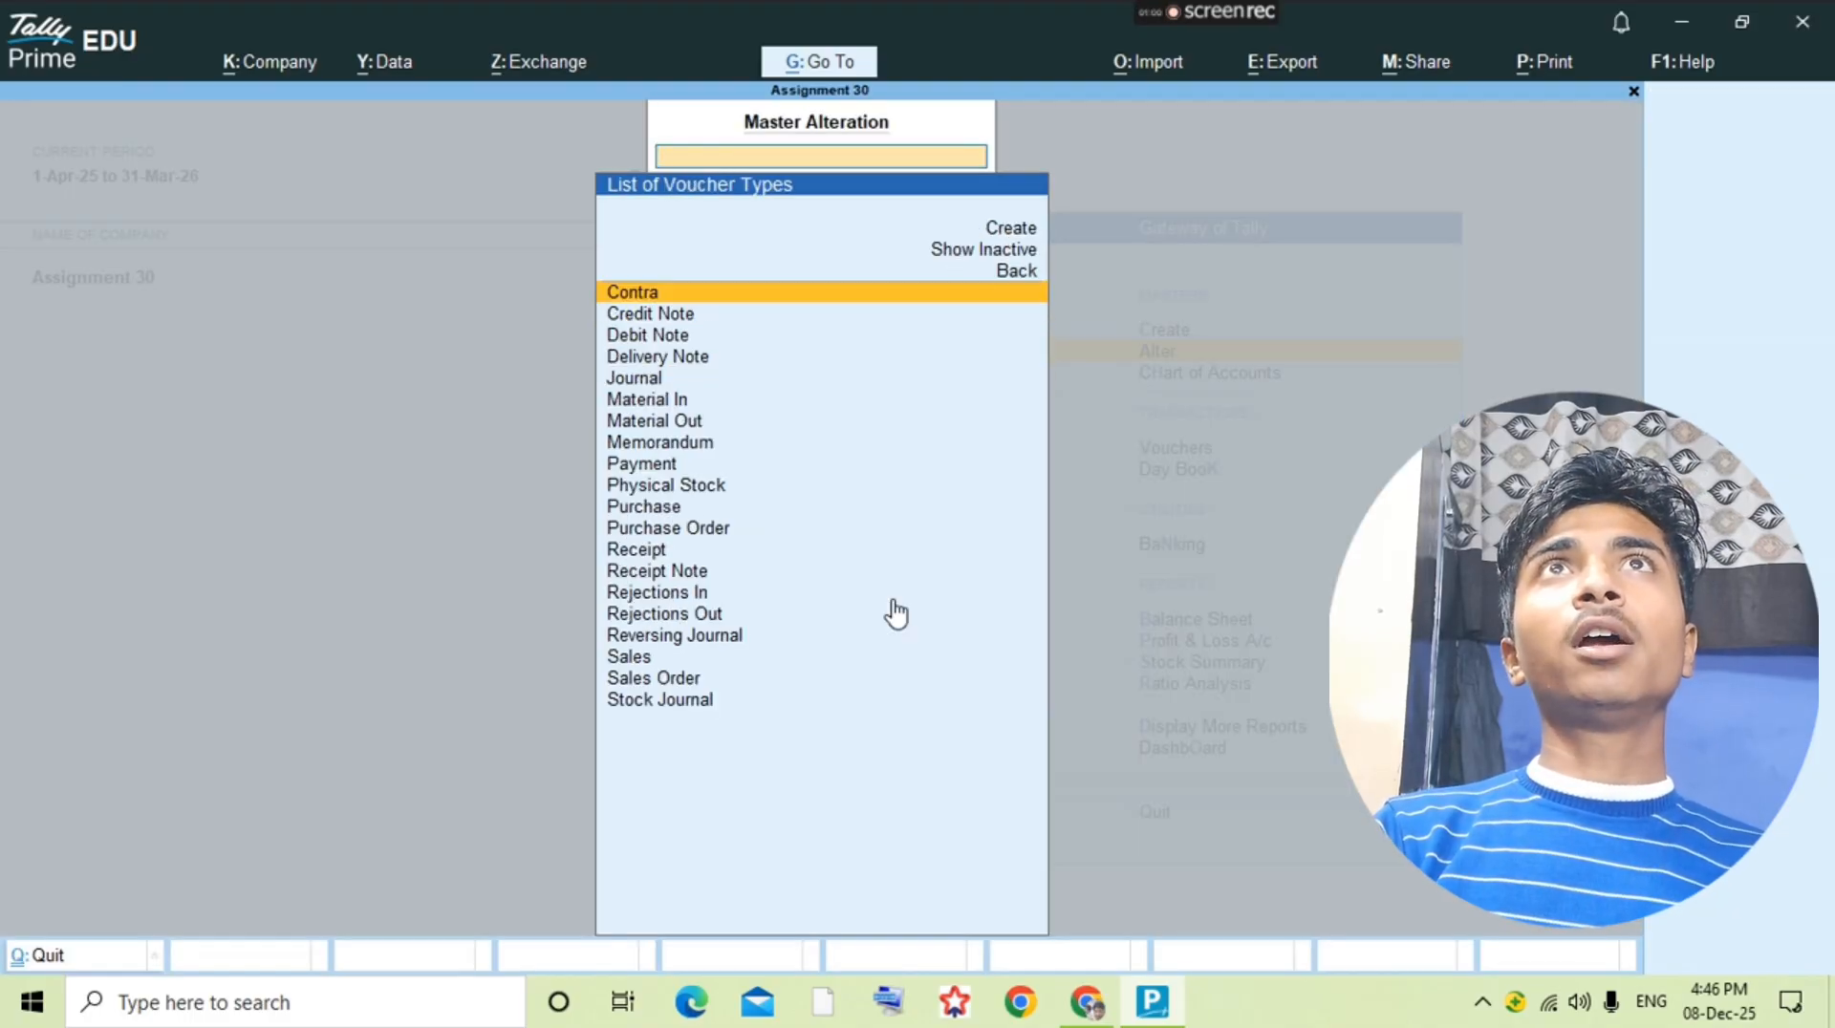
type("Pu")
key("Return")
key("Return")
key("Return")
key("Return")
key("Return")
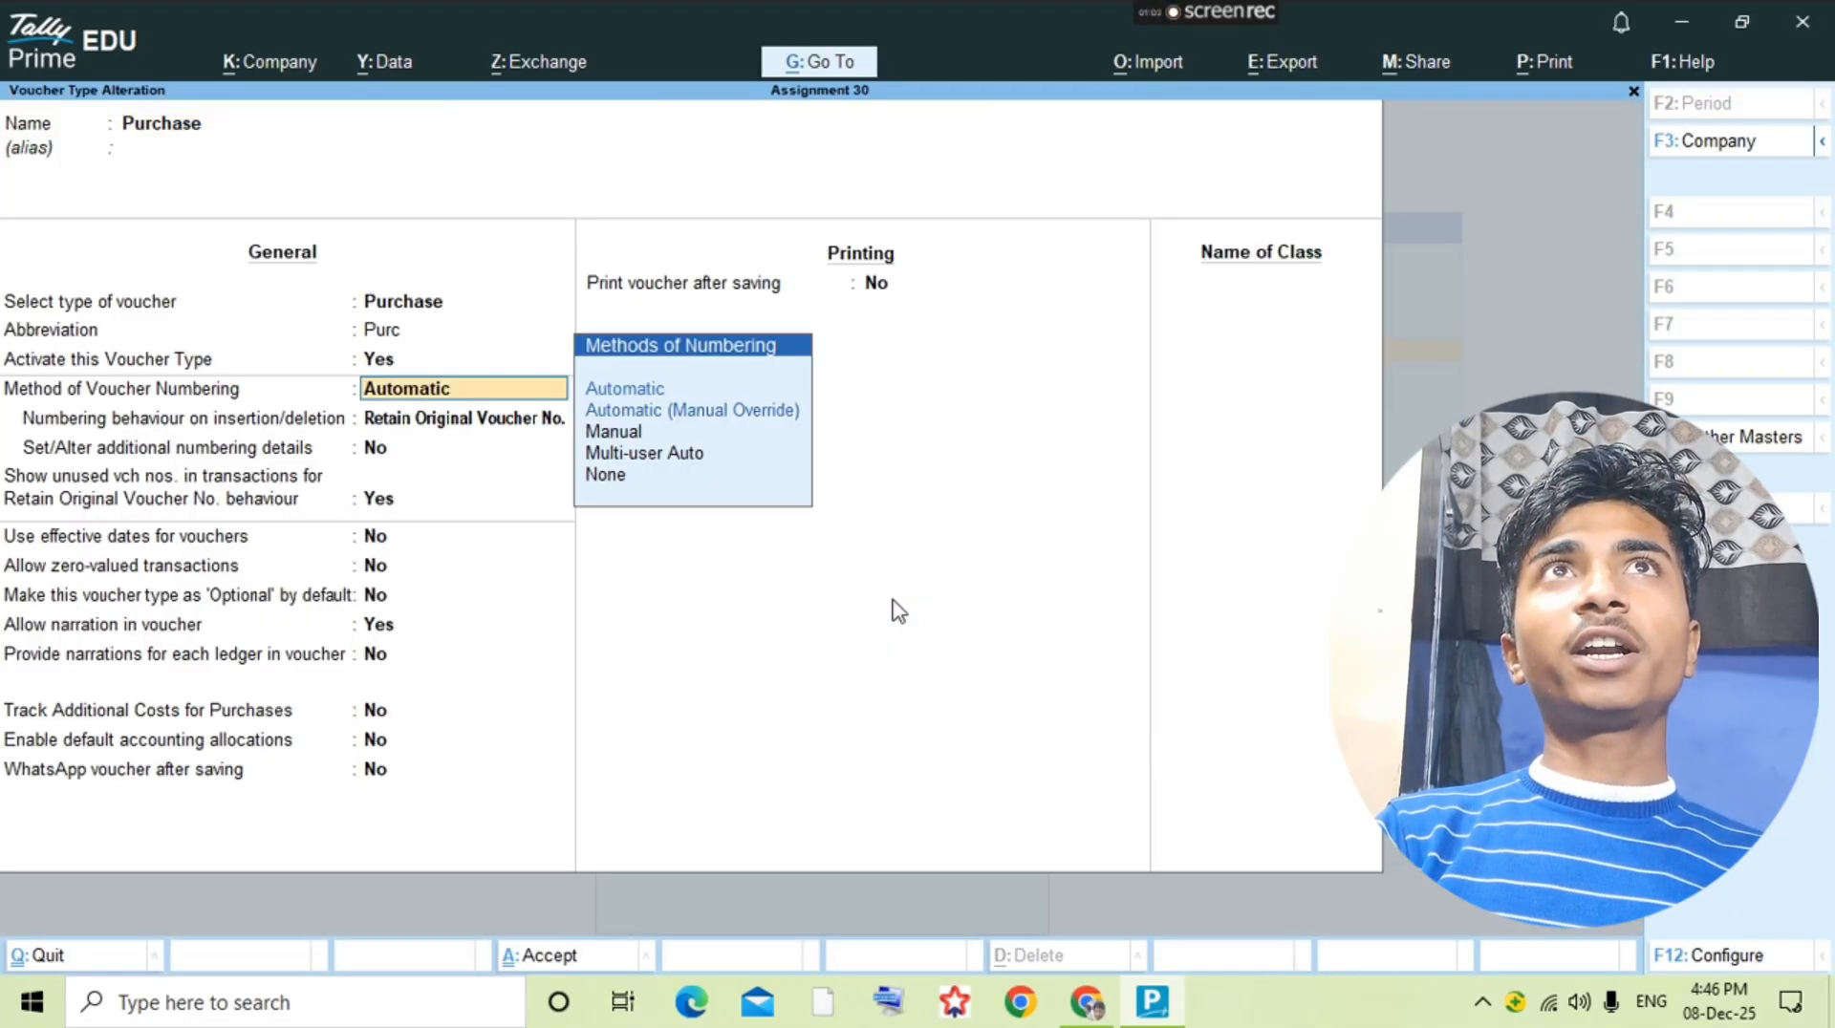
type("man")
Step: Enable tracking of additional costs for purchases in the Purchase voucher type and save it
key("Return")
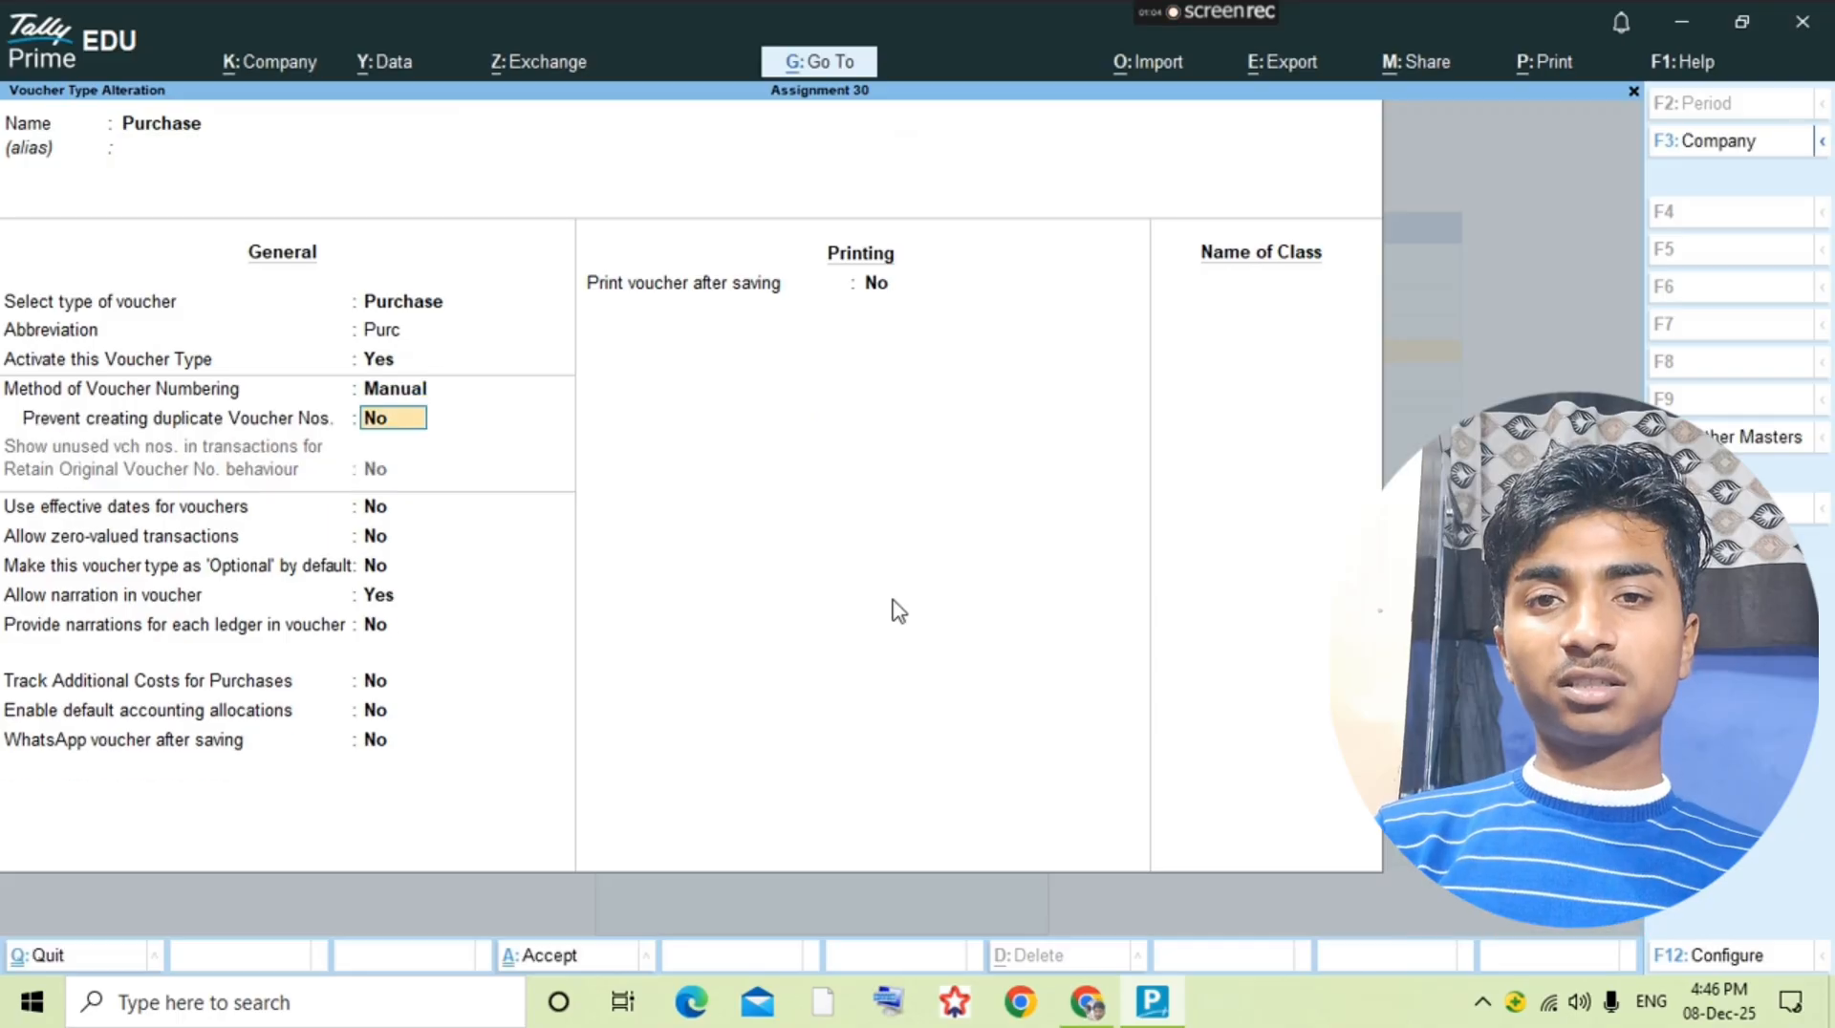
key("Return")
key("Return")
key("Return")
key("Return")
key("Return")
key("Return")
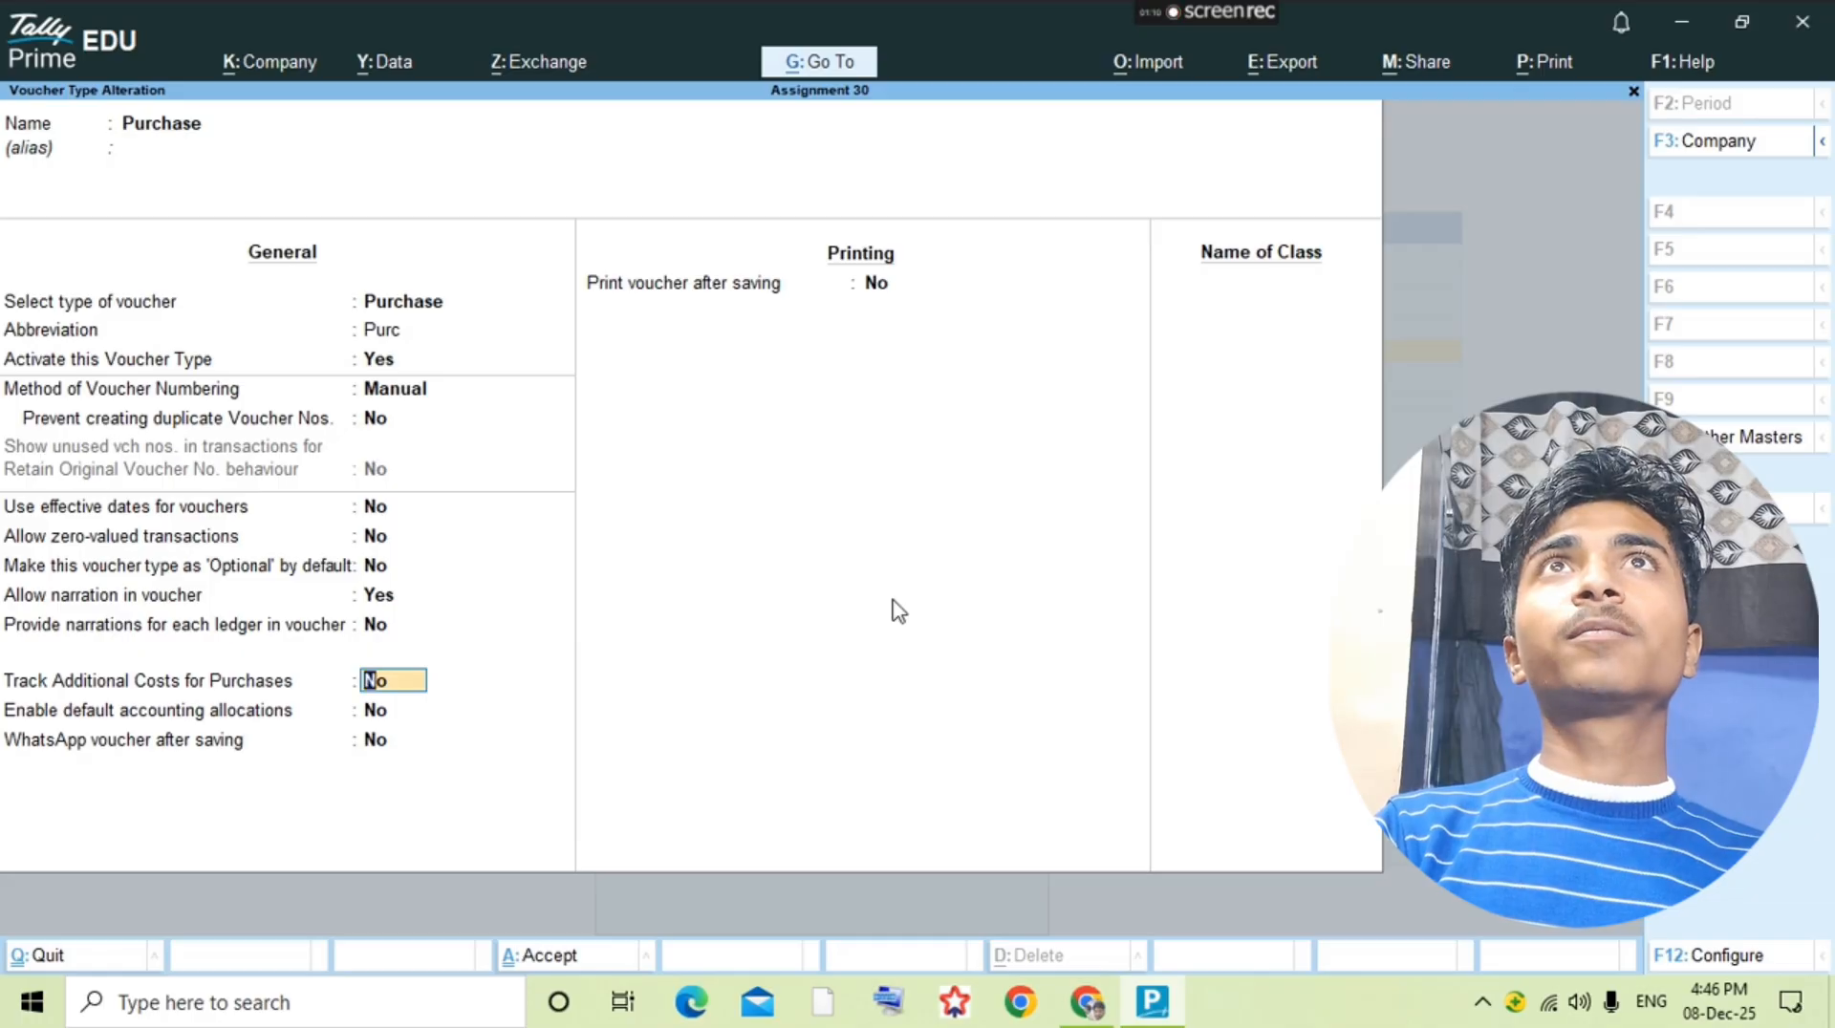
key("y")
key("ctrl+a")
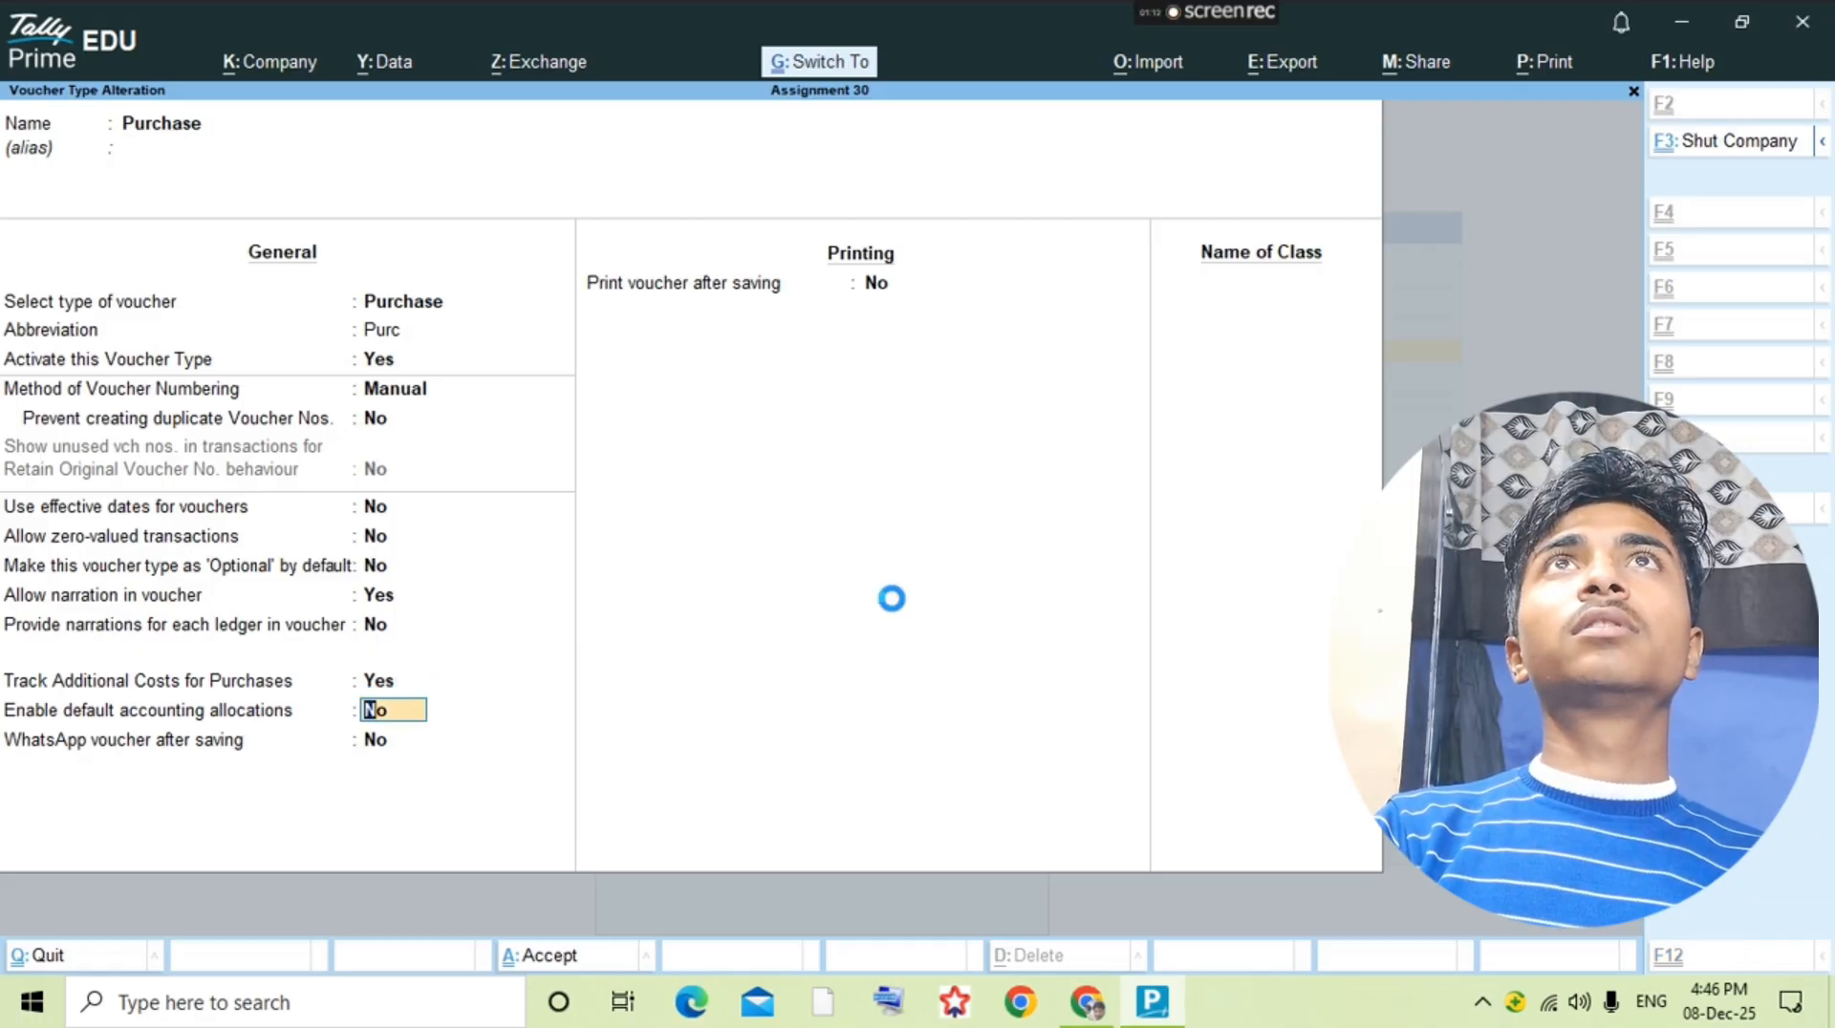
Step: Alter the Sales voucher type to use Manual voucher numbering, save it and return to the Gateway of Tally
type("sales")
key("Return")
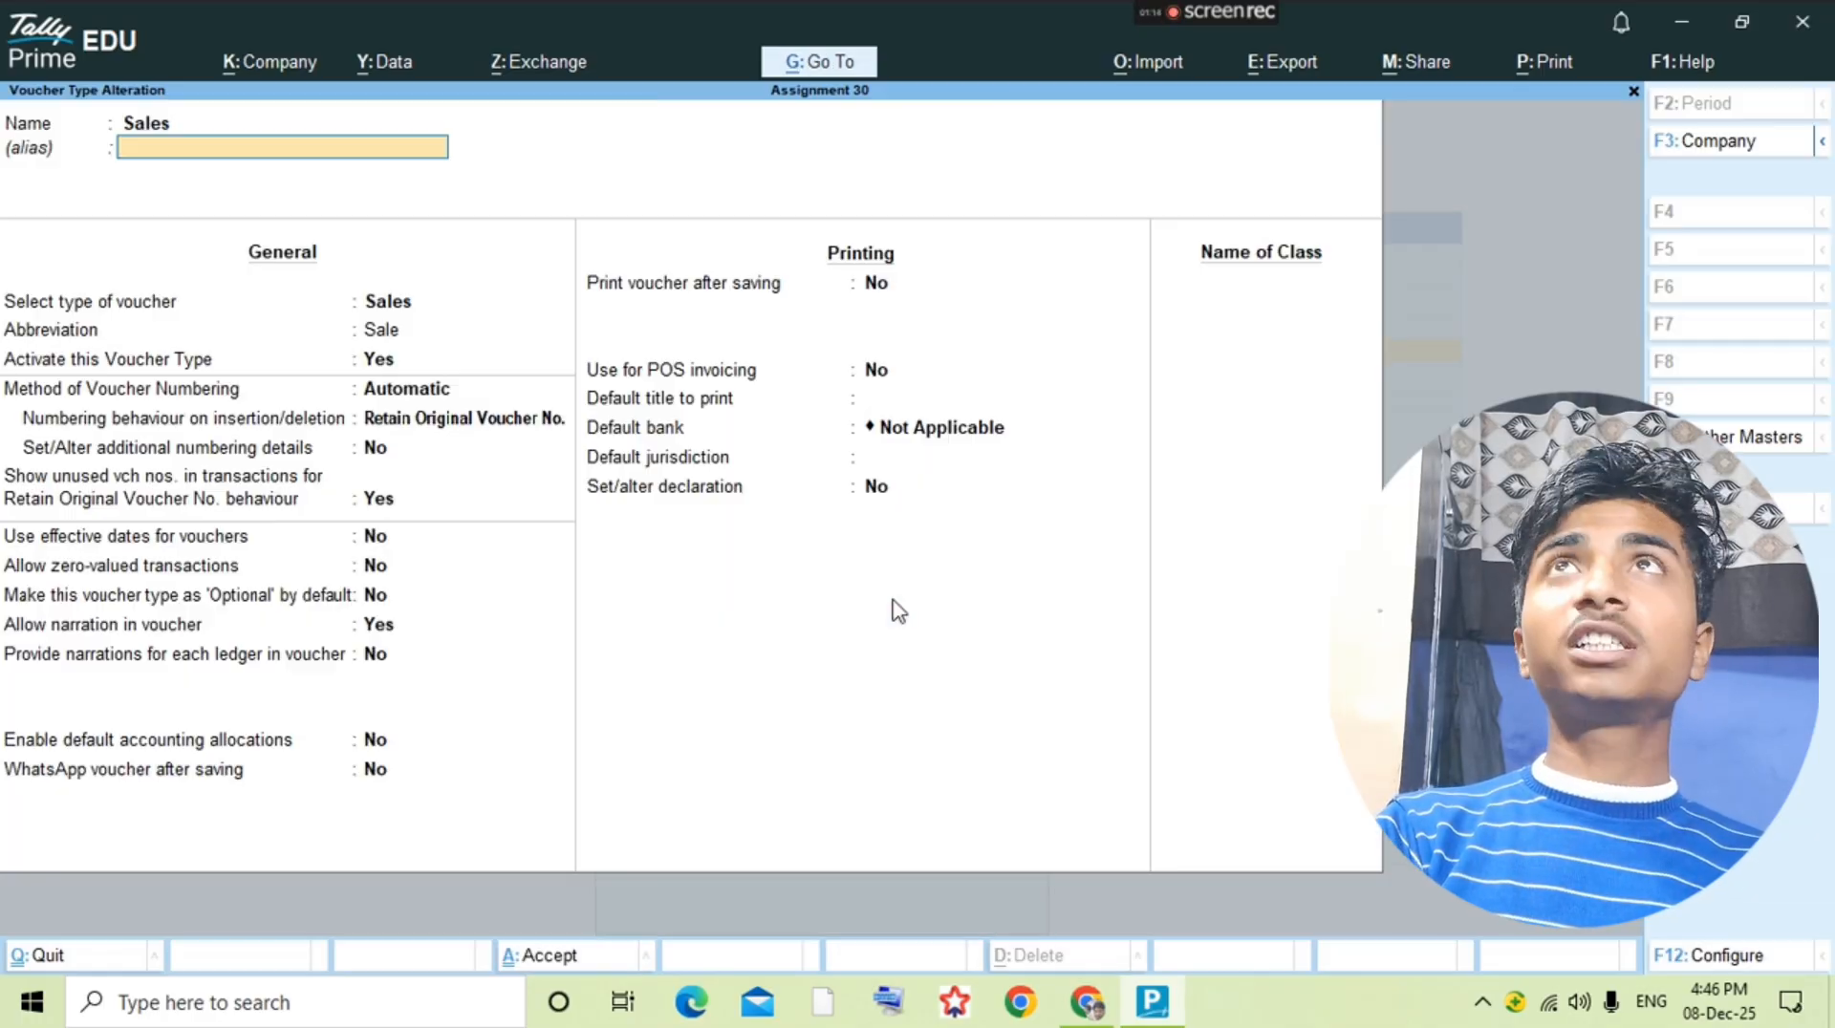
key("Return")
key("Return")
key("Return")
key("Return")
key("Return")
key("Return")
key("Return")
key("Return")
key("Return")
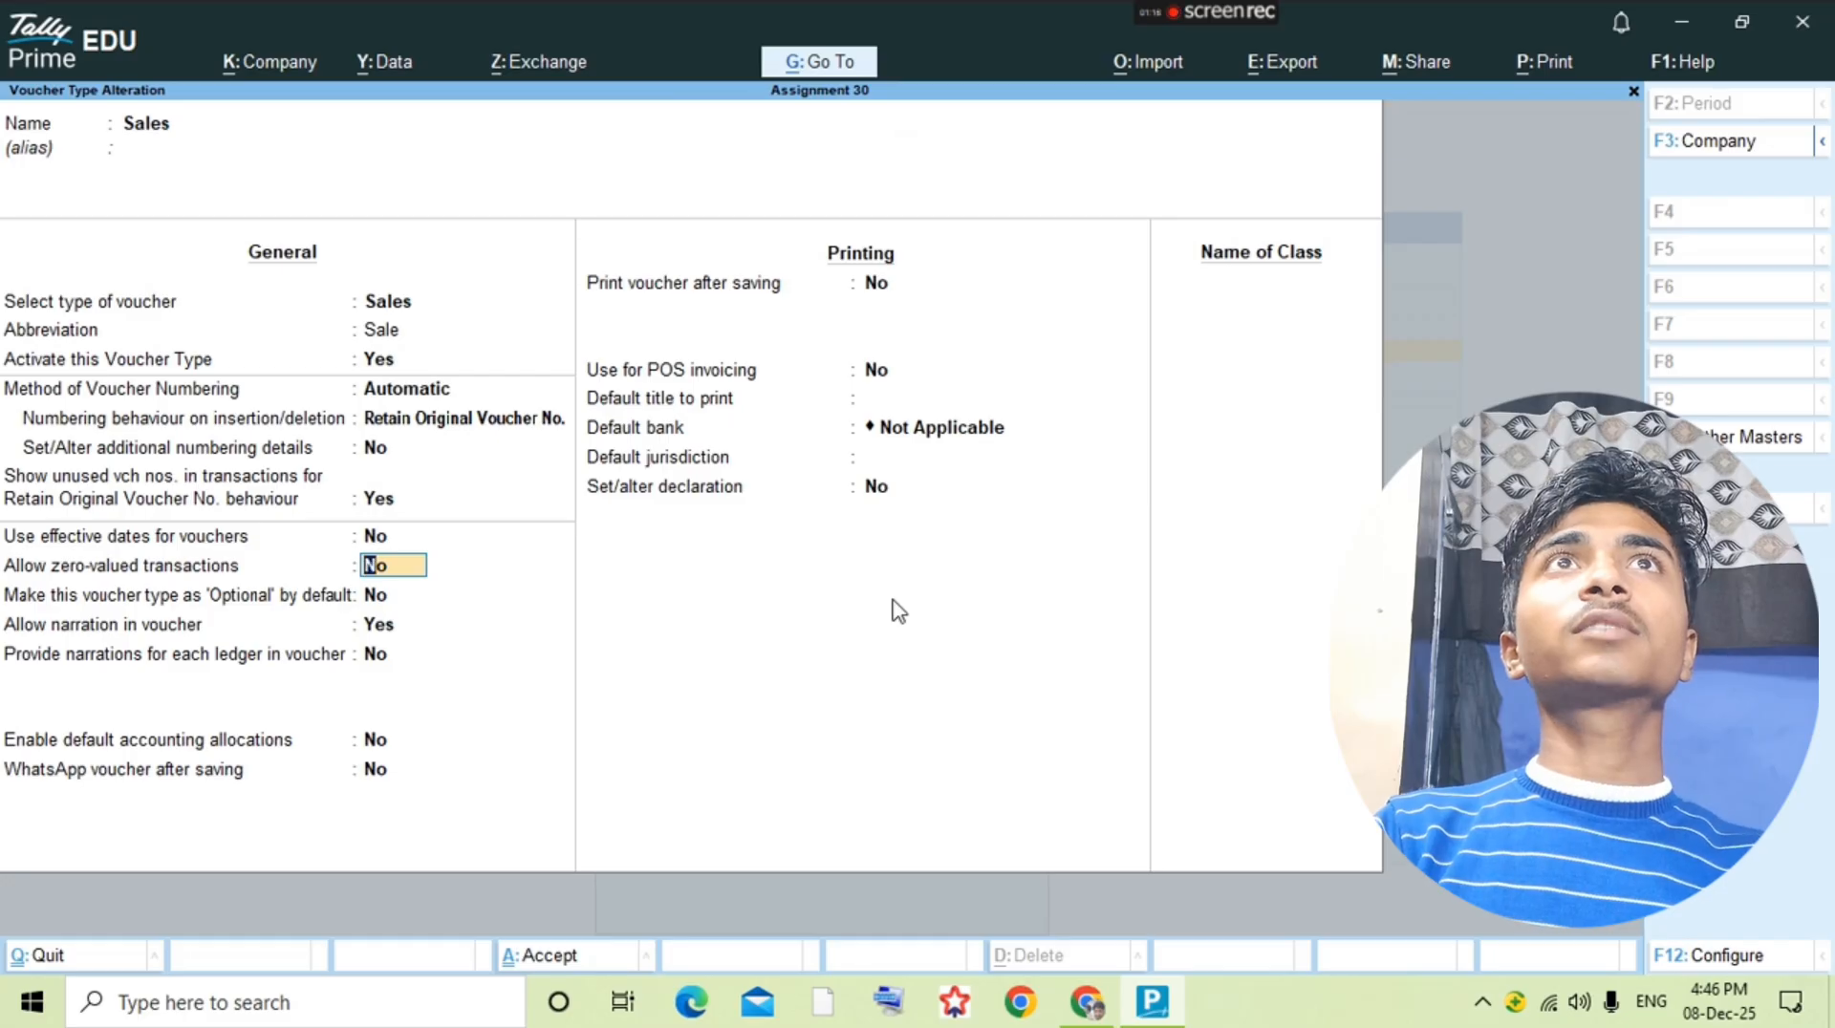
key("Up")
key("Up")
key("Up")
key("Up")
key("Up")
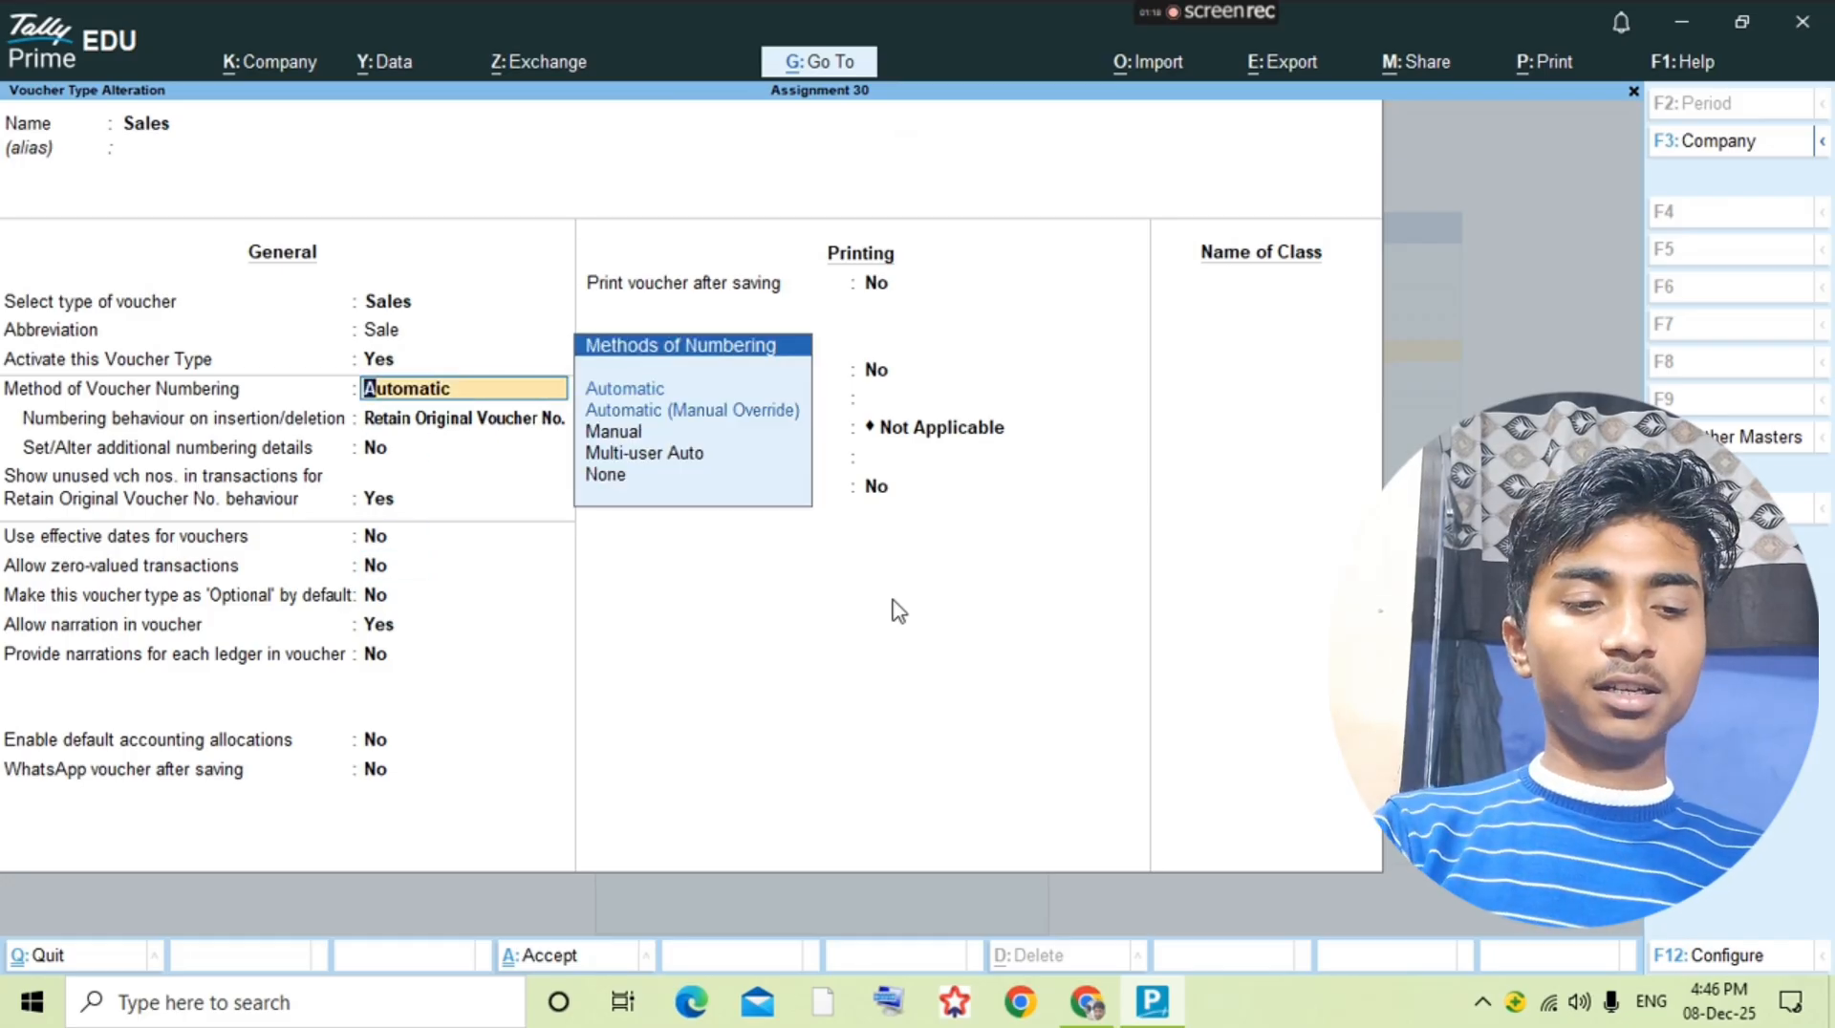
type("ma")
key("Return")
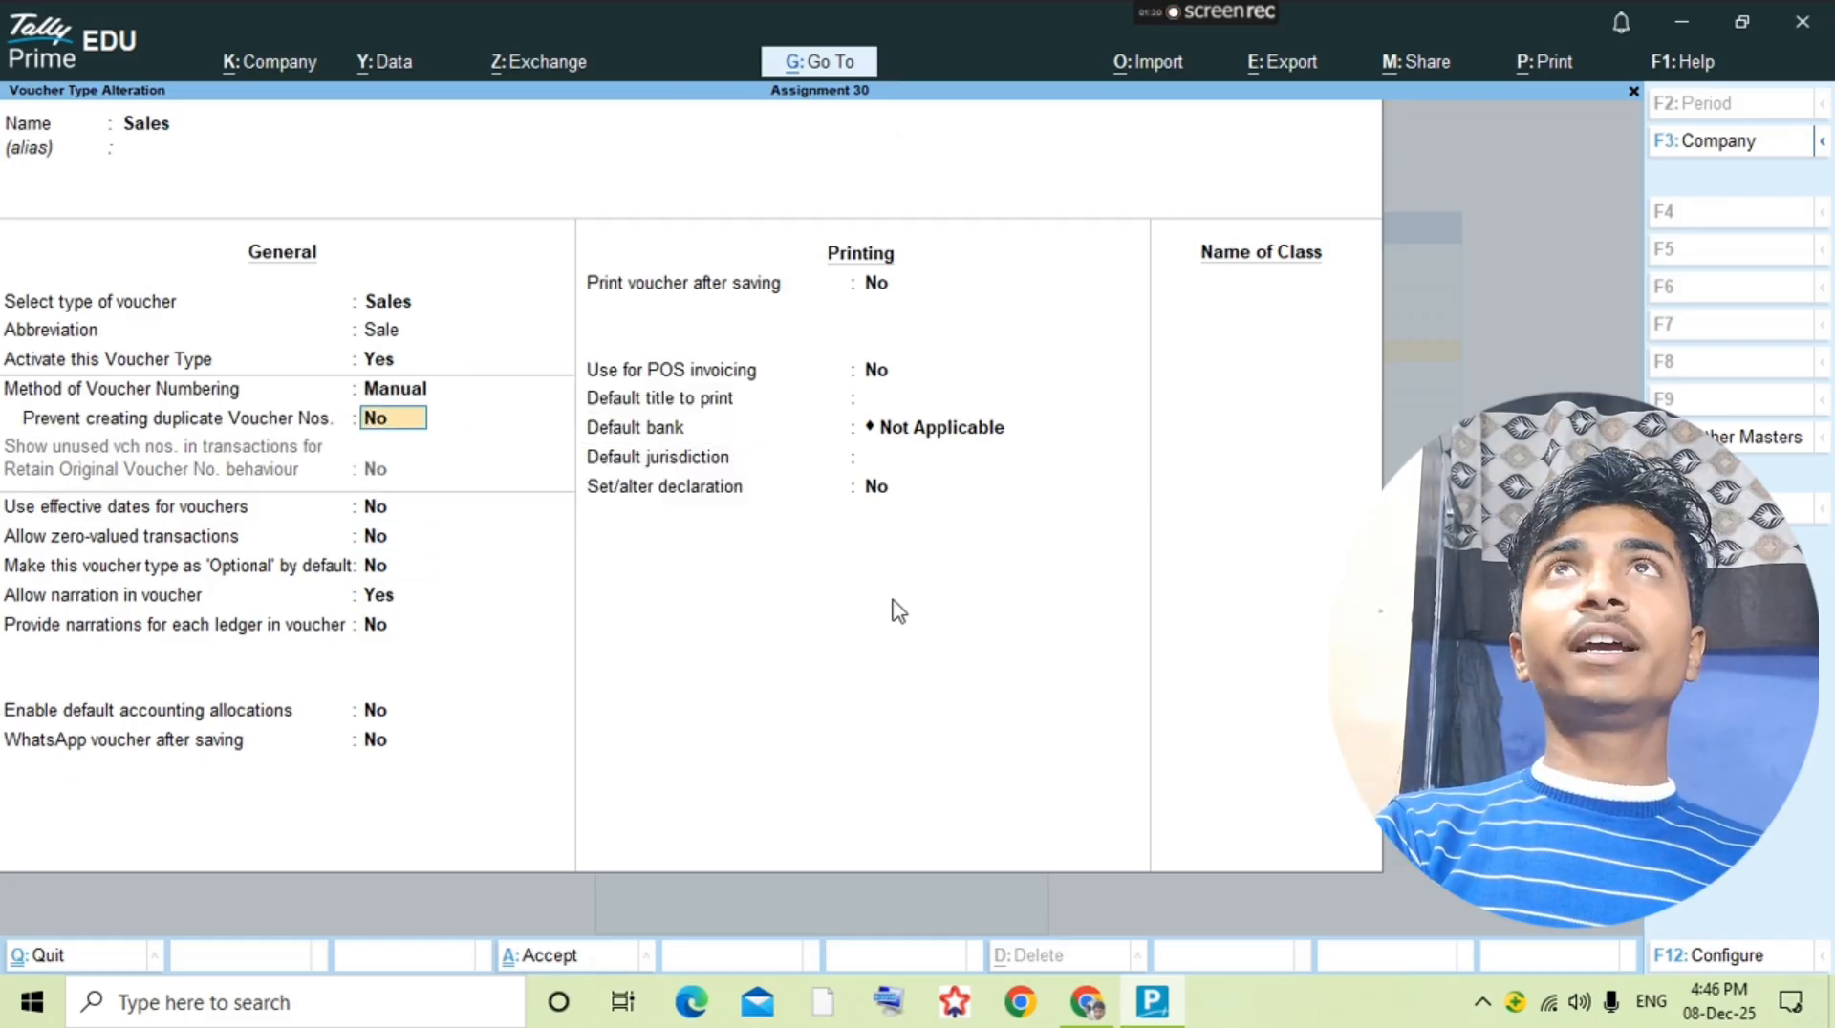
key("ctrl+a")
key("Escape")
key("Escape")
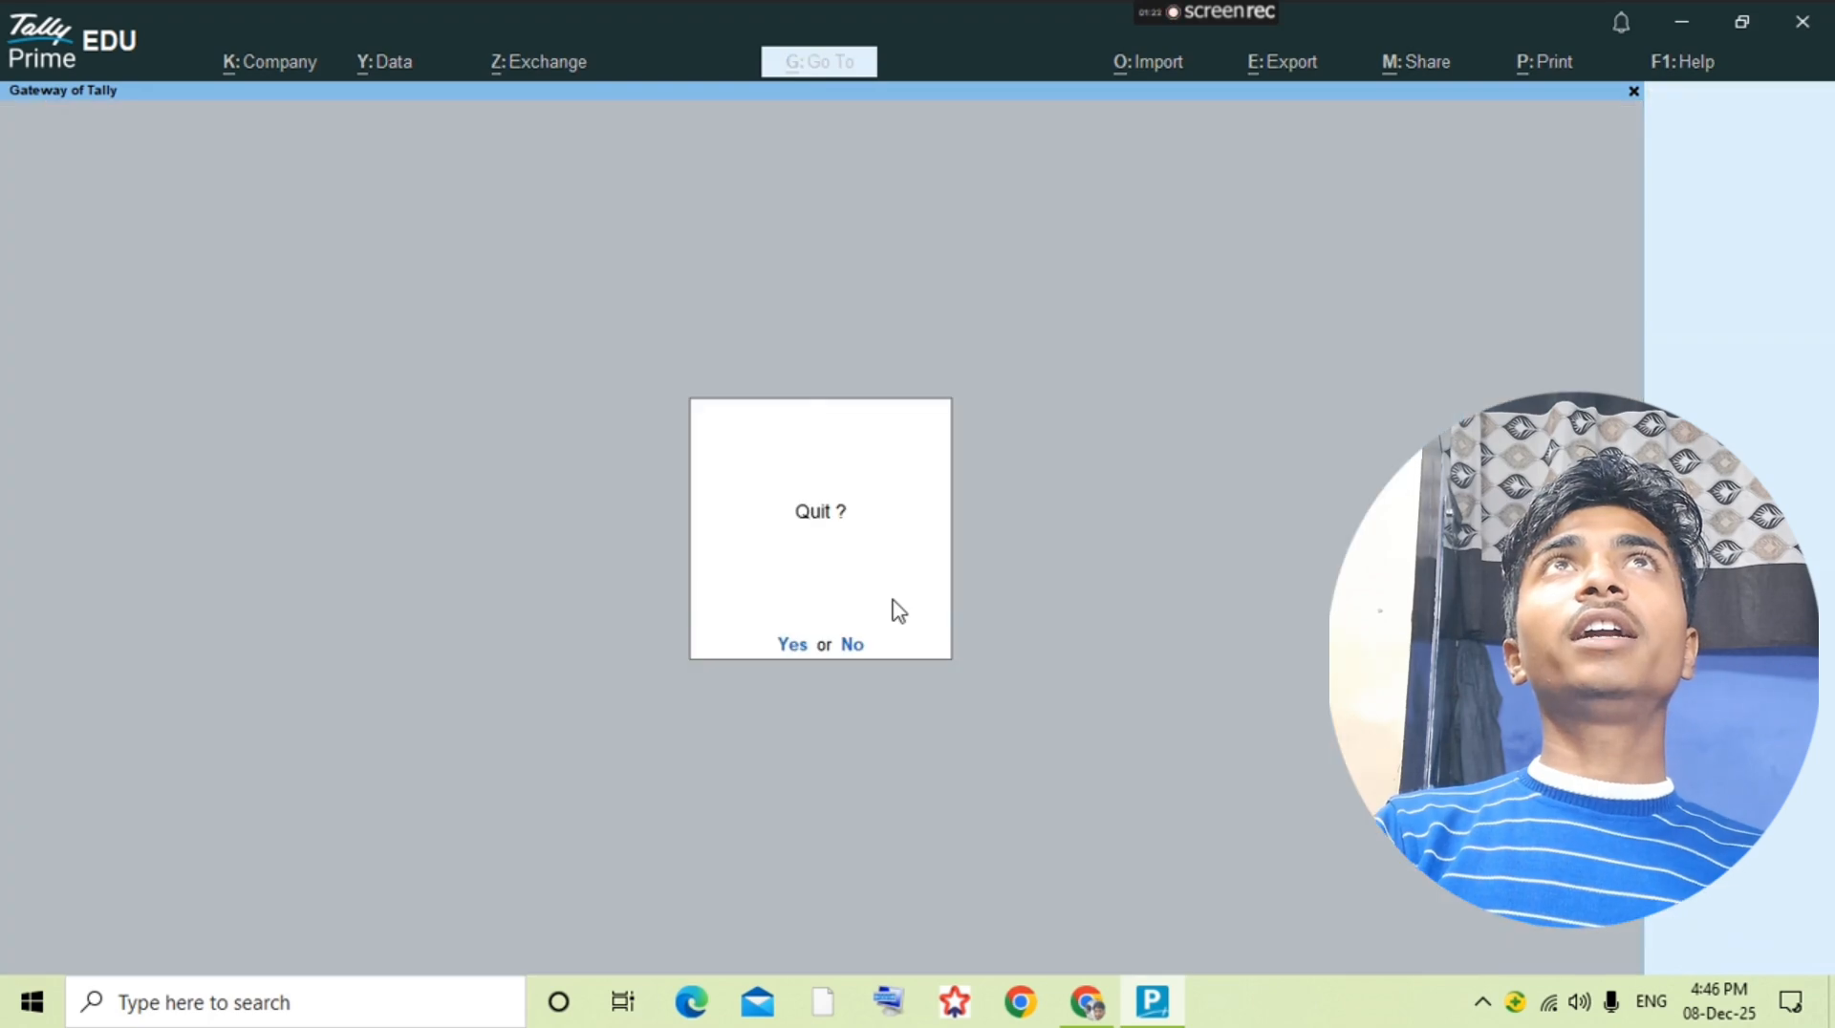
key("Escape")
Step: Open the Purchase ledger's vouchers from the account books and start a new purchase voucher there
type("da")
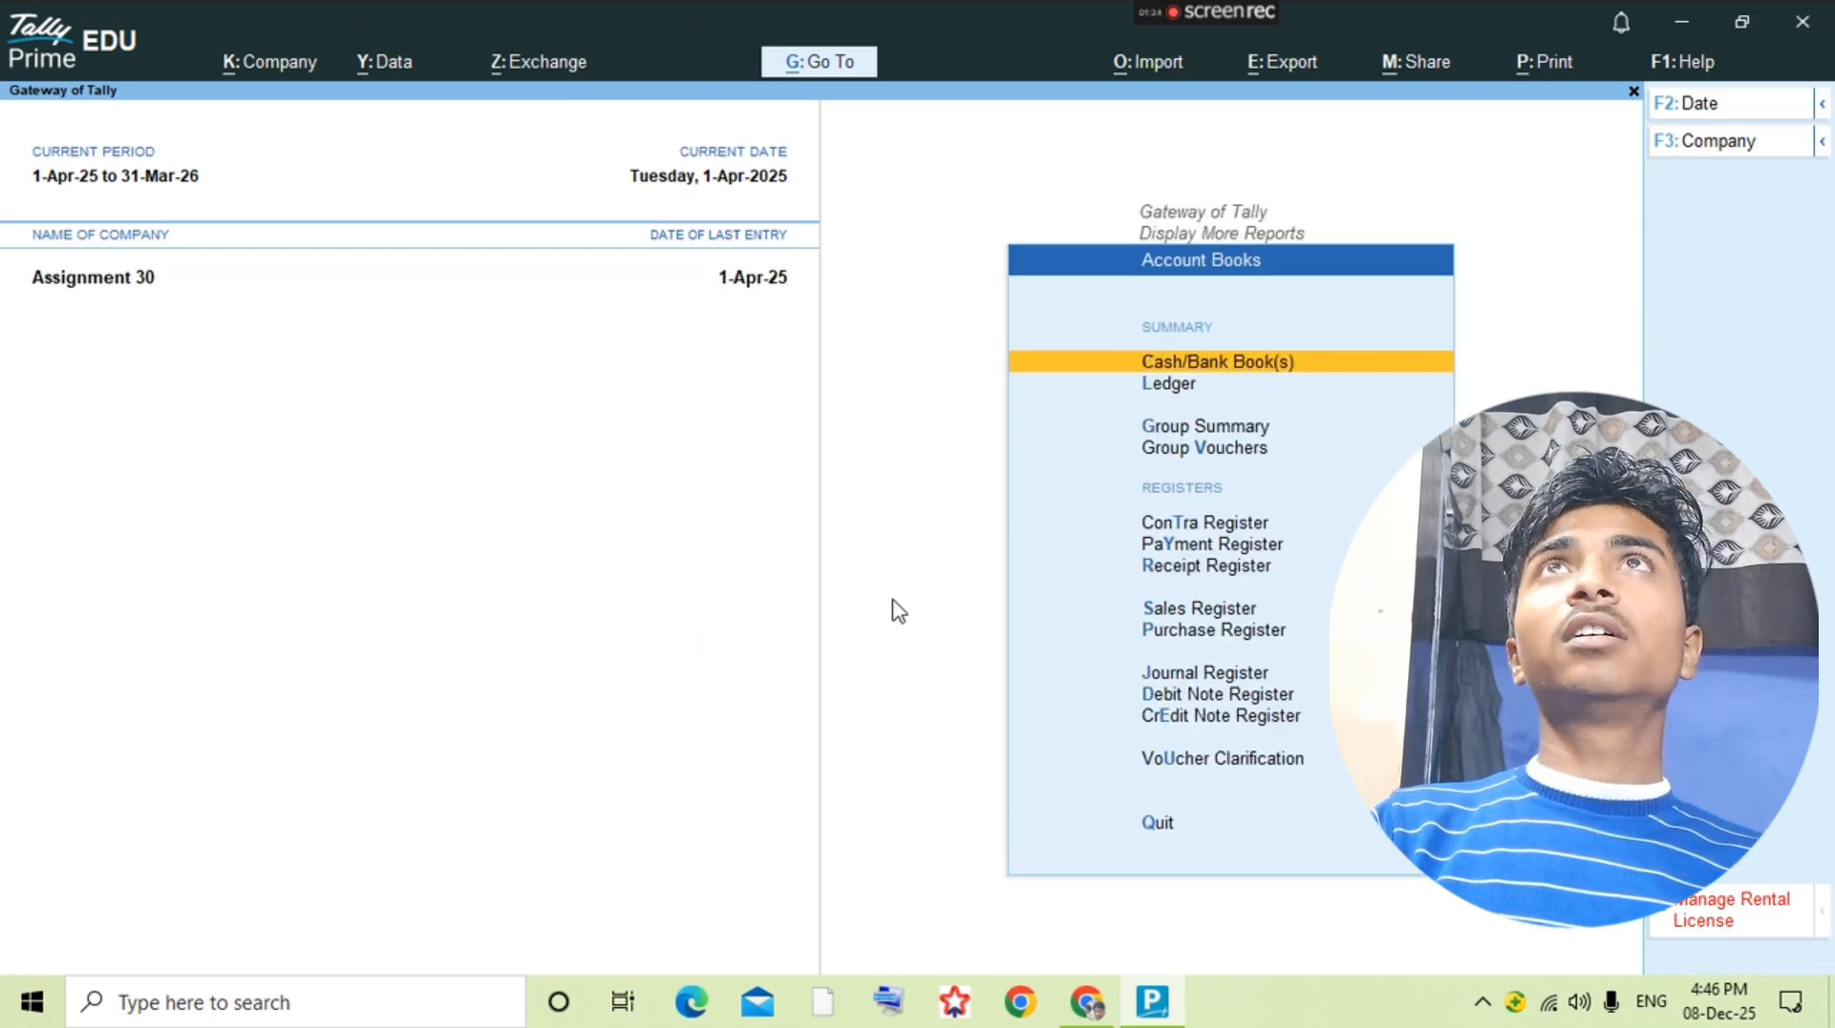
type("l")
type("Pur")
key("Return")
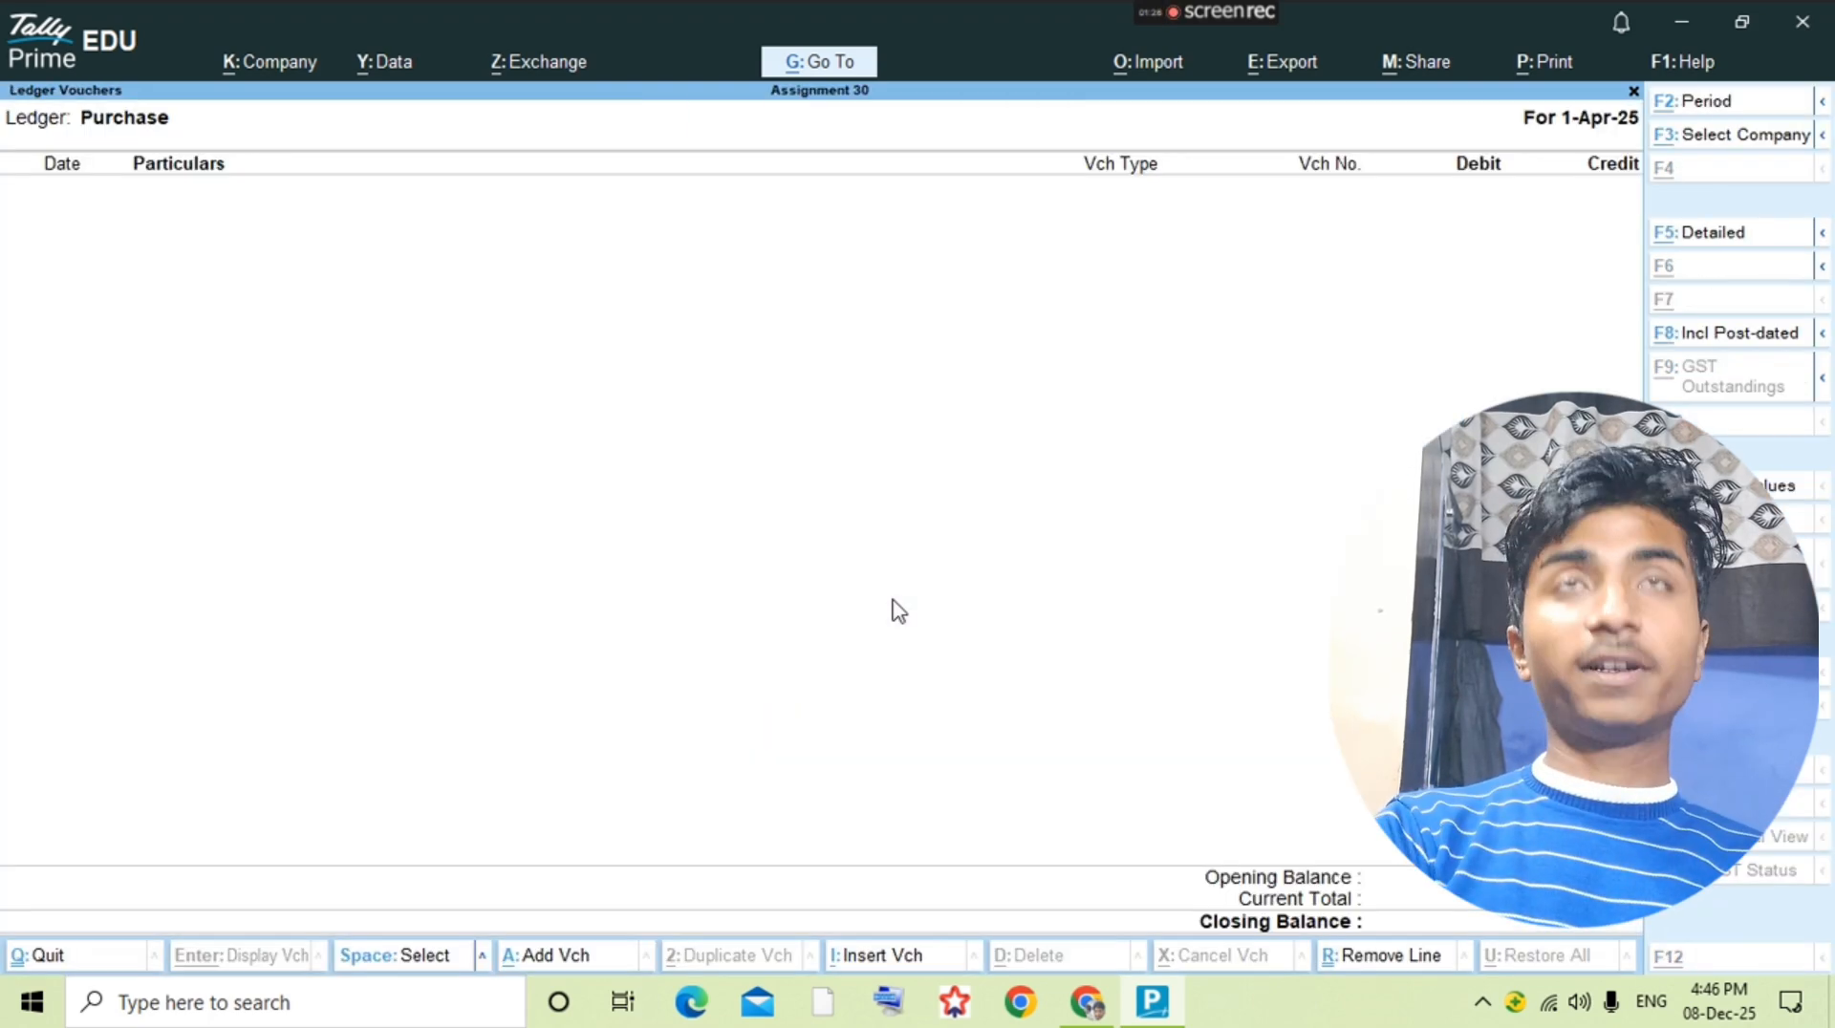
key("alt+a")
key("ctrl+h")
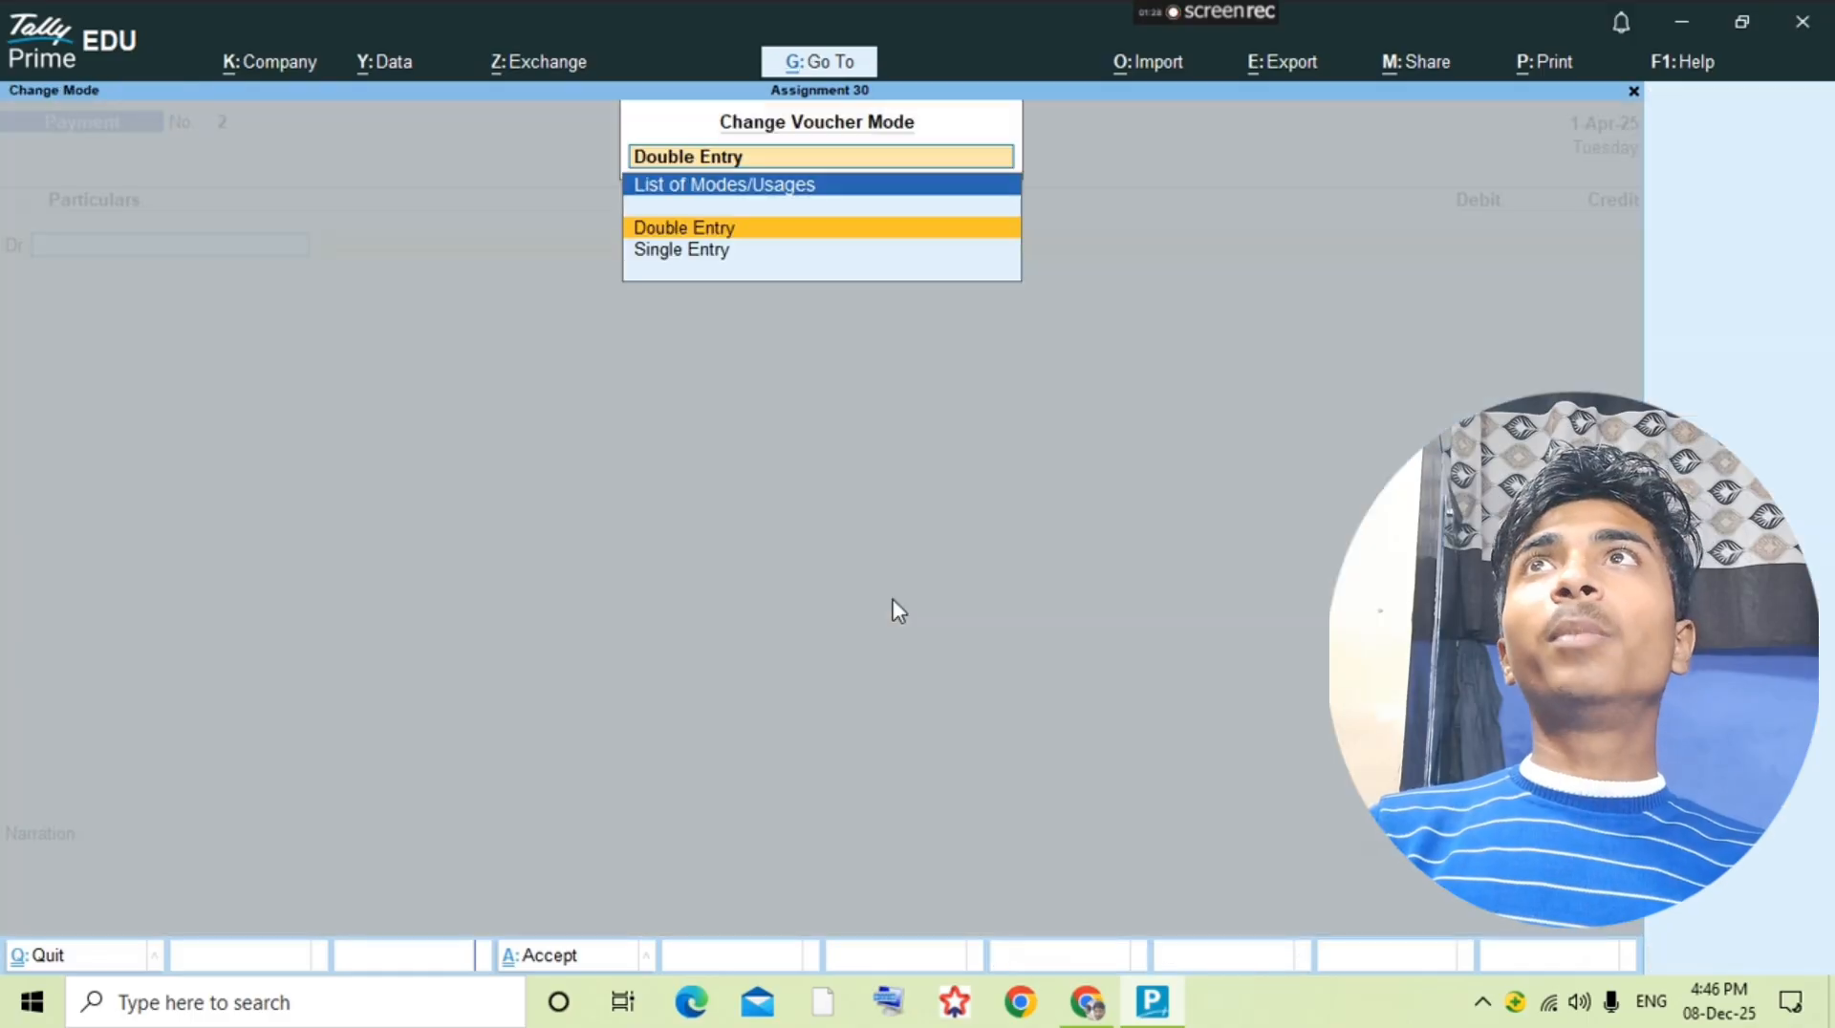
key("Return")
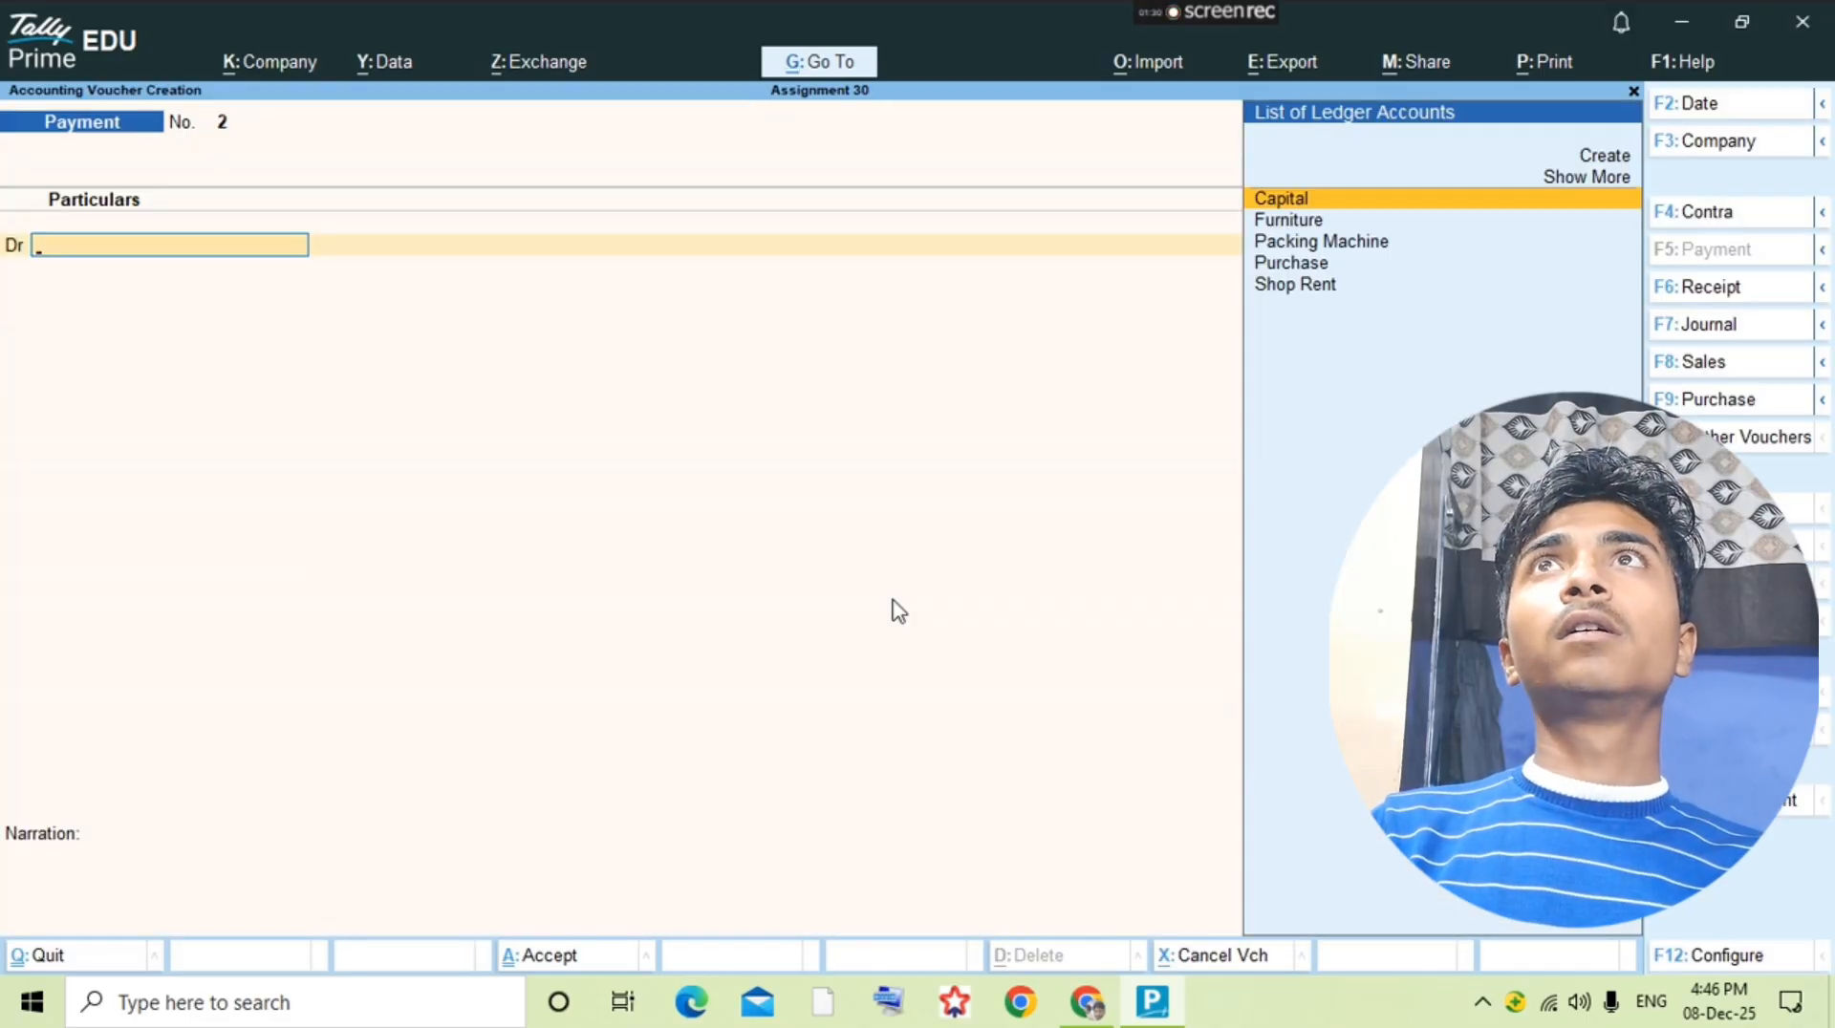
key("F9")
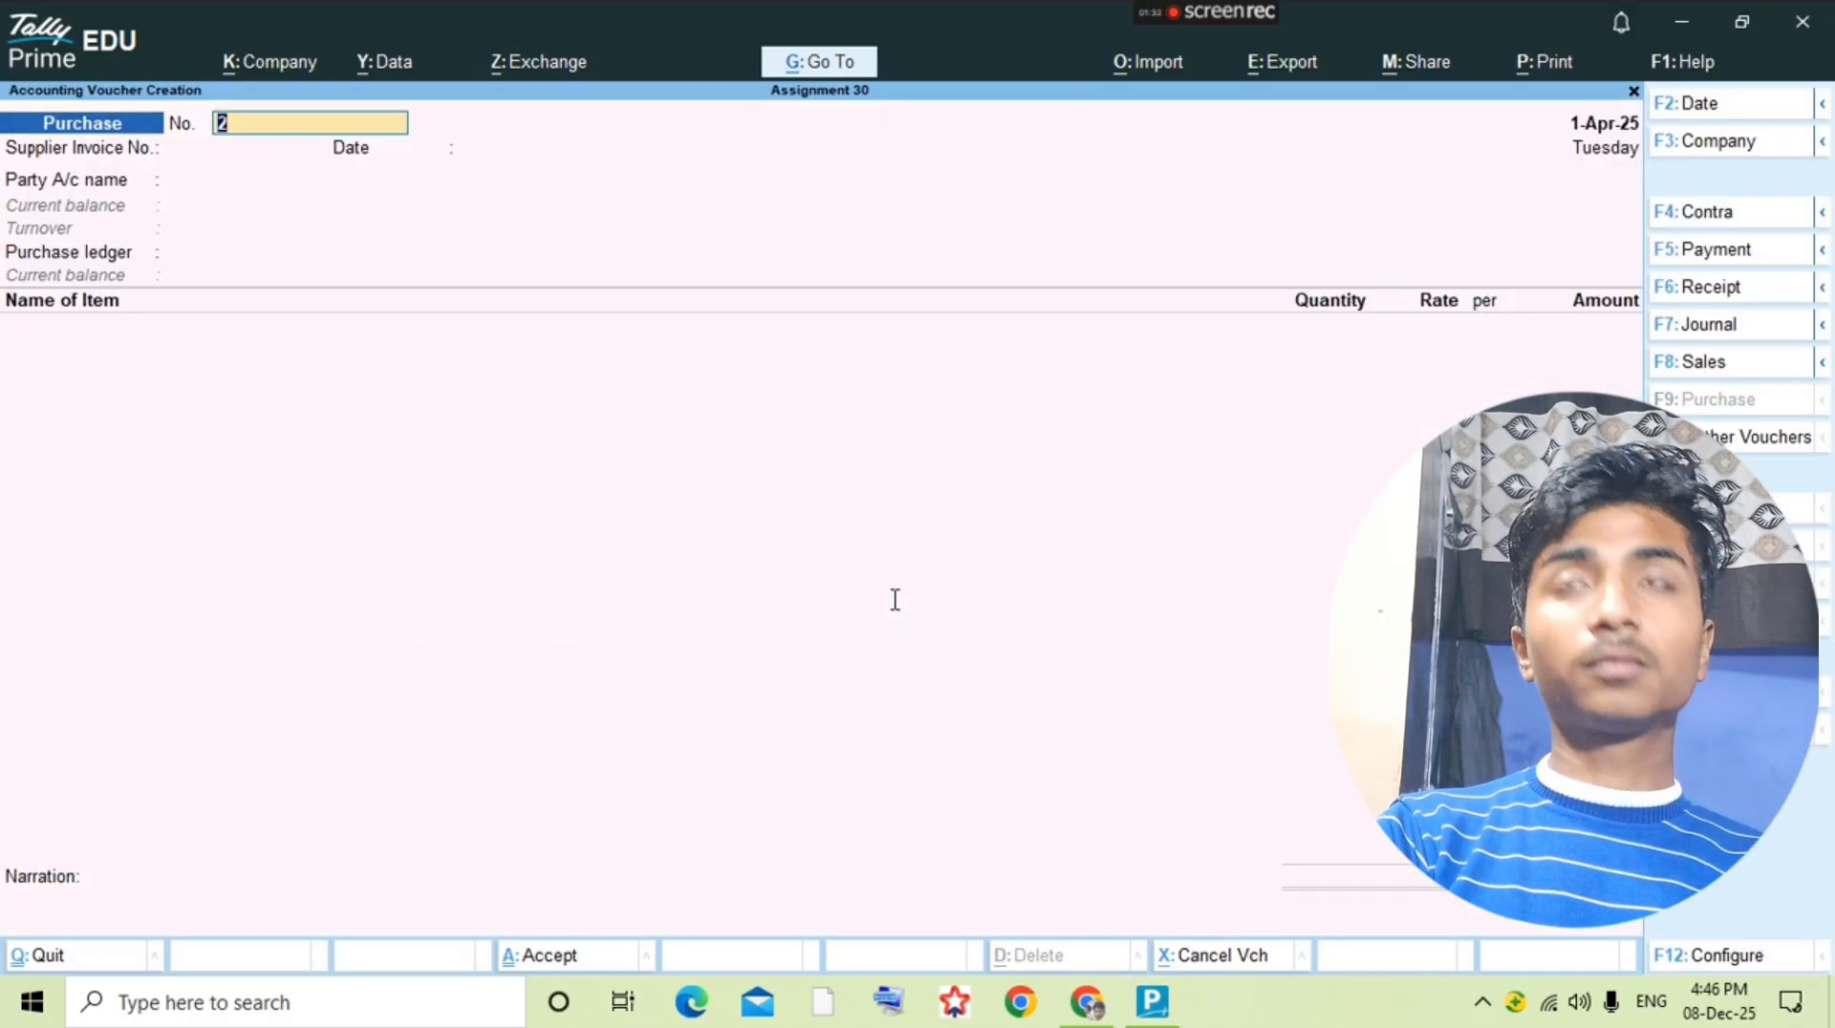
Step: Set the purchase voucher number and supplier invoice number to 1 per the question PDF, keeping the invoice date 1-Apr-25
key("alt+Tab")
key("alt+Tab")
key("Return")
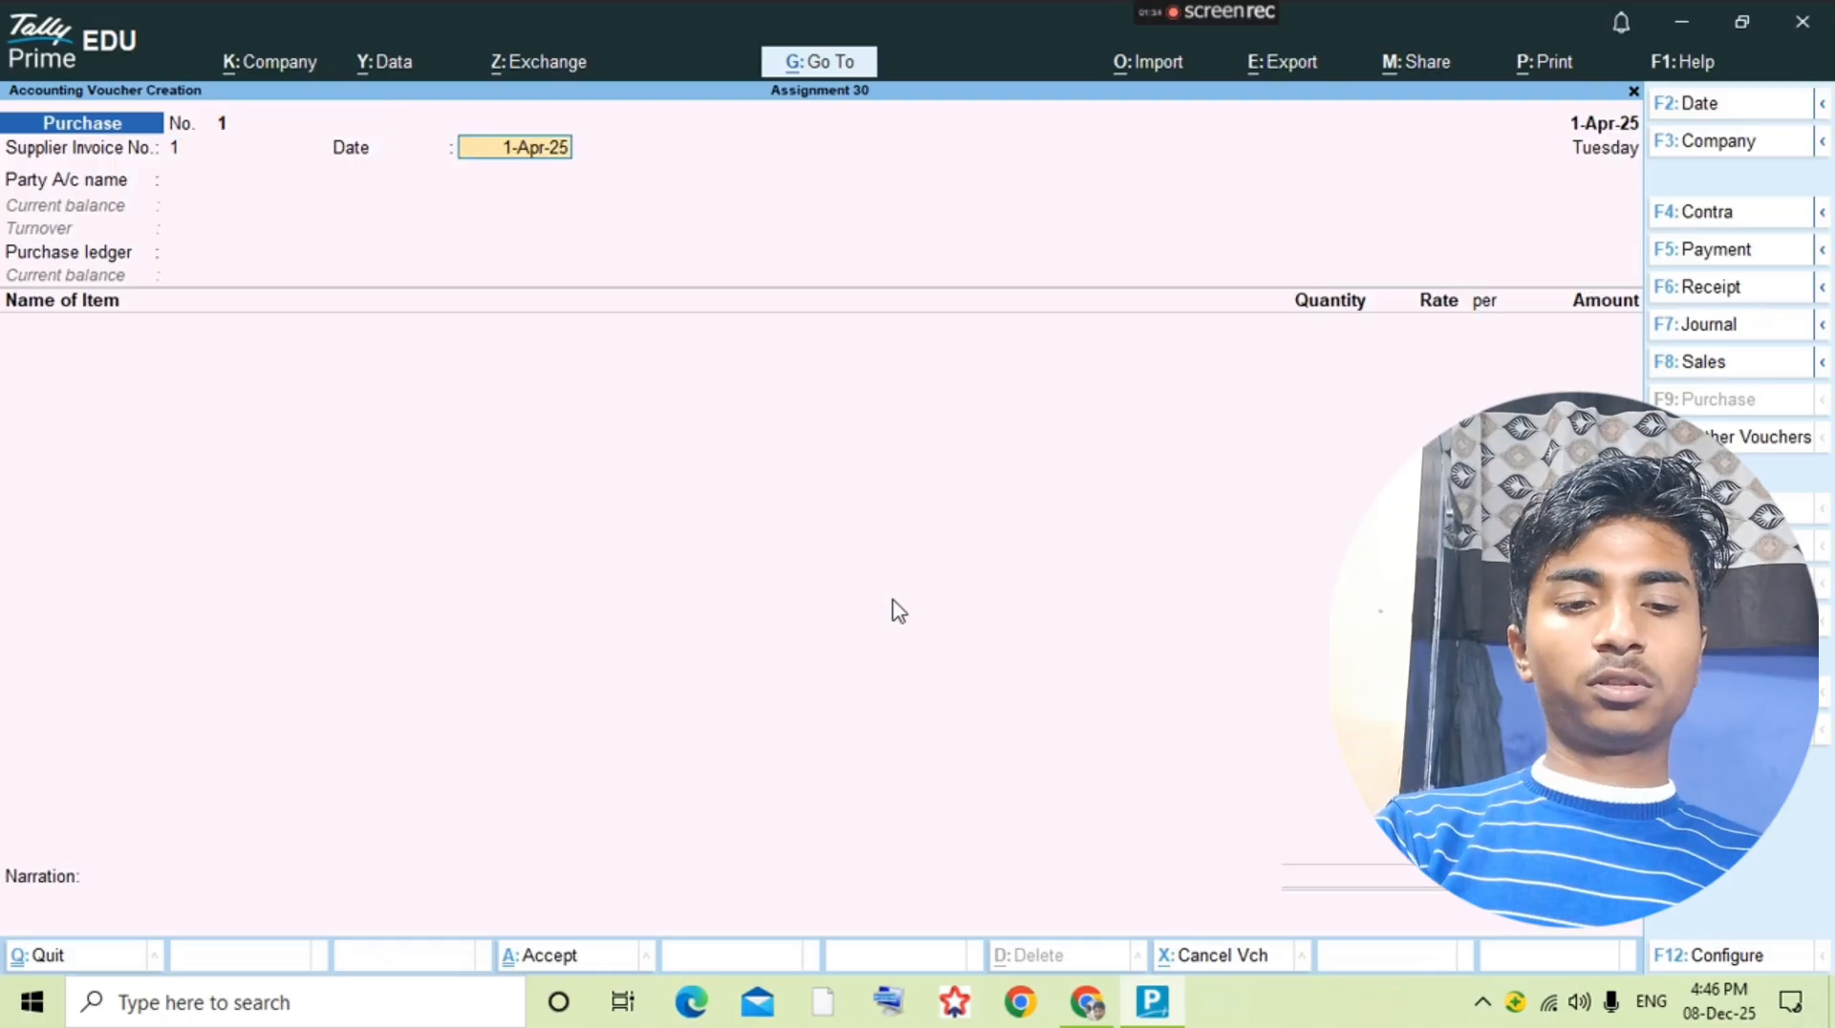
key("alt+Tab")
key("alt+Tab")
key("Return")
Step: Create a Hindustan Ltd. ledger under Sundry Creditors as the voucher's party, with Purchase as the purchase ledger
key("alt+c")
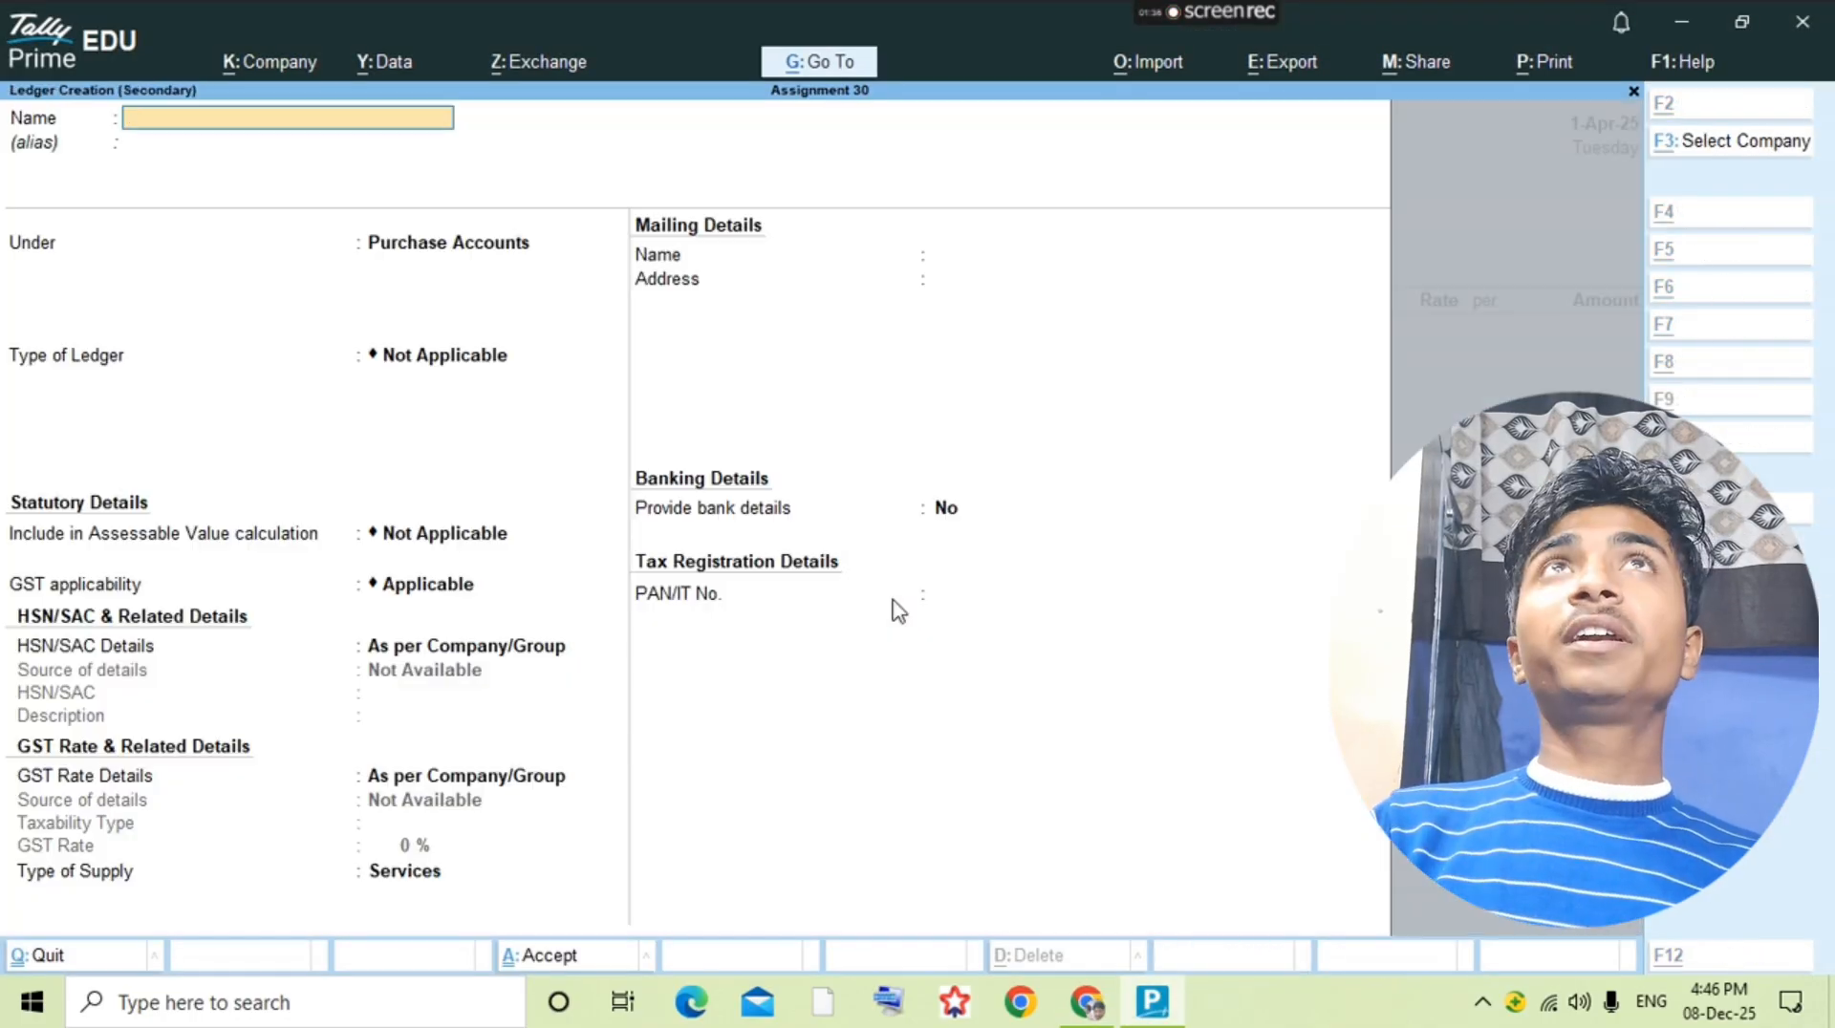
type("Hindusta")
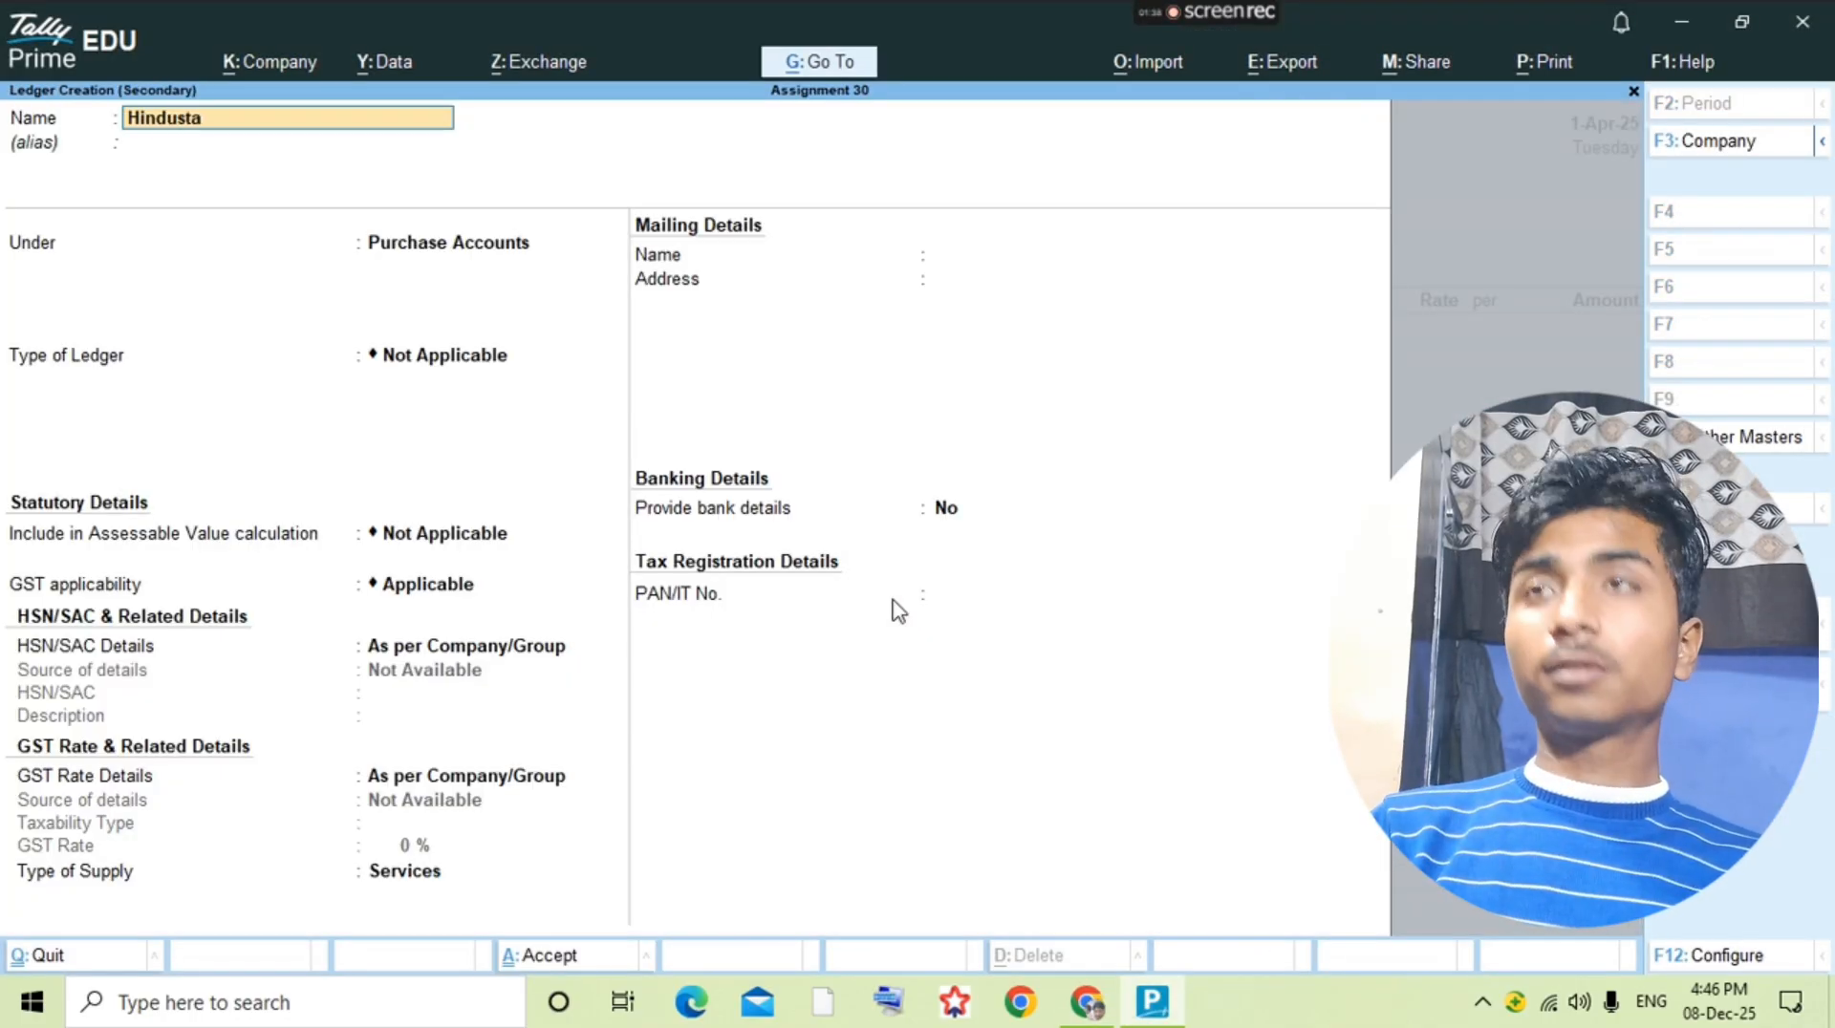
type("n Ltd.")
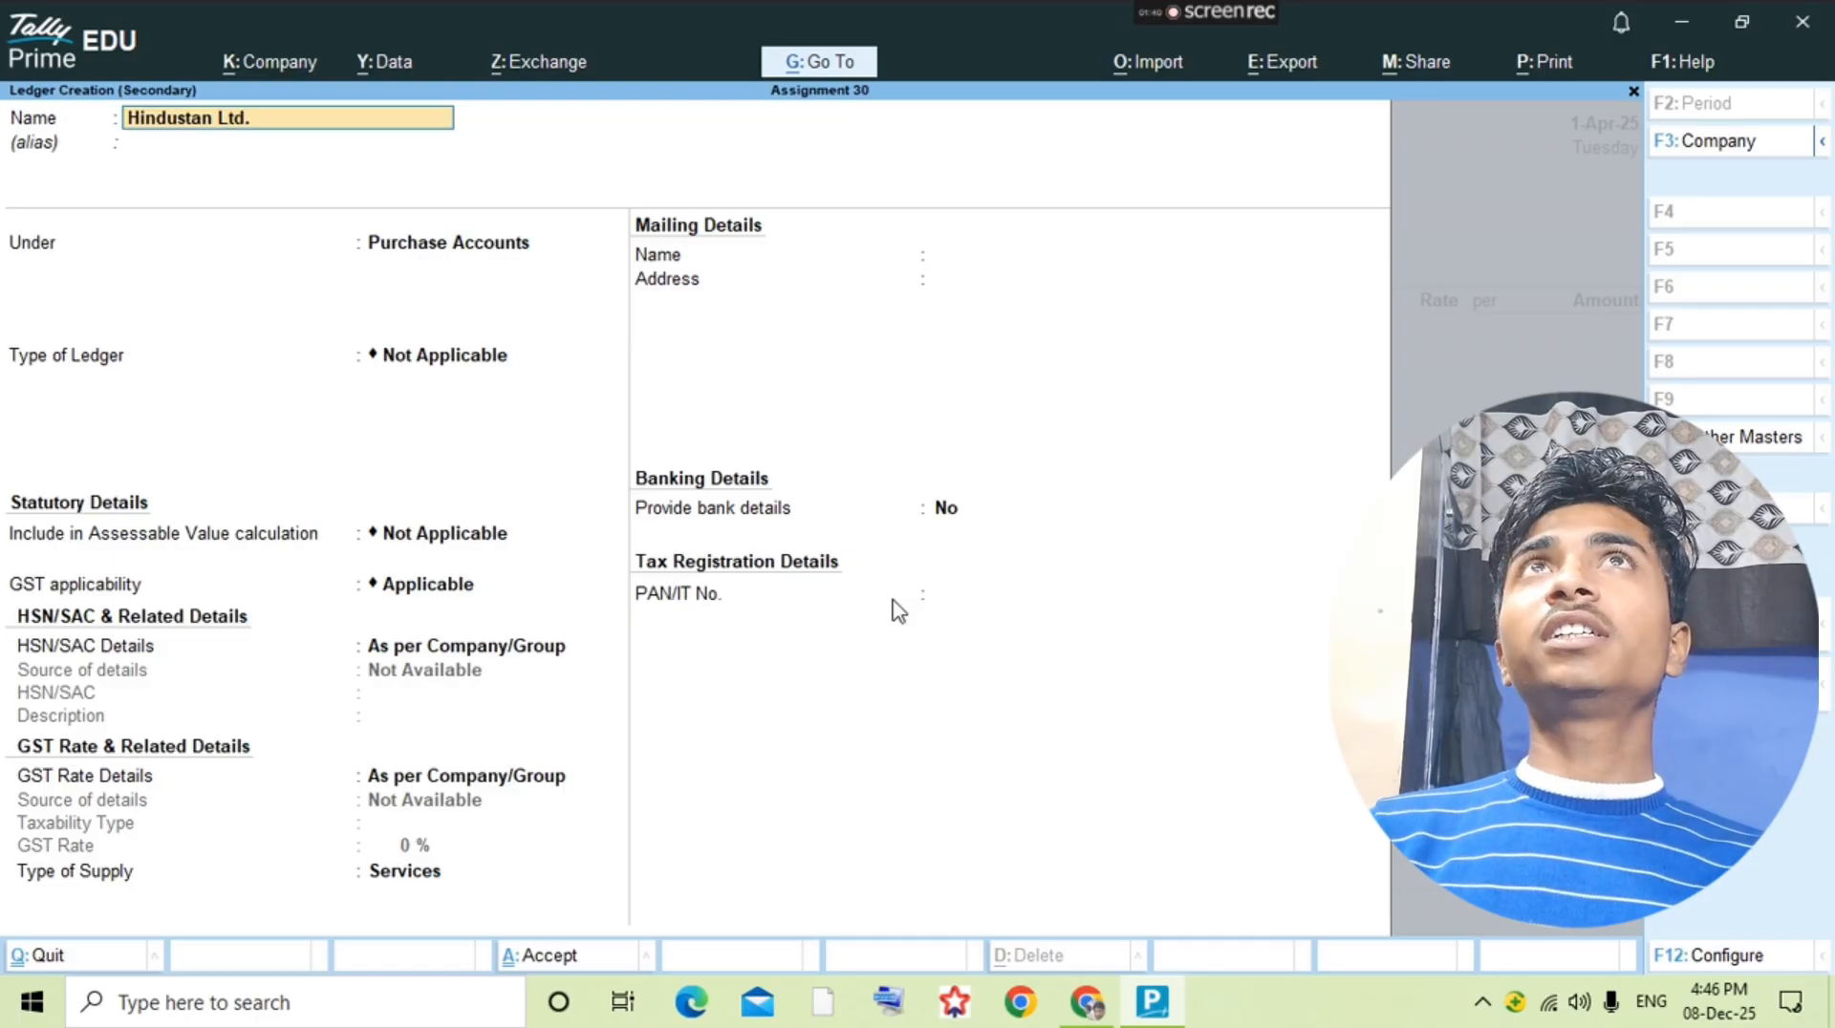
key("Return")
type("Su")
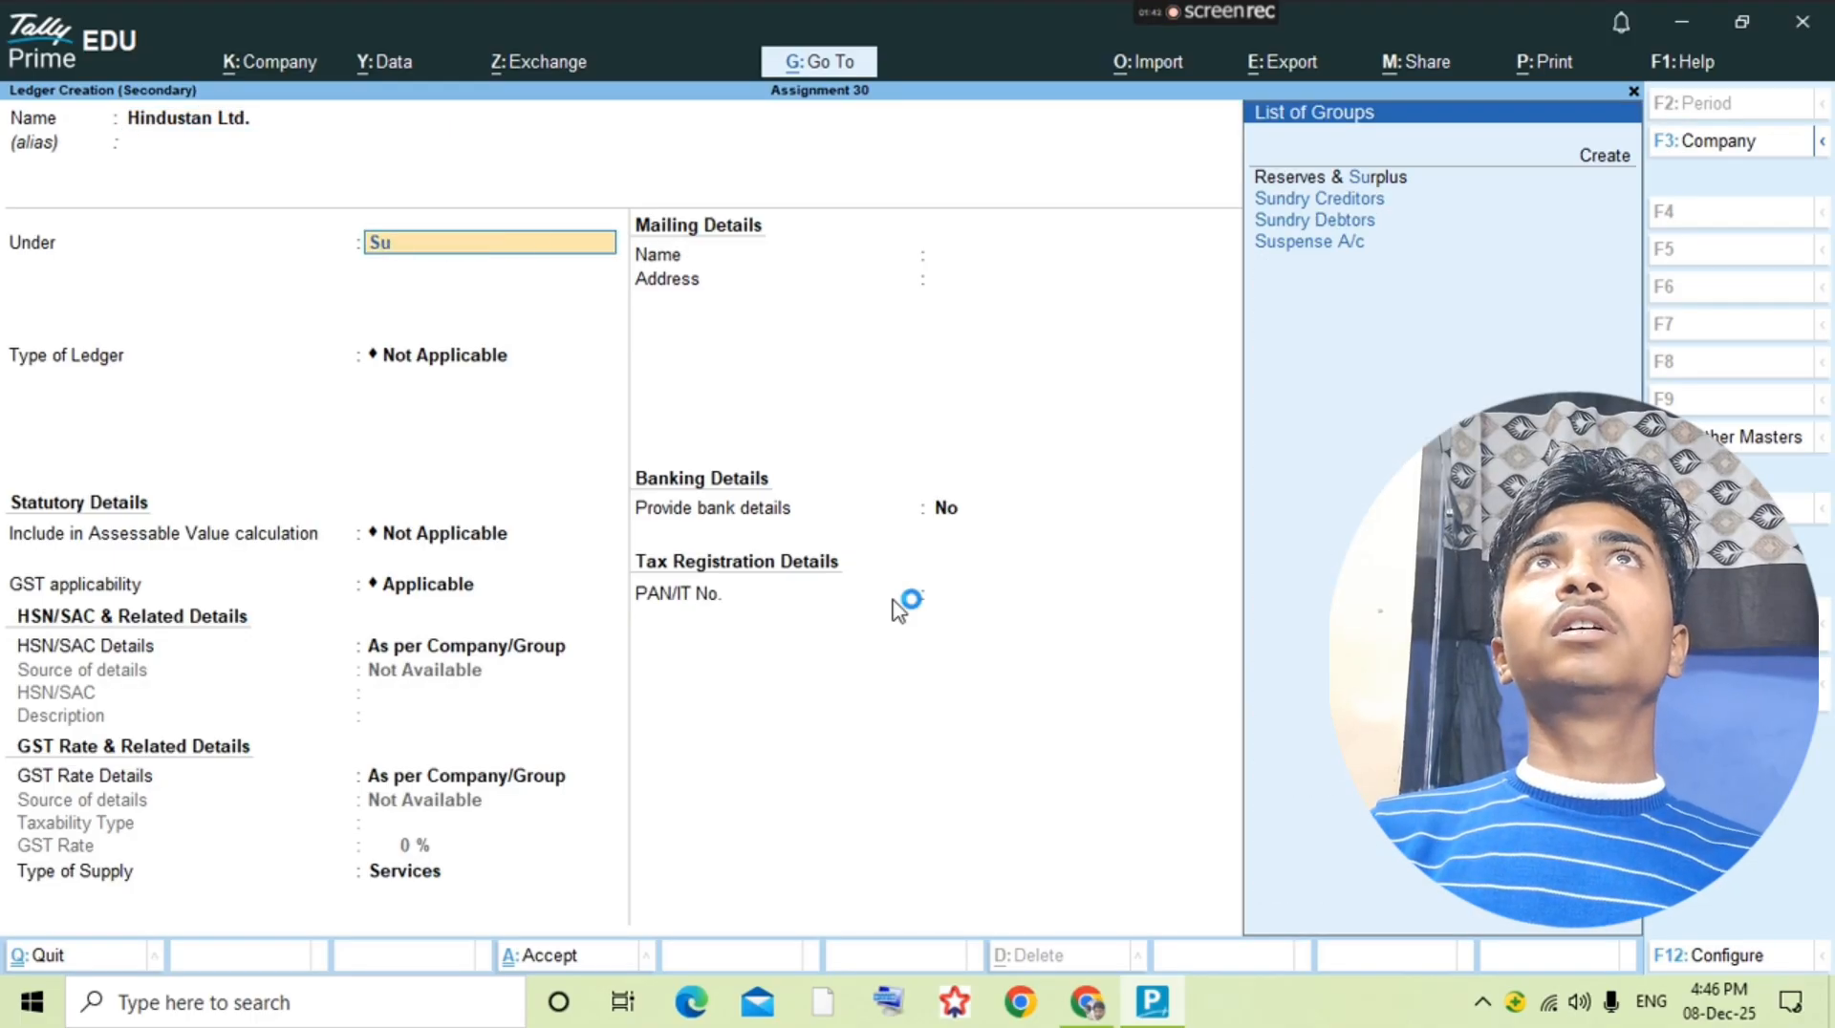
key("Down")
key("Down")
key("Up")
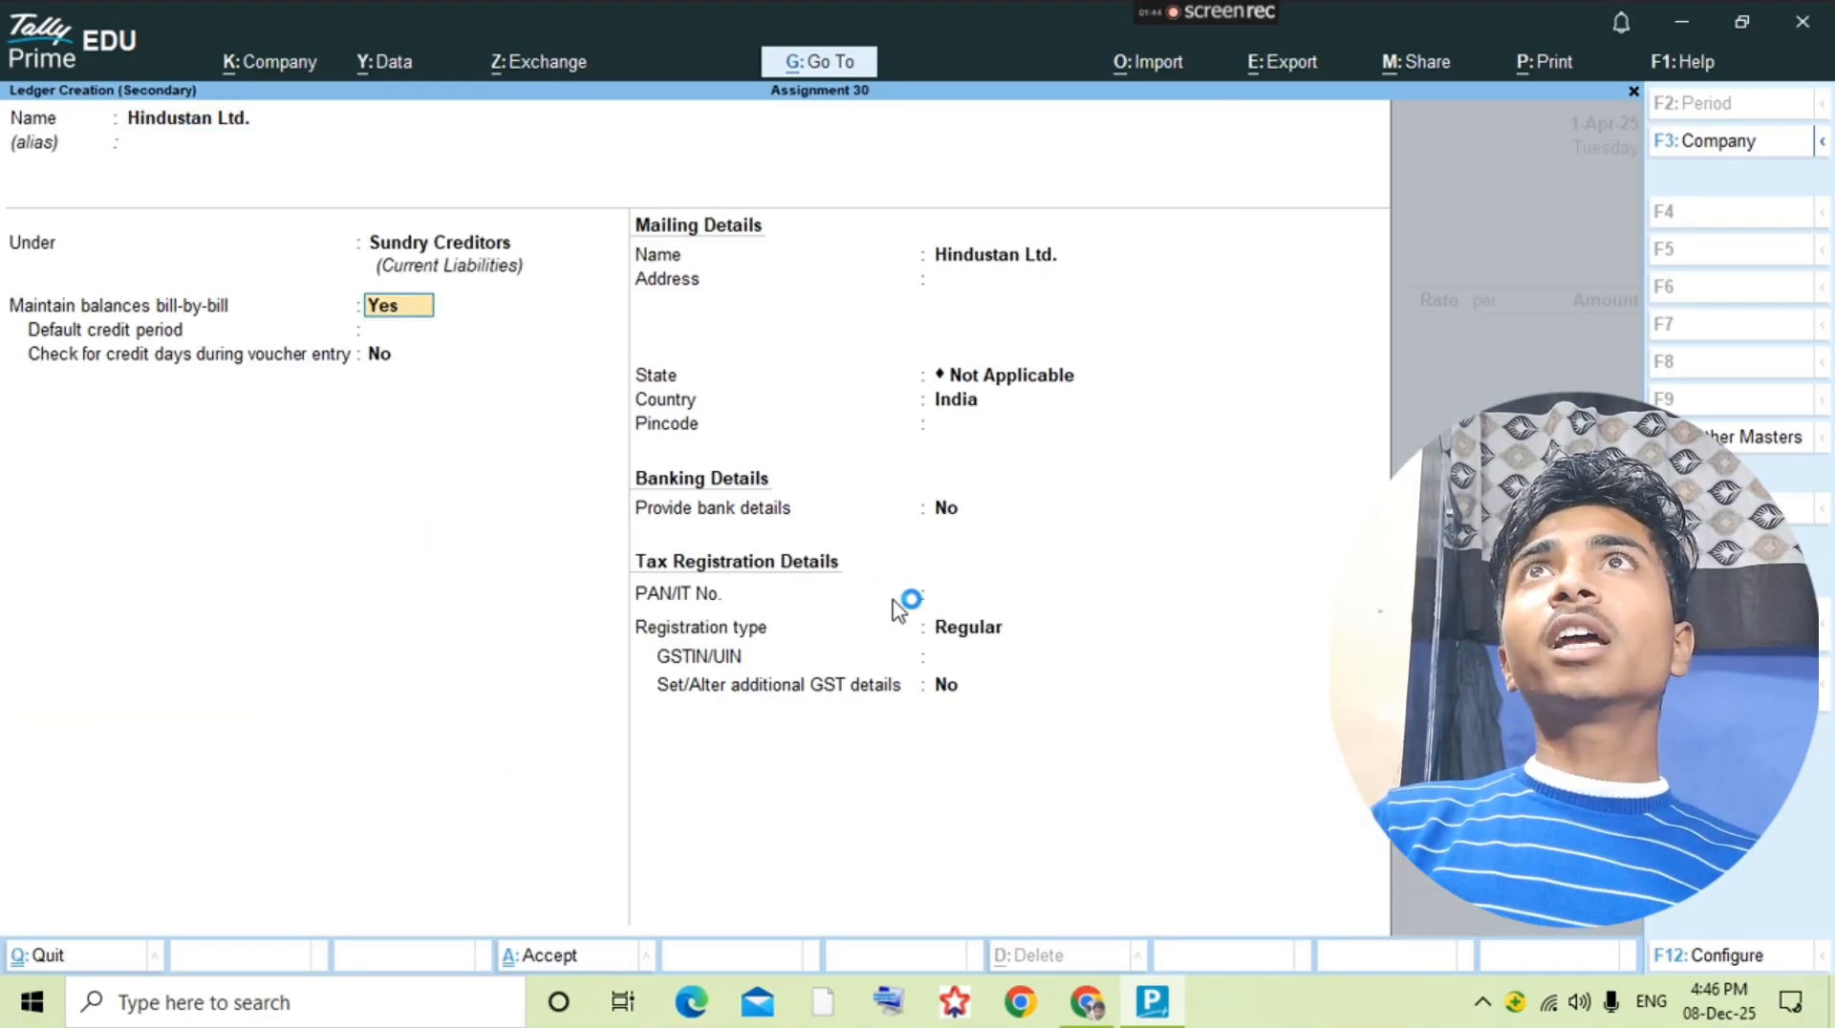
key("Return")
key("ctrl+a")
key("Return")
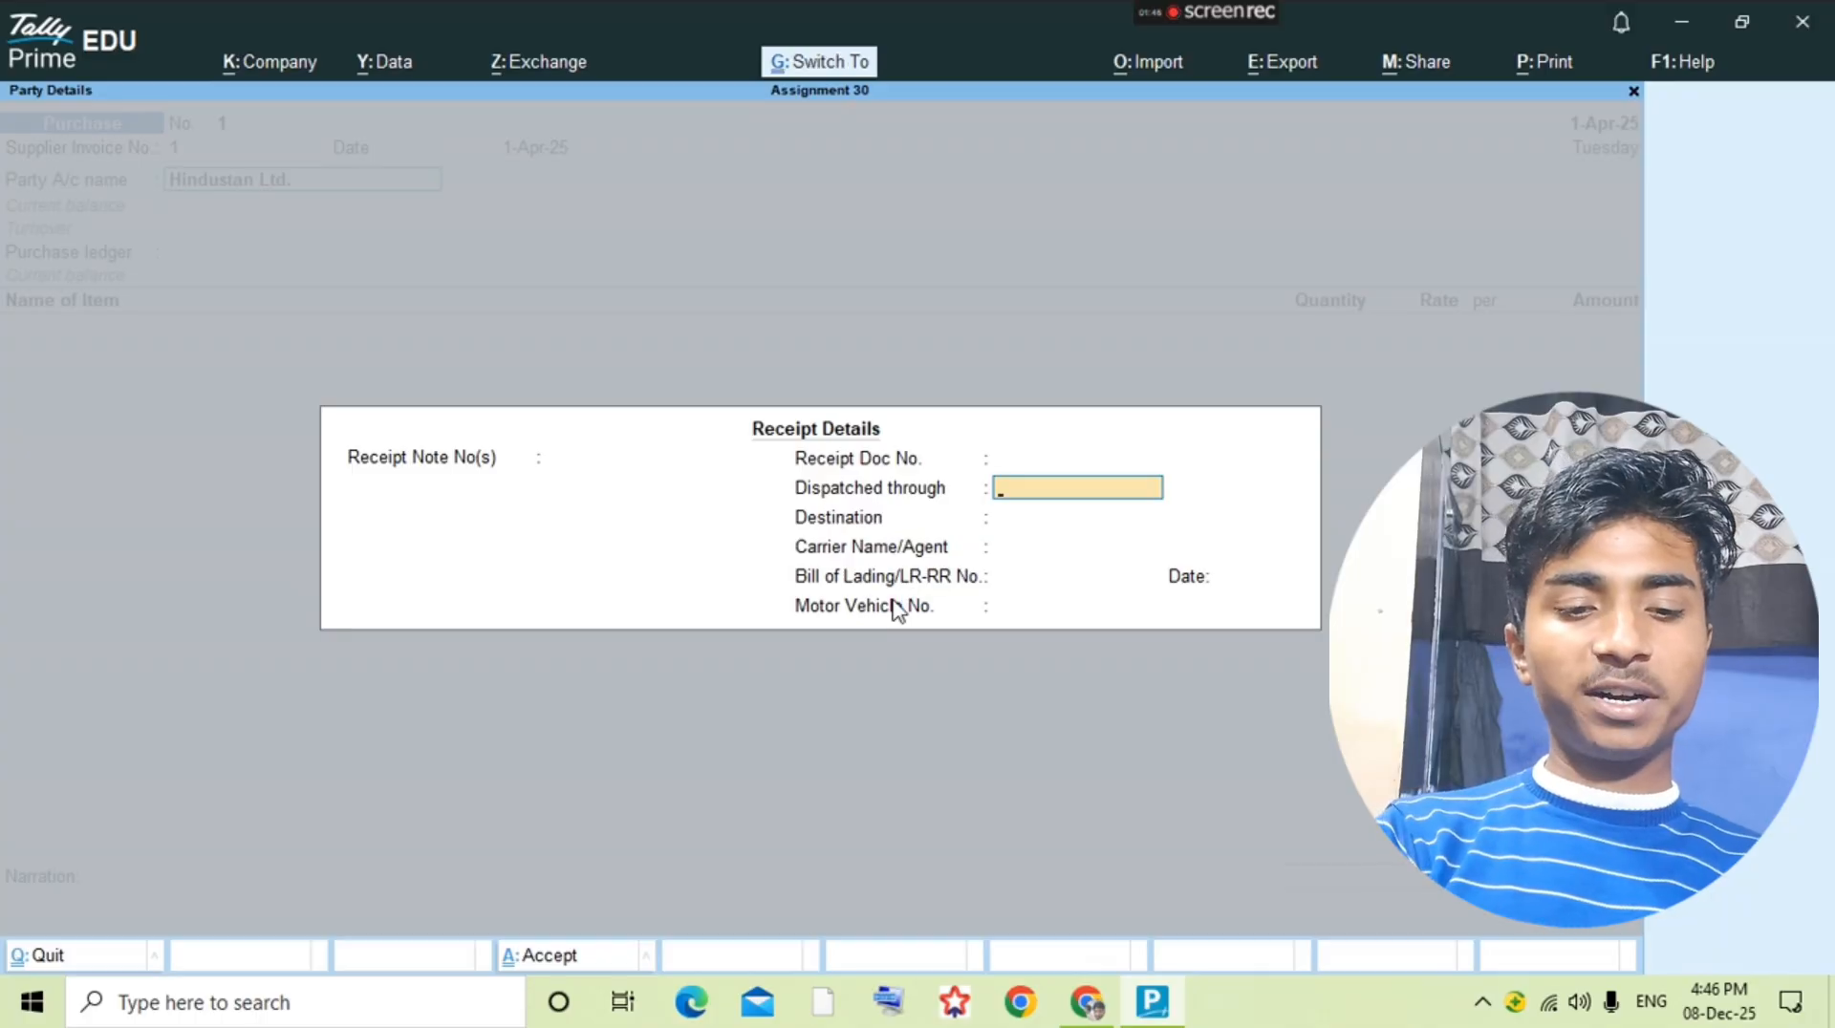
key("ctrl+a")
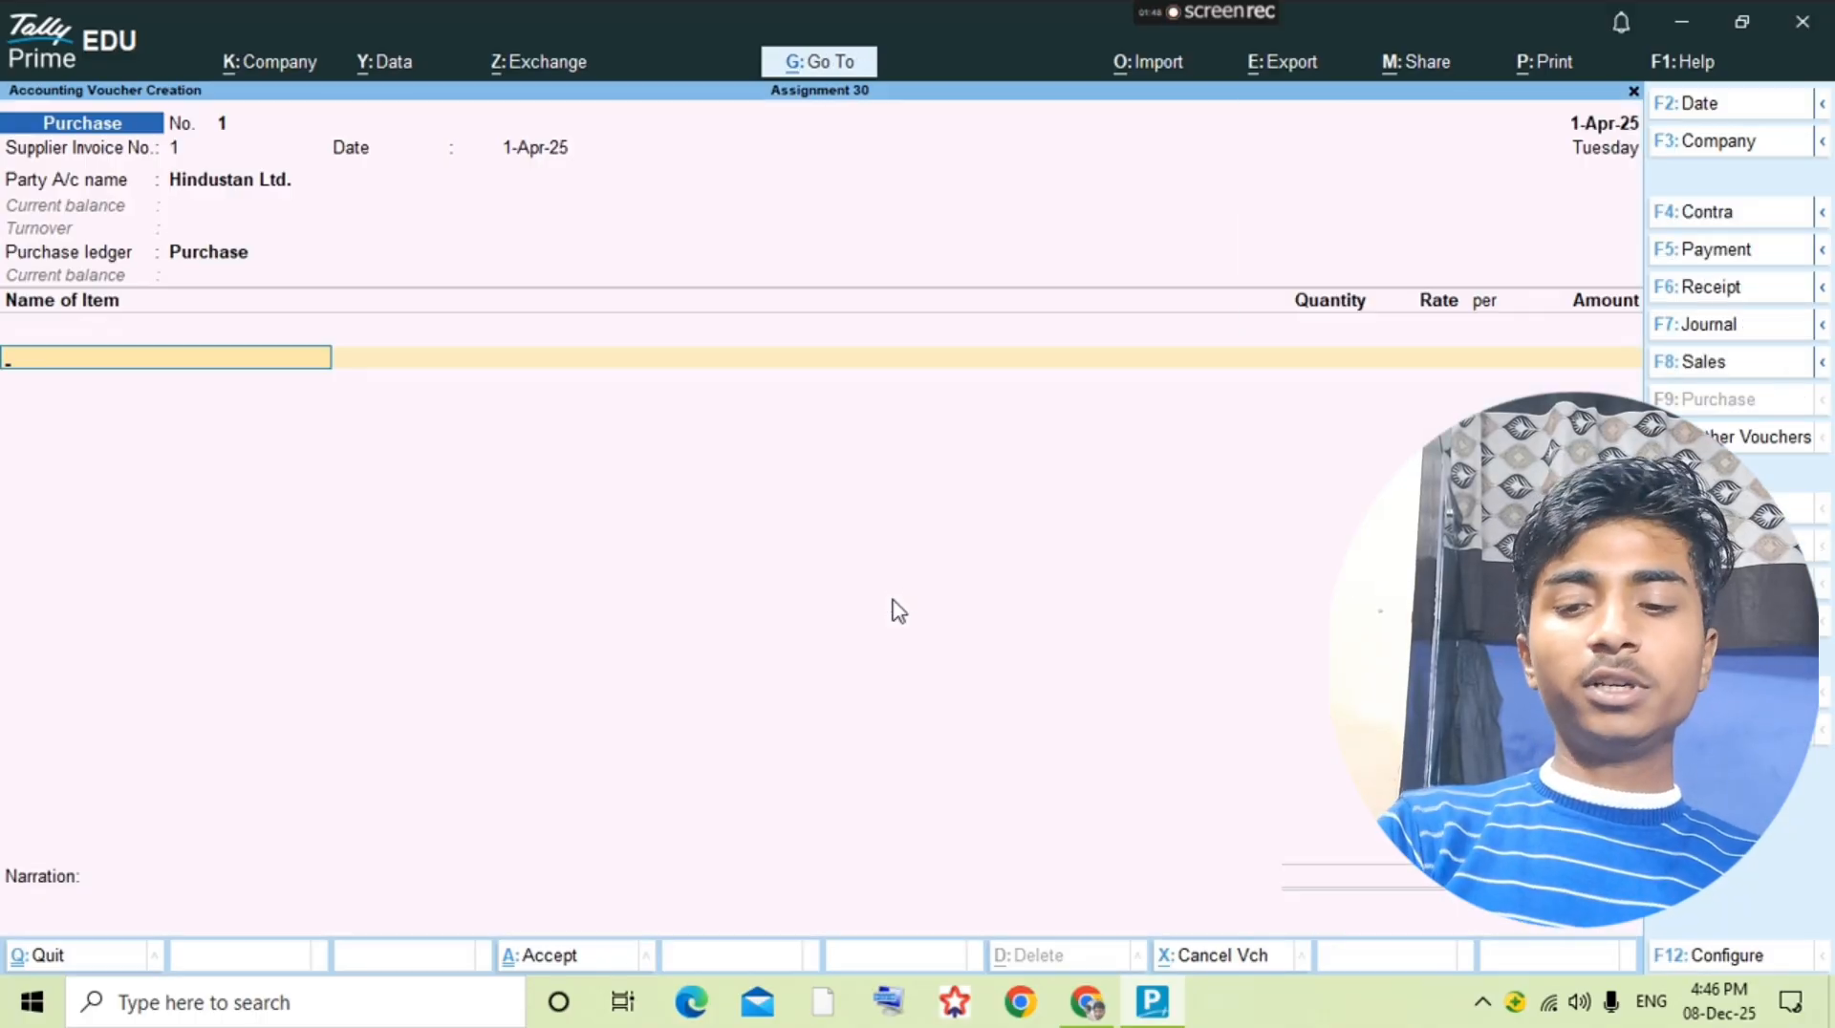
Step: Look up the first purchased item in the question PDF and start a stock item named Lifebuoy 100gm under Primary
key("alt+Tab")
key("alt+Tab")
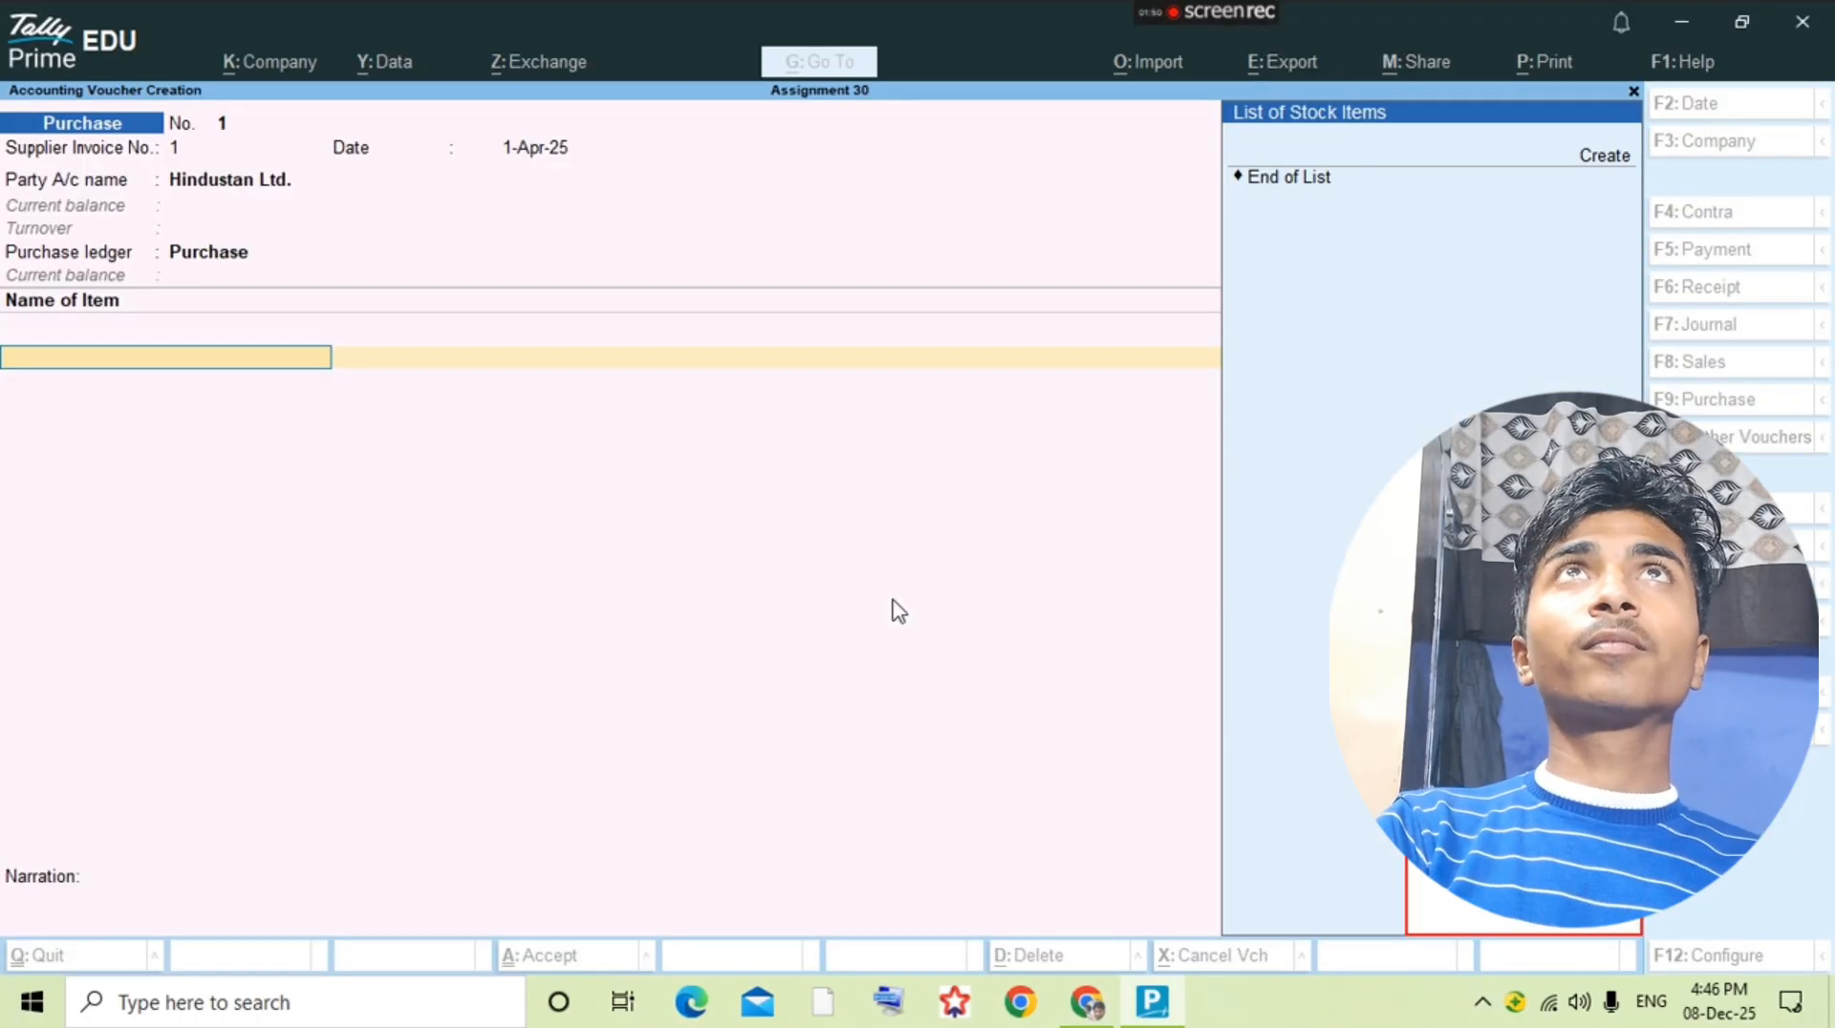
key("alt+c")
type("Lifebuo")
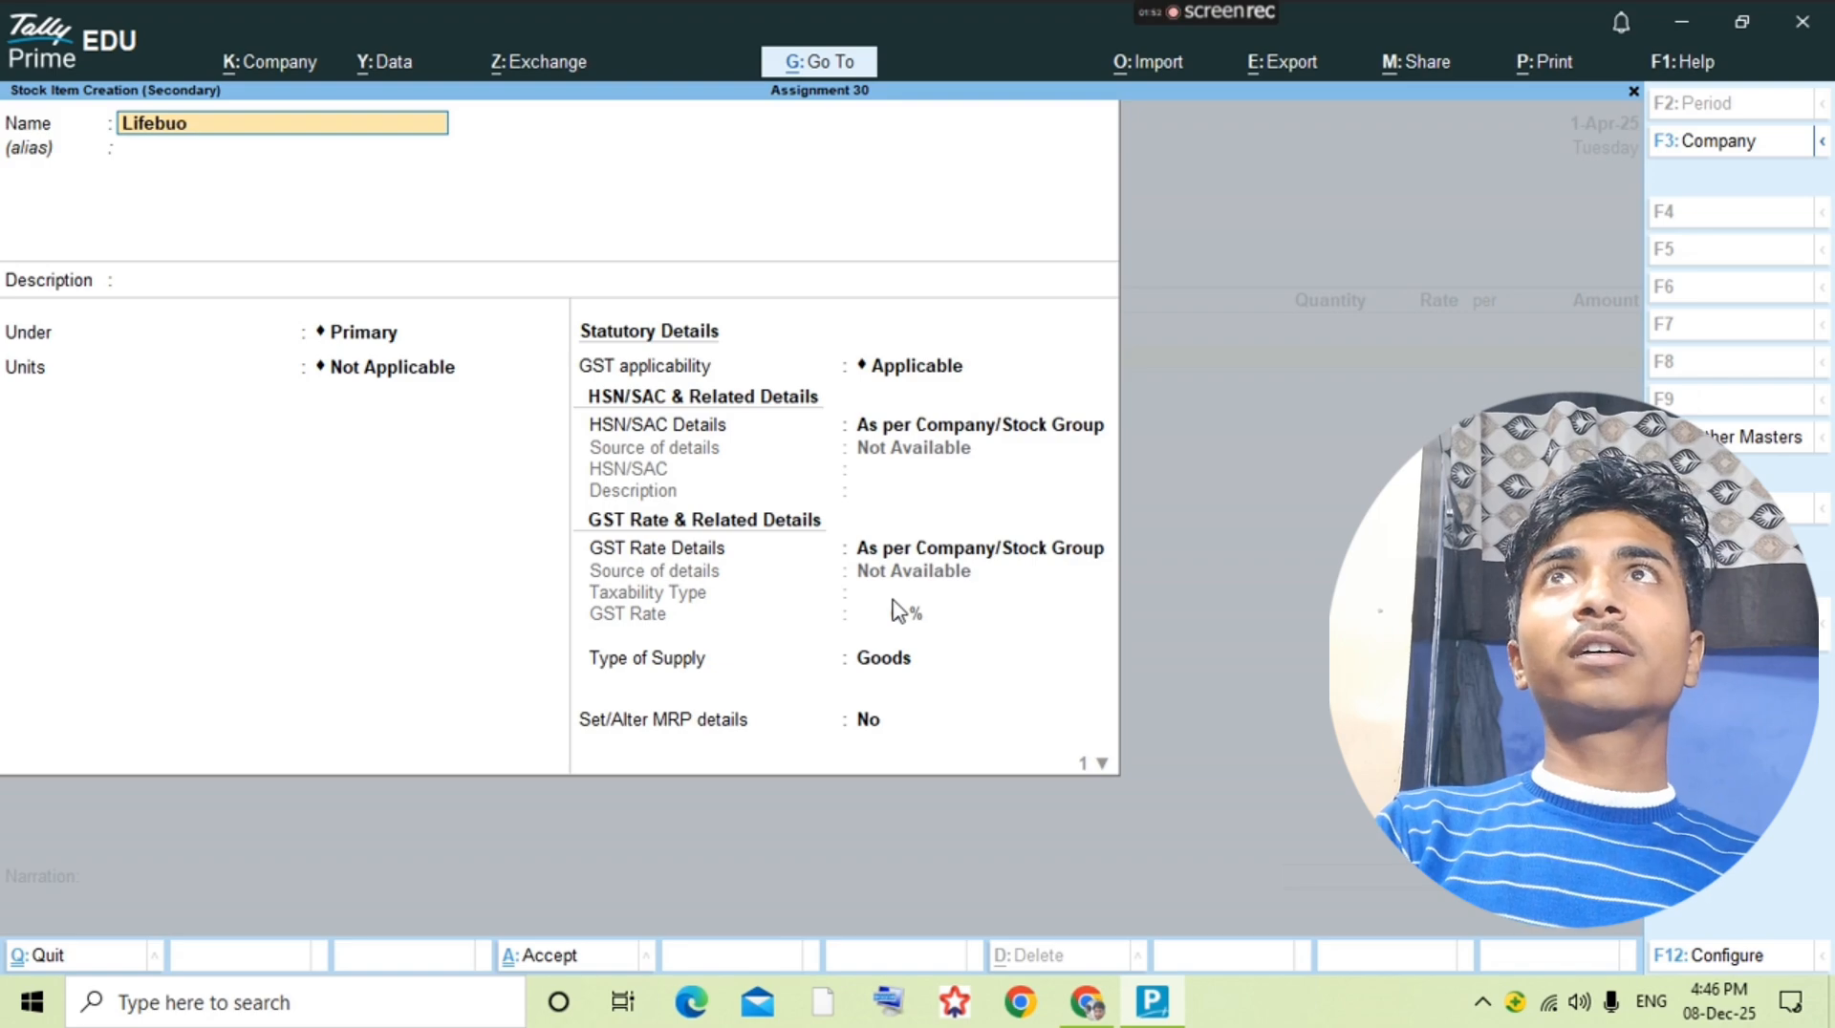
type("y 100")
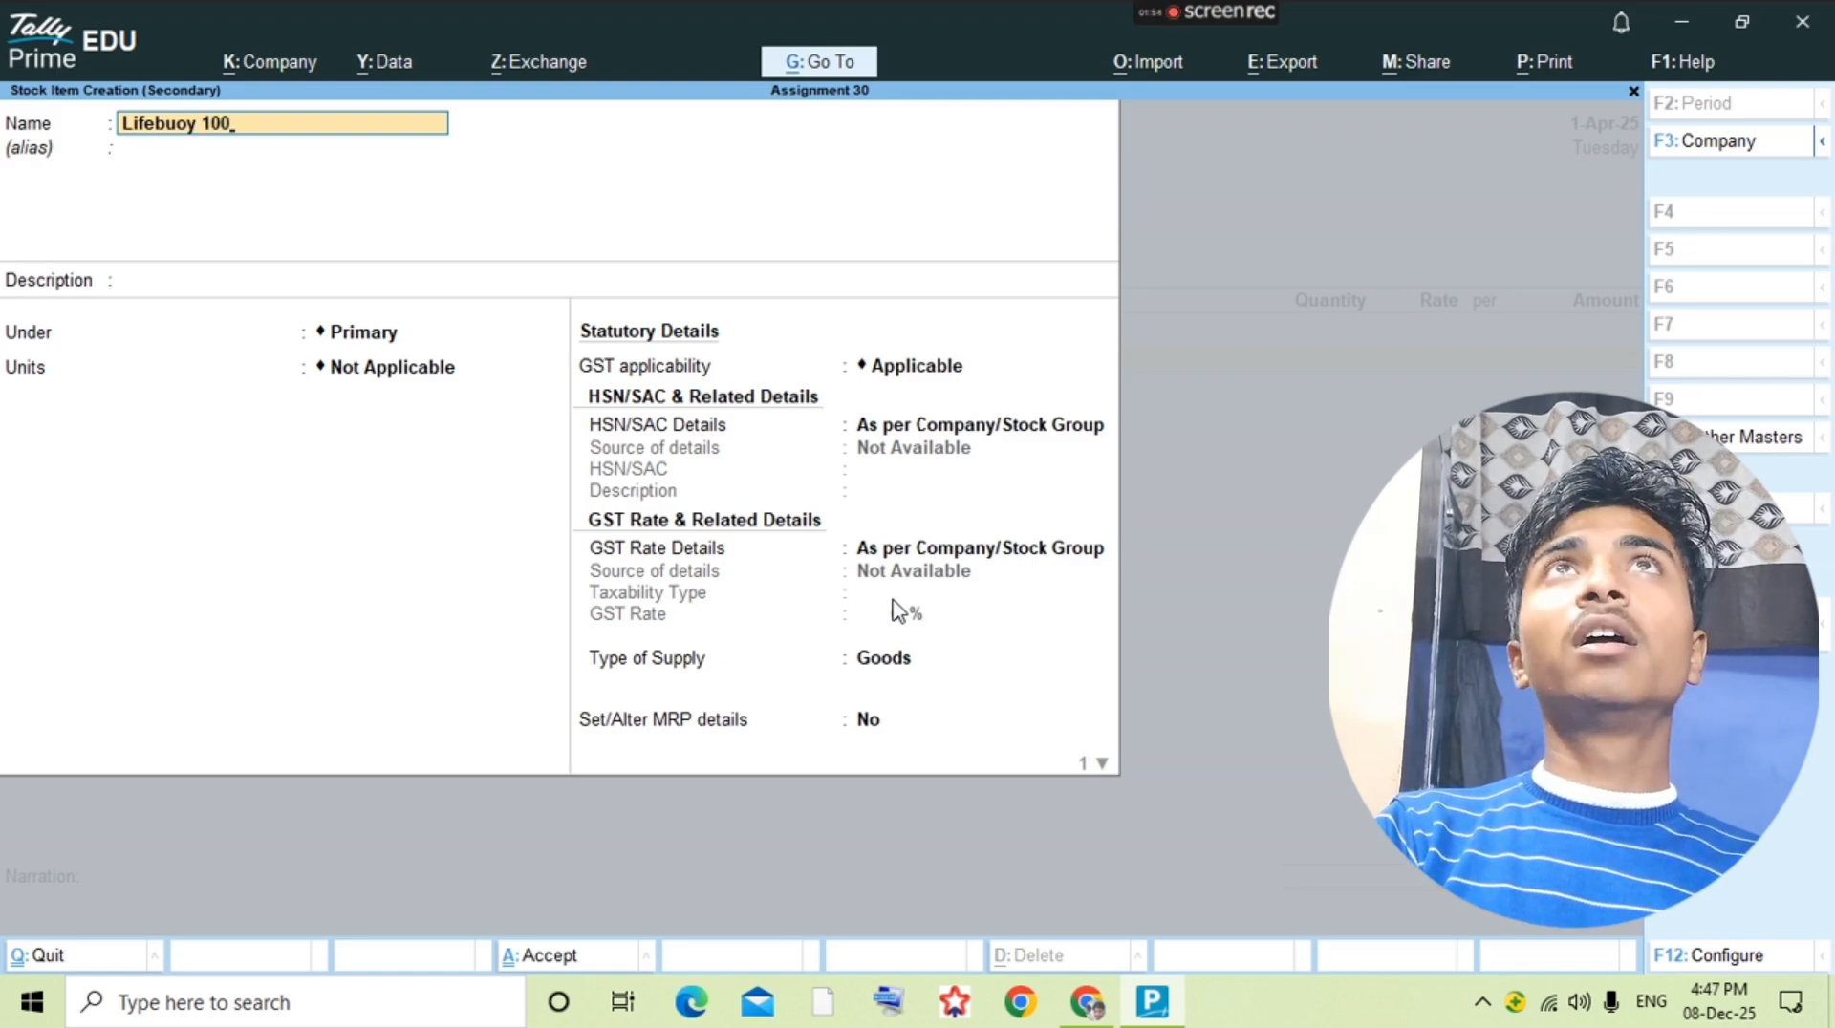
type("gm")
key("Return")
key("Return")
key("Return")
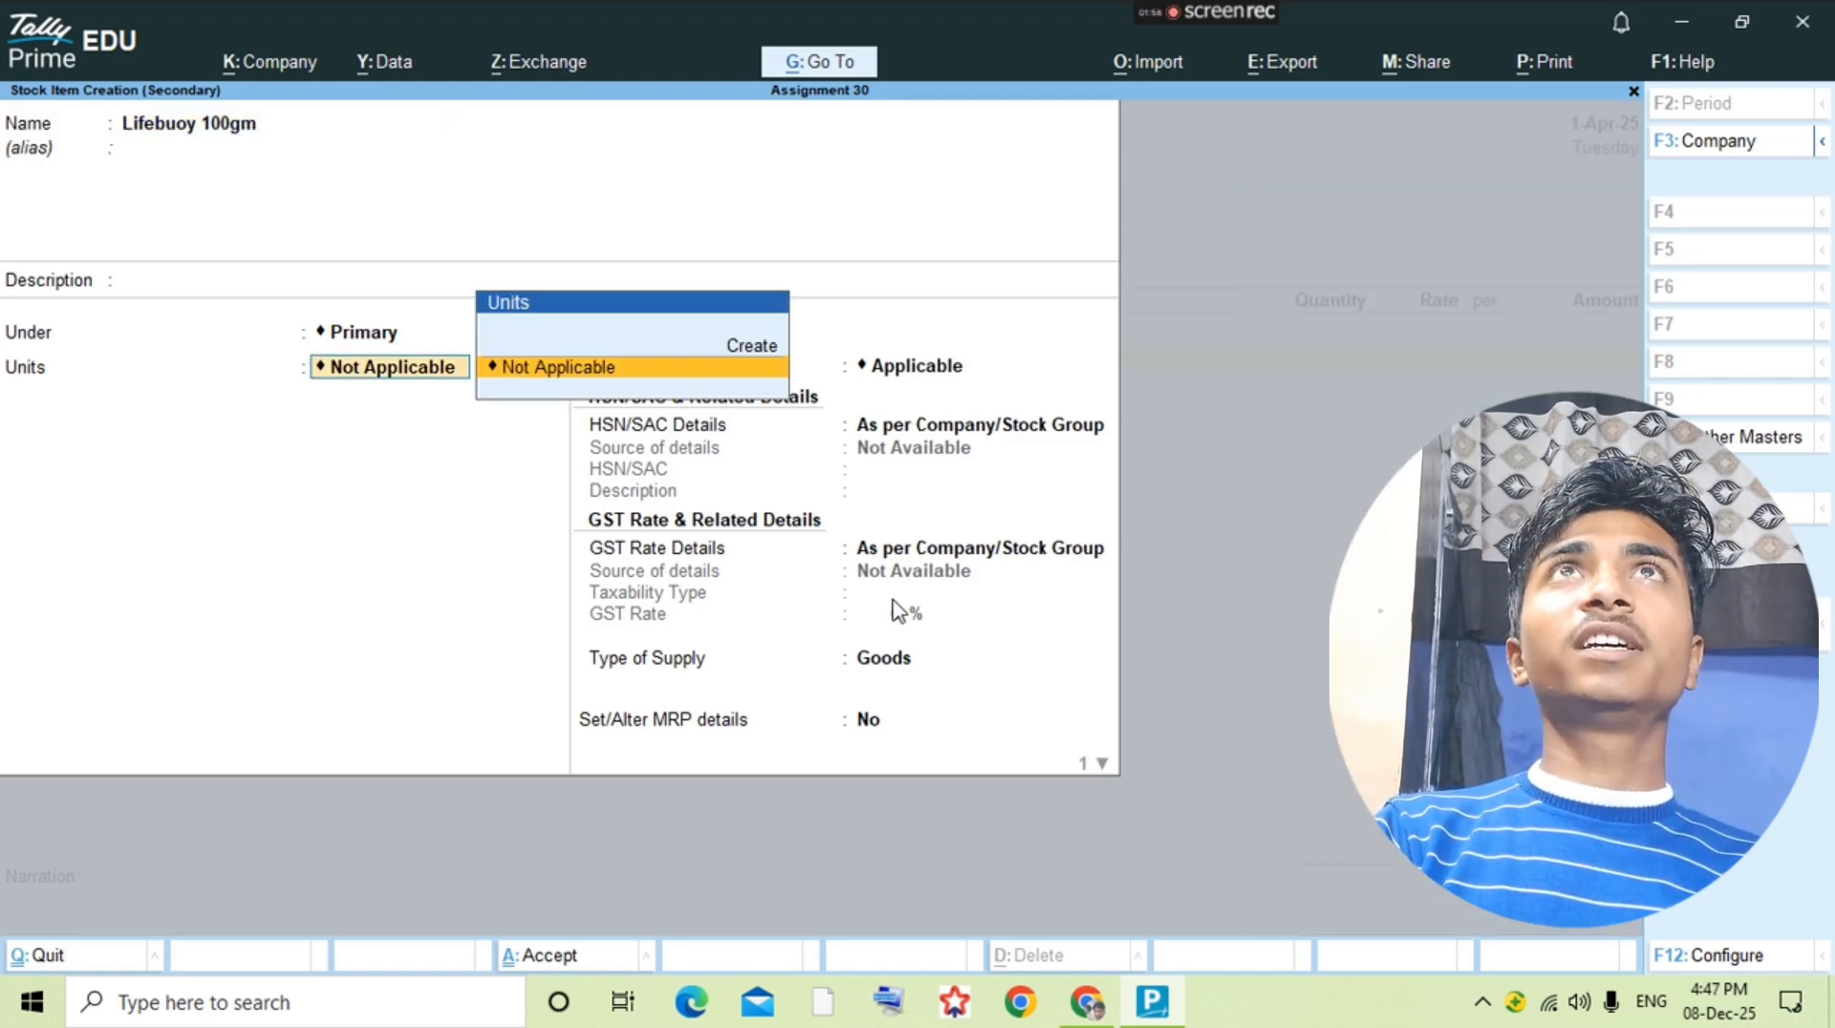
Step: Create a simple unit with symbol pcs and unit quantity code PCS-PIECES for the Lifebuoy 100gm item
key("alt+c")
key("alt+Tab")
key("alt+Tab")
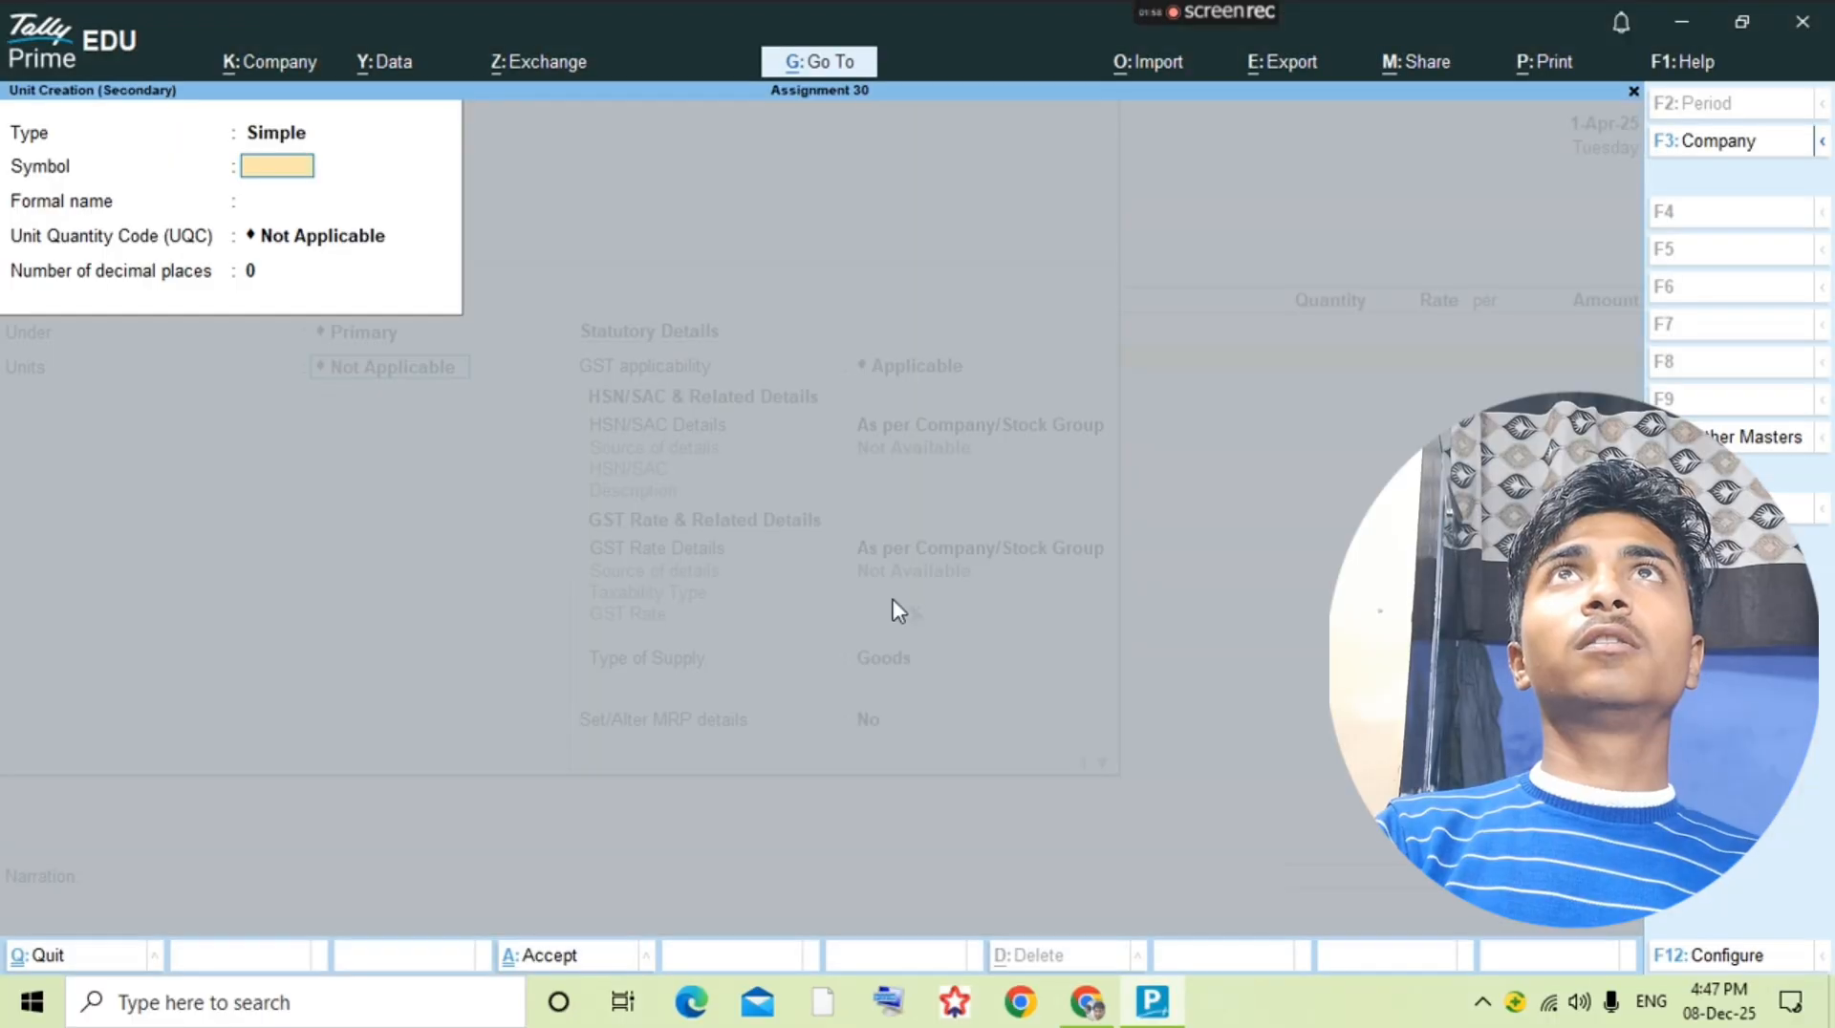
type("pcs")
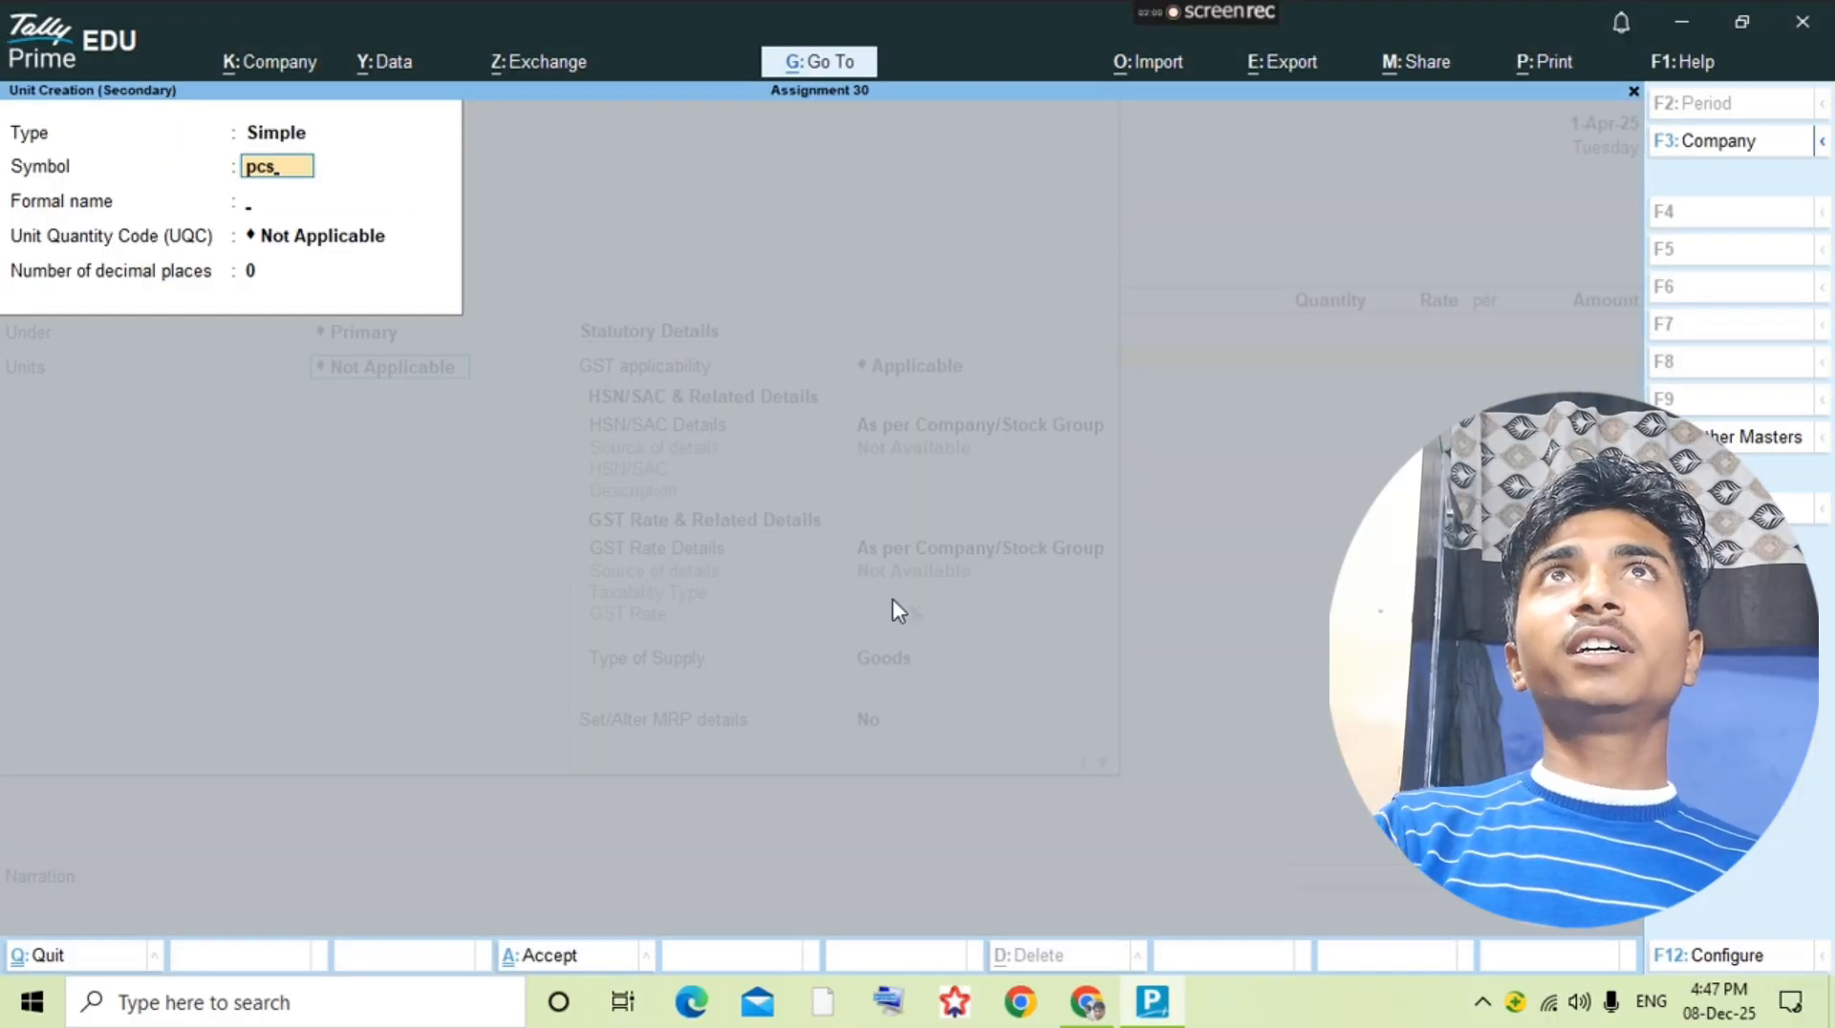
key("Return")
key("Return")
type("pvs")
key("BackSpace")
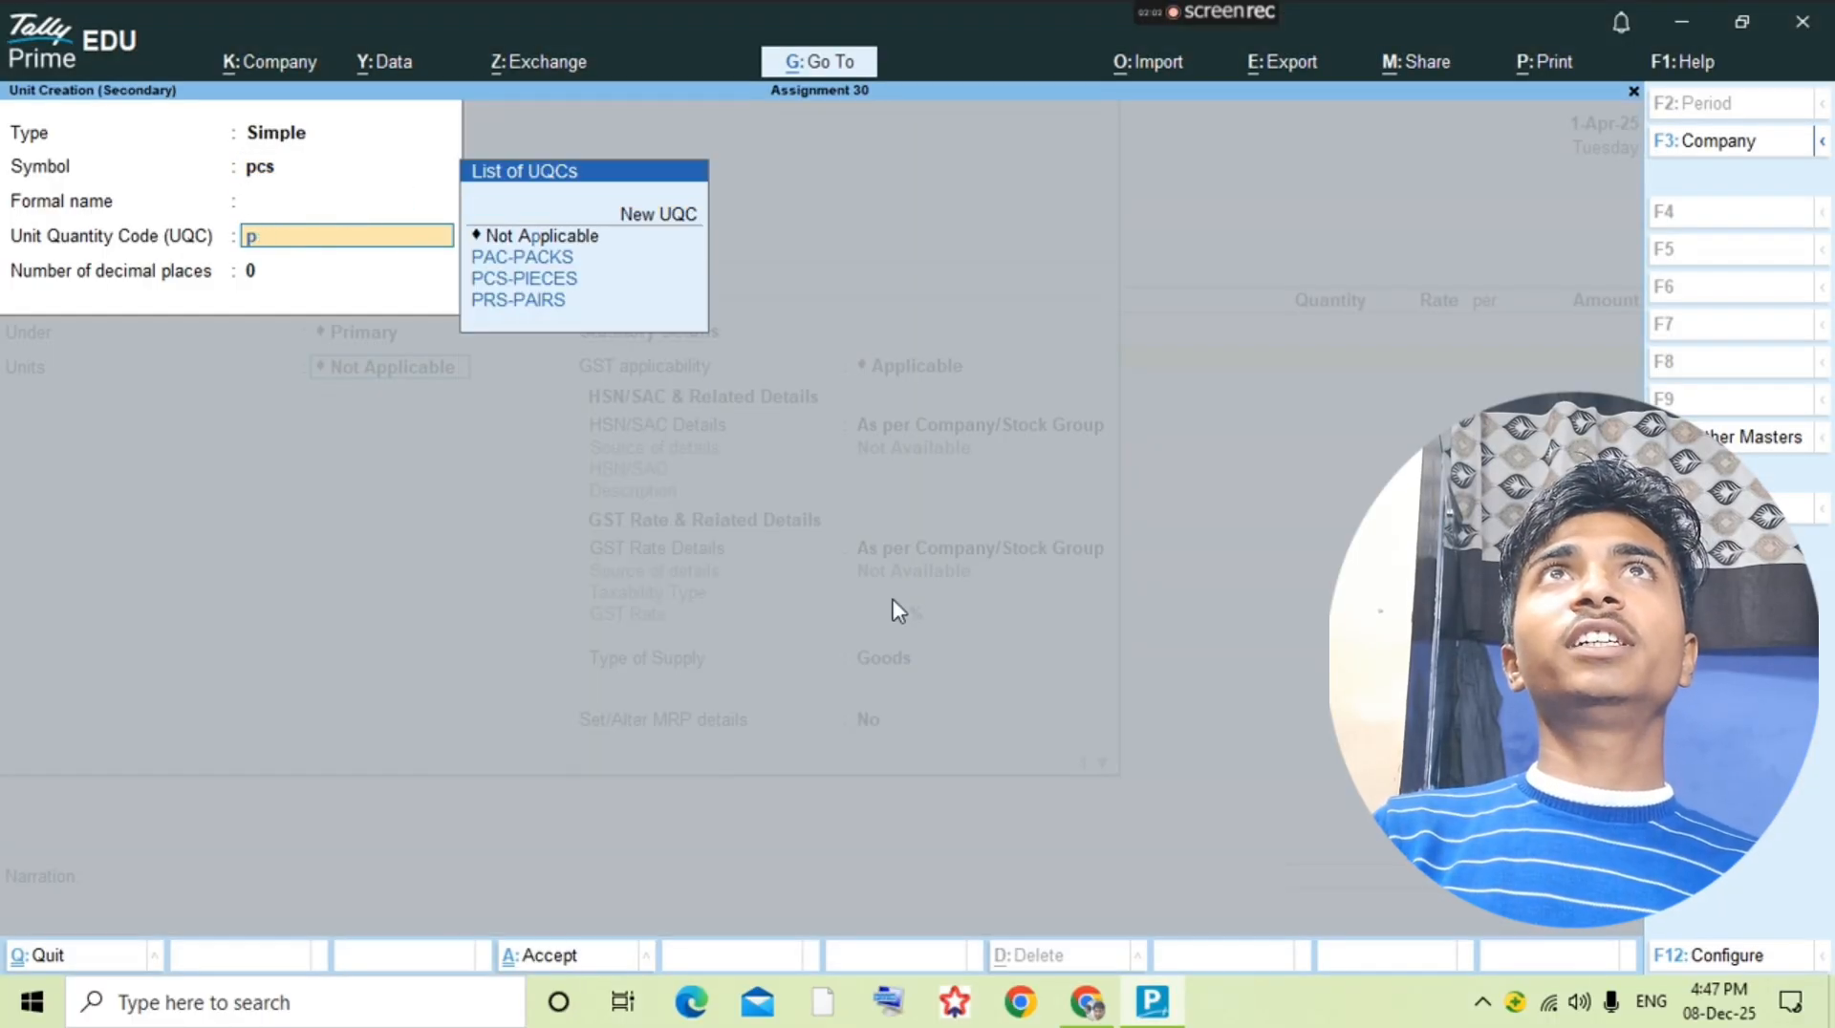
type("cs")
key("Return")
key("ctrl+a")
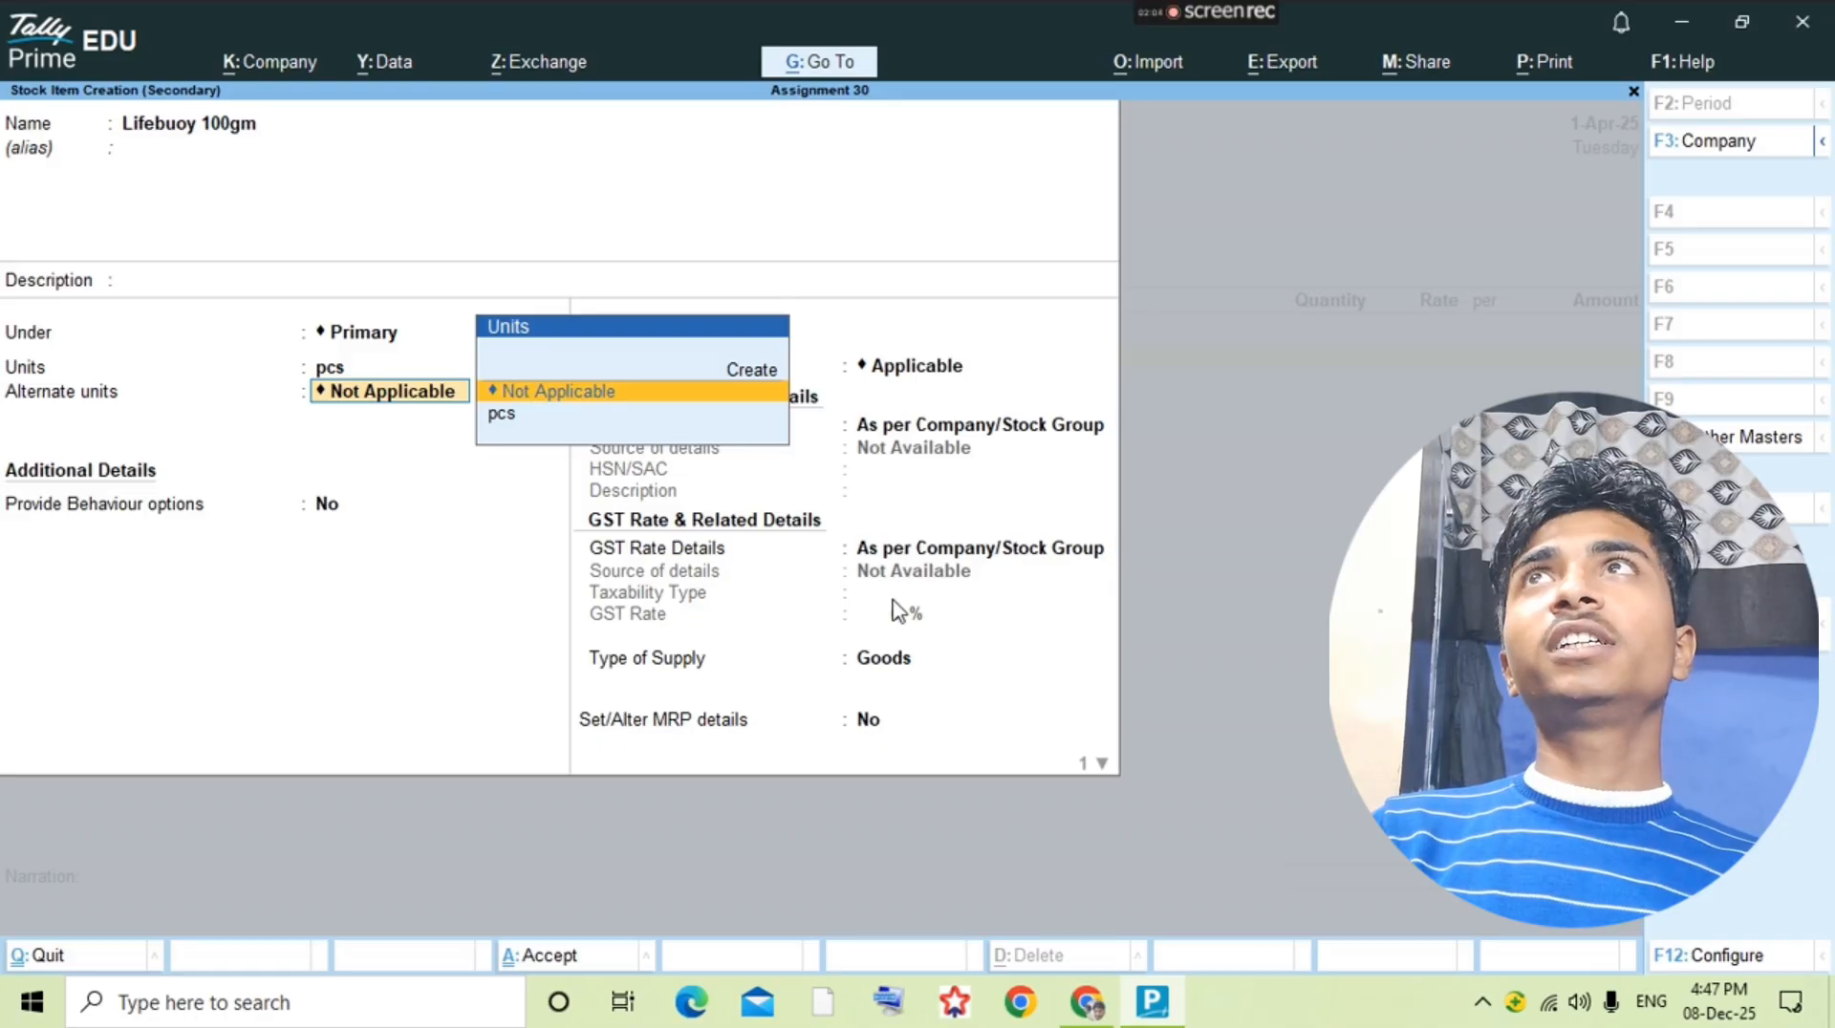
Step: Set the pcs unit's number of decimal places to 3 and save the Lifebuoy 100gm stock item
key("BackSpace")
key("ctrl+Return")
key("Return")
key("Return")
key("Return")
type("3")
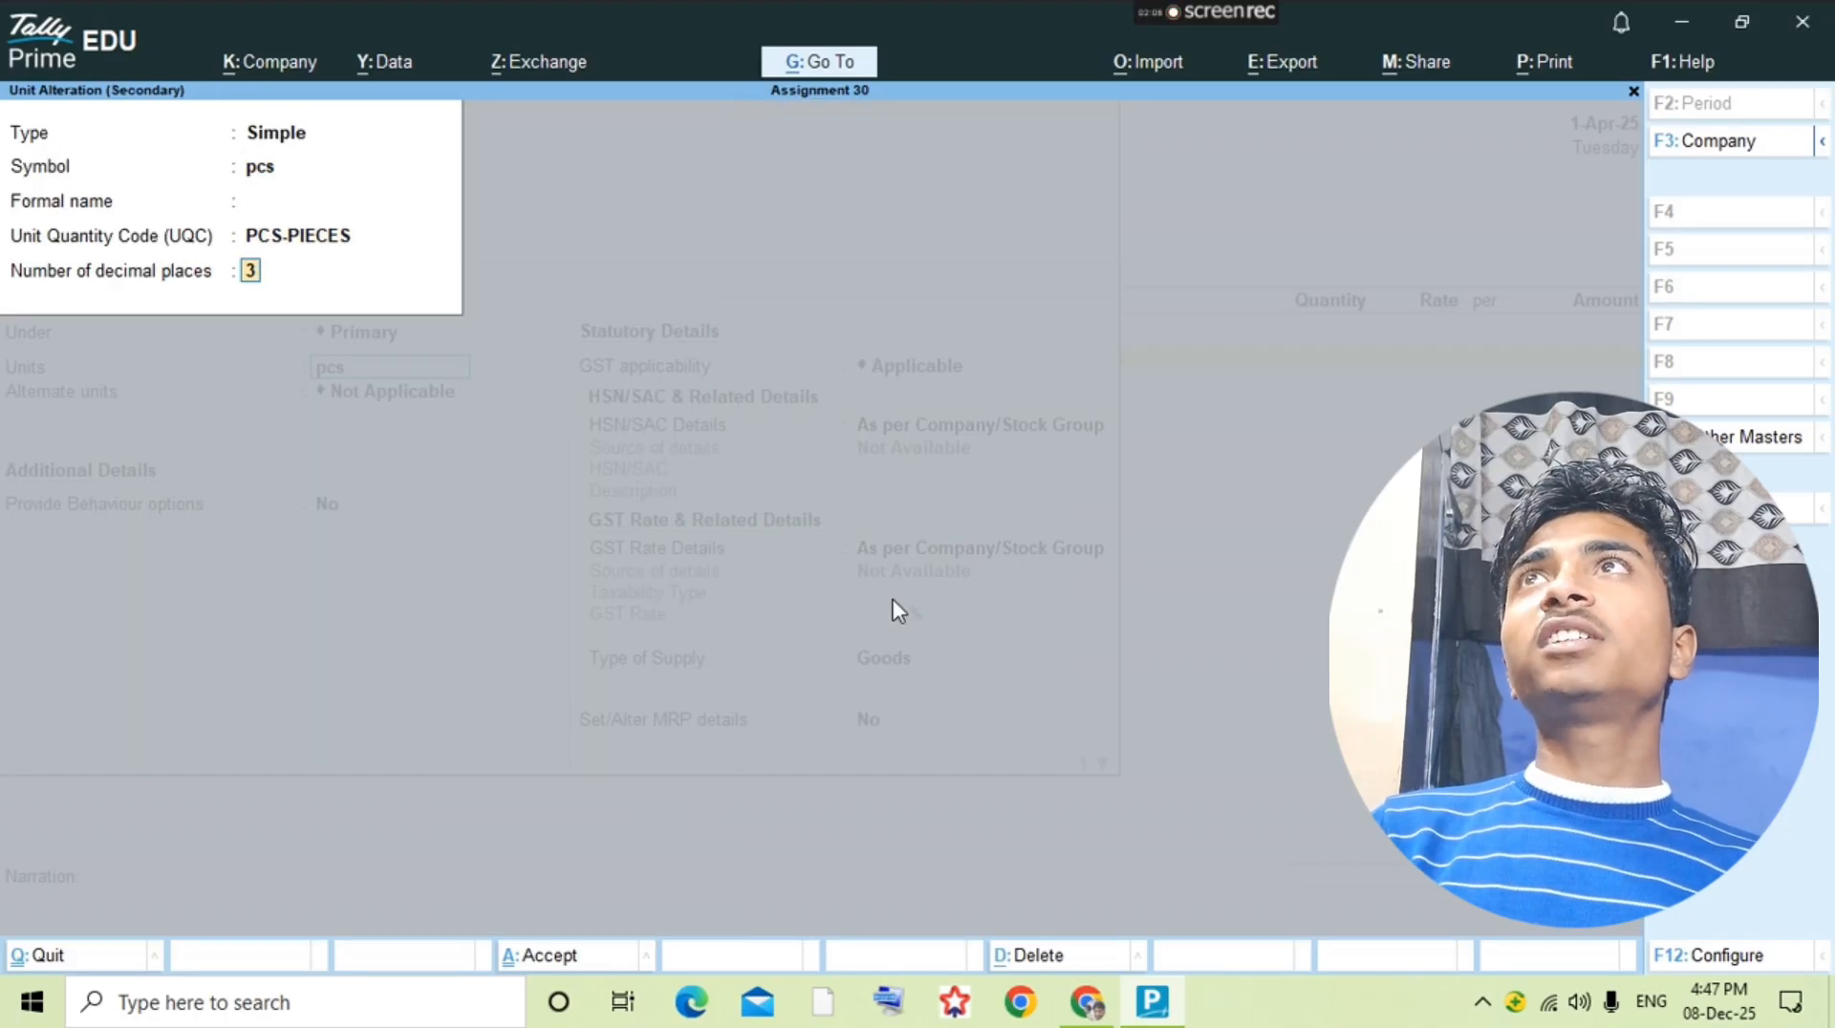
key("Return")
Step: Enter the Lifebuoy 100gm line in the purchase voucher with a quantity of 100 pcs at a rate of 14
key("Return")
key("ctrl+a")
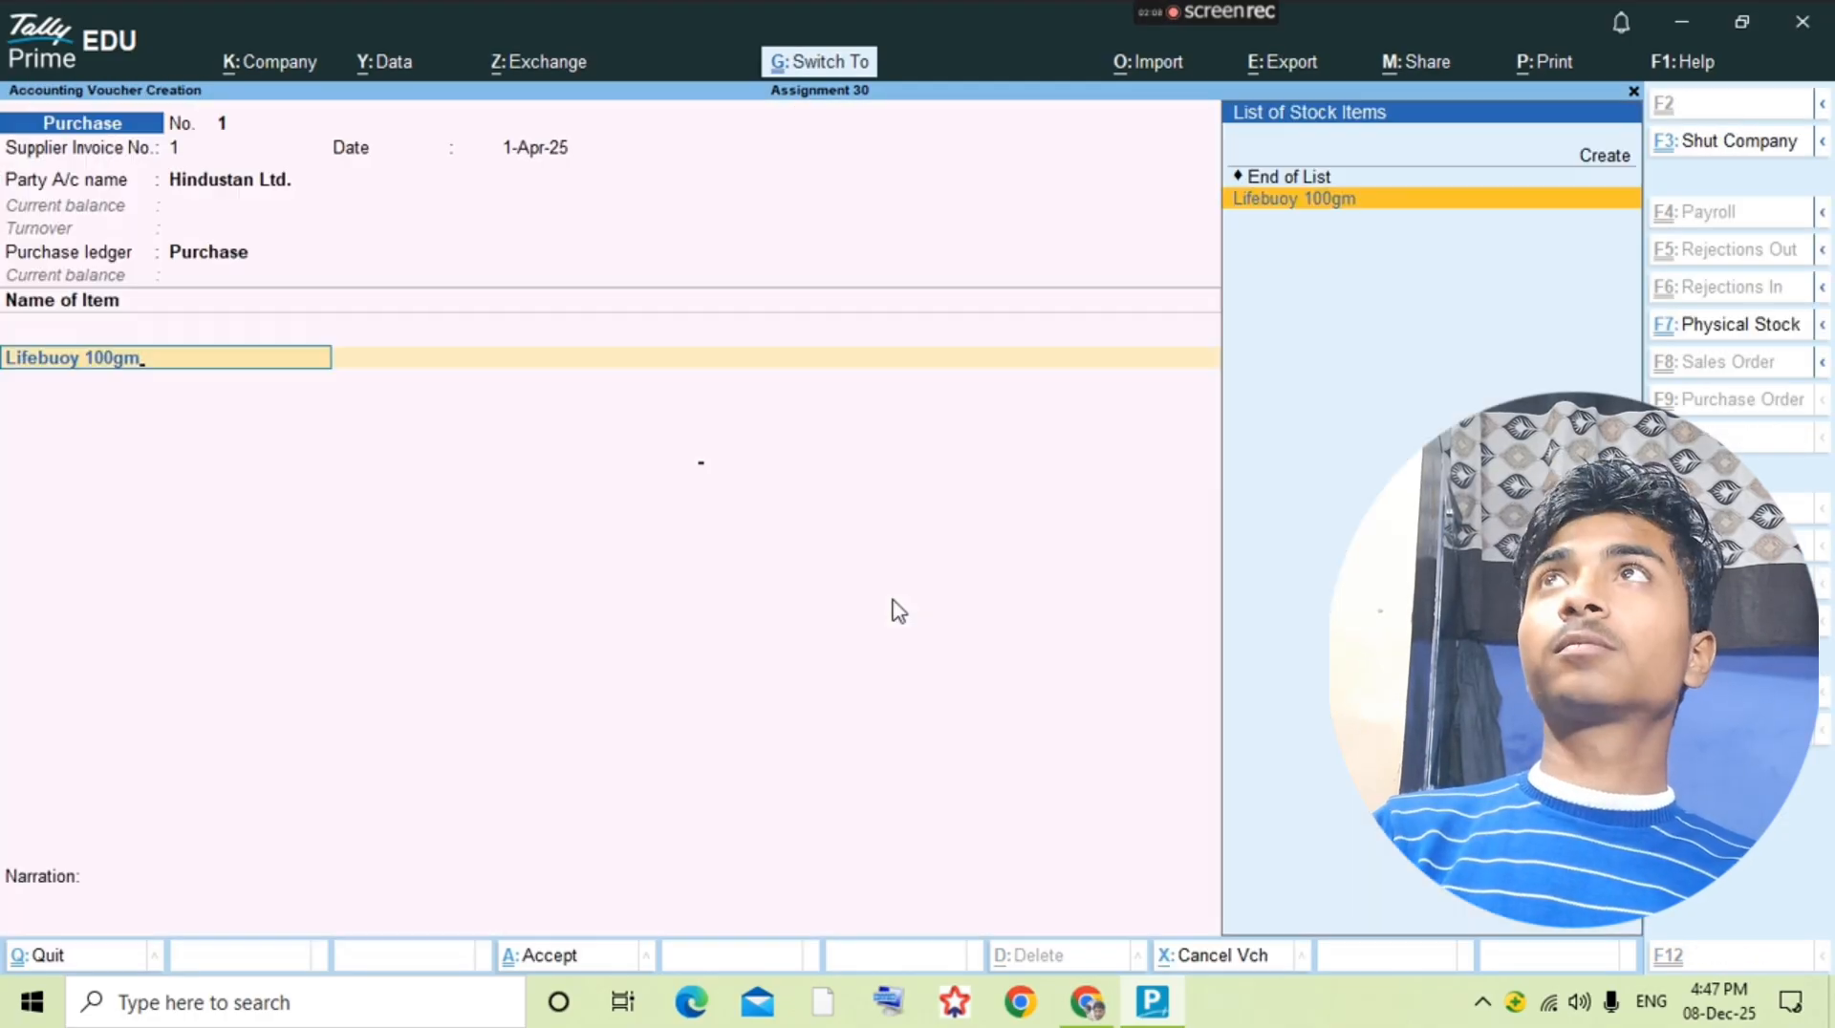
key("Return")
key("alt+Tab")
key("alt+Tab")
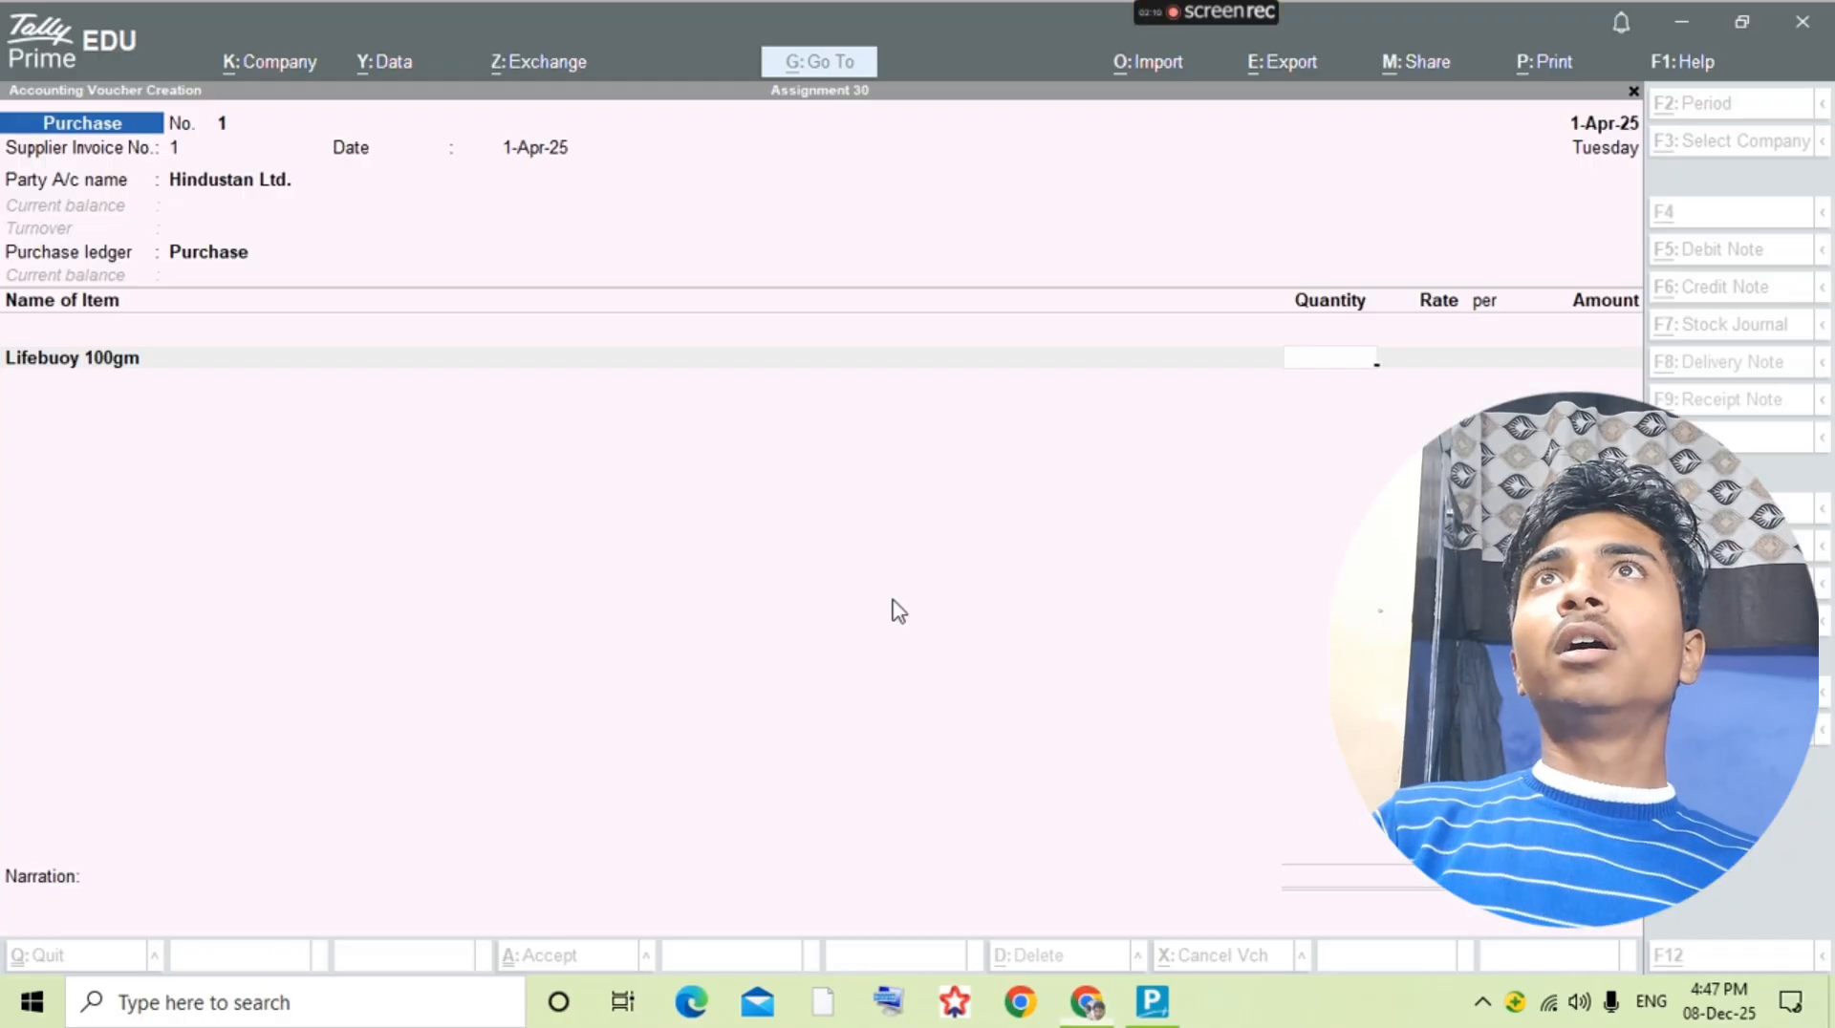
type("100")
key("Return")
type("24")
key("Return")
key("shift+Tab")
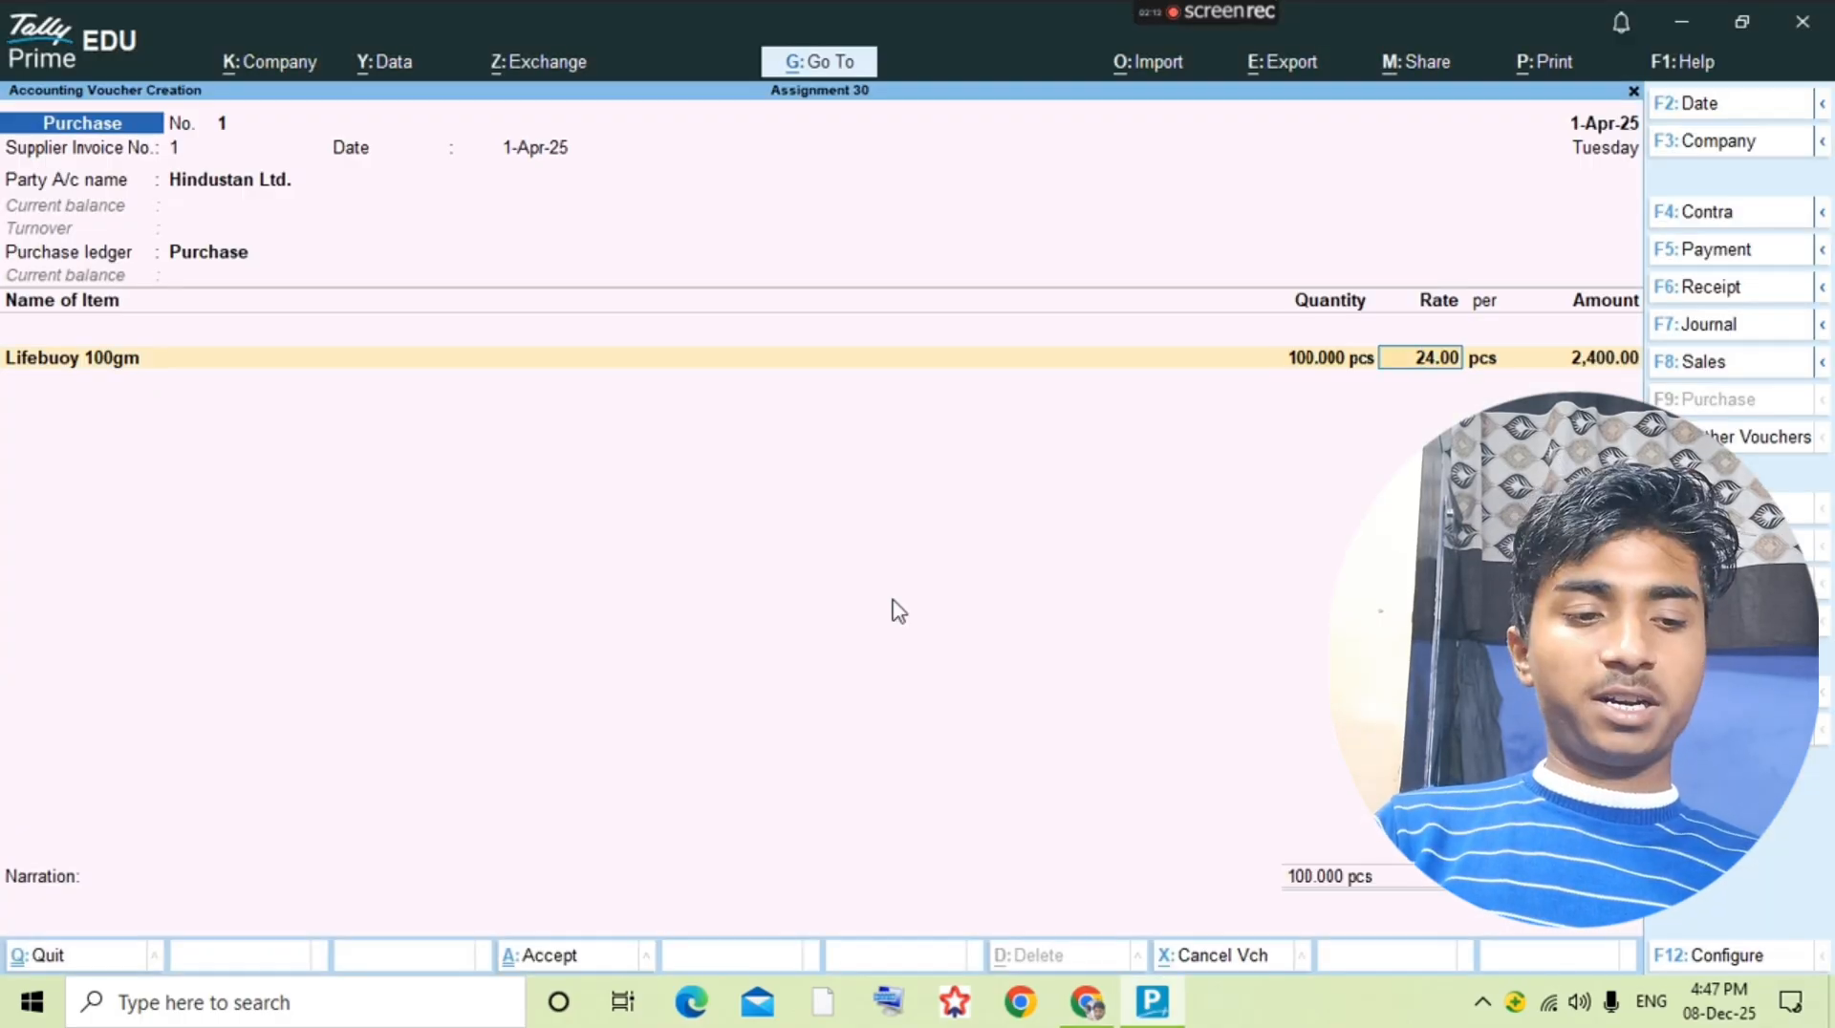
type("14")
key("Return")
key("Return")
key("Return")
Step: Look up the second purchased item in the question PDF and start a stock item named Lifebuoy Active 90gm
key("alt+Tab")
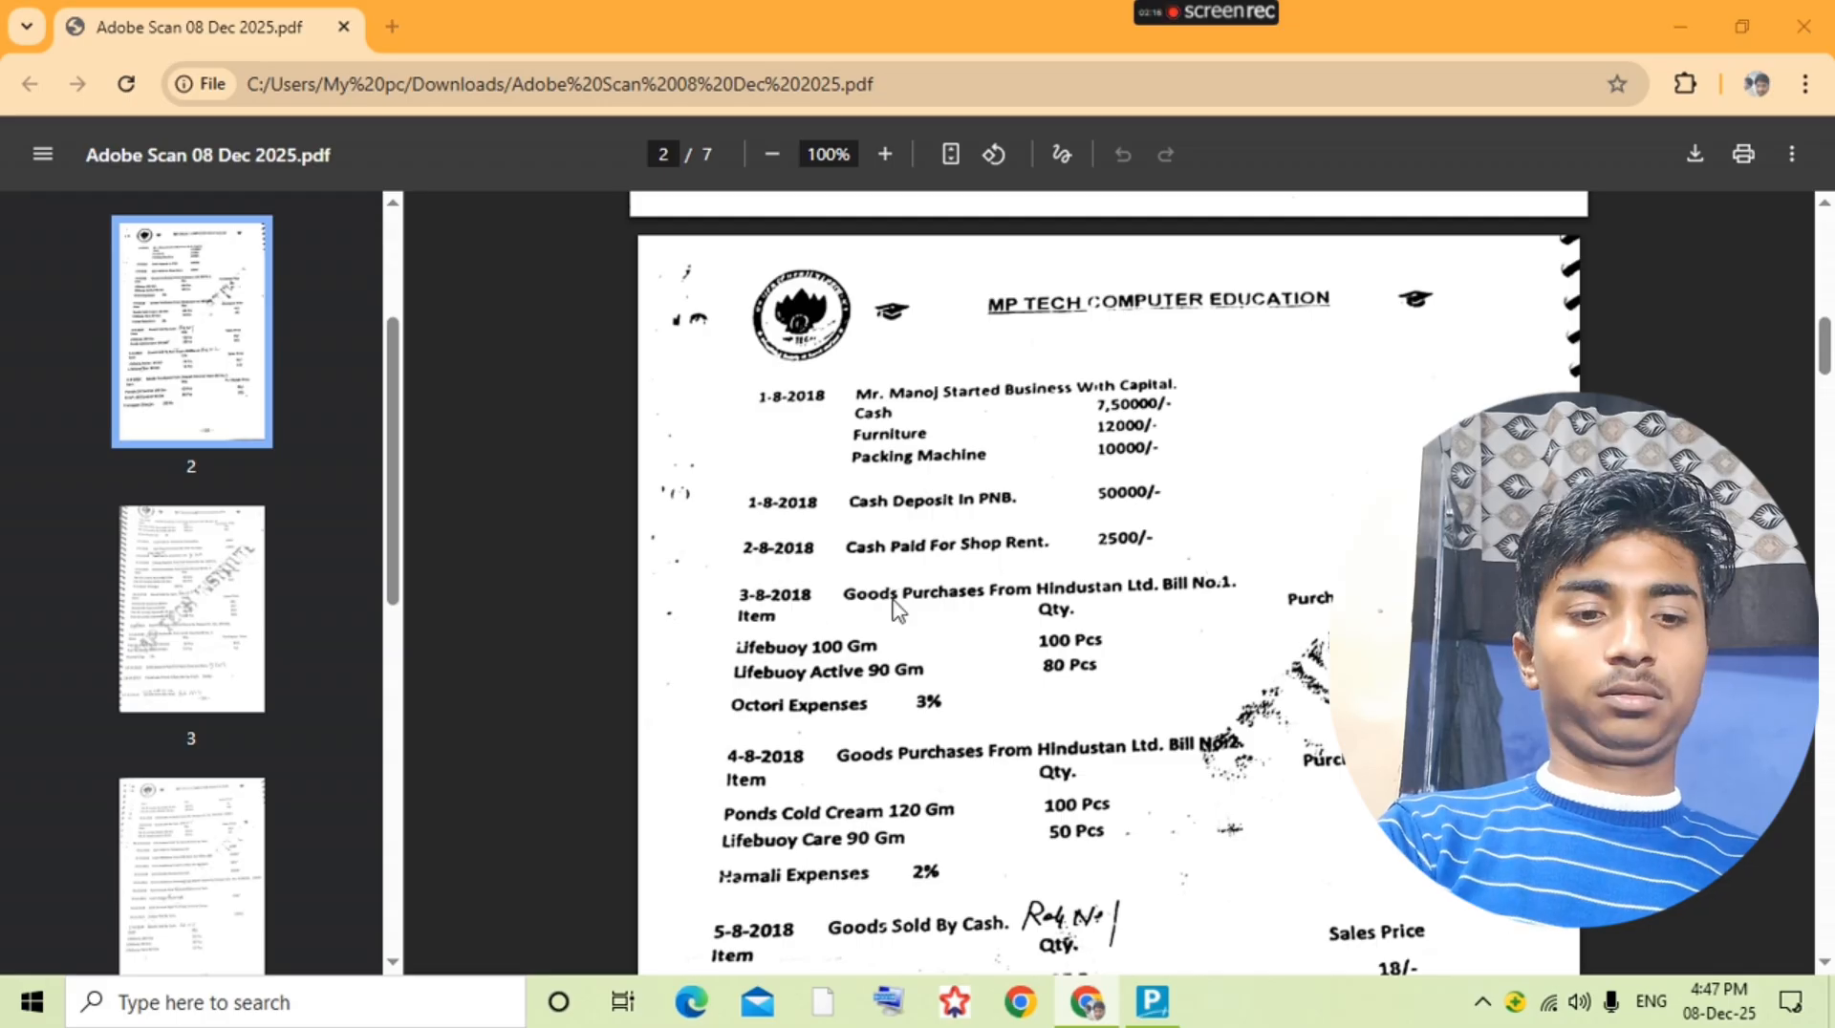
key("alt+Tab")
key("alt+c")
type("Lifeb")
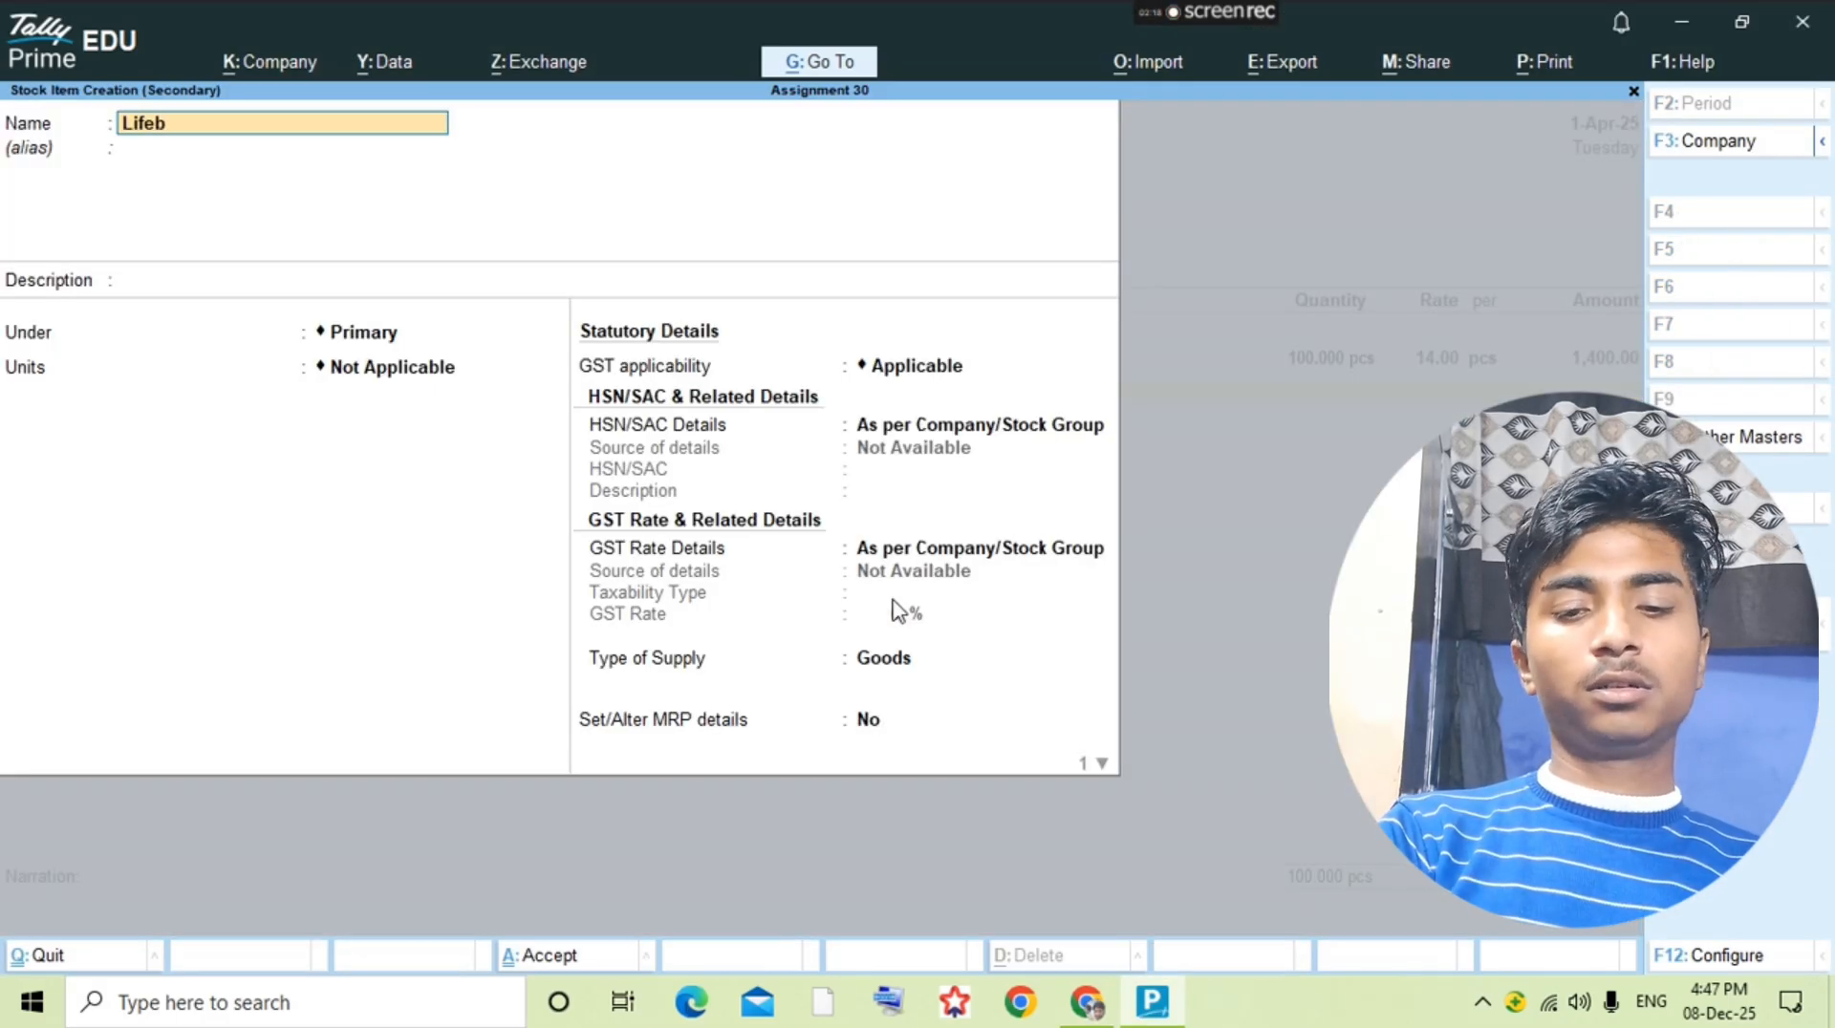
type("uo")
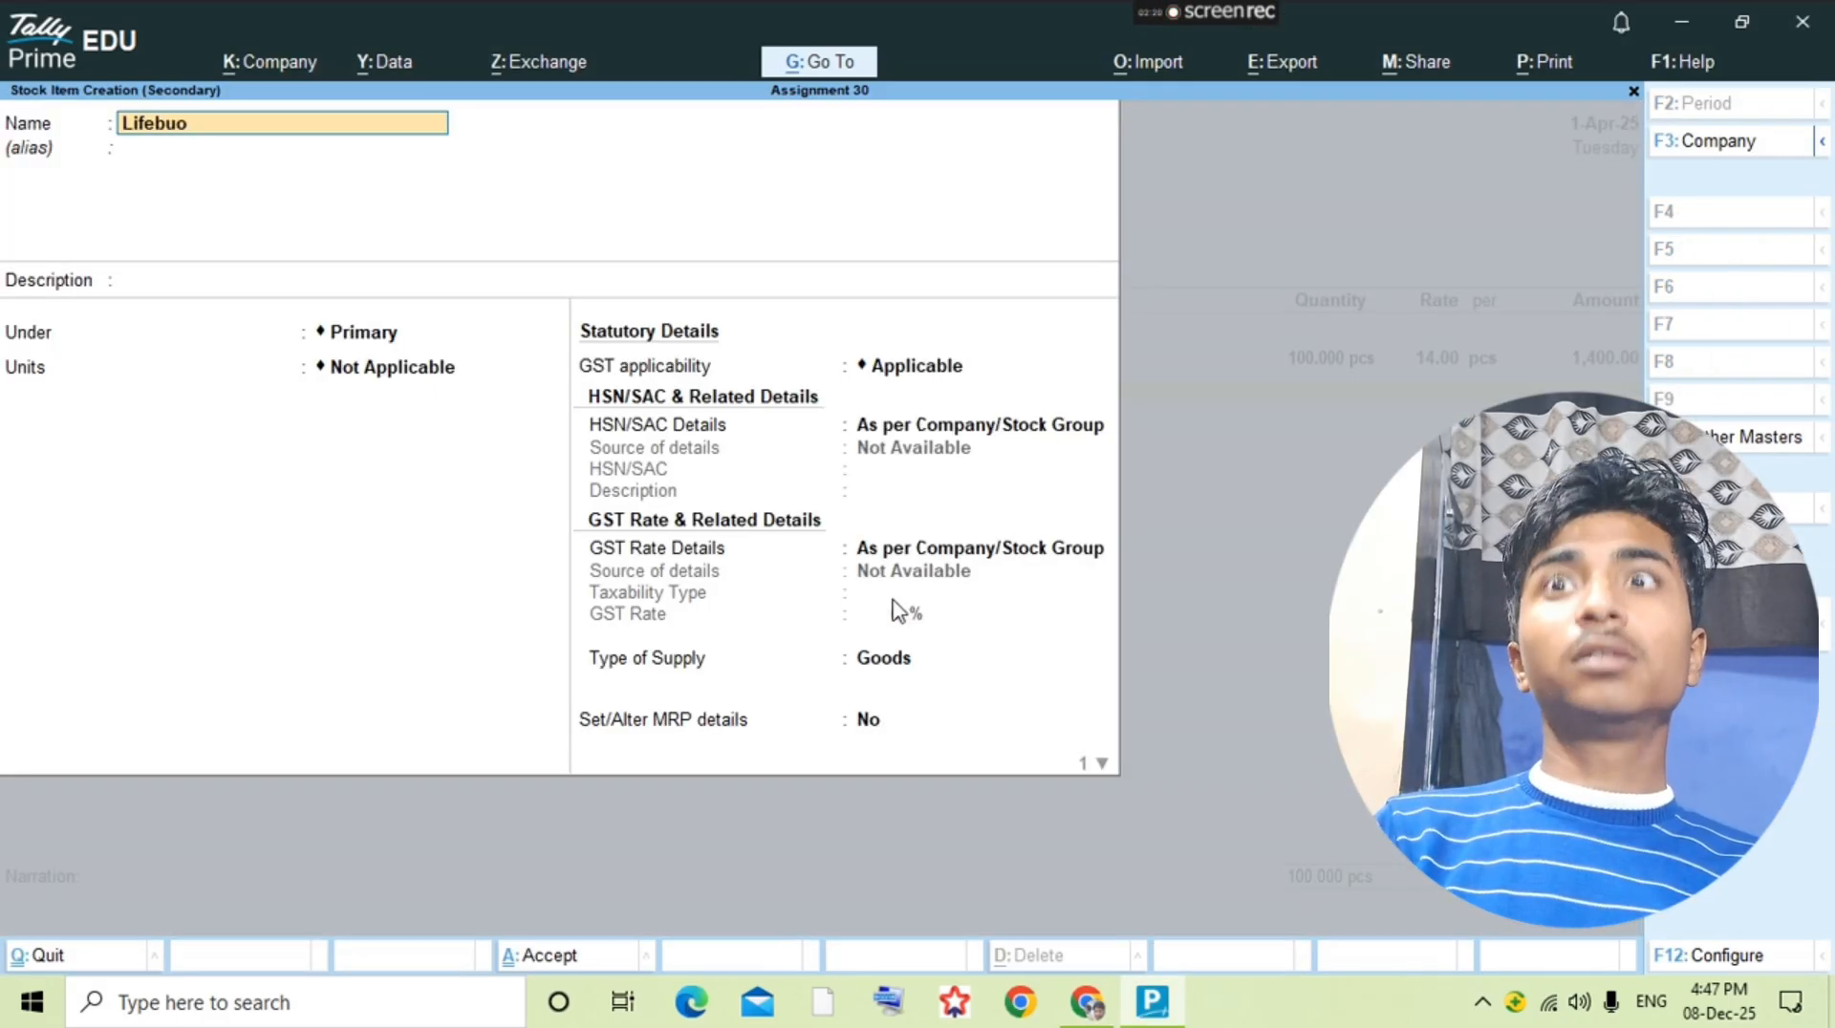
type("ty Act")
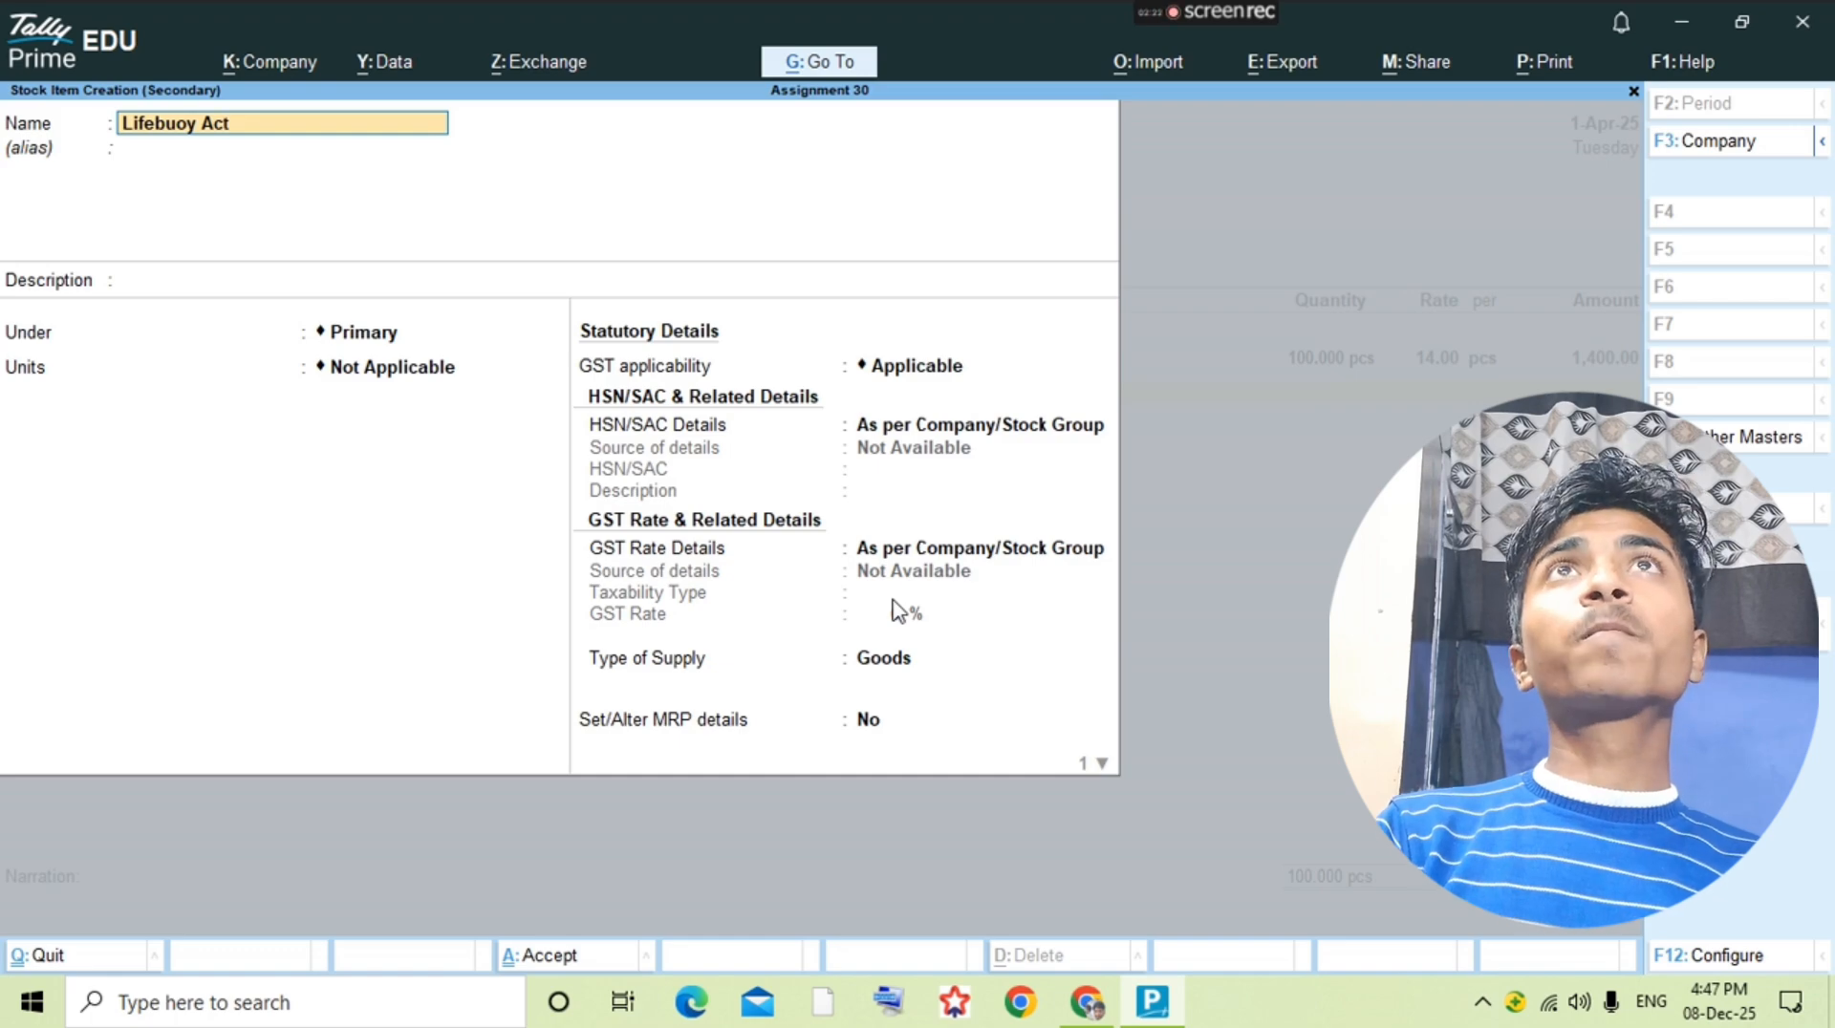
type("ive *0")
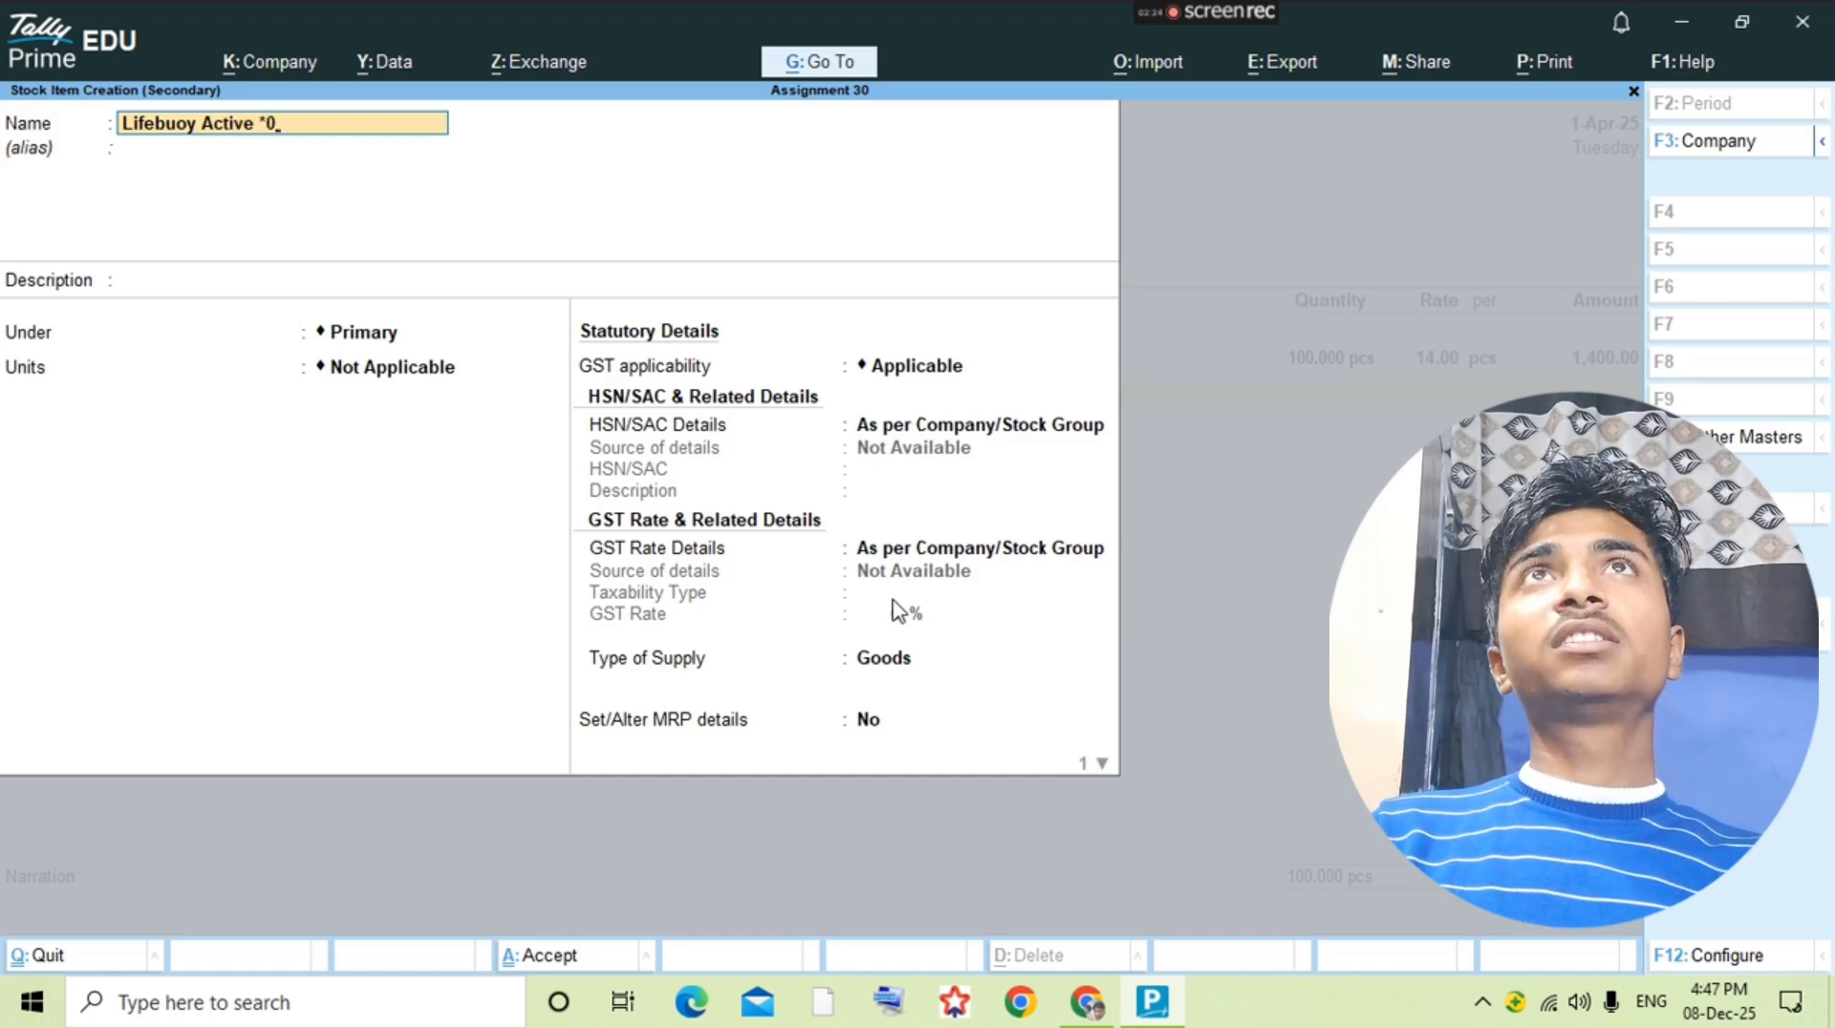
key("BackSpace")
key("BackSpace")
type("90g")
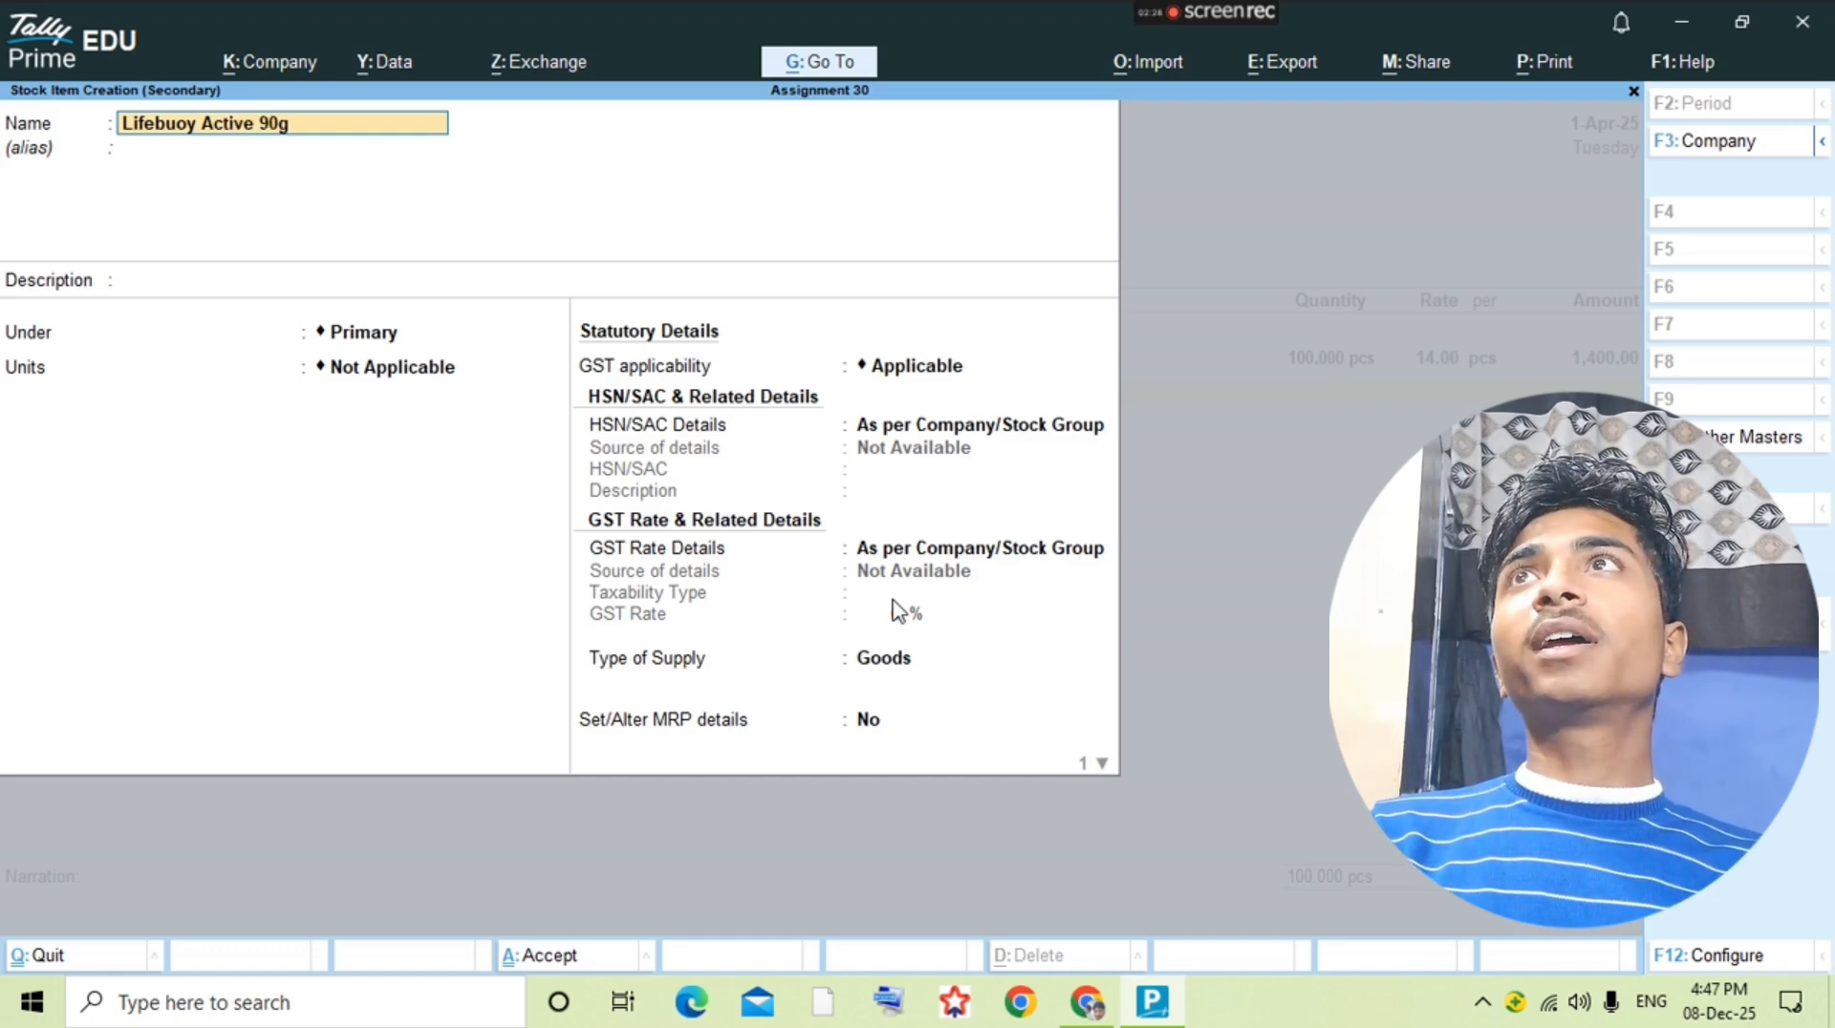
type("m")
Step: Keep the Lifebuoy Active 90gm item under Primary, assign pcs as its unit and save it
key("Return")
key("Return")
Step: Enter the Lifebuoy Active 90gm line with a quantity of 80 pcs at a rate of 9, per the question PDF
key("Return")
key("Down")
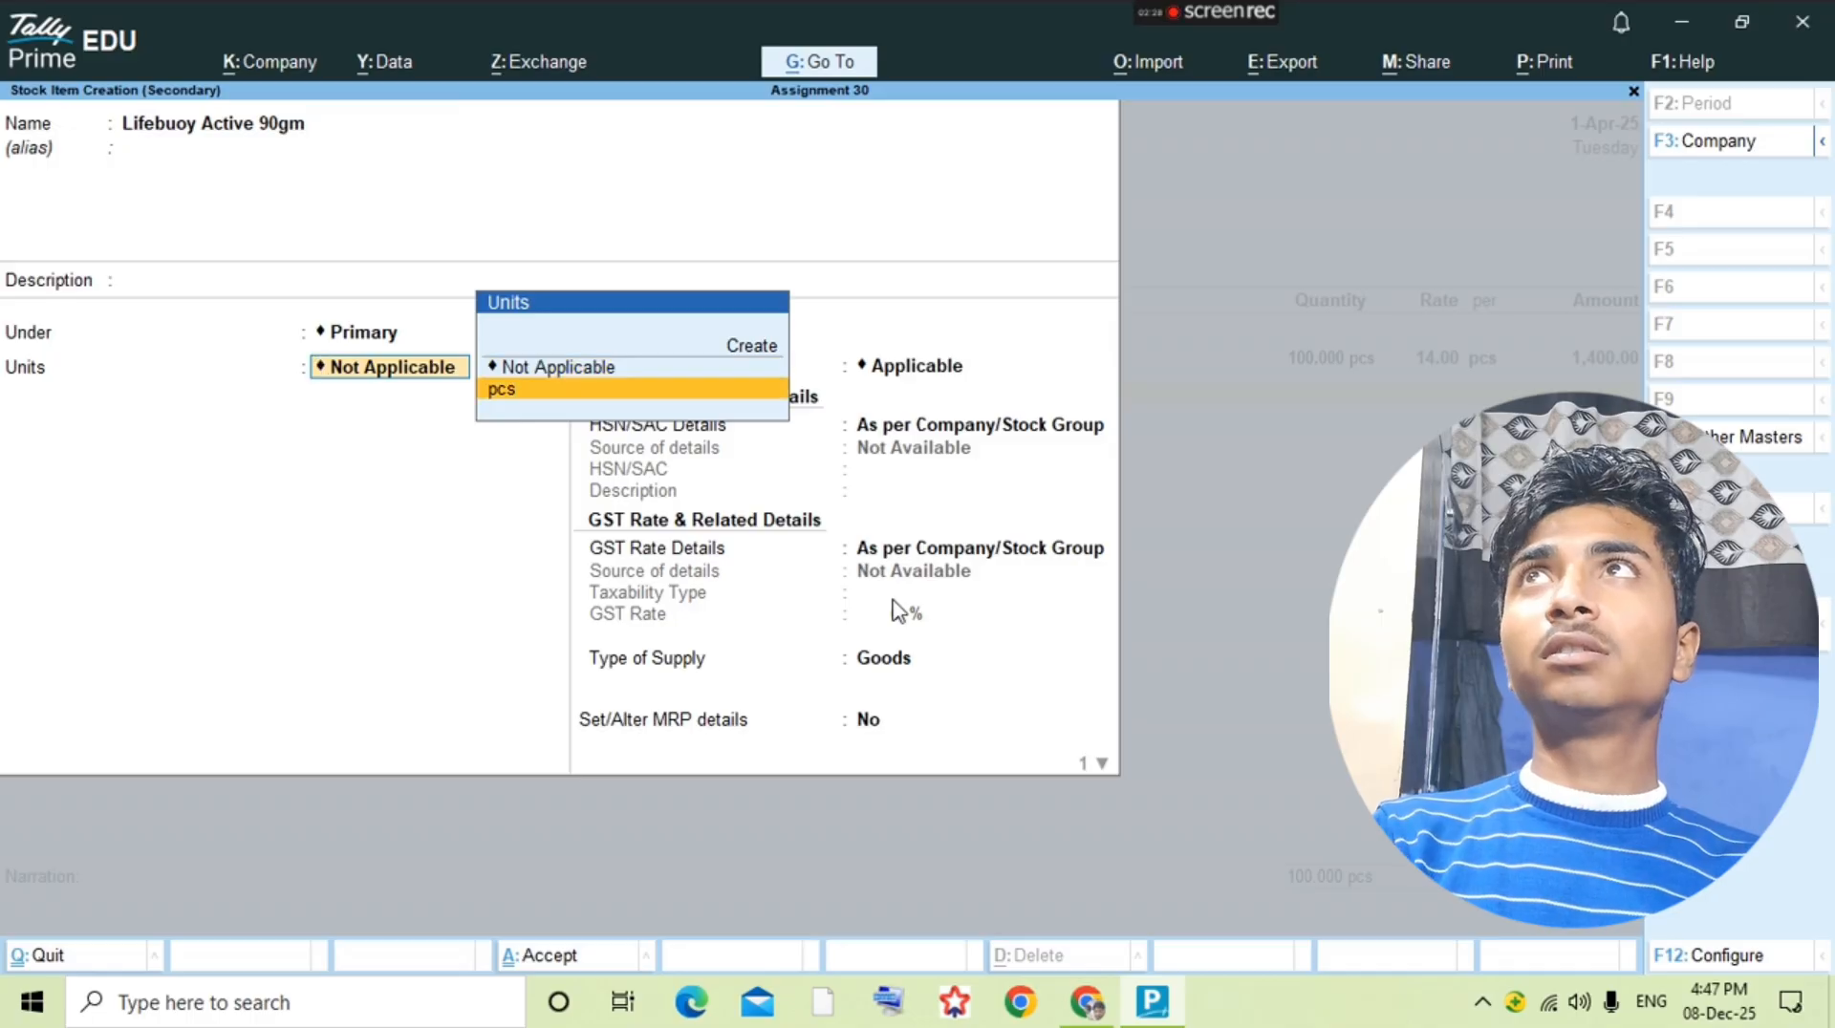
key("Return")
key("ctrl+a")
key("Return")
key("alt+Tab")
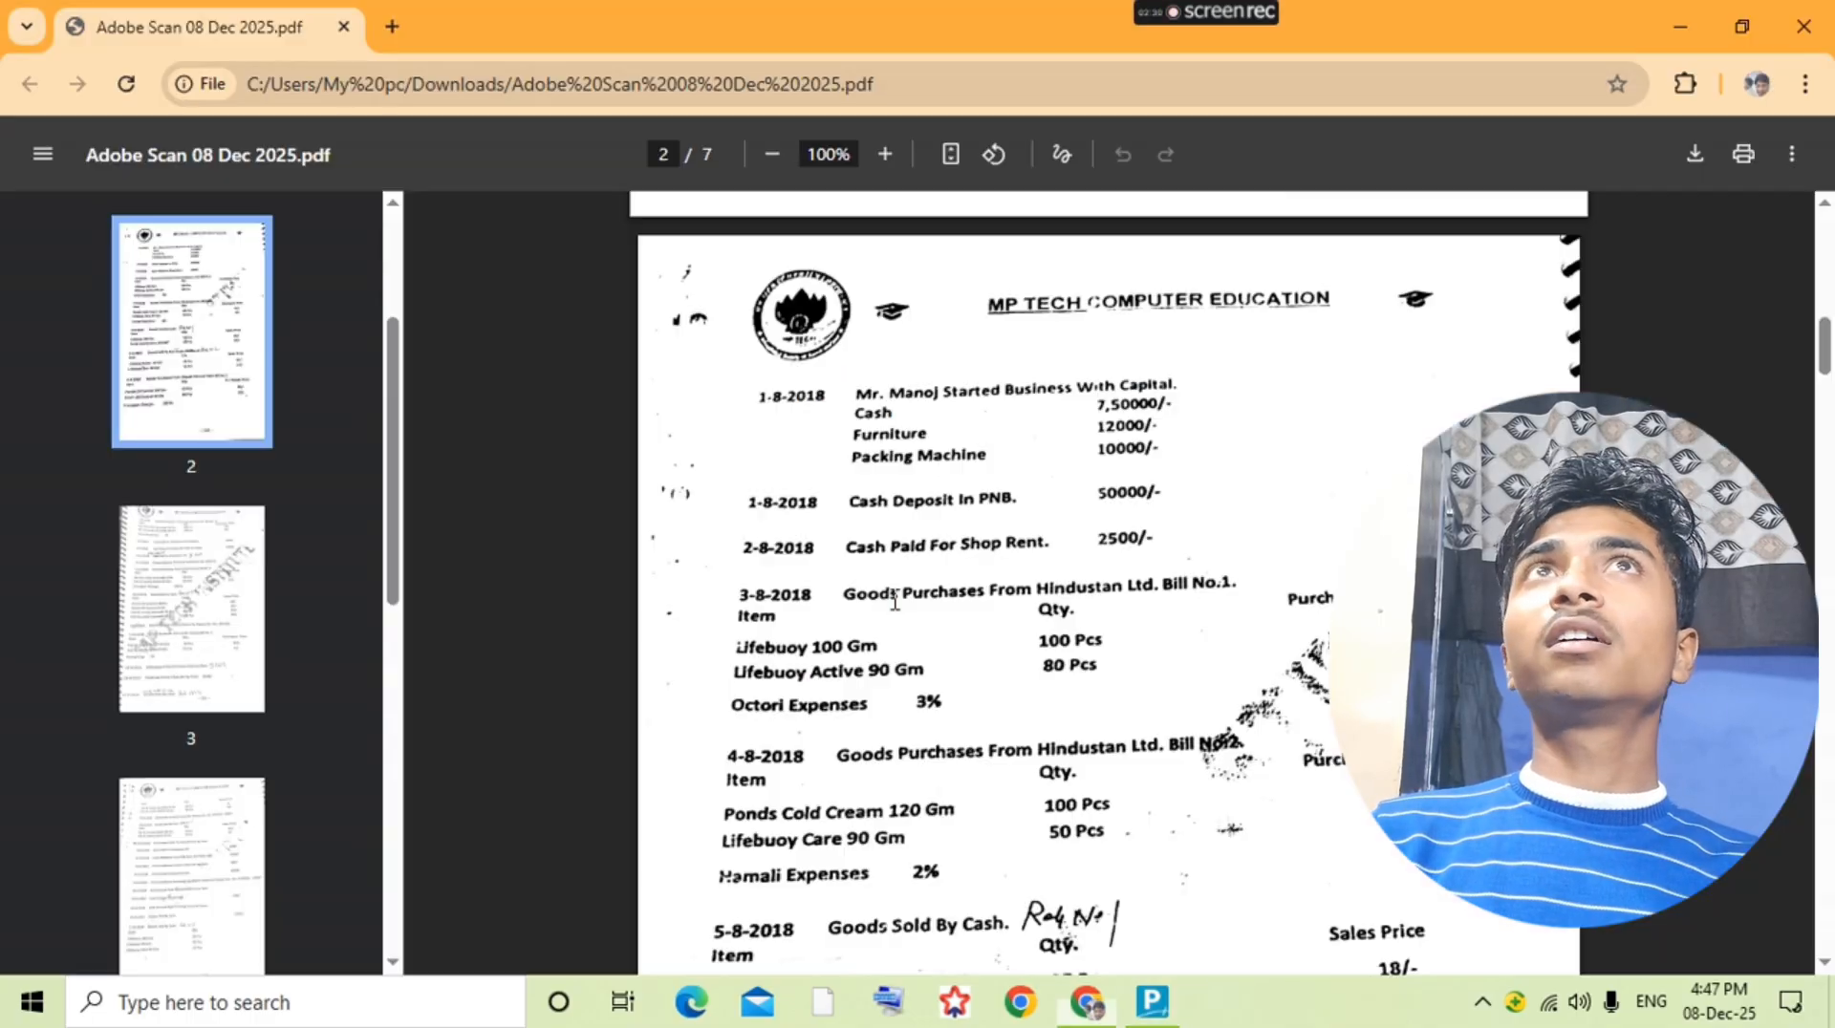
key("alt+Tab")
type("809")
key("Return")
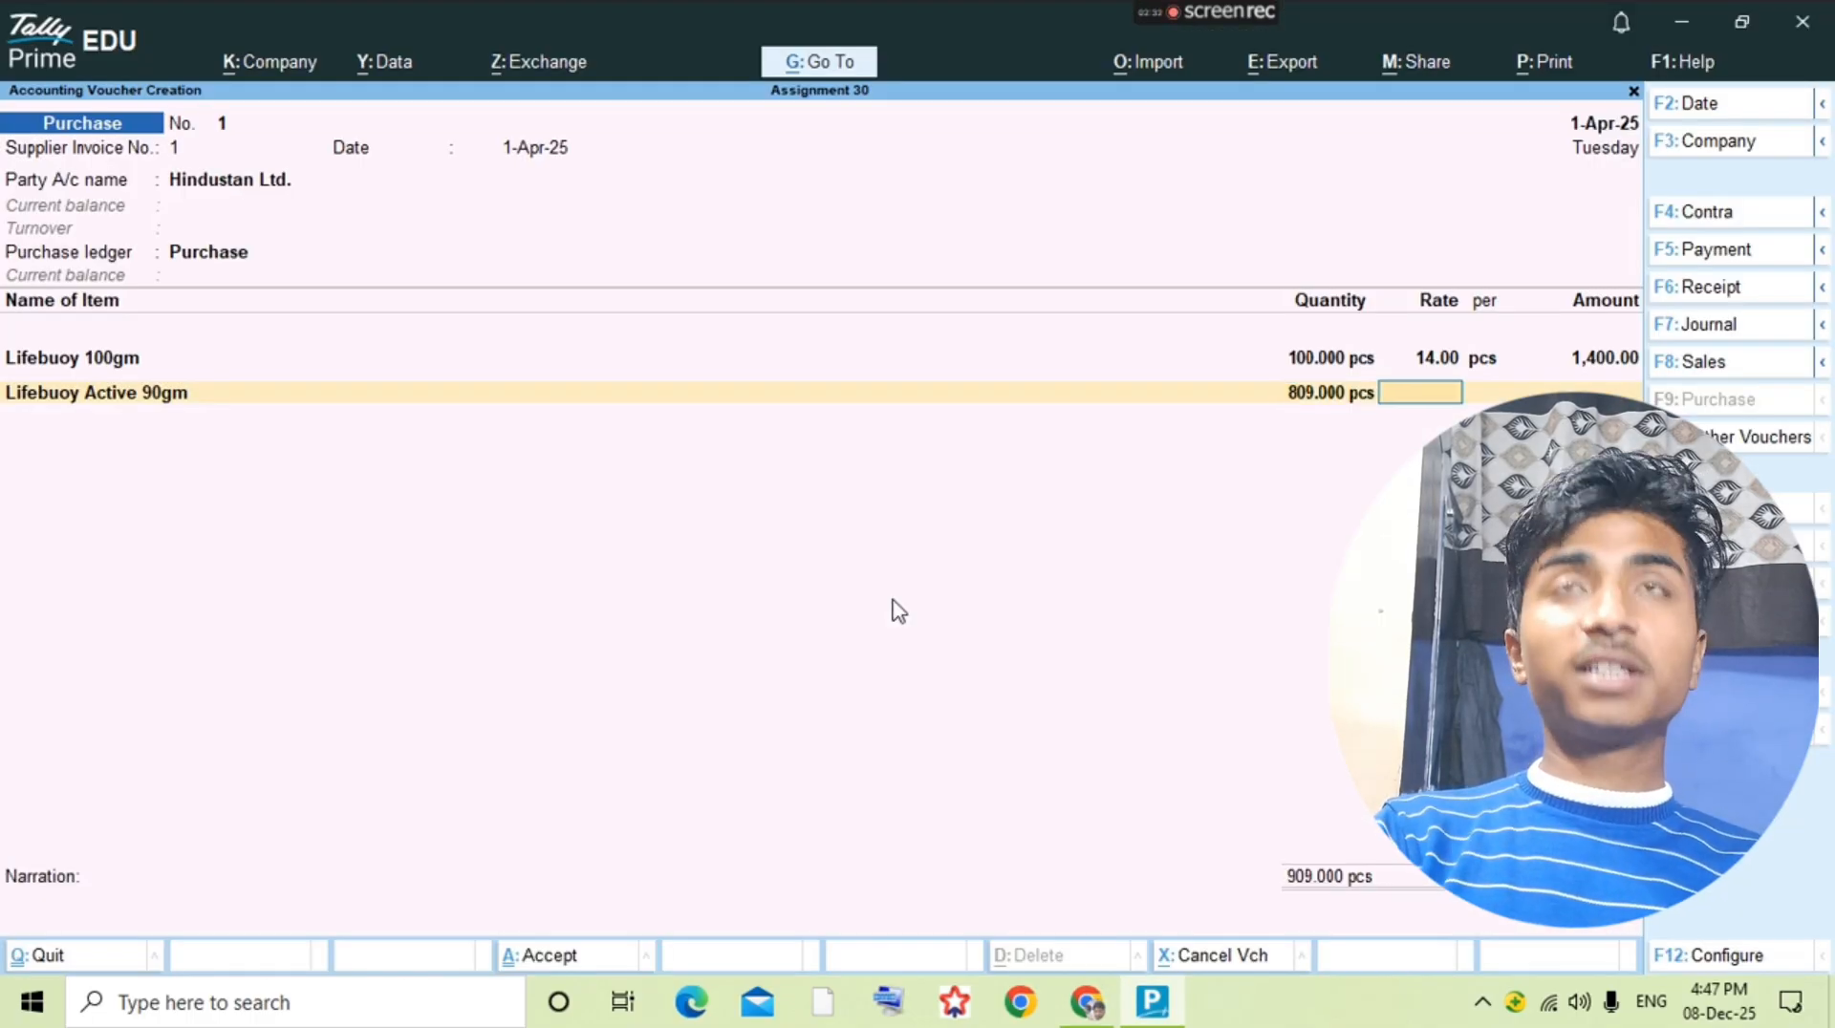
key("BackSpace")
type("80")
key("Return")
type("9")
key("Return")
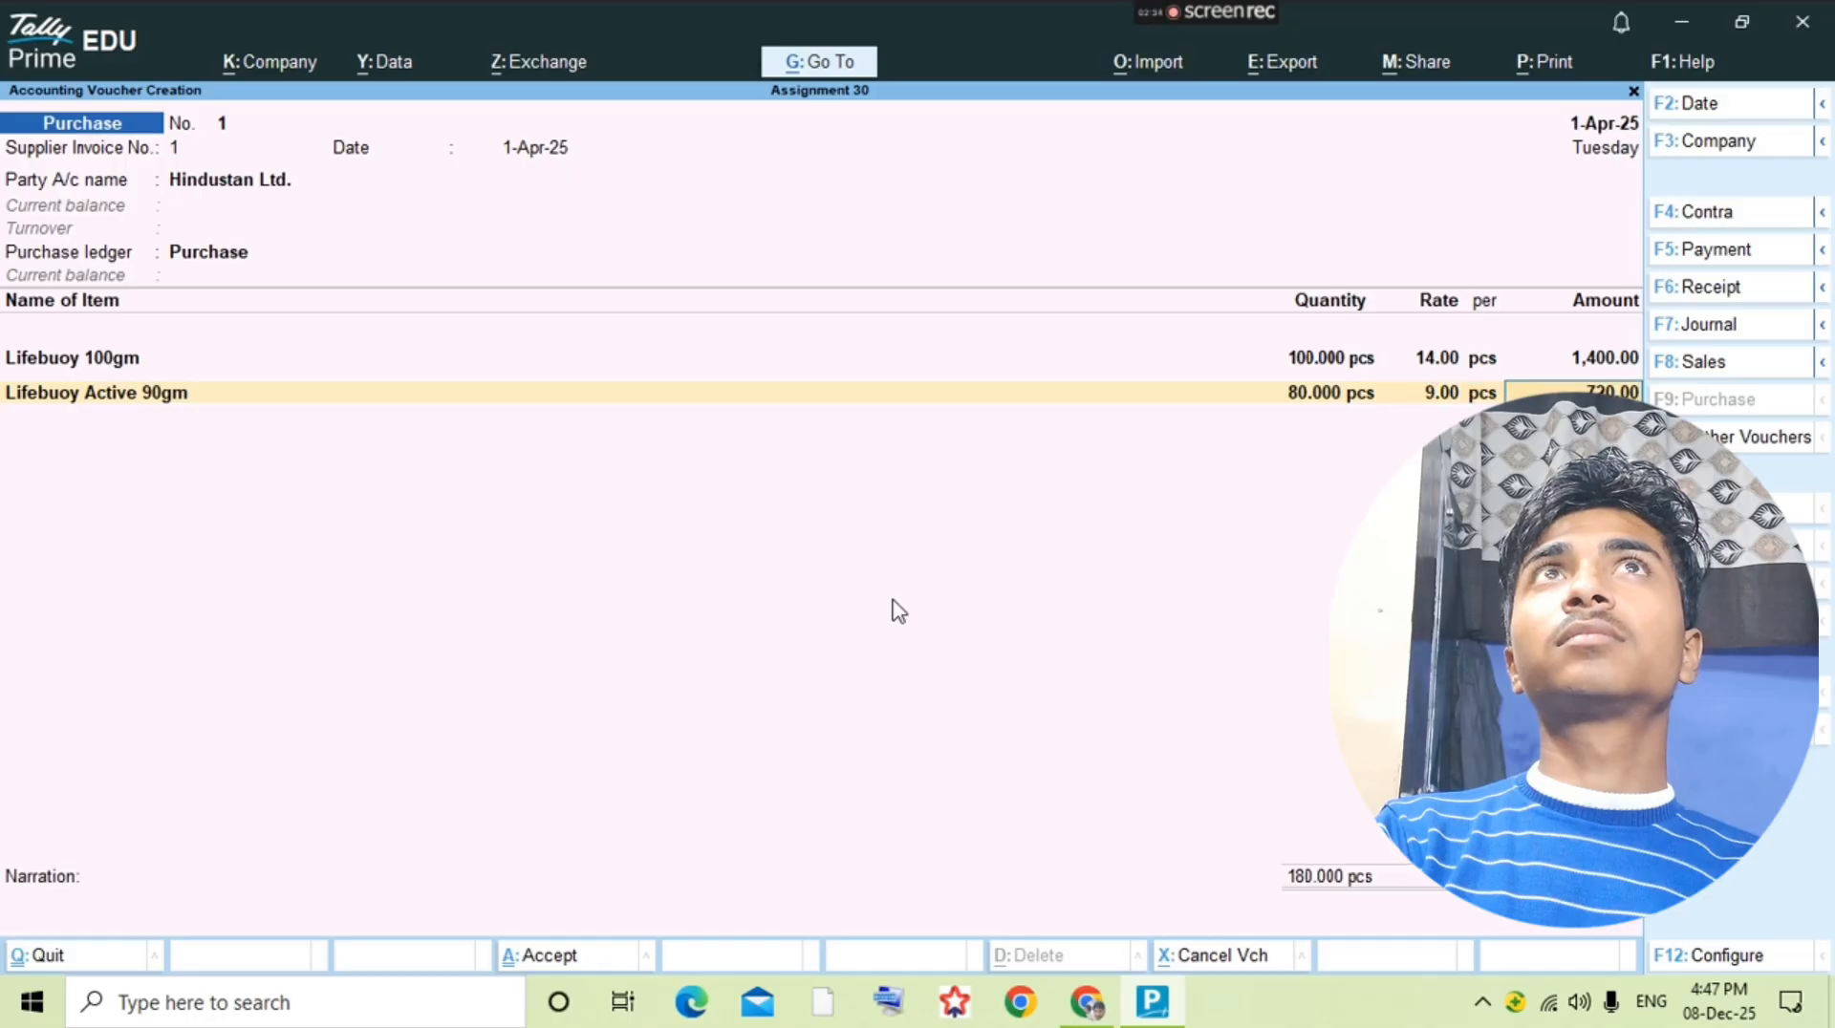
key("Return")
Step: Check the purchase entry in the question PDF and end the voucher's list of stock items
key("alt+Tab")
key("alt+Tab")
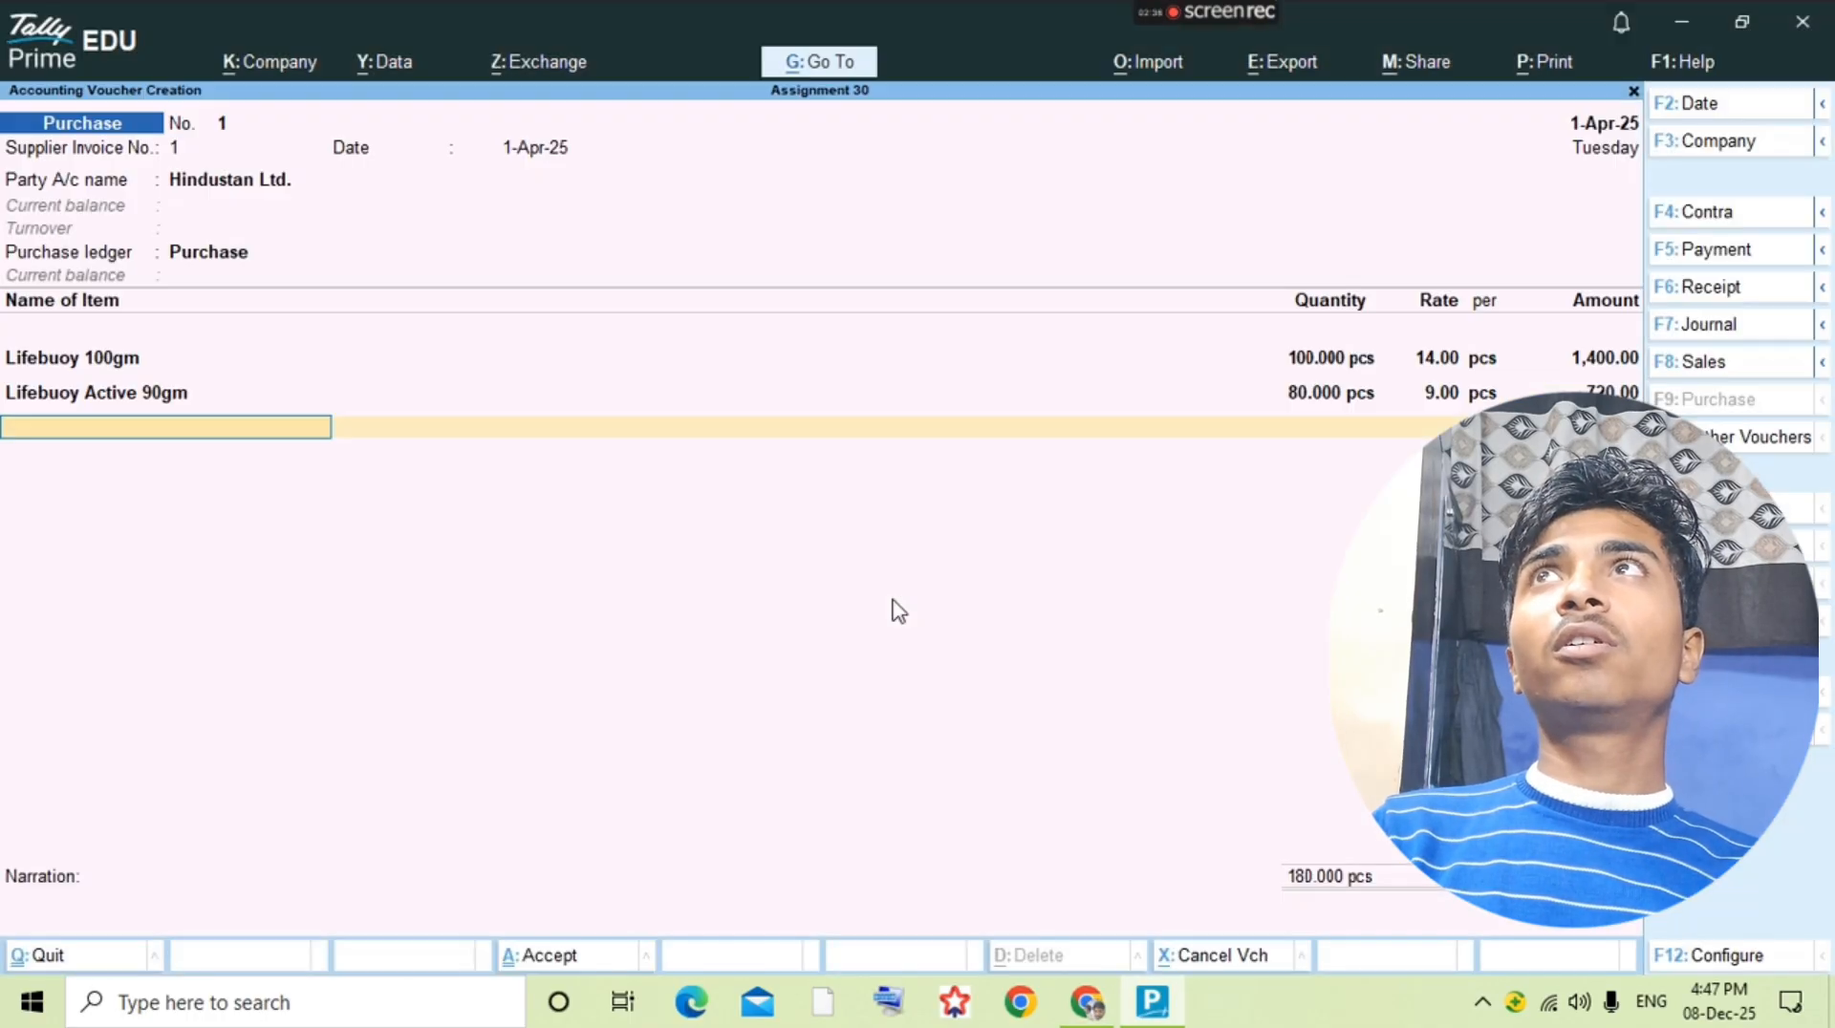
key("alt+c")
key("Escape")
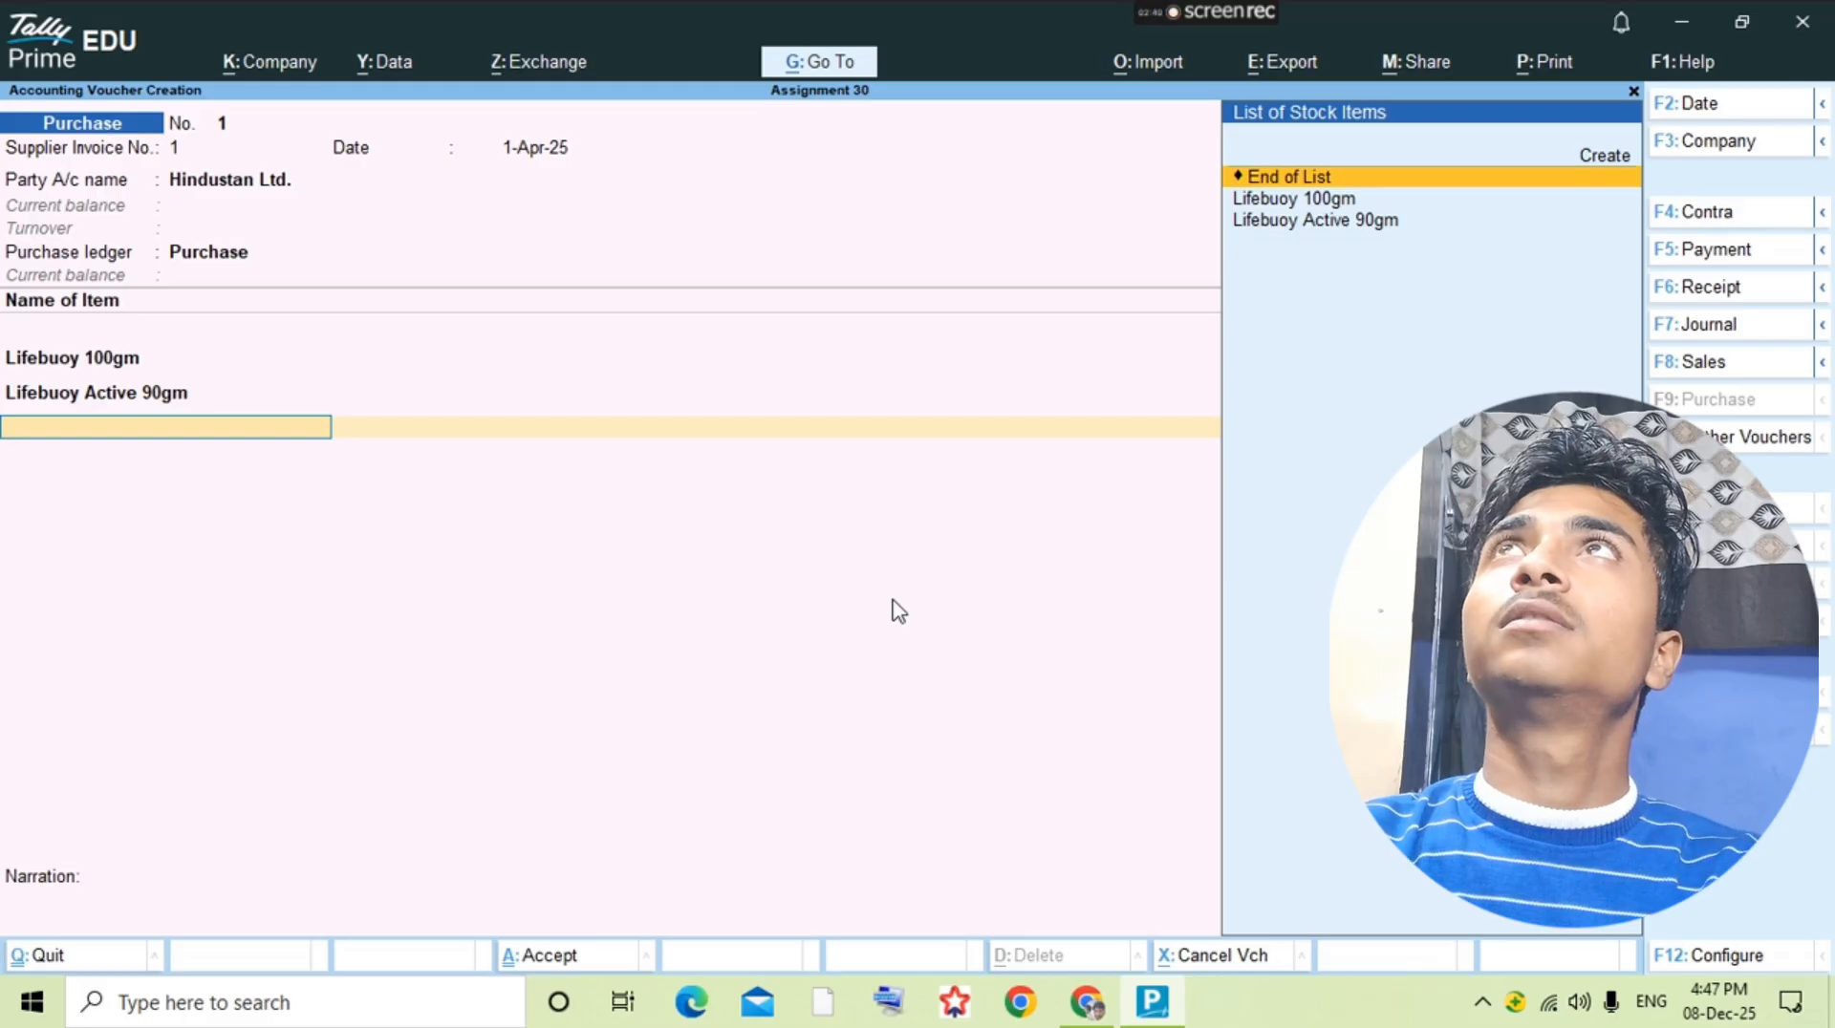
key("Return")
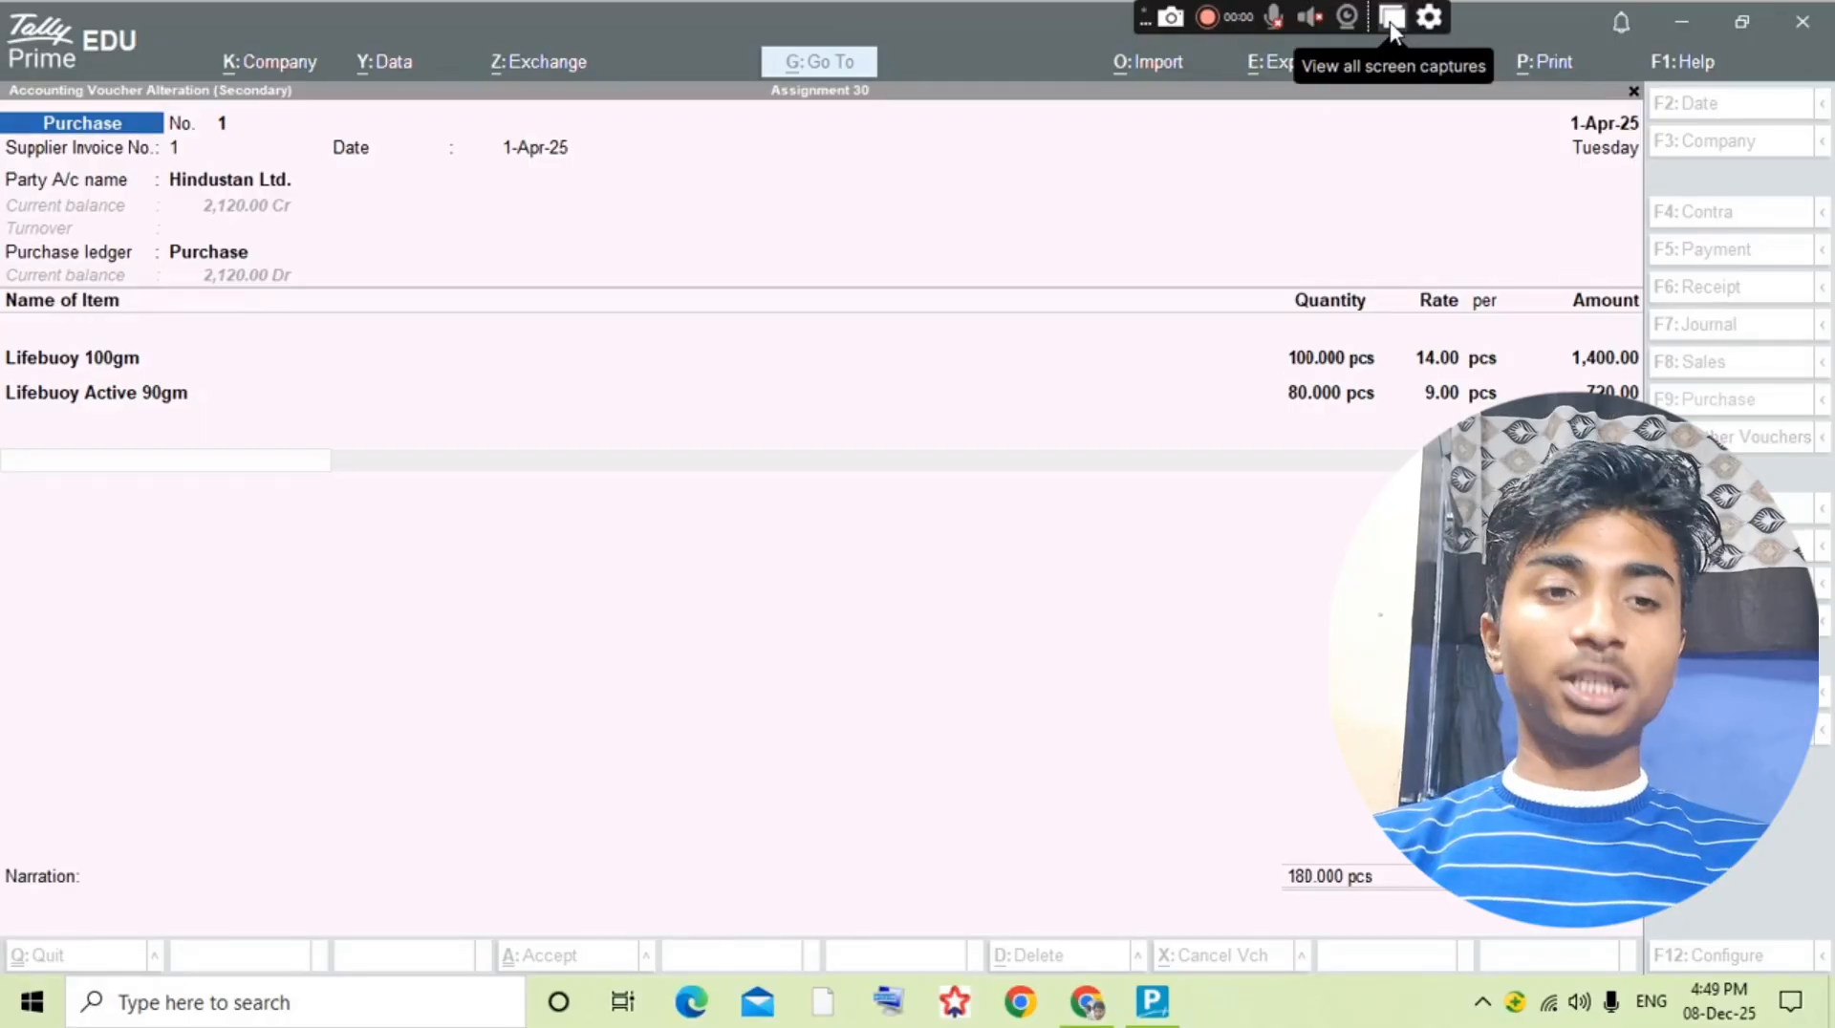
Step: Look up the additional expense in the question PDF and start a ledger named Octari Exp. from the purchase voucher
left_click(1236, 537)
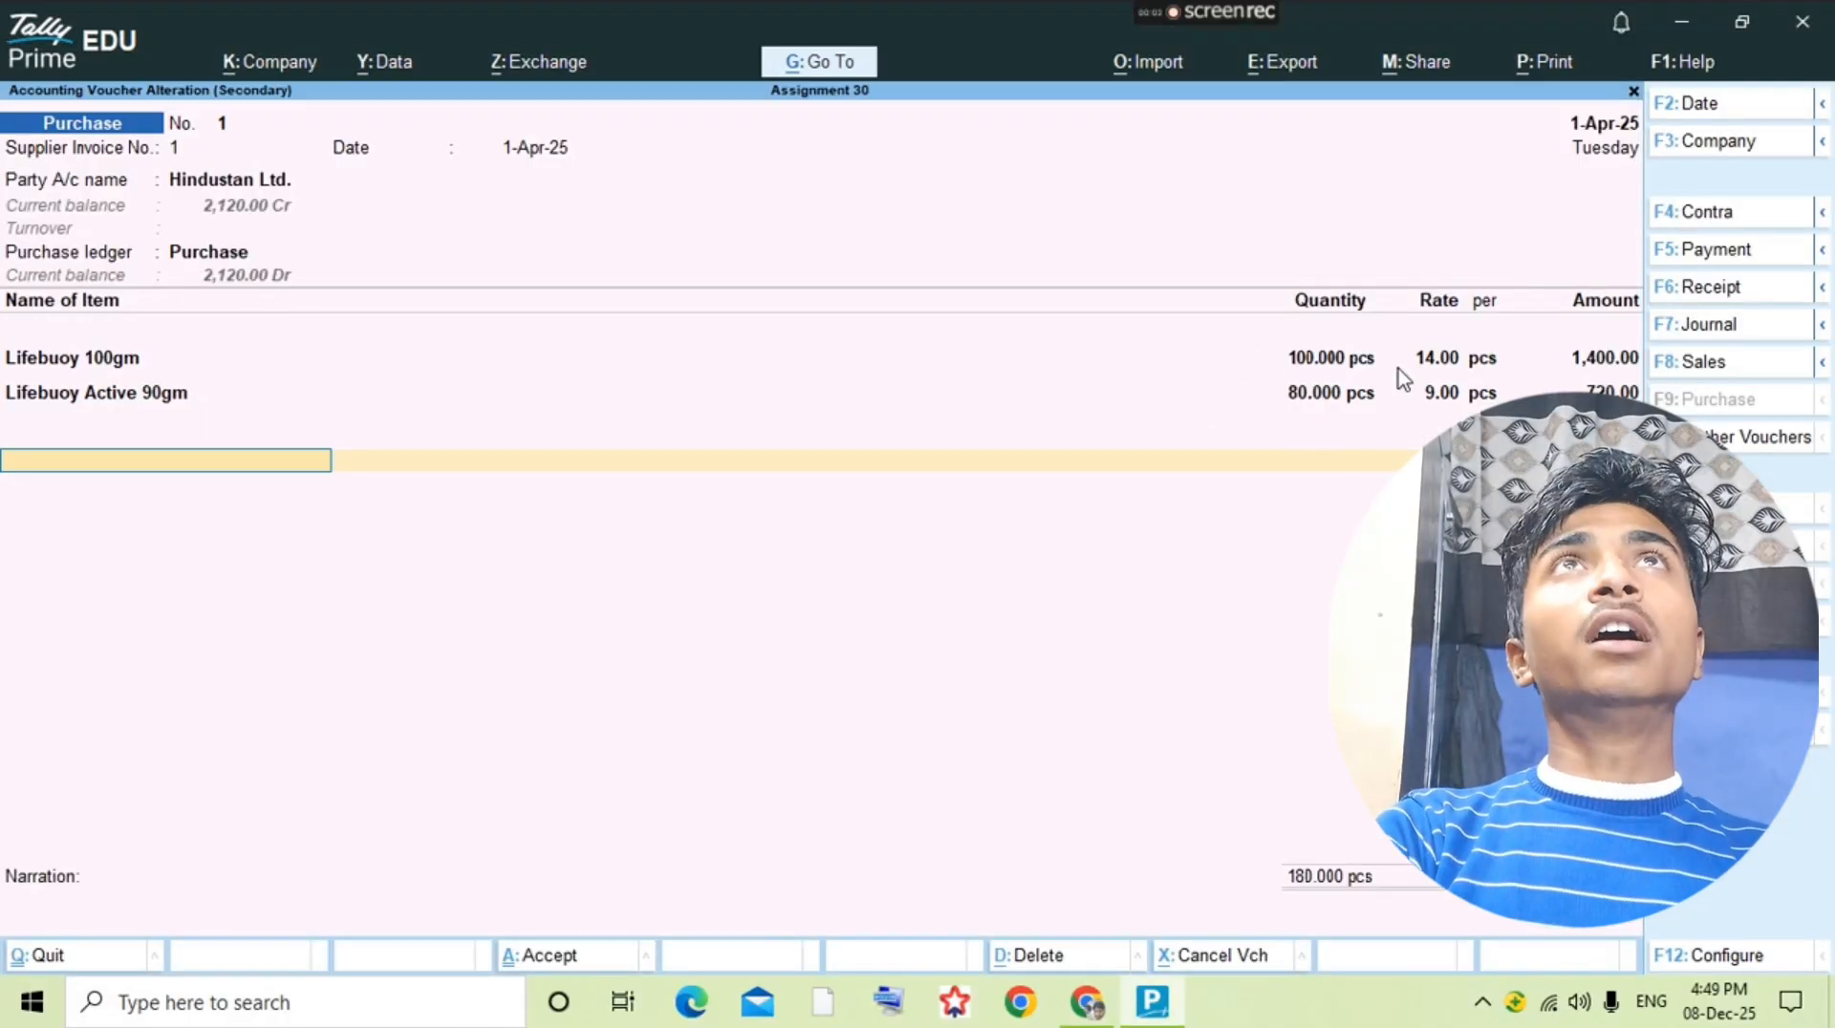
key("alt+Tab")
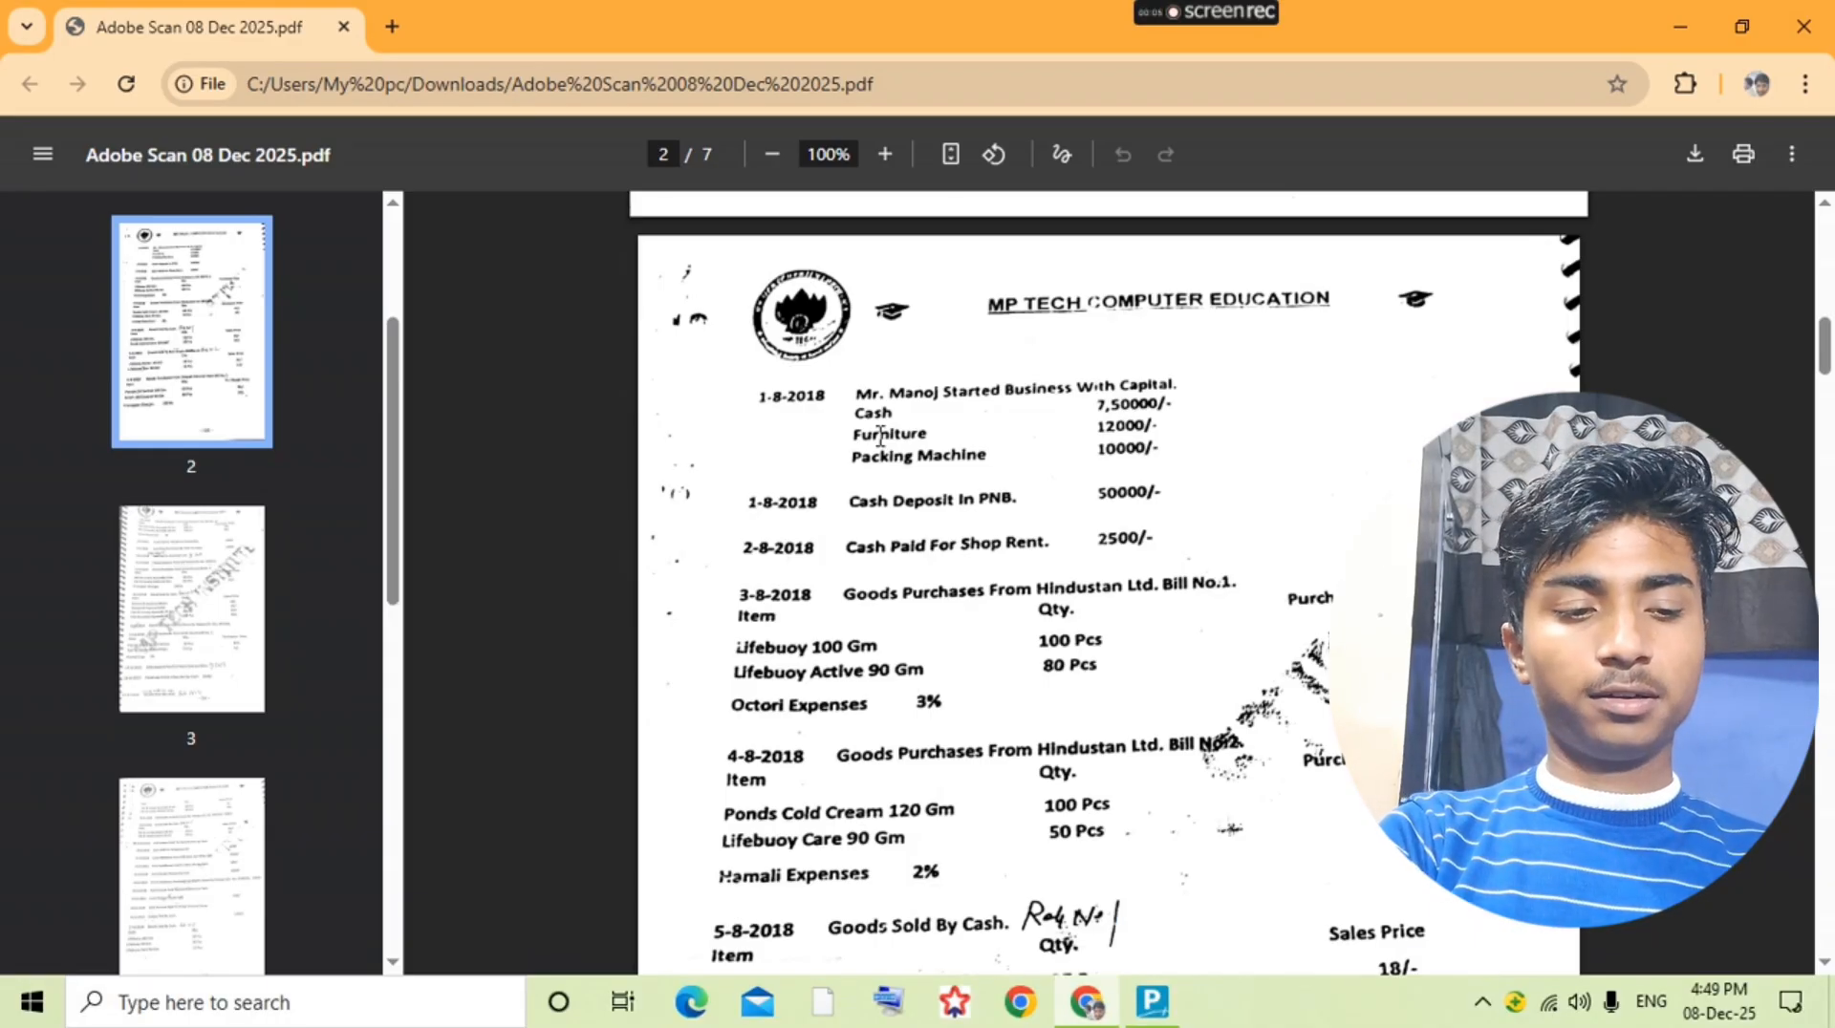
key("alt+Tab")
key("alt+c")
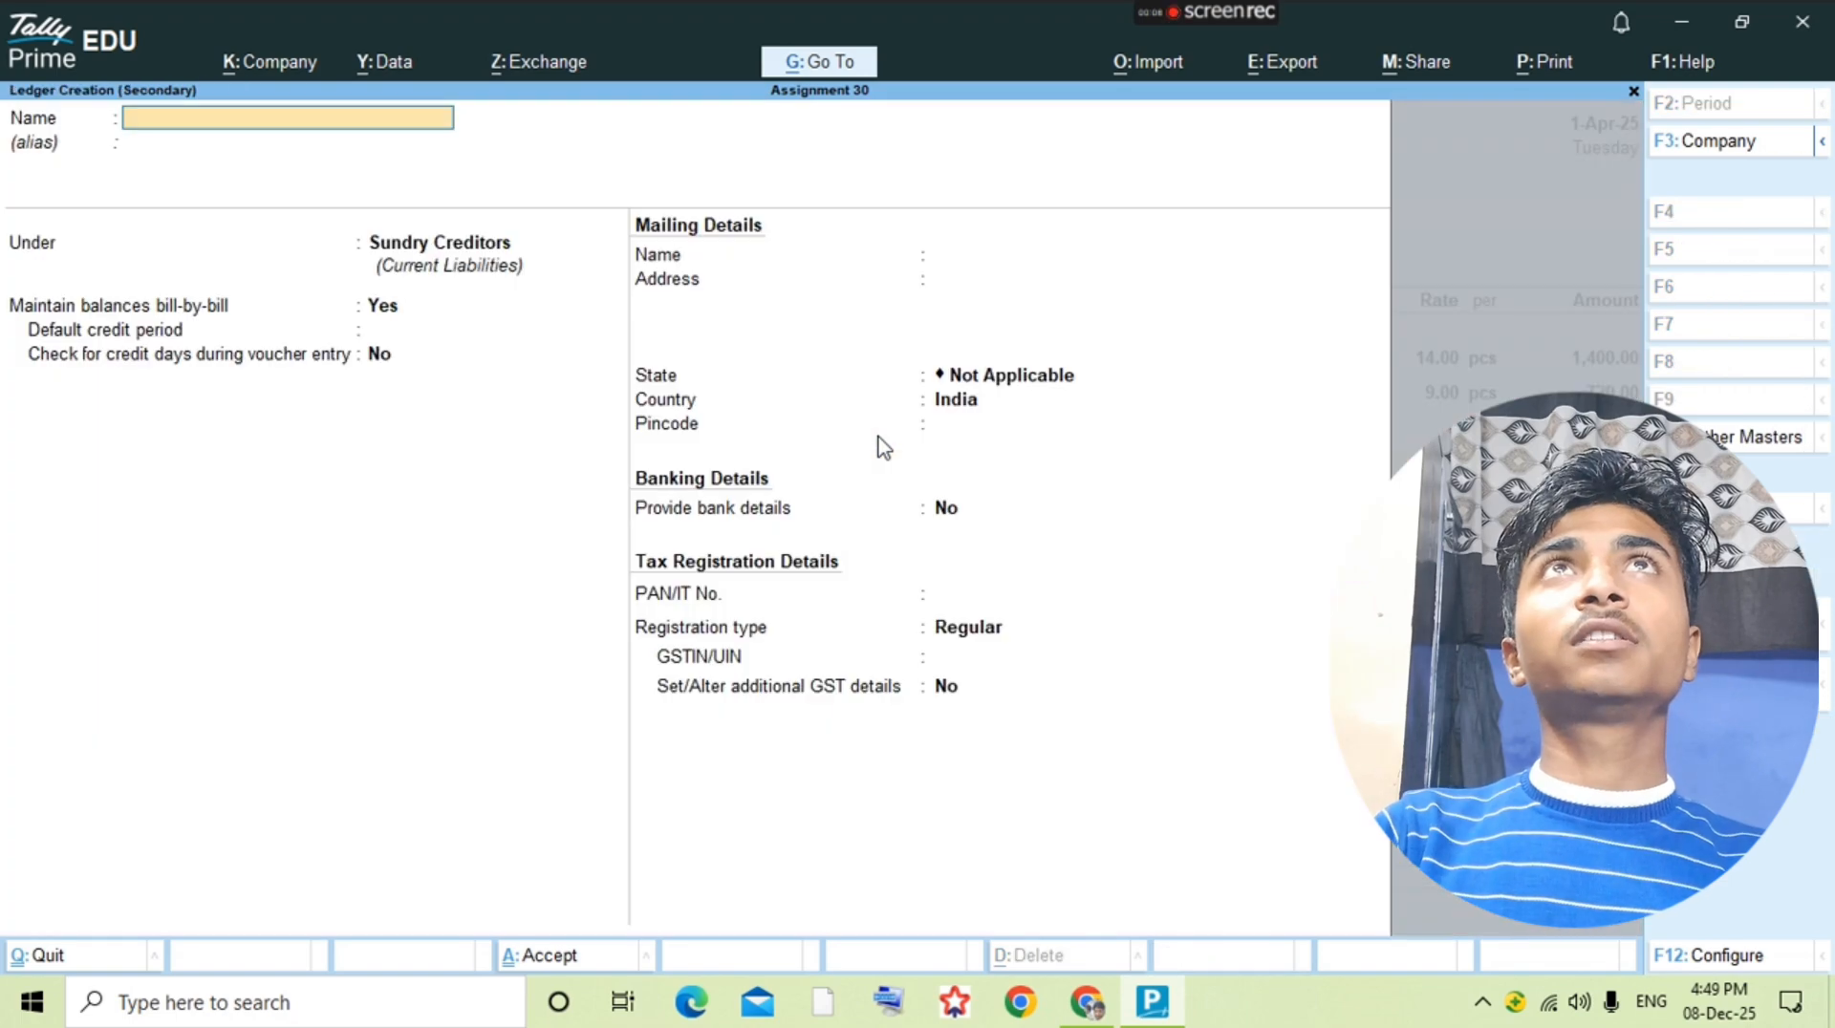
type("Octar")
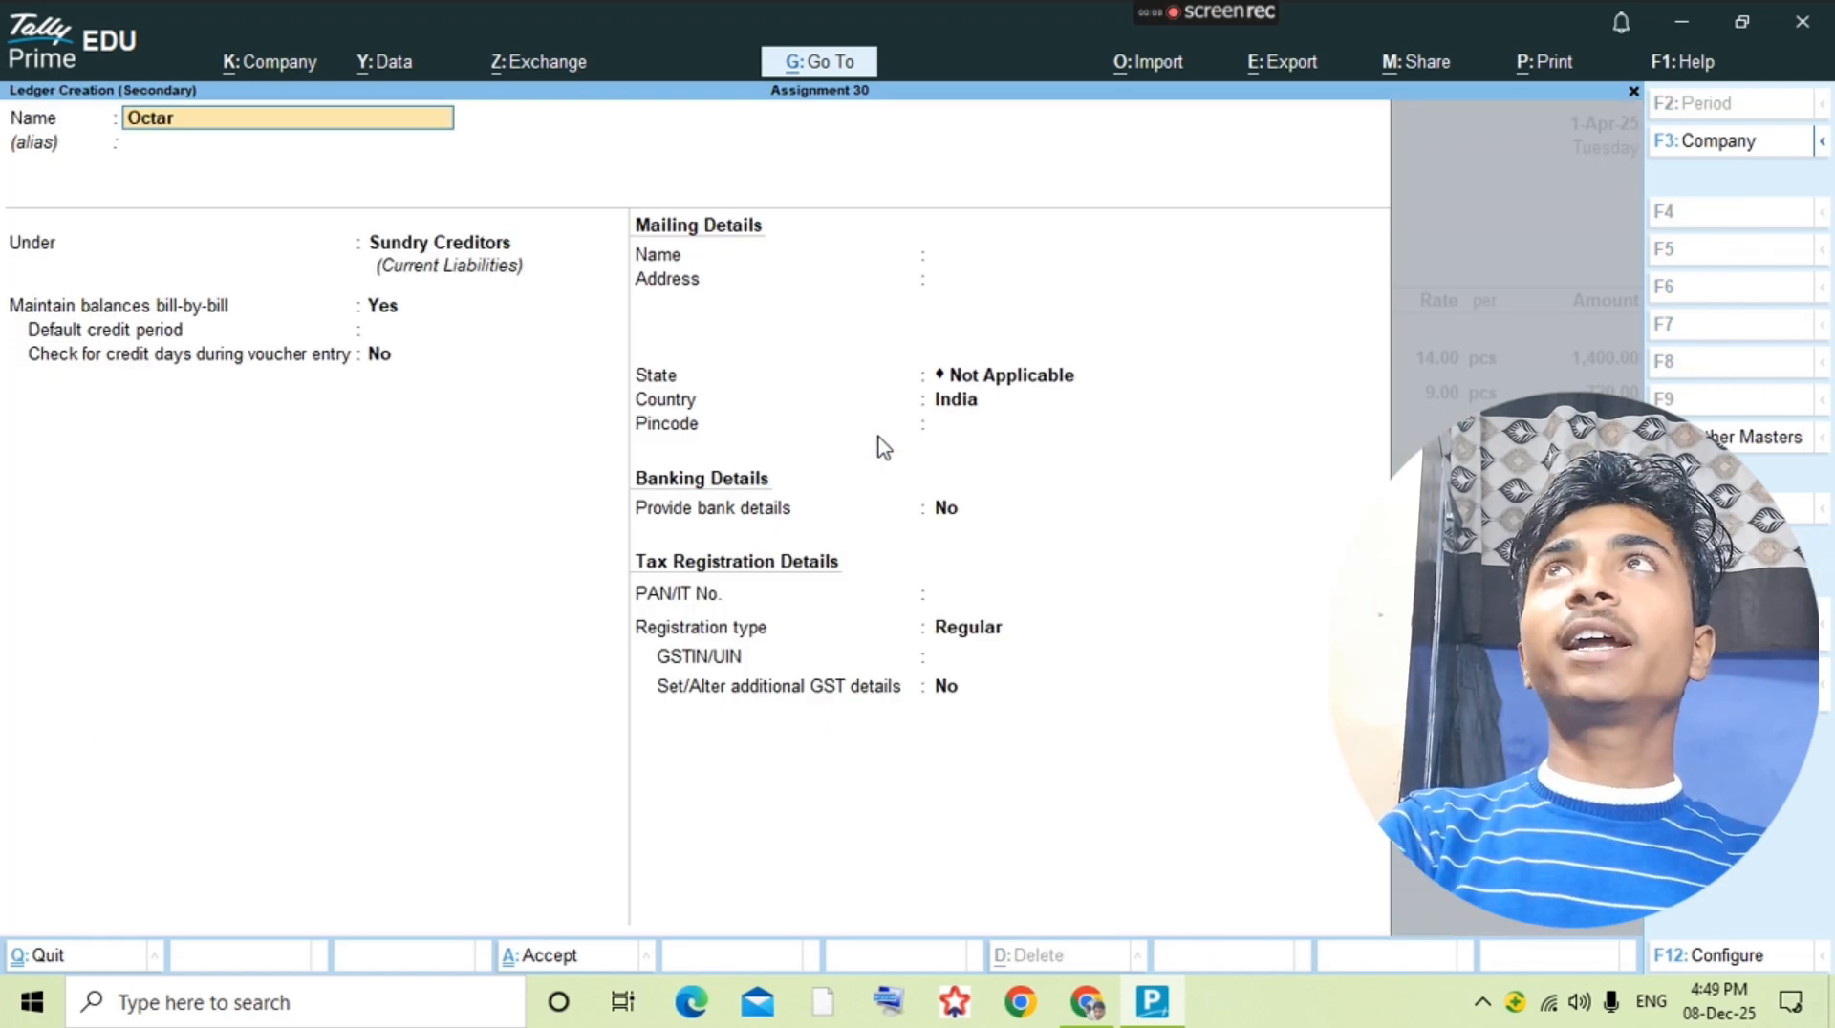
type("i Exp")
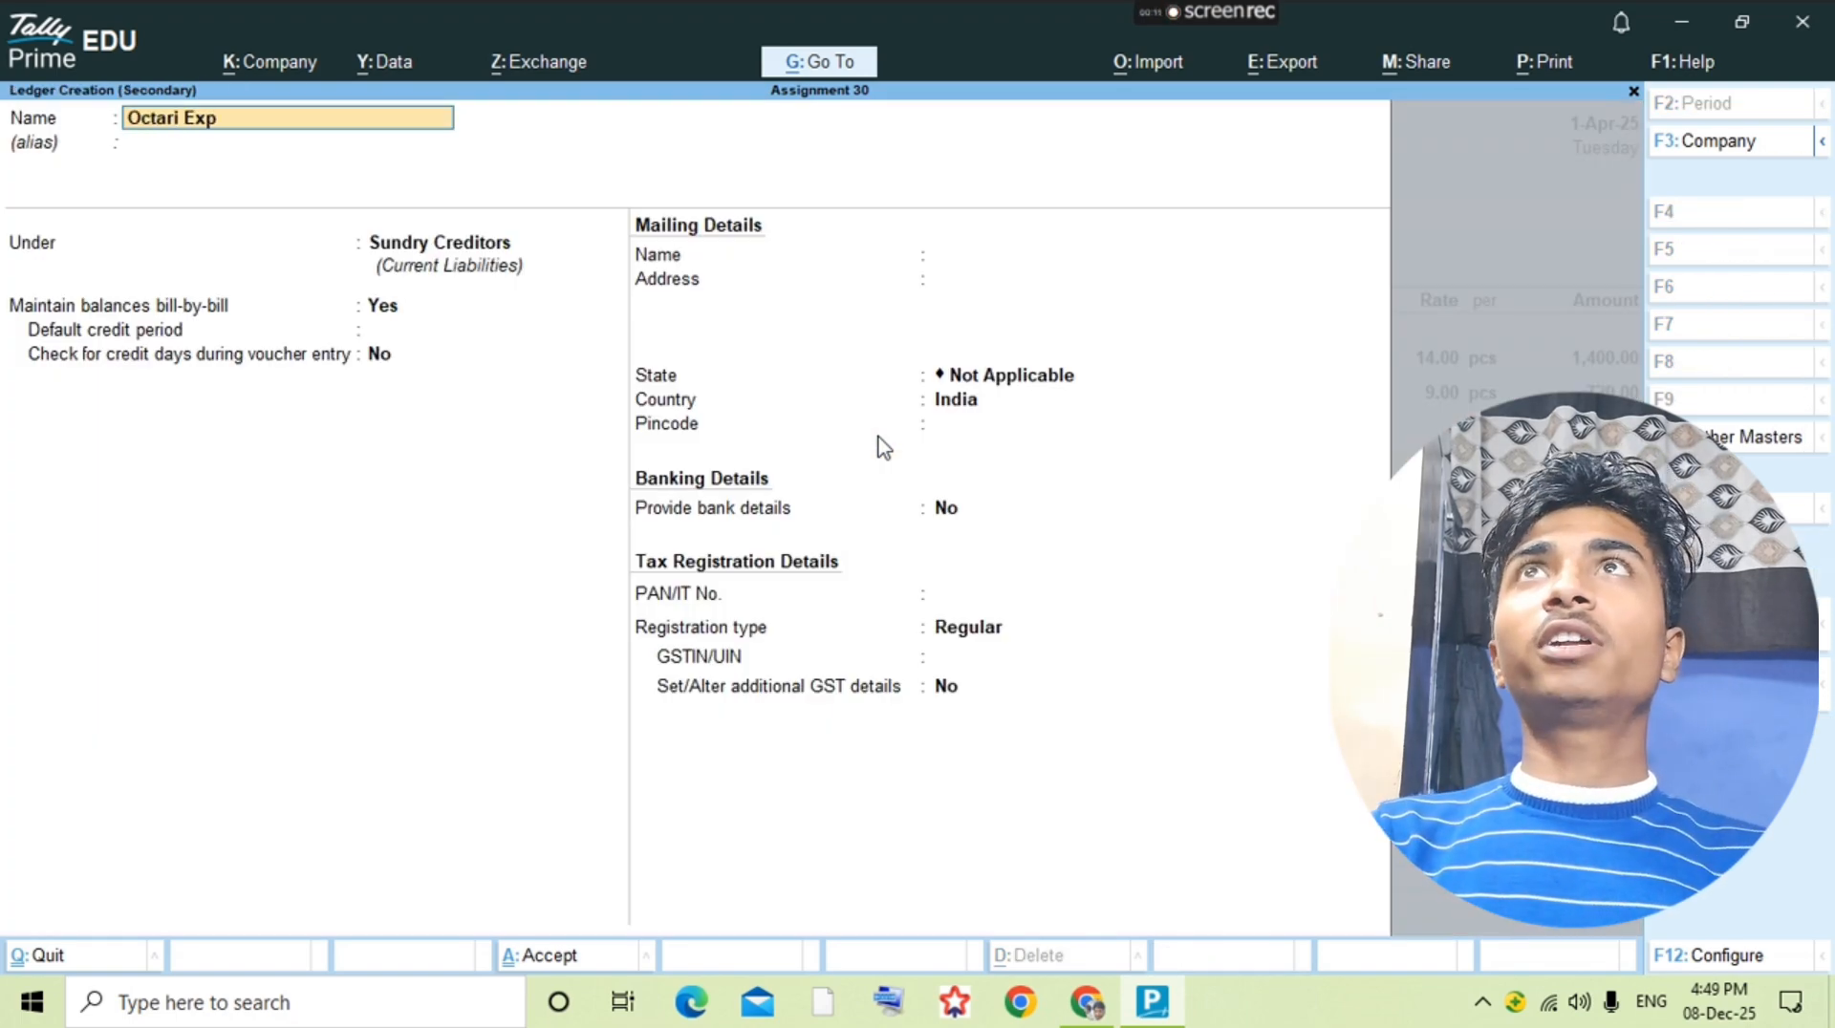
type(".")
key("Return")
key("Return")
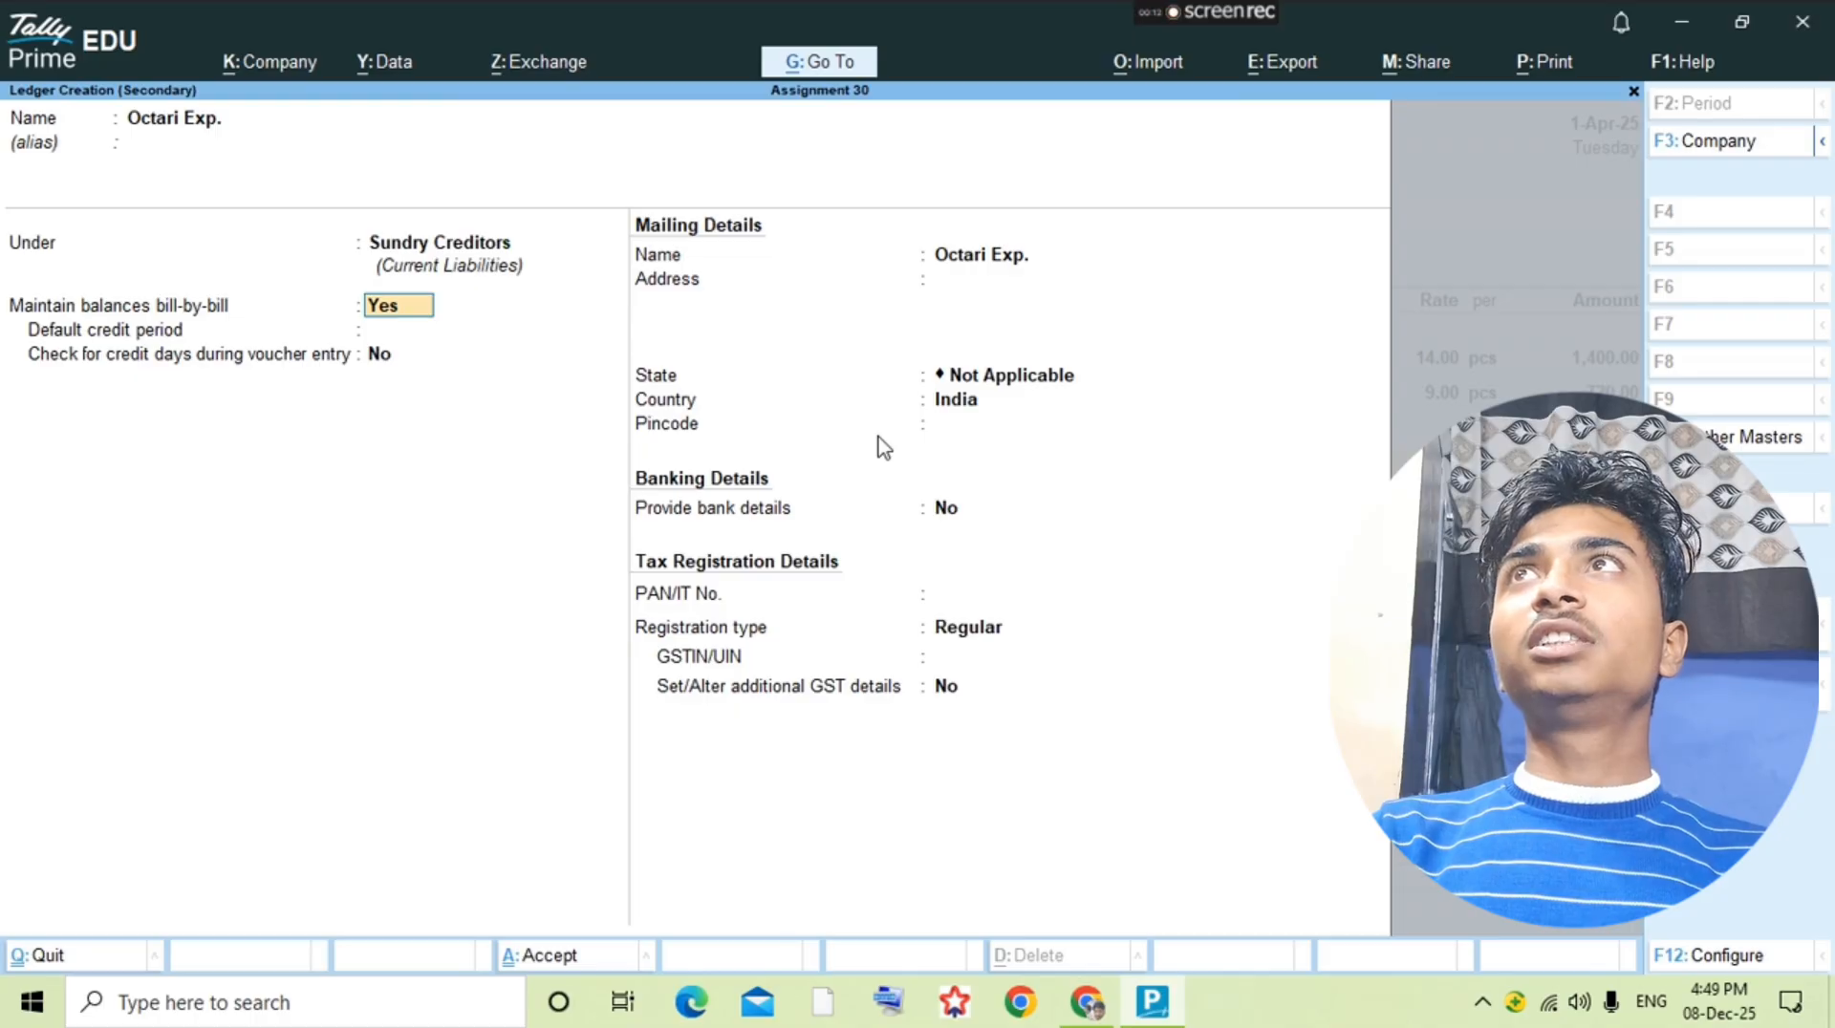
Step: Place the Octari Exp. ledger under Direct Expenses, save it and add it to the purchase voucher
key("BackSpace")
type("Di")
key("Down")
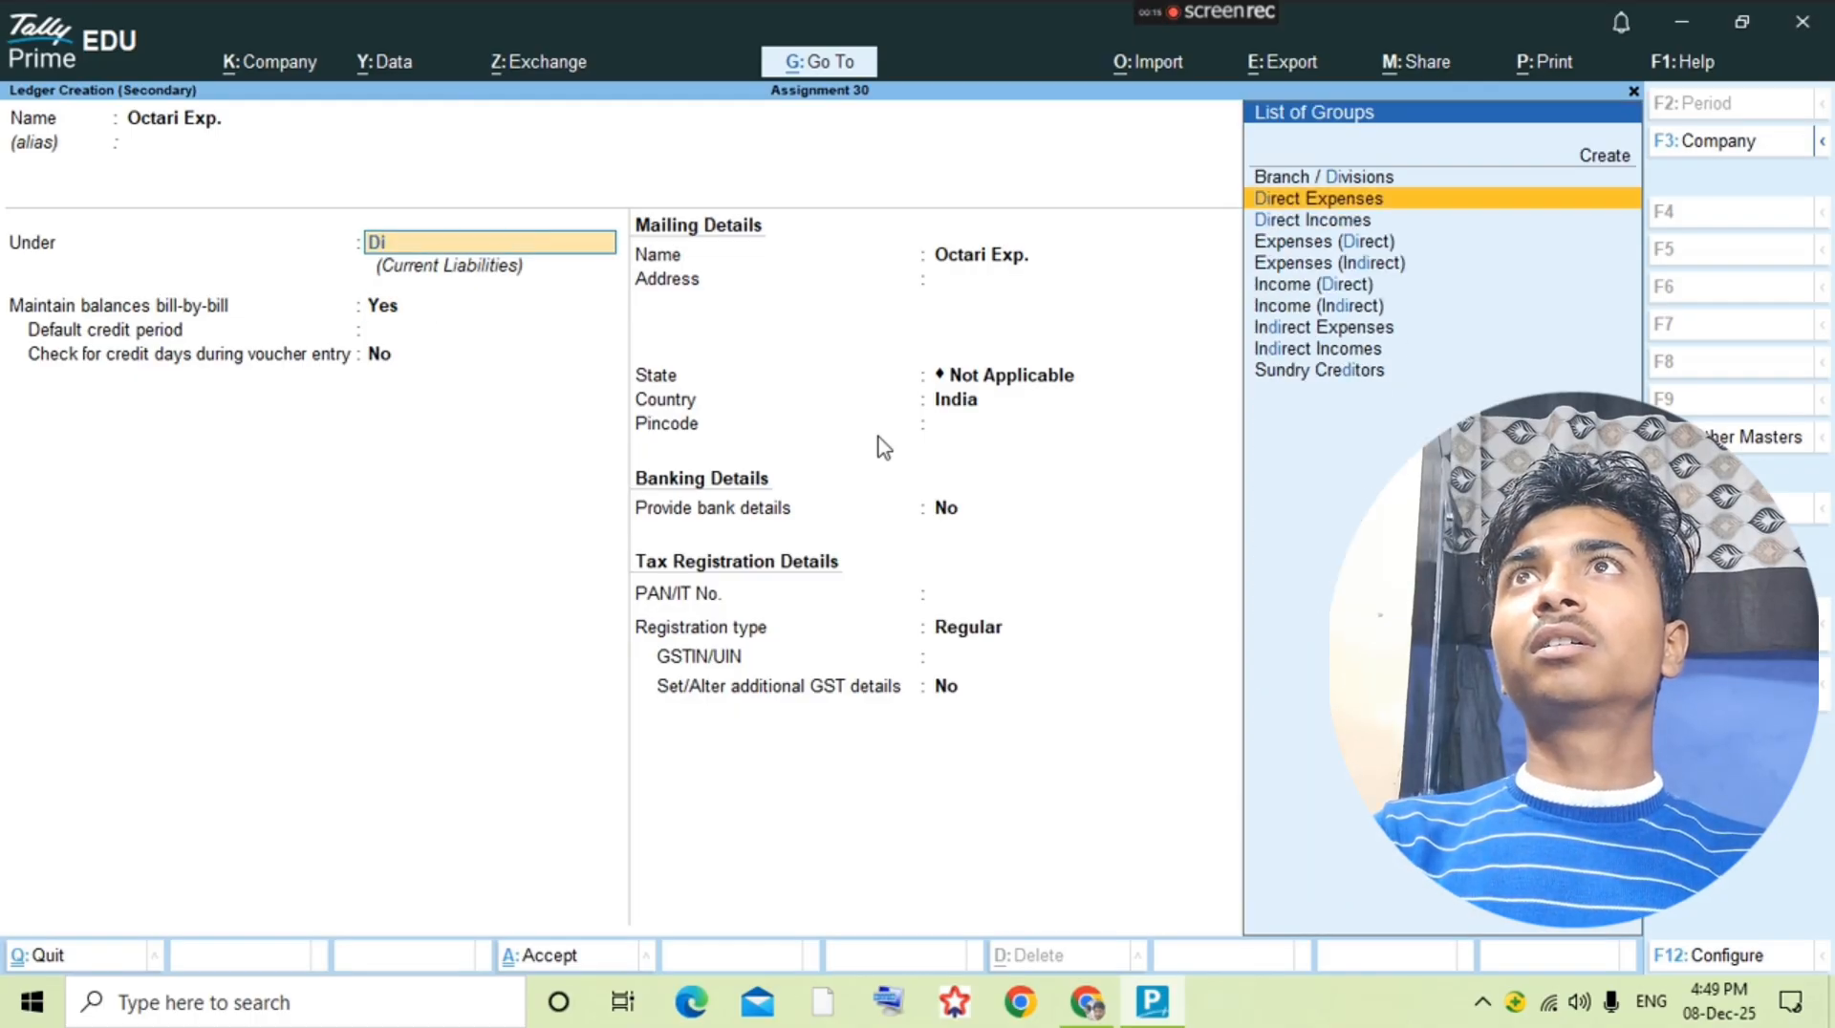
key("Return")
key("ctrl+a")
key("Return")
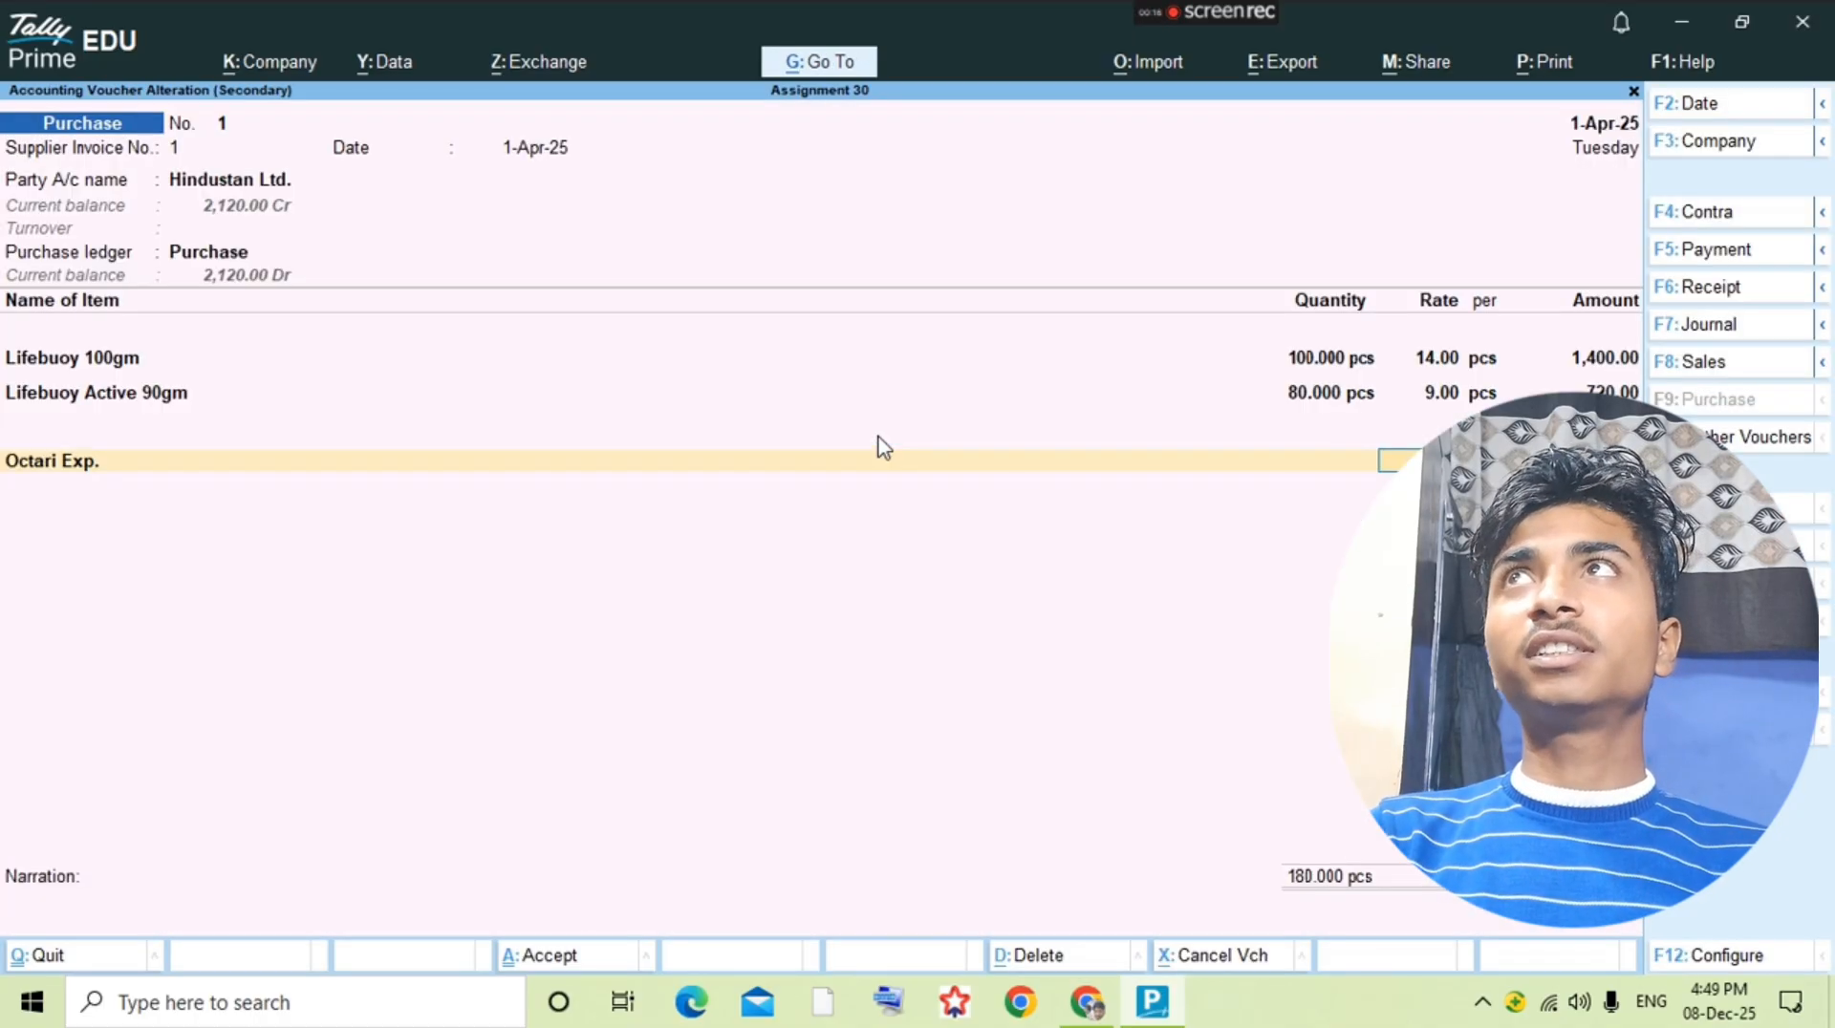
Step: Check the octroi expense rate in the question PDF, then save the Hindustan Ltd. purchase voucher
key("alt+Tab")
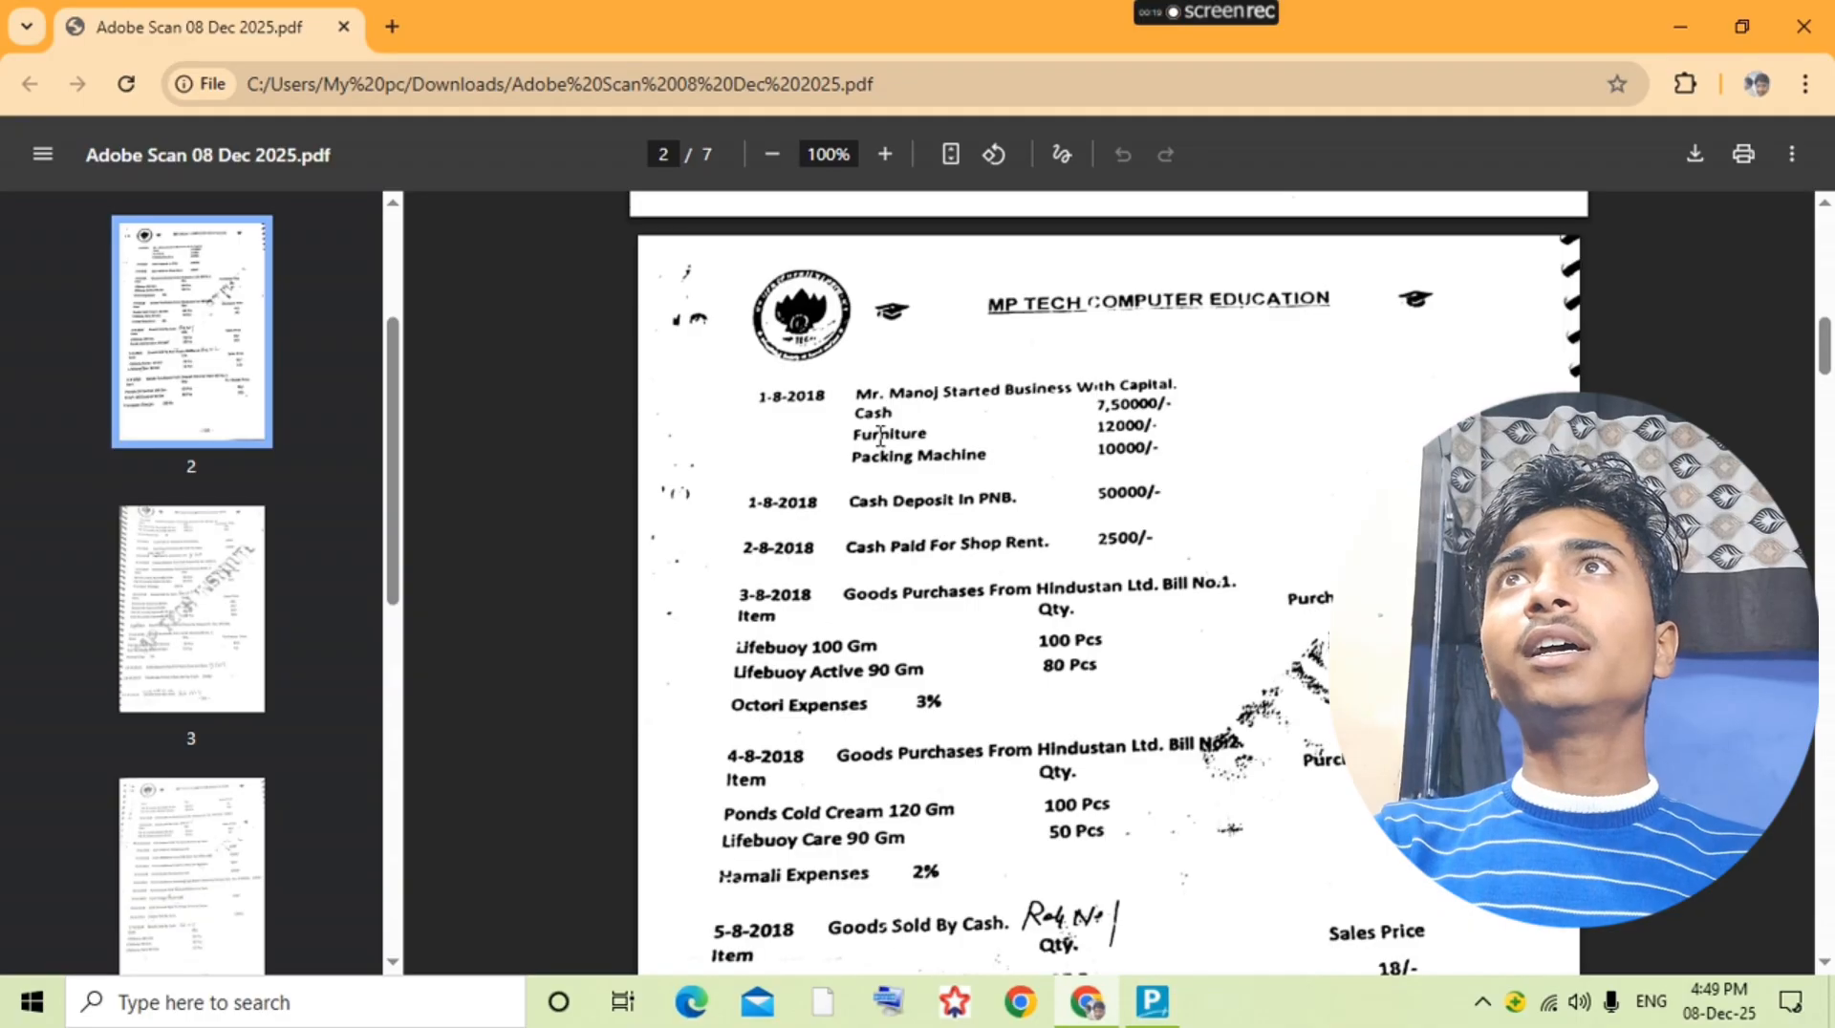
key("alt+Tab")
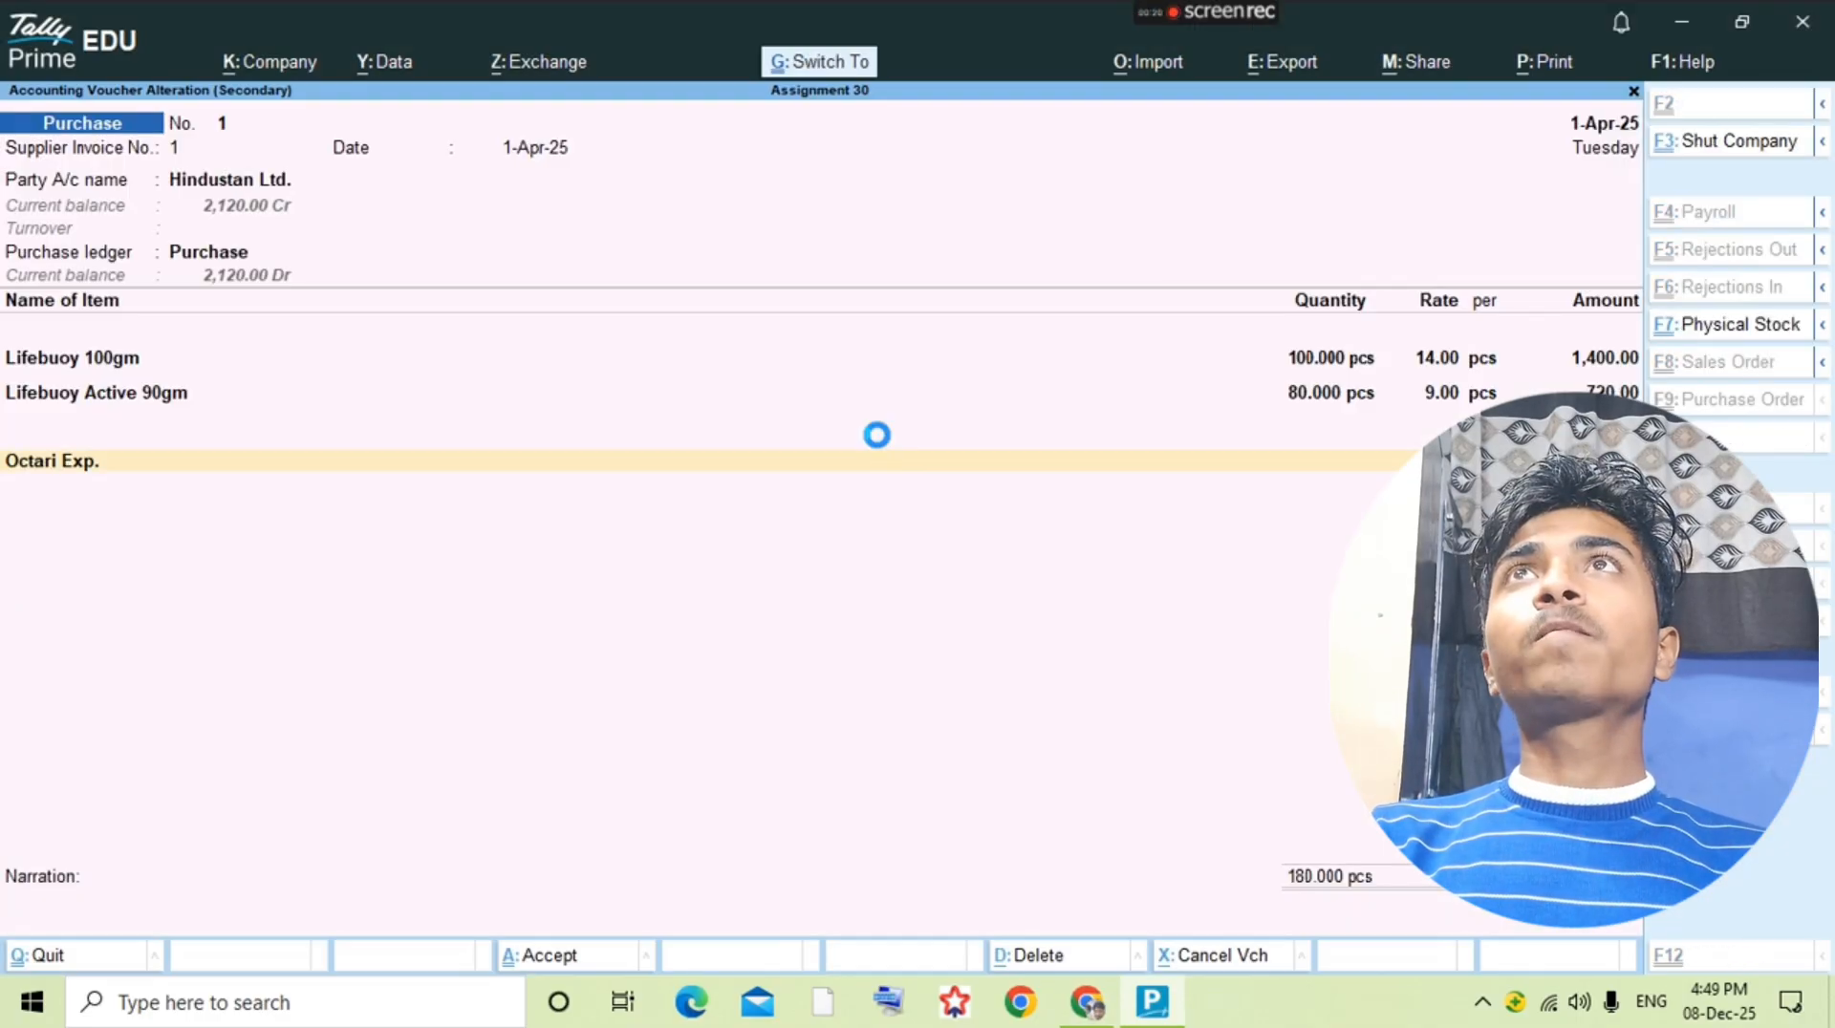
key("ctrl+a")
key("F4")
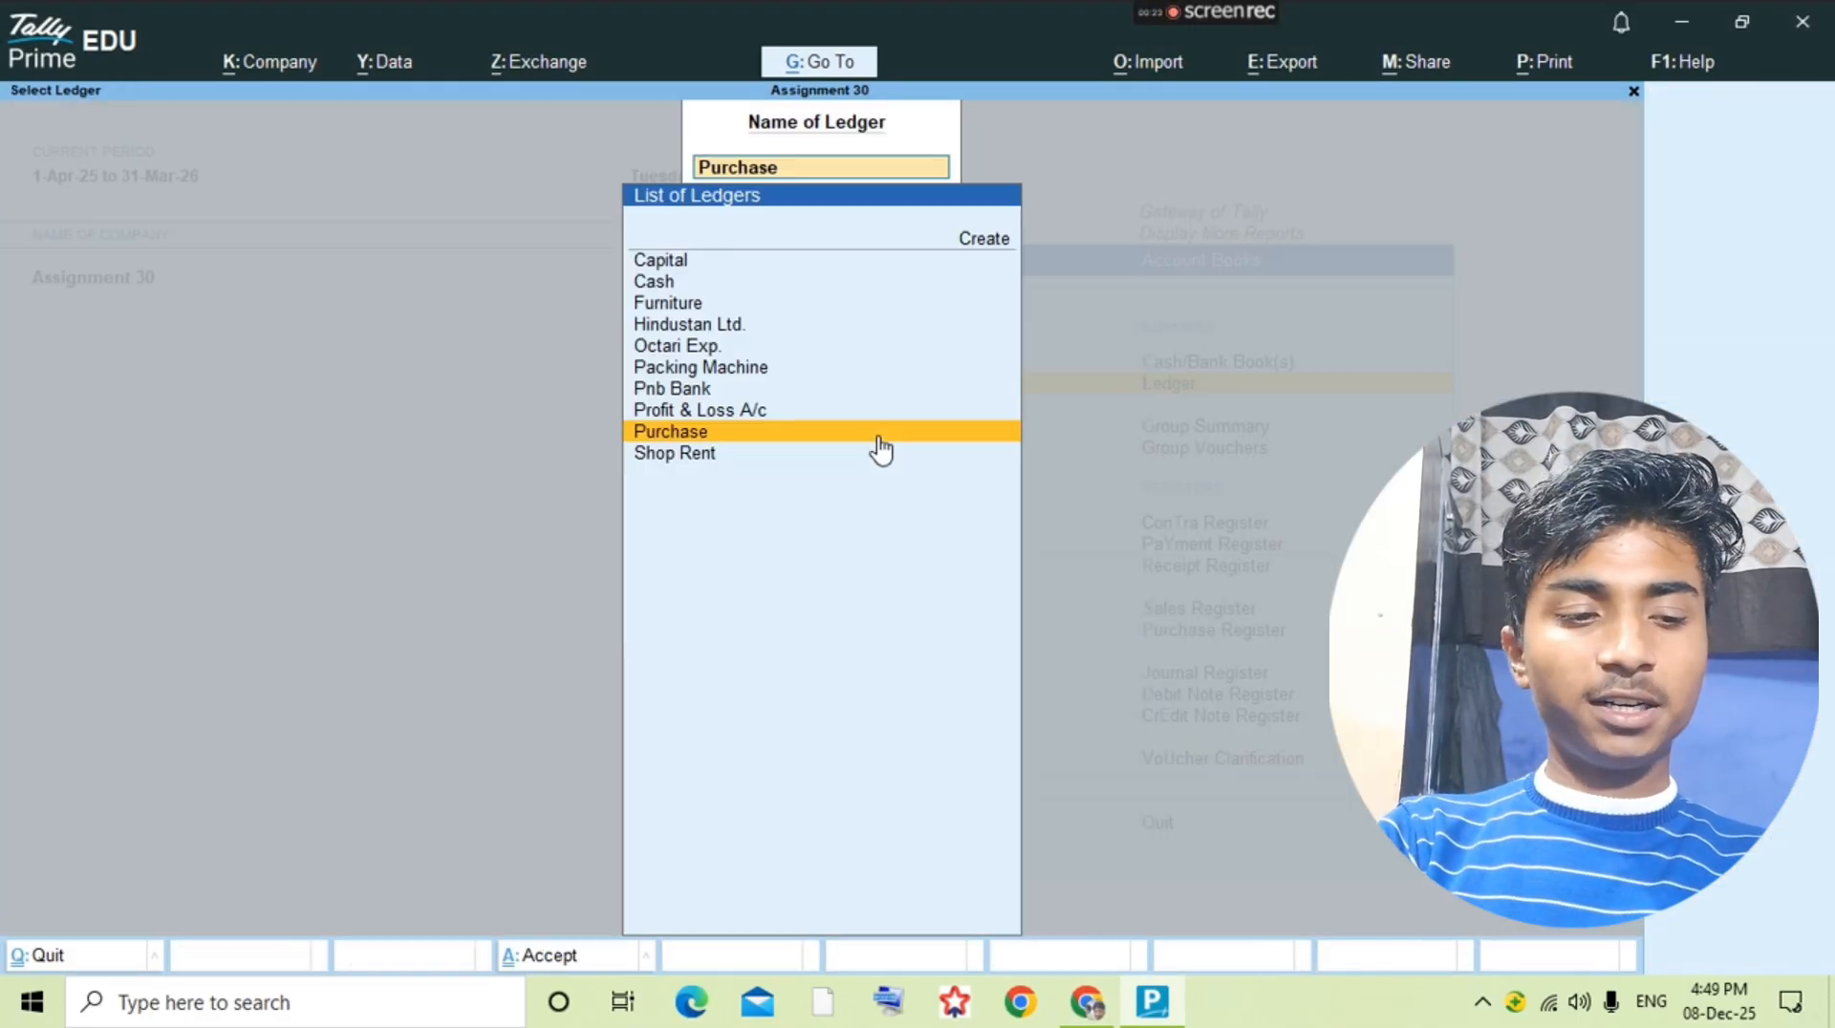
Step: Check the next purchase in the question PDF and start another purchase voucher from the Purchase ledger
key("alt+Tab")
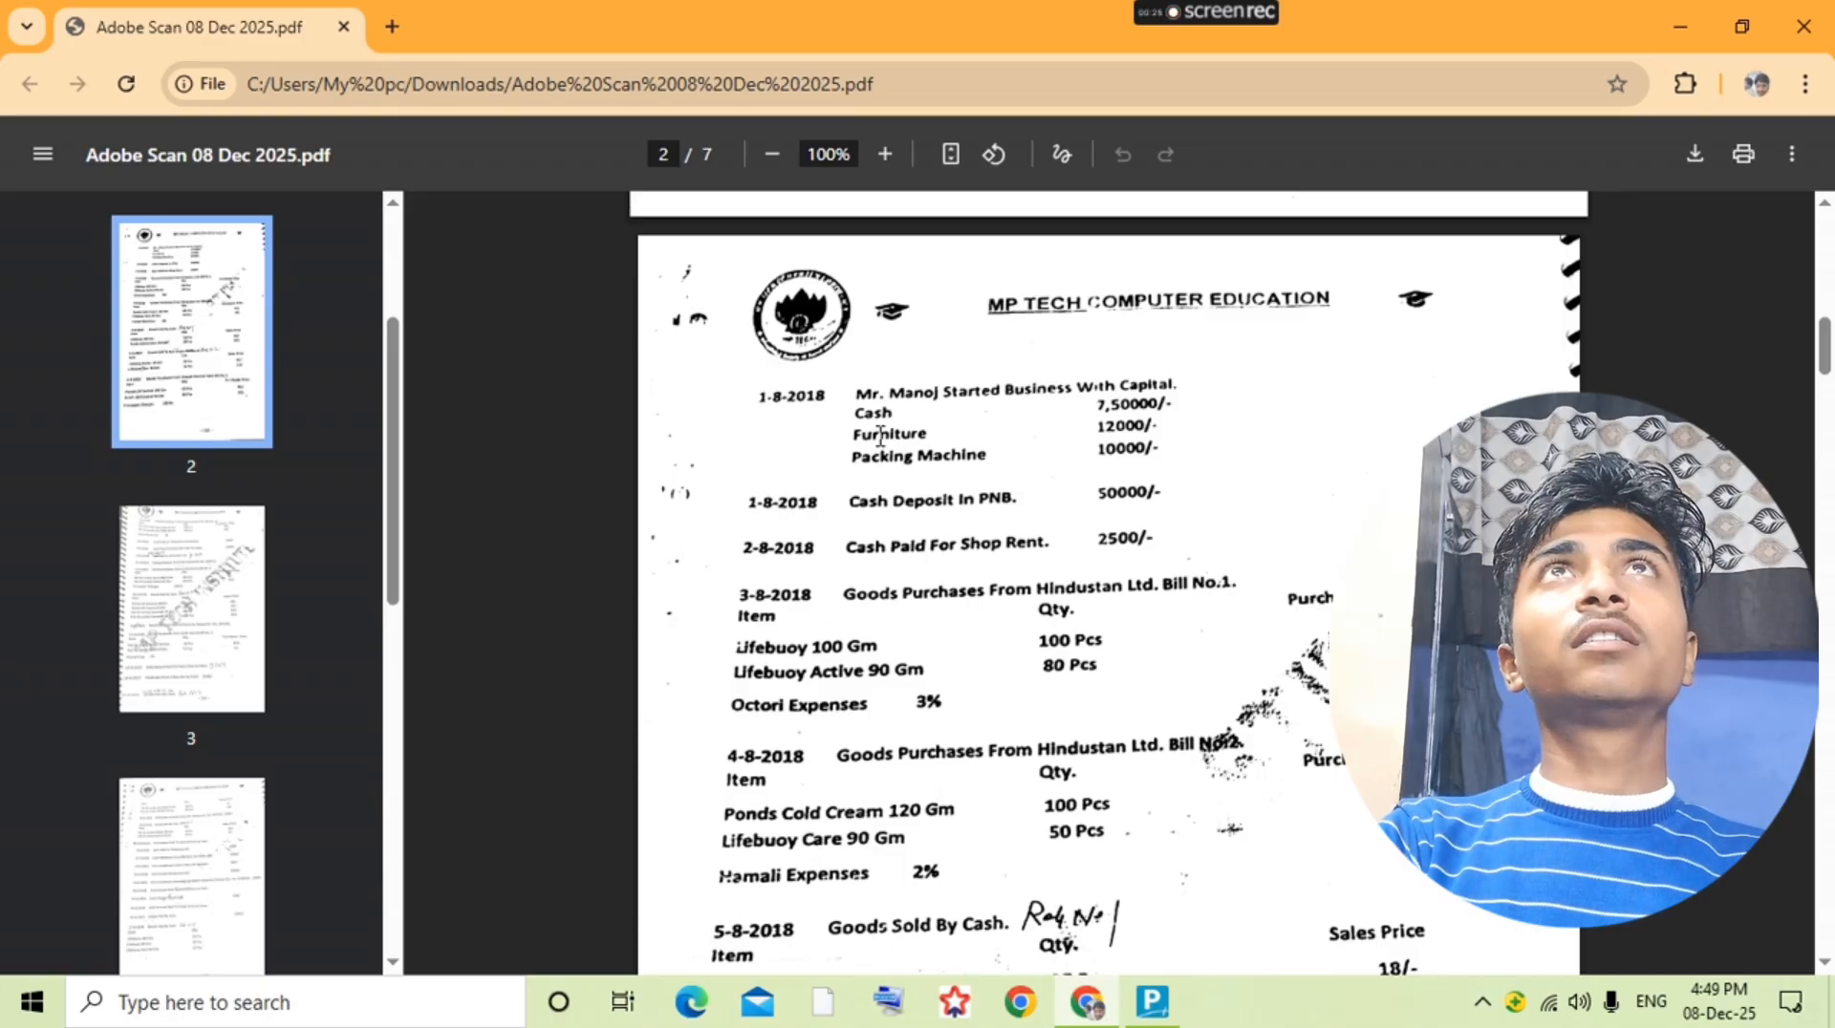
scroll(880, 437, "down", 2)
key("alt+Tab")
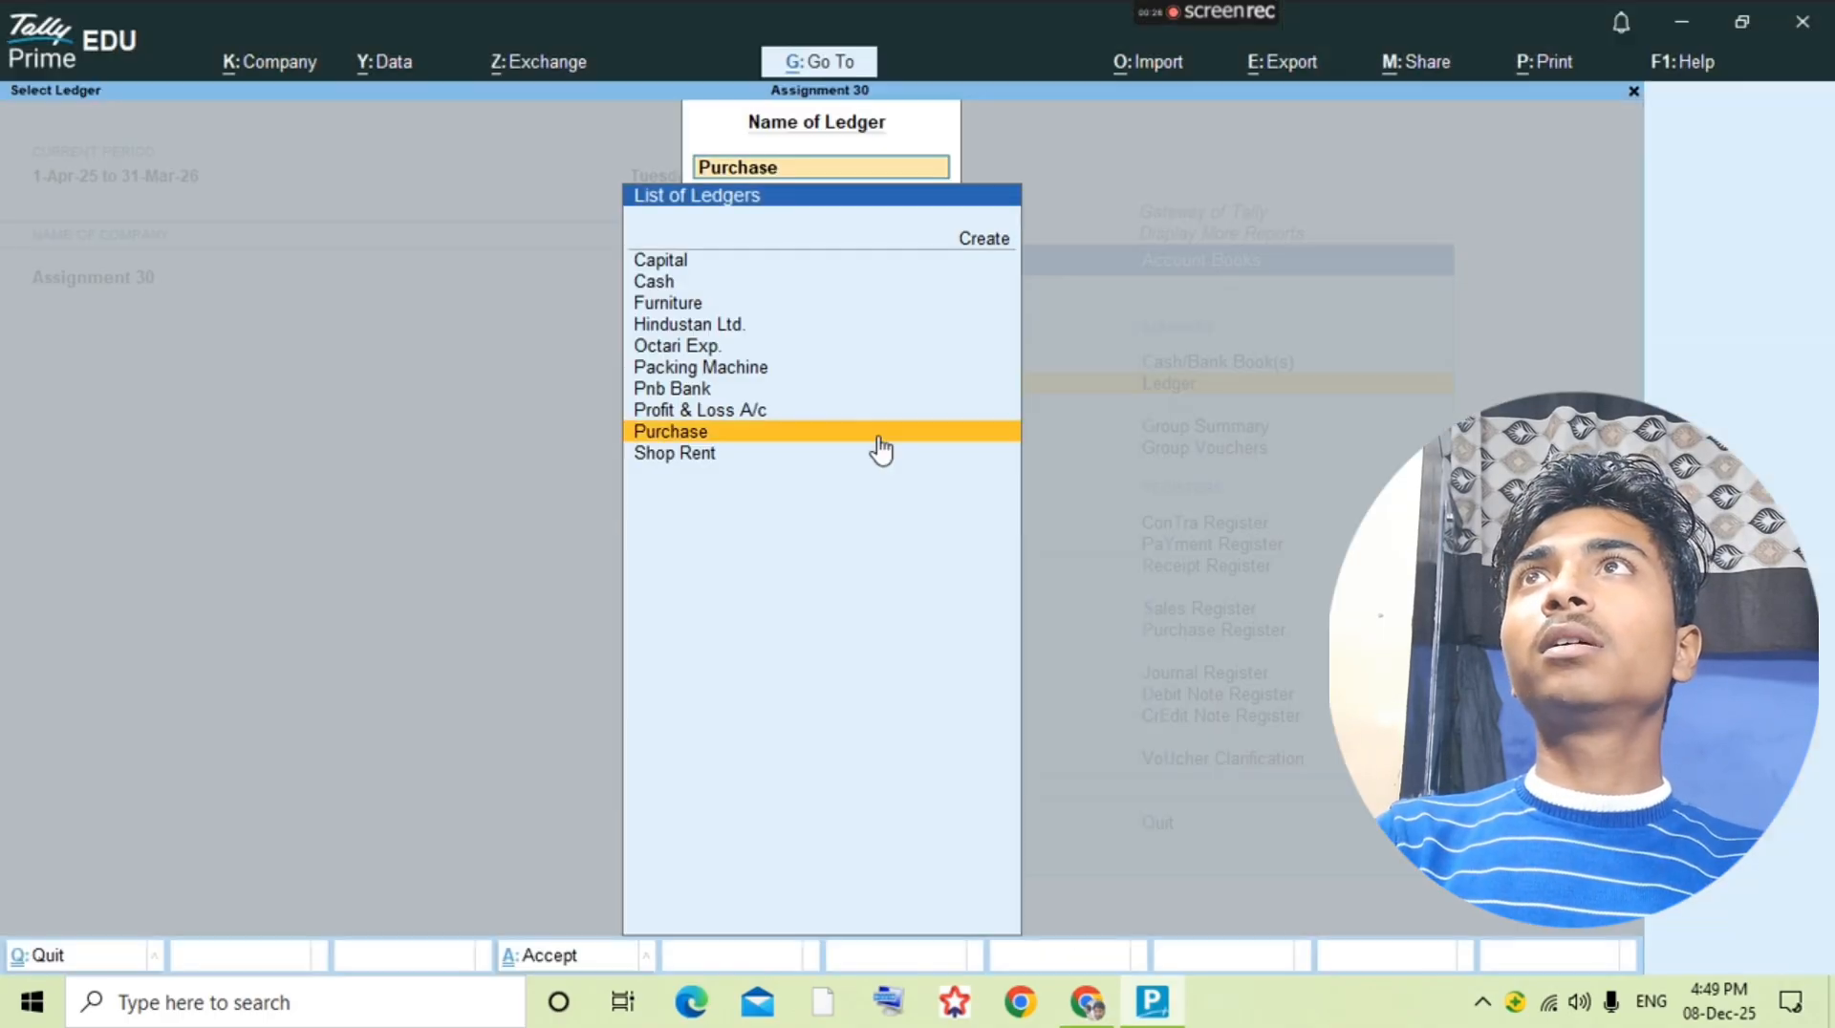
left_click(882, 447)
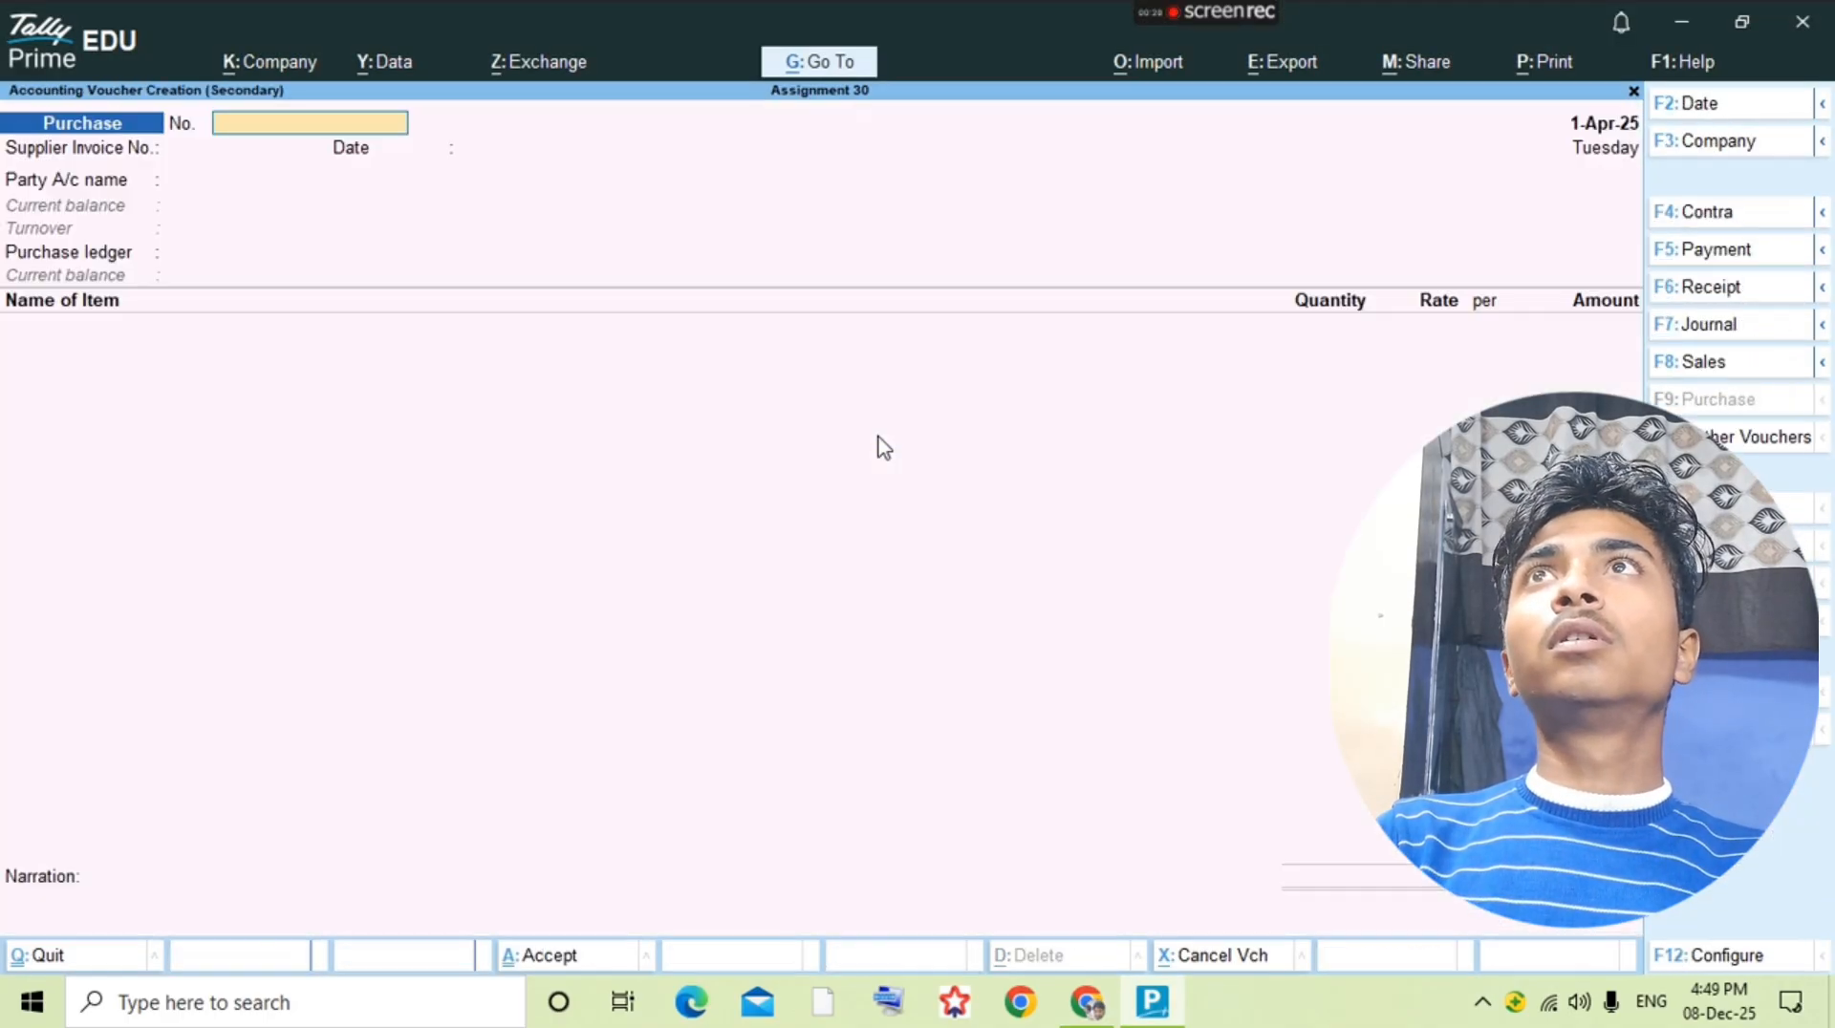
Step: Check the bill number in the question PDF and enter 2 as the purchase voucher and supplier invoice number
key("alt+Tab")
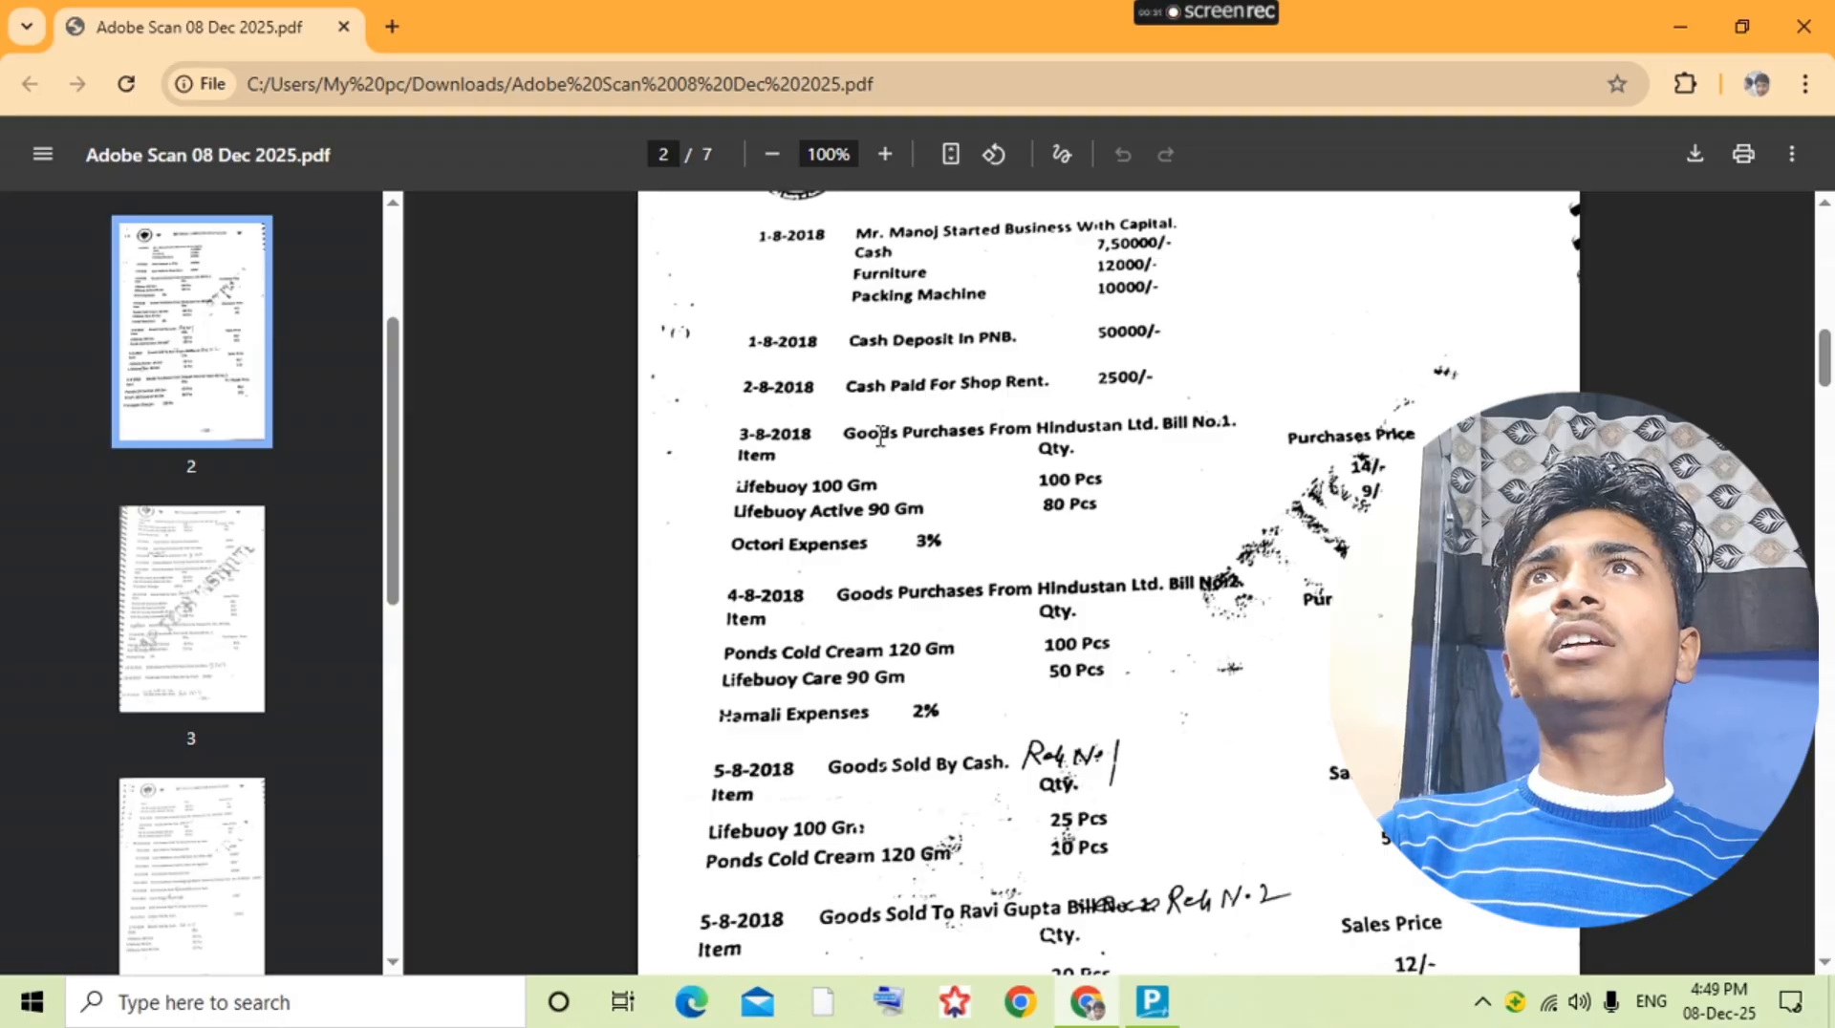
key("alt+Tab")
type("2")
key("Return")
key("Return")
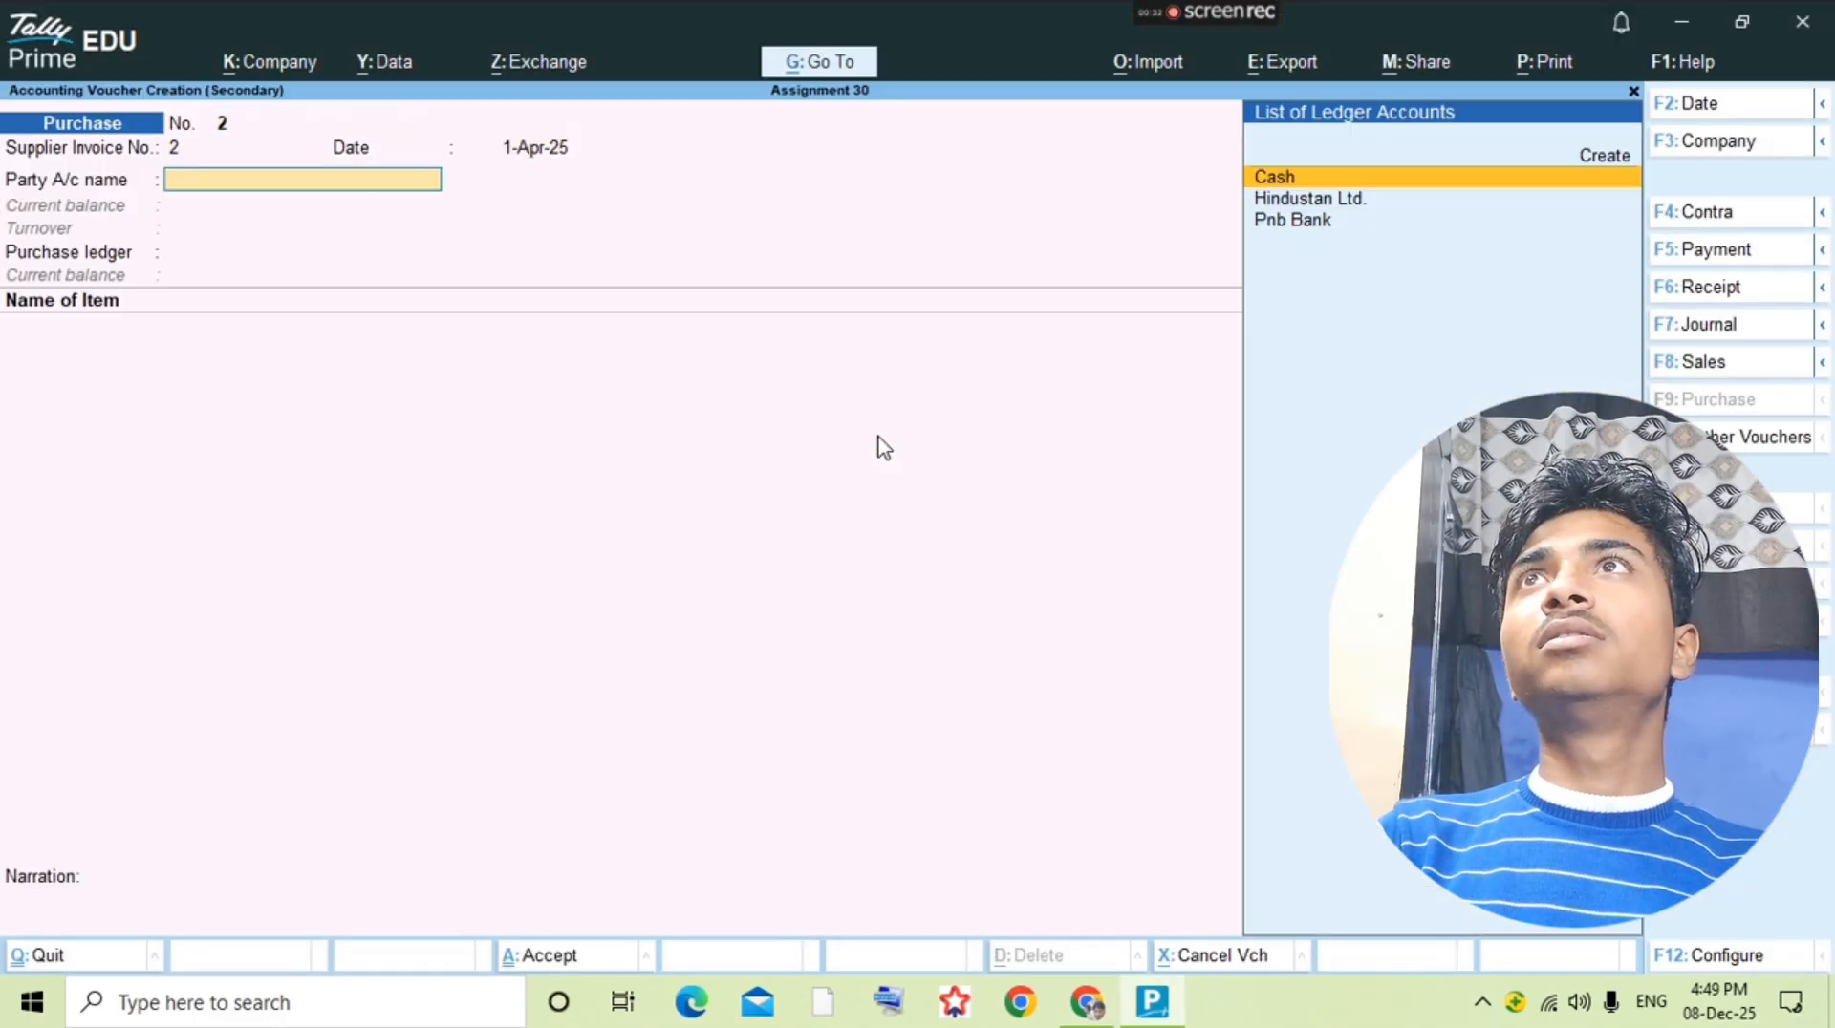
Step: Check the supplier in the question PDF, then set Hindustan Ltd. as the party and Purchase as the purchase ledger
key("alt+Tab")
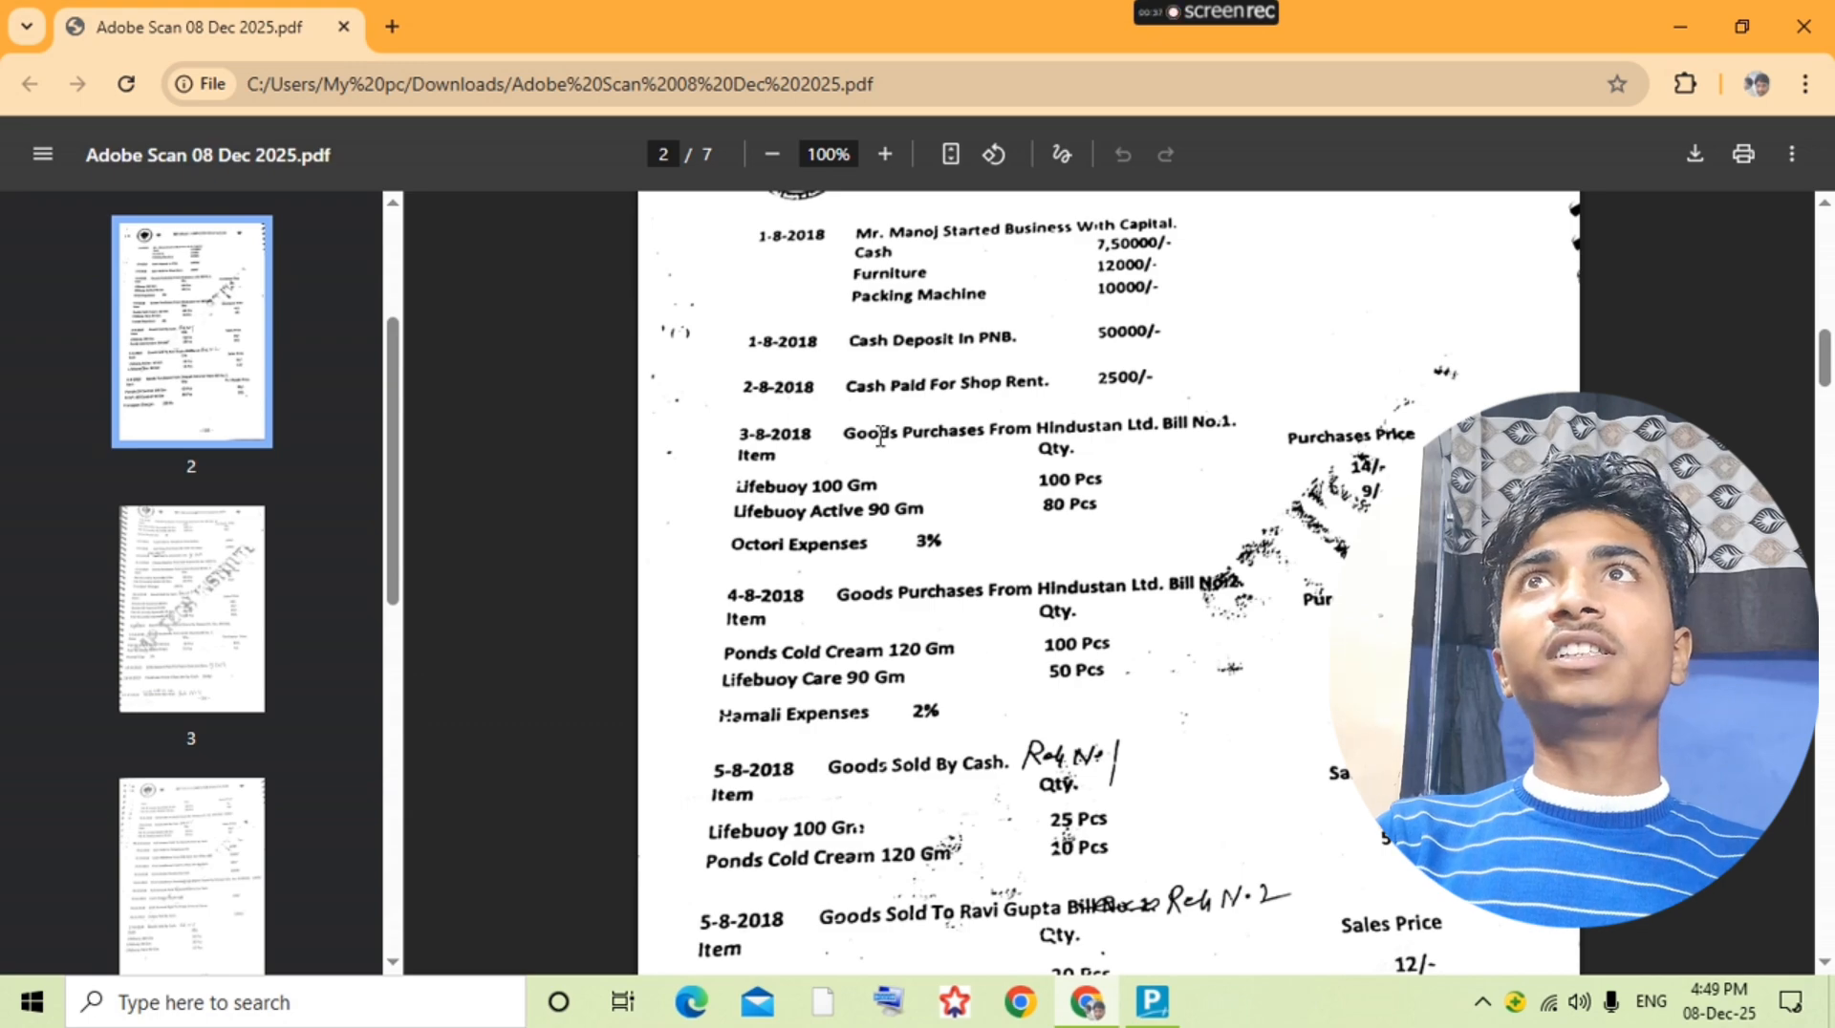
key("alt+Tab")
type("Hind")
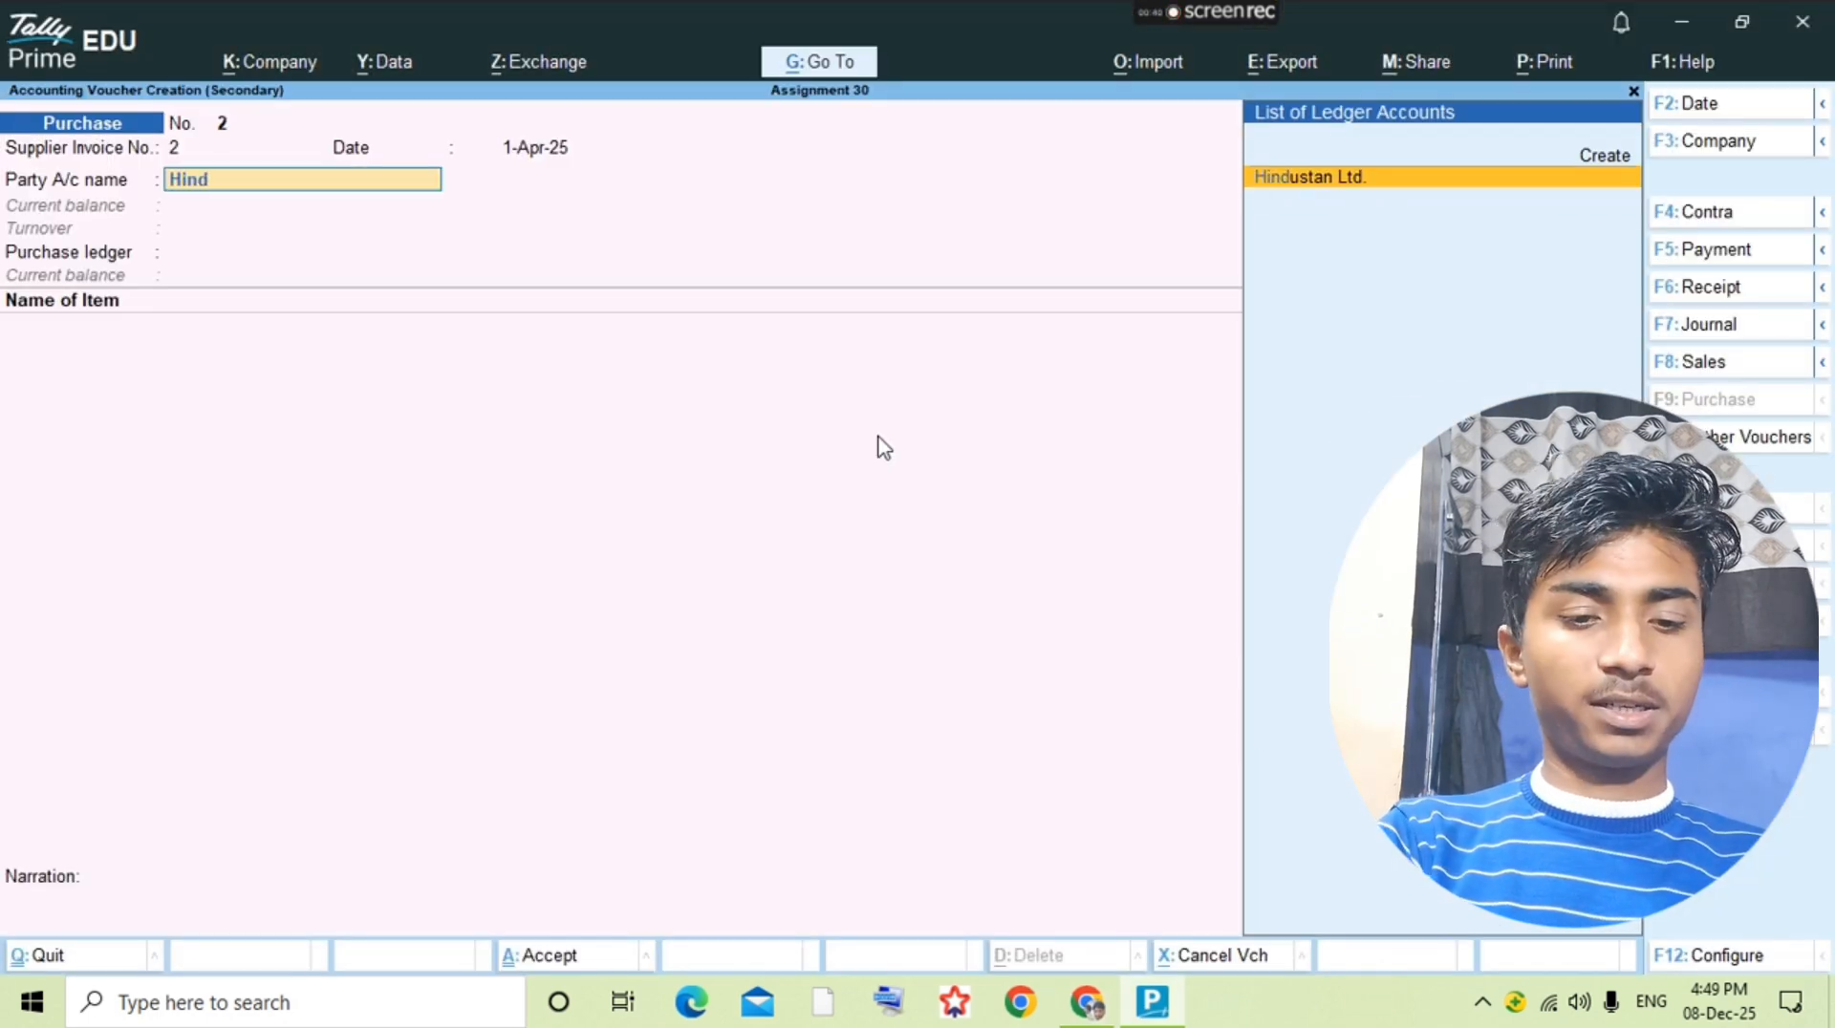
key("Return")
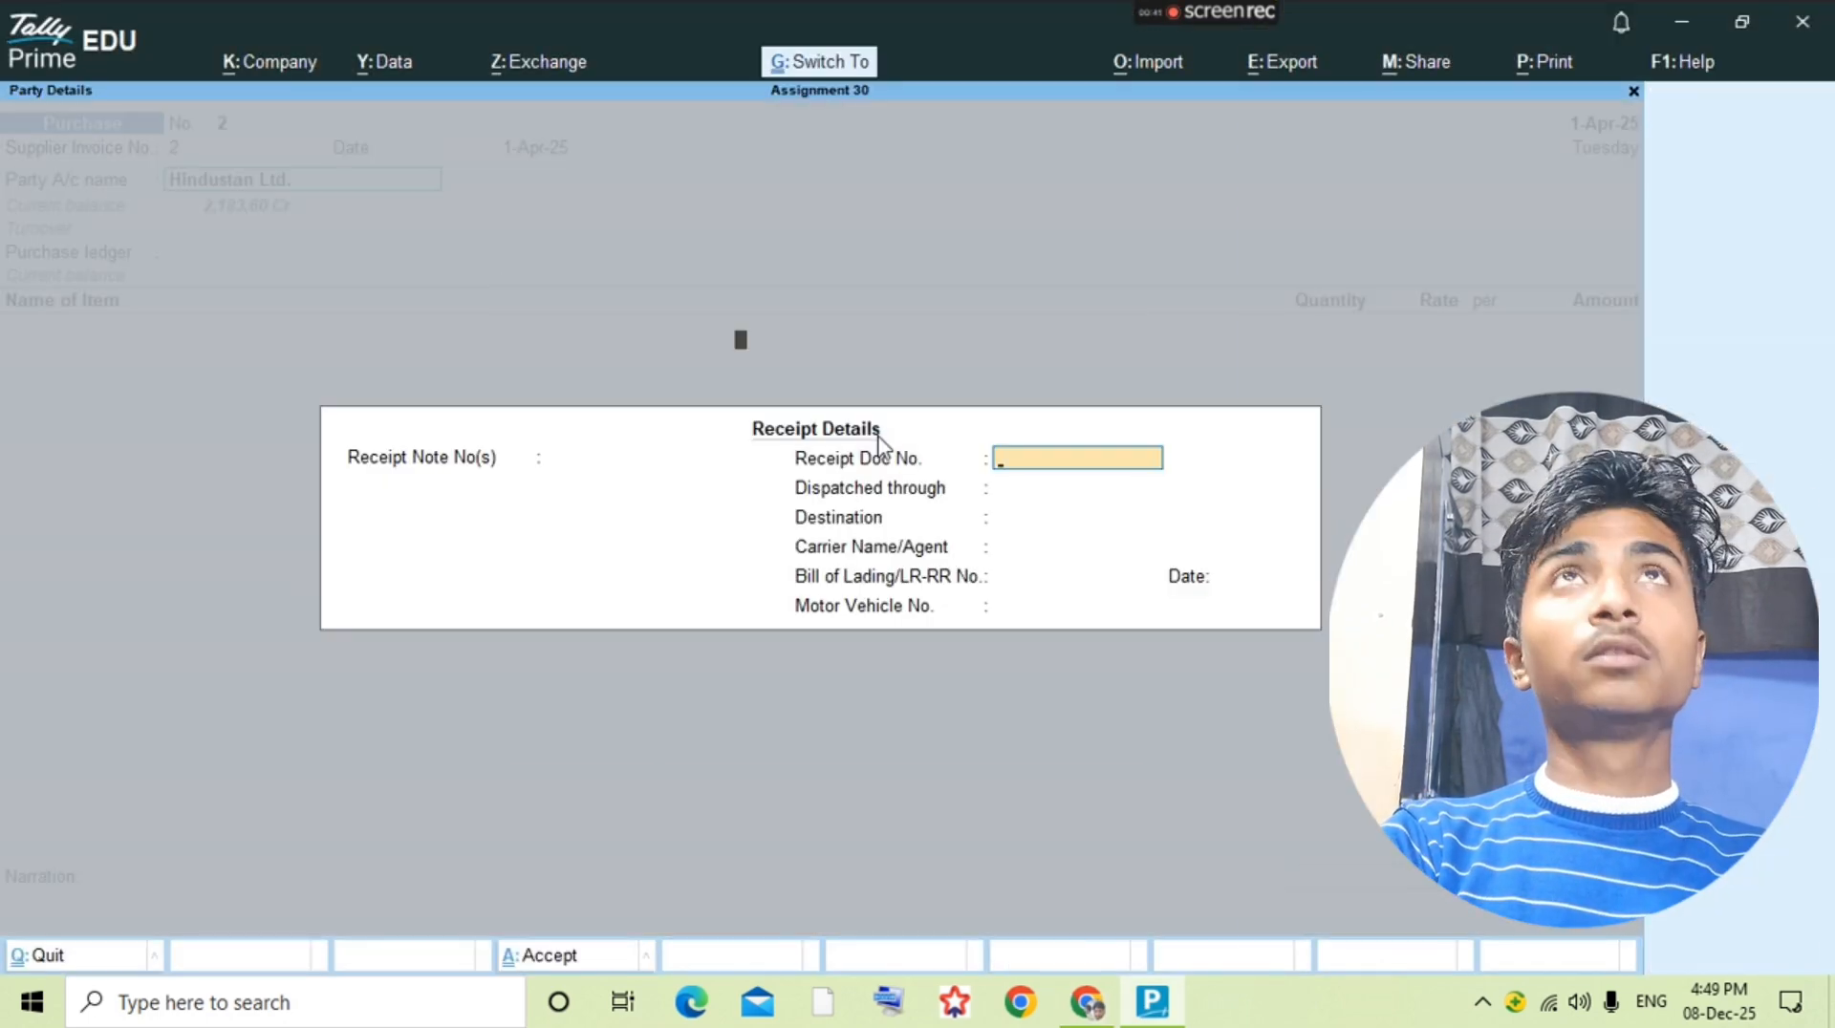
key("ctrl+a")
key("Return")
Step: Look up the first item in the question PDF and start a stock item named Ponds Cold Cream 120gm
key("alt+Tab")
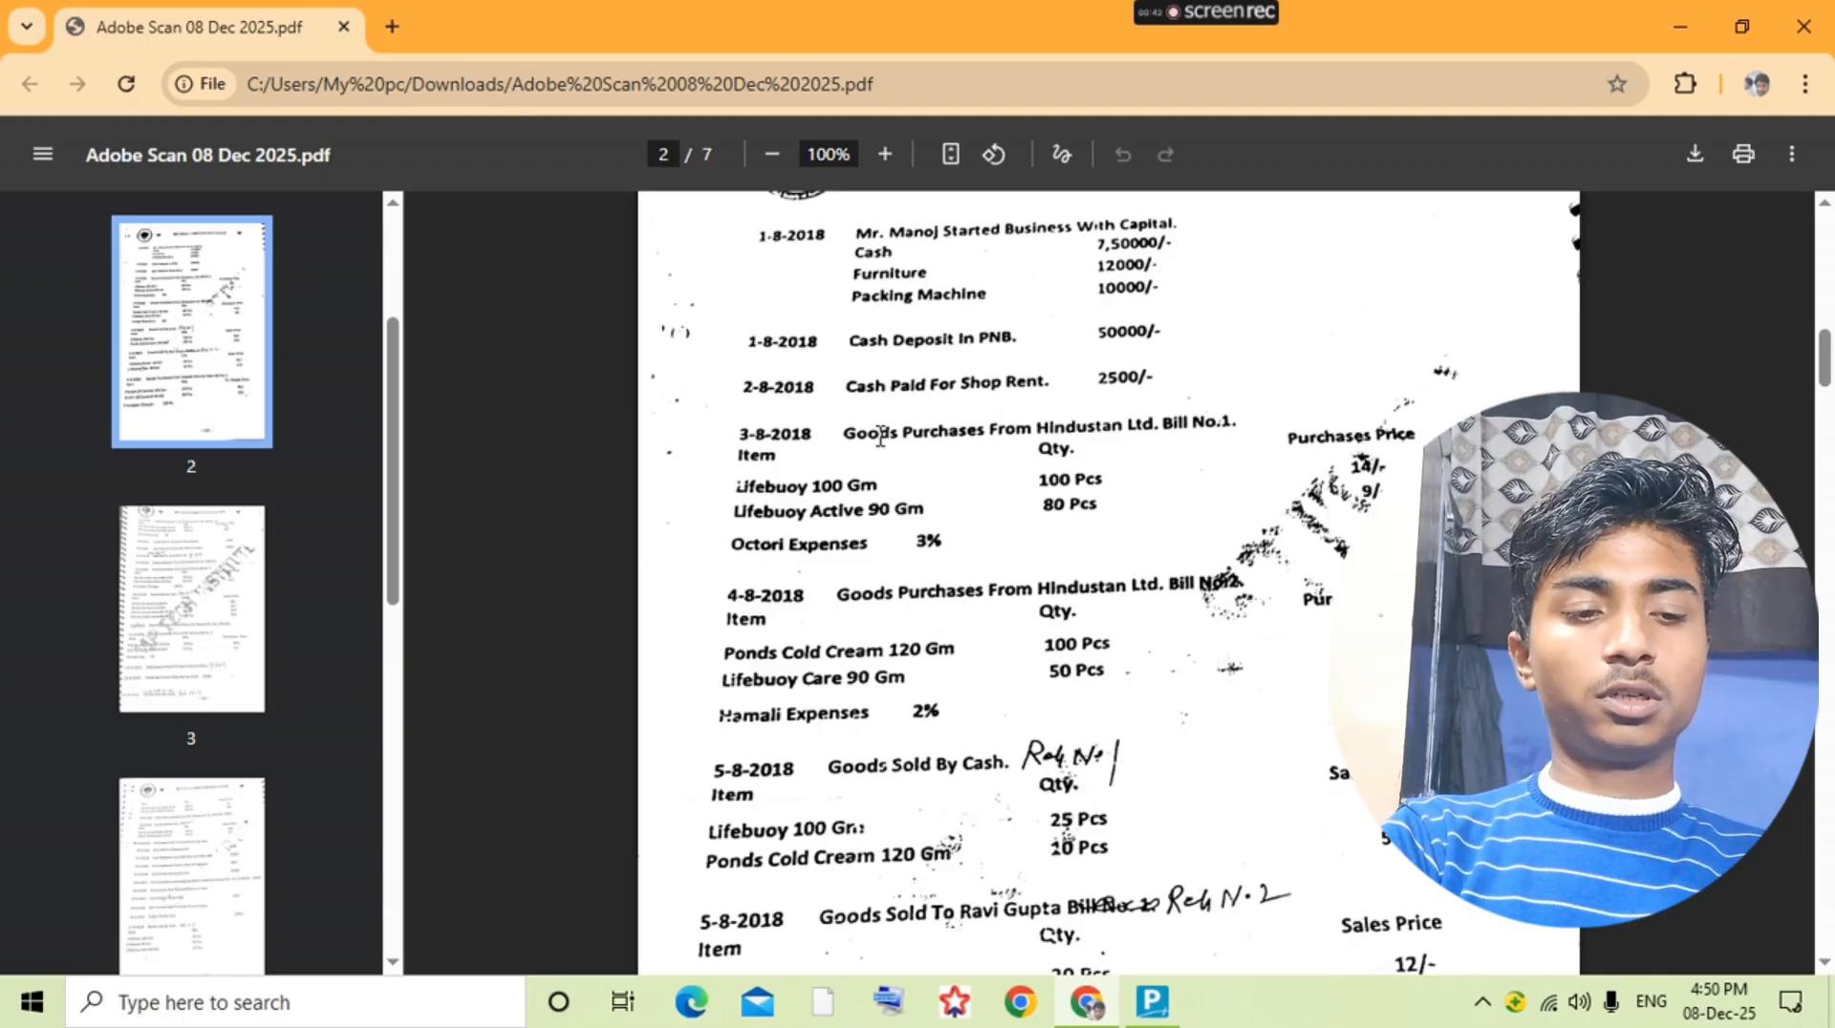
key("alt+Tab")
key("alt+c")
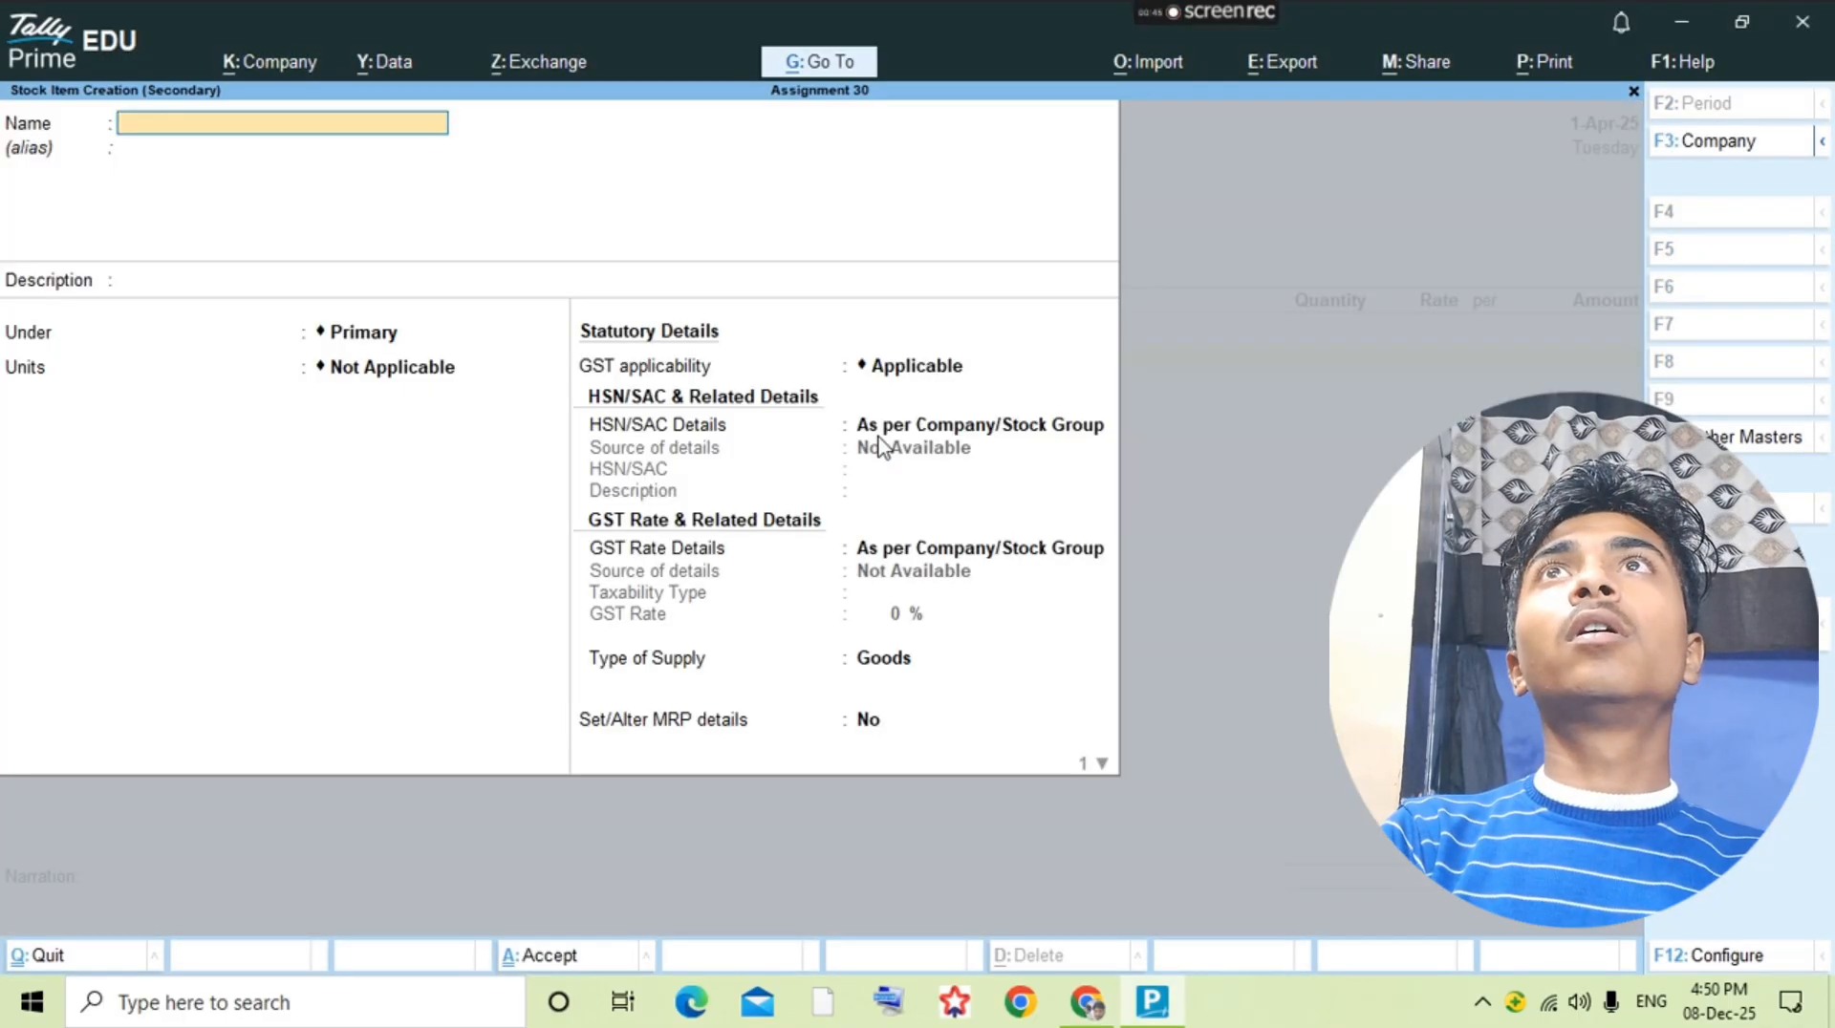
type("Ponds")
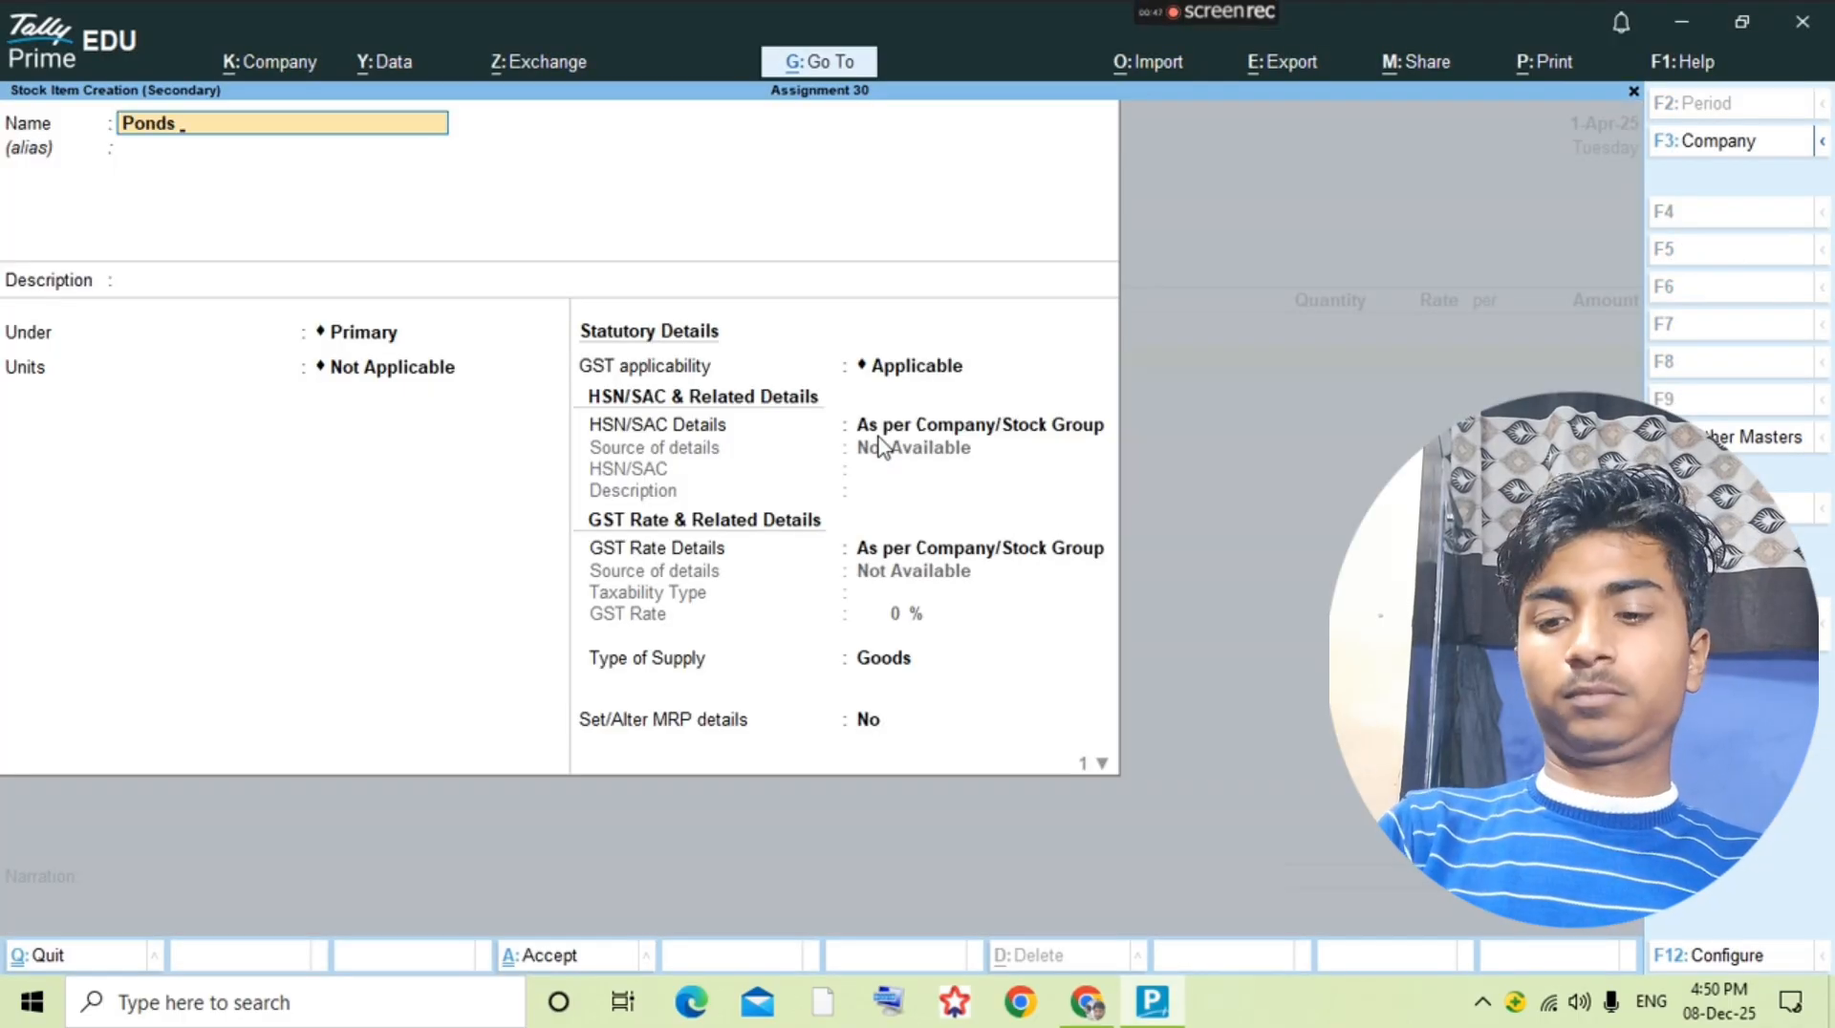
type(" Cold Cream")
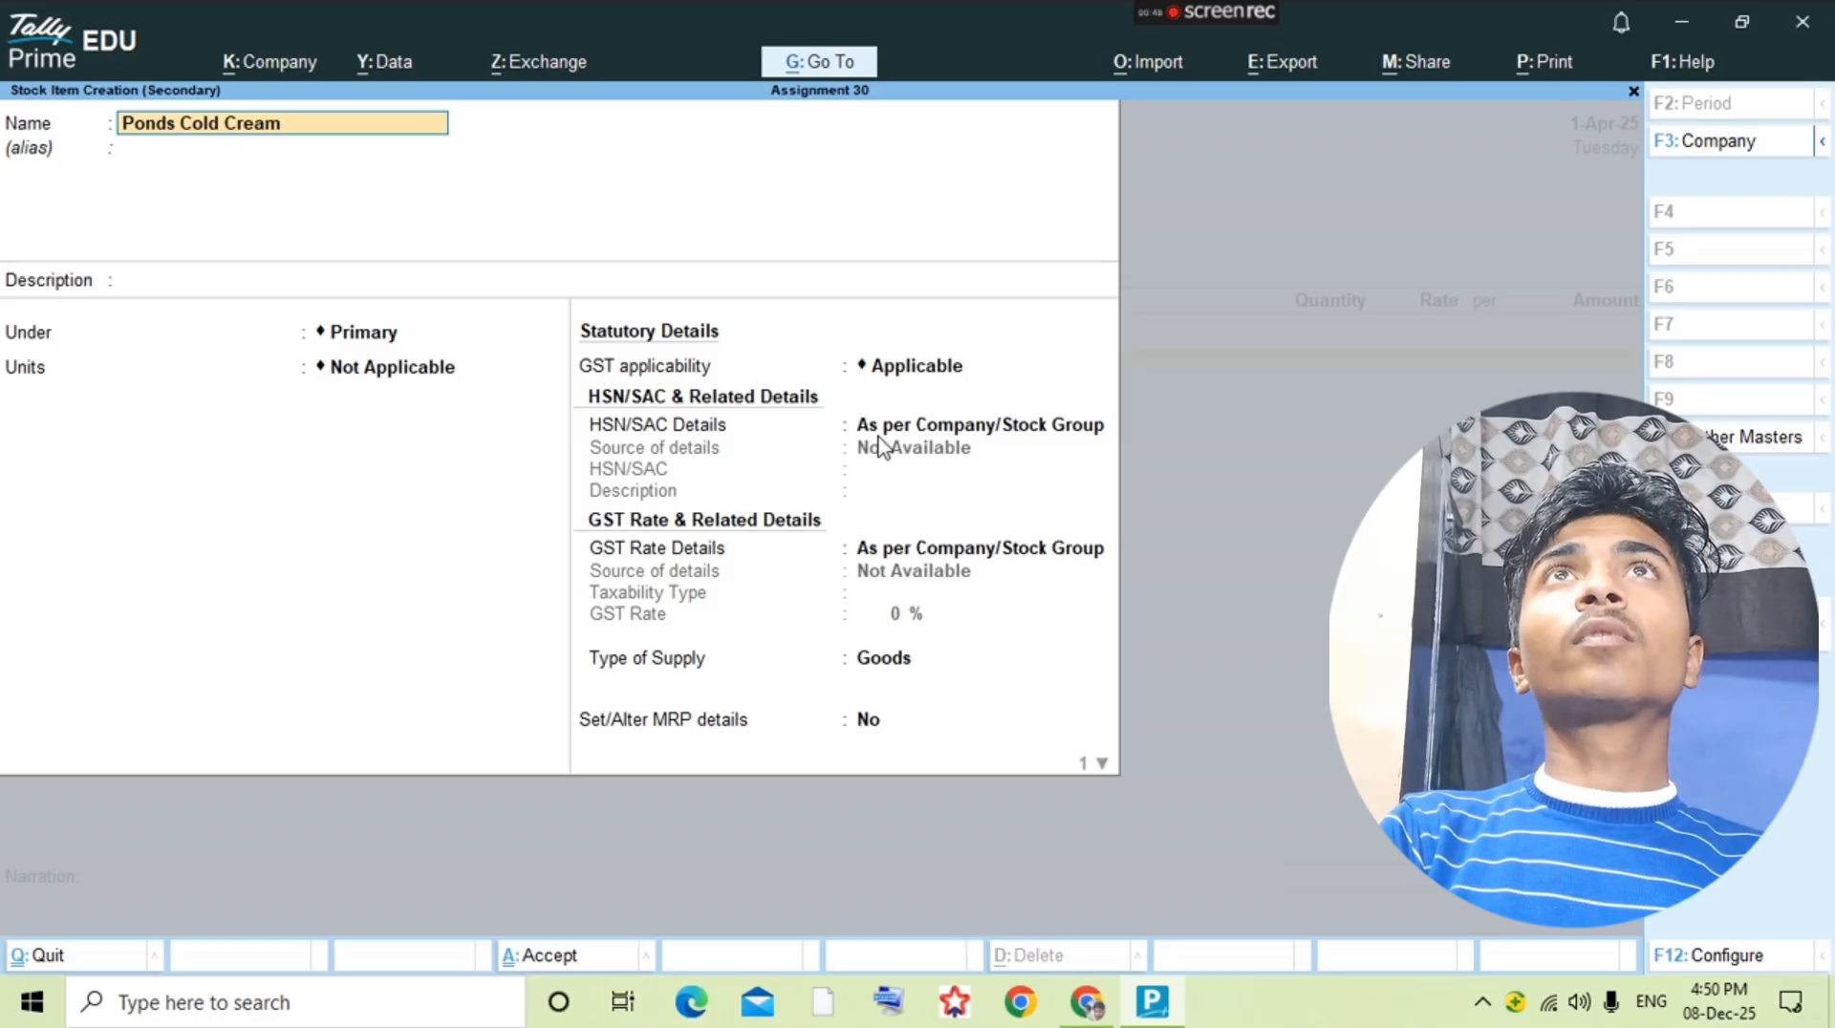
key("alt+Tab")
key("alt+Tab")
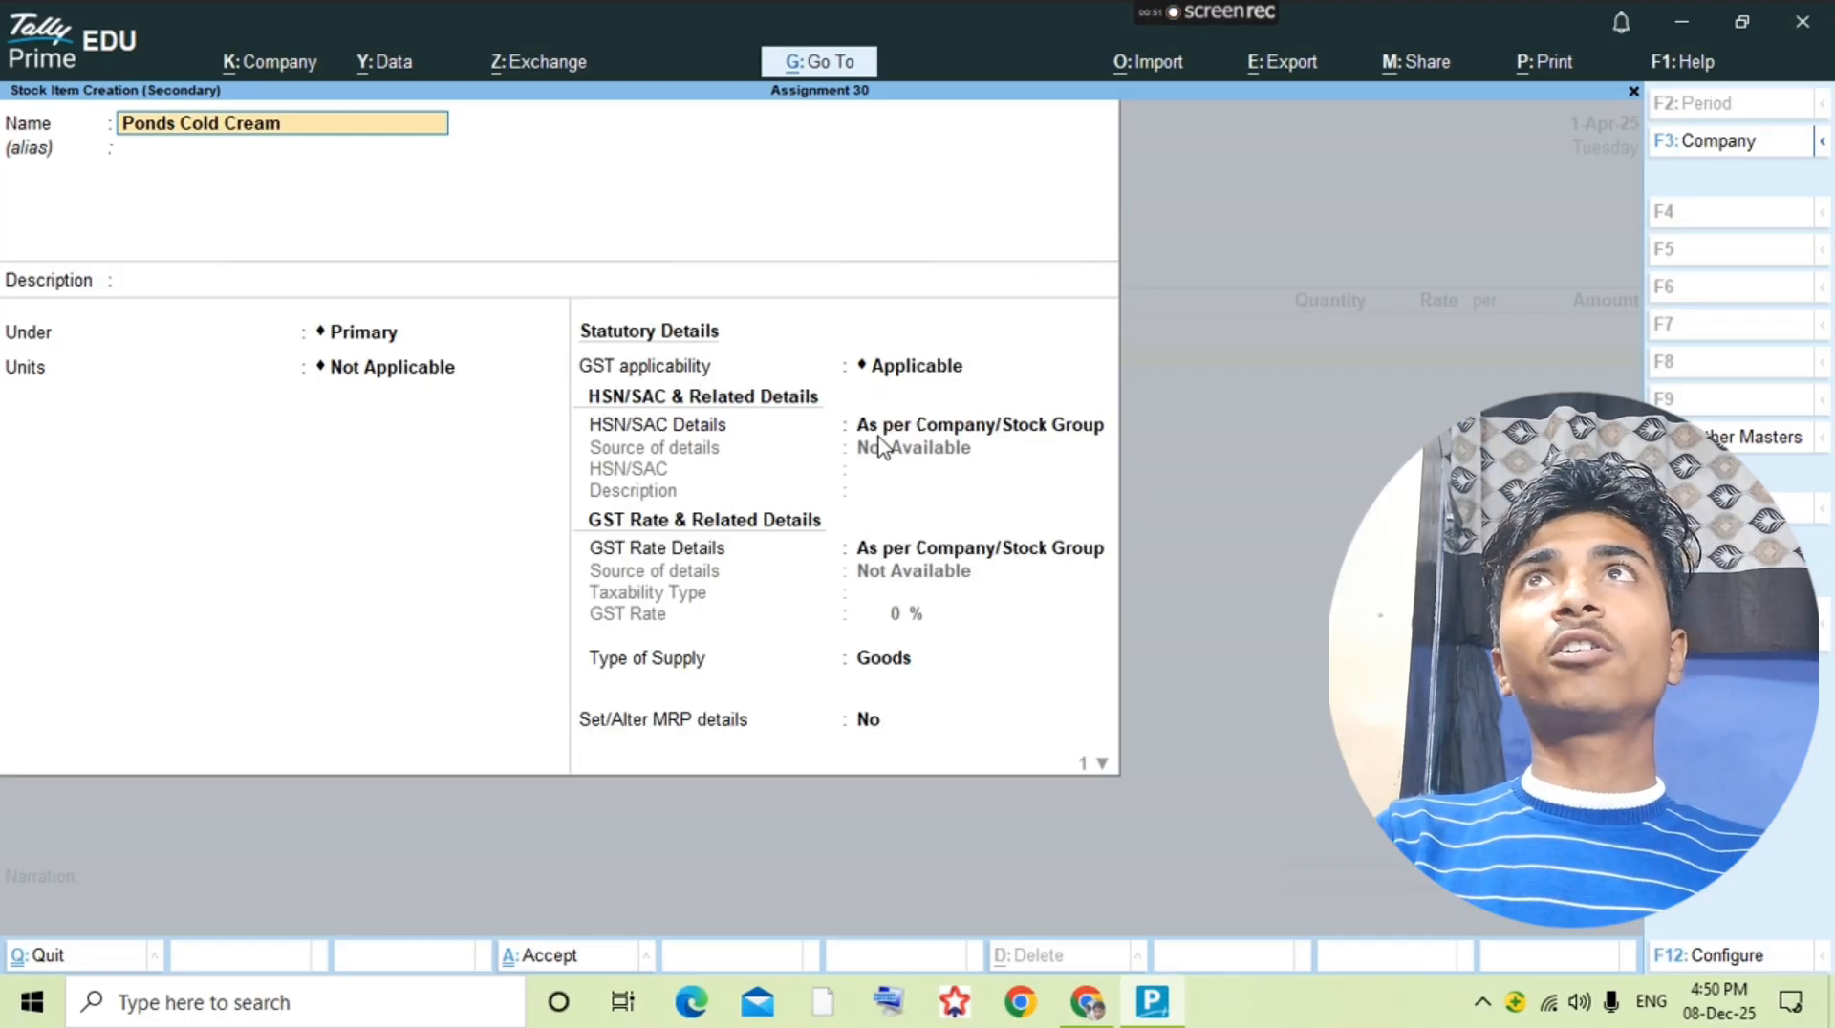
type("120g")
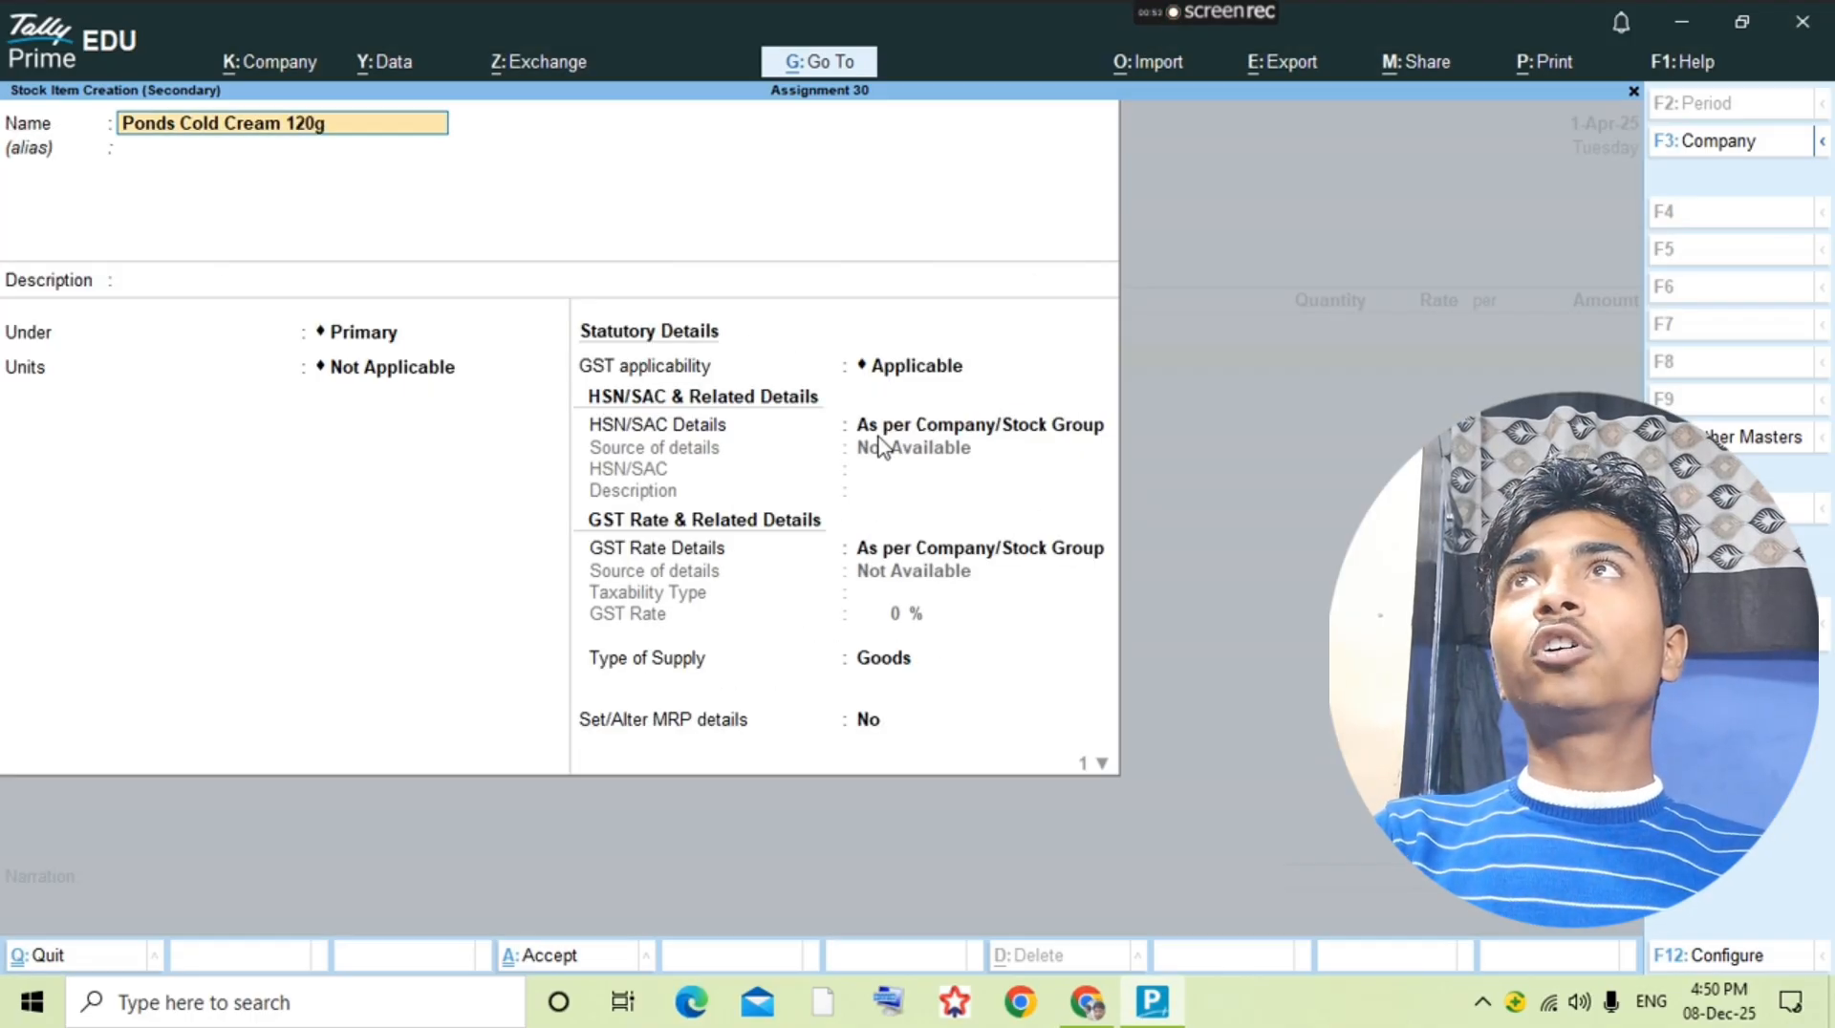
type("m")
Step: Set the unit of Ponds Cold Cream 120gm to pcs and save the stock item
key("Return")
key("Return")
key("Return")
key("Return")
key("Down")
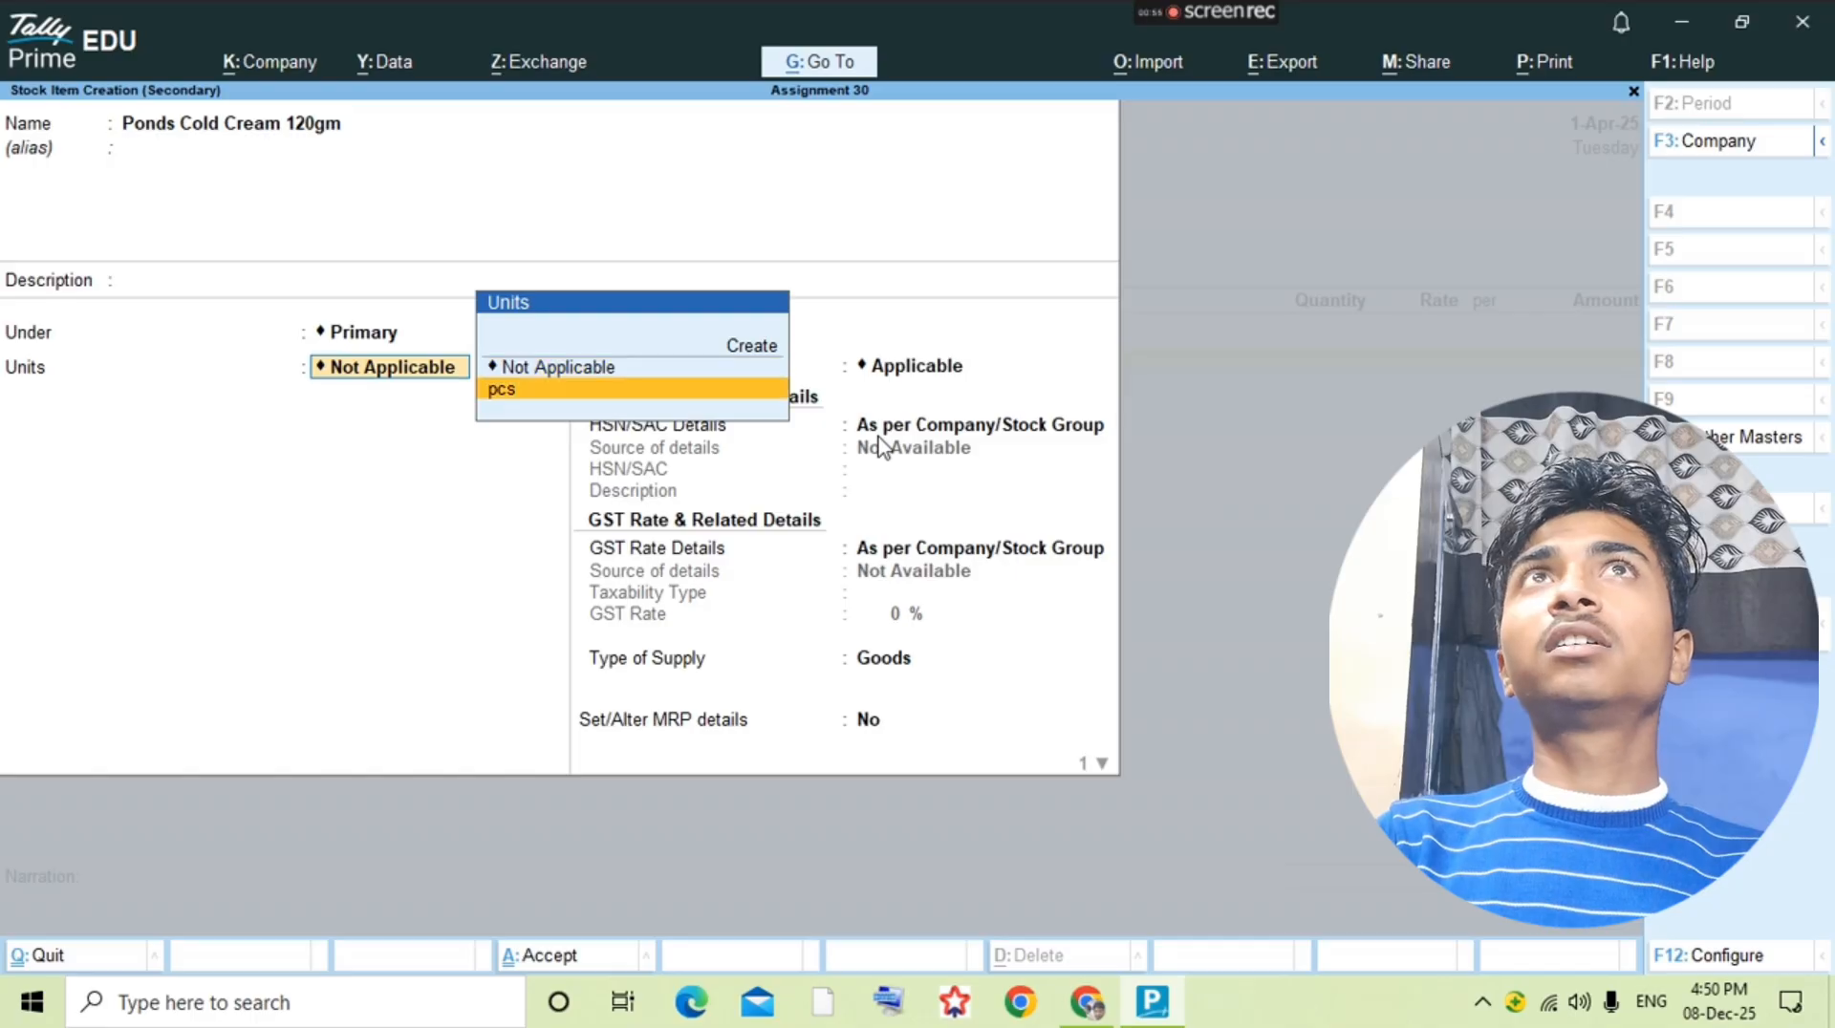
key("Return")
Step: Check the quantity in the question PDF and enter 100 pcs of Ponds Cold Cream 120gm at a rate of 45
key("Return")
key("alt+Tab")
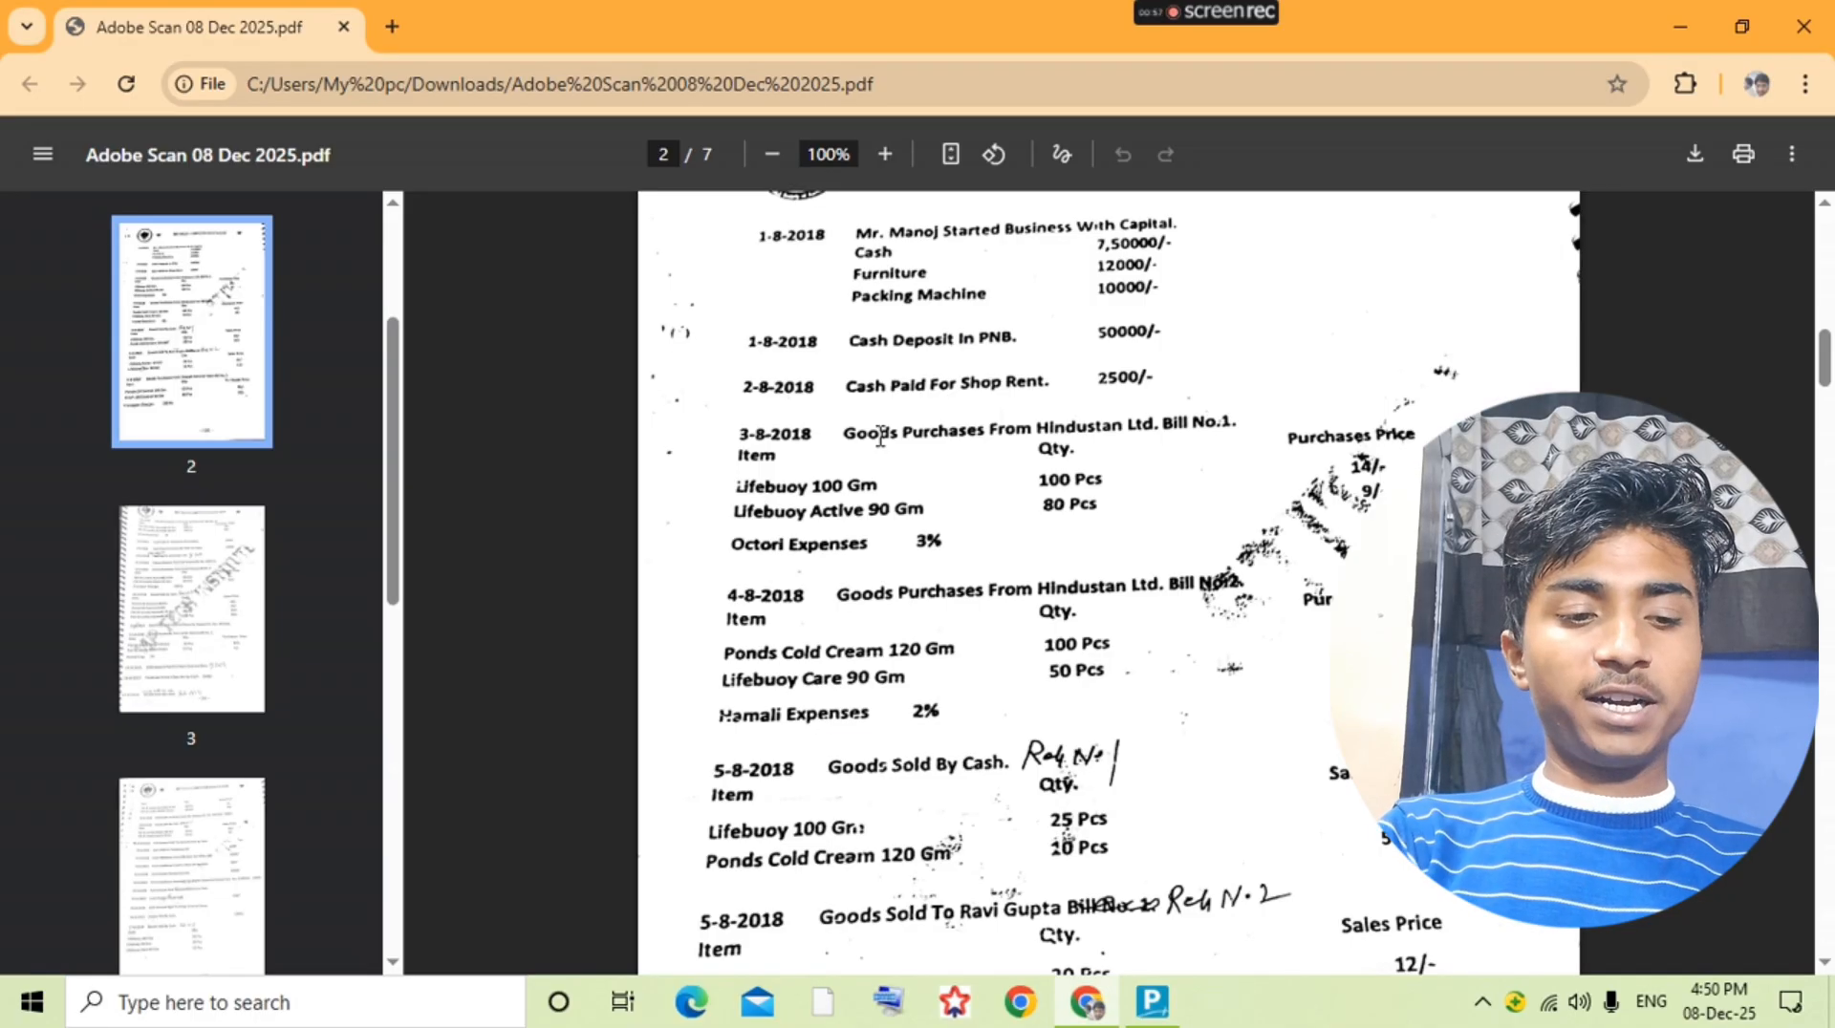
key("alt+Tab")
type("100")
key("Return")
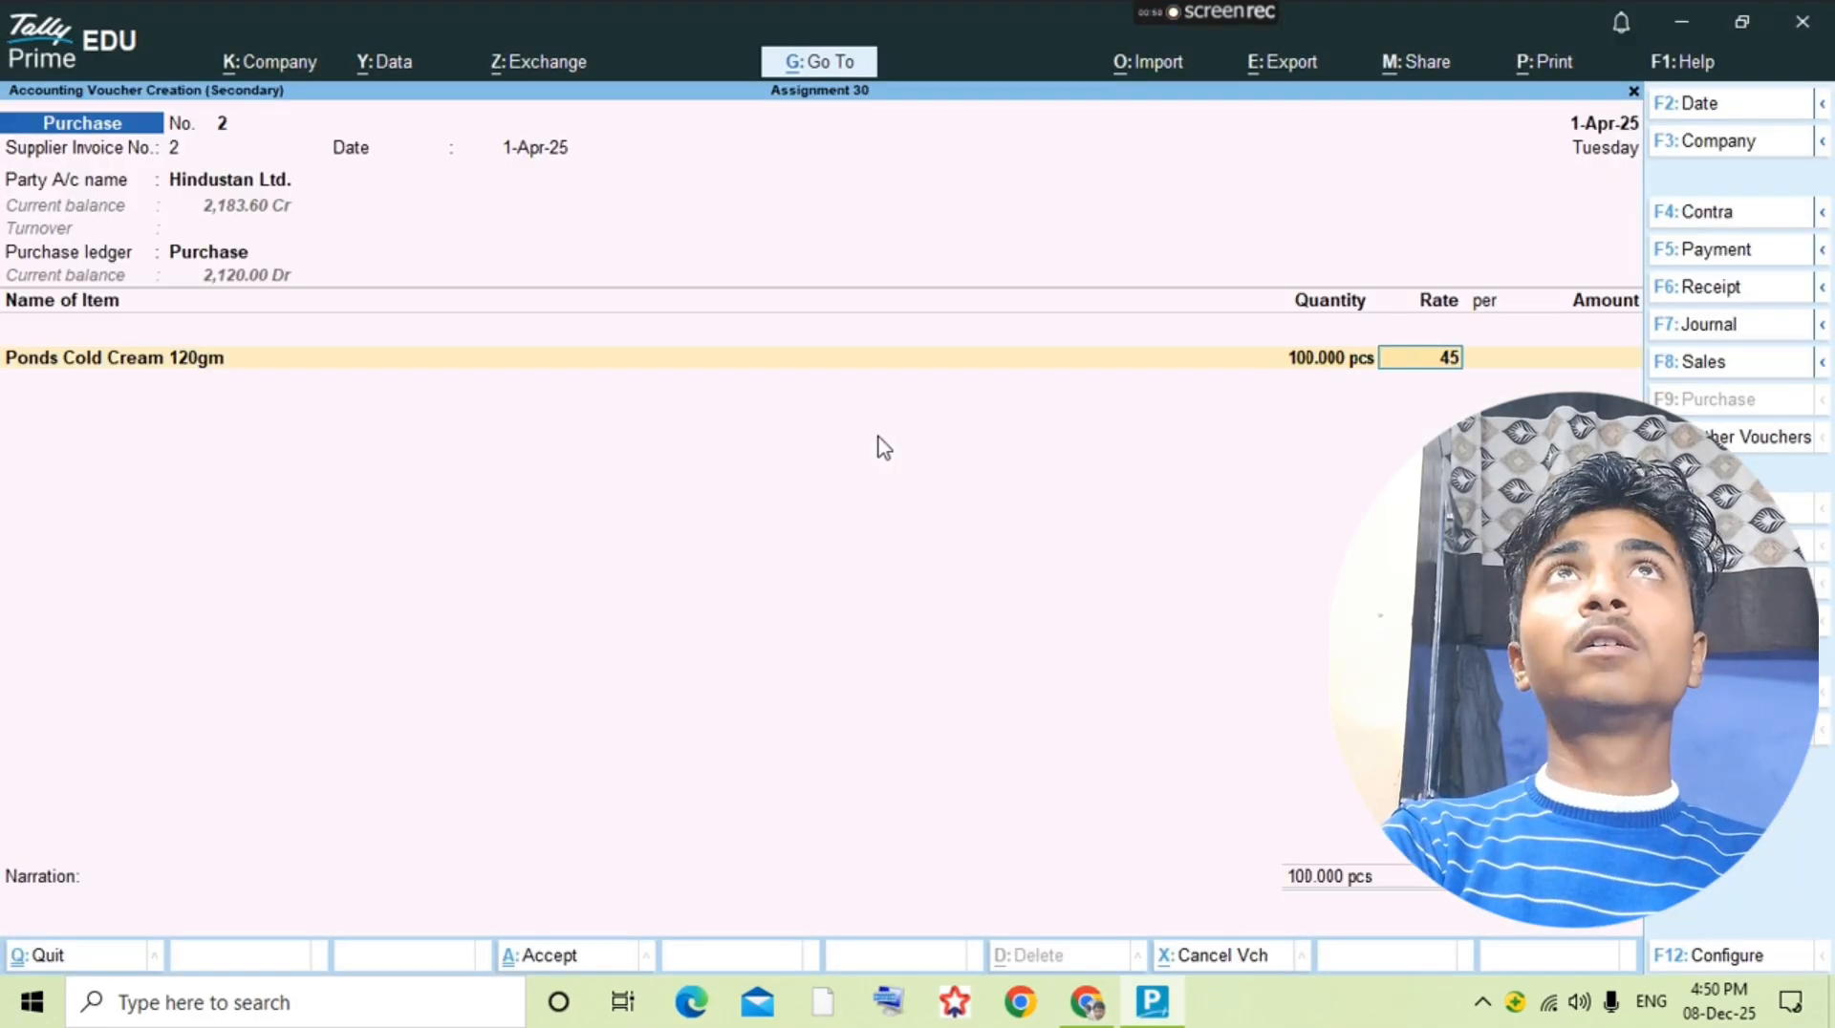
type("45")
key("Return")
Step: Look up the second item in the question PDF and start a stock item named Lifebuoy Care 90gm
key("alt+Tab")
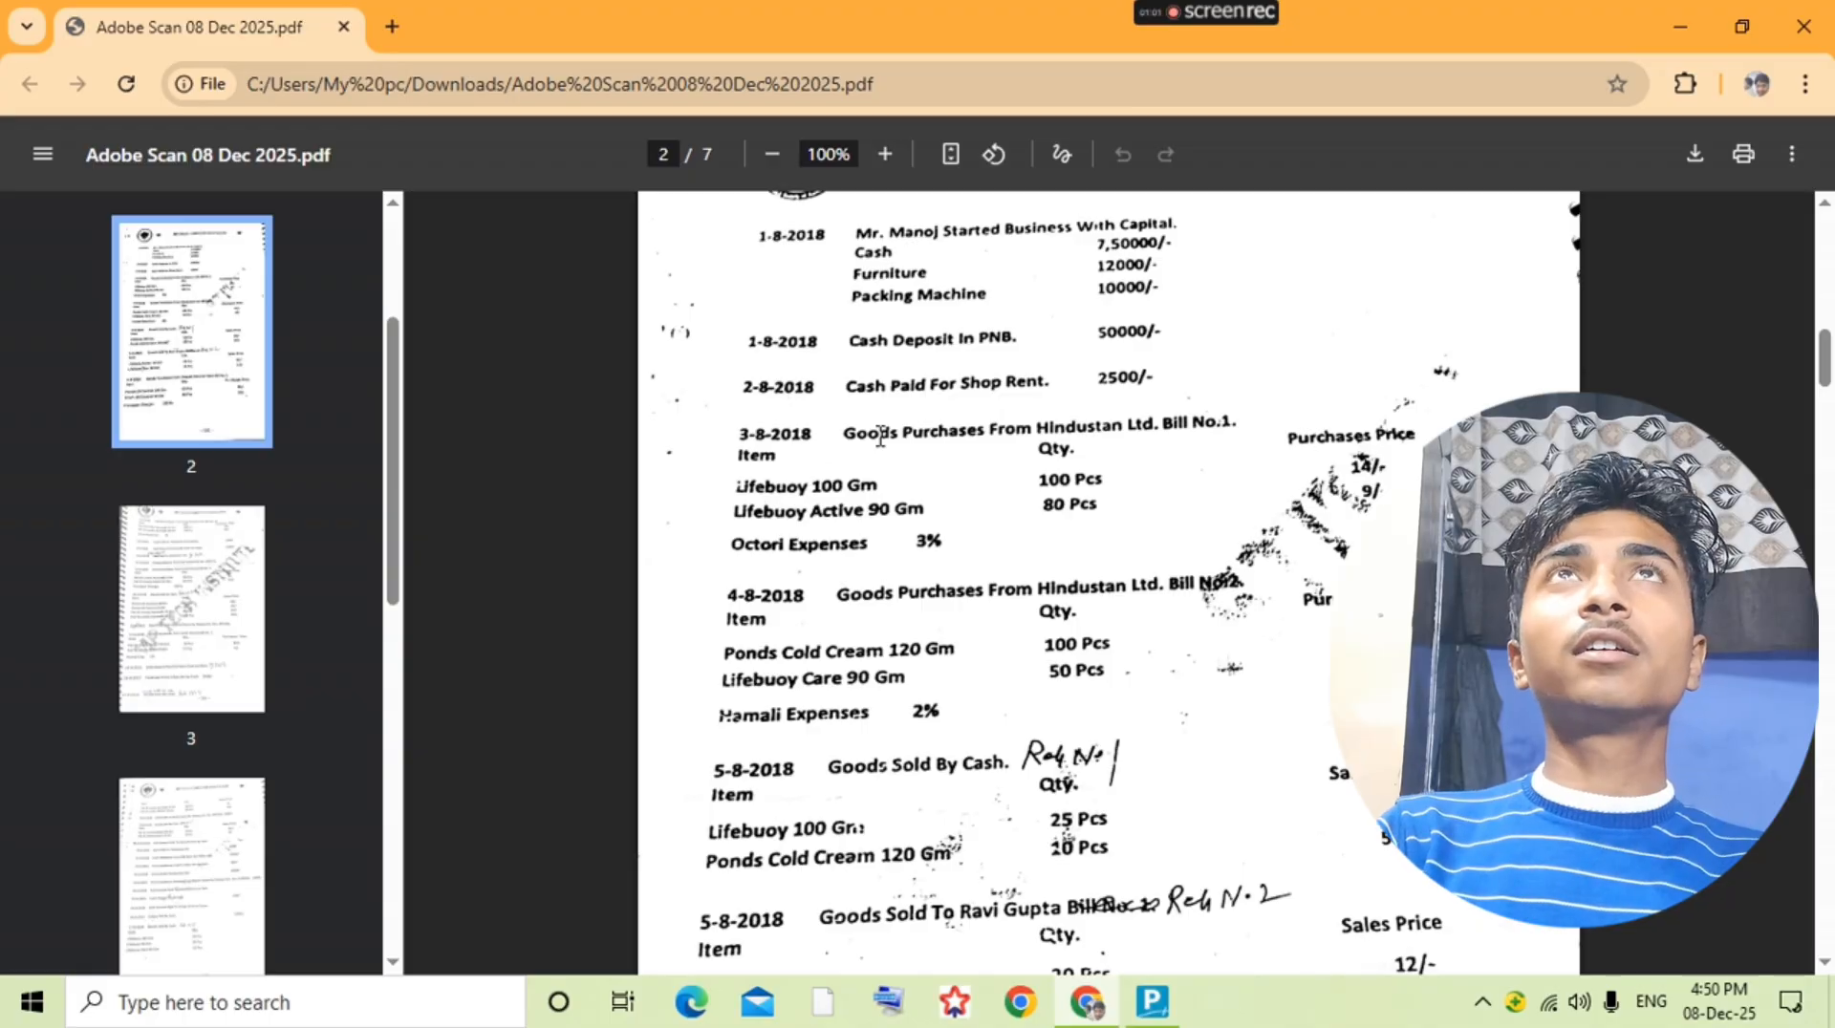
key("alt+Tab")
key("alt+c")
type("Life")
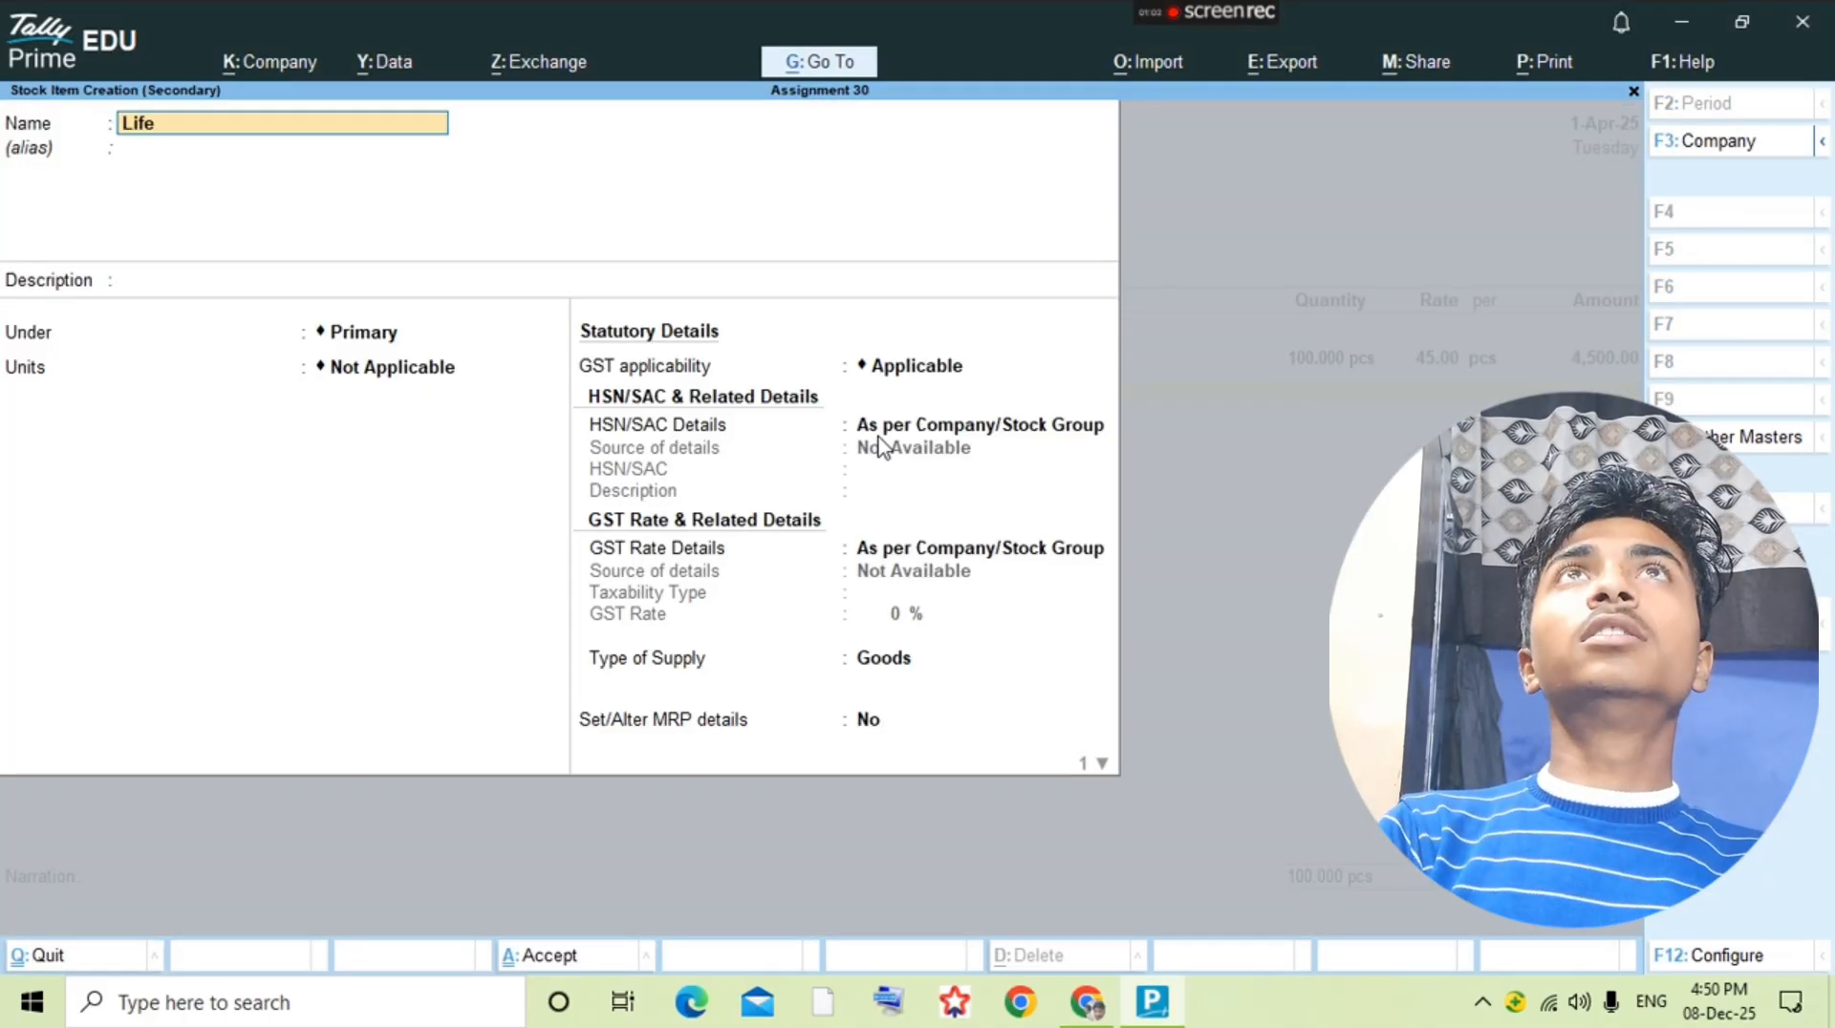
type("buoy Ca")
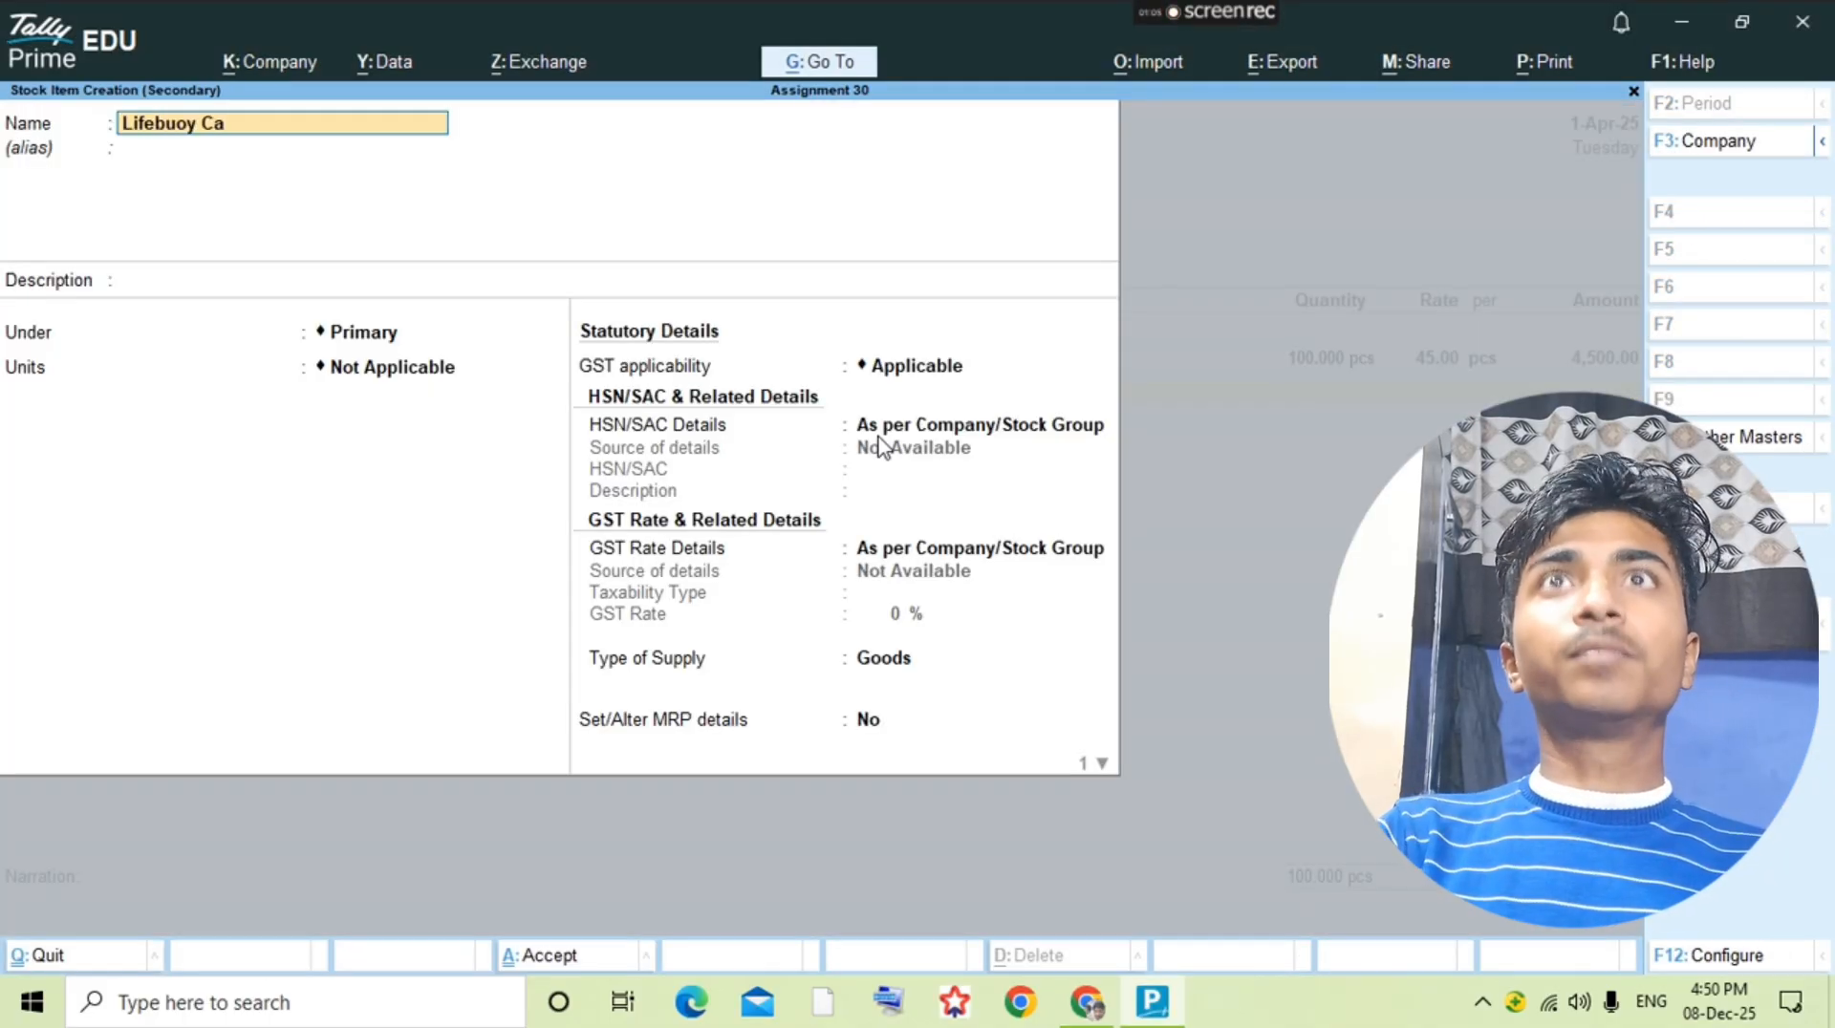
type("re 90")
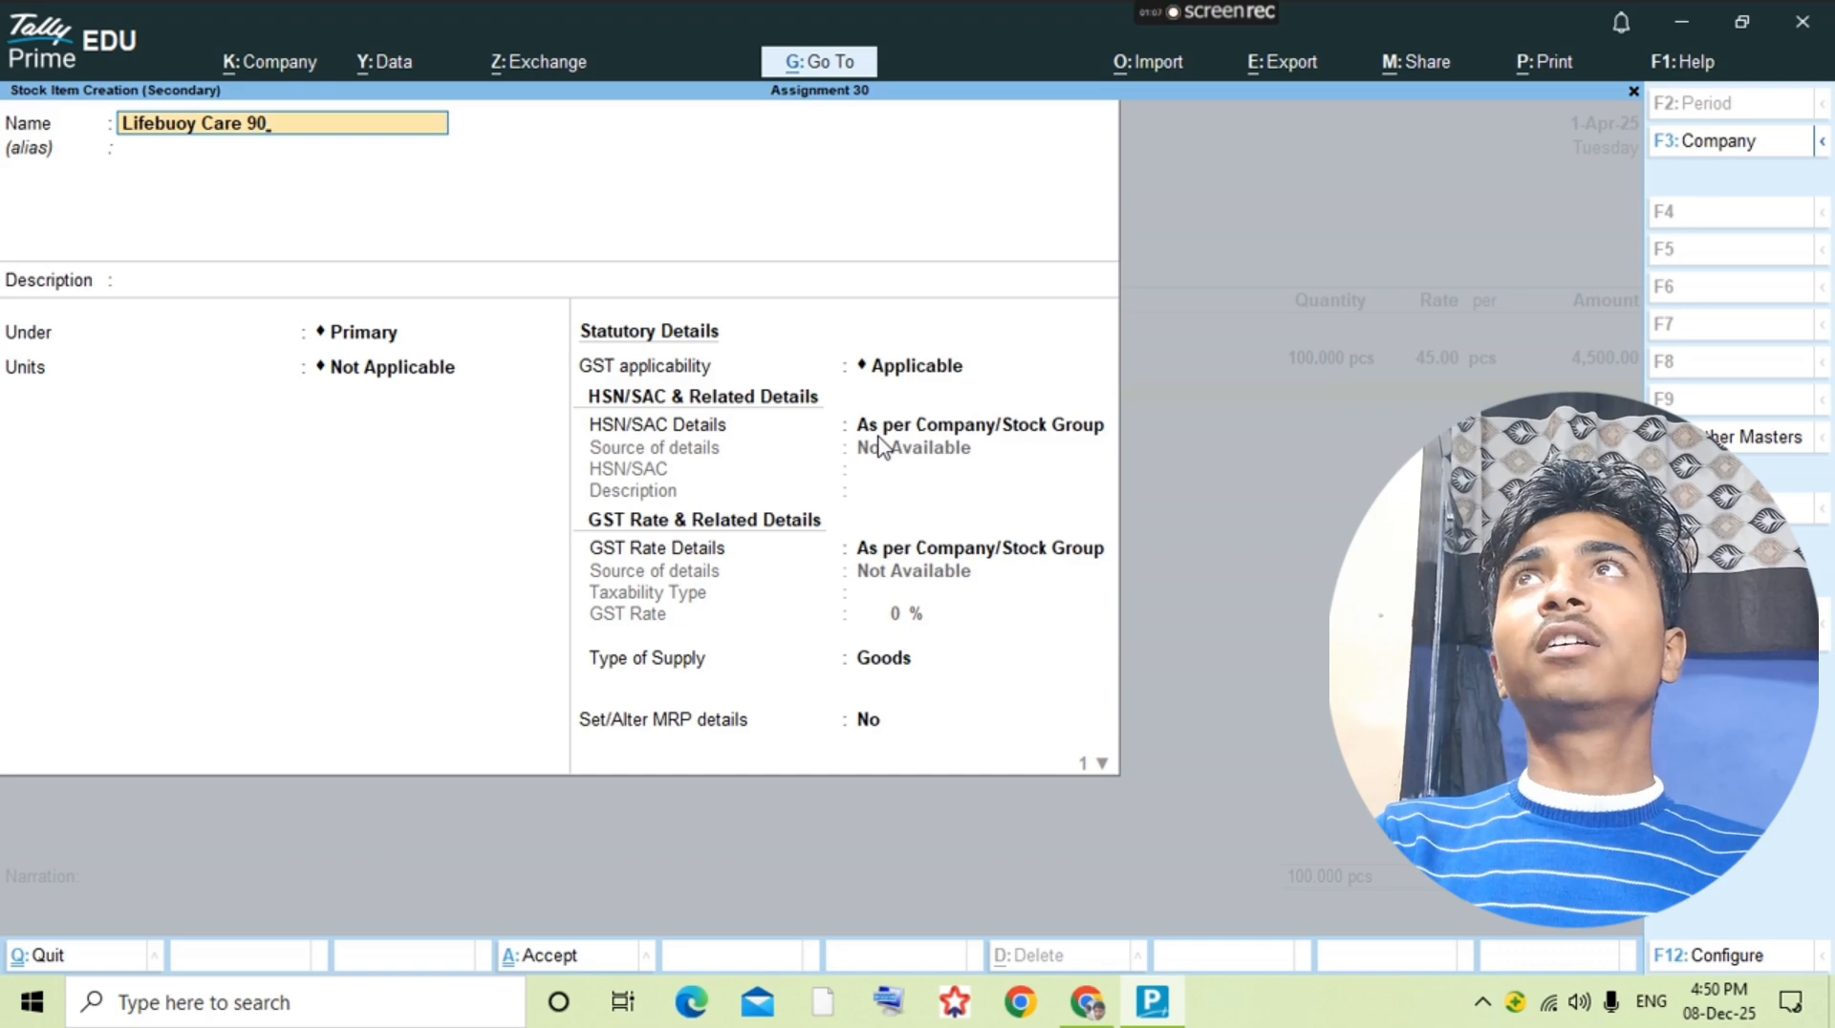
type("gm")
Step: Set the unit of Lifebuoy Care 90gm to pcs and save the stock item
key("Return")
key("Return")
key("Return")
key("Return")
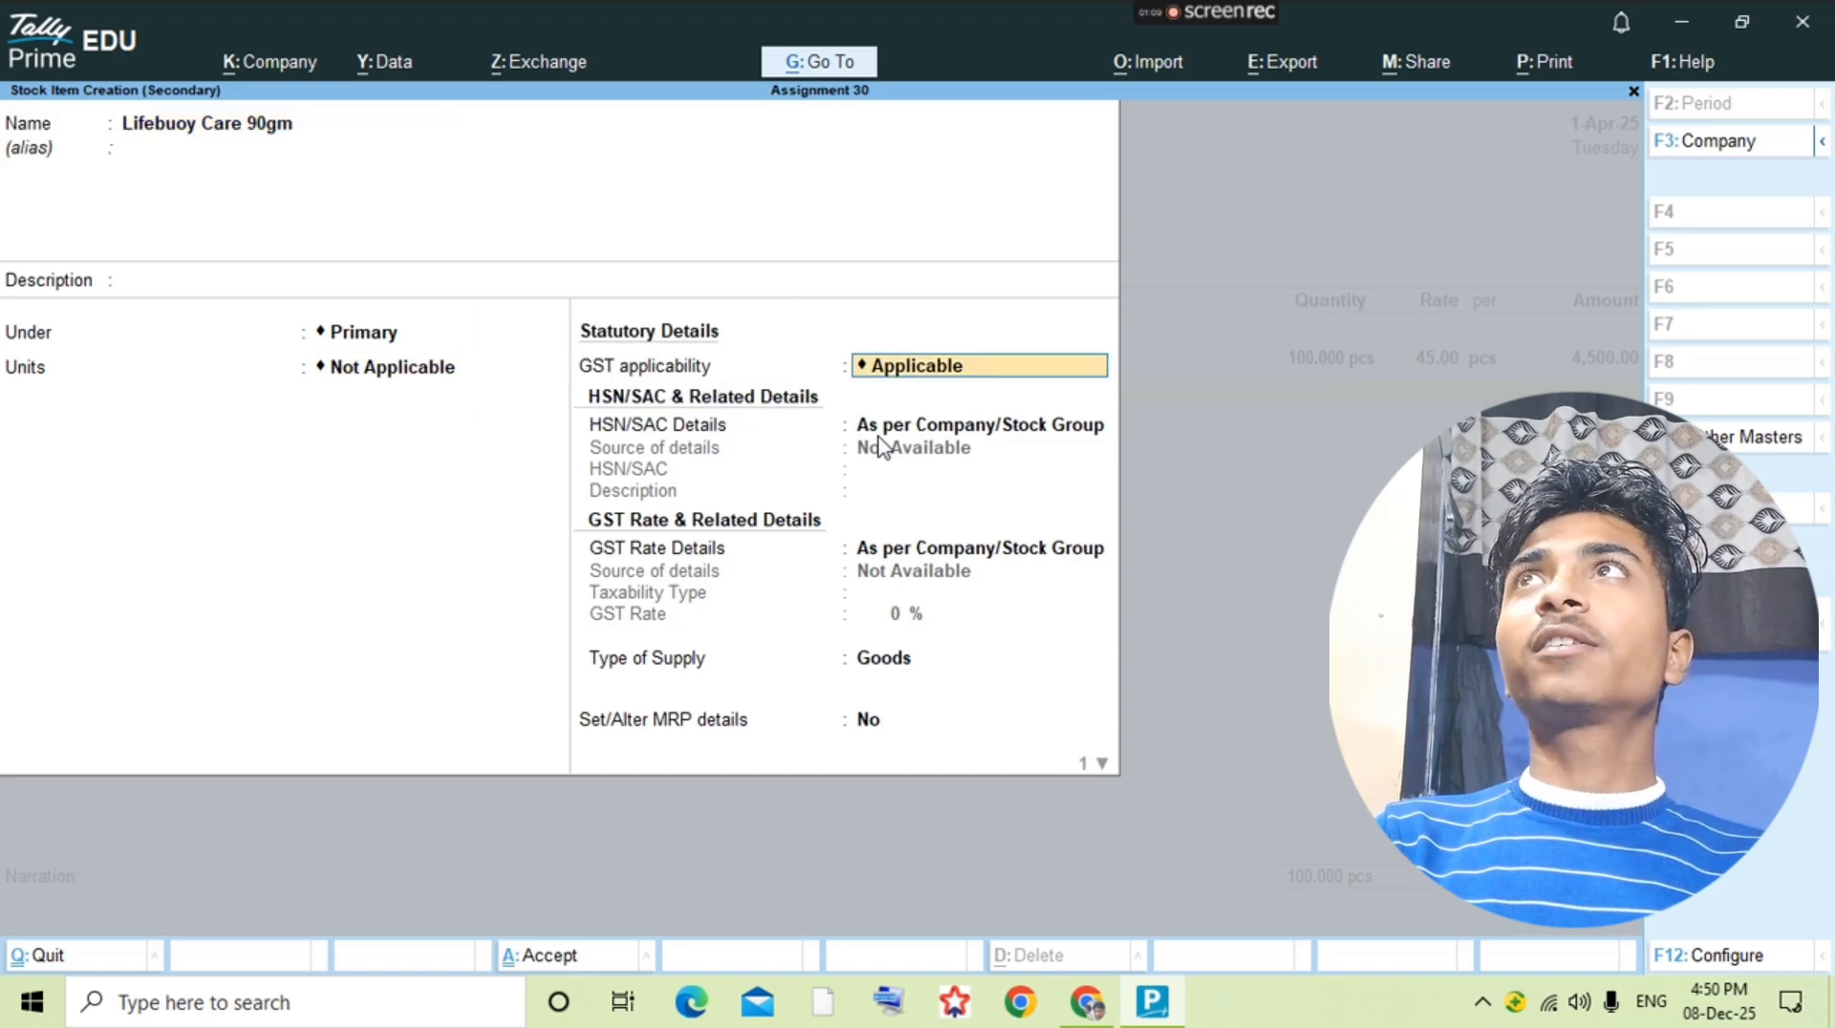
key("BackSpace")
key("Down")
Step: Check the quantity in the question PDF and enter 50 pcs of Lifebuoy Care 90gm at a rate of 10
key("Return")
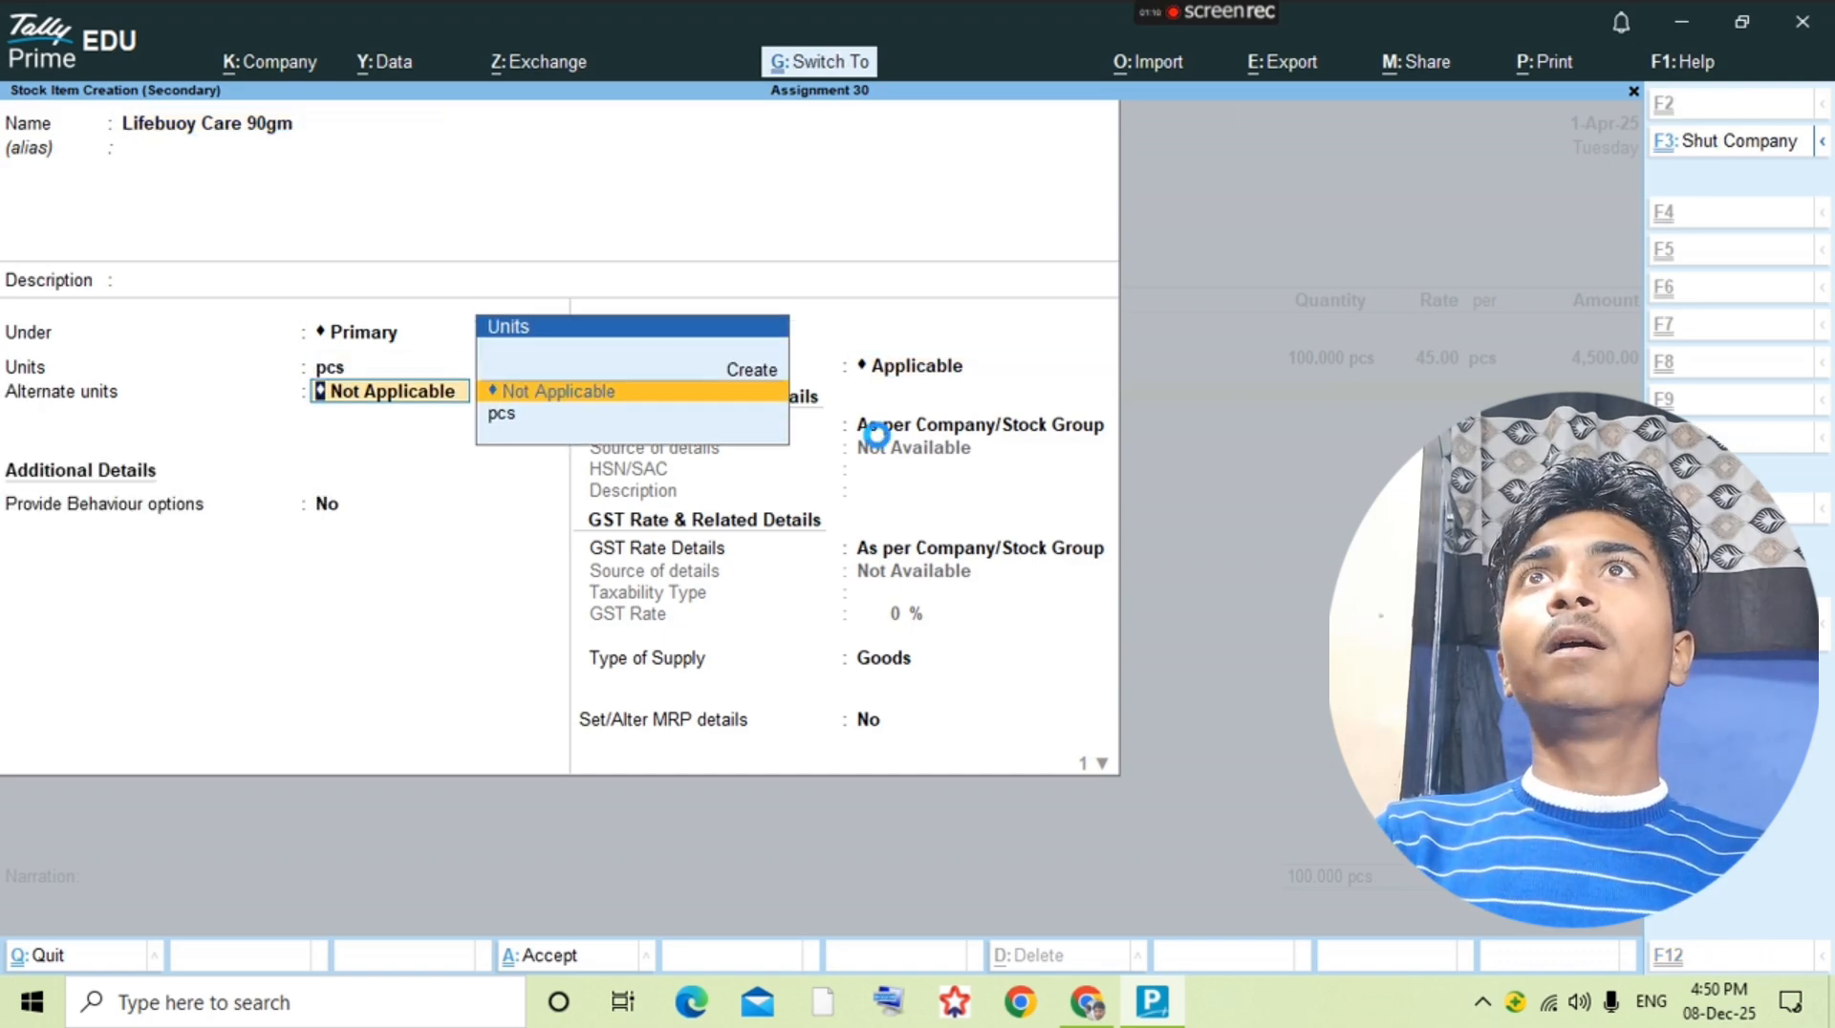
key("ctrl+a")
key("alt+Tab")
key("alt+Tab")
key("Return")
type("50")
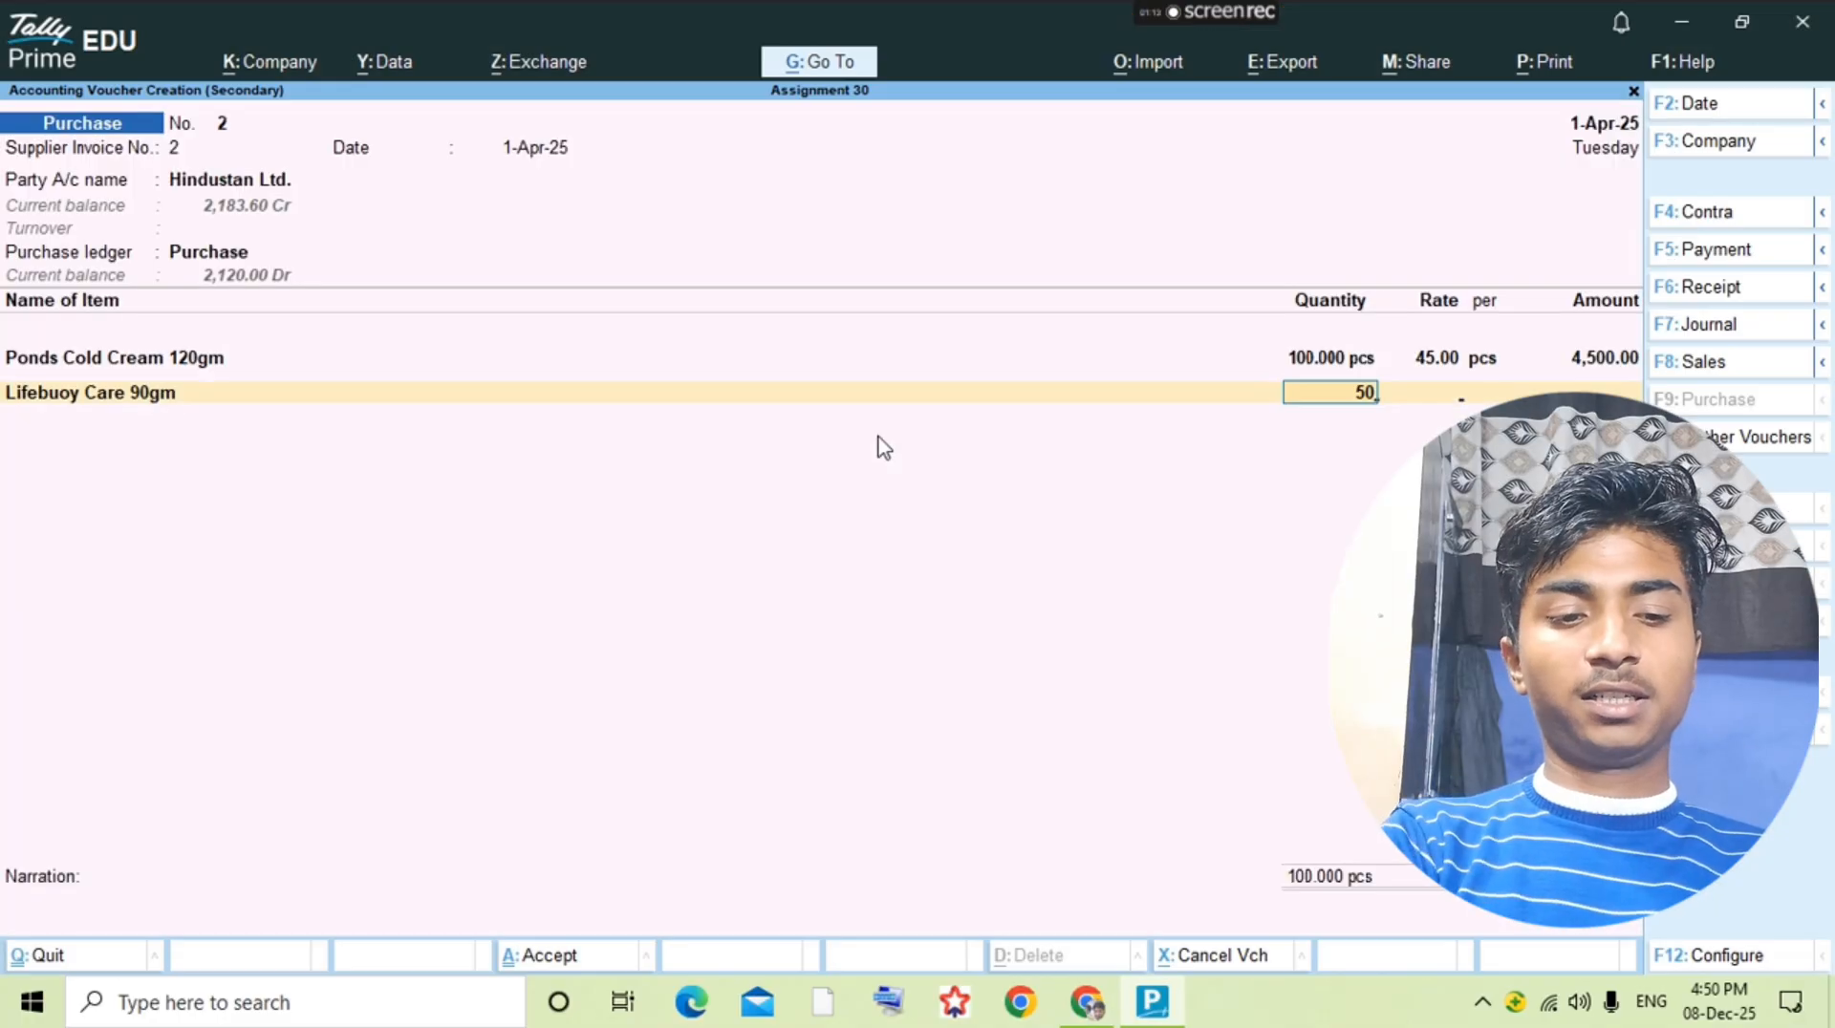
key("Return")
type("10")
Step: Check the additional expense in the question PDF and start a ledger named Hemali Exp. from the purchase voucher
key("Return")
key("Return")
key("Return")
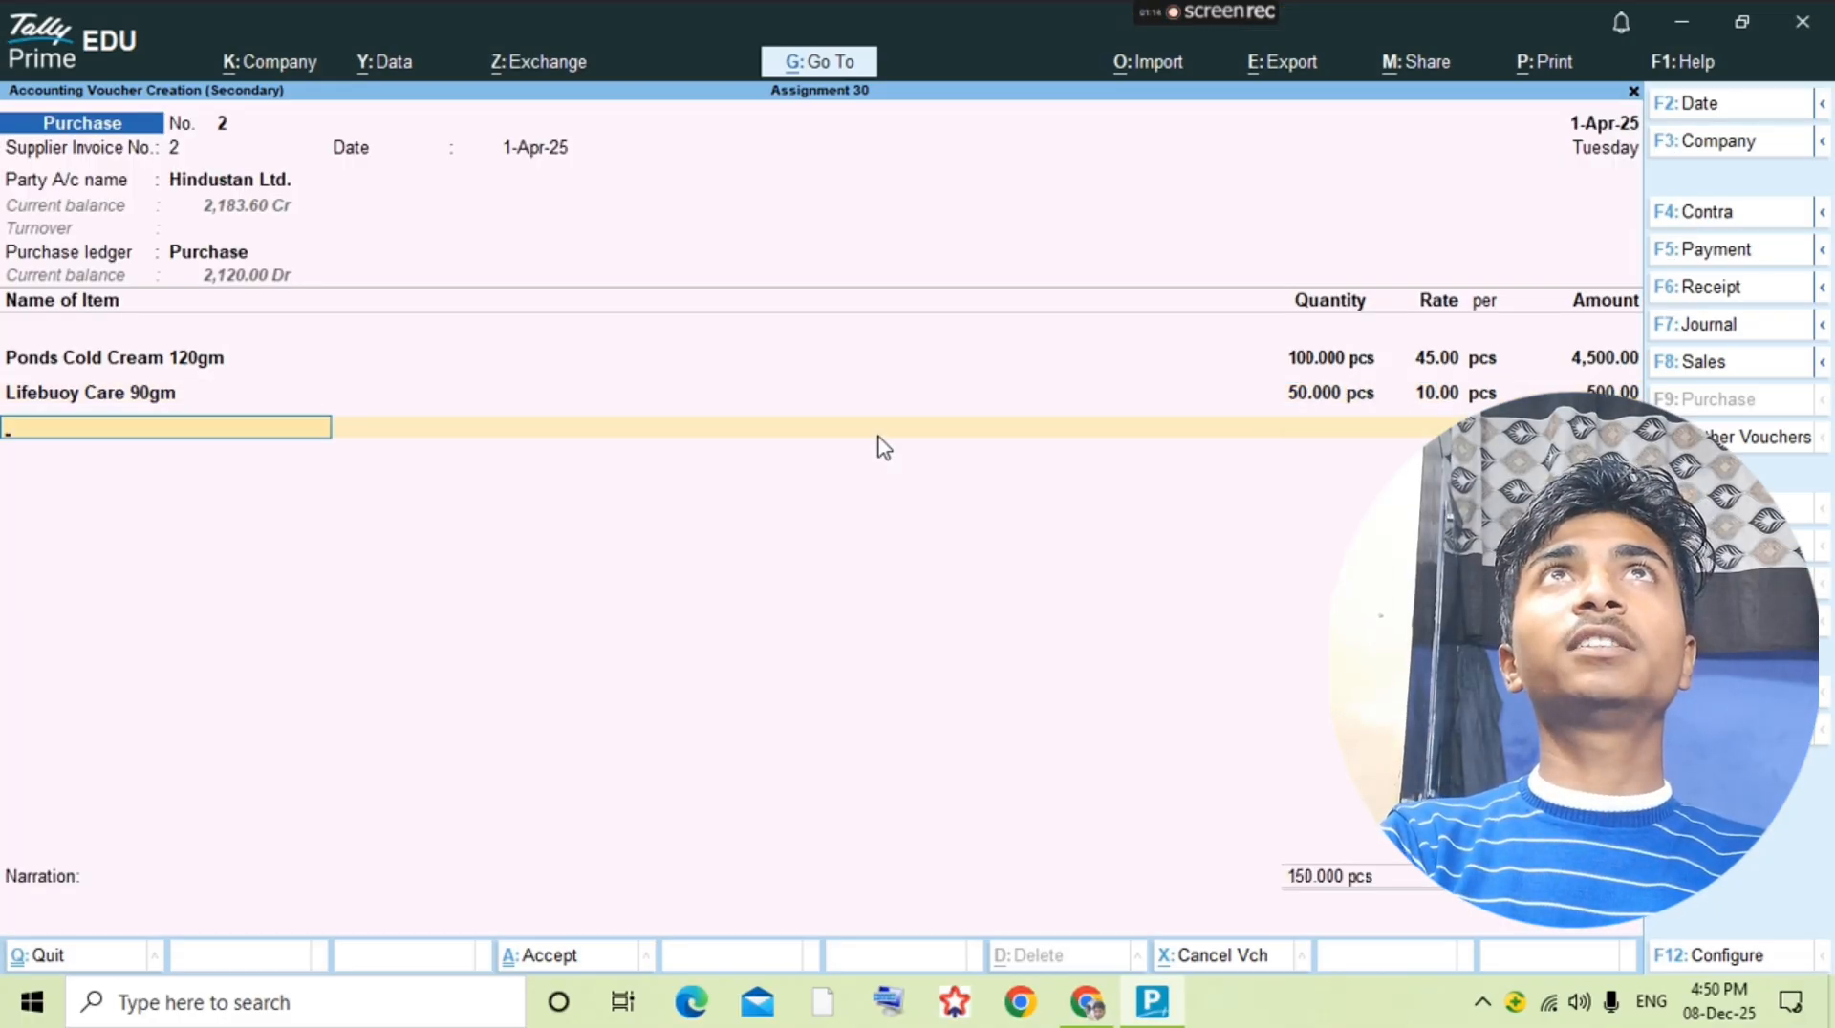
key("alt+Tab")
key("alt+Tab")
key("Return")
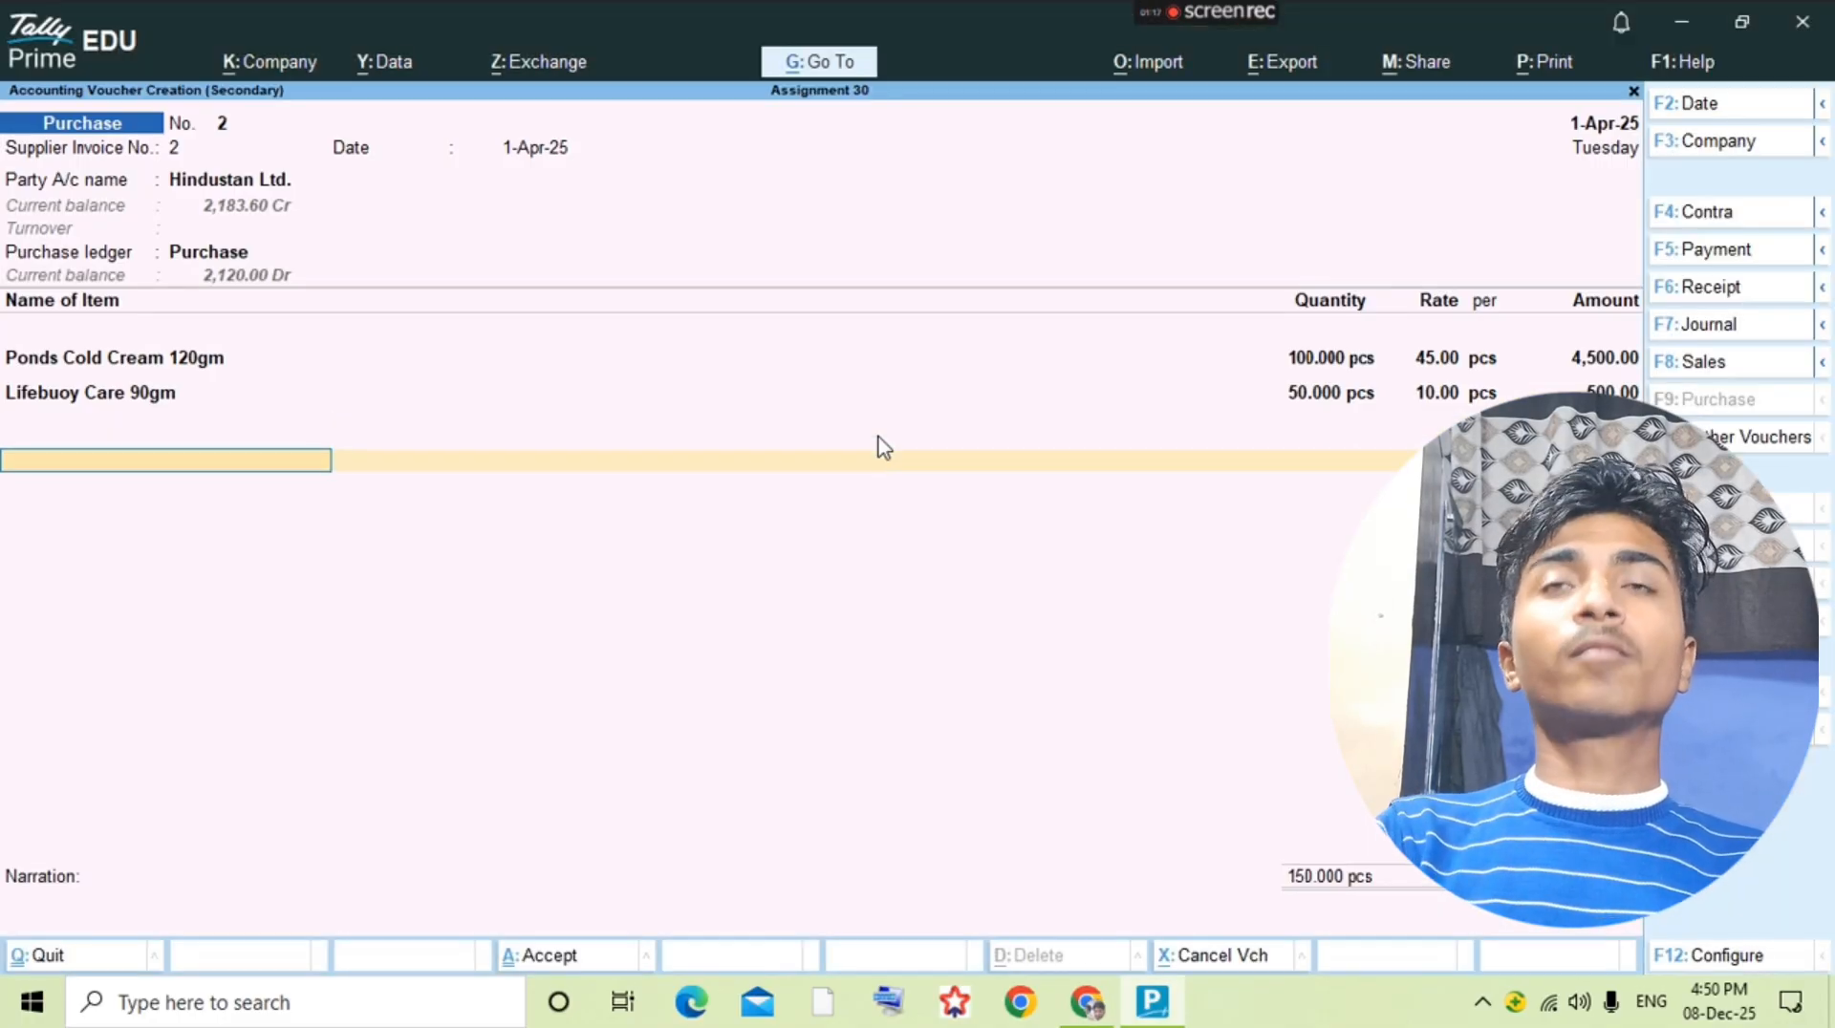
key("alt+c")
type("Hemali")
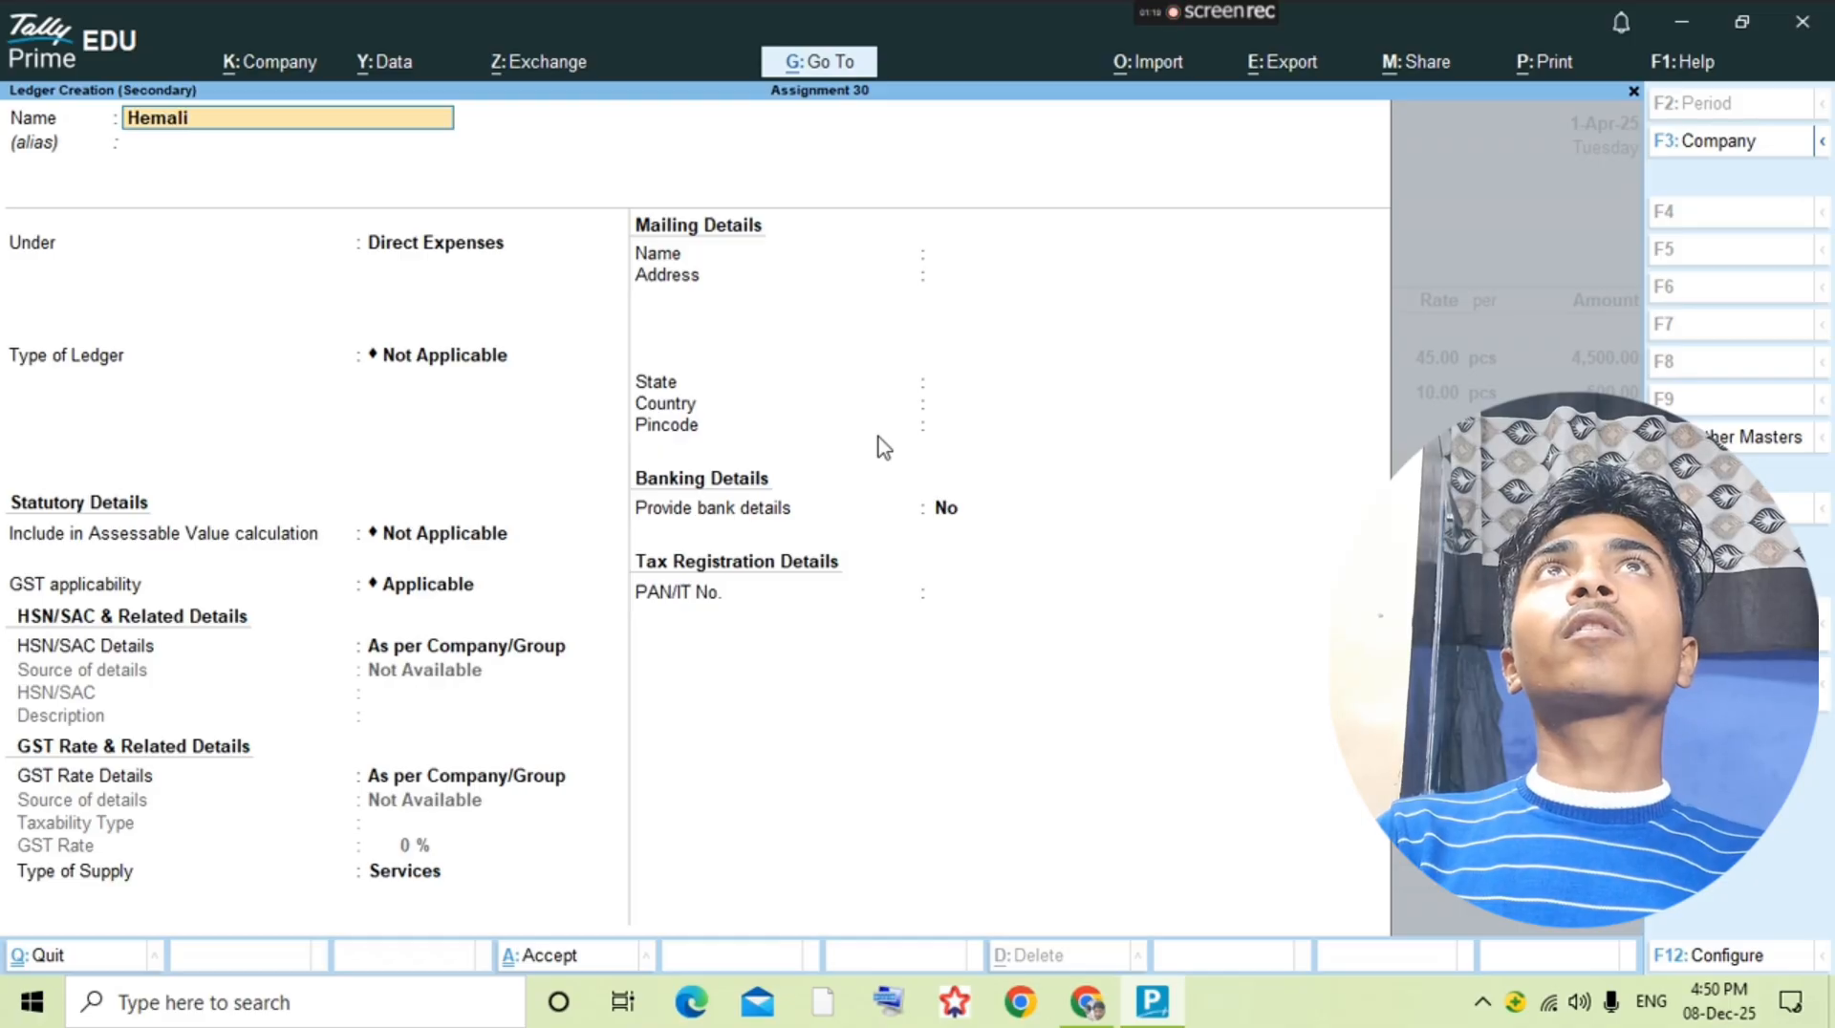
type(" Exop")
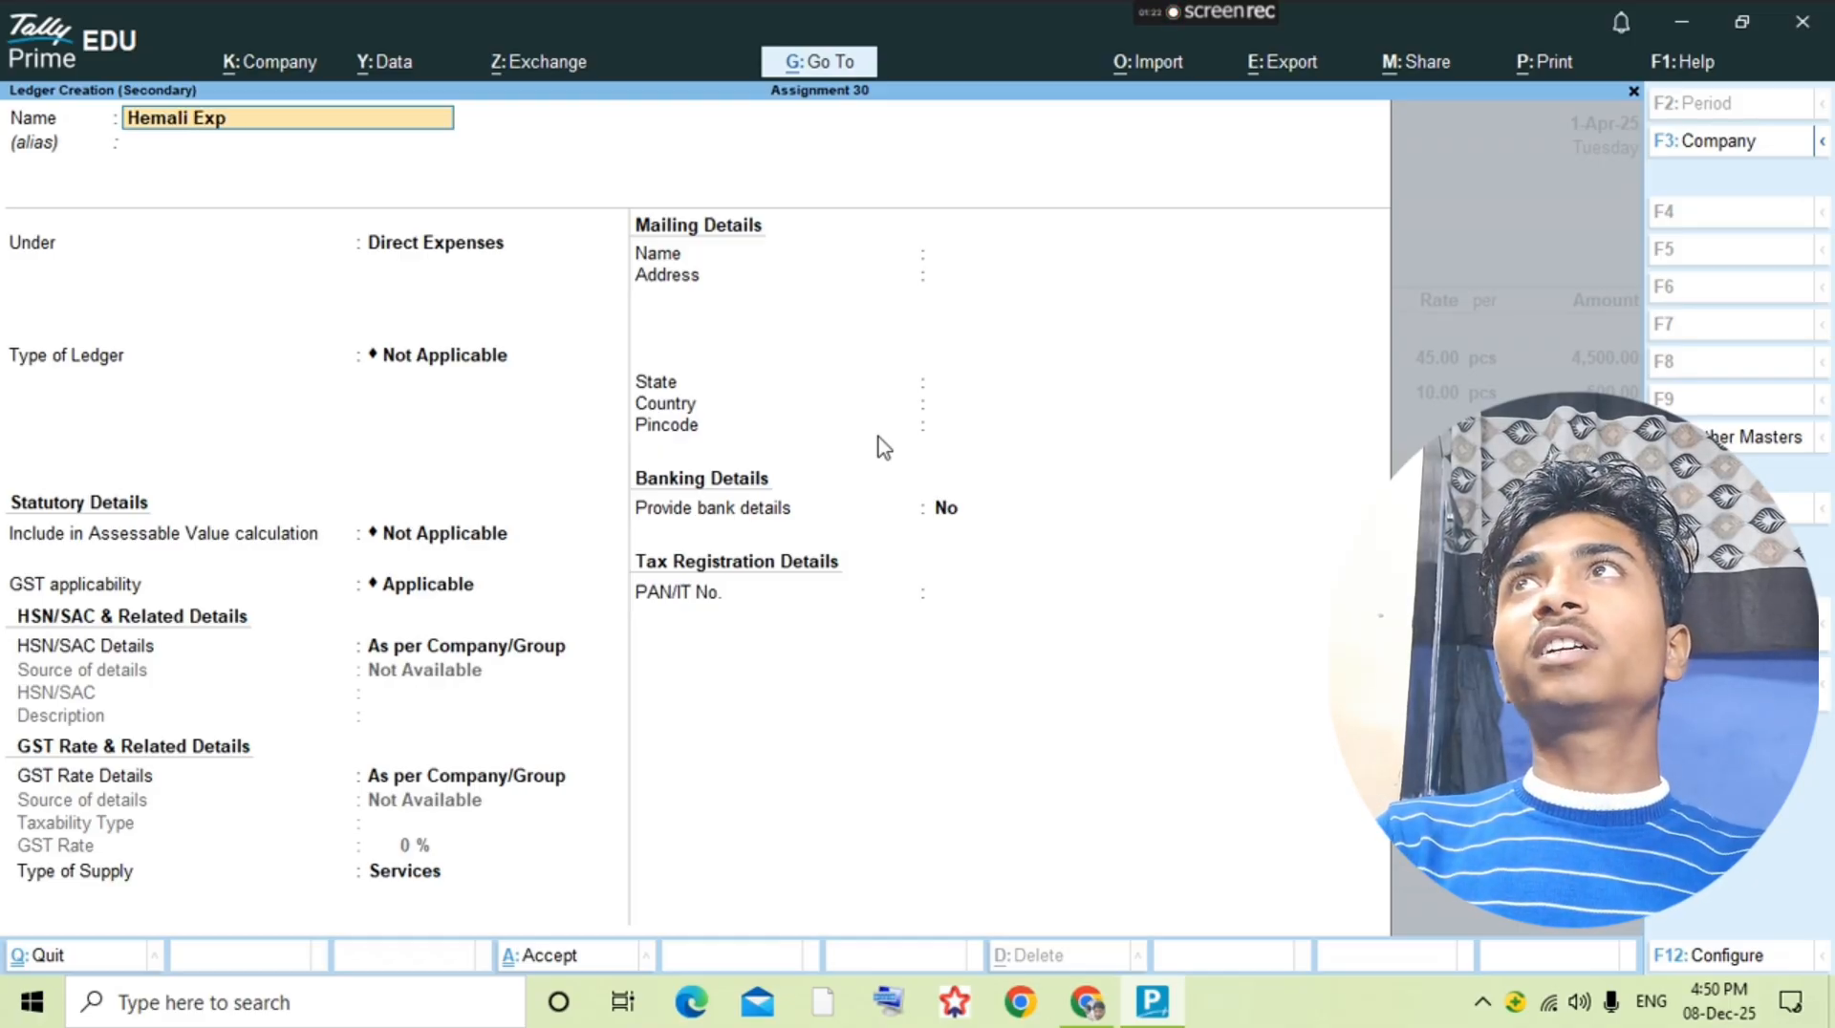
type(".")
Step: Save the Hemali Exp. ledger under Direct Expenses and add it to the purchase voucher
key("Return")
key("Return")
key("ctrl+a")
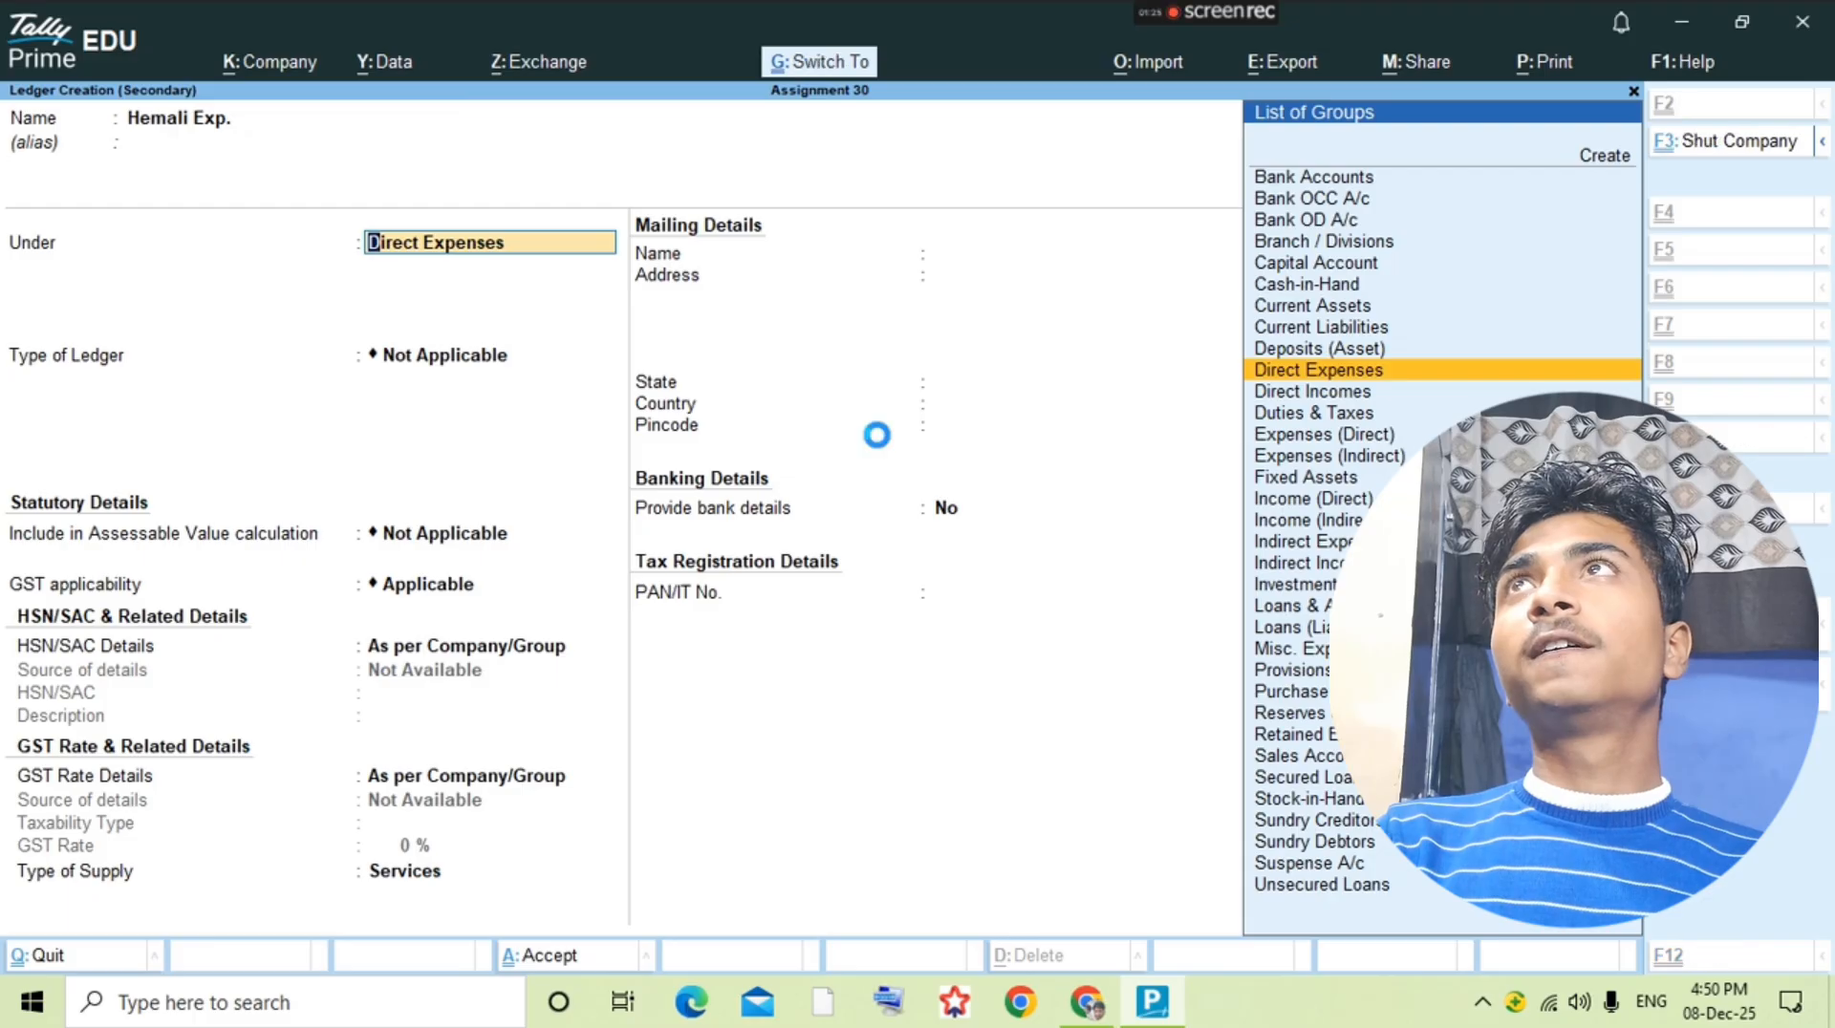
key("Return")
Step: Check the hamali expense rate in the question PDF, then save the second Hindustan Ltd. purchase voucher and leave voucher entry
key("alt+Tab")
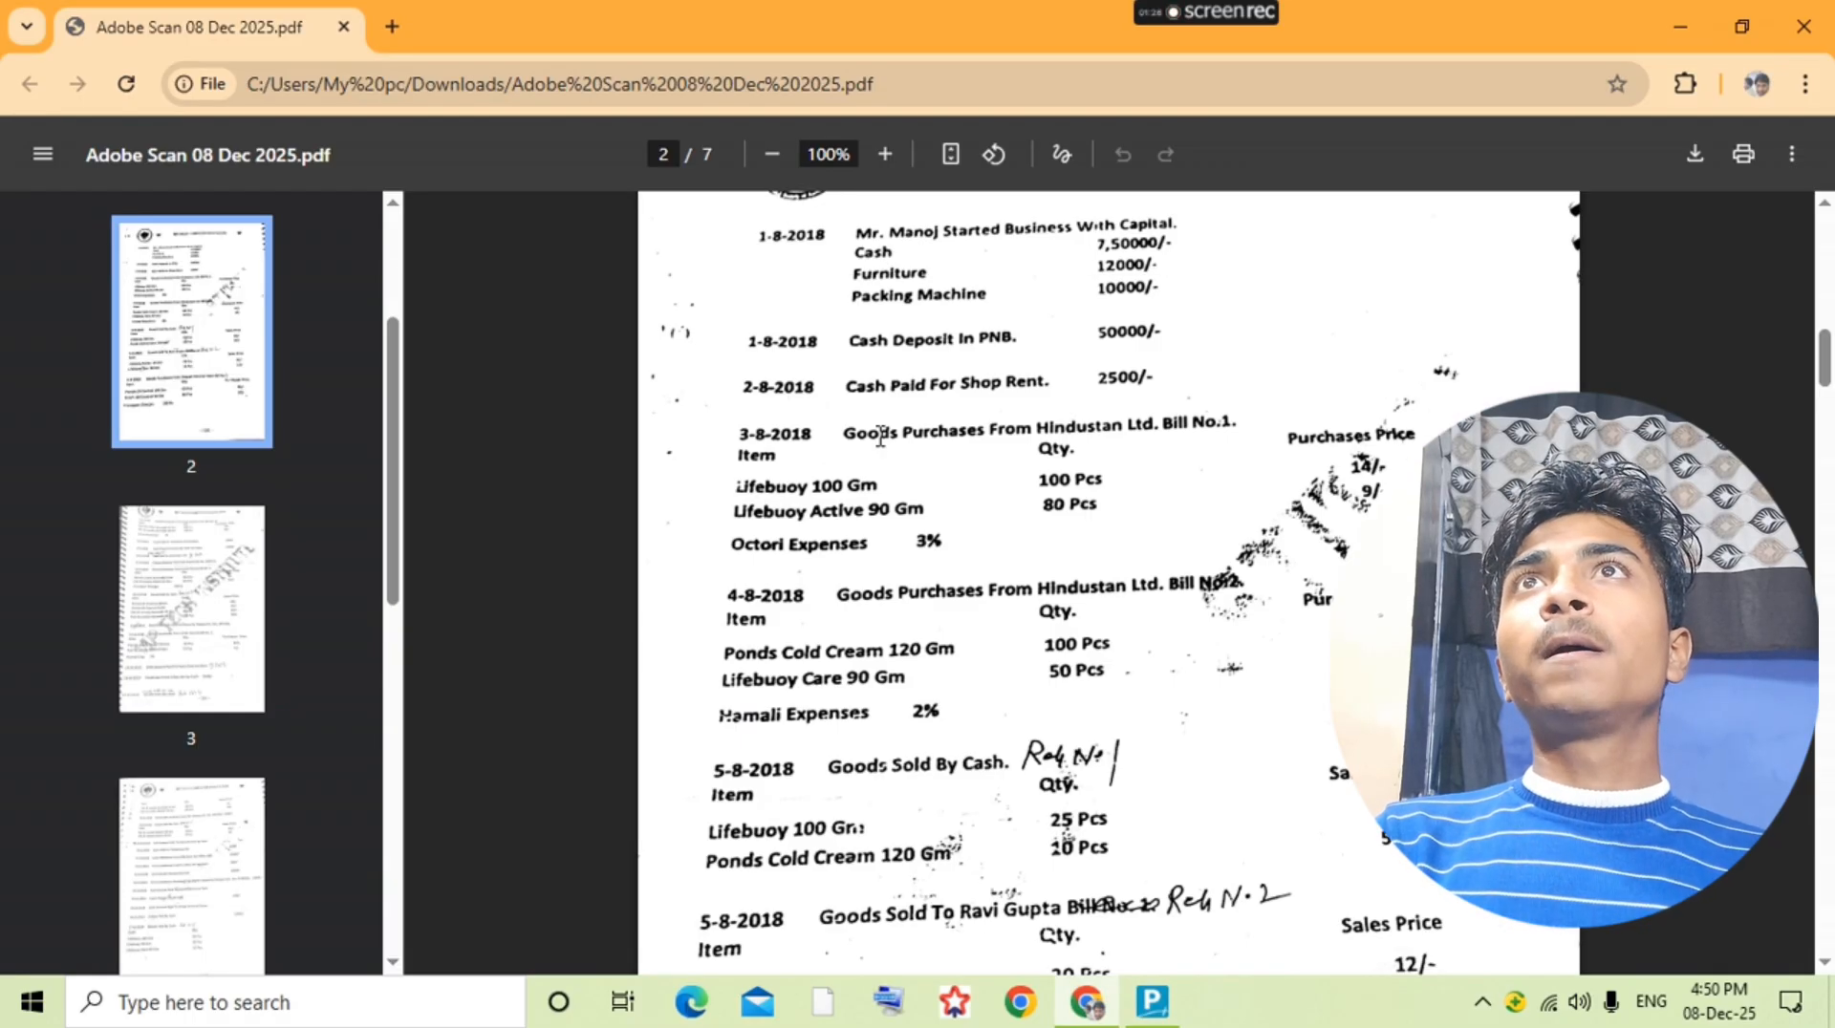
key("alt+Tab")
key("ctrl")
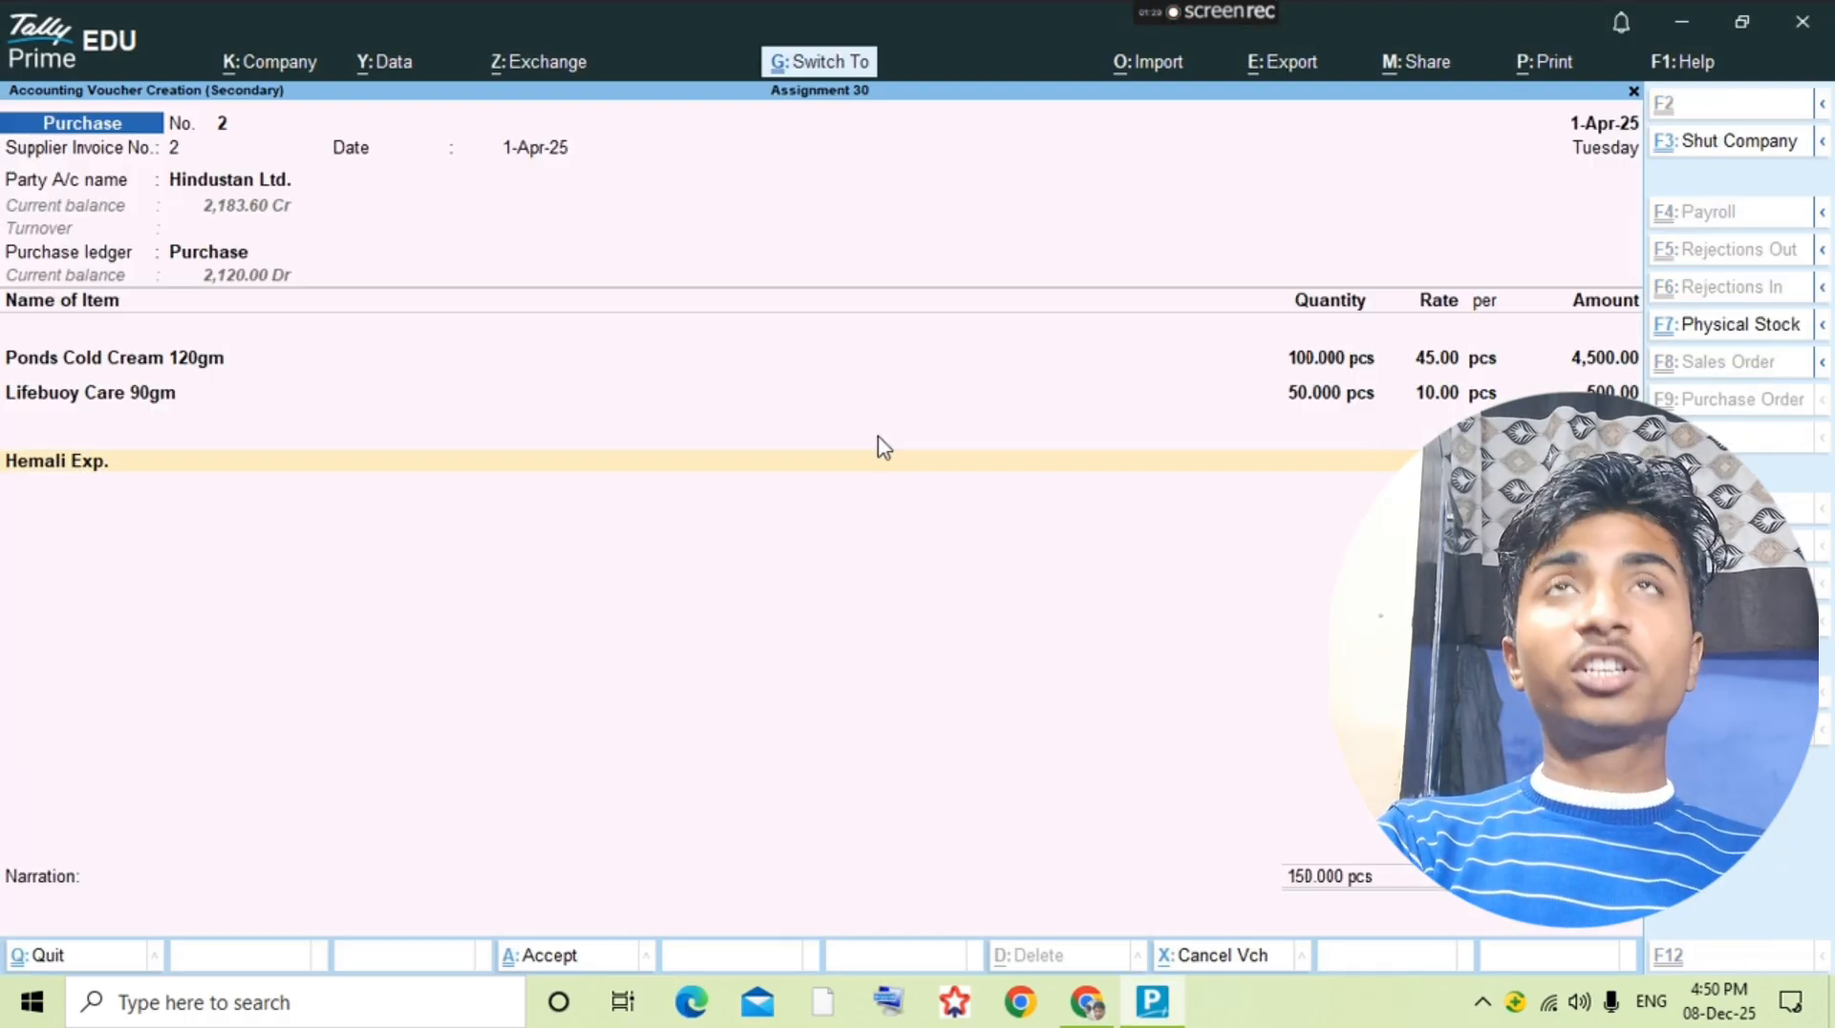
key("ctrl+a")
key("Escape")
Step: Check the next transaction in the question PDF and create a Sales ledger under Sales Accounts
key("alt+Tab")
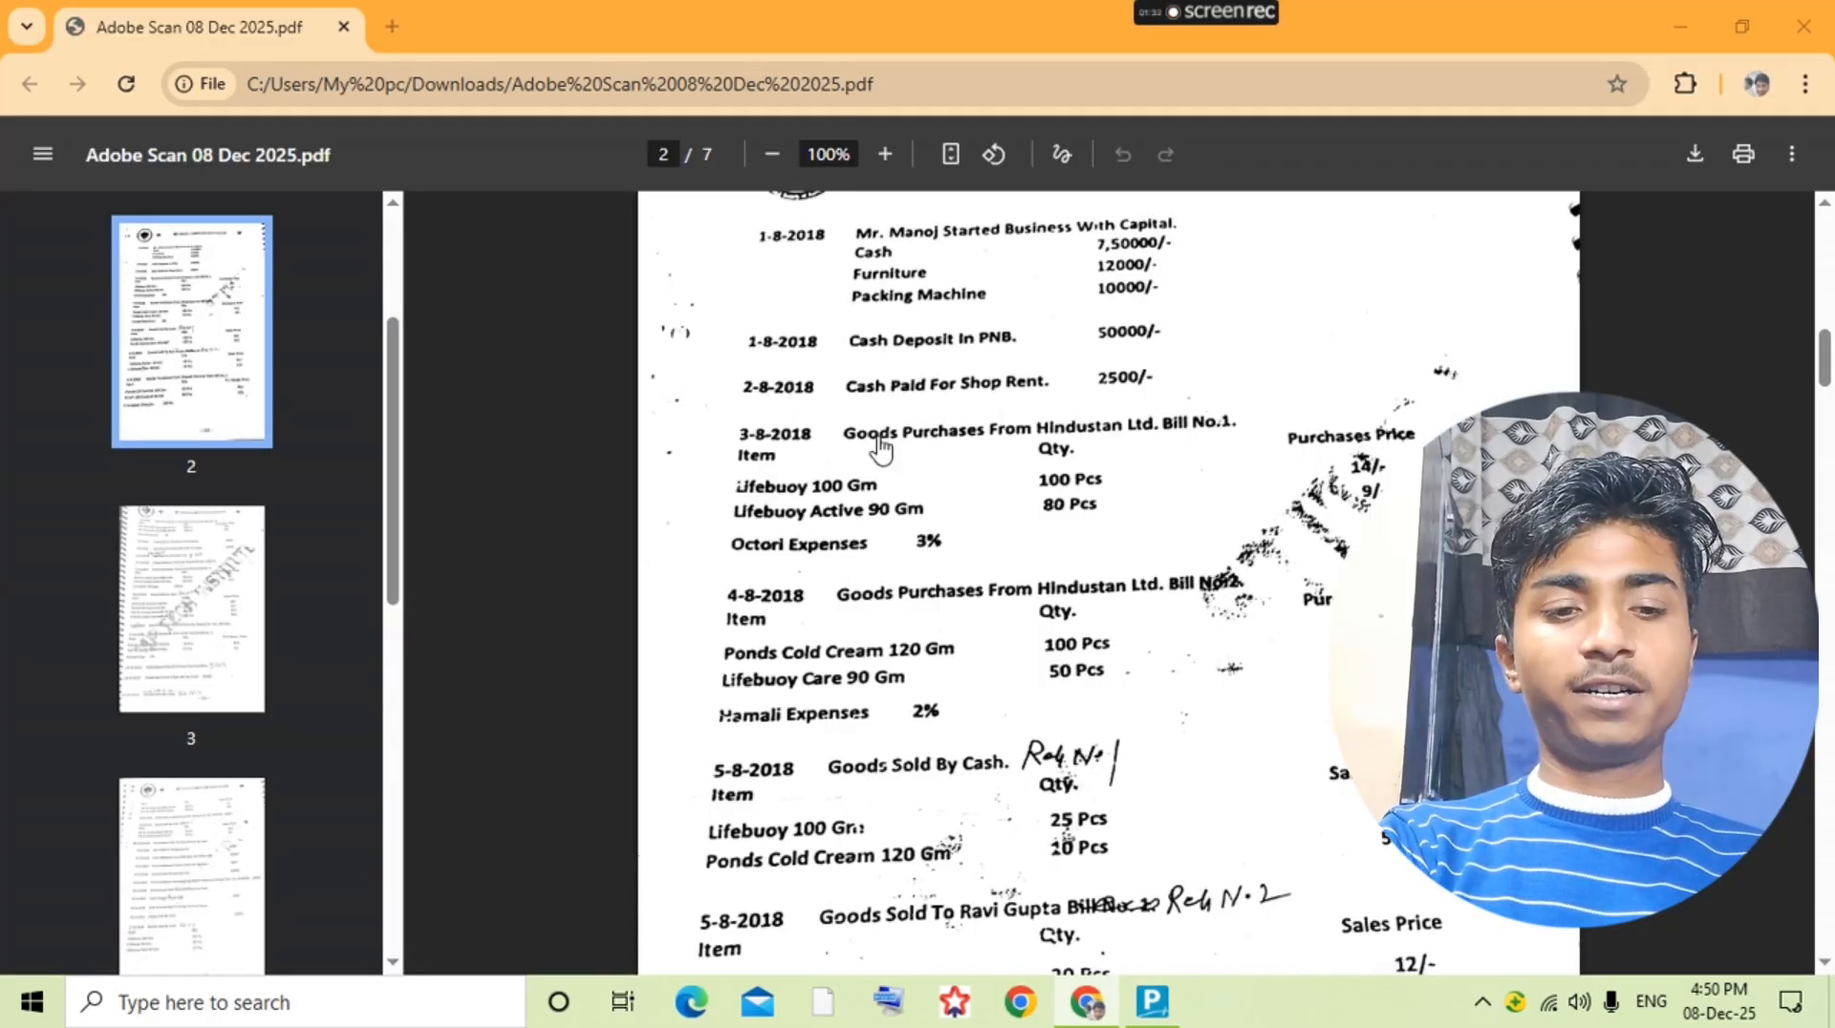
key("alt+Tab")
key("alt+c")
type("Sales")
key("Return")
key("Return")
type("Sales")
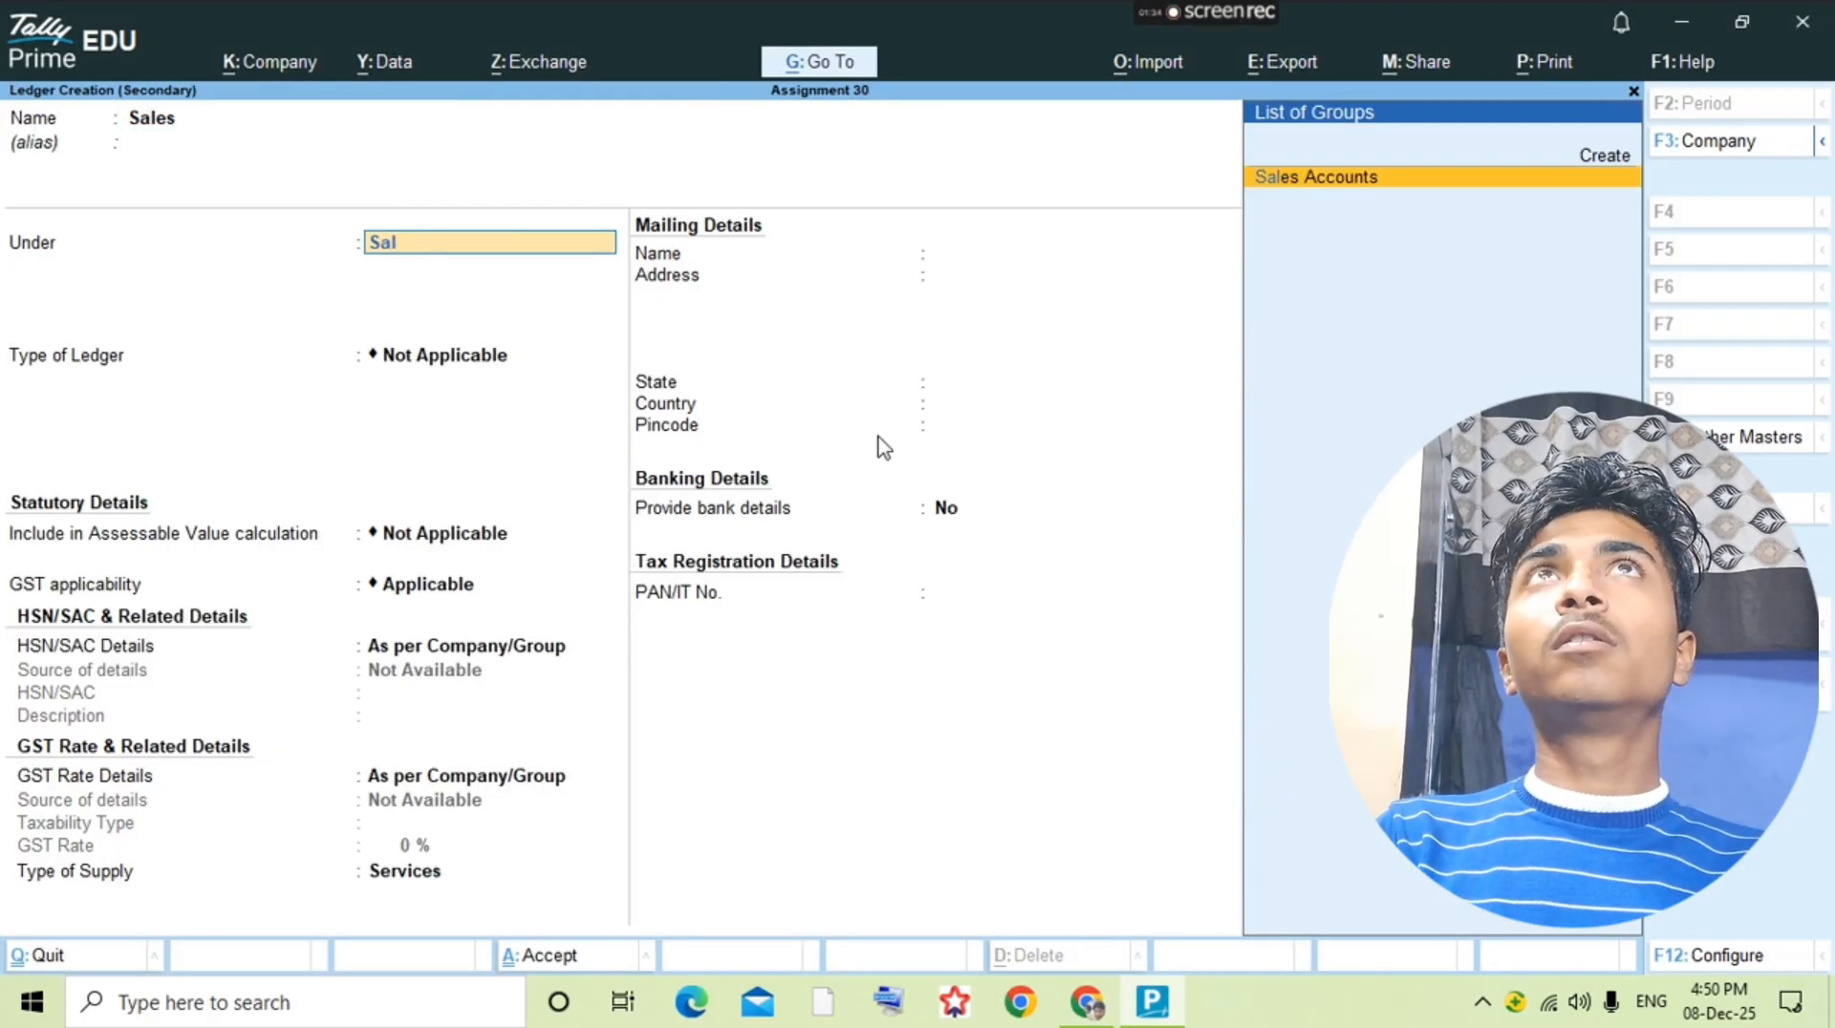
key("Return")
key("ctrl+a")
Step: Leave ledger creation and open a new sales voucher
key("Escape")
key("Escape")
key("Escape")
key("v")
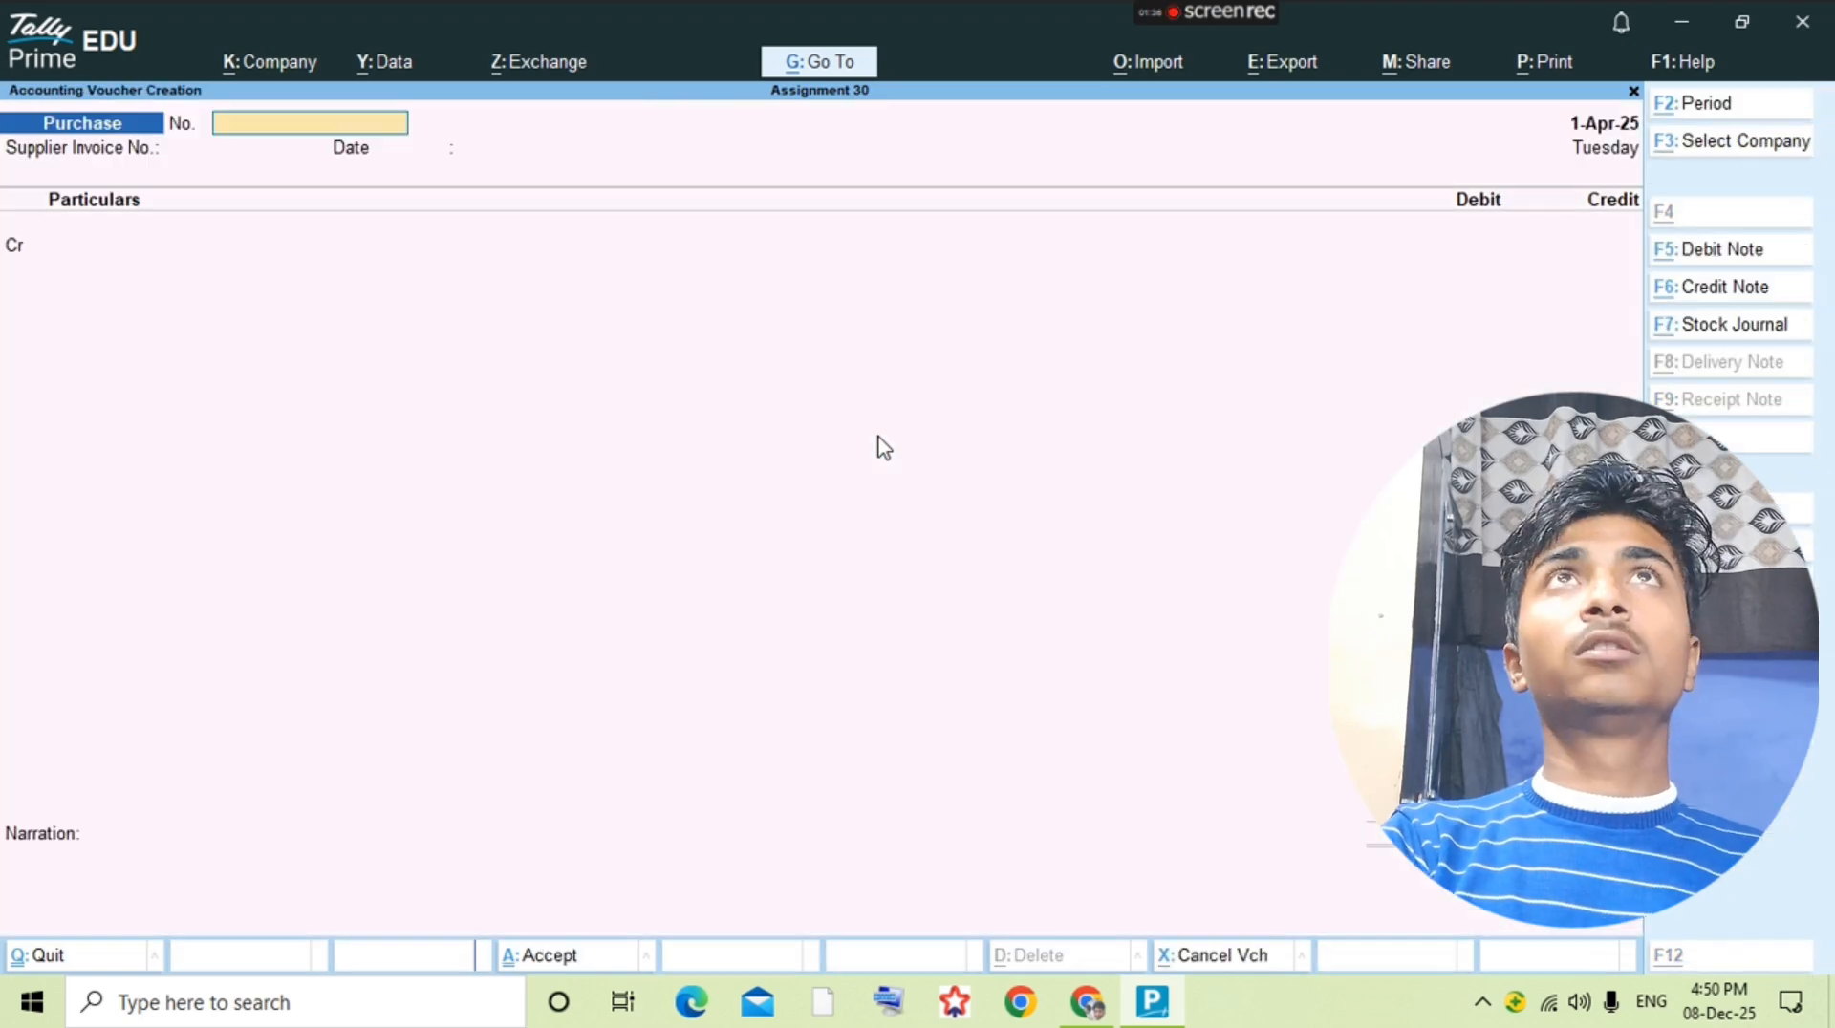
key("F8")
Step: Check the cash sale's reference number in the question PDF and enter 1 as the sales voucher and reference number
key("alt+Tab")
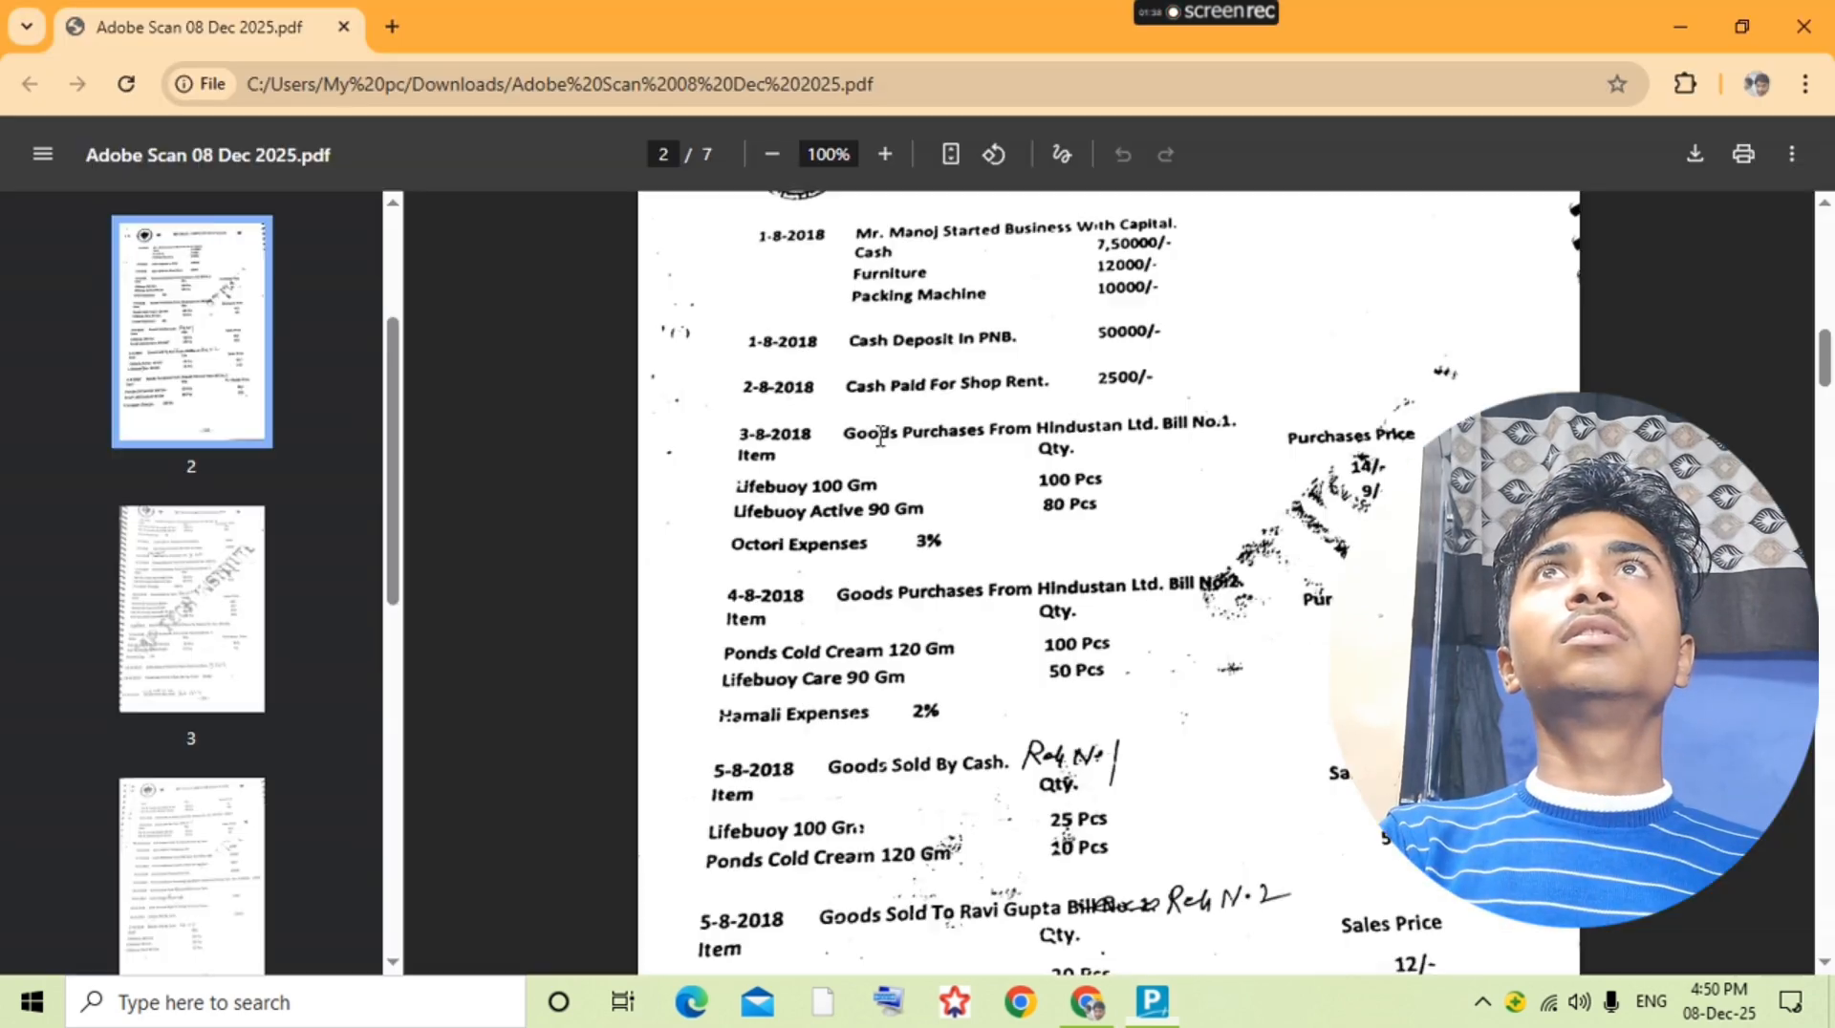
key("alt+Tab")
type("1")
key("Return")
Step: Set Cash as the sales voucher's party, accept its party details and choose Sales as the sales ledger
key("Return")
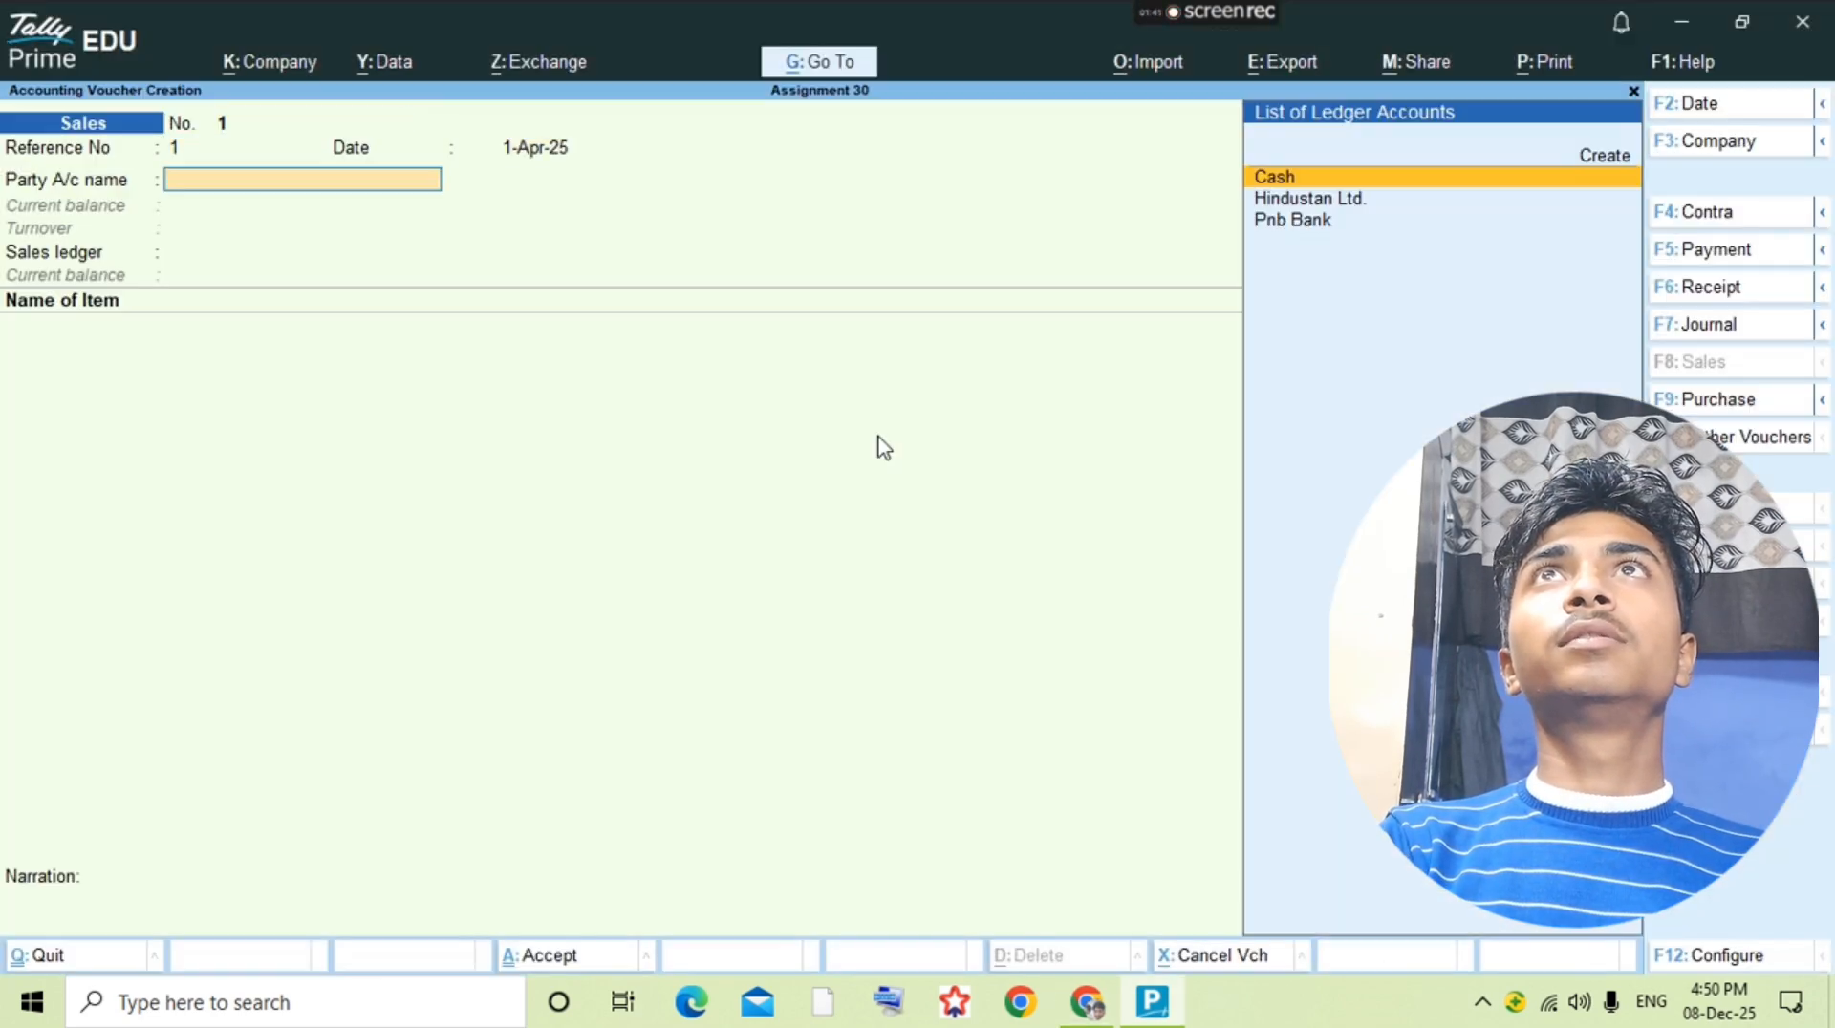
type("cash")
key("Return")
key("ctrl+a")
type("A")
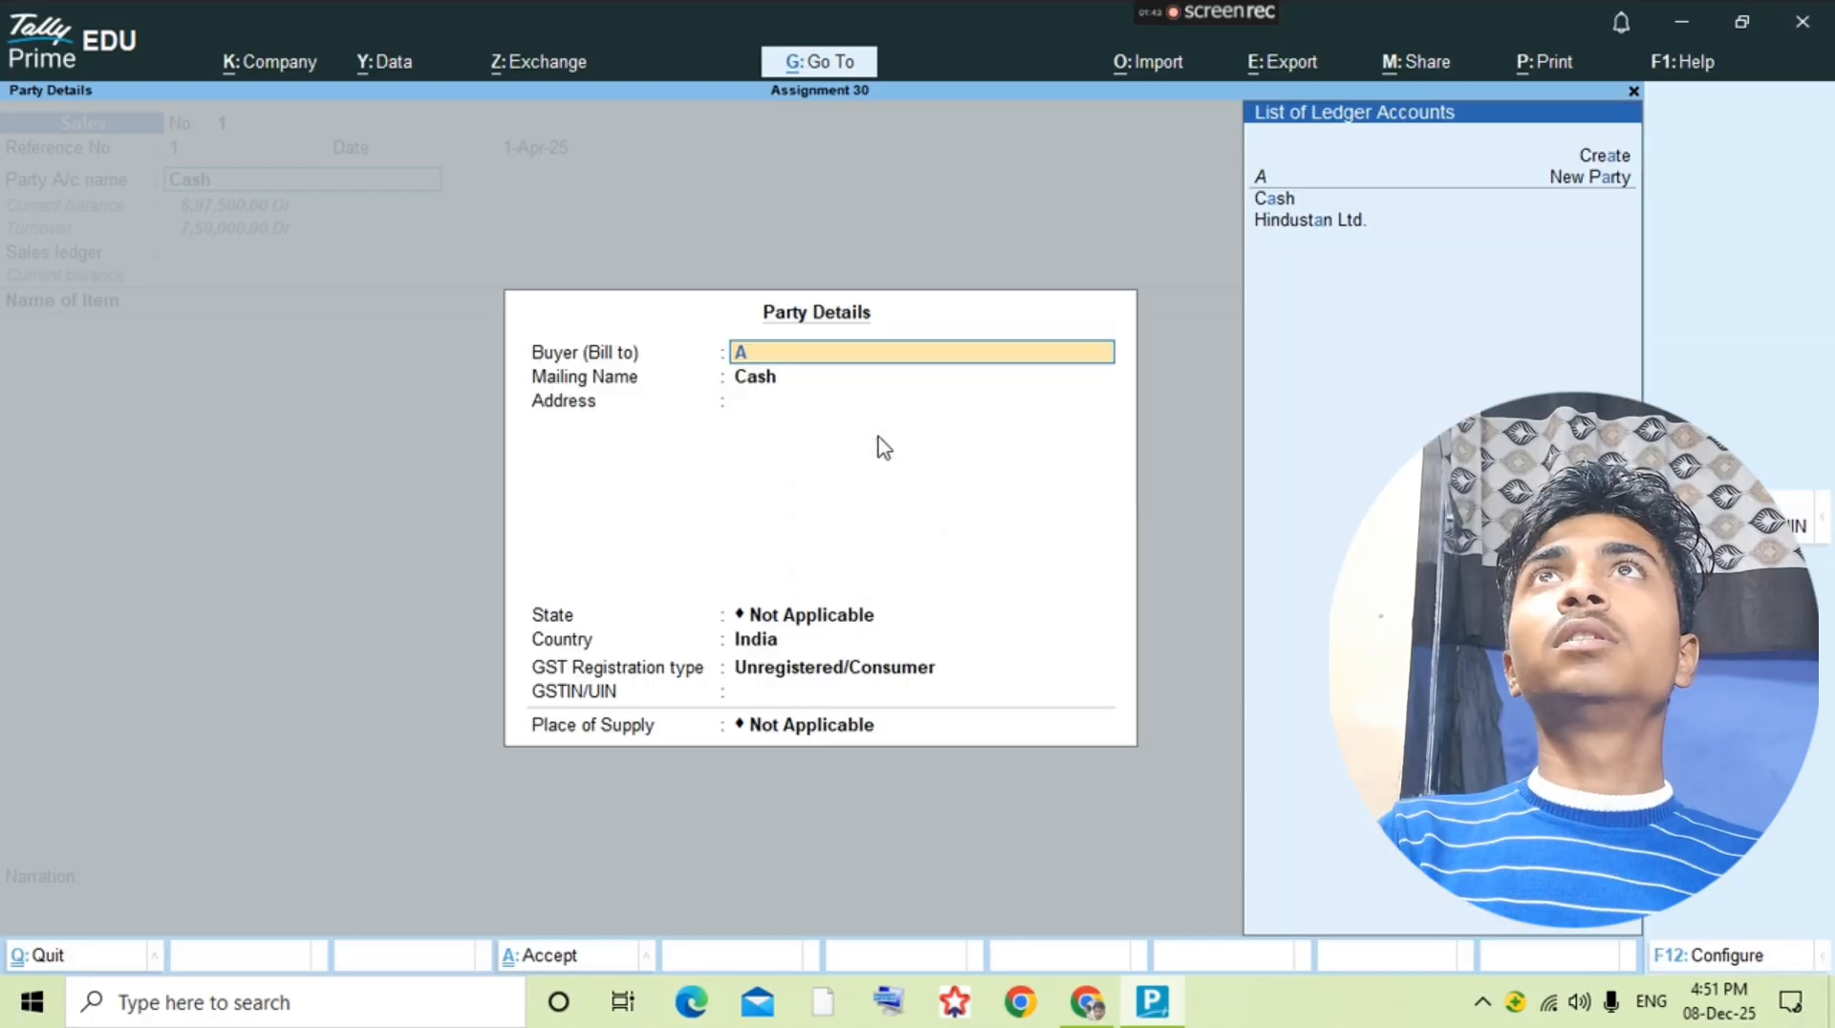
key("ctrl+a")
key("ctrl+a")
key("ctrl+a")
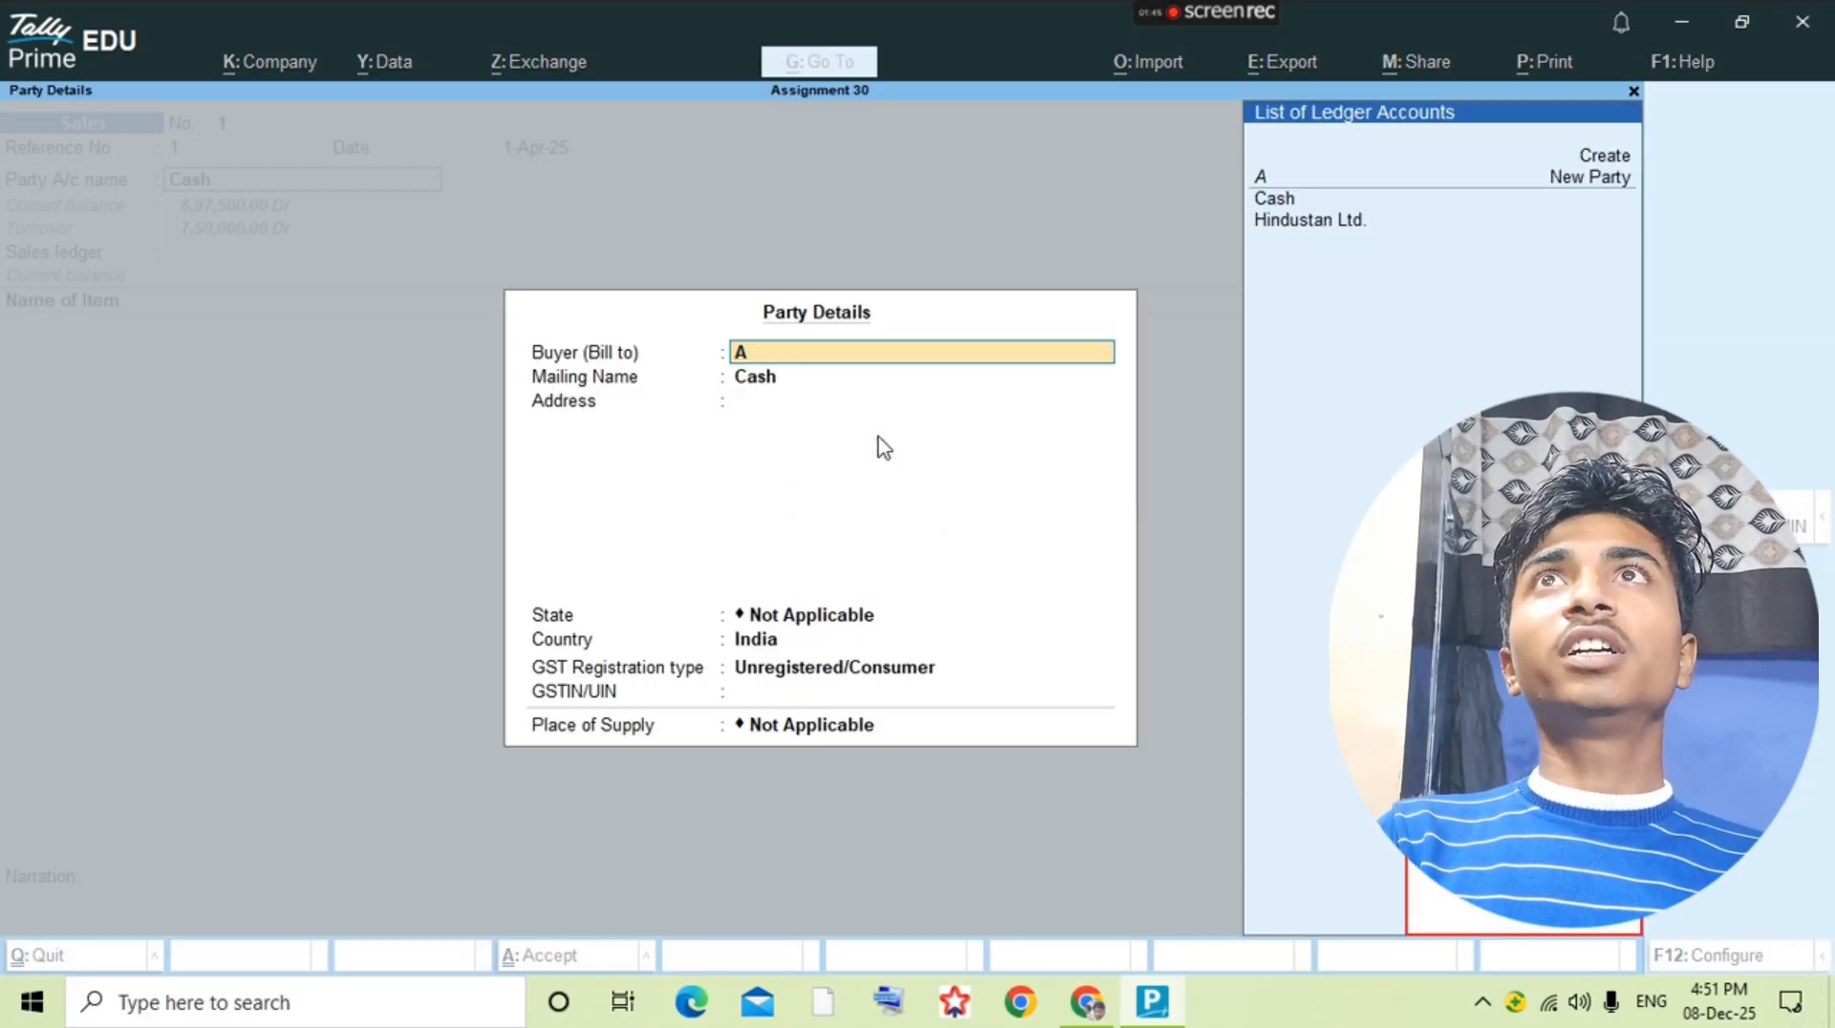
key("BackSpace")
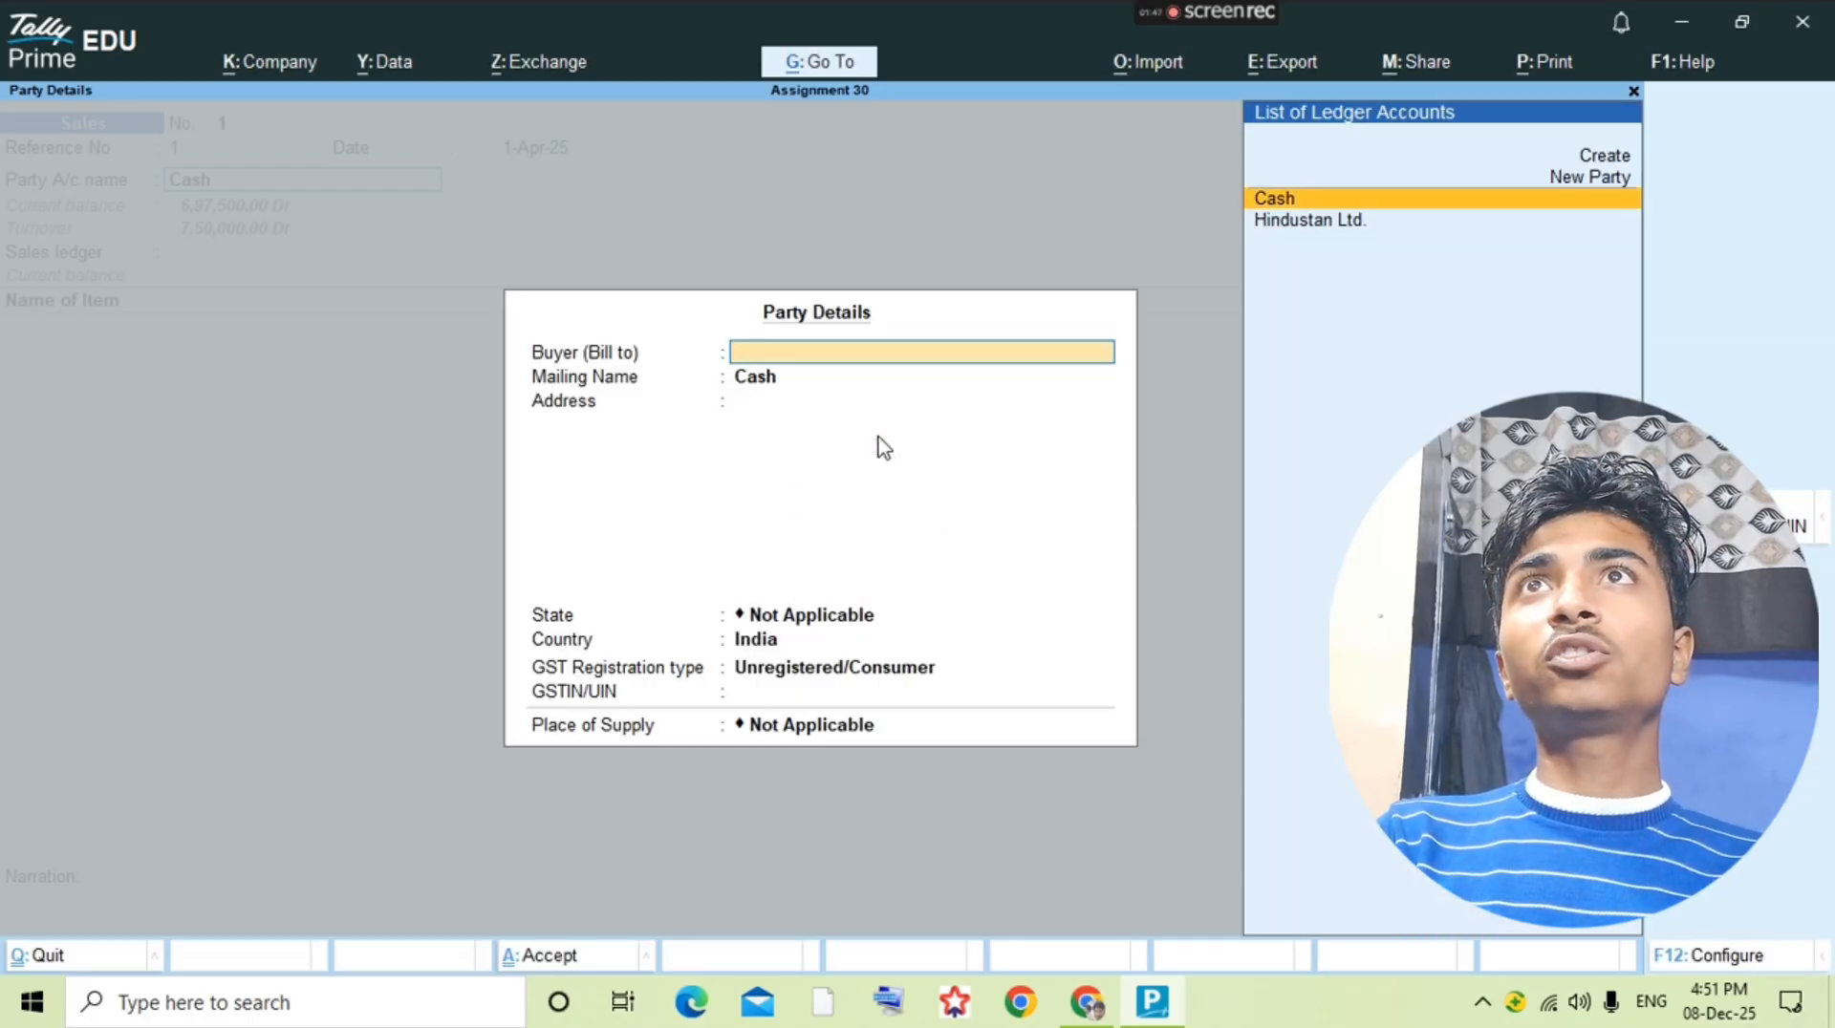
key("Return")
key("Return")
key("Return")
key("ctrl+a")
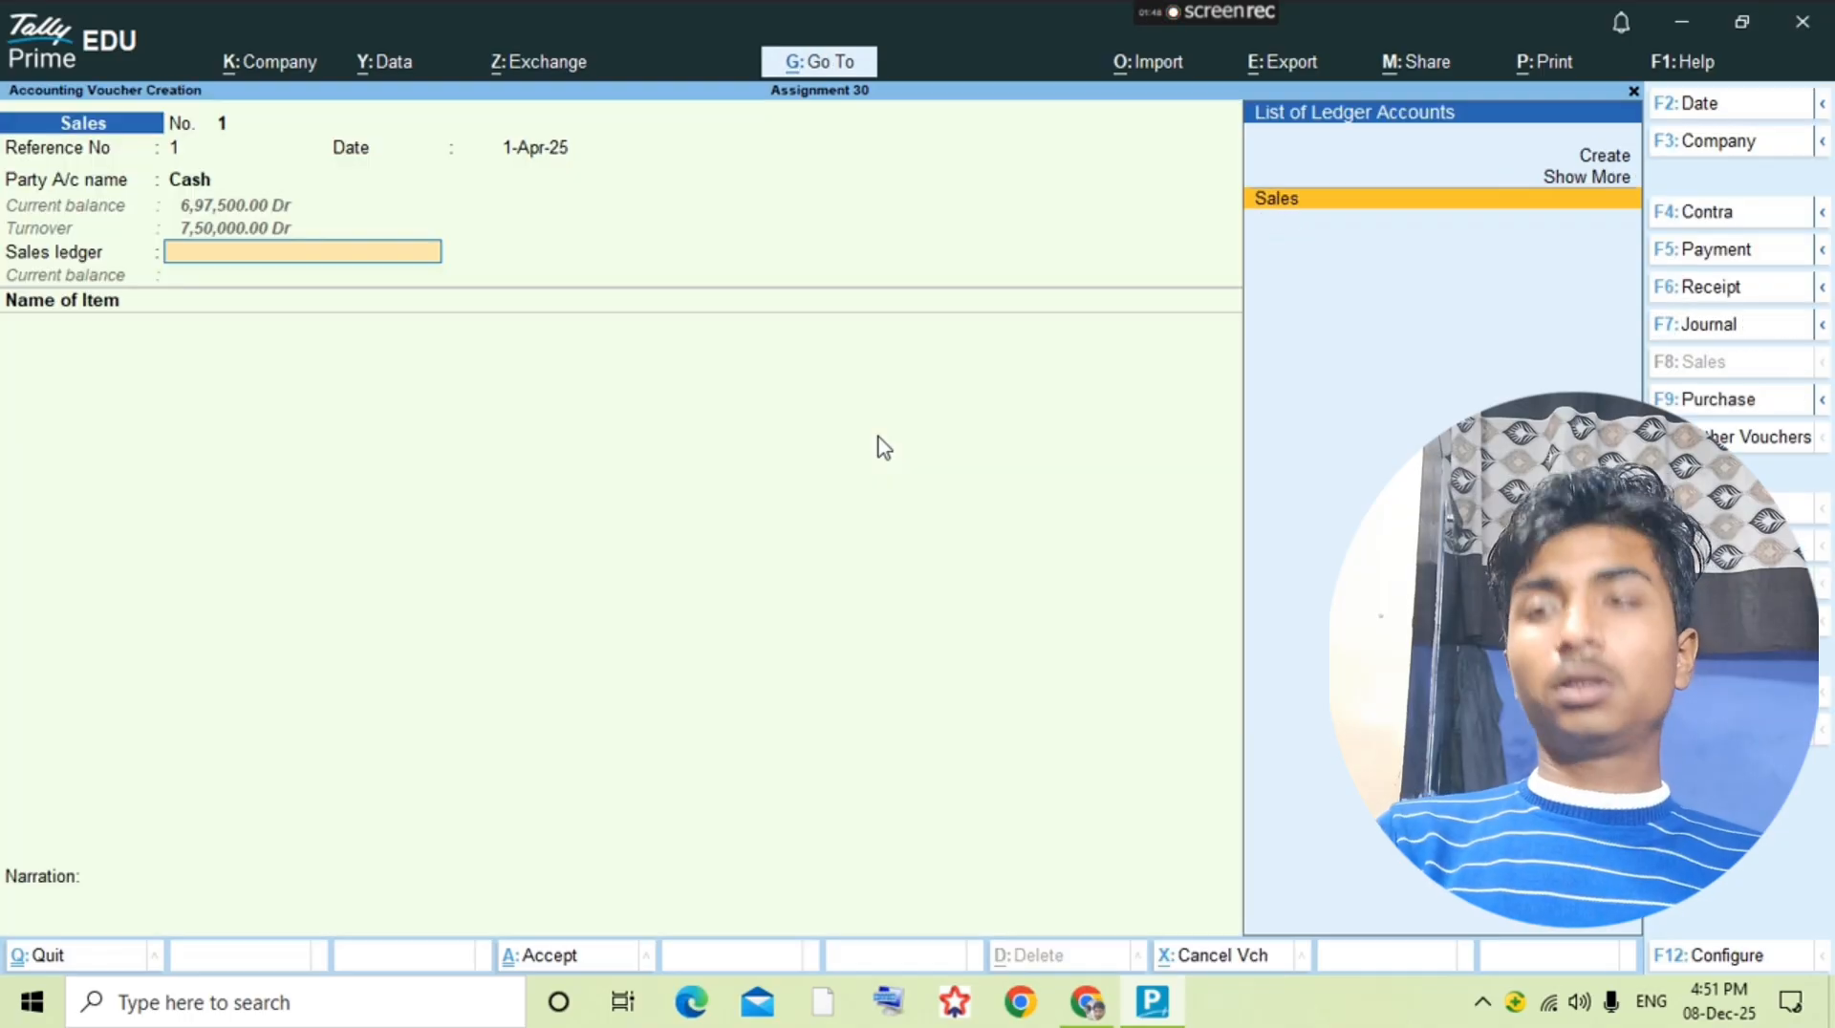
key("Return")
Step: Check the first cash sale item in the question PDF and select Lifebuoy 100gm as the voucher's first item
key("alt+Tab")
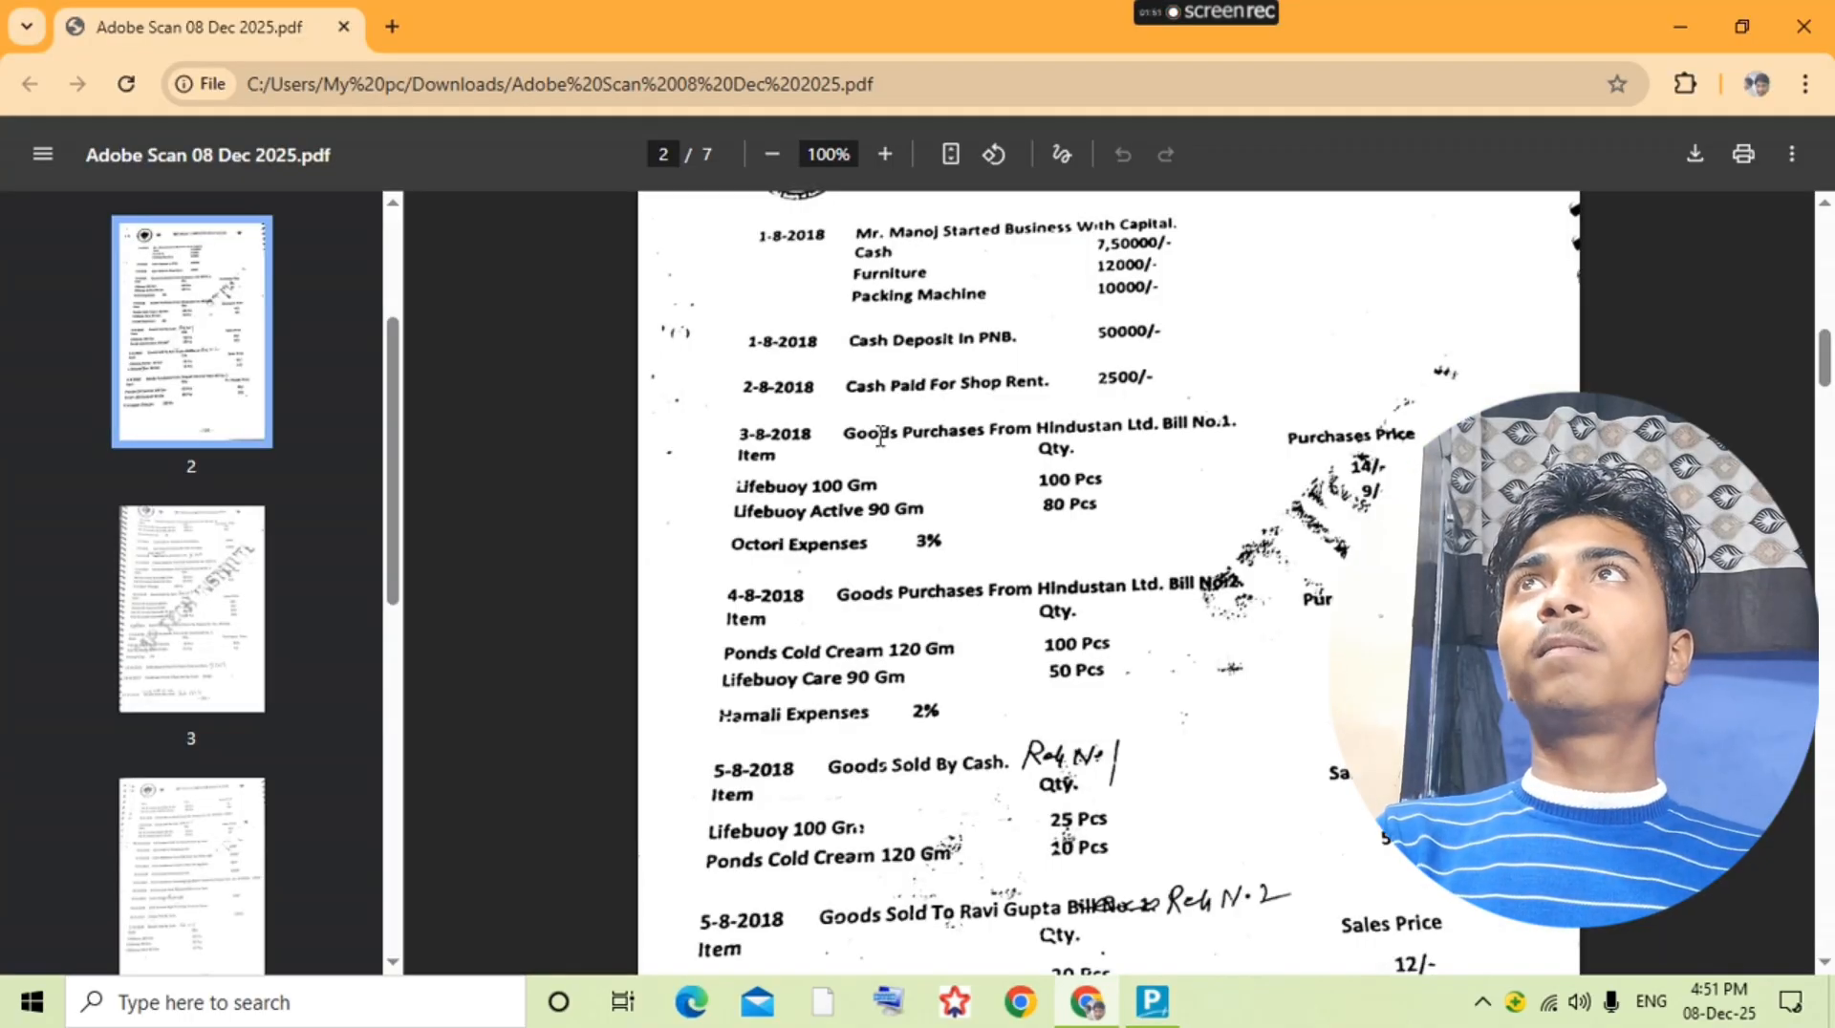
key("alt+Tab")
type("life")
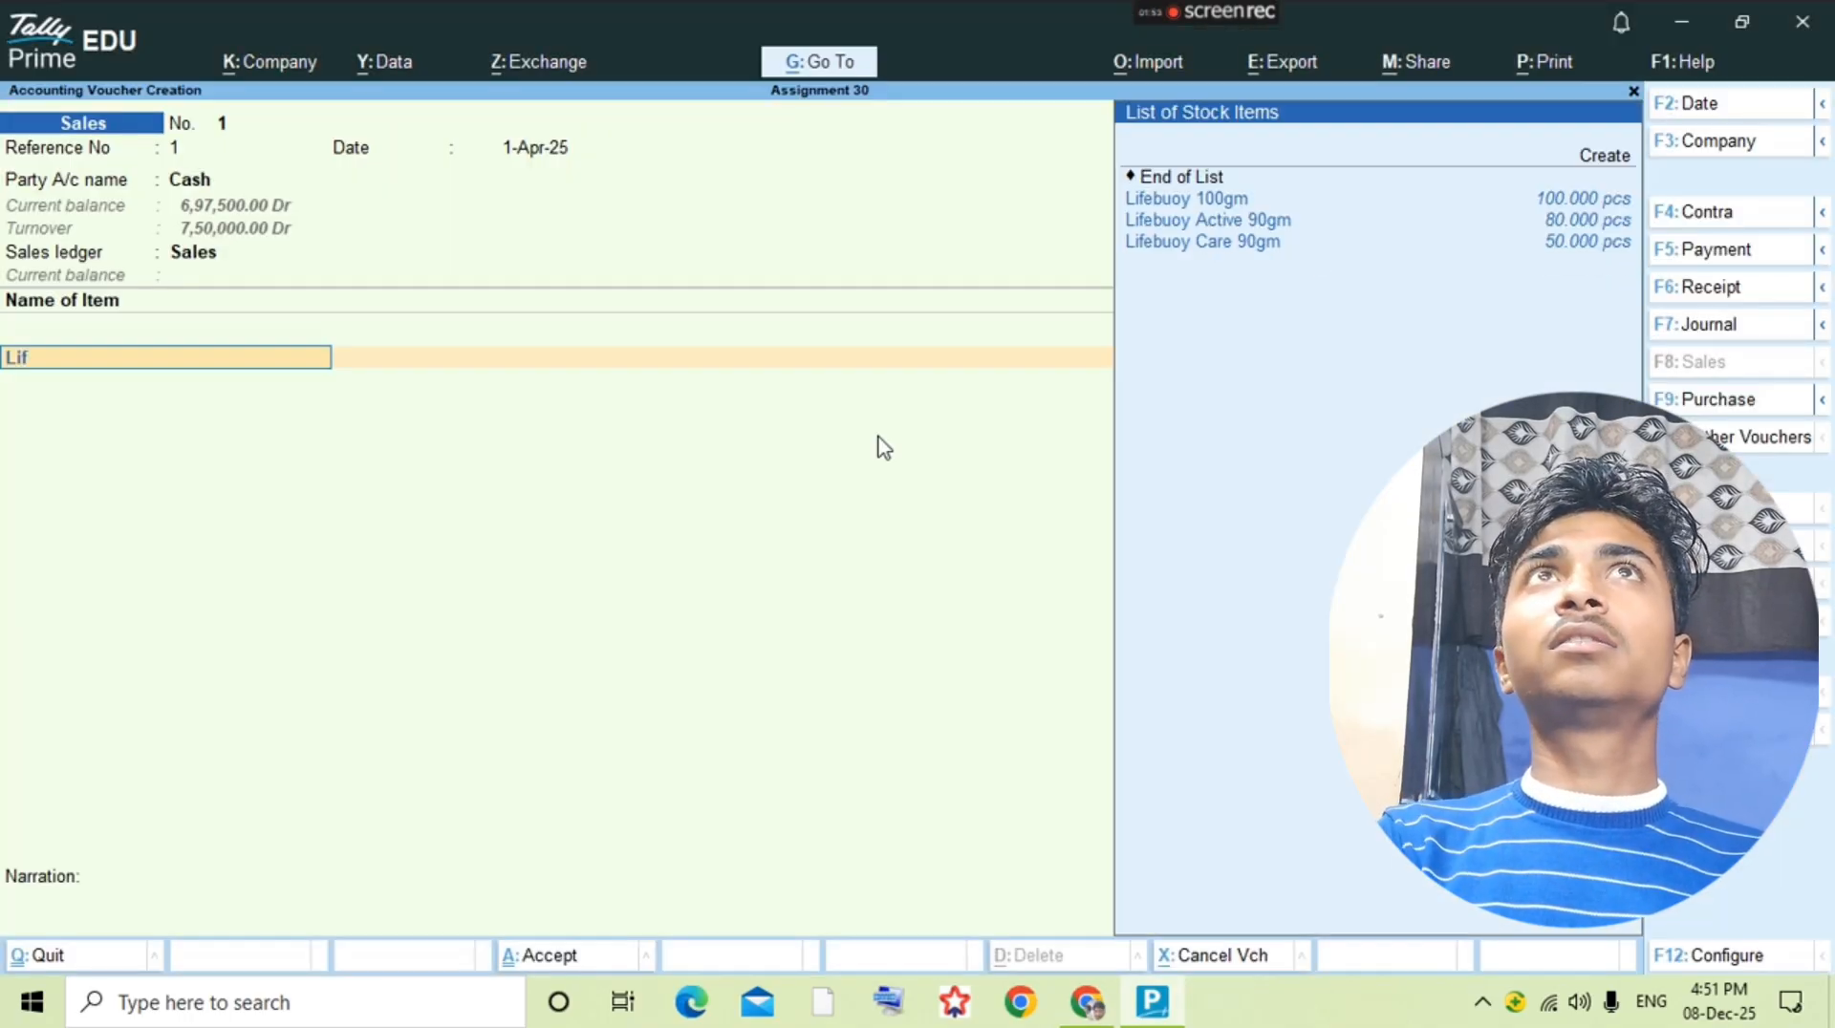
key("Return")
Step: Check the Lifebuoy 100gm line in the question PDF and enter 25 pcs at a rate of 18
key("Return")
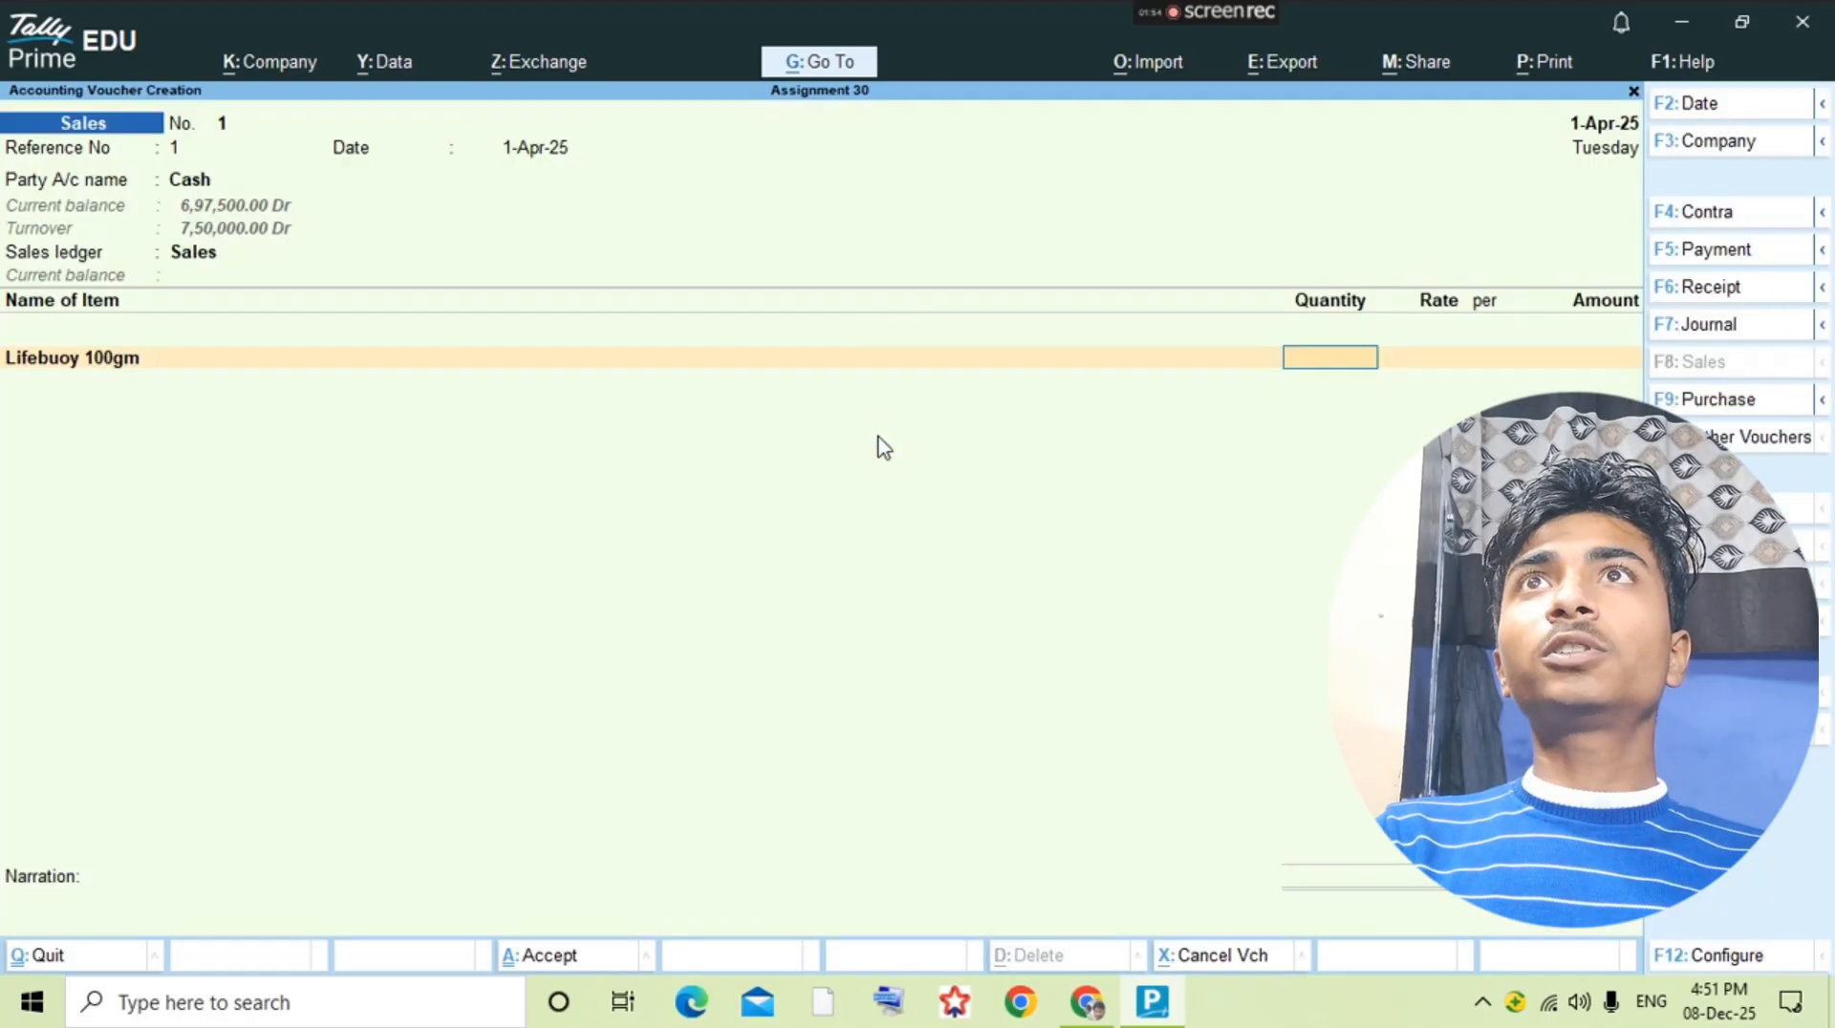
key("alt+Tab")
Step: Check the second cash sale item in the question PDF and select Ponds Cold Cream 120gm on the next line
key("alt+Tab")
type("25")
key("Return")
type("18")
key("Return")
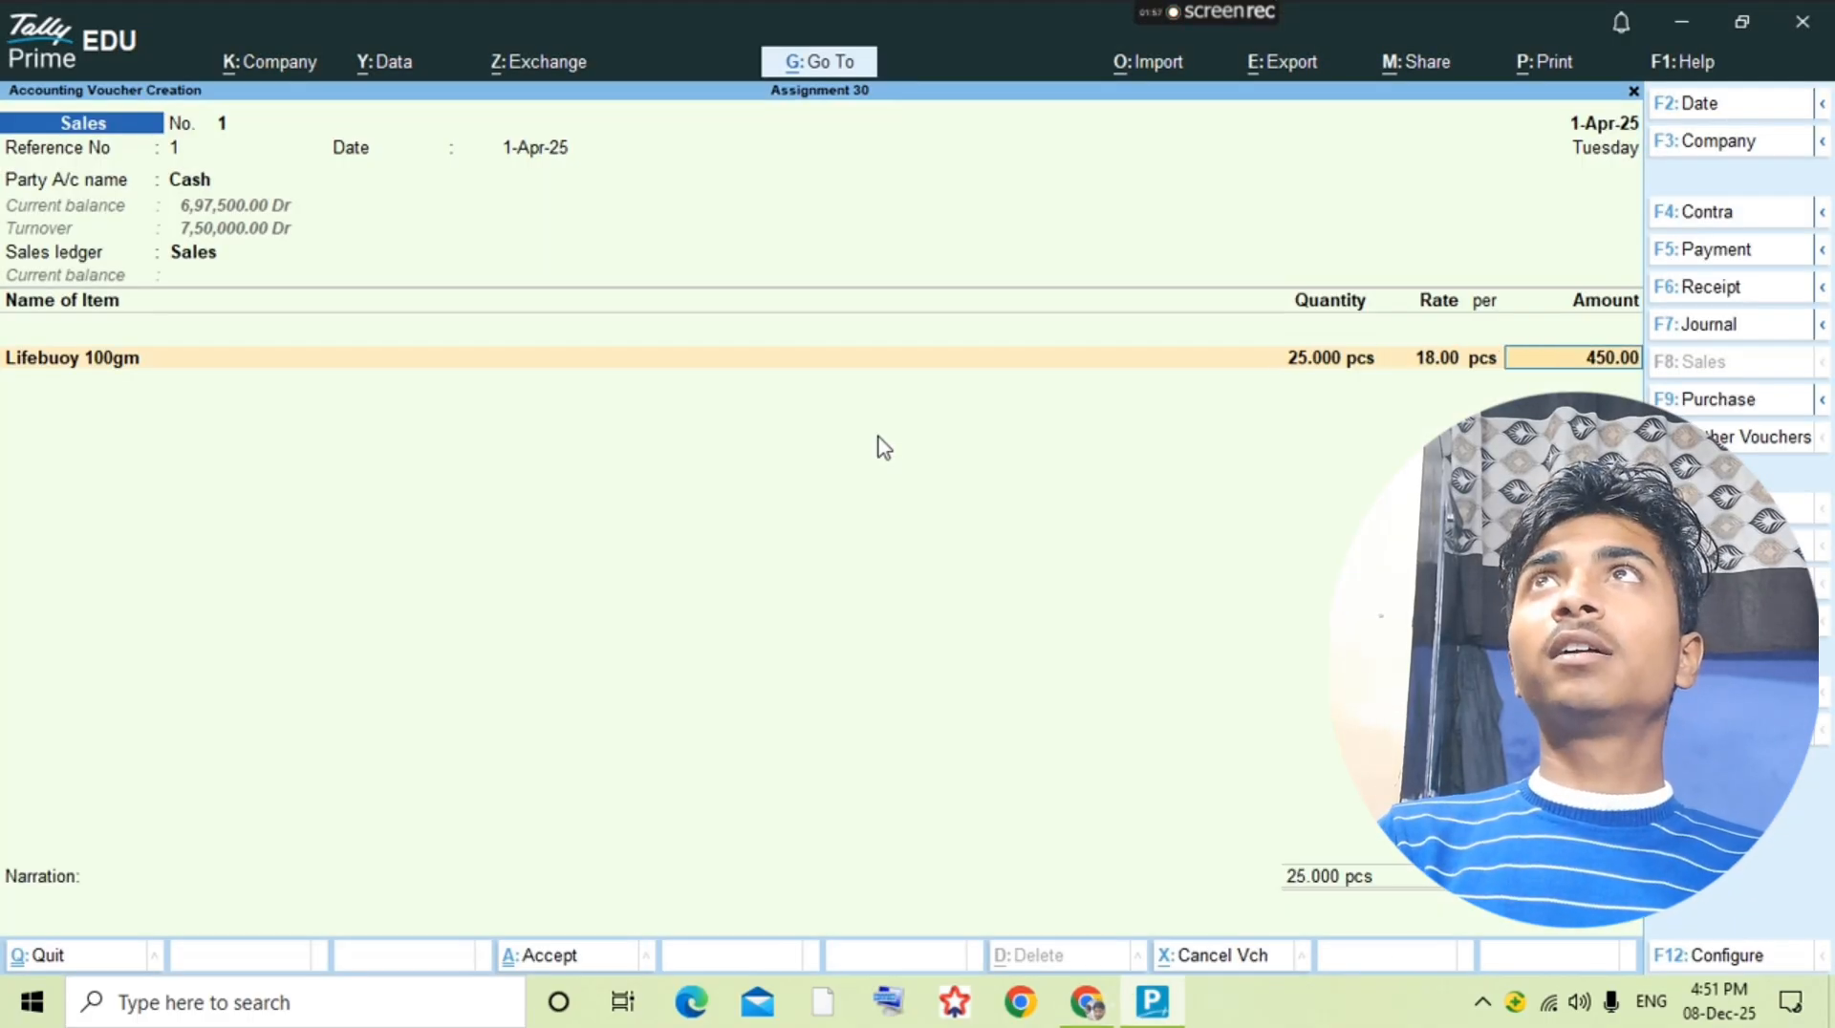
key("Return")
key("BackSpace")
key("alt+Tab")
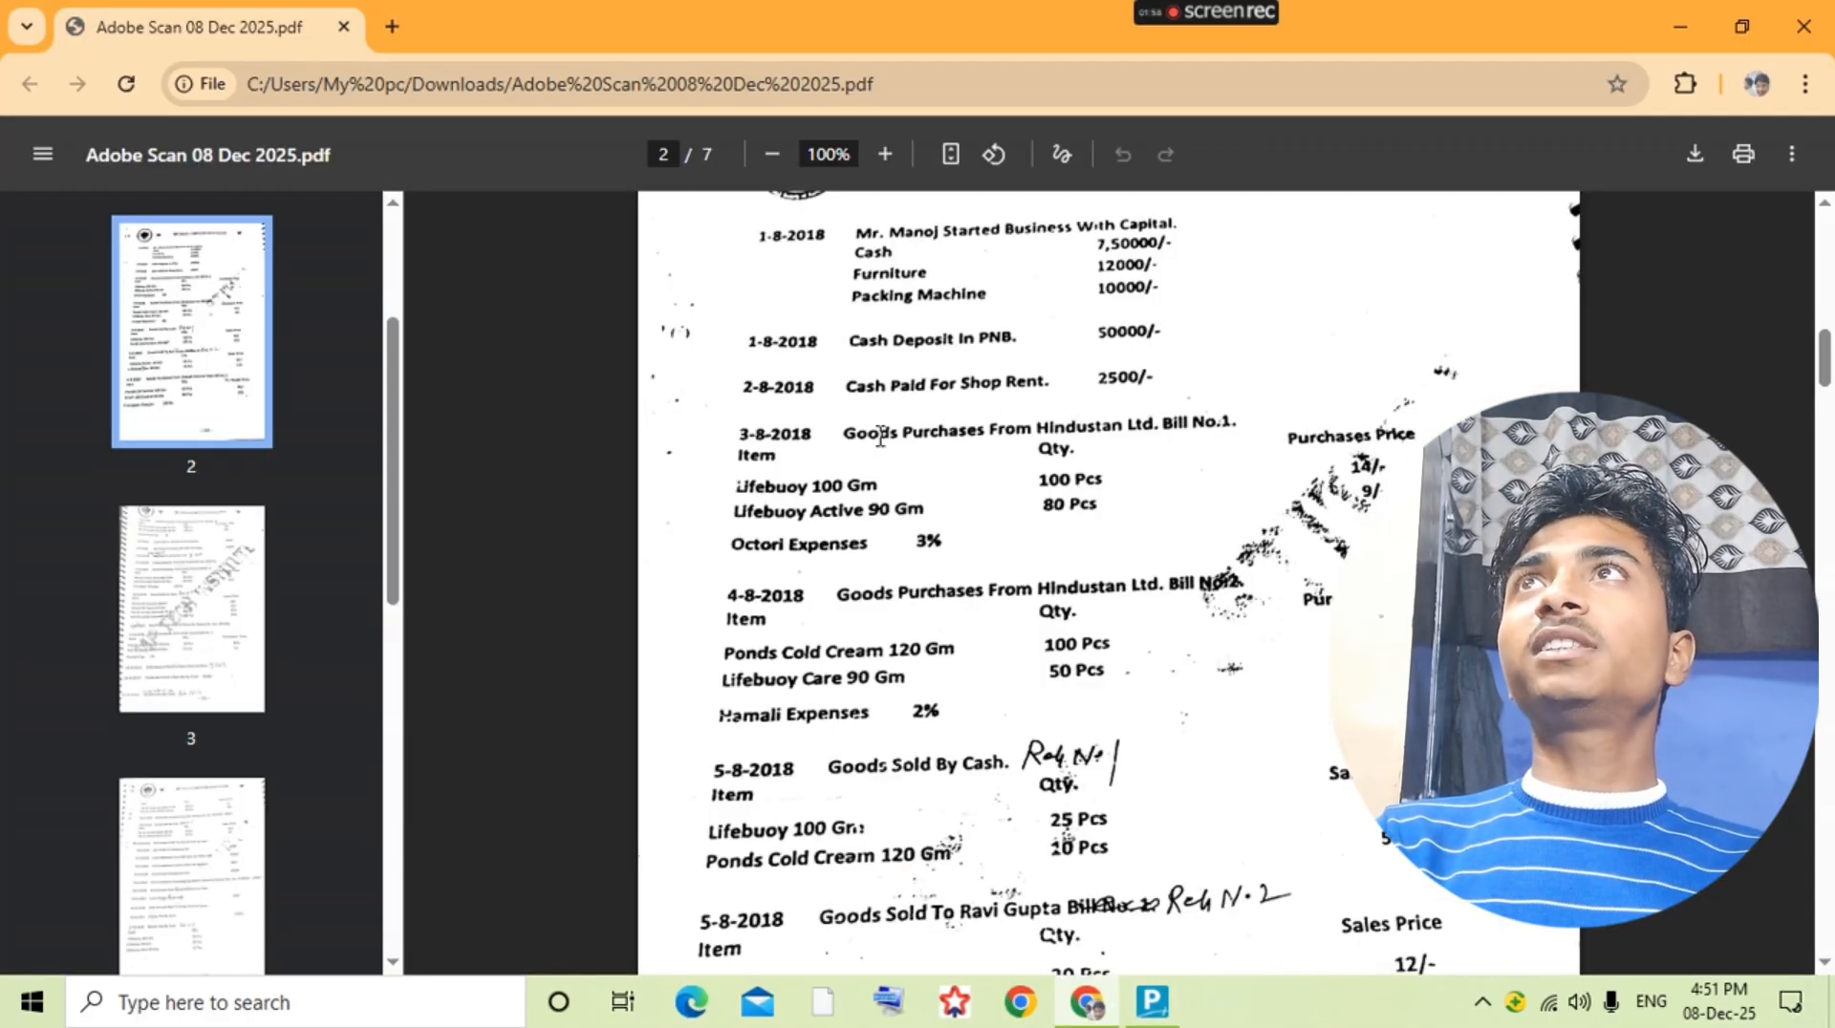
Step: Check the Ponds Cold Cream 120gm line in the question PDF and enter 10 pcs at a rate of 50
key("alt+Tab")
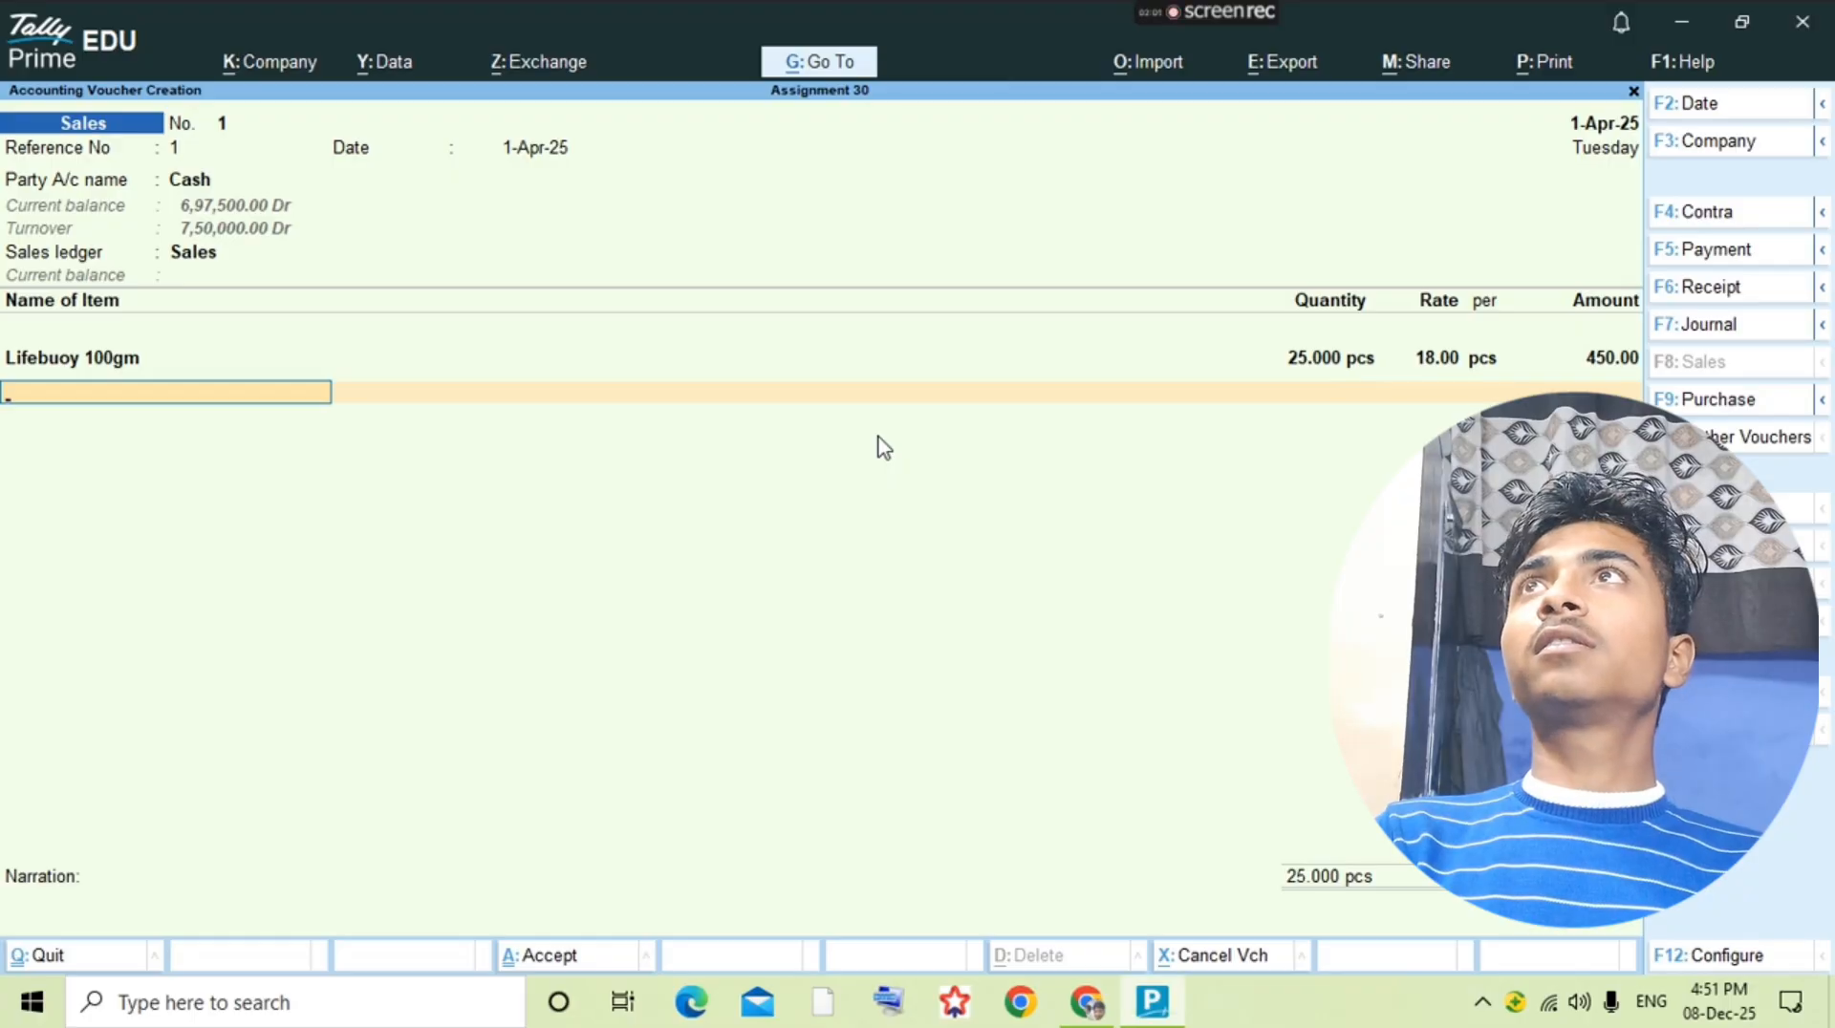
type("Po")
key("Return")
key("alt+Tab")
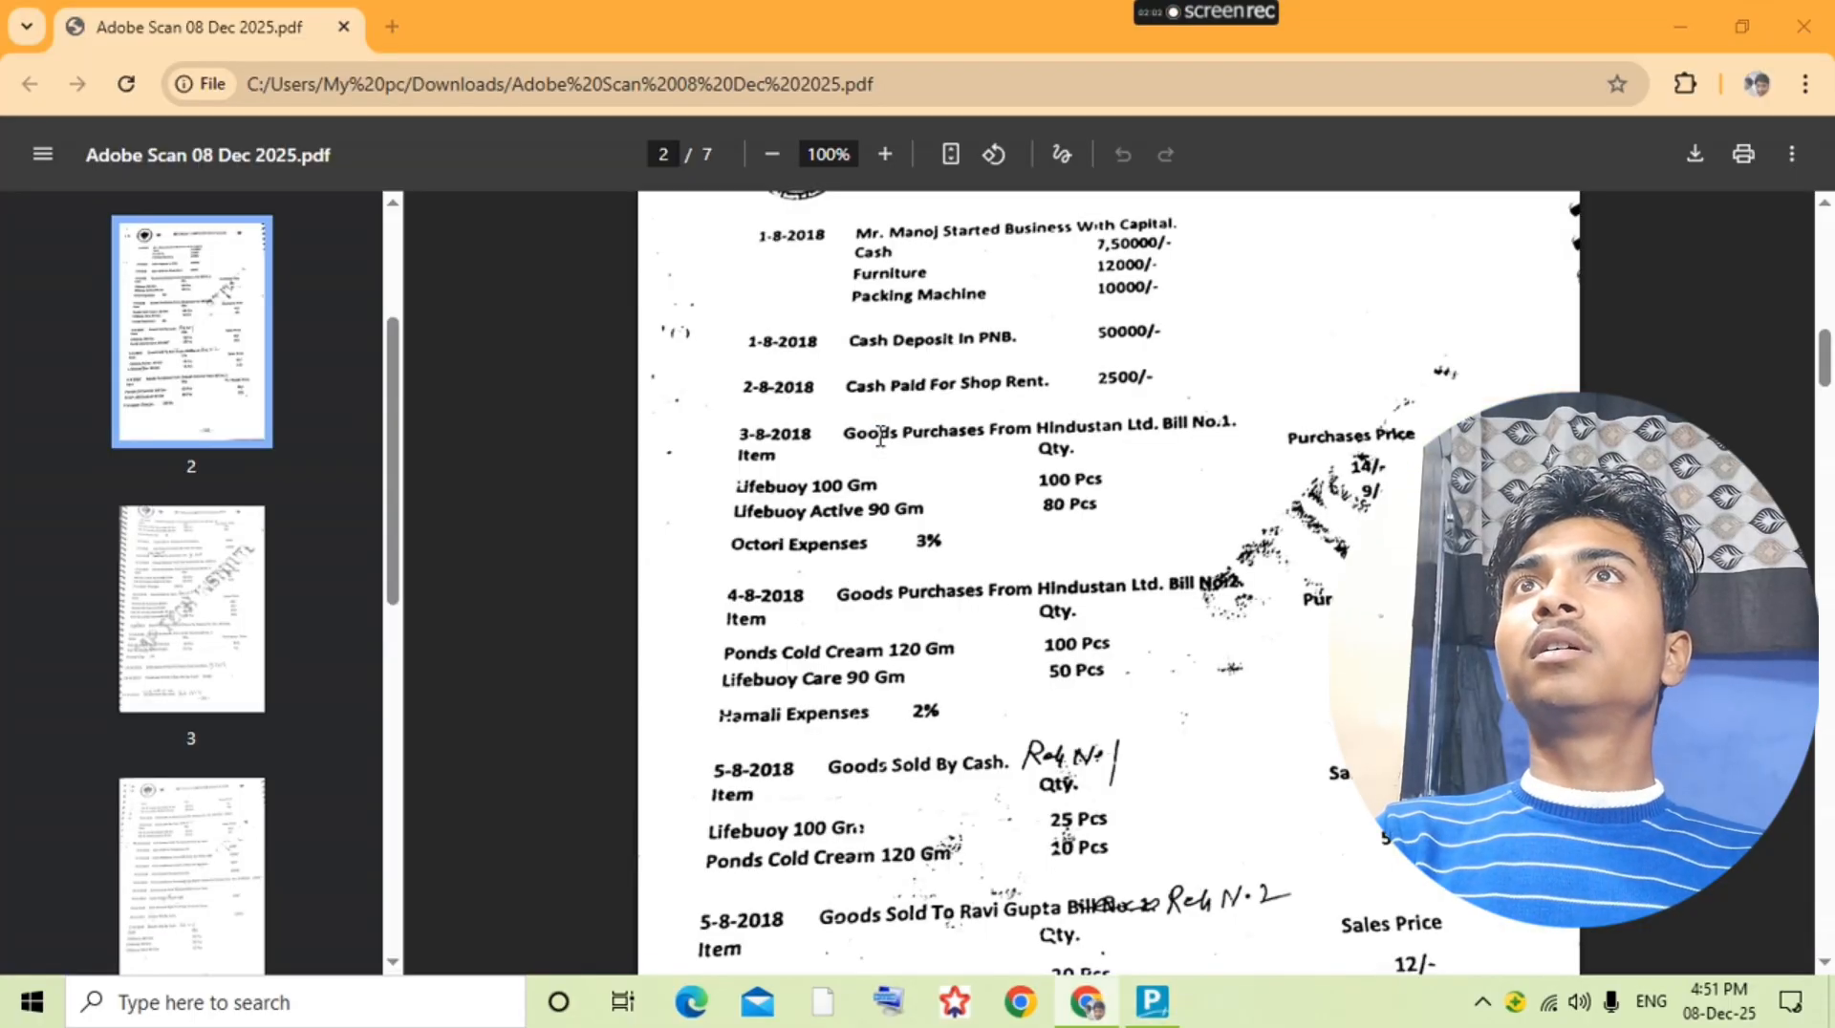
key("alt+Tab")
key("Return")
type("410")
key("Return")
key("Return")
type("10")
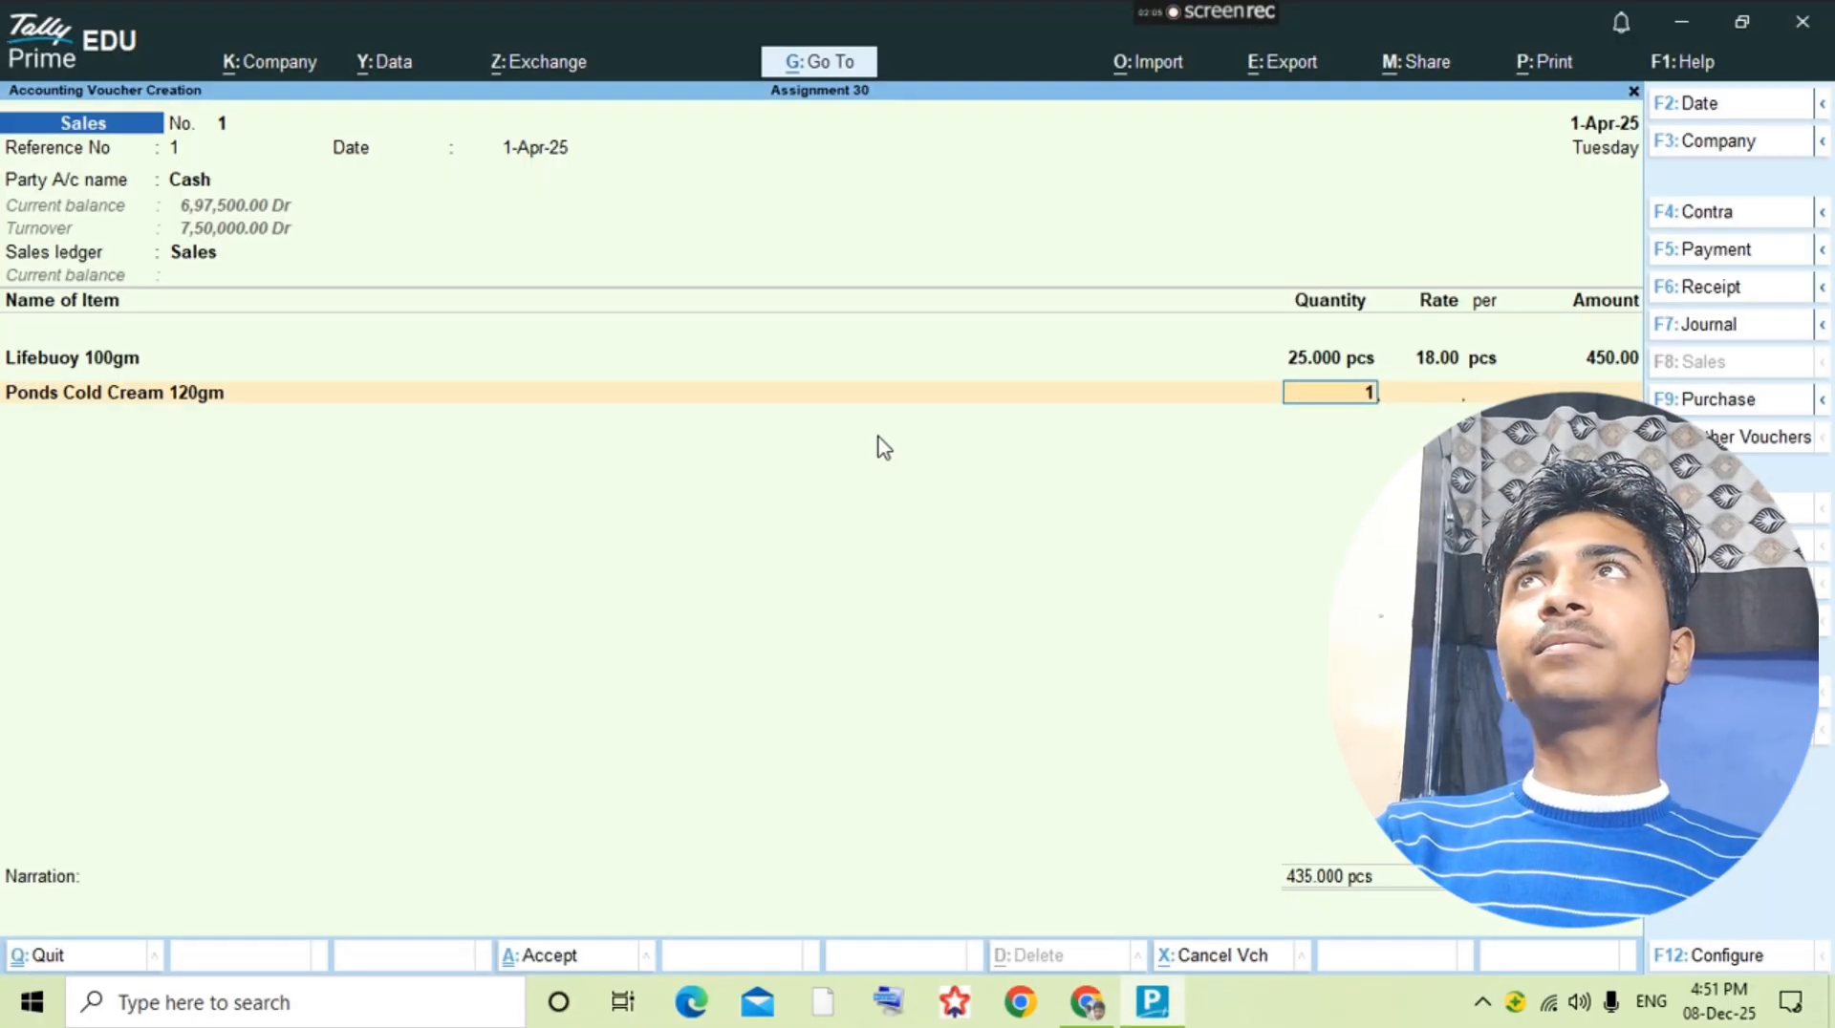
key("Return")
type("50")
key("Return")
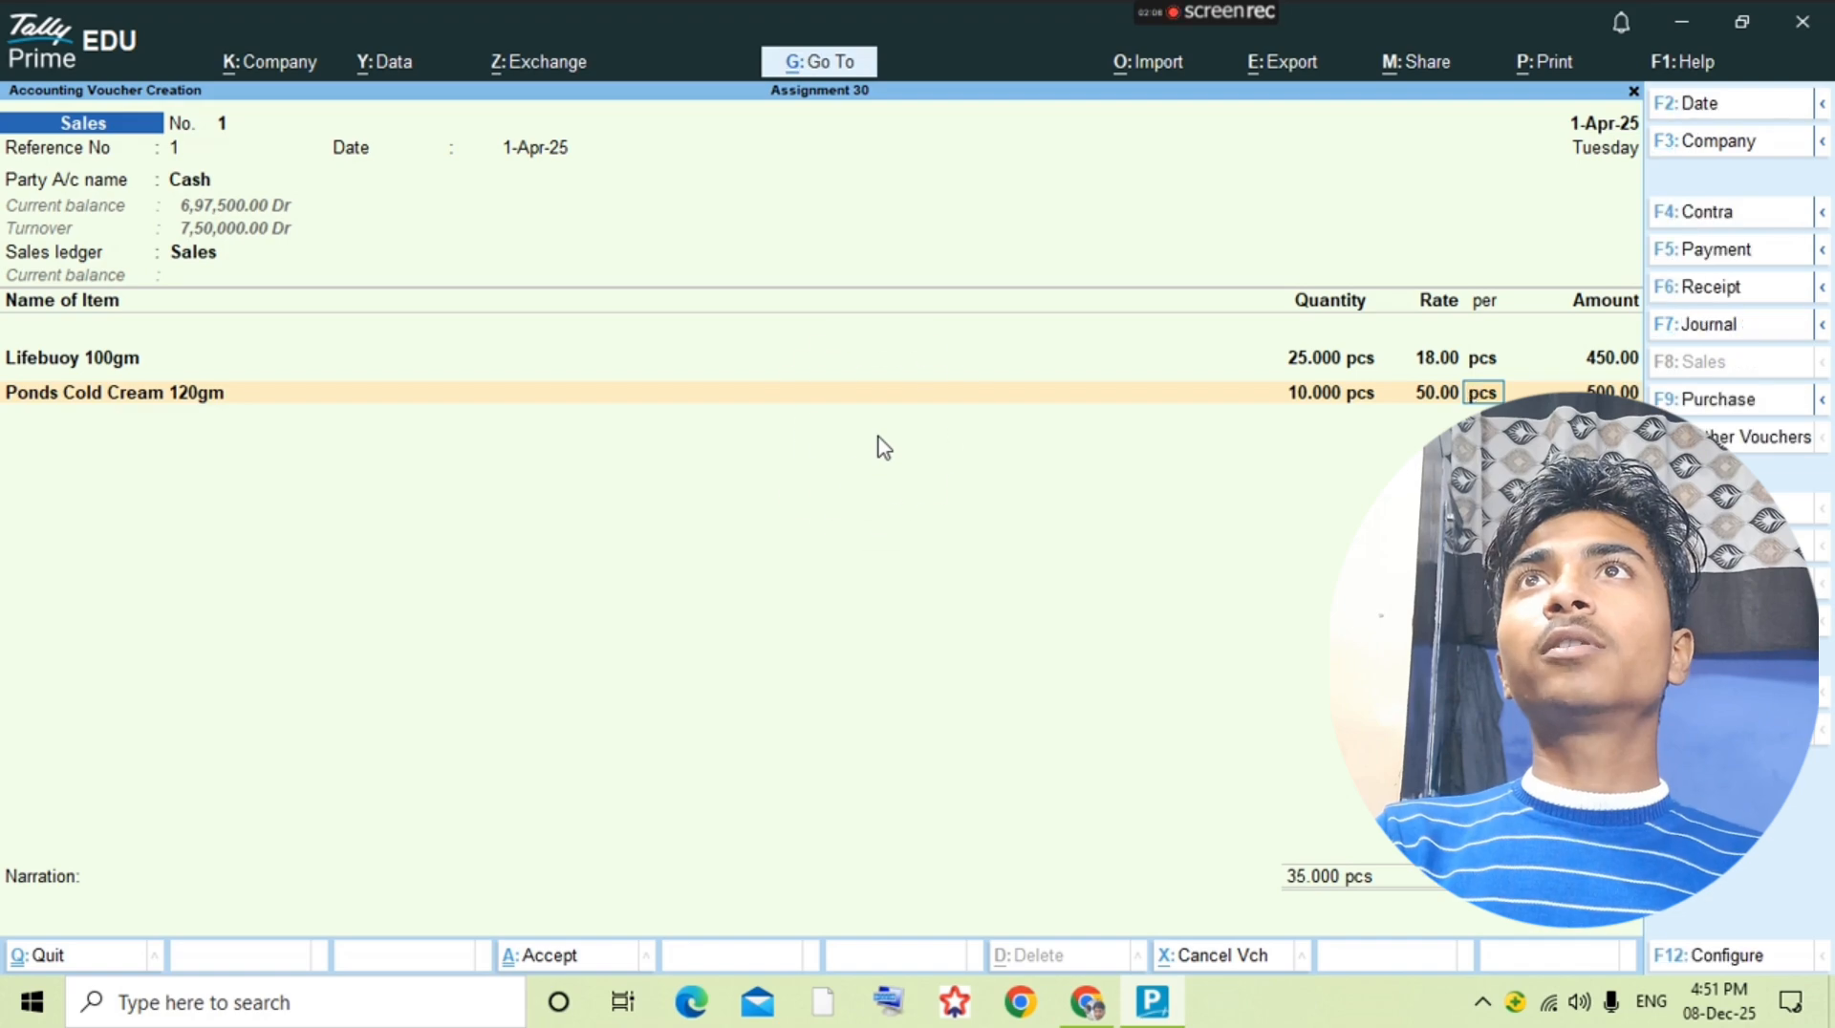
Step: Compare the cash sale with the question PDF, then save the first sales voucher and leave voucher entry
key("alt+Tab")
Step: Check the next transaction in the question PDF and add a new sales voucher from the Sales ledger's voucher list
key("alt+Tab")
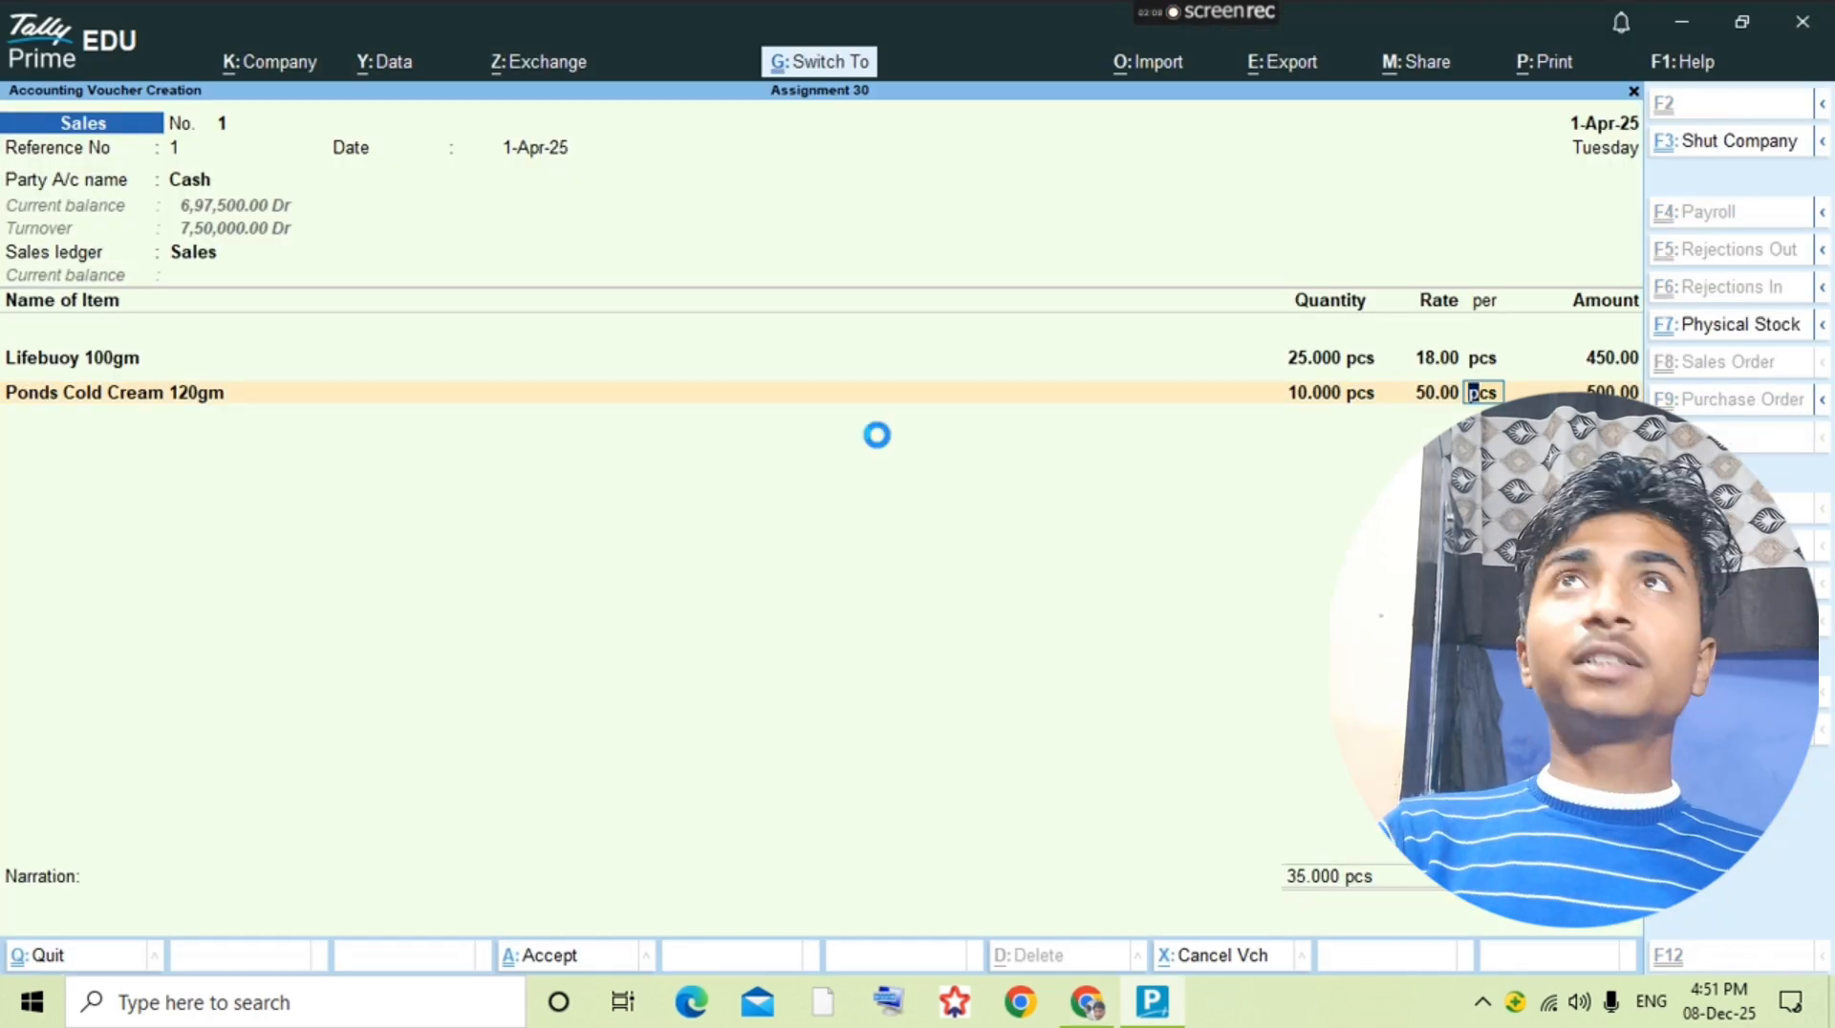
key("ctrl+a")
key("Escape")
key("alt+Tab")
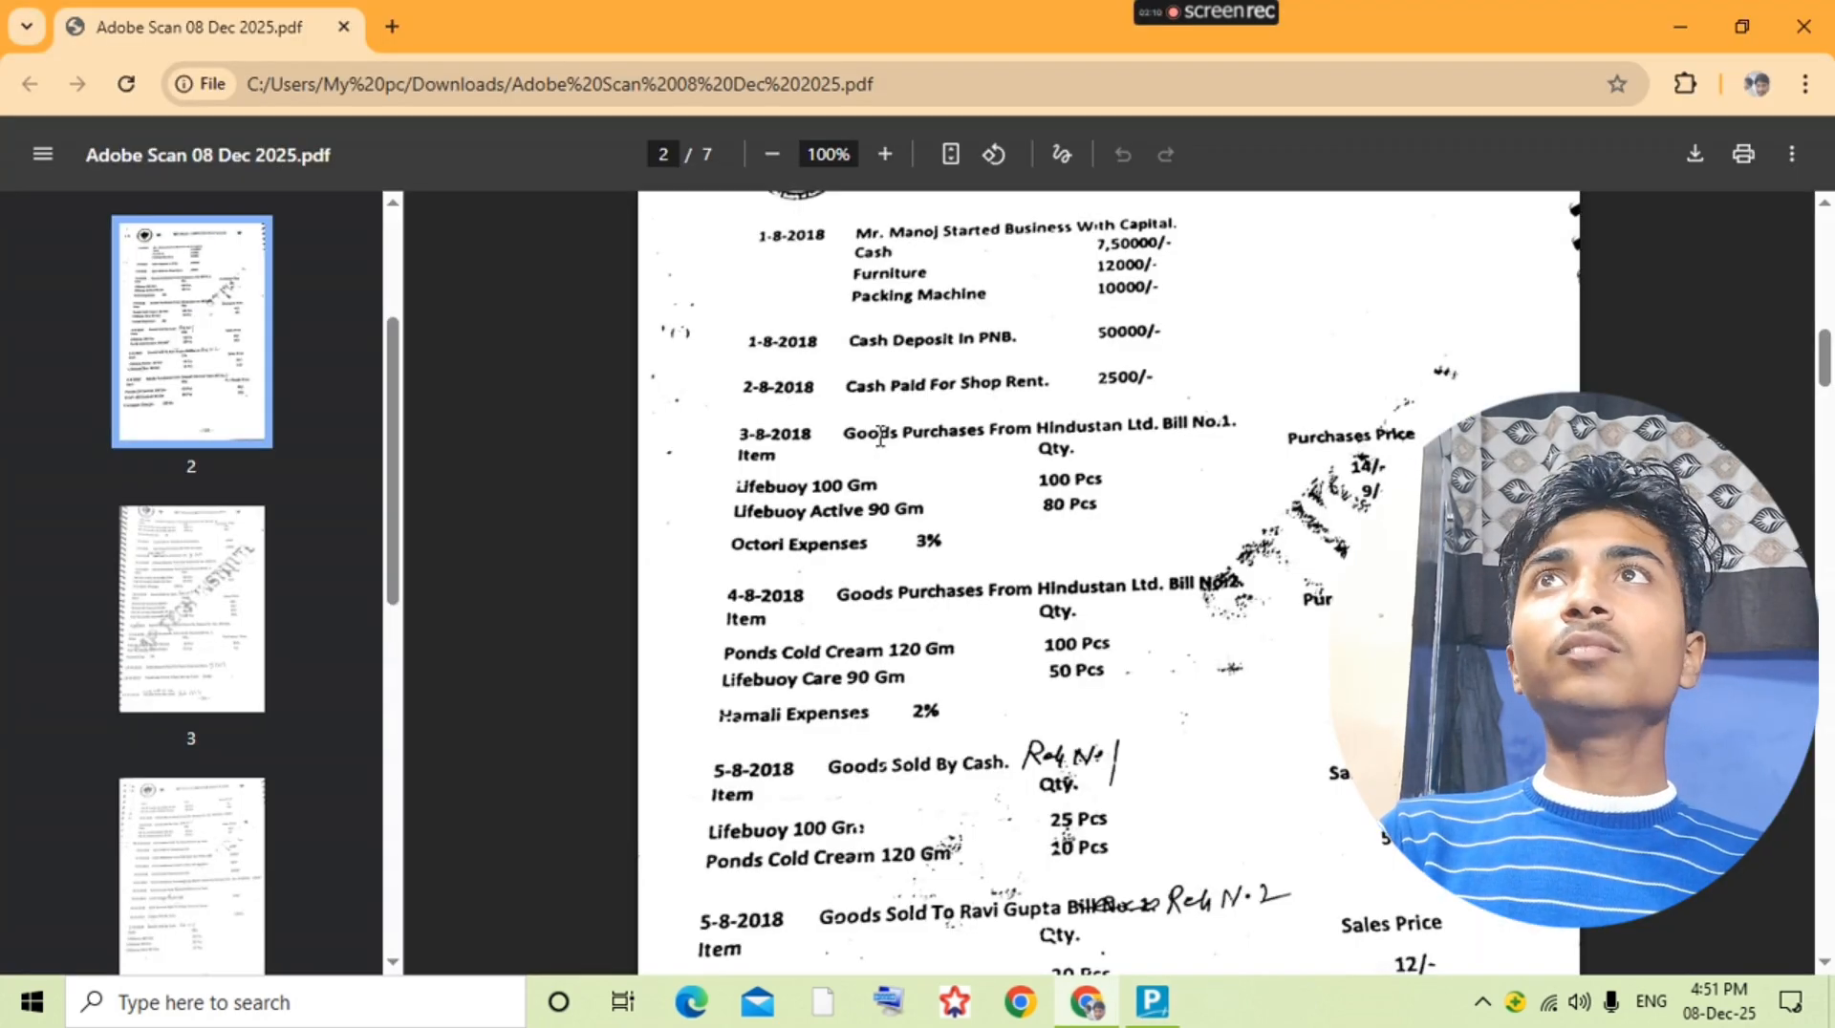
scroll(880, 434, "down", 3)
key("alt+Tab")
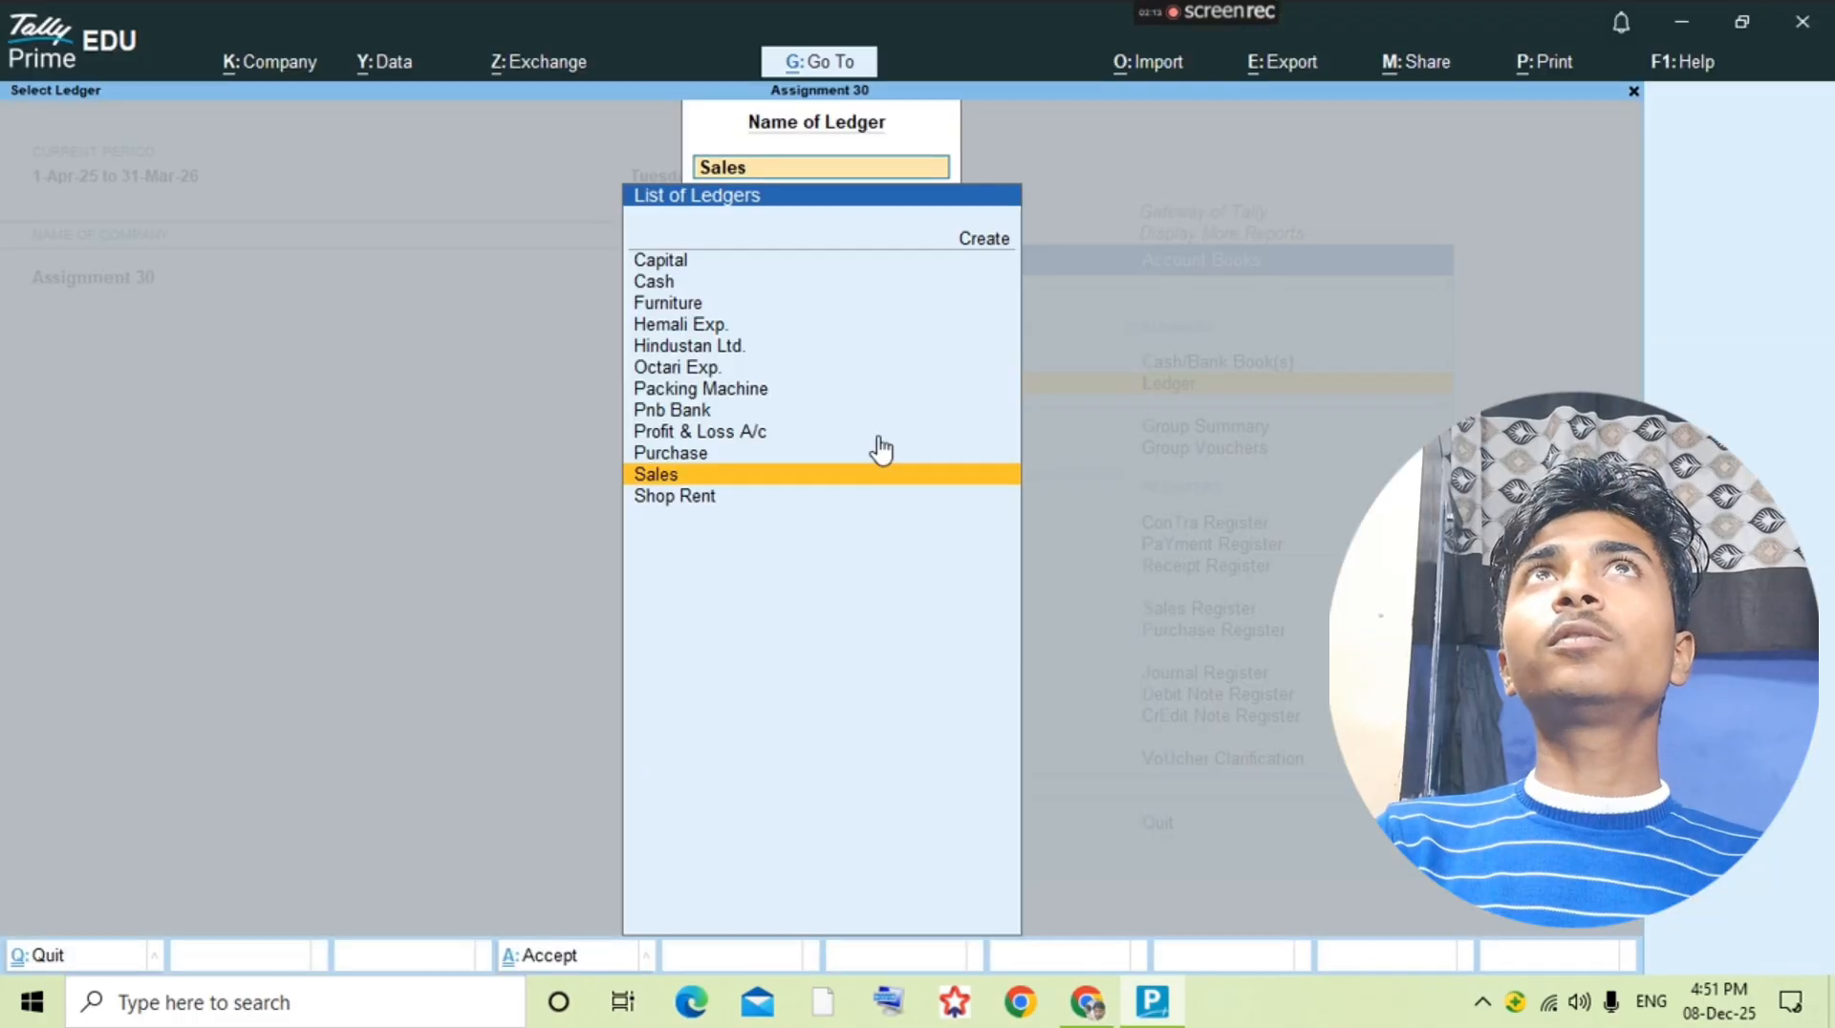
key("Return")
key("alt+a")
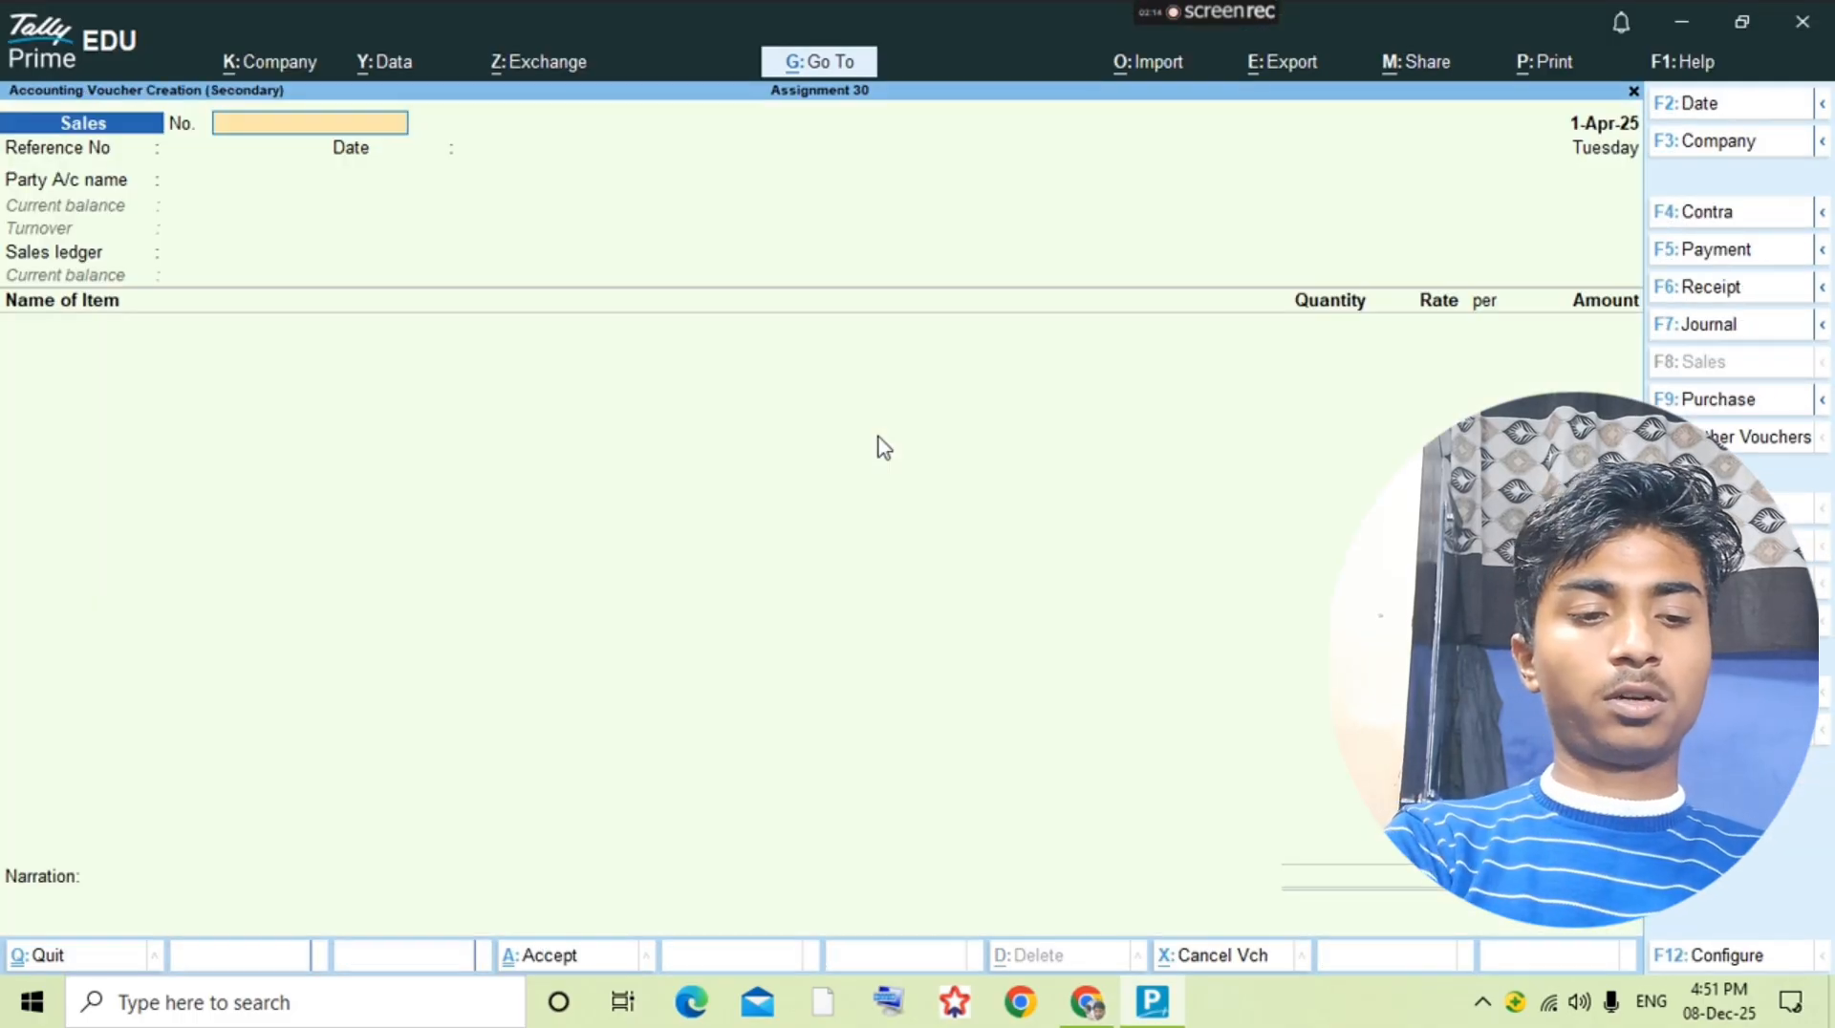
Step: Check the credit sale's reference number in the question PDF and enter 2 as the voucher and reference number
key("alt+Tab")
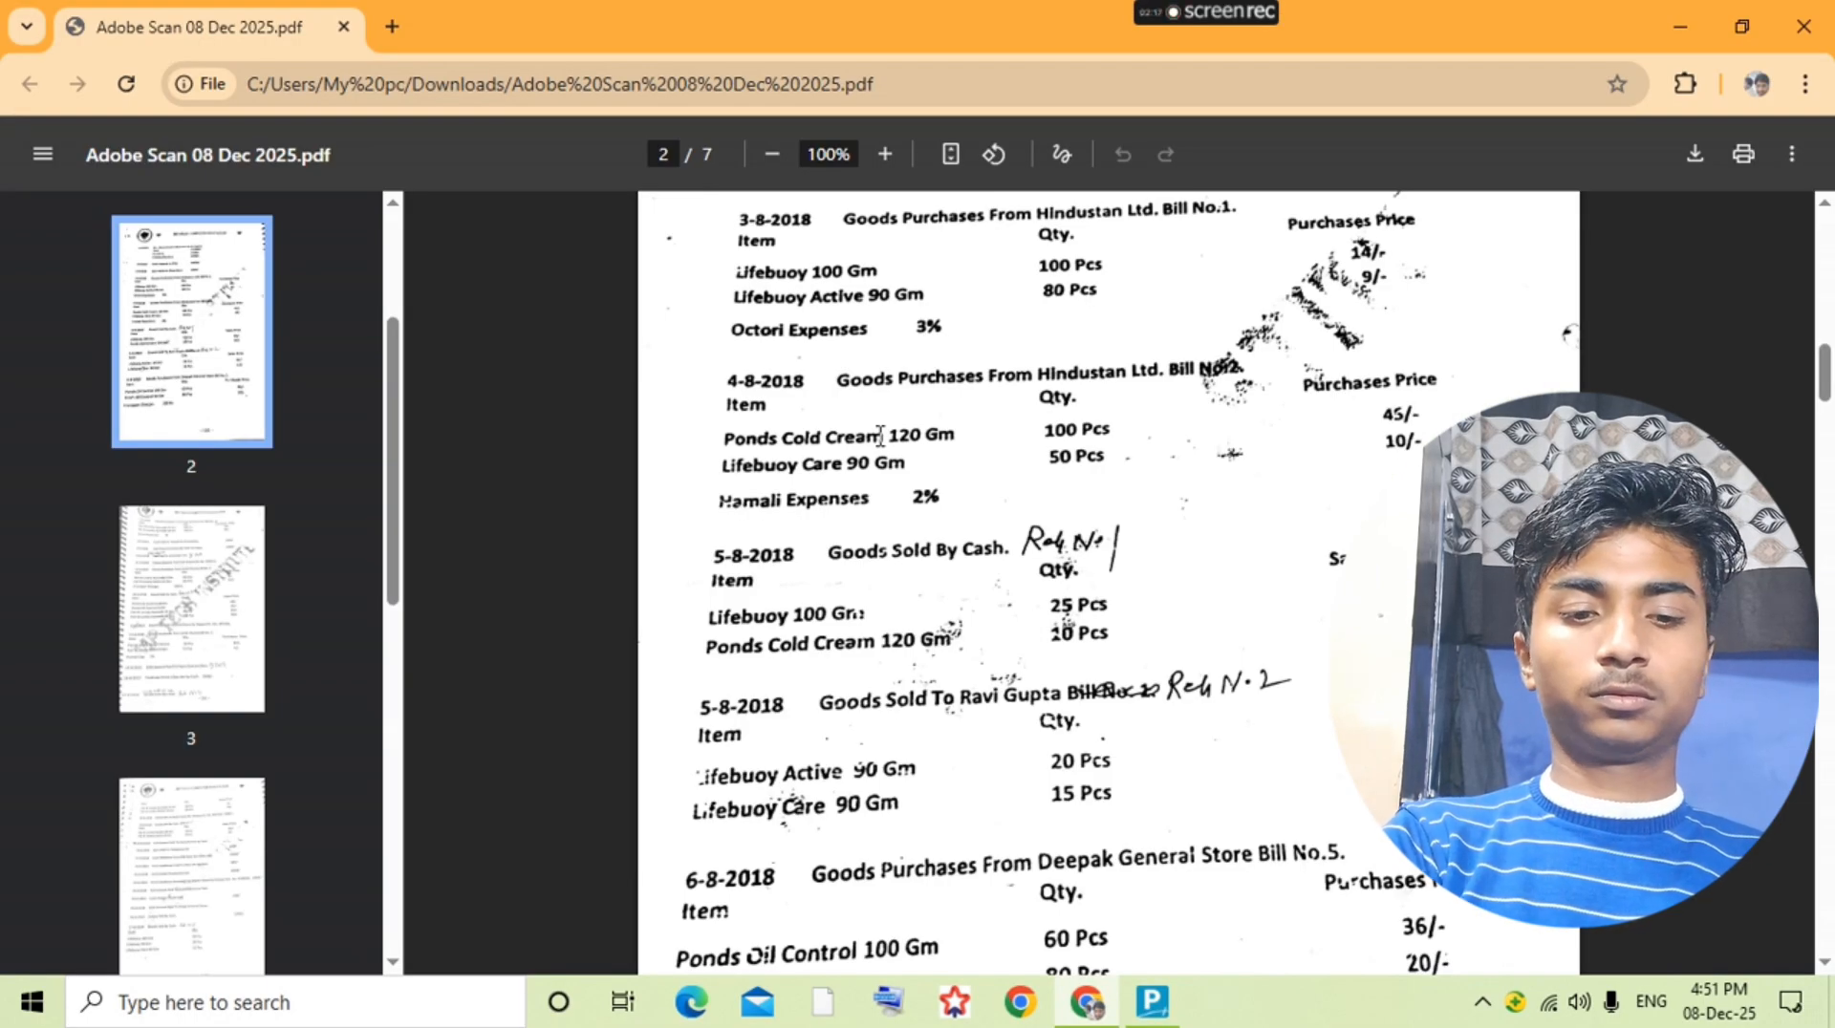
key("alt+Tab")
type("2")
key("Return")
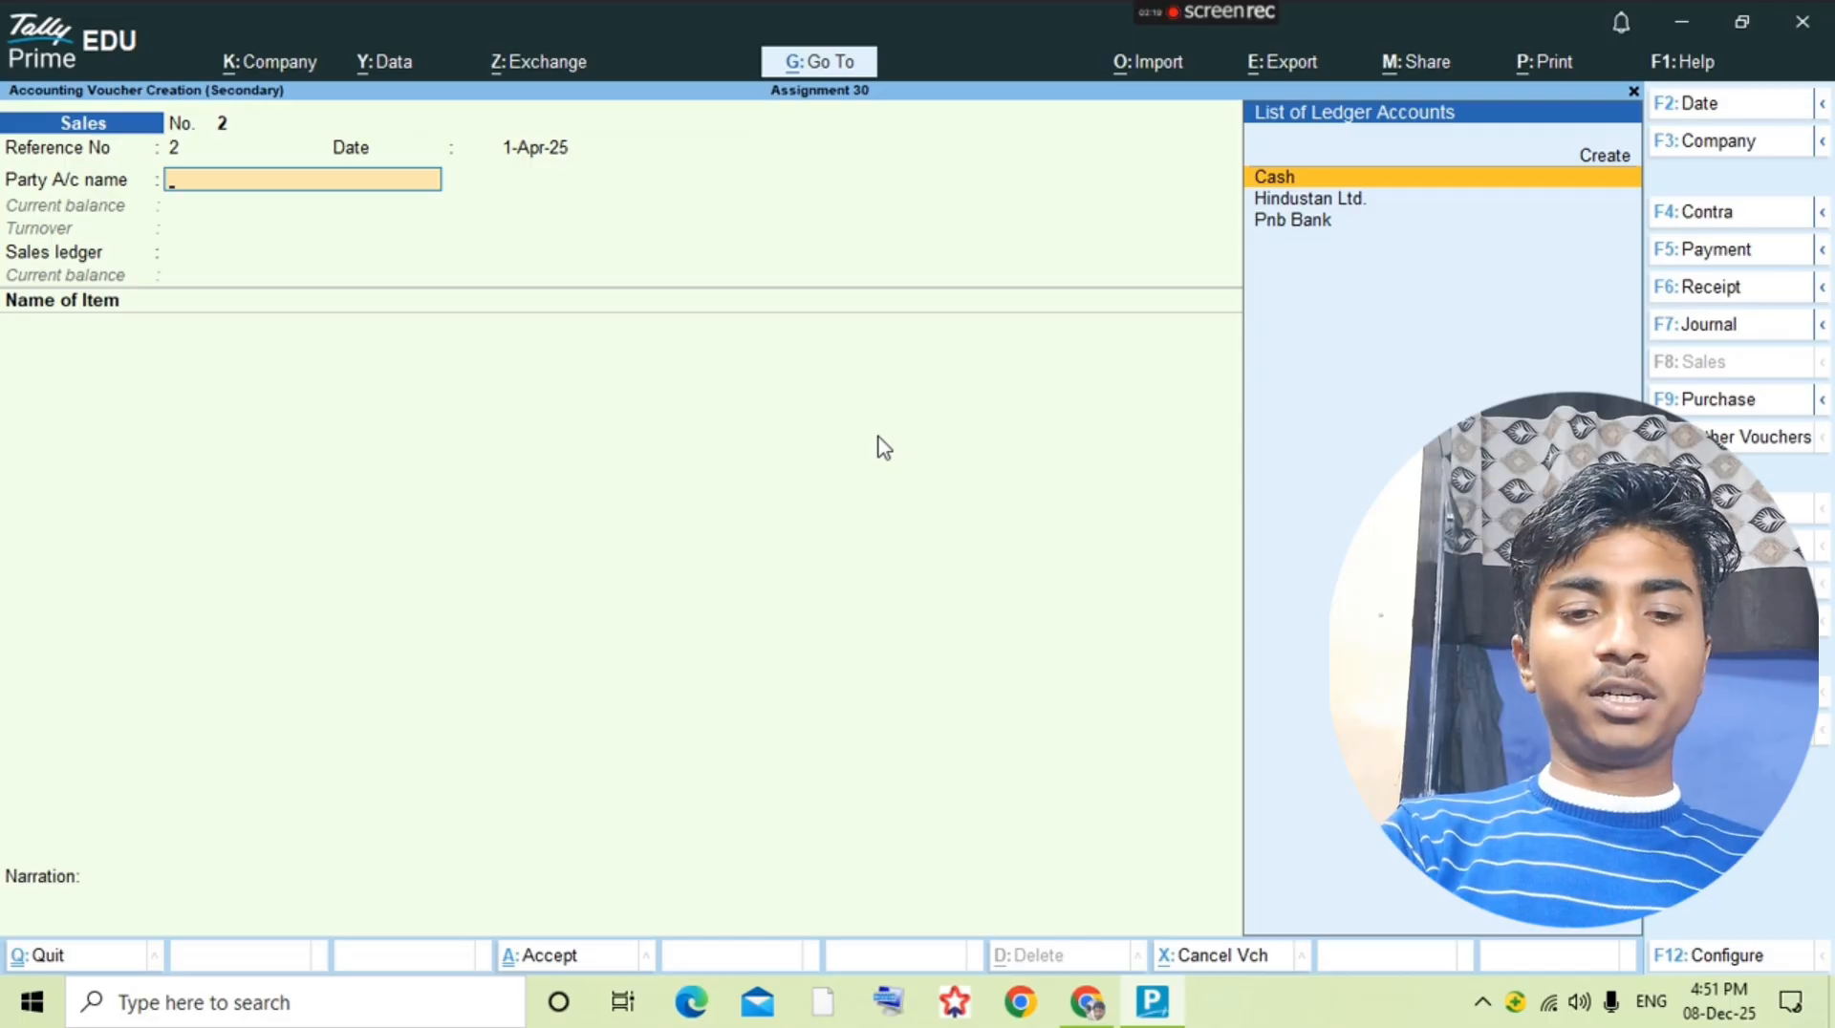
Step: Start a new party ledger from the sales voucher and enter the customer's full name
key("alt+c")
type("Ravi ")
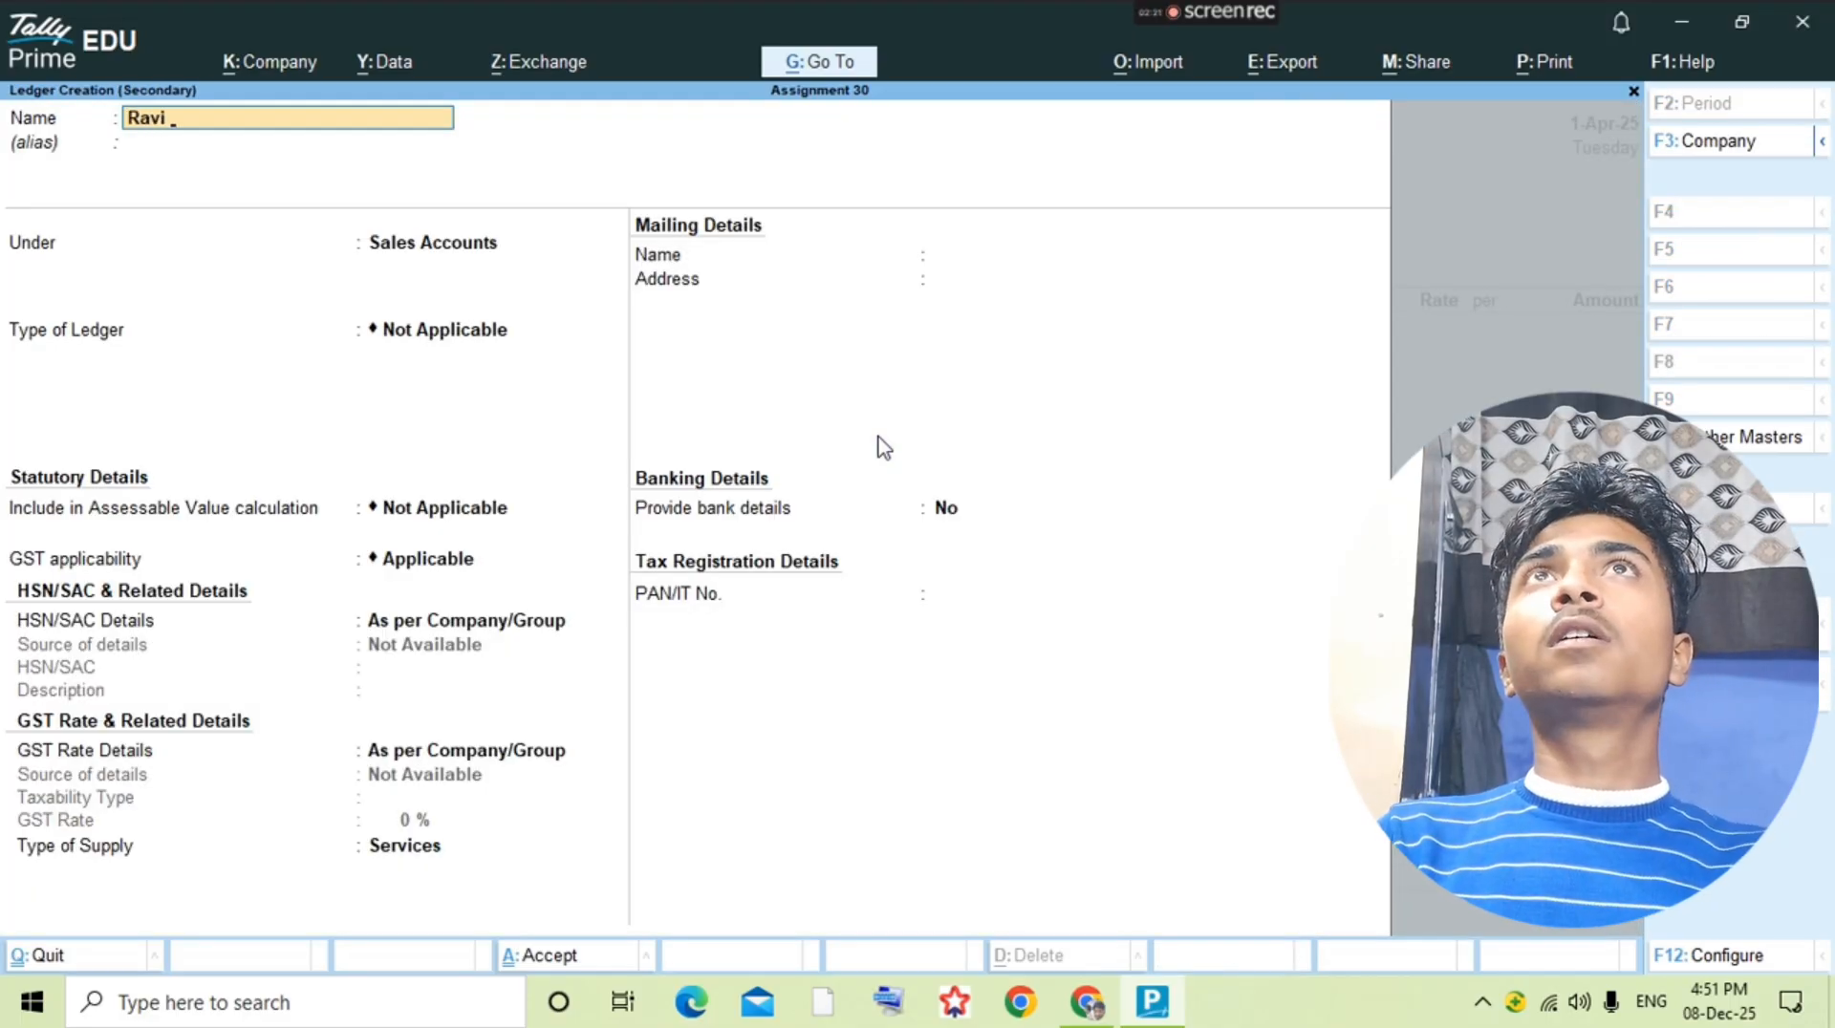
type("Gupta")
key("Return")
key("Return")
key("Return")
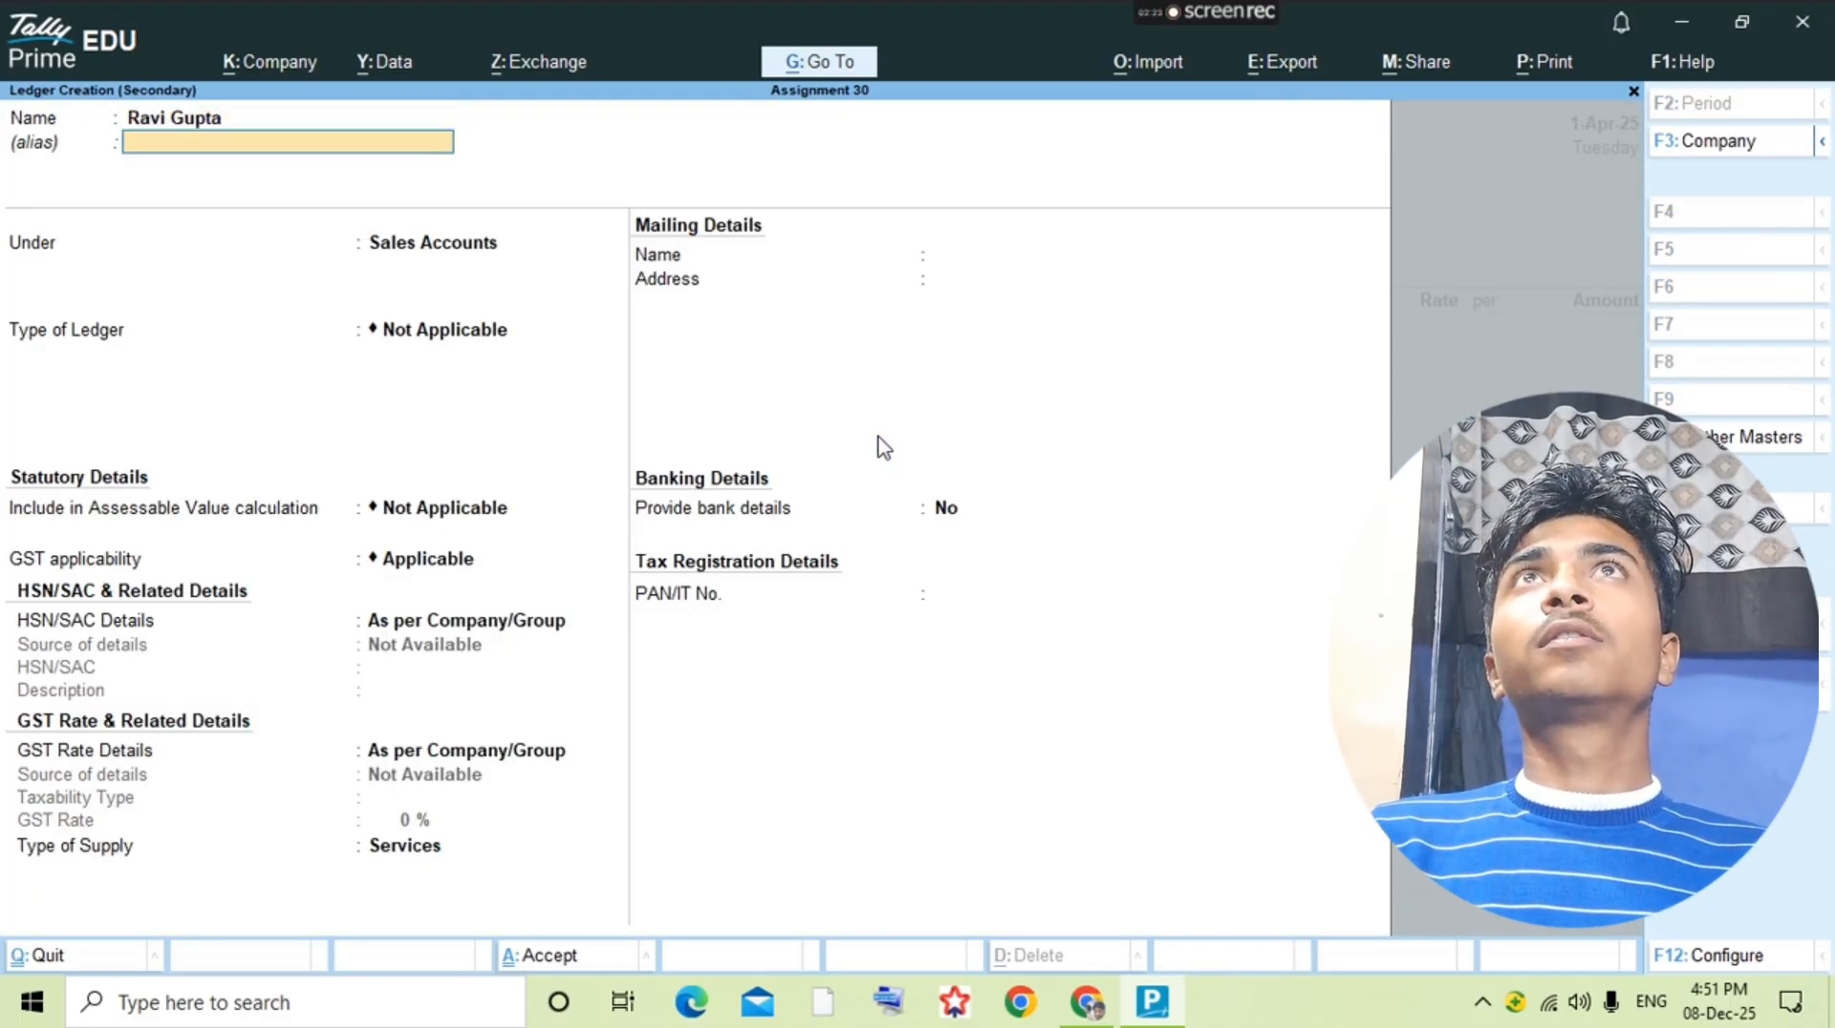
Step: Save the customer's ledger under Sundry Debtors and accept the voucher's party and dispatch details
key("BackSpace")
type("Su")
key("Down")
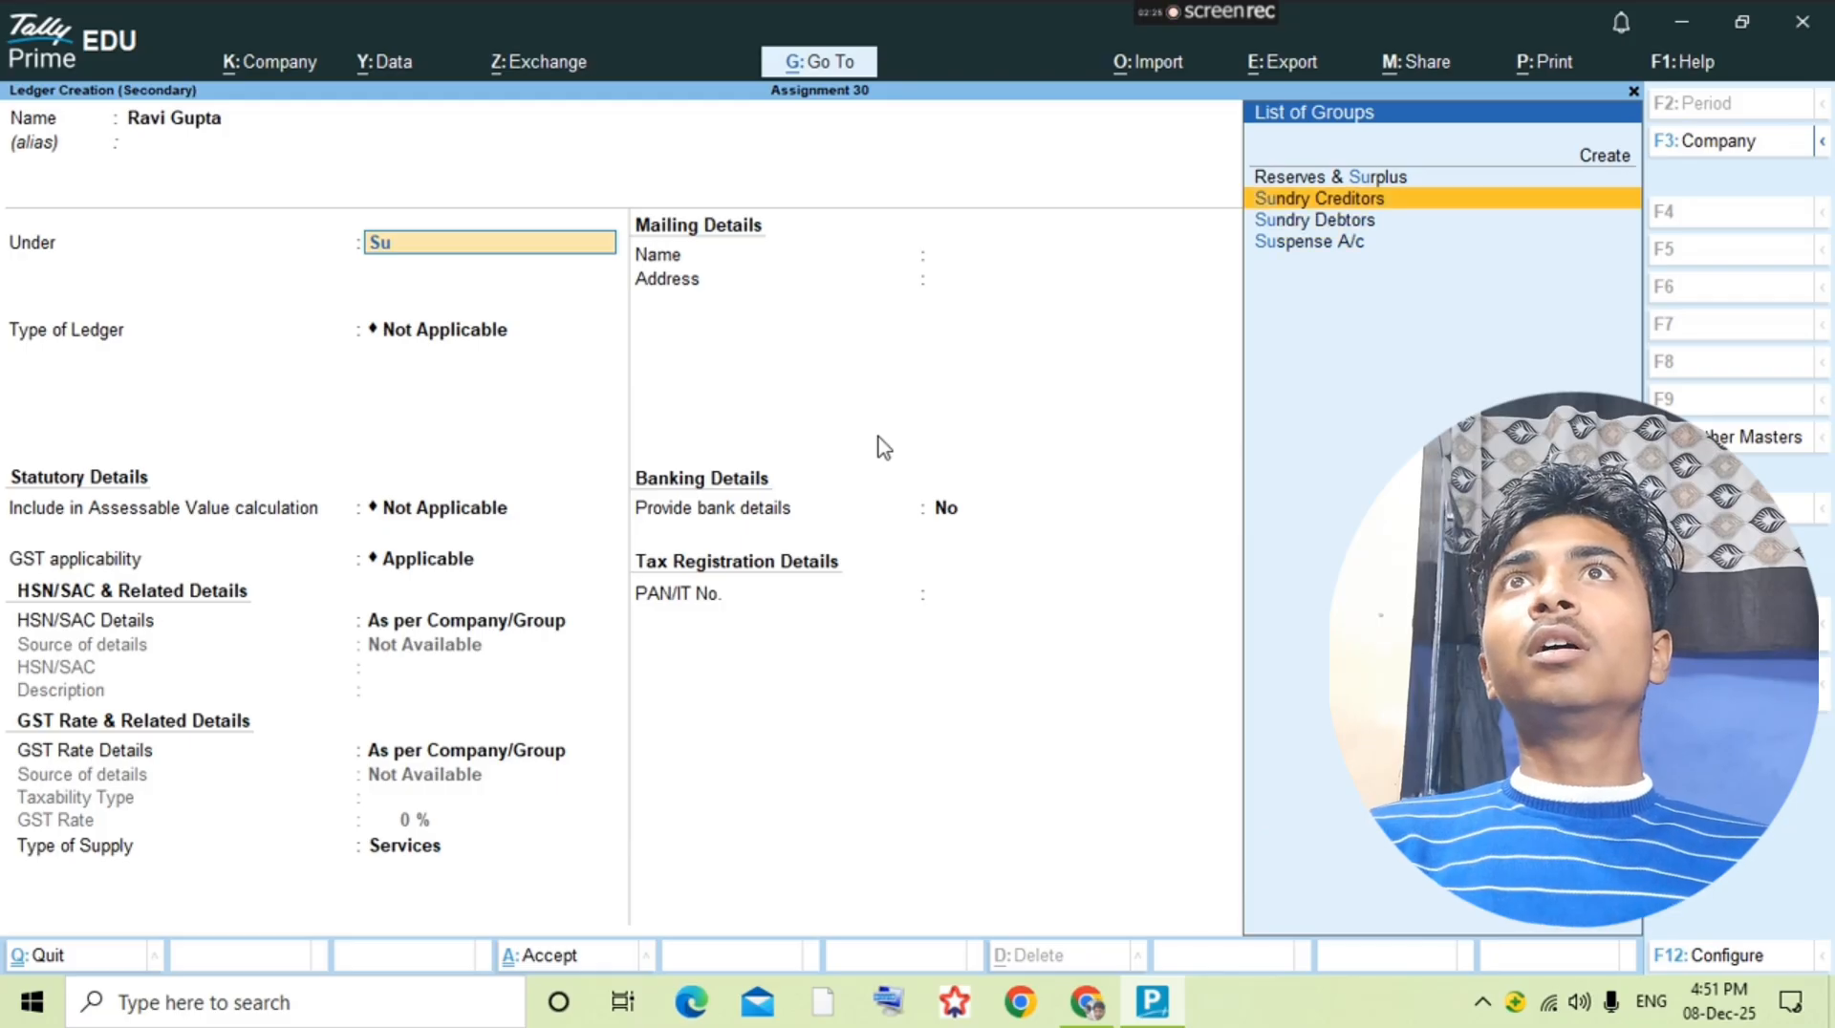
key("Down")
key("Return")
key("ctrl+a")
key("Return")
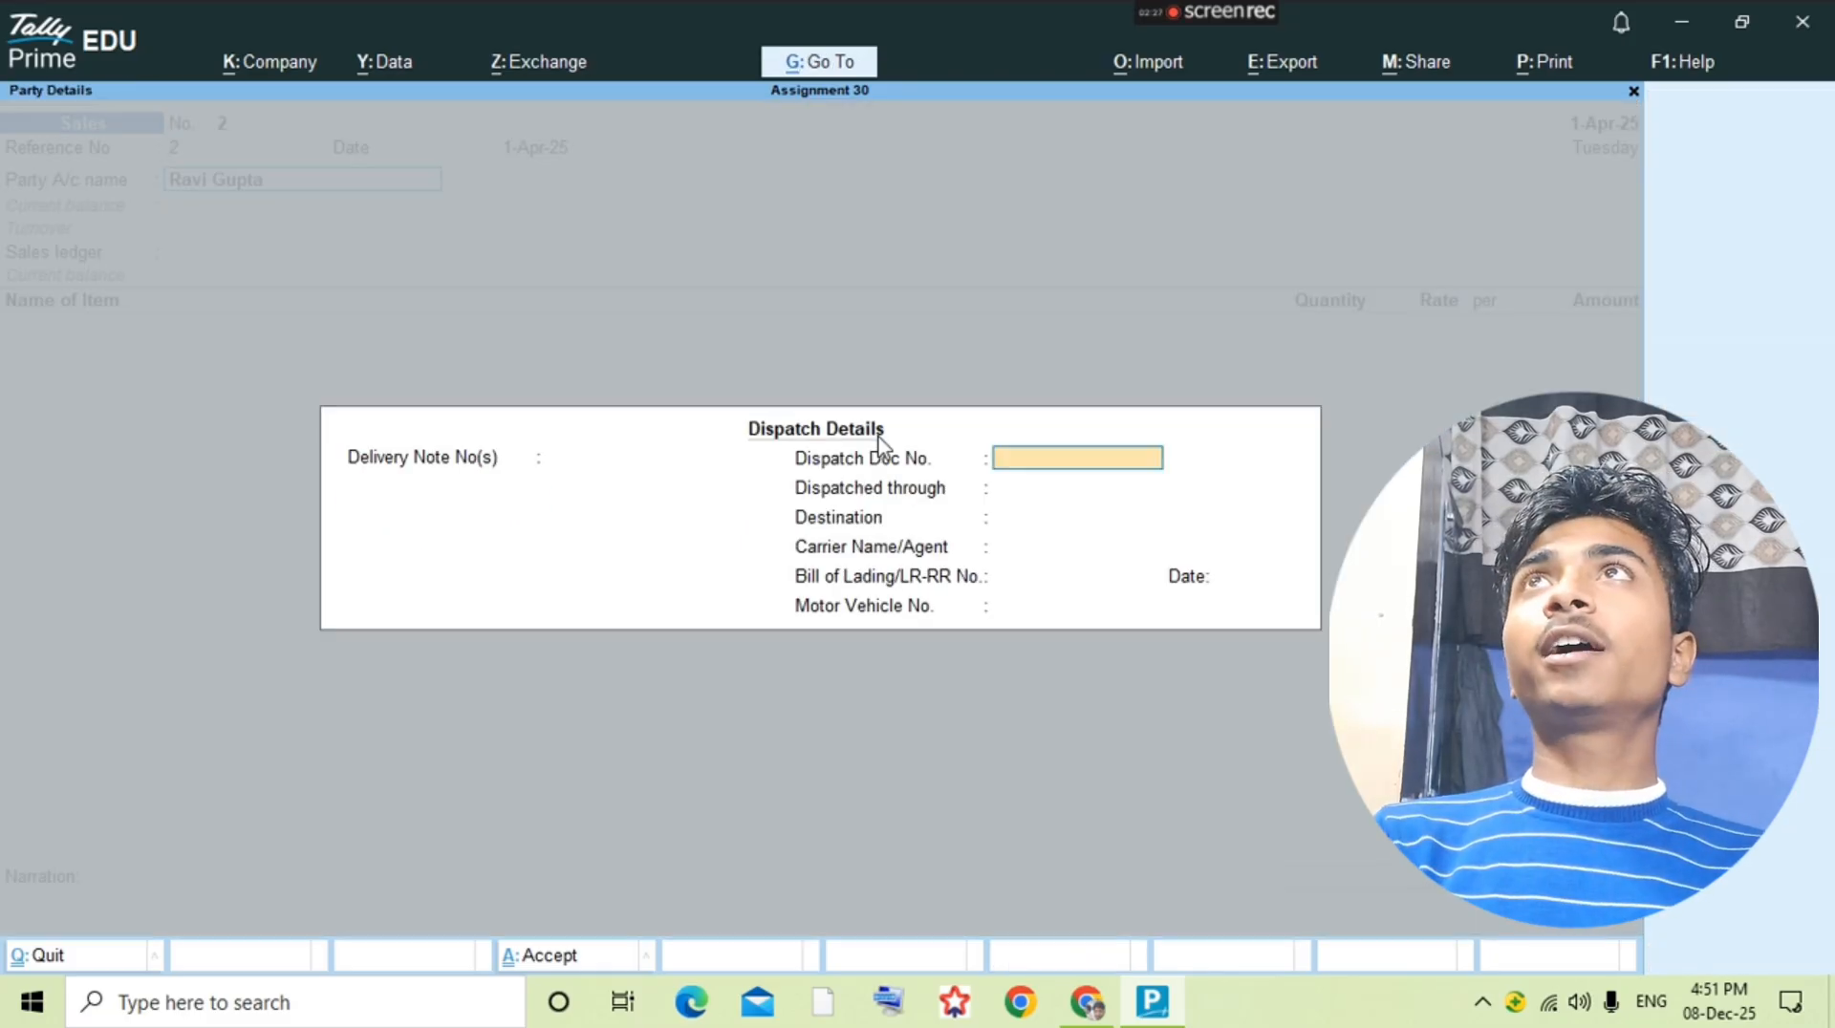
key("ctrl+a")
Step: Check the credit sale's first item in the question PDF and select Lifebuoy Active 90gm in the voucher
key("alt+Tab")
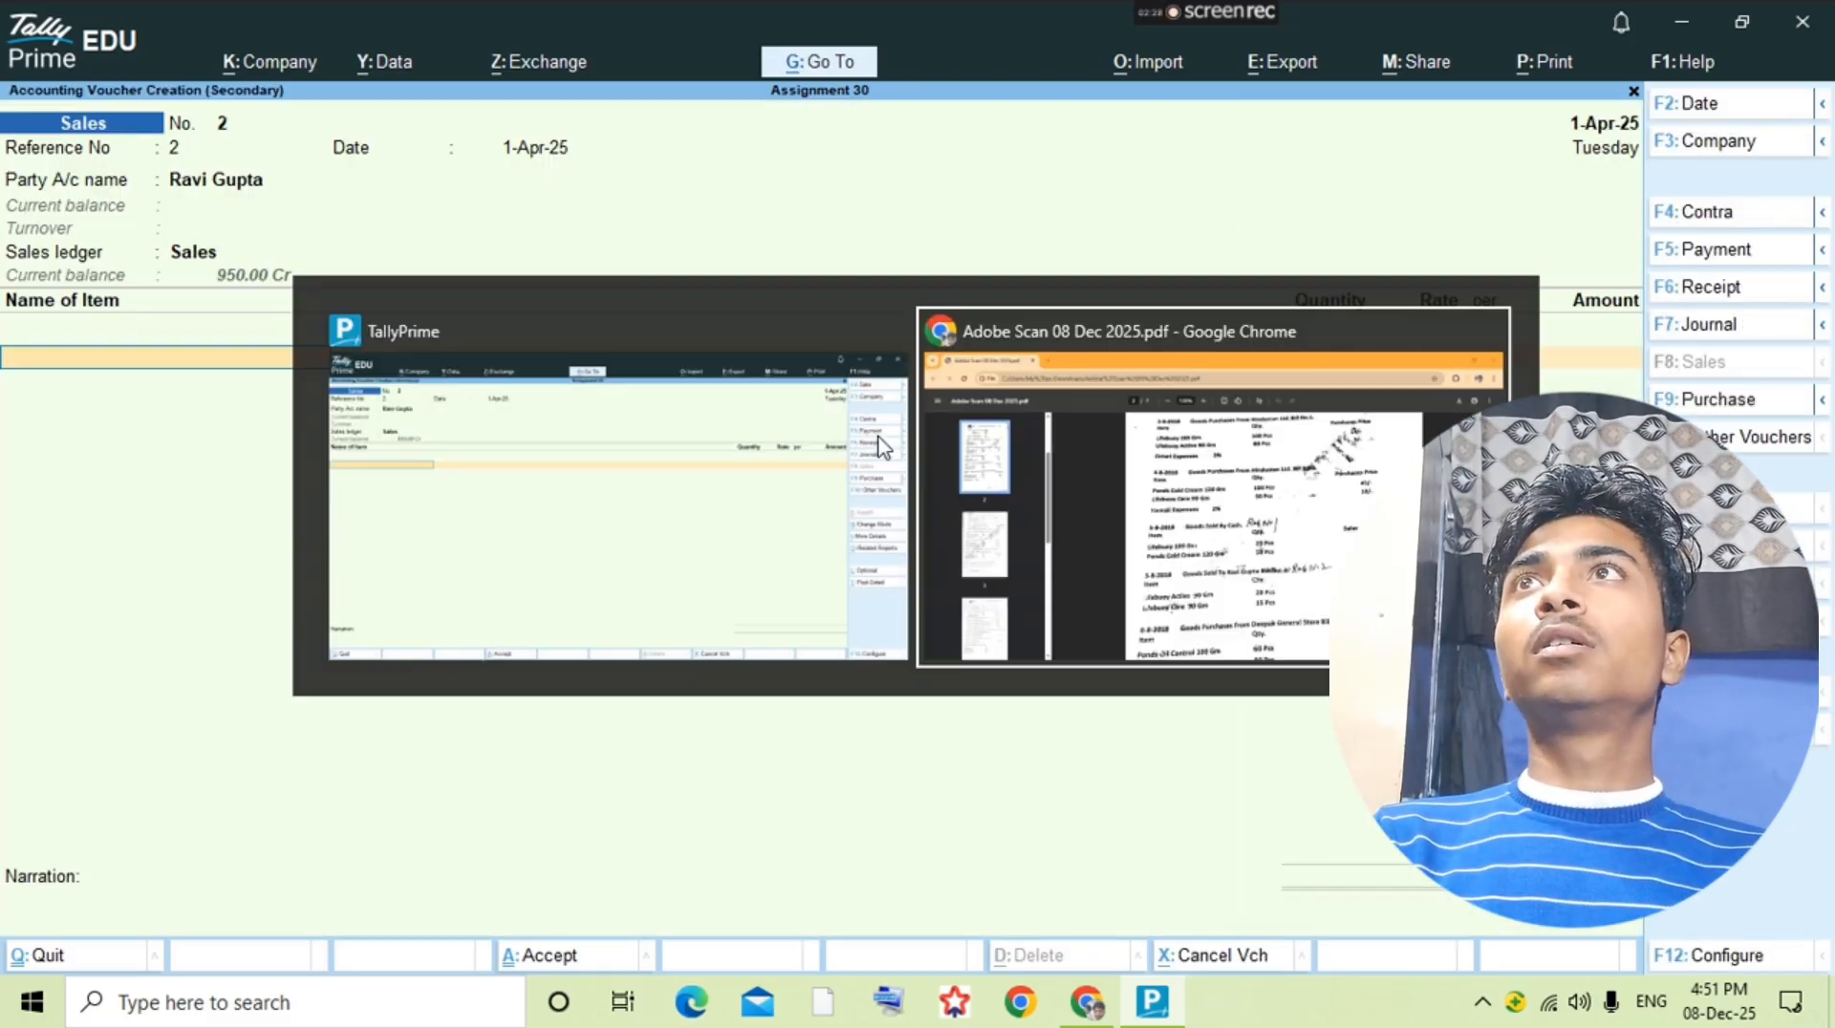
key("alt+Tab")
key("Return")
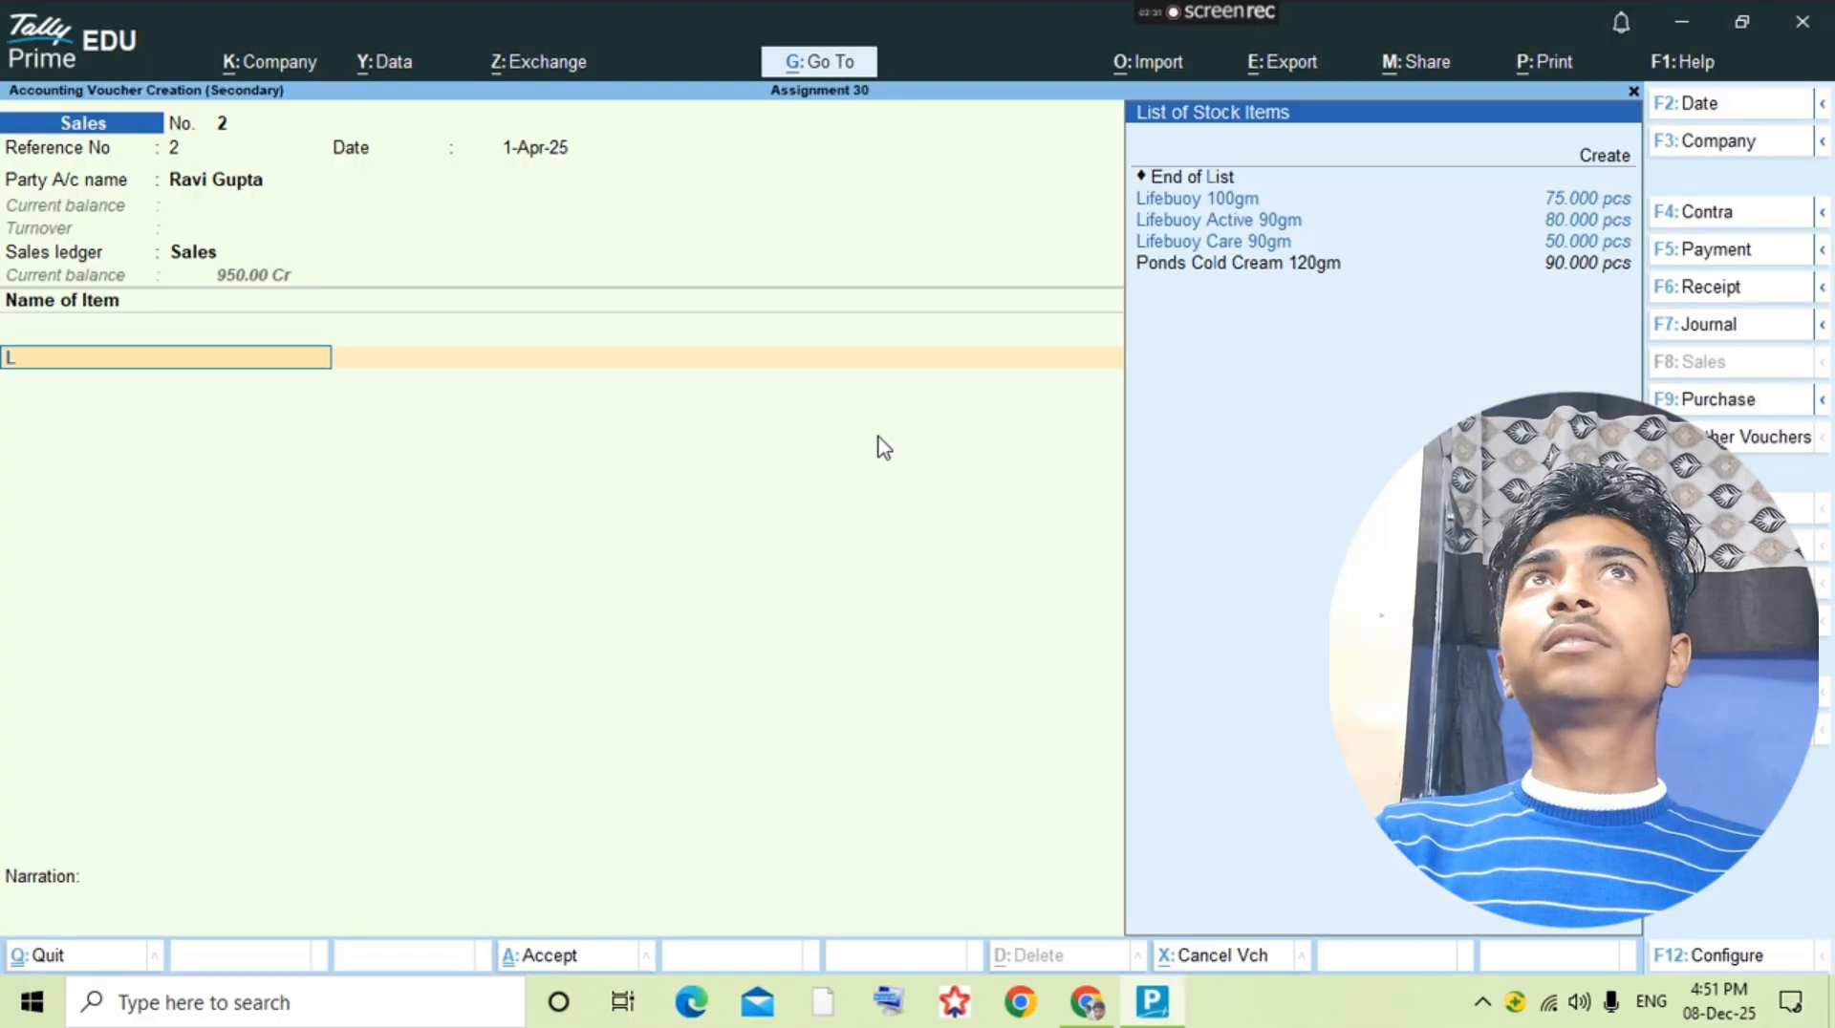
type("Life")
key("Down")
key("Return")
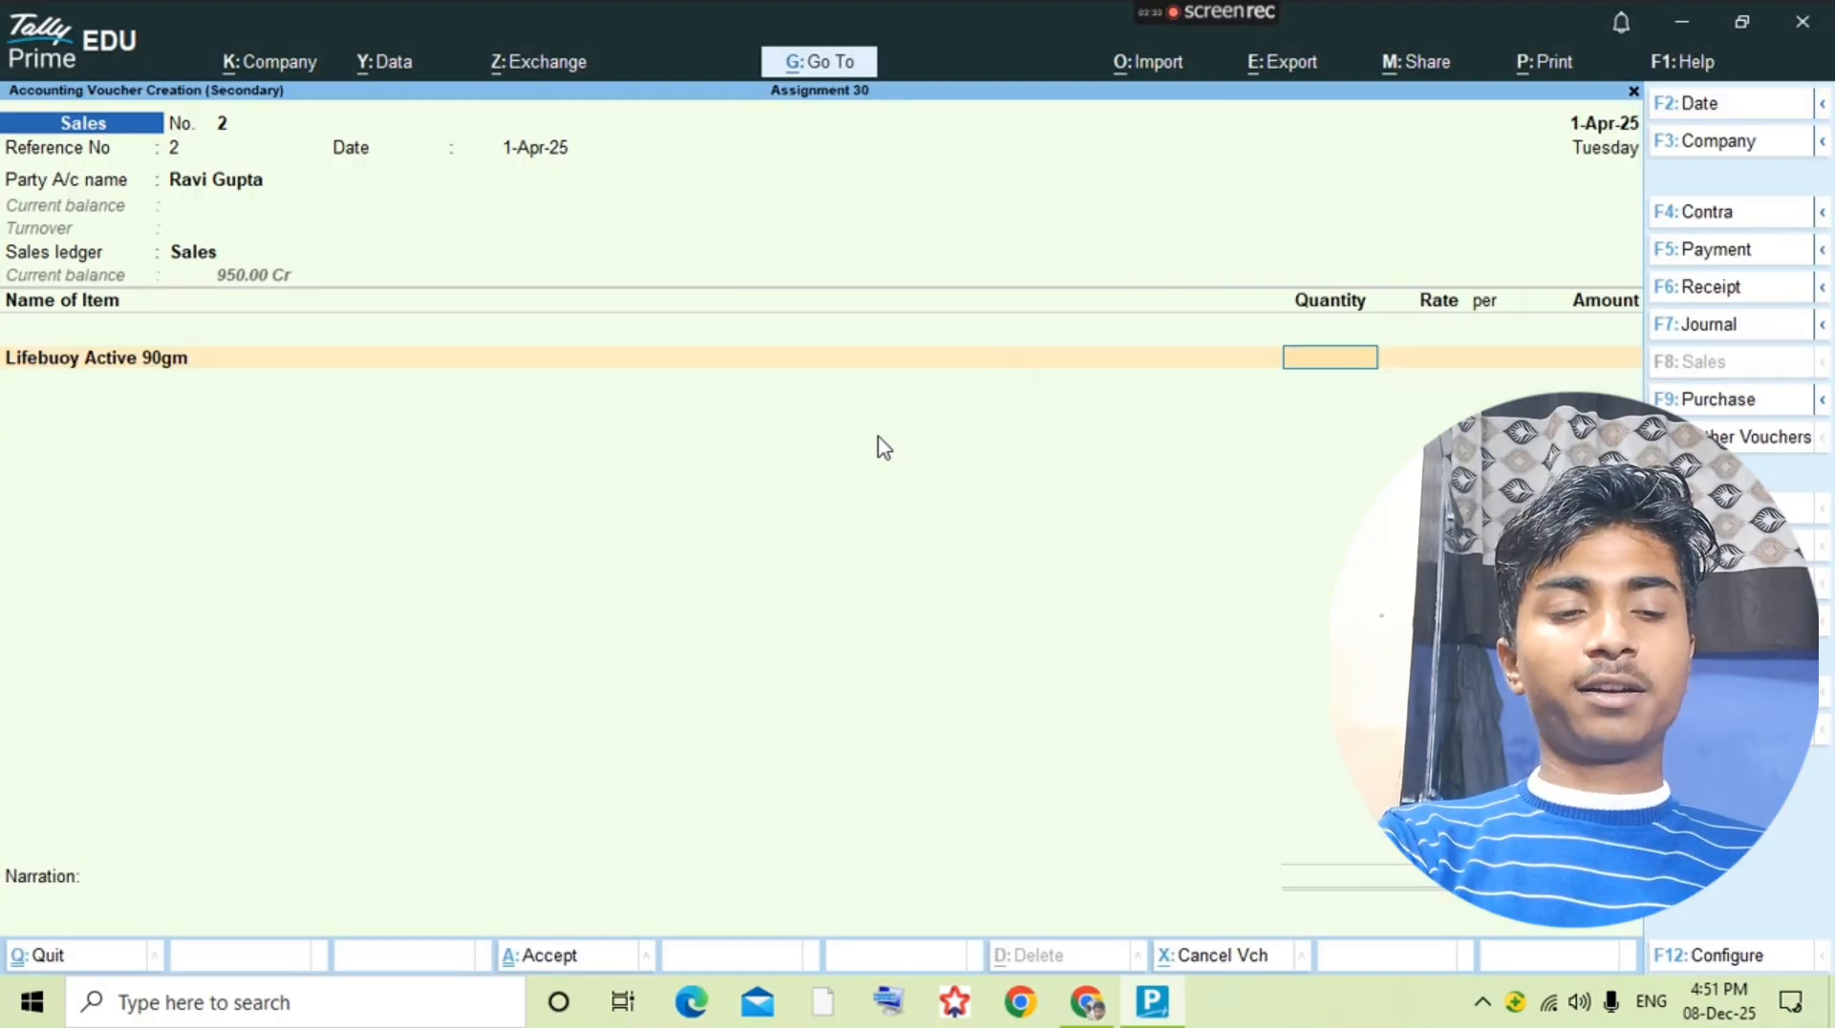
Step: Check the Lifebuoy Active 90gm line in the question PDF and enter 20 pcs at a rate of 12
key("alt+Tab")
Step: Check the credit sale's second item in the question PDF and select Lifebuoy Care 90gm on the next line
key("alt+Tab")
type("20")
key("Return")
type("12")
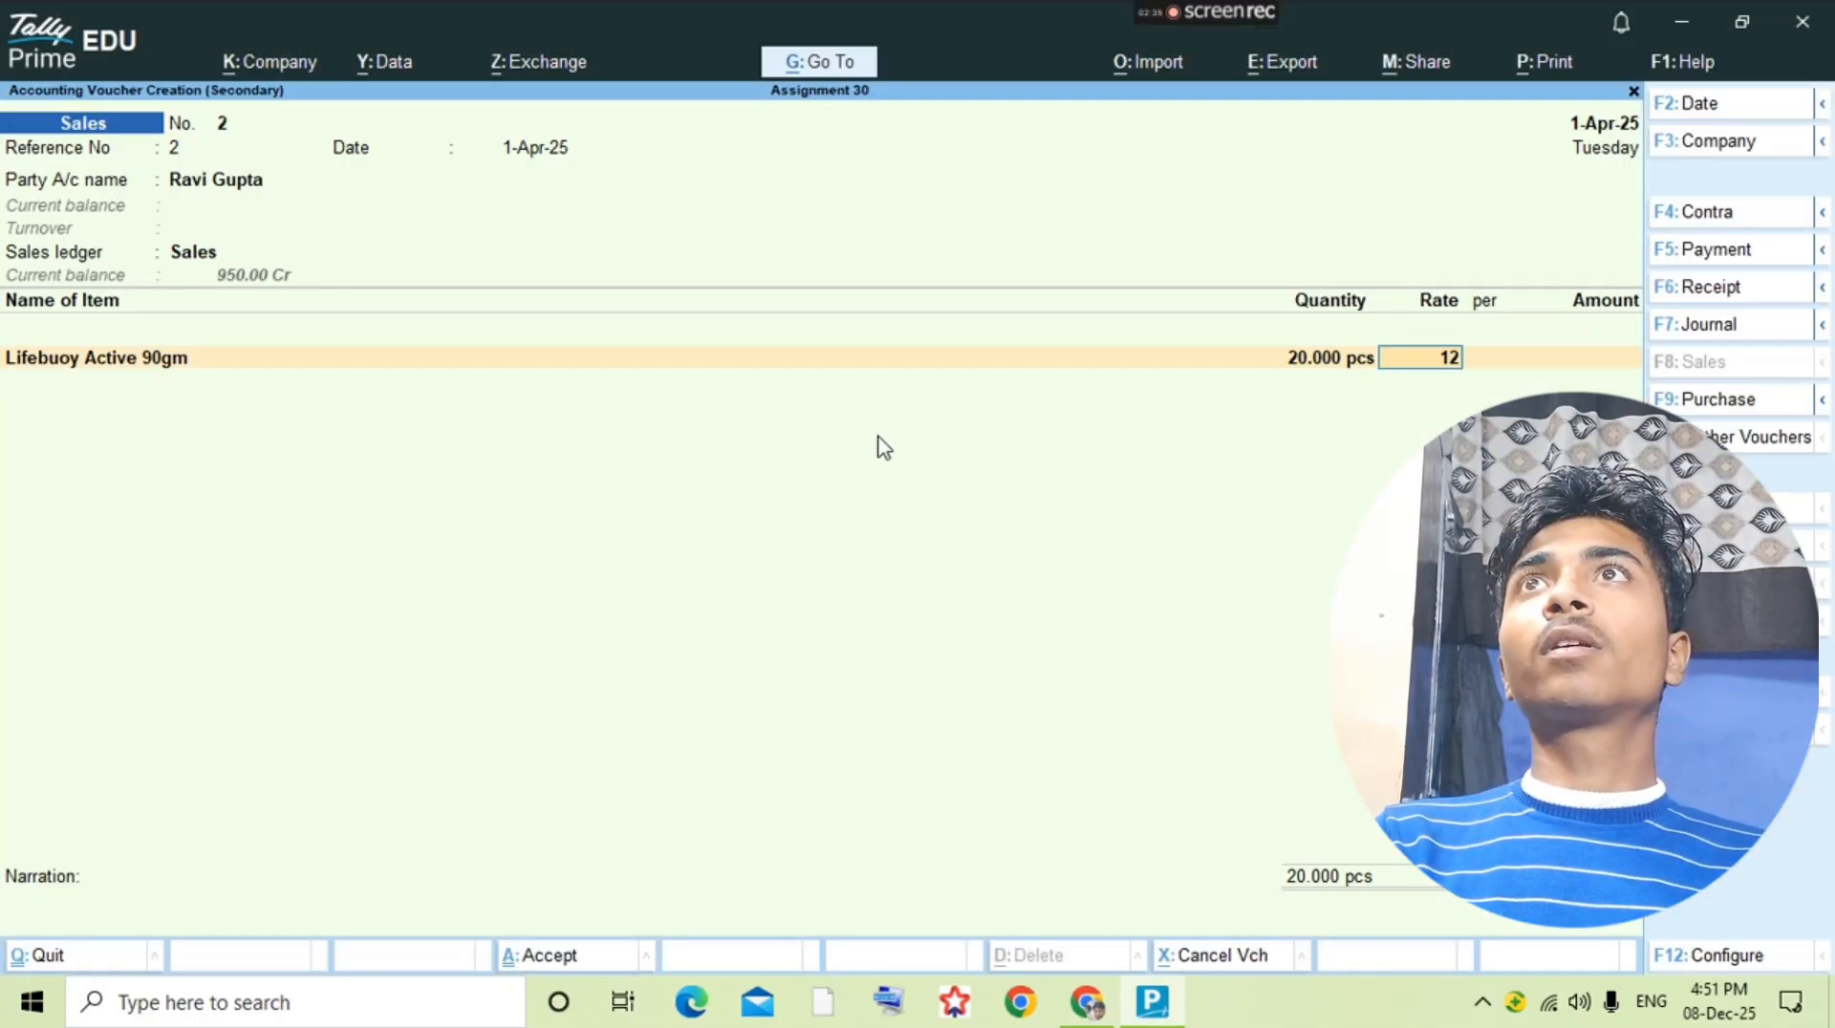
key("Return")
key("Return")
key("alt+Tab")
key("alt+Tab")
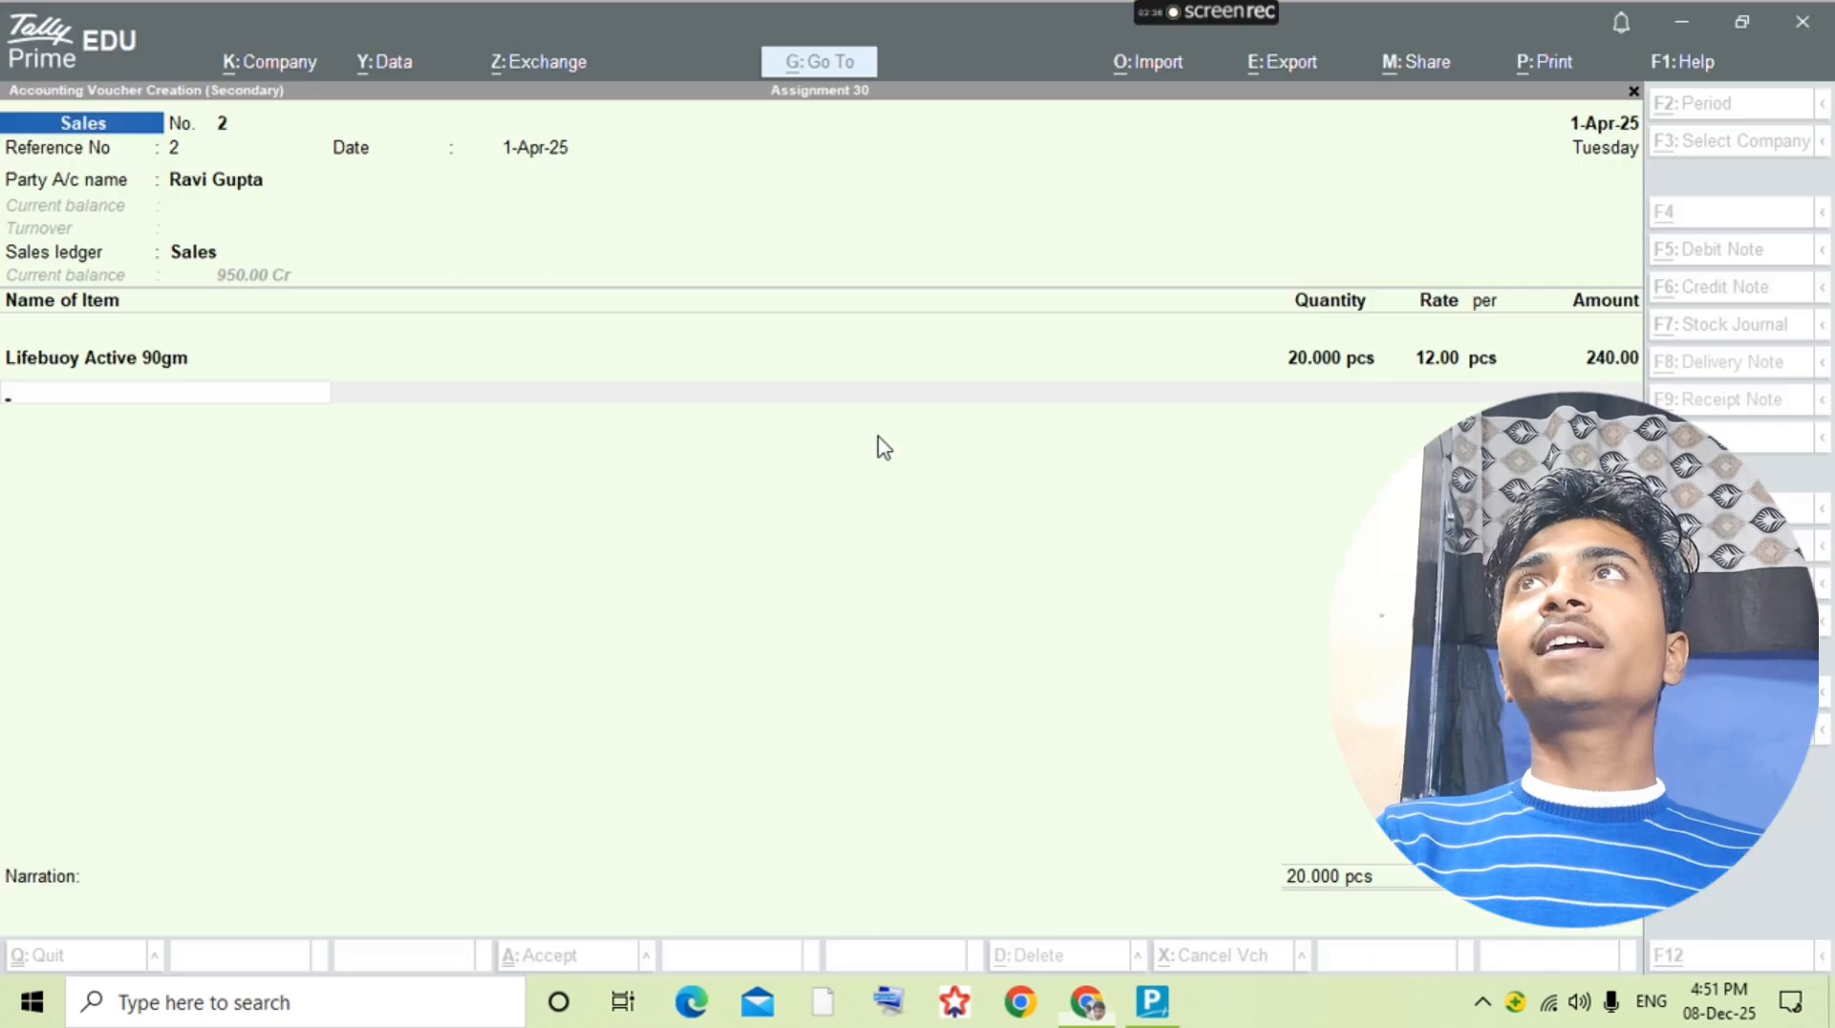
type("Li")
key("Down")
key("Down")
key("Down")
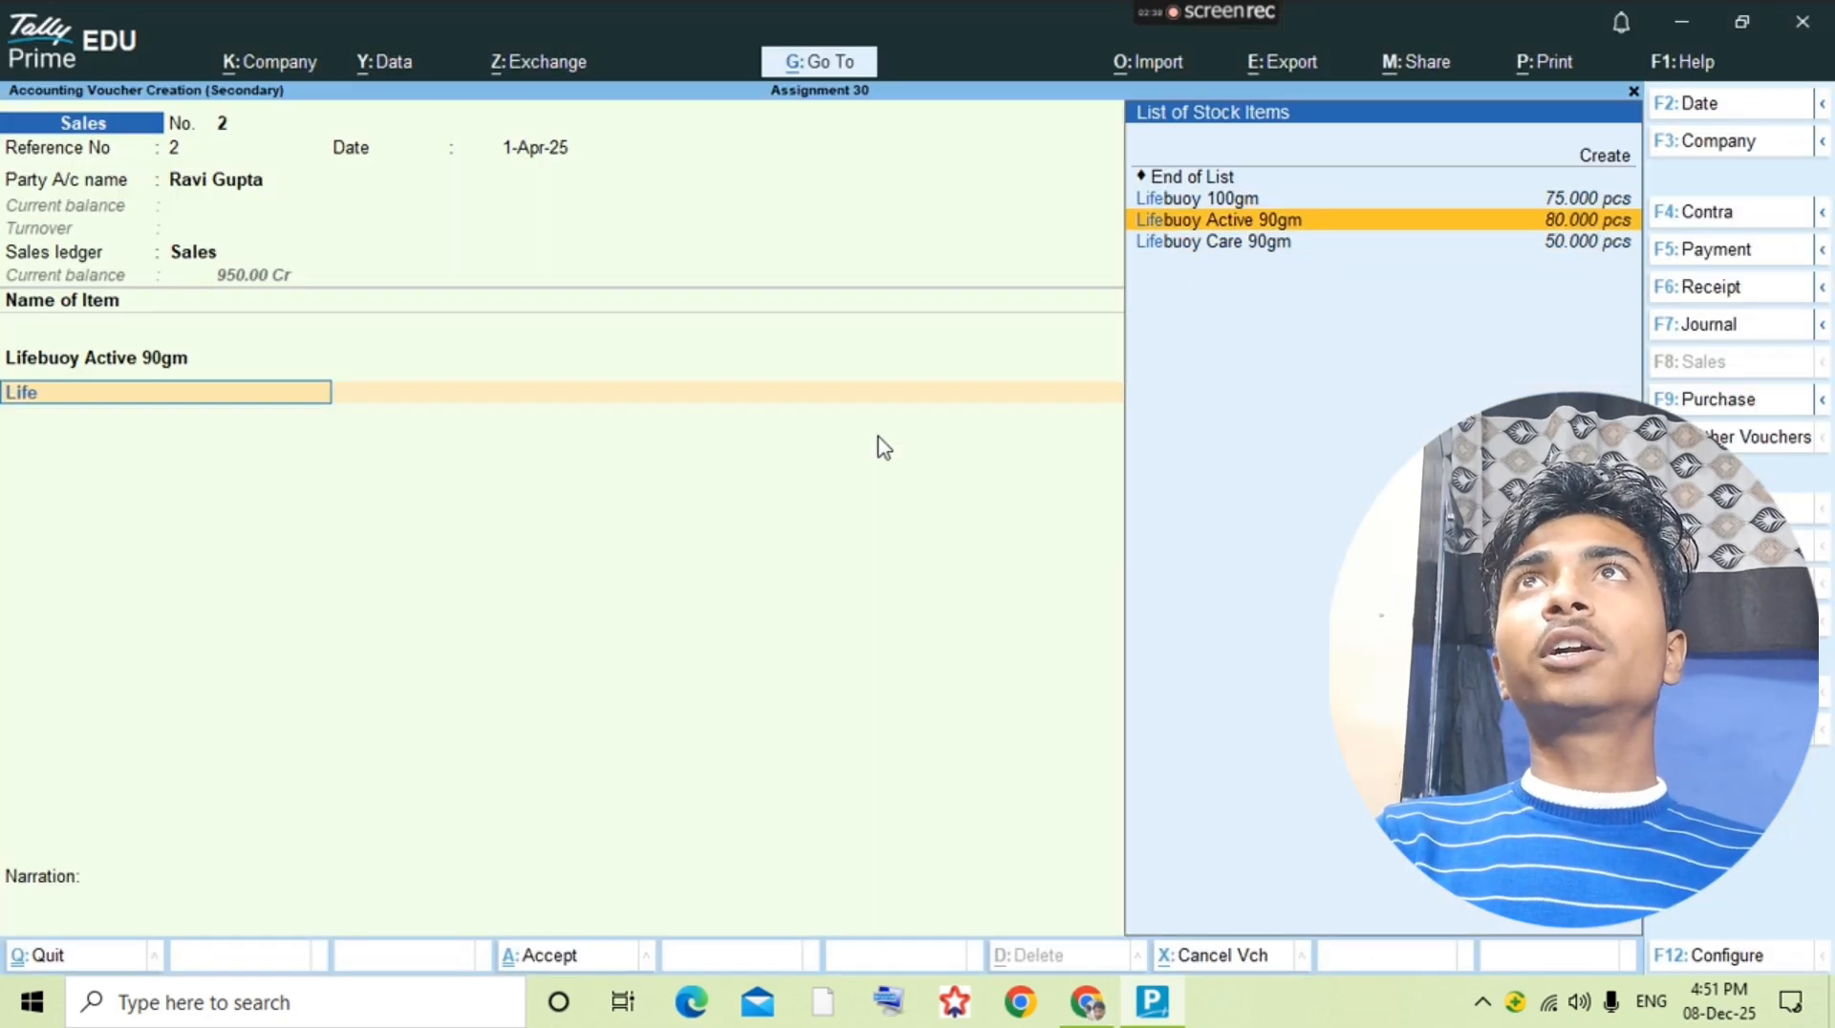
key("Return")
Step: Check the Lifebuoy Care 90gm line in the question PDF and enter 15 pcs at a rate of 13
key("alt+Tab")
Step: Compare the credit sale with the question PDF, then save the second sales voucher and return to the ledger selection
key("alt+Tab")
key("Return")
type("15")
key("Return")
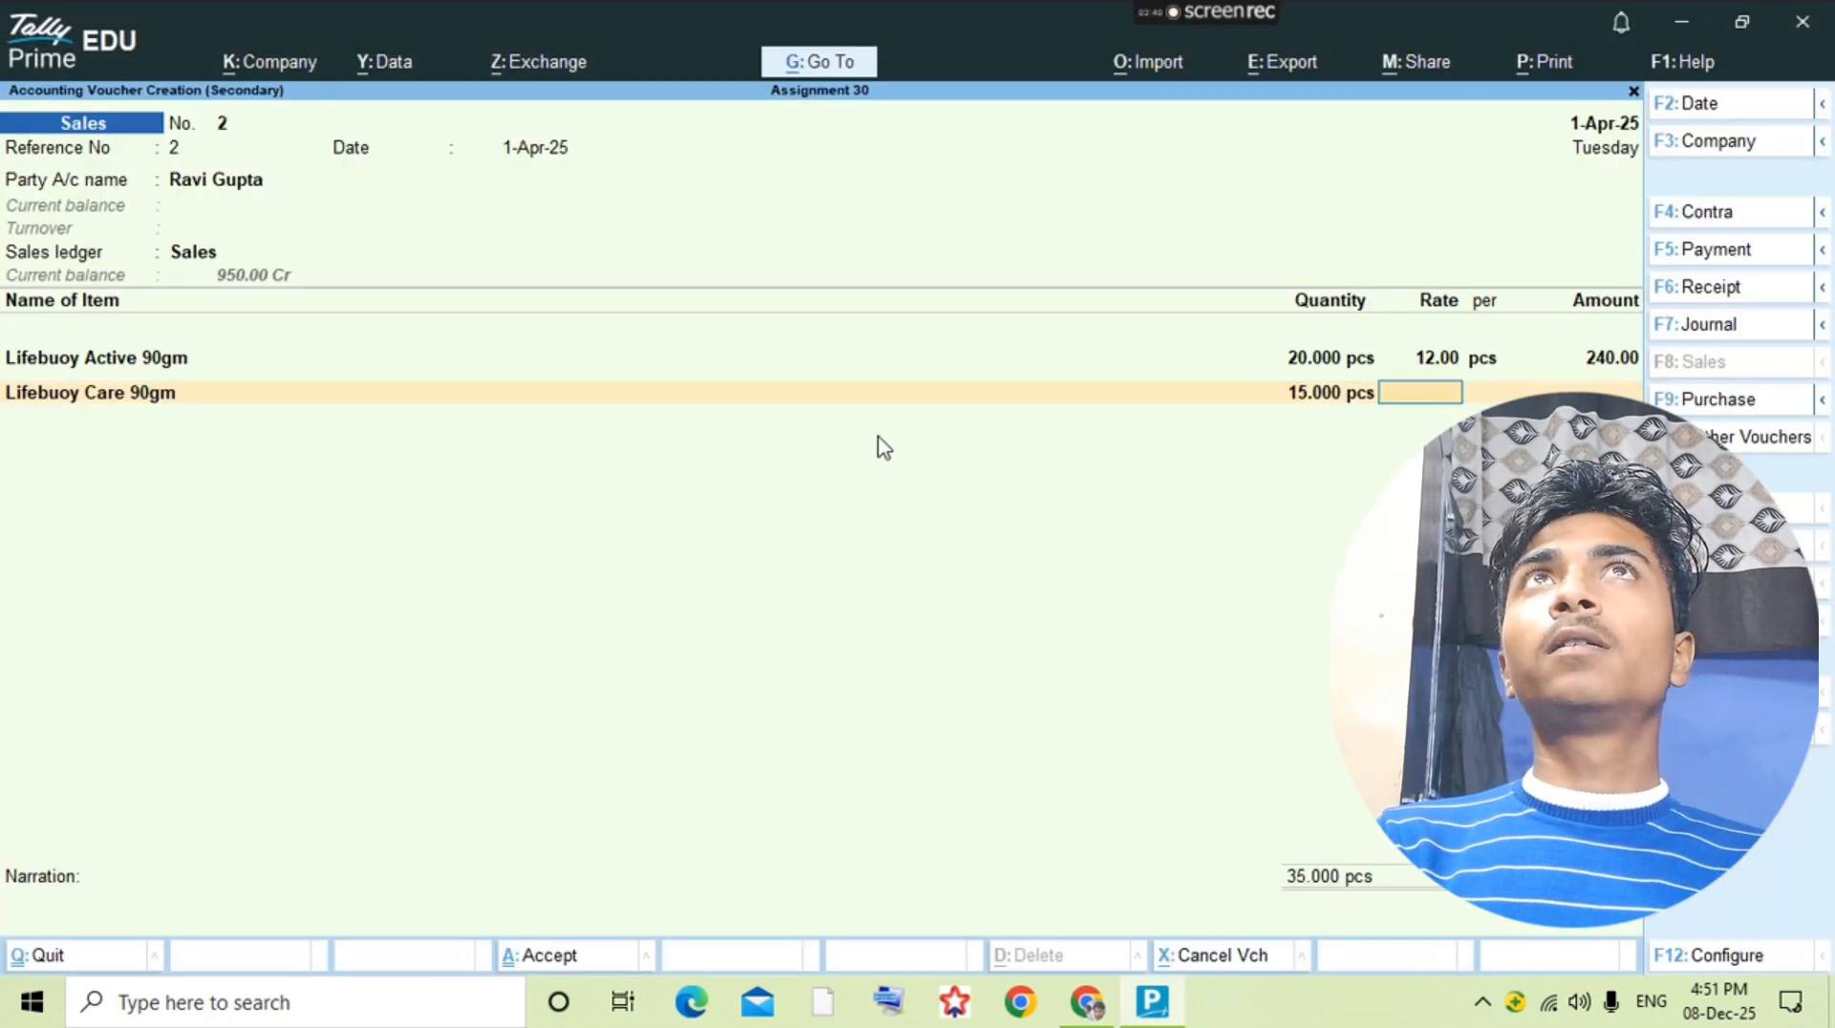
type("13")
key("Return")
key("Return")
key("alt+Tab")
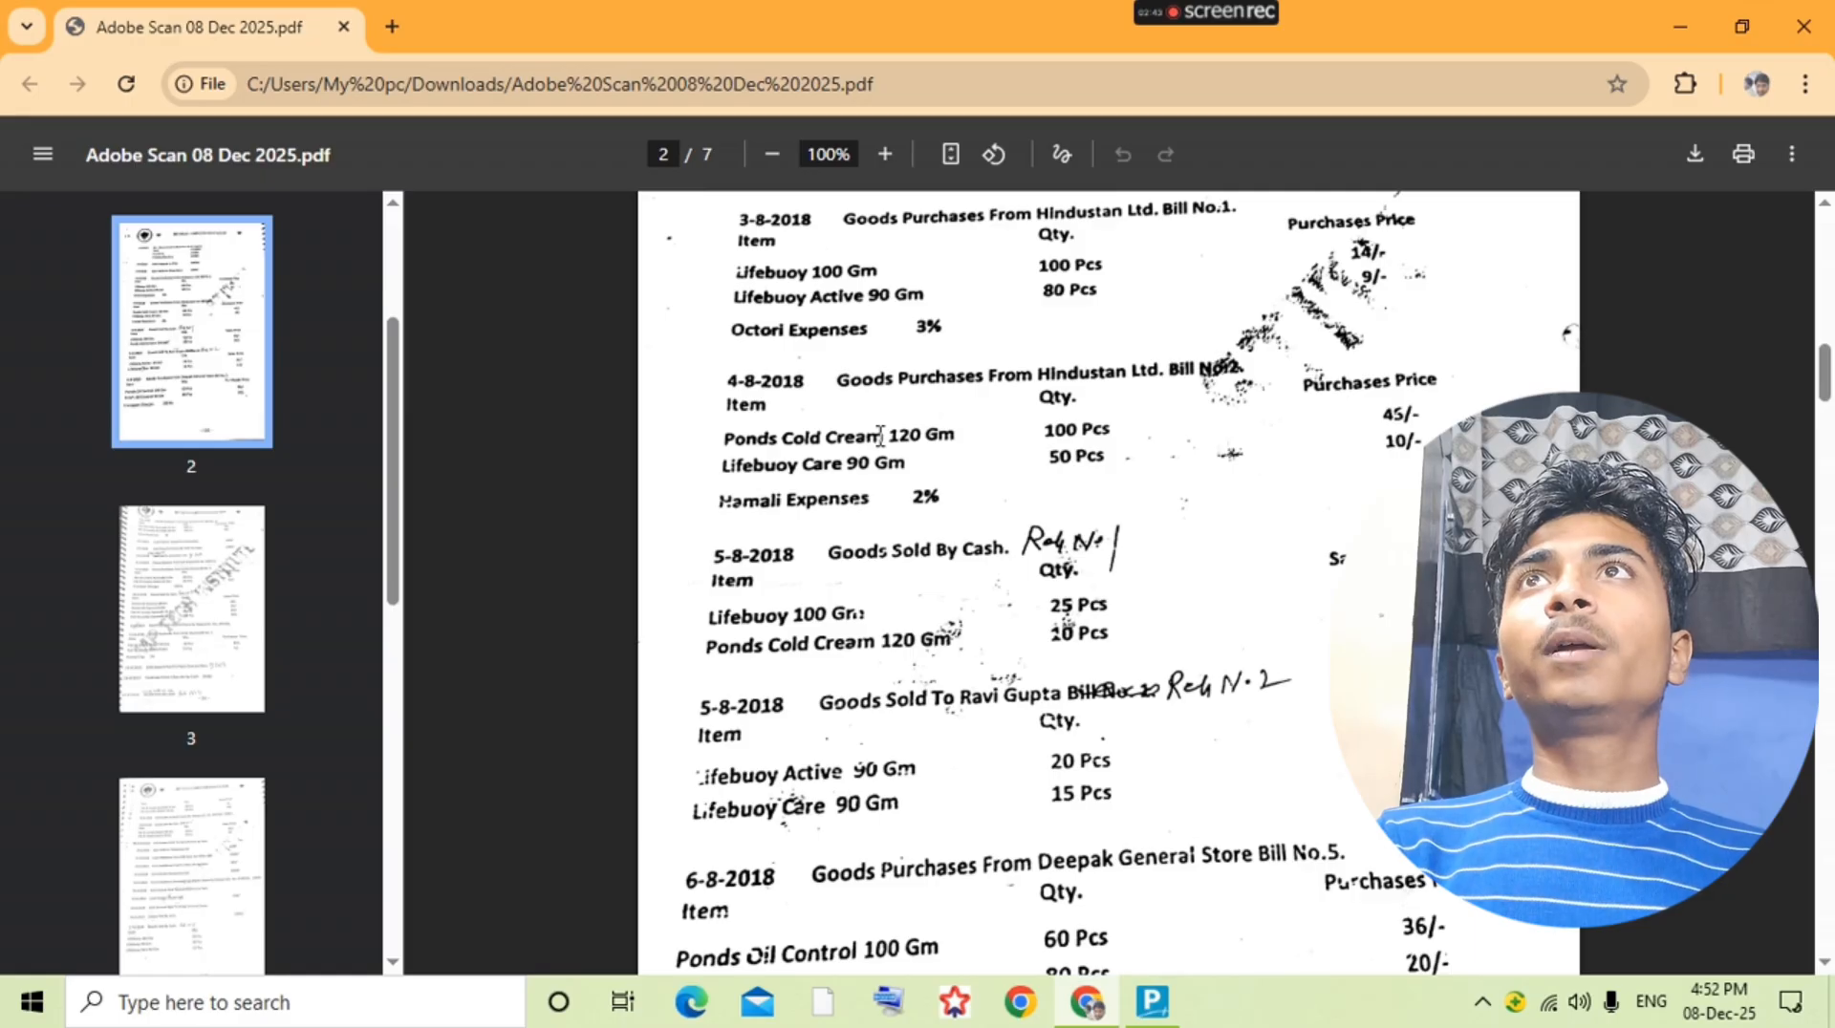
key("alt+Tab")
key("ctrl+a")
key("Escape")
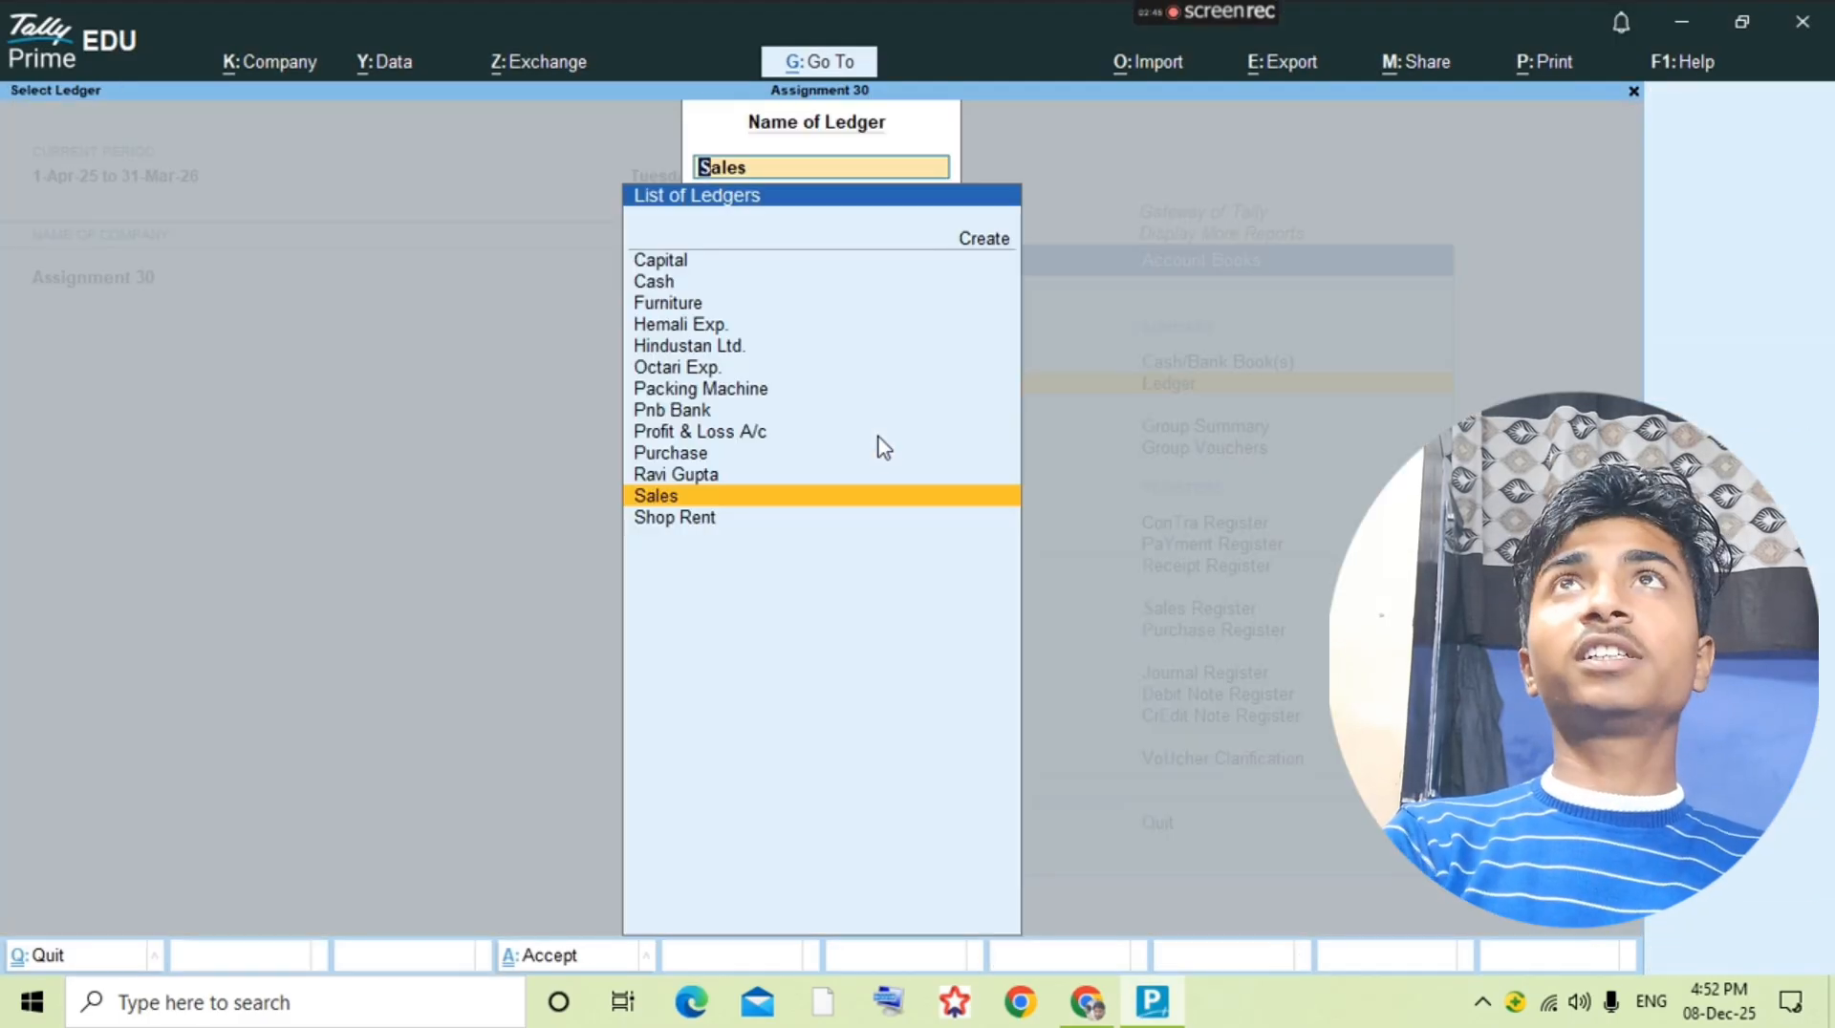
key("Return")
key("Escape")
Step: Check the next transaction in the question PDF and open the Purchase ledger's voucher list
key("alt+Tab")
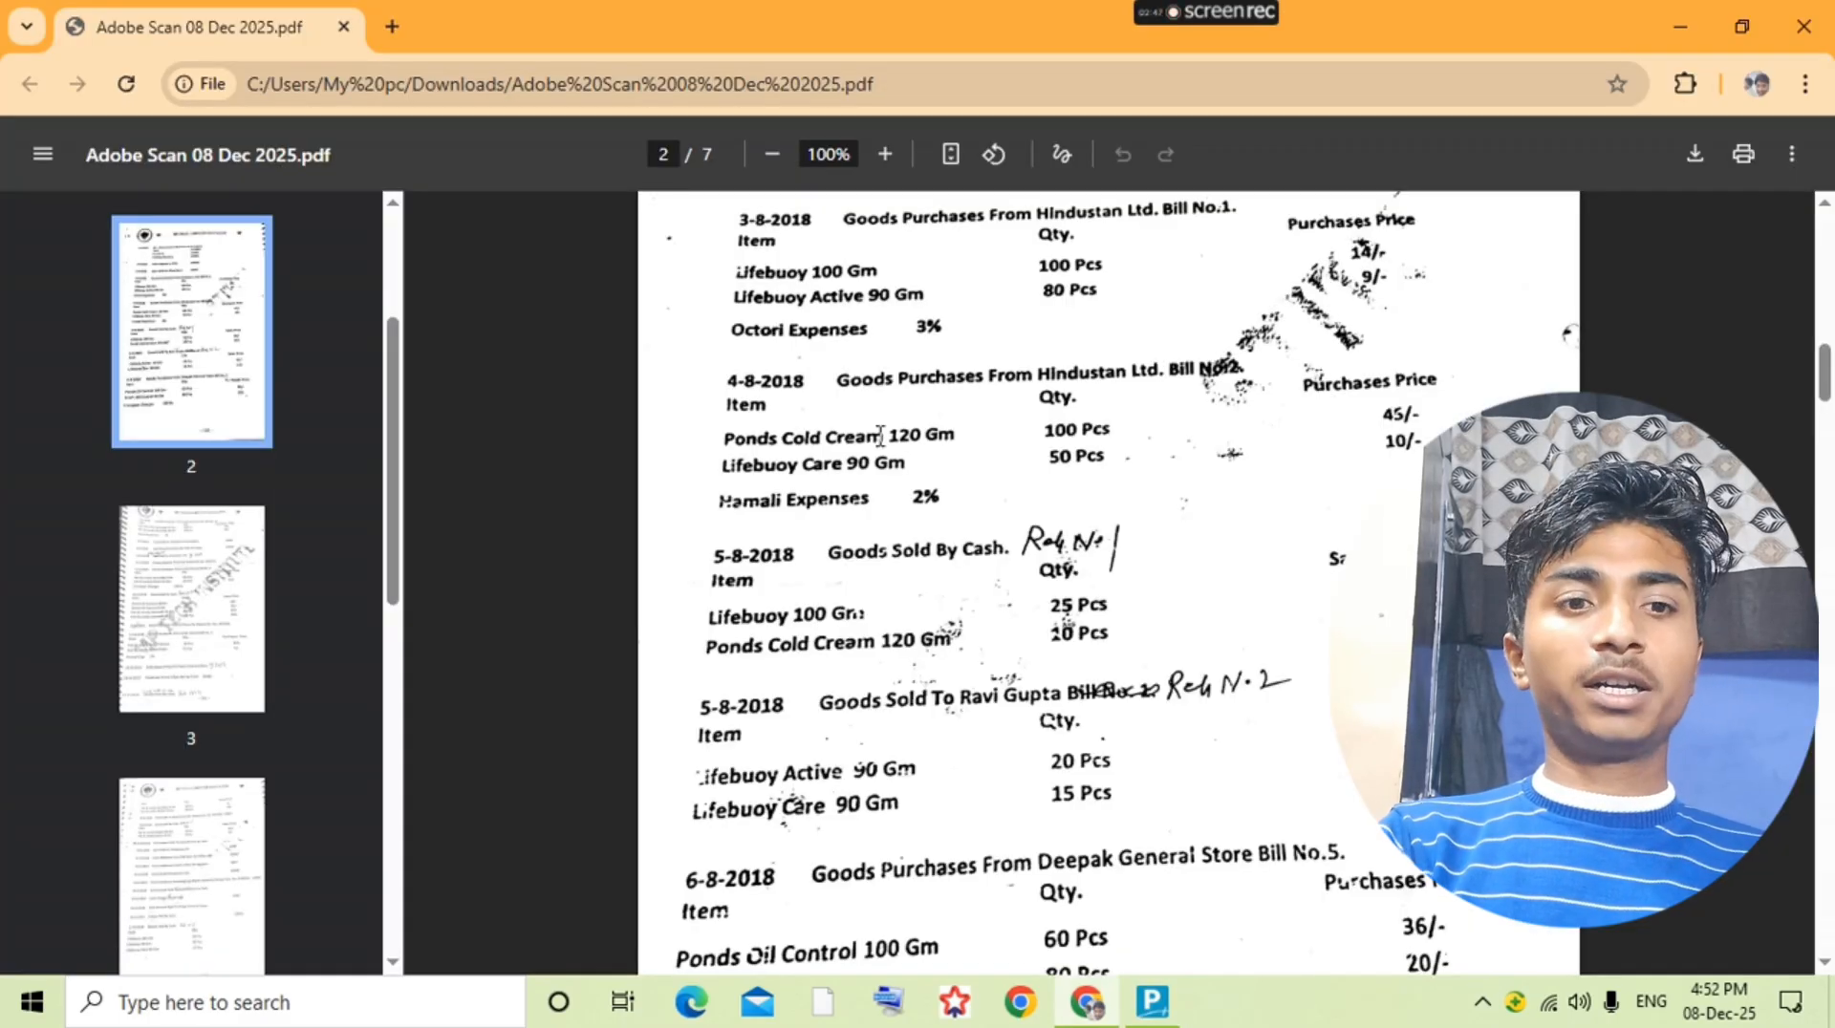
scroll(880, 437, "down", 3)
key("alt+Tab")
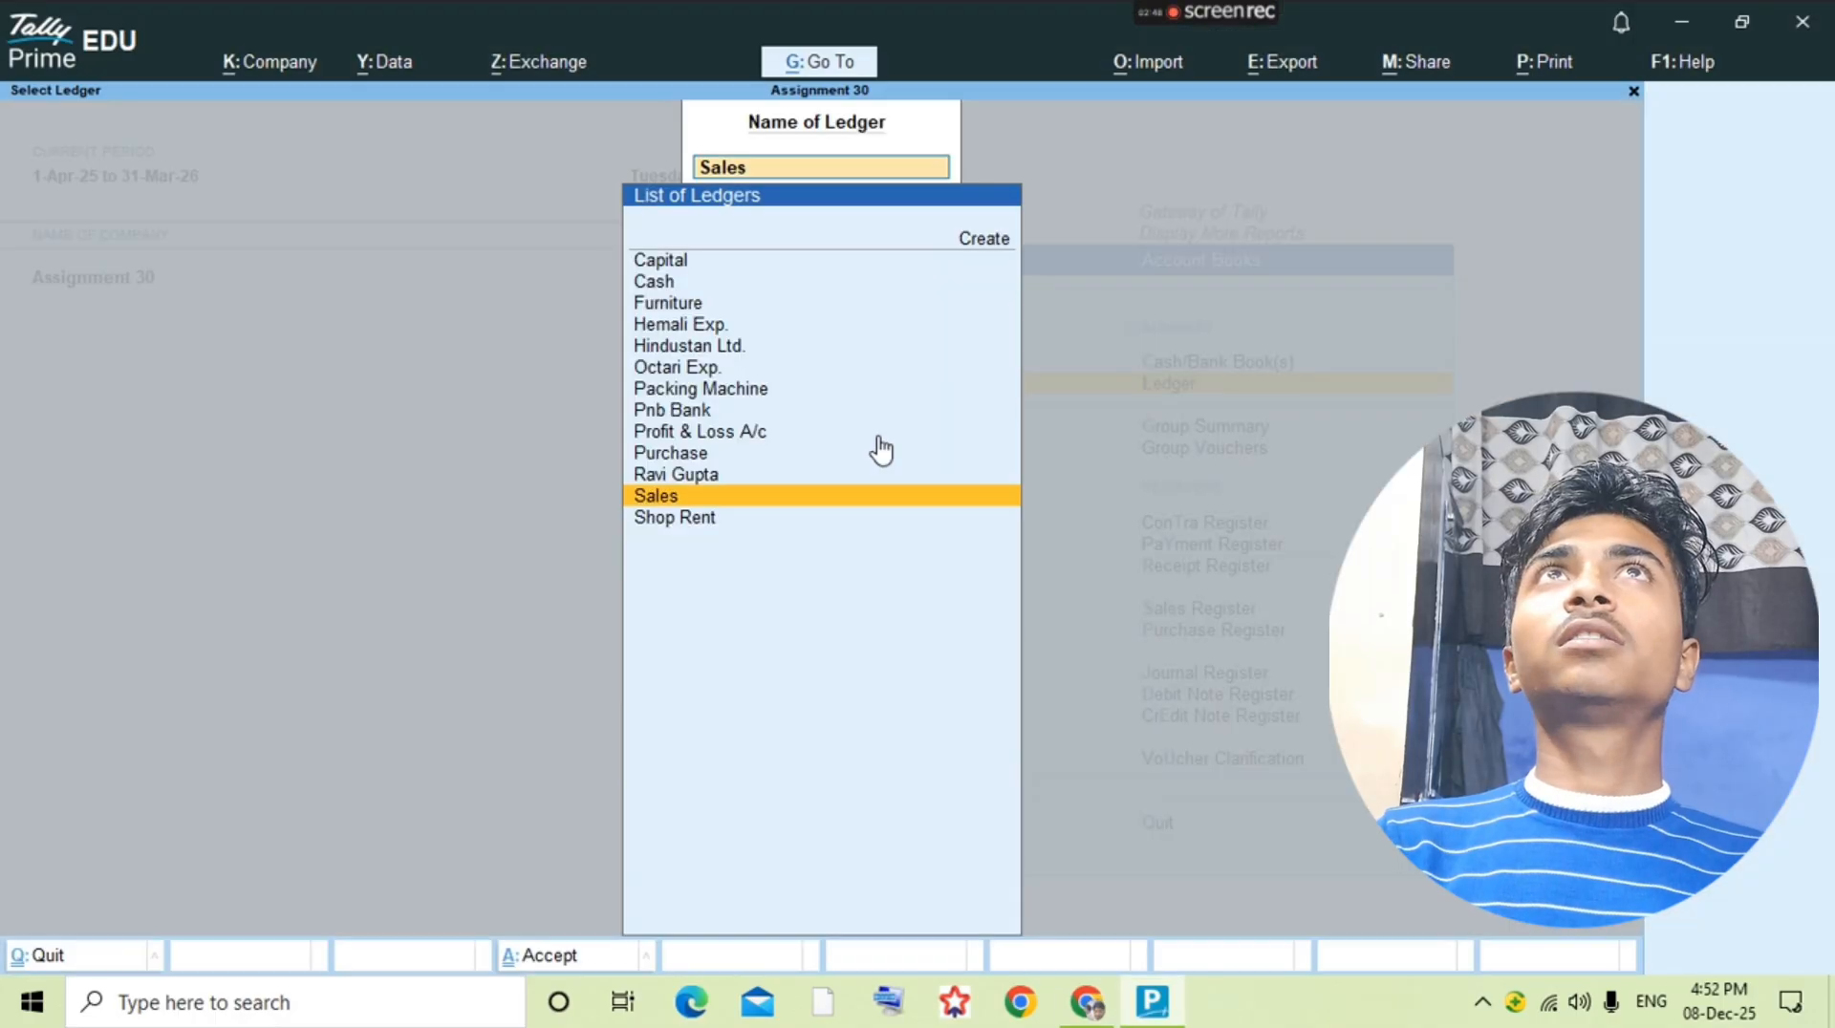
type("pu")
key("Return")
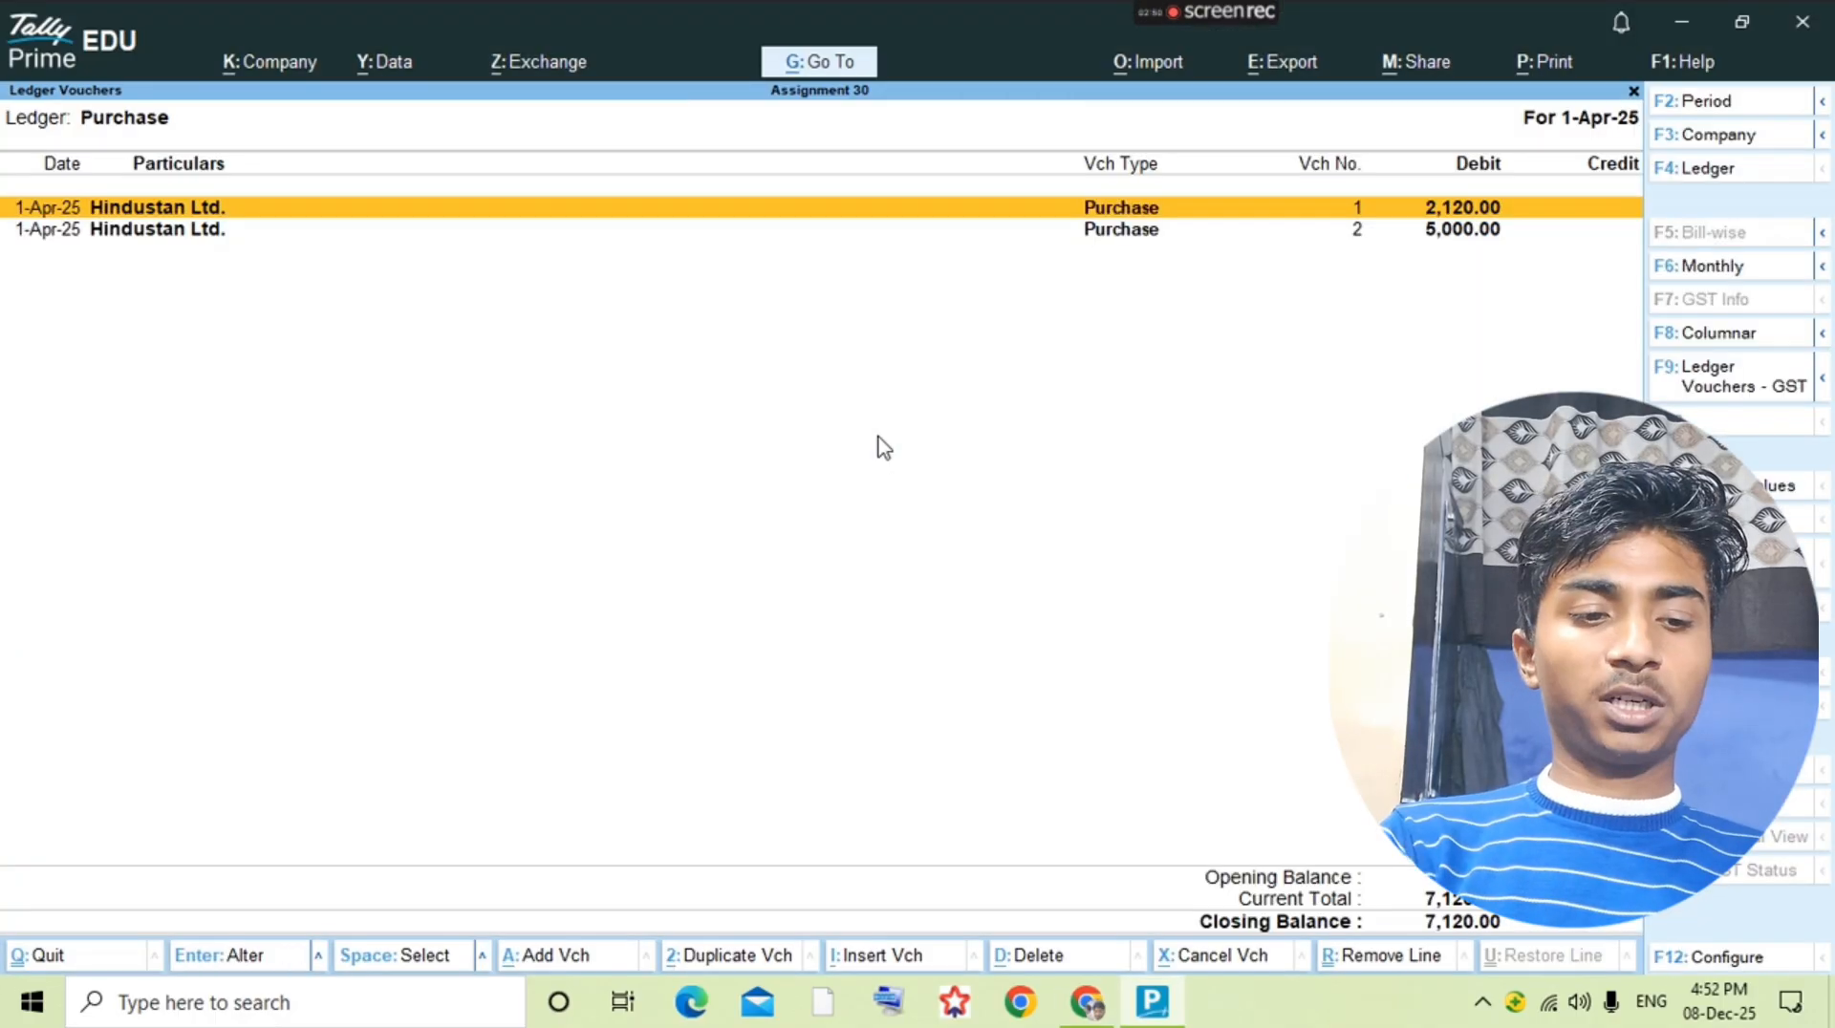
Step: Check the bill number in the question PDF and start a purchase voucher with voucher and supplier invoice number 5, dated 1-Apr-25
key("alt+a")
key("alt+Tab")
key("alt+Tab")
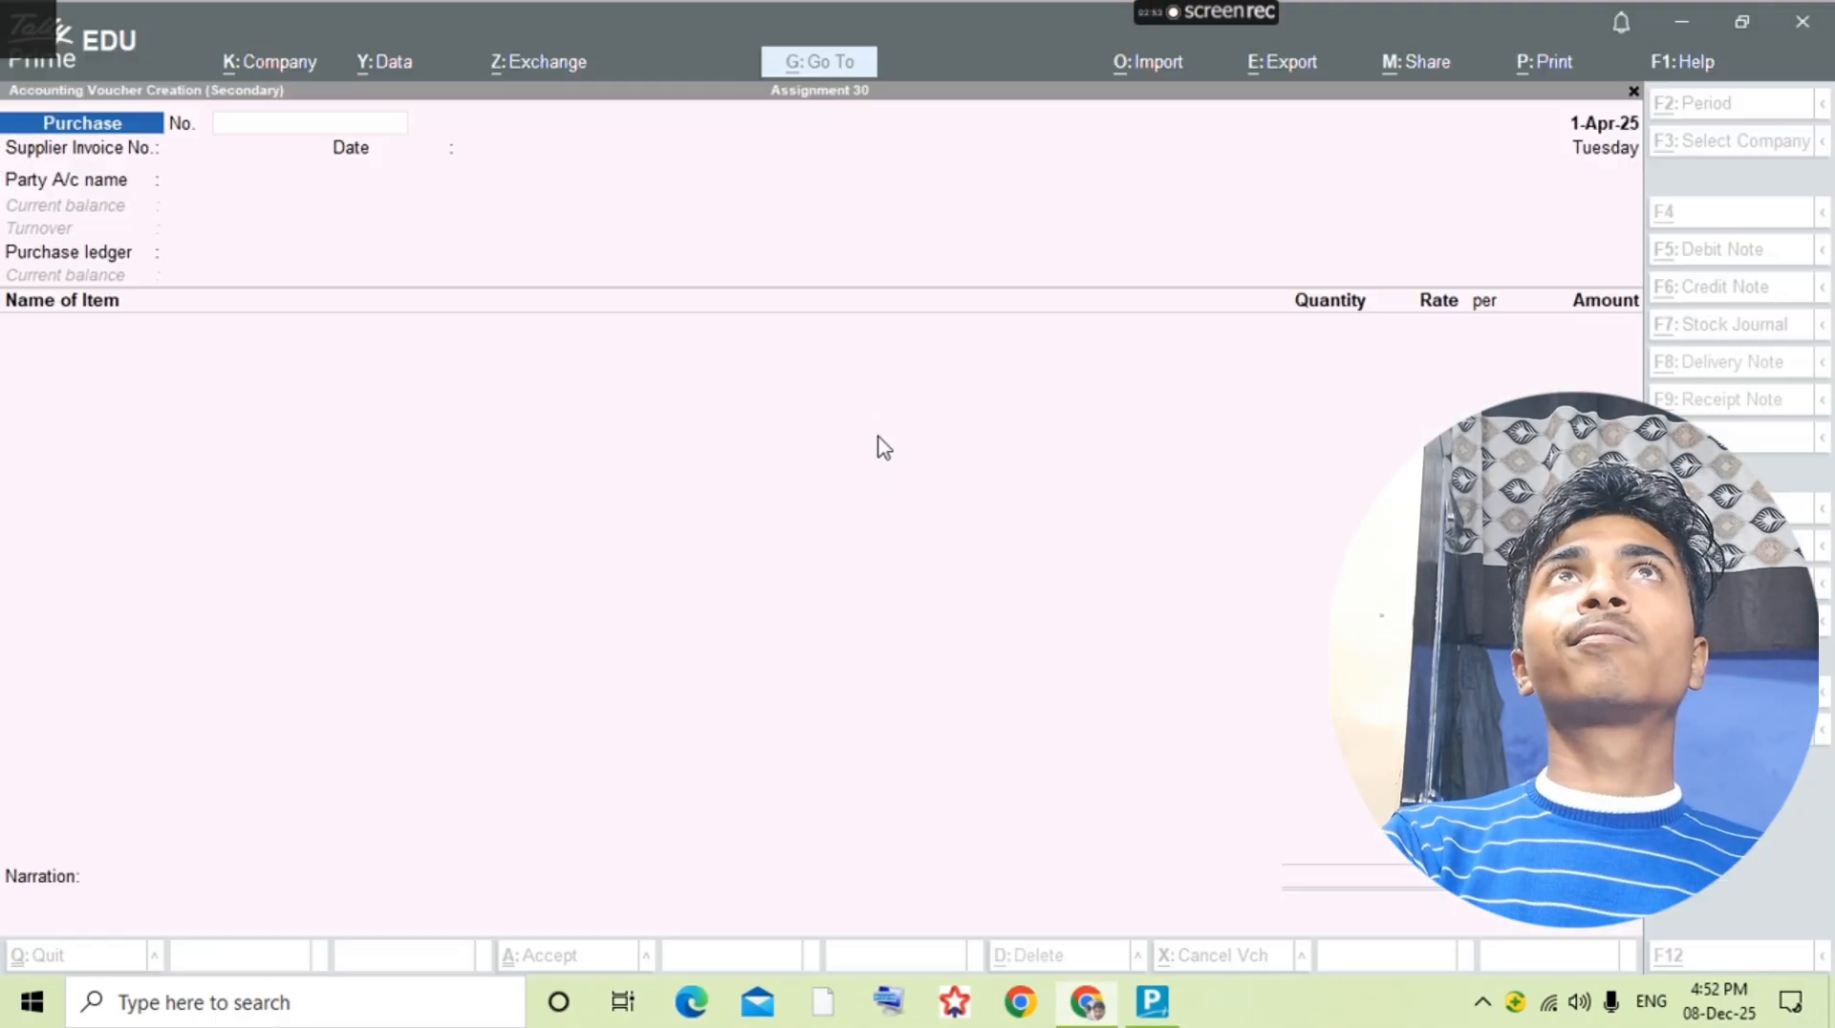
type("5")
key("Return")
type("5")
key("Return")
key("alt+Tab")
key("alt+Tab")
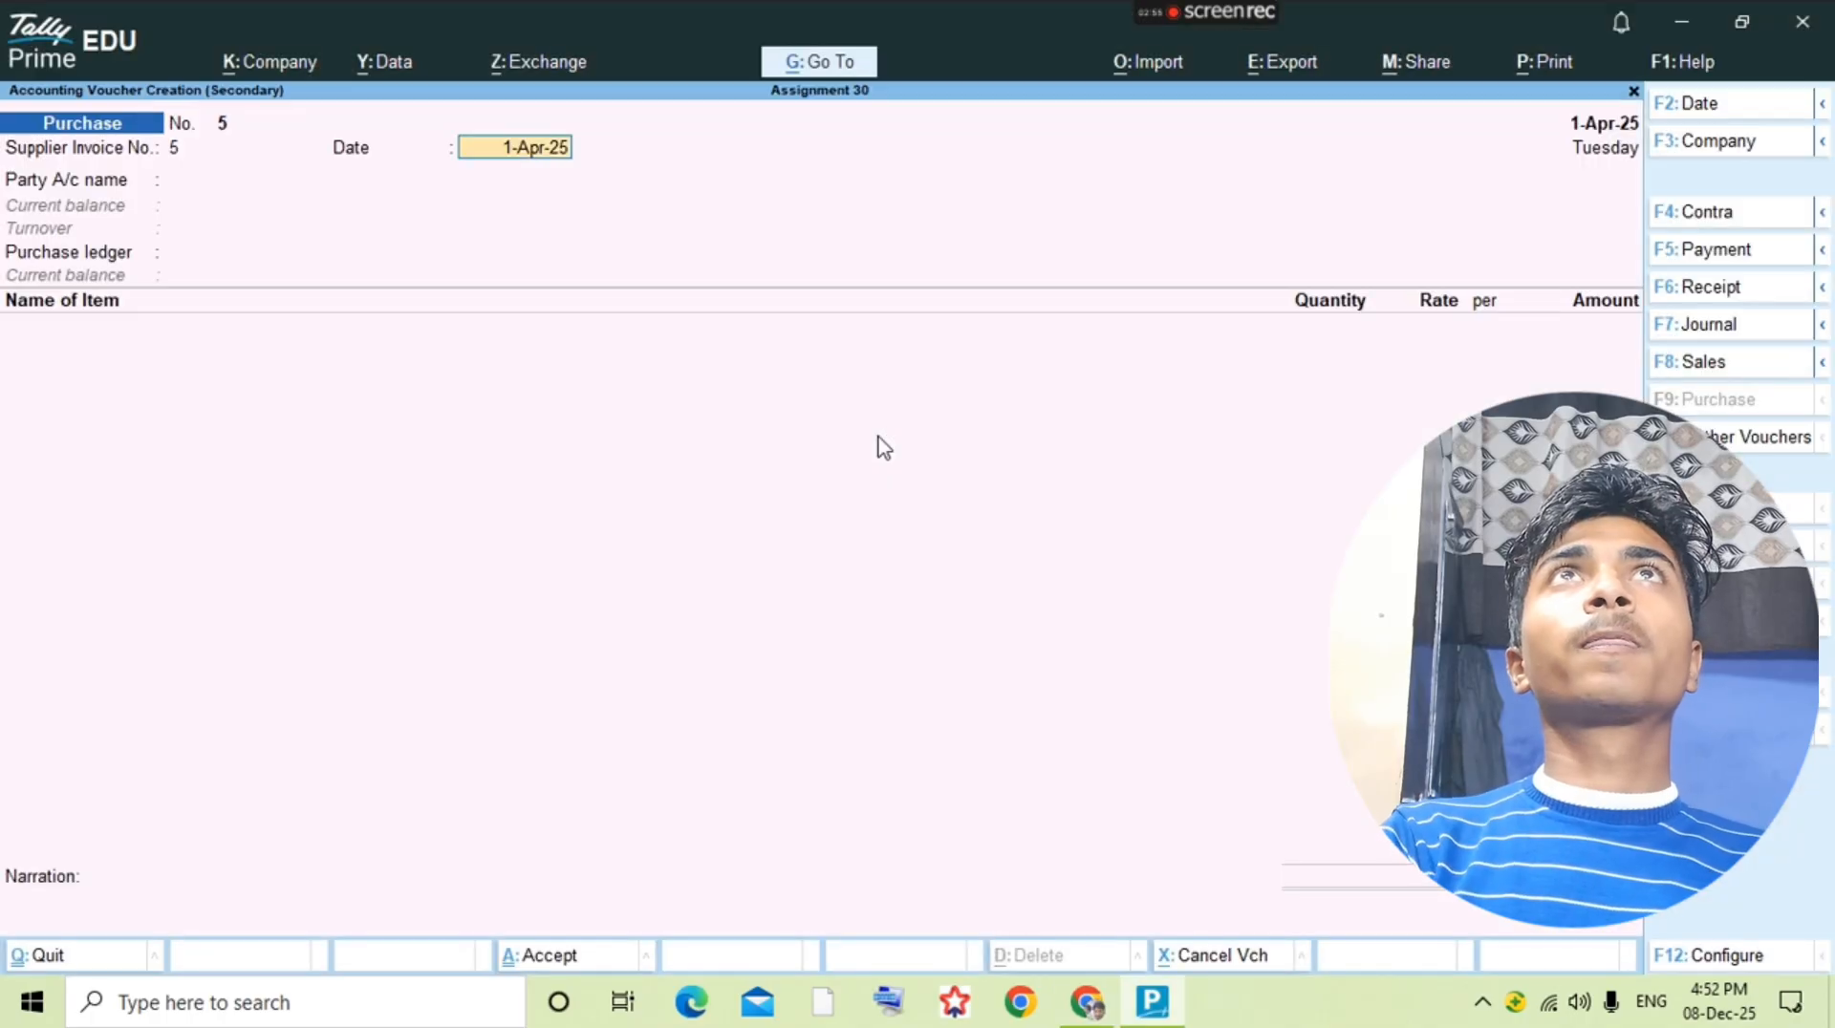
key("Return")
Step: Create the supplier's party ledger with the supplier's full name under Sundry Creditors and save it
key("alt+c")
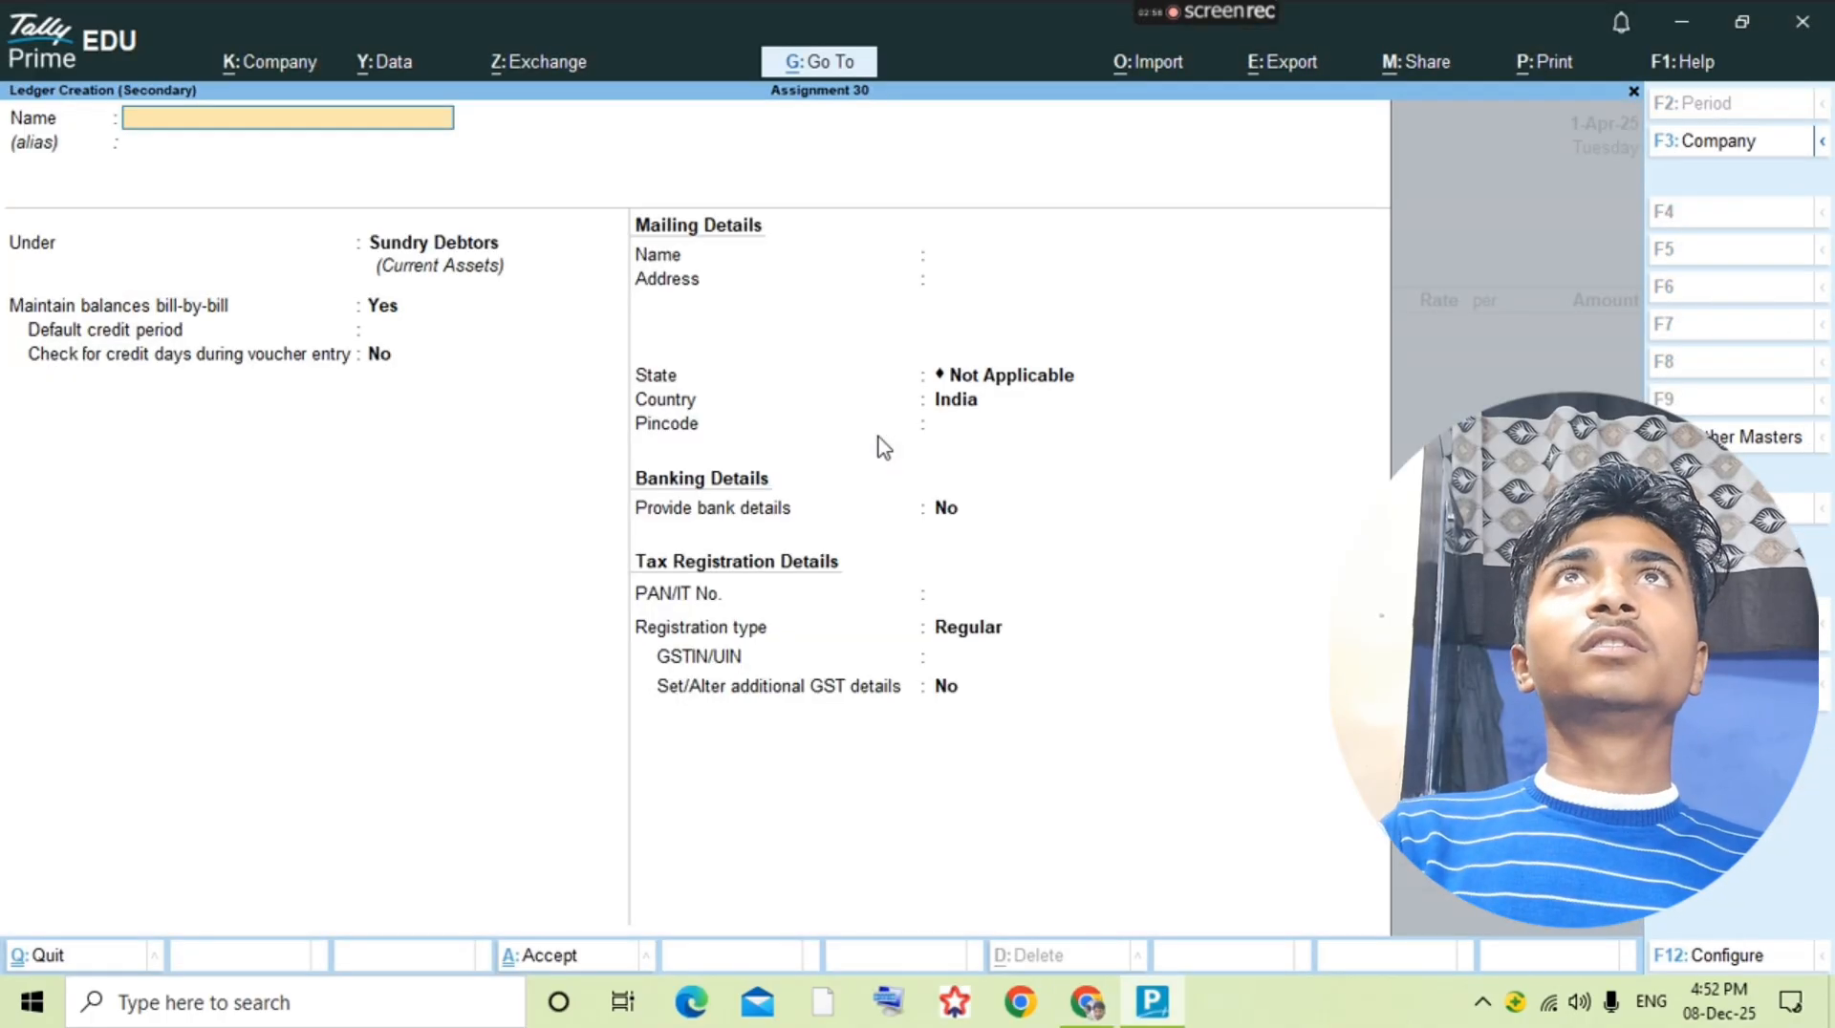
type("Deepak Gup")
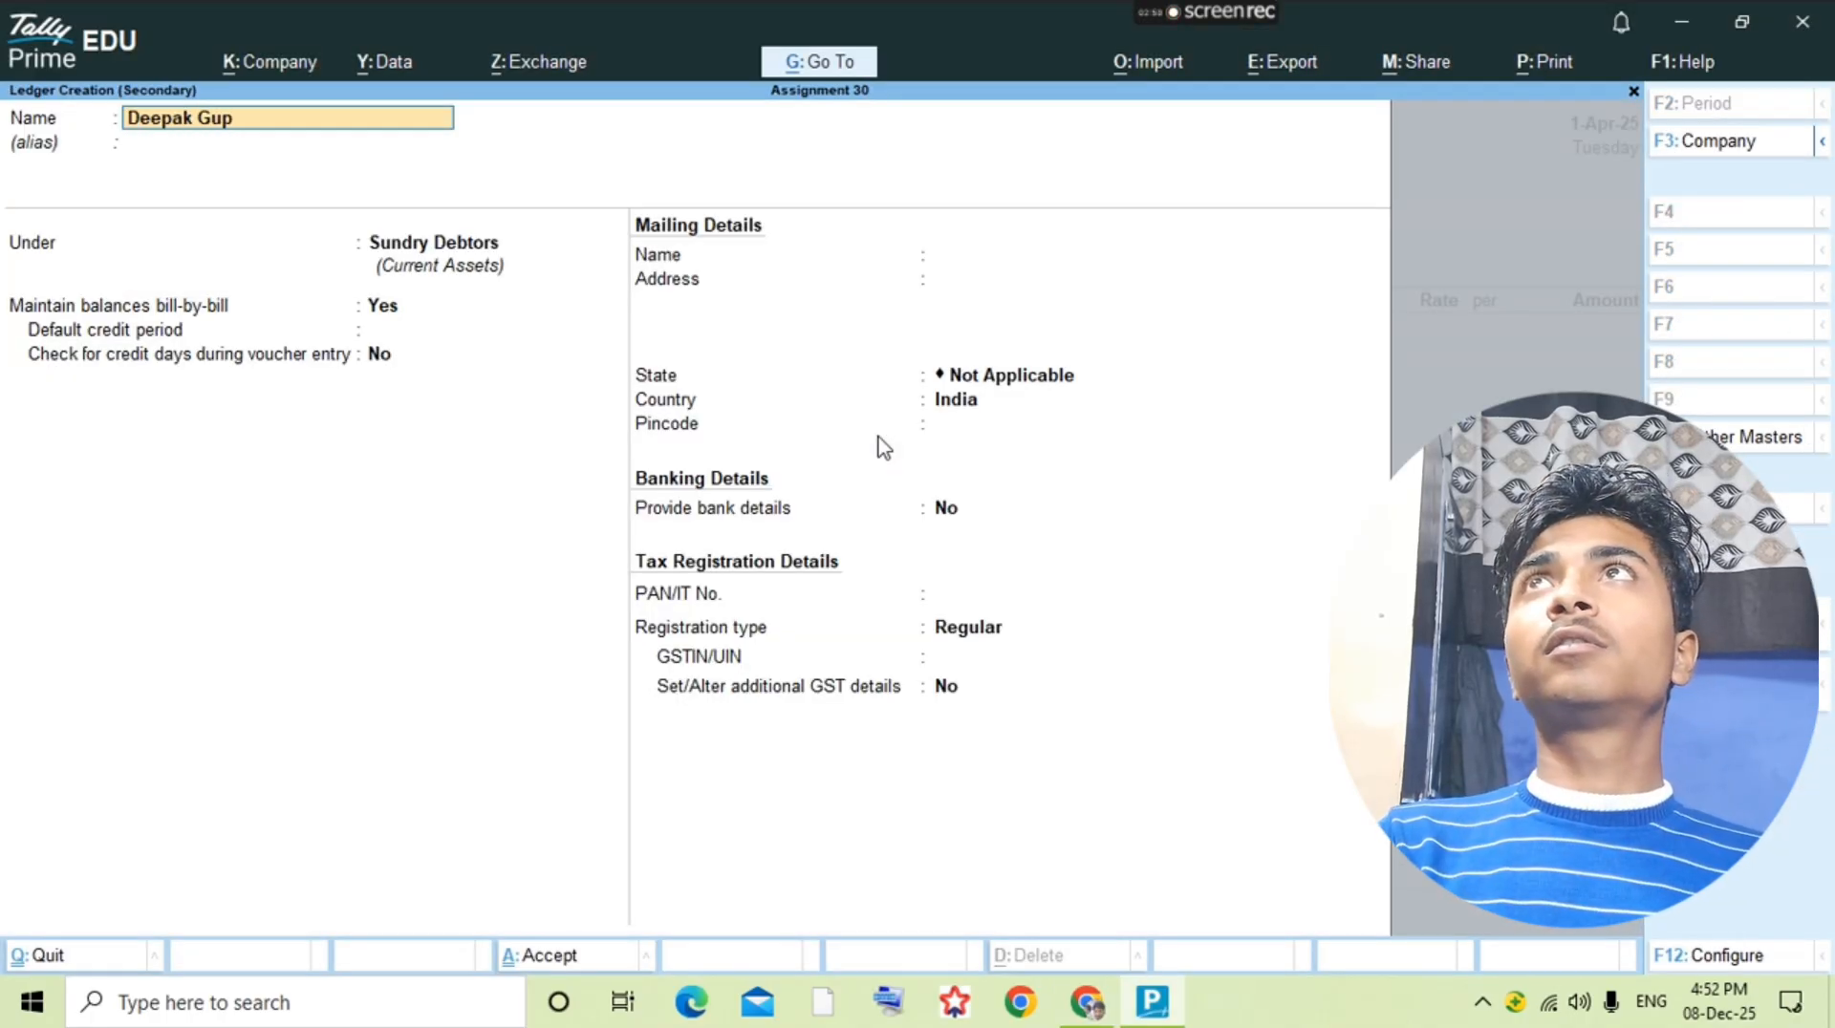
type("rta")
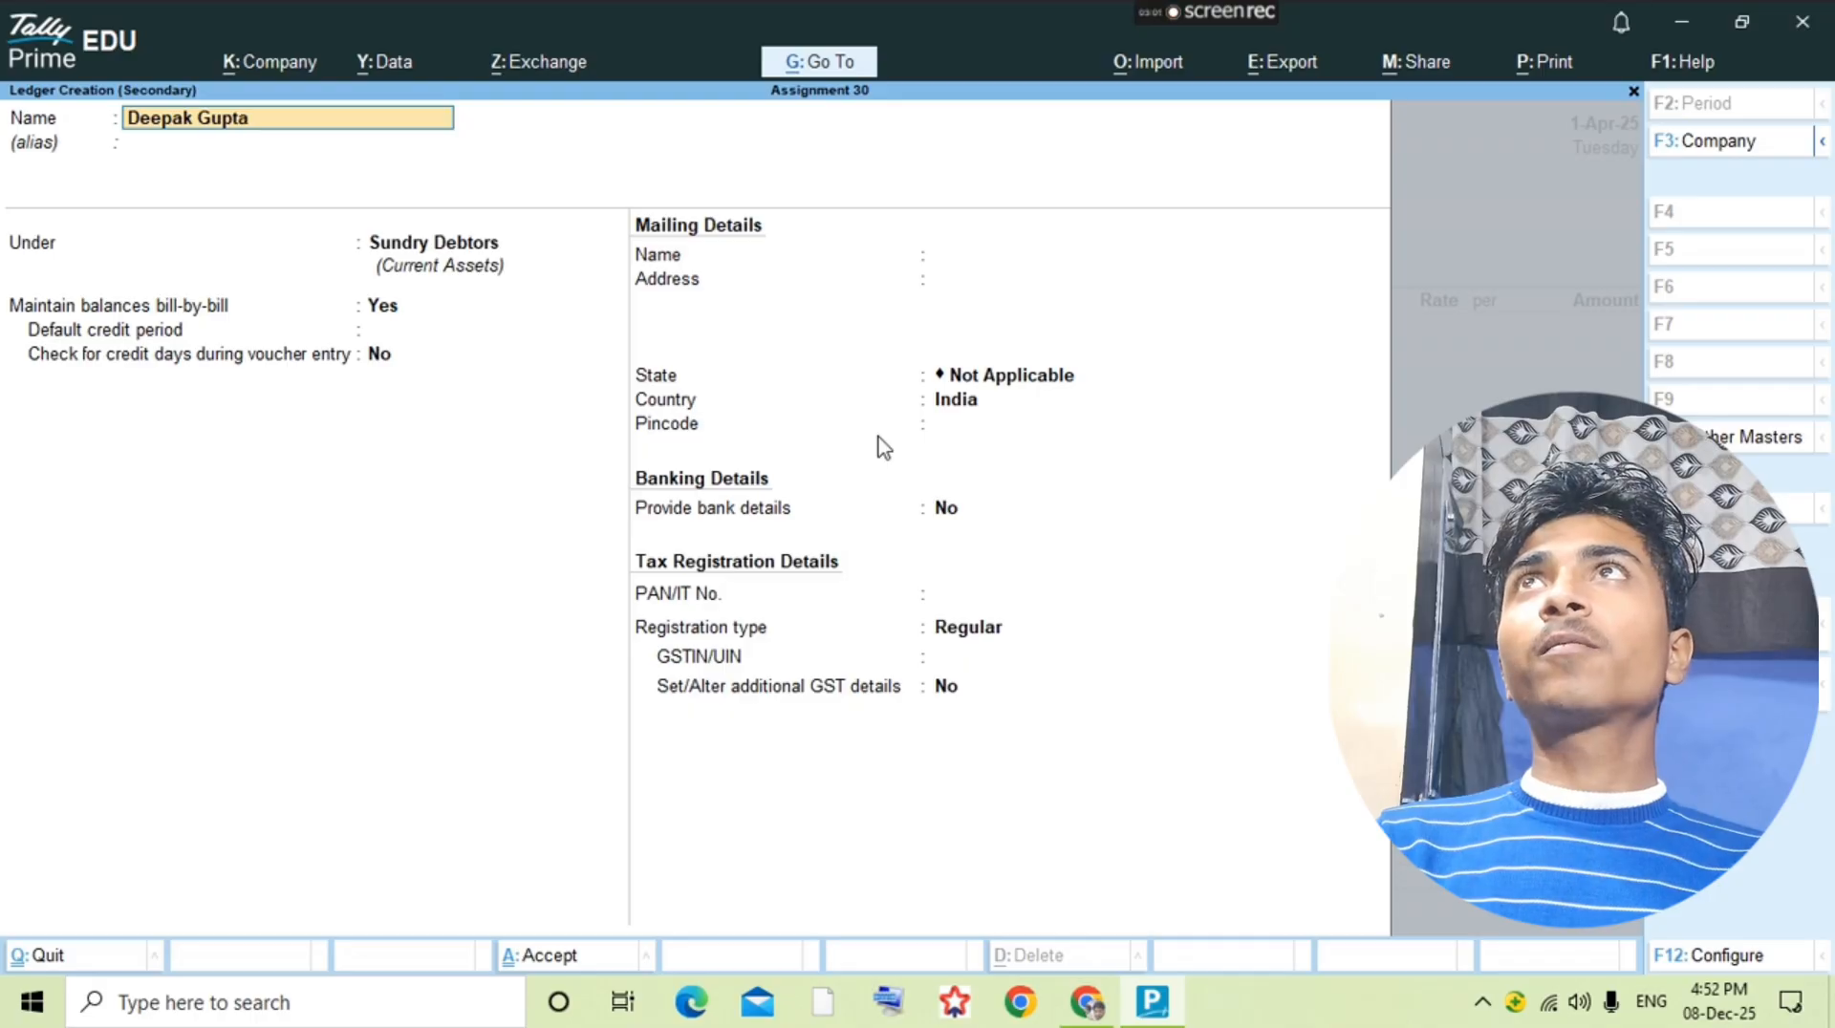
key("Return")
type("su")
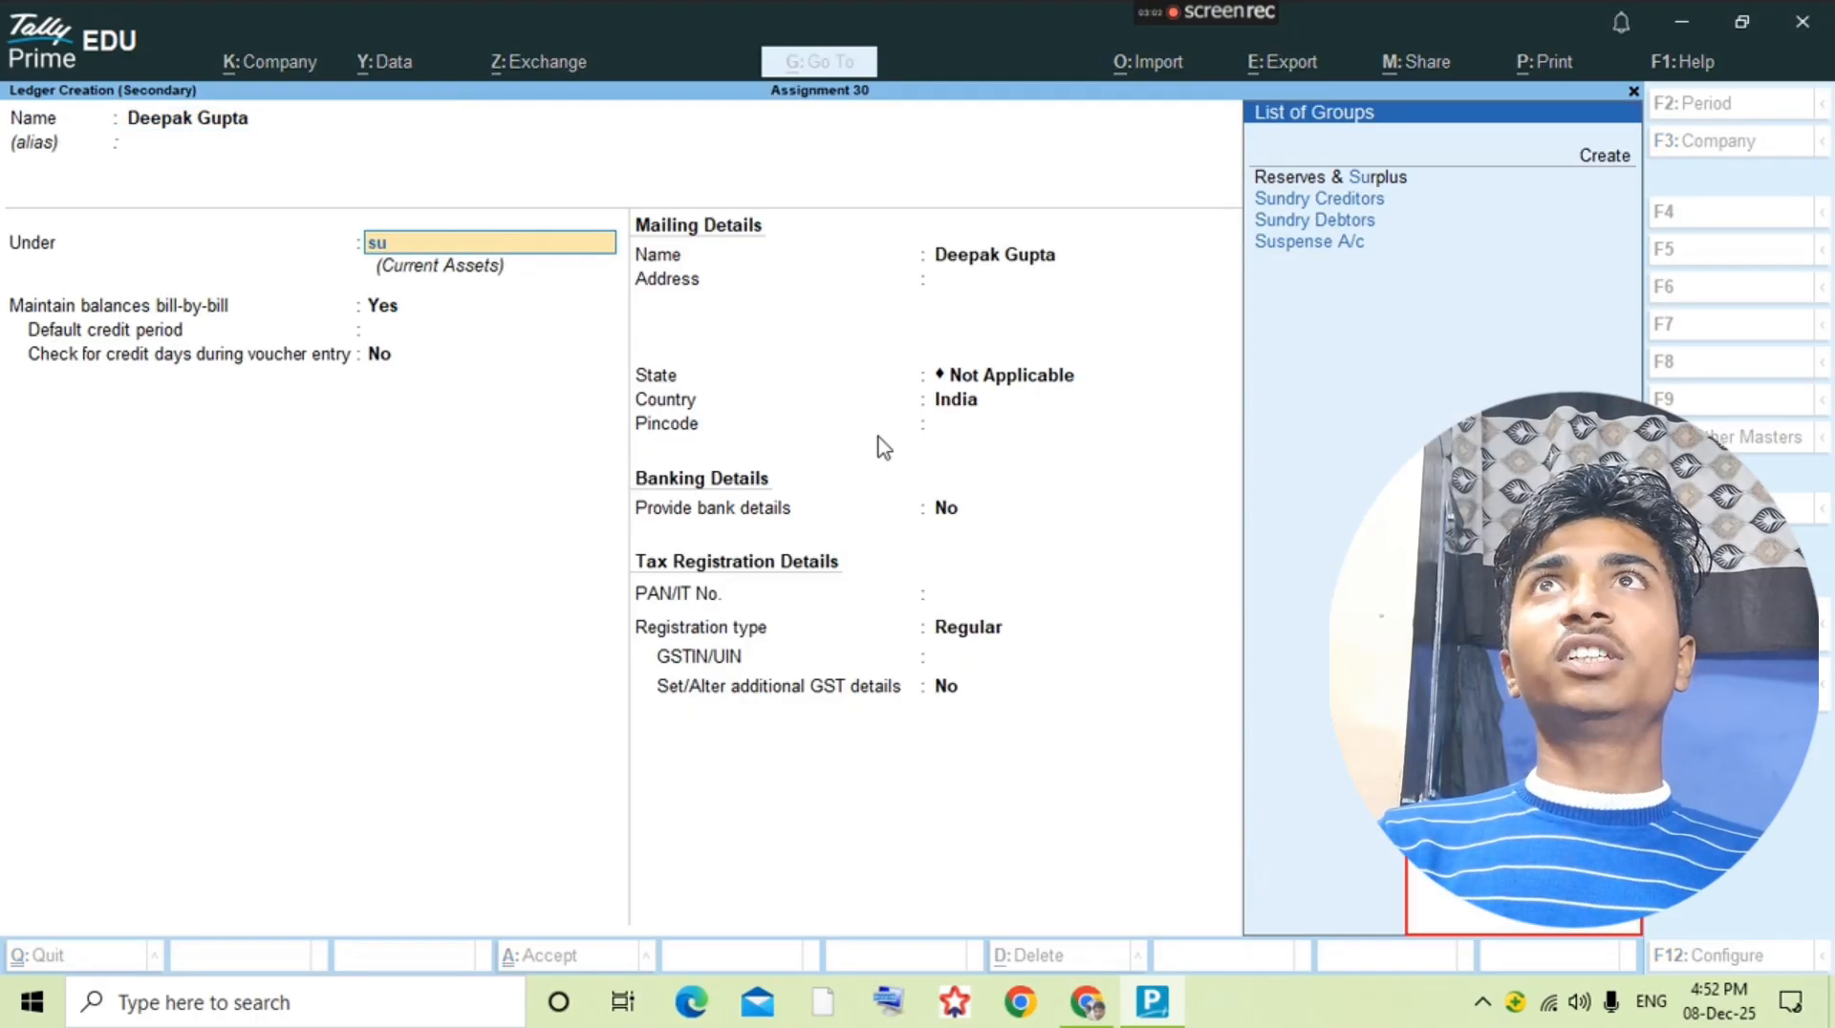
key("Up")
key("Return")
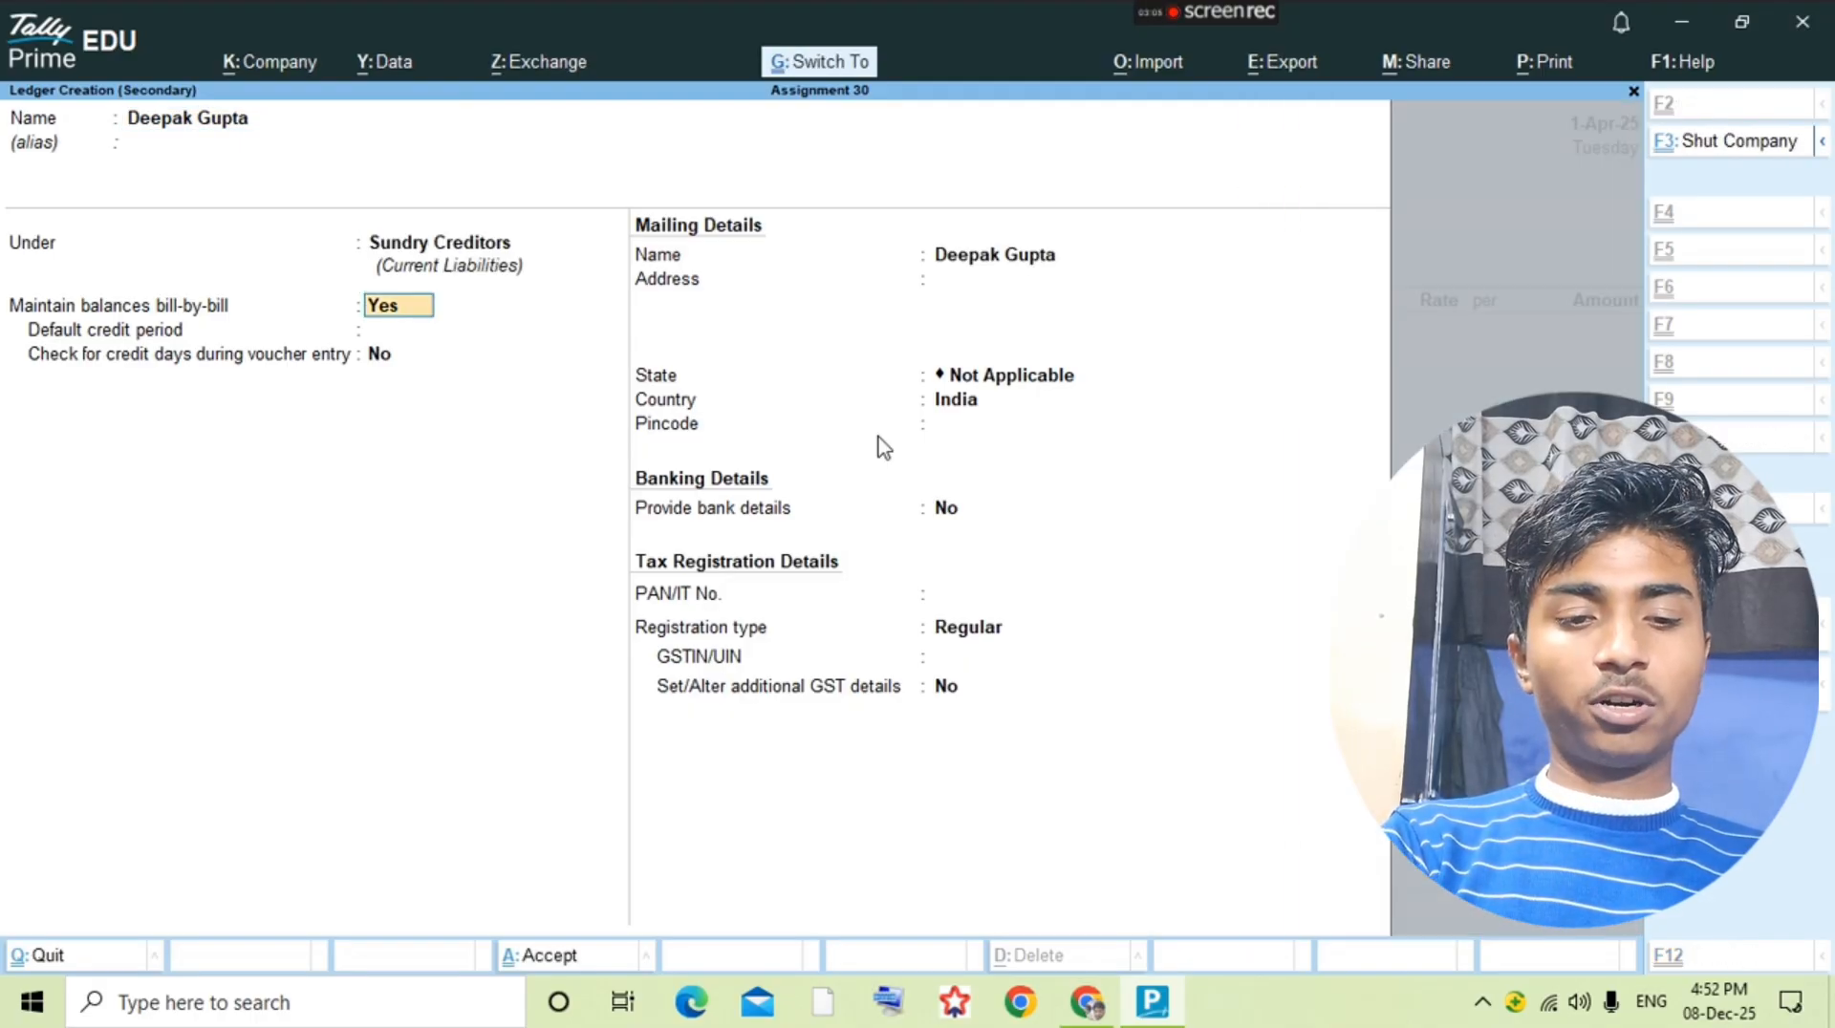
key("ctrl+a")
Step: Accept the blank receipt and party details, use the Purchase ledger, and check the first item in the question PDF
key("Return")
key("Return")
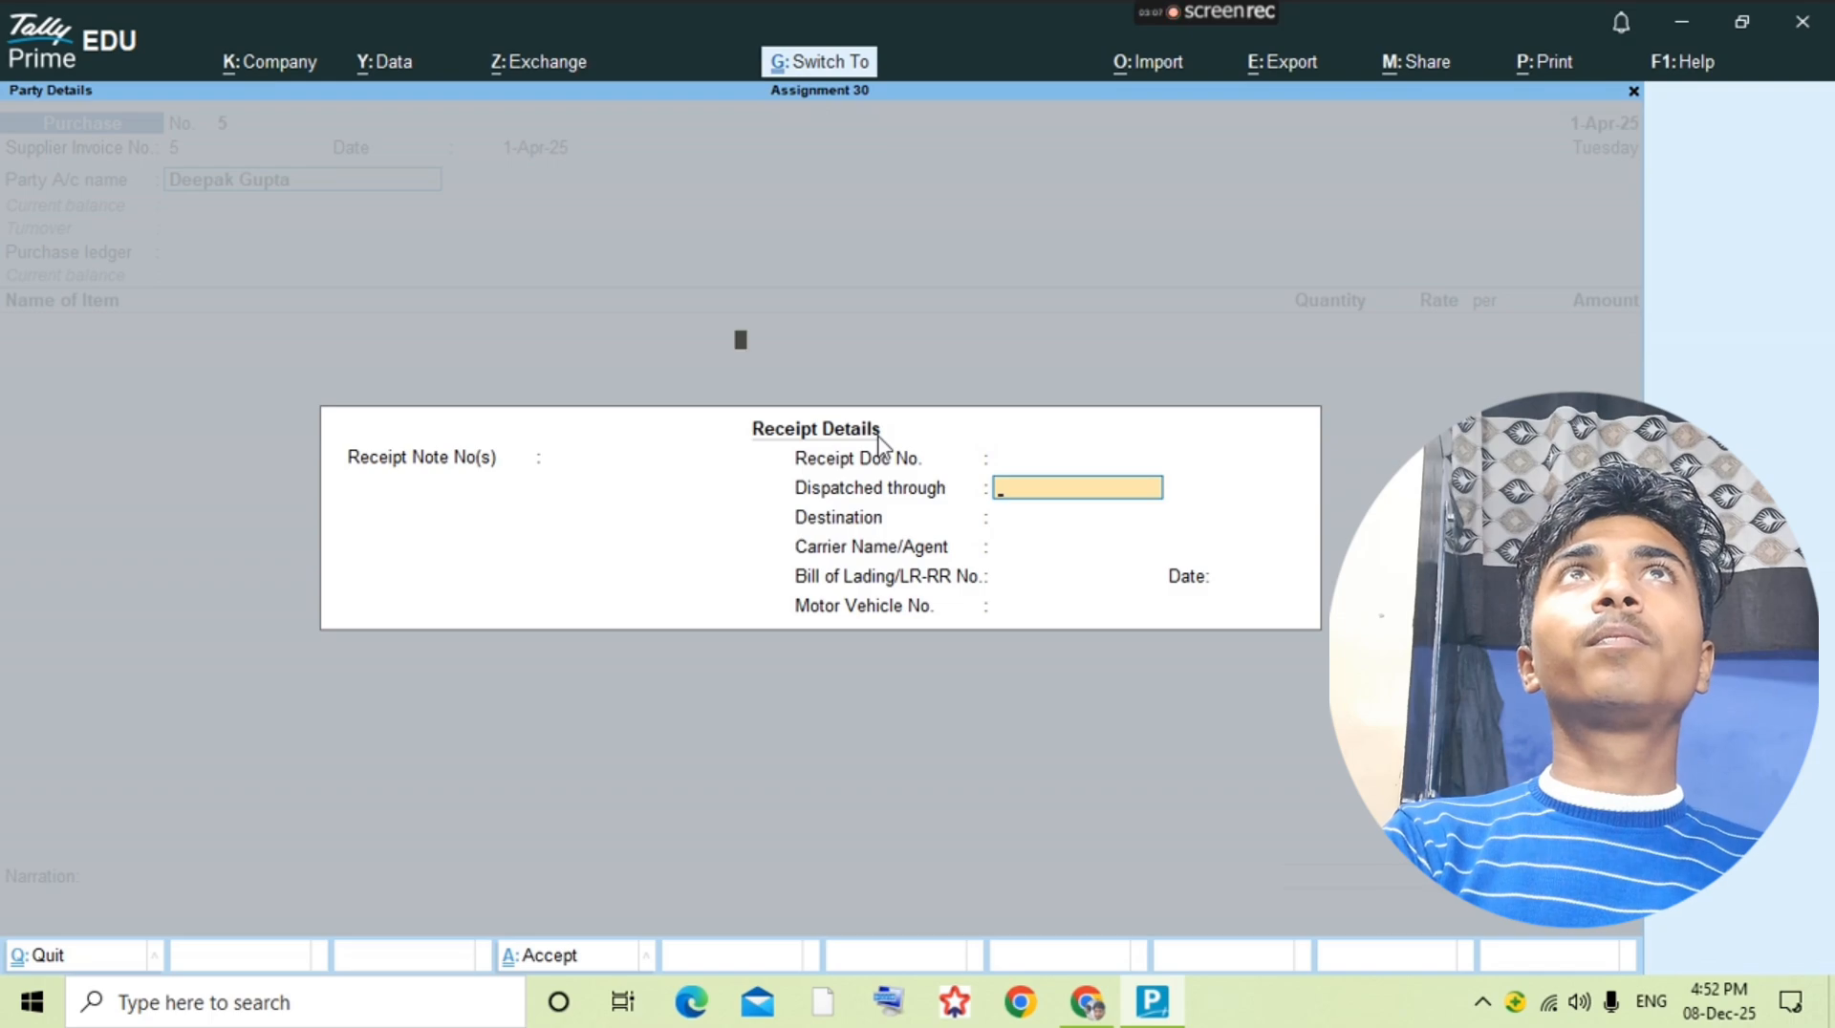
key("ctrl+a")
key("alt+Tab")
key("alt+Tab")
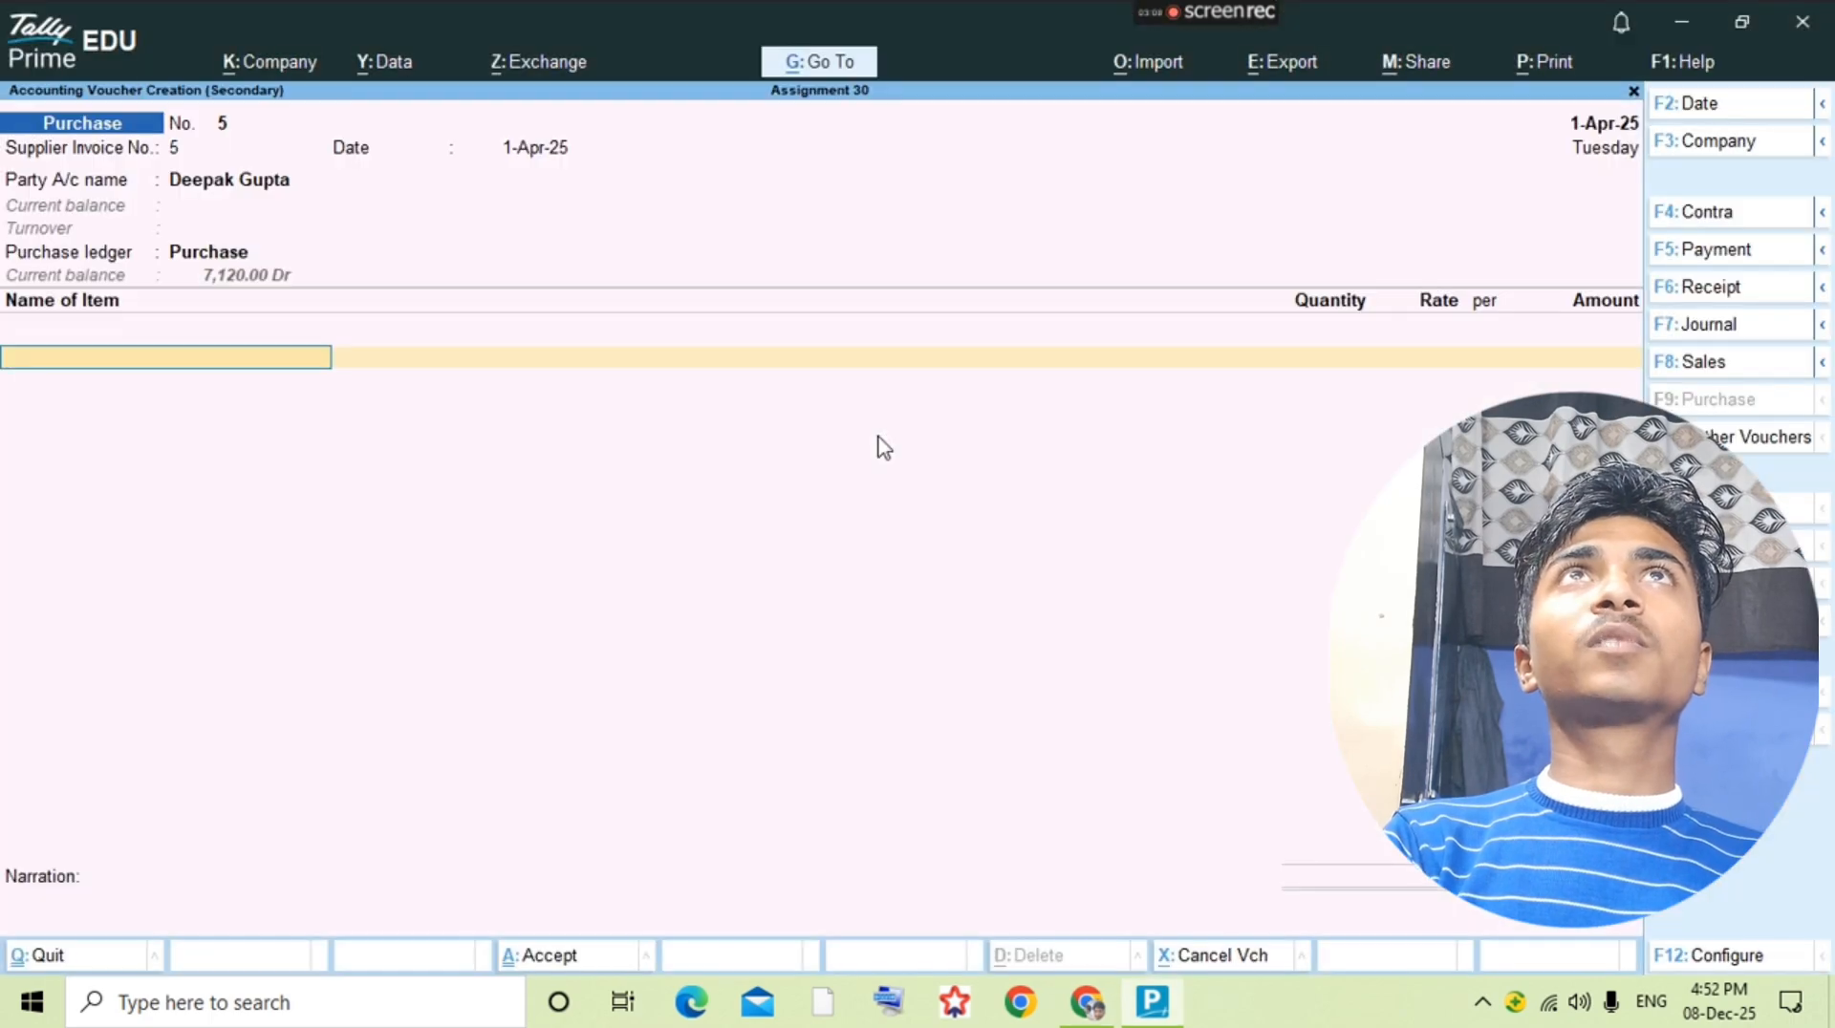
Step: Start a new stock item and name it Ponds Oil Control 100gm, checking the wording against the question PDF
key("alt+c")
type("Pondfs")
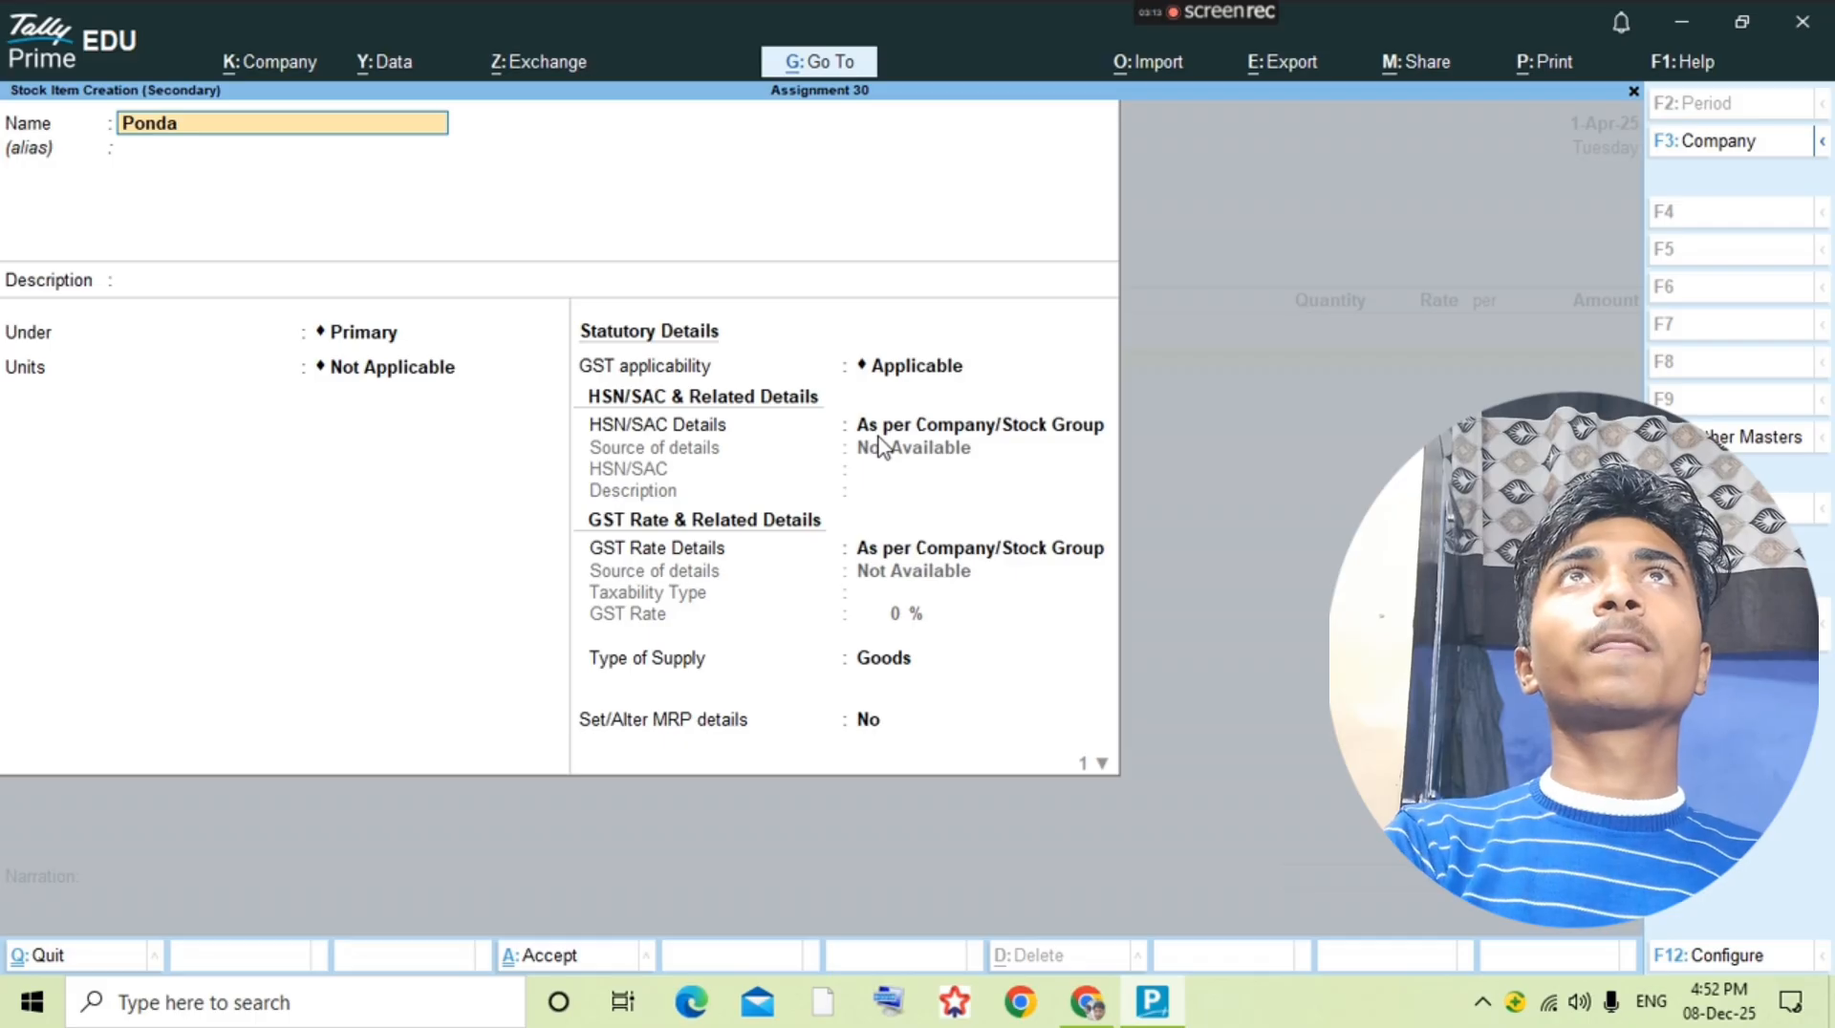
type("Oi")
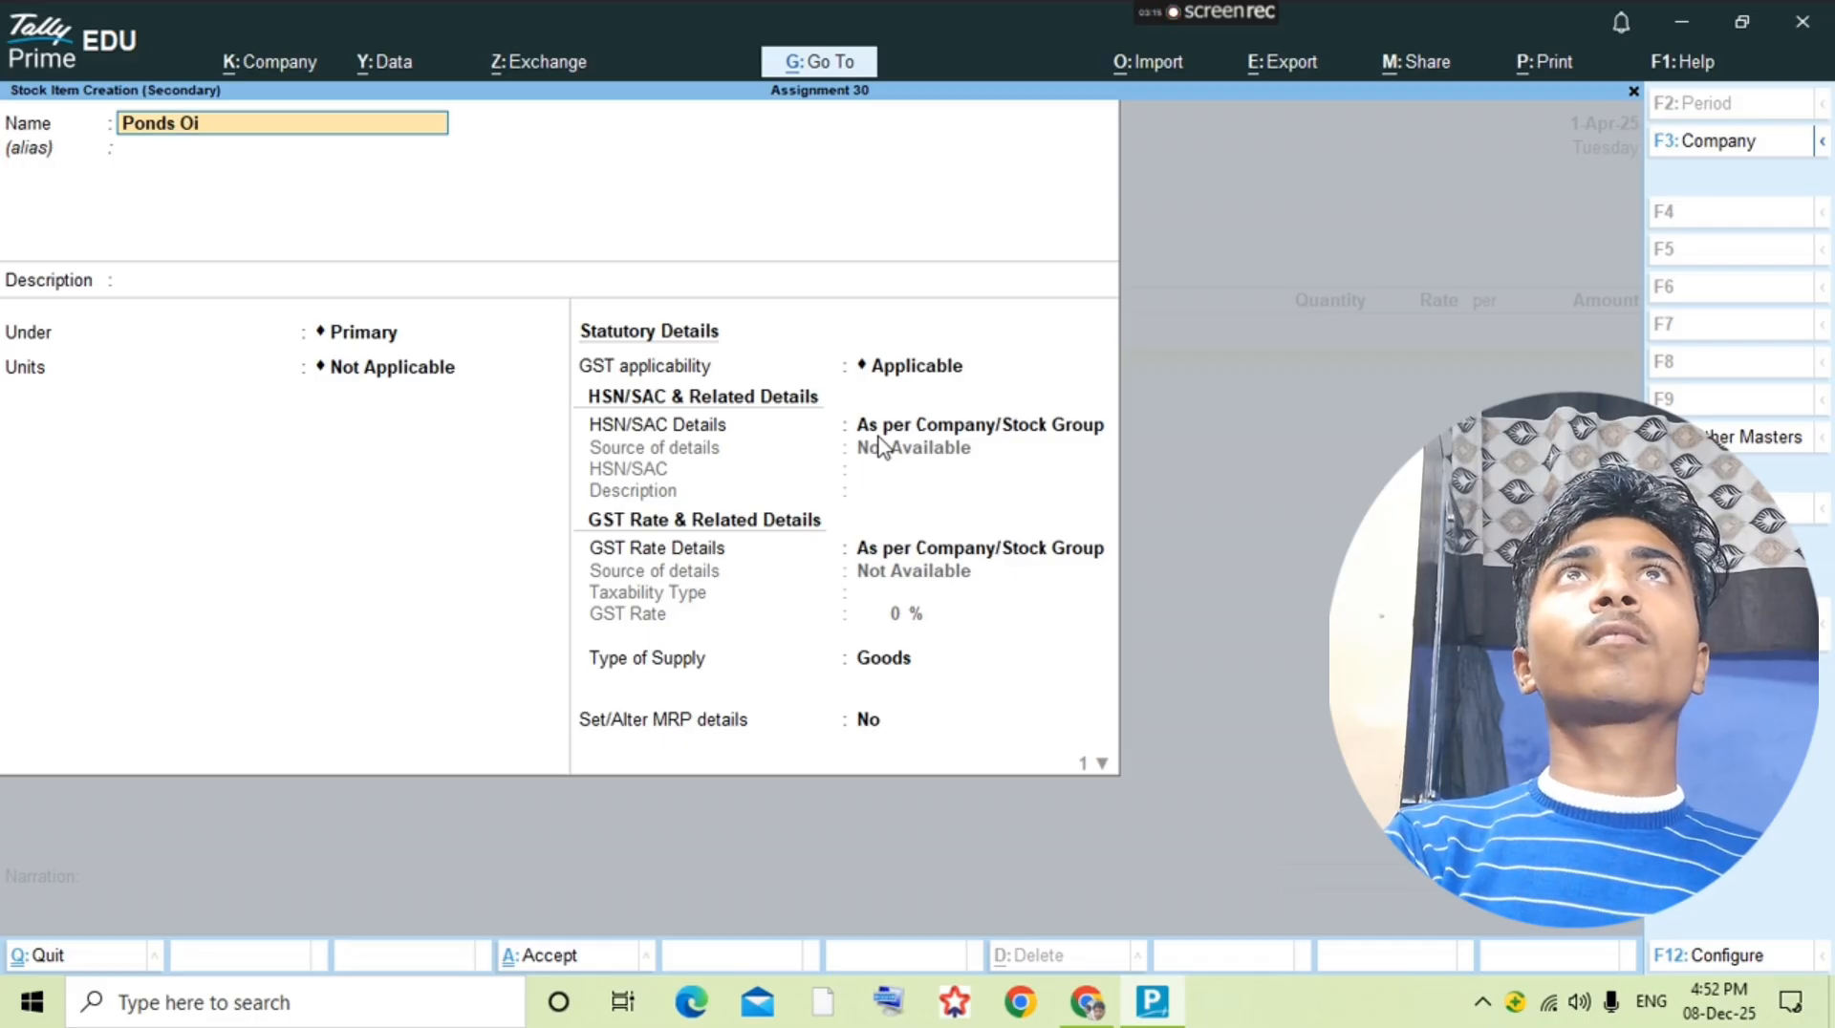
type("l come")
key("BackSpace")
key("BackSpace")
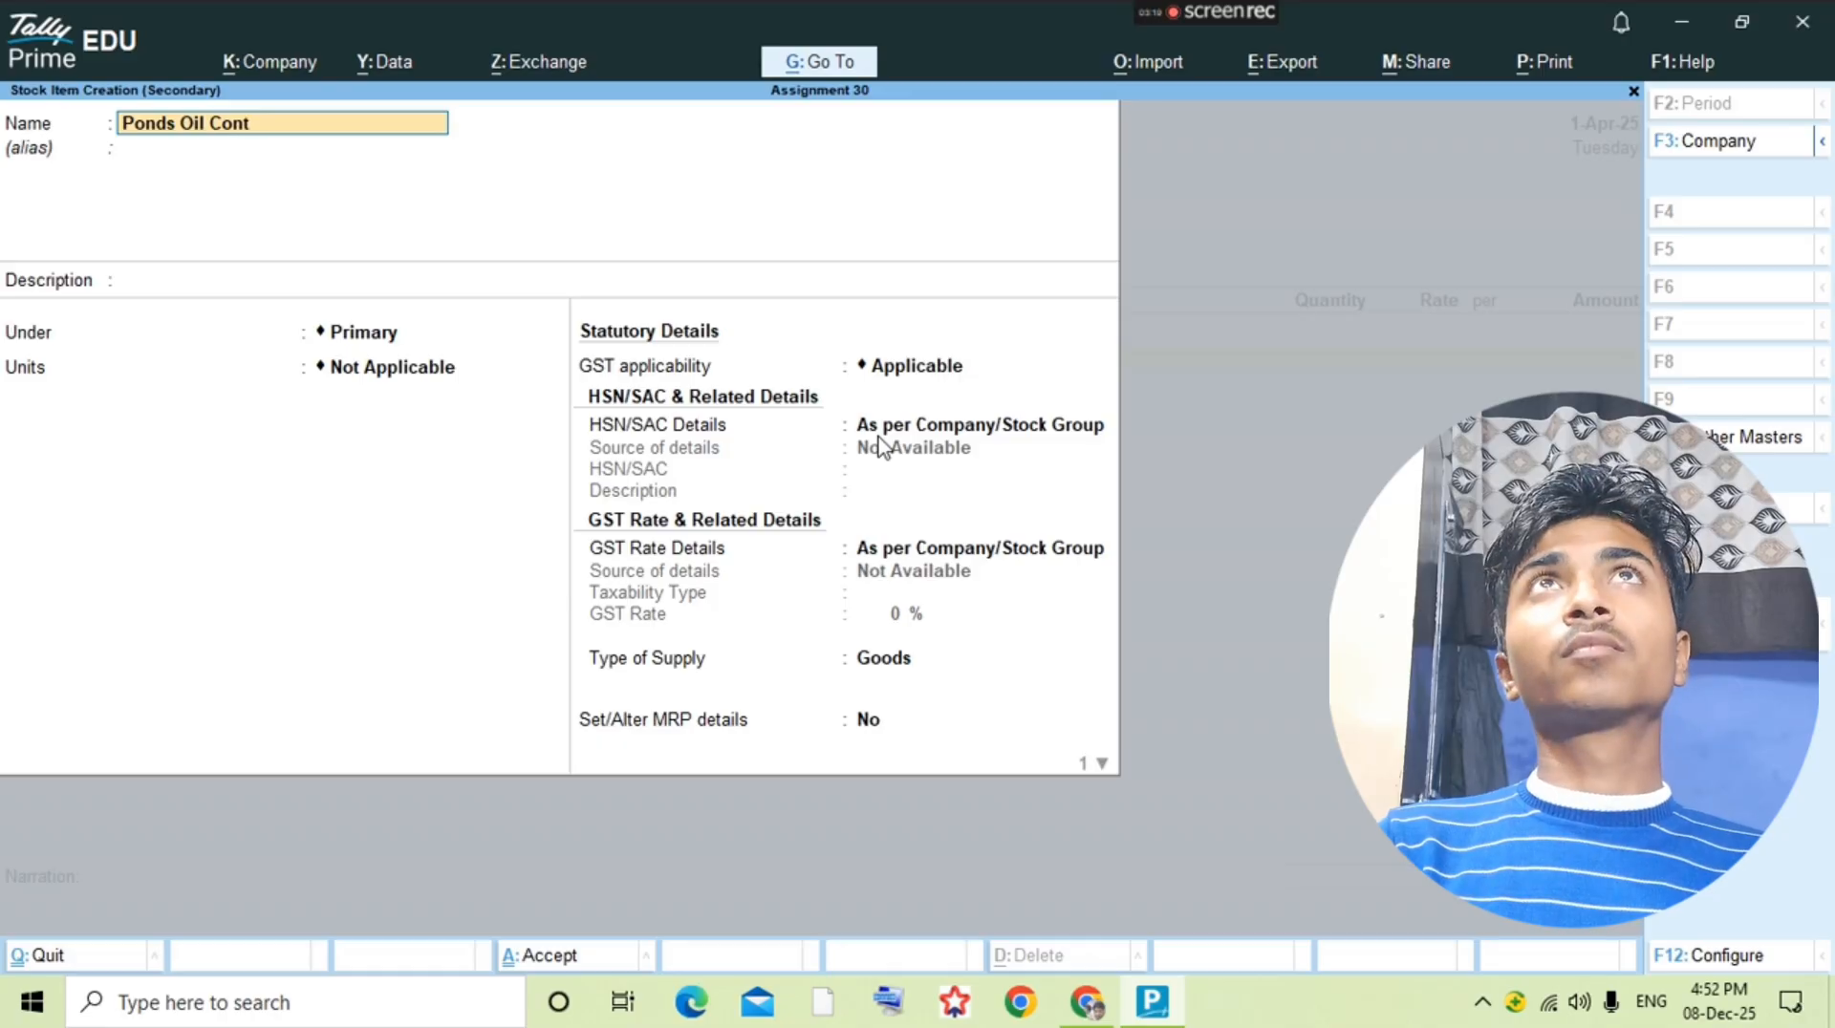
key("alt+Tab")
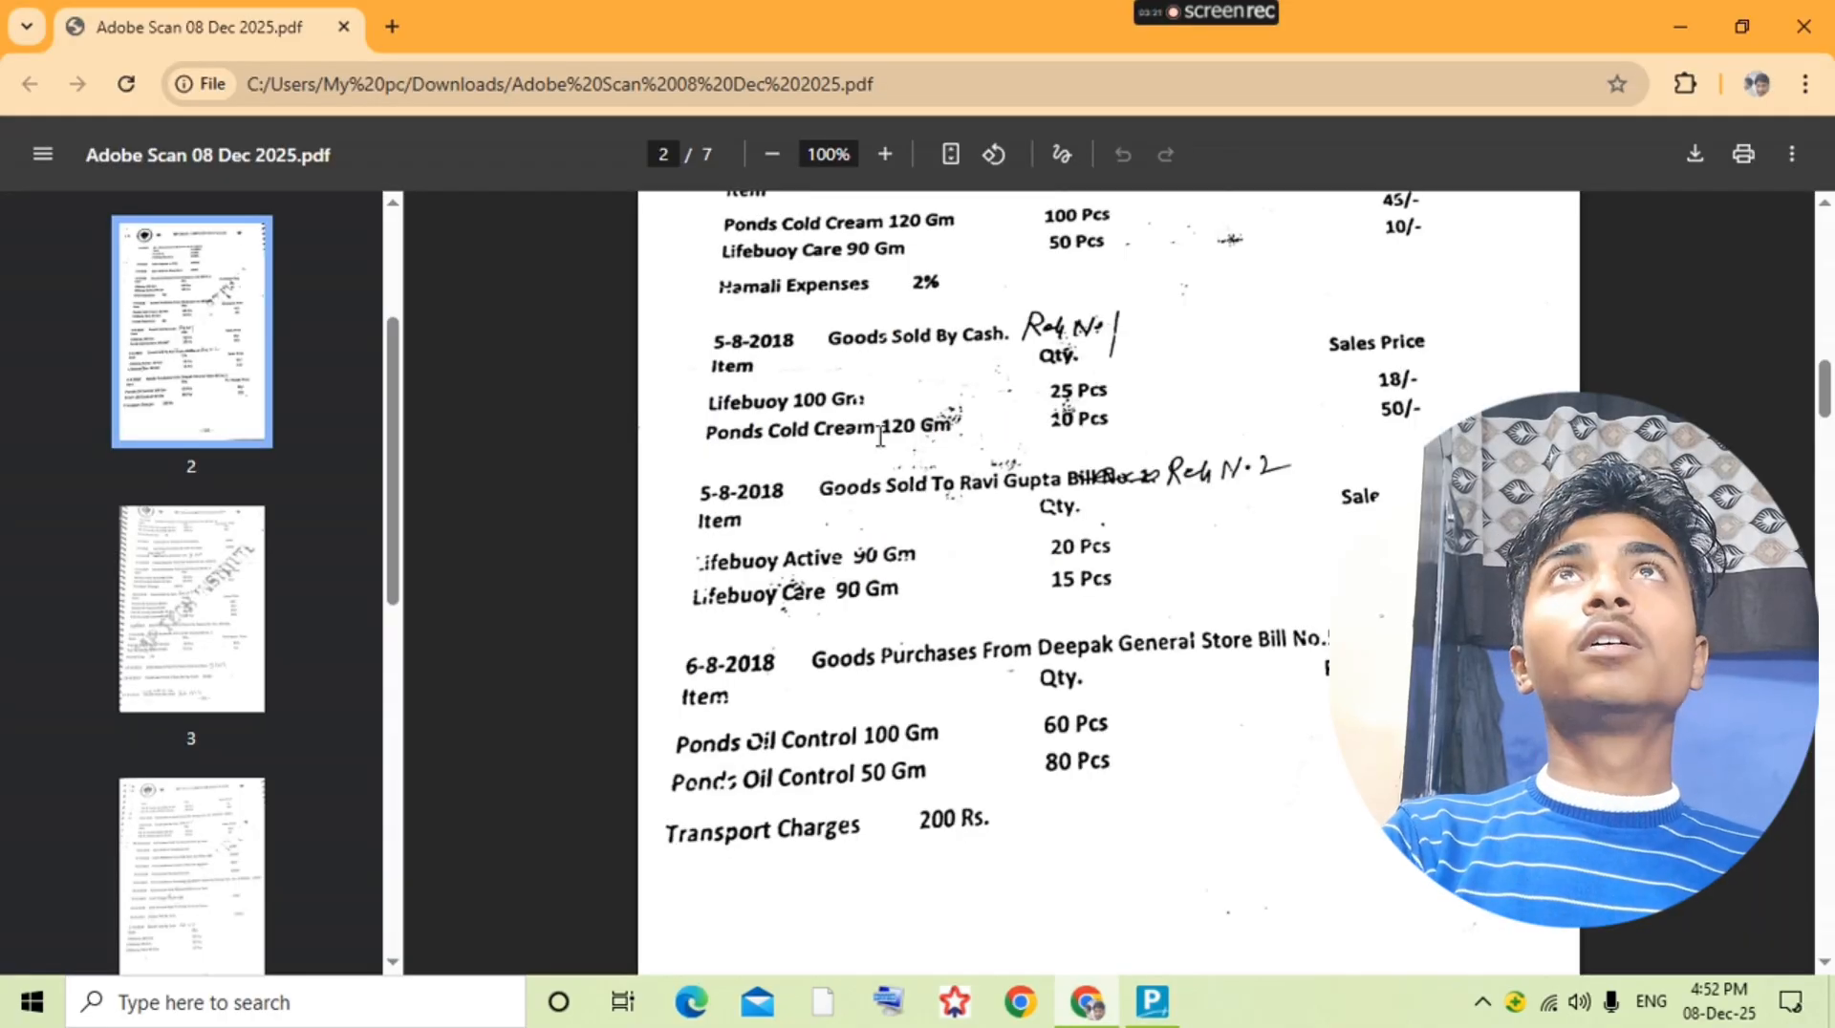
key("alt+Tab")
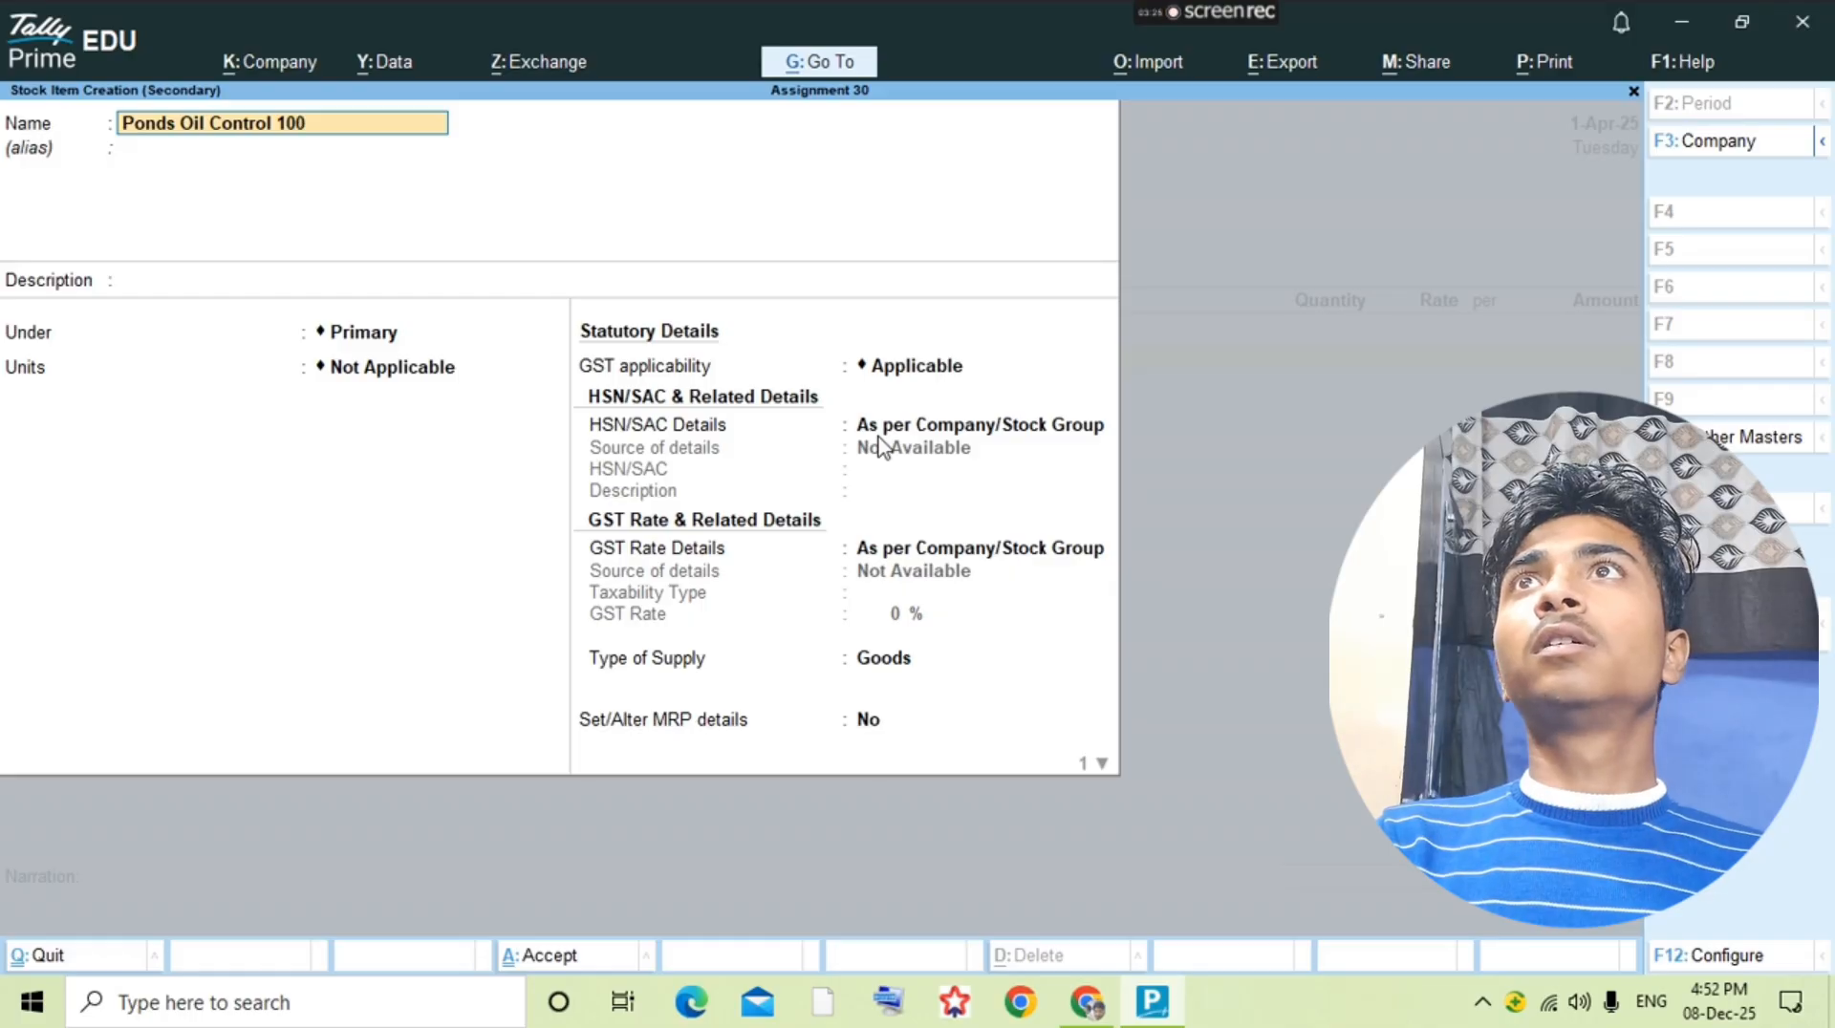
type("m")
Step: Set the 100gm stock item's unit to pcs, save it and use it on the voucher's first line
key("Return")
key("Return")
key("Return")
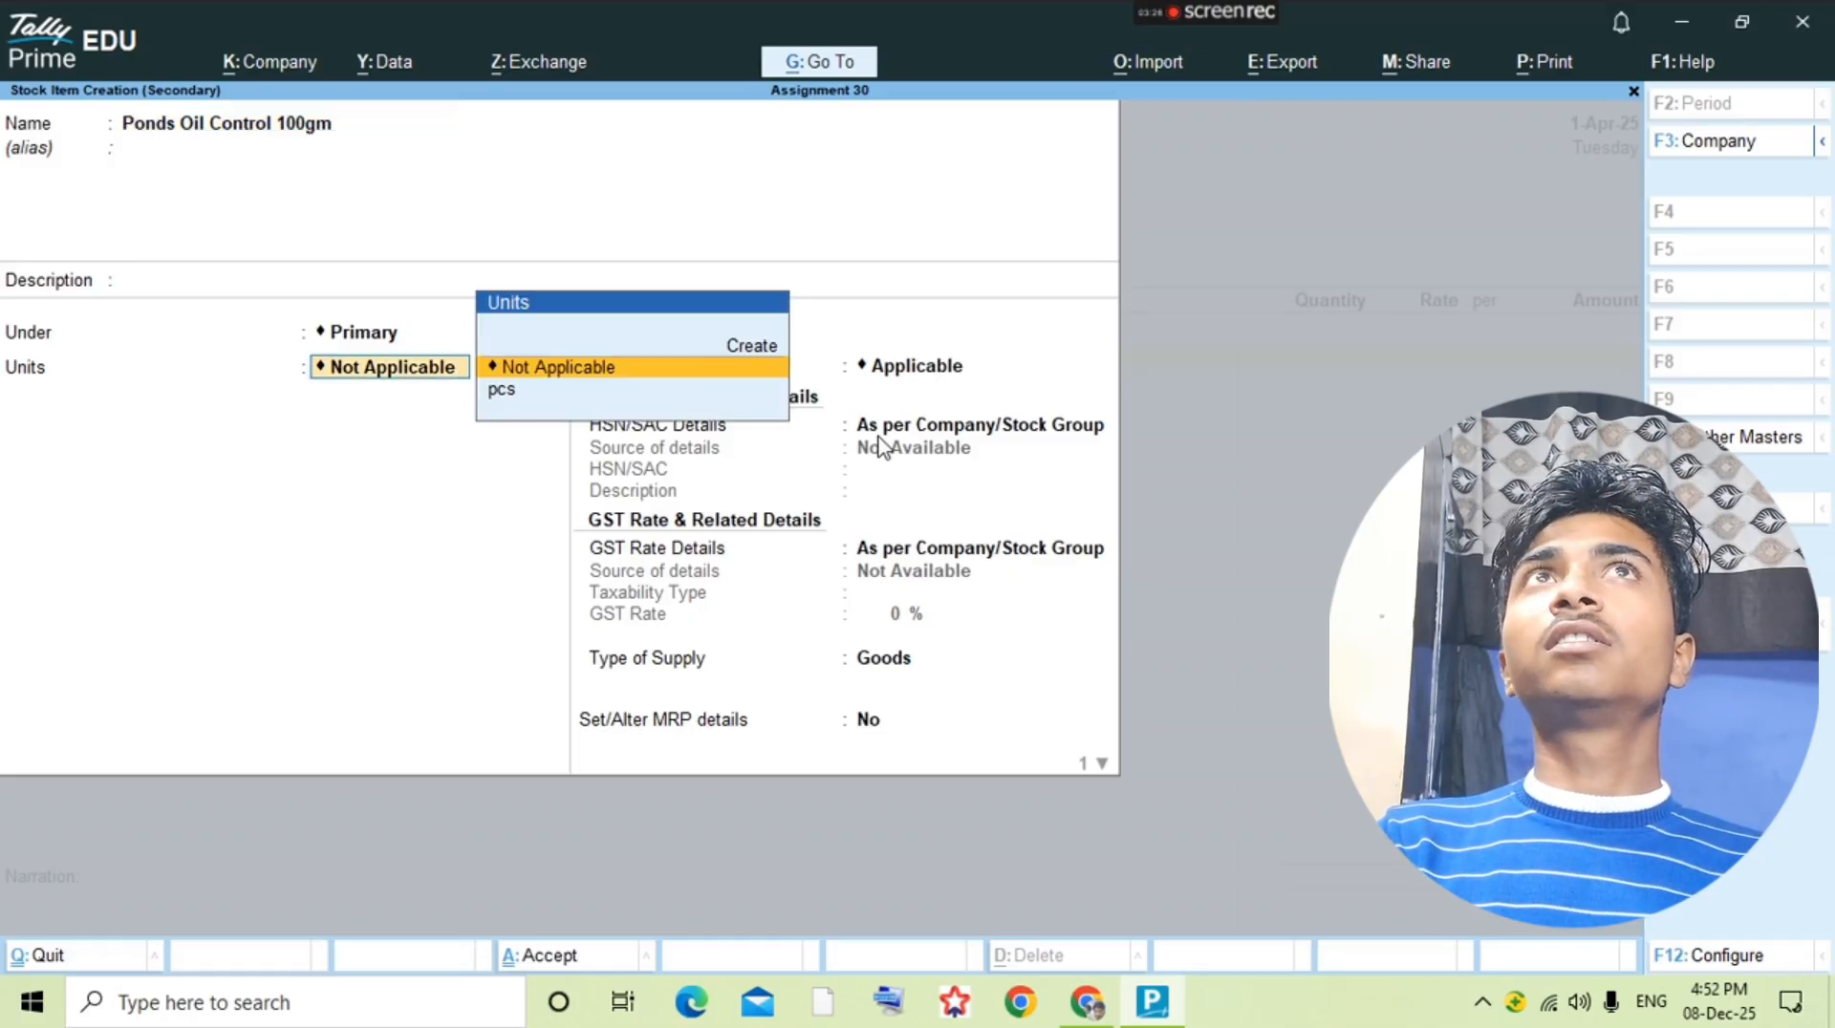
key("Down")
Step: Check the Ponds Oil Control 100gm line in the question PDF and enter 60 pcs at a rate of 36
key("Return")
key("Return")
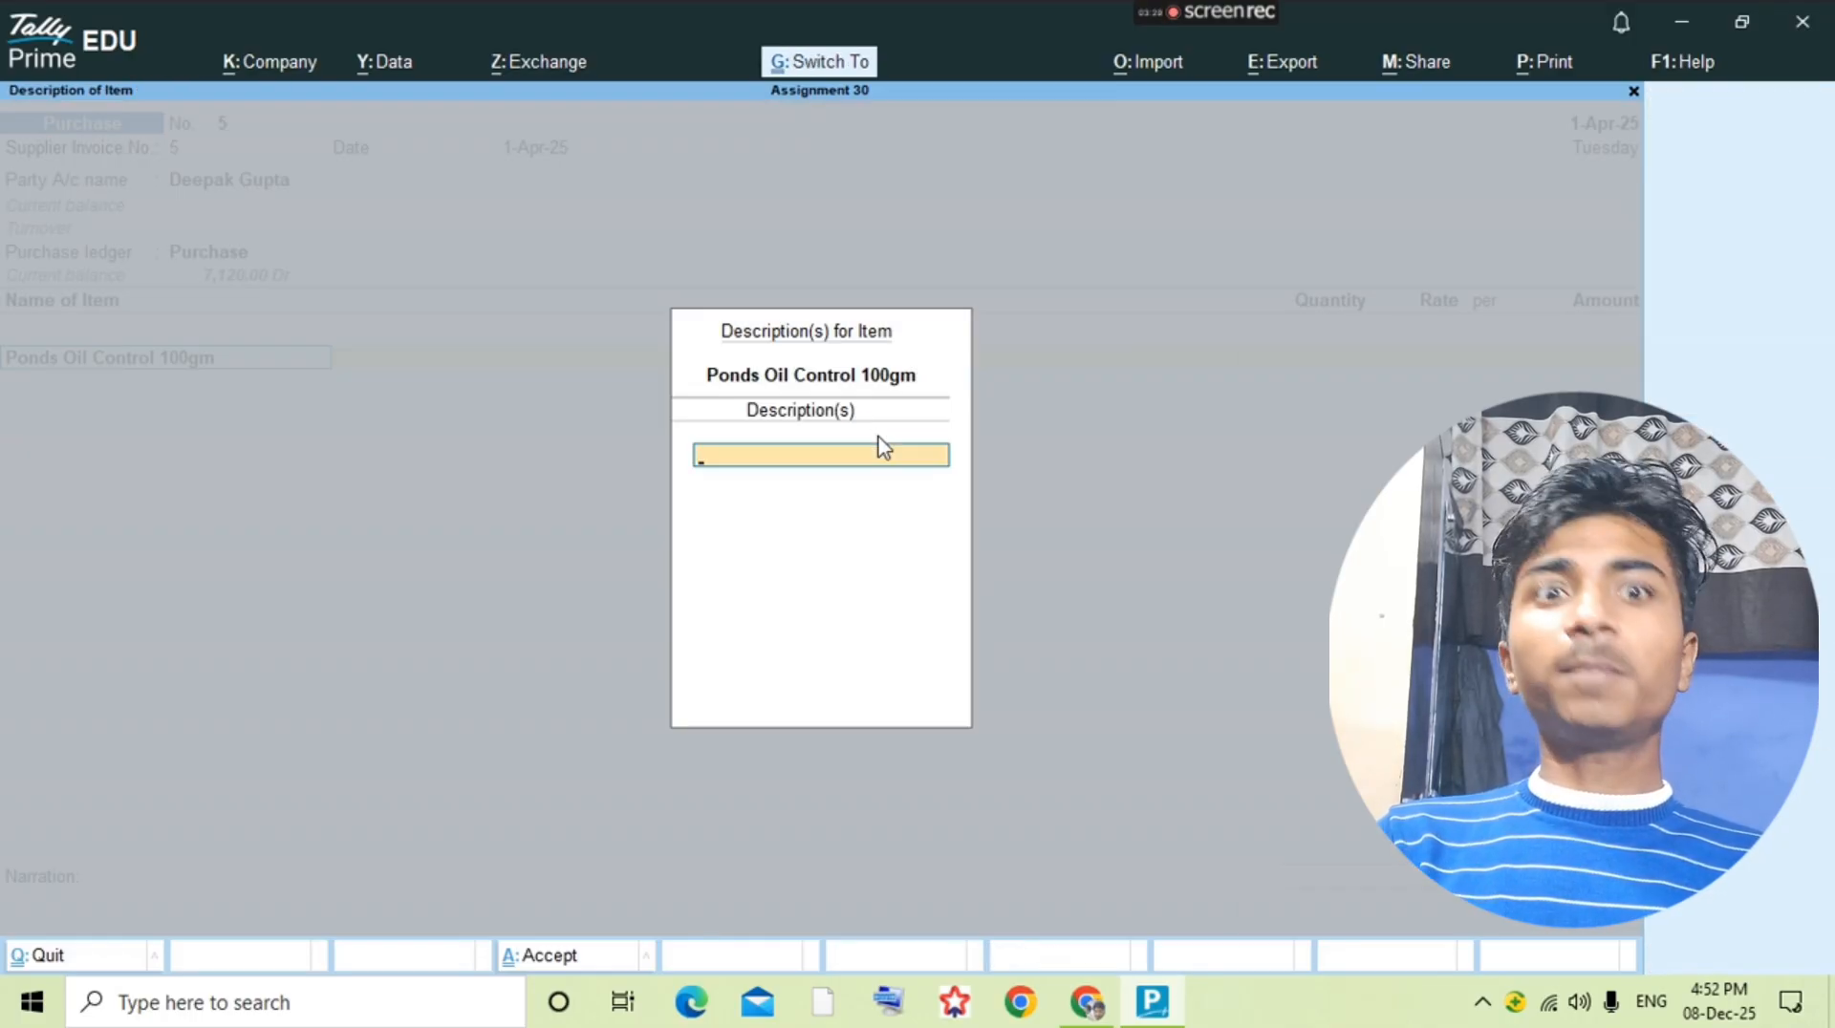
key("alt+Tab")
Step: Check the purchase's second item in the question PDF and start a new stock item named Ponds Oil Control 50gm
key("alt+Tab")
type("60")
key("Return")
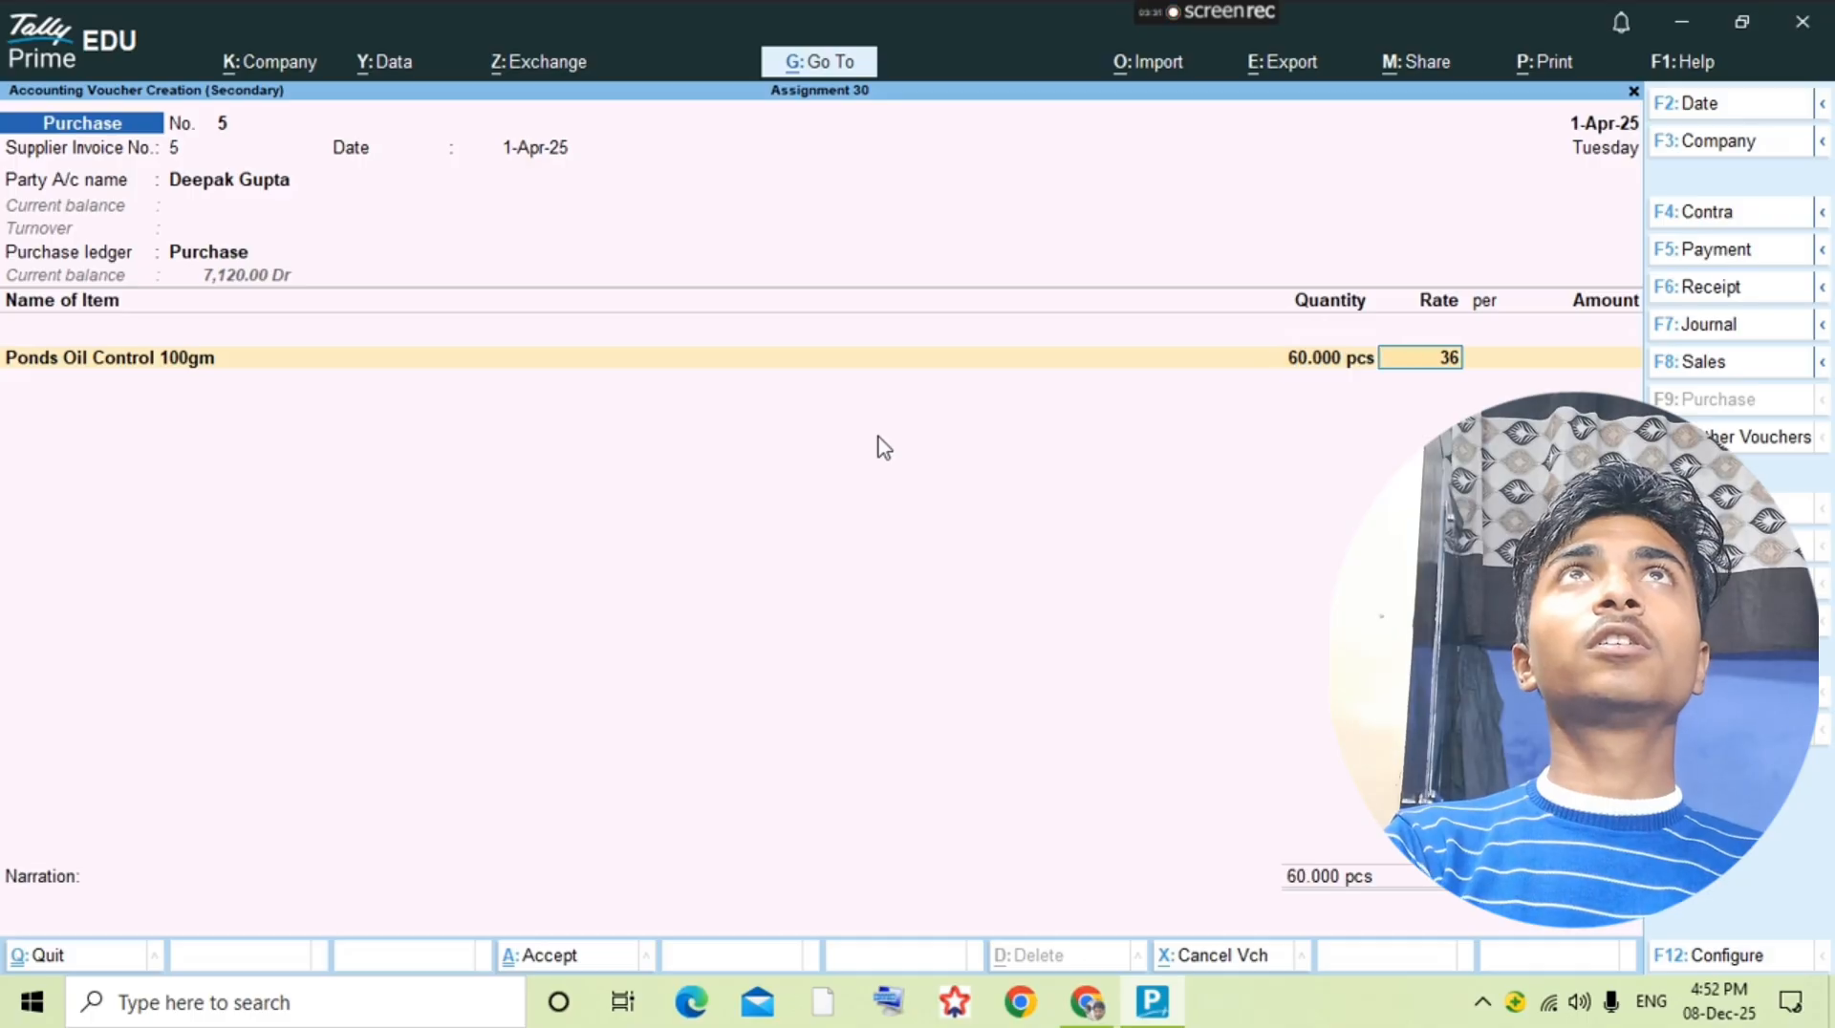
type("36")
key("Return")
key("Return")
key("alt+Tab")
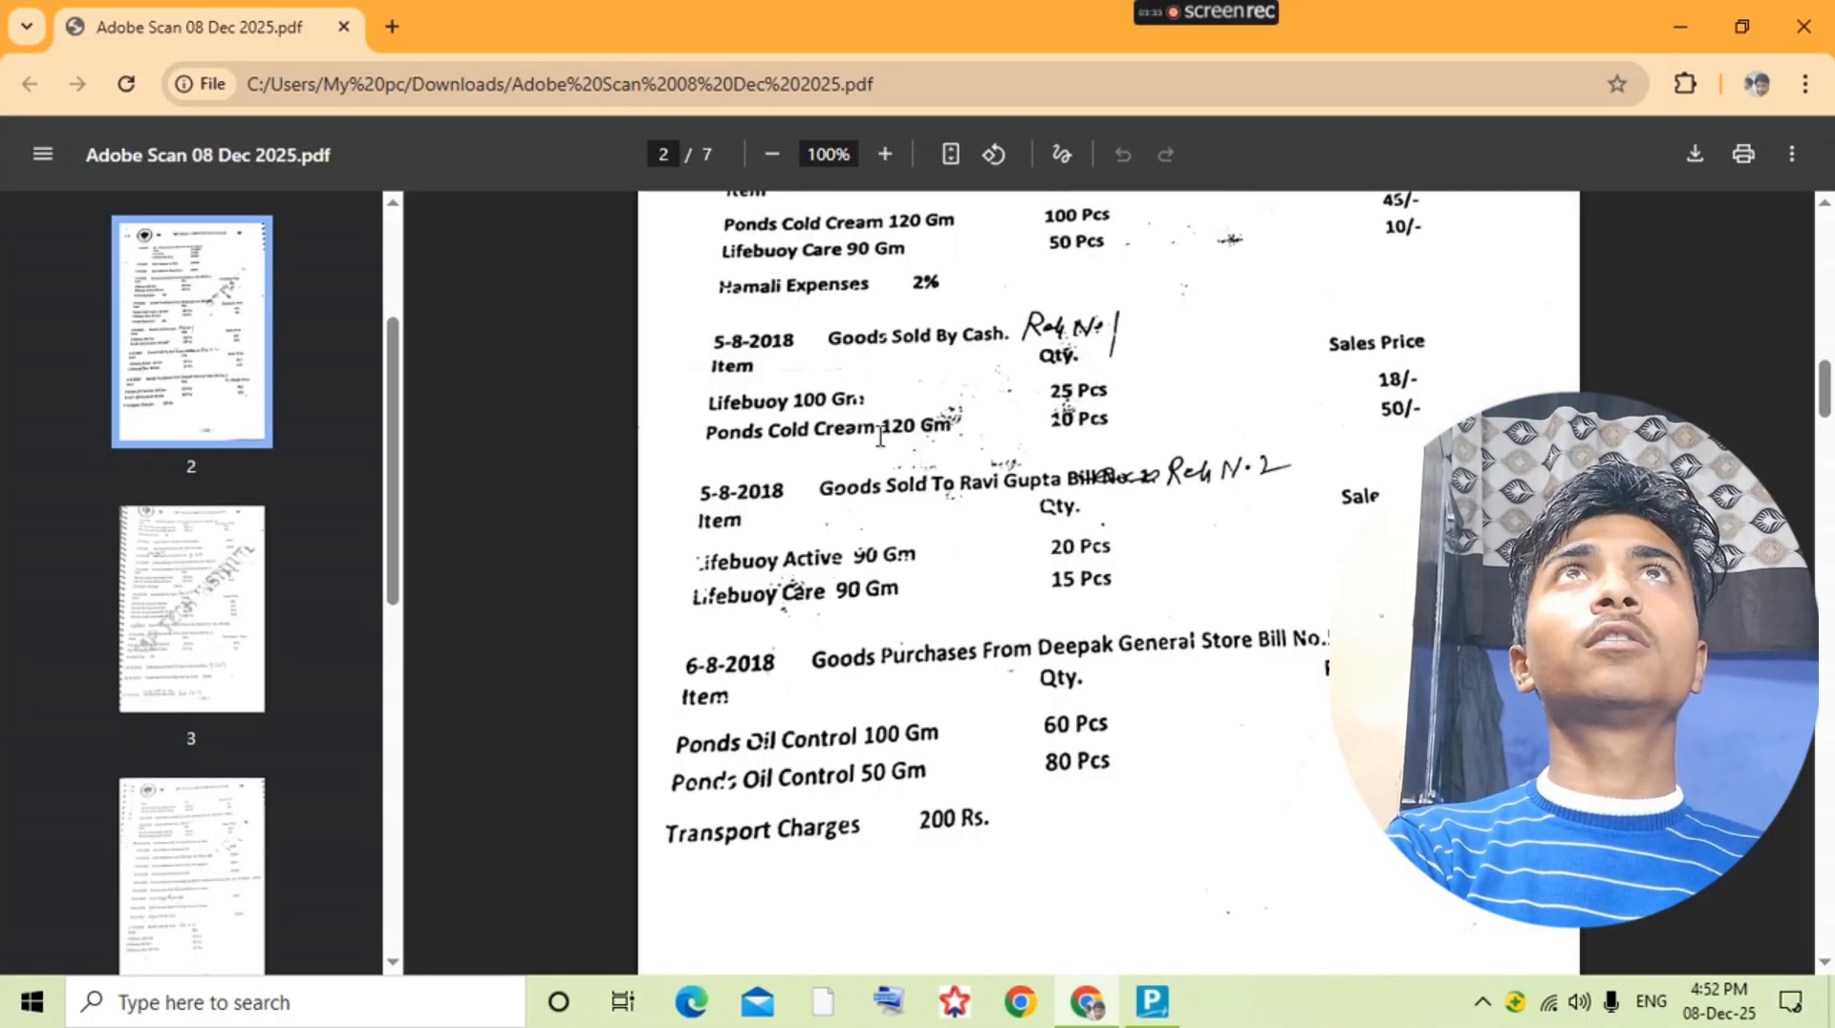
key("alt+Tab")
key("alt+c")
type("Pond")
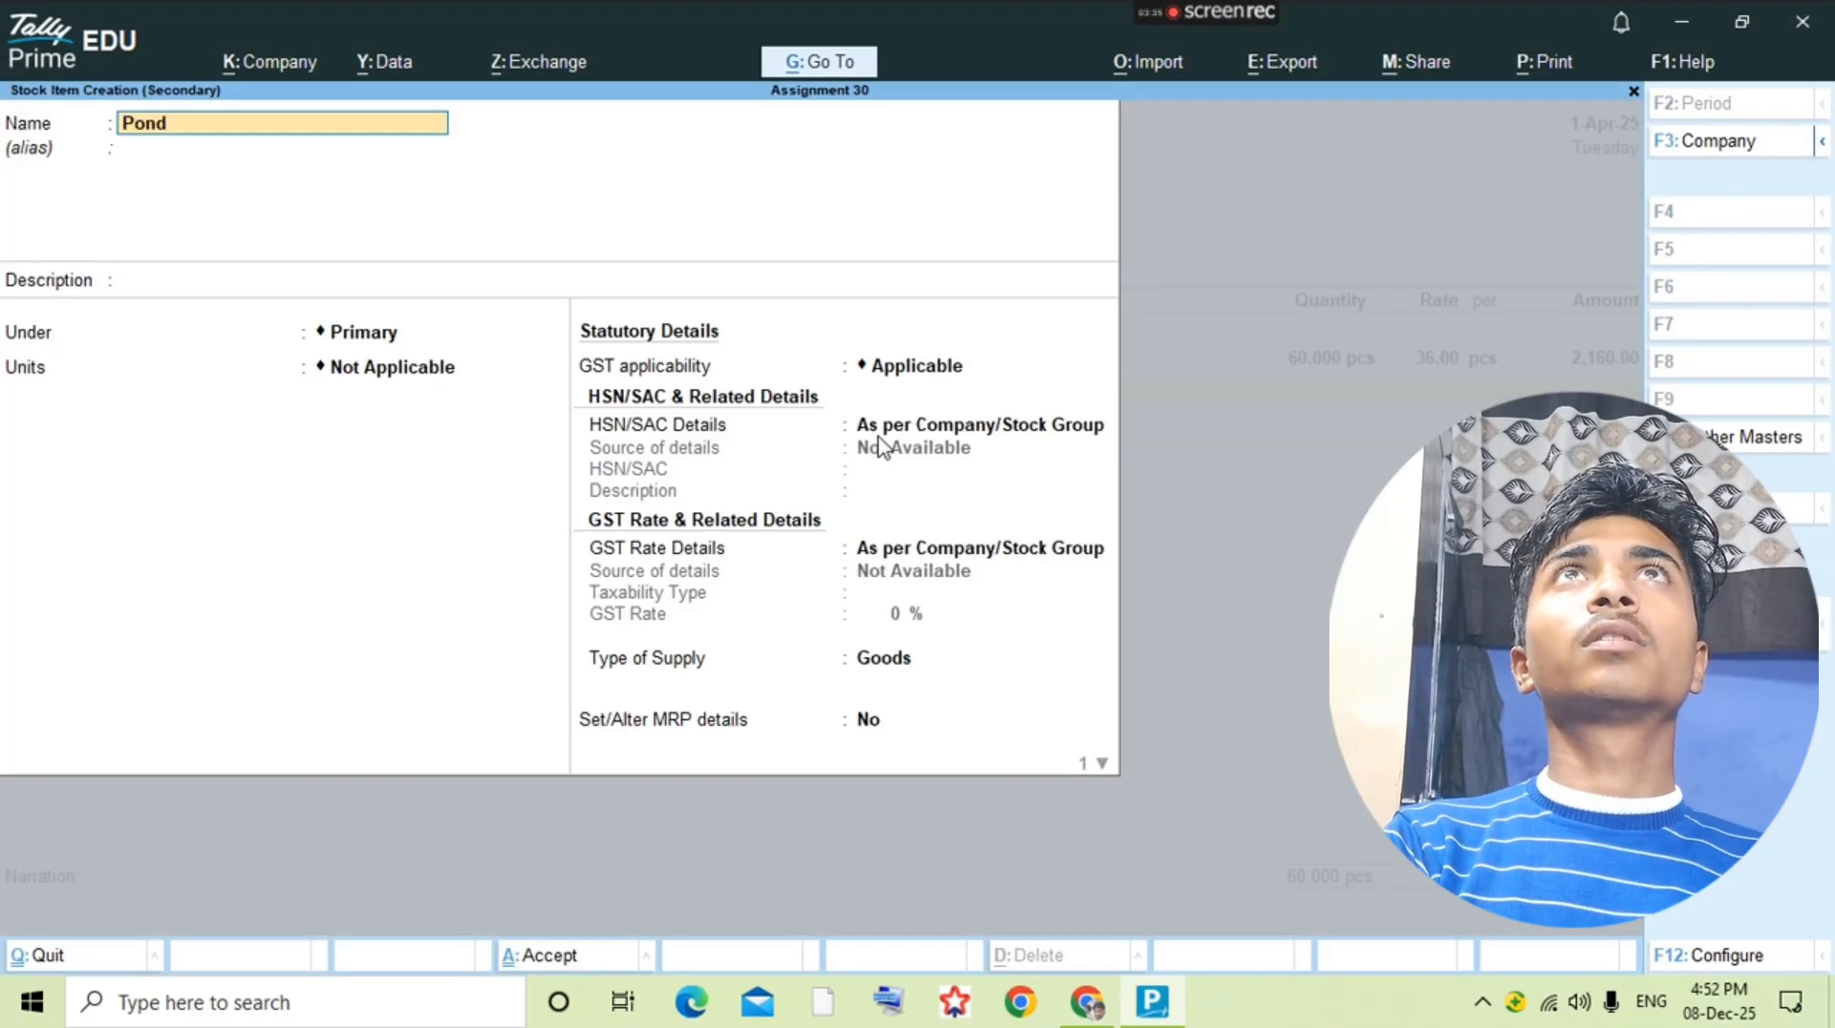
type("s oil Con")
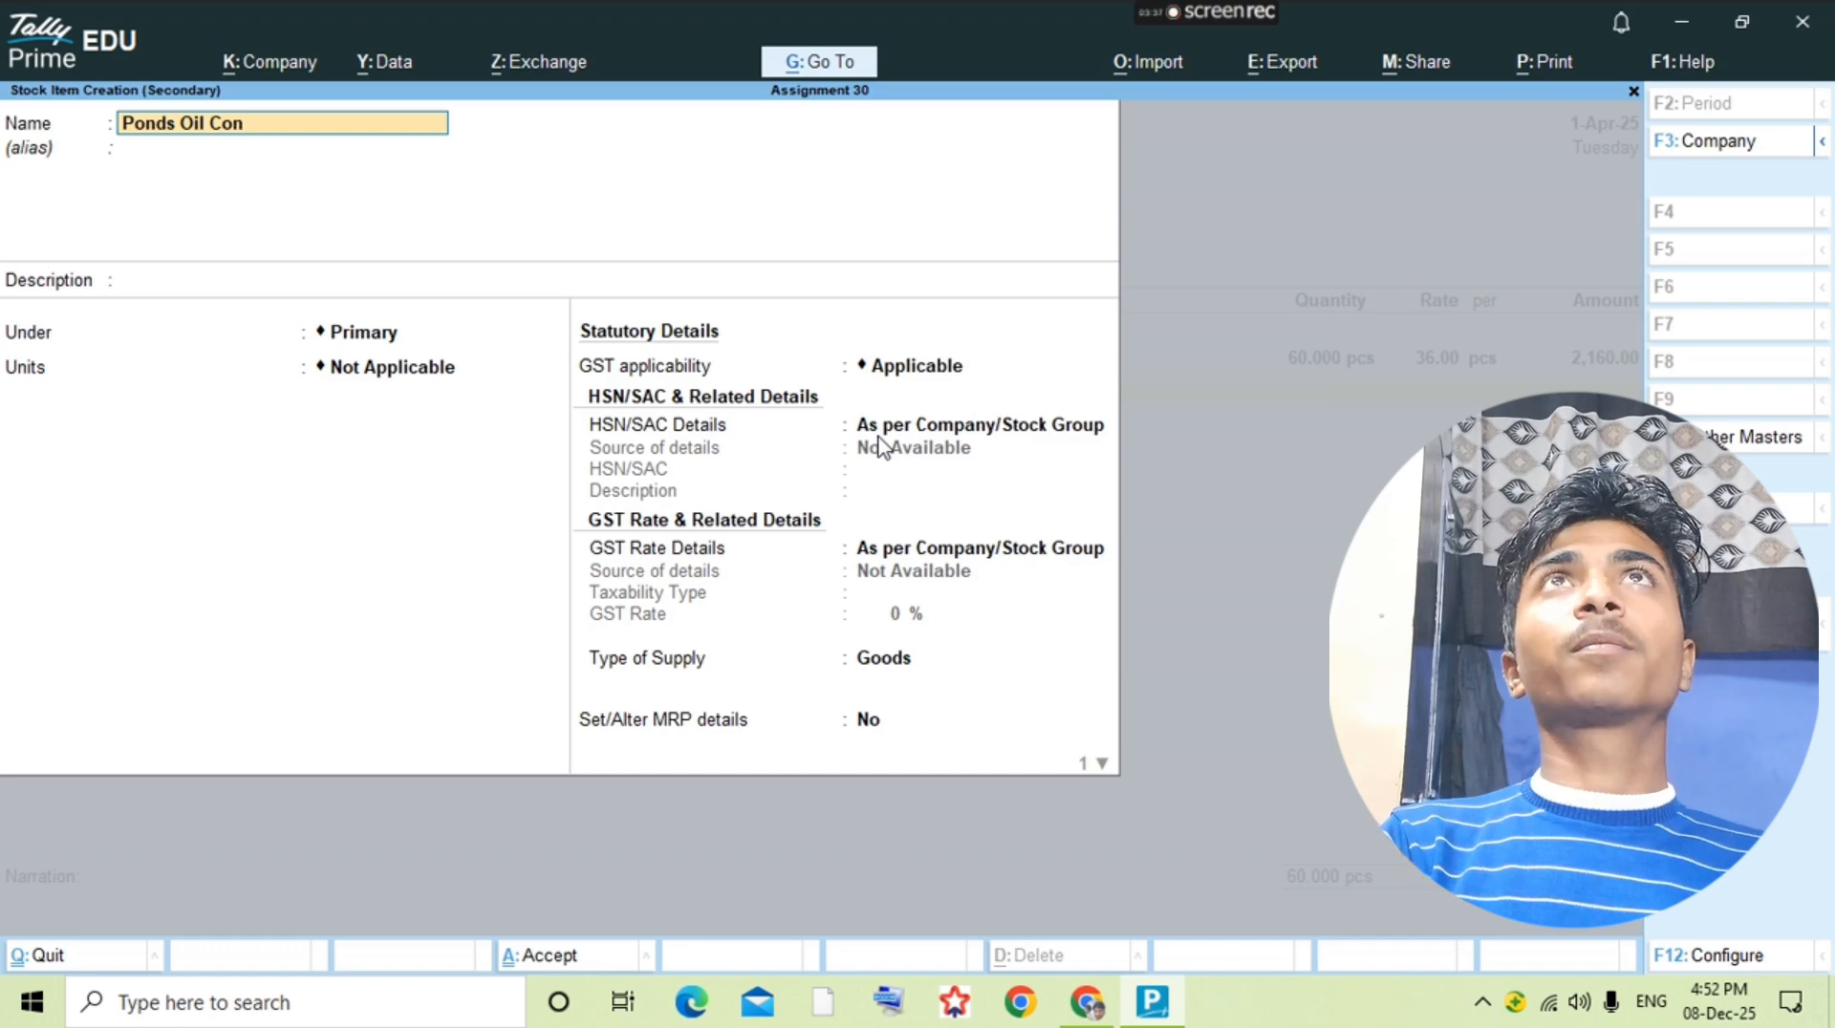
type("t")
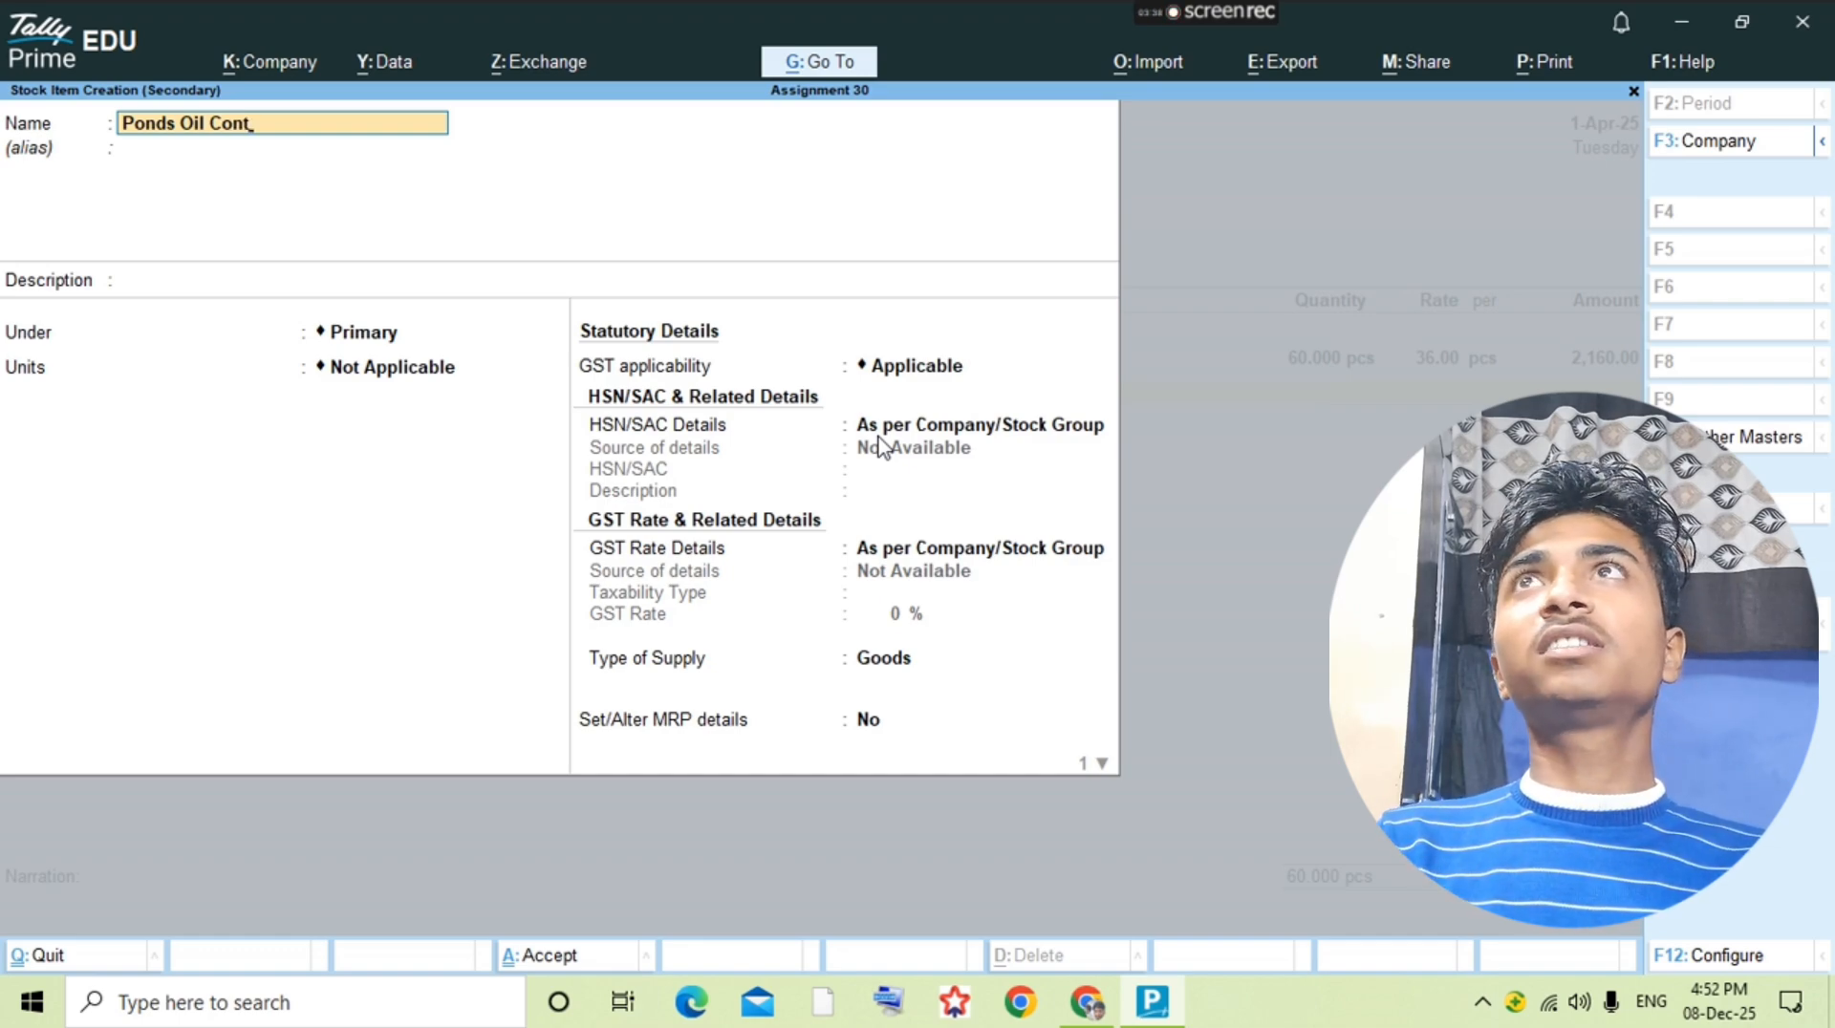
type("rol 50")
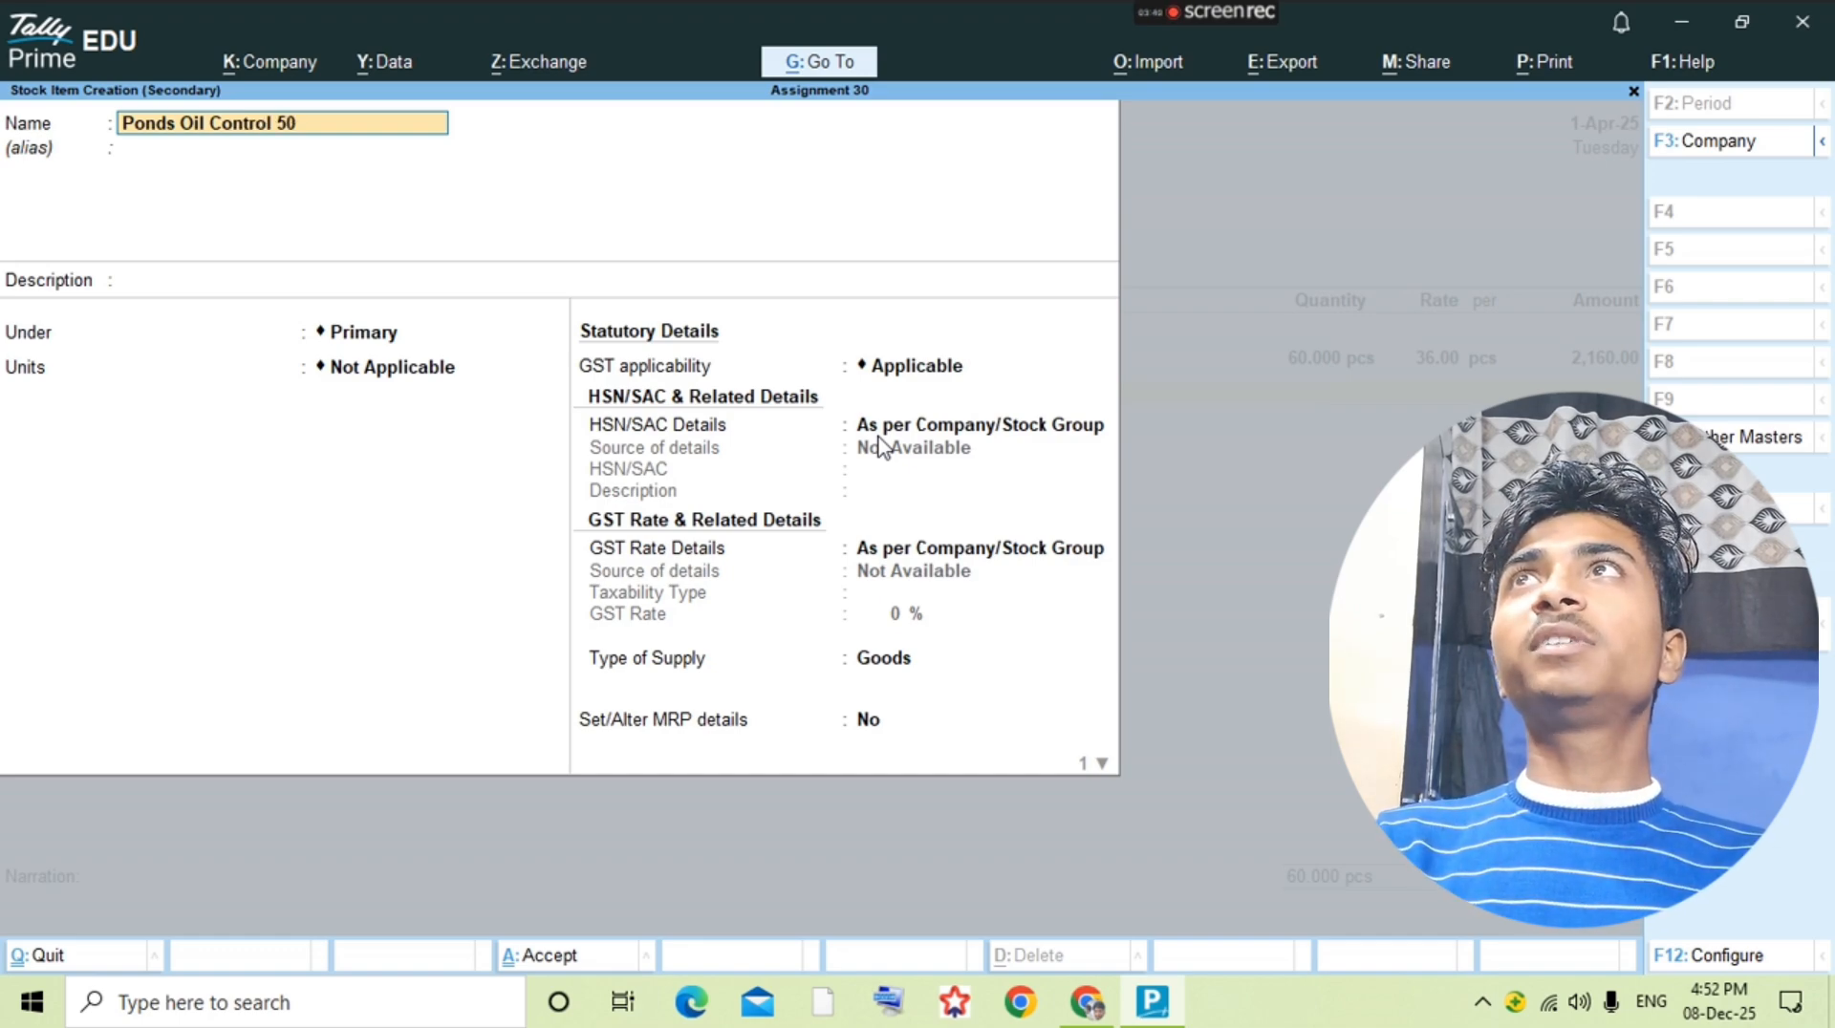
Step: Set the 50gm stock item's unit to pcs and save it into the voucher's second line
key("Return")
key("Return")
key("Return")
key("Down")
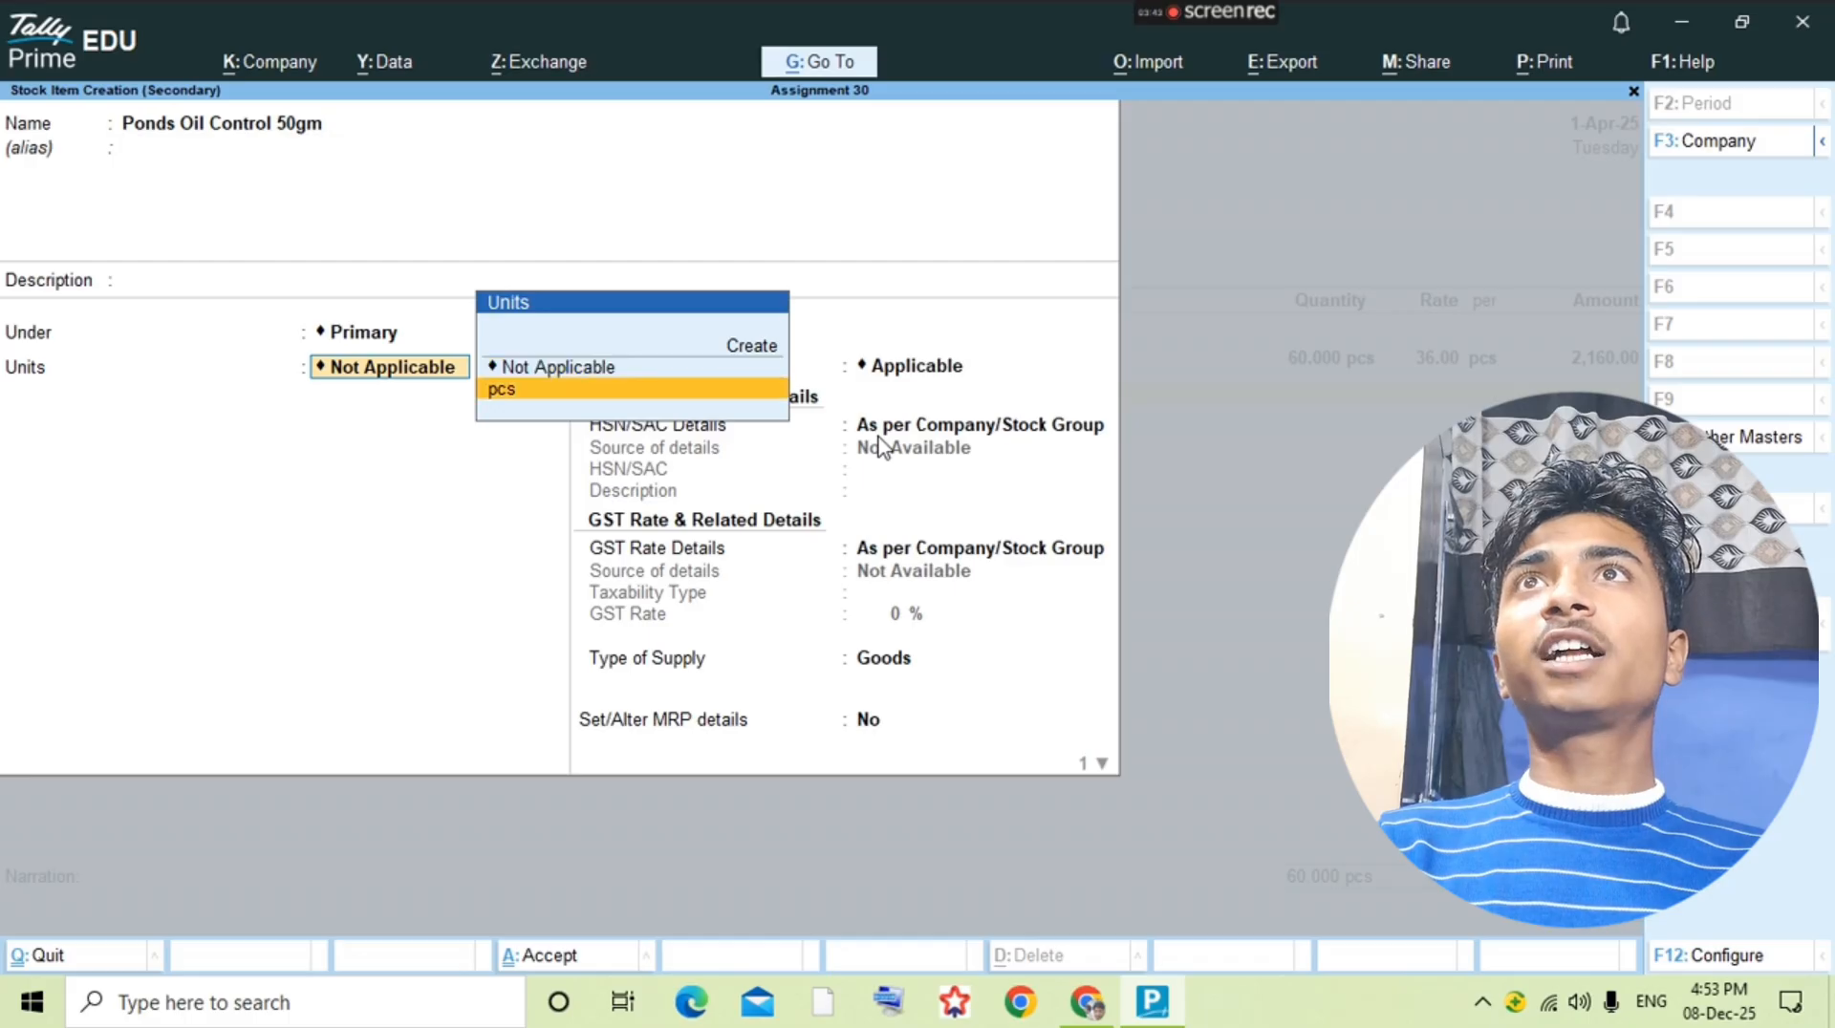
key("Return")
key("ctrl+a")
Step: Enter 80 pcs at a rate of 20 for Ponds Oil Control 50gm, checking the figures against the question PDF
key("alt+Tab")
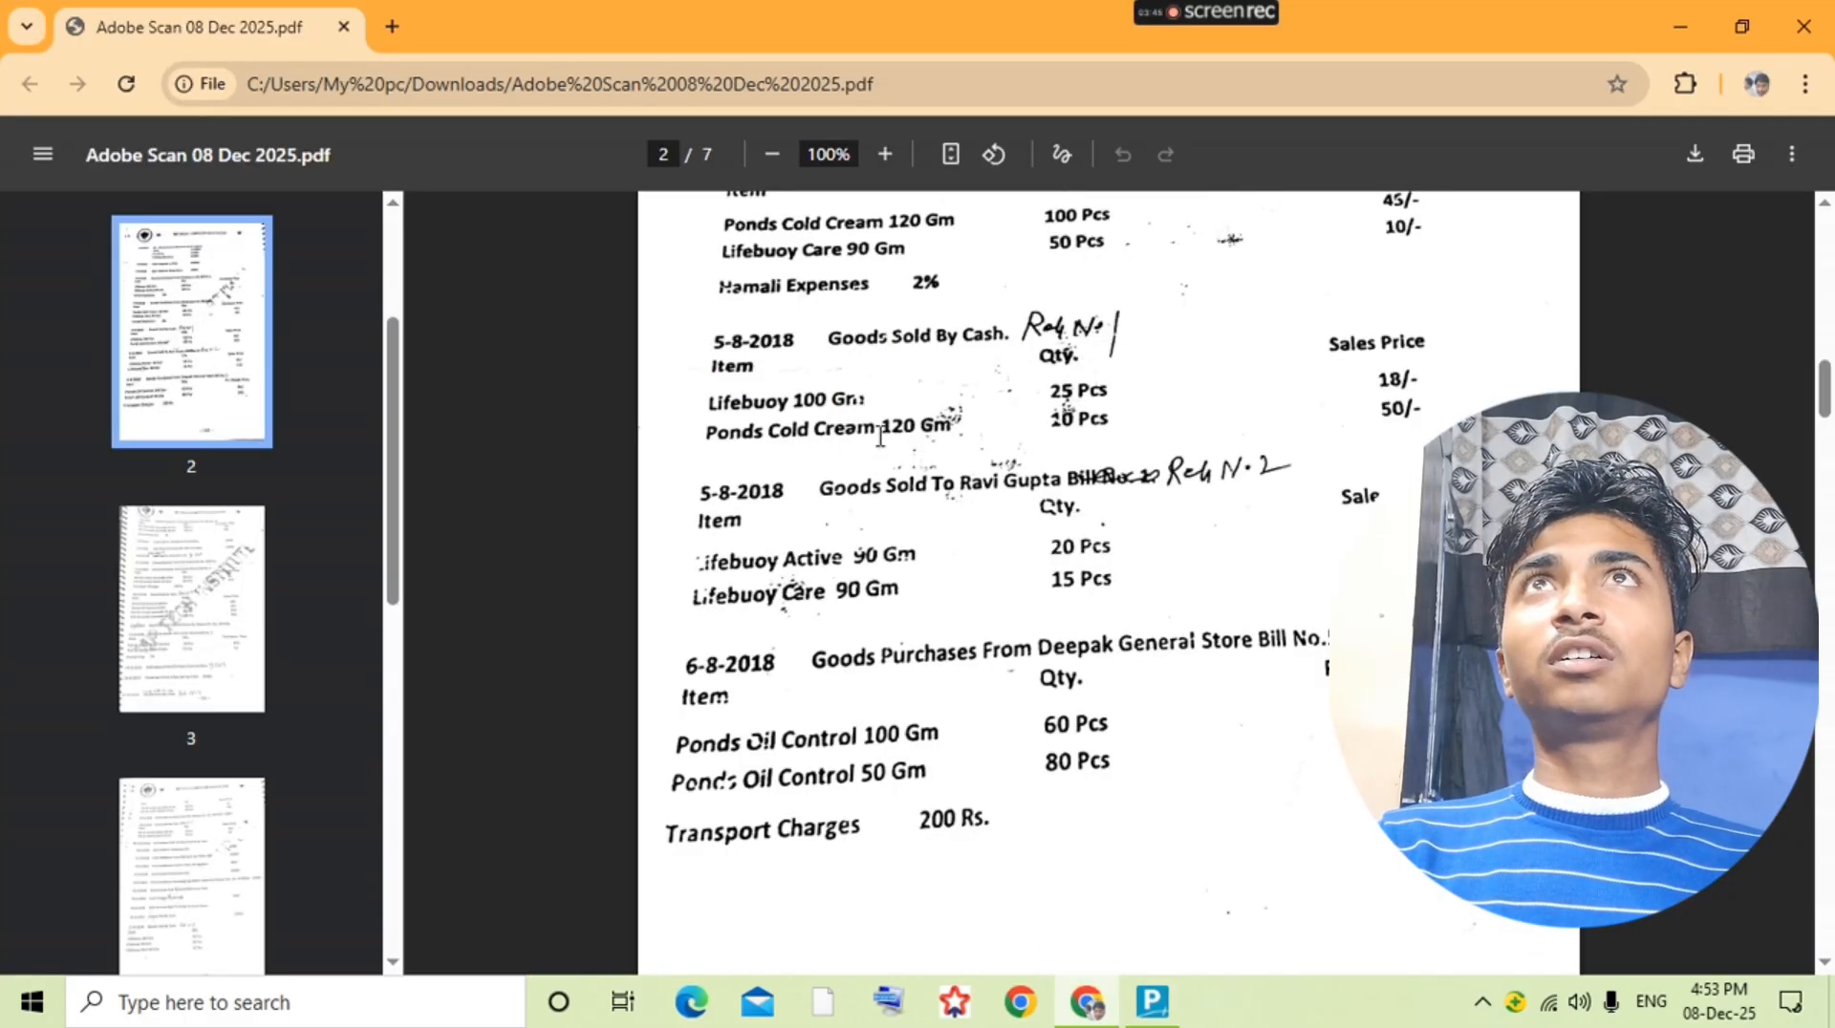
key("alt+Tab")
type("80")
key("Return")
type("26")
key("Return")
key("alt+Tab")
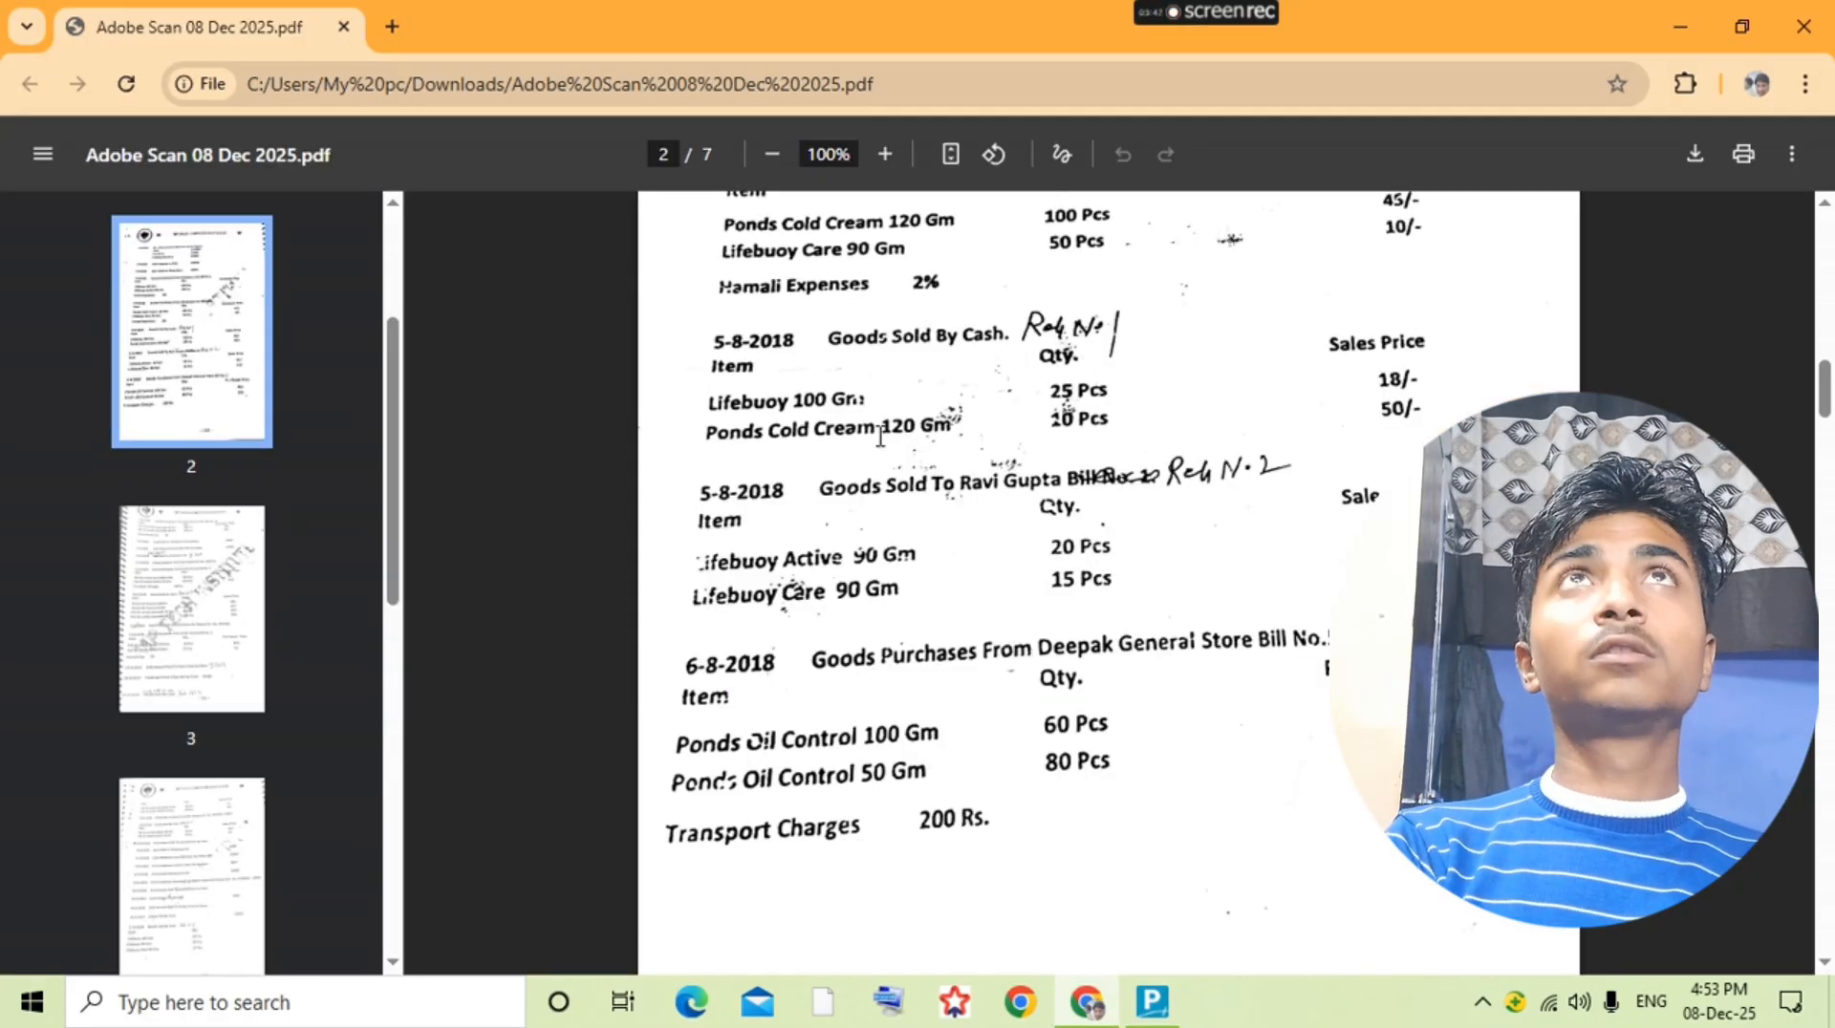
key("alt+Tab")
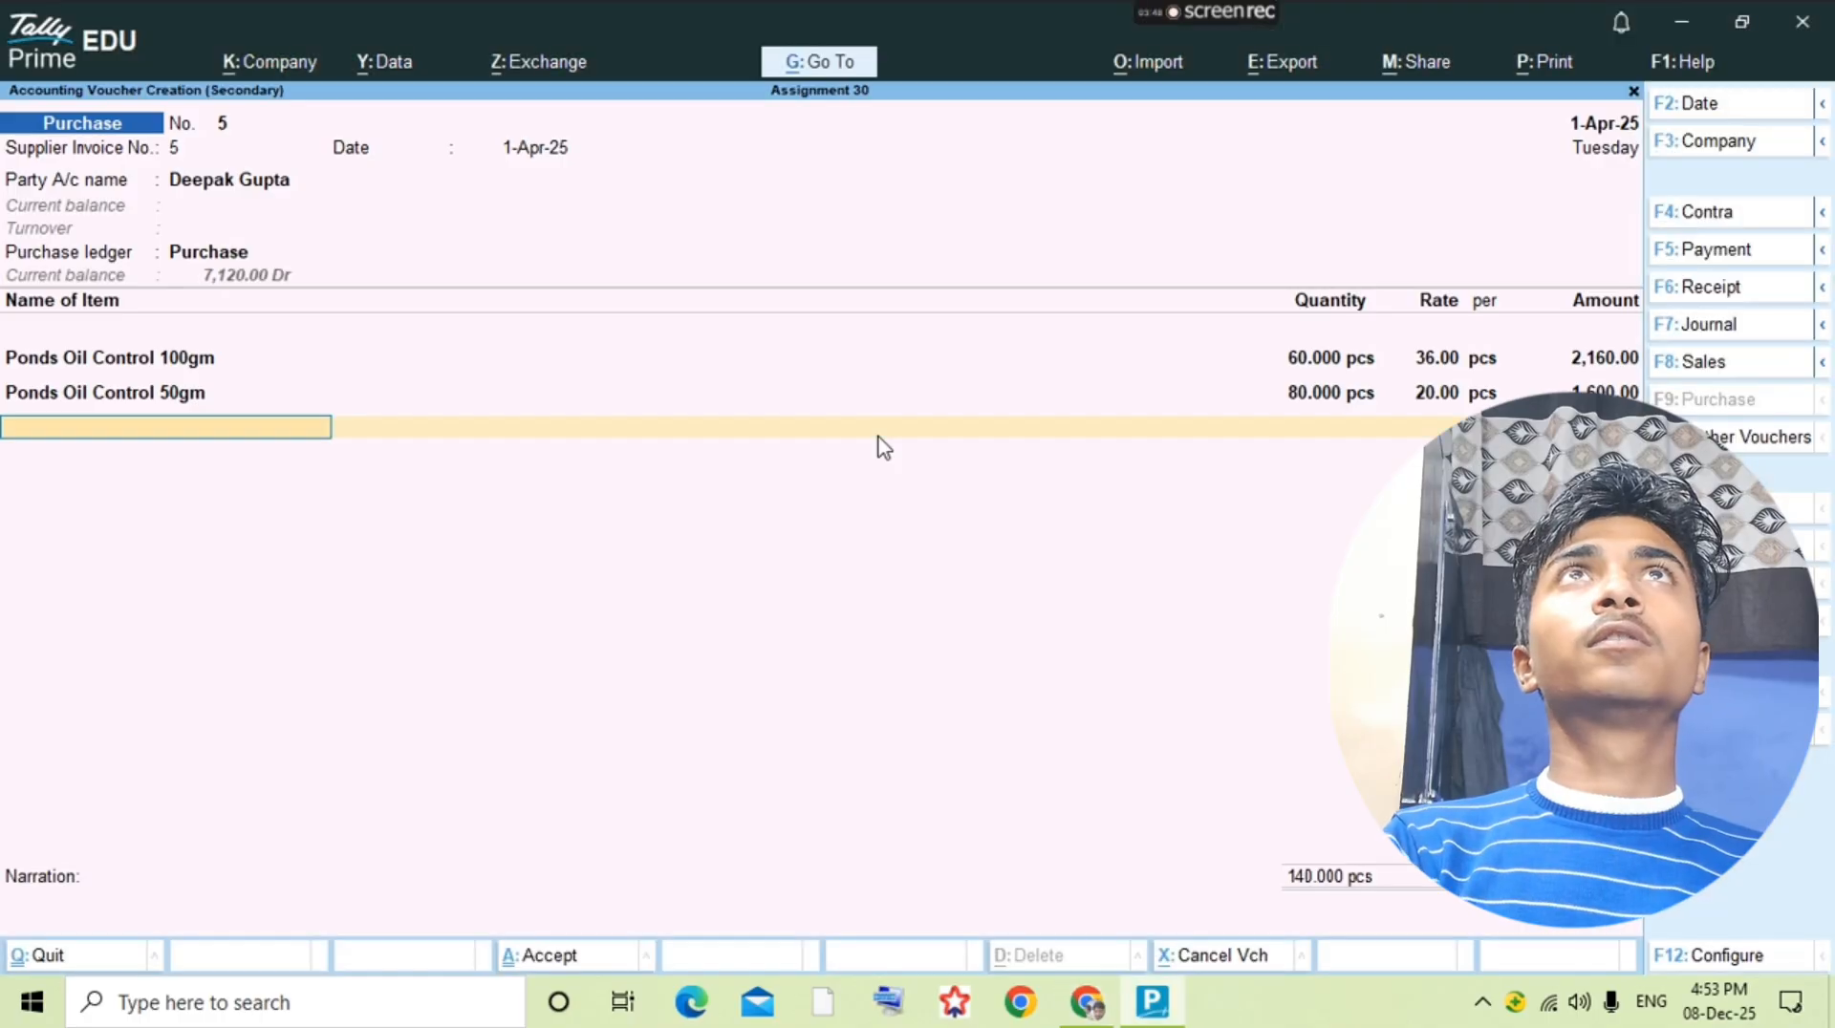
Step: Start a new ledger from the purchase voucher and name it Transport Charge
key("alt+c")
type("T")
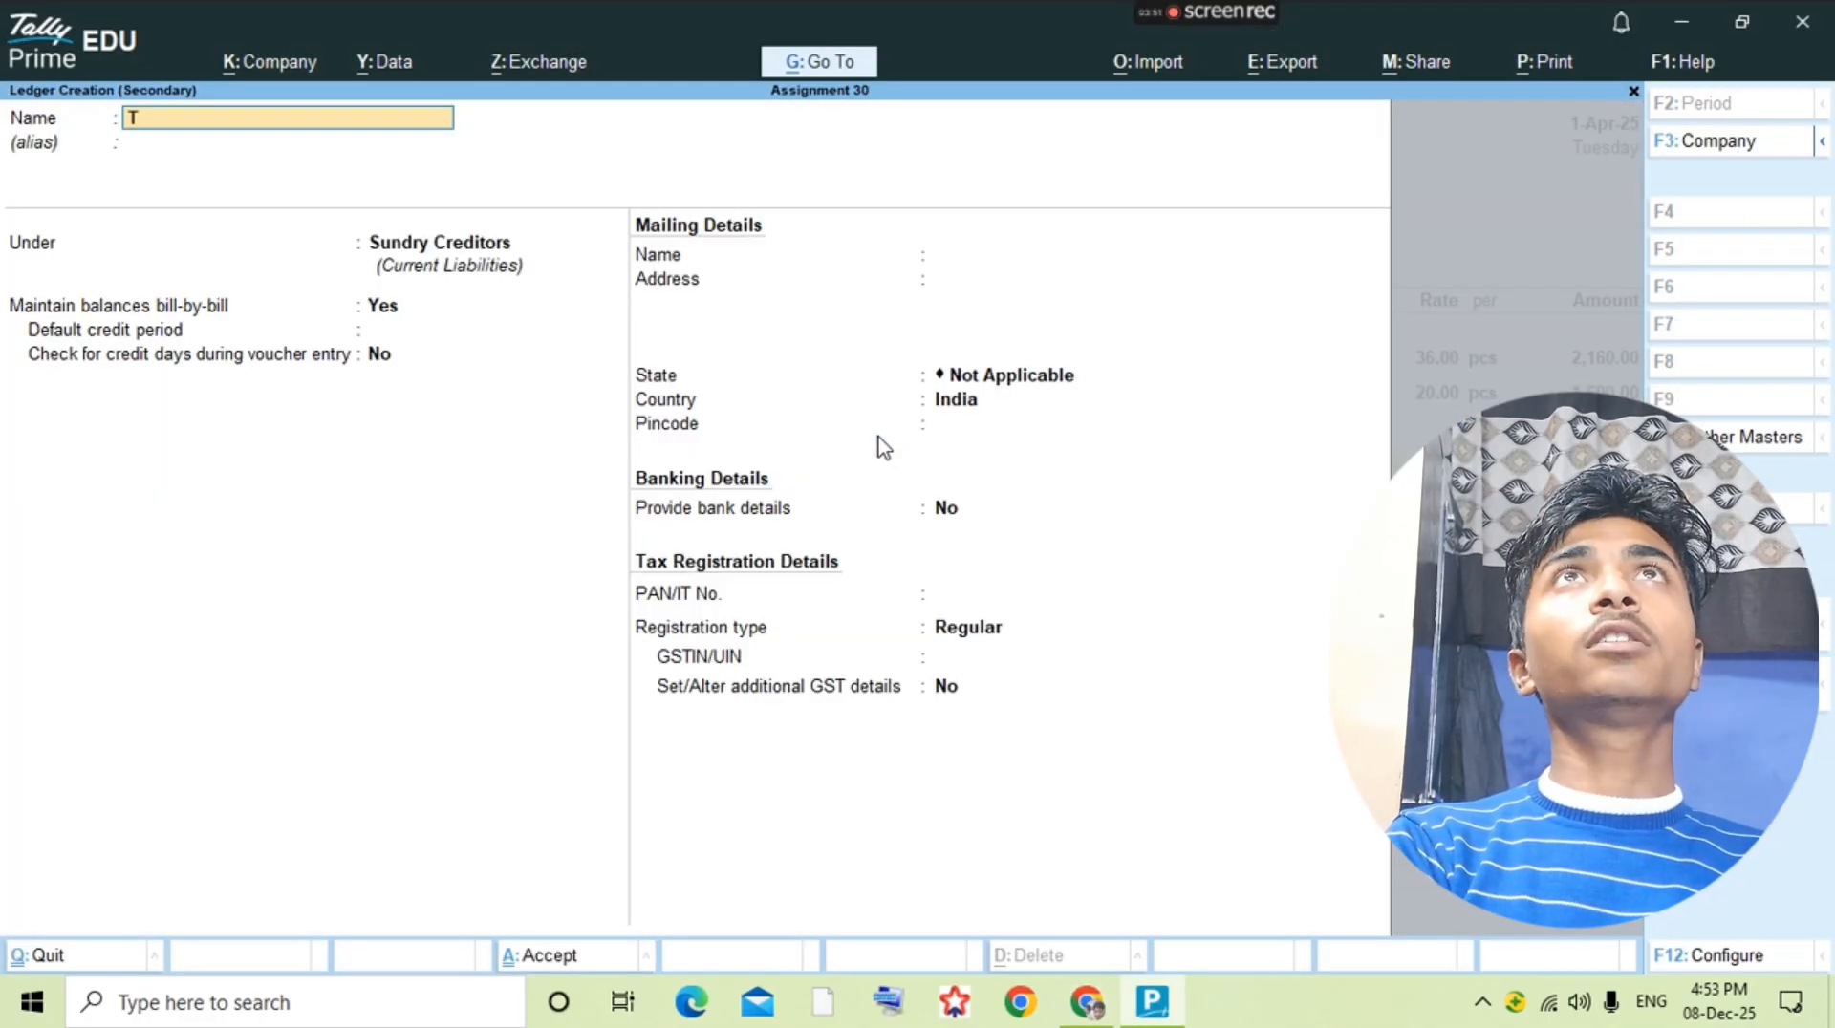
type("rans")
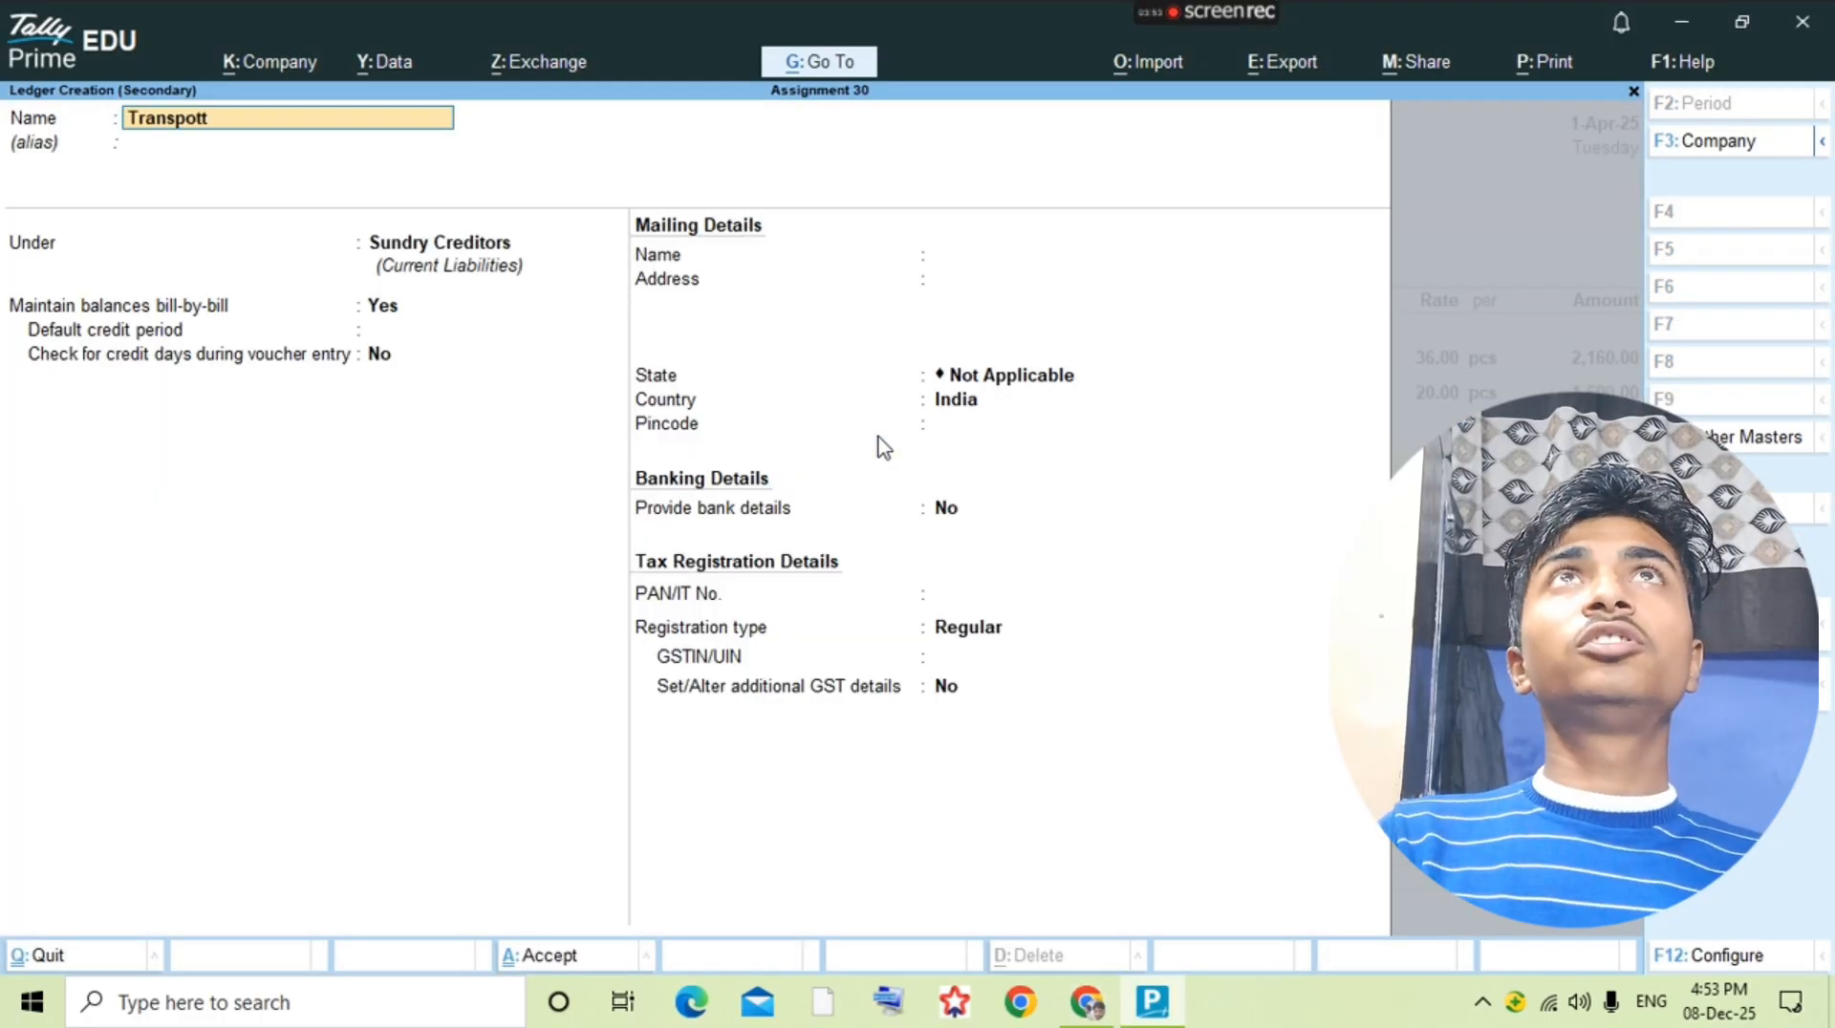
type("port Charfe")
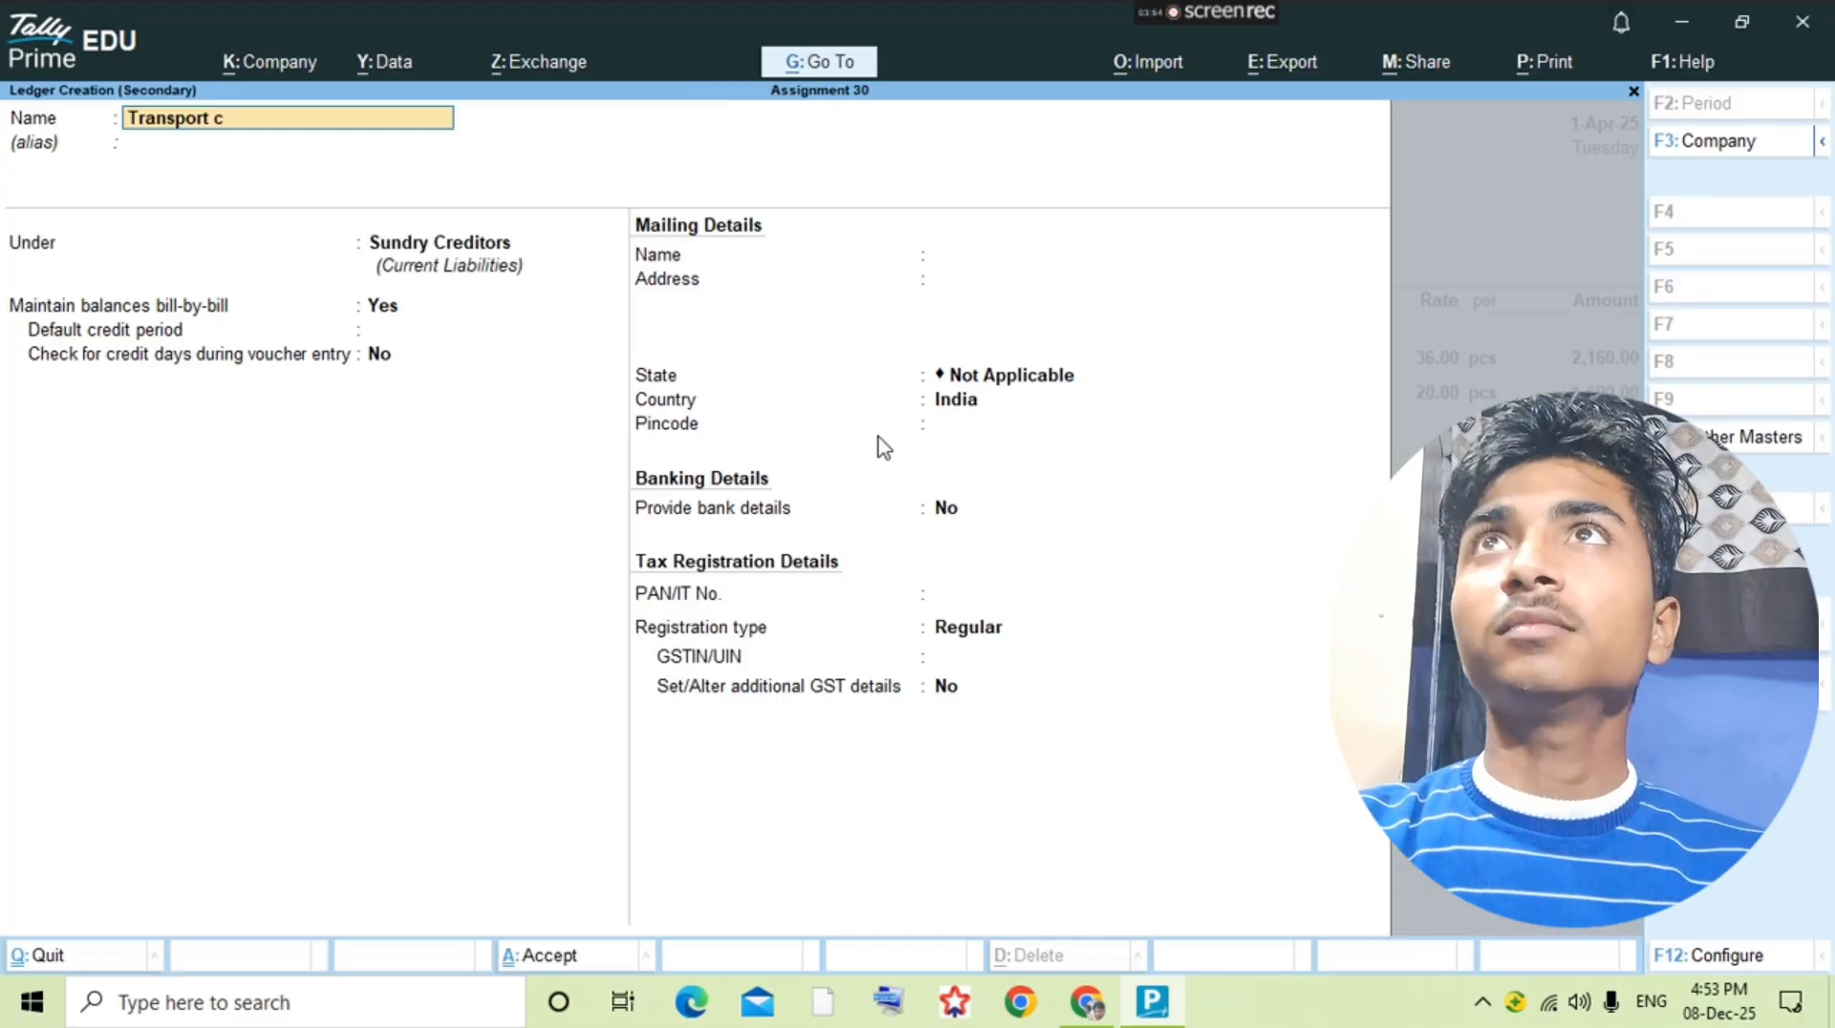
key("BackSpace")
key("BackSpace")
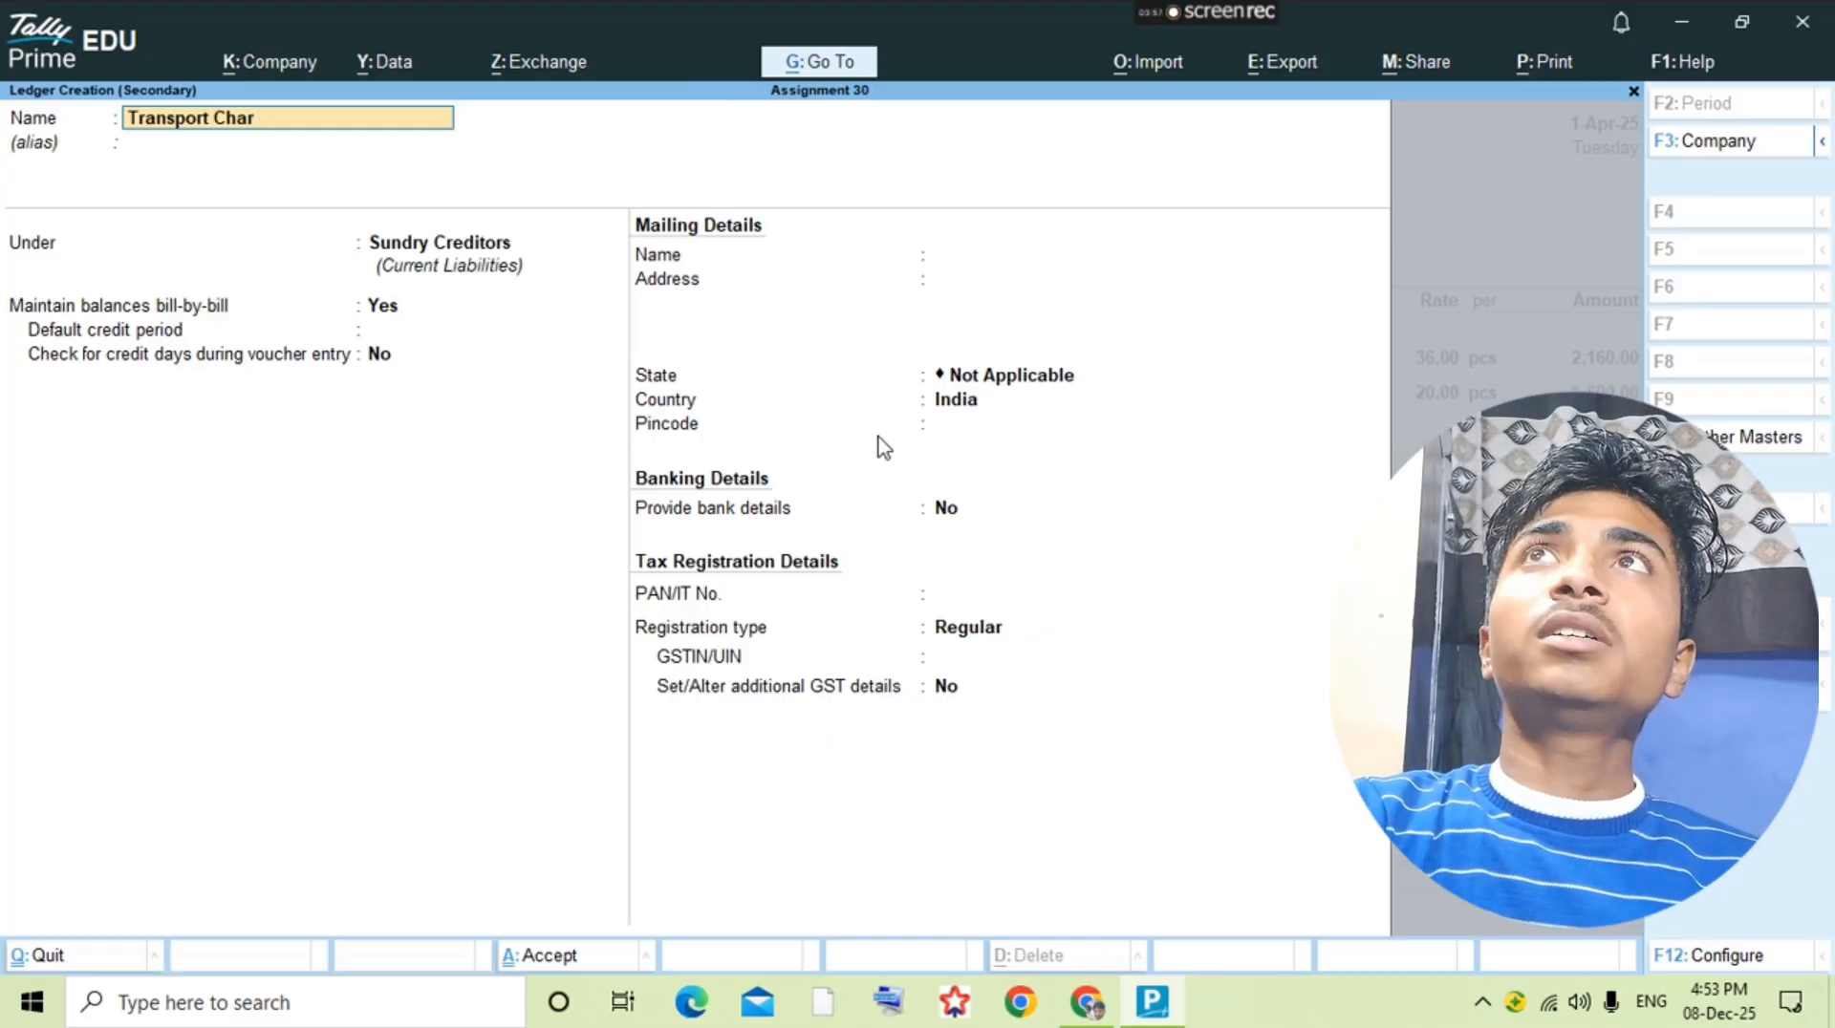
type("ge")
key("Return")
Step: Look through the remaining pages of the question PDF, examining the account groups and the expense heads on the final pages
key("alt+Tab")
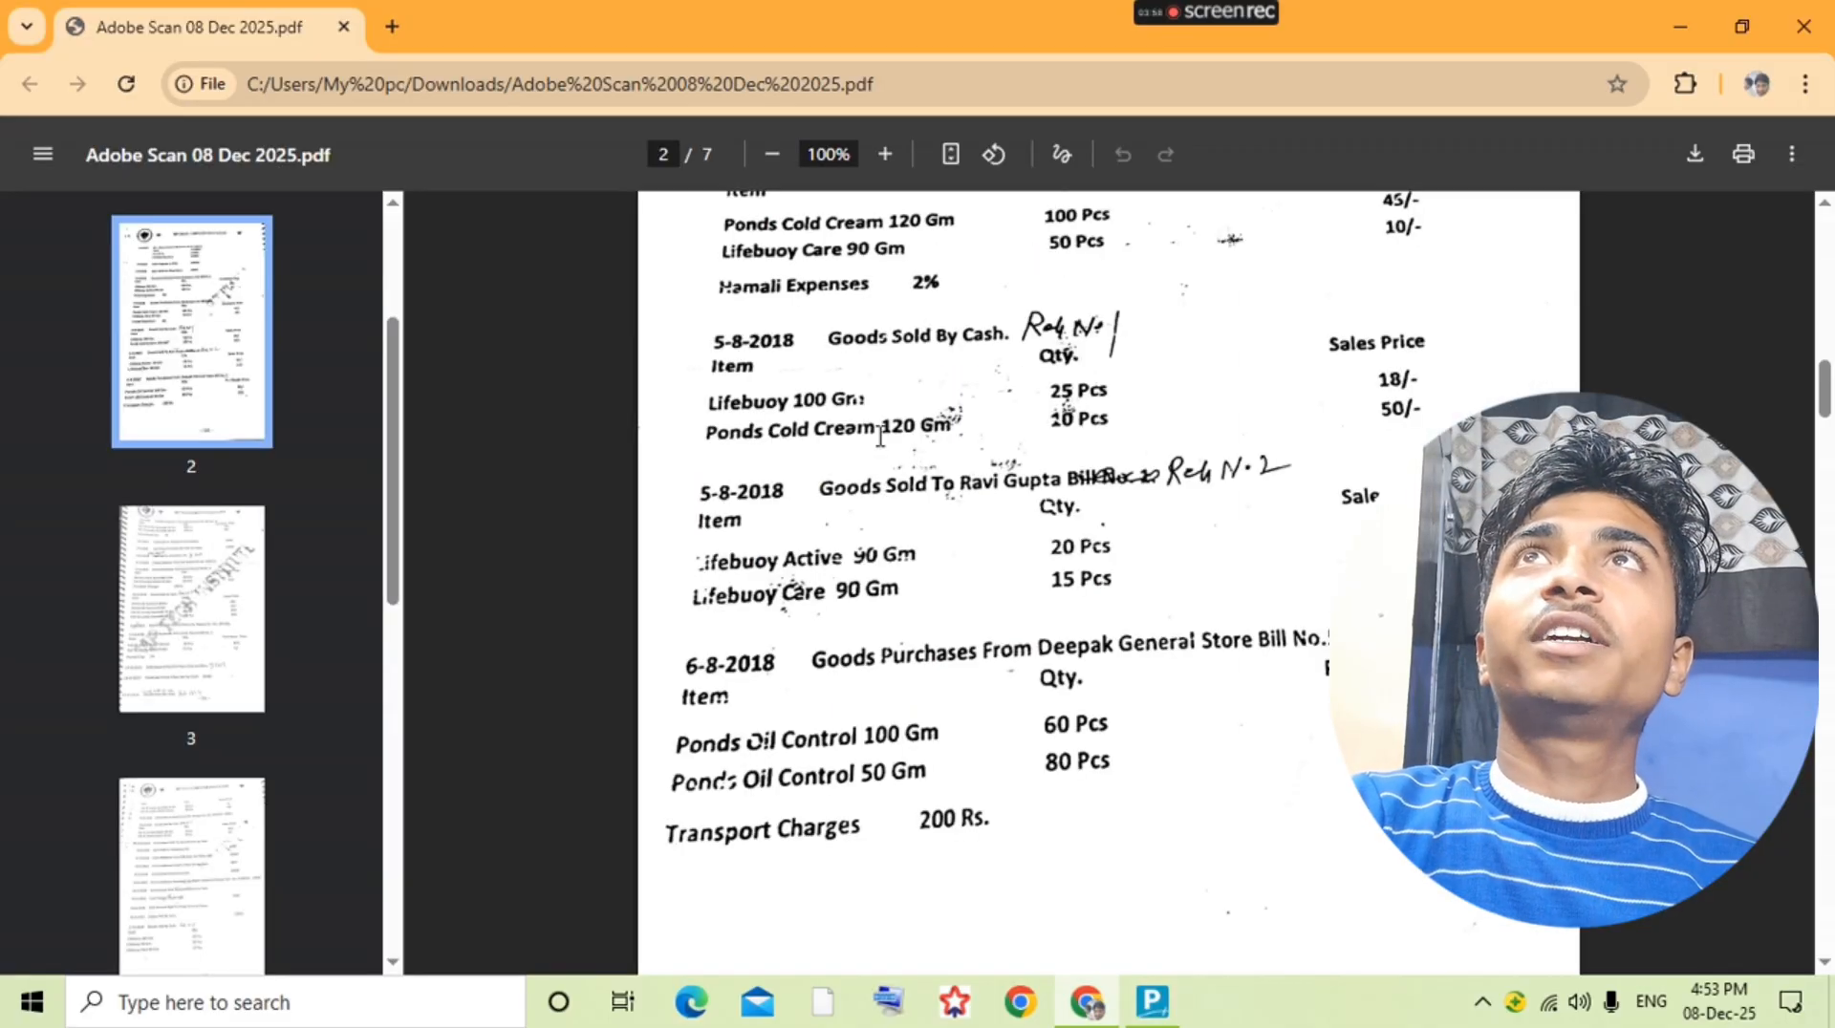
scroll(968, 638, "down", 20)
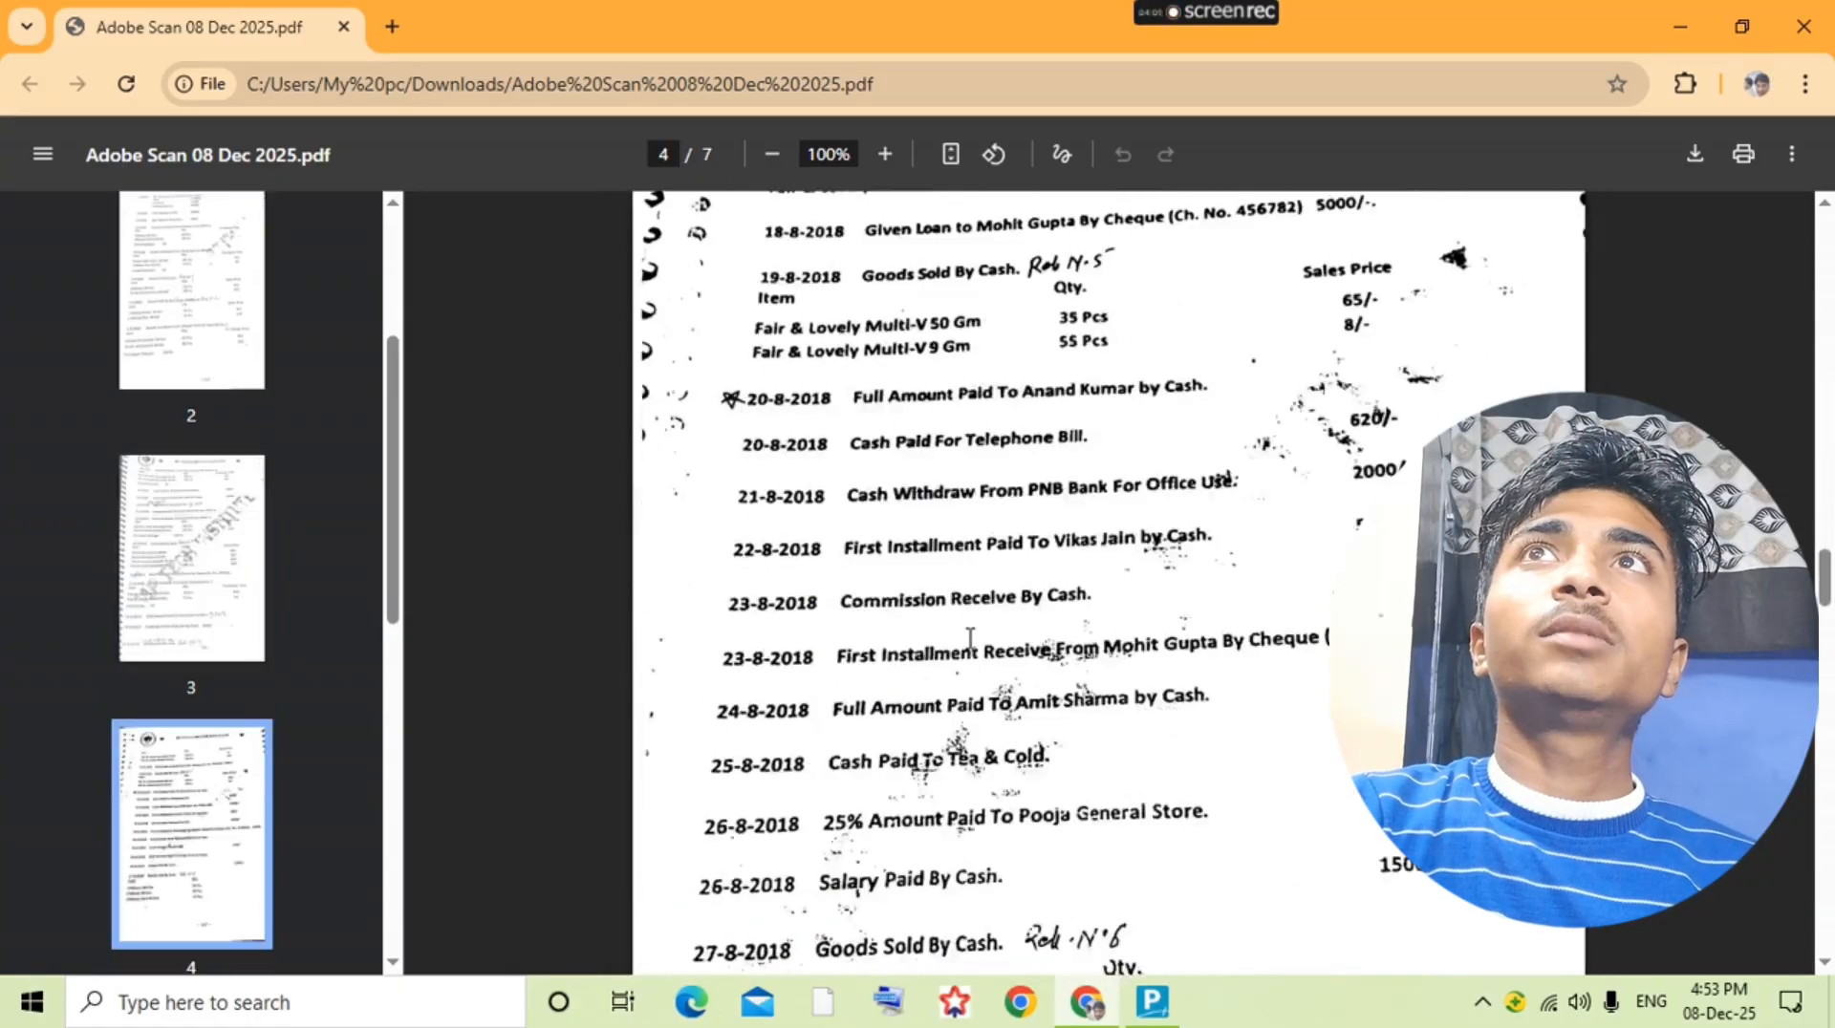
scroll(970, 638, "down", 7)
scroll(970, 639, "up", 7)
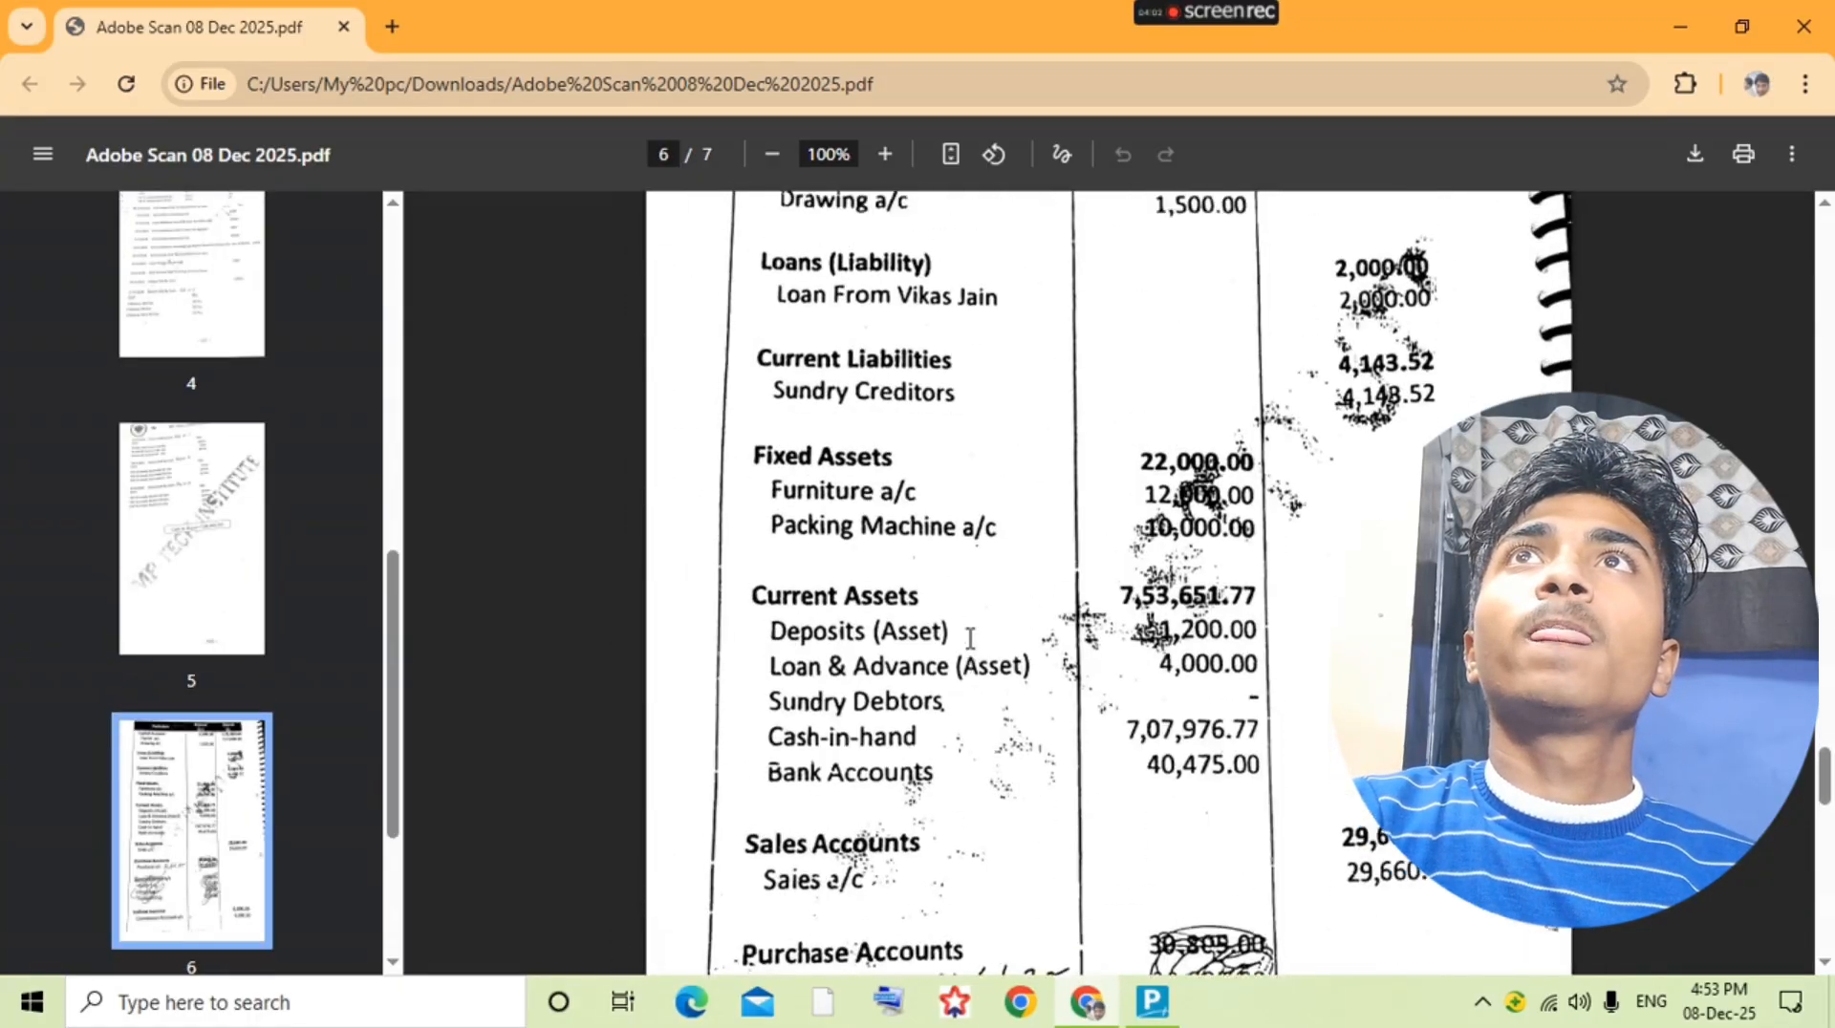
scroll(959, 747, "down", 12)
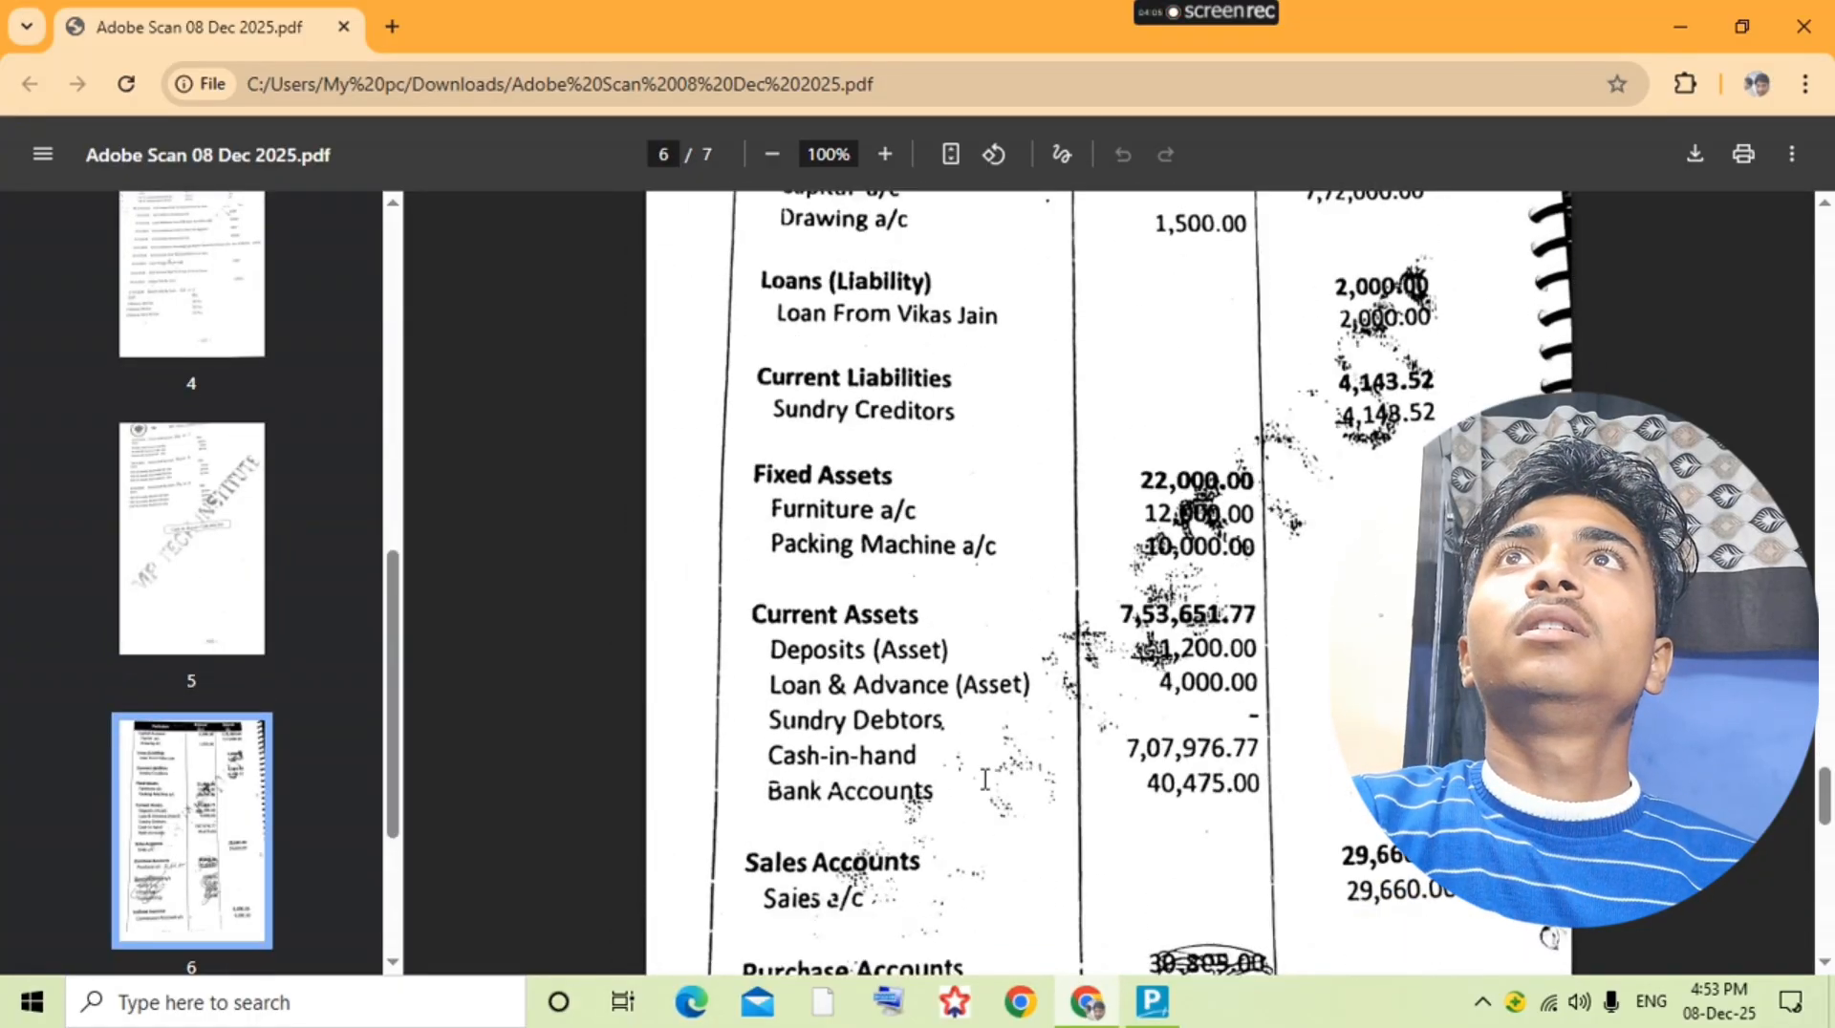
scroll(1012, 845, "down", 3)
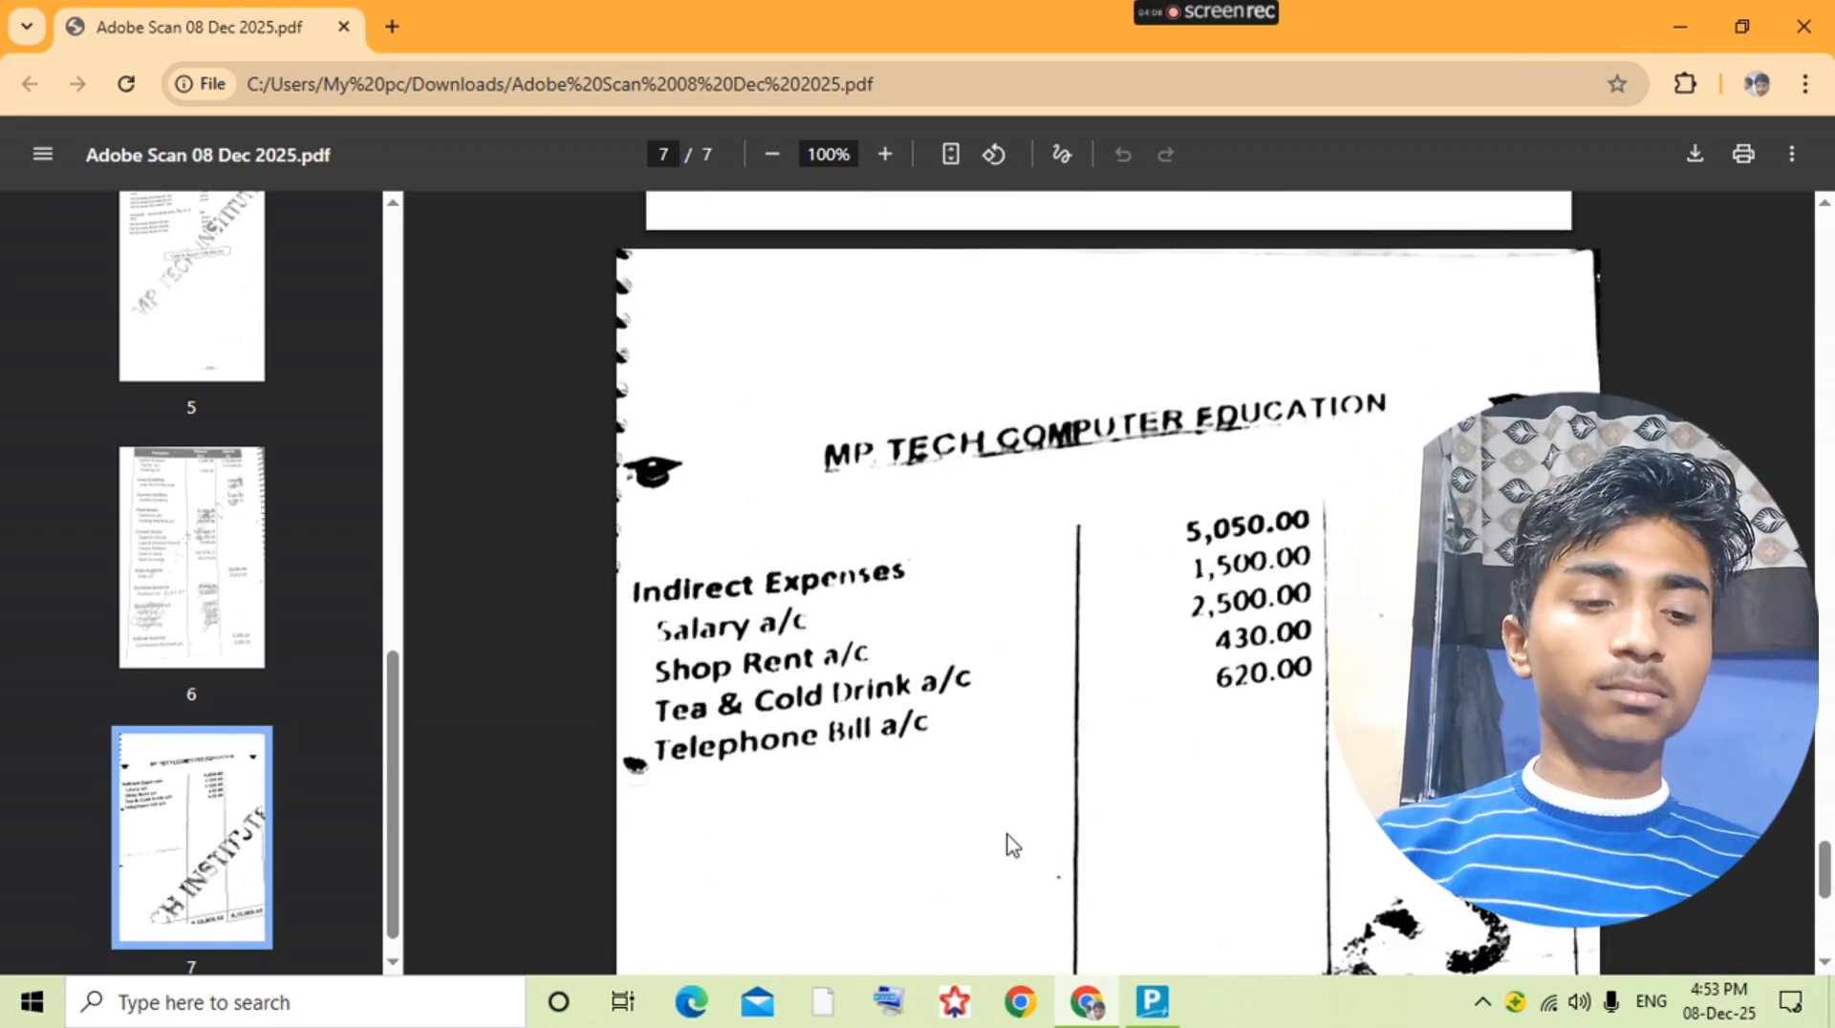
Step: Place the Transport Charge ledger under Direct Expenses and save it into the purchase voucher
scroll(1011, 761, "up", 10)
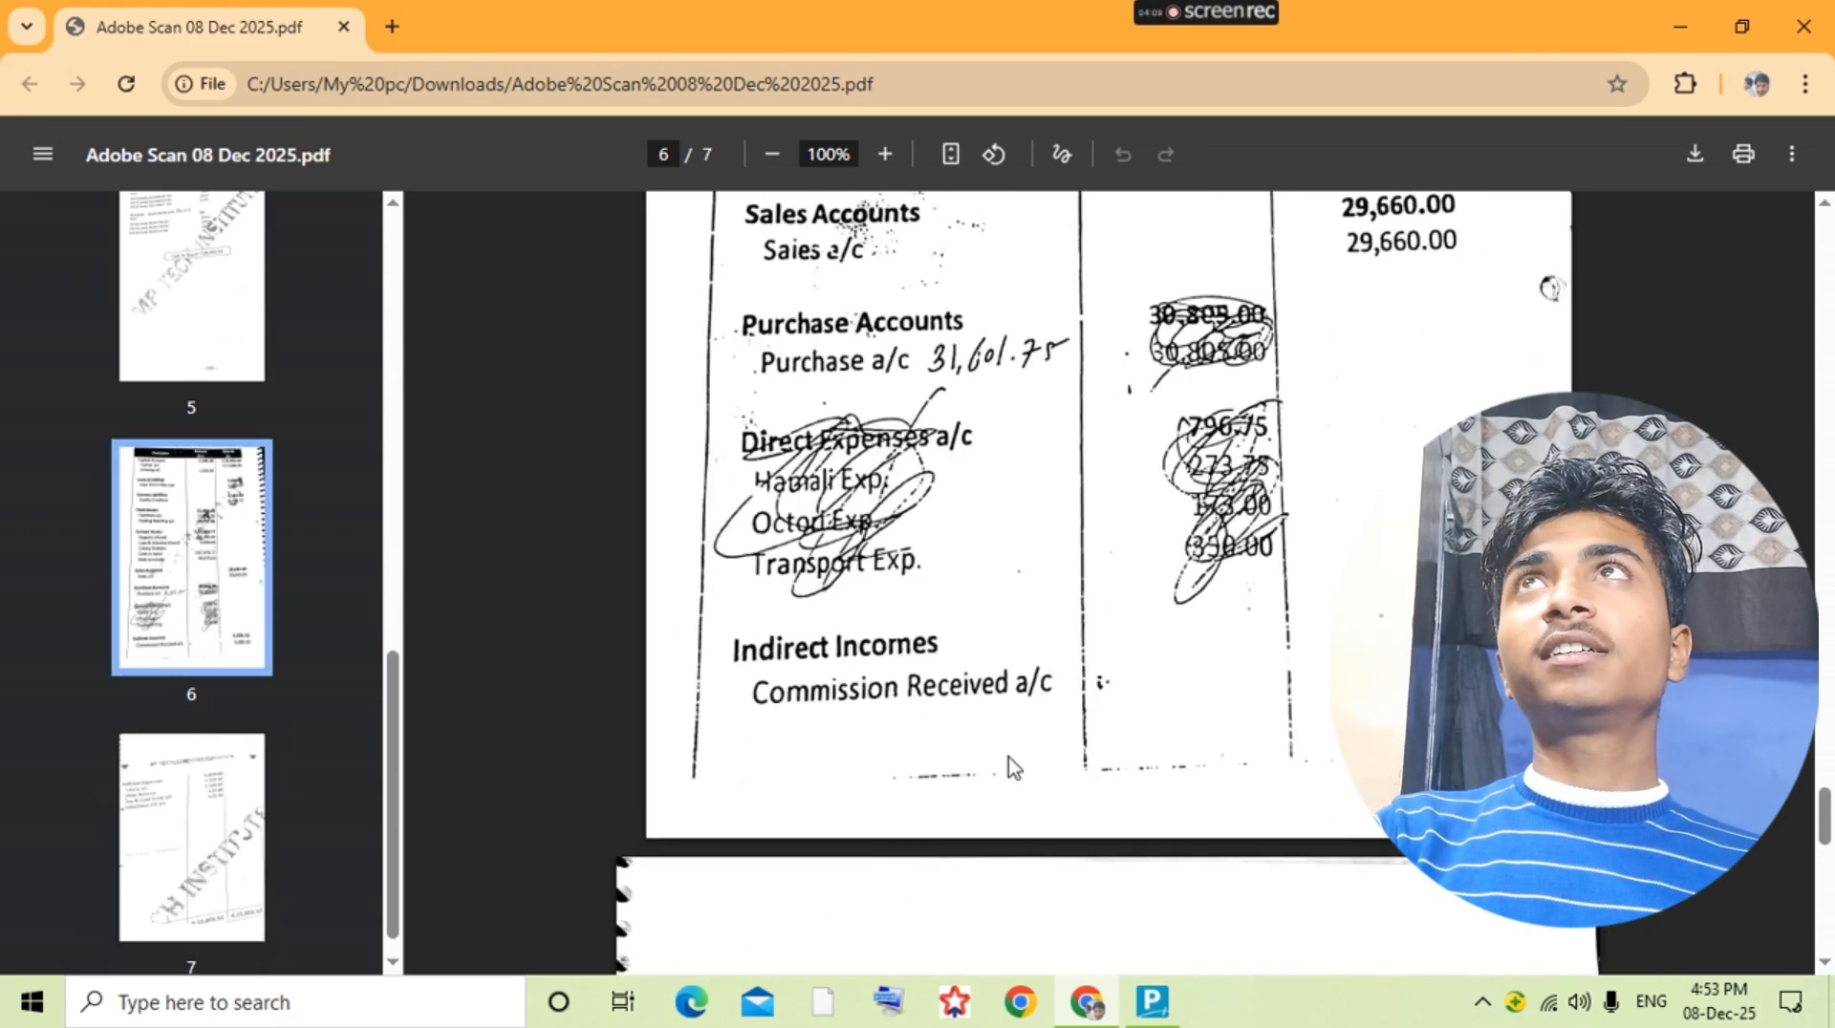
key("alt+Tab")
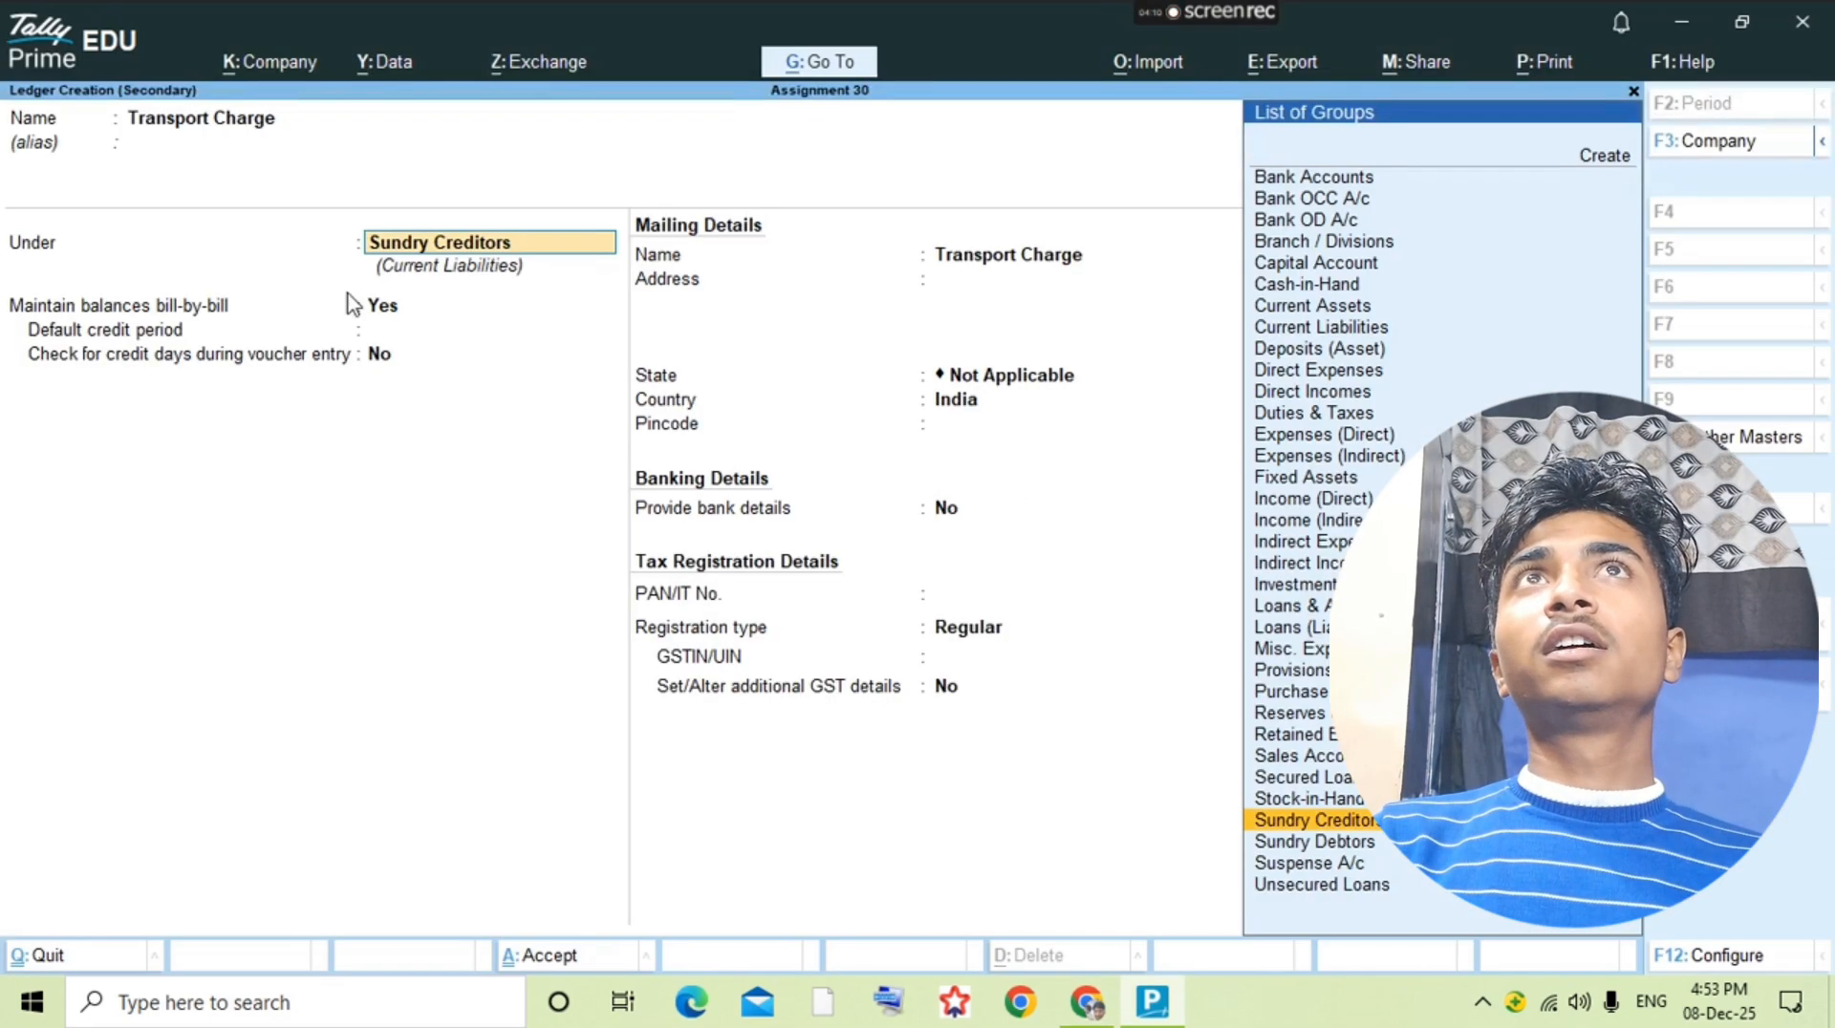
type("Dire")
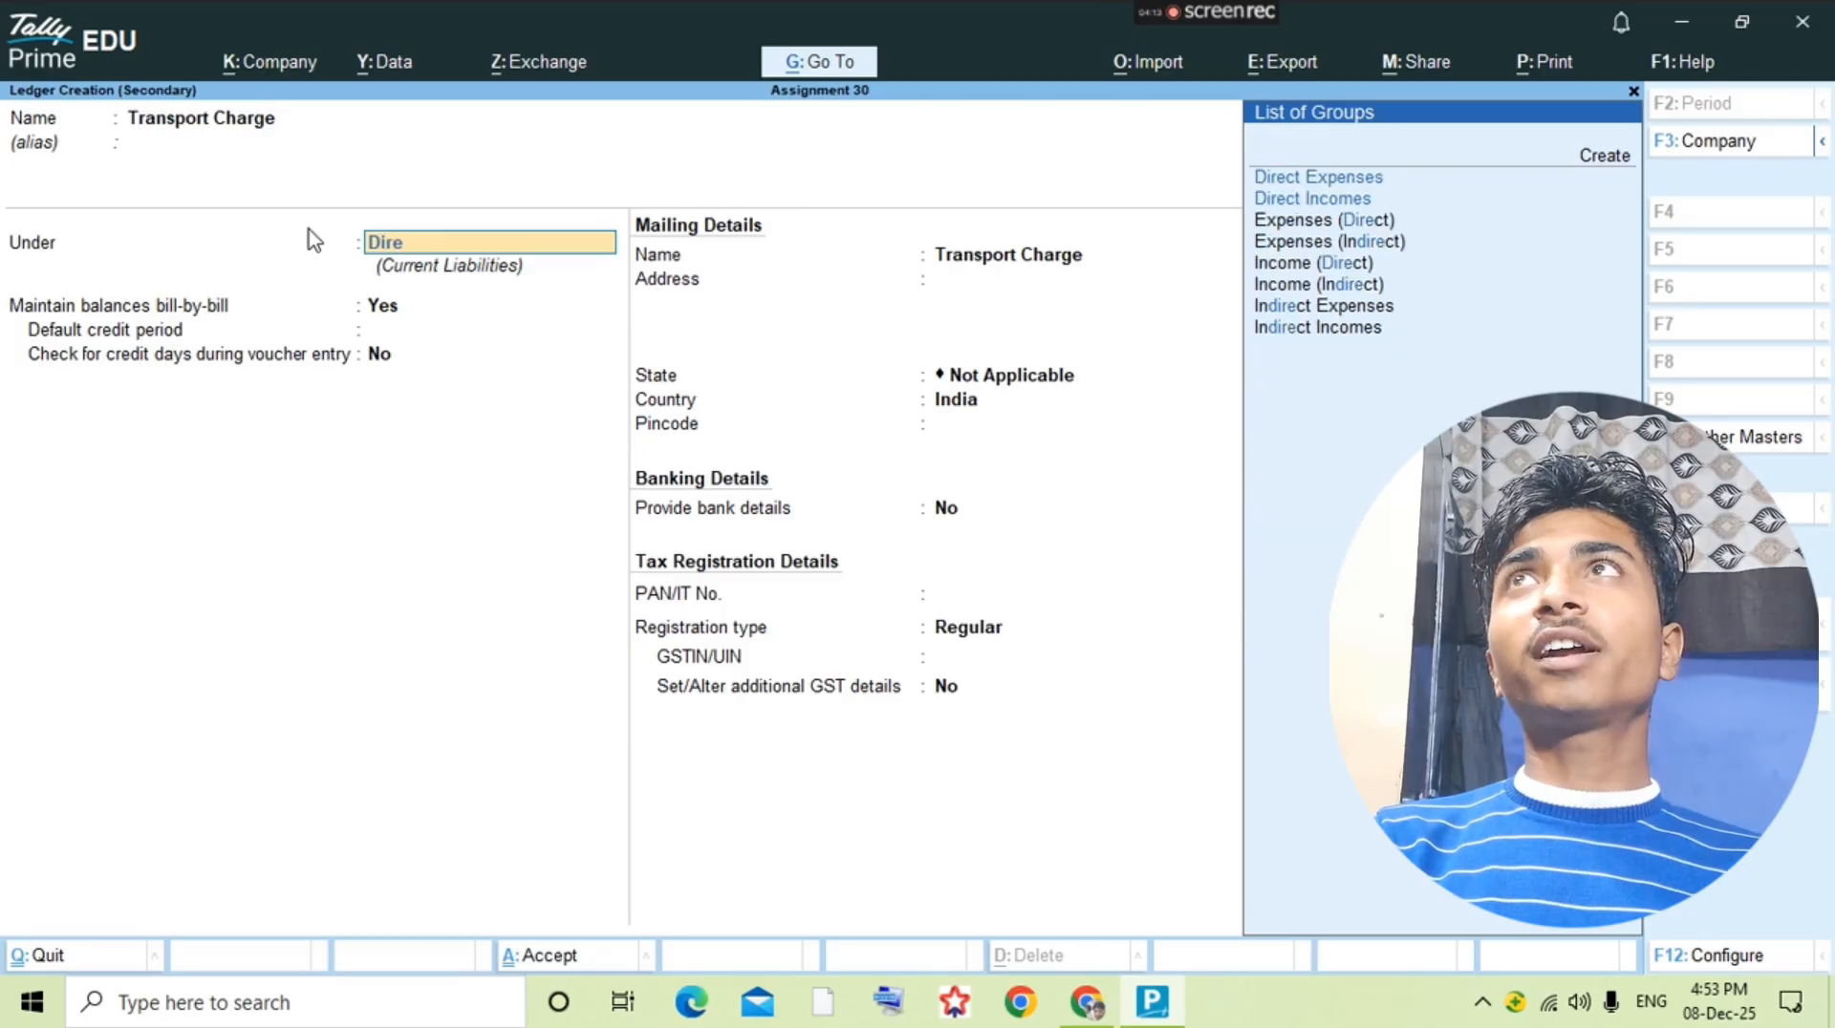
key("Return")
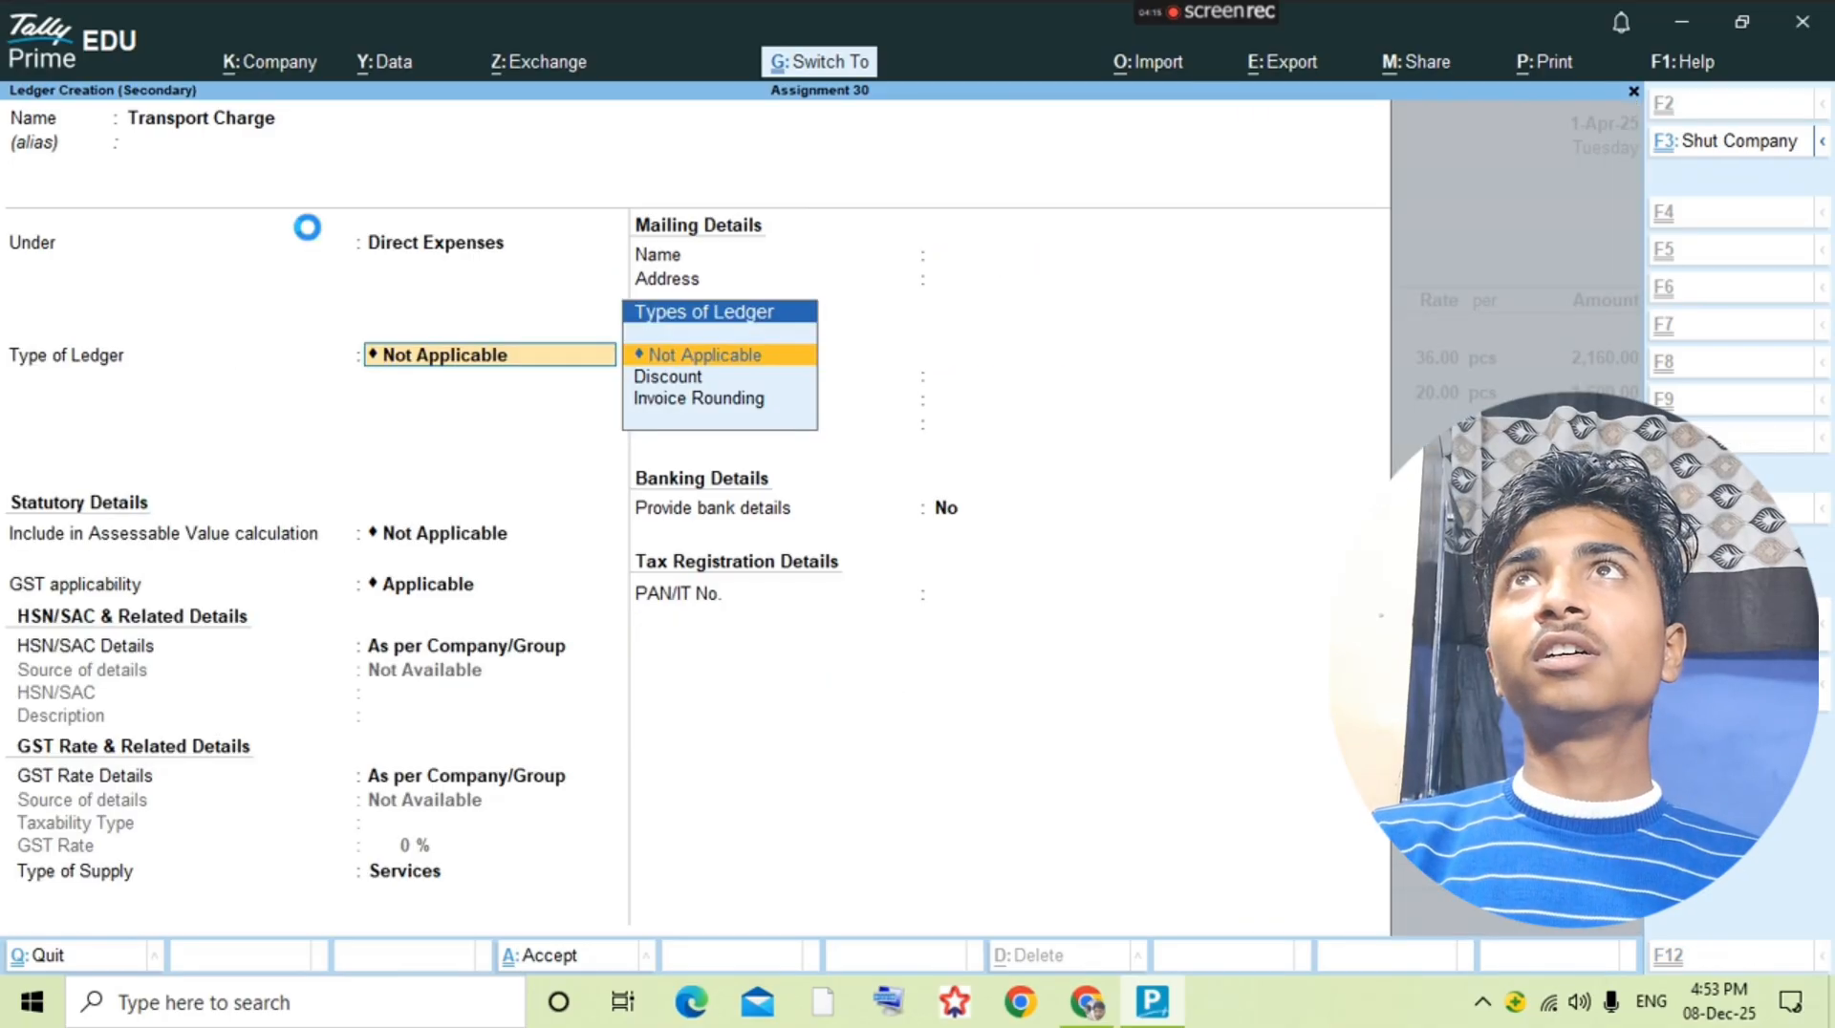
key("ctrl+a")
key("Return")
key("Return")
Step: Look back through the question PDF for the transport charges on the Deepak General Store purchase
key("alt+Tab")
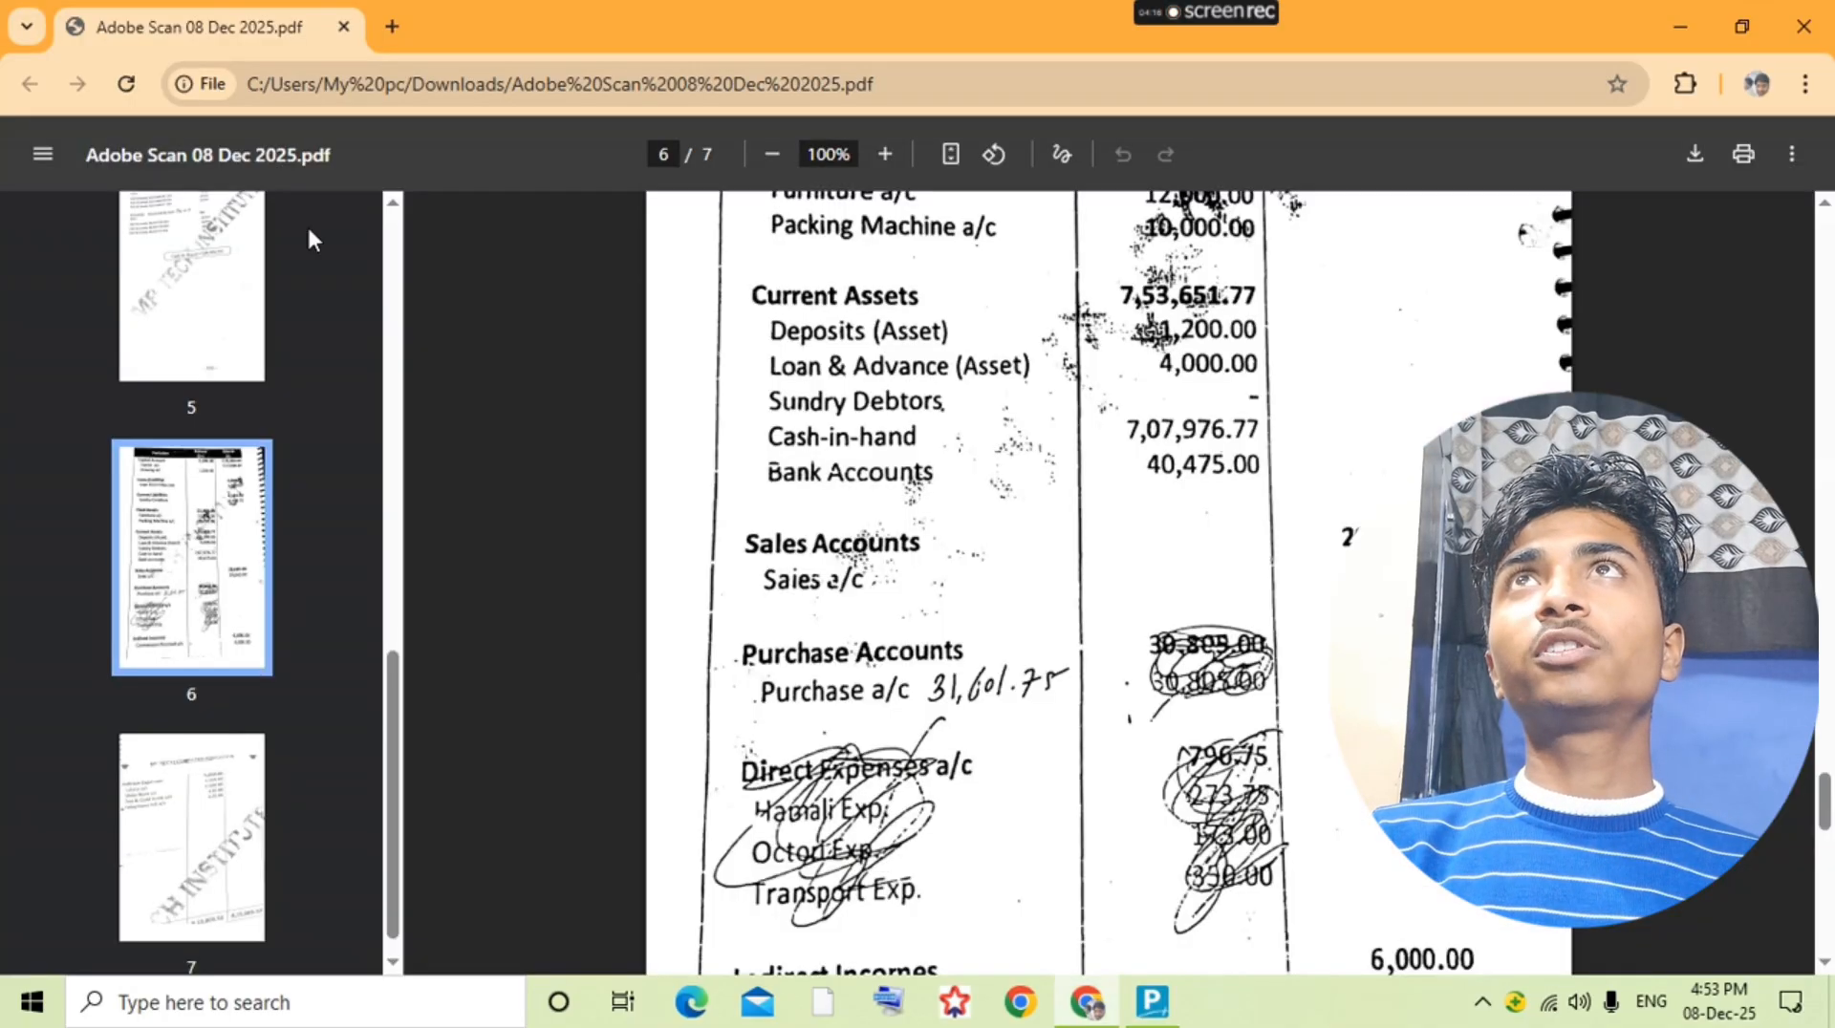
key("Up")
key("Up")
key("Up")
key("Up")
key("Up")
key("Up")
key("Up")
key("Up")
key("Up")
key("Up")
key("Up")
key("Up")
key("Up")
key("Up")
key("Up")
key("Up")
key("Up")
key("Up")
key("Up")
key("Up")
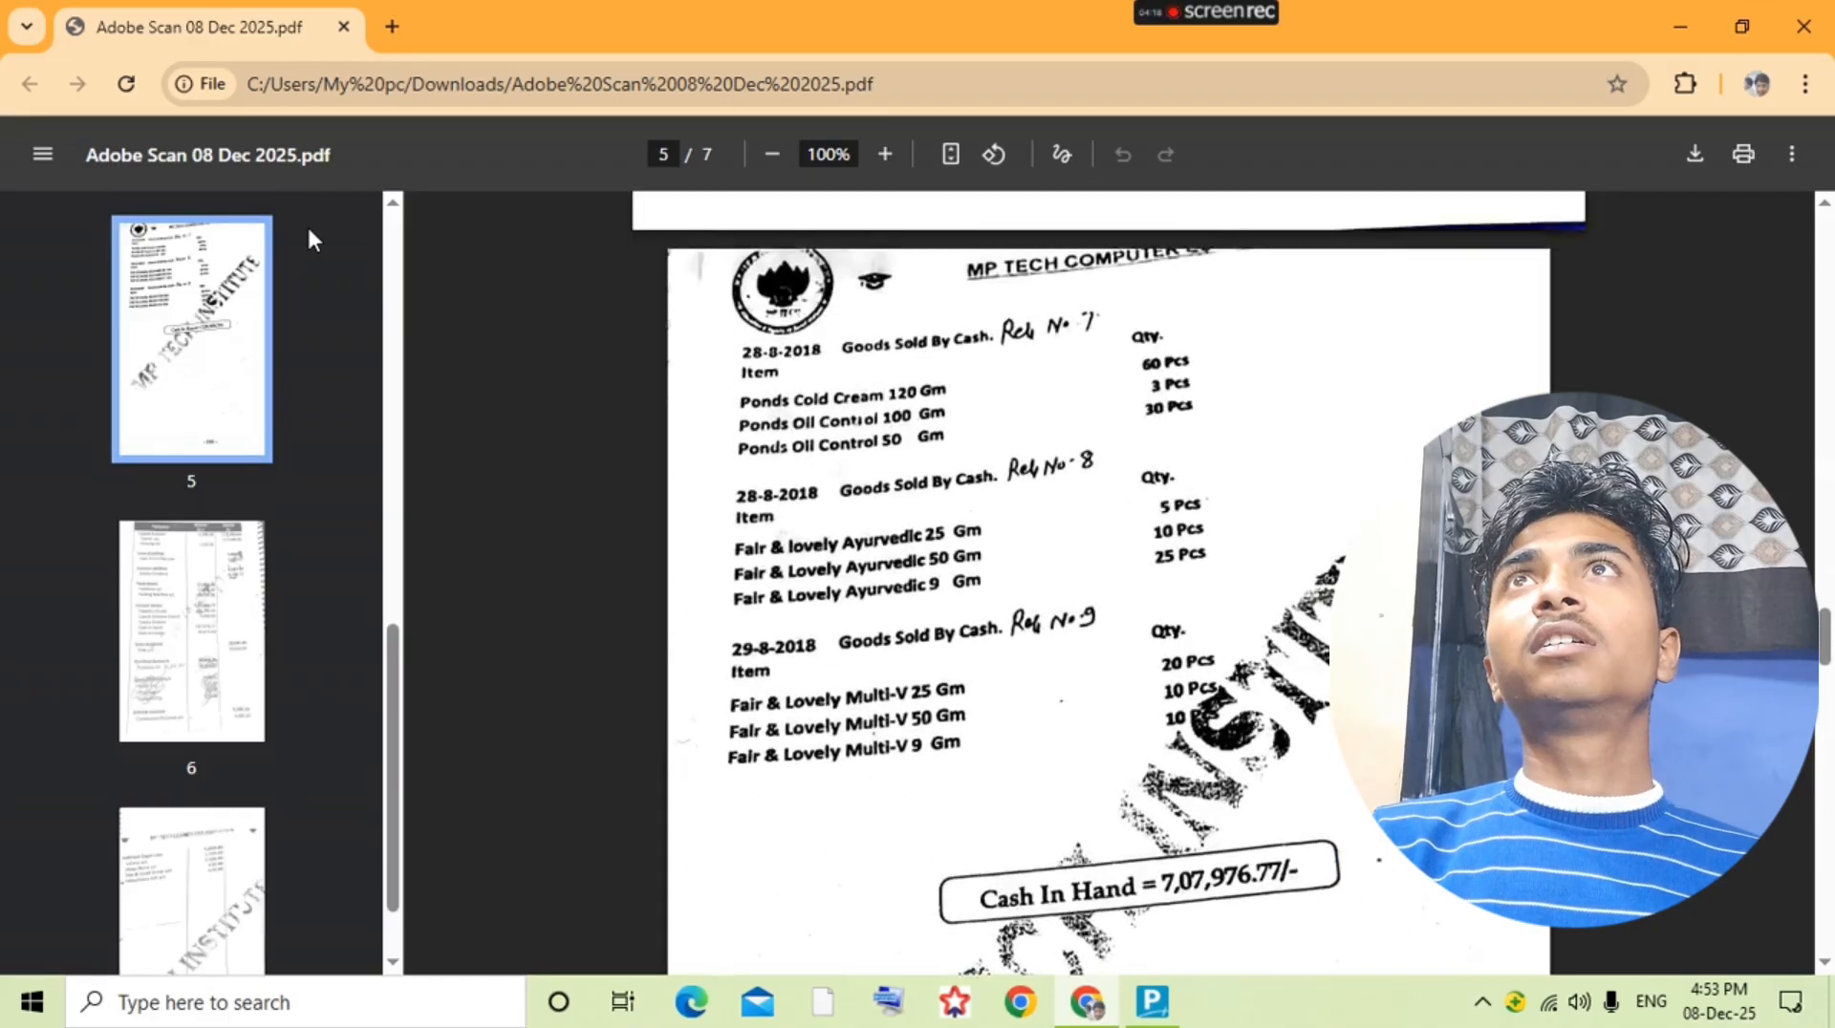
key("Up")
key("Up")
key("Up")
key("Up")
key("Up")
key("Up")
key("Up")
key("Up")
key("Up")
key("Up")
key("Up")
key("Up")
key("Up")
key("Up")
key("Up")
key("Up")
key("Up")
key("Up")
key("Up")
key("Up")
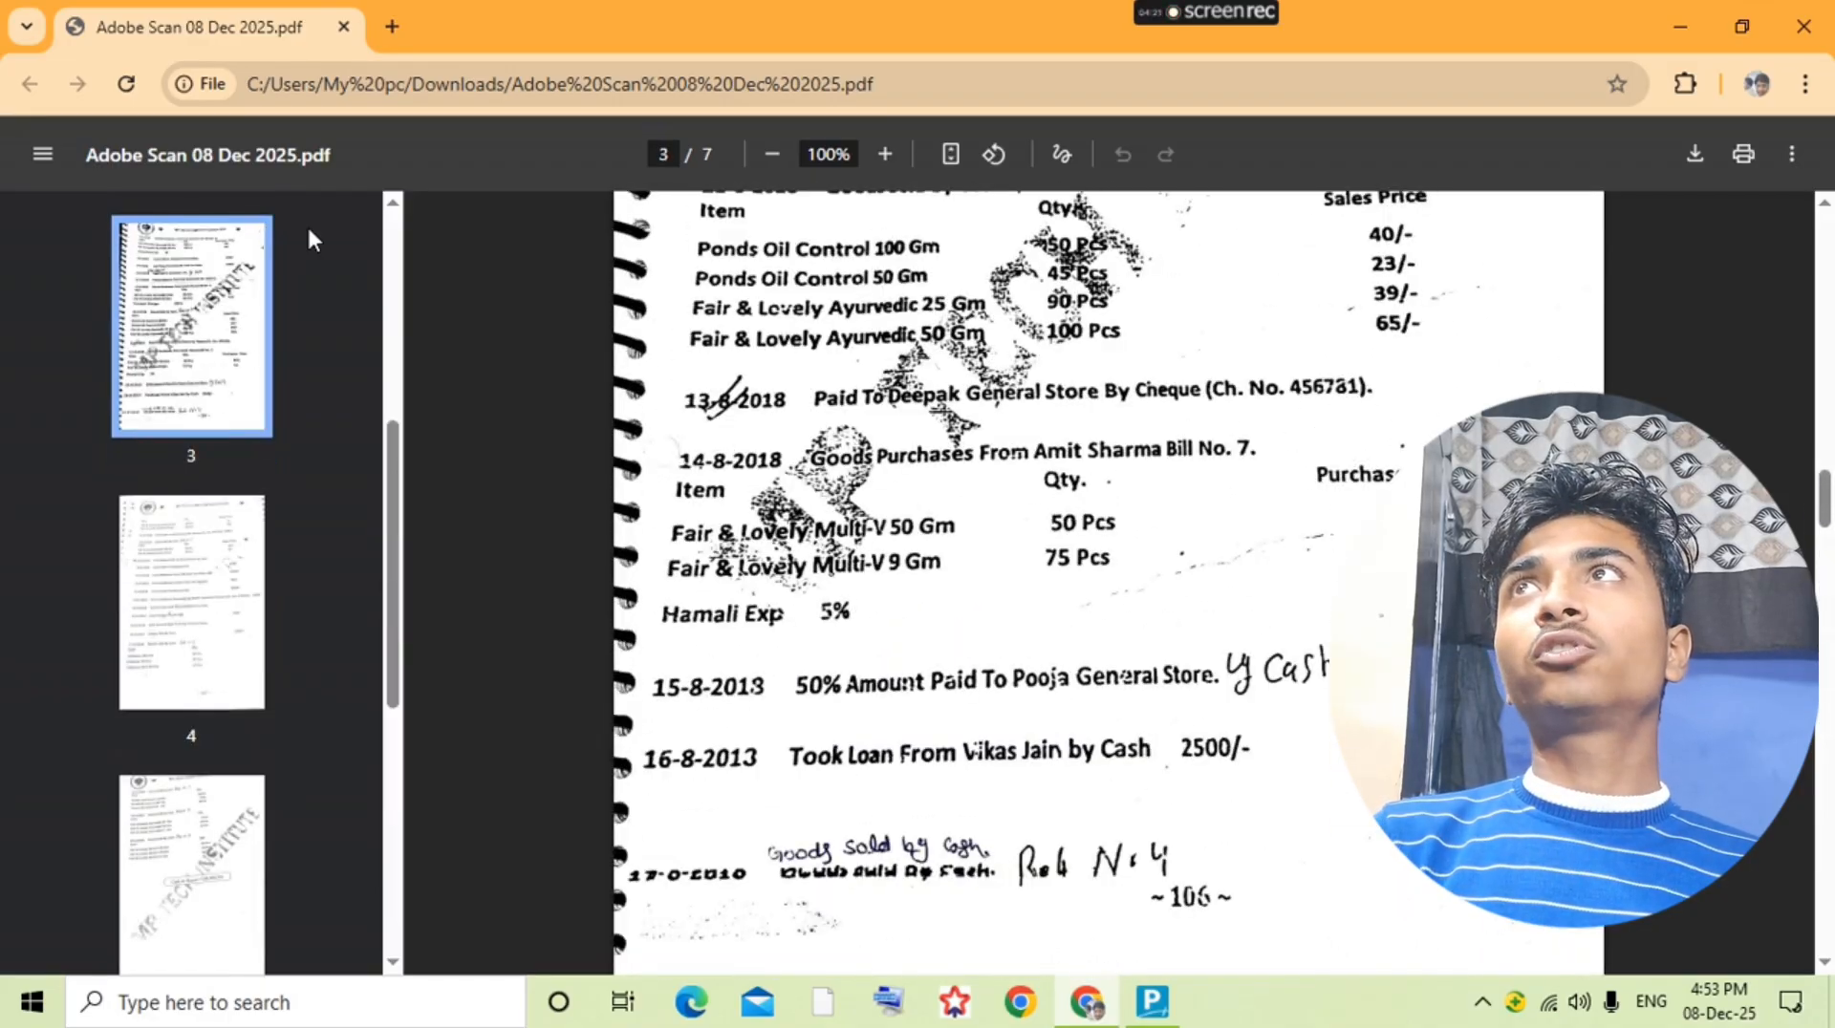
key("Up")
key("Up")
key("Up")
key("Up")
key("Up")
key("Up")
key("Up")
key("Up")
key("Up")
key("Up")
key("Up")
key("Up")
key("Up")
key("Up")
key("Up")
key("Up")
key("Up")
key("Up")
key("Up")
key("Up")
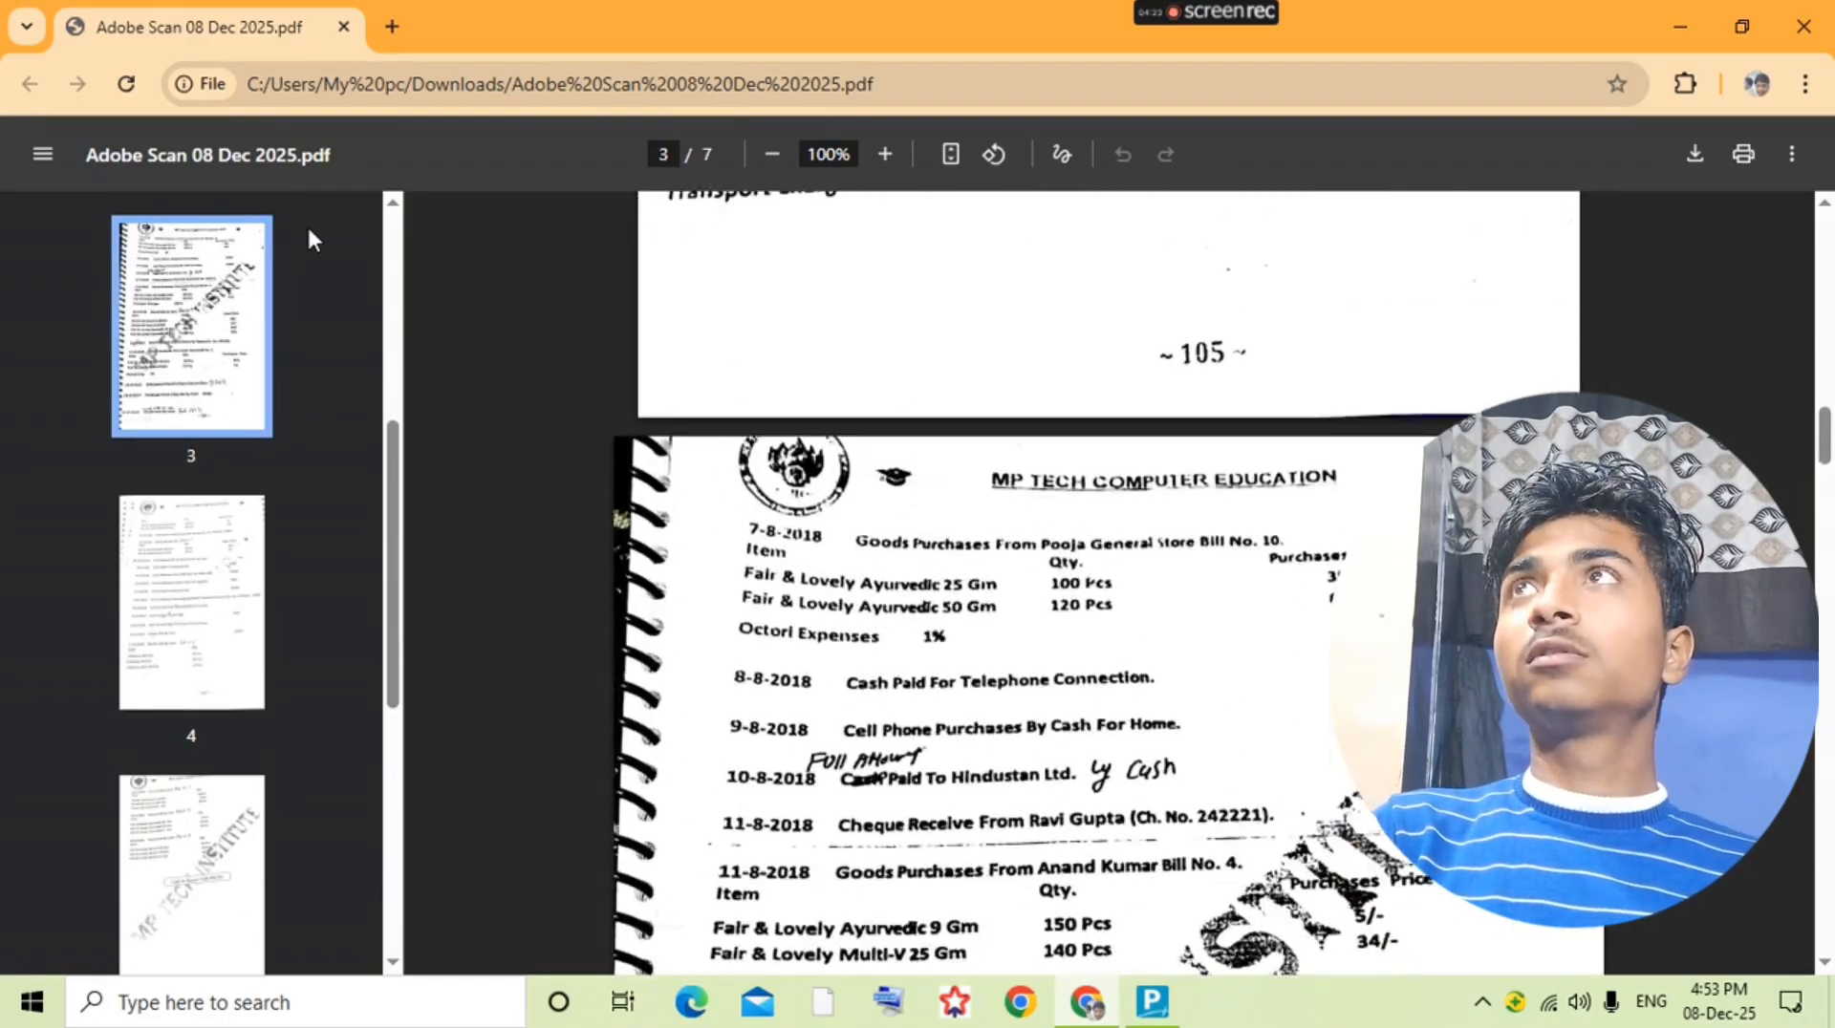
key("Up")
key("Up")
key("Up")
key("Up")
key("Up")
key("Up")
key("Up")
key("Up")
key("Up")
key("Up")
key("Up")
key("Up")
key("alt+Tab")
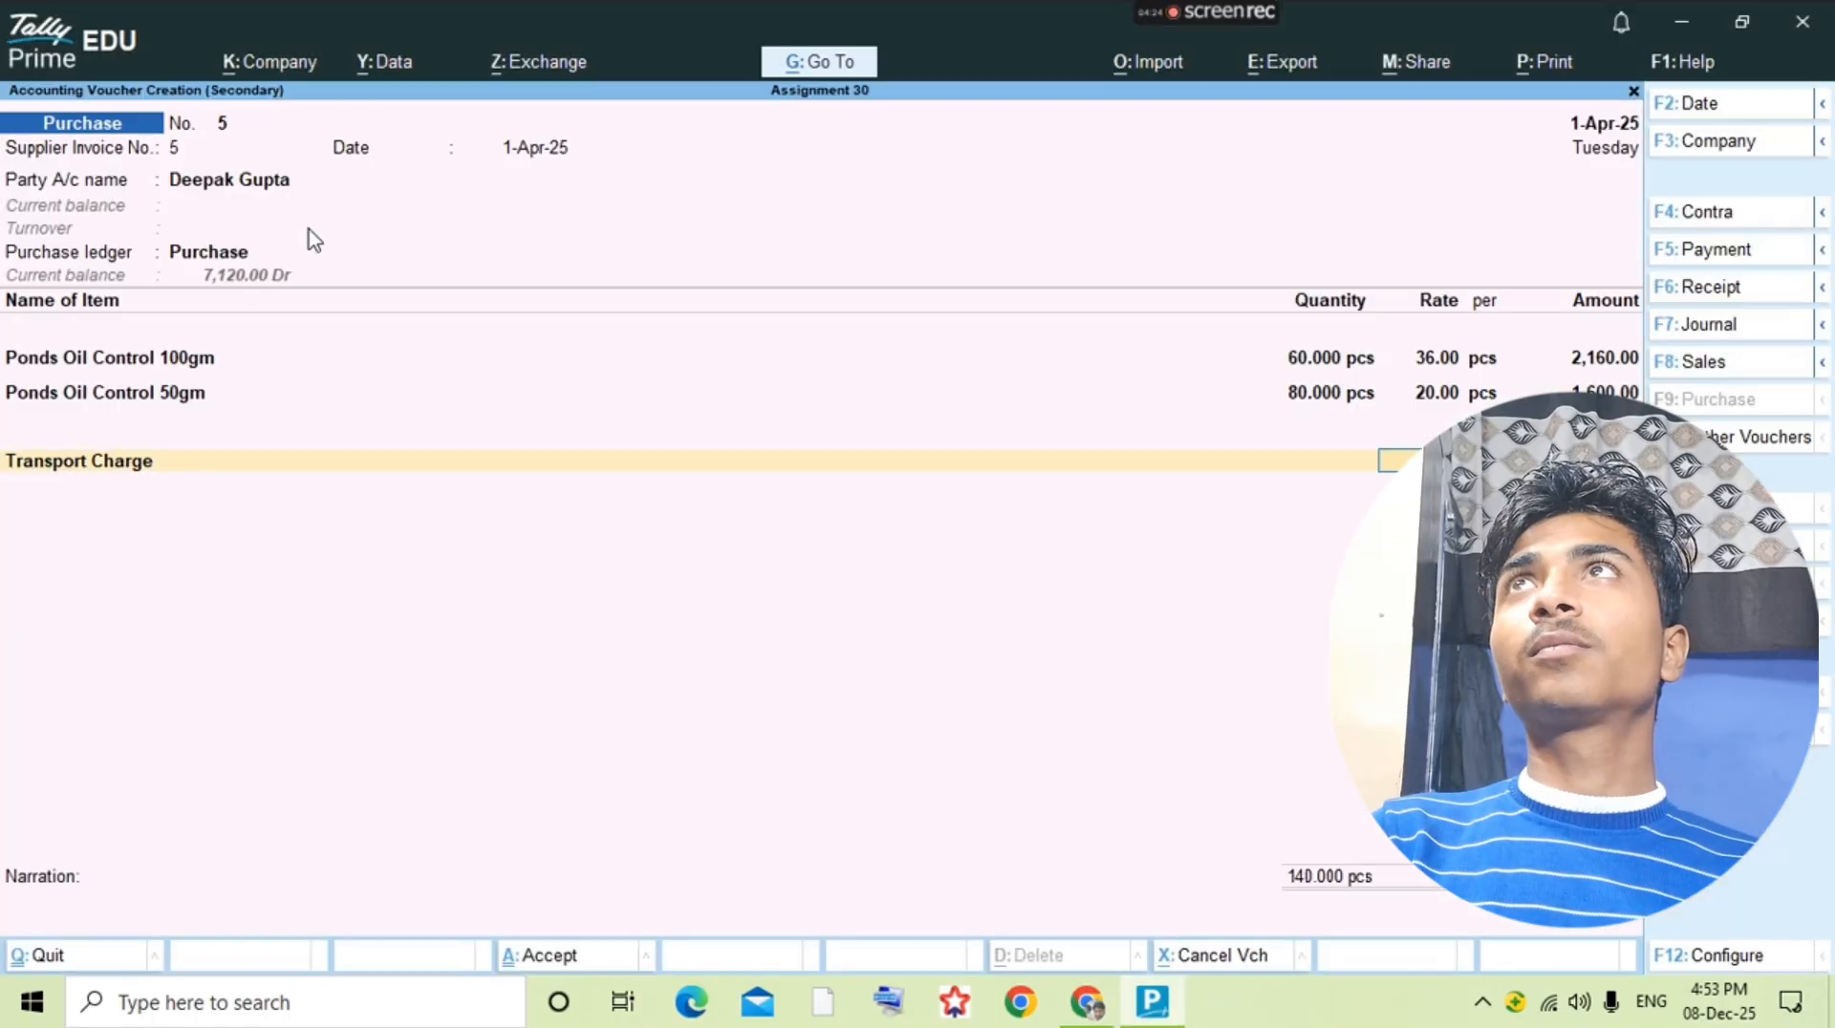
Step: Complete the Transport Charge line with the amount from the question and save the purchase voucher
key("Return")
key("Return")
key("Return")
key("BackSpace")
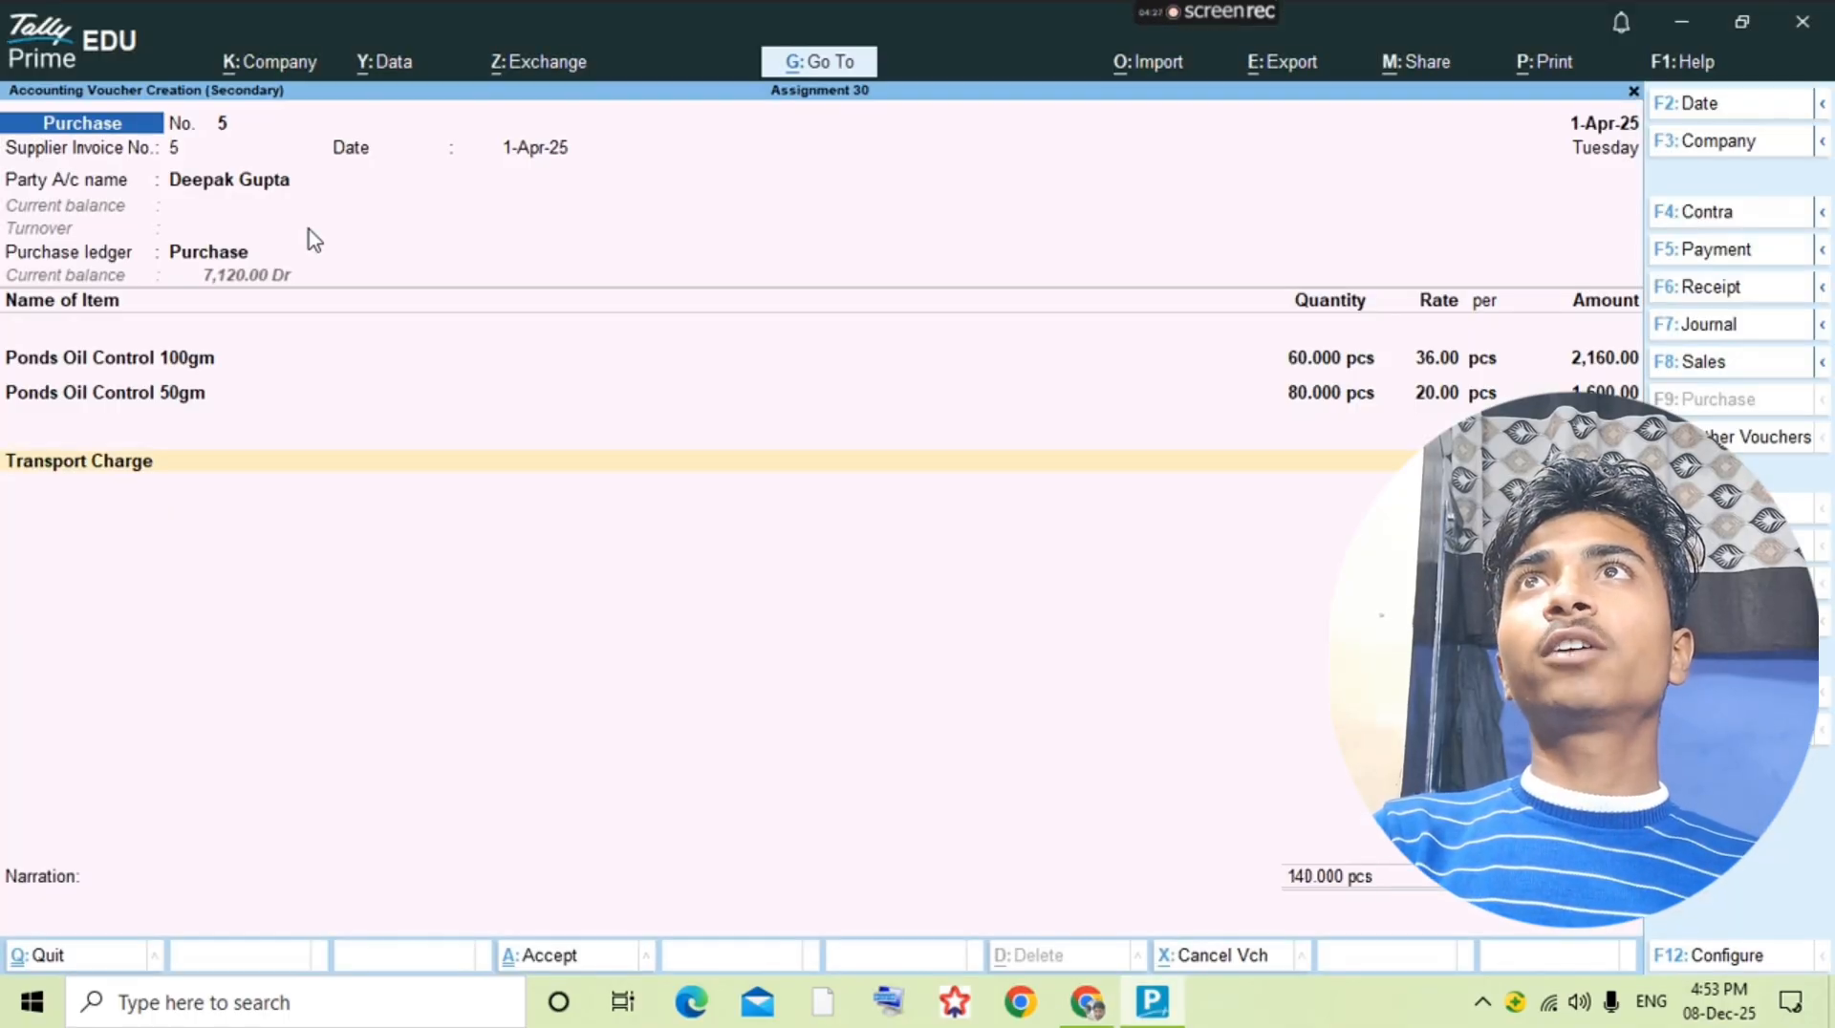
key("Return")
key("Return")
key("ctrl")
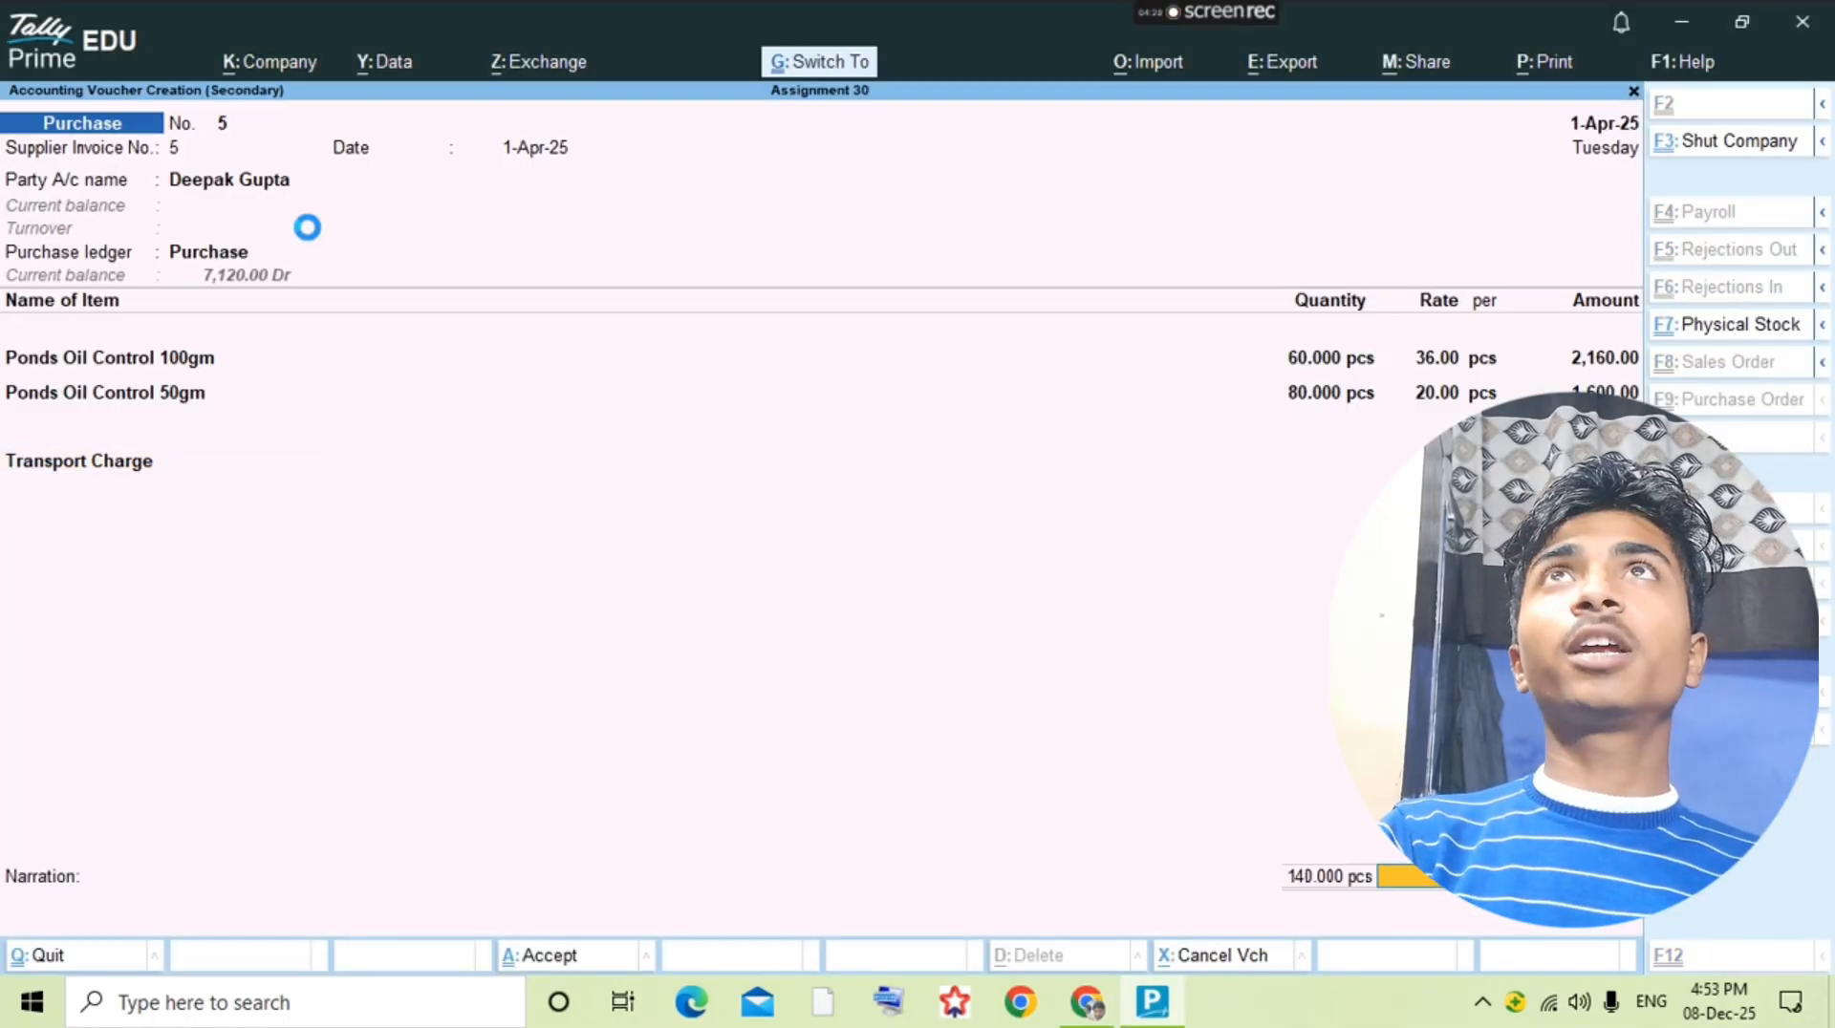
key("ctrl+a")
Step: Find the next purchase in the question PDF and add a new purchase voucher from the Purchase ledger
key("alt+Tab")
key("Down")
key("Down")
key("Down")
key("Down")
key("Down")
key("Down")
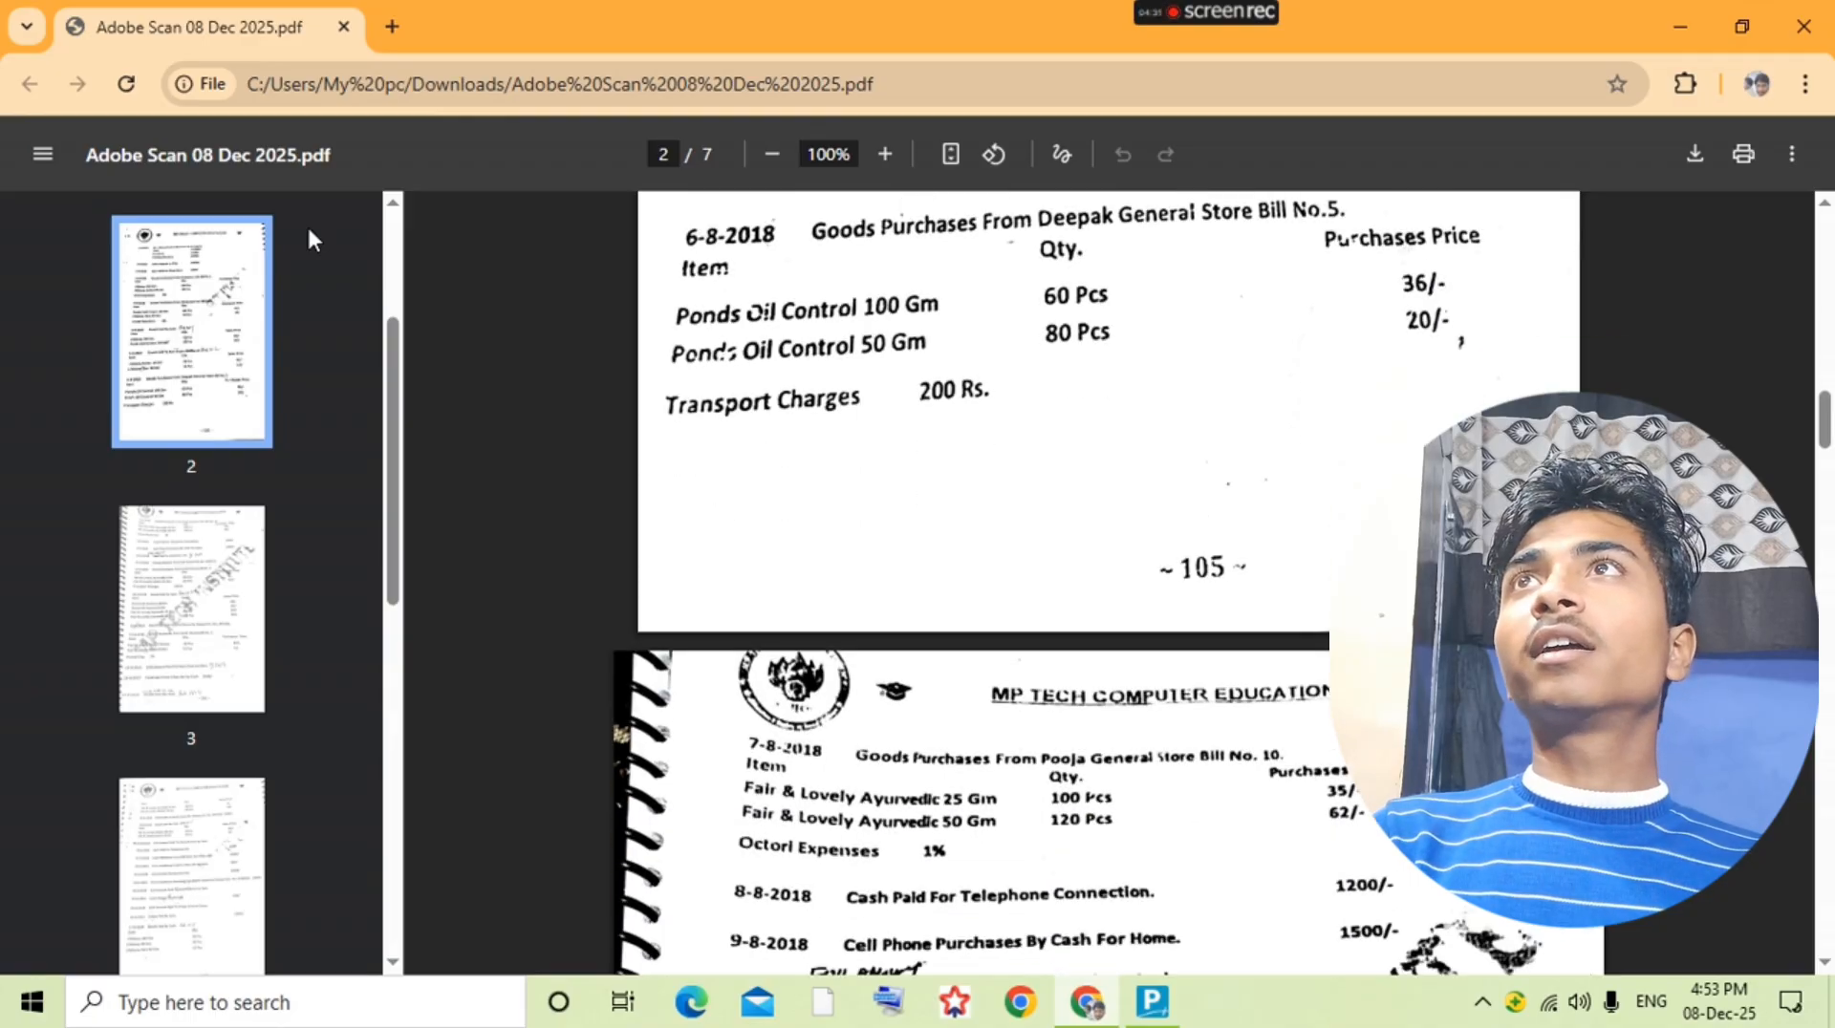
key("Down")
key("alt+Tab")
key("Escape")
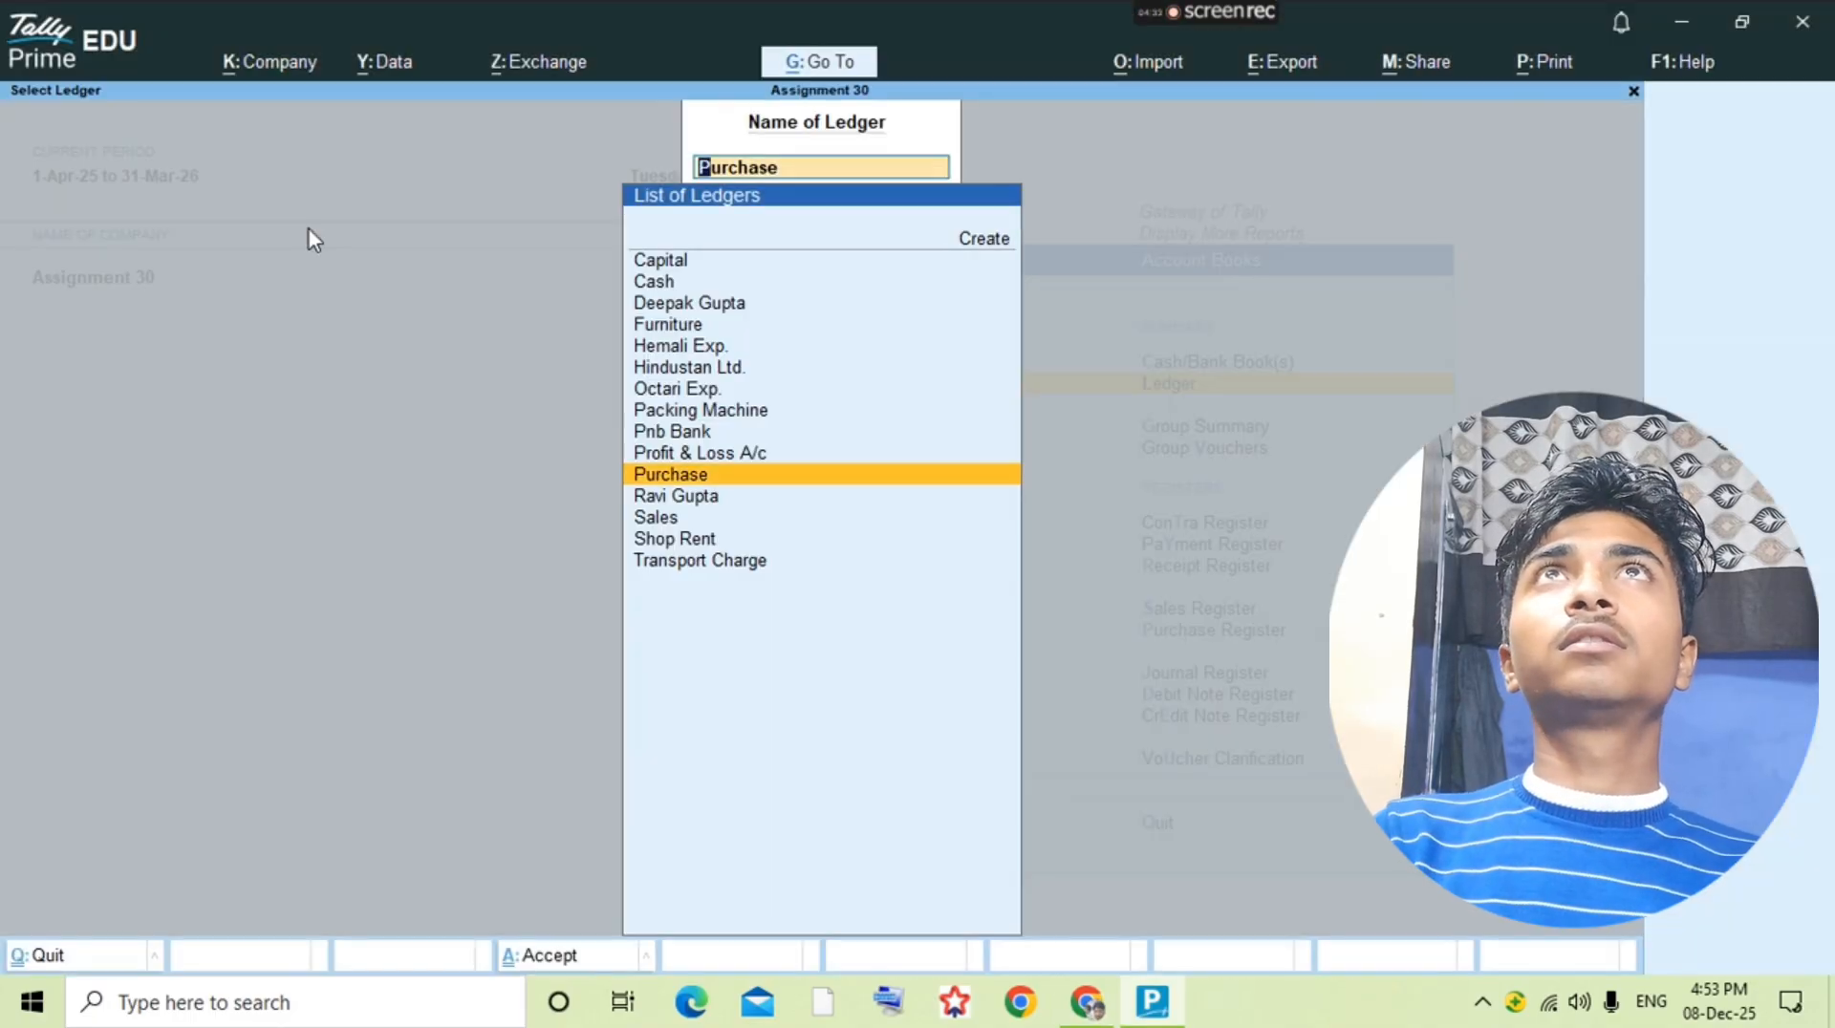
type("Pur")
key("Return")
key("alt+a")
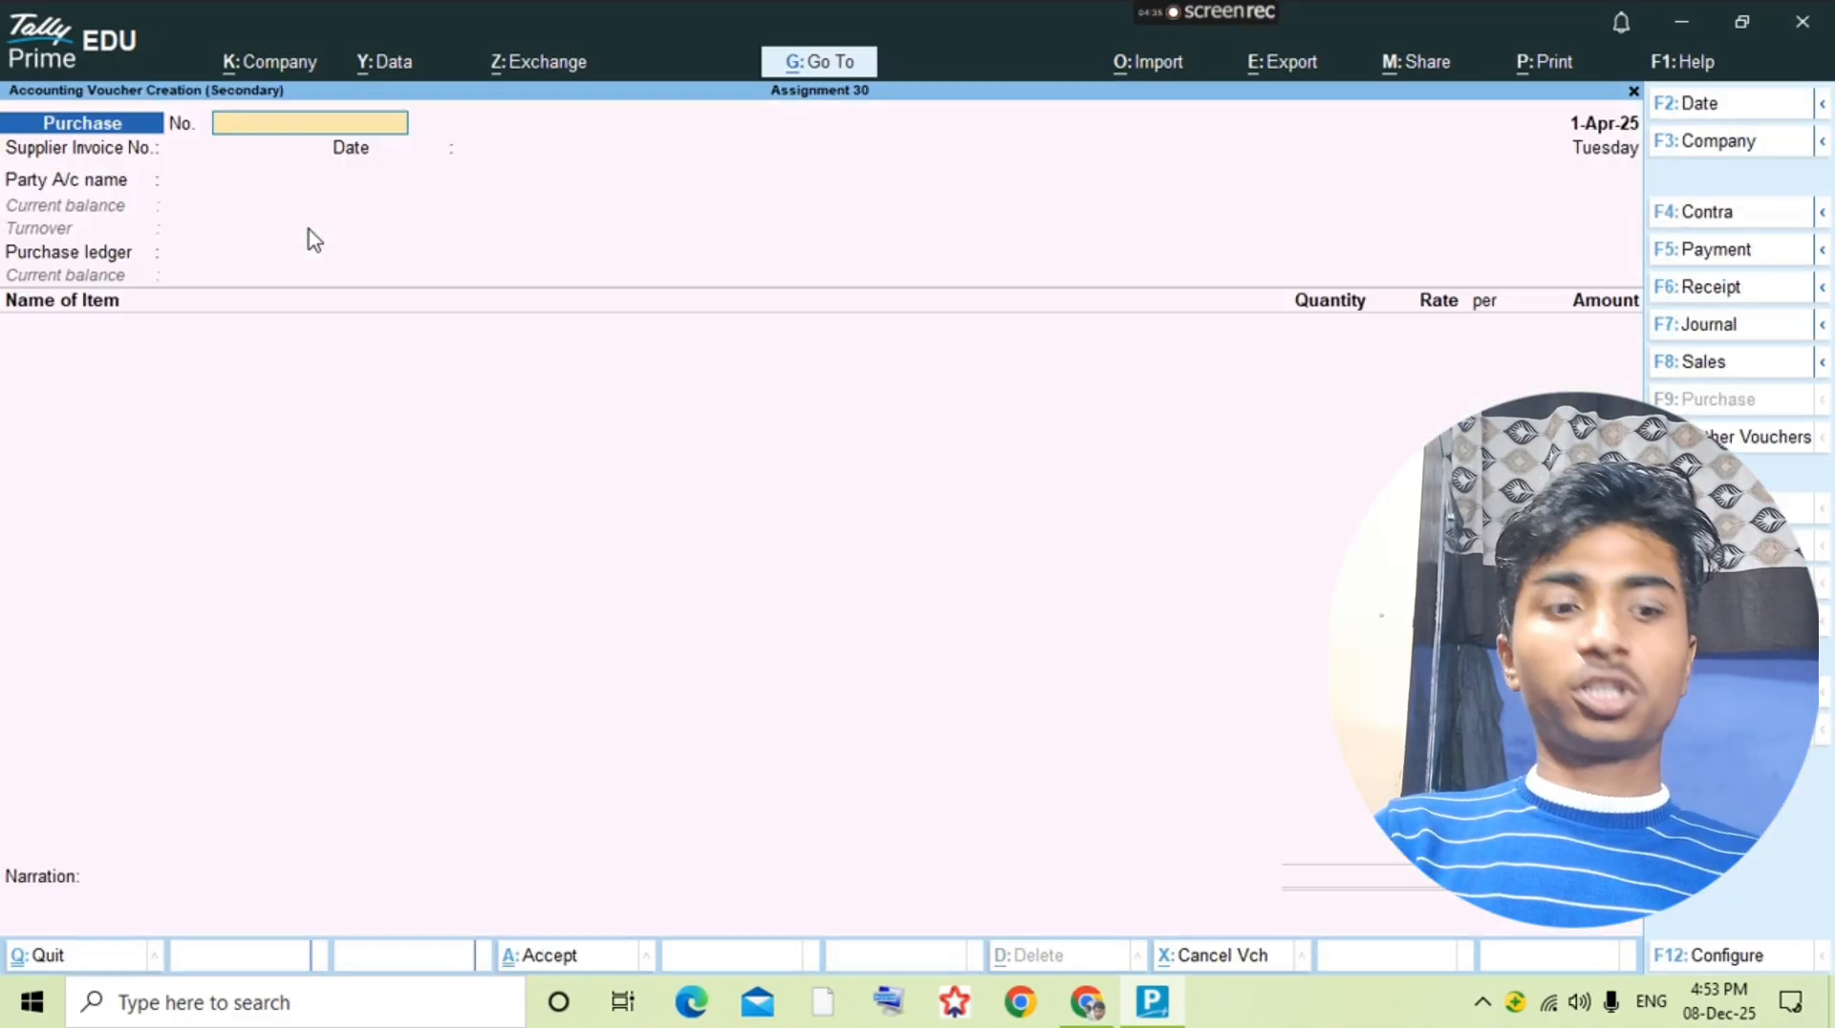
Step: Number the new purchase voucher 10 per the question's bill number, leaving the supplier invoice date blank
key("alt+Tab")
Step: Check the supplier in the question PDF and start a new party ledger from the voucher named Pooja General Store
key("alt+Tab")
key("Return")
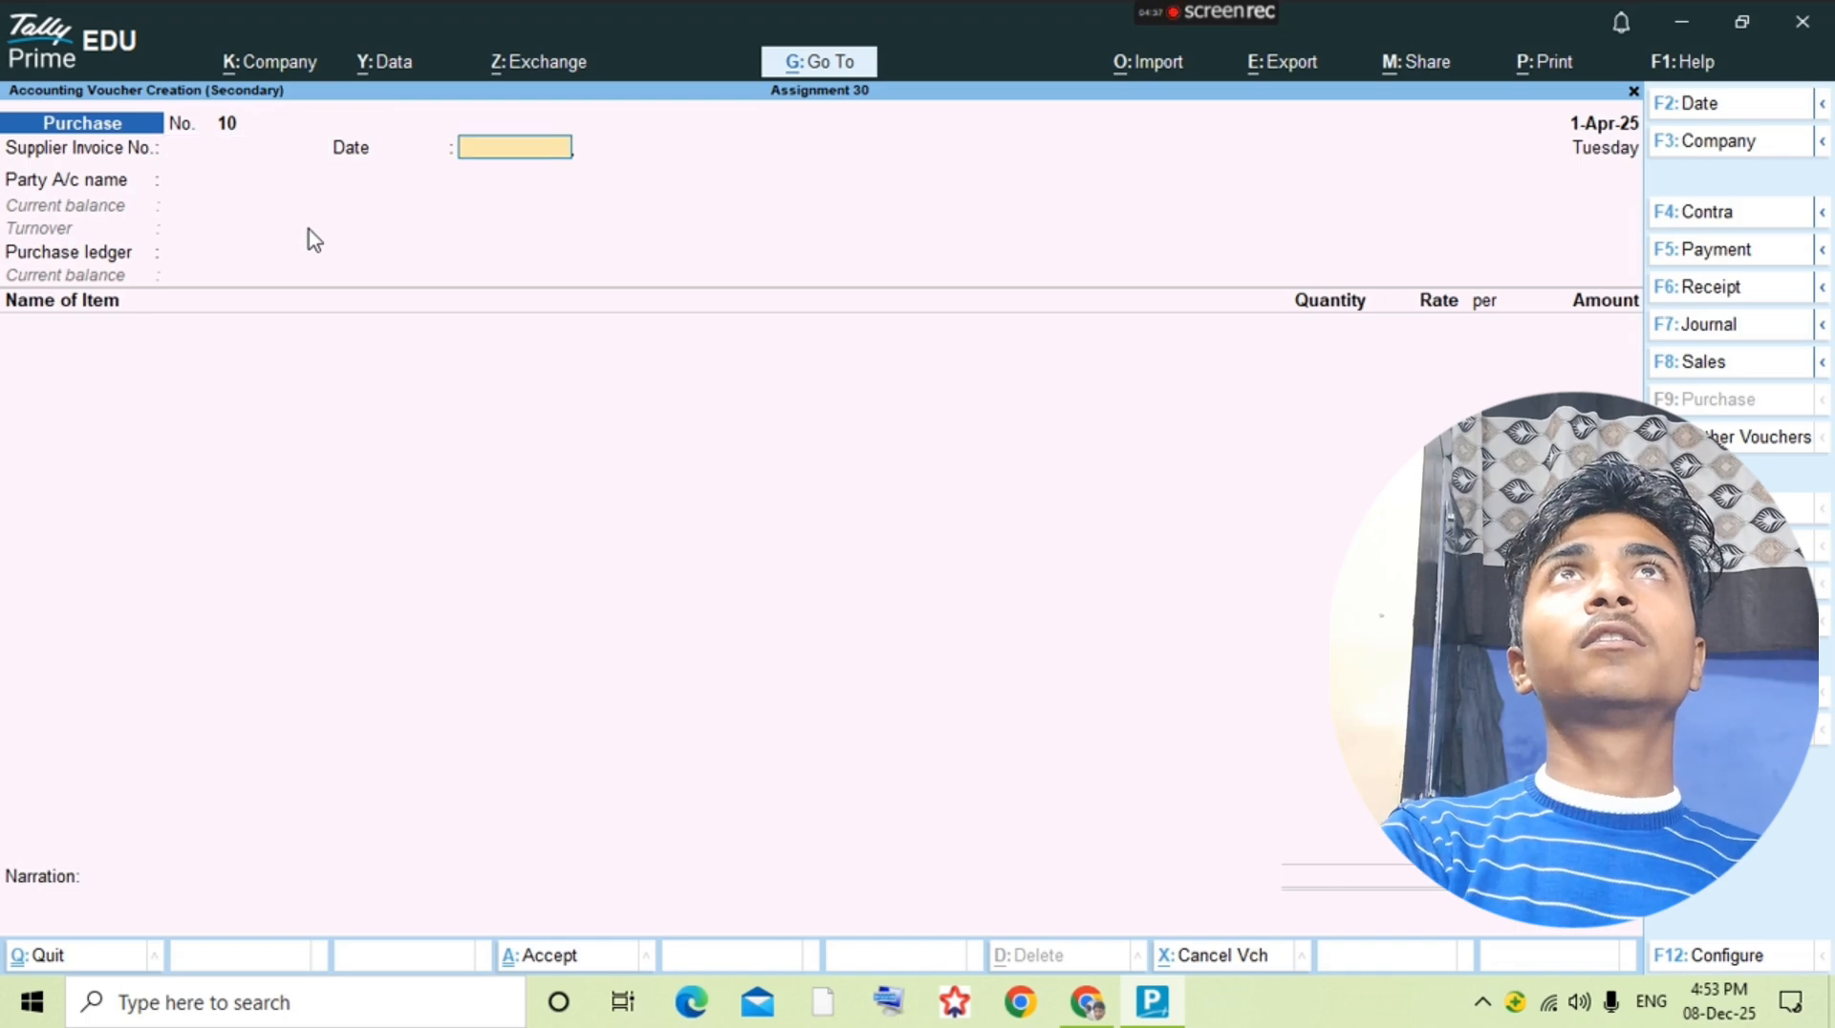
key("Return")
key("alt+Tab")
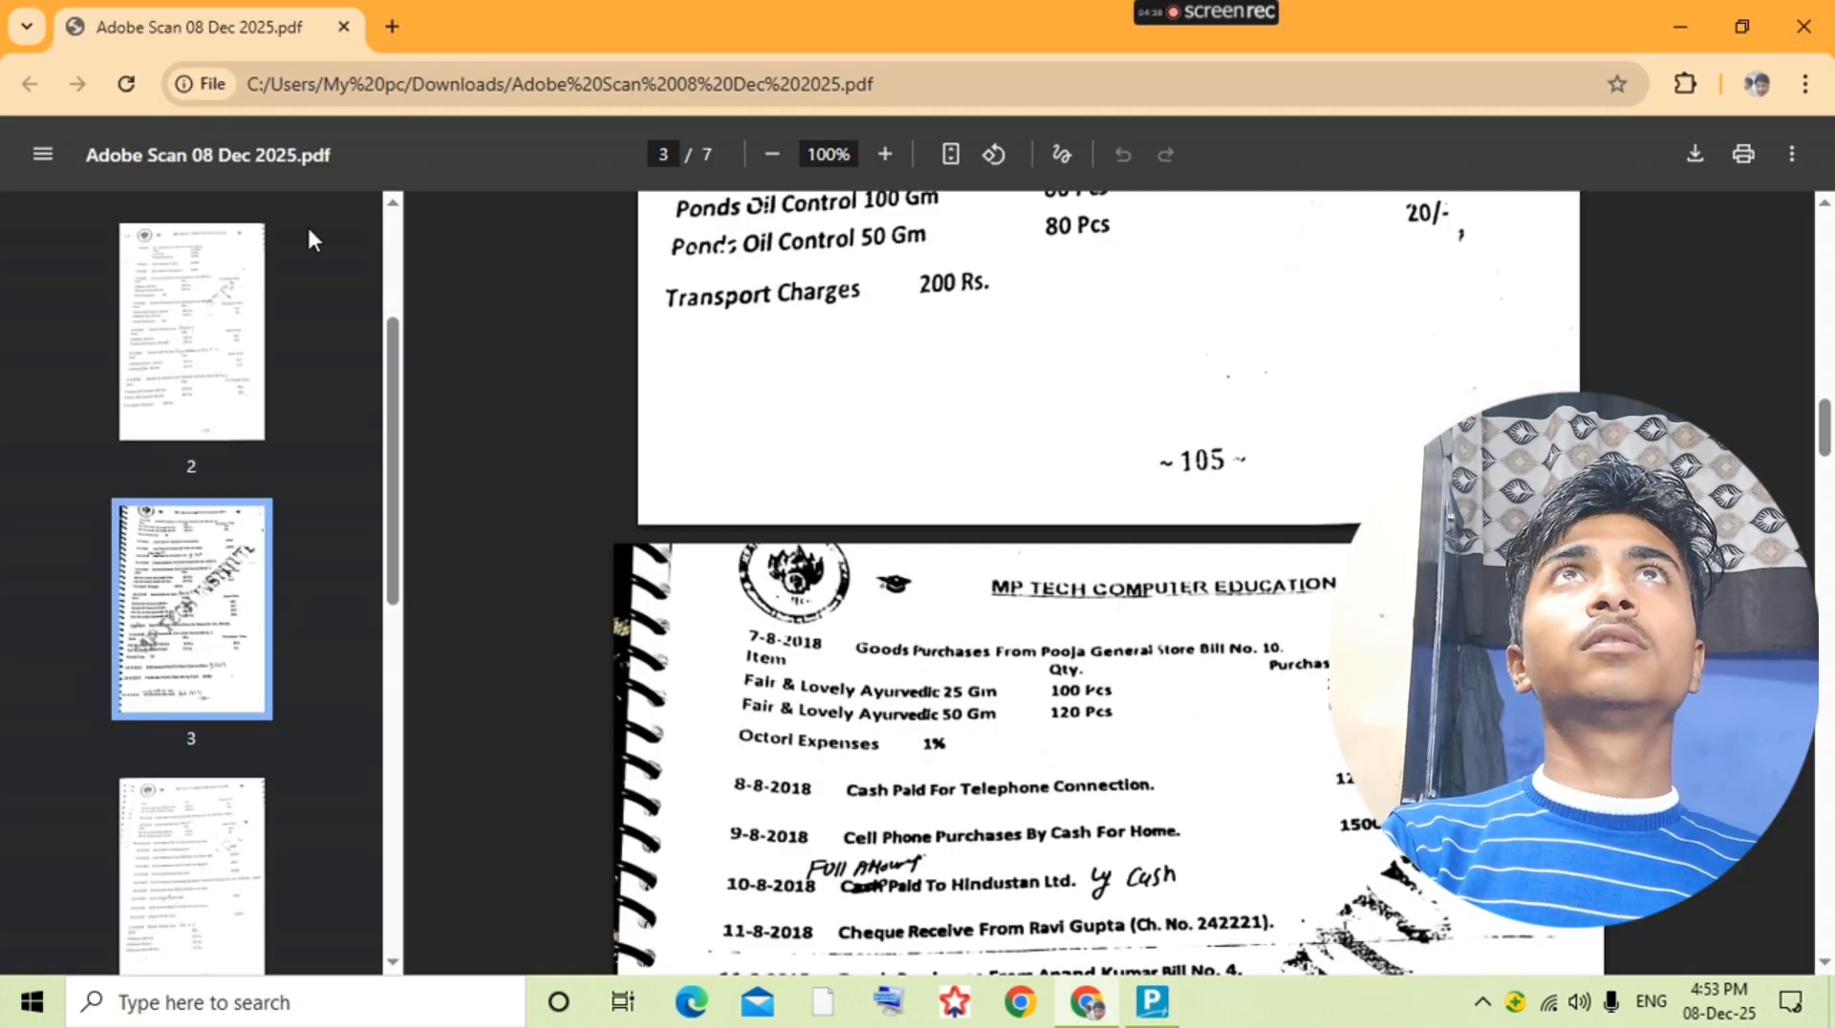
key("alt+Tab")
key("alt+c")
Step: Finish naming the party ledger Pooja General Store, group it under Sundry Creditors, save it, and keep Purchase as the voucher's purchase ledger
type("Pooja")
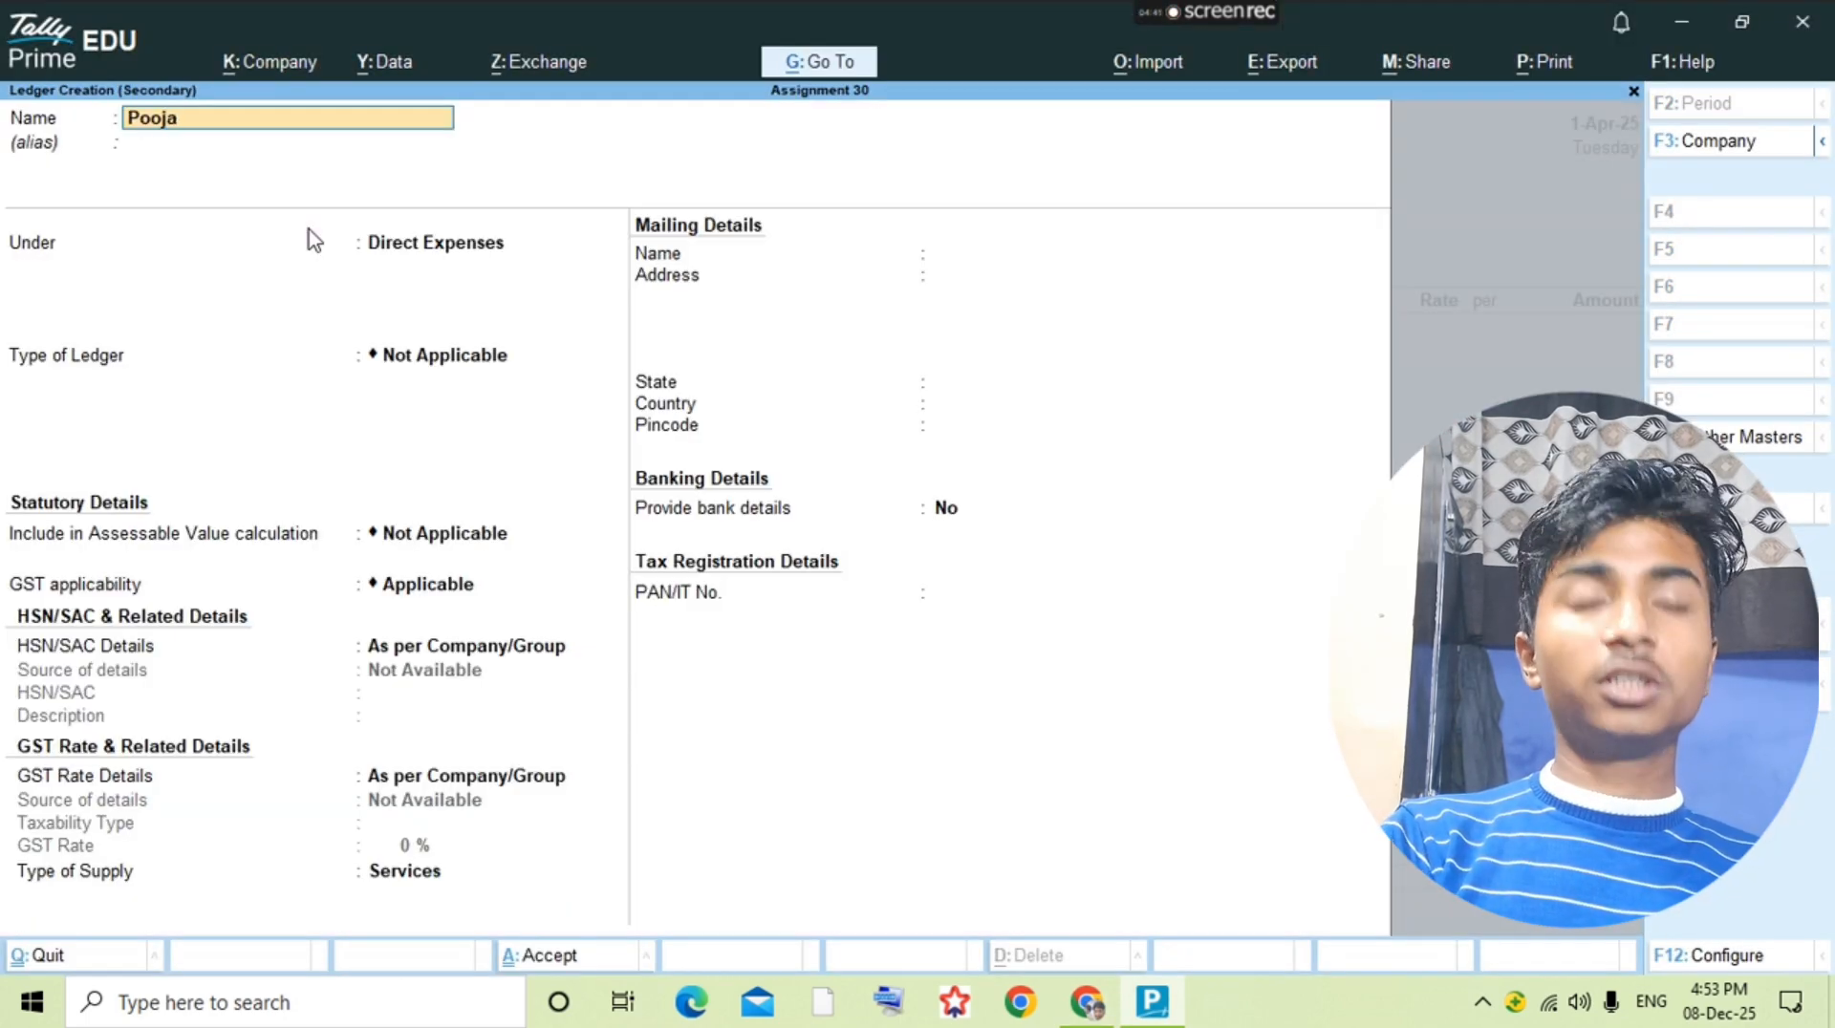
type(" Generakl")
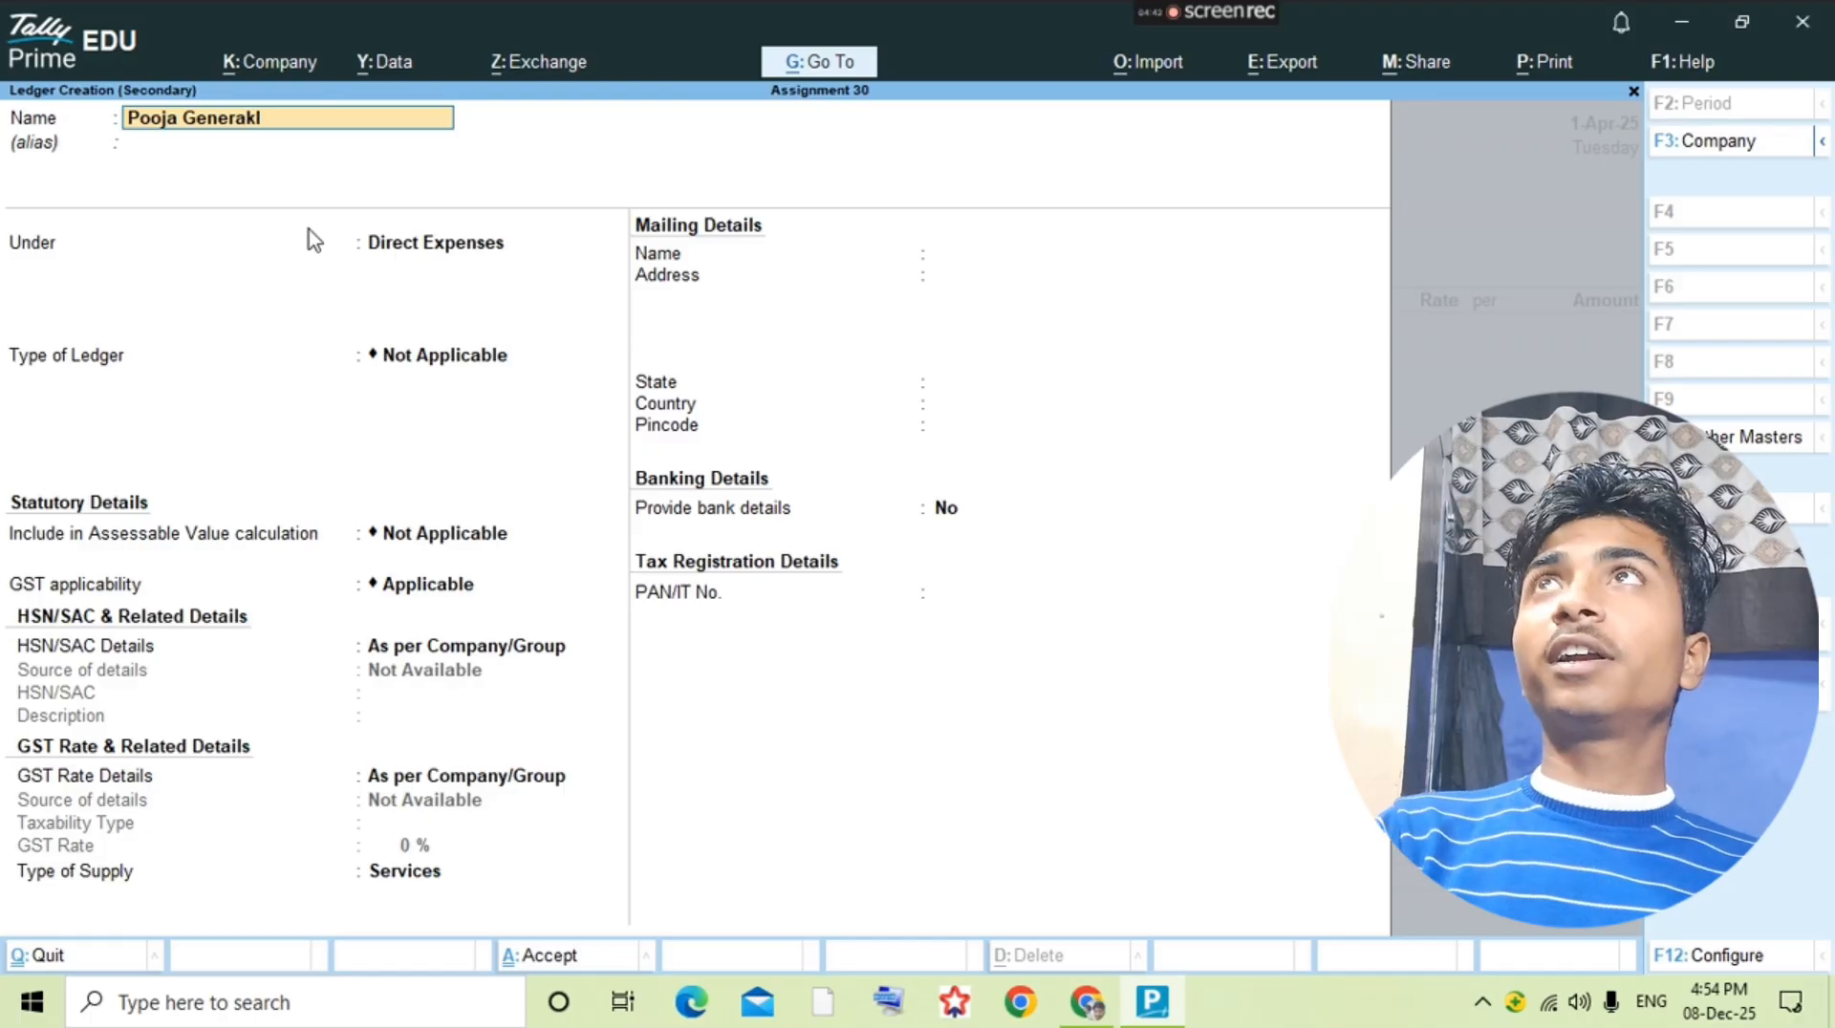
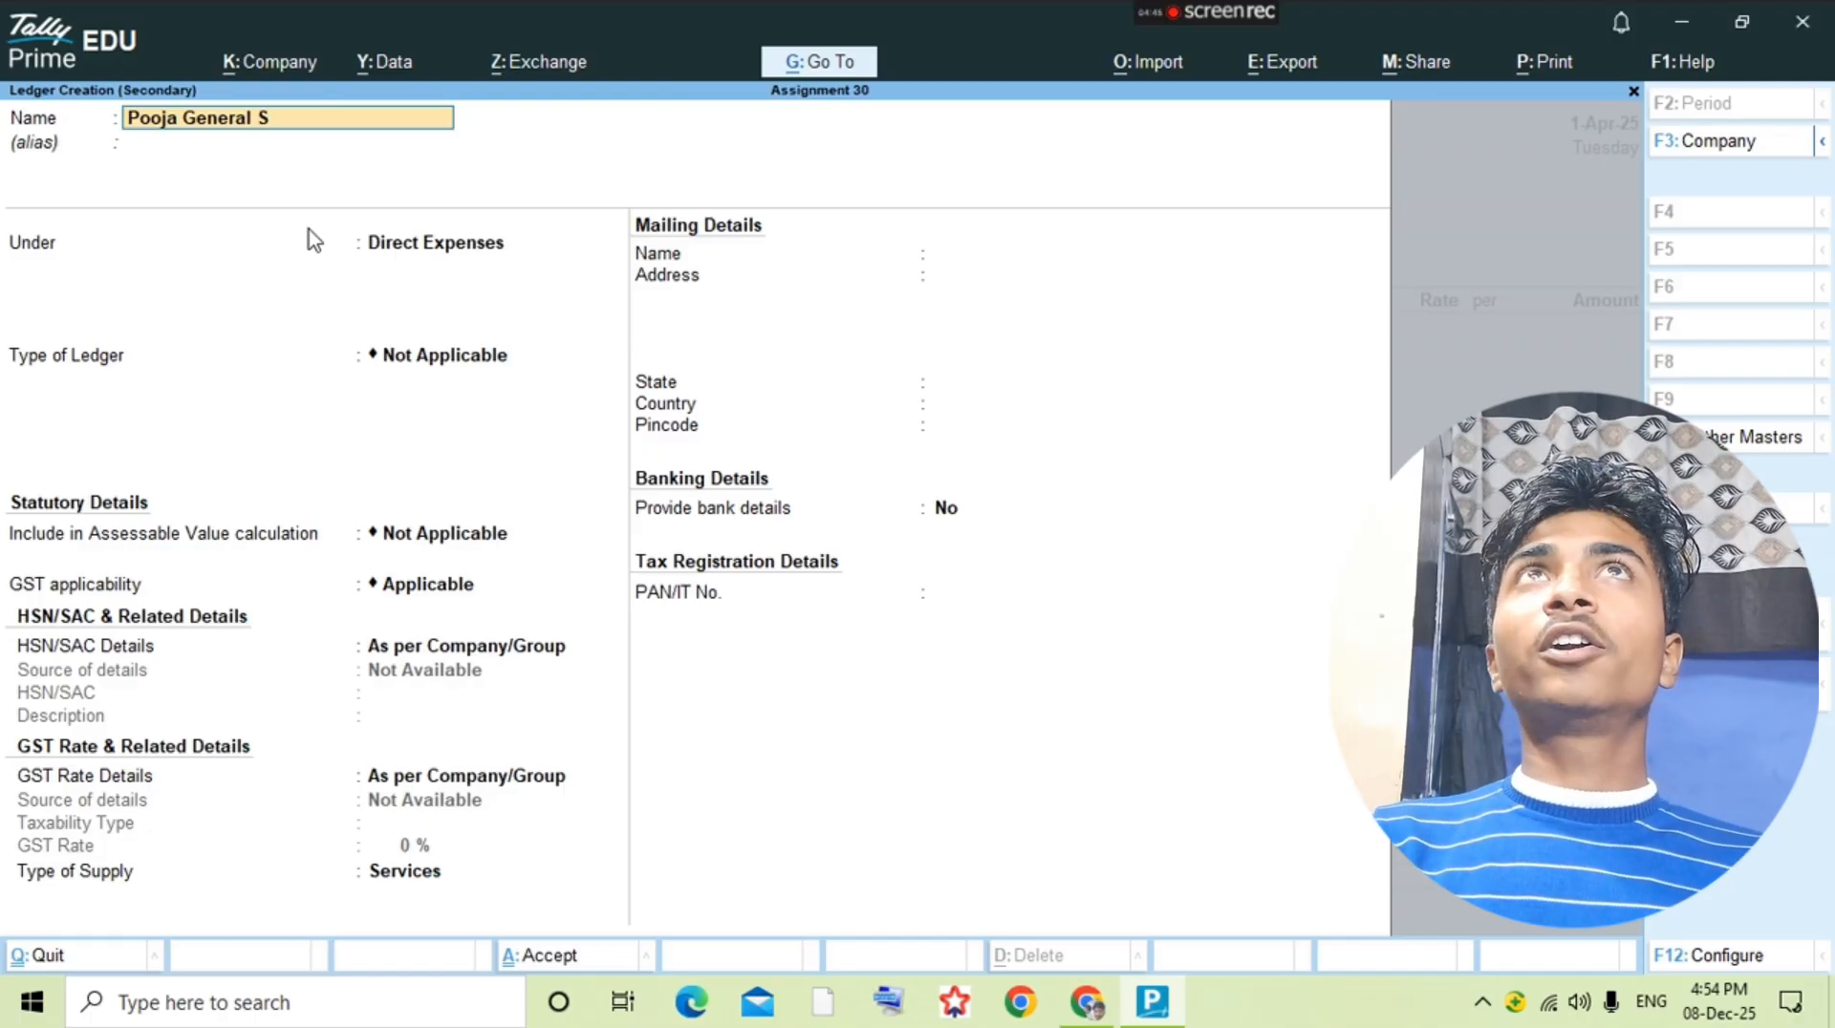
Step: Check the supplier in the question PDF and start a new party ledger from the voucher named Pooja General Store
Step: Finish naming the party ledger Pooja General Store, group it under Sundry Creditors, save it, and keep Purchase as the voucher's purchase ledger
type(" Store")
key("Return")
key("Return")
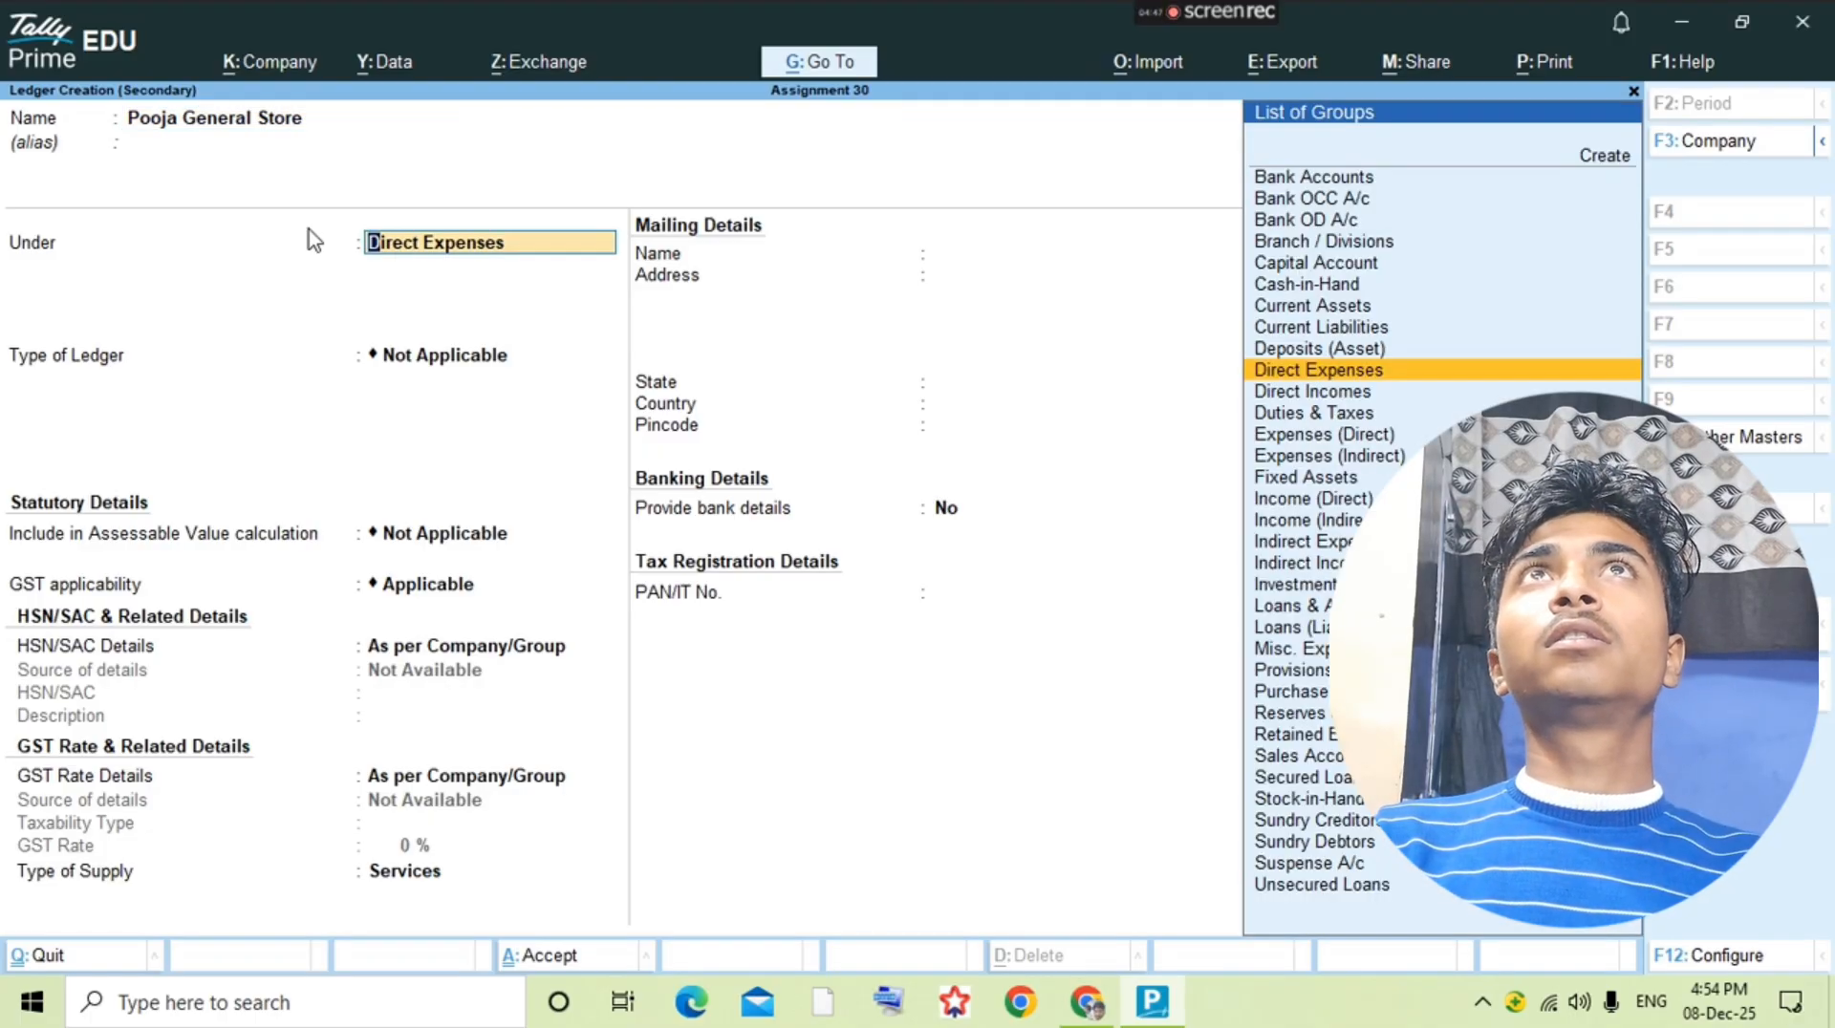
type("Sund")
key("Return")
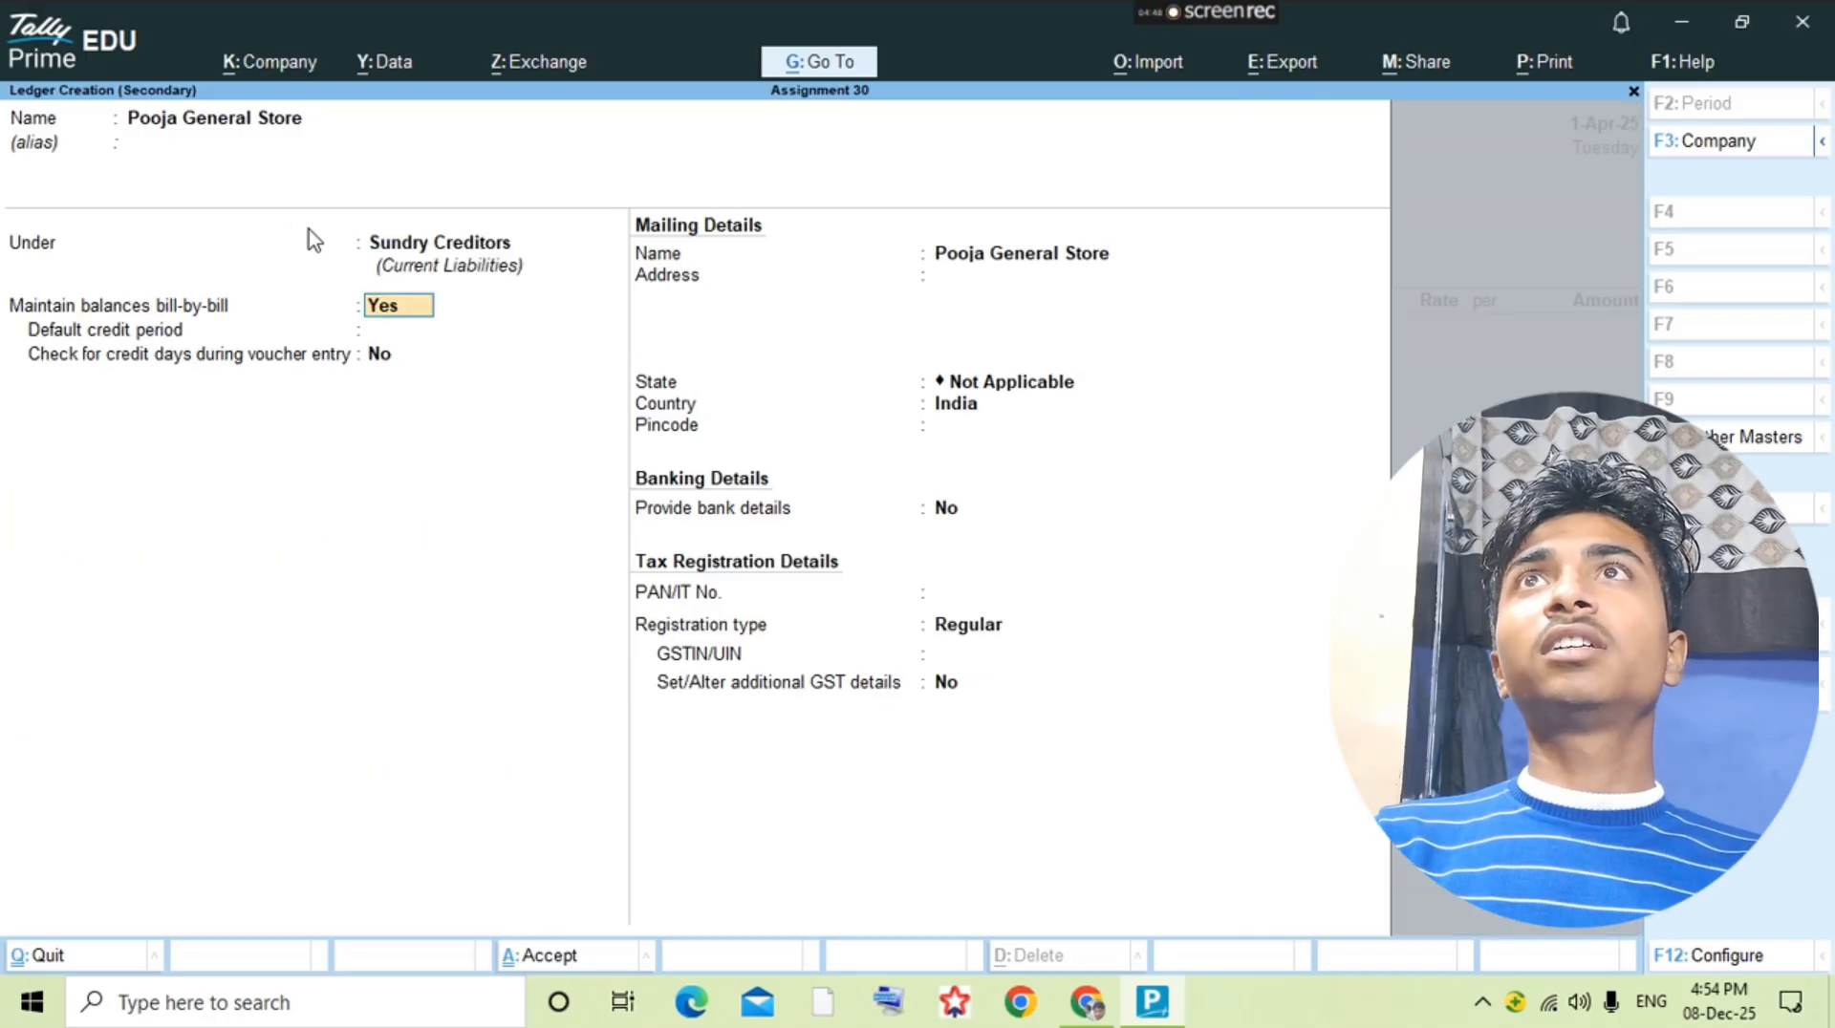
key("ctrl+a")
key("Return")
key("alt+Tab")
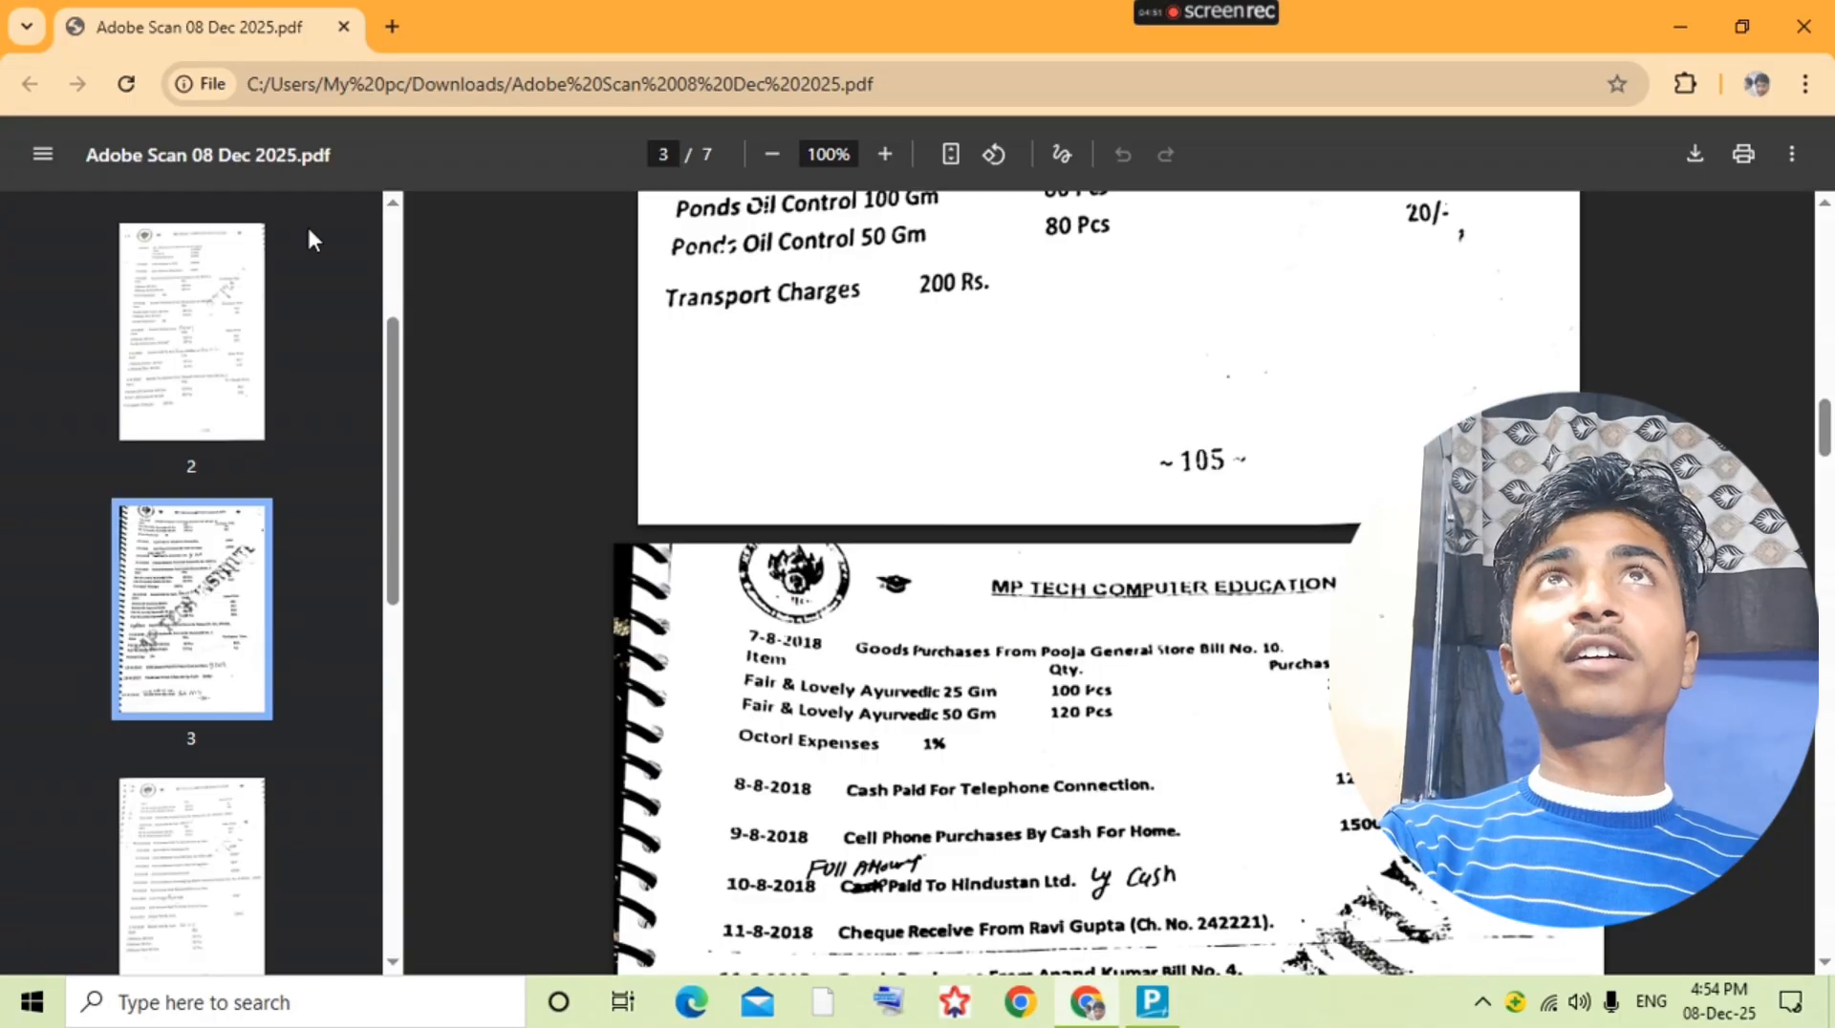
key("alt+Tab")
key("ctrl+a")
key("Return")
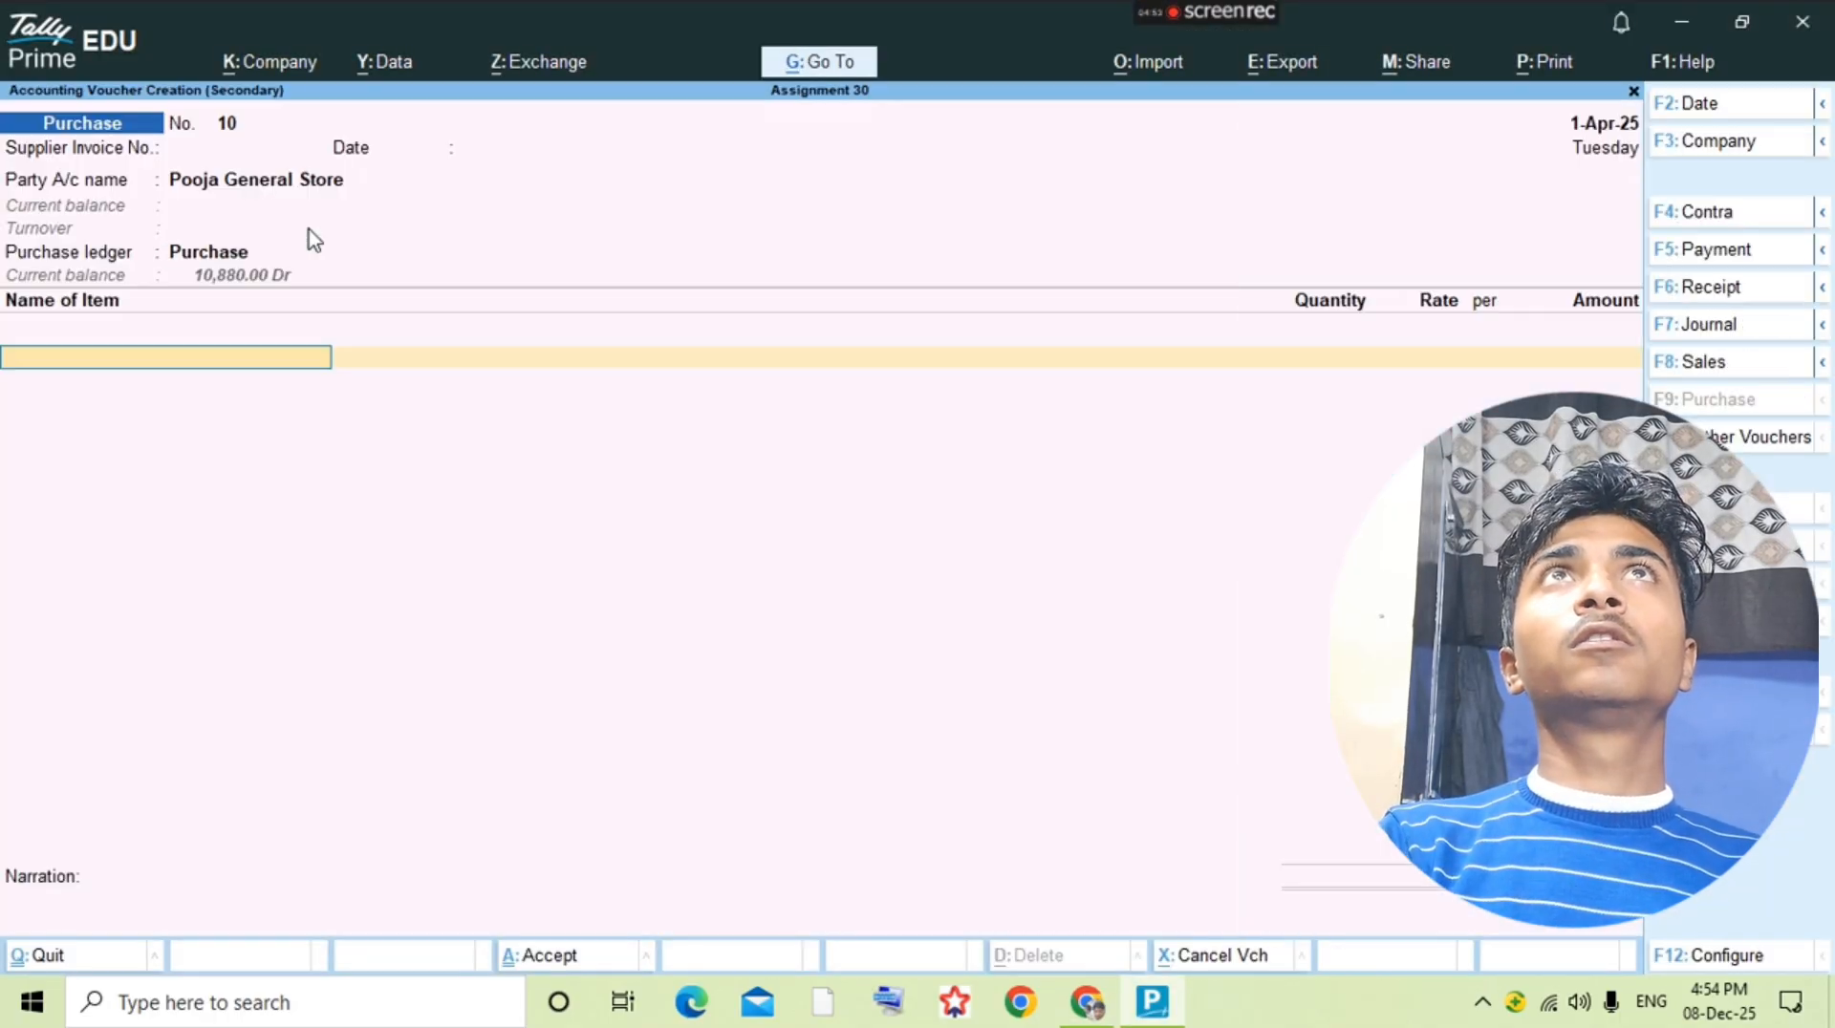
Step: Check the first item in the question PDF and start a new stock item from the voucher named Fair&Lovely Ayurvedic 25gm
key("alt+Tab")
key("alt+Tab")
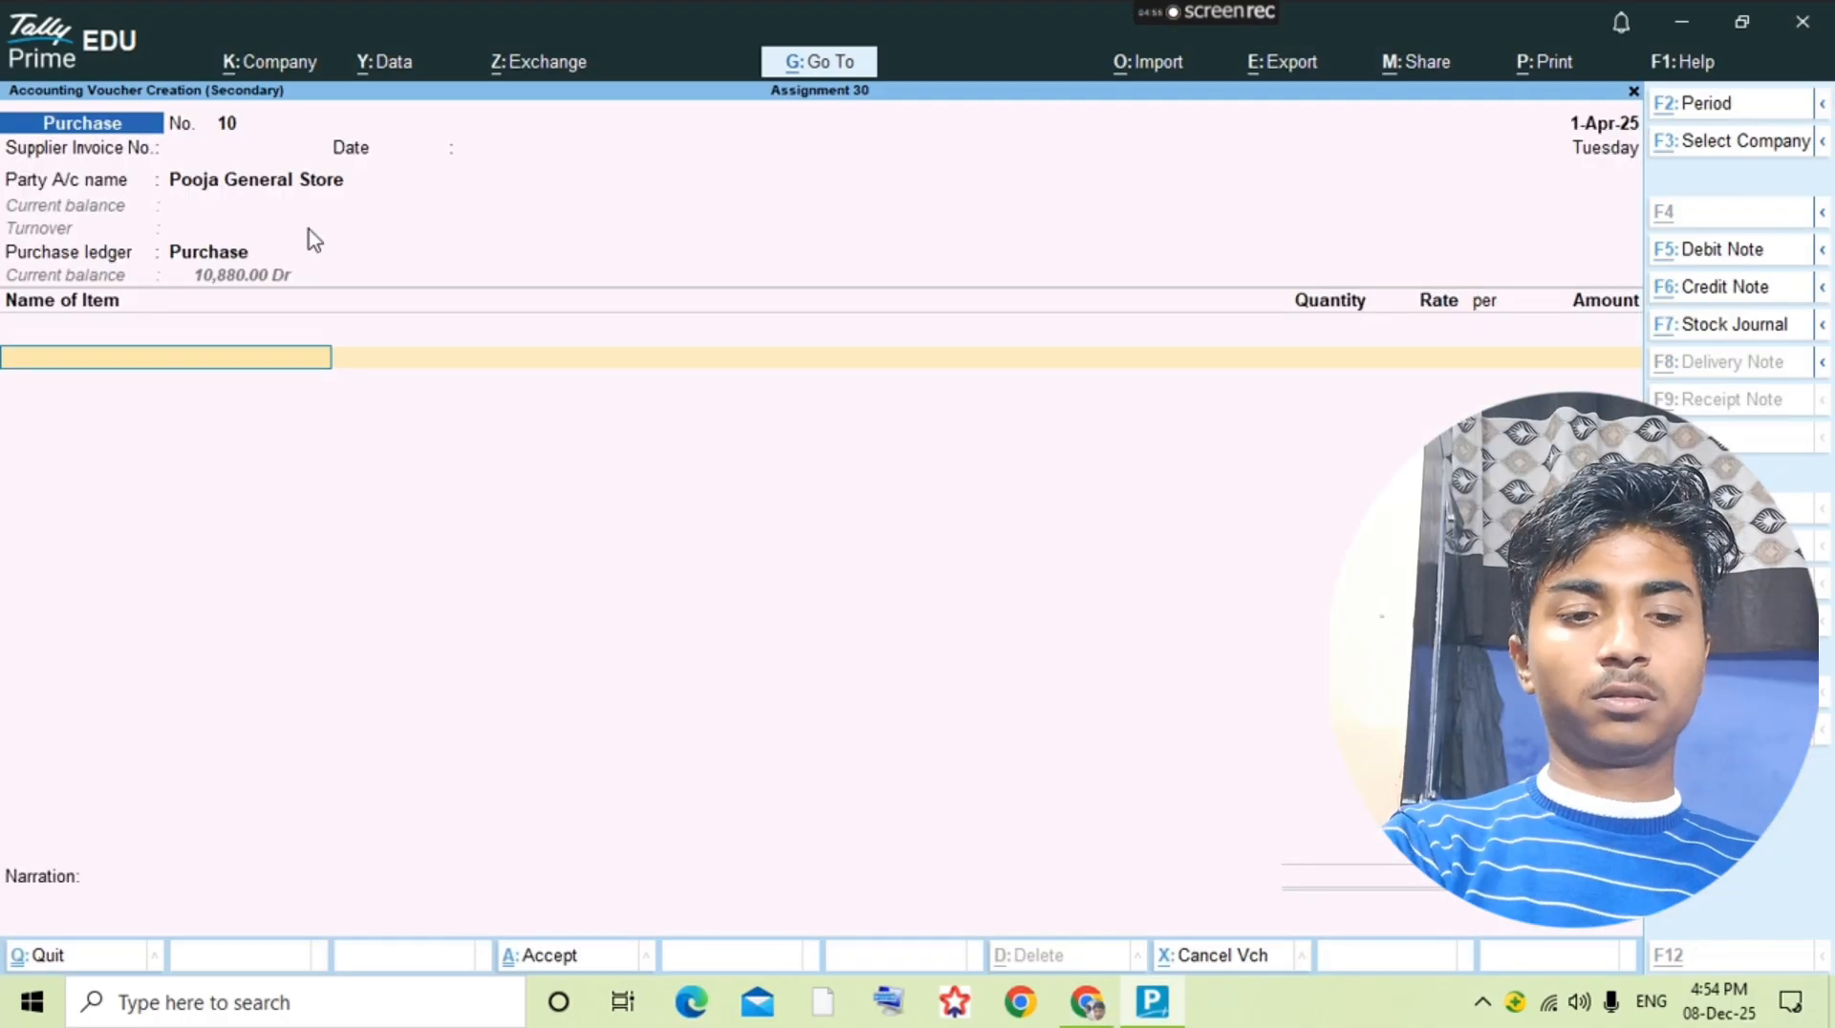
key("alt+c")
type("Dfa")
key("BackSpace")
key("BackSpace")
key("BackSpace")
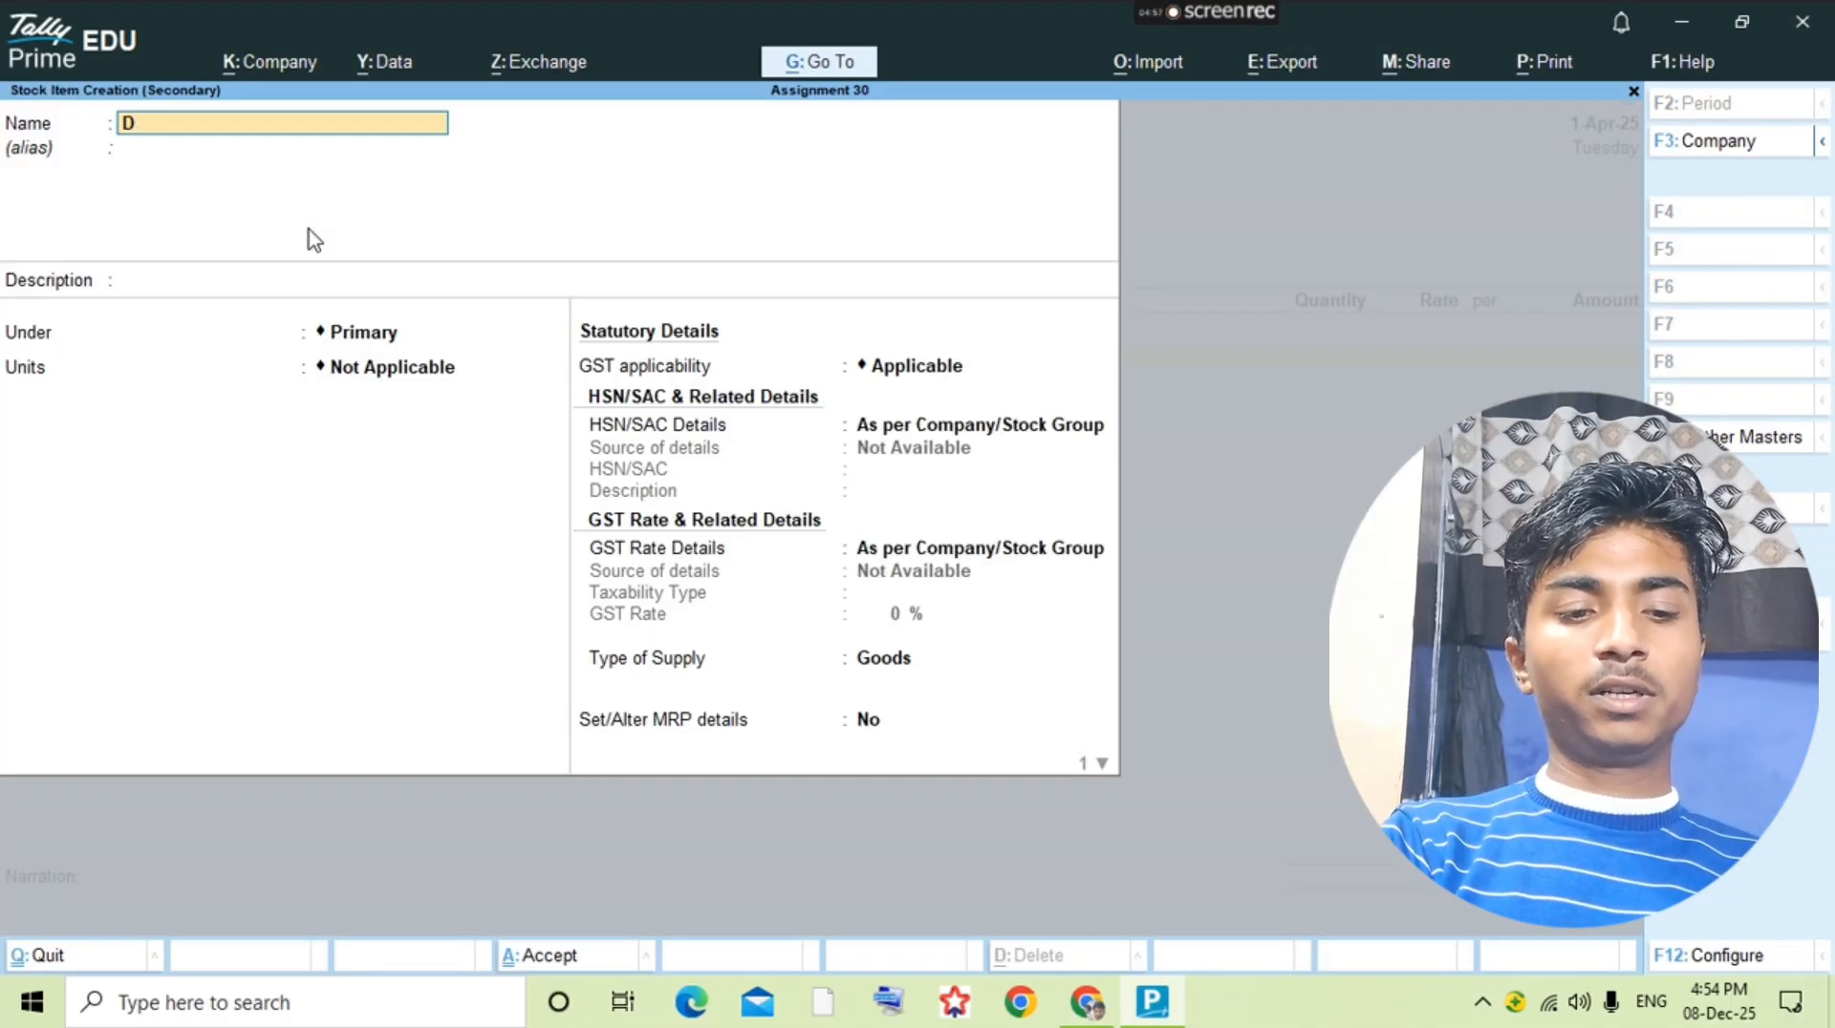
type("Fair")
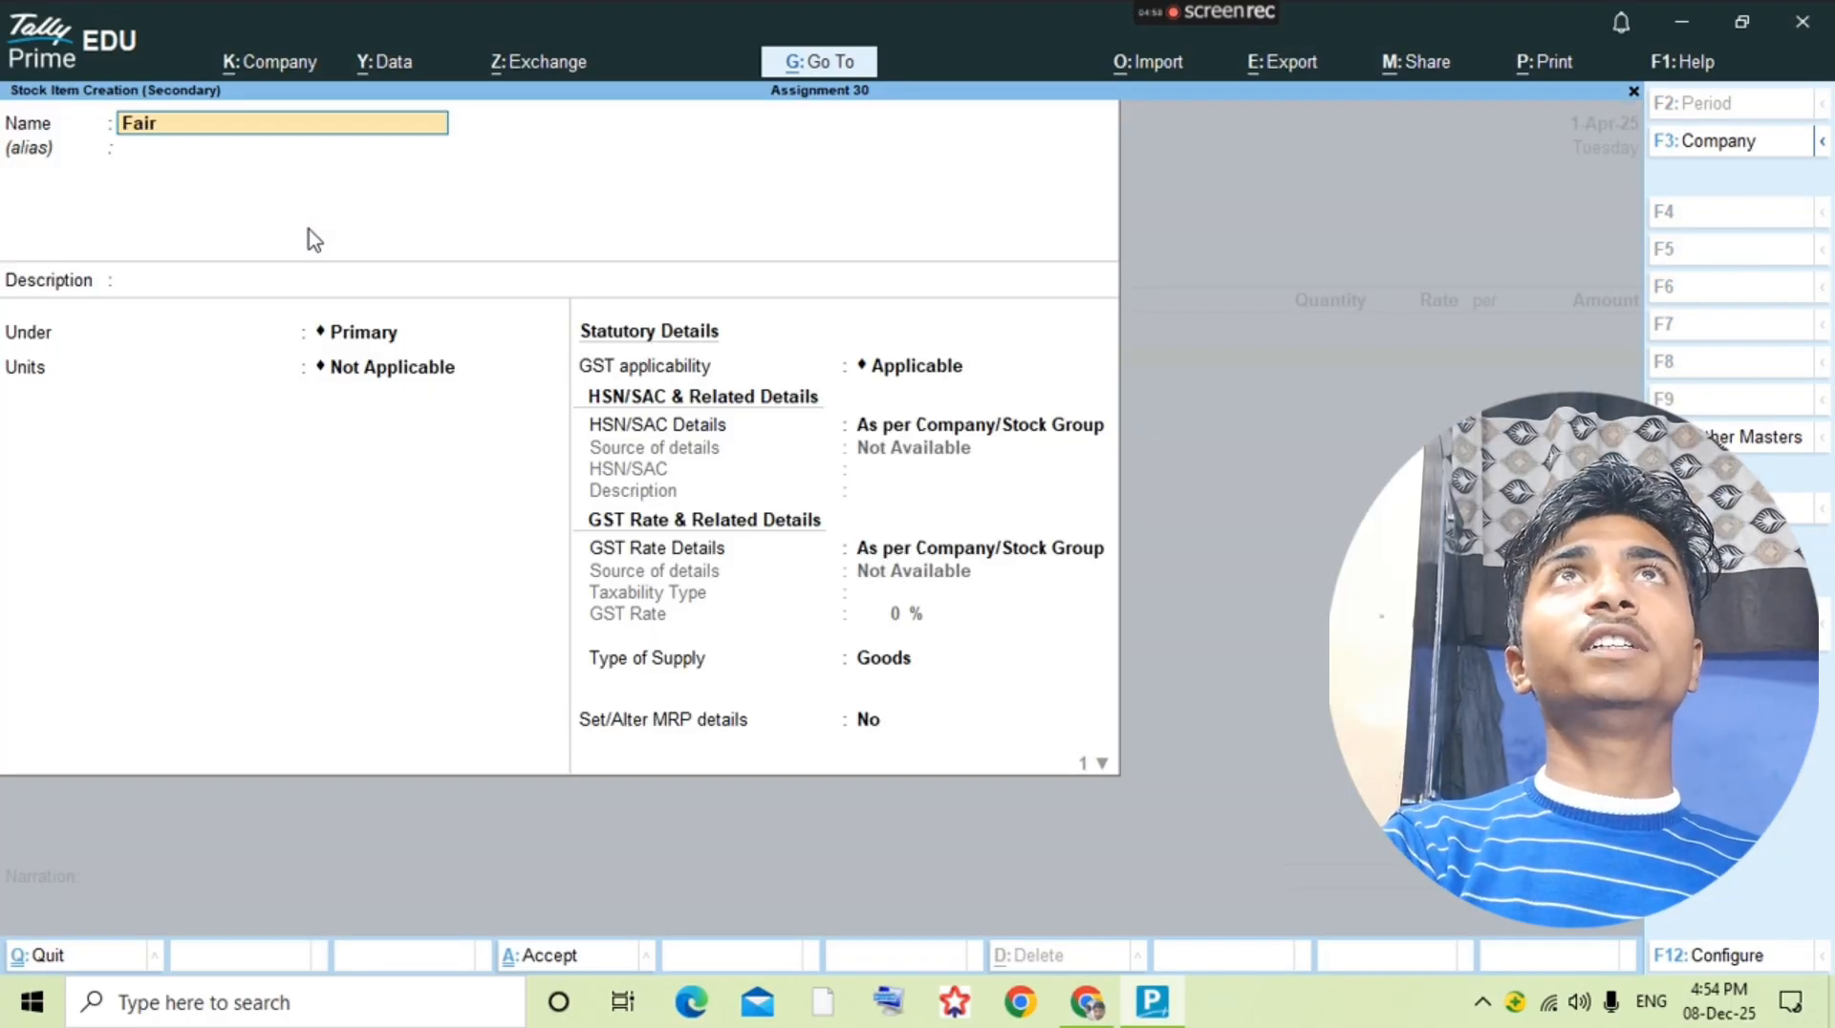
type("&L")
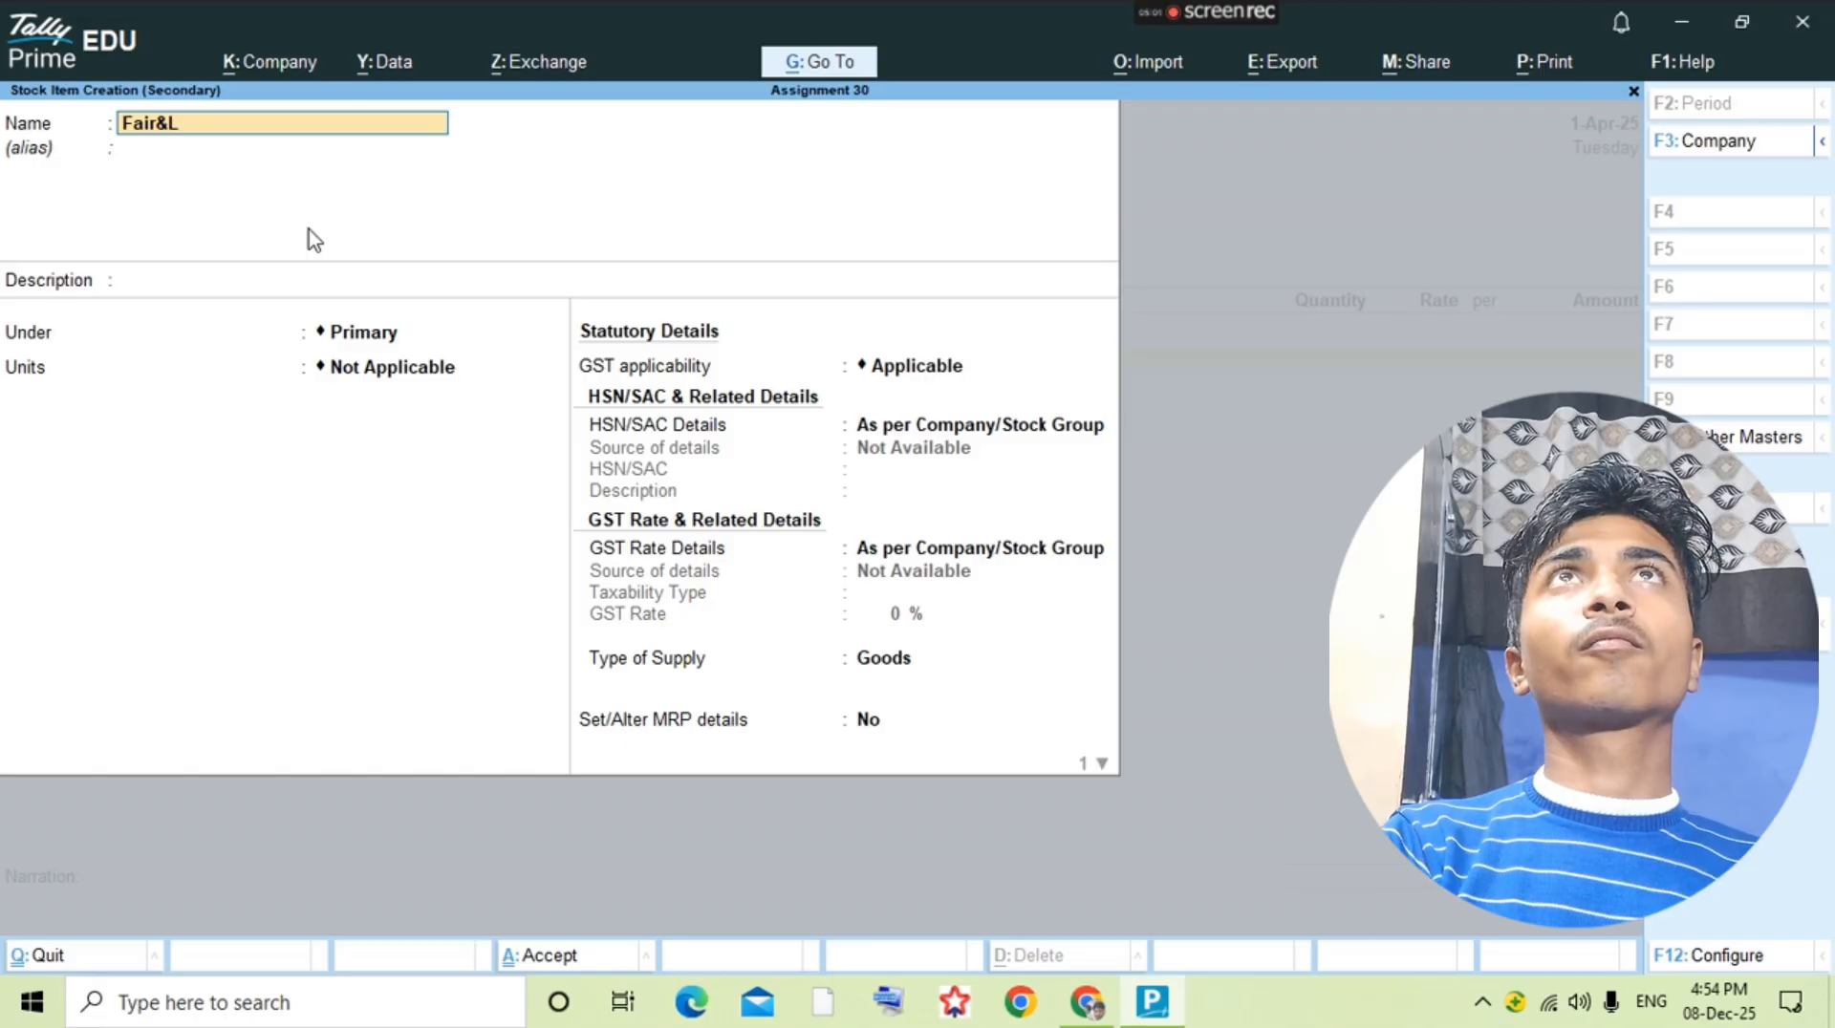
type("ovely t")
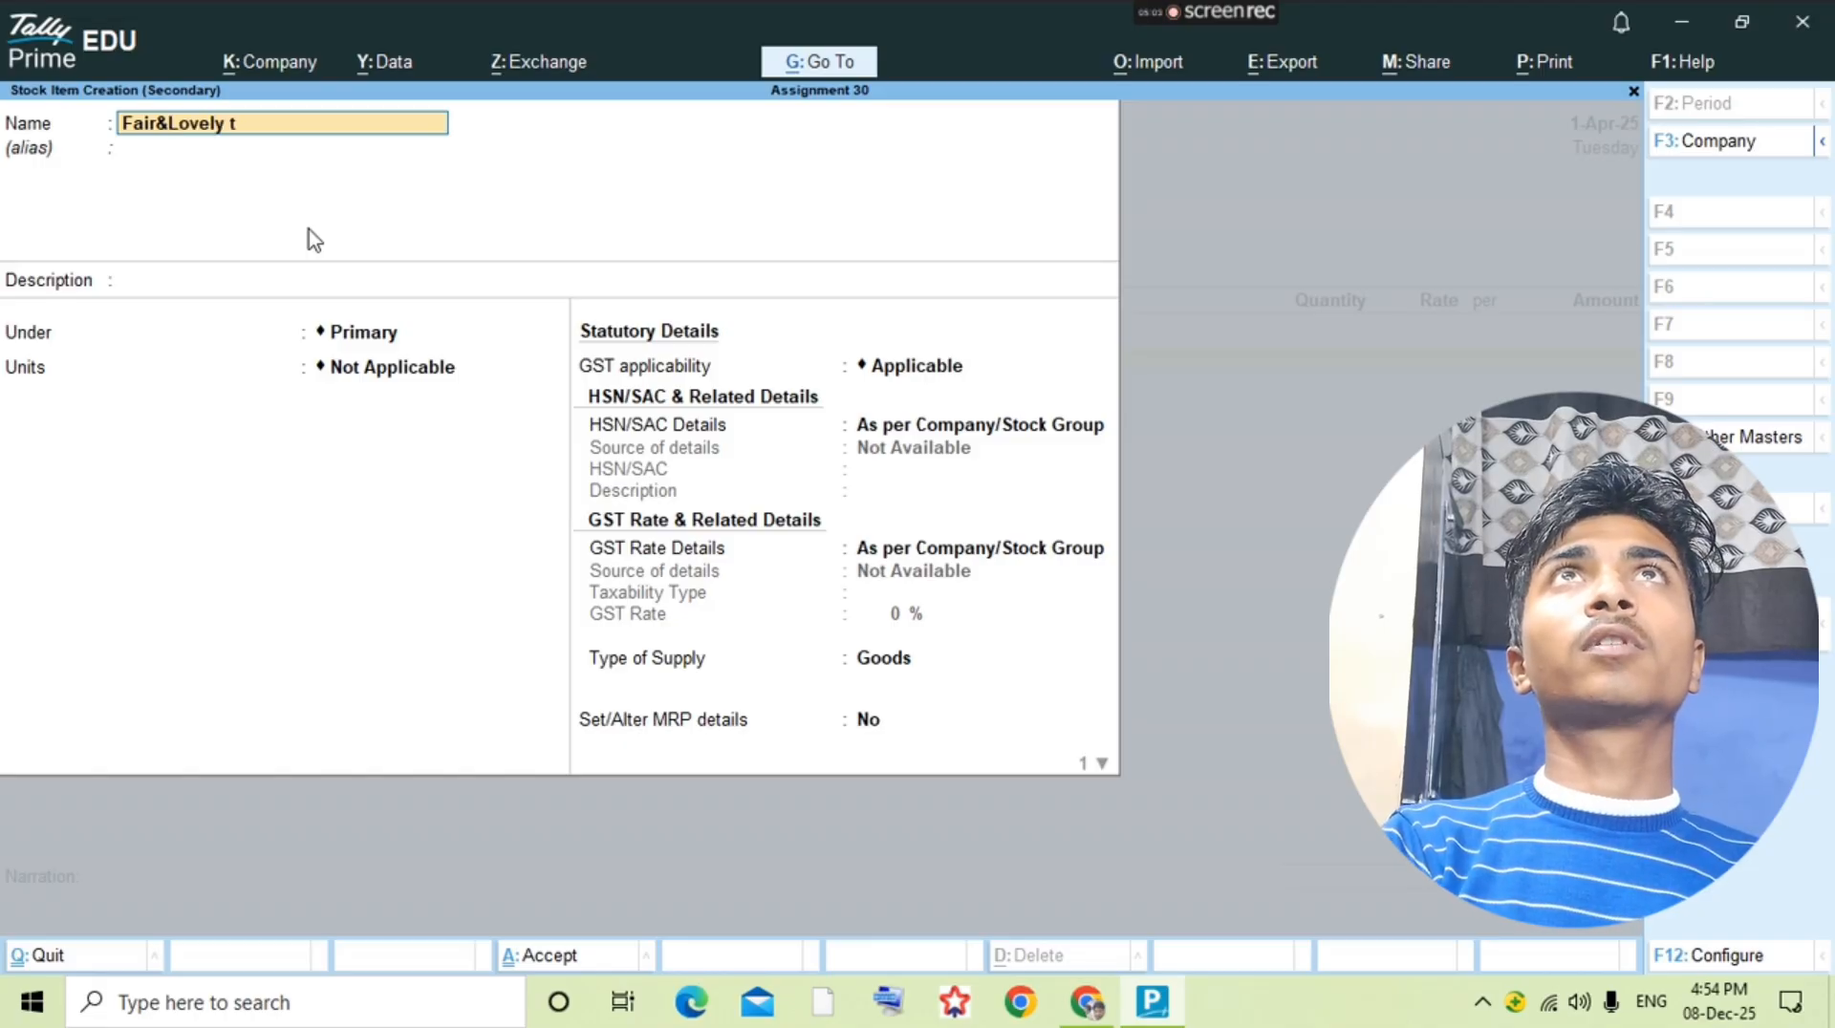
key("BackSpace")
type("at")
key("BackSpace")
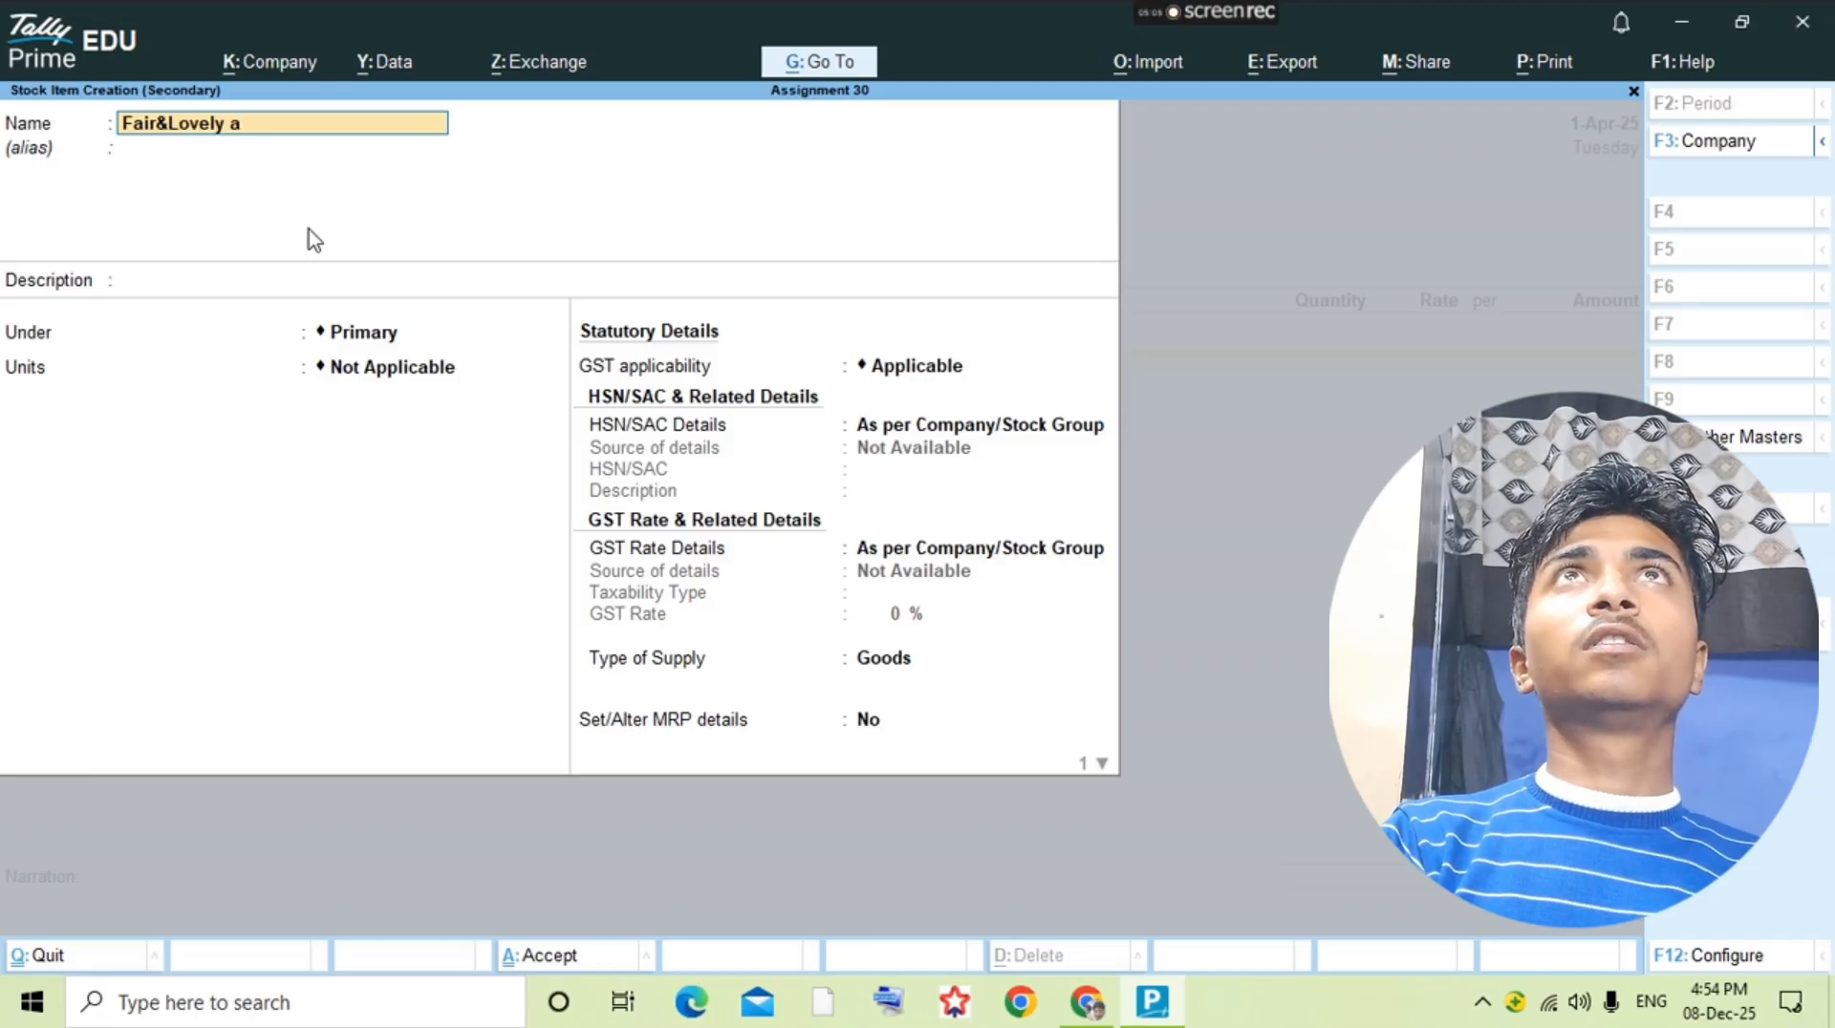
key("BackSpace")
type("Ayir")
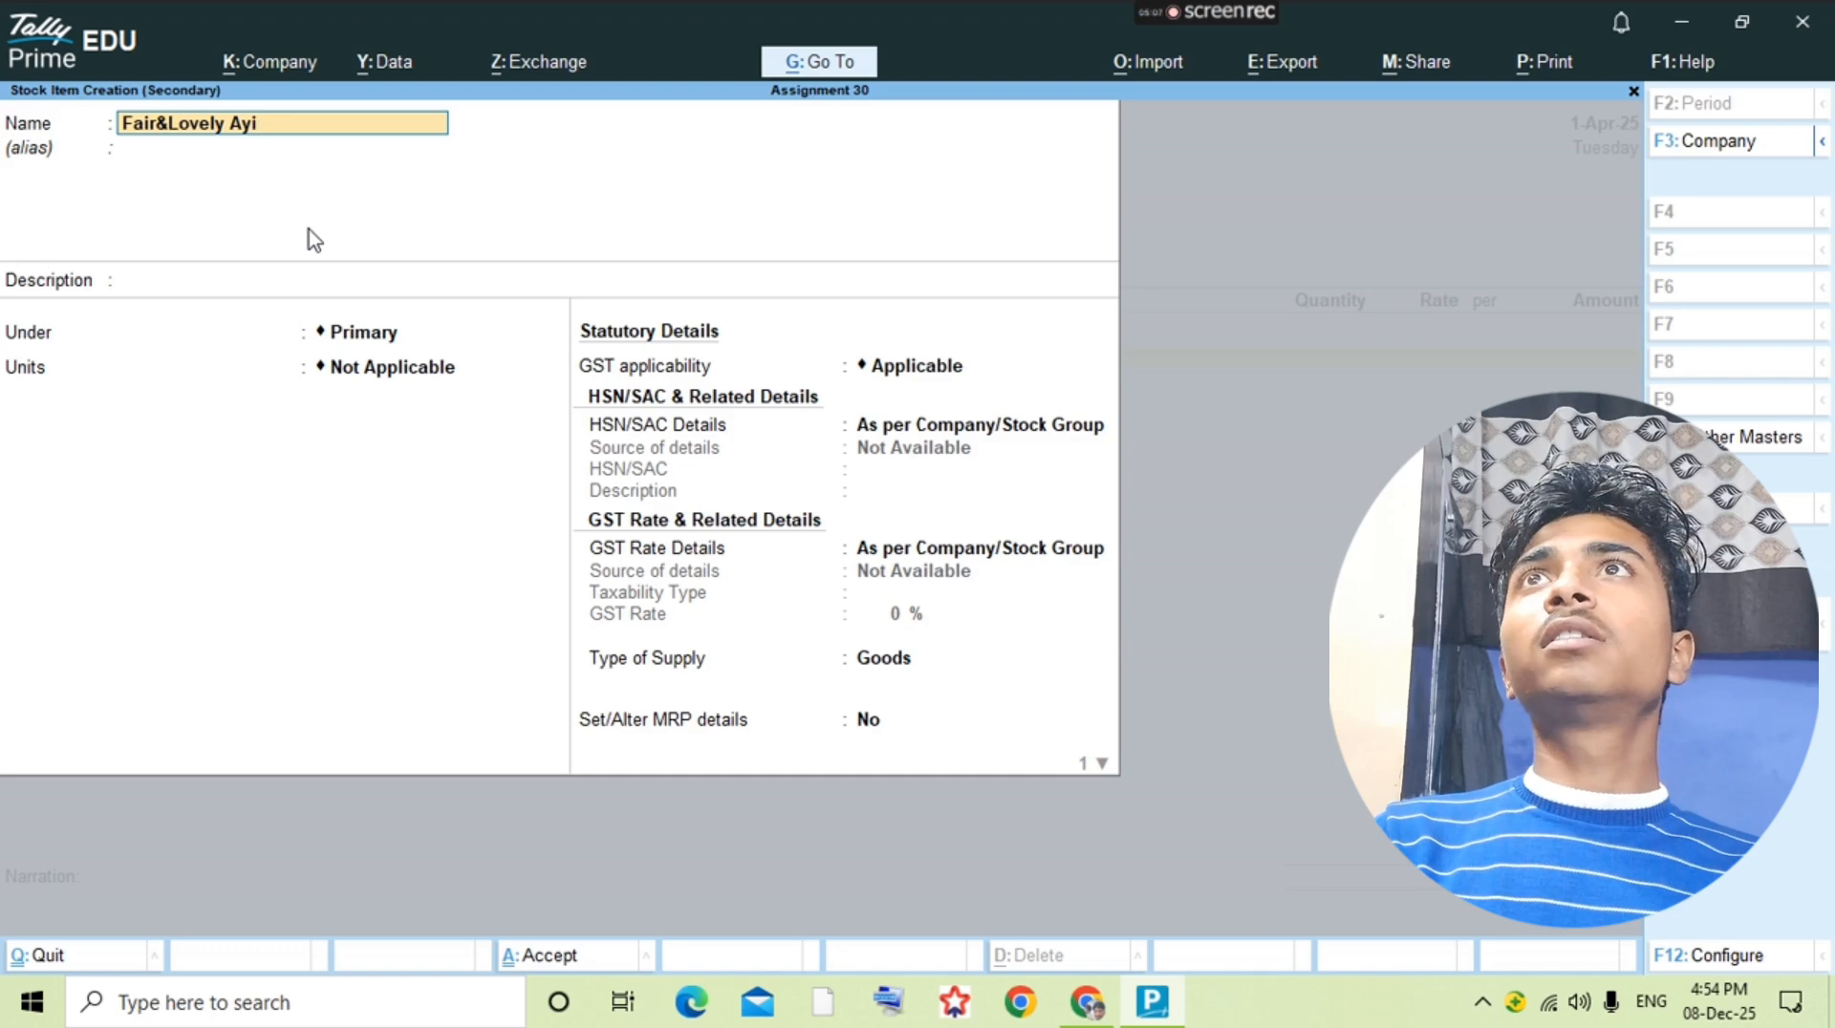
key("BackSpace")
type("urv")
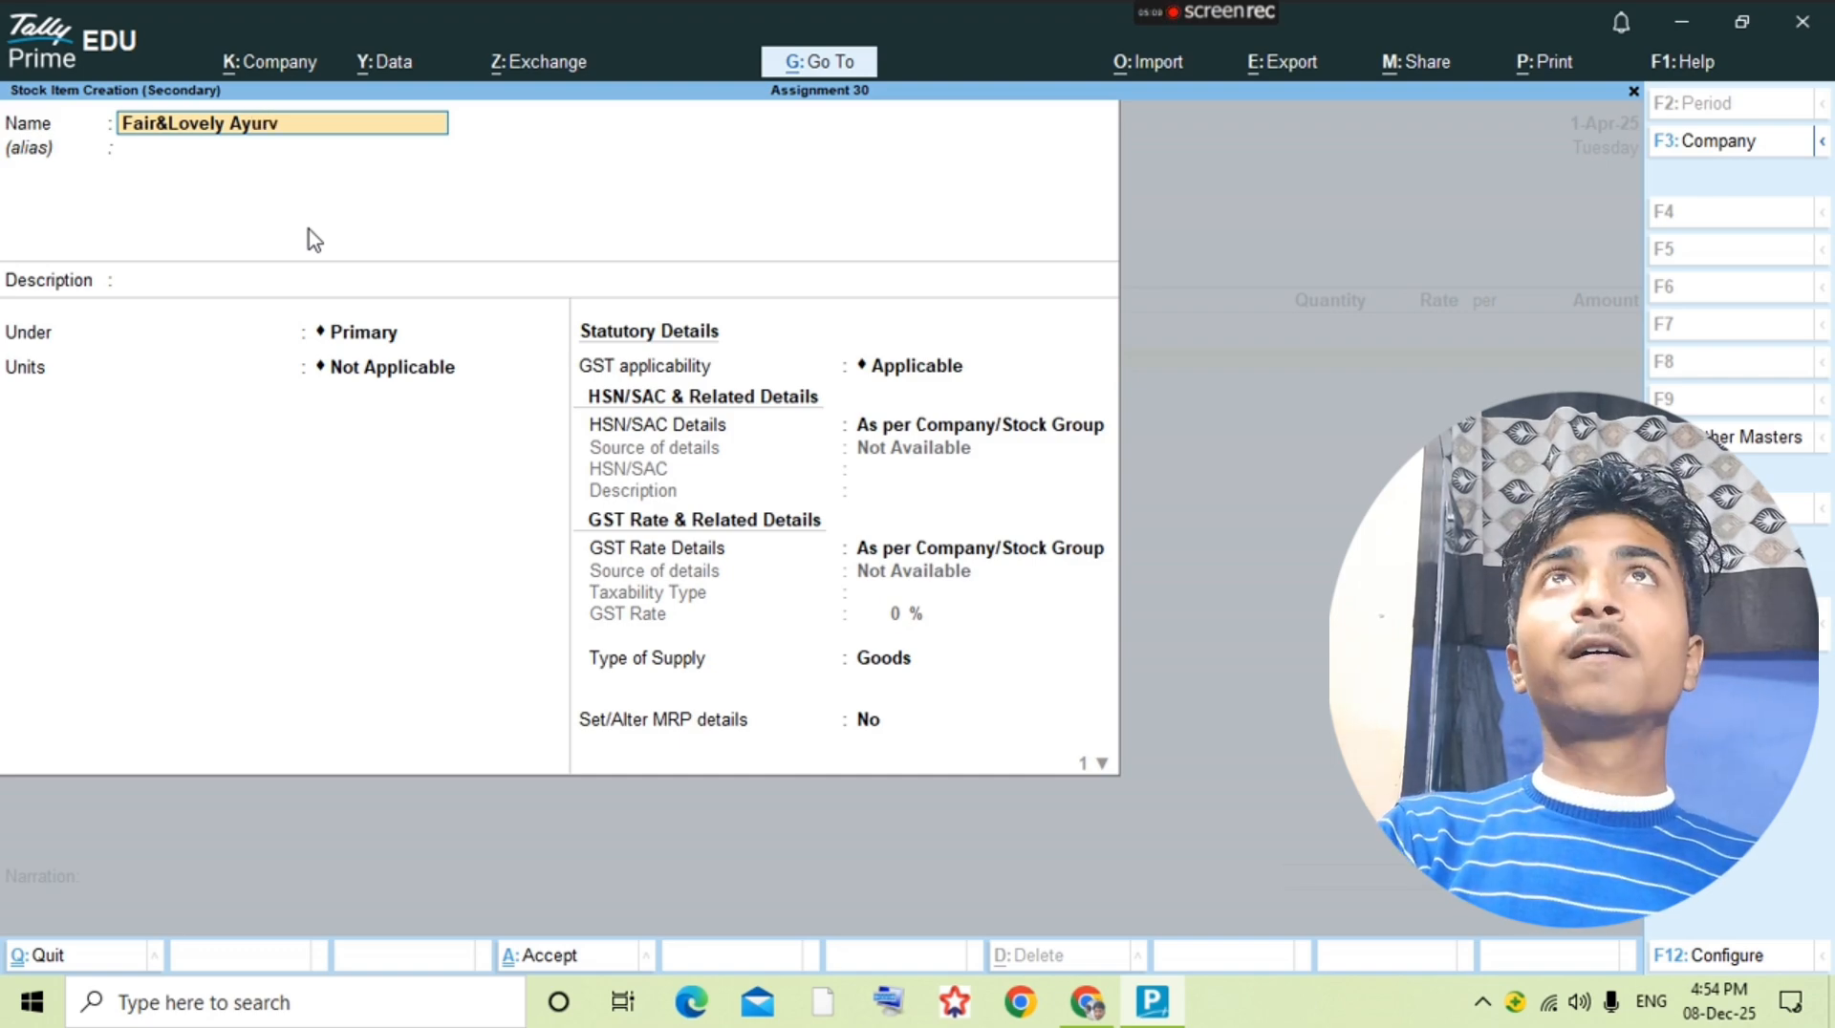
type("edic")
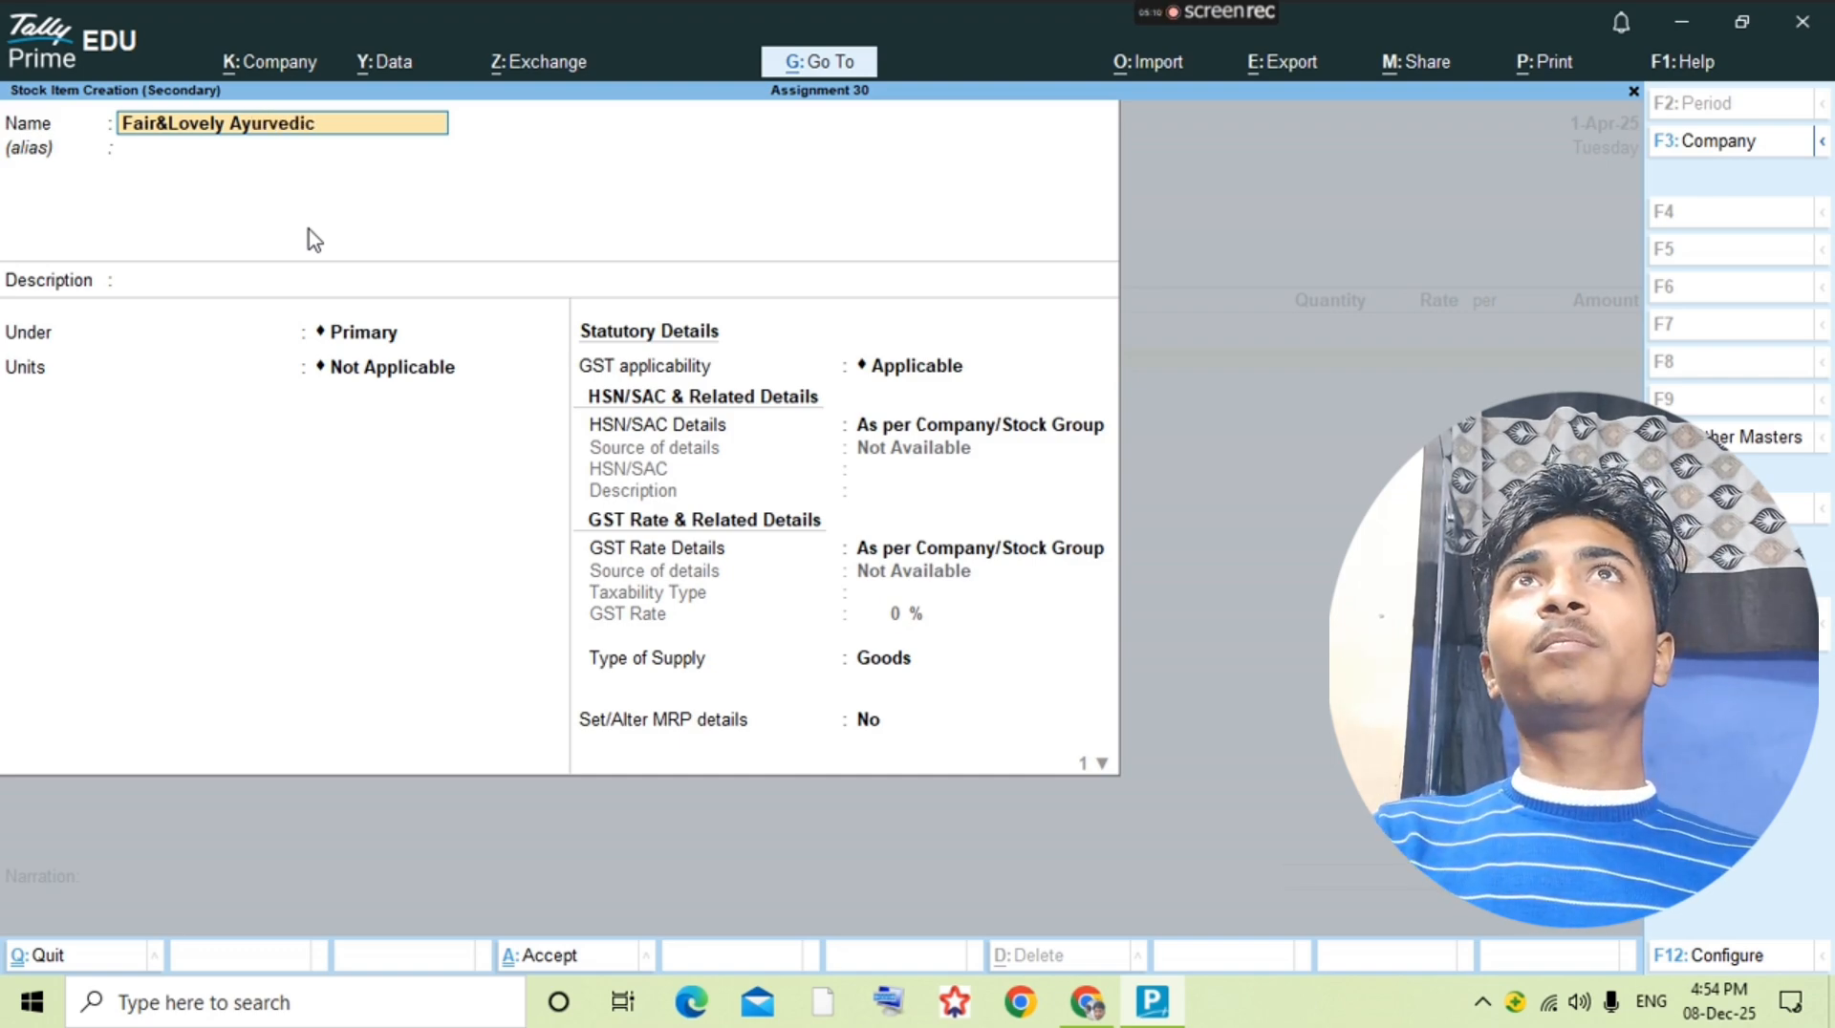
key("alt+Tab")
key("alt+Tab")
type("25")
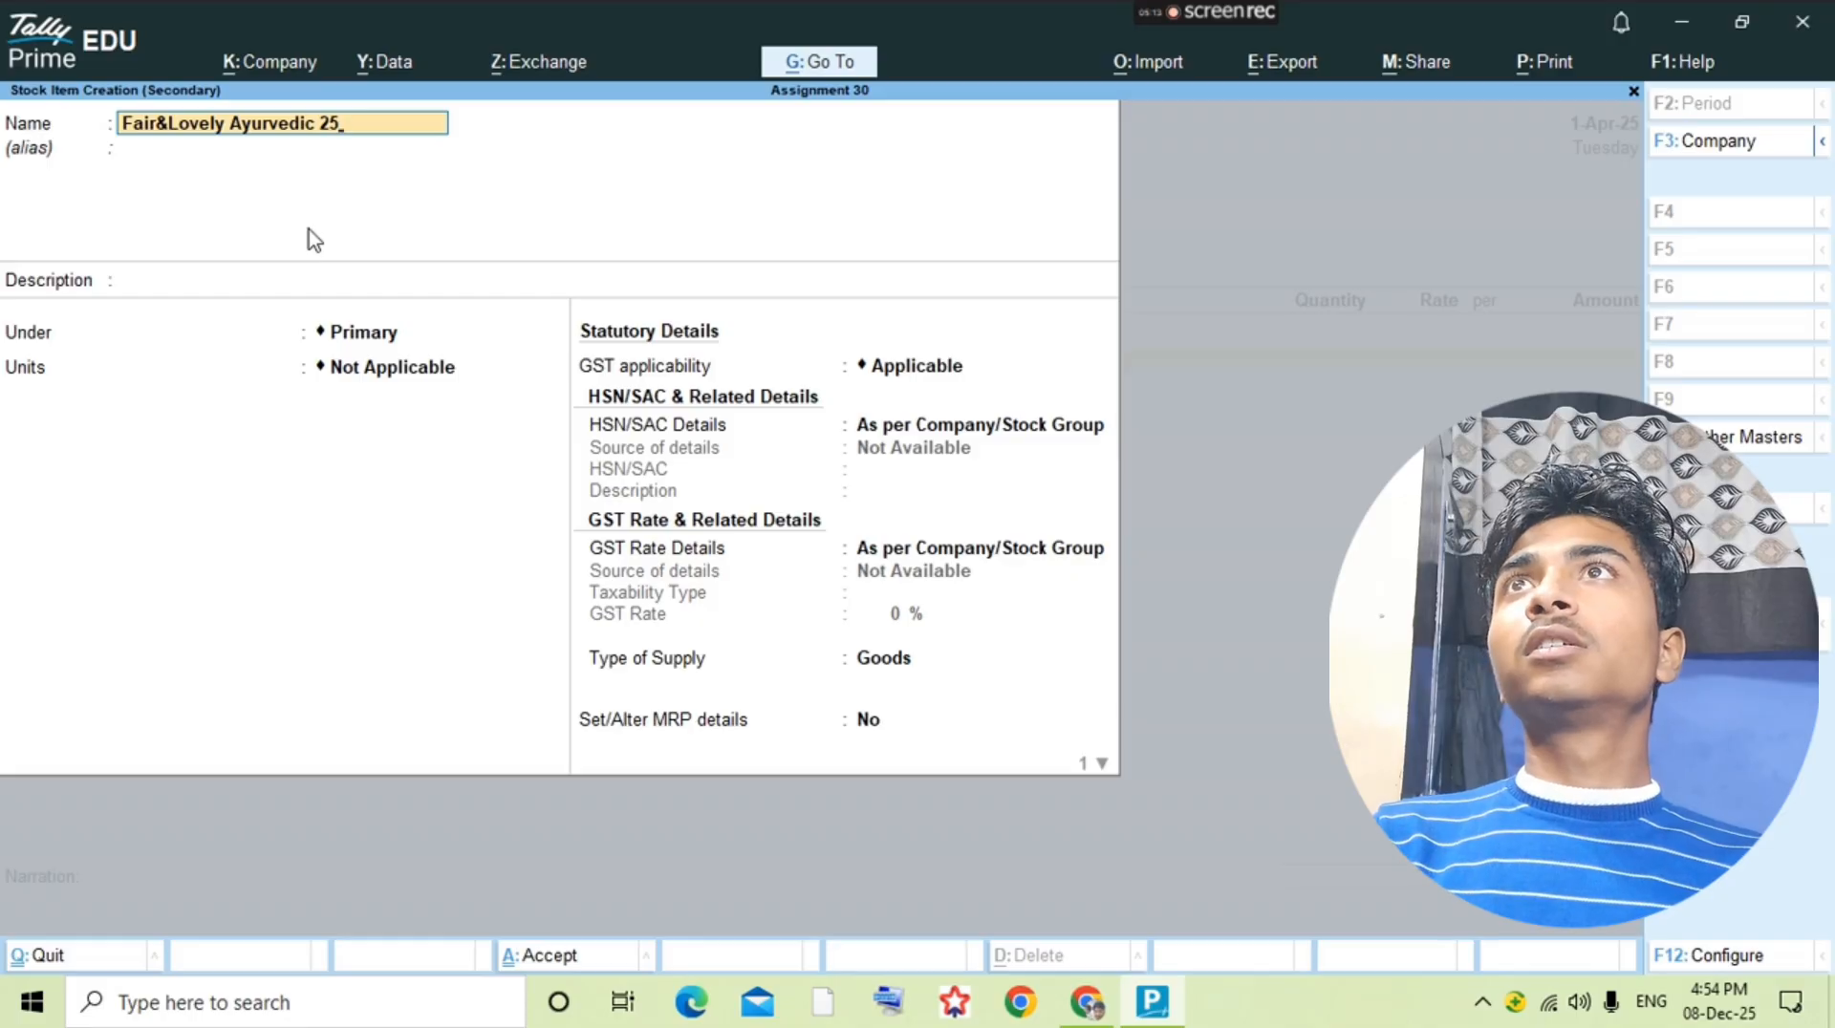
type("gm")
Step: Assign the unit pcs to the 25gm stock item, save it, and use it on the voucher's first item line
key("Return")
key("Return")
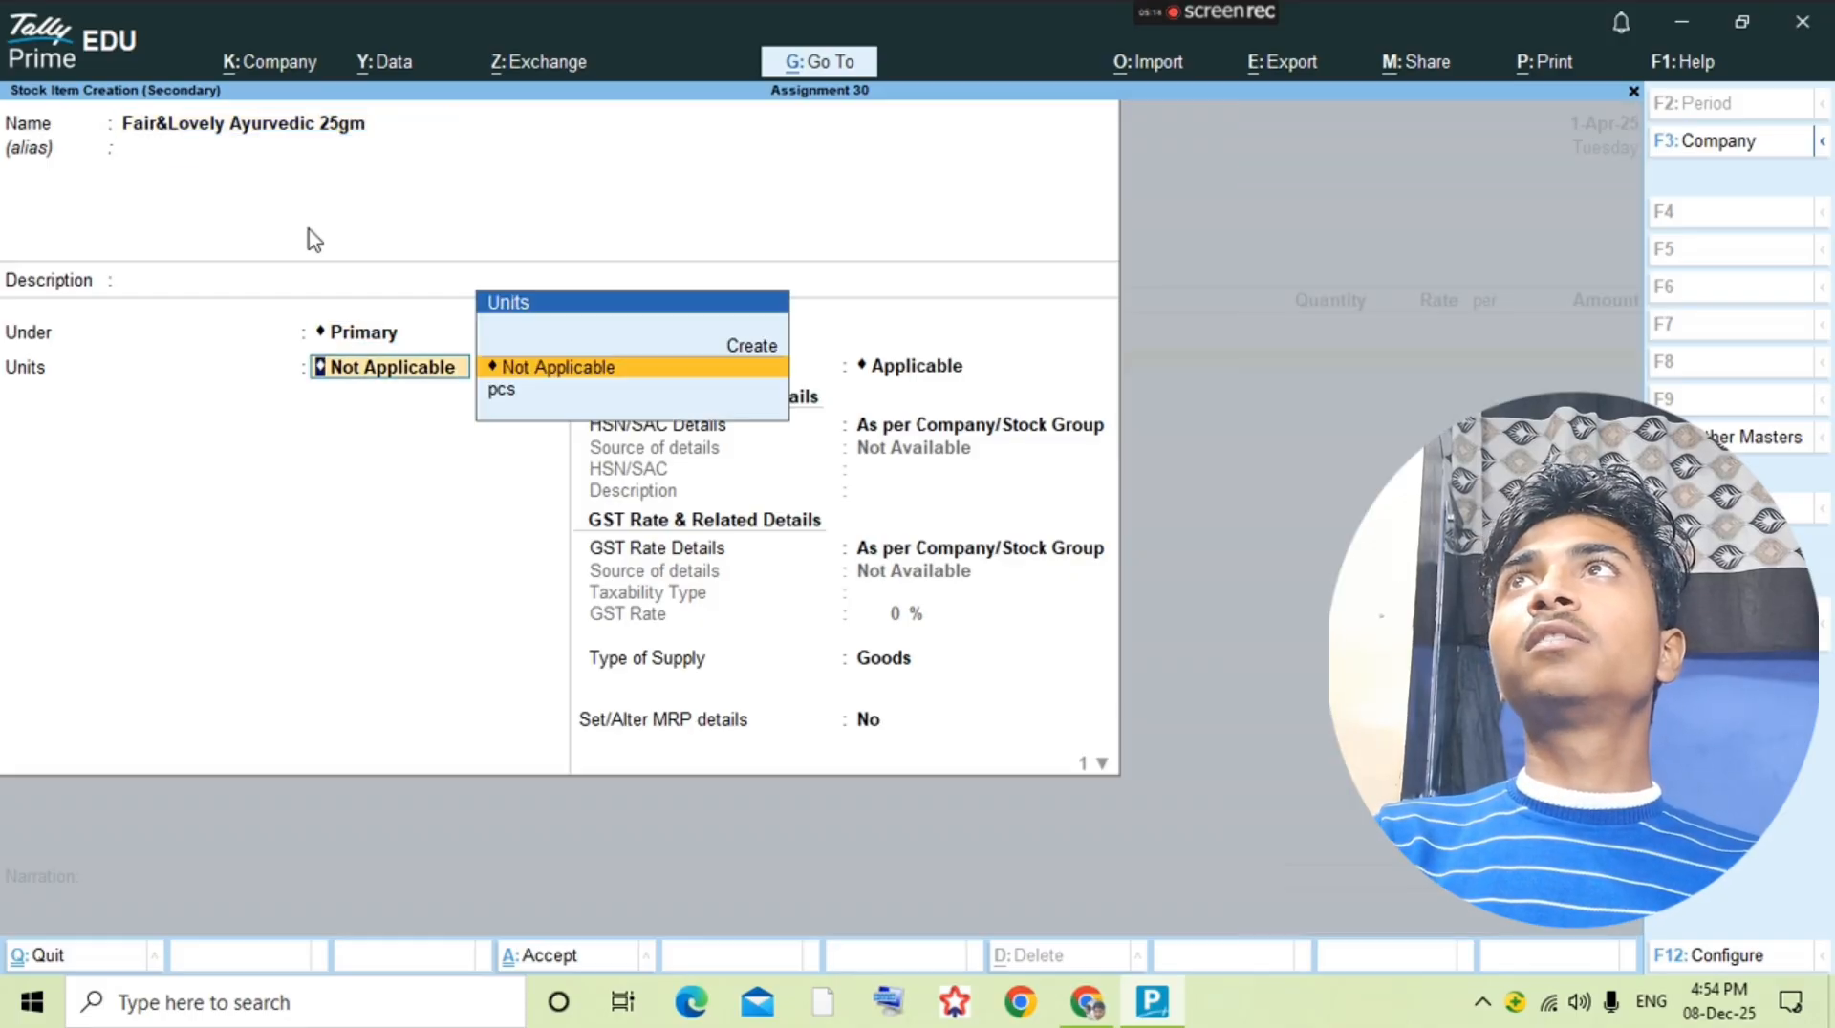
key("Down")
key("Return")
key("ctrl+a")
key("Return")
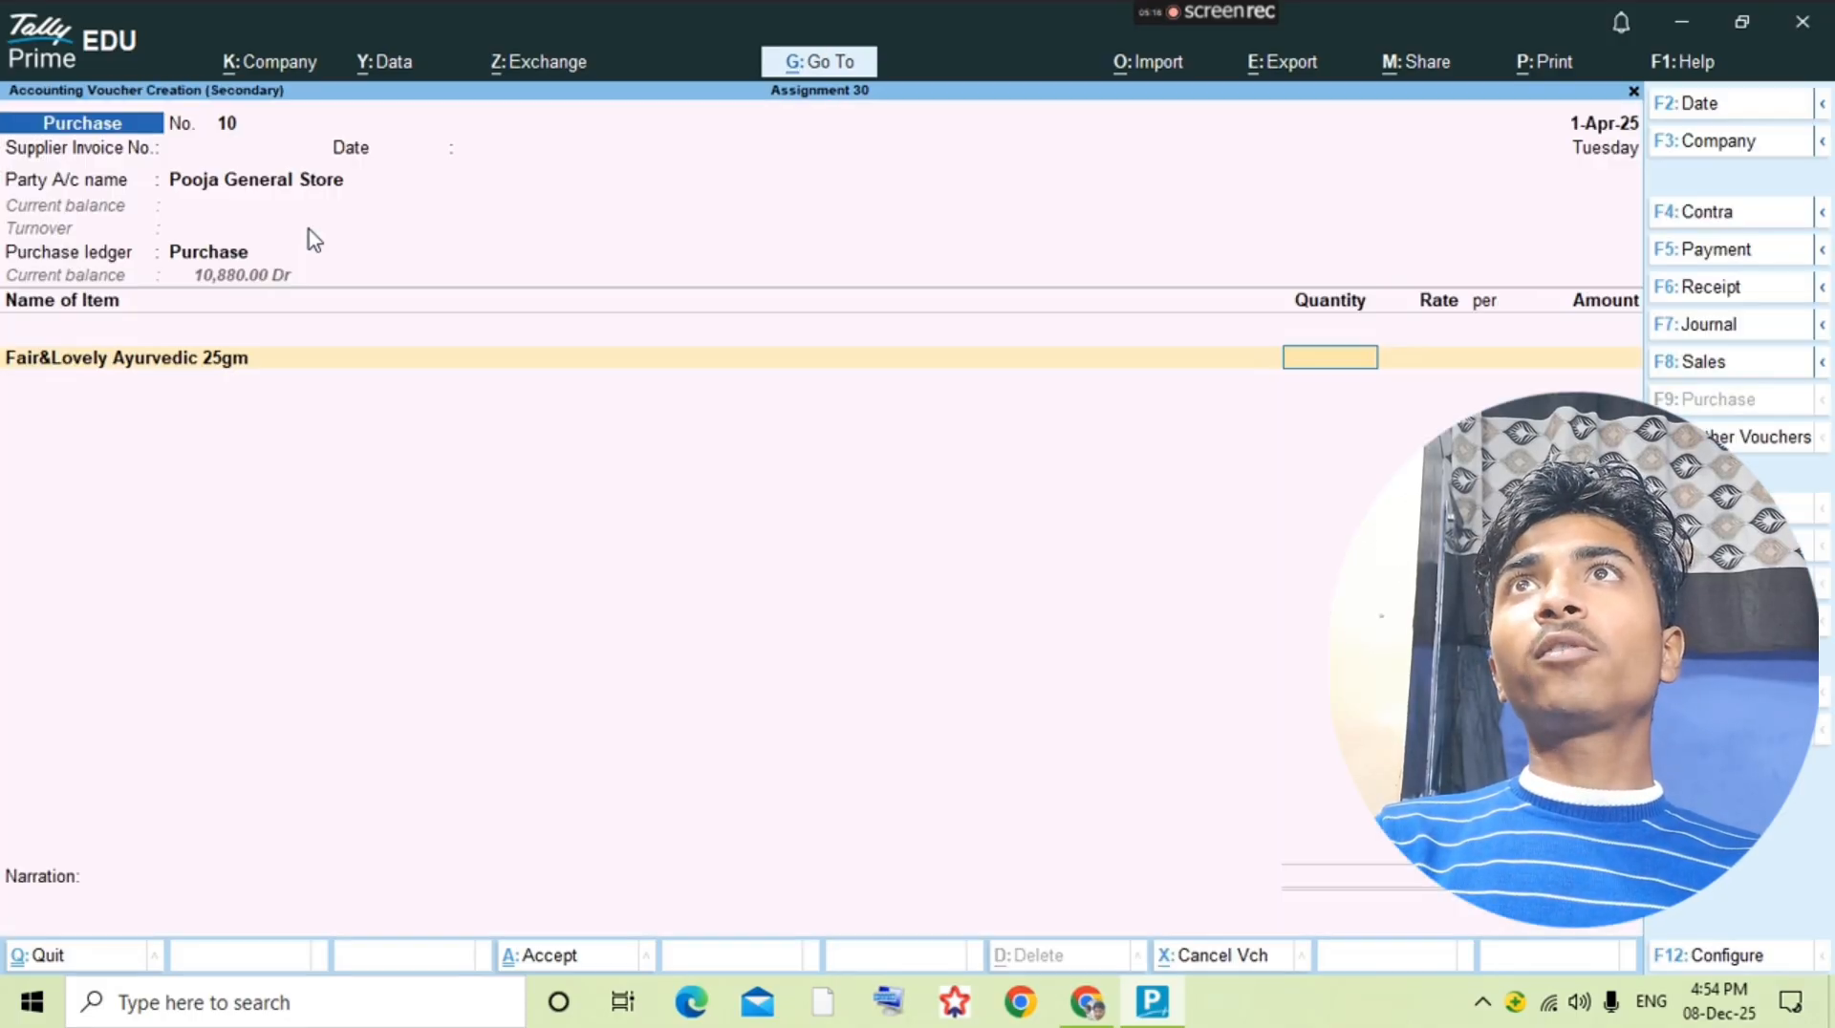
Step: Complete the 25gm item line with the question's quantity of 100 pcs at a rate of 35
key("alt+Tab")
Step: Check the second item in the question PDF and start a new stock item named Fair&Lovely Ayurvedic 50 Gm
key("alt+Tab")
type("100")
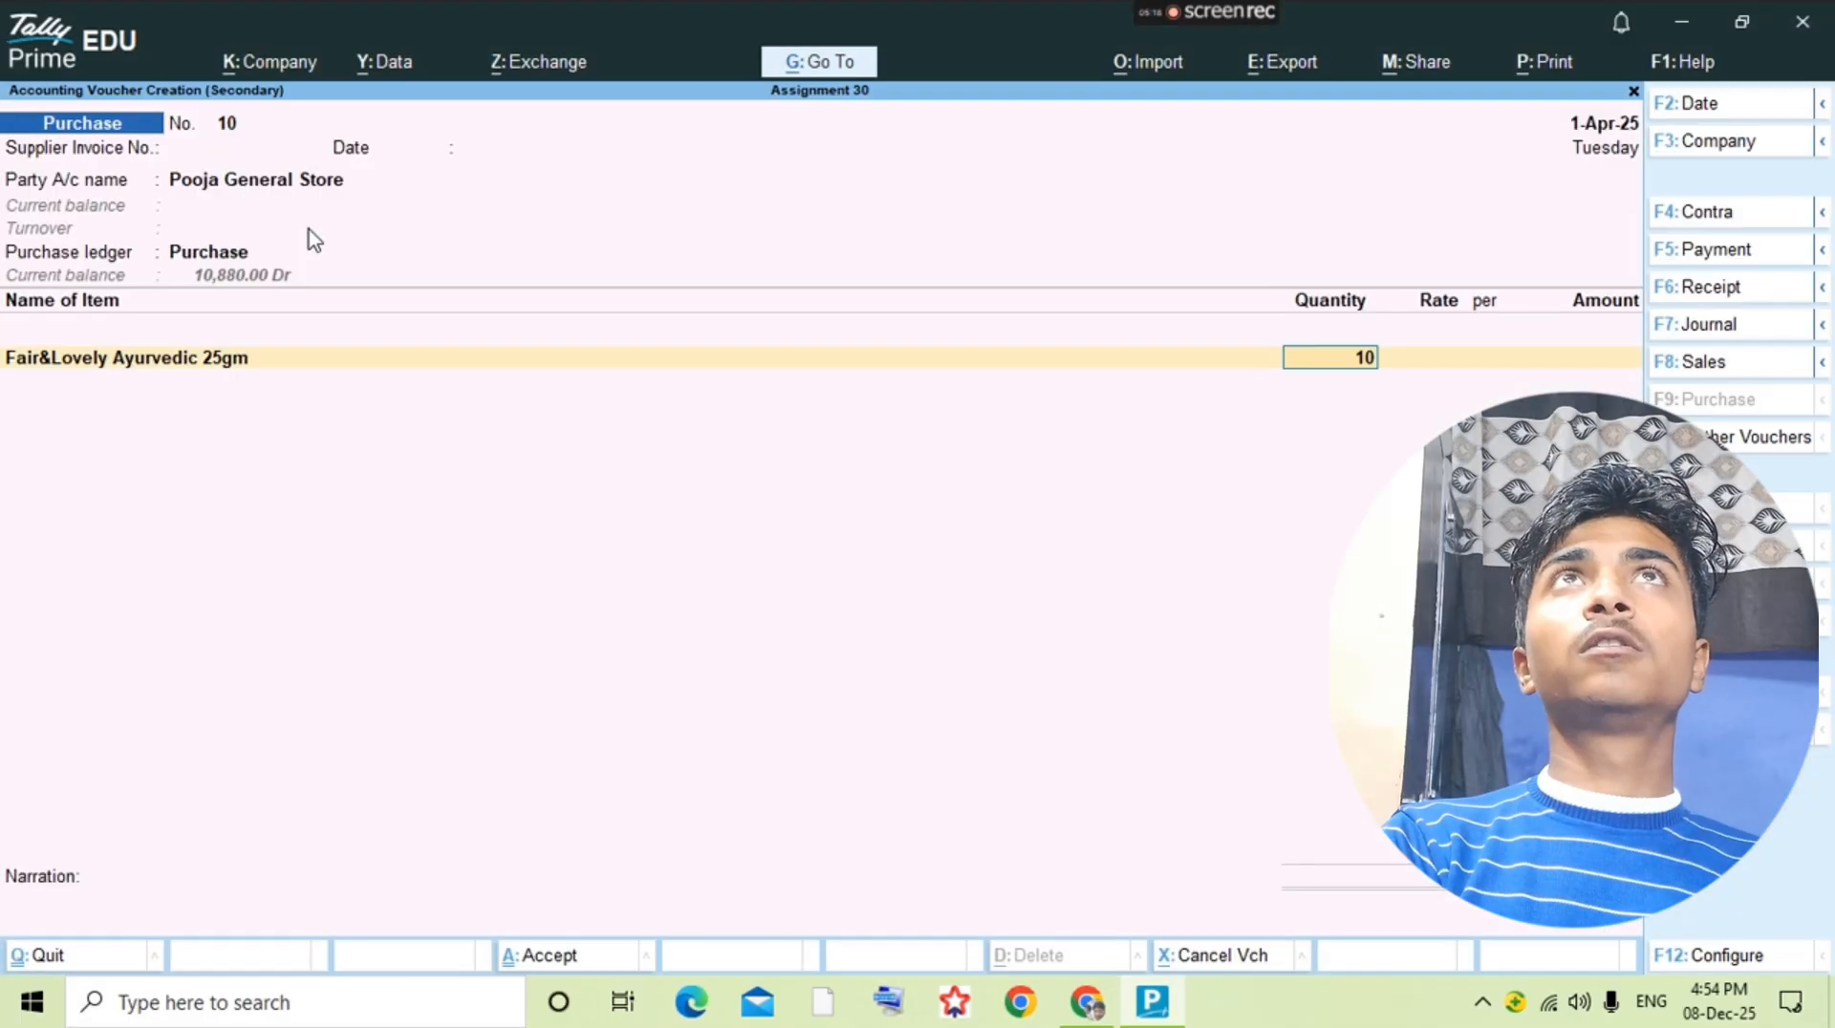
key("Return")
type("35")
key("Return")
key("Return")
key("alt+Tab")
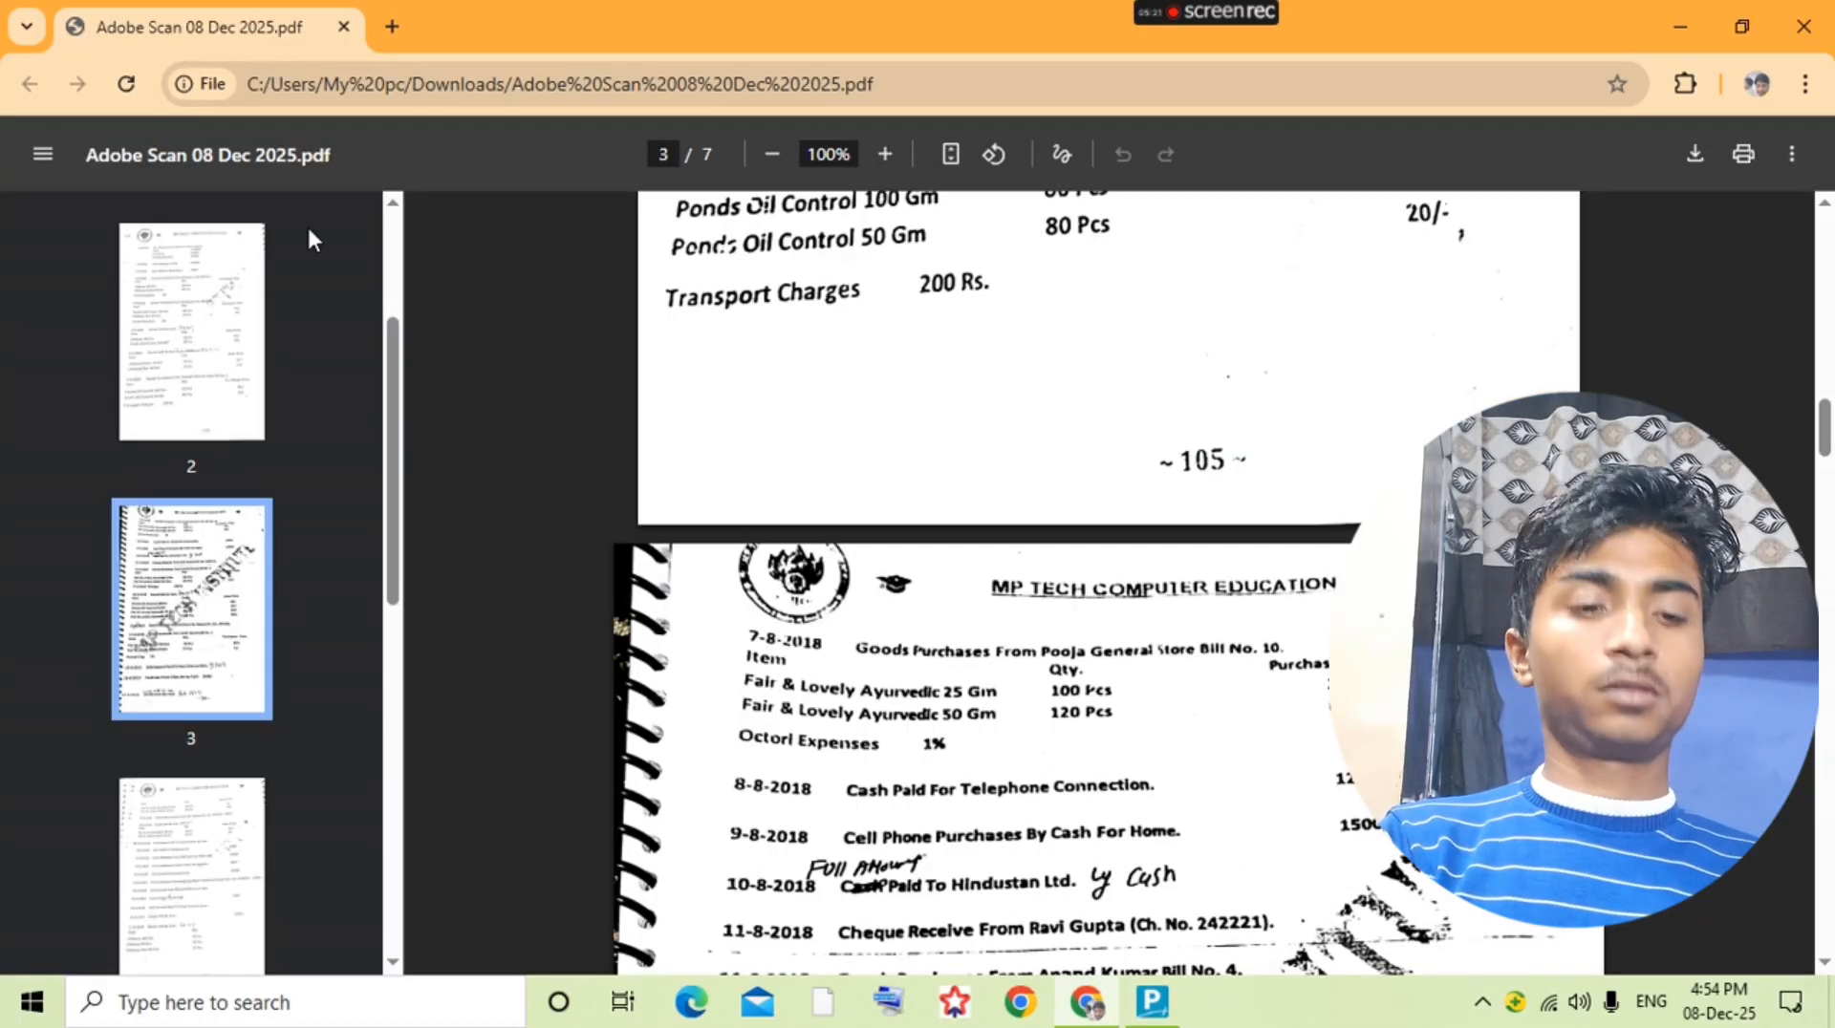
key("alt+Tab")
key("alt+c")
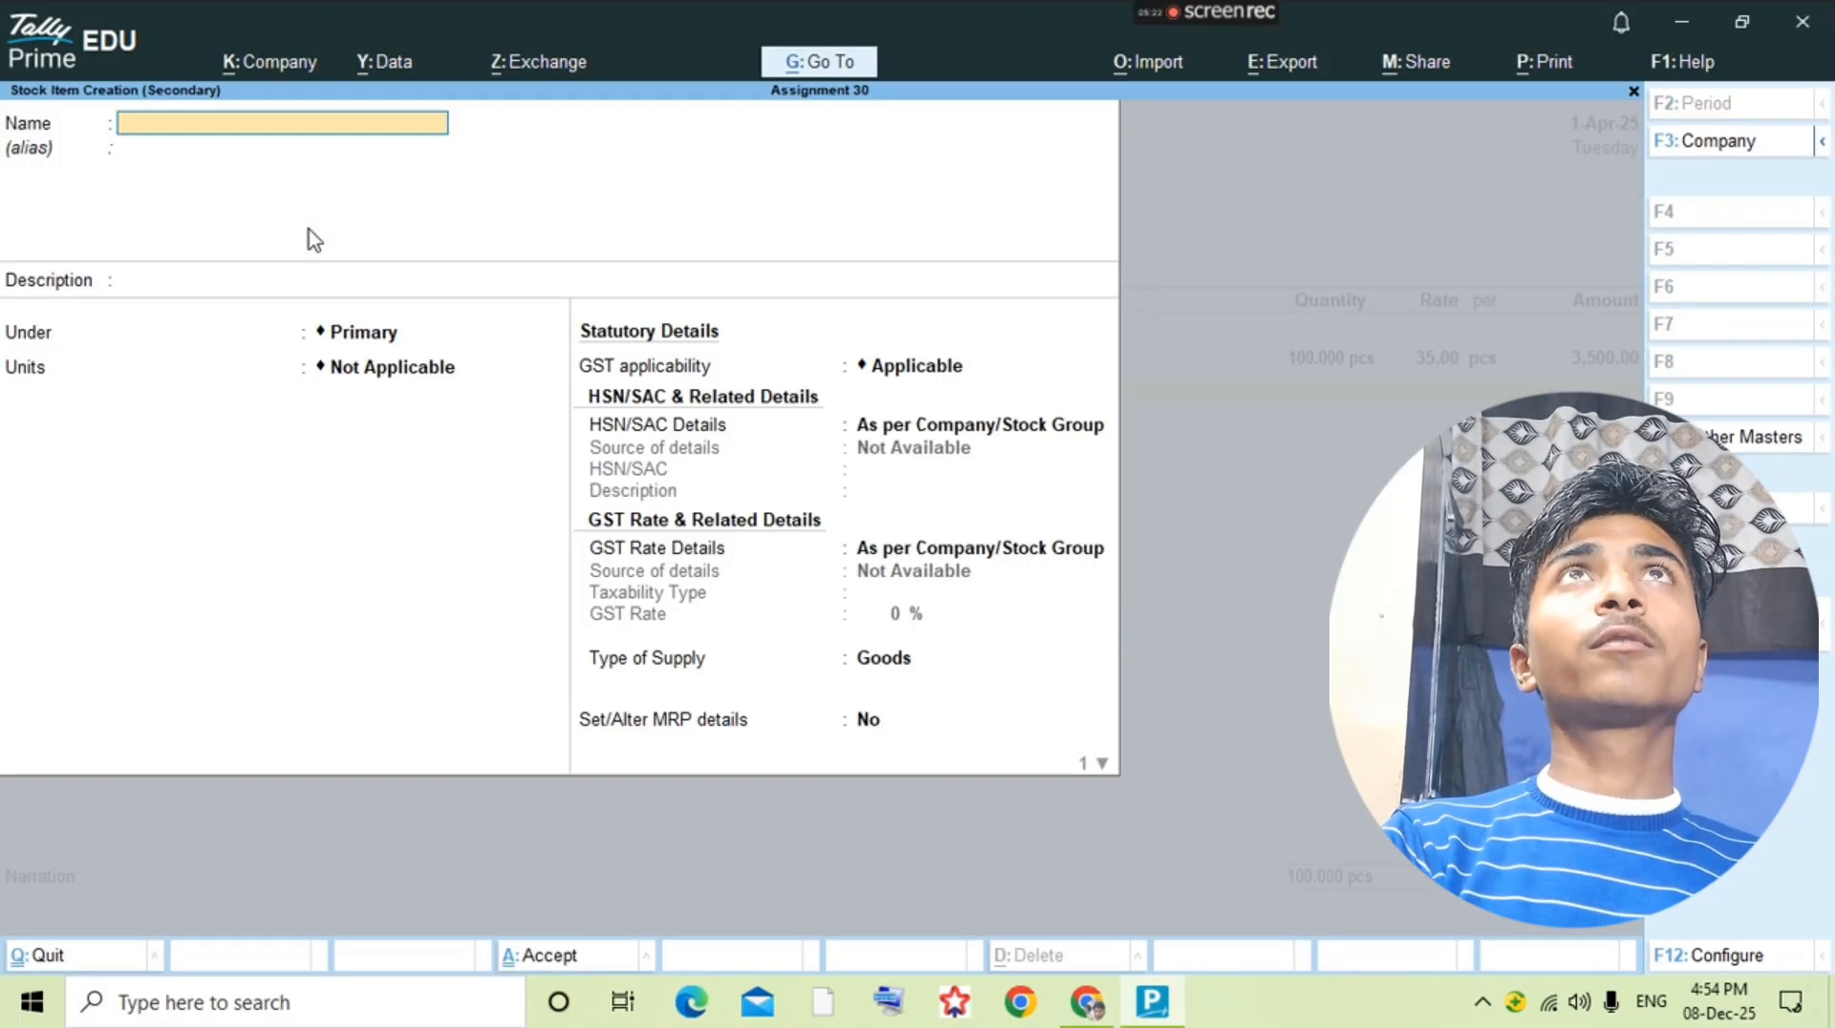
type("Faitr")
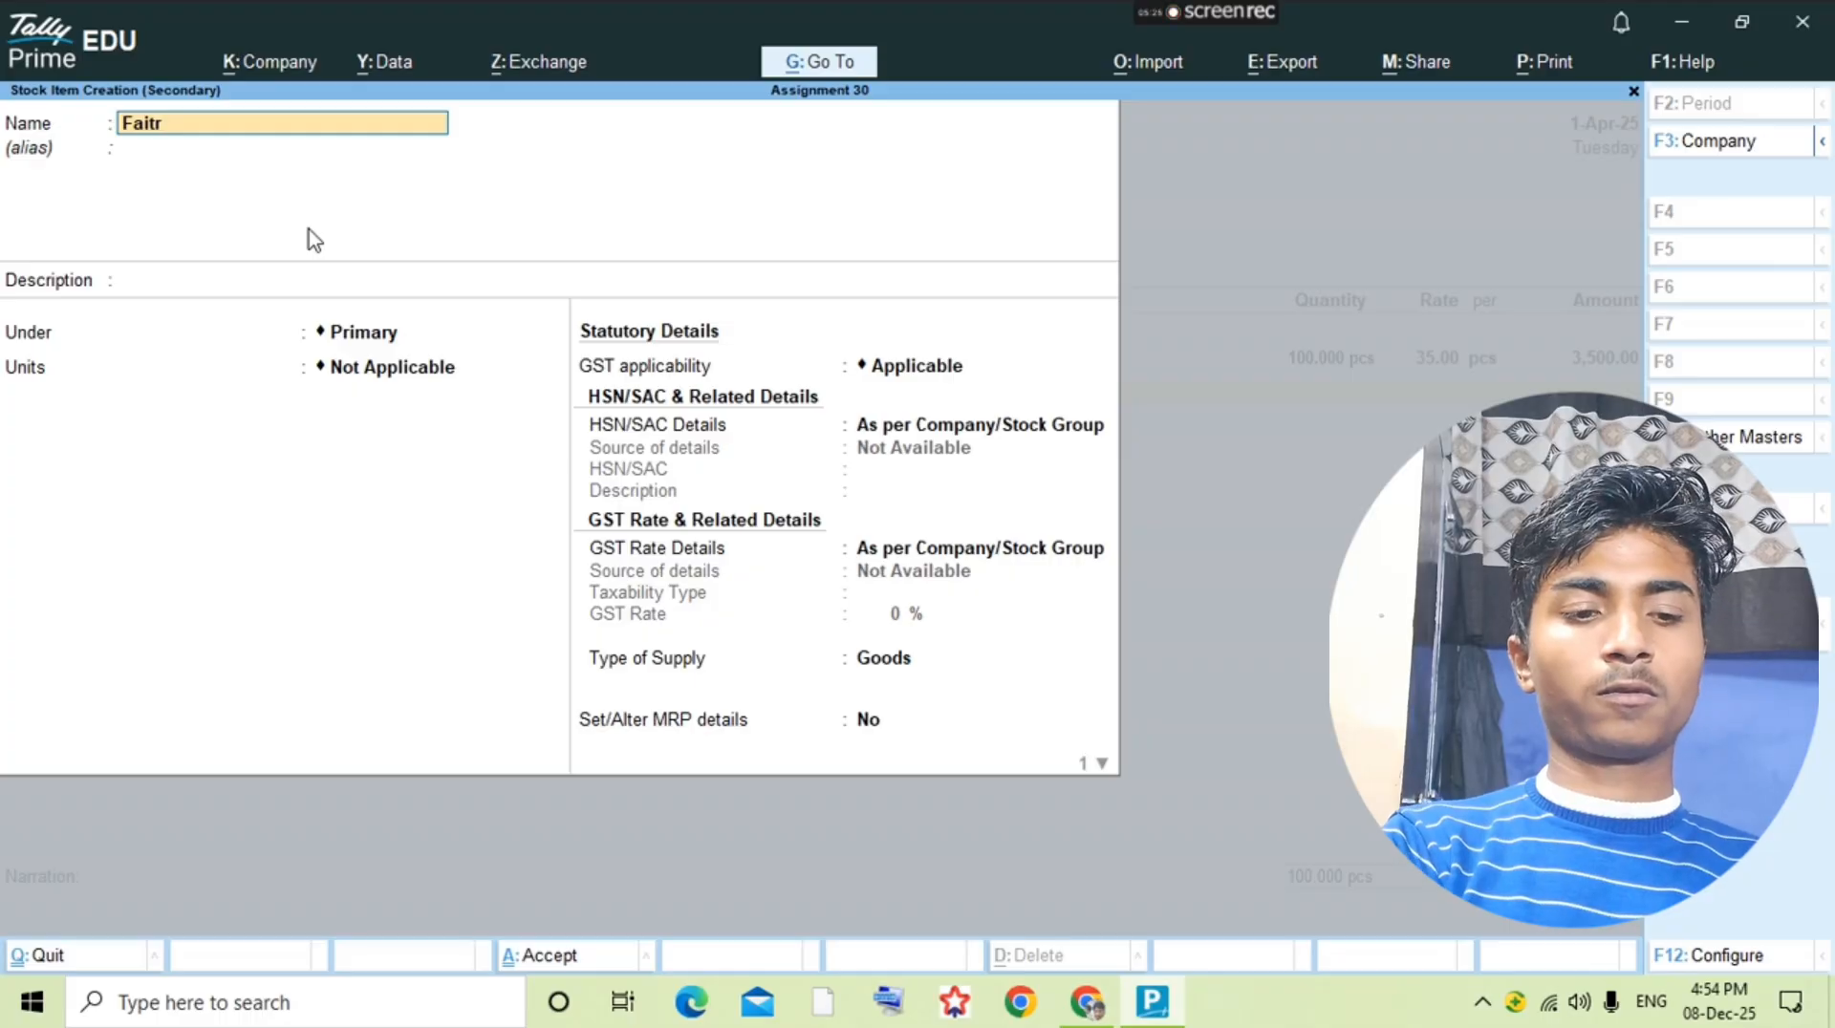
key("BackSpace")
key("BackSpace")
type("r&")
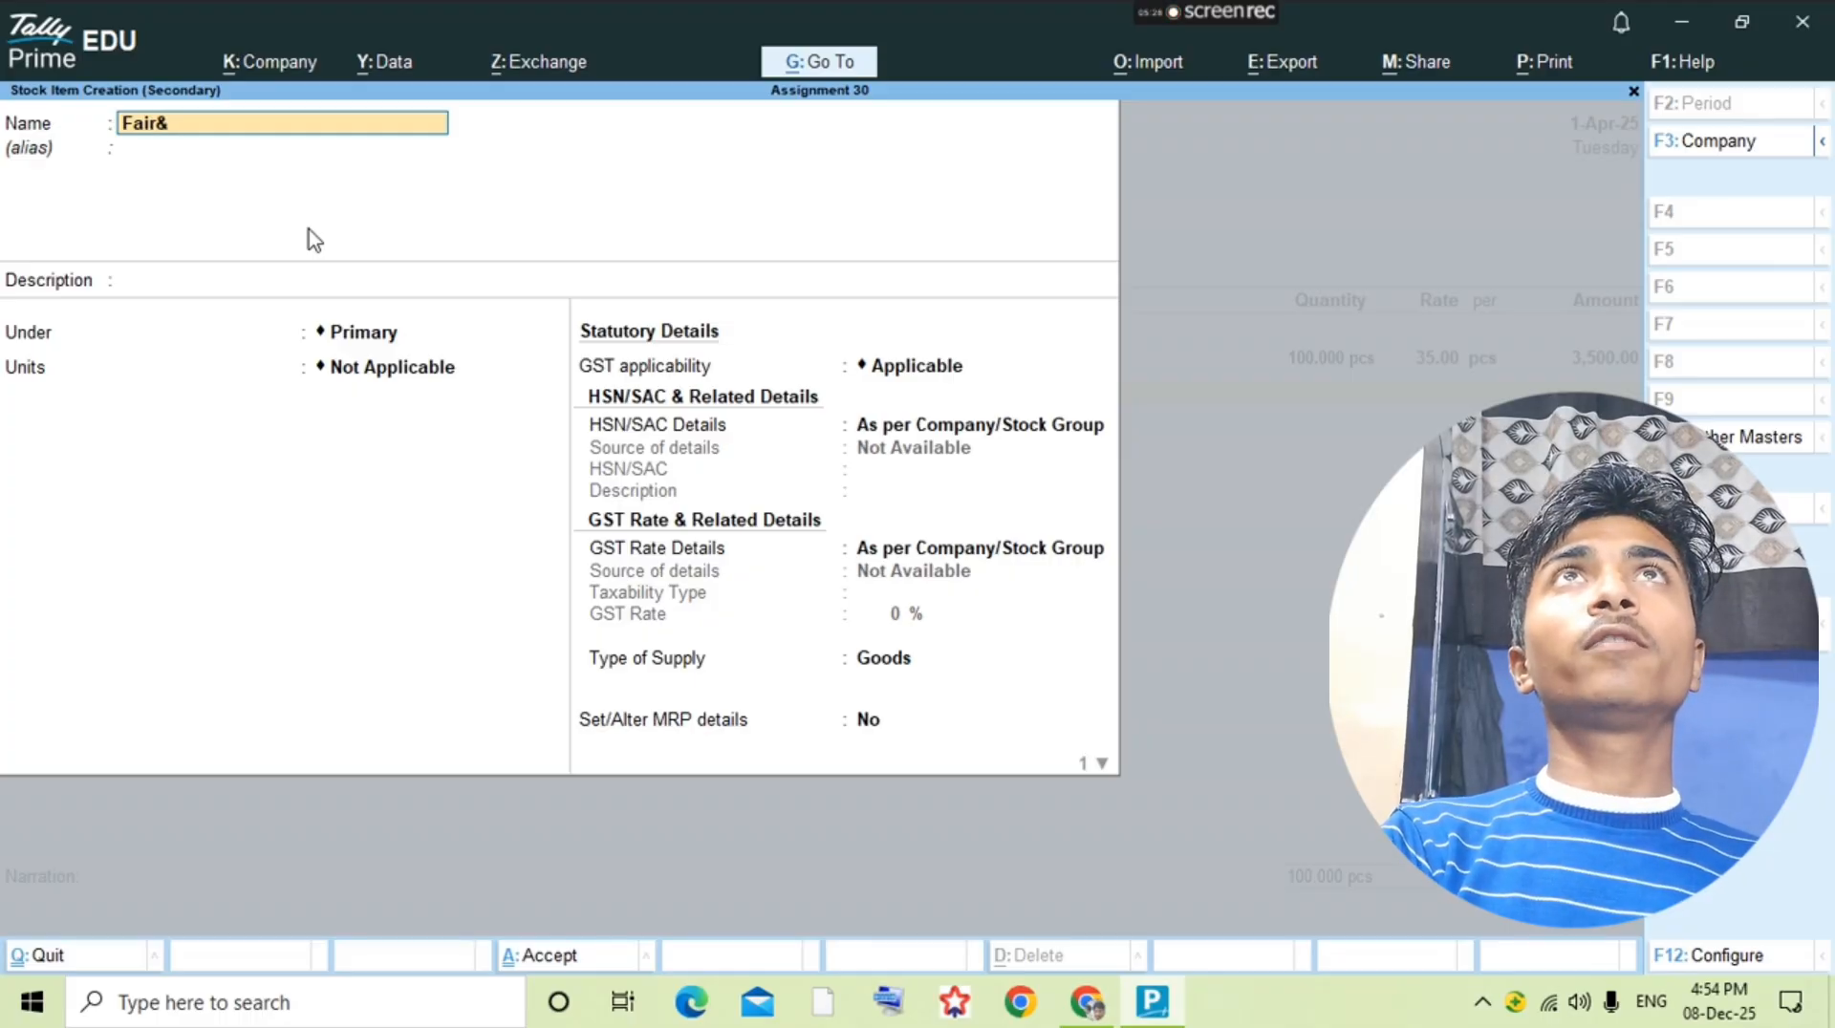
type("Locel")
key("BackSpace")
key("BackSpace")
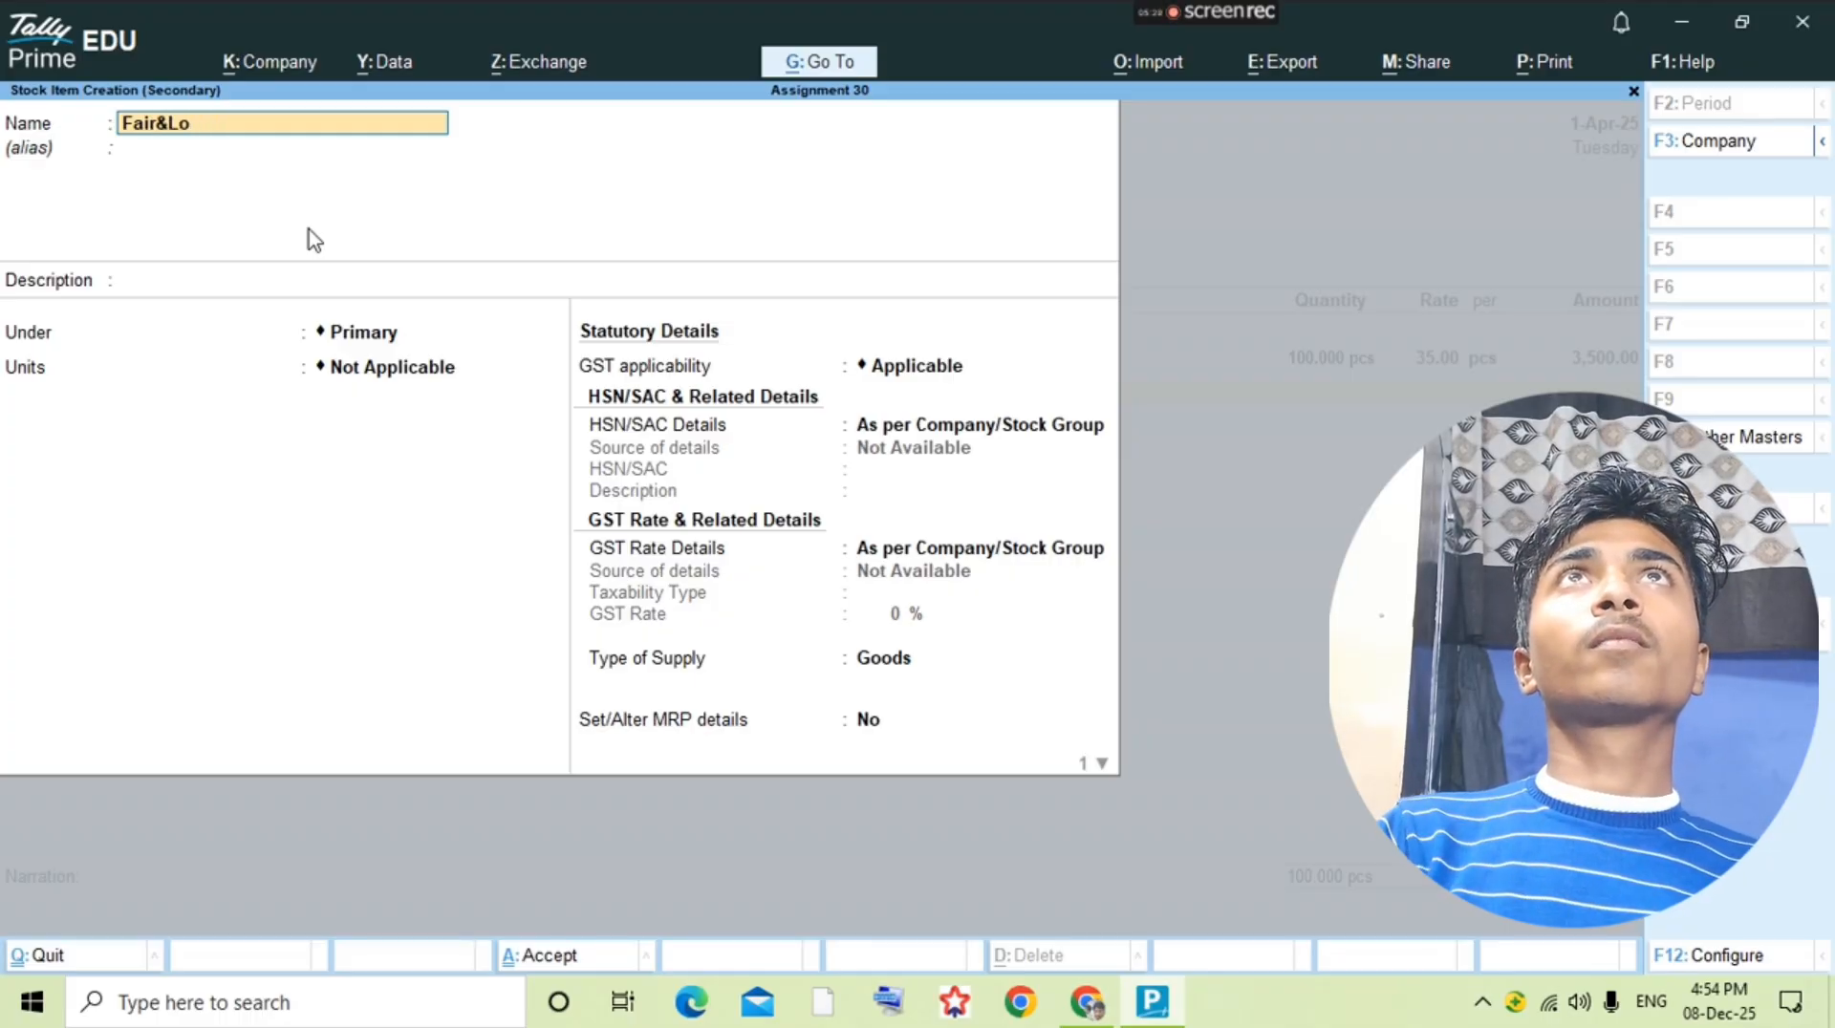
type("vely Y")
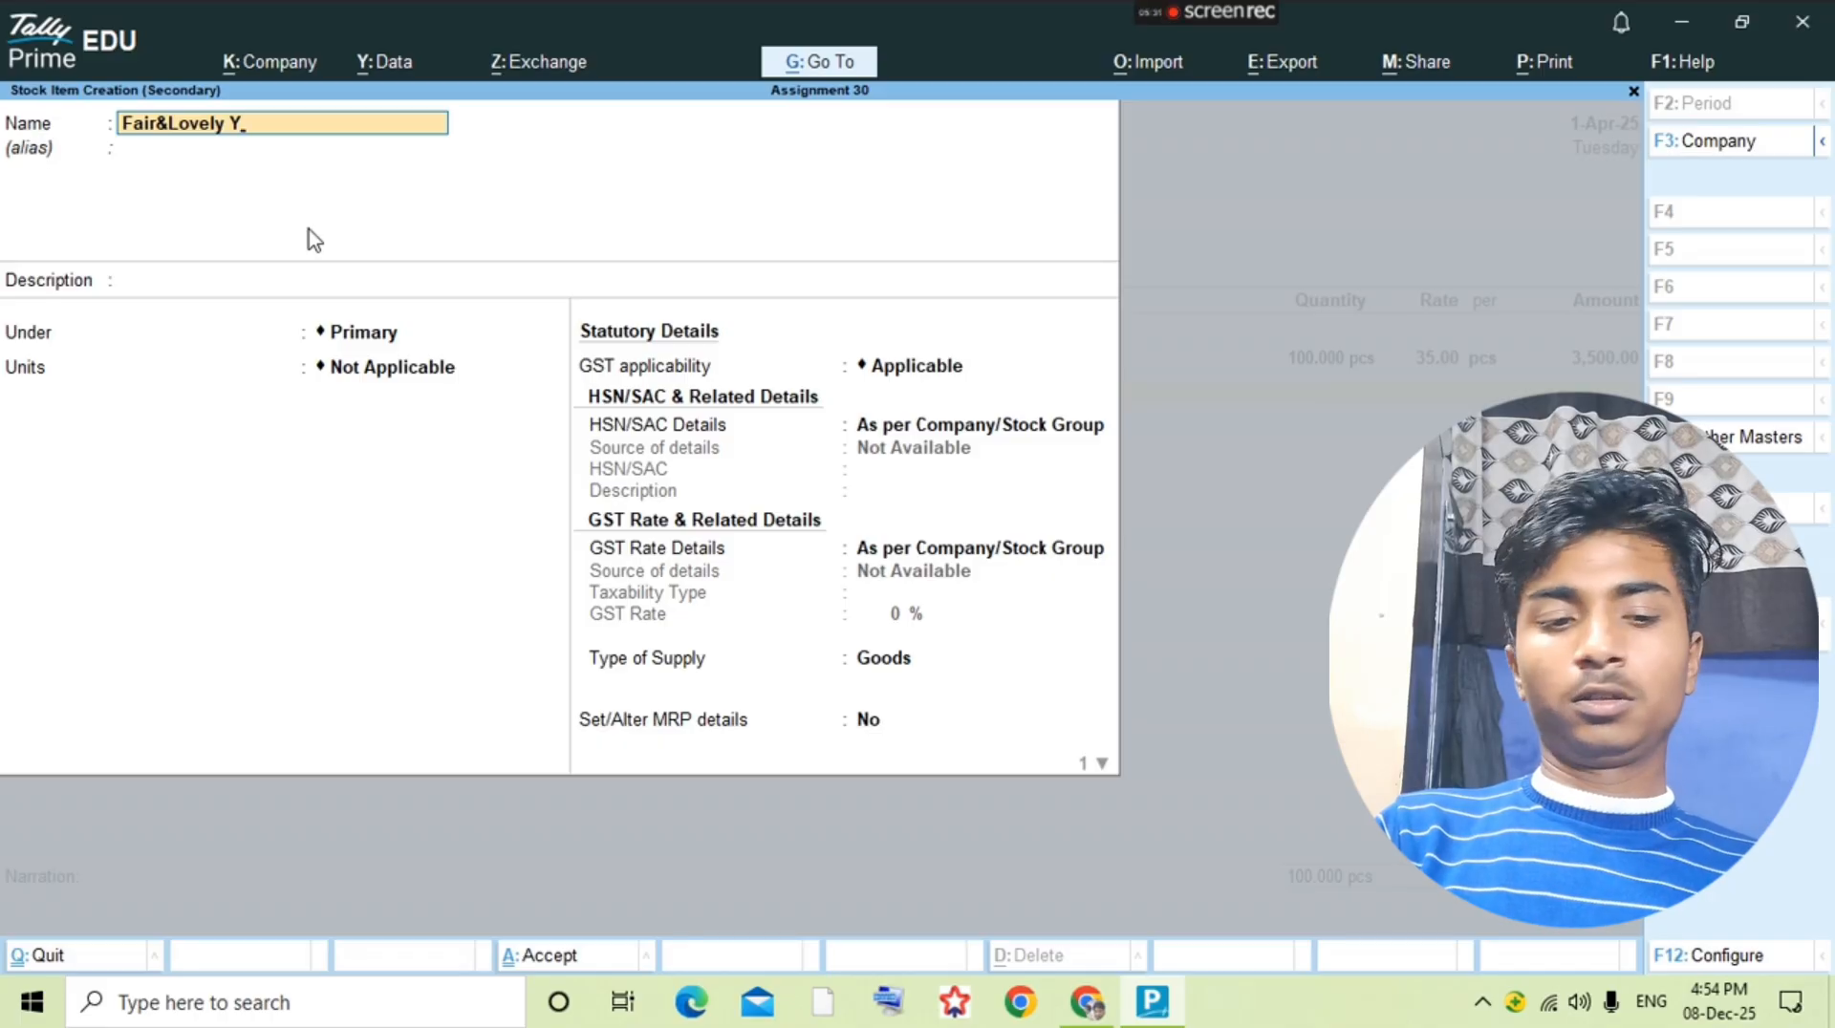
key("BackSpace")
type("Ayurvedic")
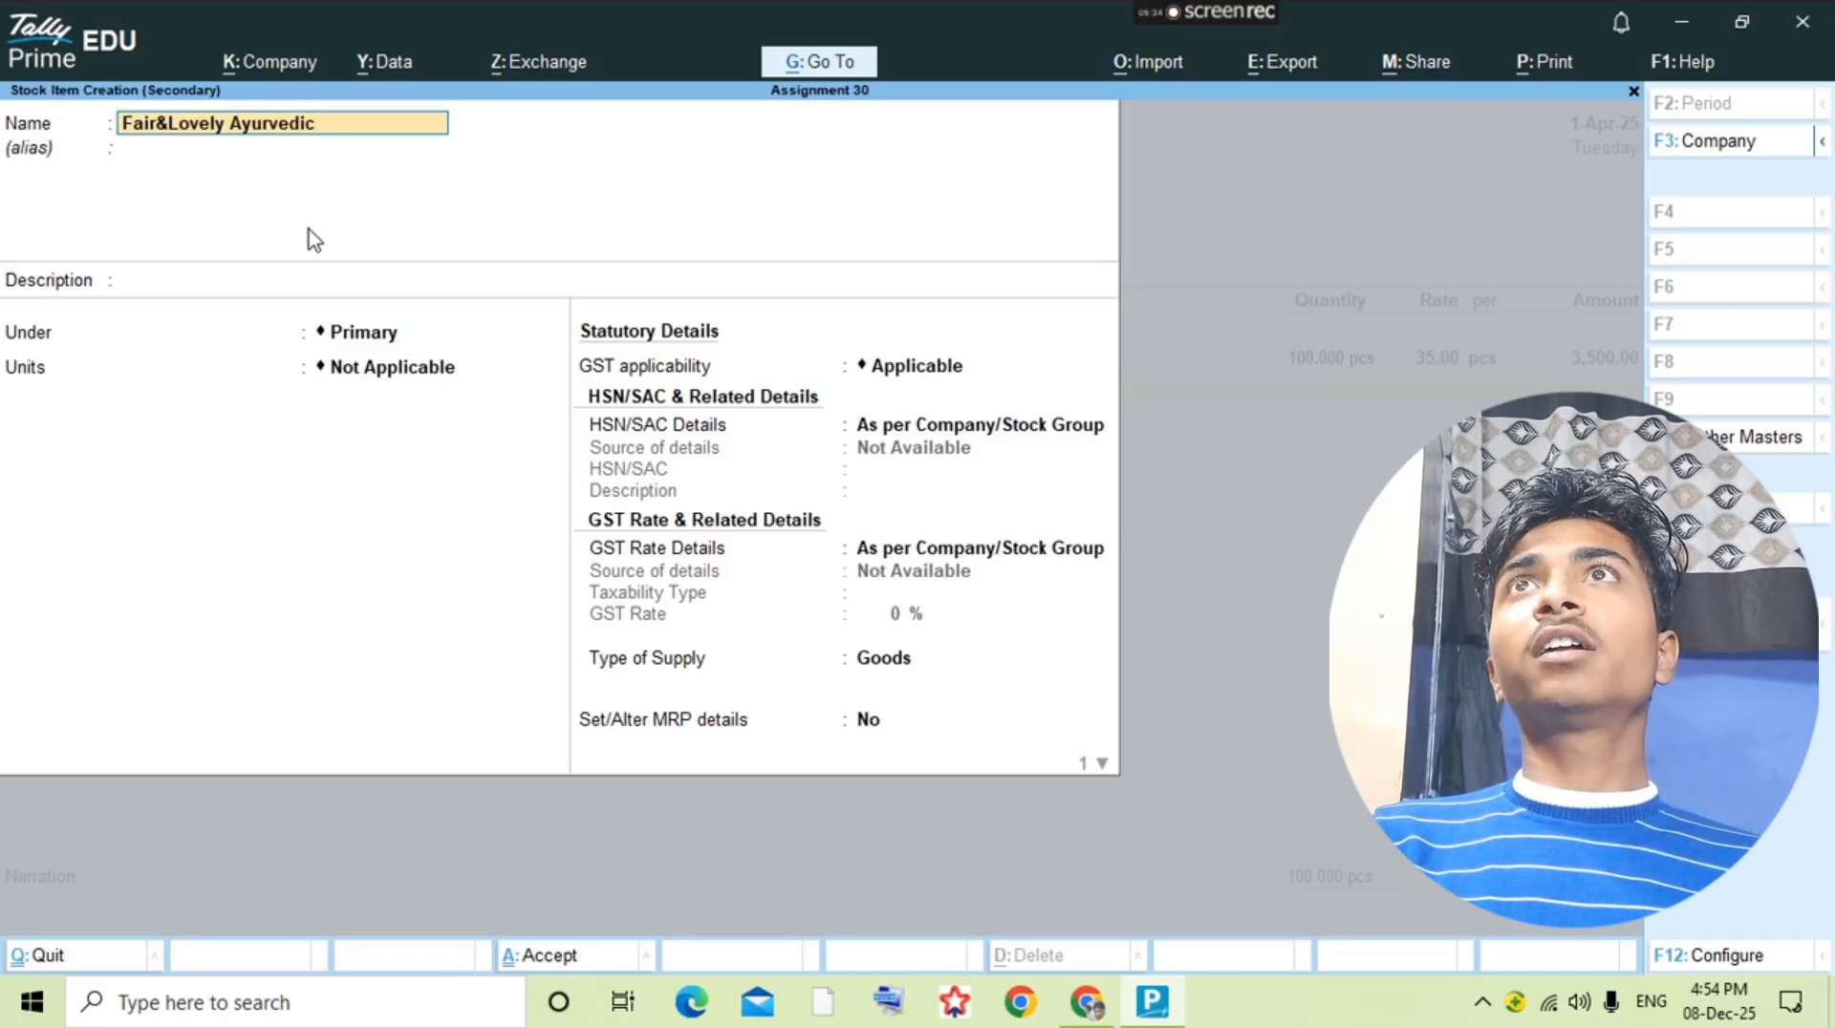
type(" 50 Gm")
Step: Assign the unit pcs to the 50 Gm stock item, save it, and use it on the voucher's second item line
key("Return")
key("Return")
key("Return")
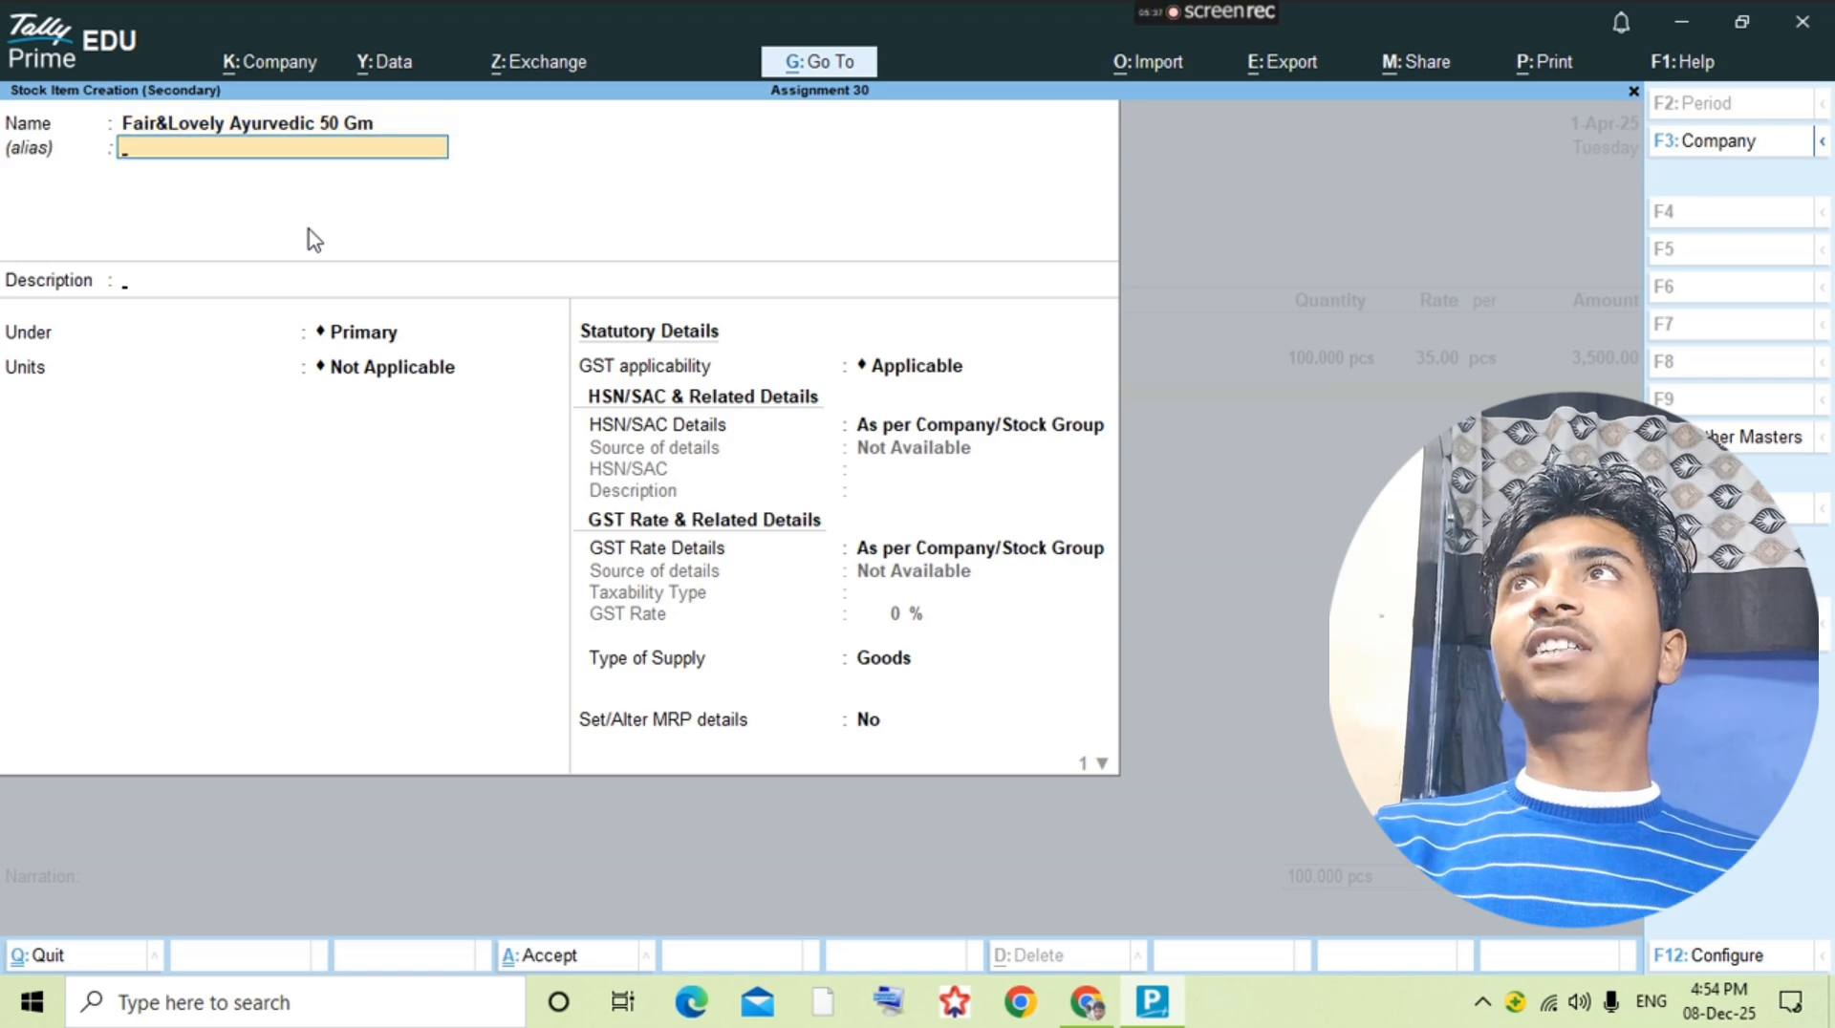
key("Down")
key("Return")
key("ctrl+a")
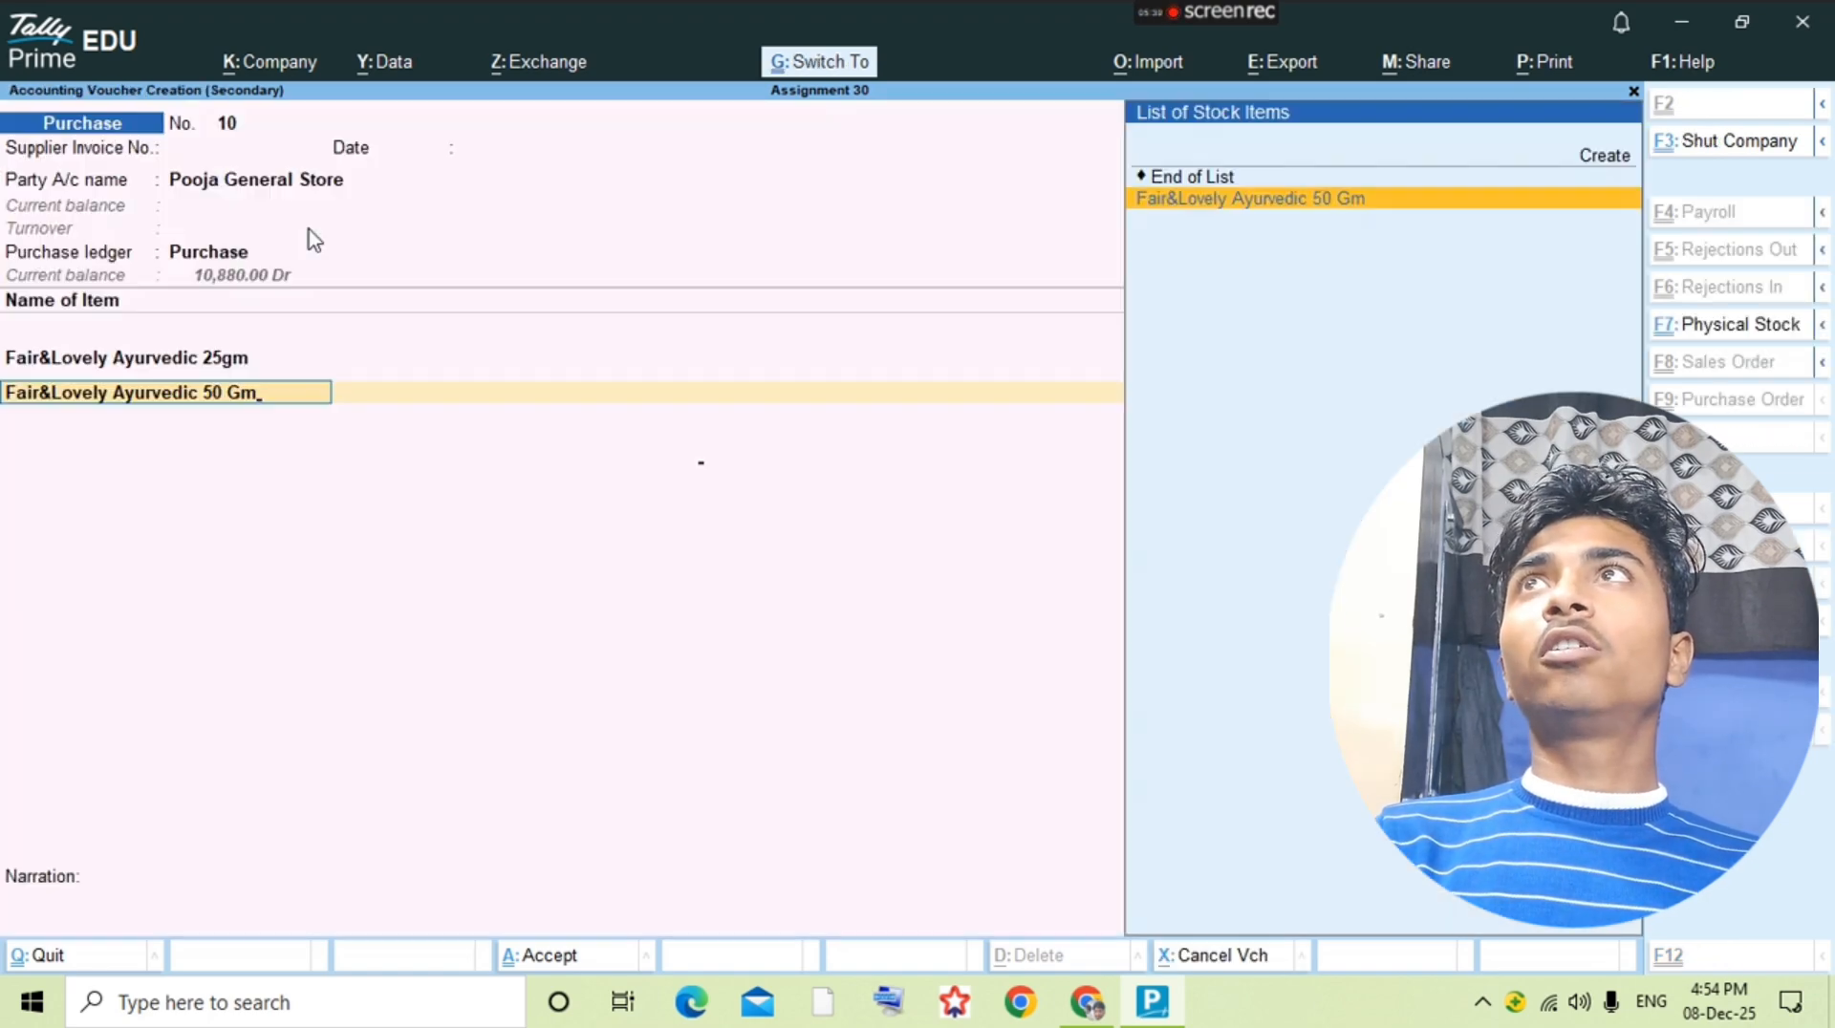
key("Return")
Step: Complete the 50 Gm item line with the question's quantity of 120 pcs at a rate of 62
key("alt+Tab")
Step: Check the octroi expense in the question PDF, add the Octari Exp. ledger below the items, and save the purchase voucher
key("alt+Tab")
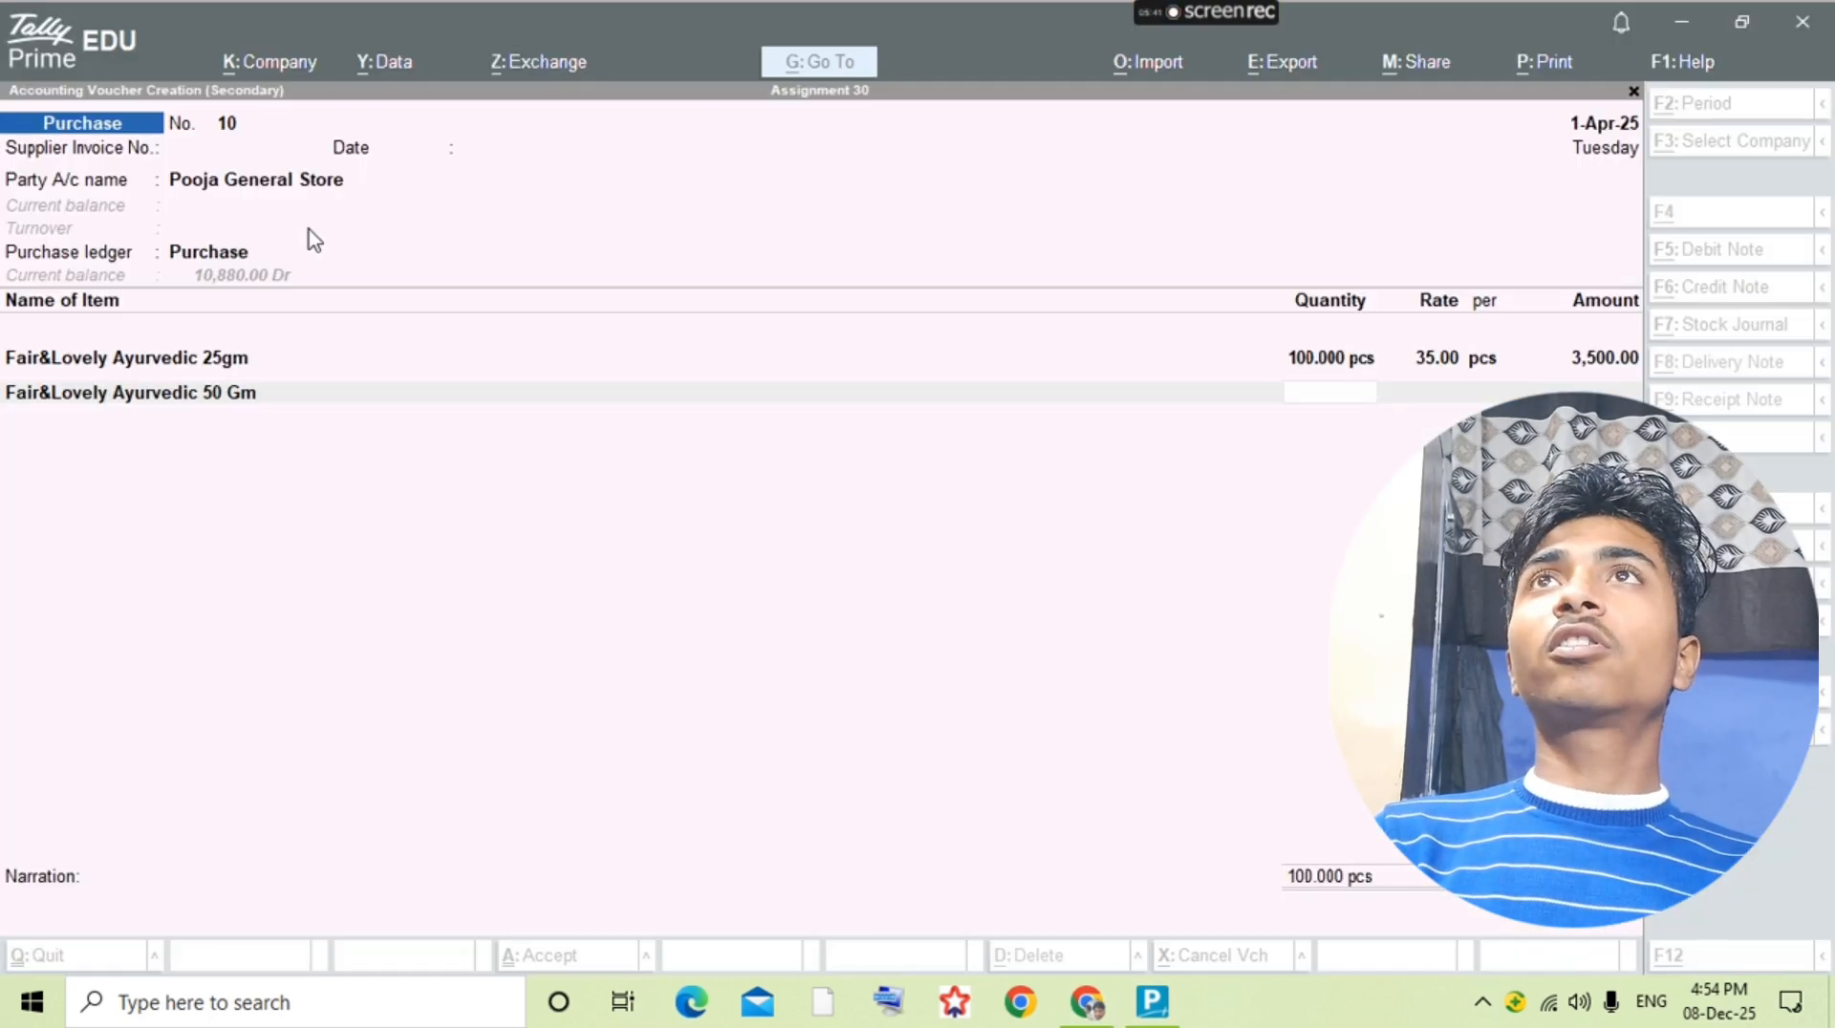
type("120")
key("Return")
type("62")
key("Return")
key("Return")
key("alt+Tab")
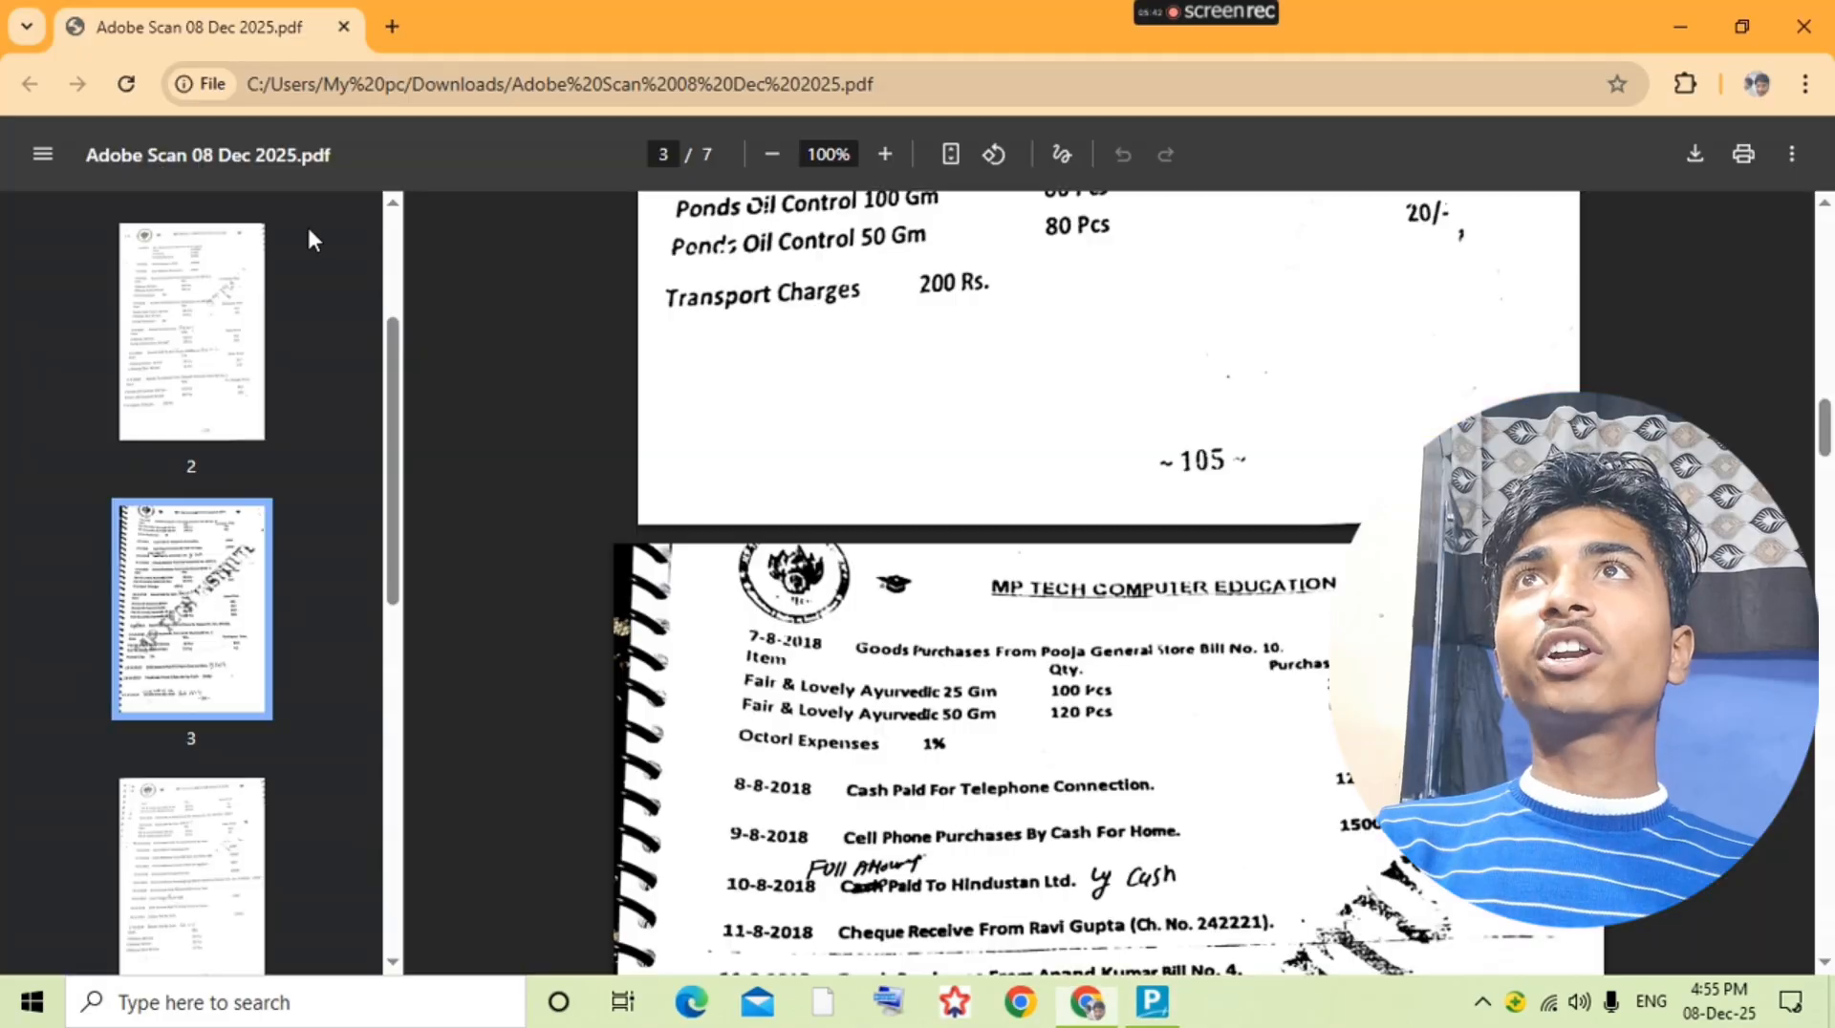
key("alt+Tab")
key("Return")
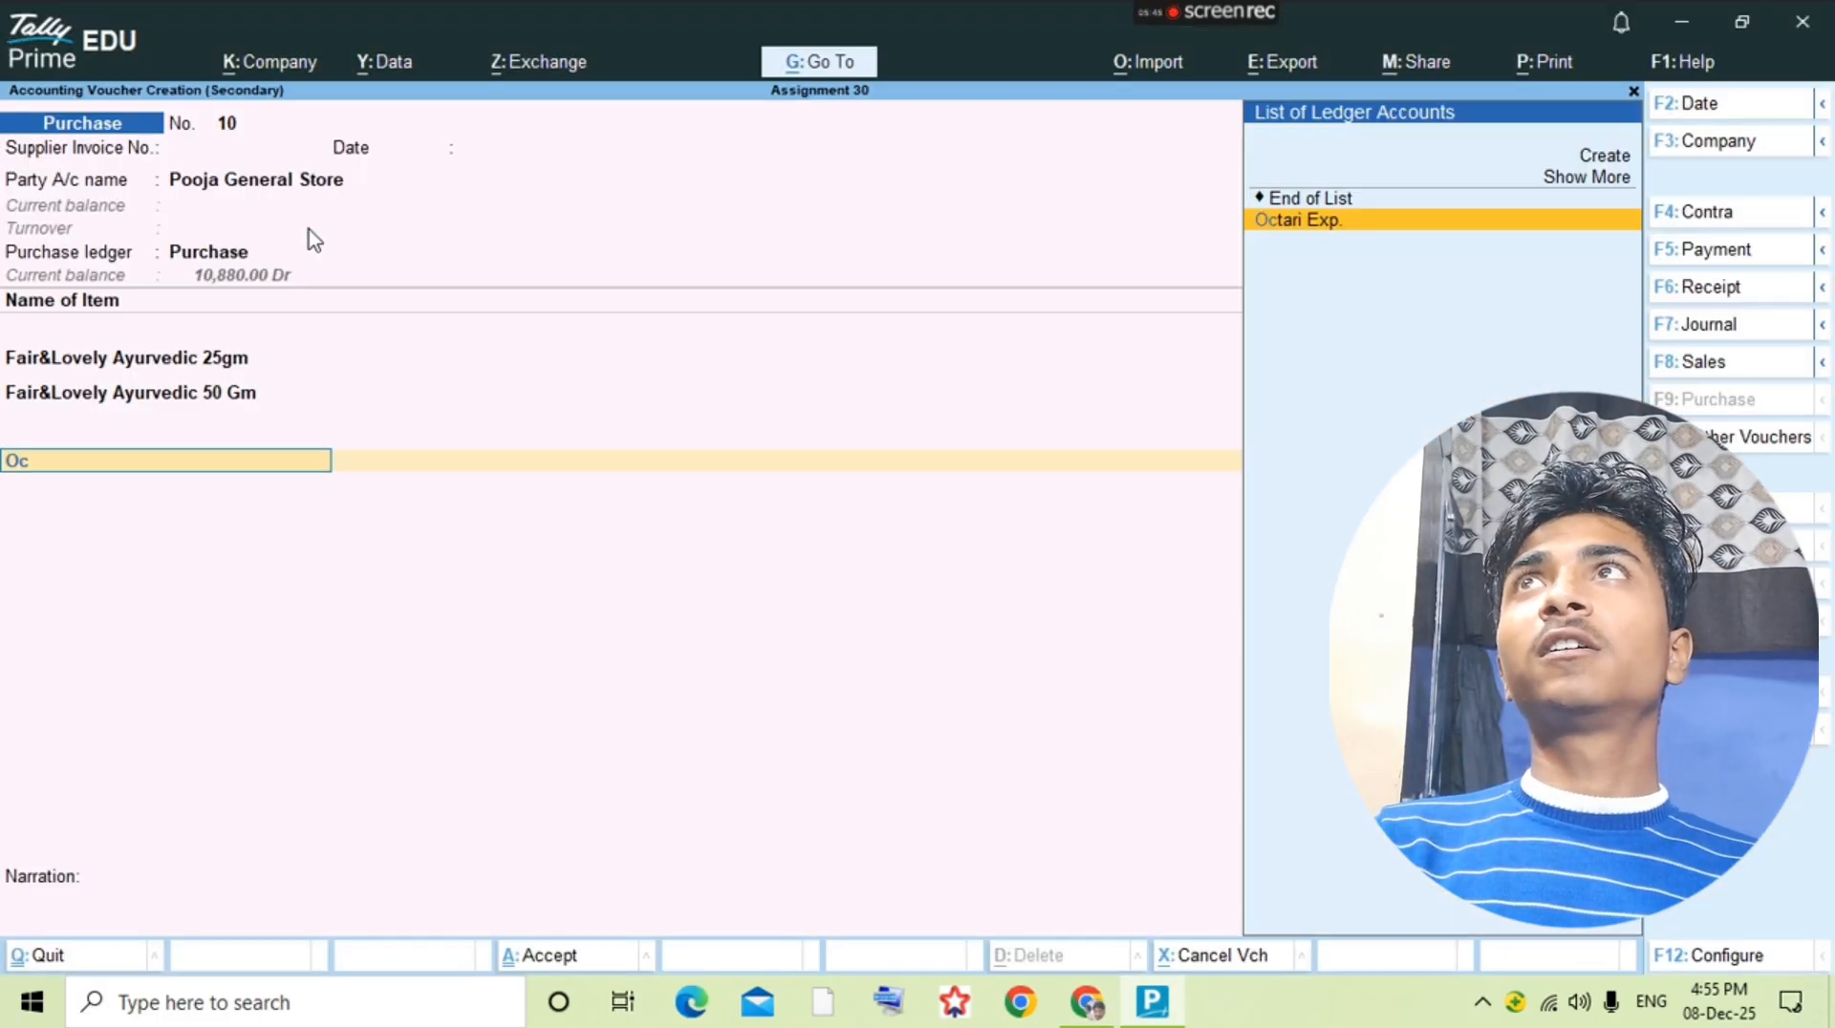
key("alt+Tab")
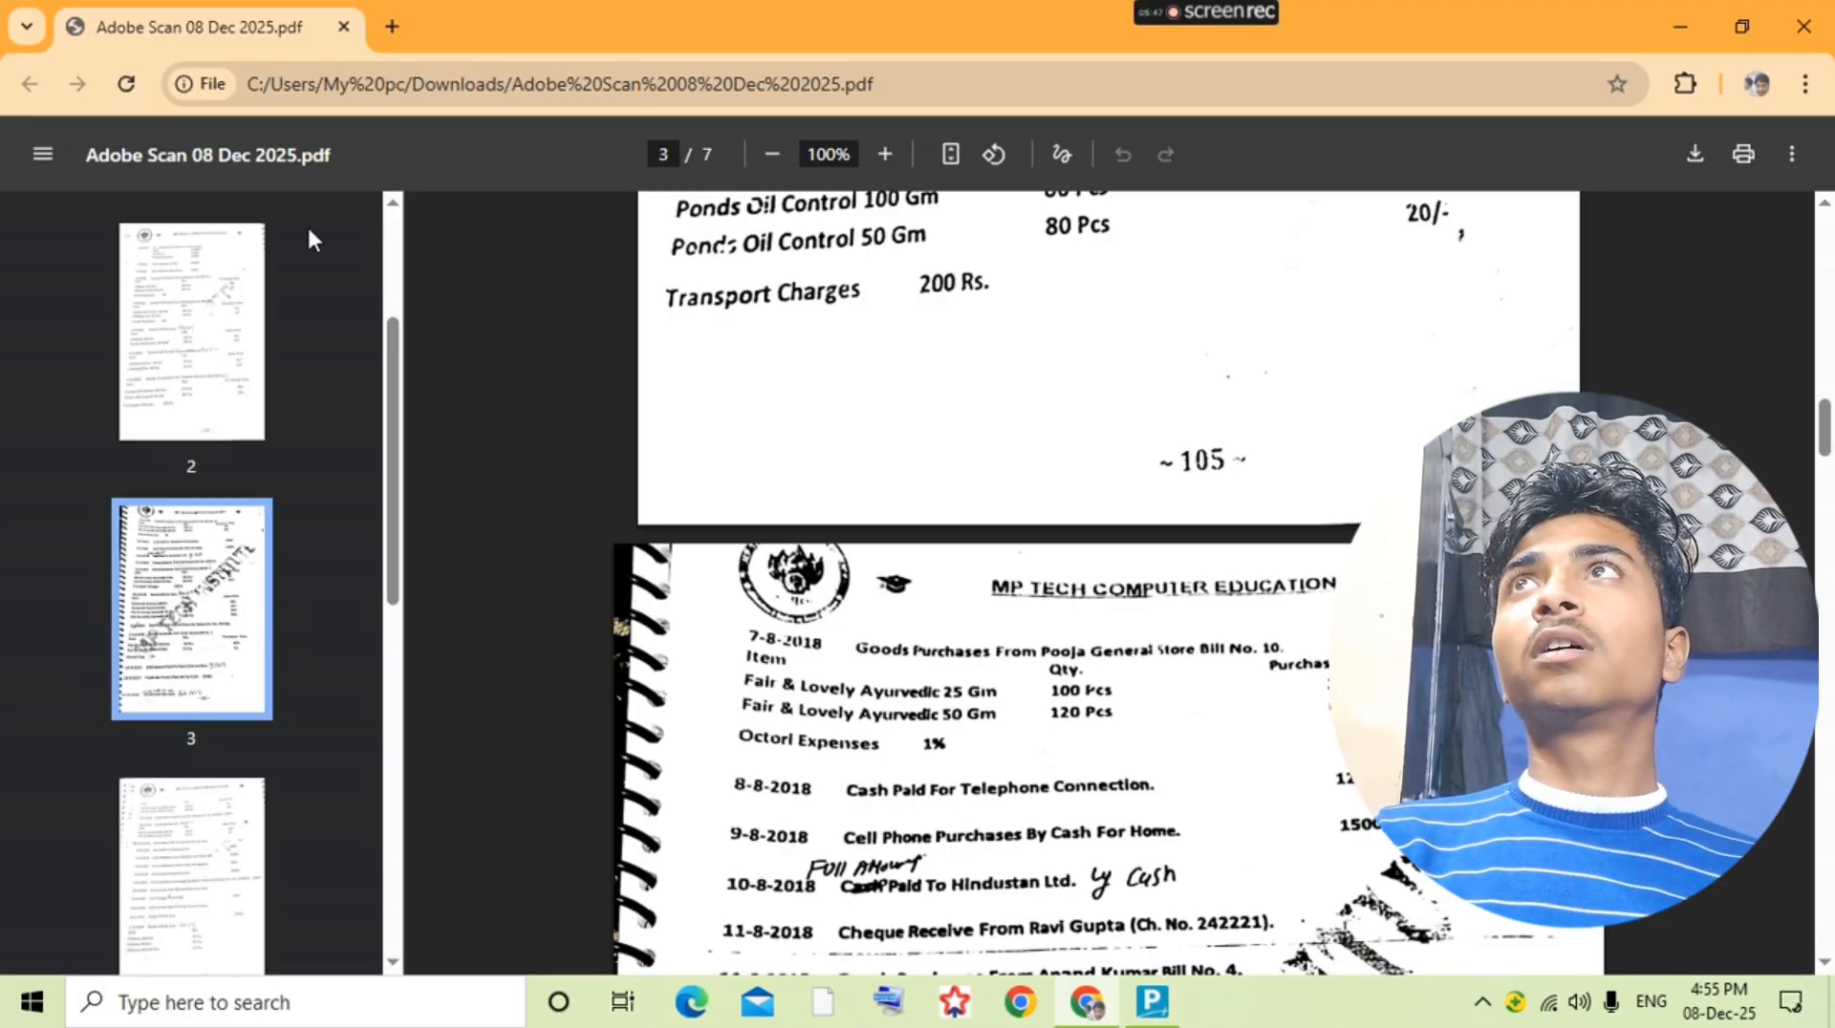
key("alt+Tab")
type("Oc")
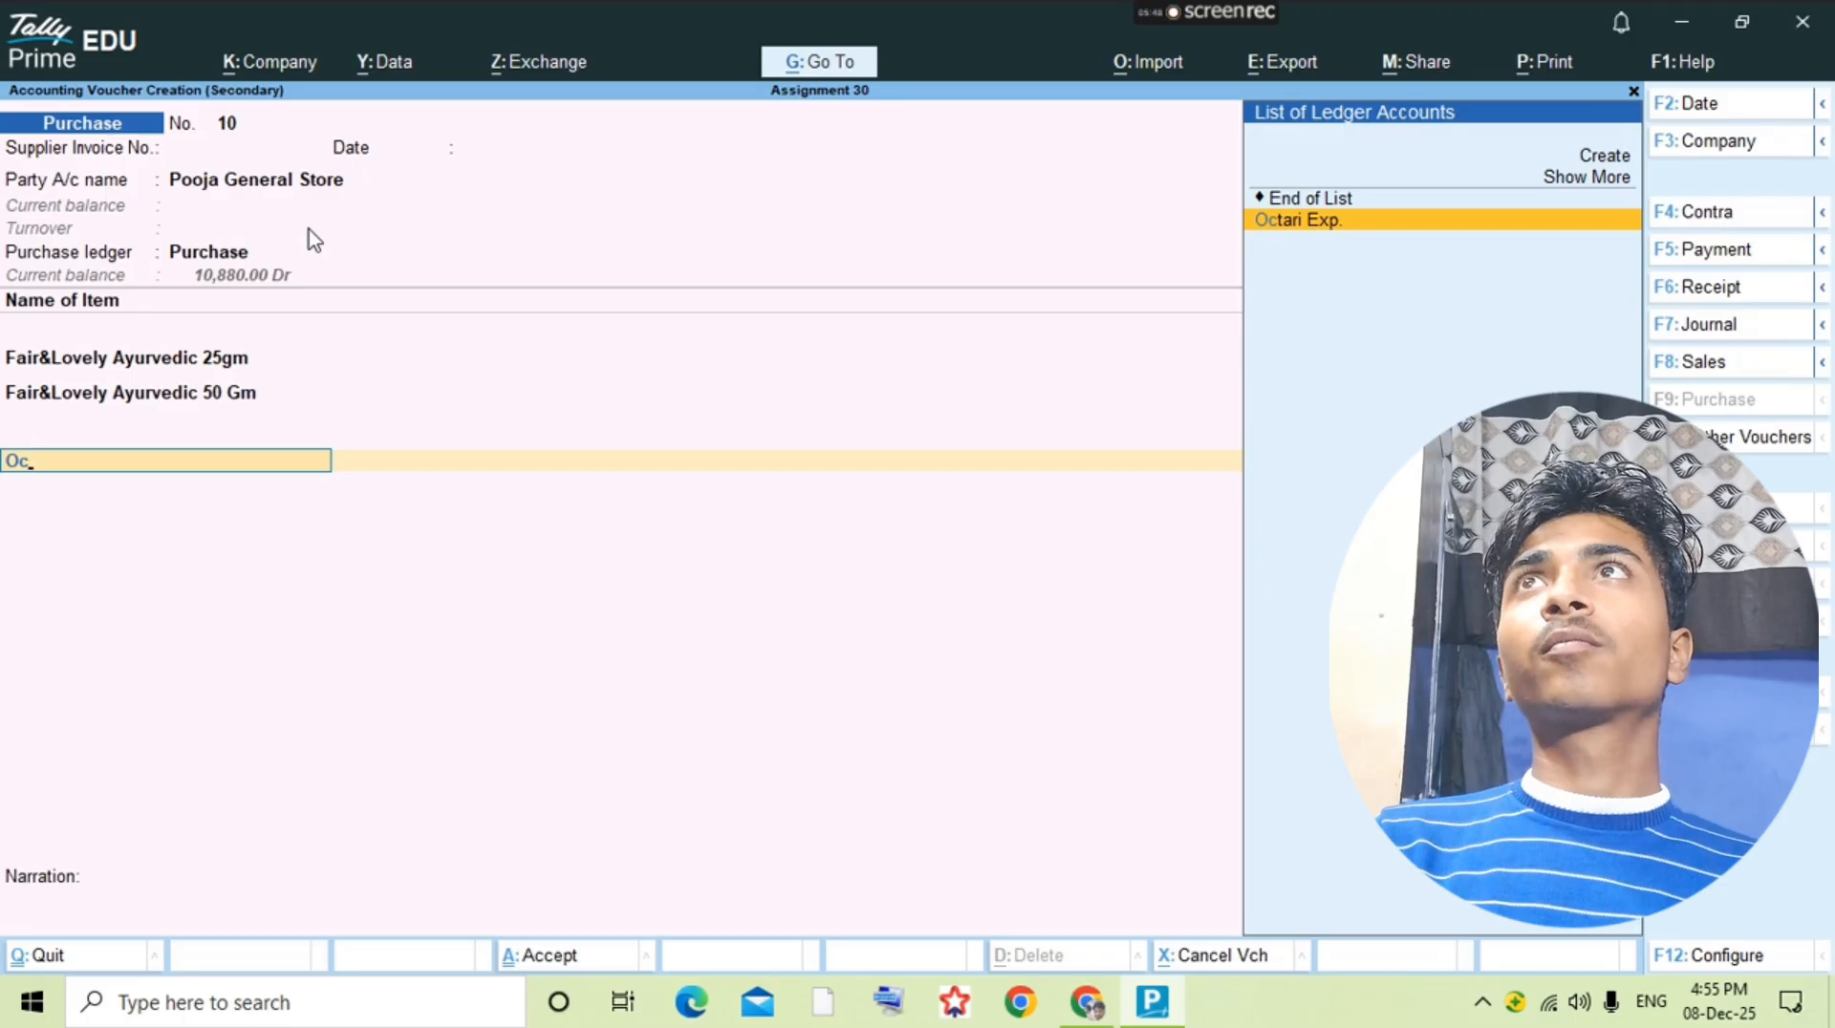
key("Return")
key("Return")
key("Return")
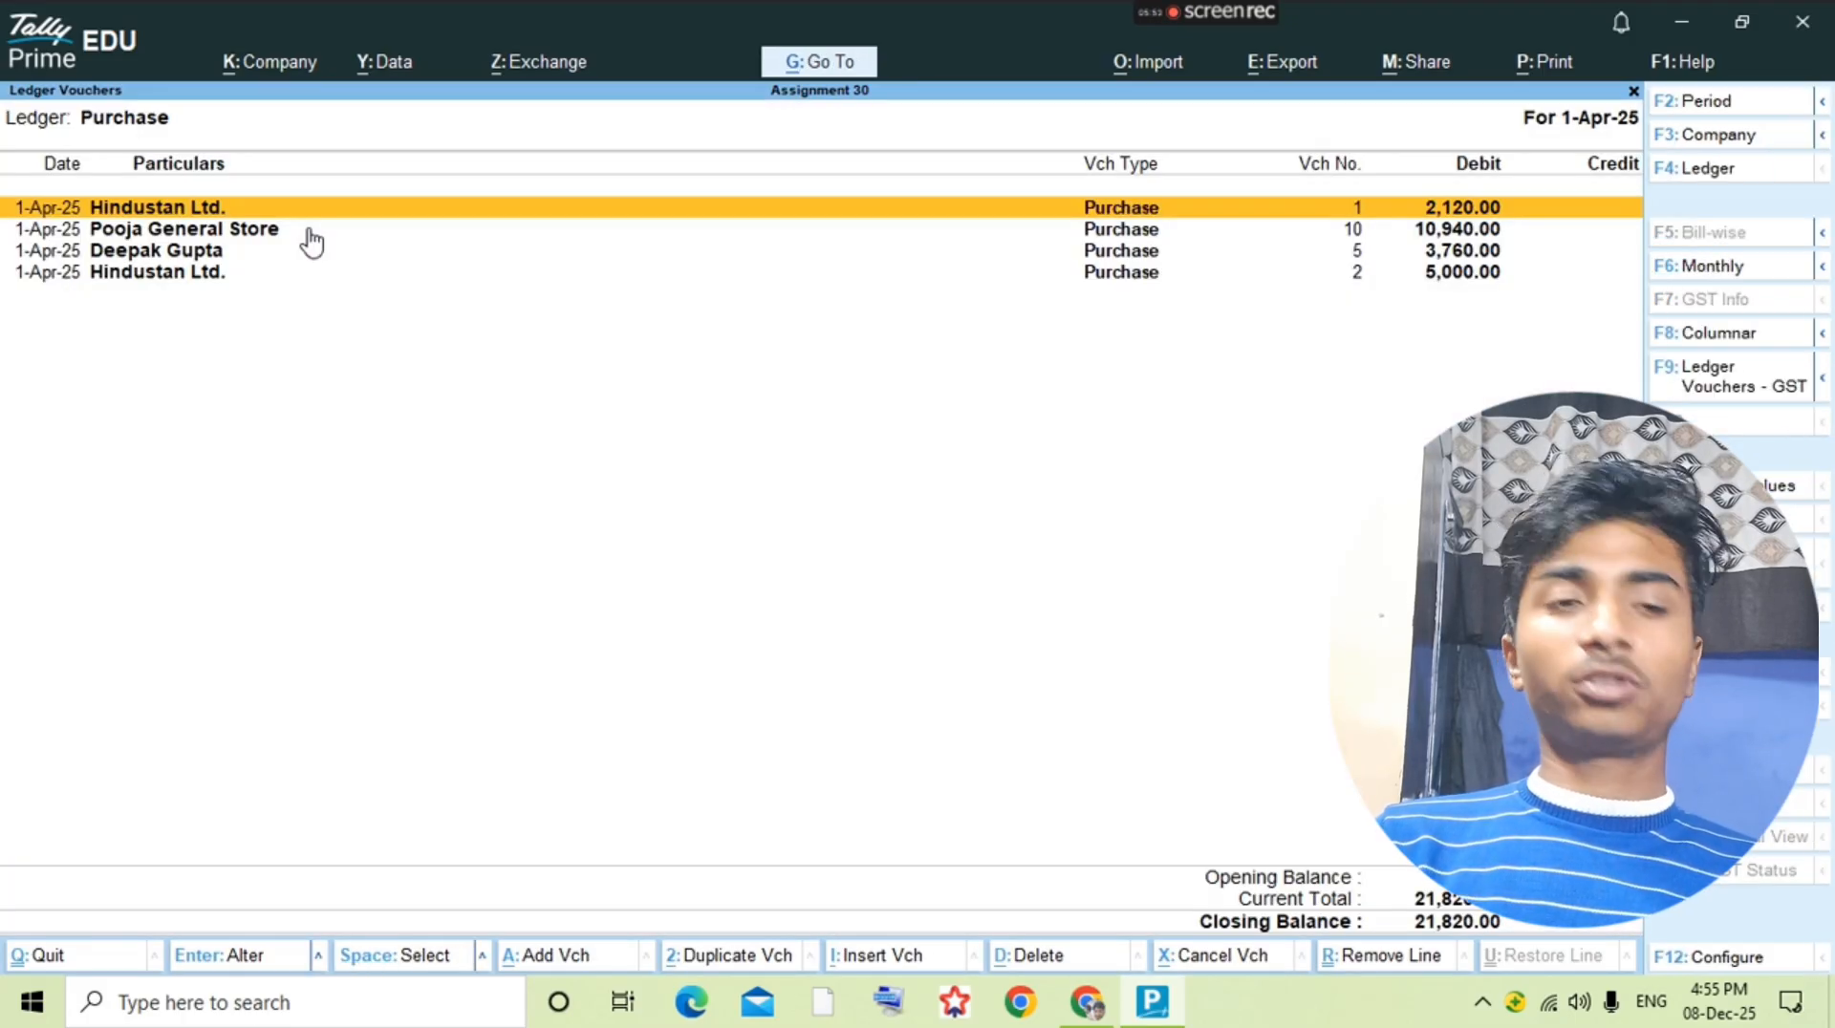
Step: Check the telephone connection entry in the question PDF and start a new ledger named Telephone Connection
key("Escape")
key("alt+Tab")
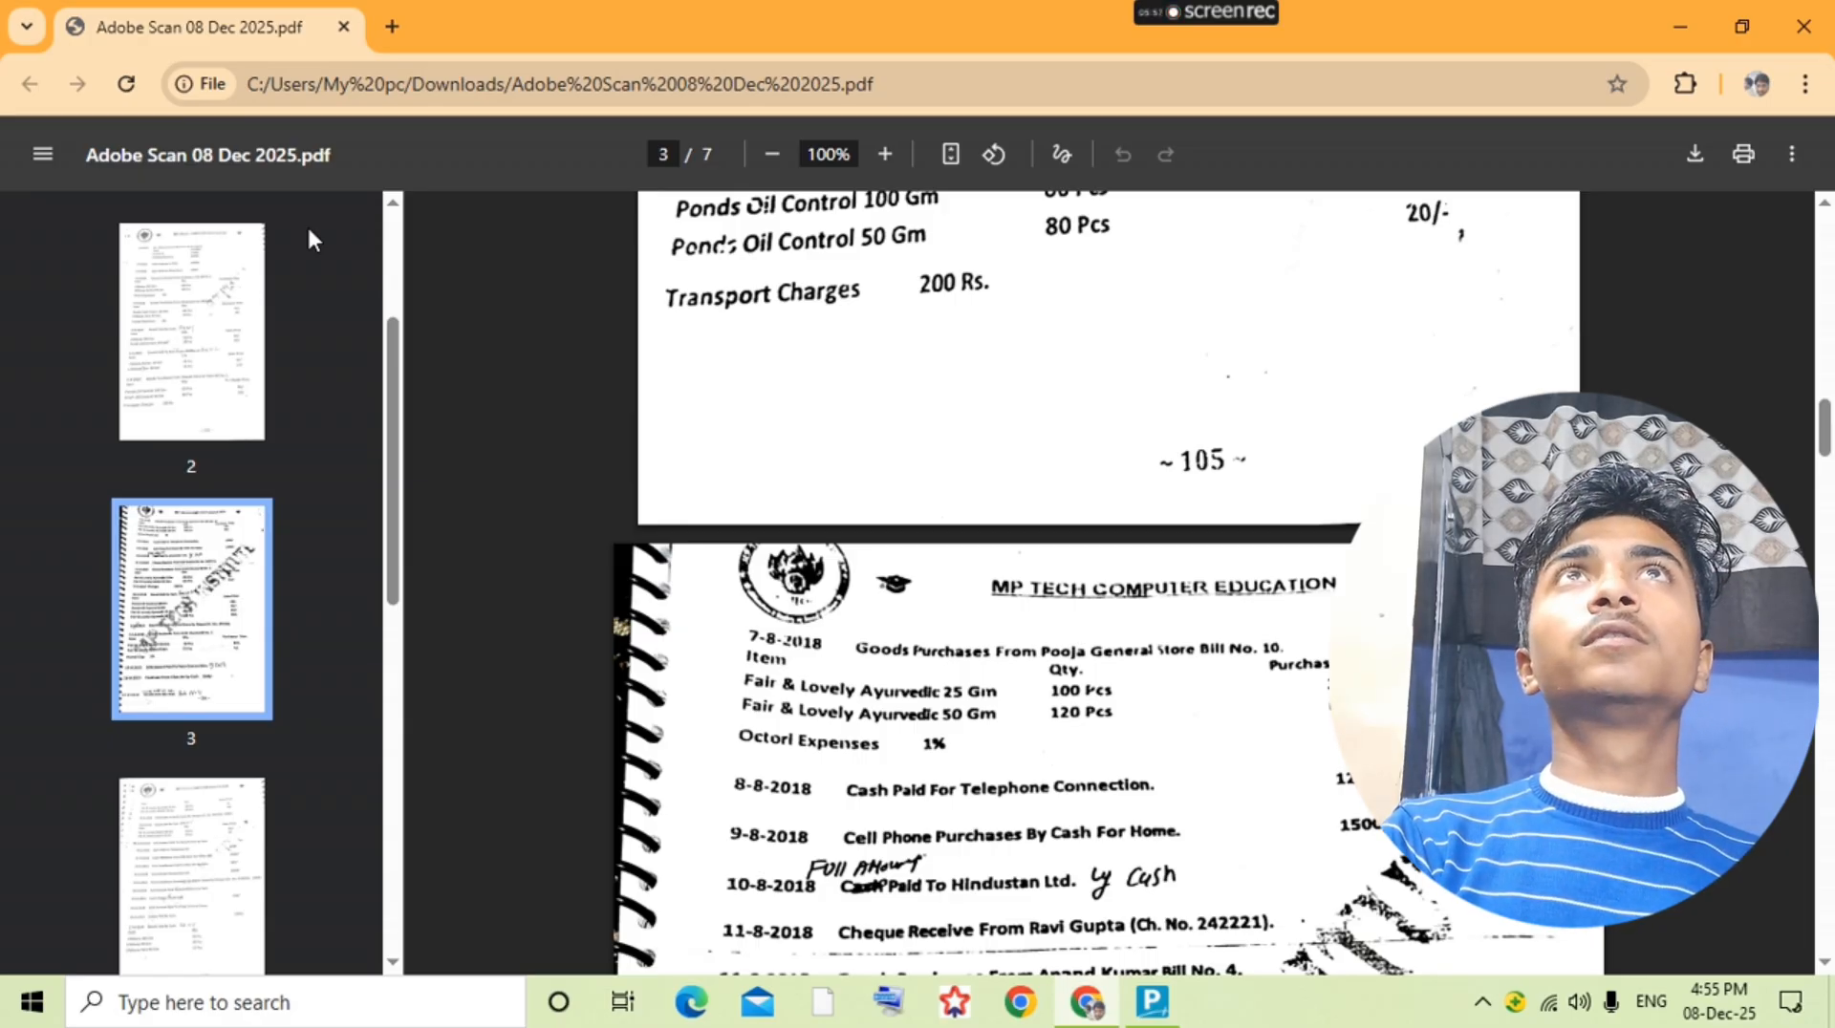
key("alt+Tab")
key("alt+c")
type("R")
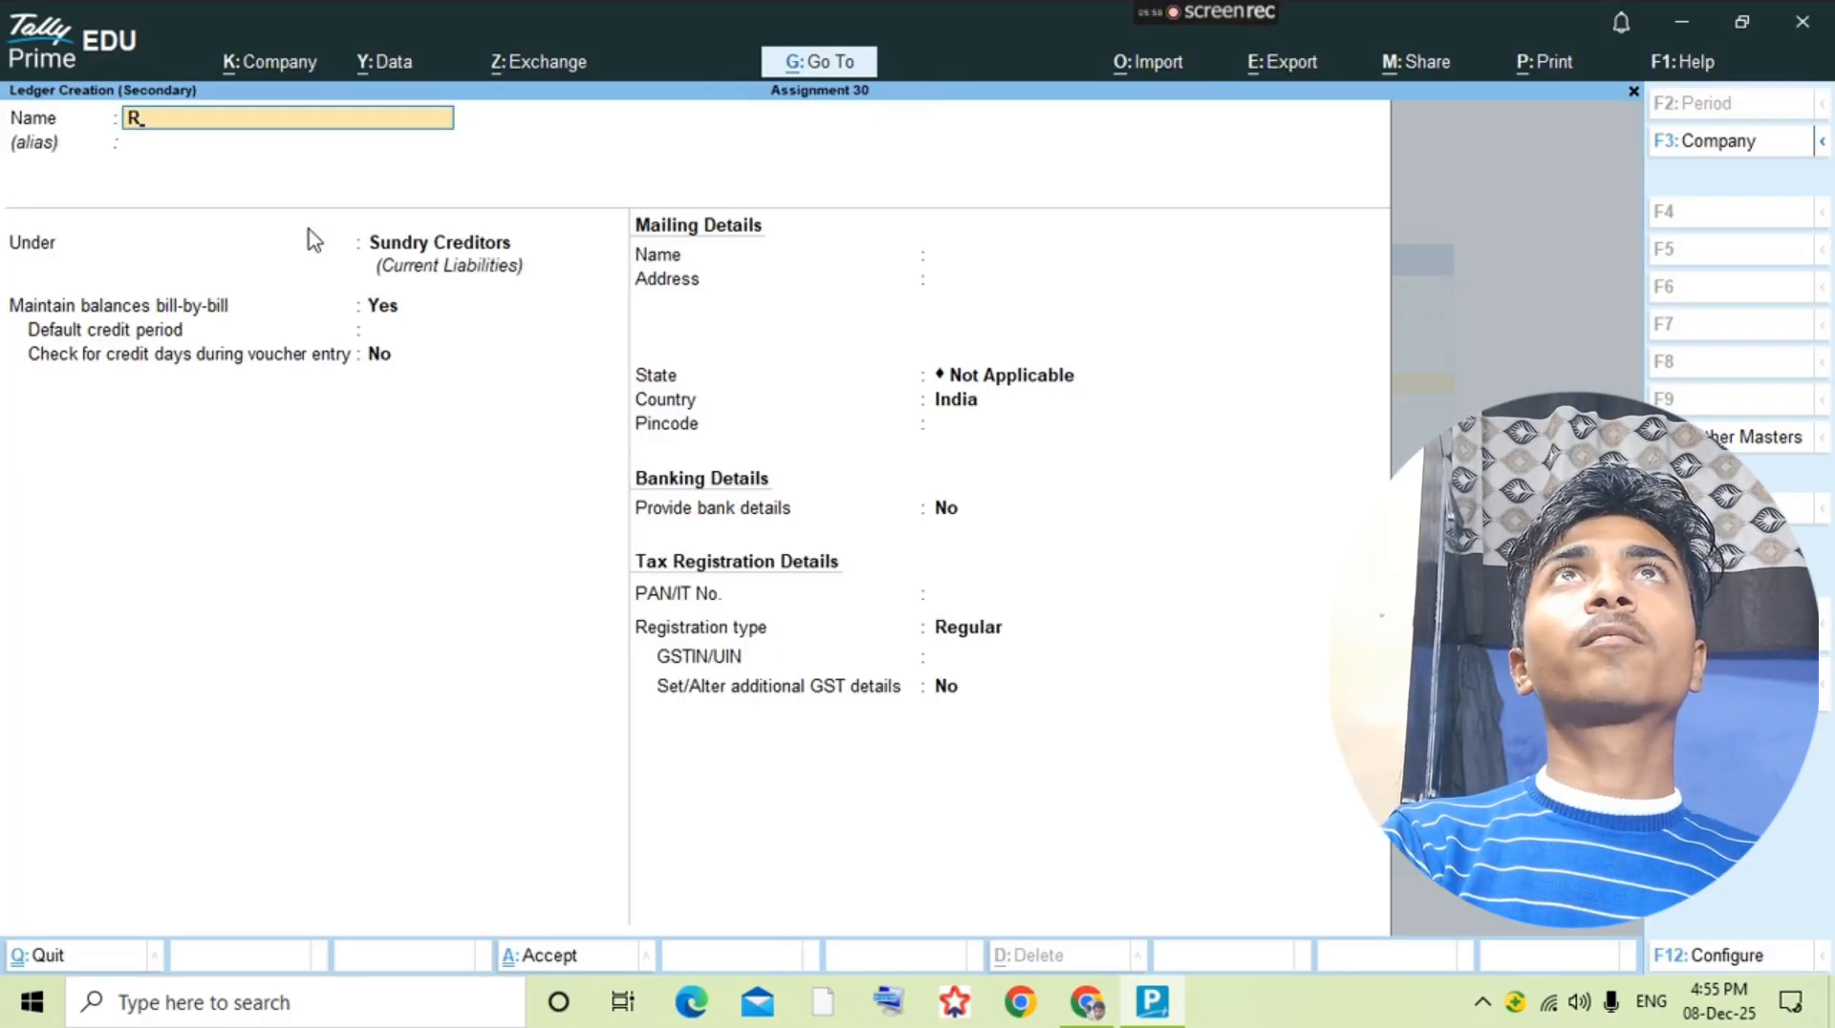
key("BackSpace")
type("Telep")
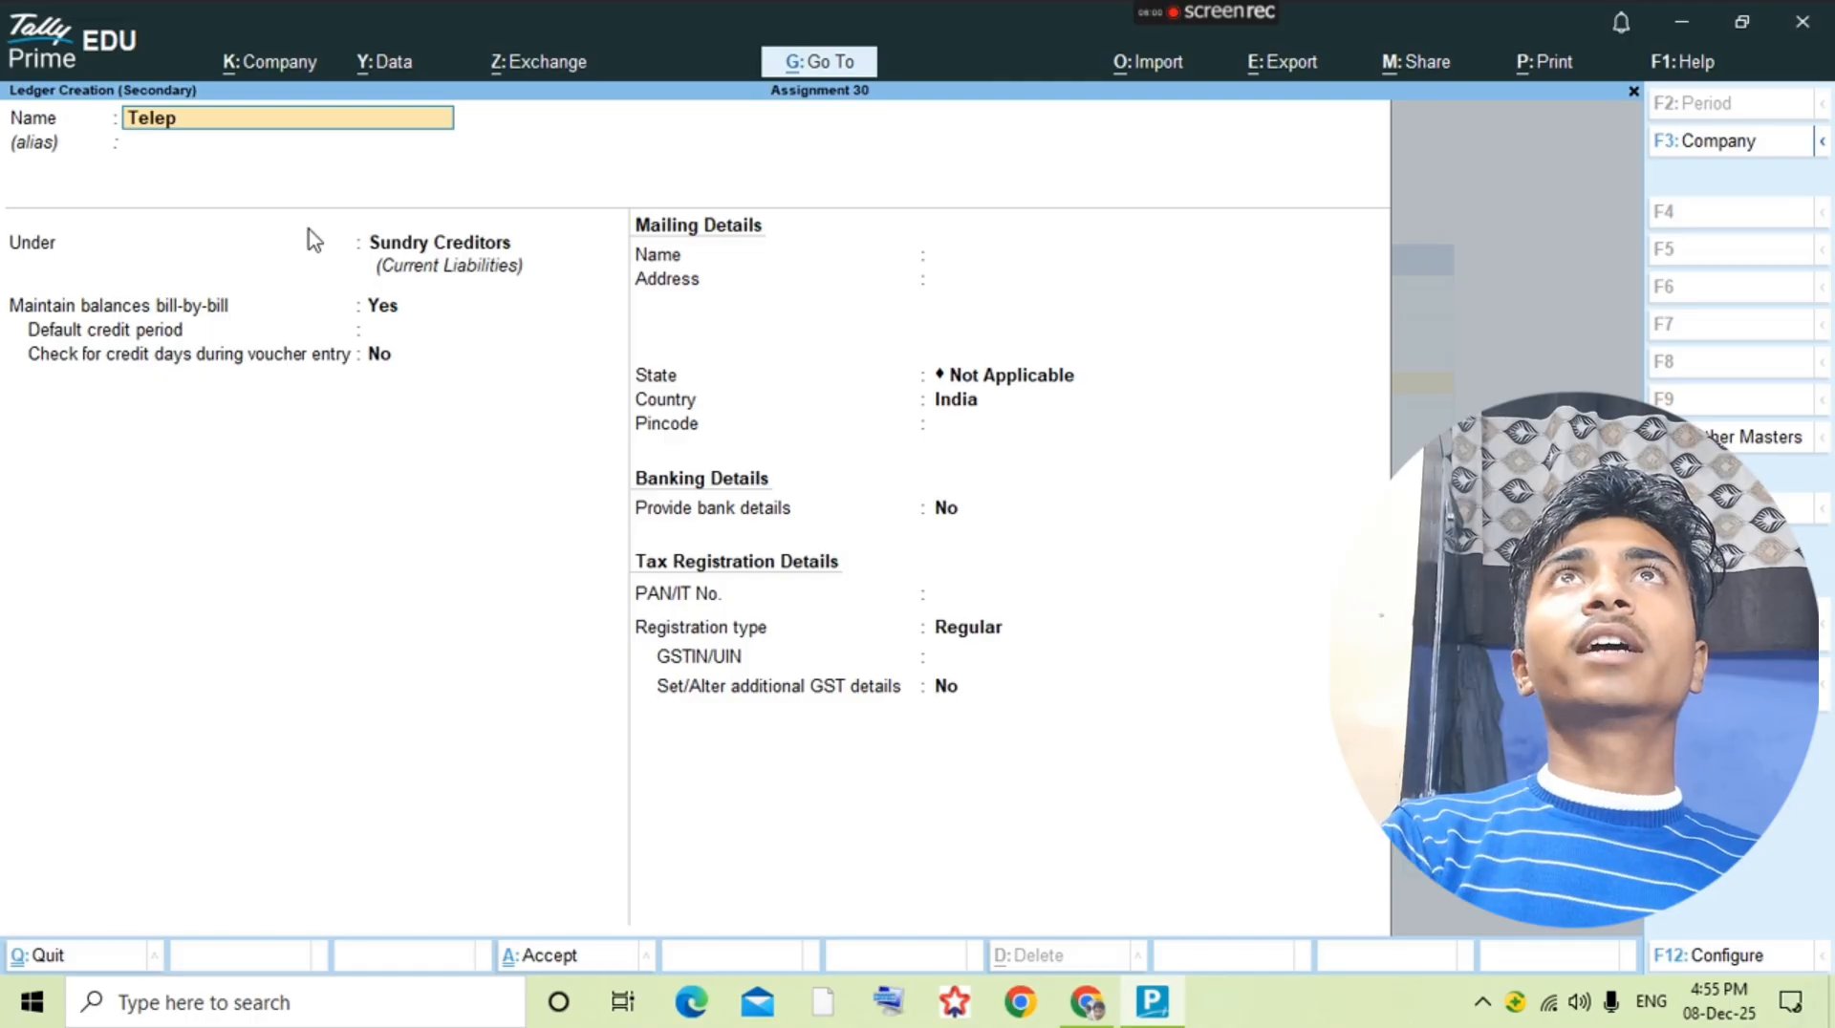
type("hone Connection")
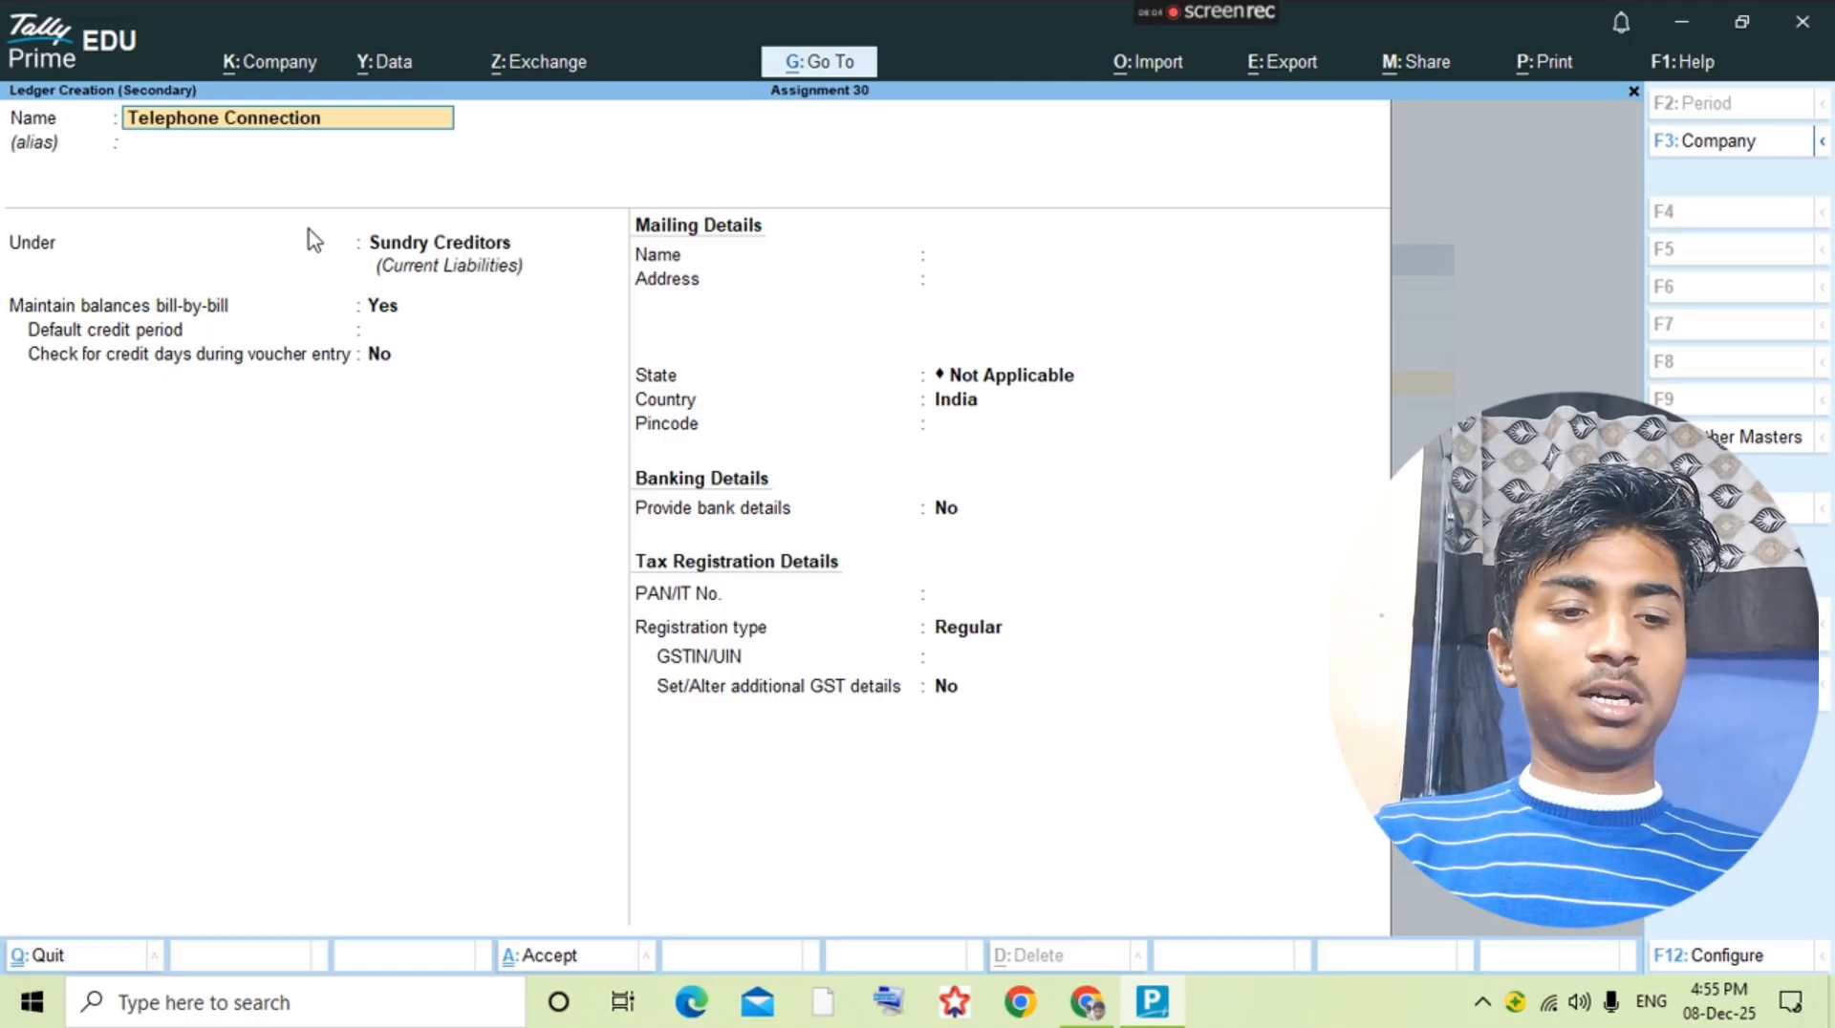
key("Return")
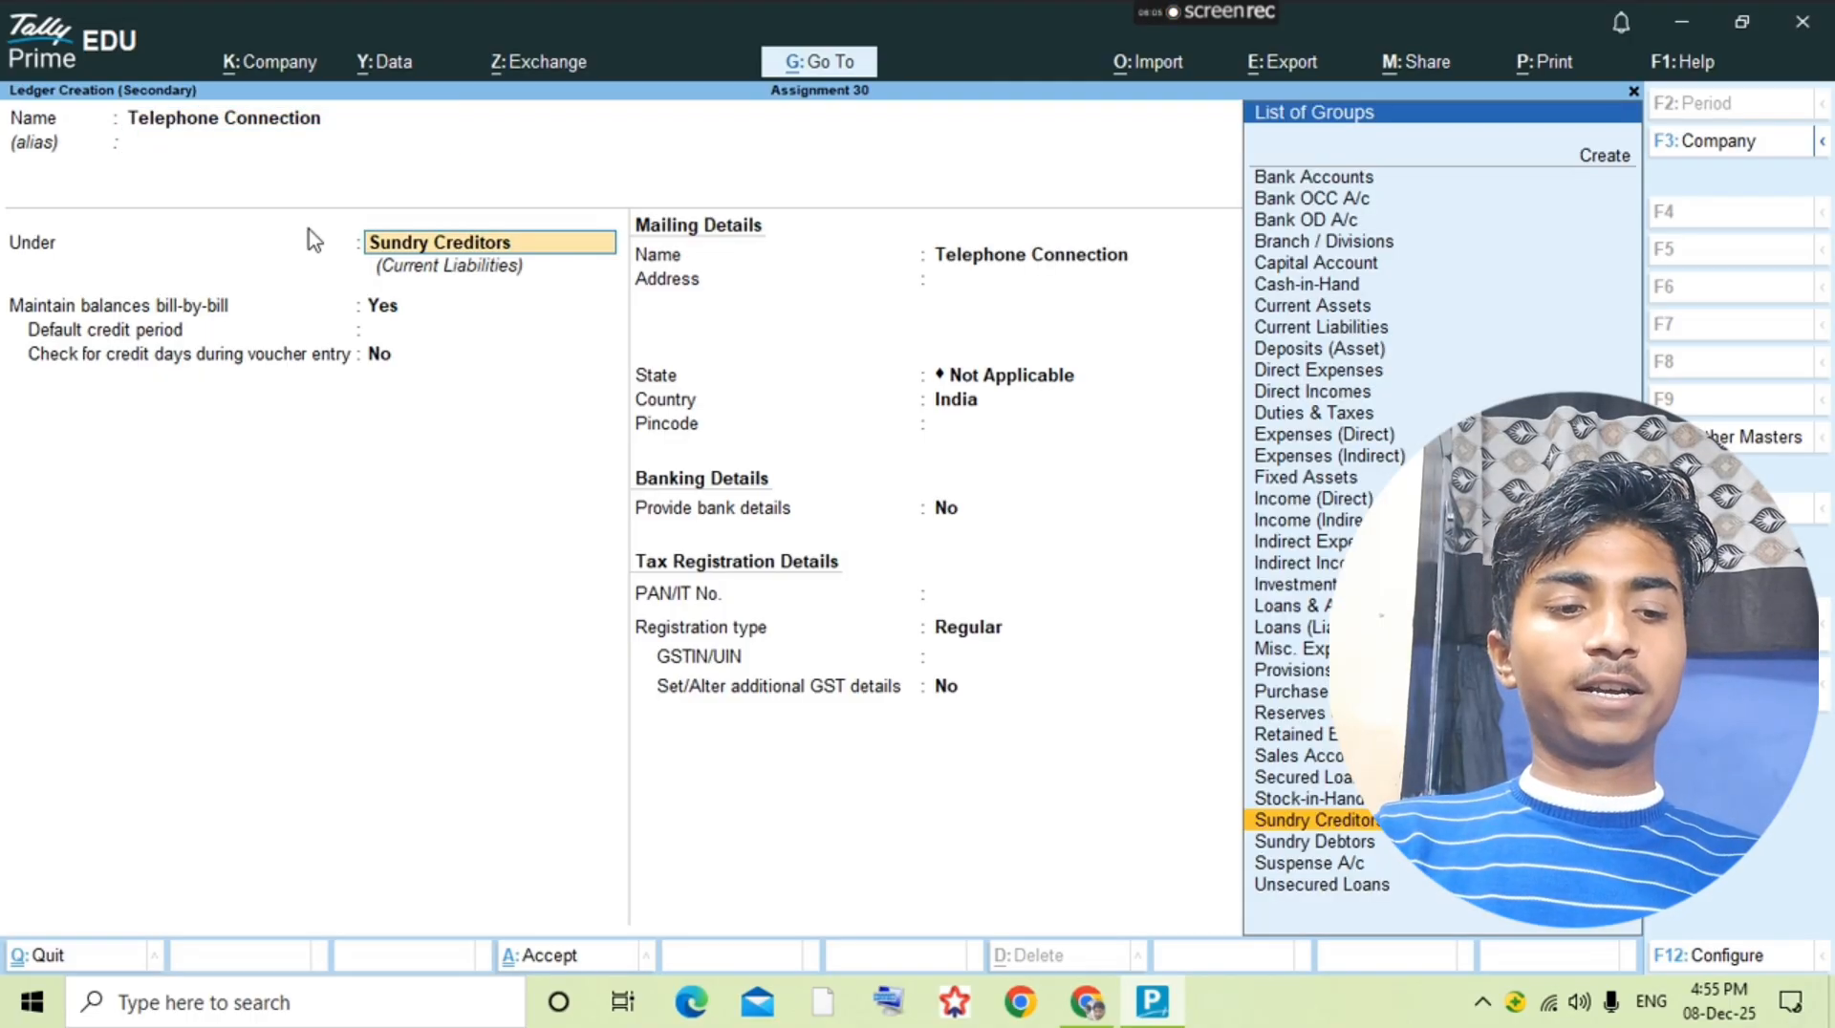
Step: Place the Telephone Connection ledger under the Deposits (Asset) group, save it, and open its ledger vouchers
type("Depos")
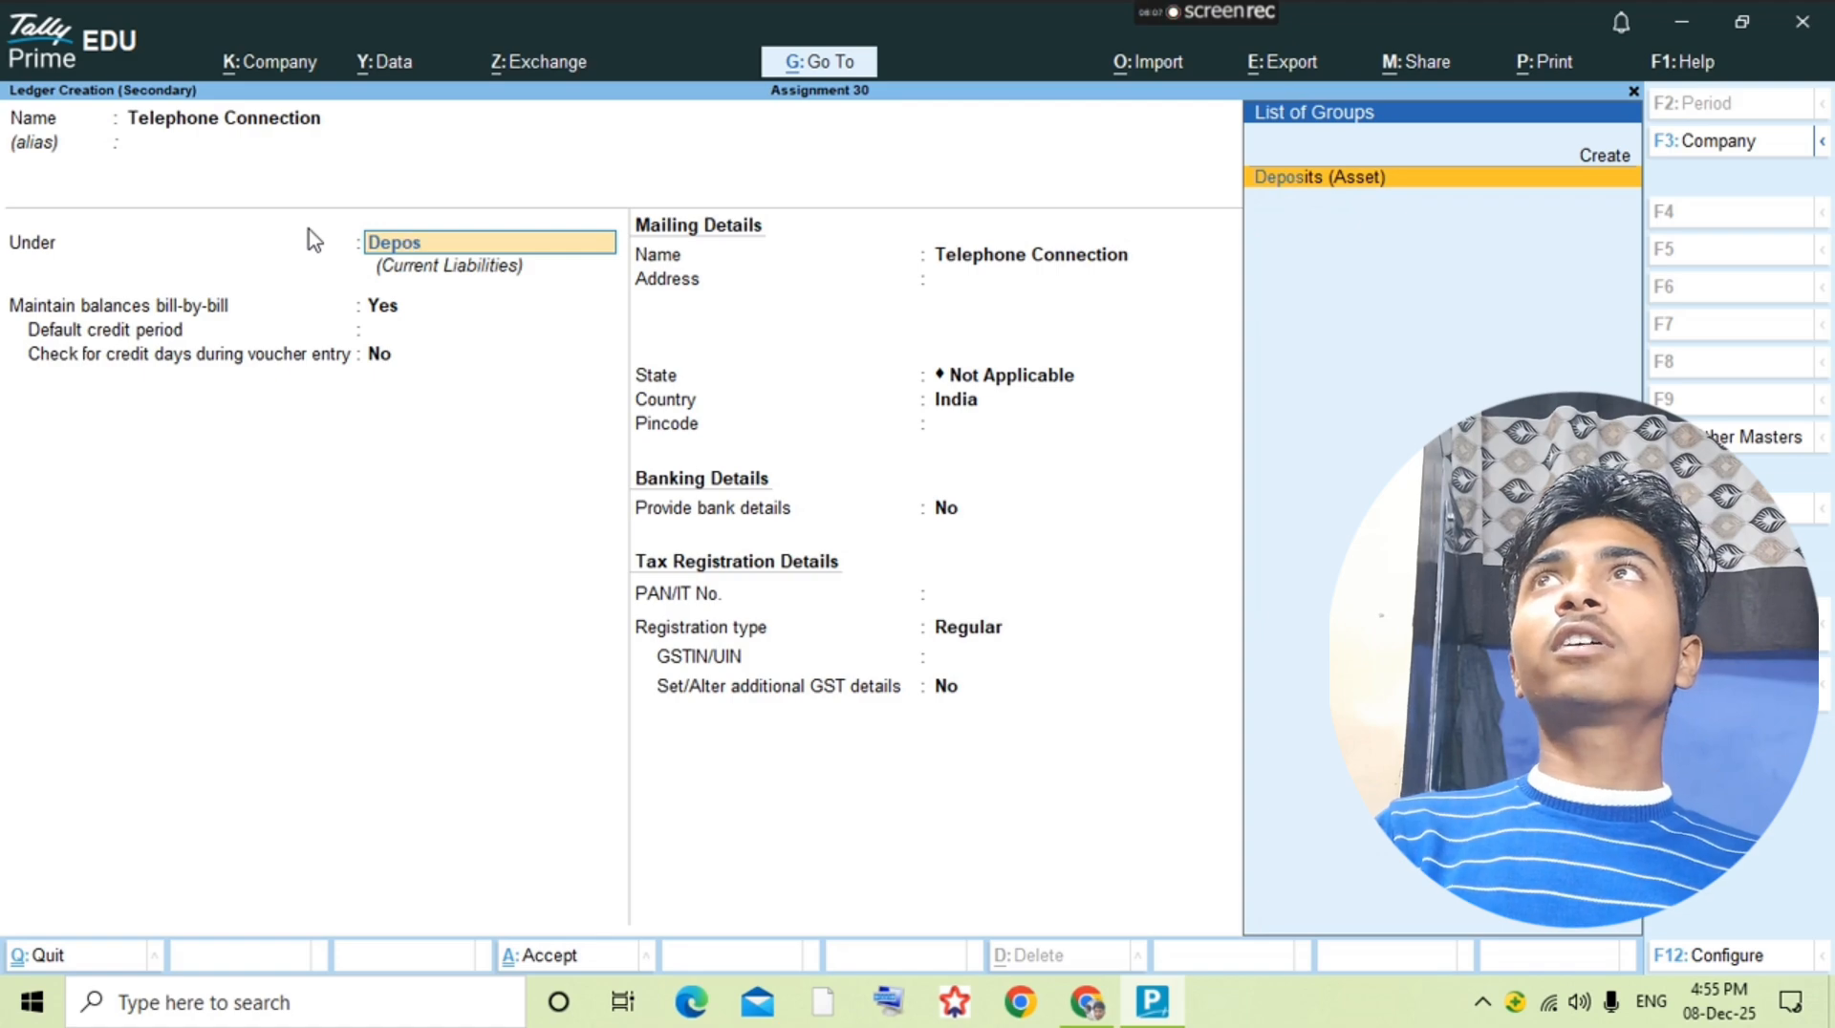
key("Return")
key("ctrl+a")
key("Return")
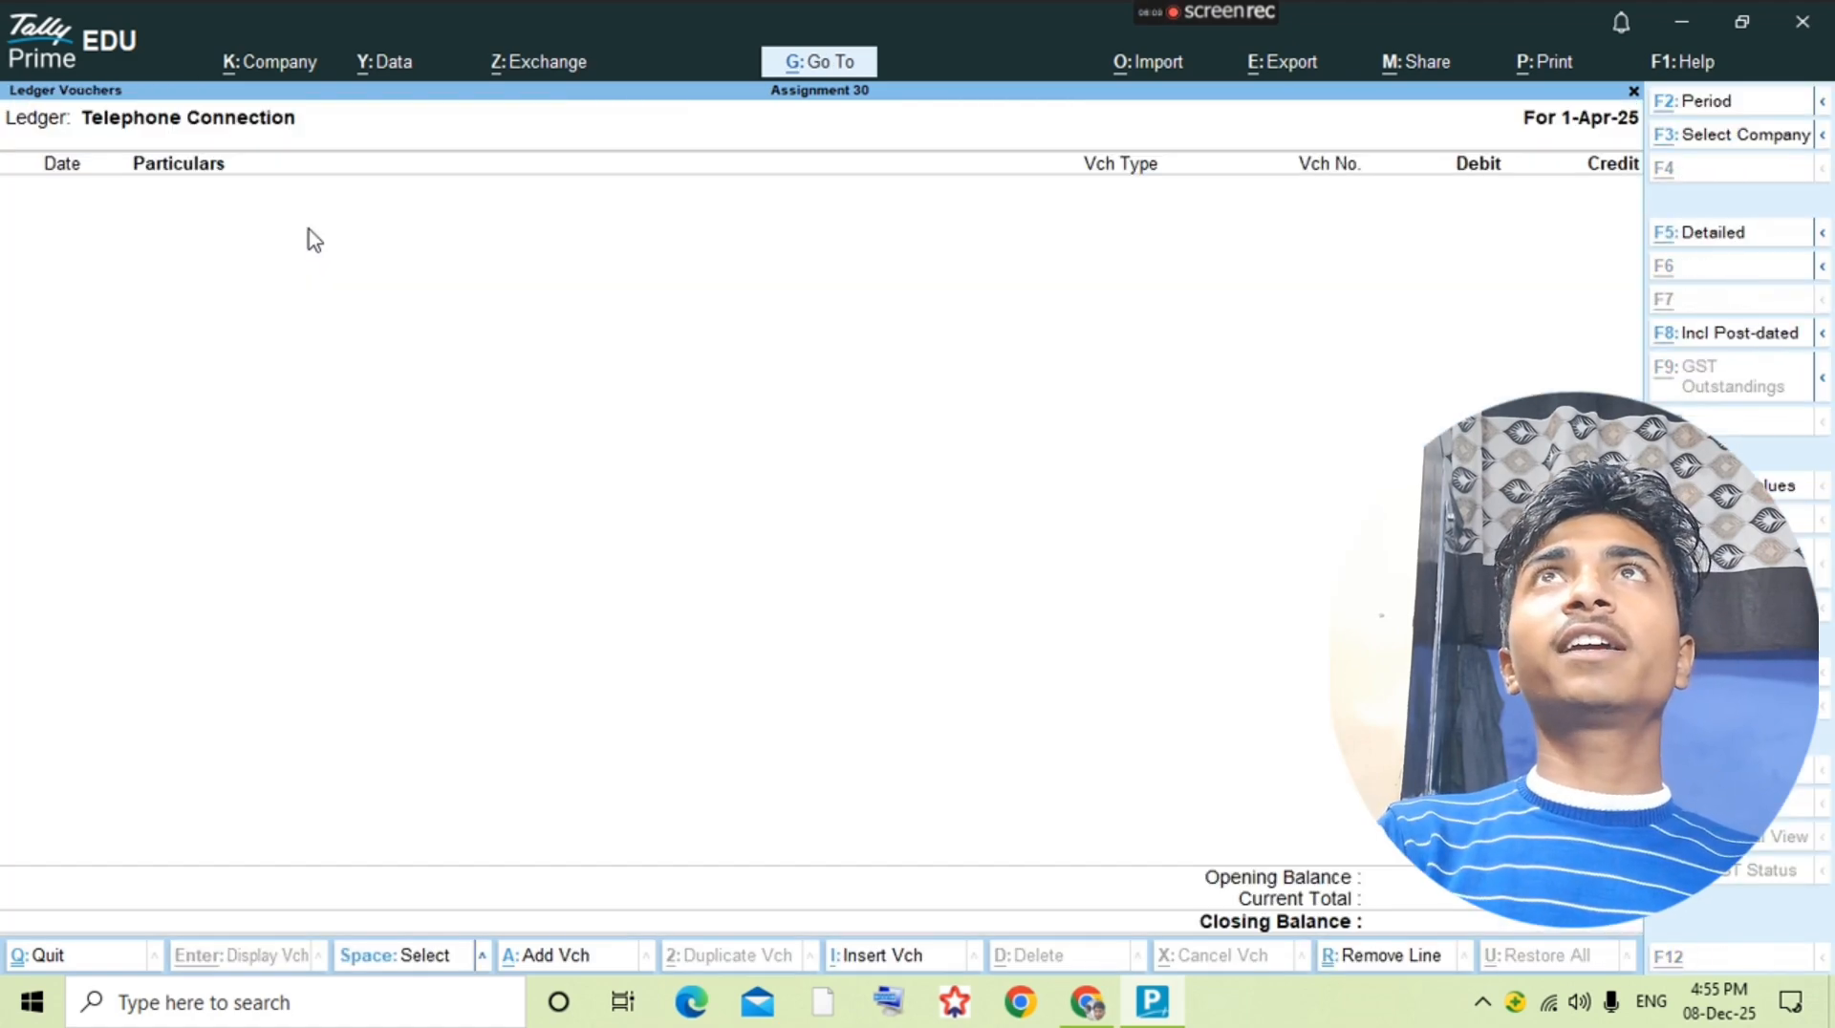
Step: Record a payment voucher debiting Telephone Connection with 1200 and crediting Cash, save it, and return to the ledger selection list
key("alt+a")
key("F5")
type("Te")
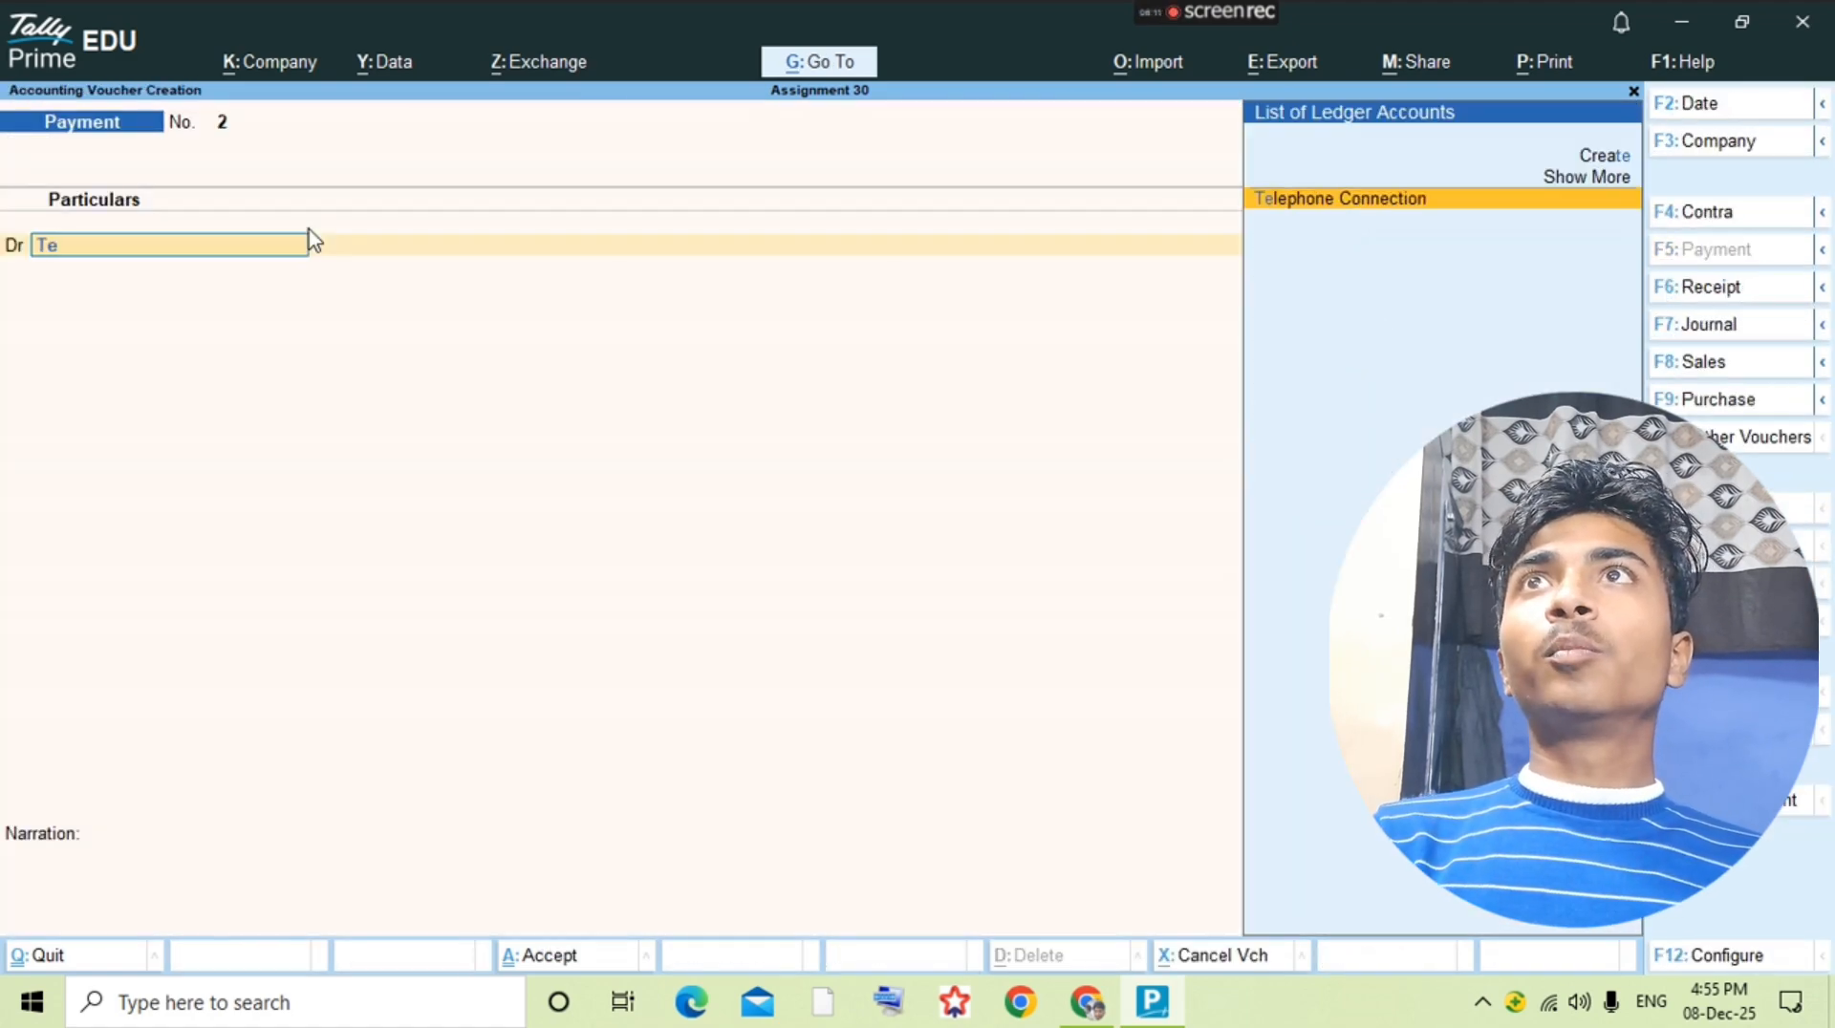
key("Return")
type("1200")
key("Return")
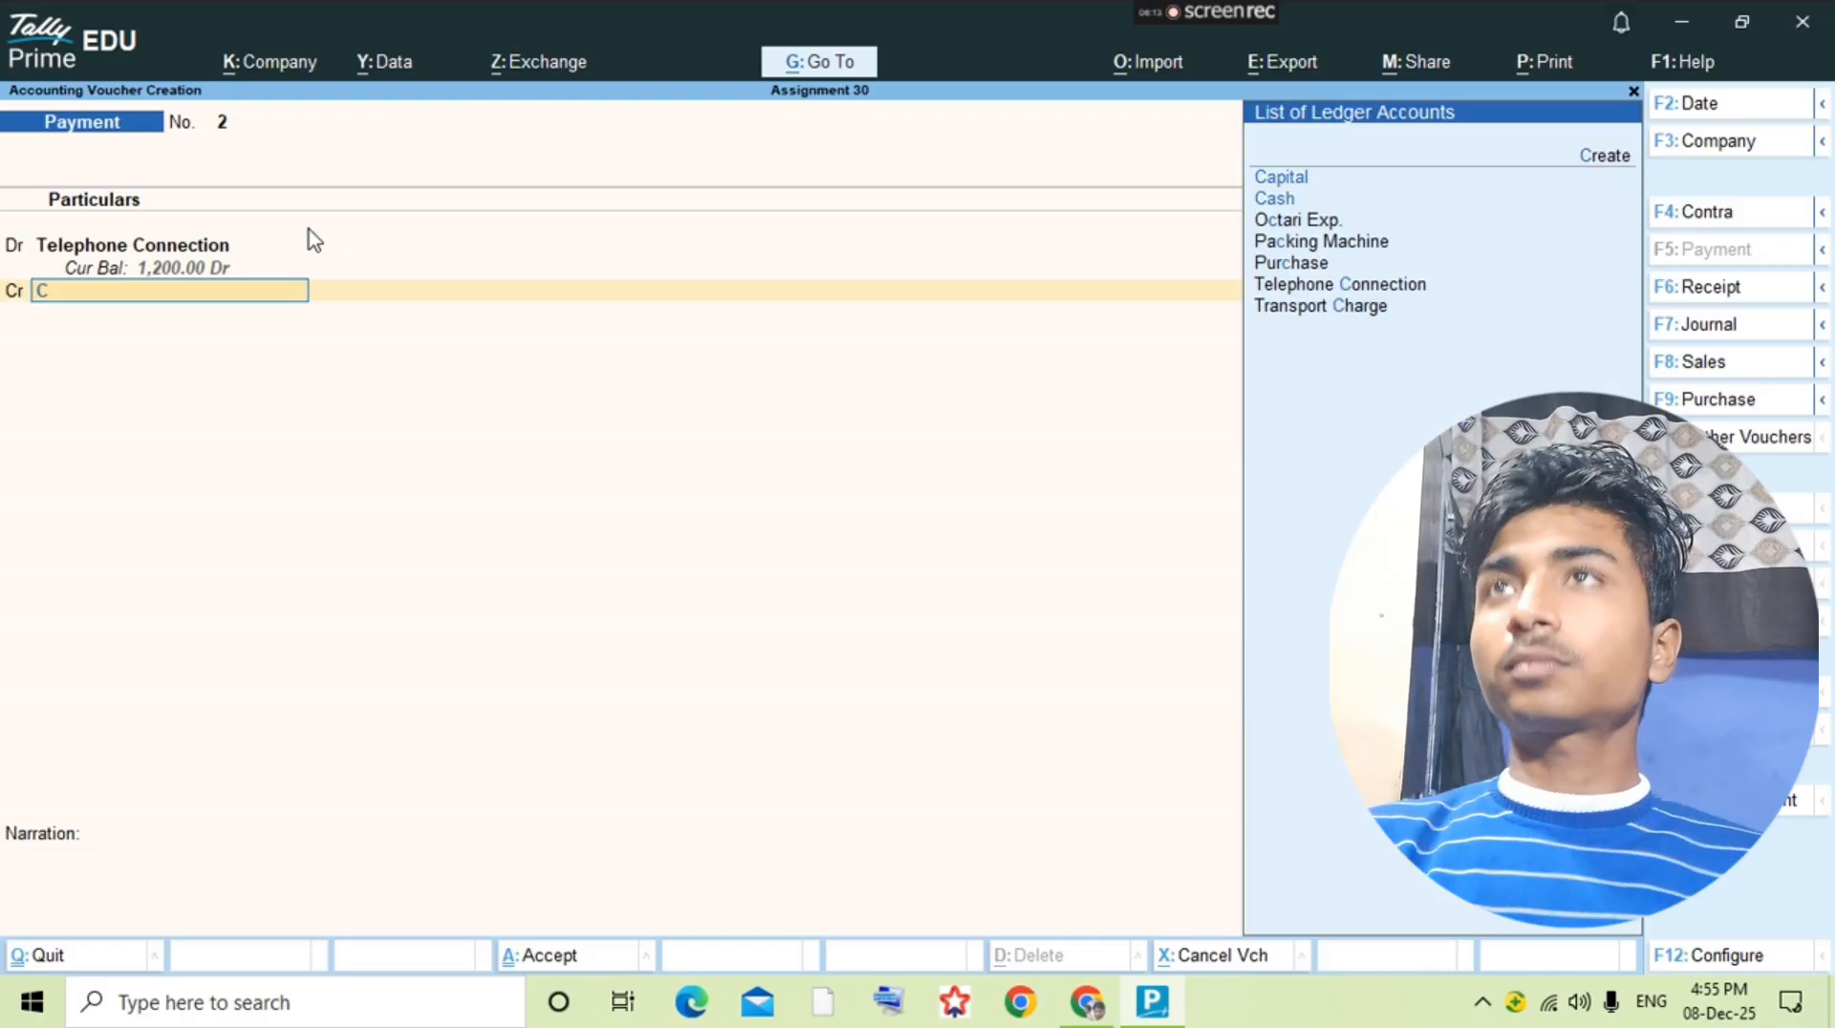
type("Cash")
key("Return")
key("ctrl+a")
key("Escape")
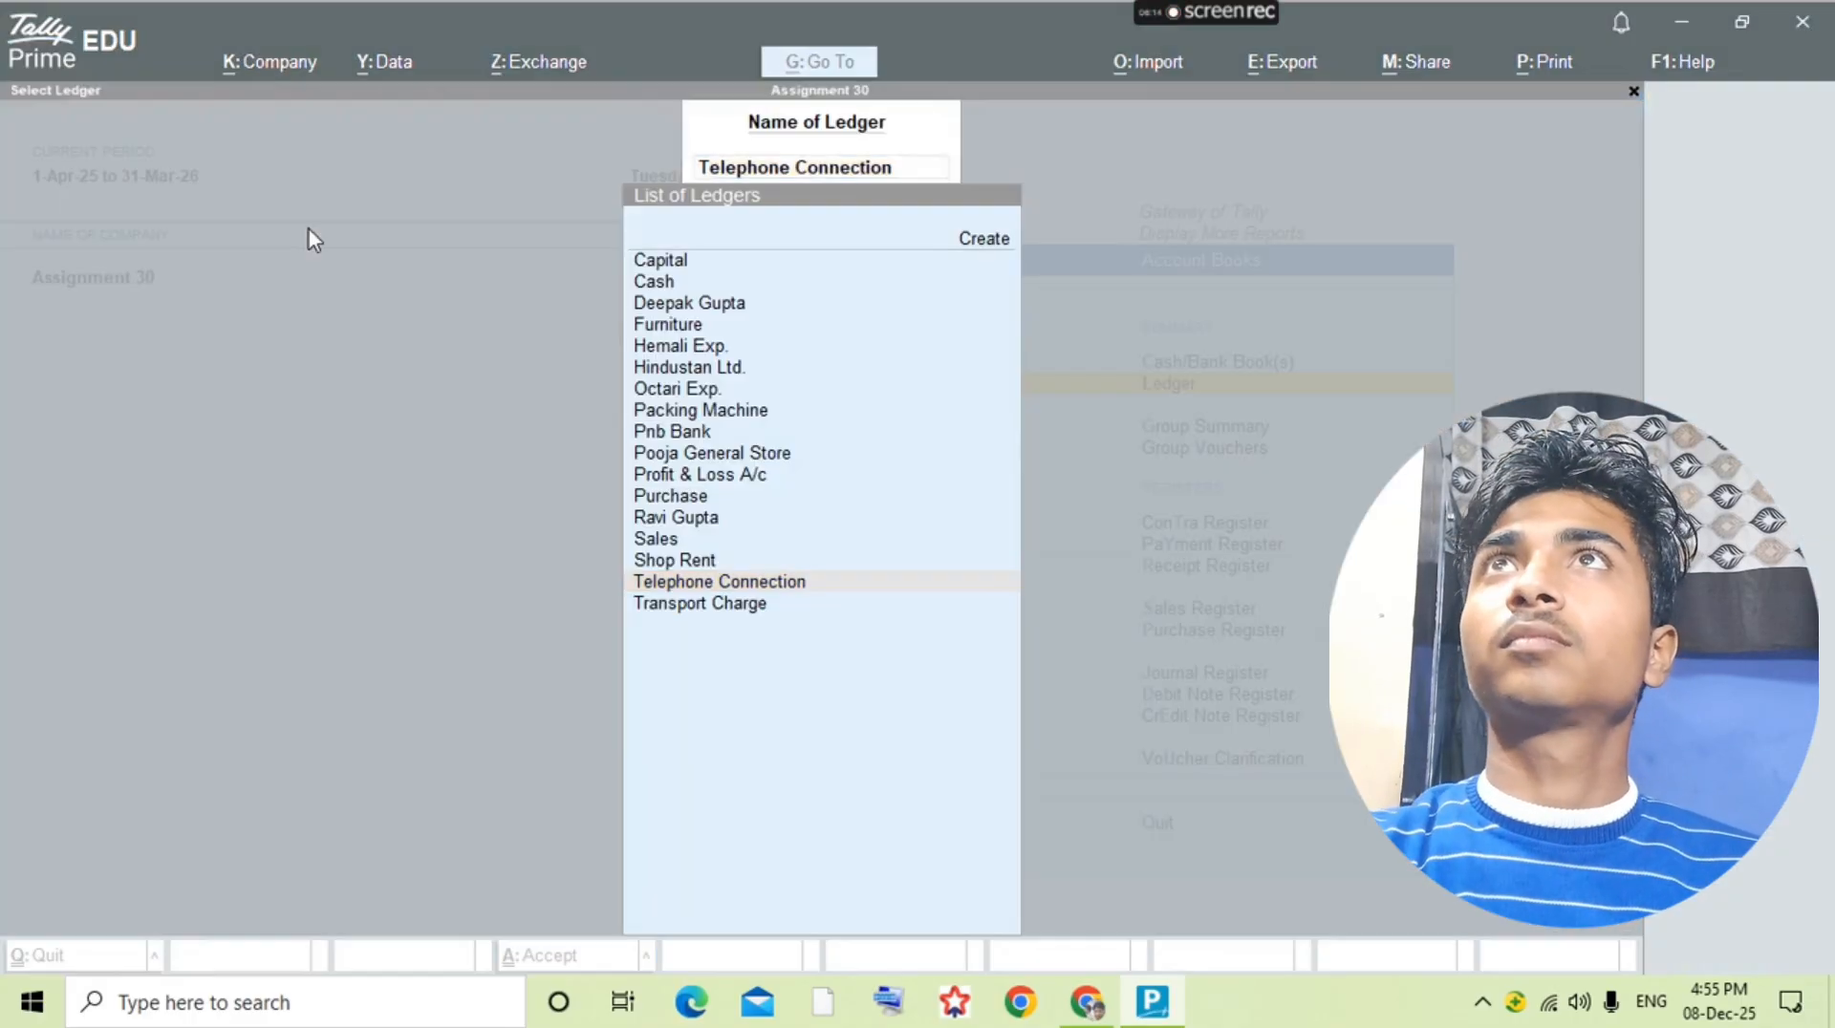
Step: Switch to the question PDF and examine the debit and credit balances of the account groups on page 6
key("alt+Tab")
key("Right")
key("Right")
key("Right")
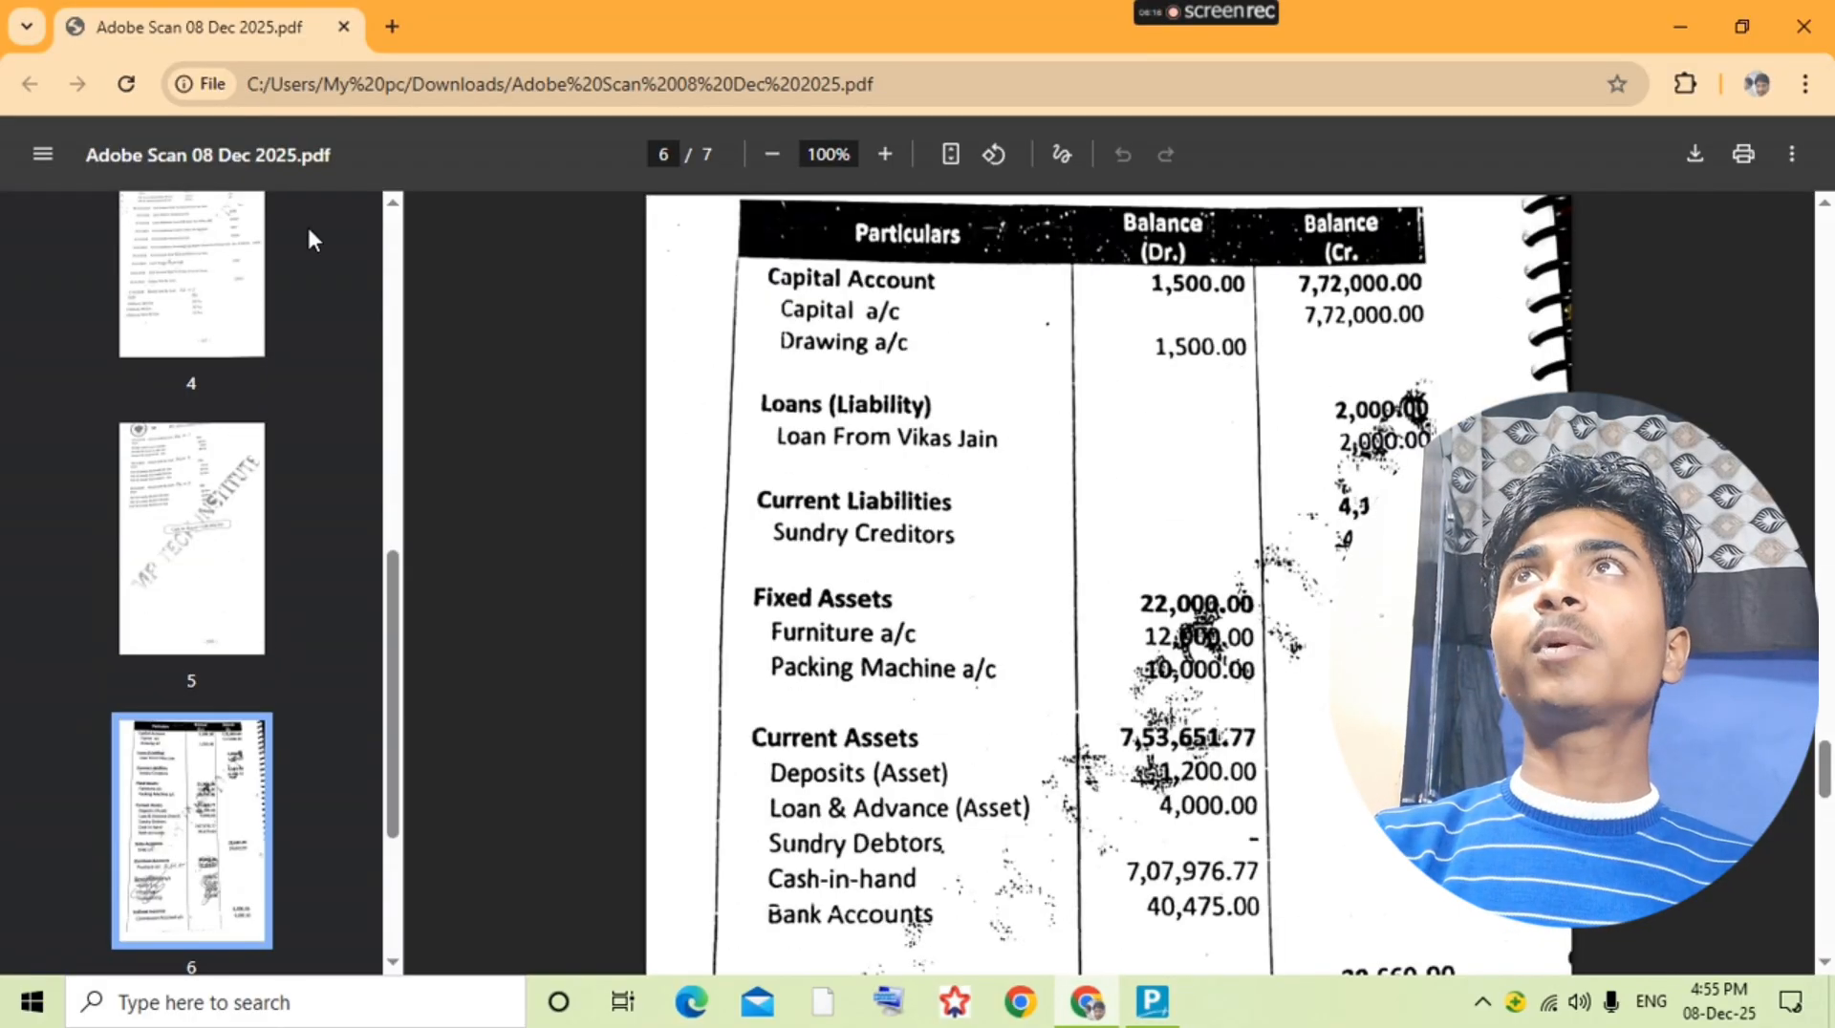
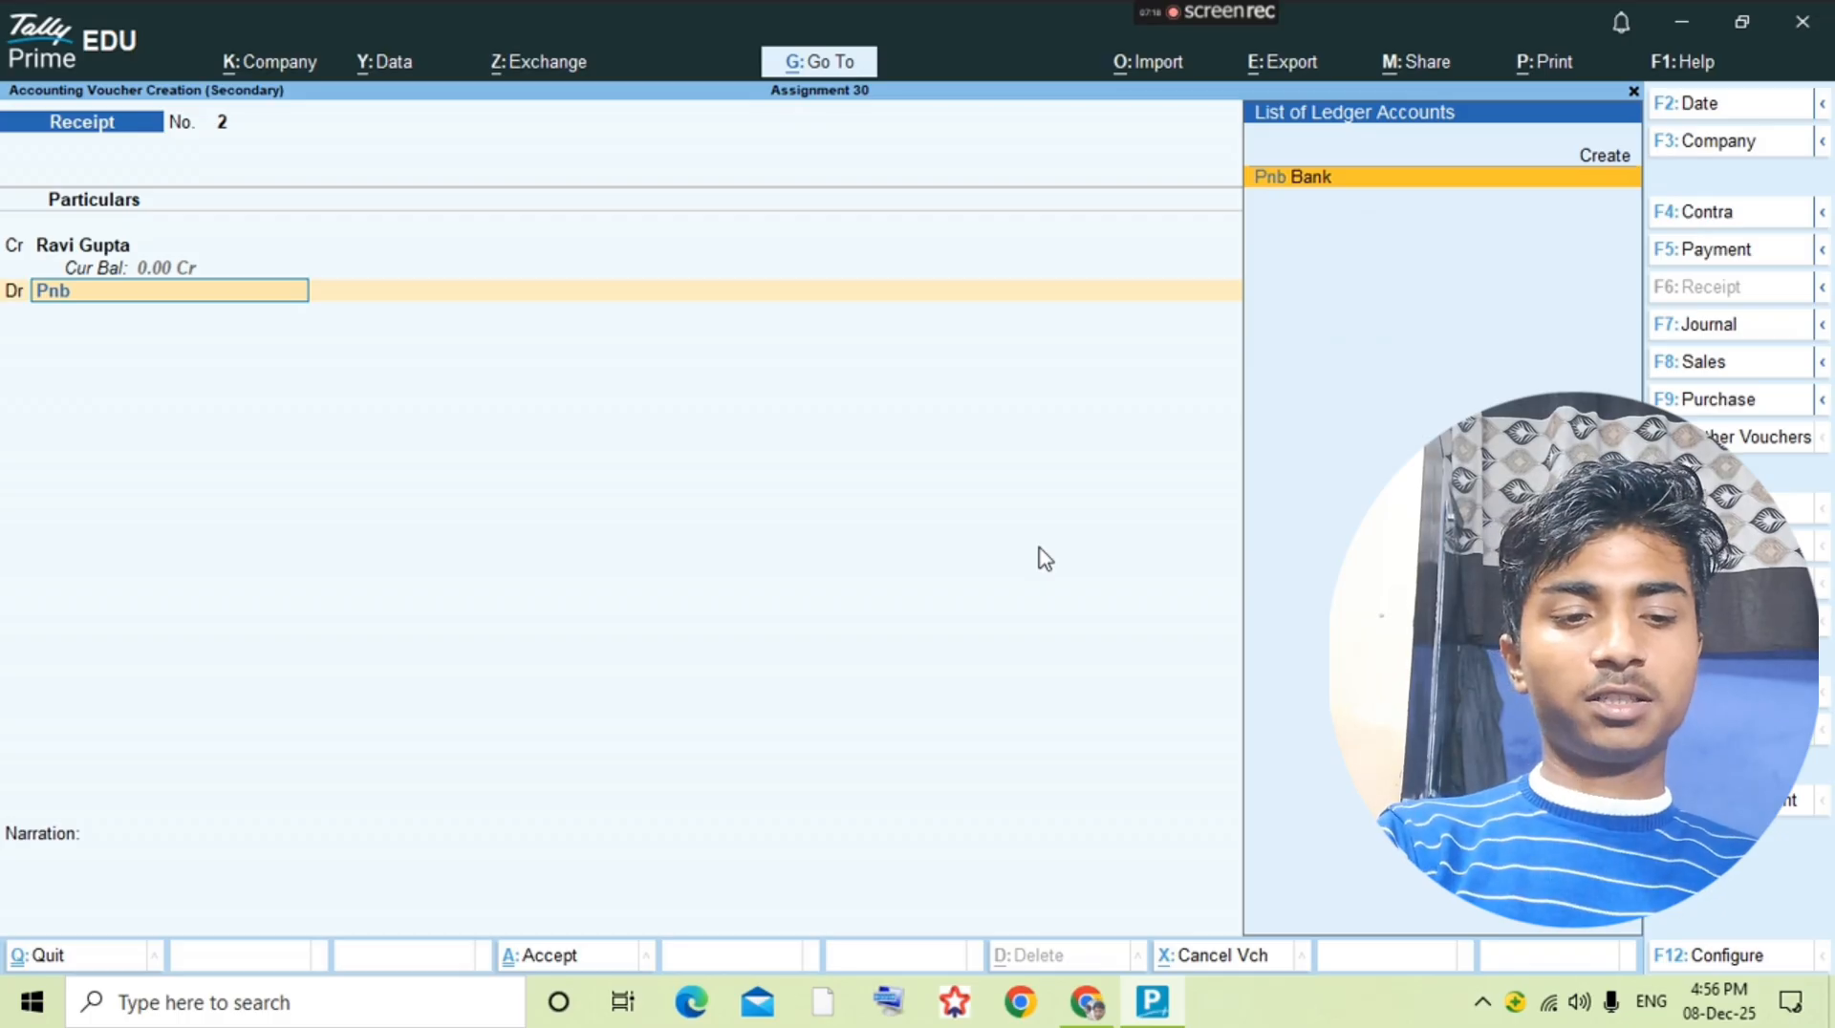
Step: Debit Pnb Bank in the customer's receipt voucher, save it, and check the next transaction in the question PDF
key("Return")
key("ctrl+a")
key("alt+Tab")
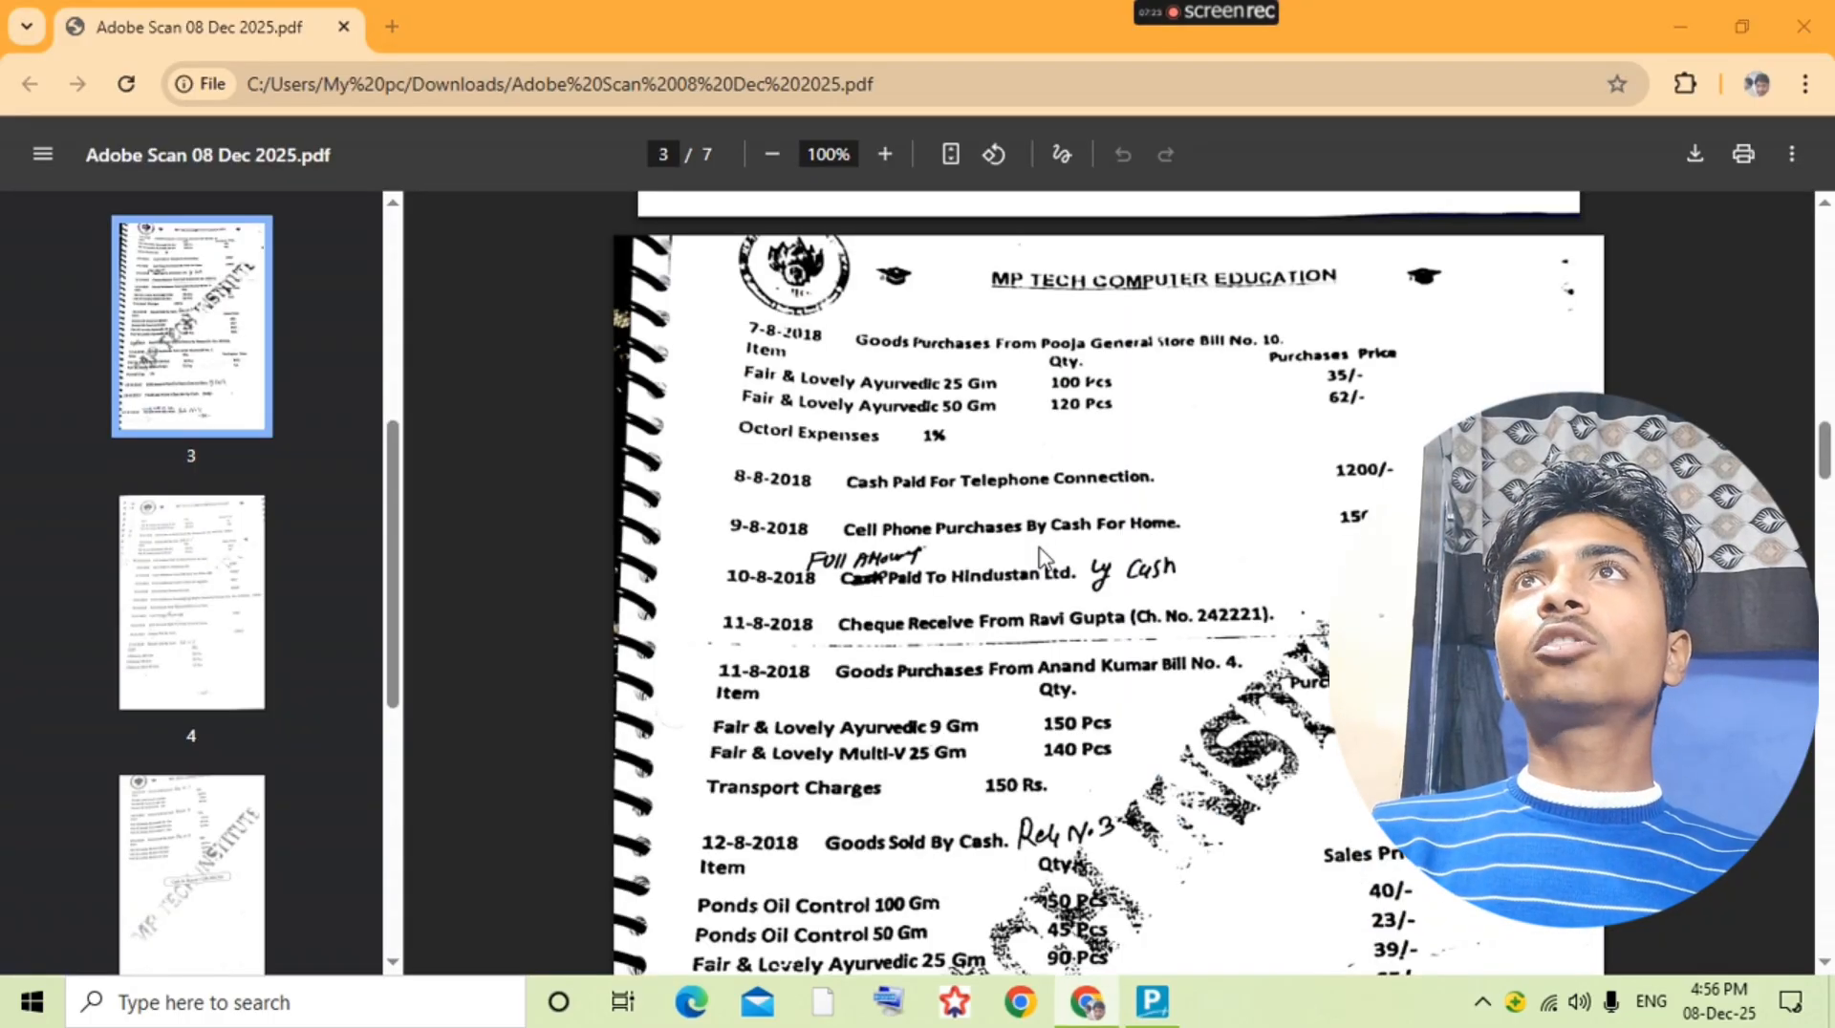
key("alt+Tab")
key("Escape")
Step: Open the Purchase ledger, add a purchase voucher from it, and set the supplier invoice number to 4 as per the question PDF
type("Pur")
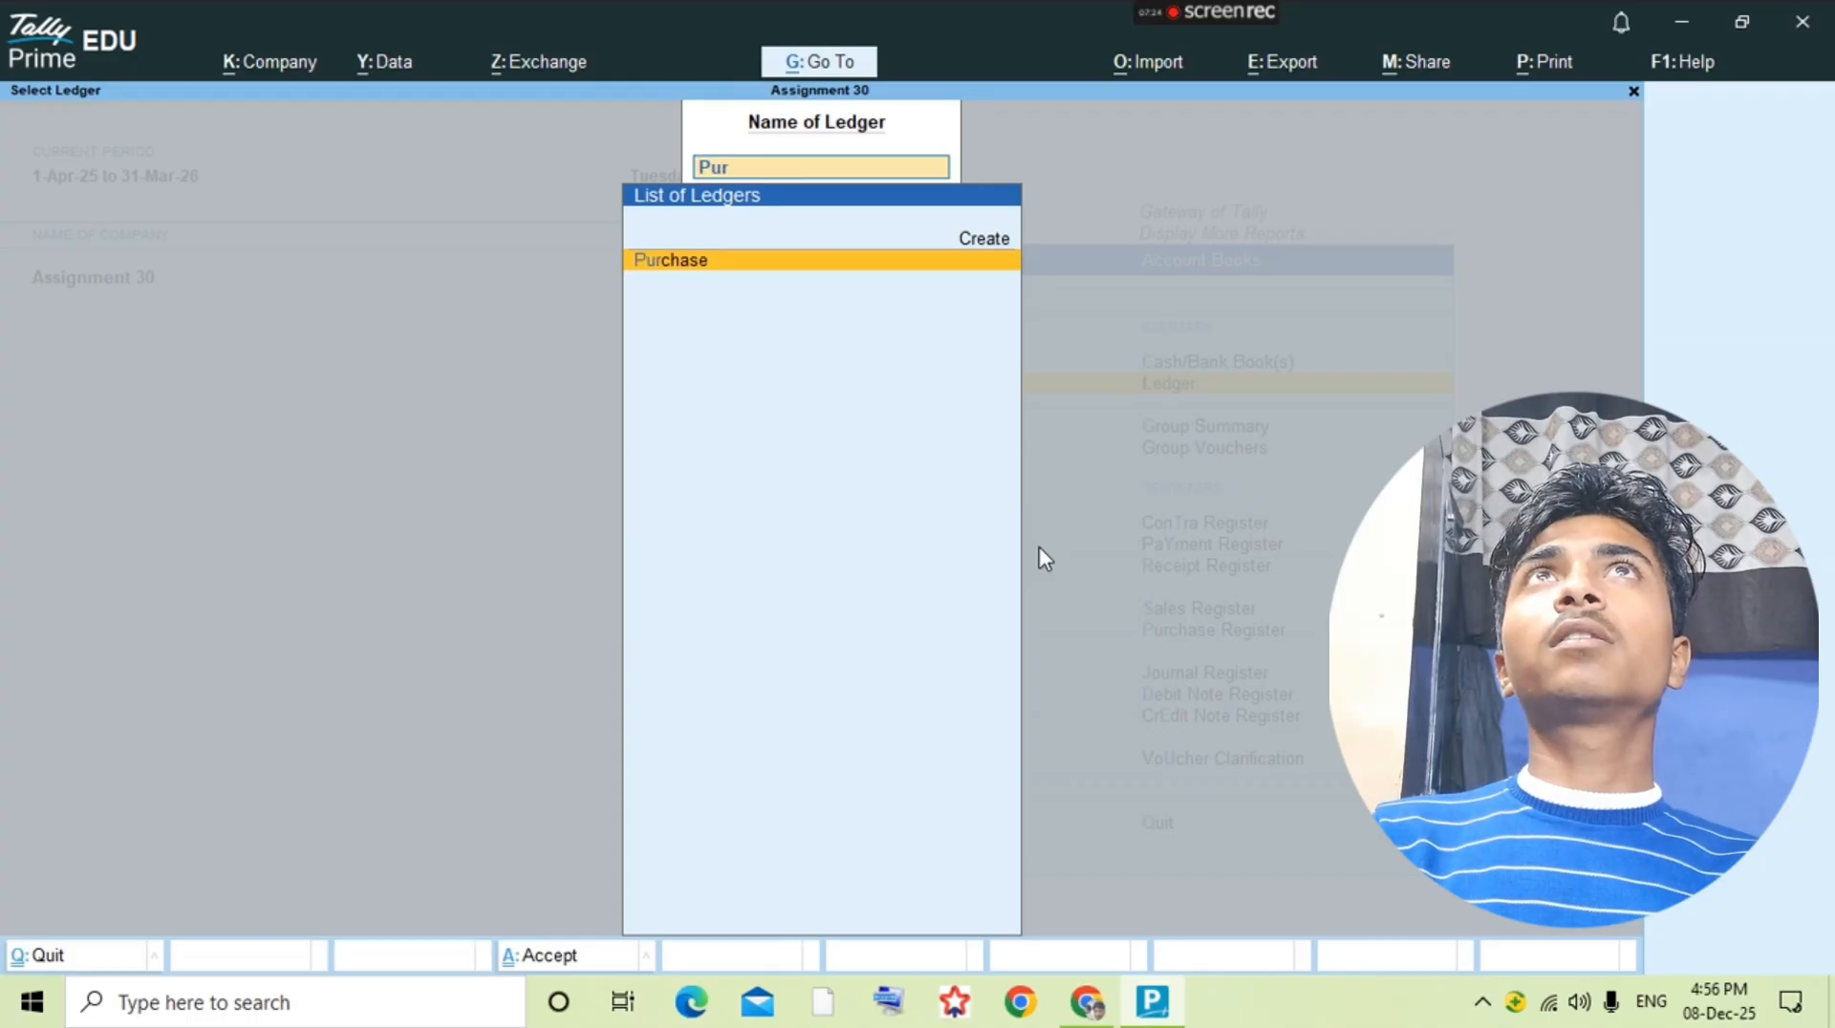
key("Return")
key("alt+a")
key("alt+Tab")
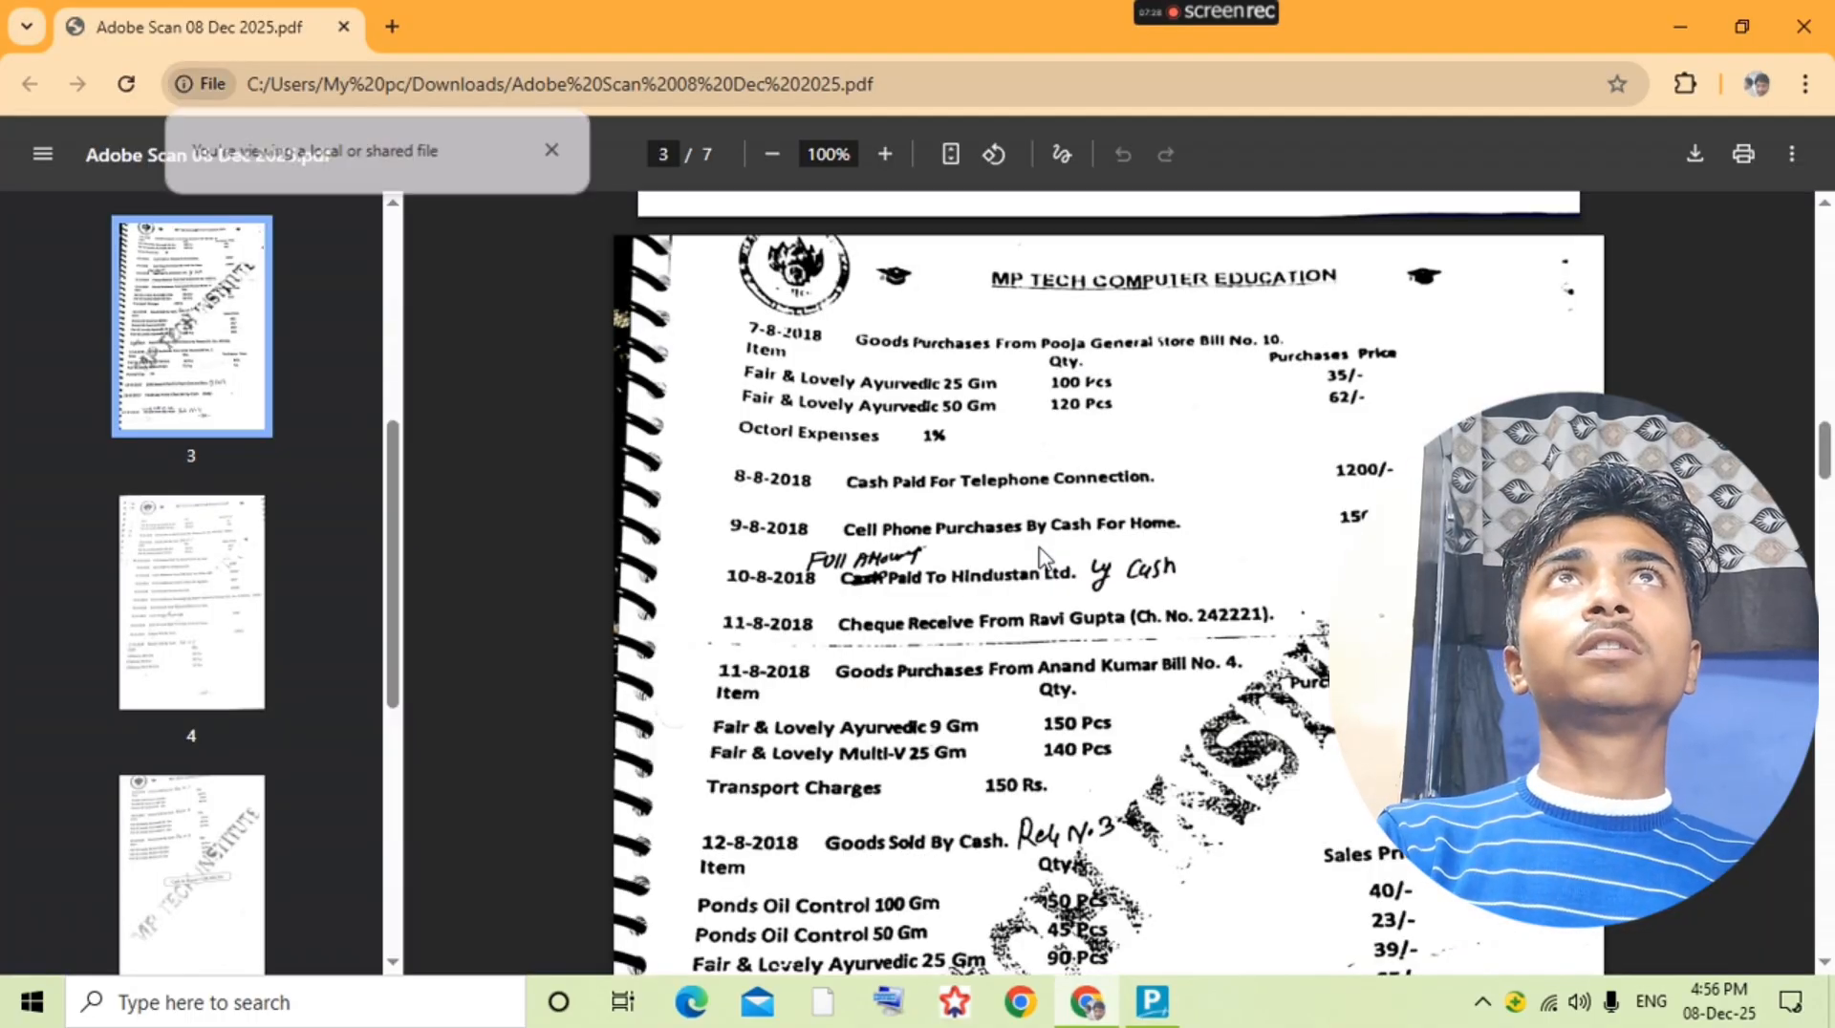
key("alt+Tab")
type("4")
key("Return")
key("Return")
key("Return")
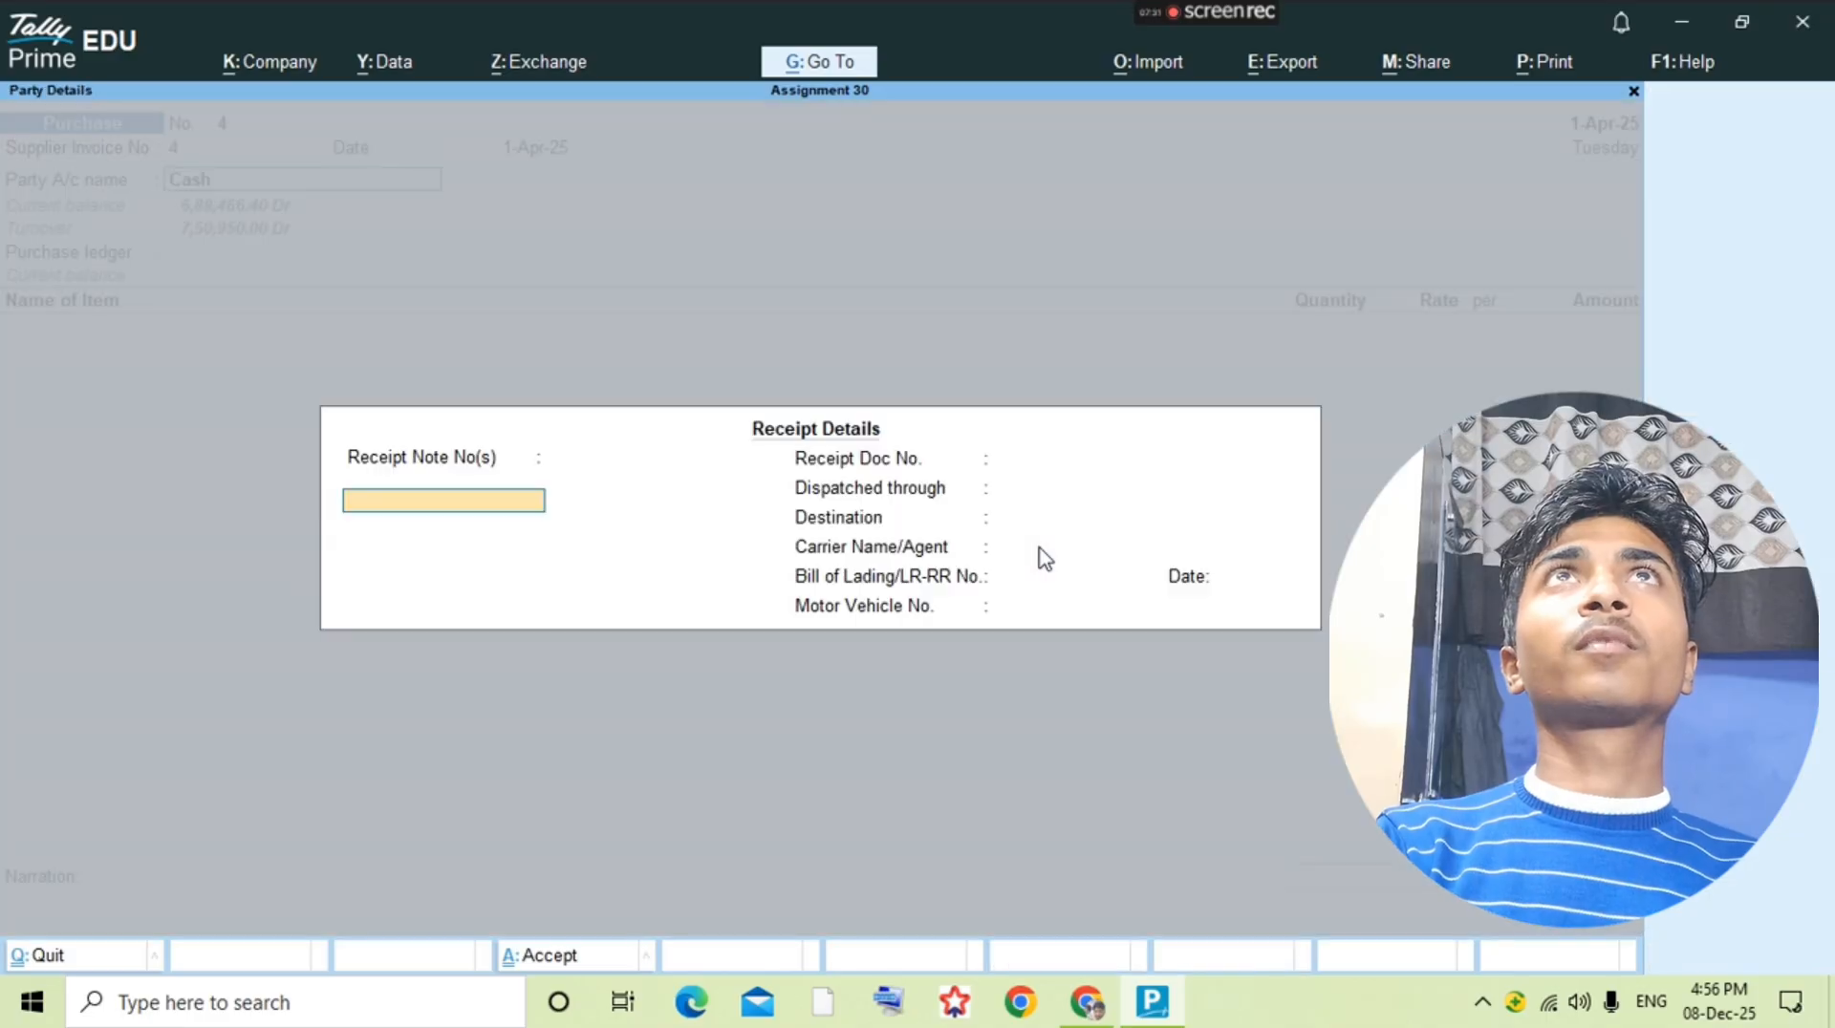
key("Escape")
Step: Start a new party ledger and enter the supplier's full name as given in the question PDF
key("alt+c")
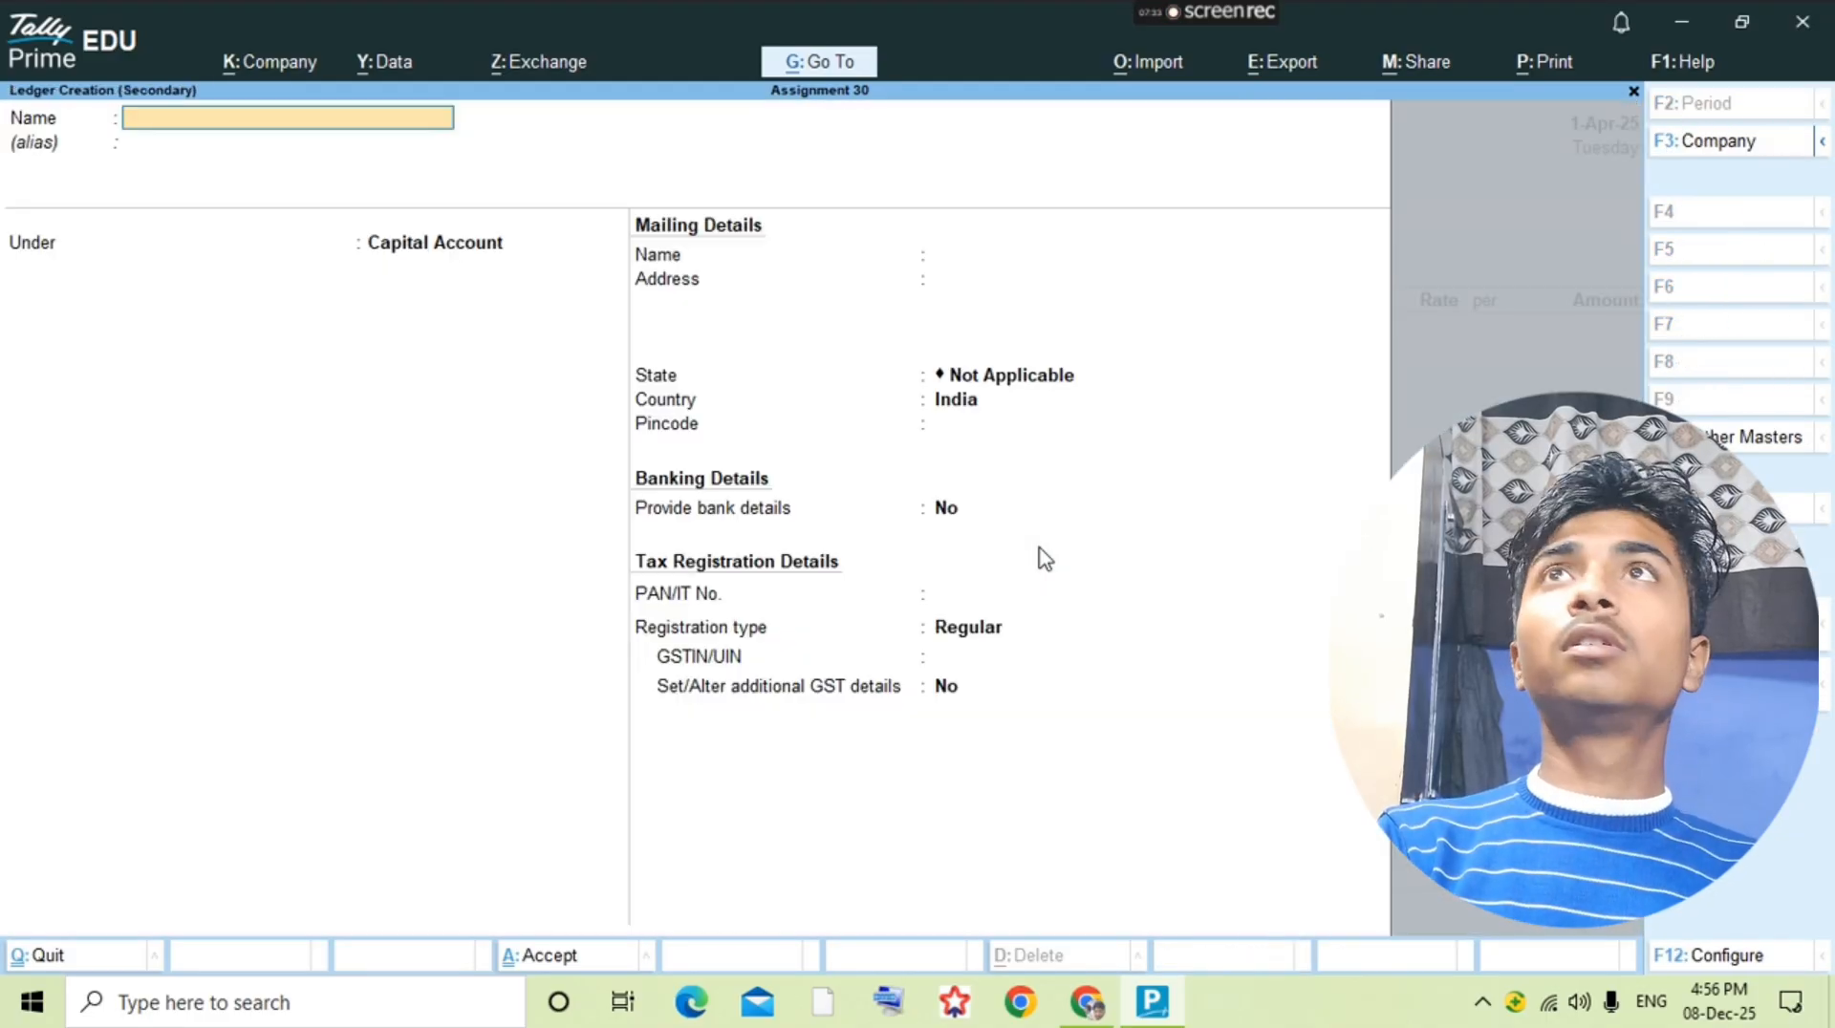
type("Amn")
key("BackSpace")
key("BackSpace")
type("m")
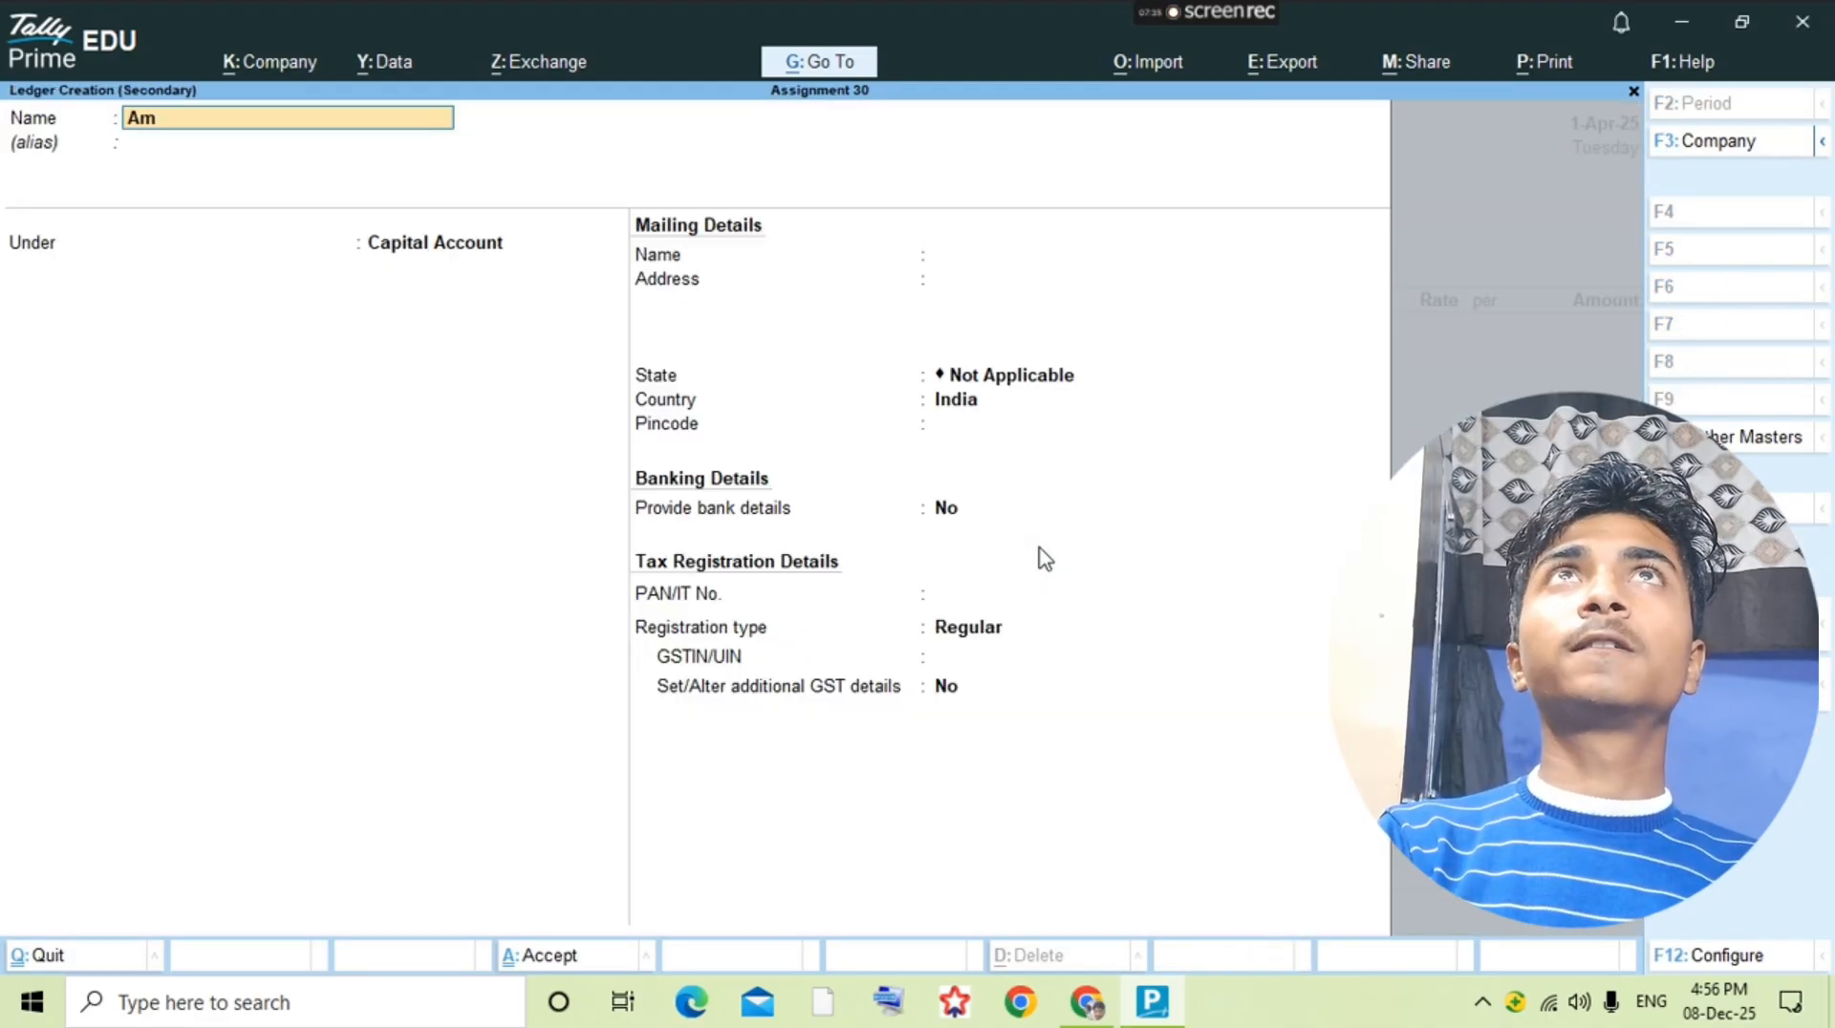
type("nana")
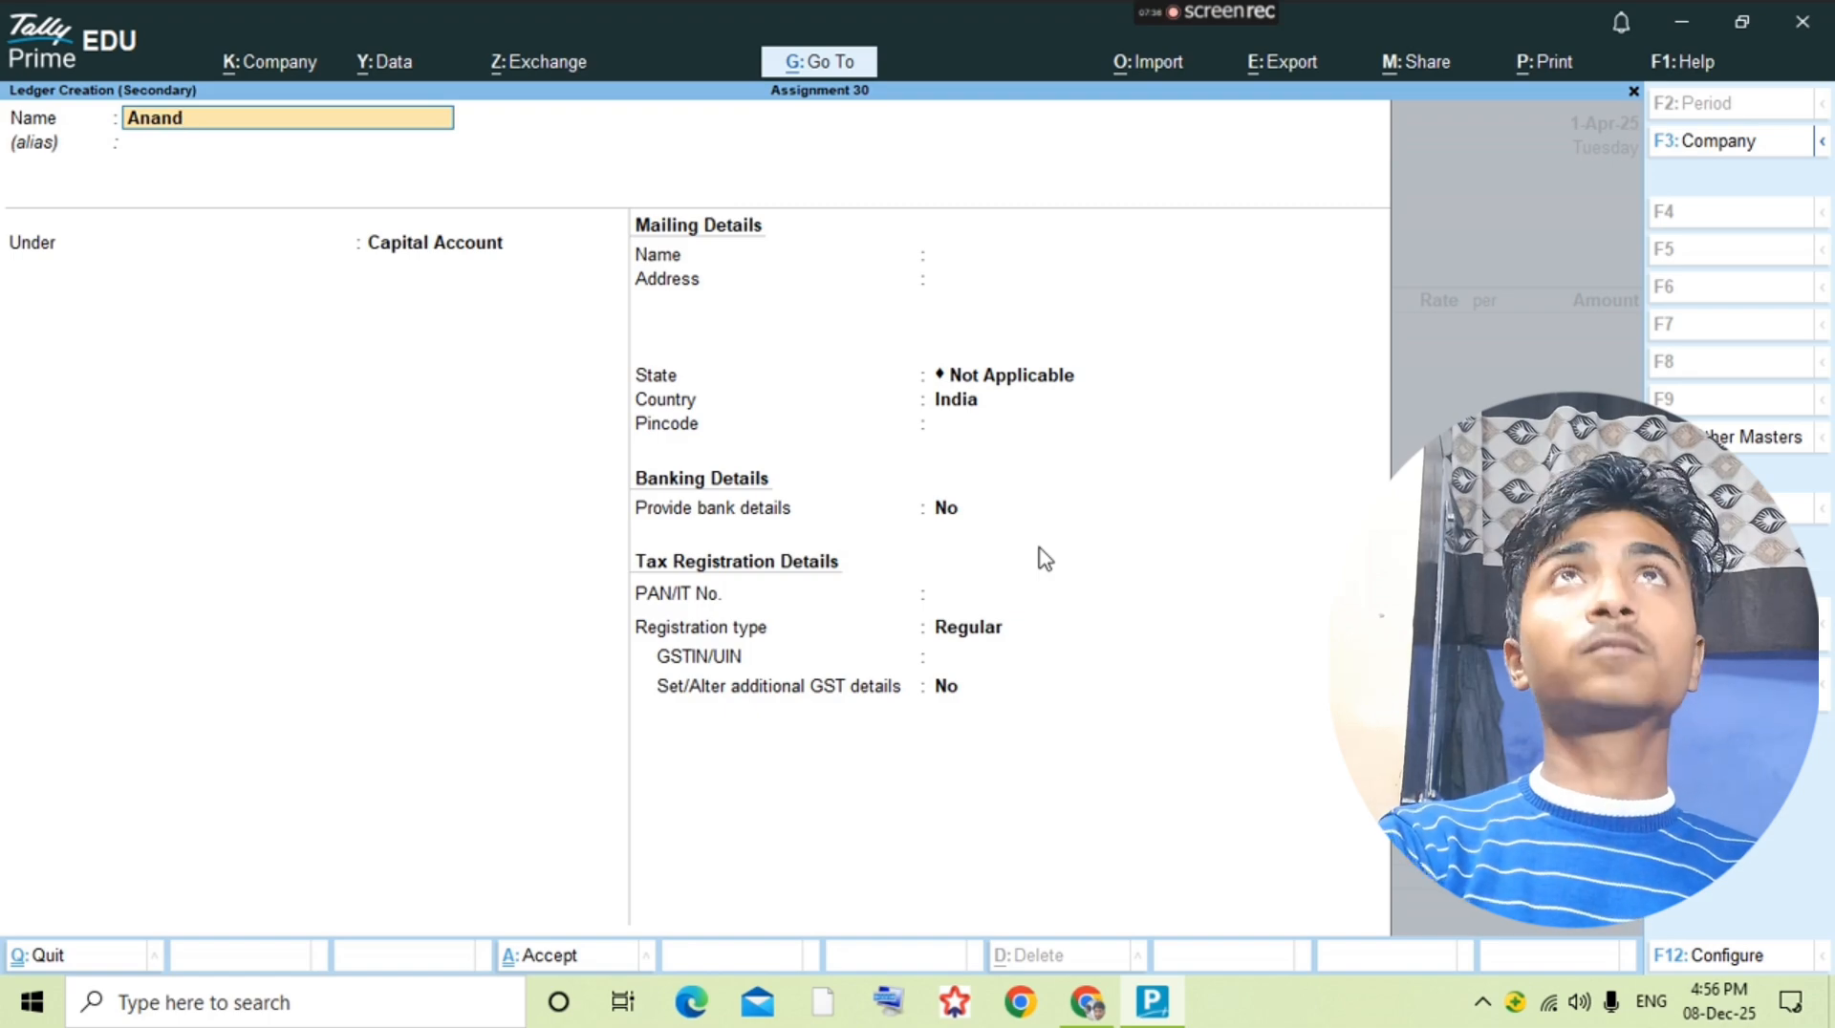
key("alt+Tab")
key("alt+Tab")
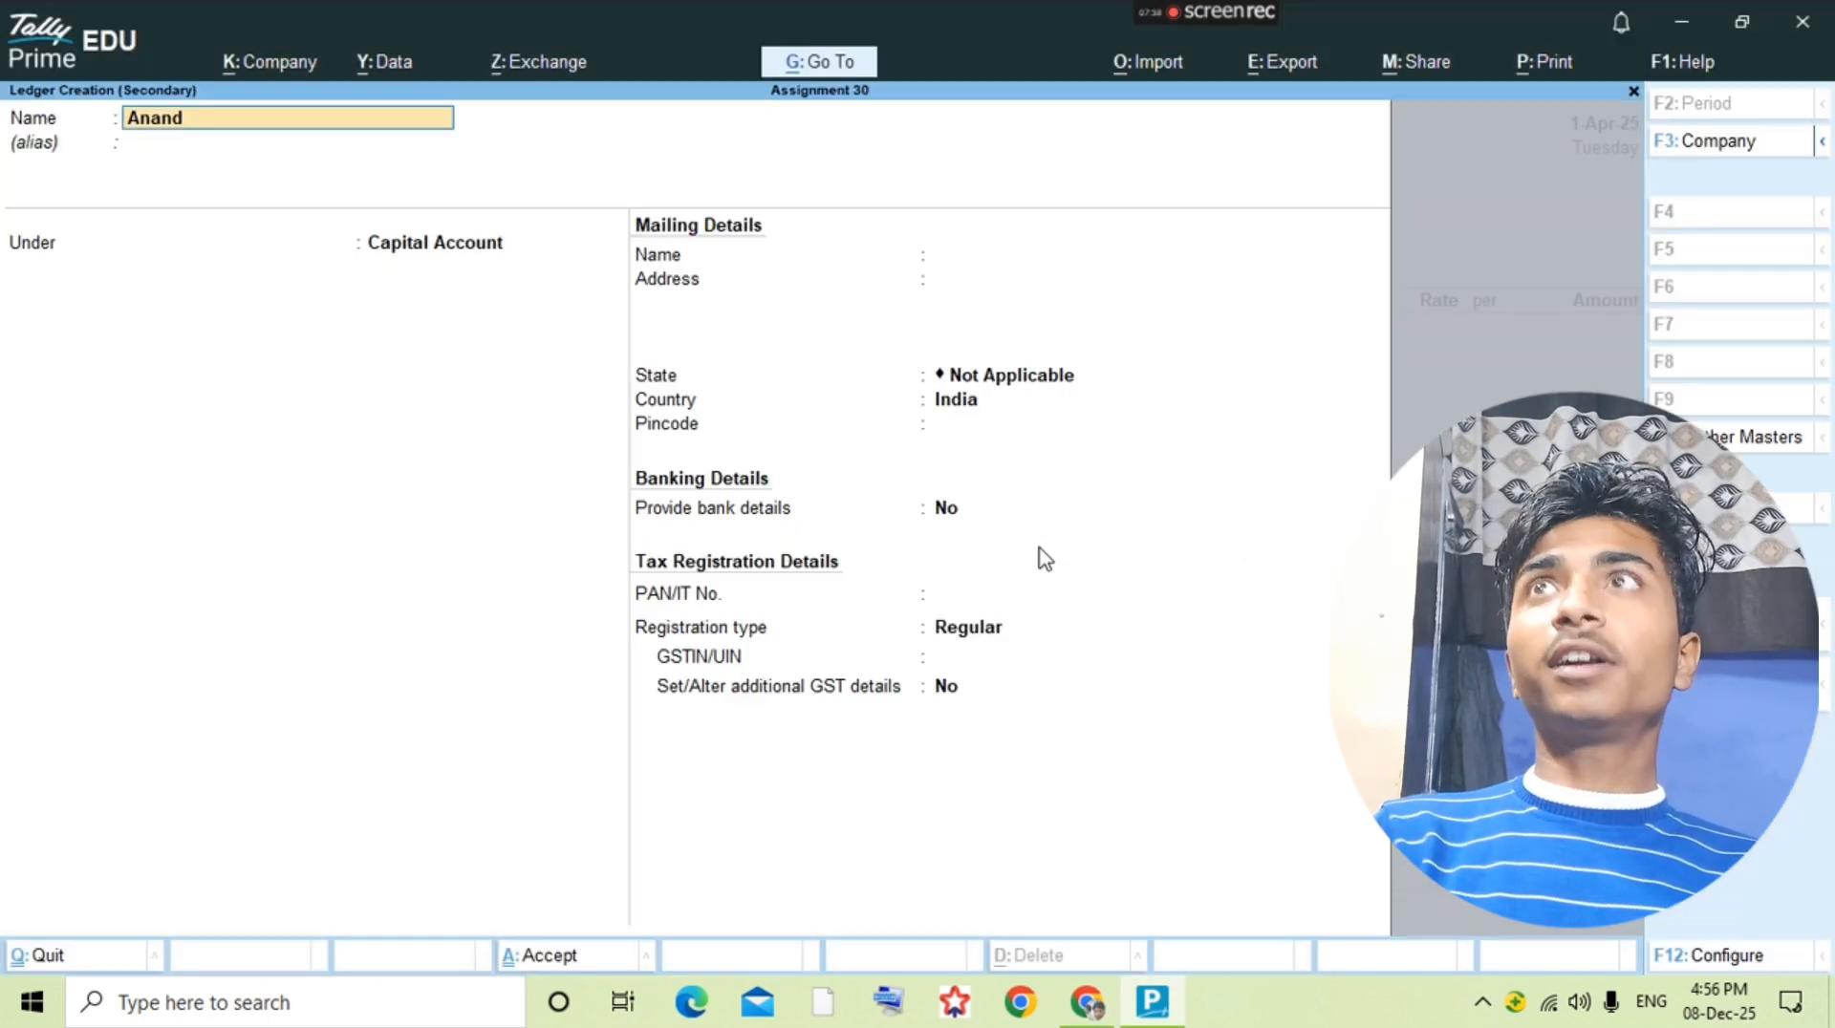
type("Ku")
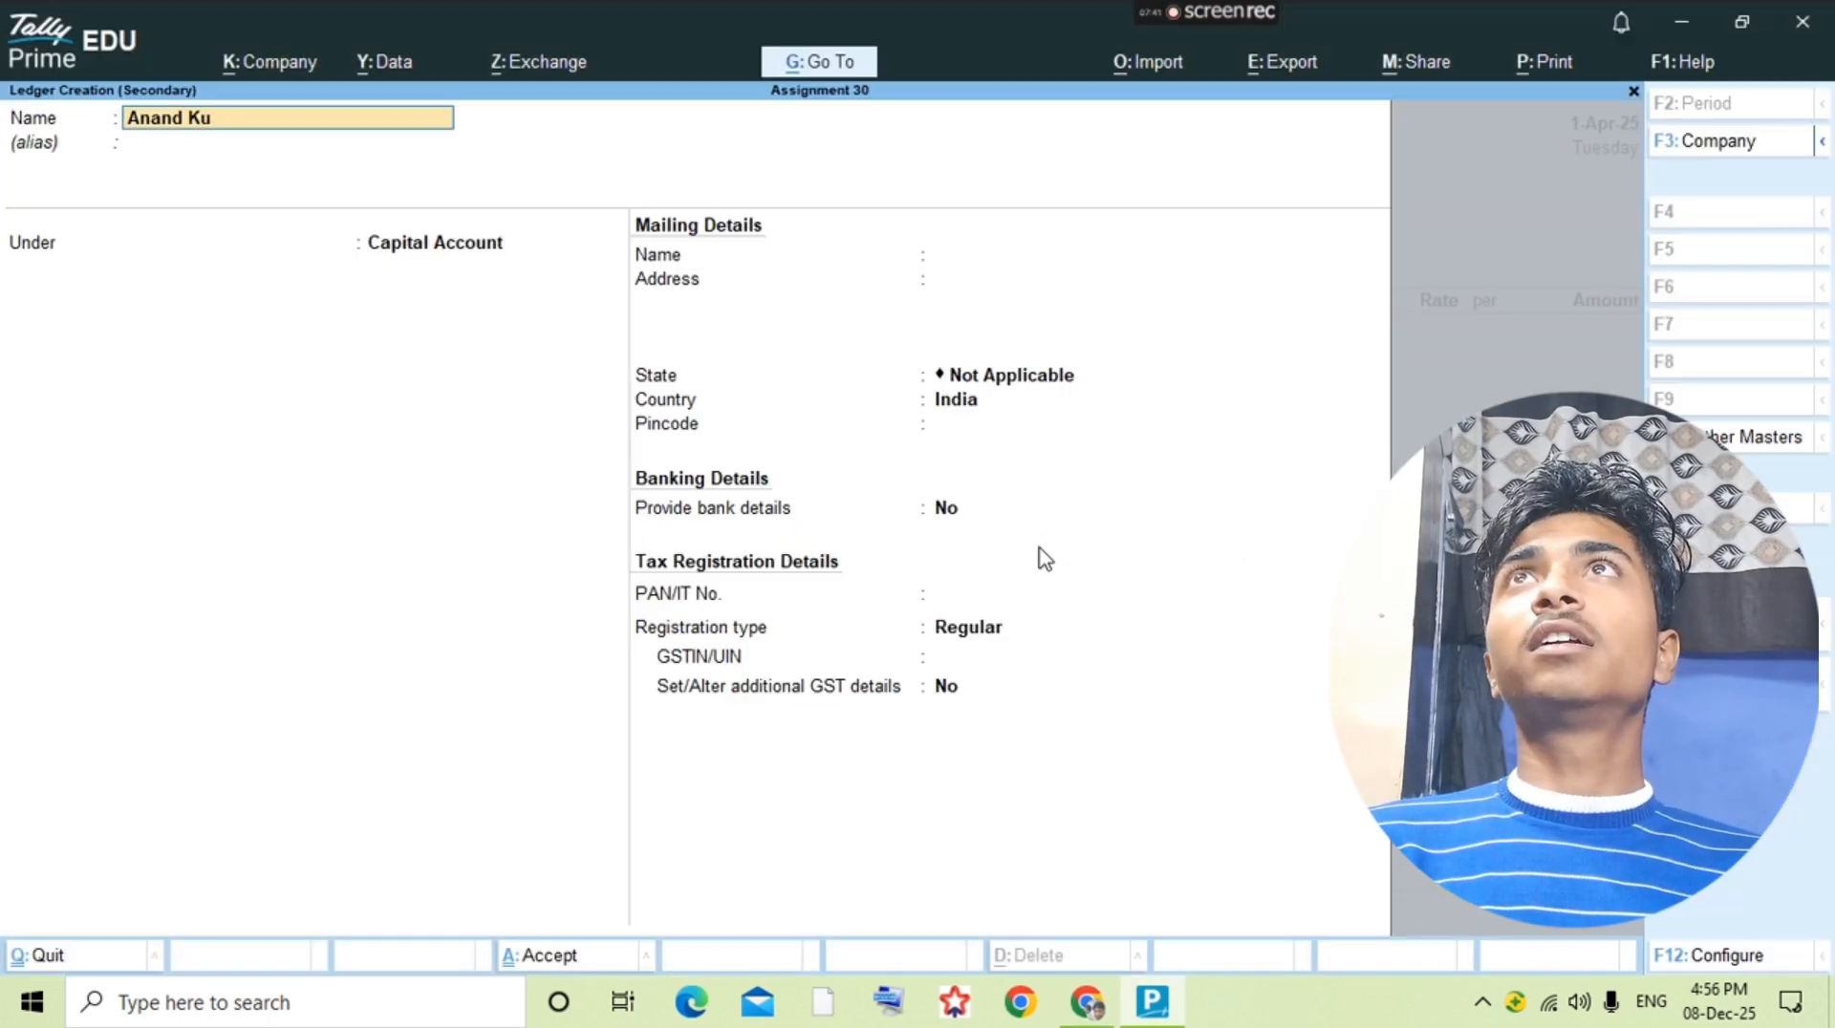
type(",amar")
key("Return")
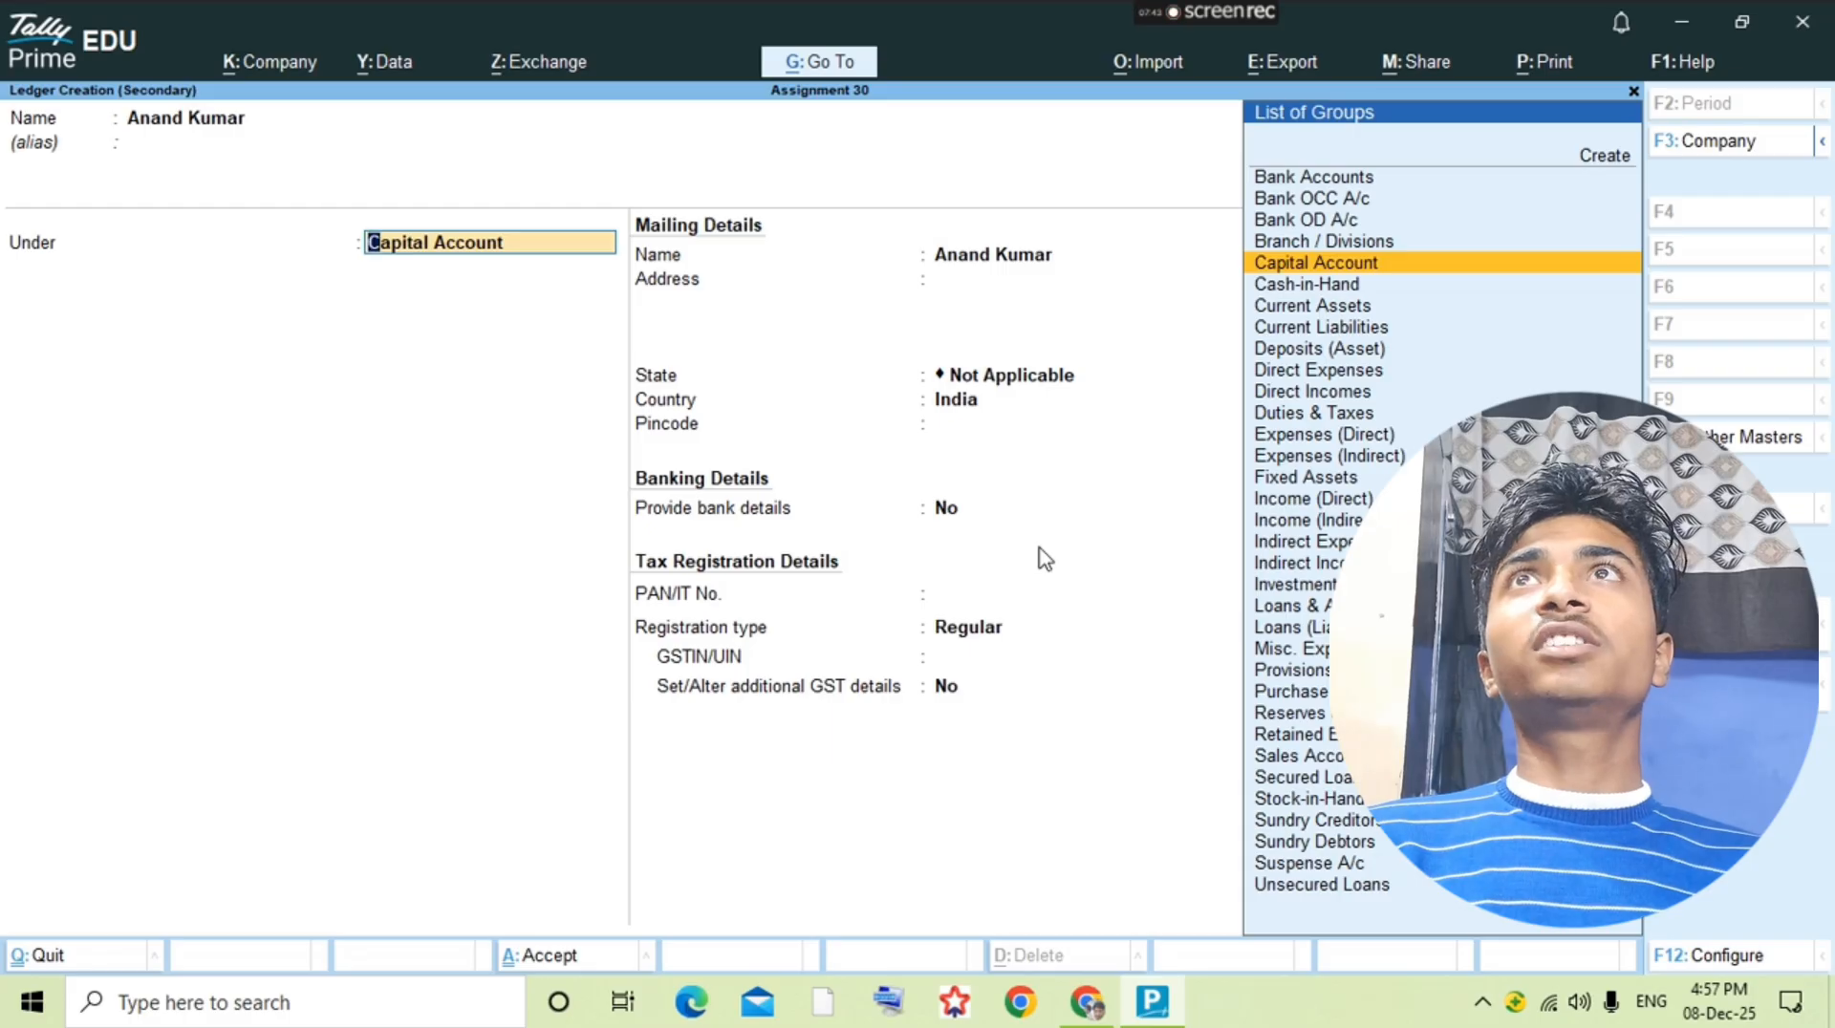
Step: Place the supplier's ledger under Sundry Creditors, save it, and accept the voucher's blank receipt details
type("Sun")
key("Return")
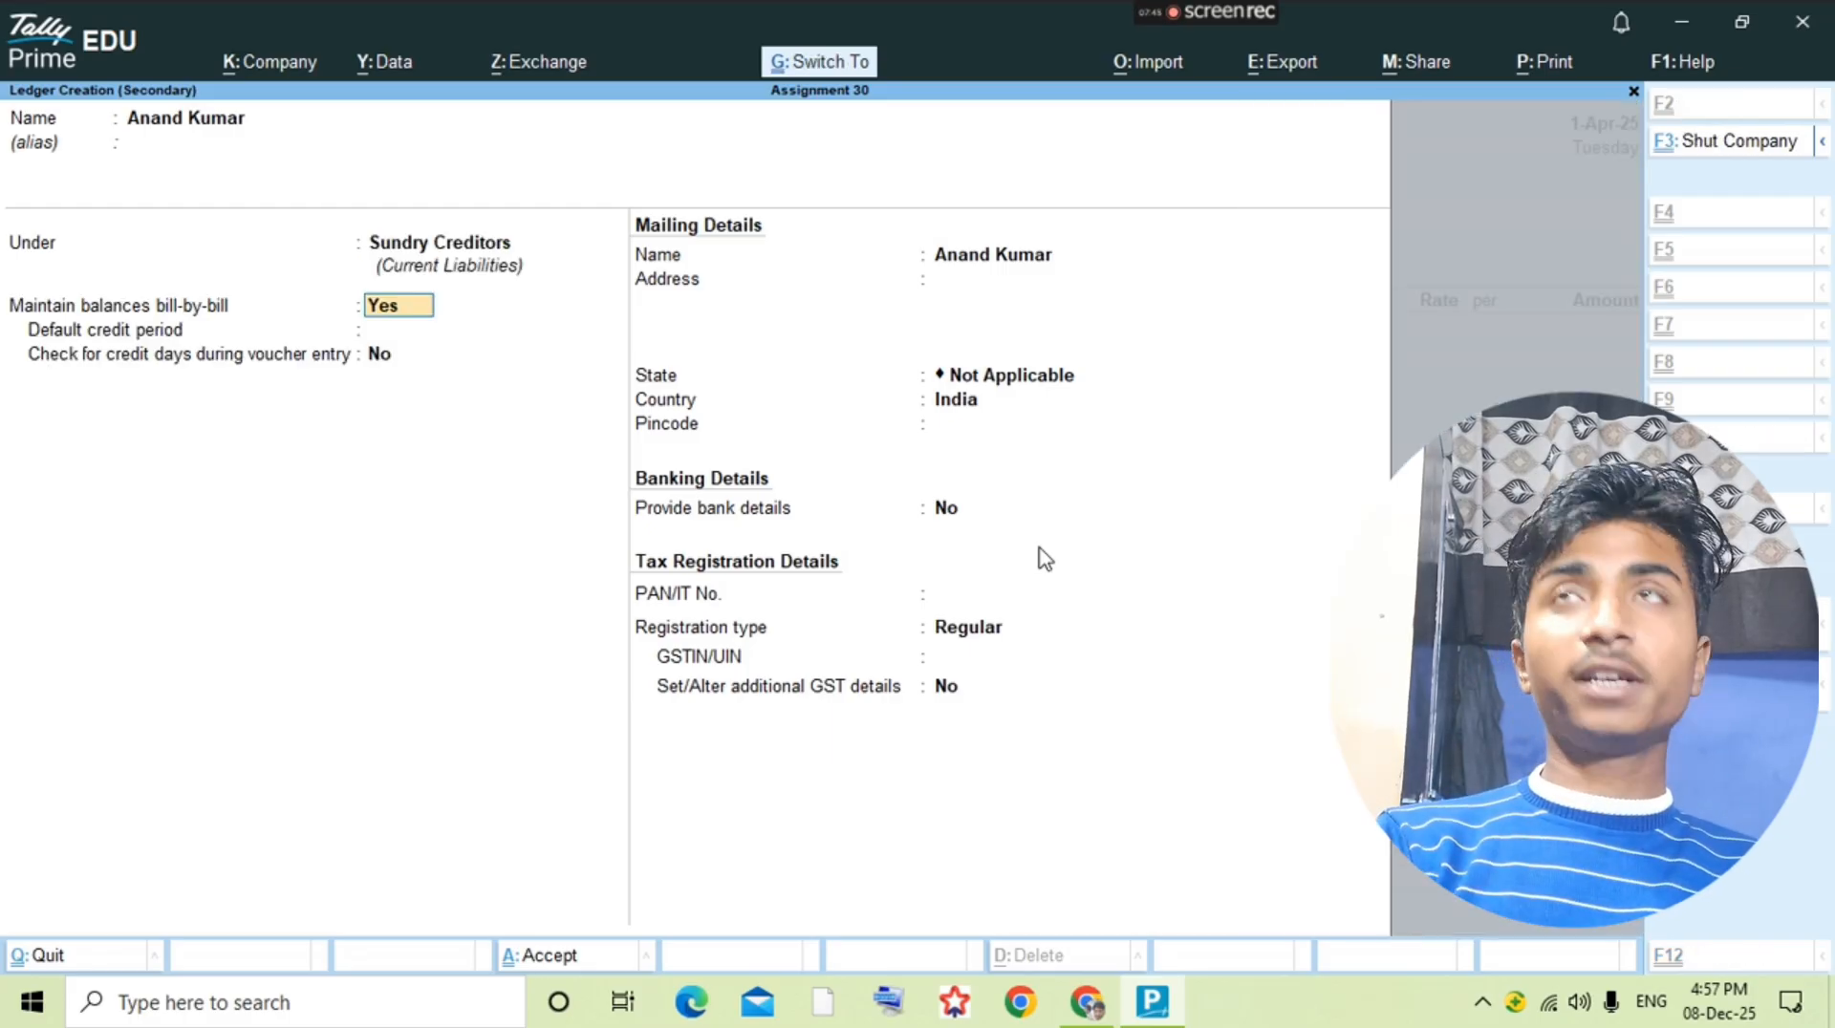
key("ctrl+a")
key("Return")
key("Return")
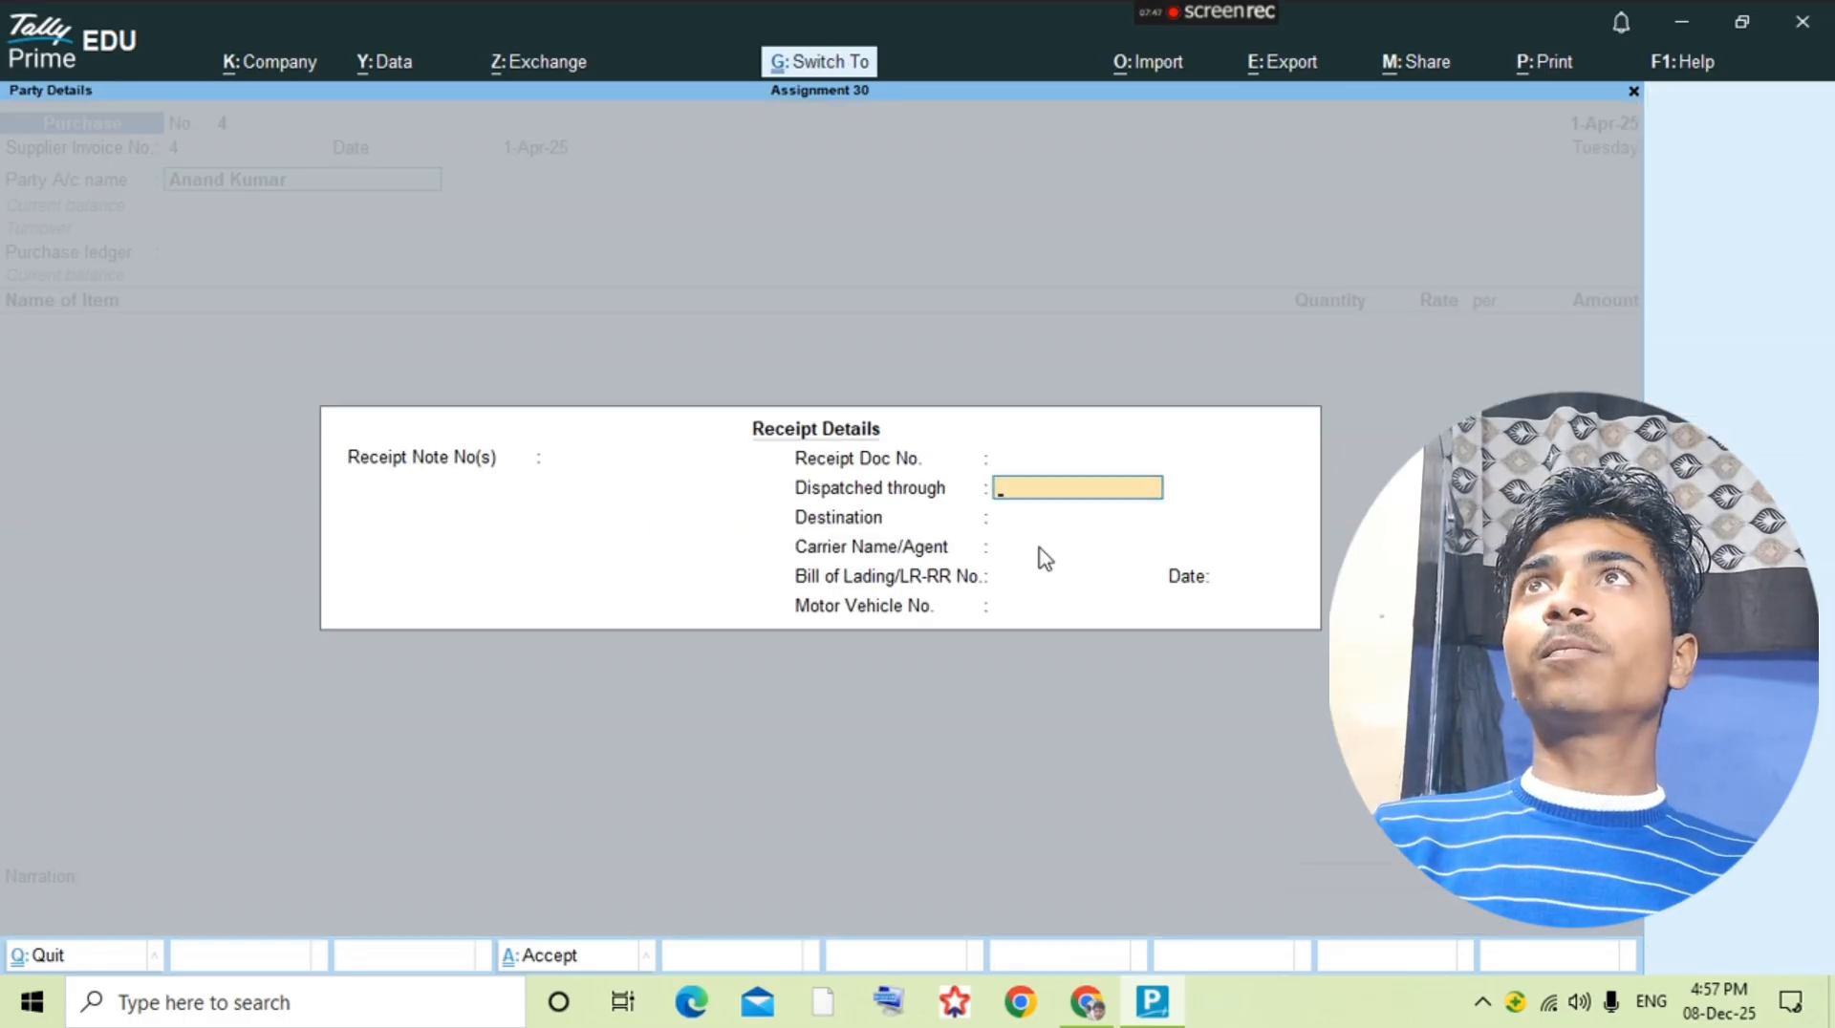
key("ctrl+a")
key("alt+Tab")
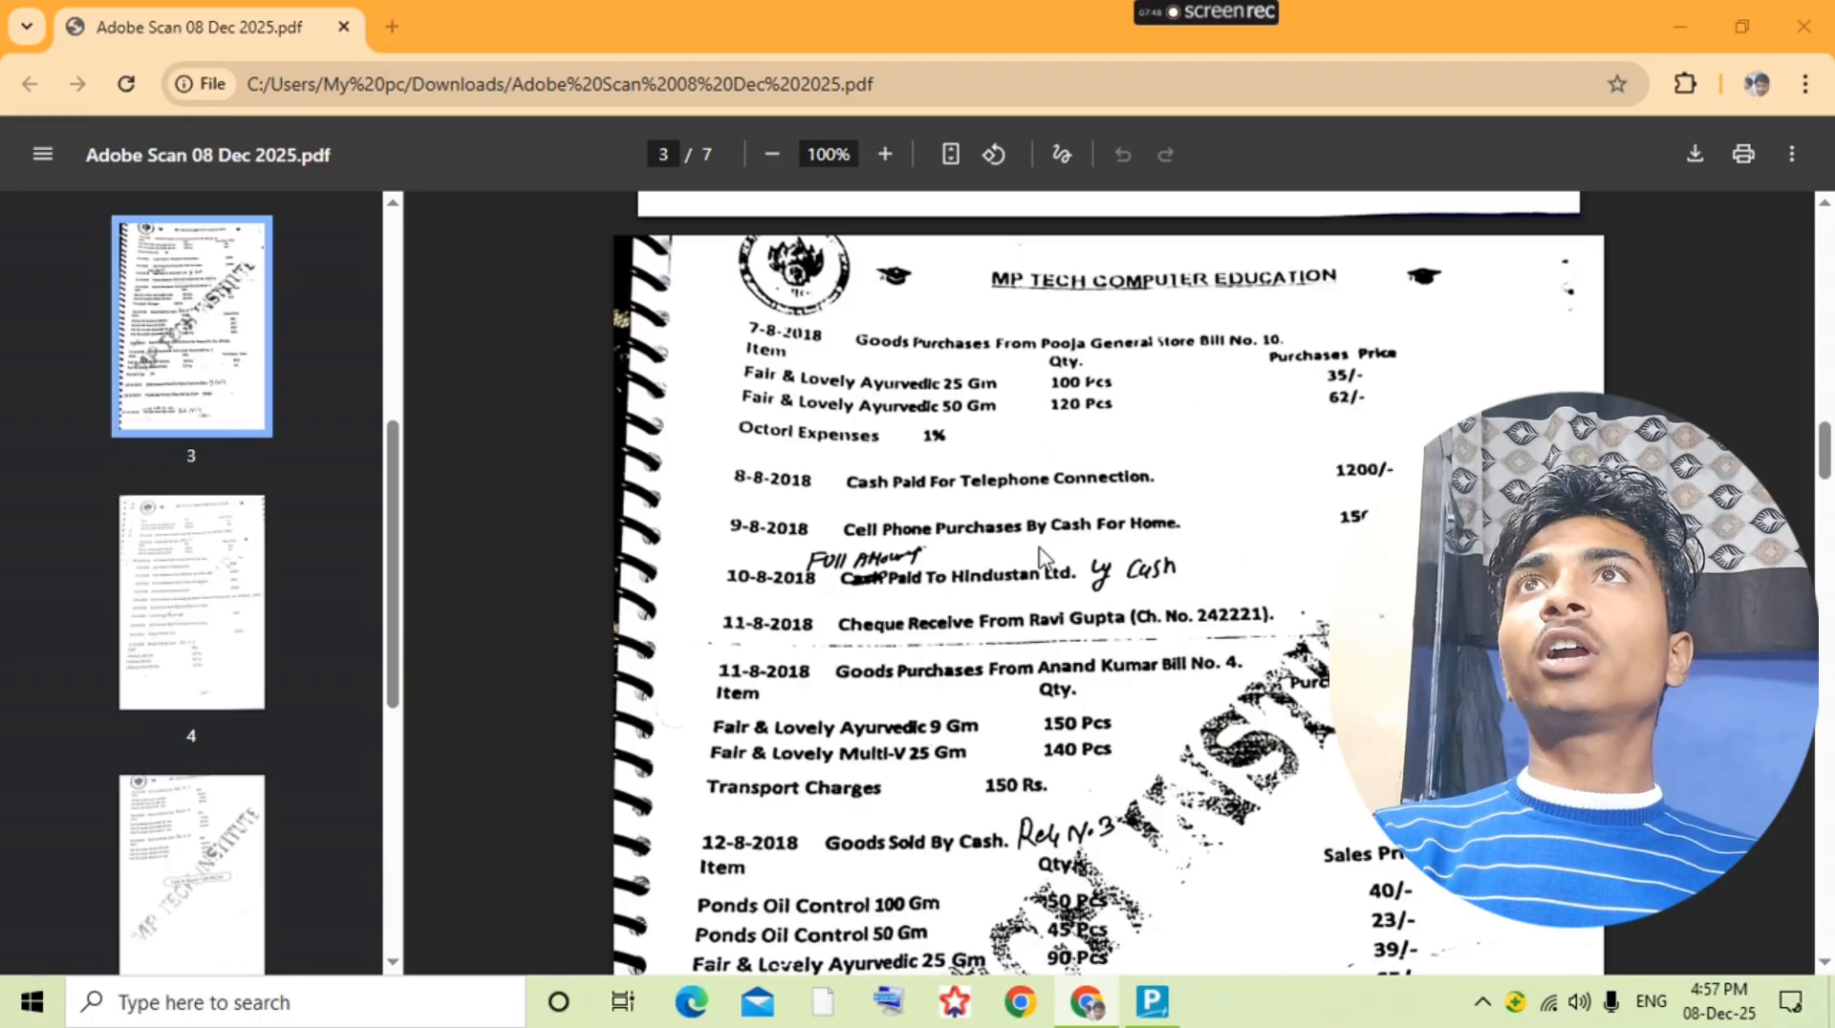
key("alt+Tab")
type("Fai")
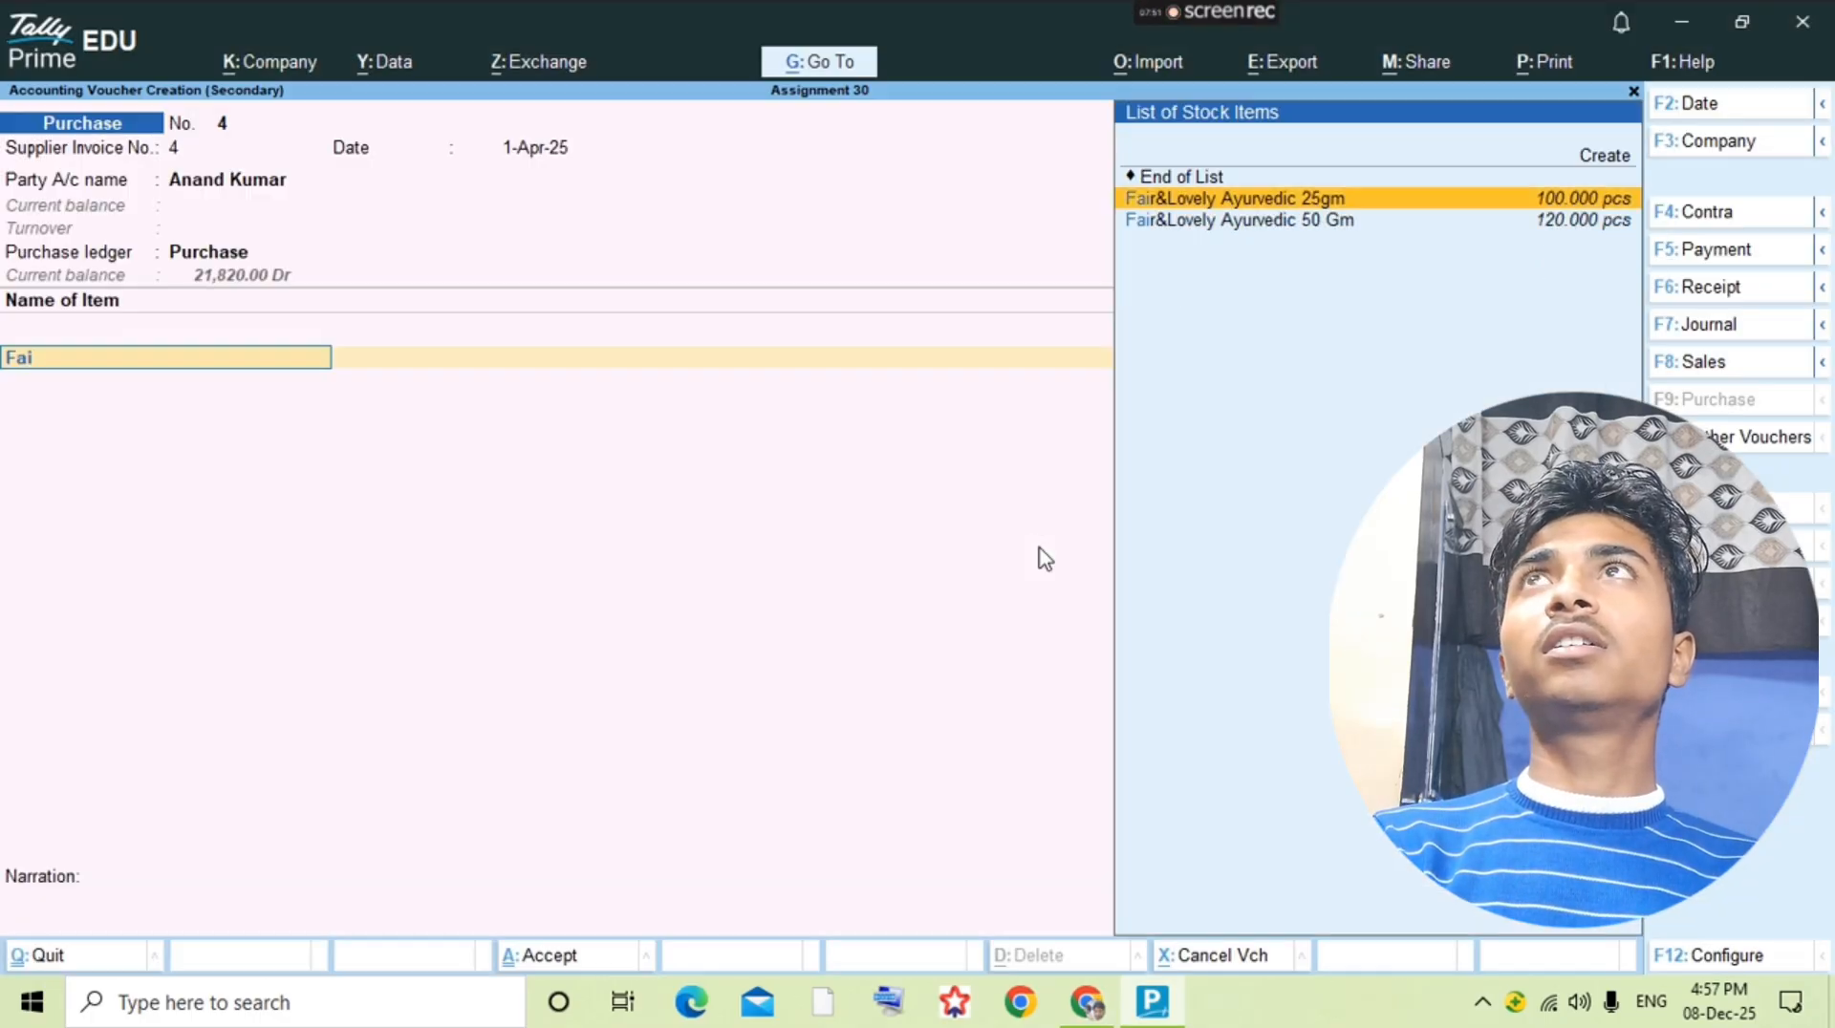
key("Return")
key("alt+Tab")
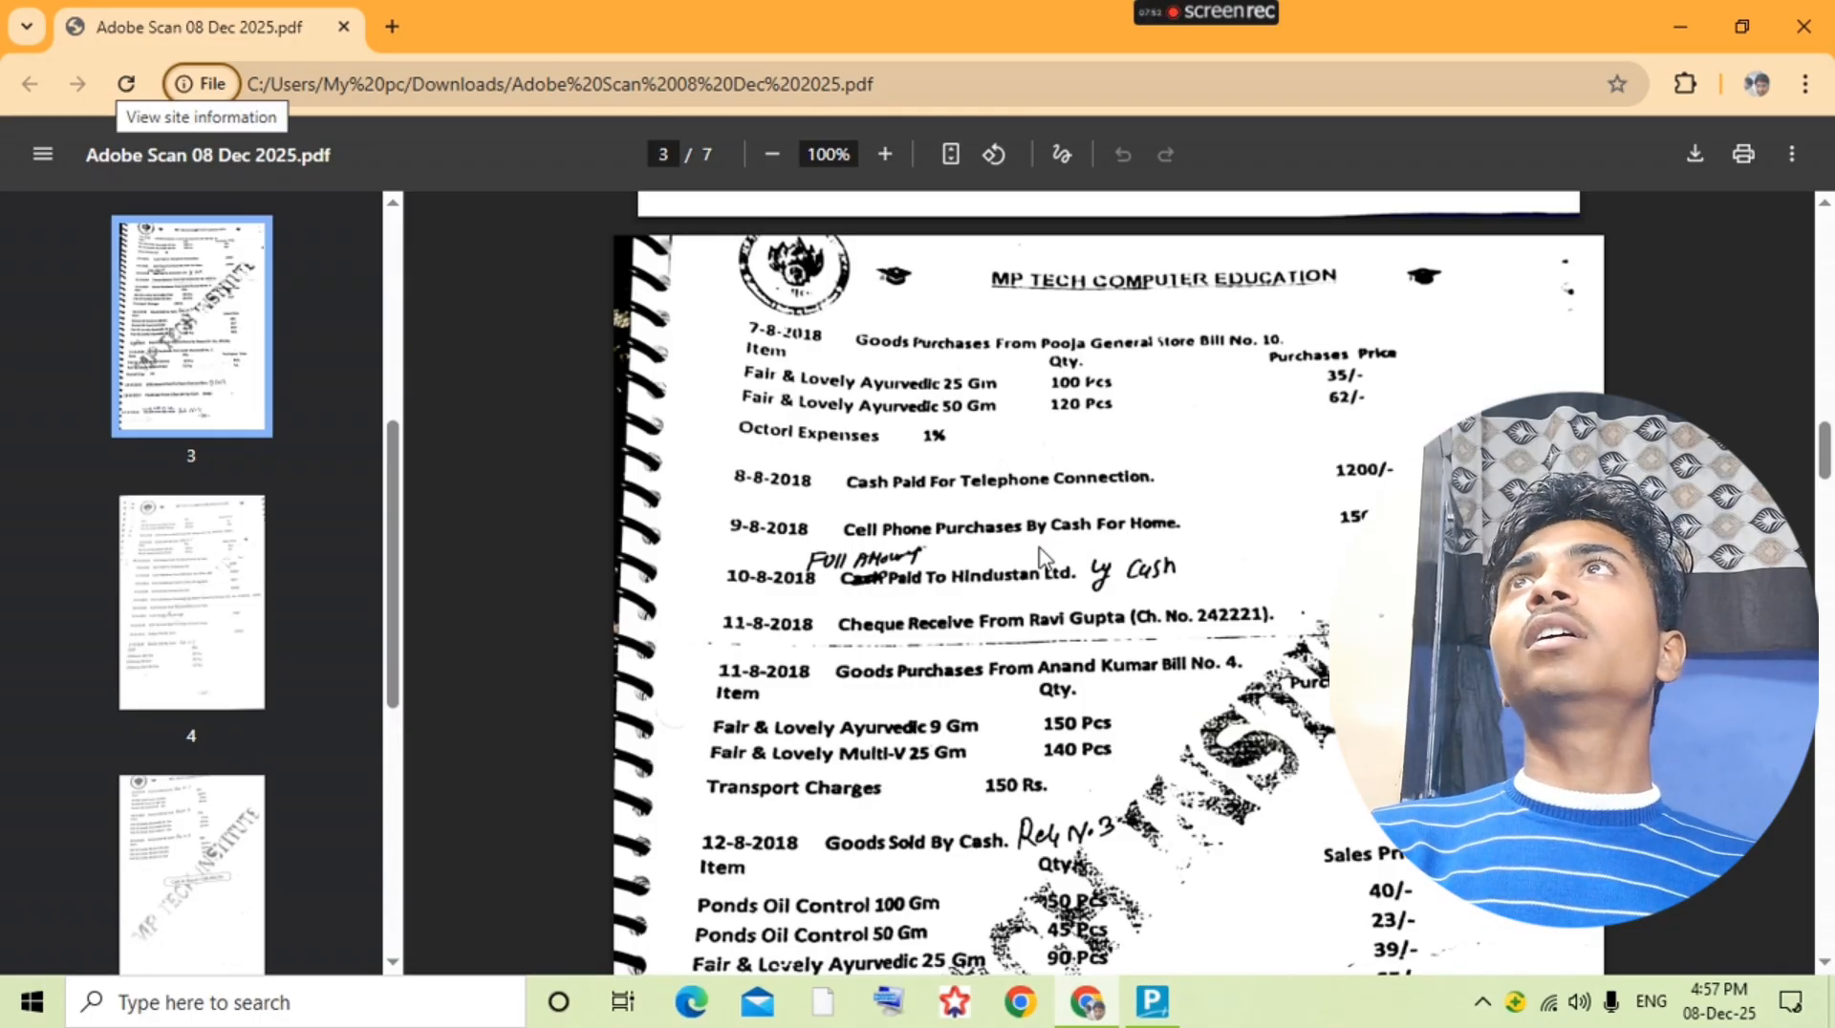
key("alt+Tab")
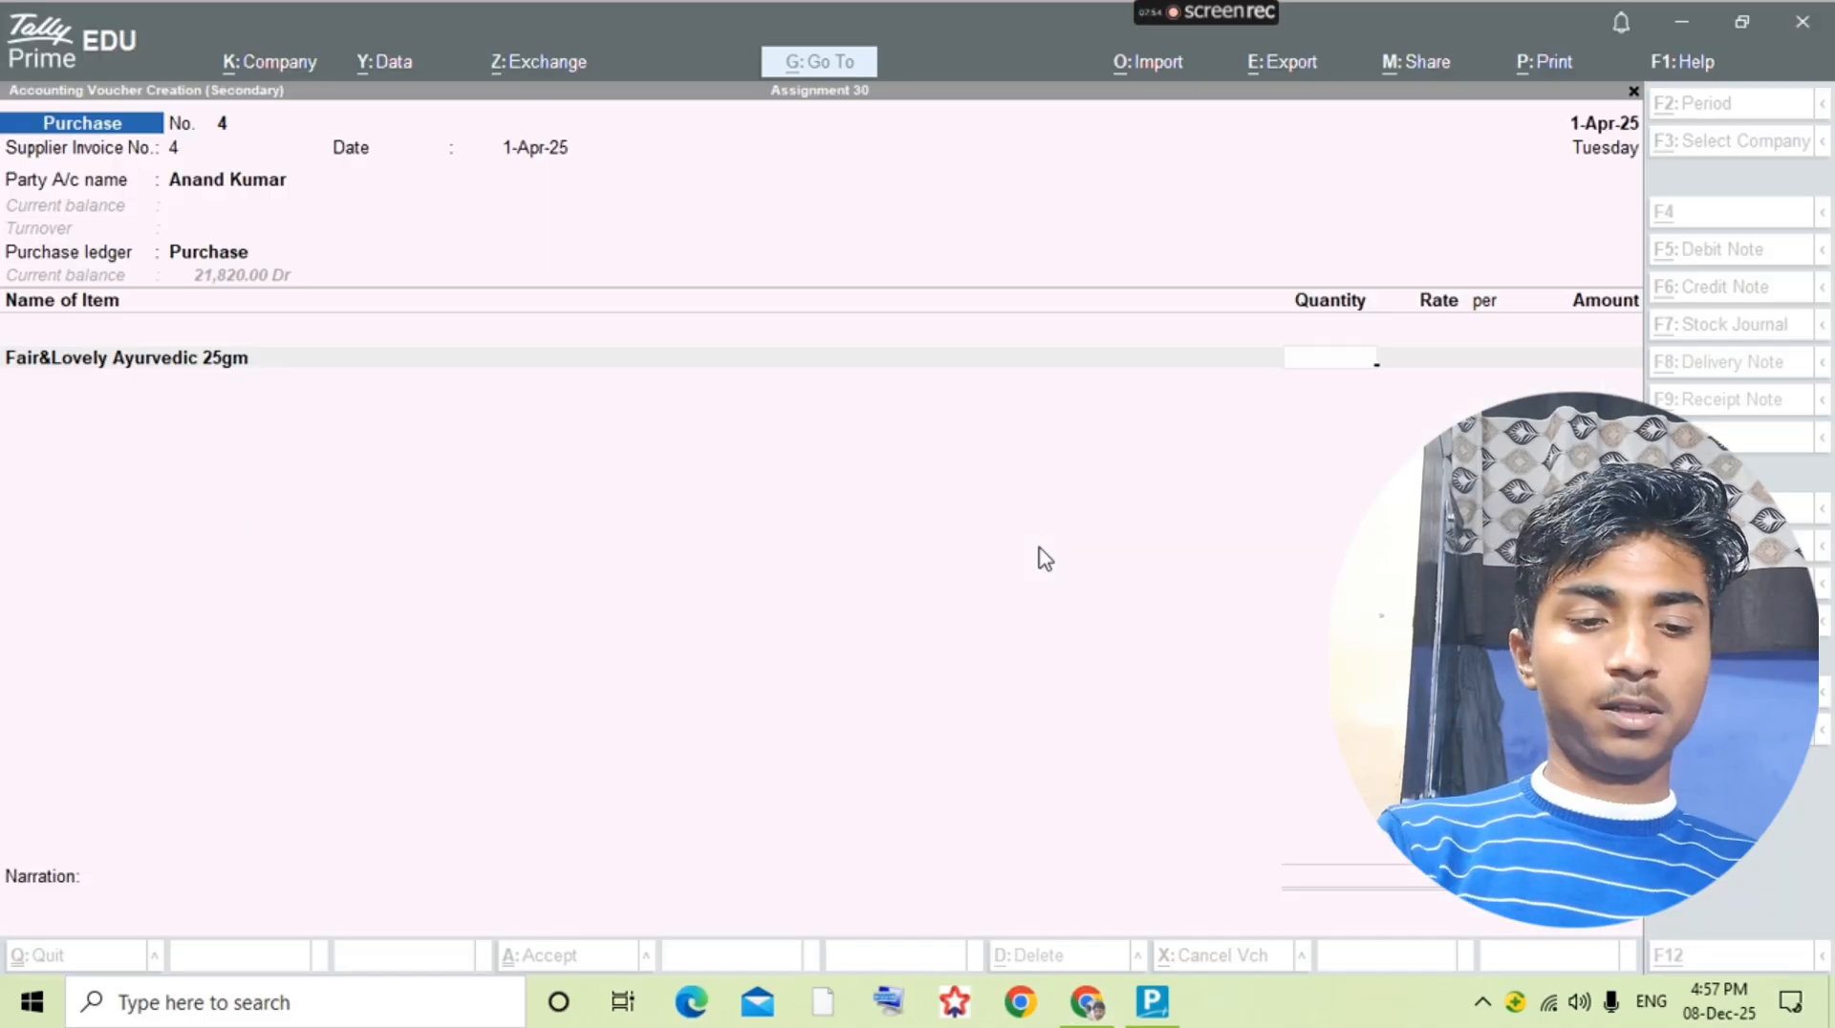
key("Escape")
key("BackSpace")
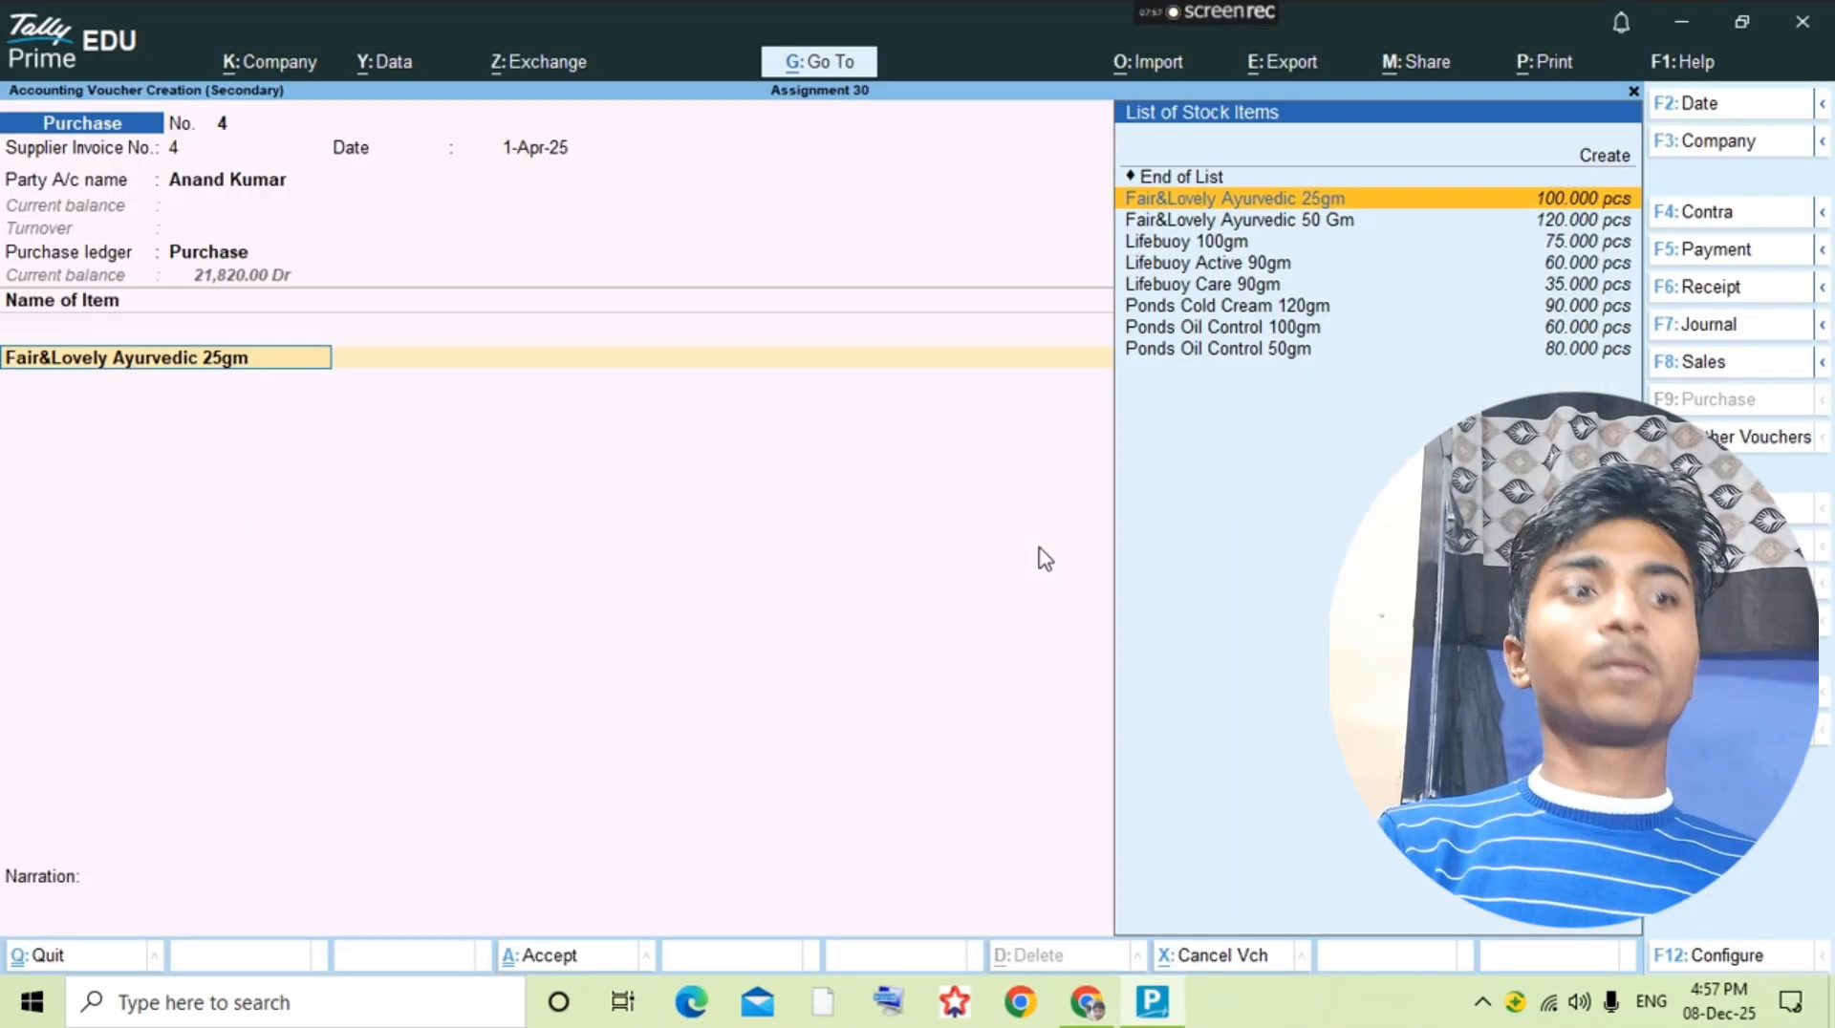
key("Down")
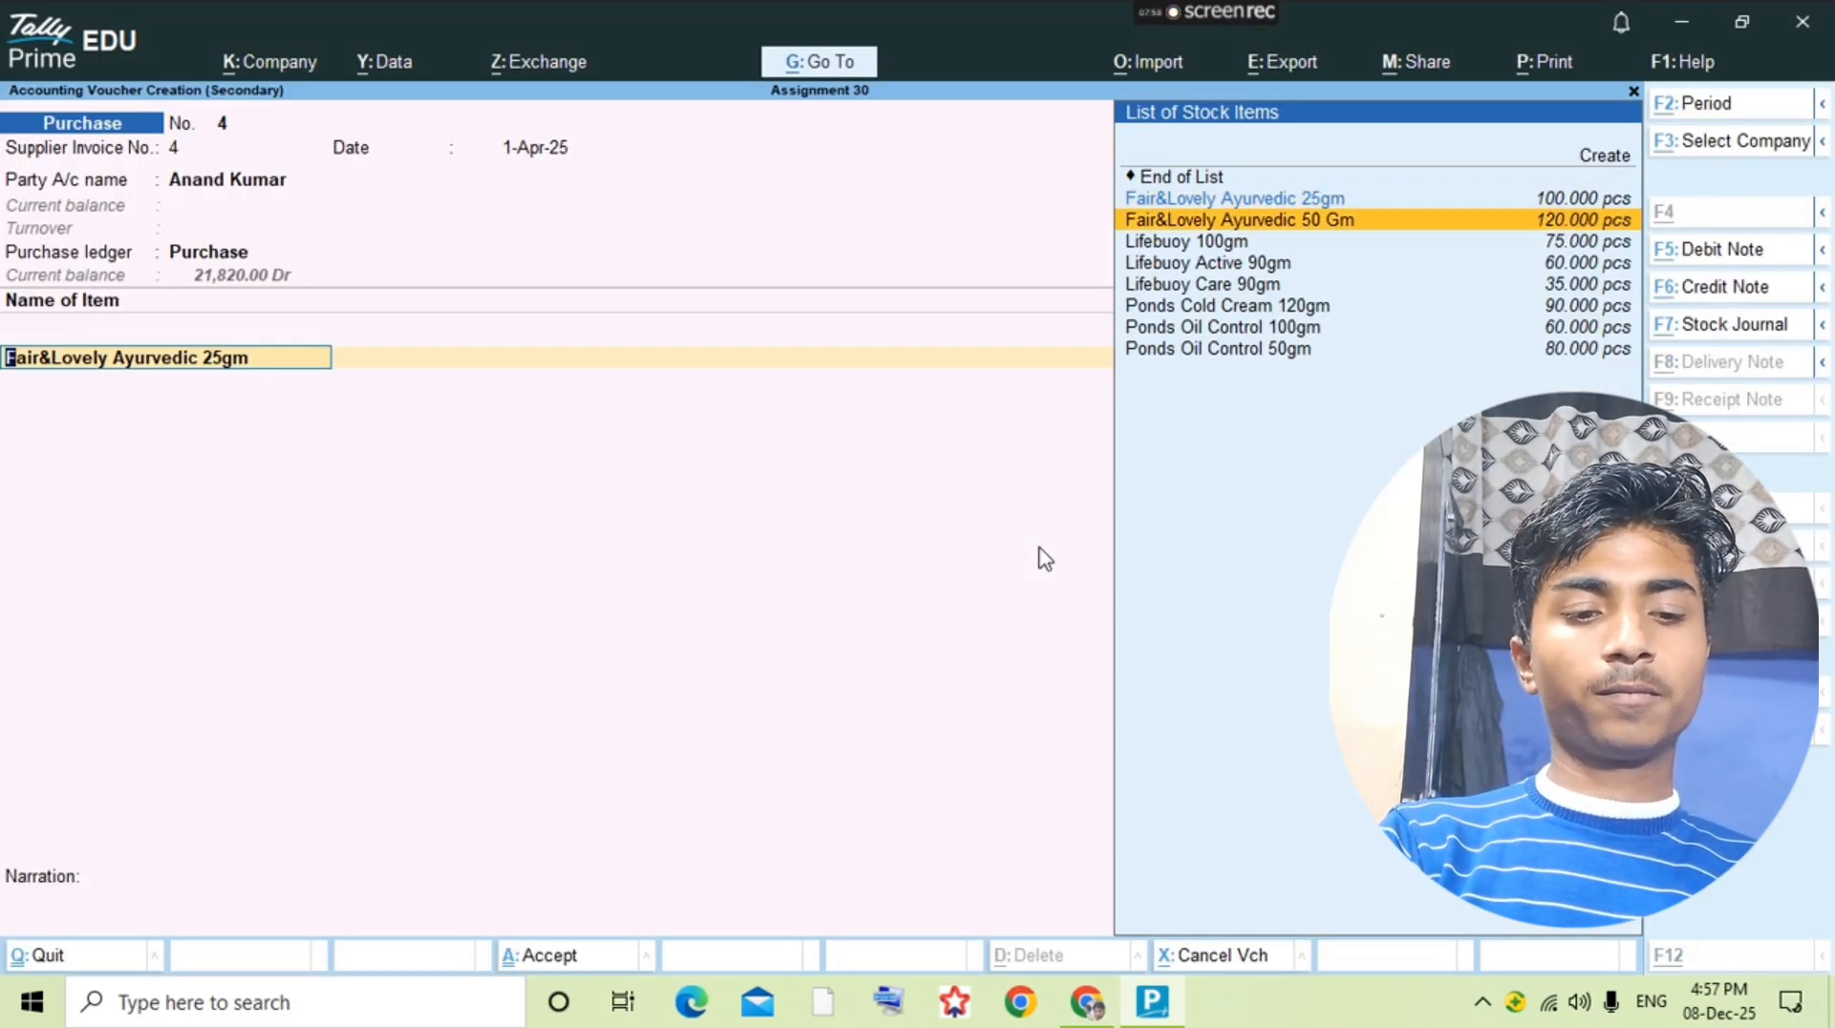
Step: Start a new stock item from the purchase voucher and name it Fair&Lovely Ayurvedic 9gm, checking the question PDF
key("alt+c")
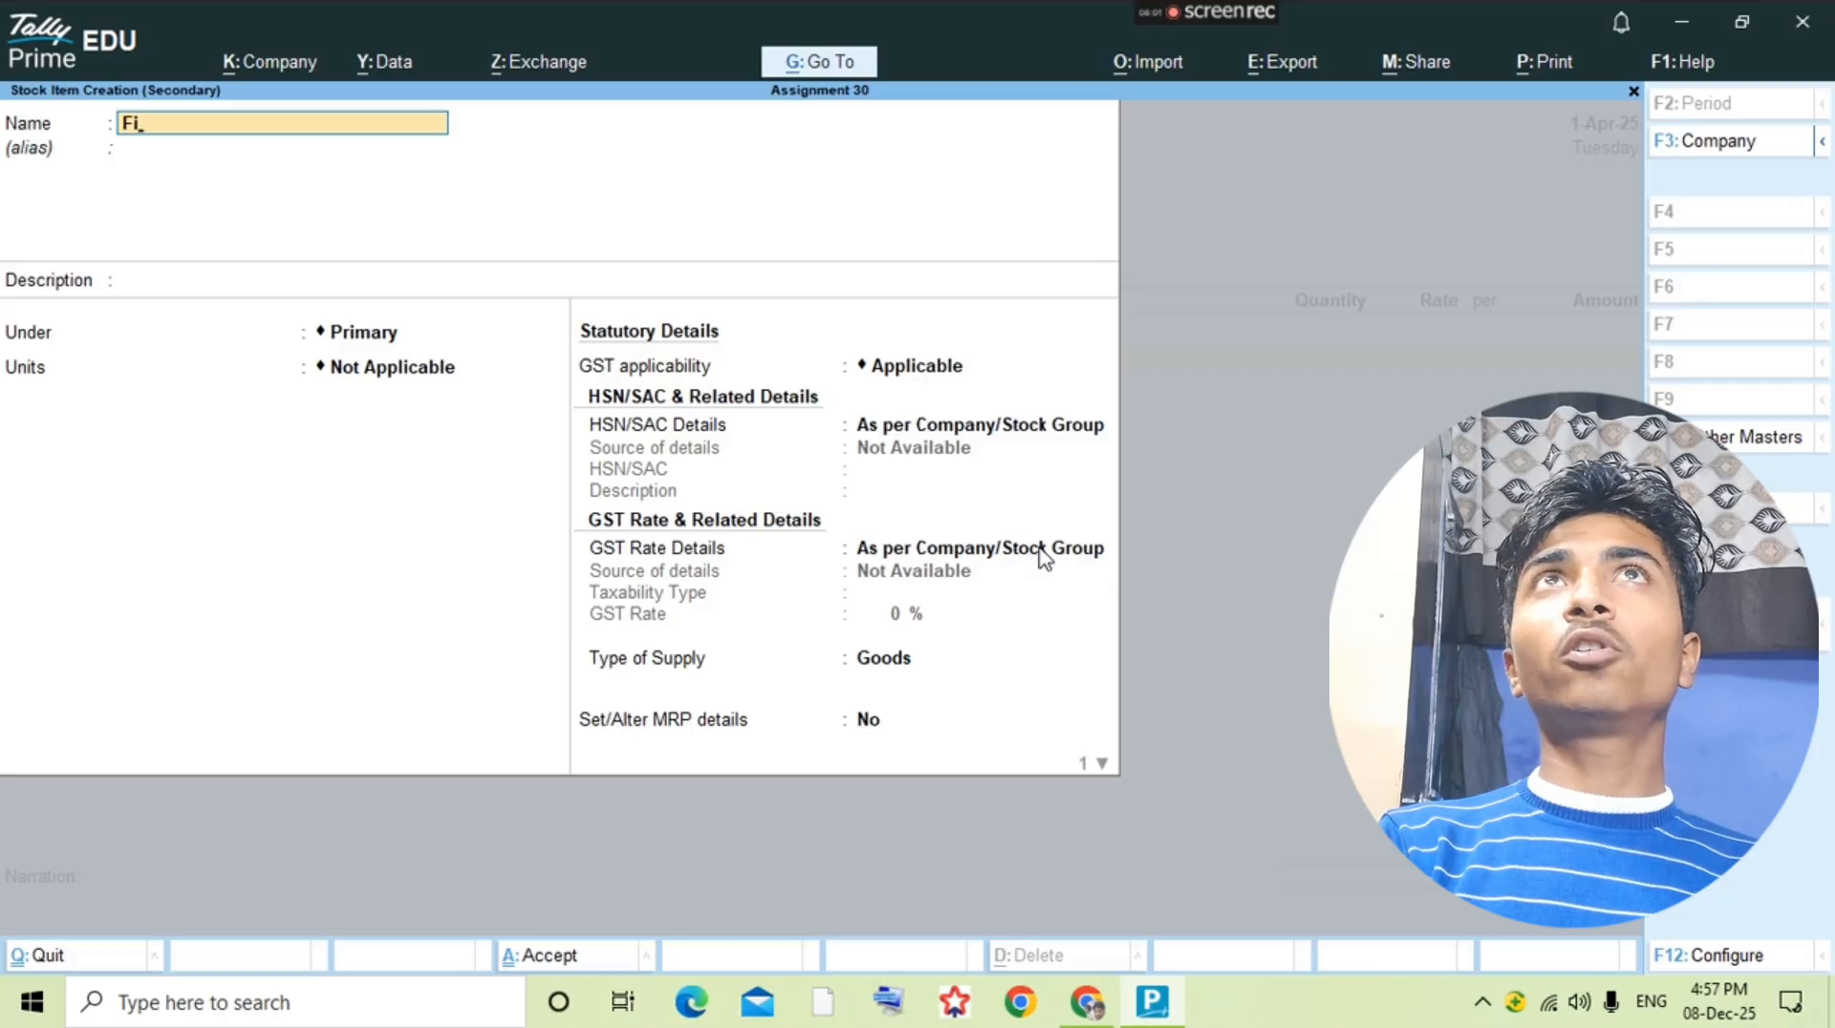
key("BackSpace")
type("air&Lovely")
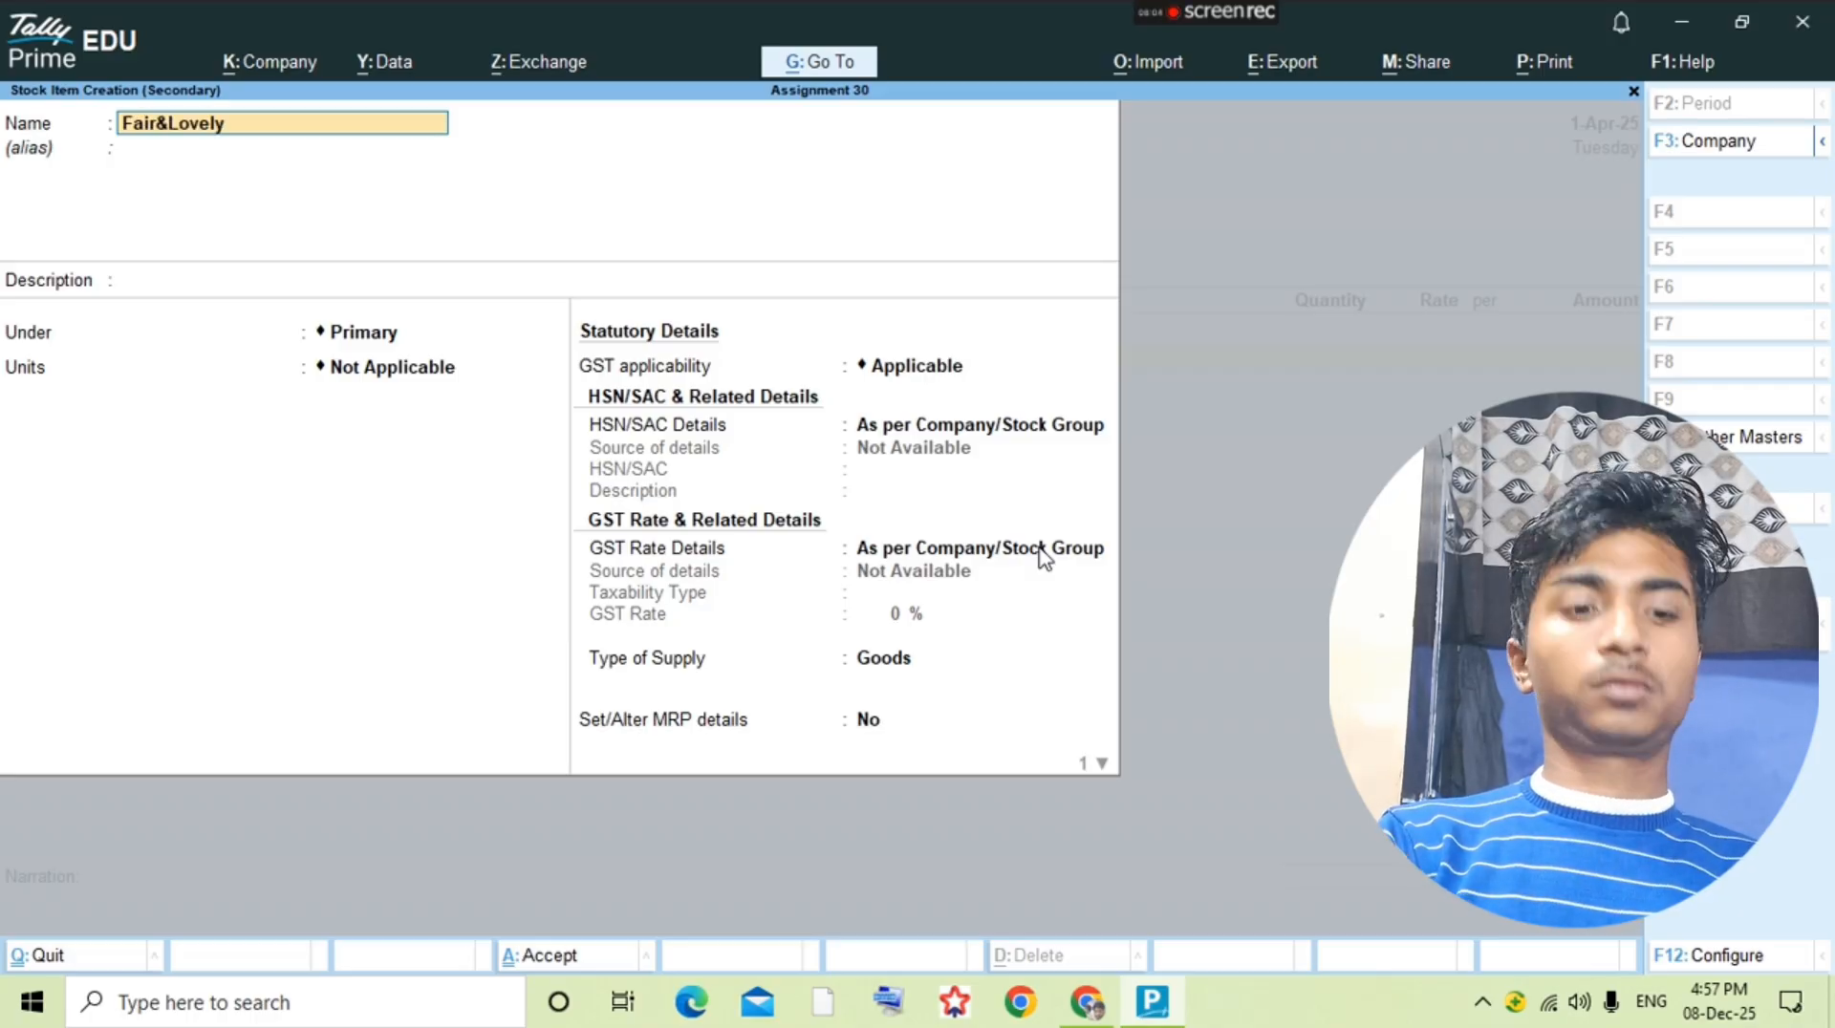
key("alt+Tab")
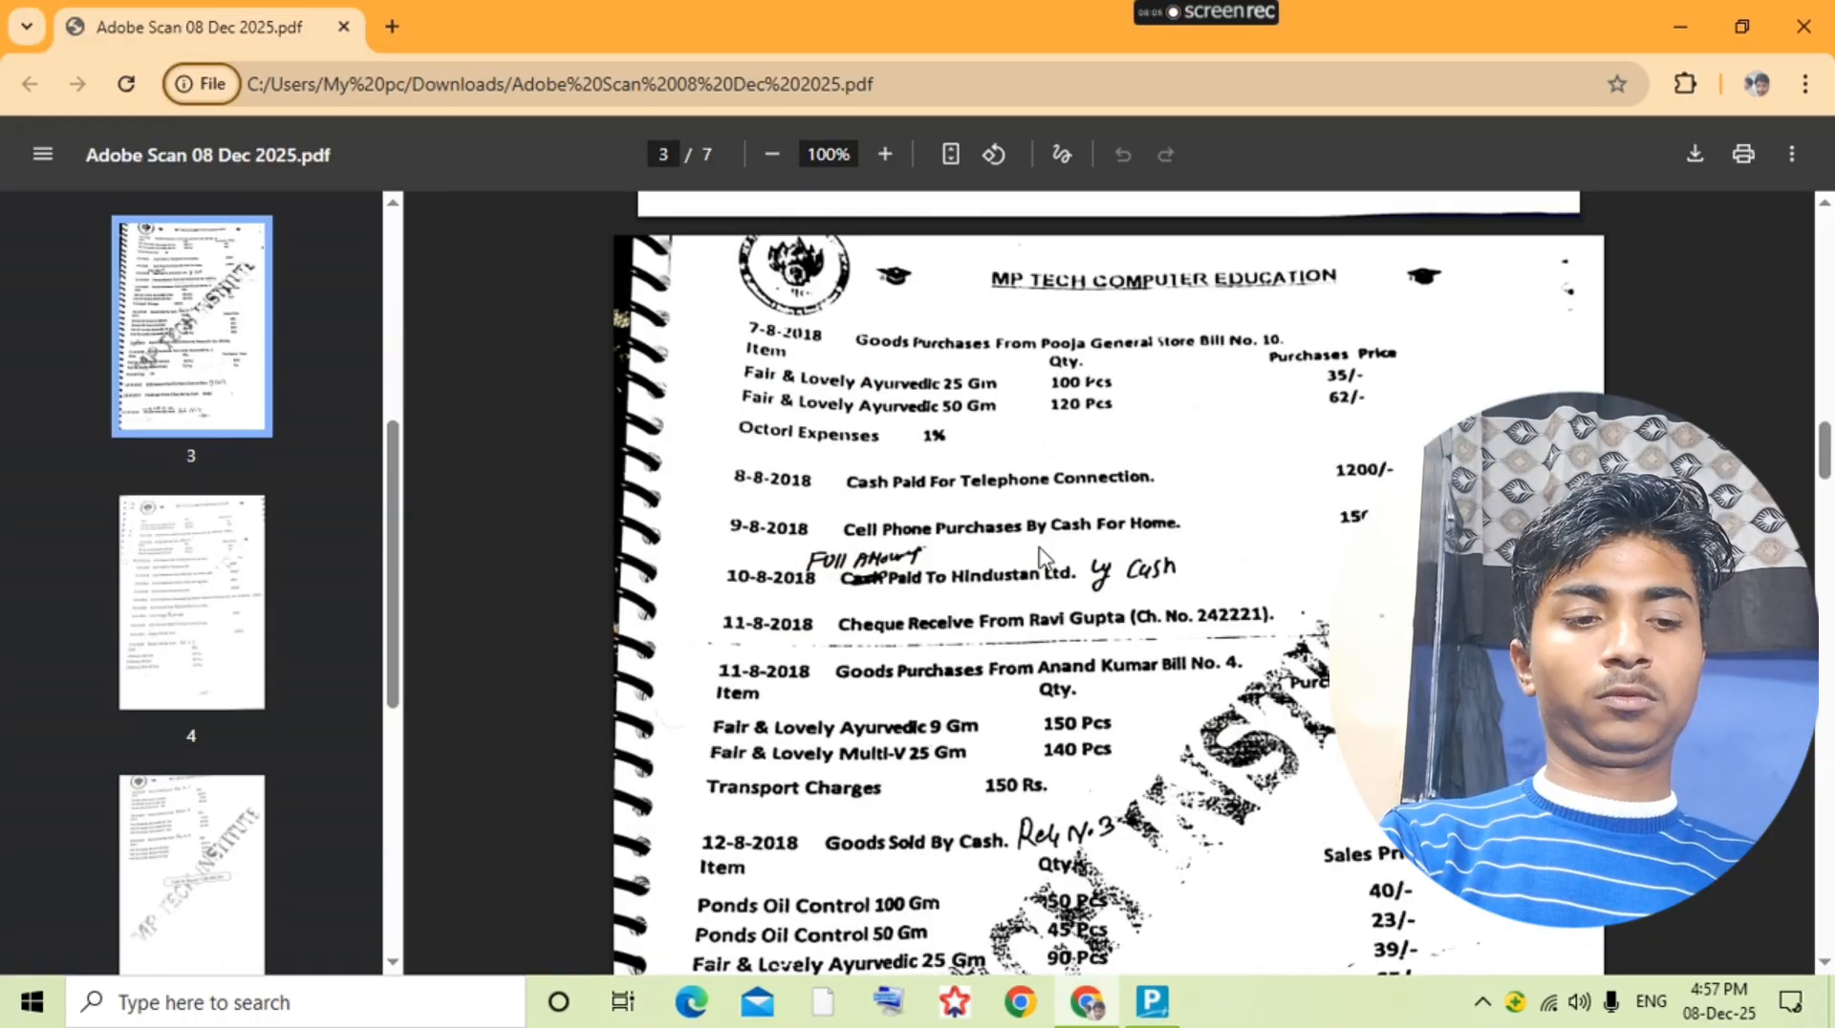
key("alt+Tab")
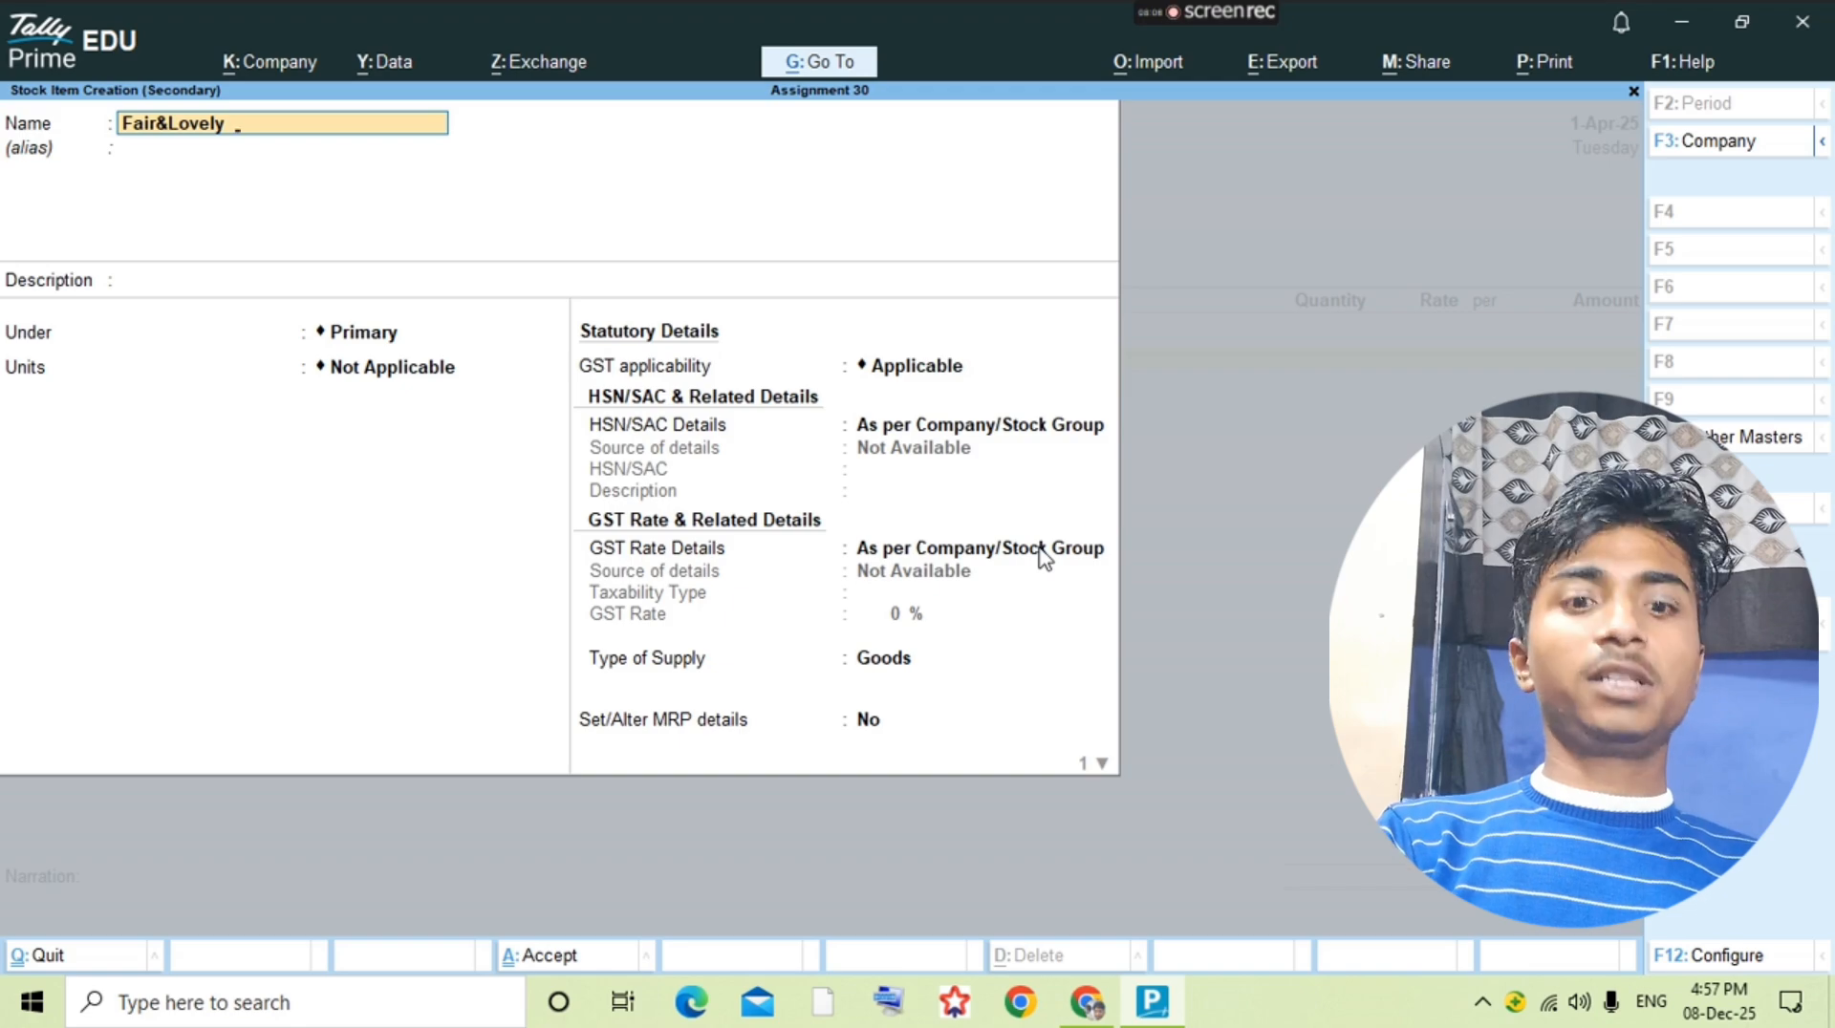
type("ely Ayurvedic 9g")
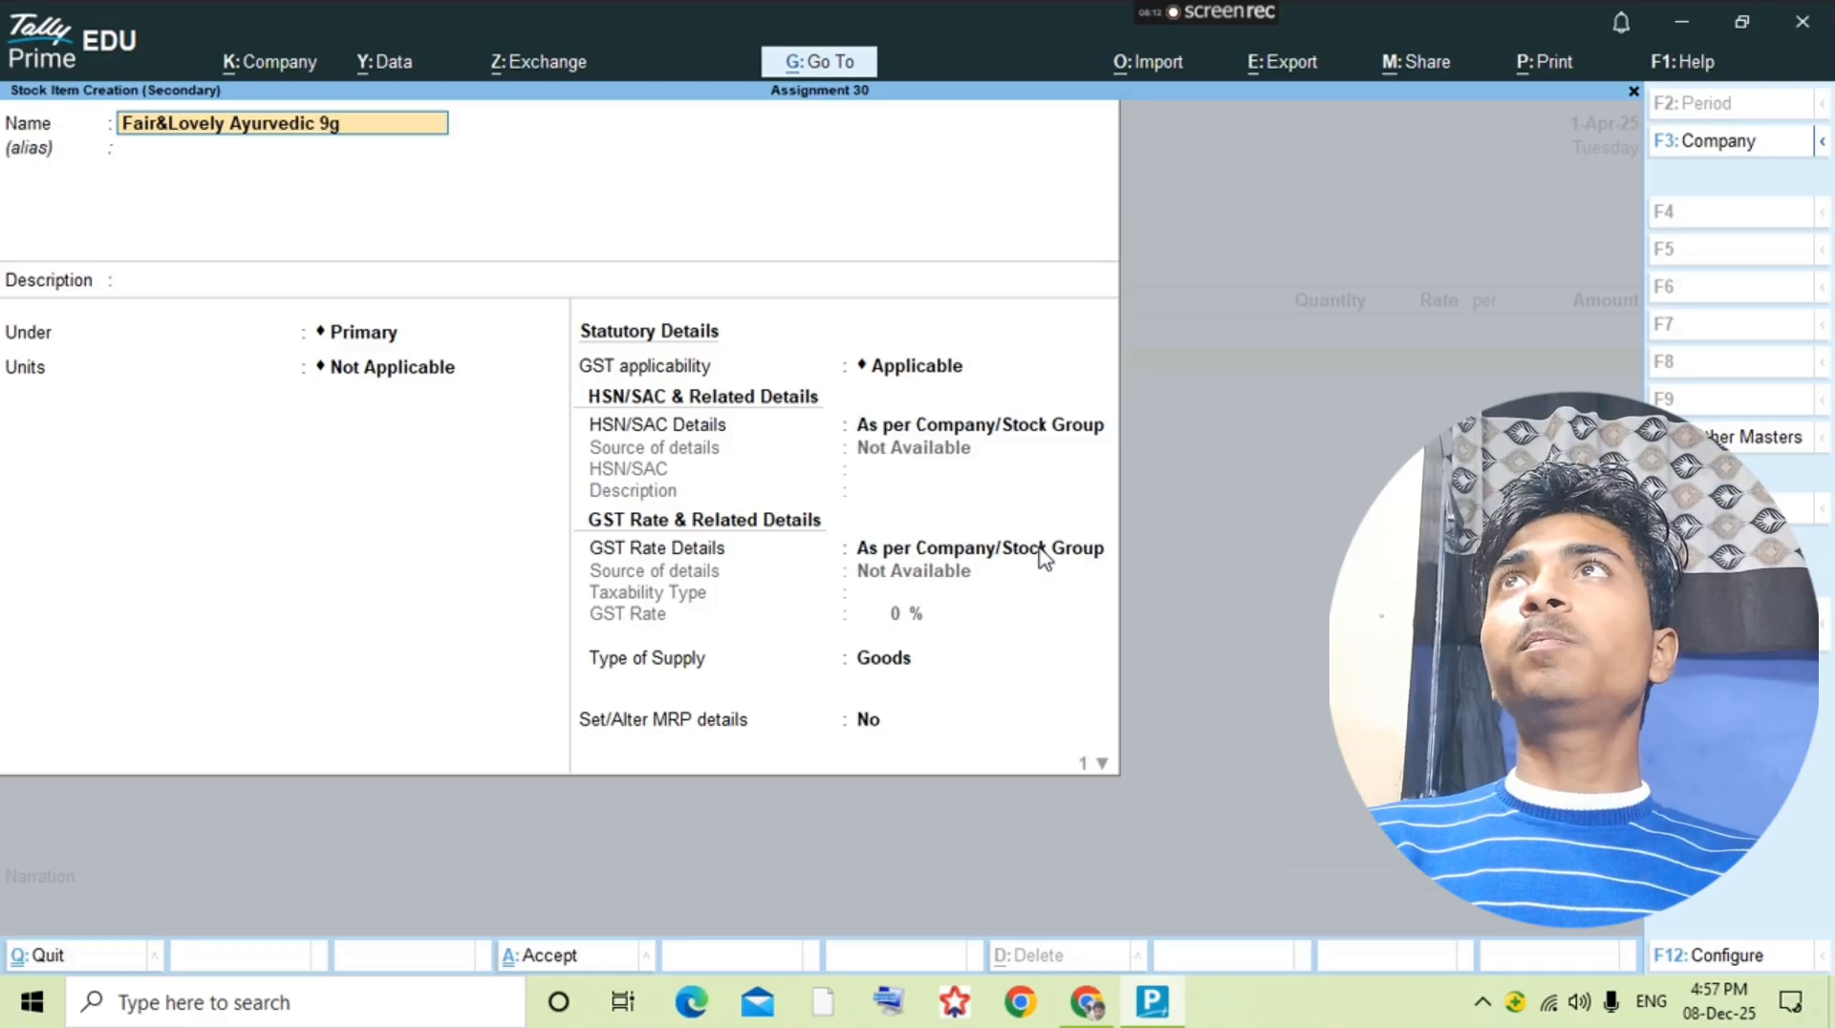
type("m")
Step: Set the unit of the Fair&Lovely Ayurvedic 9gm item to pcs and save it
key("Return")
key("Return")
key("Return")
key("Down")
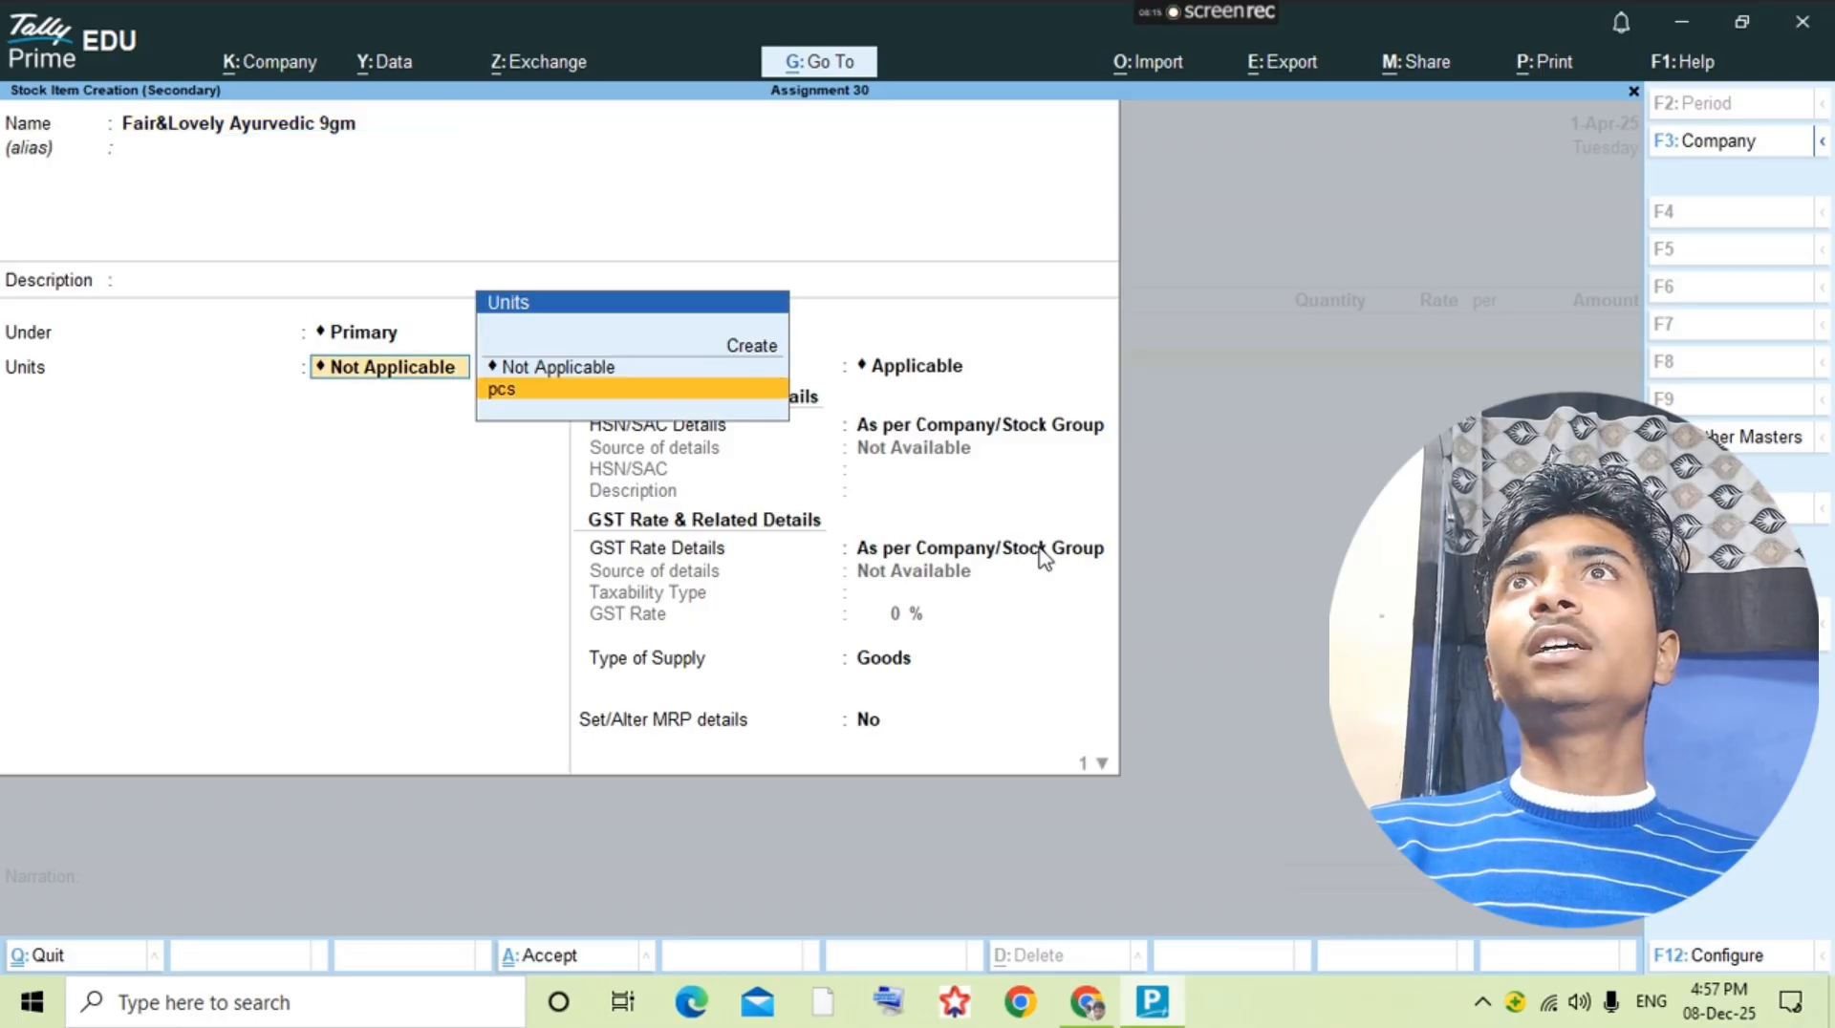
key("Return")
key("ctrl+a")
Step: Check the question PDF and enter 150 pcs at a rate of 5 for Fair&Lovely Ayurvedic 9gm in the purchase voucher
key("alt+Tab")
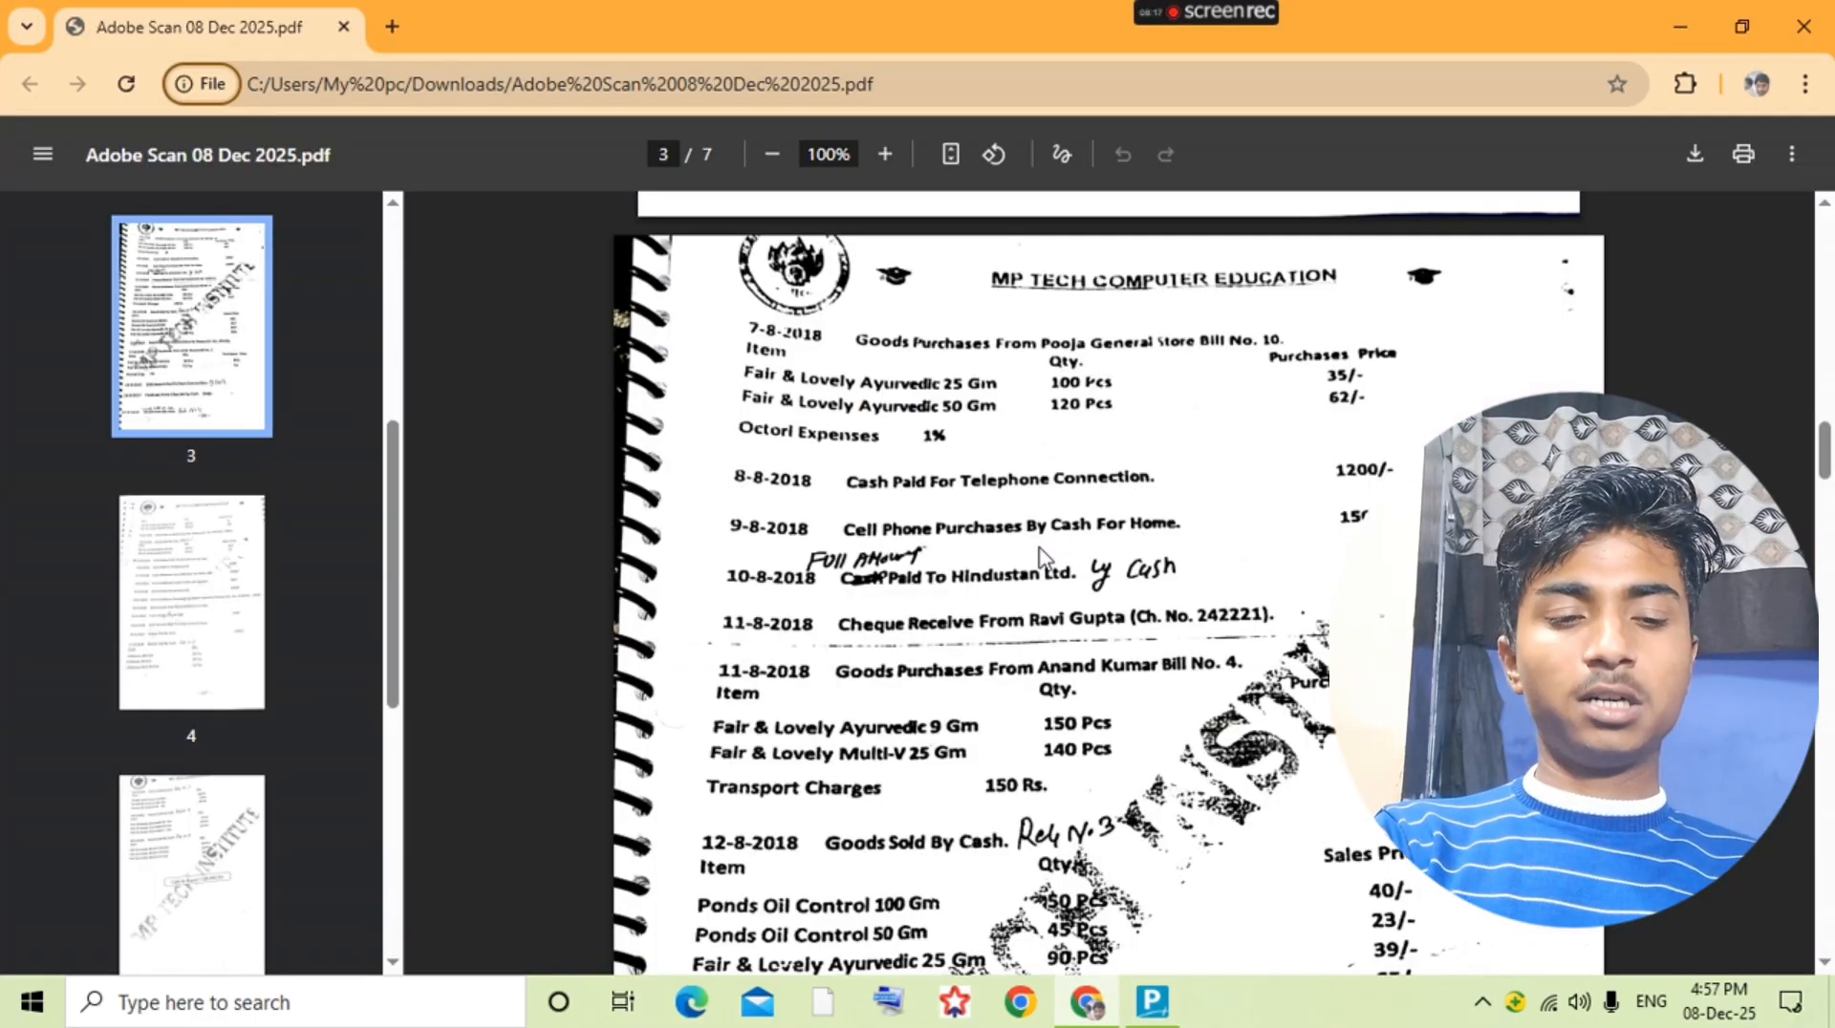
key("alt+Tab")
type("150")
key("Return")
type("5")
key("Return")
key("Return")
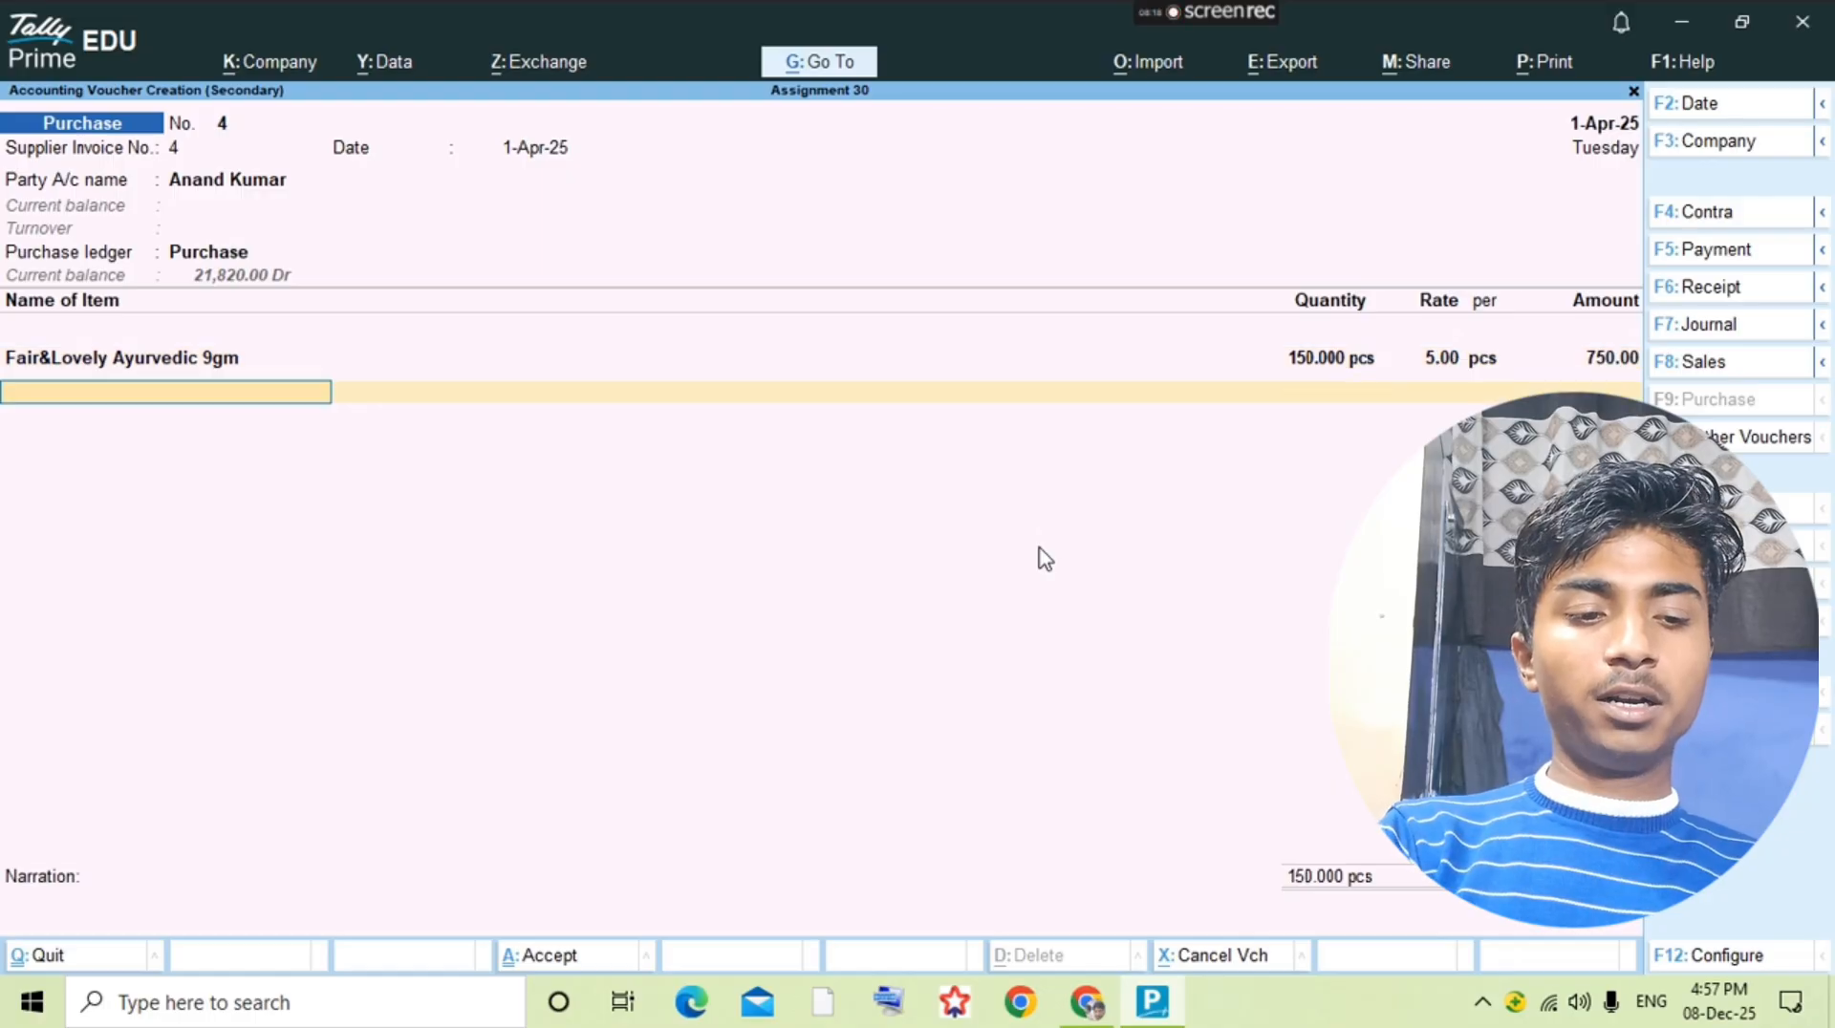
Step: Check the second purchased item in the question PDF and start a new stock item named Fair&Lovely Multi-V 25gm
key("alt+Tab")
key("alt+Tab")
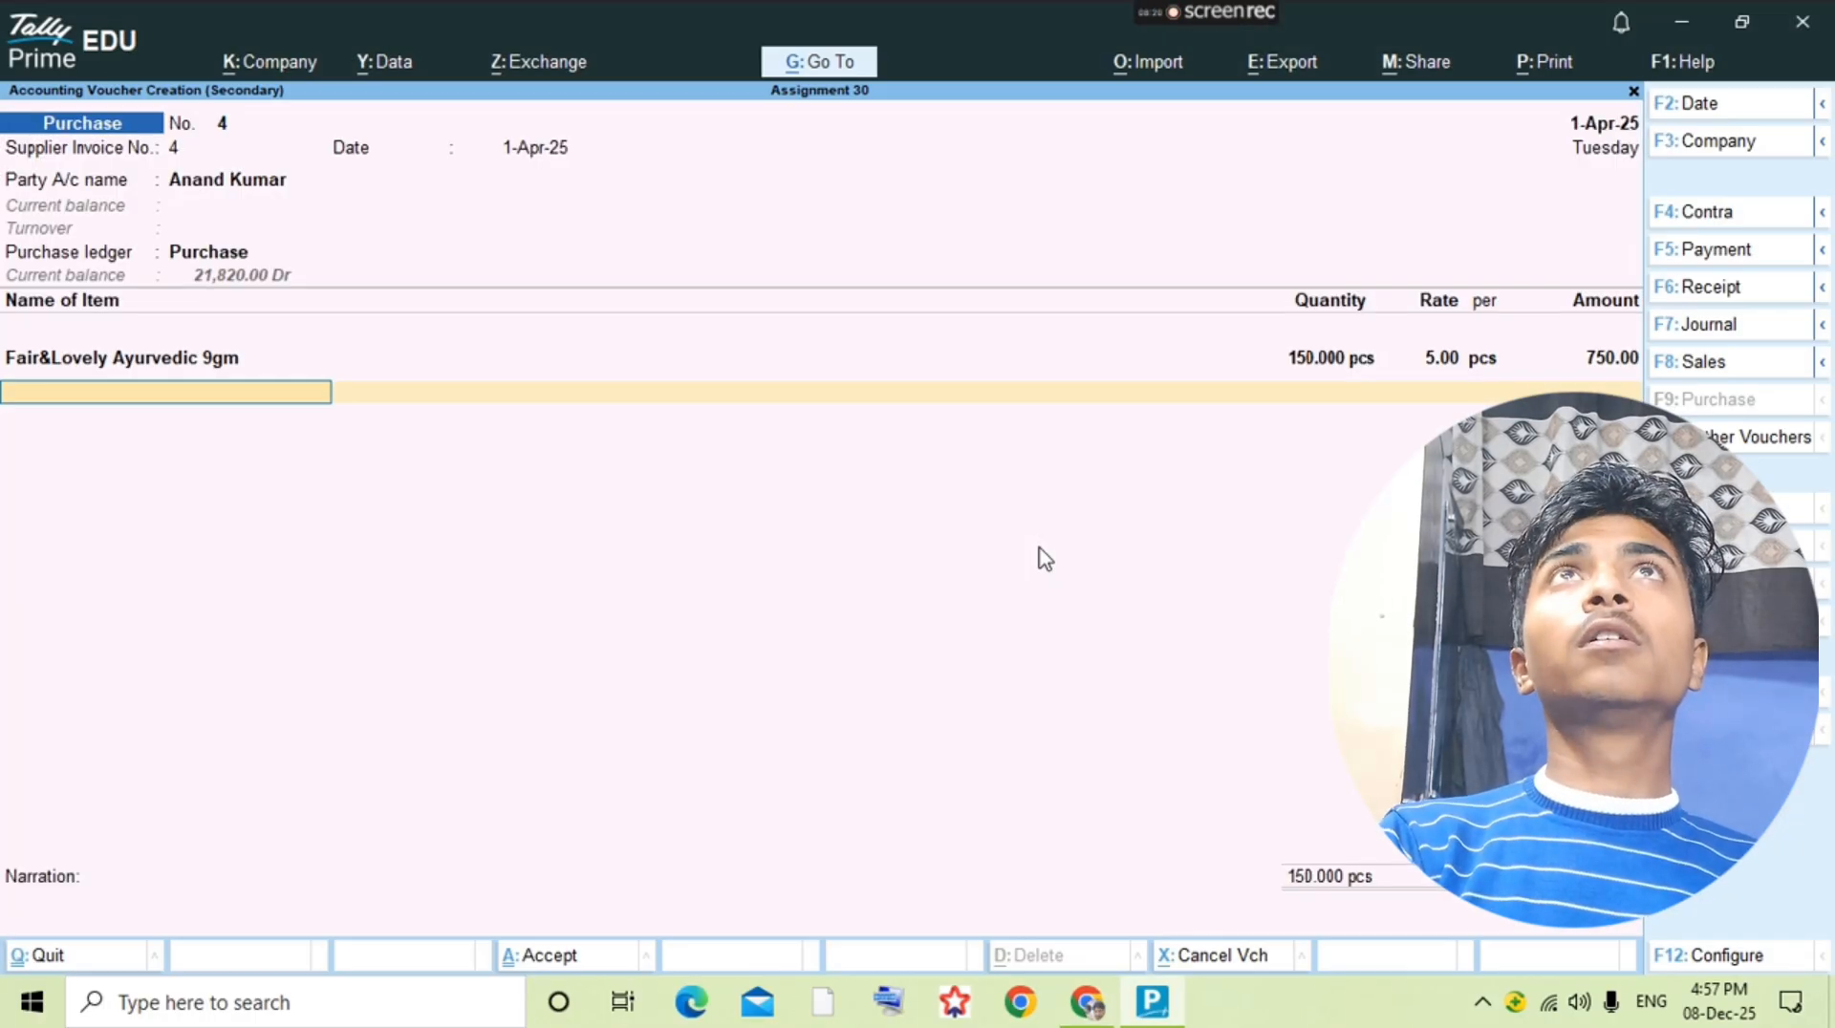
key("alt+c")
type("Fair")
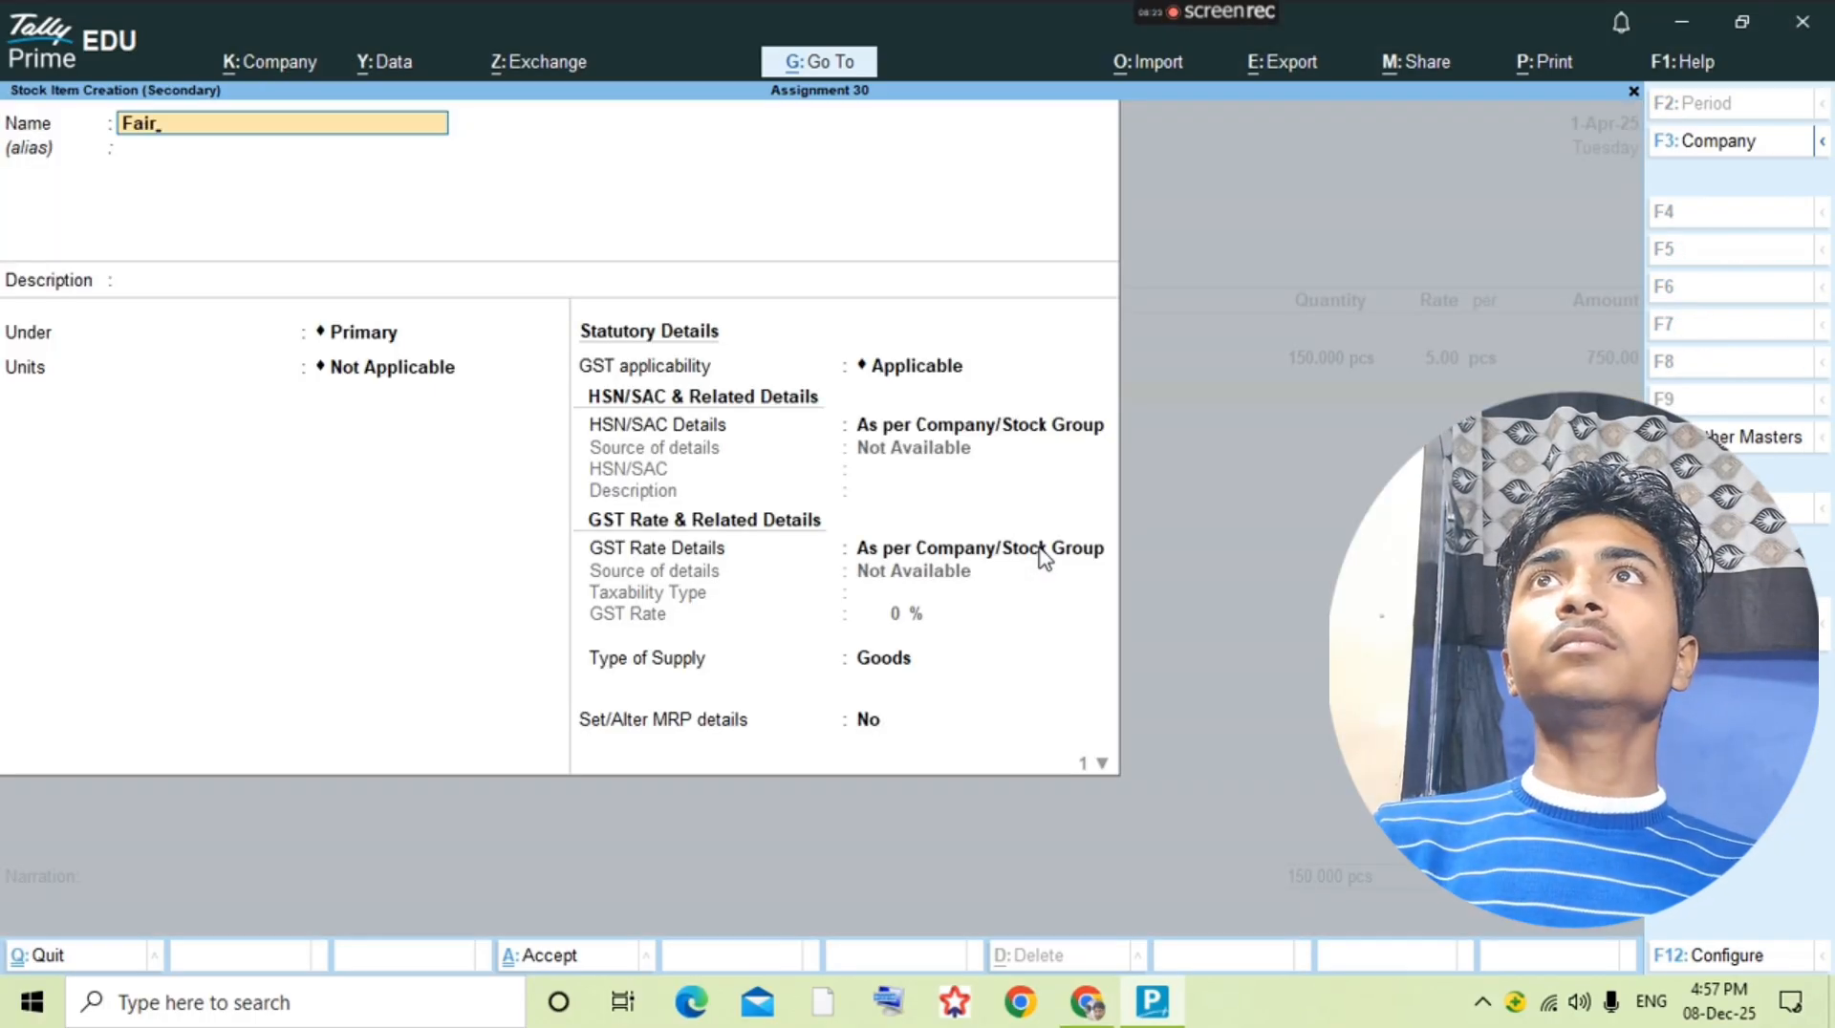
type("&Lovely")
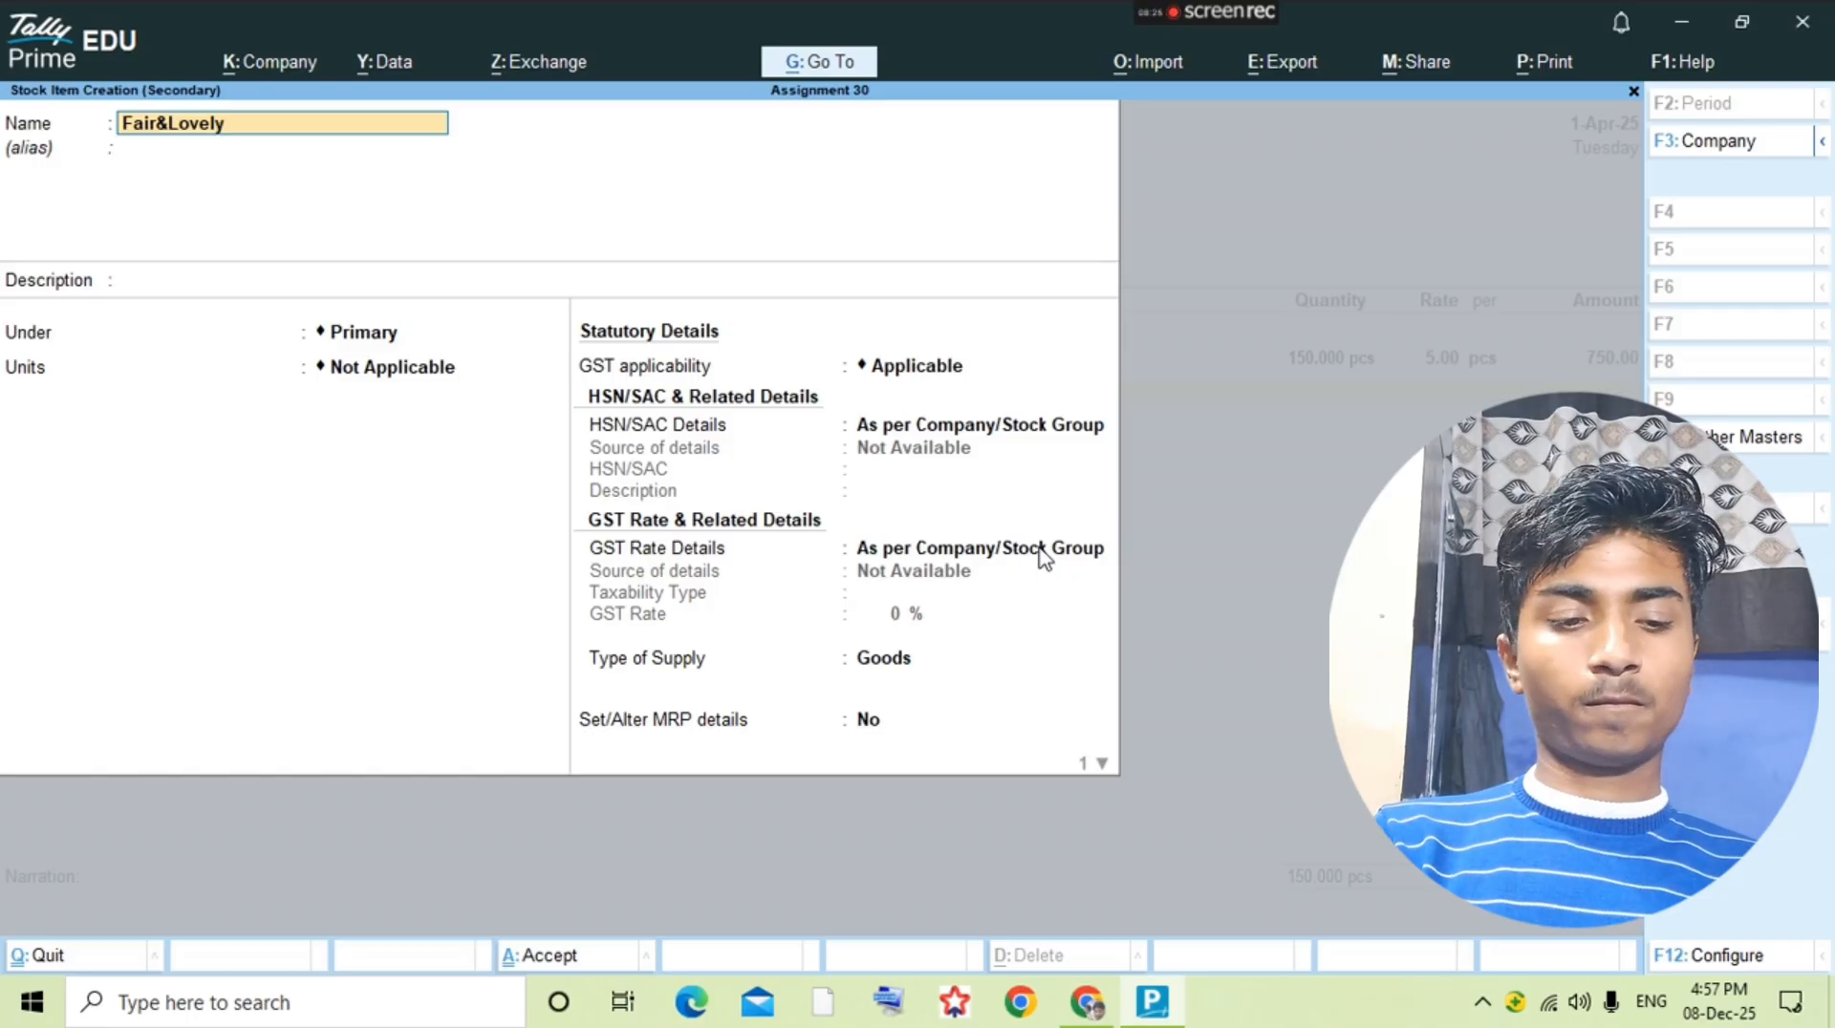
type(" Multi")
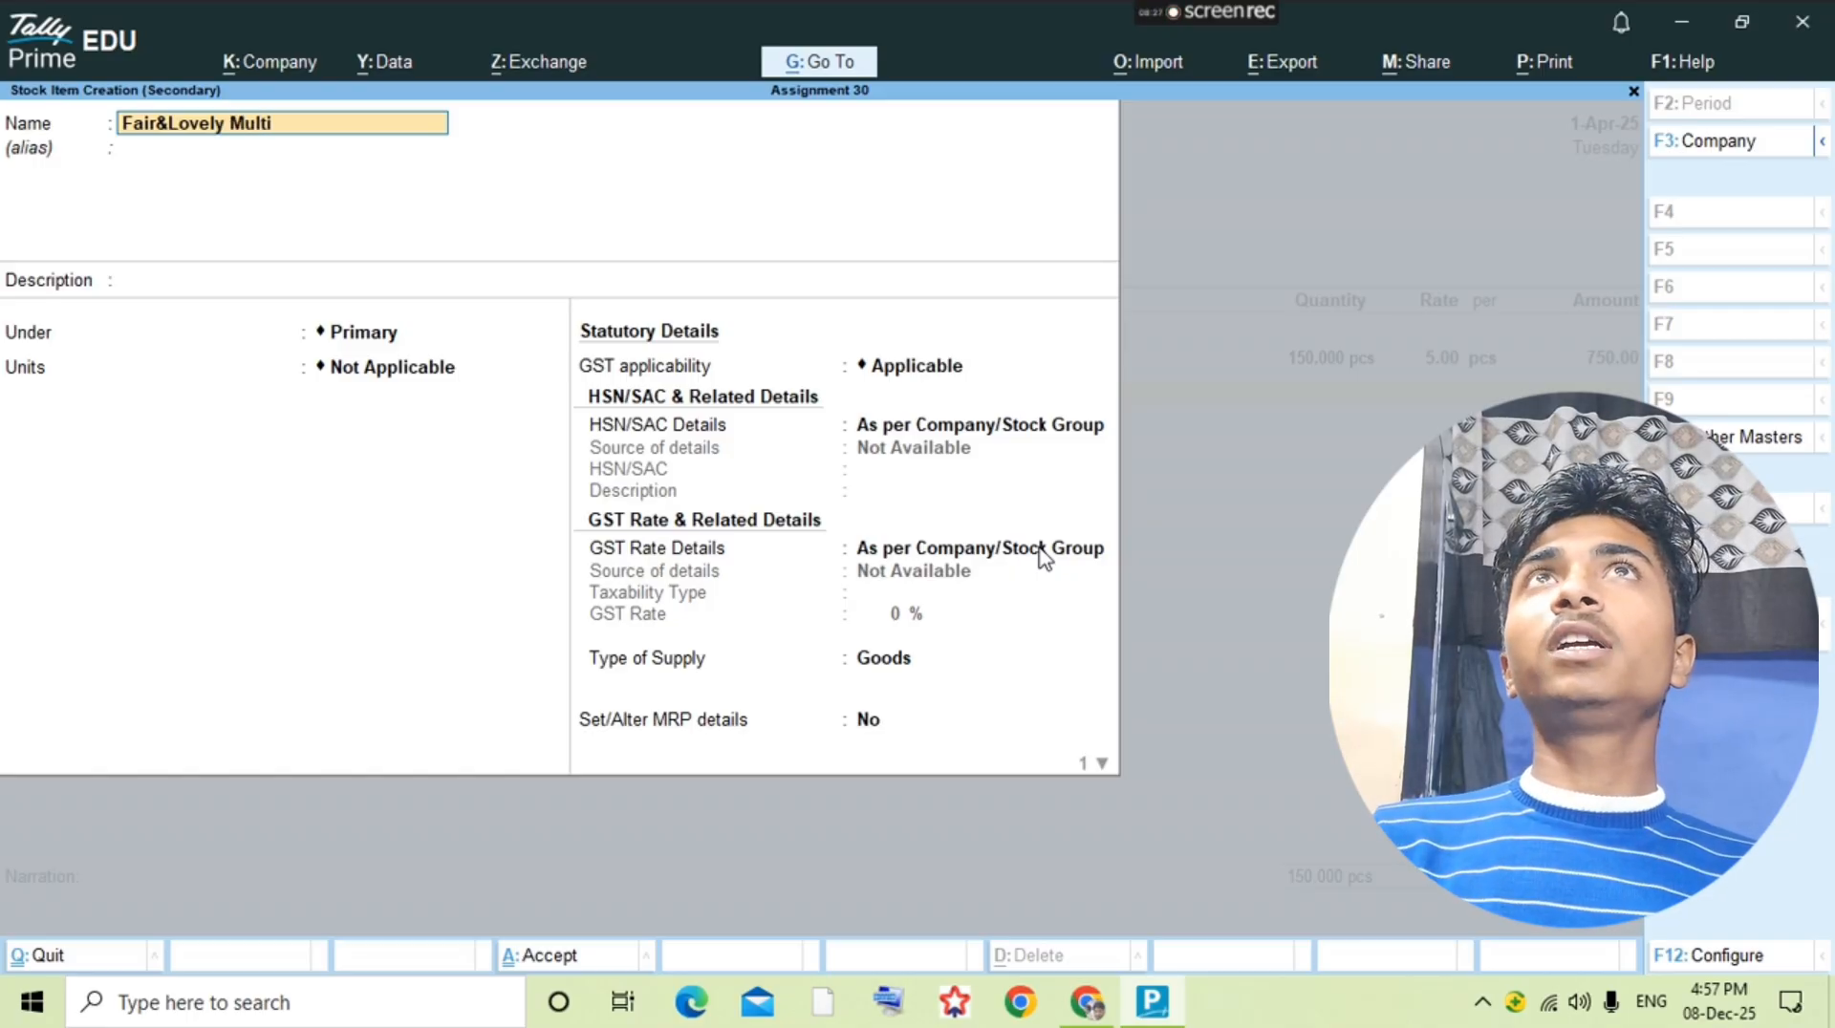
key("alt+Tab")
key("alt+Tab")
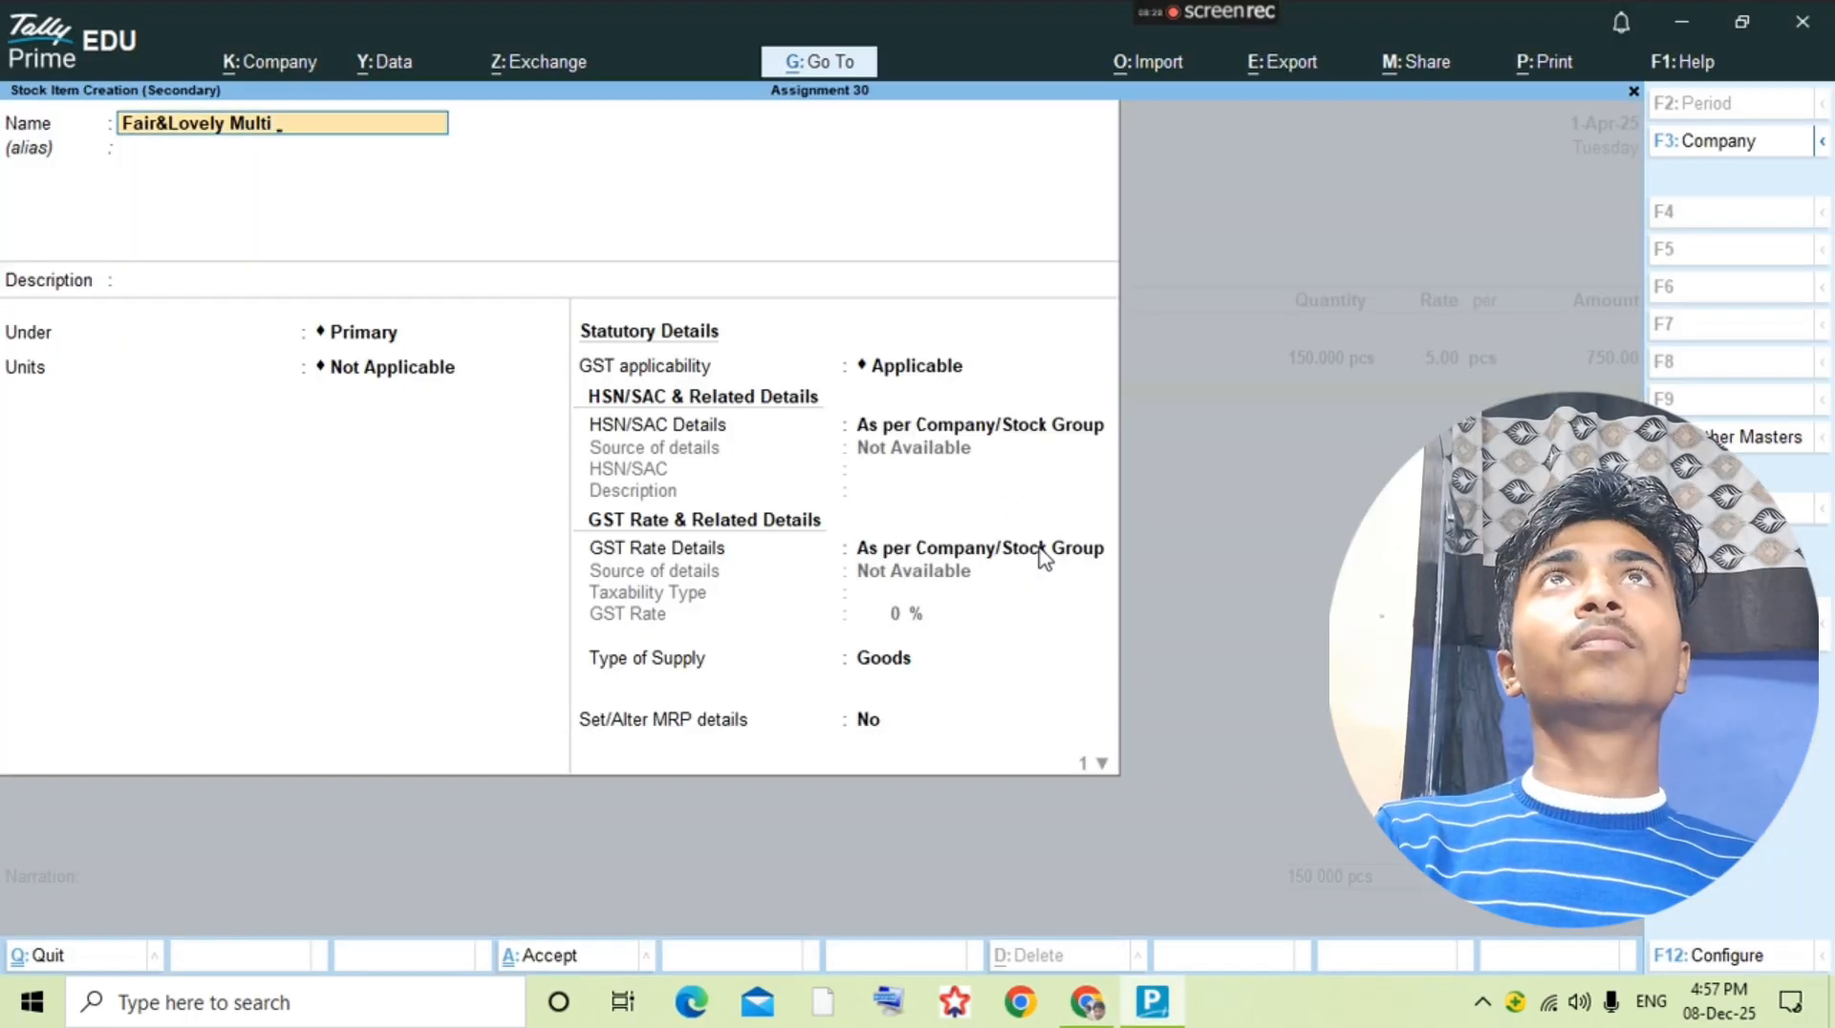
type("ti-V")
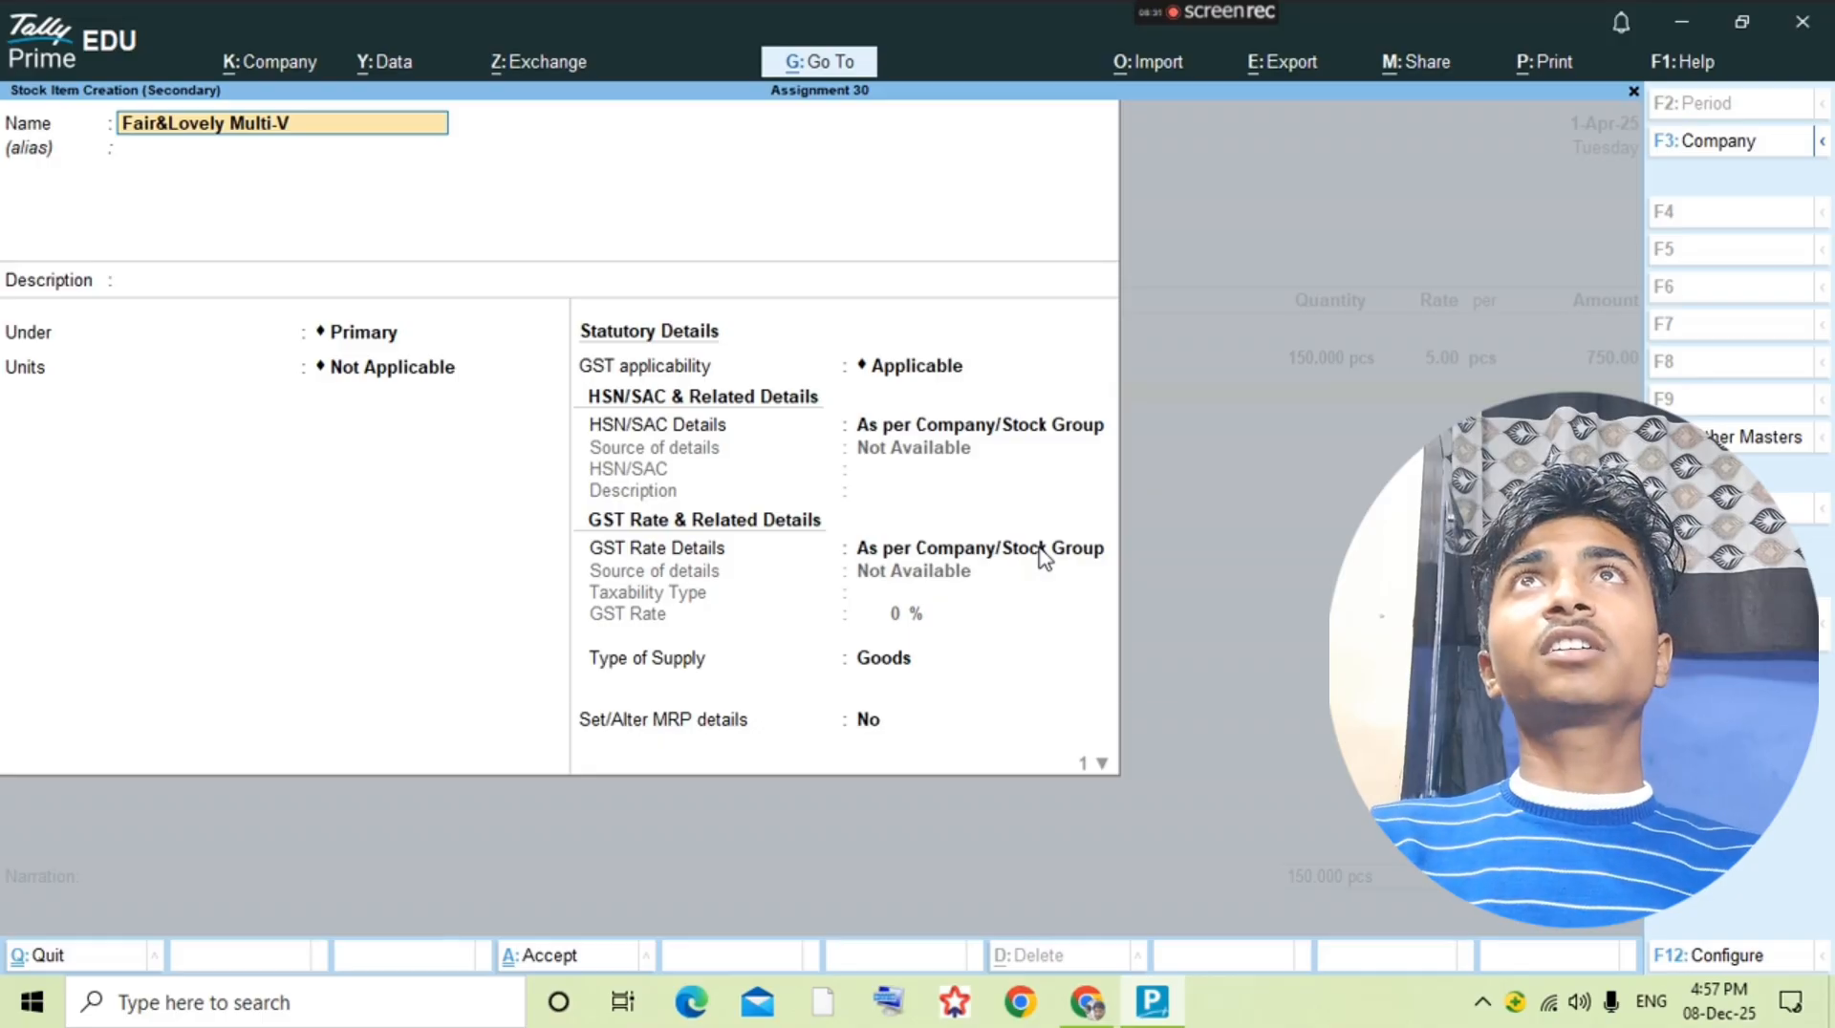
key("alt+Tab")
key("alt+Tab")
type("25g")
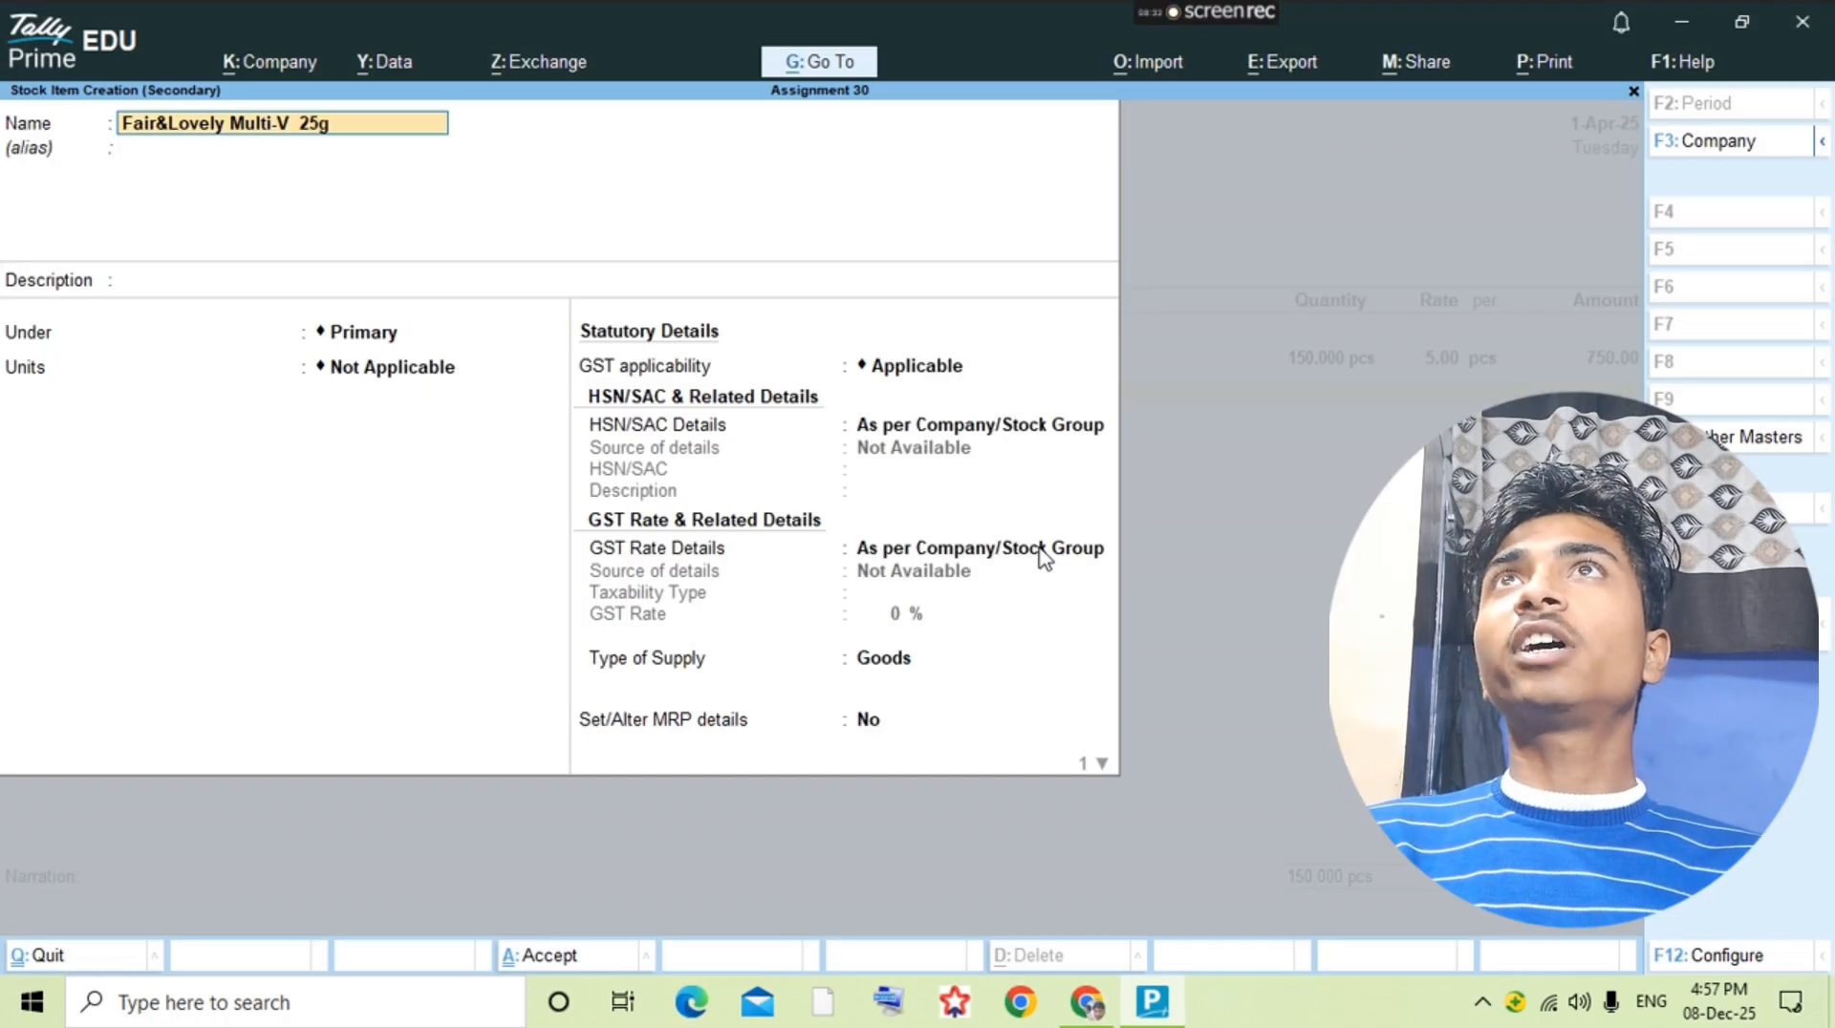
type("m")
Step: Set the unit of the Fair&Lovely Multi-V 25gm item to pcs, save it, and check its quantity in the question PDF
key("Return")
key("Return")
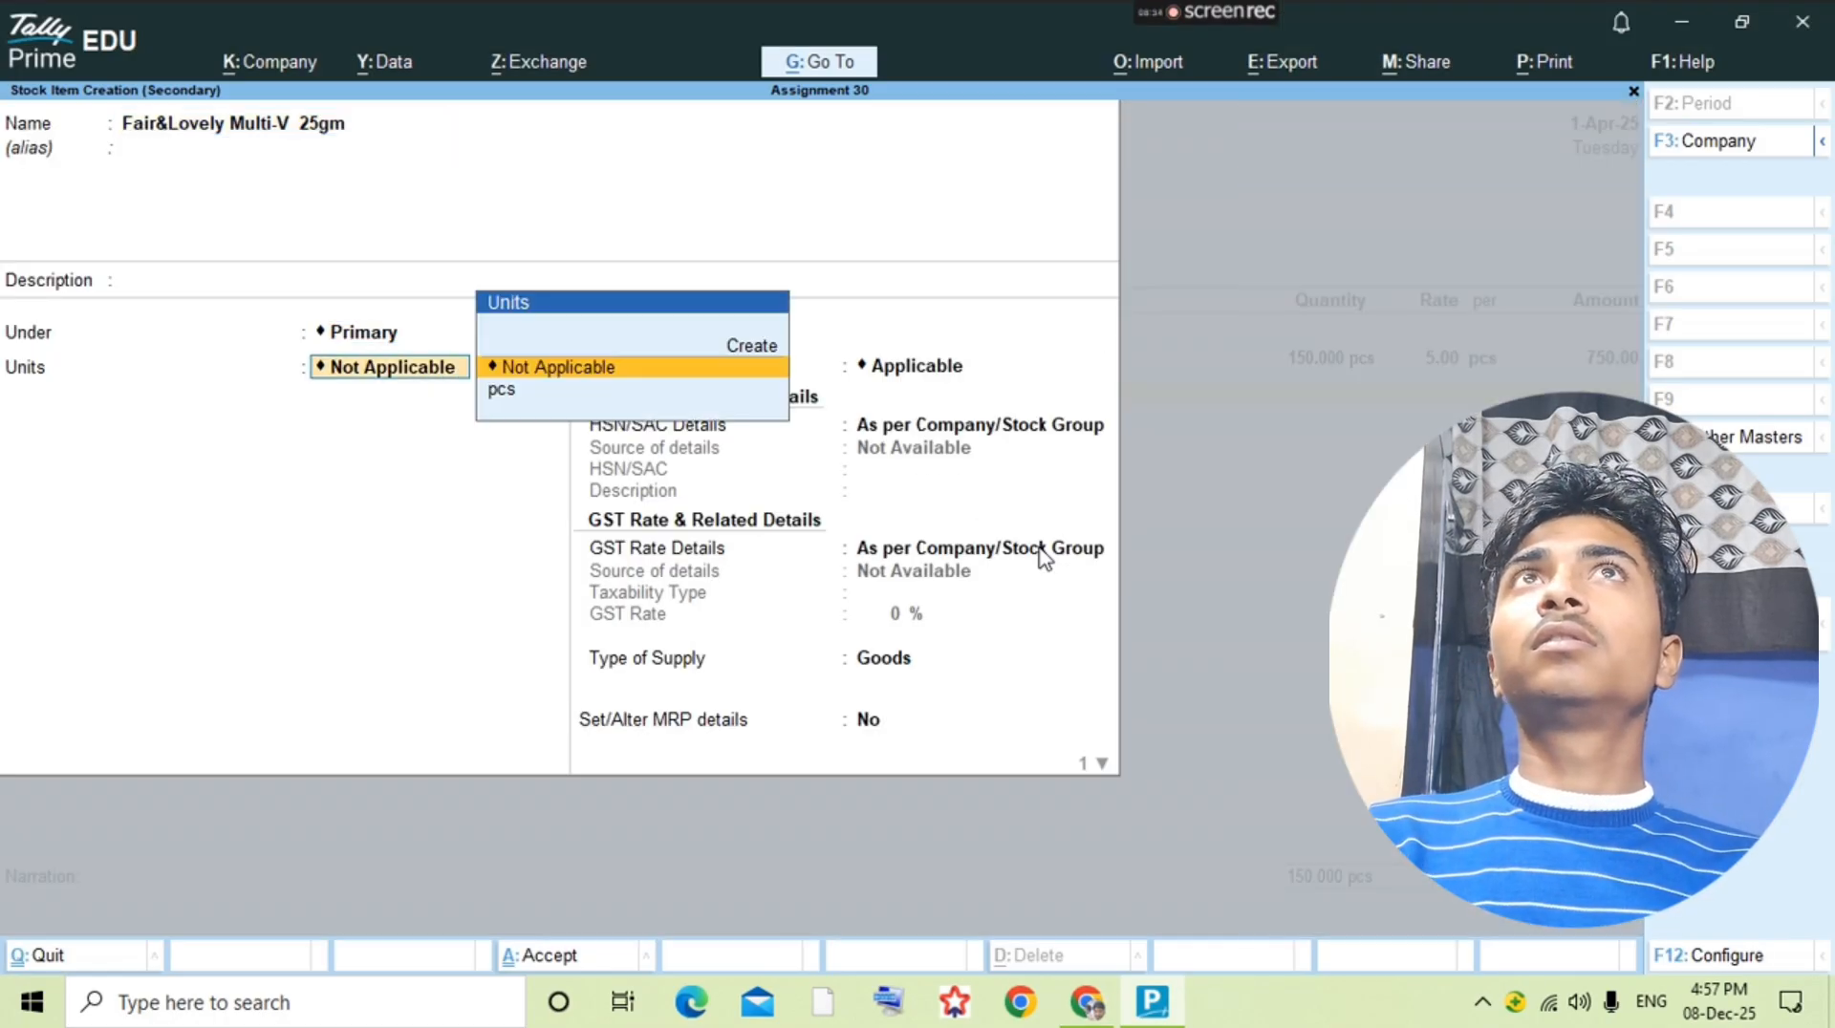
key("Down")
key("Return")
key("Return")
key("ctrl+a")
key("alt+Tab")
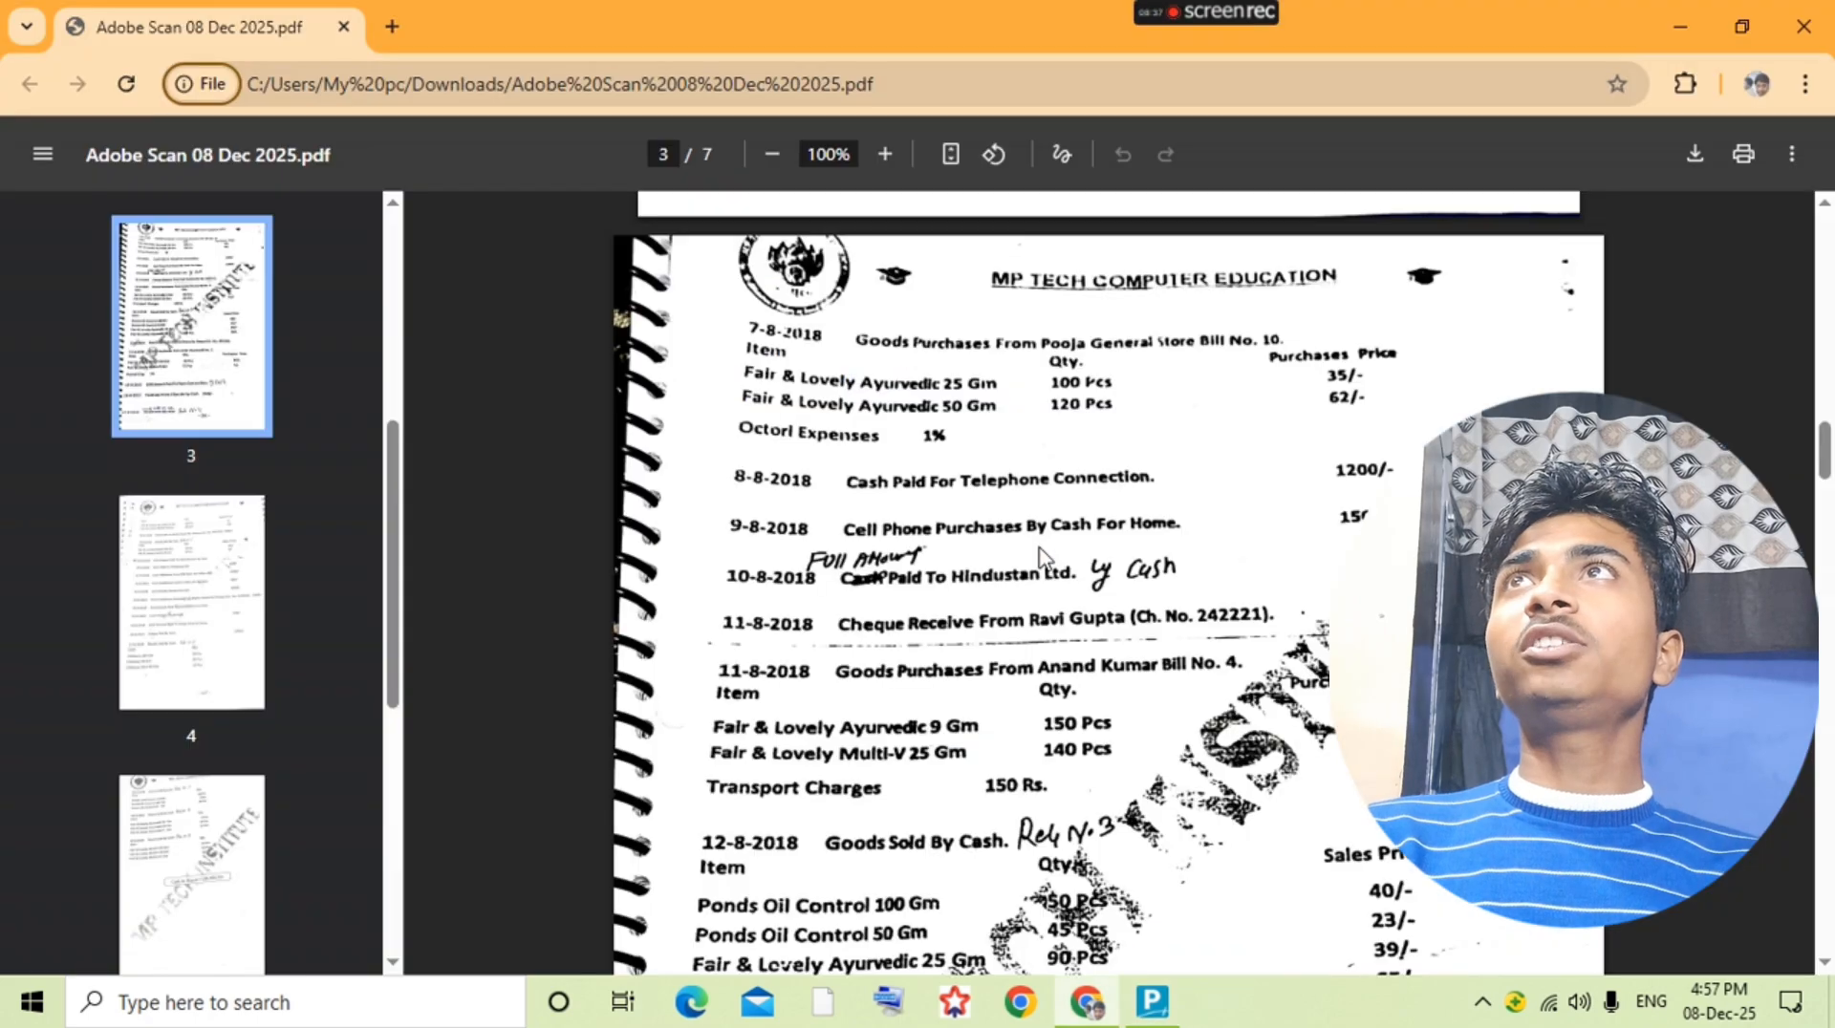
Step: Check the quantity and price in the question PDF and enter 140 pcs at a rate of 34 for Fair&Lovely Multi-V 25gm
key("alt+Tab")
type("1540")
key("BackSpace")
key("BackSpace")
key("BackSpace")
key("BackSpace")
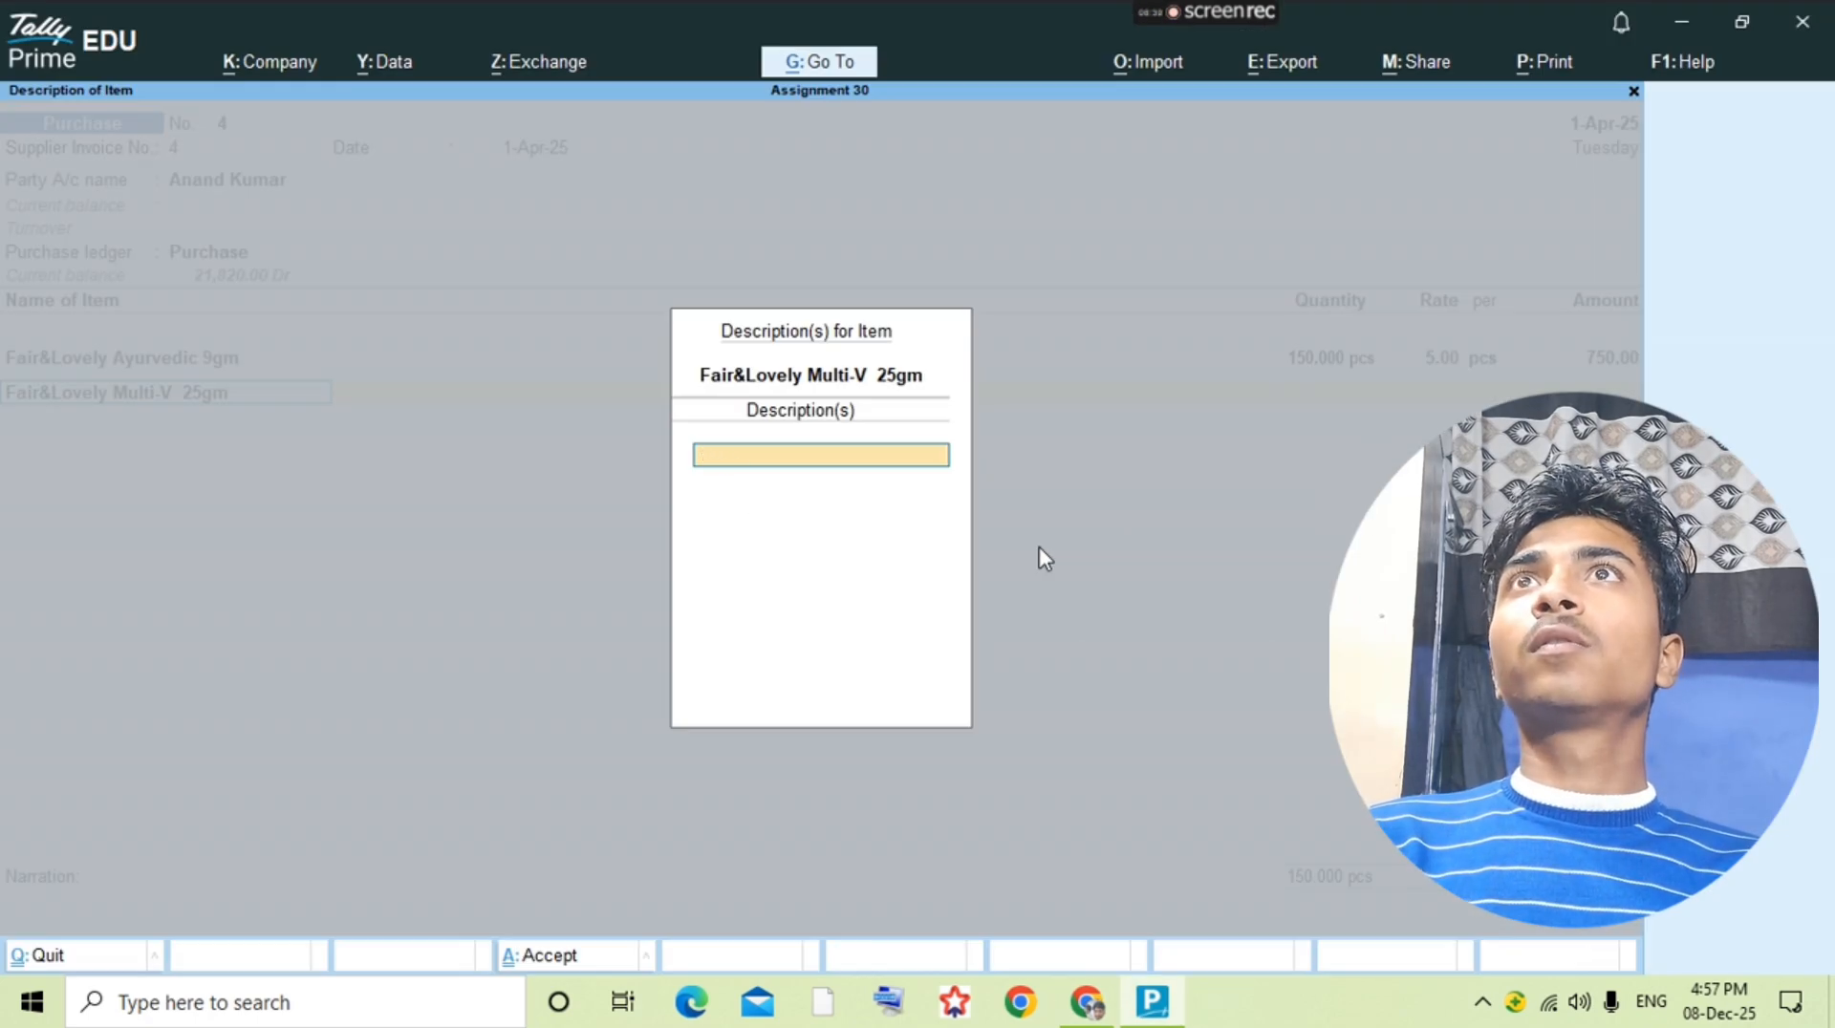
key("Escape")
key("Return")
key("Return")
key("alt+Tab")
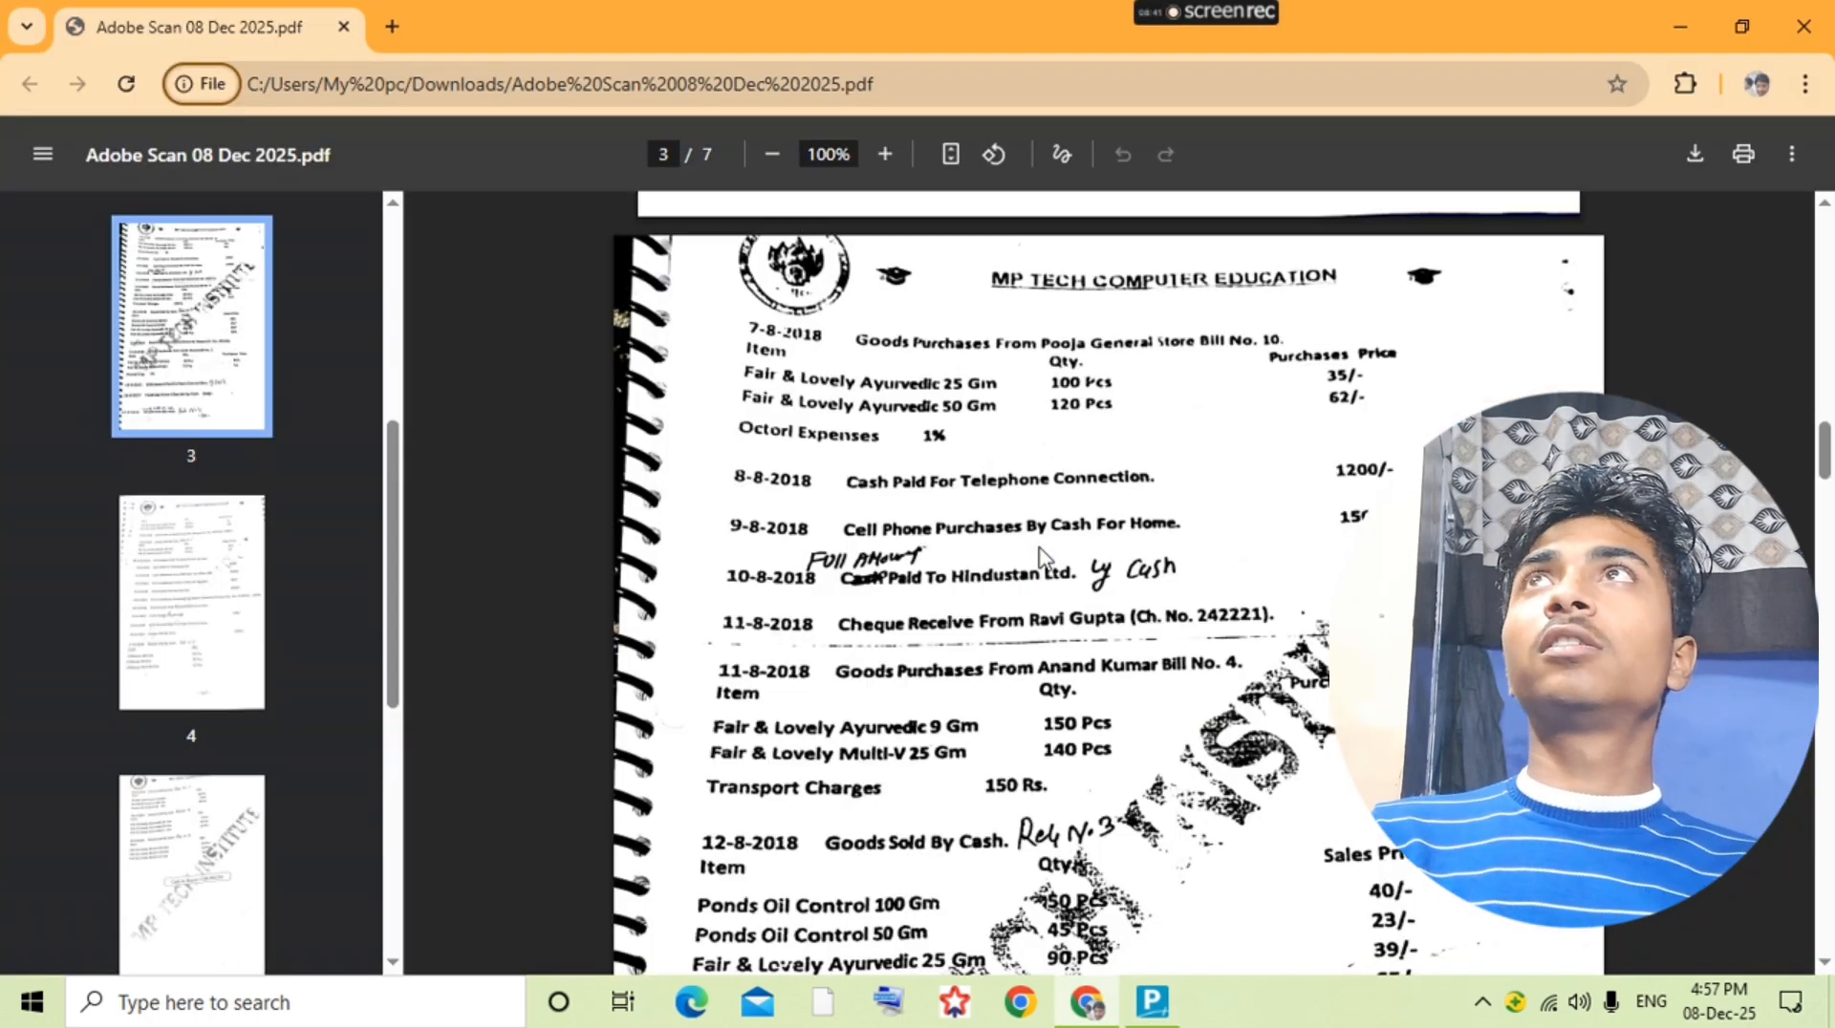
key("alt+Tab")
type("140")
key("Return")
type("34")
key("Return")
key("Return")
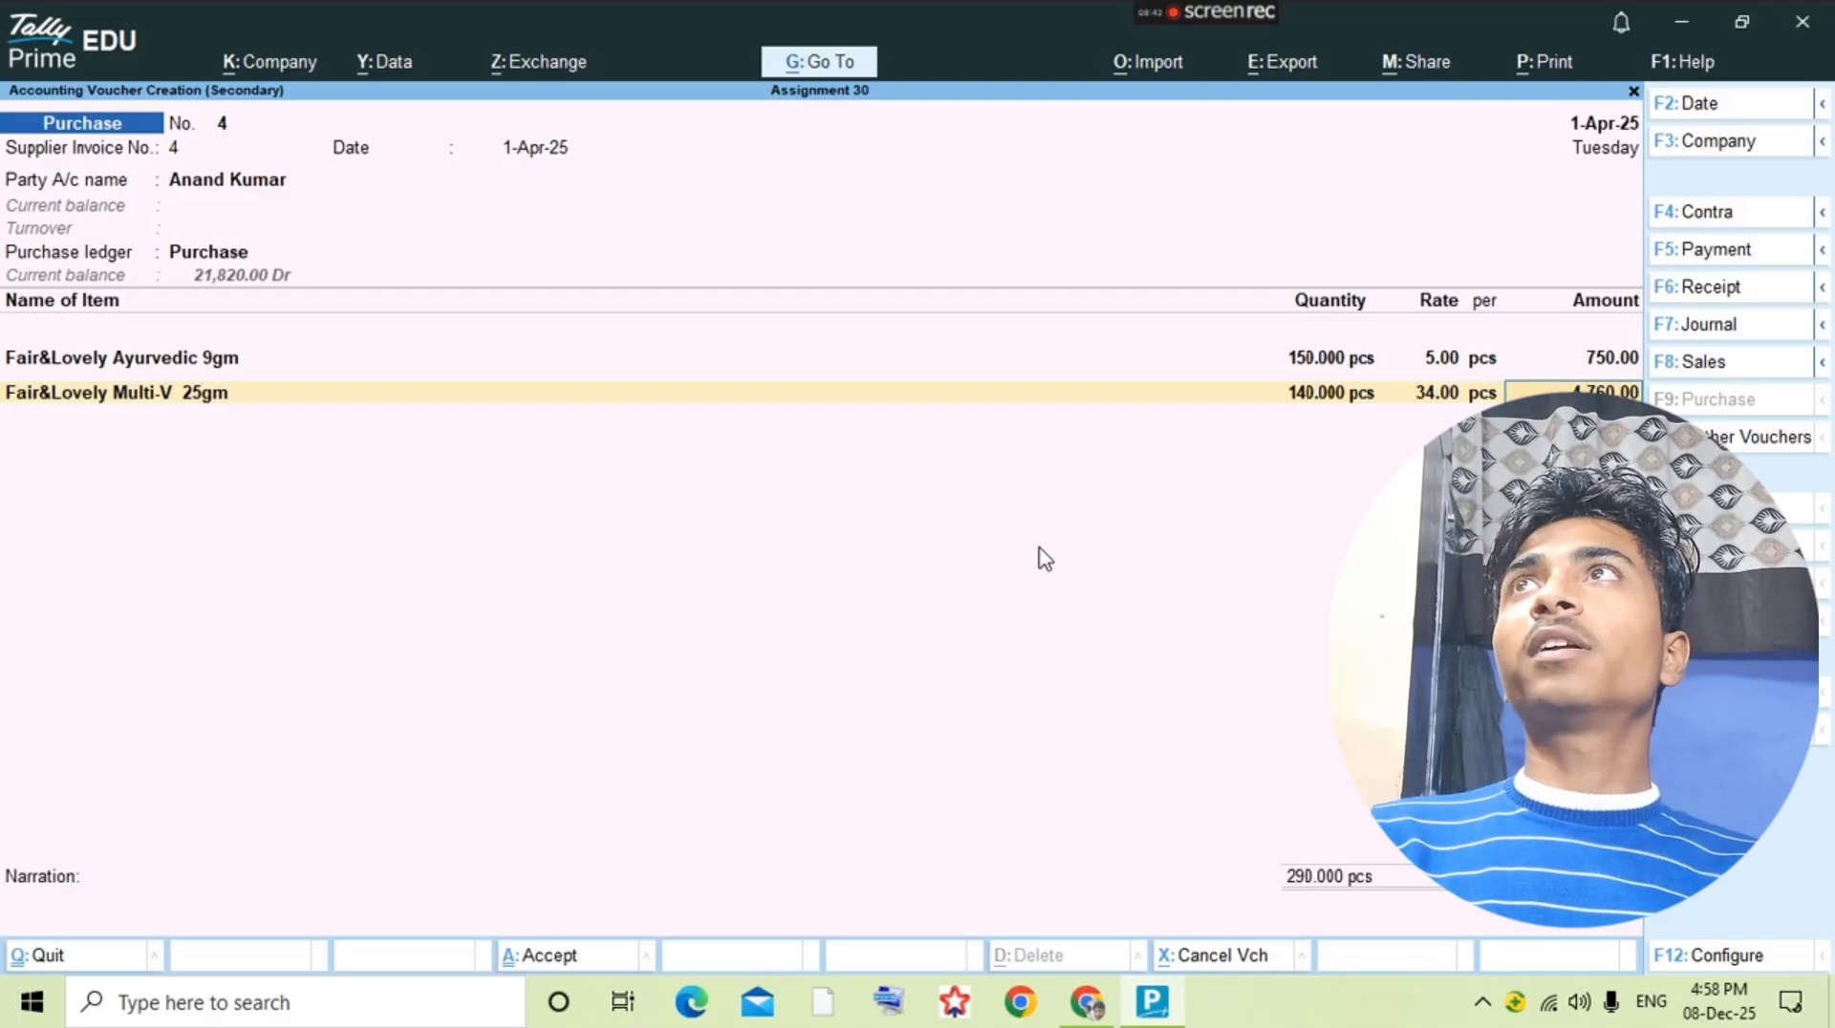
key("Return")
Step: Check the extra expense in the question PDF, add the Transport Charge ledger to the purchase, and save the voucher
key("alt+Tab")
key("alt+Tab")
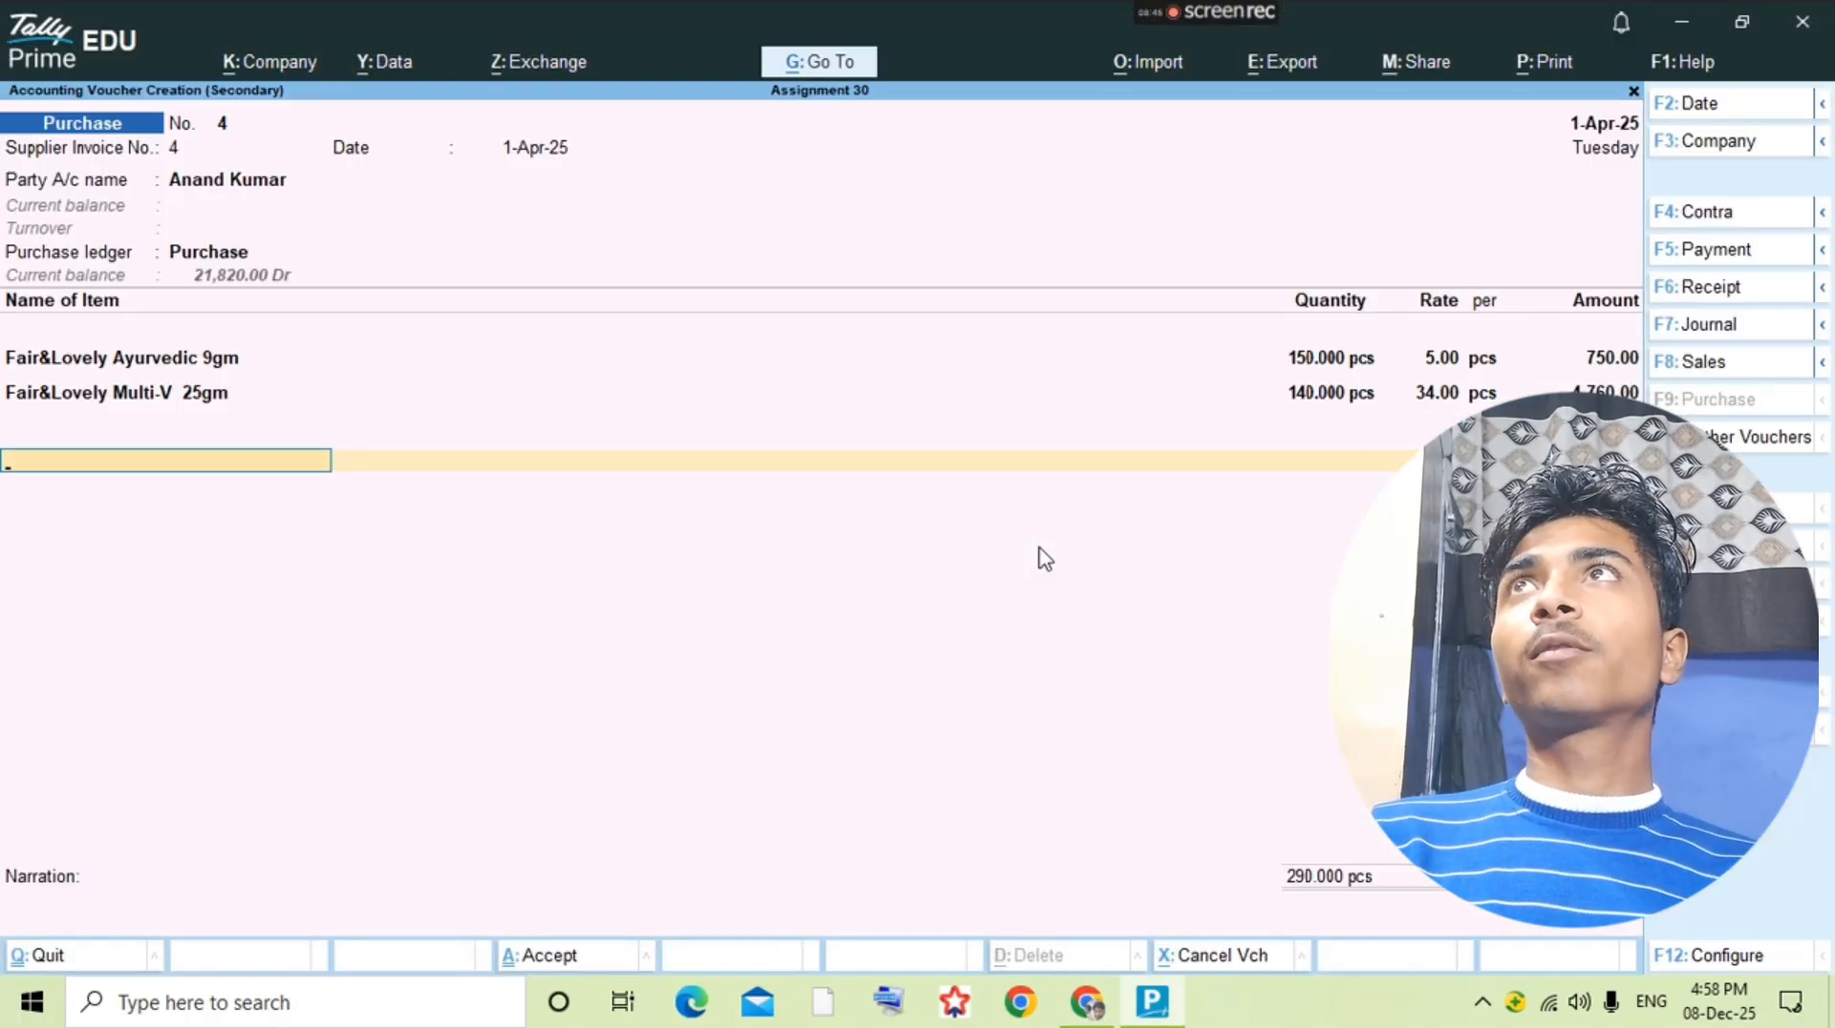
type("tr")
key("Return")
key("Return")
key("alt+Tab")
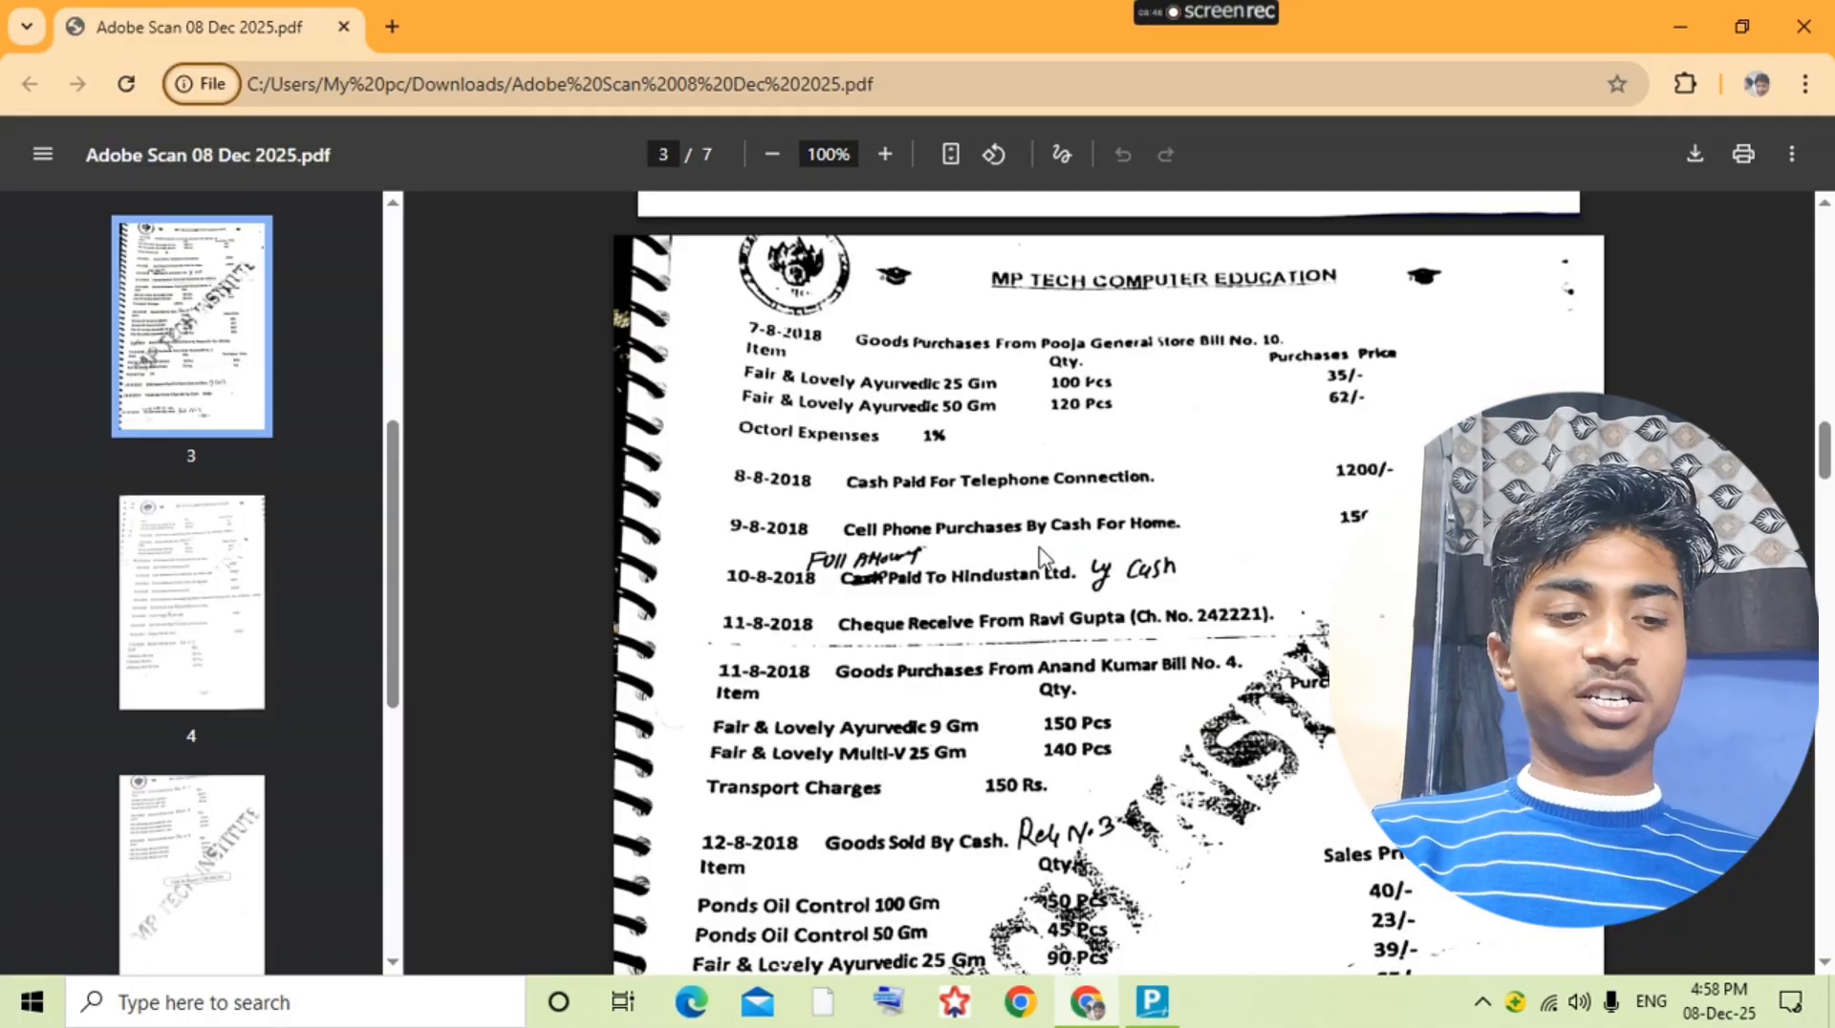
key("alt+Tab")
key("Return")
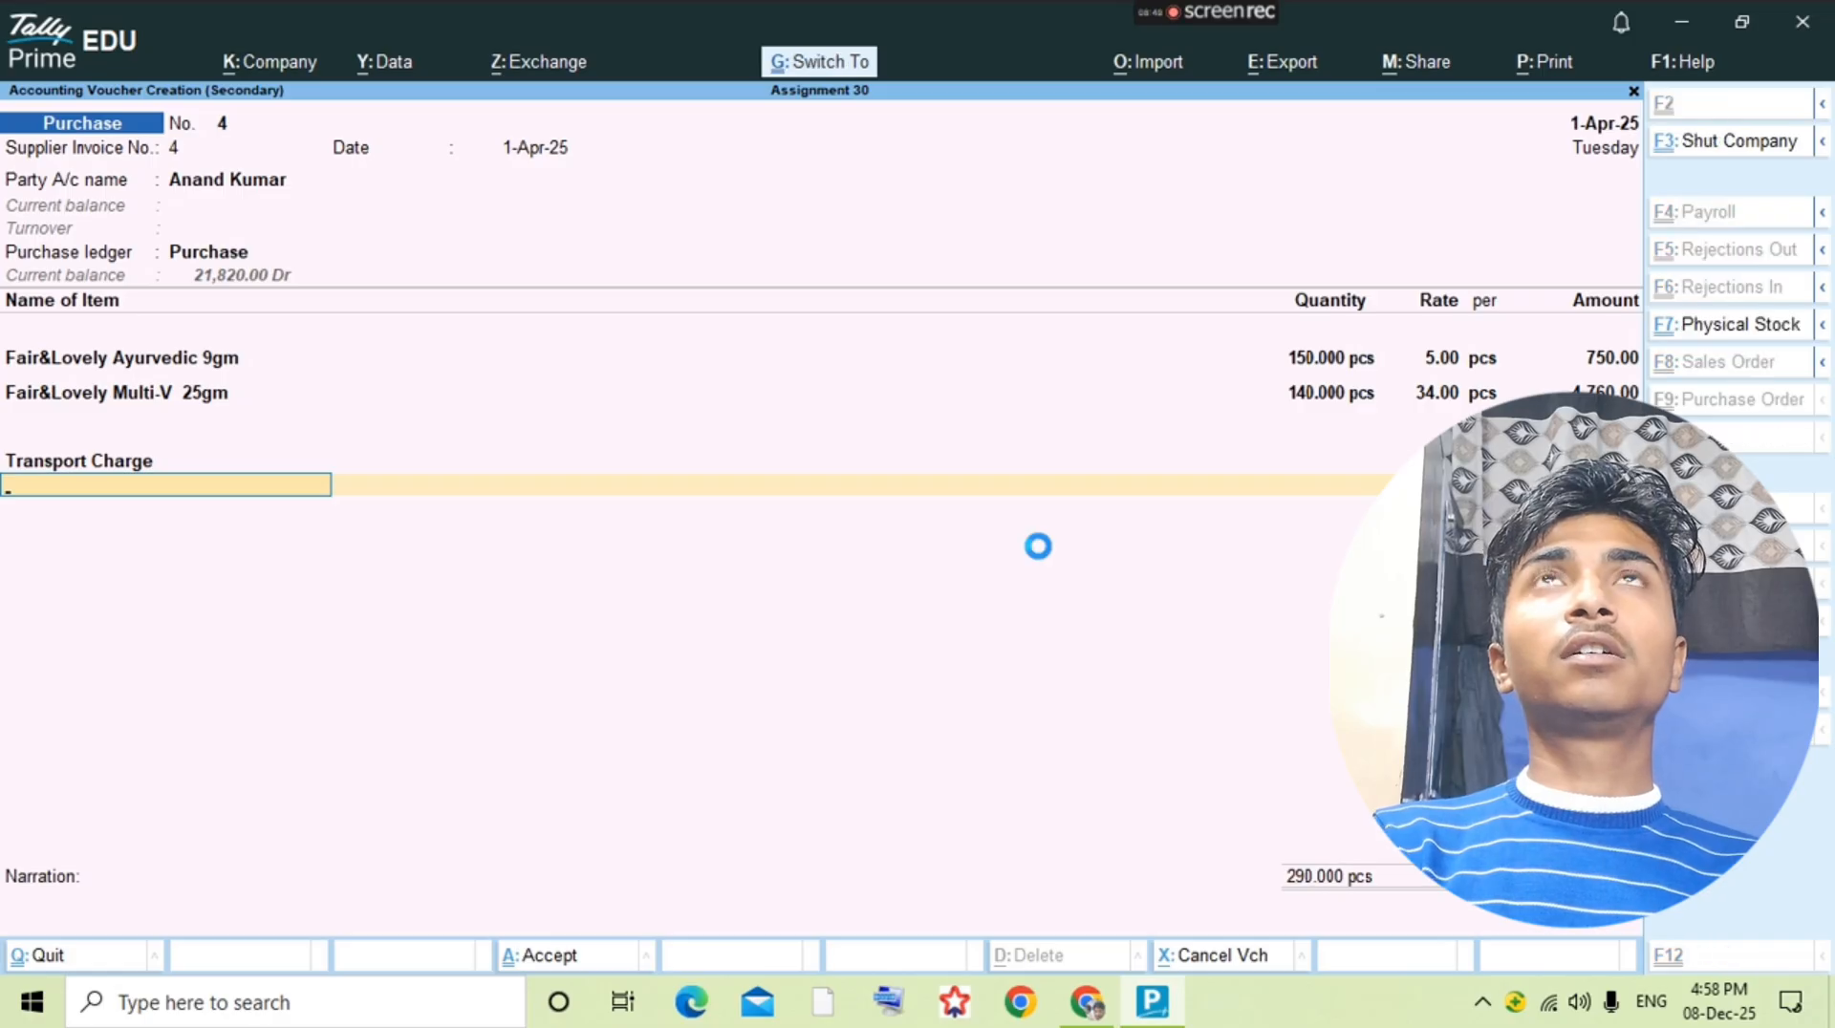
key("ctrl+a")
Step: Check the 12-8-2018 cash sale in the question PDF and start a new sales voucher from the Sales ledger
key("alt+Tab")
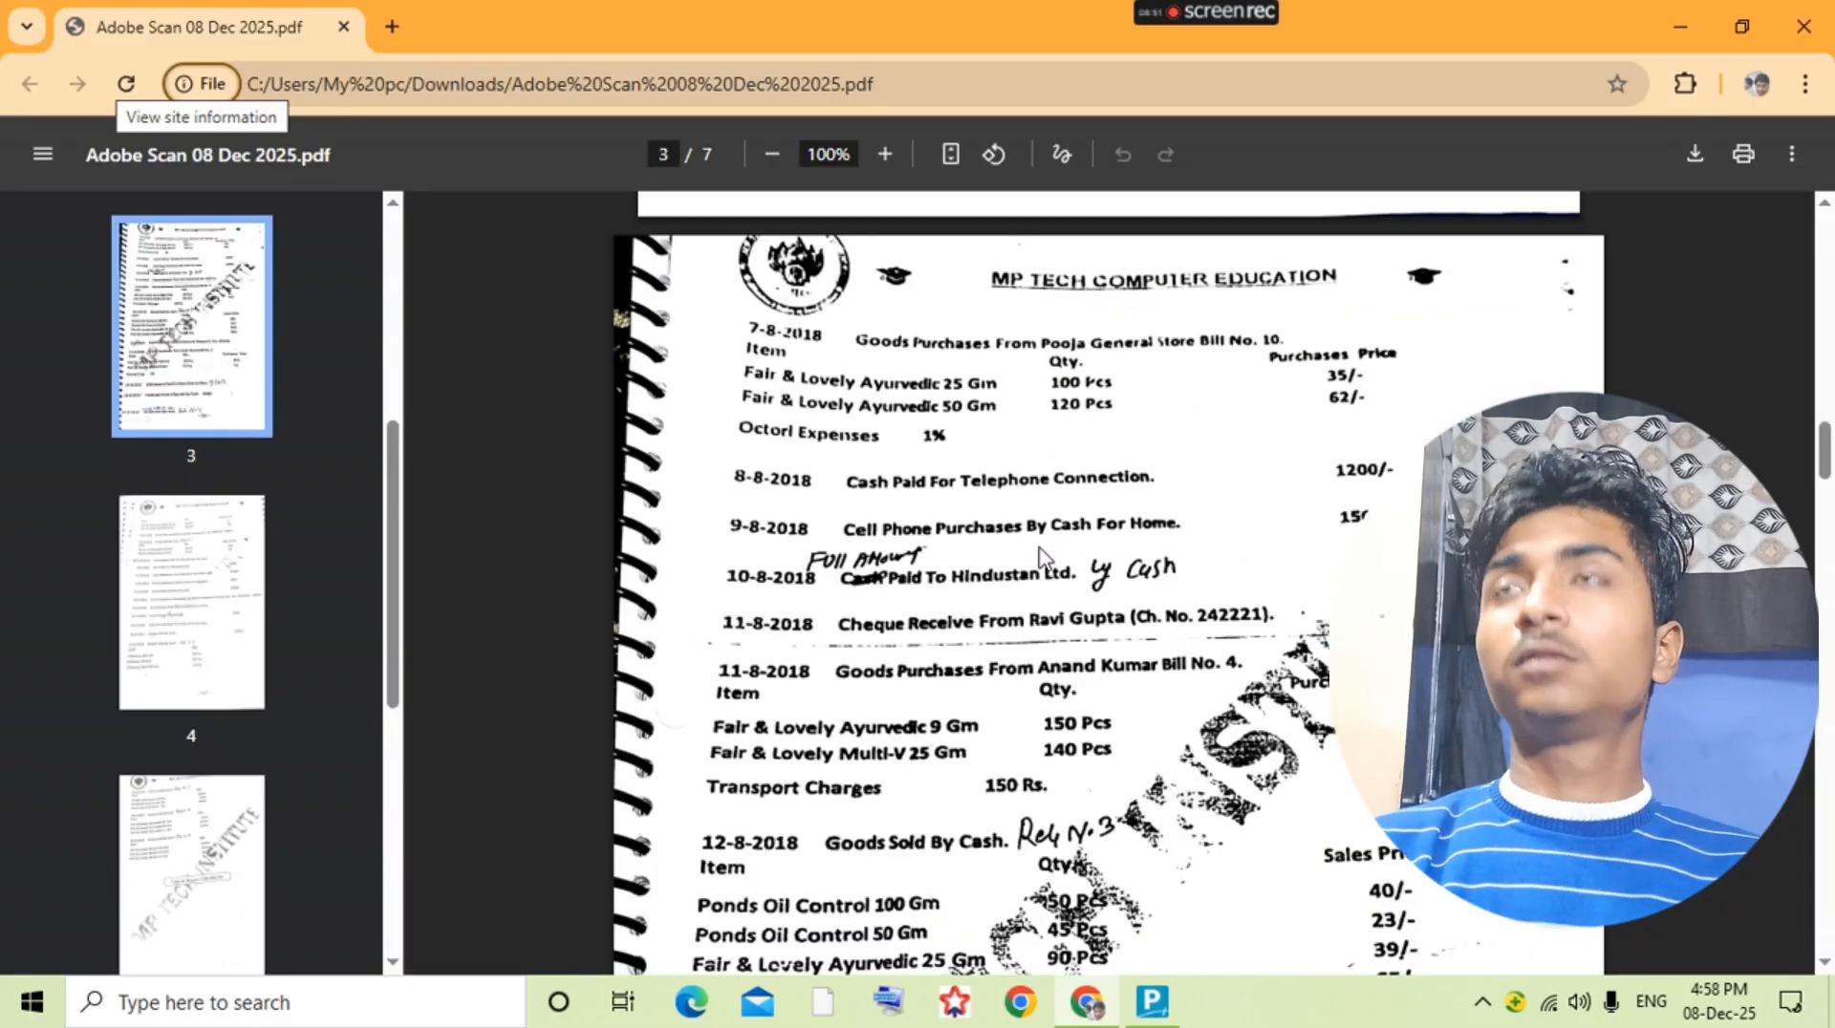
key("alt+Tab")
key("F4")
type("Sal")
key("Return")
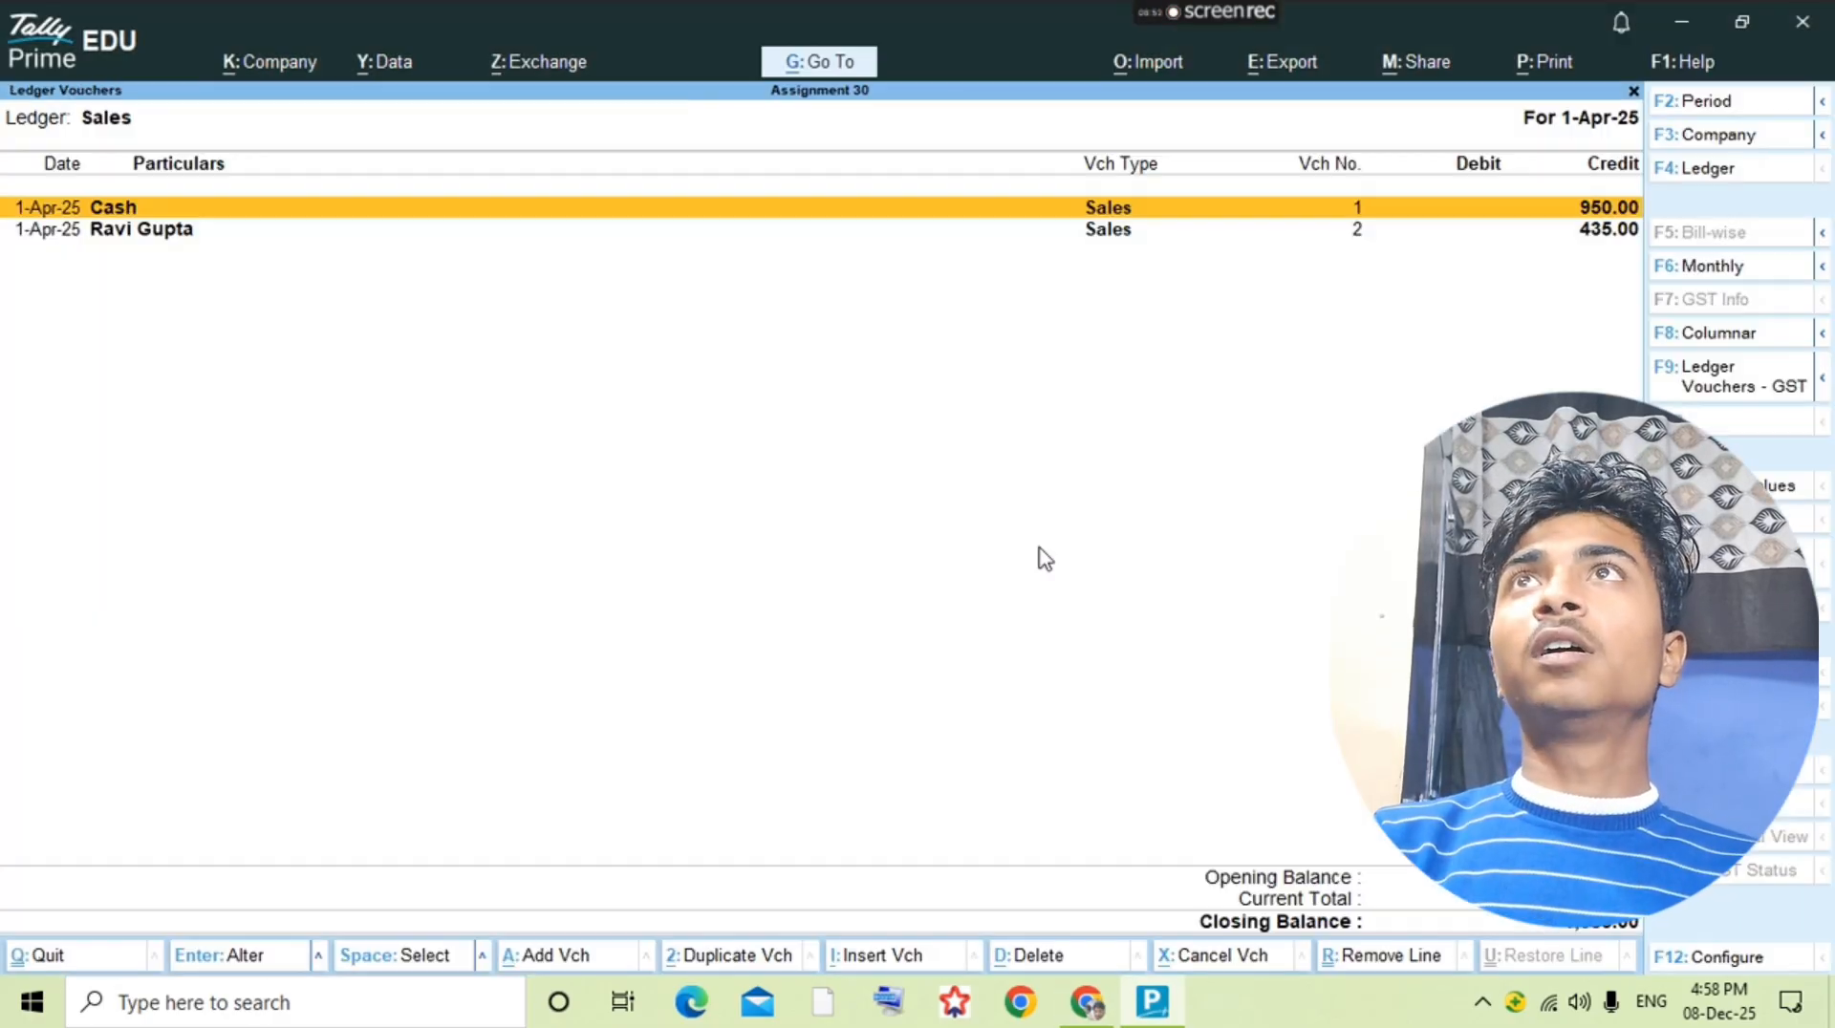
key("alt+a")
key("alt+Tab")
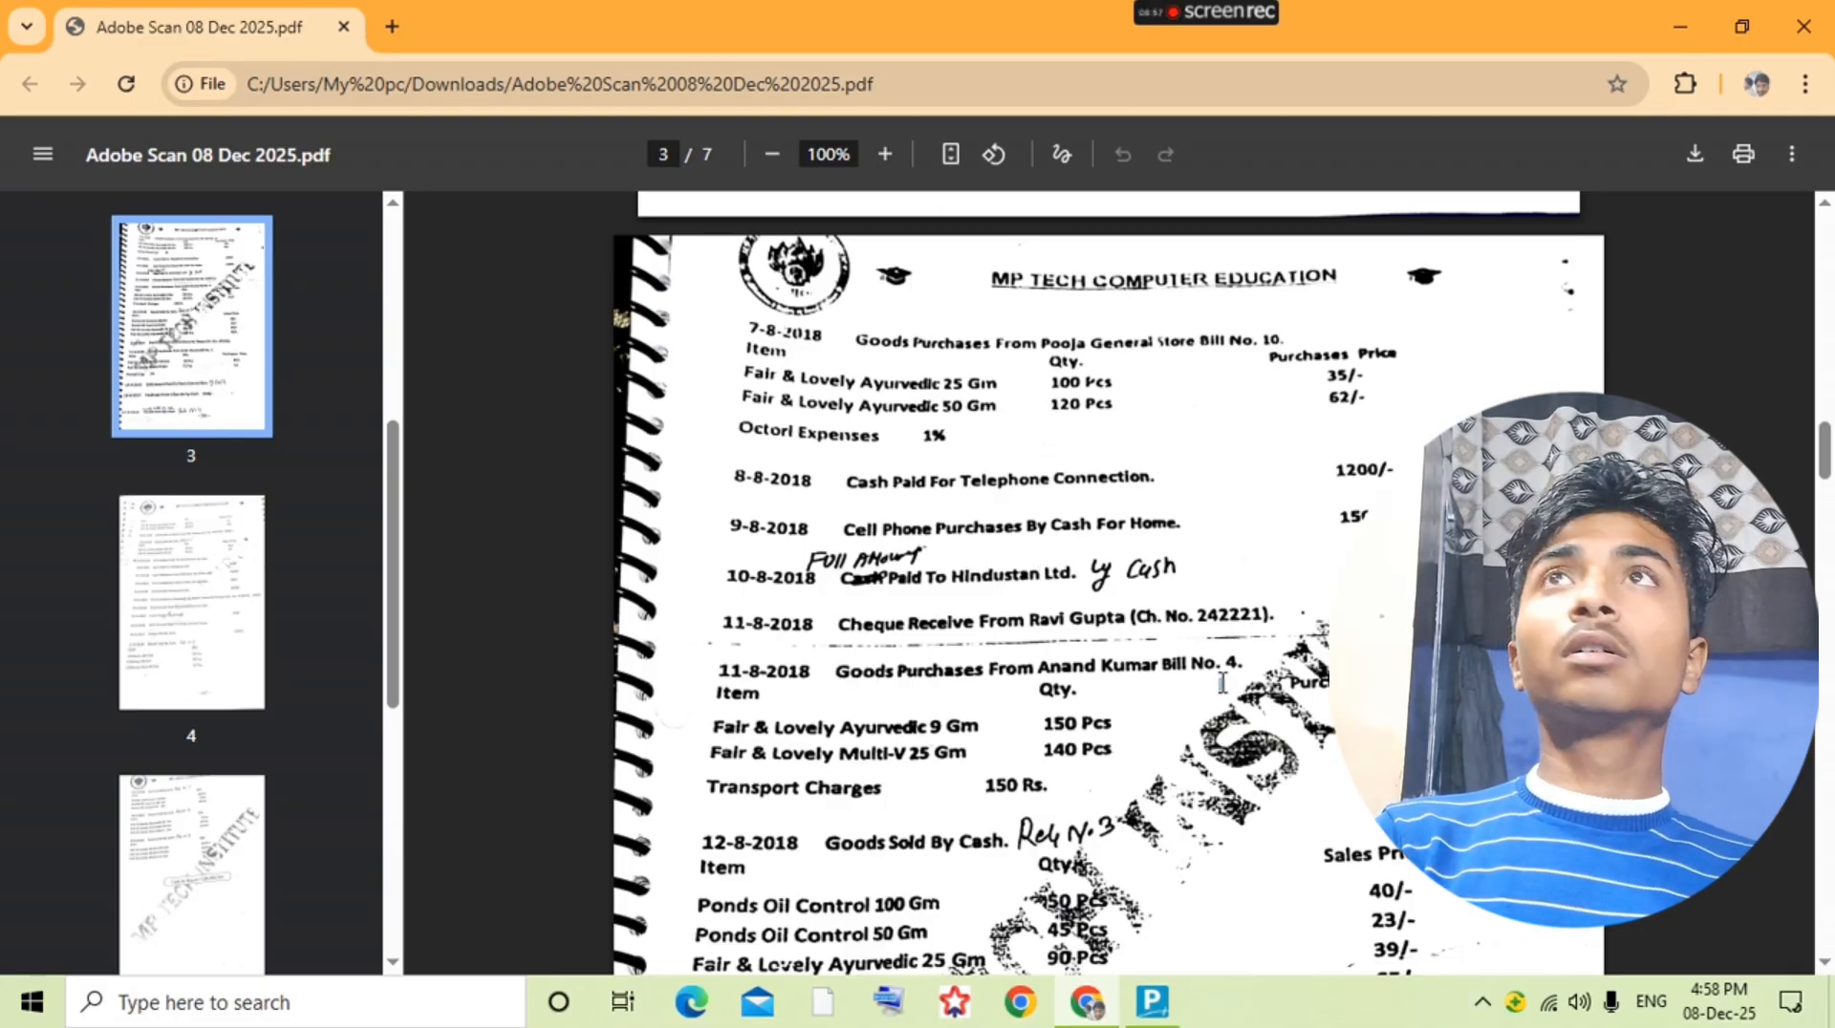
scroll(1221, 682, "down", 3)
key("alt+Tab")
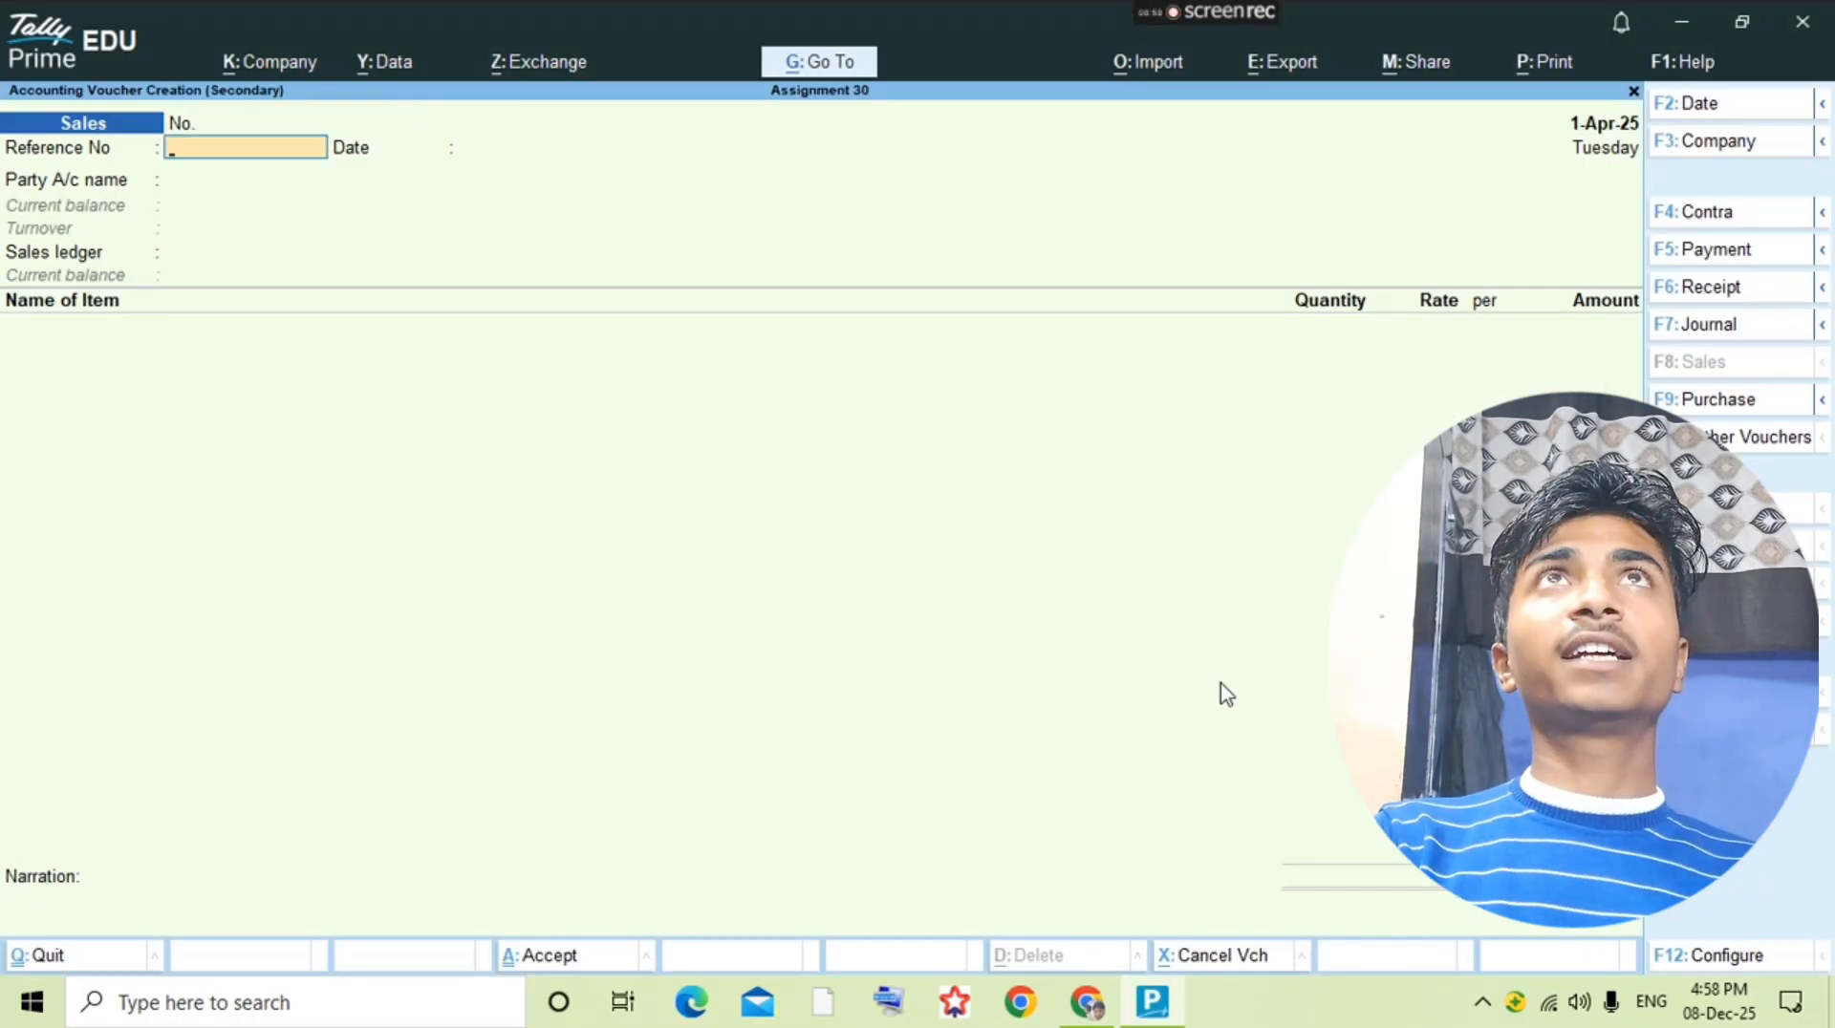
Step: Enter reference number 3 for the sales voucher and check the buyer in the question PDF
key("BackSpace")
type("3")
key("Return")
type("3")
key("Return")
key("Return")
key("alt+Tab")
key("alt+Tab")
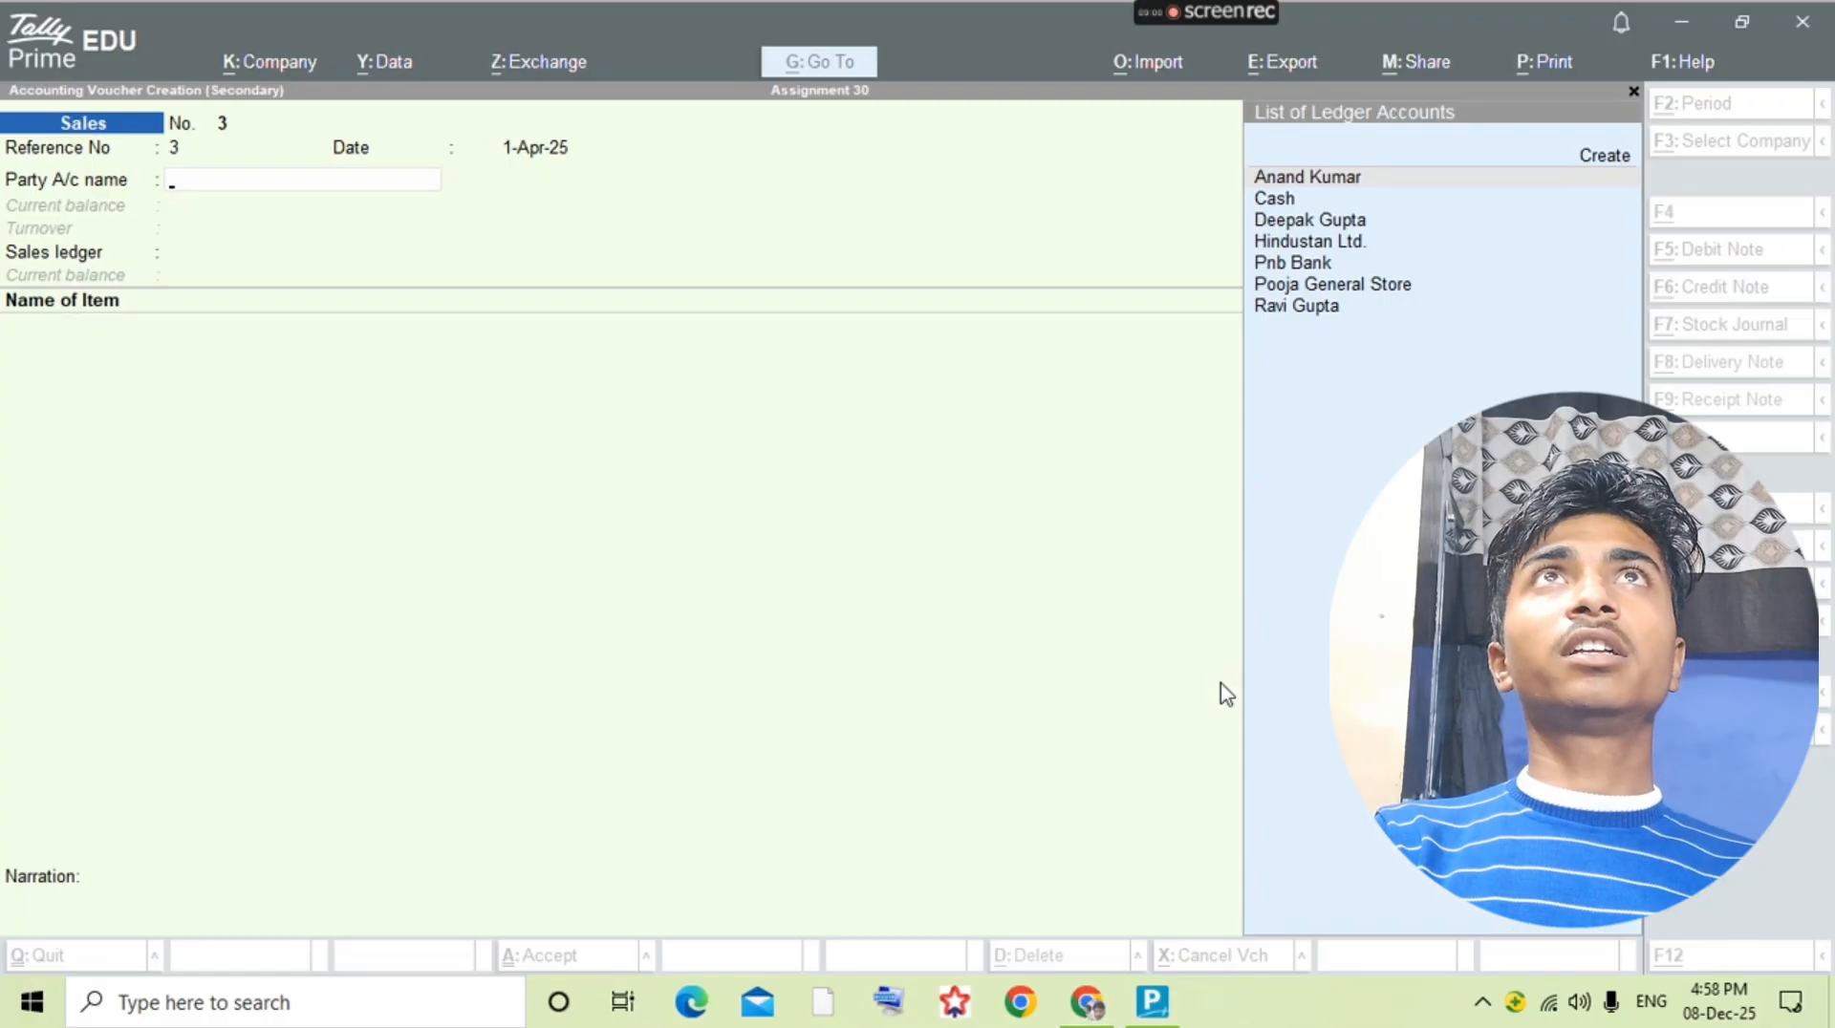
key("alt+Tab")
key("alt+Tab")
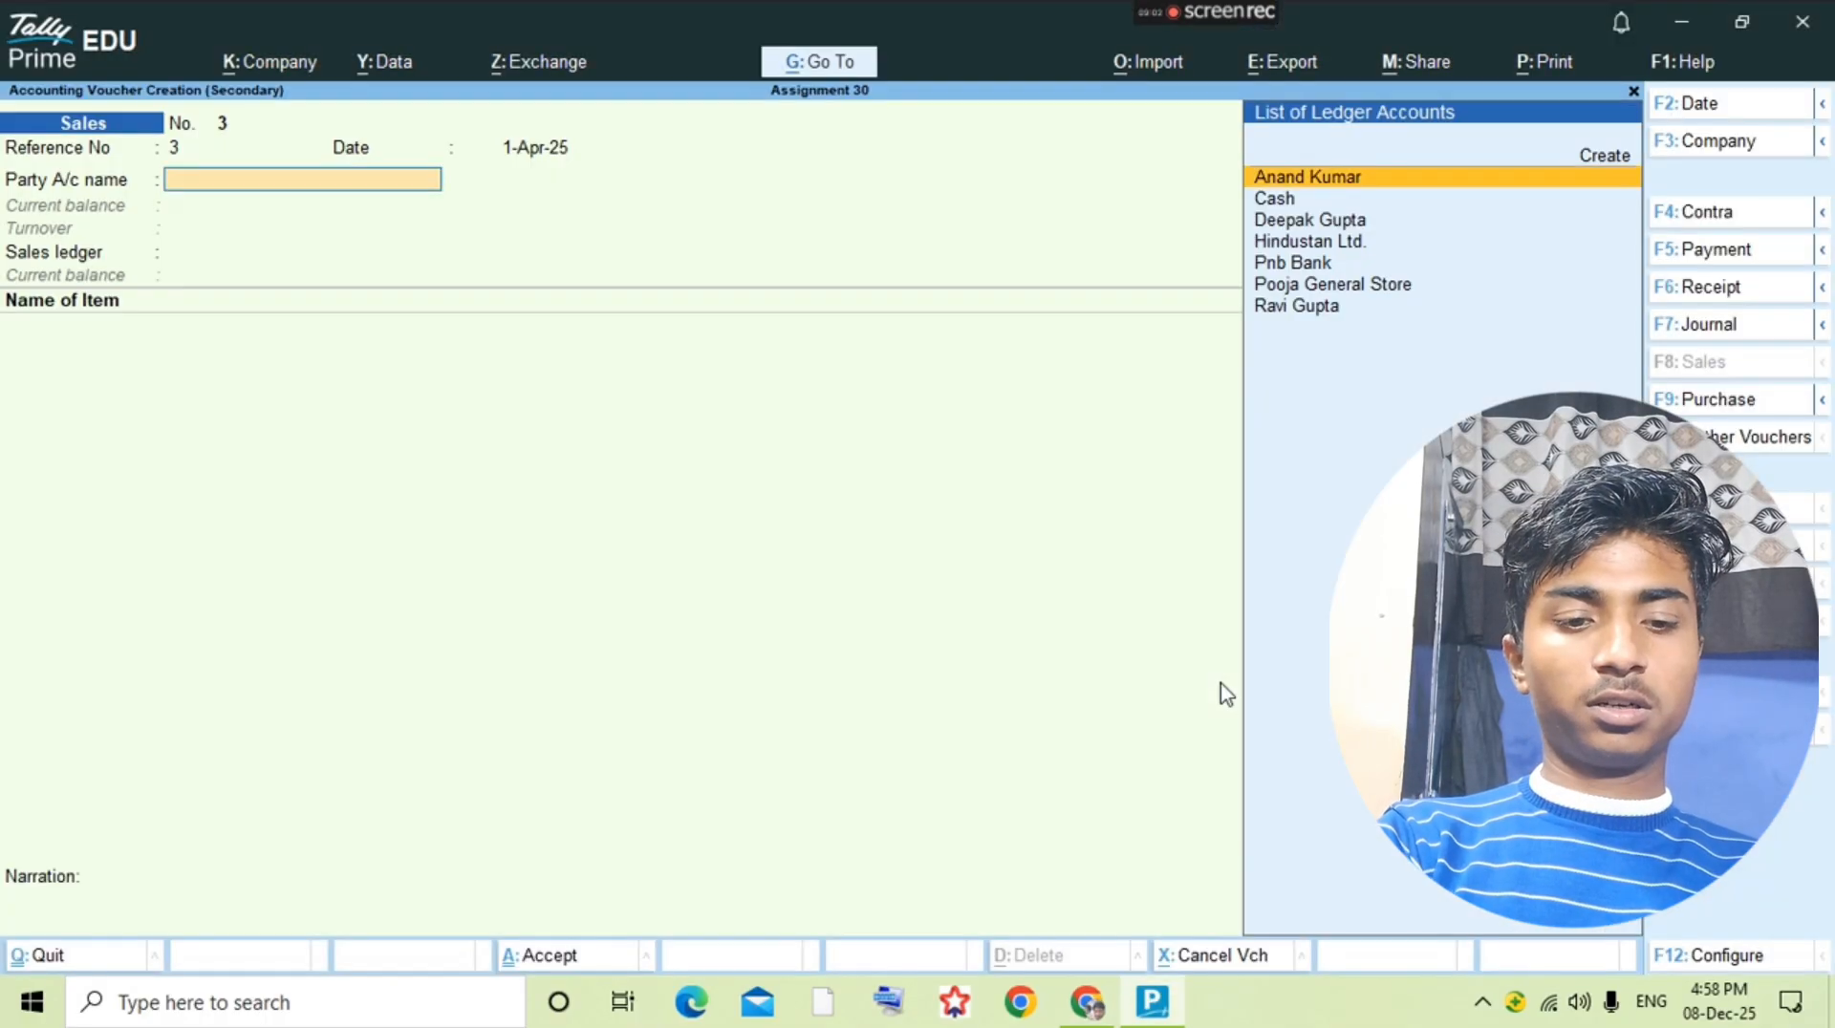
Step: Select Cash as the party account and accept the party details with Sales as the sales ledger
type("cash")
key("Return")
key("ctrl+a")
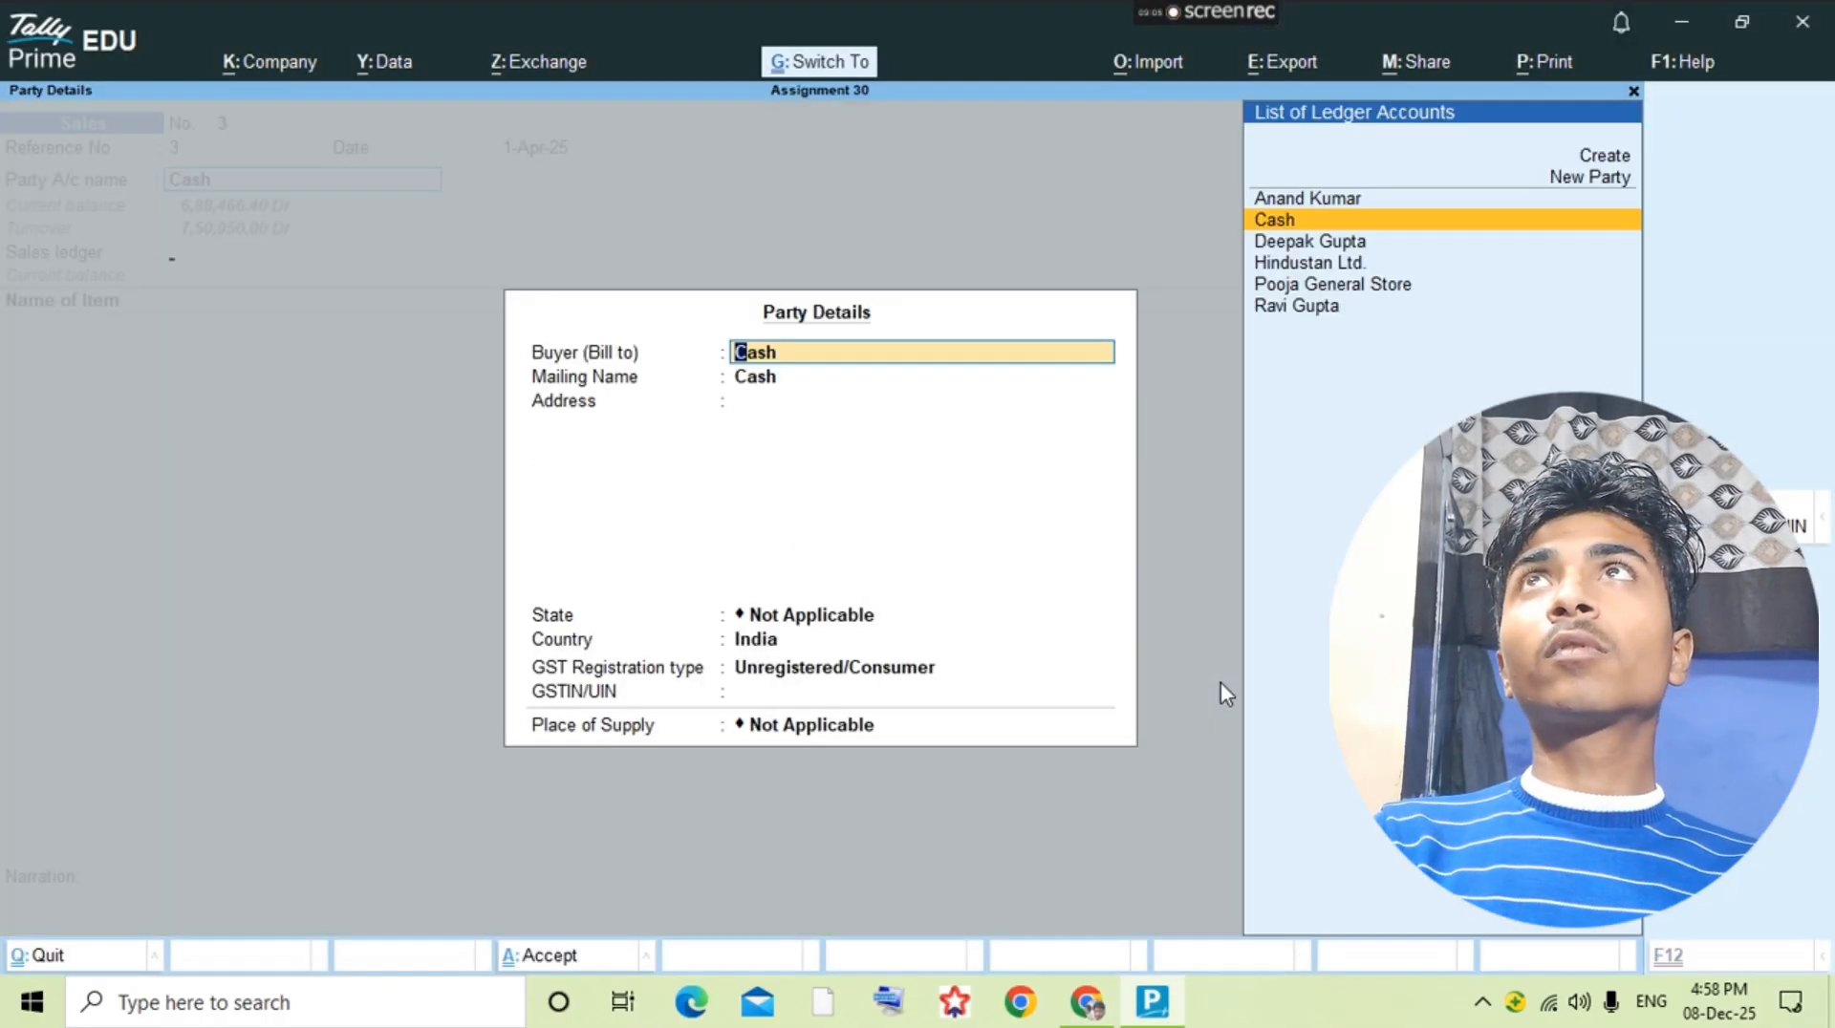
key("ctrl+a")
Step: Check the first sold item in the question PDF and select Ponds Oil Control 100gm in the sales voucher
key("alt+Tab")
key("alt+Tab")
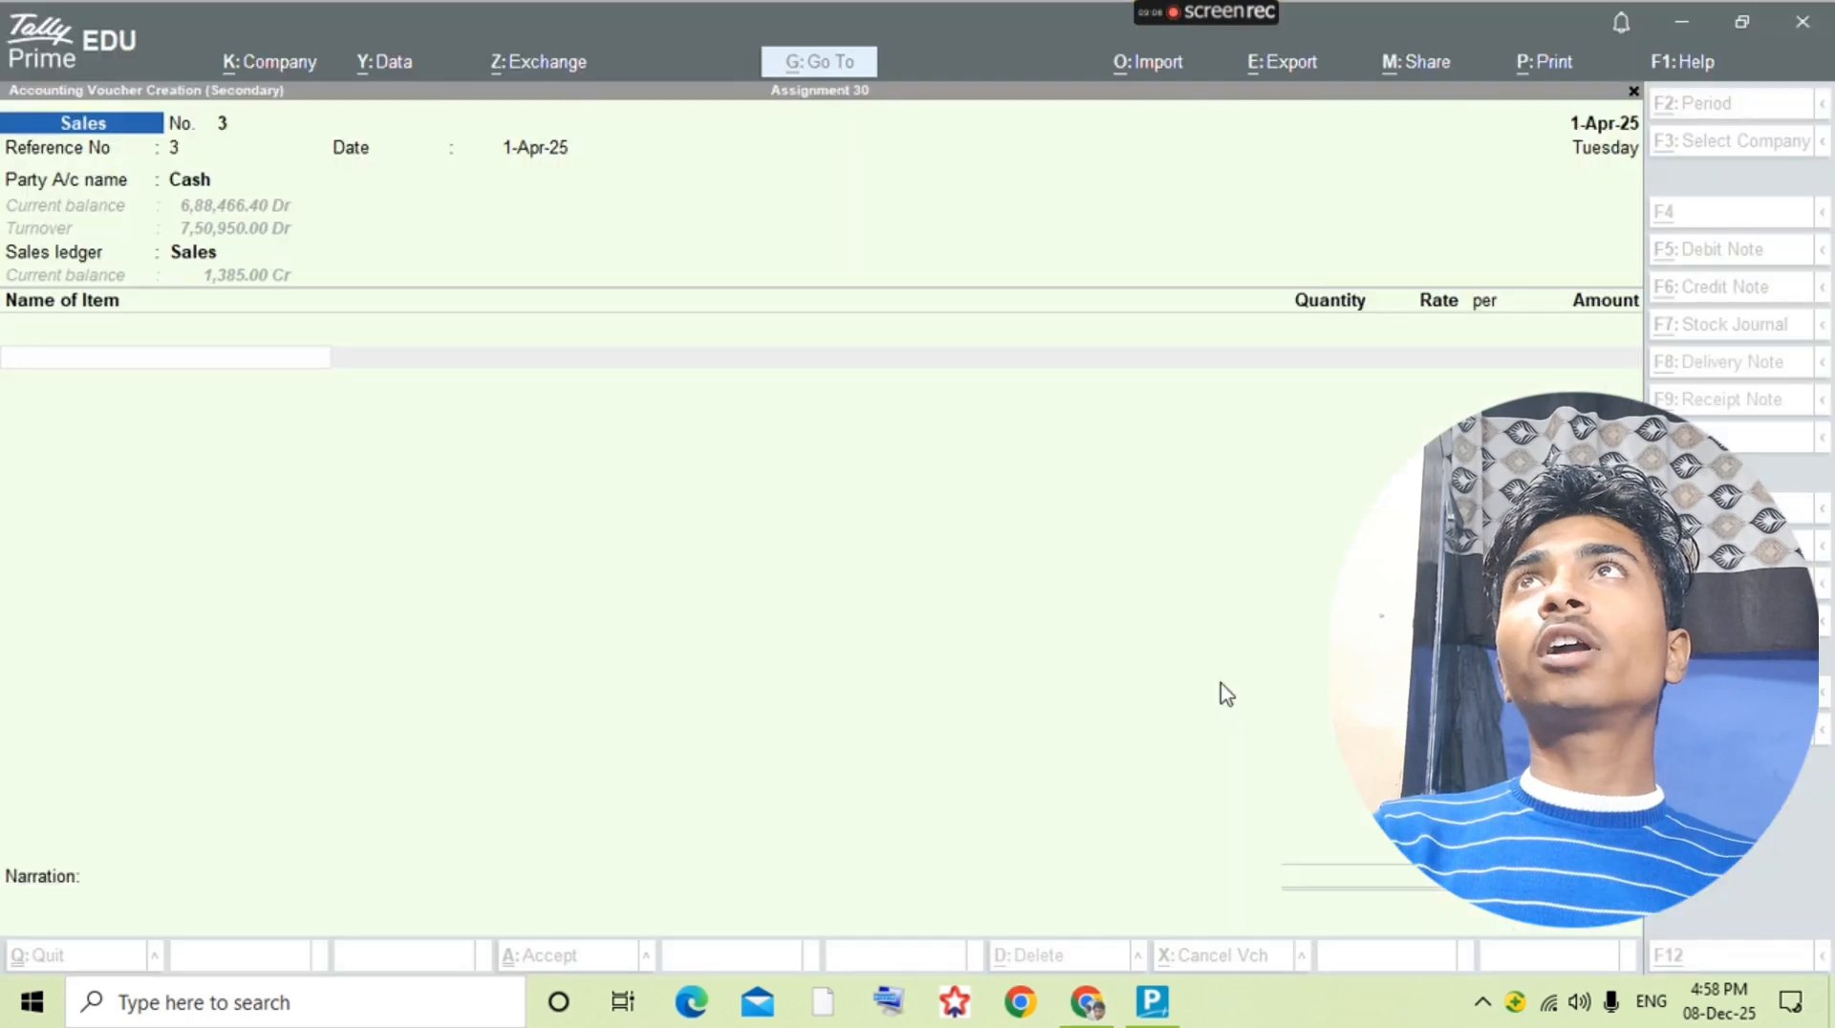
type("Oi")
key("BackSpace")
key("BackSpace")
type("Po")
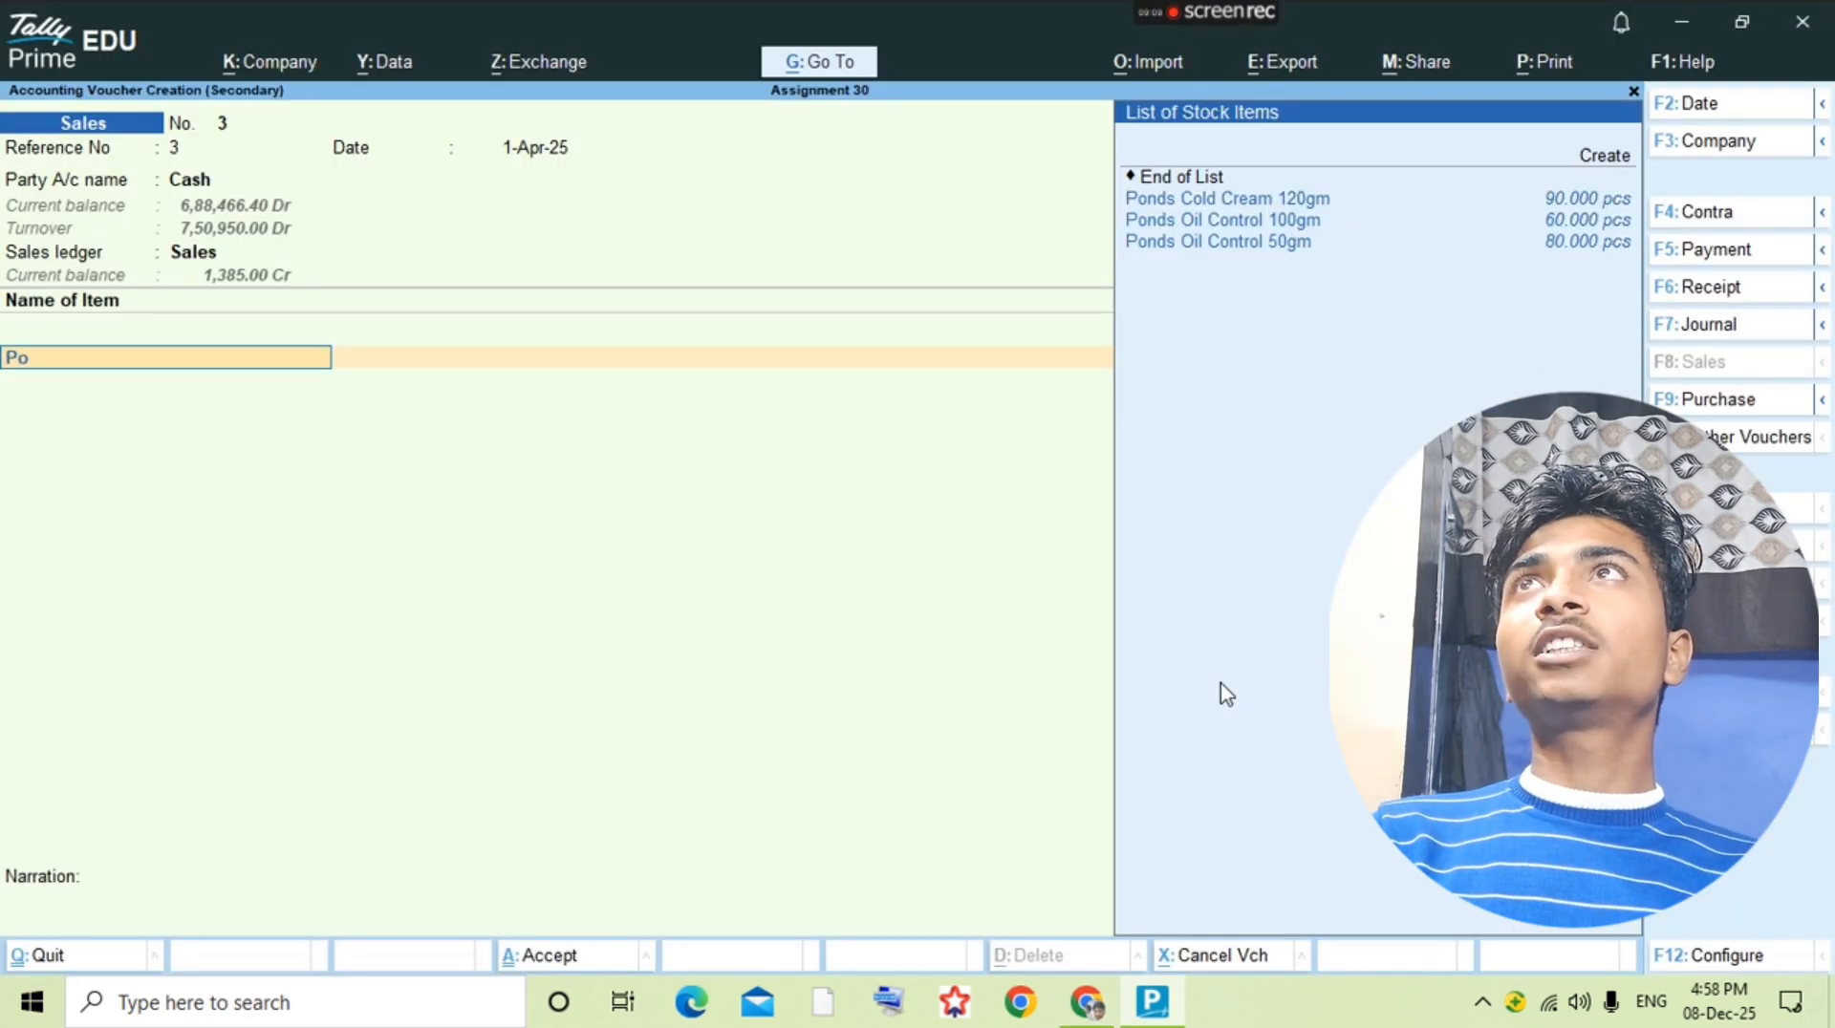
key("alt+Tab")
Step: Check the quantity in the question PDF and enter 50 pcs at a rate of 40 for Ponds Oil Control 100gm
key("alt+Tab")
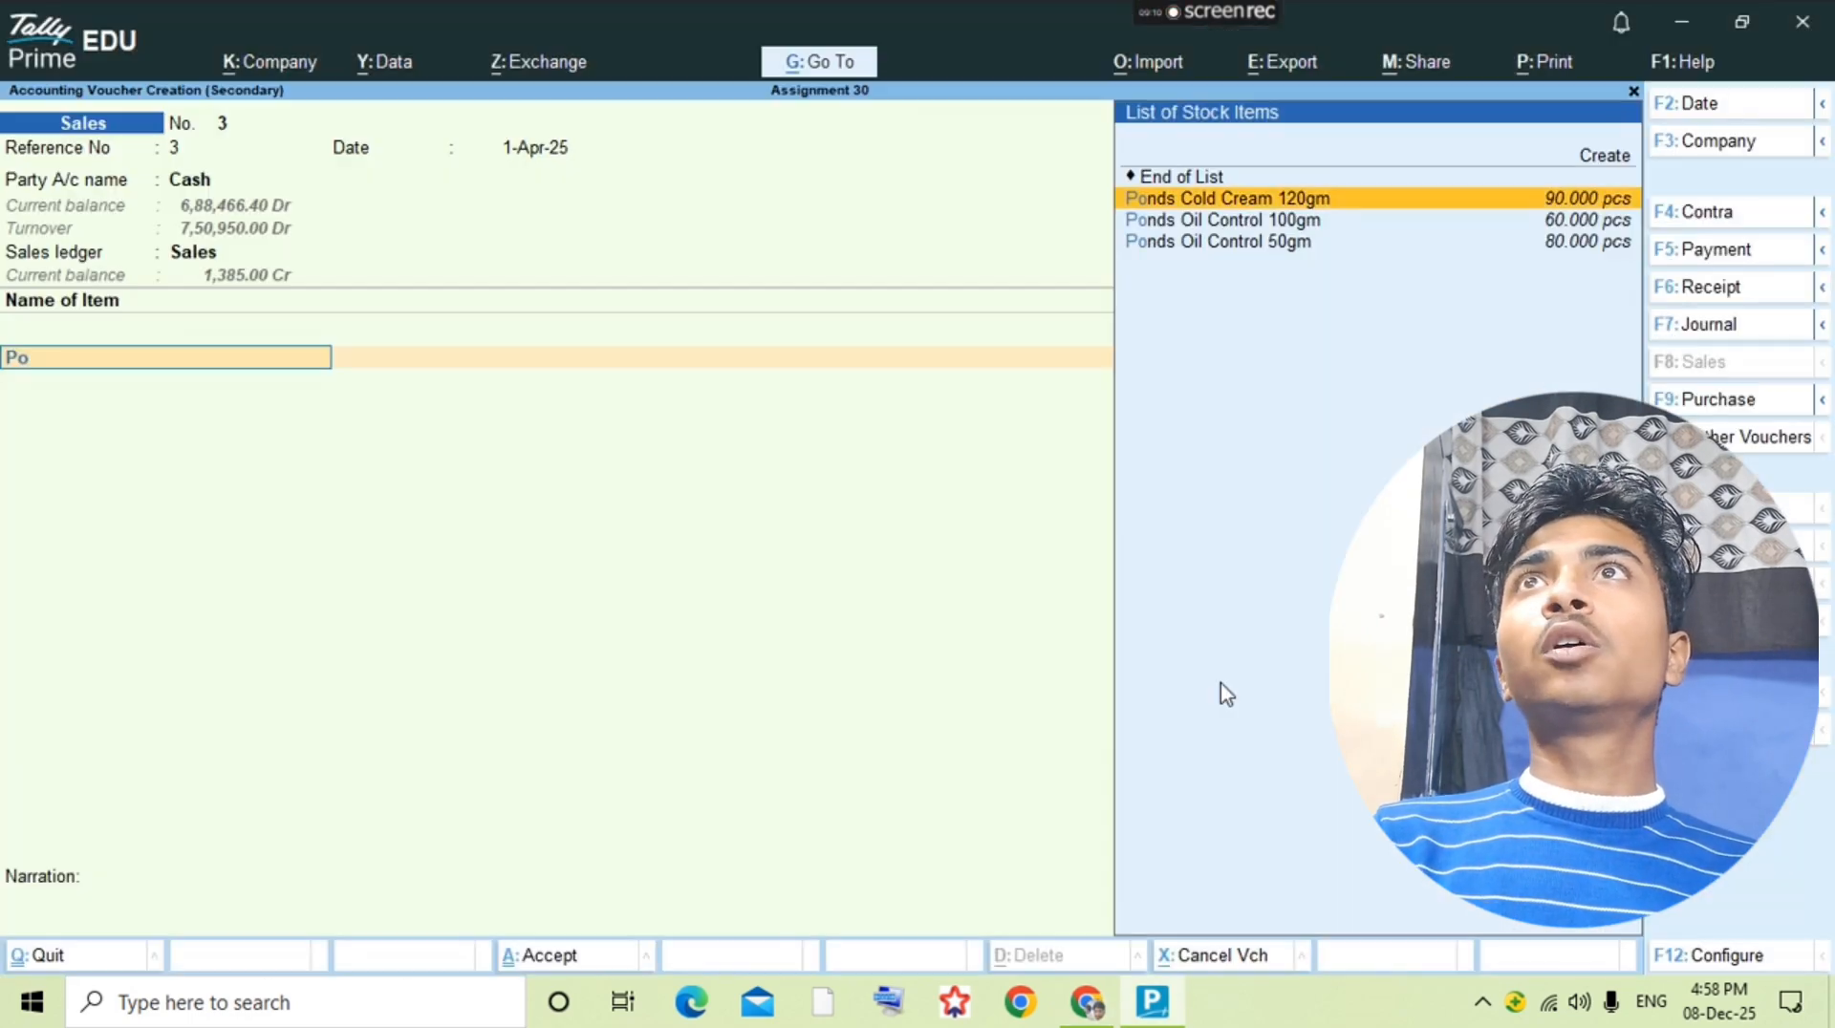
key("Down")
key("Return")
key("alt+Tab")
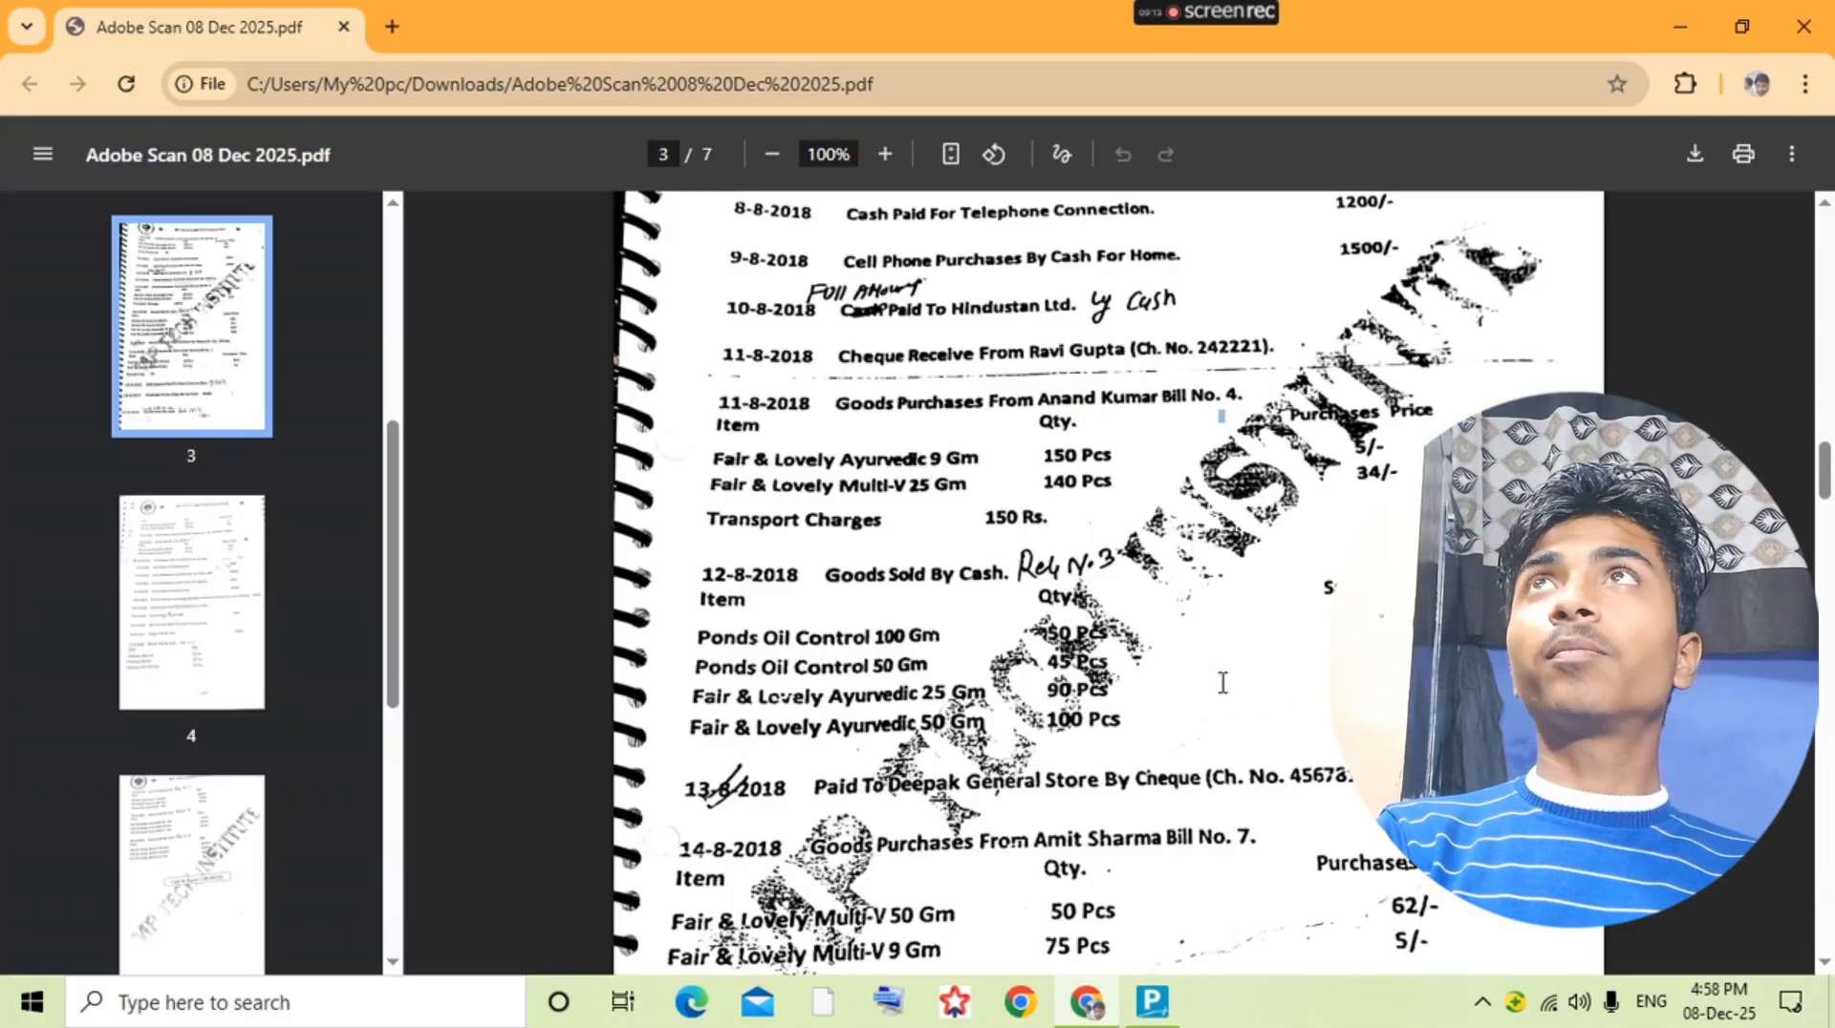
Step: Add Ponds Oil Control 50gm to the sales voucher with 45 pcs at a rate of 23, as listed in the question PDF
key("alt+Tab")
type("50")
key("Return")
type("40")
key("Return")
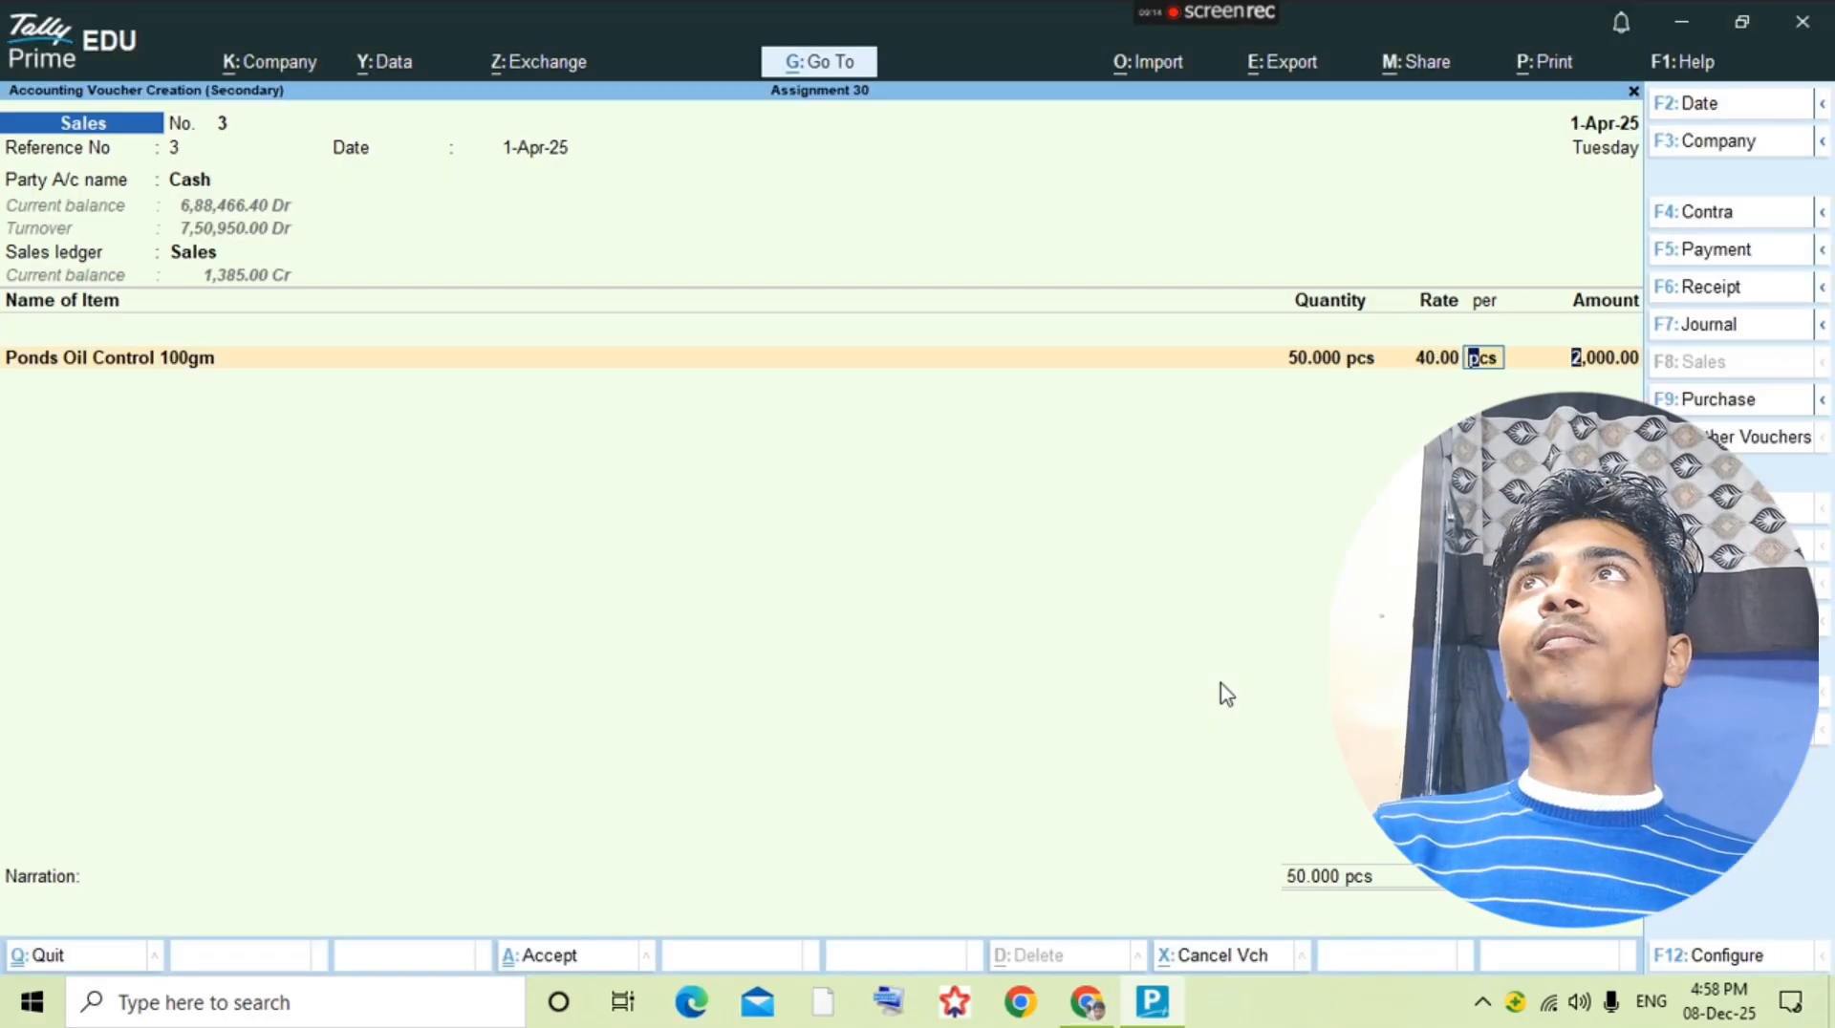
key("Return")
key("Return")
key("alt+Tab")
key("alt+Tab")
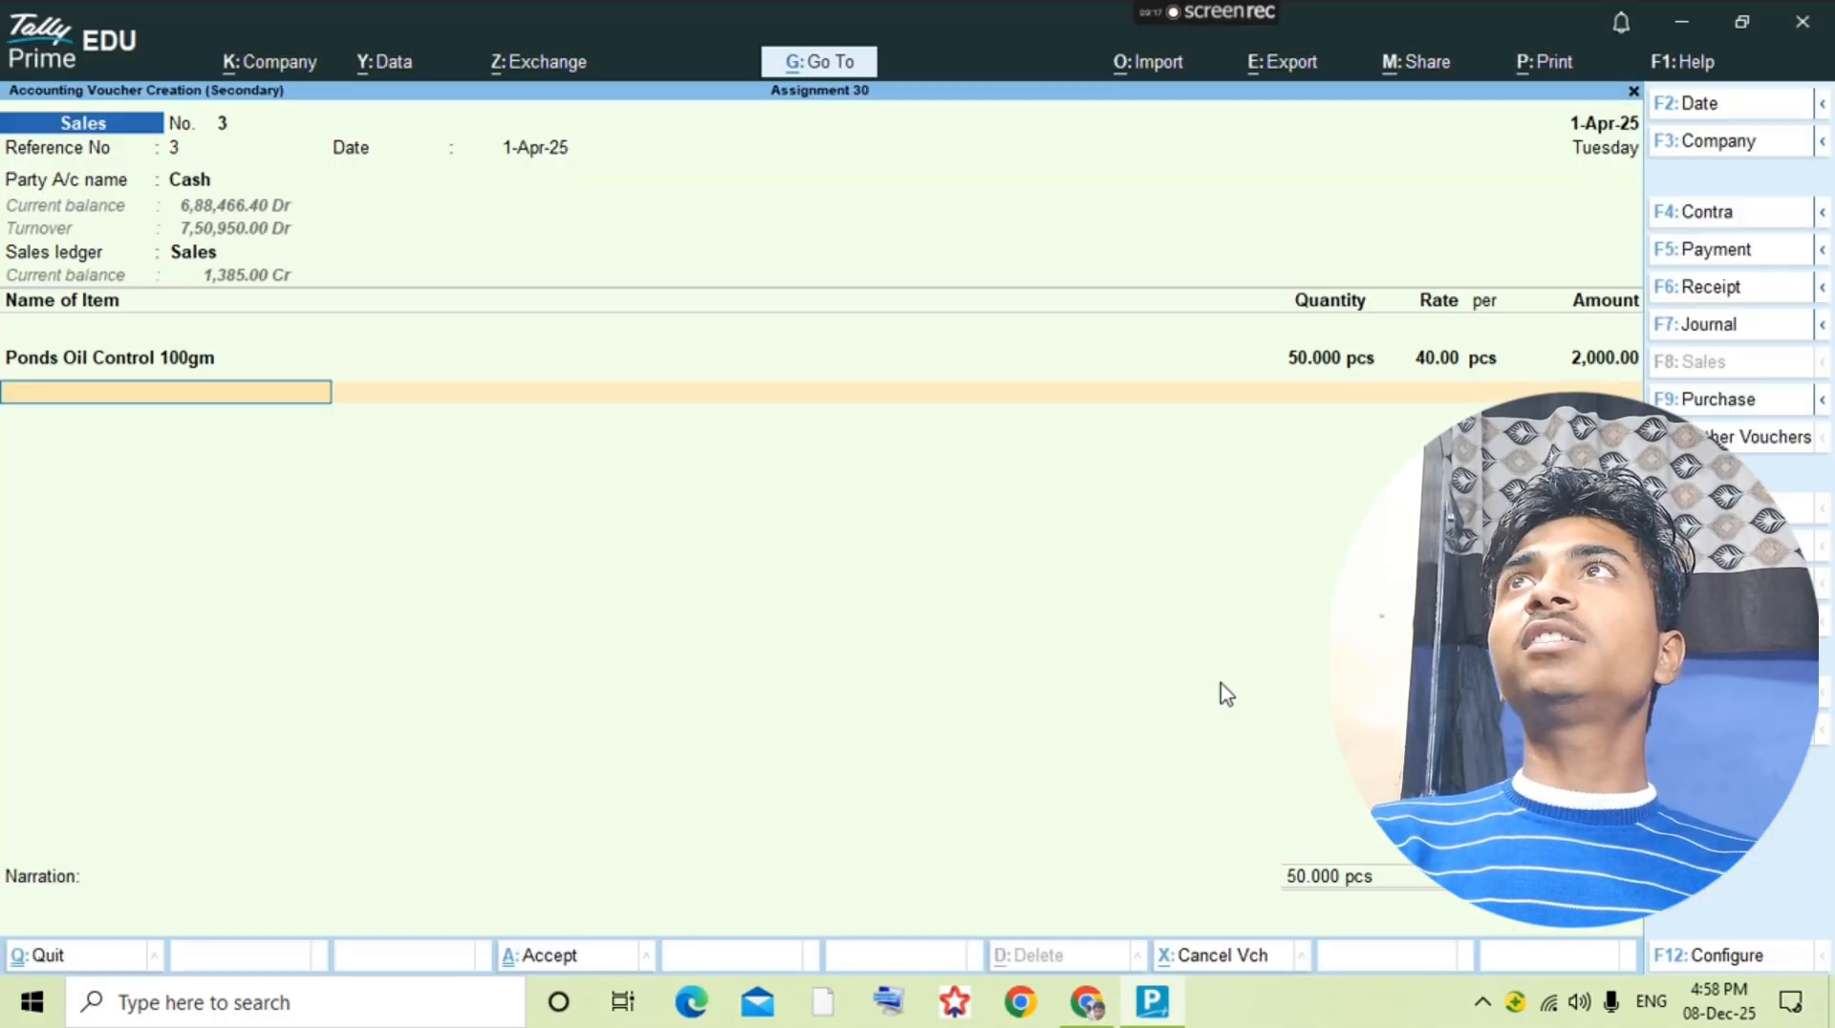
type("Po")
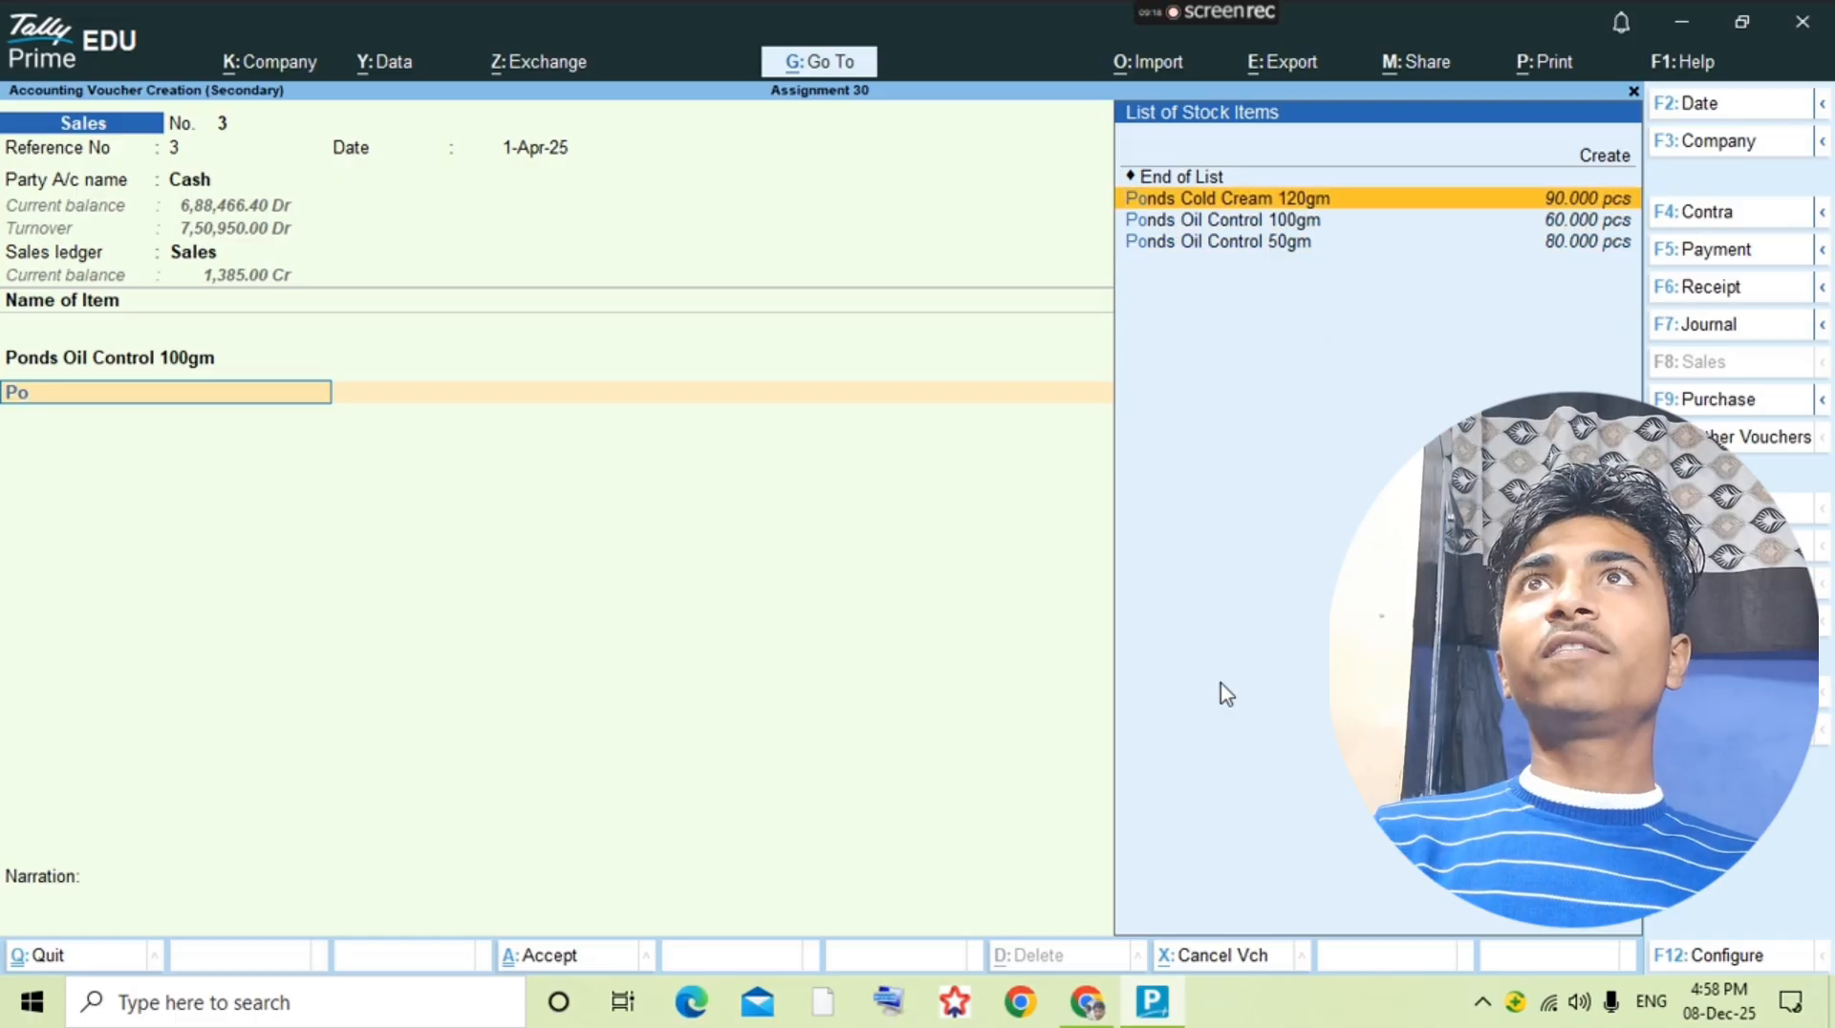
key("Down")
key("Down")
key("Return")
key("alt+Tab")
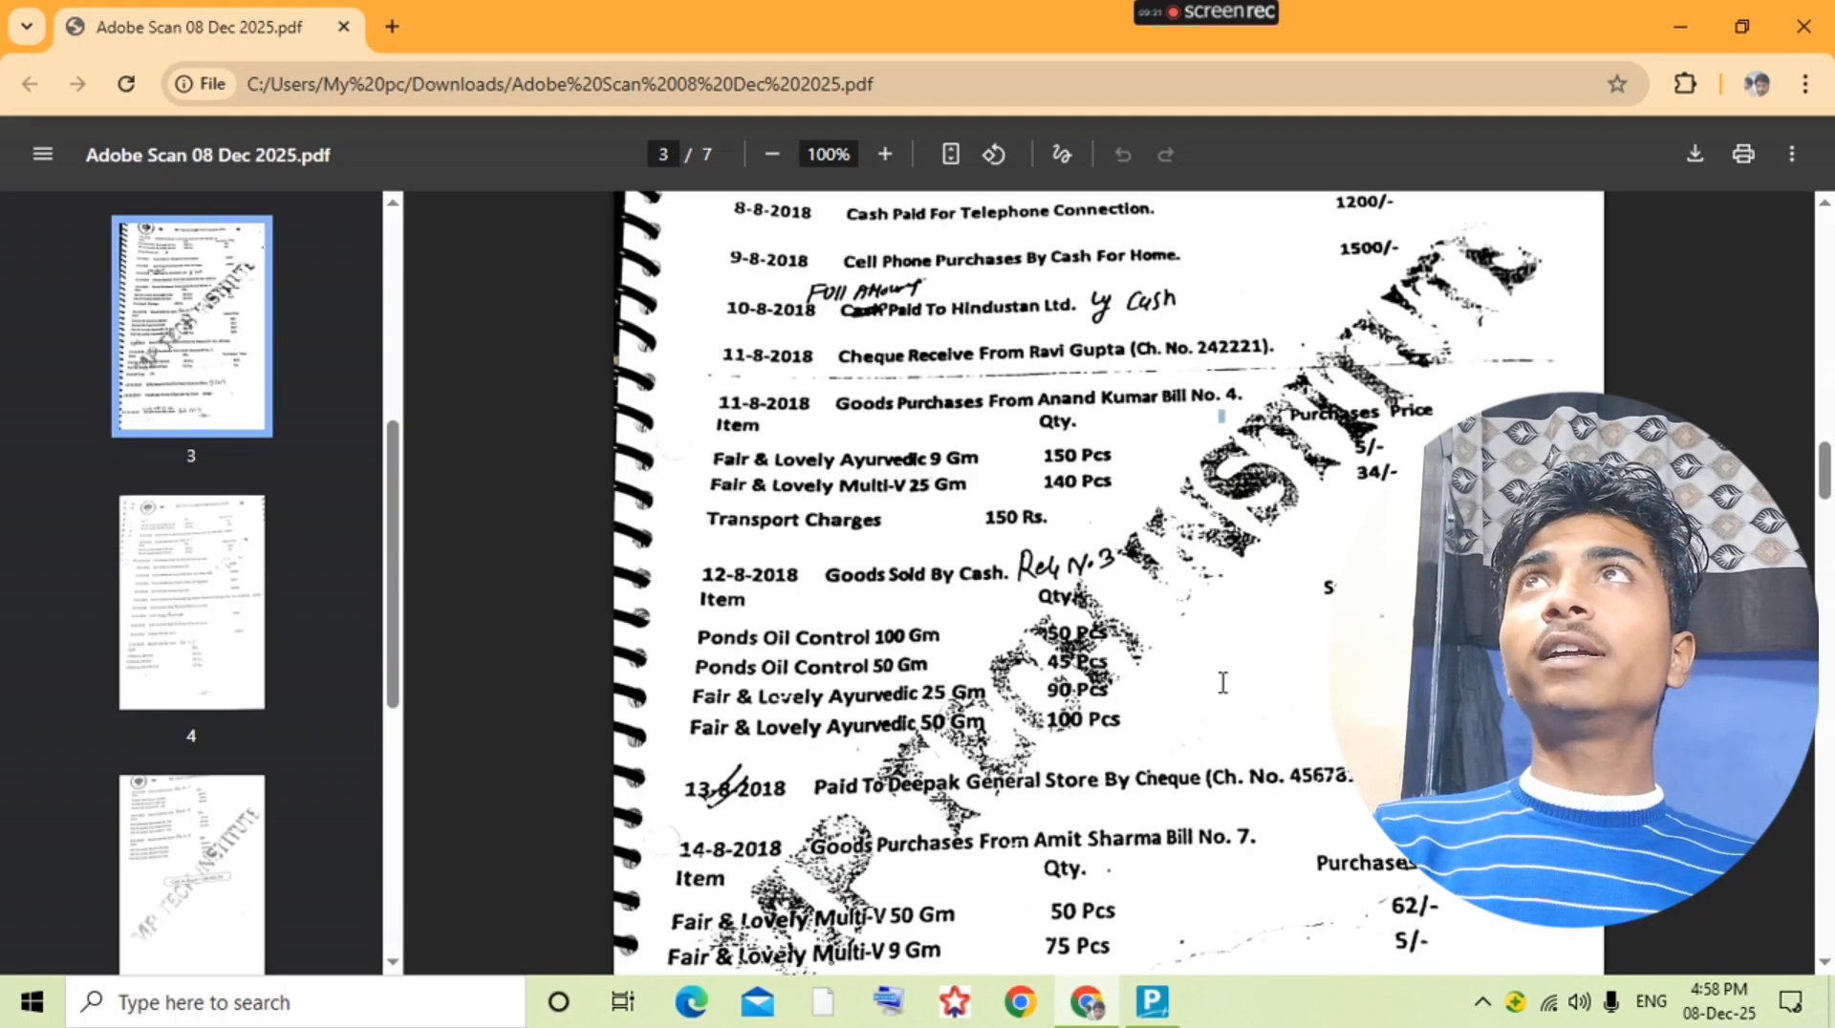
key("alt+Tab")
type("45")
key("Return")
type("23")
key("Return")
Step: Check the third sold item in the question PDF and select Fair&Lovely Ayurvedic 25gm in the sales voucher
key("alt+Tab")
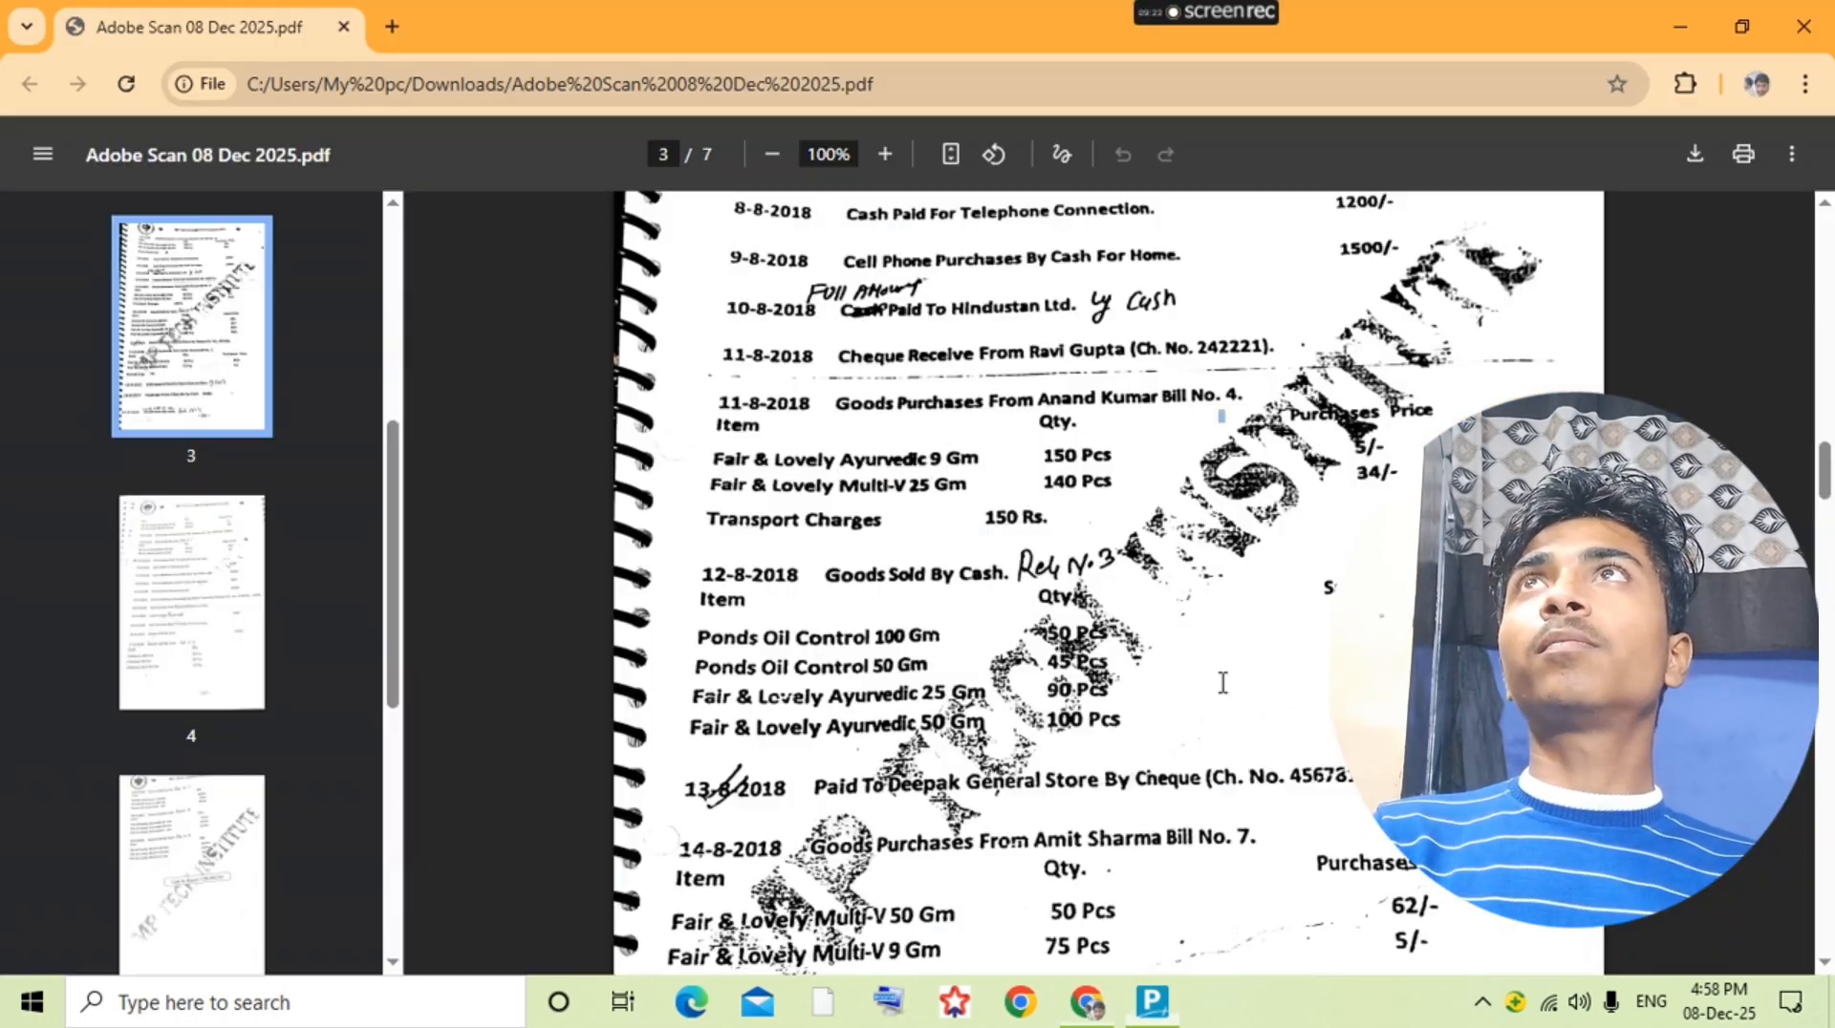
key("alt+Tab")
type("Fai")
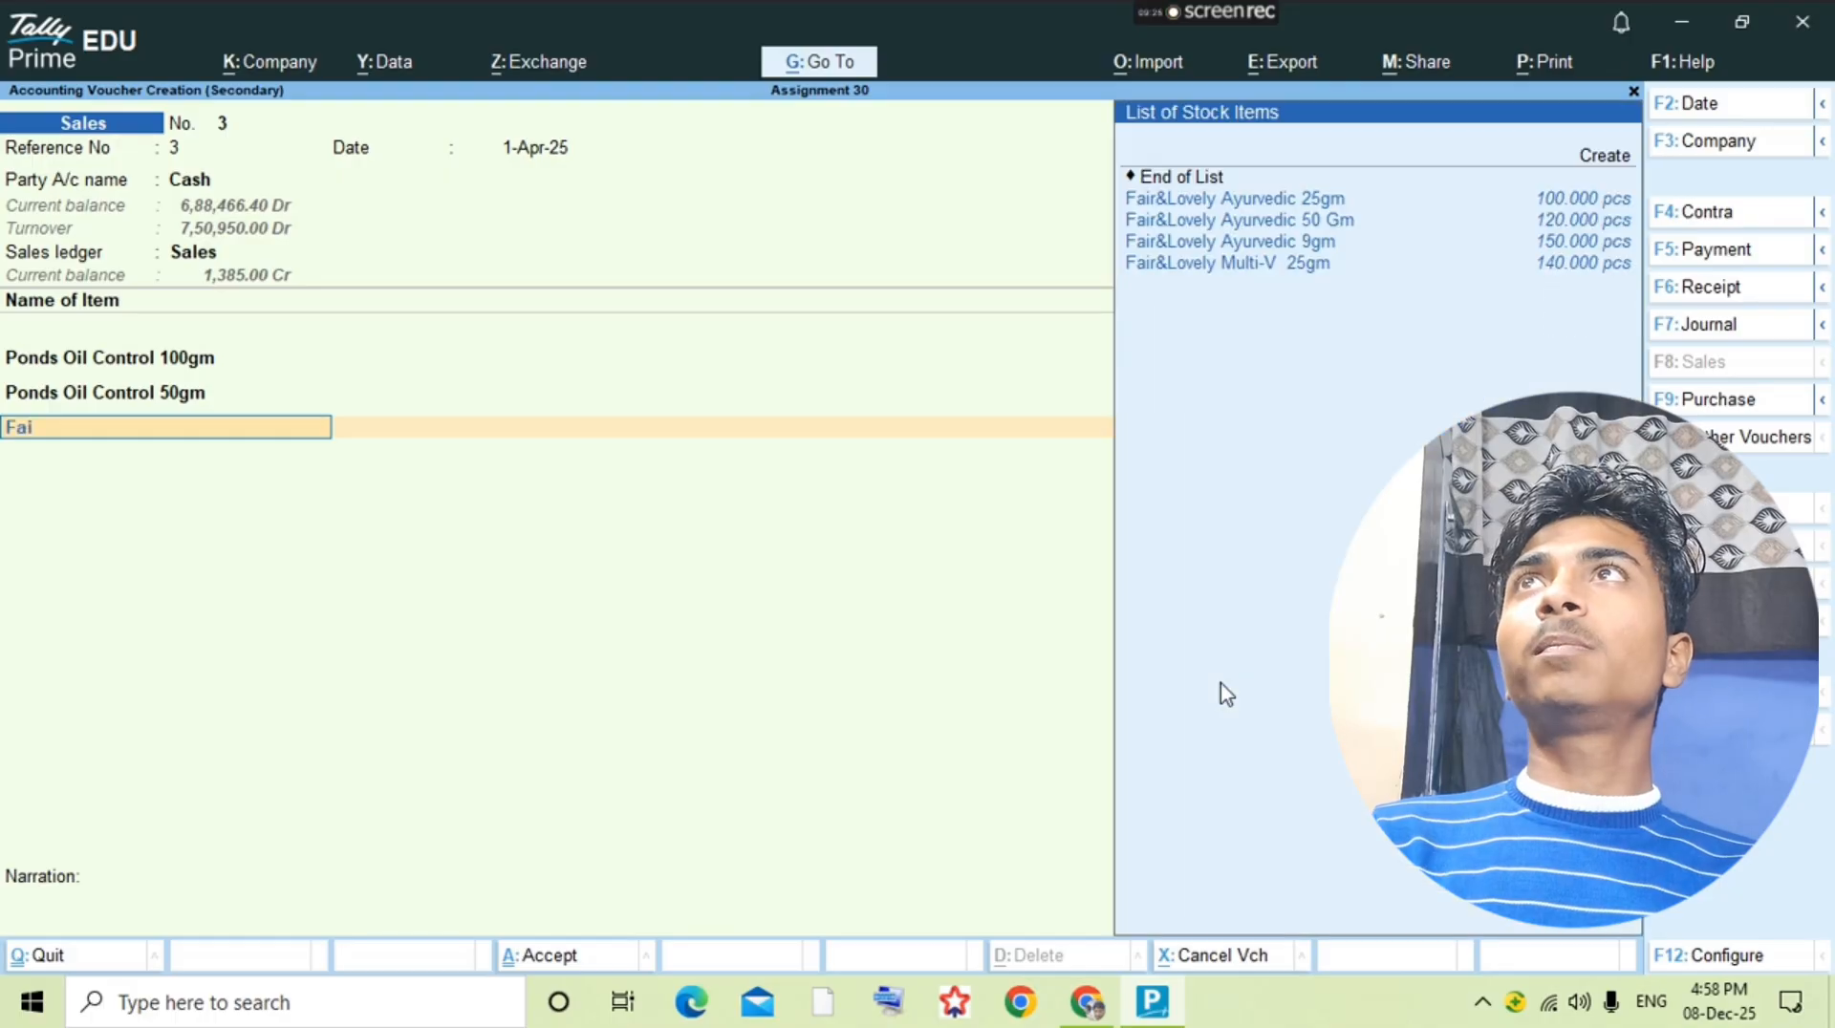
type("r")
key("alt+Tab")
Step: Check the quantity in the question PDF and enter 90 pcs at a rate of 39 for Fair&Lovely Ayurvedic 25gm
key("alt+Tab")
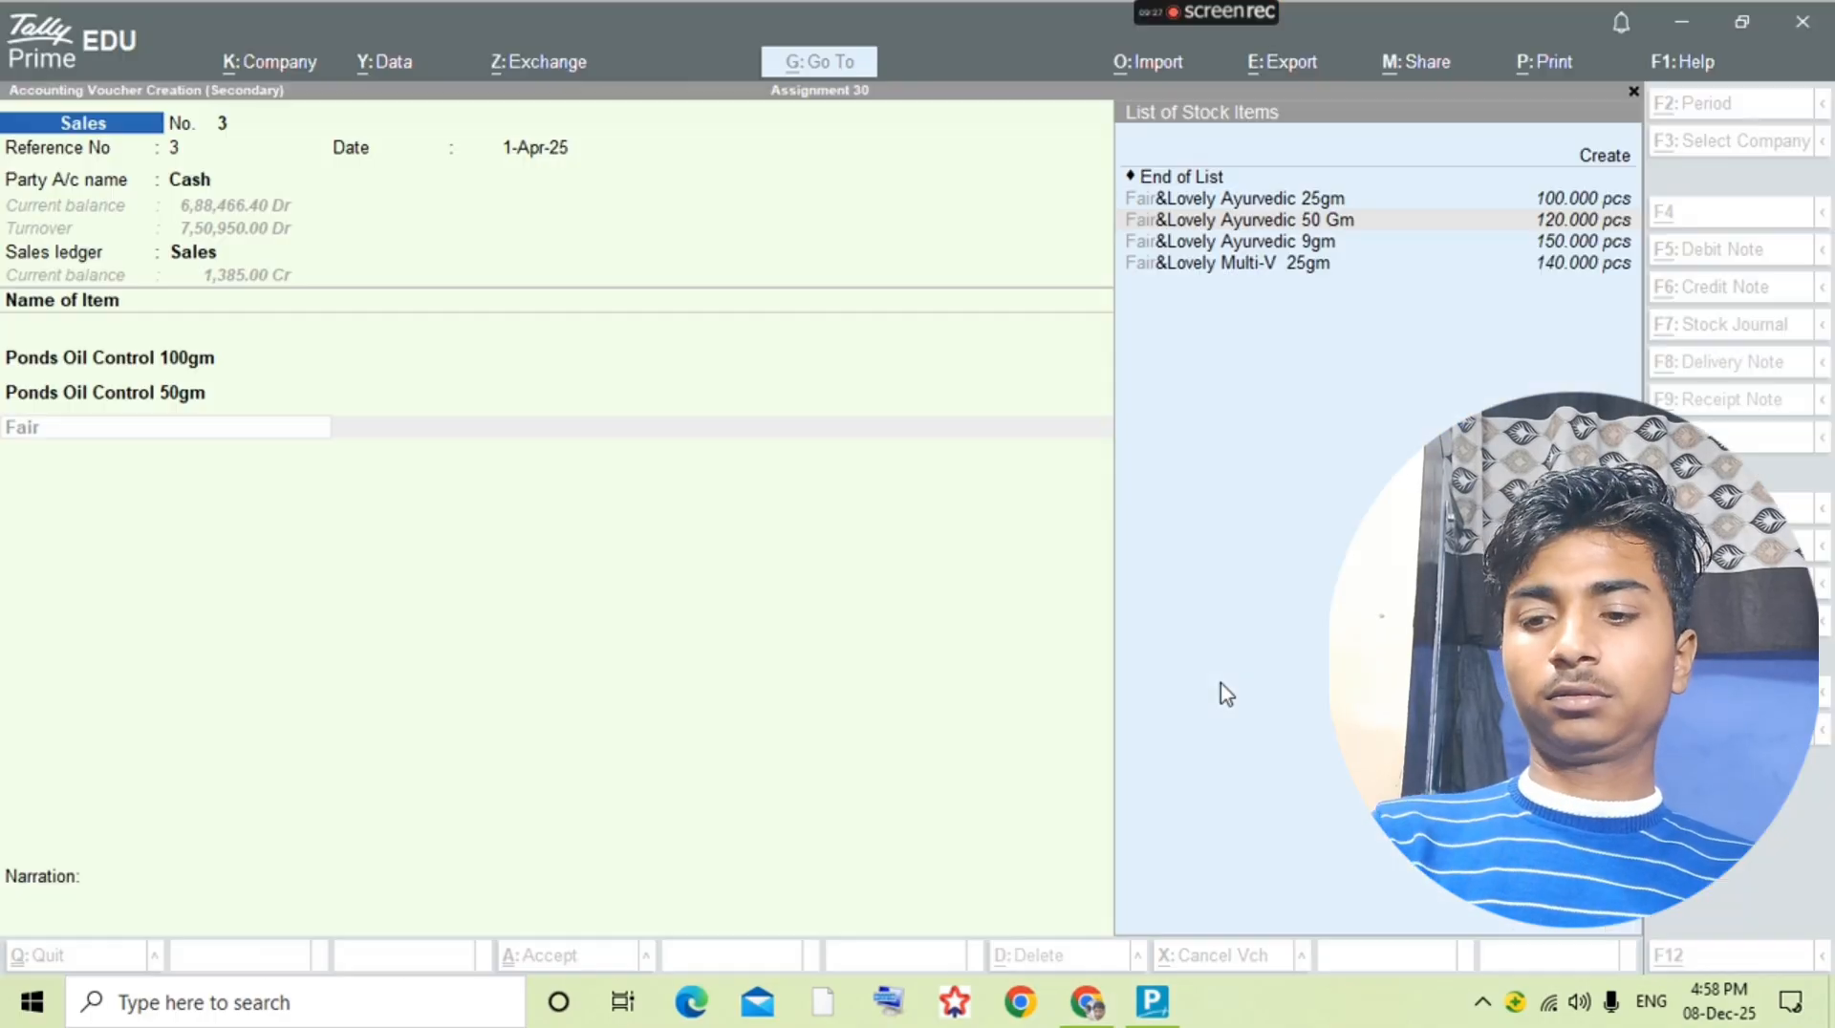
key("Down")
key("Return")
key("alt+Tab")
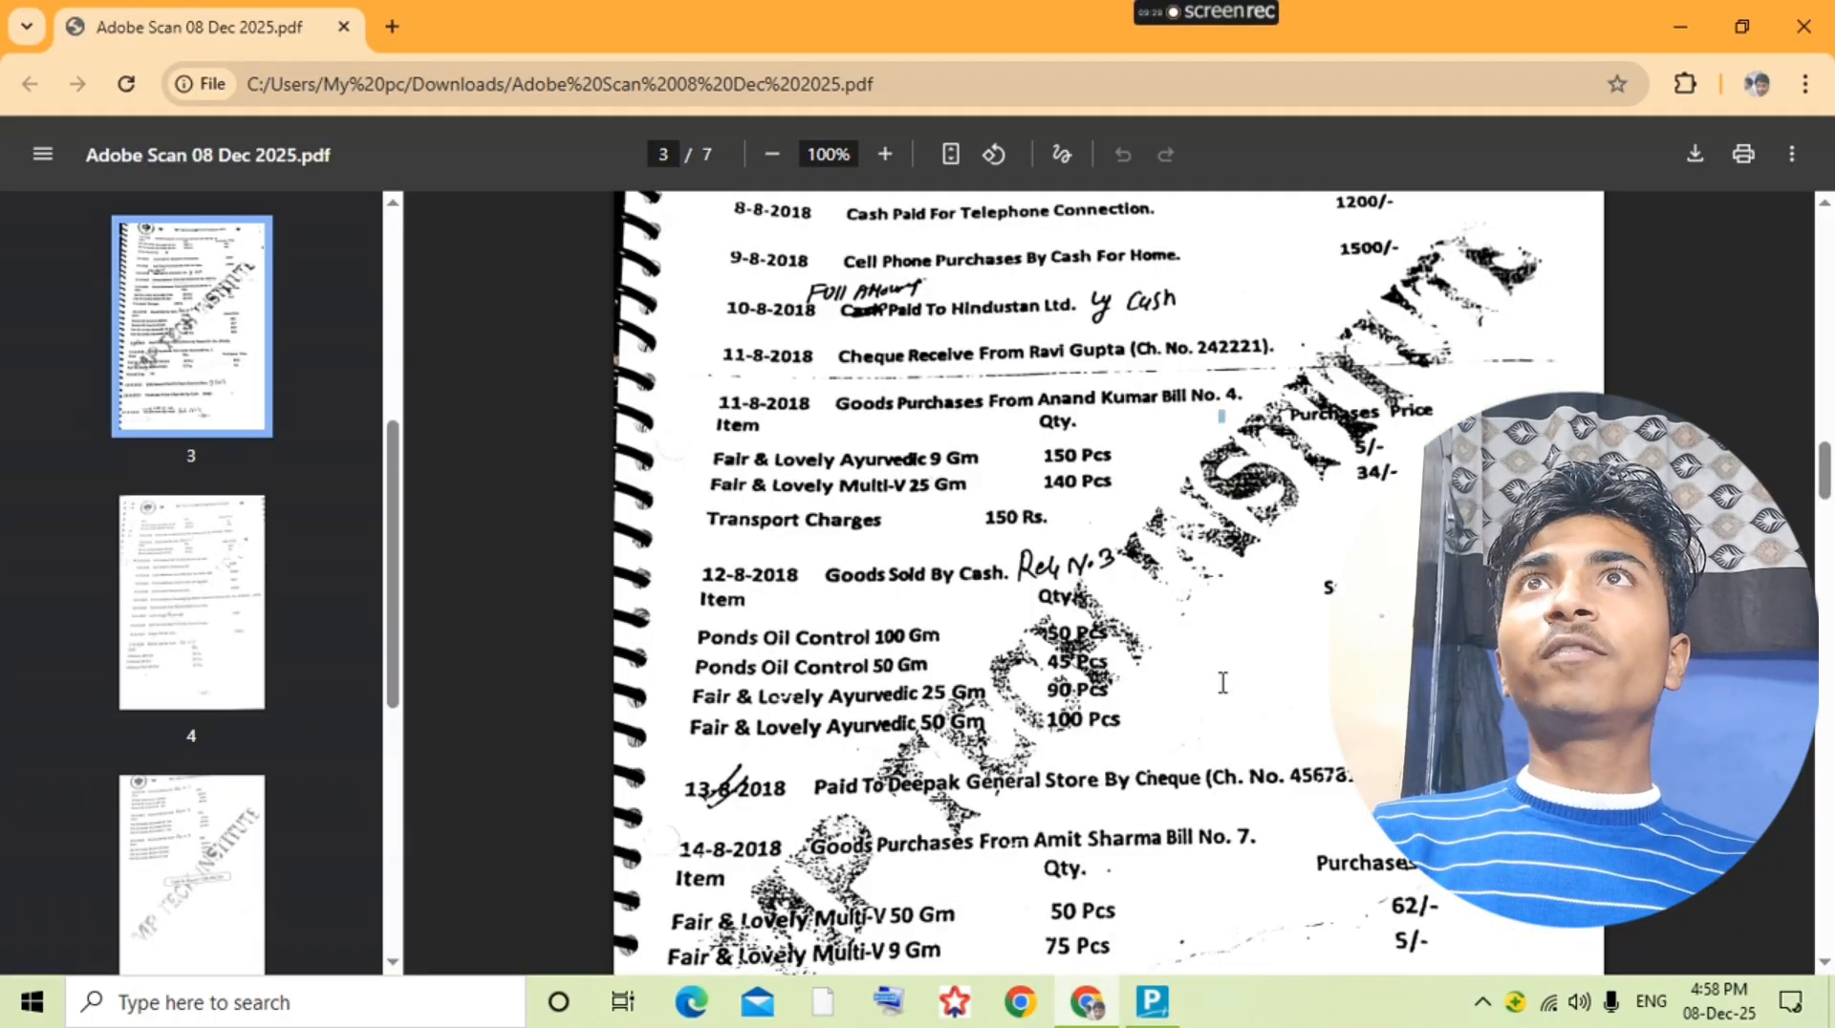
Step: Check the fourth sold item in the question PDF and add Fair&Lovely Ayurvedic 50 Gm with a quantity of 100 pcs
key("alt+Tab")
type("90")
key("Return")
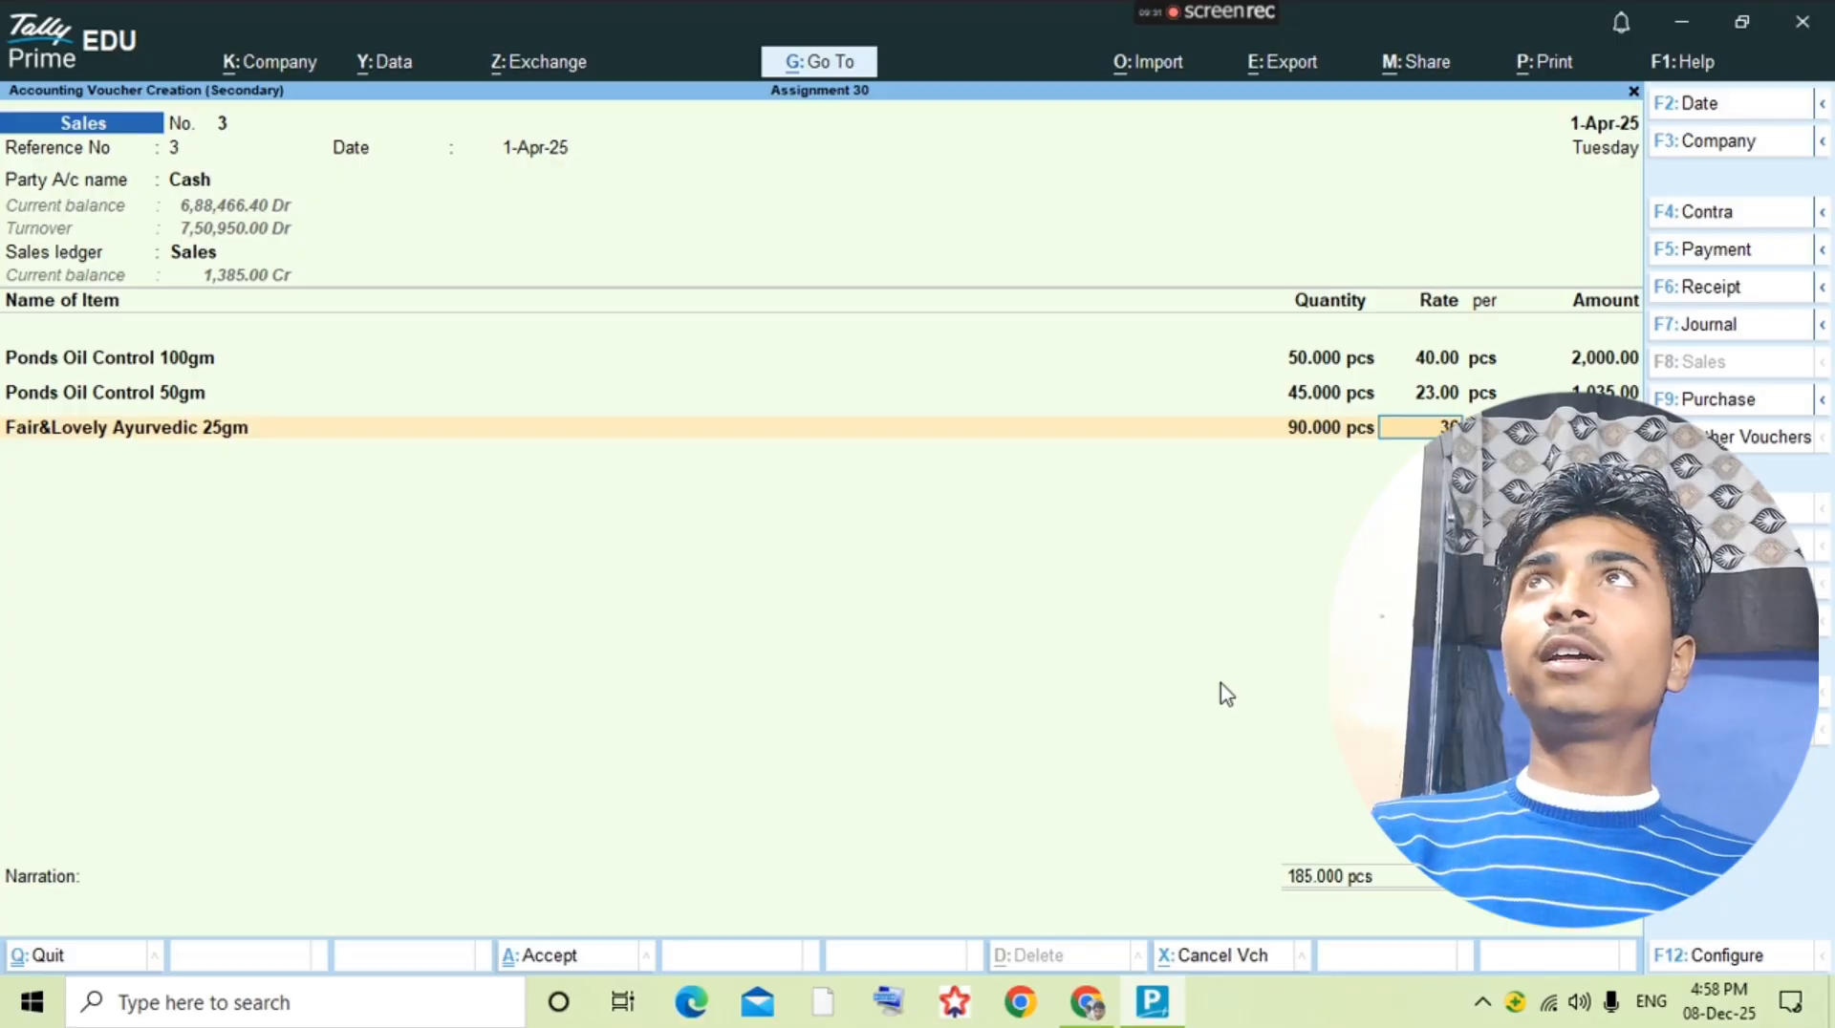
type("30")
key("Return")
key("Return")
key("Return")
key("alt+Tab")
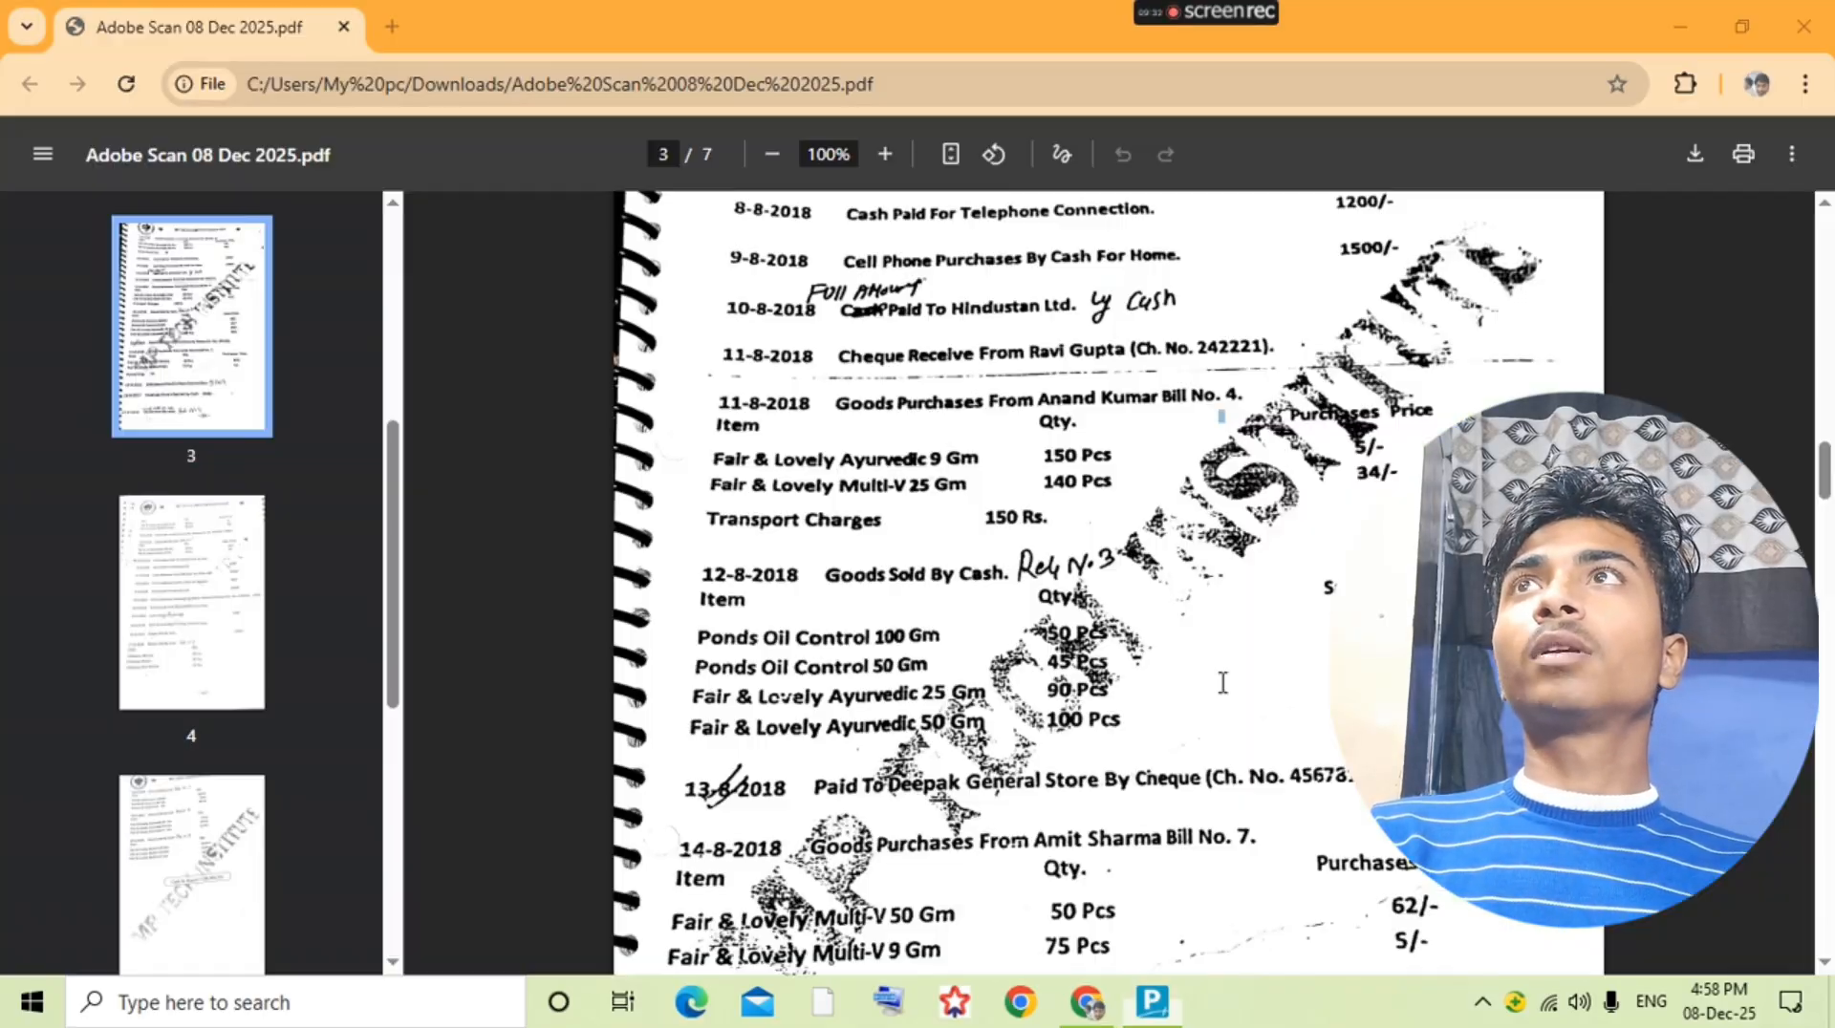
key("alt+Tab")
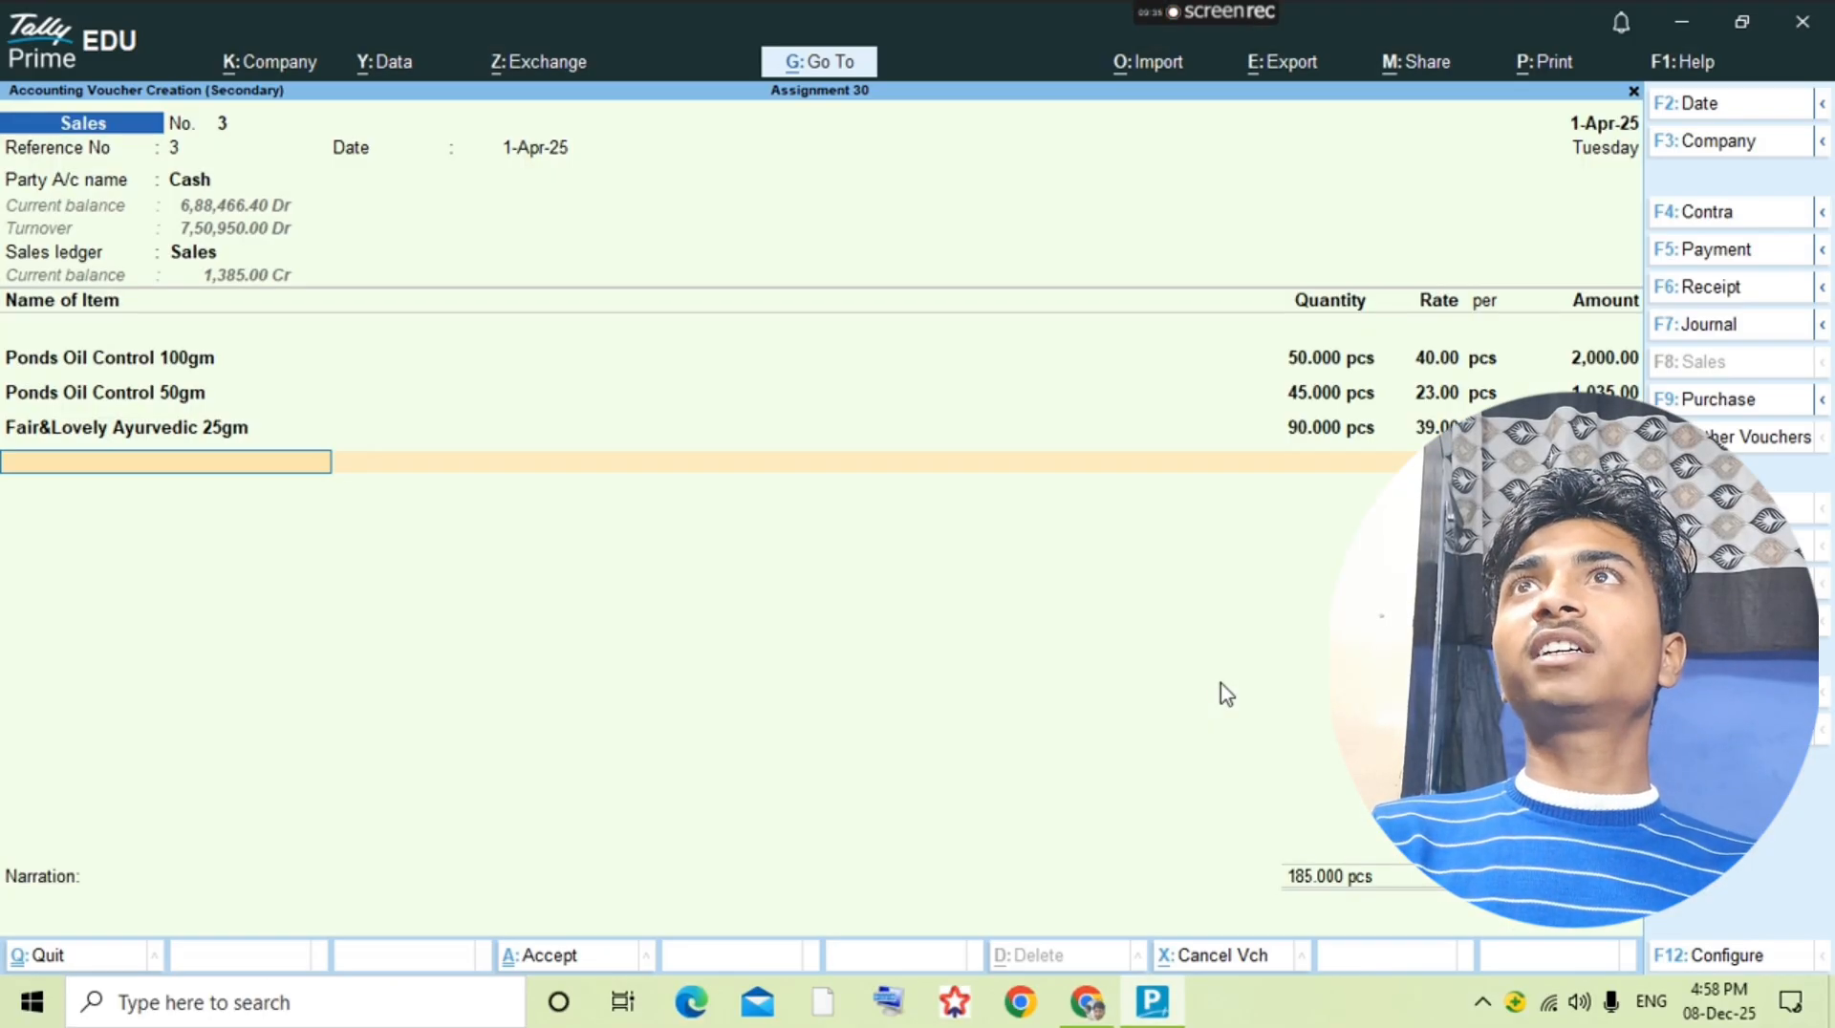
type("Fair")
key("Down")
key("Return")
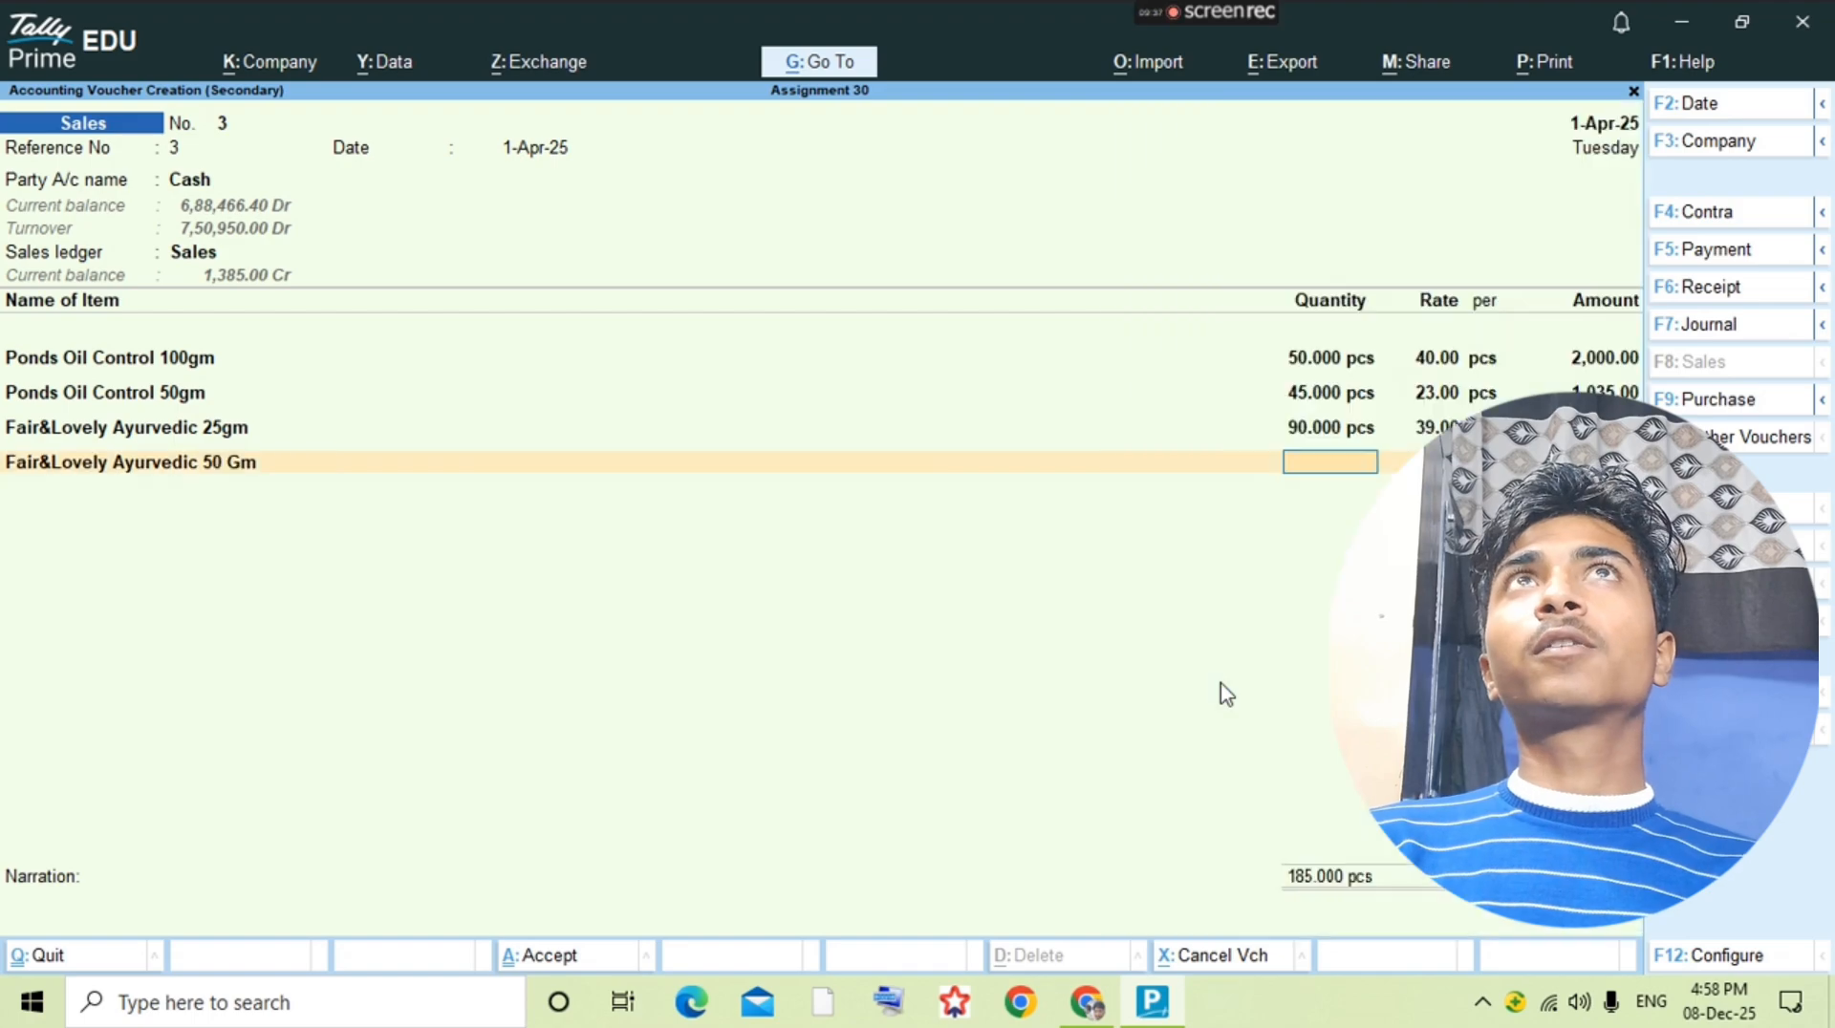
key("alt+Tab")
Step: Check the sales price of Fair&Lovely Ayurvedic 50 Gm in the question PDF, save the sales voucher, and return to the ledger selection
key("alt+Tab")
type("100")
key("Return")
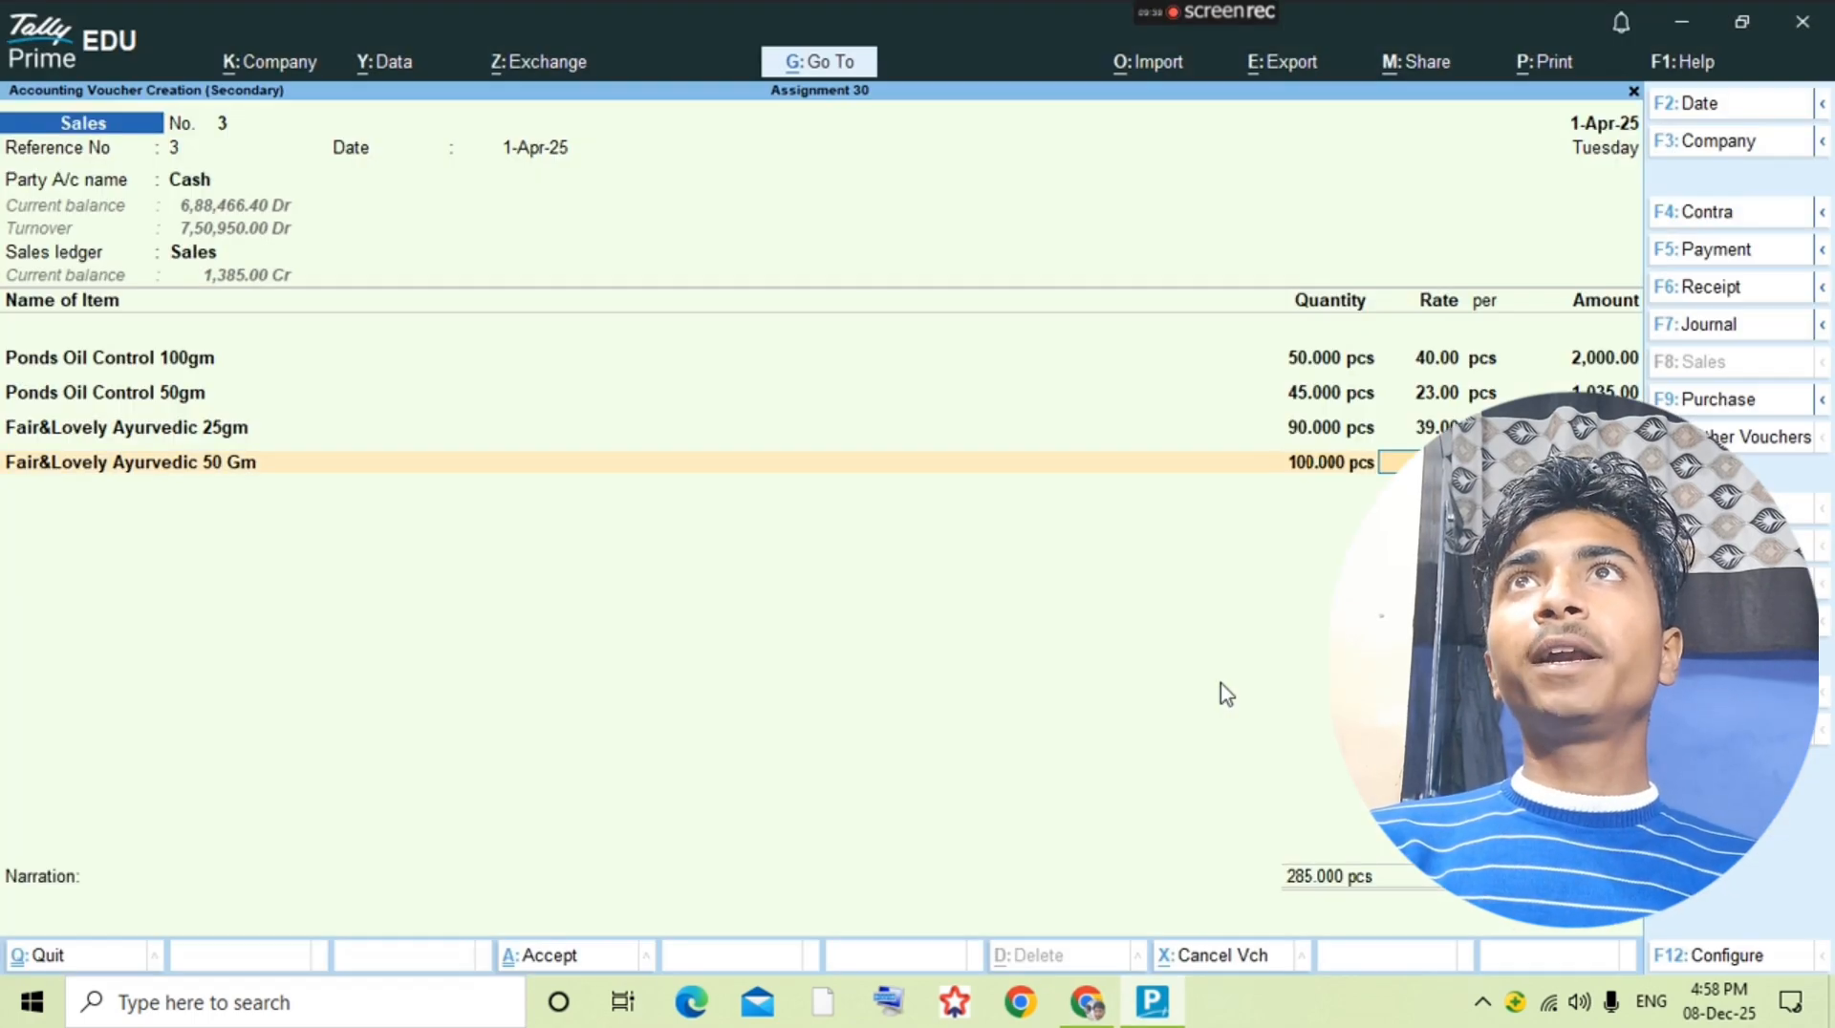
Step: Check the cheque payment to Deepak General Store in the question PDF and start a new voucher from that supplier's ledger
key("alt+Tab")
key("alt+Tab")
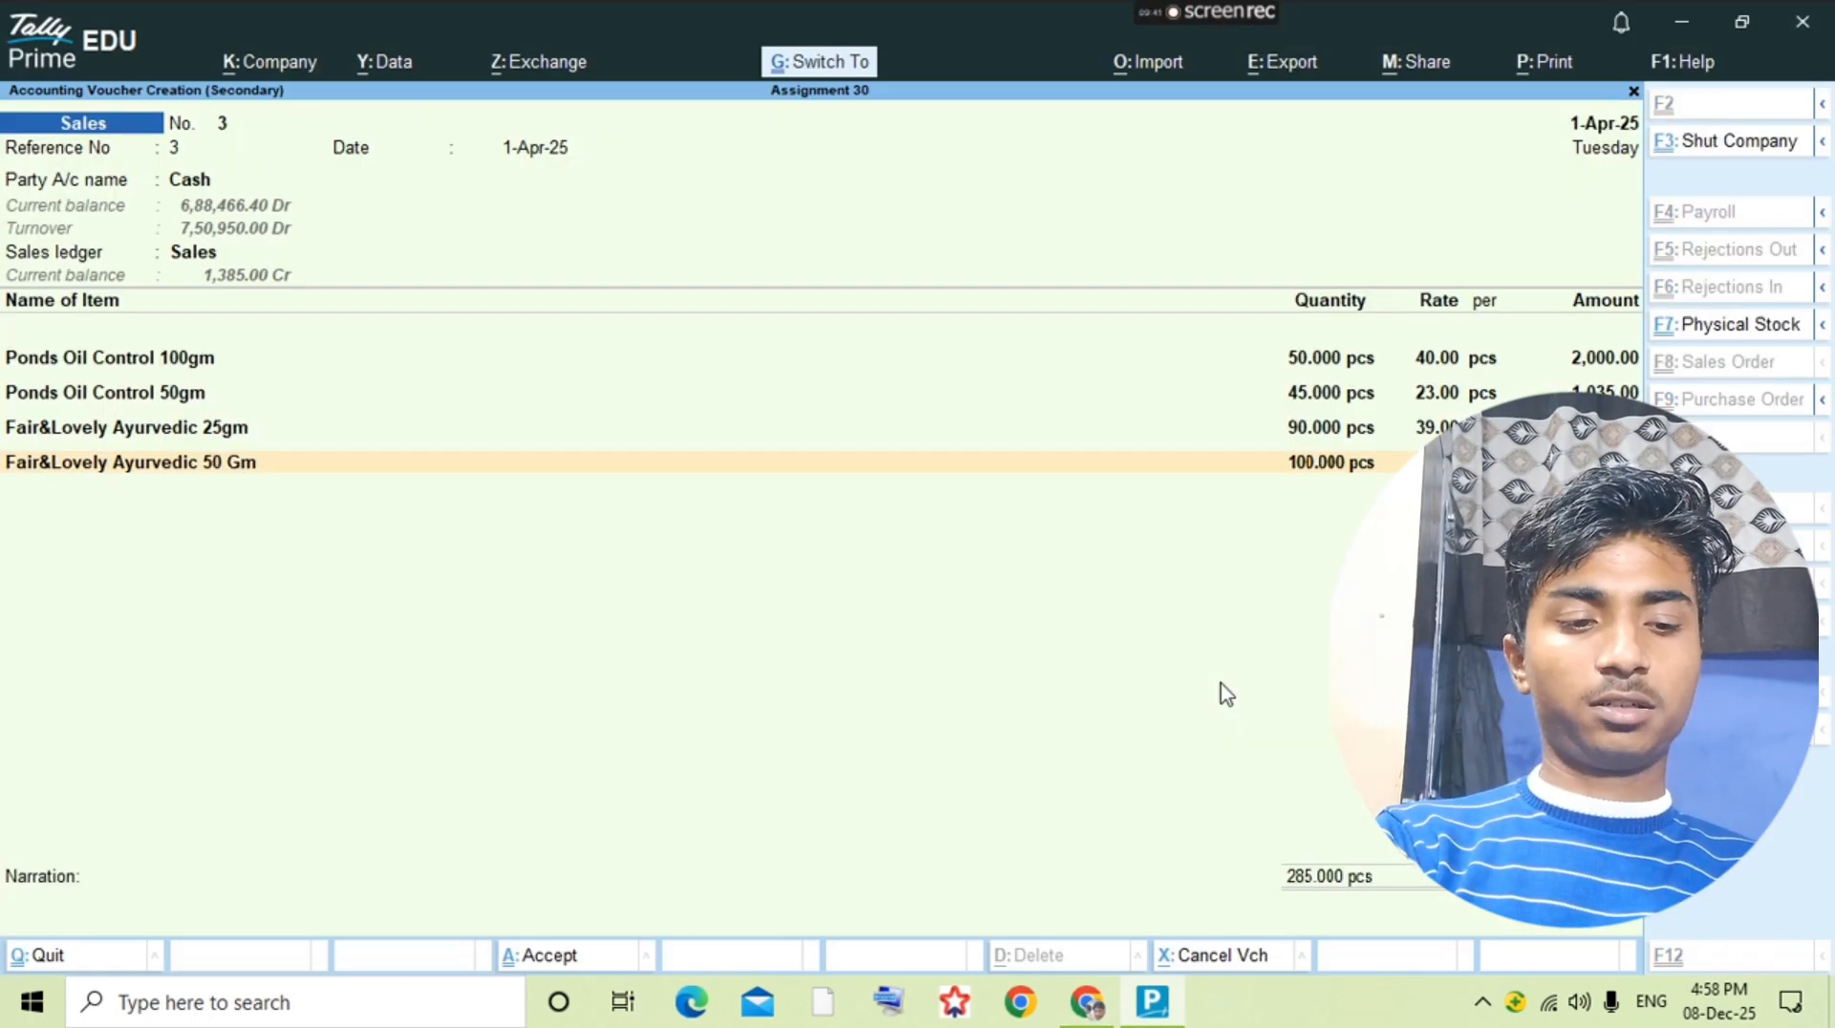
key("ctrl+a")
key("Escape")
key("alt+Tab")
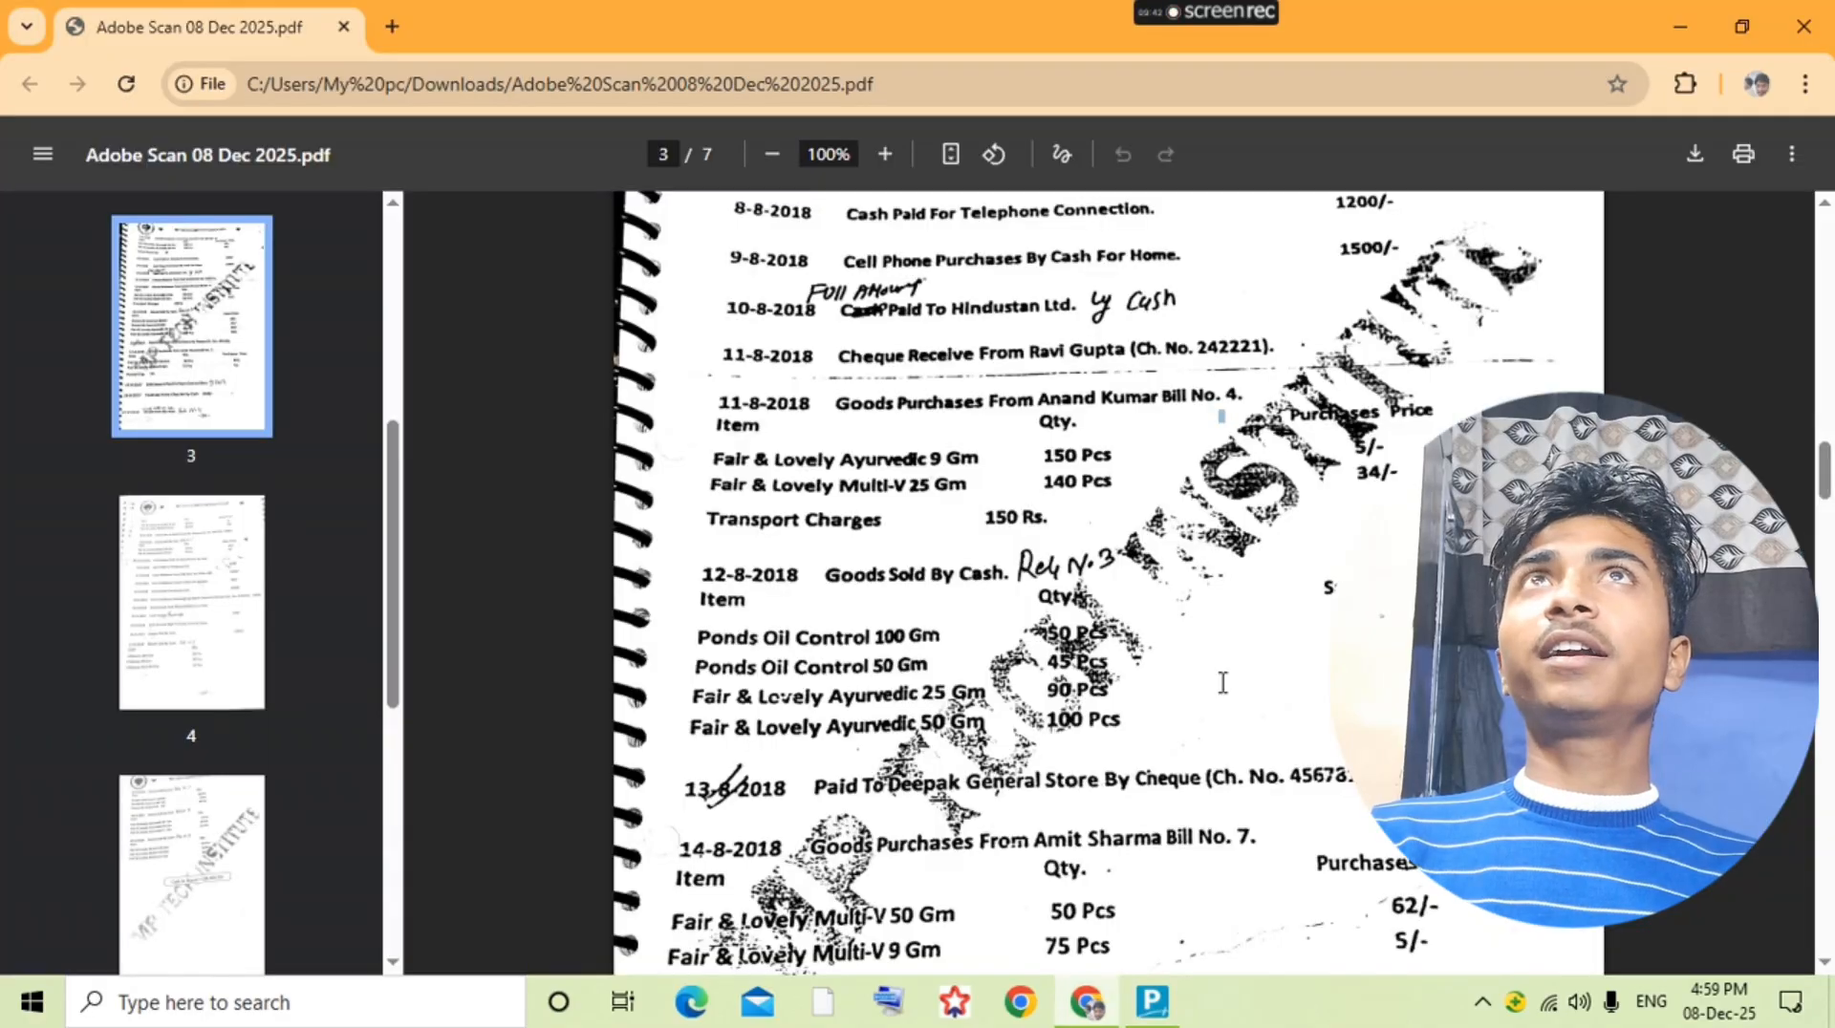
scroll(1222, 685, "down", 2)
key("alt+Tab")
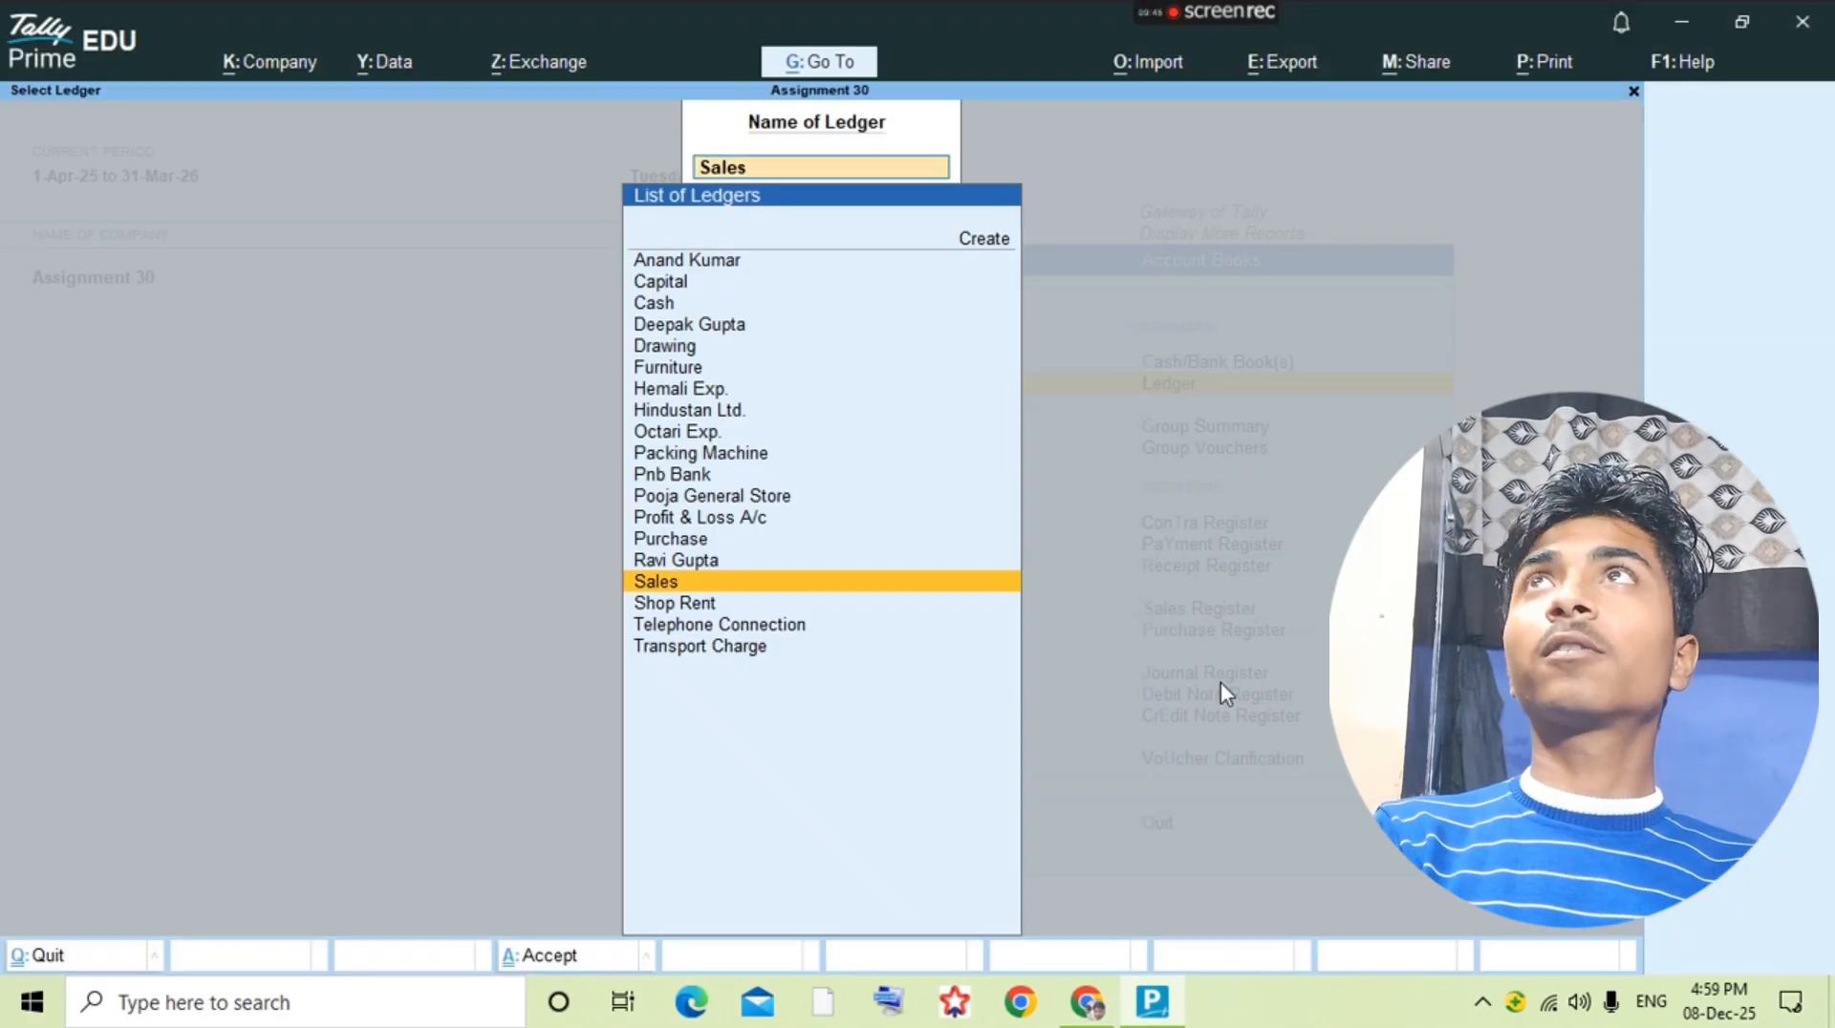
type("Dee")
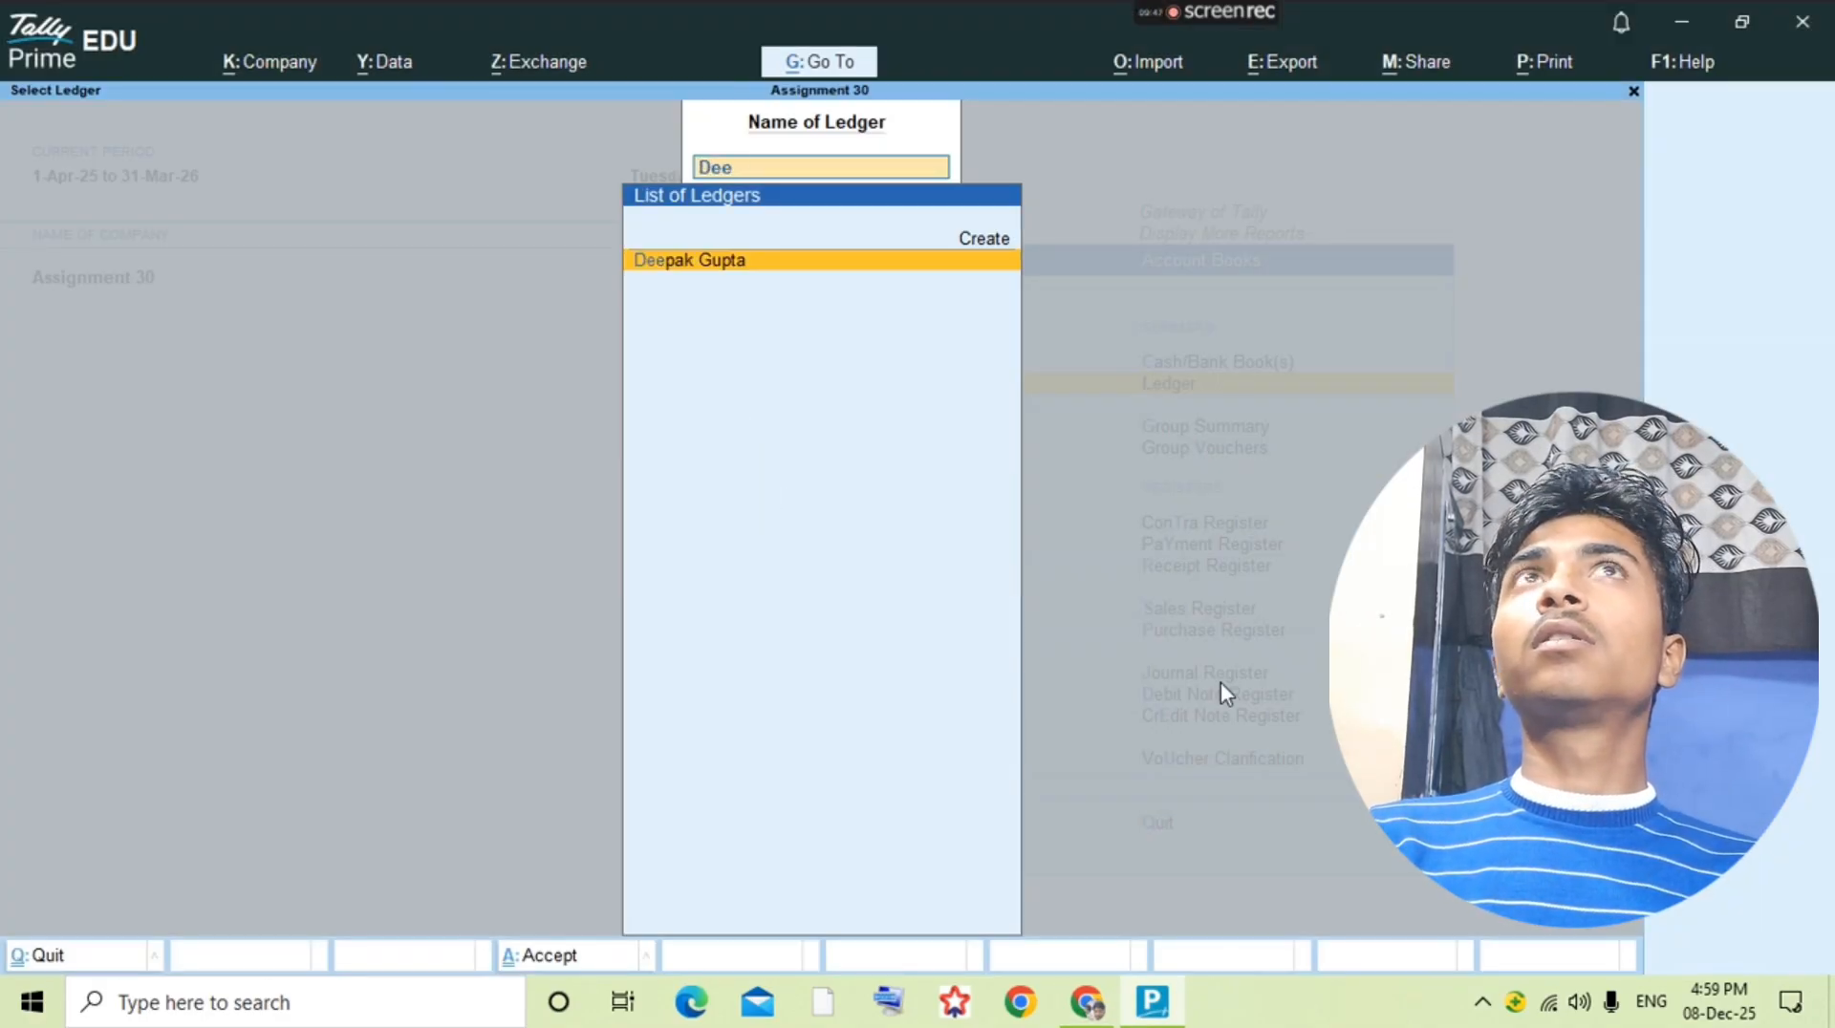
key("Return")
key("alt+a")
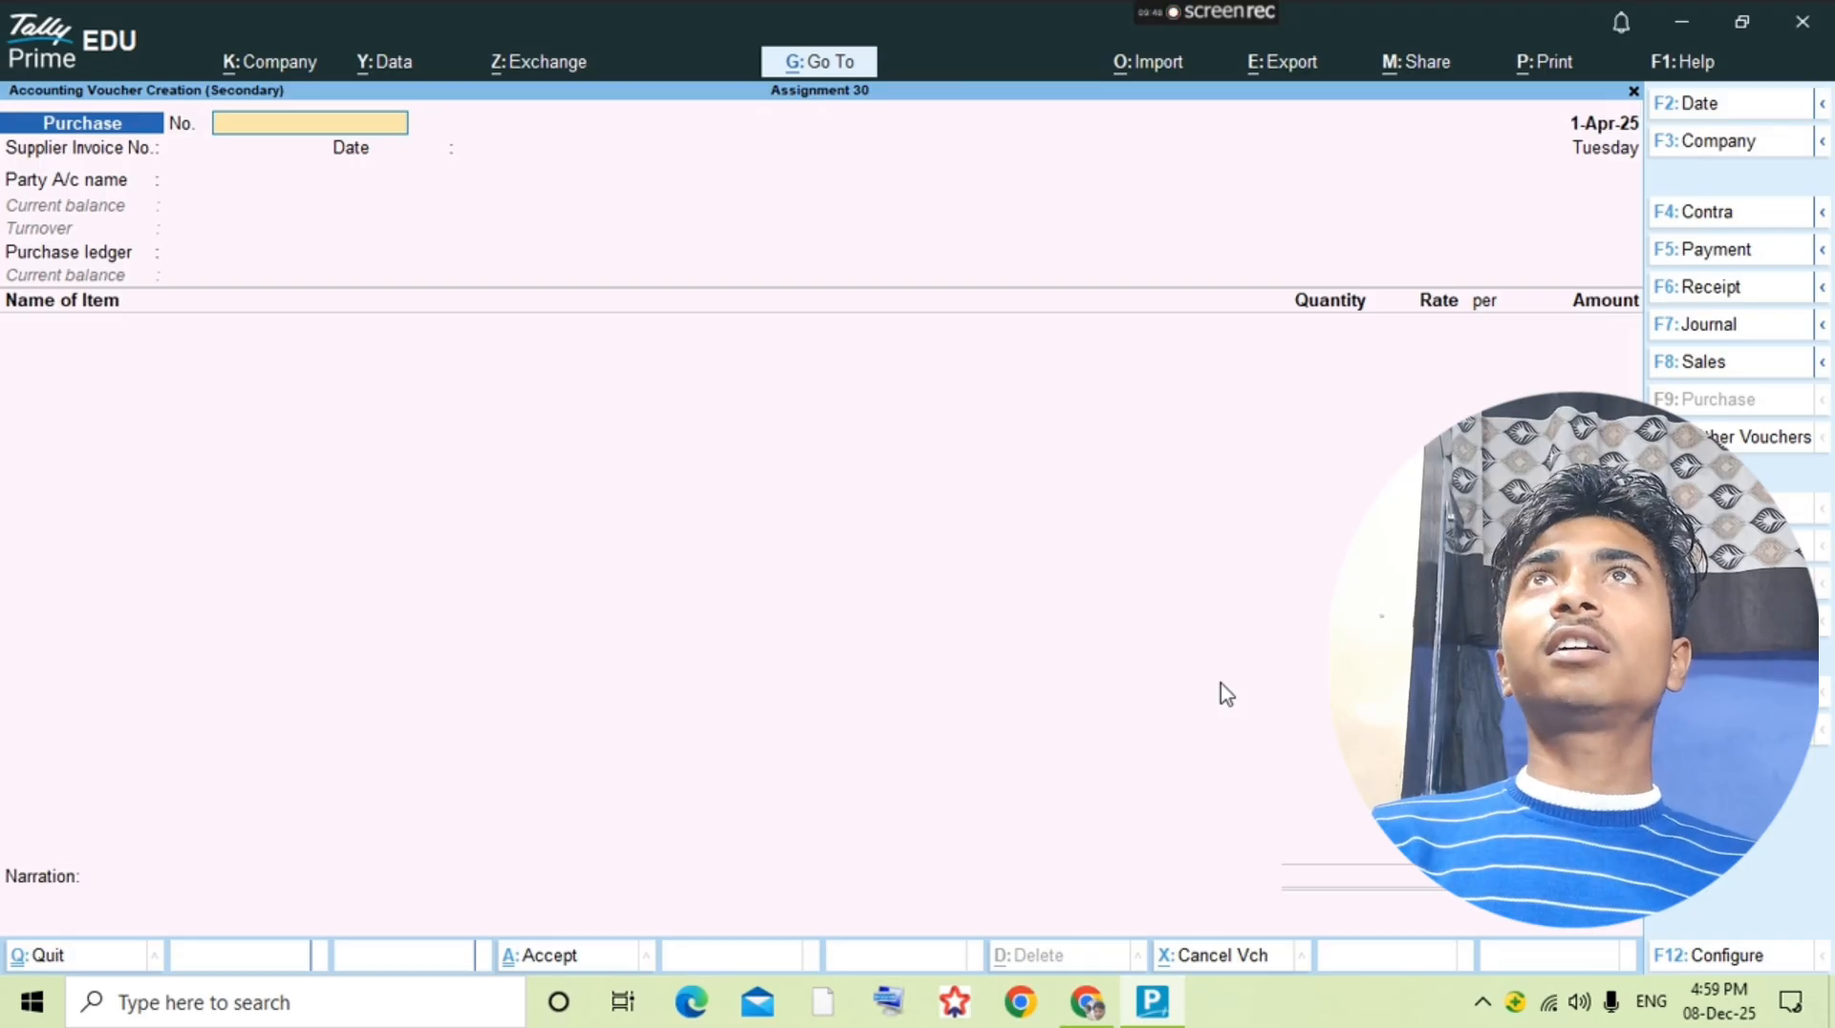
Step: Record a payment voucher debiting the Deepak General Store supplier's ledger with 3,960 and crediting Pnb Bank, checking the entry against the question PDF
key("F5")
type("Deepa")
key("Return")
key("alt+Tab")
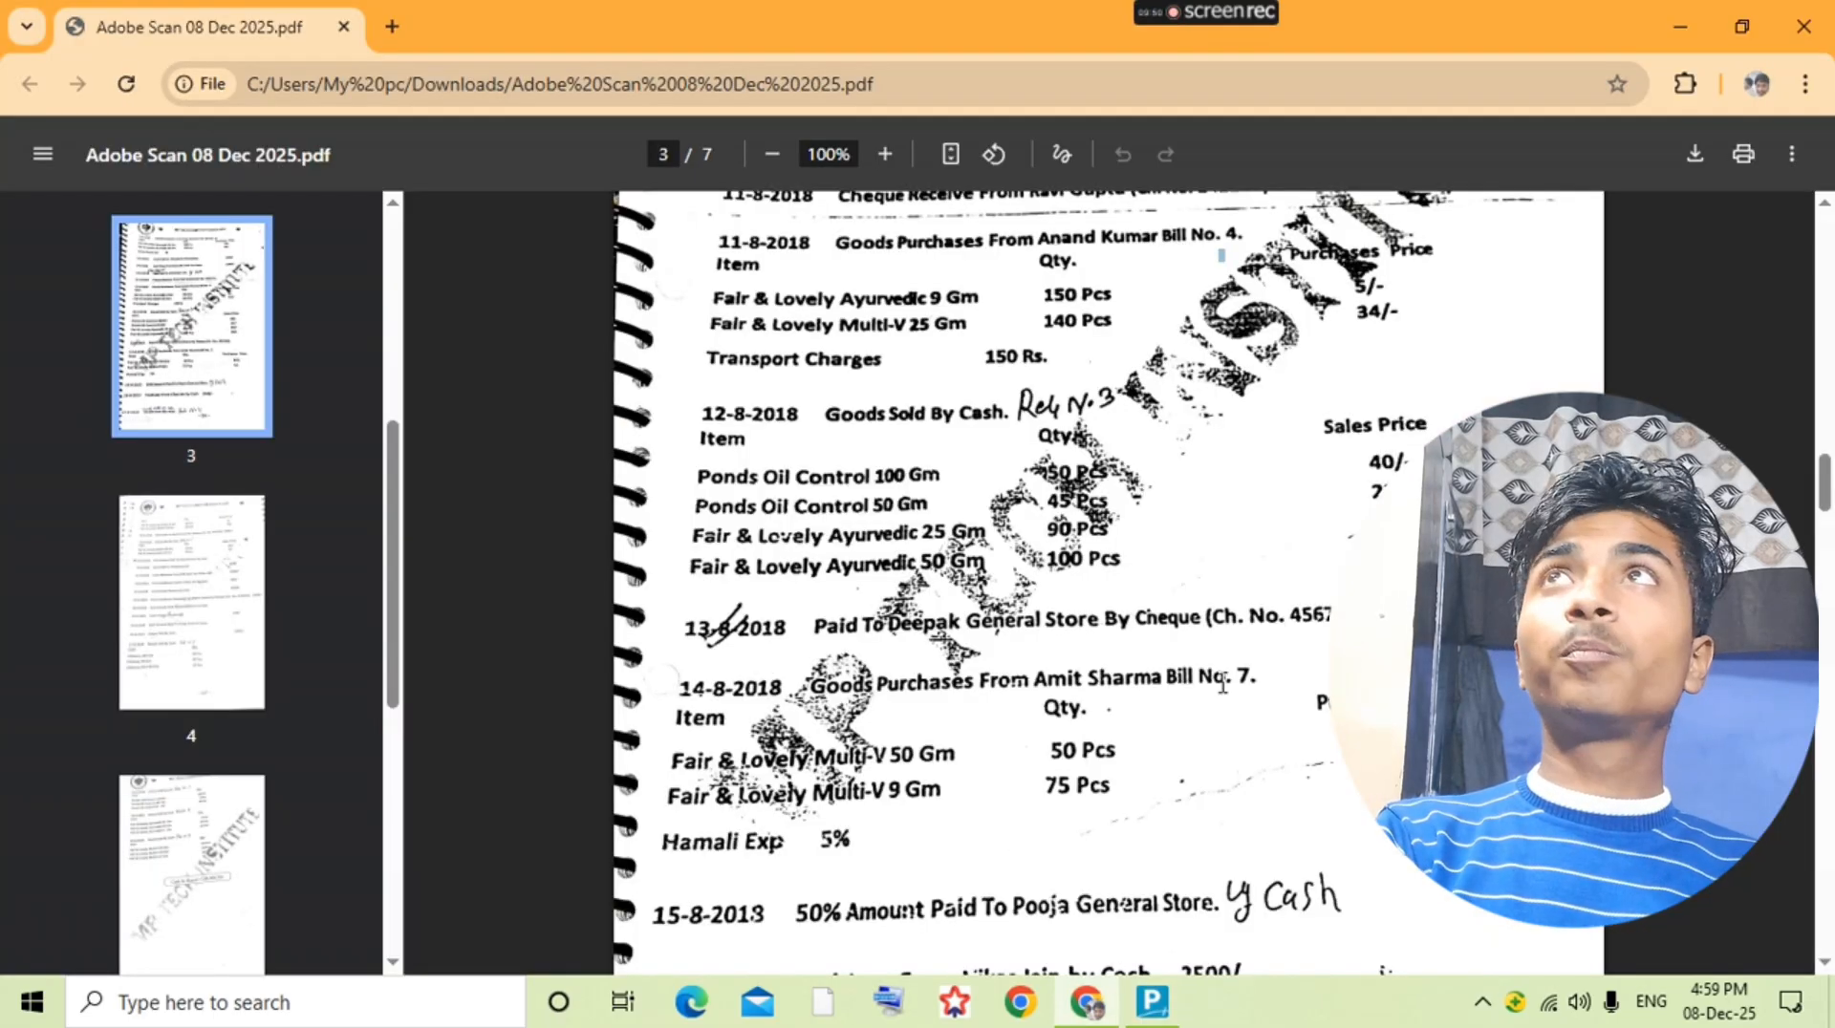
key("alt+Tab")
type("3,960")
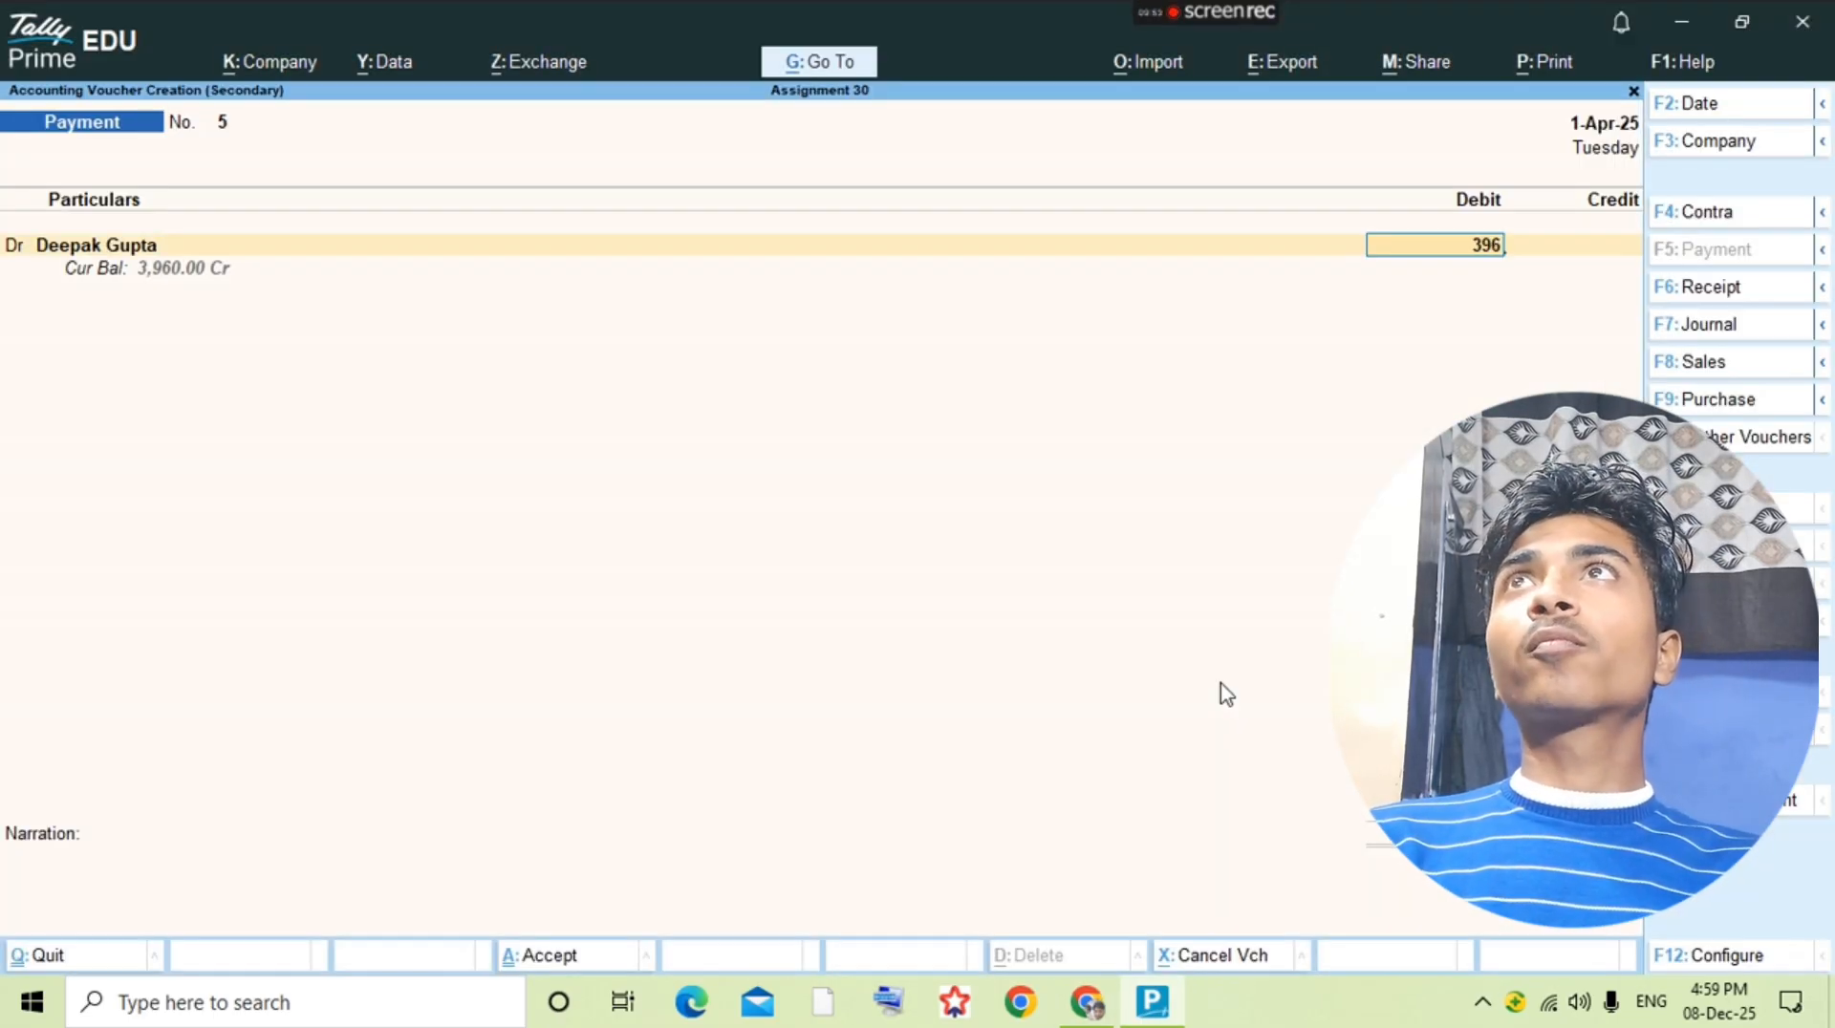
key("Return")
key("Return")
key("Return")
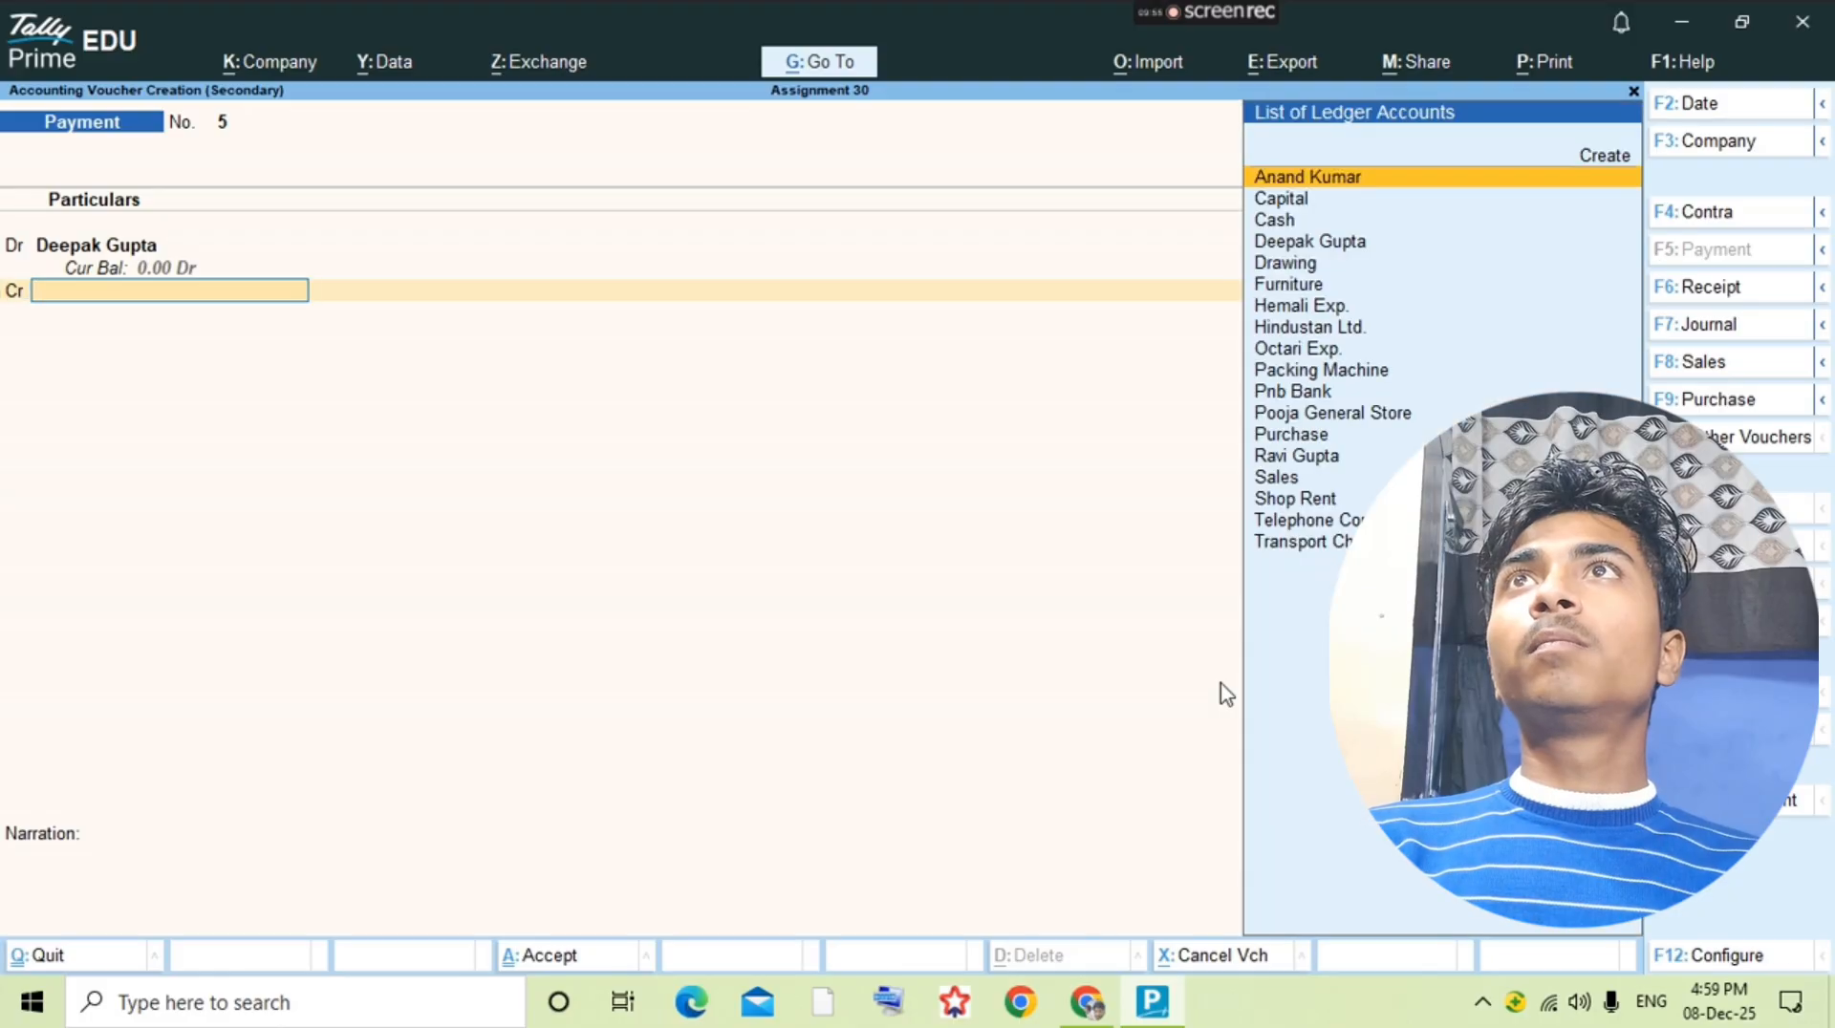
type("Pnb")
key("Return")
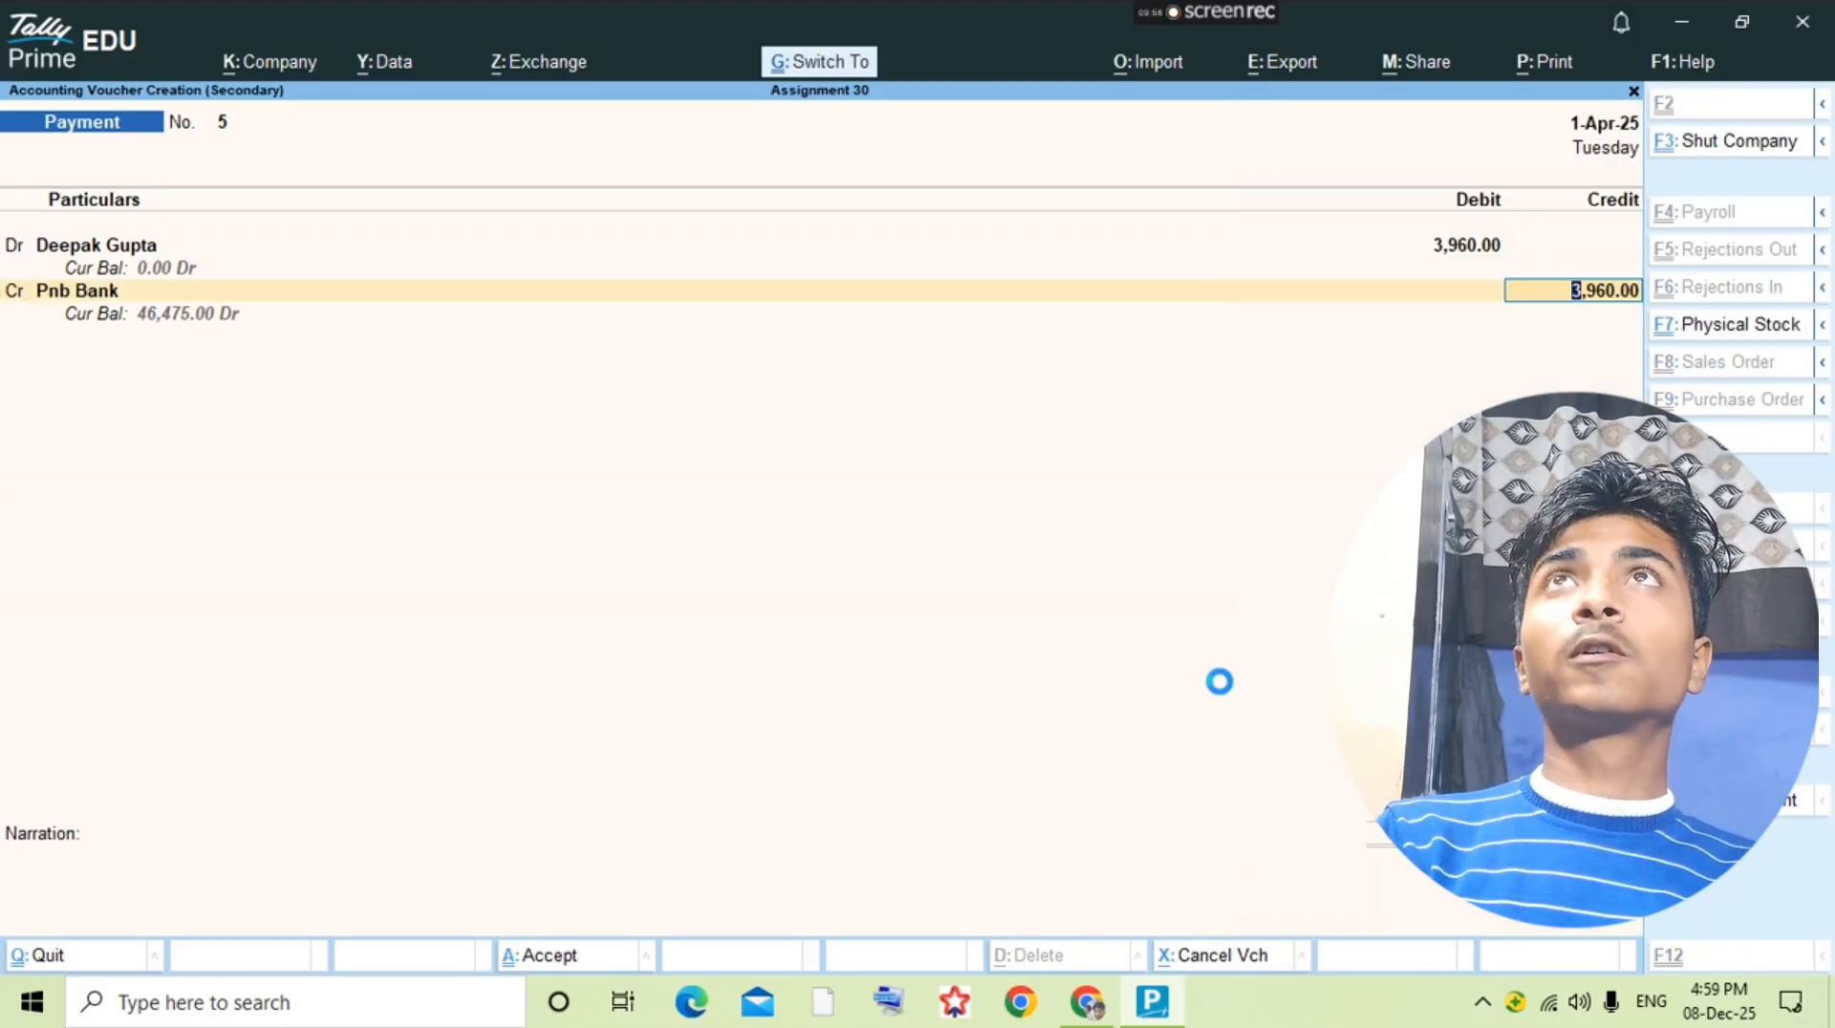
Step: Check the 14-8-2018 transaction in the question PDF and start a purchase voucher from the Purchase ledger
key("alt+Tab")
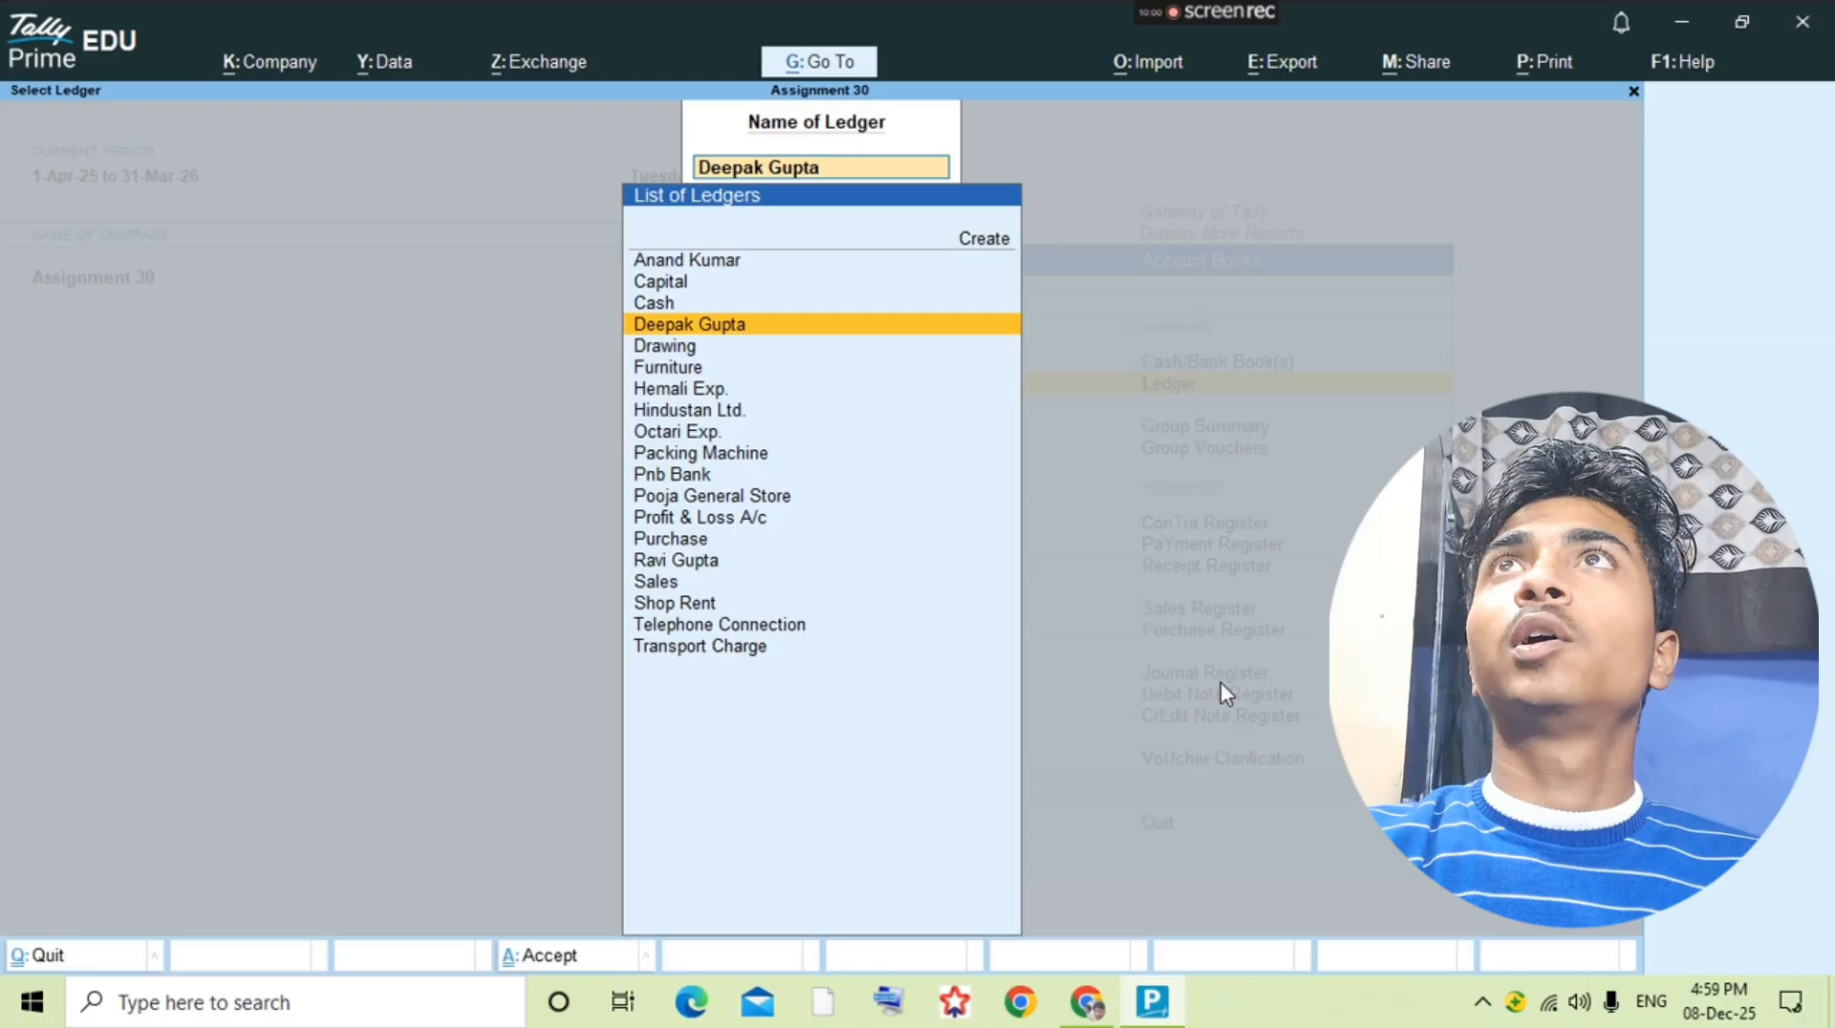
type("P")
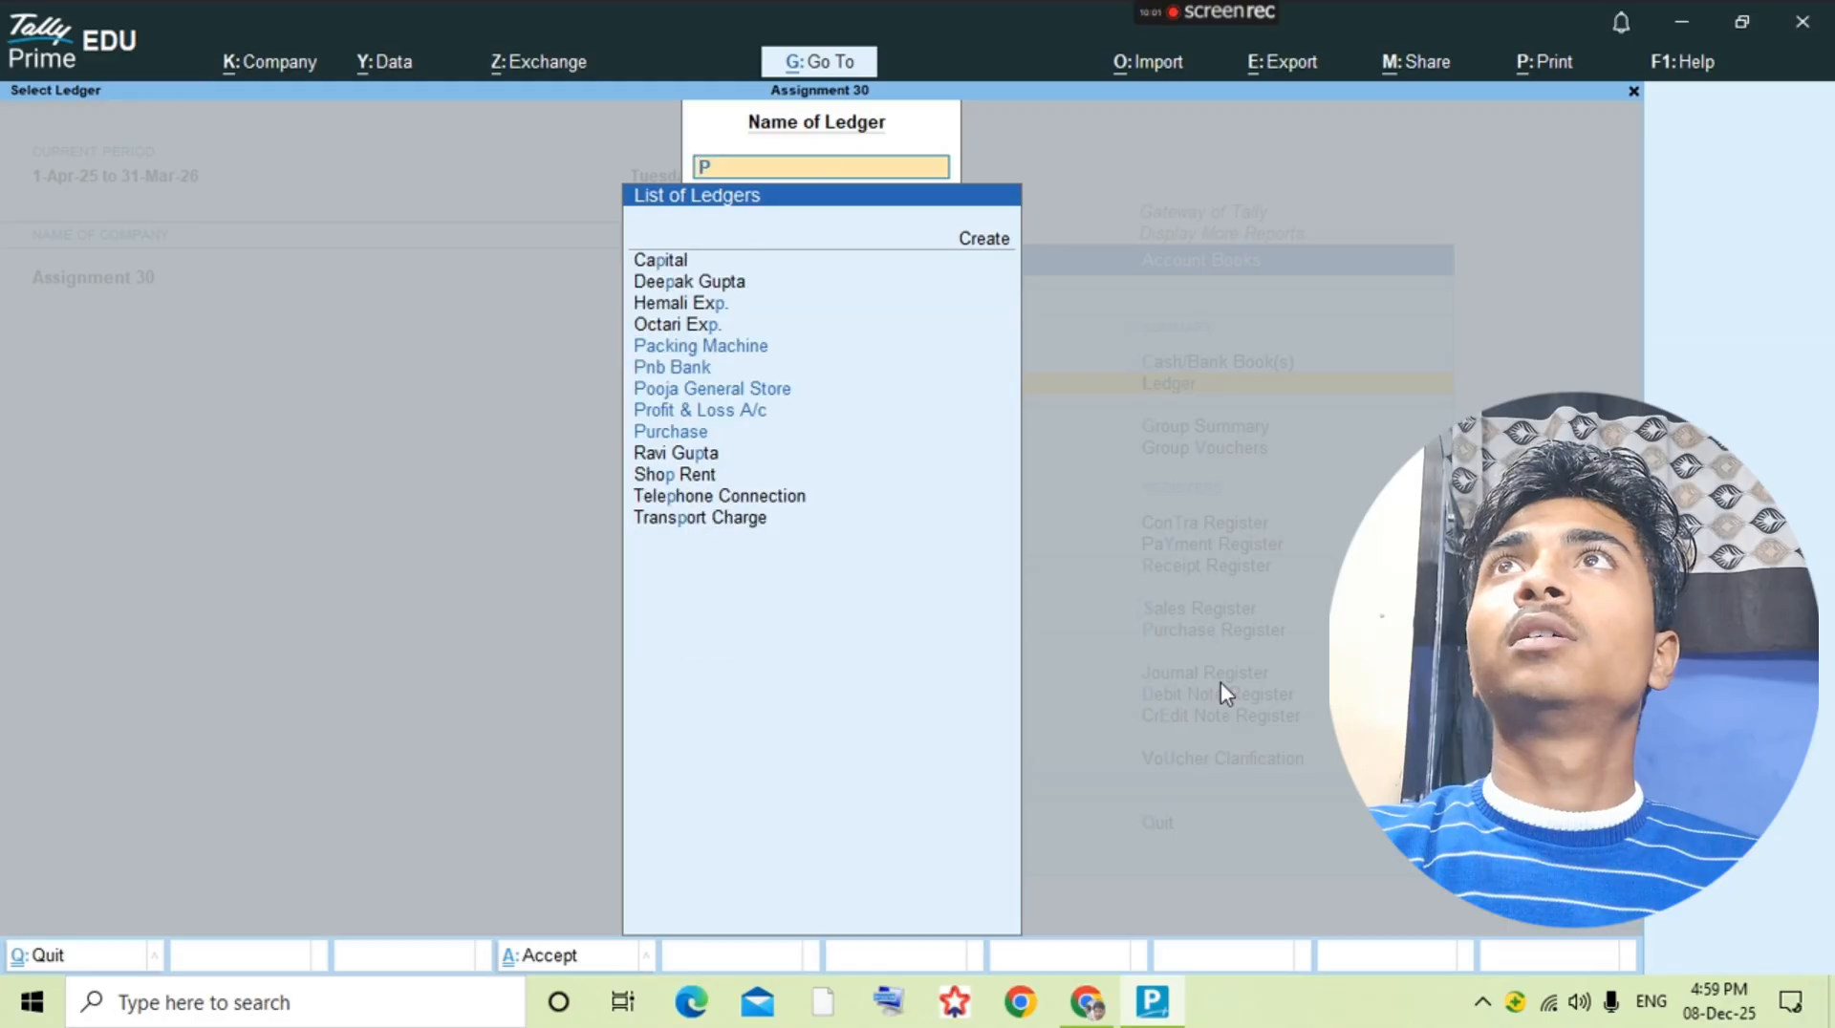
type("urchase")
key("Return")
key("alt+a")
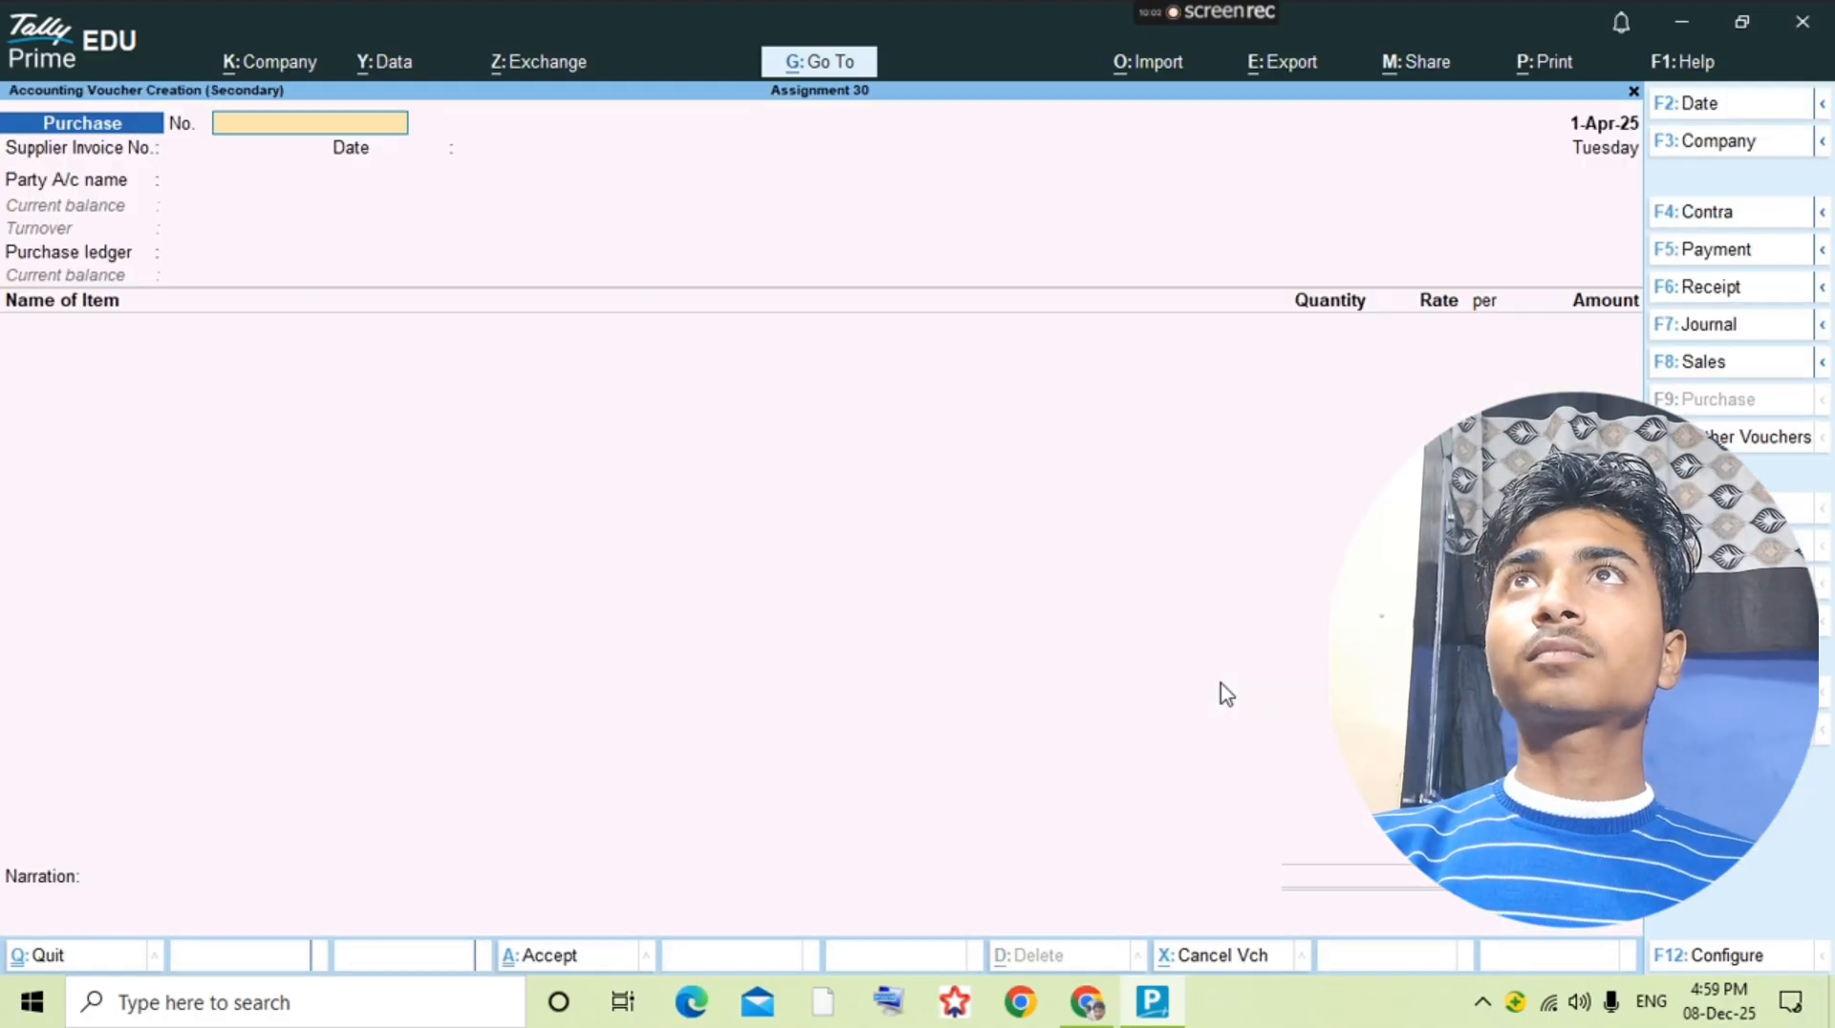
Step: Find the 14-8-2018 purchase's bill number in the question PDF and enter 7 as the voucher number and supplier invoice number
key("alt+Tab")
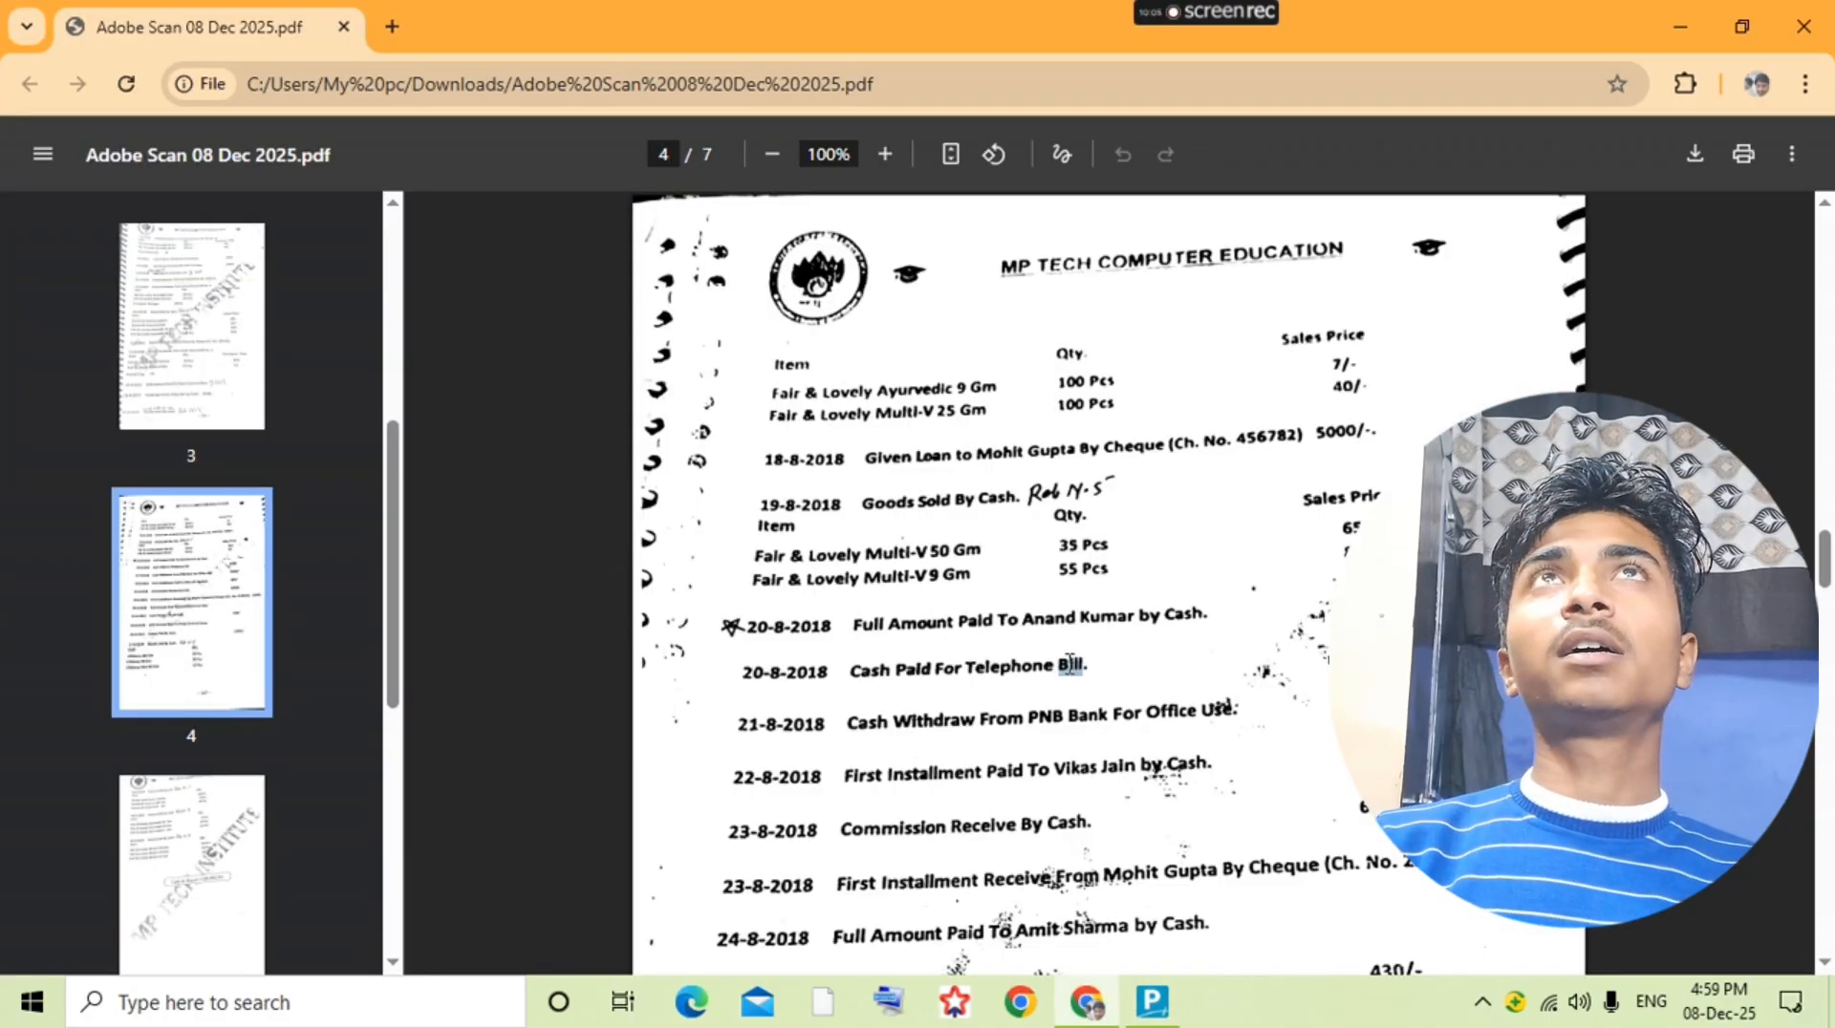
scroll(1069, 683, "up", 12)
scroll(1069, 677, "down", 2)
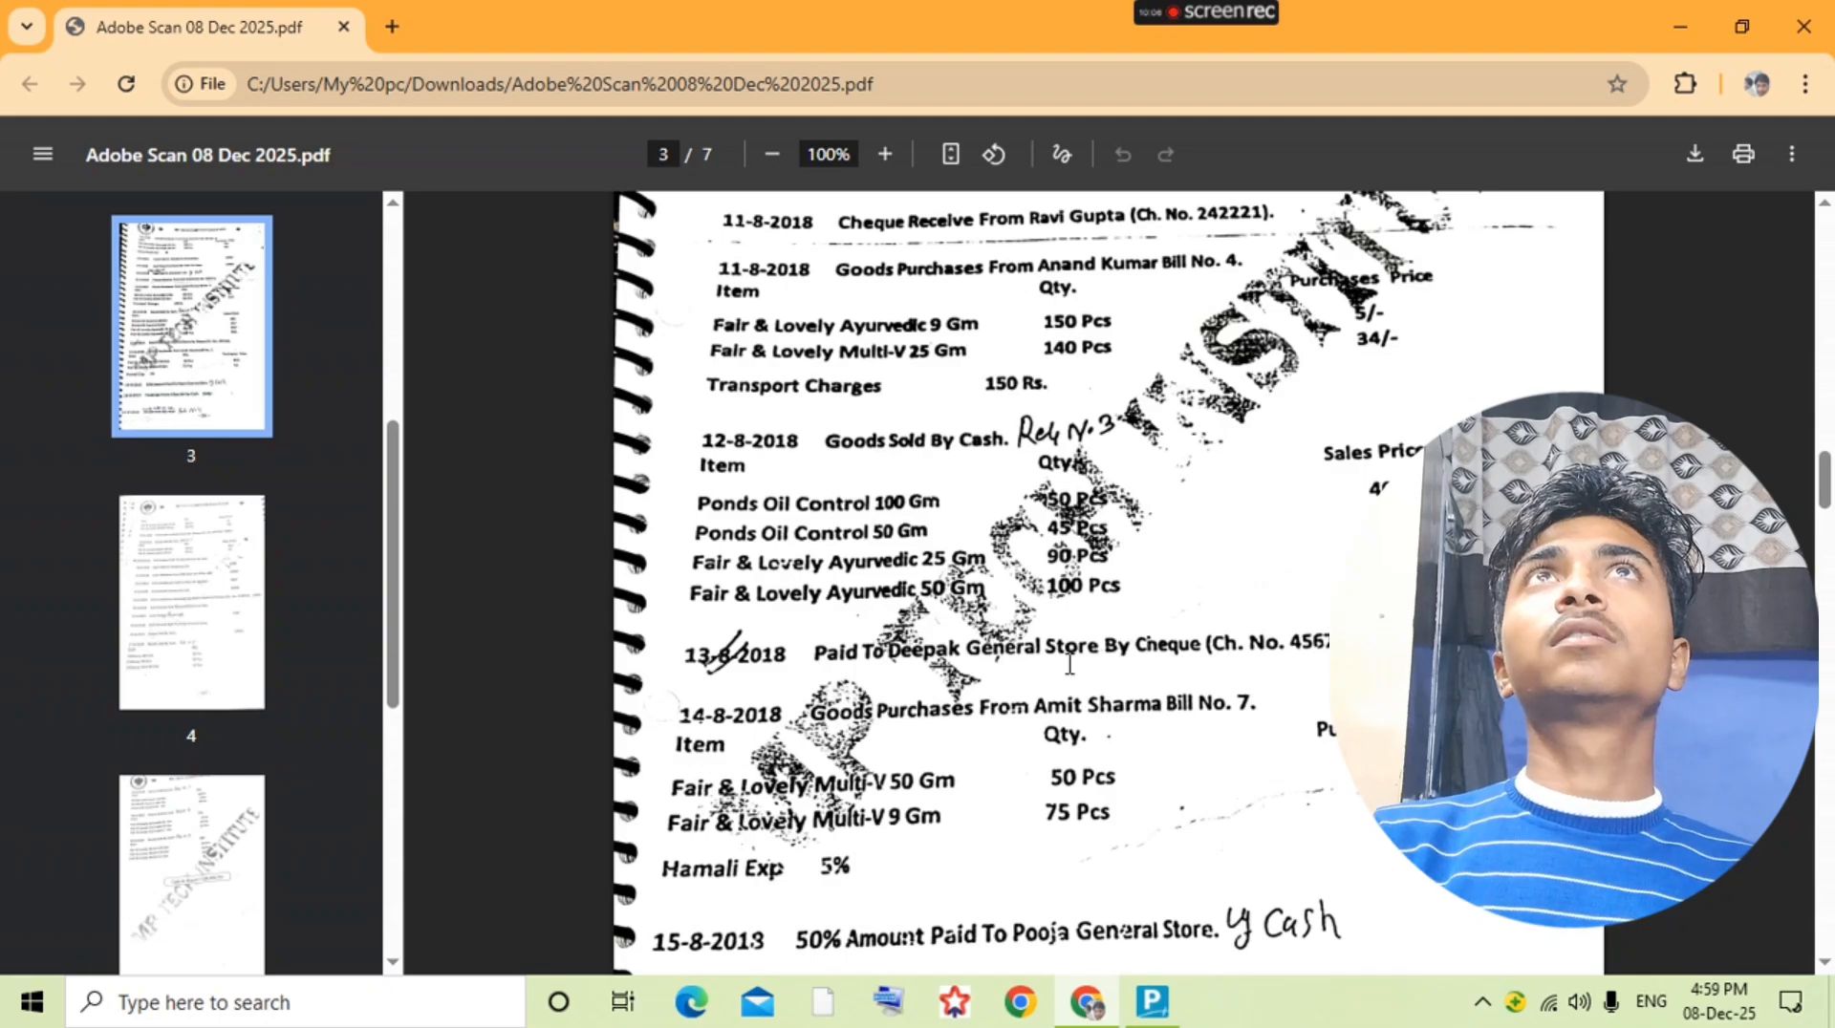
scroll(1068, 664, "down", 2)
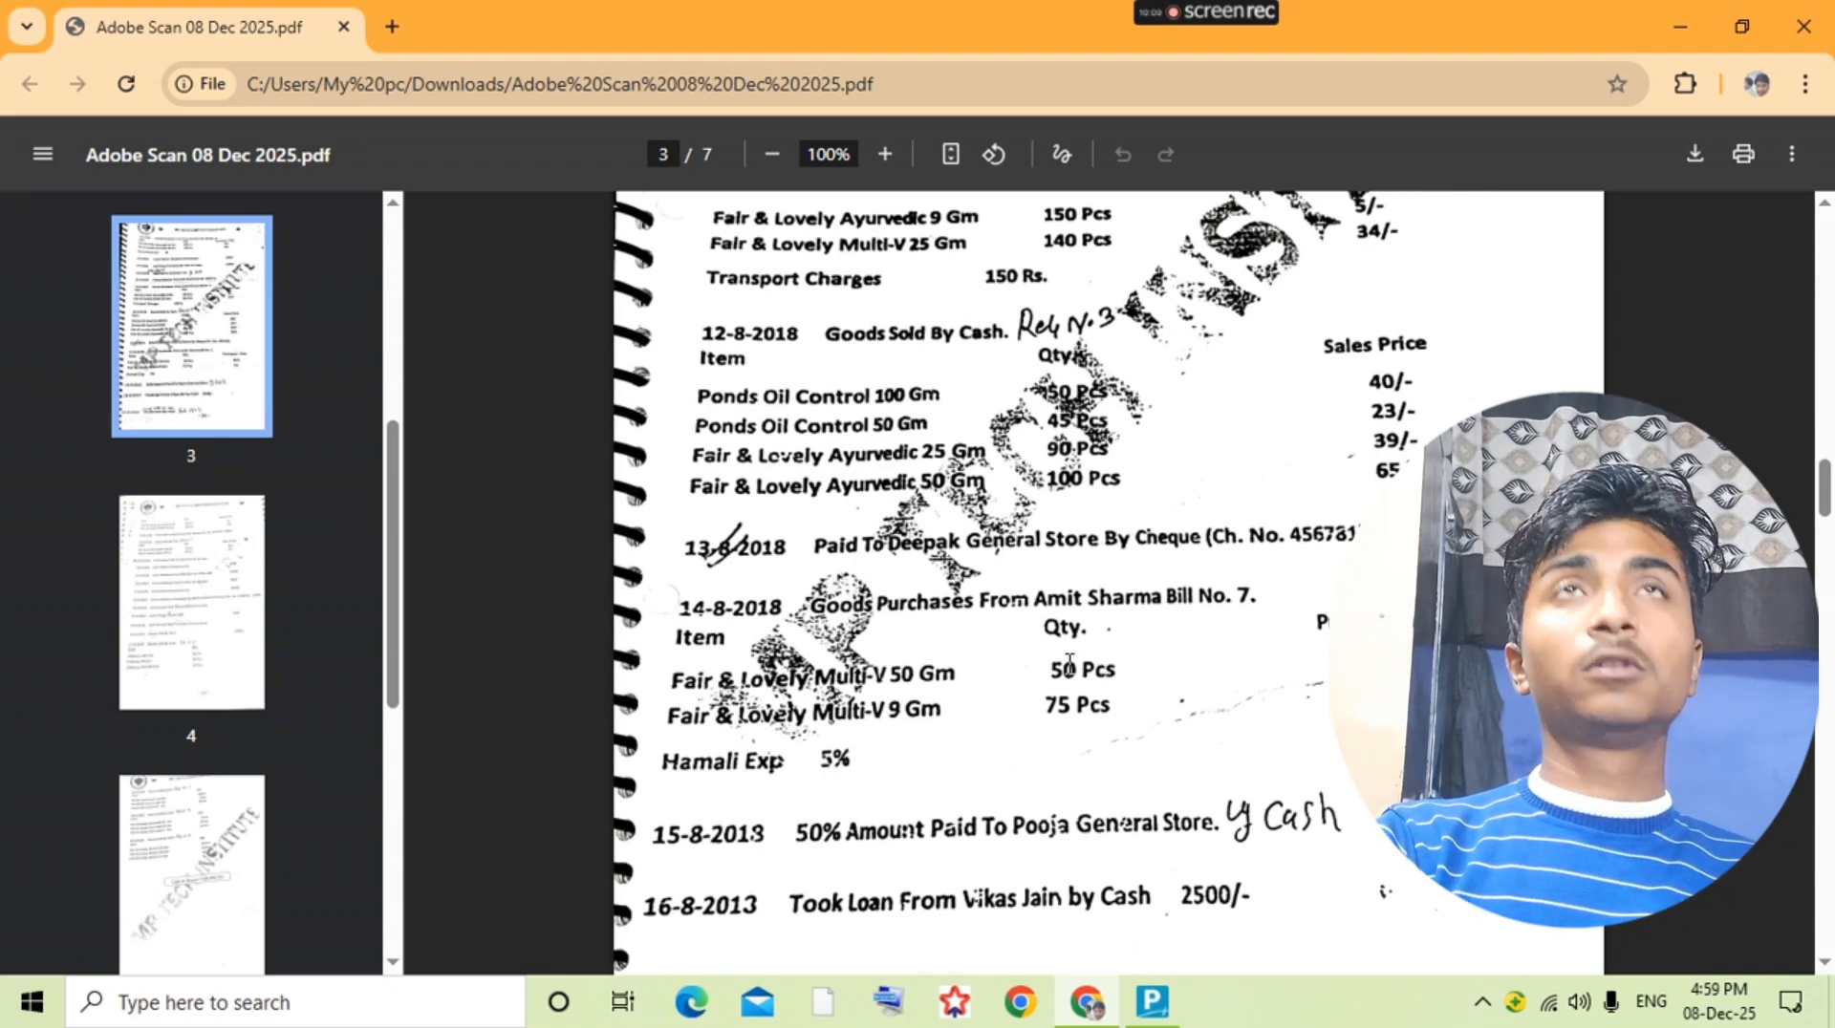
key("alt+Tab")
key("alt+Tab")
key("alt+Tab")
type("7")
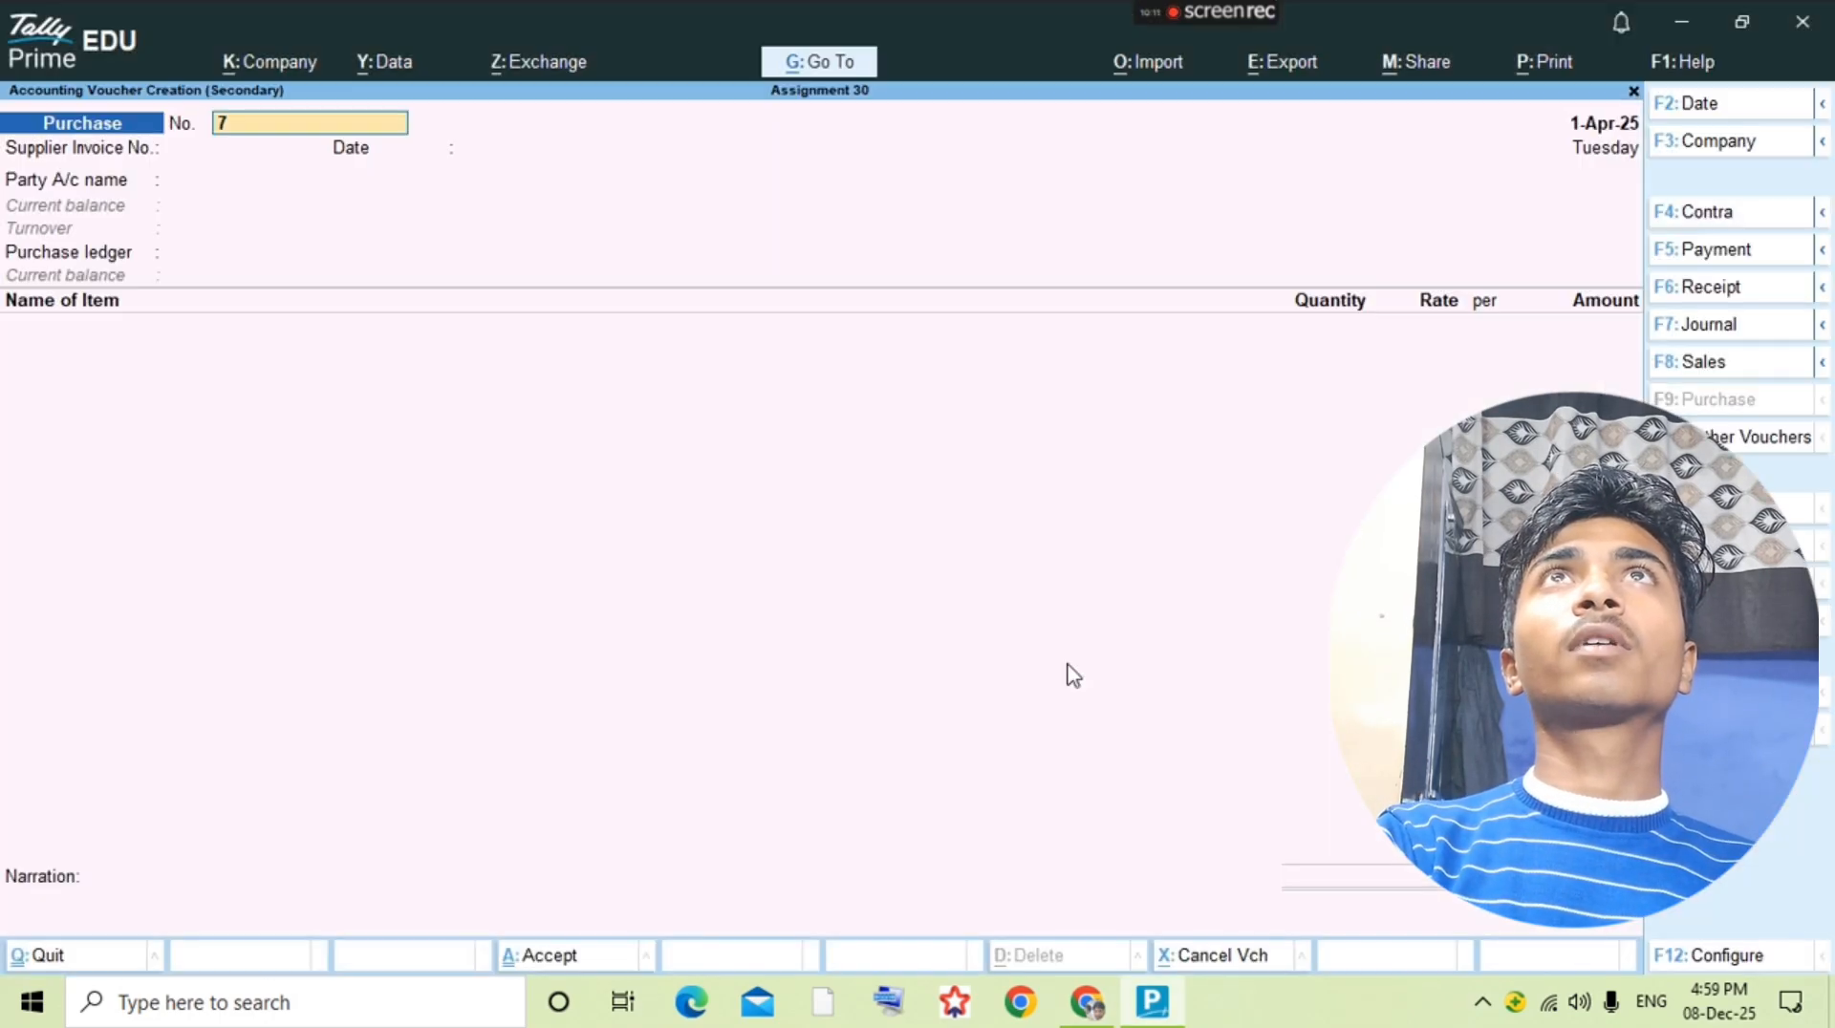
key("Return")
type("7")
key("Return")
key("Return")
Step: Create a ledger with the supplier's full name under Sundry Creditors and use it as the party account of the purchase voucher
key("alt+c")
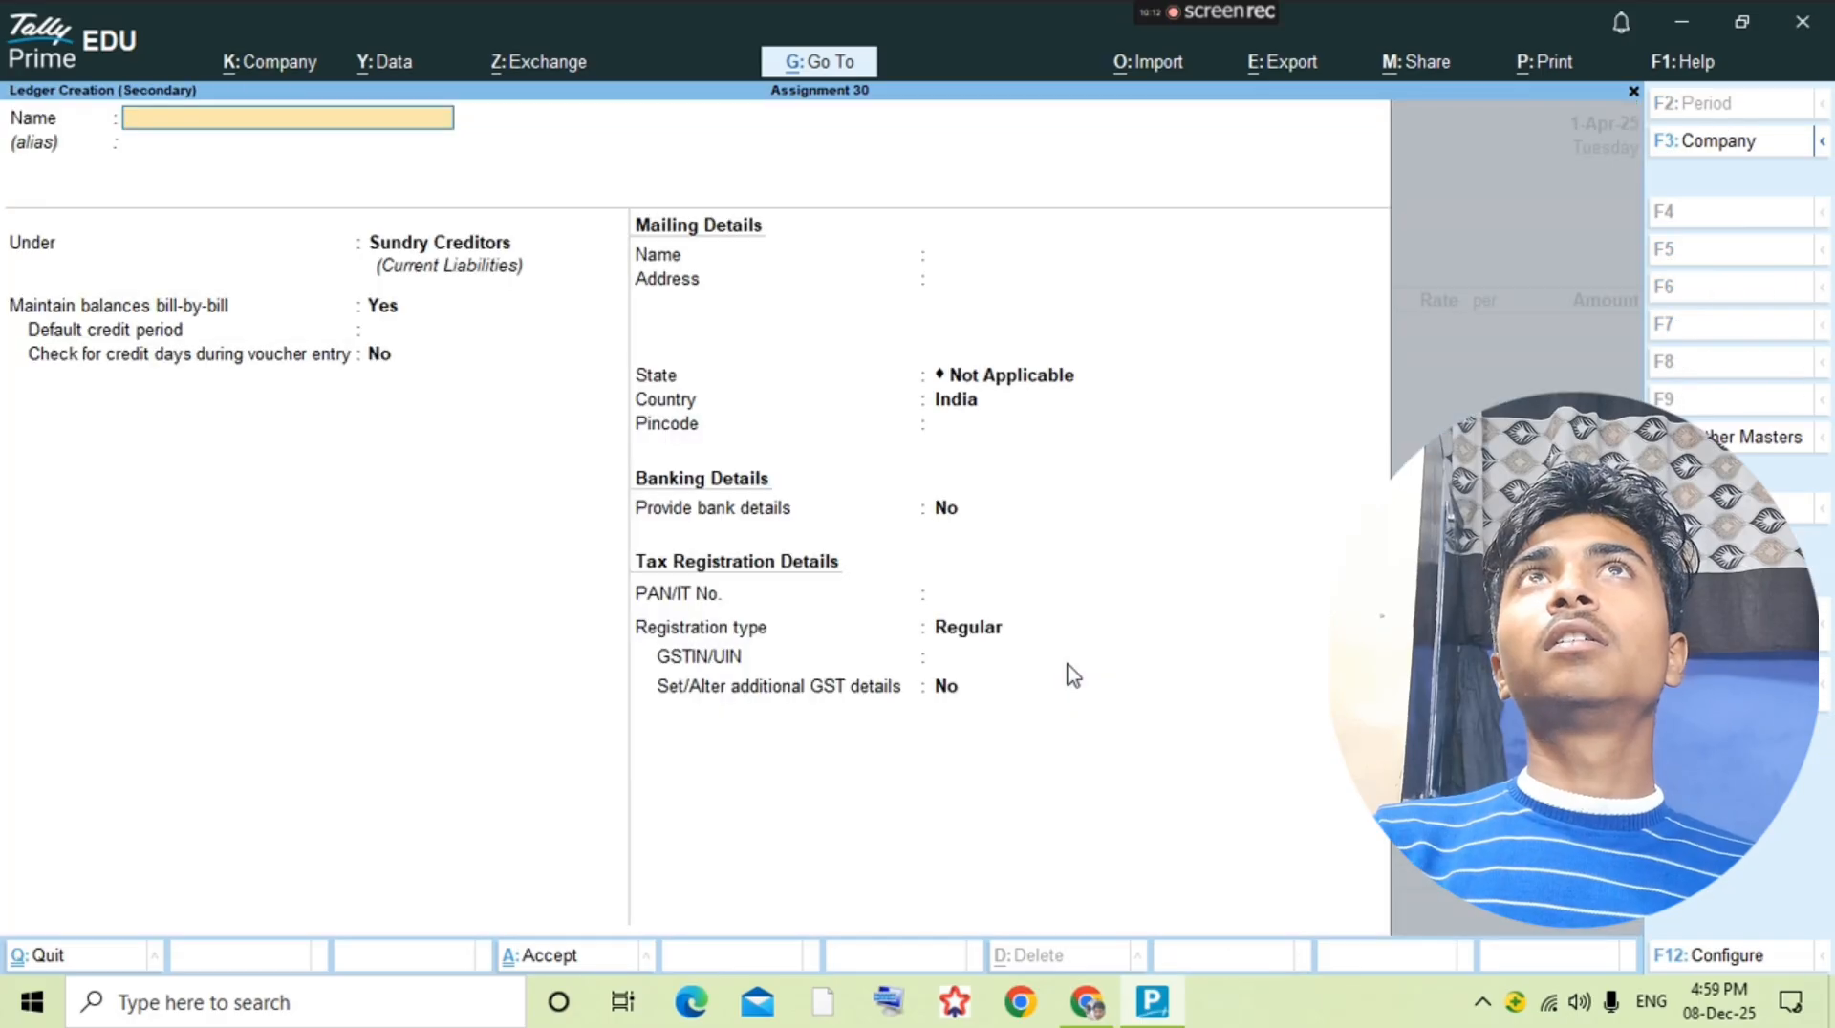
type("Amit Sharma")
key("Return")
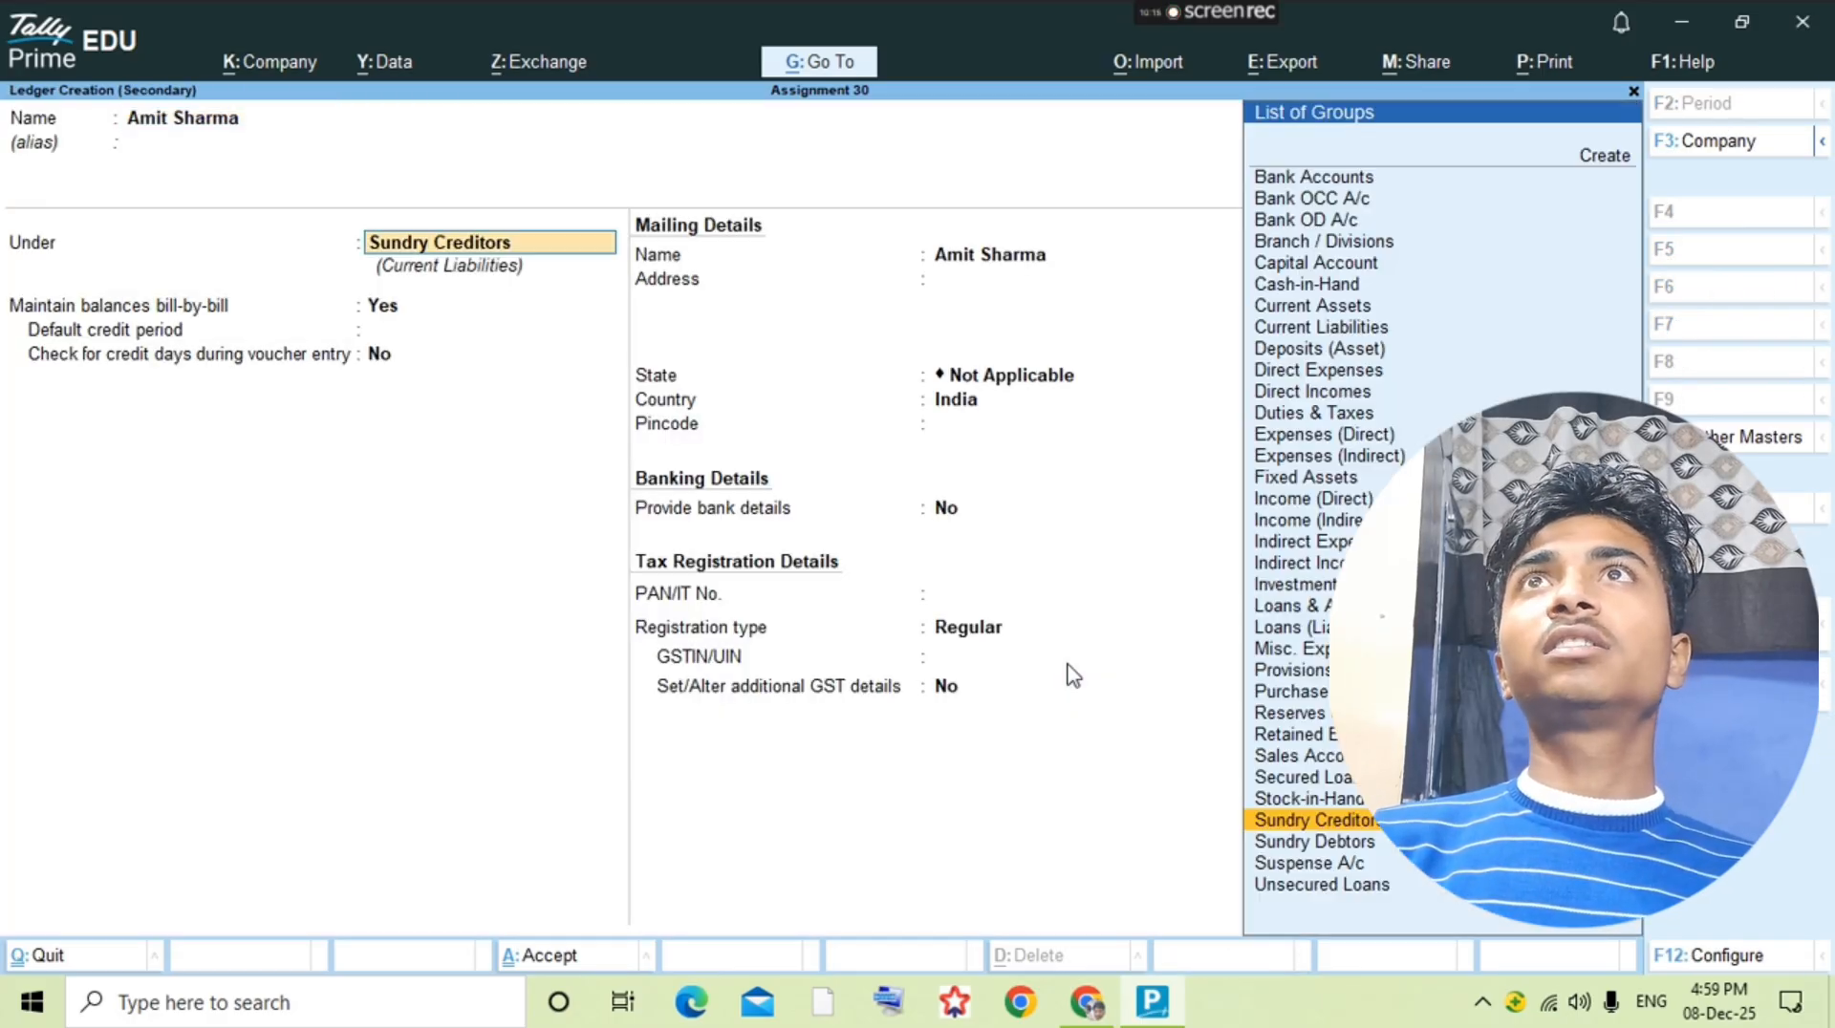
key("ctrl+a")
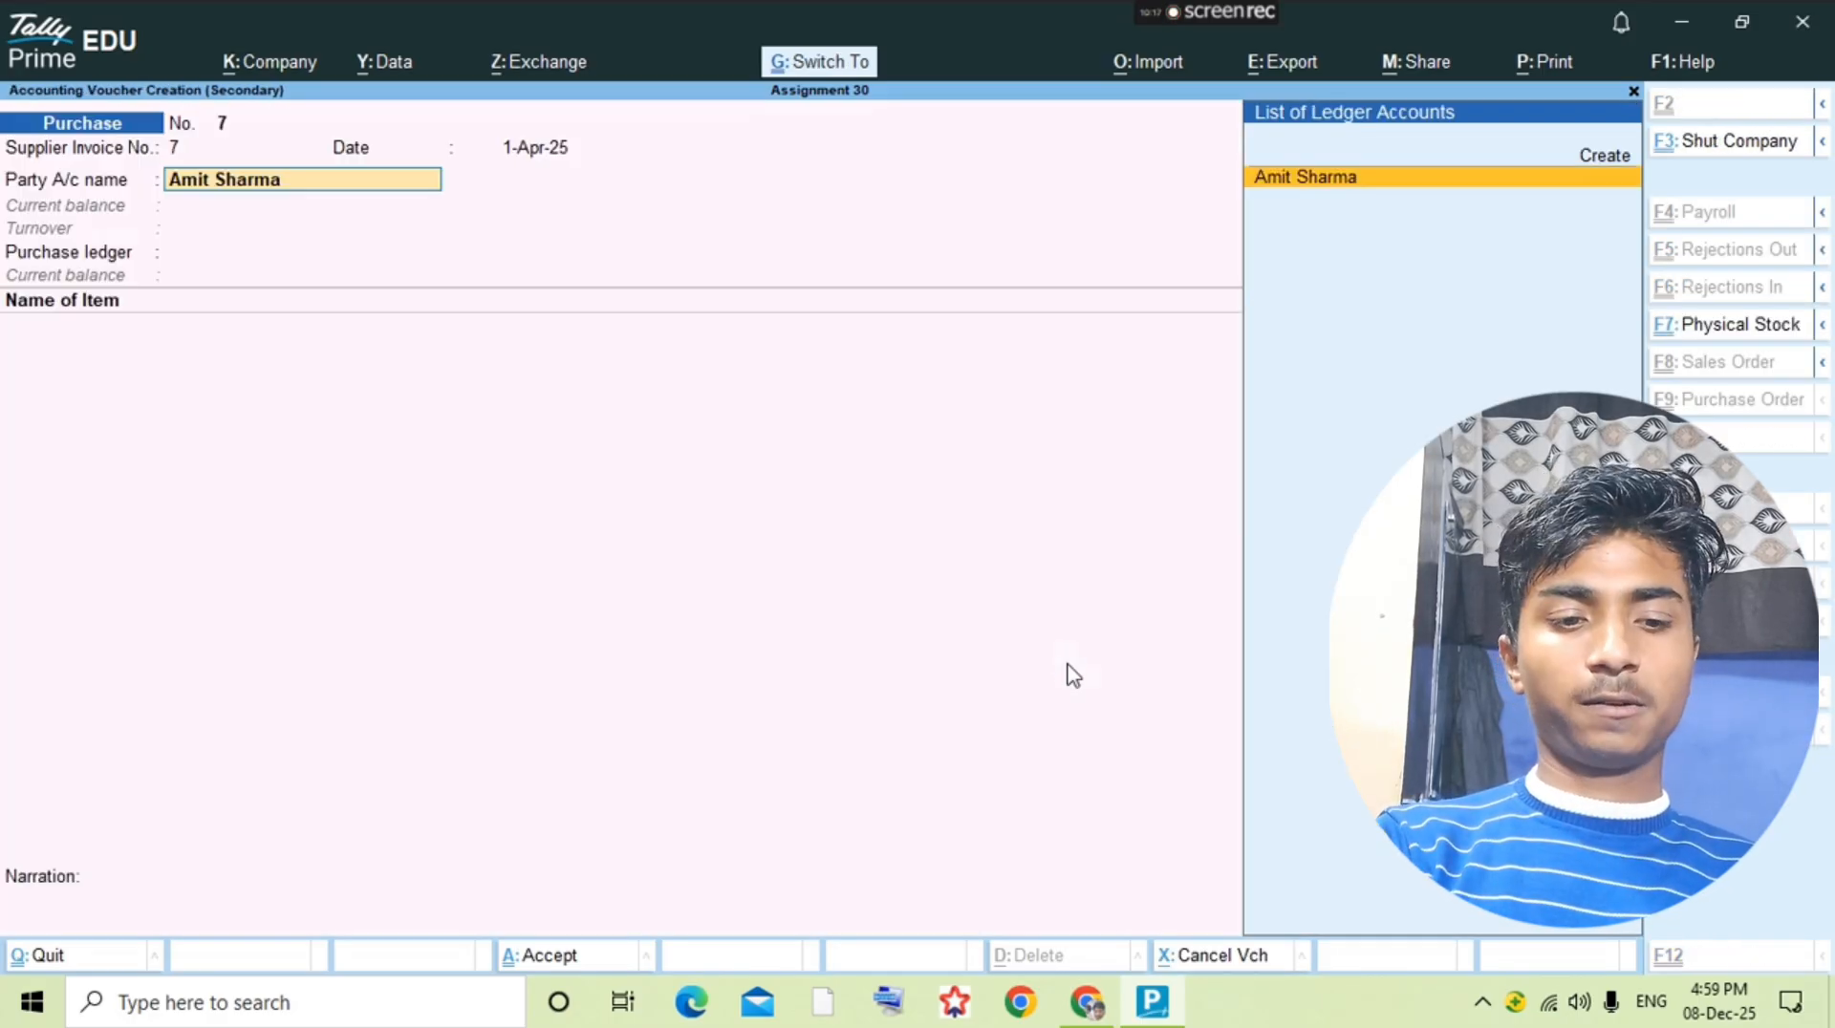
key("Return")
key("ctrl")
key("ctrl+a")
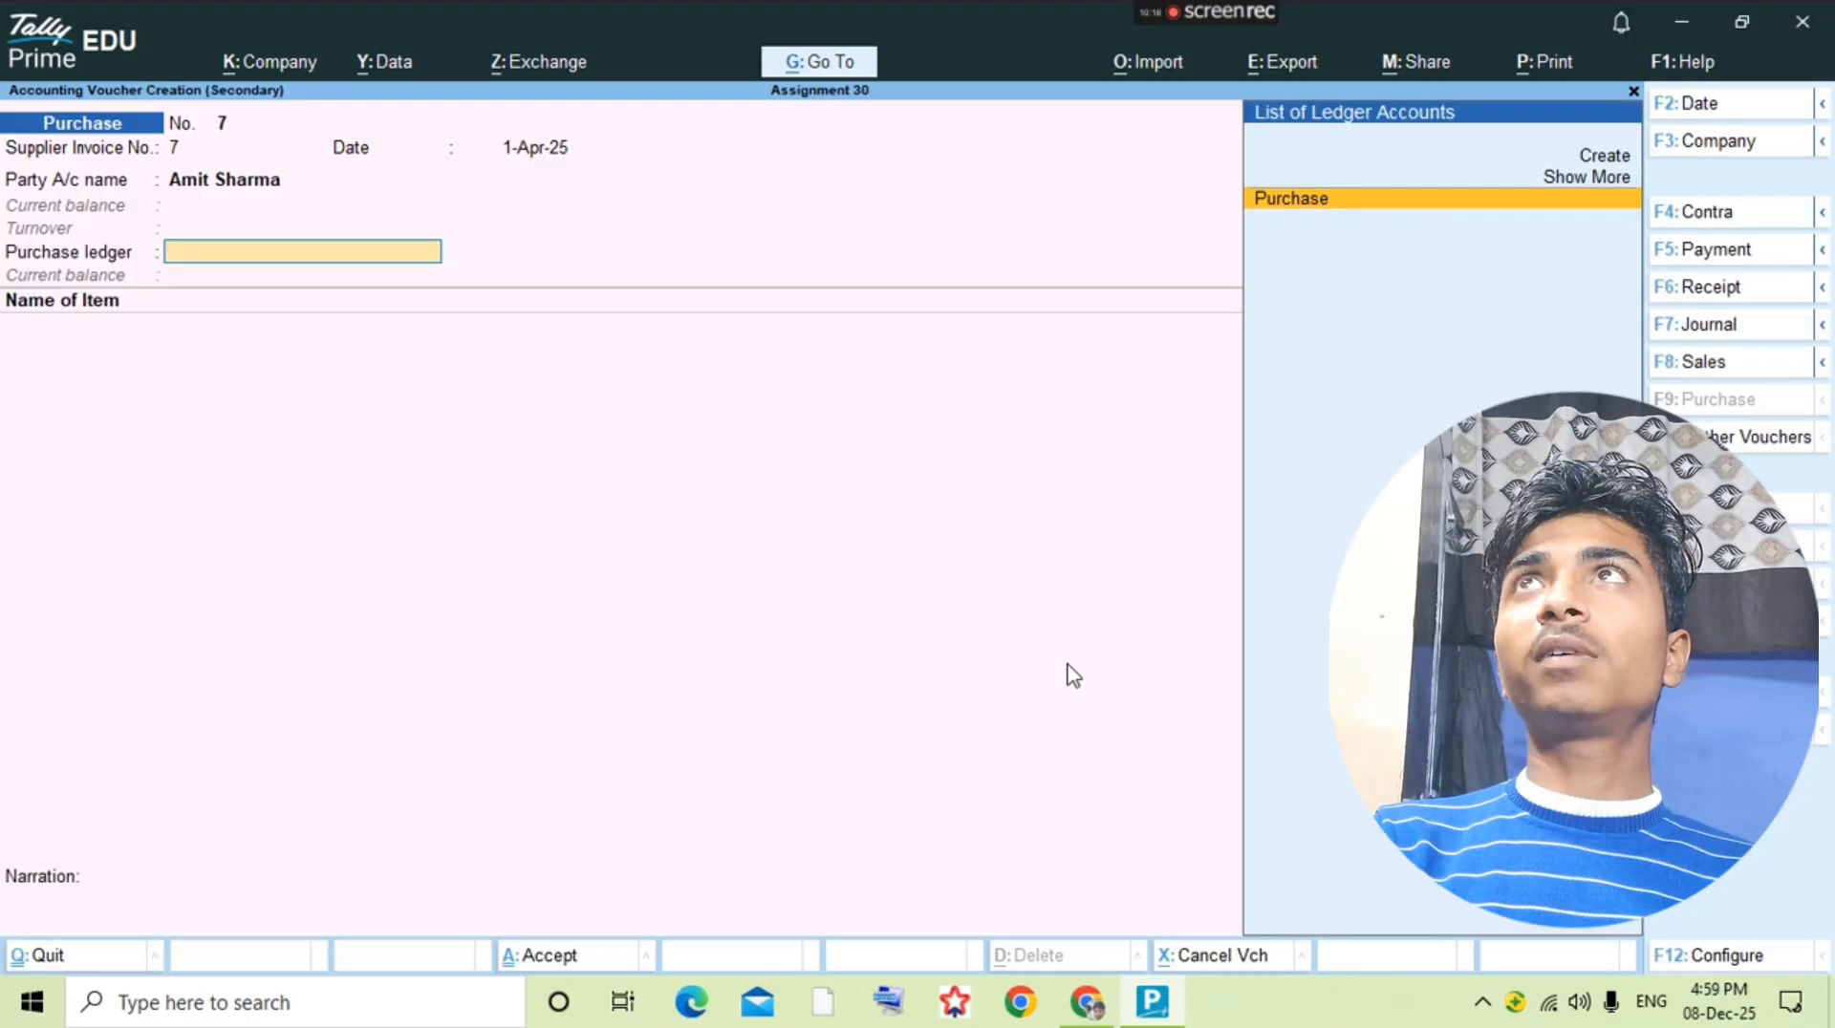
Step: Set the voucher's purchase ledger to Purchase and check the first purchased item in the question PDF
key("Return")
key("alt+Tab")
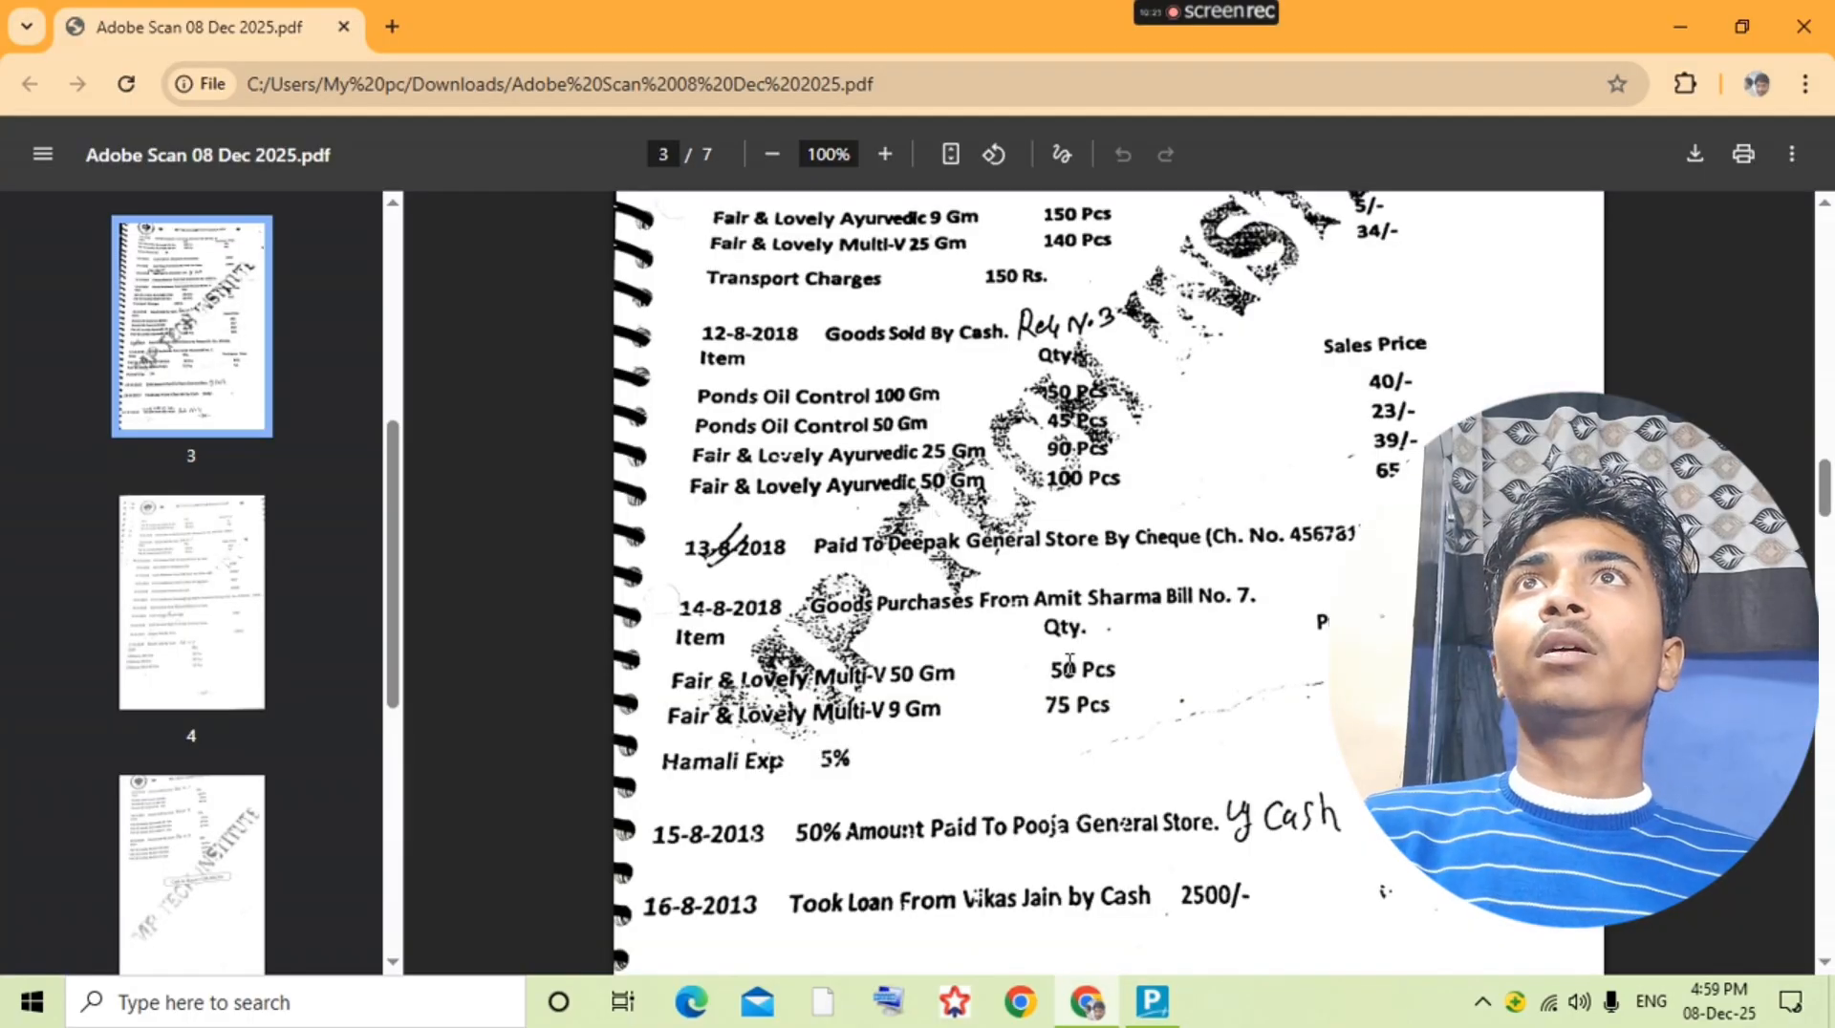
key("alt+Tab")
type("Fair")
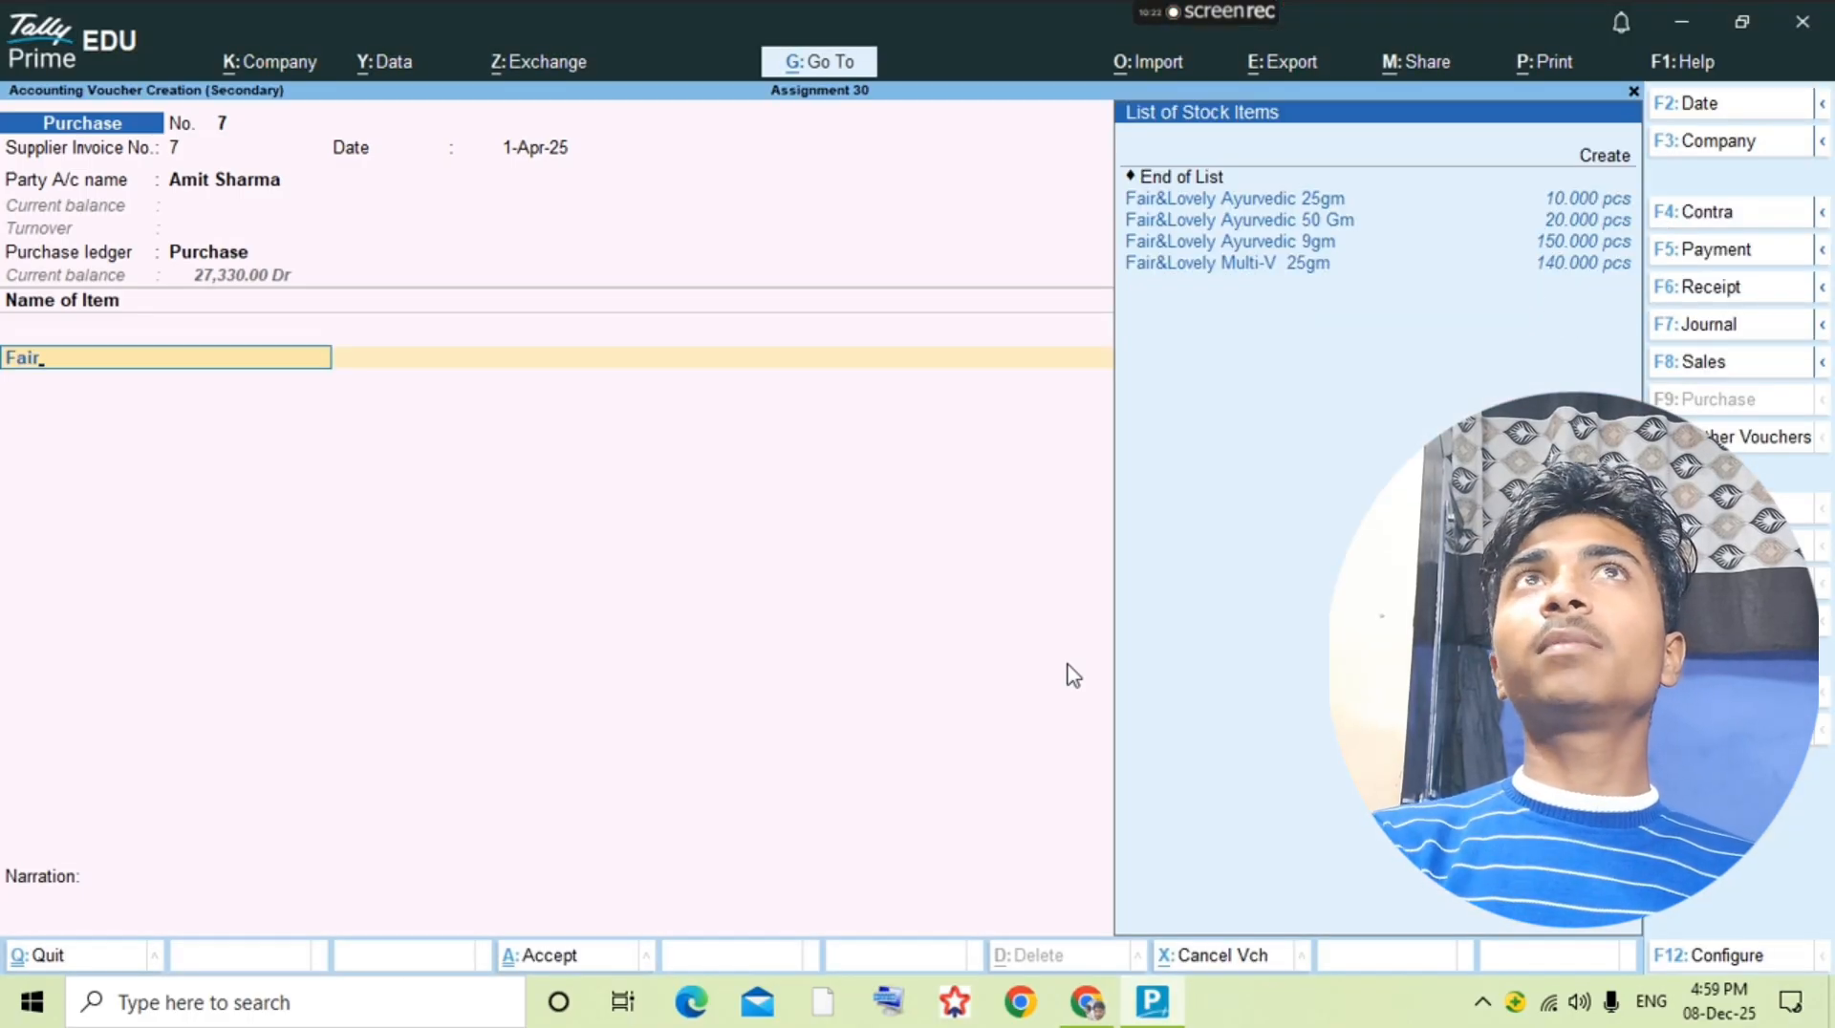
key("Down")
key("Down")
key("Down")
key("Down")
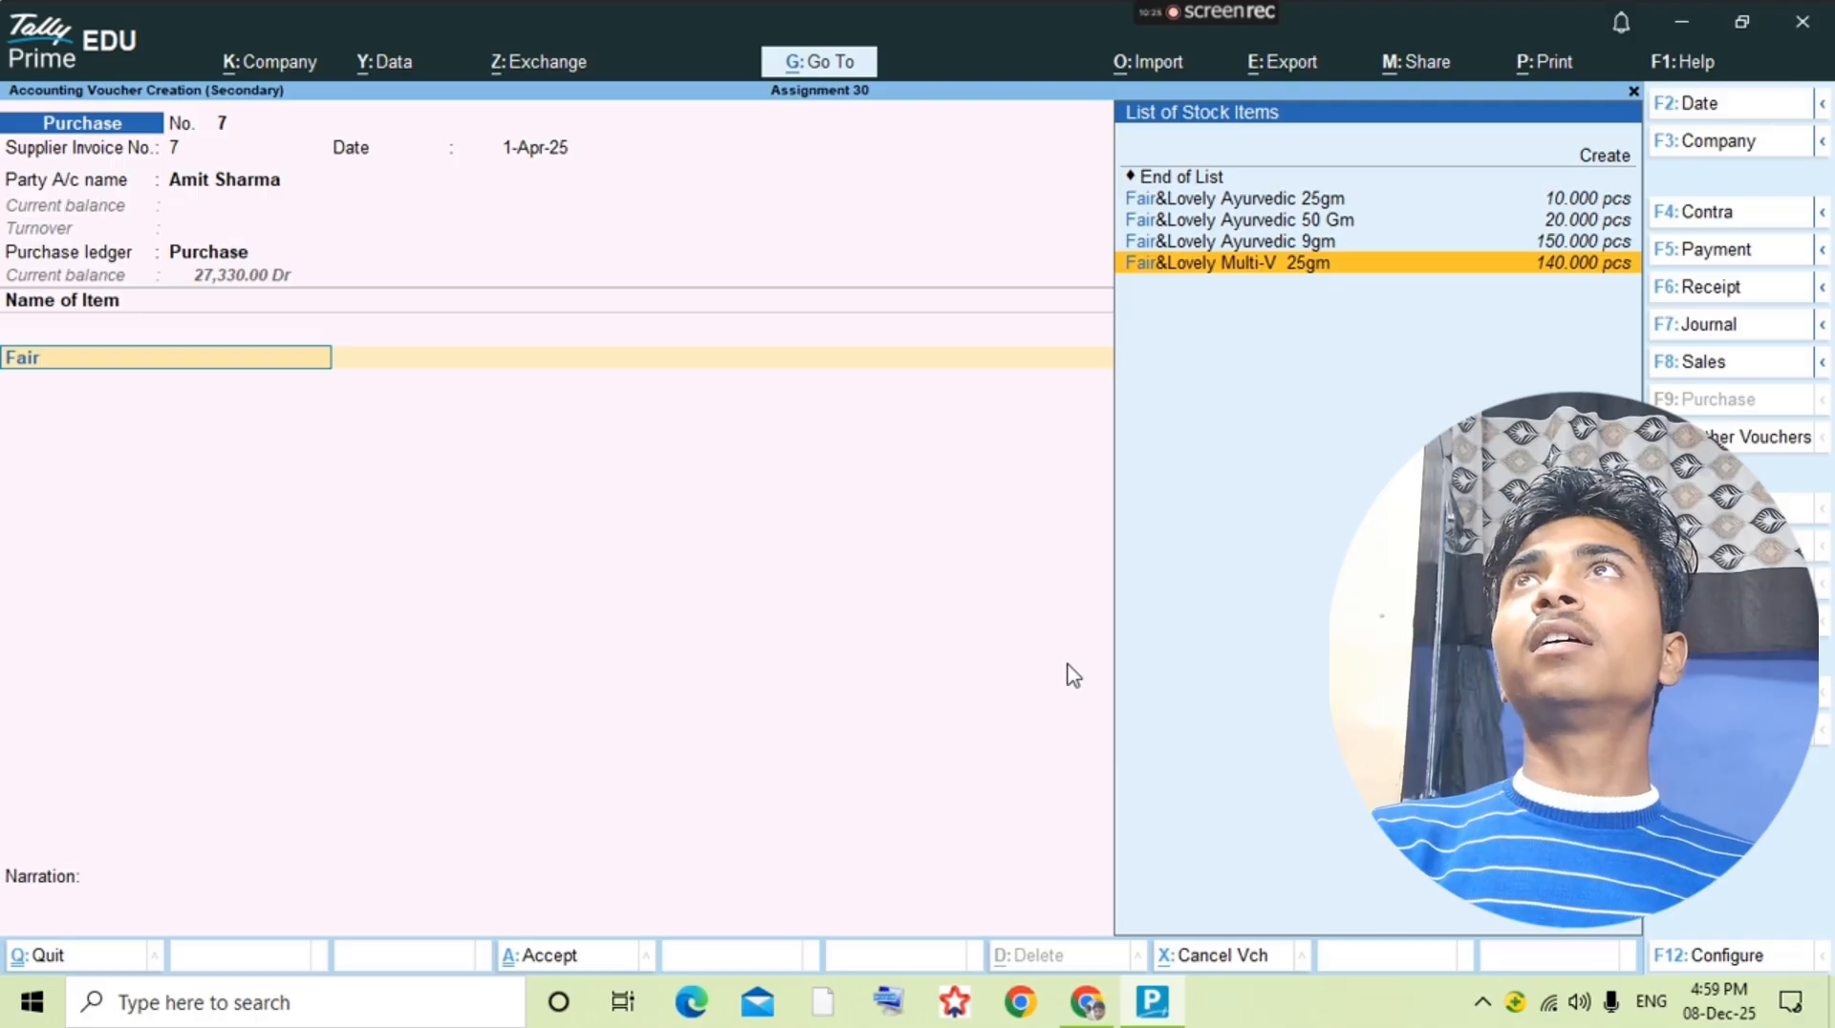
key("Return")
key("alt+Tab")
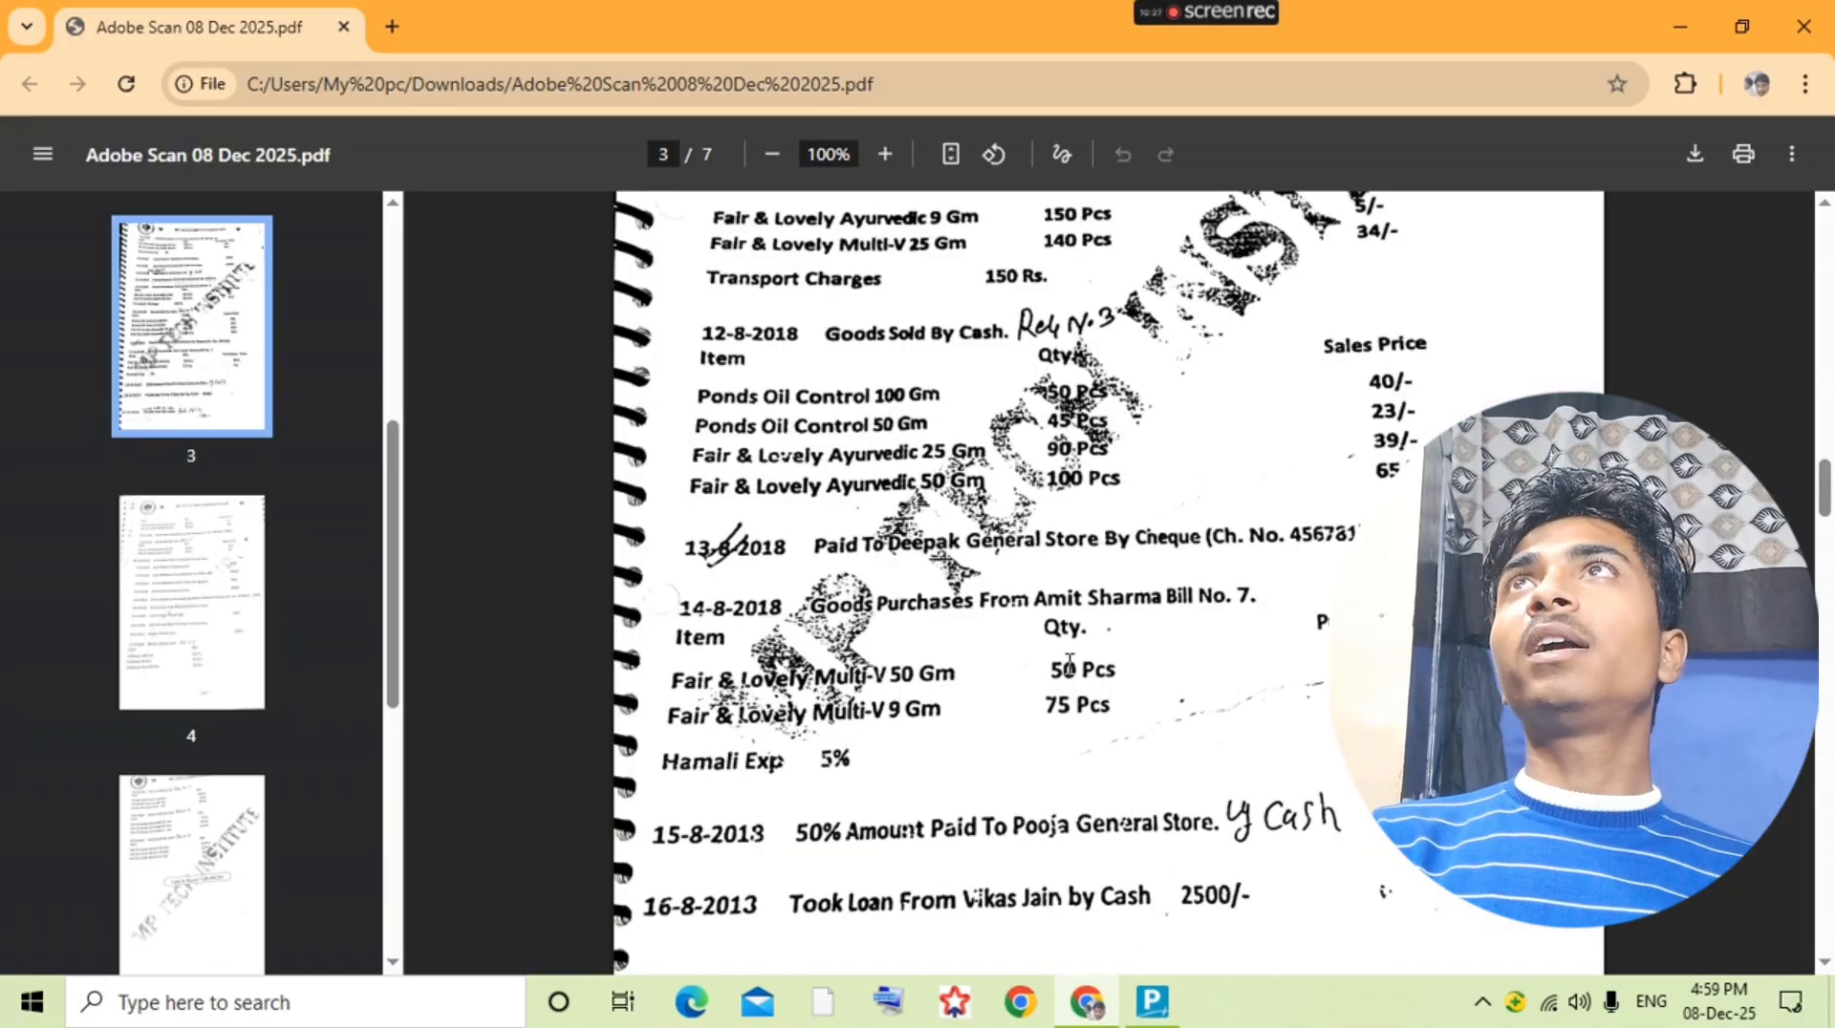
key("alt+Tab")
key("BackSpace")
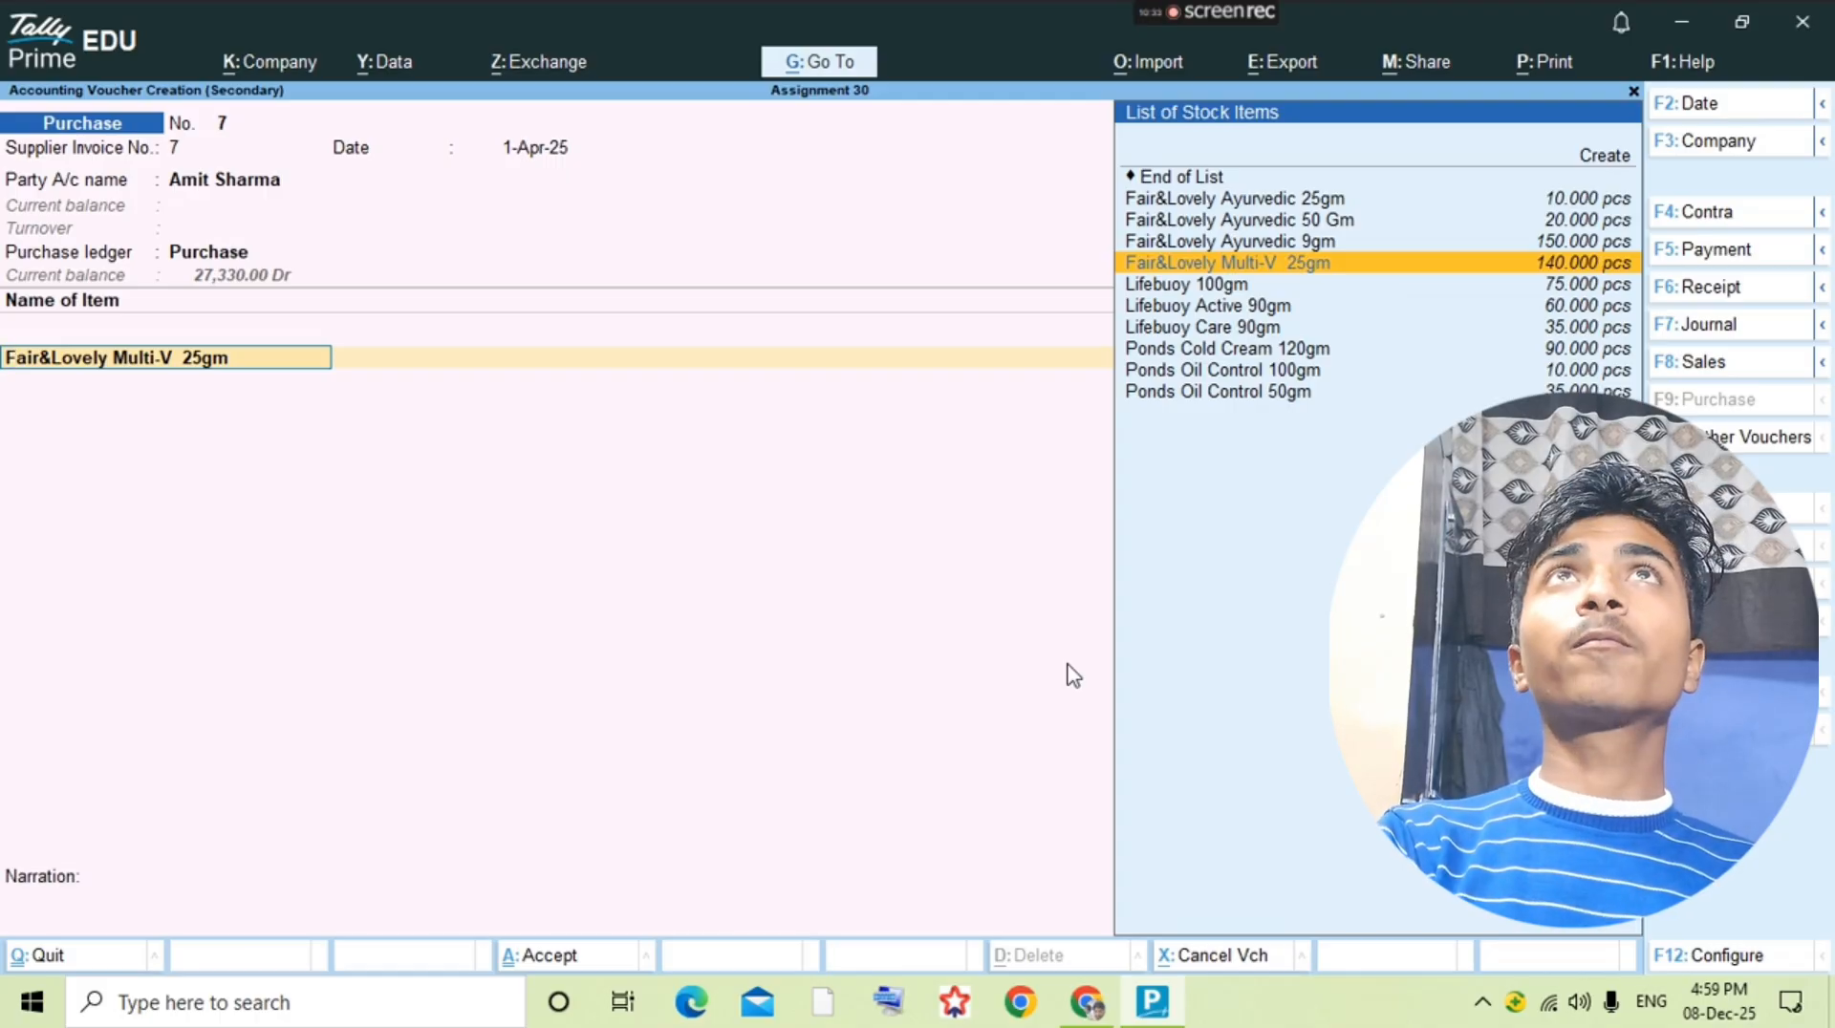
Step: Start a new stock item for the voucher's first line and name it Fair&Lovely Multi-V 50gm
key("alt")
key("alt+c")
type("Fai")
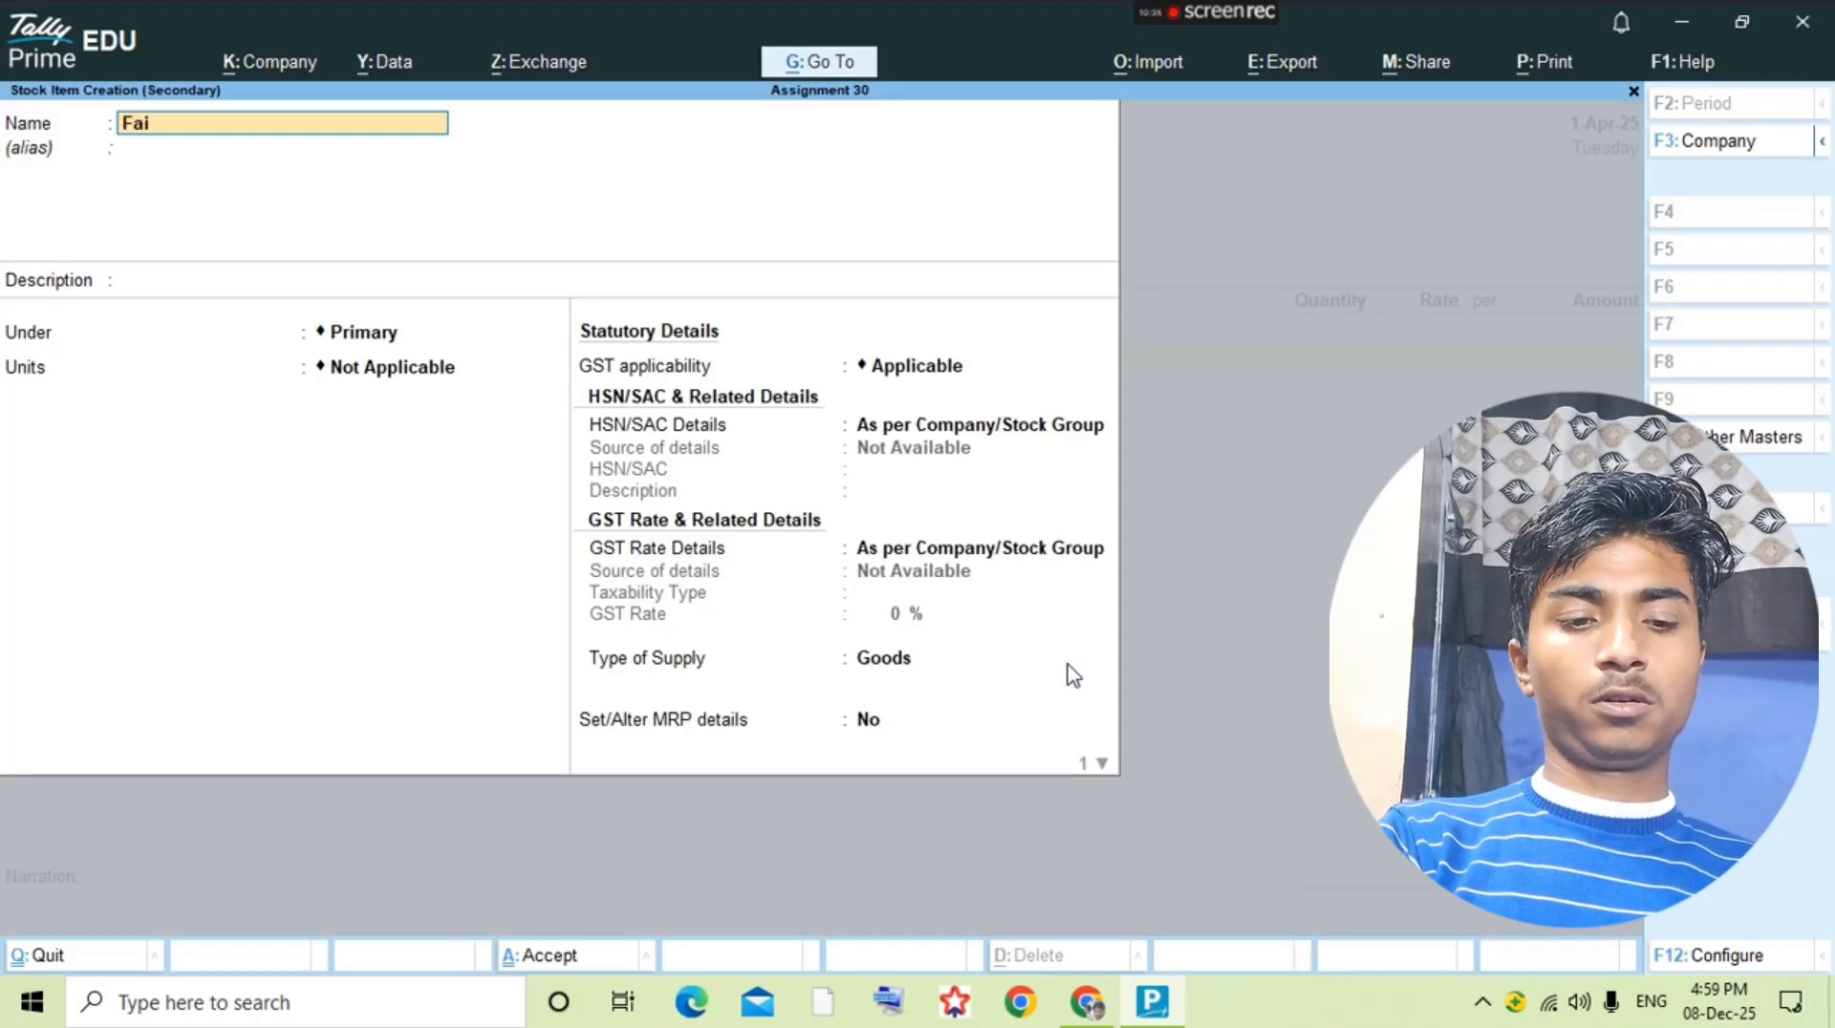
type("r&")
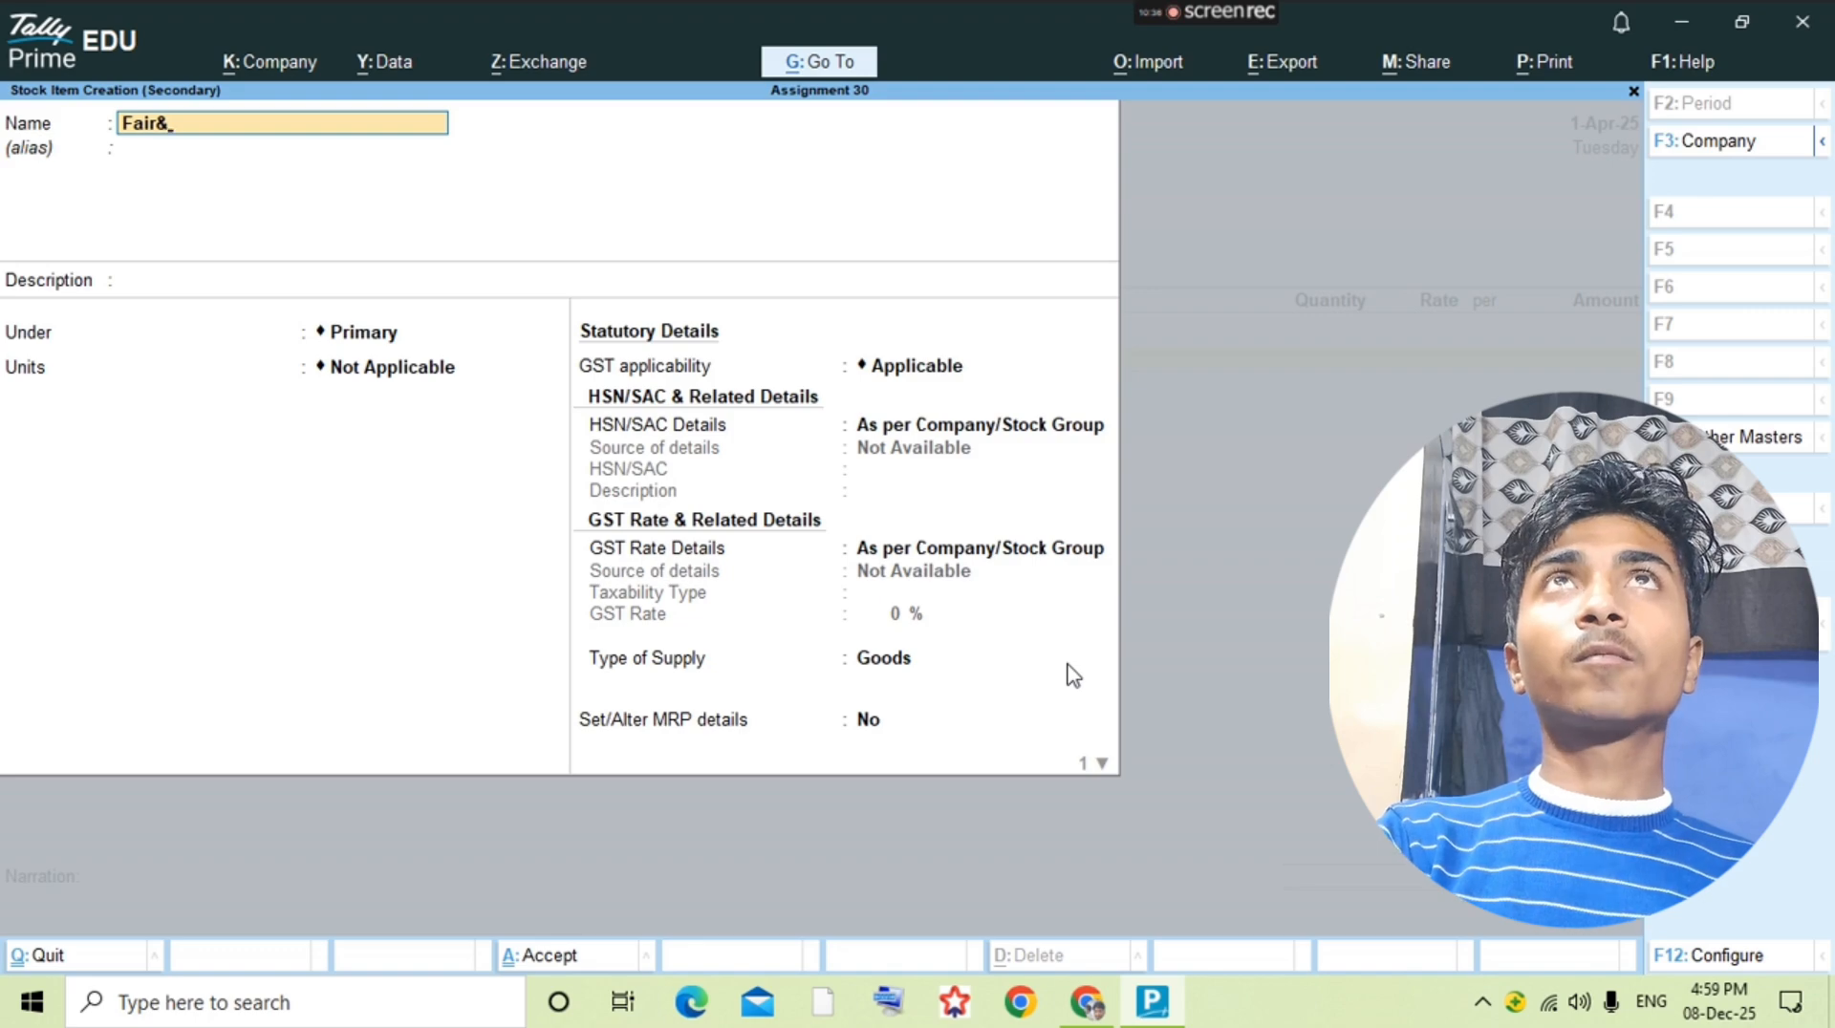
type("Lovel;")
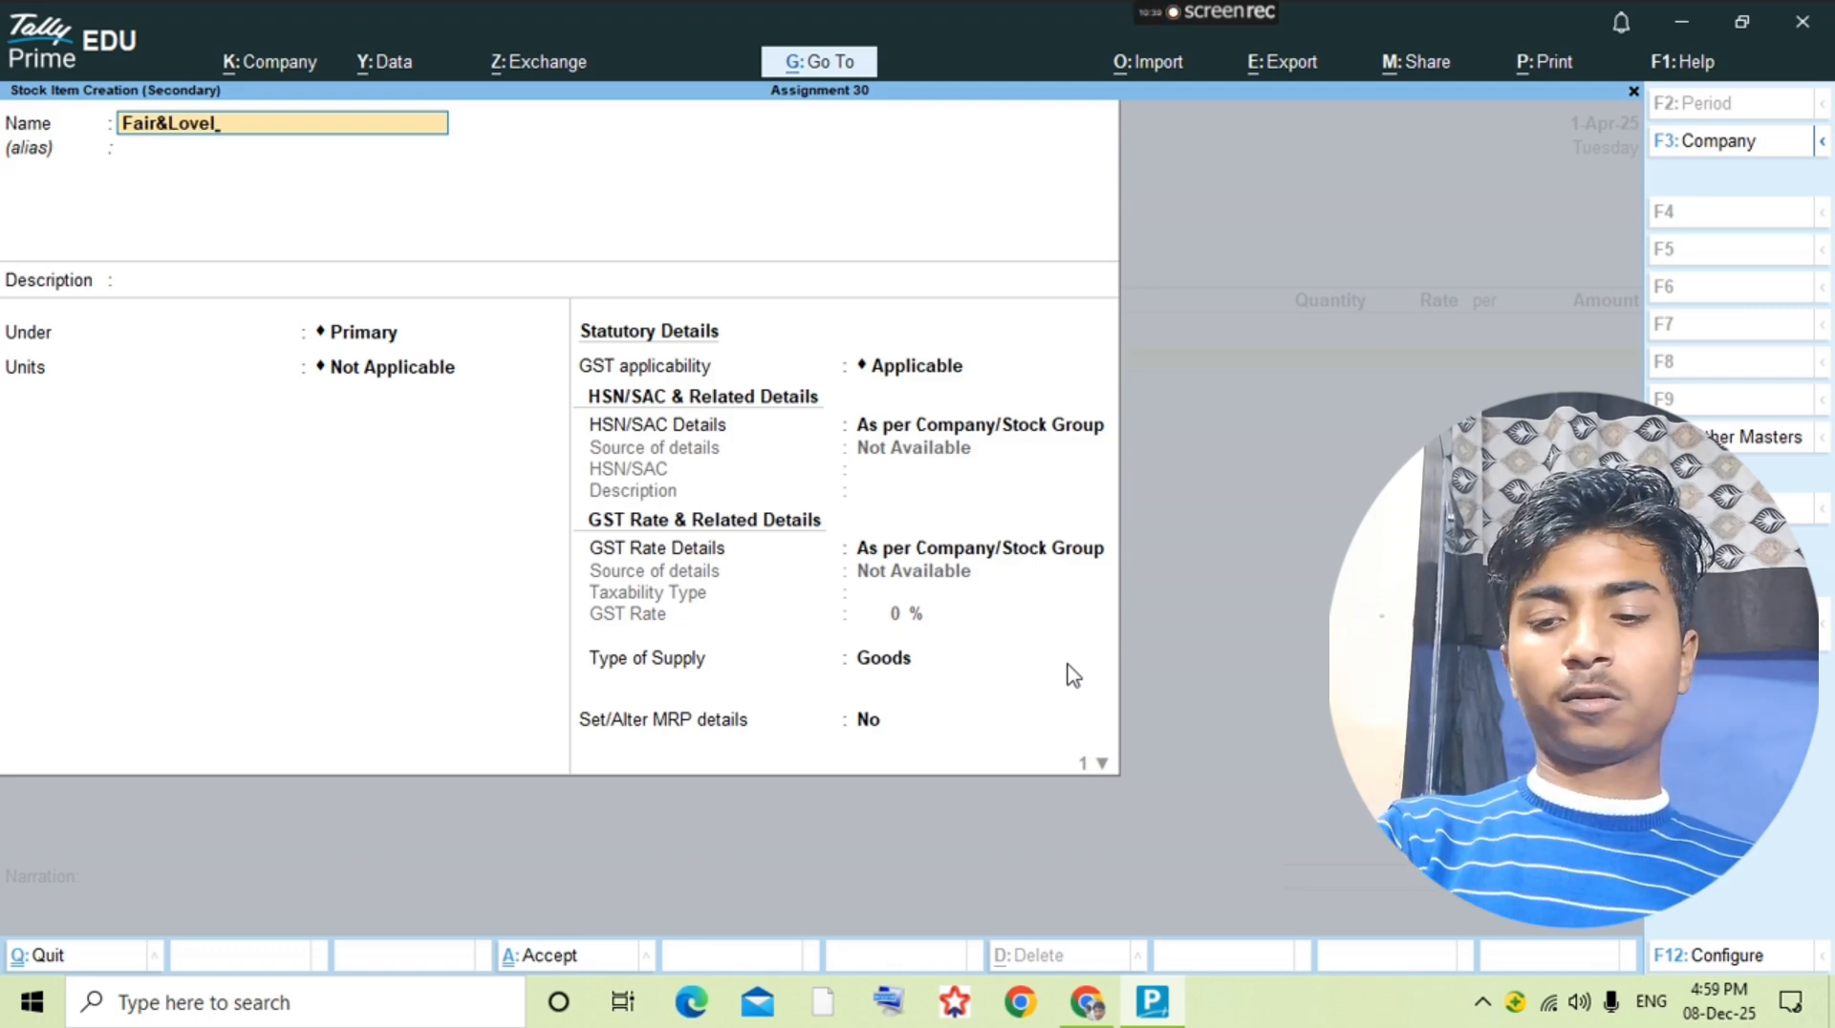
type("y Multi")
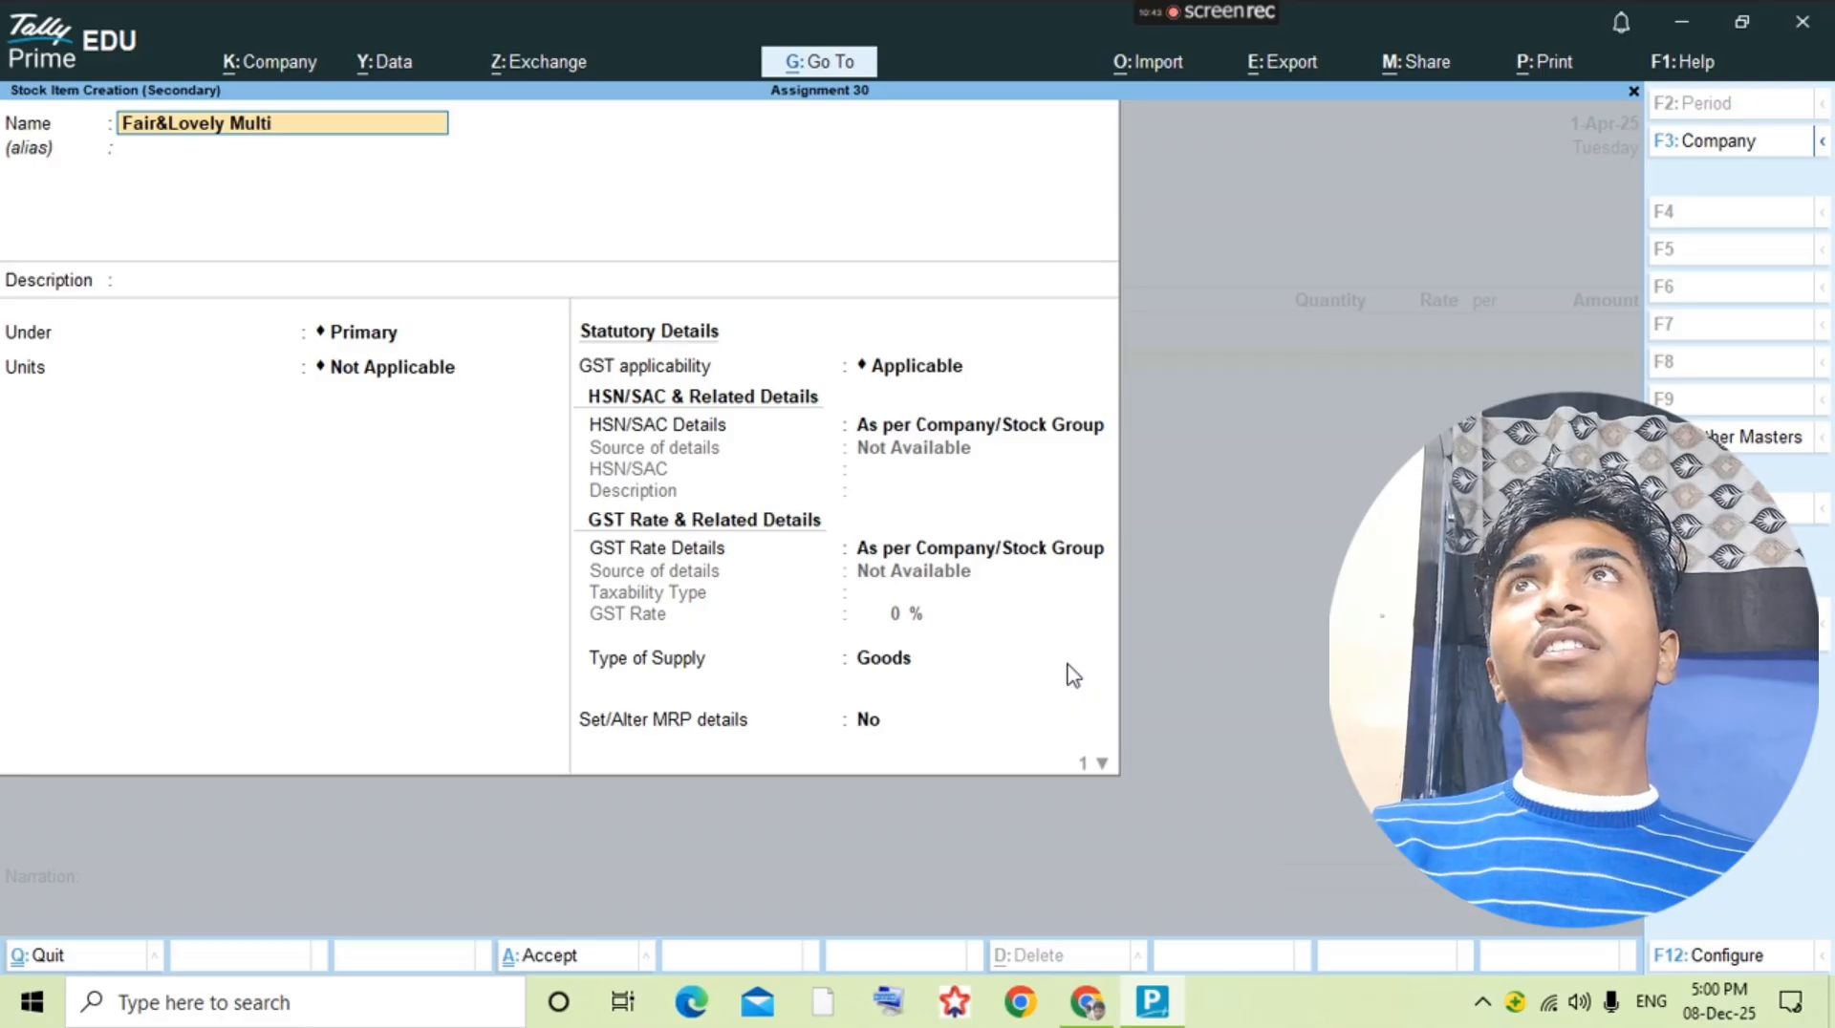
type("-V 50gm")
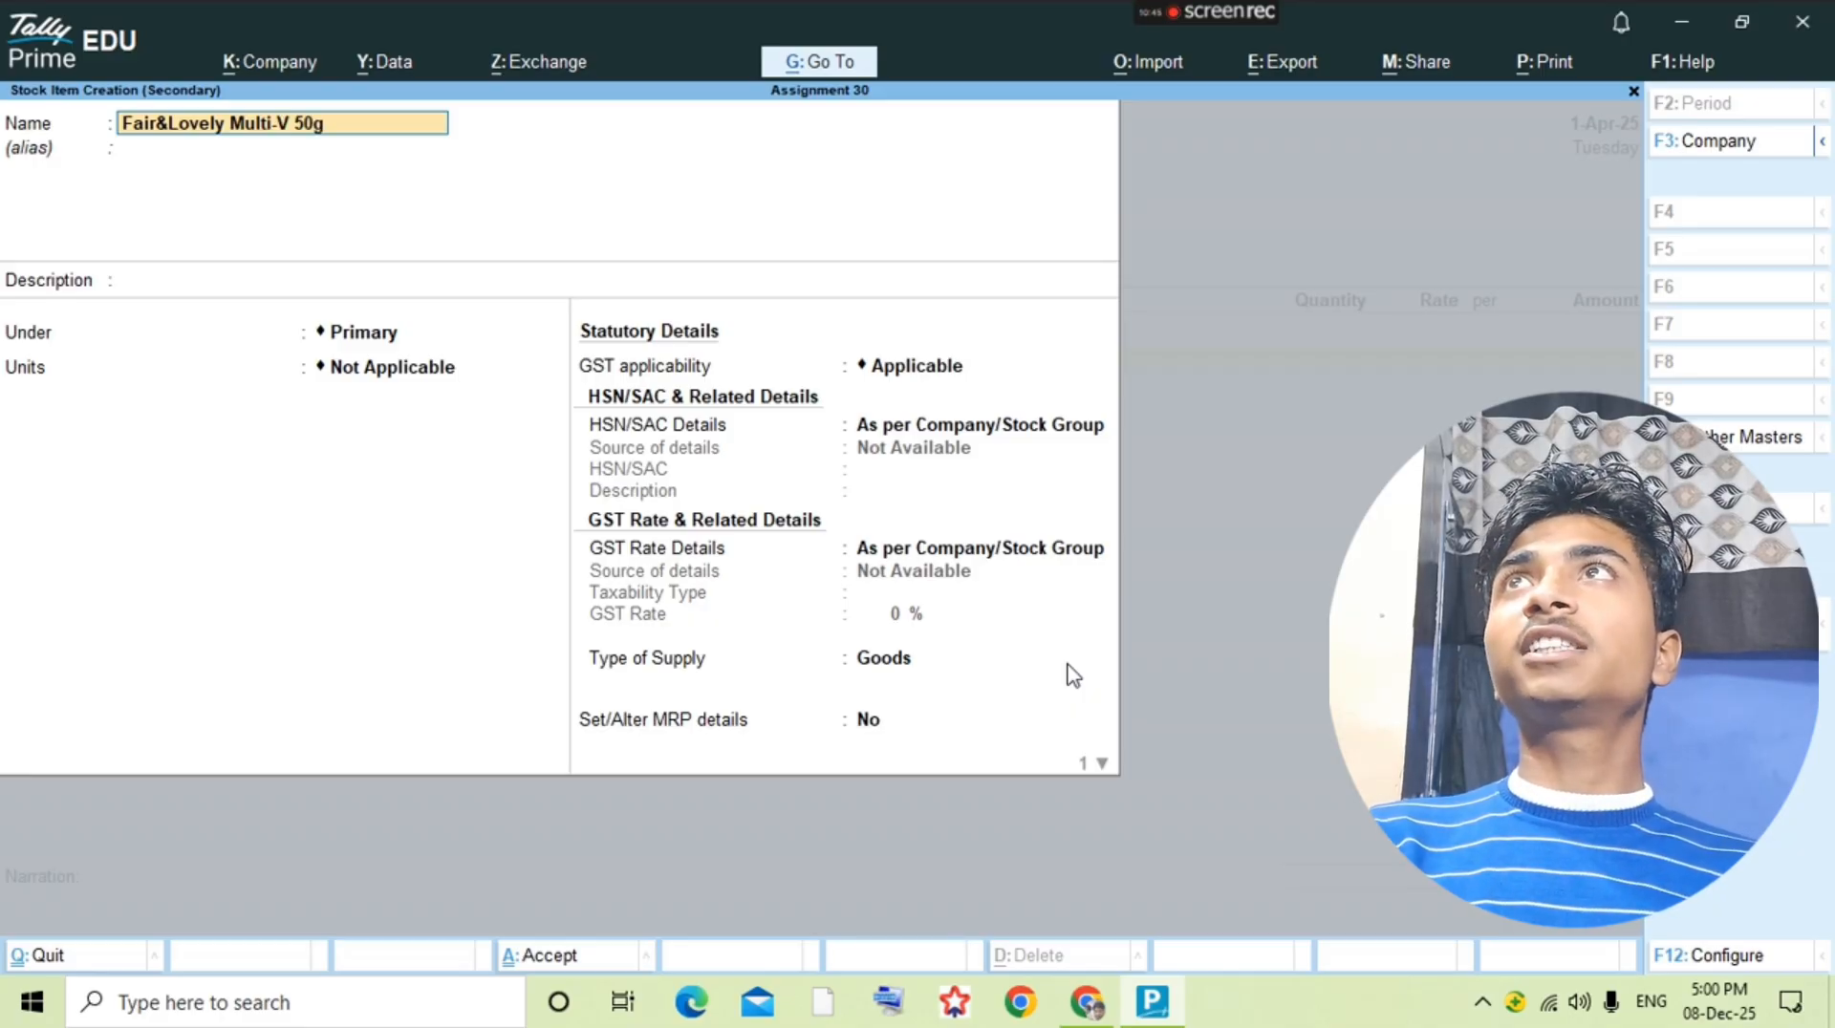
Step: Set the new stock item's unit to pcs, keep it under Primary, and save it
key("Return")
key("Return")
key("Return")
key("Down")
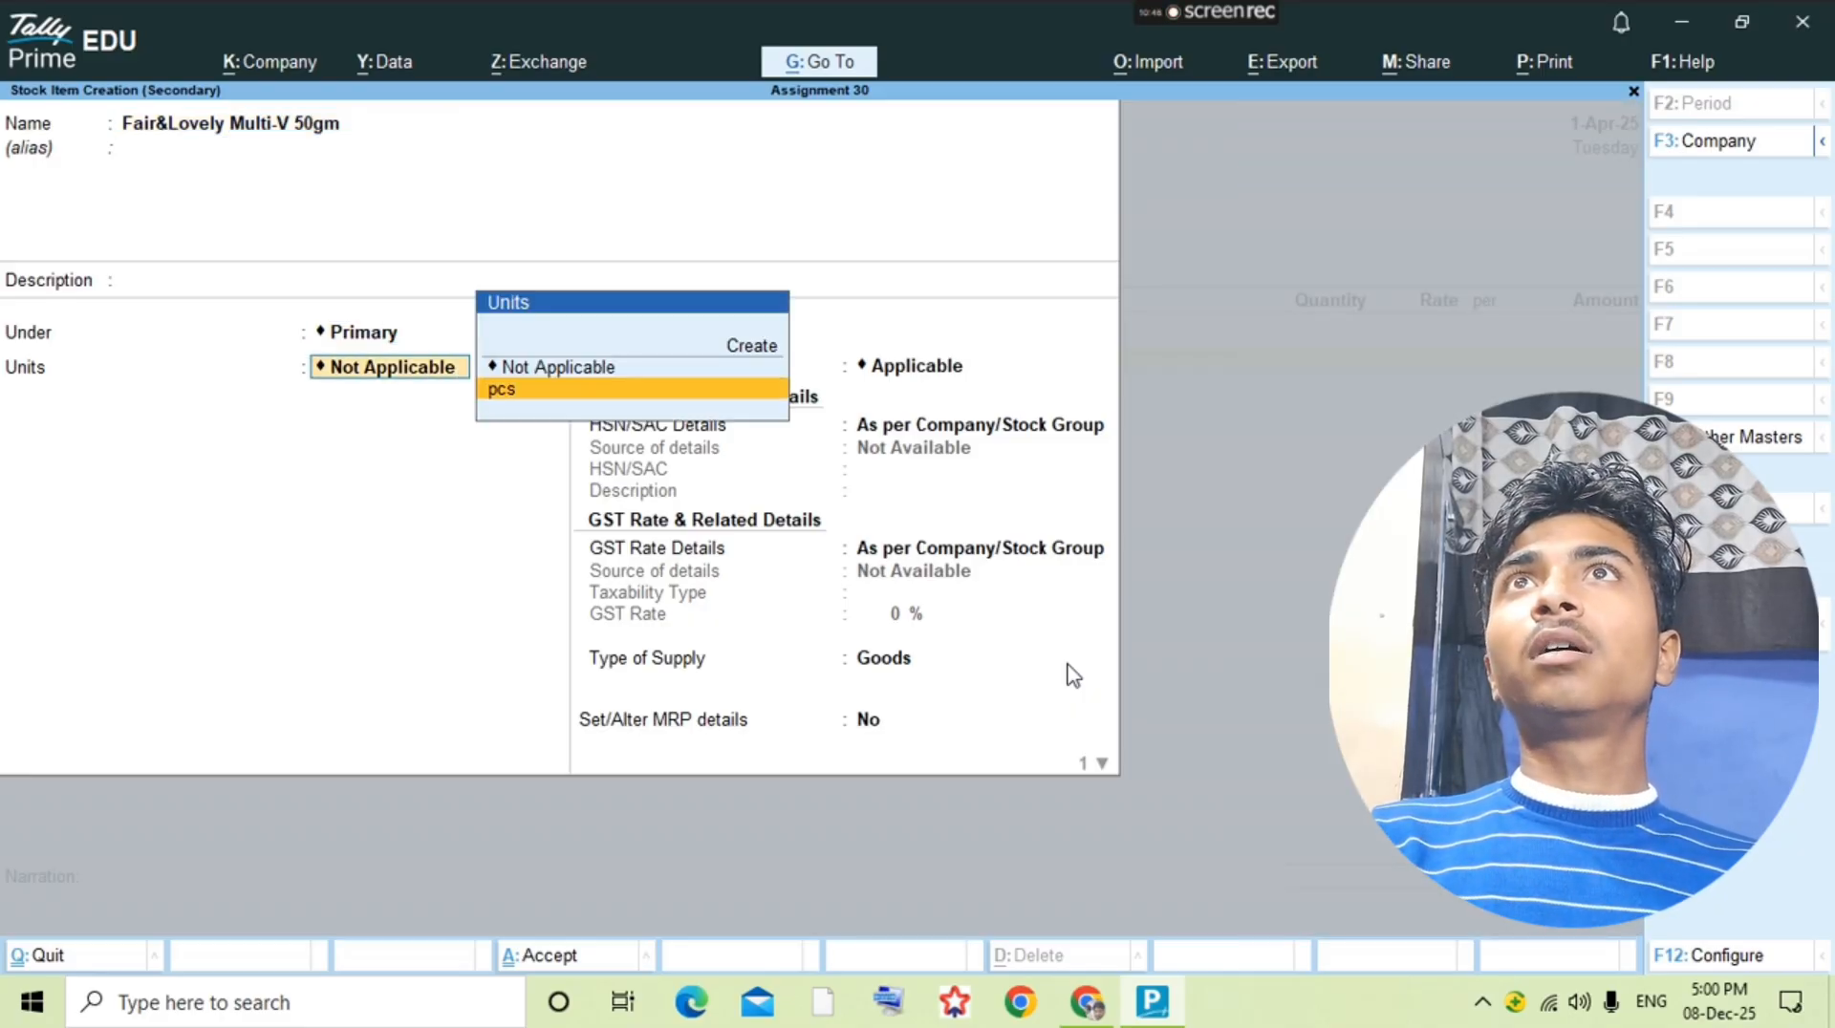
key("Return")
Step: Check the quantity in the question PDF and enter 50 pcs at a rate of 62 for Fair&Lovely Multi-V 50gm
key("Return")
key("alt+Tab")
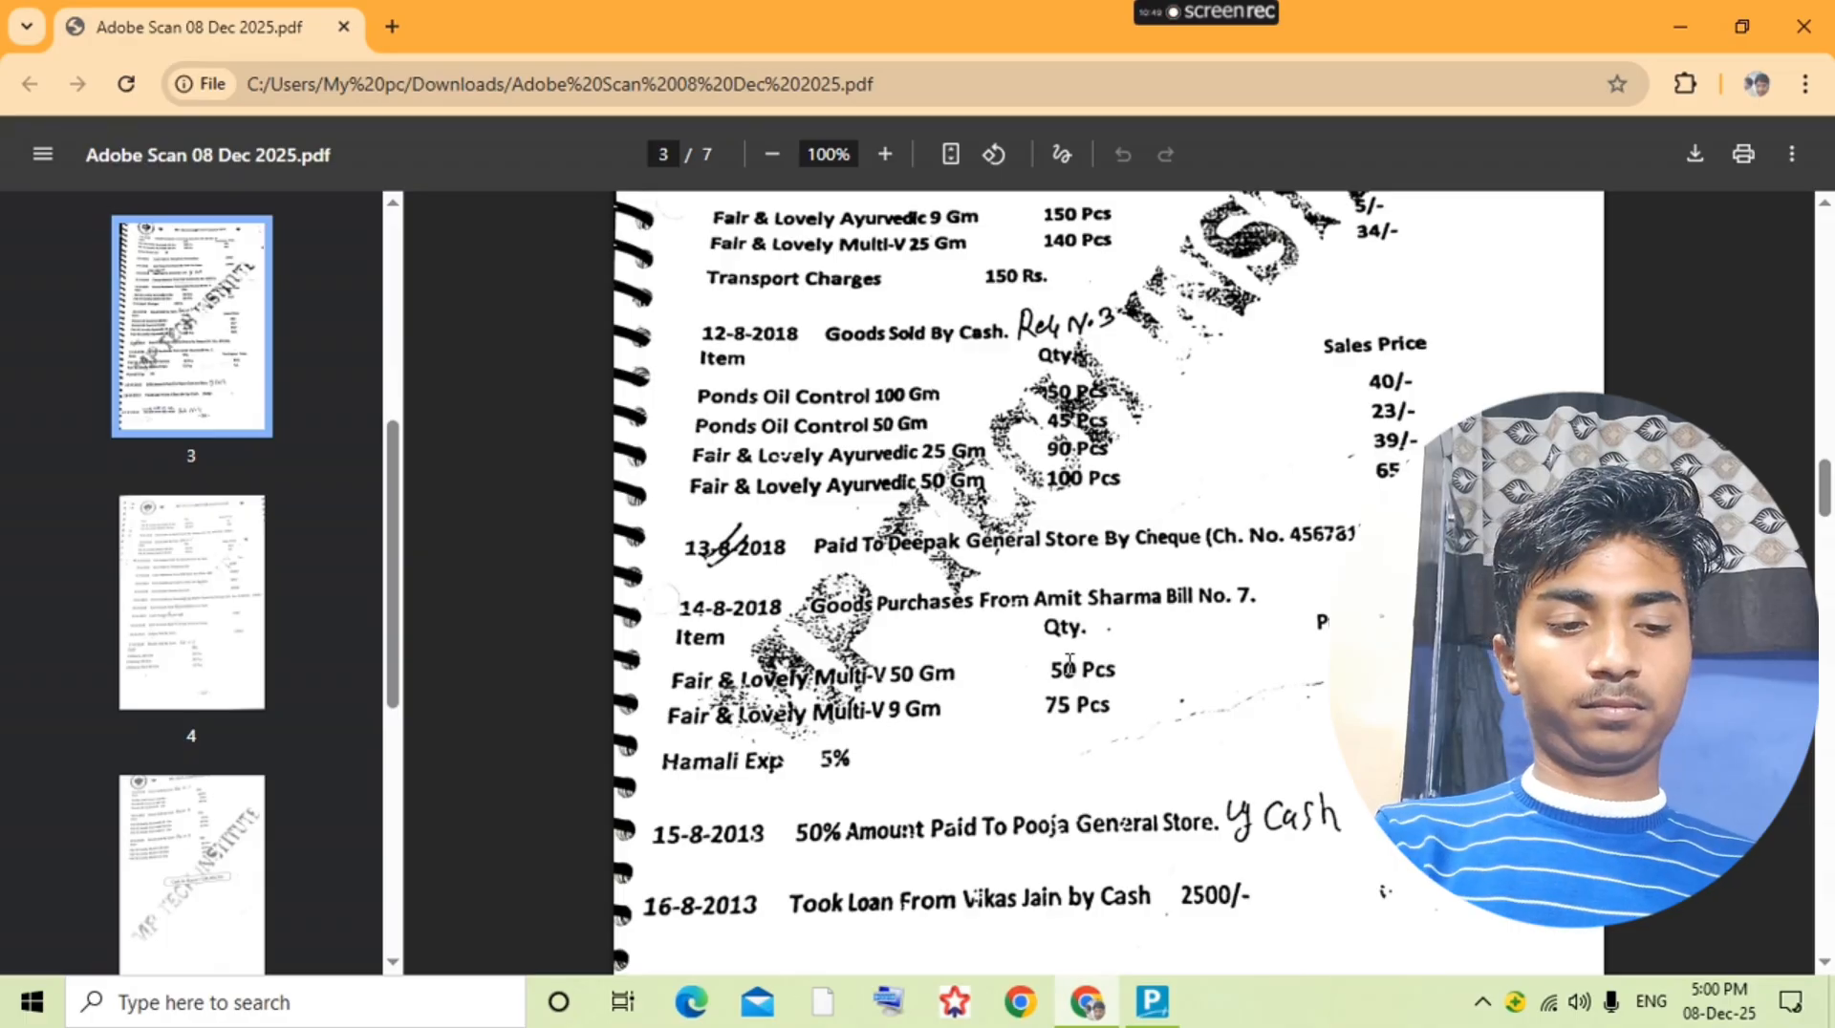
key("alt+Tab")
type("50")
key("Return")
type("62")
key("Return")
key("Return")
key("Return")
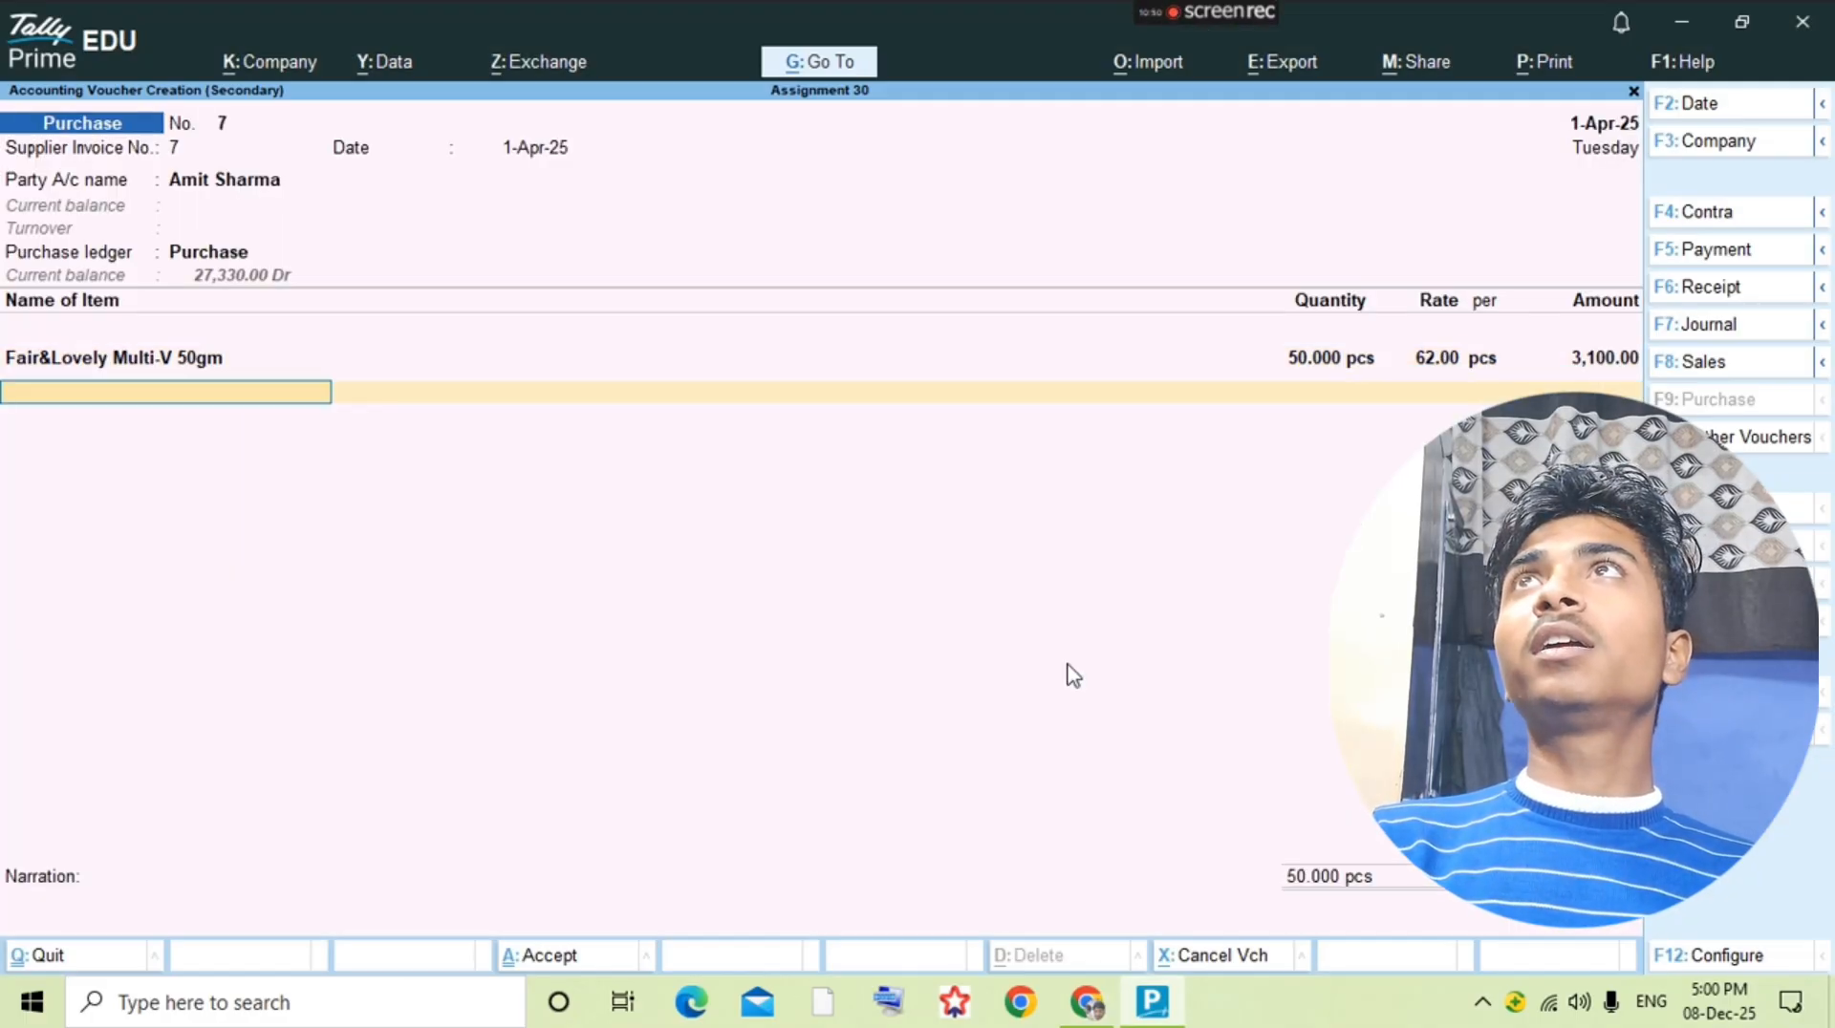
Step: Check the second purchased item in the question PDF and look for it among the existing Fair&Lovely stock items
key("alt+Tab")
key("alt+Tab")
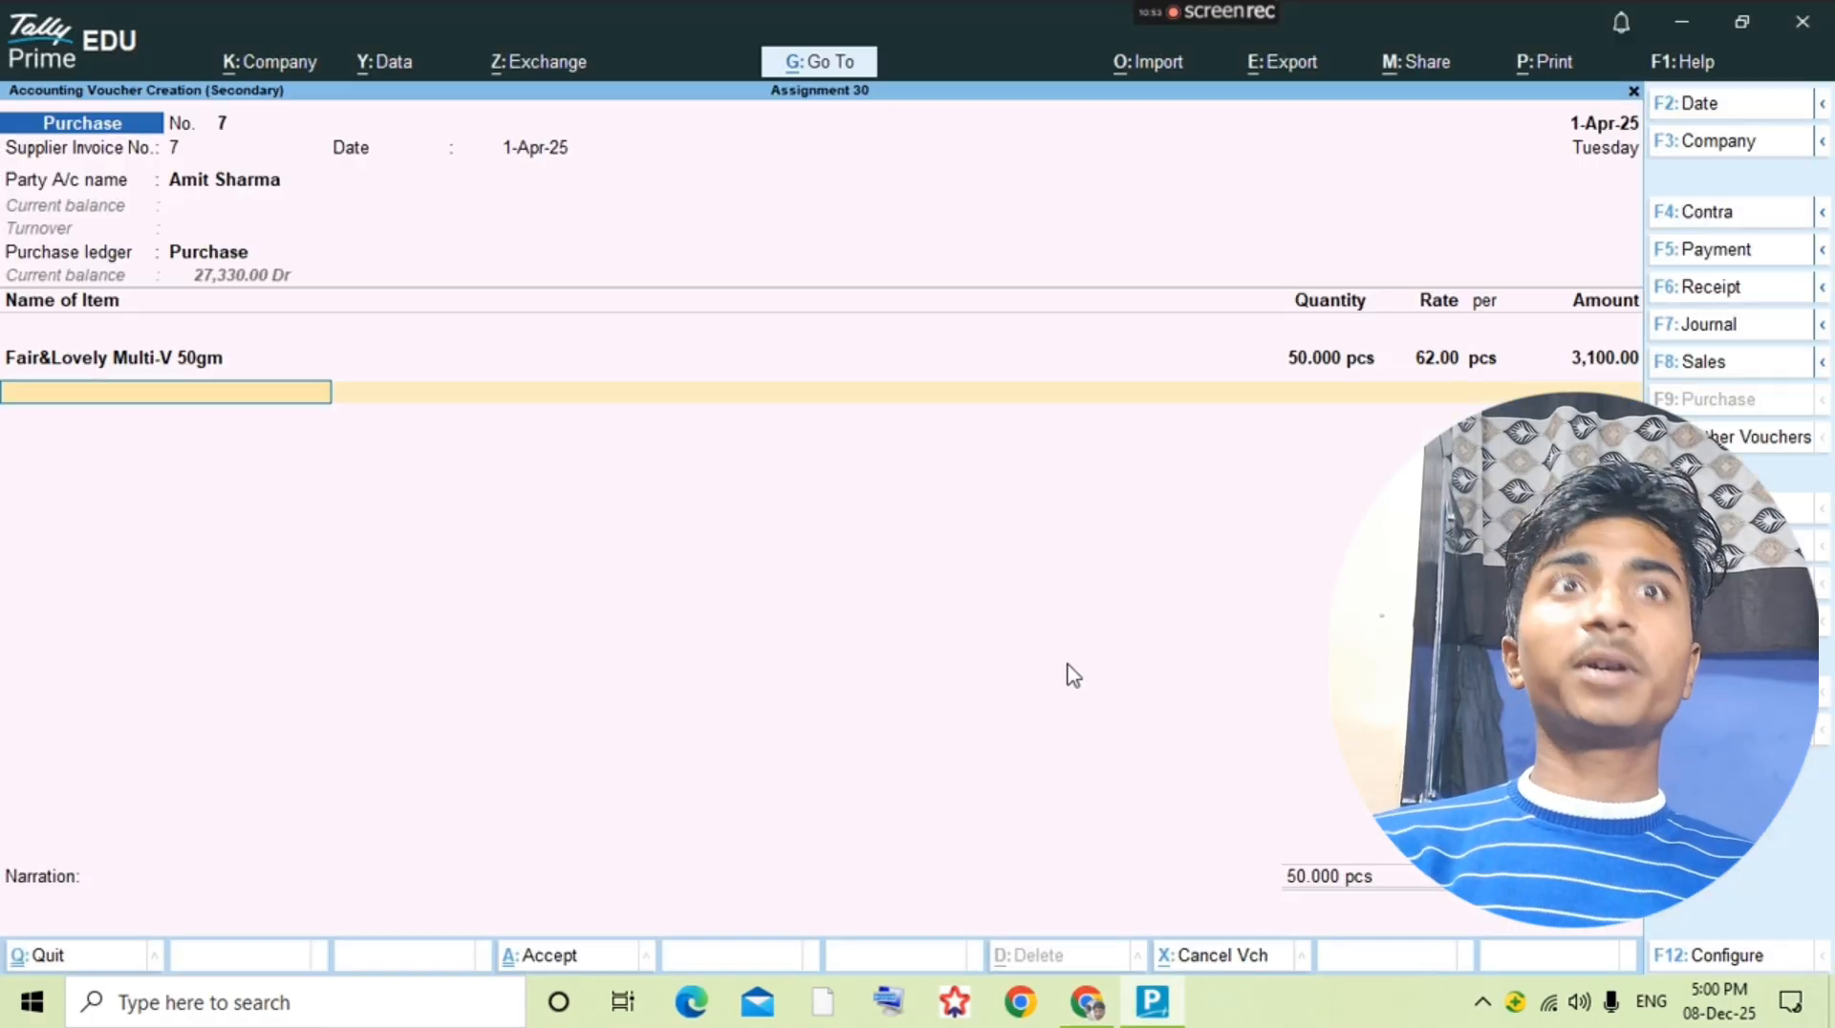
type("Fair")
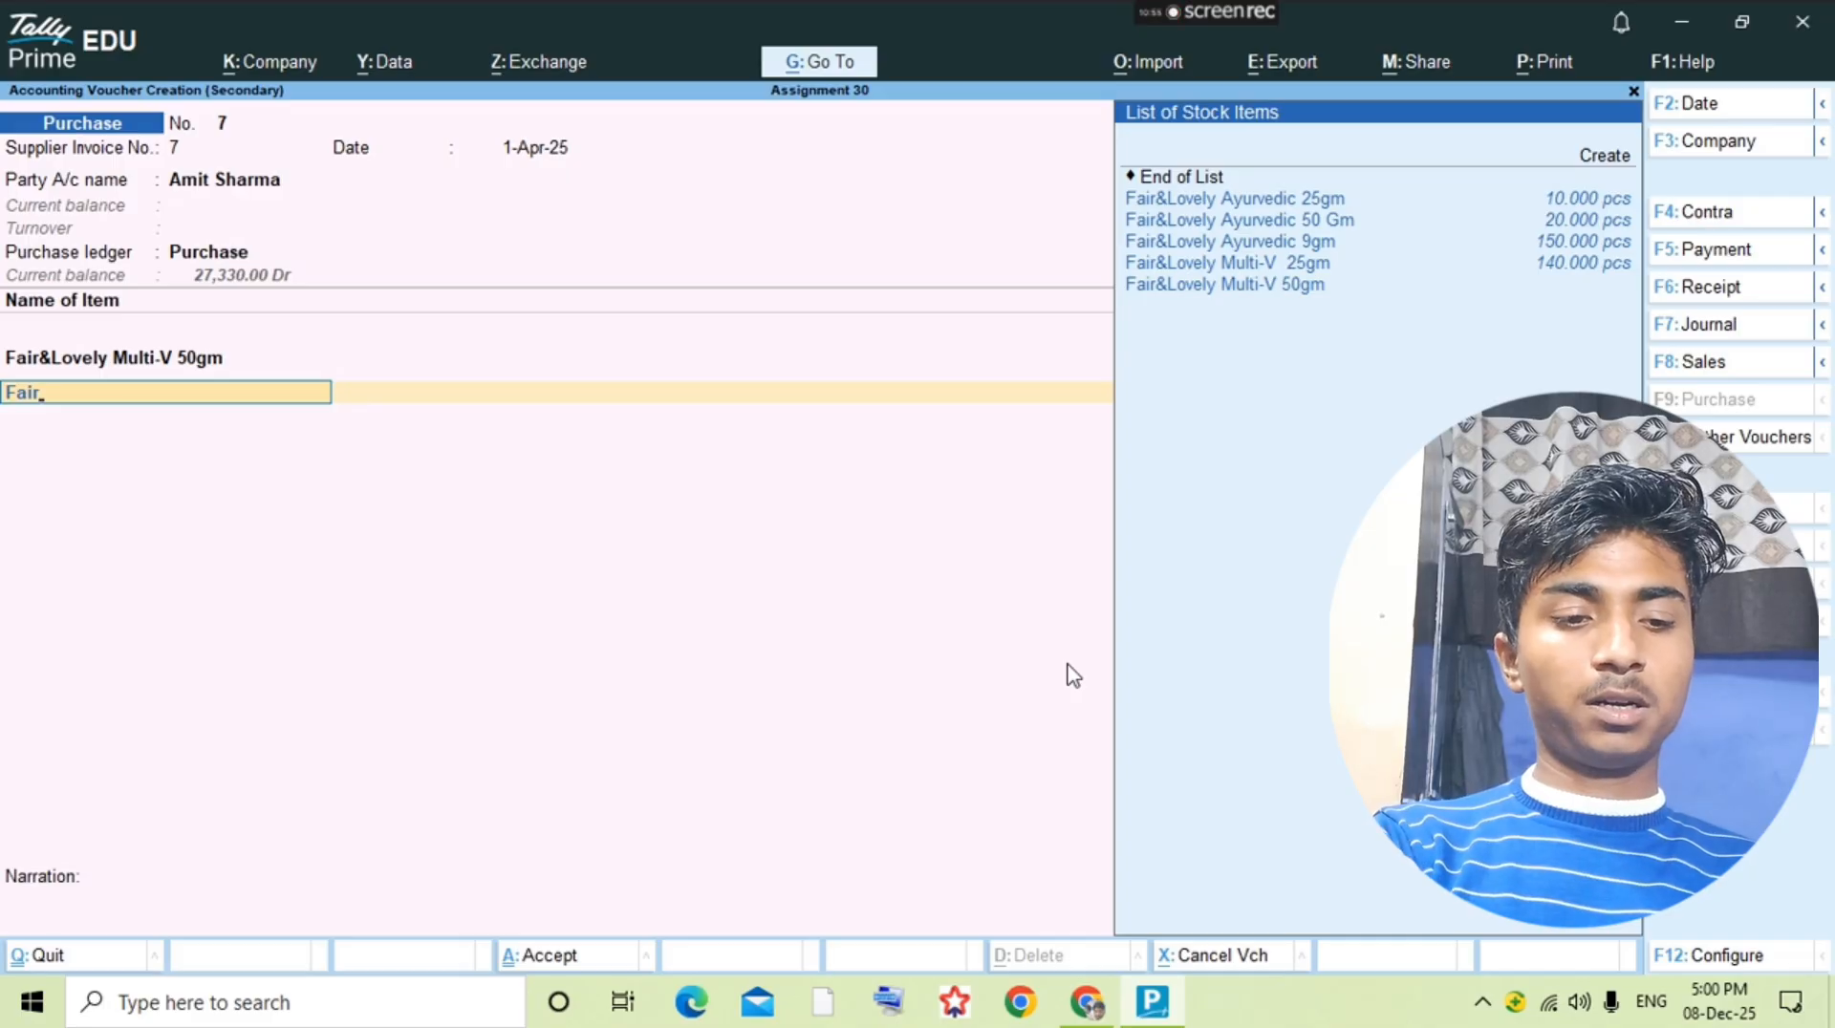
key("Down")
key("Down")
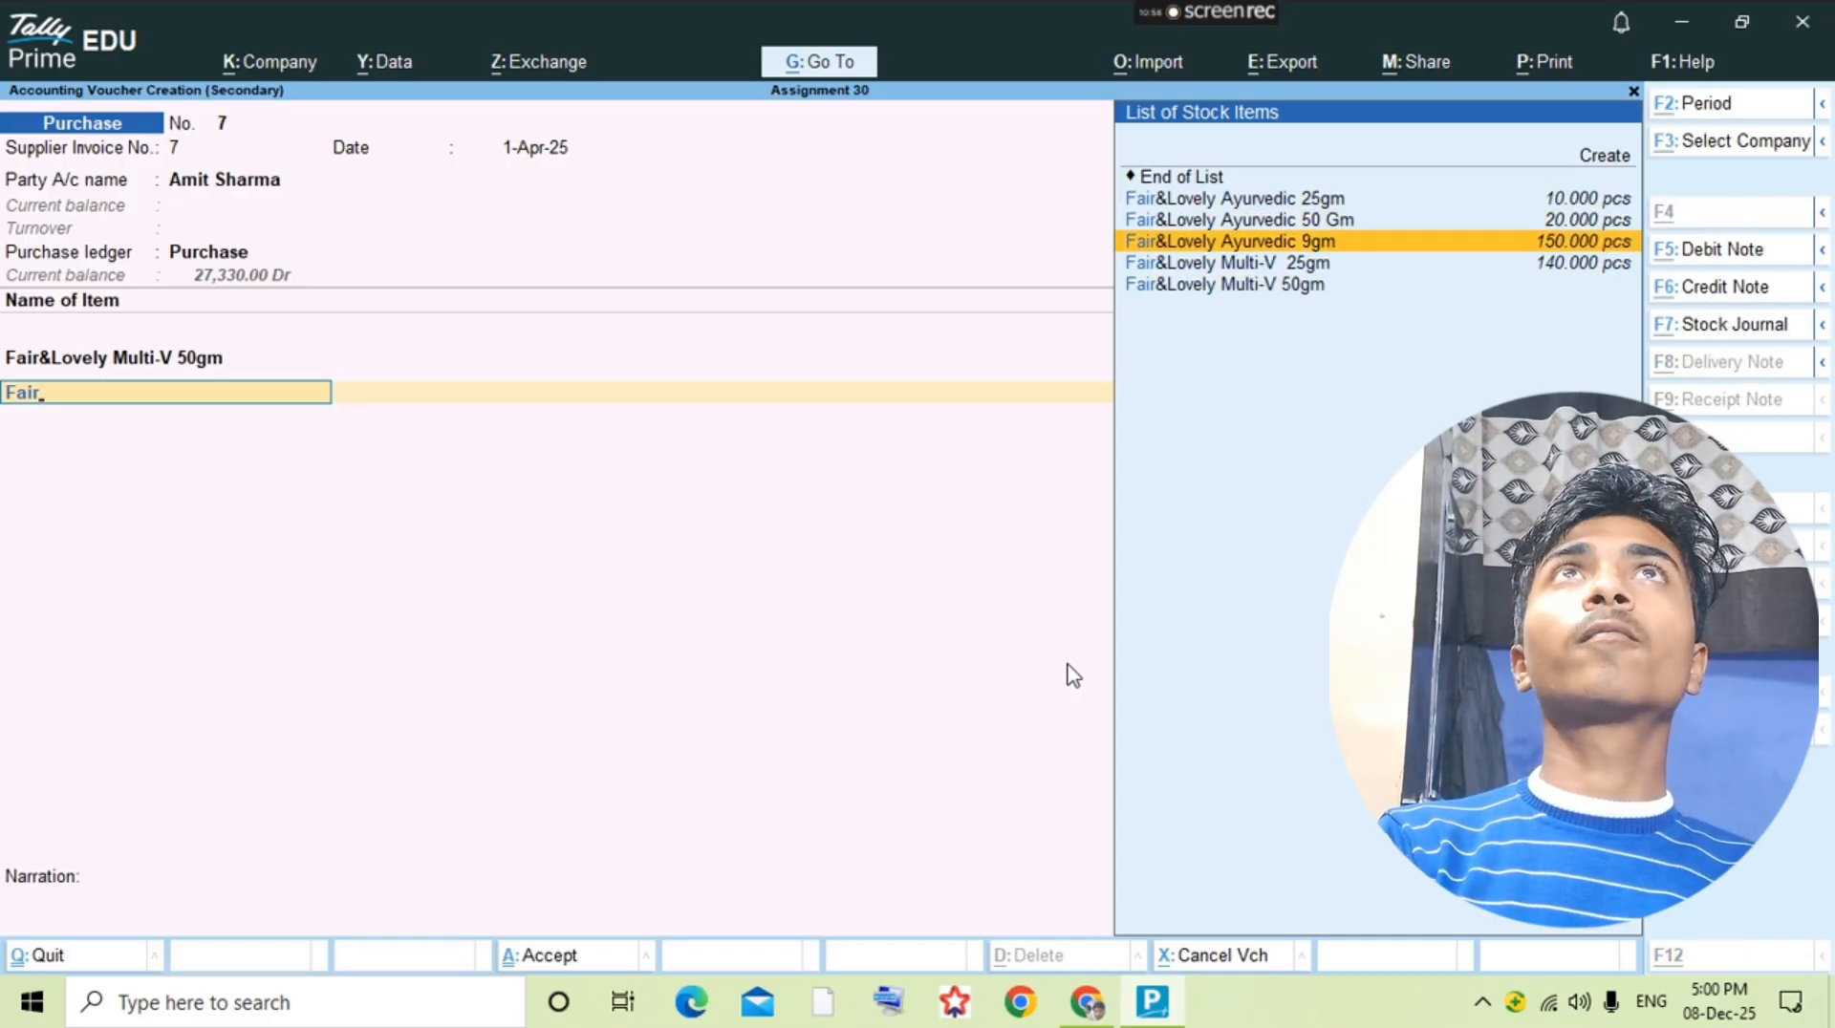
Step: Start a new stock item for the voucher's second line and name it Fair&Lovely Multi-V 9gm
key("alt+c")
type("Fair")
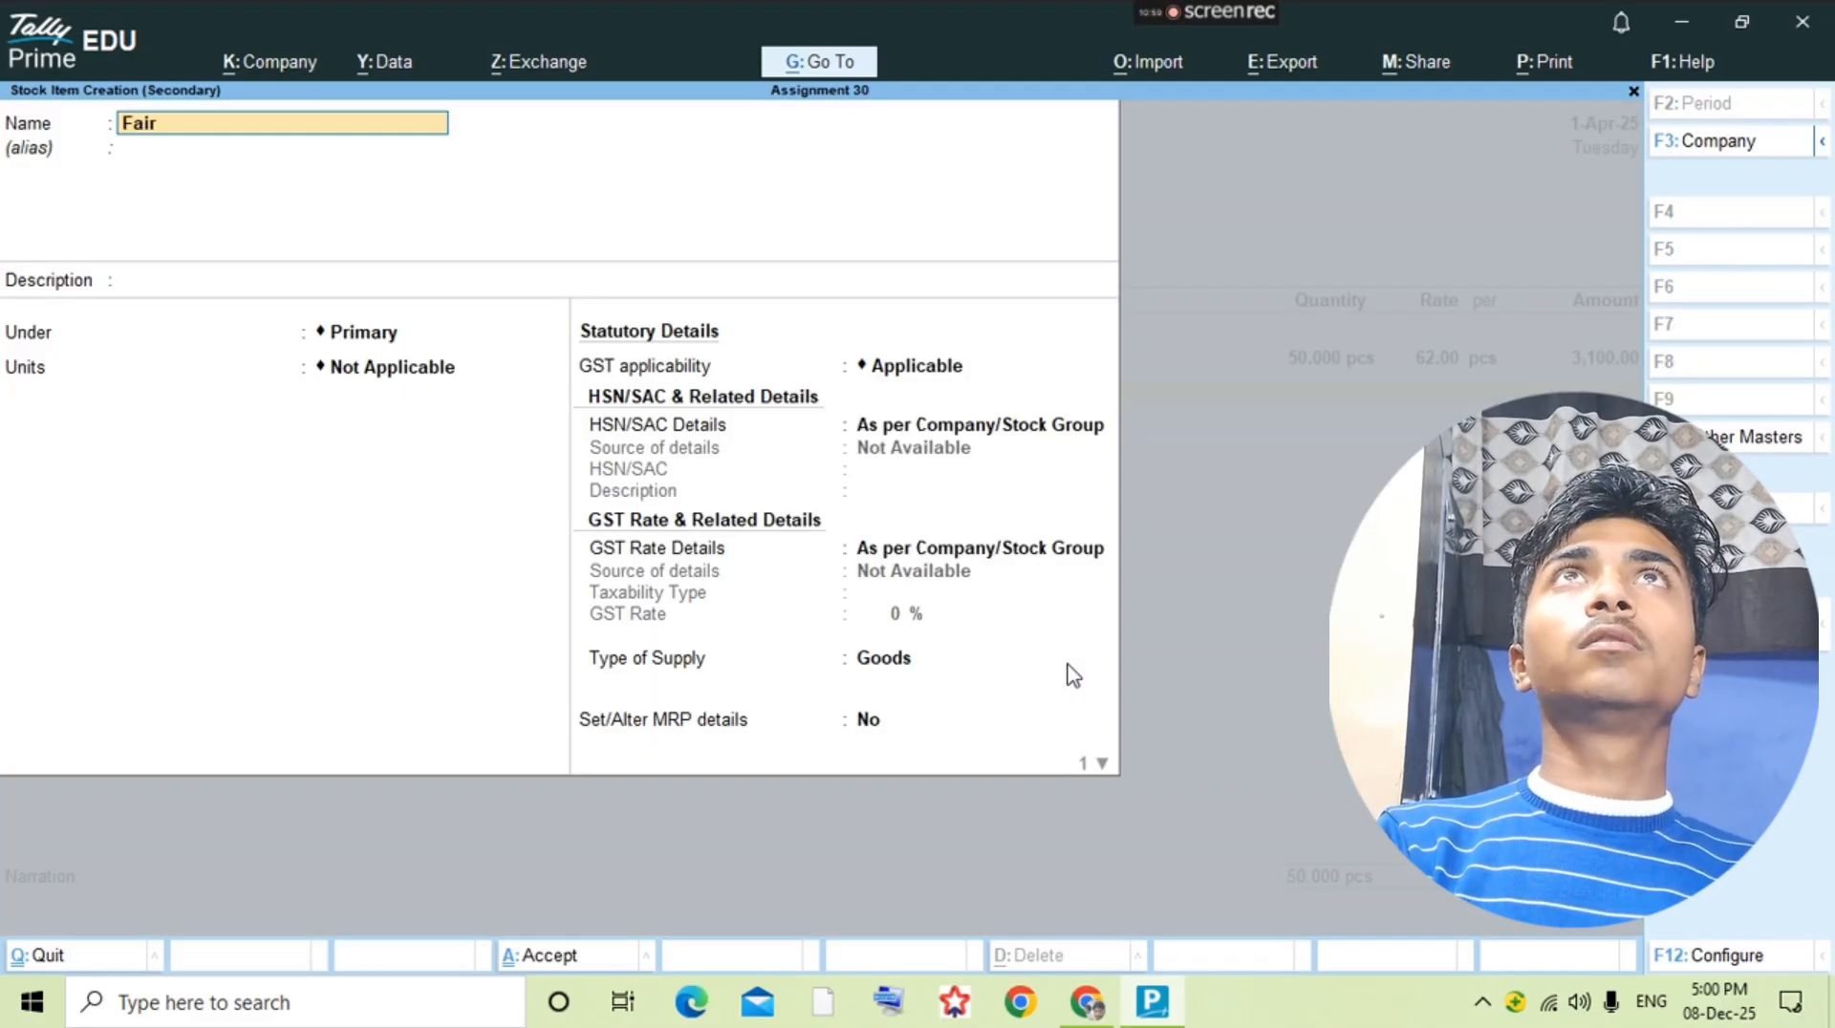
type("&Lovely m")
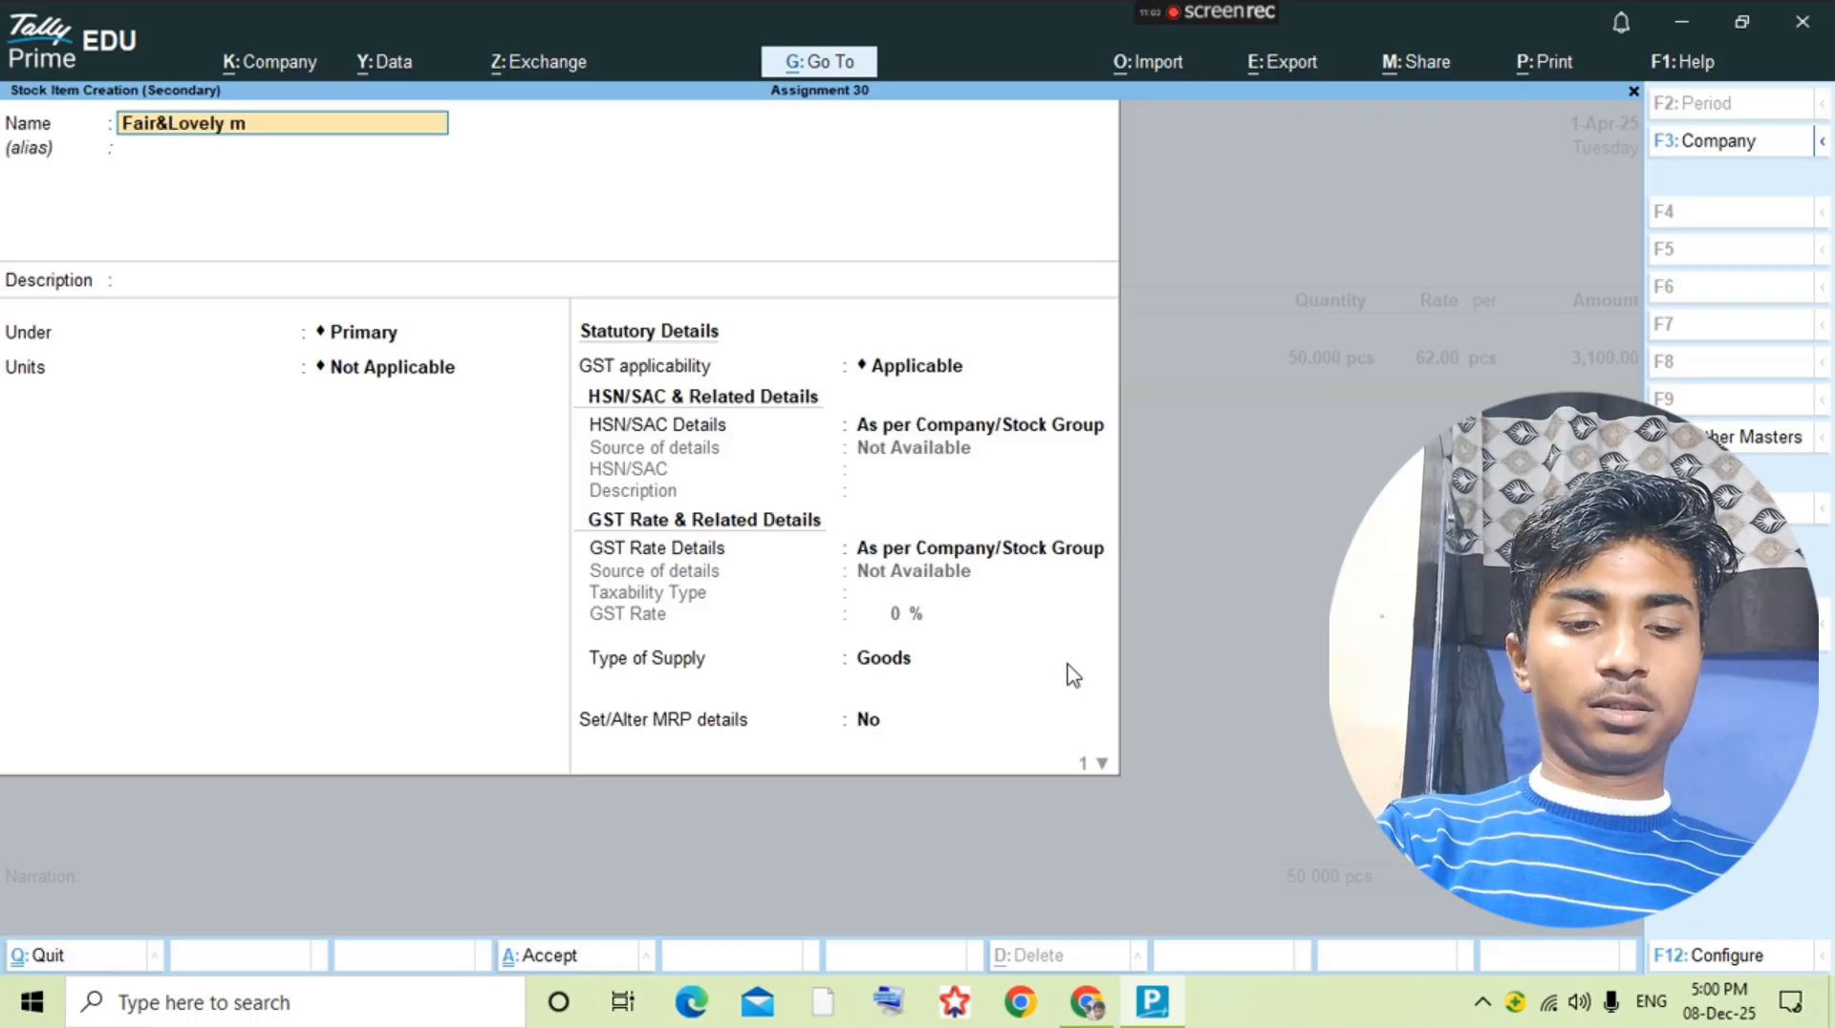
key("BackSpace")
type("Muk")
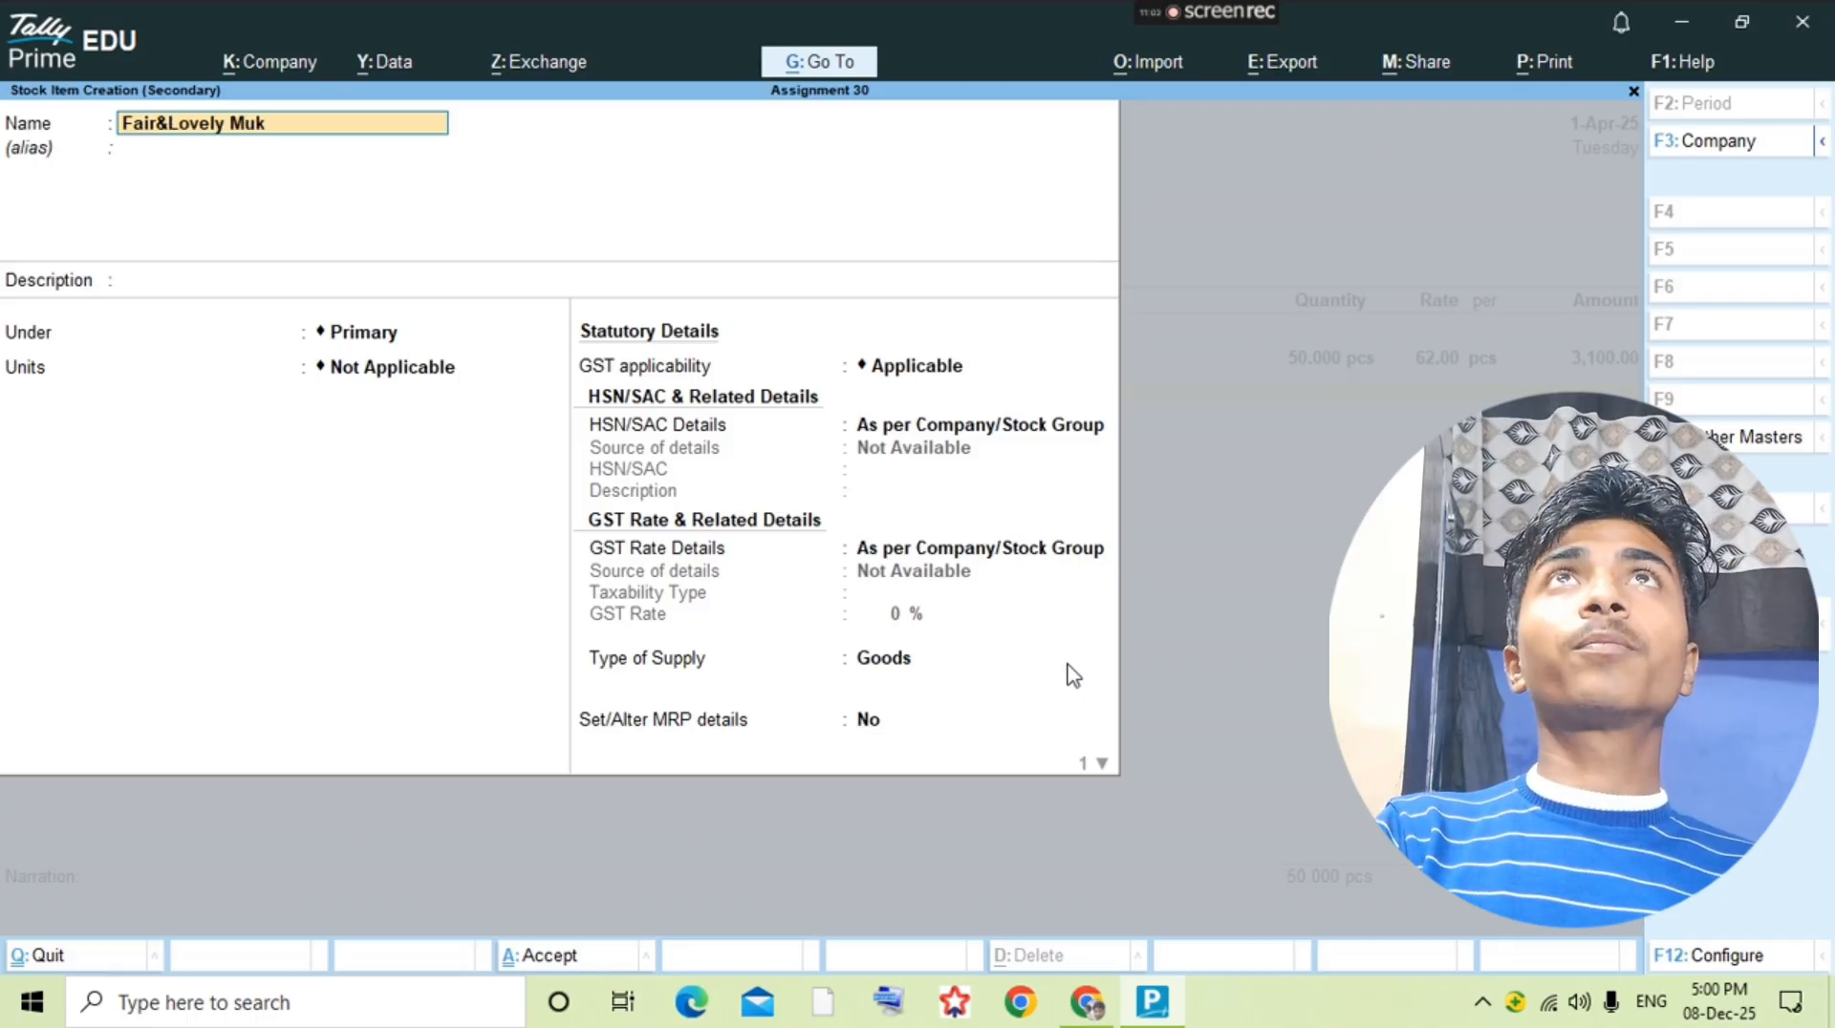
key("BackSpace")
type("lti")
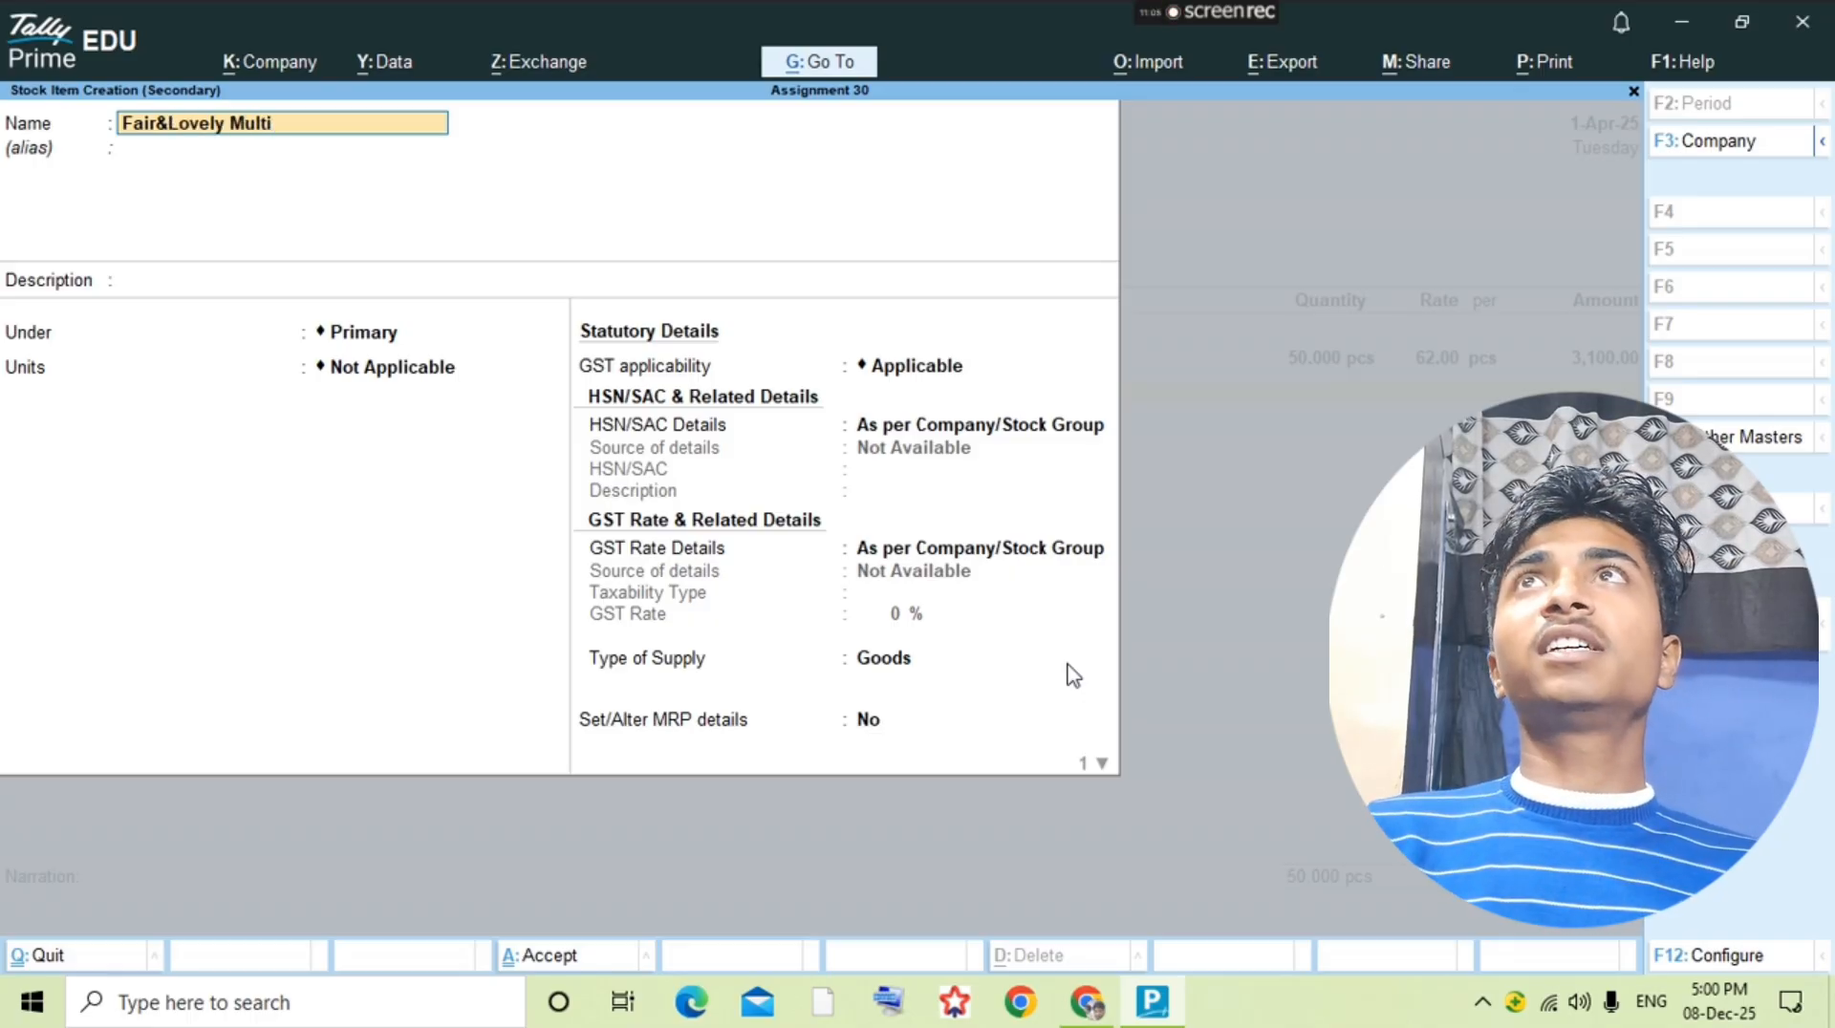
type("-V 9")
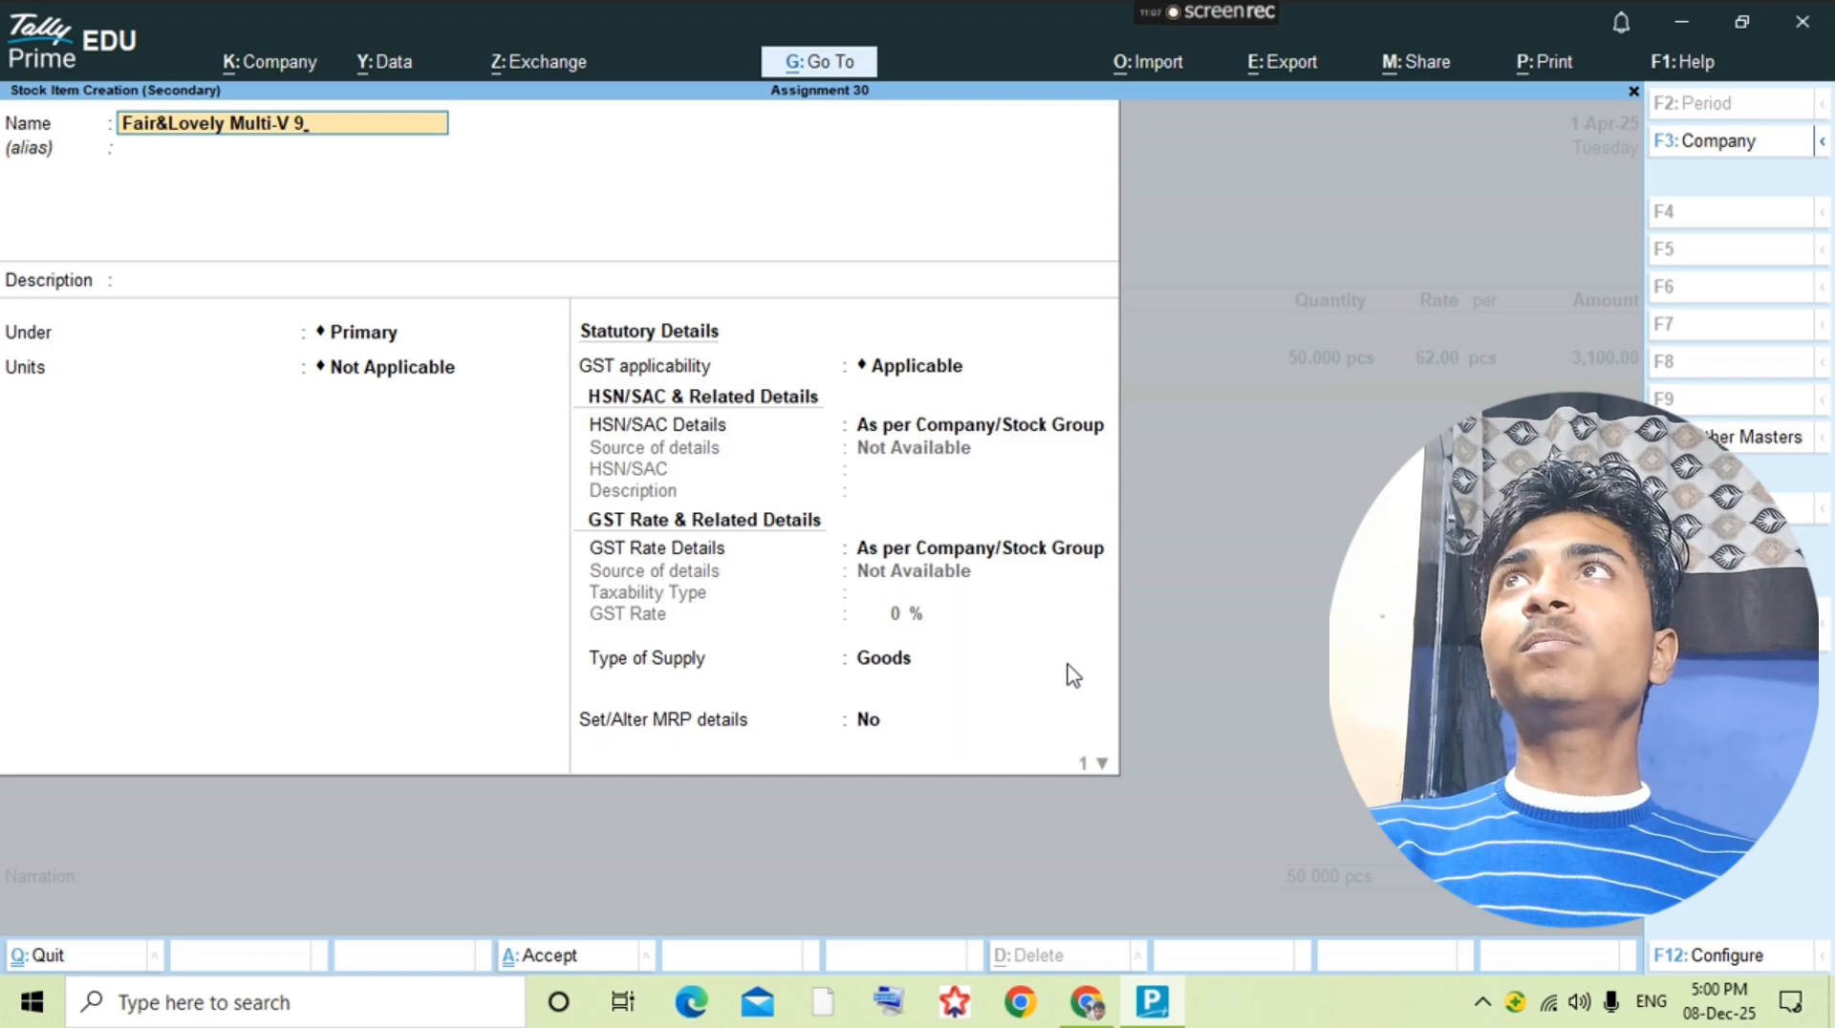
type("gm")
key("Return")
Step: Keep the new stock item under Primary, set its unit to pcs, and save it
key("Return")
key("Down")
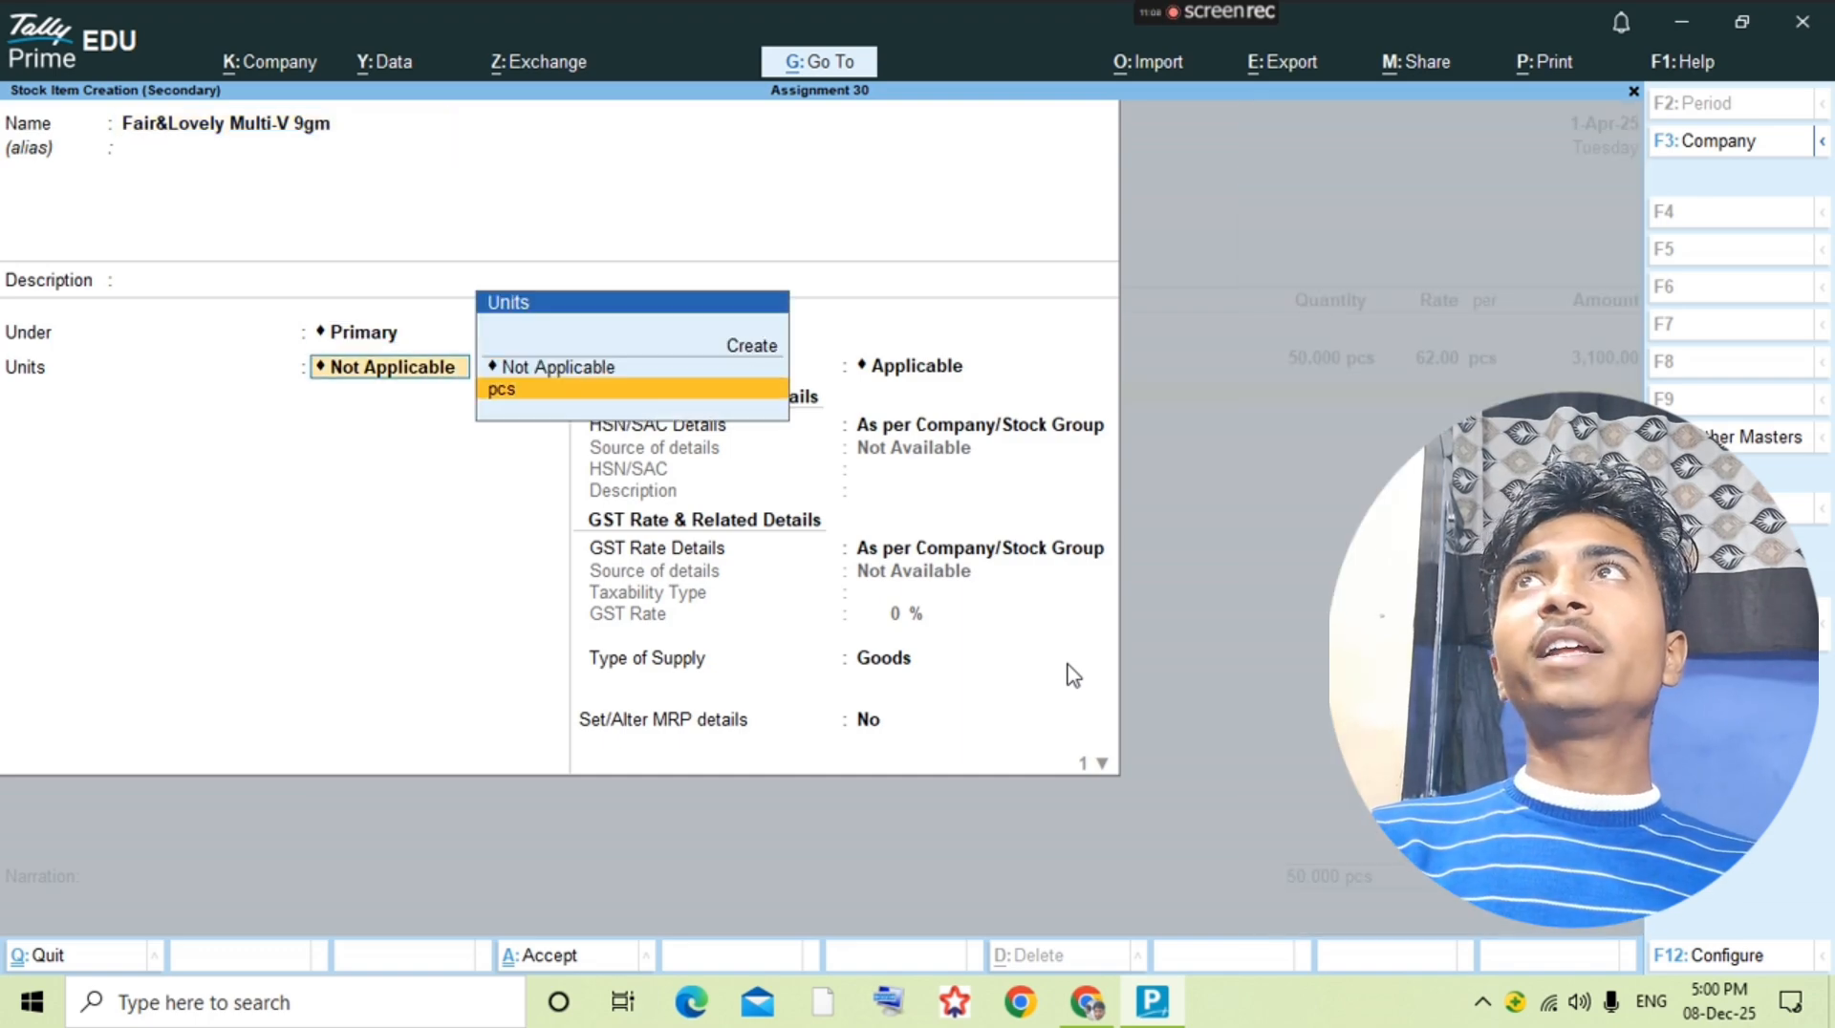
key("Return")
Step: Check the second item's quantity in the question PDF and enter 75 pcs at a rate of 5 for Fair&Lovely Multi-V 9gm
key("Return")
key("alt+Tab")
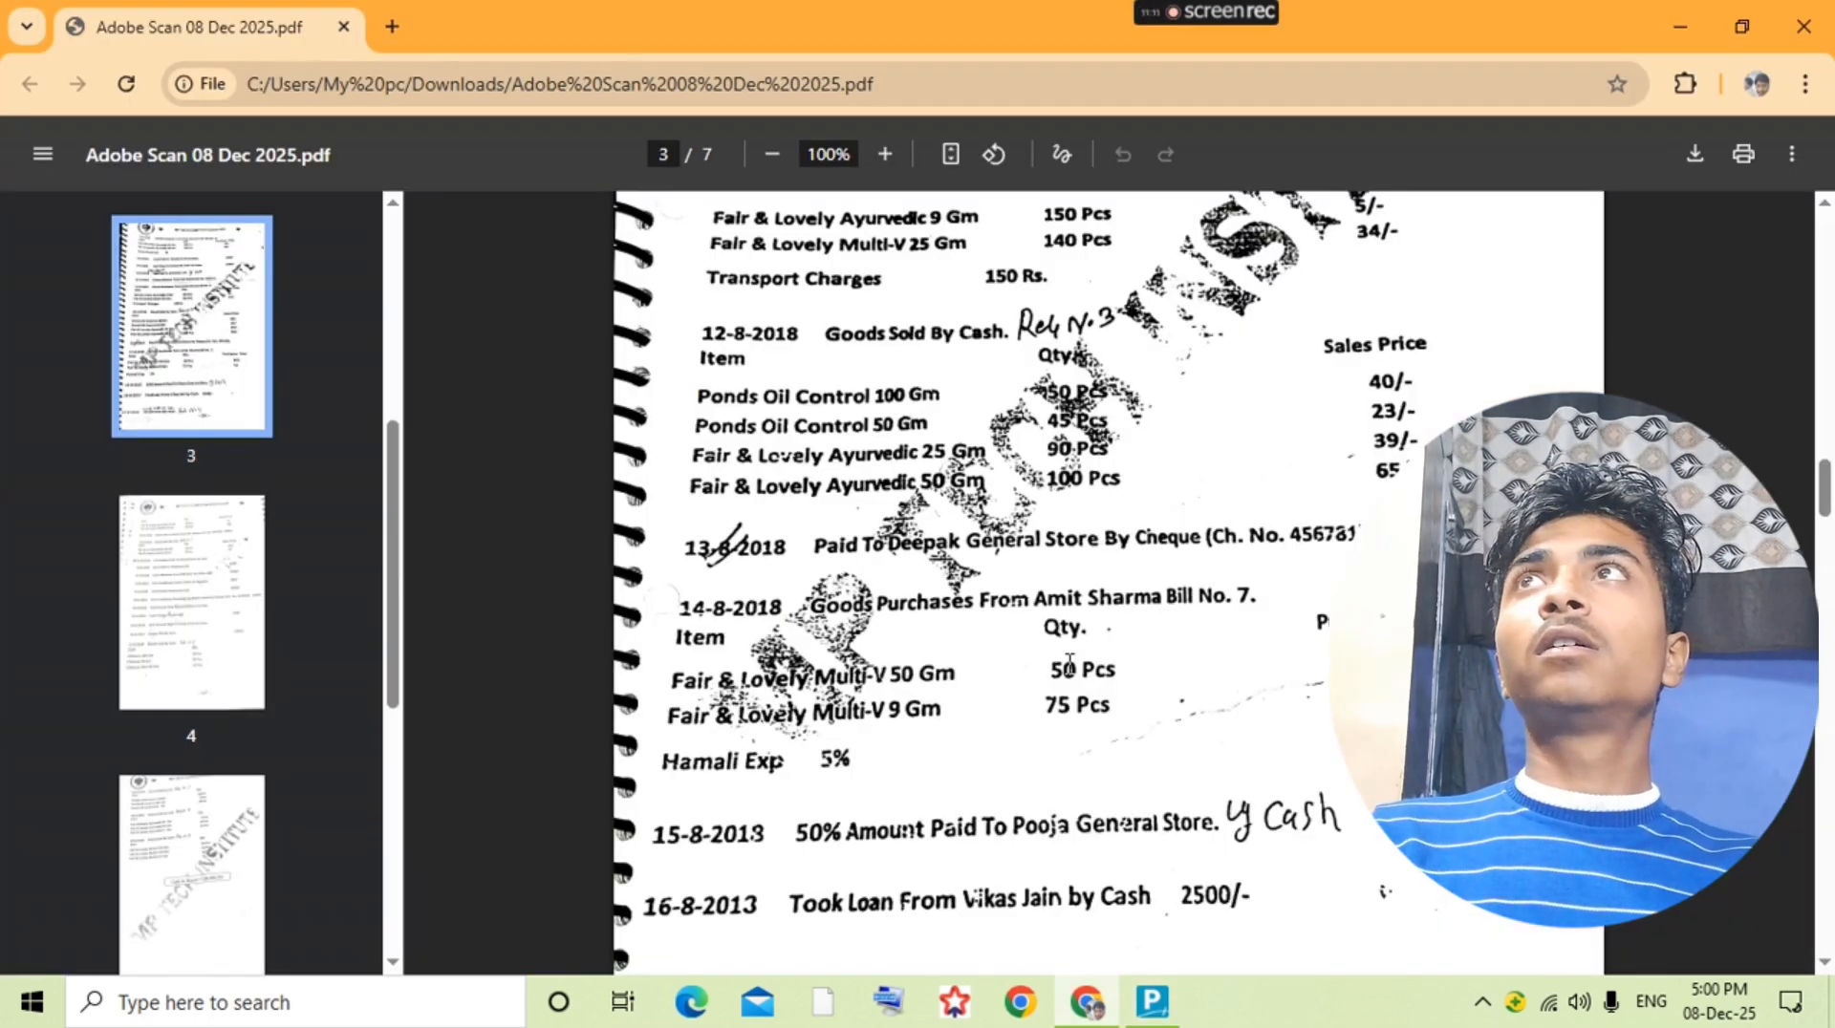
key("alt+Tab")
key("Return")
type("75")
key("Return")
type("5")
key("Return")
key("Return")
key("Return")
Step: Check the purchase's extra expense in the question PDF and add the Hemali Exp. ledger below the stock items
key("alt+Tab")
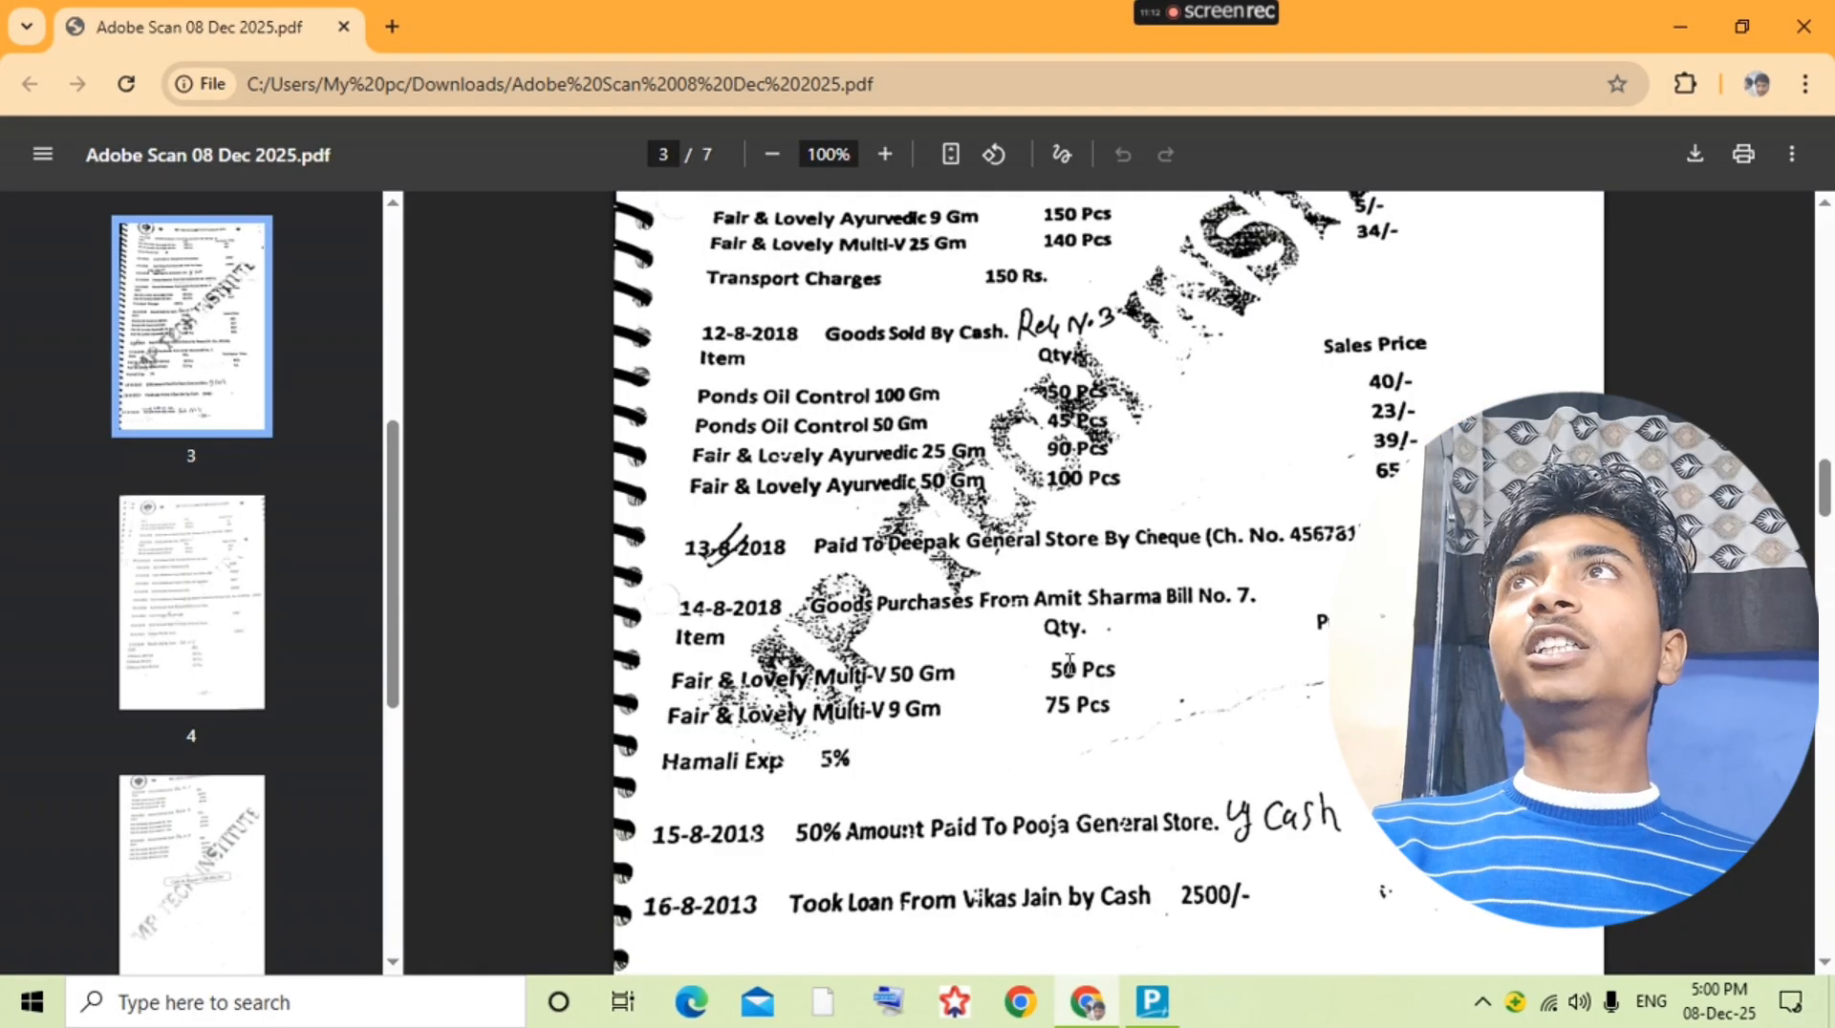
key("alt+Tab")
type("hem")
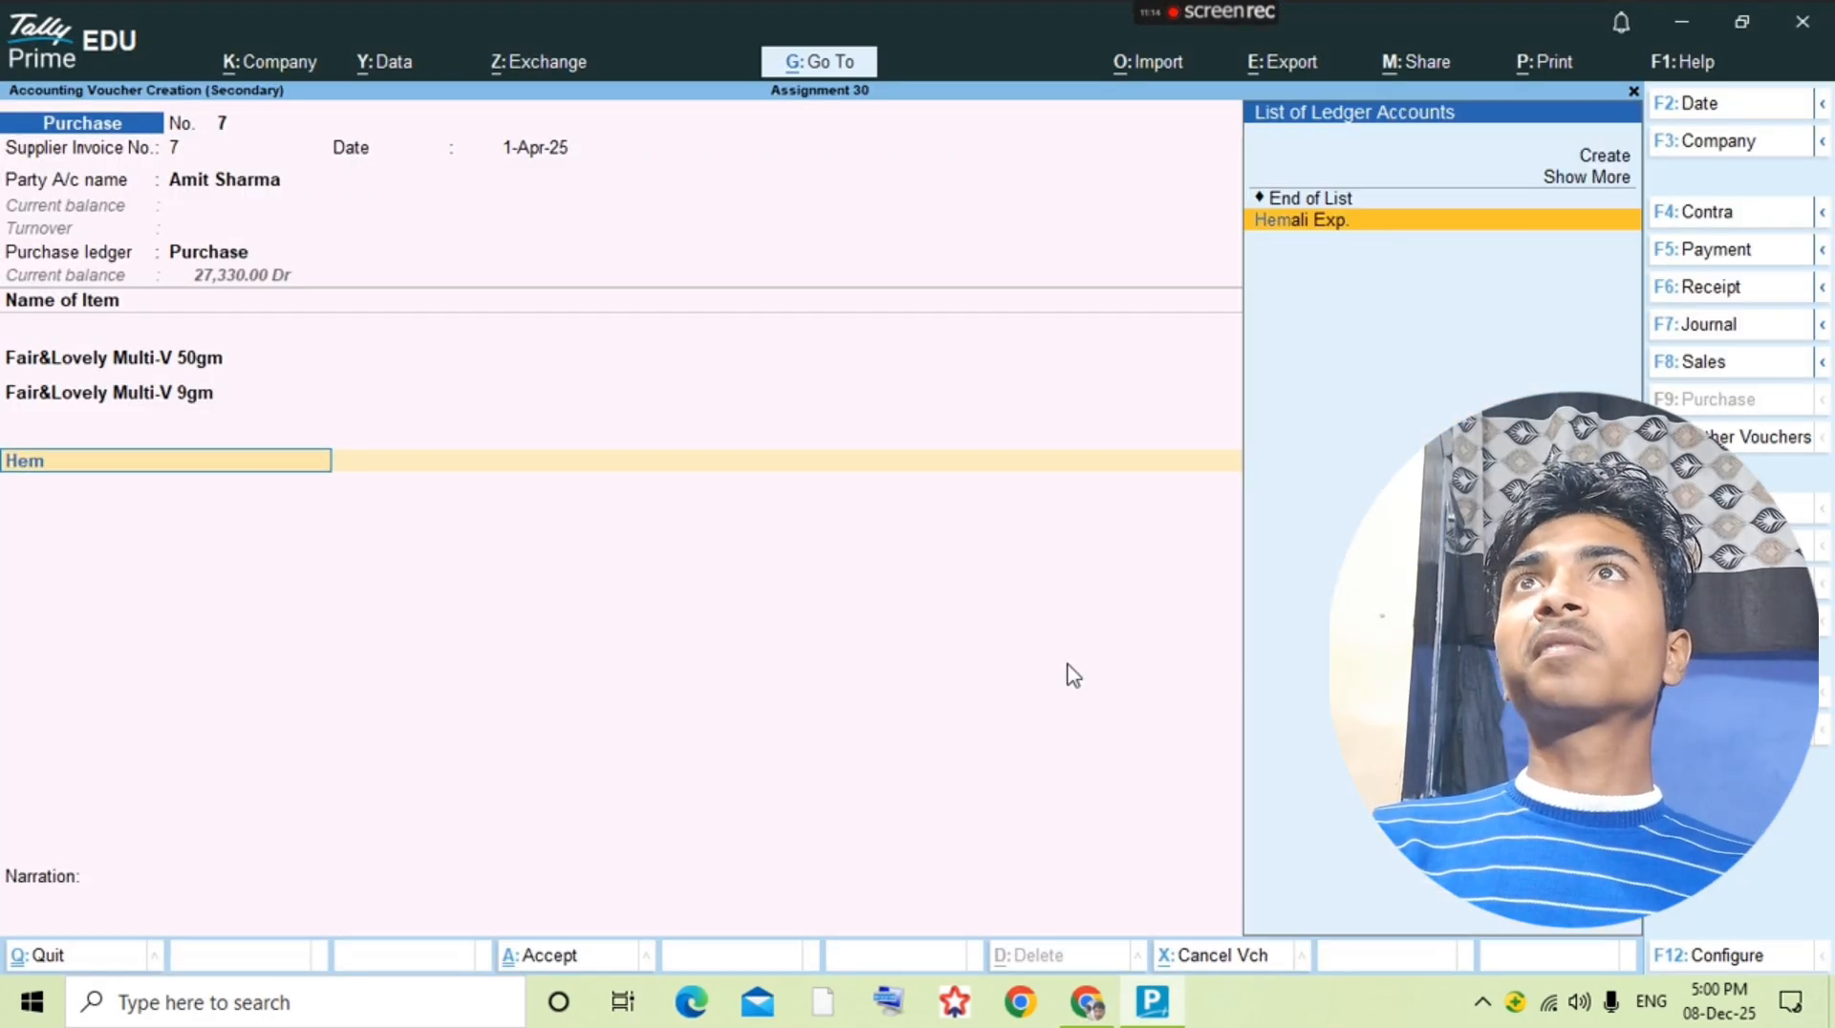
key("Return")
key("Return")
key("alt+Tab")
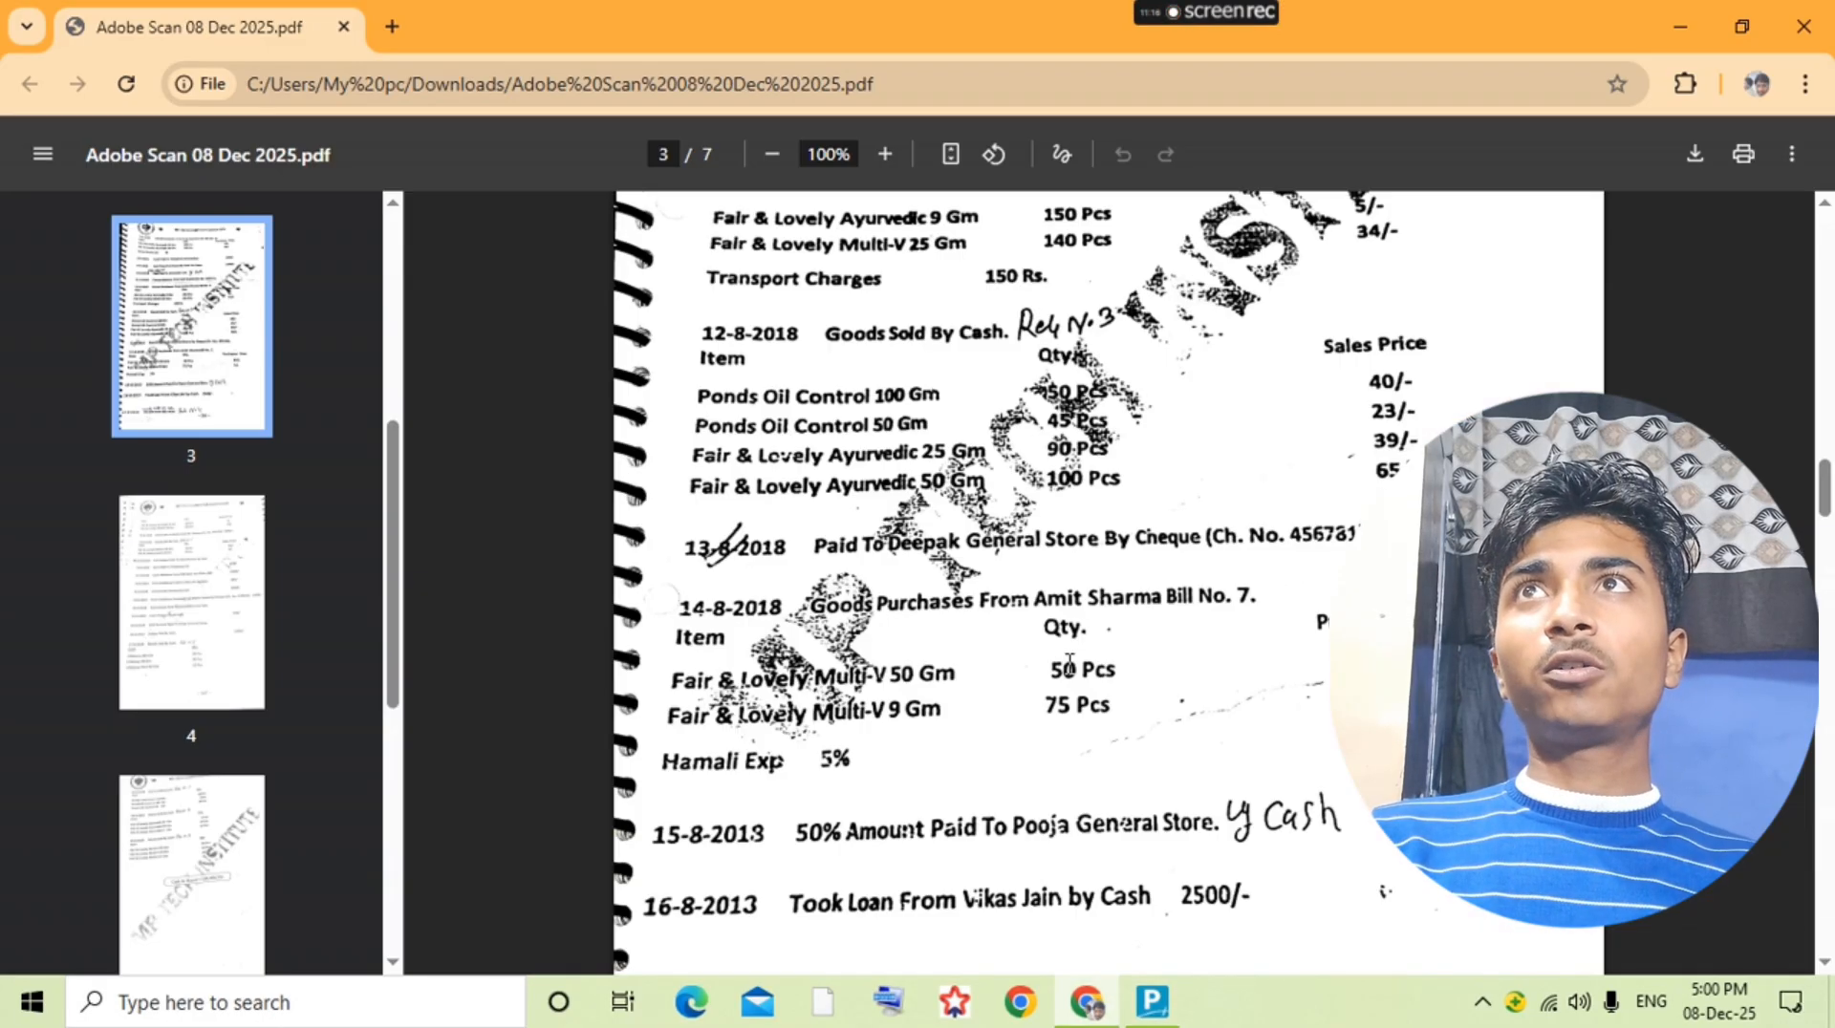
key("alt+Tab")
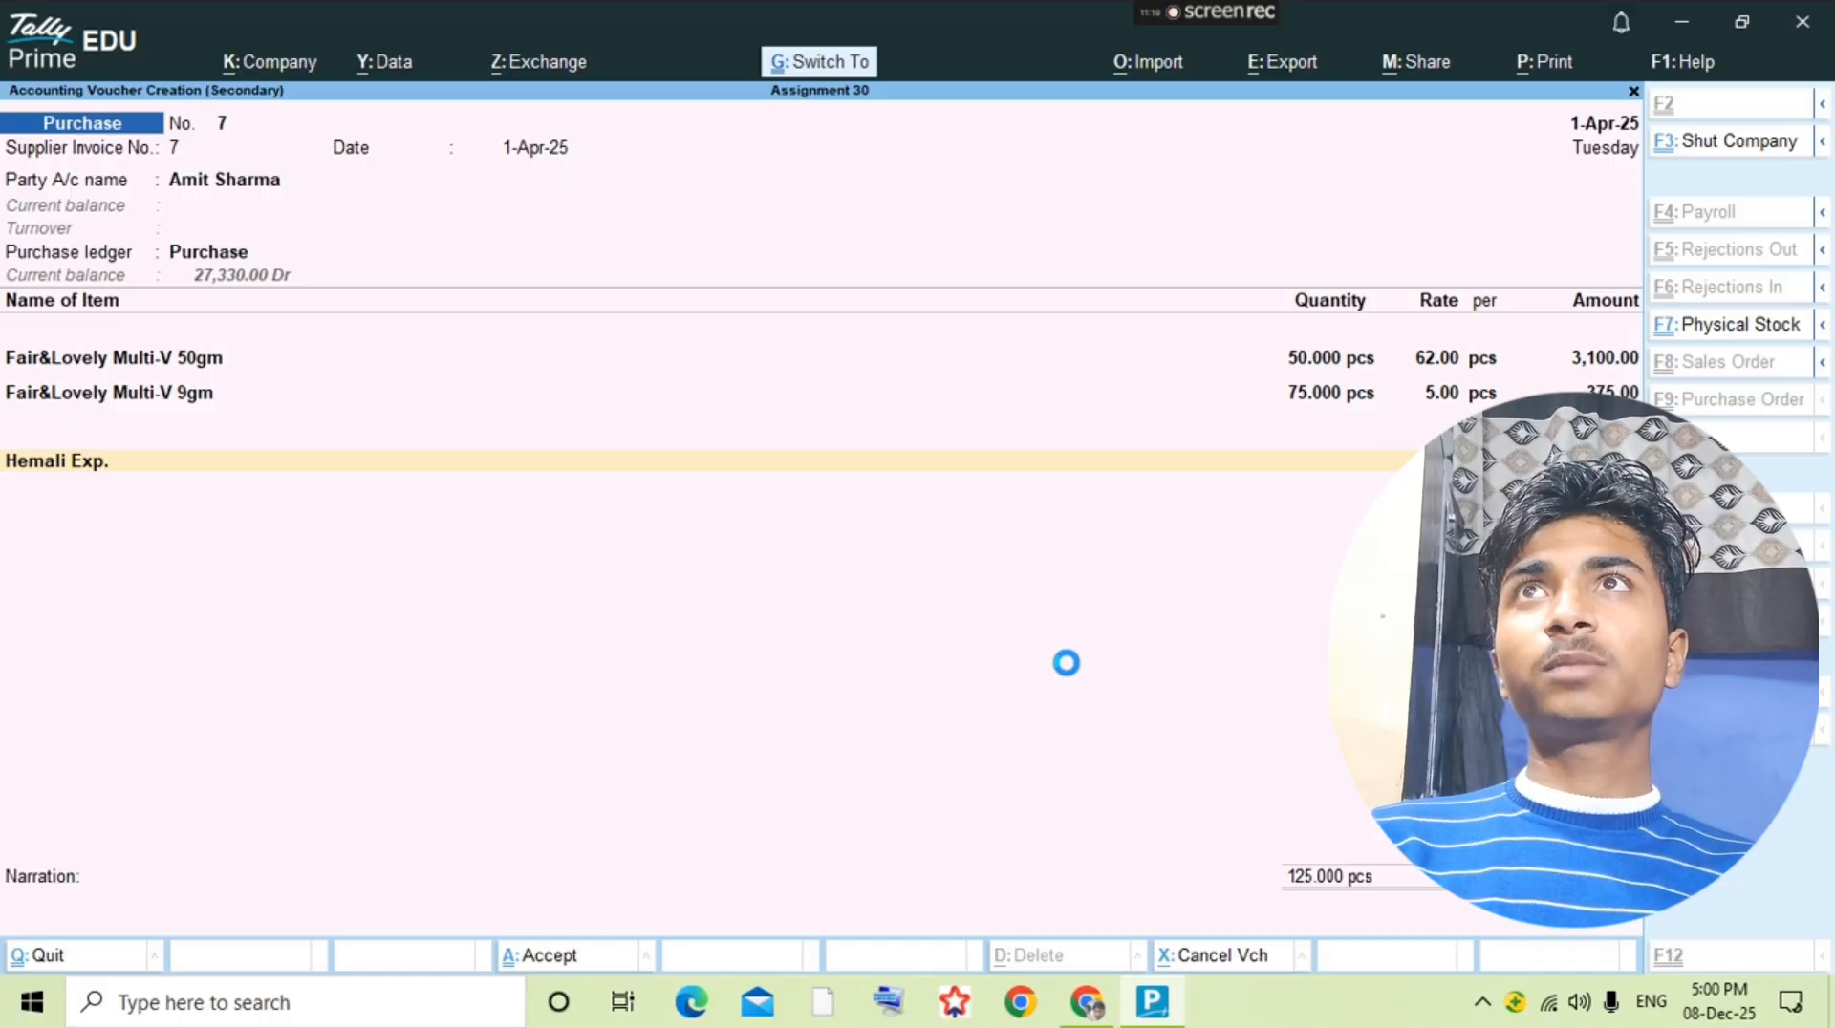
Step: Check the 15-8 transaction in the question PDF and view the ledger vouchers of Pooja General Store
key("alt+Tab")
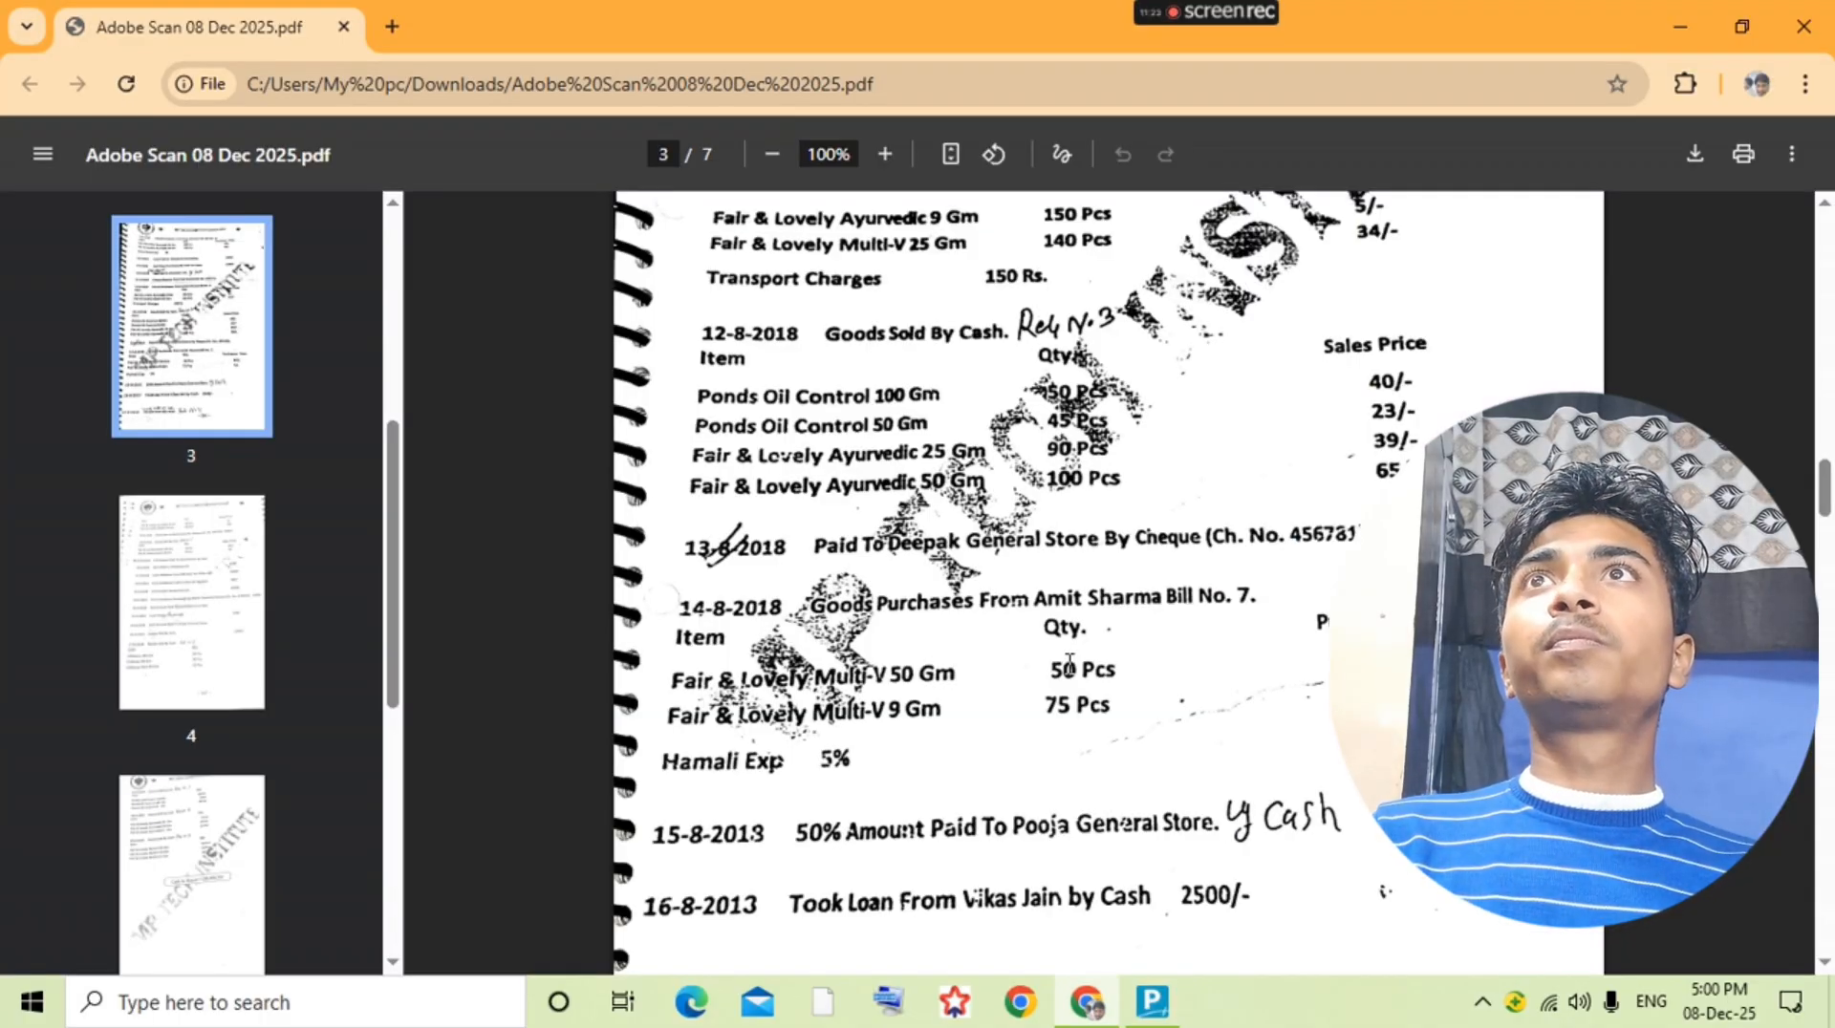
key("alt+Tab")
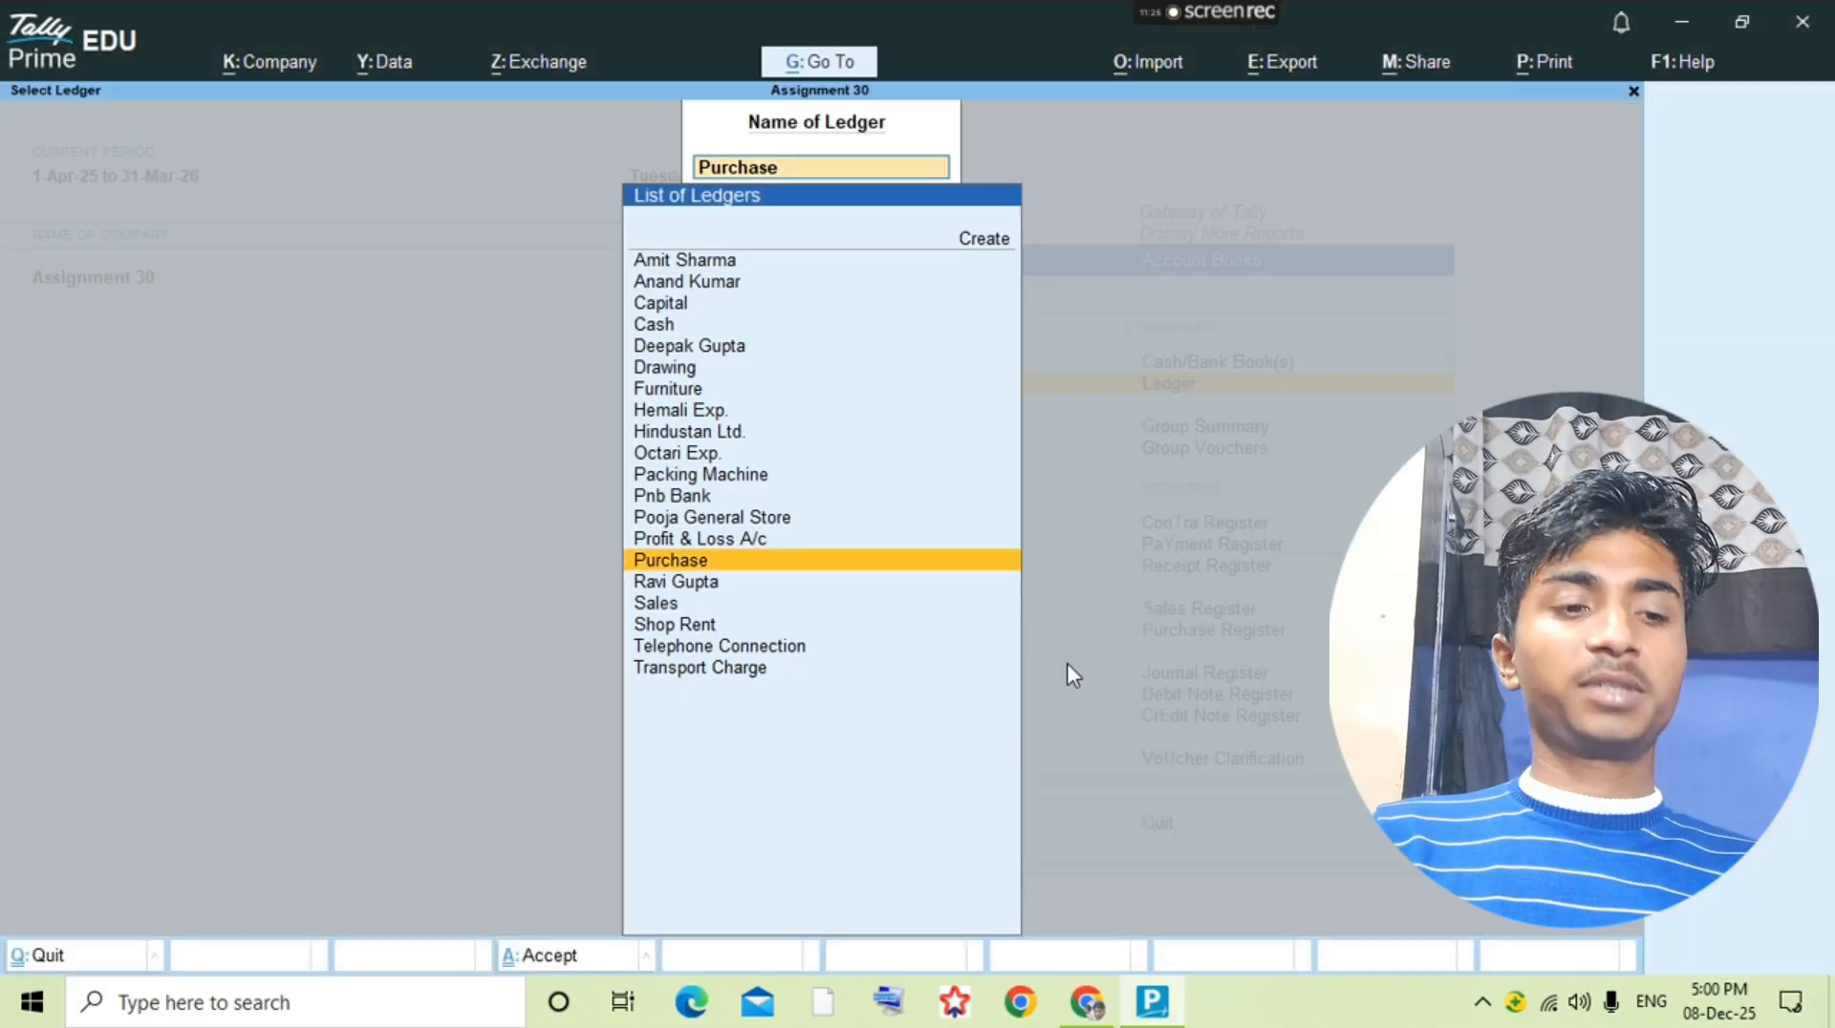
type("Pooj")
key("Return")
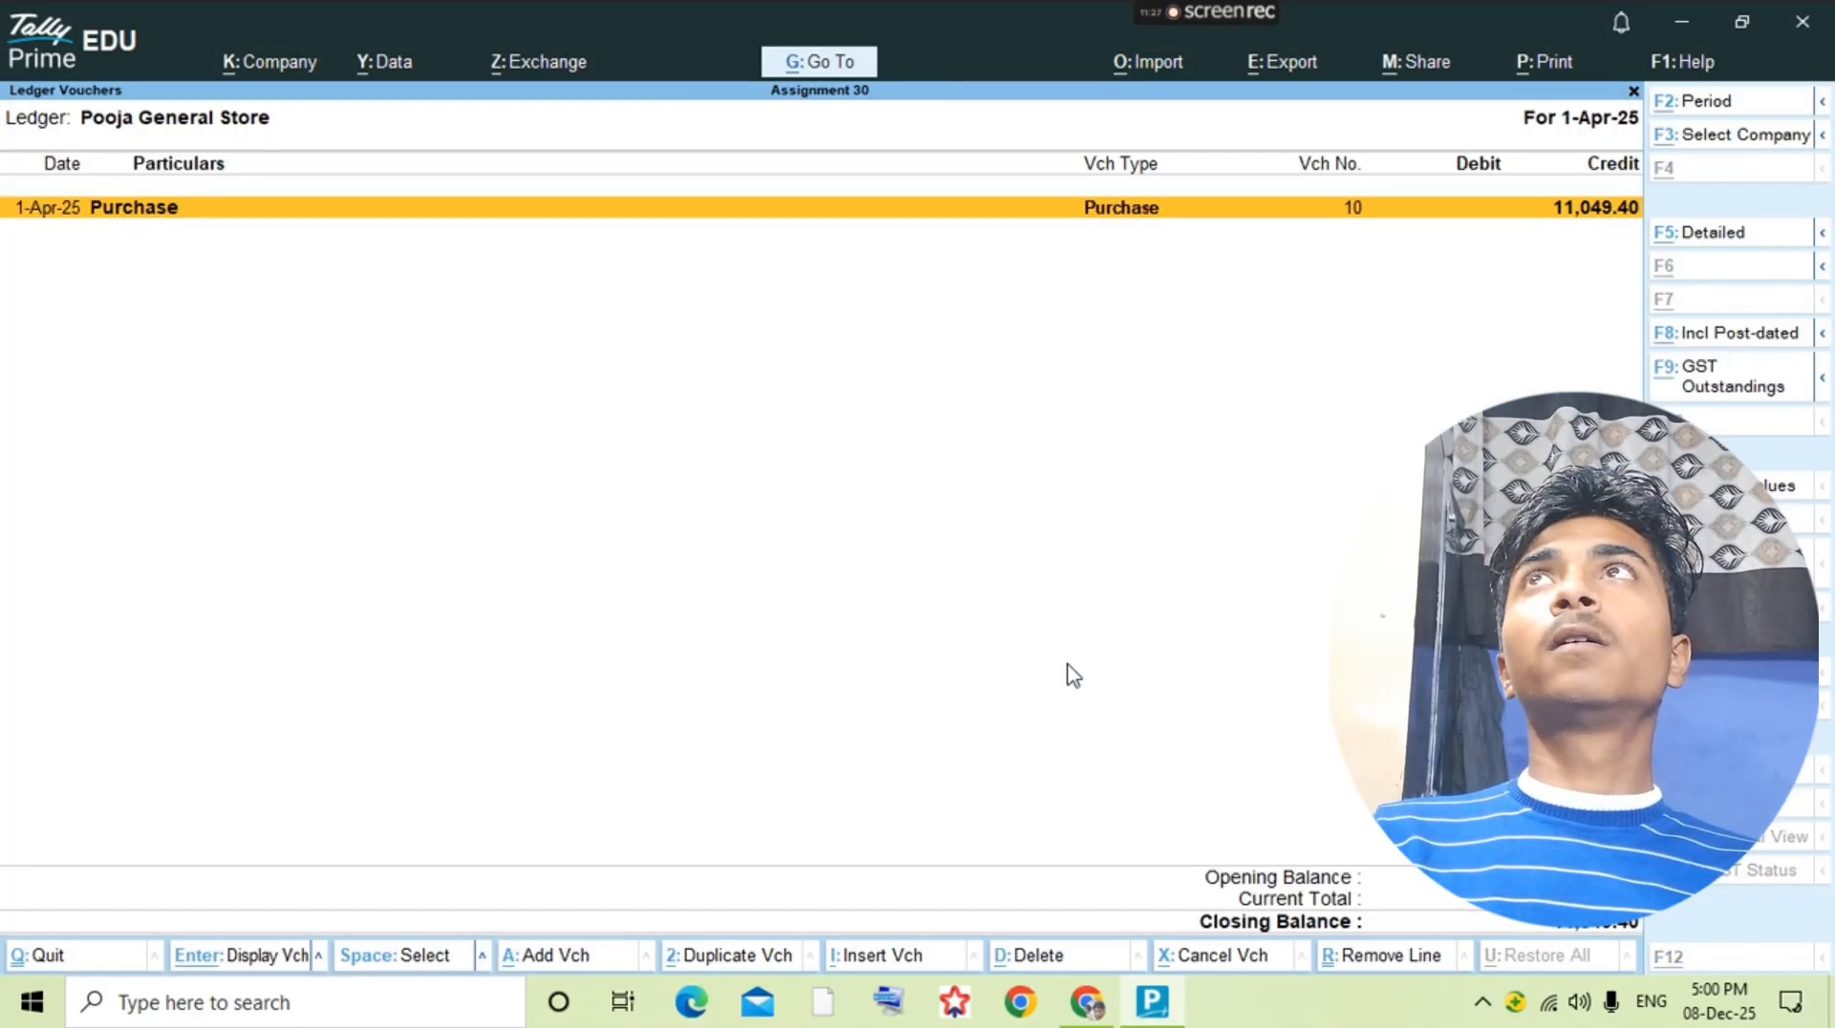
key("alt+Tab")
key("alt+Tab")
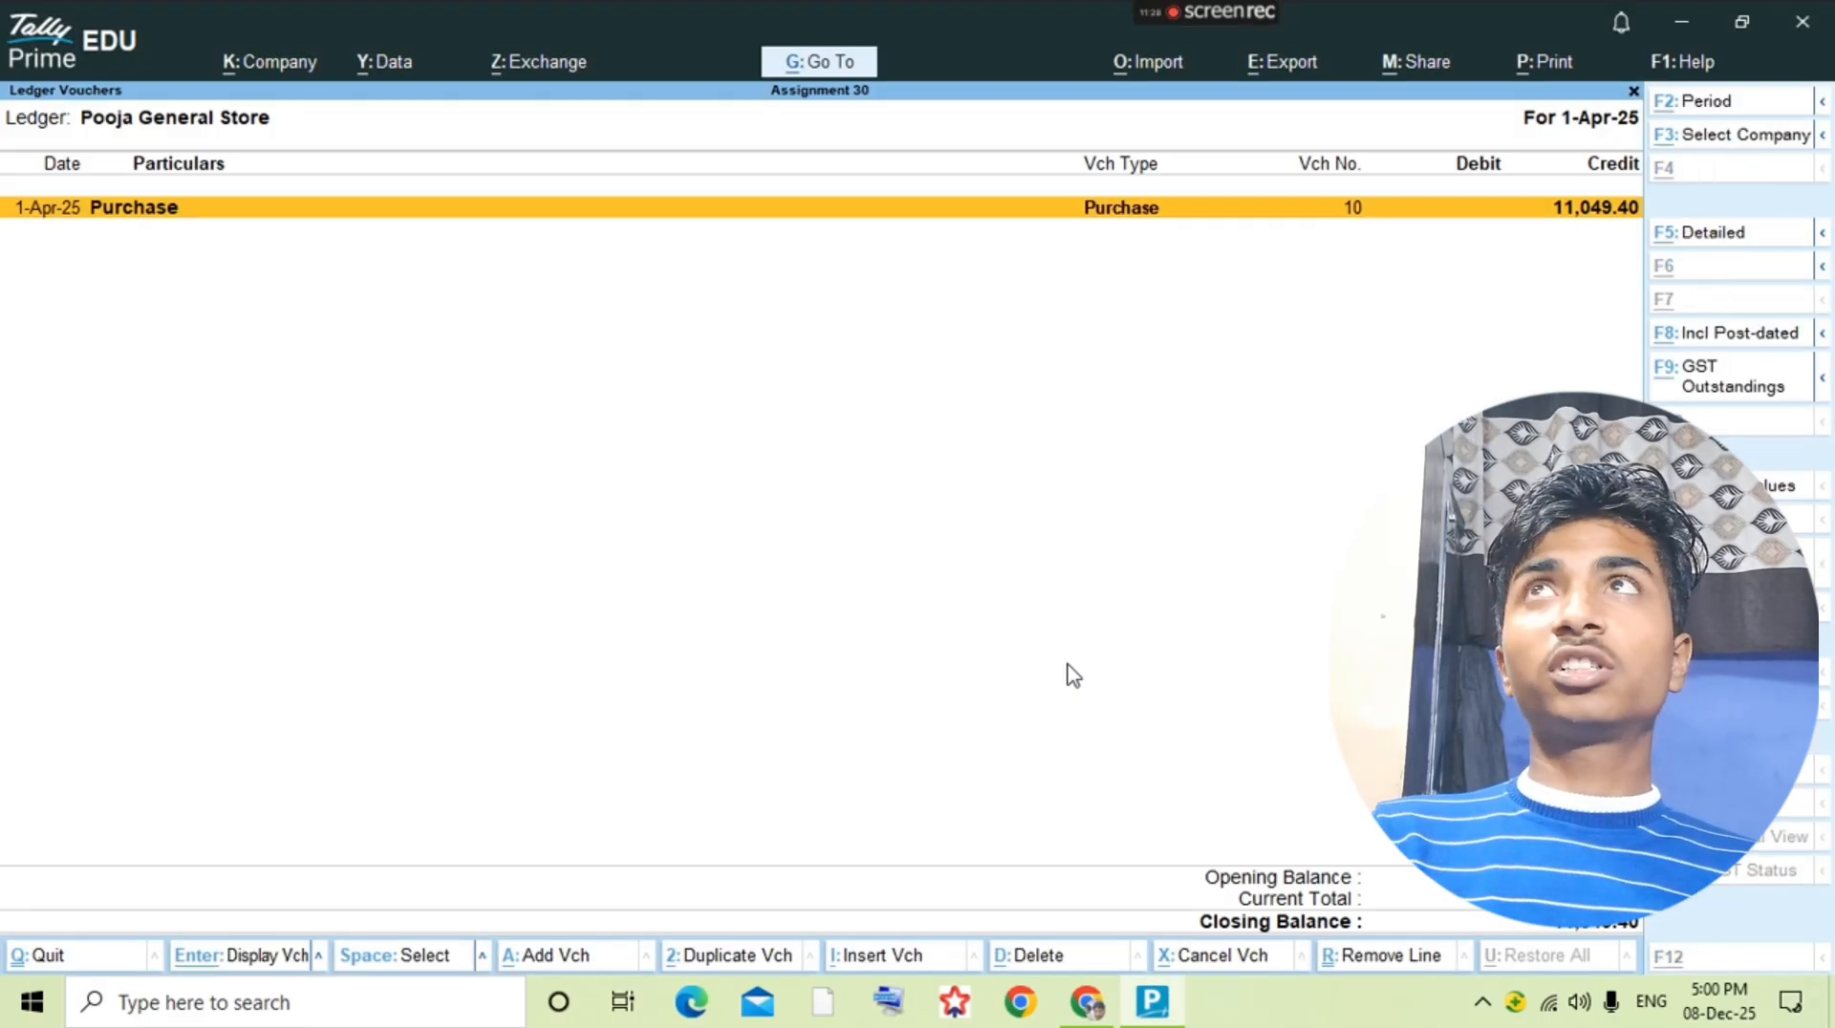
Step: Start a payment voucher from the ledger report and choose Pooja General Store as the debit account
key("alt+a")
key("F5")
type("Poo")
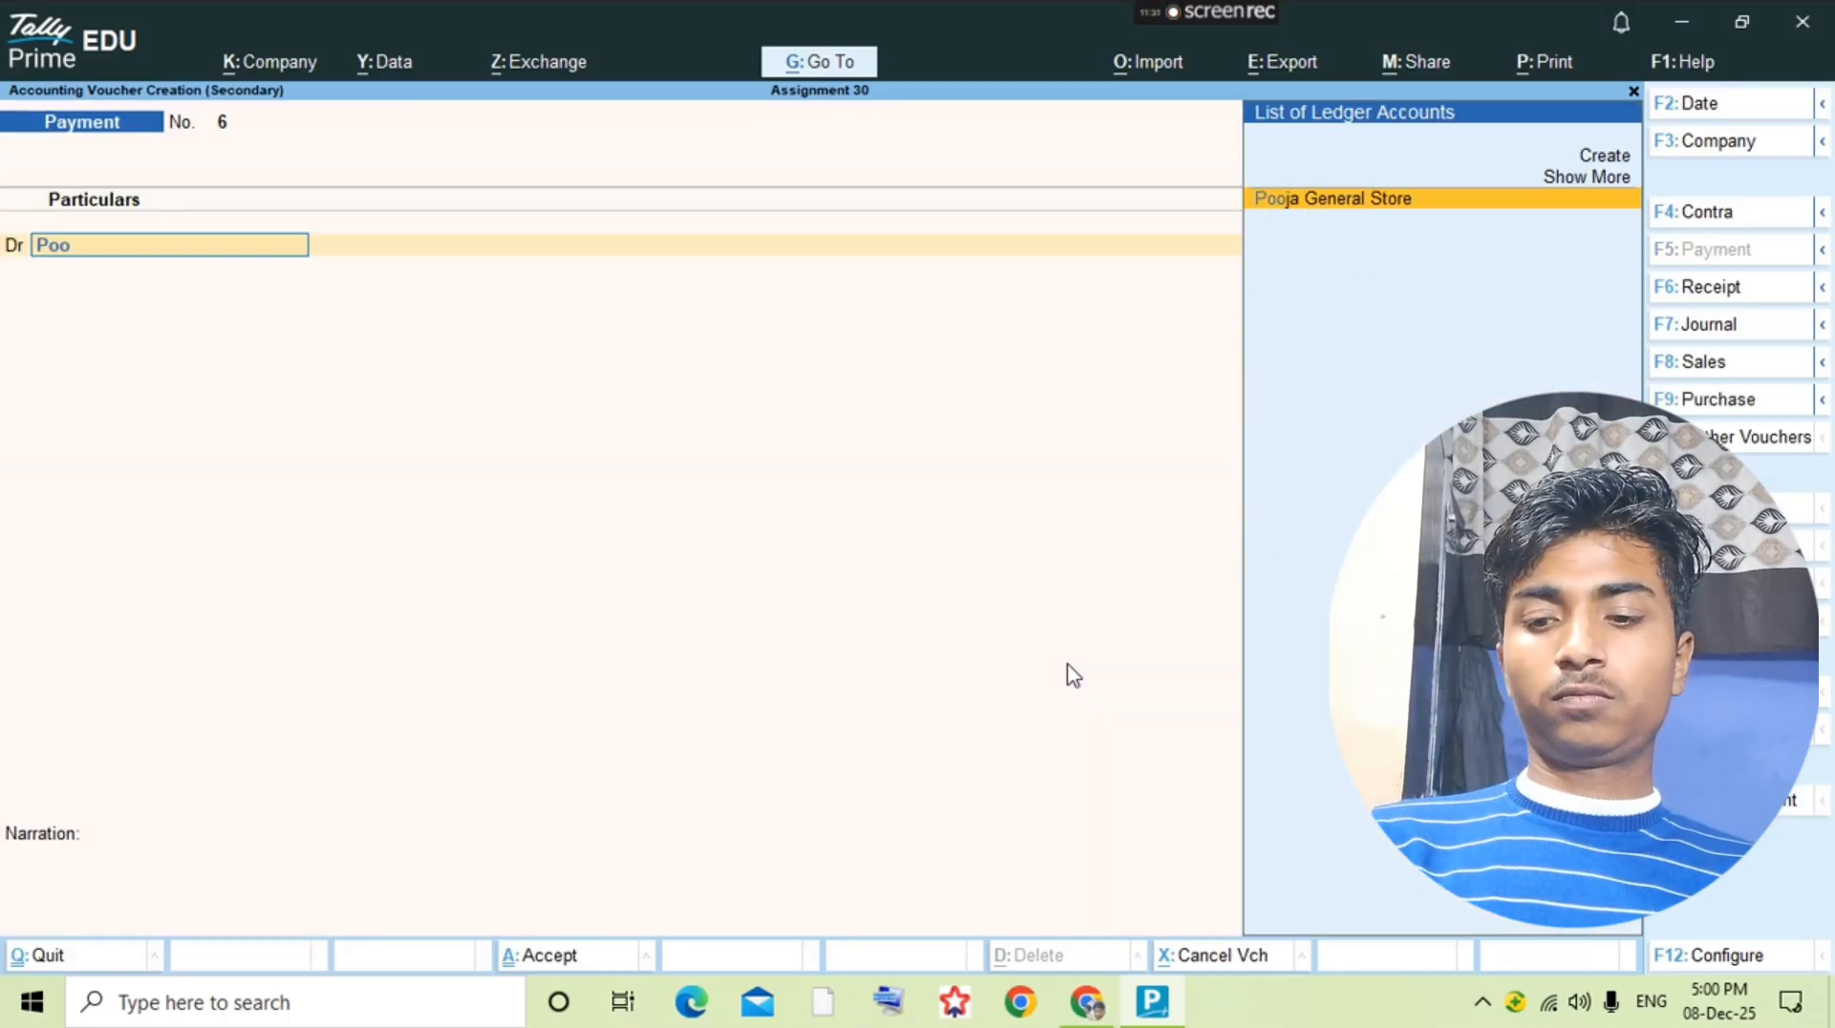
key("Return")
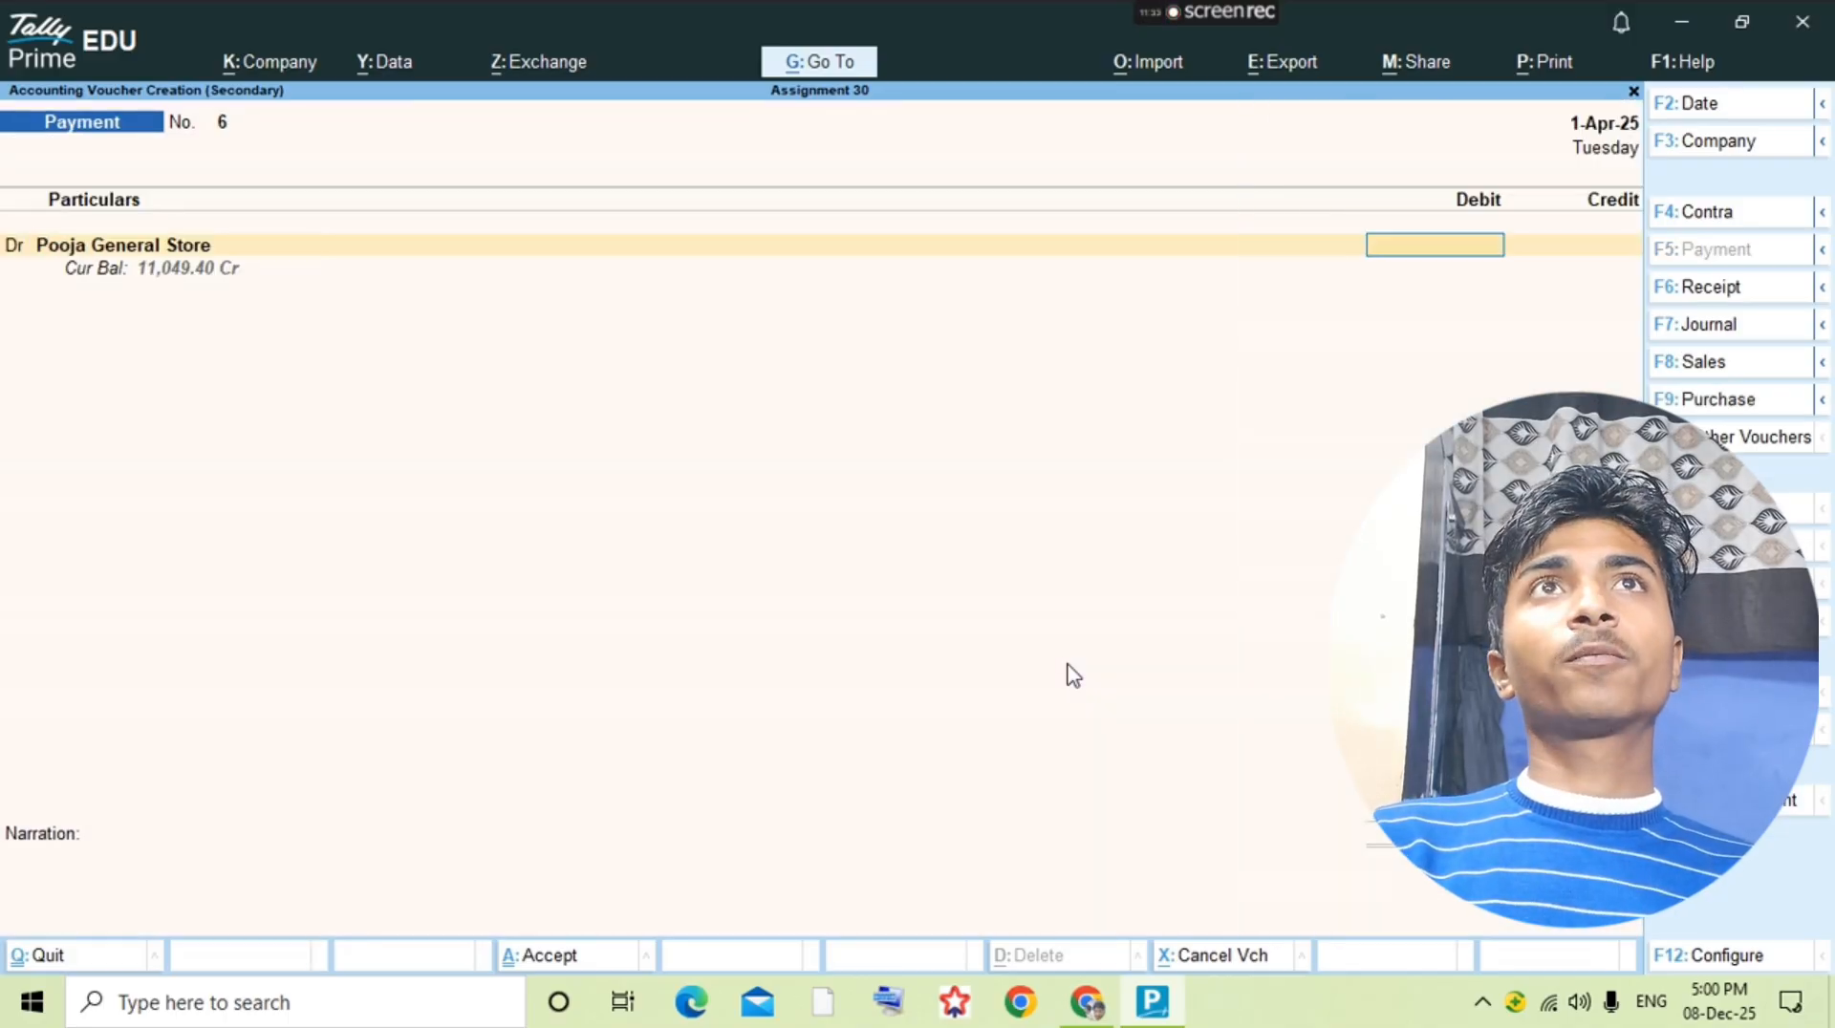
Step: Calculate the 50% payment with the built-in calculator as 11049*50/100
key("ctrl+n")
type("11049")
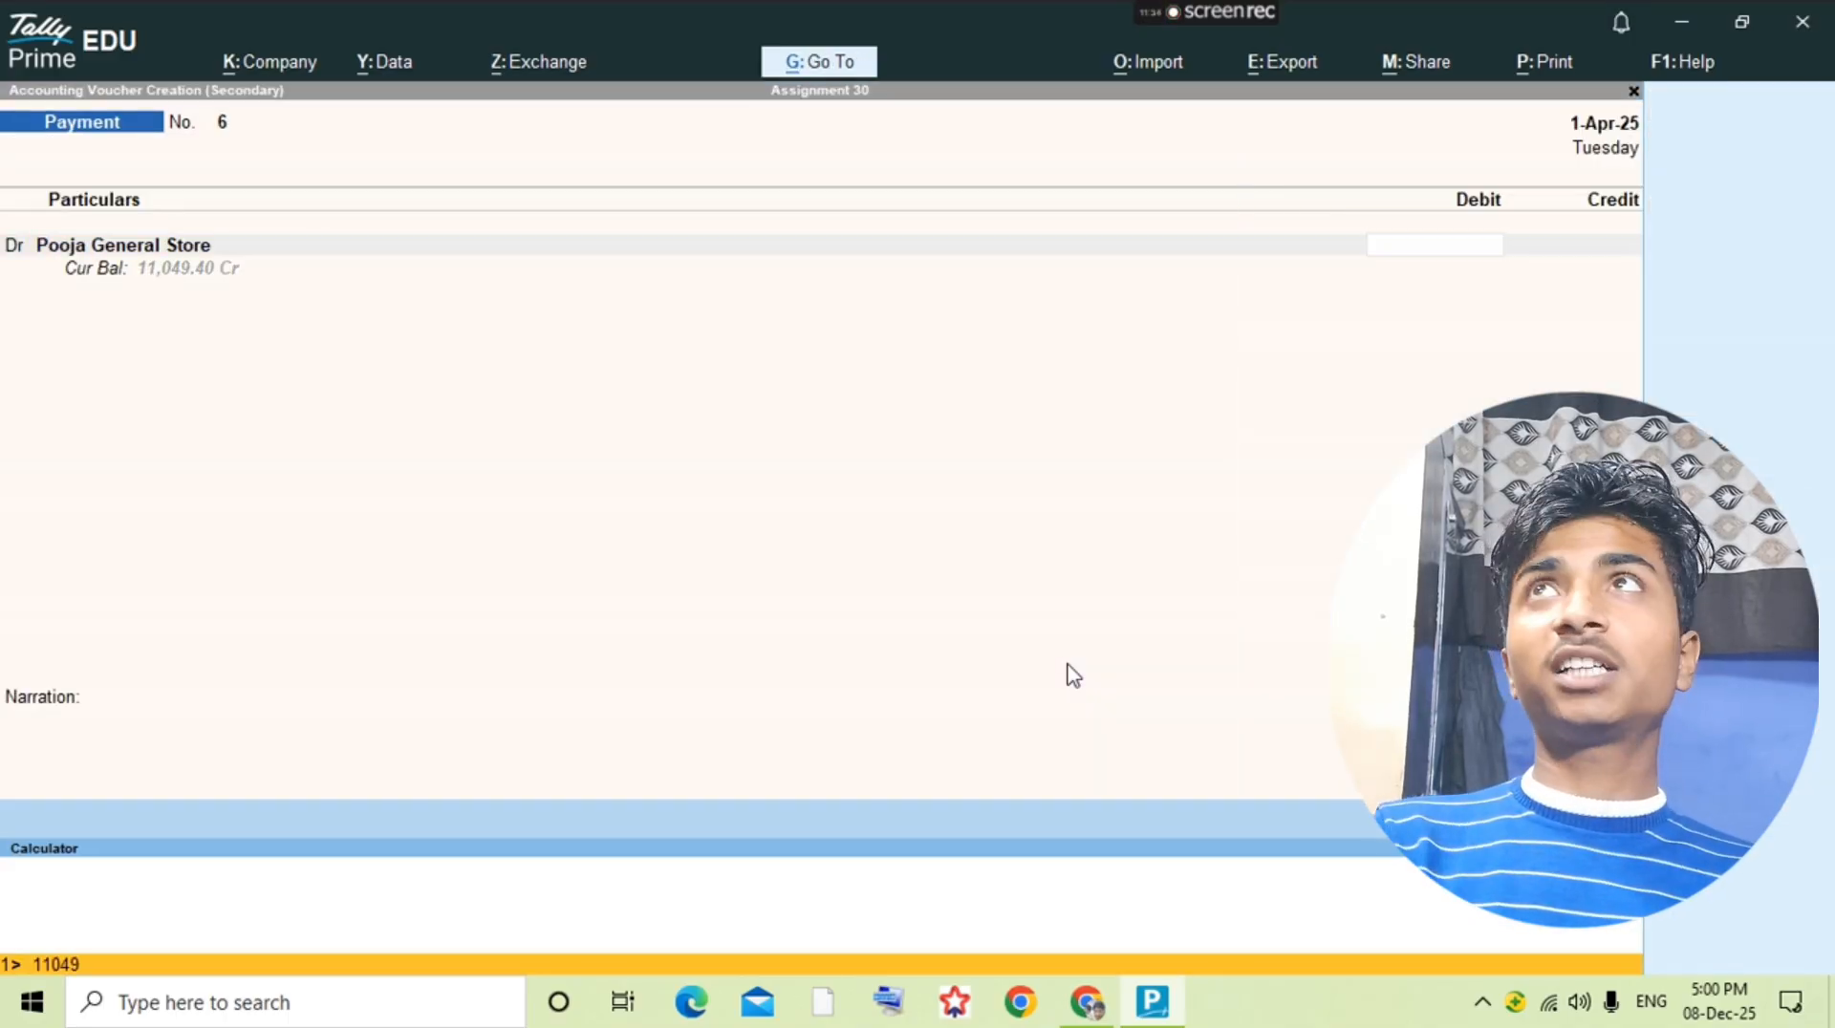
type("*50/")
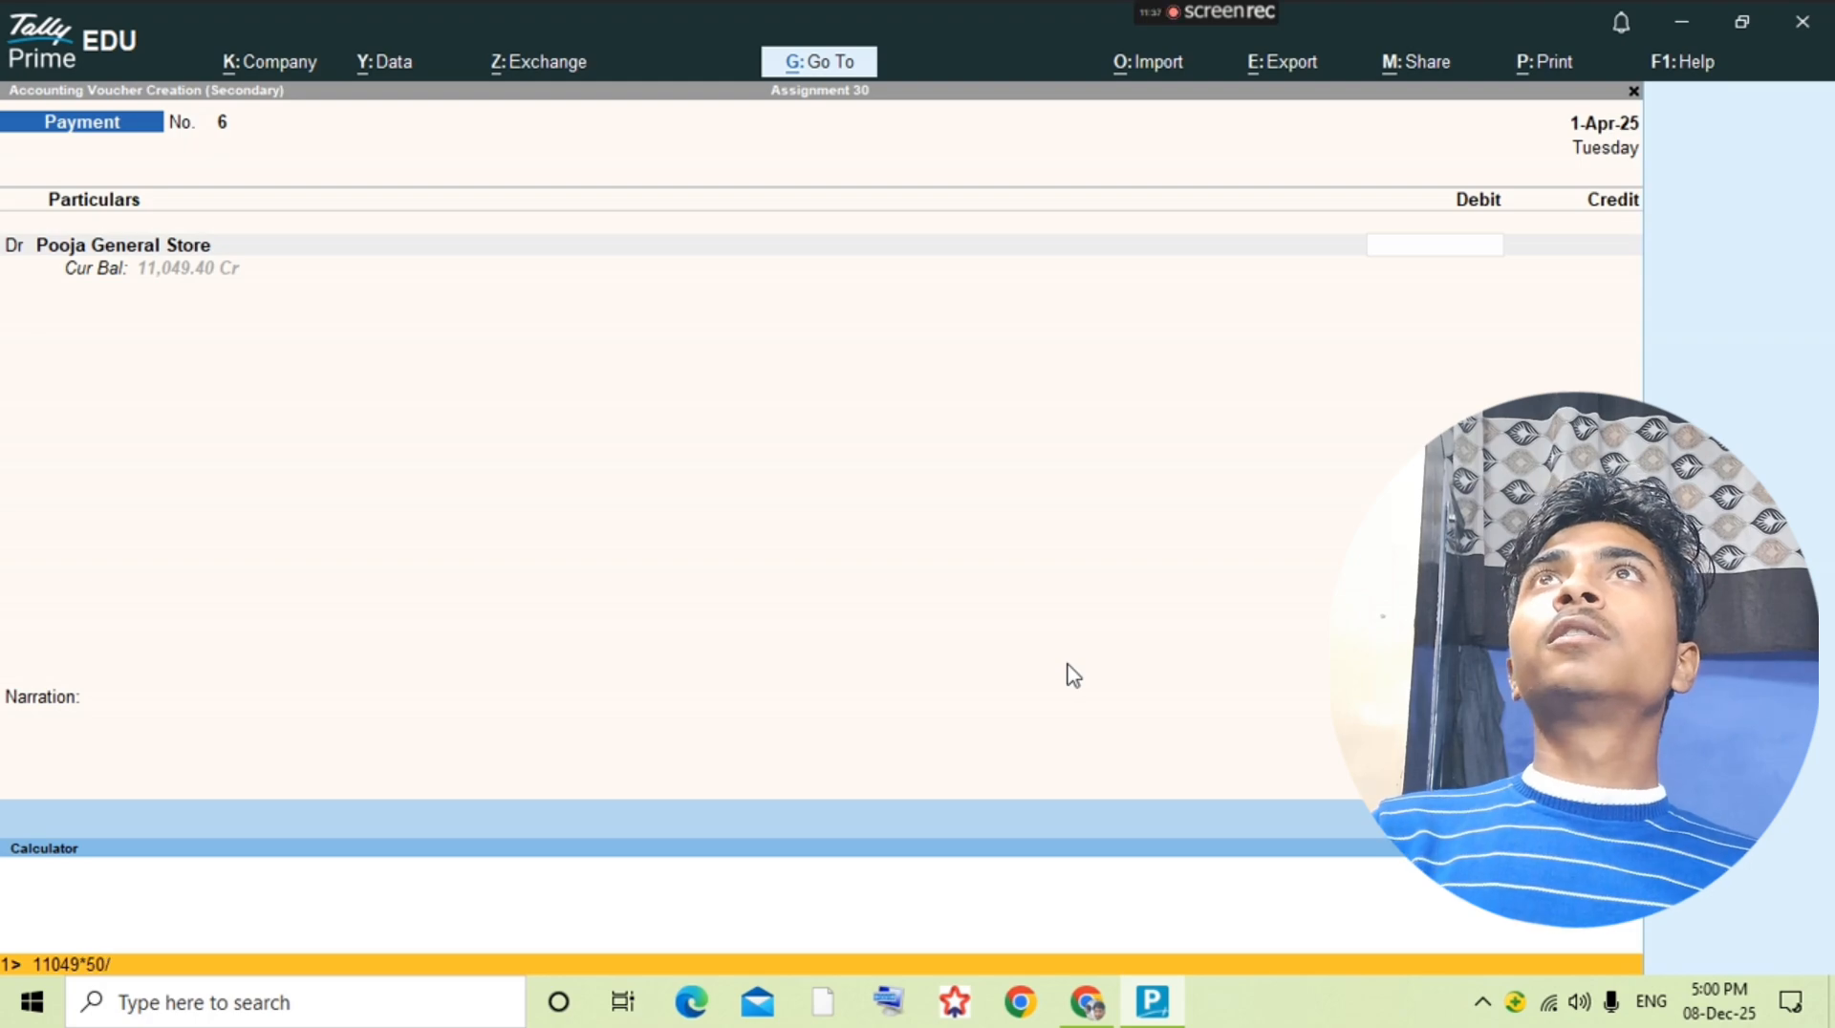
type("100")
key("Return")
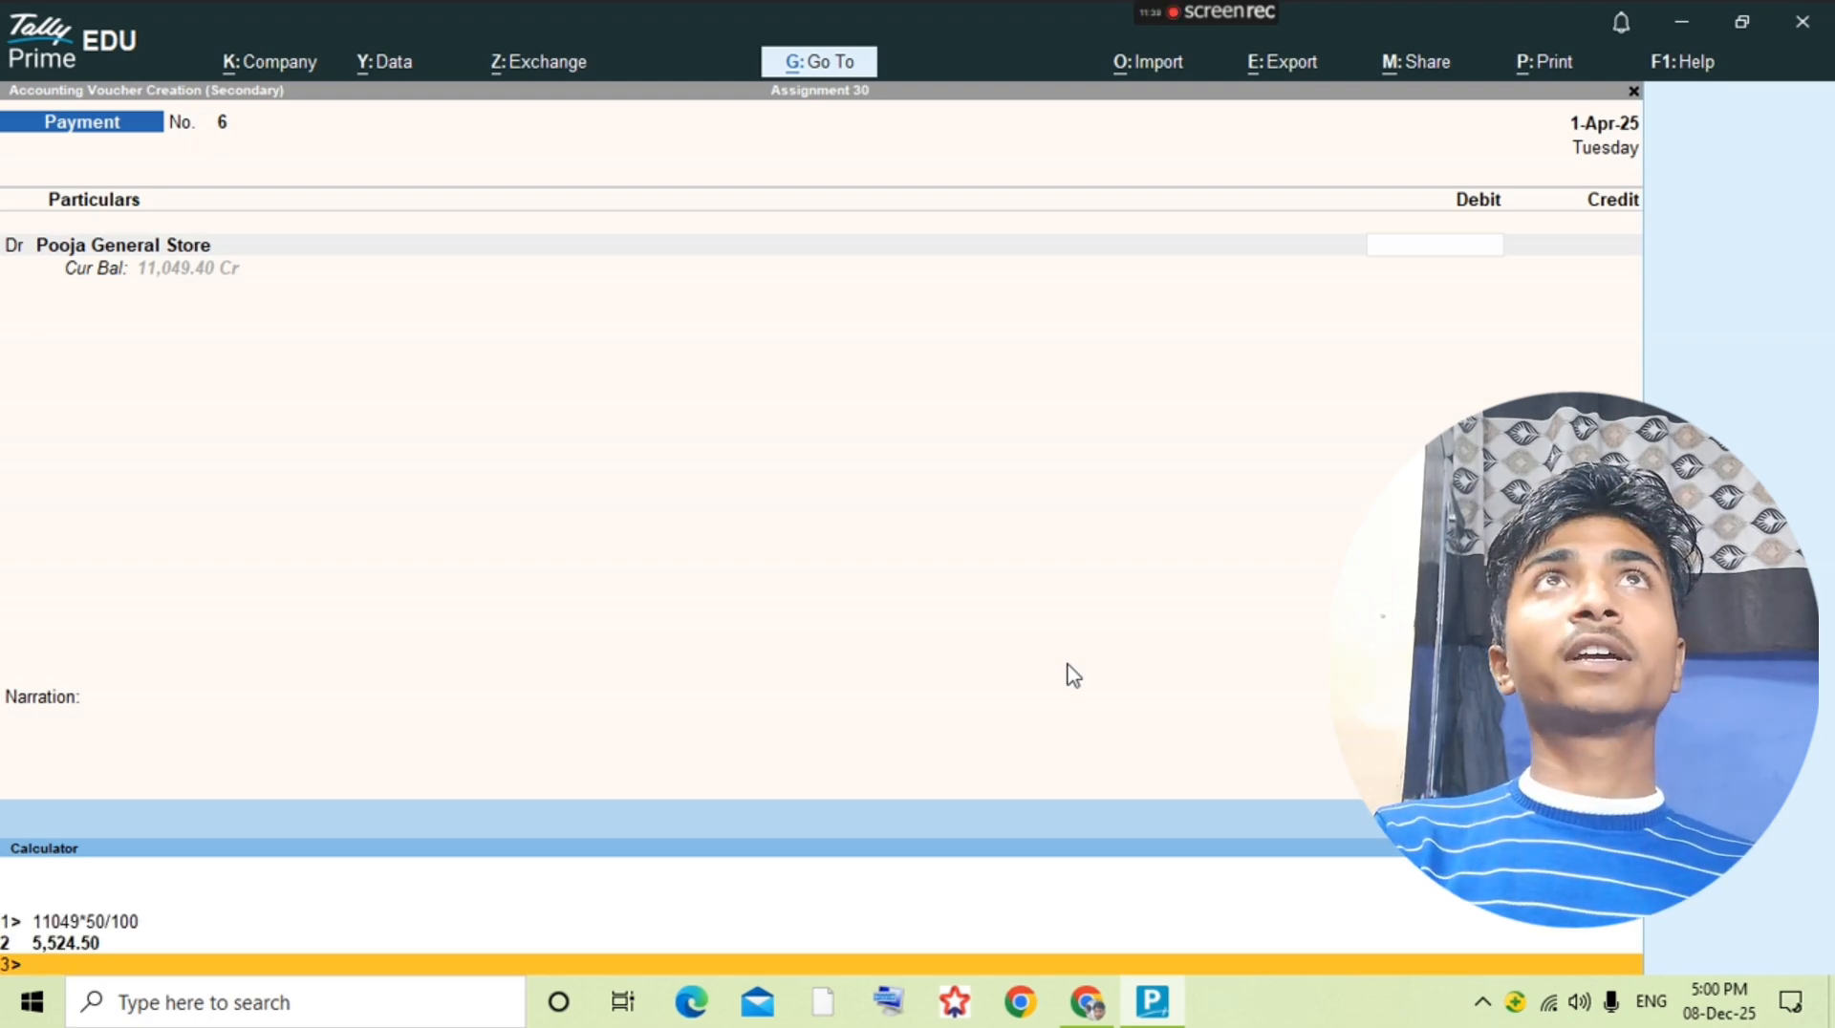
Step: Enter 5524.50 as the debit amount for Pooja General Store, credit Cash, and save the payment voucher
key("ctrl+n")
type("5,524")
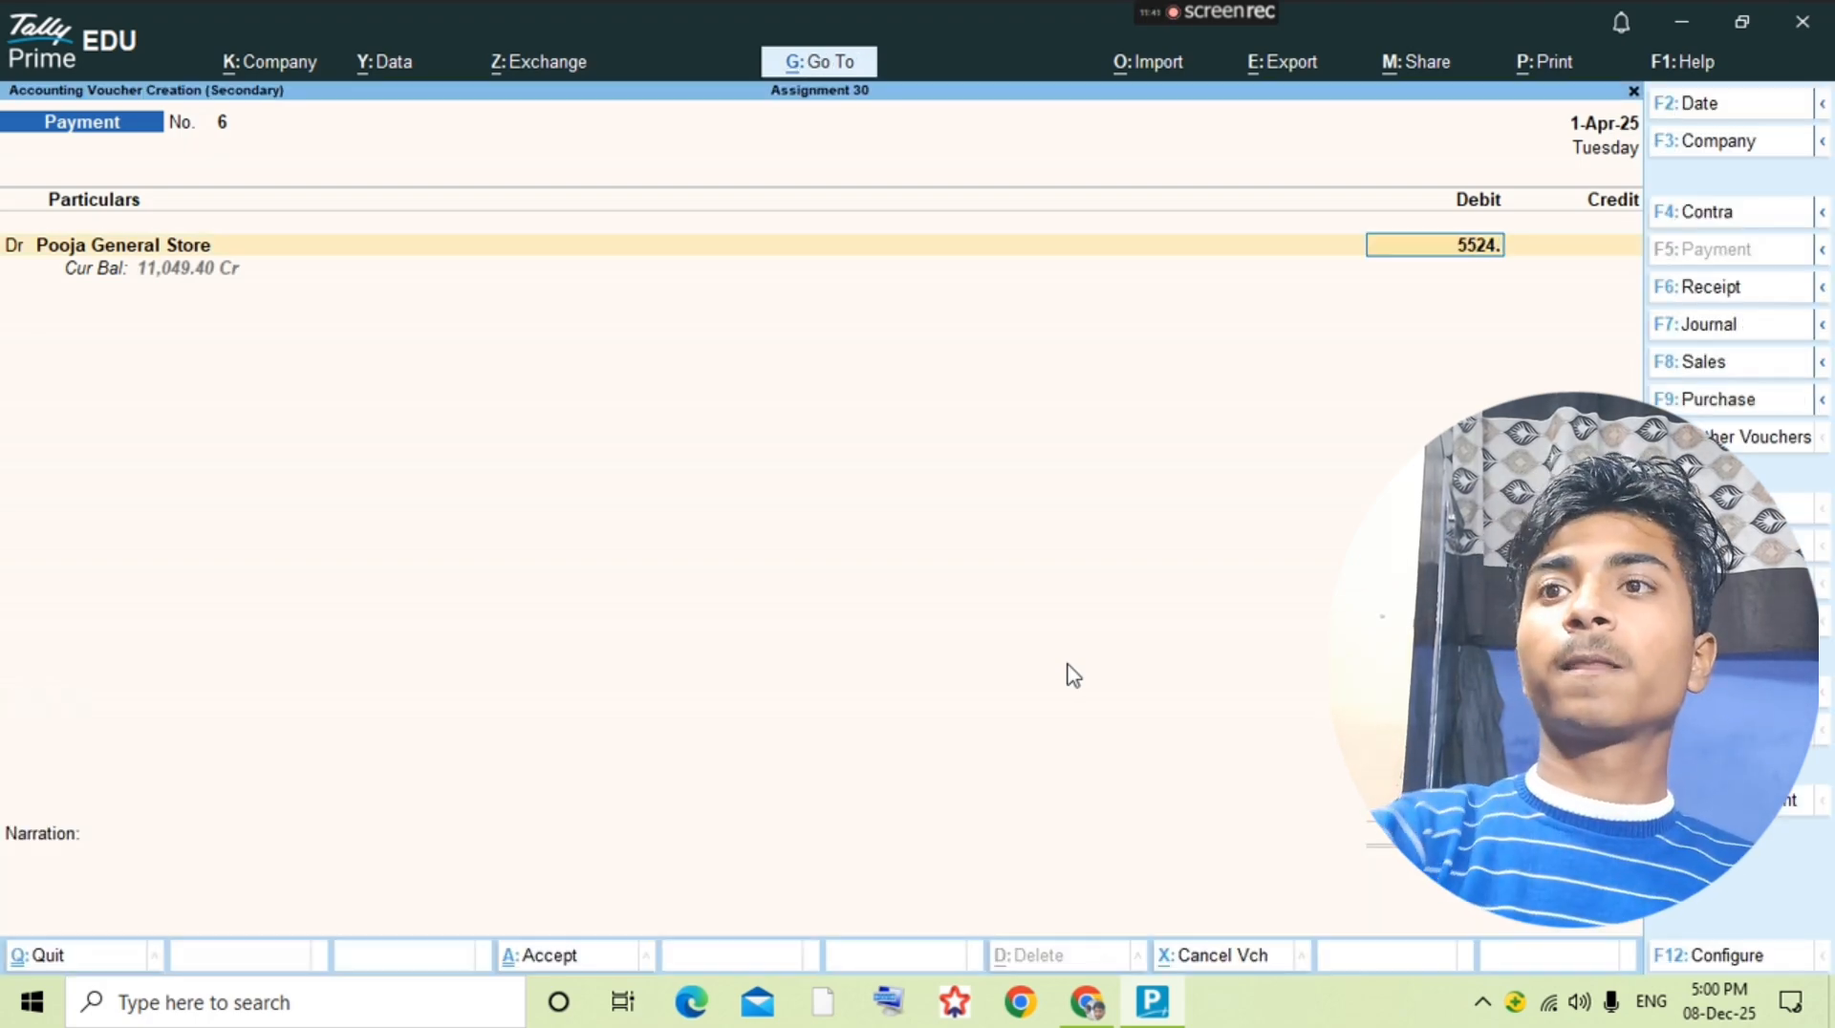
type(".50")
key("Return")
key("Return")
key("Return")
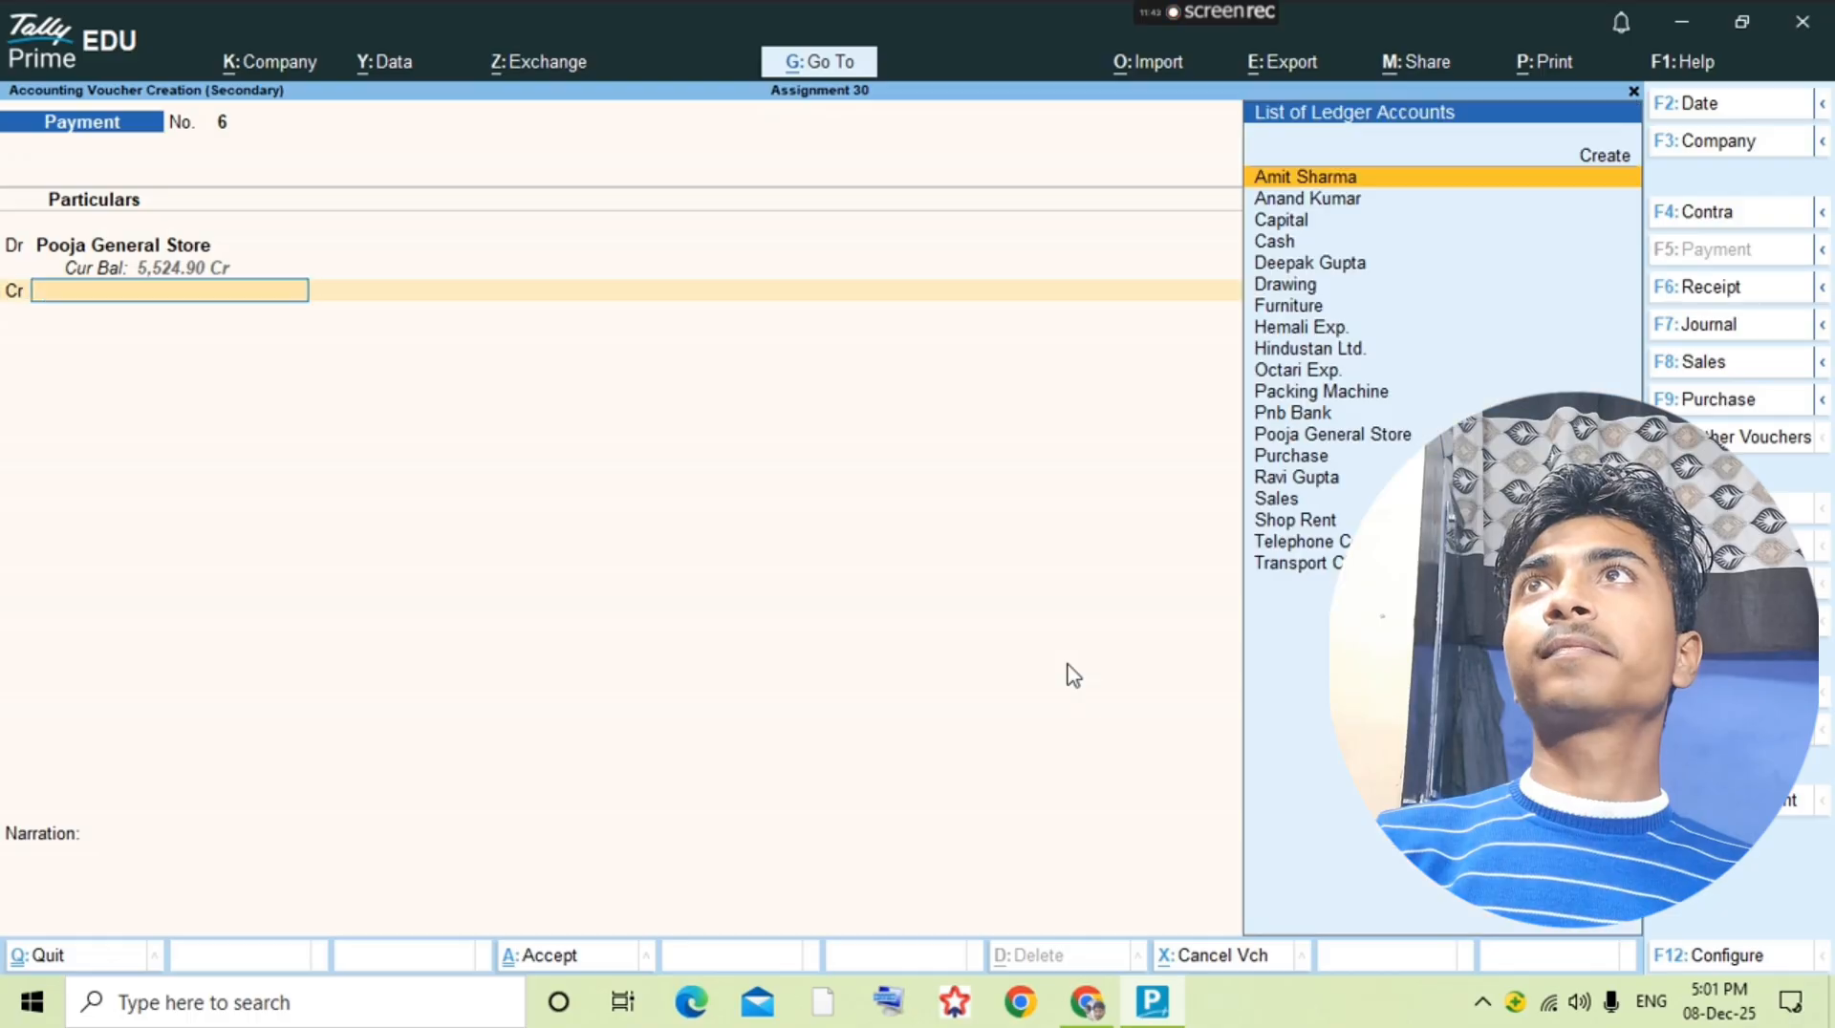
type("Cash")
key("Return")
key("ctrl+a")
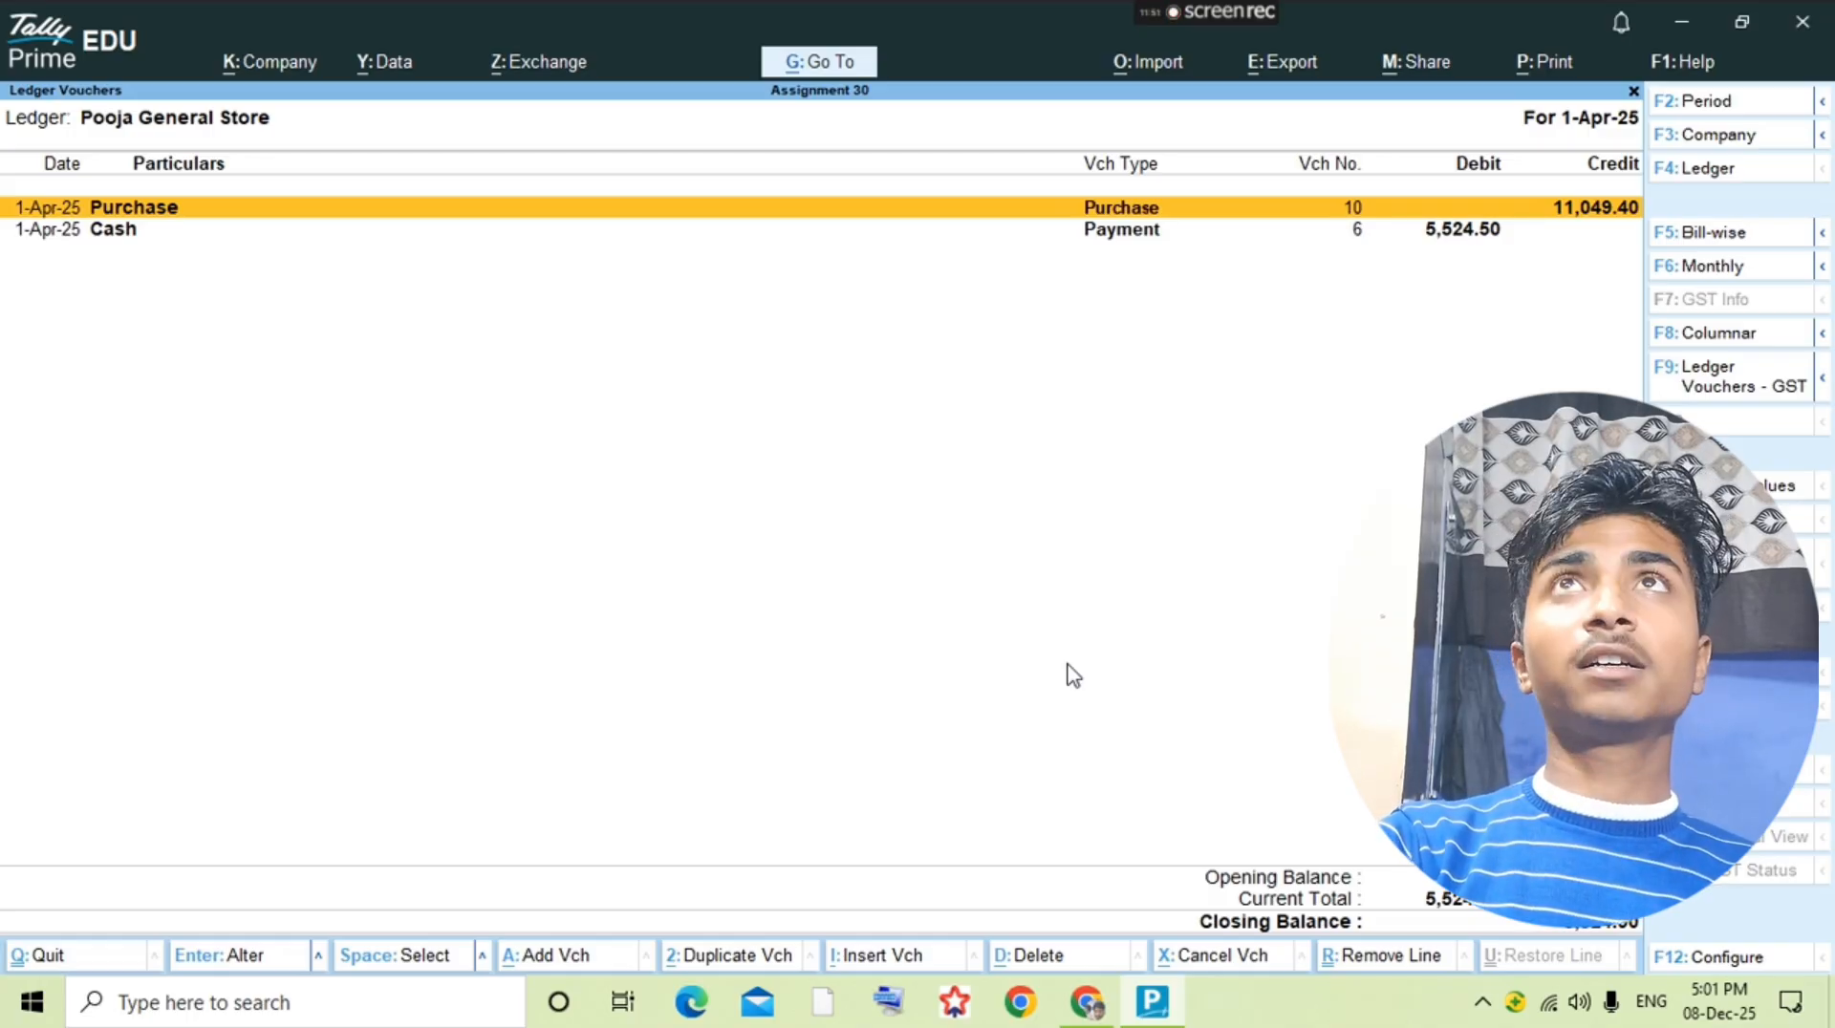
Step: Check the loan transaction in the question PDF and start a new ledger named "Took Loan From" followed by the lender's name
key("alt+Tab")
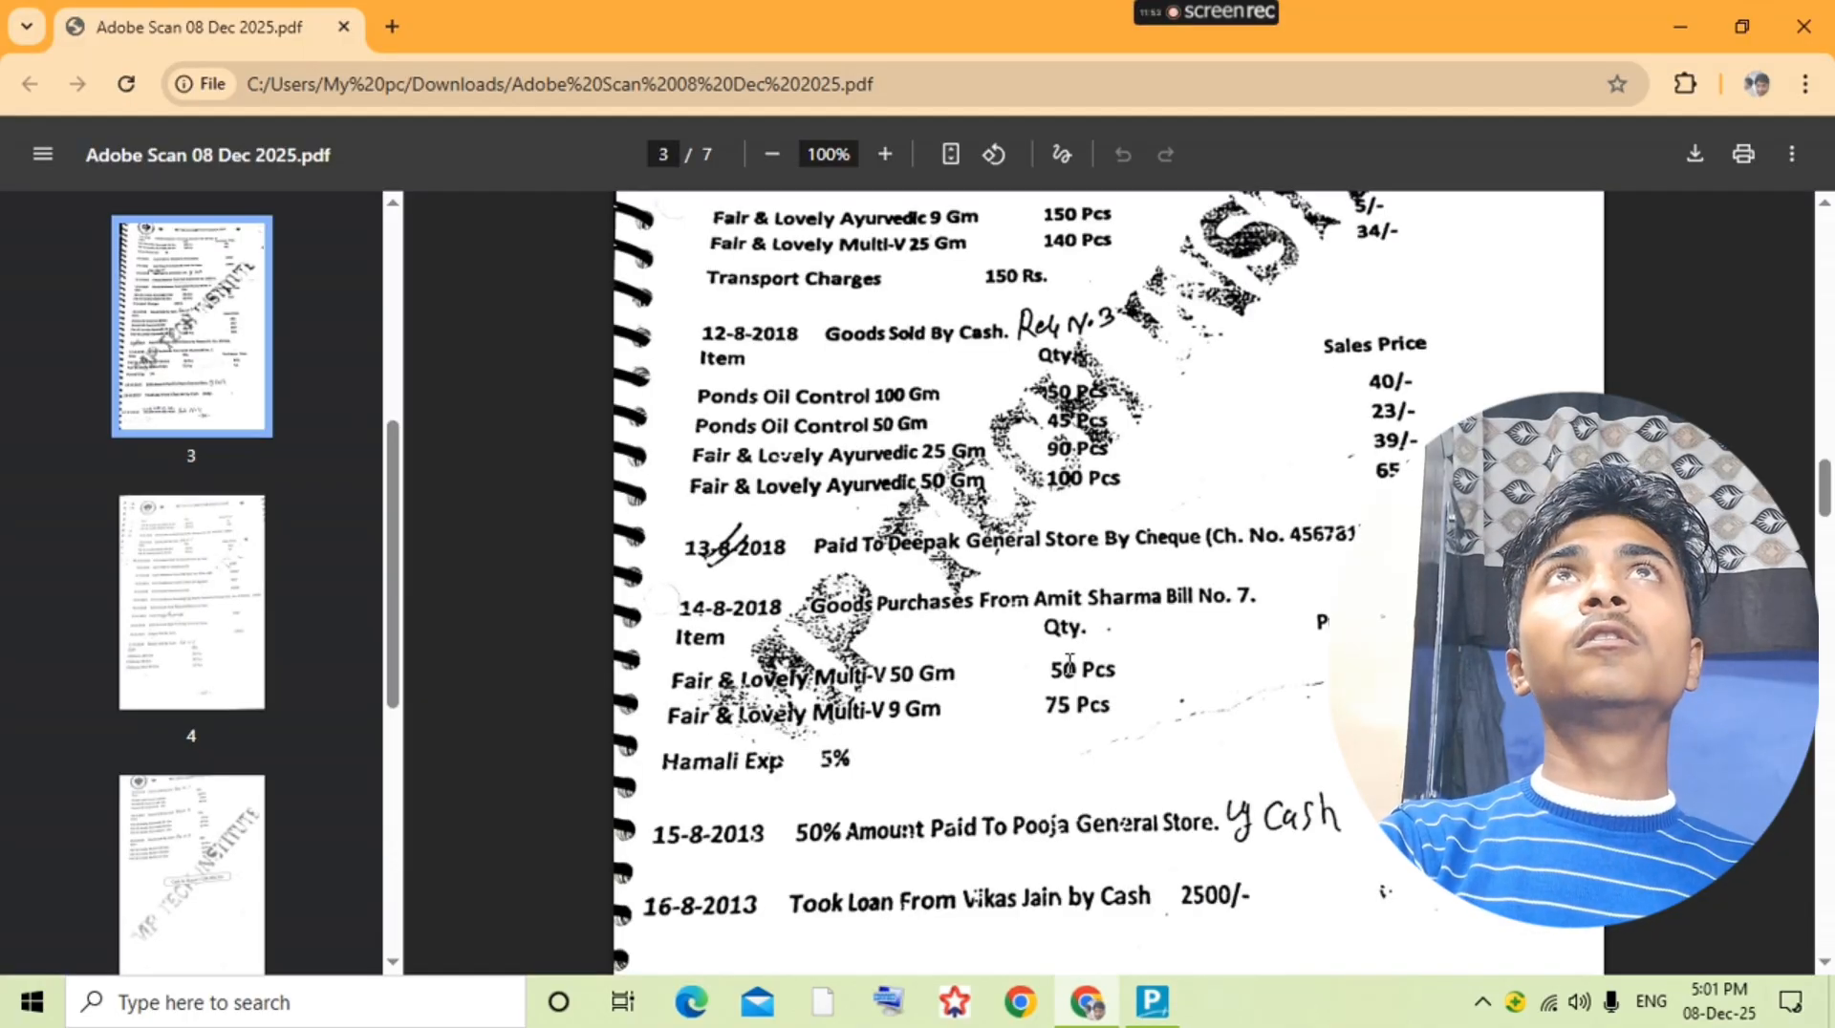
key("alt+Tab")
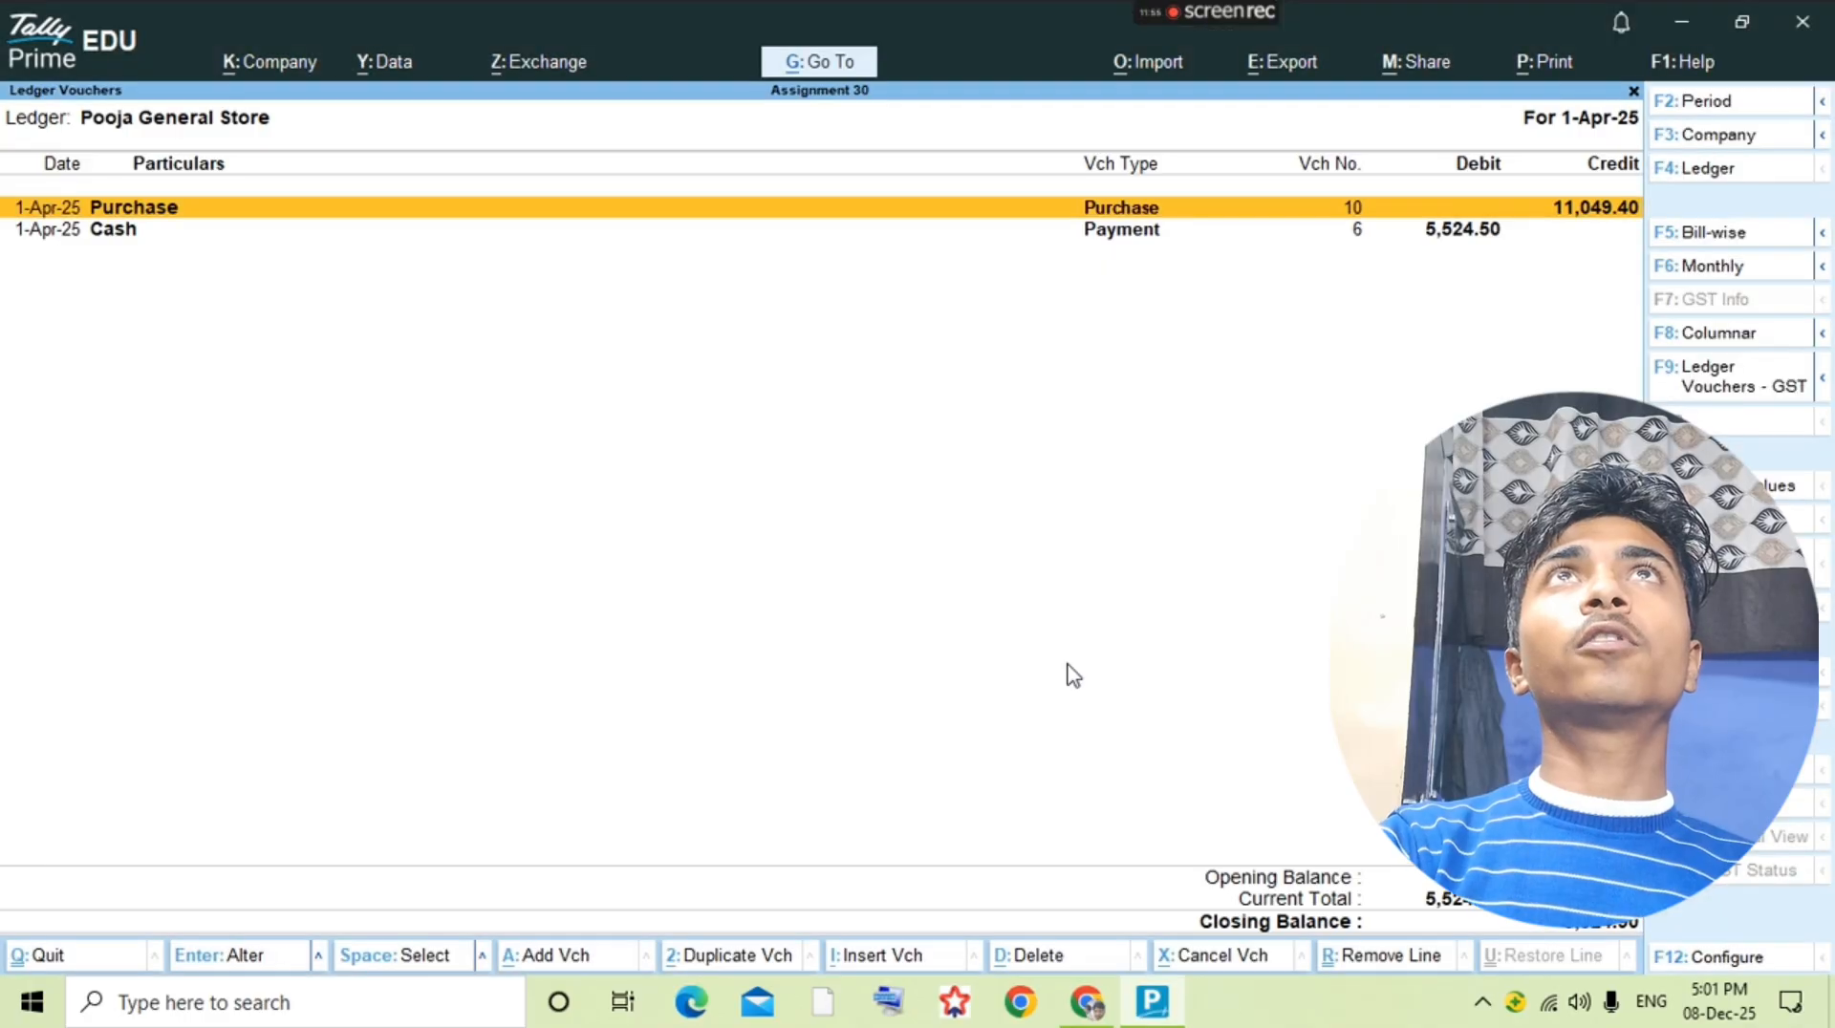
key("F4")
key("alt+c")
type("T")
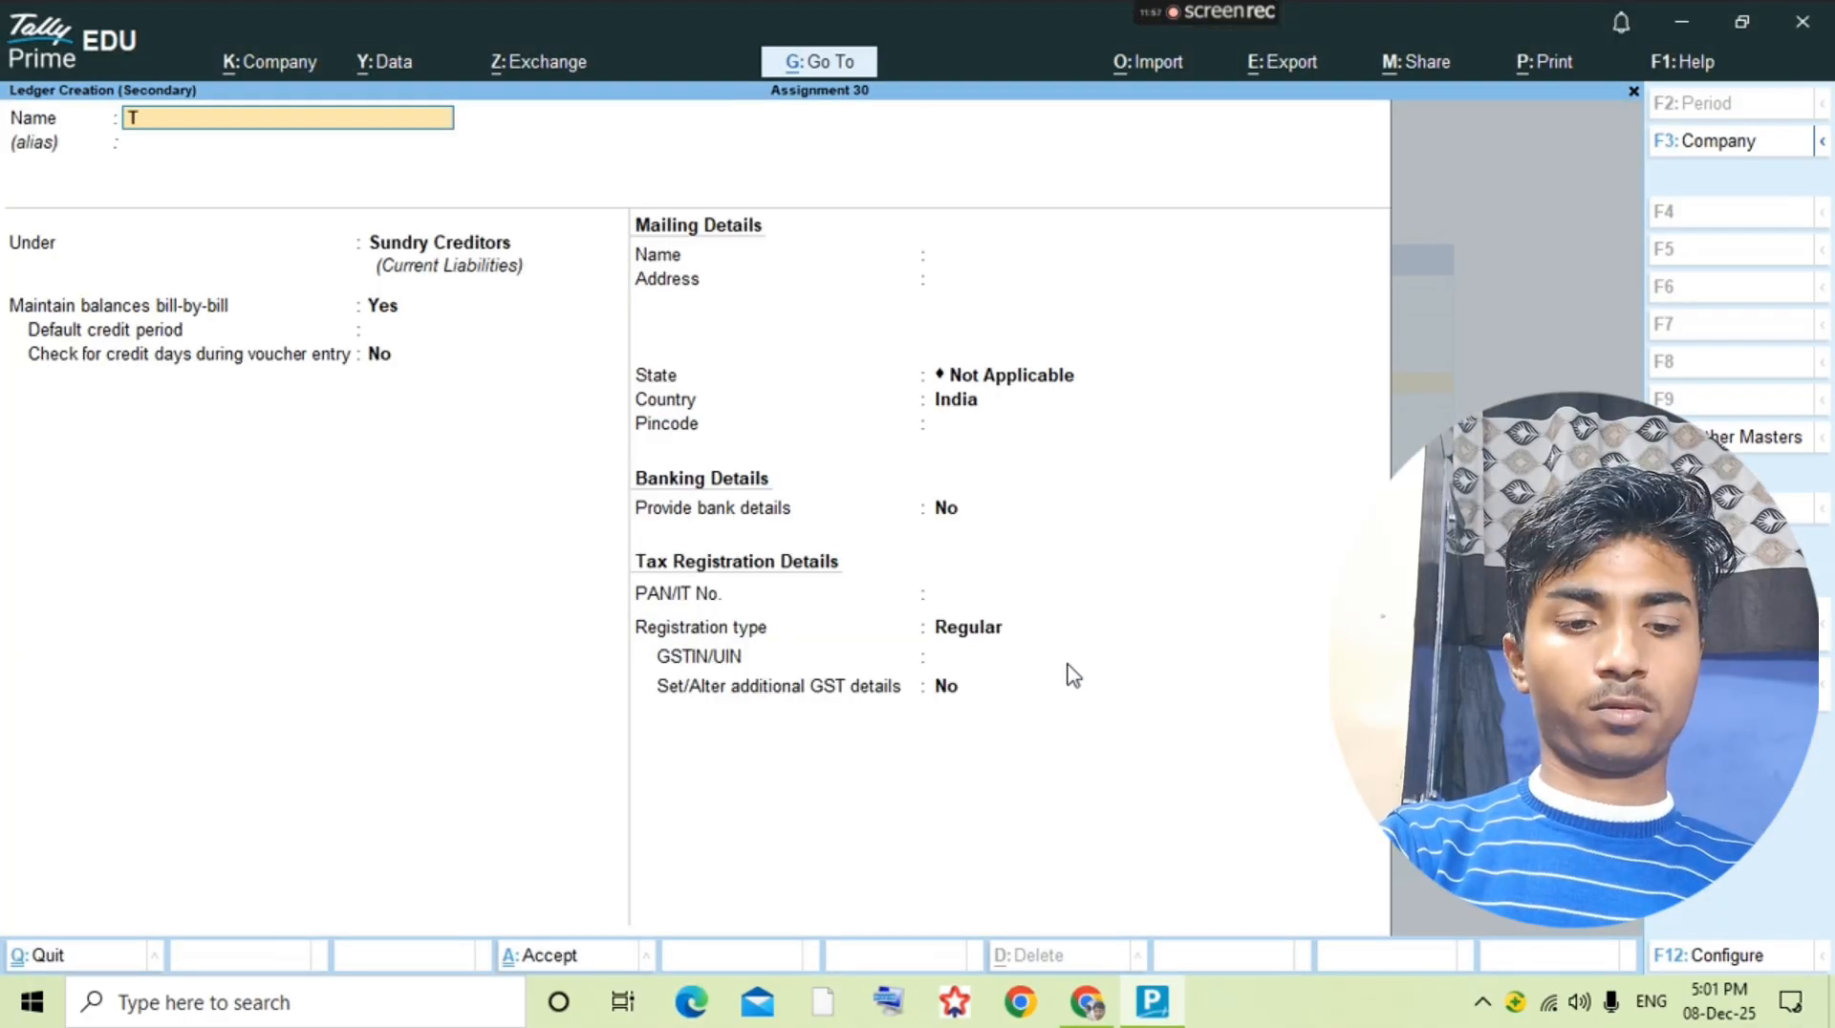
type("ook Loan Fr")
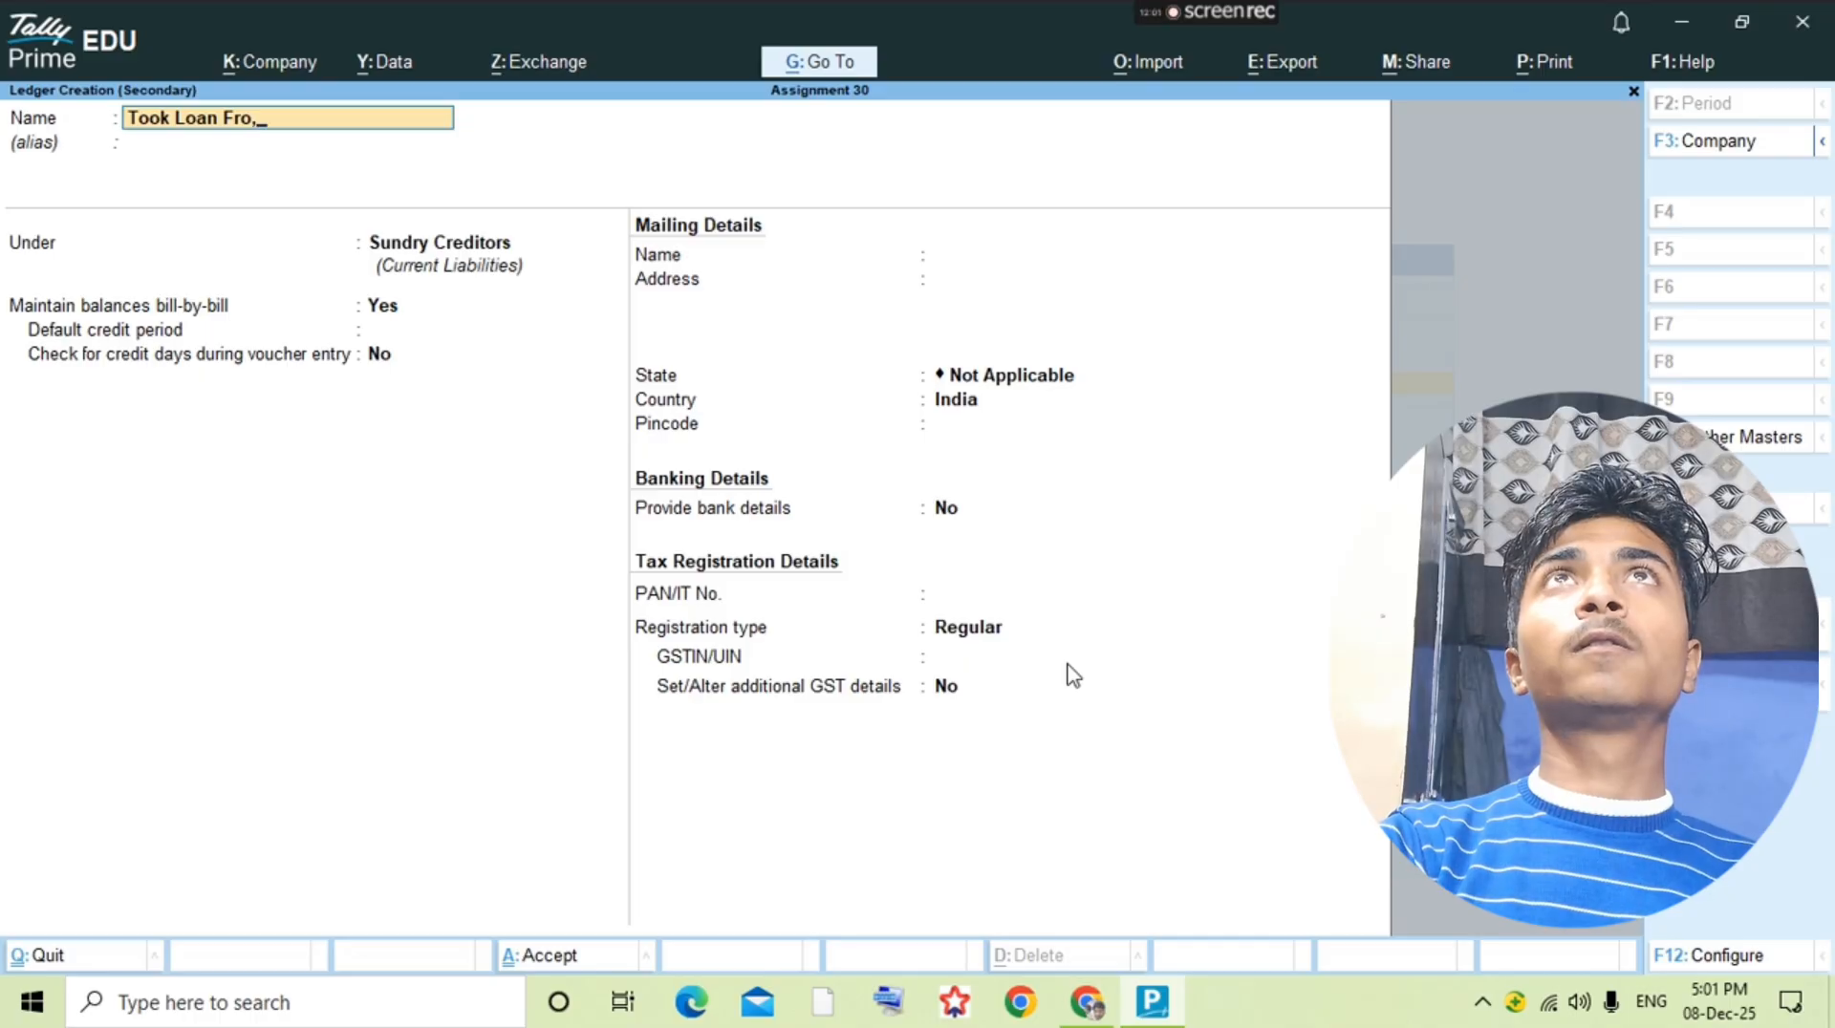
type("om")
key("alt+Tab")
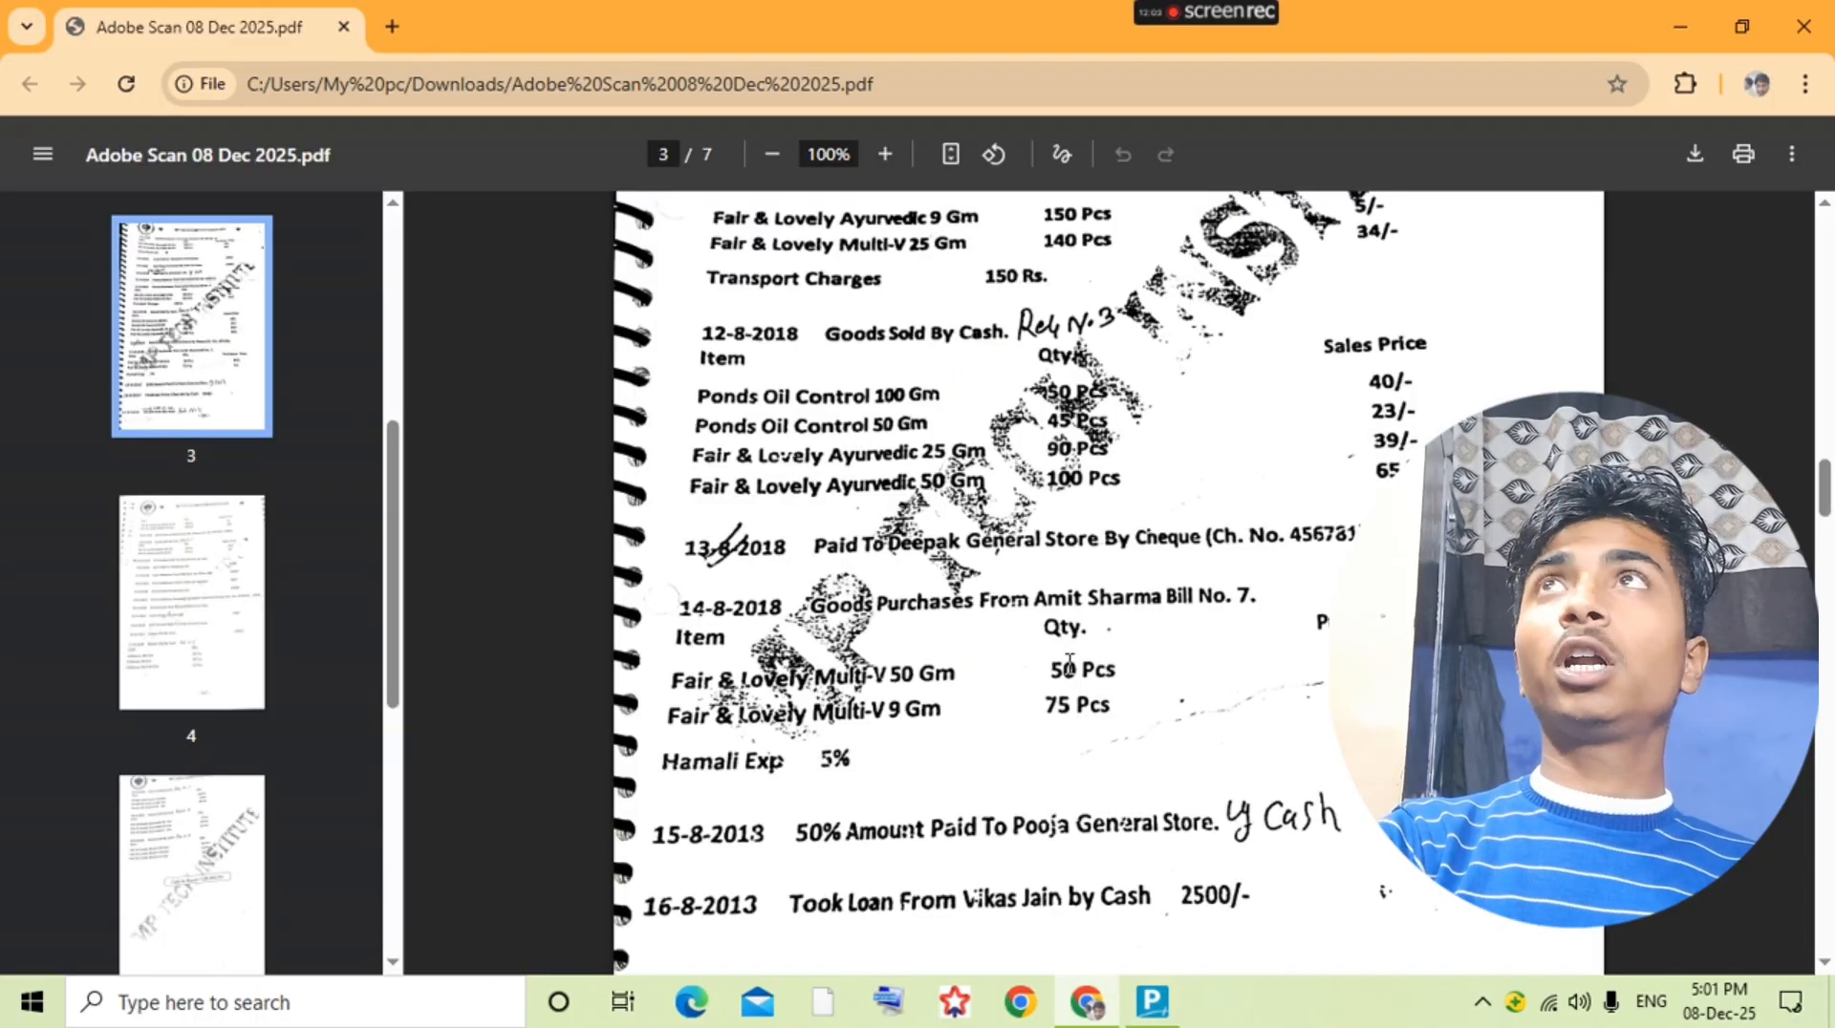
key("alt+Tab")
type("Vika")
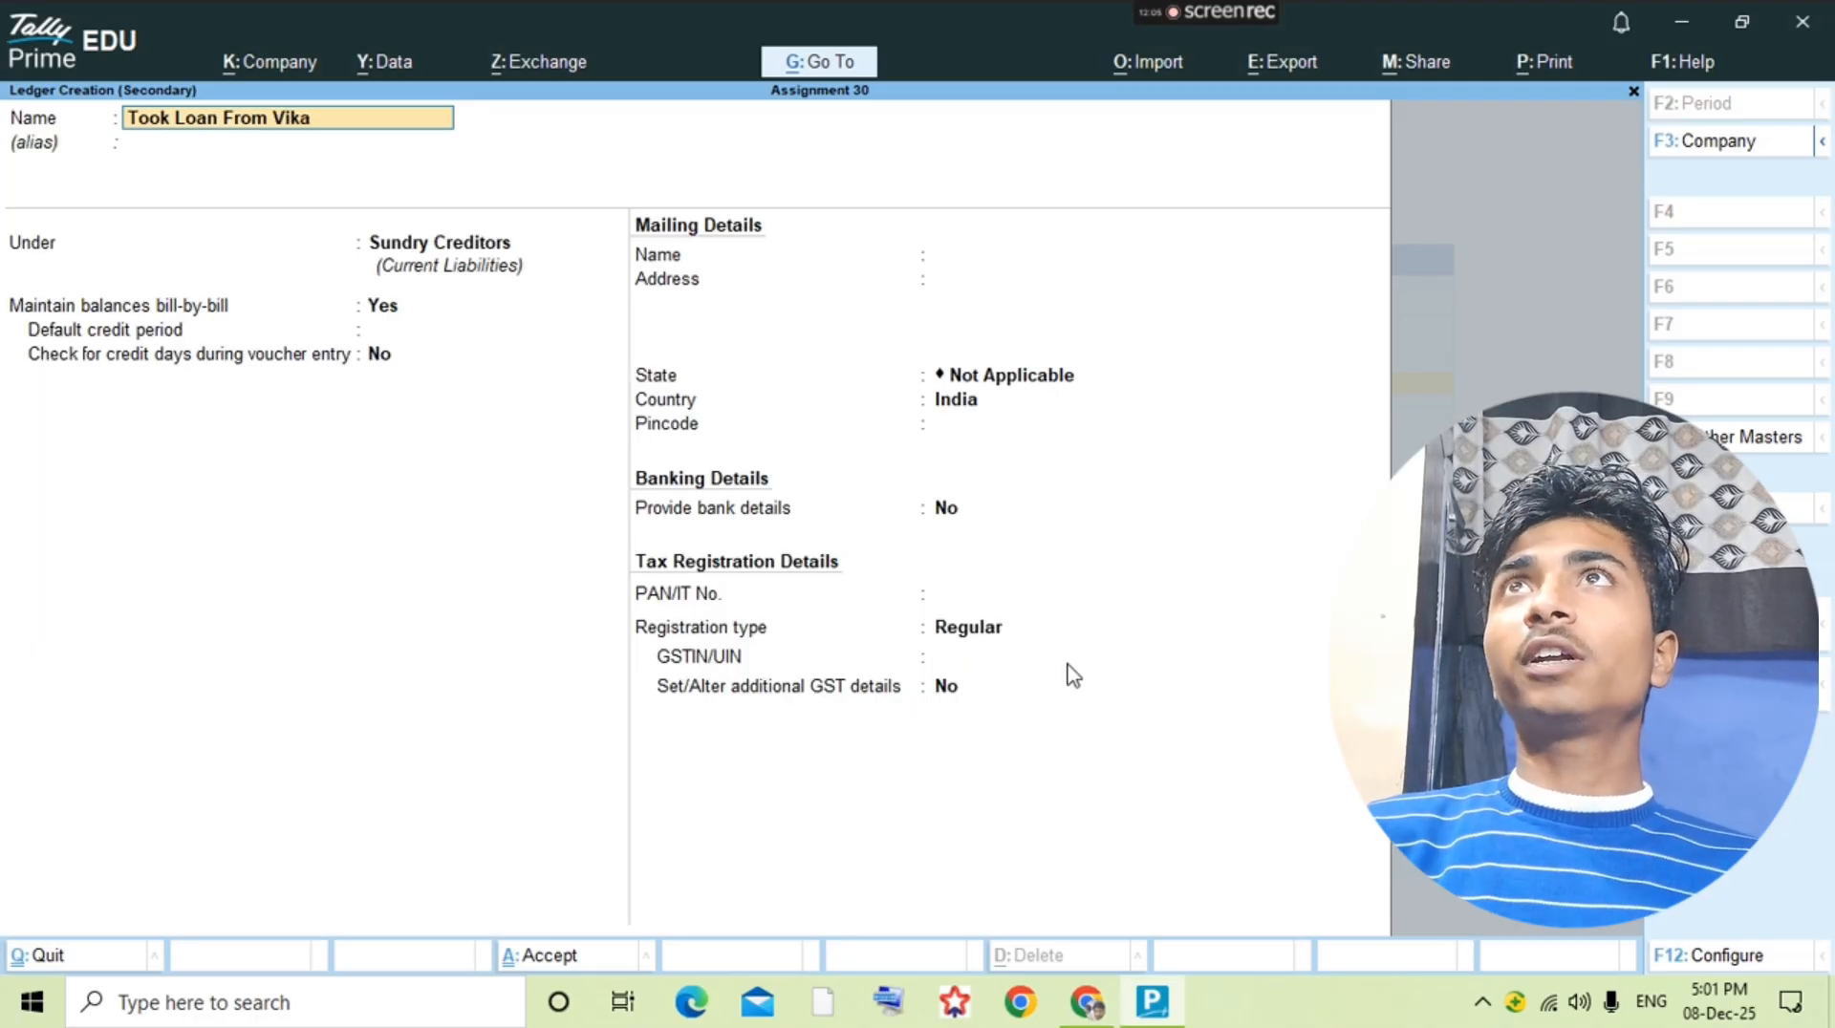
type("sh Jain")
key("Return")
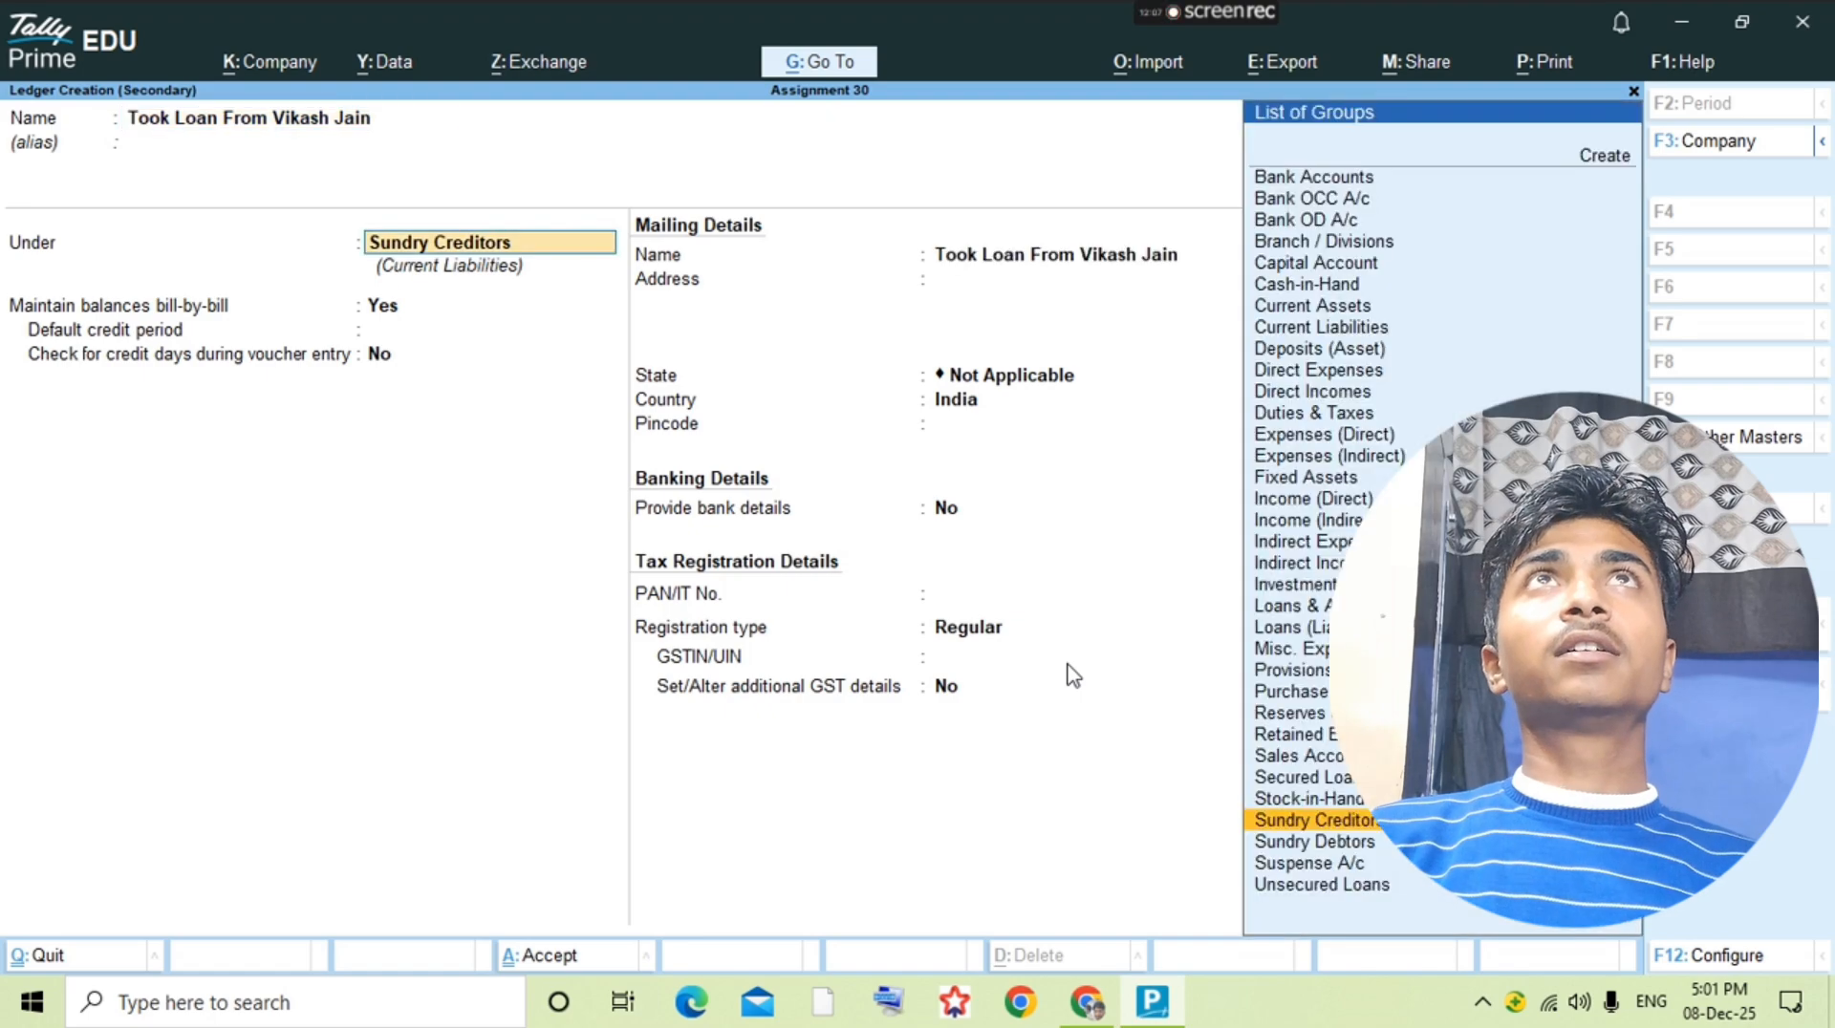
Step: Place the new loan ledger under Loans (Liability) and save it
type("Loa")
key("Down")
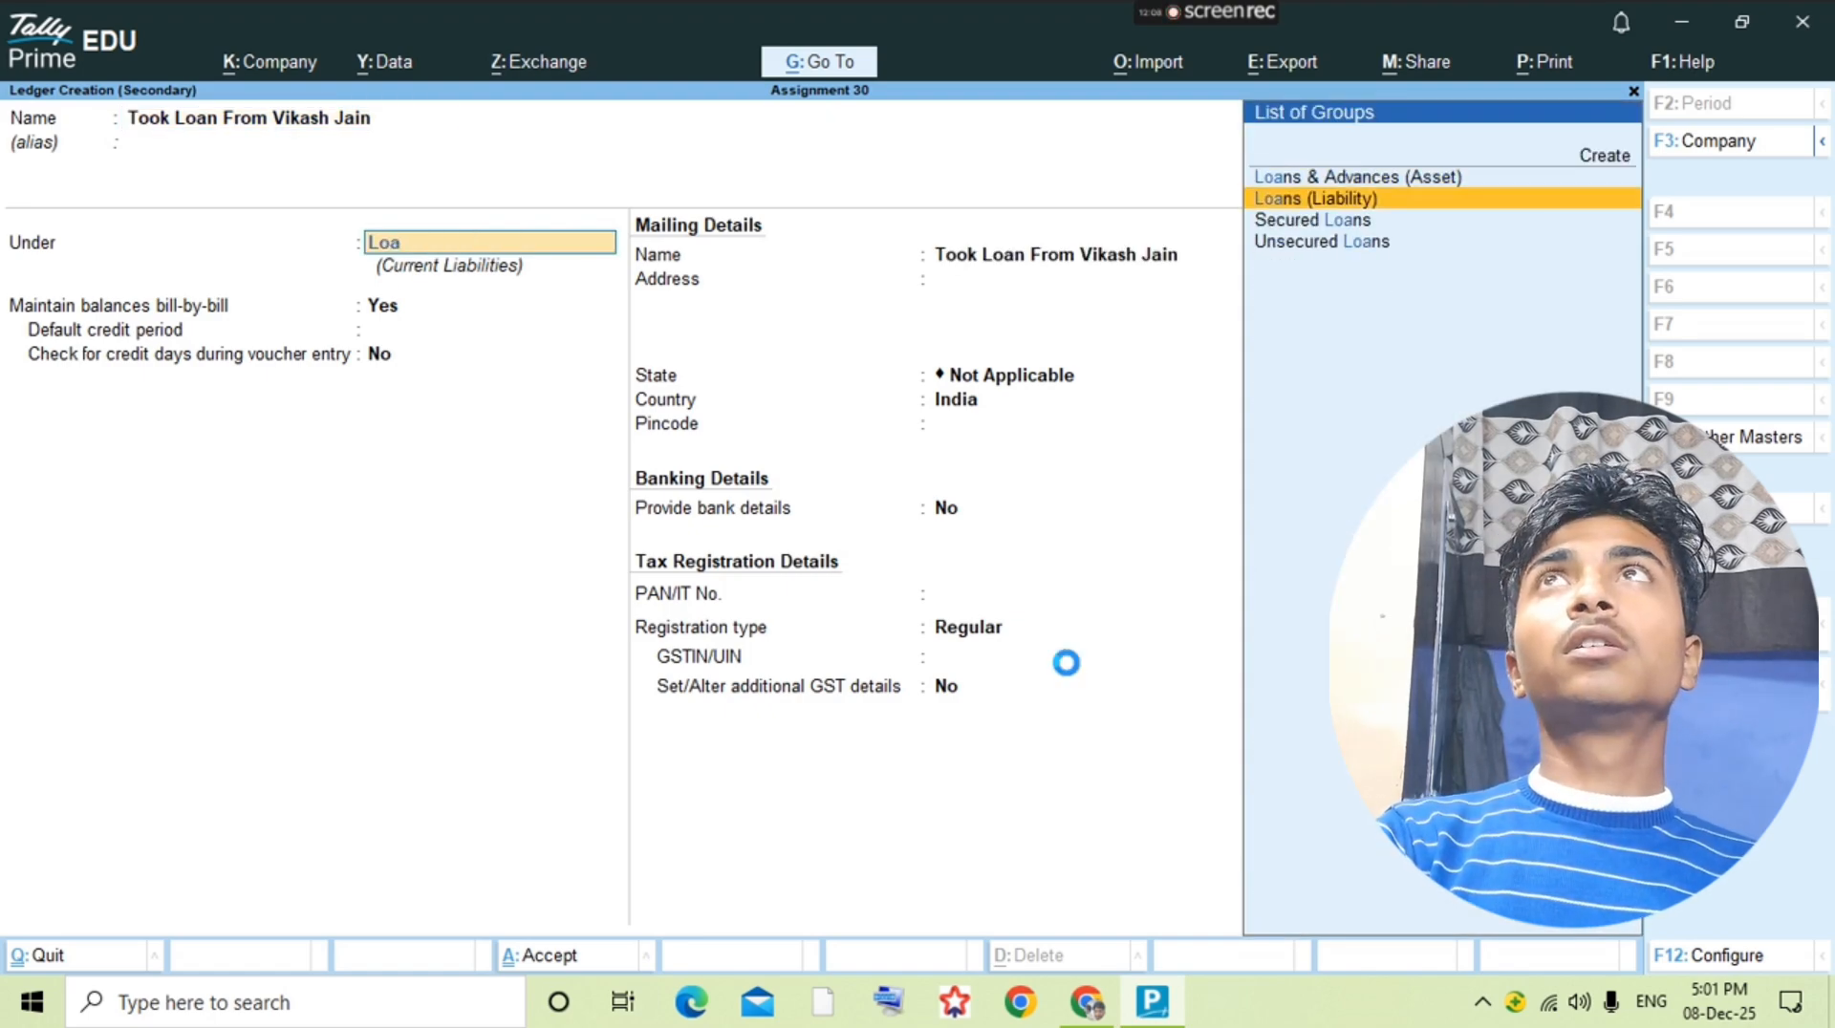
key("Return")
key("ctrl+a")
key("Return")
Step: Save the loan ledger, start a receipt voucher and credit the "Took Loan From" ledger with 2500
key("alt+a")
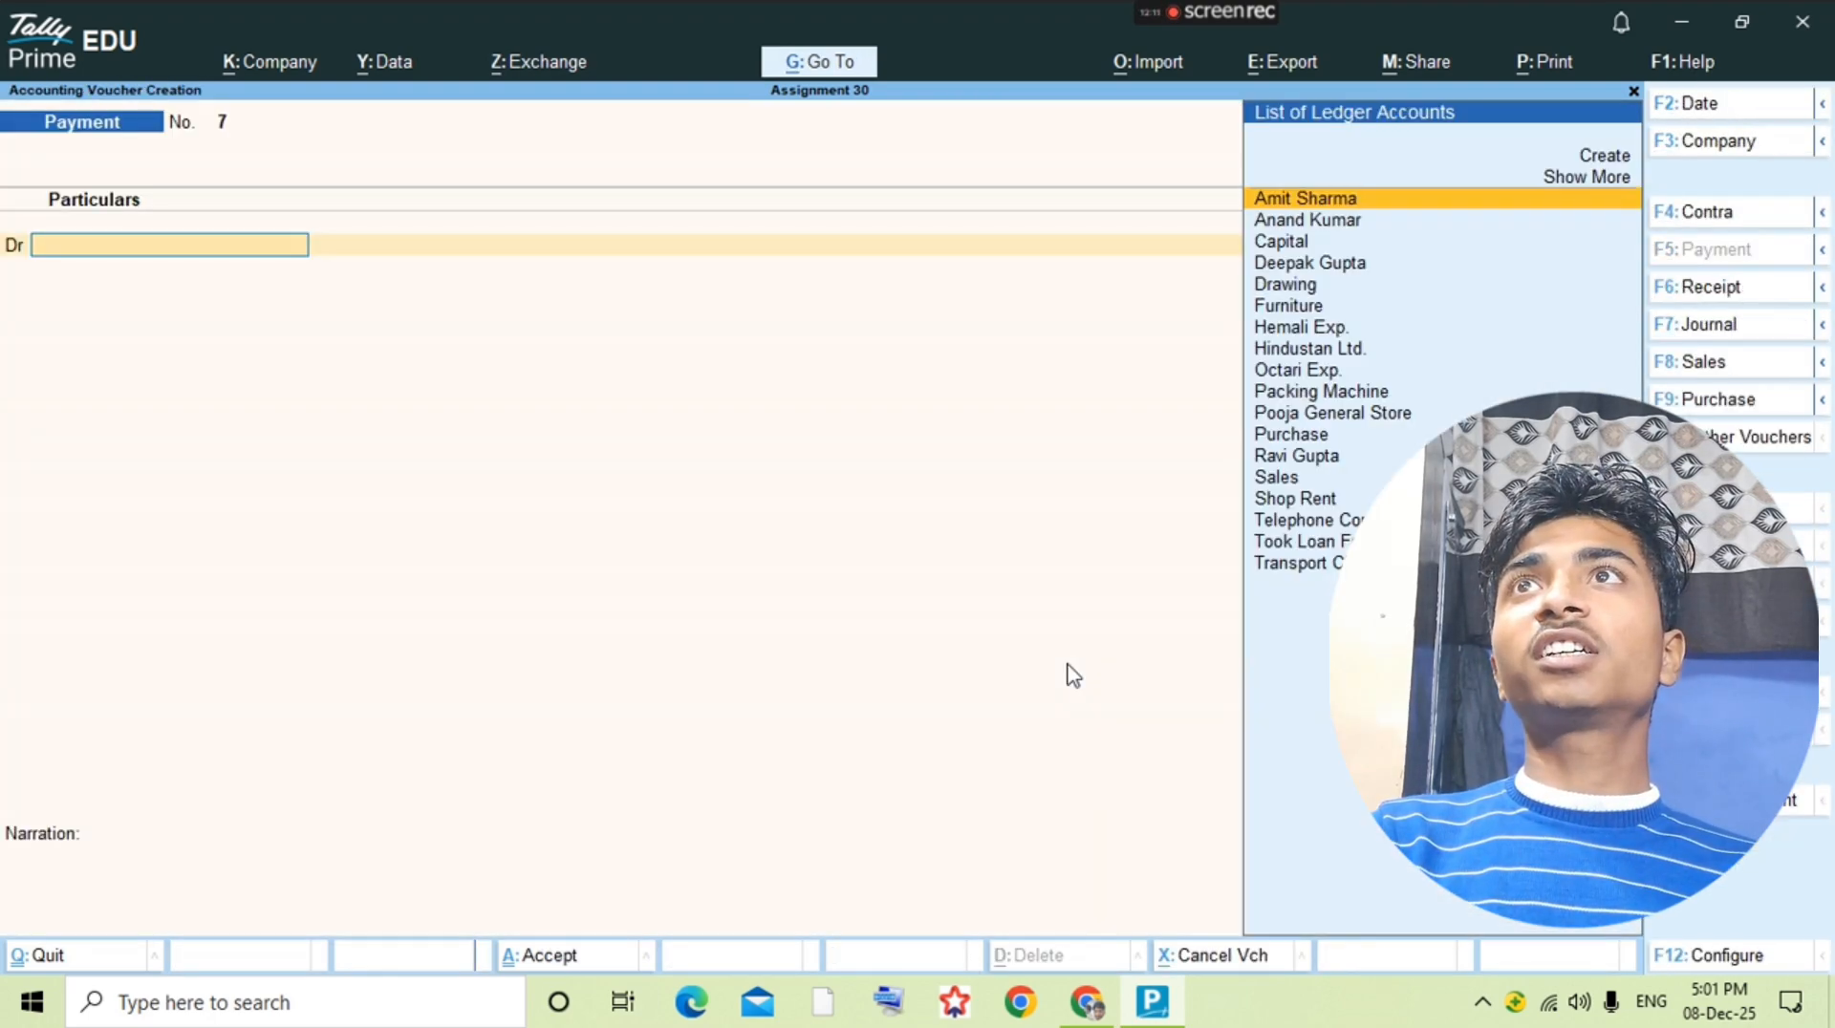
key("F6")
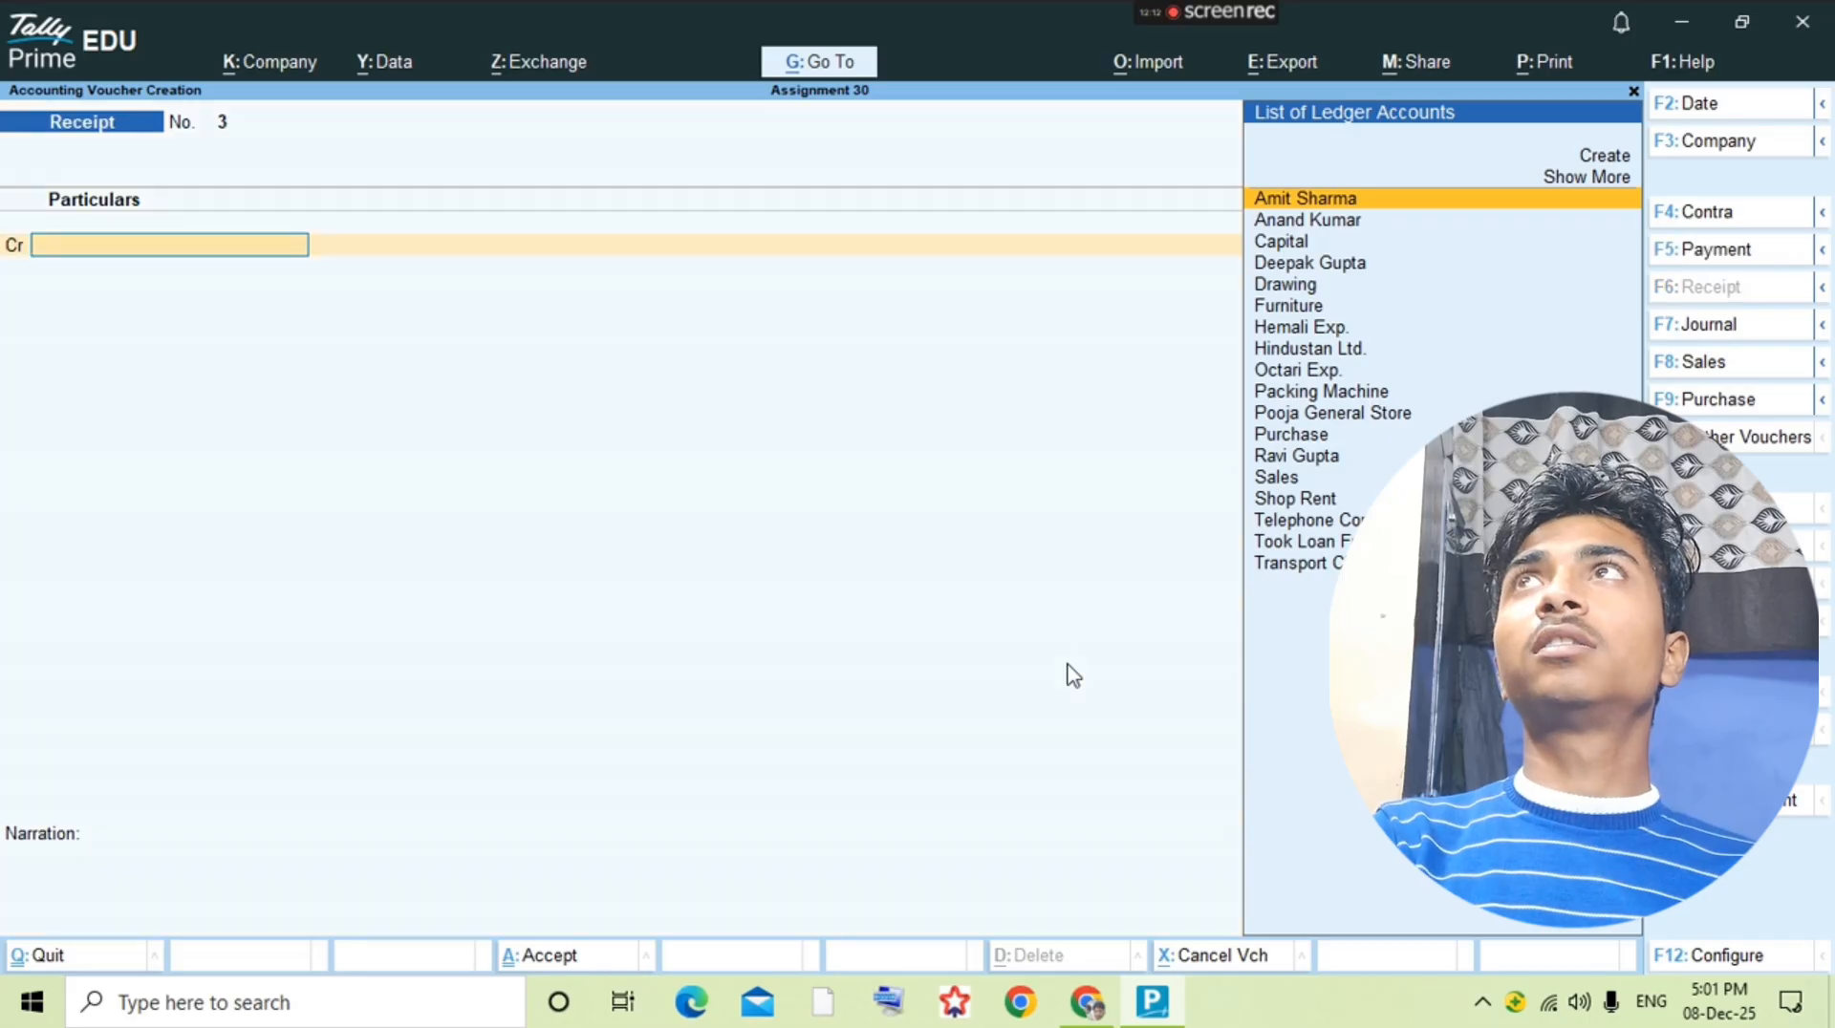
type("Loa")
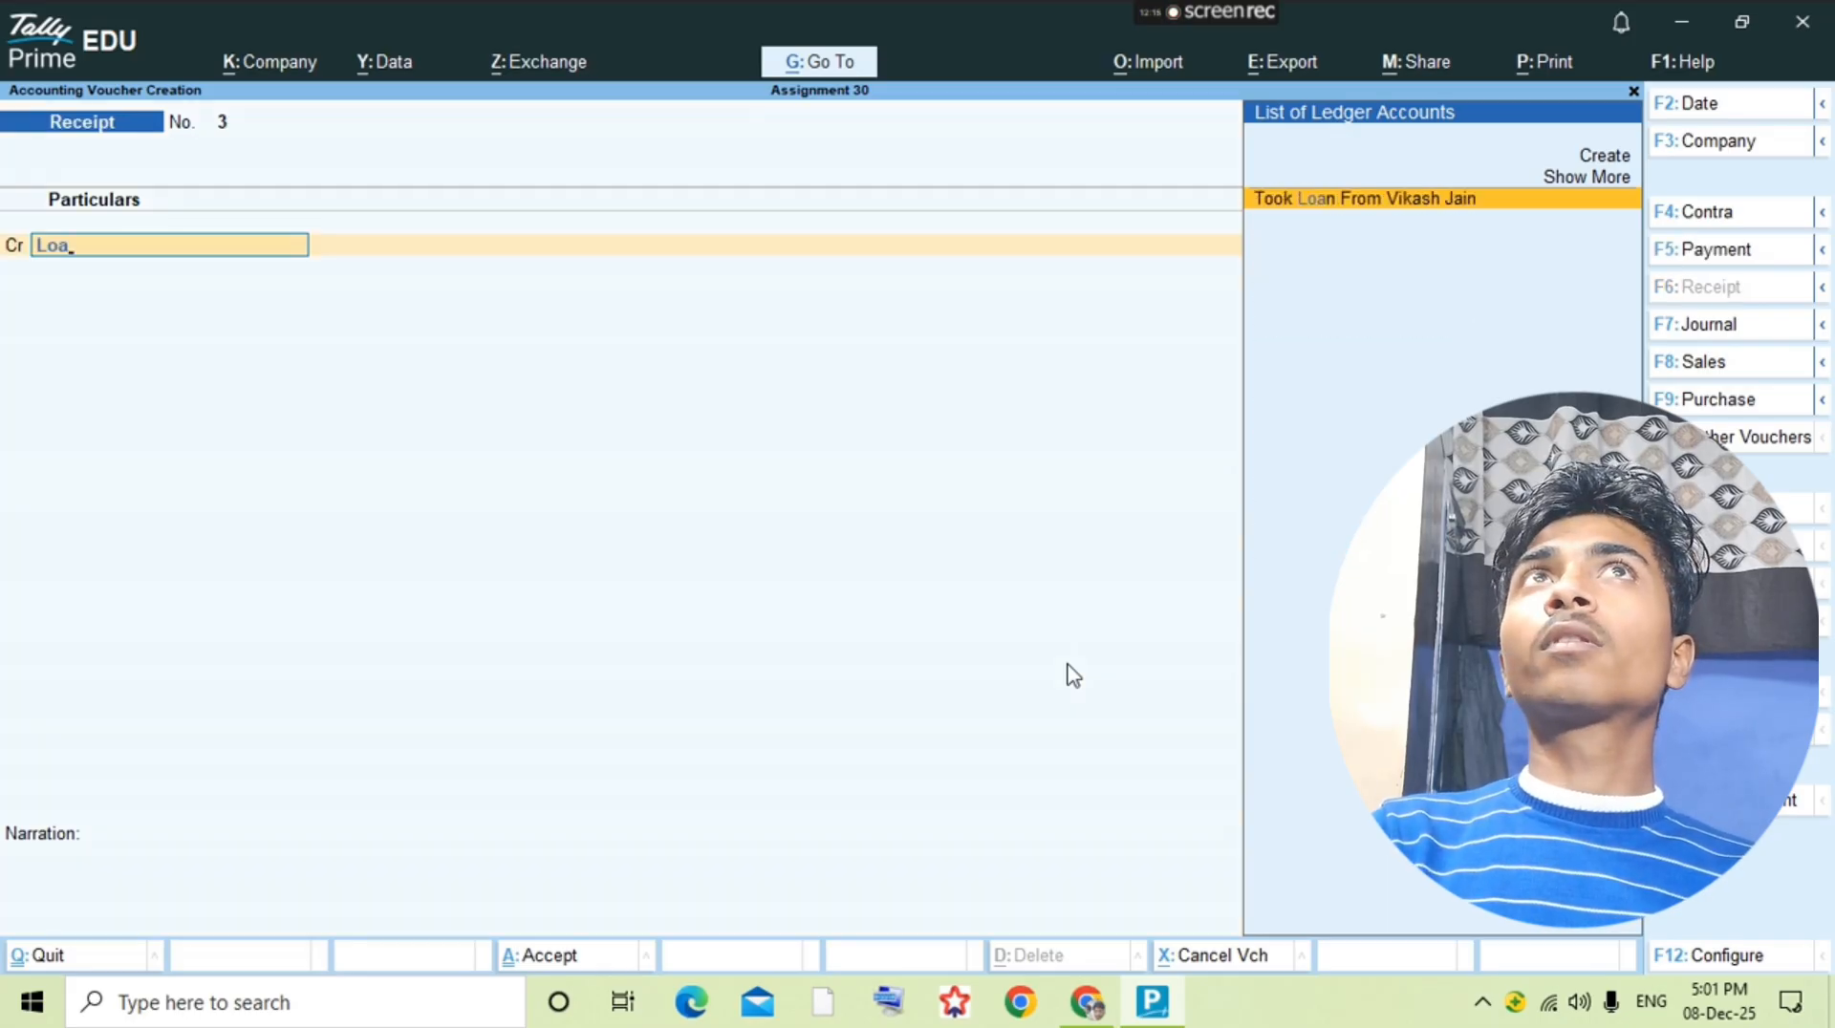
key("Return")
key("alt+Tab")
key("alt+Tab")
type("50")
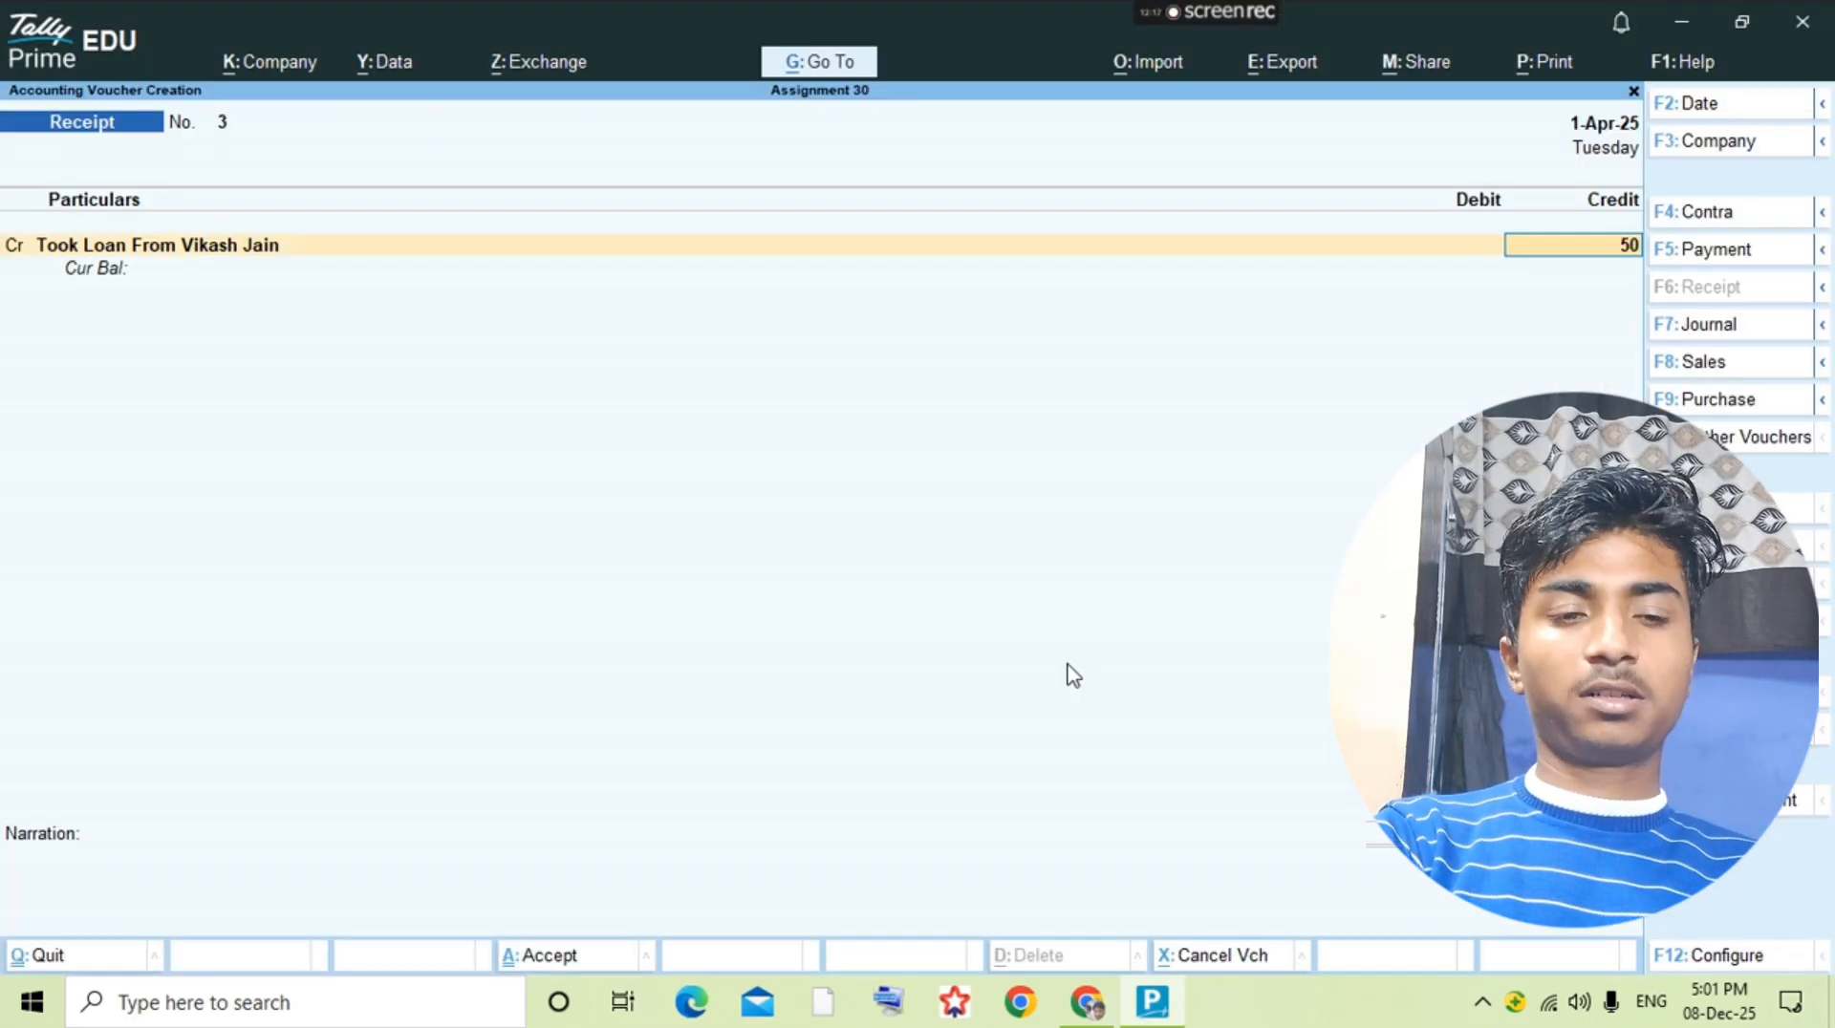
type("0")
key("Return")
key("Up")
type("250")
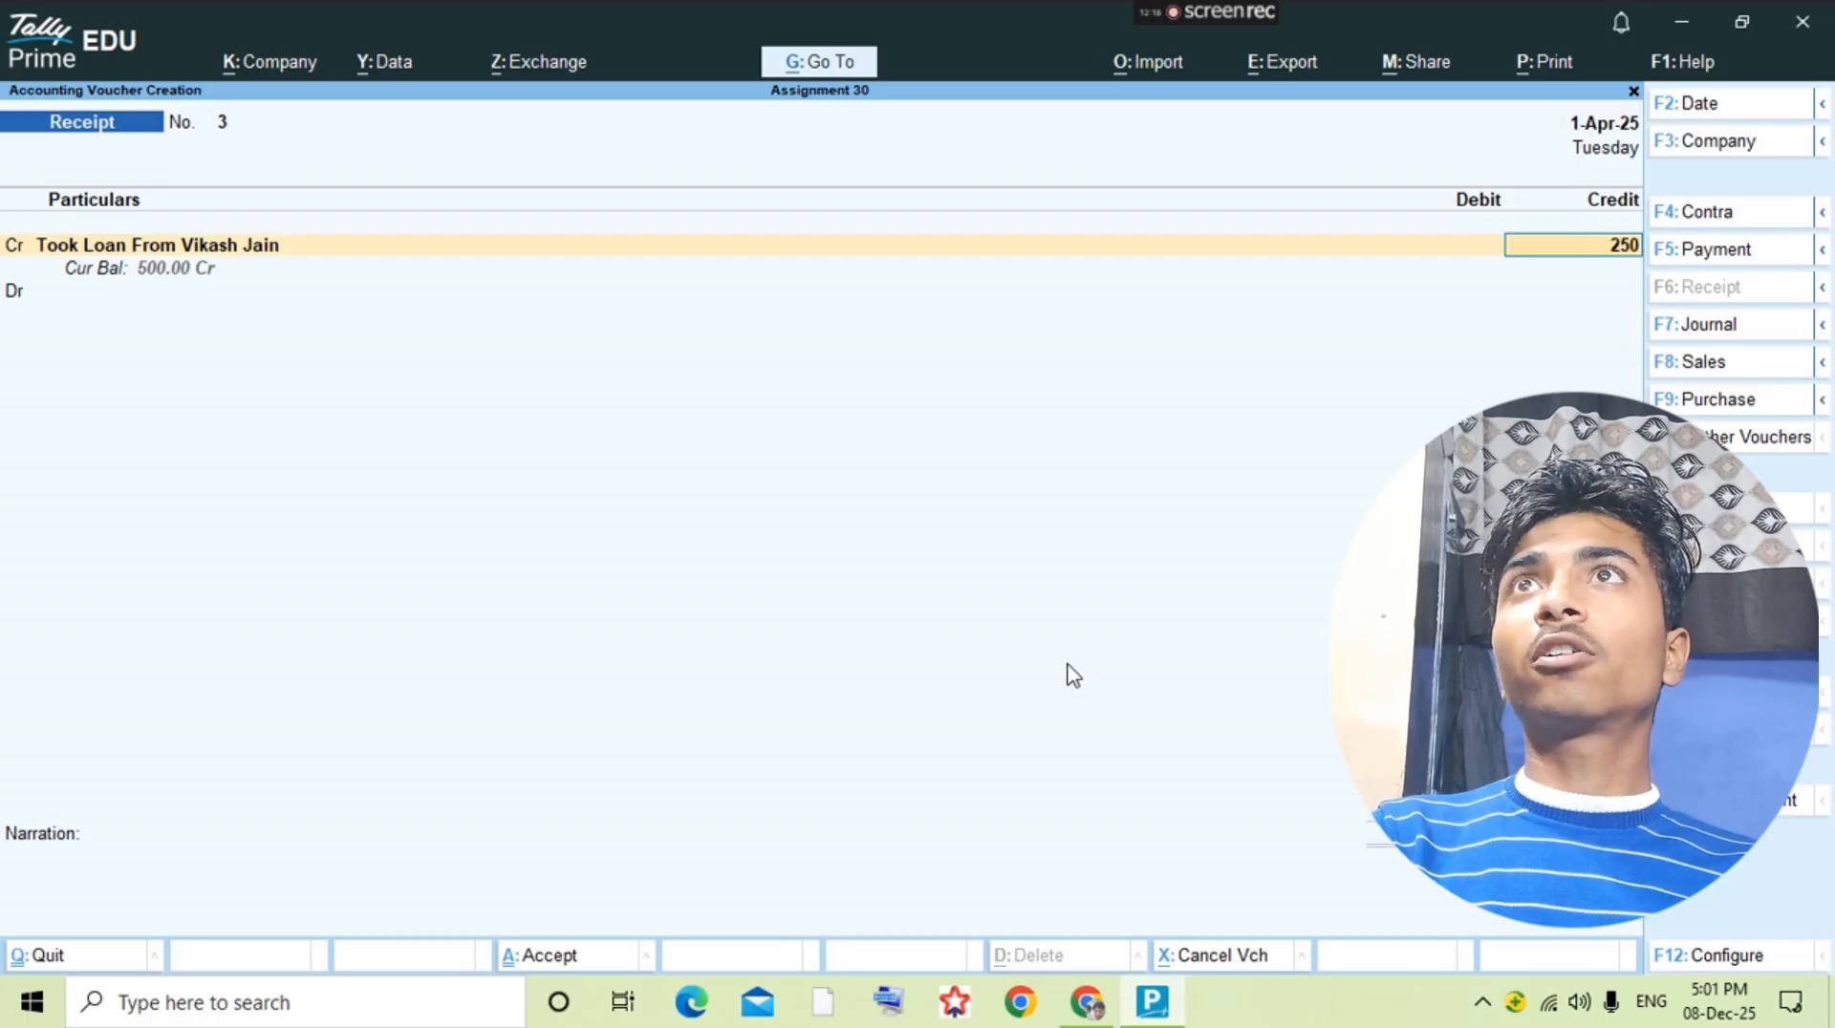
key("Return")
Step: Verify the loan amount in the question PDF, debit Cash with 2,500.00, and save the receipt voucher
key("alt+Tab")
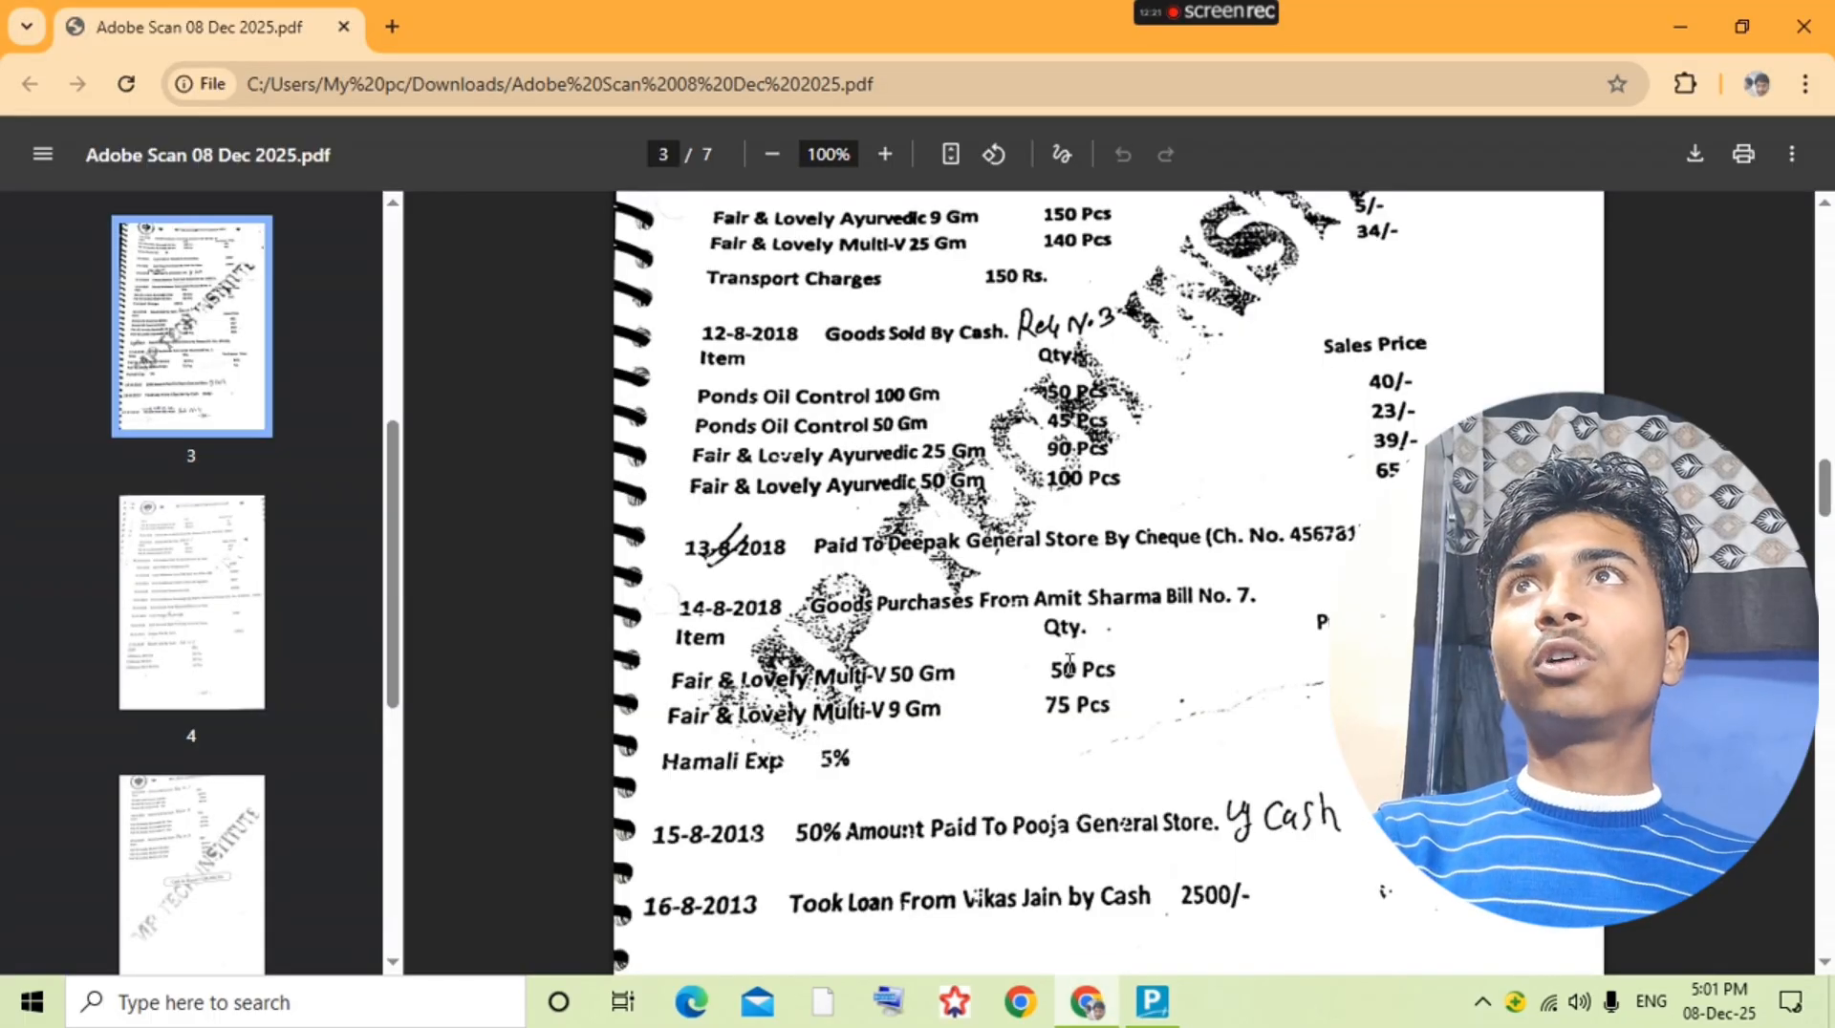
key("alt+Tab")
type("cas")
key("Return")
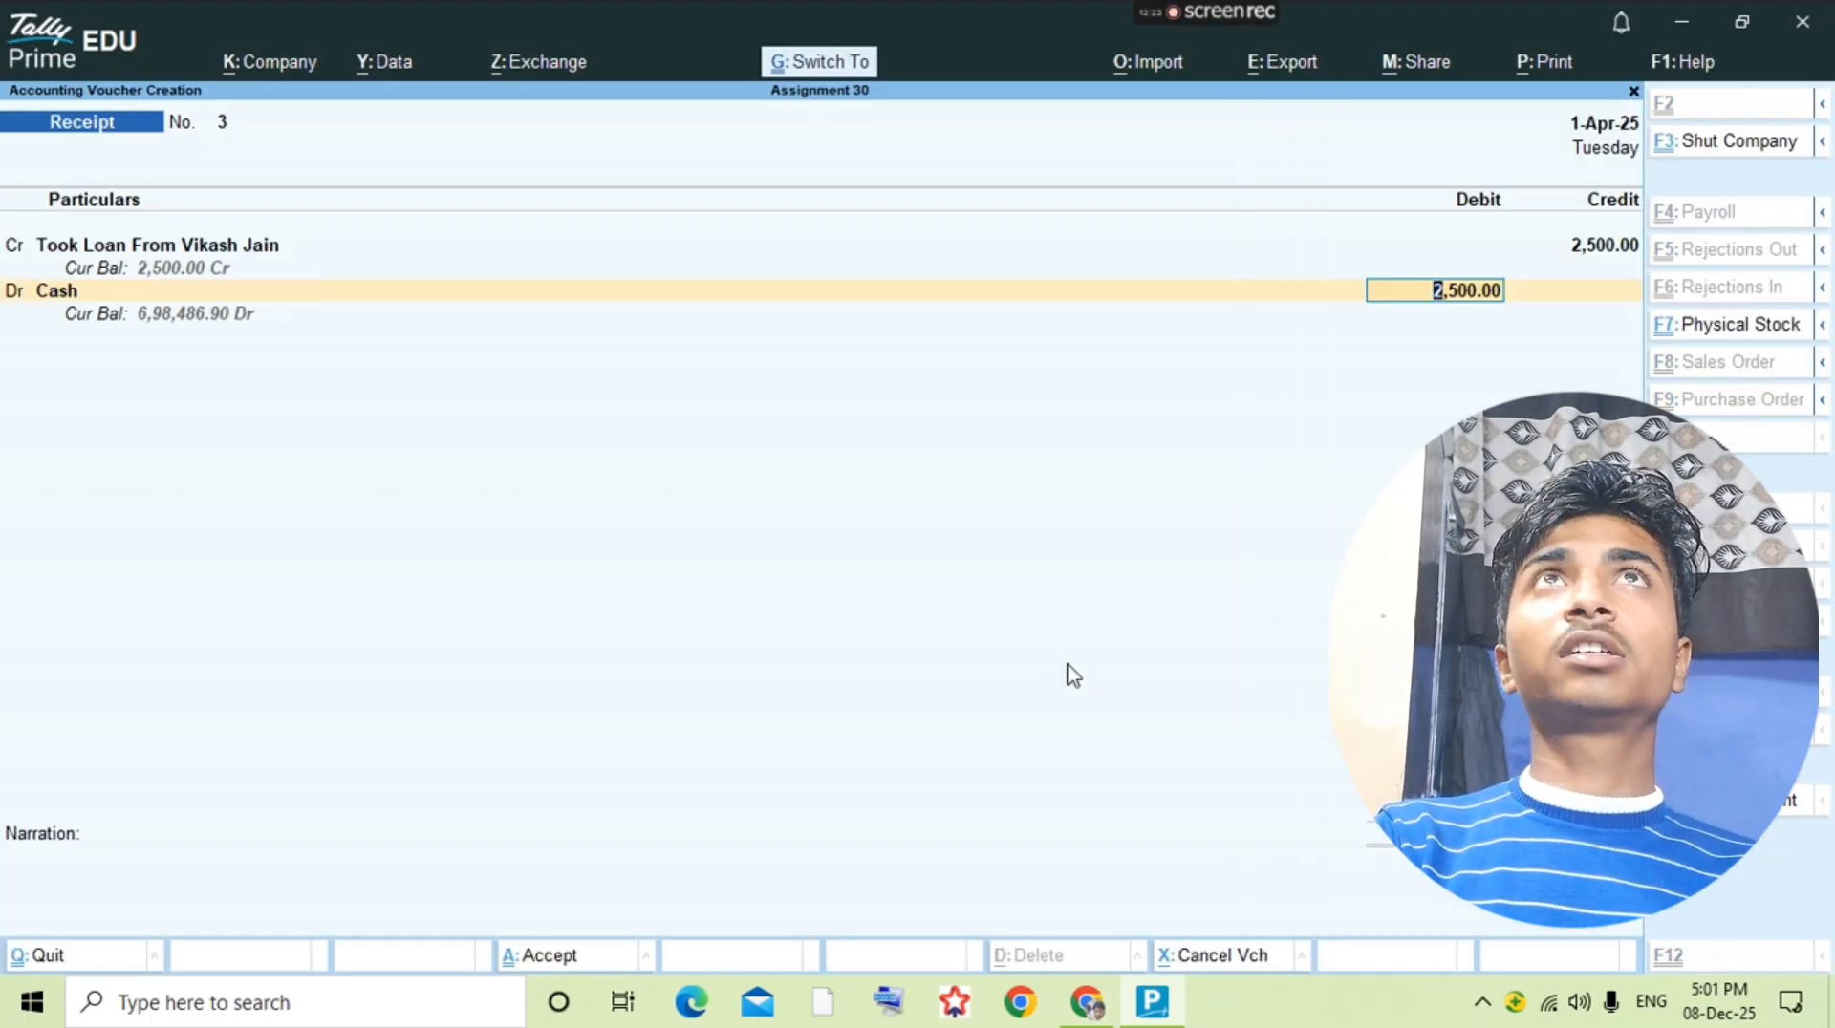
key("ctrl+a")
key("Escape")
Step: Read the next transaction in the question PDF and start a sales voucher from the Sales ledger
key("alt+Tab")
scroll(1070, 663, "down", 3)
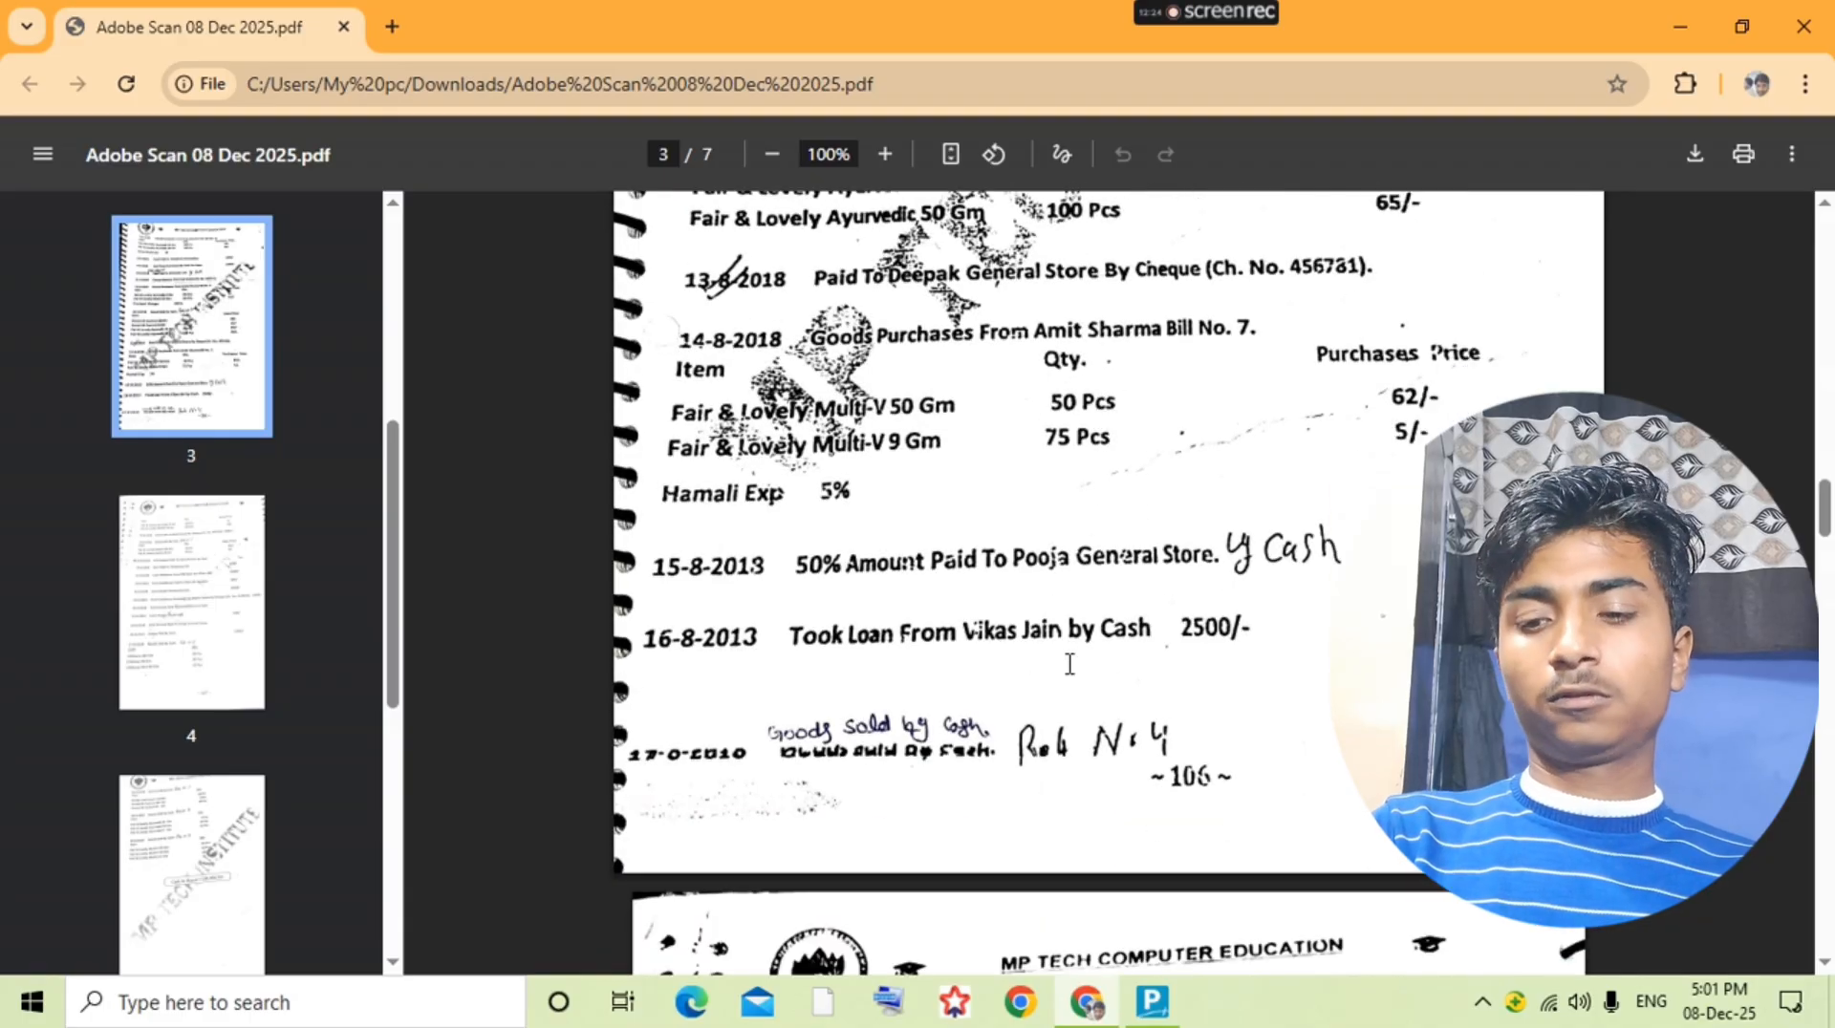
key("alt+Tab")
type("Sa")
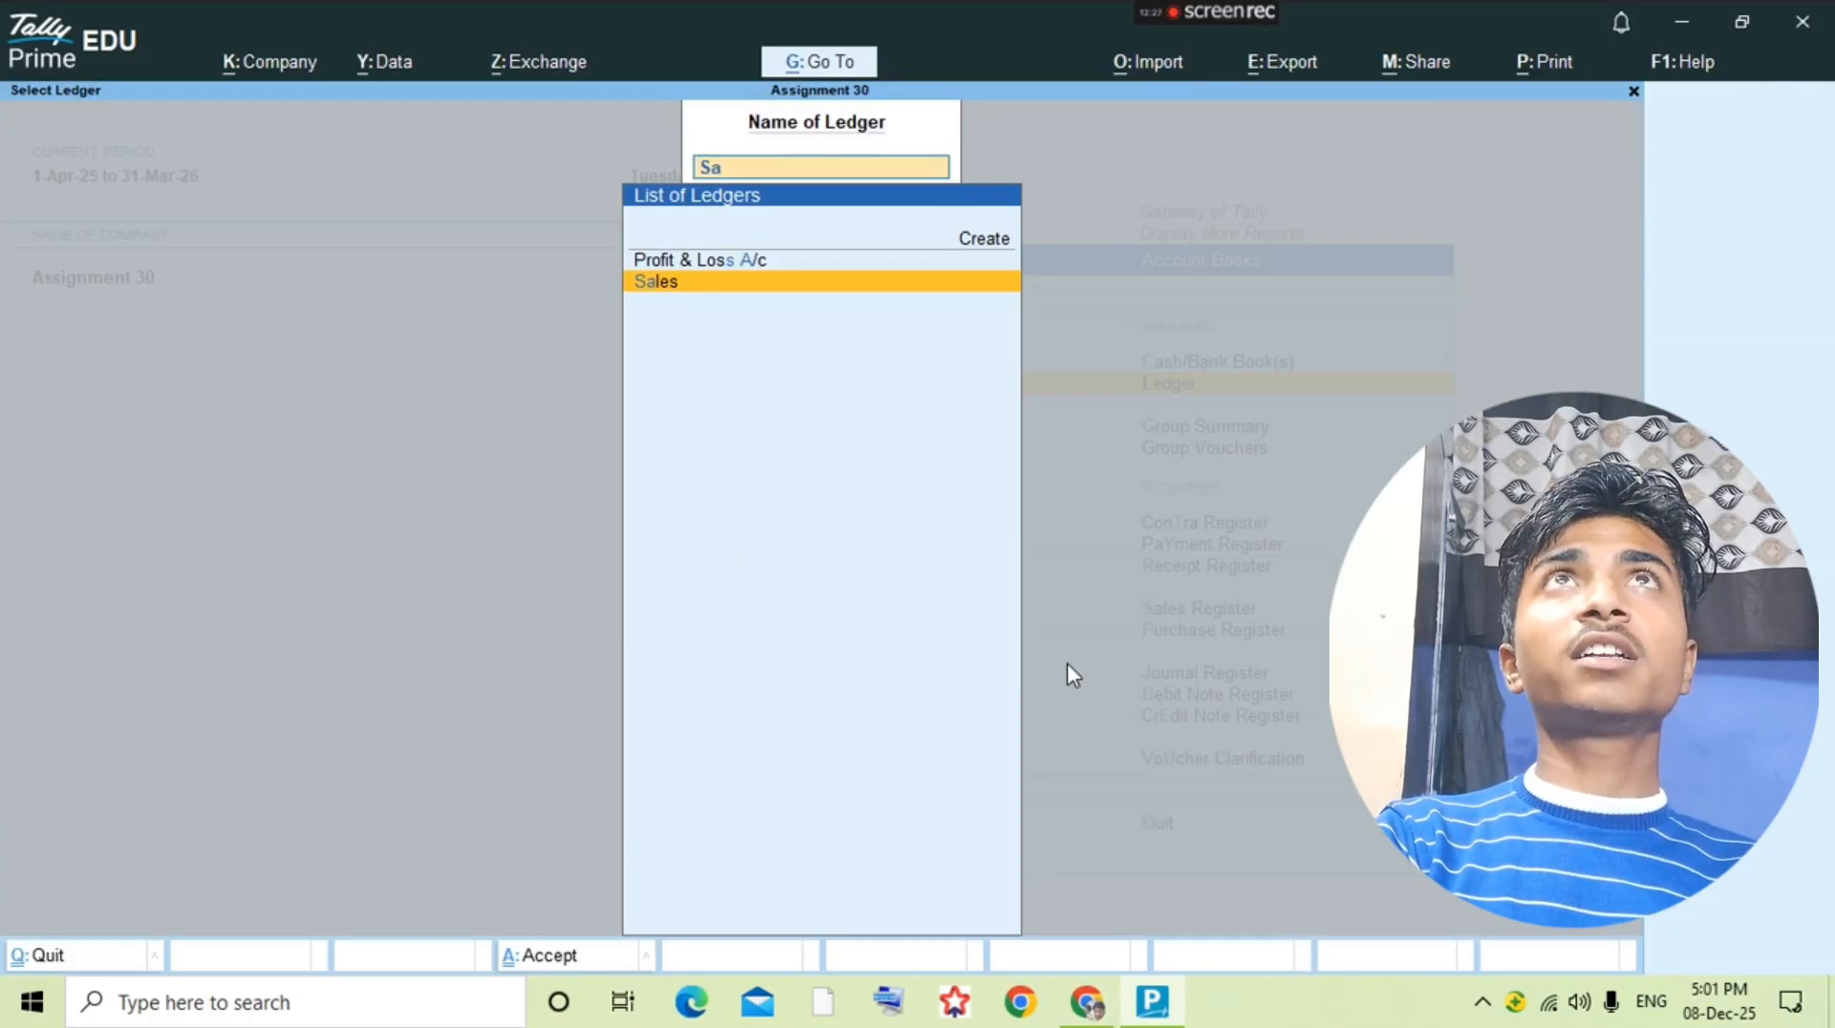
type("les")
key("Return")
key("F8")
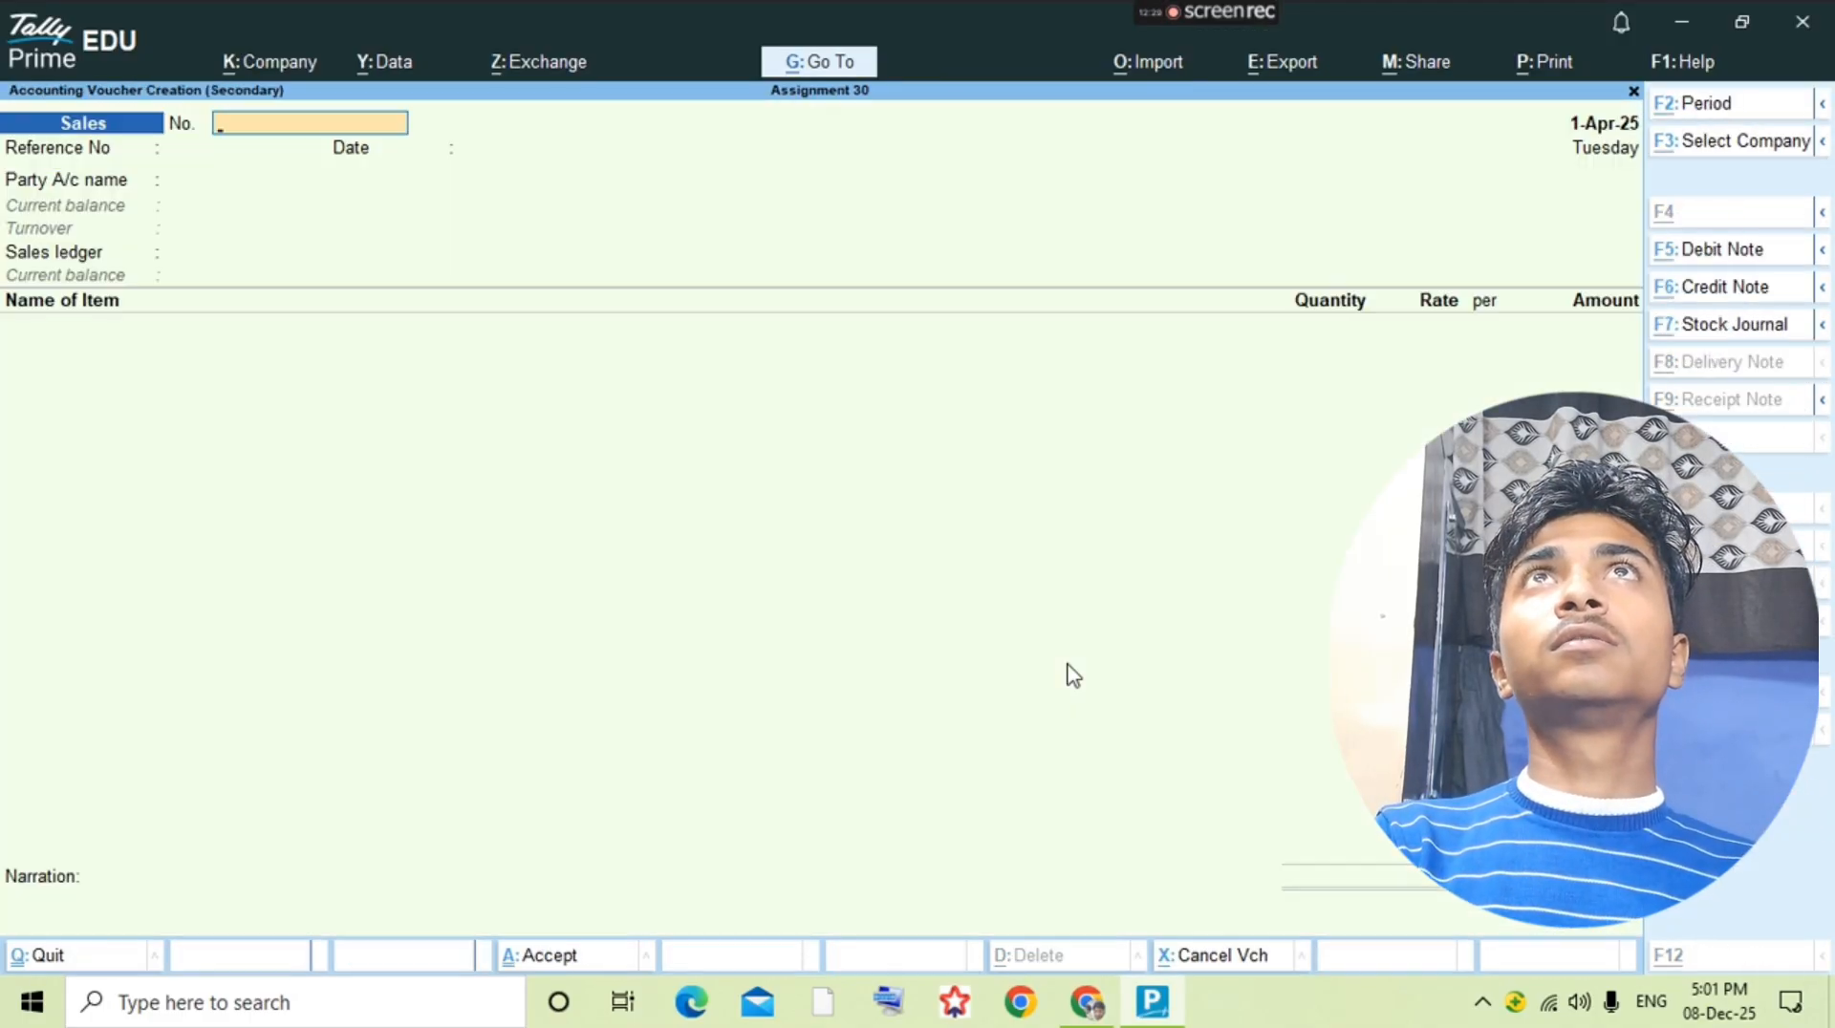
Step: Enter 1 as the voucher and reference numbers and choose Cash as the party account with the Sales ledger
type("1")
key("Return")
type("1")
key("Return")
key("Return")
key("Return")
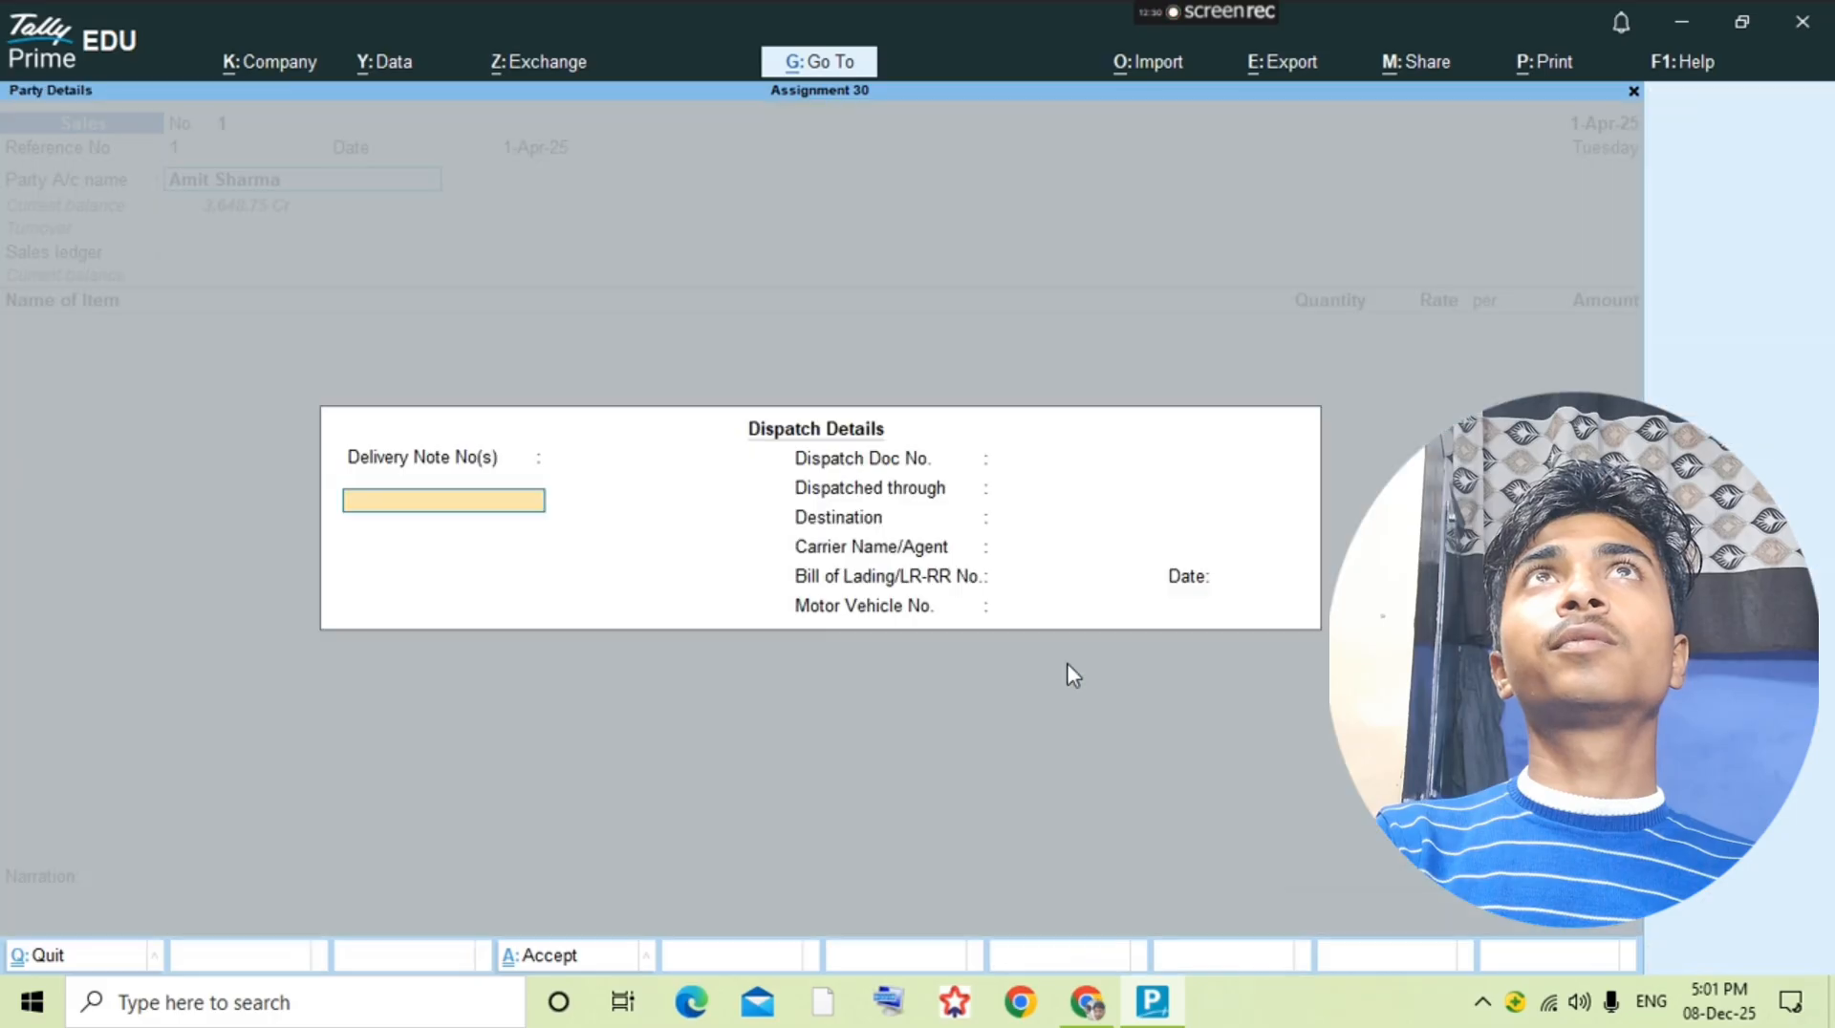
key("Escape")
type("cas")
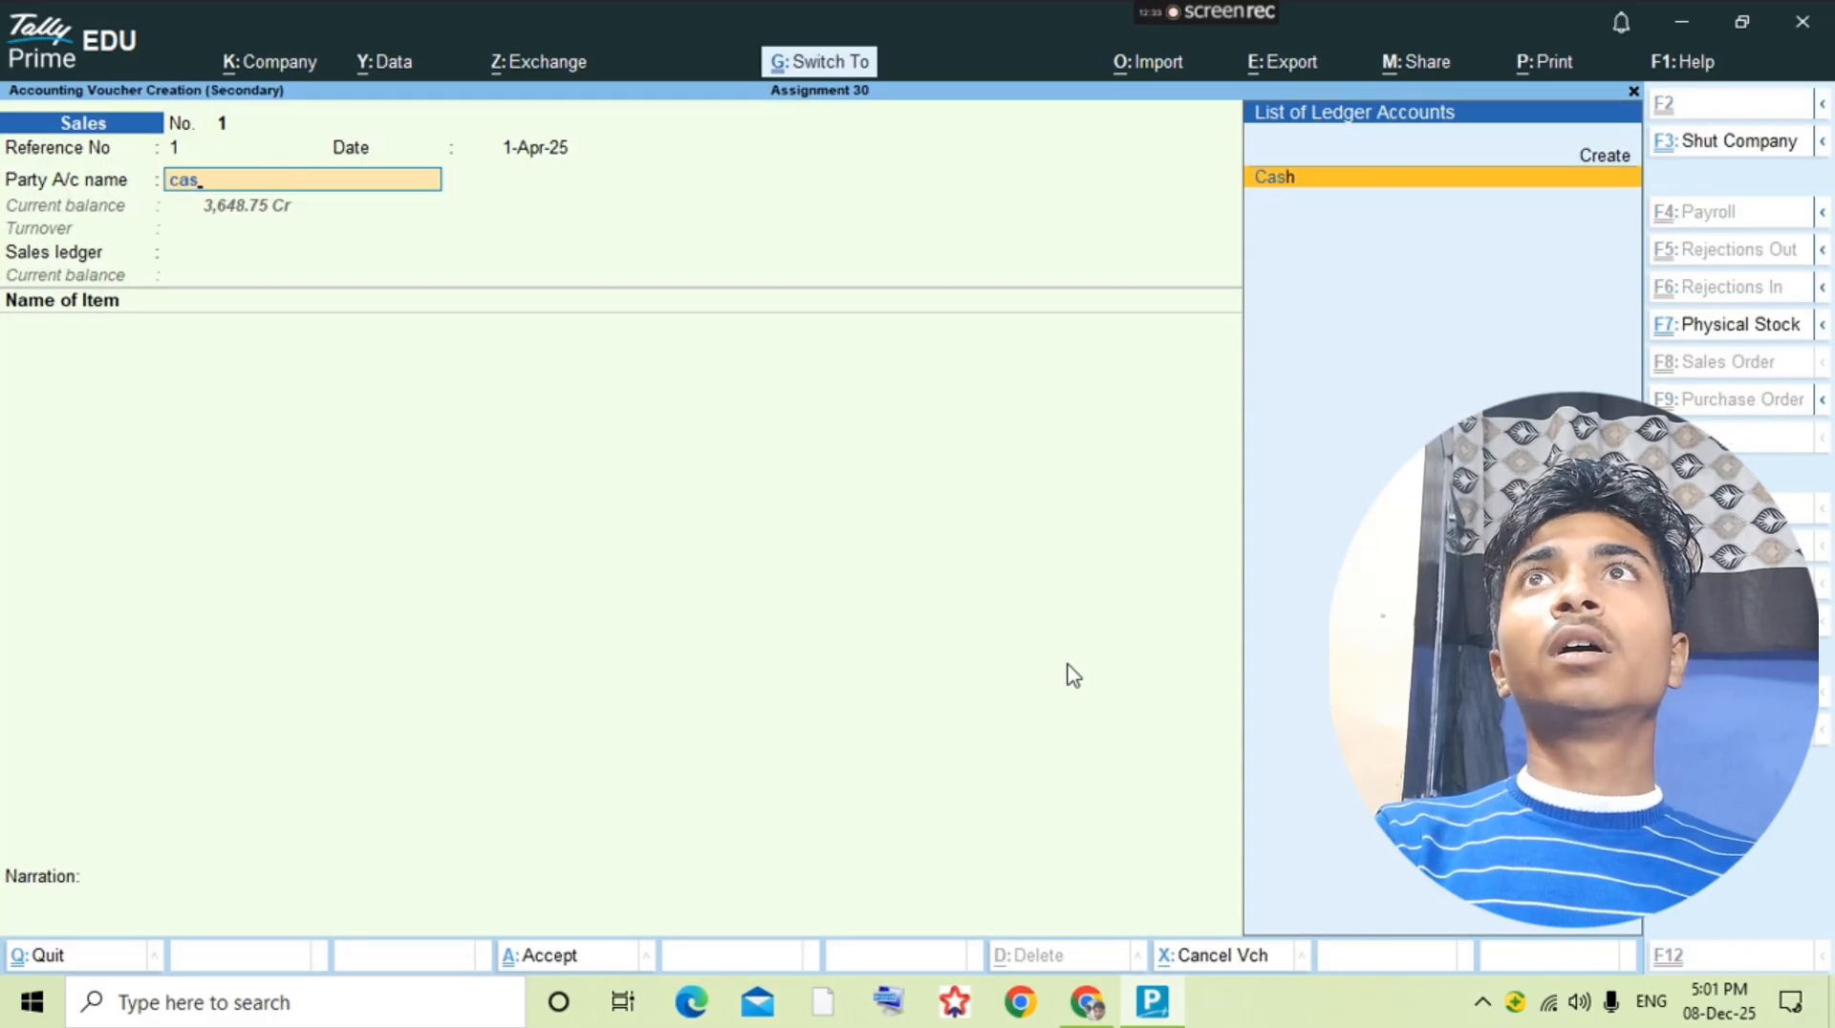
key("ctrl+a")
key("Escape")
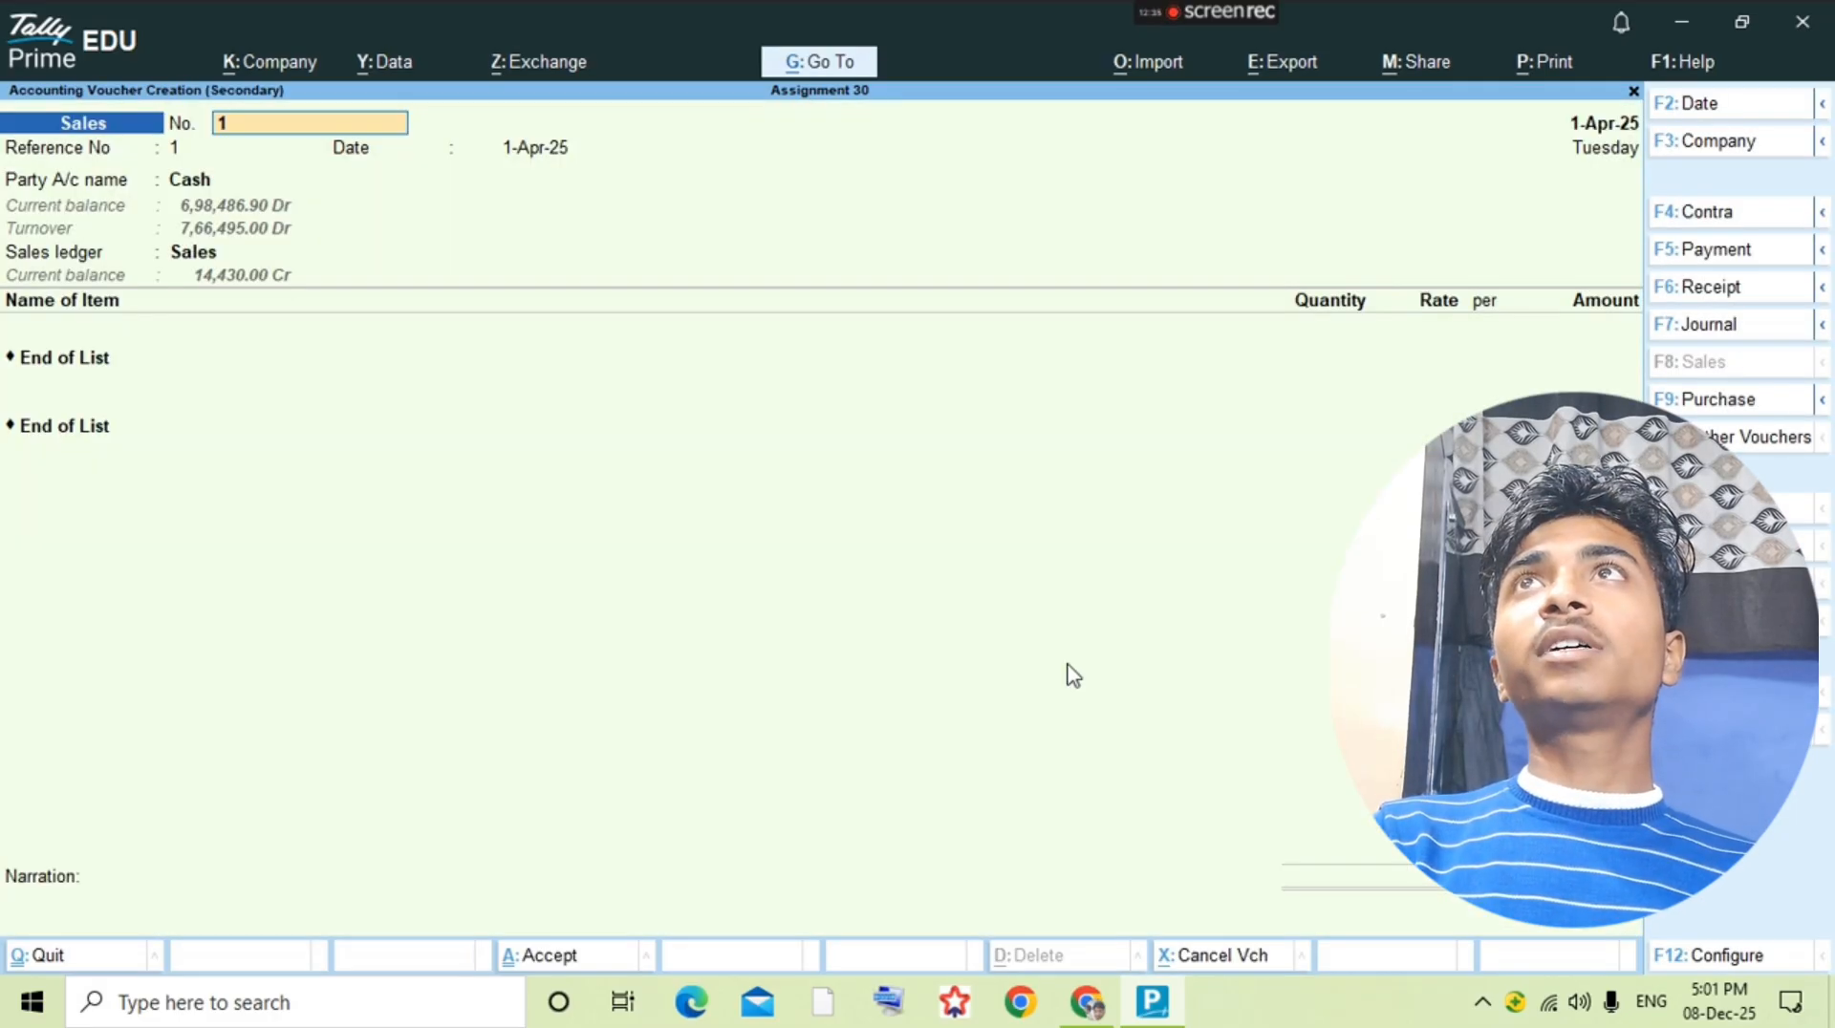
Step: Go through the sales voucher header and accept the party details for Cash
key("Return")
key("Return")
key("Return")
key("Return")
key("Return")
key("Return")
key("Return")
key("Return")
key("Return")
key("Return")
key("Return")
key("Return")
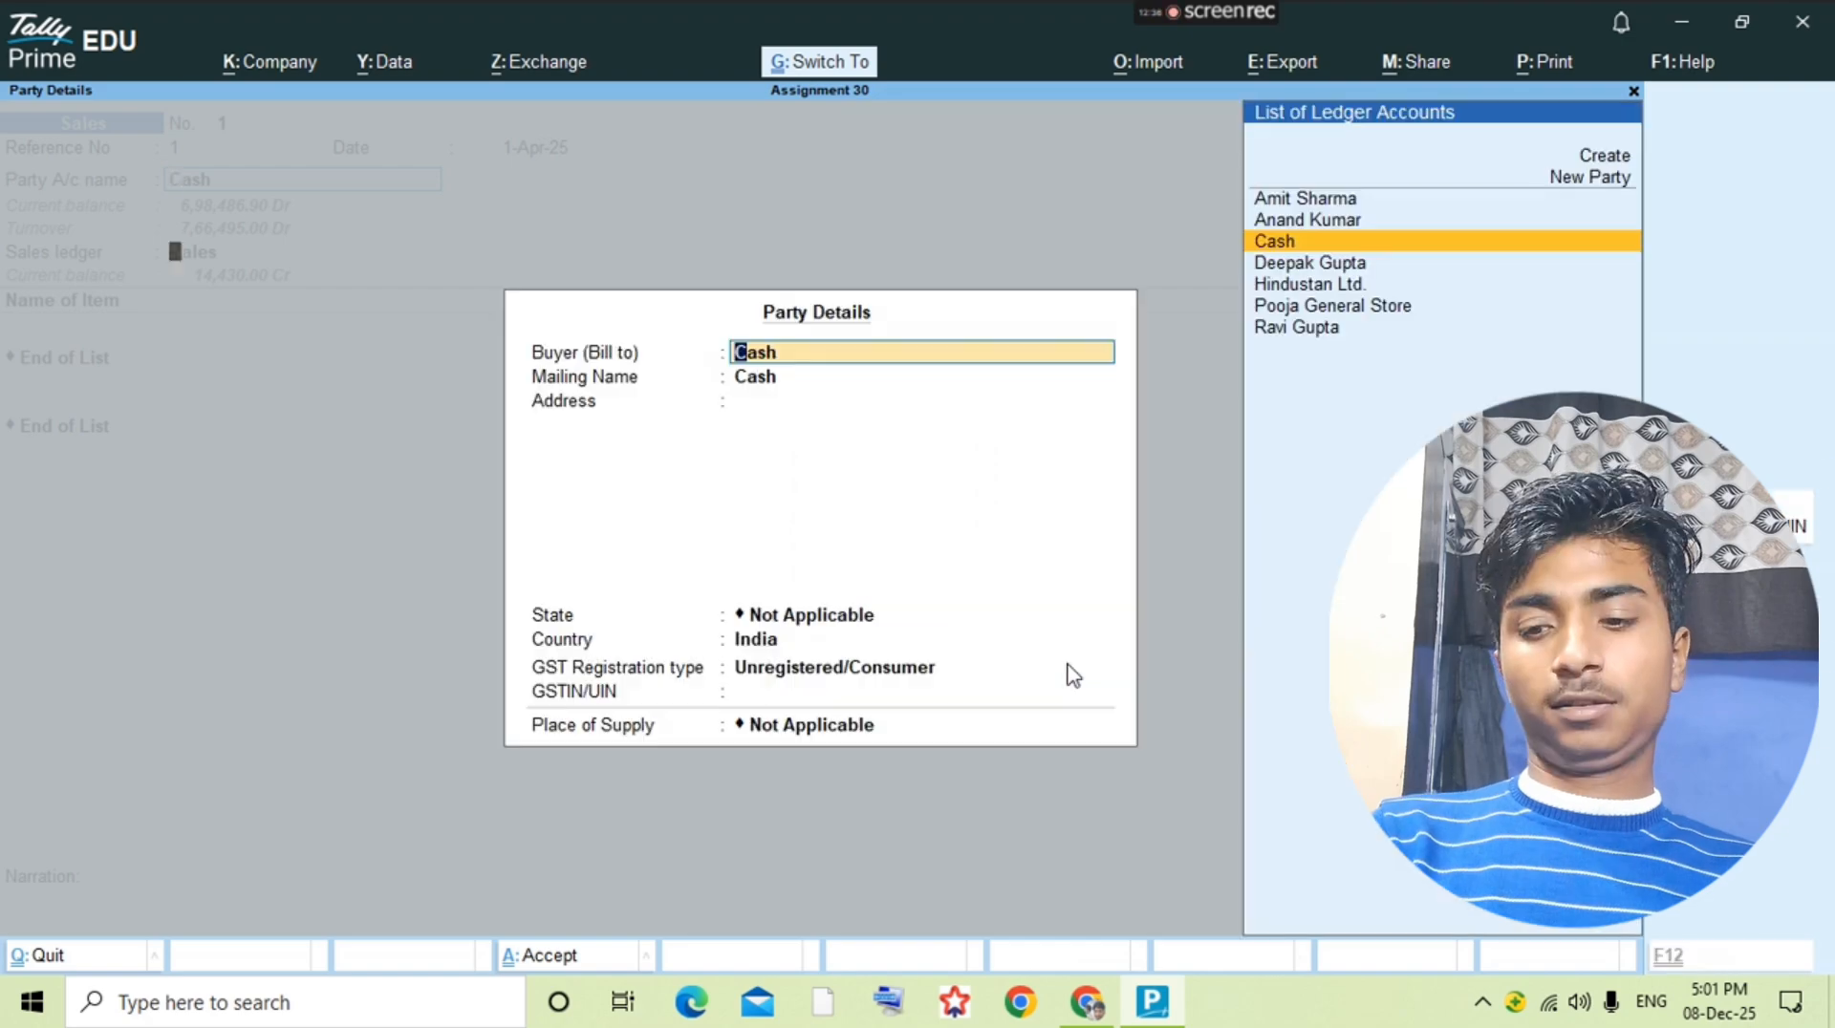
key("ctrl+a")
Step: Check the cash sale's reference in the question PDF and set the voucher and reference numbers to 4
key("alt+Tab")
scroll(1069, 665, "down", 5)
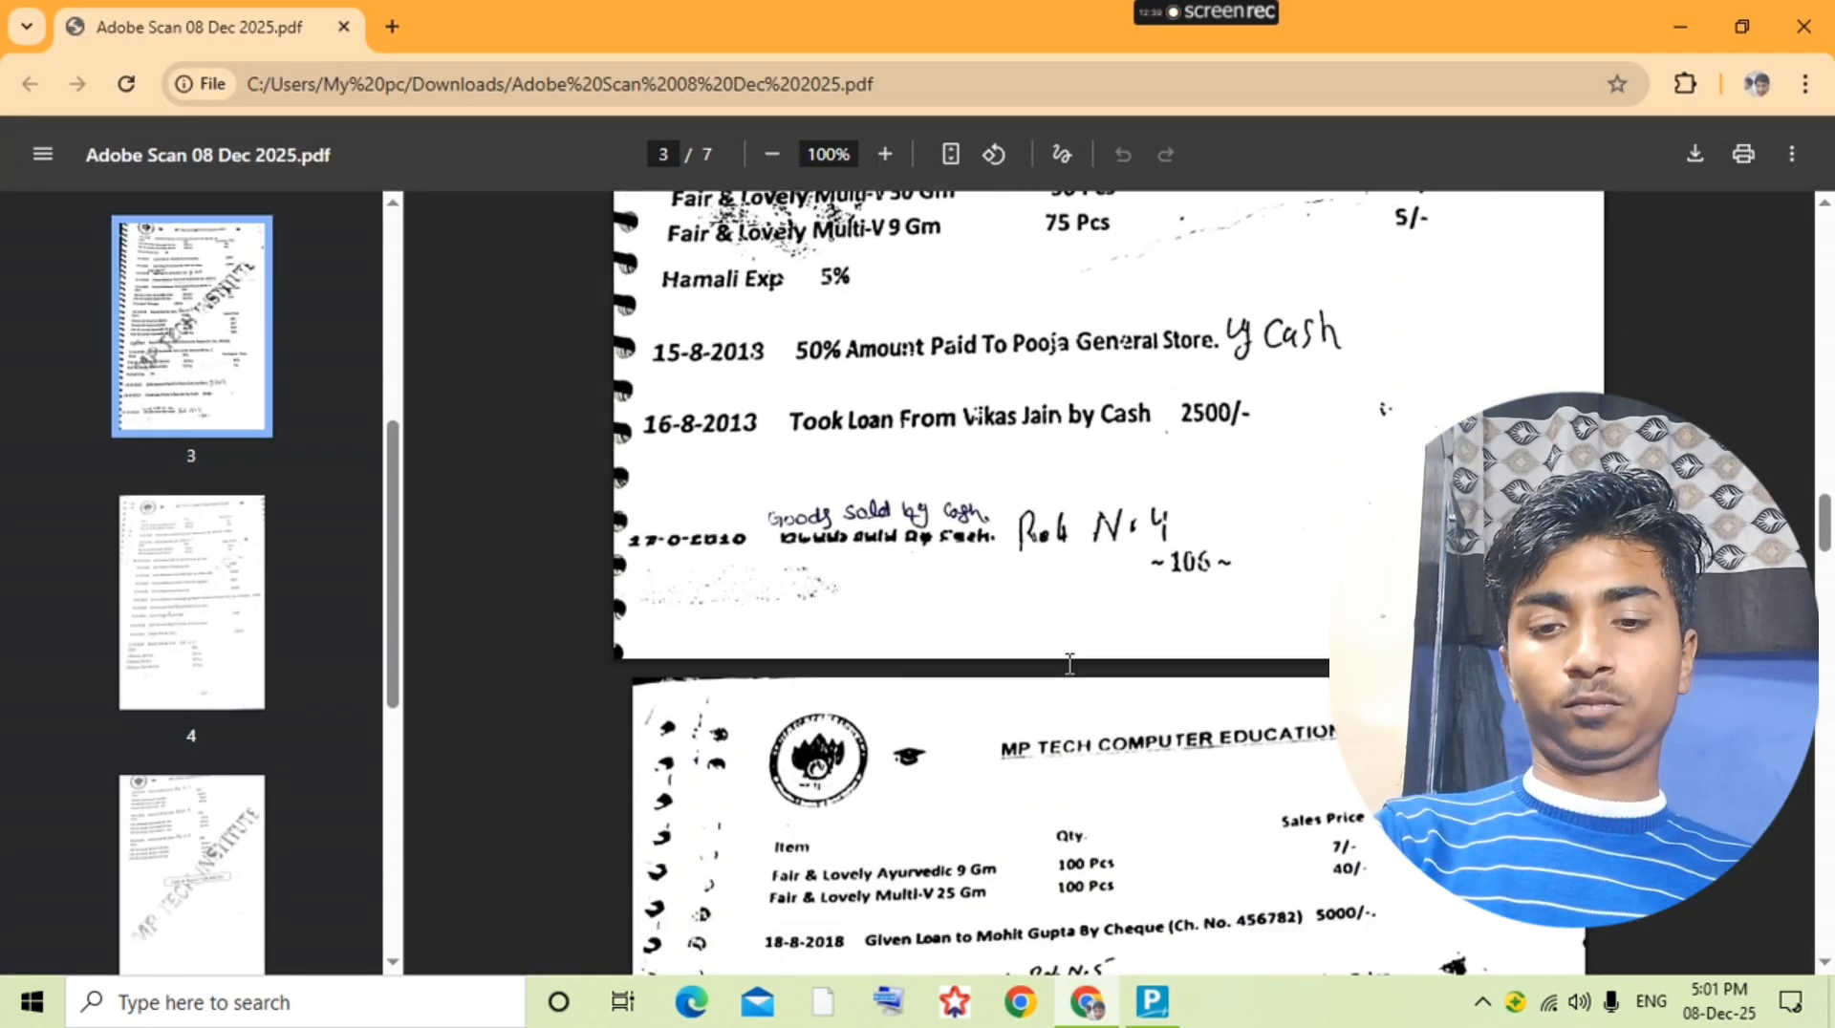
key("alt+Tab")
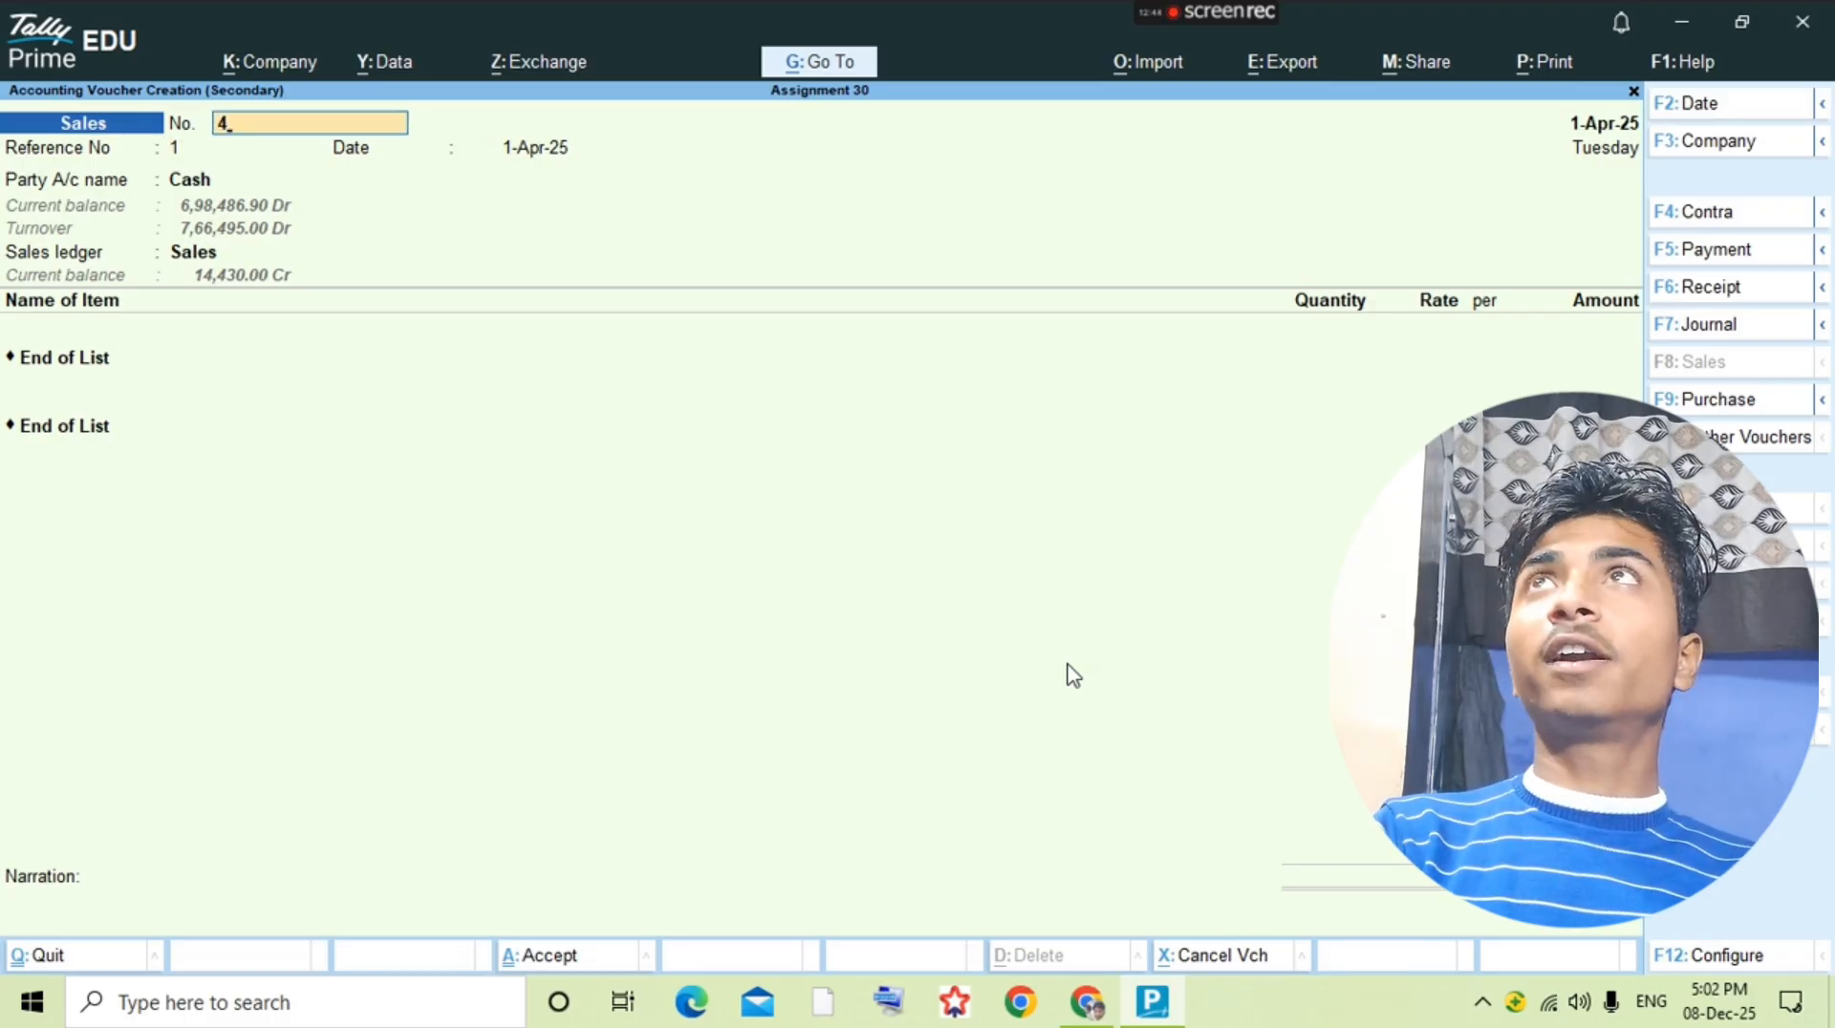
key("Return")
type("4")
key("Return")
key("Return")
Step: Look up the first item sold in the question PDF and add Fair&Lovely Ayurvedic 9gm to the sales voucher
key("Return")
key("Return")
key("ctrl+a")
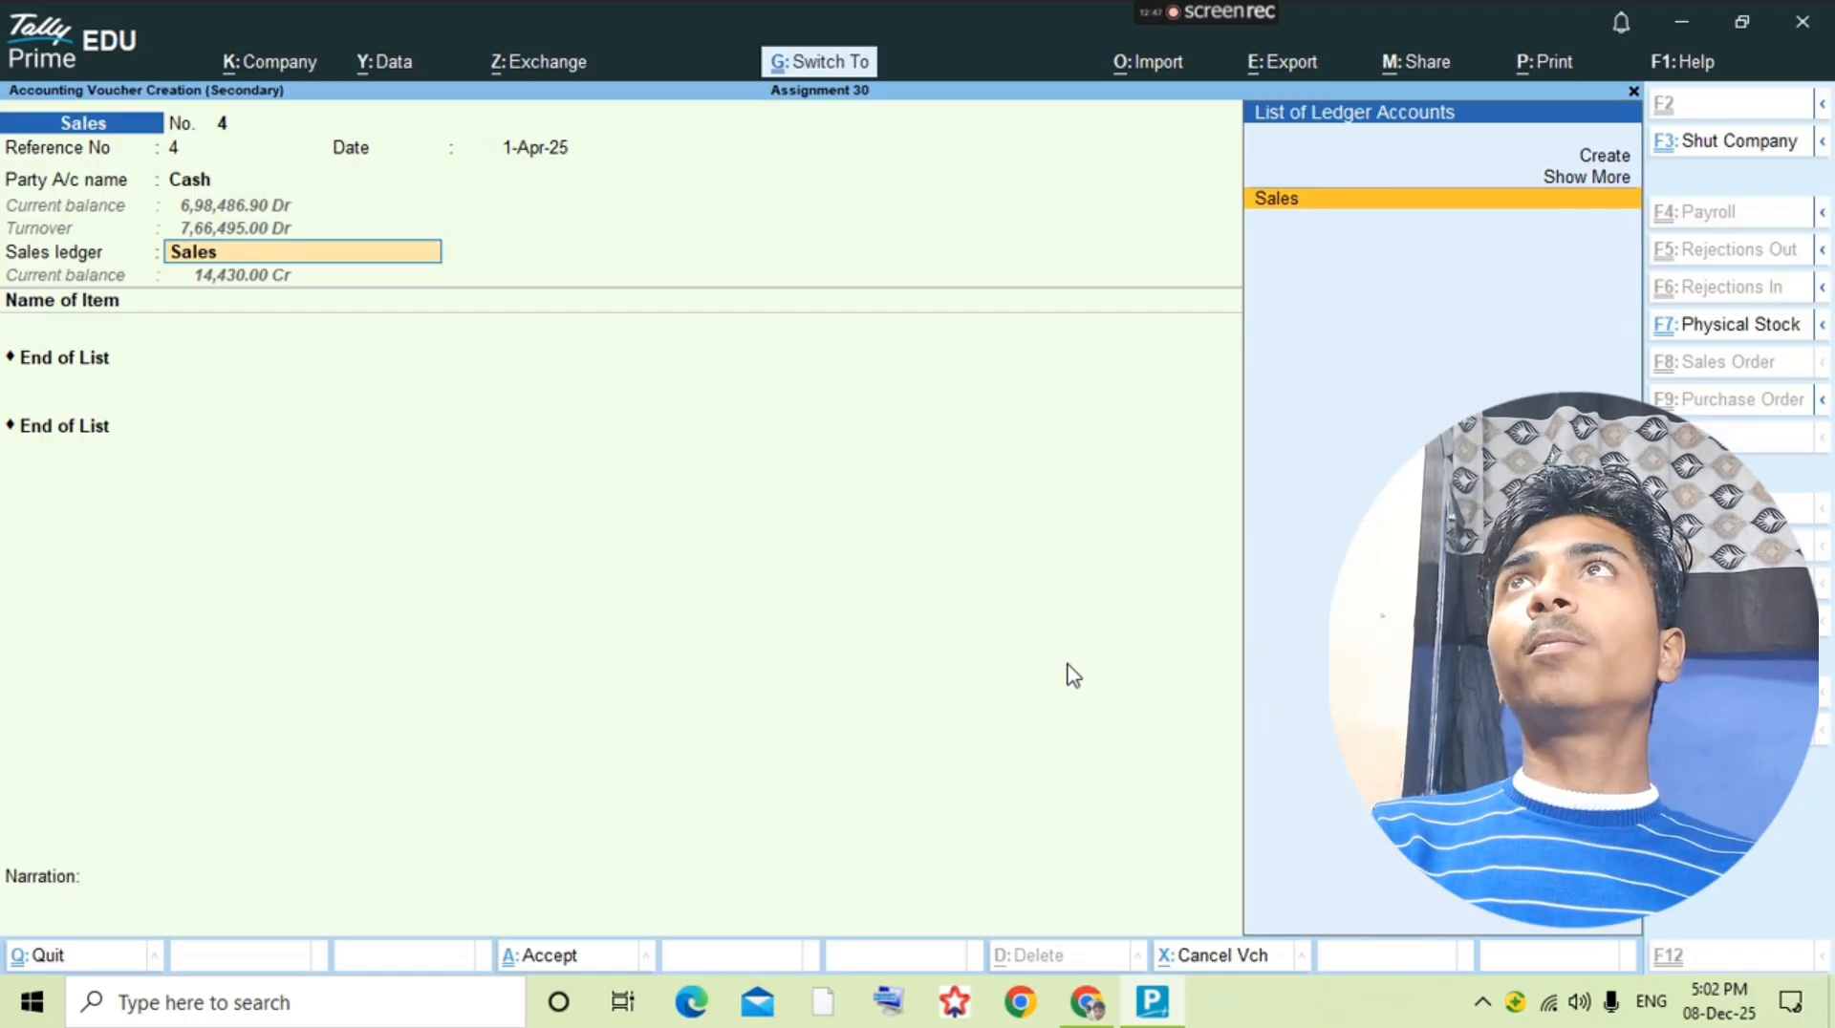
key("Return")
key("alt+Tab")
key("alt+Tab")
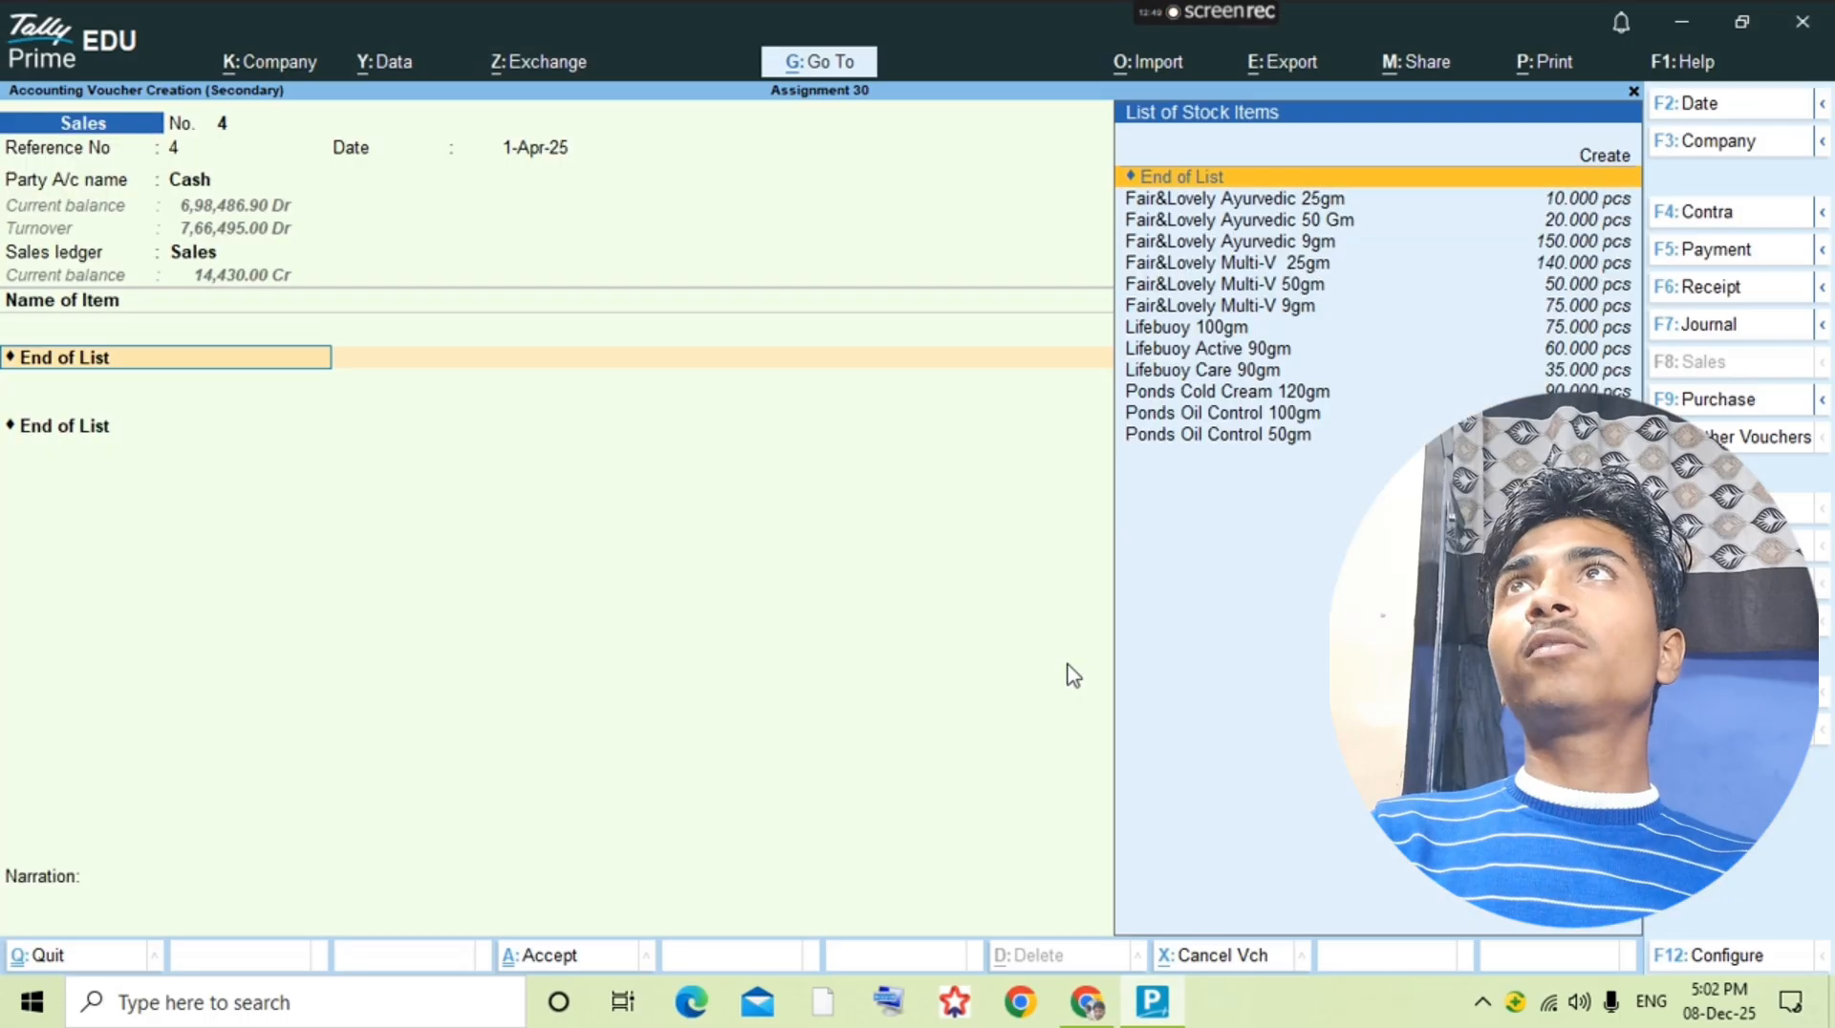
type("Fair")
key("alt+Tab")
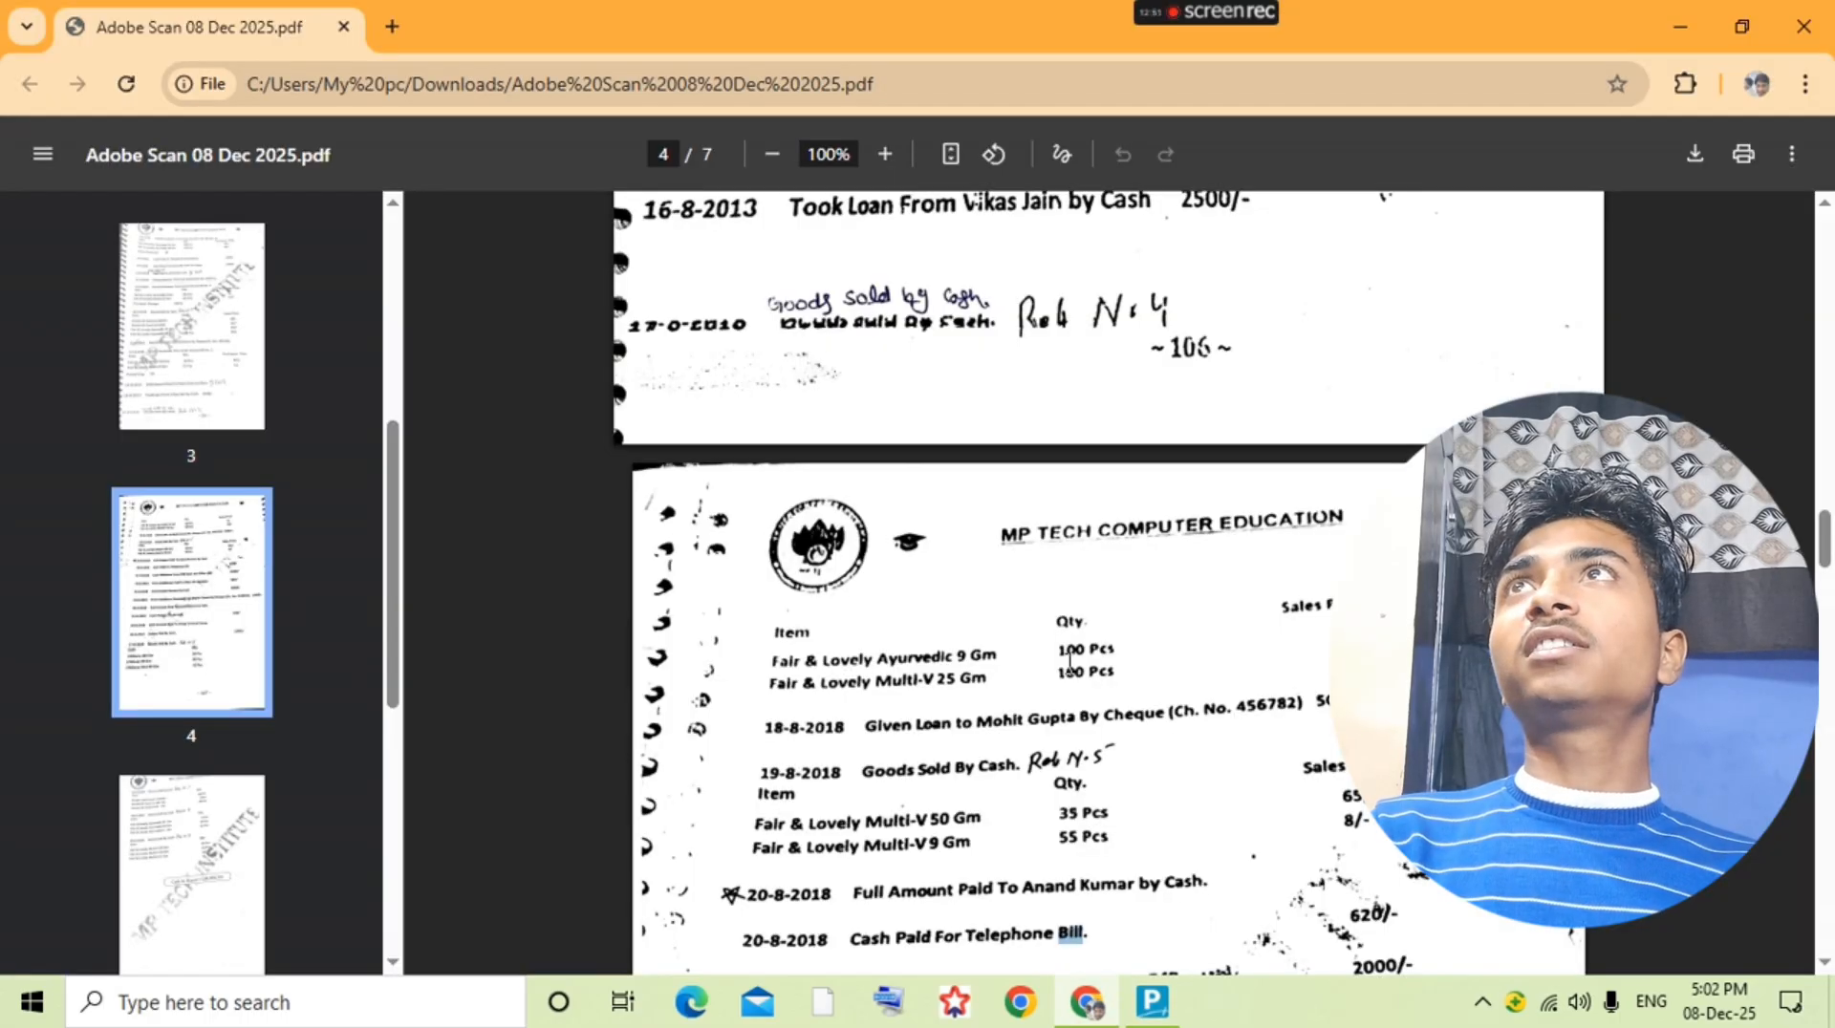
Step: Check the quantity in the question PDF and enter 100 pcs for Fair&Lovely Ayurvedic 9gm
key("alt+Tab")
key("Down")
key("Down")
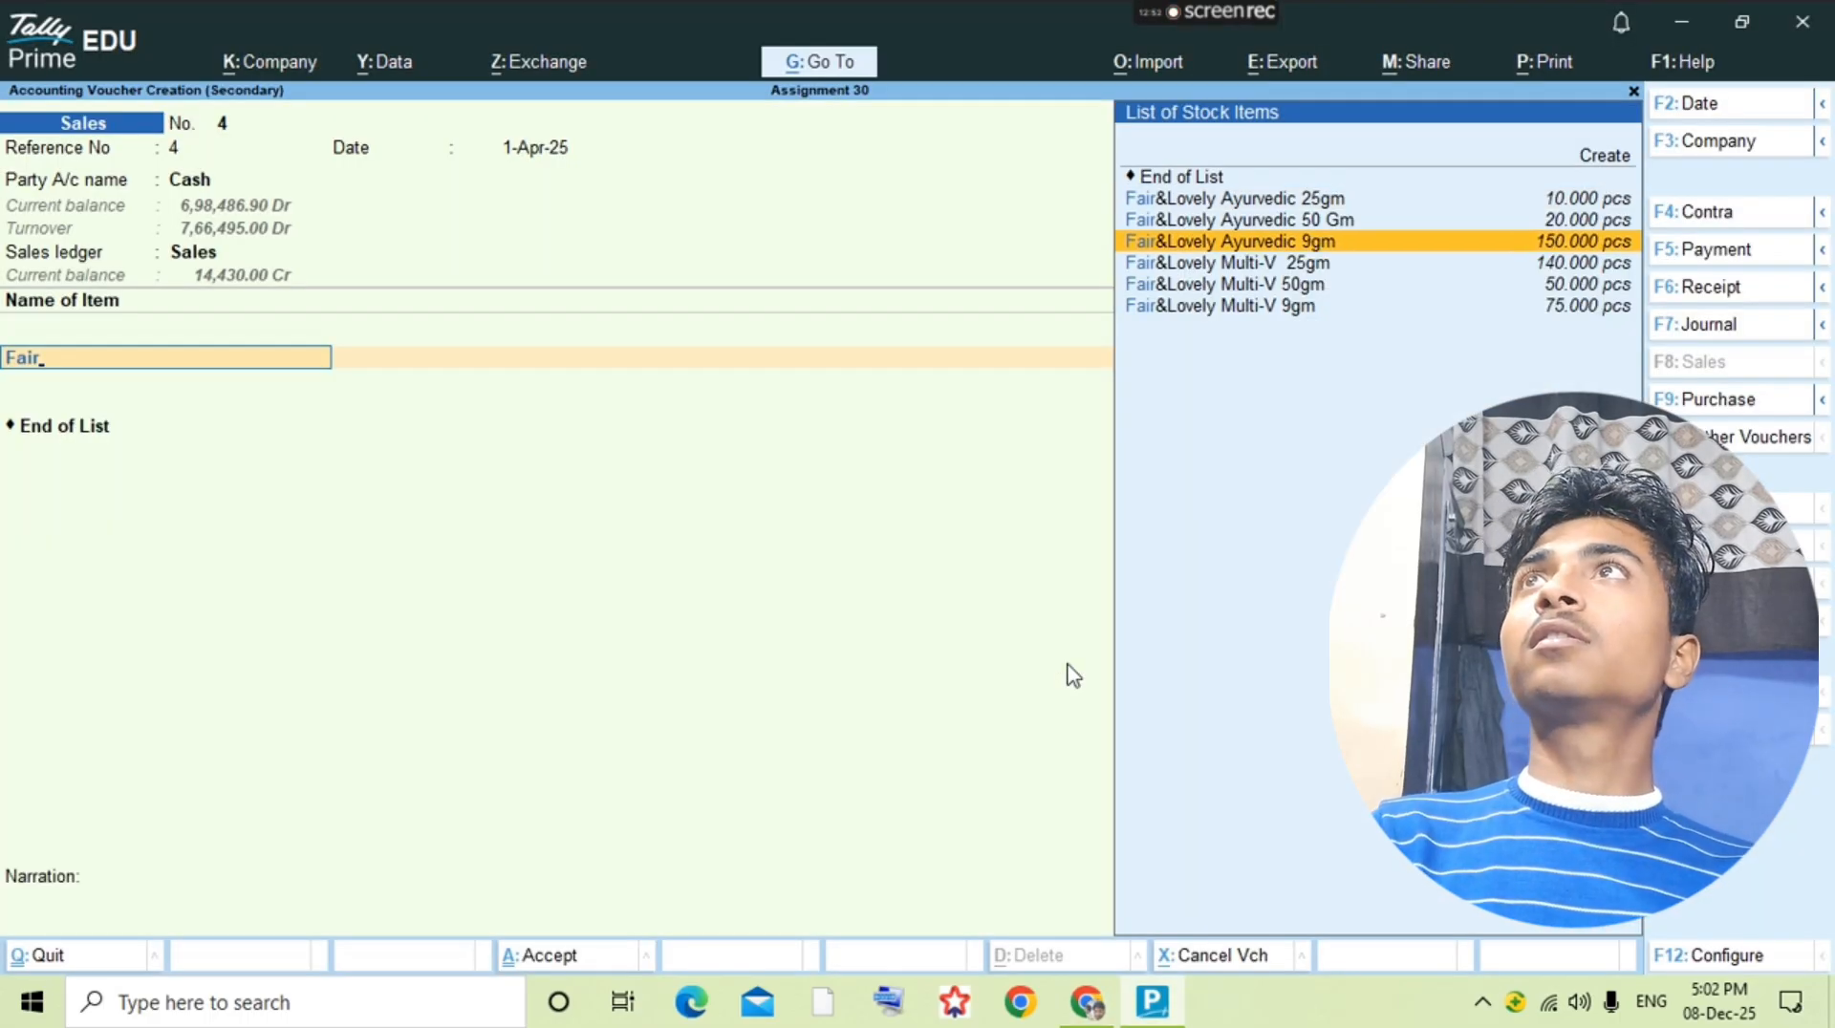
key("Return")
key("alt+Tab")
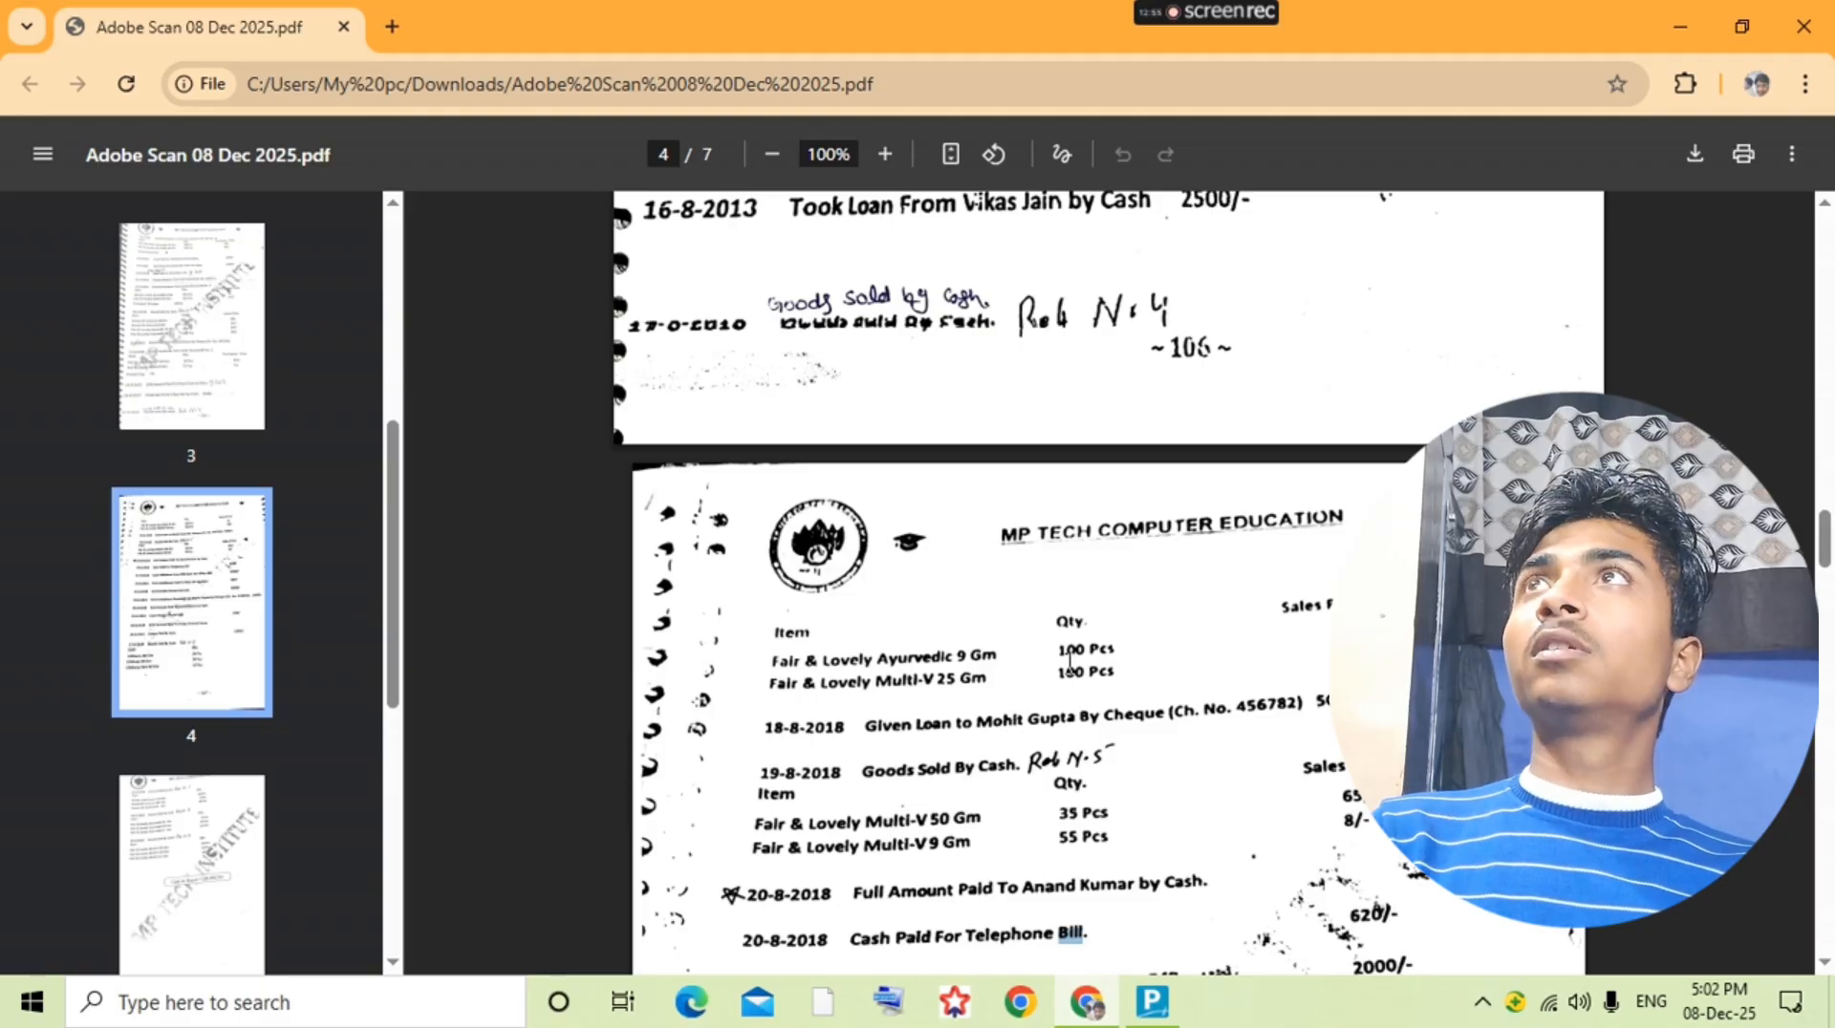
key("alt+Tab")
key("BackSpace")
type("1")
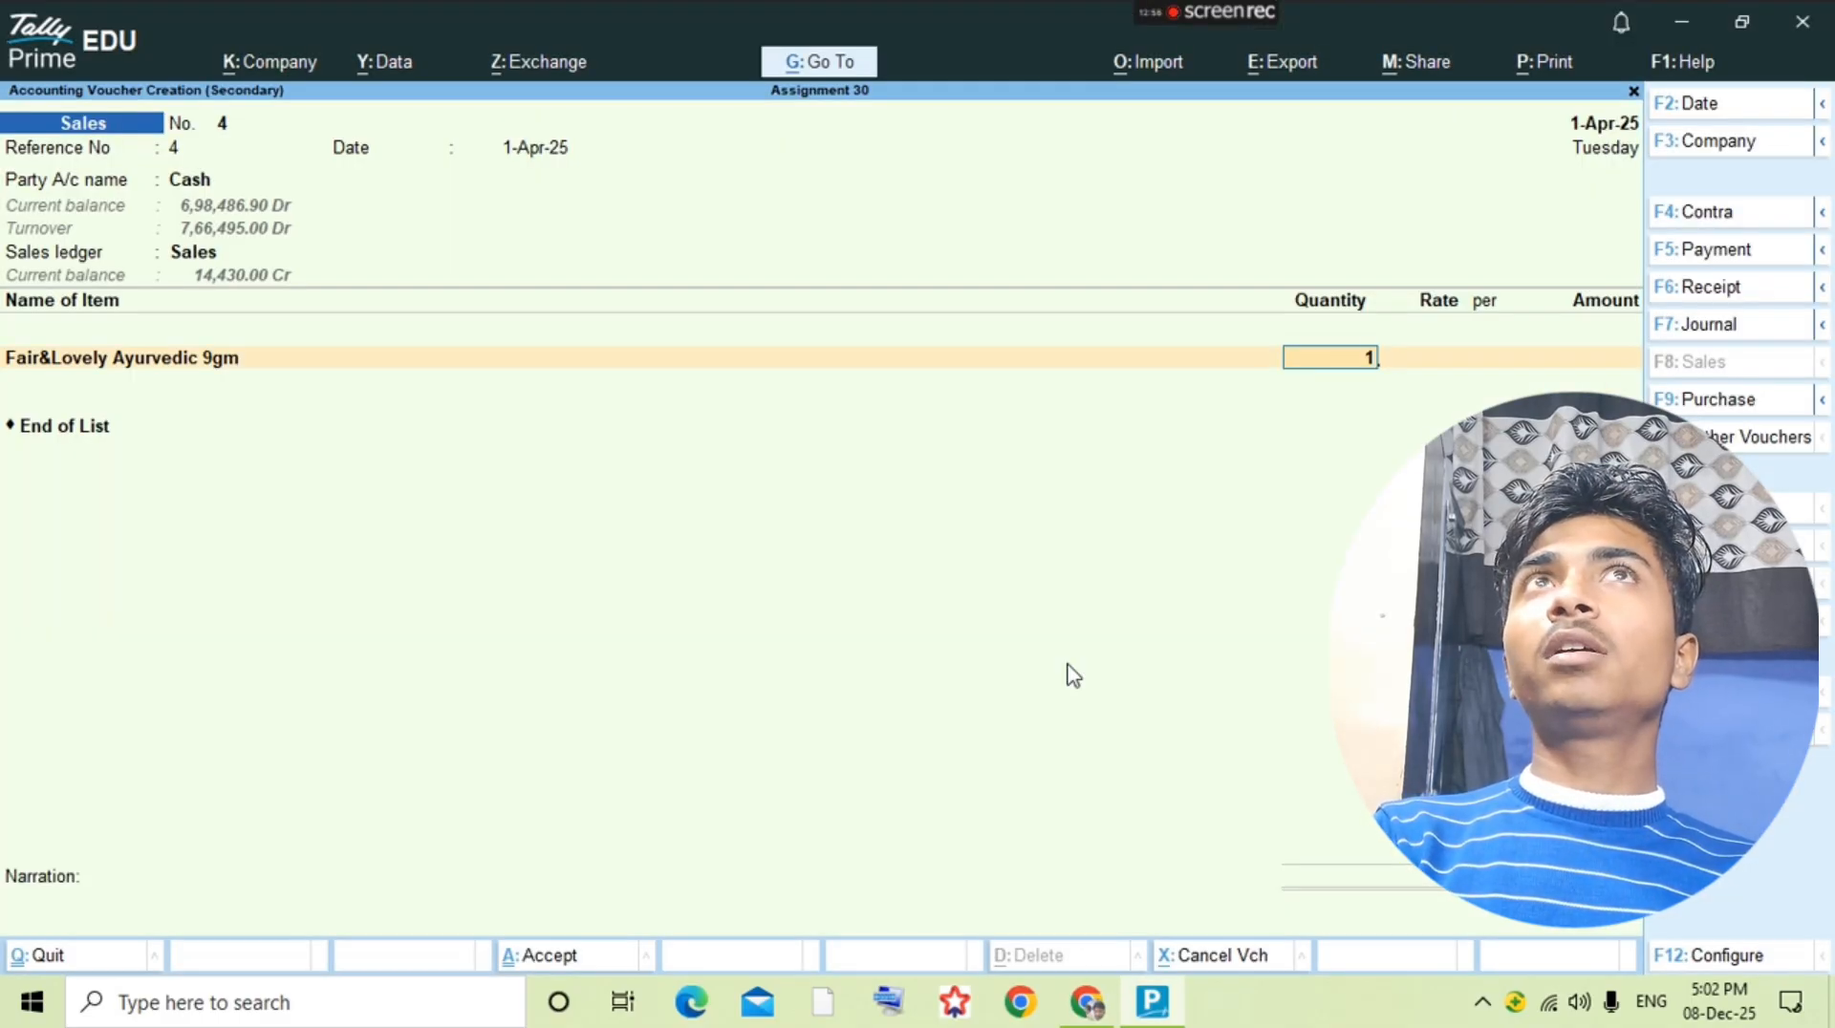
type("00")
key("Return")
Step: Set the rate of Fair&Lovely Ayurvedic 9gm to 7 per piece, checking the question PDF, and finish the item line
type("74")
key("Return")
key("Return")
key("BackSpace")
key("BackSpace")
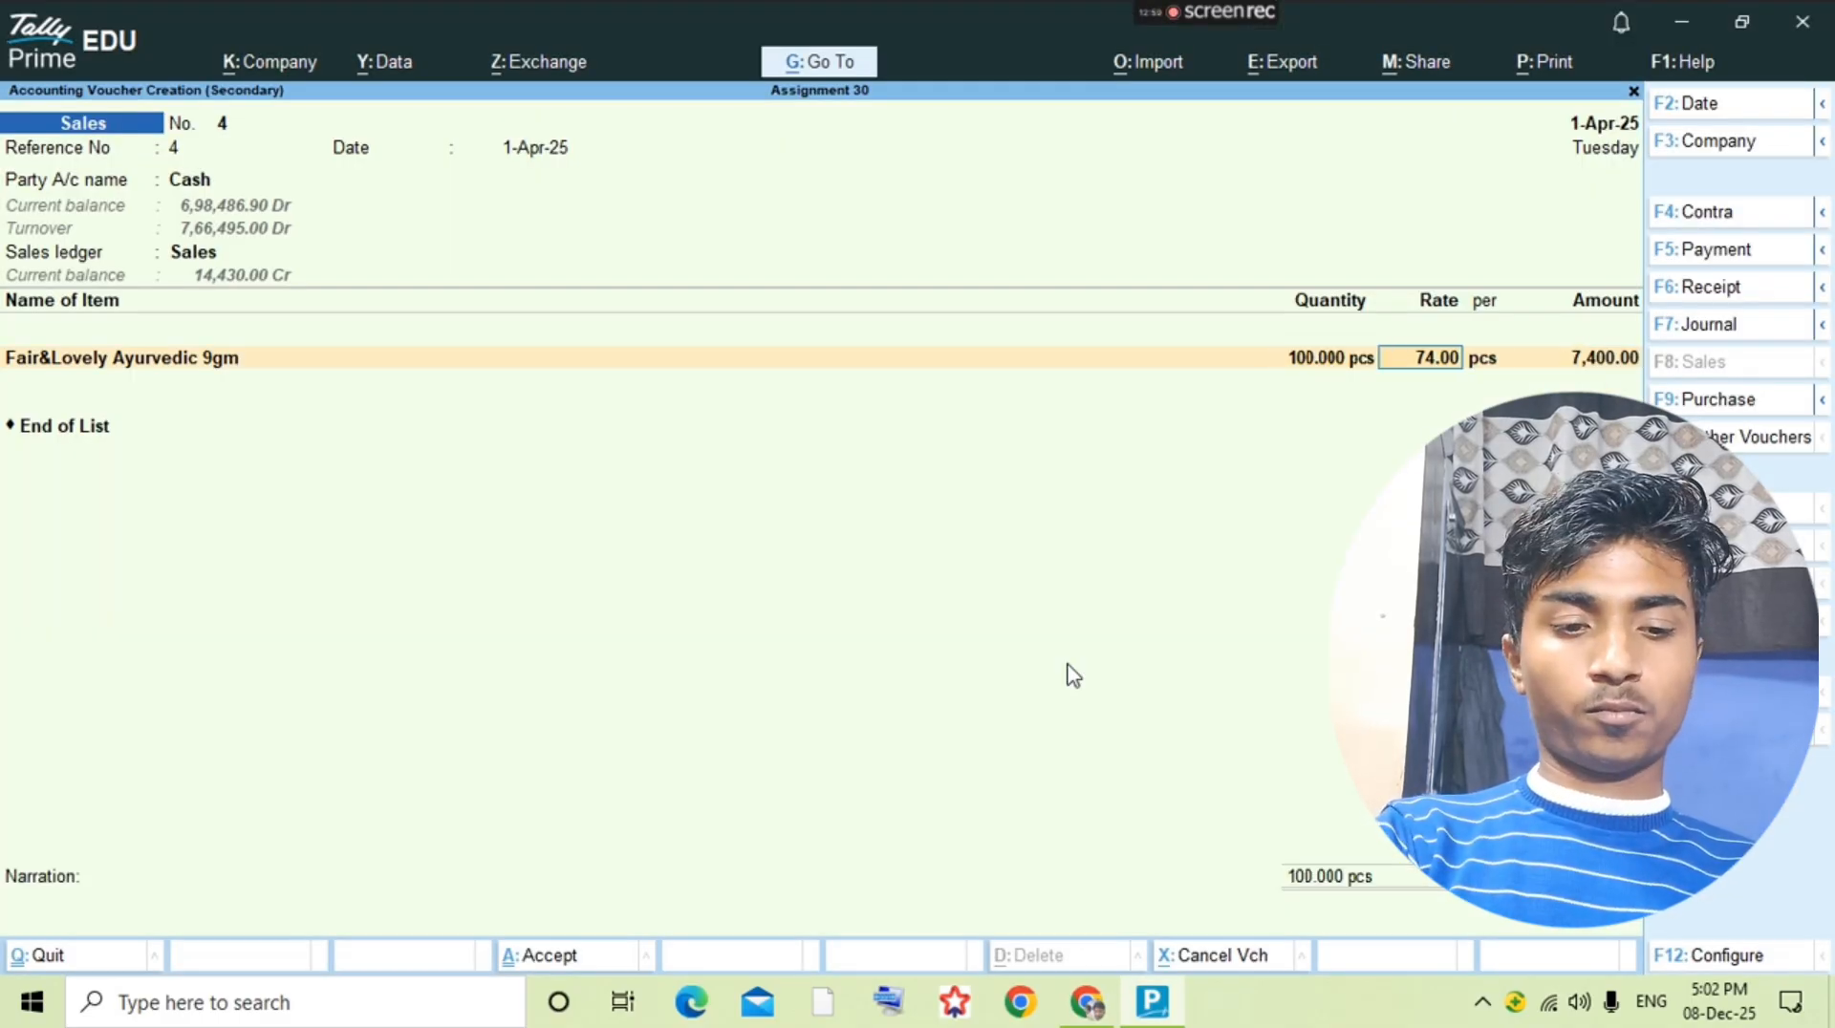
type("7")
key("Return")
key("Return")
key("alt+Tab")
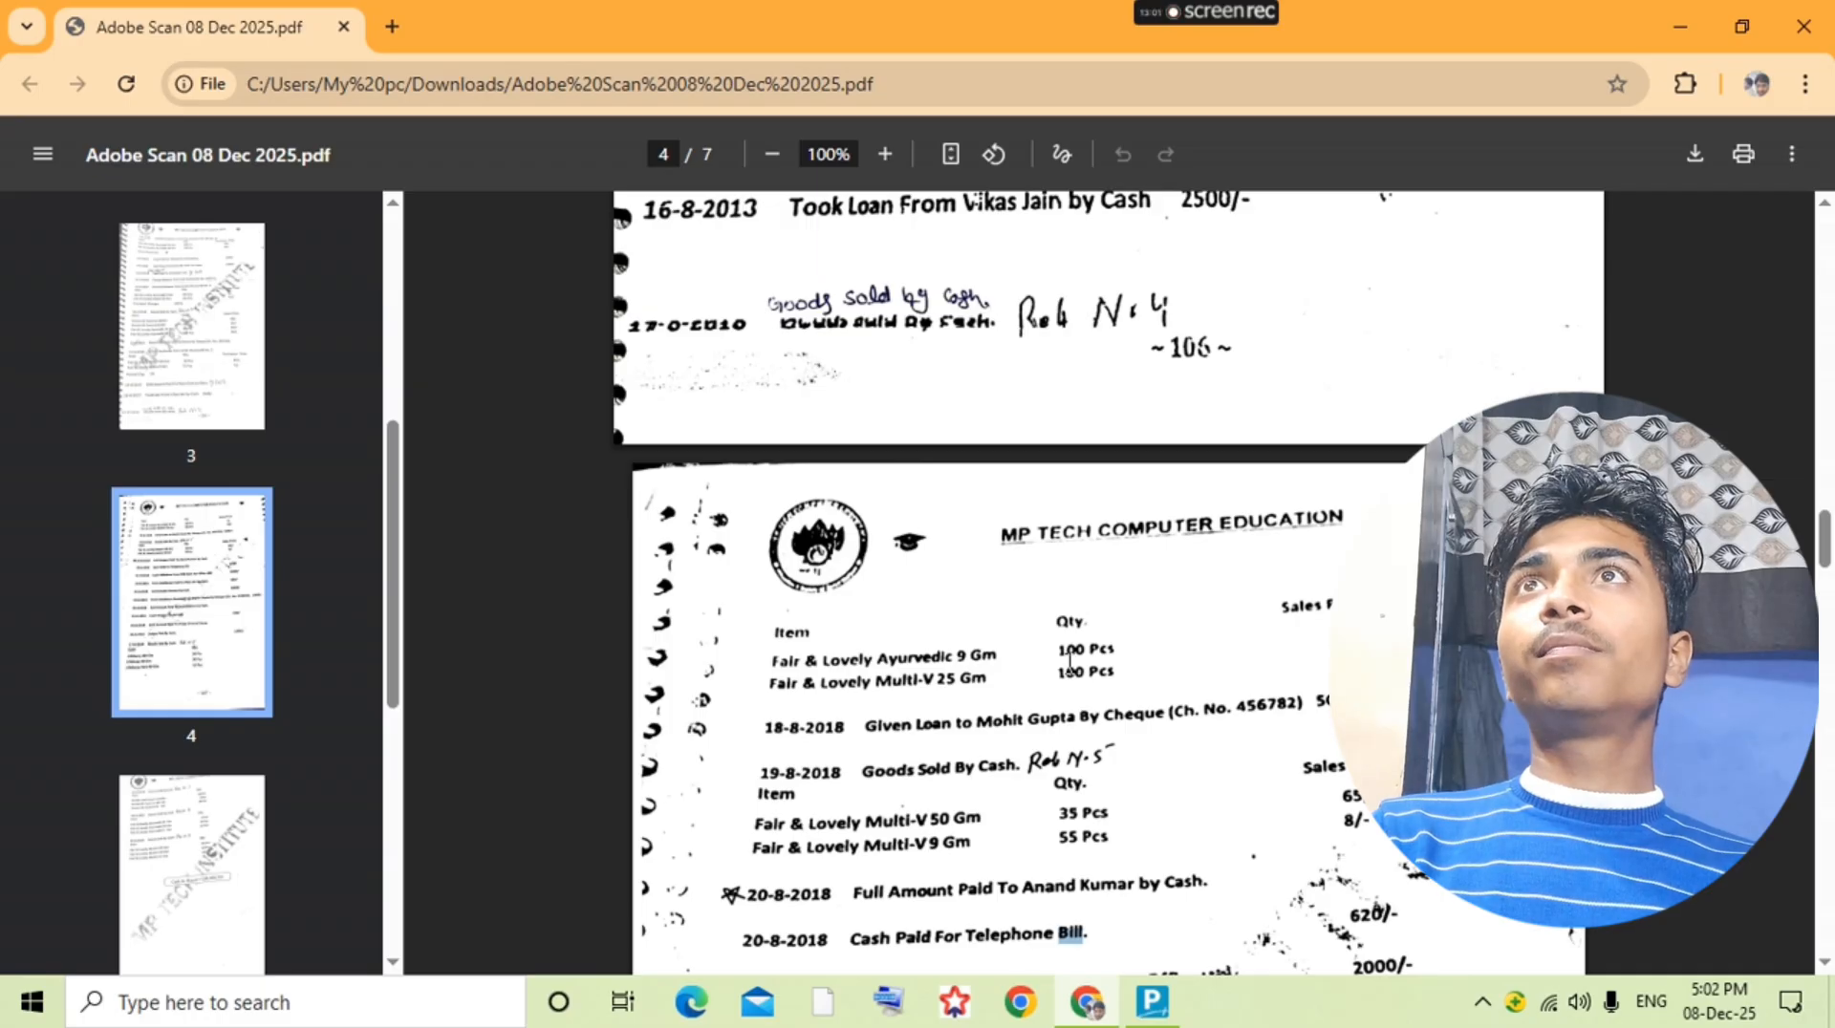
key("alt+Tab")
key("BackSpace")
key("BackSpace")
key("Return")
key("Return")
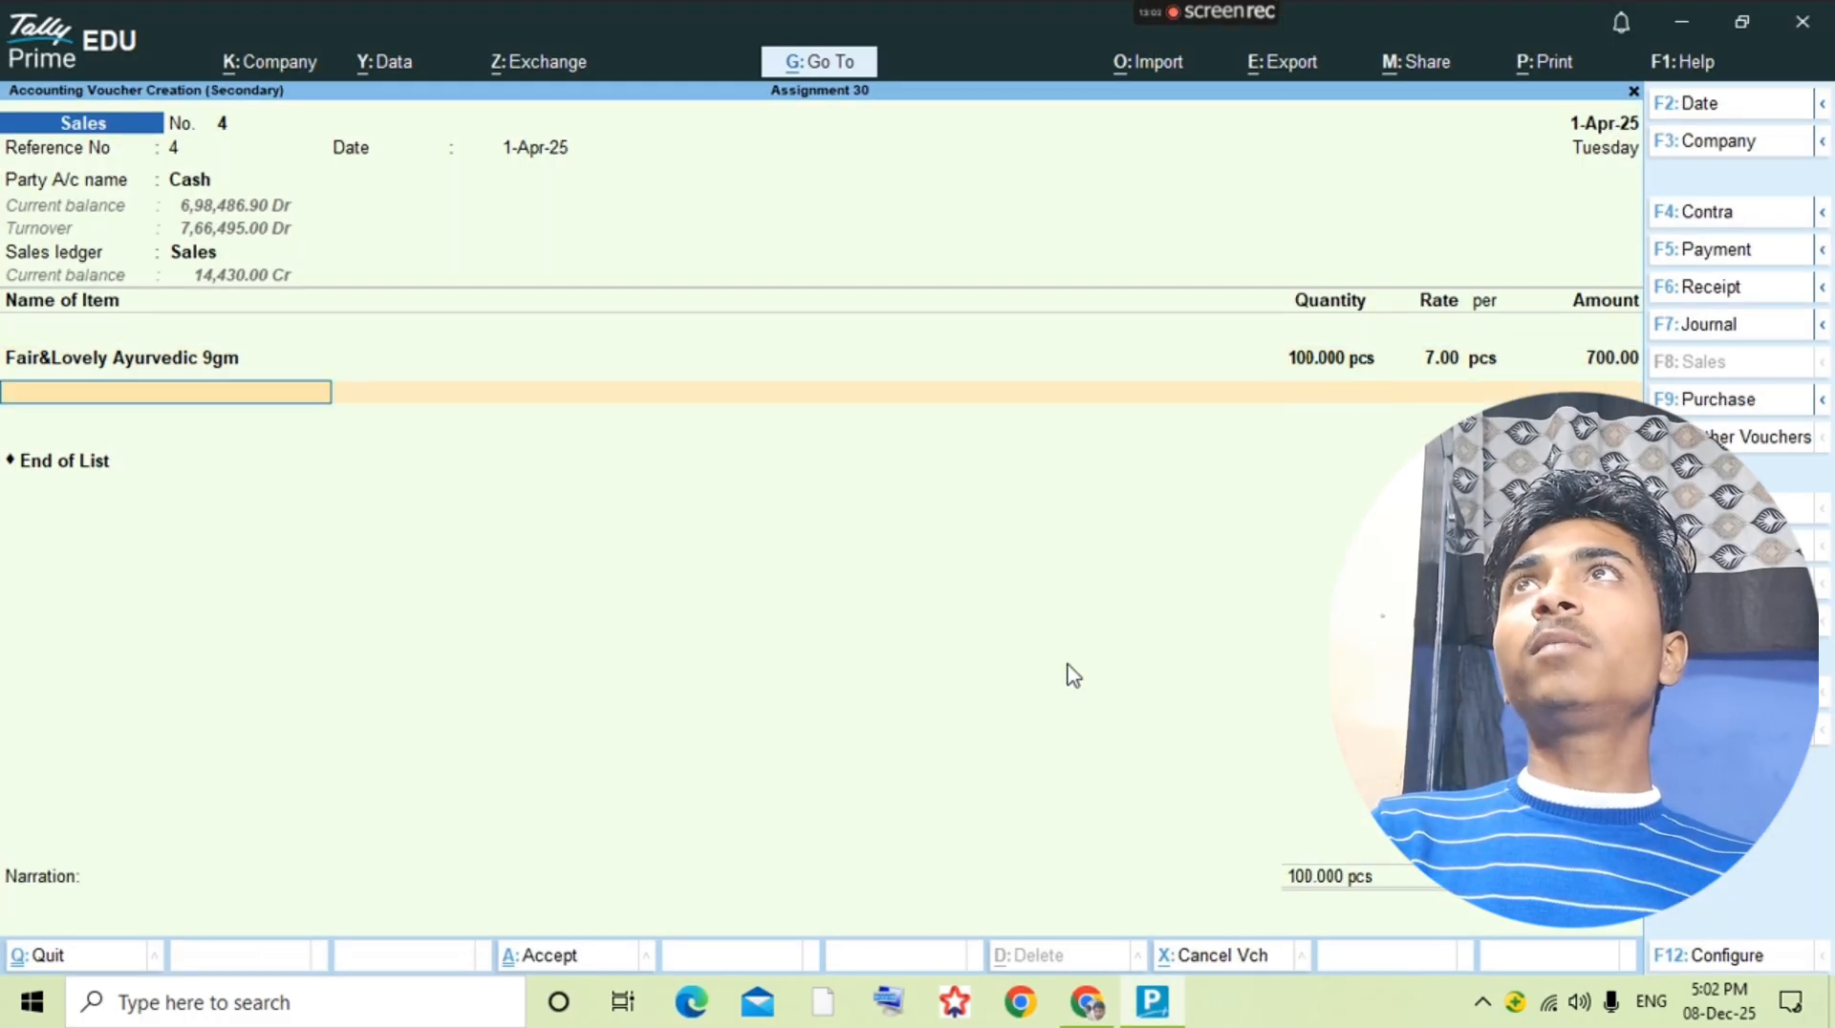
Step: Add Fair&Lovely Multi-V 25gm as the second item, checking its name in the question PDF
type("Fair")
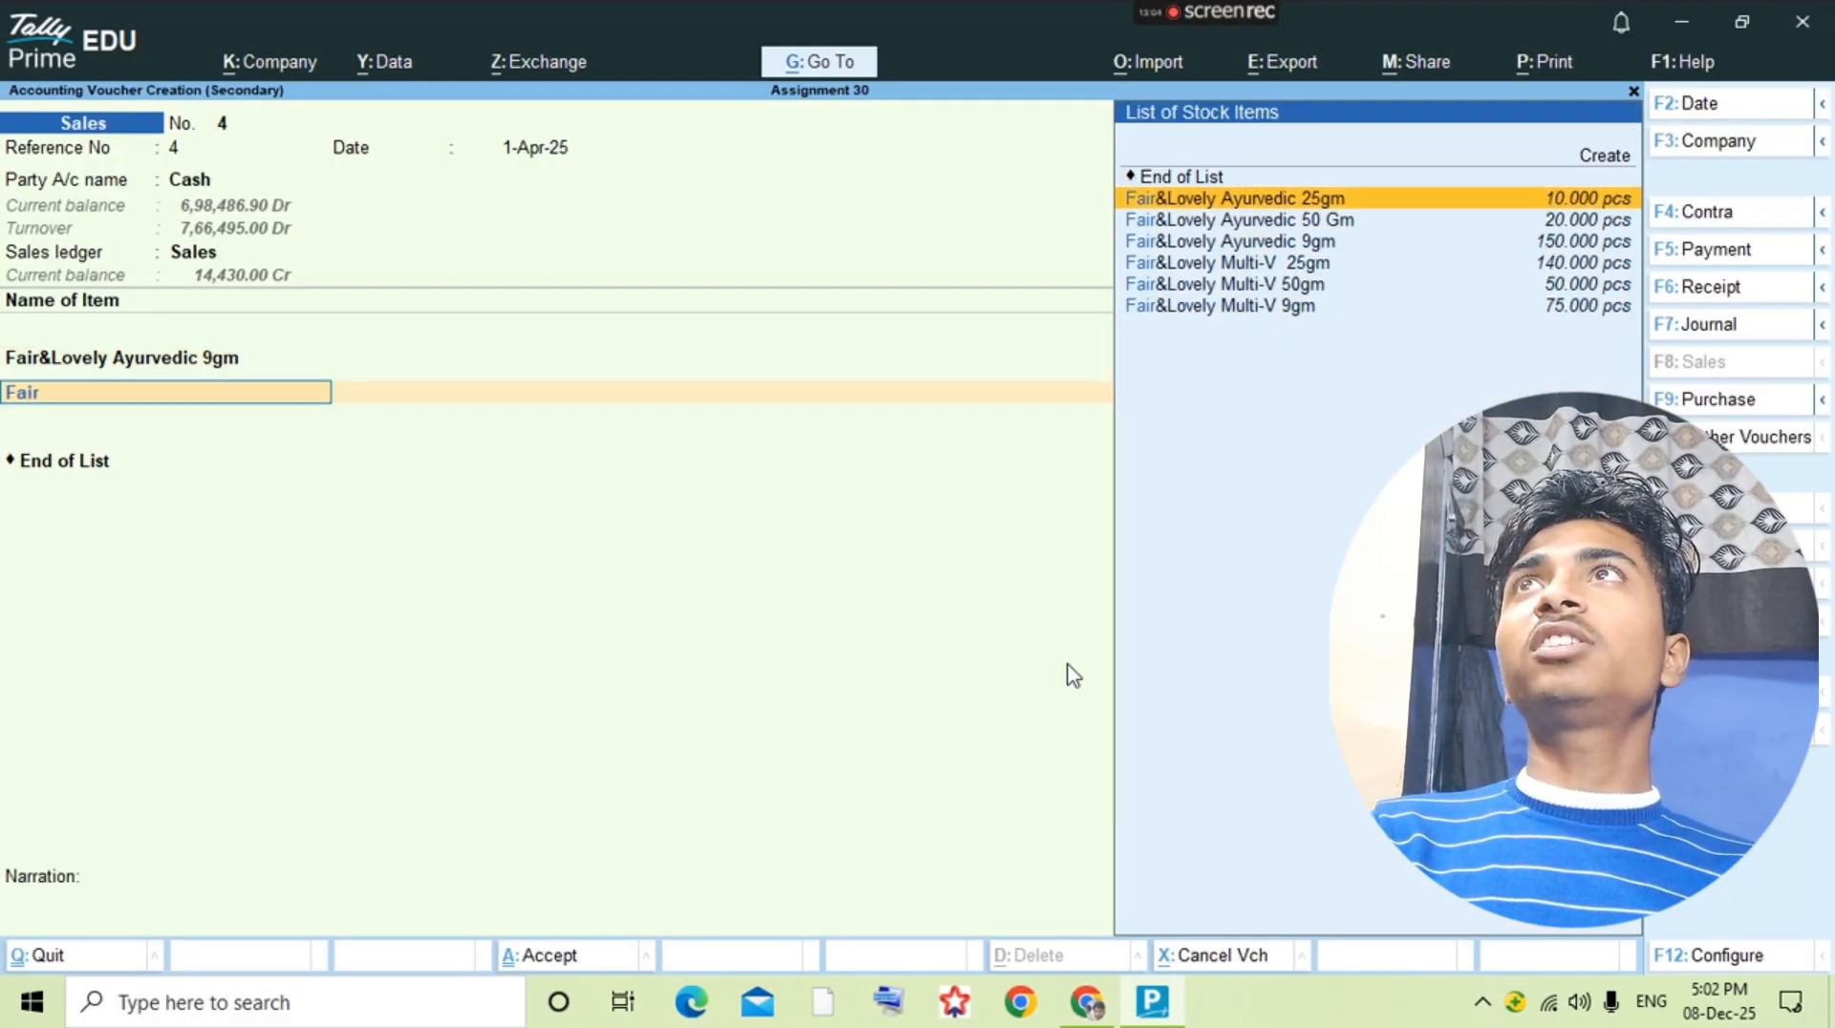
key("Down")
key("alt+Tab")
Step: Enter 100 pcs at a rate of 40 for Fair&Lovely Multi-V 25gm and end the item list
key("alt+Tab")
key("Down")
key("Down")
key("Down")
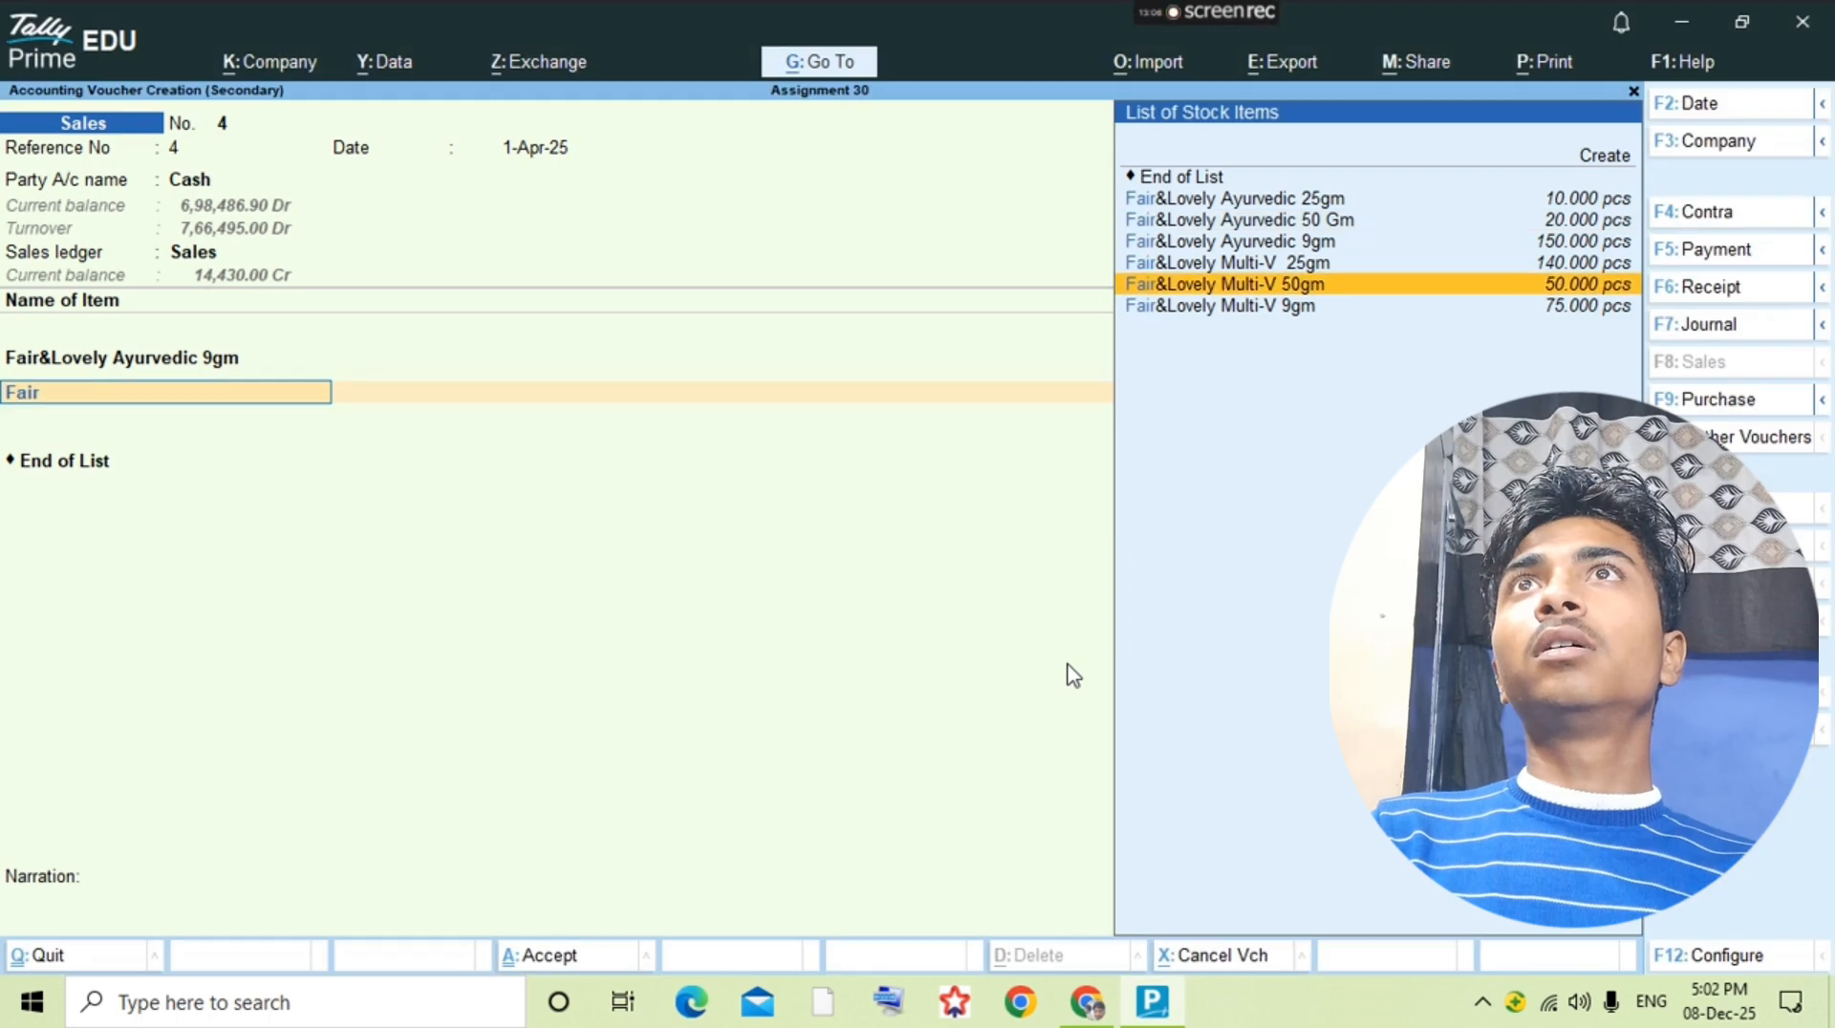
key("Up")
key("Return")
key("alt+Tab")
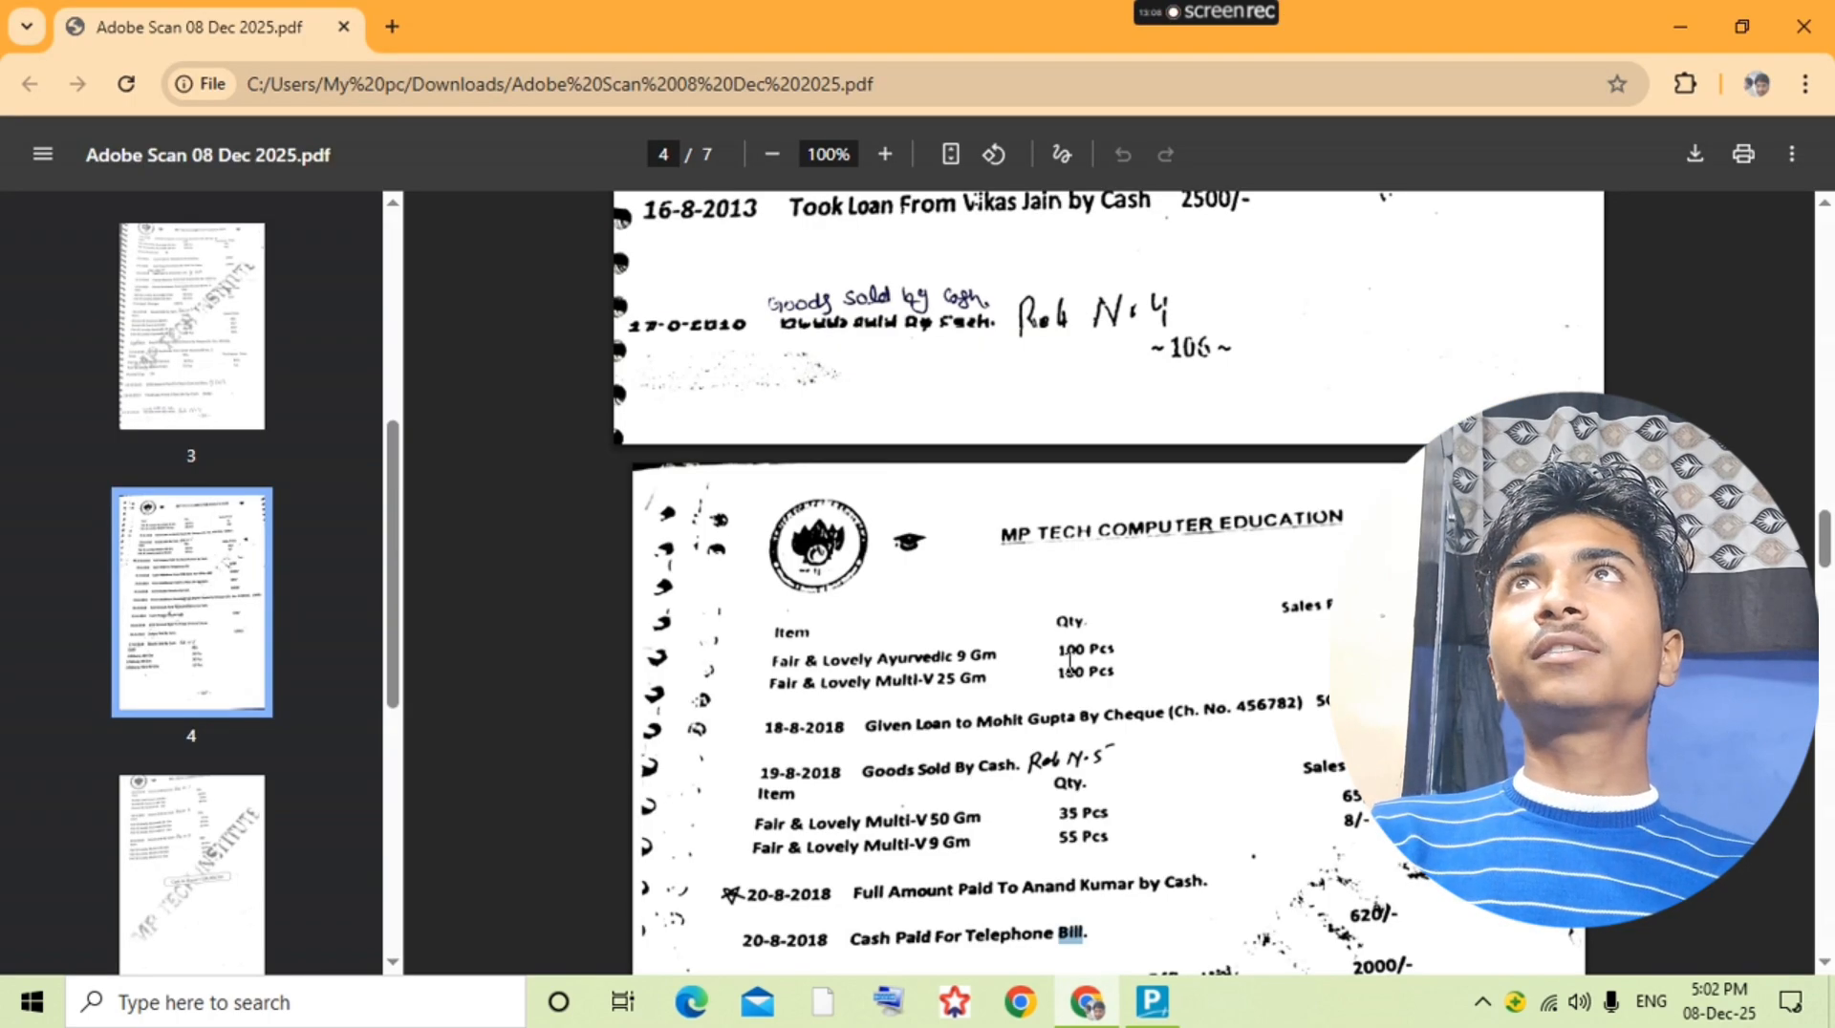
key("alt+Tab")
key("Return")
type("100")
key("Return")
type("40")
key("Return")
key("Return")
key("Return")
key("Return")
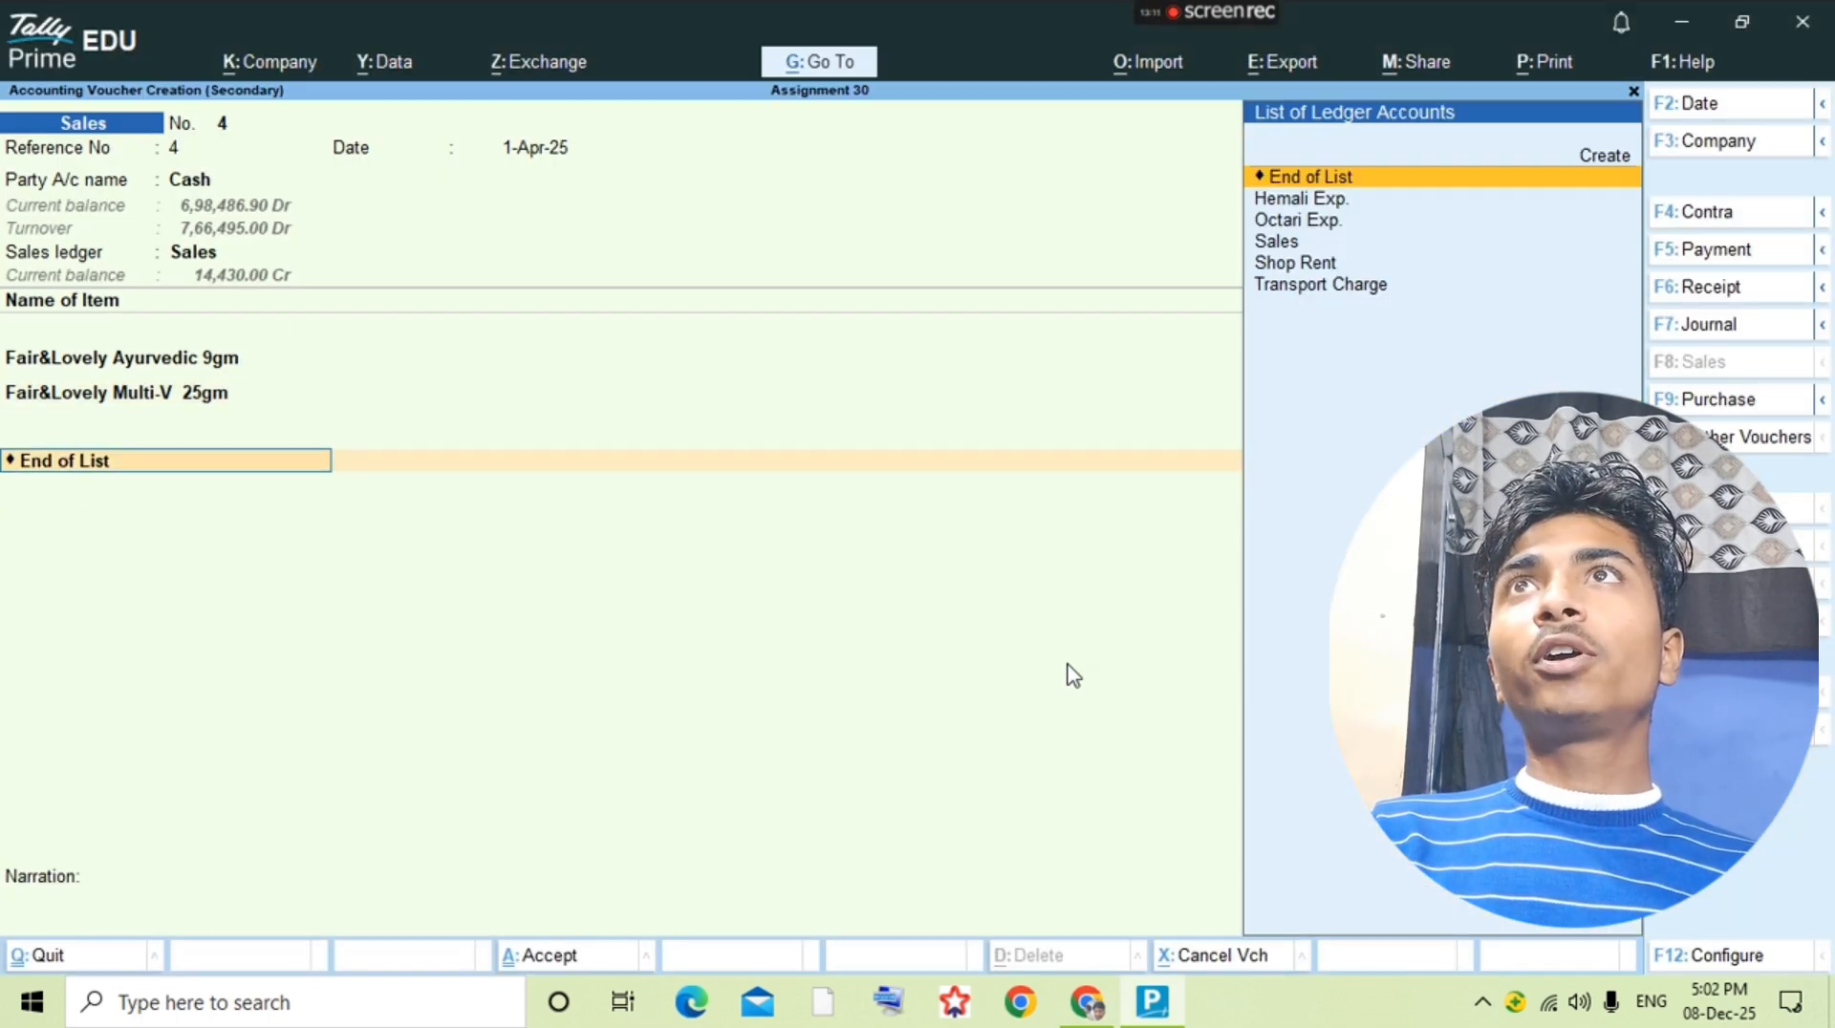
Step: Check the question PDF for additional charges, end the ledger list without any, and save the sales voucher
key("alt+Tab")
Step: Check the 18-8 entry in the question PDF and name a new ledger "Give Loan to" followed by the borrower's full name
key("alt+Tab")
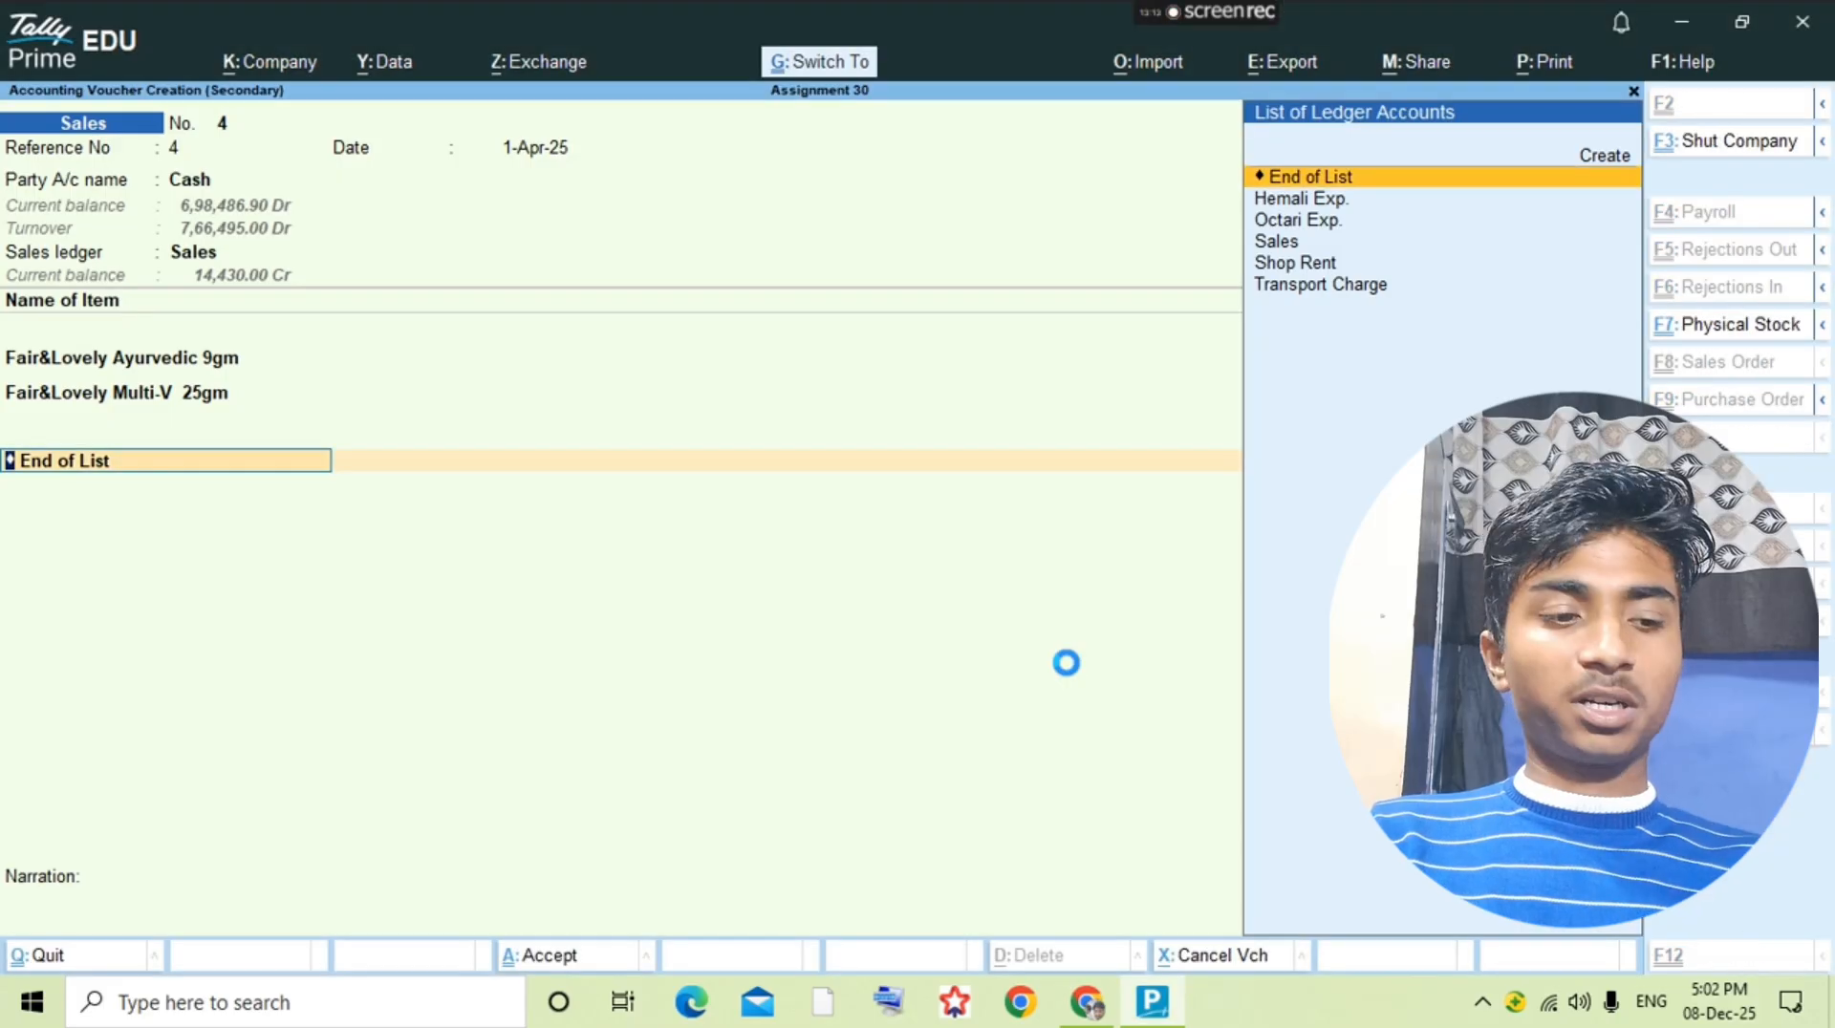
key("Return")
key("Return")
key("alt+Tab")
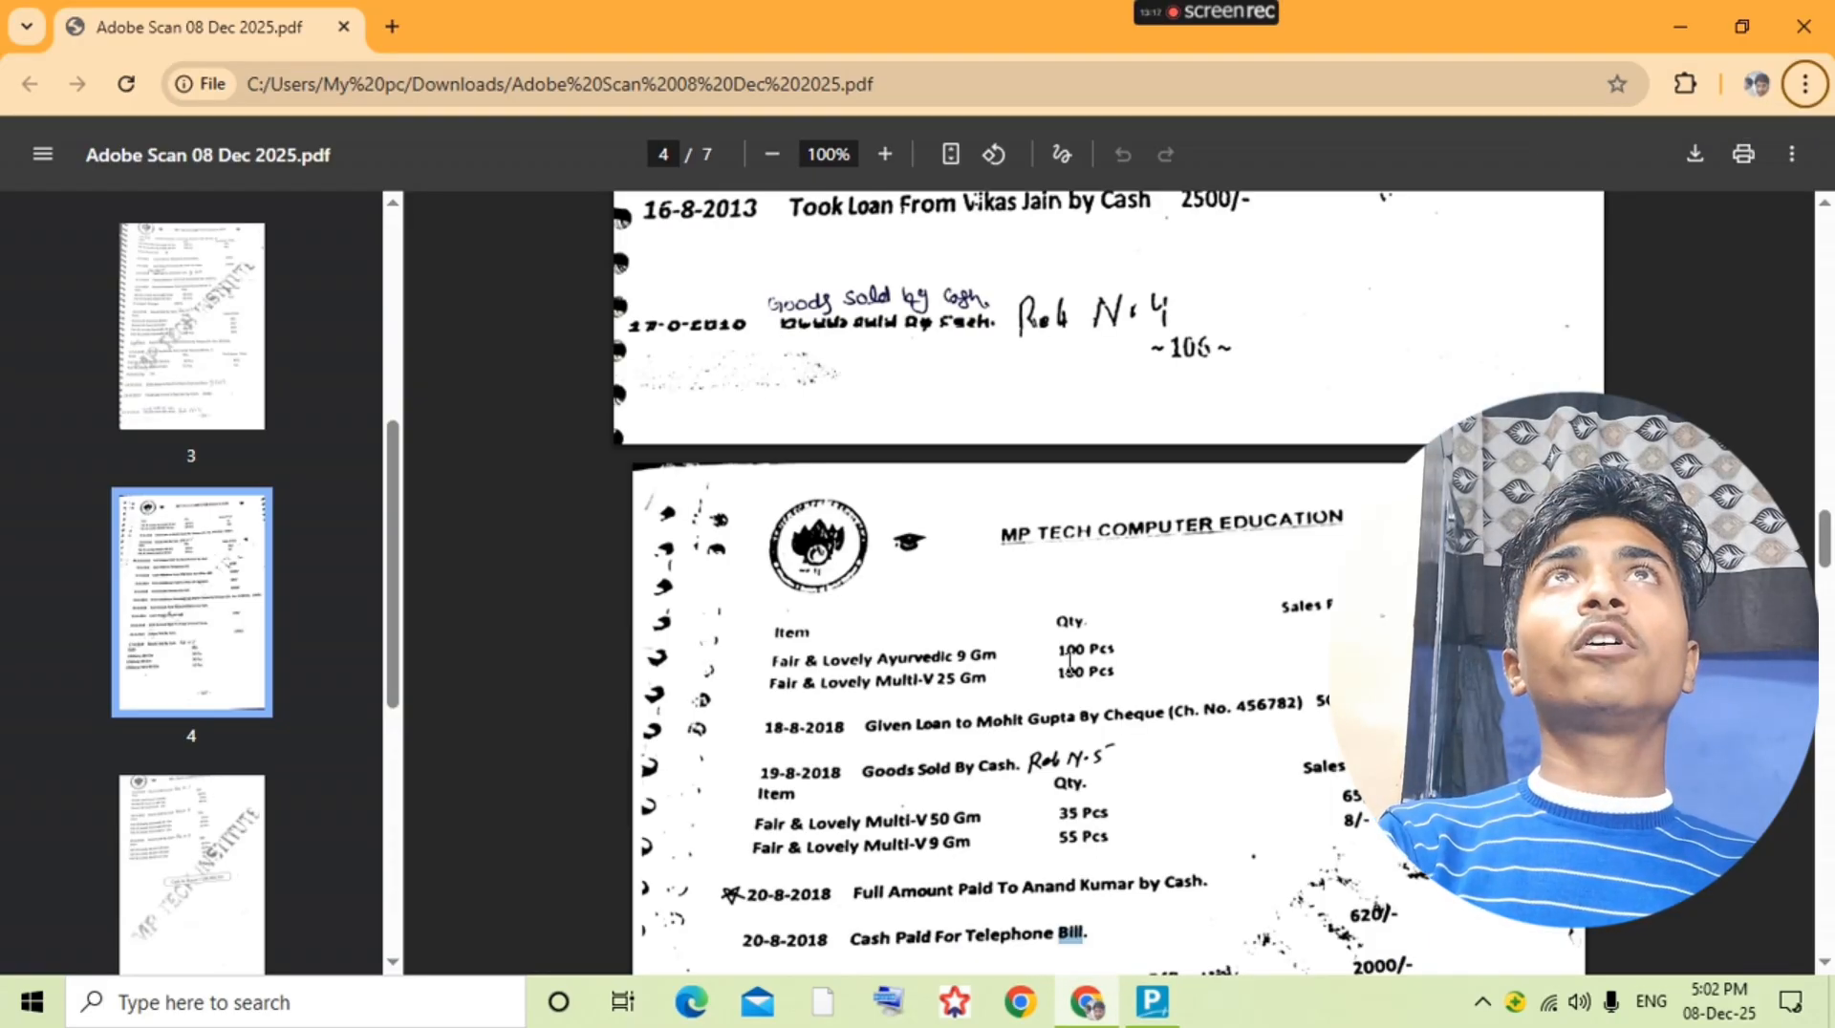
key("alt+Tab")
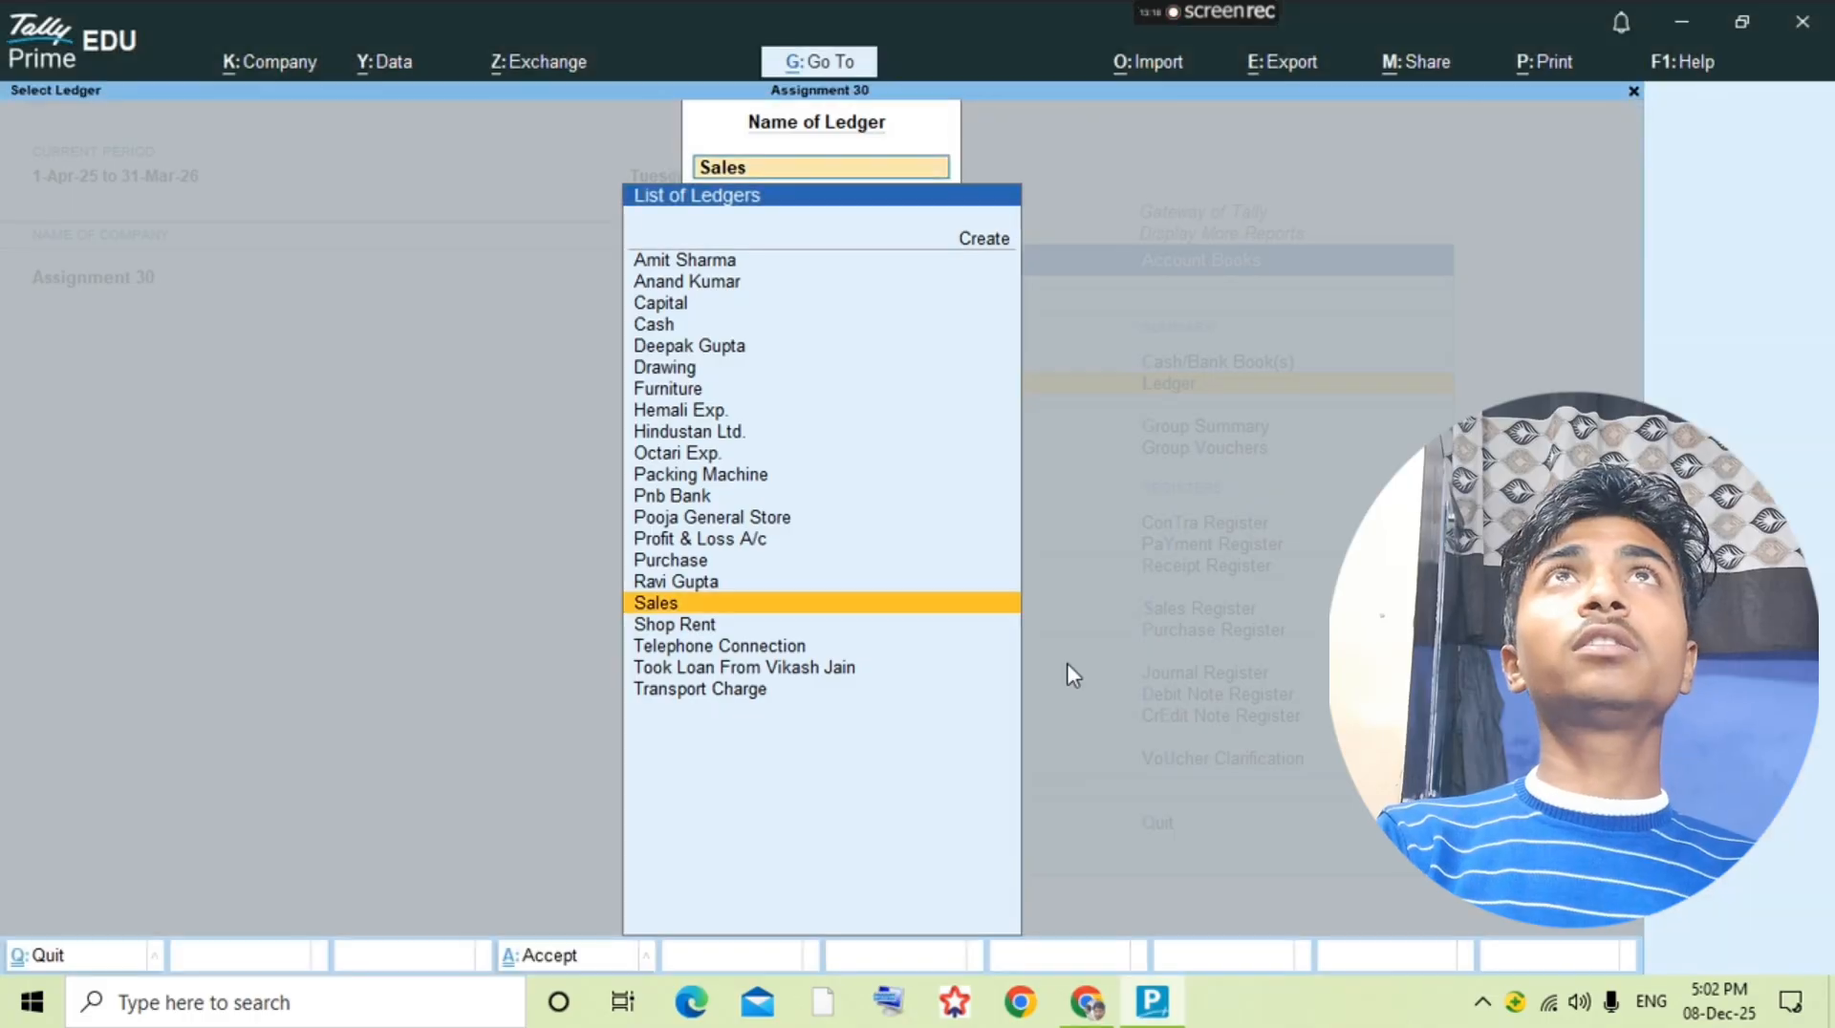
type("G")
key("alt+c")
type("ive L")
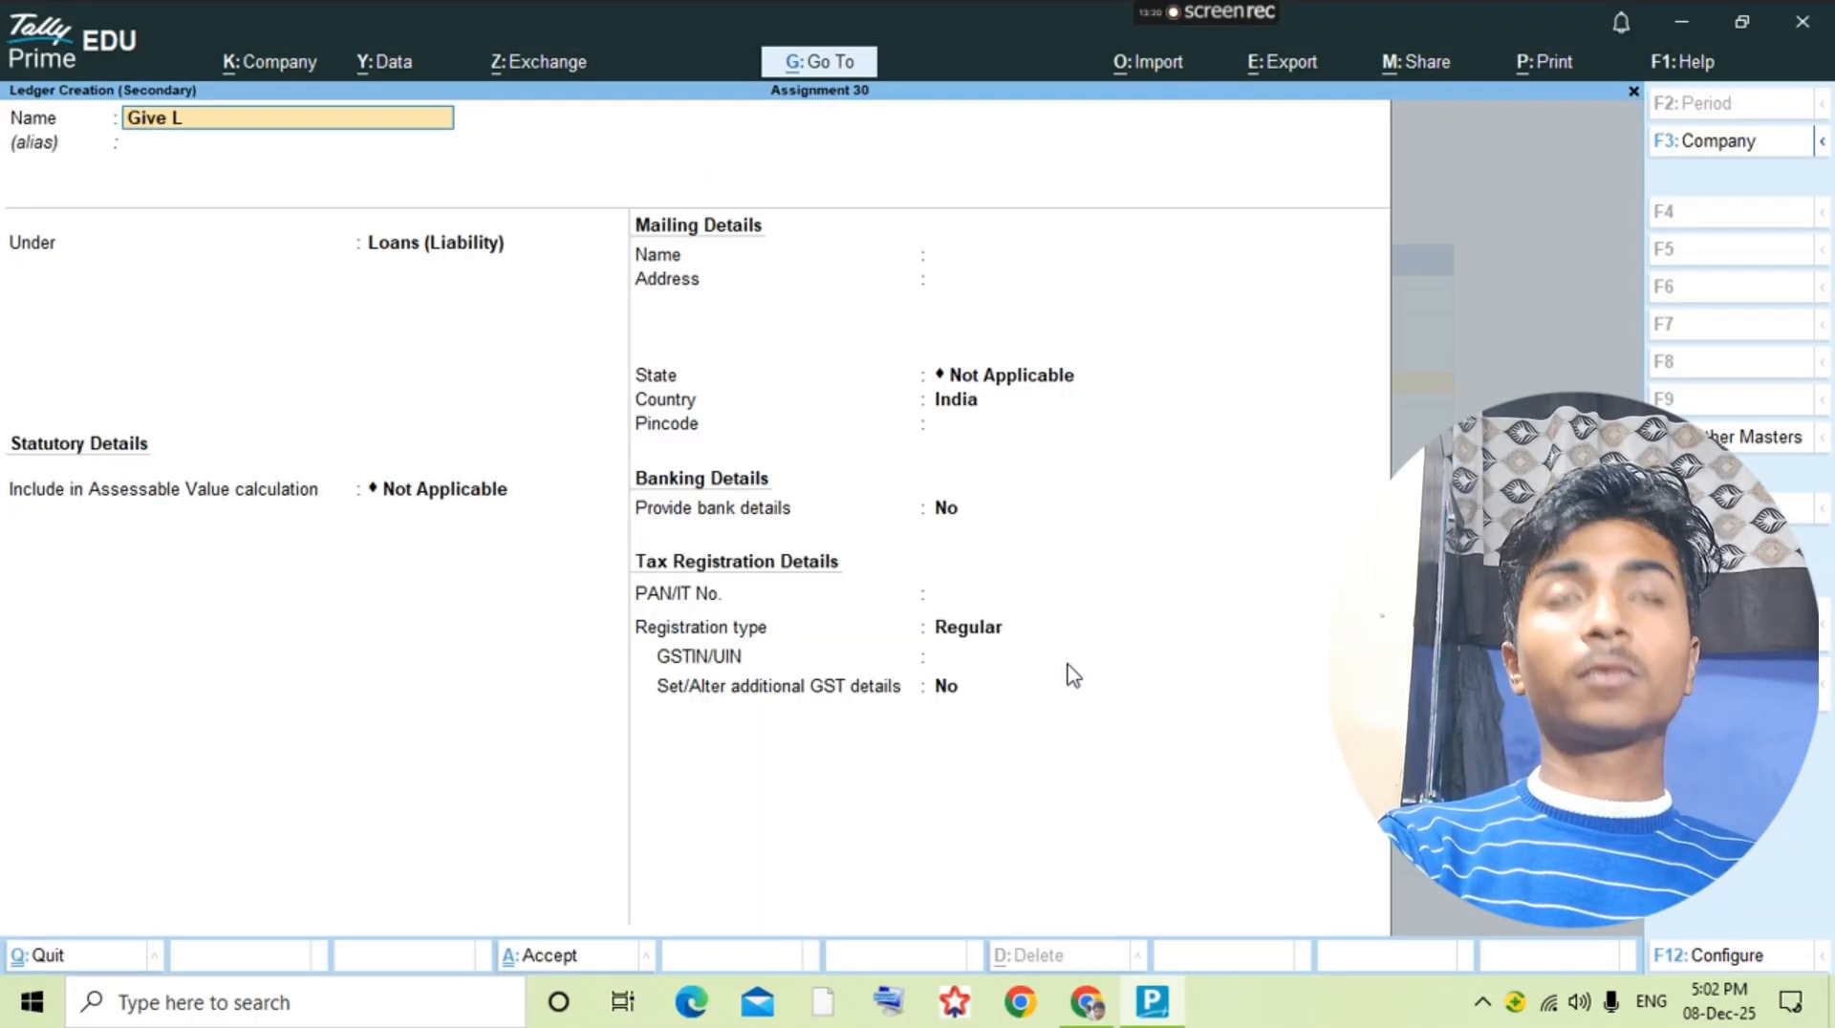
type("oan to")
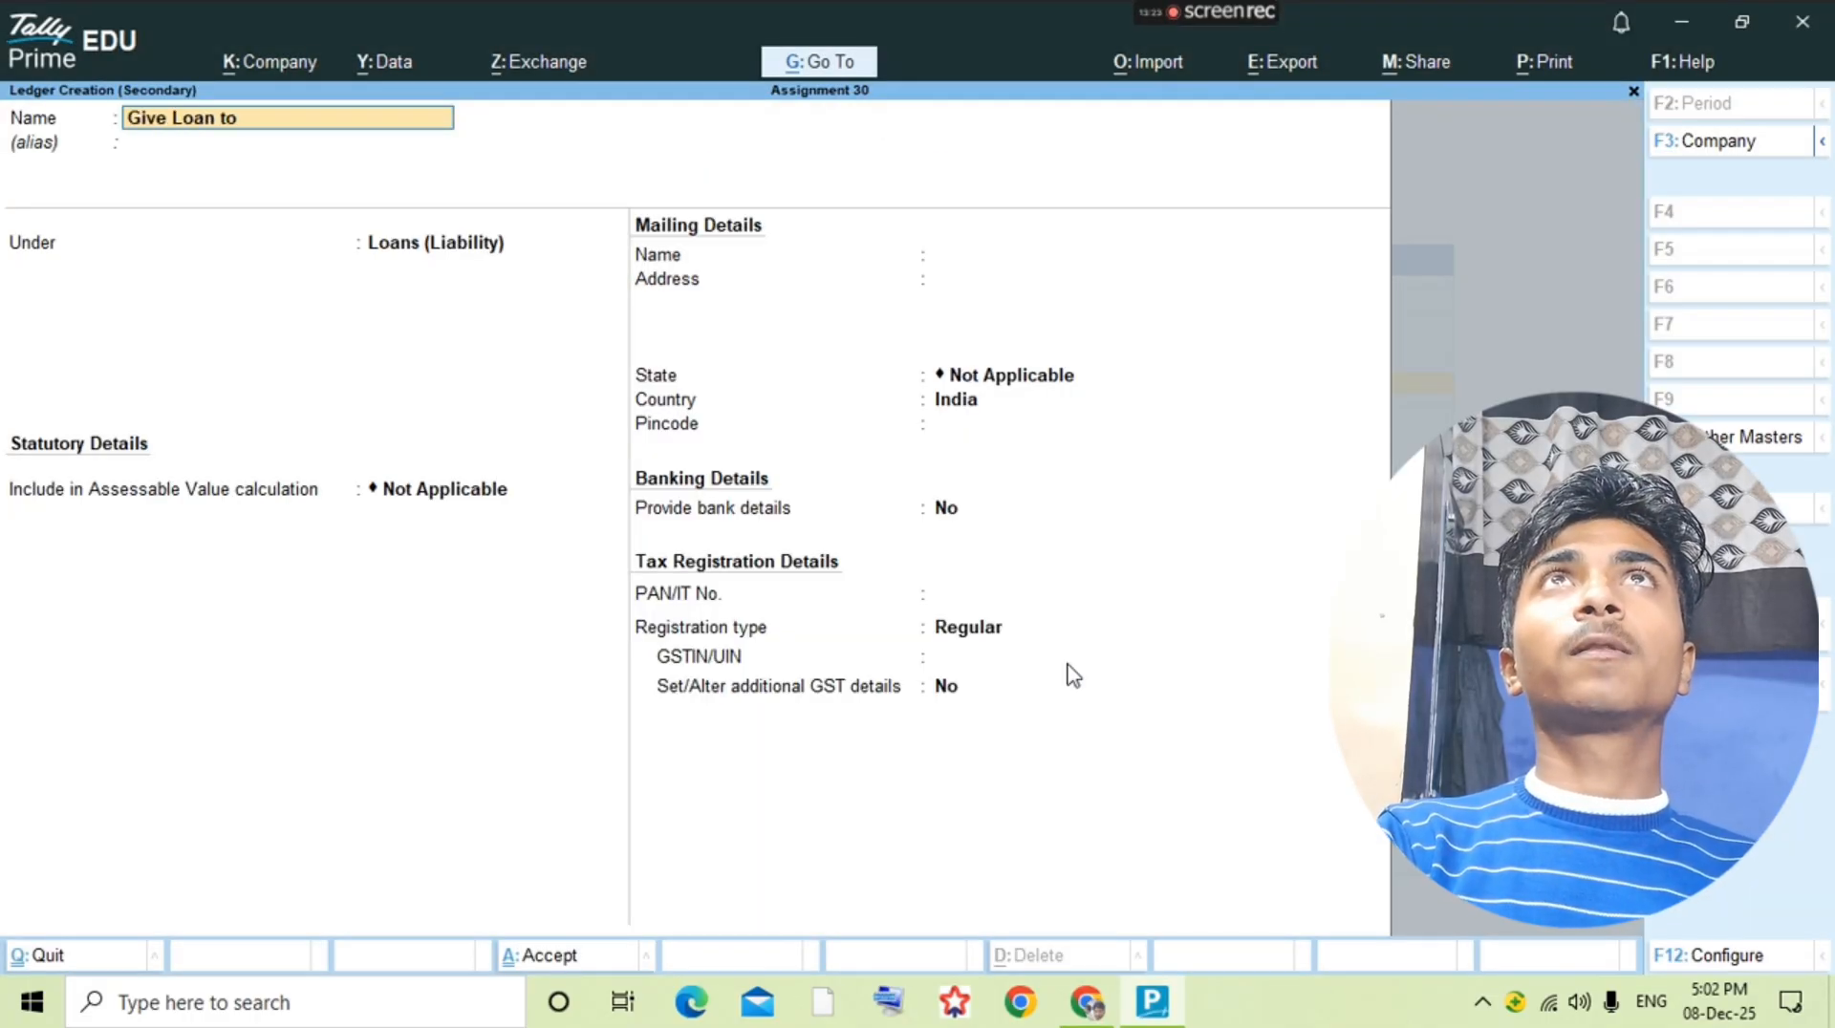
type("P")
key("BackSpace")
type("Mo")
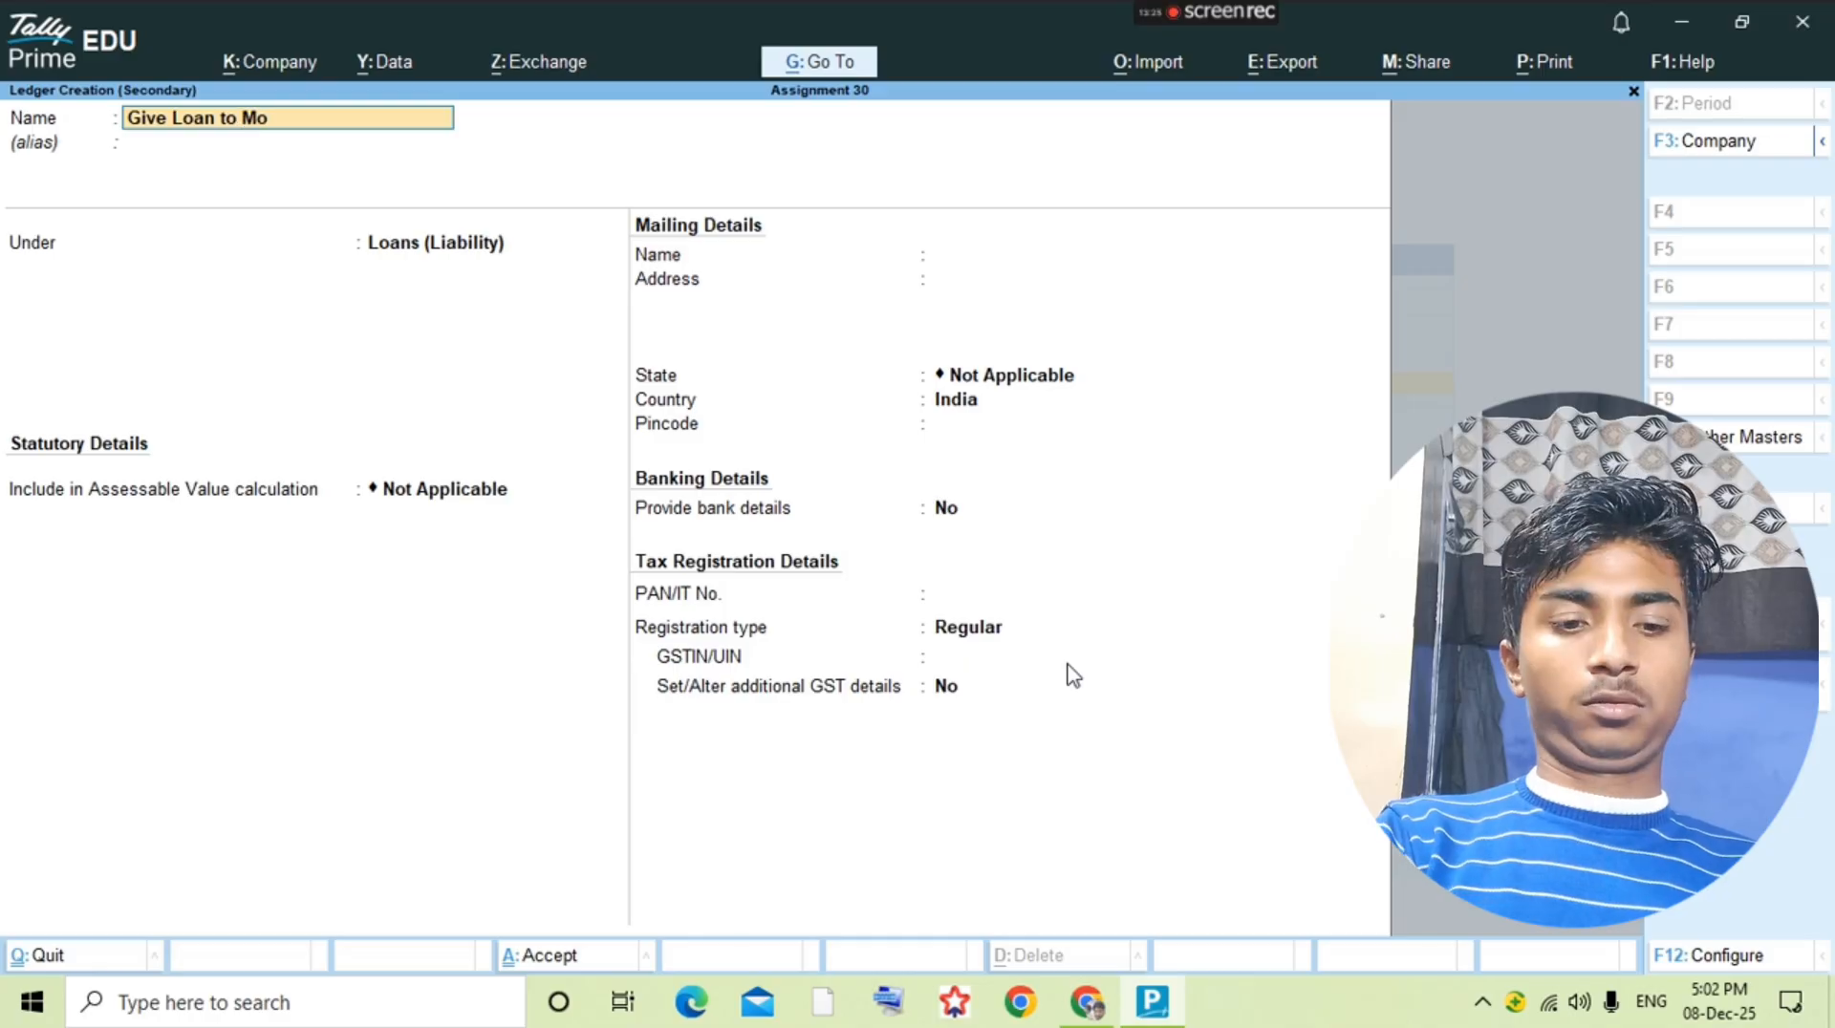
type("hit Gupta")
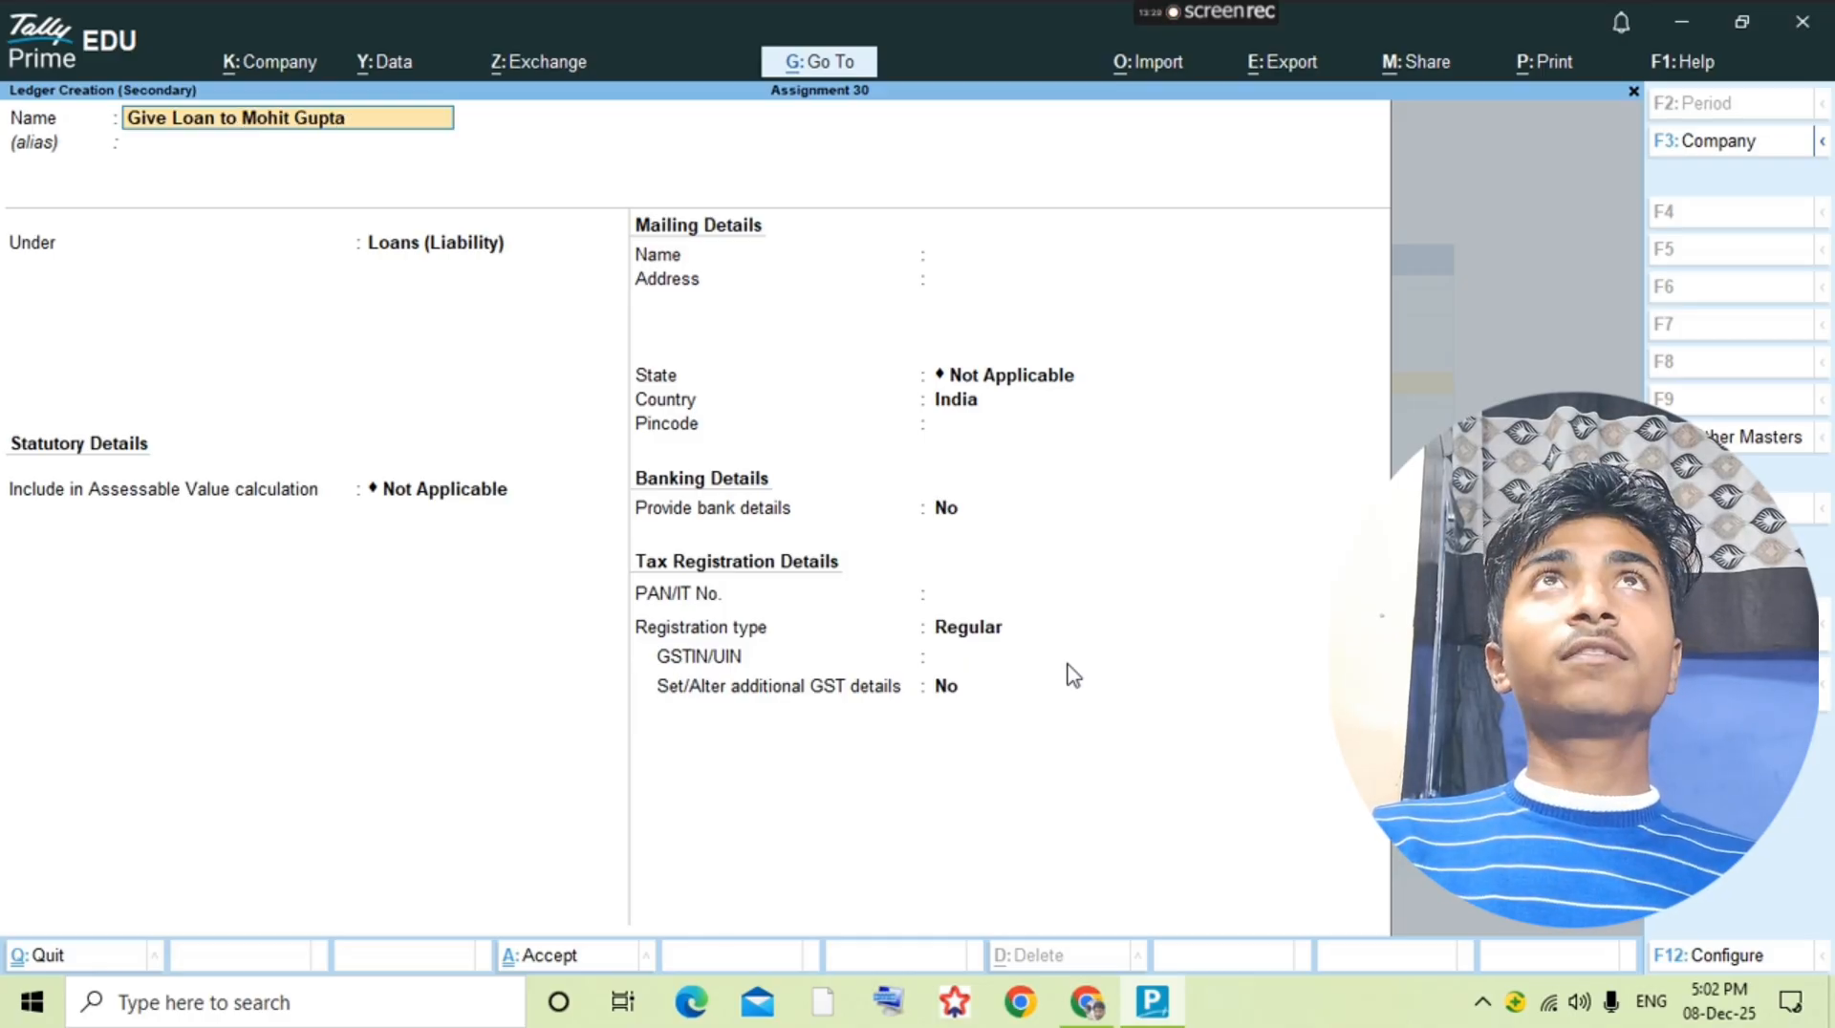
Step: Place the new loan ledger under Loans & Advances (Asset), save it and open its vouchers
key("Return")
type("Loa")
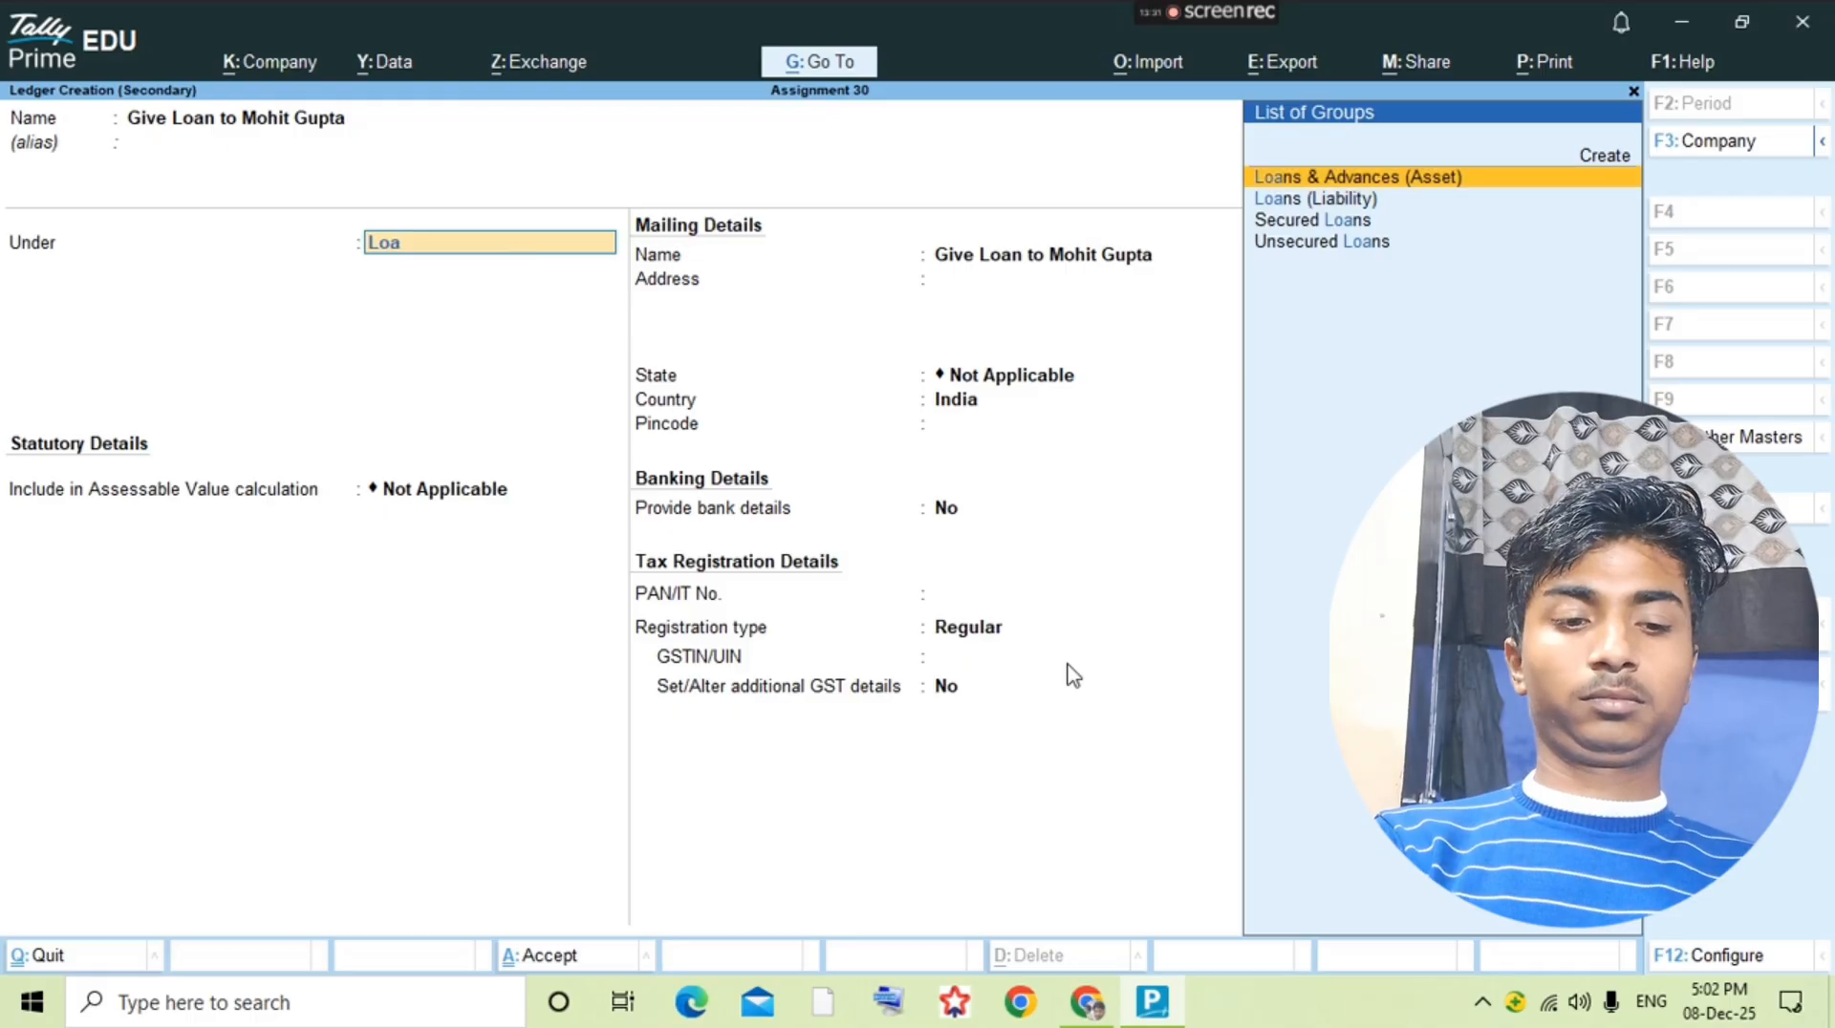
key("Return")
key("ctrl+a")
key("Return")
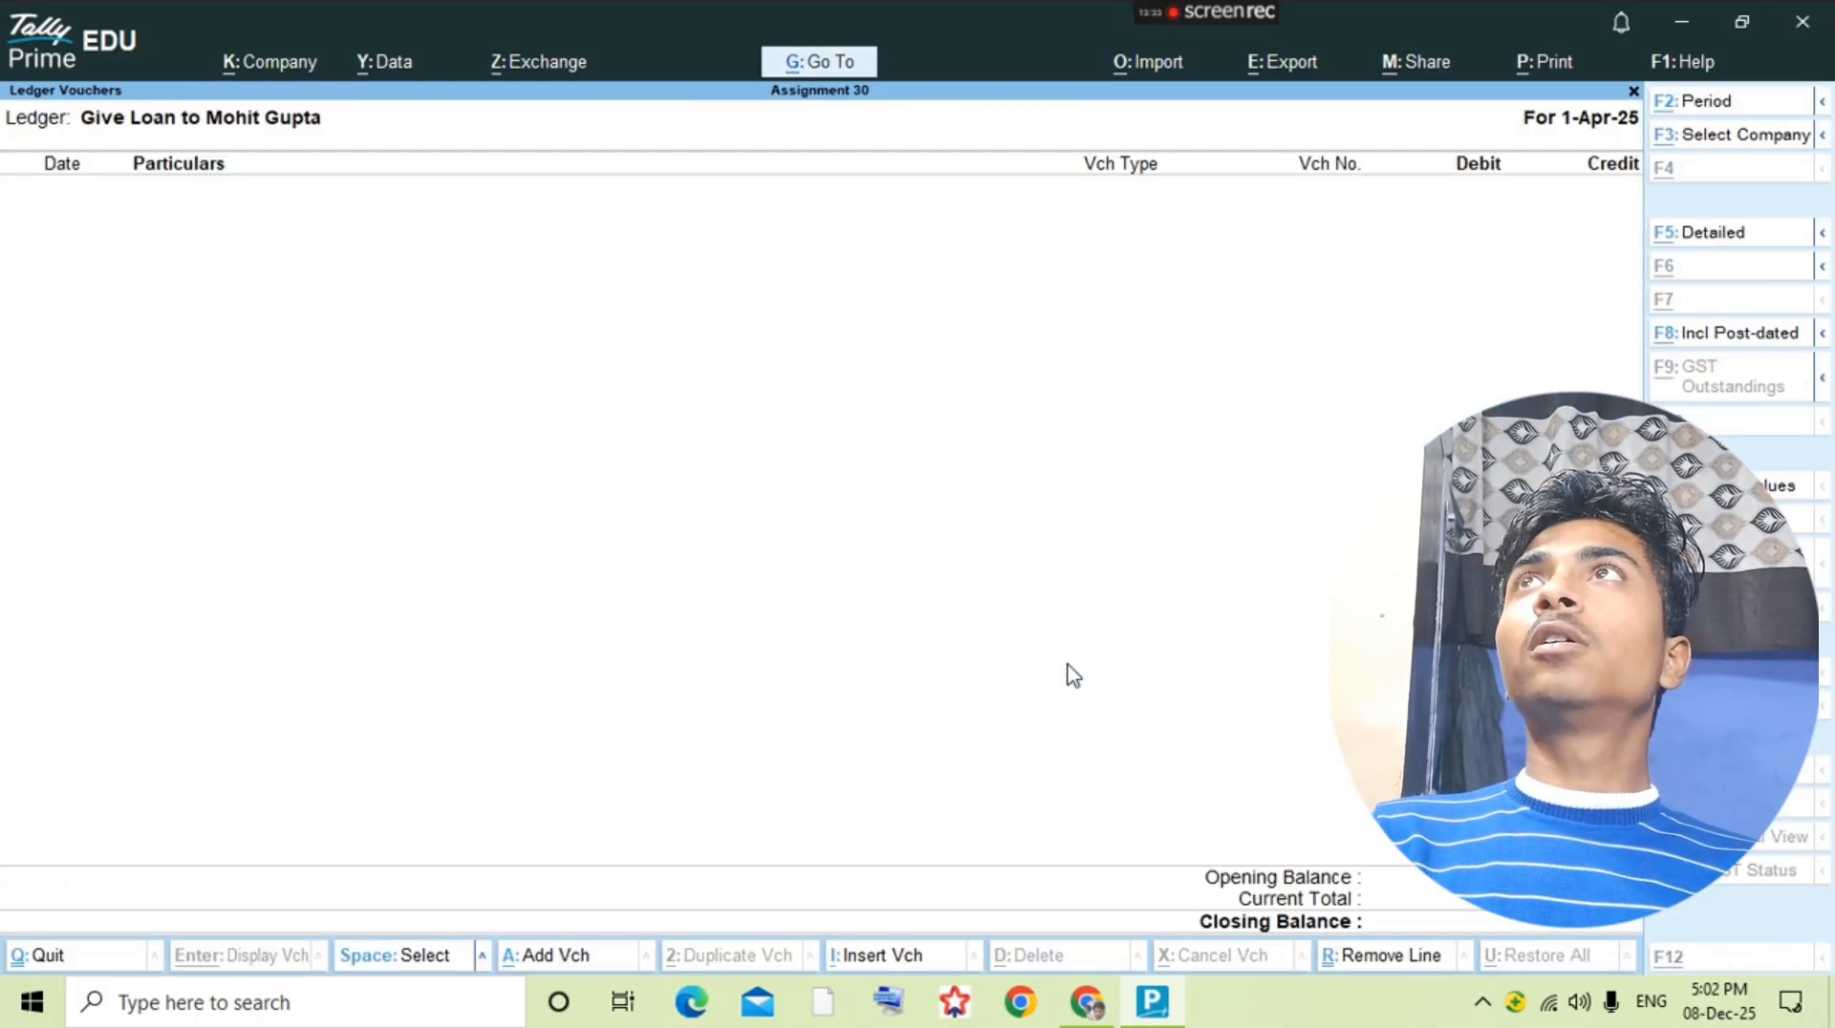
Step: Record a payment voucher debiting the given-loan ledger with 5000 and crediting Pnb Bank, and save it
key("alt+a")
key("F5")
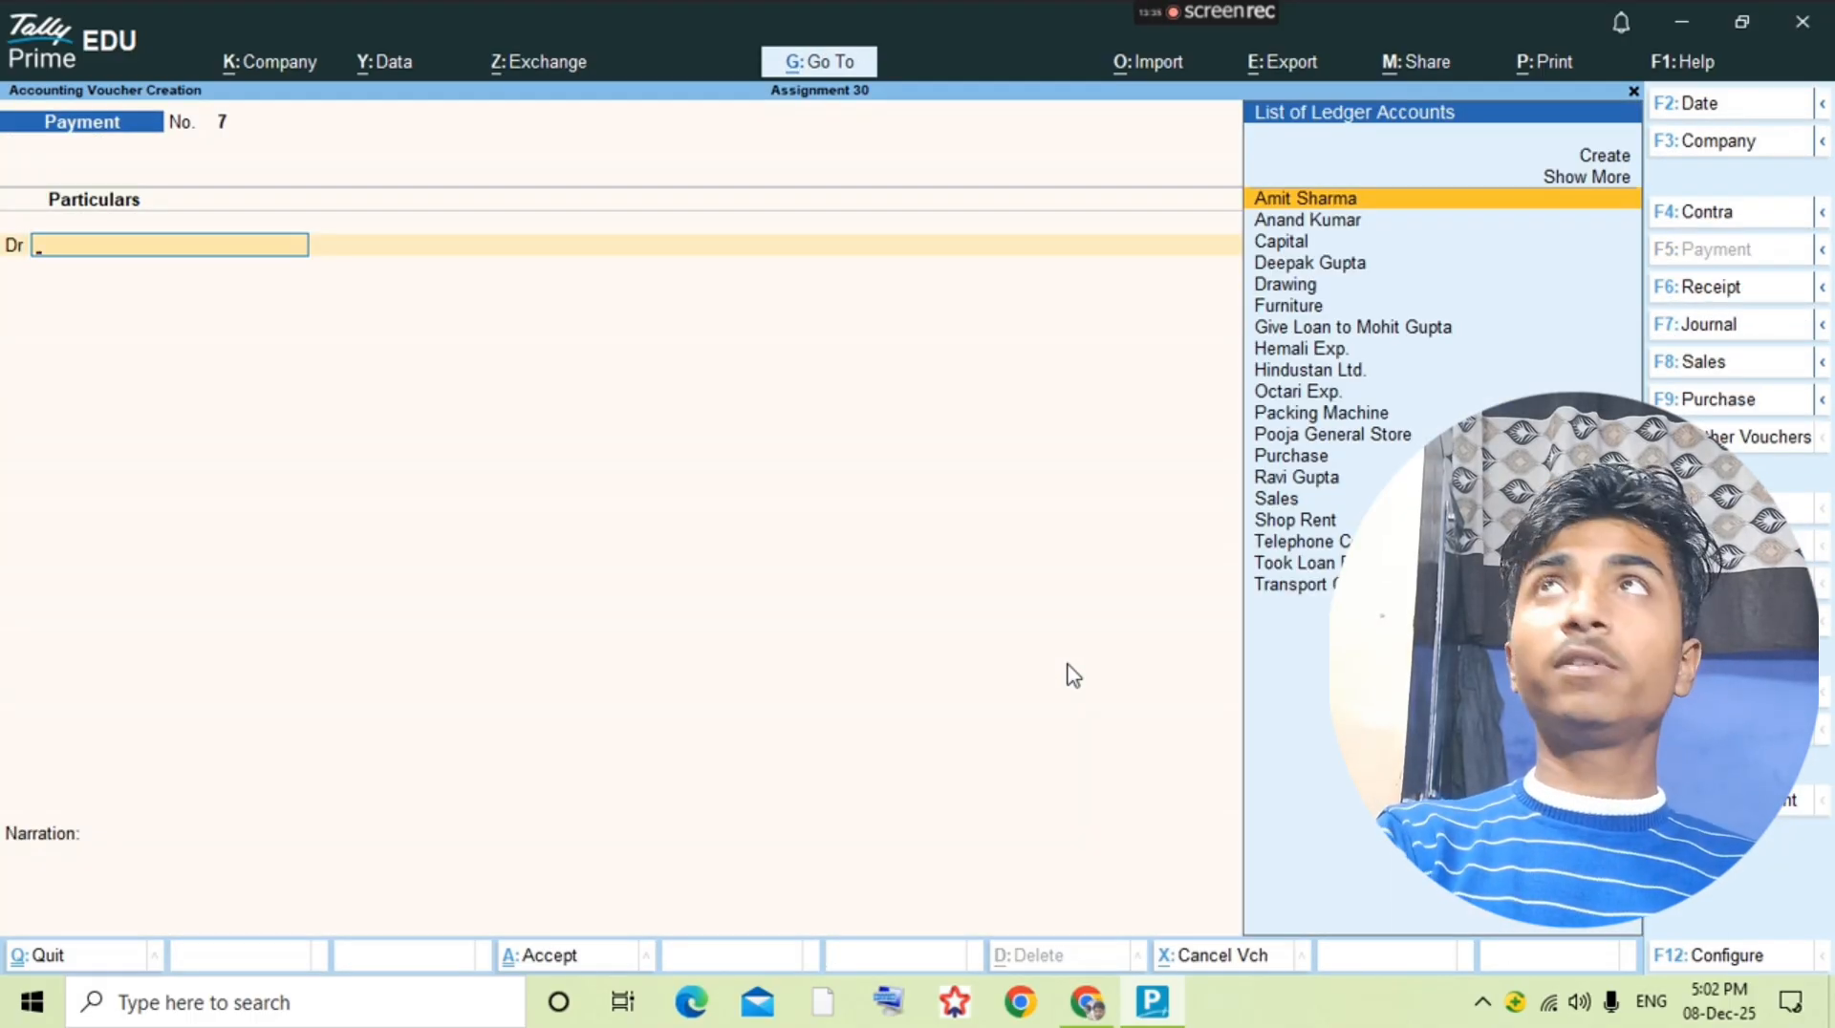
type("giv")
key("Return")
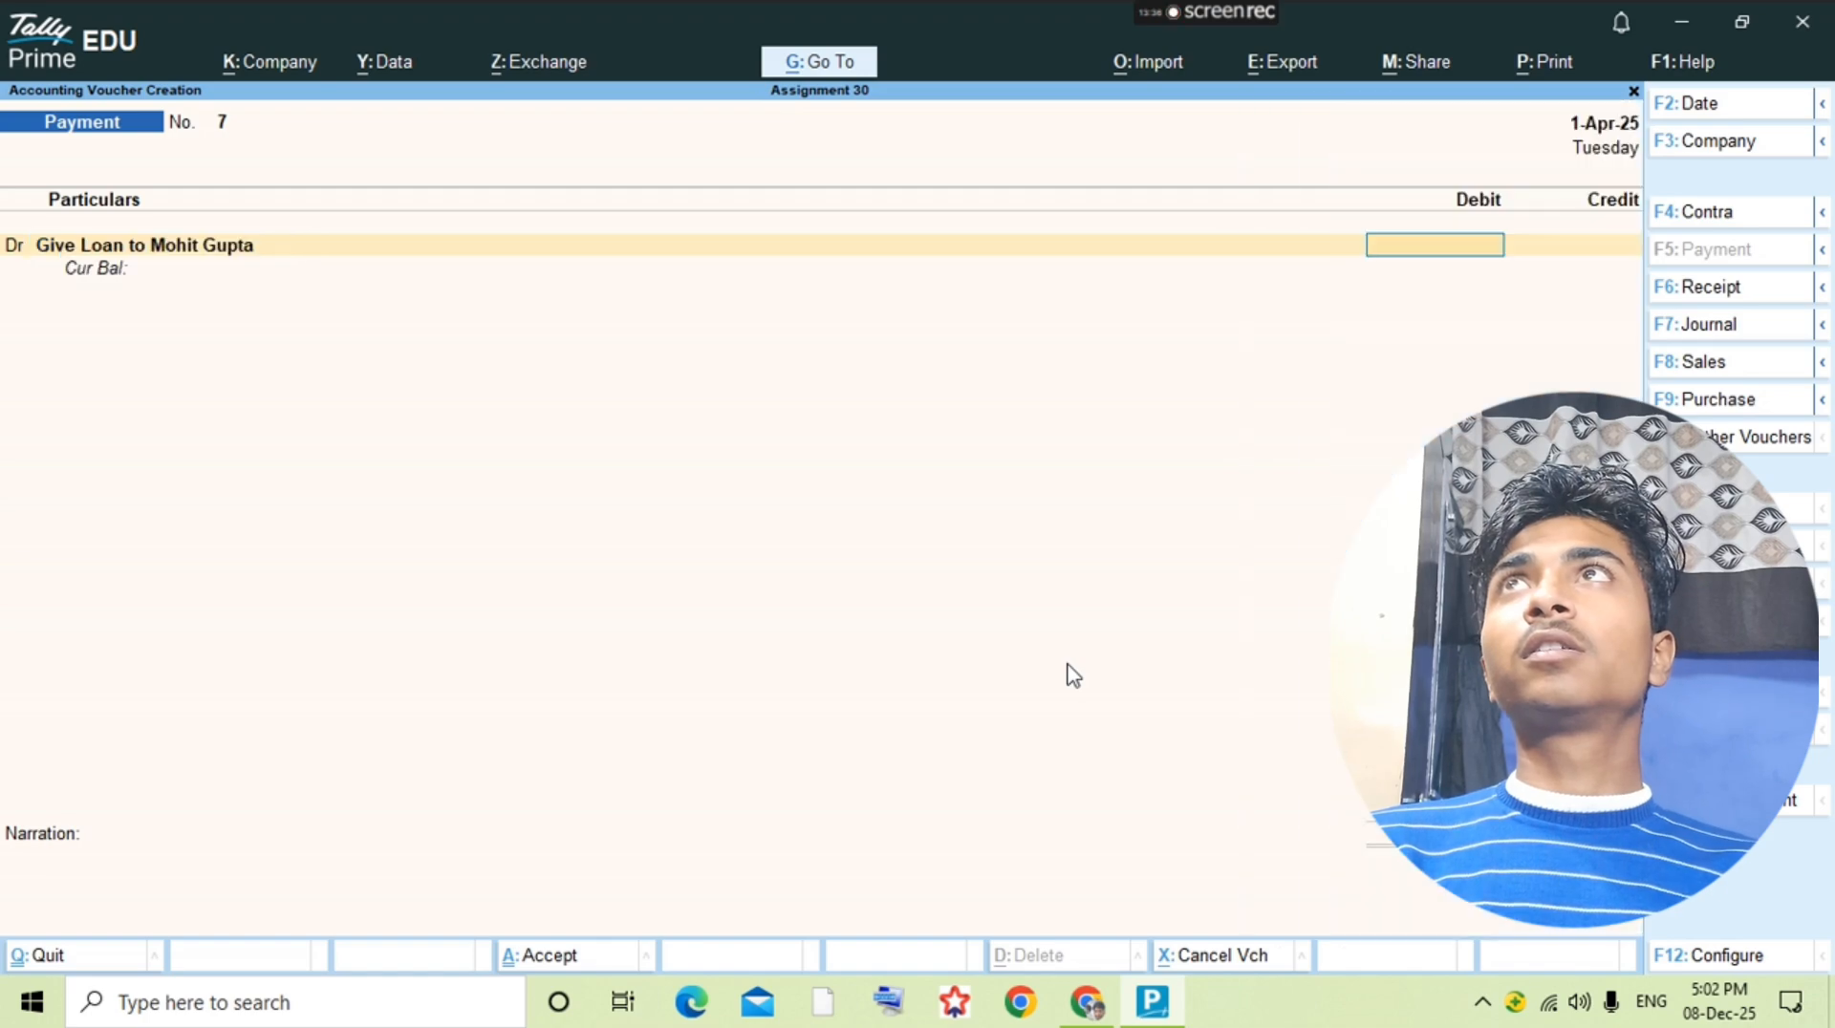
type("5000")
key("Return")
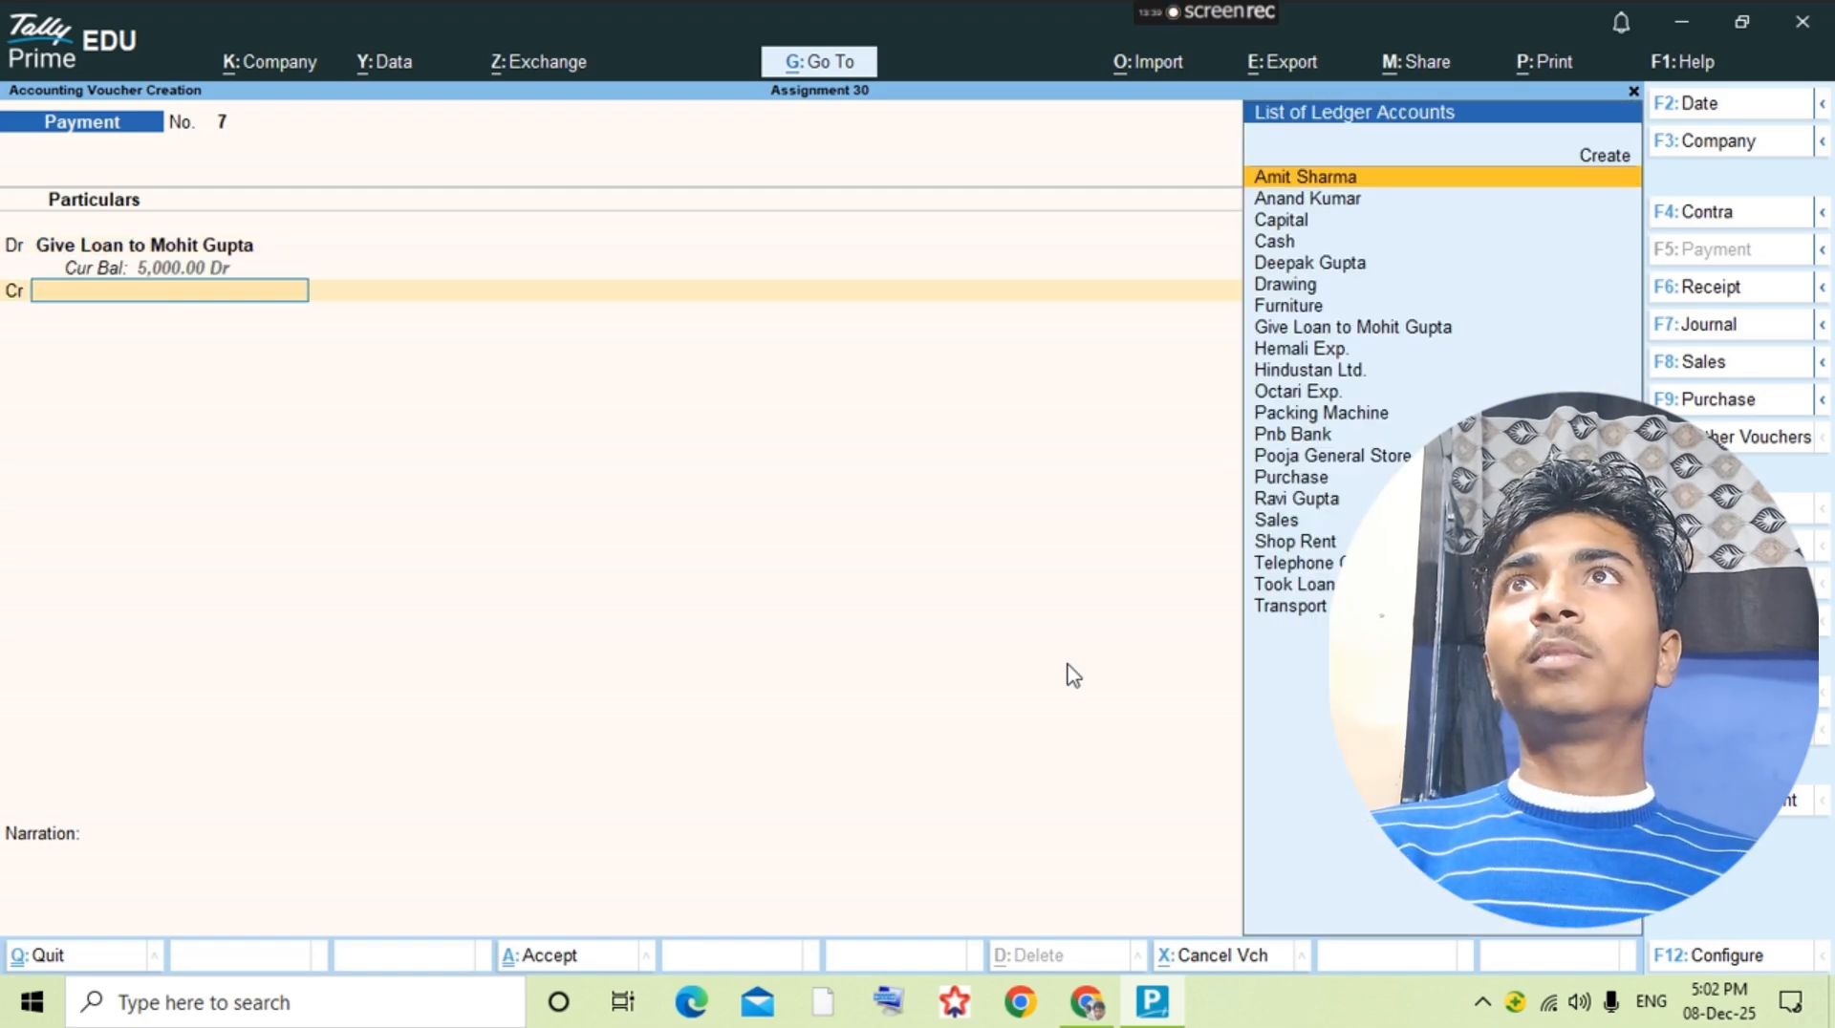
type("Pnb")
key("Return")
key("ctrl+a")
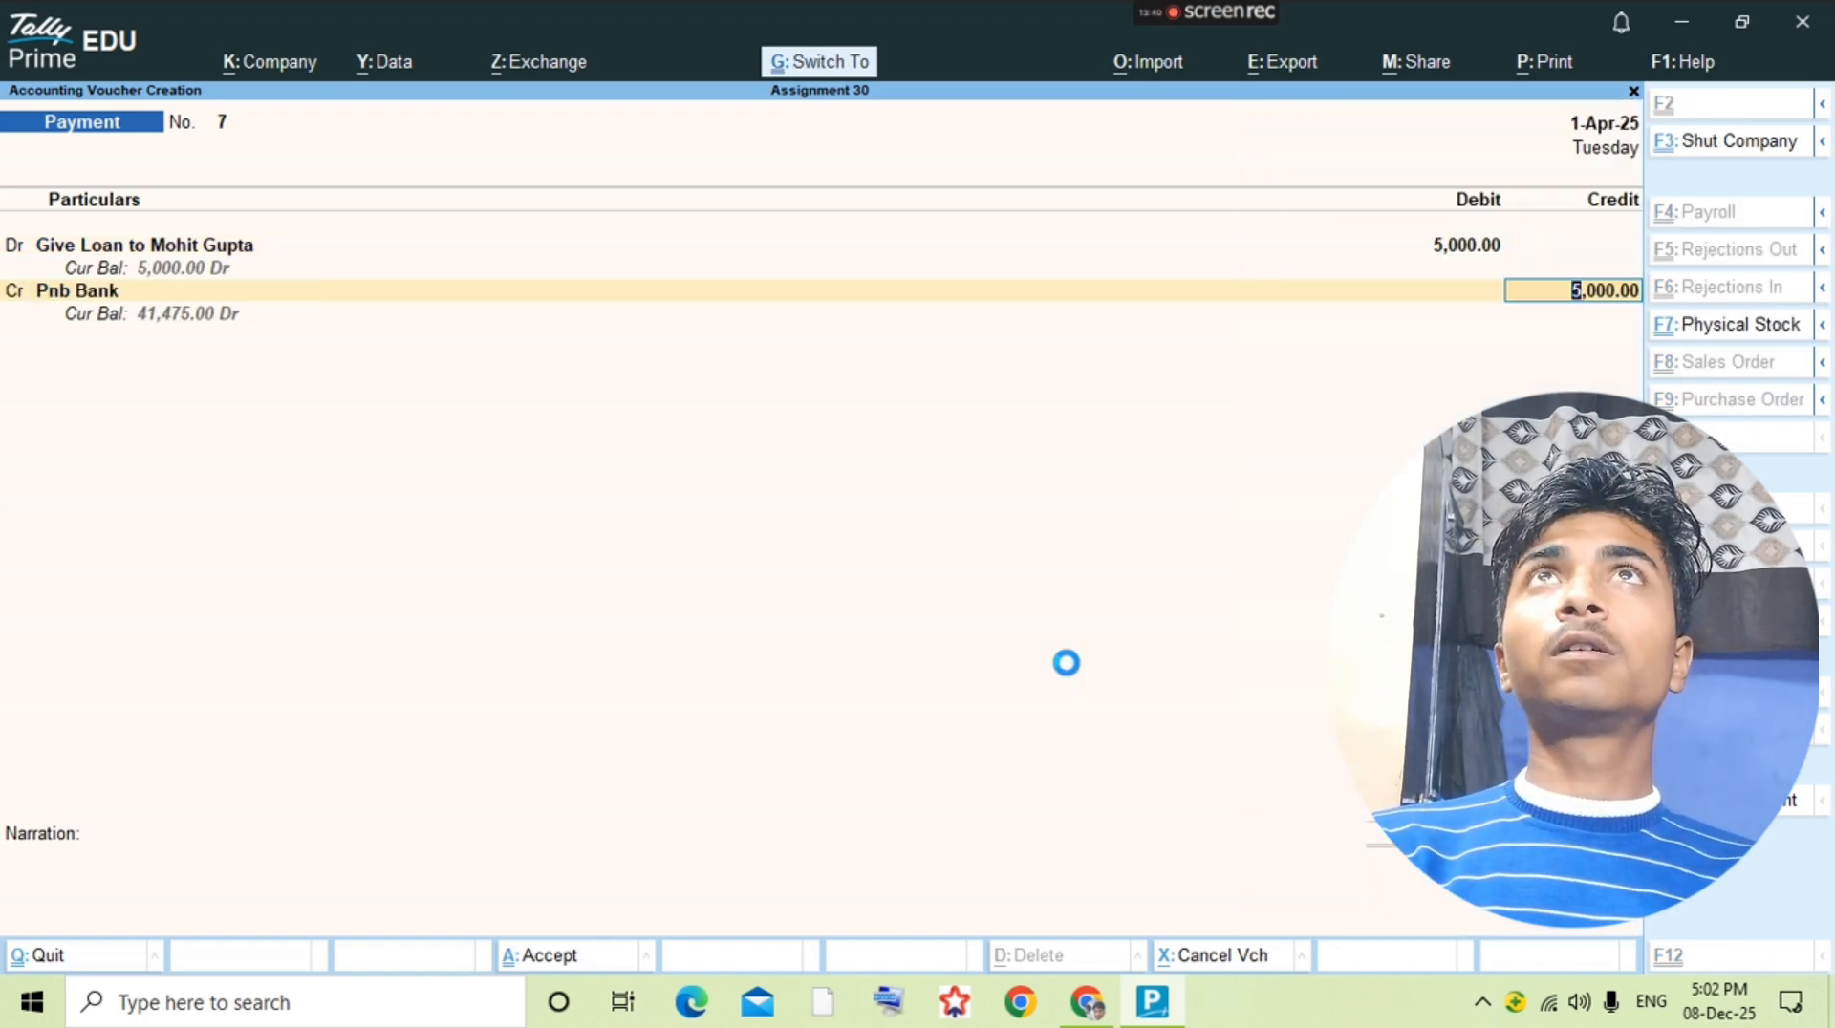
Step: Check the 19-8 cash sale in the question PDF and start a new sales voucher from the Sales ledger
key("alt+Tab")
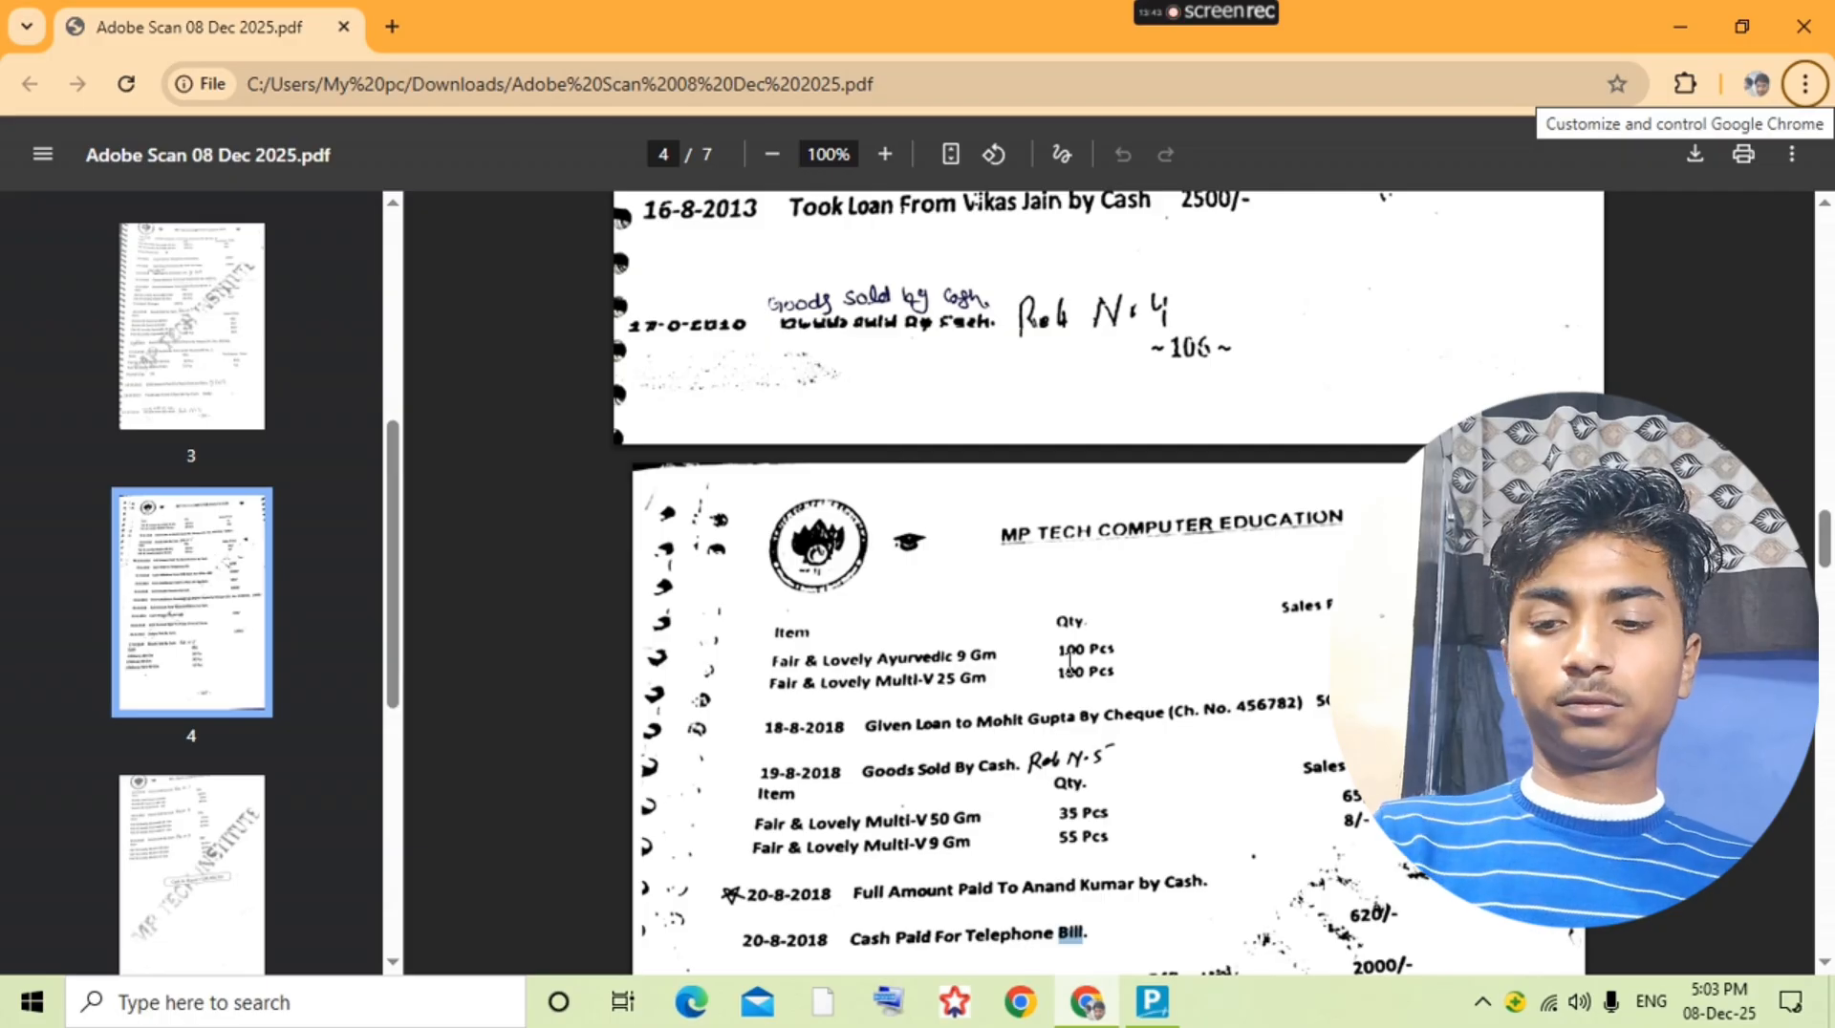
key("Return")
key("Escape")
key("alt+Tab")
type("S")
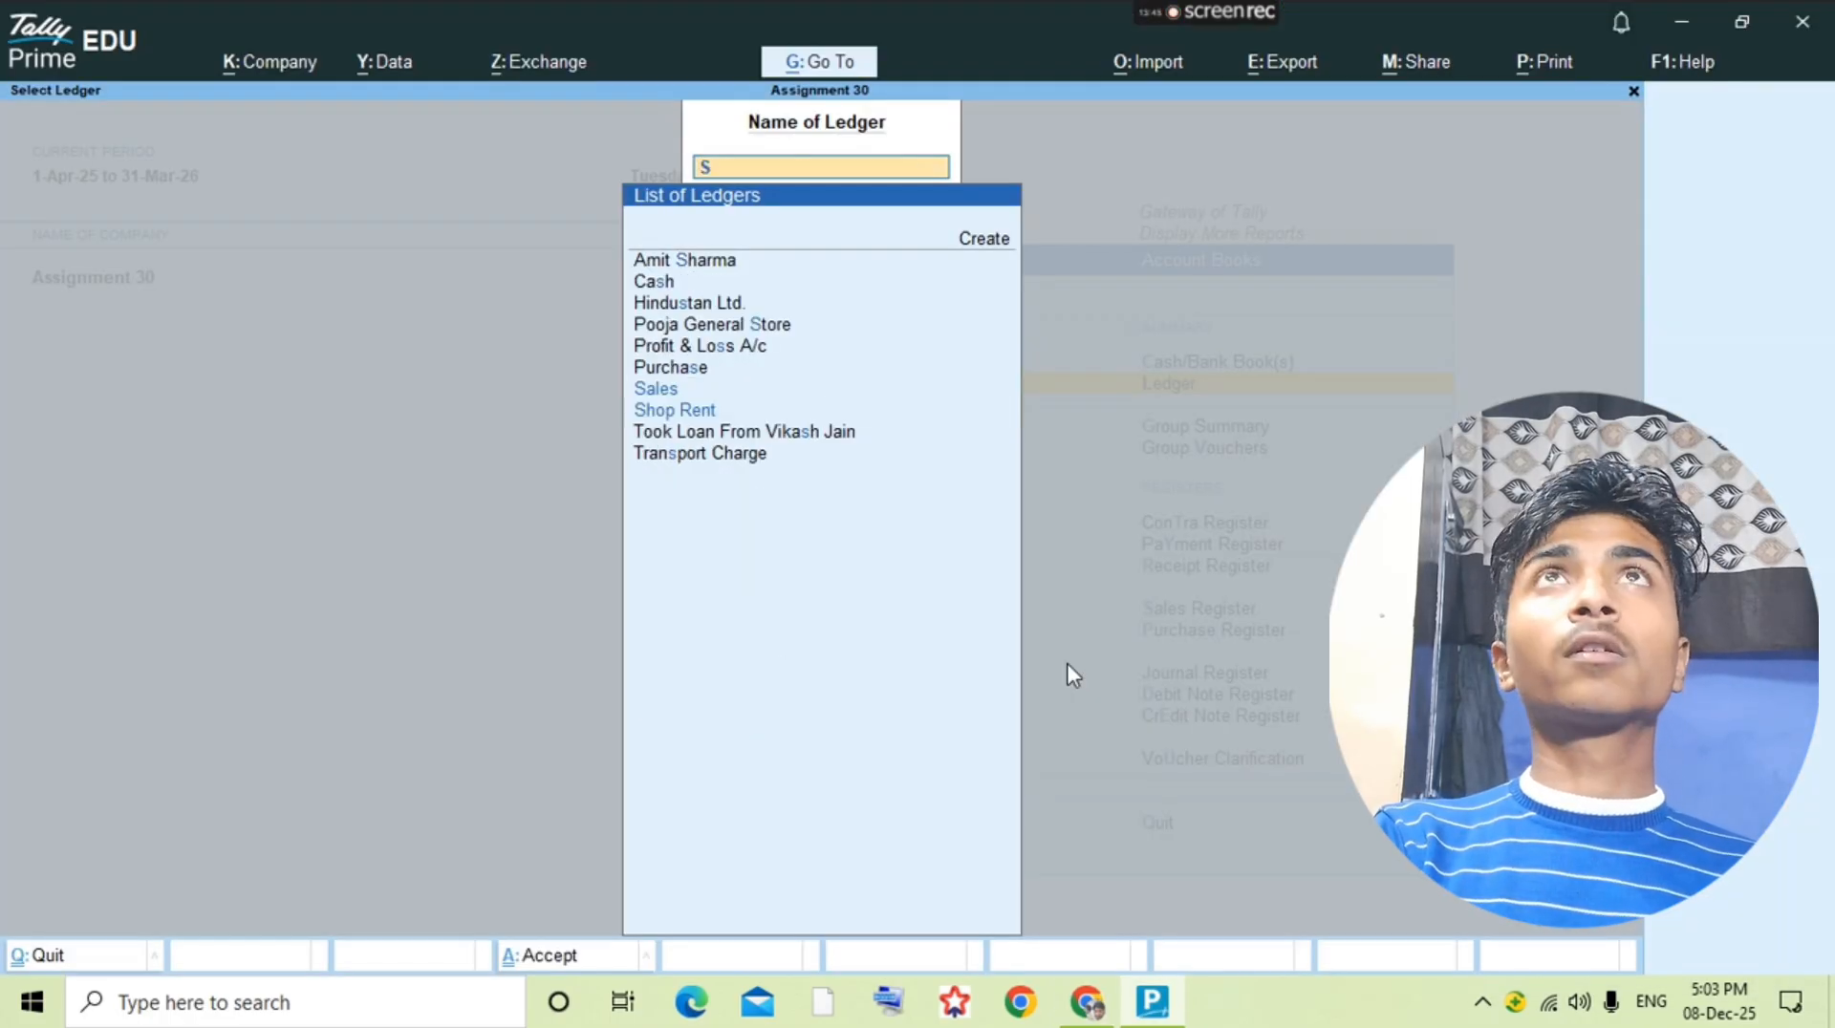
type("ales")
key("Return")
key("alt+a")
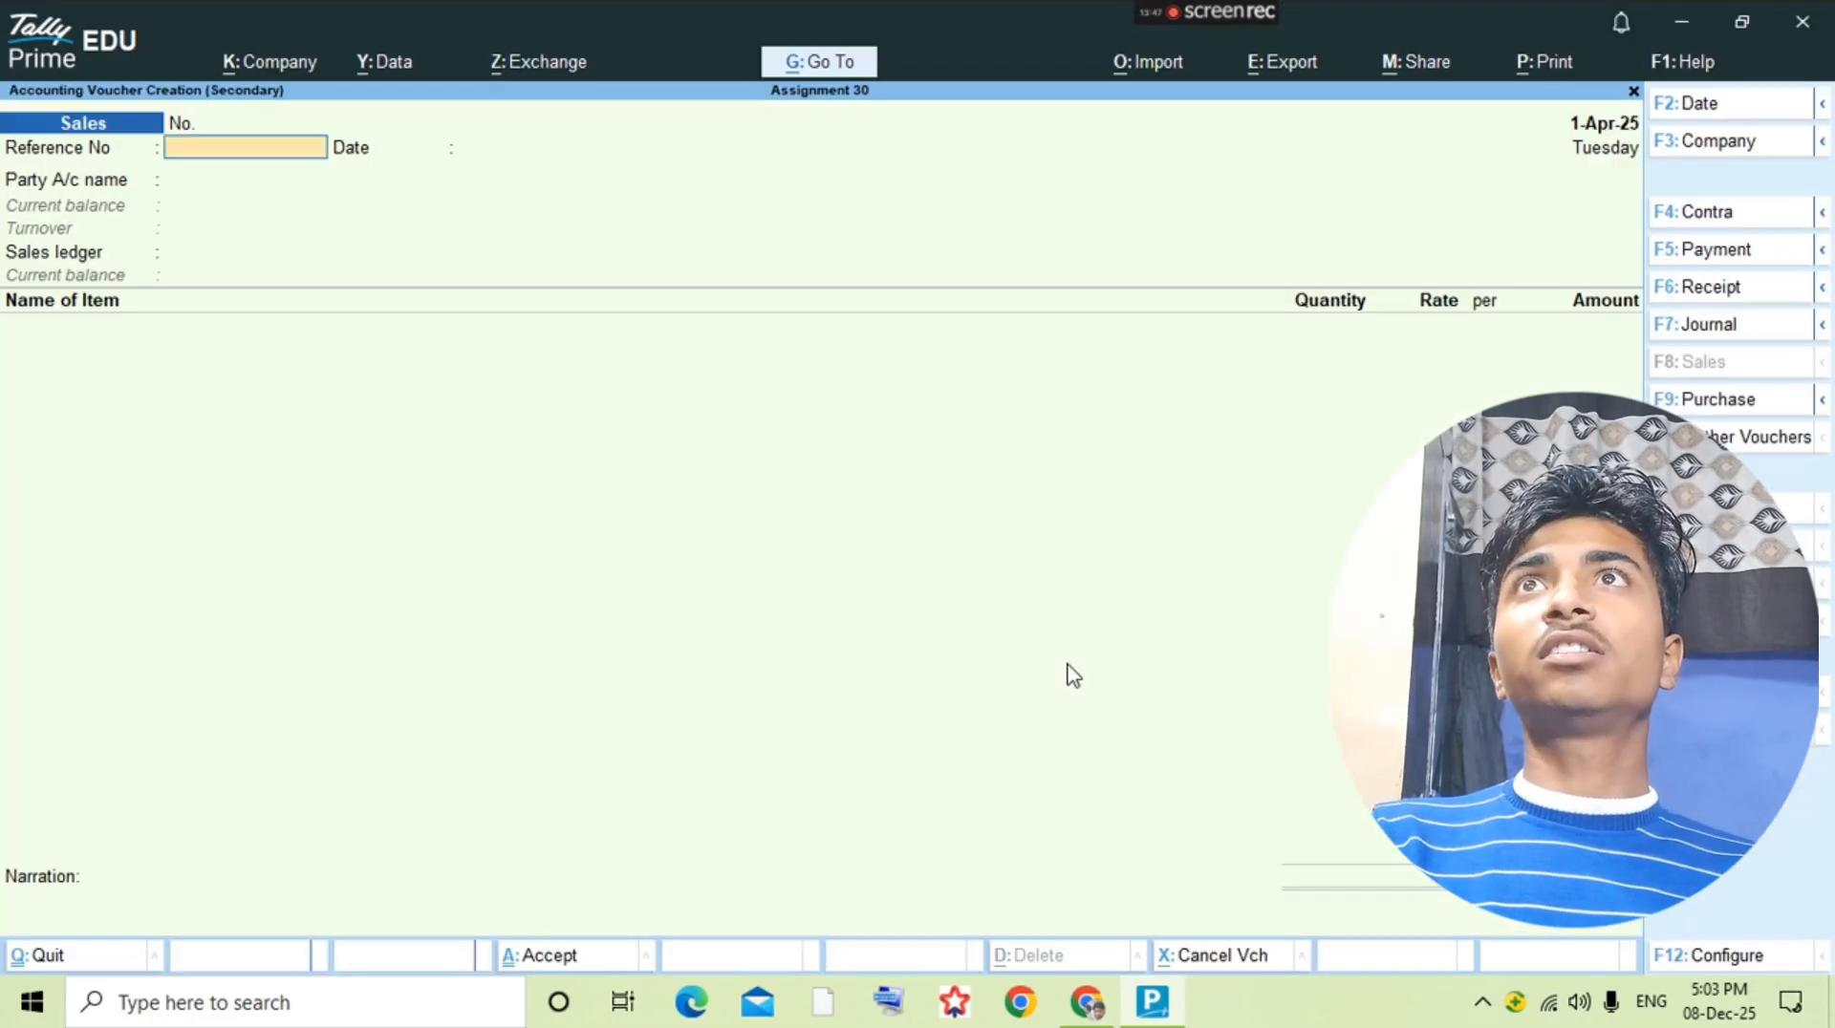
Step: Fill in the sales voucher header with reference number 1, Cash as the party account and Sales as the sales ledger
type("1")
key("Return")
key("Return")
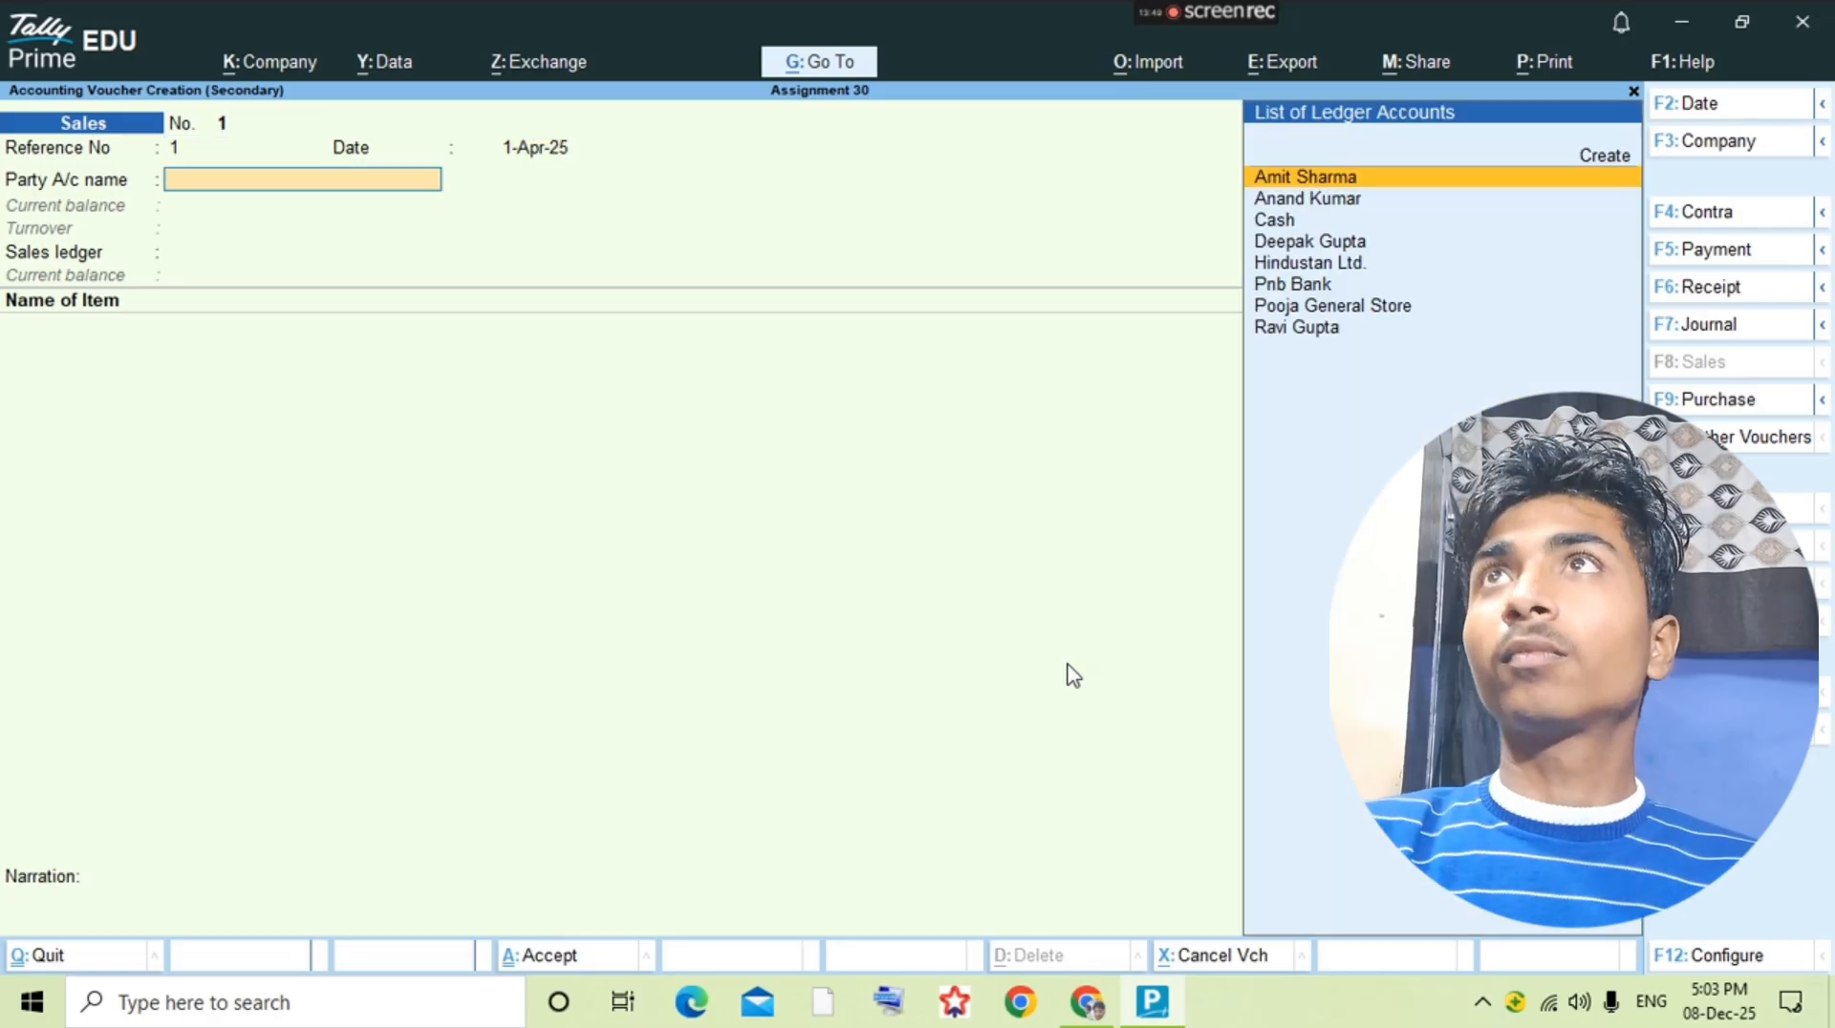
type("Cash")
key("Return")
key("ctrl+a")
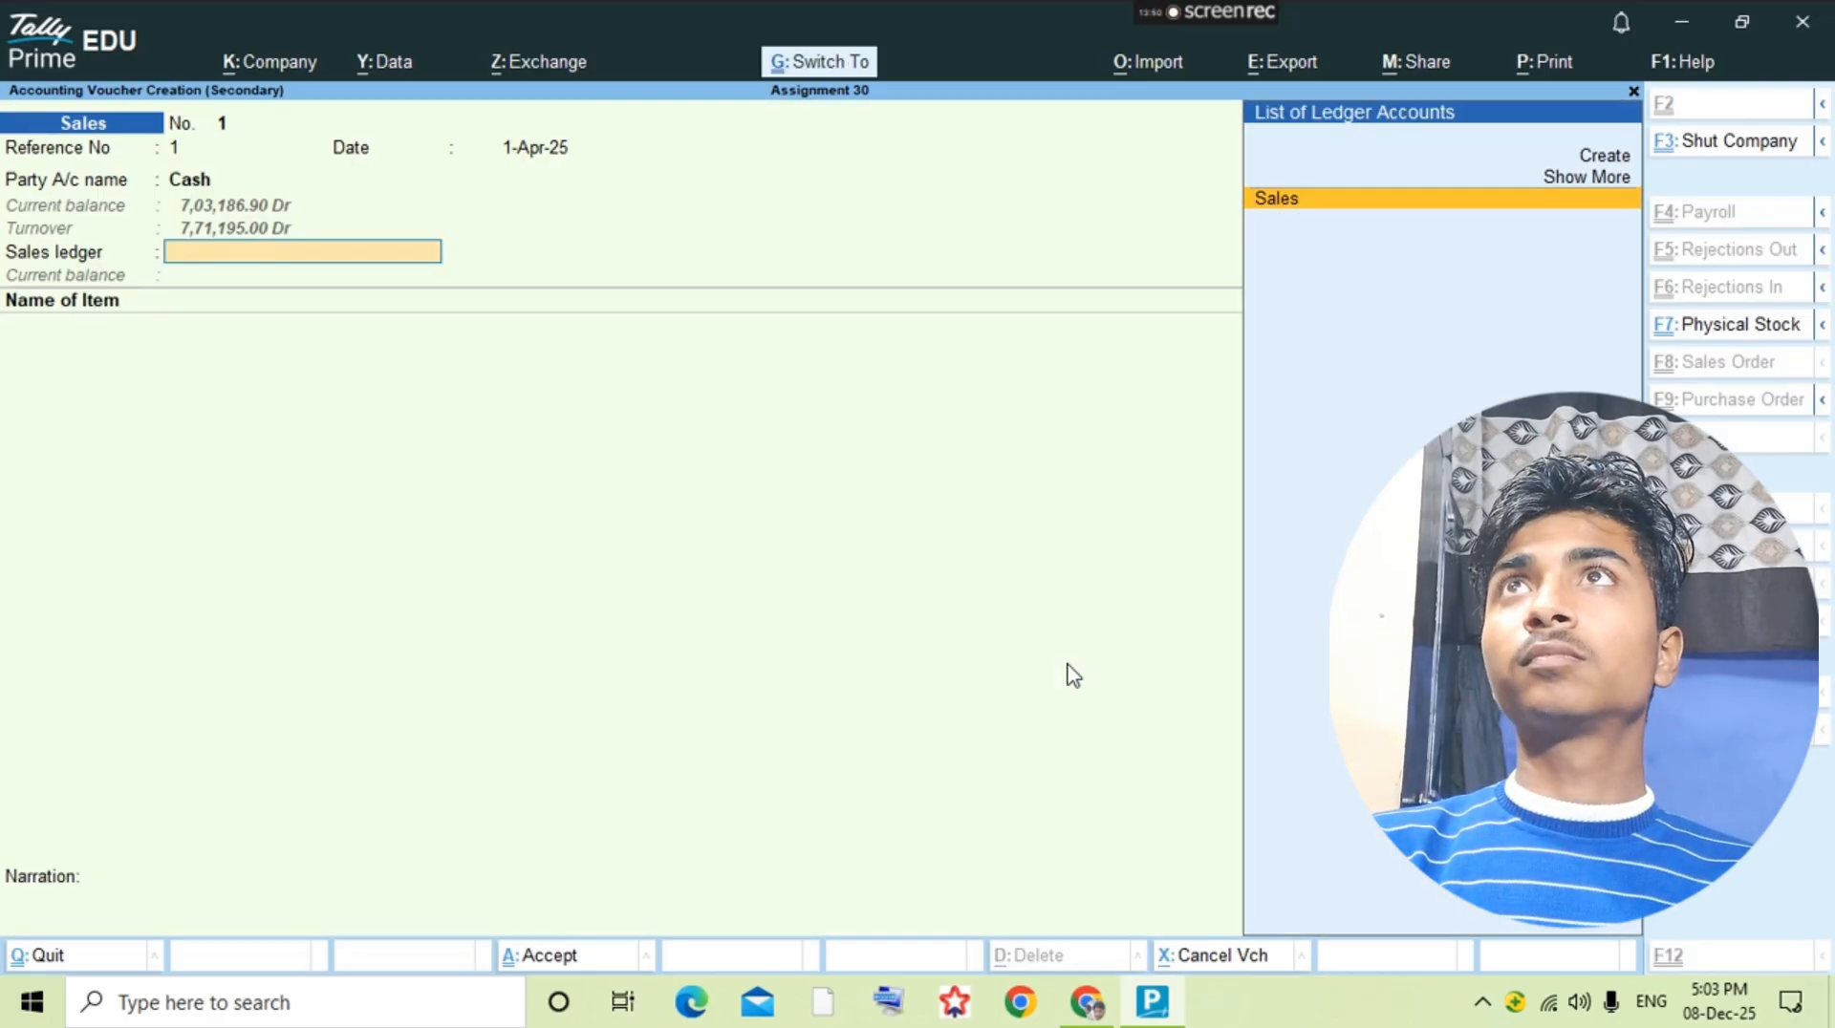
key("Return")
Step: Add Fair&Lovely Multi-V 50gm as the first item, checking the 19-8 sale in the question PDF
key("alt+Tab")
key("alt+f")
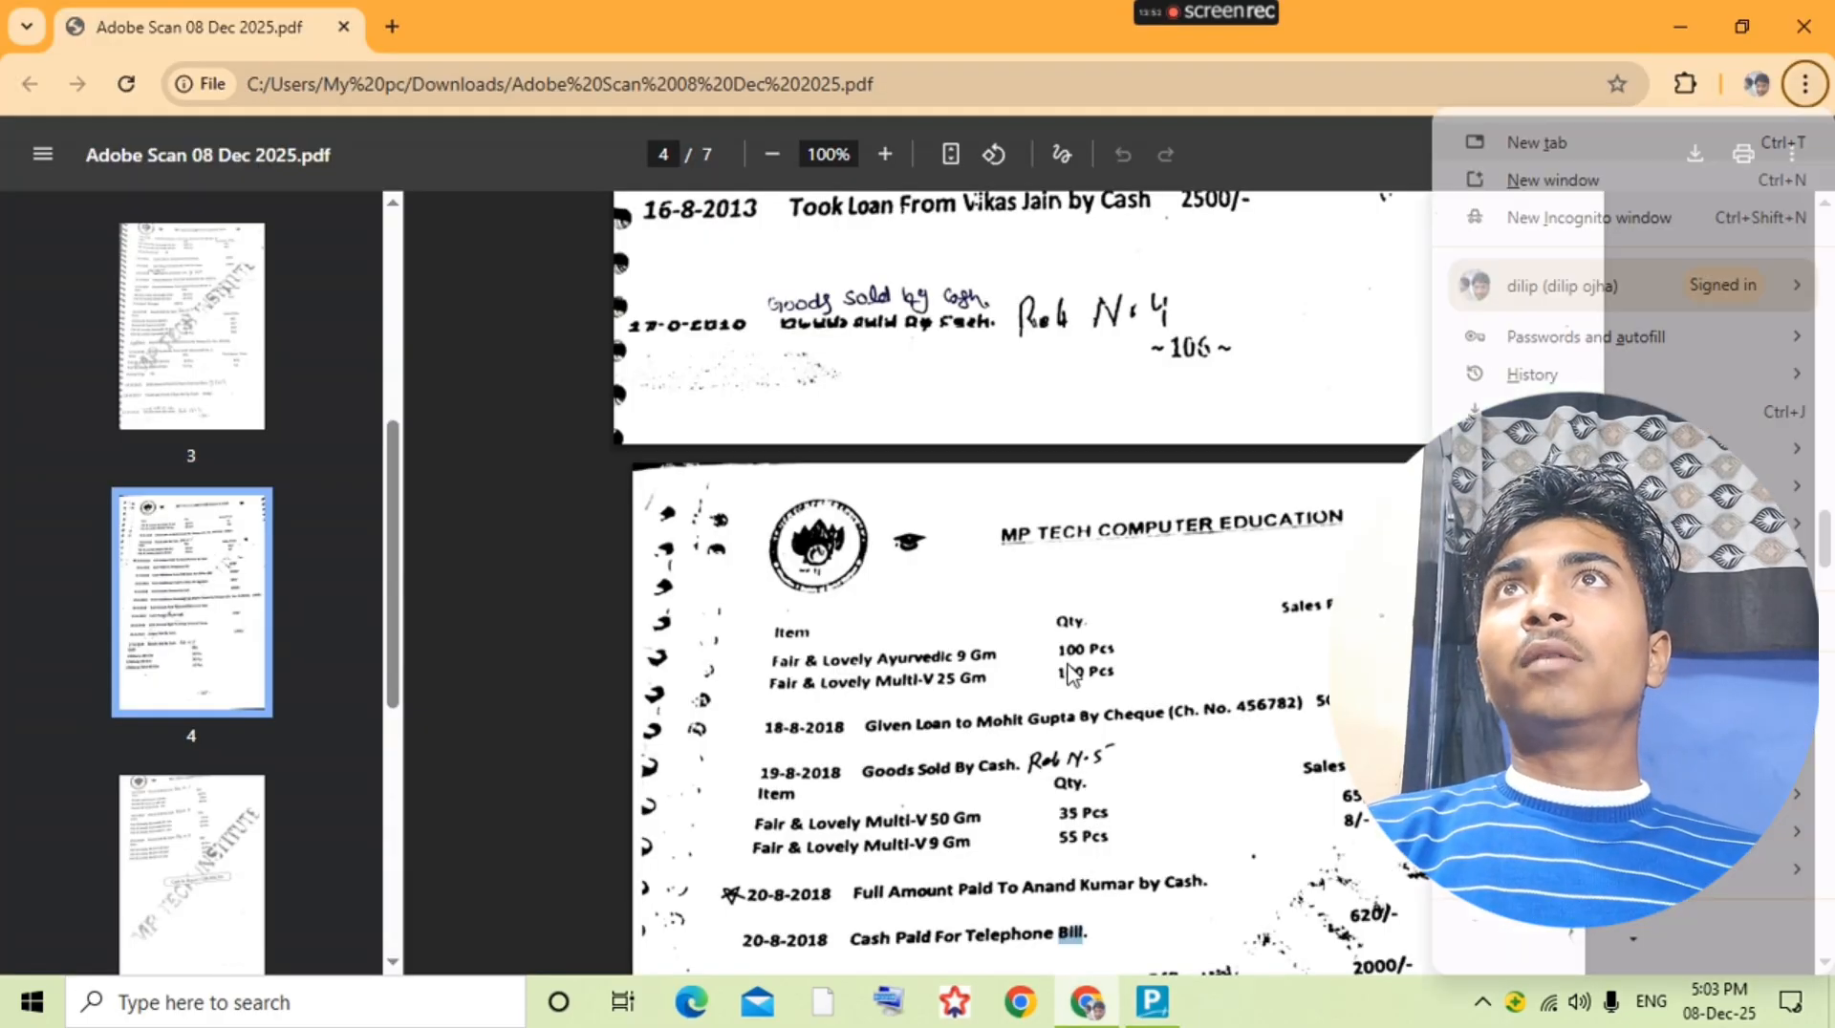
double_click(1069, 665)
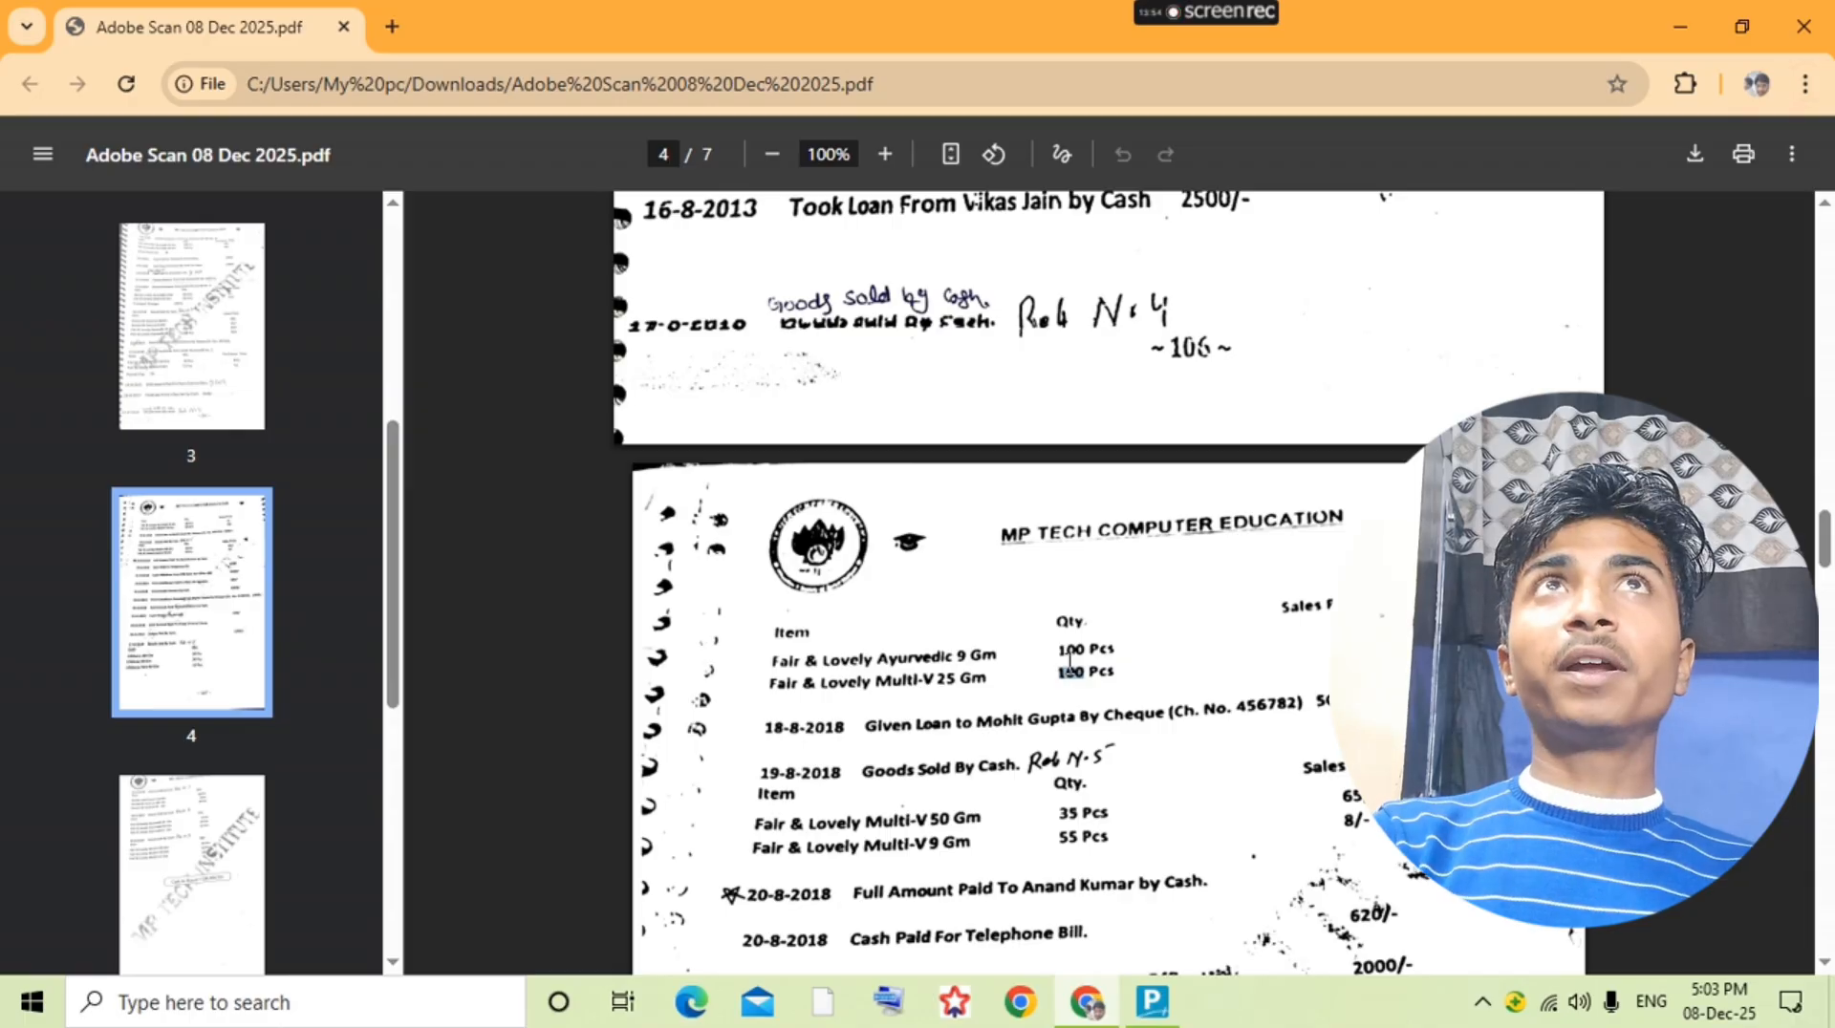
scroll(1069, 659, "down", 3)
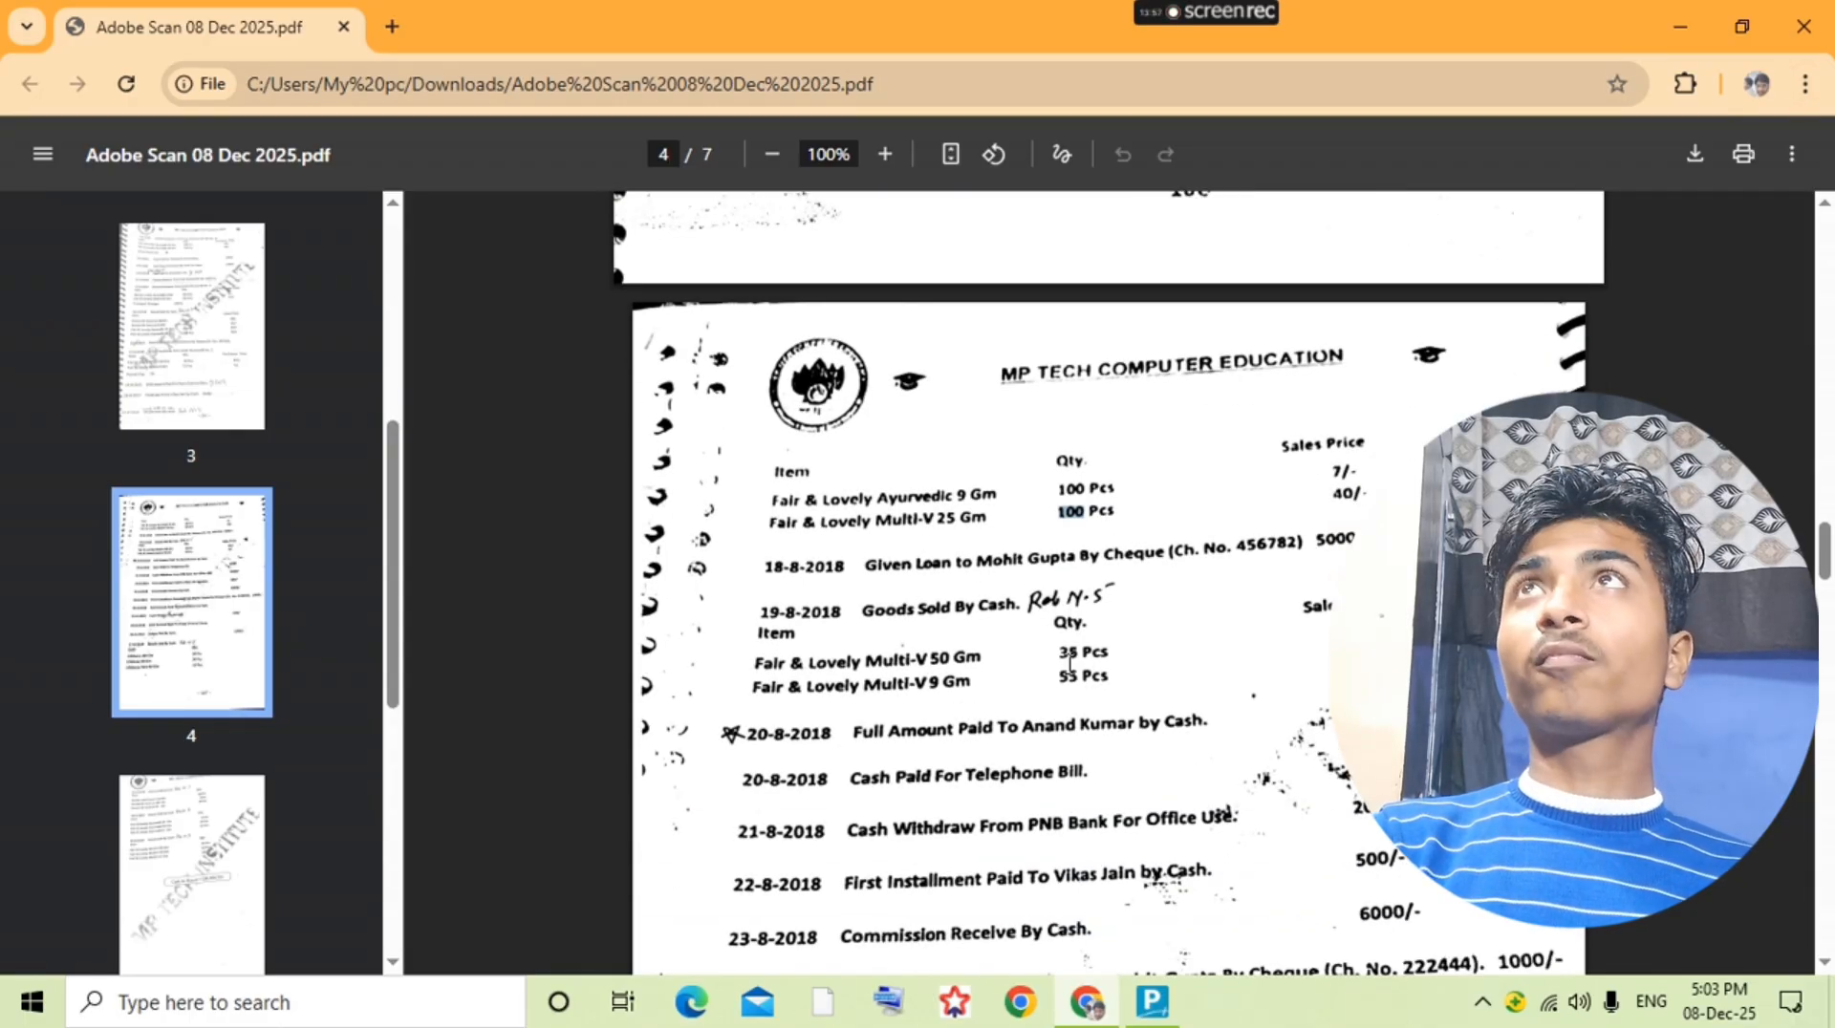
left_click(1073, 676)
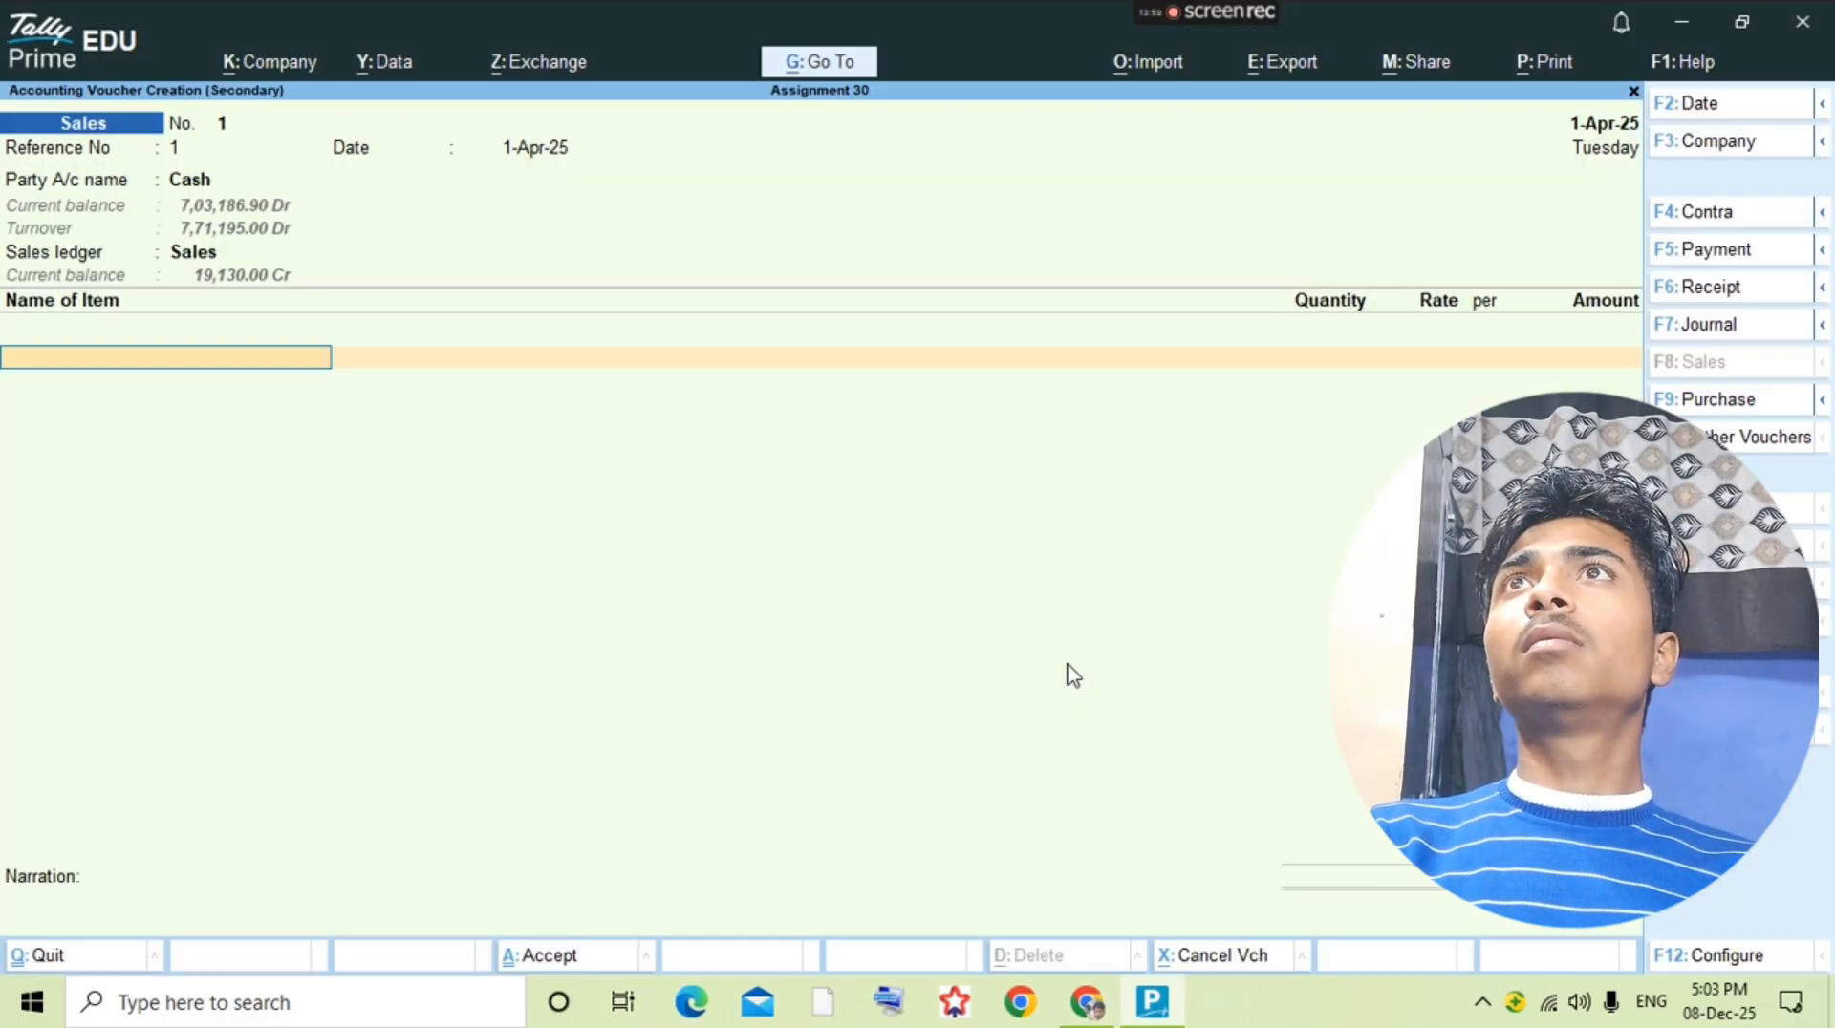
type("Fair")
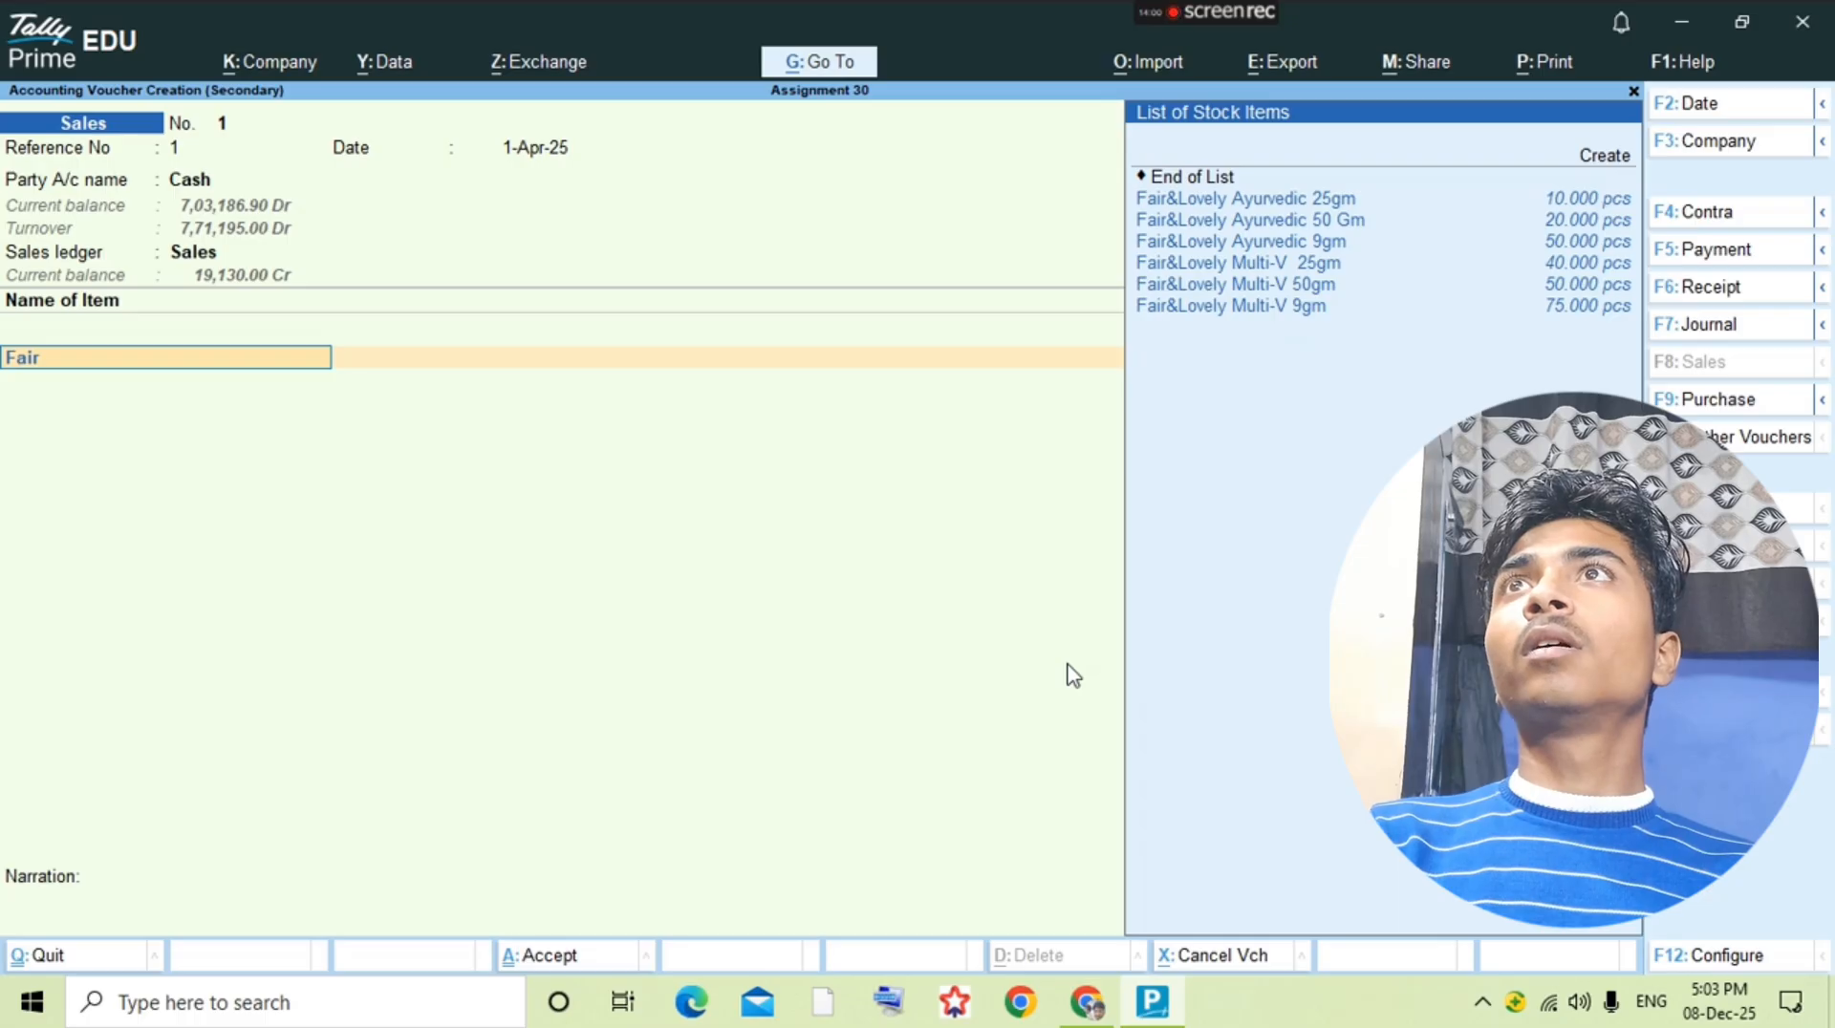
key("Down")
key("Down")
key("Down")
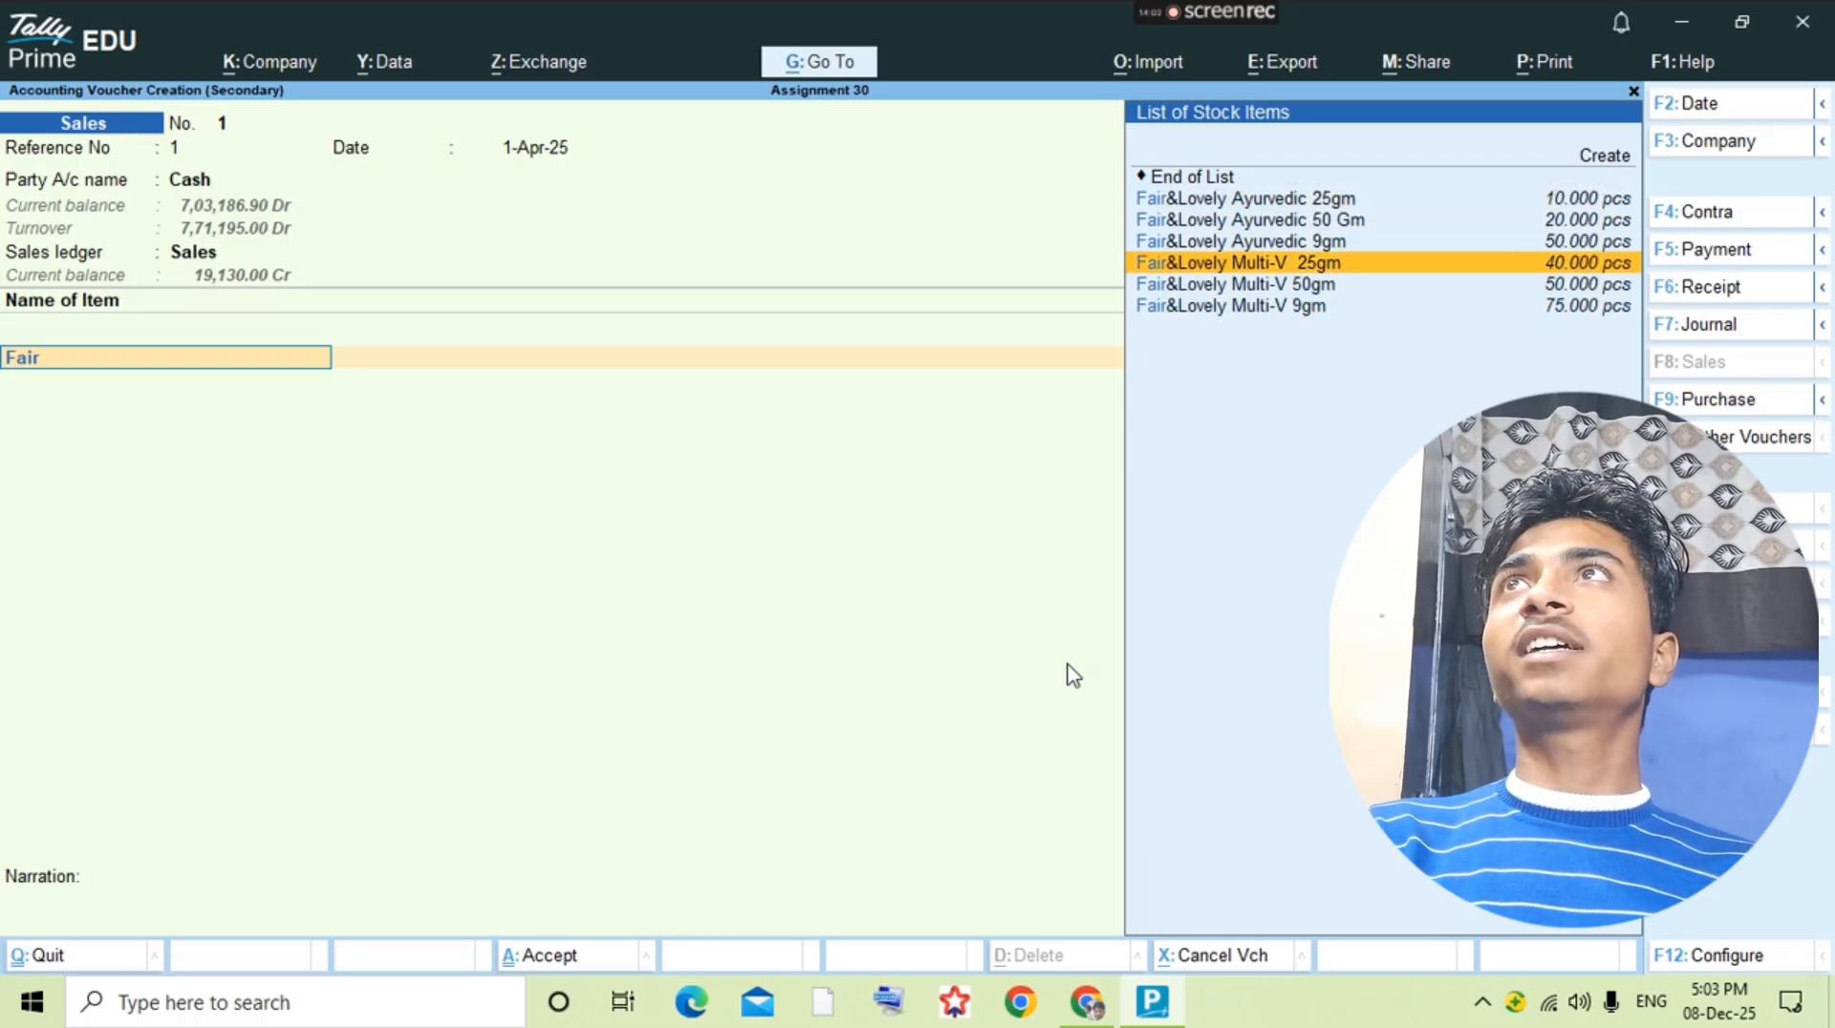
key("alt+Tab")
Step: Enter 35 pcs at a rate of 65 for Fair&Lovely Multi-V 50gm and finish the item line
key("alt+Tab")
key("Down")
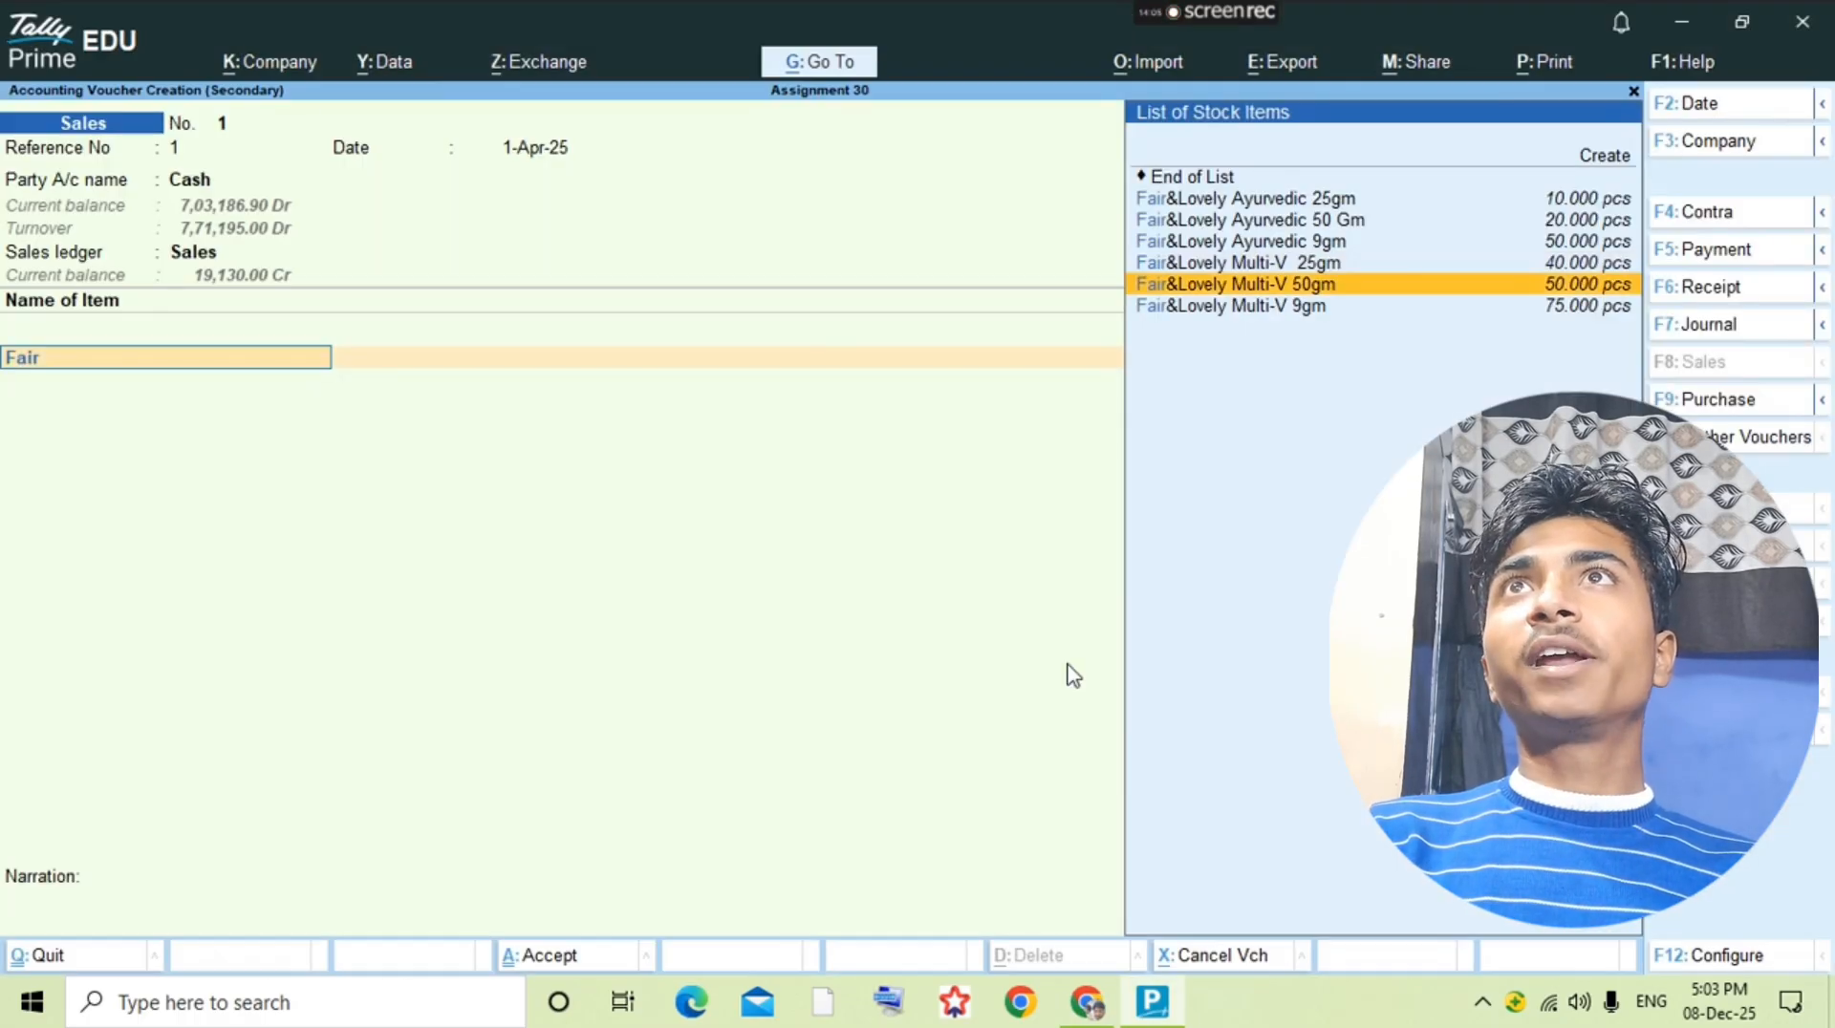
key("Return")
Step: Check the second item of the 19-8 sale in the question PDF and add Fair&Lovely Multi-V 9gm
key("alt+Tab")
key("alt+Tab")
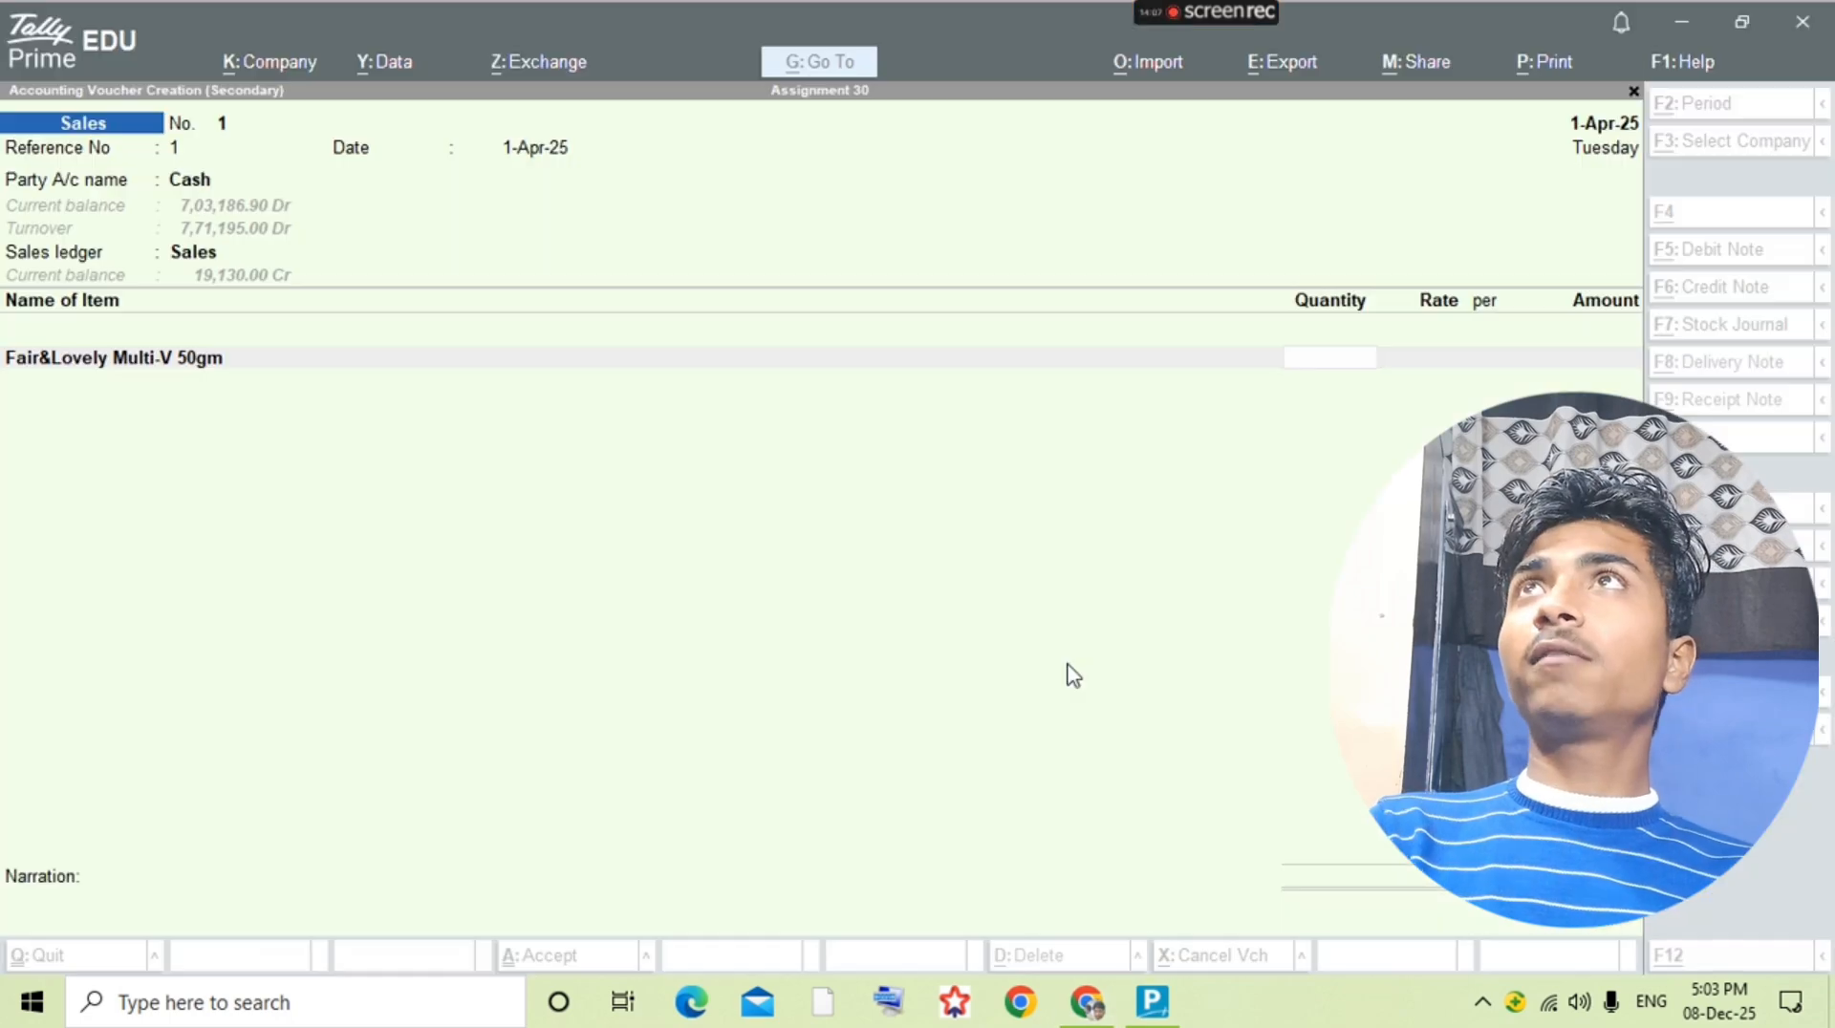
type("35")
key("Return")
type("65")
key("Return")
key("Return")
key("Return")
key("alt+Tab")
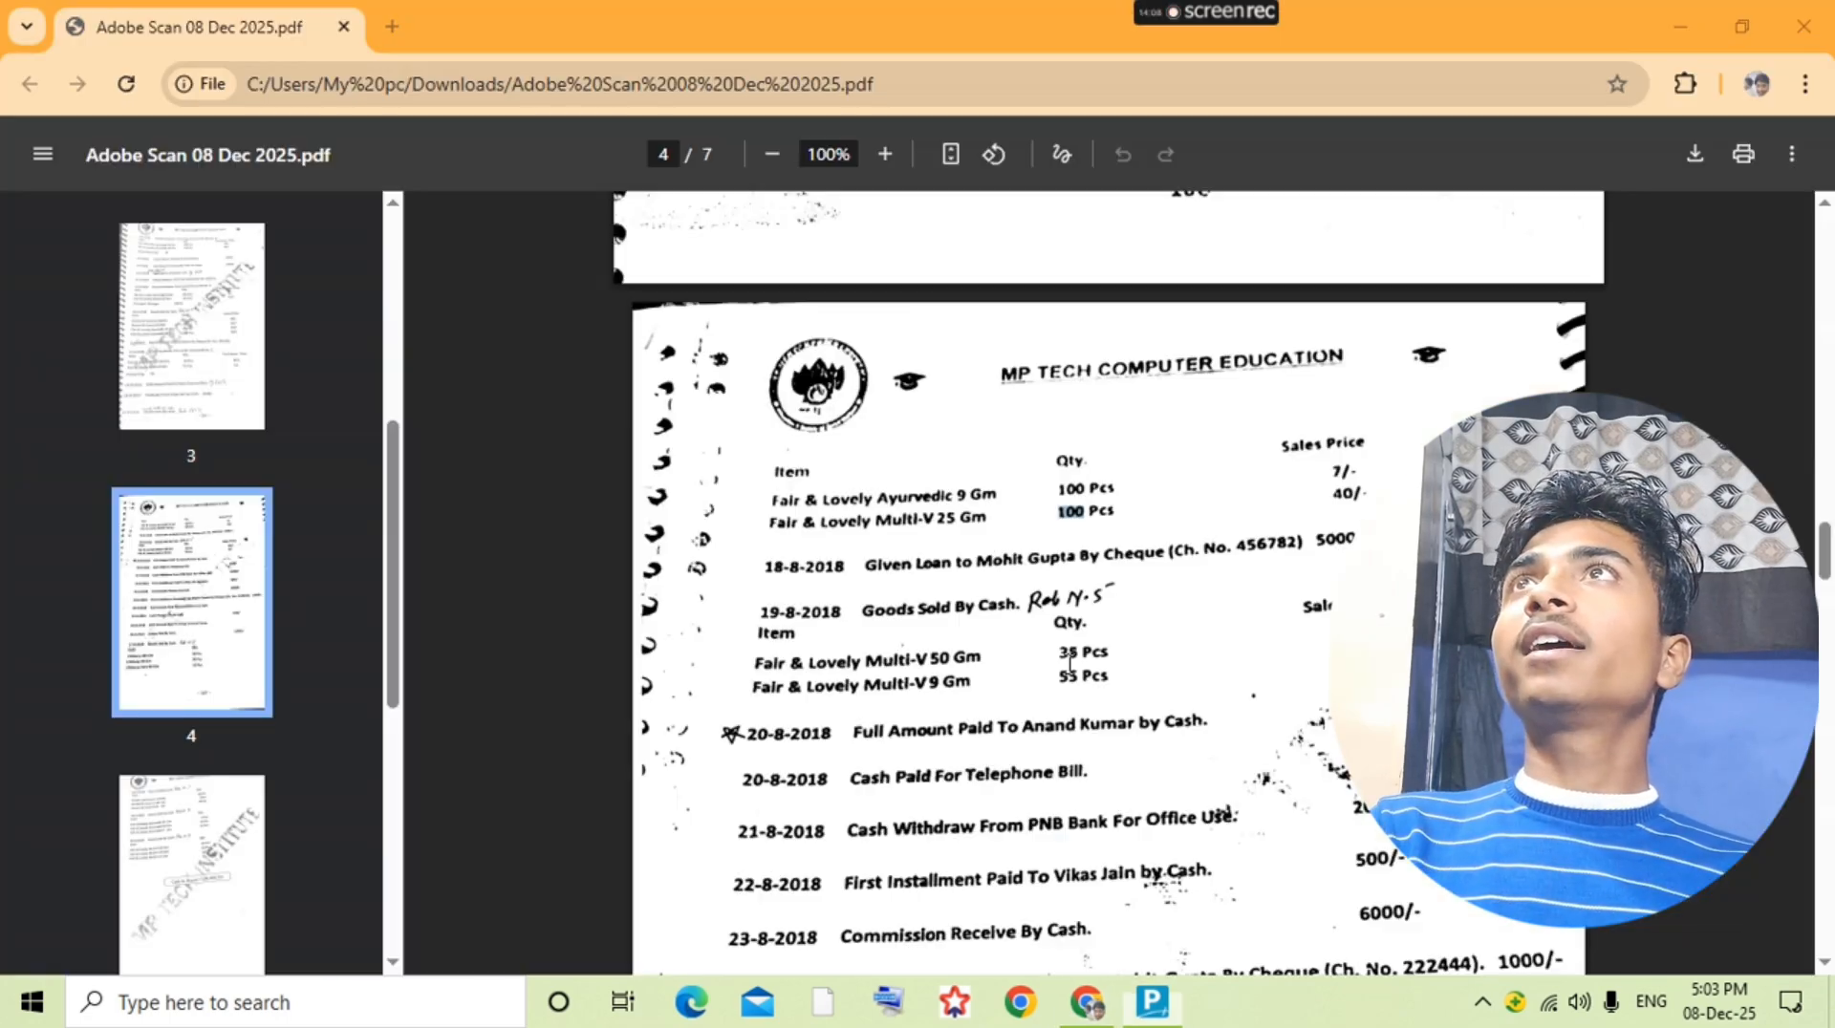
key("alt+Tab")
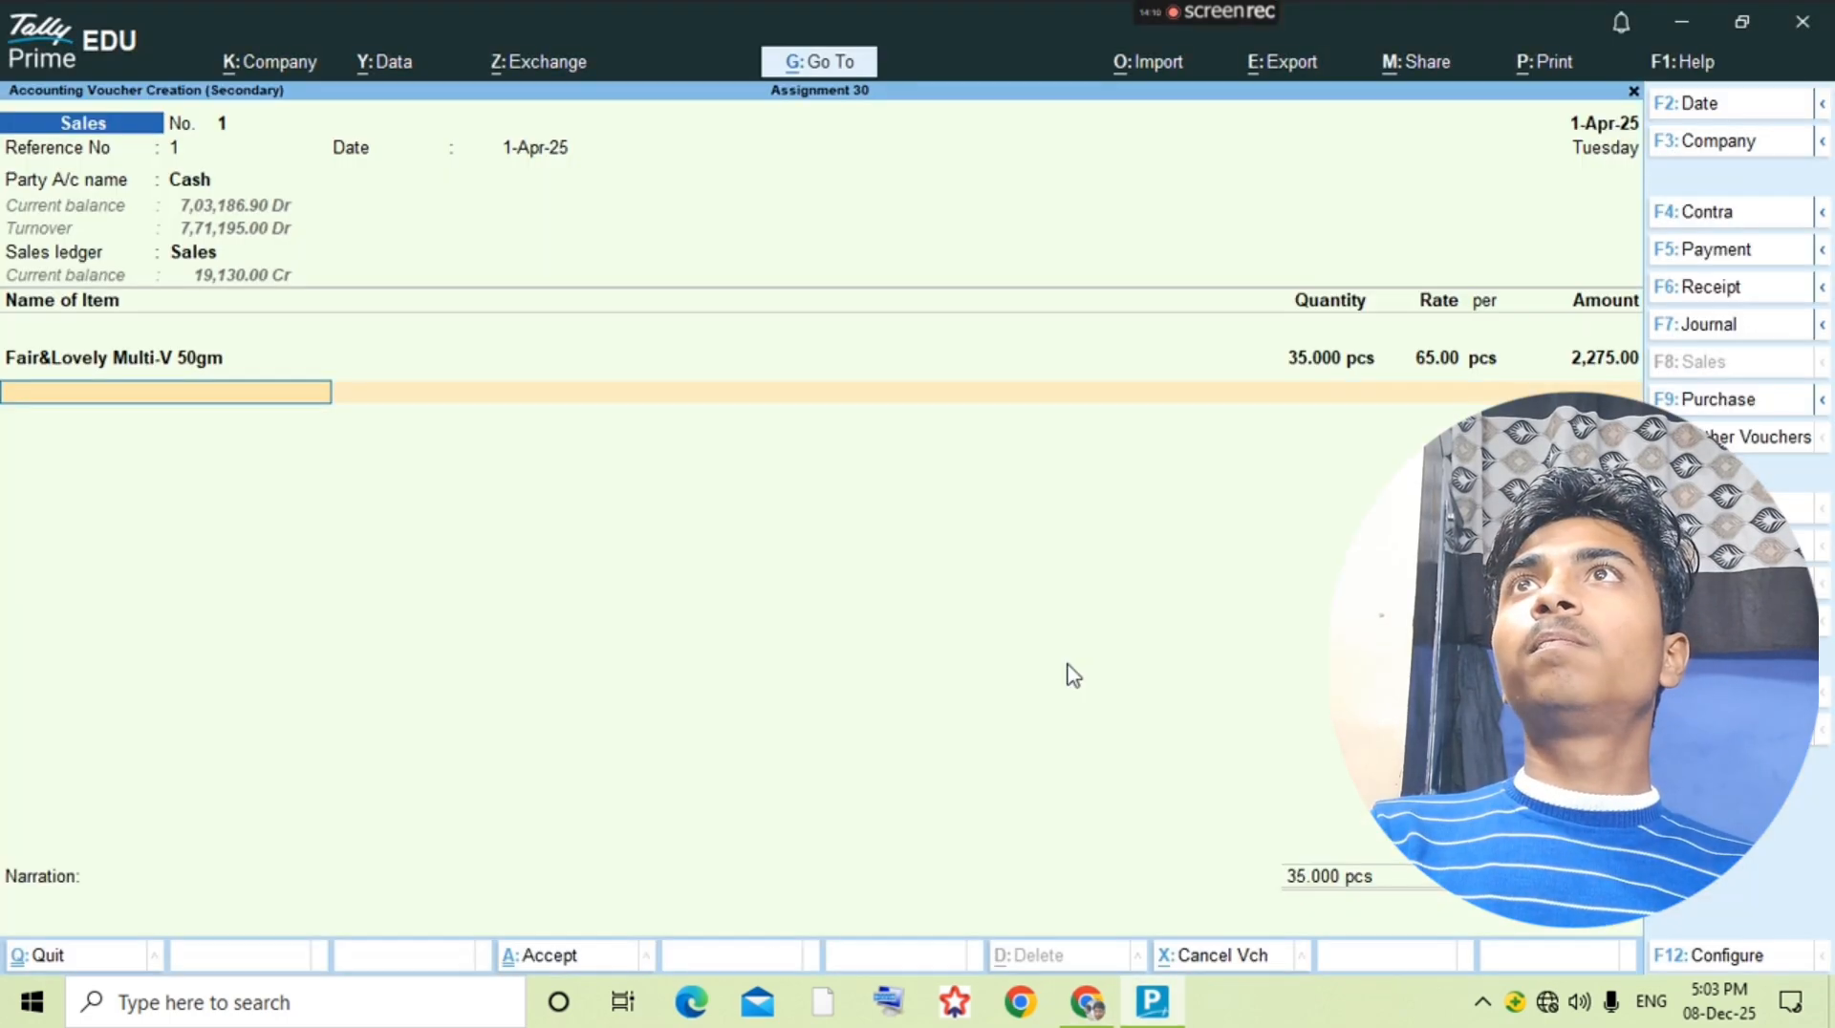
type("Fair")
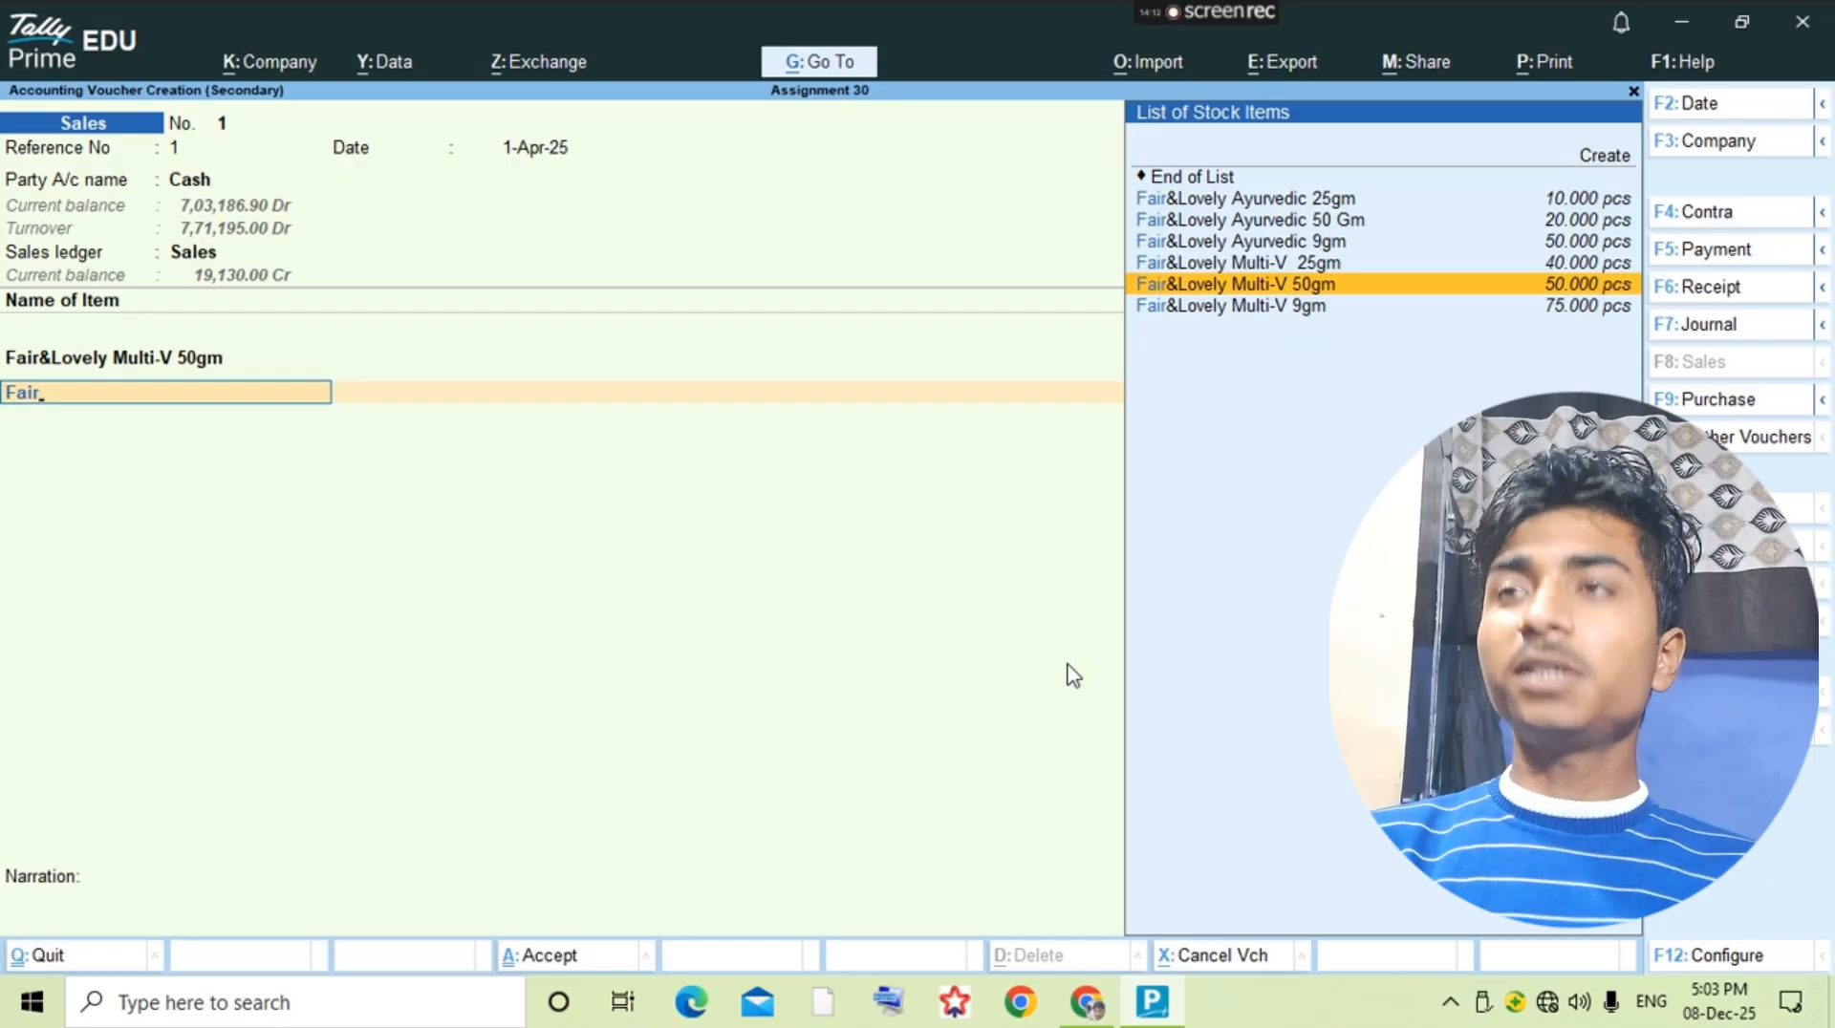
key("Down")
key("Return")
Step: Enter 55 pcs at a rate of 8 for Fair&Lovely Multi-V 9gm, checking the question PDF, and finish the item line
key("alt+Tab")
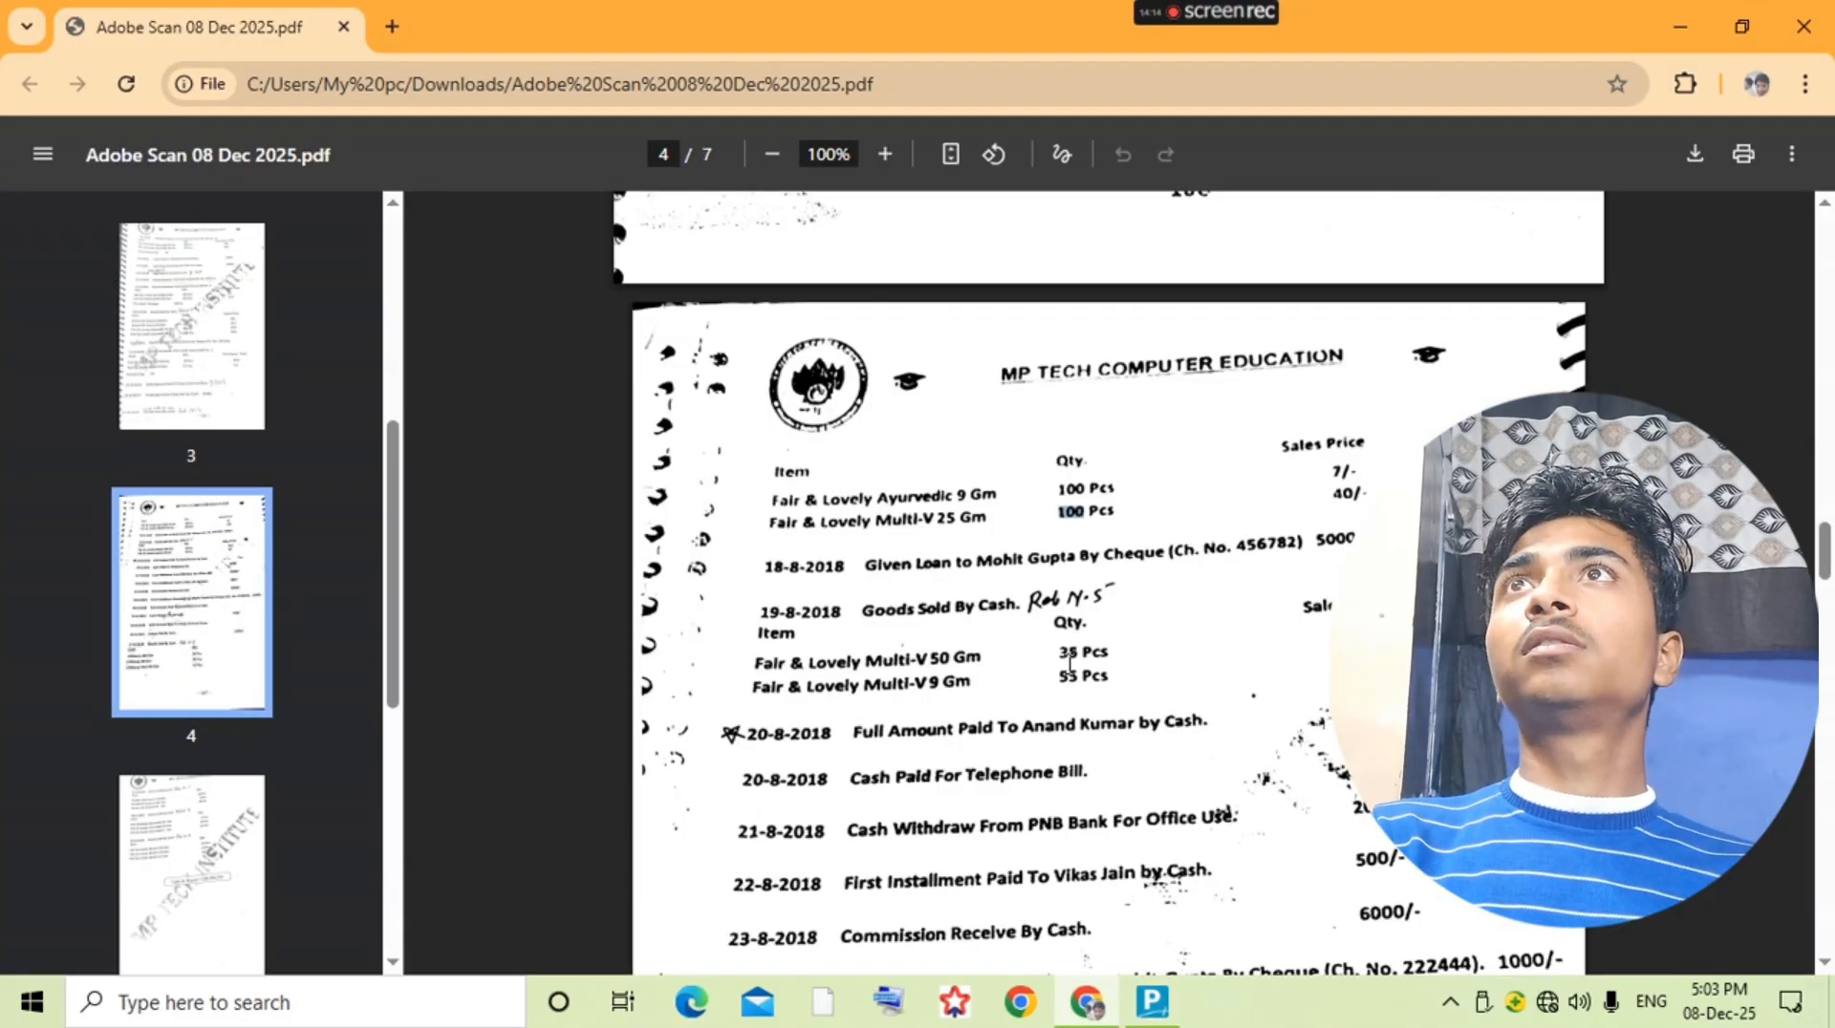
key("alt+Tab")
key("alt+Tab")
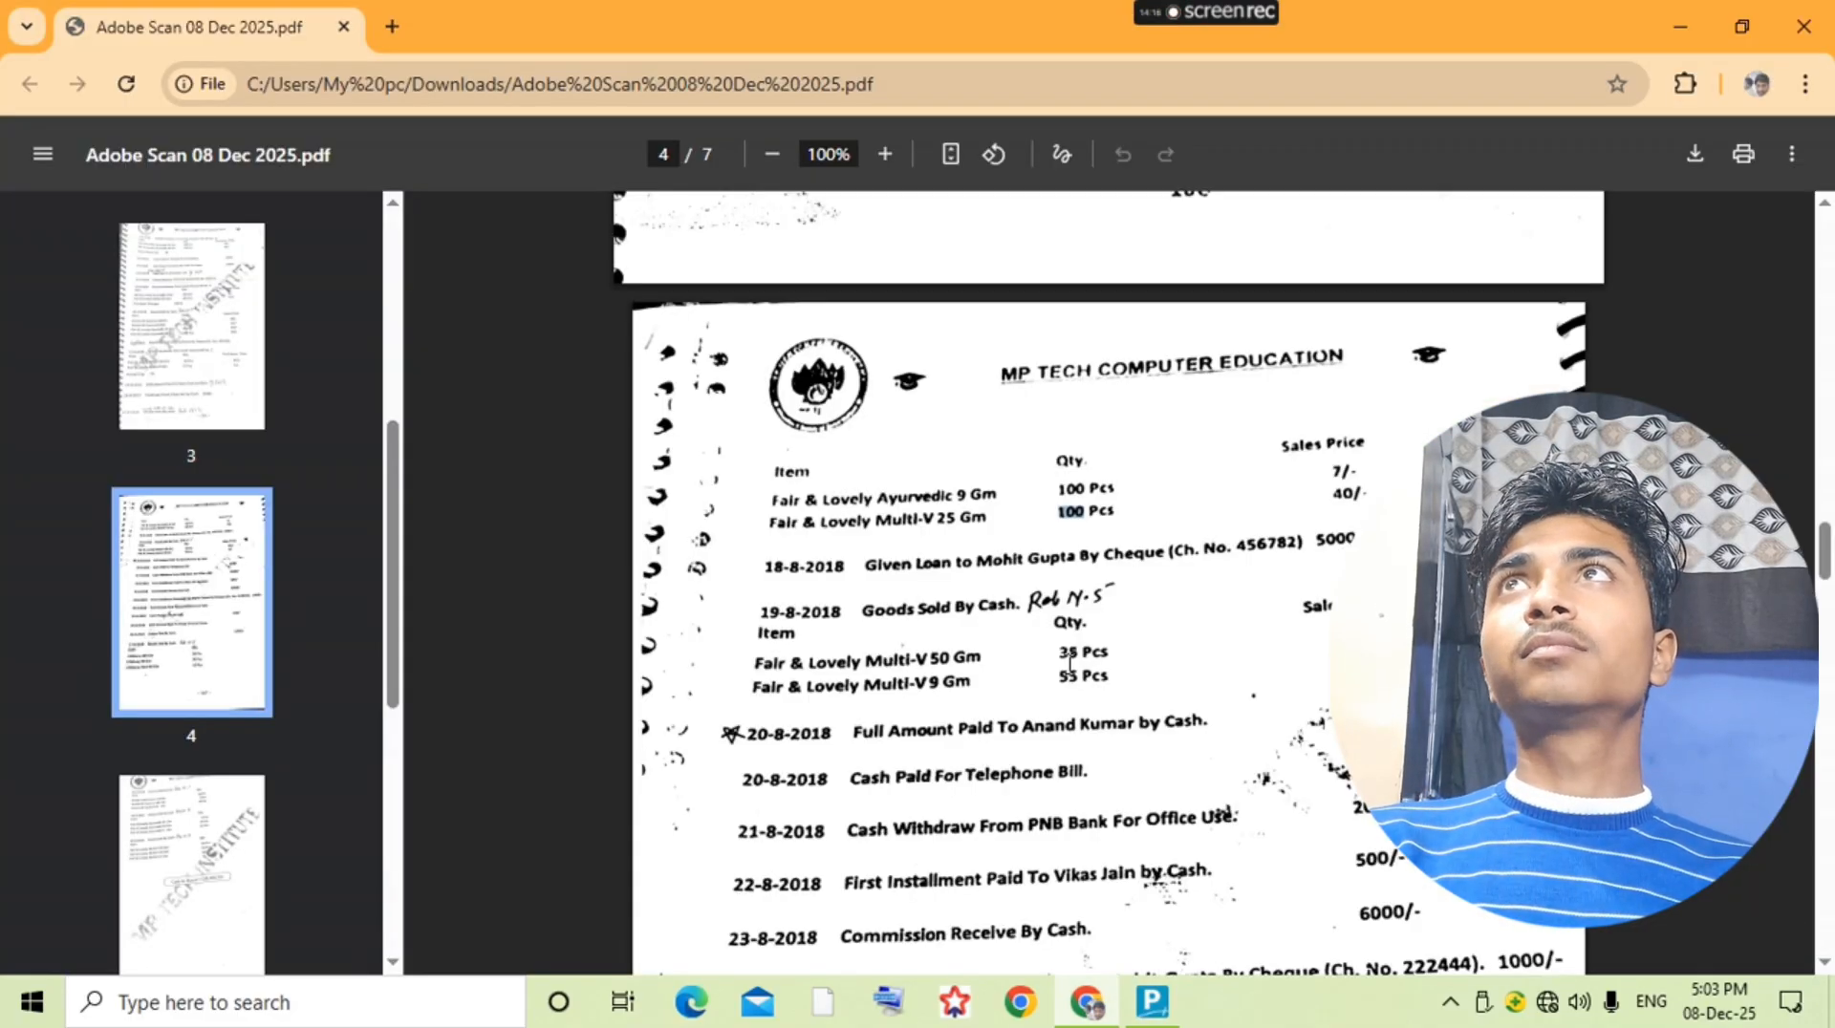
Step: Check the question PDF for anything missing from the 19-8 sale and save the sales voucher
key("alt+Tab")
type("55")
key("Return")
type("8")
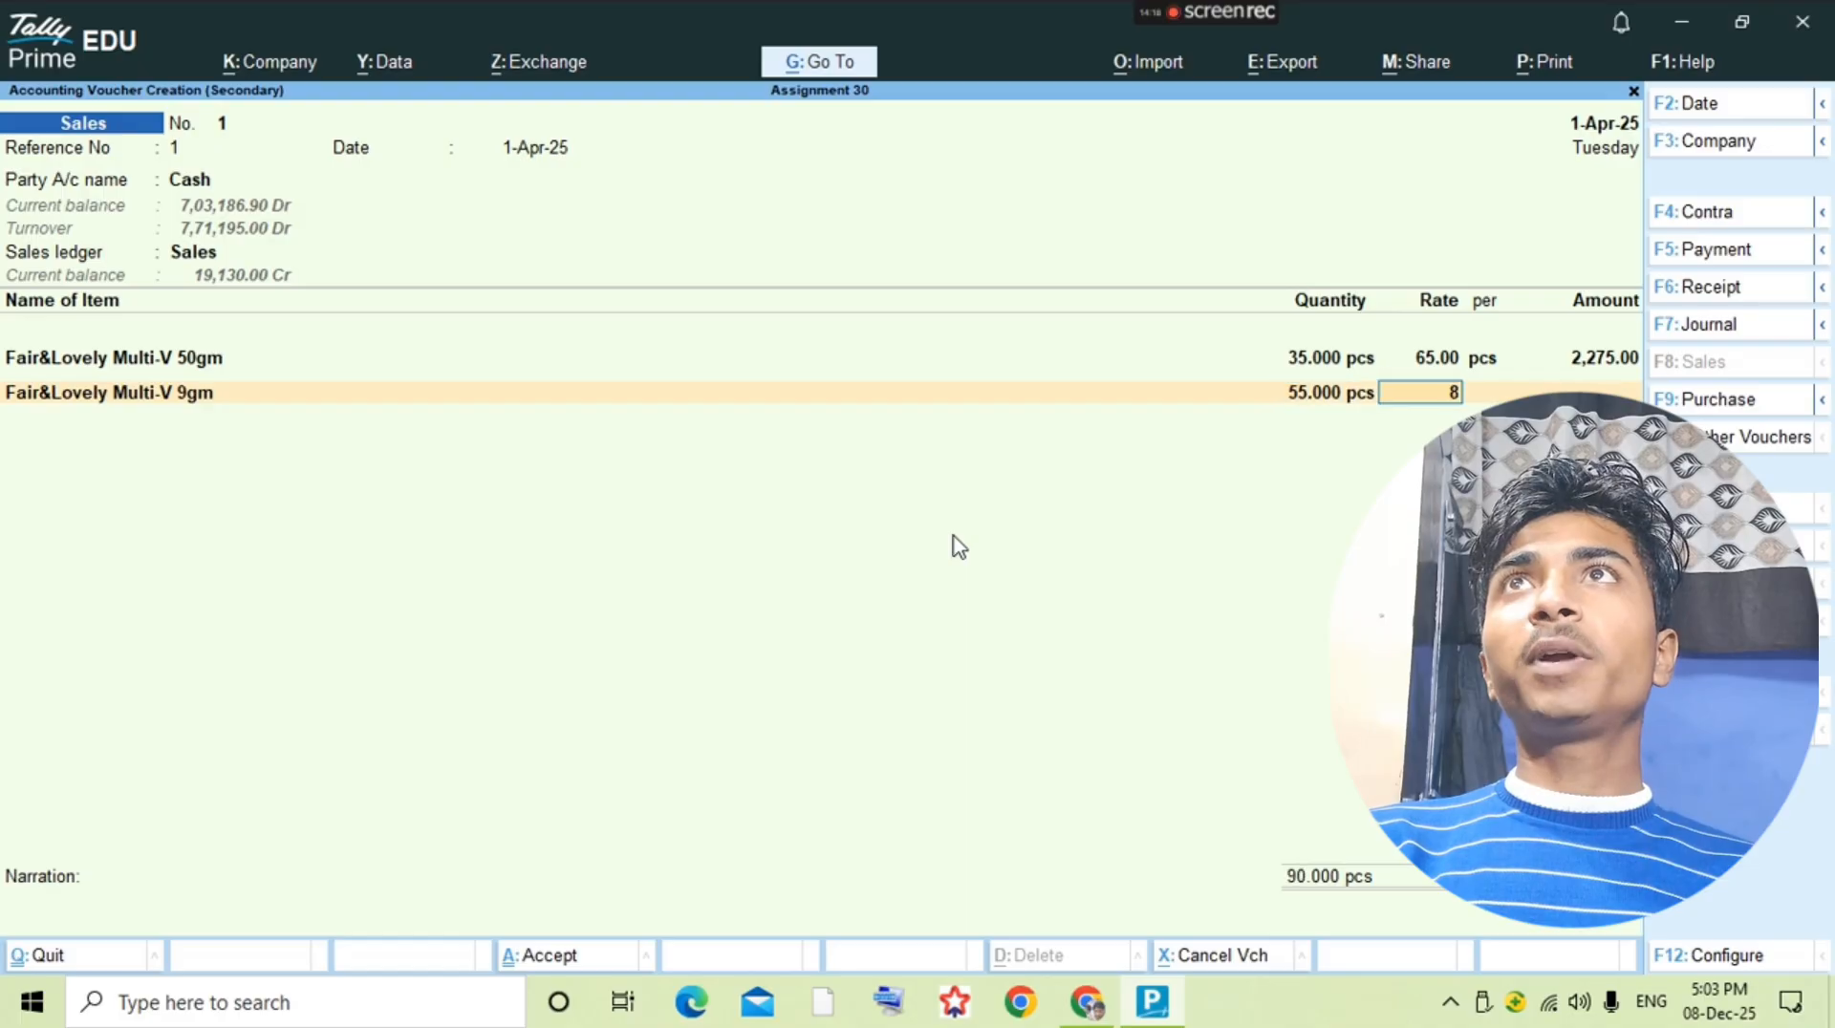
key("Return")
key("Return")
key("Return")
Step: Check the 20-8 full cash payment in the question PDF and open the ledger of the supplier being paid
key("alt+Tab")
key("alt+Tab")
key("ctrl")
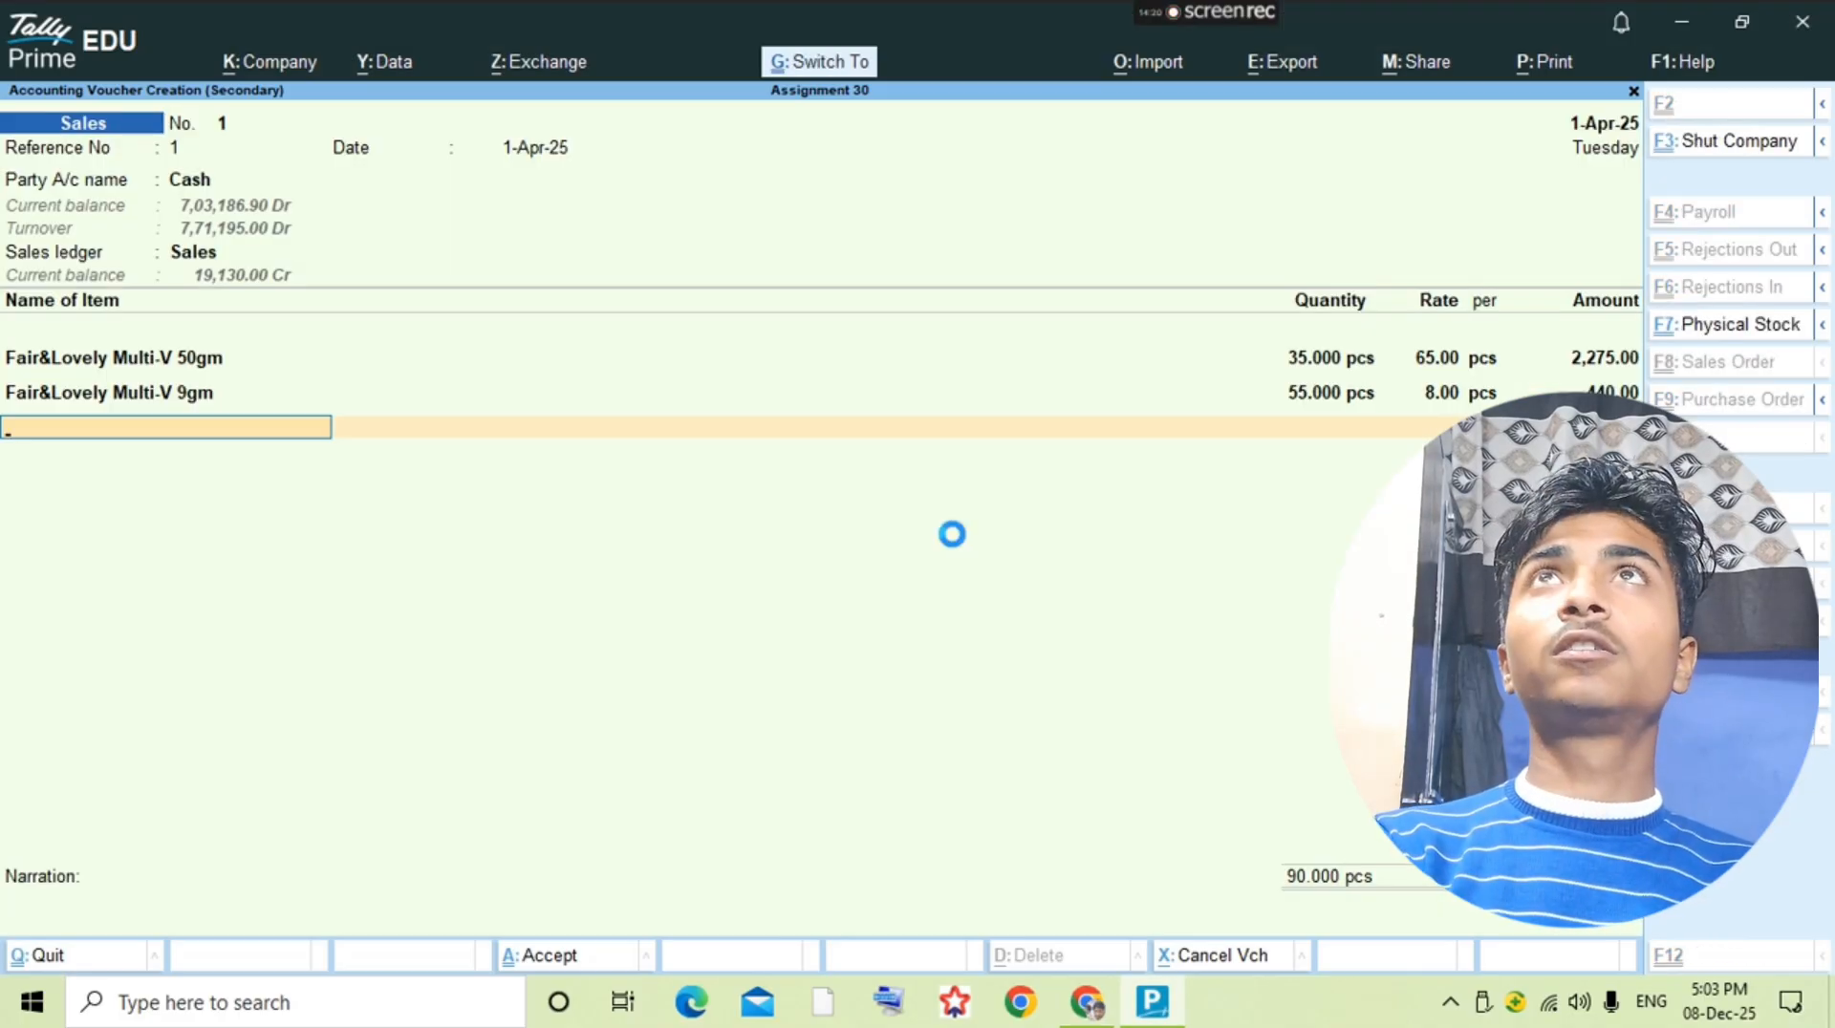
key("ctrl+a")
key("alt+Tab")
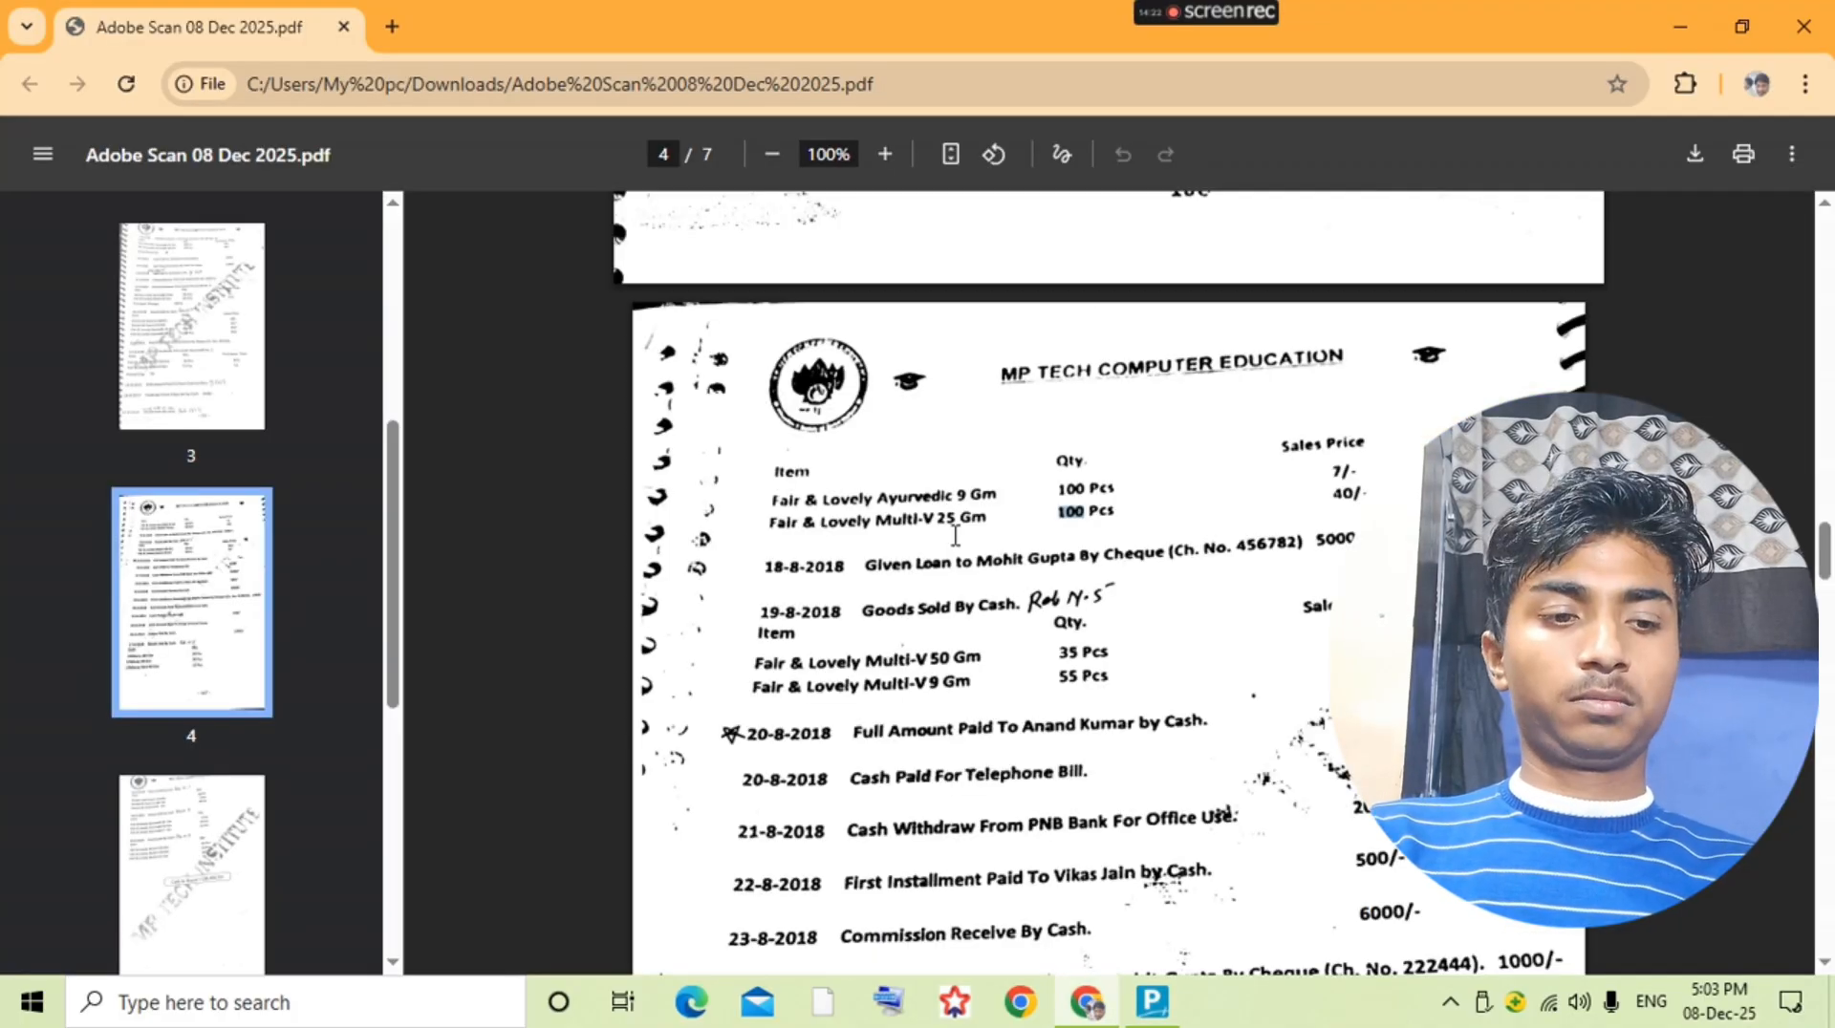
scroll(956, 535, "down", 1)
key("alt+Tab")
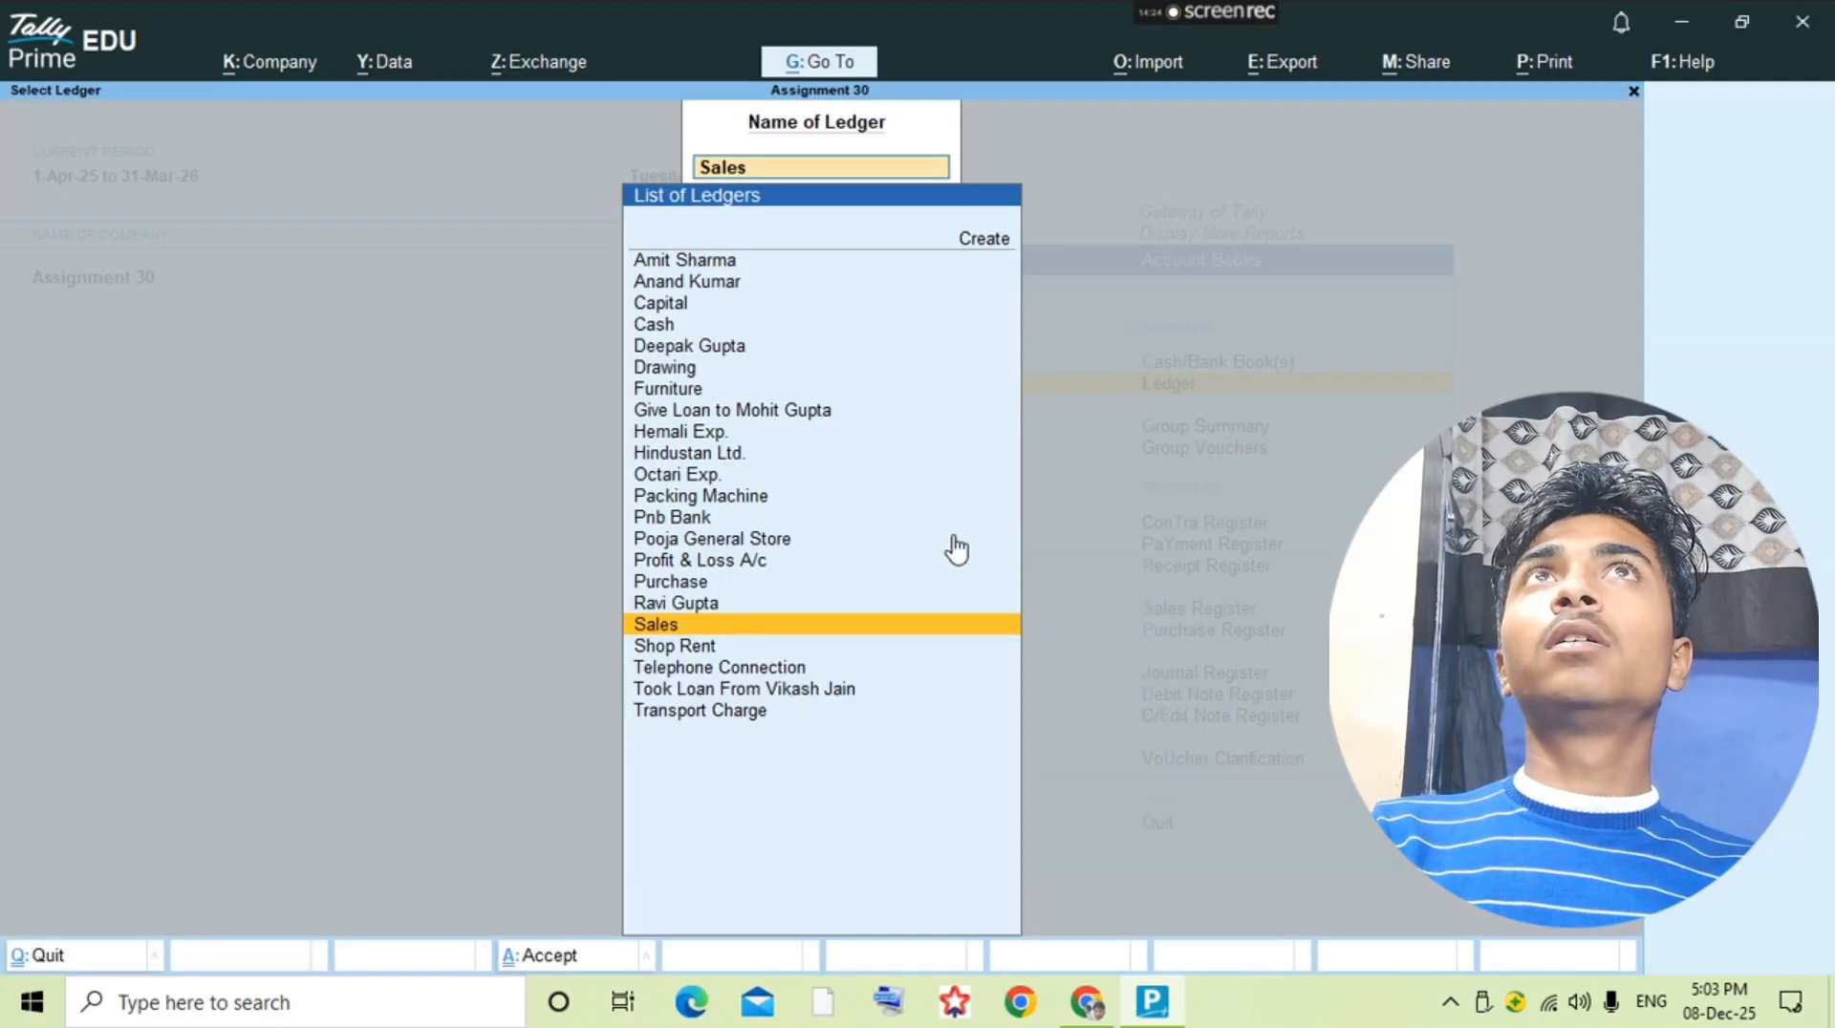
type("Anand")
key("Return")
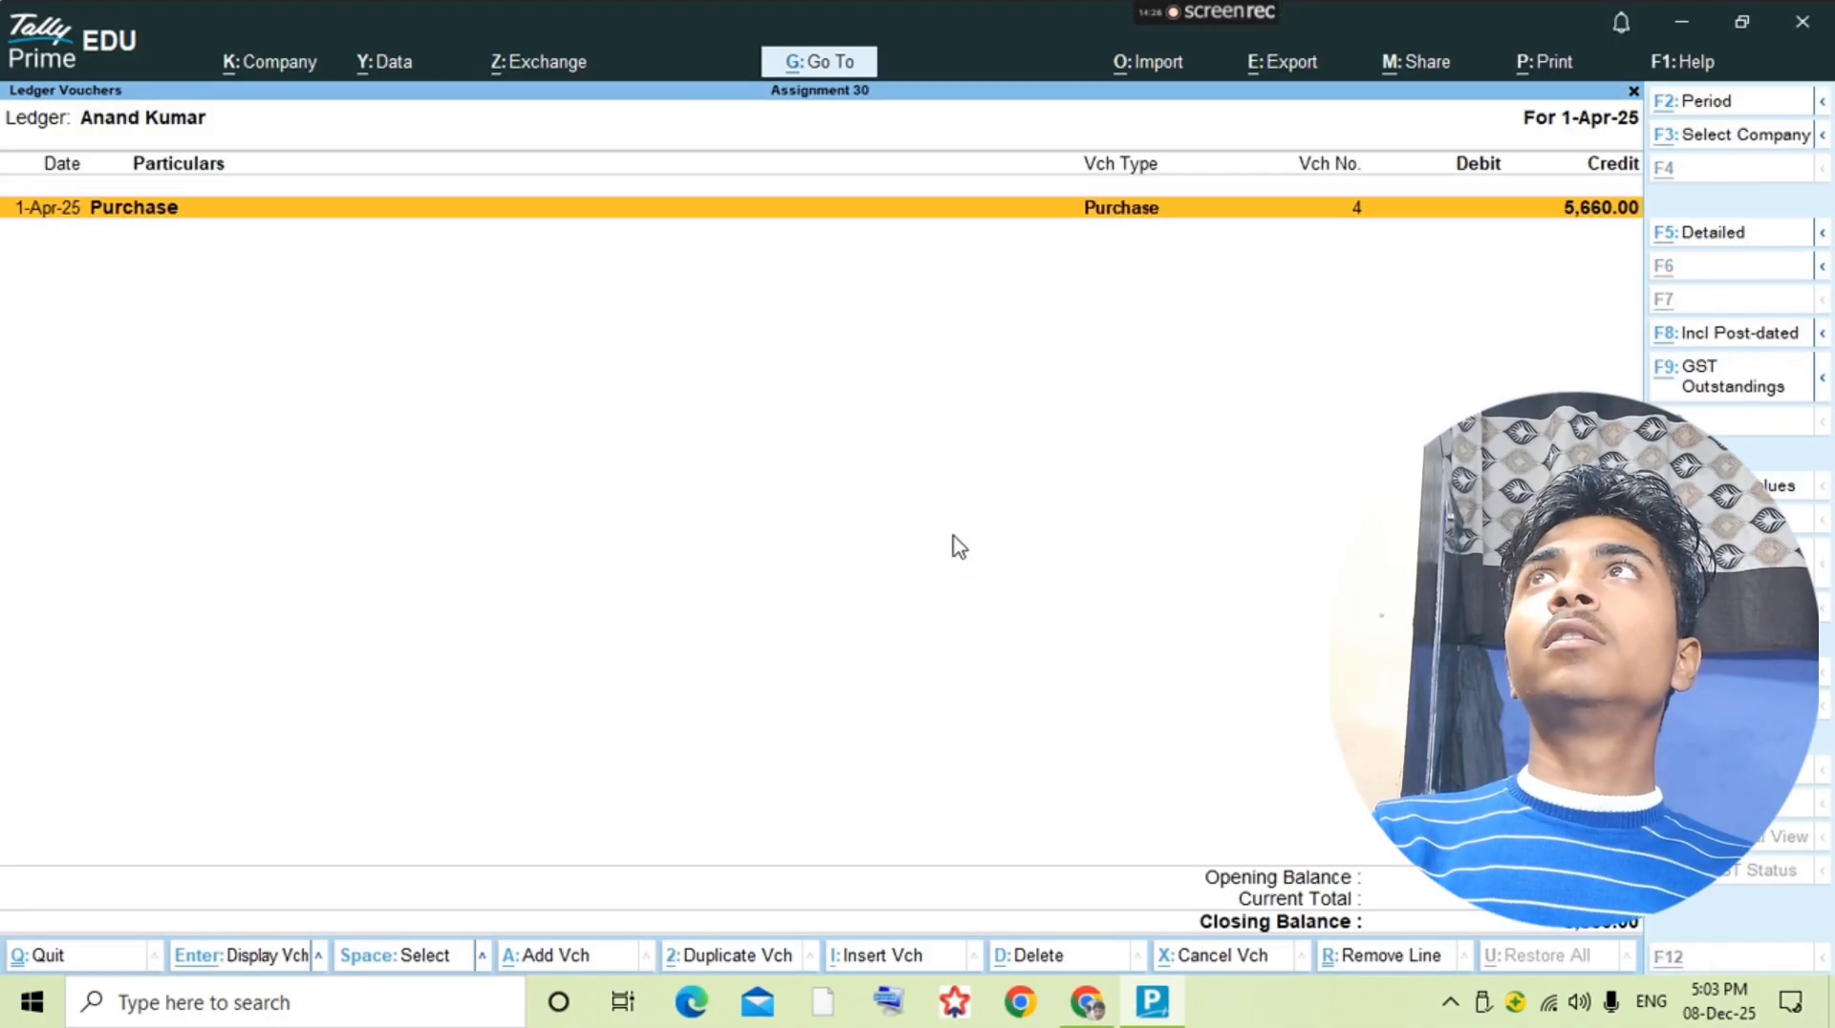
Step: Start a payment voucher from the supplier's ledger and debit the supplier 5,660
key("alt+a")
key("F5")
type("Ana")
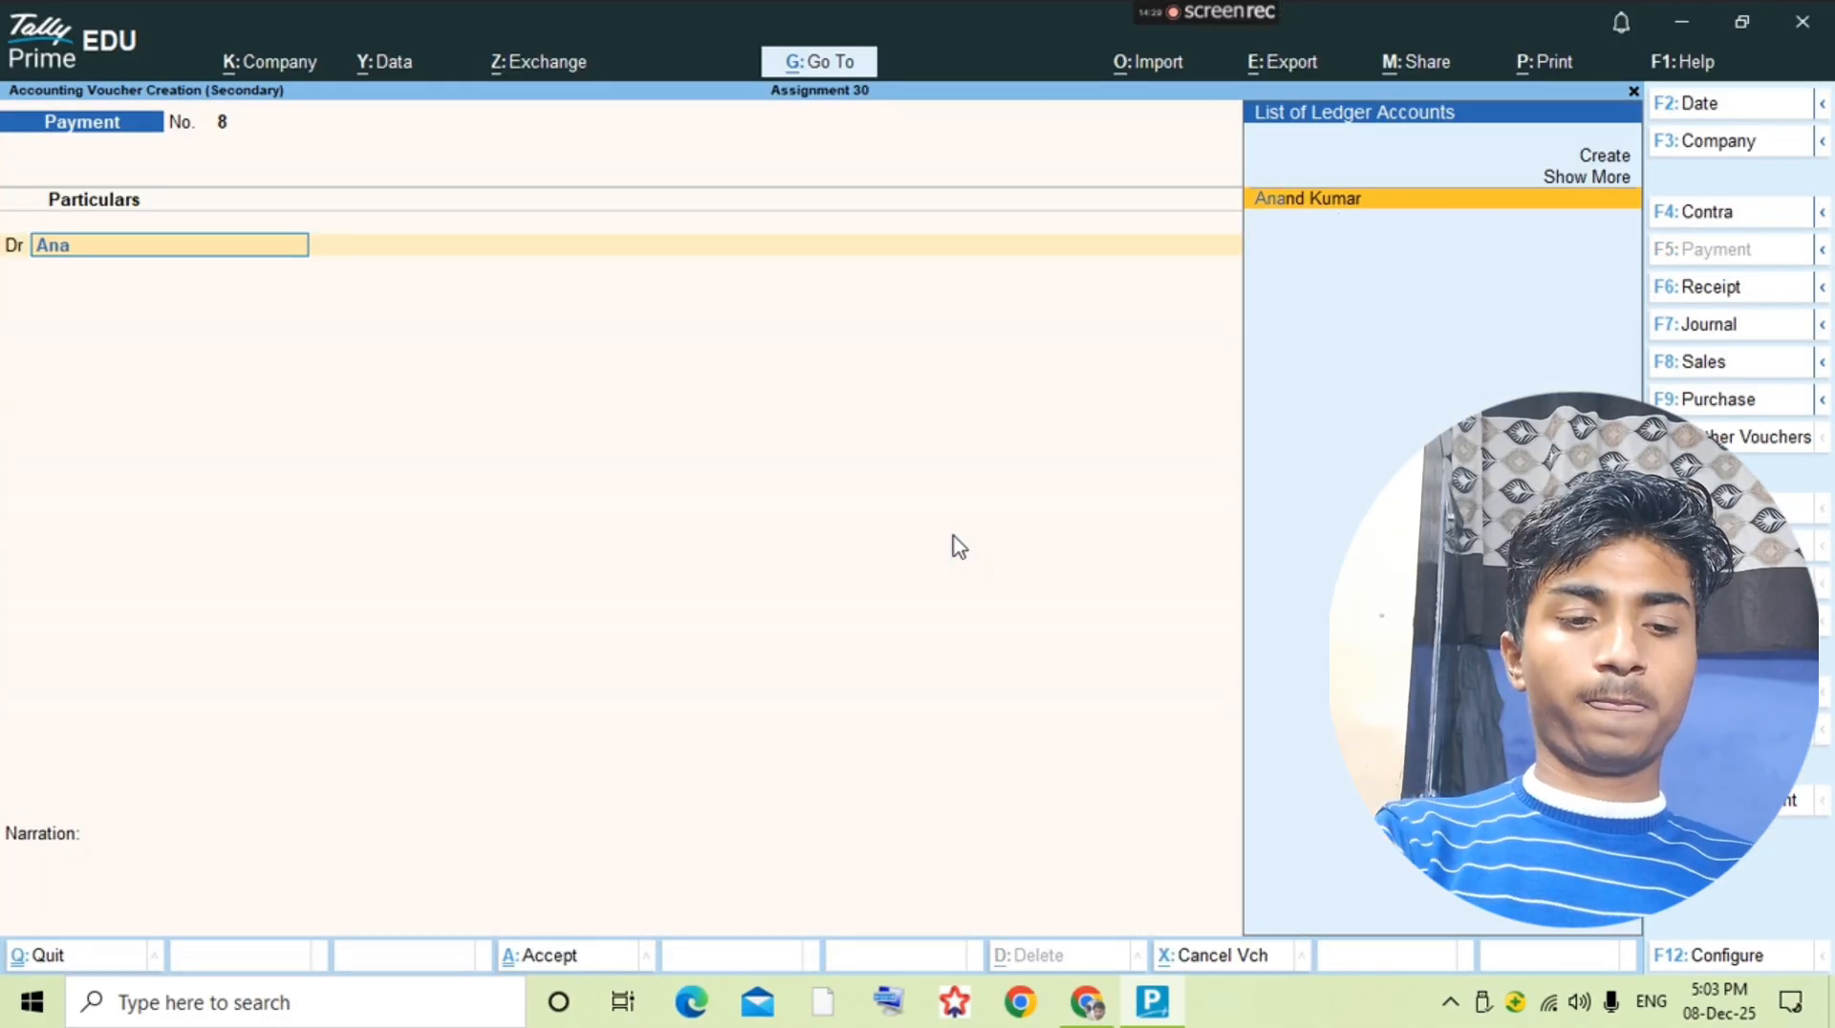
key("Return")
type("55")
key("BackSpace")
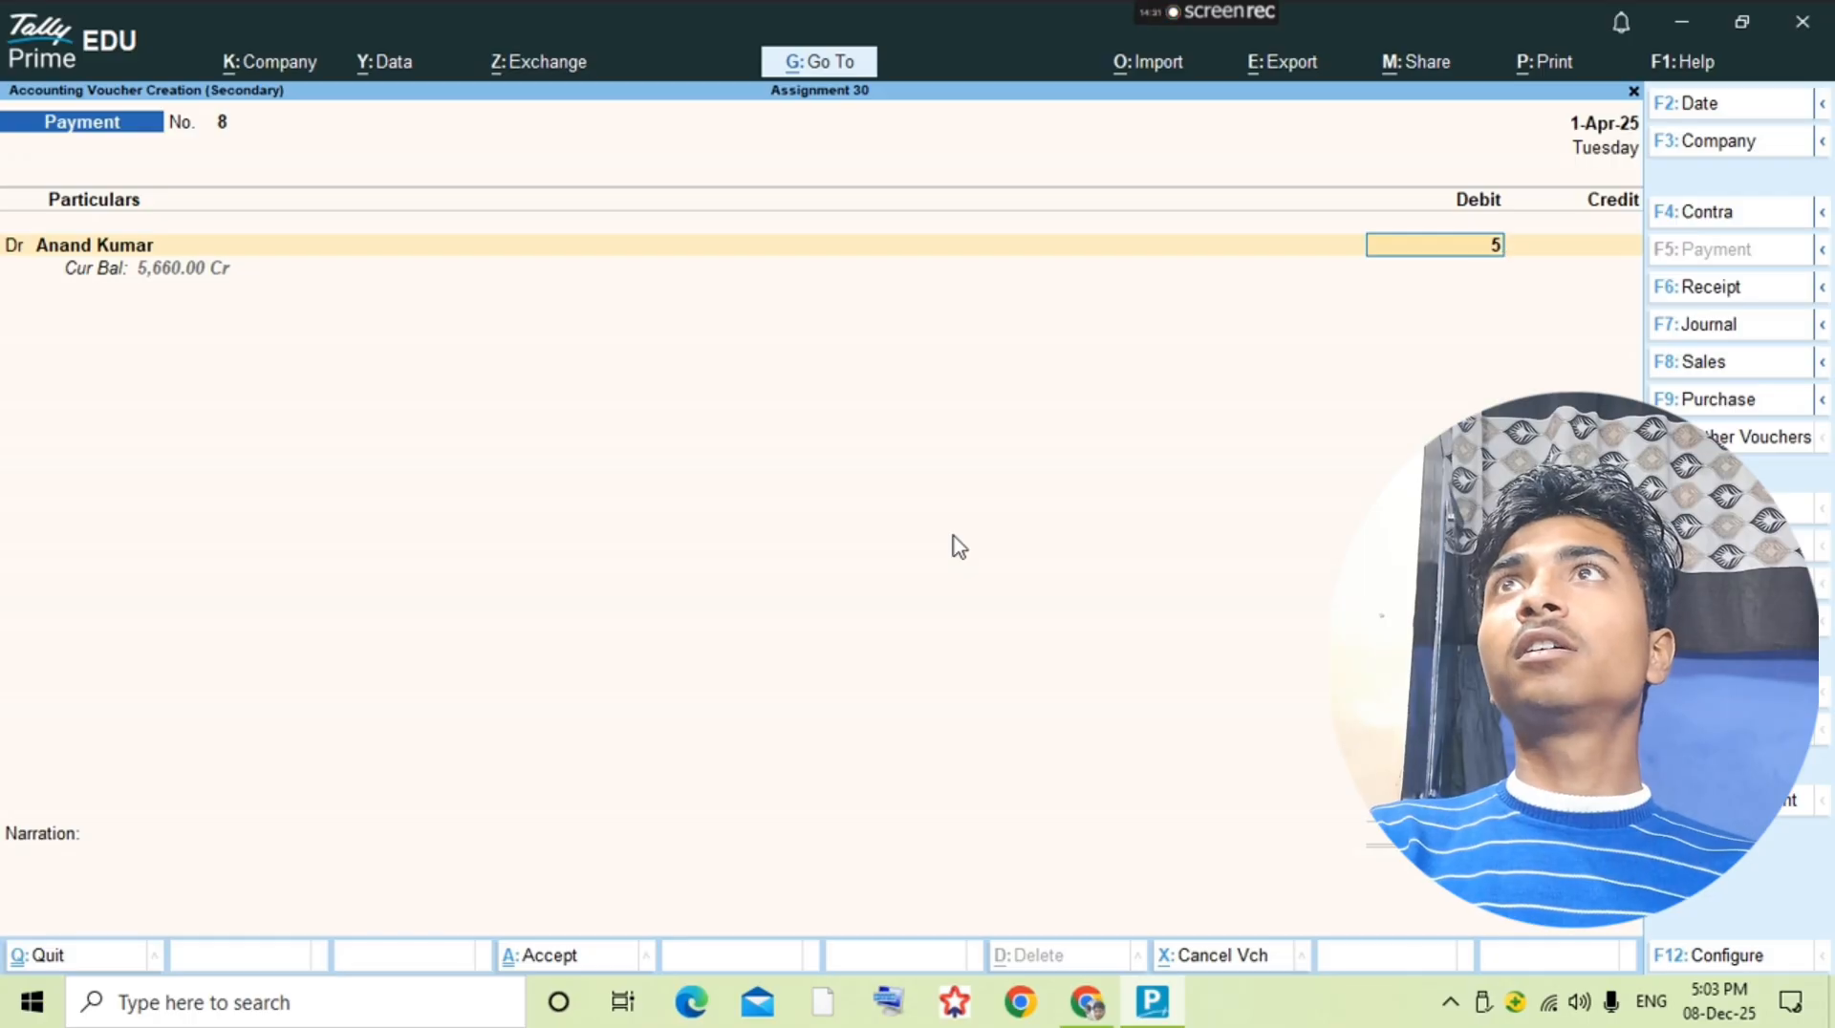
type("660")
key("Return")
Step: Credit Cash with the full 5,660 and save the supplier payment voucher
key("Return")
key("Return")
key("Return")
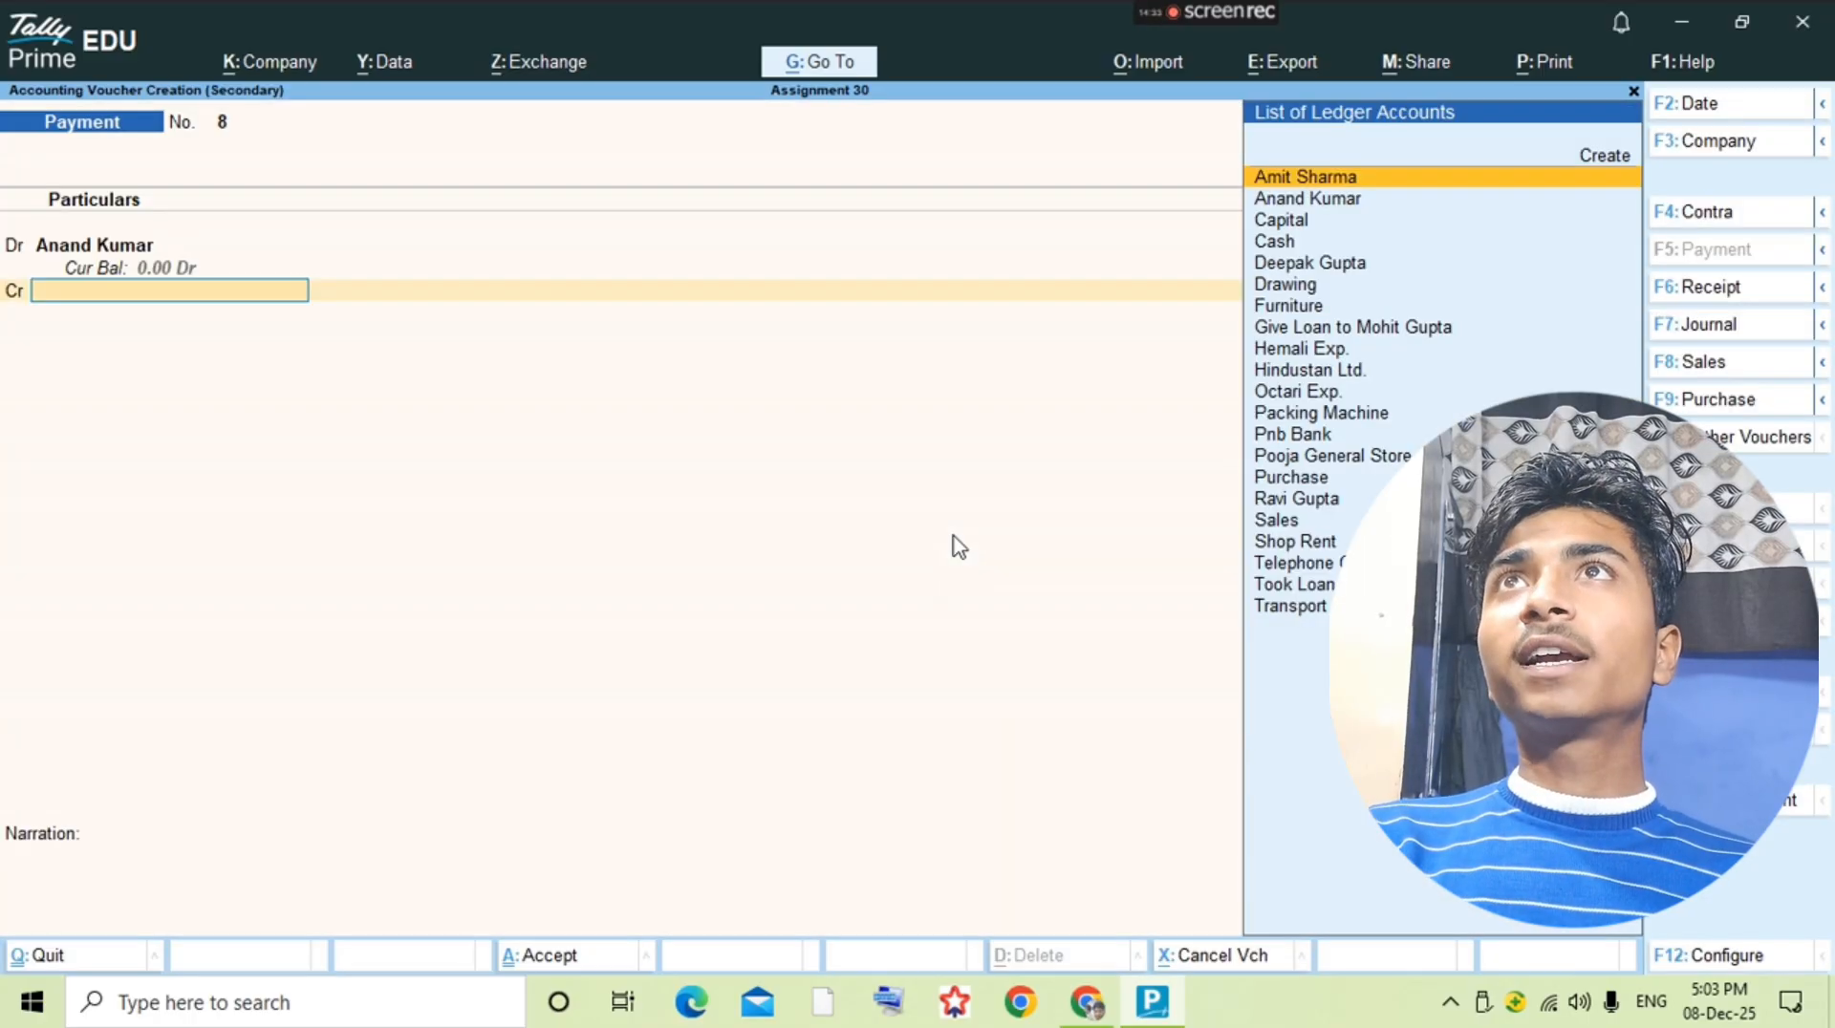
type("Cash")
key("Return")
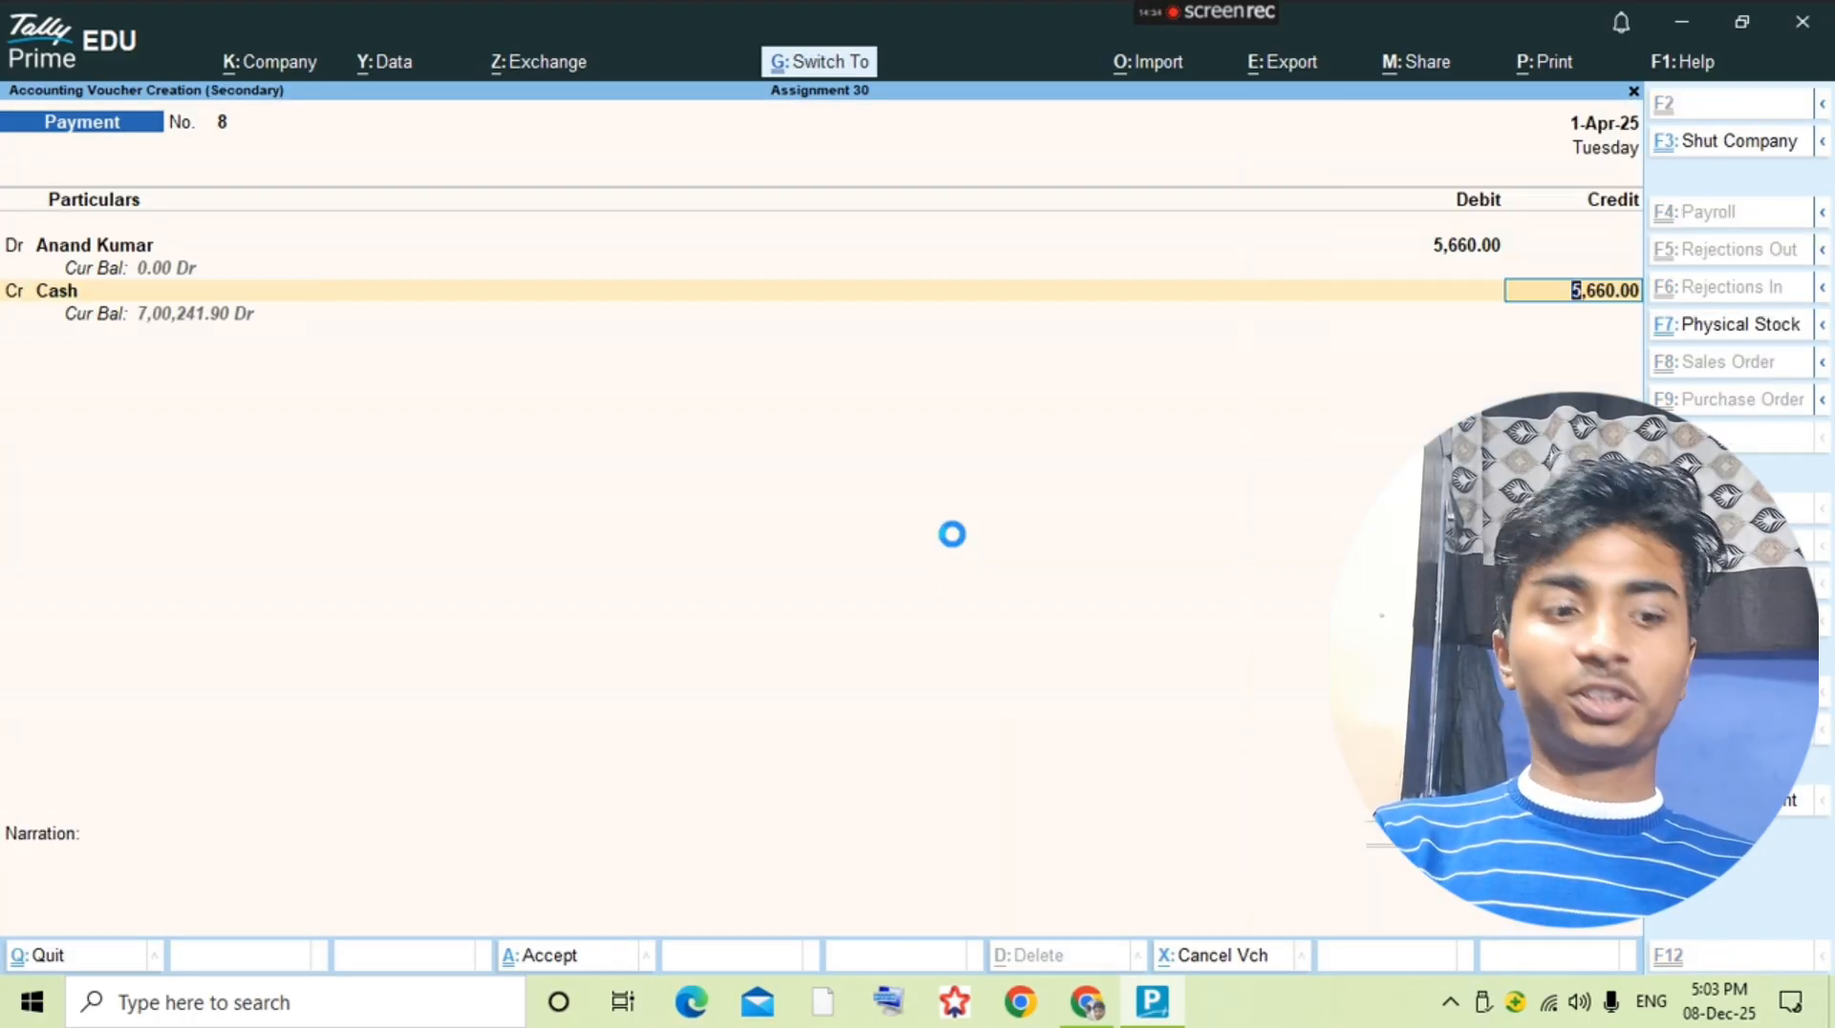
key("Return")
key("Return")
Step: Check the 20-8 telephone bill entry in the question PDF and create a Telephone Bill ledger under Indirect Expenses, then open its vouchers
key("alt+Tab")
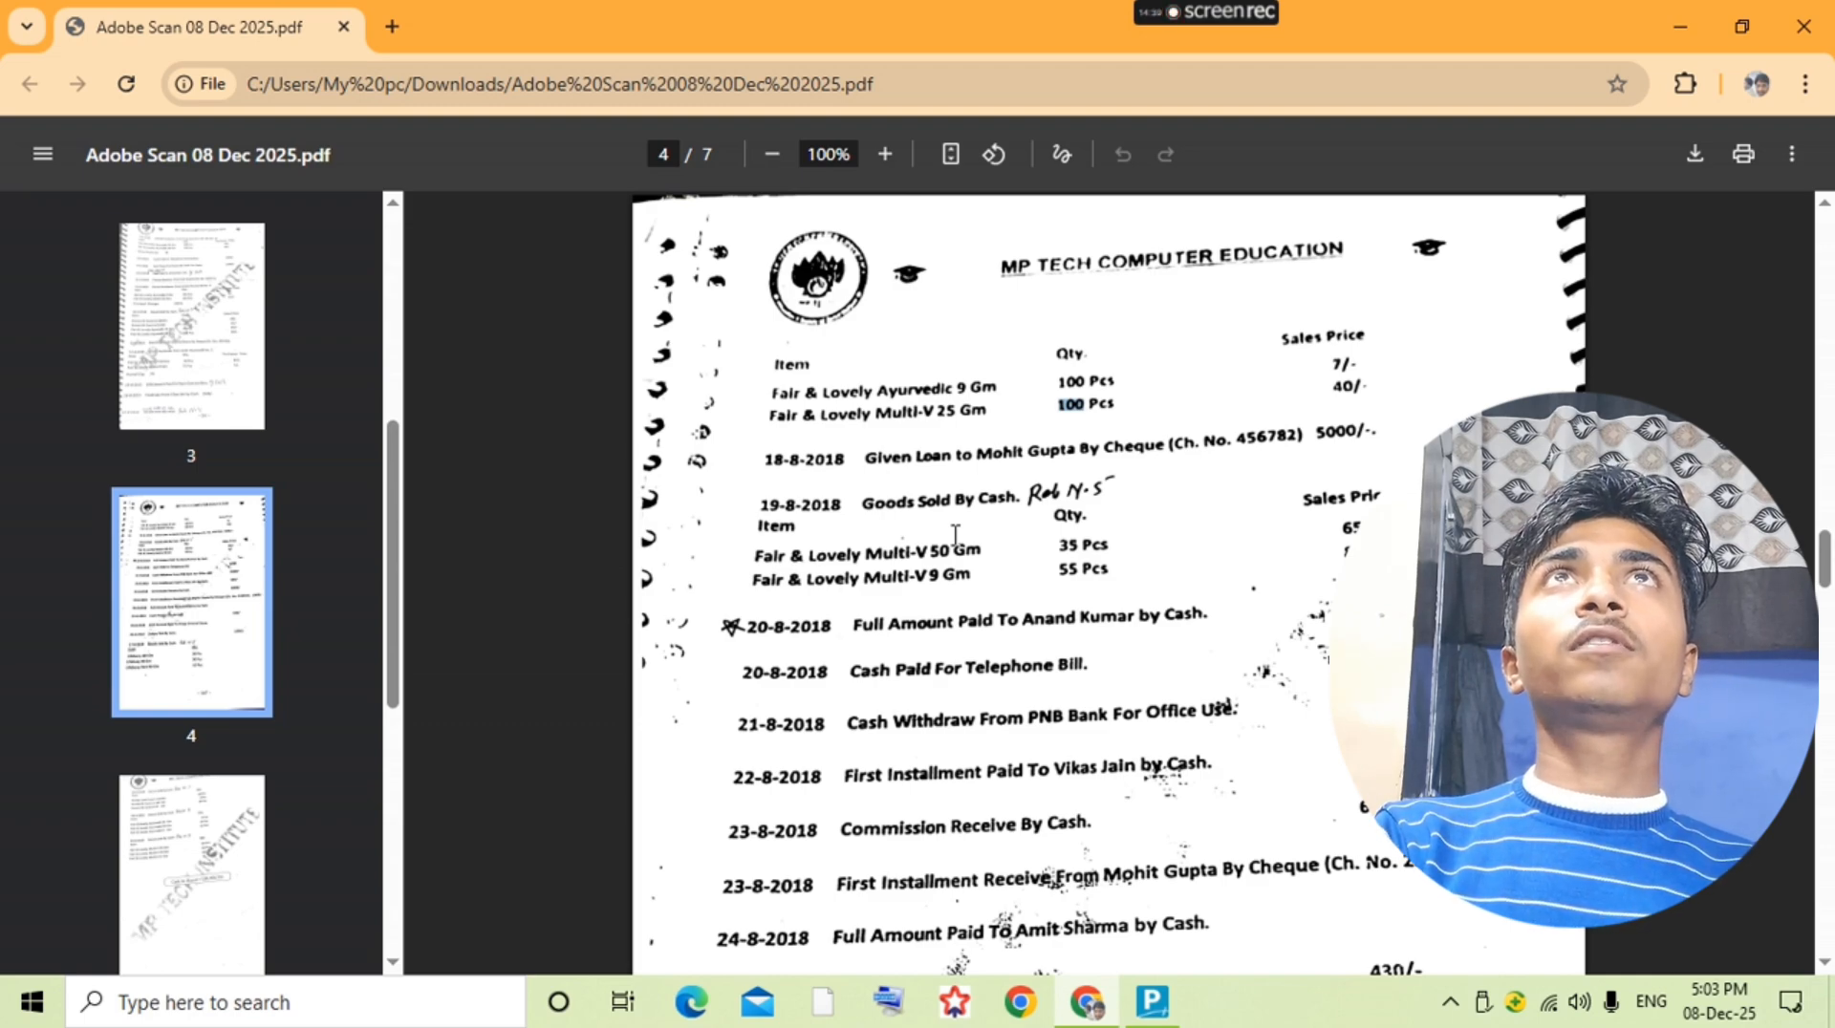
key("alt+Tab")
key("alt+c")
type("T")
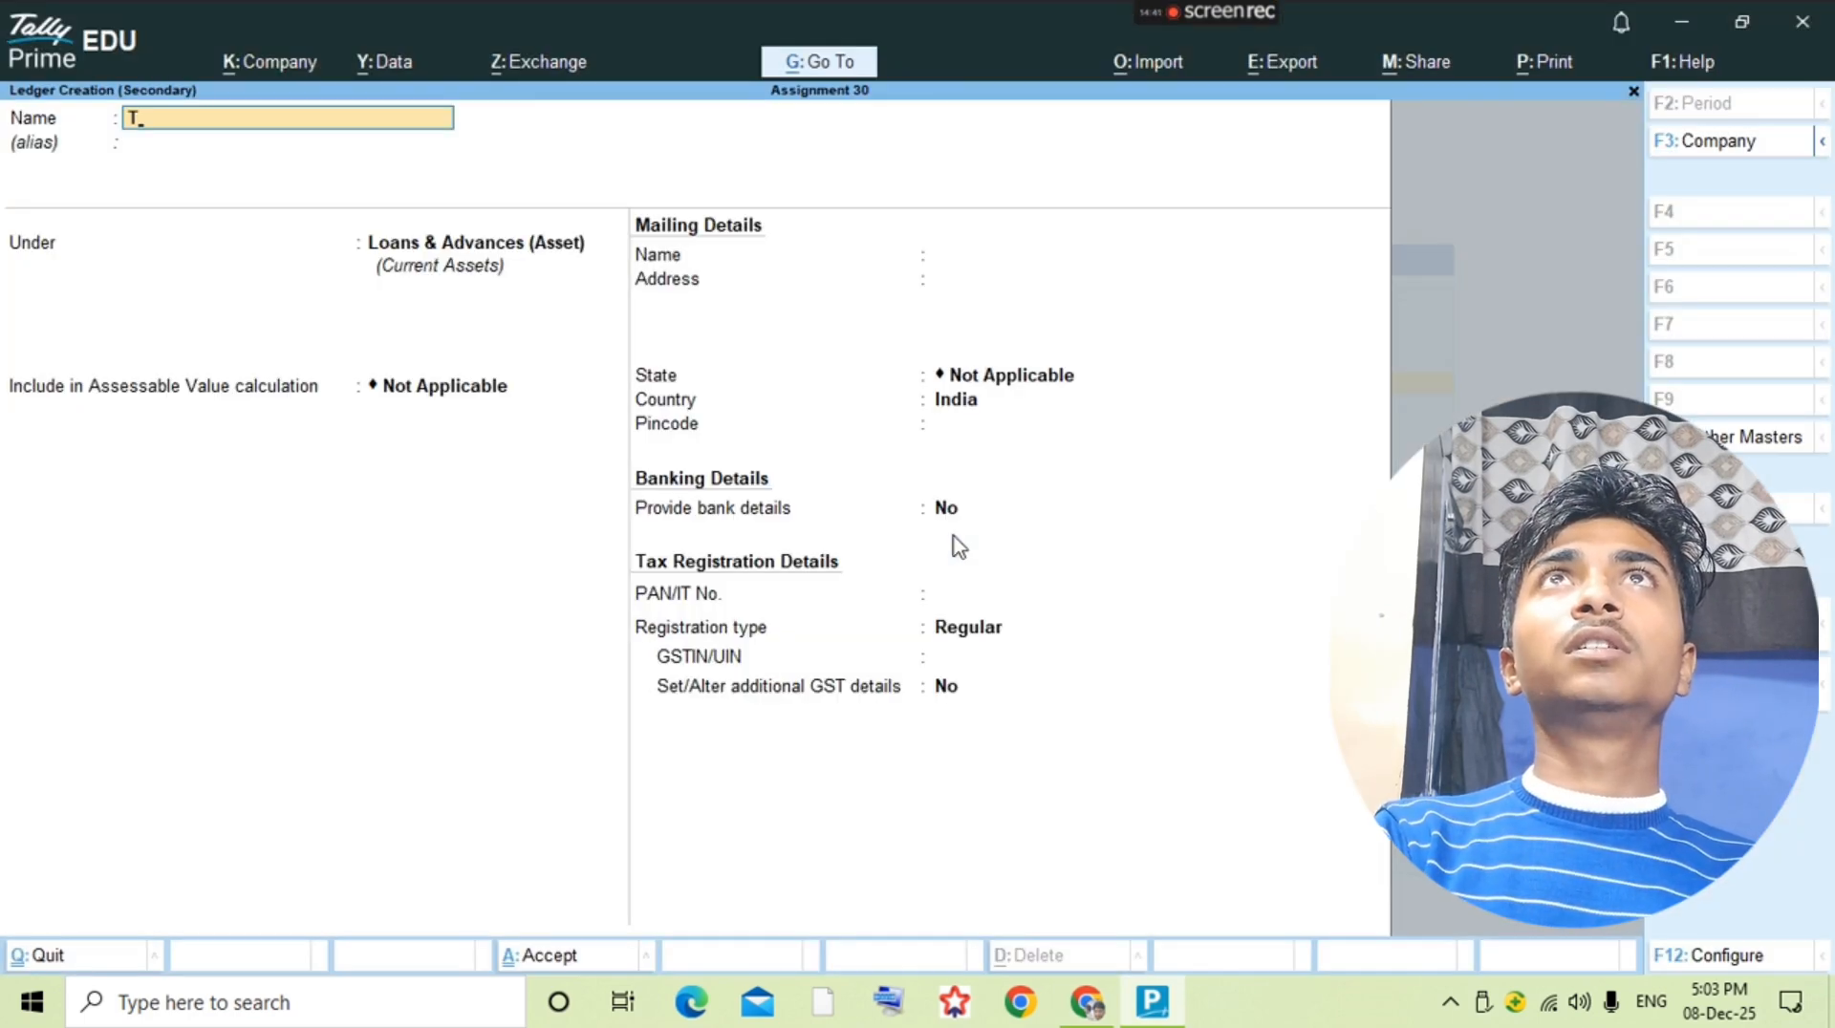
type("el")
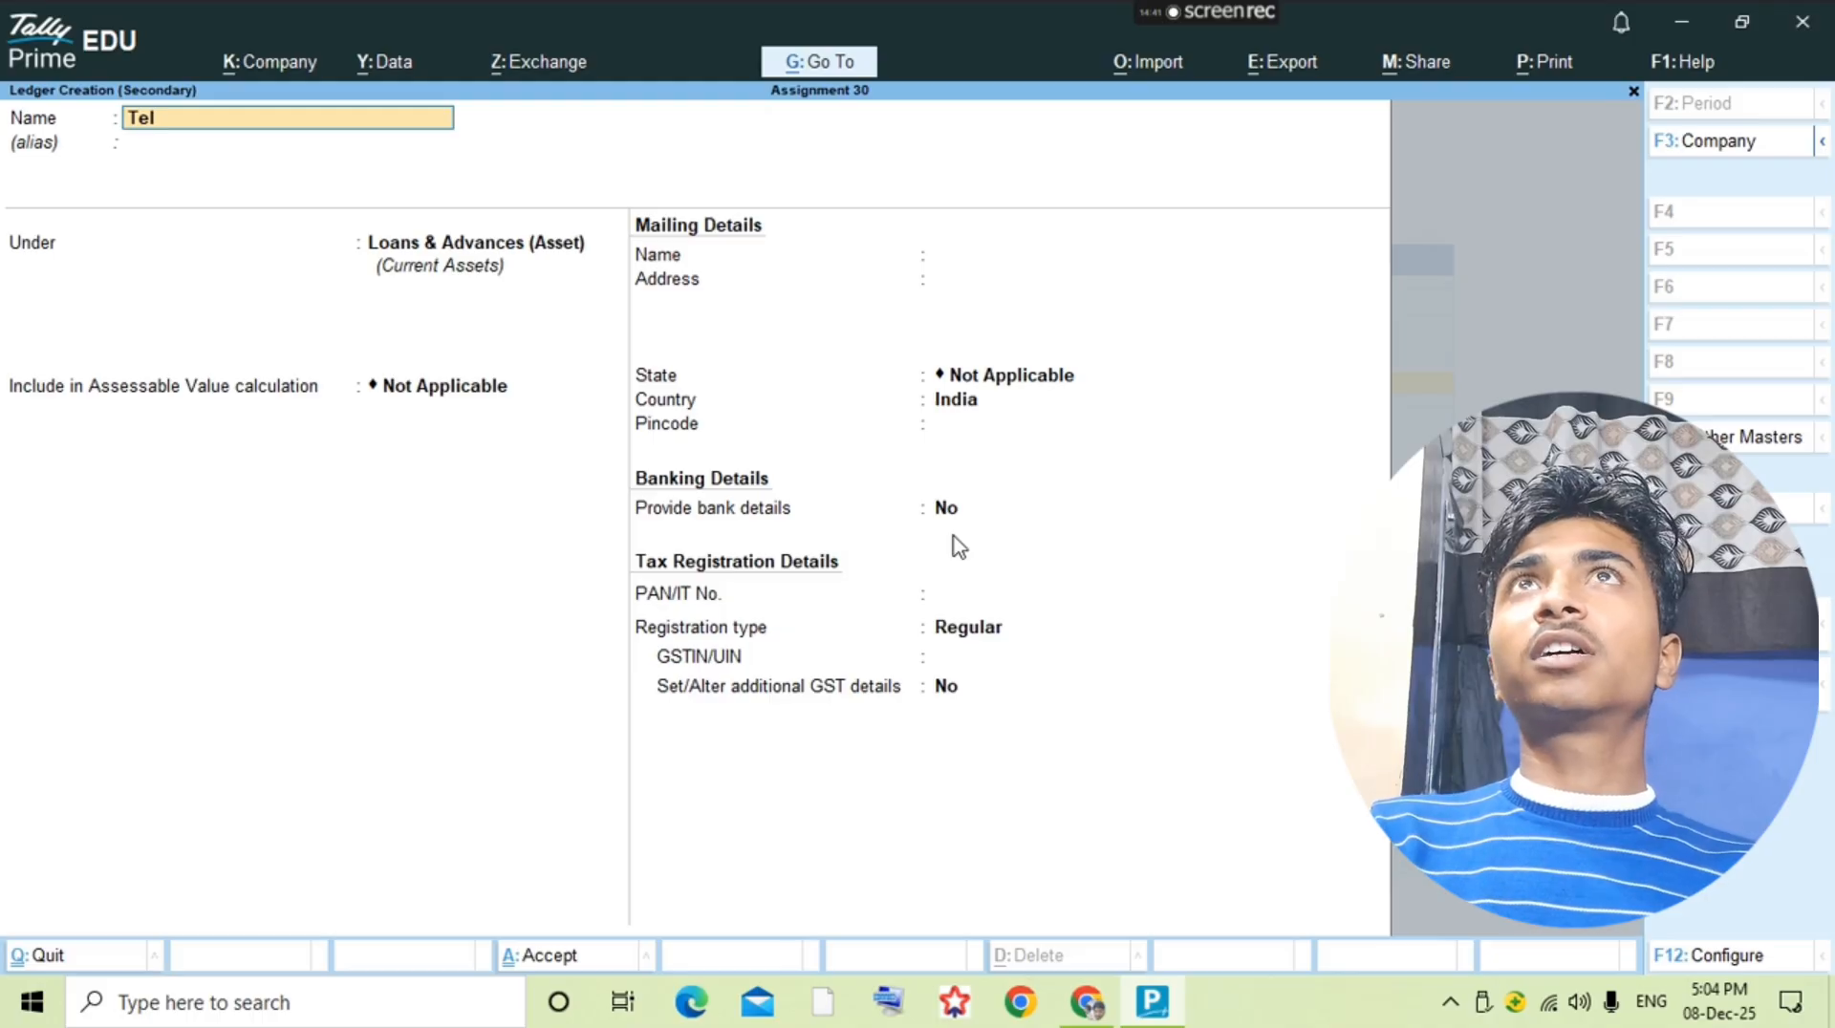
type("ephone Bill")
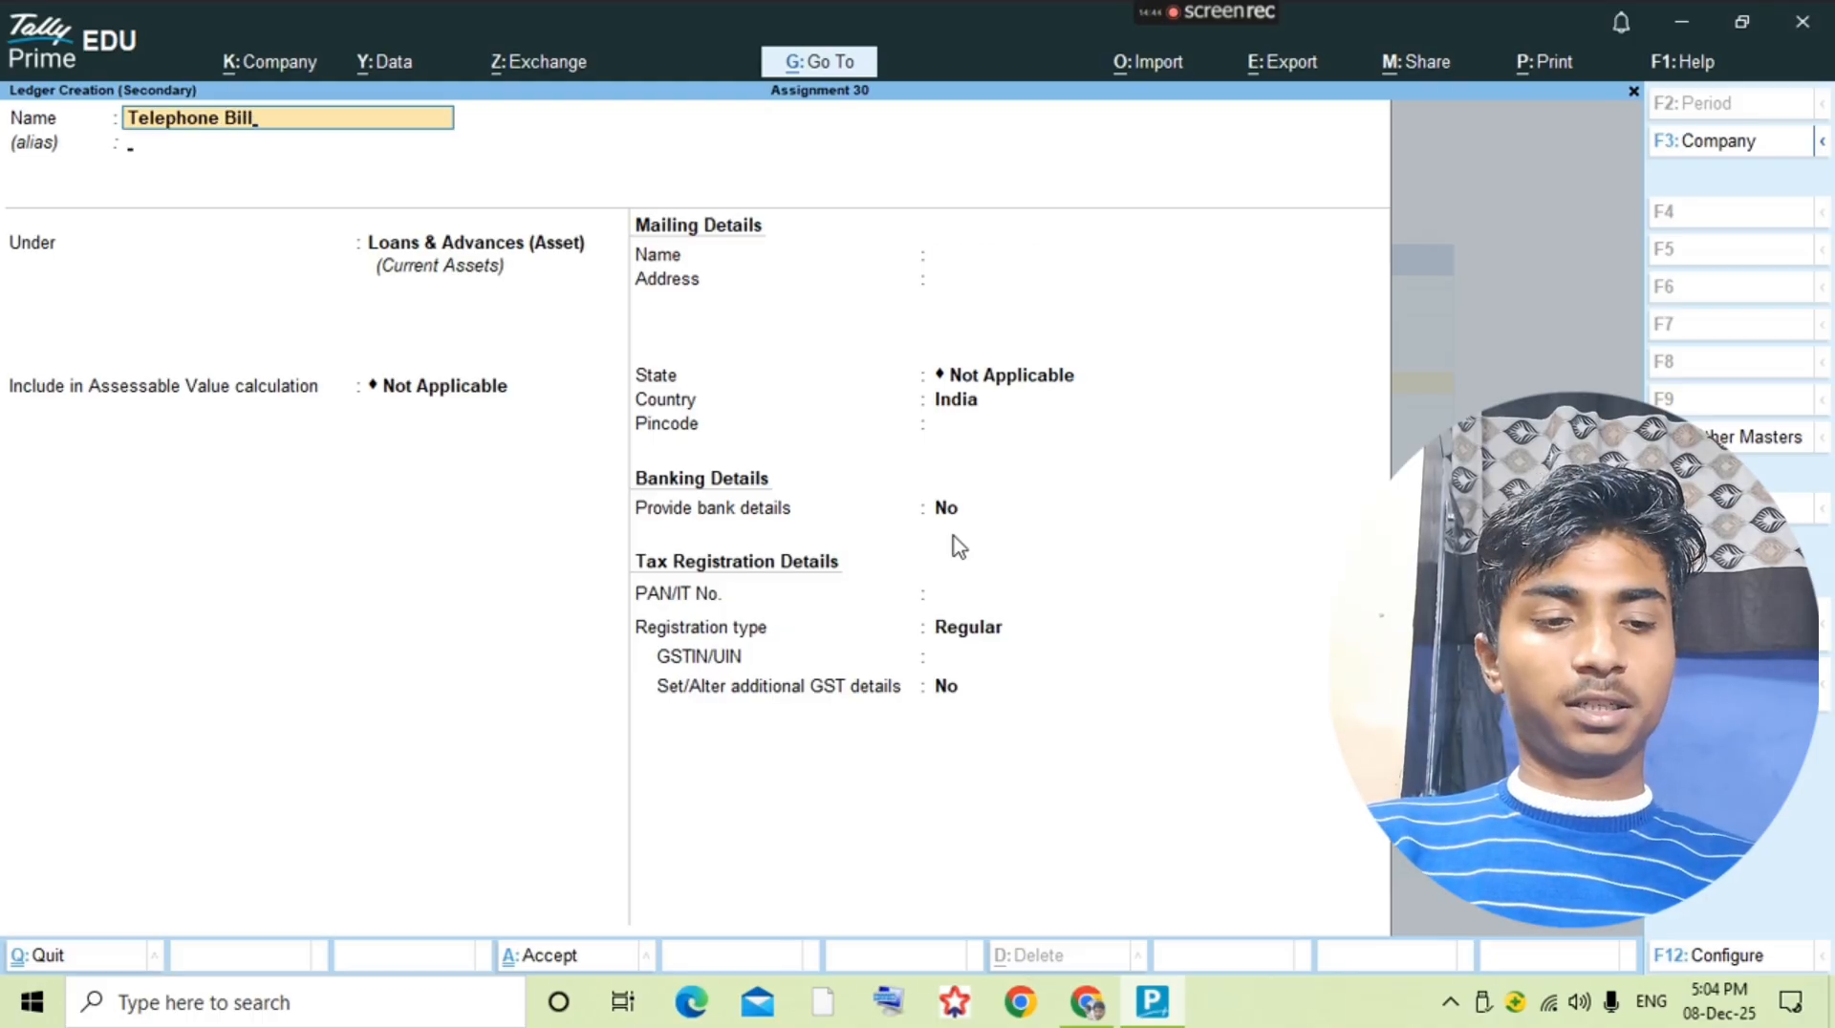
key("Return")
key("Return")
type("Indi")
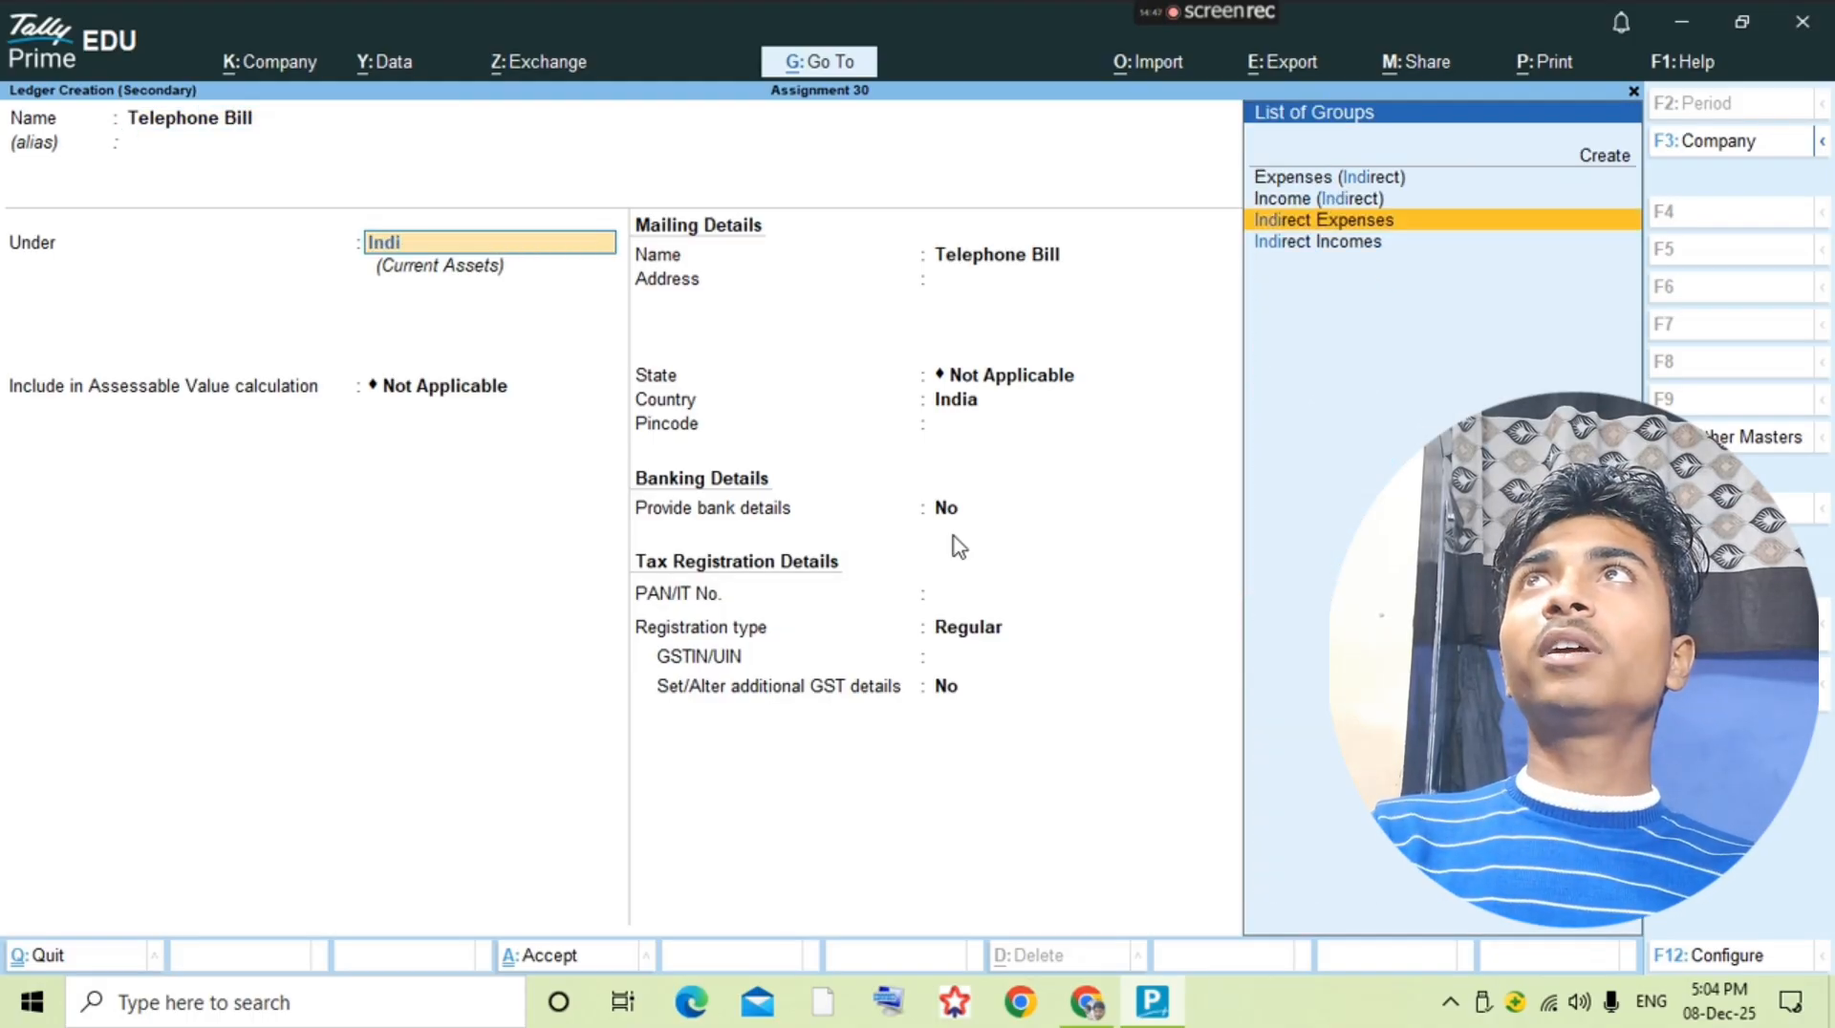
key("Return")
key("ctrl+a")
key("Return")
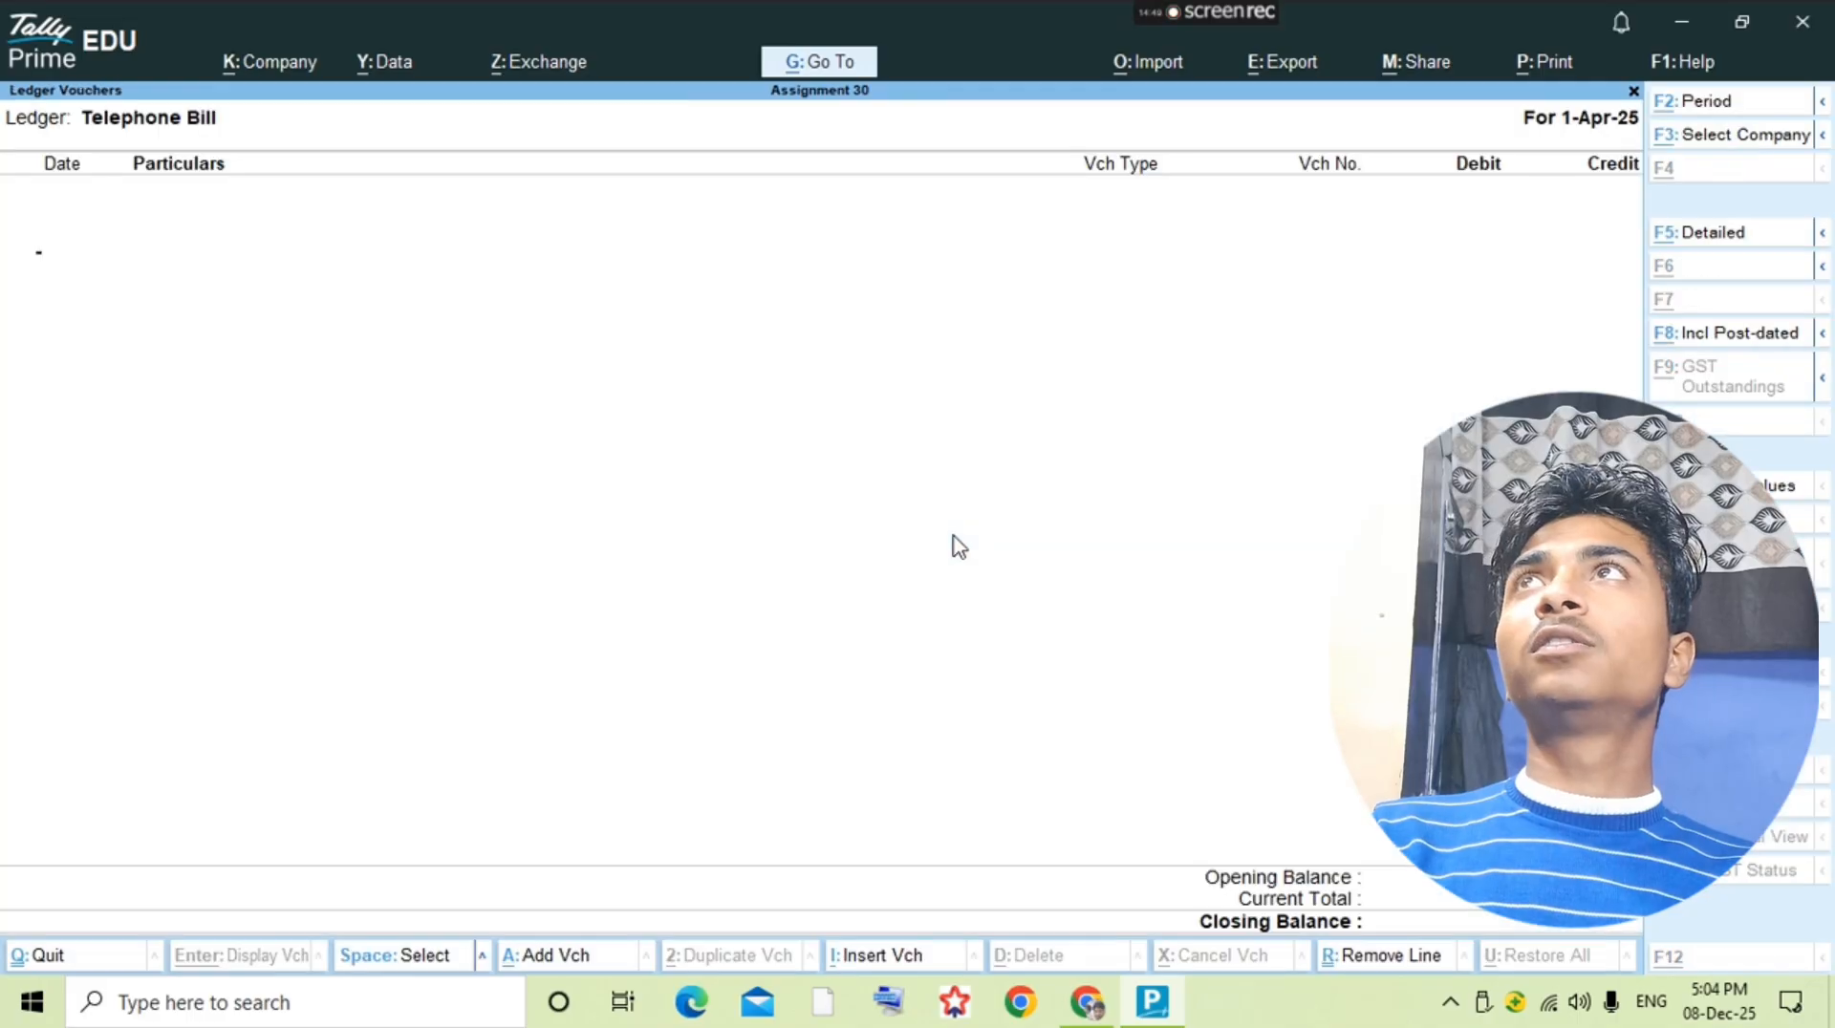
Step: Start a payment voucher and debit Telephone Bill 620, checking the amount in the question PDF
key("alt+a")
type("Telephone")
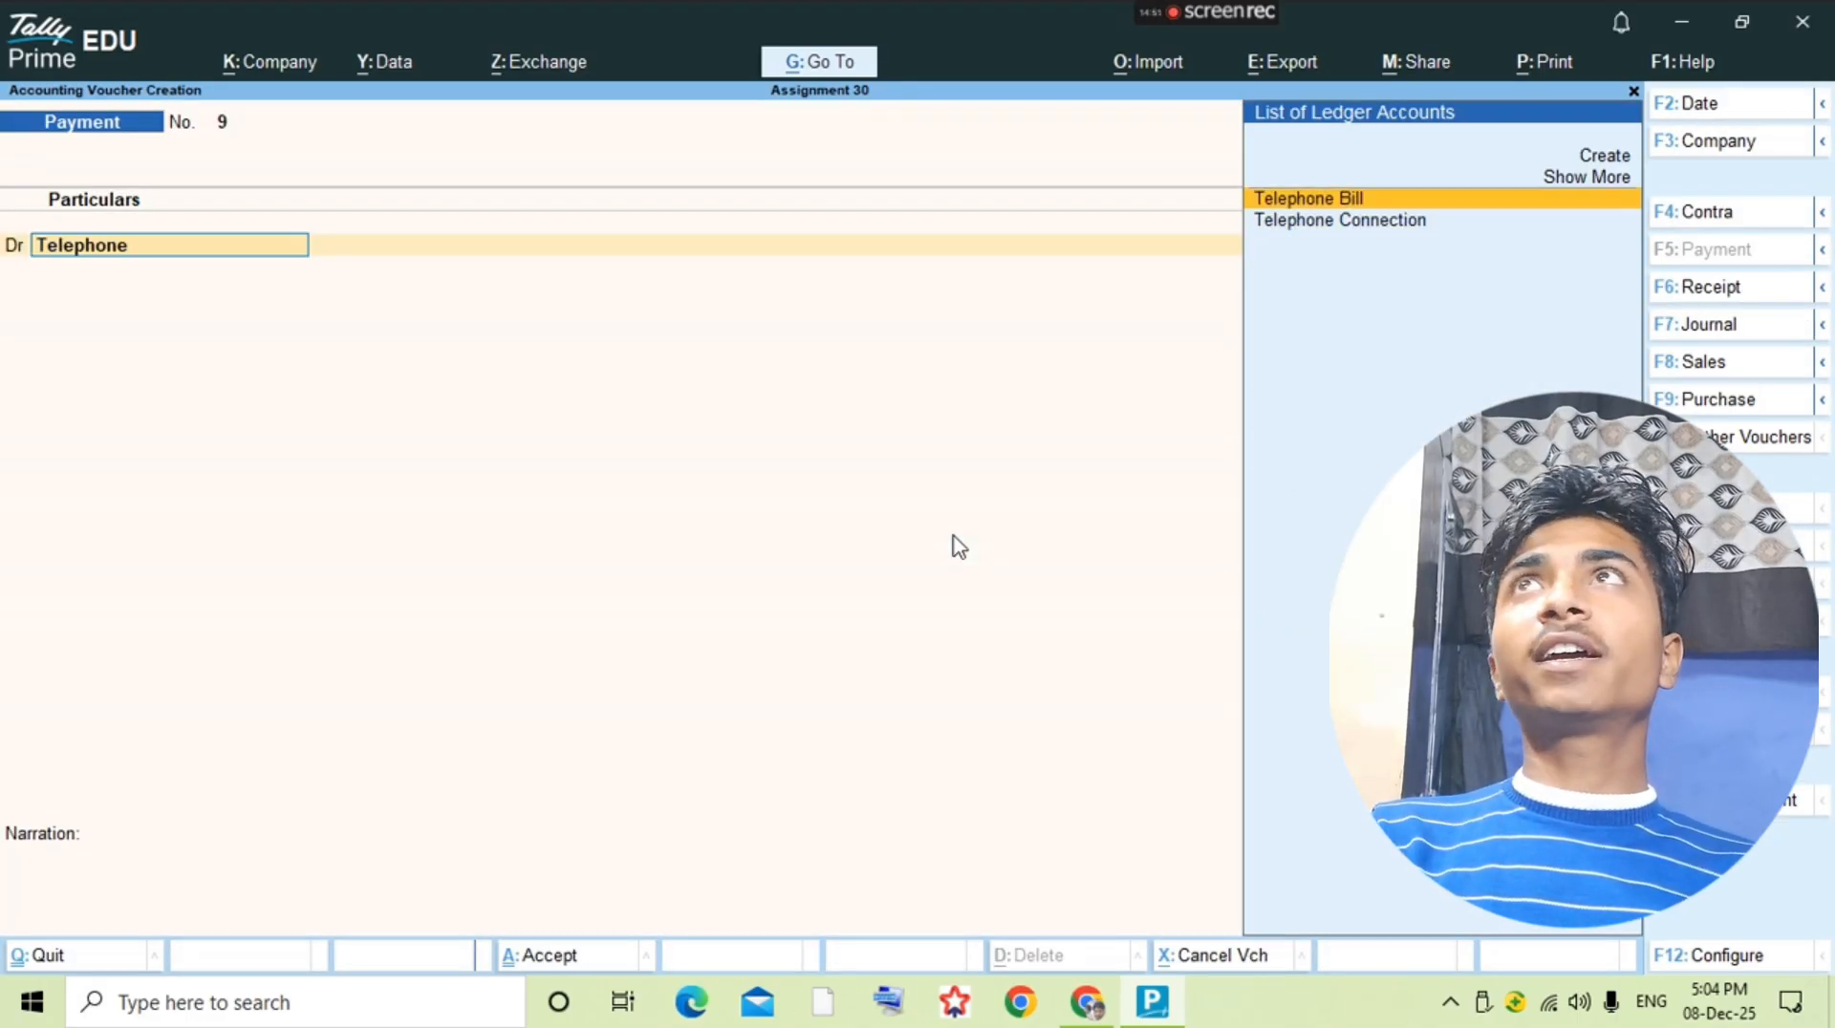
key("Return")
key("alt+Tab")
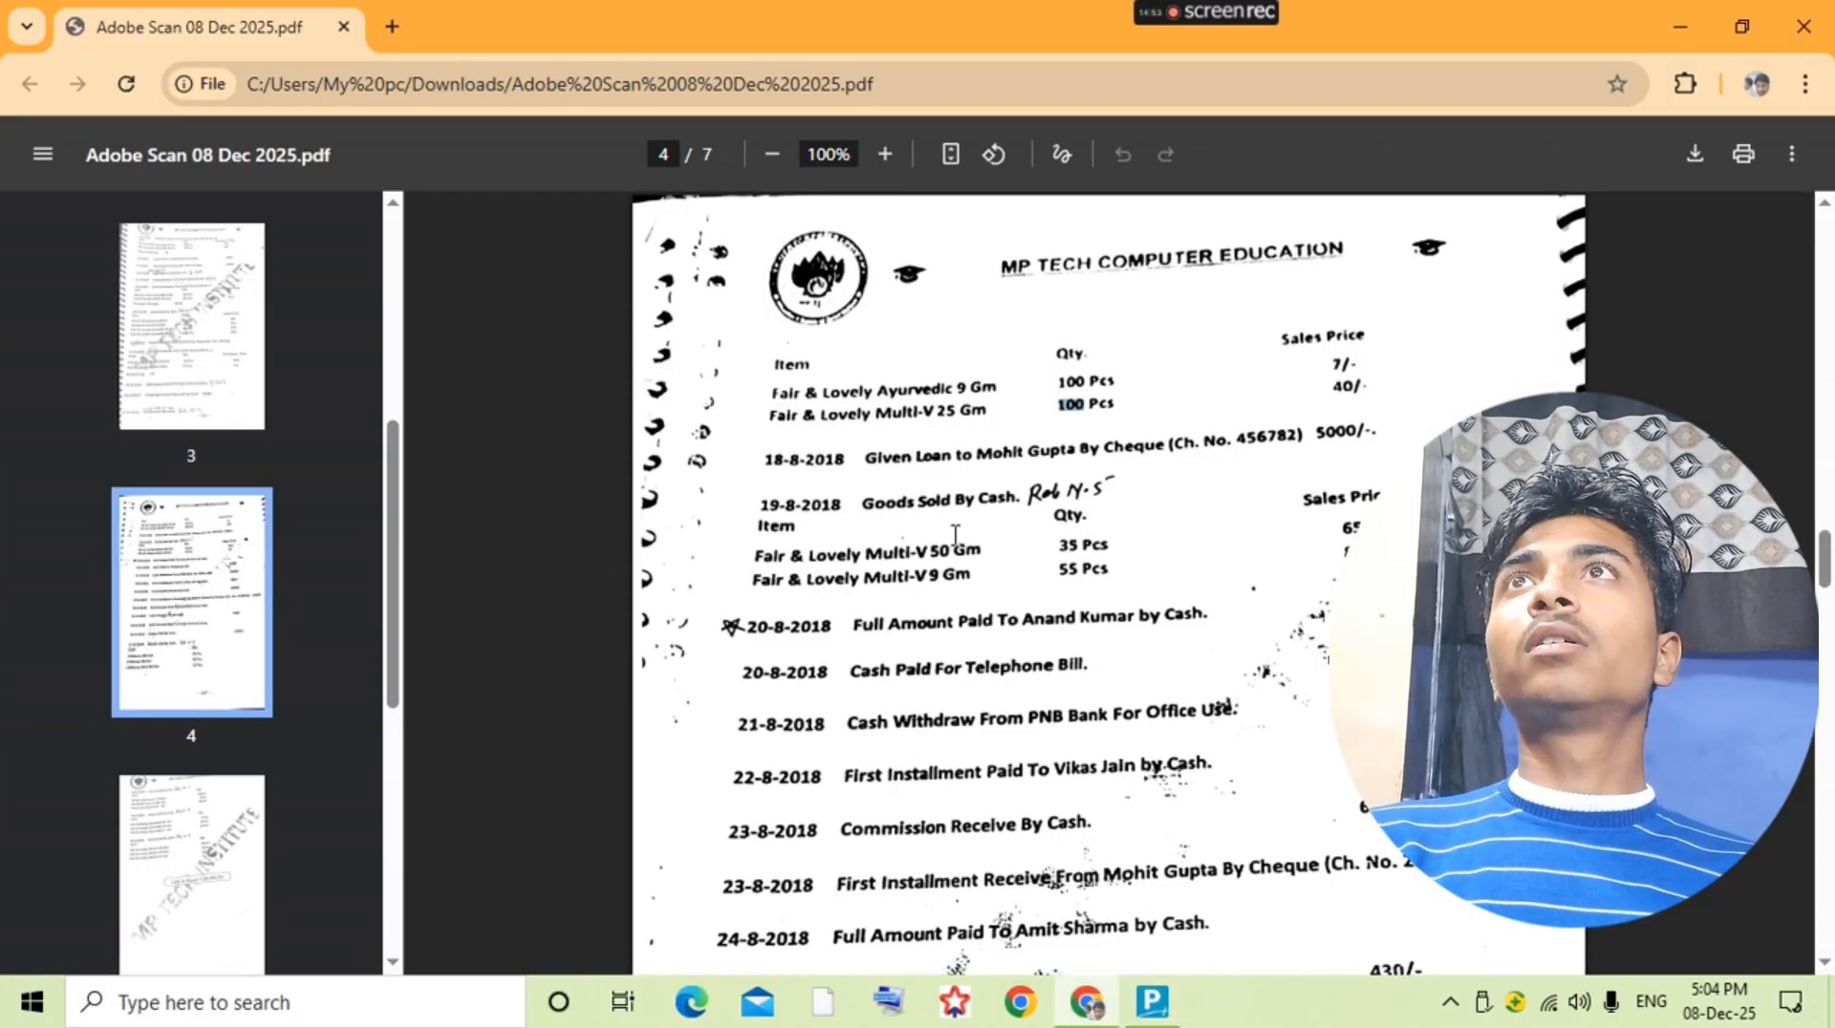
key("alt+Tab")
type("620")
key("Return")
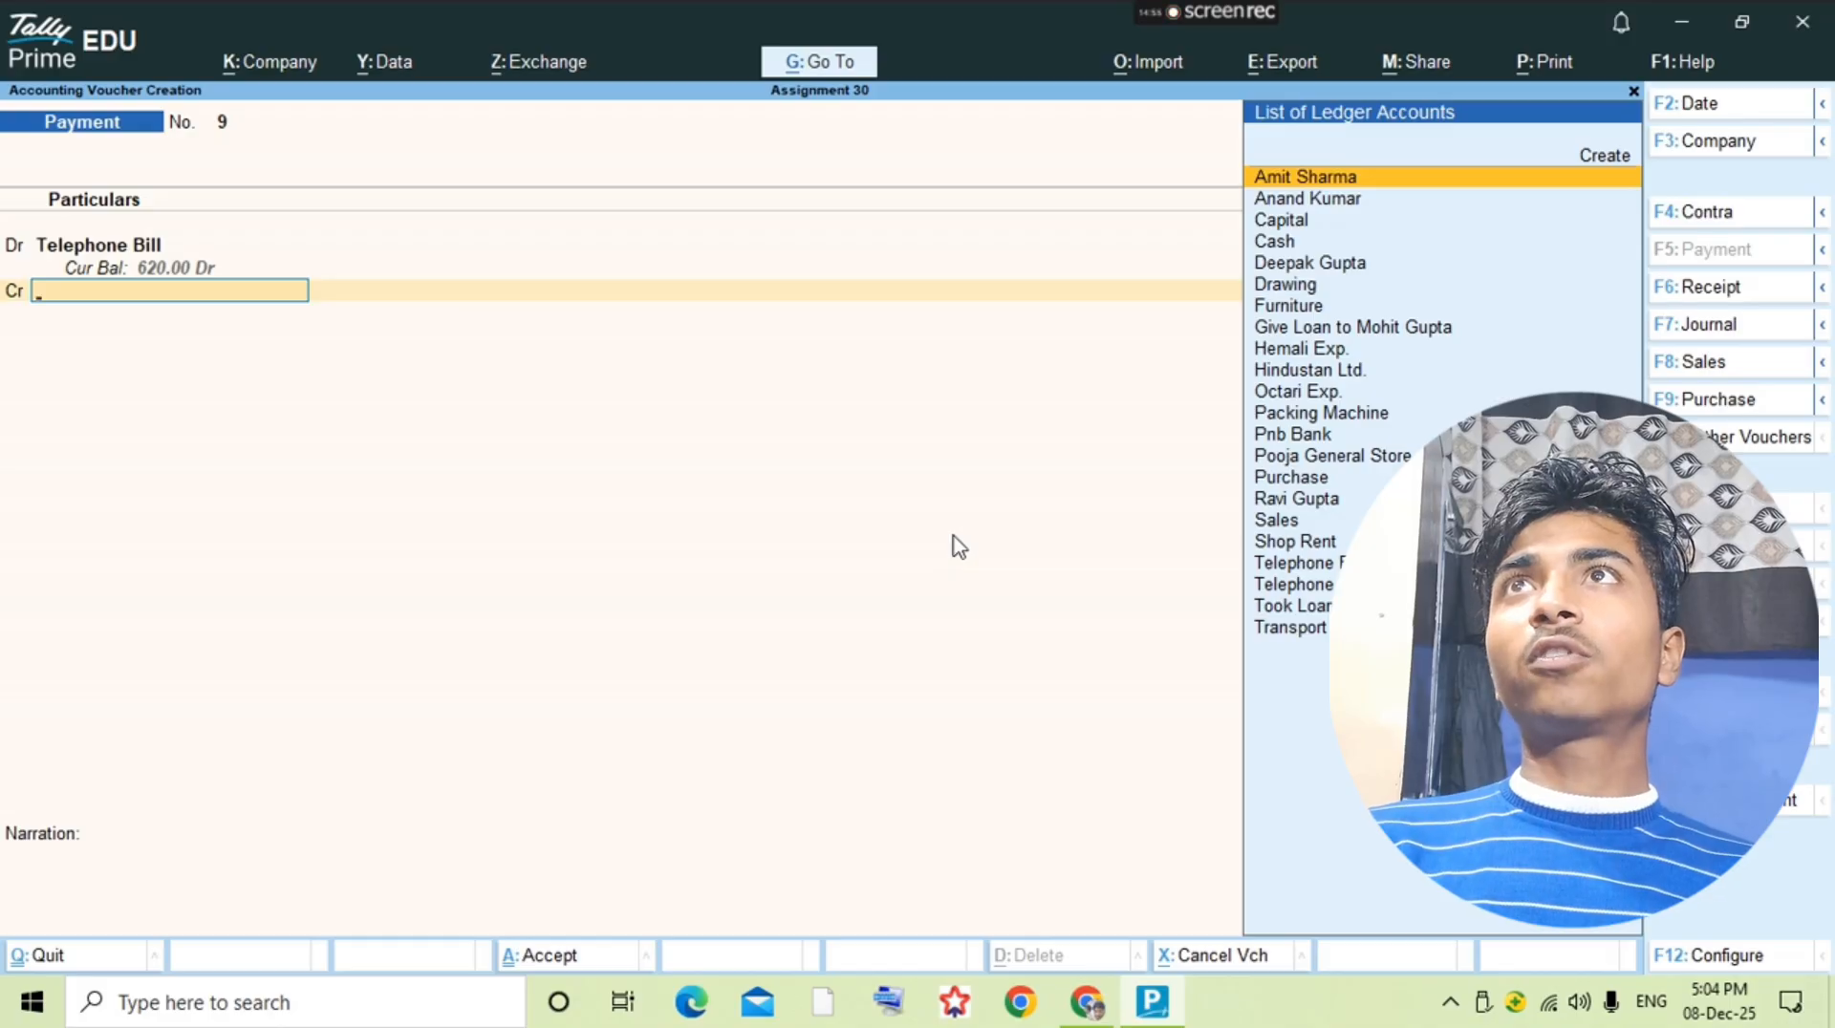
Step: Credit Cash for the telephone bill and save the payment voucher
type("cash")
key("Return")
key("ctrl+a")
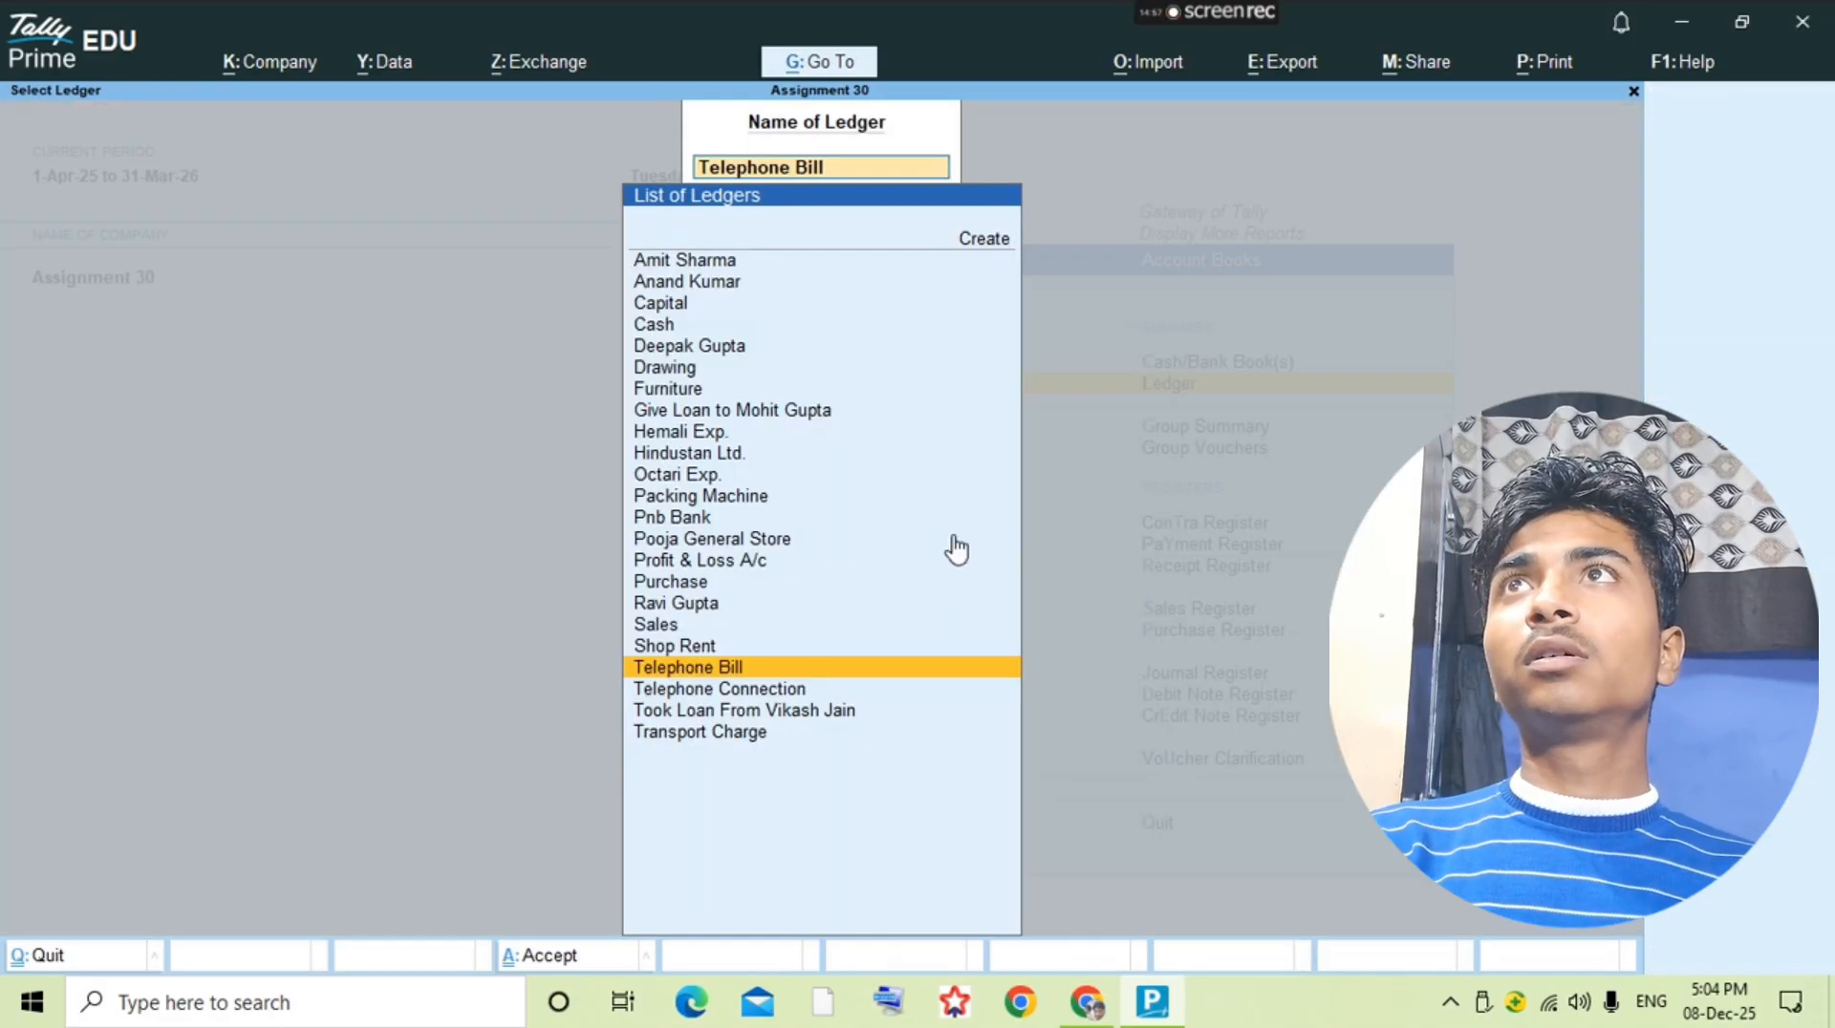
Step: Check the 21-8 cash withdrawal in the question PDF and open the Pnb Bank ledger's voucher list
key("alt+Tab")
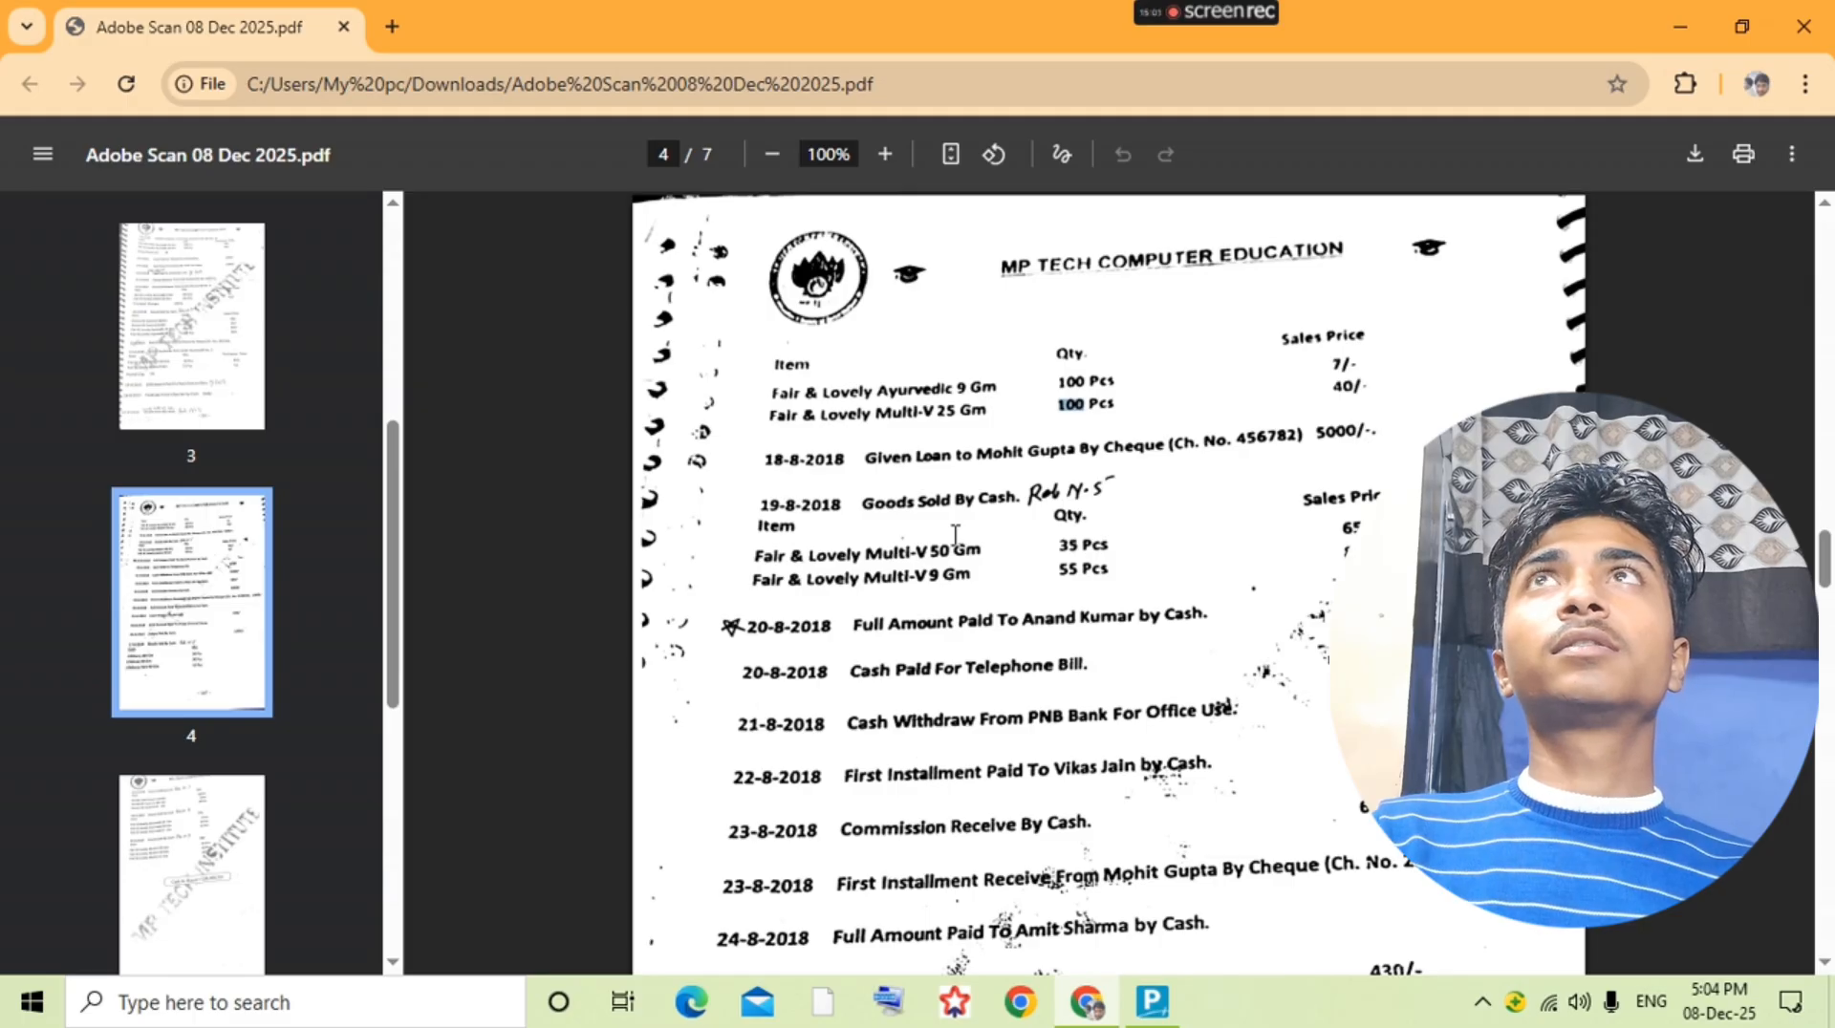
key("alt+Tab")
type("P")
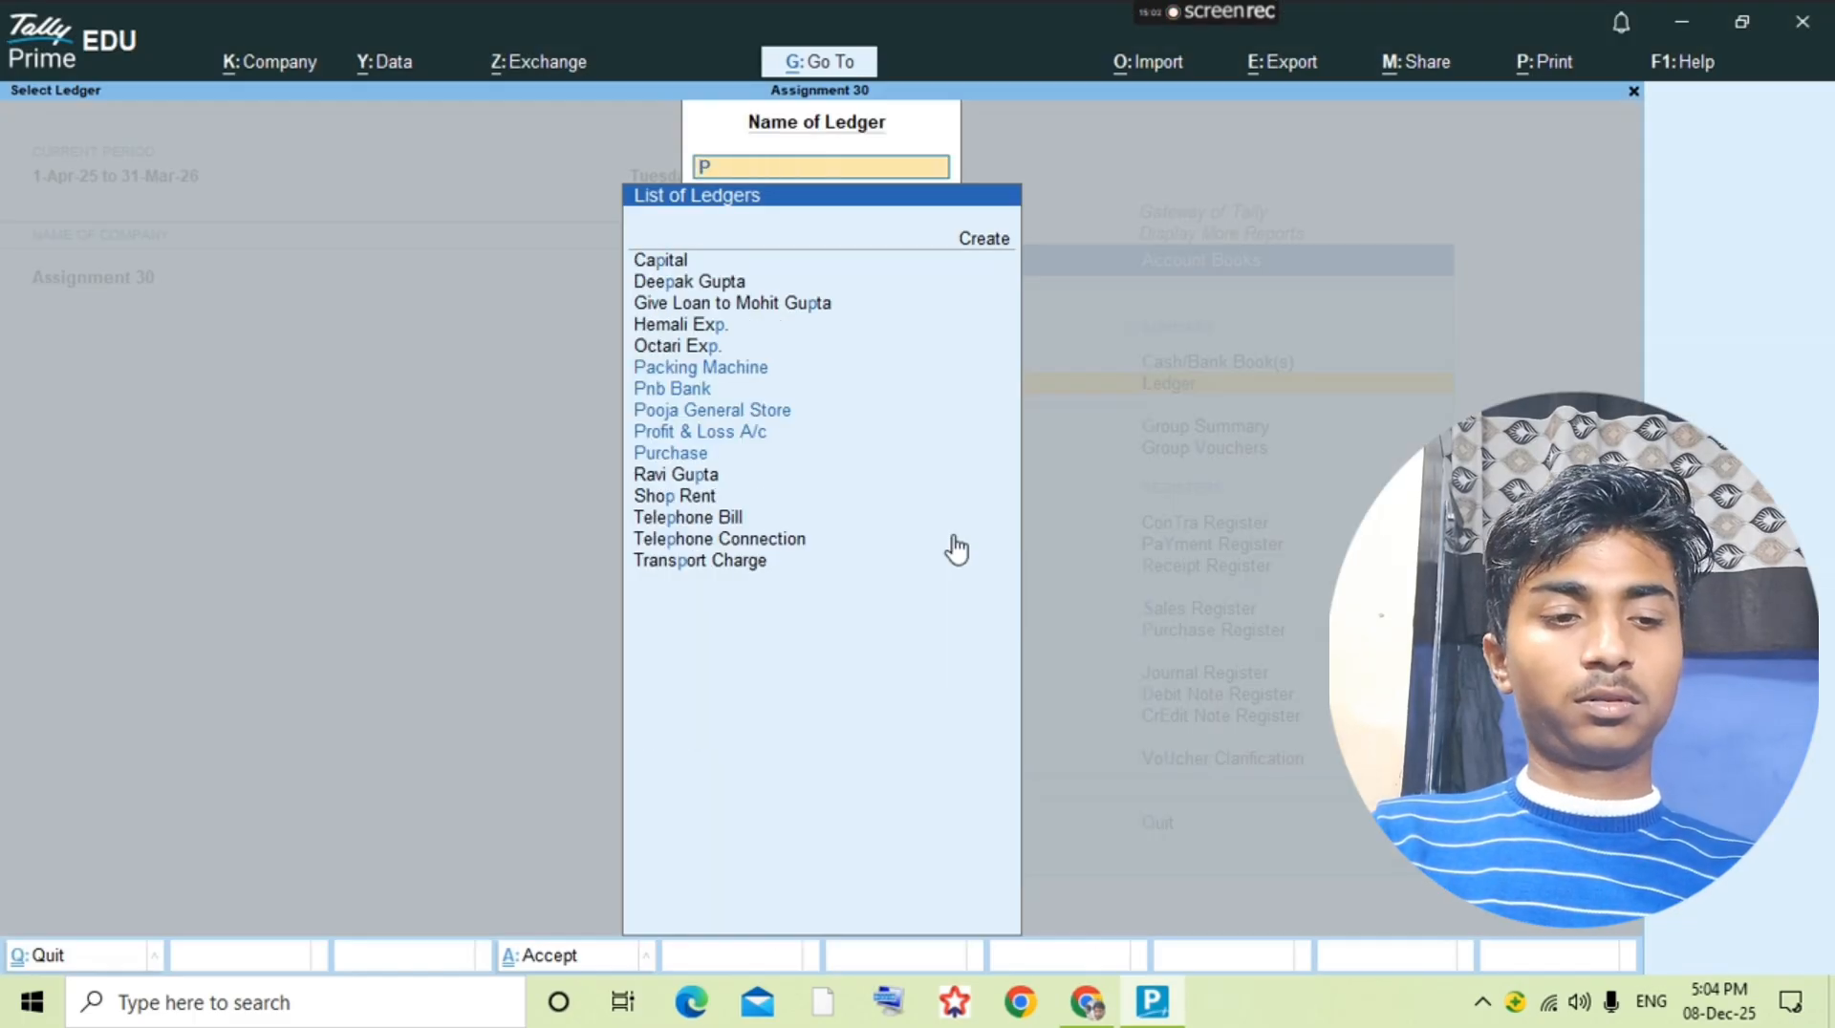
type("nb")
key("Return")
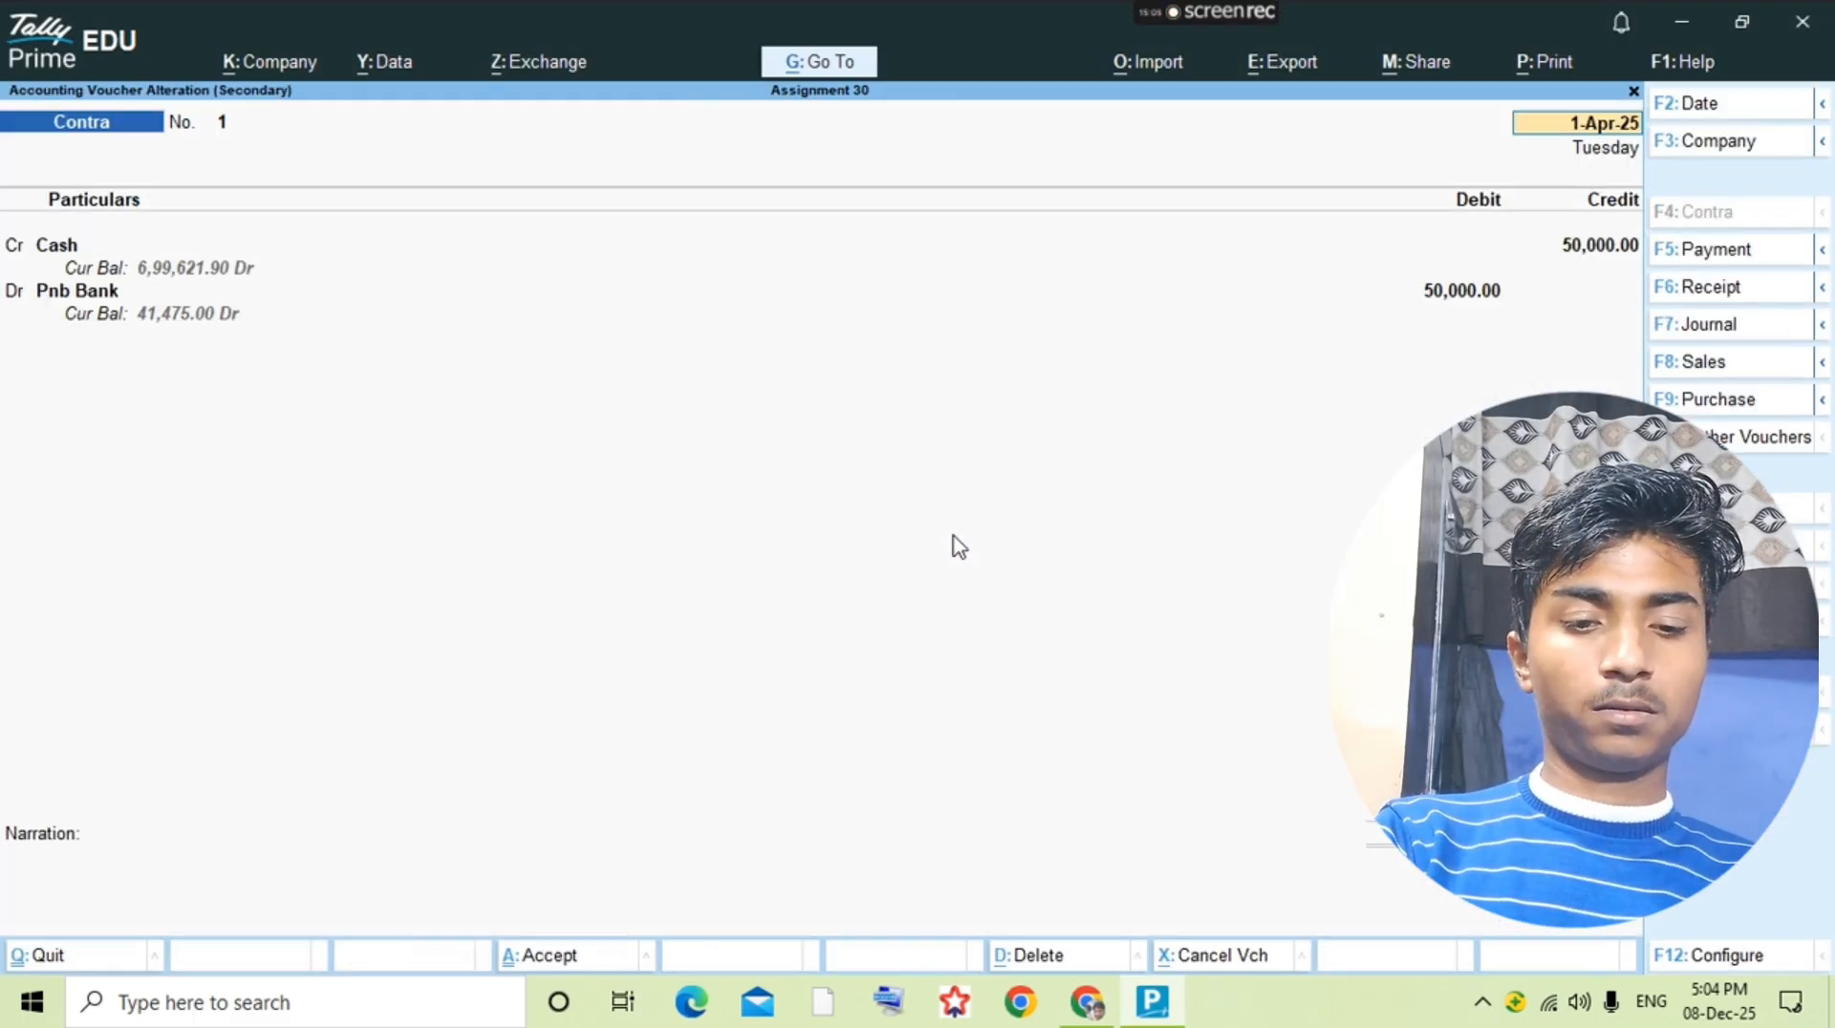
key("Escape")
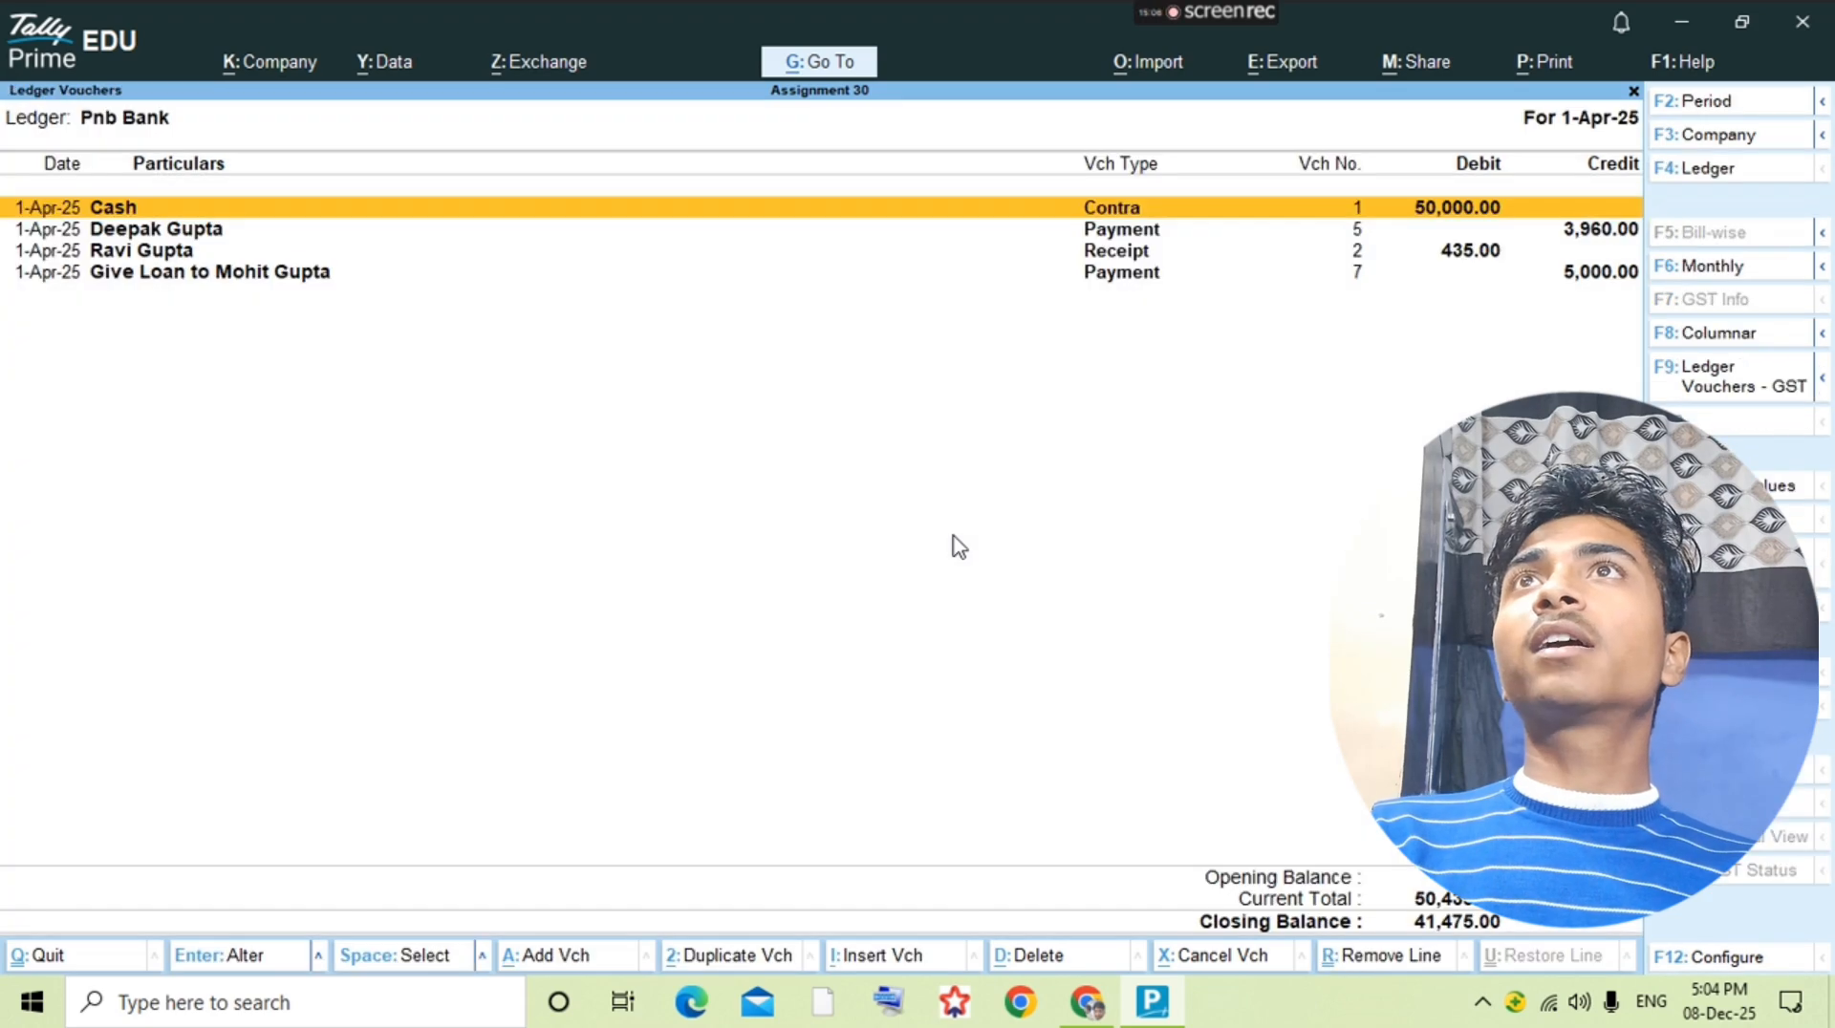
Step: Start a contra voucher crediting Pnb Bank 2,000, checking the question PDF, and accept the cheque bank allocation
key("alt+a")
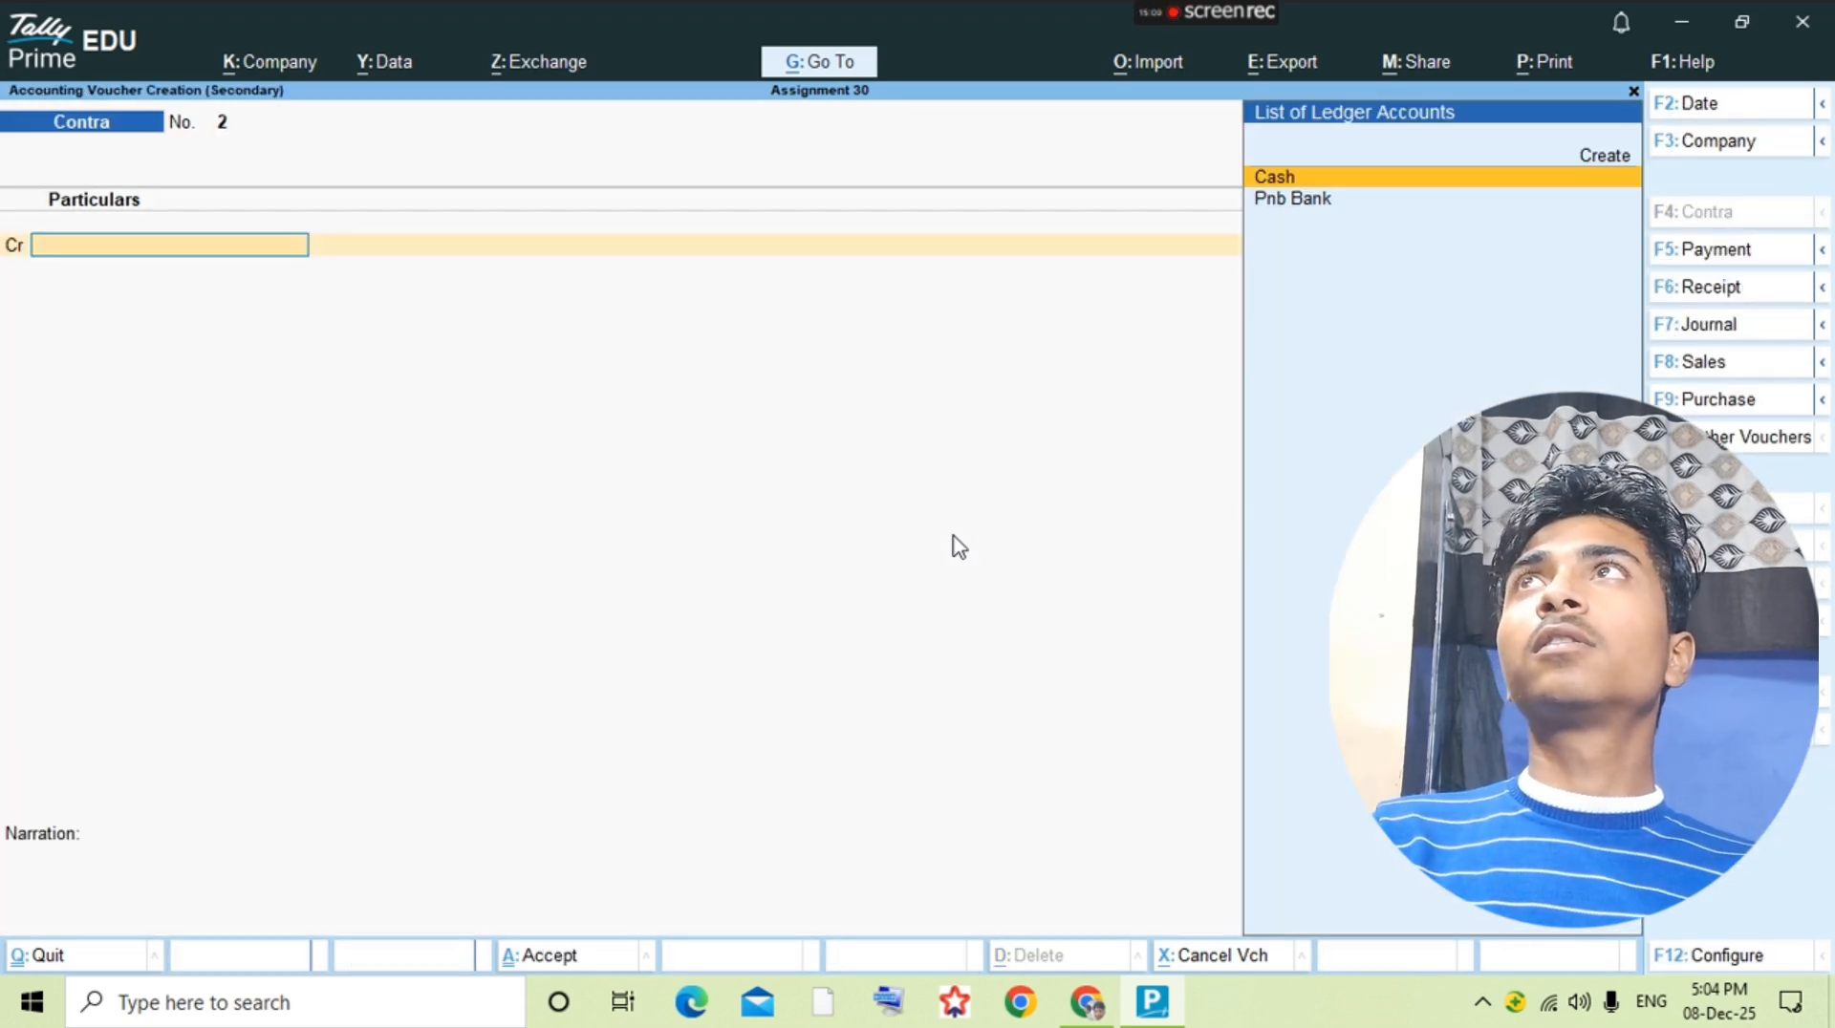
type("Pnb")
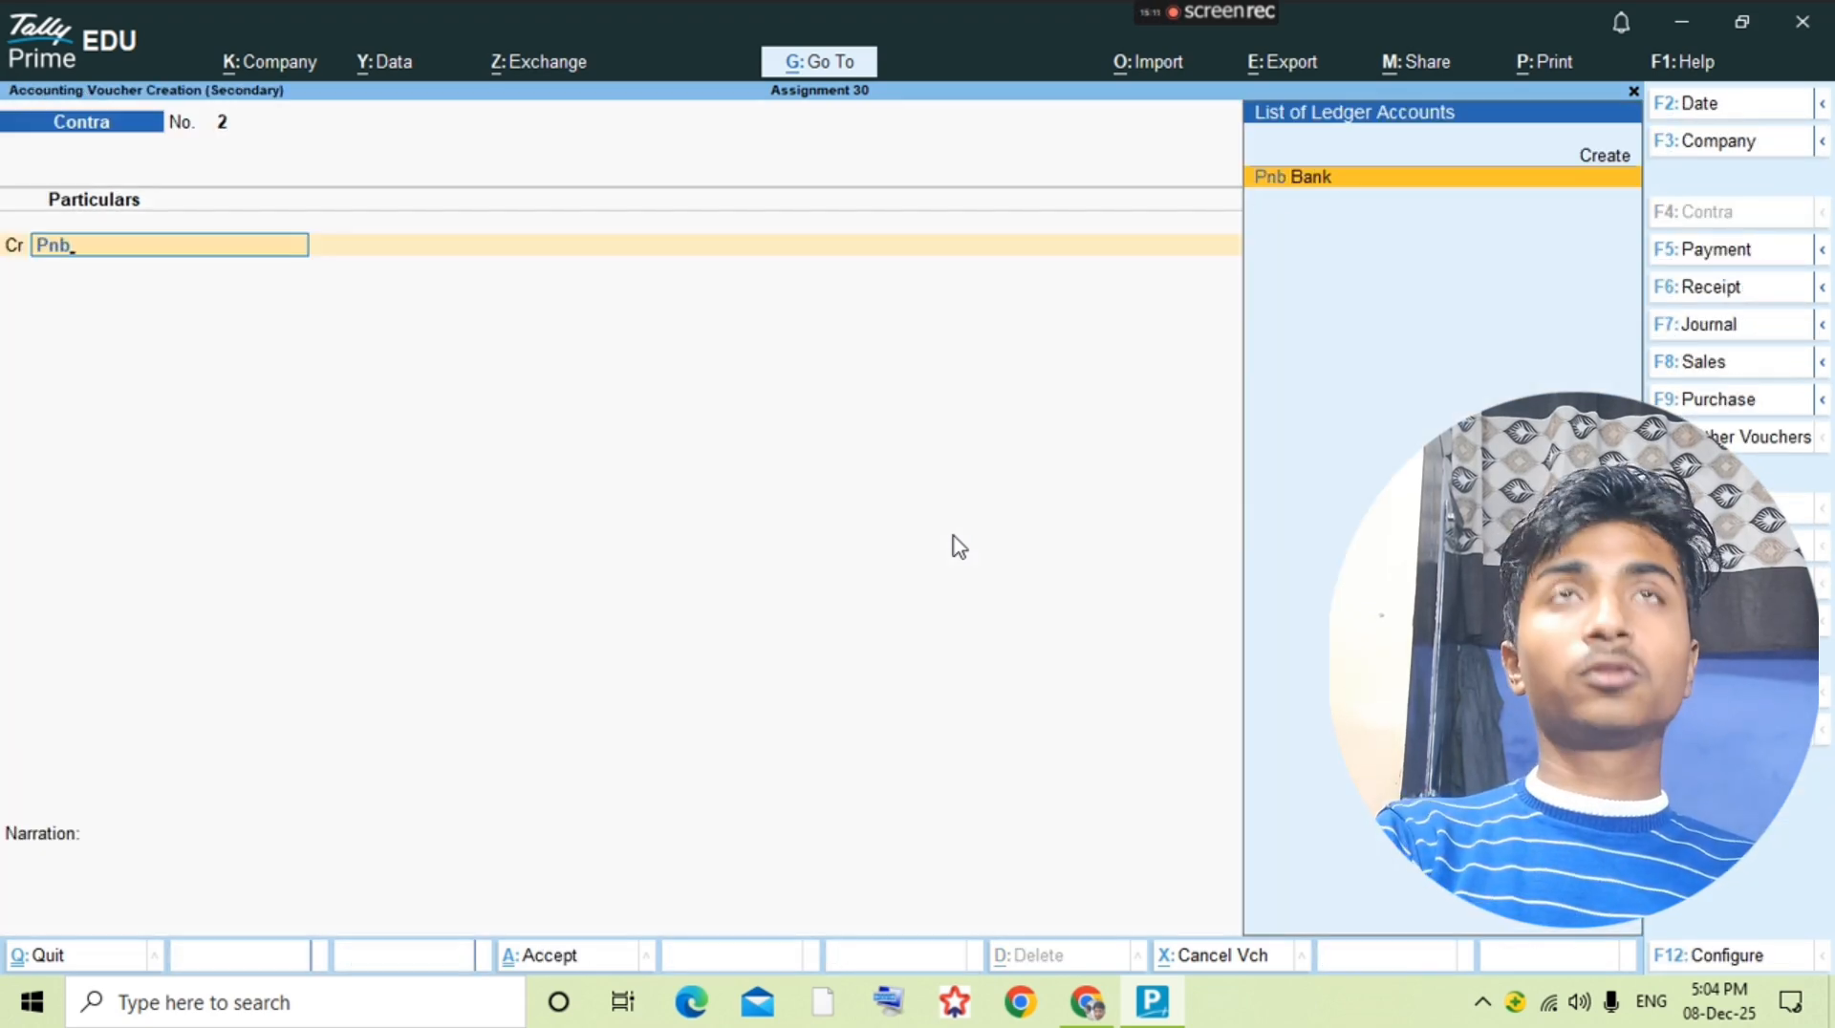
key("alt+Tab")
key("alt+Tab")
type("2000")
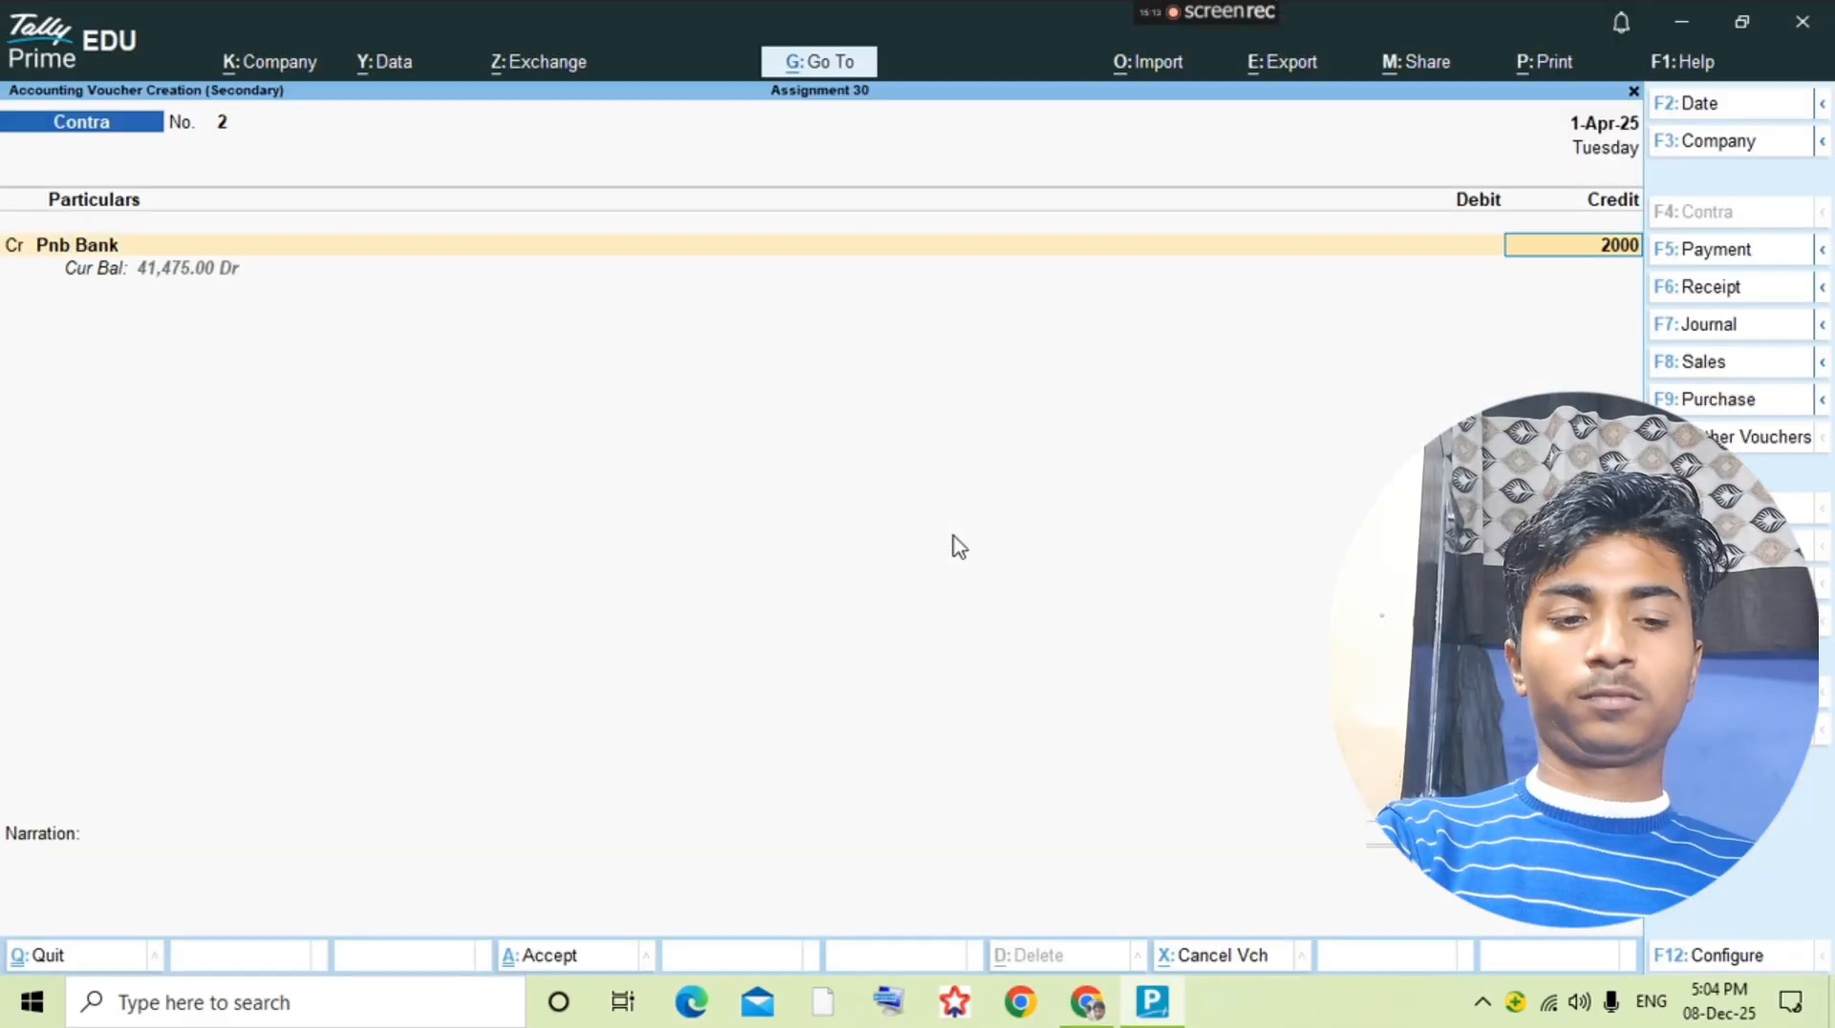
key("Return")
key("Return")
key("Return")
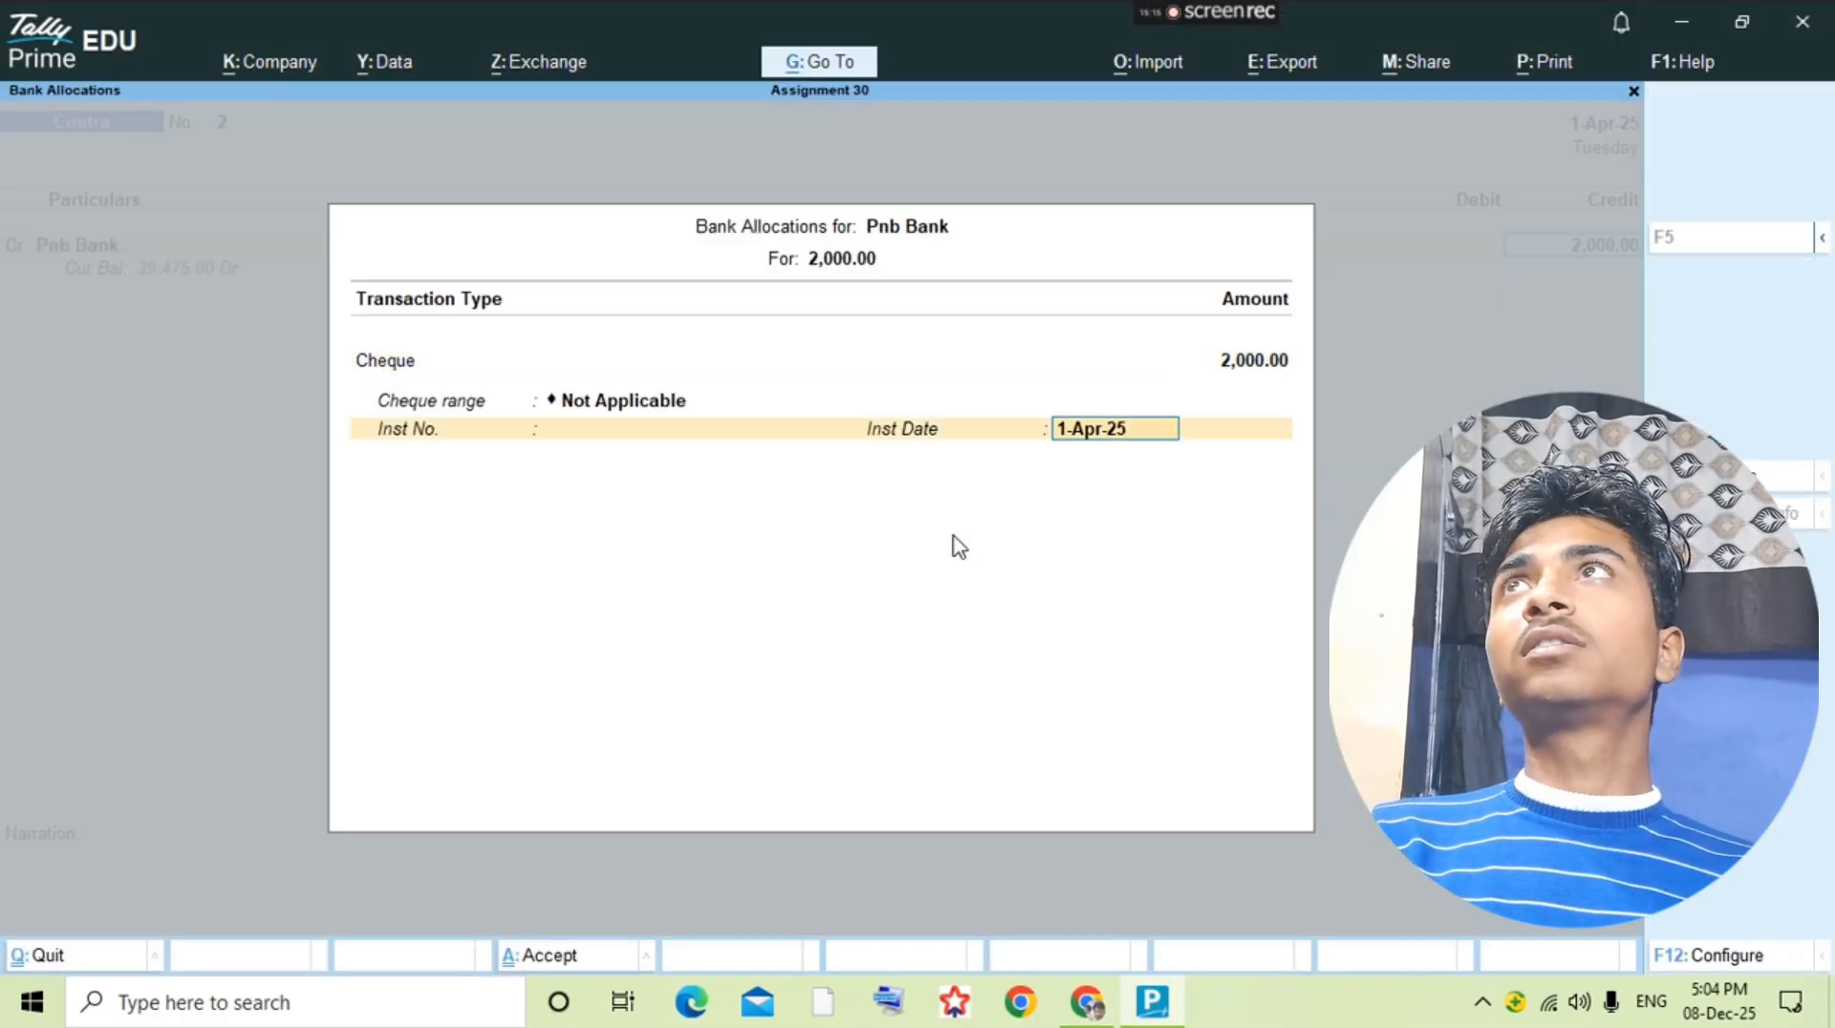
key("Return")
Step: Add Cash as the second line of the contra voucher and leave that entry
type("c")
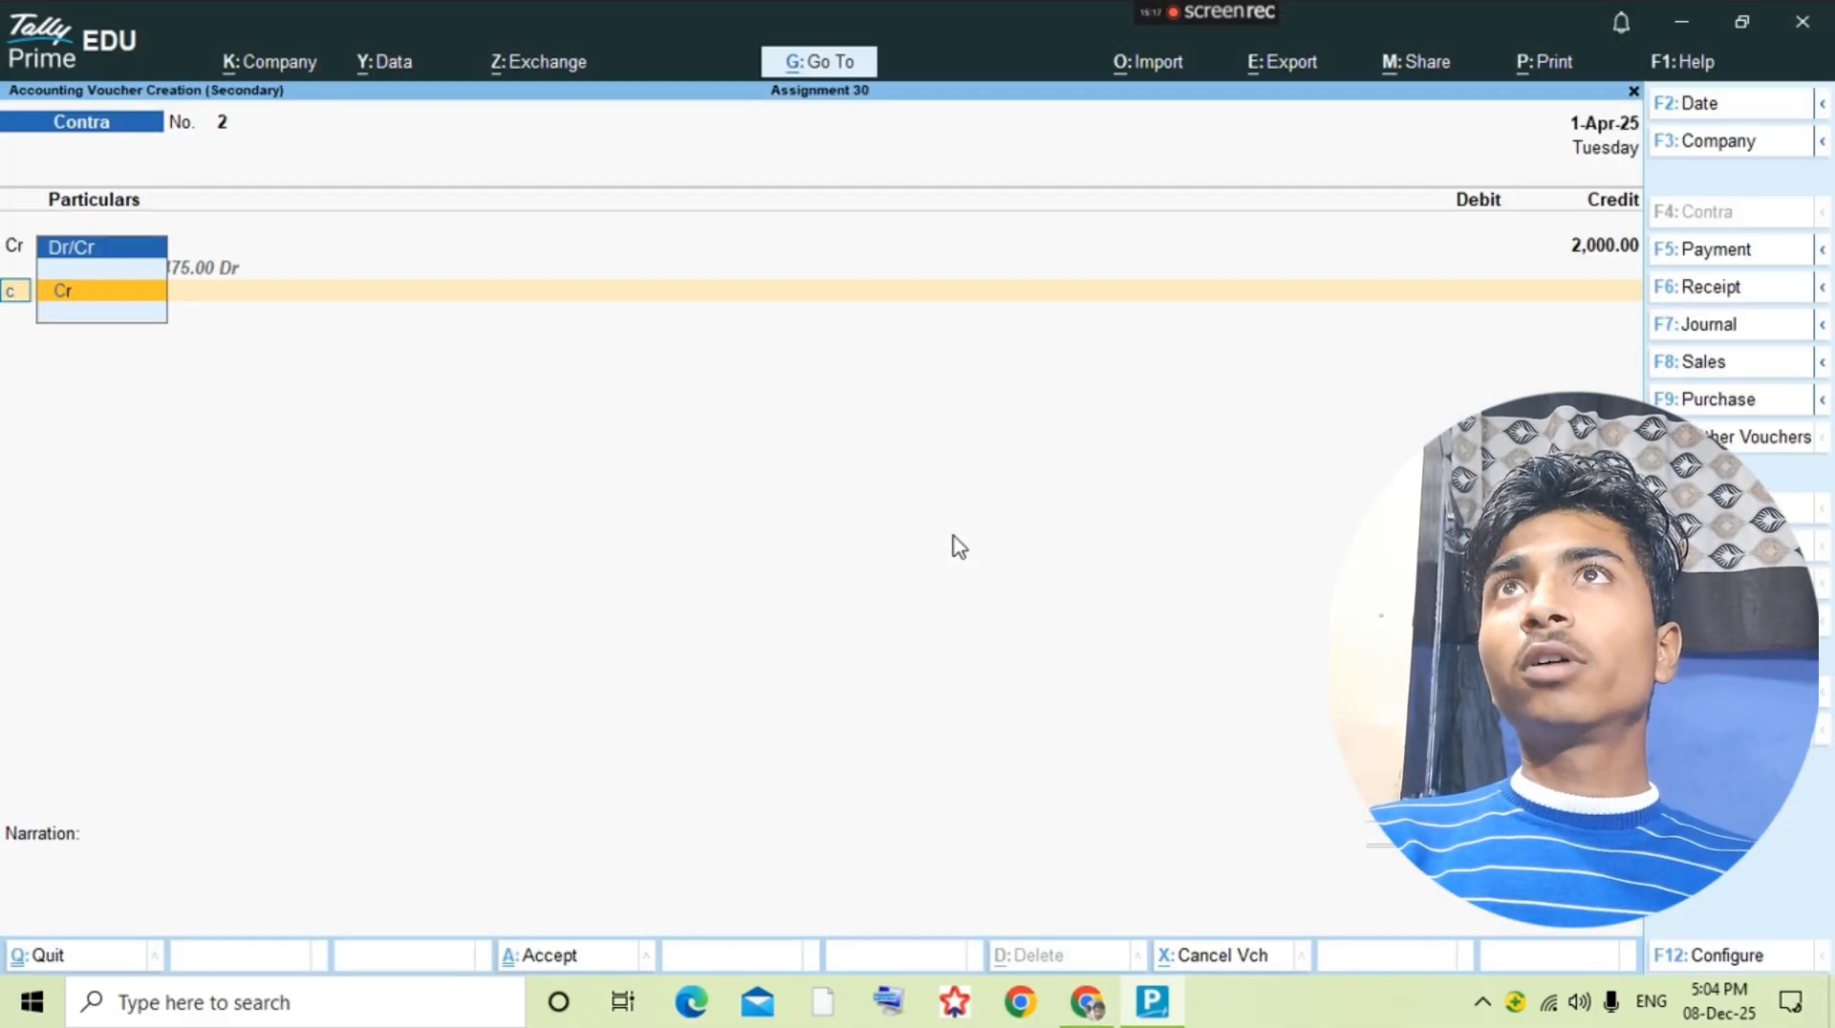
key("Return")
type("cash")
key("Return")
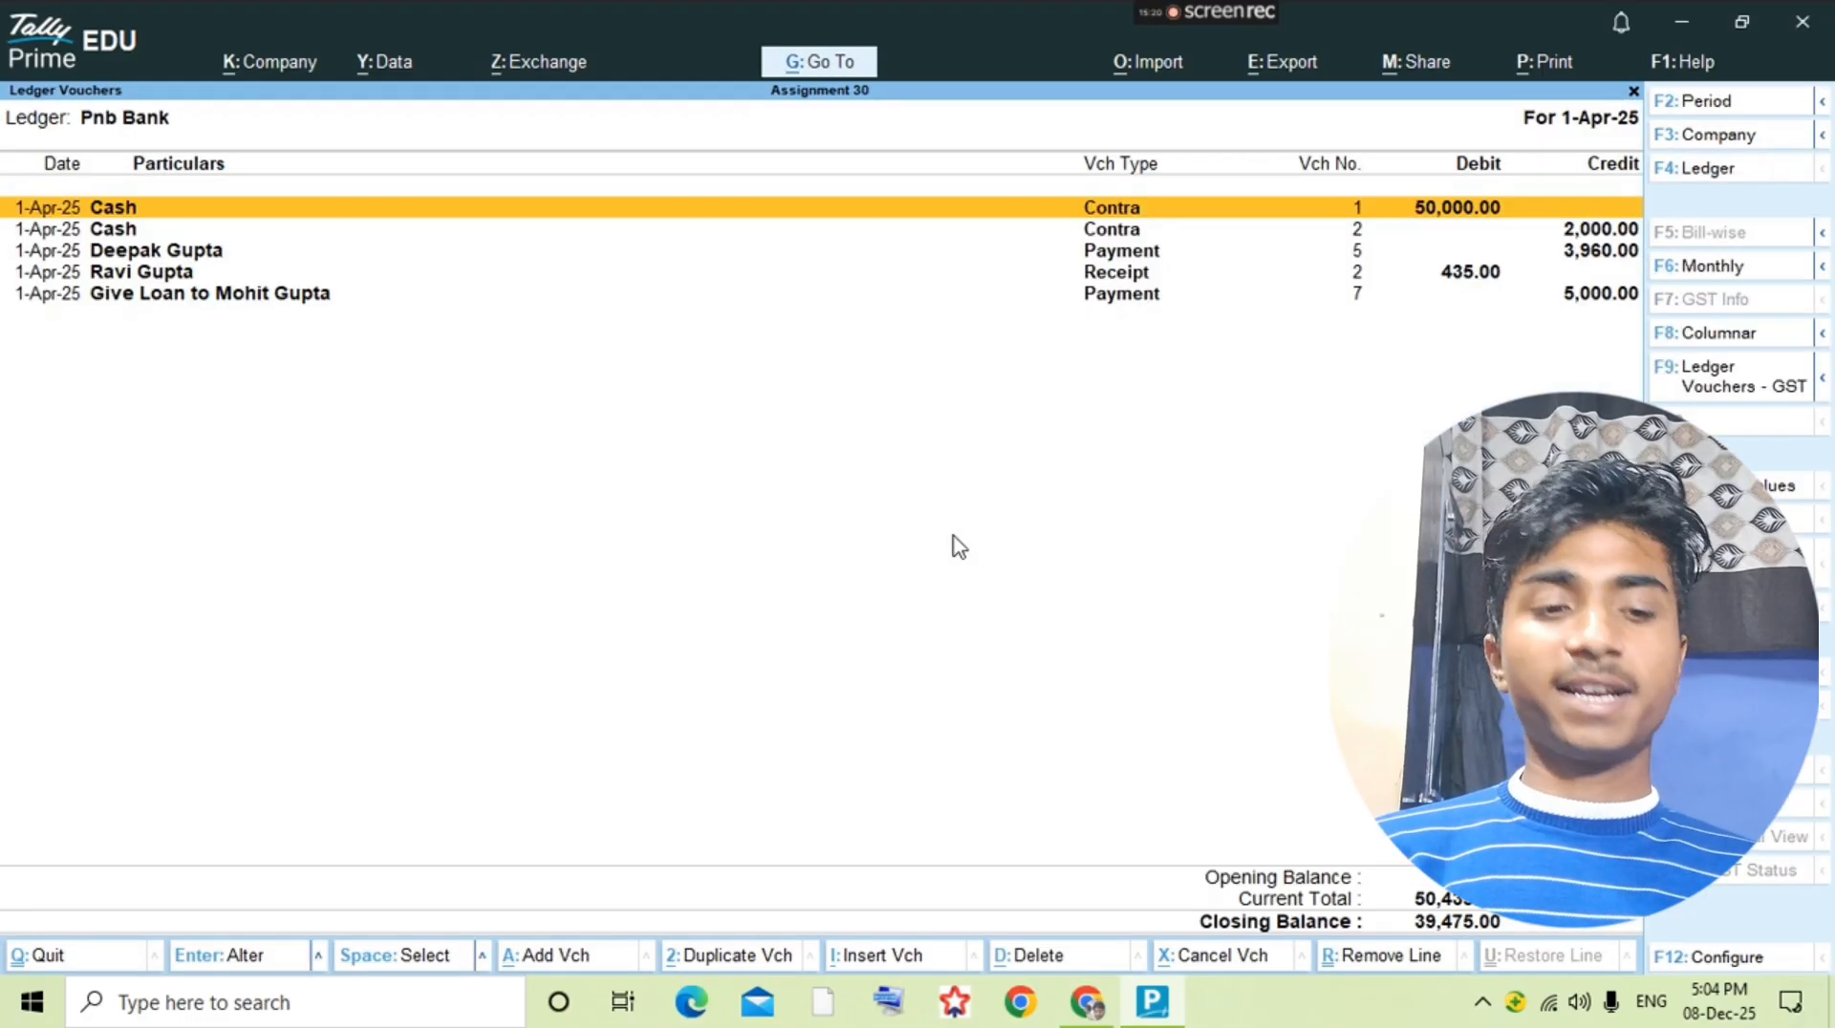
key("Escape")
Step: Check the 22-8 first loan installment in the question PDF and start a payment voucher from the lender's loan ledger
key("alt+Tab")
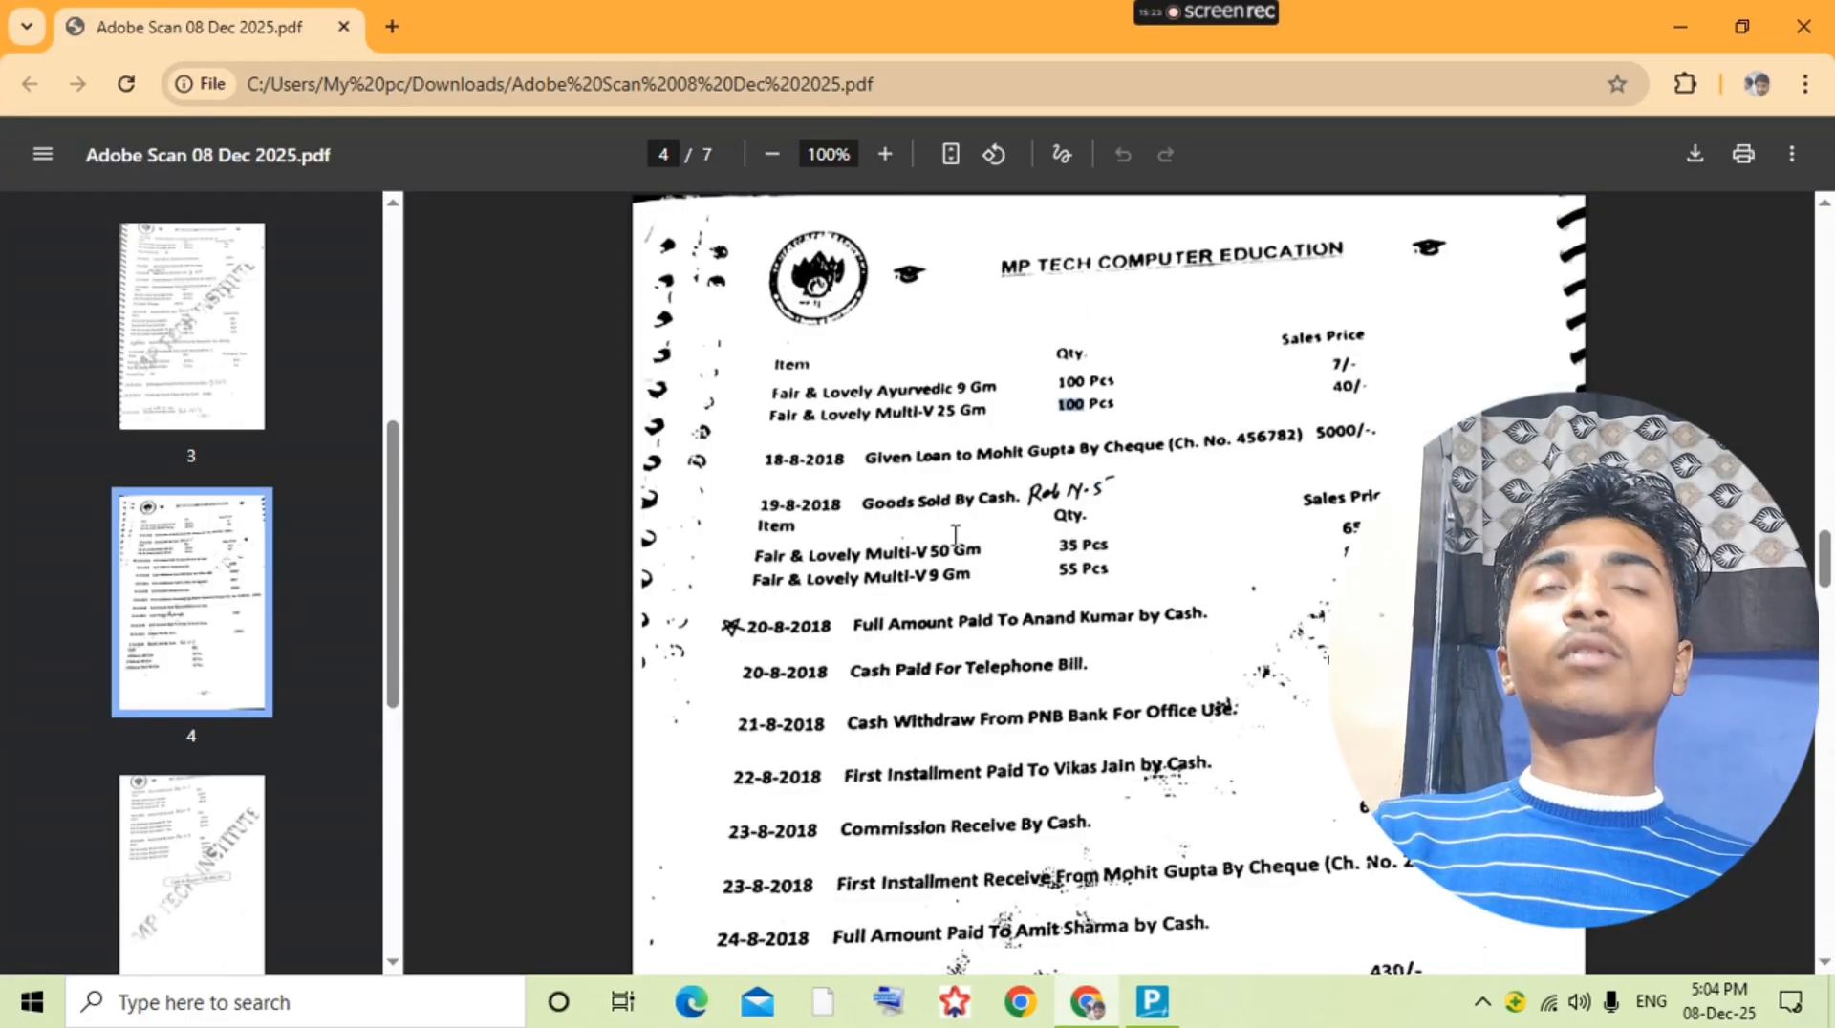
key("alt+Tab")
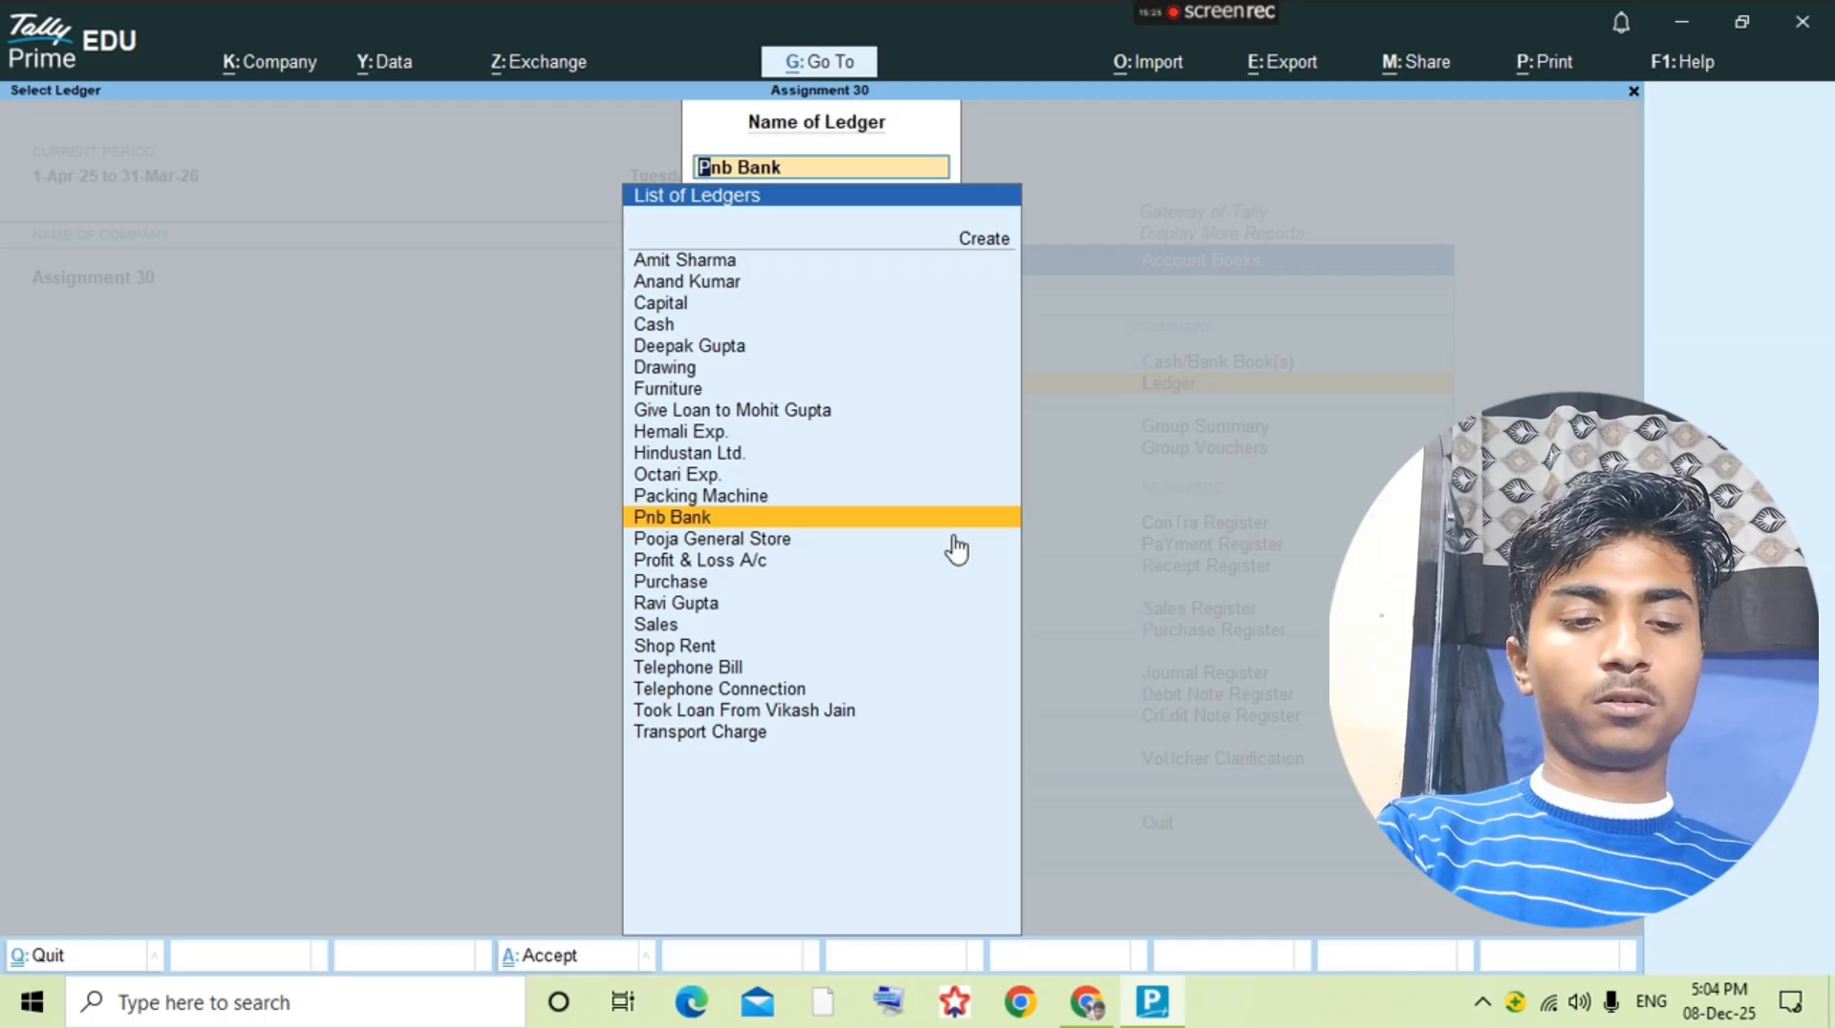
type("Vika")
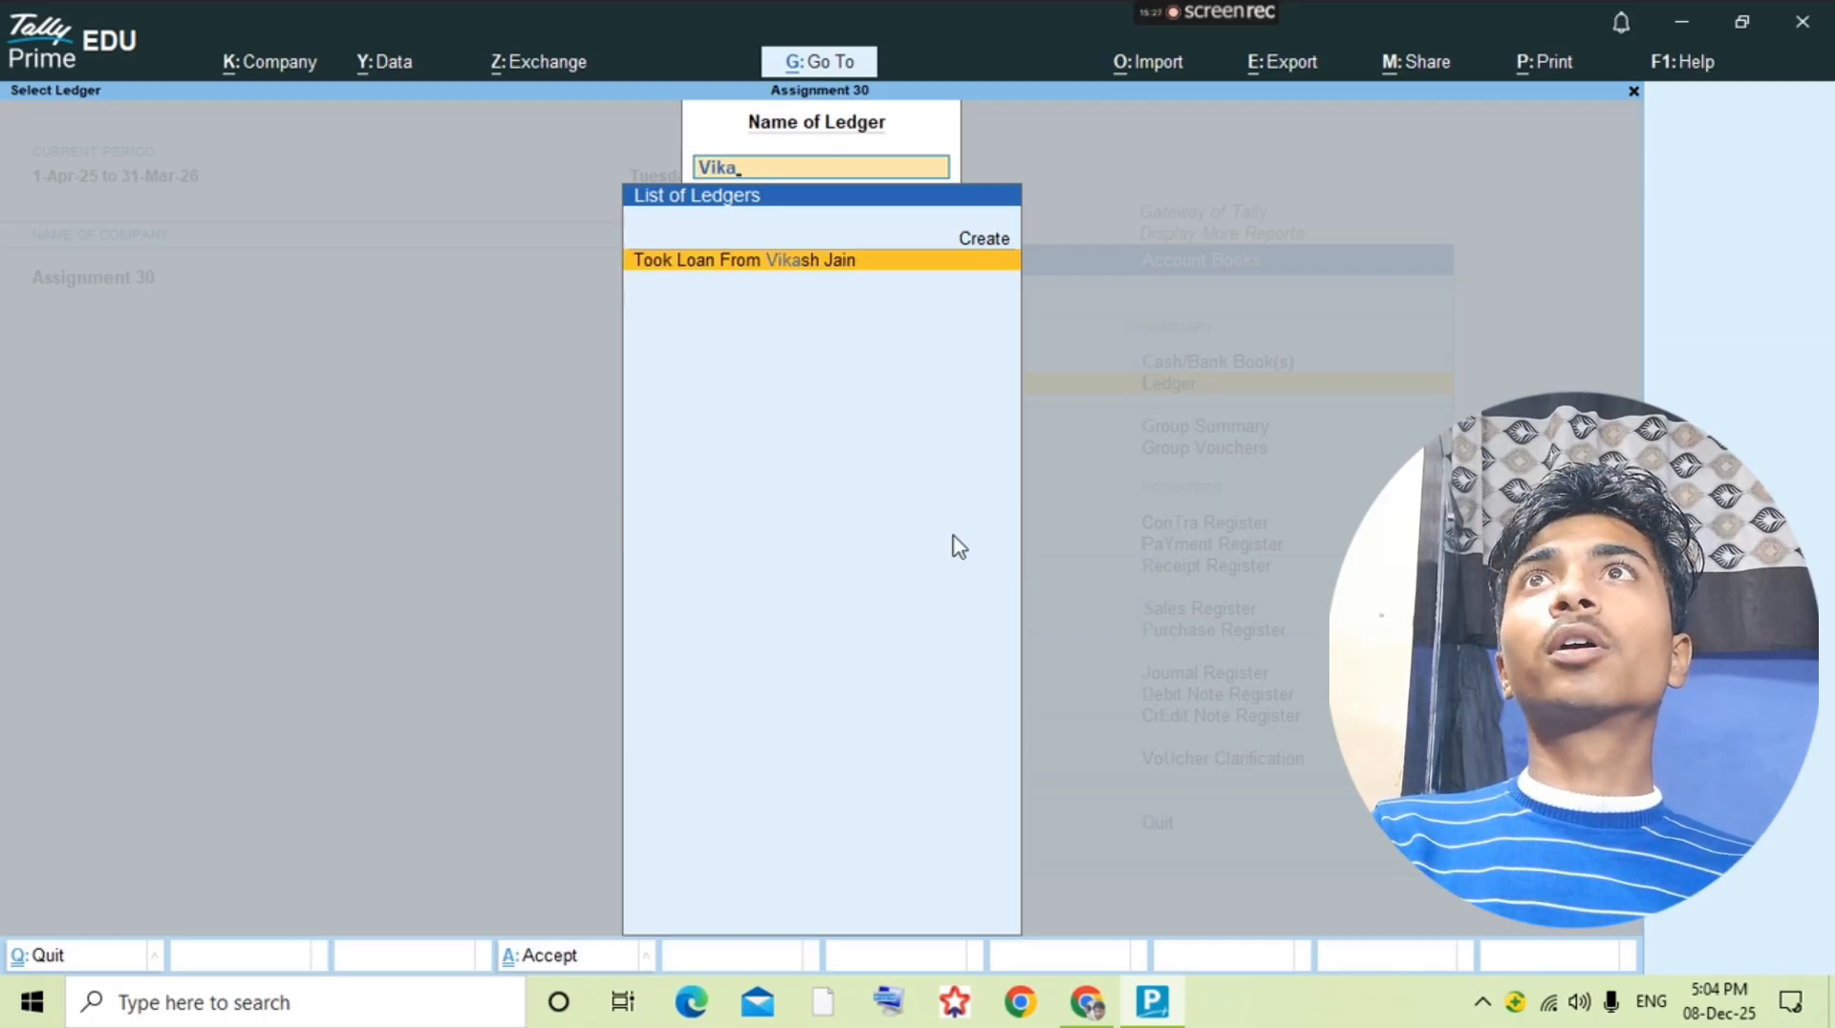
key("Return")
key("alt+a")
key("F5")
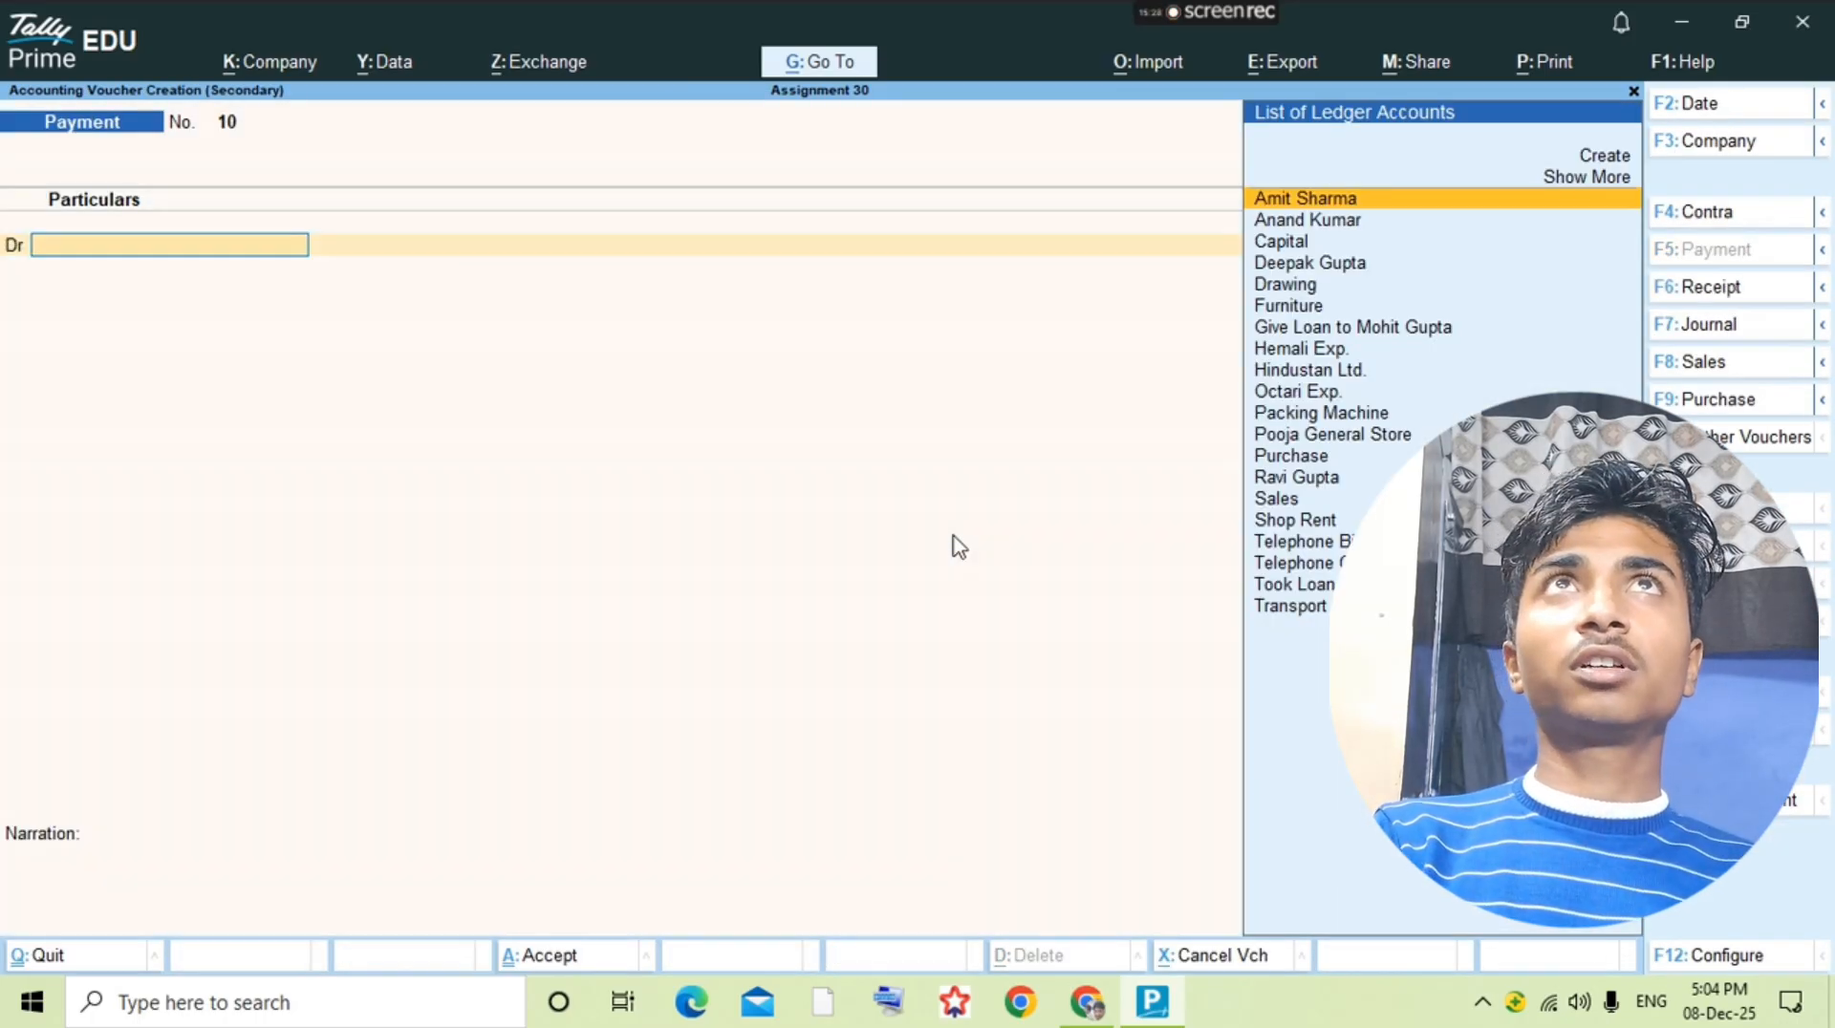
type("Give")
key("Return")
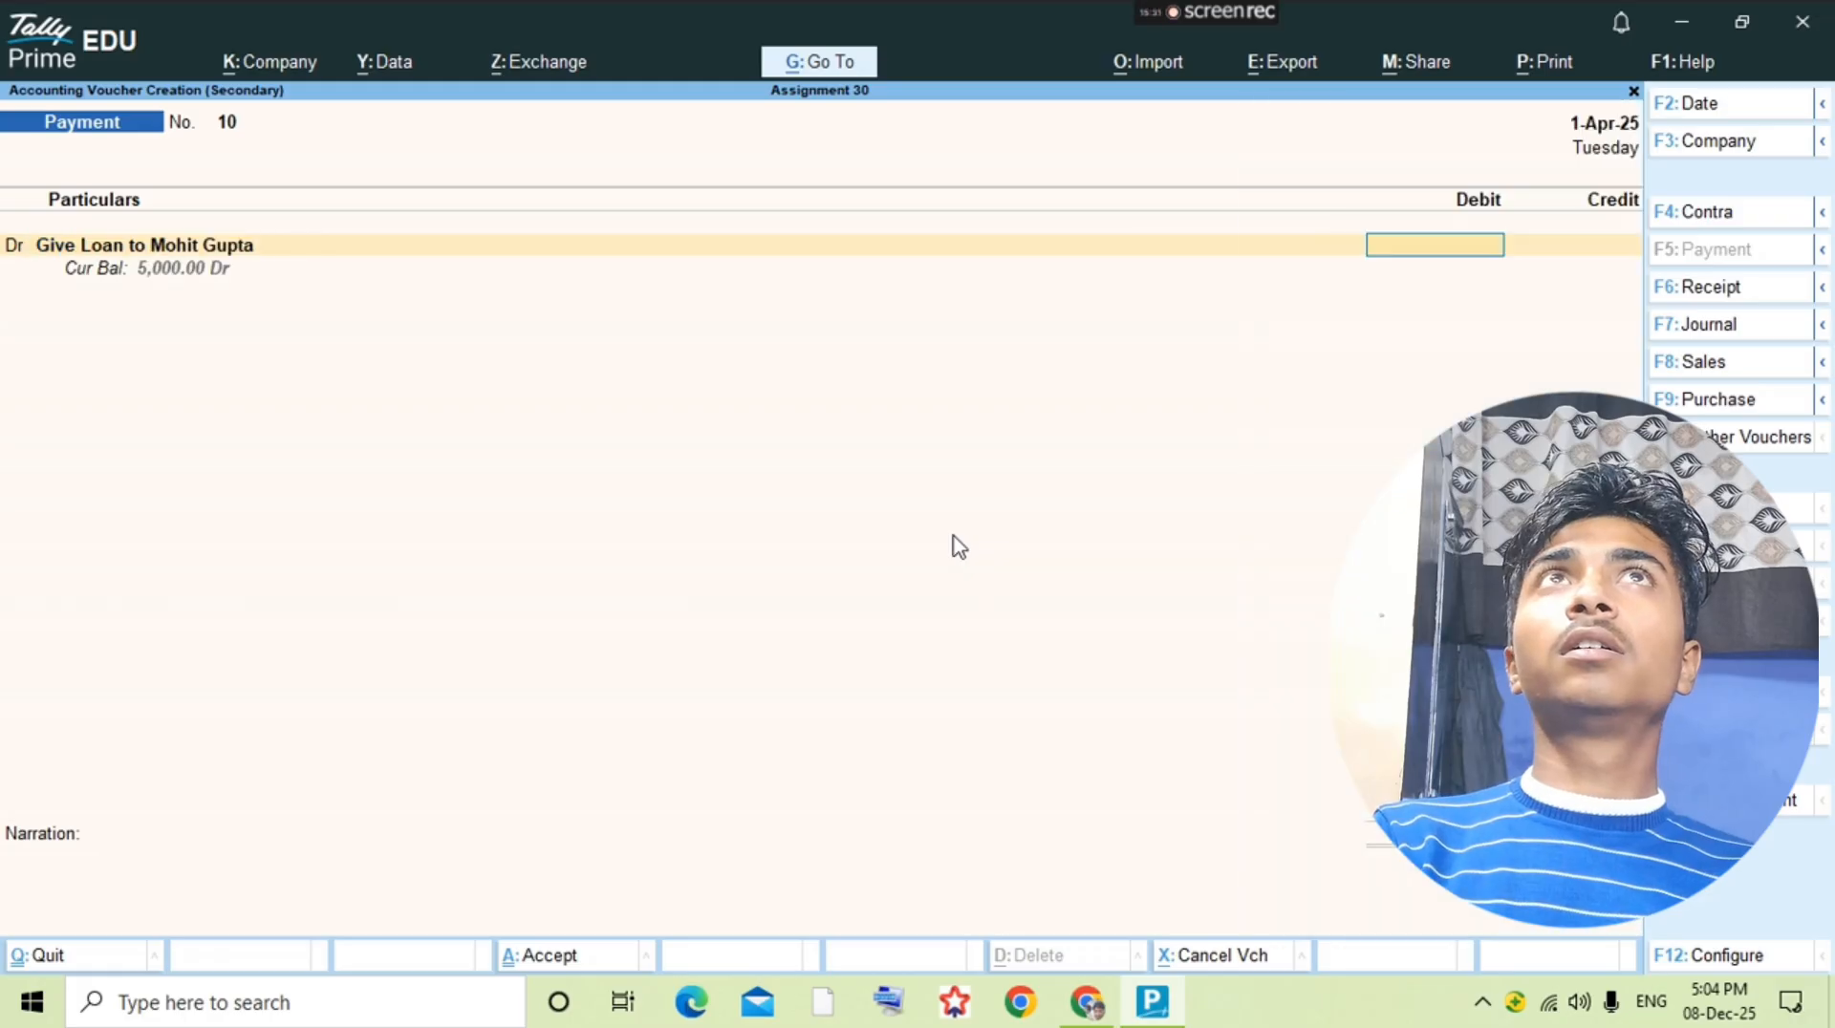
key("alt+Tab")
key("alt+Tab")
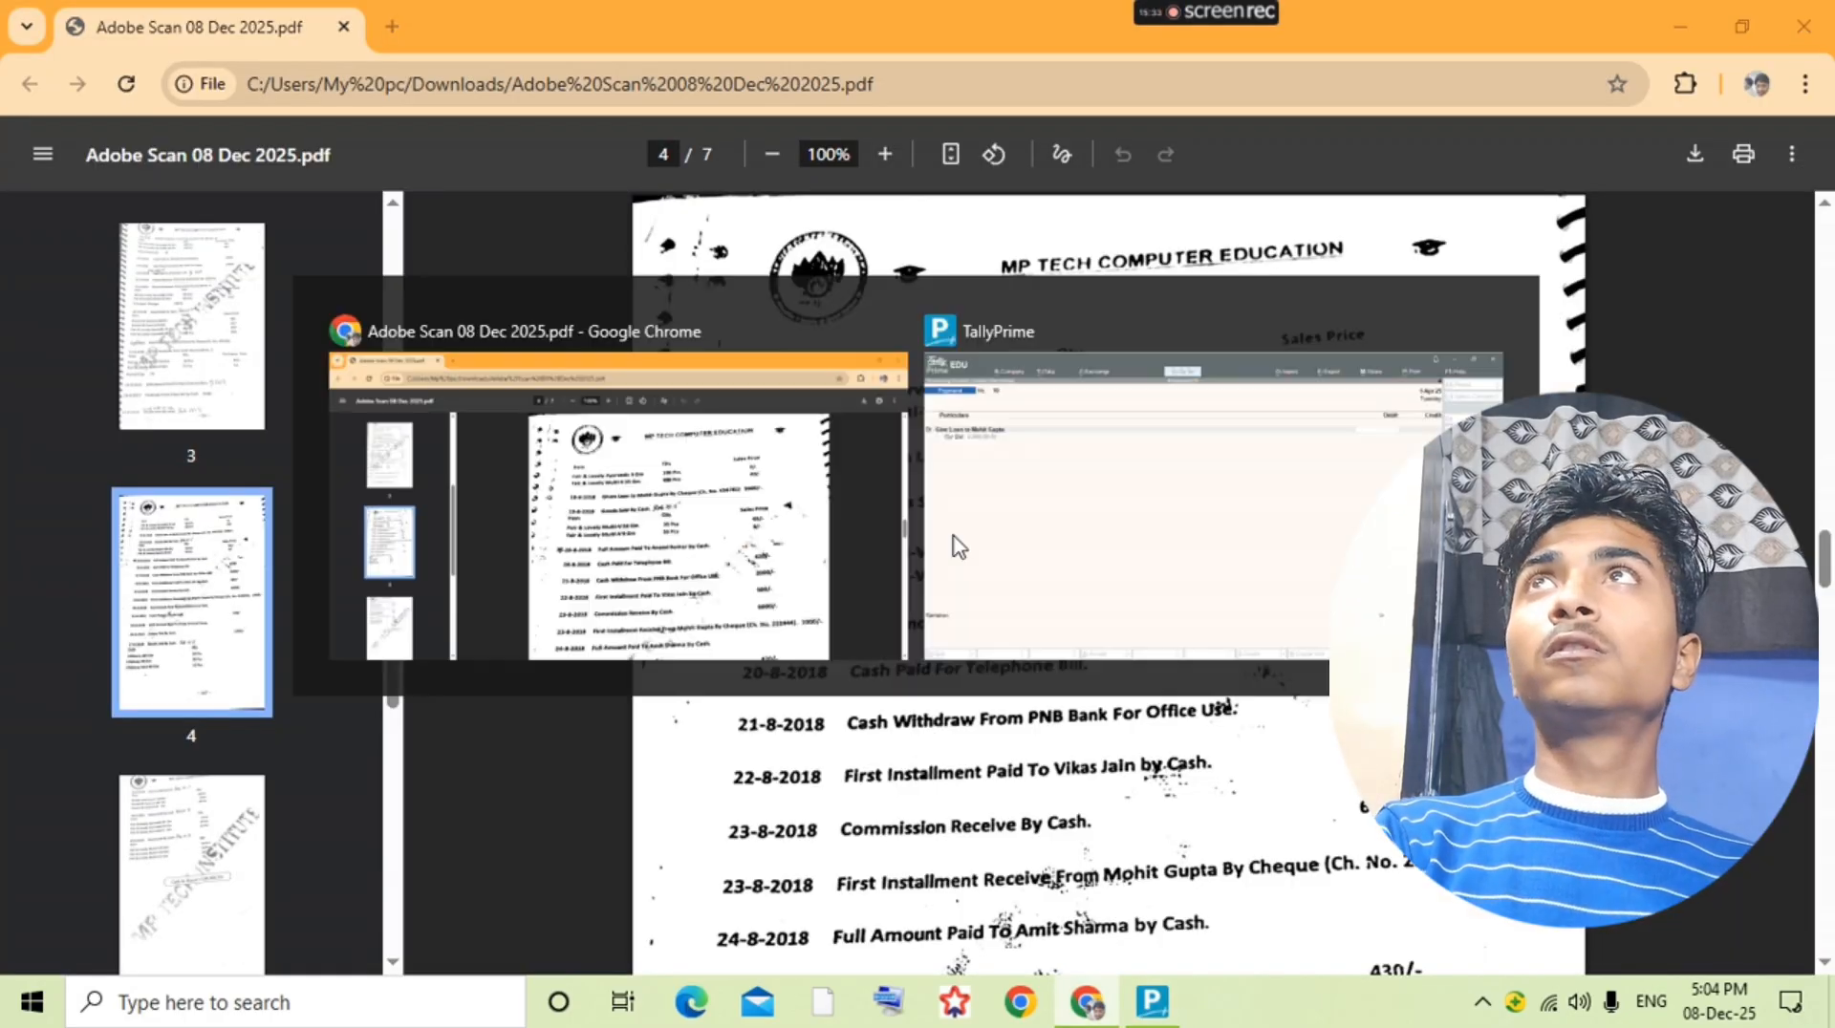
key("BackSpace")
Step: Debit the lender's Took Loan ledger 500 in the payment voucher, checking the installment details in the question PDF
type("l")
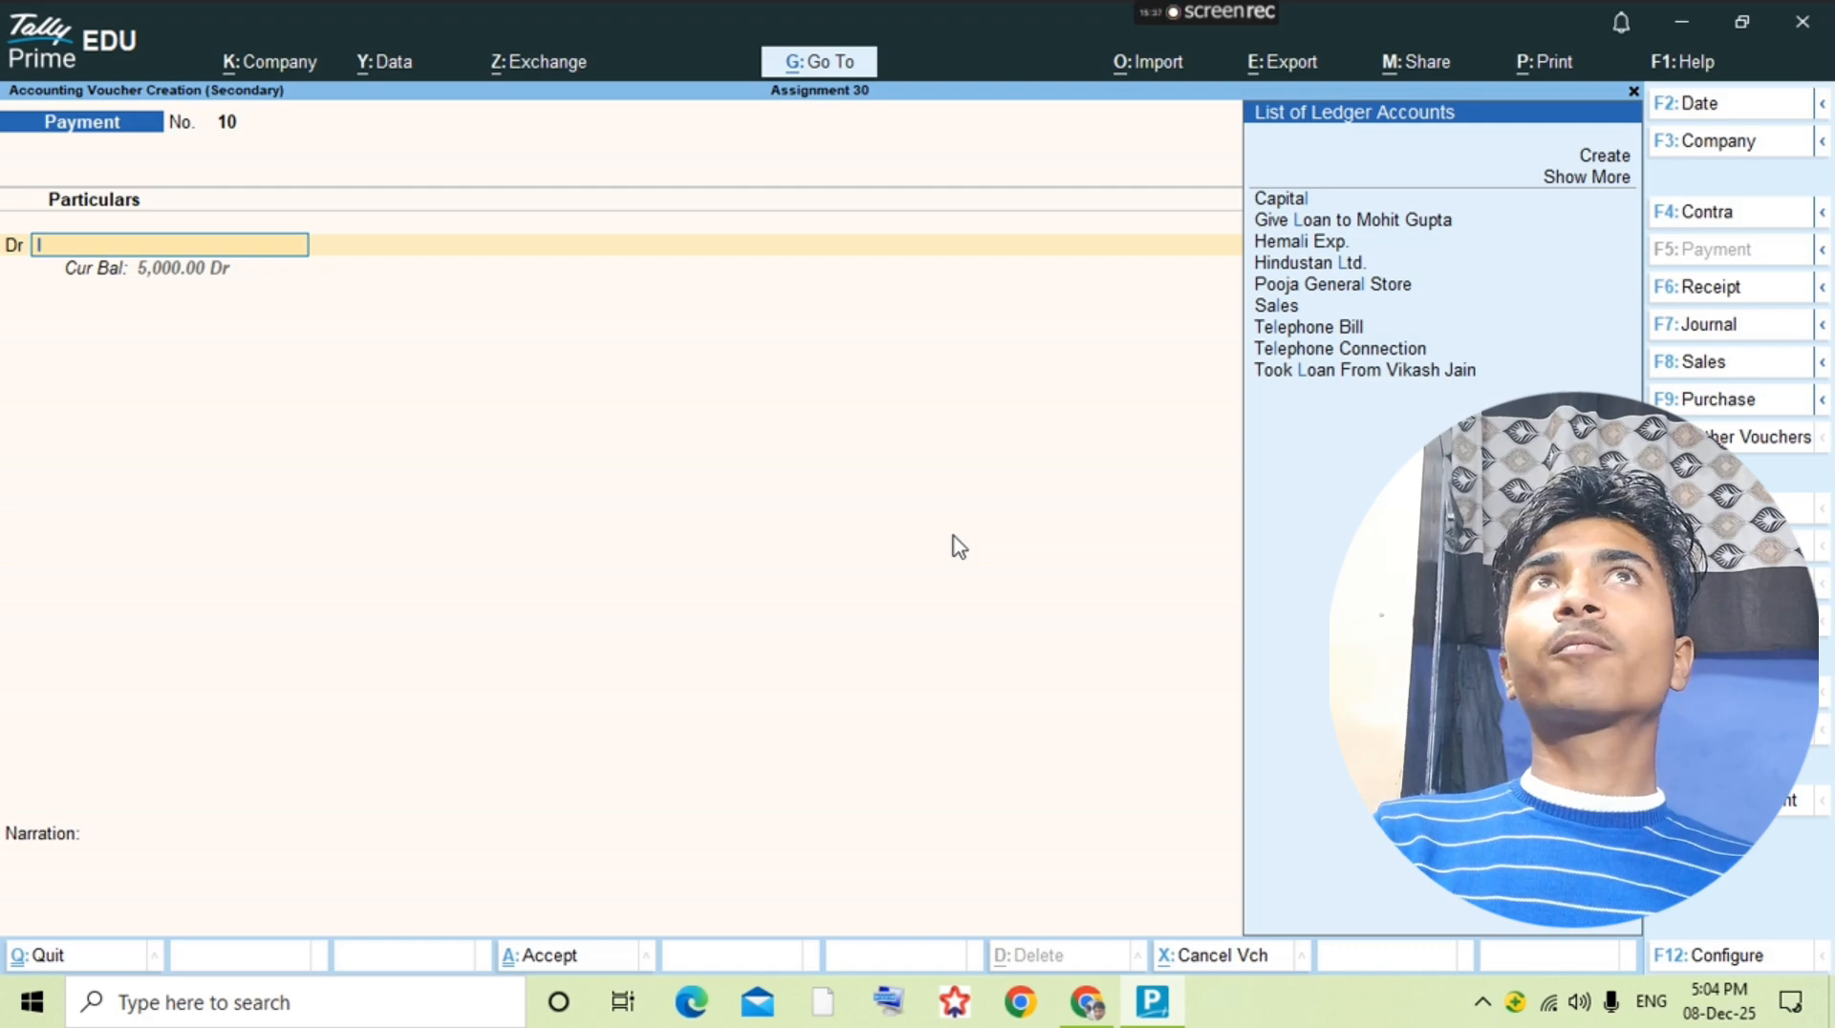
type("oan")
key("Down")
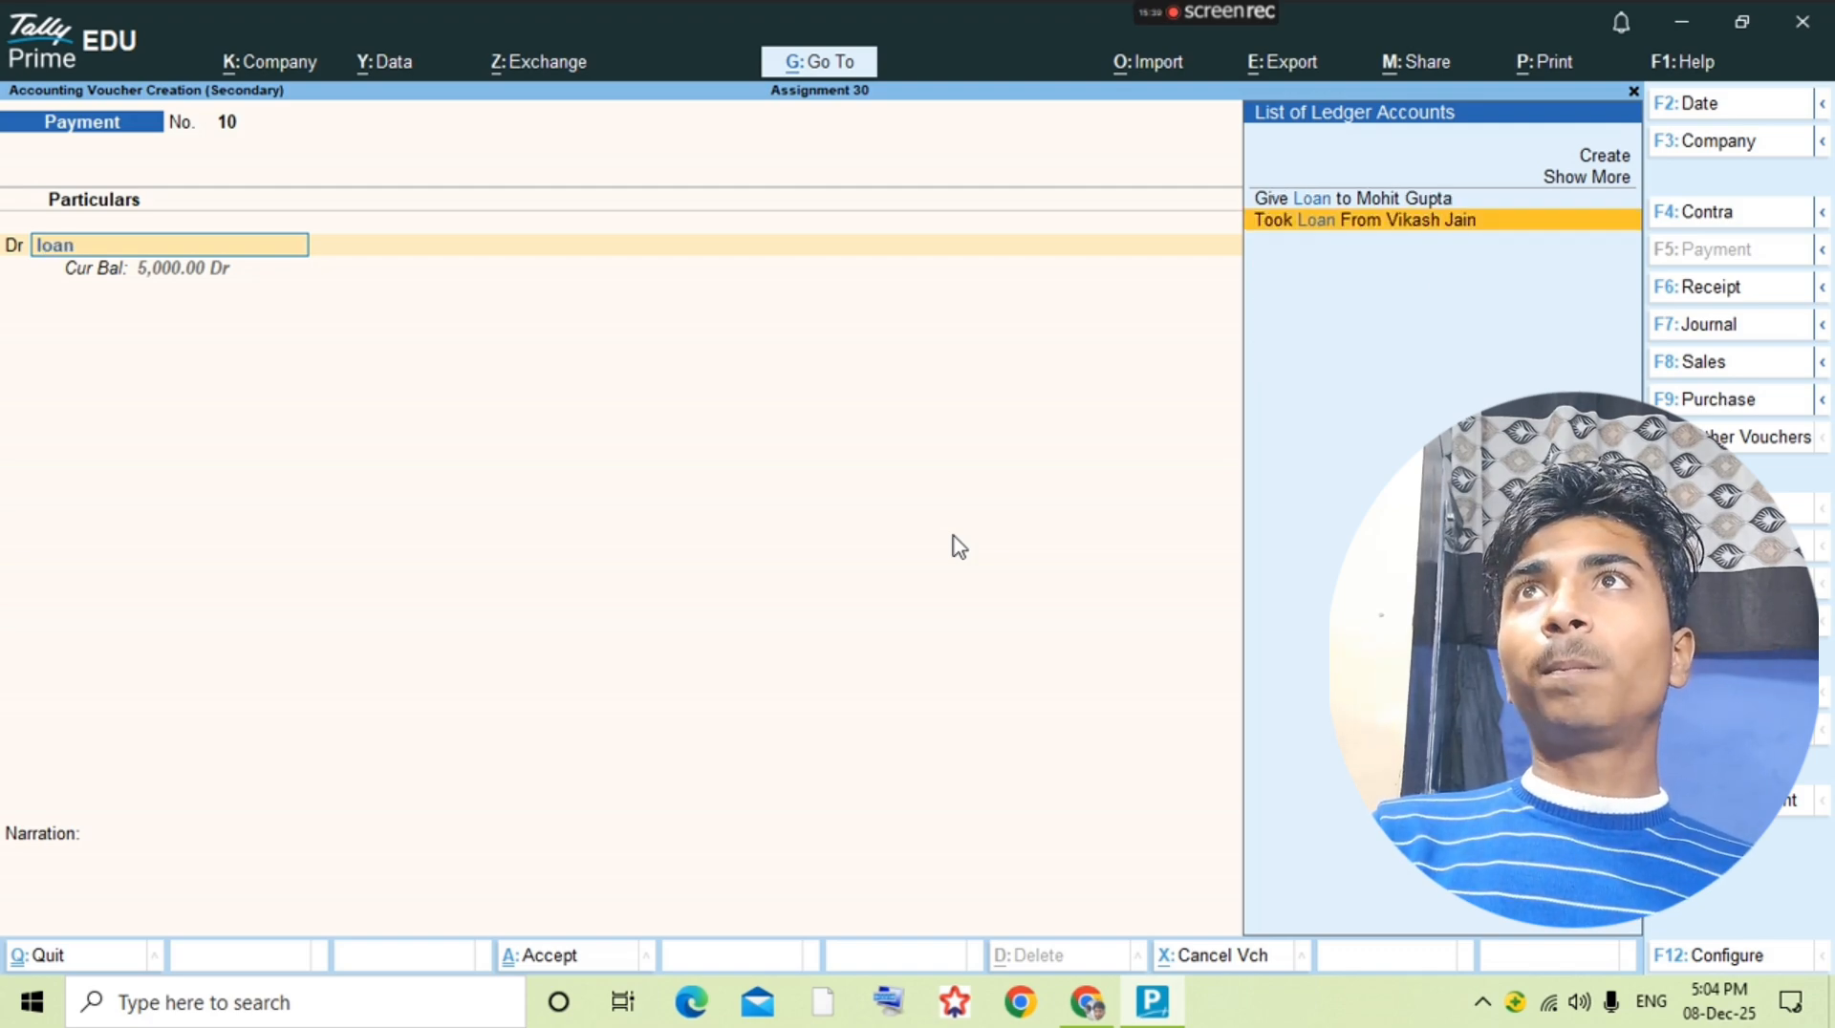
key("Return")
key("alt+Tab")
key("alt+Tab")
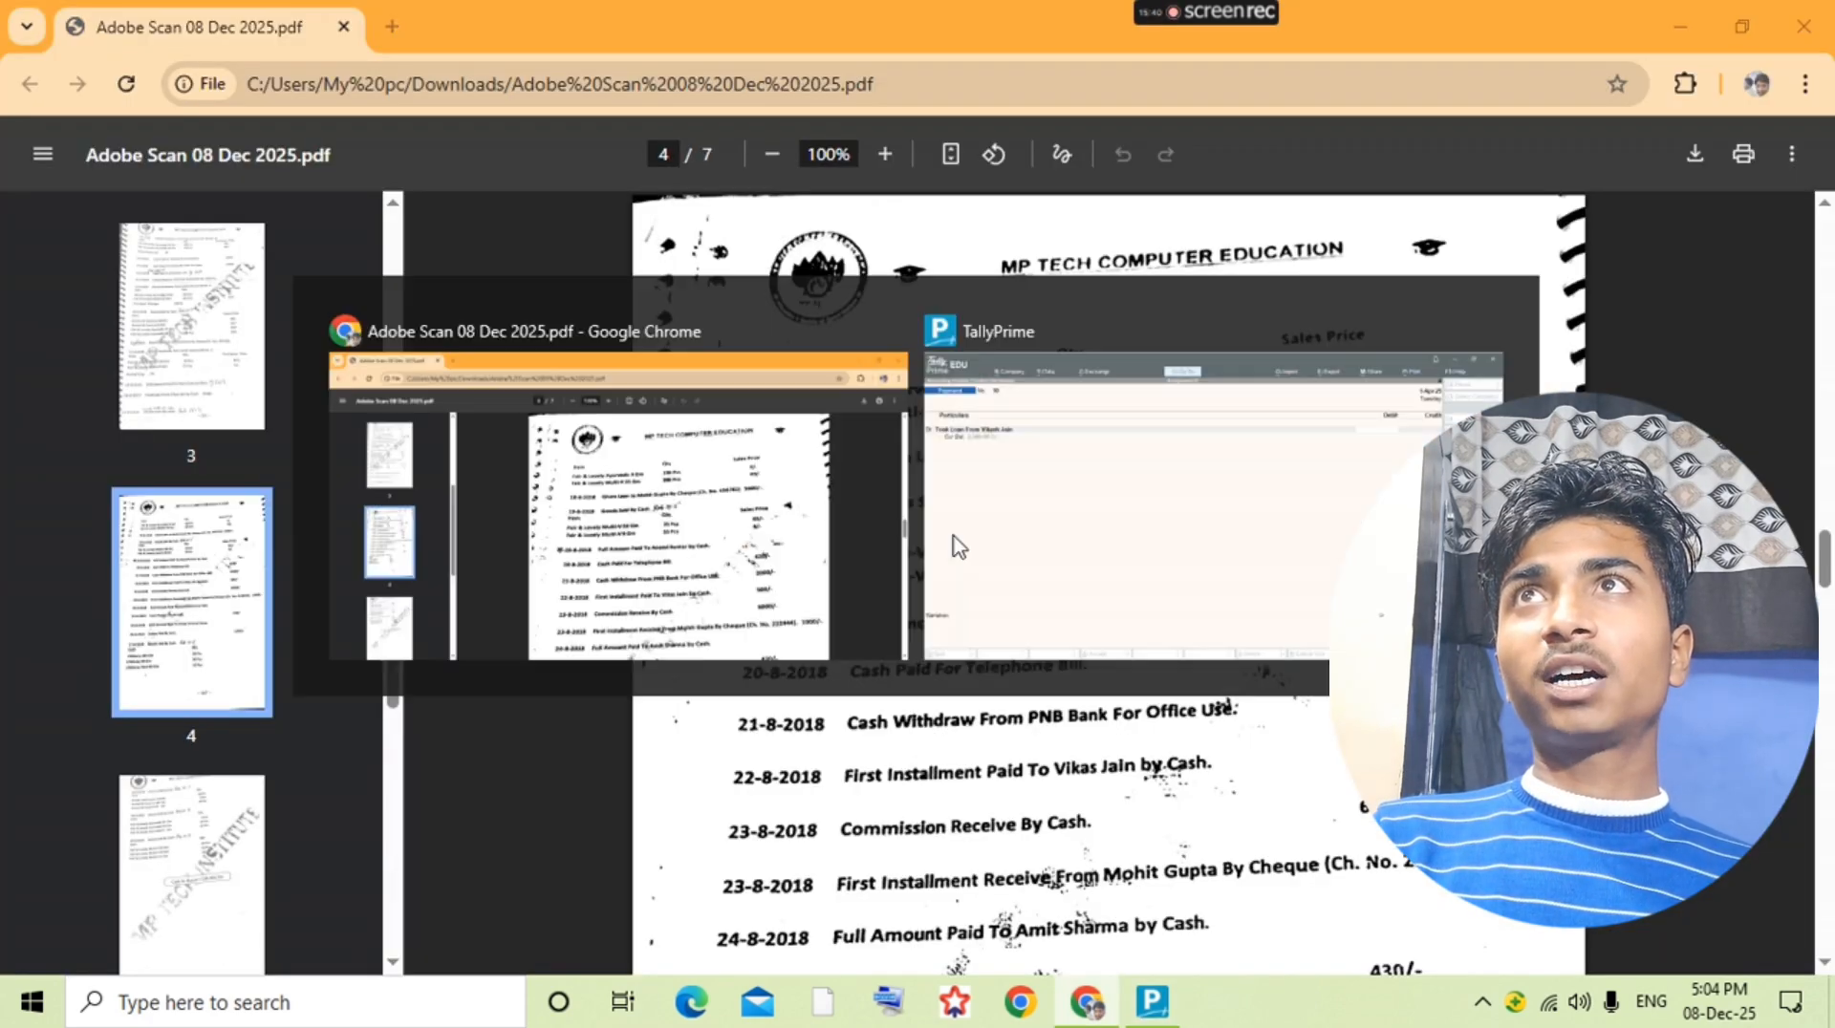
type("500")
key("Return")
key("alt+Tab")
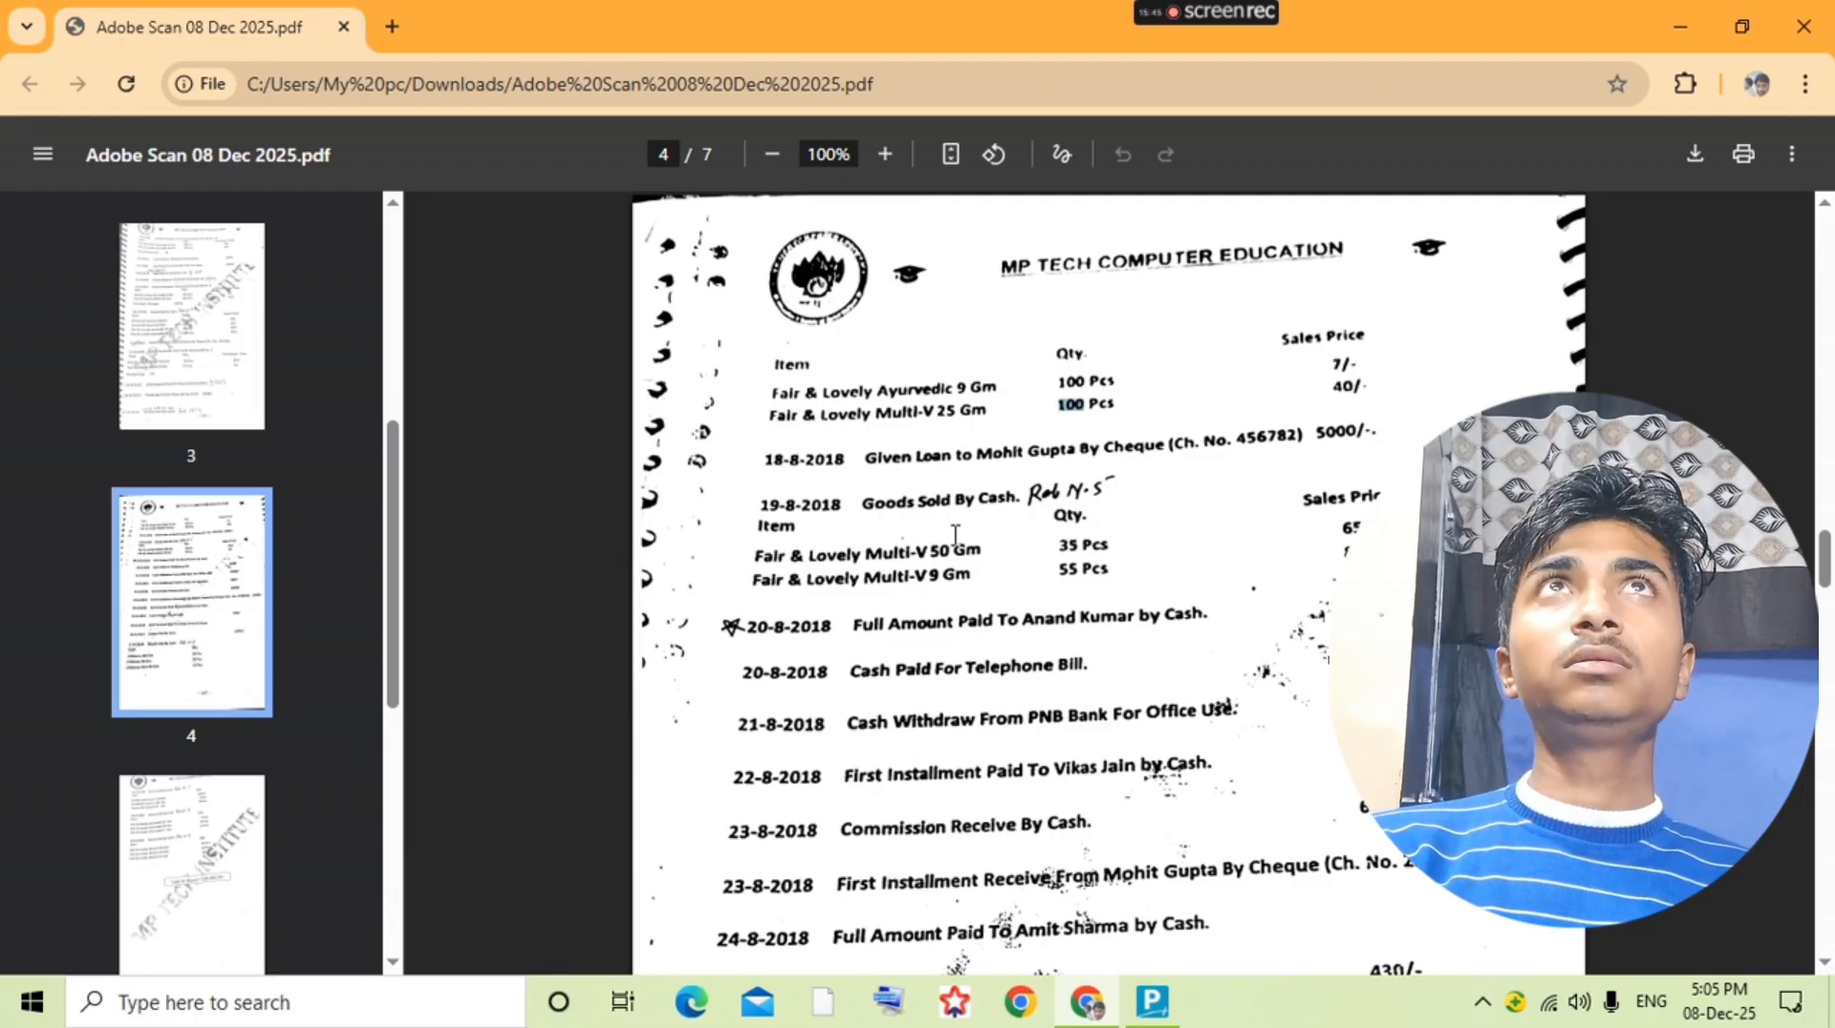
key("alt+Tab")
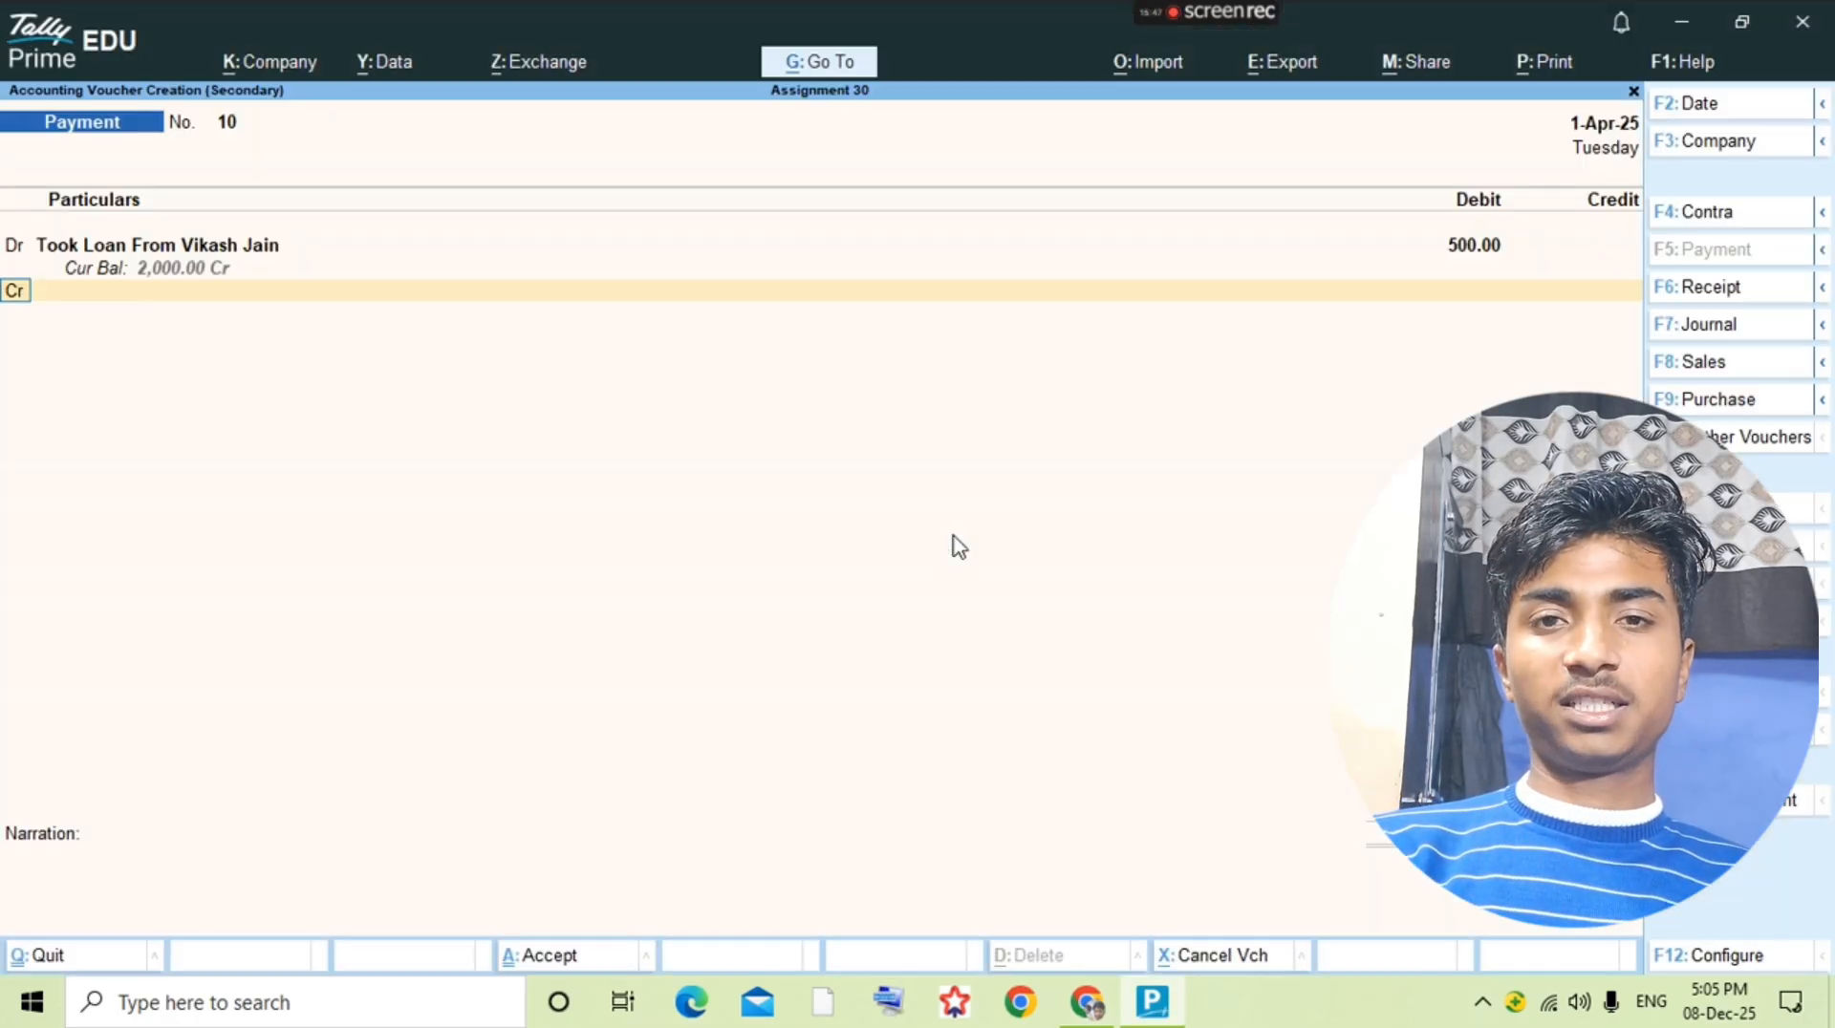
Step: Clear the debit amount in the unfinished loan payment voucher and abandon it, returning to the ledger selection
key("Up")
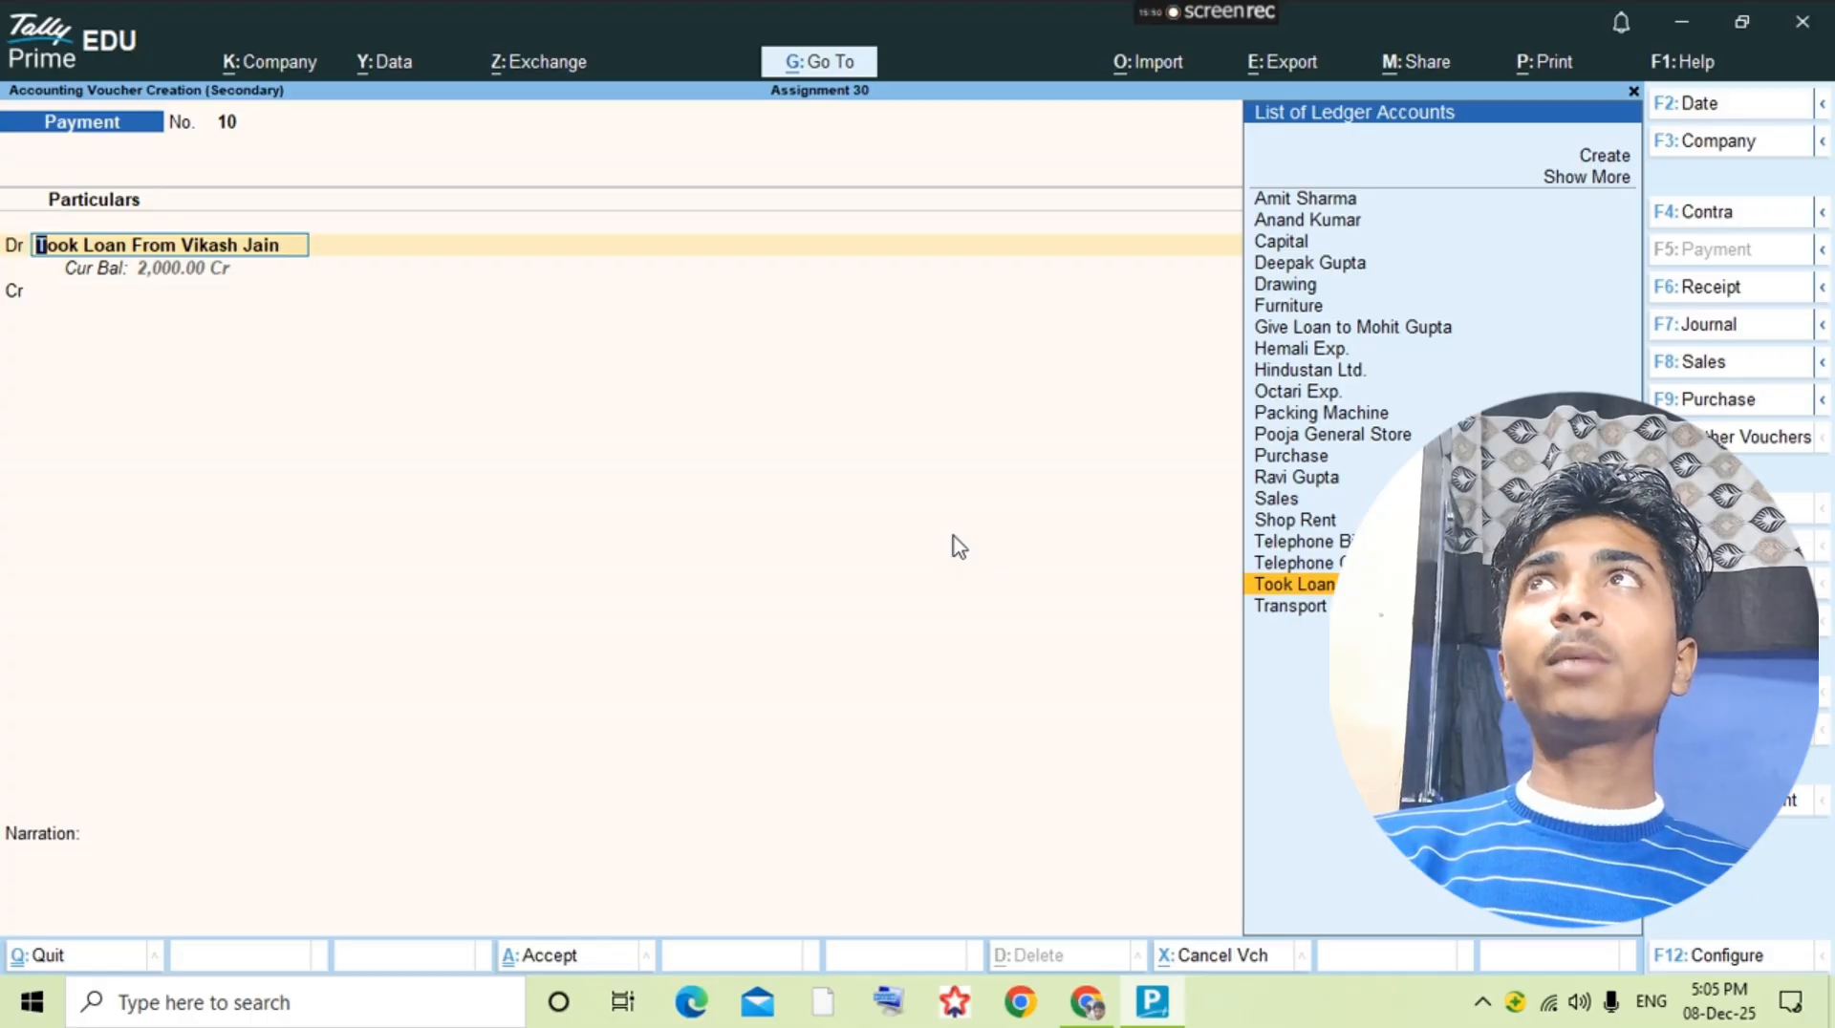
key("alt+Tab")
key("alt+Tab")
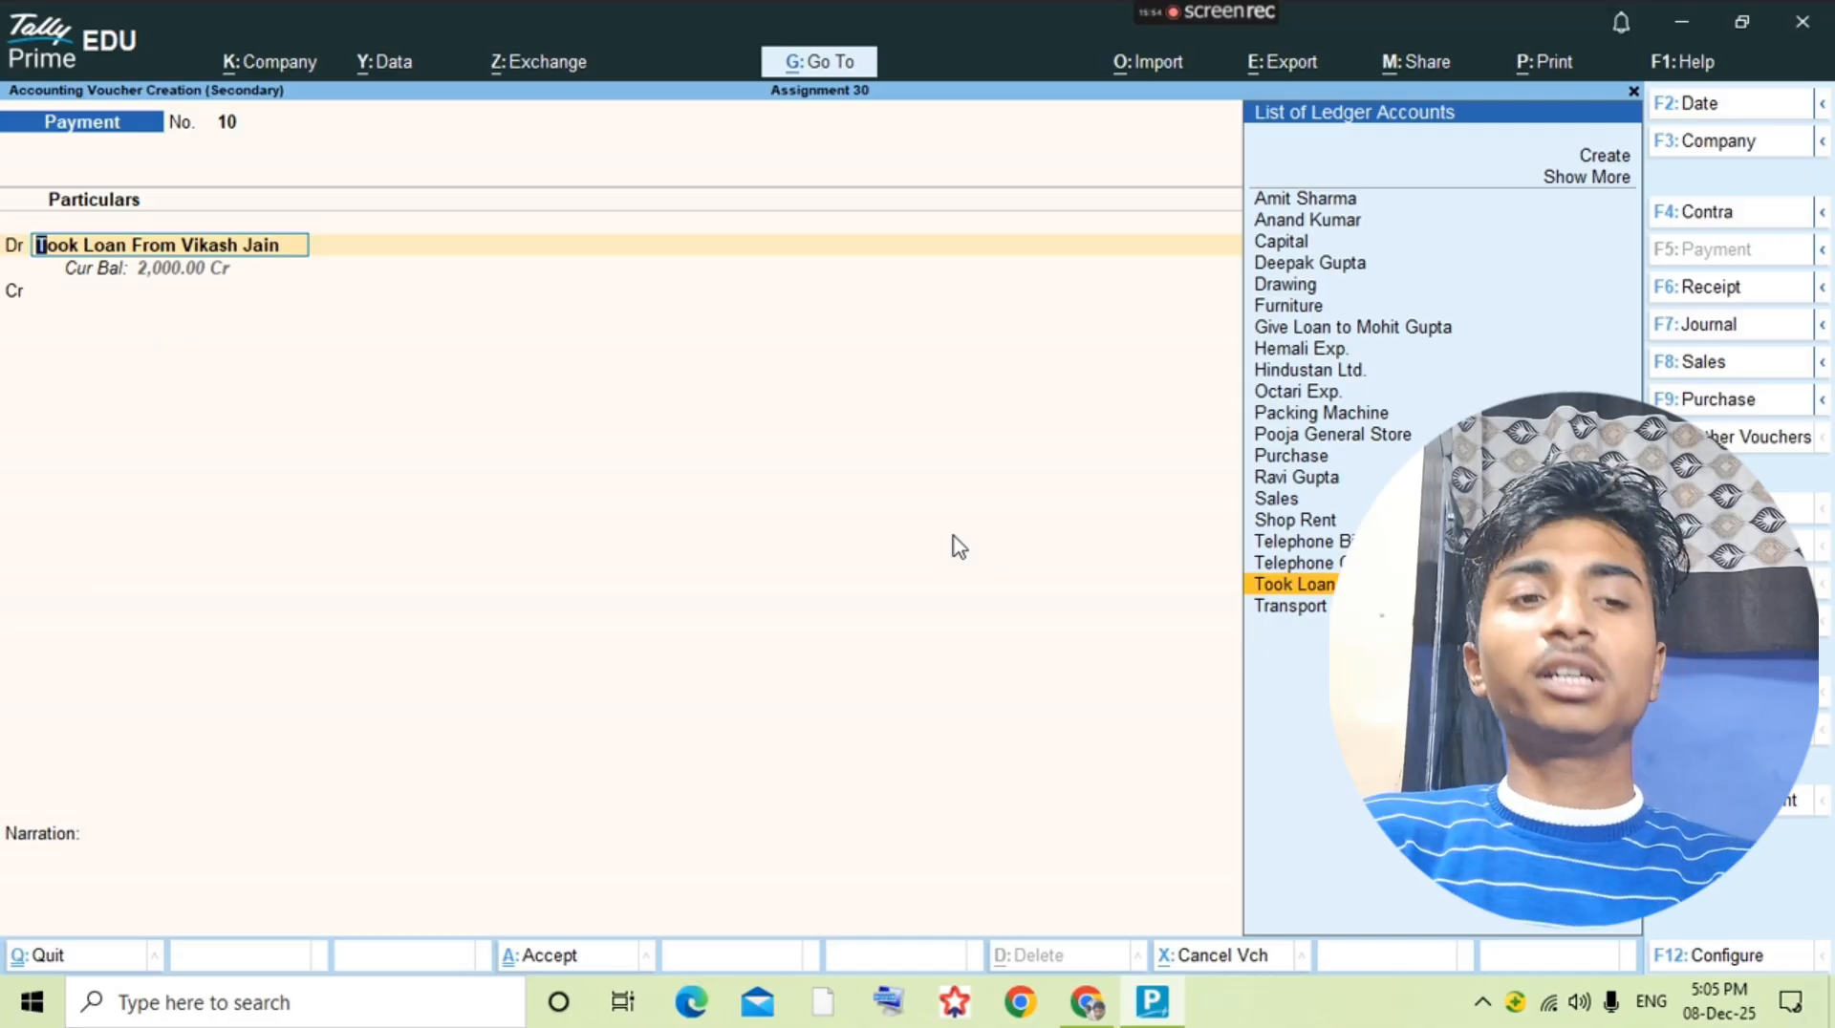
key("Return")
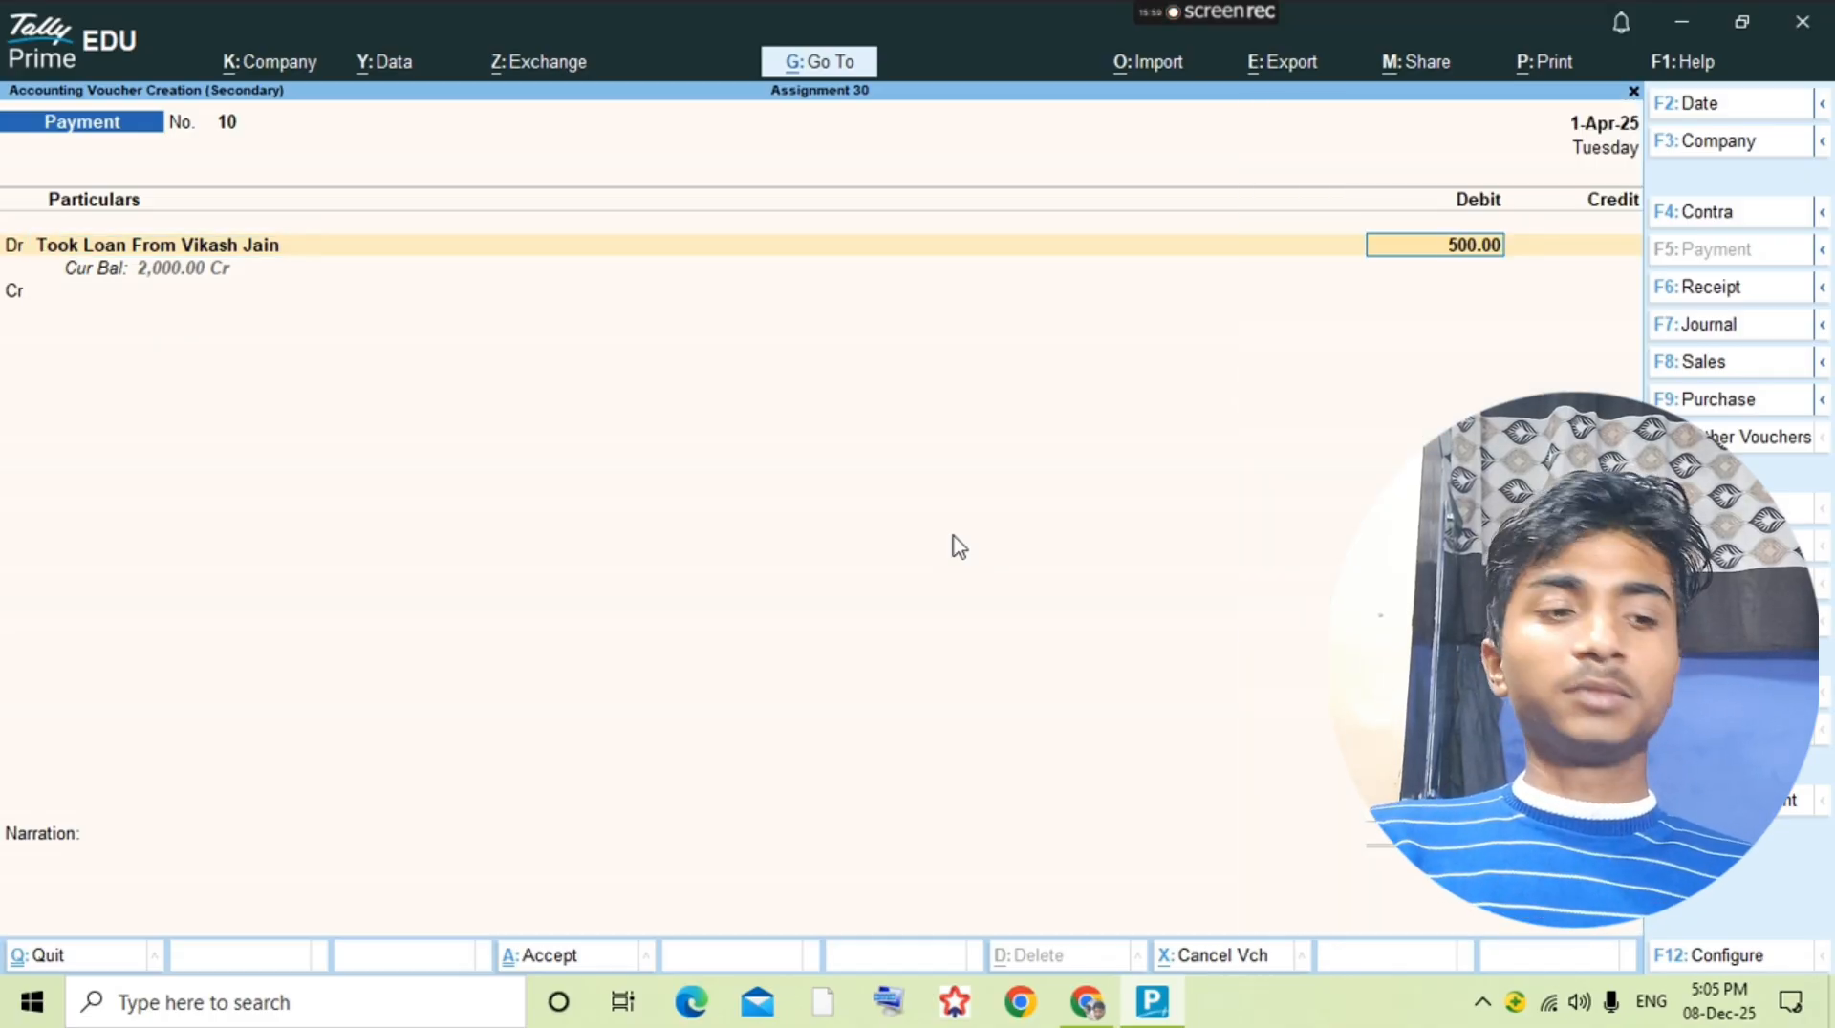
key("BackSpace")
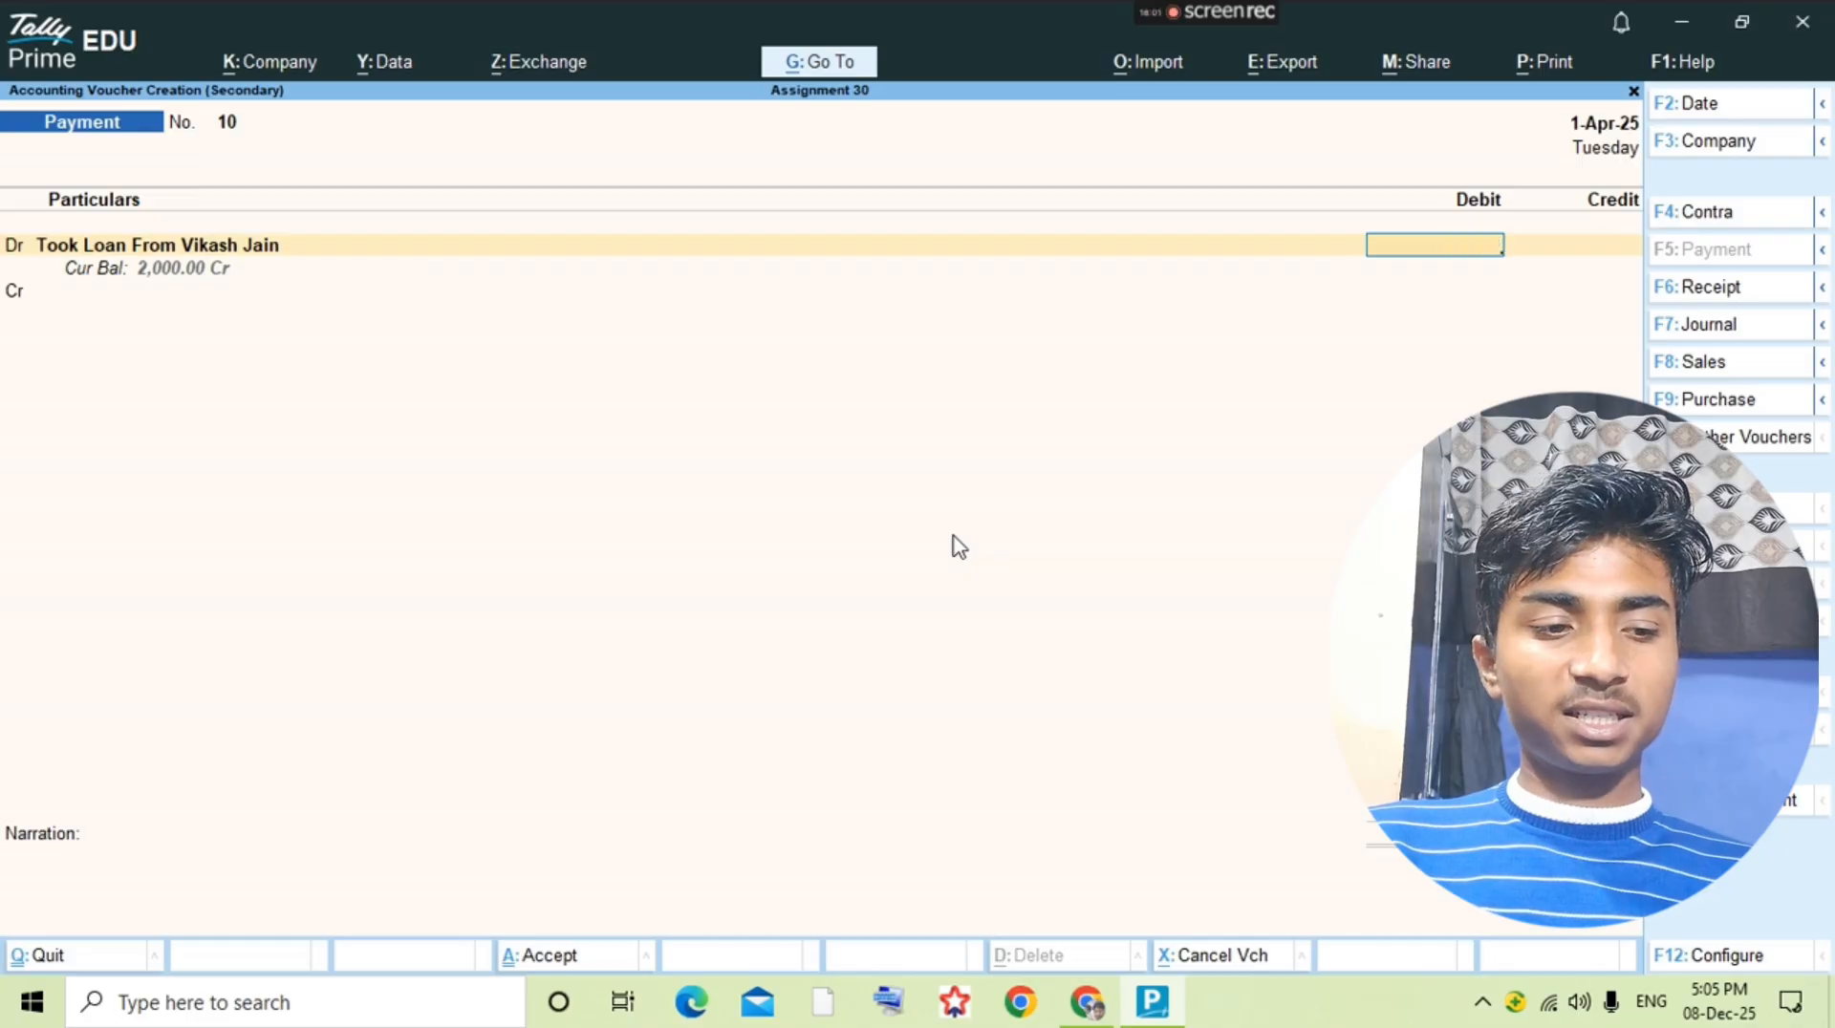
key("Escape")
key("Escape")
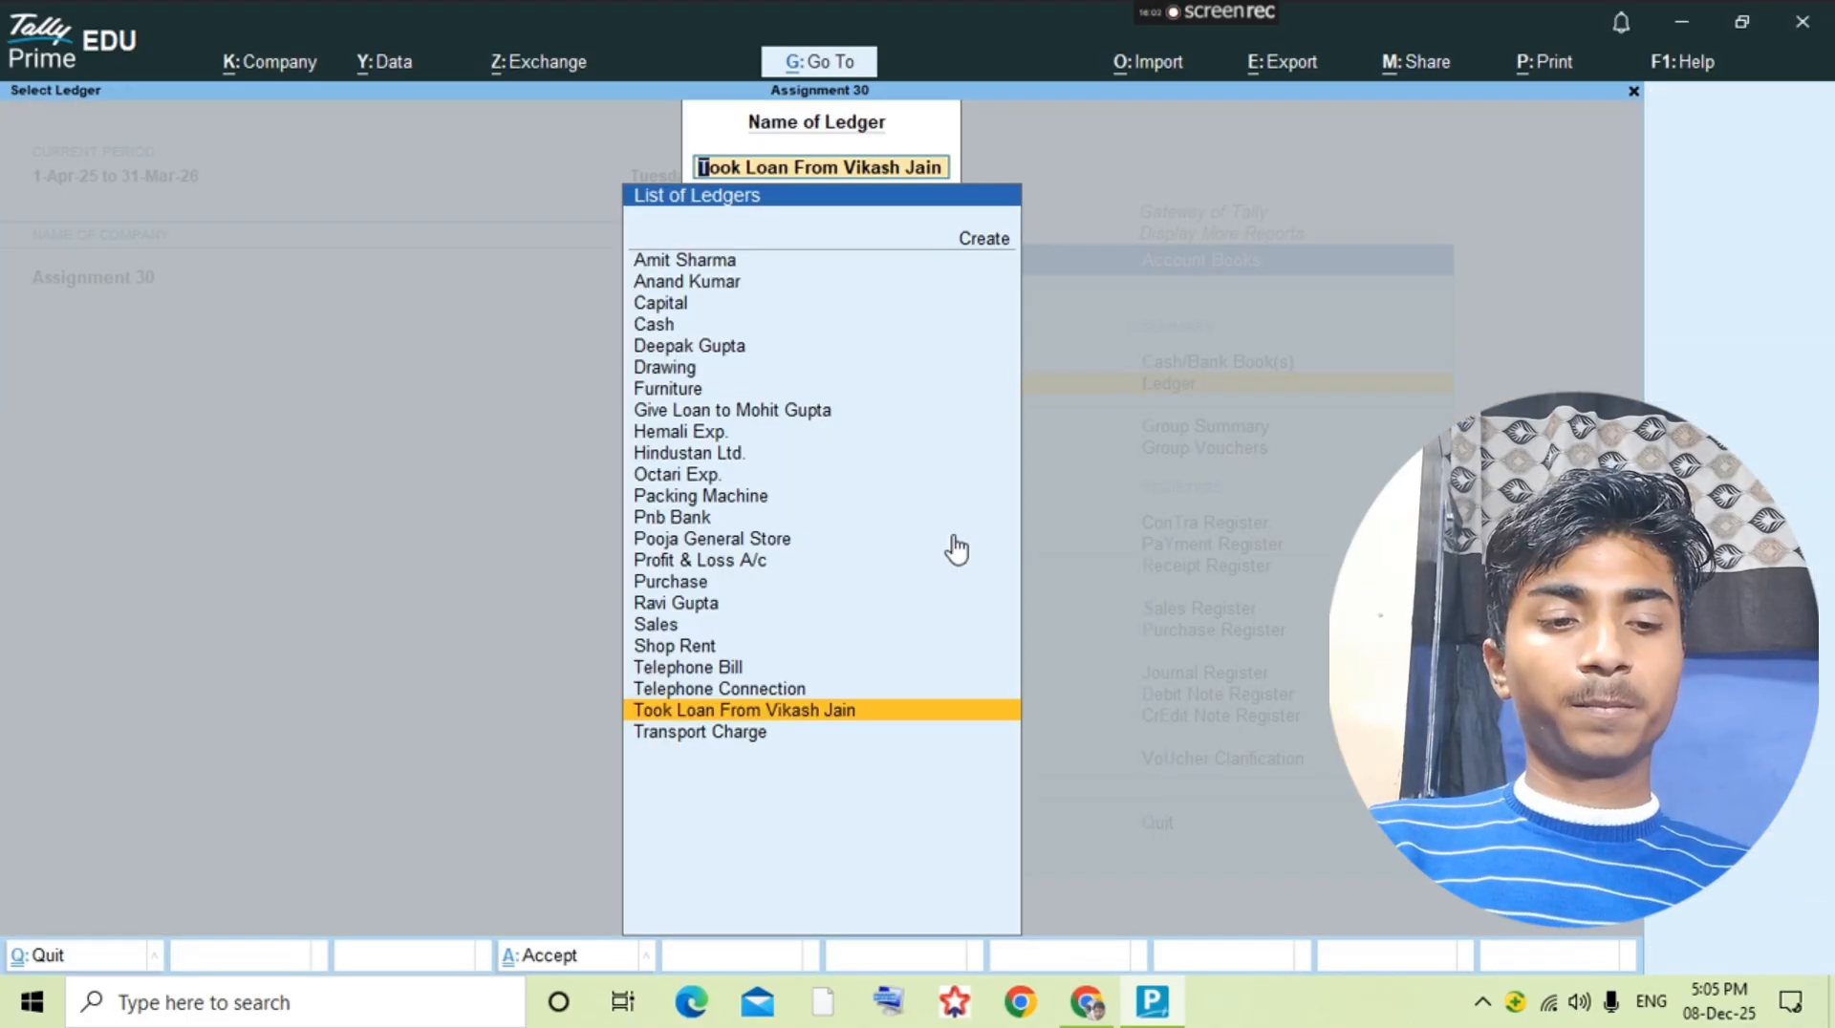
Step: Start a new payment voucher from the lender's Took Loan ledger and debit that ledger 500
key("Return")
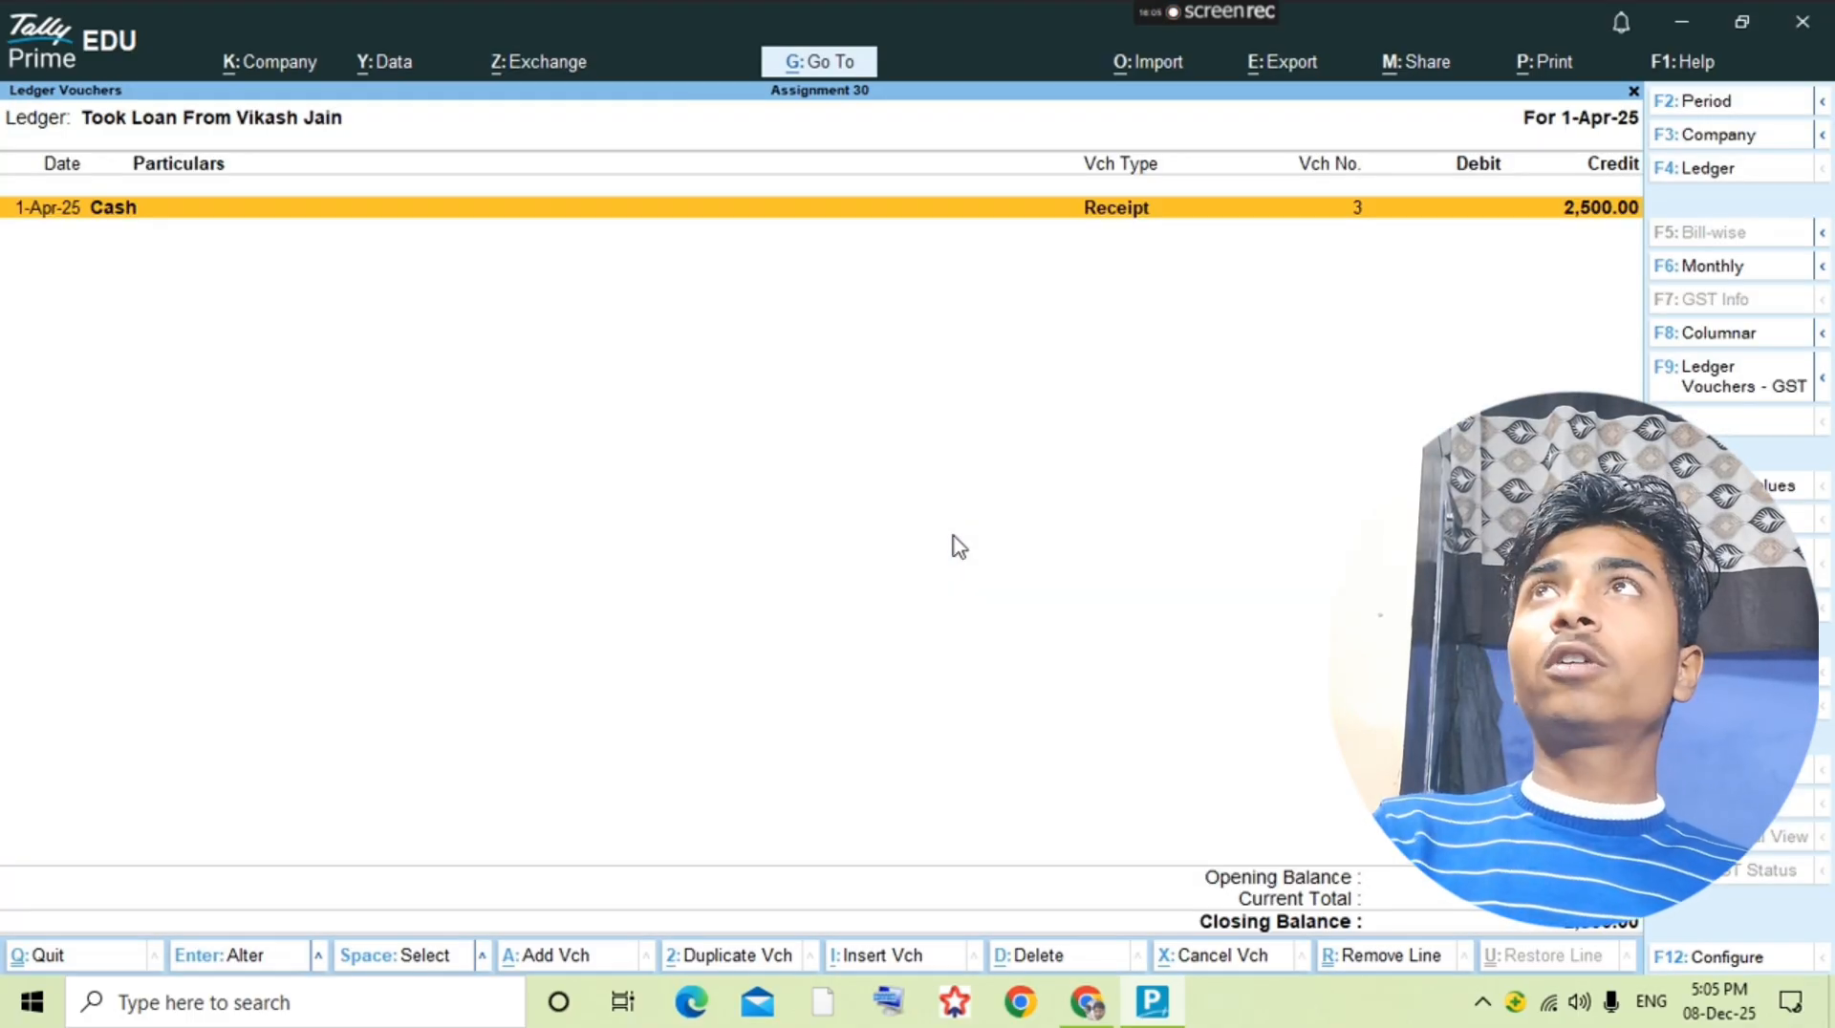
key("alt+a")
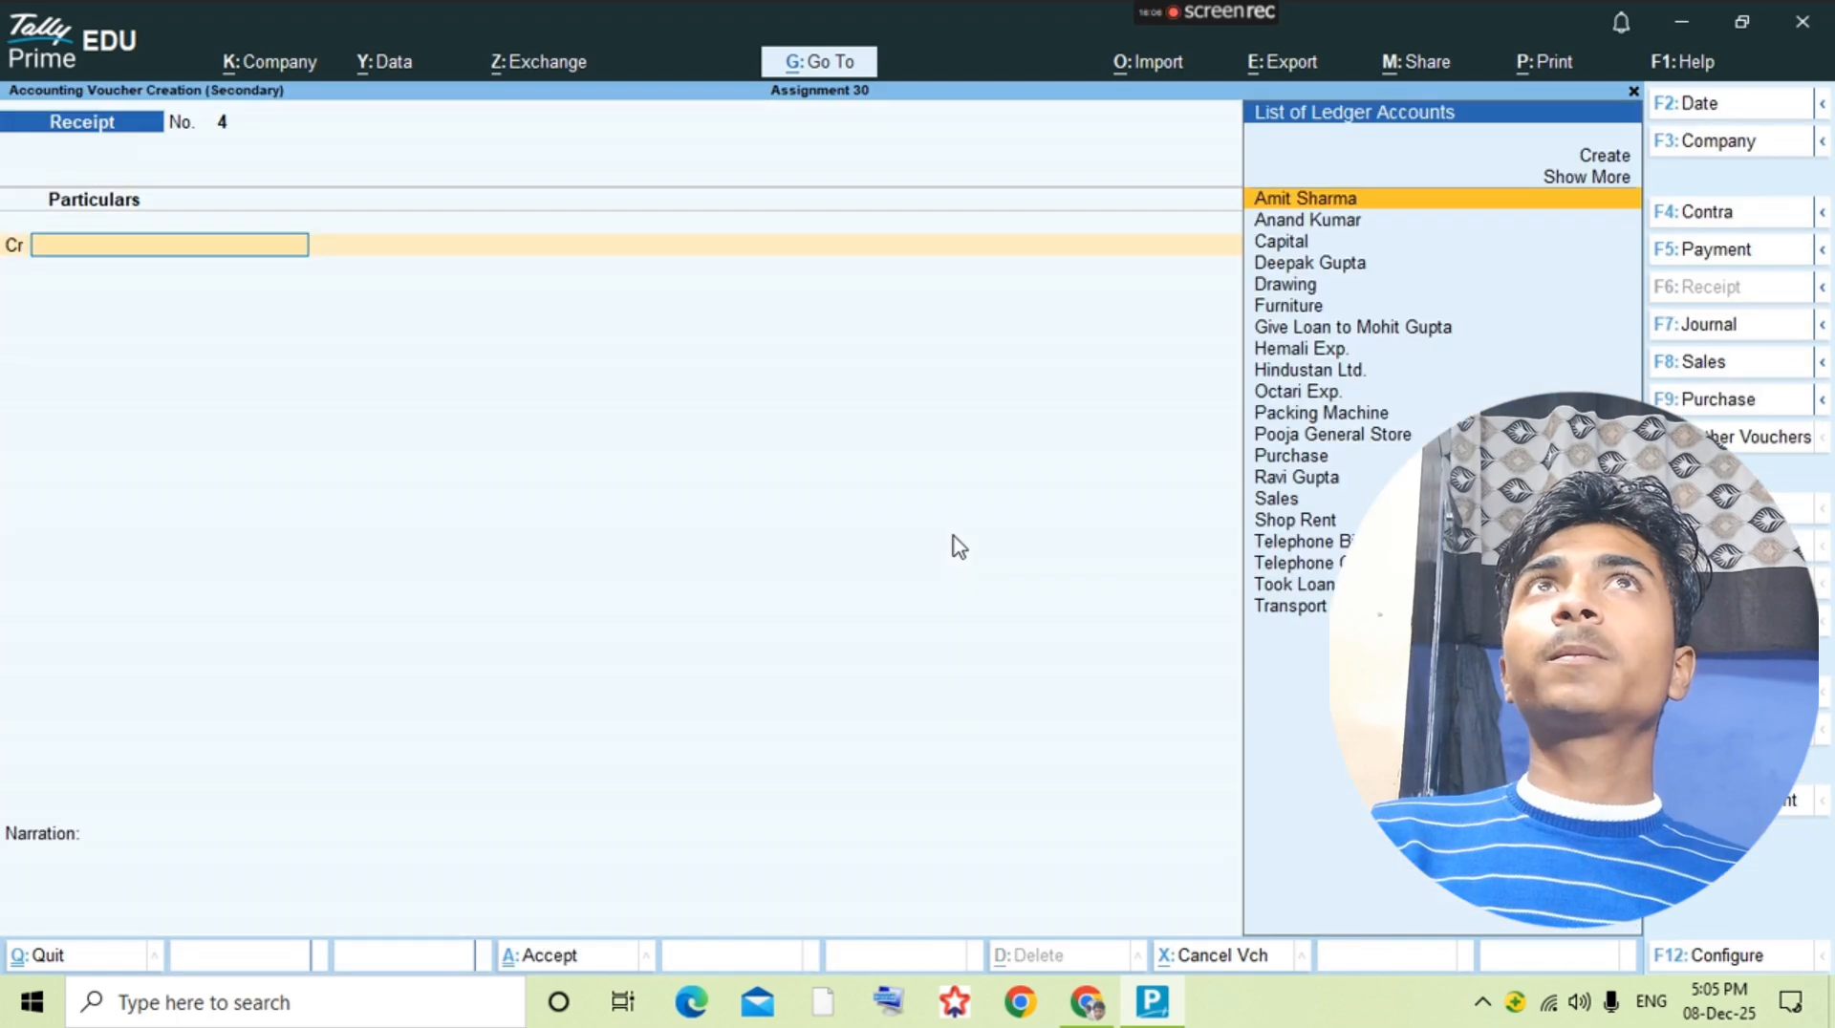
key("F5")
type("Took")
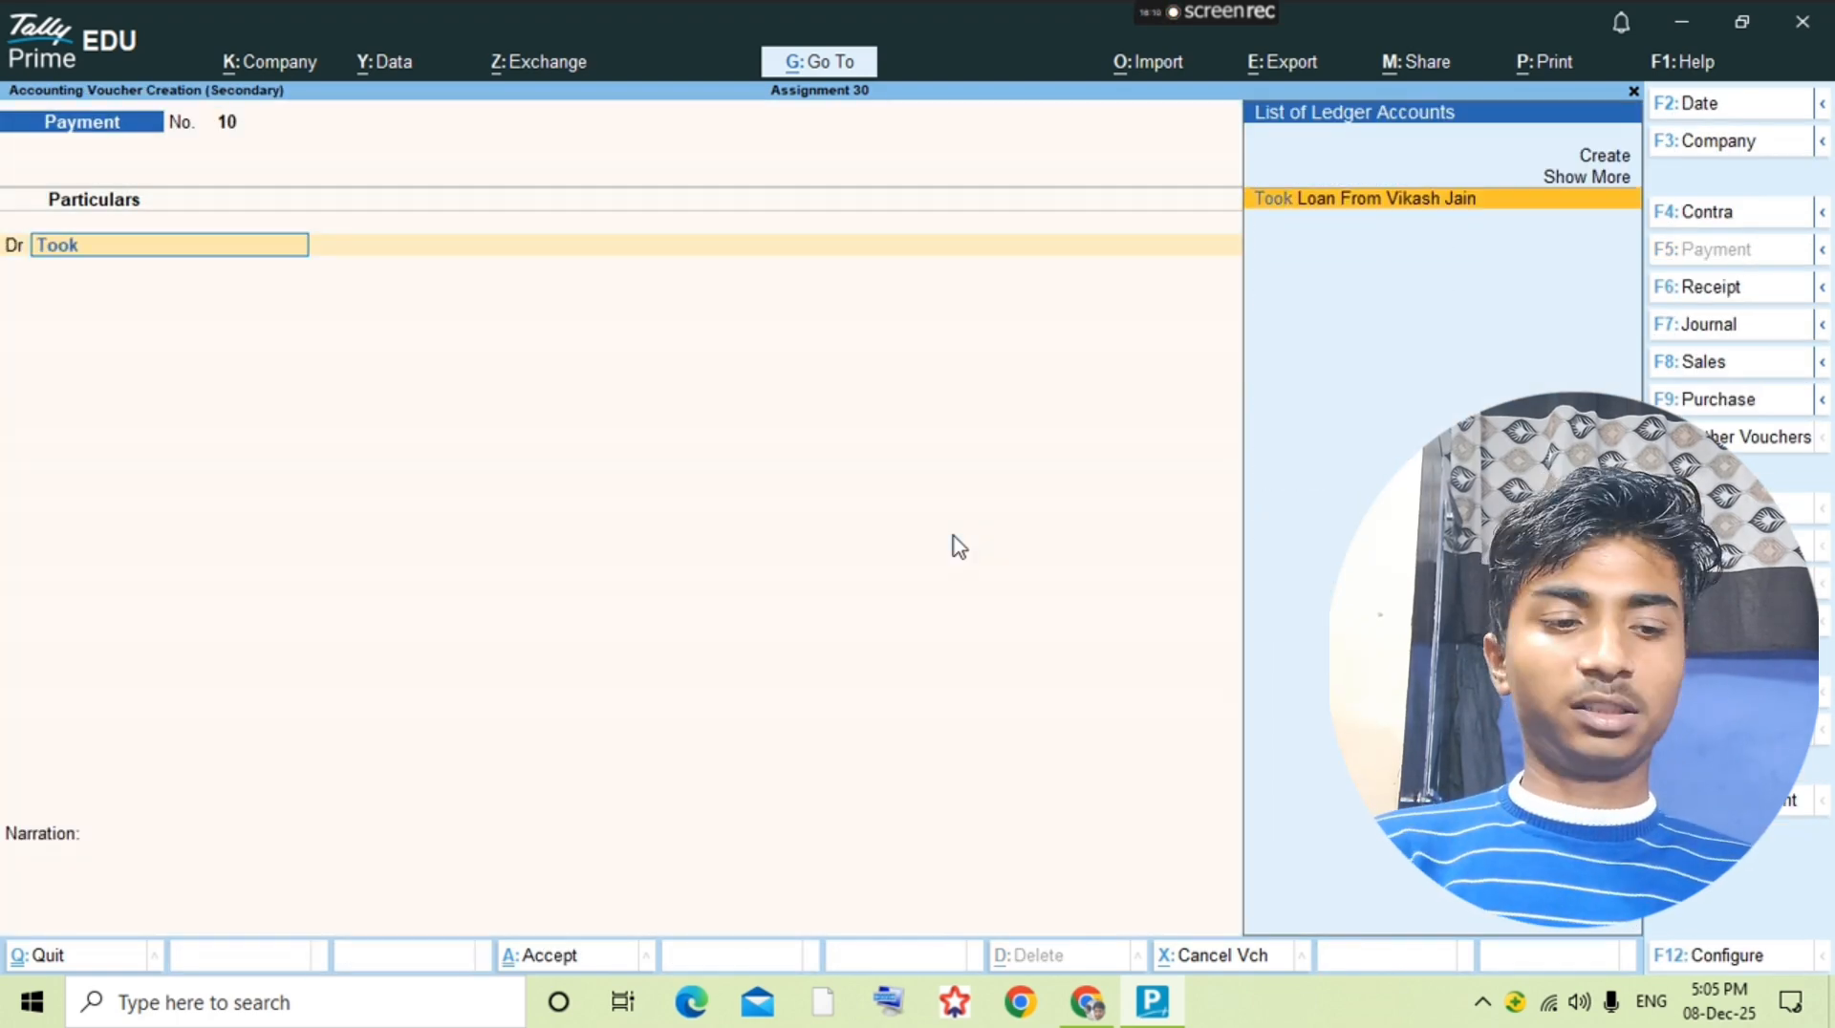
key("Return")
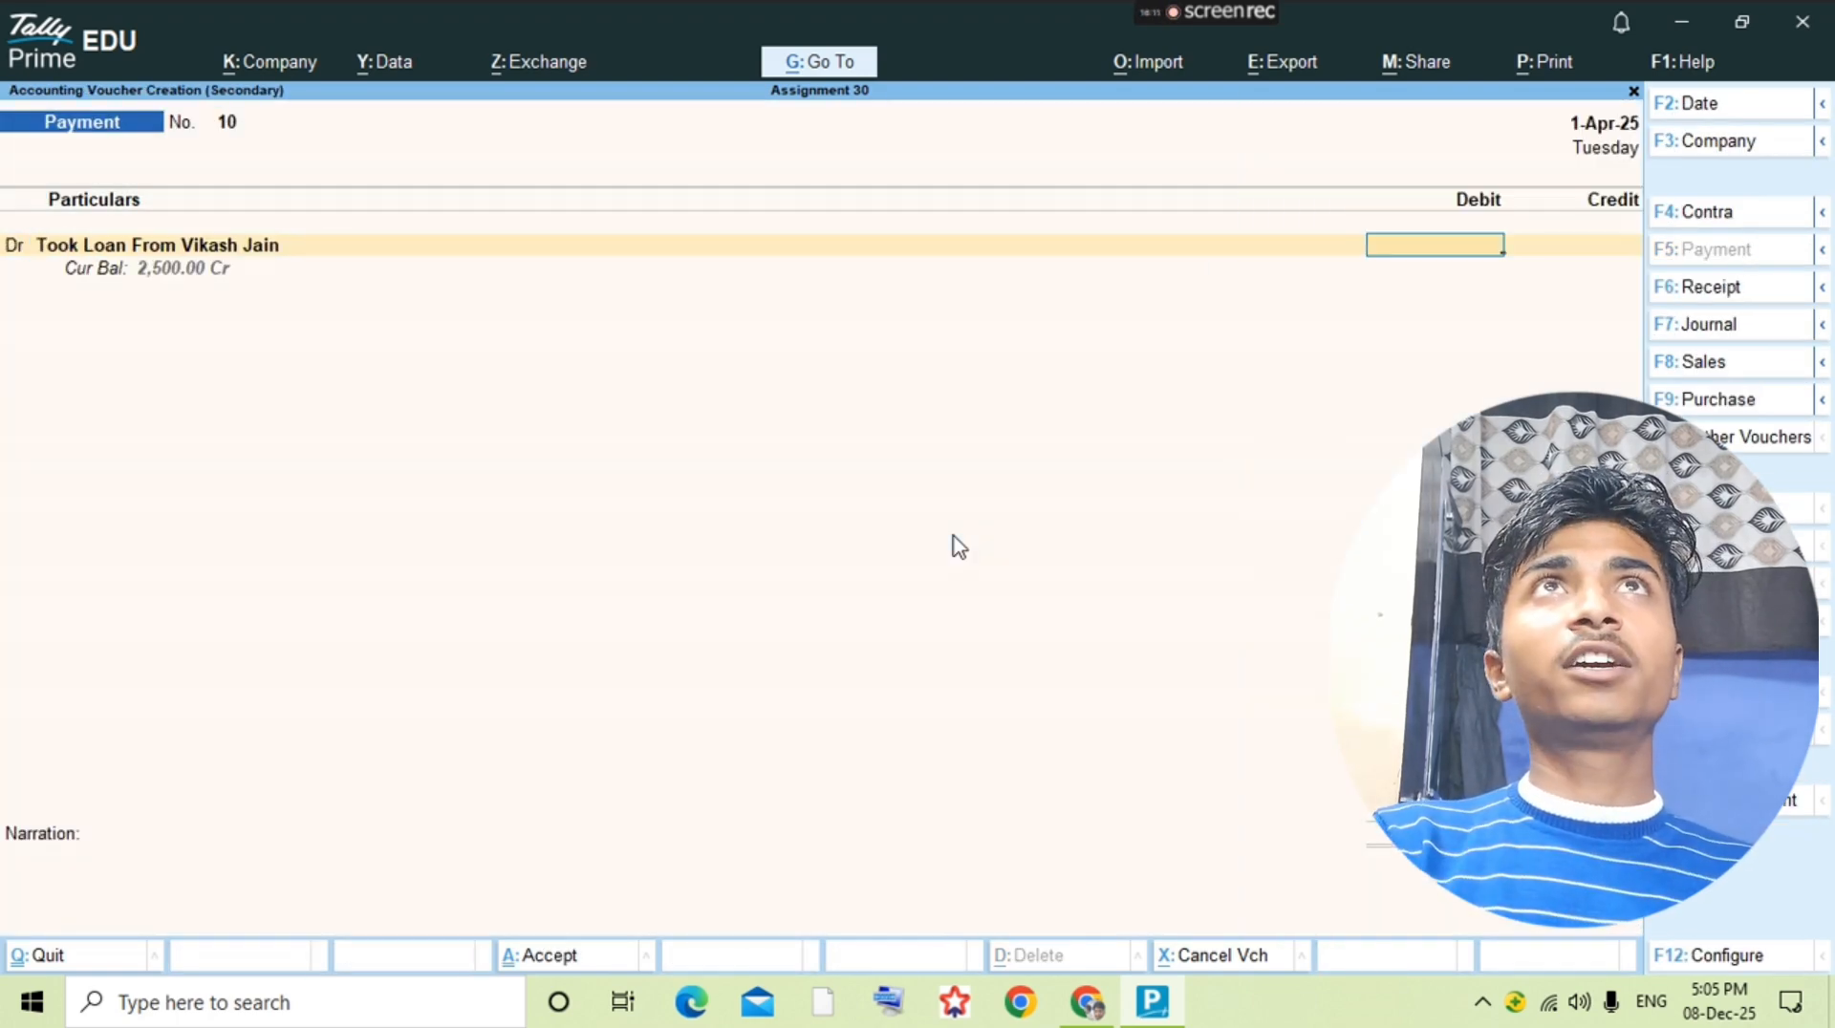
type("500")
key("Return")
Step: Check the 22-8 installment in the question PDF, credit Cash in the payment voucher and save it
key("alt+Tab")
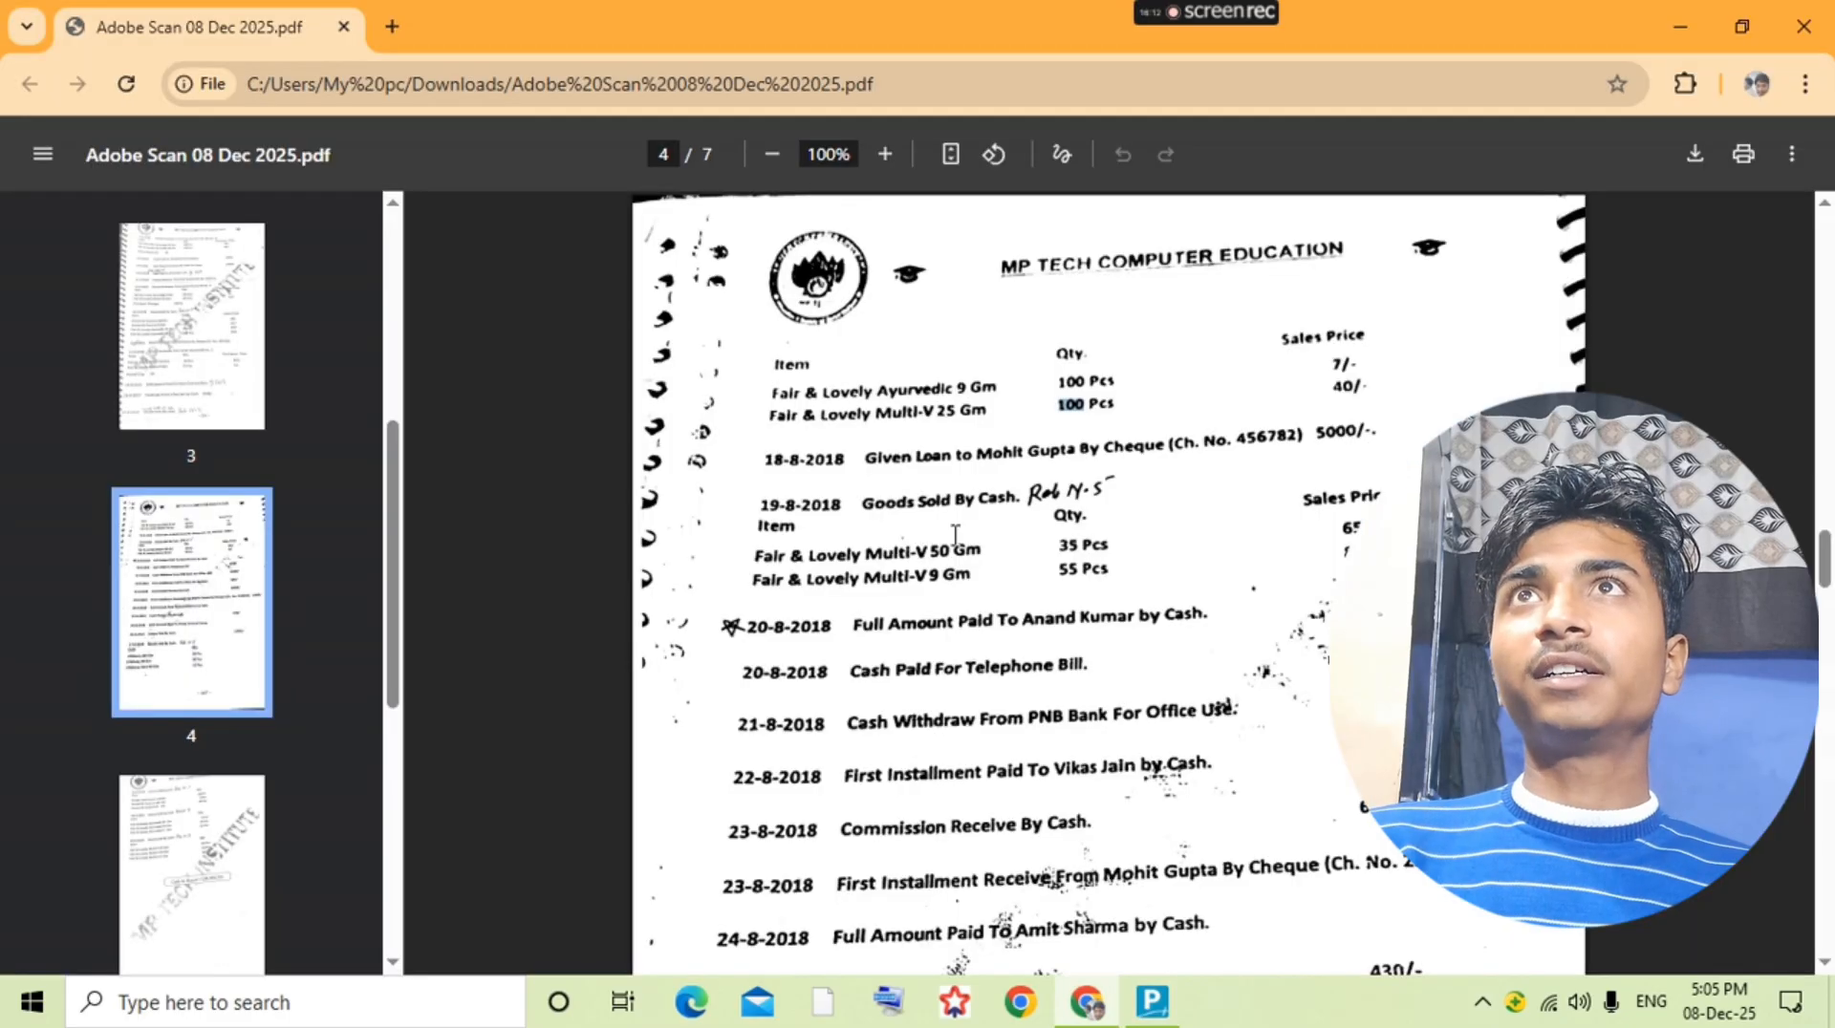
key("alt+Tab")
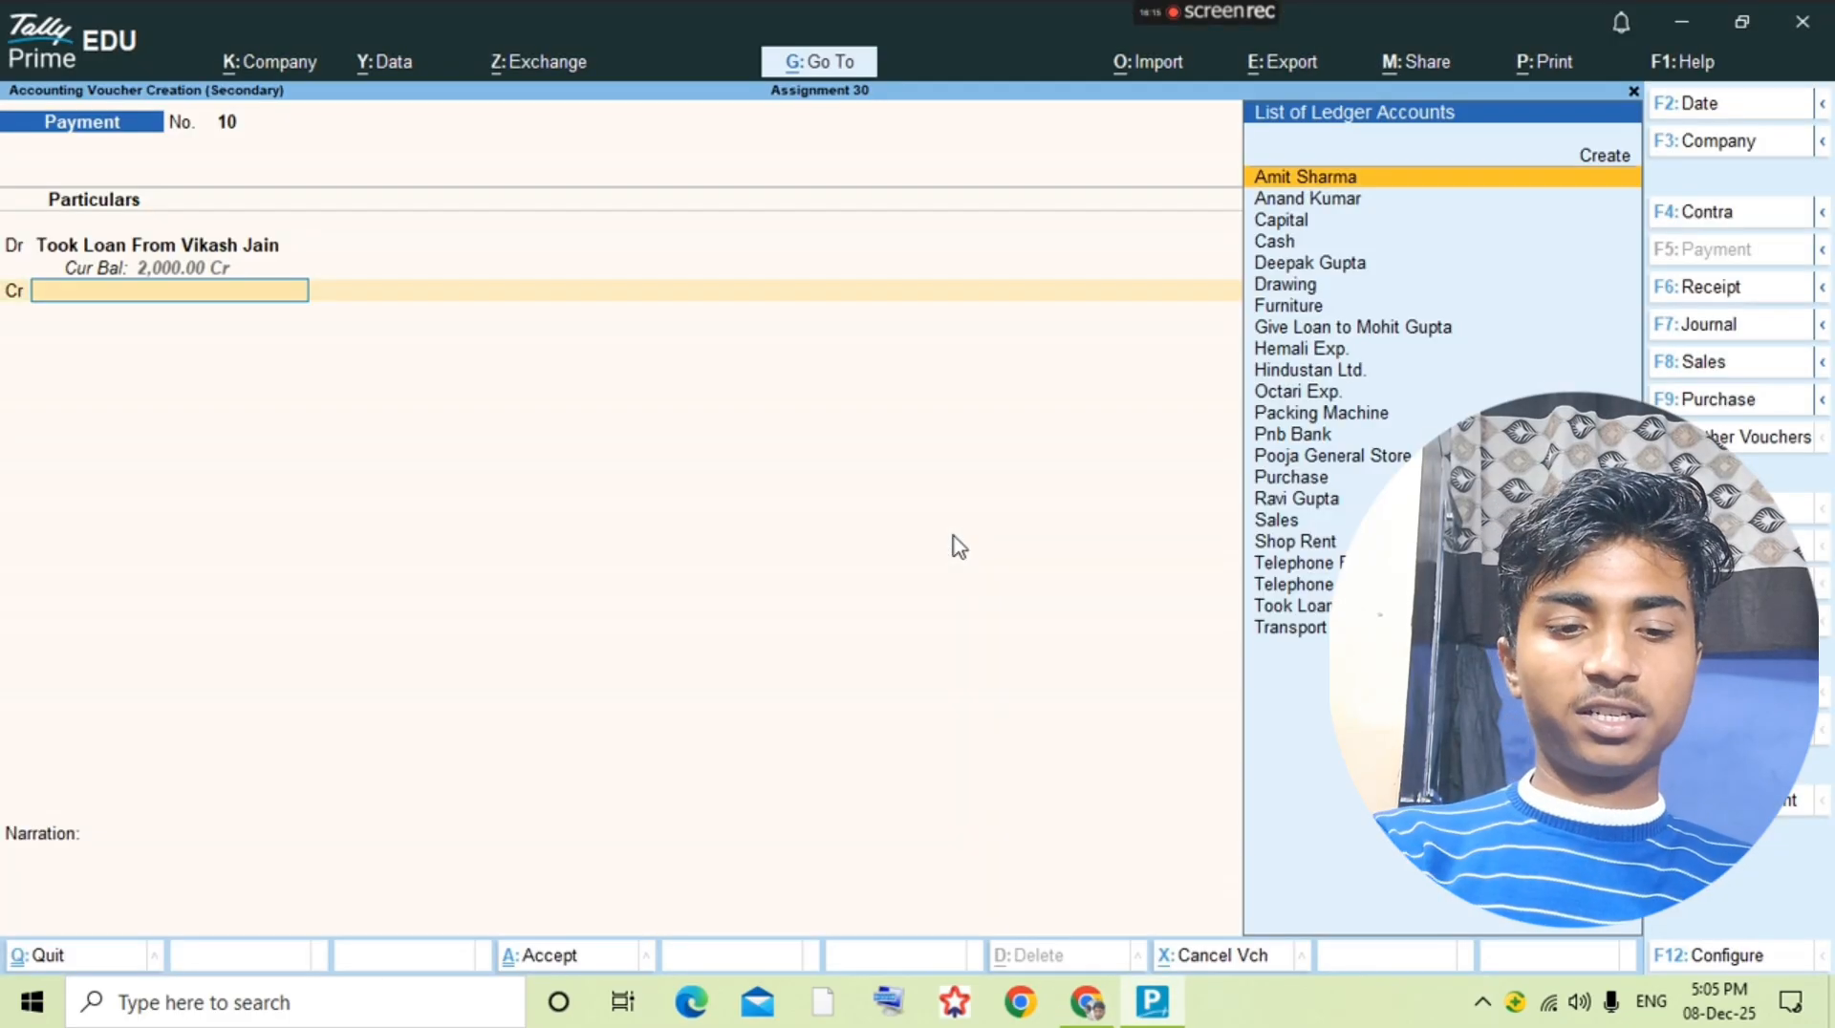
type("Ca")
key("Return")
key("ctrl+a")
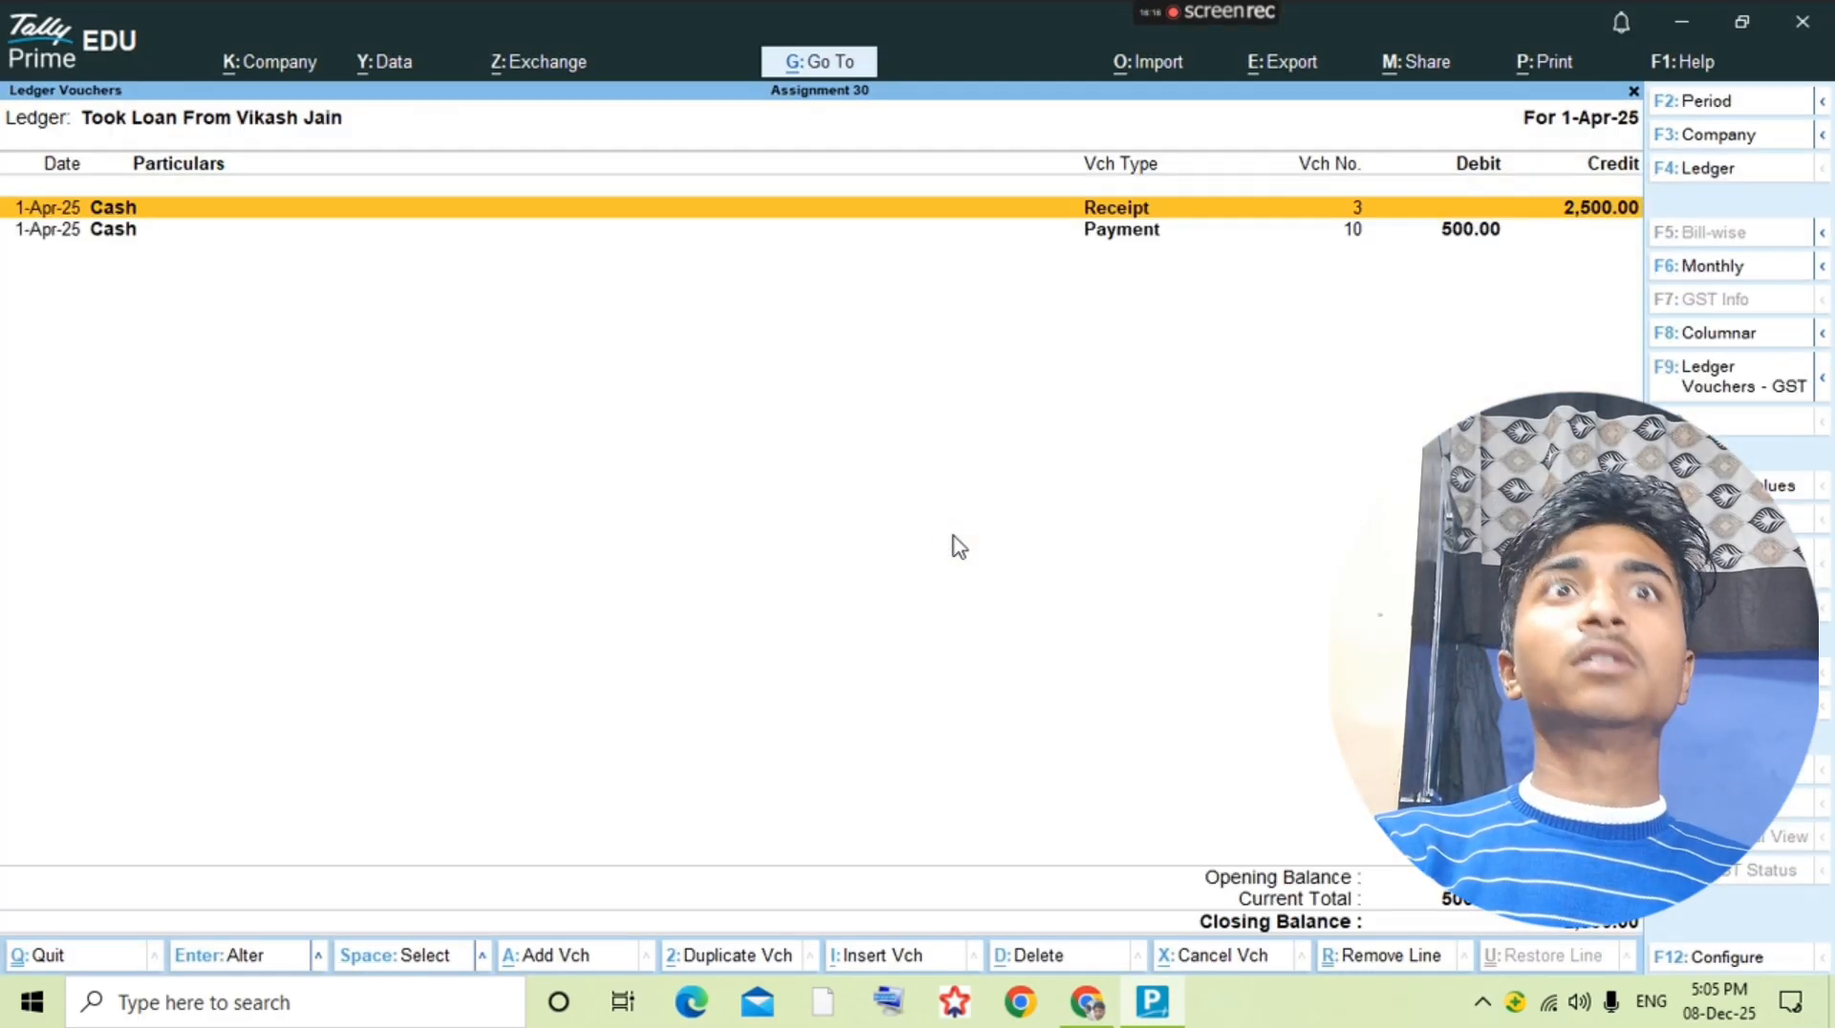
Step: Check the 23-8 commission entry in the question PDF and start a new ledger named Commission Receive
key("Escape")
key("alt+Tab")
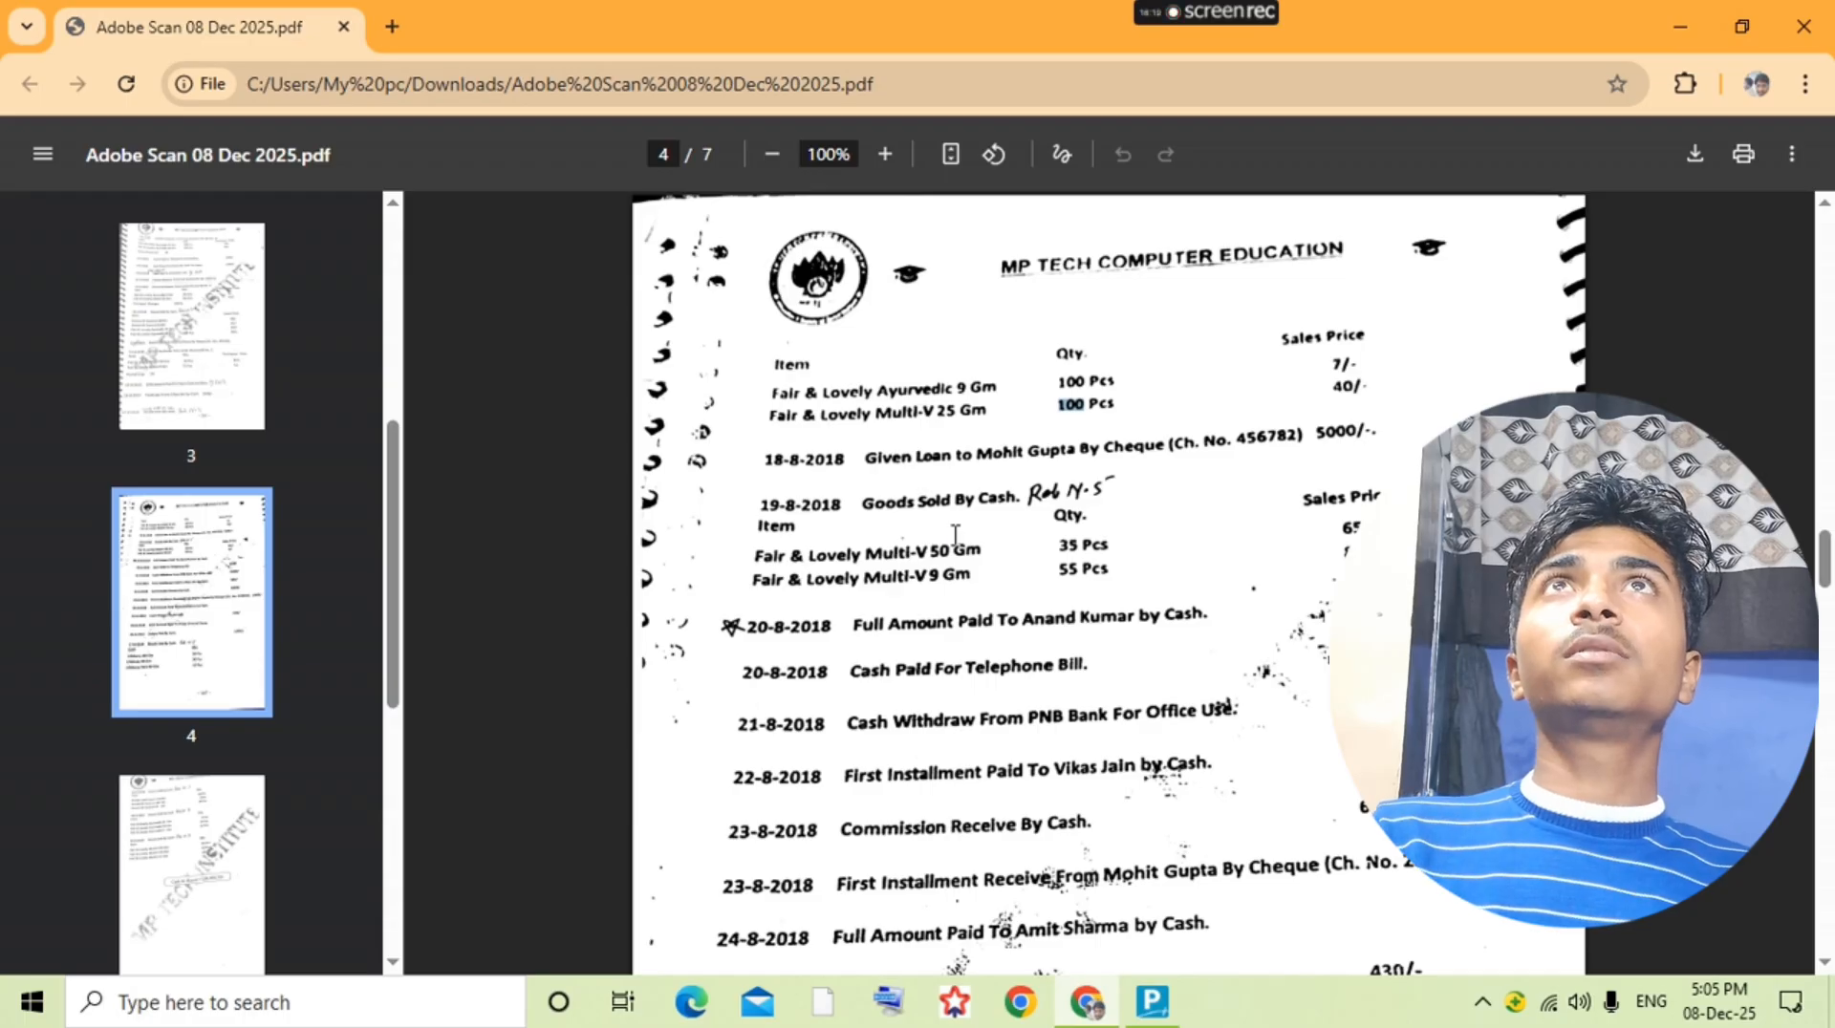
key("alt+Tab")
key("alt+c")
type("Commissi")
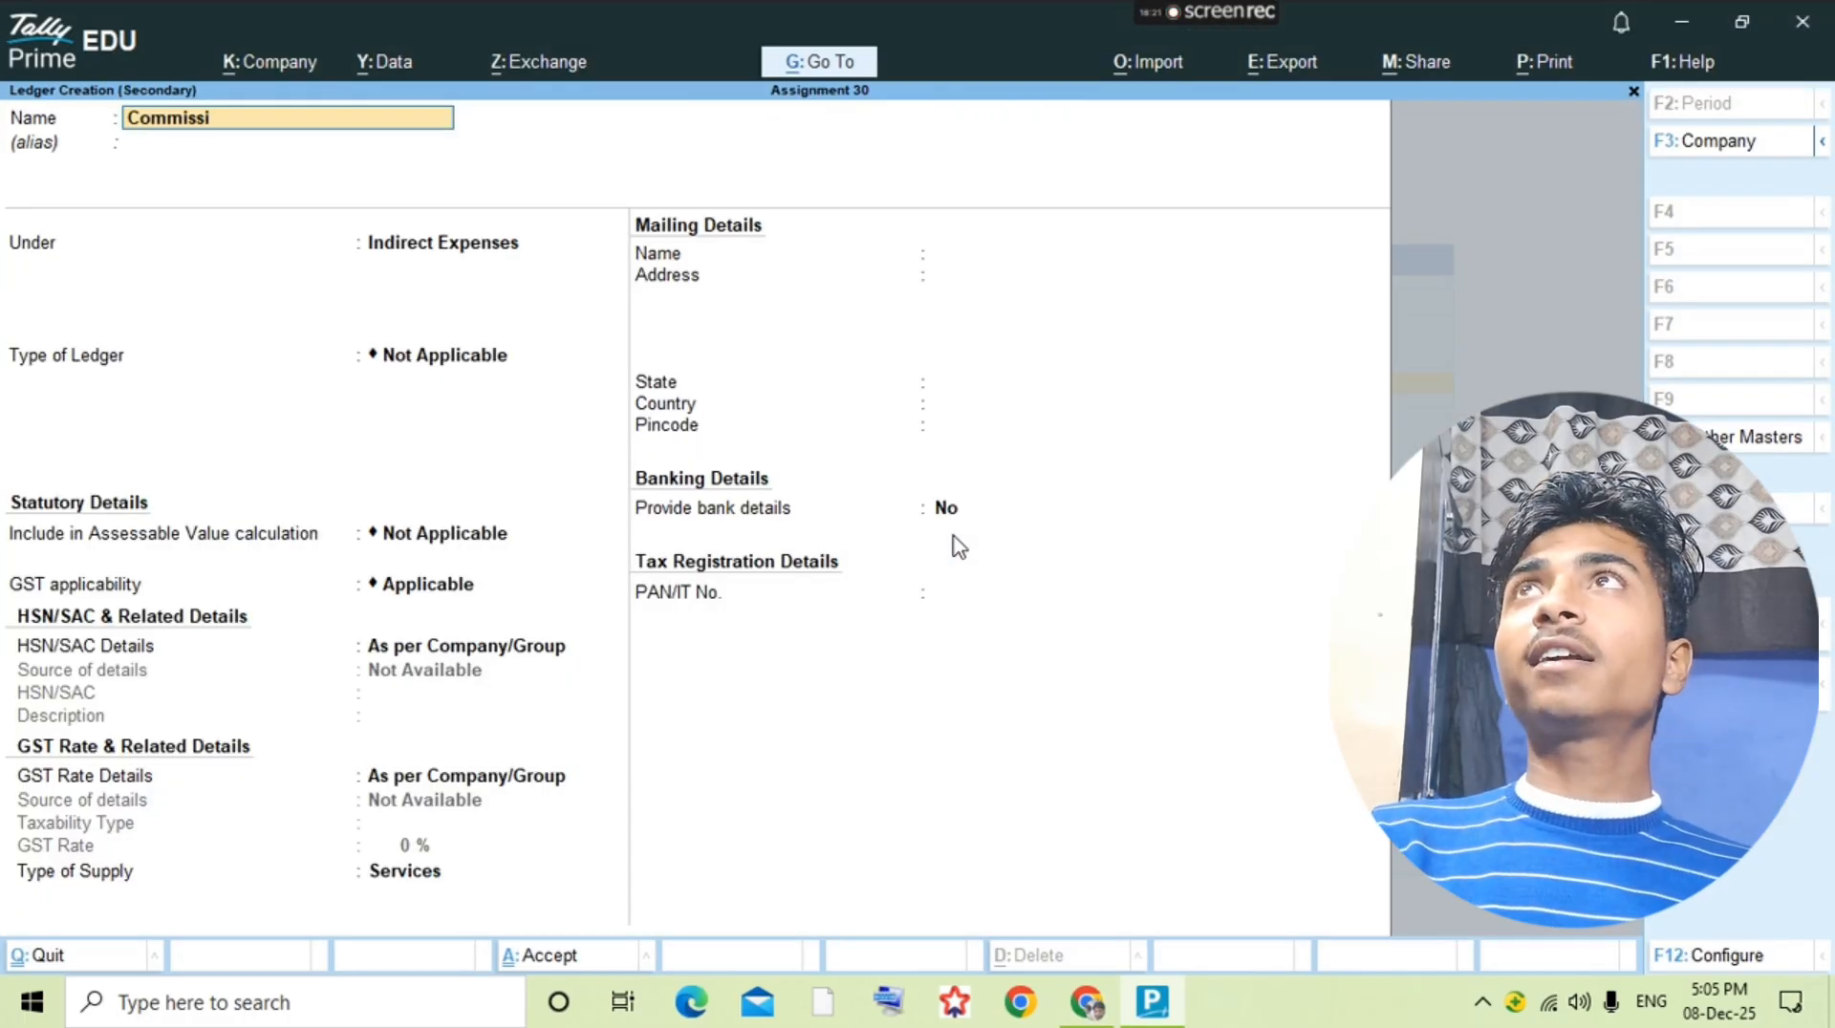
type("on Recei")
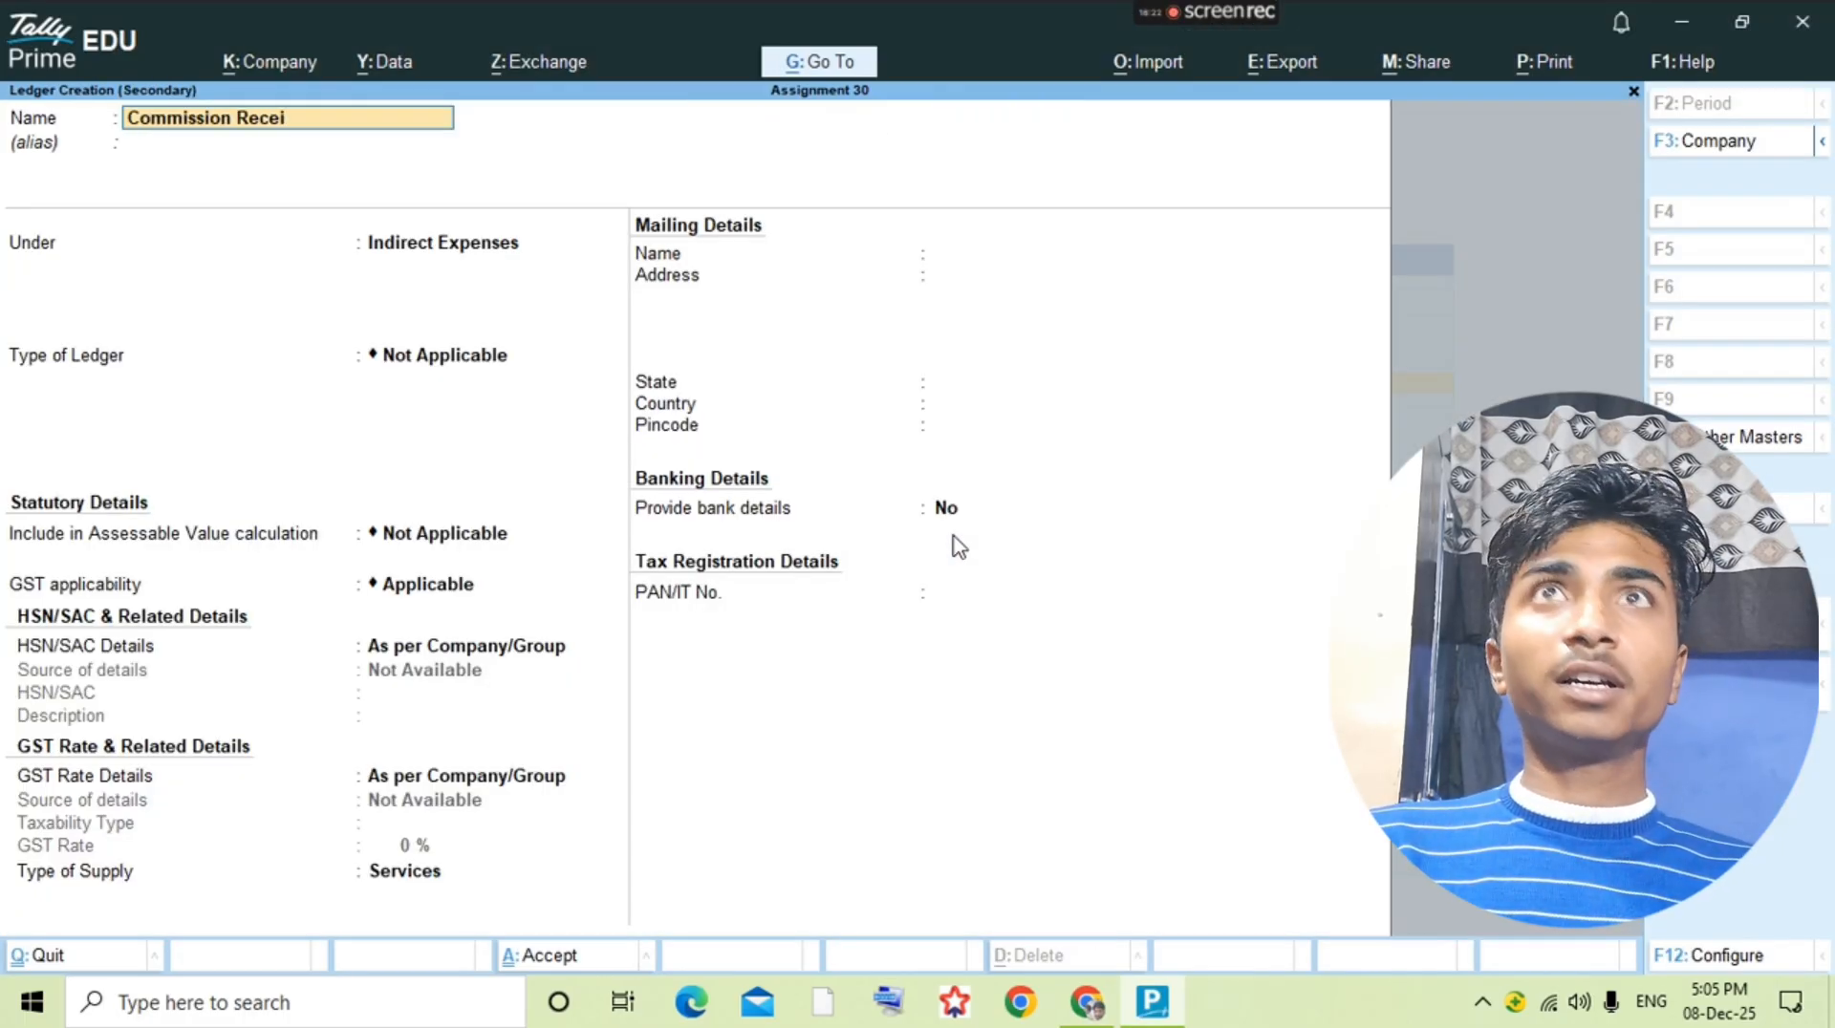
type("ve")
key("Return")
Step: Place the Commission Receive ledger under Indirect Incomes and save it
type("In")
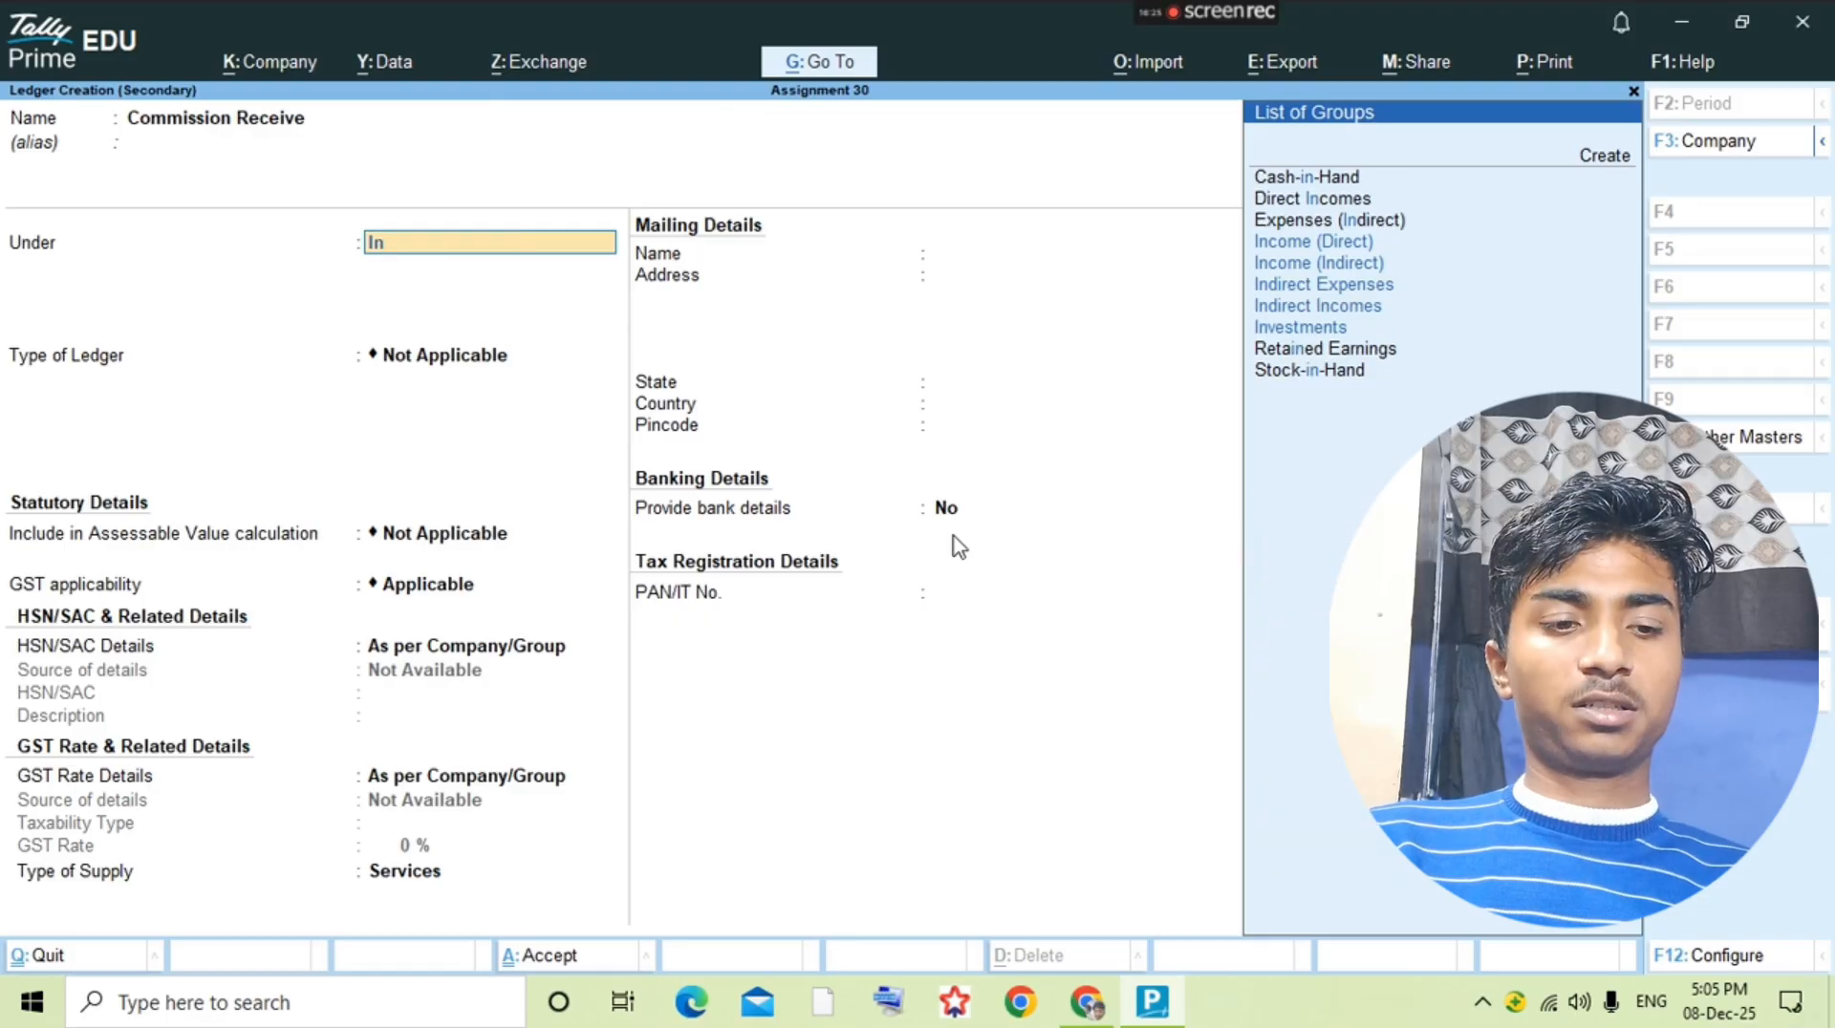
type("d")
key("Down")
key("Down")
key("Return")
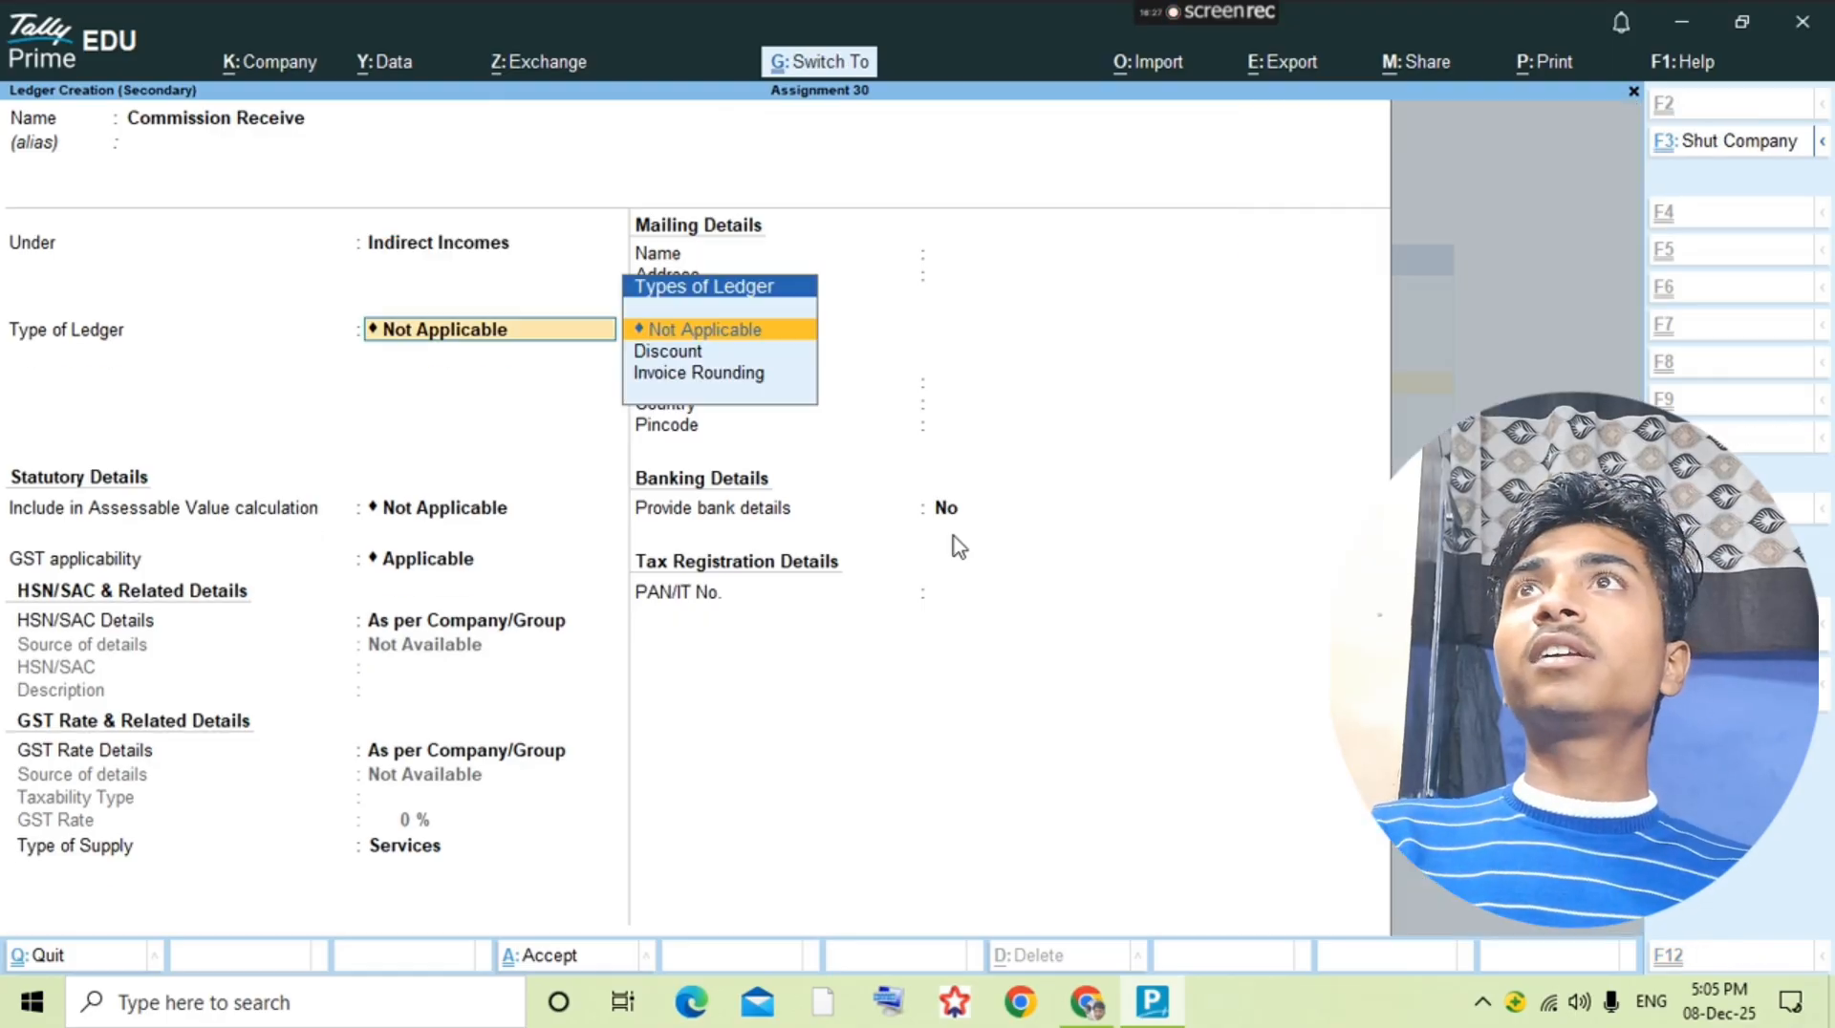
key("ctrl+a")
key("Escape")
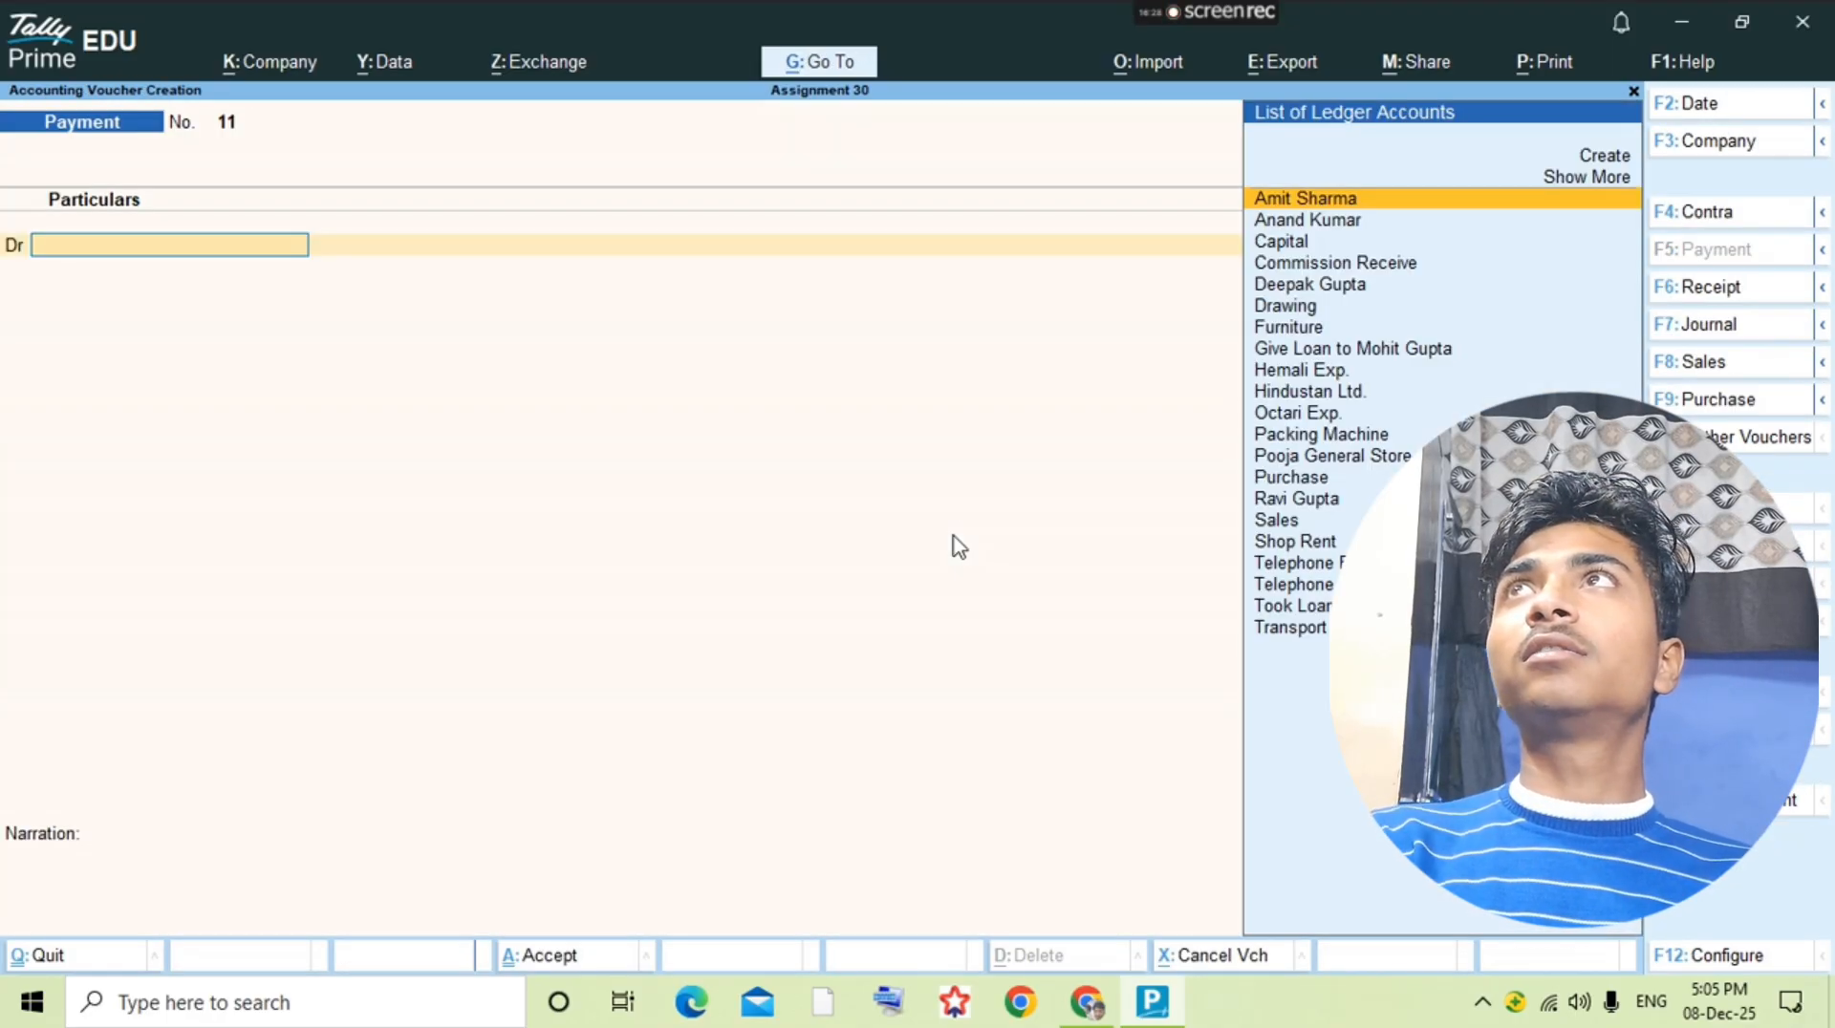
Step: Start a receipt voucher and credit Commission Receive 6,000, checking the amount in the question PDF
key("F6")
type("Comm")
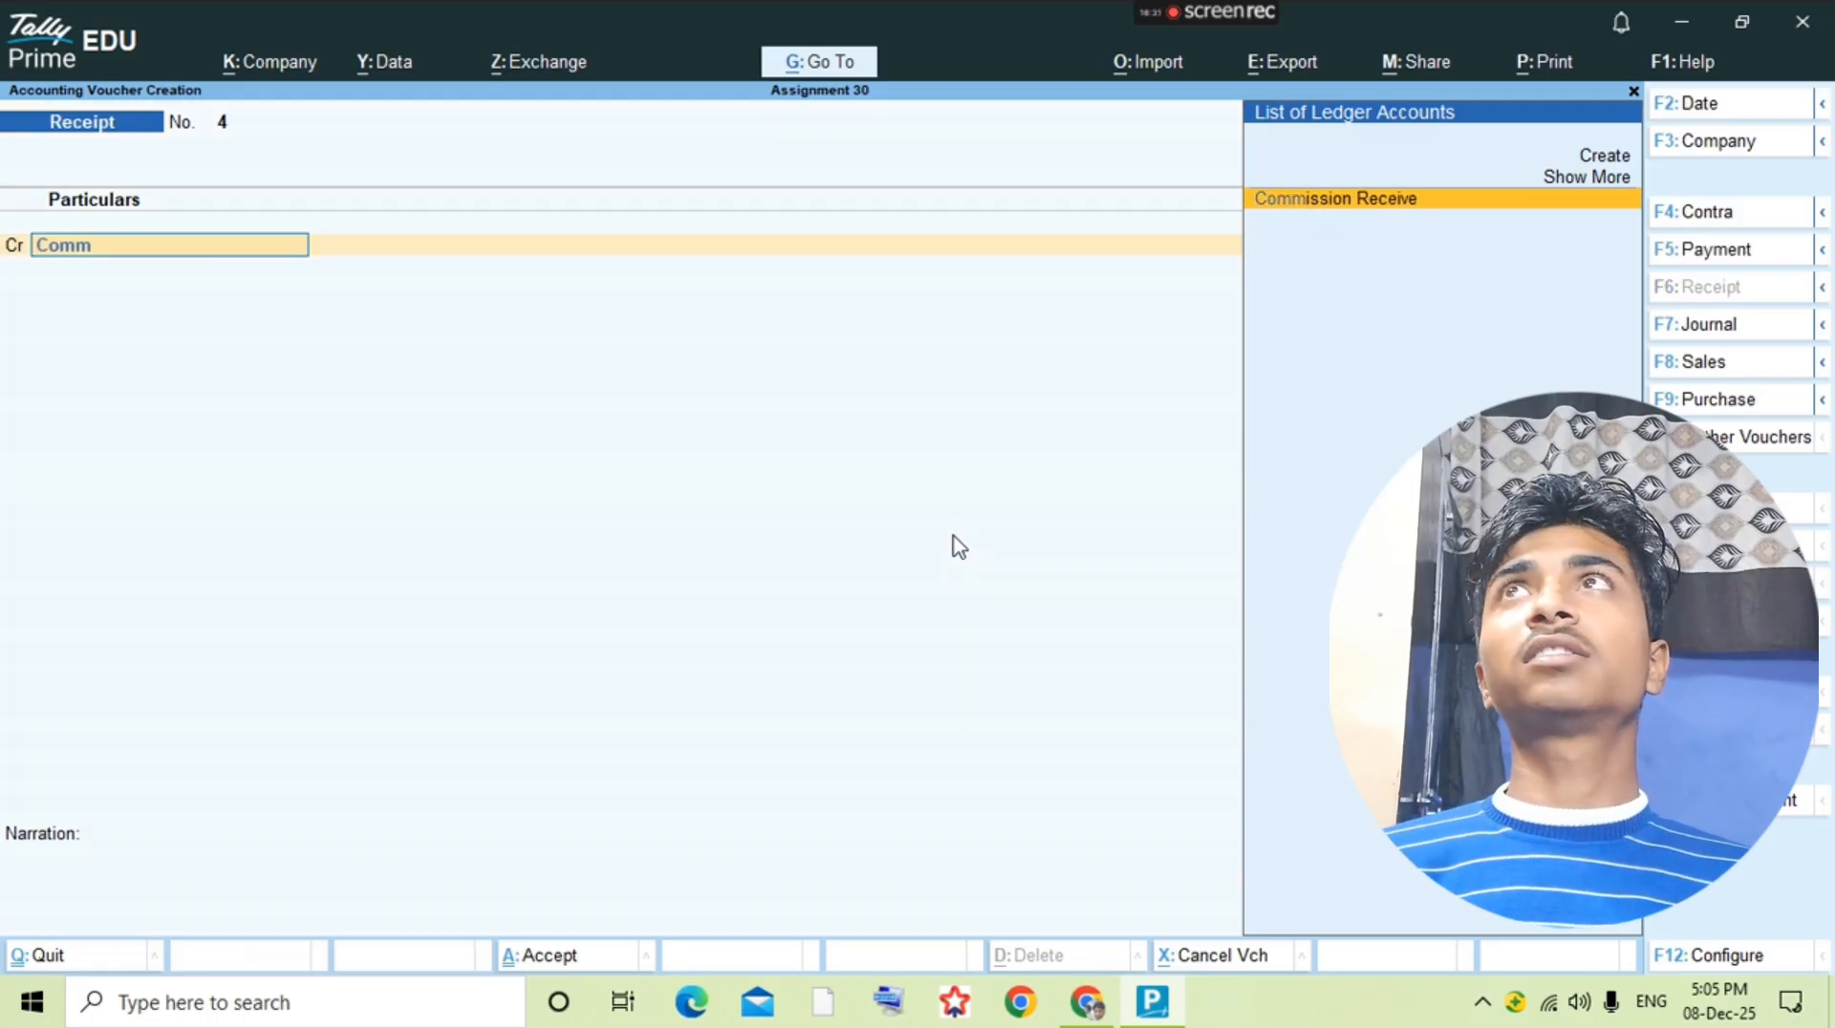
key("Return")
key("alt+Tab")
key("alt+Tab")
type("60000")
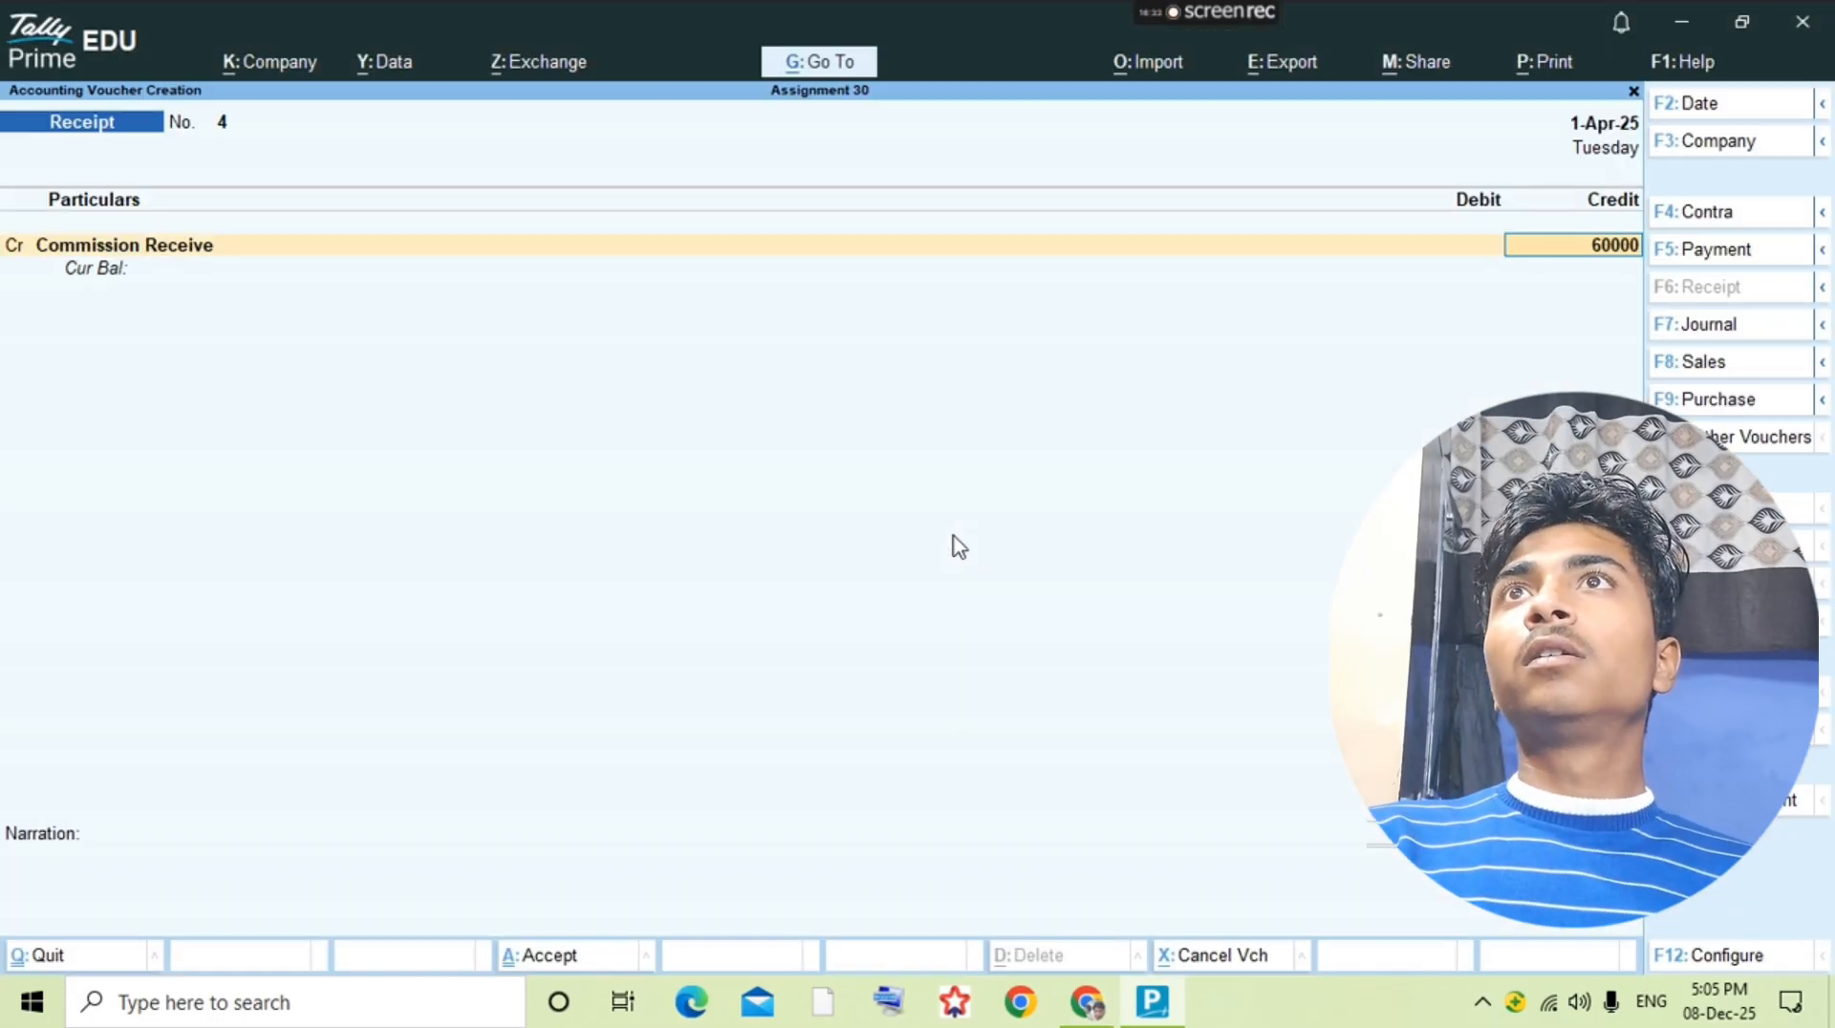
key("BackSpace")
key("Return")
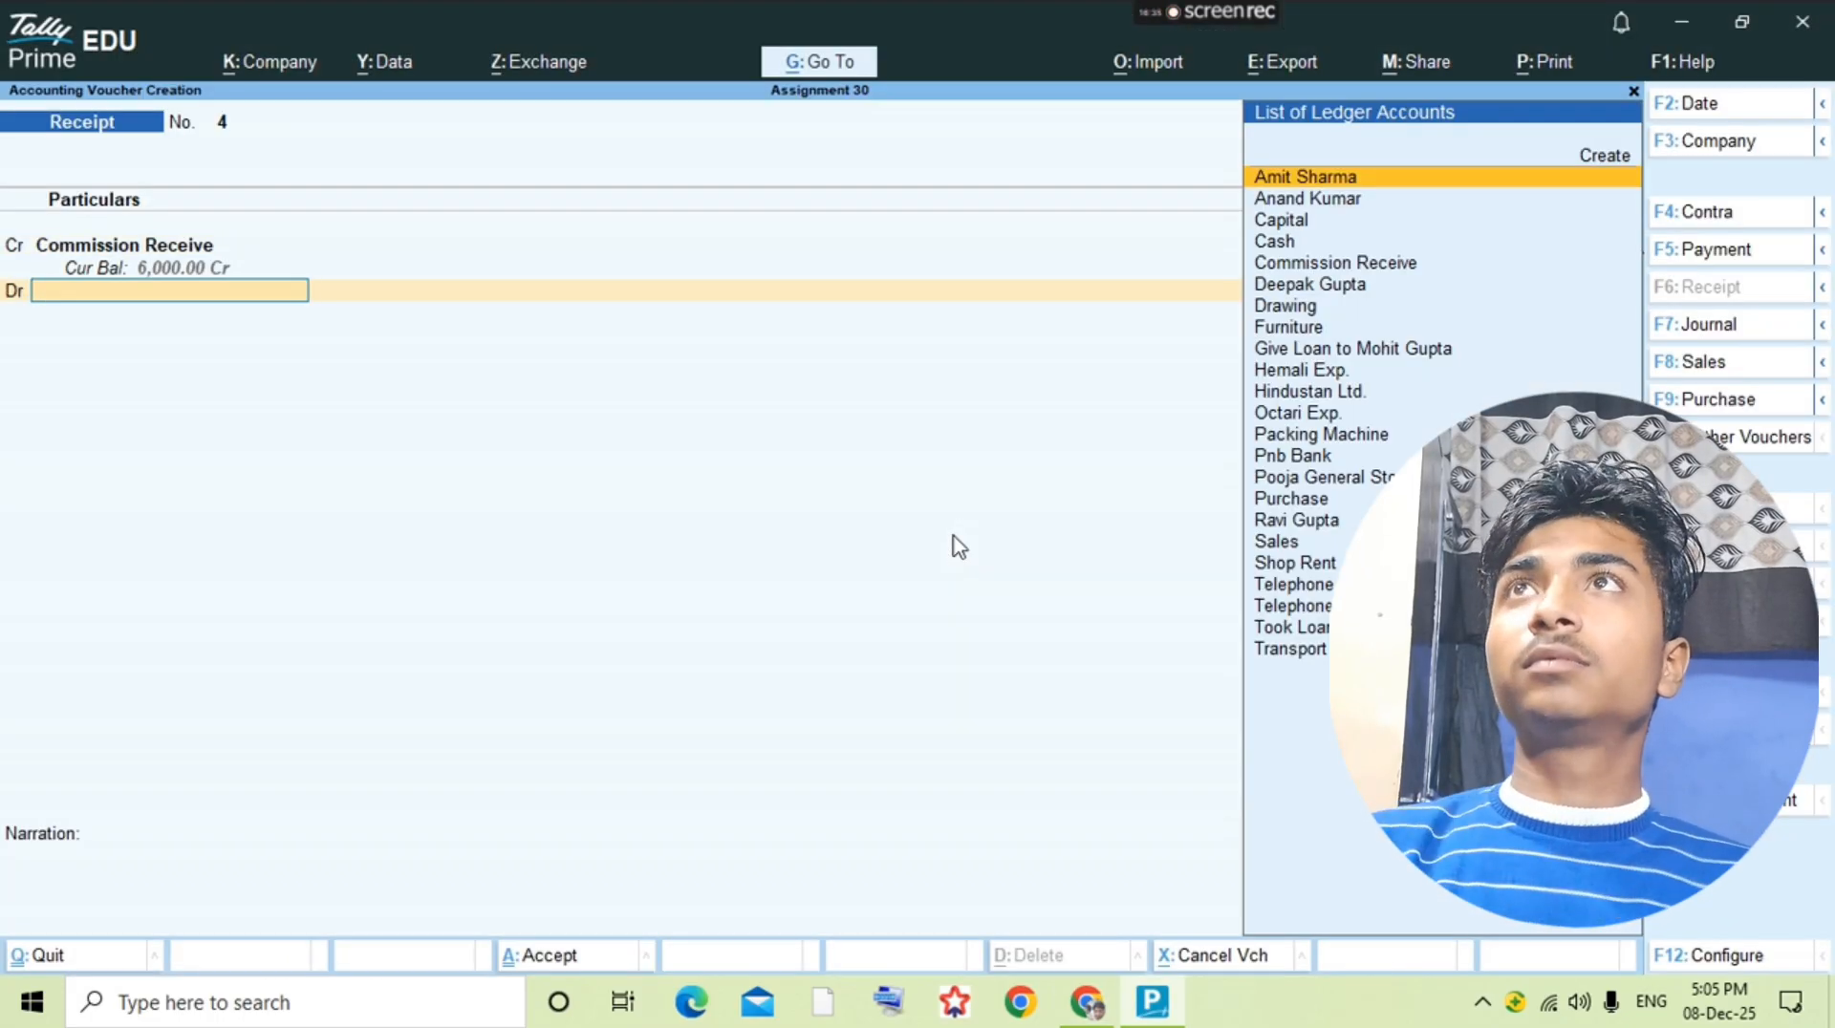
Step: Debit Cash as the second line of the commission receipt voucher and save it
type("Cash")
key("Return")
key("ctrl+a")
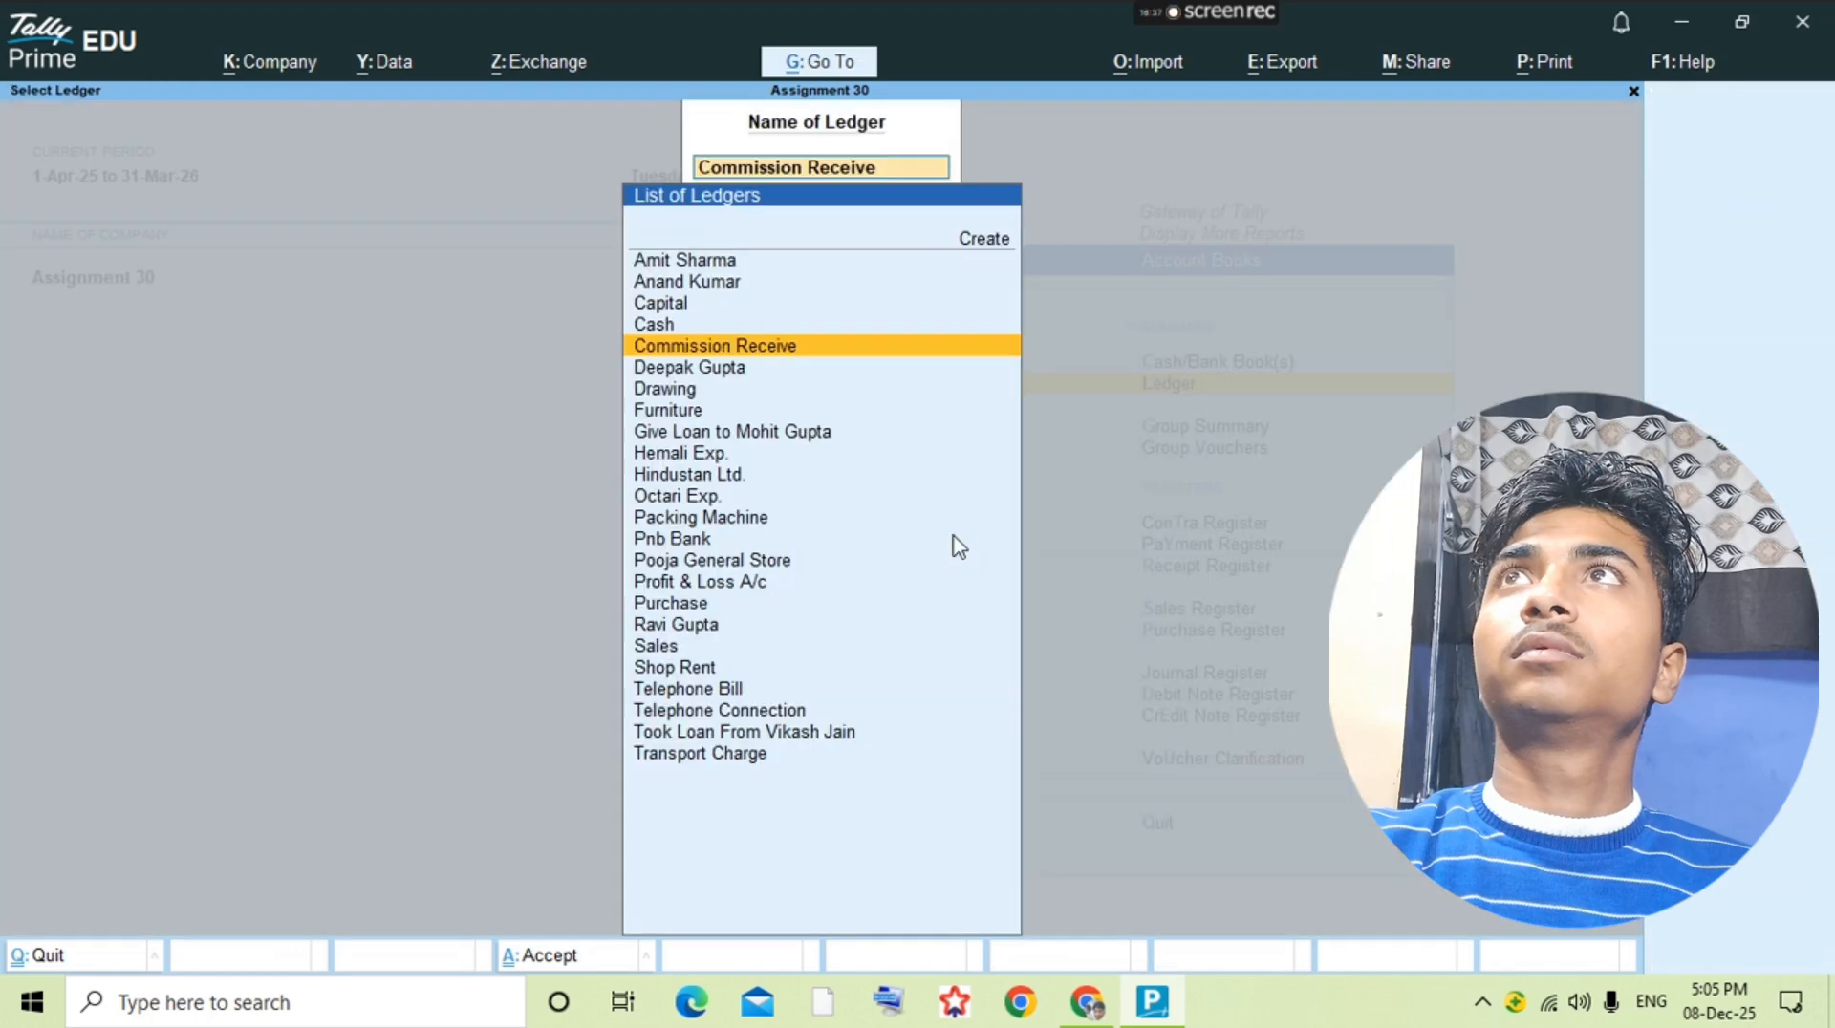
Step: Examine the question PDF for the cash-in-hand figure and the transactions that follow the 23-8 commission
key("alt+Tab")
scroll(954, 535, "down", 15)
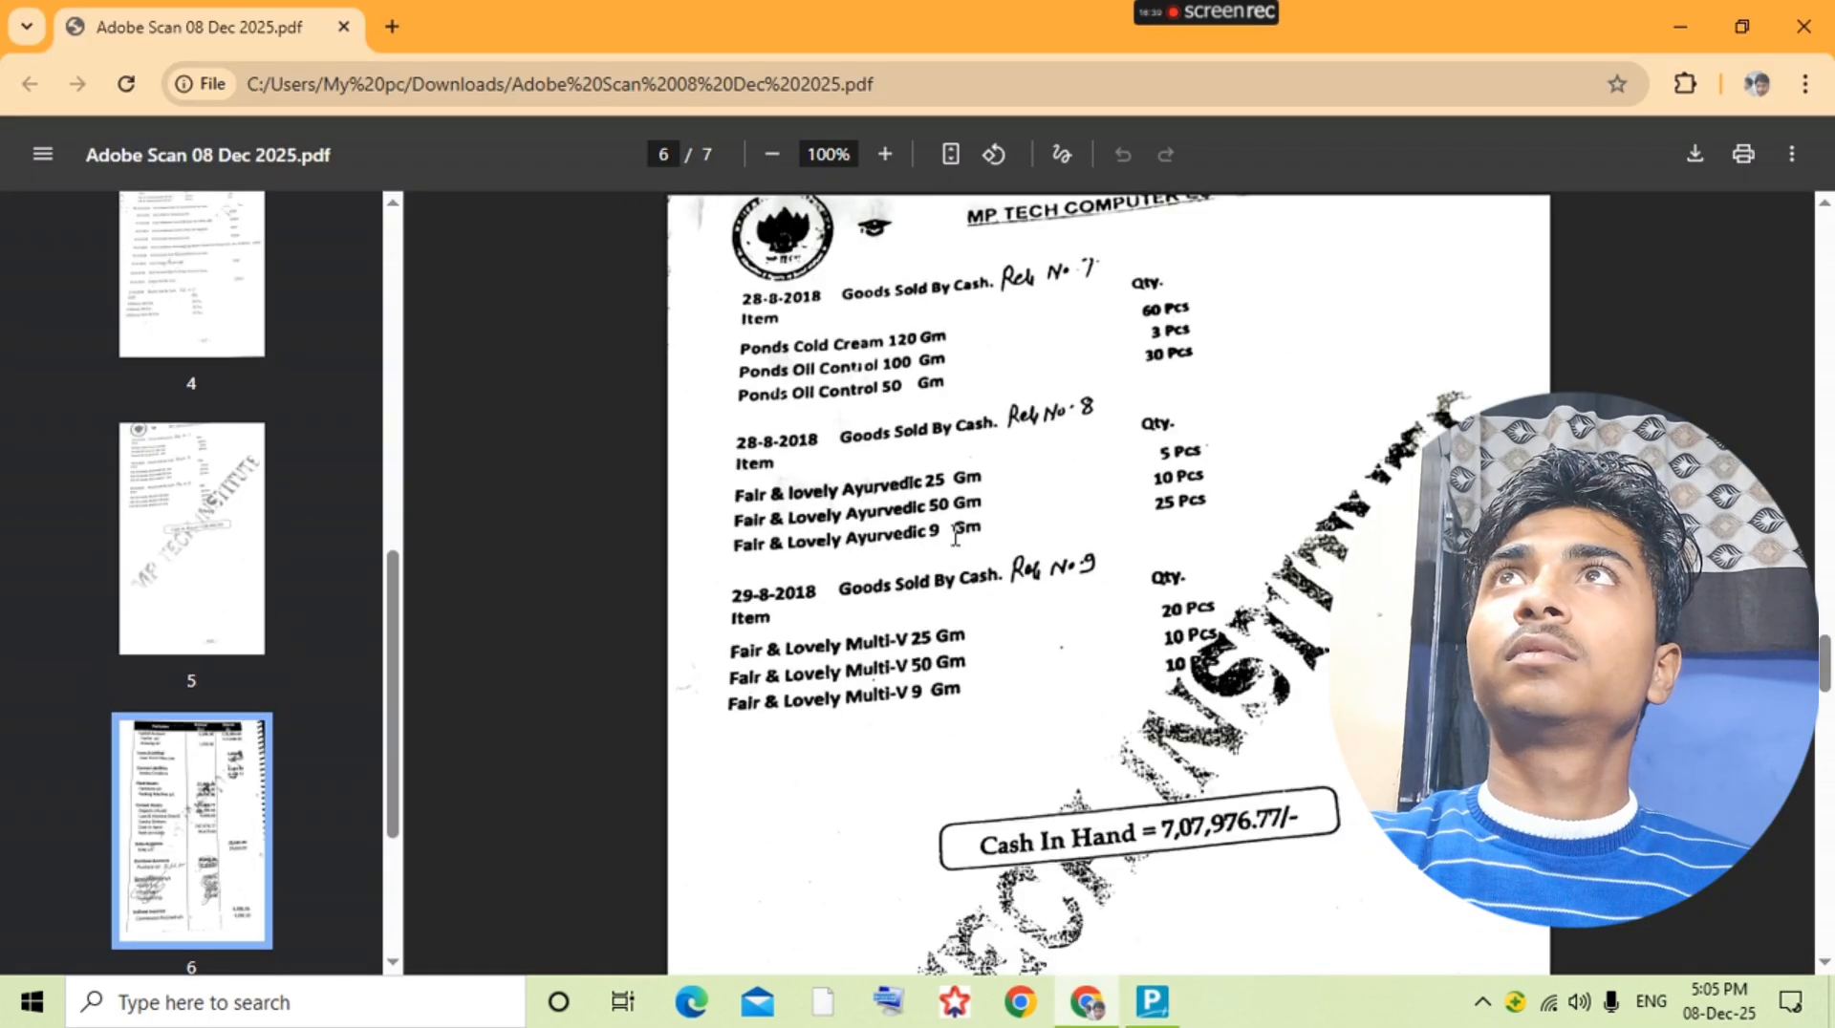
scroll(1220, 567, "up", 7)
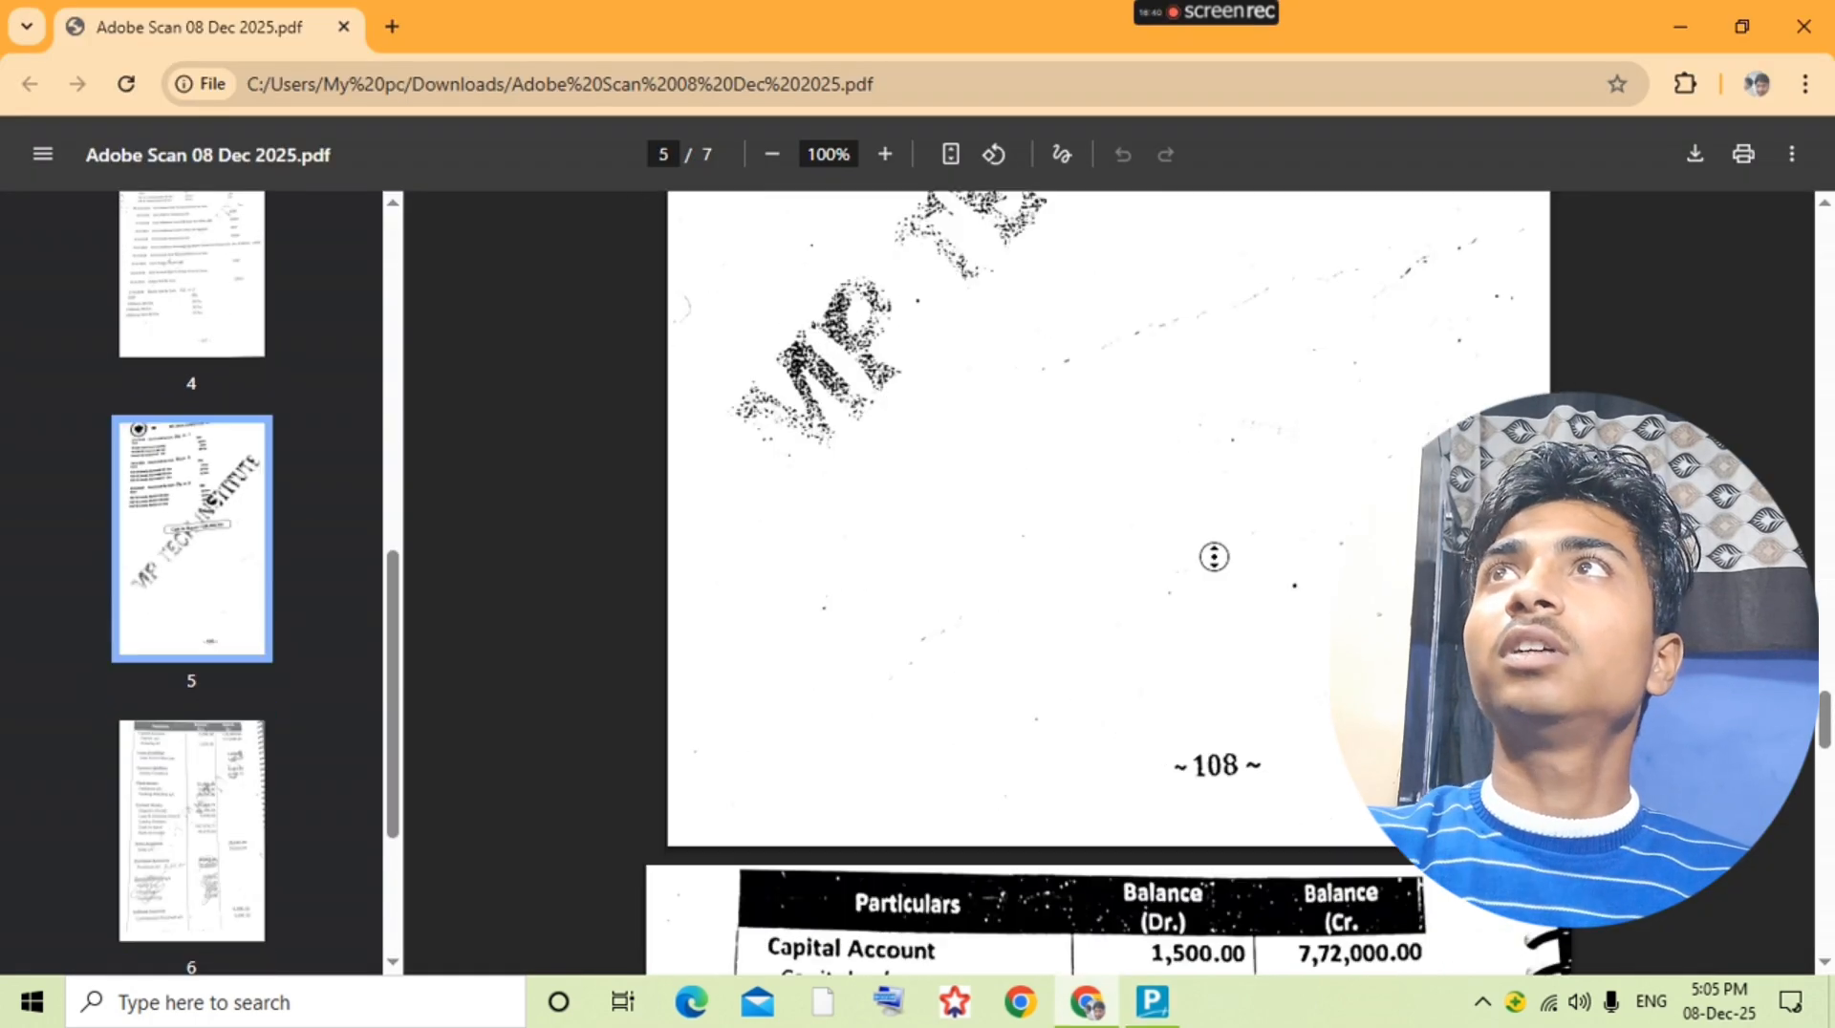
scroll(1221, 567, "up", 20)
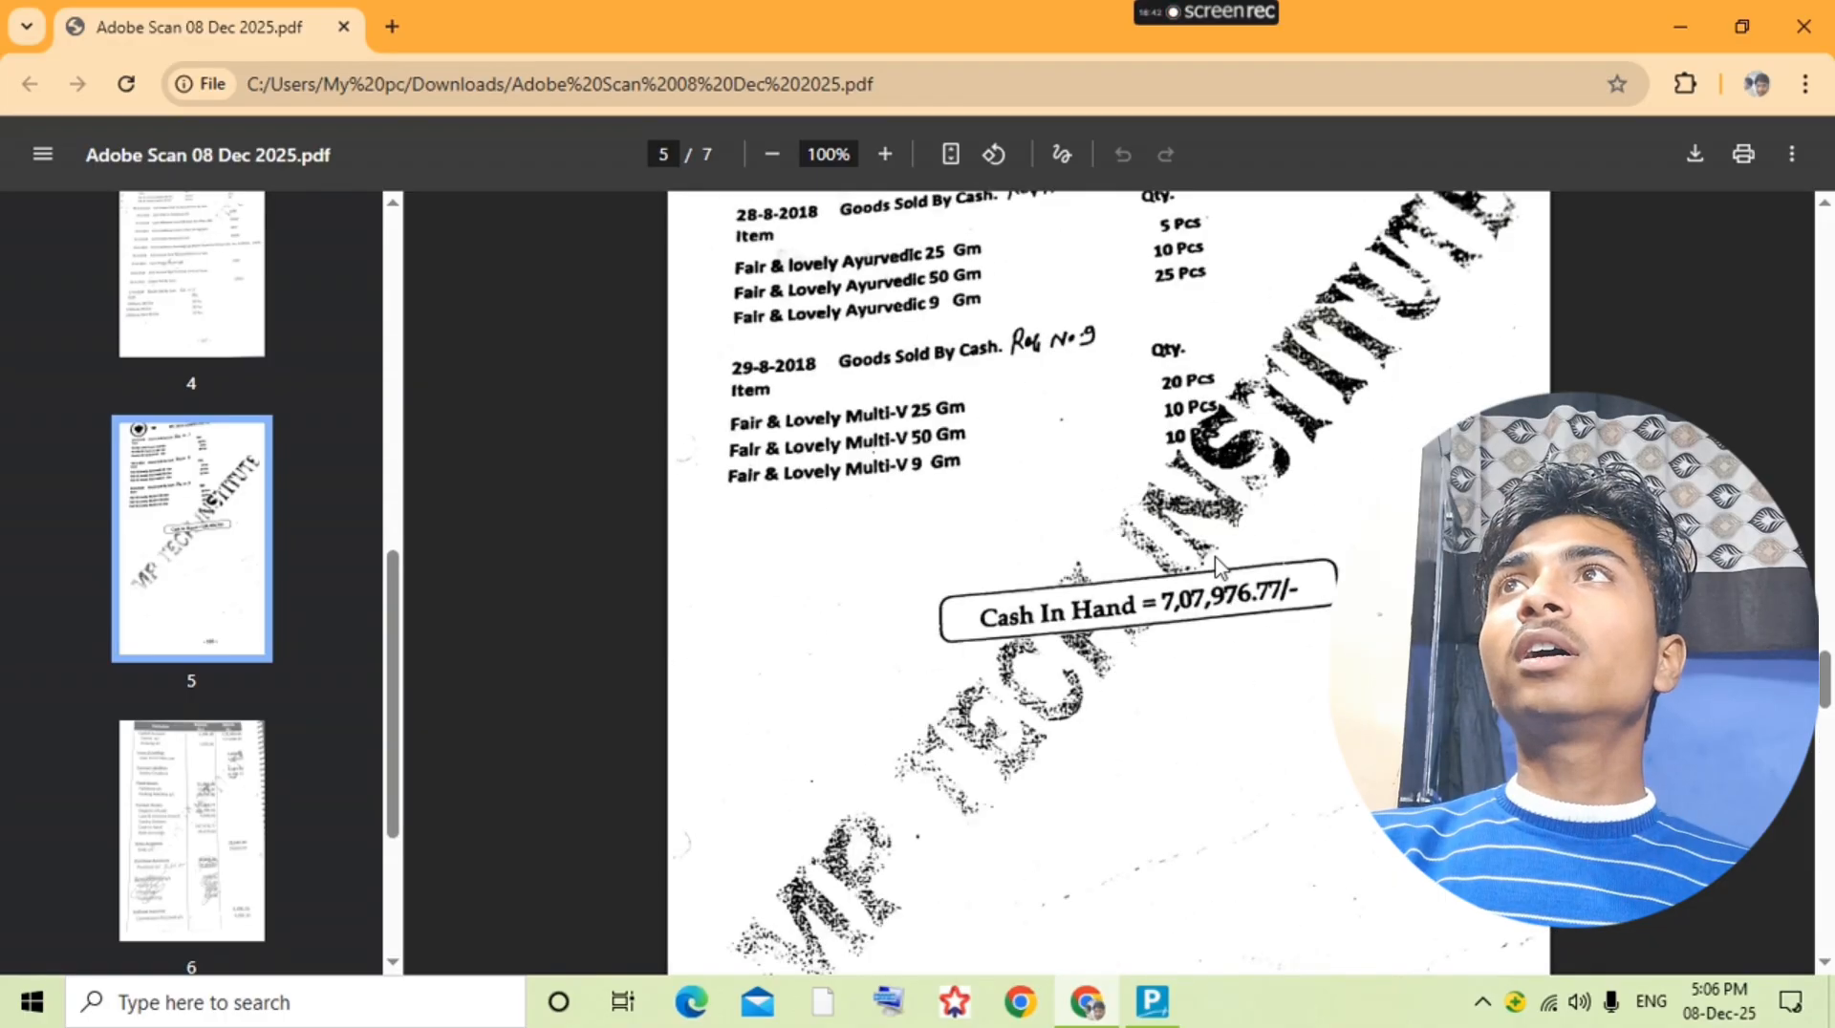
scroll(1220, 568, "down", 3)
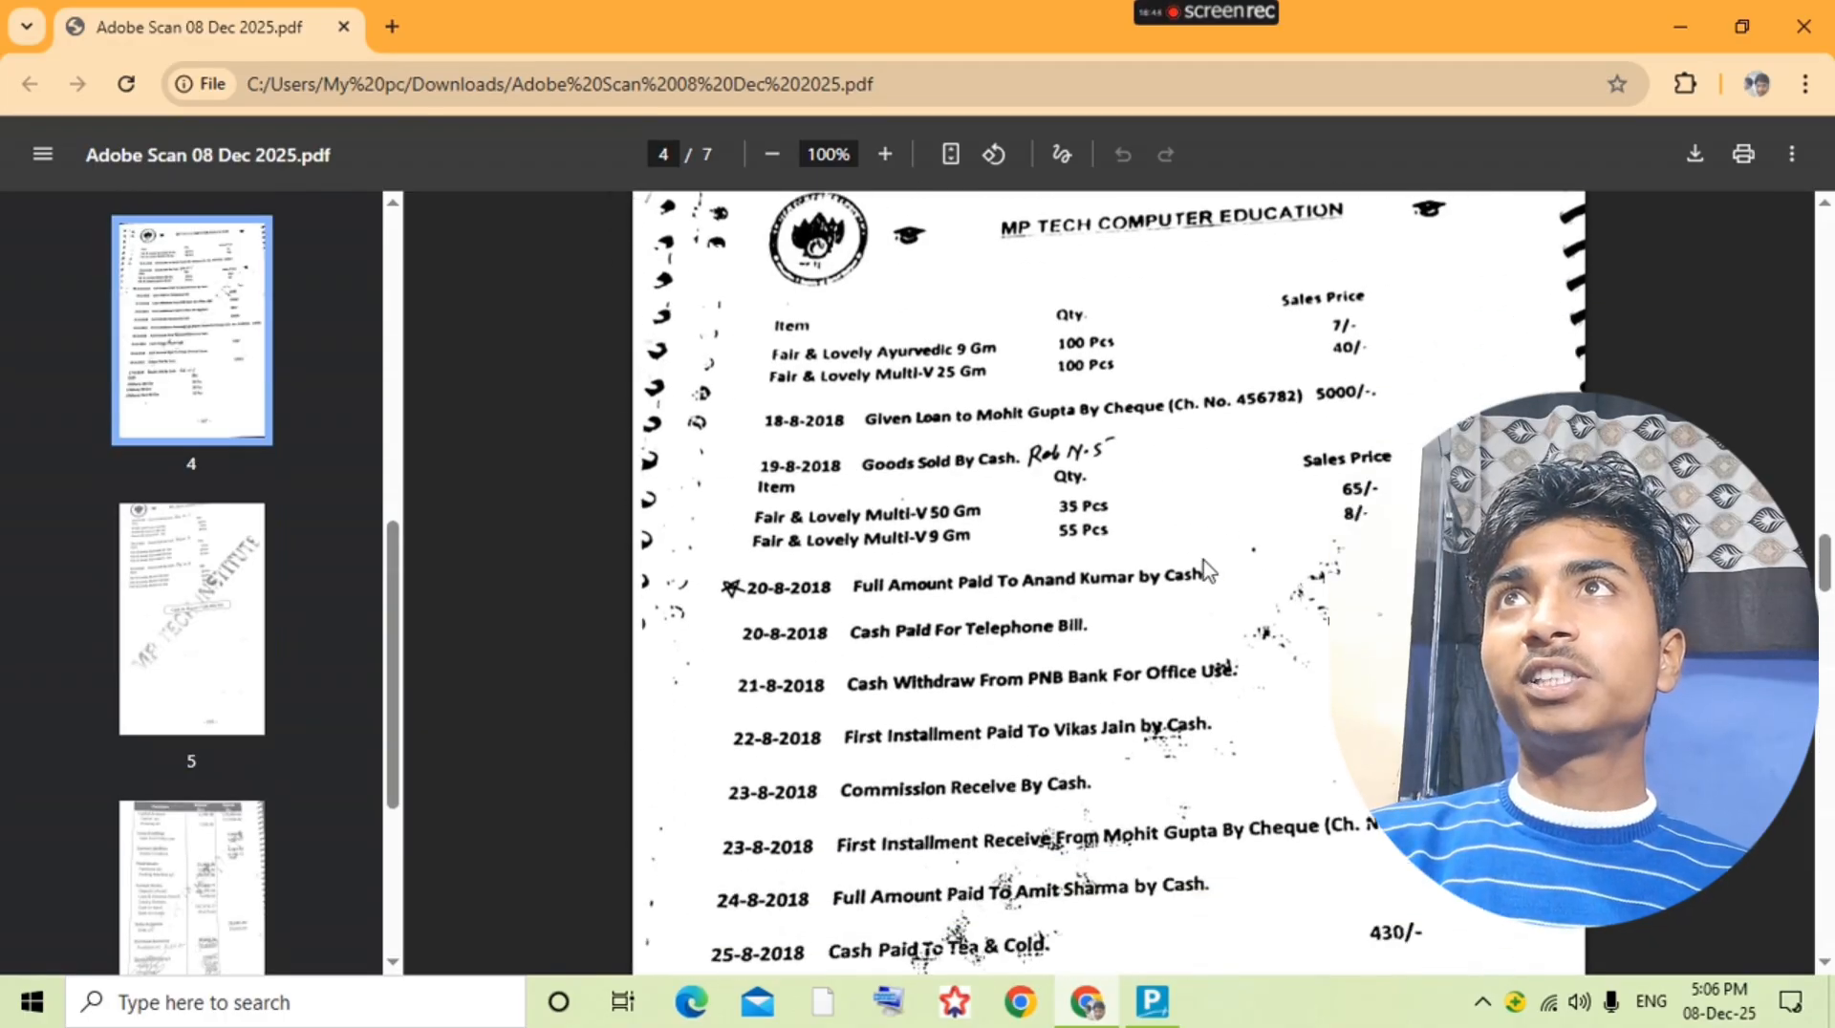
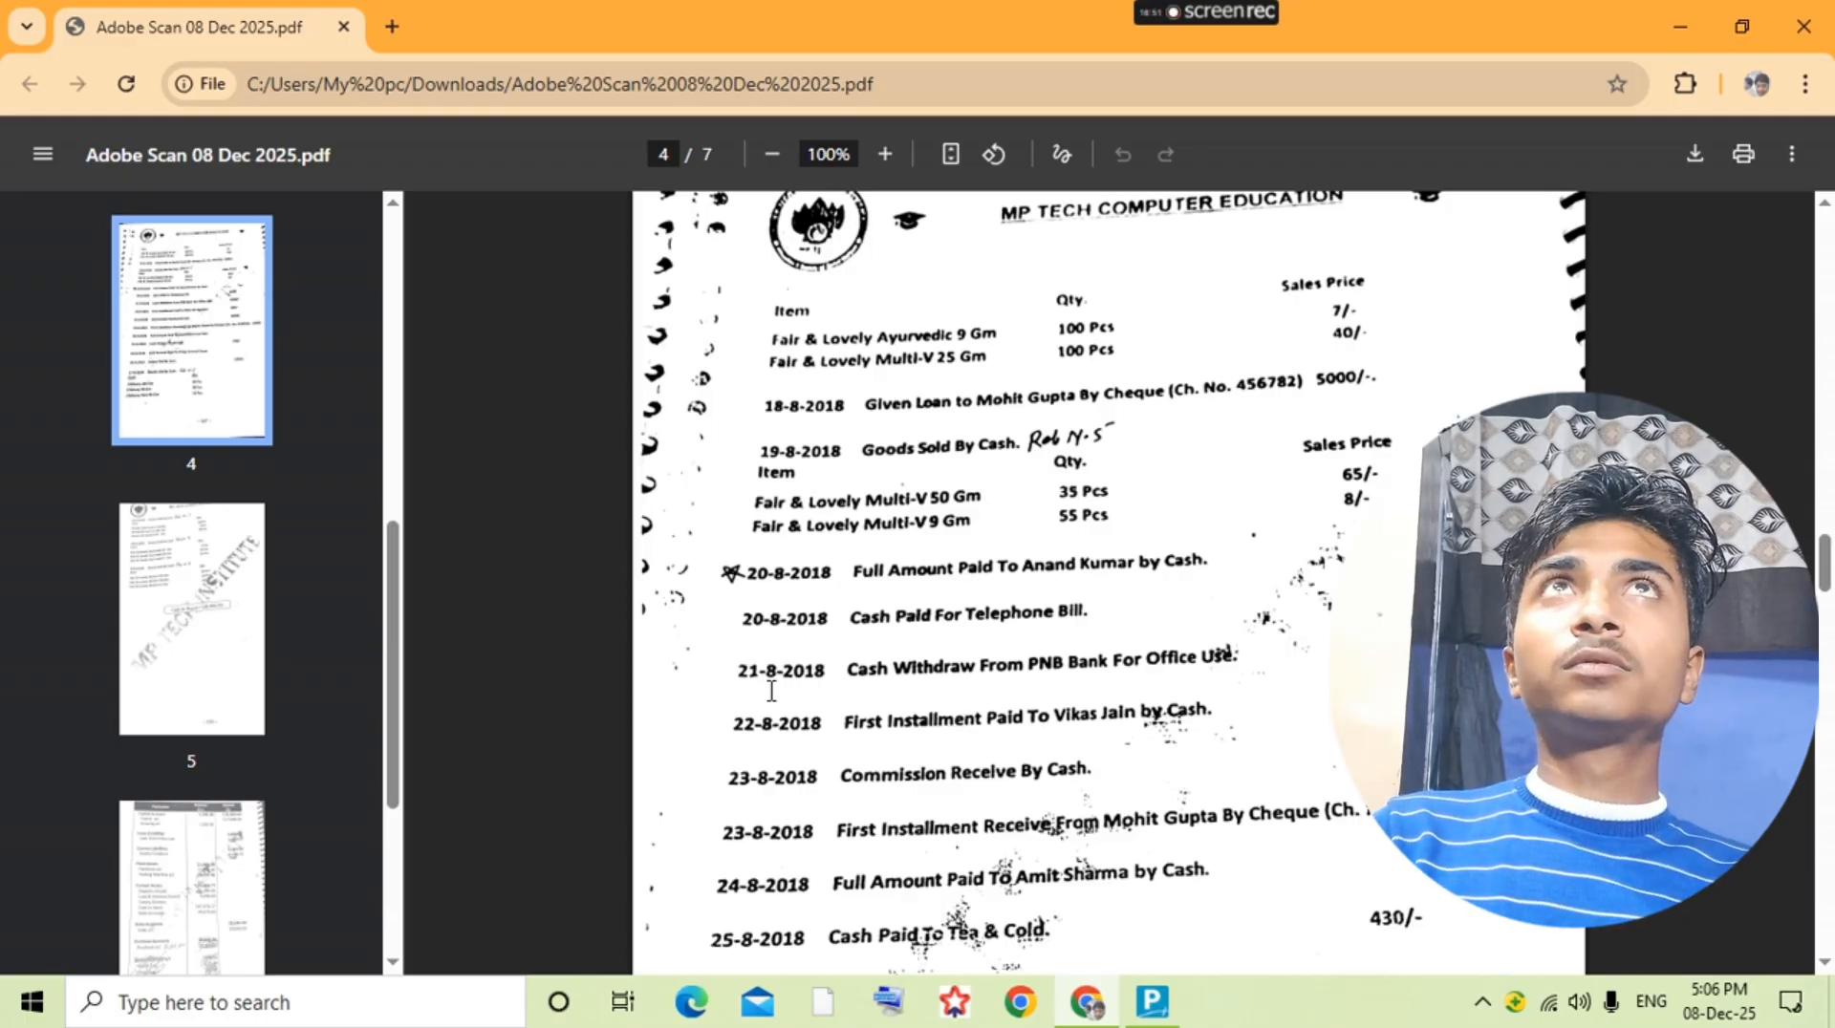
Step: Open the given-loan ledger and start a receipt voucher crediting that ledger 1,000 for the 23-8 first installment
key("alt+Tab")
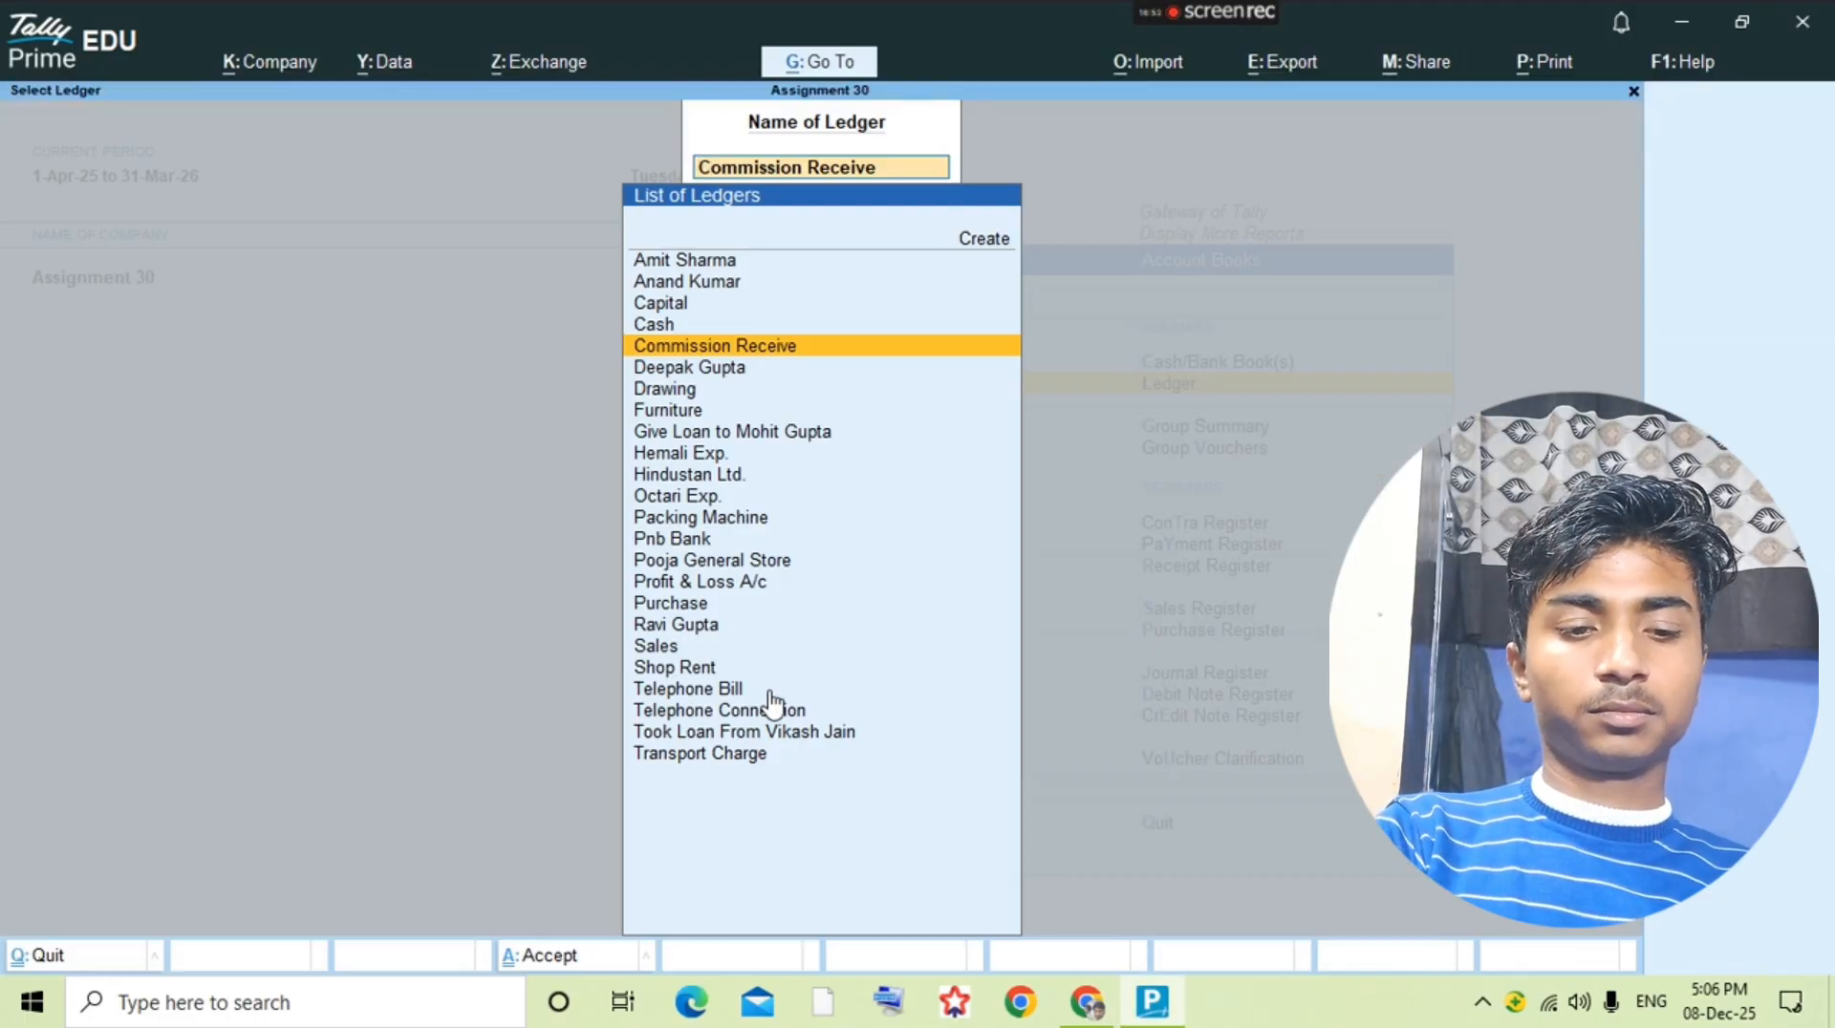
type("Mo")
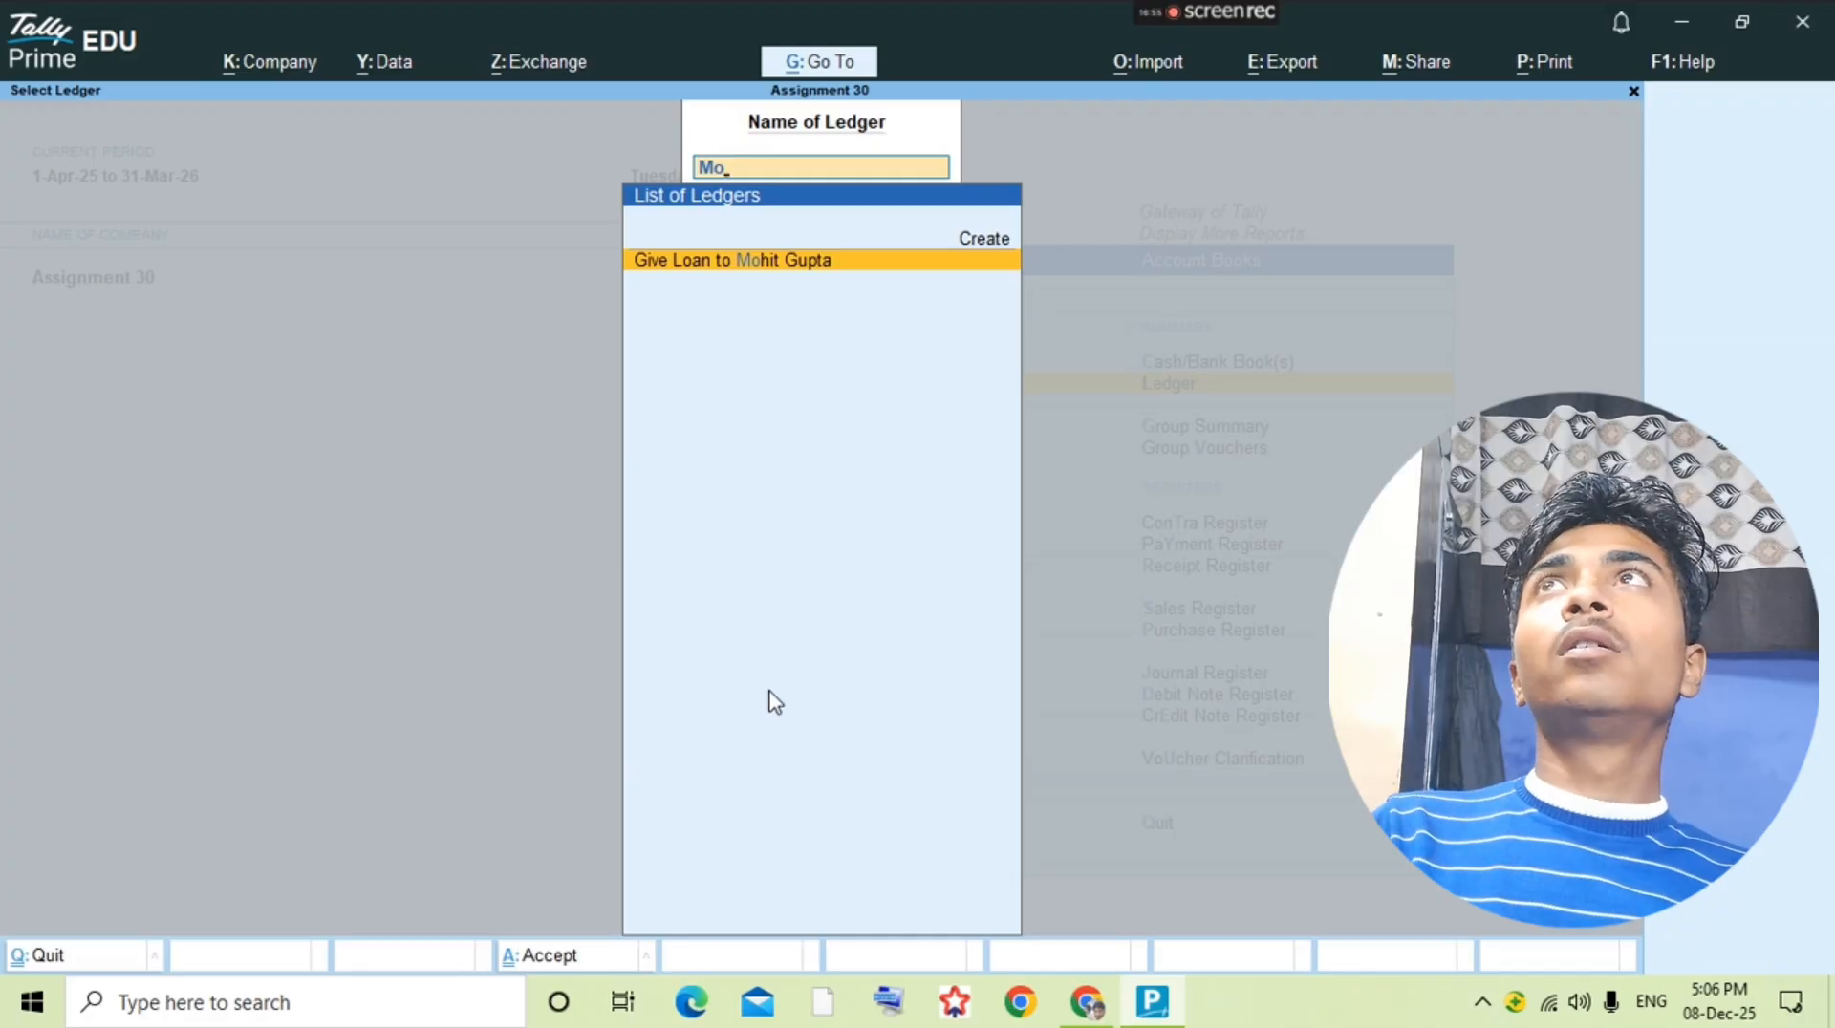
key("Return")
key("alt+a")
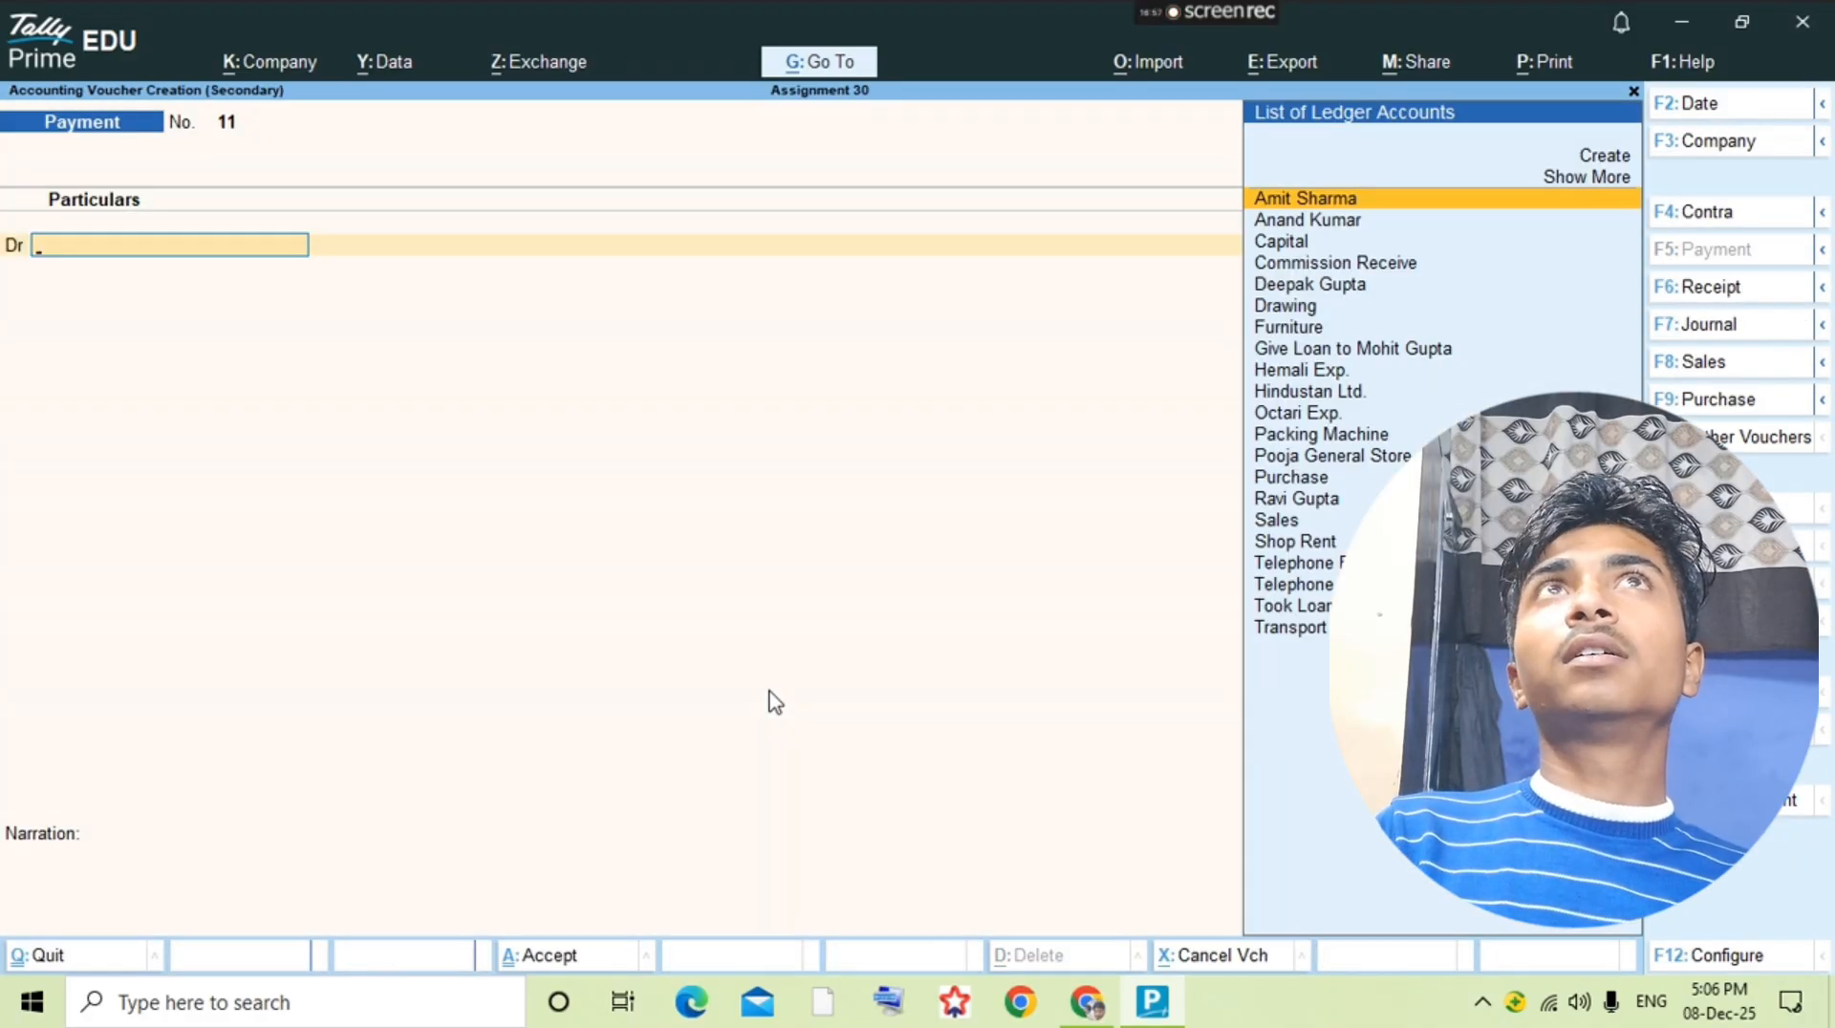
key("F6")
type("gi")
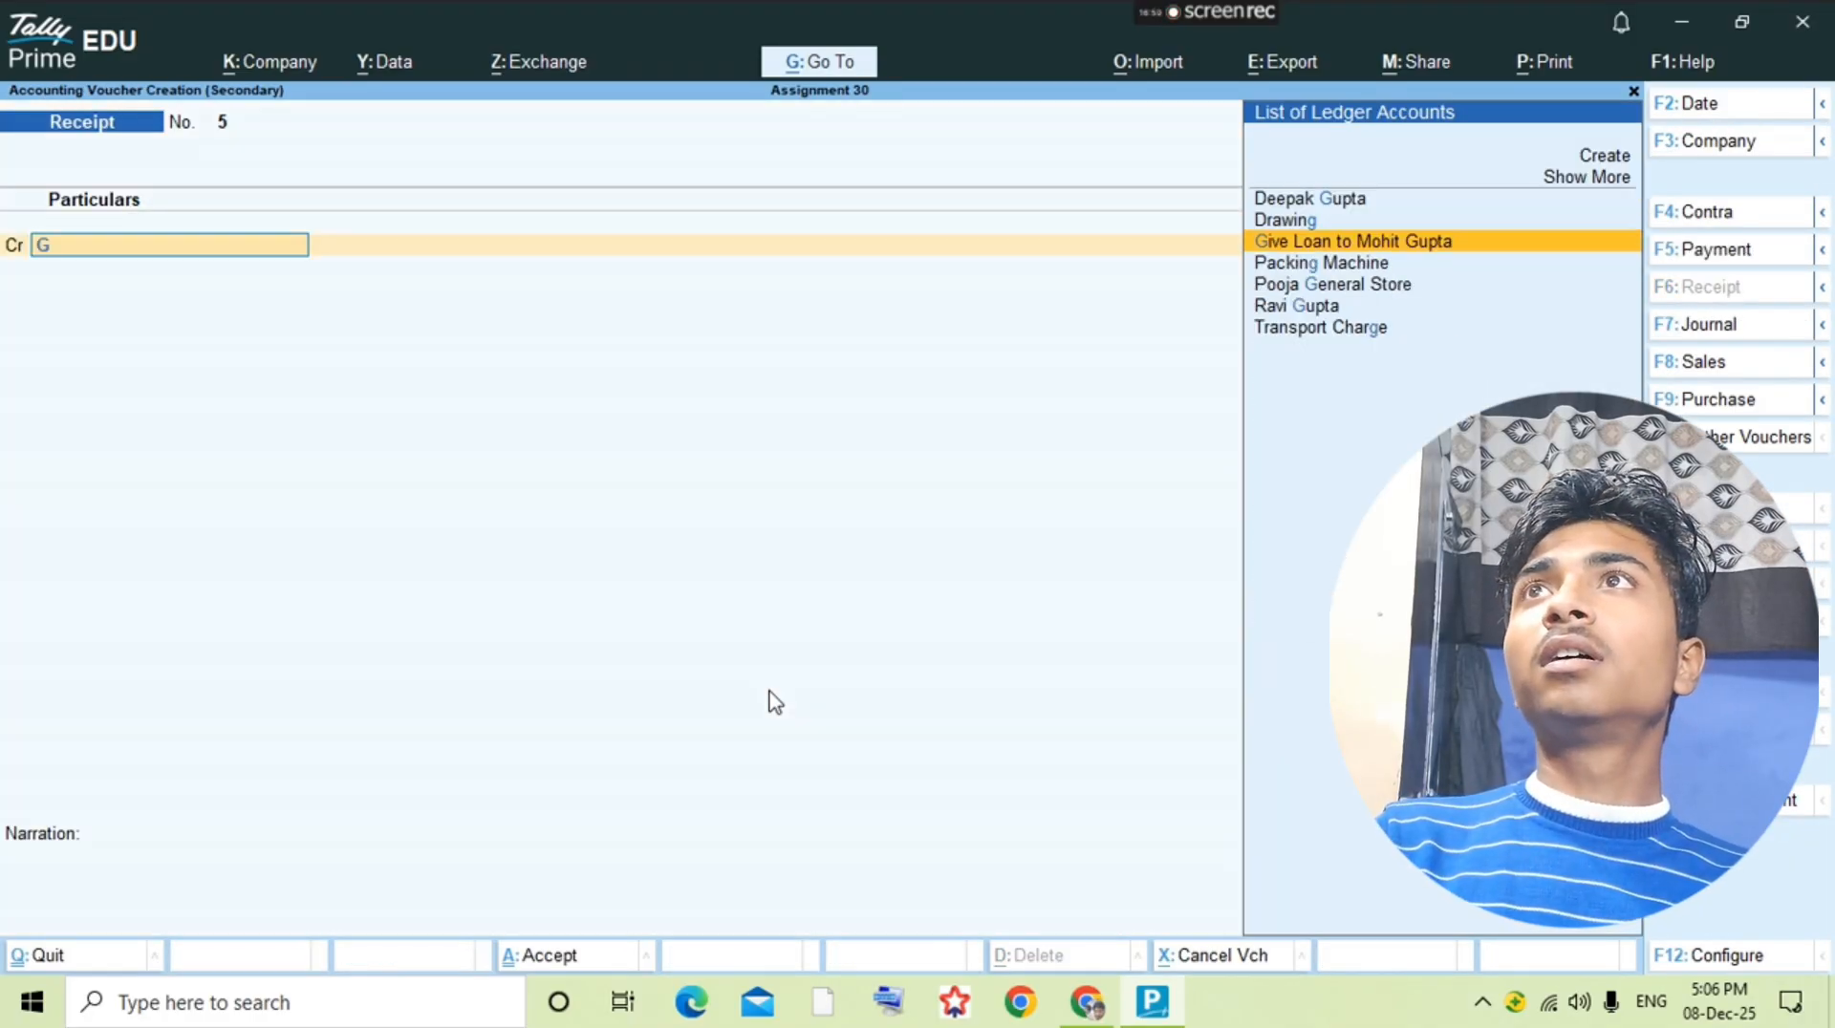
key("Return")
type("1000")
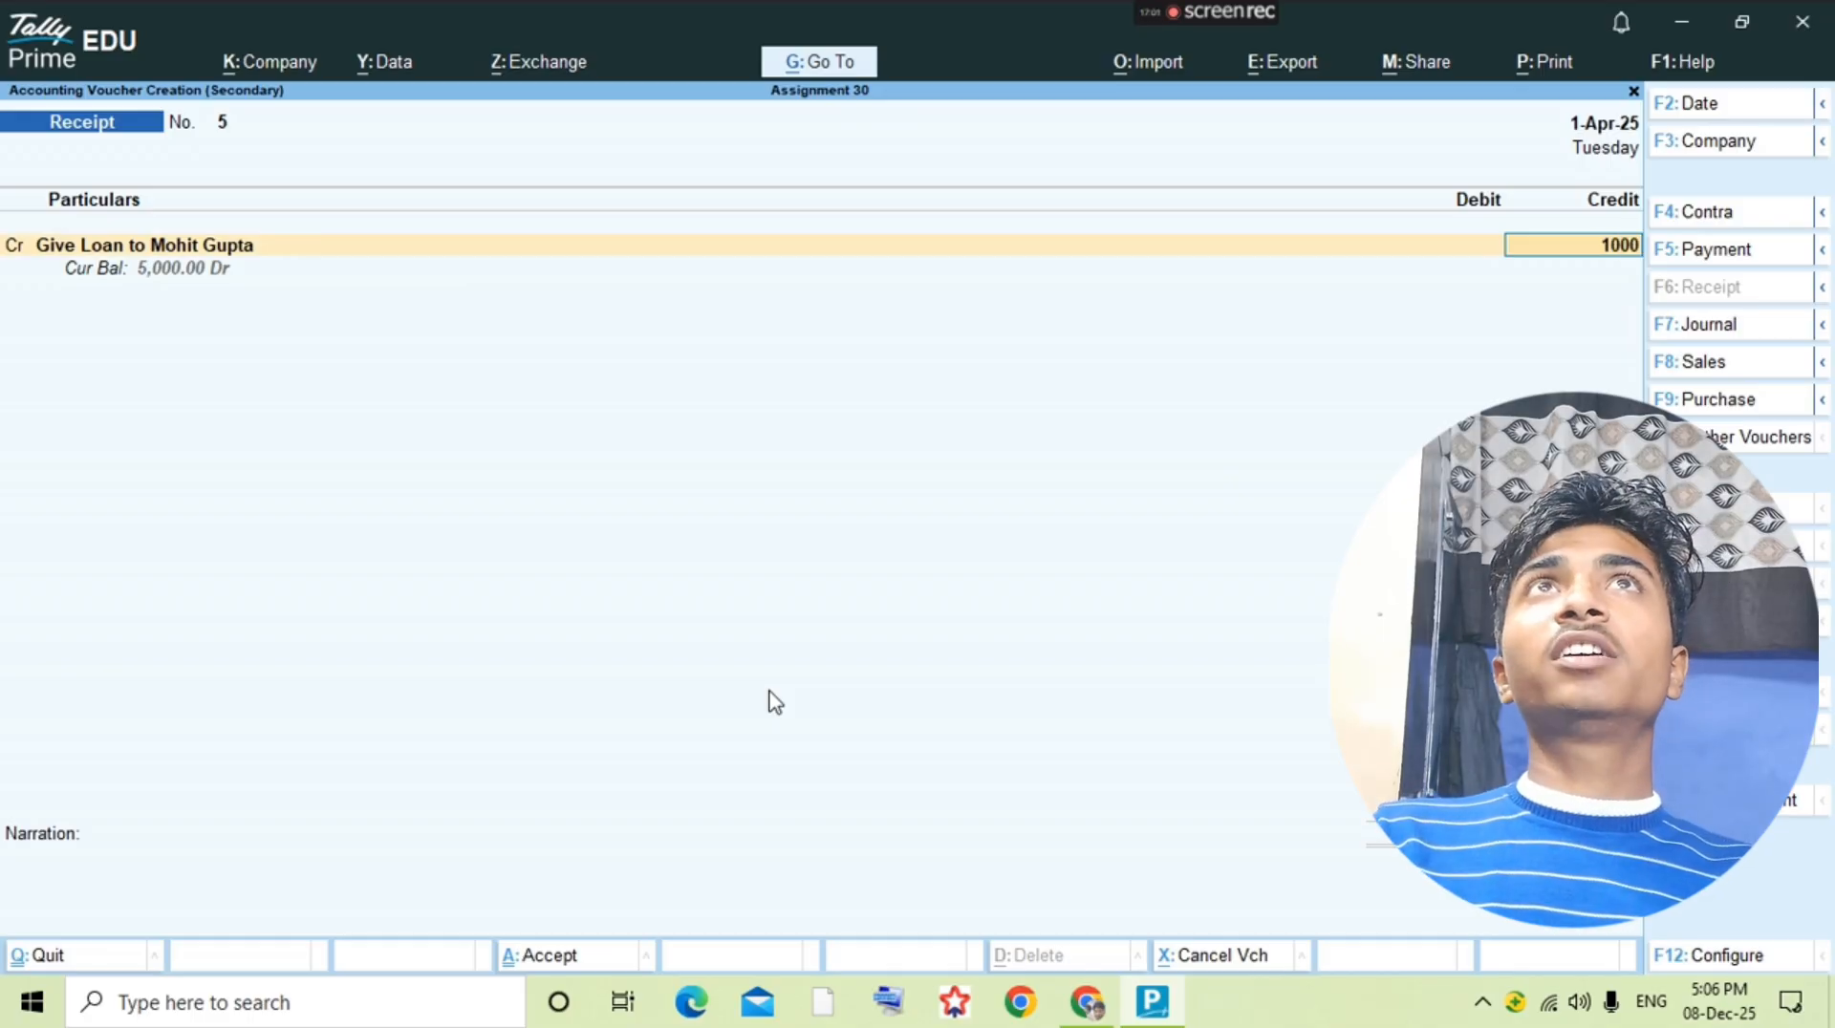
key("Return")
Step: Check the installment's payment mode in the question PDF, debit Pnb Bank in the receipt voucher and save it
key("alt+Tab")
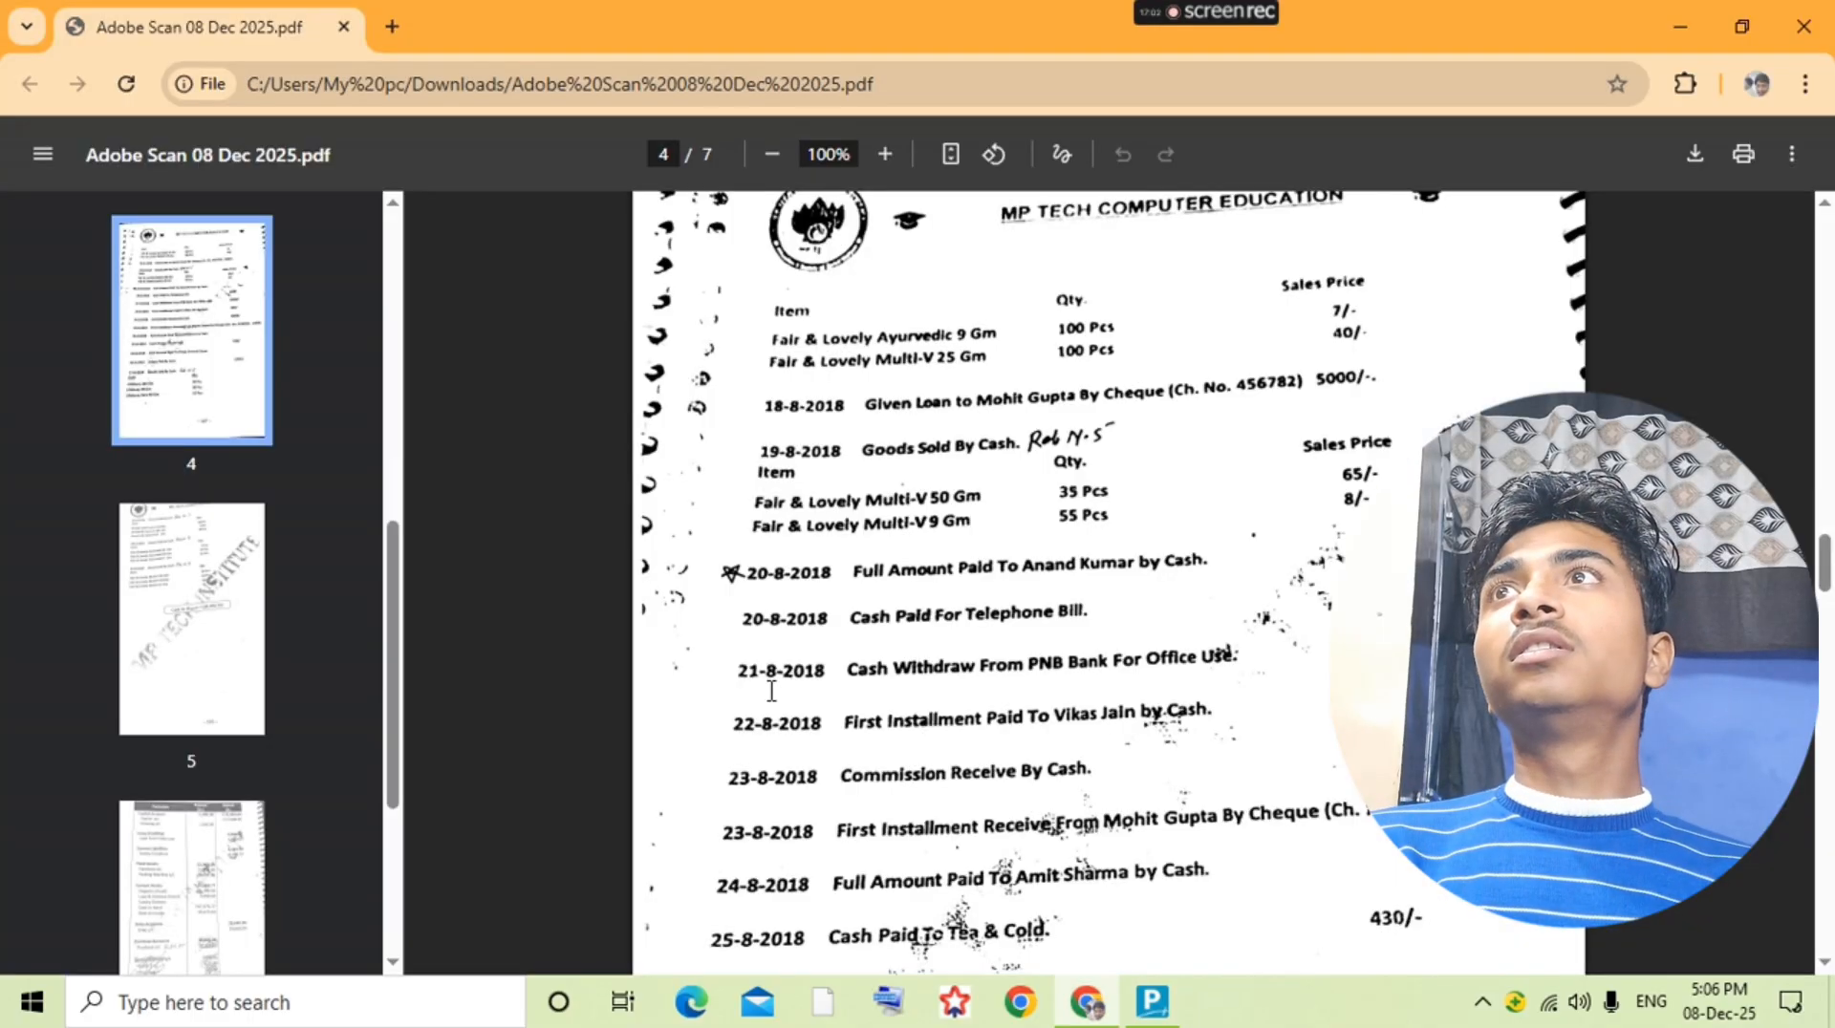
key("alt+Tab")
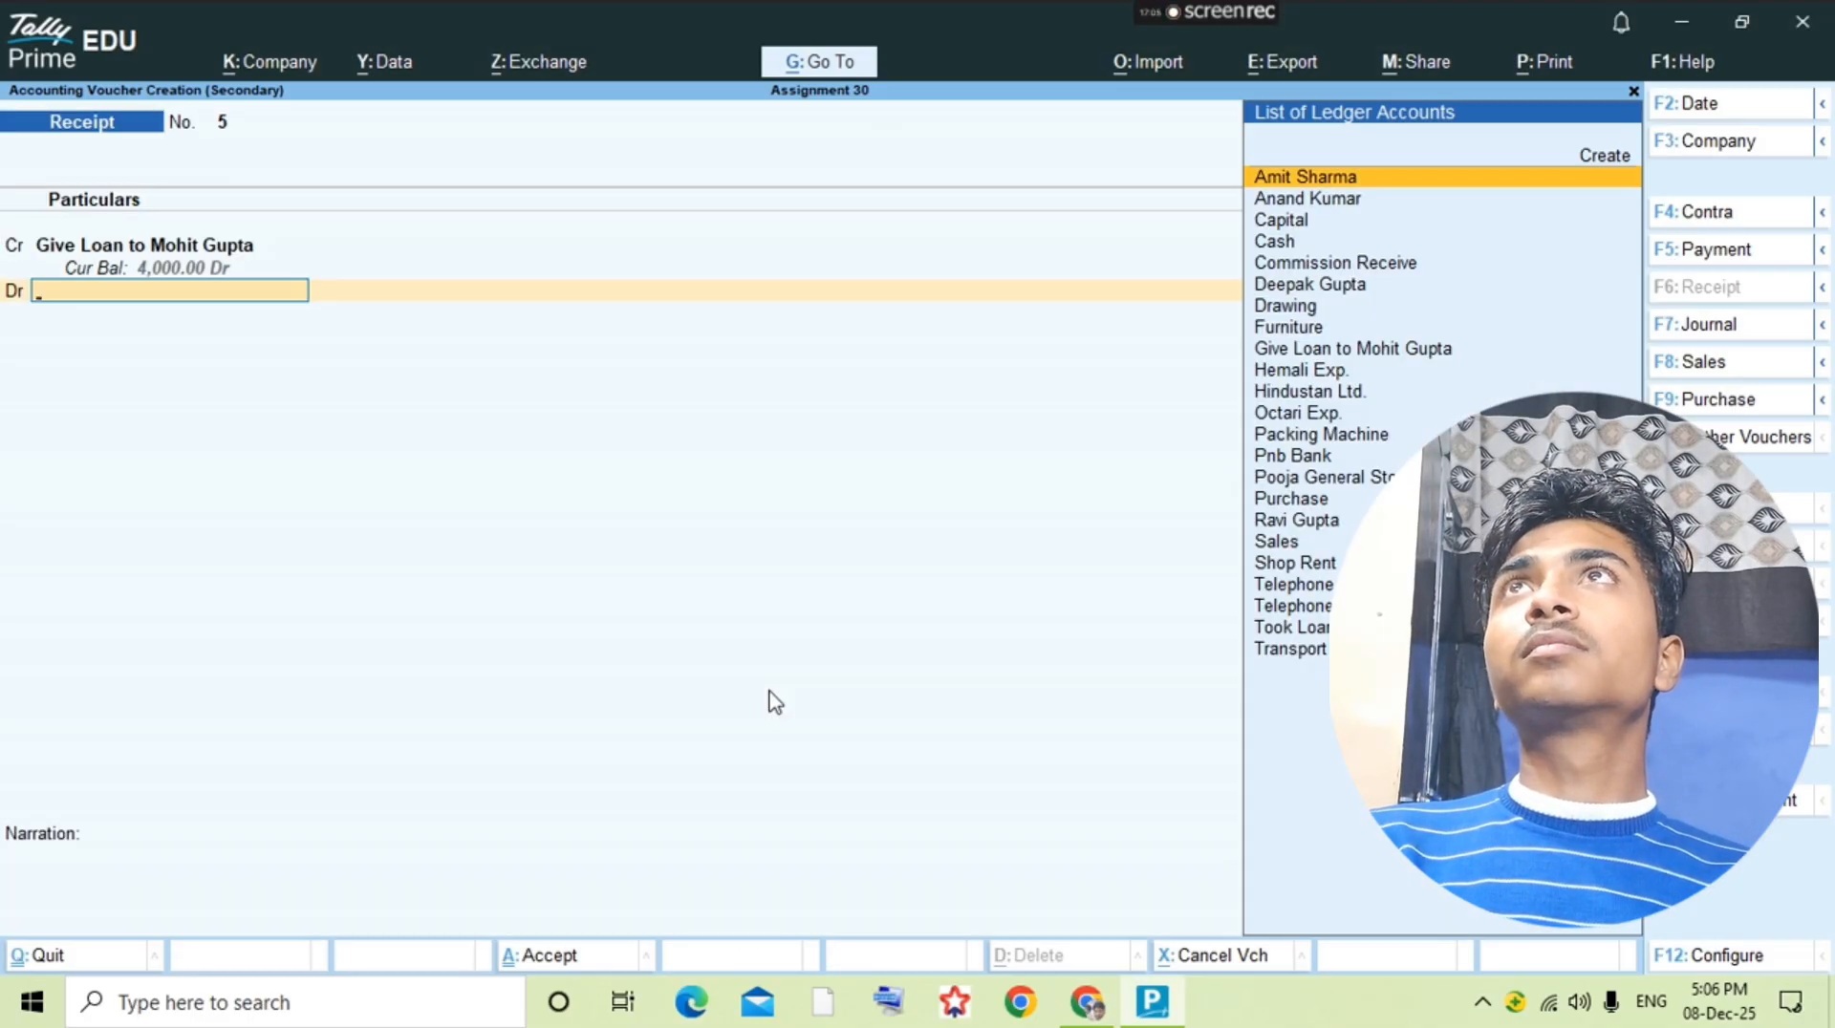
type("Pnb")
key("Return")
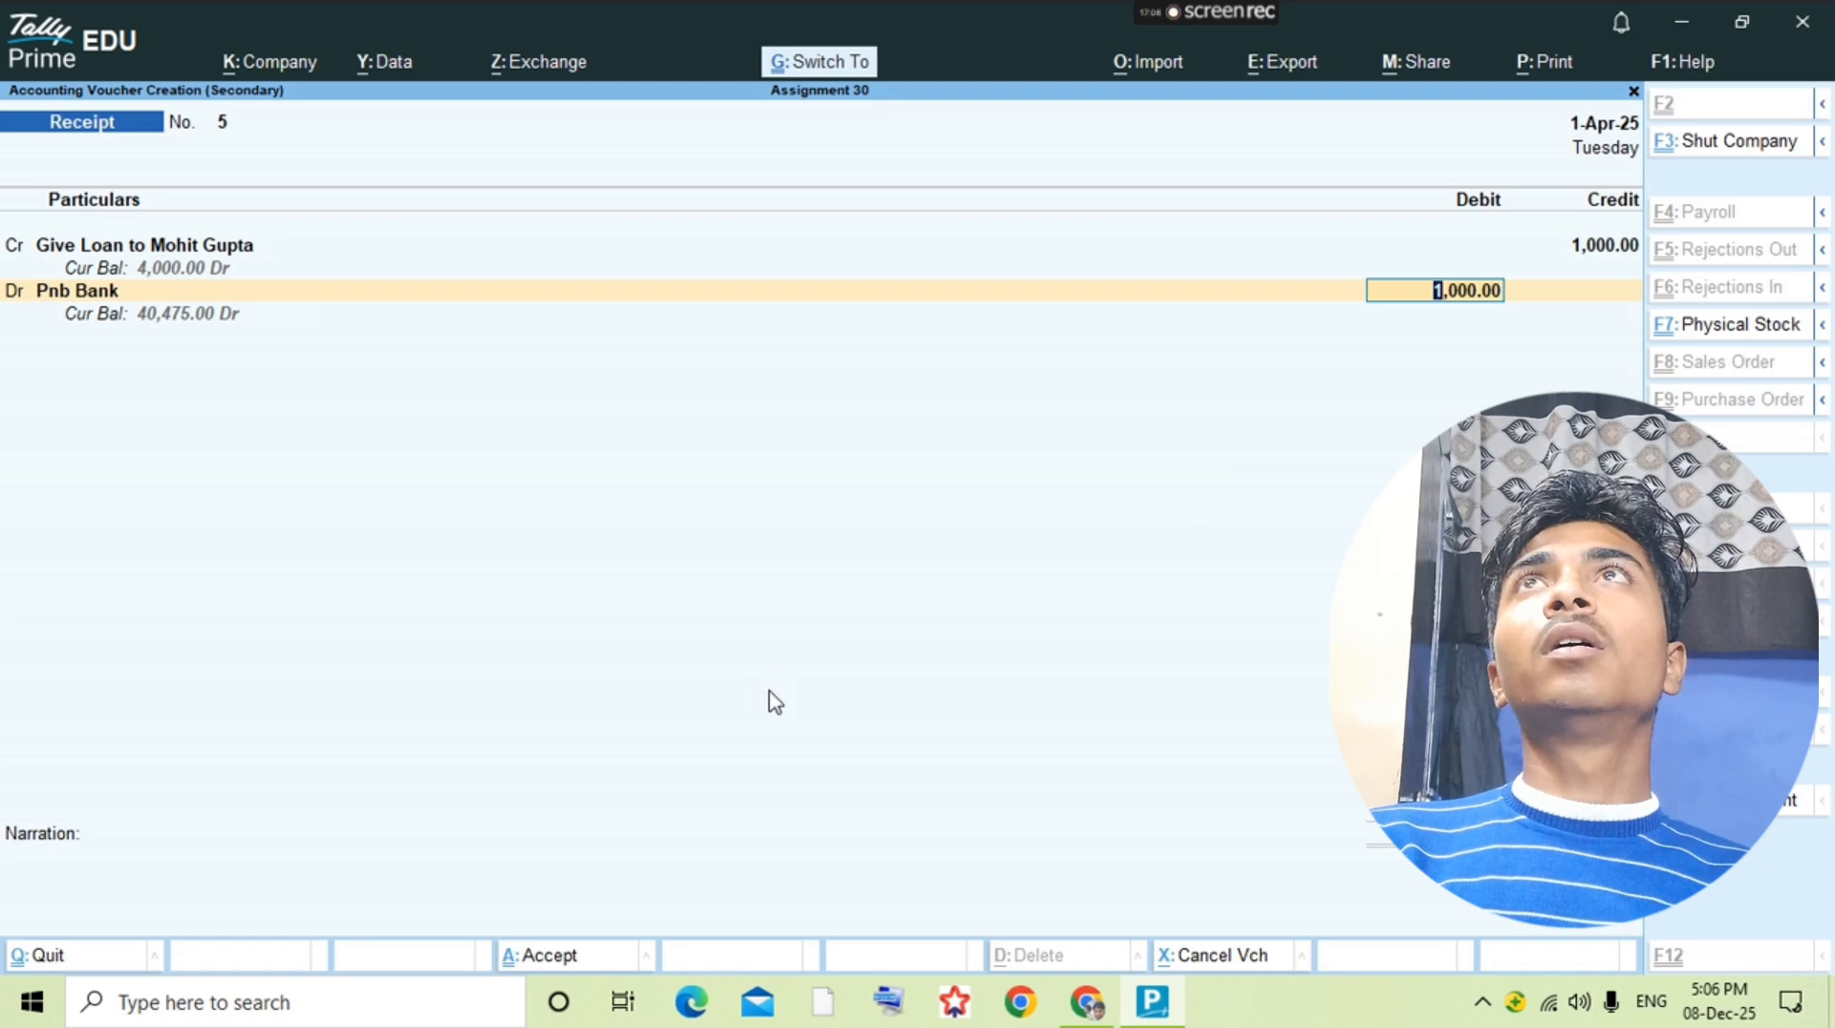
key("ctrl+a")
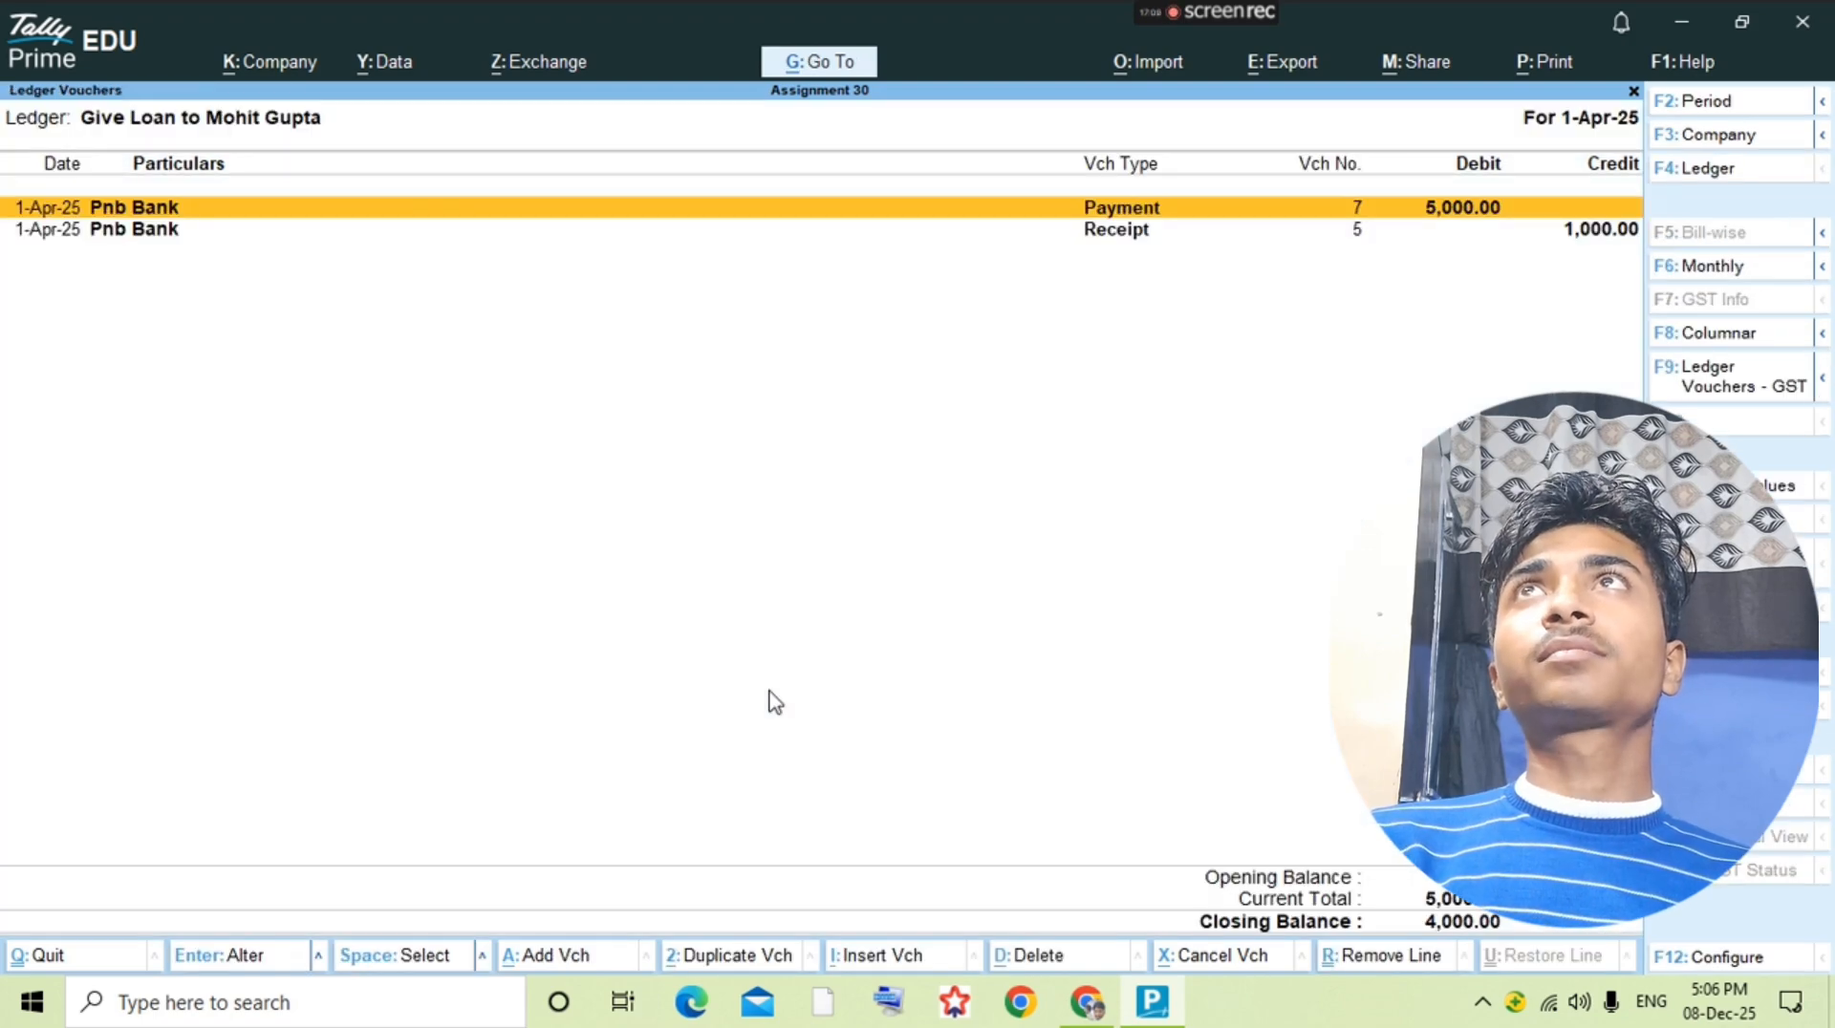
Step: Review the loan payment and installment receipt entries in the given-loan ledger
key("Down")
key("Up")
key("Down")
key("Up")
key("Down")
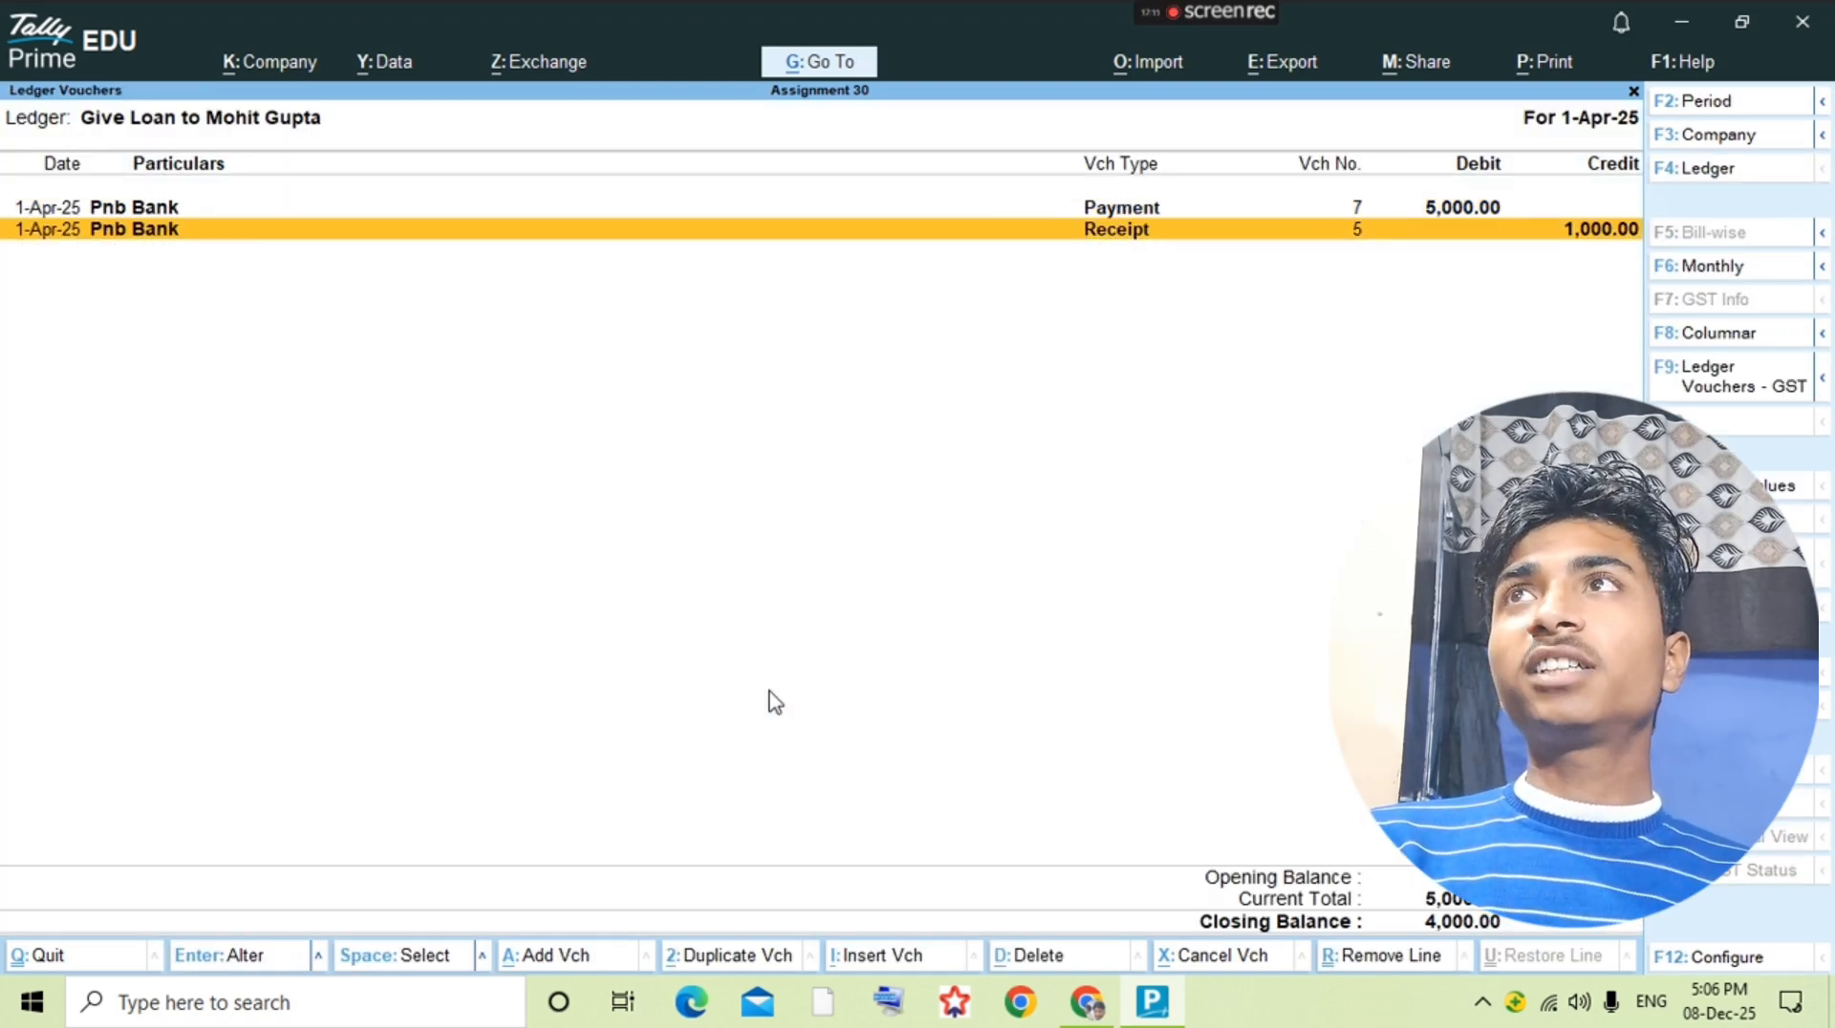
key("Up")
key("Down")
key("Up")
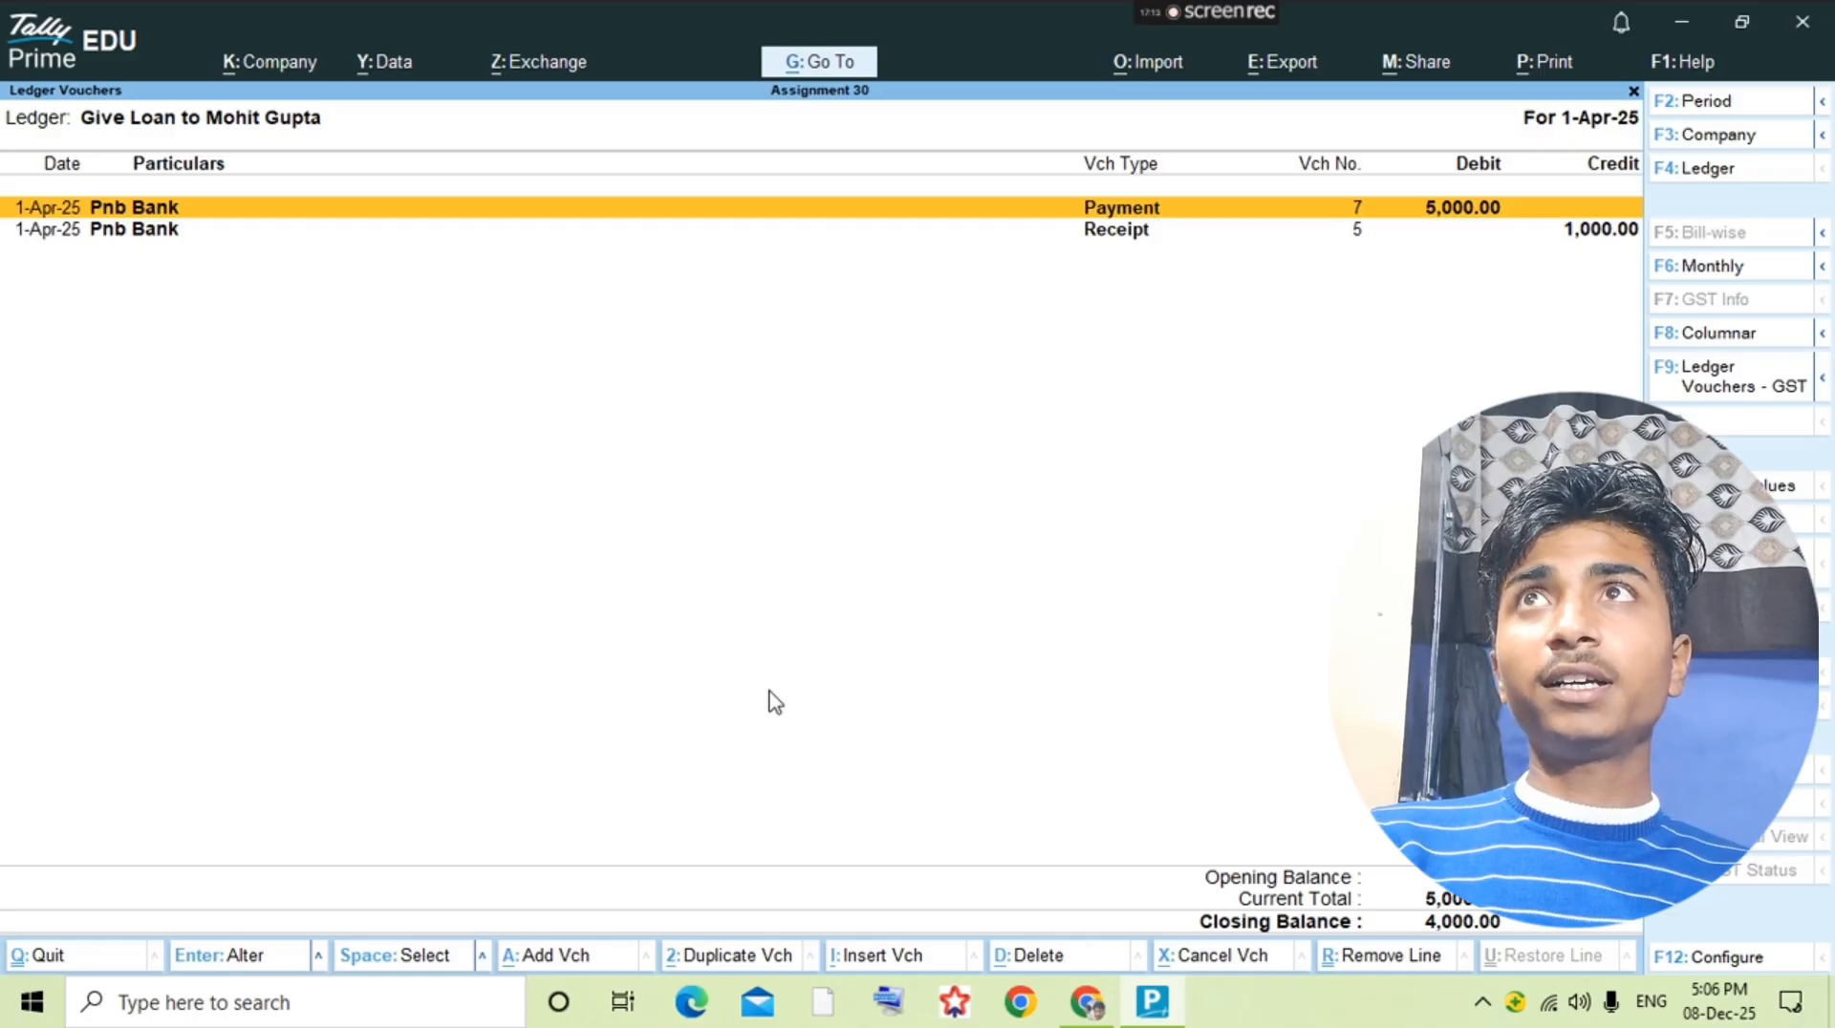
key("Down")
key("Up")
Step: Look up the 24-8 full cash payment in the question PDF and open that supplier's ledger in TallyPrime
key("alt+Tab")
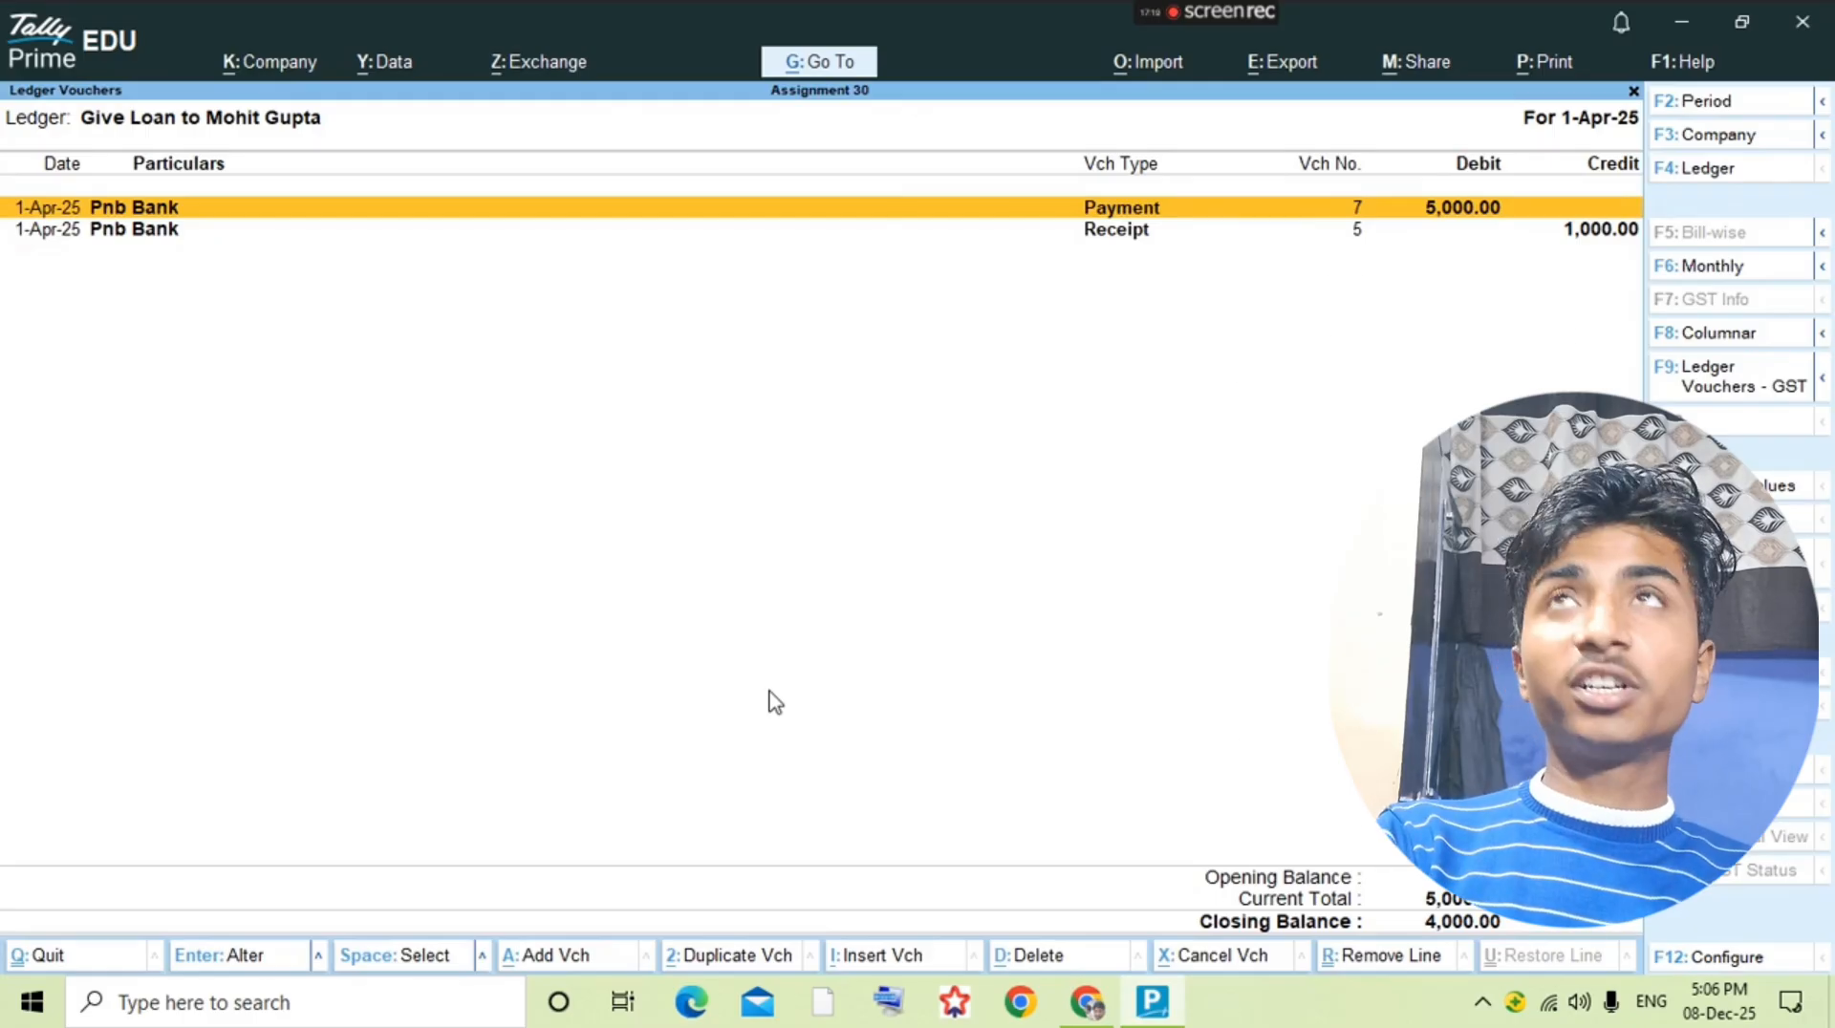
key("alt+Tab")
key("alt+Tab")
key("Escape")
key("alt+Tab")
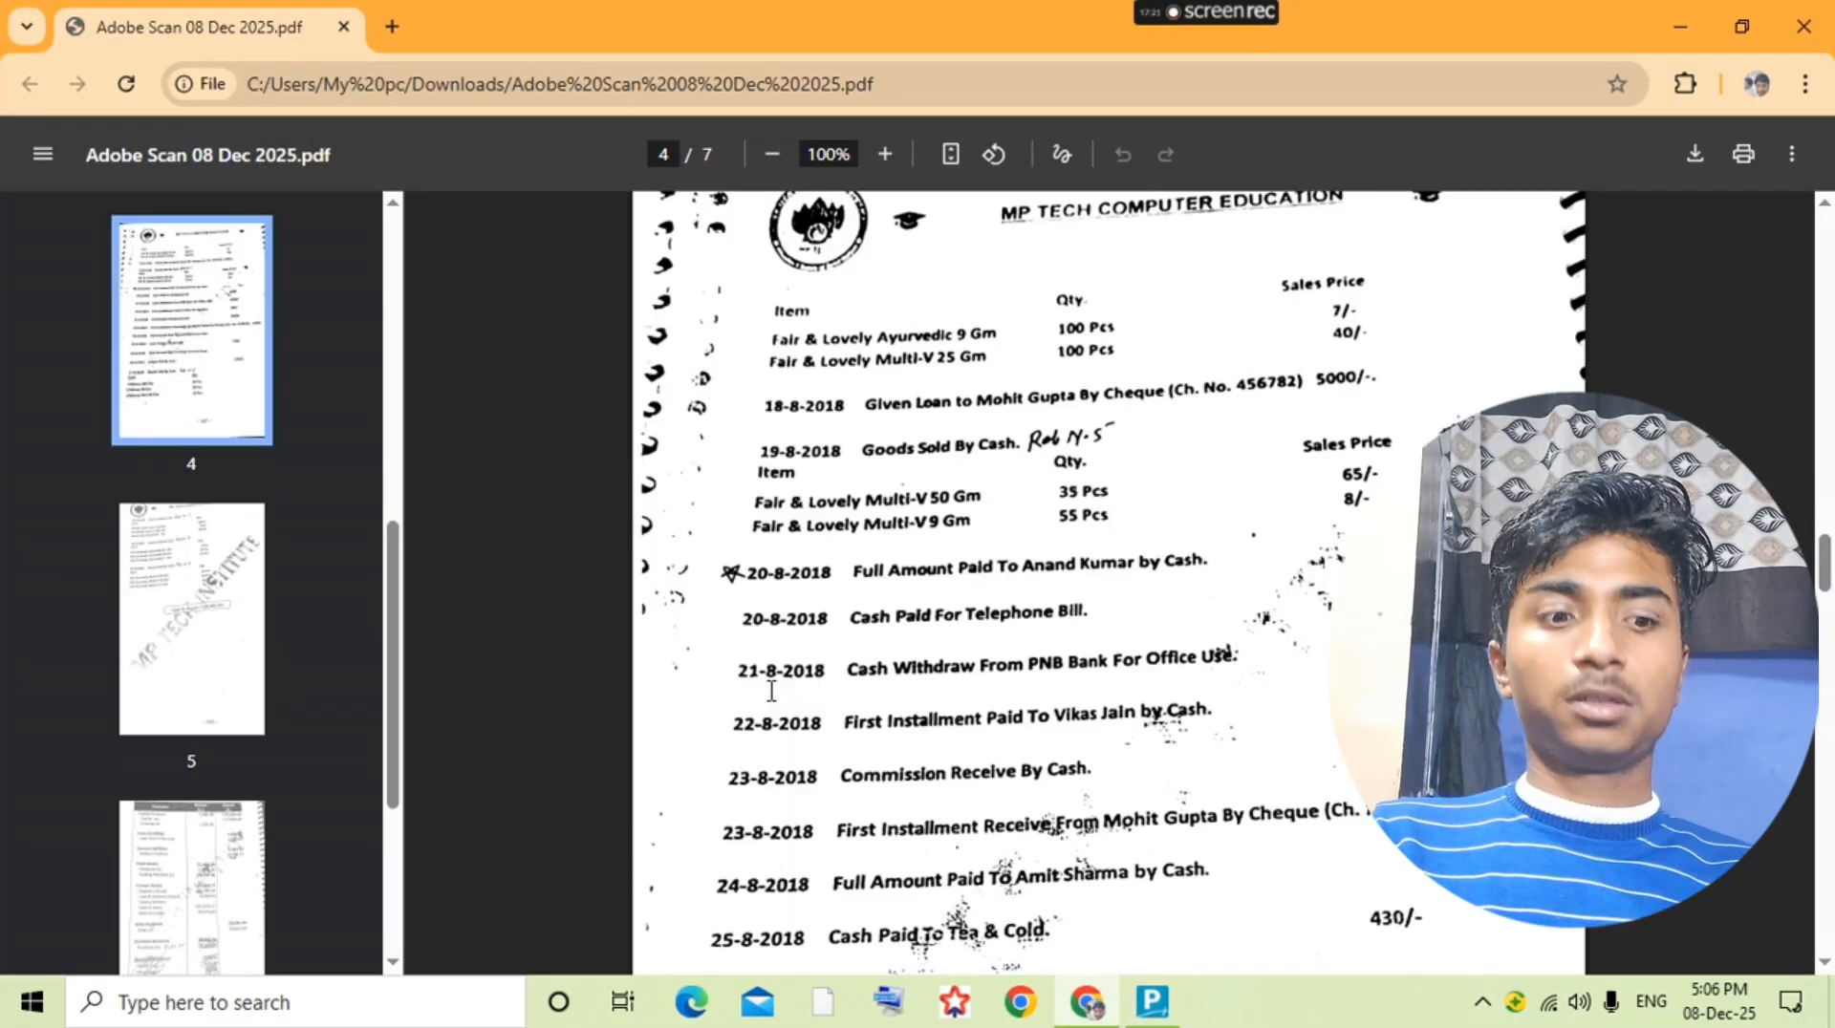
scroll(771, 689, "down", 1)
key("alt+Tab")
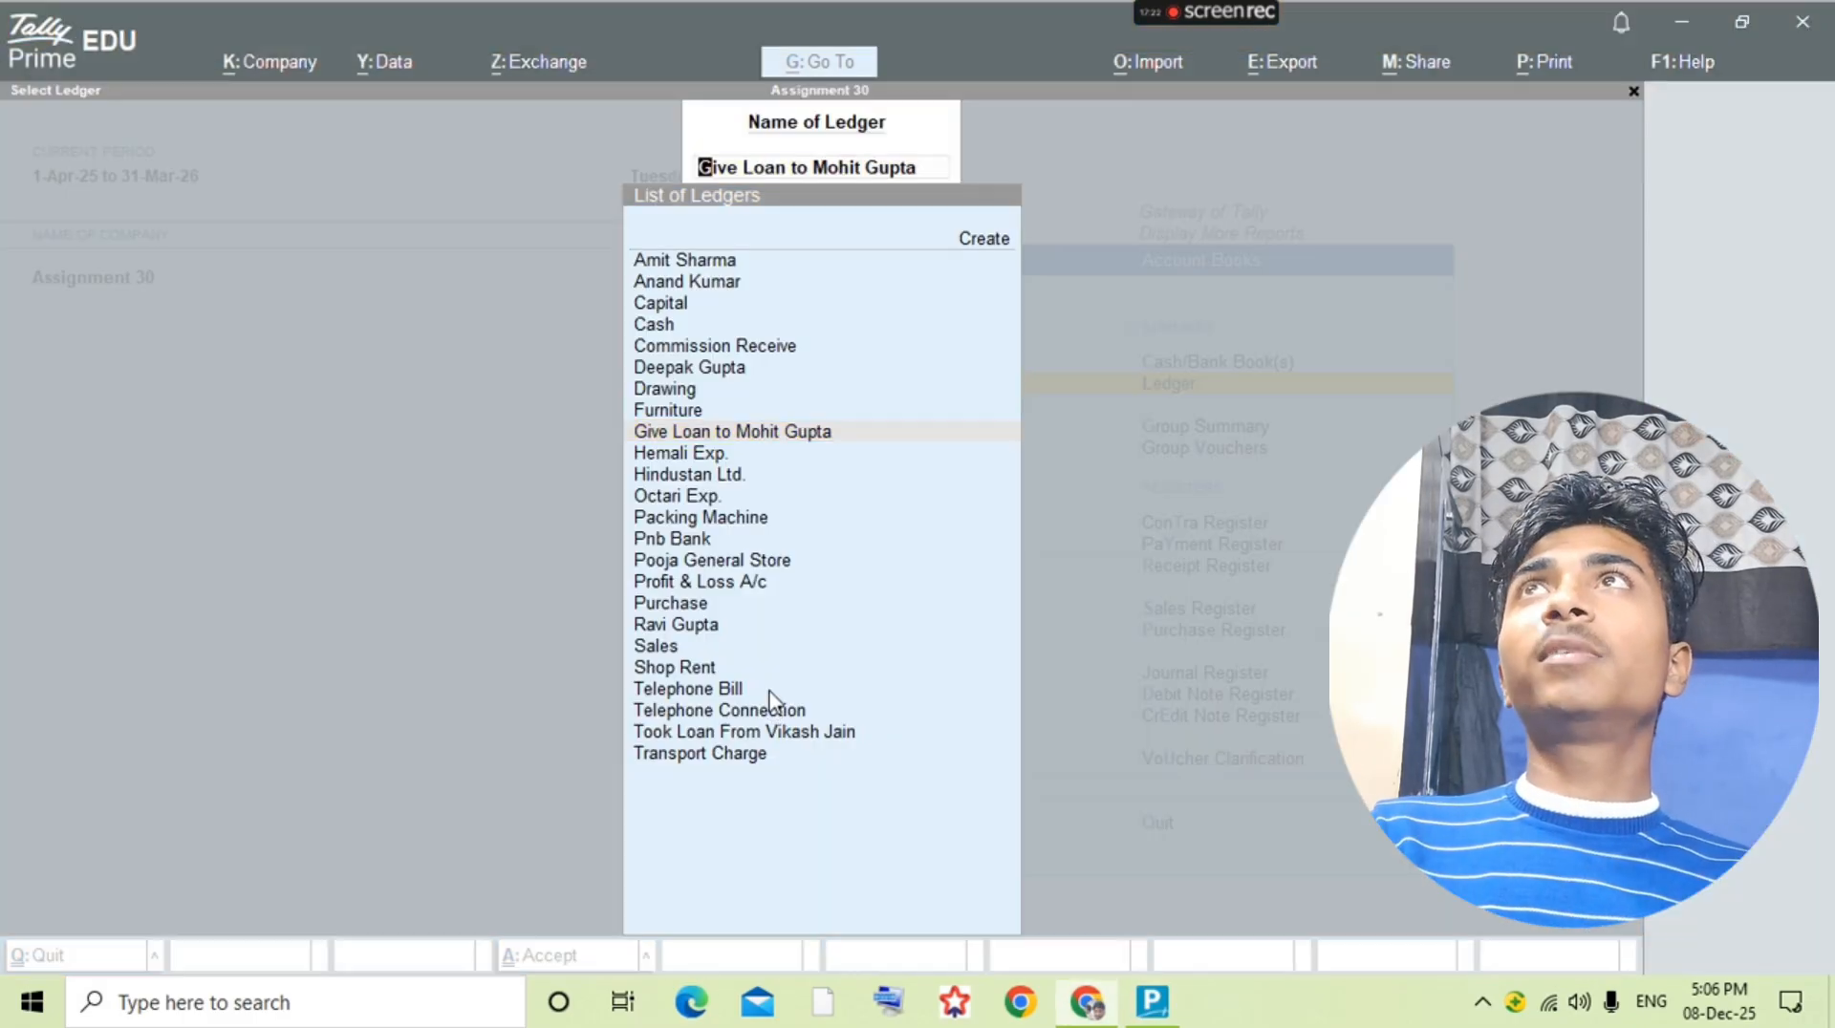
type("Am")
key("Return")
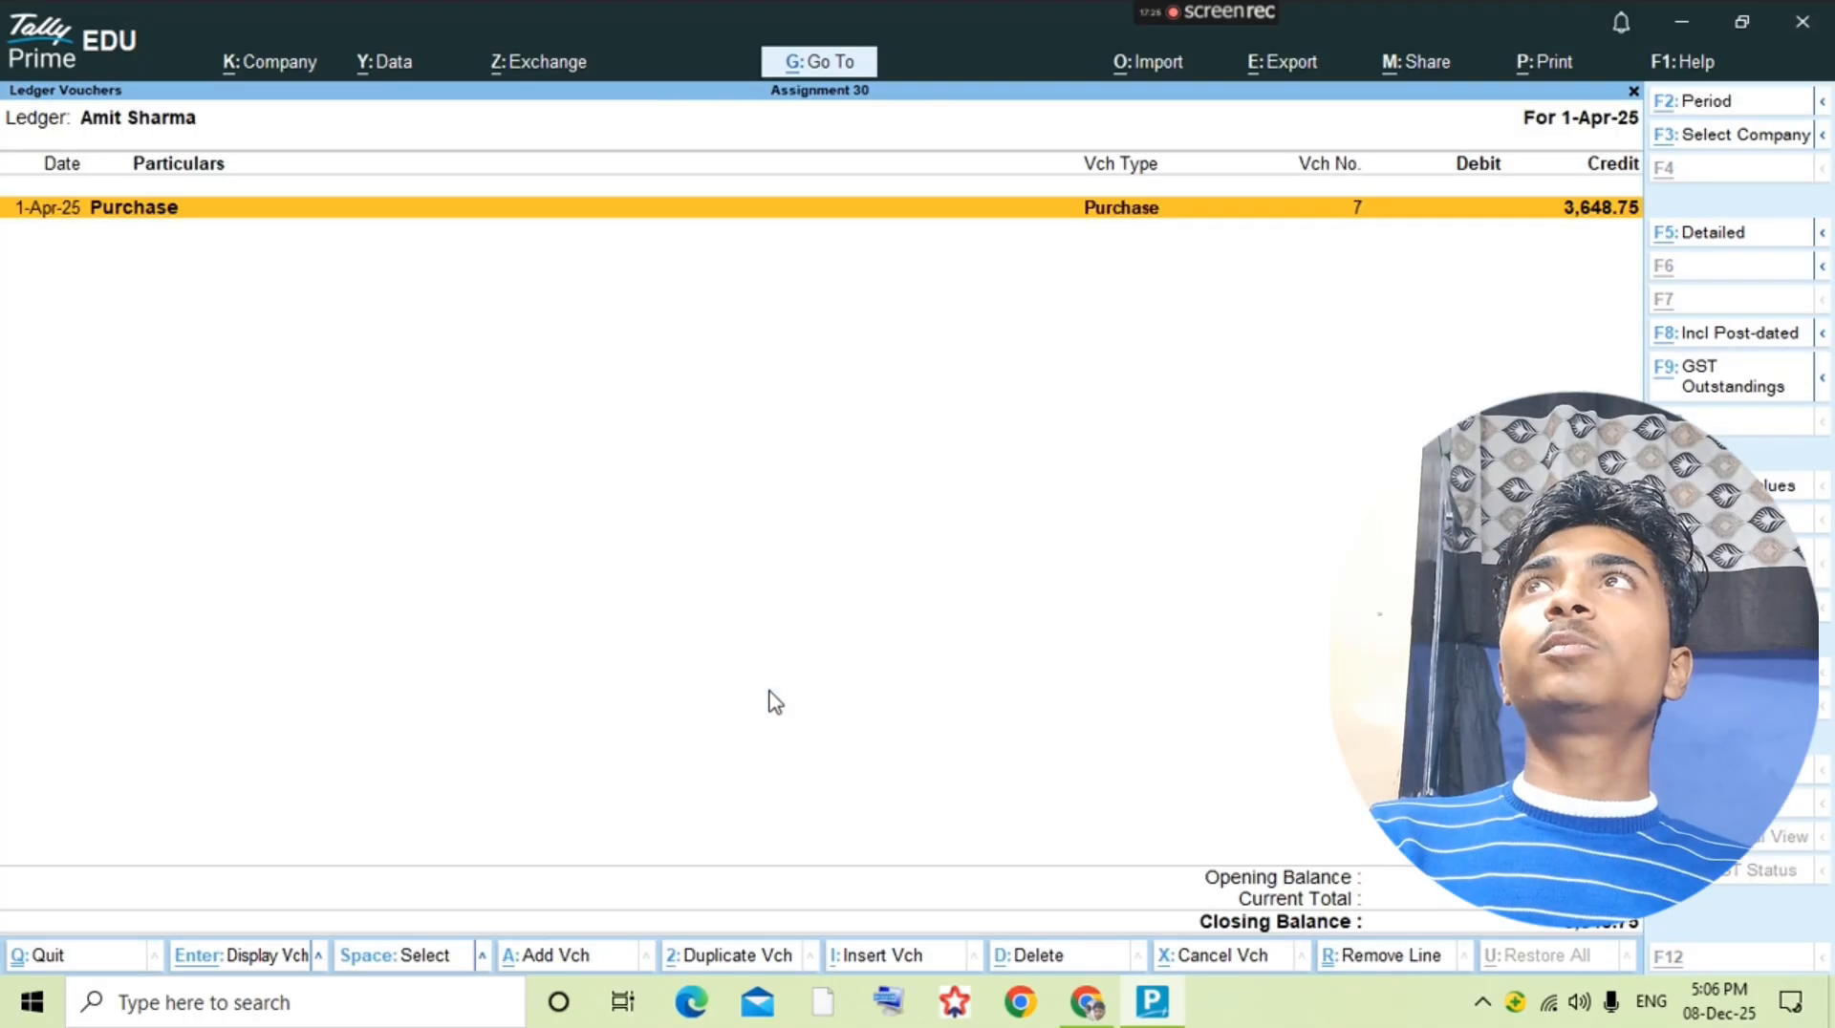
Step: Start a payment voucher debiting the supplier 3,648.75 and allocate it against bill reference 7
key("alt+a")
key("F5")
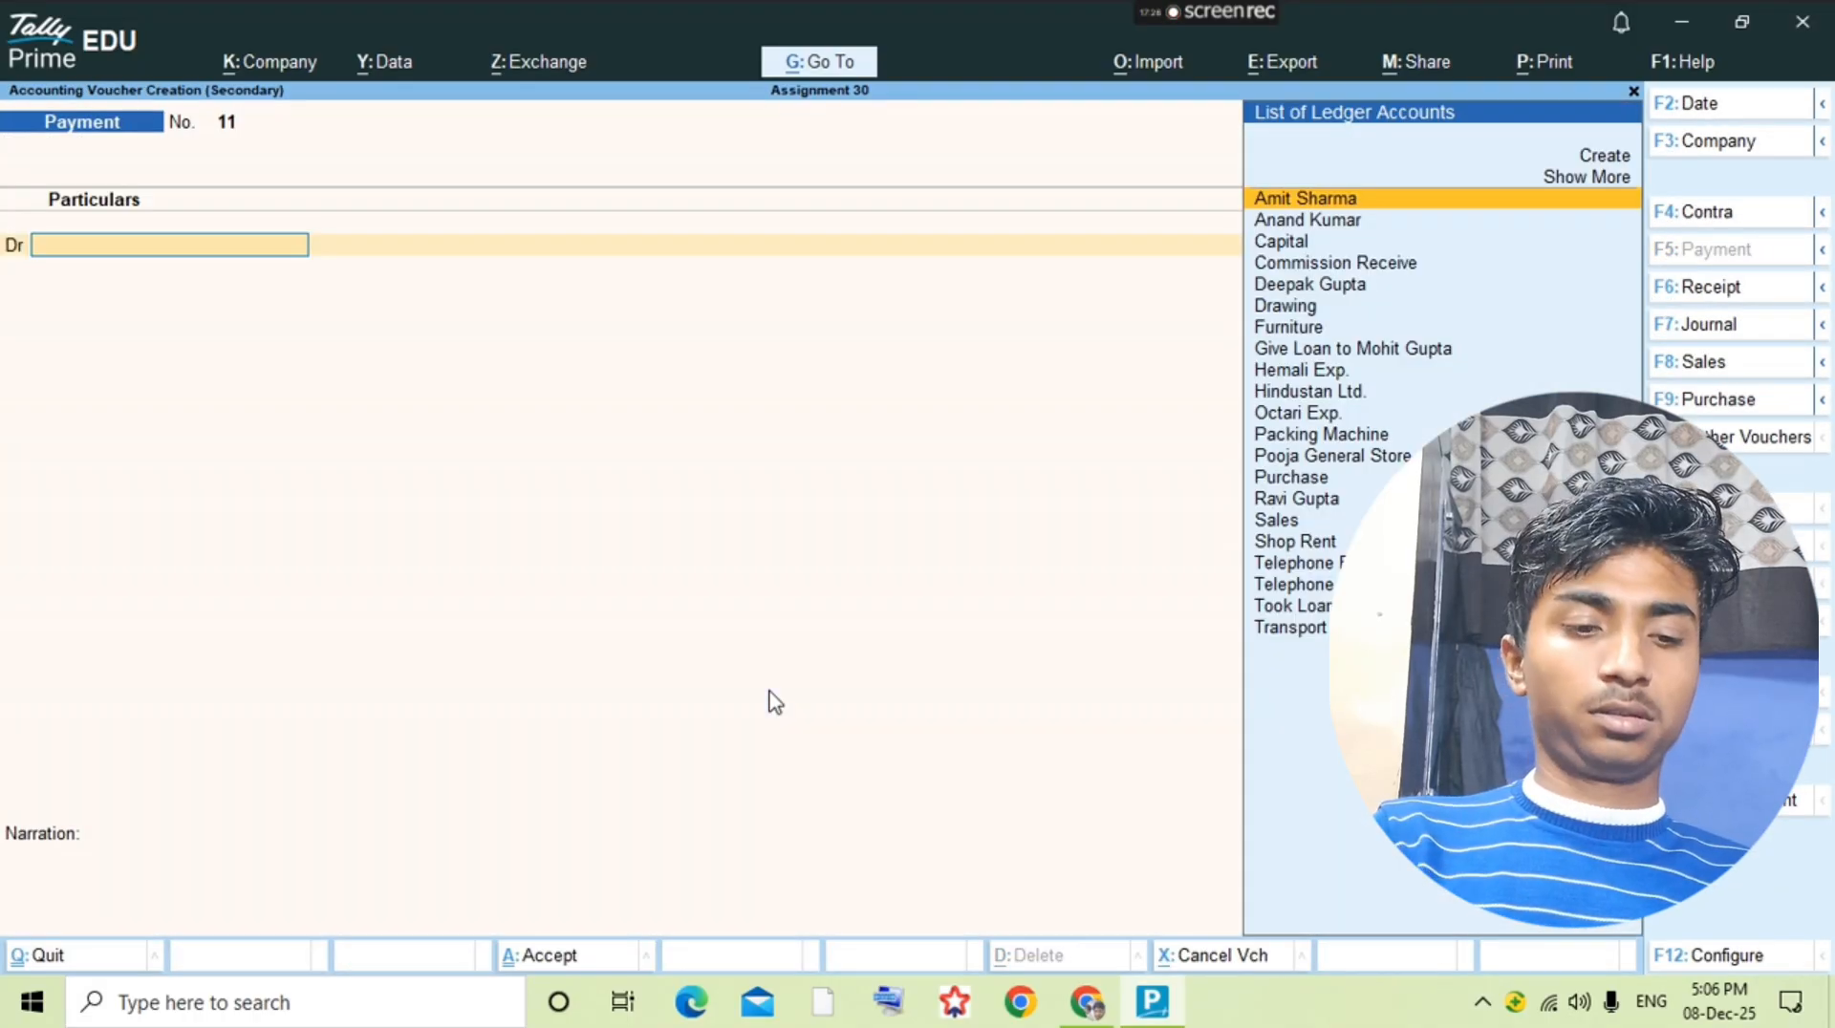
type("Am")
key("Return")
type("3648.75")
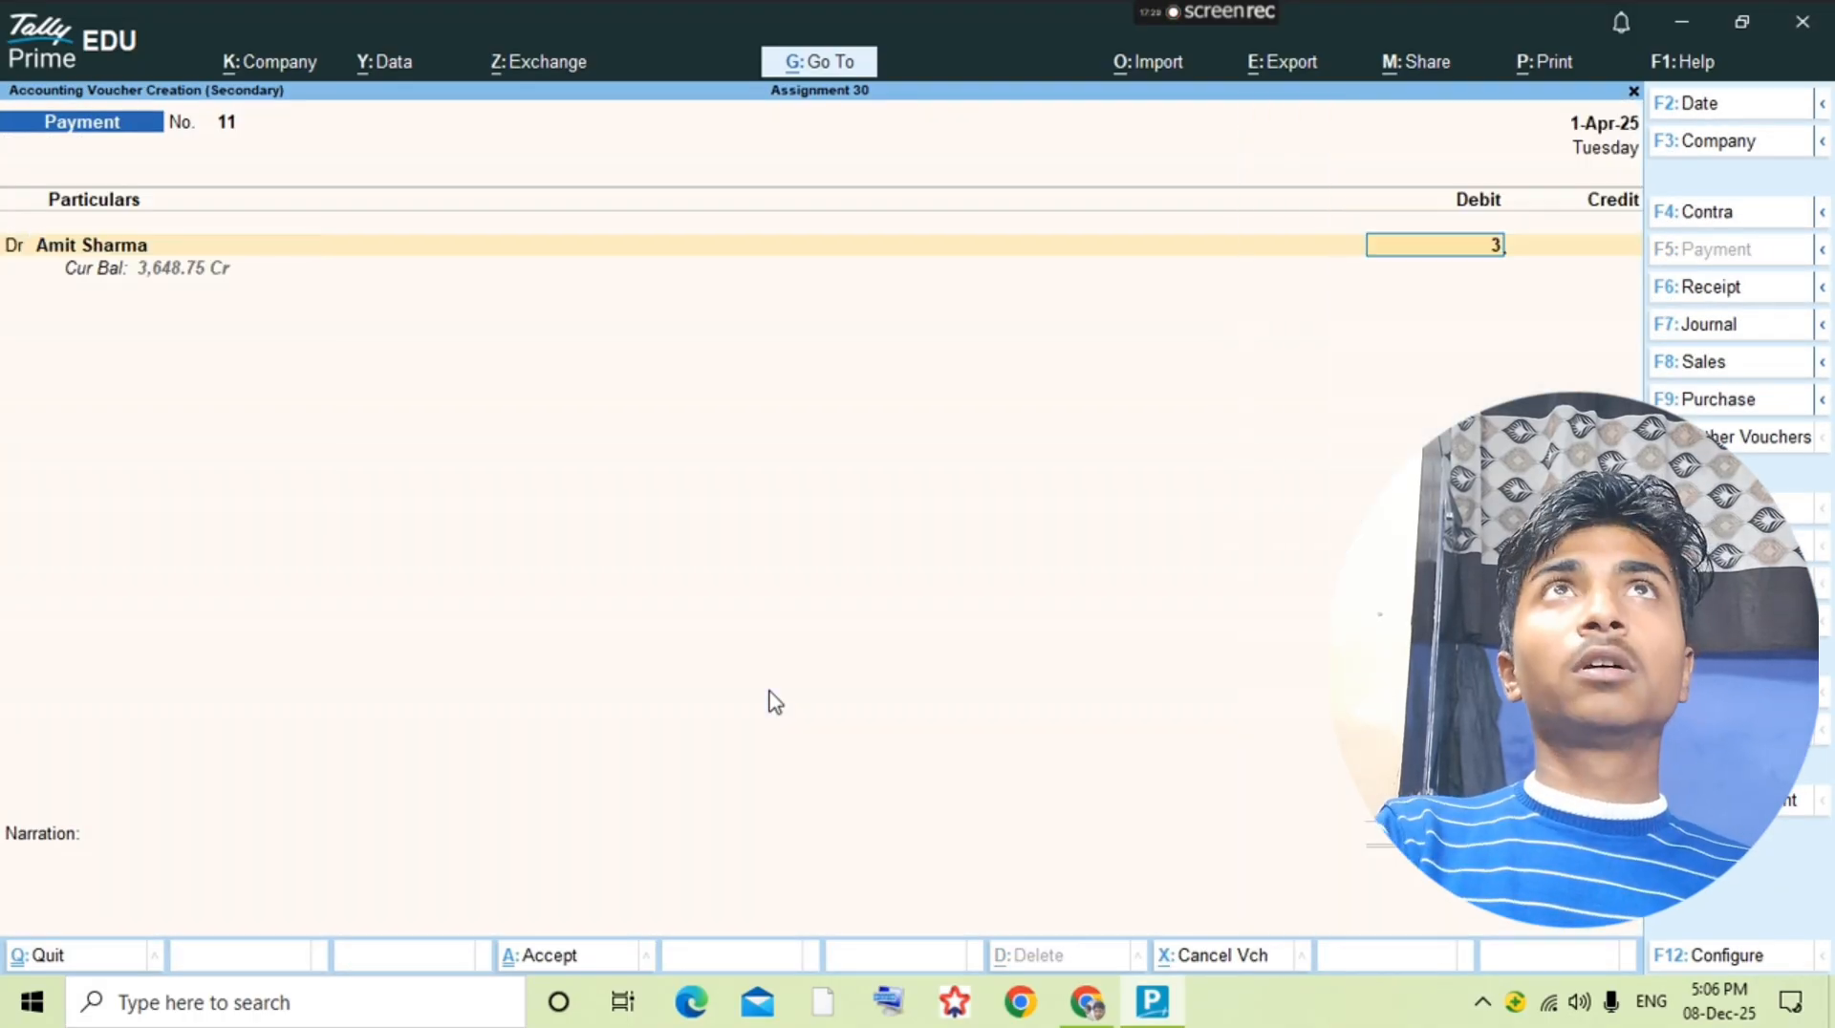
key("Return")
key("Return")
key("Return")
key("Return")
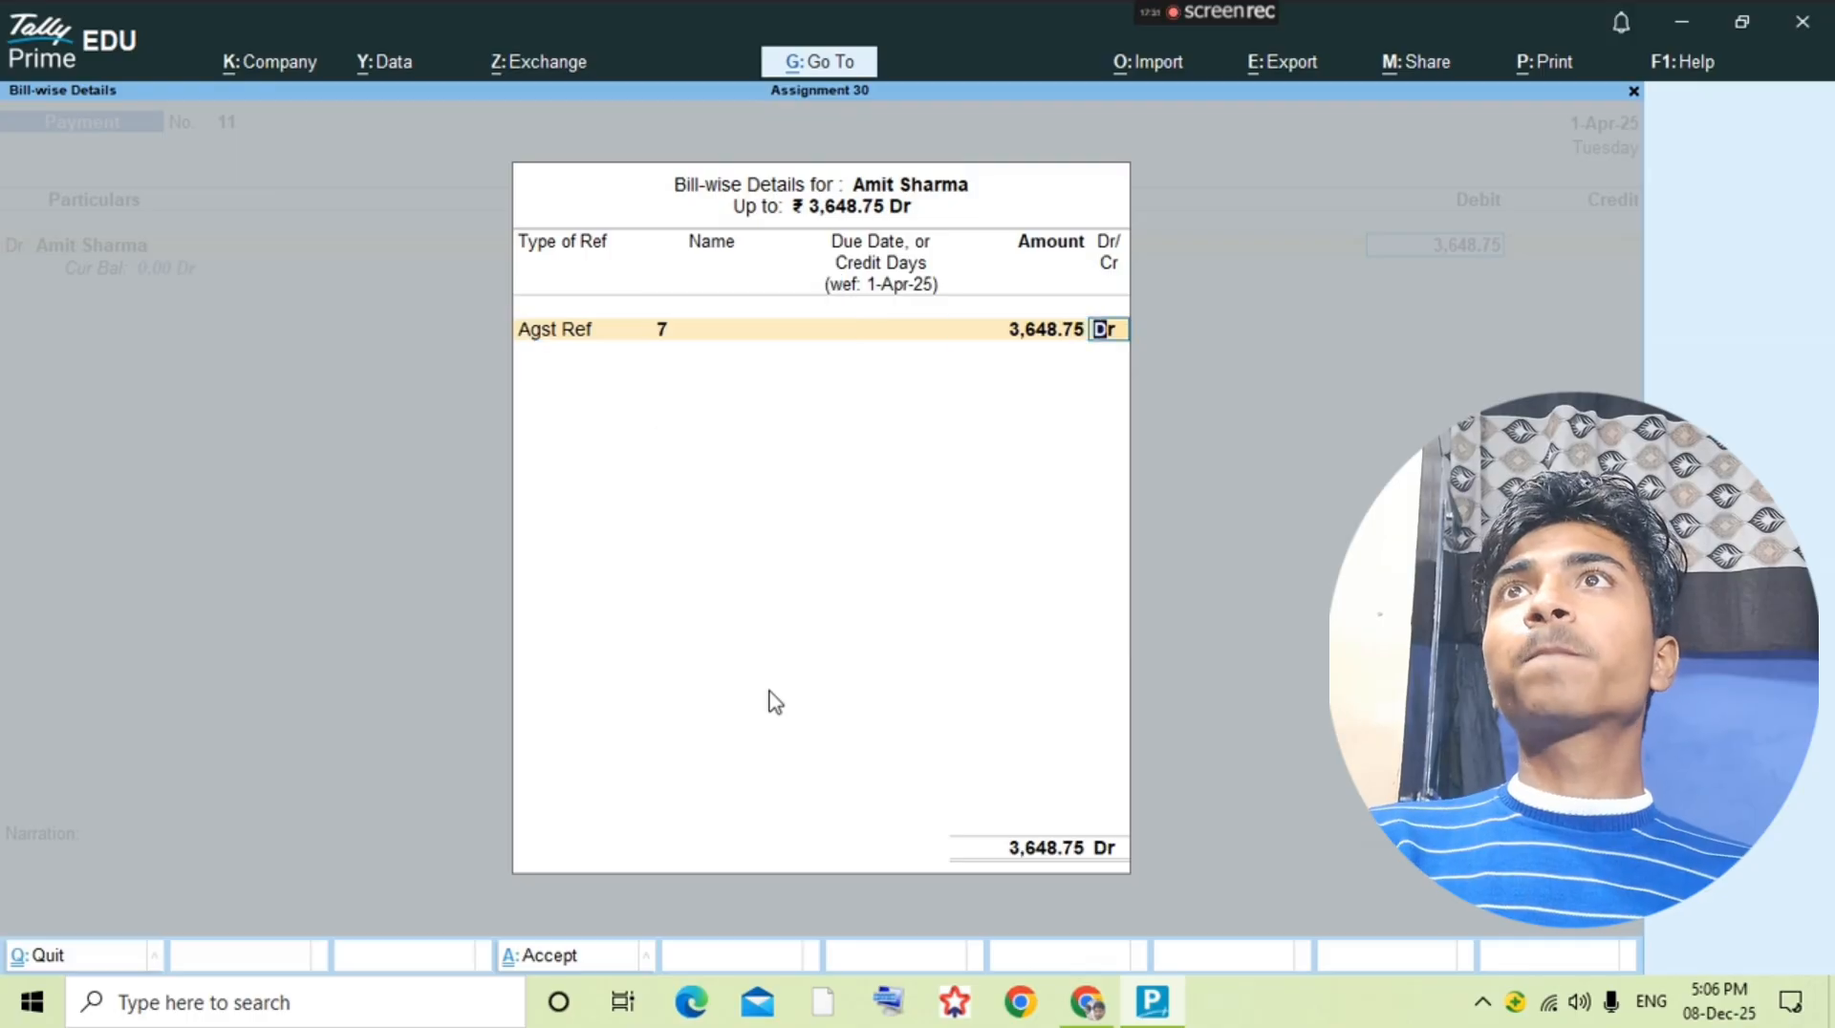
key("Return")
key("Return")
Step: Credit Cash as the second line of the supplier payment voucher and save it
key("Return")
key("BackSpace")
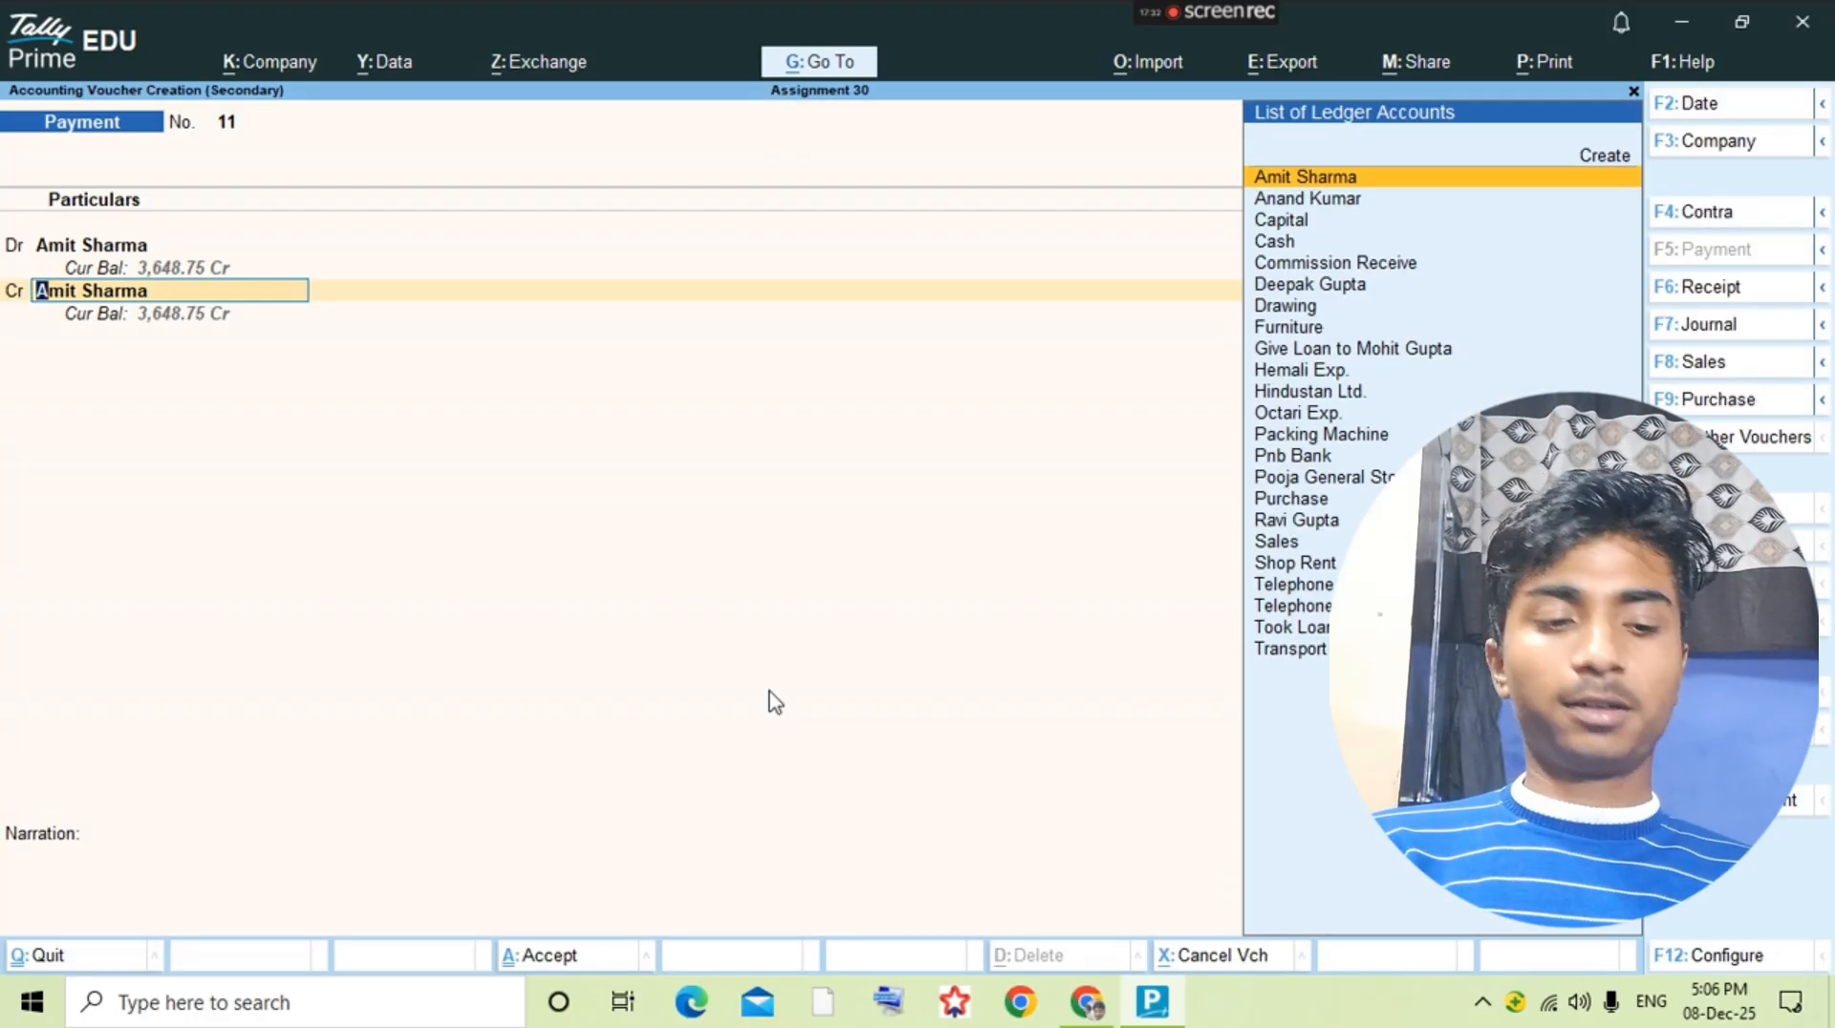
type("ca")
key("Return")
key("ctrl+a")
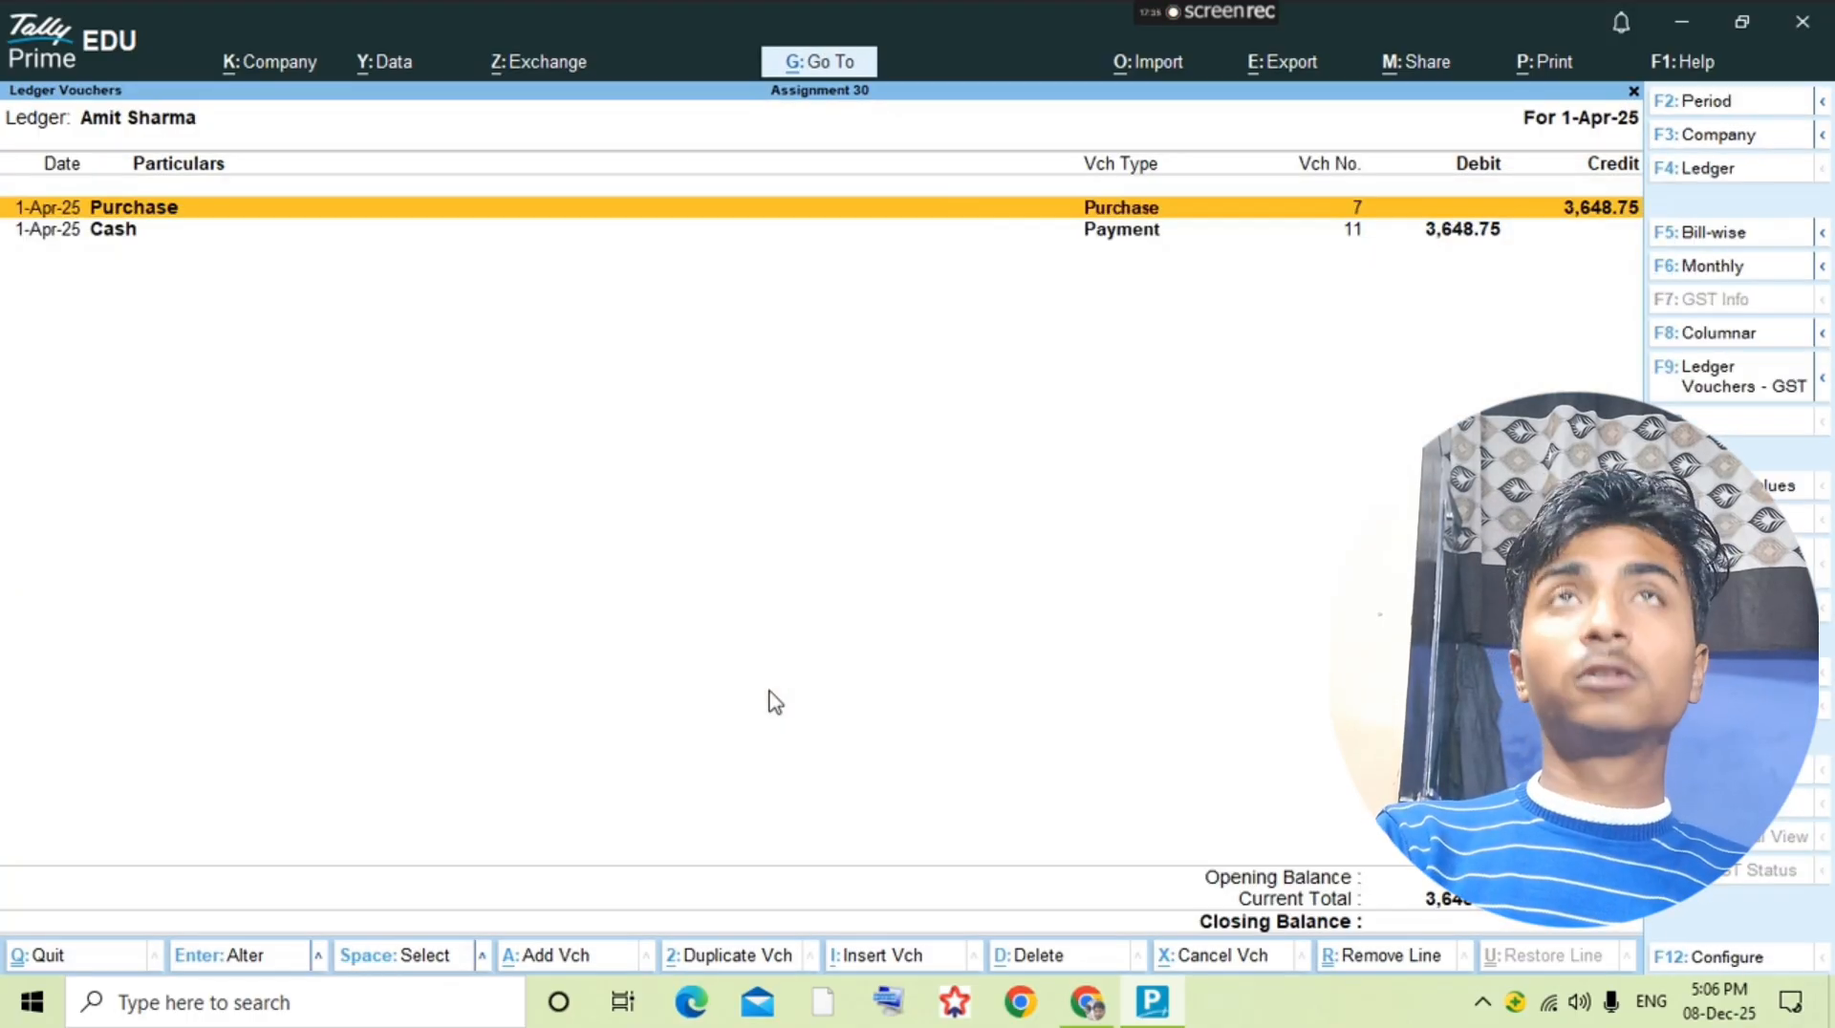
Step: Check the 25-8 entry in the question PDF and start a new ledger named Tea&Cold
key("alt+Tab")
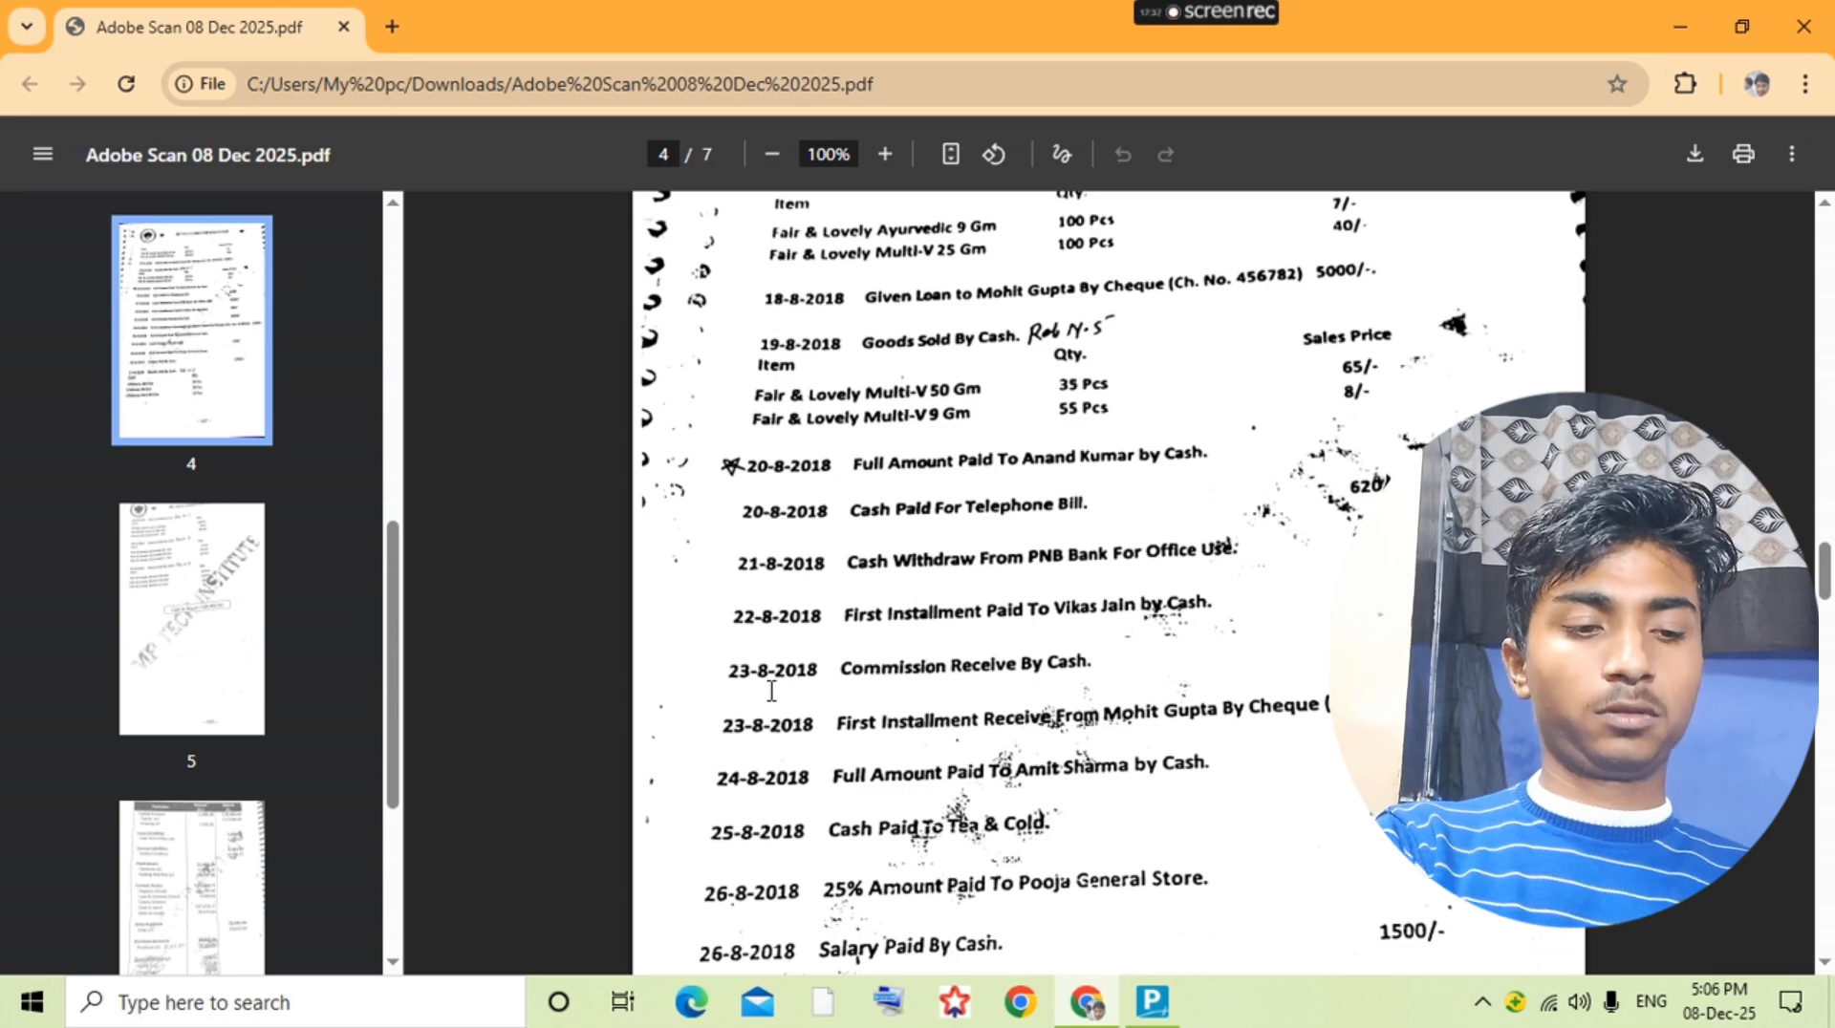
key("alt+Tab")
key("alt+c")
type("Tea")
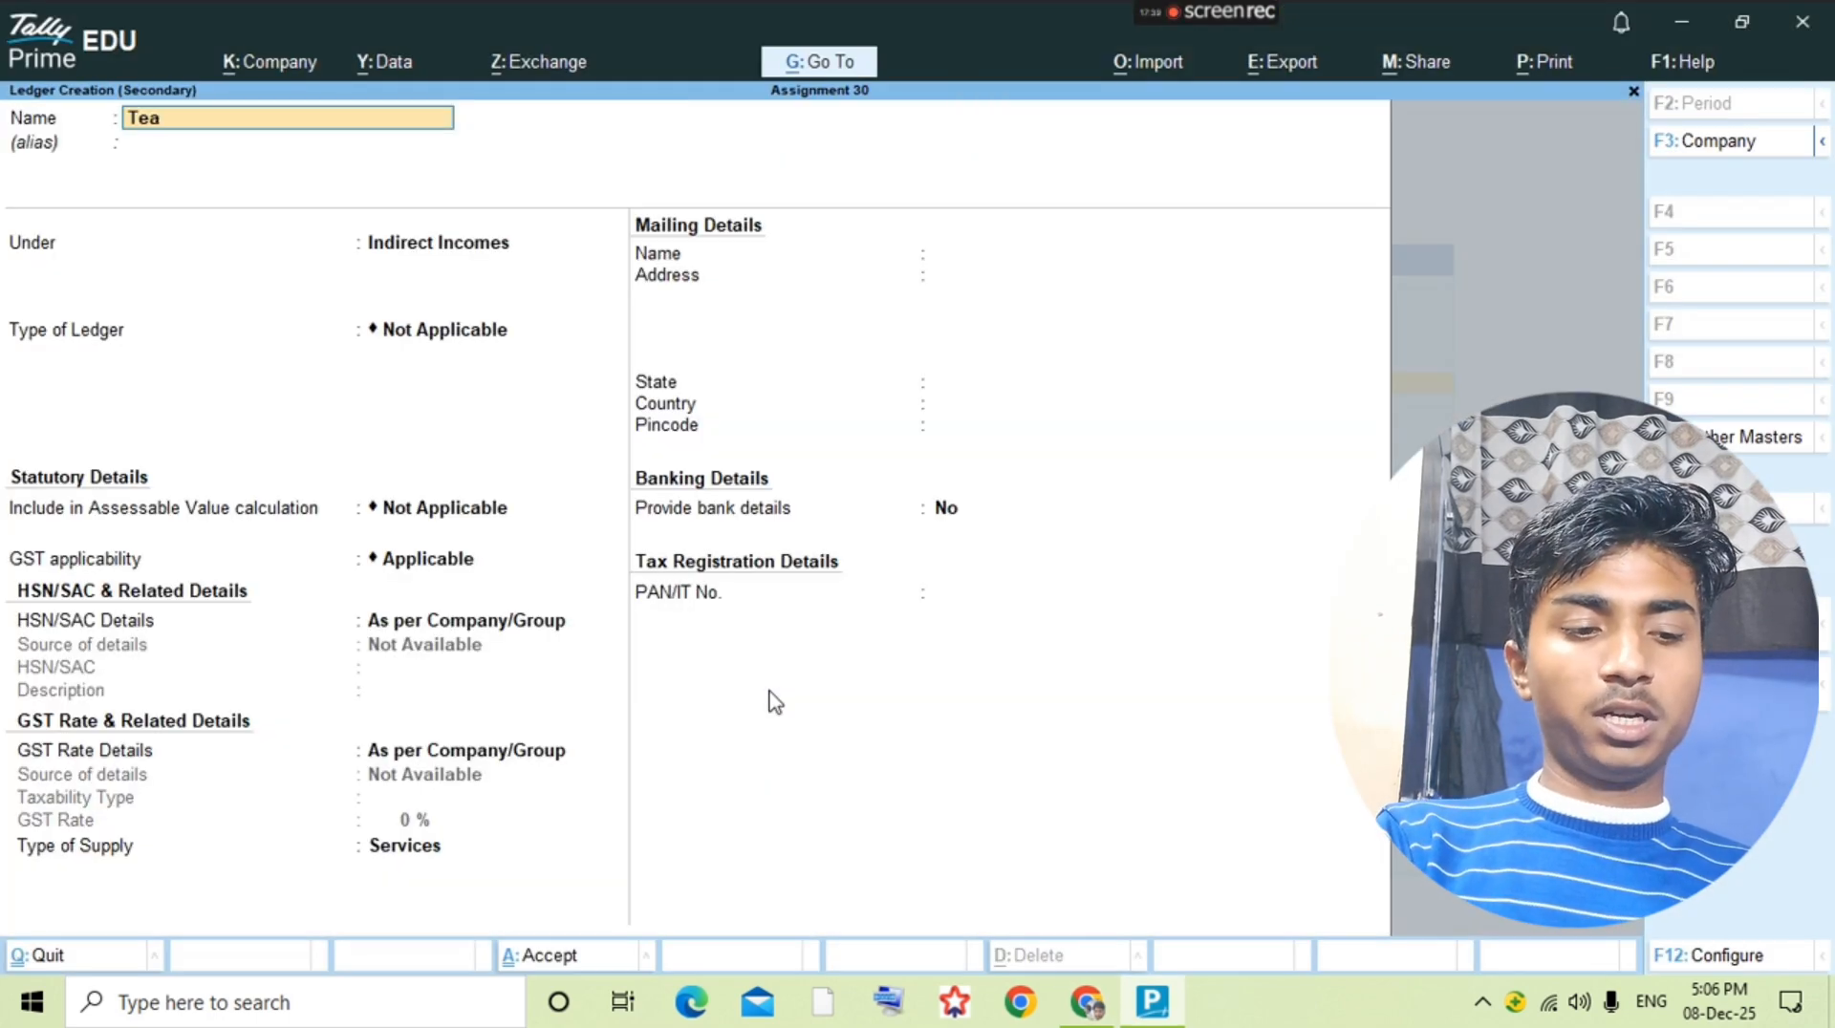
type("7cold")
key("Return")
key("Return")
key("BackSpace")
key("BackSpace")
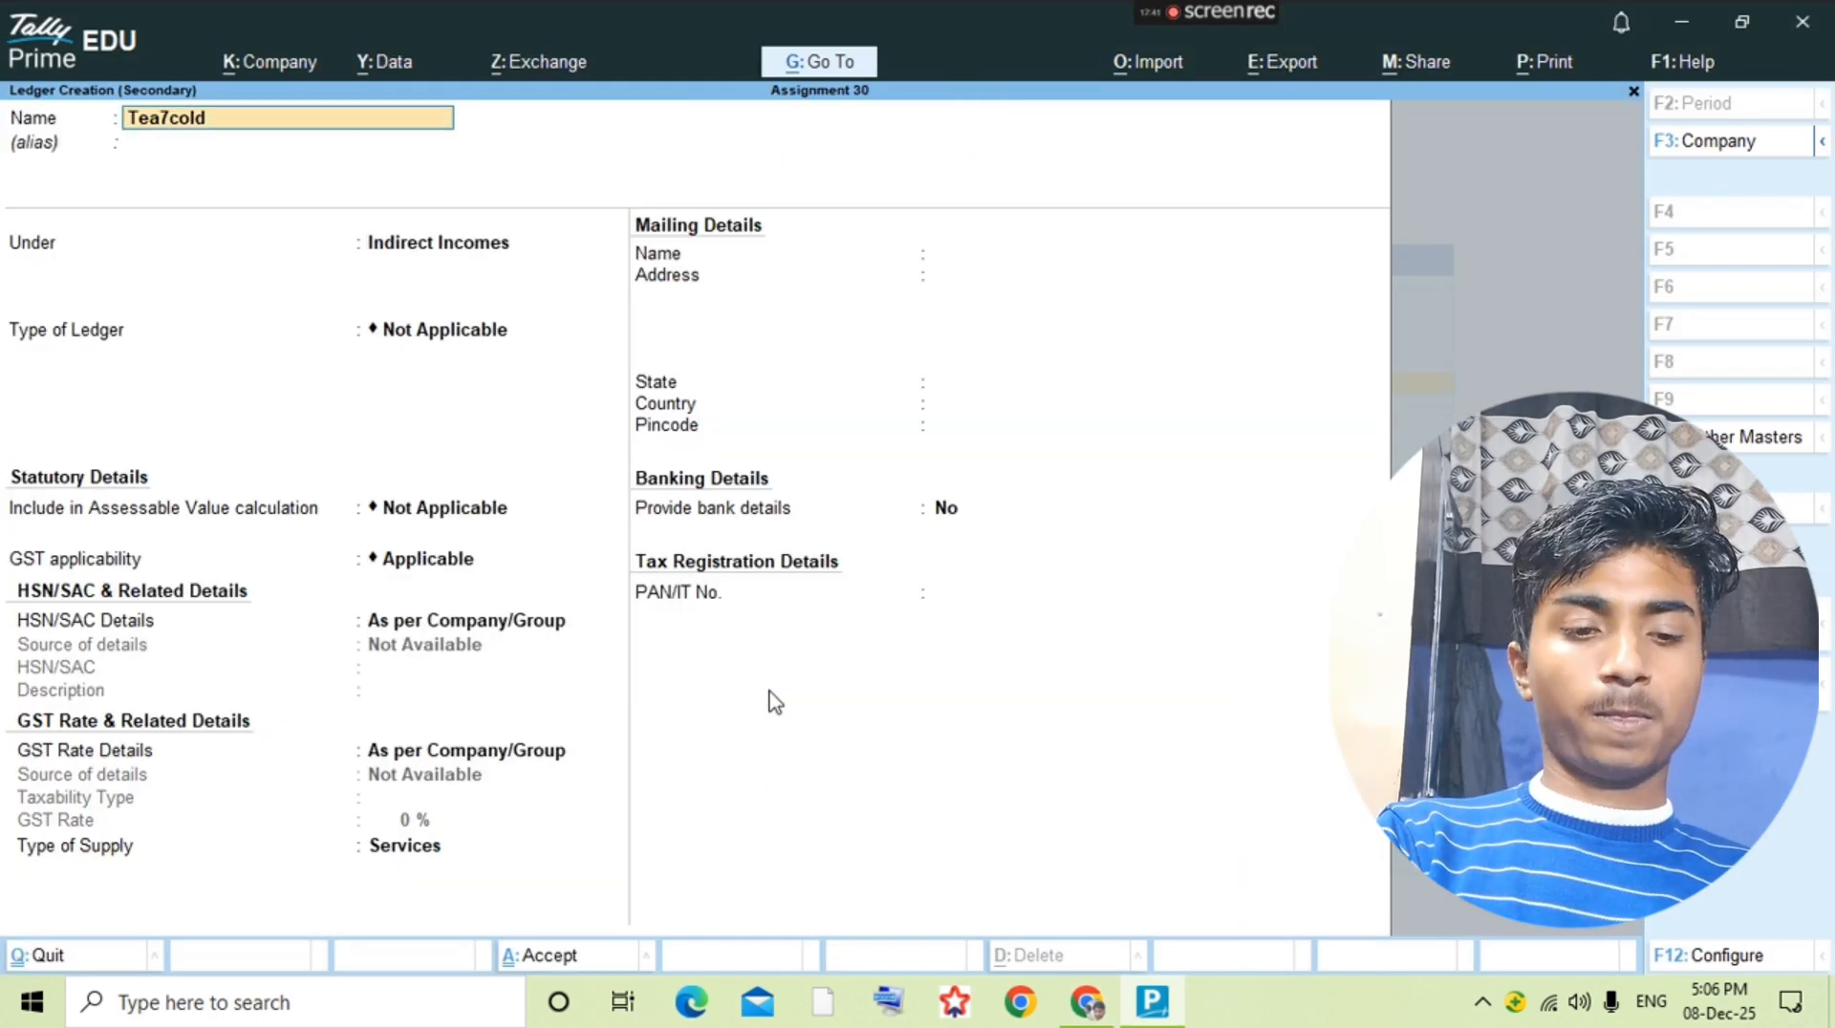
type("Tea")
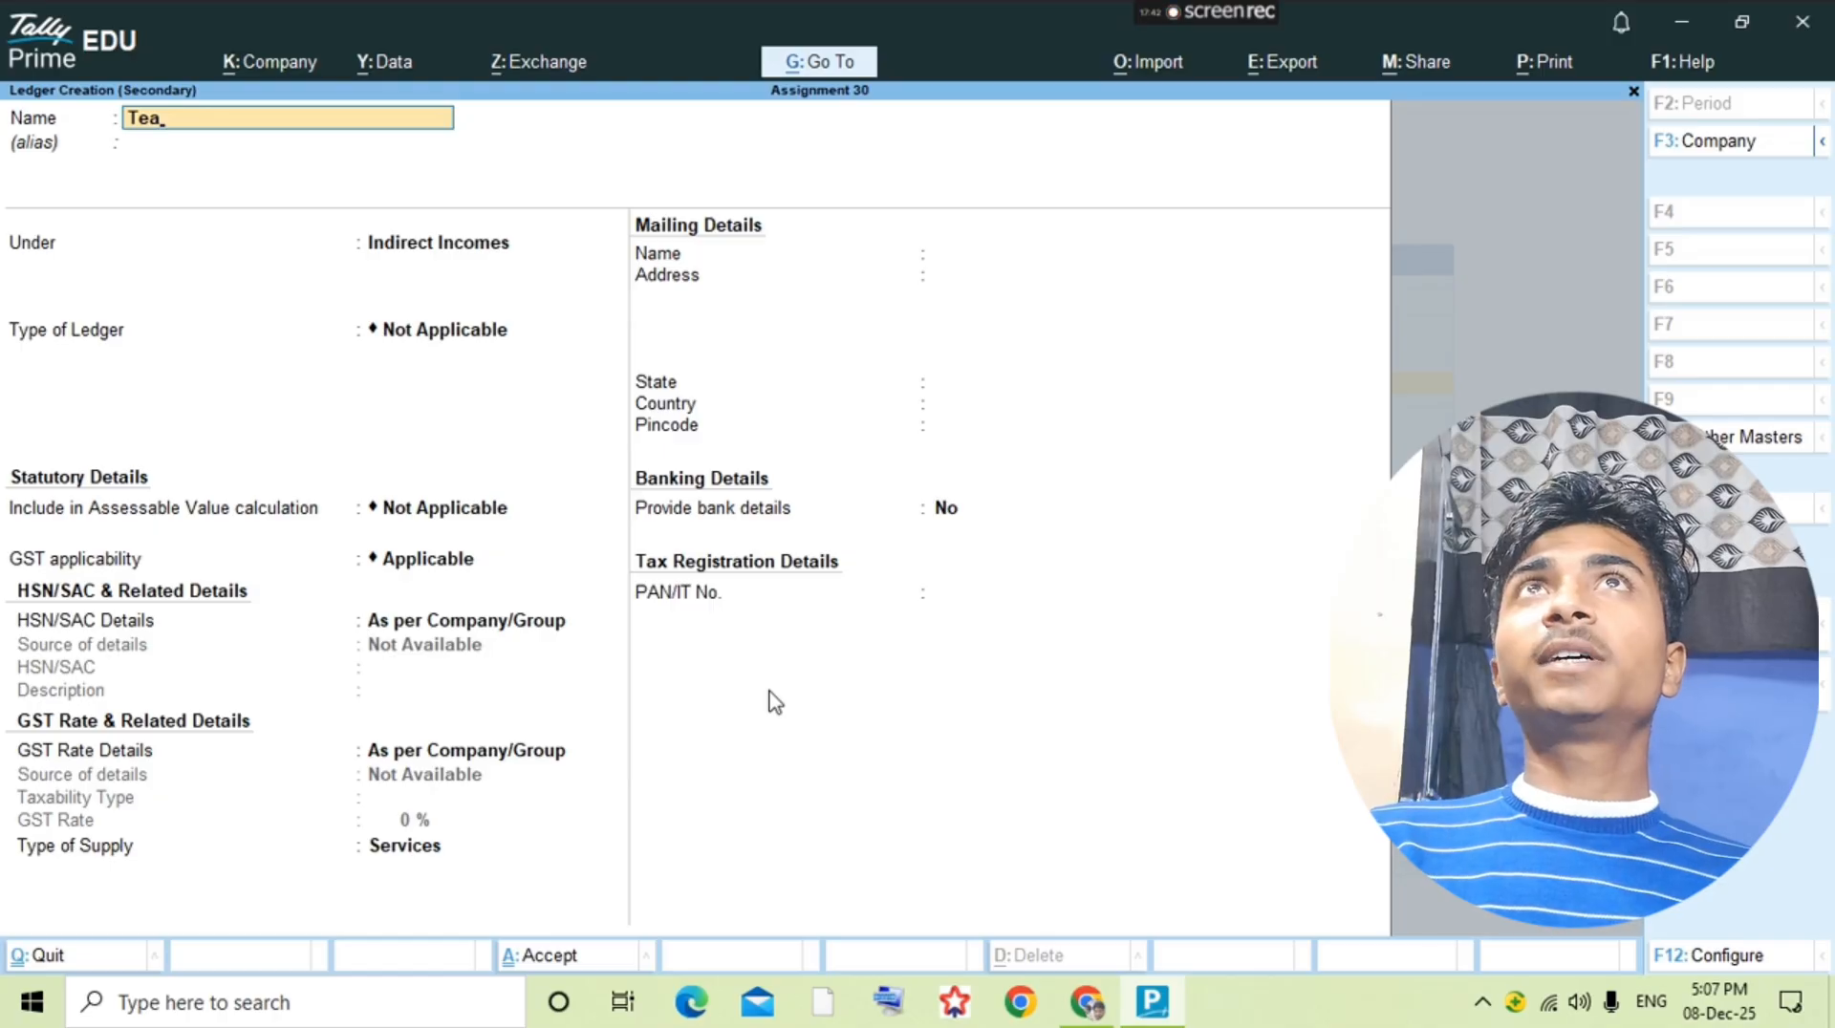
type("&Cold")
key("Return")
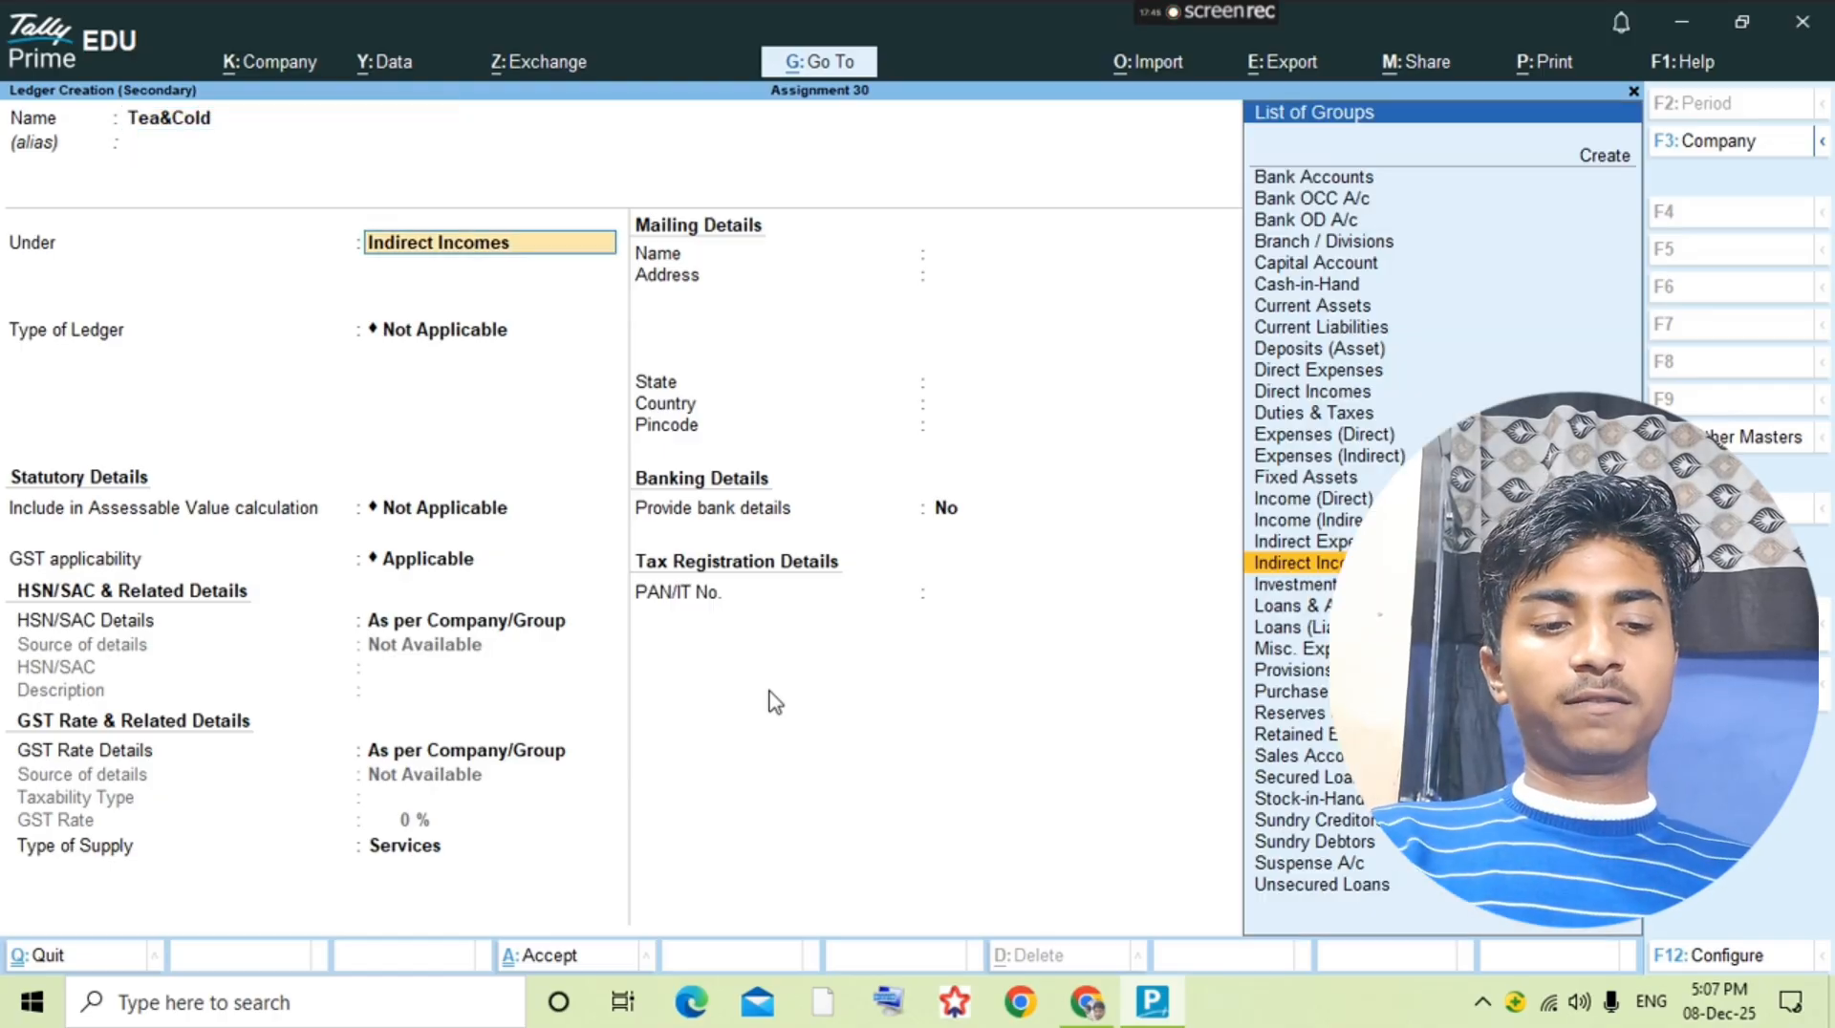
Step: Place the Tea&Cold ledger under Indirect Expenses, save it and open its vouchers
type("Ind")
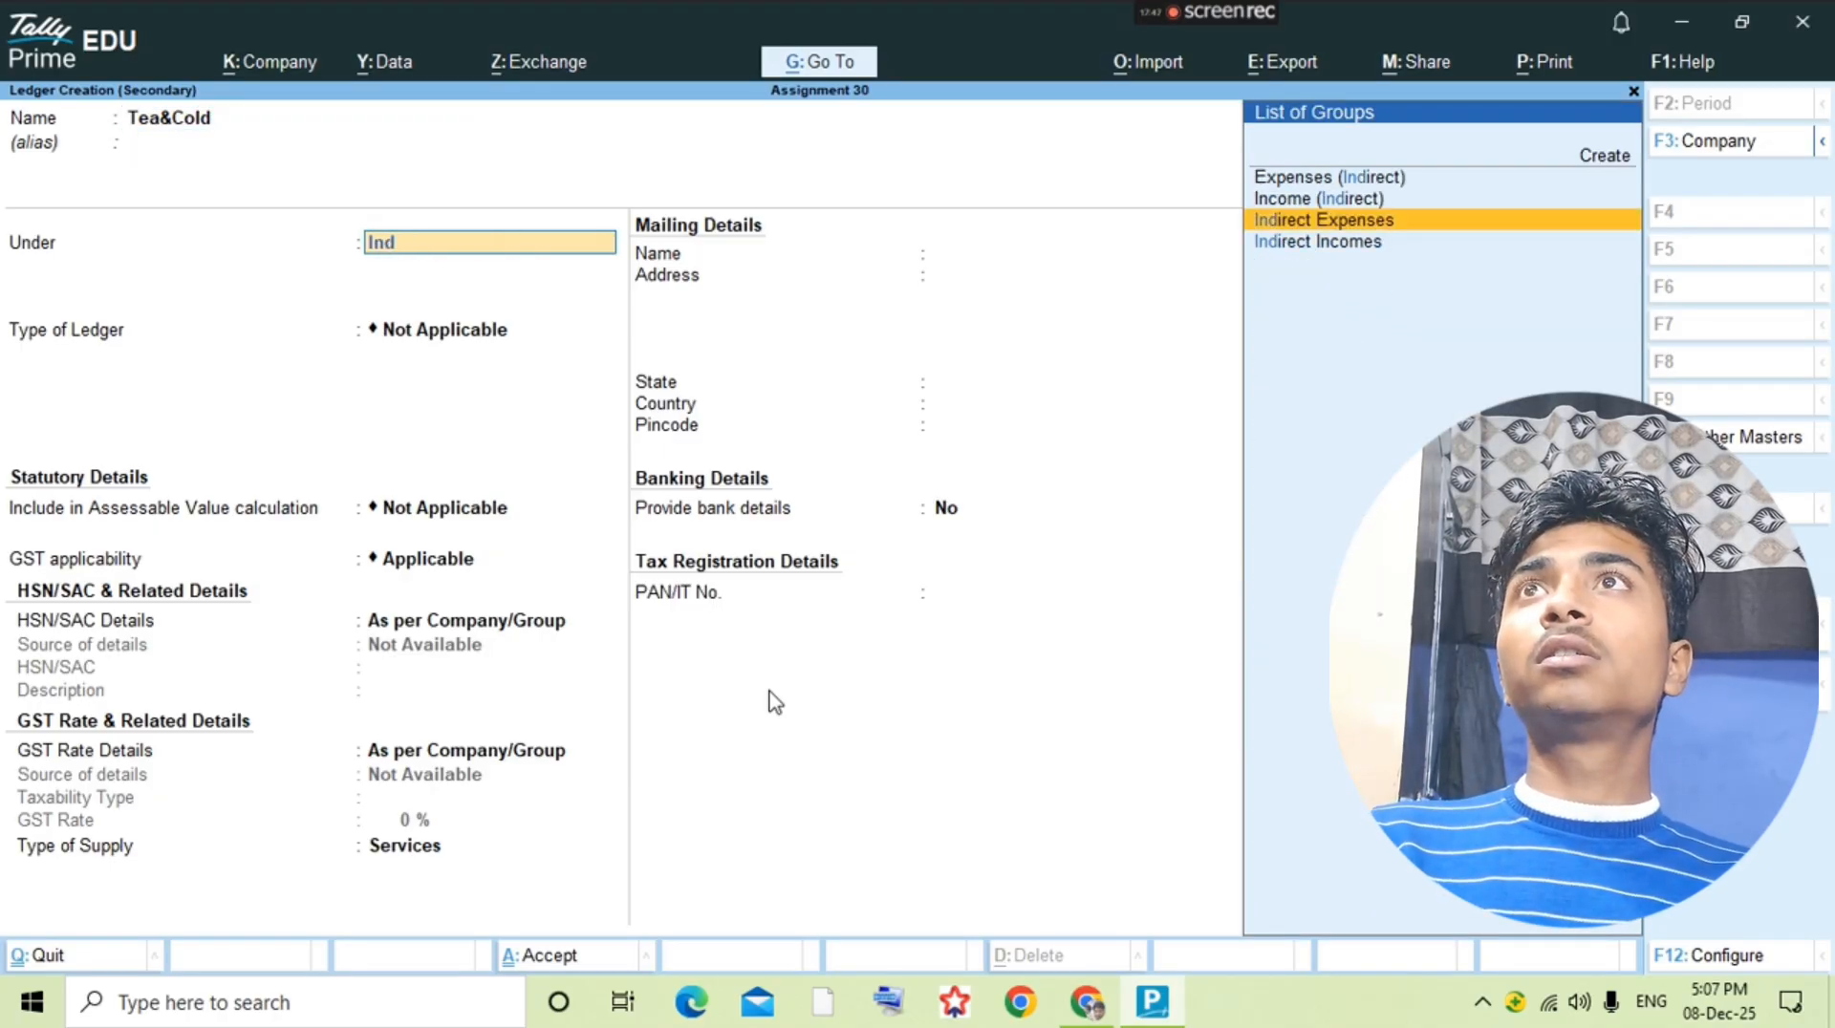
key("Return")
key("ctrl+a")
key("Return")
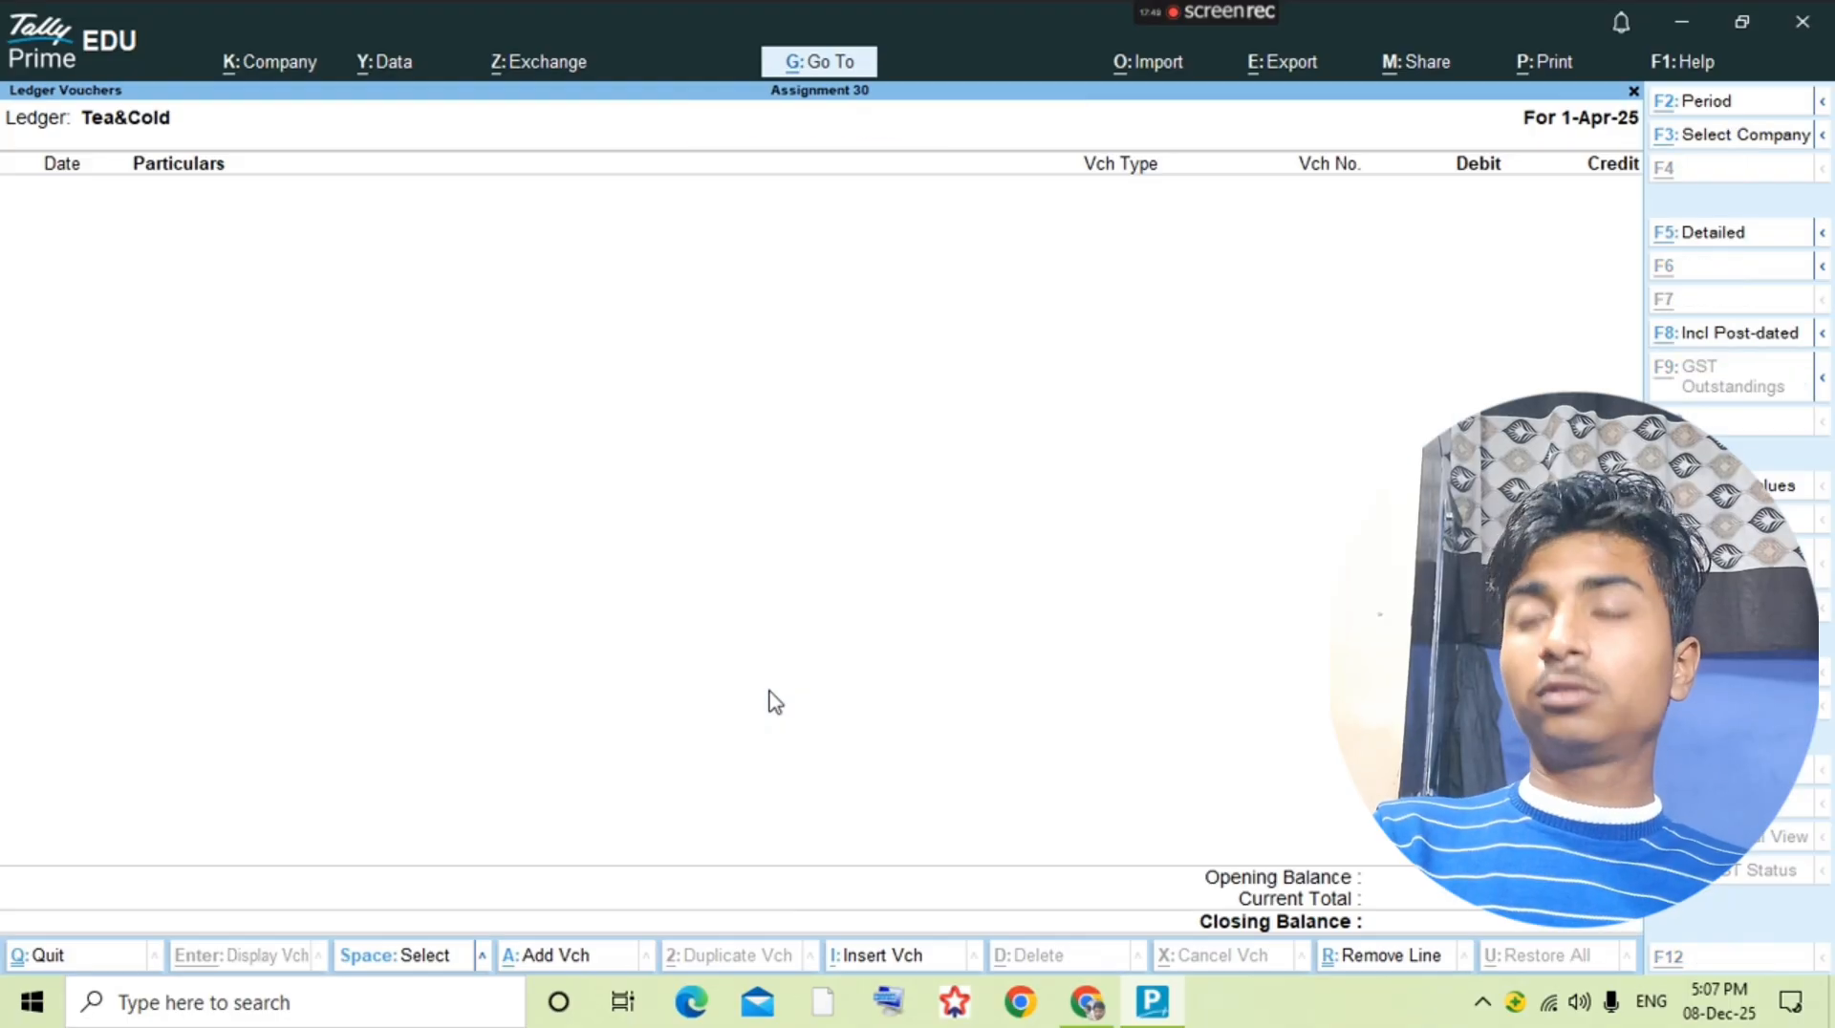
Step: Start a payment voucher and debit Tea&Cold 430, checking the amount in the question PDF
key("F5")
type("te")
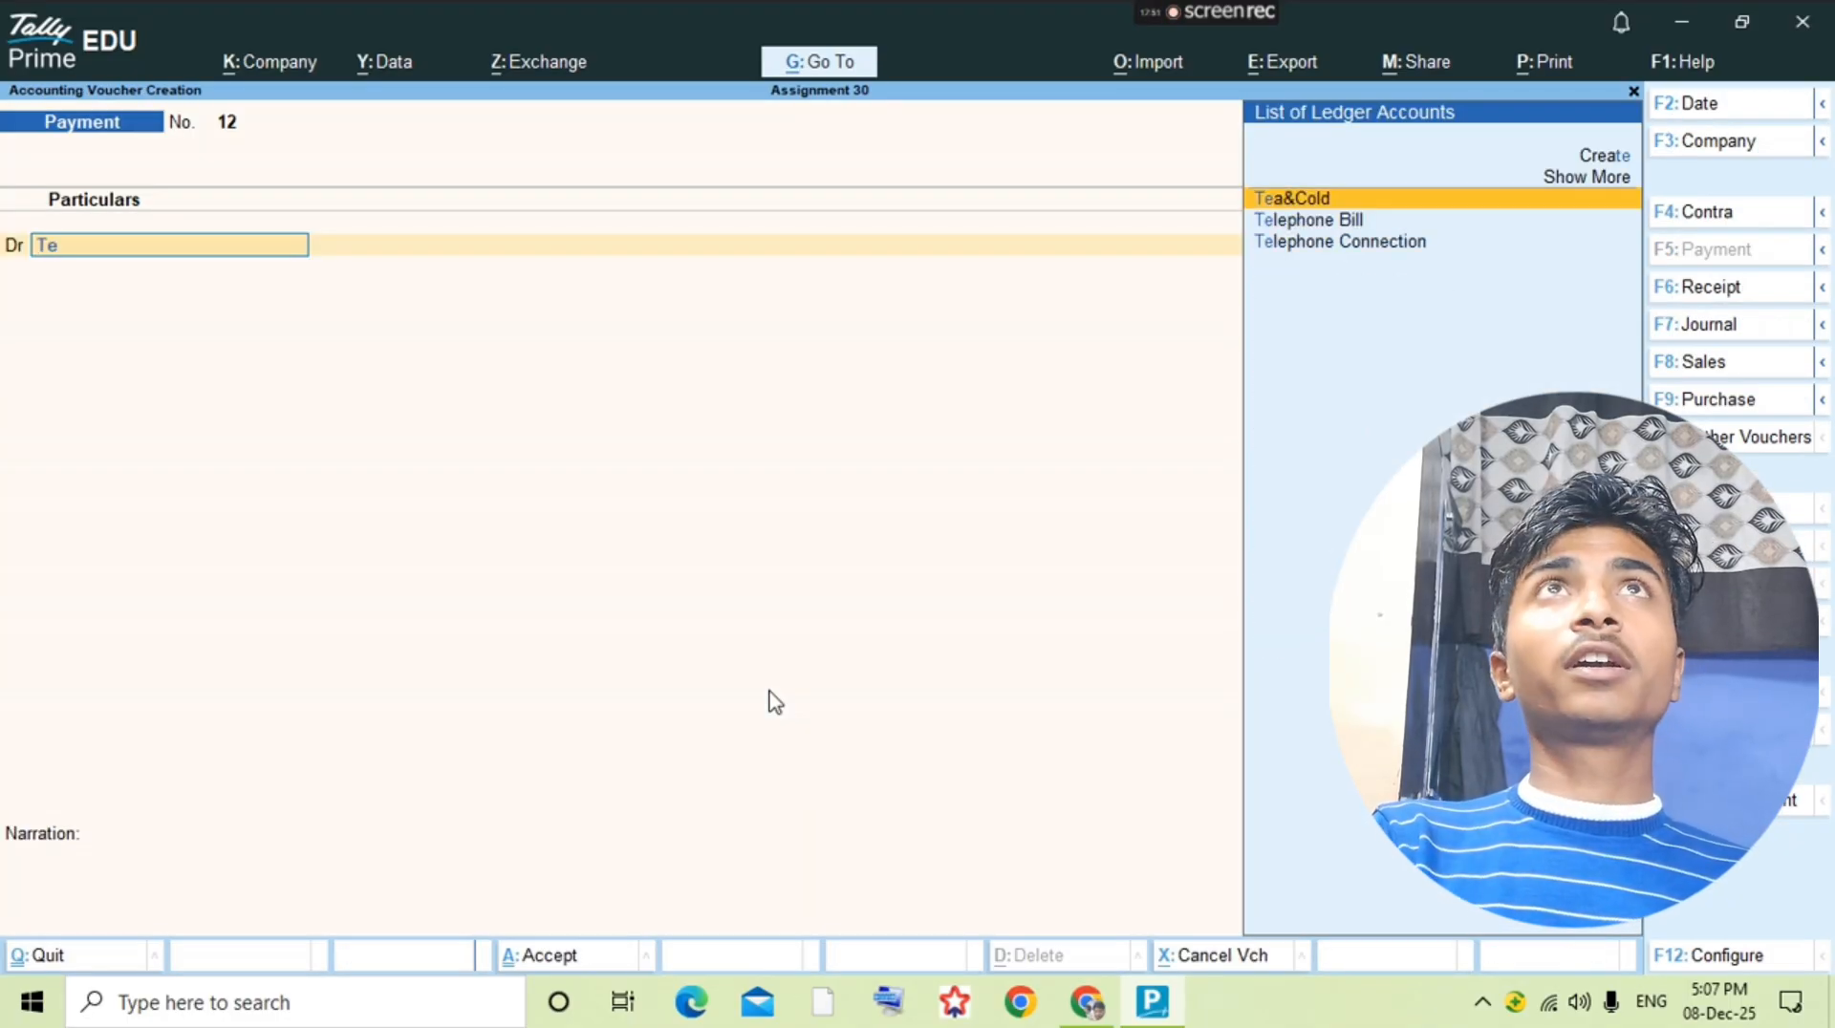
key("Return")
key("alt+Tab")
key("alt+Tab")
type("1")
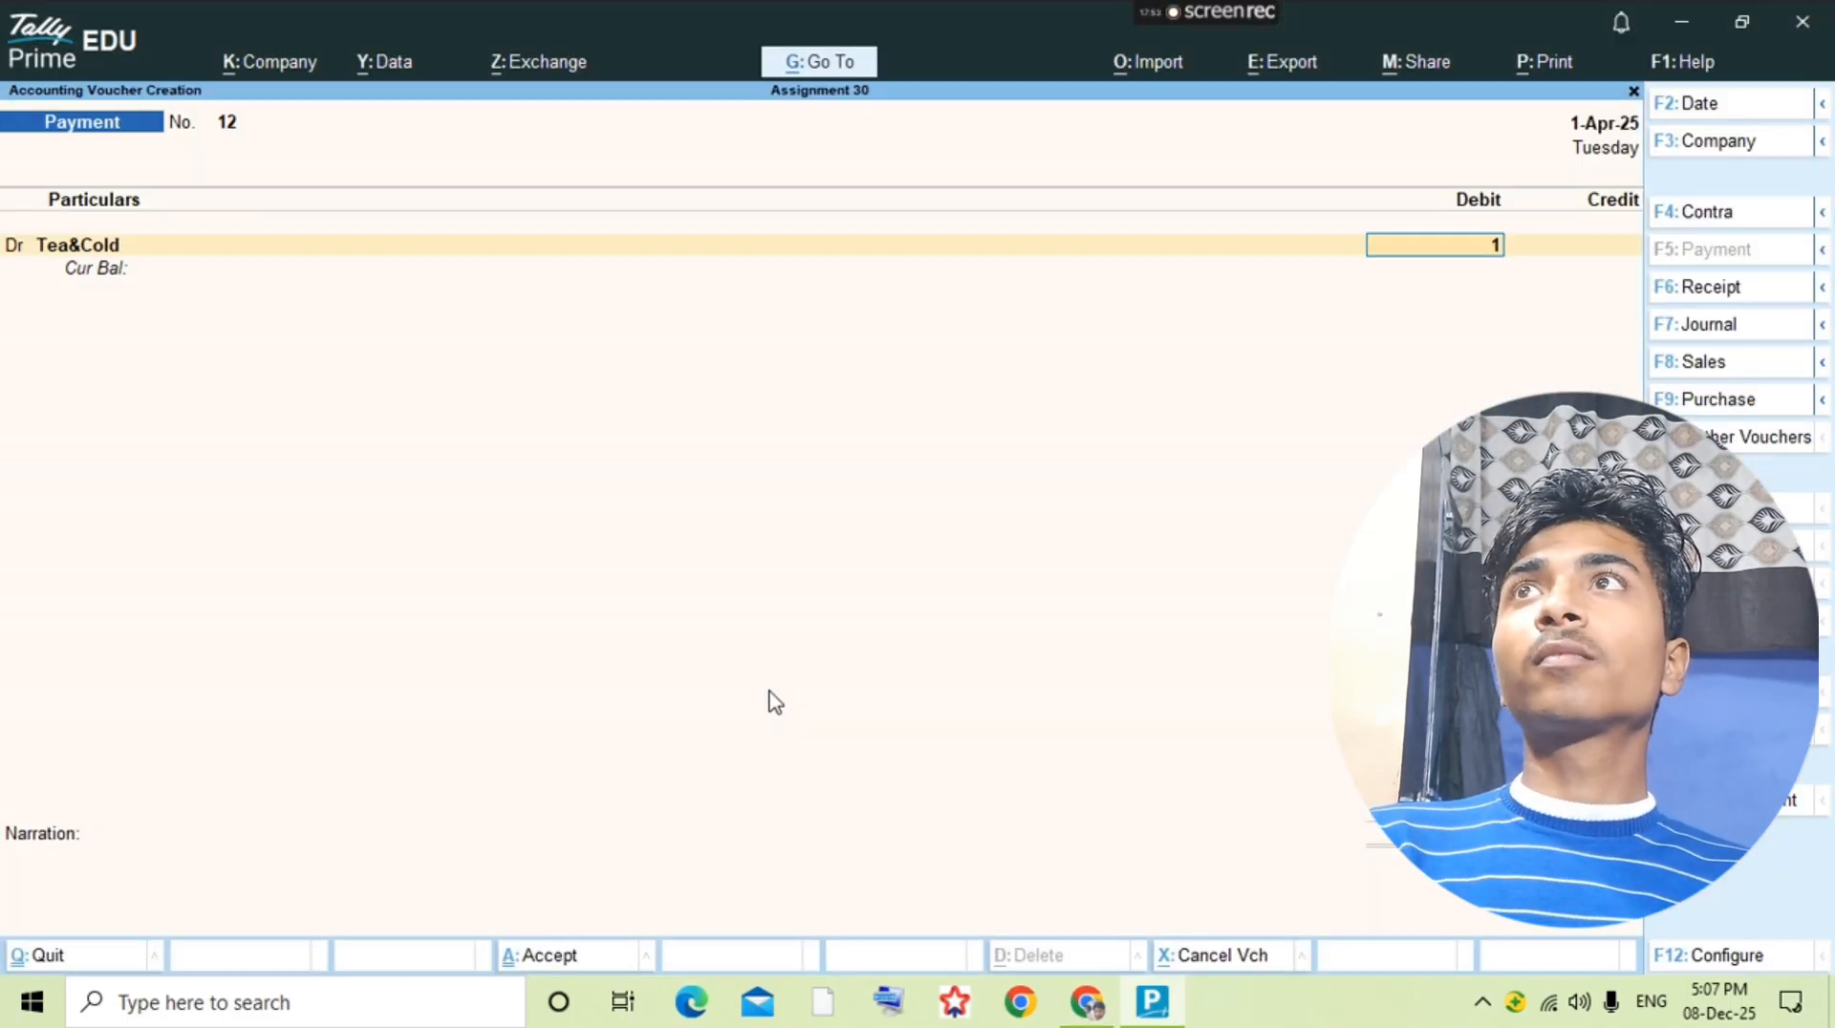
type("430")
key("Return")
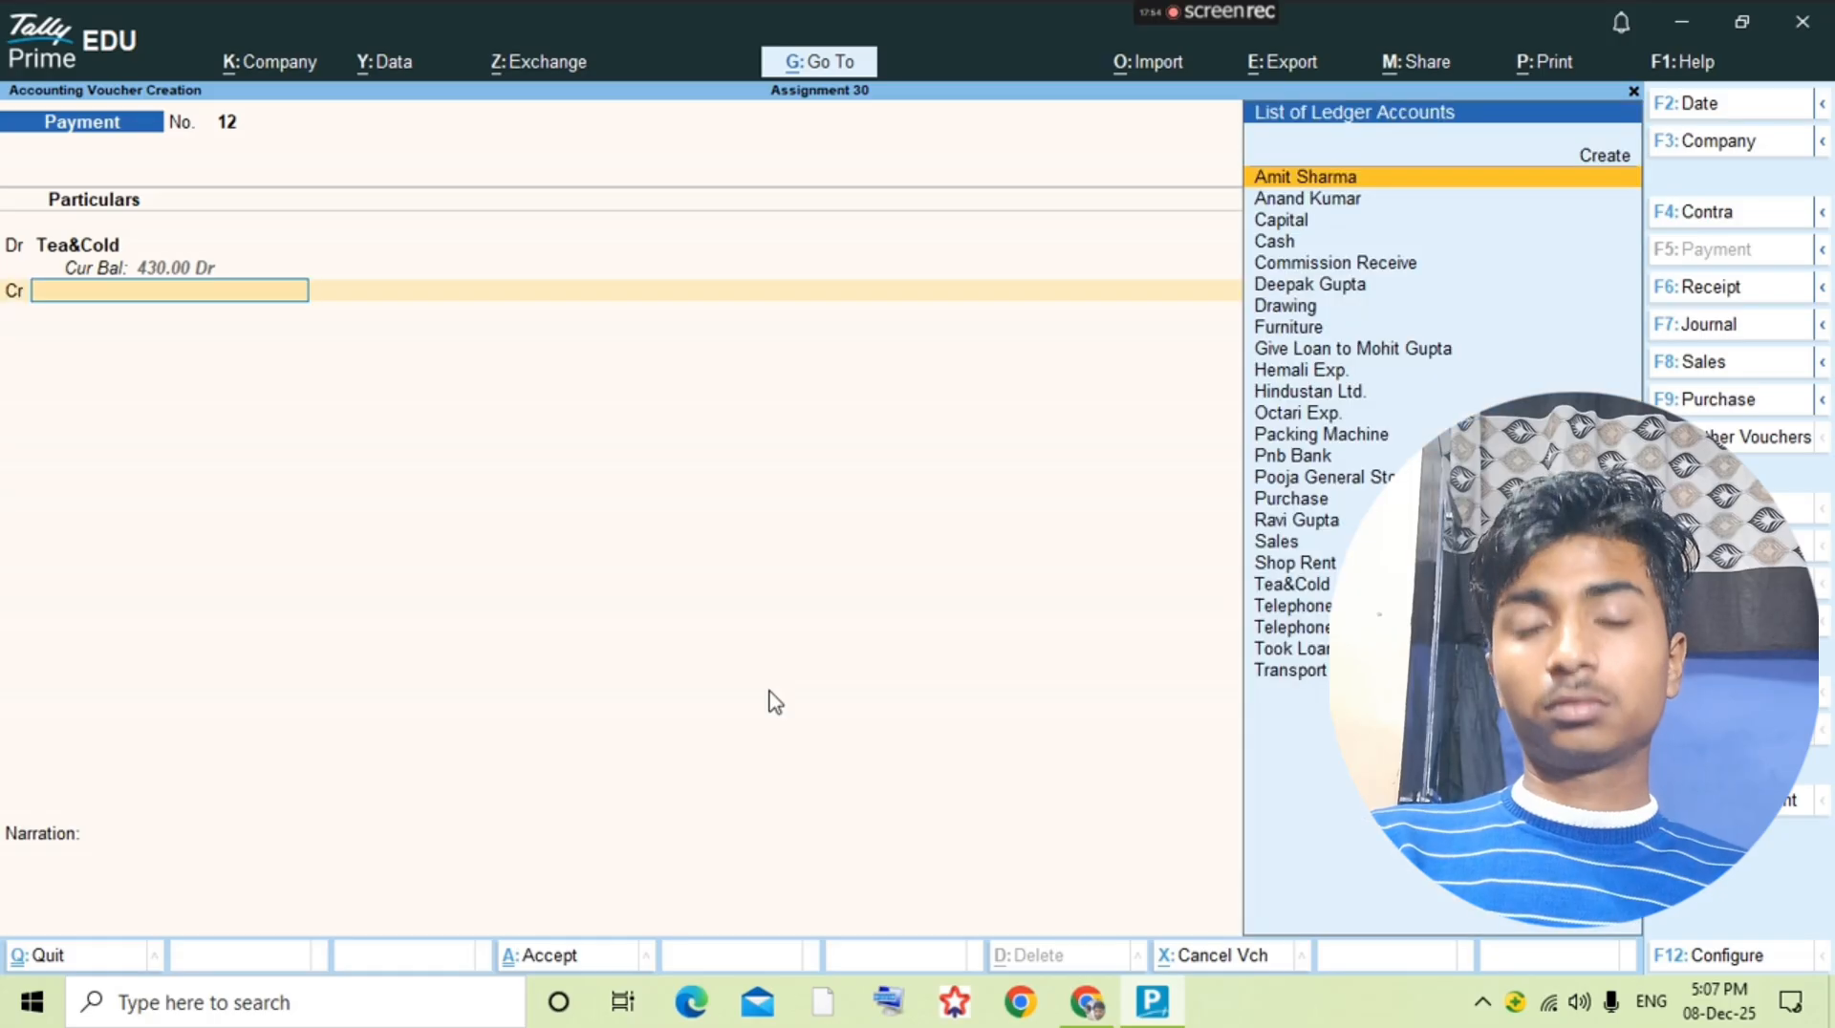
Step: Credit Cash as the second line of the Tea&Cold payment voucher and save it
type("Cas")
key("Return")
key("ctrl+a")
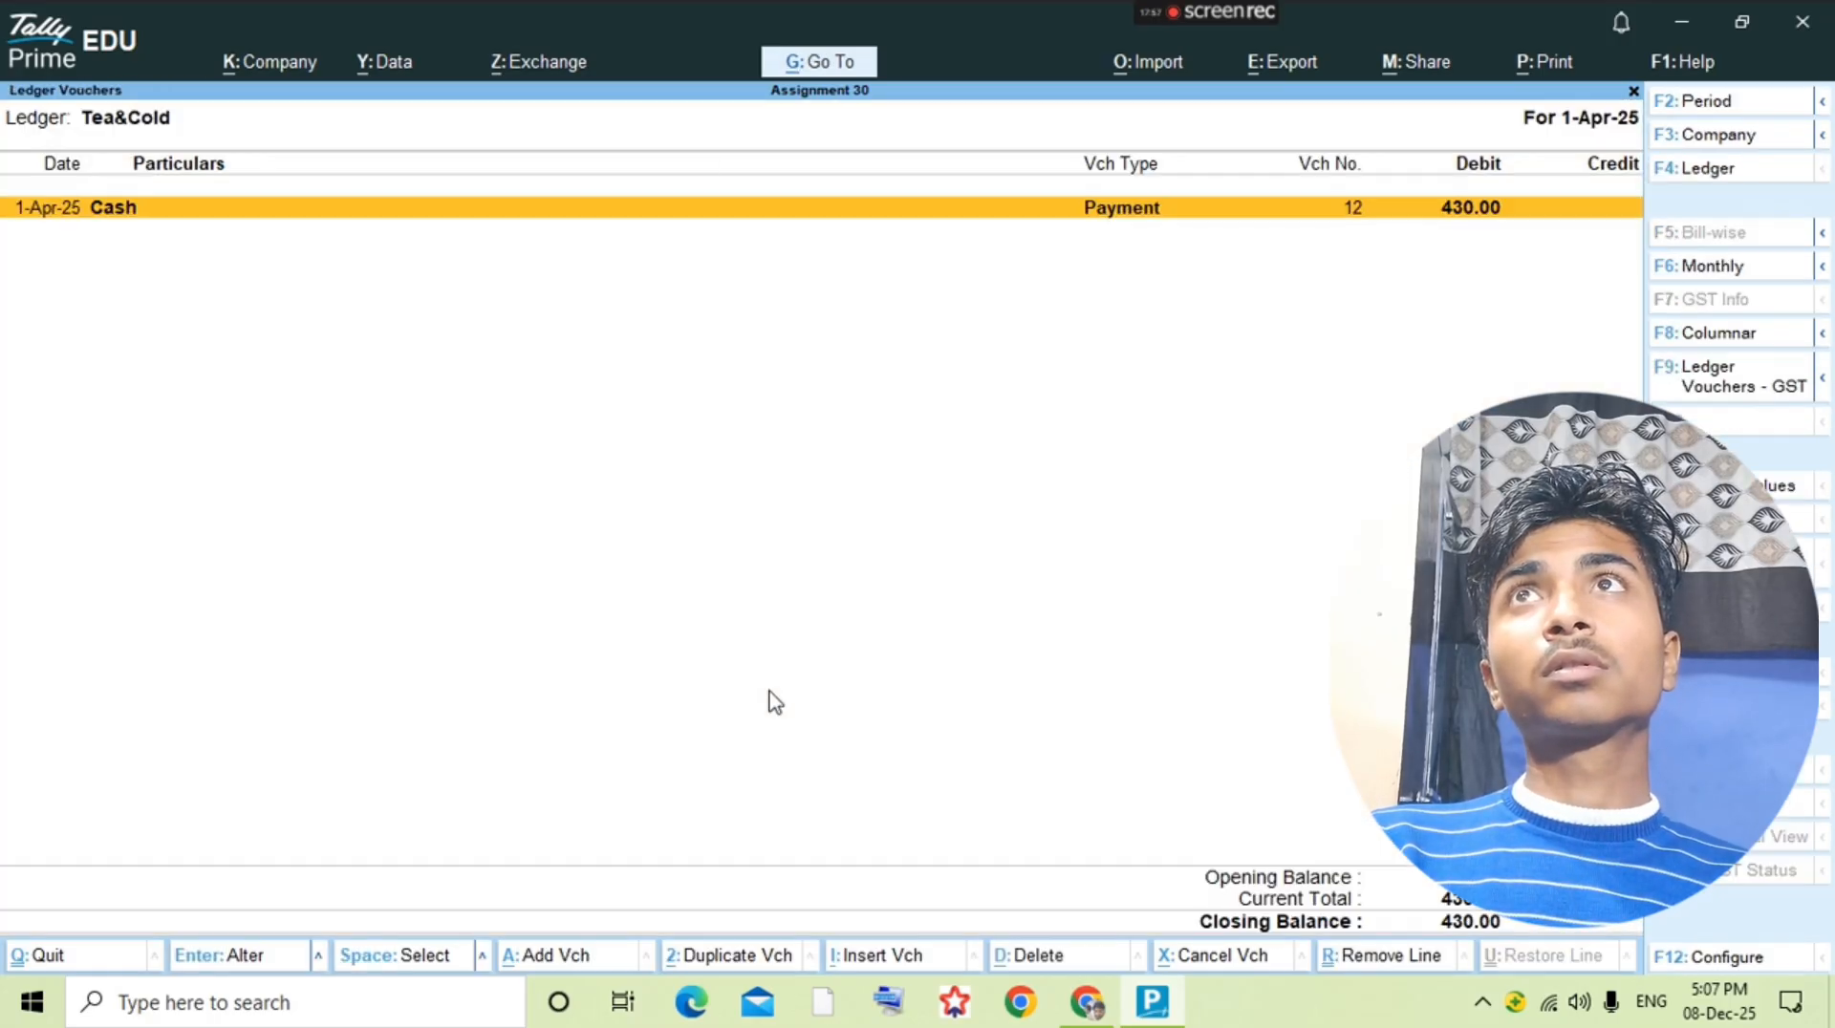
Step: Examine the question PDF for the transactions that follow the 25-8 tea and cold payment
key("alt+Tab")
key("Right")
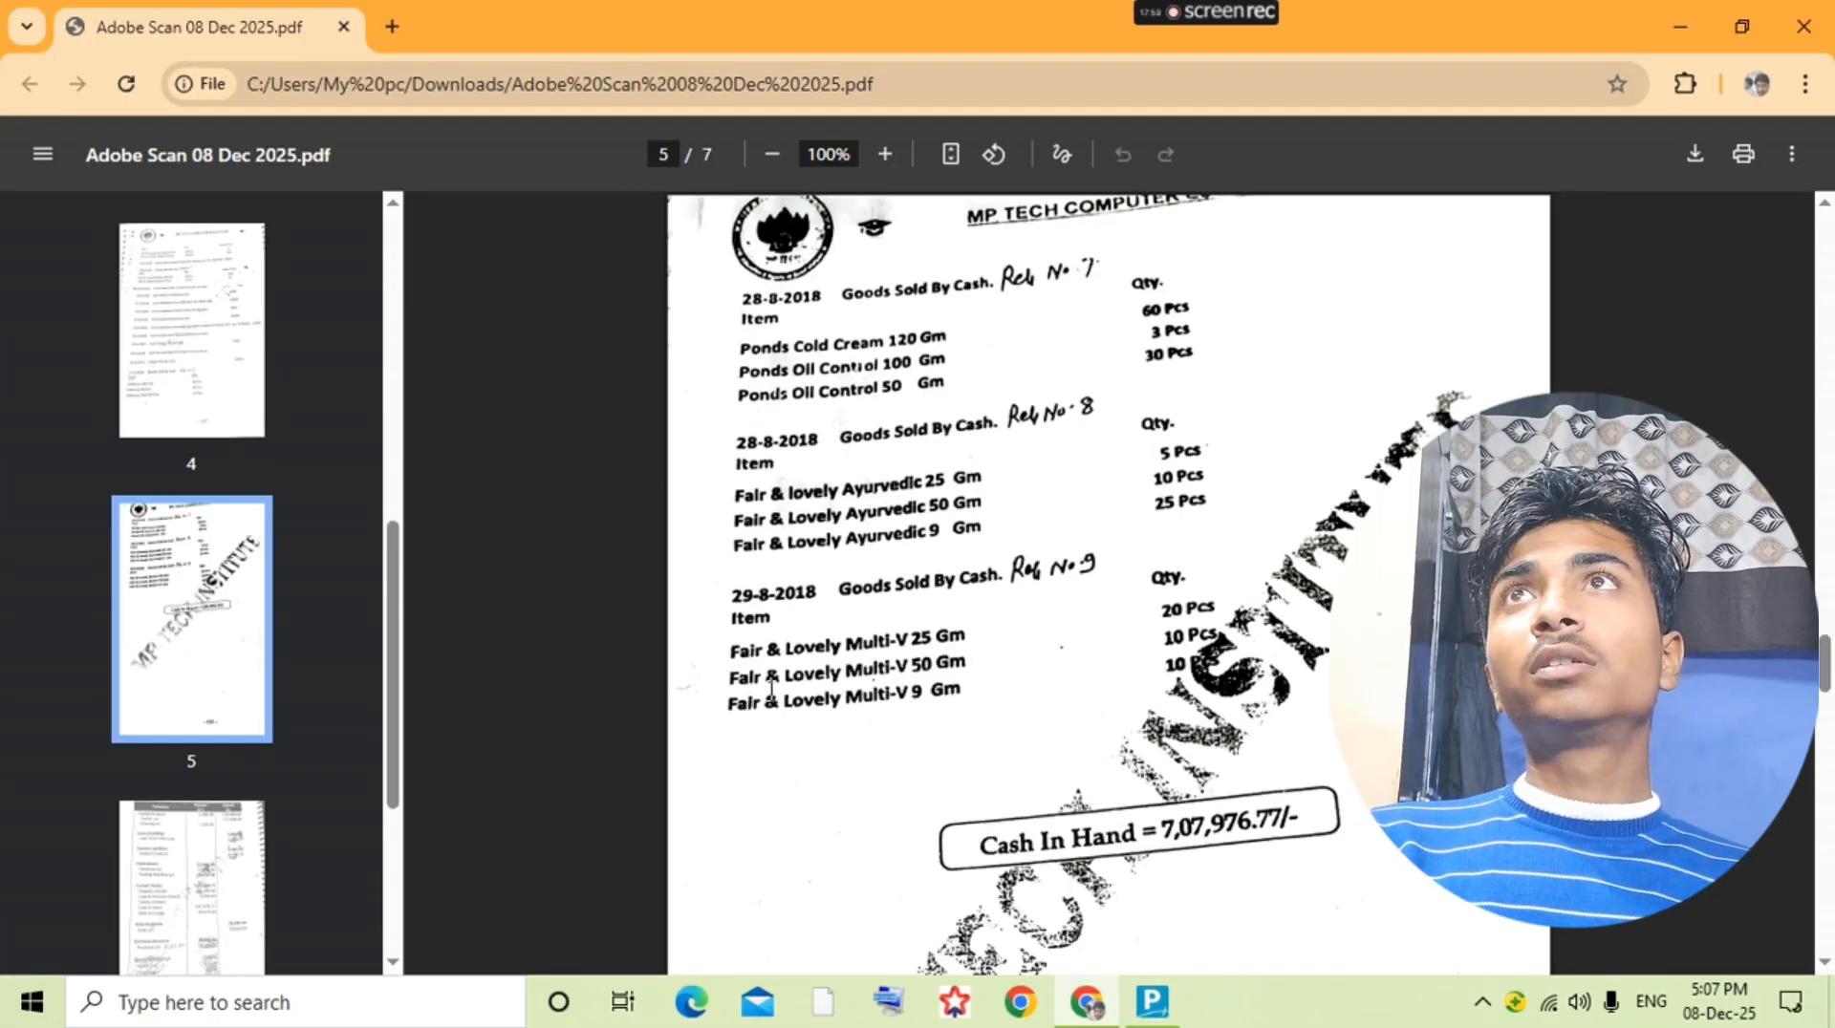
key("Left")
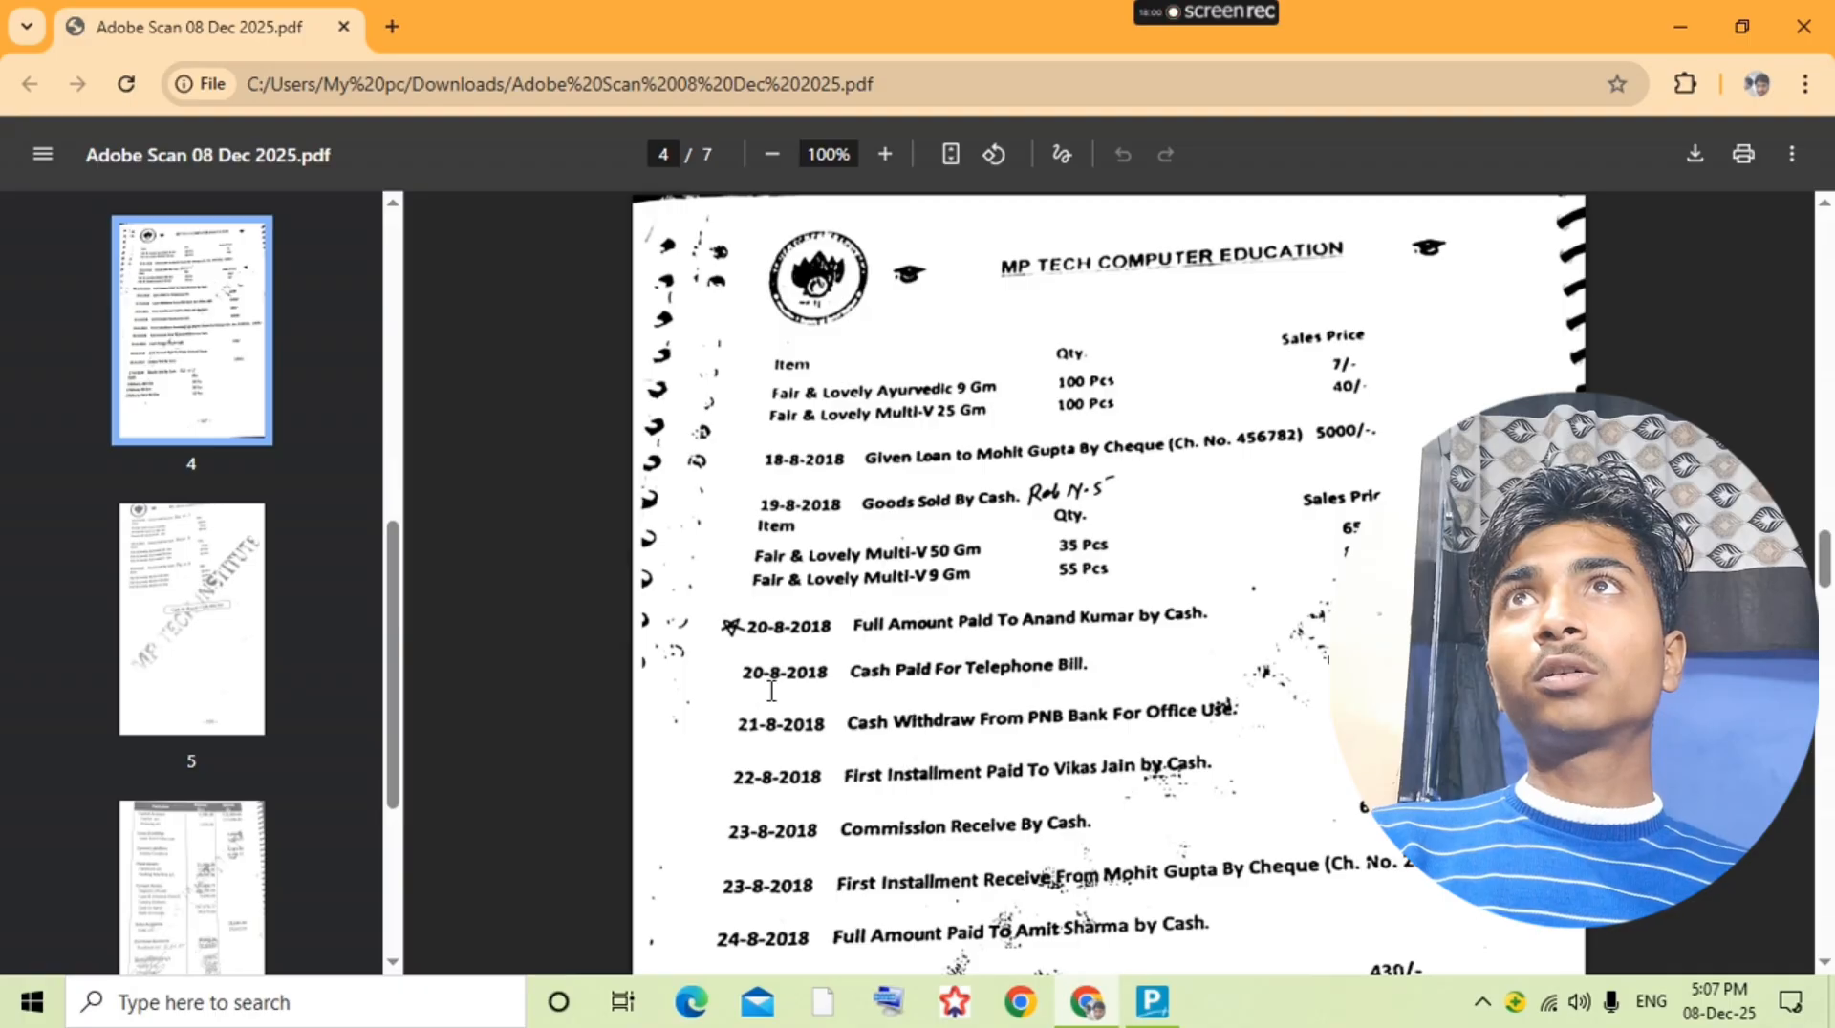
scroll(772, 690, "down", 3)
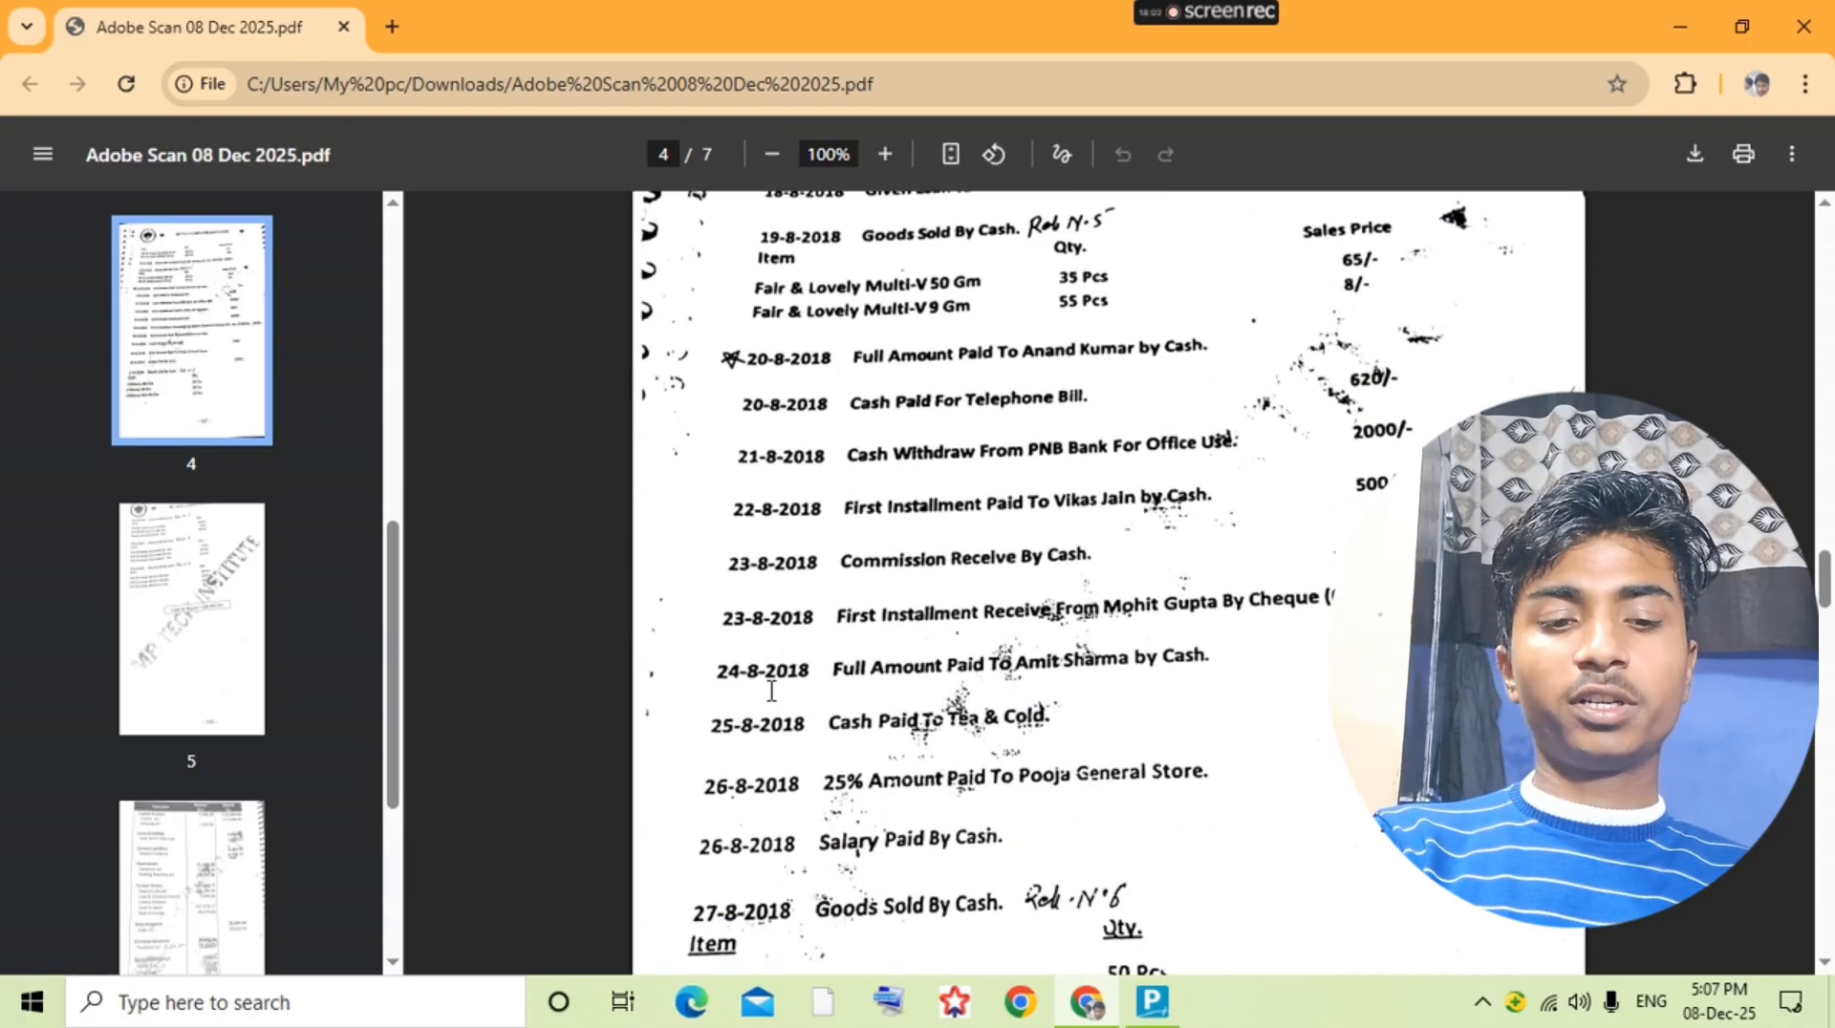
scroll(772, 690, "down", 1)
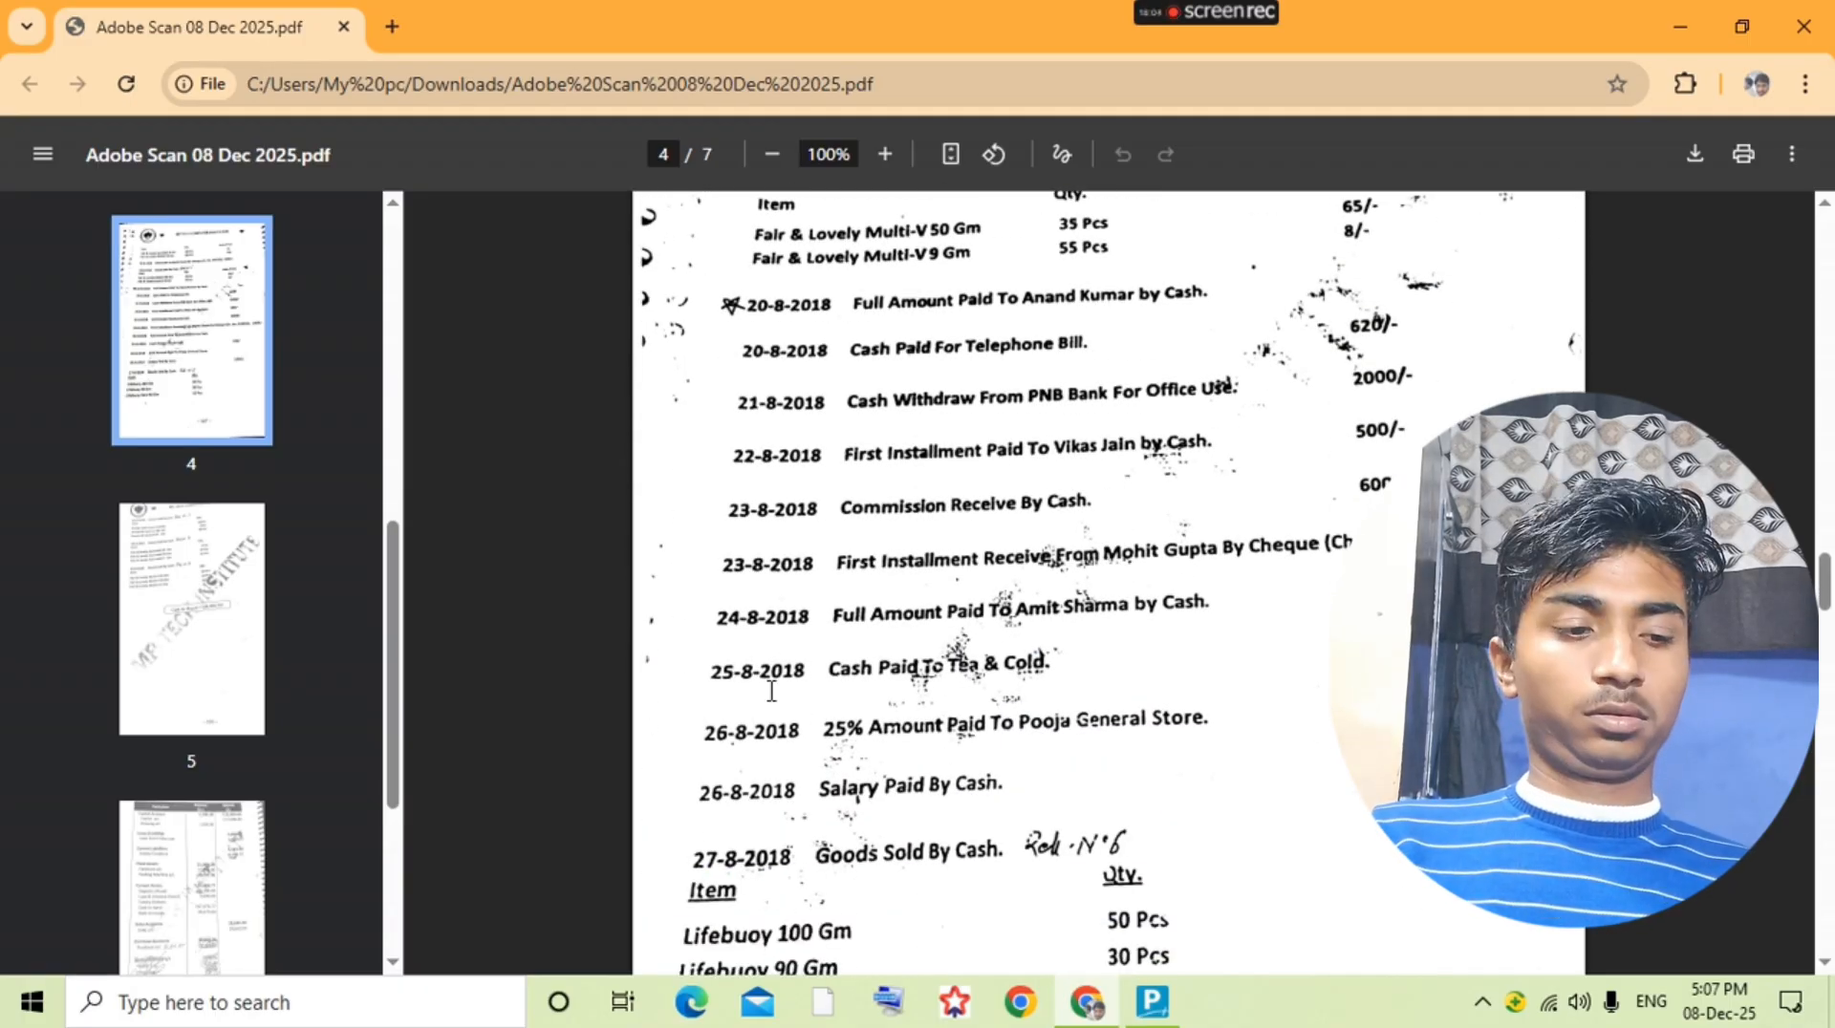
Step: Switch to TallyPrime, open the Pooja General Store ledger's vouchers and start a payment voucher debiting that ledger
key("alt+Tab")
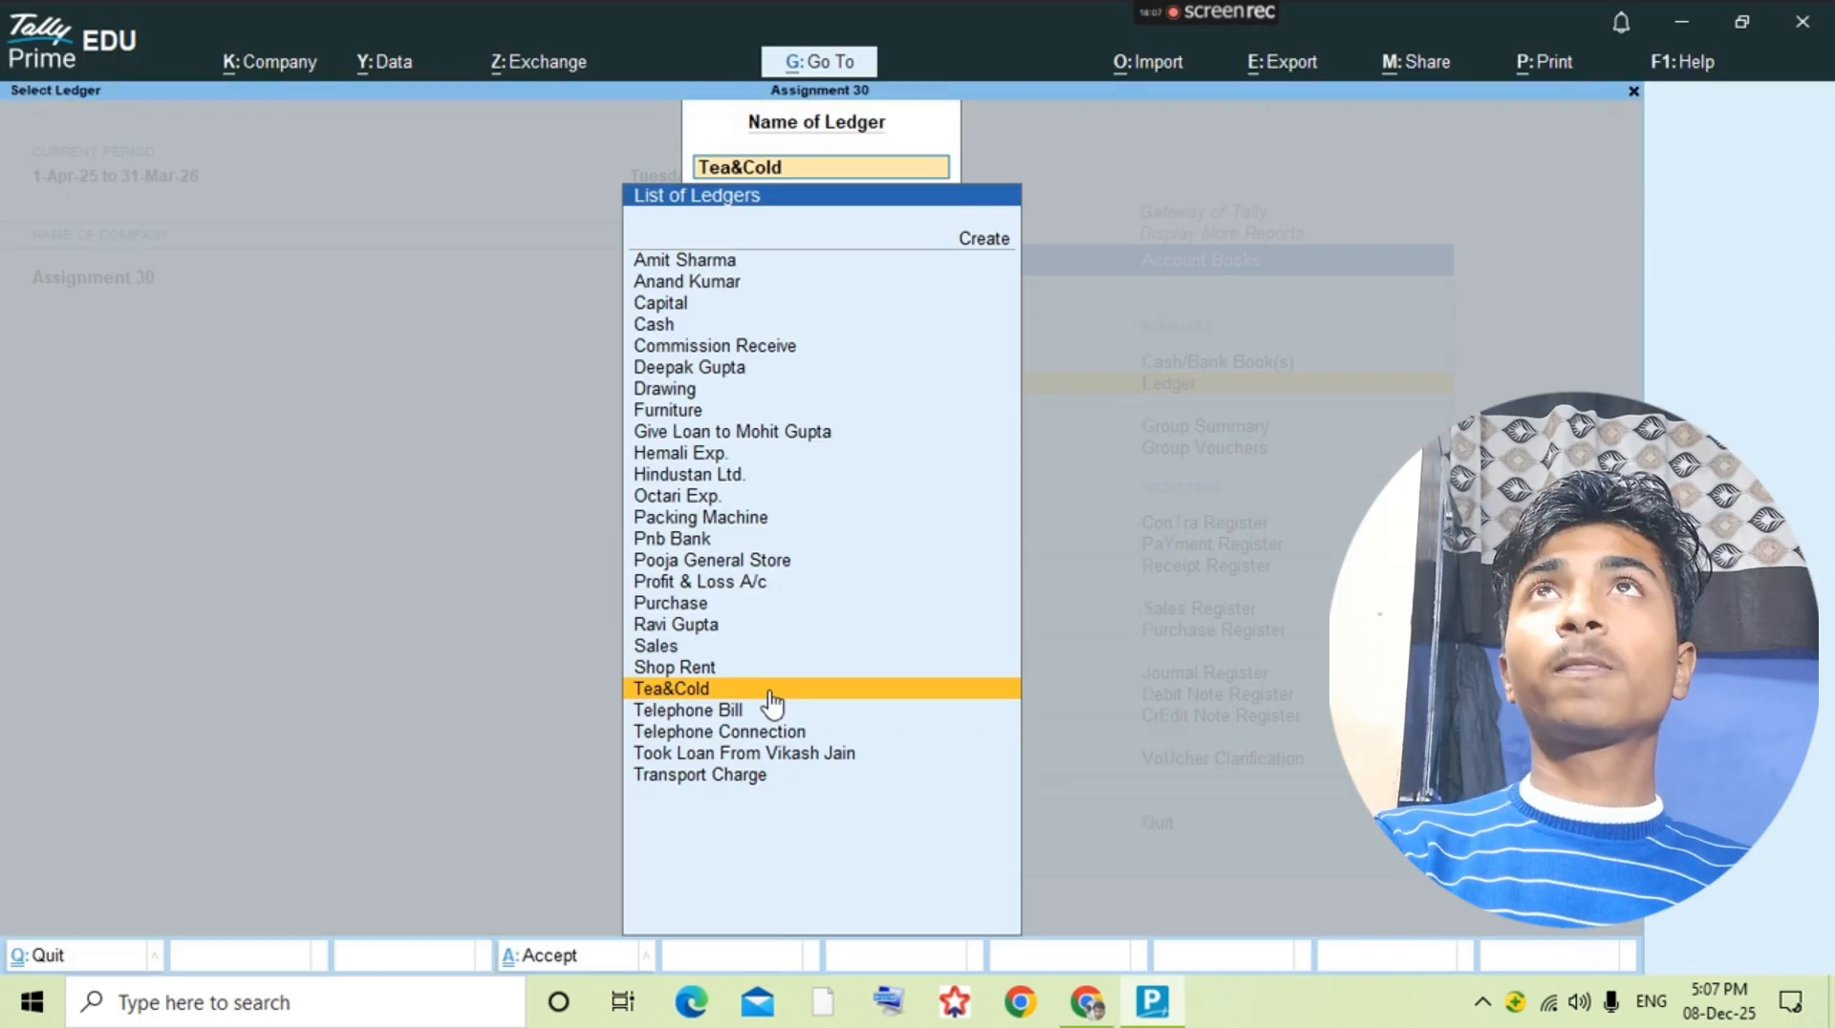
type("Pooja")
key("Return")
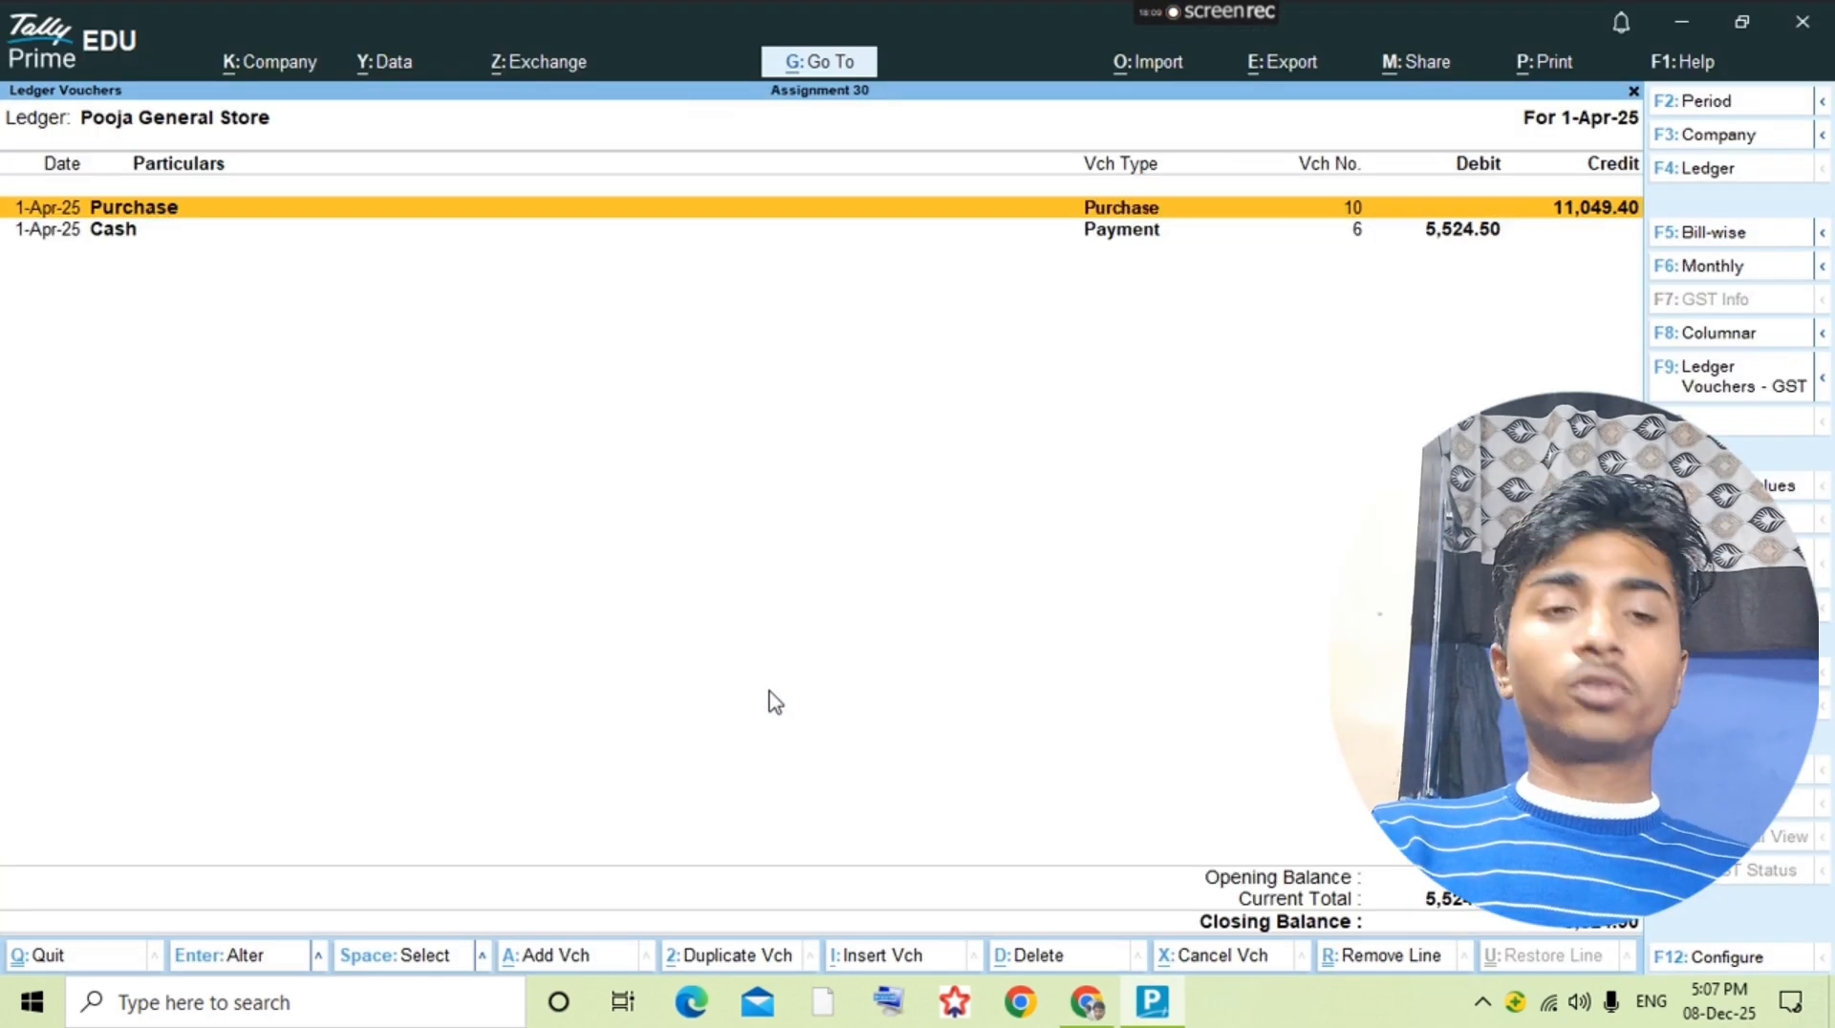
key("a")
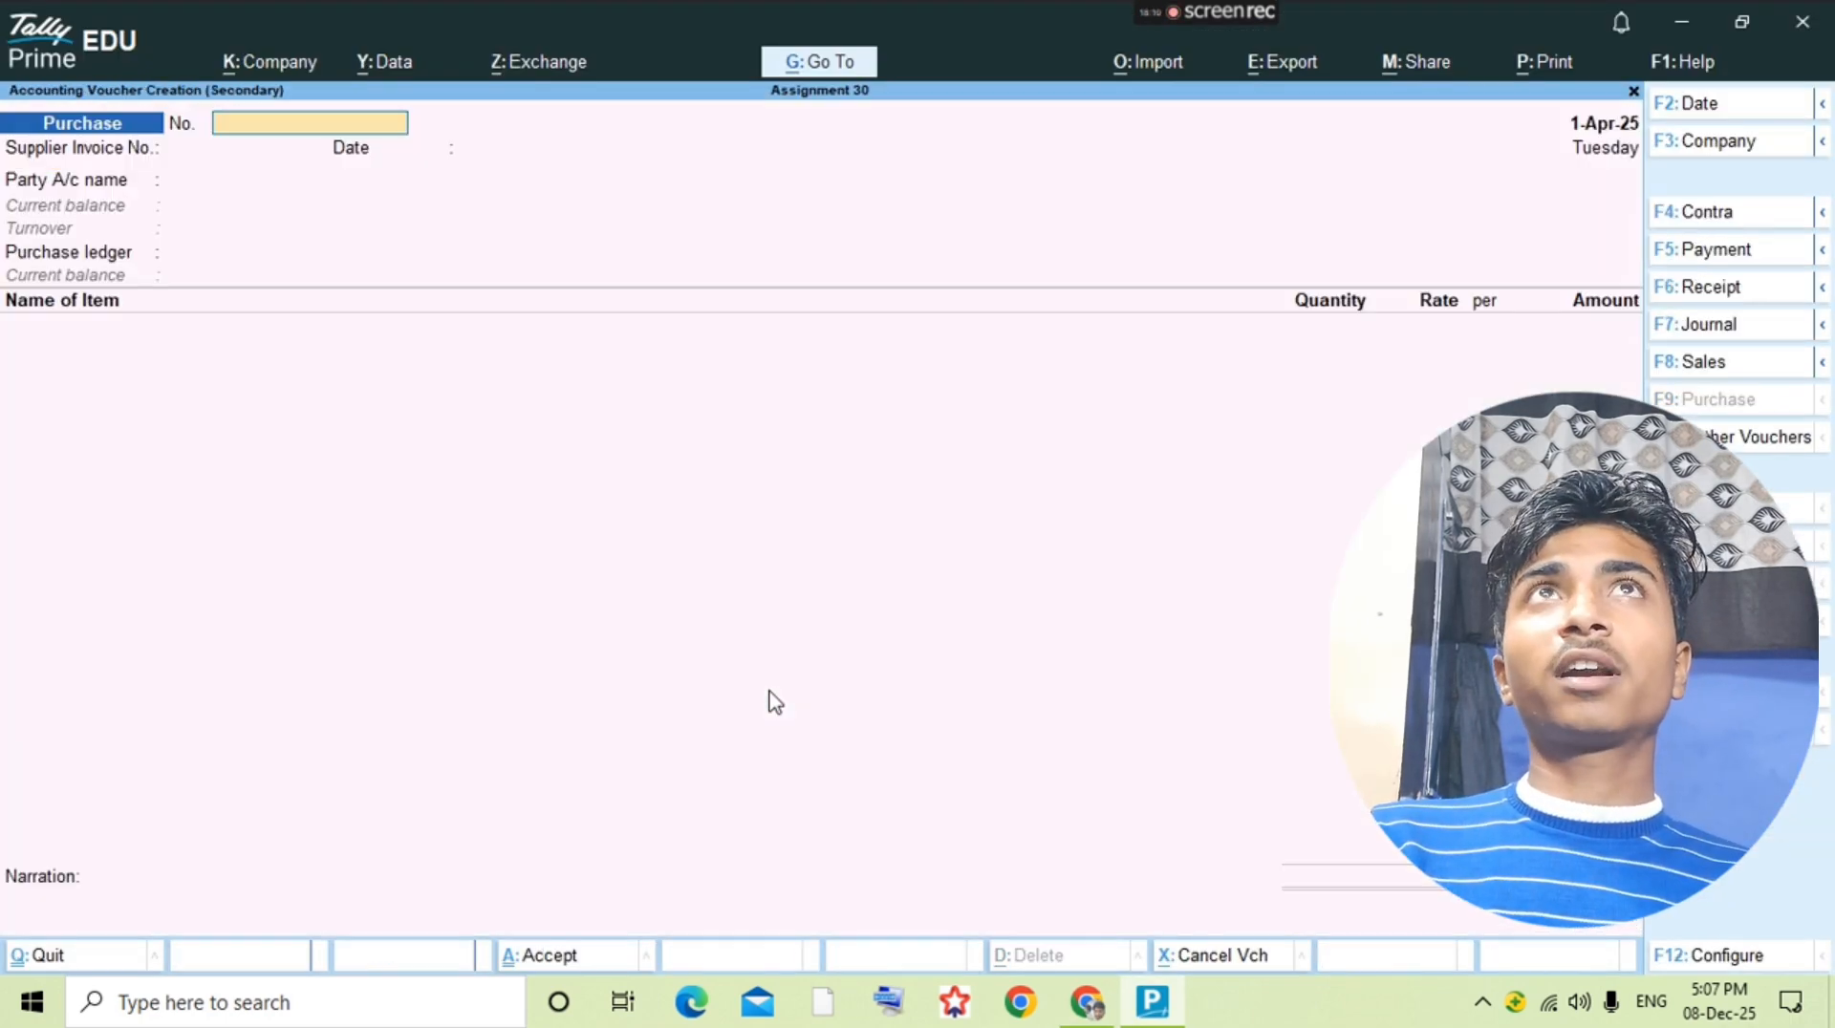
key("F5")
type("Po")
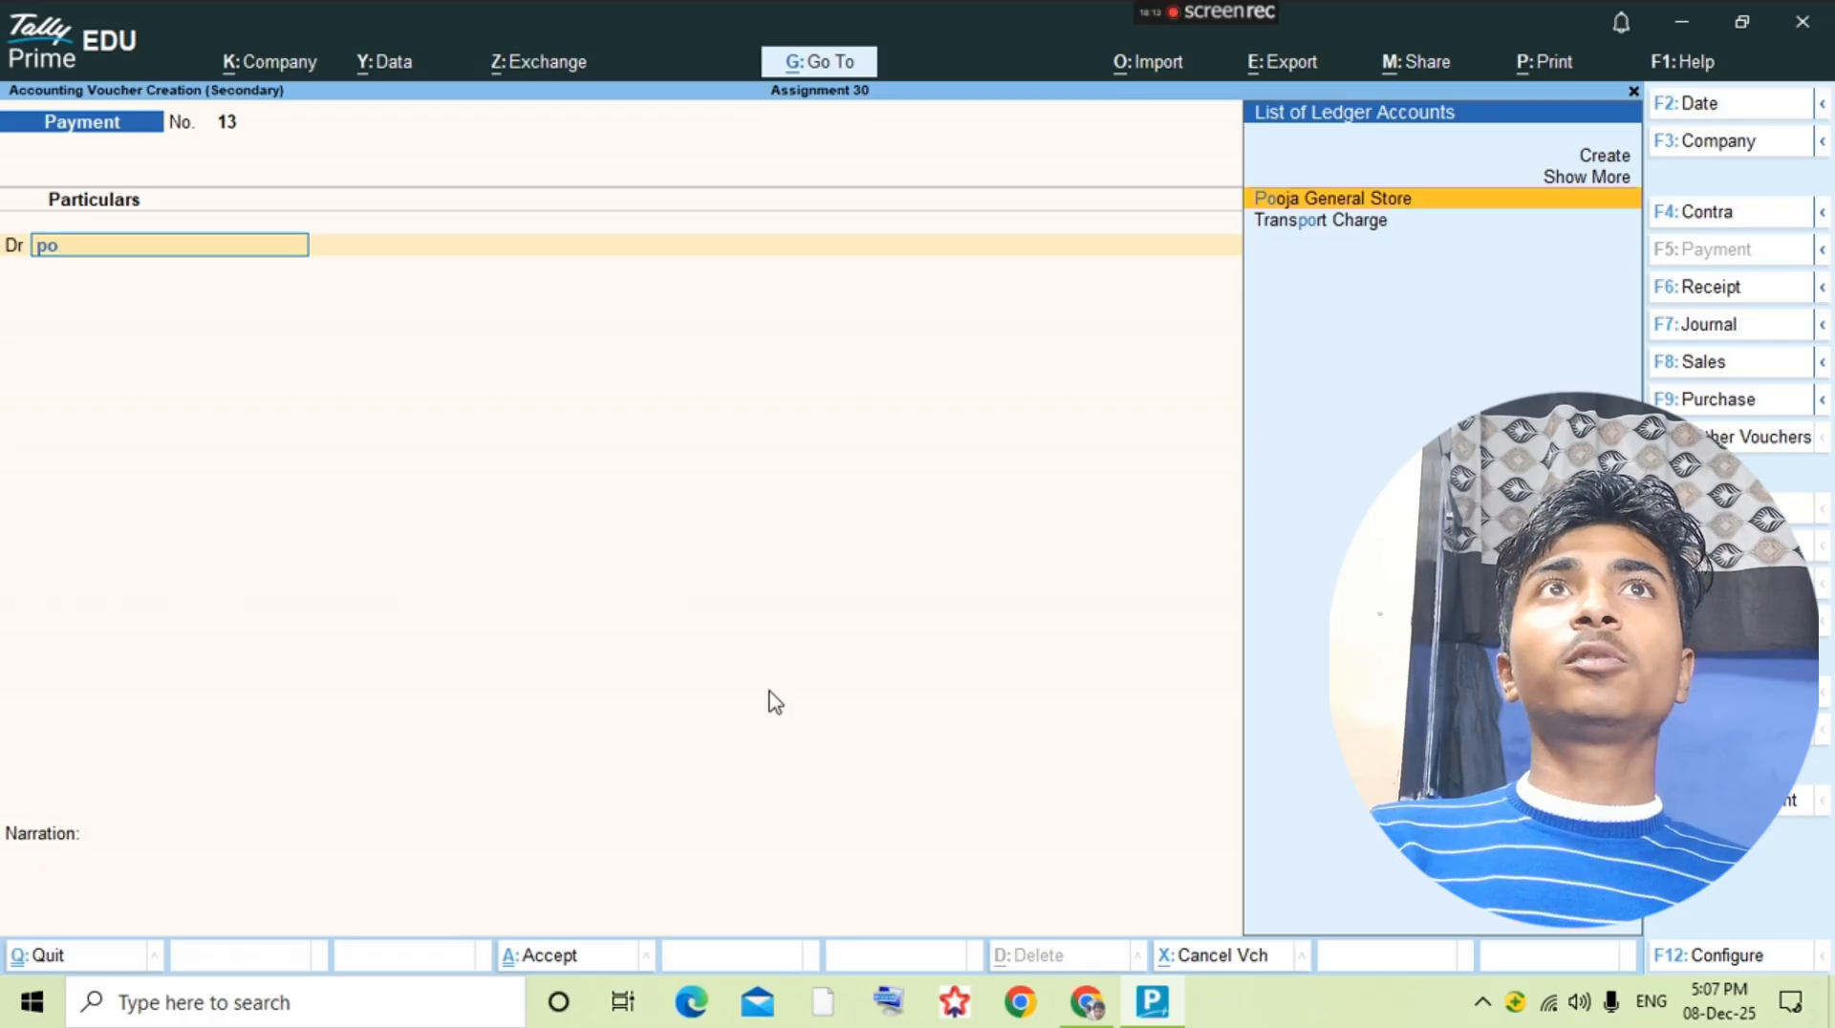
key("Return")
Step: Calculate 25% of the Pooja General Store balance with the built-in calculator as 5524.90*25/100
key("ctrl+n")
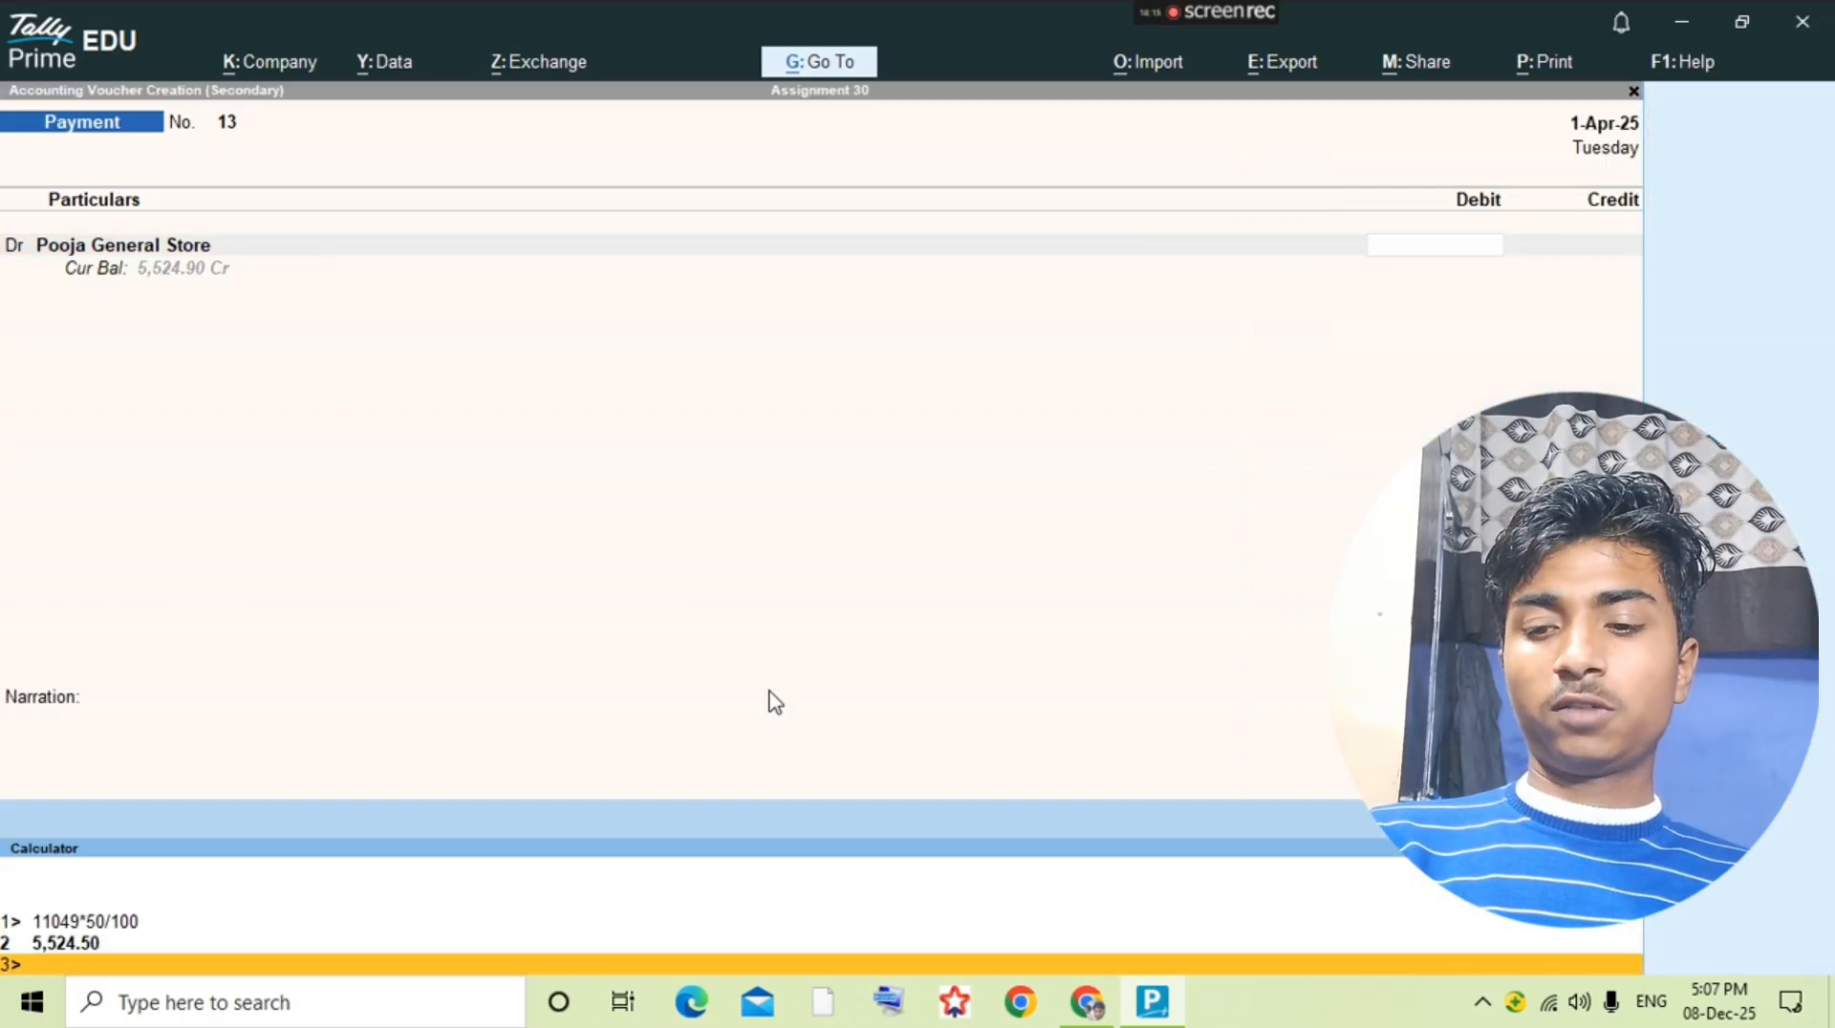
type("5524.90")
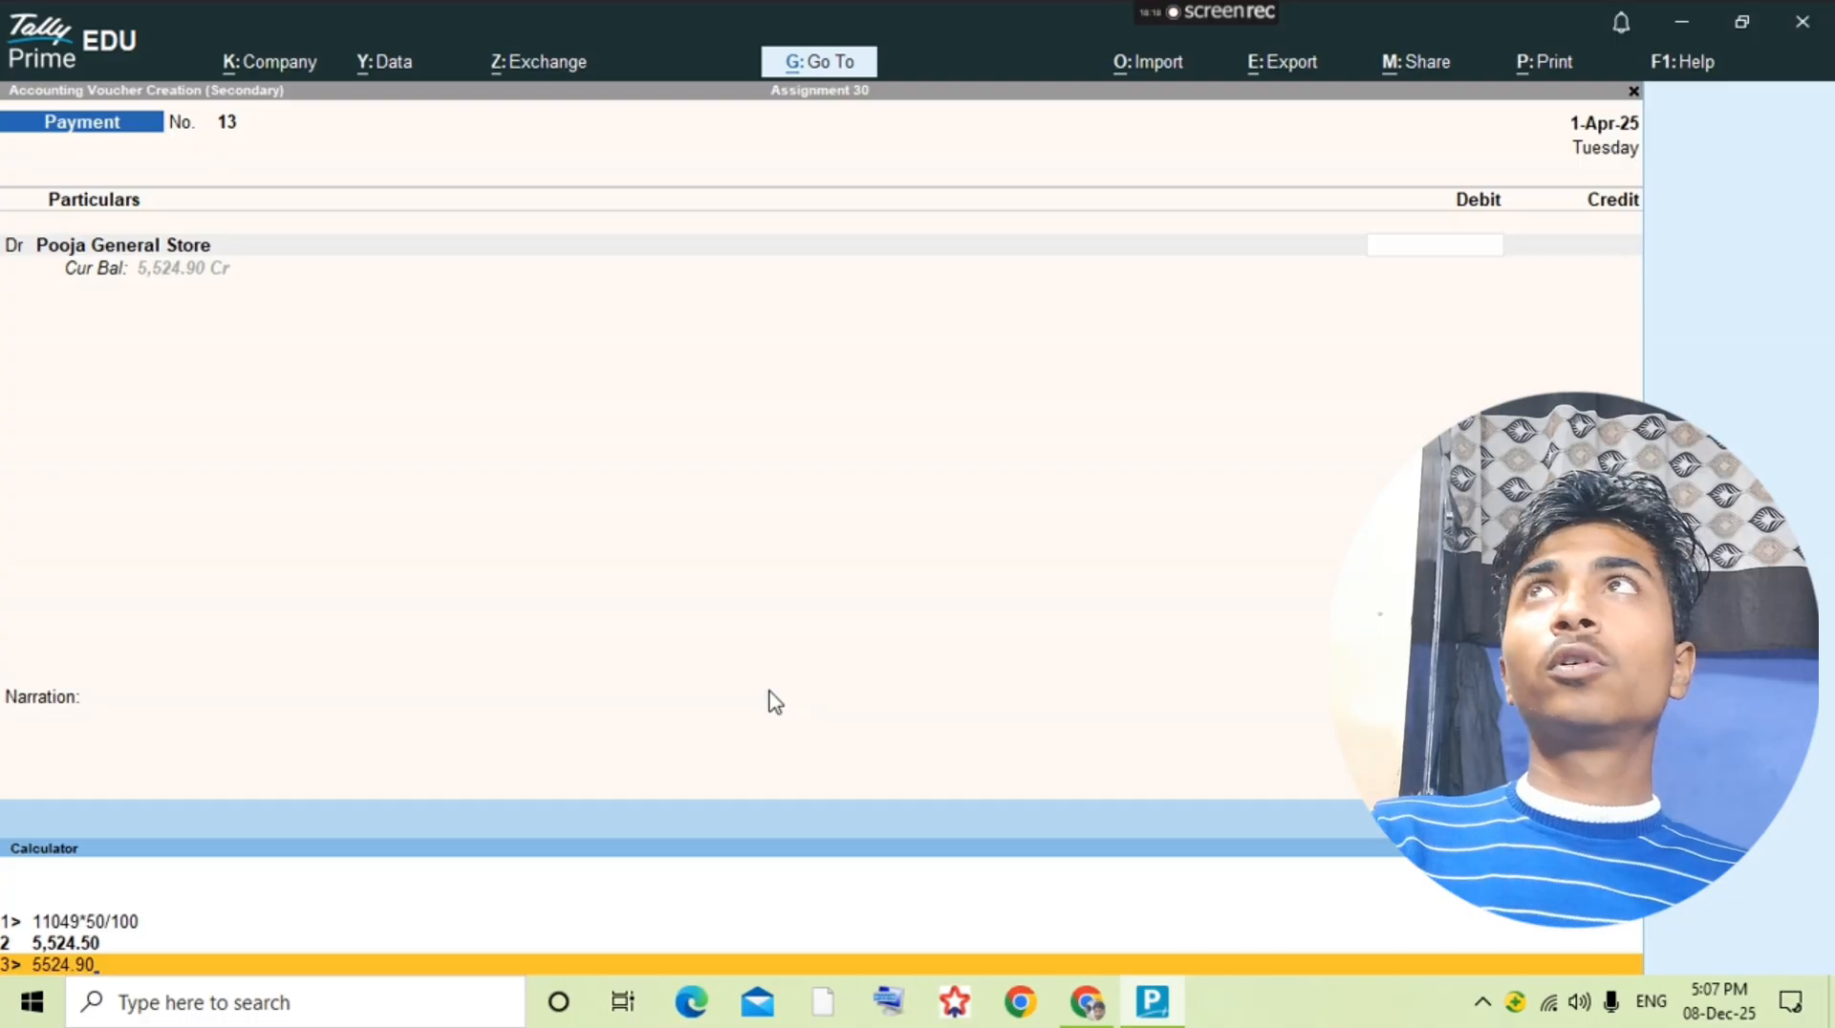
type("*25/100")
key("Return")
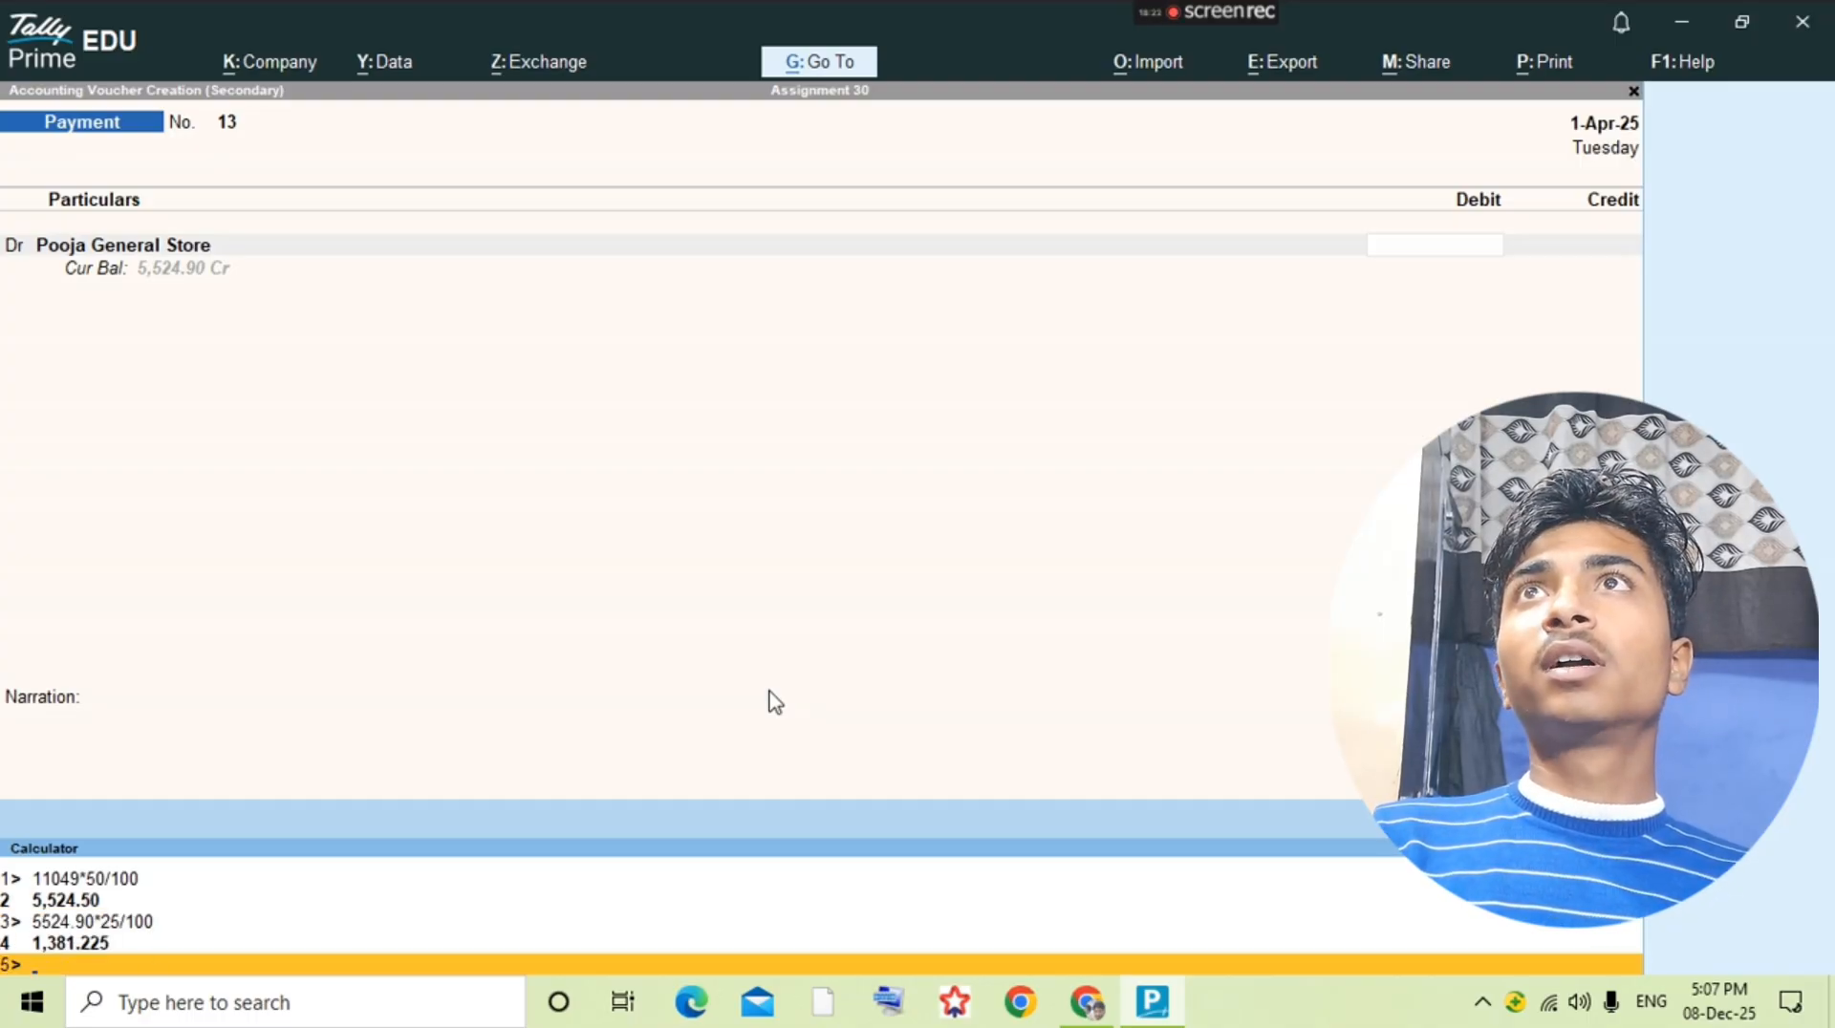
Step: Enter 1381.2 as the Pooja General Store debit, credit Cash and save the payment voucher
key("ctrl+m")
type("1381.")
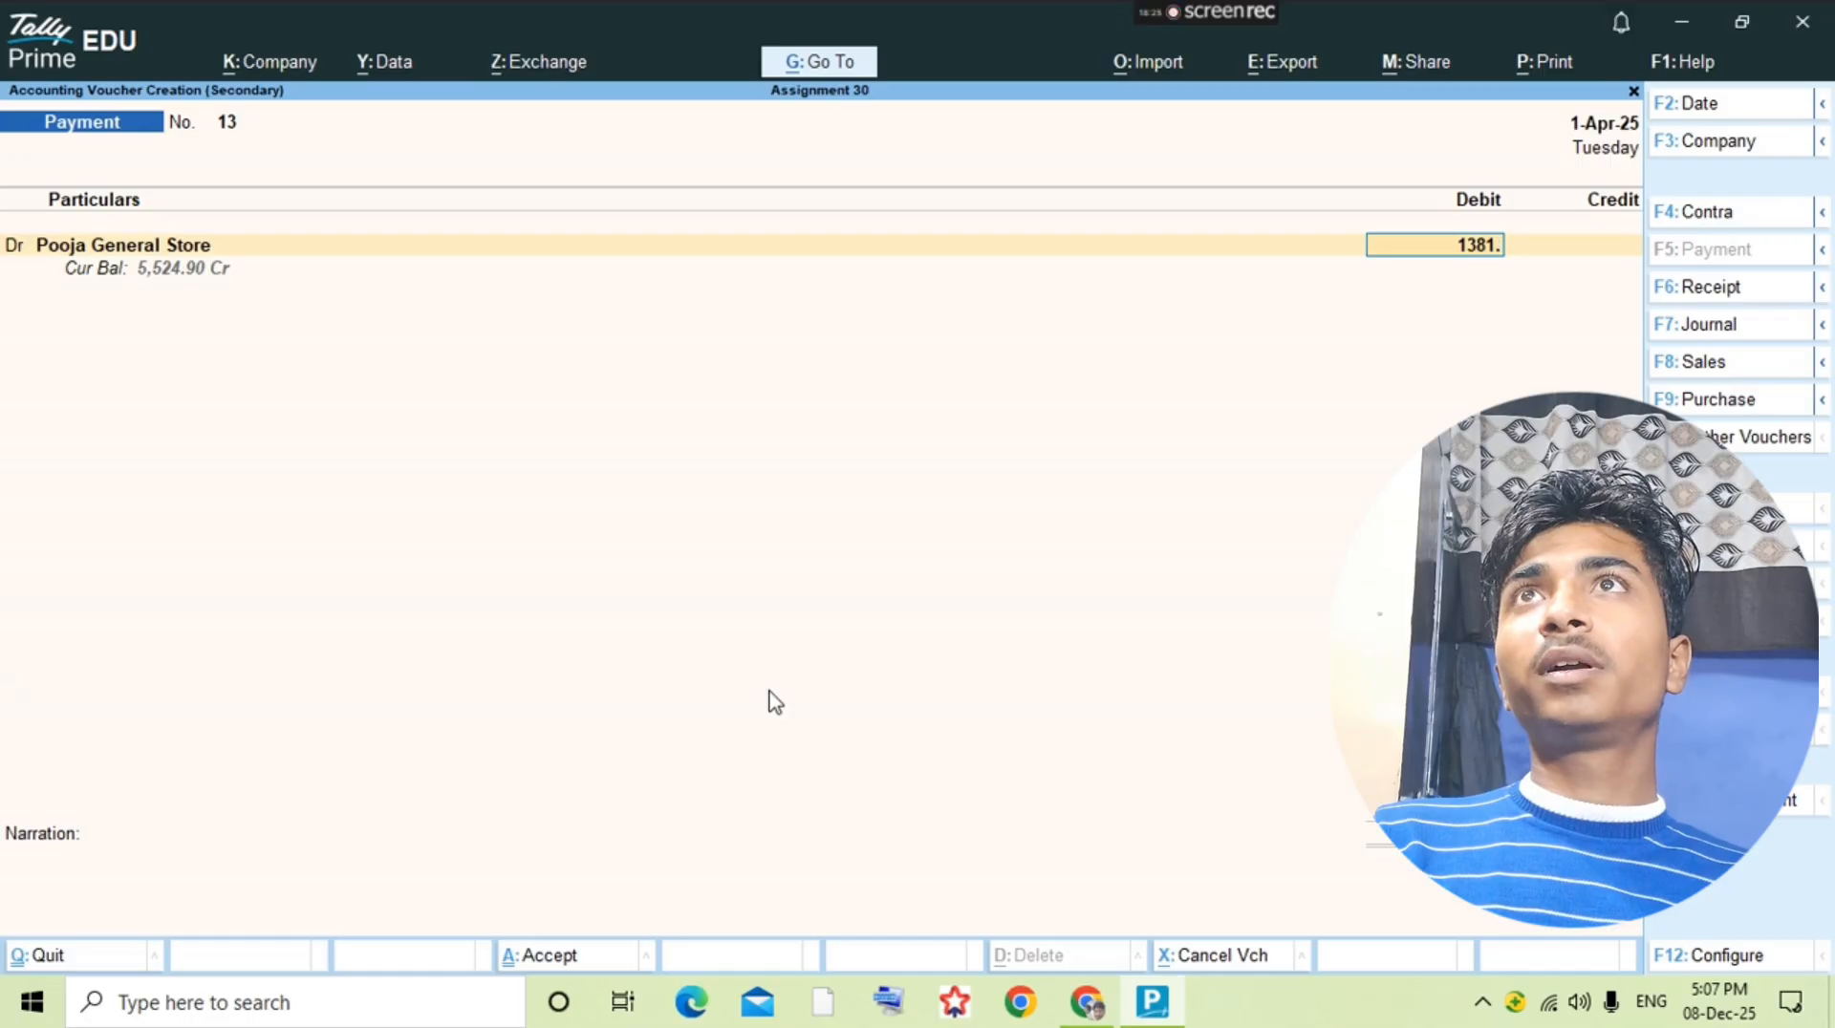
type("2")
key("Return")
key("Return")
key("Return")
key("Return")
key("Return")
key("Return")
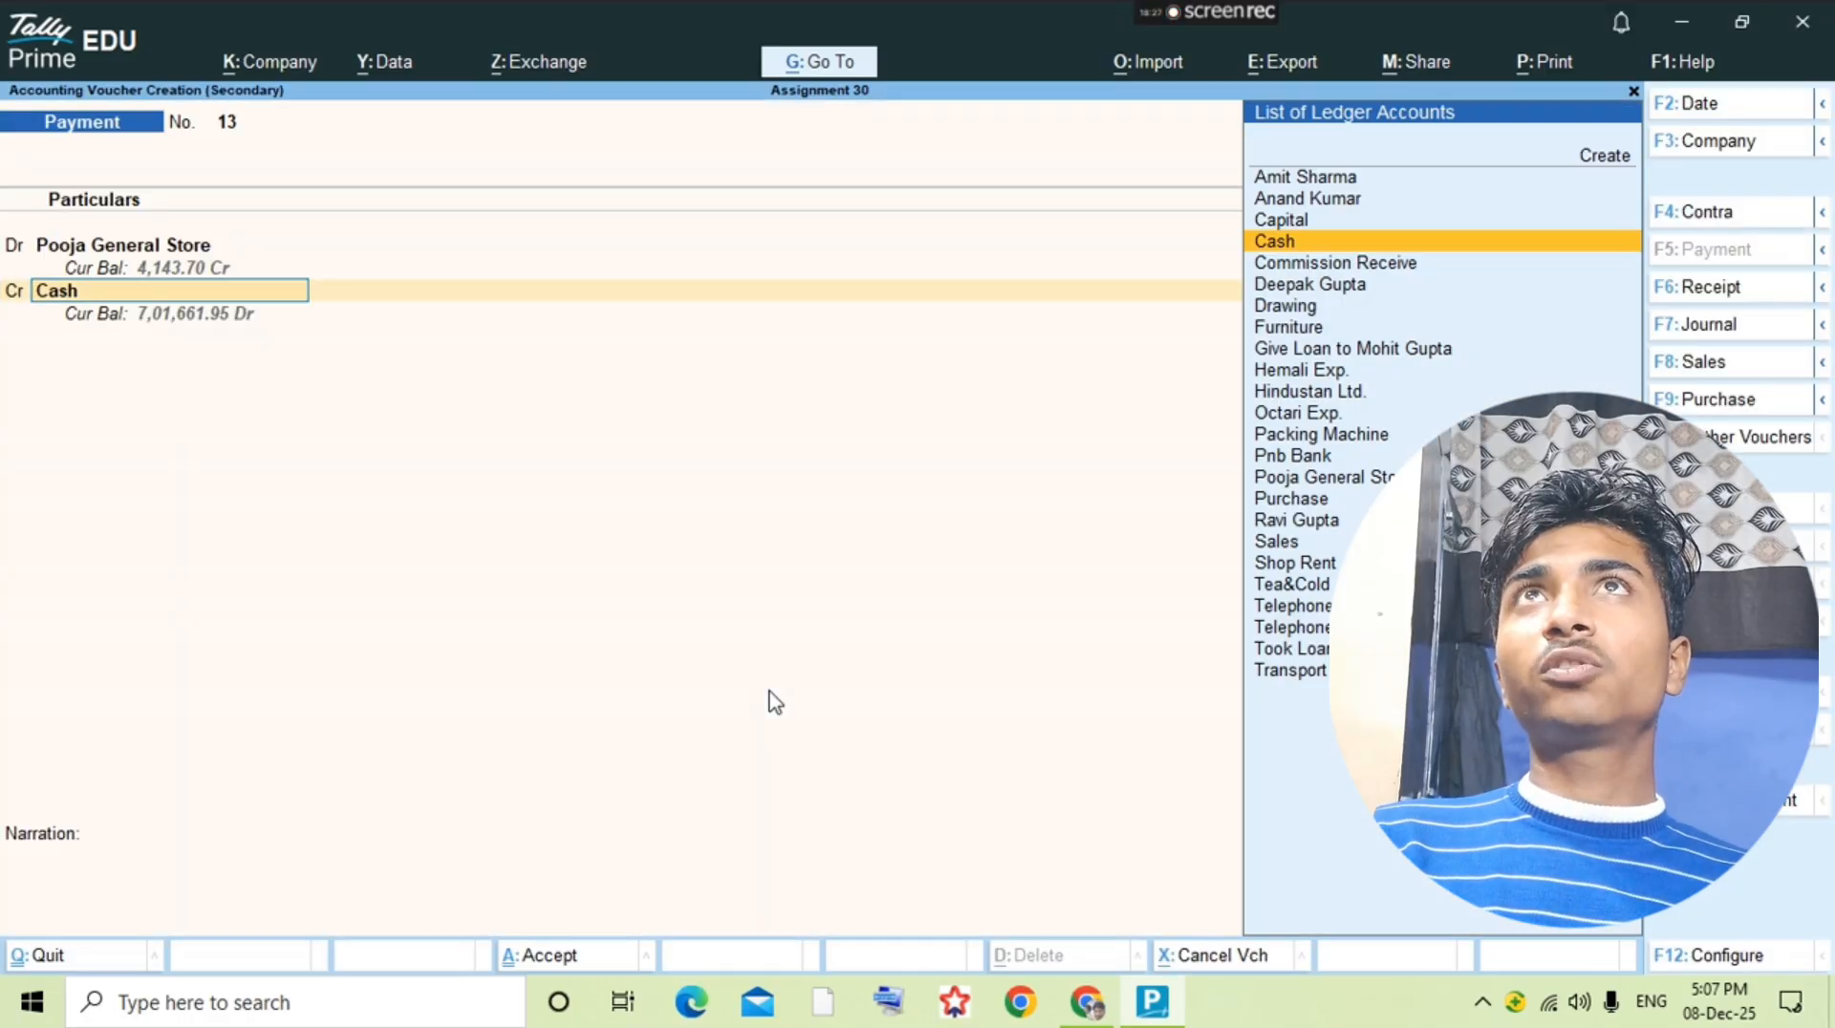
key("alt+Tab")
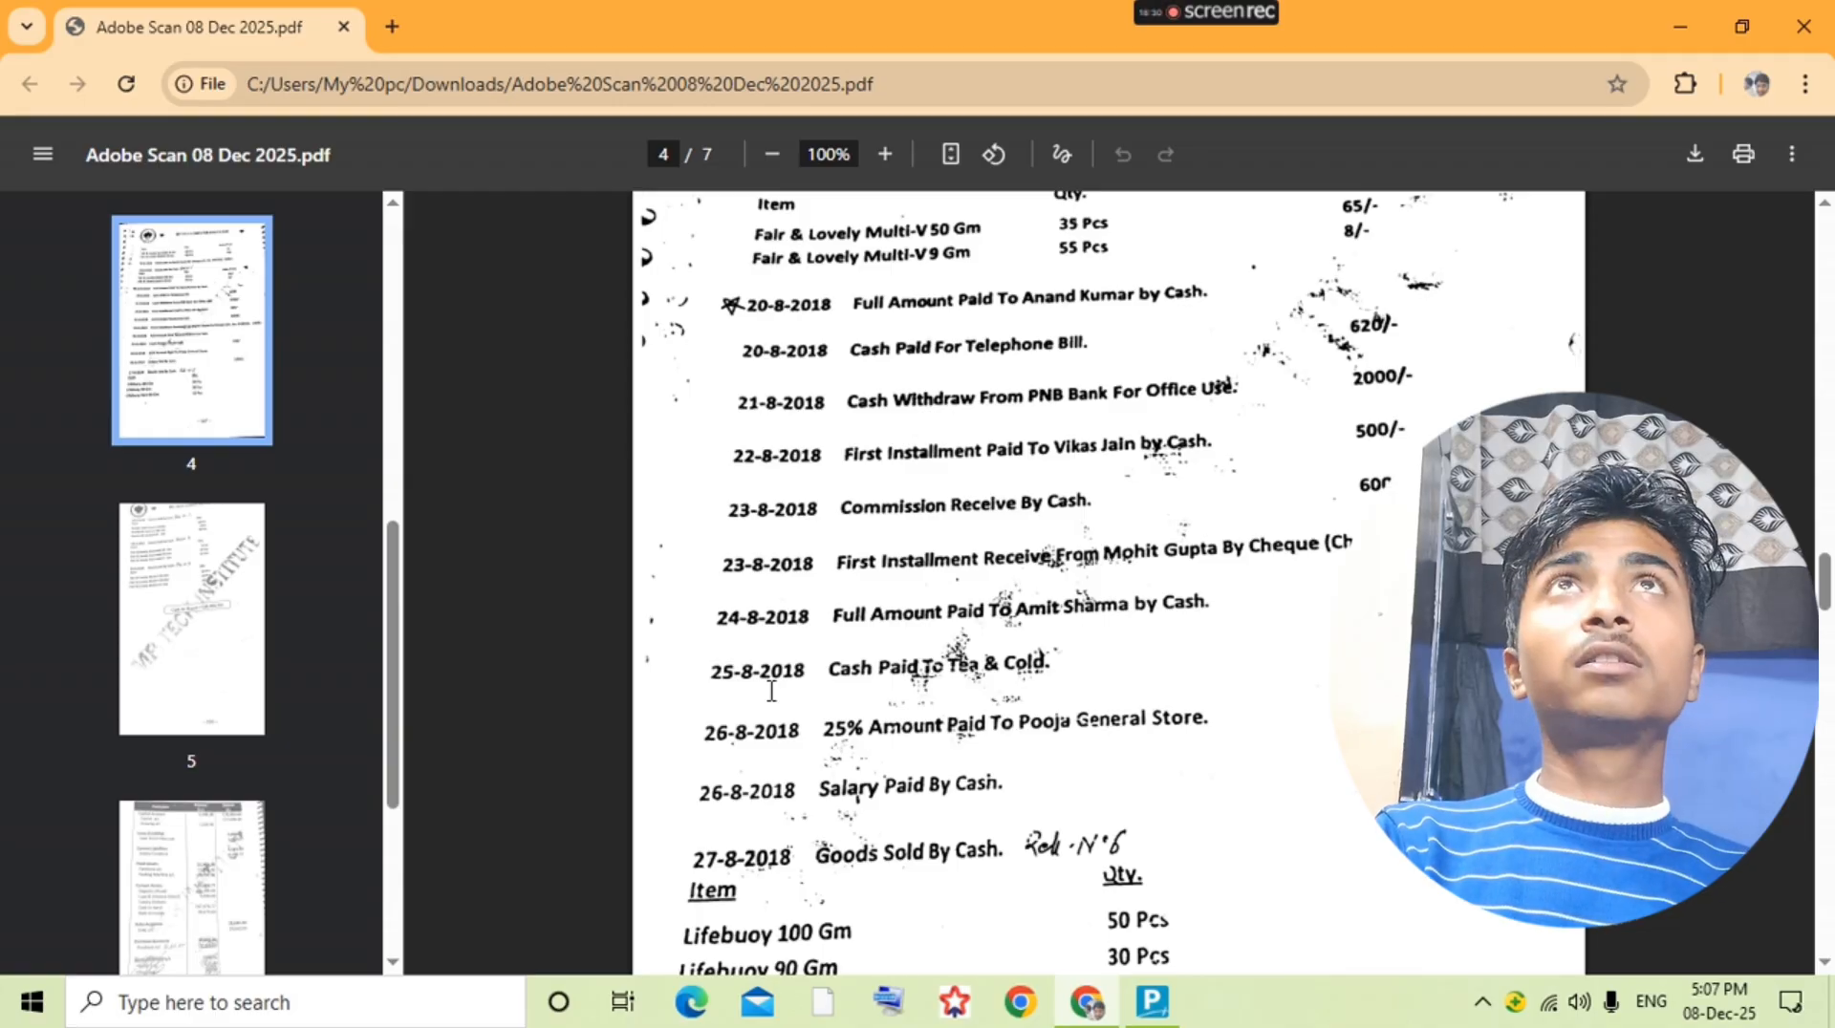
key("alt+Tab")
key("ctrl+a")
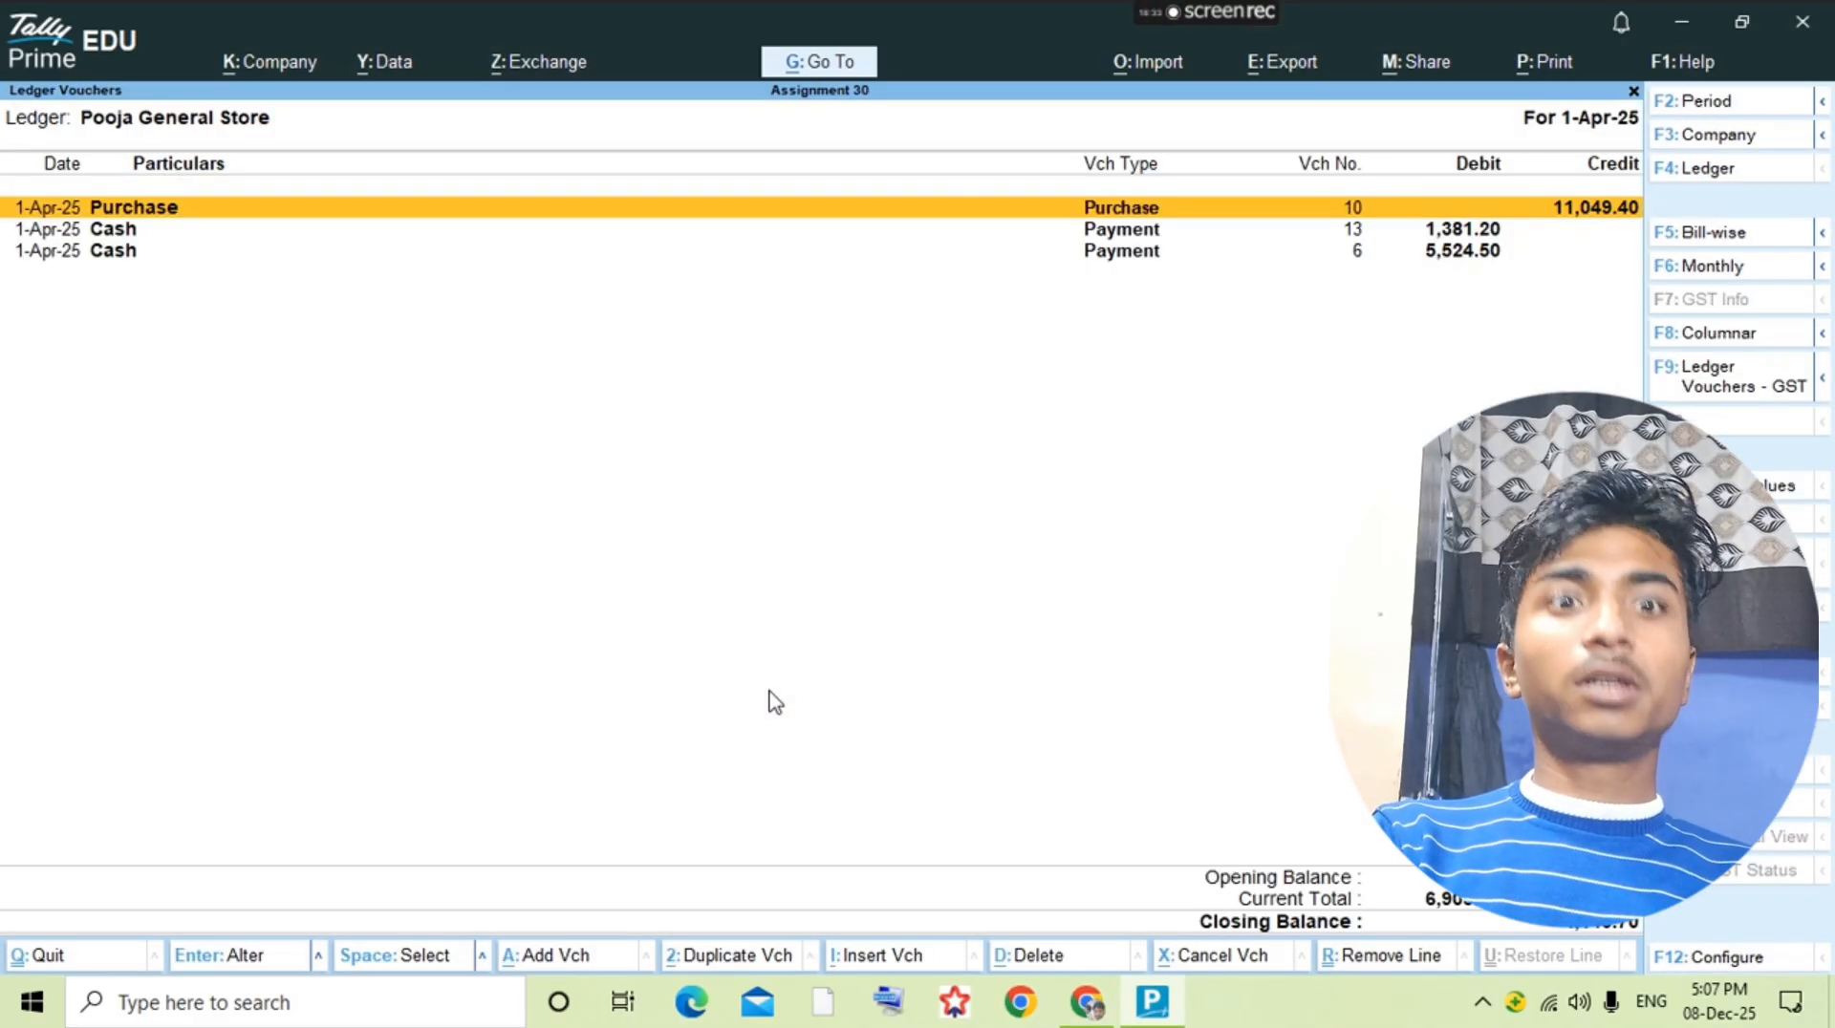
Step: Create a ledger named Salary under Indirect Expenses and save it
key("Escape")
key("alt+Tab")
key("alt+Tab")
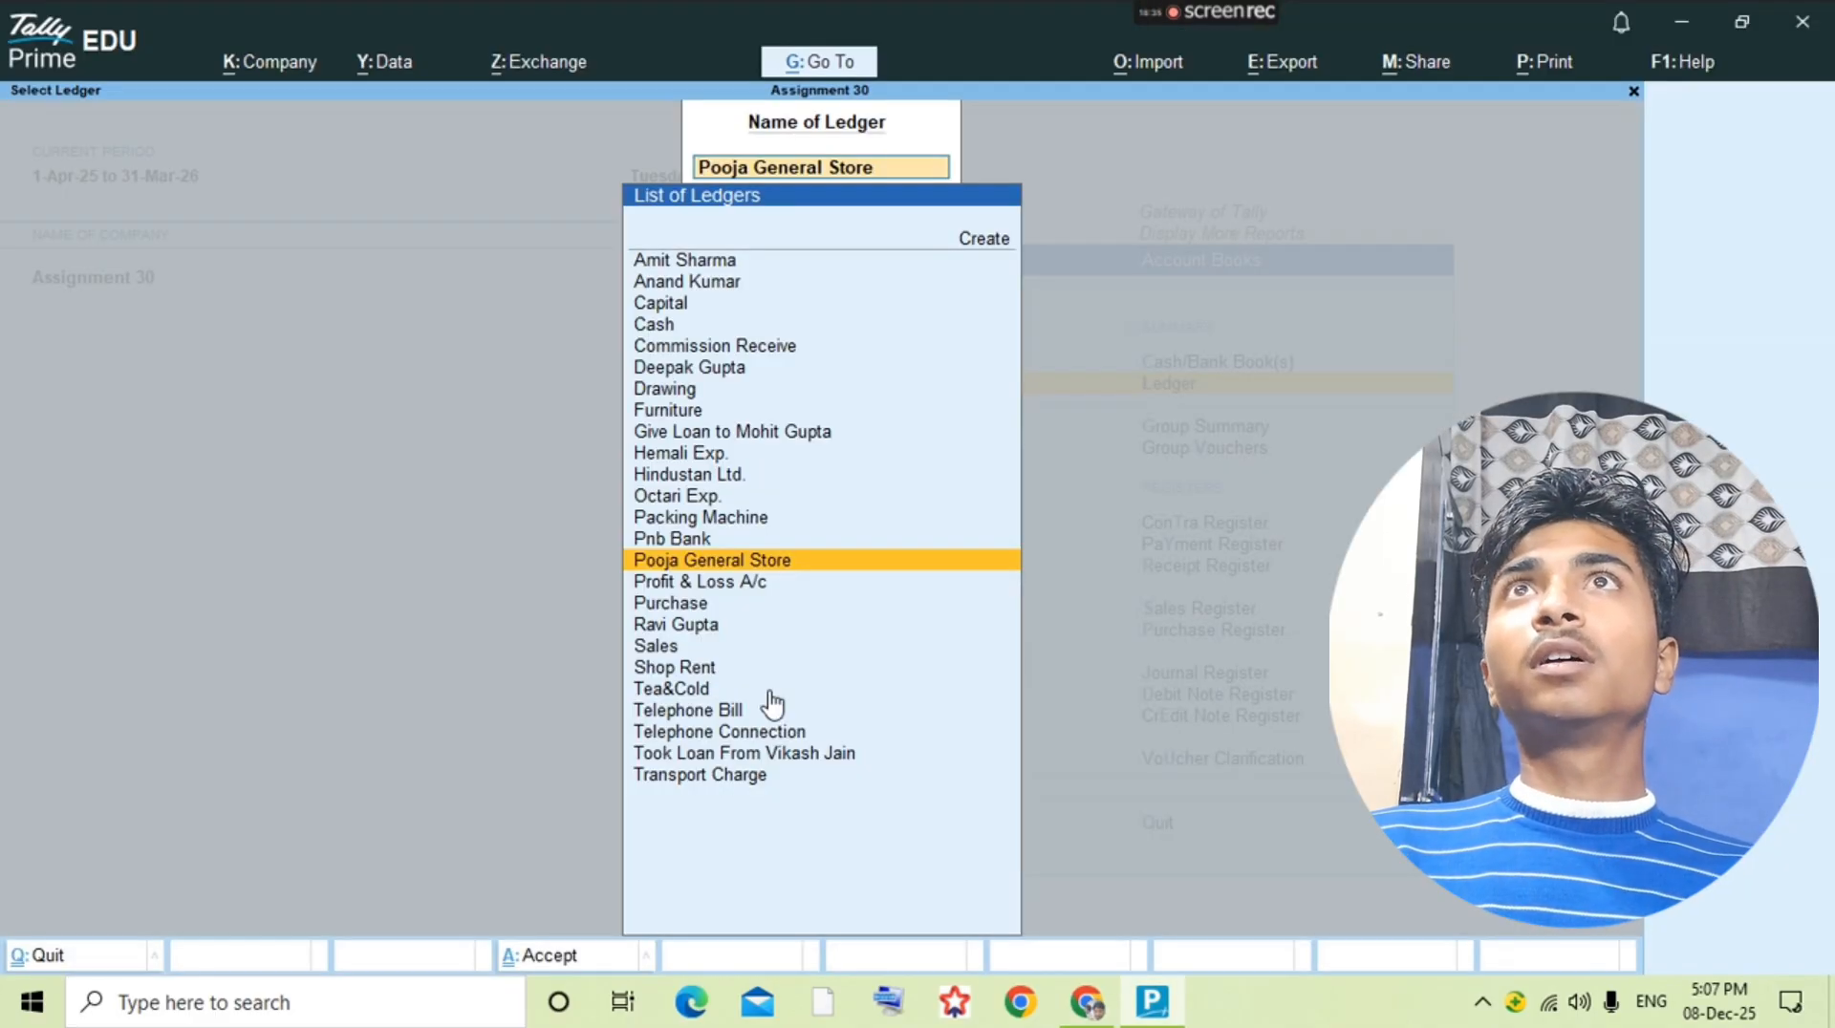
key("alt+c")
type("Salar")
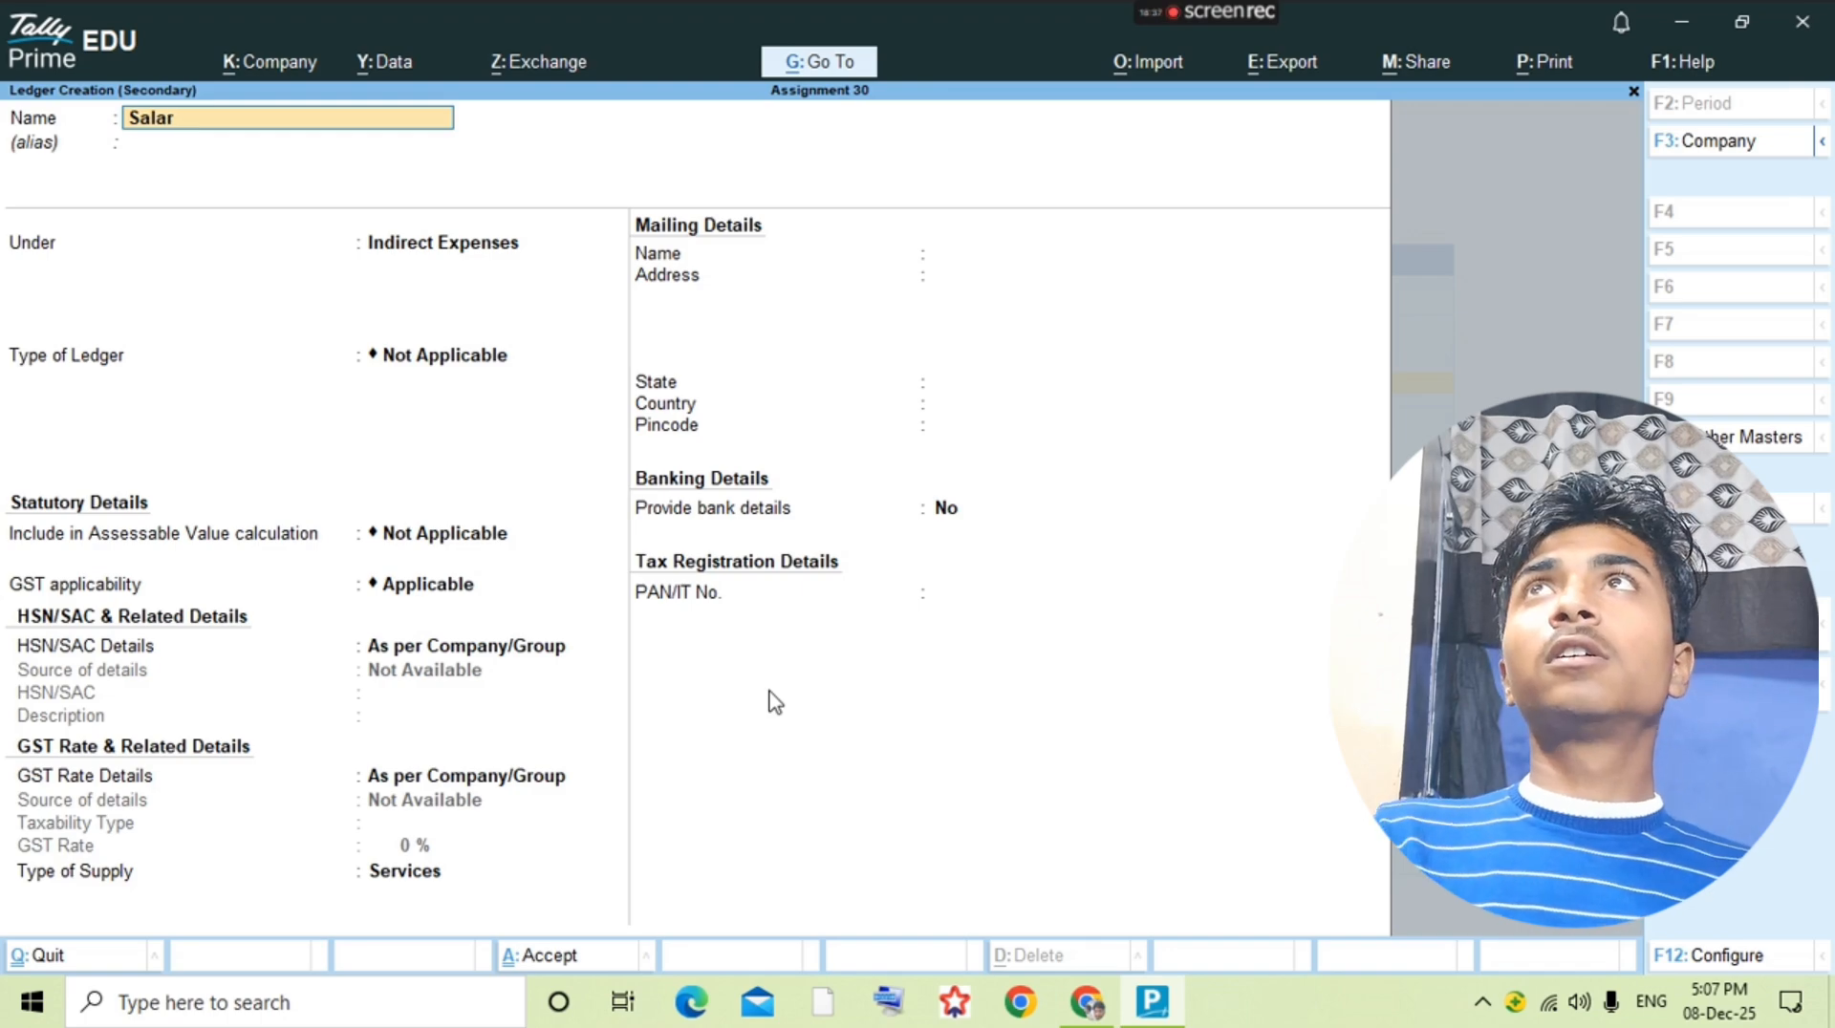
type("y")
key("Return")
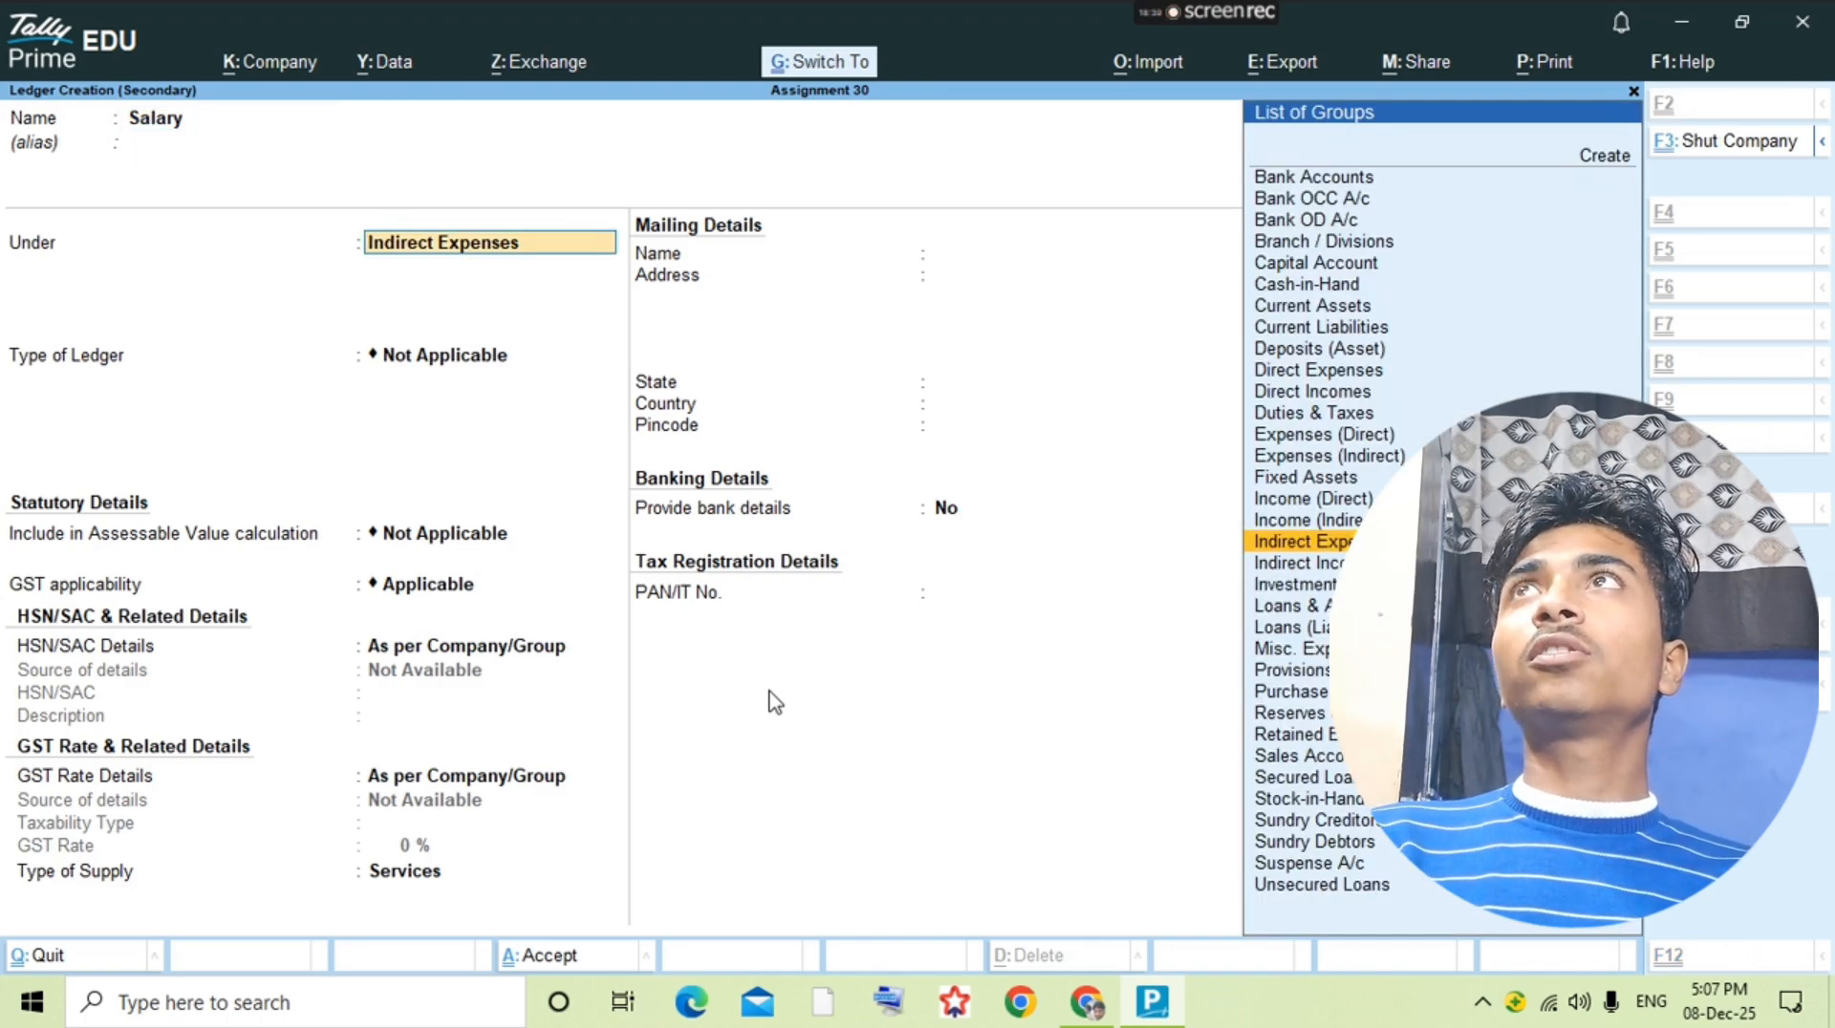
key("ctrl+a")
Step: Open the Salary ledger's vouchers and add a payment voucher debiting Salary 1500, checking the entry in the question PDF
key("Return")
key("alt+a")
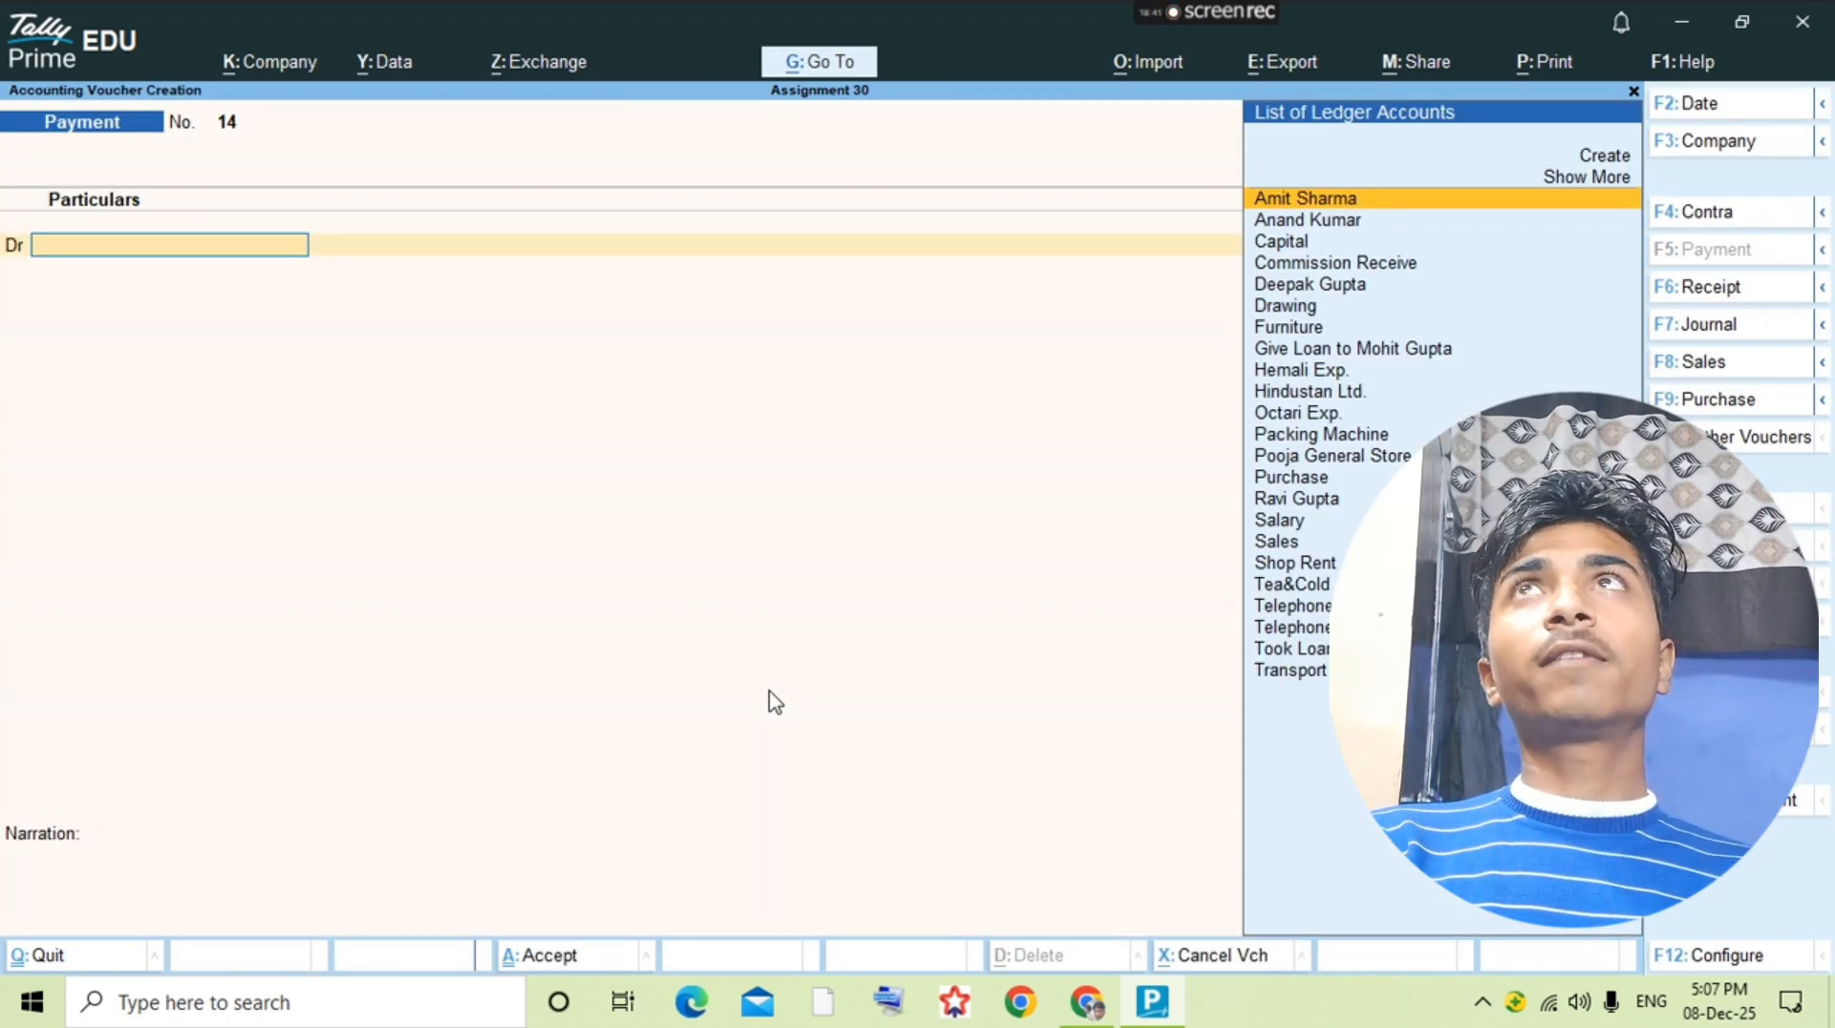
type("Sa")
key("Return")
key("alt+Tab")
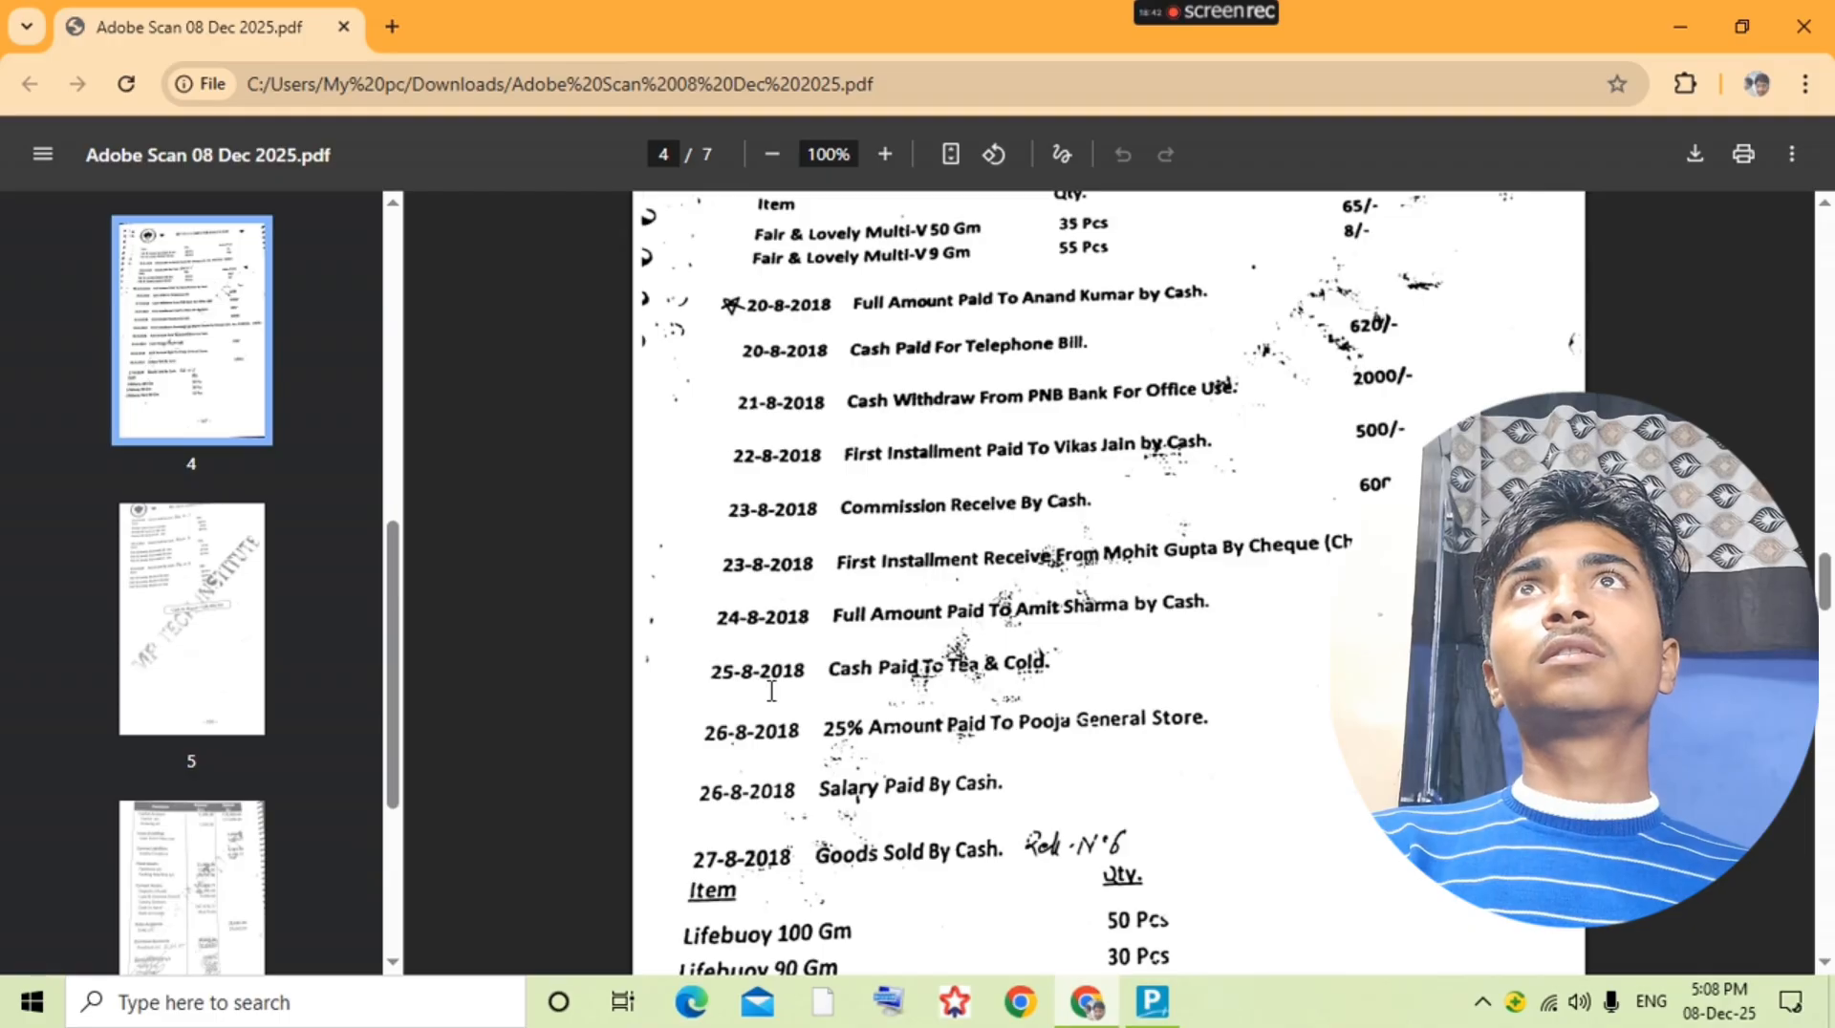
key("alt+Tab")
type("1500")
key("Return")
Step: Credit Cash as the second line of the Salary payment voucher and save it
type("Ca")
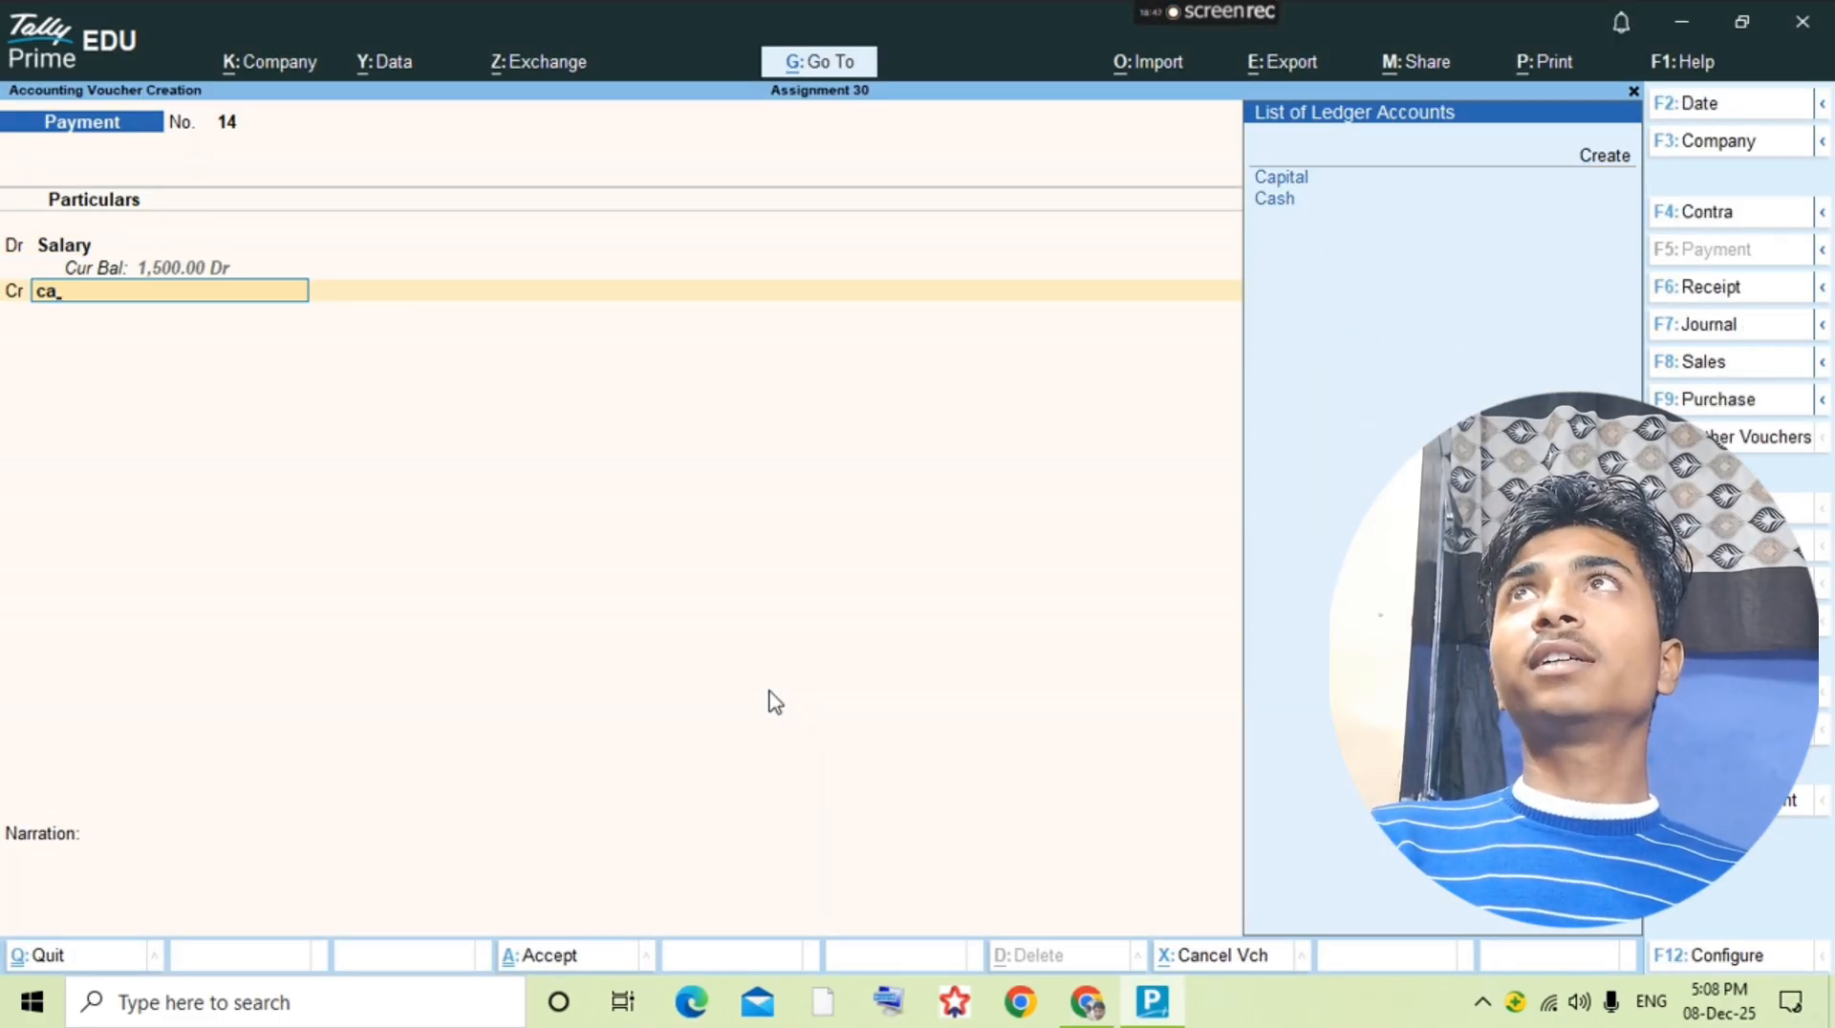
key("Return")
key("Return")
key("Return")
key("Escape")
key("Escape")
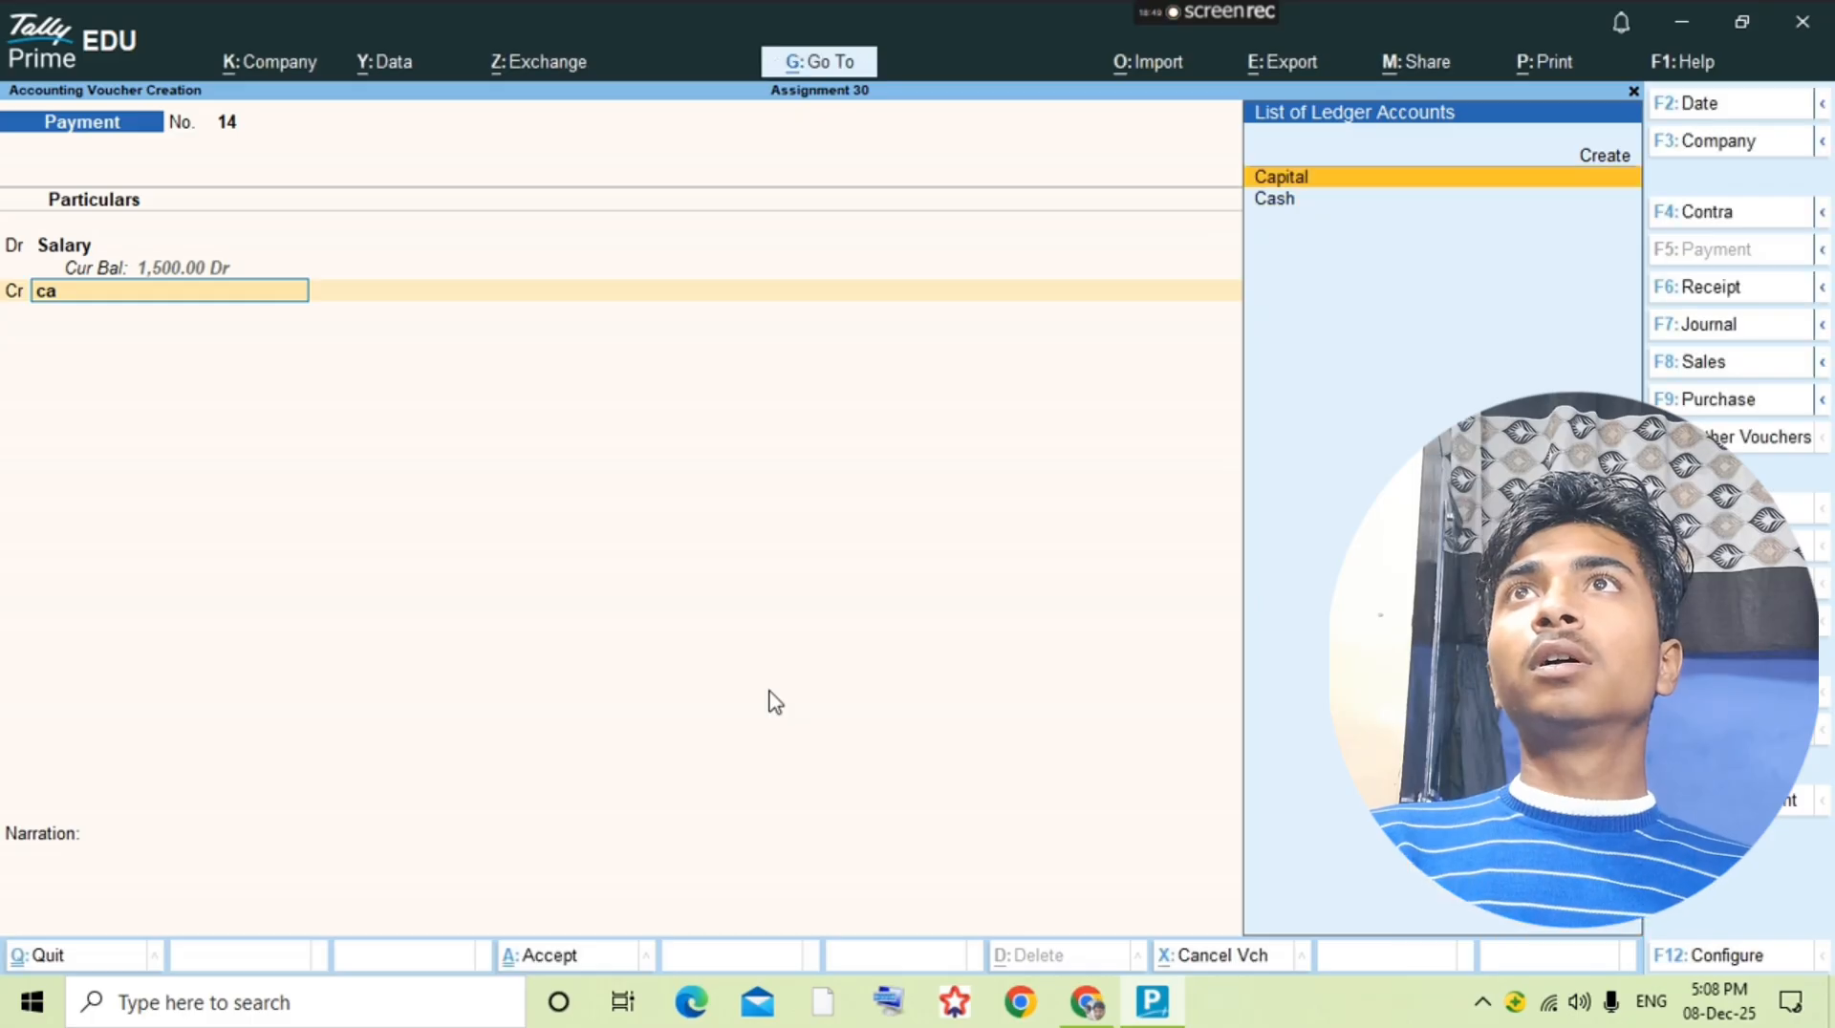
key("Down")
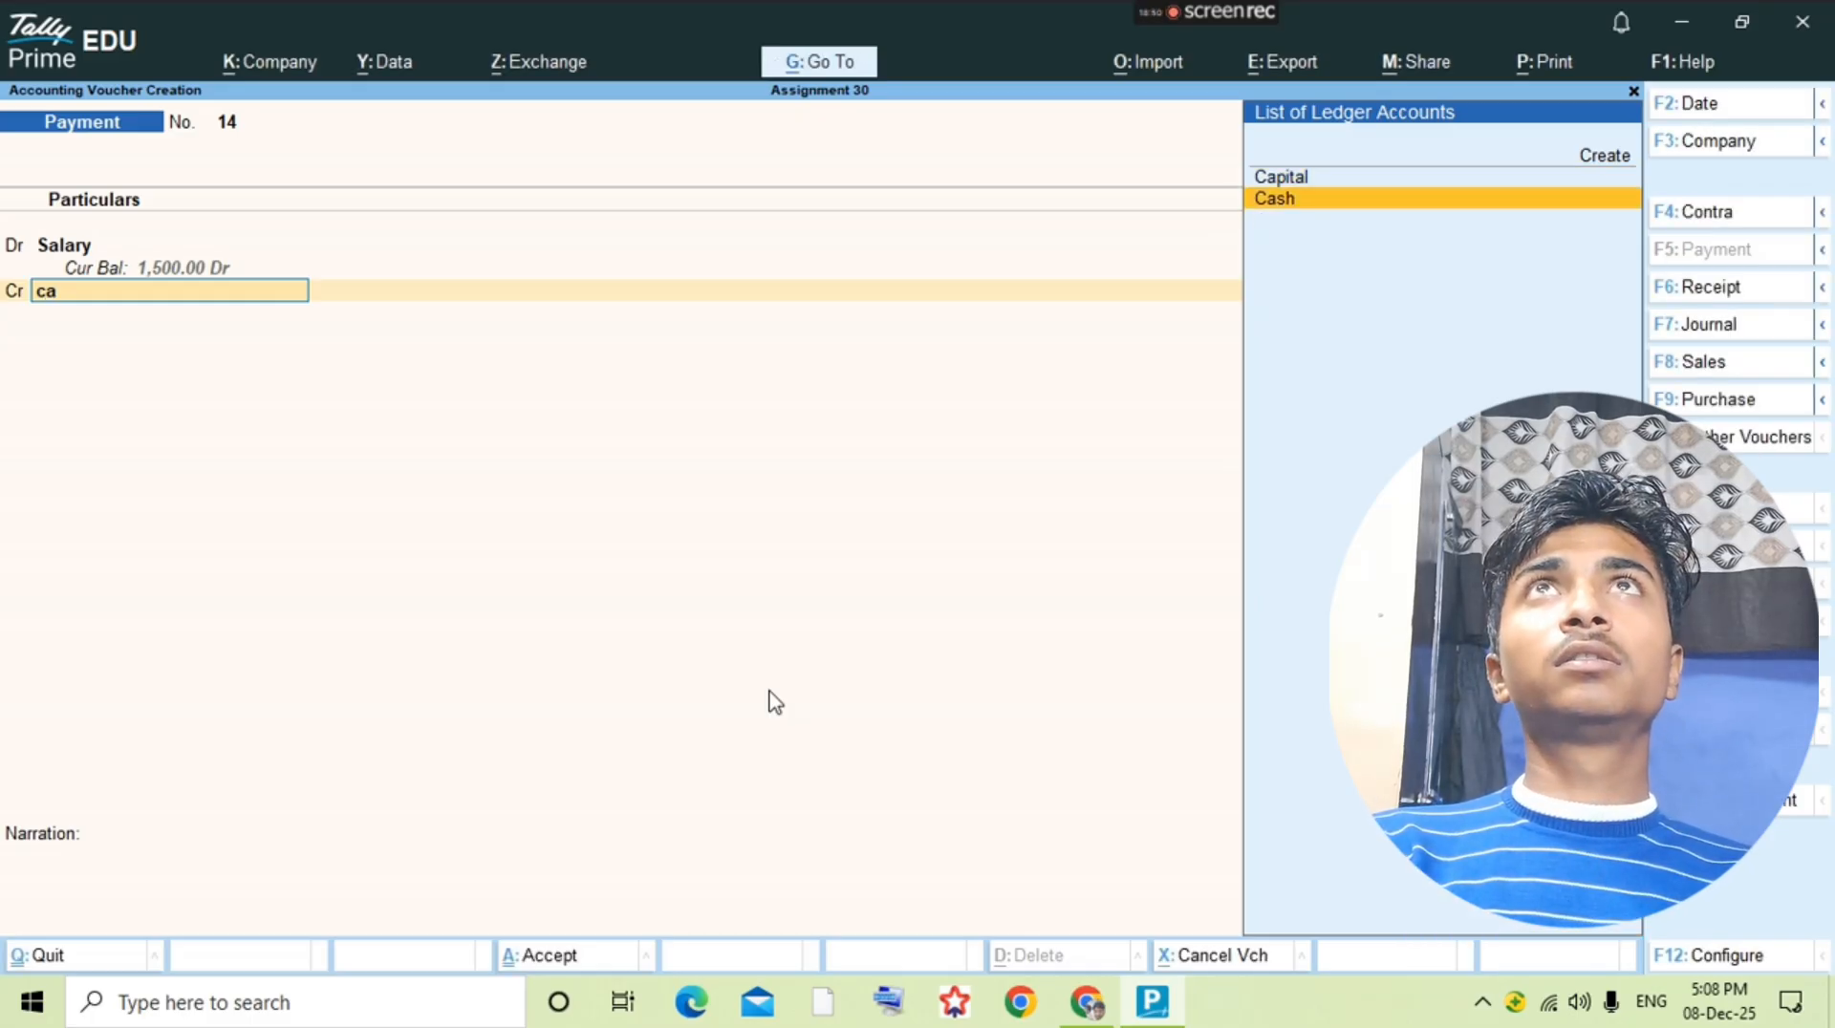
key("Return")
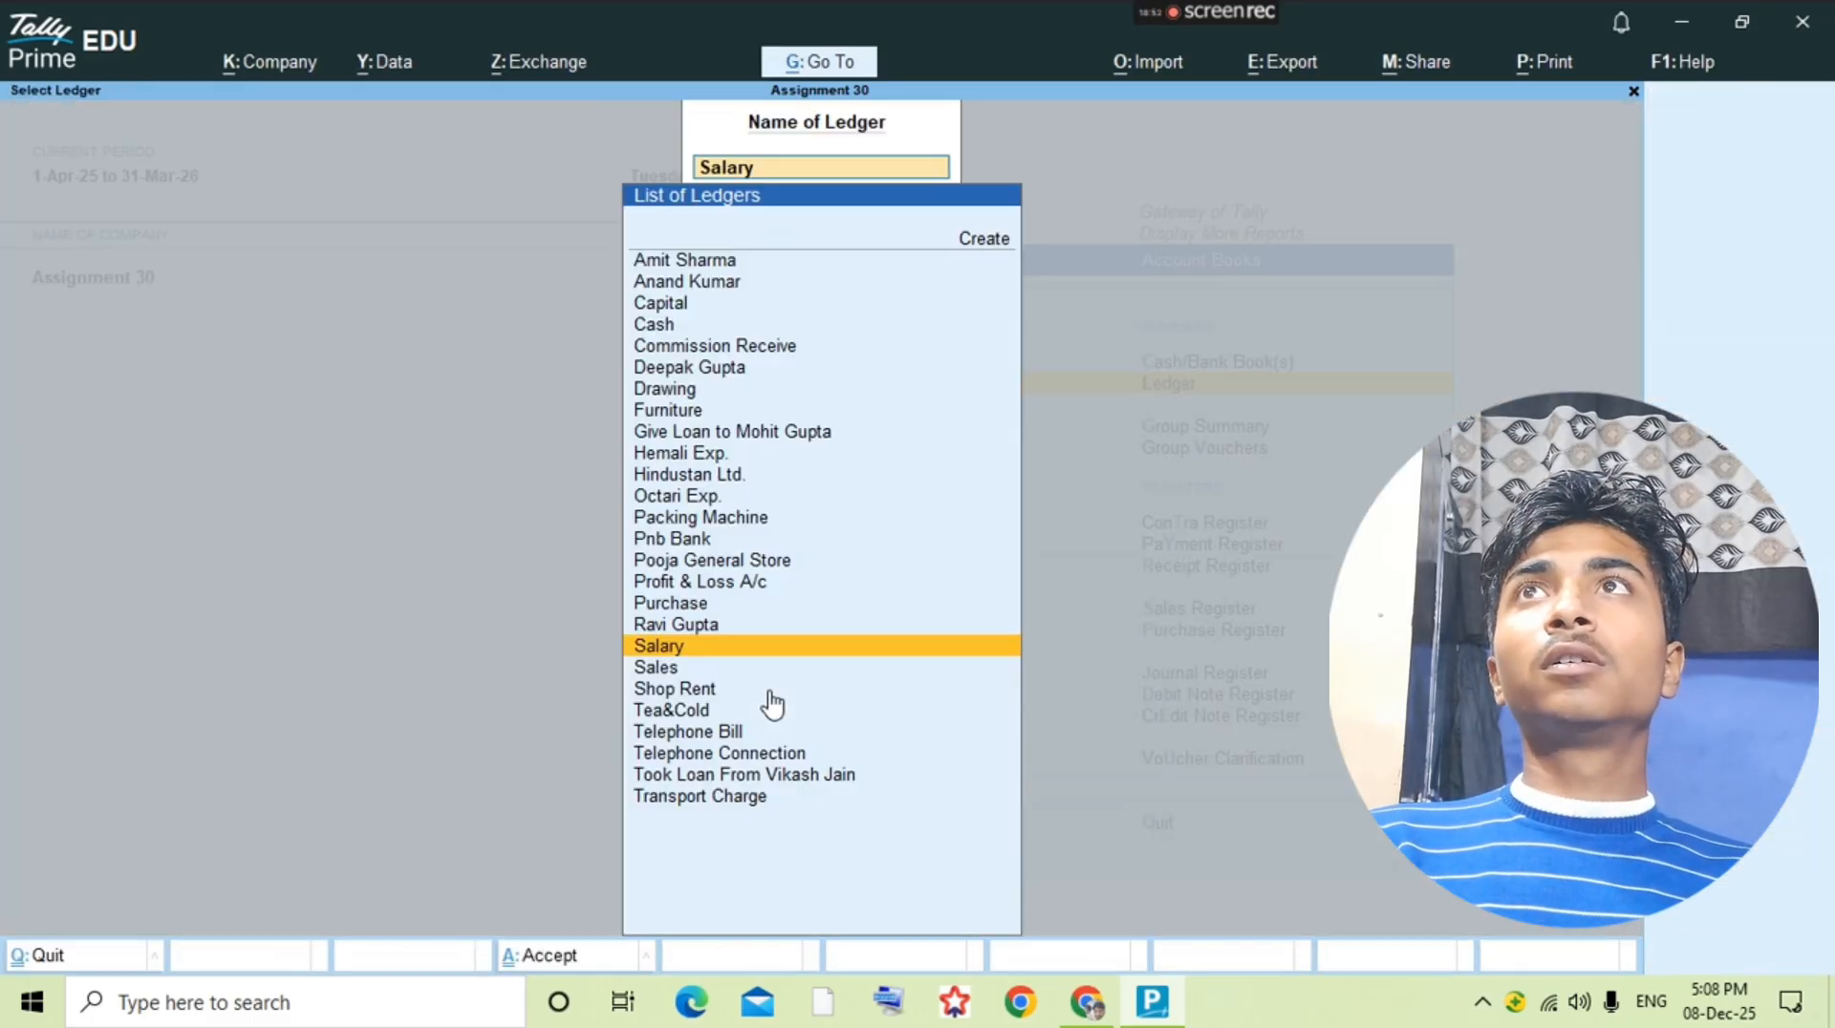
Step: Check the 27-8-2018 cash sale in the question PDF and start a new voucher from the Sales ledger's vouchers
key("alt+Tab")
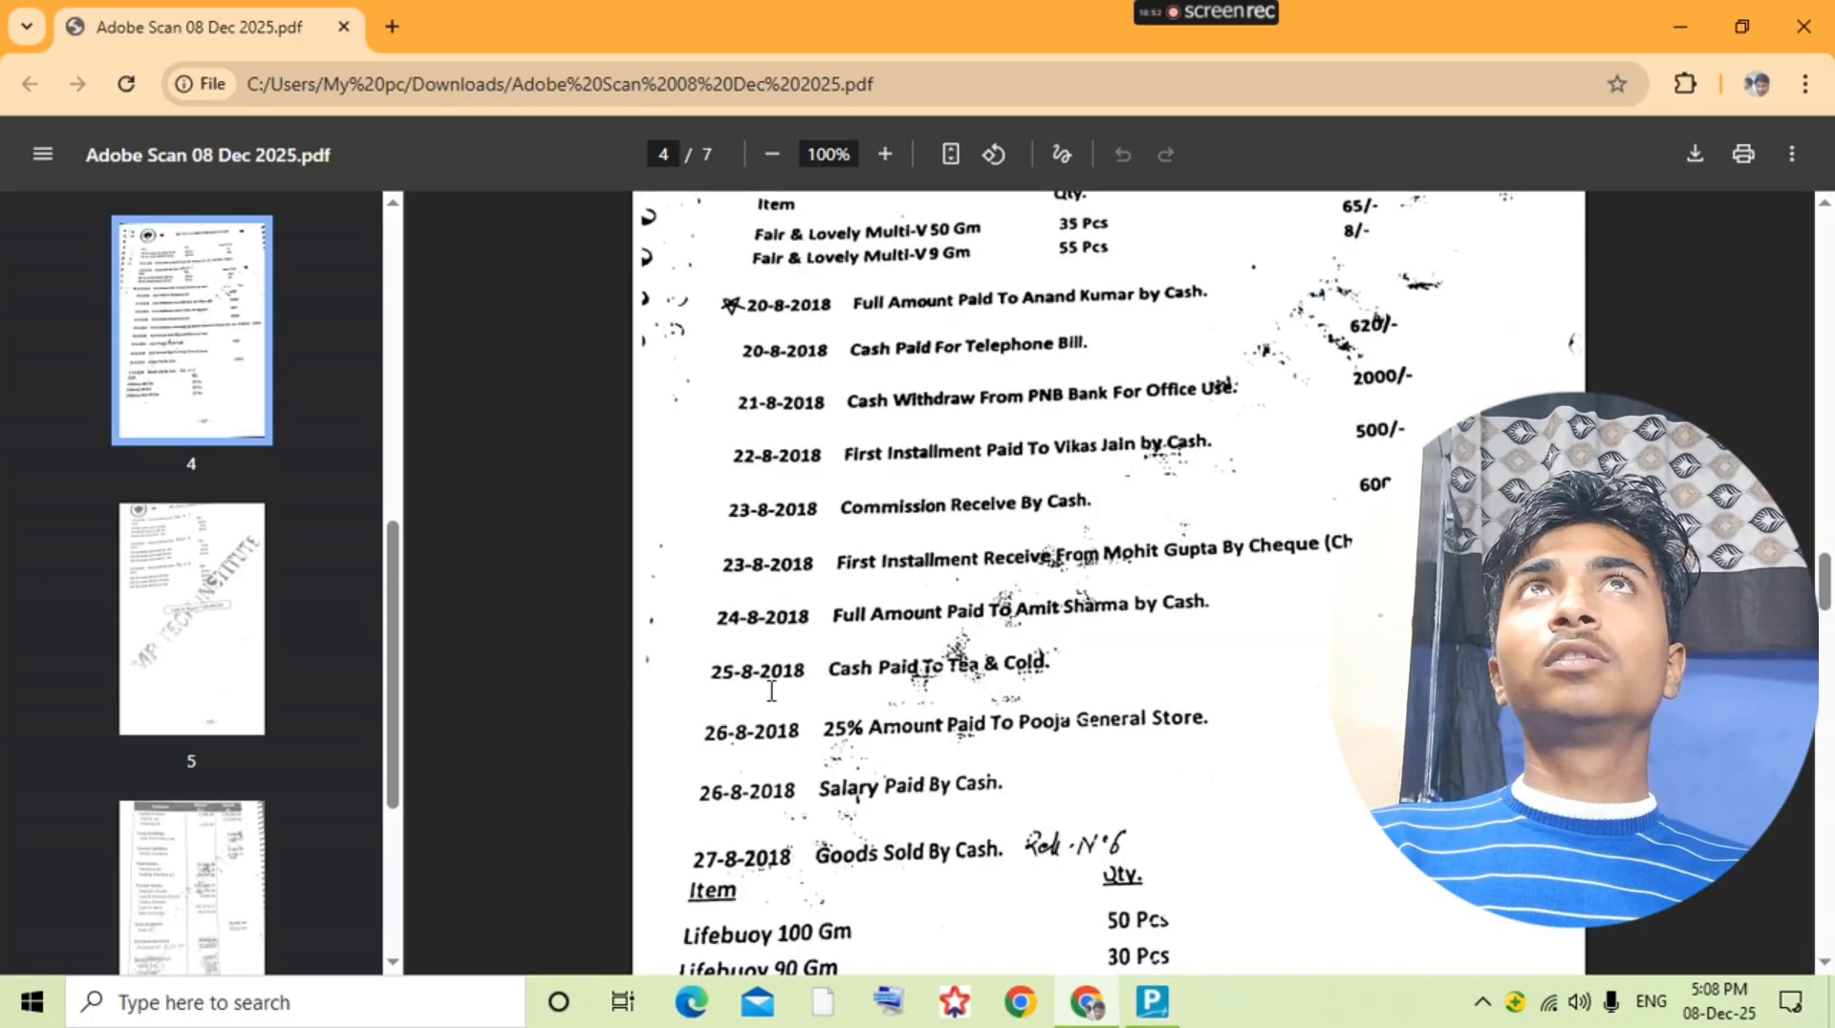
key("Down")
key("Down")
key("alt+Tab")
type("sales")
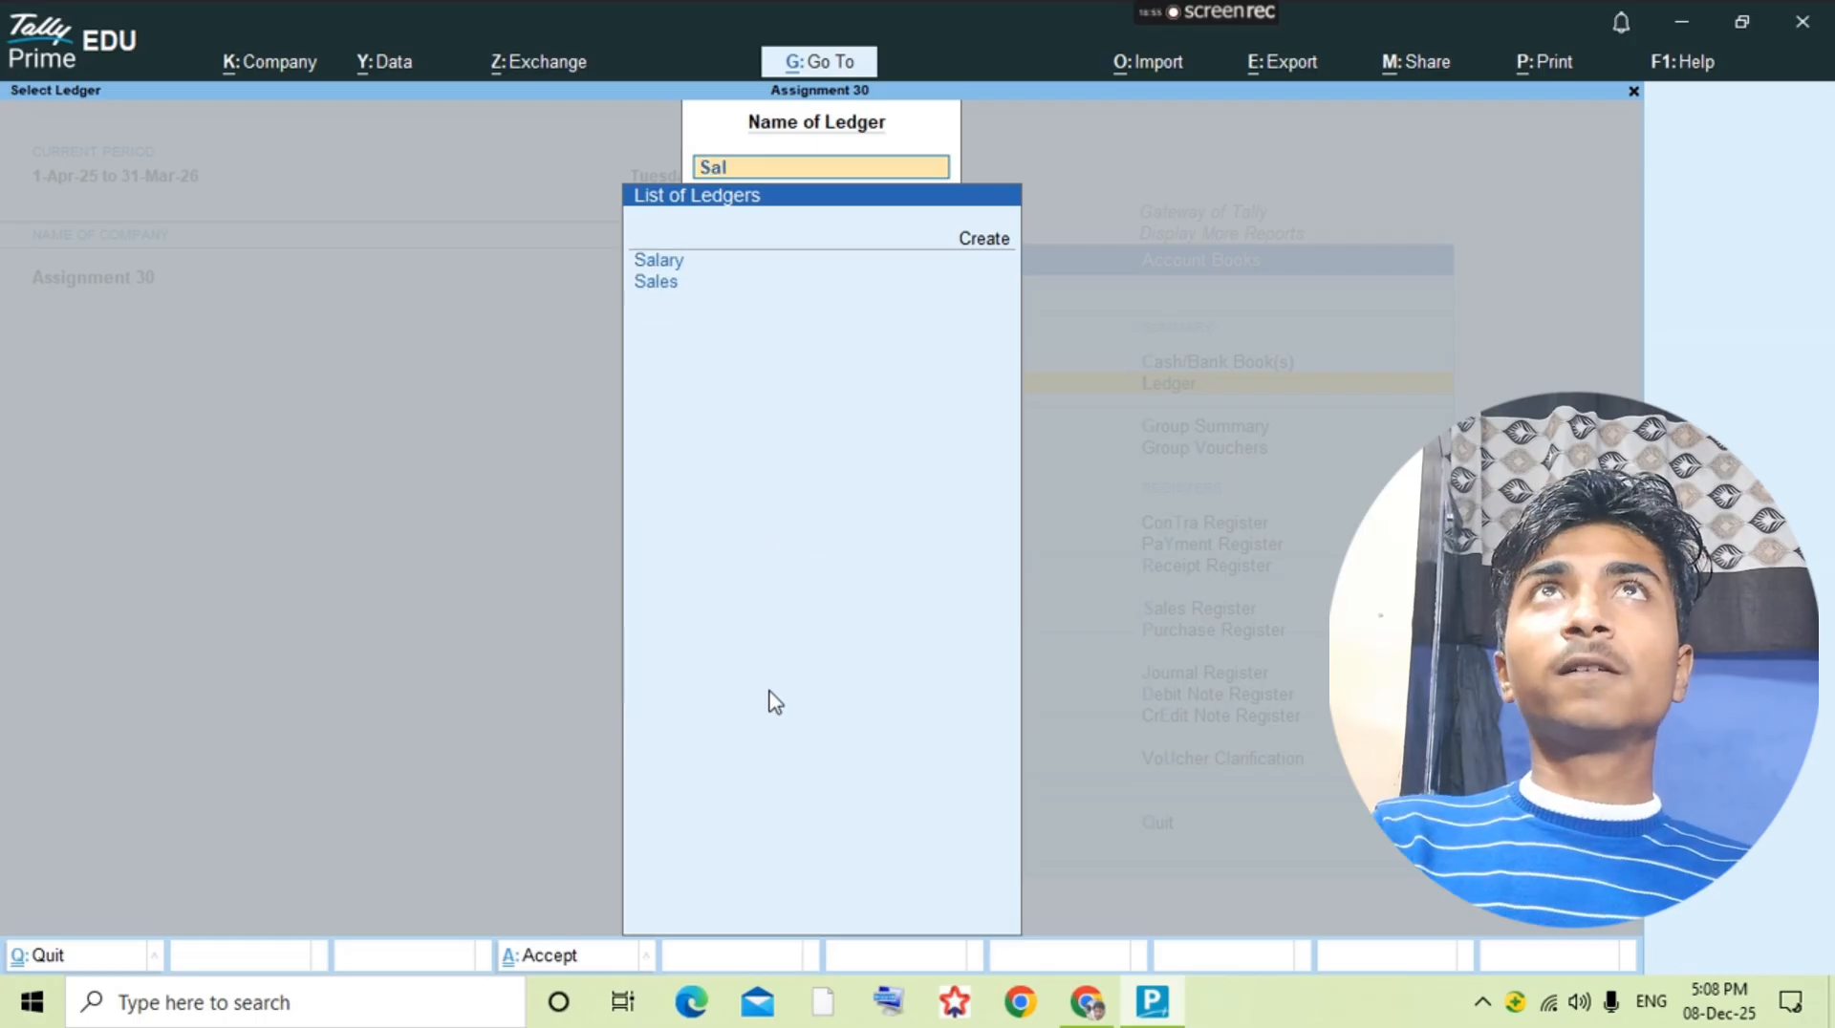
key("Return")
key("alt+a")
Step: Set both the voucher number and the reference number of the sales voucher to 6, as noted in the PDF
key("alt+Tab")
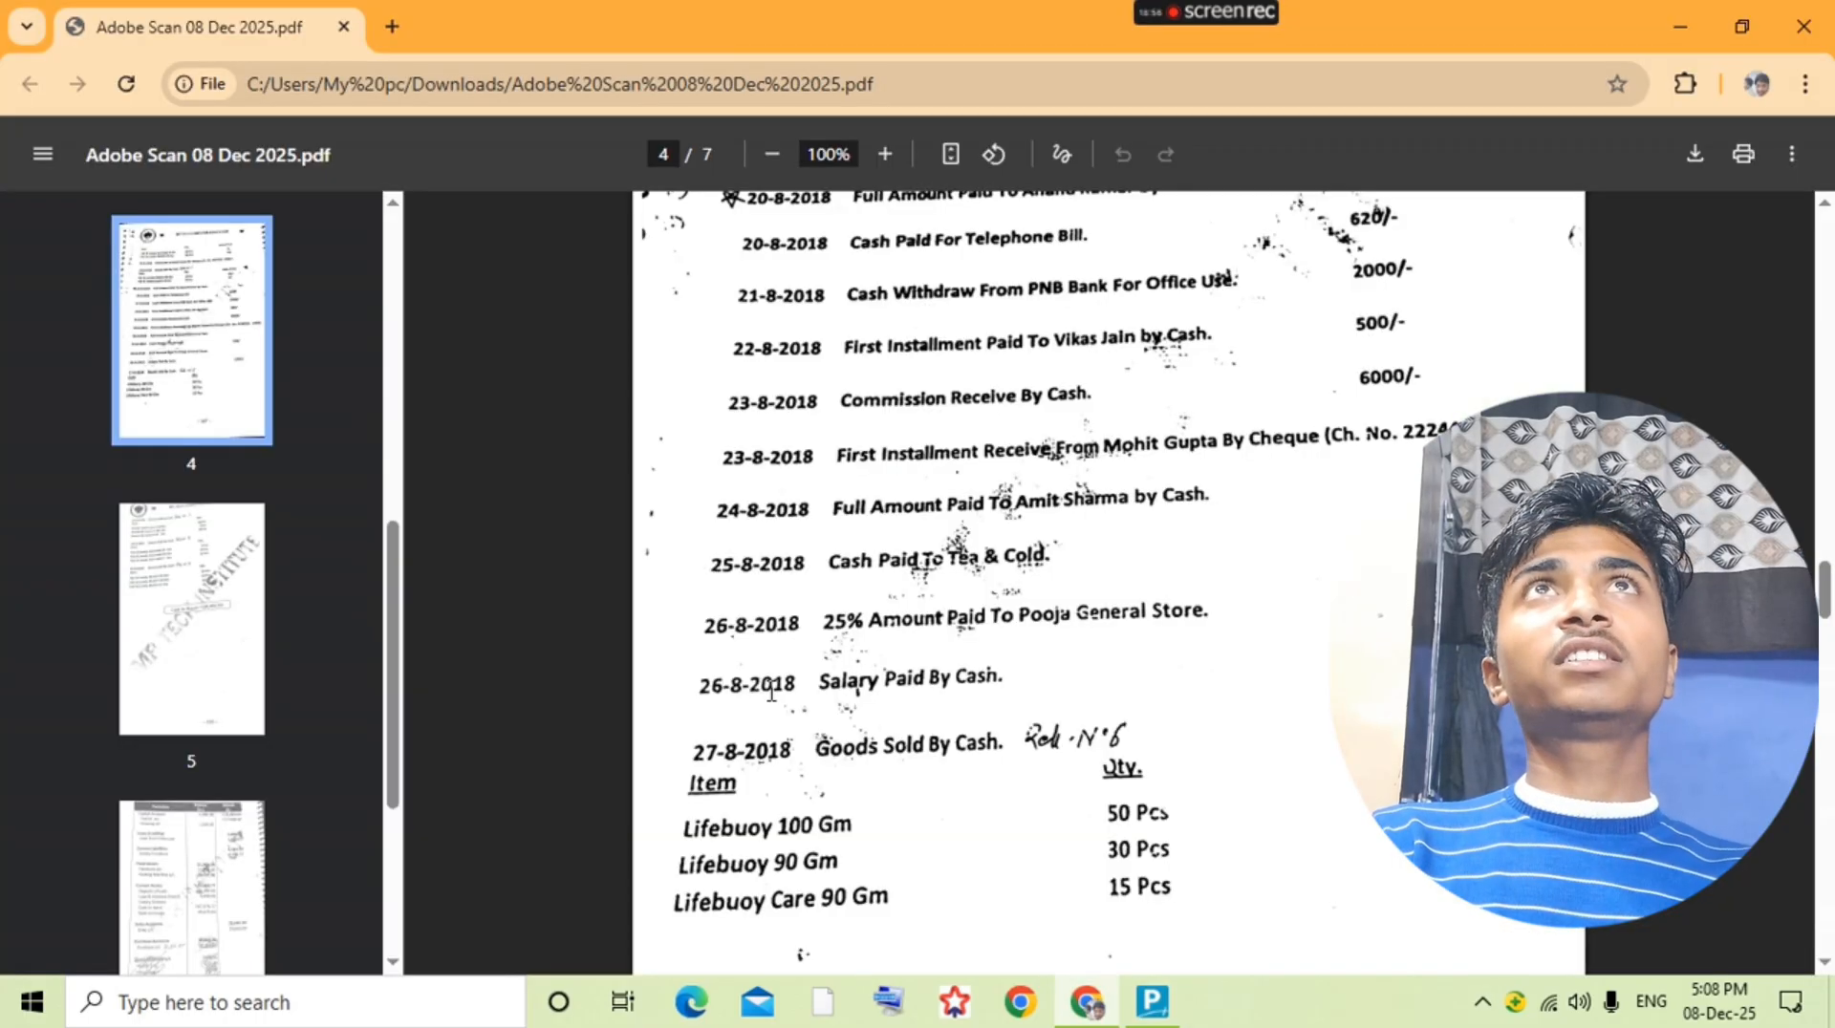
key("alt+Tab")
type("6")
key("Return")
type("6")
key("Return")
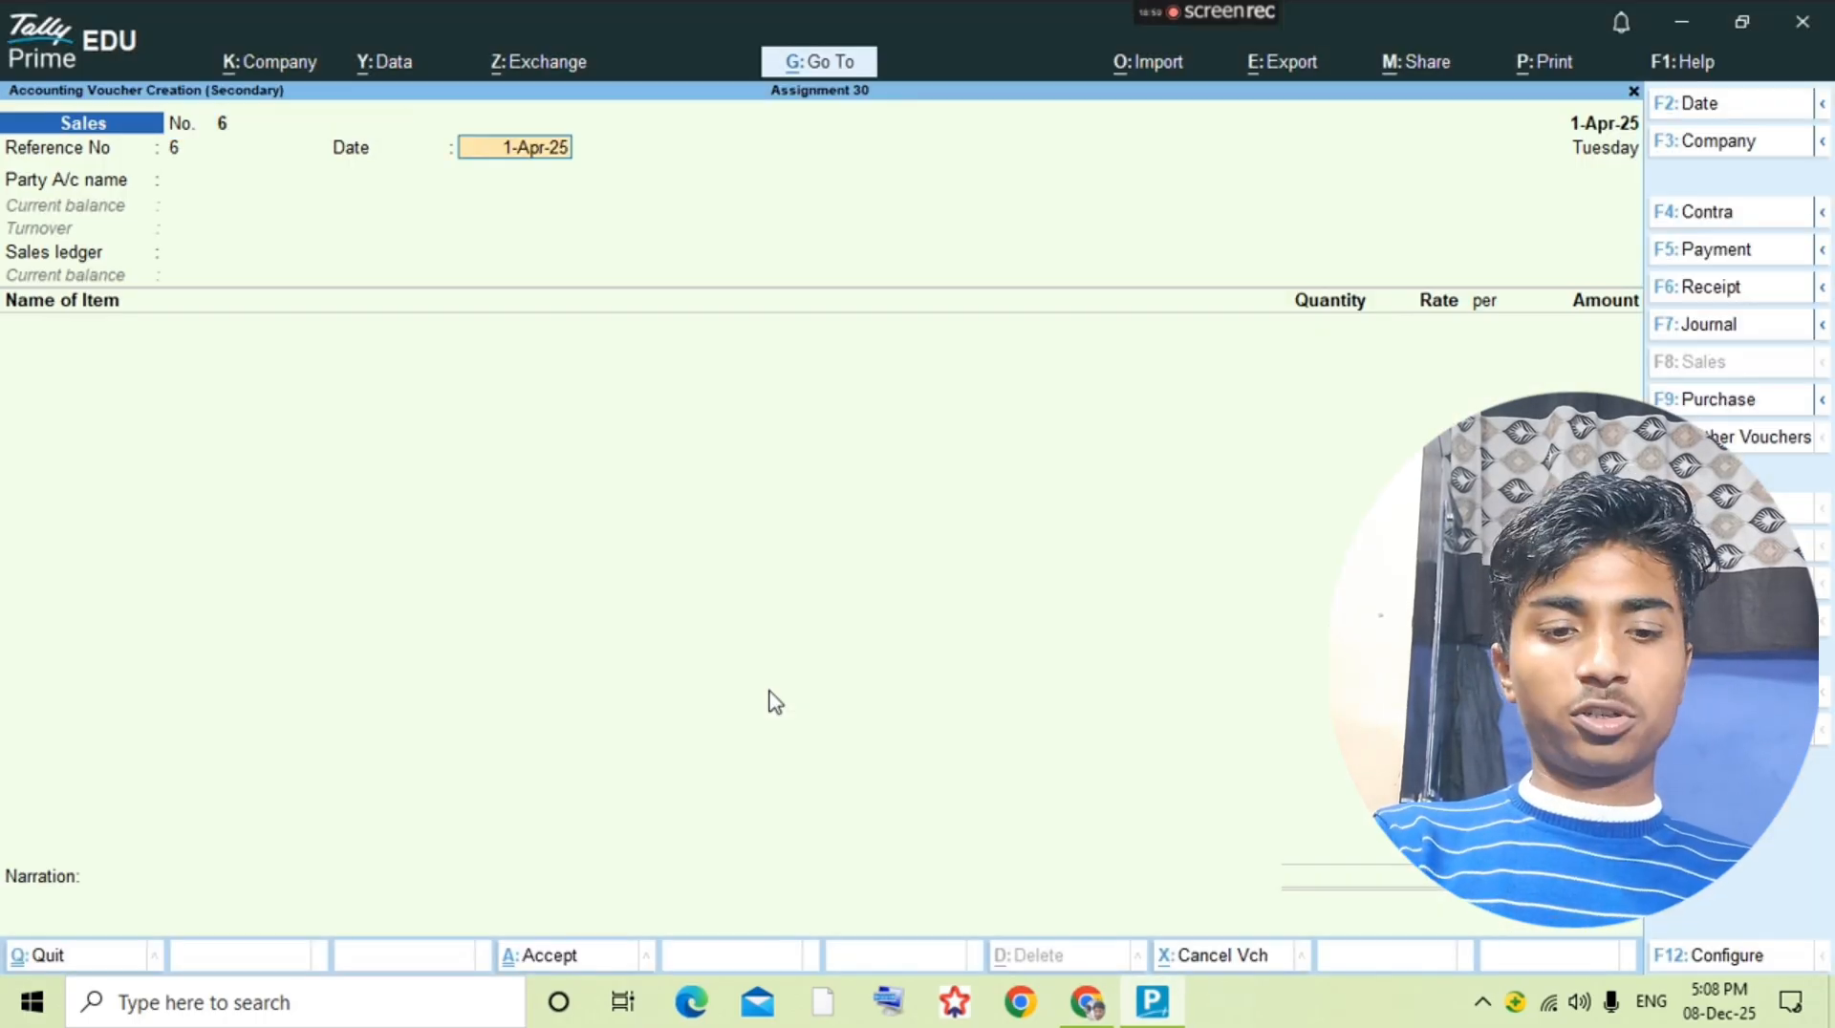
Step: Keep the reference date 1-Apr-25, set Cash as the party account and accept Sales as the sales ledger
key("alt+Tab")
Step: Add the stock item Lifebuoy 100gm from the PDF to the sales voucher with 50 as its description
key("alt+Tab")
key("Return")
type("cash")
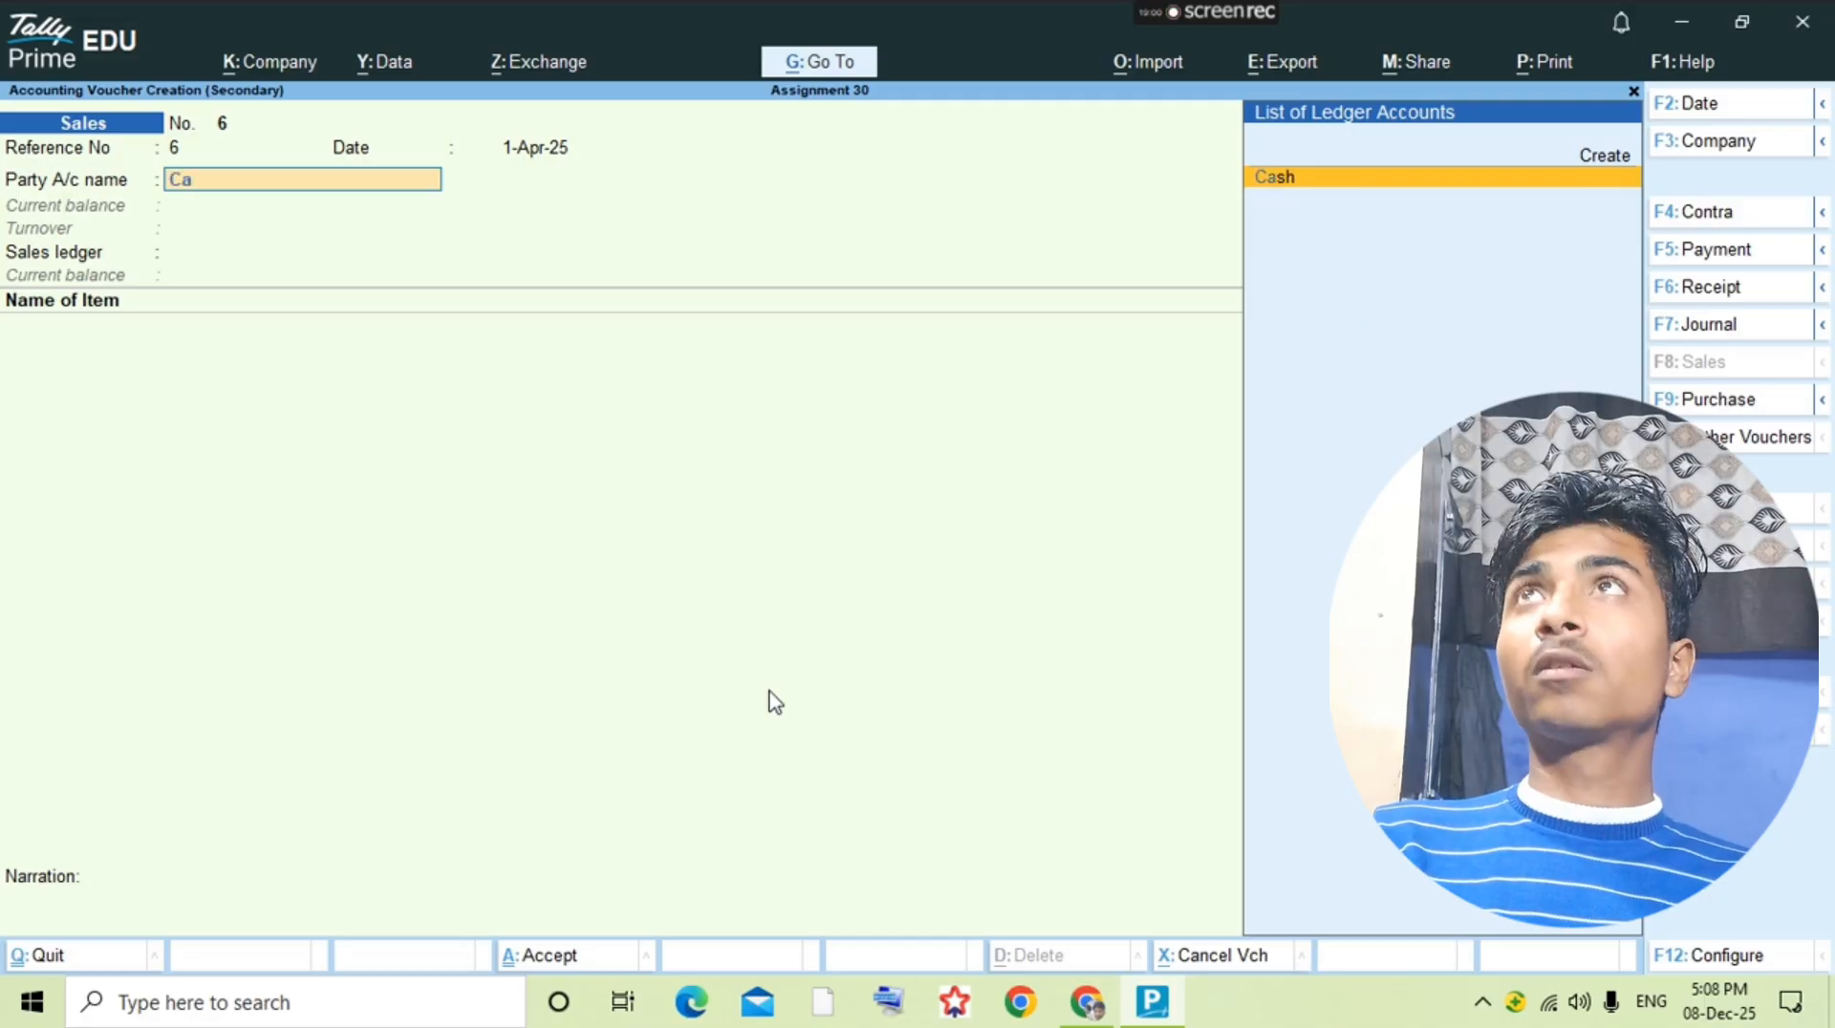
key("Return")
key("ctrl+a")
key("alt+Tab")
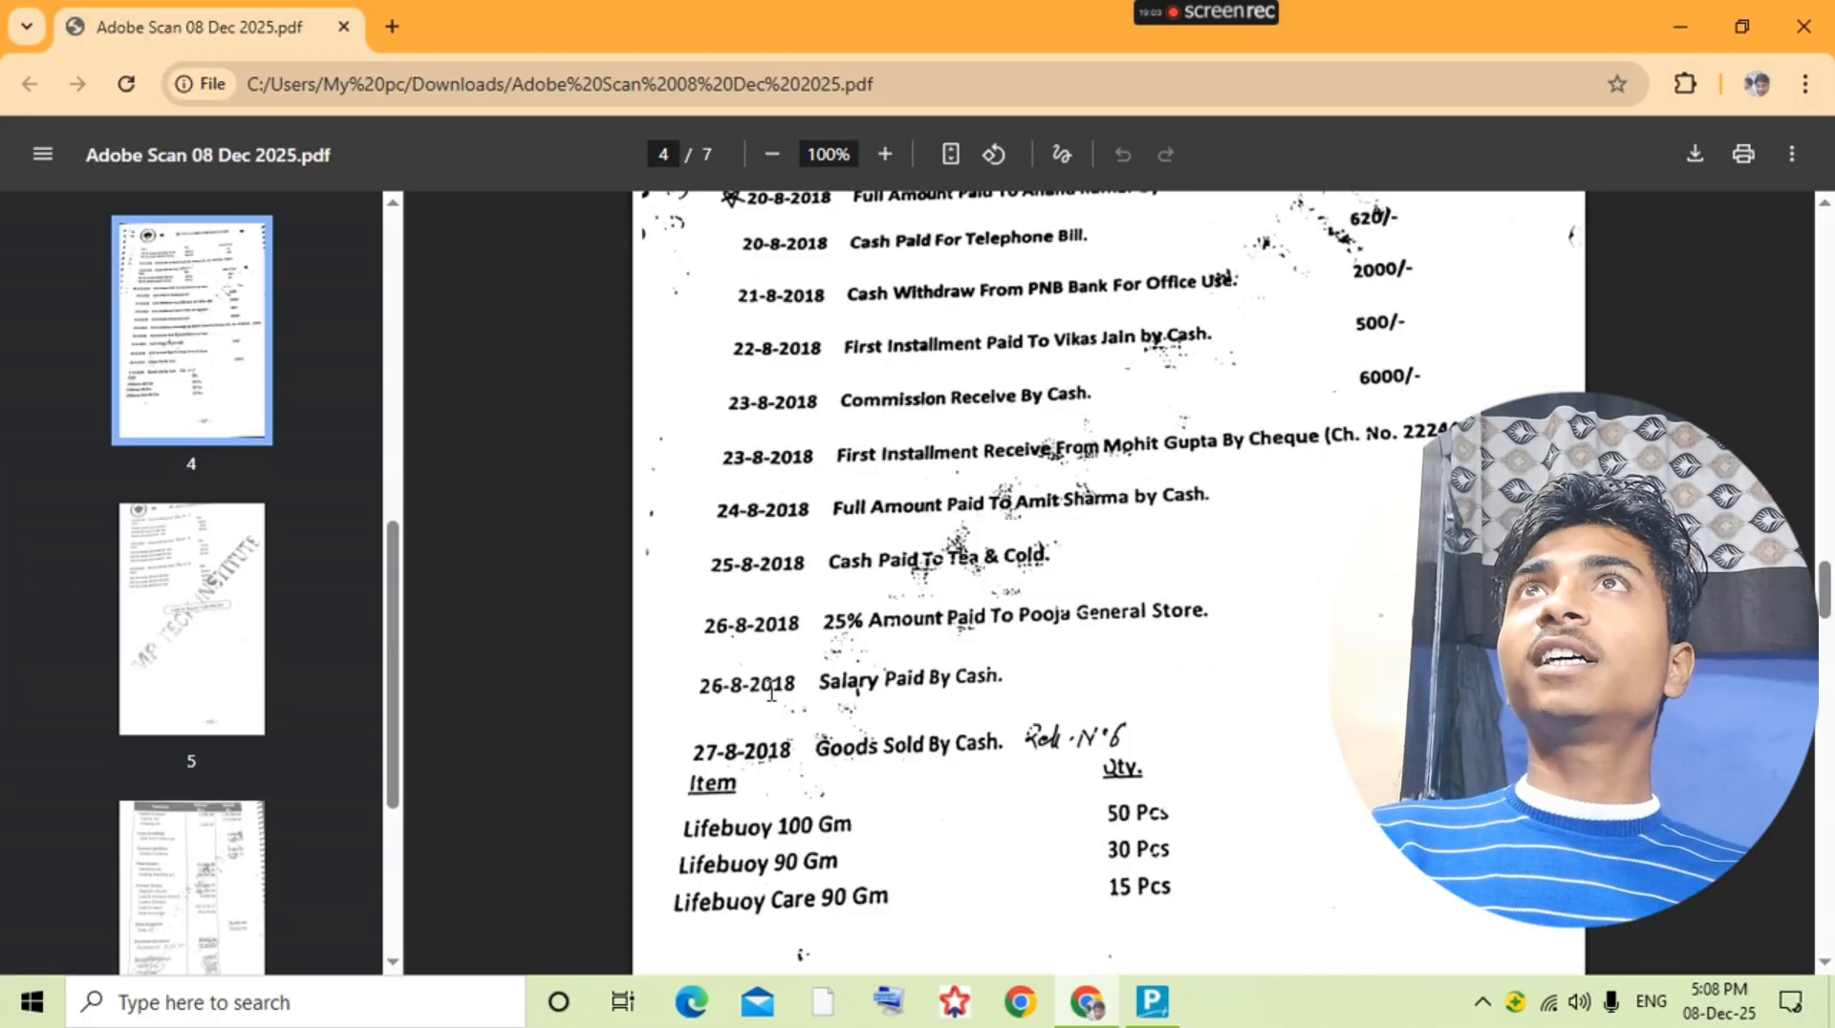
key("alt+Tab")
type("Lif")
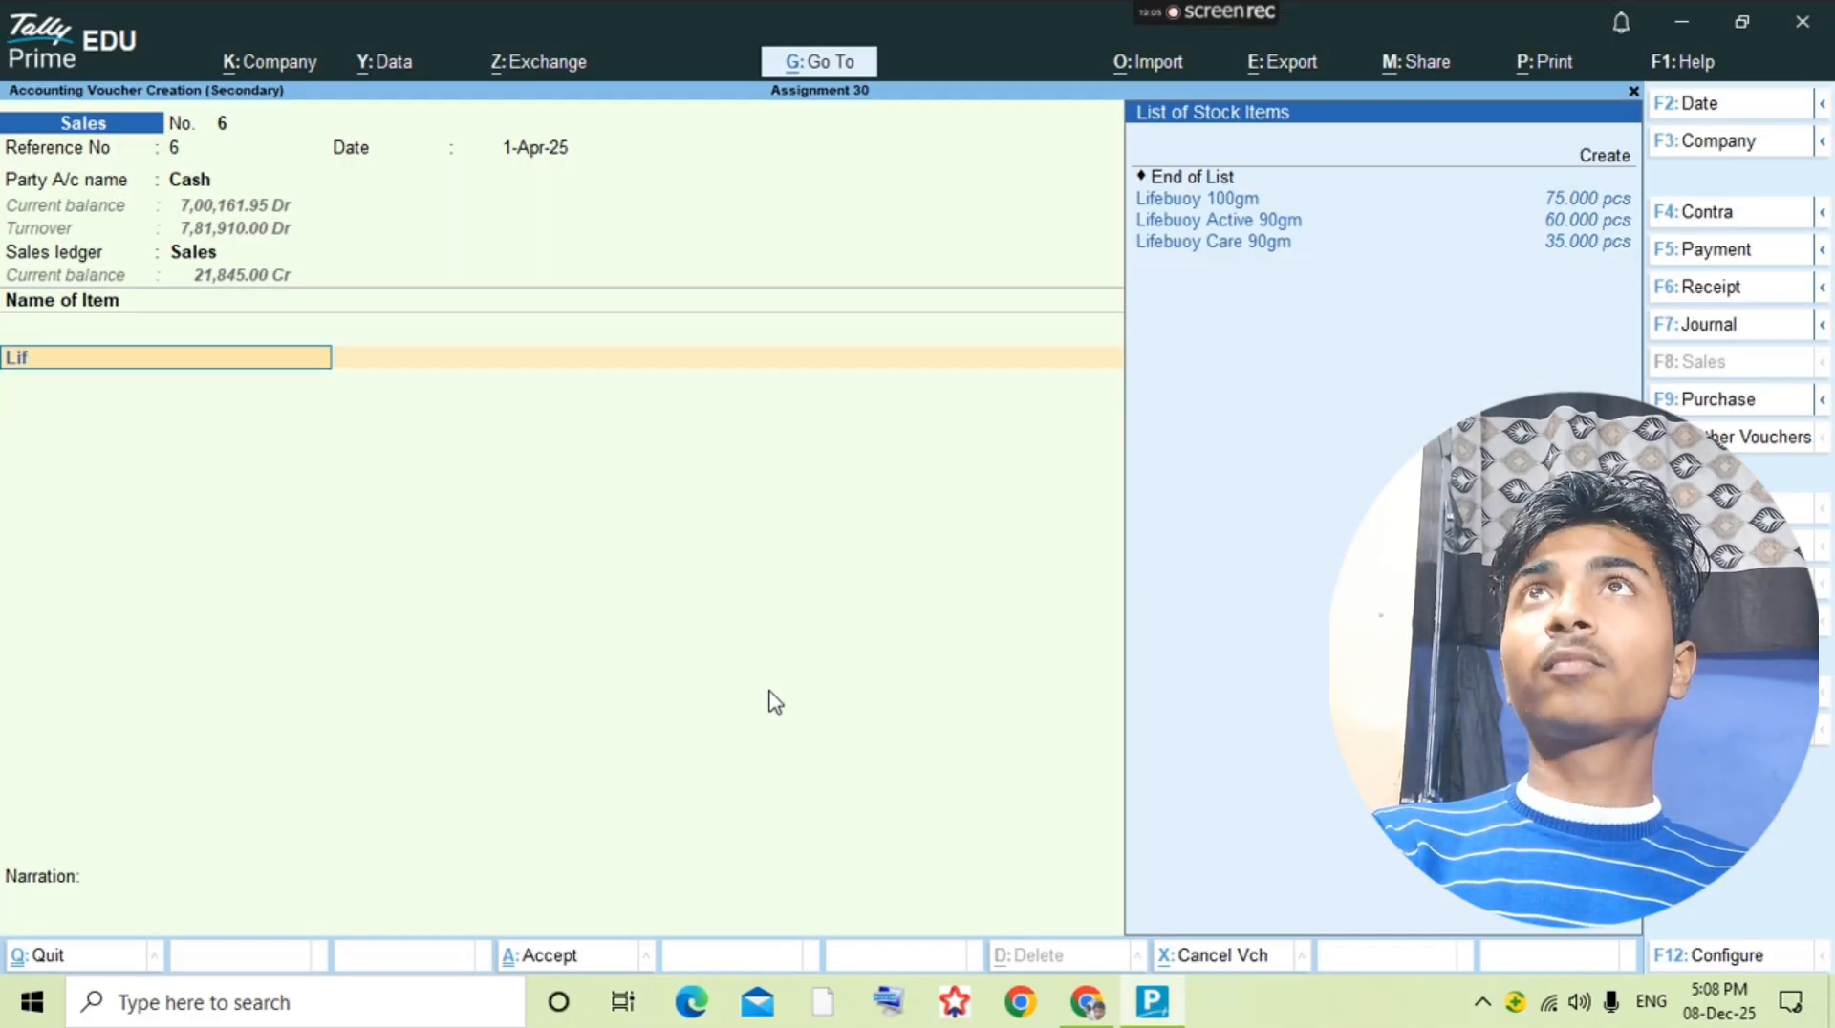
key("Return")
key("alt+Tab")
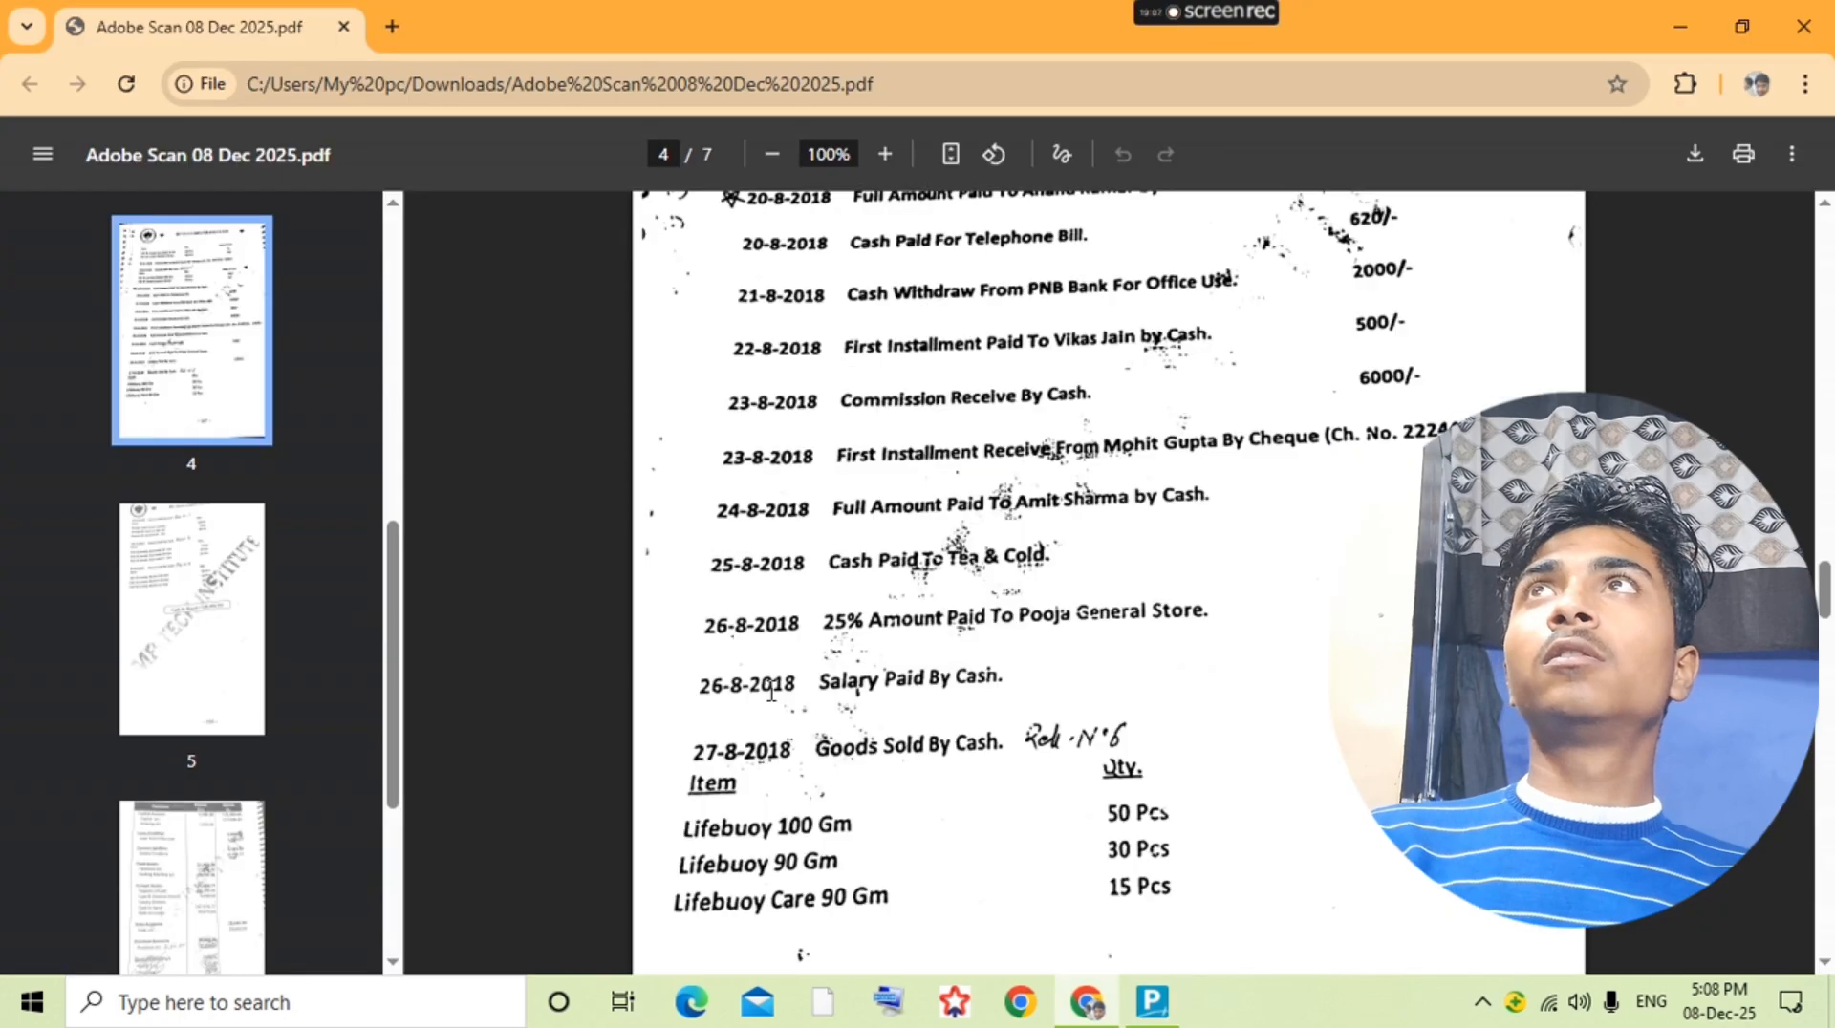
key("alt+Tab")
type("50")
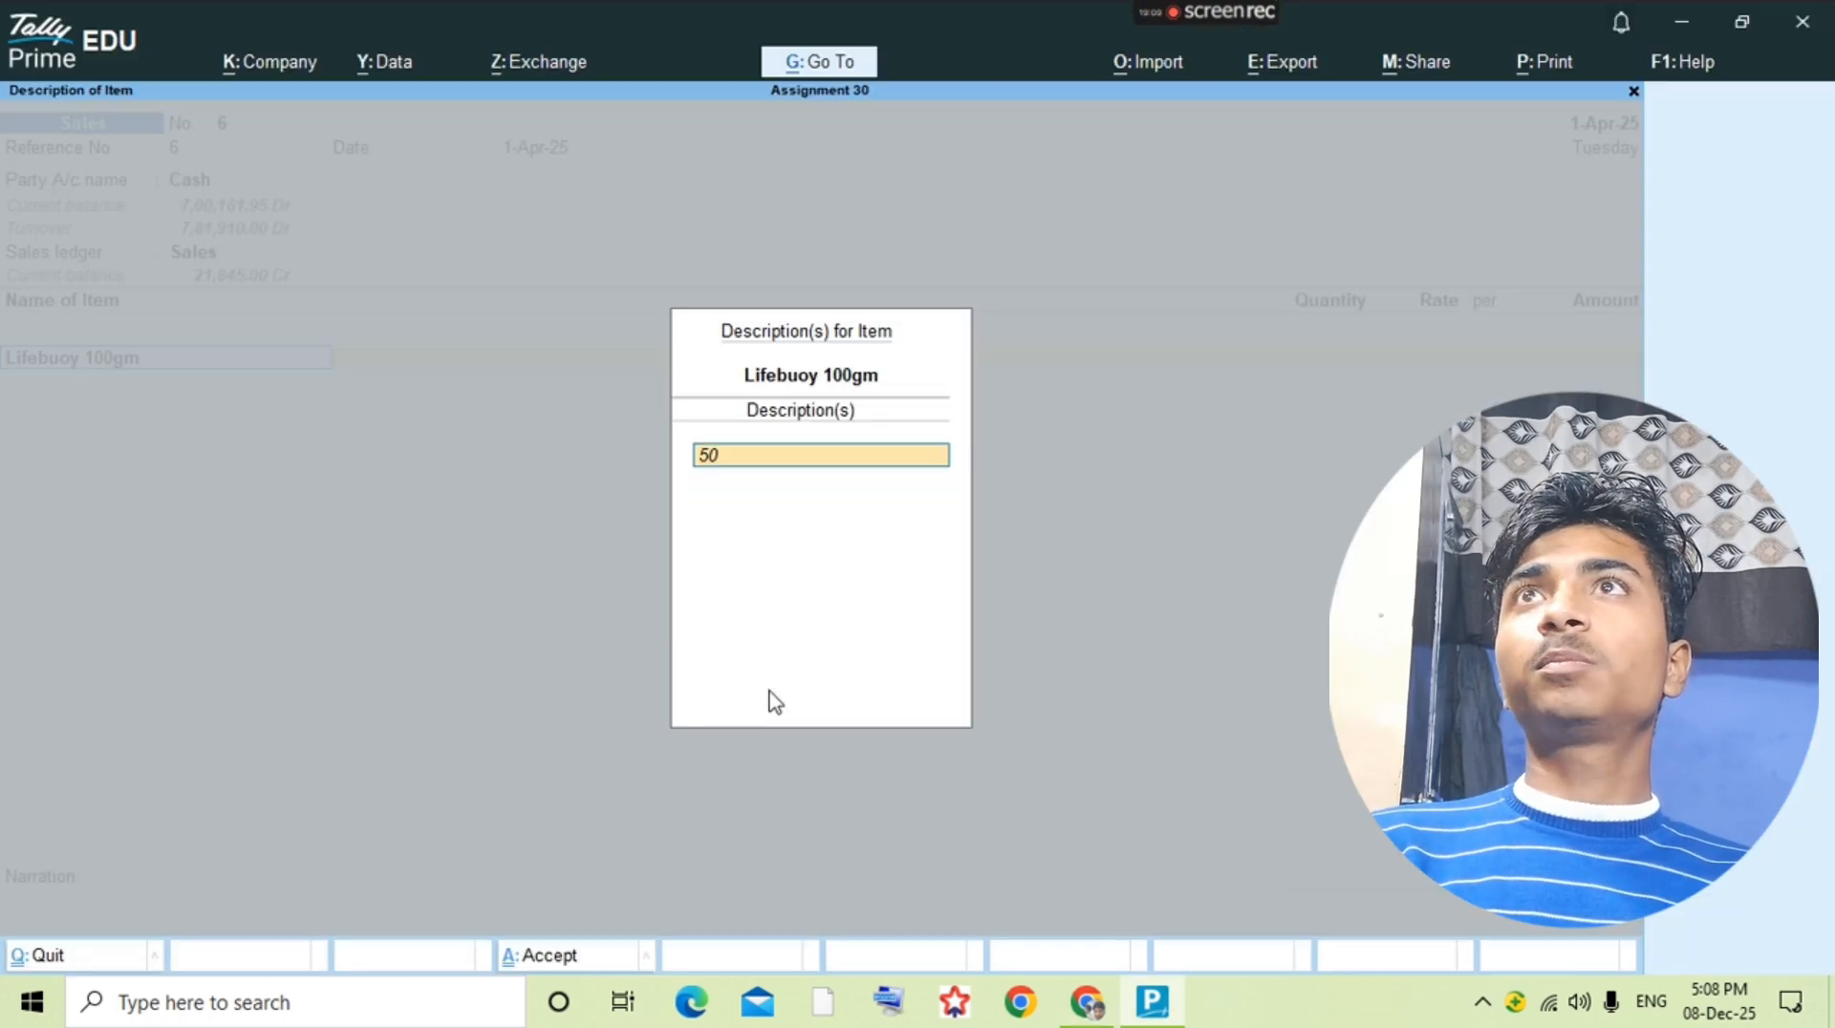
key("Return")
key("Return")
Step: Set the Lifebuoy 100gm quantity to 50 and look for its sales price in the question PDF
key("Return")
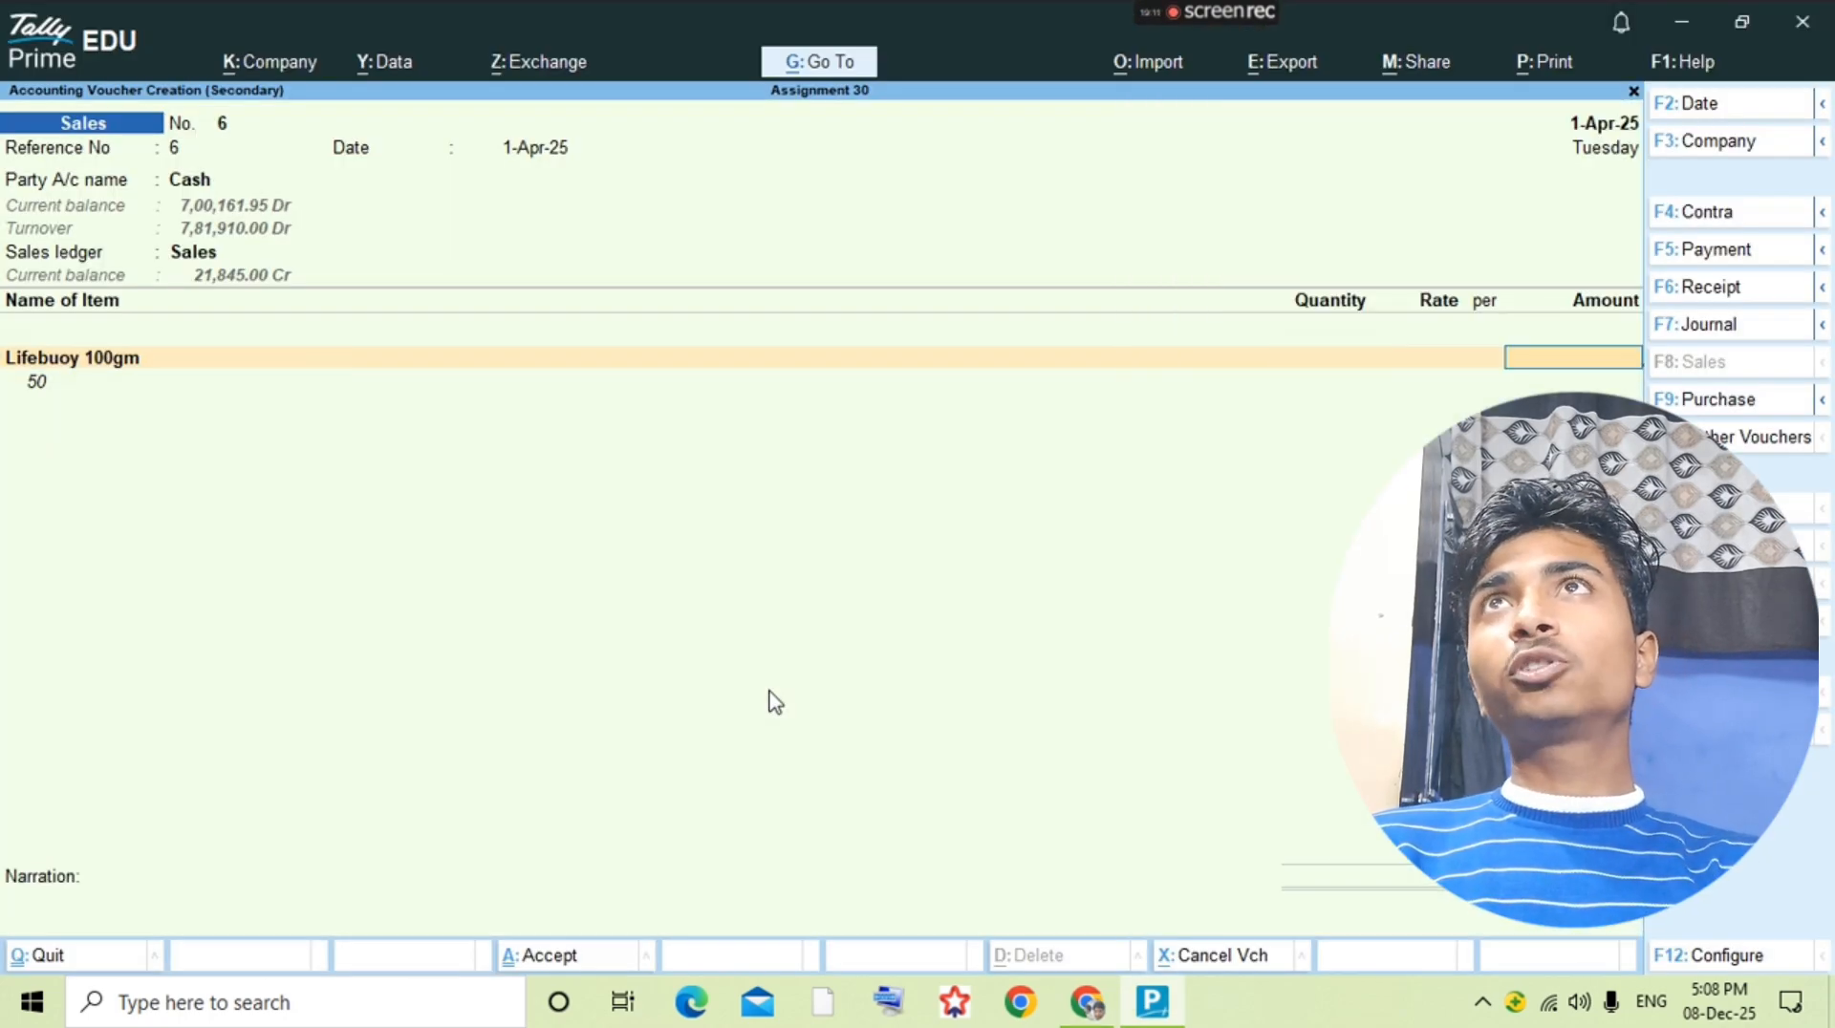
key("BackSpace")
type("50")
key("Return")
key("alt+Tab")
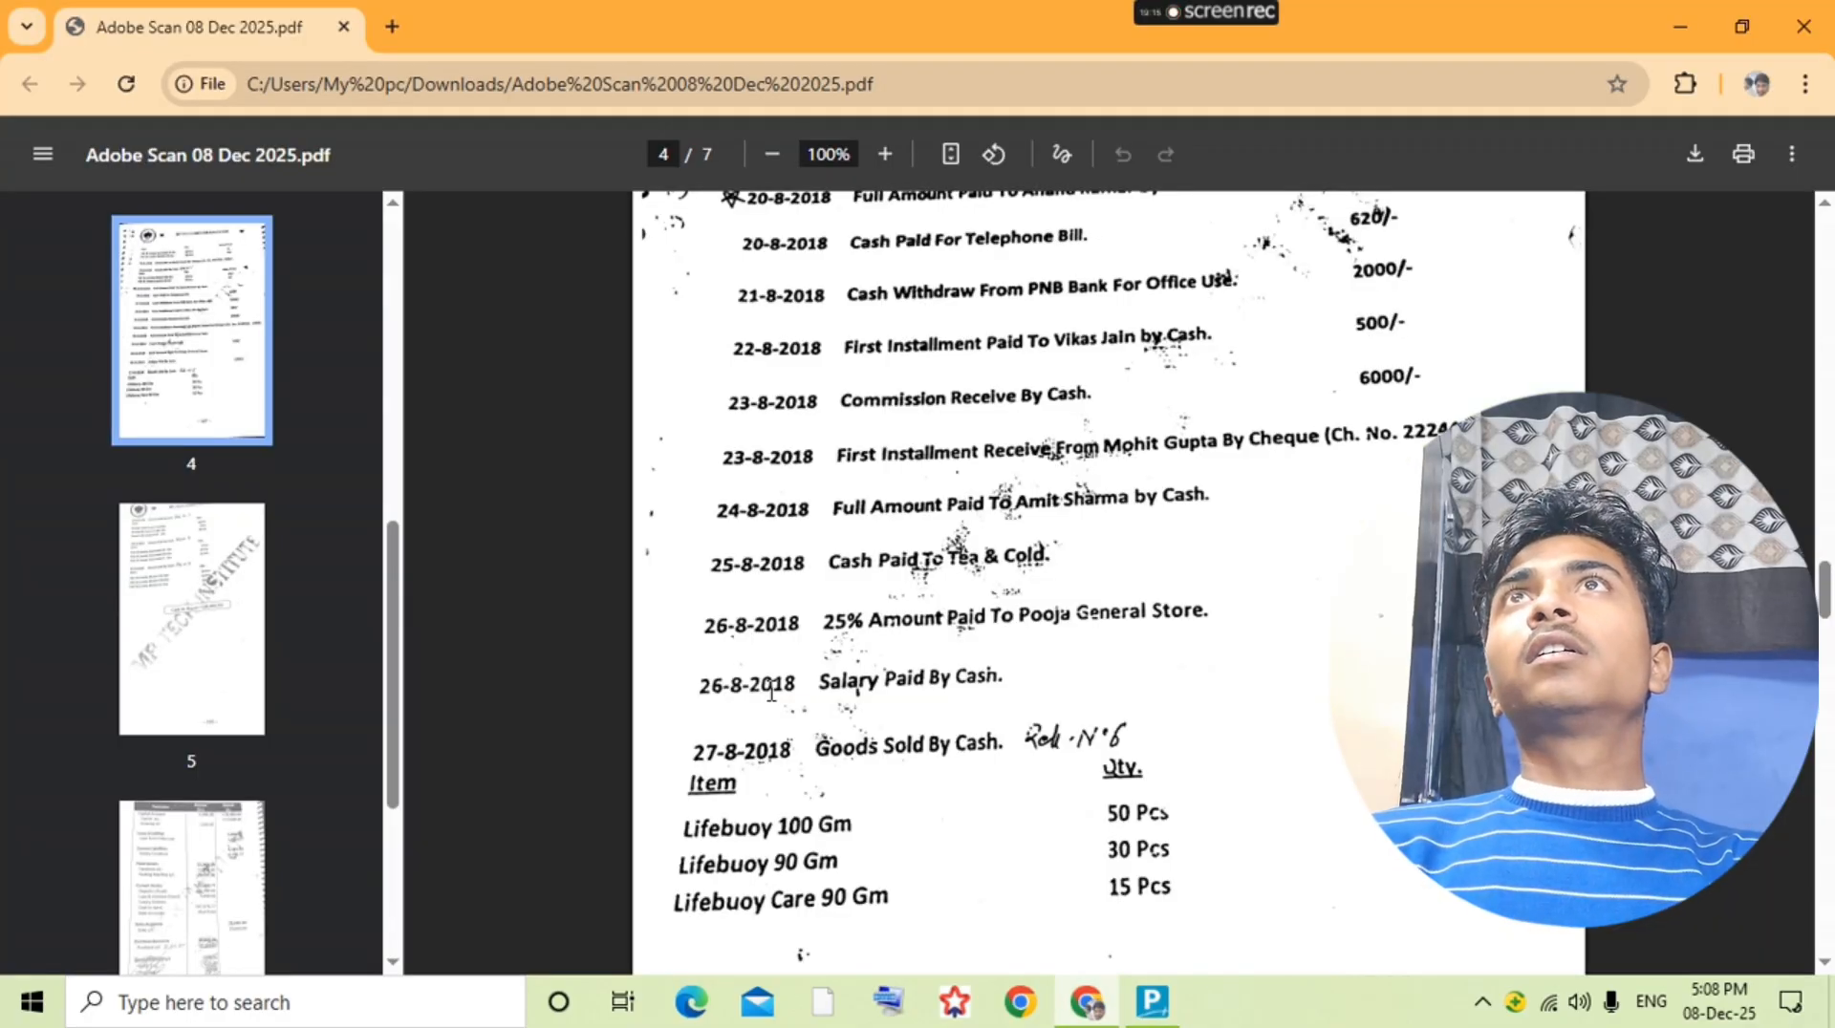
scroll(772, 693, "up", 6)
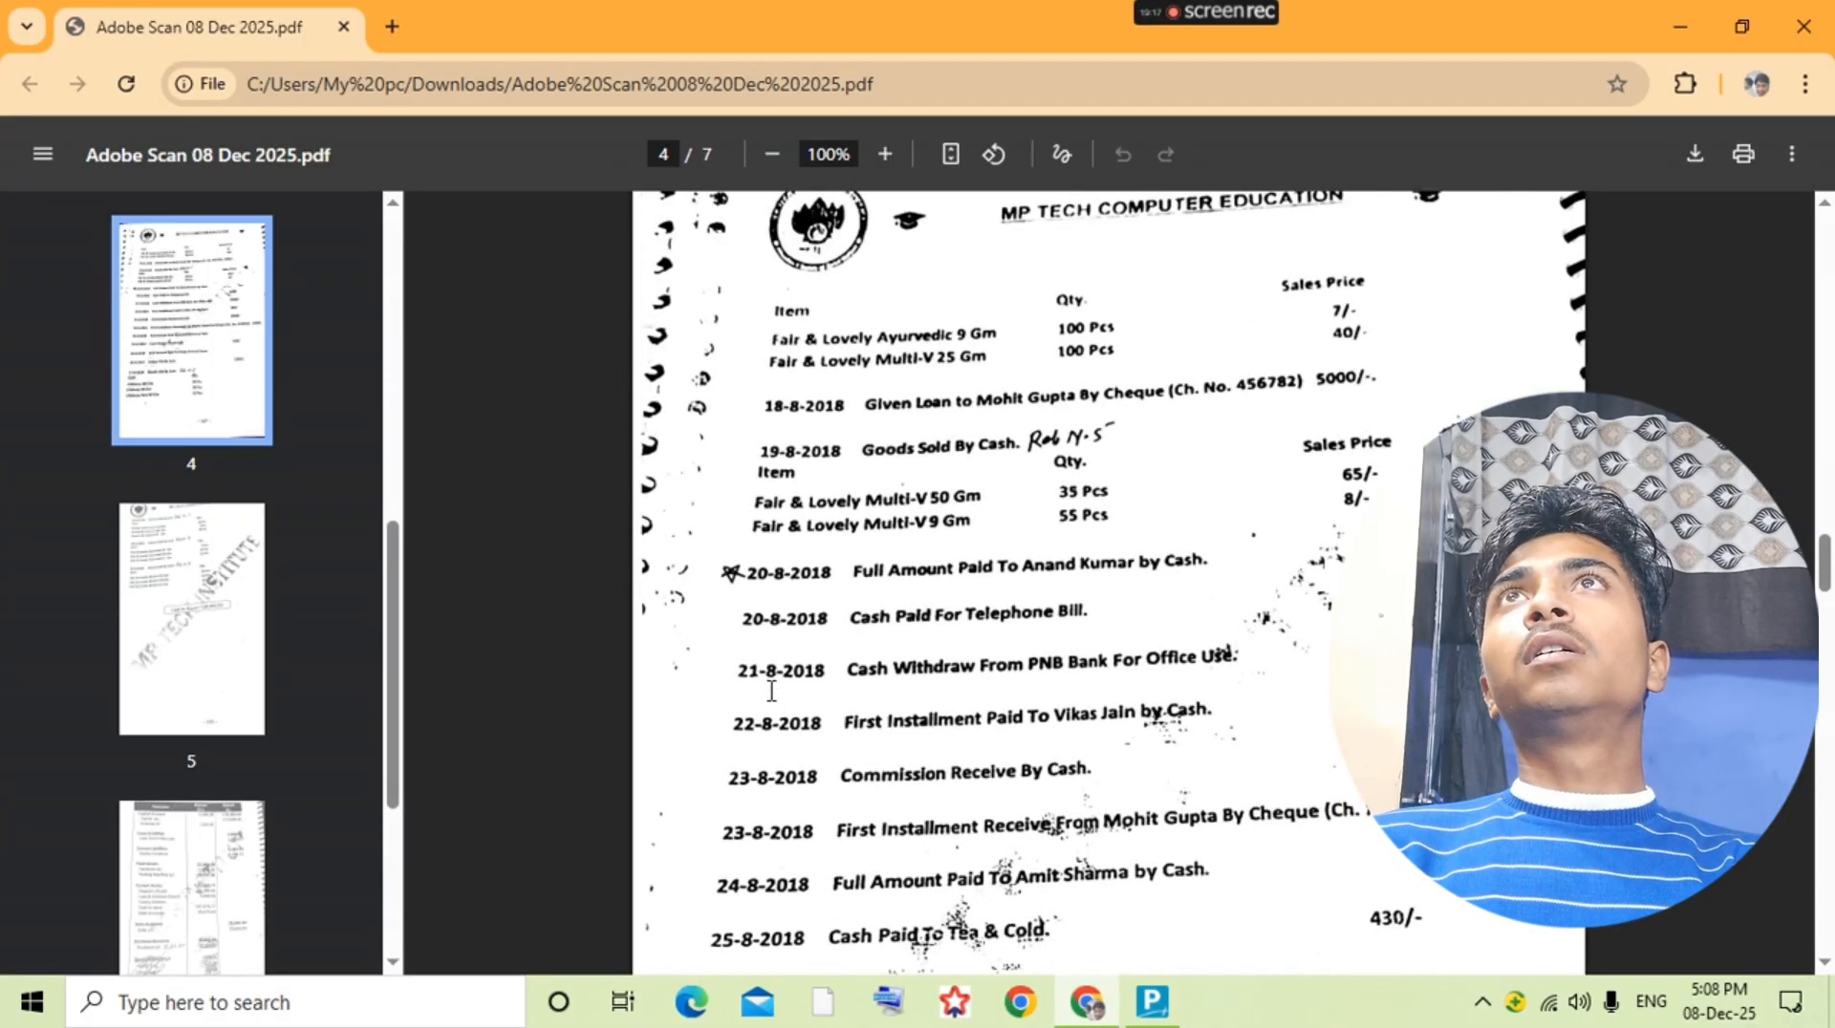